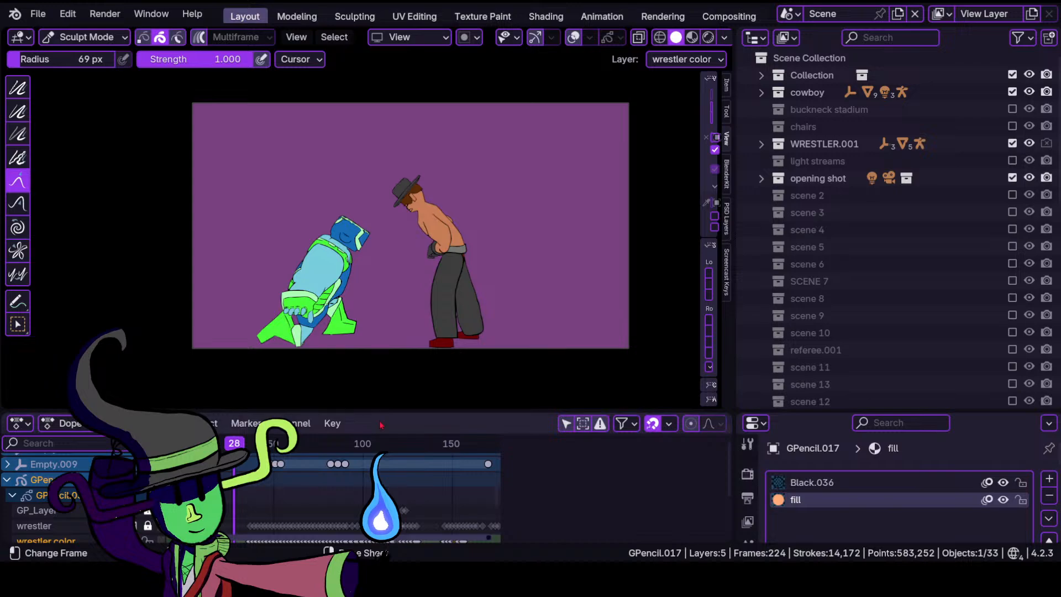
Play back the wrestling animation, then scrub the timeline back to frame 138.
scroll(540, 301, up, 3)
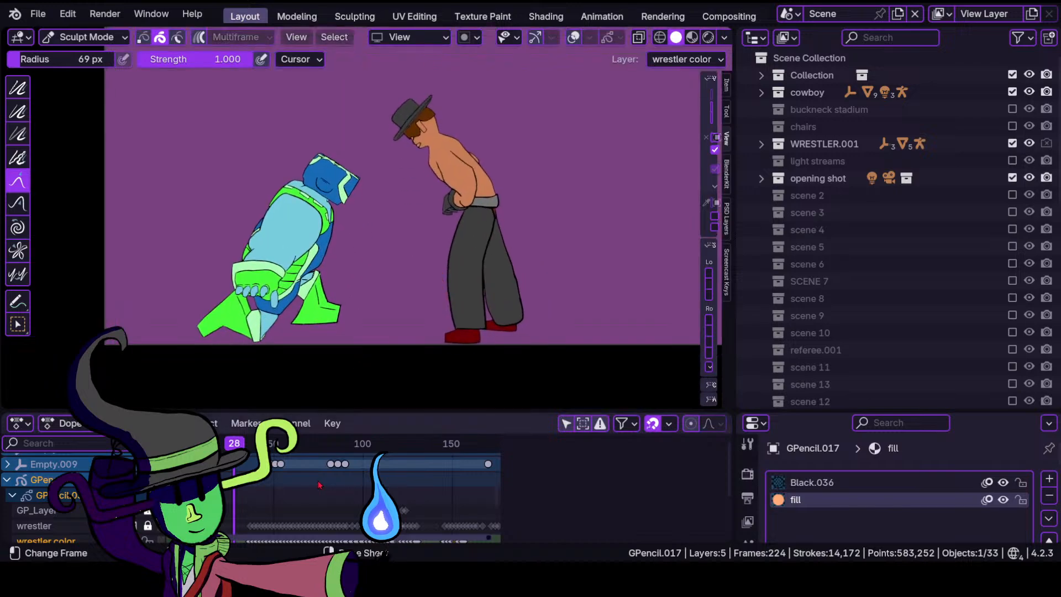
scroll(321, 487, down, 4)
middle_drag(328, 511, 331, 451)
key(space)
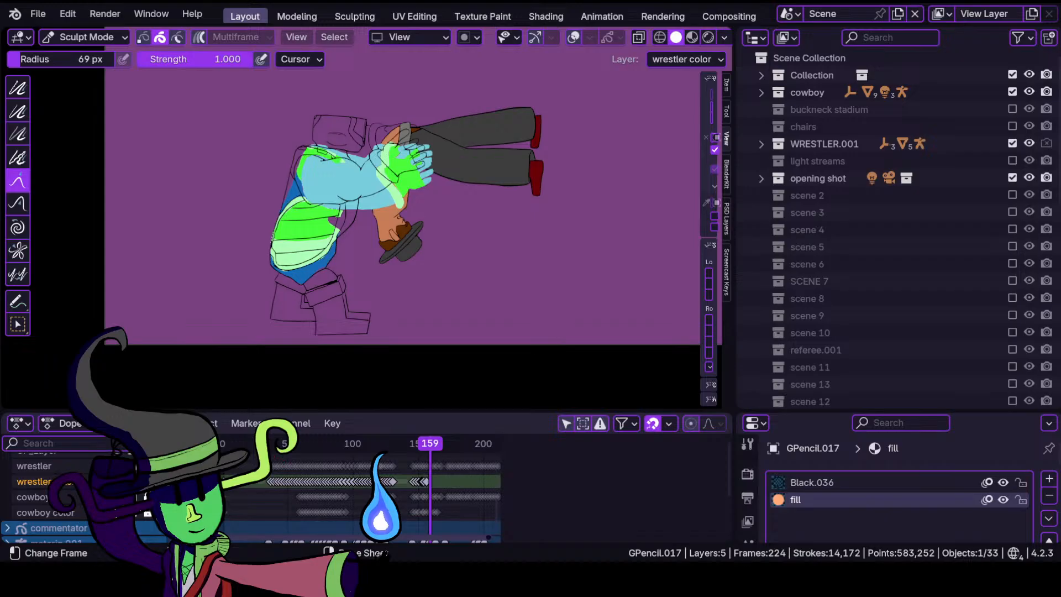
drag(263, 445, 402, 462)
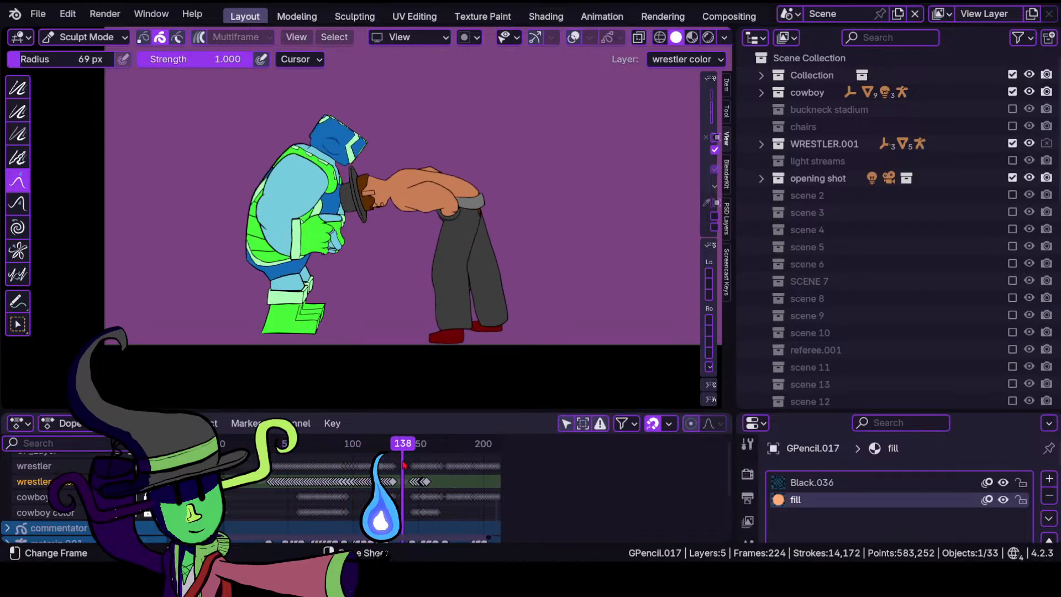
Move the playhead to frame 157, just past the last keyframe on the wrestler color layer.
middle_drag(483, 491, 334, 485)
scroll(328, 499, up, 12)
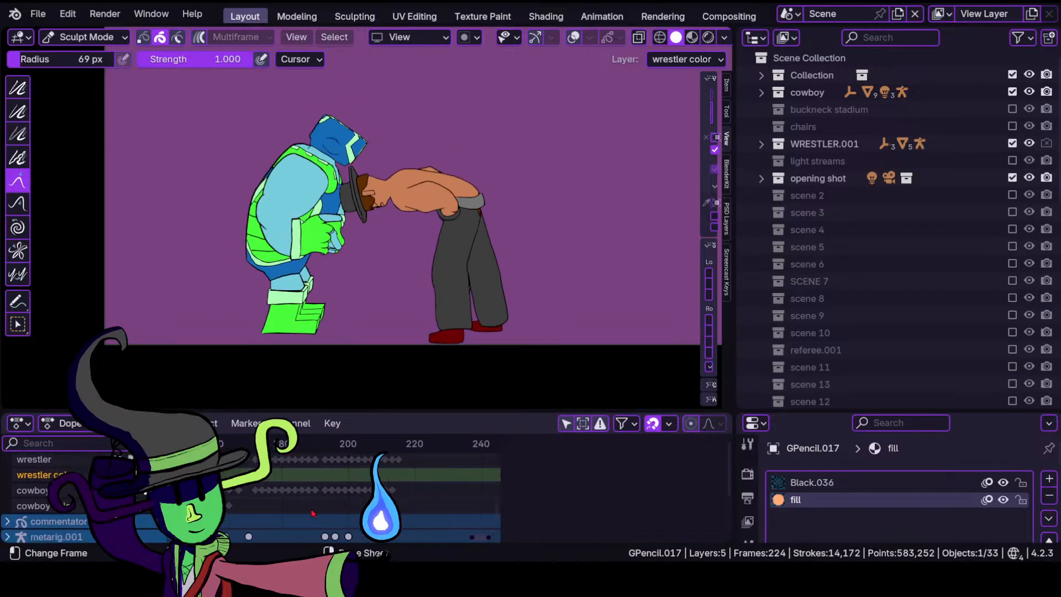
middle_drag(233, 504, 345, 503)
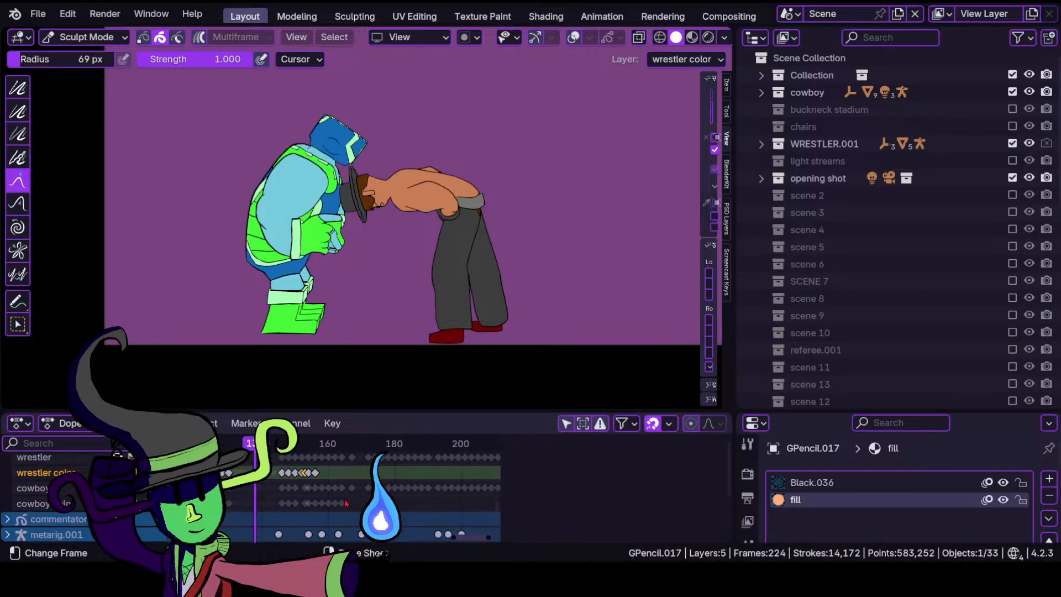
mouse_move(286, 457)
middle_down()
mouse_move(463, 459)
mouse_move(303, 462)
middle_up()
middle_drag(420, 507, 398, 507)
middle_drag(384, 470, 323, 469)
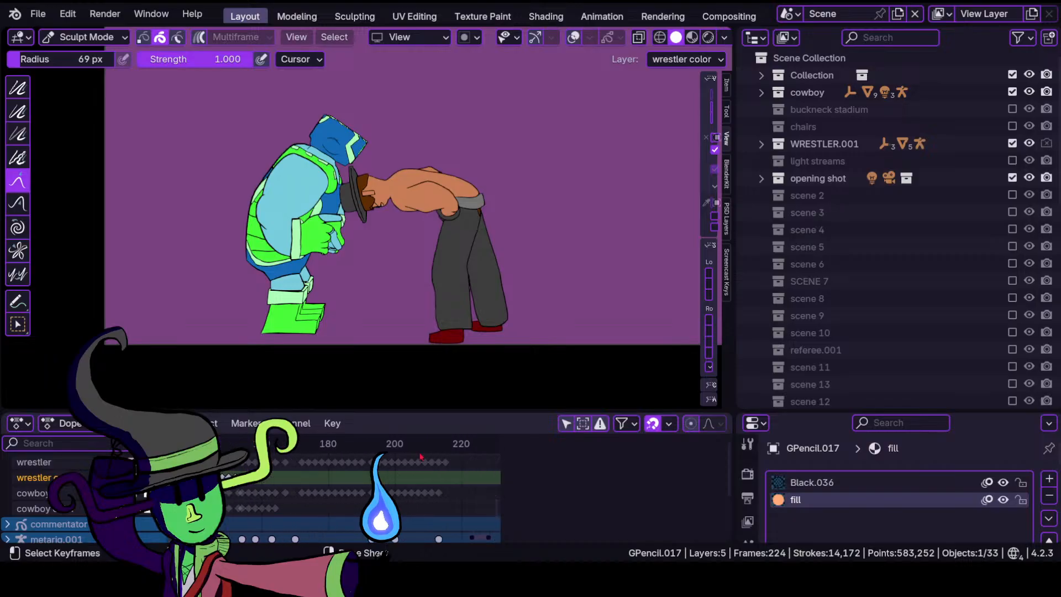
scroll(272, 468, up, 4)
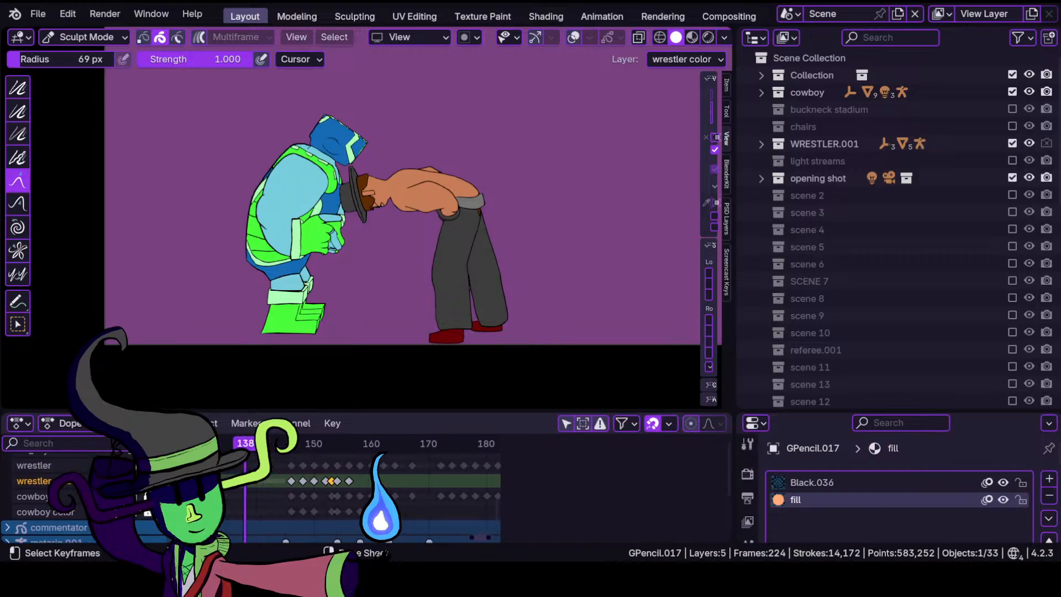
click(365, 445)
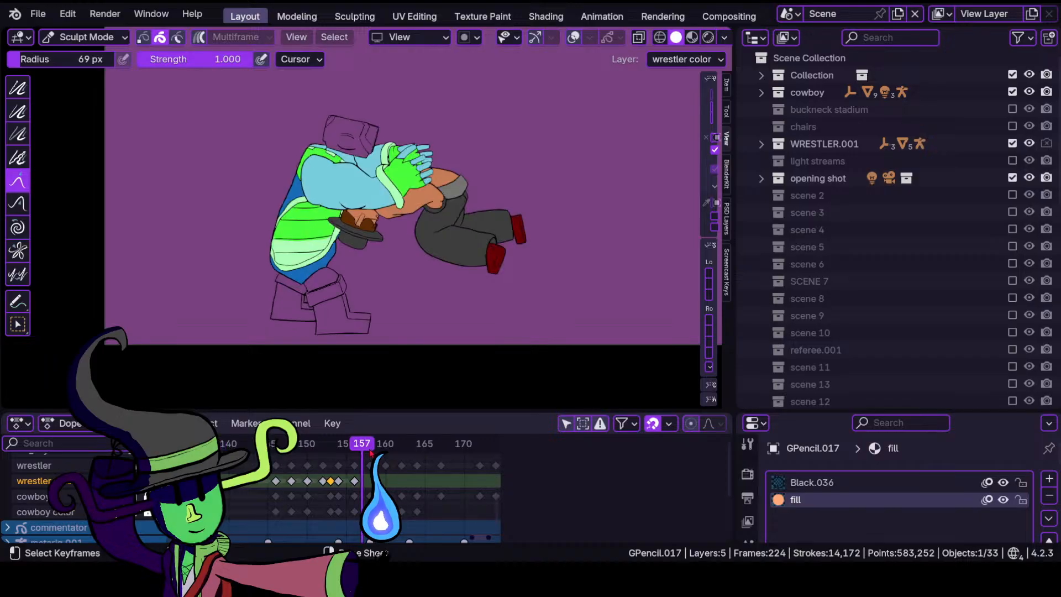
mouse_move(362, 449)
mouse_down()
mouse_move(346, 448)
mouse_move(362, 450)
mouse_up()
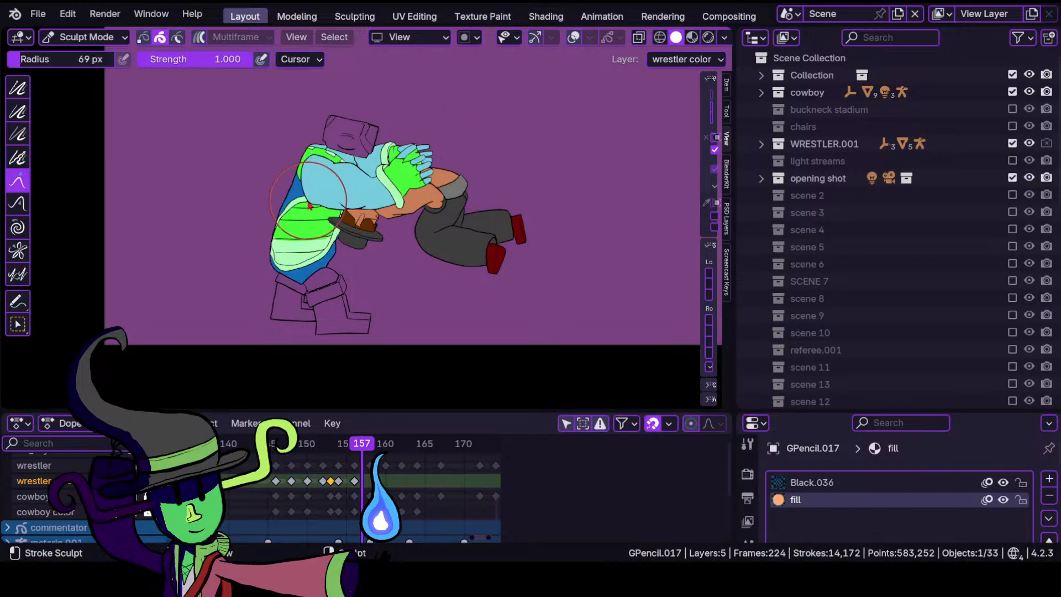
Switch to Draw Mode and paint a bright green fill over the pale lower panels of the wrestler's vest.
click(115, 40)
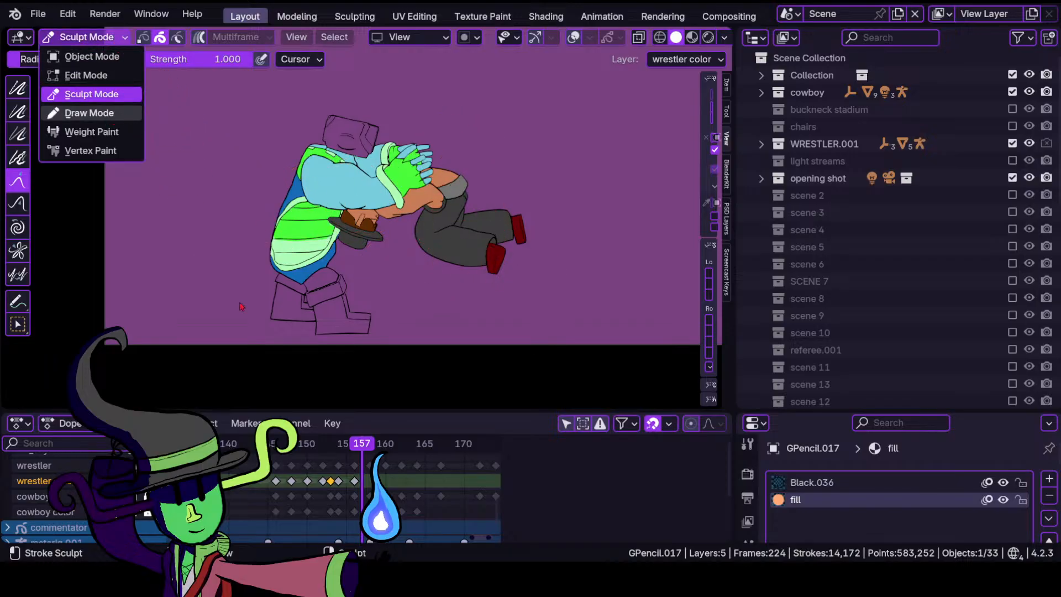
click(88, 113)
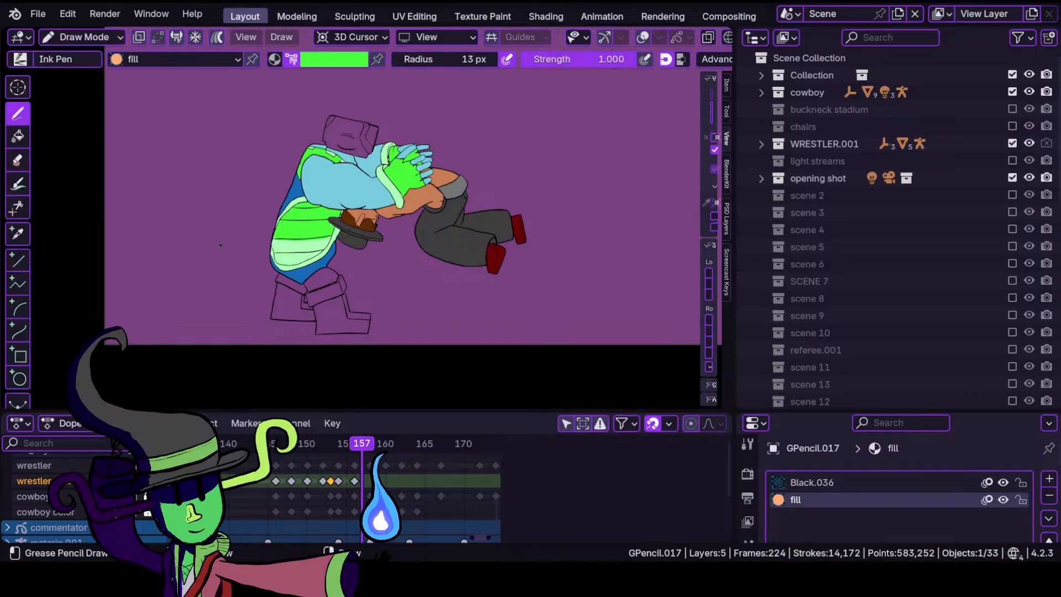
scroll(349, 176, up, 8)
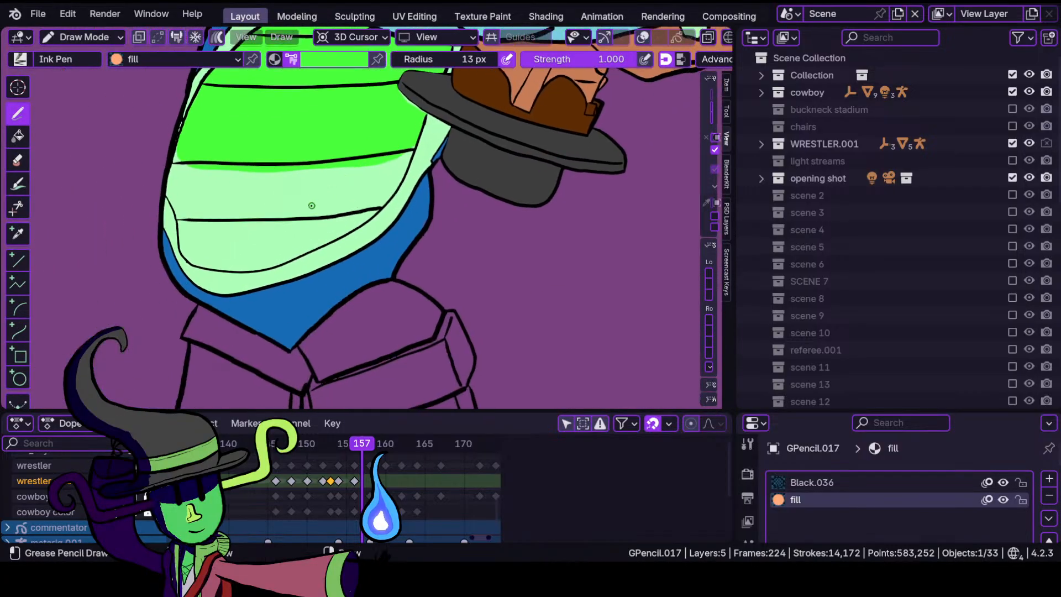
scroll(270, 210, up, 3)
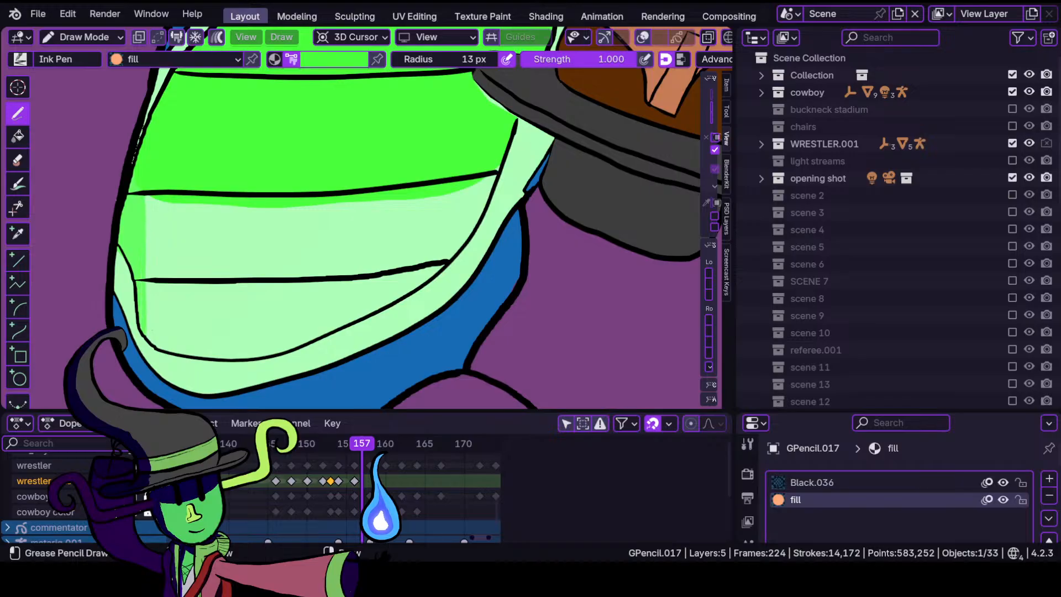
mouse_move(173, 355)
mouse_down()
mouse_move(296, 349)
mouse_move(381, 310)
mouse_move(436, 278)
mouse_move(494, 193)
mouse_up()
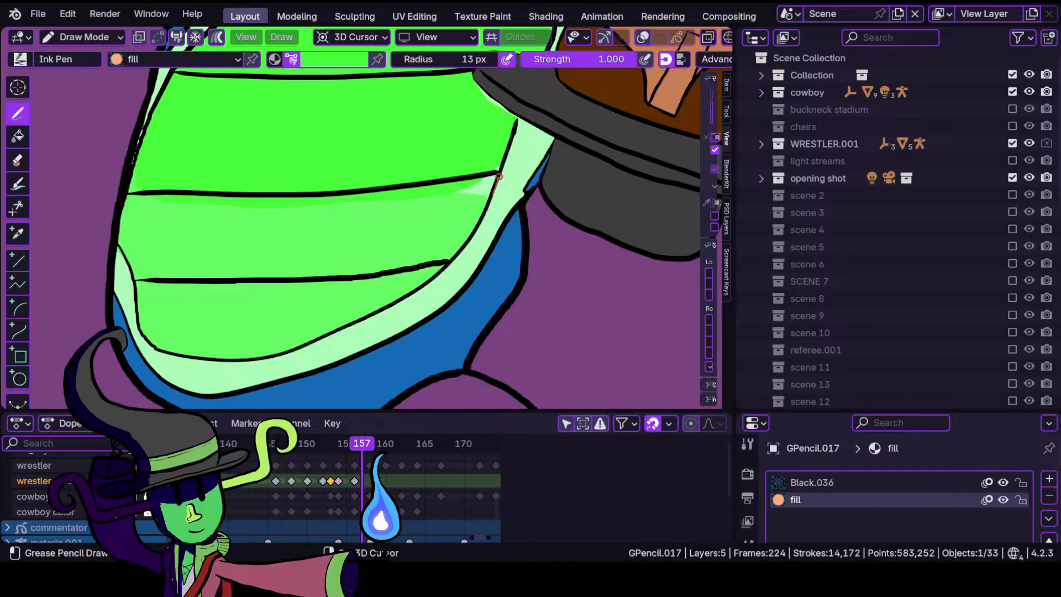
drag(492, 122, 469, 120)
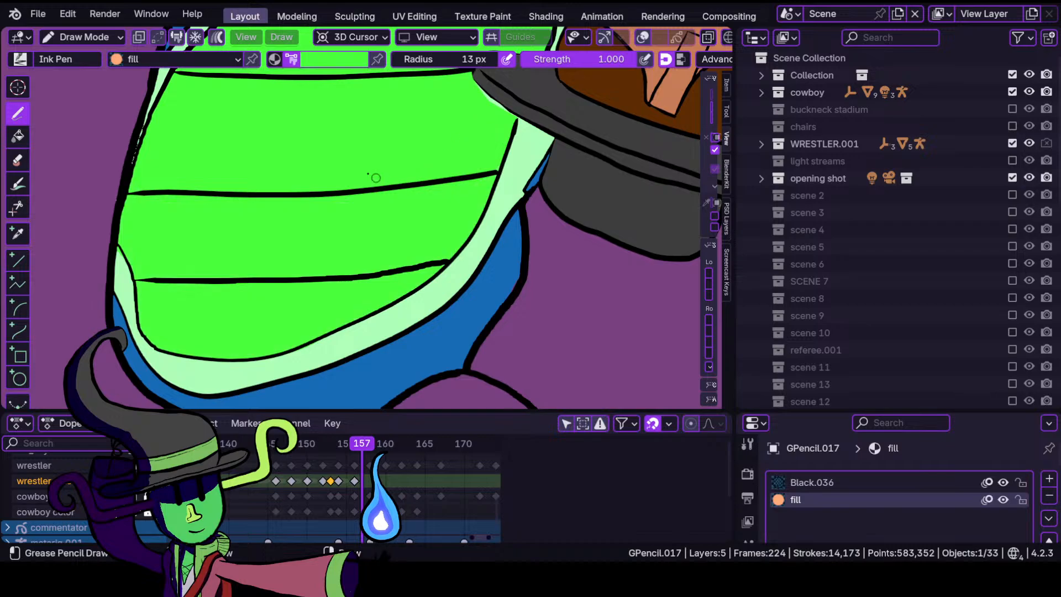
Close the pale gap under the cowboy's hat brim by nudging the edge in Sculpt Mode and adding green fill in Draw Mode.
scroll(398, 138, down, 6)
scroll(469, 114, up, 6)
shift+middle_drag(469, 114, 329, 254)
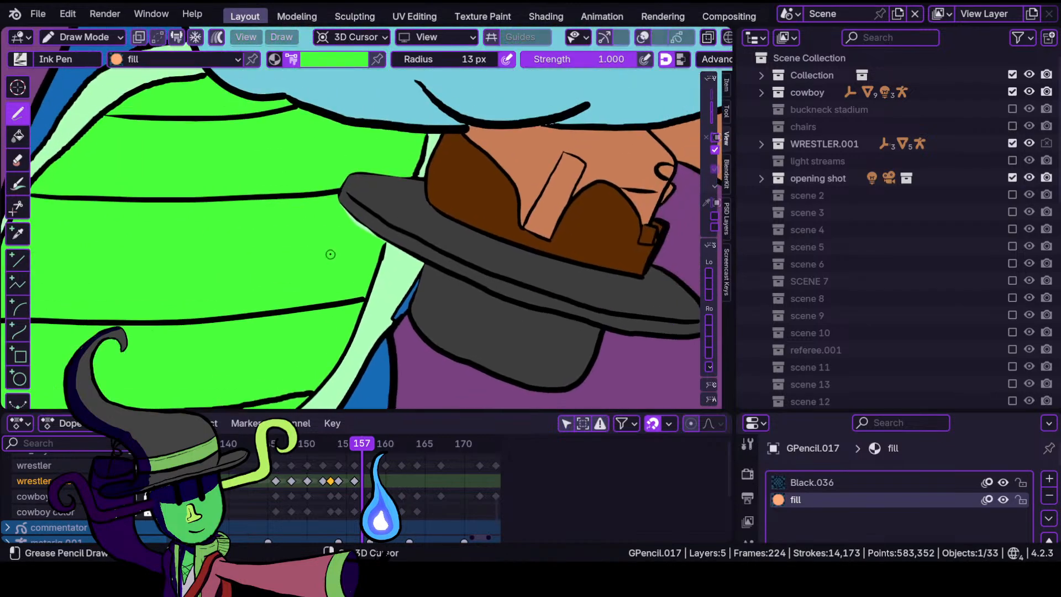
scroll(368, 222, up, 3)
scroll(368, 222, up, 2)
shift+middle_drag(405, 181, 357, 202)
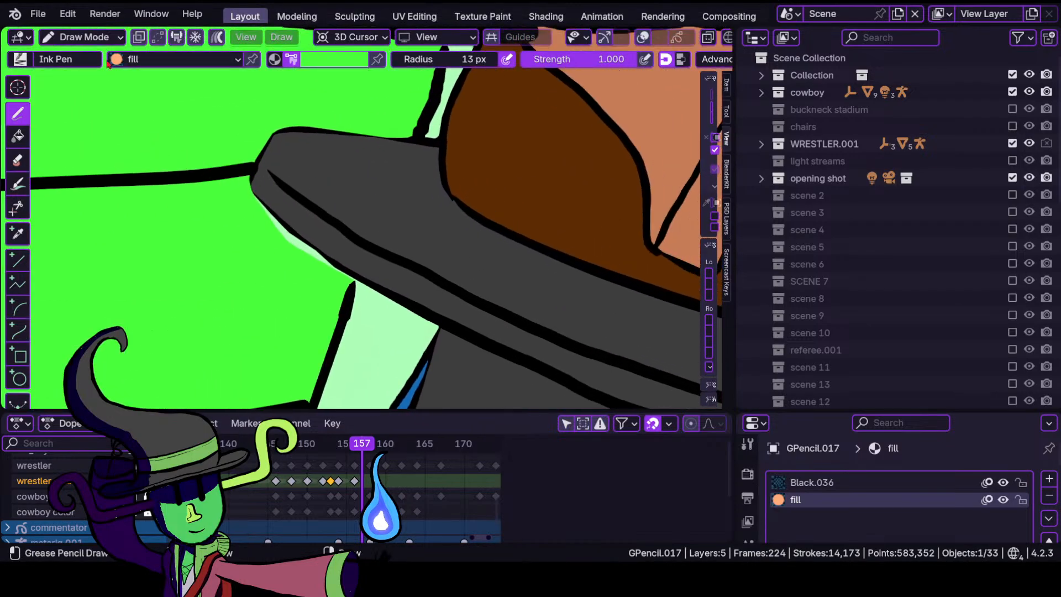
click(82, 37)
click(88, 90)
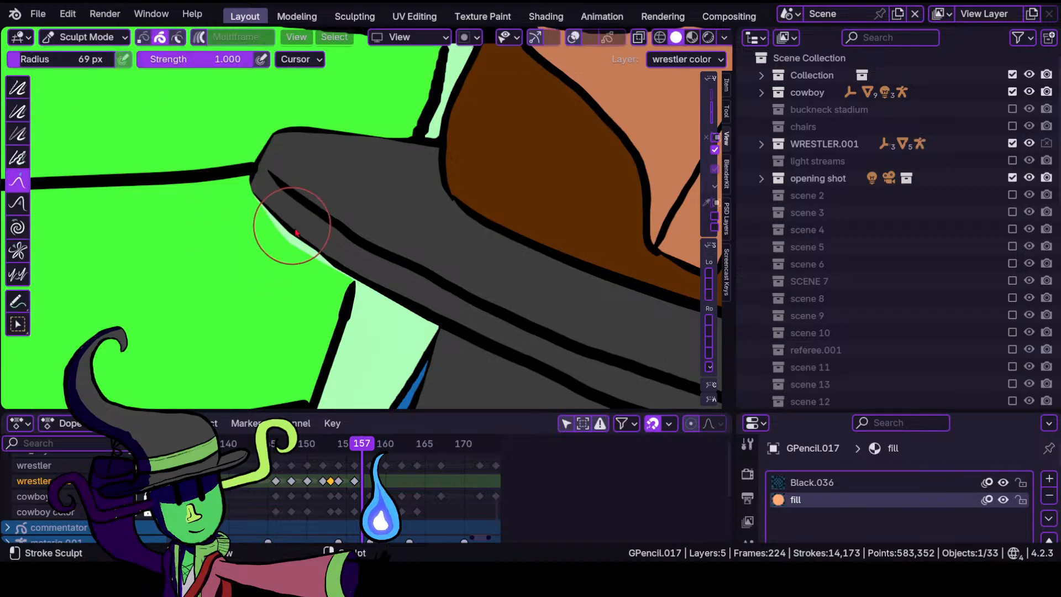
mouse_move(321, 245)
mouse_down()
mouse_move(308, 225)
mouse_move(281, 224)
mouse_move(251, 190)
mouse_move(259, 192)
mouse_up()
click(83, 37)
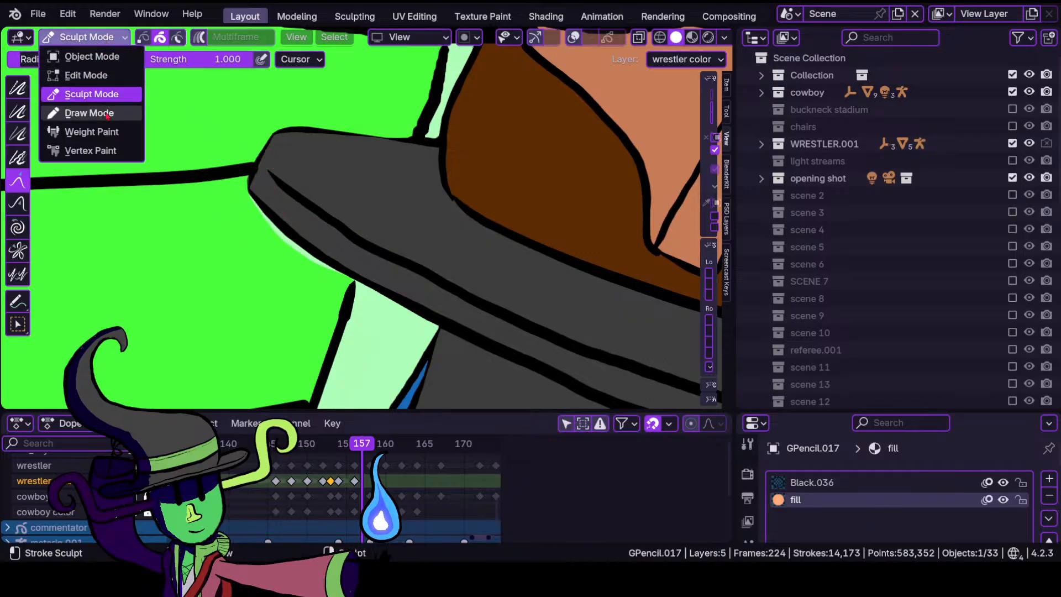
click(88, 109)
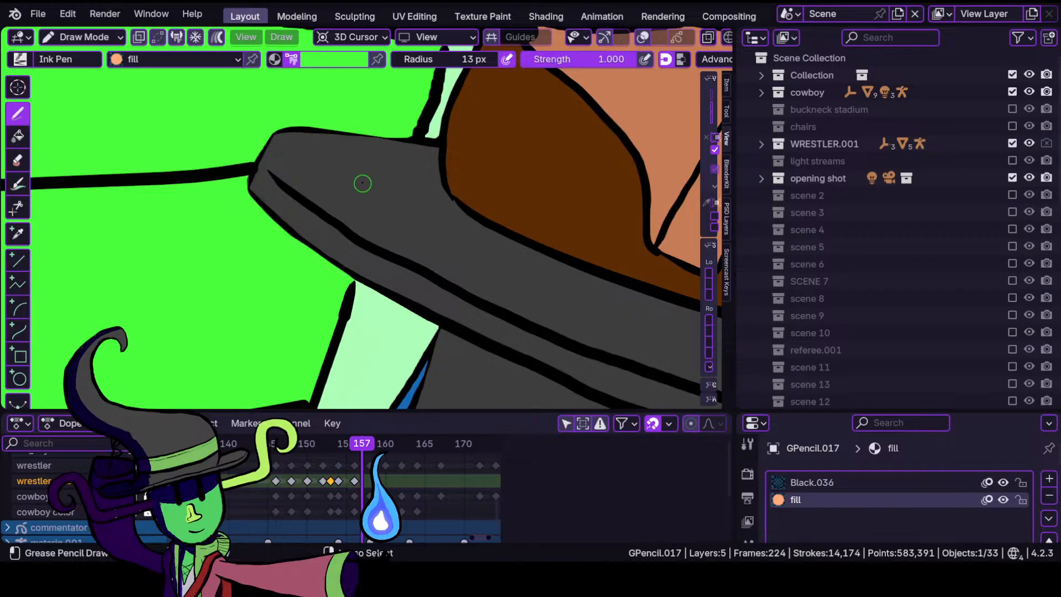
Set the brush colour to light blue and draw a fill over the wrestler's front thigh, above the knee pad.
scroll(363, 183, down, 18)
mouse_move(363, 183)
middle_down()
mouse_move(287, 213)
mouse_move(257, 194)
mouse_move(249, 207)
mouse_move(415, 206)
middle_up()
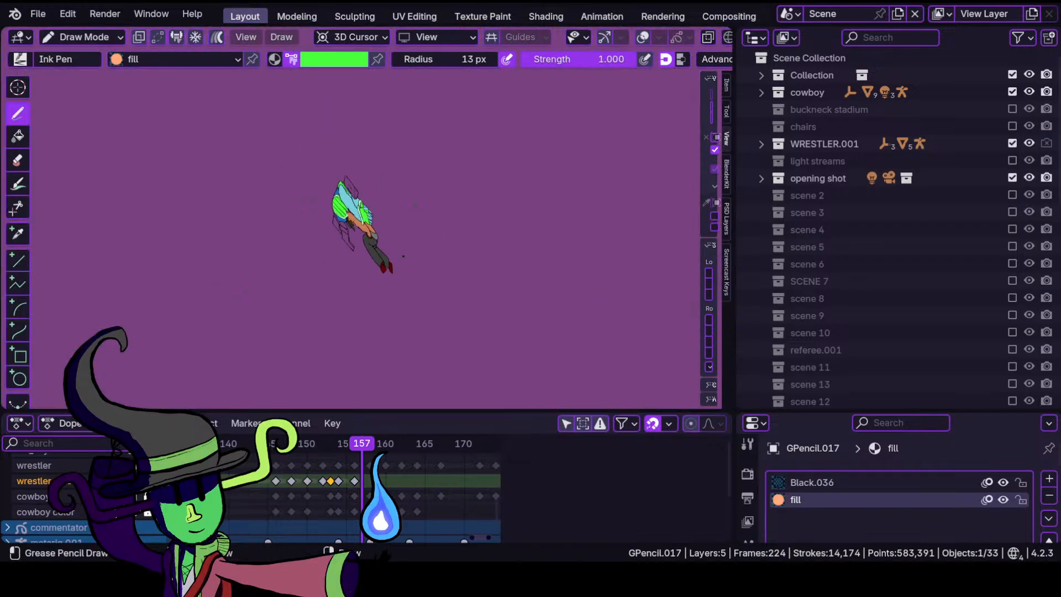
key(KP_0)
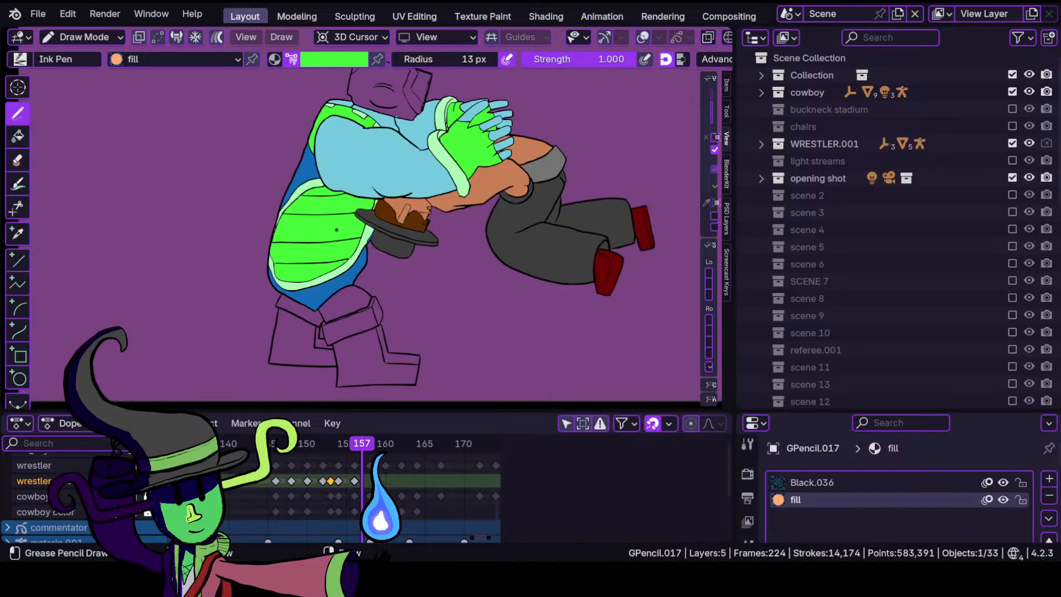
ctrl+middle_drag(346, 293, 426, 202)
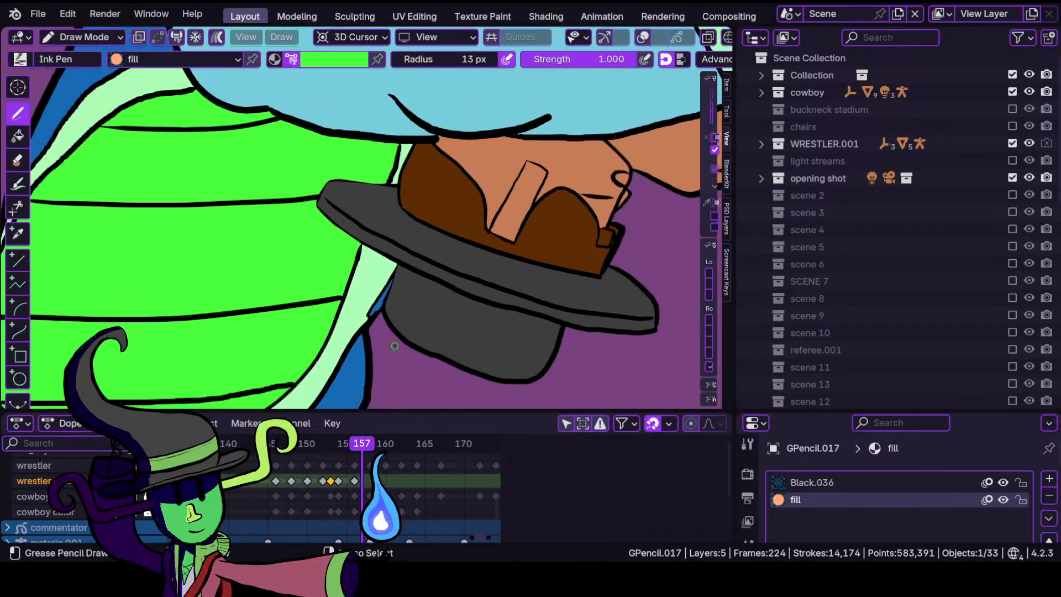
shift+middle_drag(381, 322, 432, 211)
ctrl+middle_drag(428, 221, 381, 282)
ctrl+middle_drag(353, 309, 332, 194)
click(340, 64)
click(288, 243)
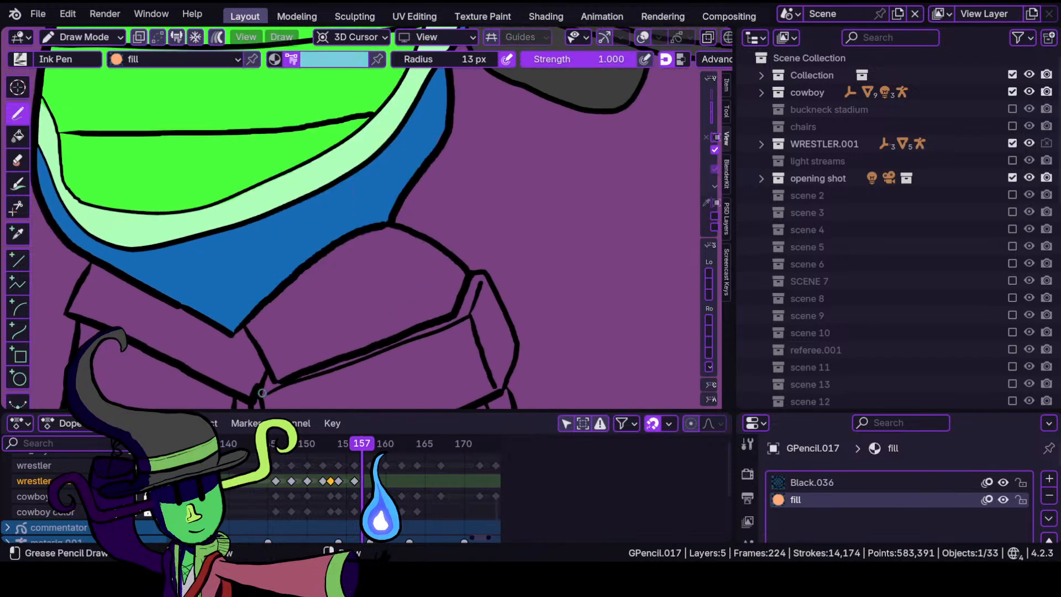
shift+middle_drag(404, 233, 436, 218)
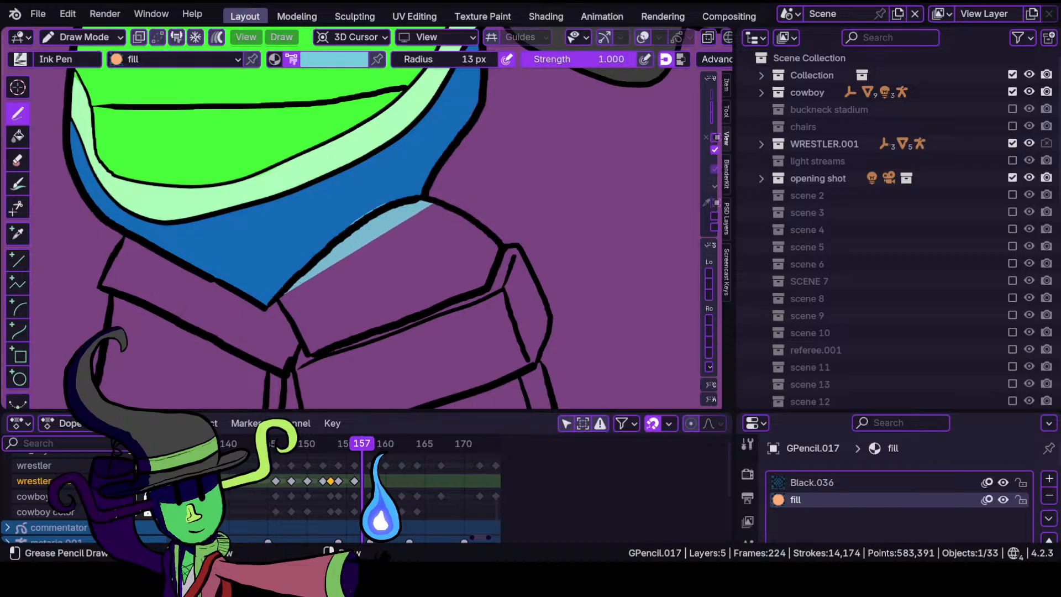
mouse_move(279, 298)
mouse_down()
mouse_move(311, 358)
mouse_move(457, 294)
mouse_move(499, 244)
mouse_up()
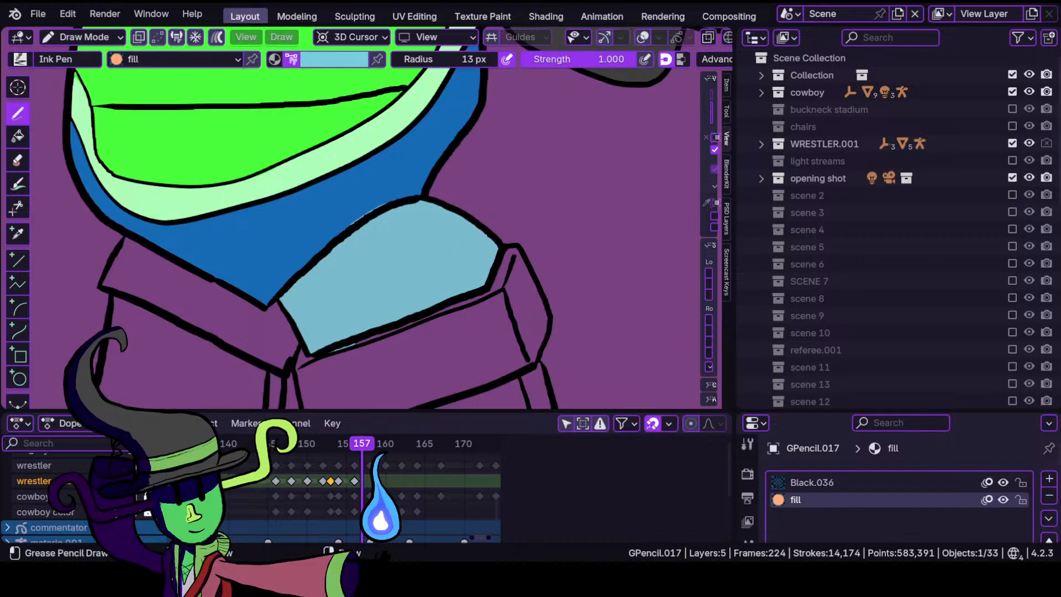
drag(468, 209, 458, 207)
Switch to Sculpt Mode and push the light blue thigh fill's edges to fit the black outline.
click(63, 41)
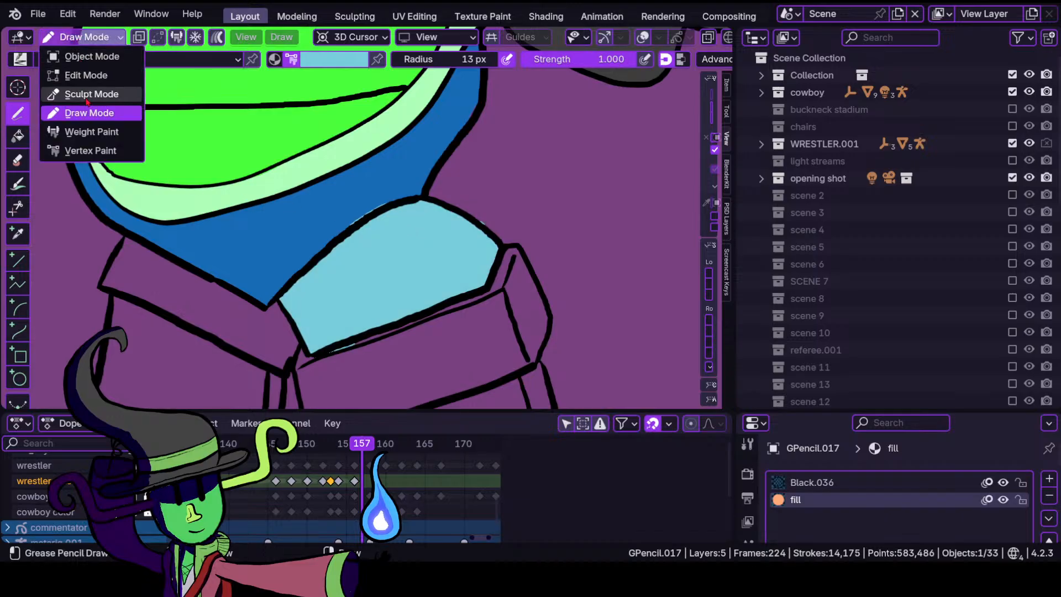
click(83, 92)
drag(371, 213, 373, 218)
drag(492, 220, 472, 255)
drag(348, 349, 355, 363)
scroll(389, 290, down, 1)
scroll(388, 292, down, 2)
scroll(407, 346, up, 3)
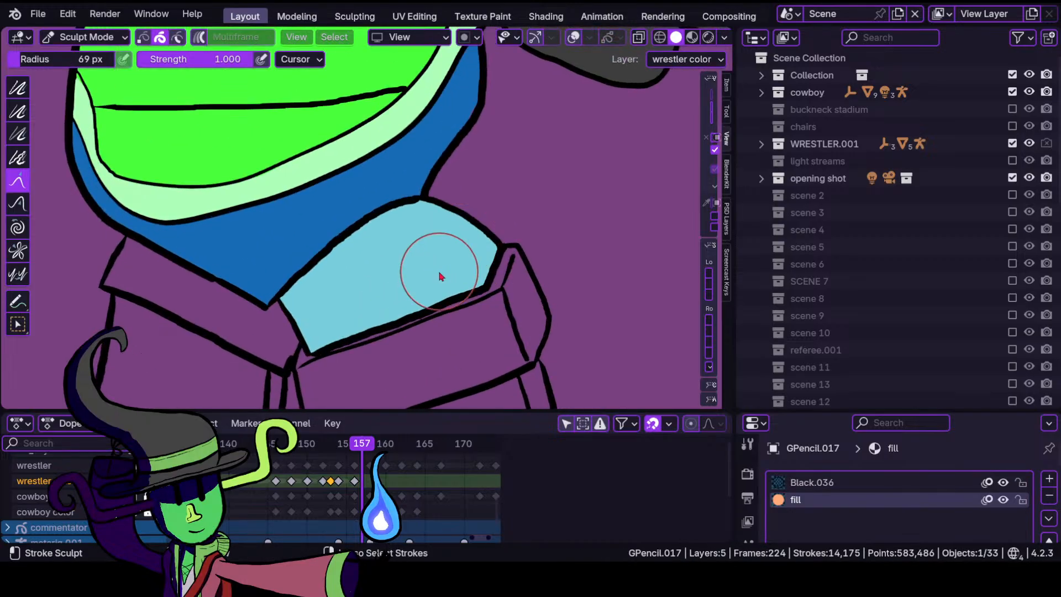
Return to Draw Mode, set the colour to pale green, and fill the wrestler's front knee pad.
shift+middle_drag(443, 269, 514, 119)
scroll(466, 204, down, 2)
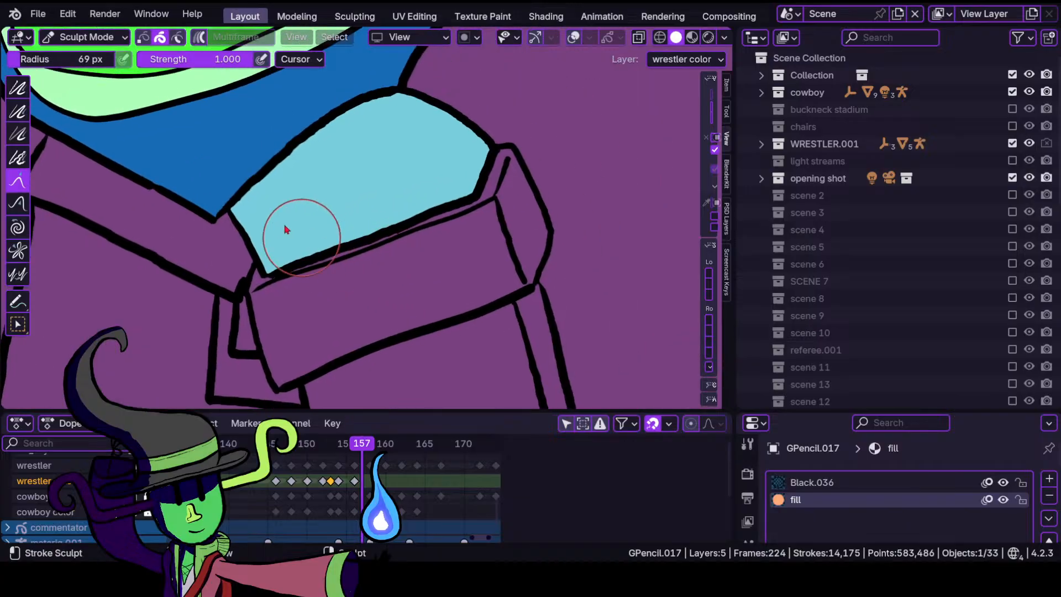
click(85, 37)
click(140, 117)
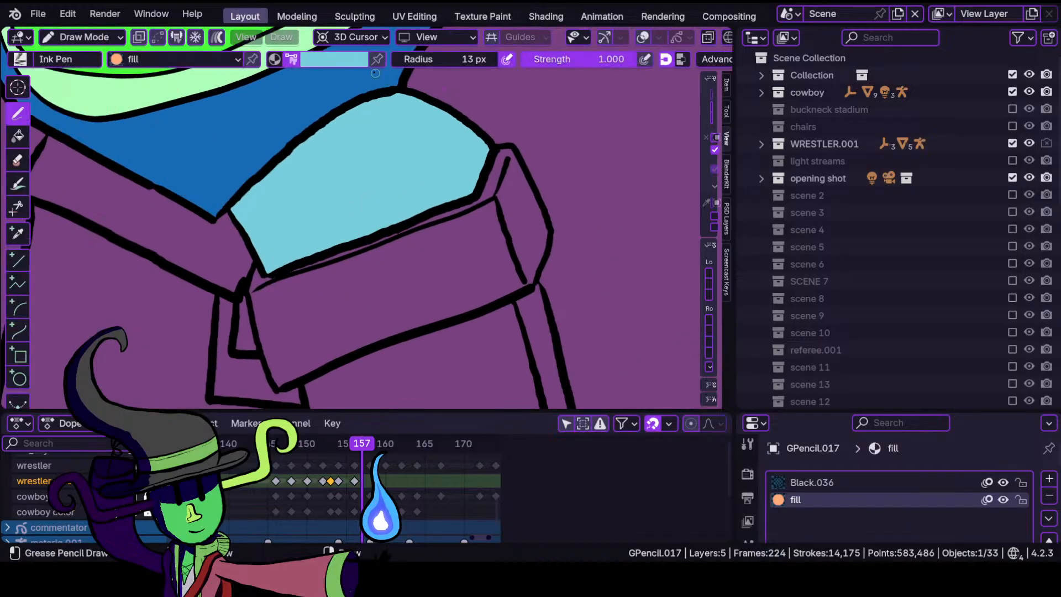
click(334, 60)
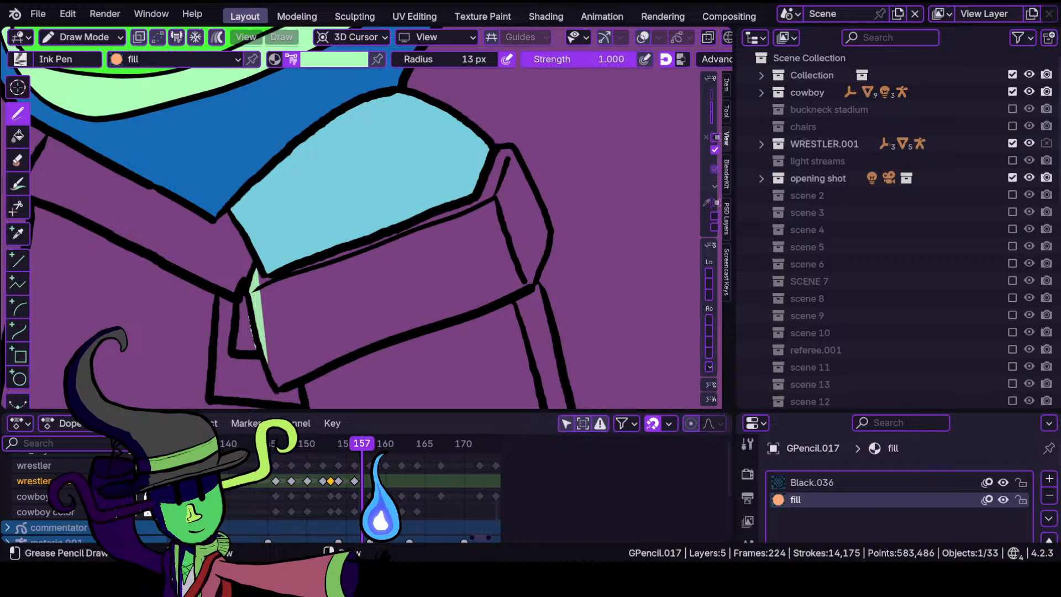
mouse_move(258, 273)
mouse_down()
mouse_move(276, 384)
mouse_move(515, 290)
mouse_move(549, 232)
mouse_move(533, 190)
mouse_move(496, 149)
mouse_move(265, 263)
mouse_up()
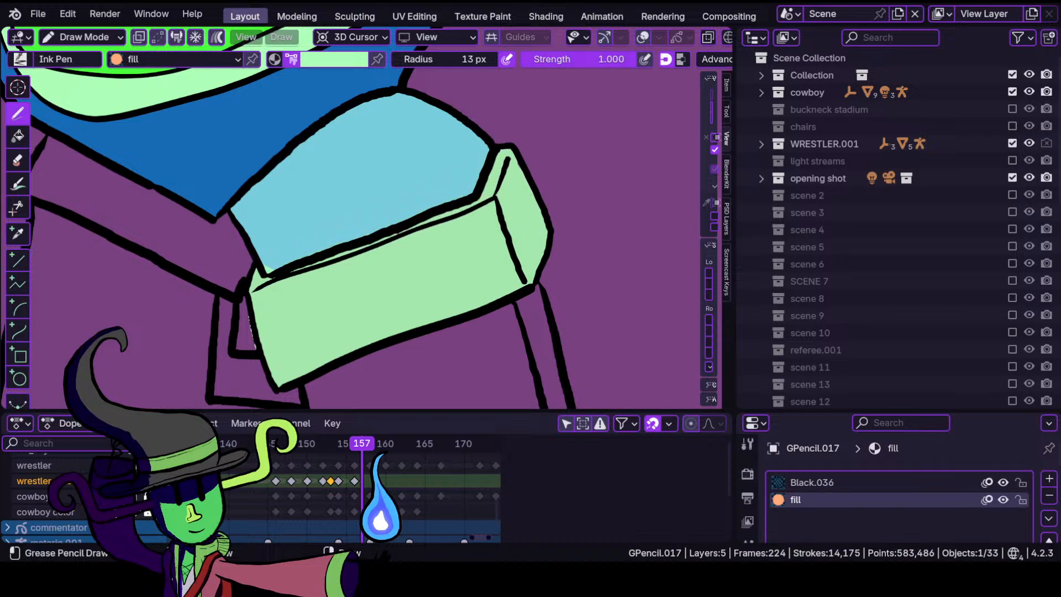
drag(254, 283, 258, 275)
Sculpt the edges of the pale green knee pad fill to fit within its outline.
mouse_move(327, 245)
ctrl+middle_down()
mouse_move(336, 310)
mouse_move(357, 209)
mouse_move(397, 178)
ctrl+middle_up()
shift+middle_drag(340, 226, 384, 173)
click(83, 37)
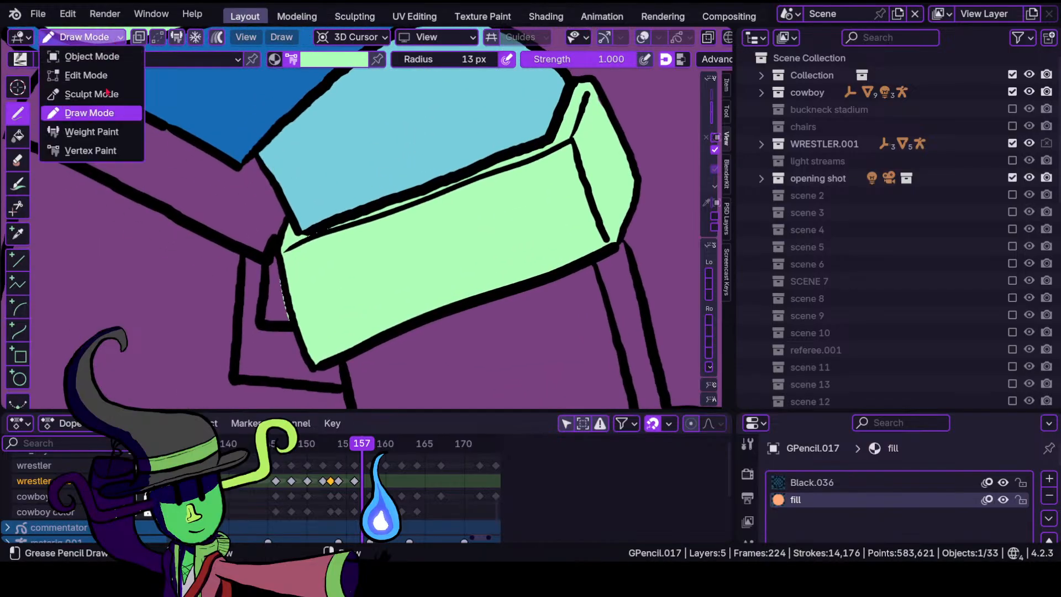
click(83, 88)
drag(283, 305, 274, 301)
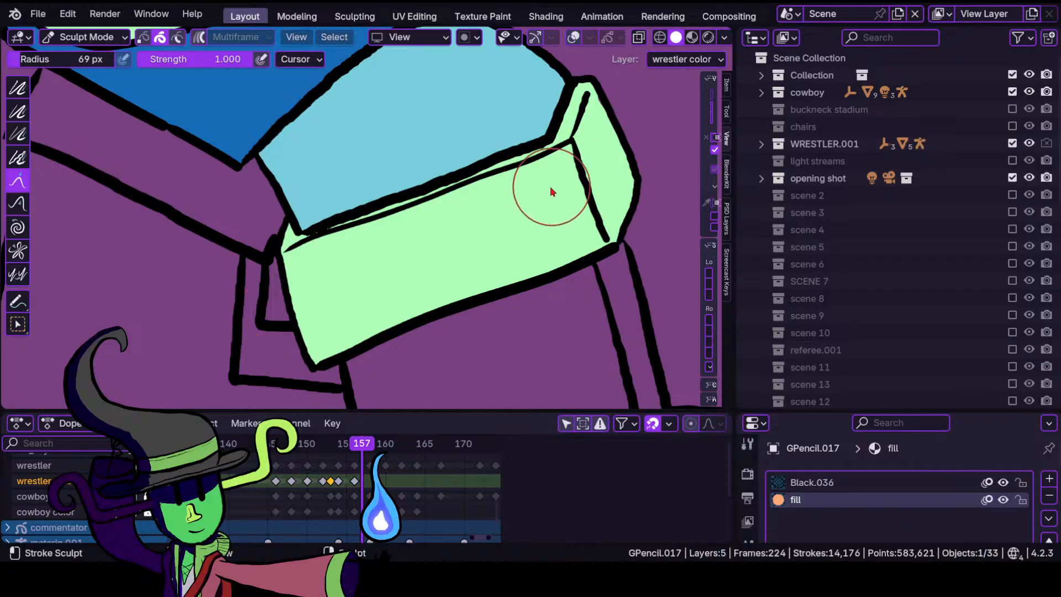
shift+middle_drag(568, 136, 449, 275)
drag(476, 248, 471, 258)
ctrl+middle_drag(472, 262, 482, 386)
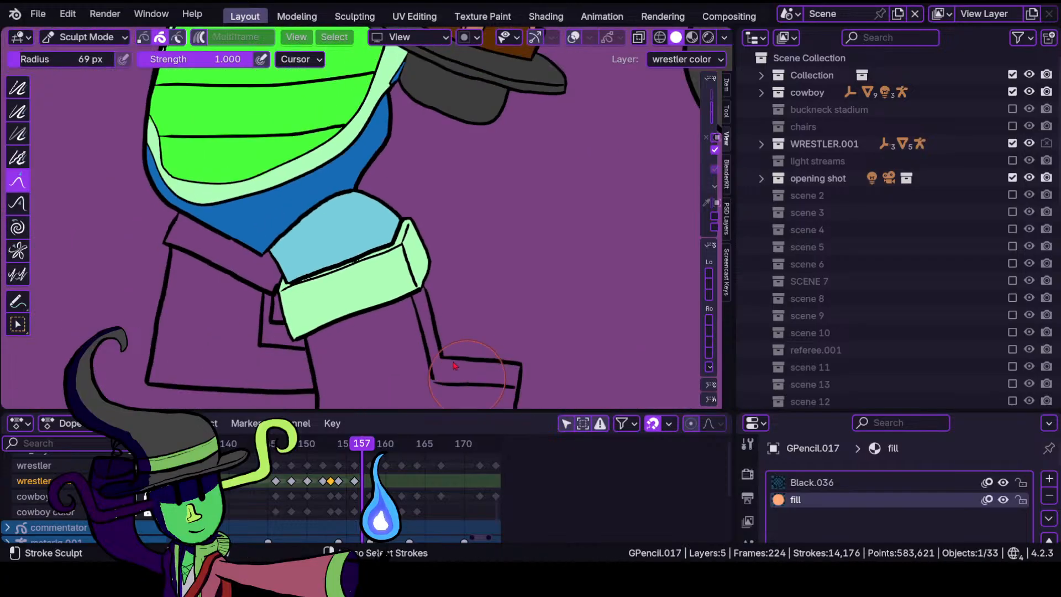
Return to Draw Mode and draw a pale green fill over the wrestler's rear knee pad, beneath the dark blue trunks.
mouse_move(416, 271)
ctrl+middle_down()
mouse_move(436, 369)
mouse_move(438, 265)
mouse_move(427, 232)
ctrl+middle_up()
shift+middle_drag(262, 253, 423, 234)
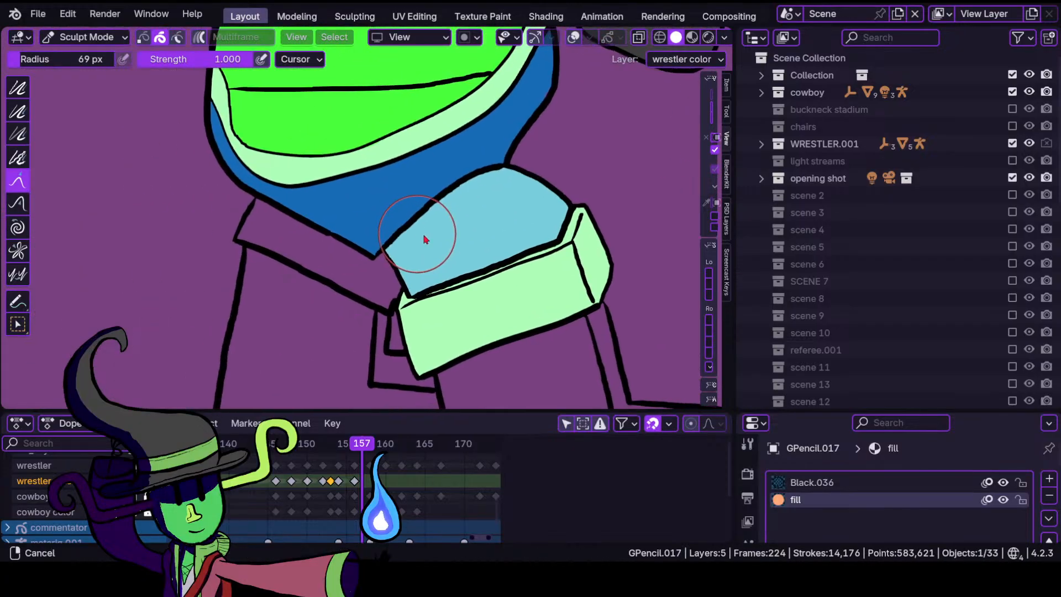
mouse_move(378, 262)
ctrl+middle_down()
mouse_move(373, 241)
mouse_move(343, 229)
mouse_move(367, 177)
mouse_move(266, 127)
ctrl+middle_up()
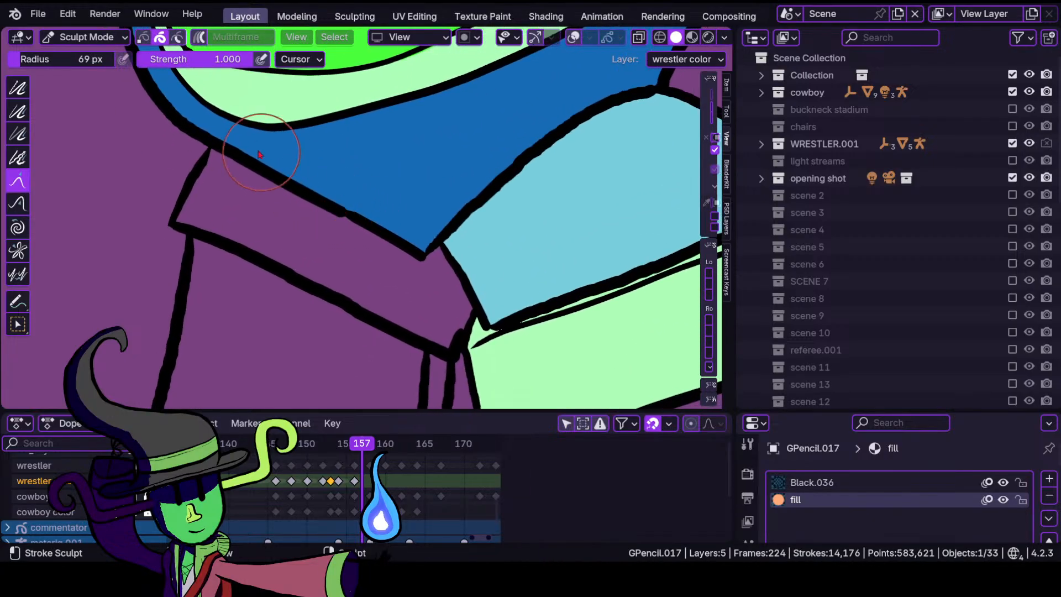
click(96, 37)
click(82, 108)
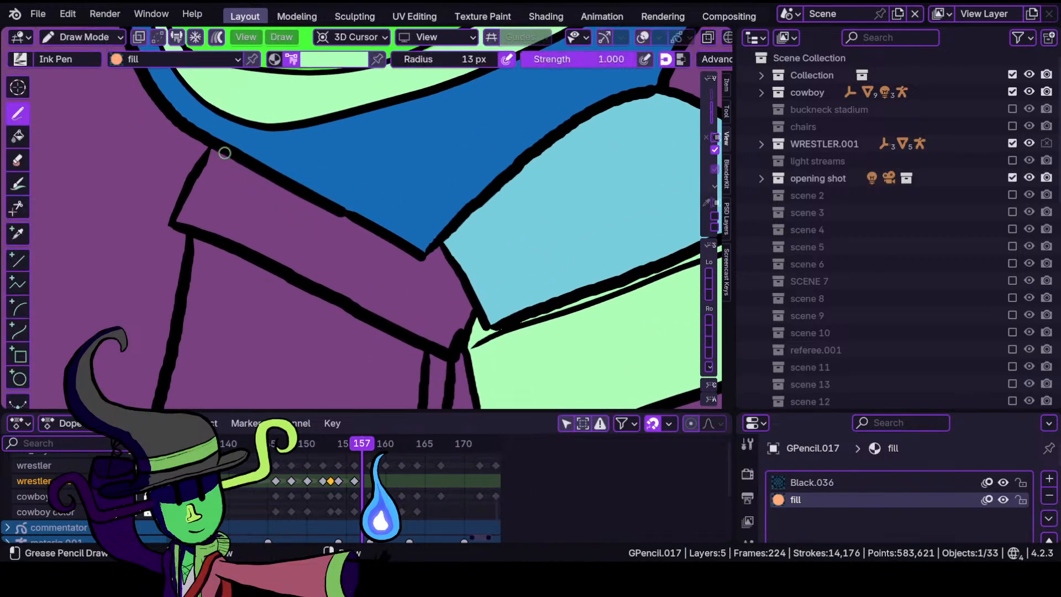
mouse_move(212, 152)
mouse_down()
mouse_move(240, 243)
mouse_move(437, 342)
mouse_move(456, 333)
mouse_move(473, 301)
mouse_move(440, 244)
mouse_move(424, 253)
mouse_up()
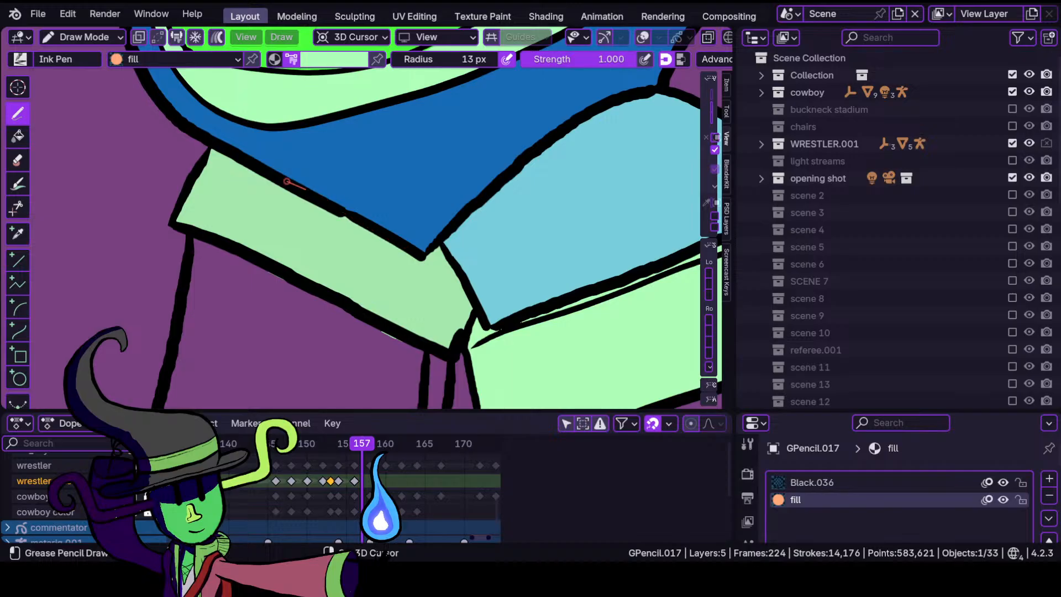
shift+drag(286, 182, 254, 166)
Set the brush colour to bright green and draw a fill over the wrestler's front boot below the knee pad.
mouse_move(446, 182)
ctrl+middle_down()
mouse_move(429, 263)
mouse_move(436, 318)
mouse_move(463, 199)
mouse_move(336, 170)
ctrl+middle_up()
shift+middle_drag(373, 242, 374, 192)
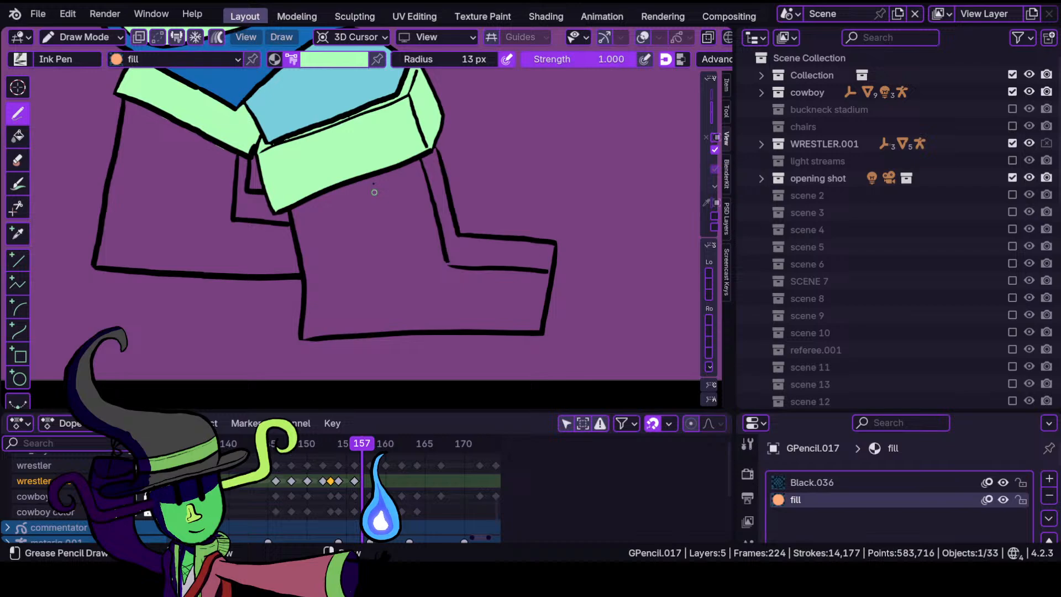
click(330, 62)
click(310, 246)
scroll(407, 252, up, 1)
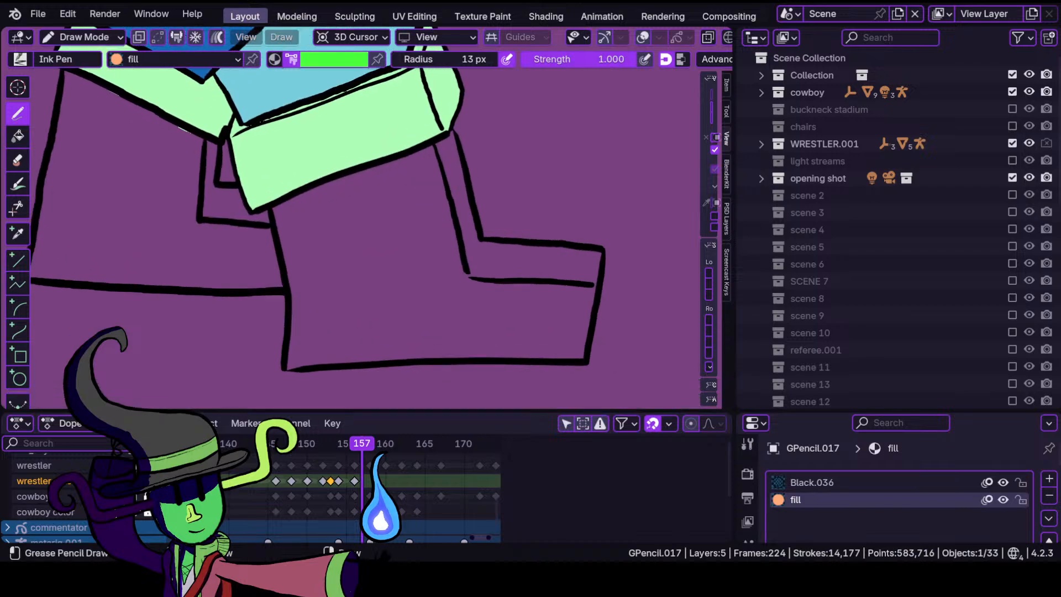
mouse_move(460, 166)
mouse_down()
mouse_move(380, 169)
mouse_move(286, 200)
mouse_move(290, 365)
mouse_move(584, 356)
mouse_move(601, 248)
mouse_move(491, 238)
mouse_up()
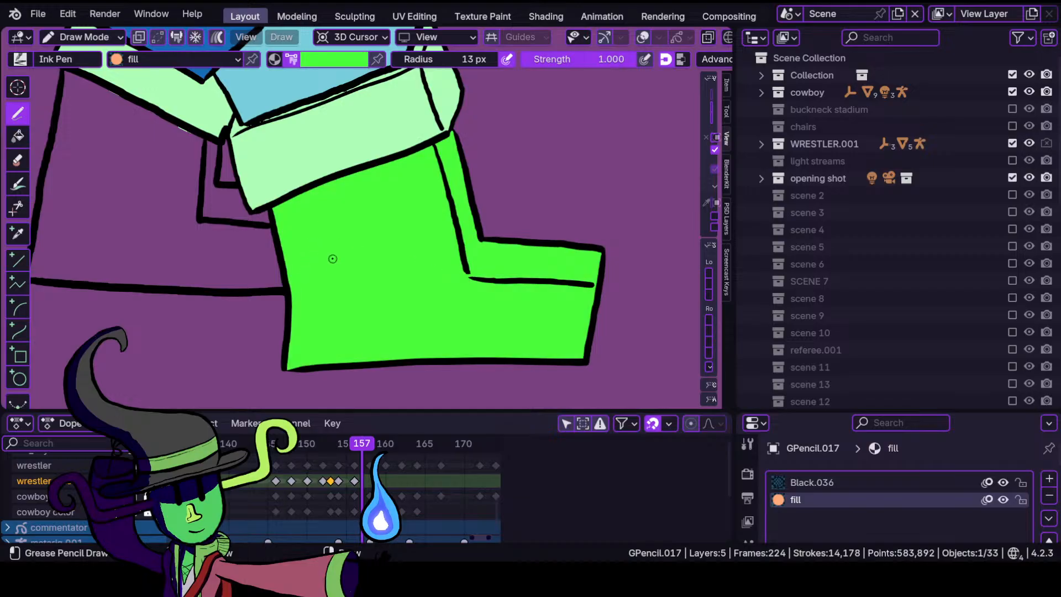
Draw a bright green fill over the wrestler's rear boot, leaving the small gap between the legs uncoloured.
mouse_move(320, 231)
ctrl+middle_down()
mouse_move(318, 301)
mouse_move(315, 217)
mouse_move(494, 251)
ctrl+middle_up()
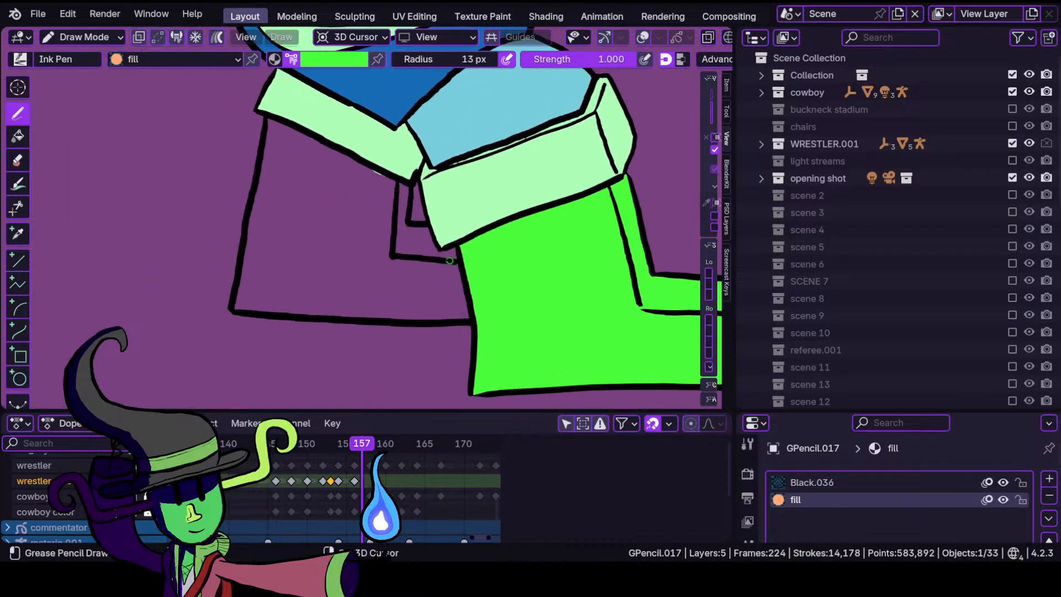
mouse_move(410, 238)
ctrl+middle_down()
mouse_move(408, 208)
mouse_move(370, 283)
mouse_move(441, 244)
ctrl+middle_up()
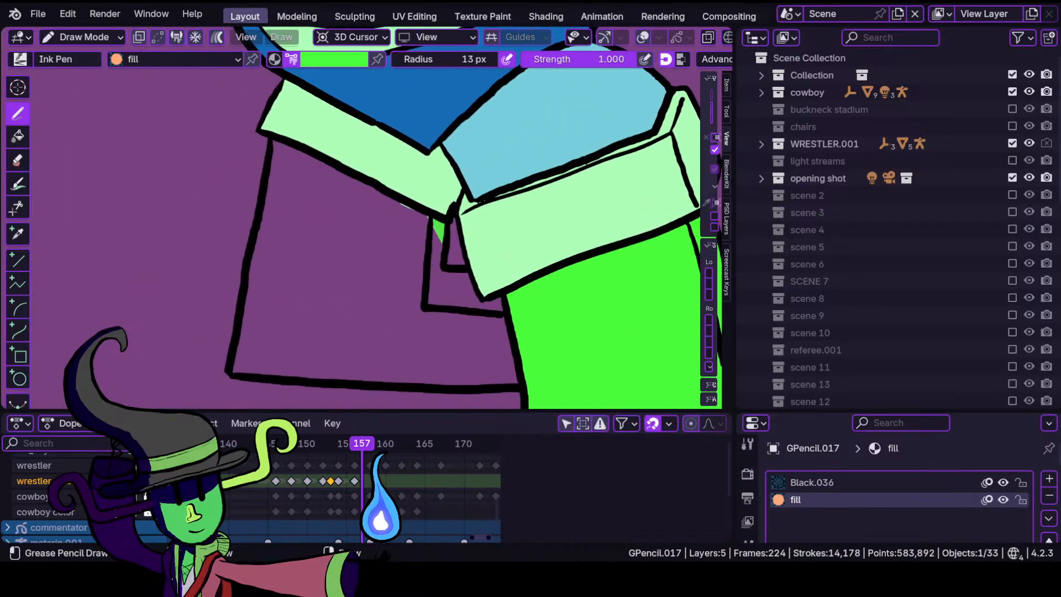
mouse_move(360, 177)
mouse_down()
mouse_move(278, 142)
mouse_move(232, 373)
mouse_move(499, 385)
mouse_move(516, 353)
mouse_move(498, 291)
mouse_up()
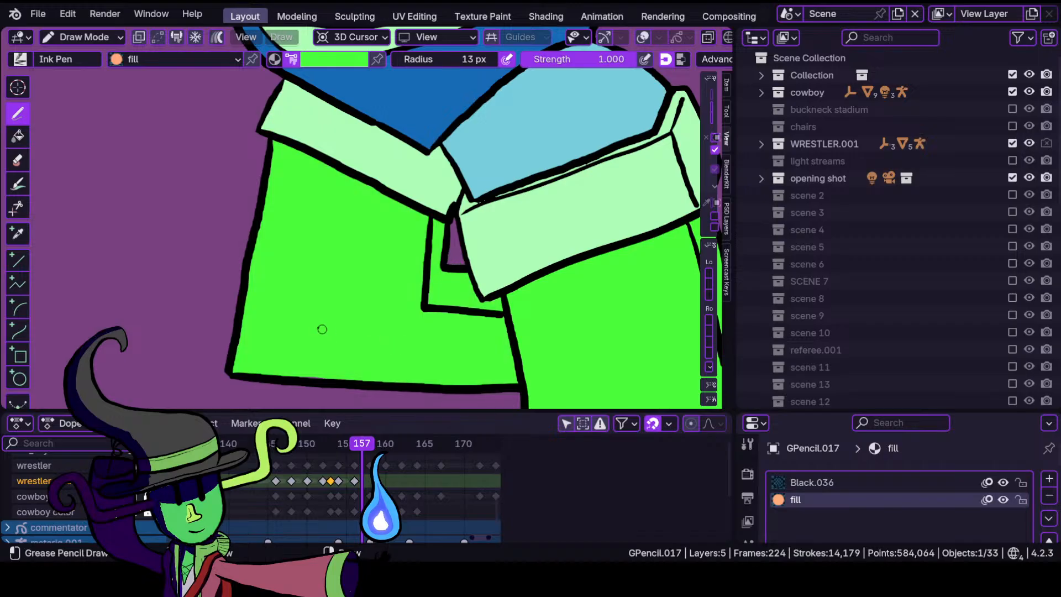
Switch to Sculpt Mode and check the edges of the leg and boot fills against the black outlines.
scroll(382, 306, up, 1)
shift+middle_drag(345, 345, 408, 247)
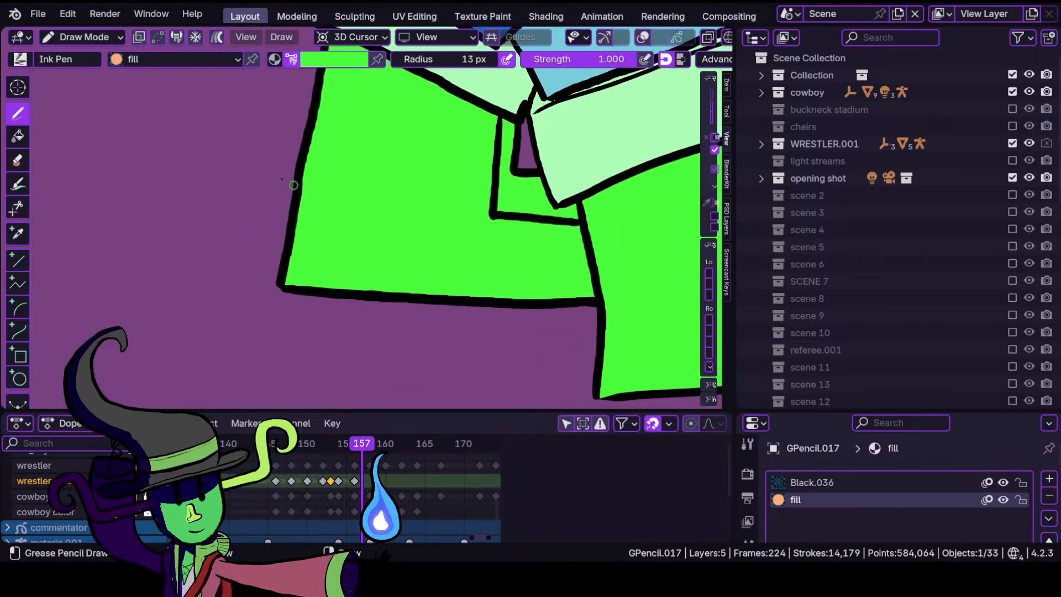
click(83, 37)
click(77, 91)
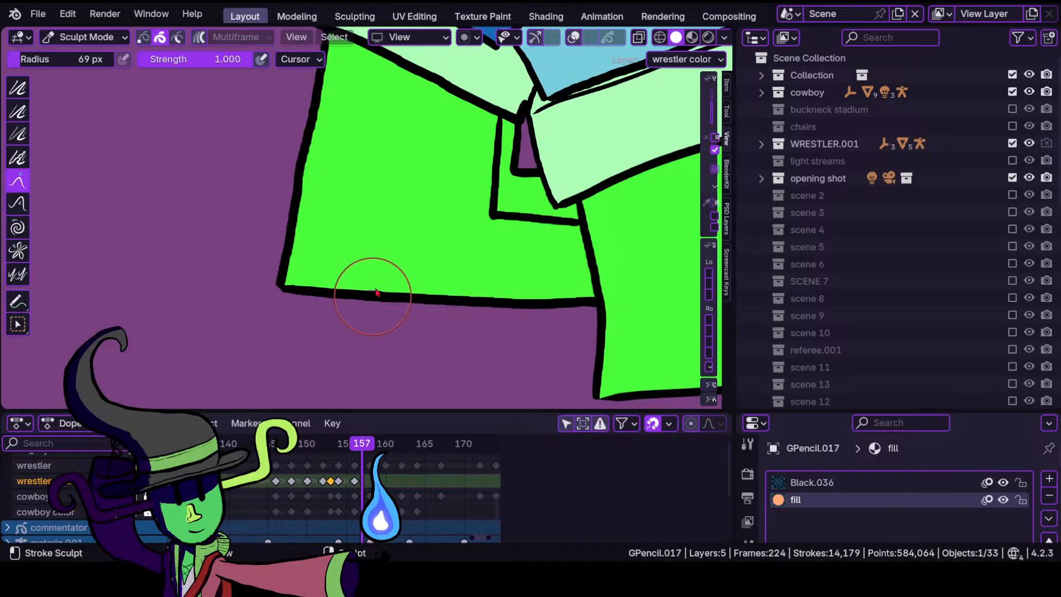
scroll(462, 230, down, 7)
mouse_move(457, 233)
shift+middle_down()
mouse_move(393, 342)
mouse_move(424, 339)
mouse_move(365, 207)
shift+middle_up()
mouse_move(381, 312)
ctrl+middle_down()
mouse_move(444, 240)
mouse_move(449, 231)
mouse_move(420, 215)
mouse_move(441, 209)
ctrl+middle_up()
shift+middle_drag(443, 253, 531, 326)
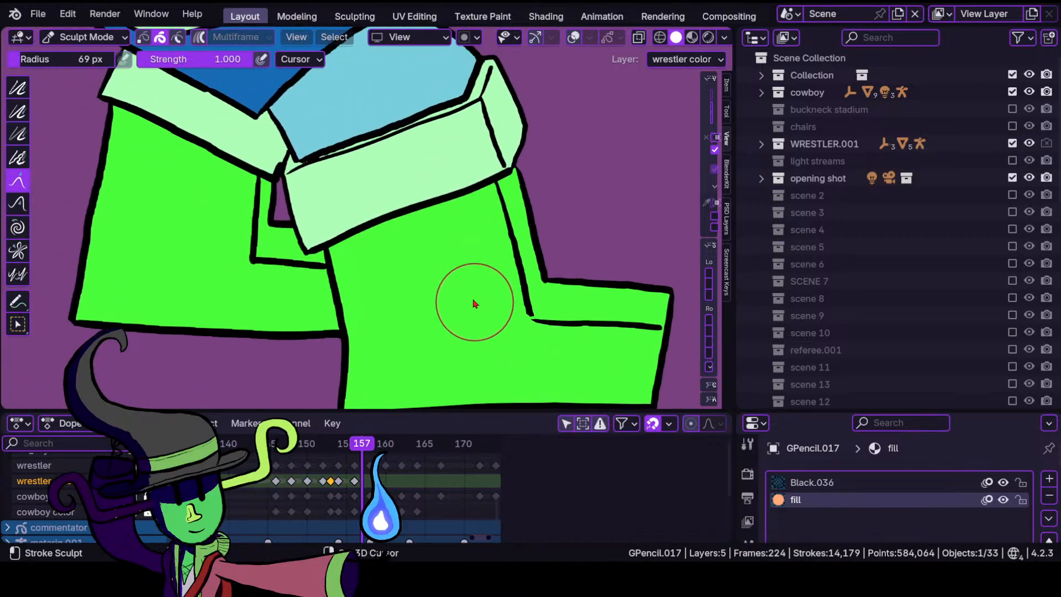
shift+middle_drag(515, 205, 419, 350)
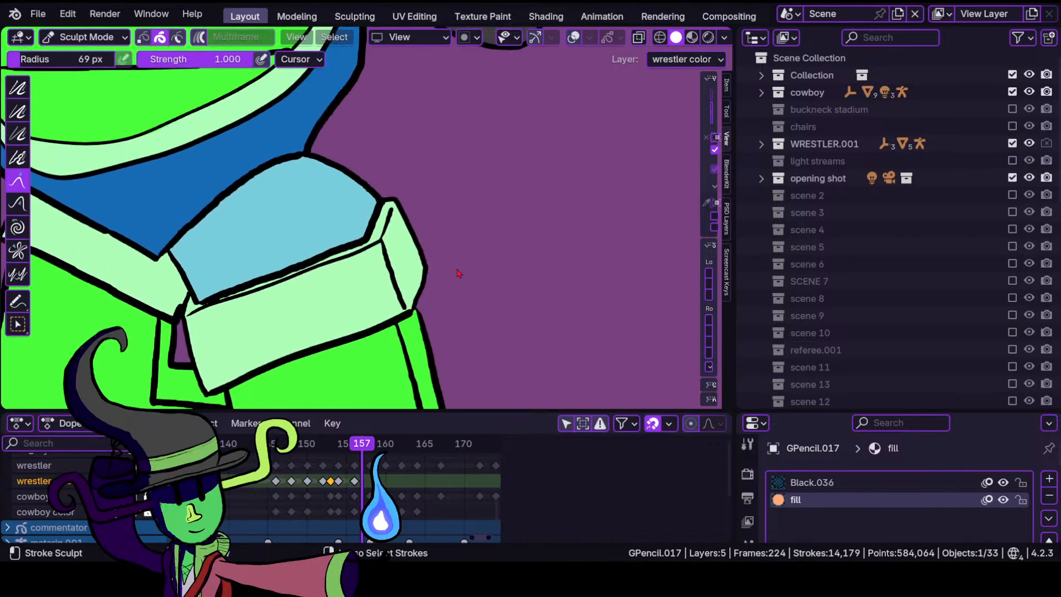
Return to Draw Mode, set the colour to dark blue, and draw a fill over the wrestler's whole head.
ctrl+middle_drag(459, 272, 445, 355)
shift+middle_drag(482, 229, 434, 323)
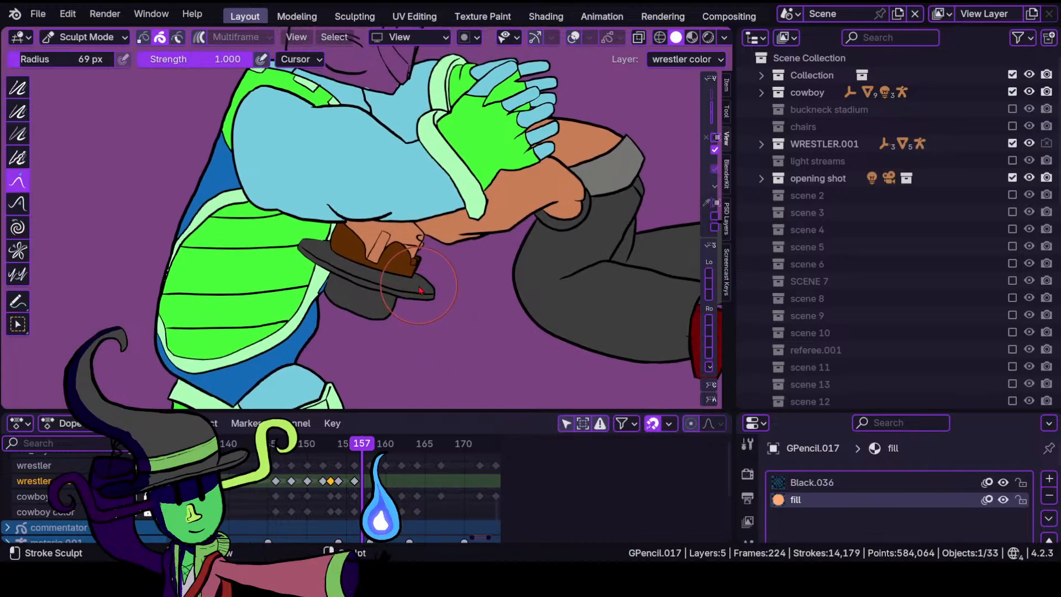
shift+middle_drag(479, 208, 388, 319)
ctrl+middle_drag(429, 271, 428, 326)
ctrl+middle_drag(381, 299, 361, 208)
mouse_move(242, 199)
shift+middle_down()
mouse_move(352, 337)
mouse_move(345, 280)
shift+middle_up()
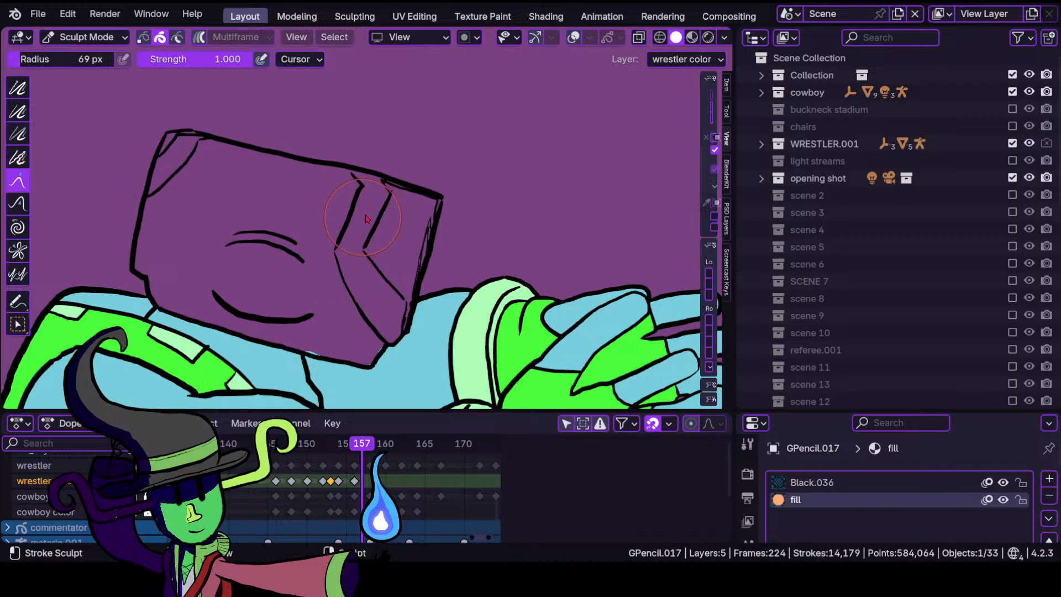
click(86, 37)
click(82, 113)
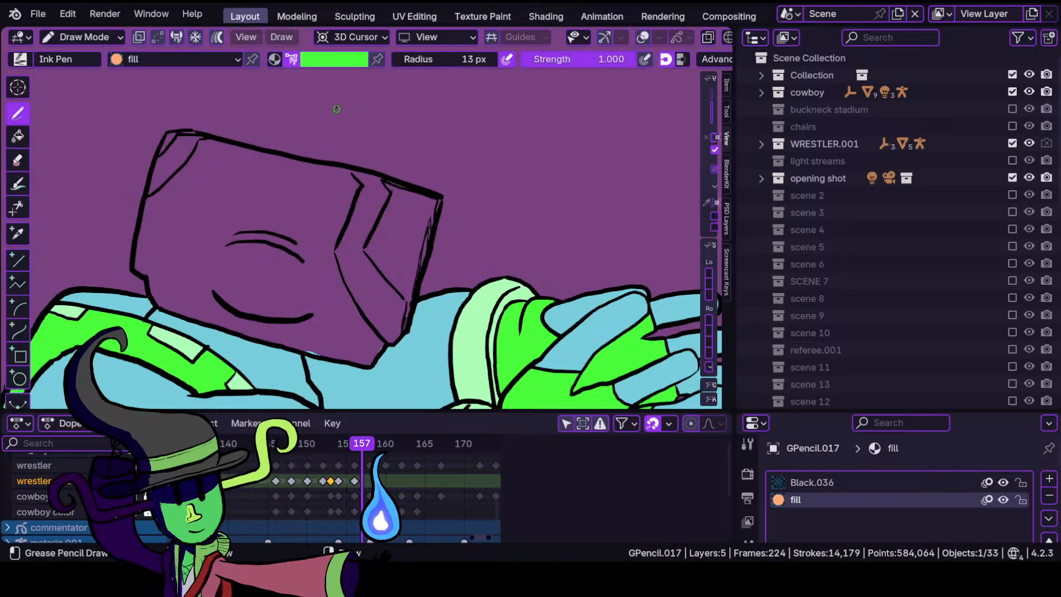
click(352, 62)
click(273, 246)
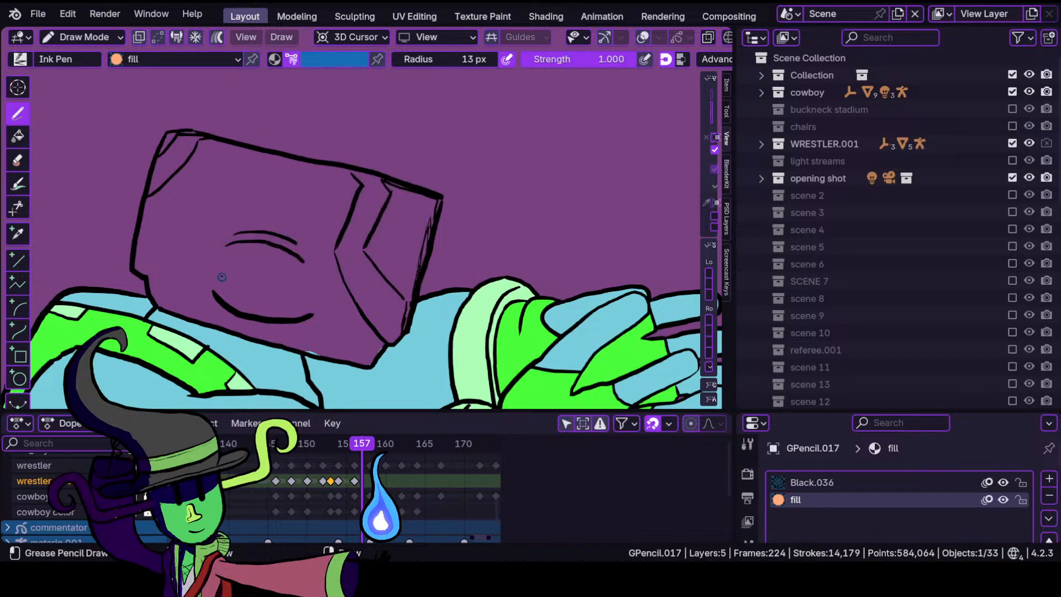
shift+middle_drag(245, 252, 332, 264)
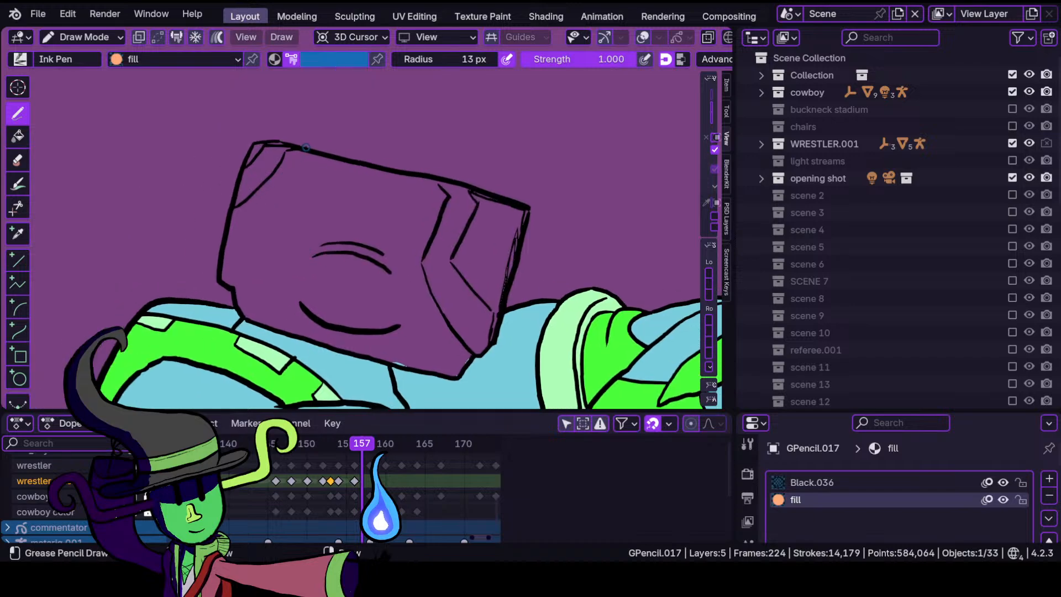
mouse_move(252, 146)
mouse_down()
mouse_move(223, 279)
mouse_move(238, 303)
mouse_move(309, 343)
mouse_move(437, 377)
mouse_move(465, 380)
mouse_move(487, 348)
mouse_move(523, 205)
mouse_up()
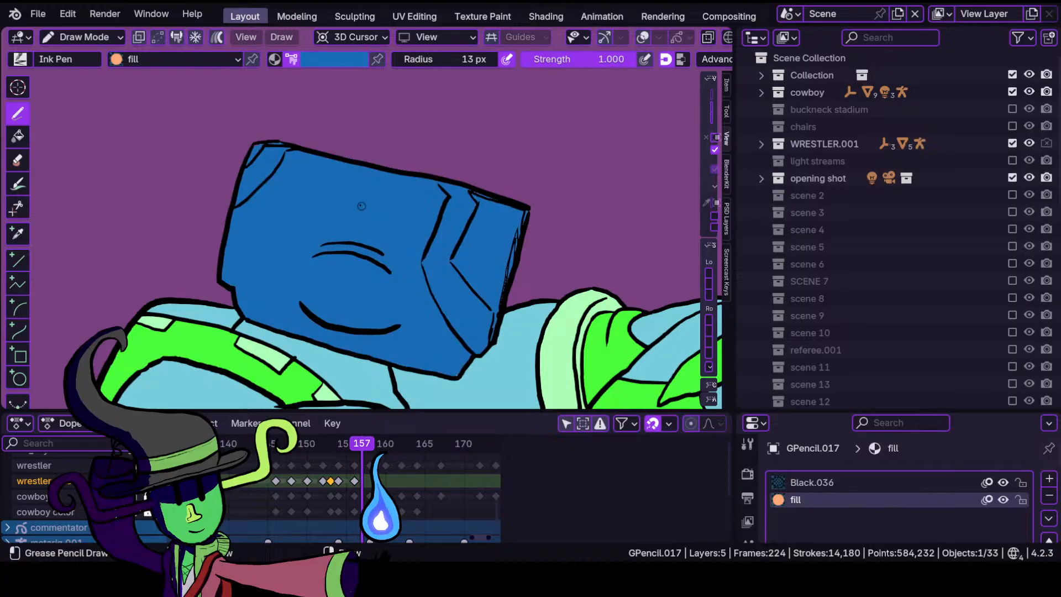
Set the brush colour to pale green and fill the curved band at the upper back corner of the wrestler's head.
scroll(285, 199, up, 8)
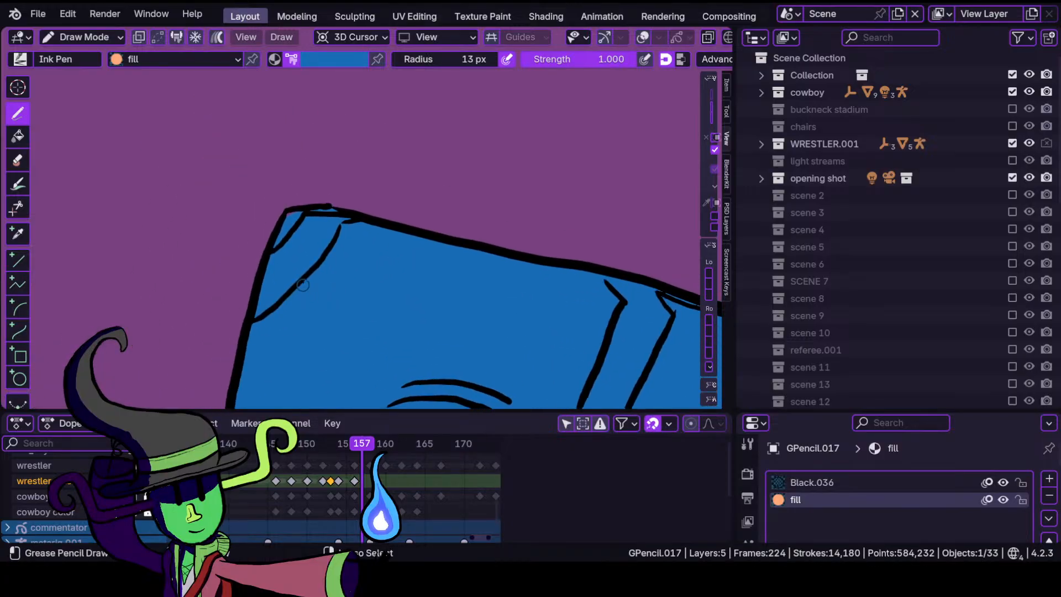
click(83, 37)
click(71, 92)
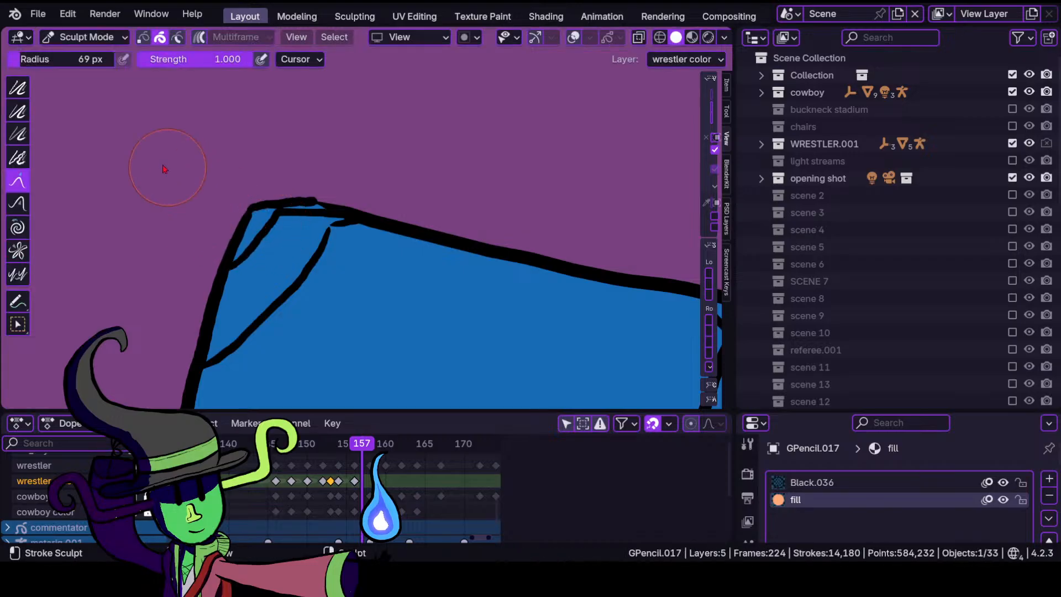
click(101, 40)
click(88, 113)
click(356, 59)
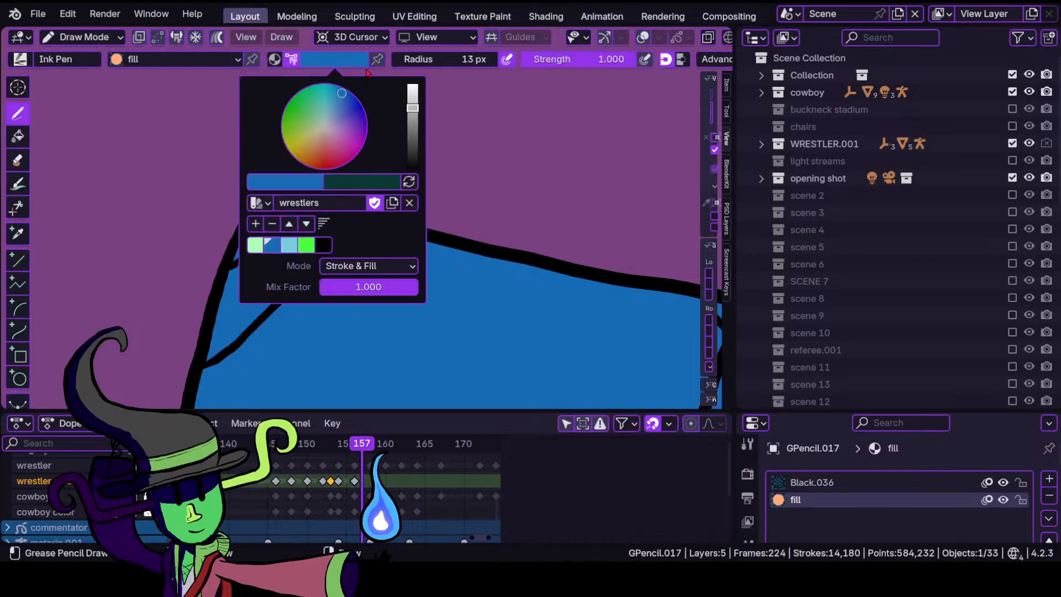
click(347, 63)
click(253, 246)
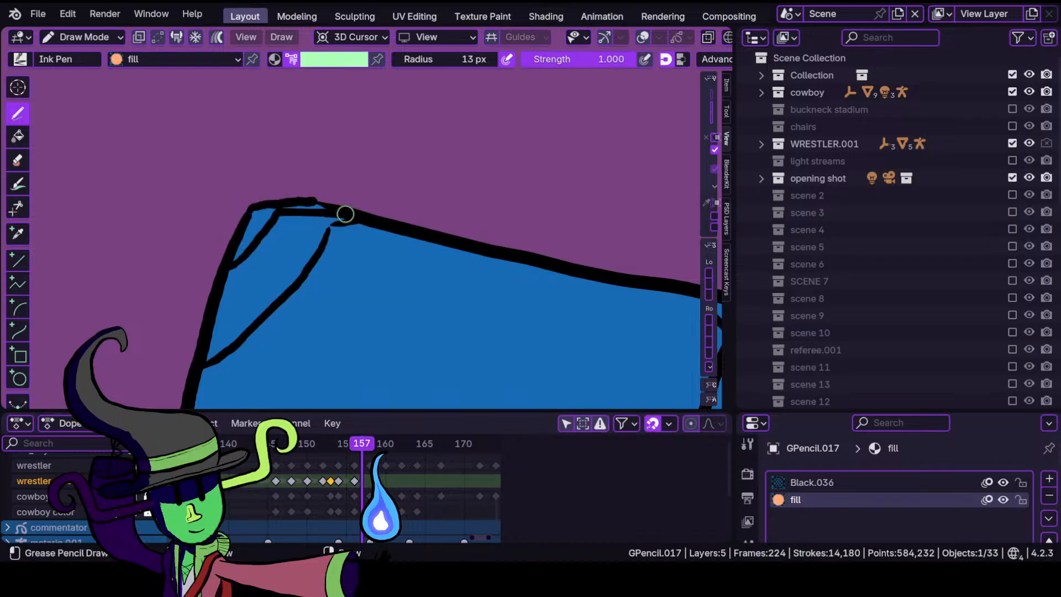
mouse_move(332, 223)
mouse_down()
mouse_move(270, 220)
mouse_move(208, 358)
mouse_up()
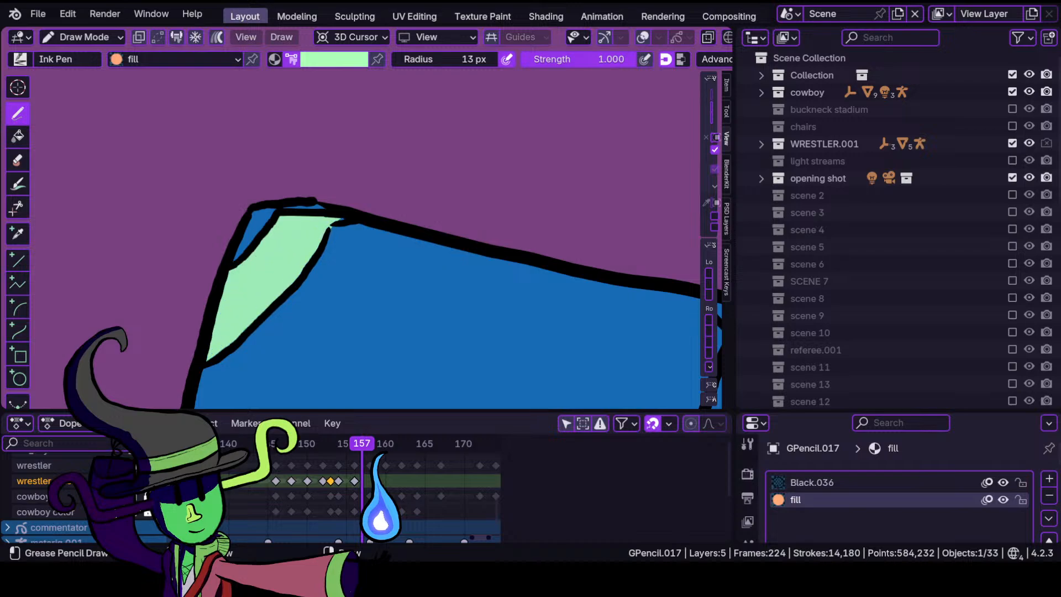
Fill the upper part of the angled stripe across the wrestler's head with pale green.
mouse_move(391, 265)
shift+middle_down()
mouse_move(443, 278)
mouse_move(301, 220)
shift+middle_up()
scroll(443, 277, down, 3)
scroll(457, 228, up, 2)
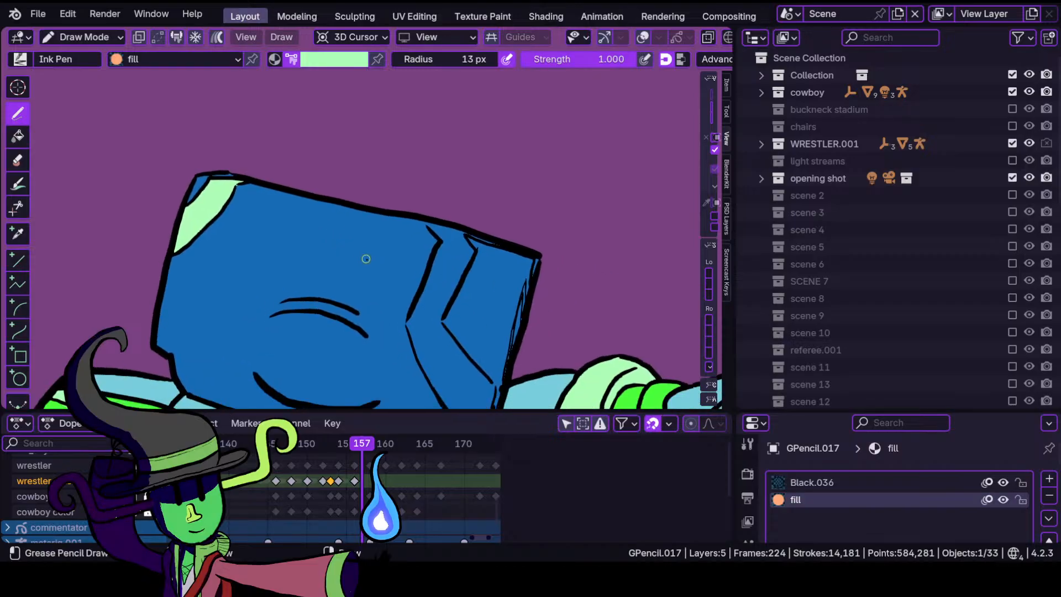
mouse_move(455, 296)
shift+middle_down()
mouse_move(378, 250)
mouse_move(376, 260)
shift+middle_up()
mouse_move(397, 243)
ctrl+middle_down()
mouse_move(442, 213)
mouse_move(446, 190)
mouse_move(381, 227)
ctrl+middle_up()
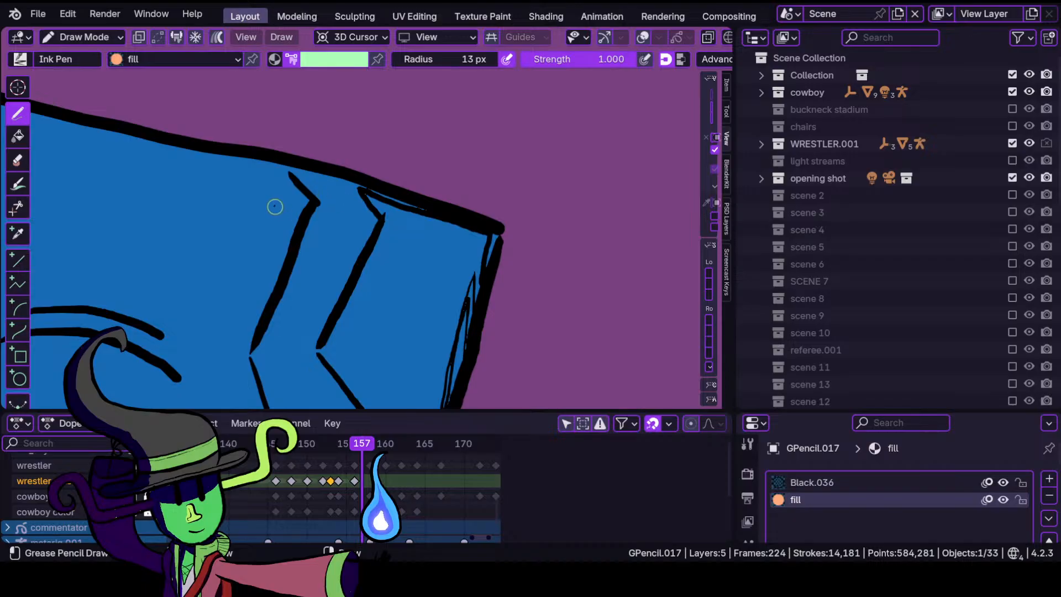
mouse_move(288, 167)
mouse_down()
mouse_move(284, 255)
mouse_move(259, 320)
mouse_up()
mouse_move(260, 380)
mouse_down()
mouse_move(271, 409)
mouse_move(357, 401)
mouse_move(318, 348)
mouse_move(378, 223)
mouse_move(359, 190)
mouse_move(311, 171)
mouse_up()
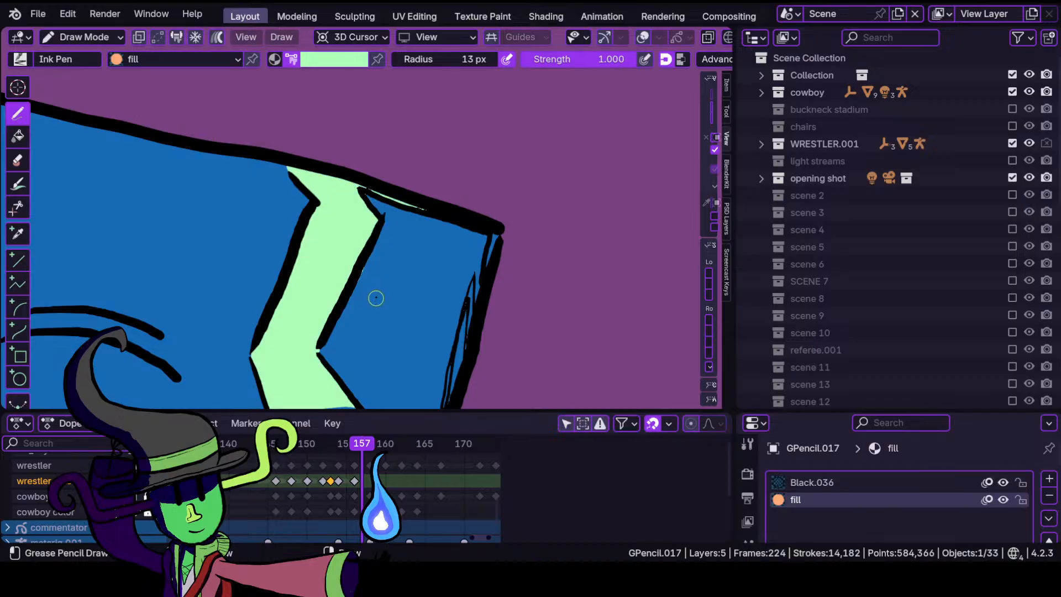
Extend the pale green fill over the lower part of the angled head stripe, down to the head's bottom edge.
mouse_move(361, 229)
ctrl+middle_down()
mouse_move(364, 338)
mouse_move(330, 347)
ctrl+middle_up()
ctrl+middle_drag(336, 294, 363, 214)
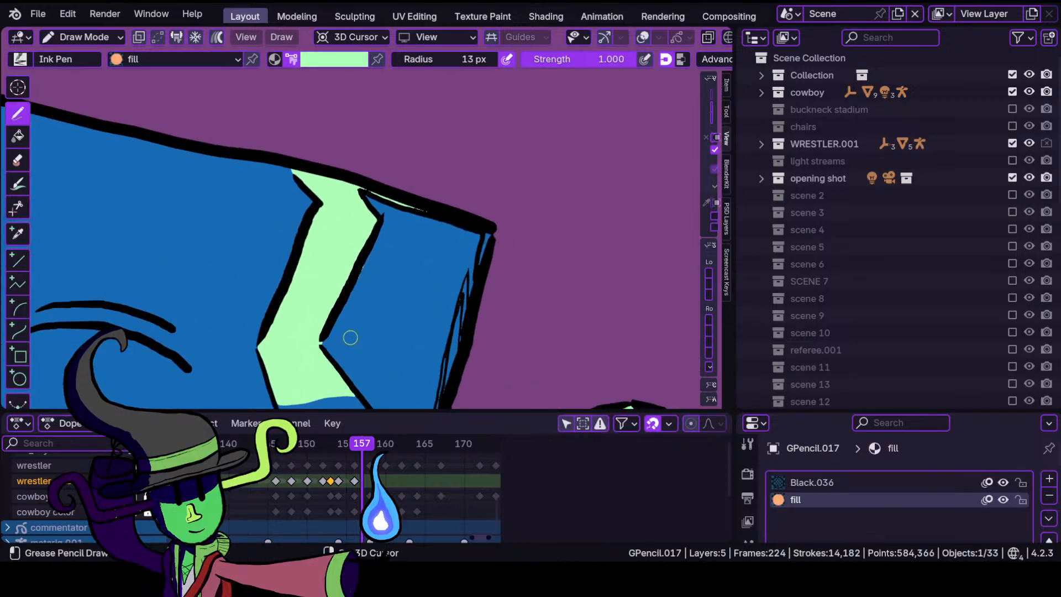
shift+middle_drag(348, 336, 354, 175)
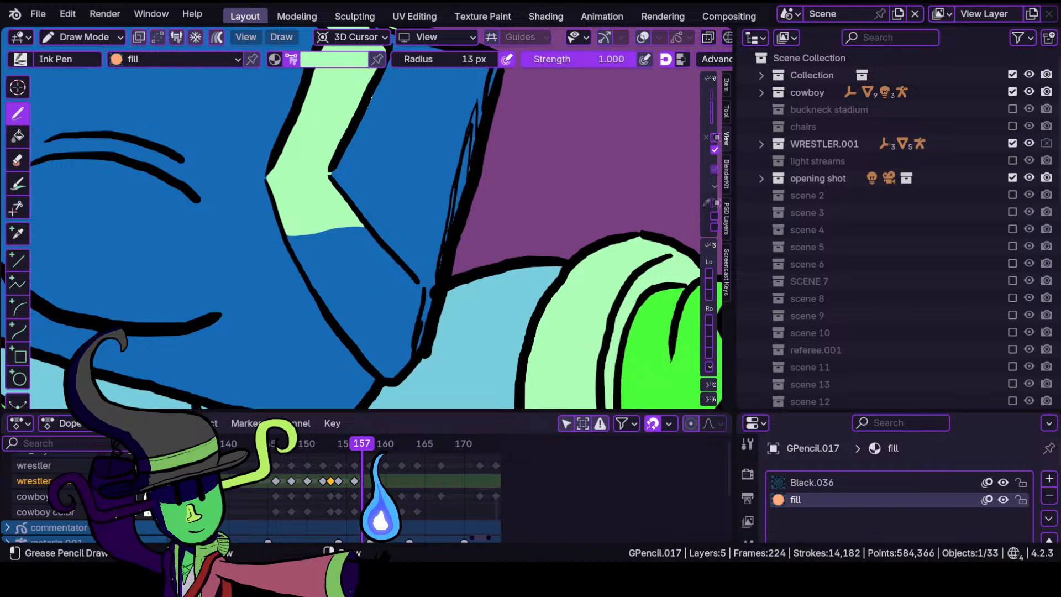
mouse_move(411, 354)
mouse_down()
mouse_move(416, 278)
mouse_move(320, 198)
mouse_move(290, 236)
mouse_move(293, 250)
mouse_move(354, 342)
mouse_move(391, 353)
mouse_up()
Fill the thin sliver at the head's far upper corner, beside the outer outline, with pale green.
mouse_move(412, 258)
ctrl+middle_down()
mouse_move(386, 310)
mouse_move(497, 154)
mouse_move(496, 135)
mouse_move(346, 337)
mouse_move(419, 224)
ctrl+middle_up()
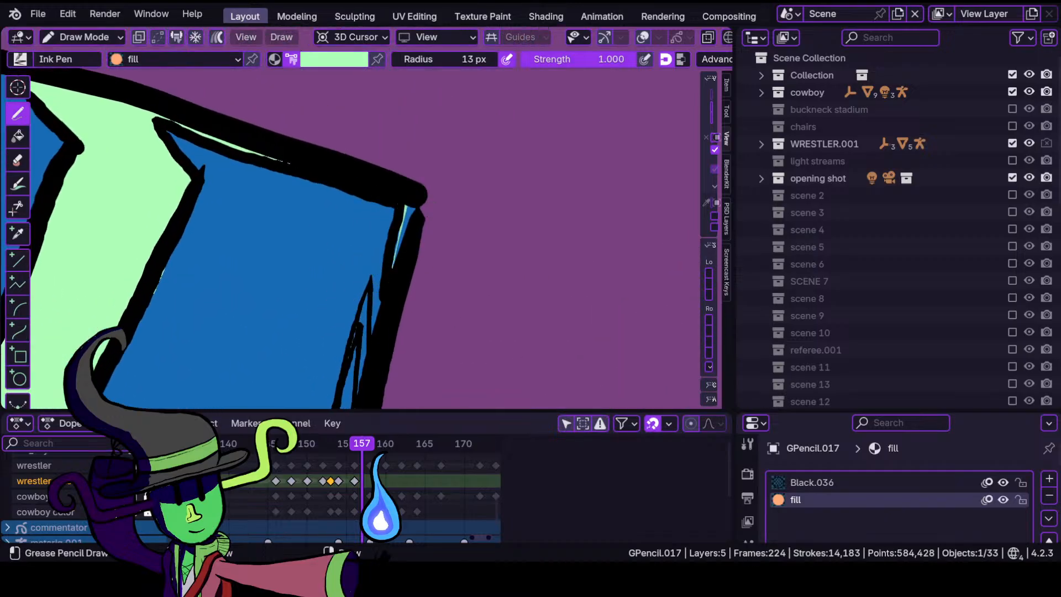
drag(388, 267, 406, 204)
drag(408, 210, 399, 221)
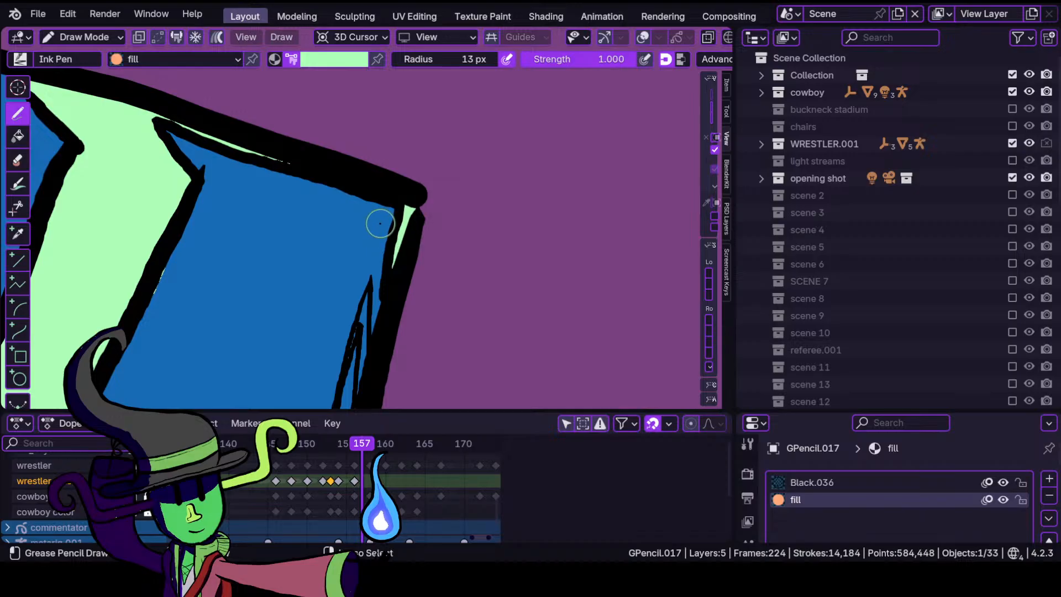
Fill the narrow slit along the back edge of the wrestler's head with pale green.
mouse_move(379, 223)
ctrl+middle_down()
mouse_move(359, 339)
mouse_move(383, 263)
ctrl+middle_up()
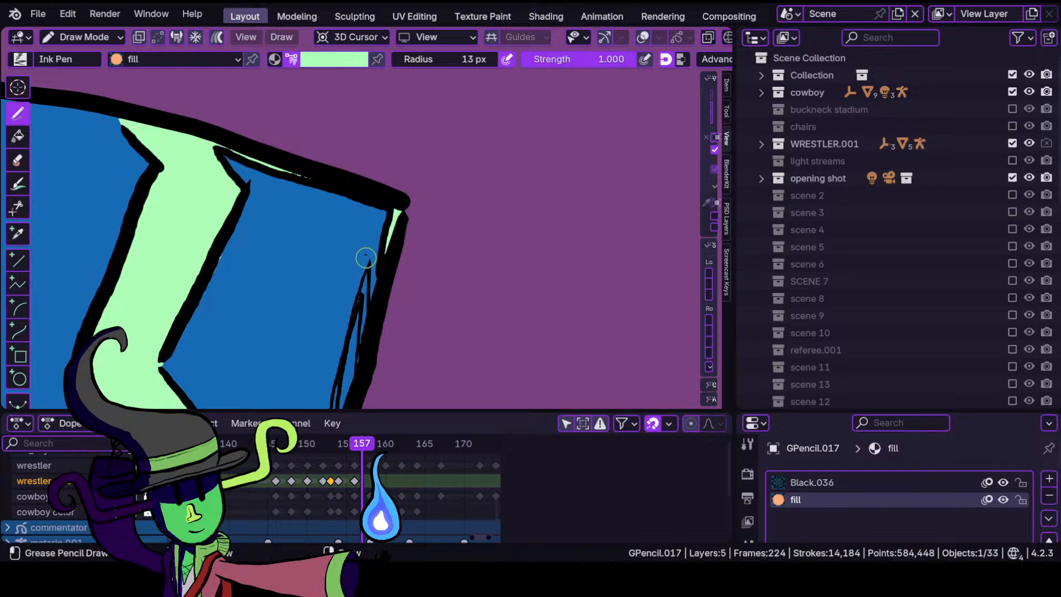
shift+middle_drag(351, 367, 425, 235)
mouse_move(363, 276)
ctrl+middle_down()
mouse_move(409, 237)
mouse_move(380, 321)
mouse_move(383, 274)
mouse_move(327, 242)
ctrl+middle_up()
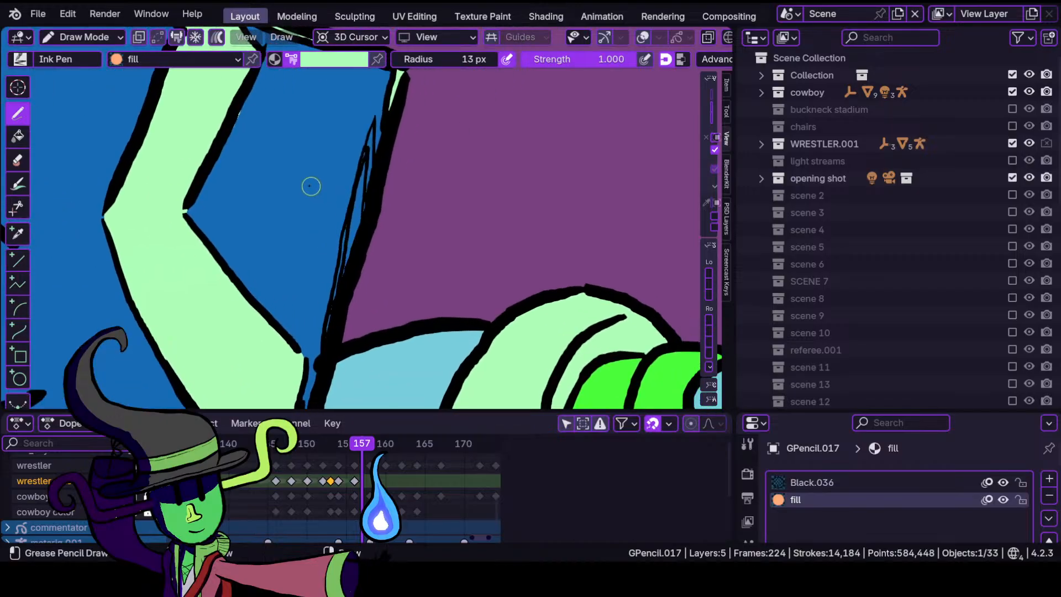
shift+middle_drag(385, 203, 436, 206)
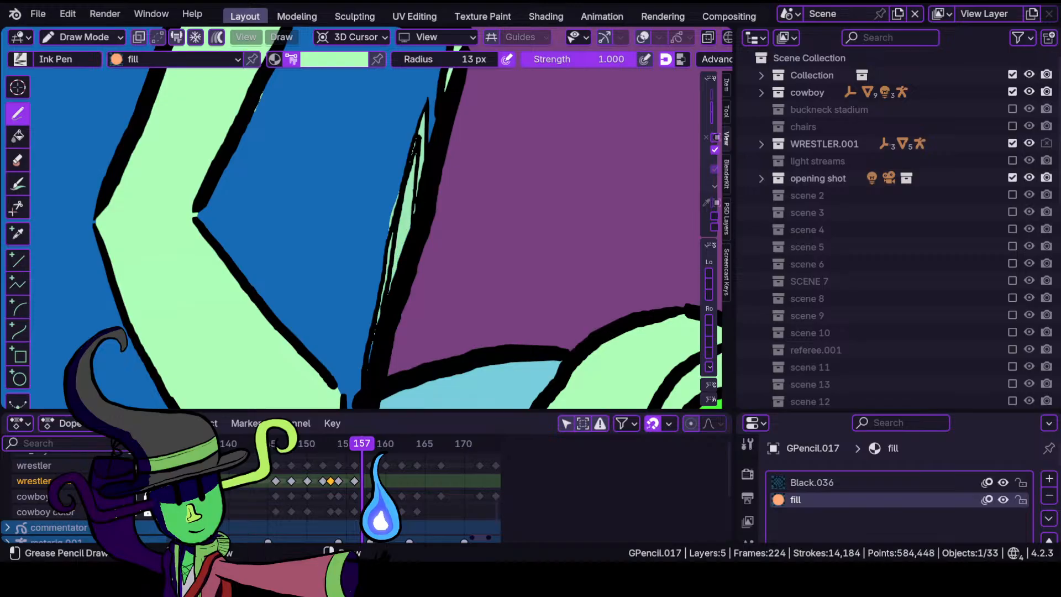
drag(397, 243, 385, 276)
In Sculpt Mode, push the pale green fill's overspill back inside the outline of the slit at the head's back edge.
mouse_move(362, 284)
ctrl+middle_down()
mouse_move(384, 201)
mouse_move(265, 147)
ctrl+middle_up()
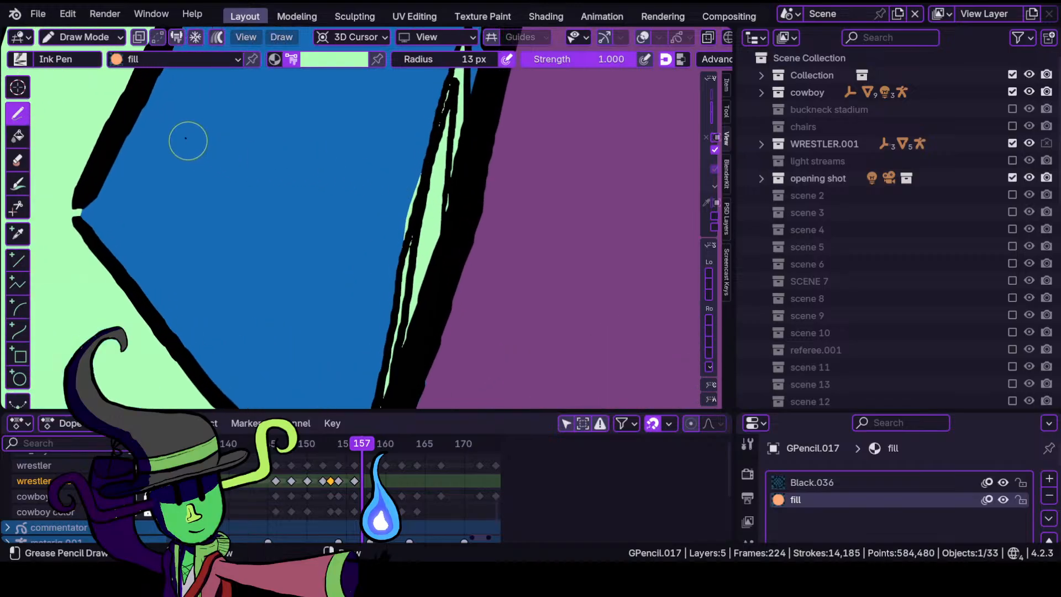
click(106, 39)
click(101, 110)
click(109, 40)
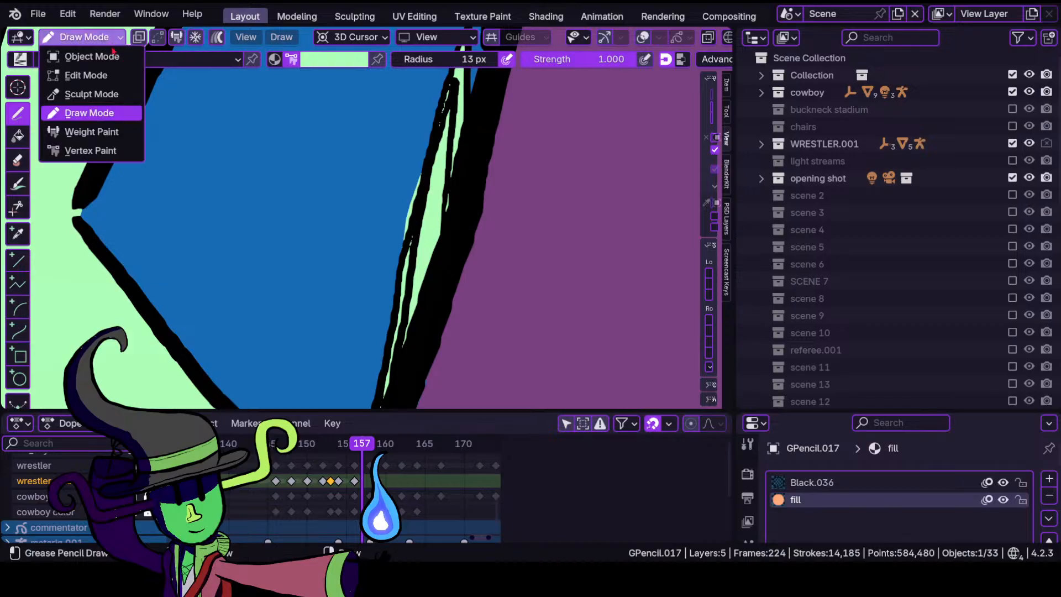
click(91, 94)
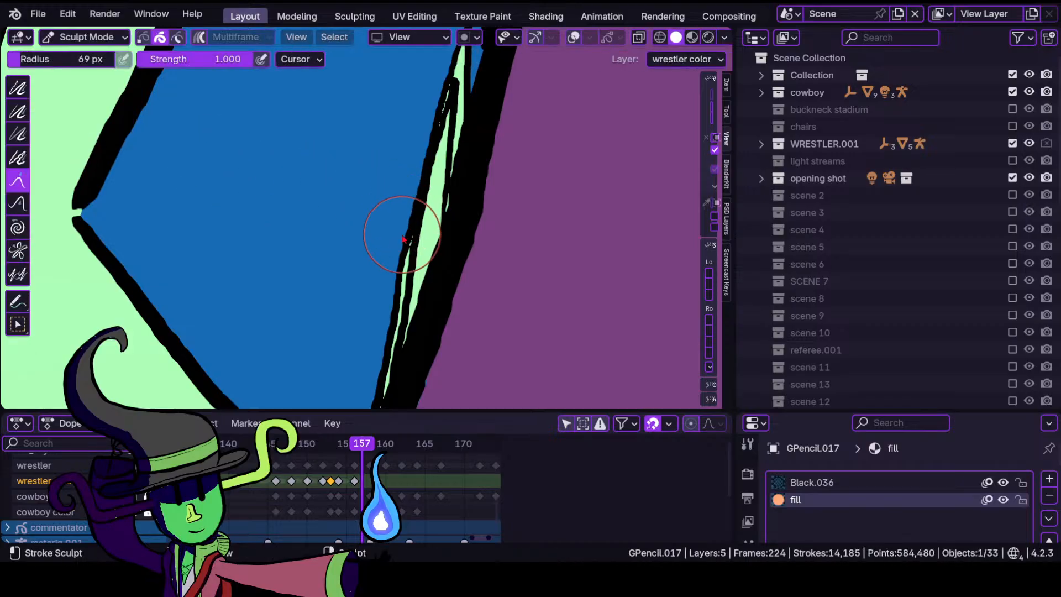
mouse_move(390, 208)
ctrl+middle_down()
mouse_move(406, 341)
mouse_move(449, 229)
mouse_move(379, 356)
mouse_move(386, 220)
mouse_move(332, 314)
ctrl+middle_up()
Return to Draw Mode, set the brush colour to bright green and fill the upper part of the slit at the head's back edge.
click(88, 37)
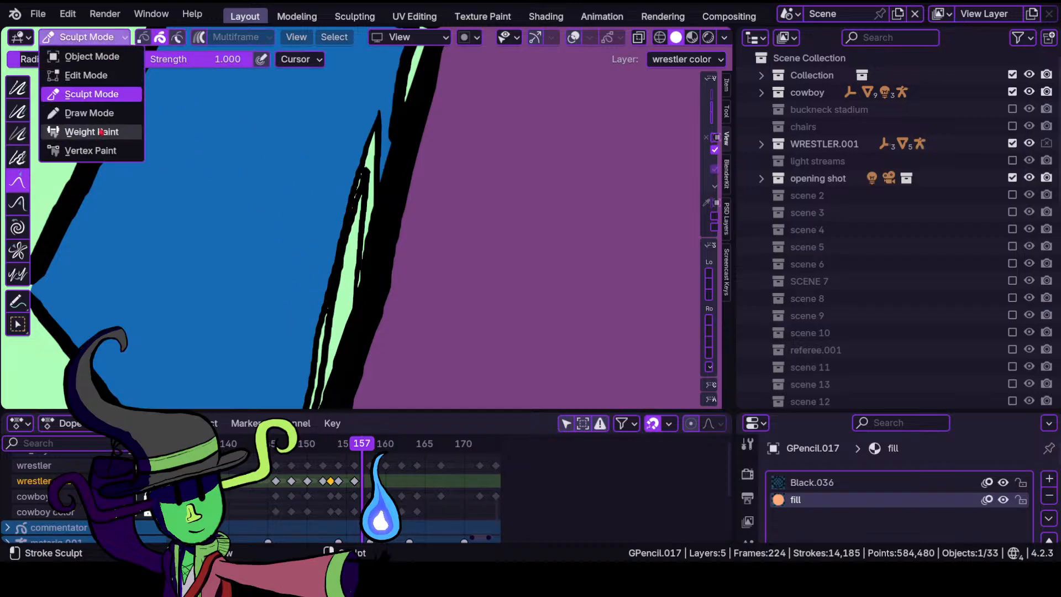
click(88, 112)
click(334, 59)
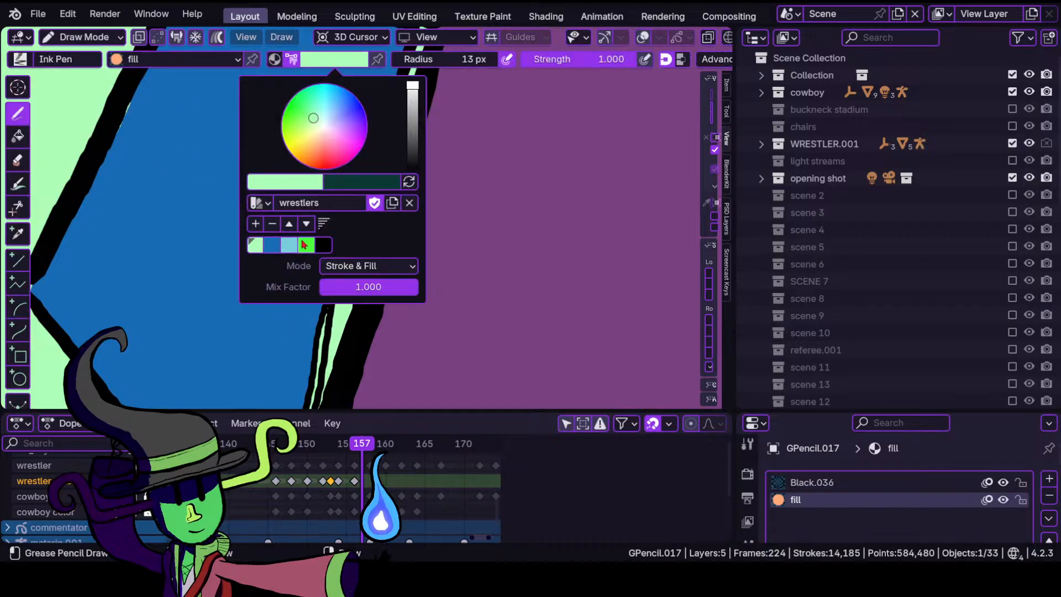
click(305, 245)
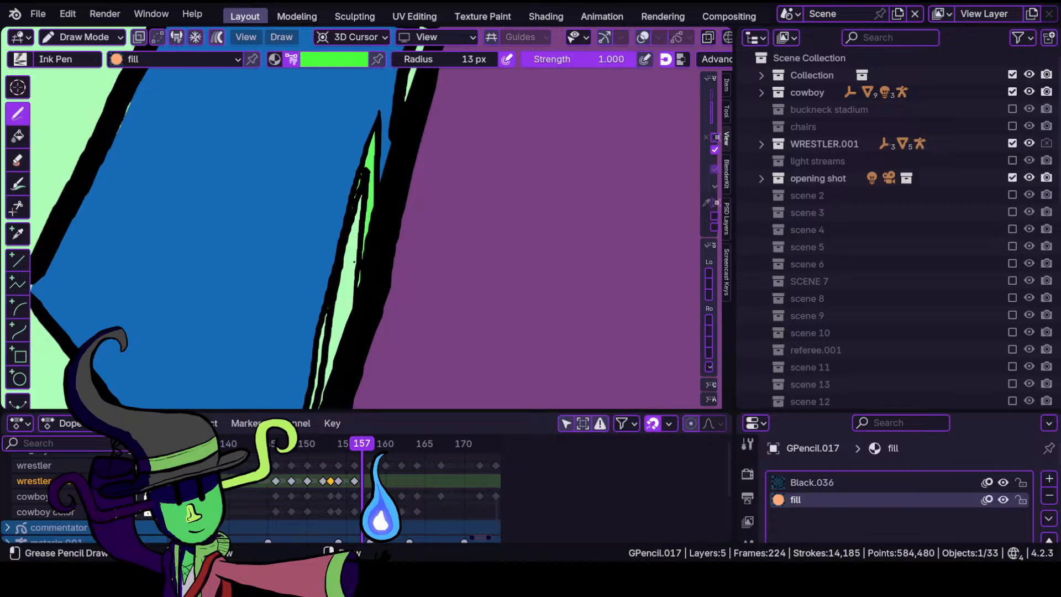
drag(354, 262, 356, 243)
mouse_move(345, 265)
ctrl+middle_down()
mouse_move(319, 379)
mouse_move(308, 264)
ctrl+middle_up()
Extend the bright green fill over the lower slivers of the slit along the head's back edge.
shift+middle_drag(313, 333, 370, 182)
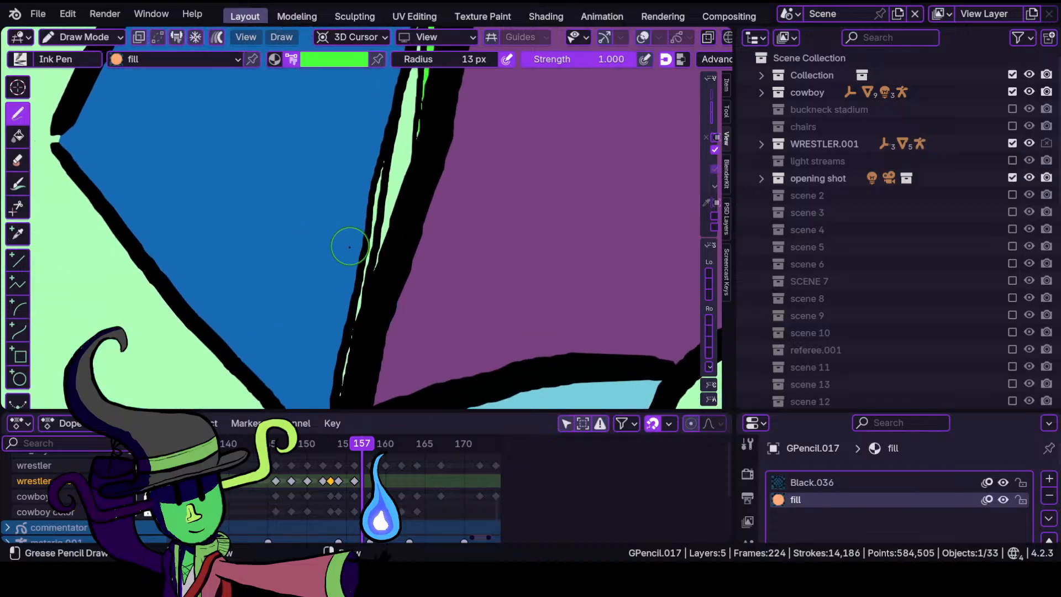
mouse_move(349, 246)
ctrl+middle_down()
mouse_move(339, 339)
mouse_move(348, 268)
mouse_move(386, 246)
mouse_move(374, 267)
ctrl+middle_up()
ctrl+middle_drag(382, 277, 405, 204)
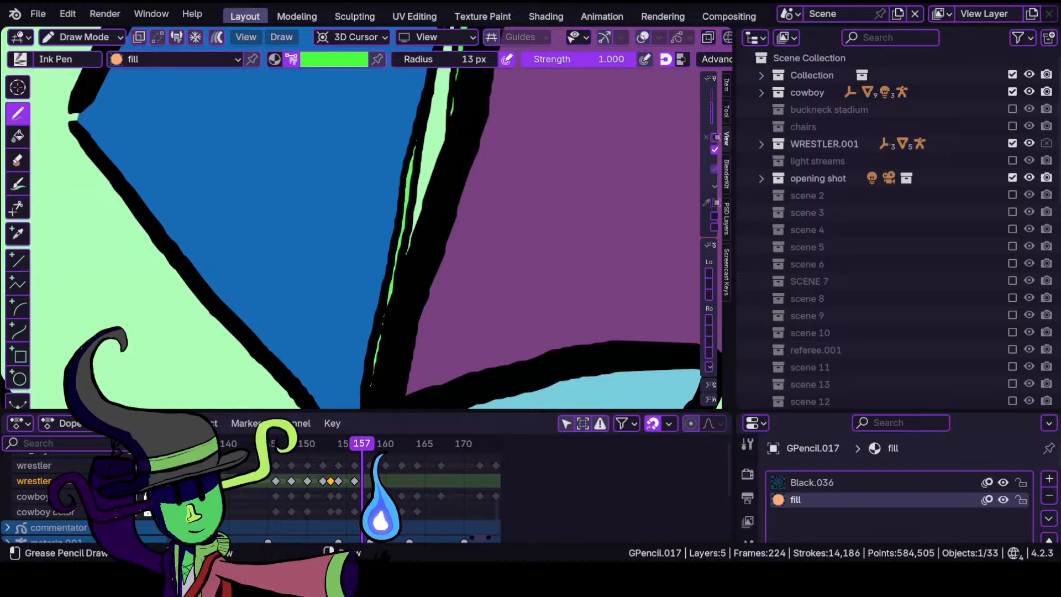
drag(408, 202, 394, 291)
mouse_move(415, 221)
ctrl+middle_down()
mouse_move(435, 335)
mouse_move(390, 285)
ctrl+middle_up()
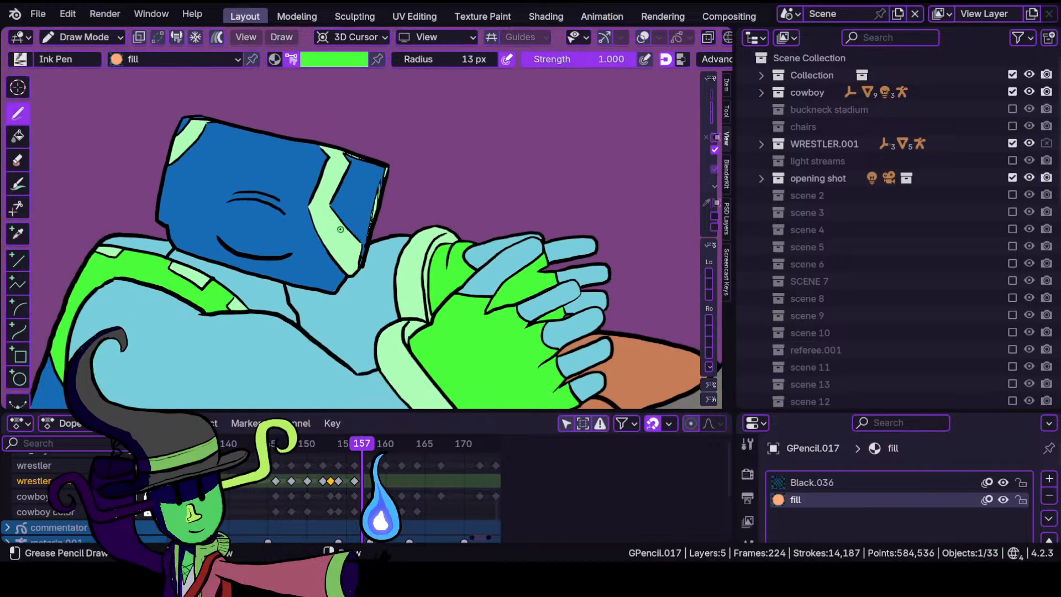
ctrl+middle_drag(274, 295, 402, 317)
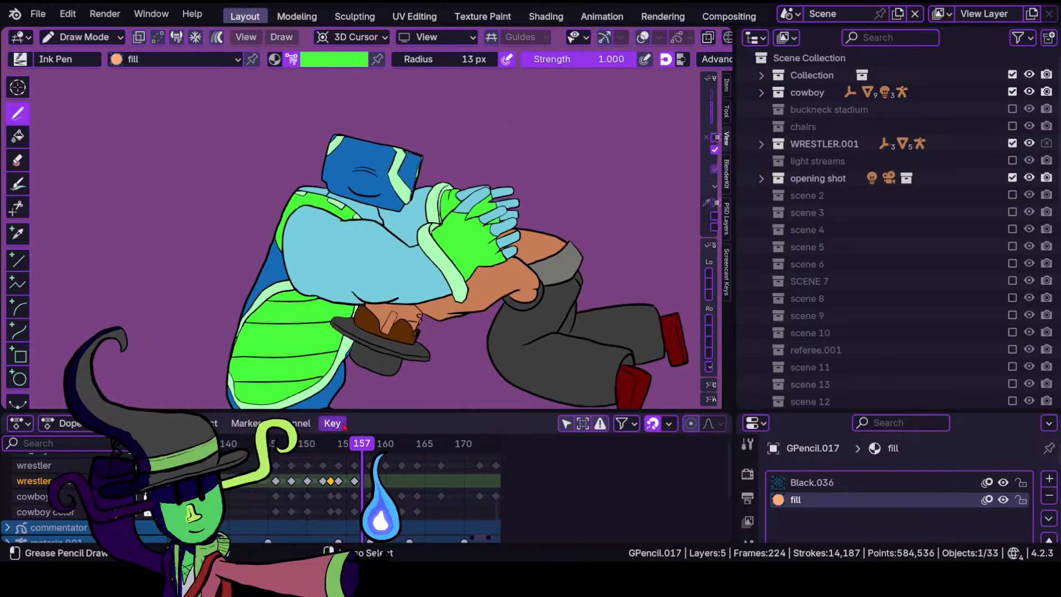
Go to frame 158 and insert a blank keyframe on the active wrestler color layer.
mouse_move(360, 446)
mouse_down()
mouse_move(349, 447)
mouse_move(370, 447)
mouse_up()
key(i)
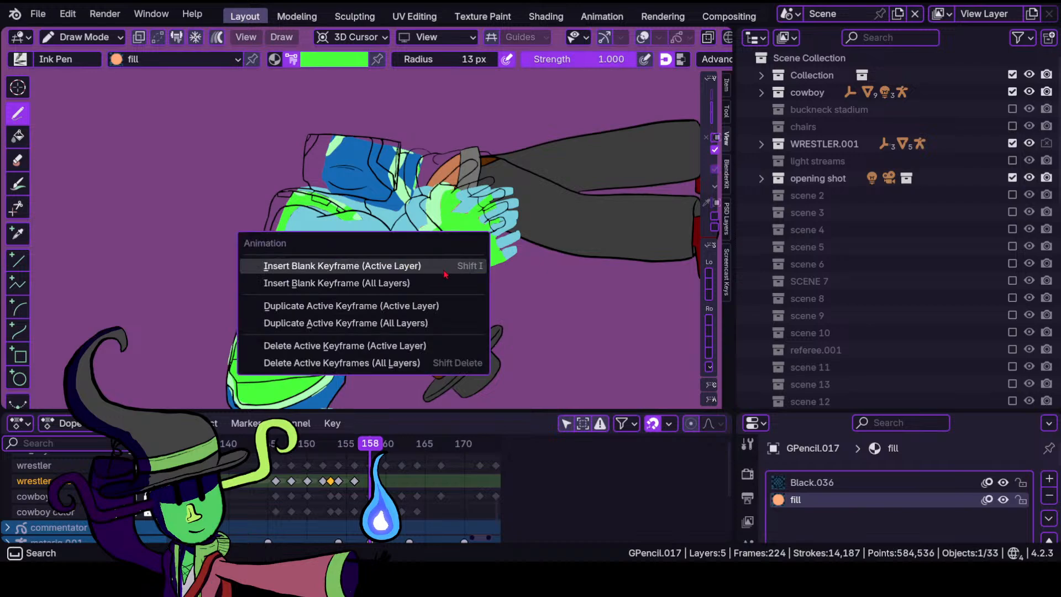
click(442, 266)
key(KP_0)
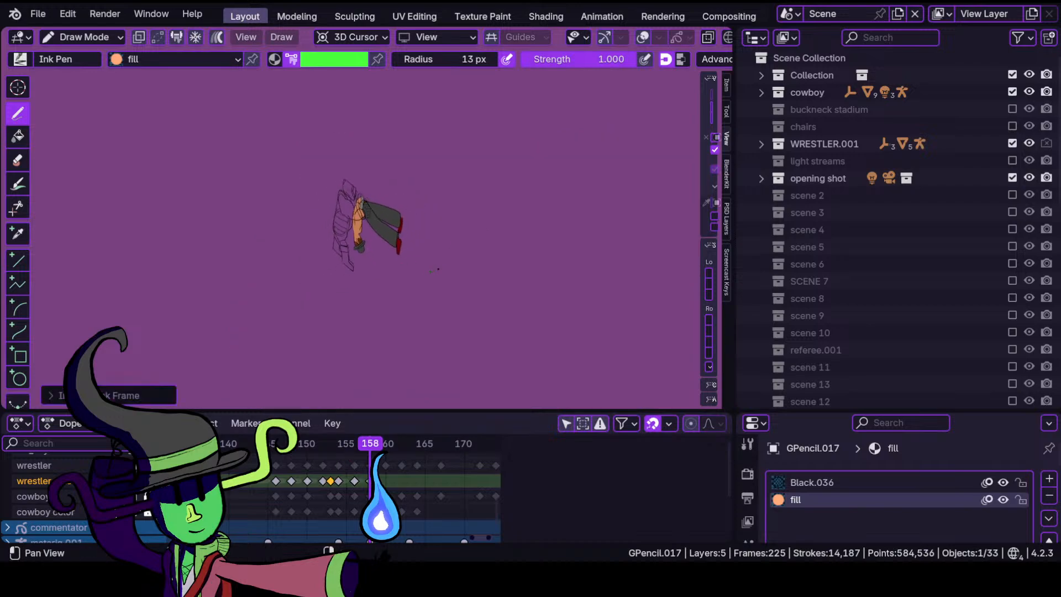
key(alt+shift+z)
middle_drag(509, 249, 429, 235)
ctrl+middle_drag(430, 235, 404, 280)
mouse_move(356, 449)
mouse_down()
mouse_move(344, 449)
mouse_move(370, 451)
mouse_up()
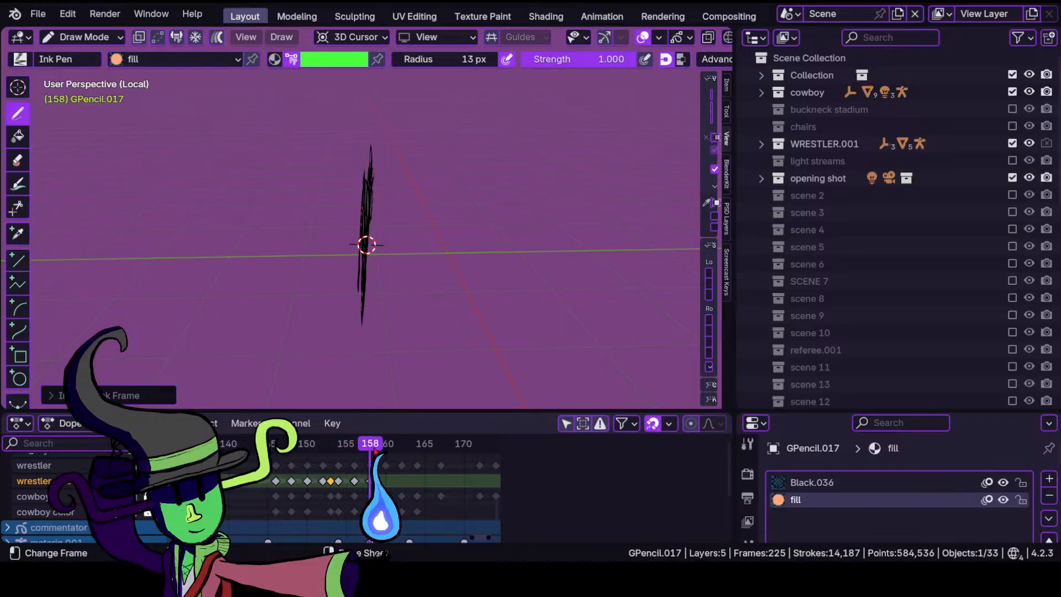
key(KP_0)
mouse_move(369, 233)
ctrl+middle_down()
mouse_move(390, 177)
mouse_move(436, 265)
ctrl+middle_up()
key(alt+shift+z)
Set the brush colour to dark blue and fill the wrestler's entire head on frame 158.
mouse_move(436, 265)
ctrl+middle_down()
mouse_move(434, 175)
mouse_move(392, 185)
mouse_move(278, 122)
ctrl+middle_up()
click(351, 60)
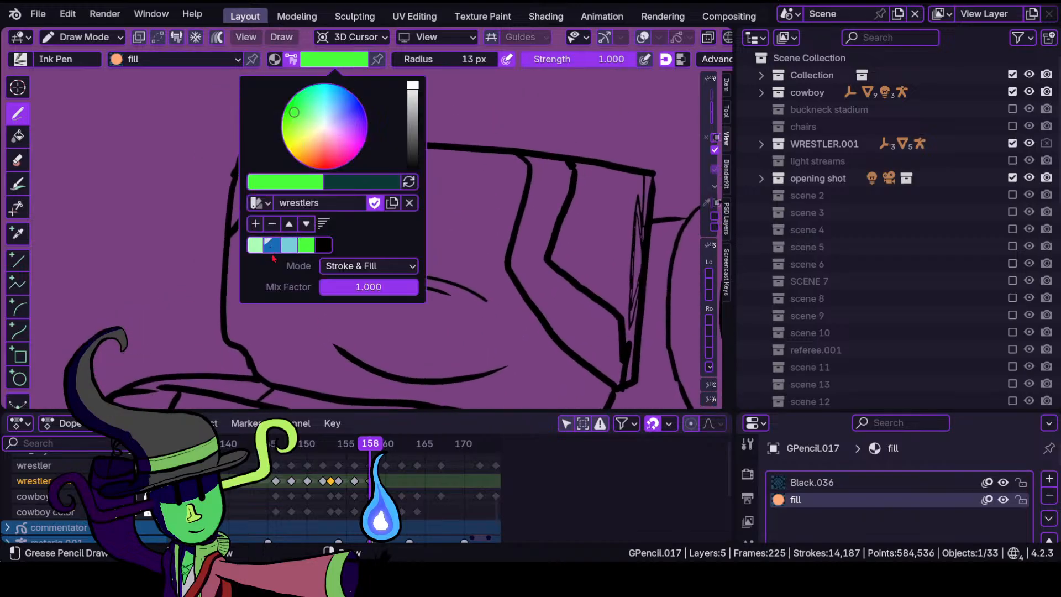
click(270, 247)
mouse_move(341, 237)
ctrl+middle_down()
mouse_move(333, 327)
mouse_move(359, 275)
mouse_move(313, 272)
ctrl+middle_up()
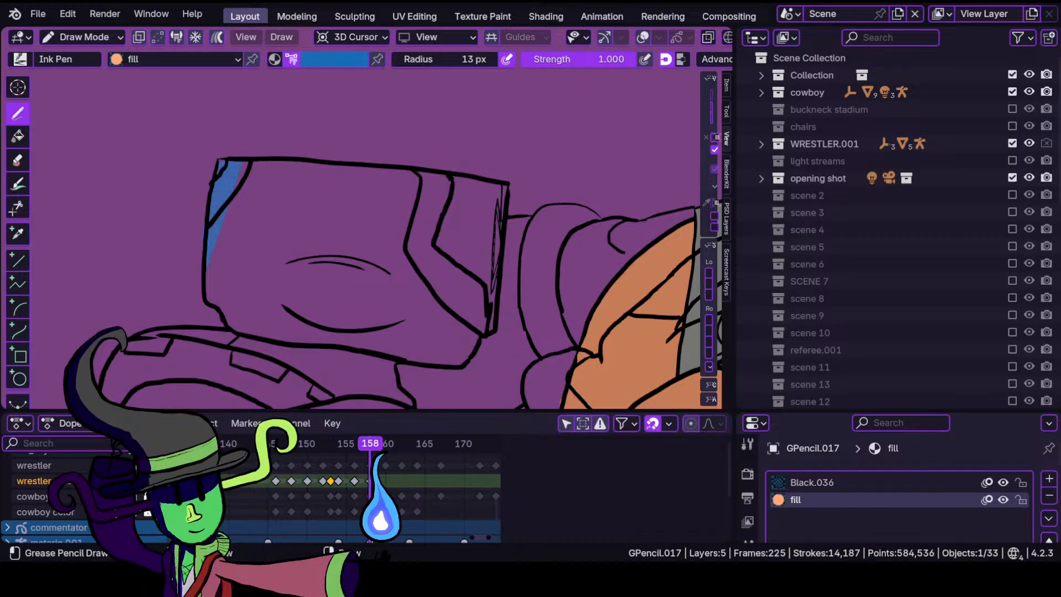
mouse_move(206, 268)
mouse_down()
mouse_move(220, 321)
mouse_move(246, 331)
mouse_move(460, 369)
mouse_move(485, 324)
mouse_move(500, 190)
mouse_move(313, 167)
mouse_up()
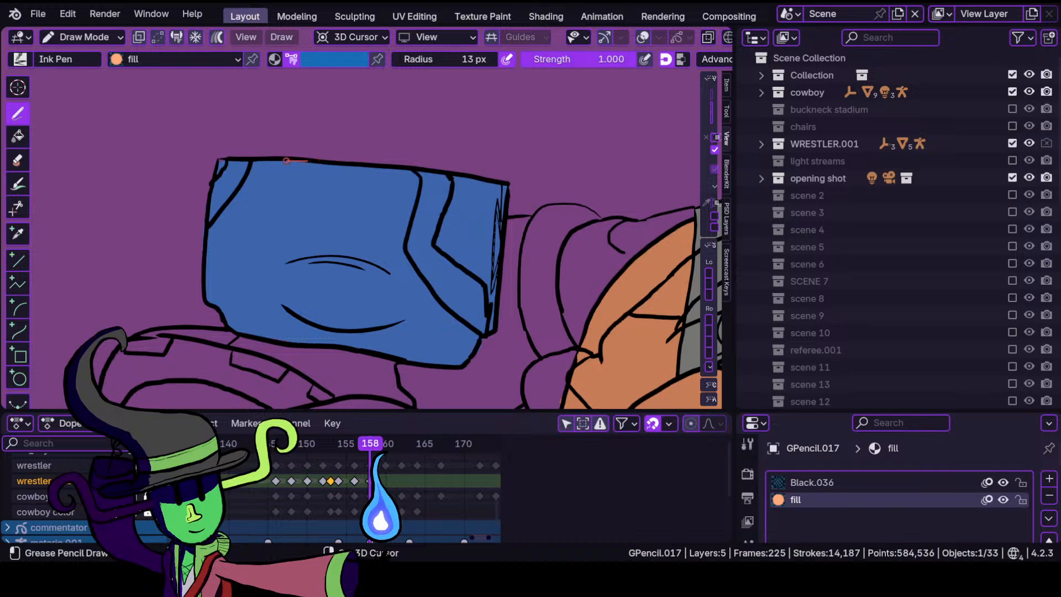
drag(286, 160, 278, 160)
In Sculpt Mode, push the edges of the blue head fill to the outline around the front upper corner.
scroll(282, 232, up, 5)
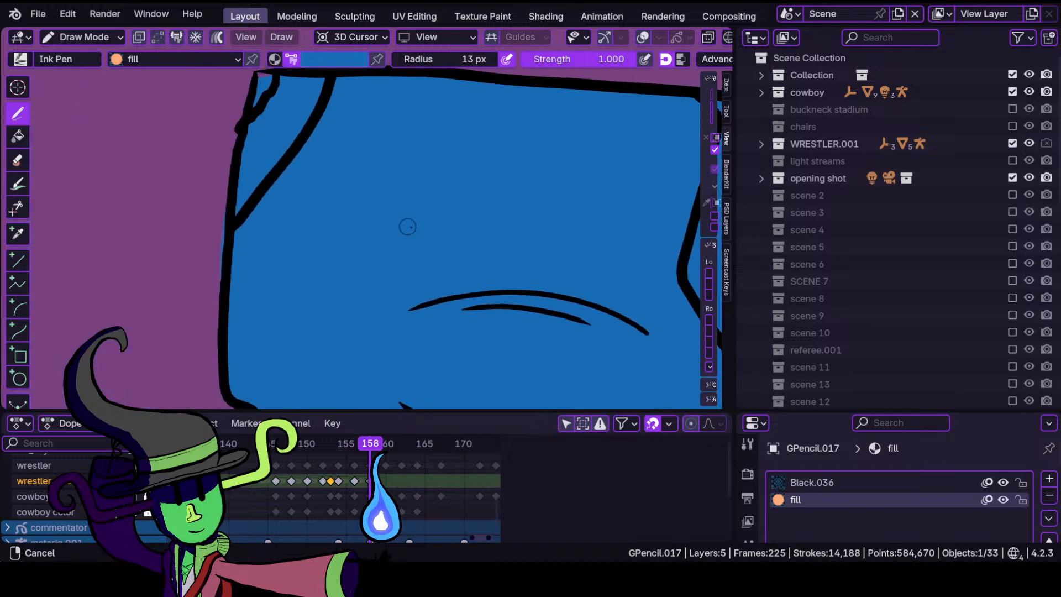
click(86, 37)
click(93, 95)
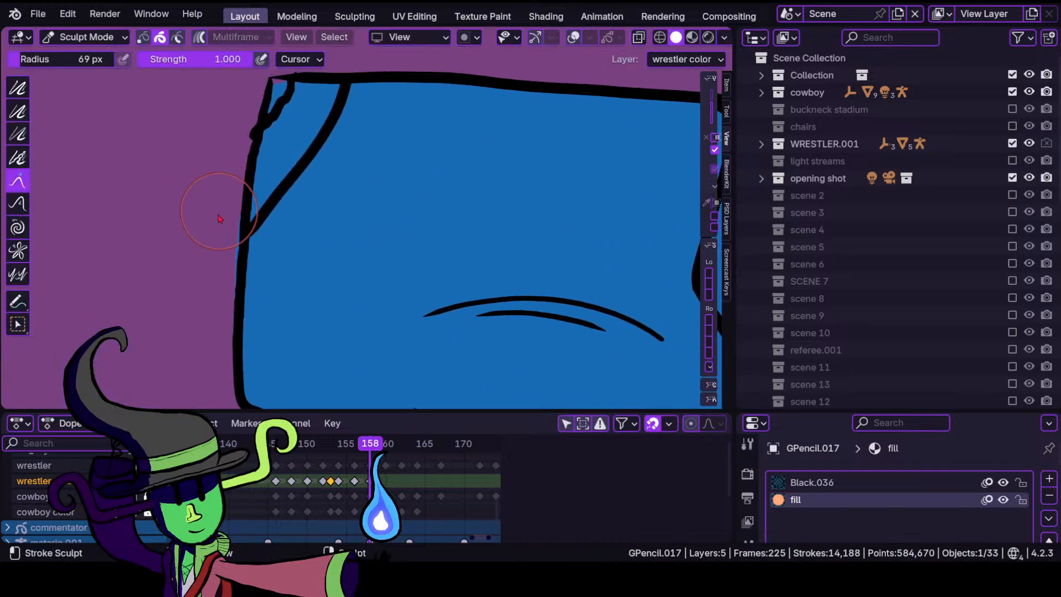
drag(226, 269, 235, 239)
shift+middle_drag(304, 162, 320, 290)
mouse_move(299, 224)
mouse_down()
mouse_move(294, 213)
mouse_move(306, 218)
mouse_up()
mouse_move(424, 215)
ctrl+middle_down()
mouse_move(408, 381)
mouse_move(419, 182)
ctrl+middle_up()
shift+middle_drag(462, 277, 334, 203)
ctrl+middle_drag(416, 275, 319, 309)
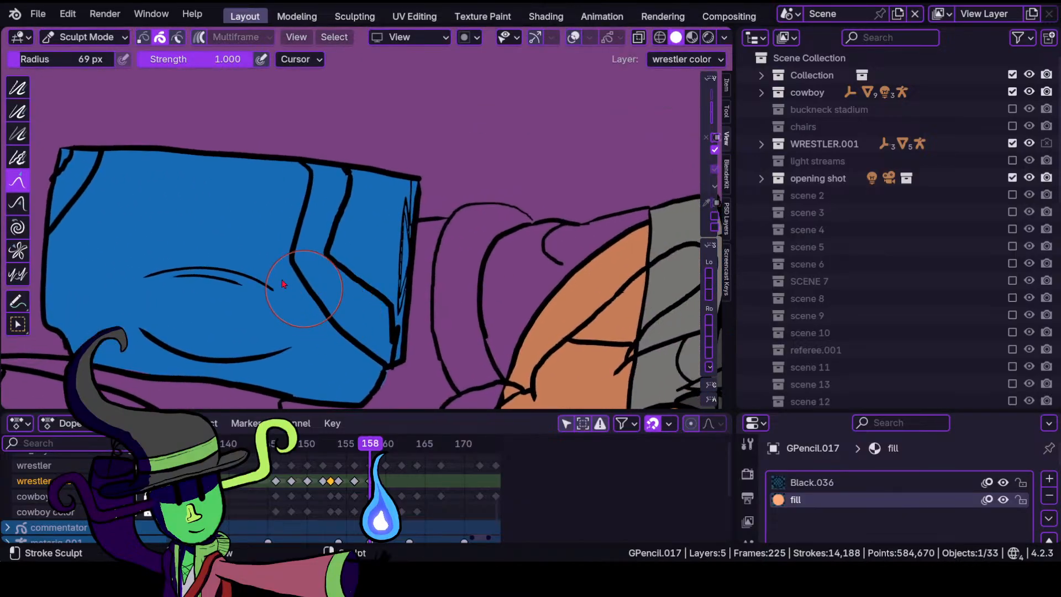
Return to Draw Mode, set the brush colour to pale green and fill the curved band at the head's front upper corner.
mouse_move(269, 245)
shift+middle_down()
mouse_move(379, 258)
mouse_move(287, 257)
mouse_move(436, 271)
mouse_move(440, 281)
shift+middle_up()
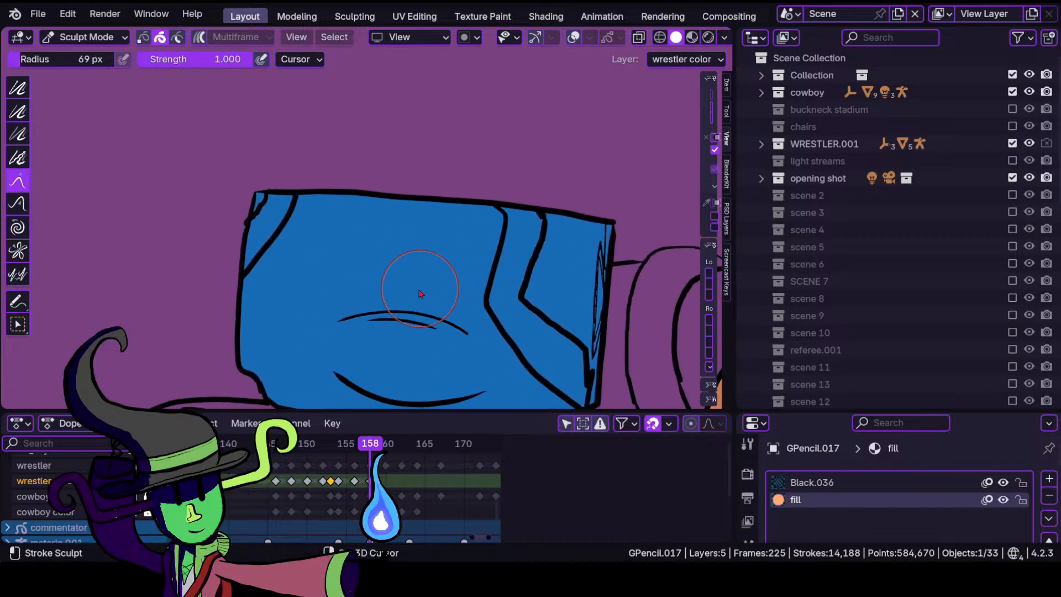
mouse_move(285, 297)
shift+middle_down()
mouse_move(332, 328)
mouse_move(364, 298)
shift+middle_up()
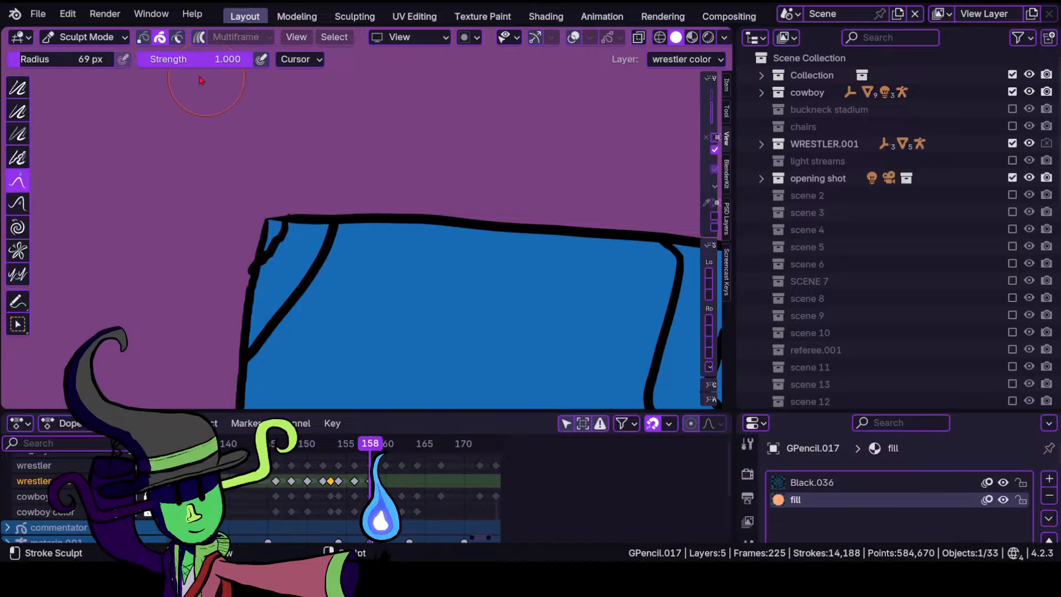
click(85, 37)
click(109, 113)
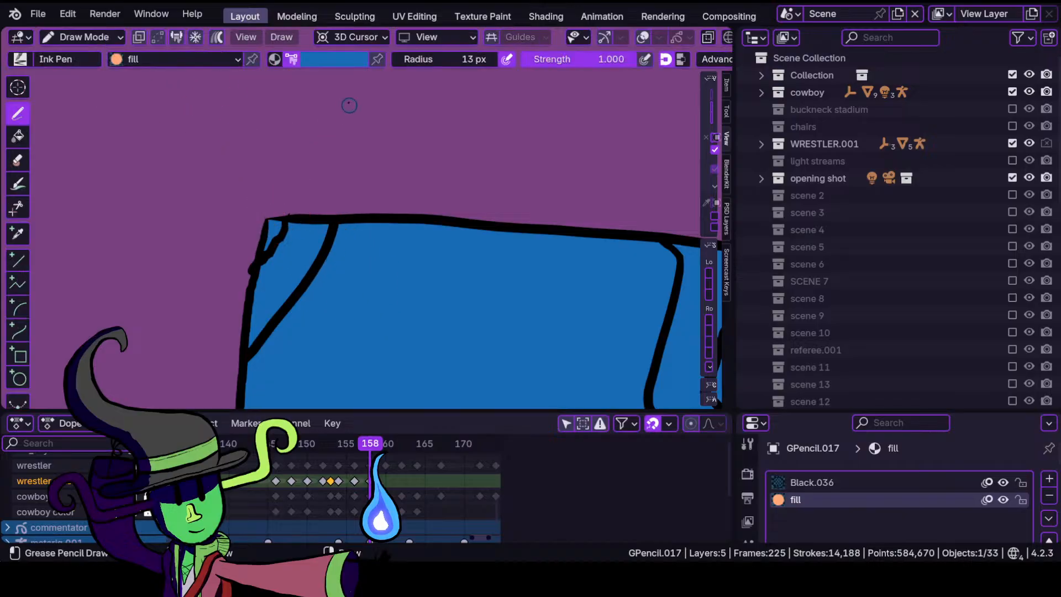
click(332, 60)
click(256, 245)
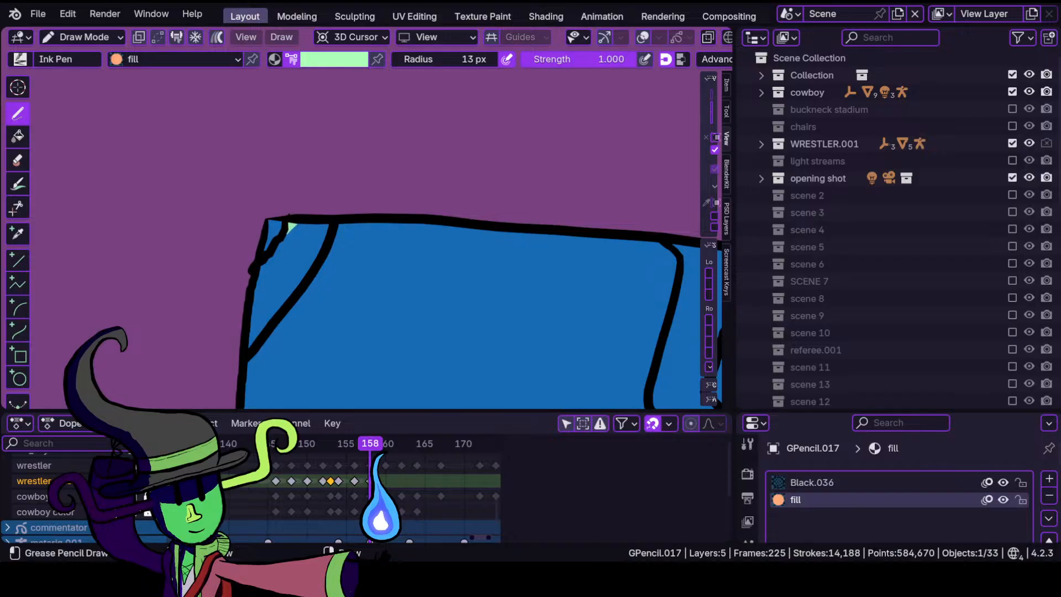
mouse_move(258, 276)
mouse_down()
mouse_move(252, 337)
mouse_move(319, 246)
mouse_up()
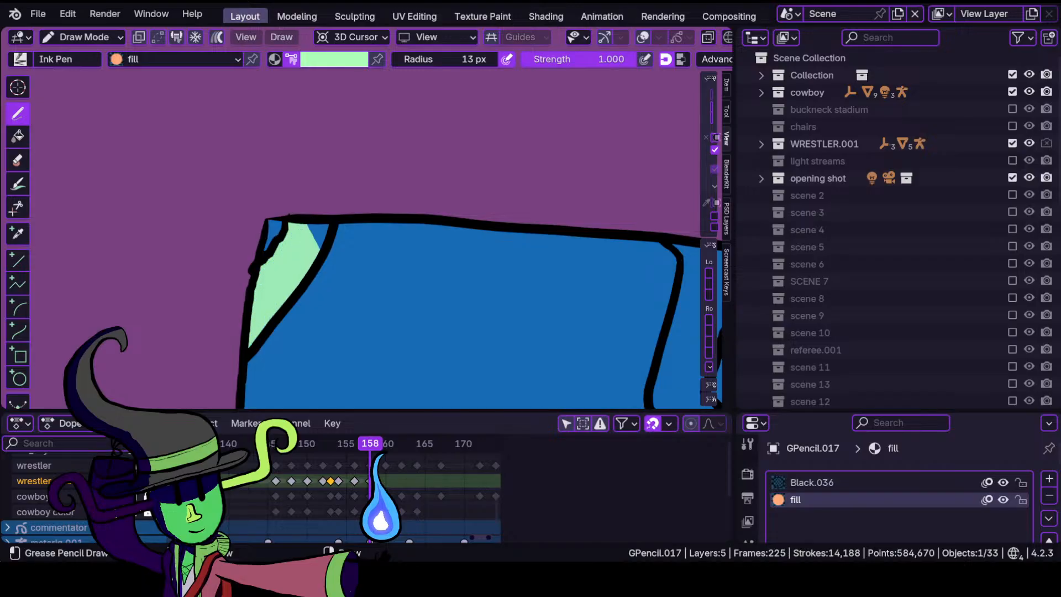
Fill the angled stripe across the wrestler's head with pale green, down to its lower tip.
mouse_move(504, 274)
ctrl+middle_down()
mouse_move(522, 367)
mouse_move(520, 243)
ctrl+middle_up()
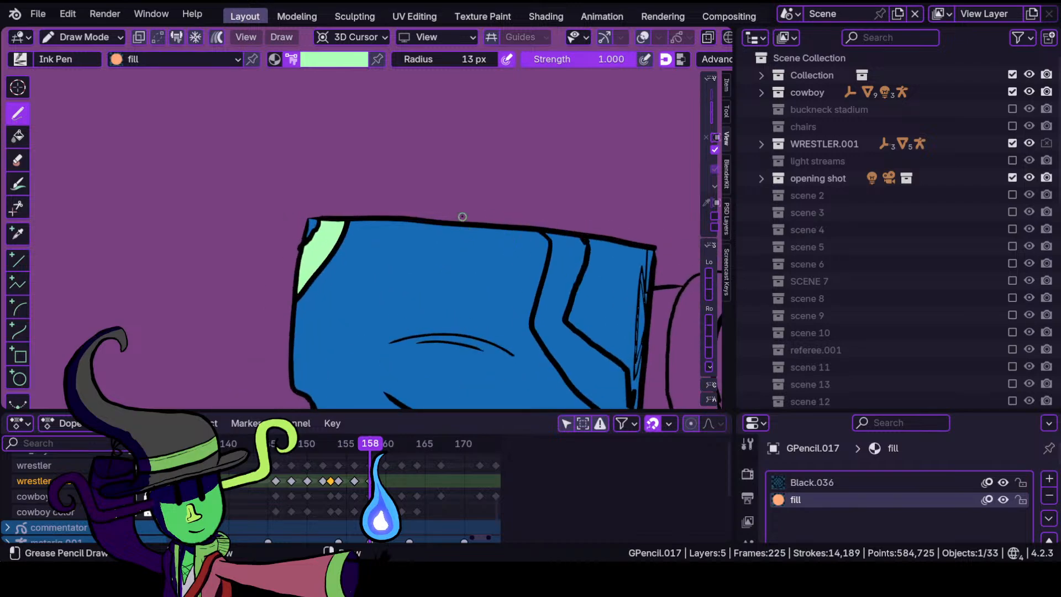
mouse_move(550, 304)
shift+middle_down()
mouse_move(373, 268)
mouse_move(421, 241)
shift+middle_up()
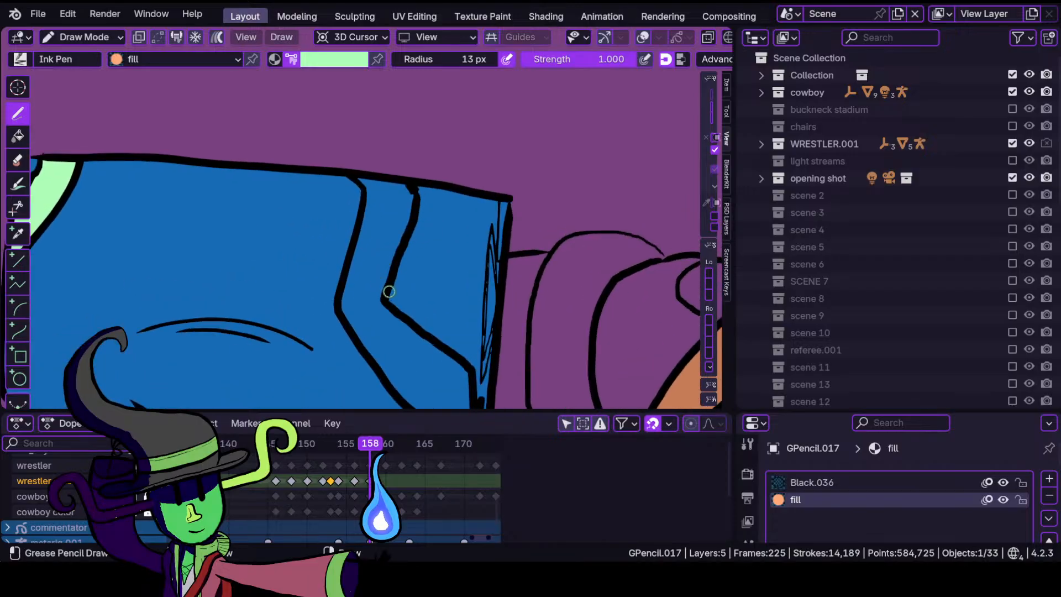
mouse_move(413, 193)
mouse_down()
mouse_move(387, 275)
mouse_move(356, 180)
mouse_move(345, 304)
mouse_move(400, 398)
mouse_move(423, 406)
mouse_move(466, 387)
mouse_move(398, 309)
mouse_up()
scroll(428, 355, up, 5)
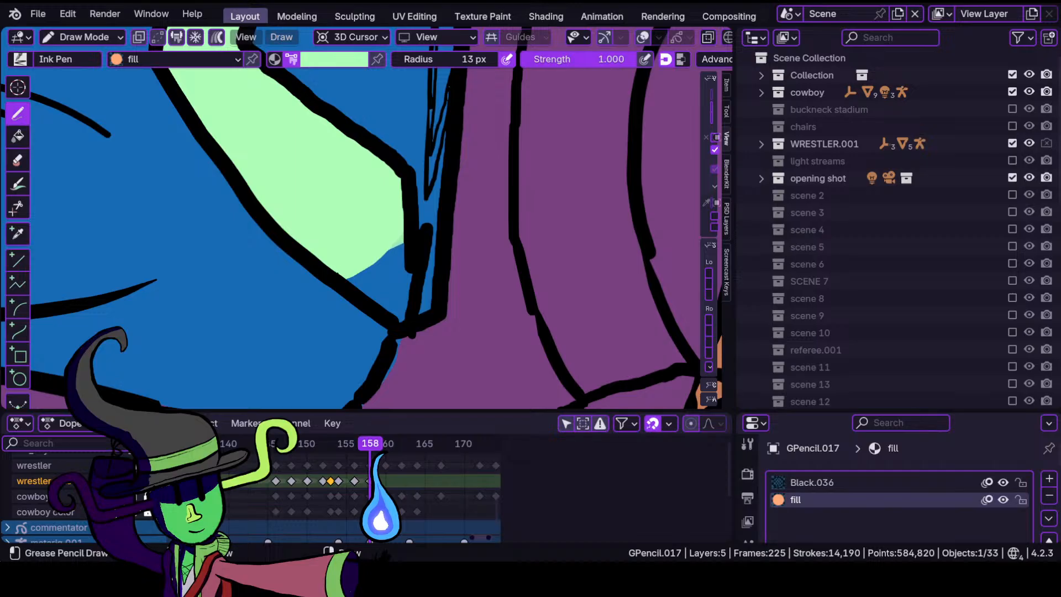
mouse_move(342, 280)
mouse_down()
mouse_move(385, 313)
mouse_move(416, 282)
mouse_move(409, 290)
mouse_up()
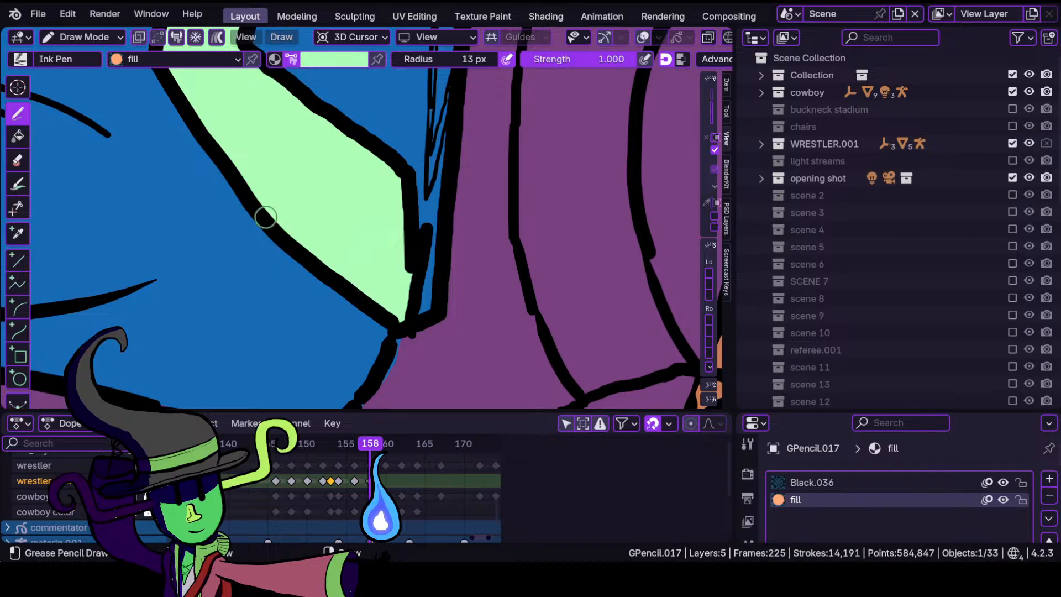
In Sculpt Mode, push the blue fill's overspill back inside the outline at the head's lower back corner.
click(82, 37)
click(108, 96)
shift+middle_drag(403, 333, 411, 273)
drag(412, 331, 375, 338)
drag(420, 298, 414, 285)
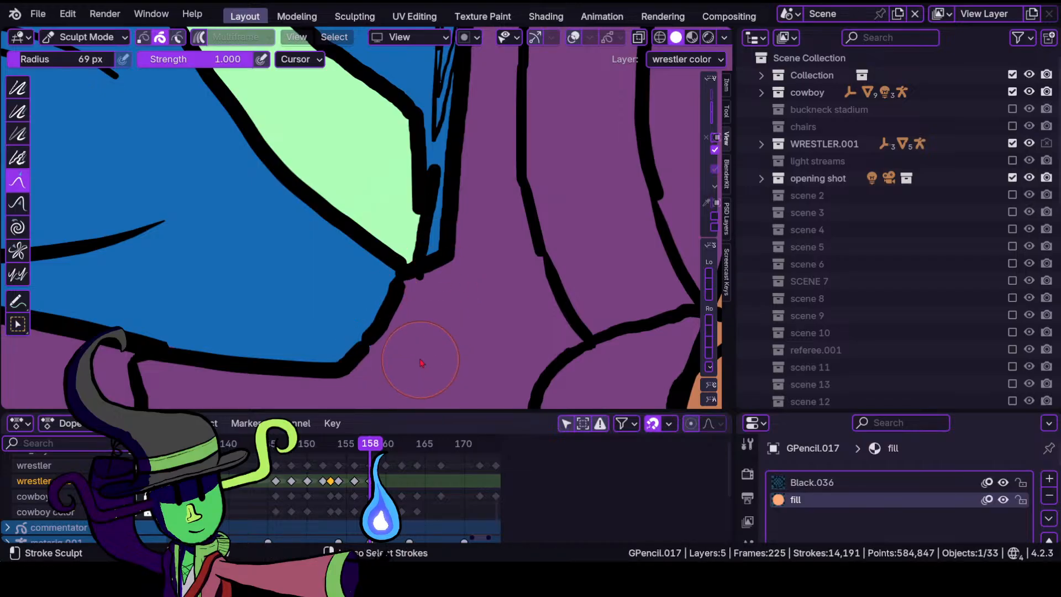
ctrl+middle_drag(423, 246, 406, 342)
Return to Draw Mode, set the brush colour to pale green and fill the narrow strip along the head's upper front edge.
ctrl+middle_drag(406, 286, 352, 390)
mouse_move(358, 344)
ctrl+middle_down()
mouse_move(392, 281)
mouse_move(369, 381)
mouse_move(364, 316)
ctrl+middle_up()
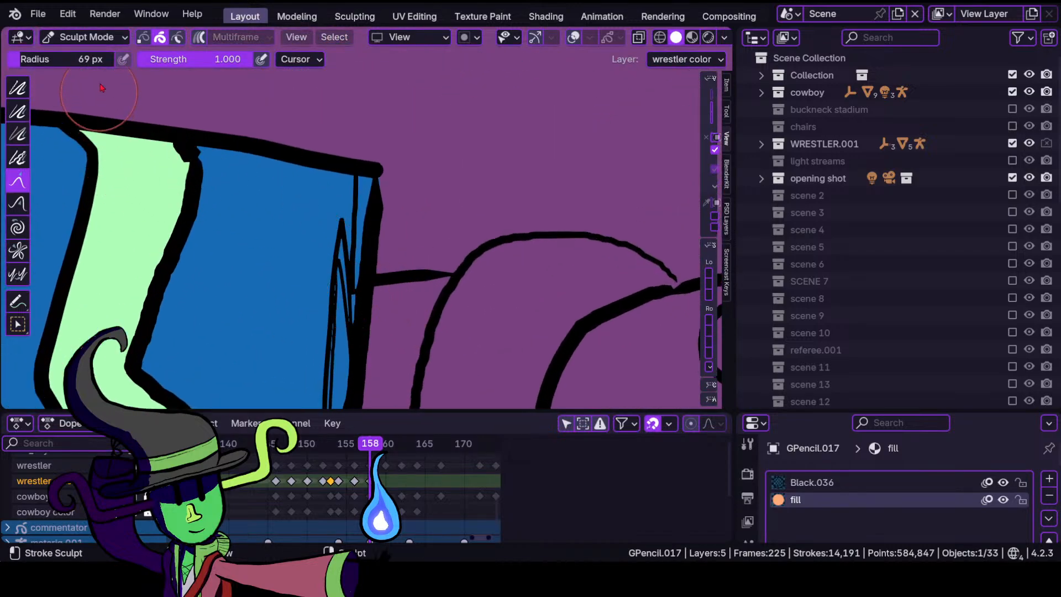
click(84, 37)
click(78, 113)
click(337, 59)
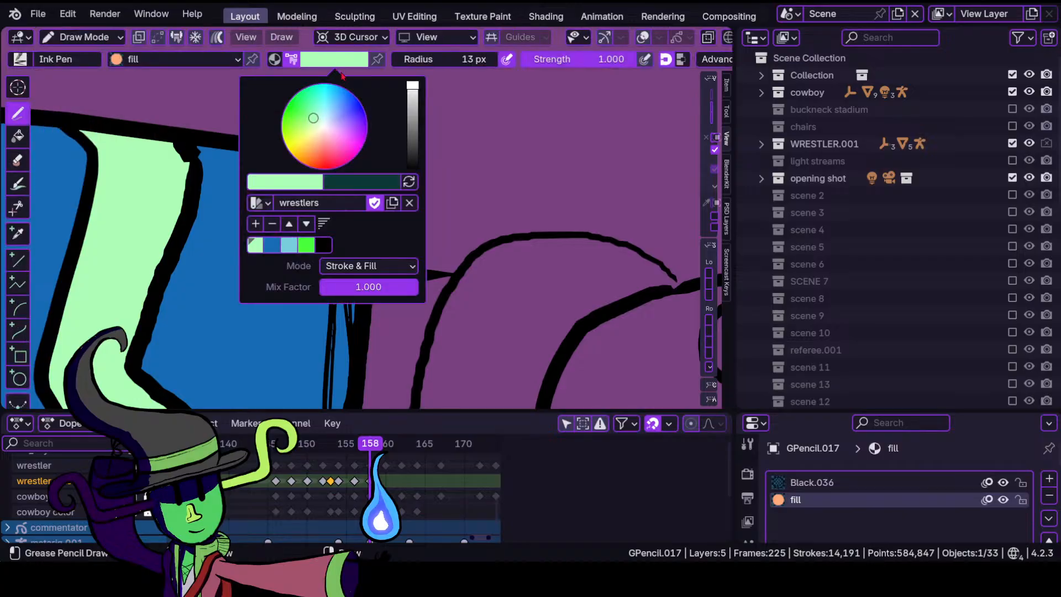
click(288, 245)
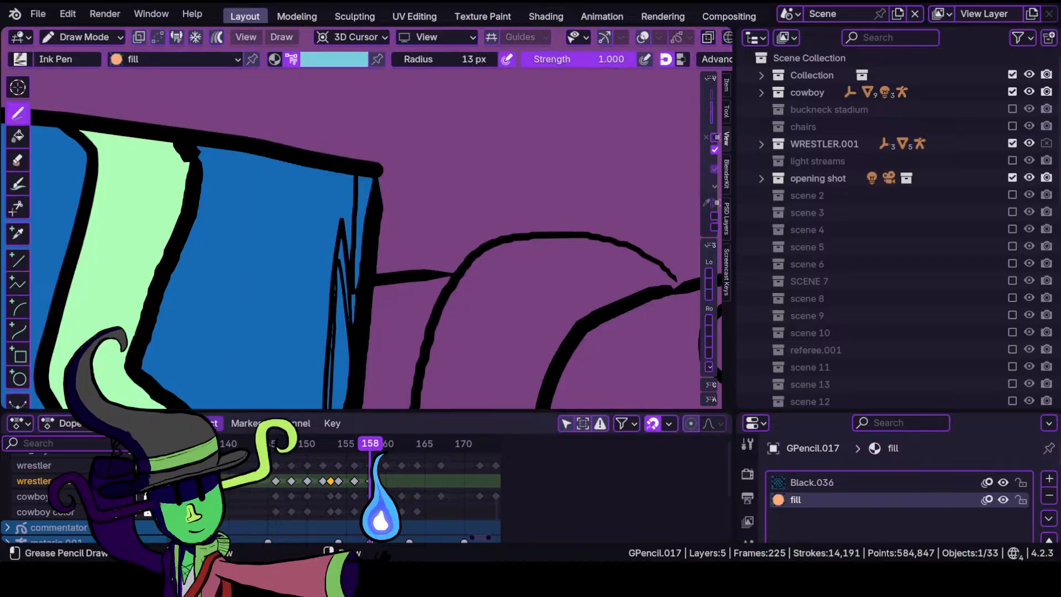
click(334, 59)
click(255, 244)
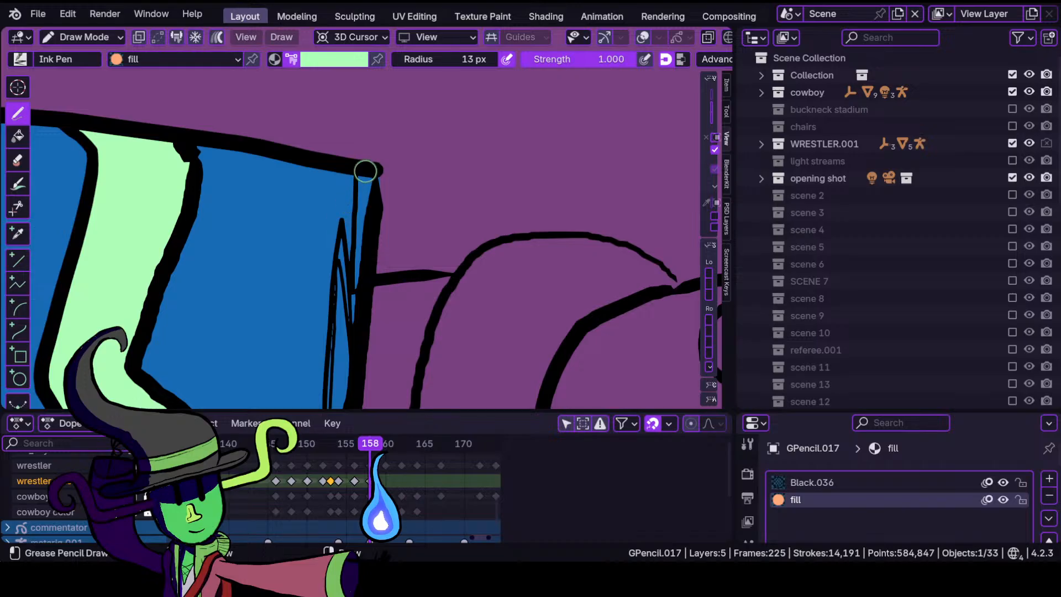
drag(360, 220, 357, 289)
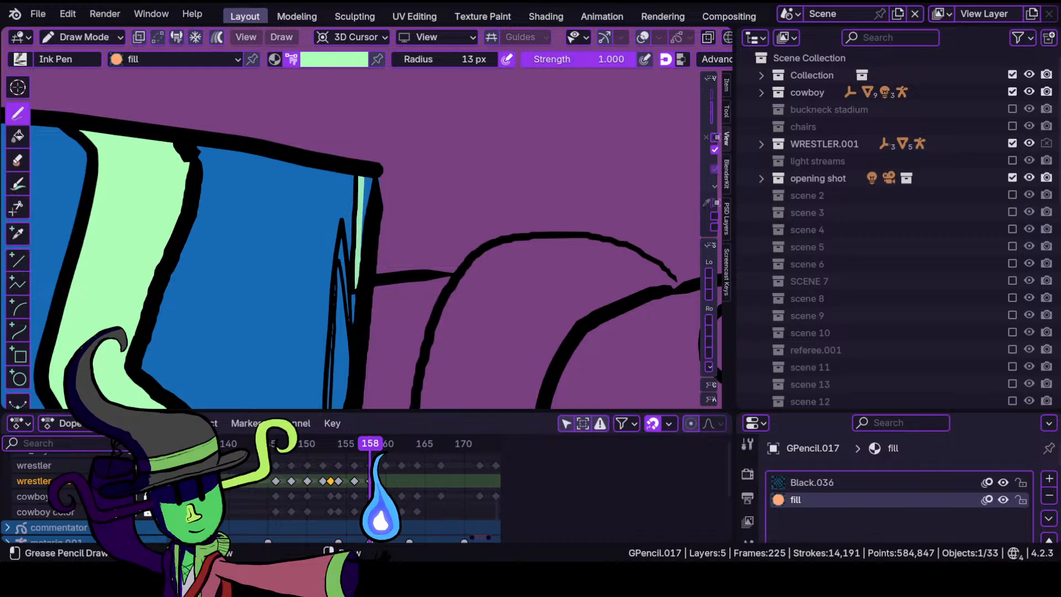
drag(370, 178, 362, 177)
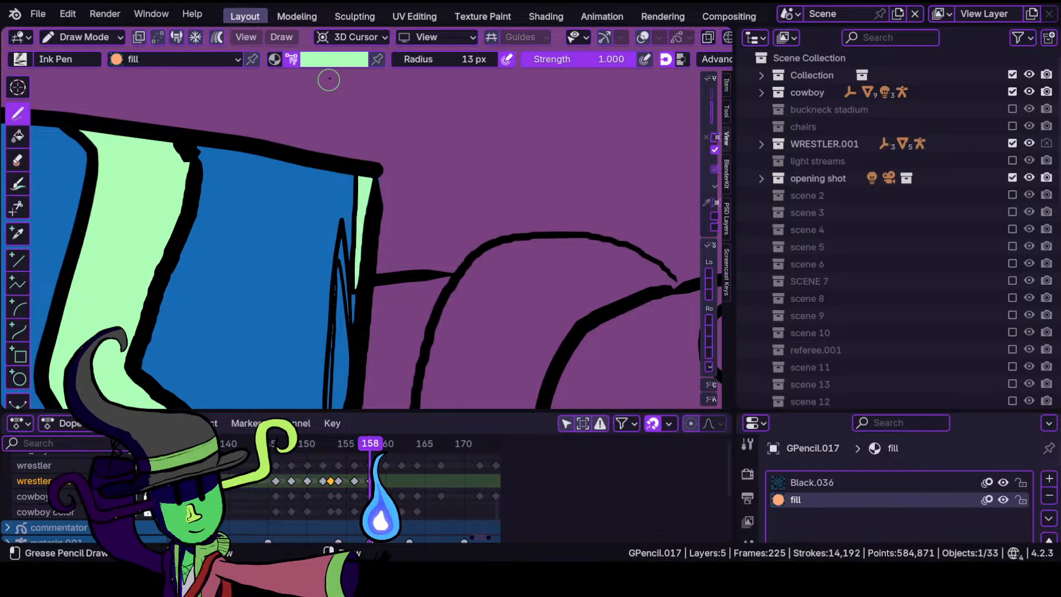
Set the brush colour to bright green and fill the thin pointed sliver beside the head's front edge.
click(342, 59)
click(306, 245)
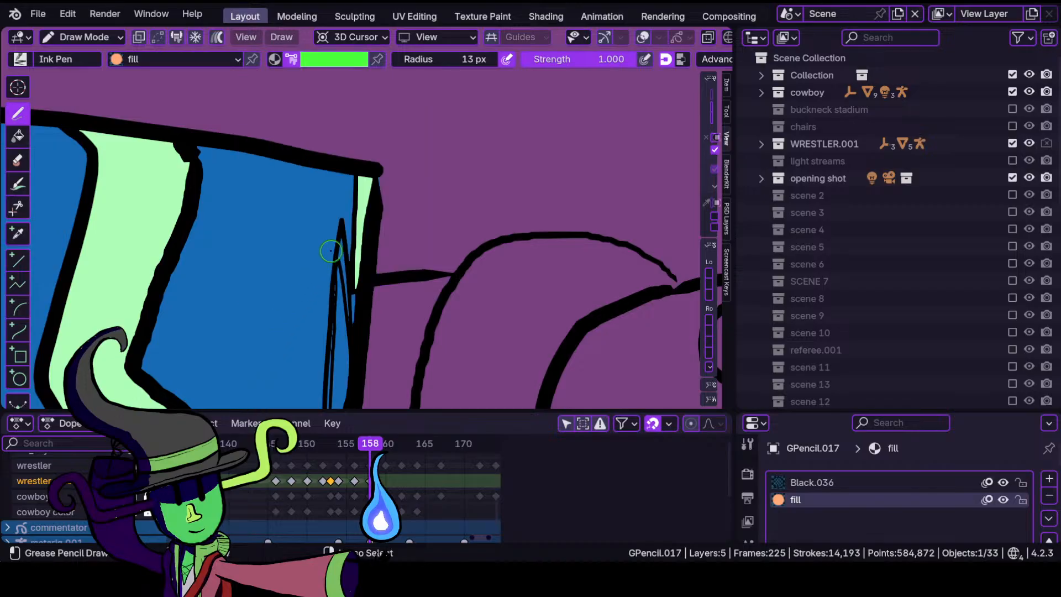
scroll(320, 298, down, 3)
shift+middle_drag(308, 336, 308, 267)
scroll(297, 236, up, 1)
scroll(314, 190, up, 1)
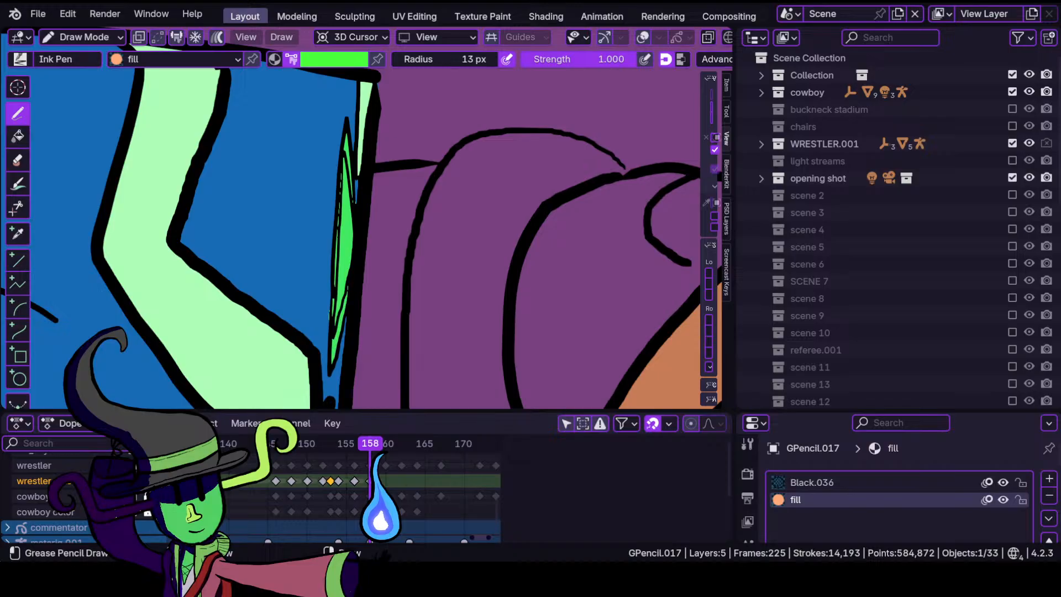
Set the brush colour back to pale green and fill the inner part of the bright green sliver.
ctrl+middle_drag(312, 305, 335, 226)
mouse_move(312, 189)
ctrl+middle_down()
mouse_move(313, 230)
mouse_move(355, 147)
ctrl+middle_up()
click(350, 62)
click(255, 245)
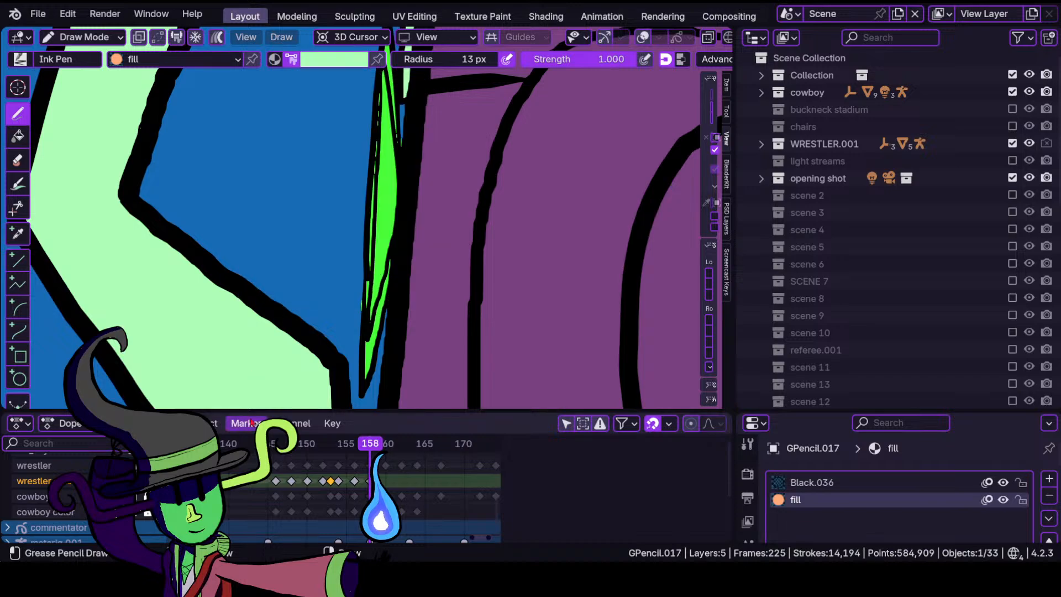
shift+middle_drag(374, 230, 355, 300)
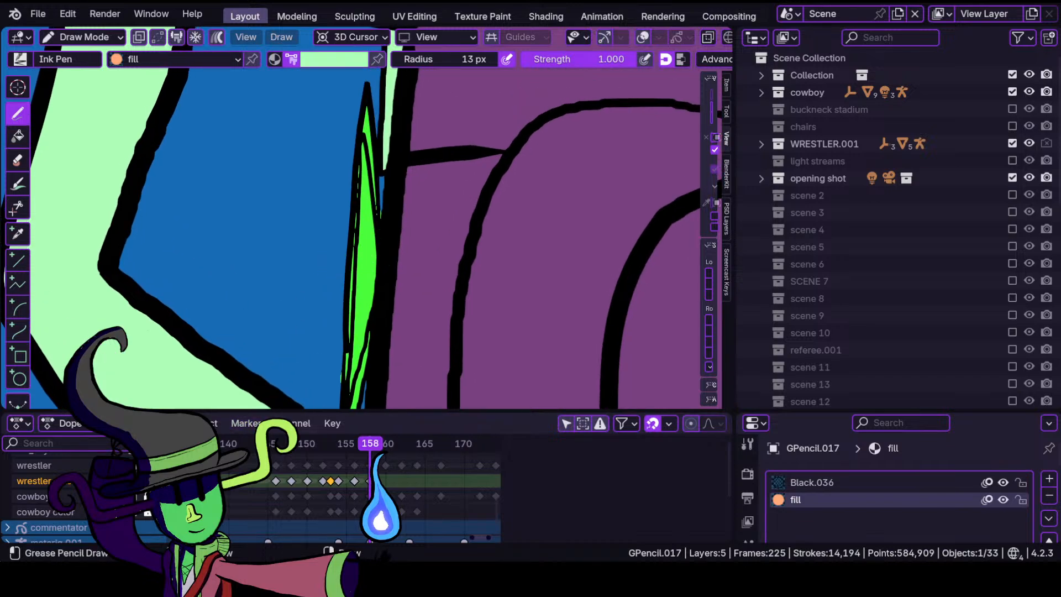
drag(367, 144, 360, 320)
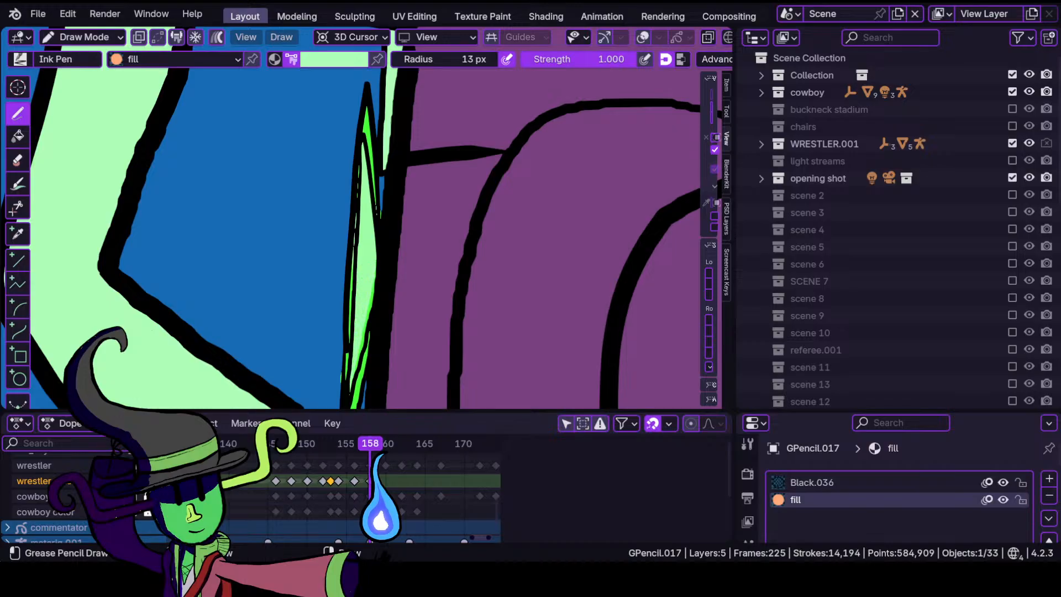
mouse_move(343, 327)
ctrl+middle_down()
mouse_move(289, 370)
mouse_move(347, 211)
ctrl+middle_up()
ctrl+middle_drag(320, 281, 305, 189)
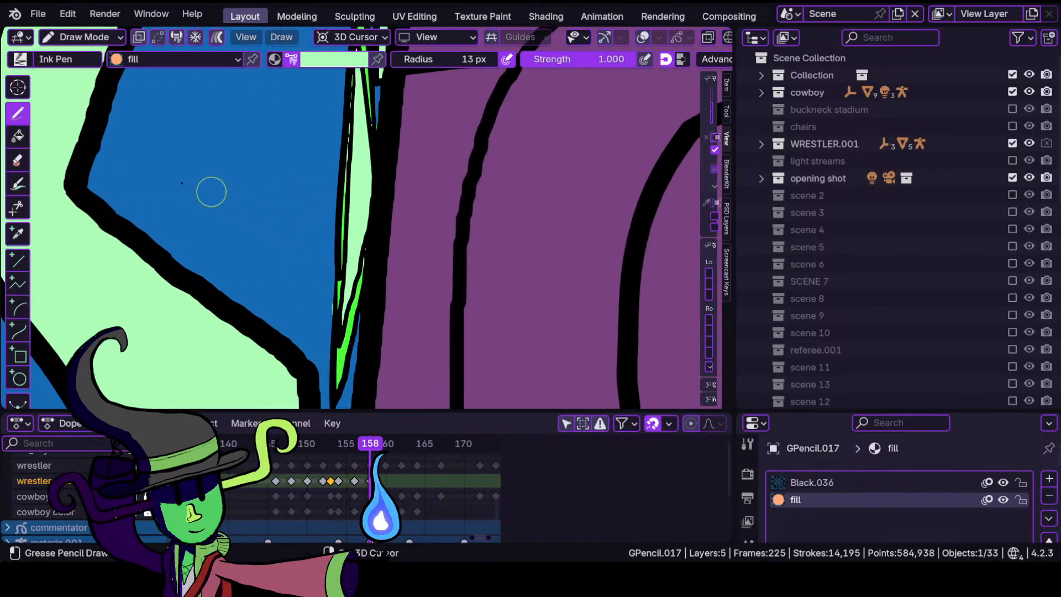
In Sculpt Mode, push the edges of the green sliver and pale green strip toward their outlines at the head's front edge.
mouse_move(369, 230)
shift+middle_down()
mouse_move(417, 301)
mouse_move(354, 290)
shift+middle_up()
click(96, 40)
click(105, 113)
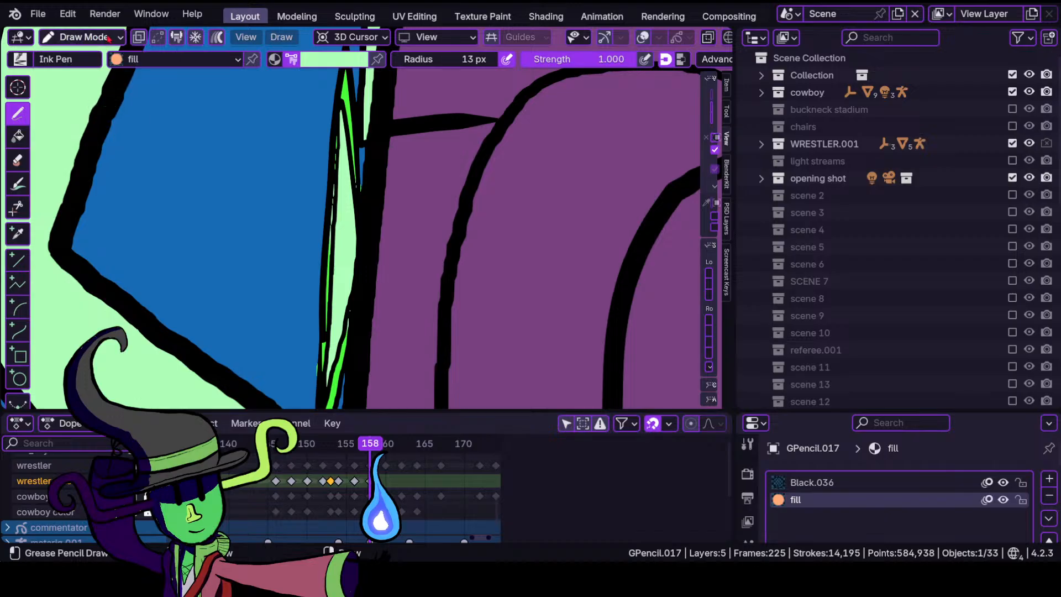
click(82, 37)
click(91, 94)
mouse_move(294, 331)
shift+middle_down()
mouse_move(307, 253)
mouse_move(299, 237)
mouse_move(315, 265)
shift+middle_up()
drag(312, 265, 322, 259)
mouse_move(433, 230)
ctrl+middle_down()
mouse_move(405, 342)
mouse_move(424, 189)
mouse_move(440, 165)
mouse_move(406, 248)
mouse_move(371, 195)
mouse_move(378, 243)
mouse_move(380, 223)
ctrl+middle_up()
drag(336, 264, 335, 308)
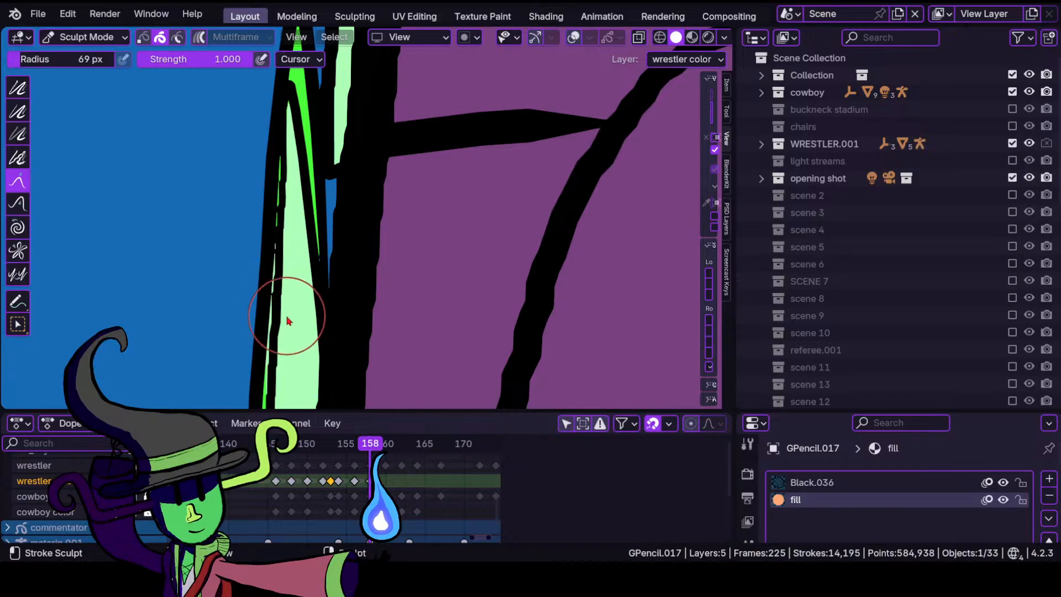
Return to Draw Mode, set the brush colour to light blue and fill the gap between the head's front edge and the curved band.
ctrl+middle_drag(317, 221, 326, 367)
ctrl+middle_drag(417, 312, 413, 387)
ctrl+middle_drag(335, 347, 356, 324)
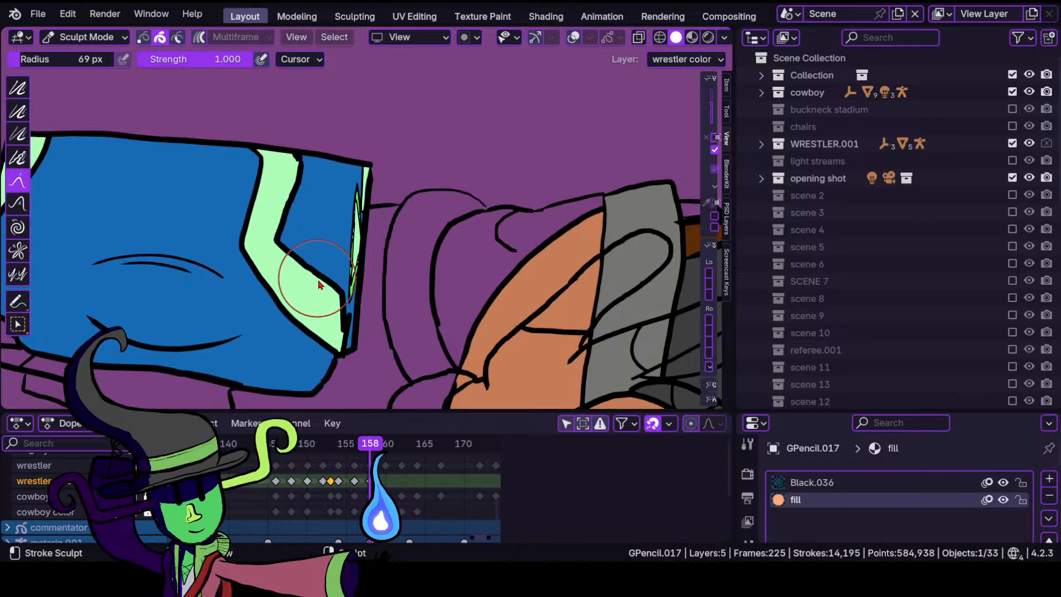
scroll(349, 230, up, 3)
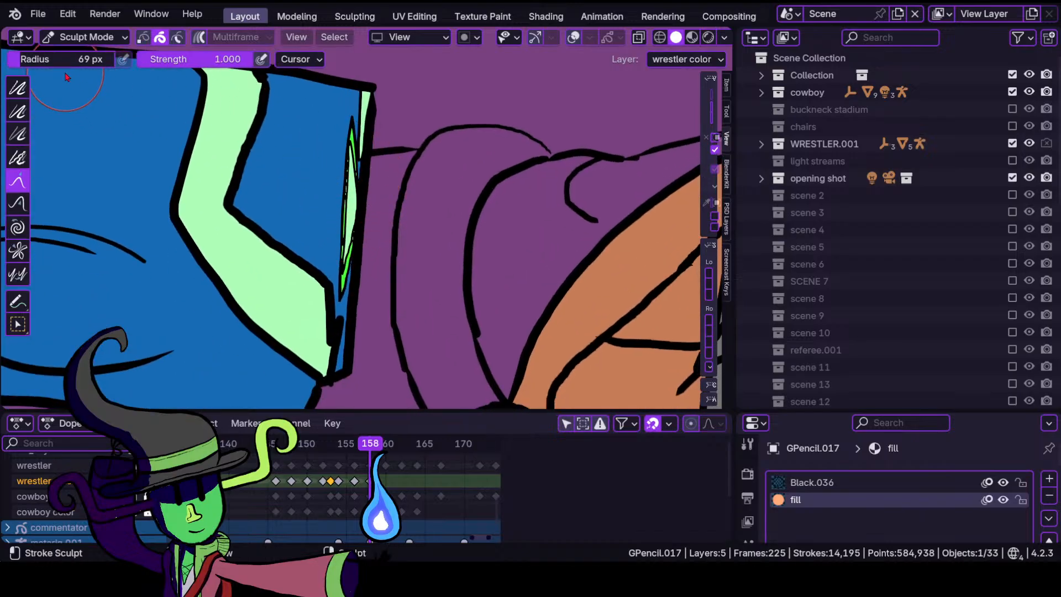
click(86, 37)
click(94, 111)
click(364, 62)
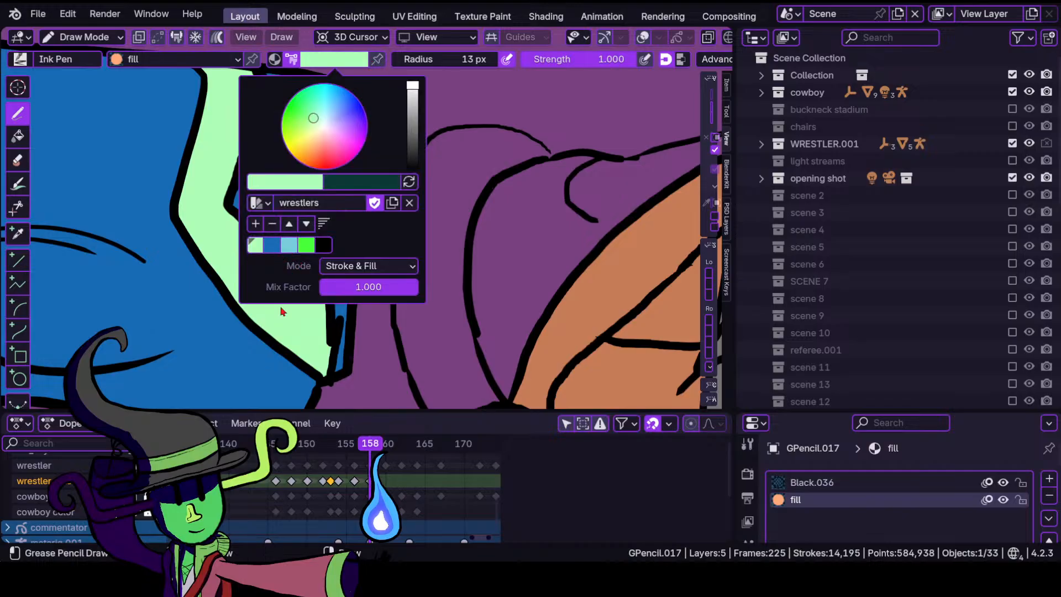
click(296, 249)
scroll(445, 166, up, 3)
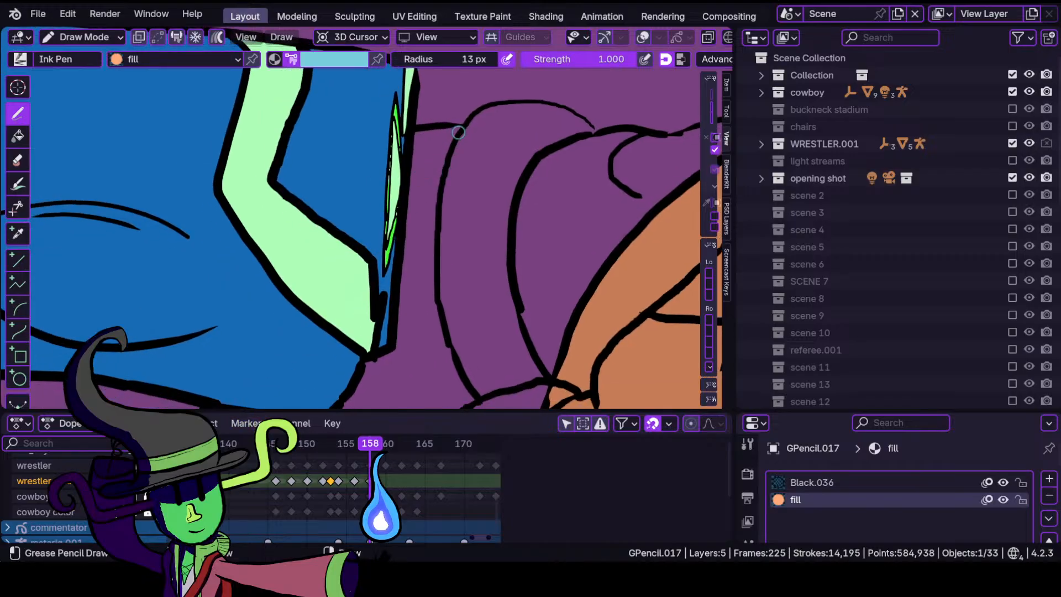
mouse_move(459, 129)
mouse_down()
mouse_move(409, 295)
mouse_move(376, 359)
mouse_move(450, 408)
mouse_move(470, 406)
mouse_move(441, 310)
mouse_move(445, 178)
mouse_up()
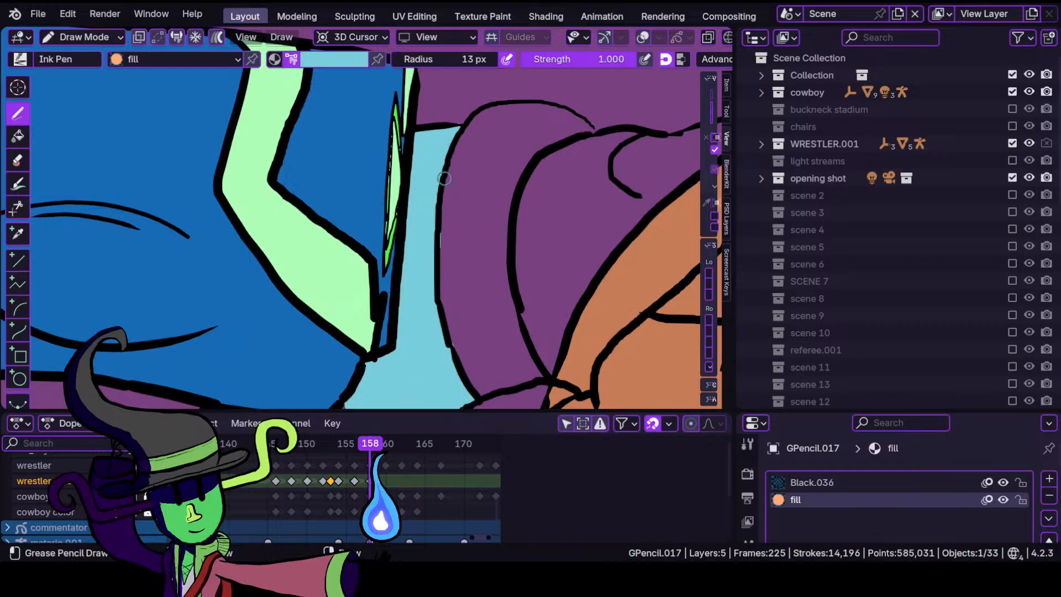
Extend the light blue fill across the area beneath the wrestler's head, down to the crossing outlines.
mouse_move(430, 248)
ctrl+middle_down()
mouse_move(435, 346)
mouse_move(406, 354)
mouse_move(428, 215)
mouse_move(389, 223)
mouse_move(223, 212)
ctrl+middle_up()
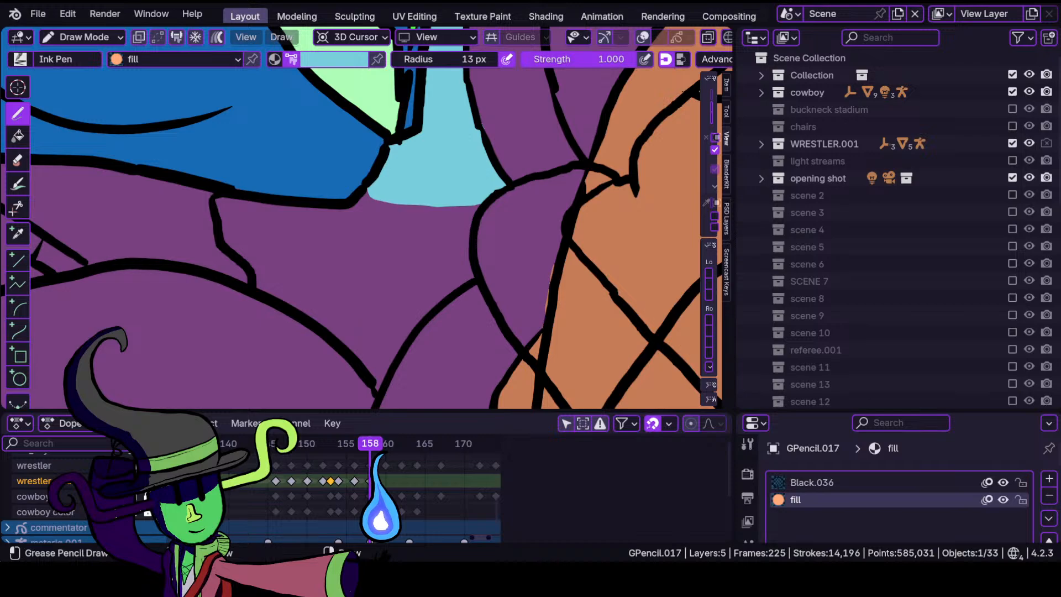
mouse_move(222, 200)
mouse_down()
mouse_move(247, 260)
mouse_move(348, 369)
mouse_move(440, 322)
mouse_move(475, 290)
mouse_move(478, 226)
mouse_move(453, 193)
mouse_move(382, 175)
mouse_move(348, 196)
mouse_move(265, 195)
mouse_up()
mouse_move(450, 177)
ctrl+middle_down()
mouse_move(343, 352)
mouse_move(381, 276)
mouse_move(413, 248)
ctrl+middle_up()
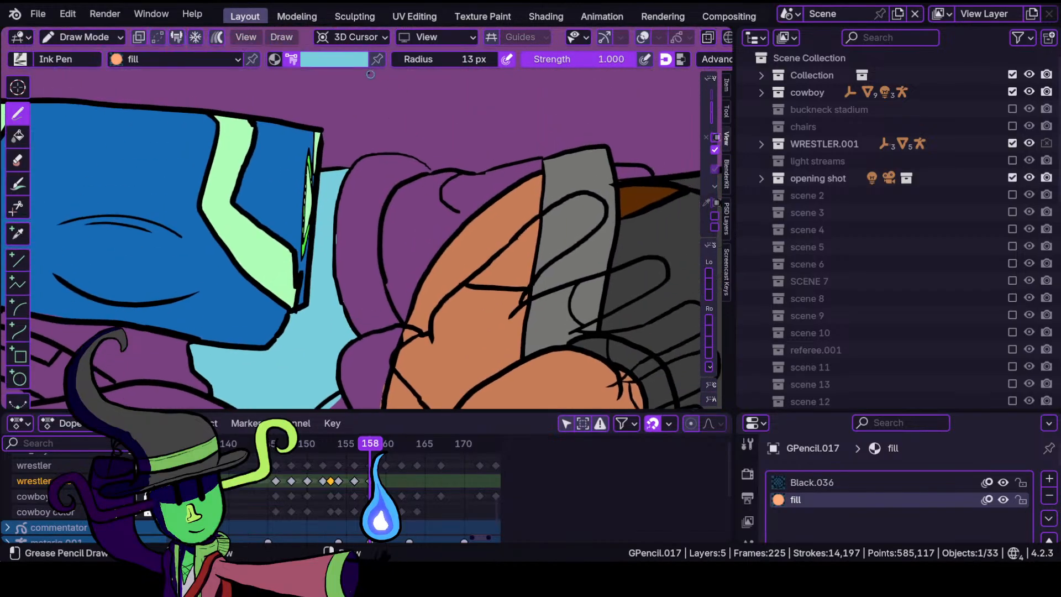
Set the brush colour to pale green and fill the wide curved band in front of the light blue area.
click(345, 60)
click(255, 245)
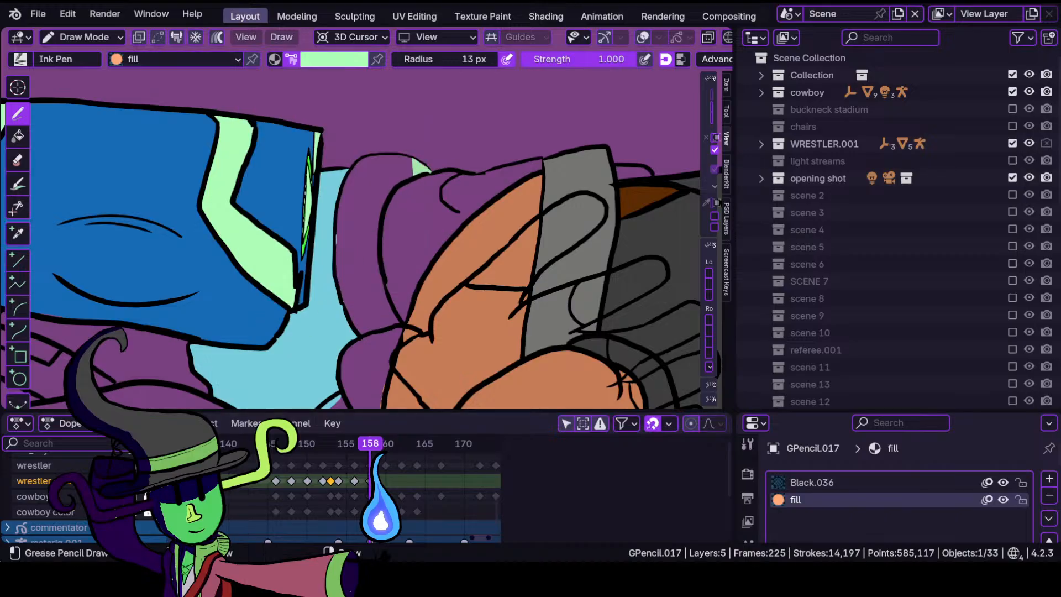
mouse_move(367, 159)
mouse_down()
mouse_move(344, 190)
mouse_move(337, 231)
mouse_move(336, 276)
mouse_move(363, 334)
mouse_move(400, 323)
mouse_move(383, 248)
mouse_move(394, 189)
mouse_up()
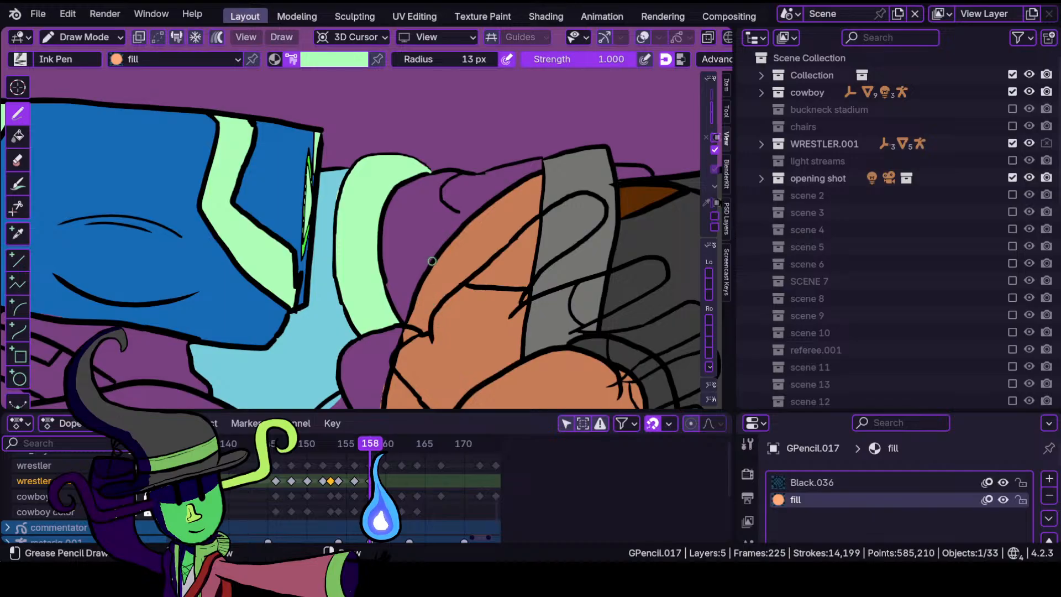
On the wrestler line layer, use the Black.036 material in black to extend the short curved line to the orange arm's outline.
mouse_move(432, 261)
ctrl+middle_down()
mouse_move(447, 318)
mouse_move(464, 309)
mouse_move(480, 201)
mouse_move(395, 278)
mouse_move(426, 246)
ctrl+middle_up()
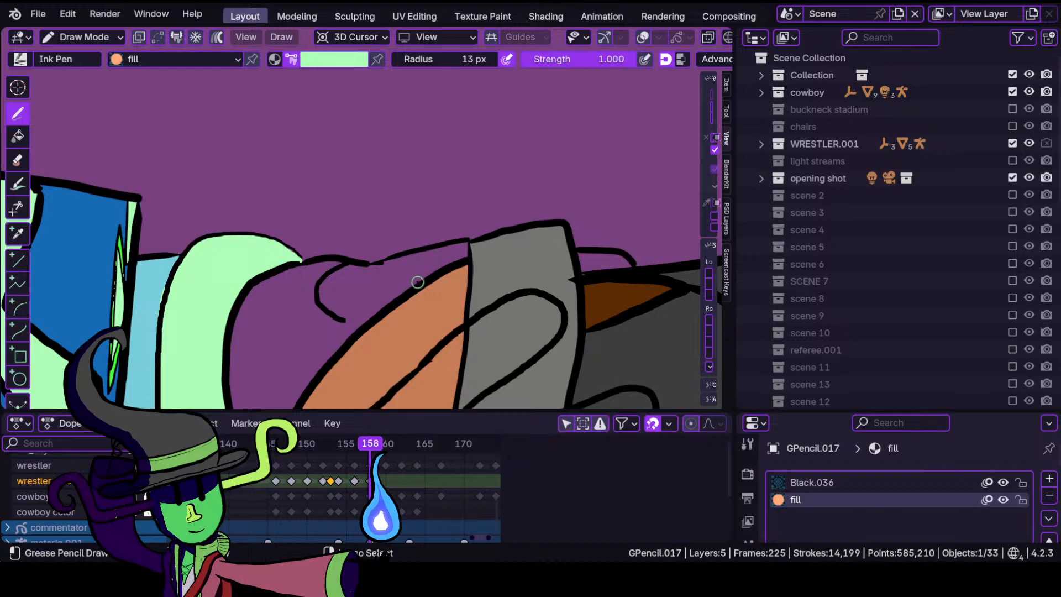
ctrl+middle_drag(418, 282, 434, 152)
click(77, 466)
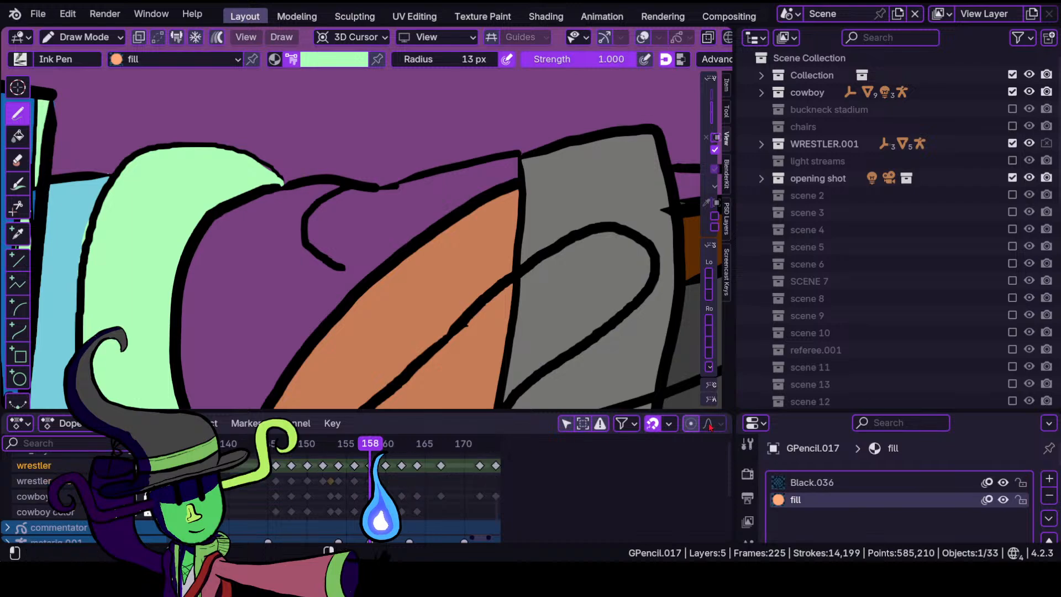
click(812, 482)
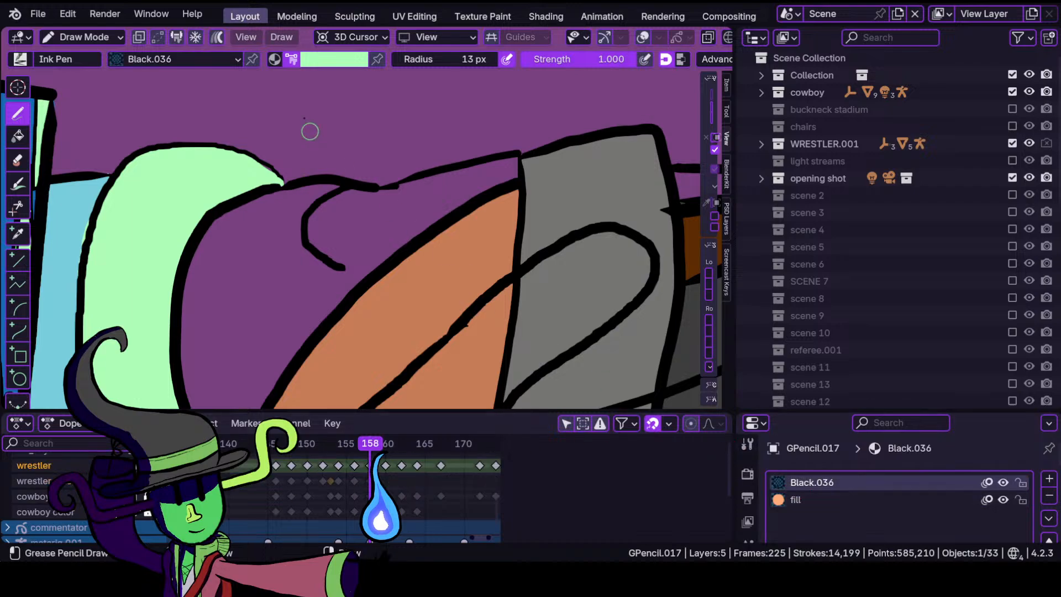
click(324, 61)
click(324, 245)
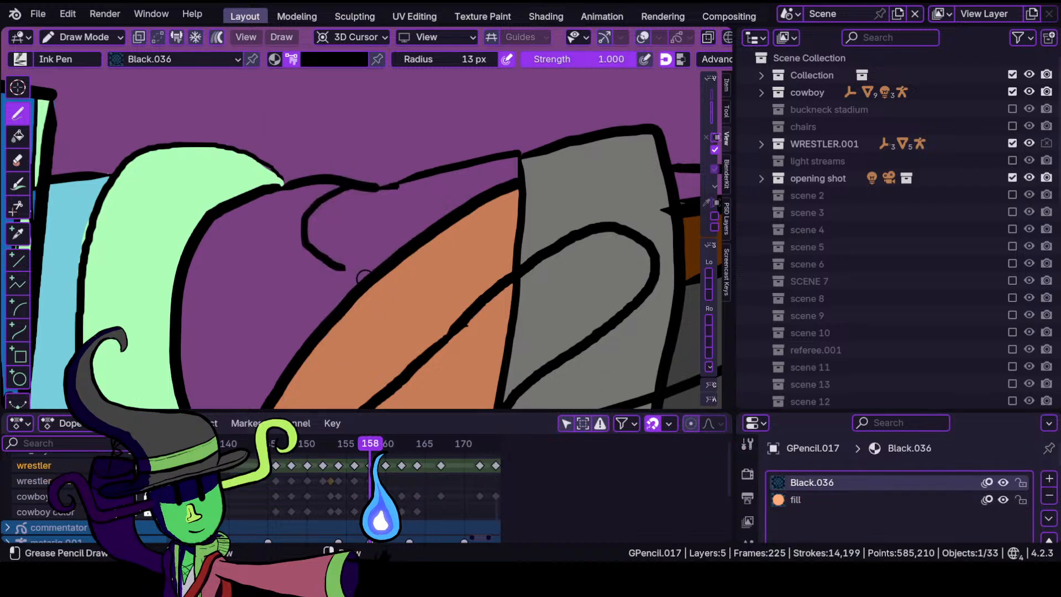
scroll(410, 273, down, 16)
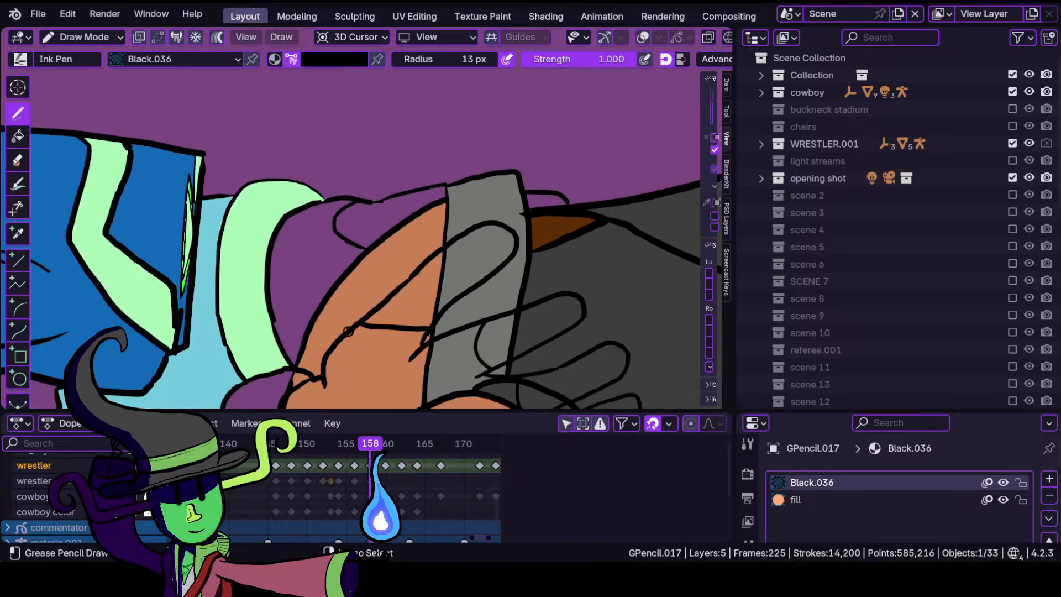
middle_drag(398, 305, 470, 301)
scroll(469, 302, up, 8)
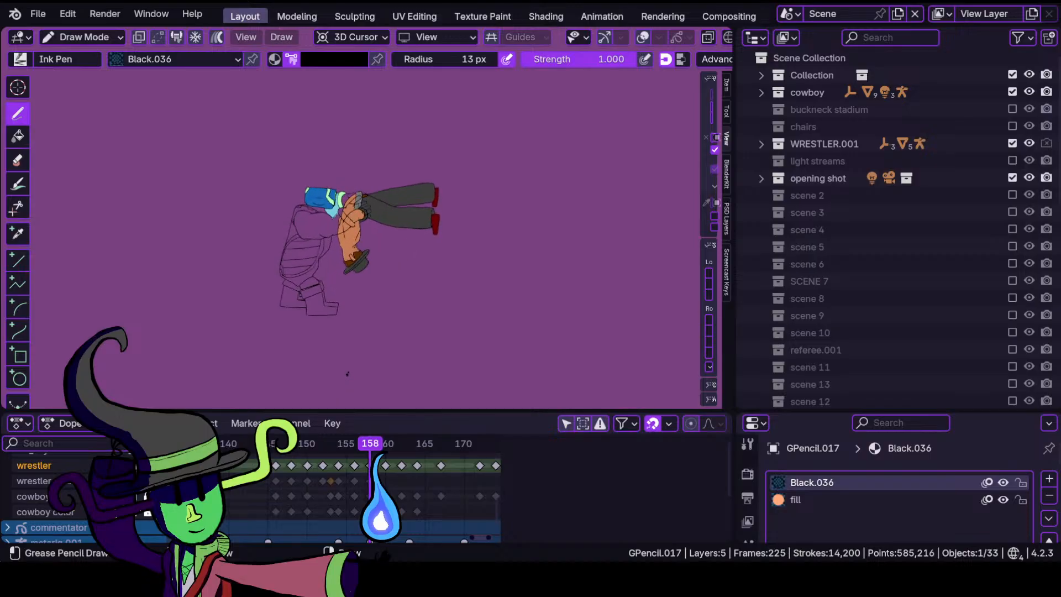
scroll(379, 183, up, 7)
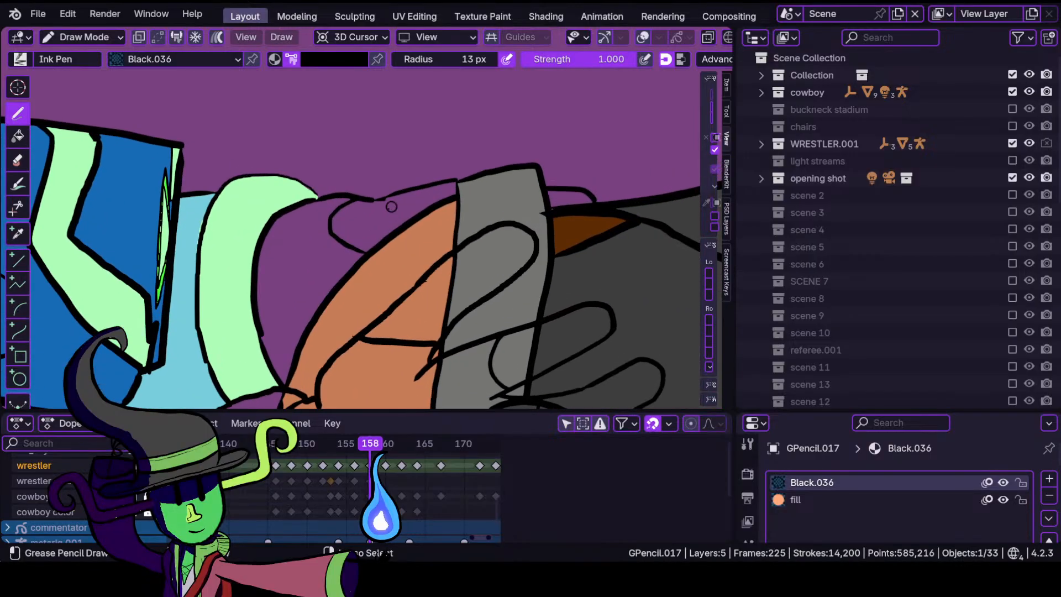
Keep Draw Mode active and set the brush colour to bright green from the wrestlers palette.
click(96, 38)
click(113, 113)
click(344, 63)
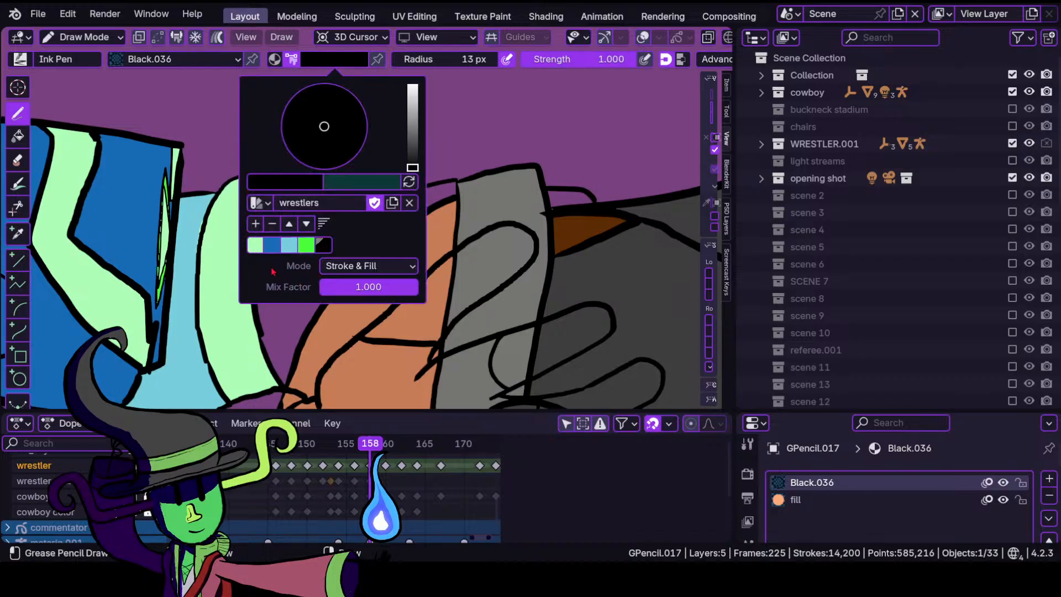
click(284, 249)
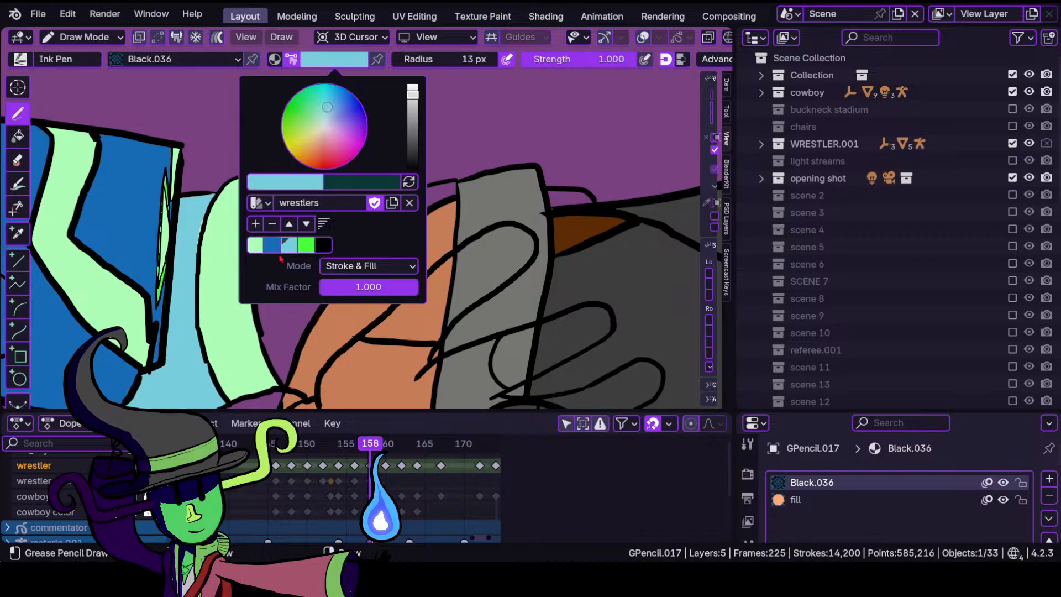
click(306, 245)
mouse_move(326, 228)
ctrl+middle_down()
mouse_move(325, 197)
mouse_move(368, 202)
mouse_move(320, 341)
mouse_move(356, 249)
mouse_move(307, 241)
ctrl+middle_up()
ctrl+middle_drag(307, 241, 358, 203)
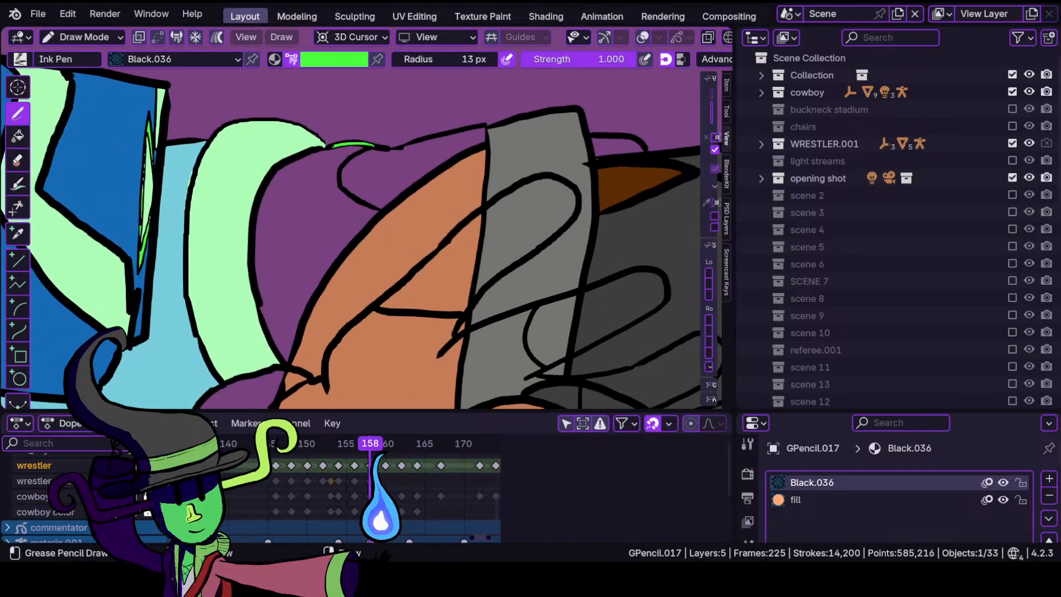
Discard the misplaced bright green strokes and switch to the fill material on the wrestler color layer.
drag(332, 145, 327, 147)
key(ctrl+z)
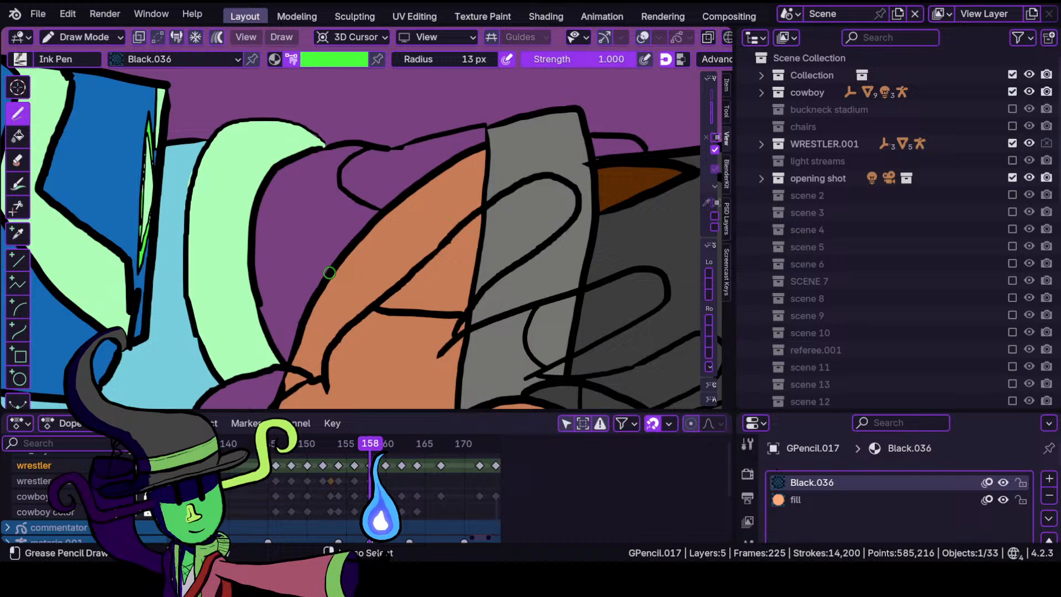
click(796, 500)
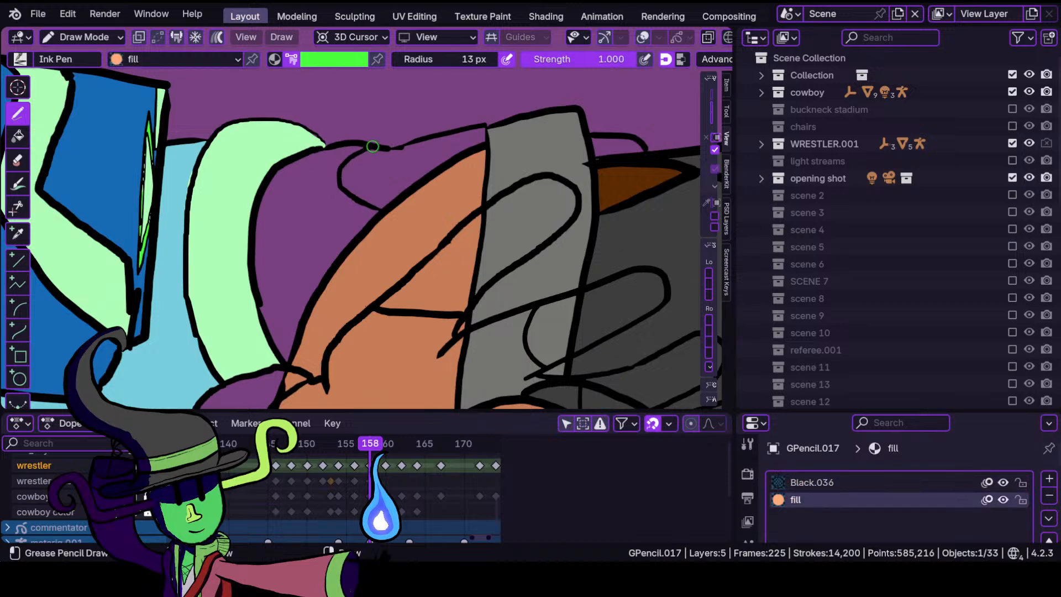
drag(343, 142, 371, 146)
key(ctrl+z)
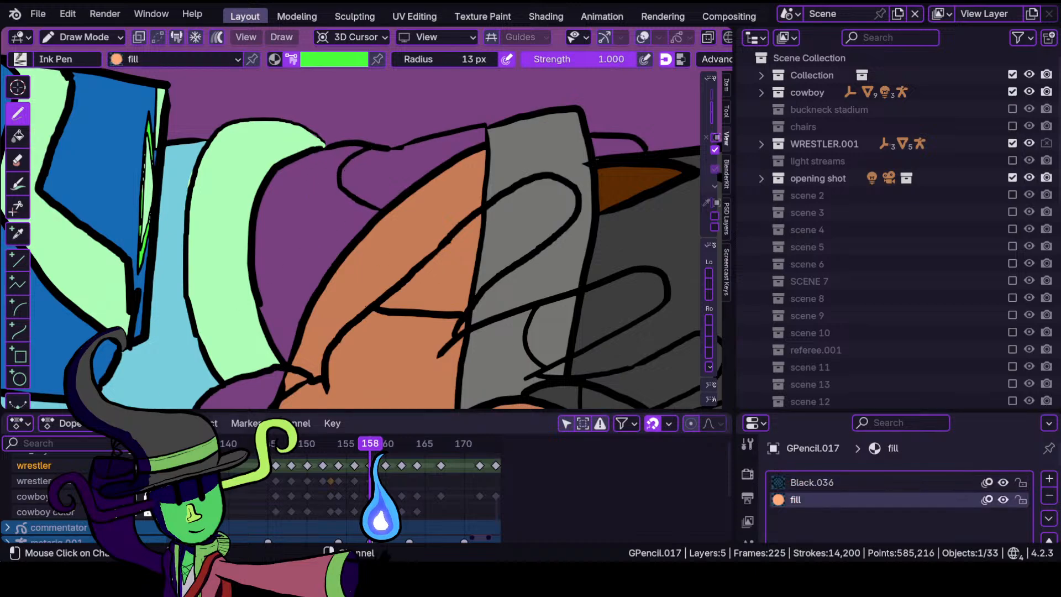
click(34, 480)
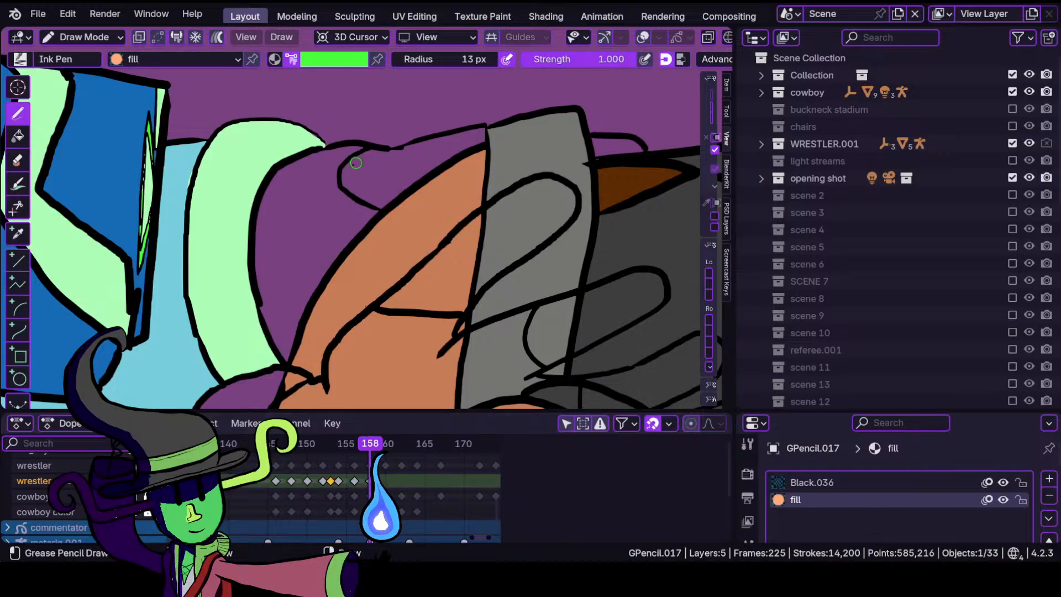
Fill the section between the pale green band and the orange arm with bright green.
mouse_move(320, 170)
shift+middle_down()
mouse_move(392, 149)
mouse_move(384, 220)
mouse_move(380, 153)
mouse_move(360, 166)
mouse_move(344, 159)
shift+middle_up()
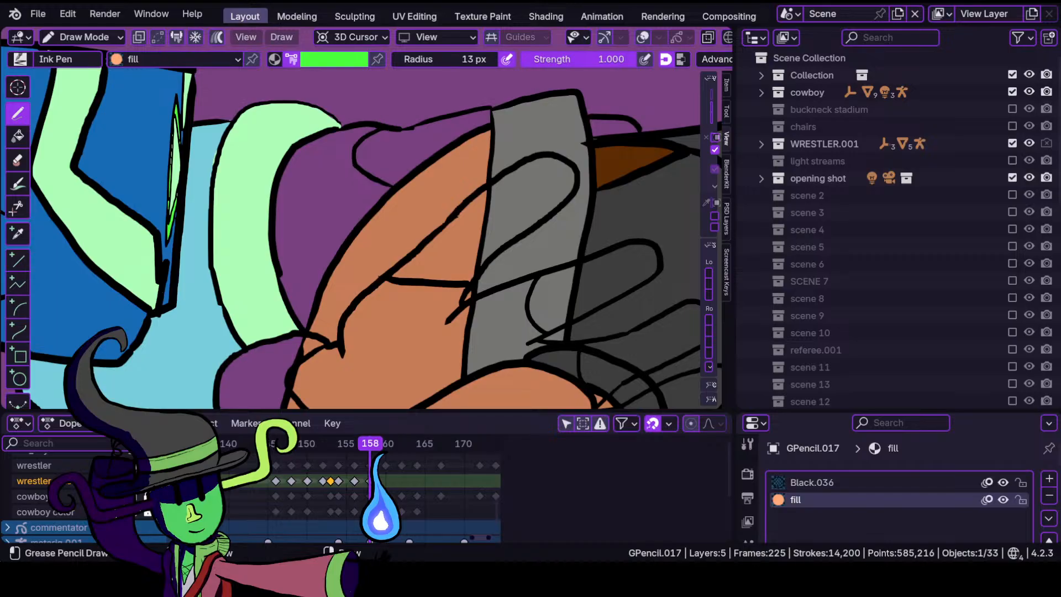
mouse_move(332, 129)
mouse_down()
mouse_move(279, 182)
mouse_move(279, 272)
mouse_move(309, 323)
mouse_move(347, 239)
mouse_move(399, 180)
mouse_up()
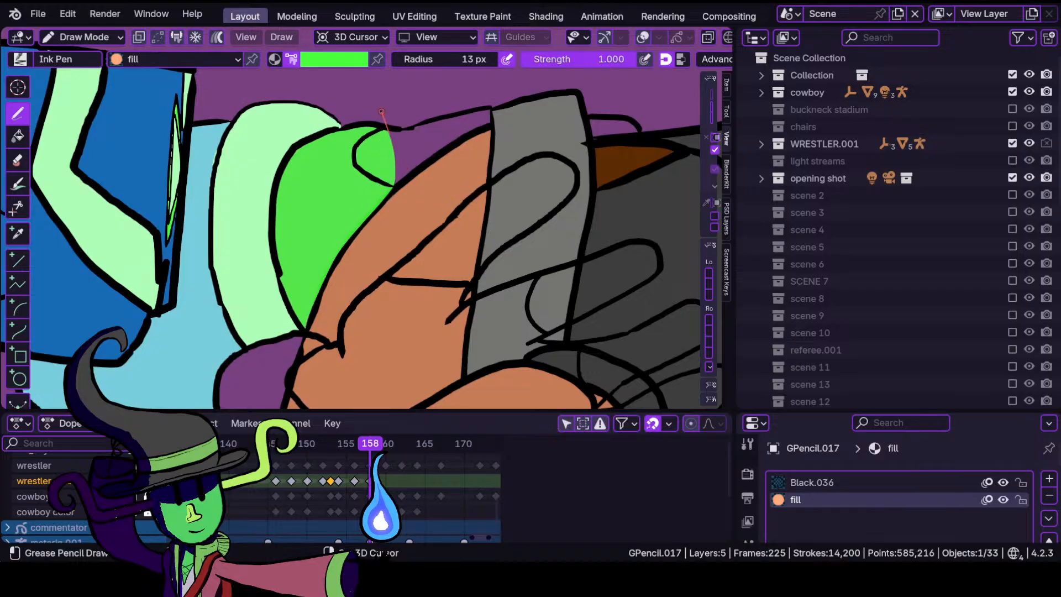
drag(381, 112, 382, 114)
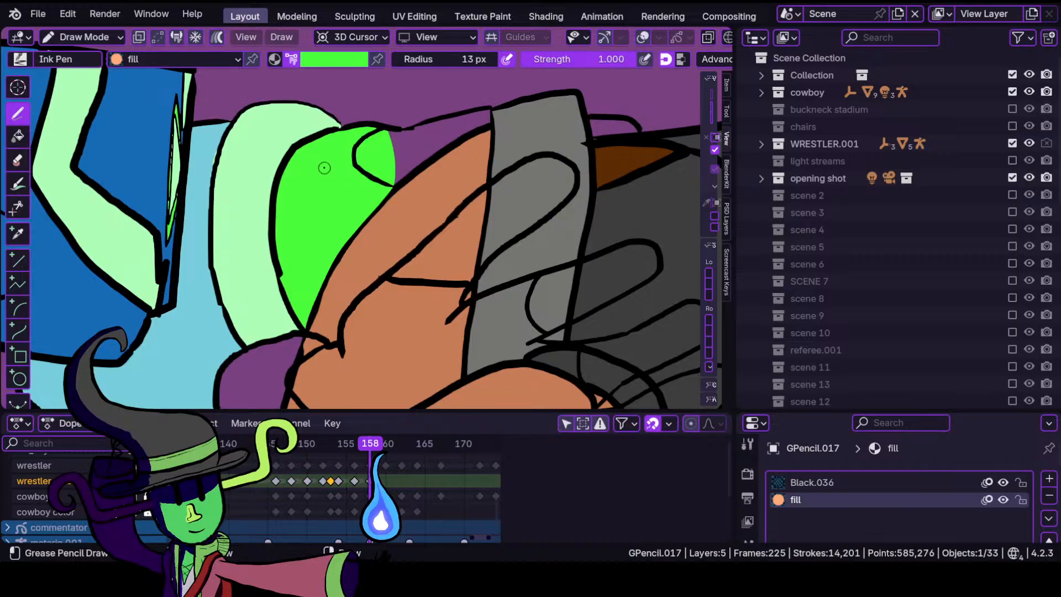
Set the brush colour to light blue from the wrestlers palette and fill the shape between the bright green section and the grey band.
scroll(405, 235, down, 5)
scroll(383, 276, up, 4)
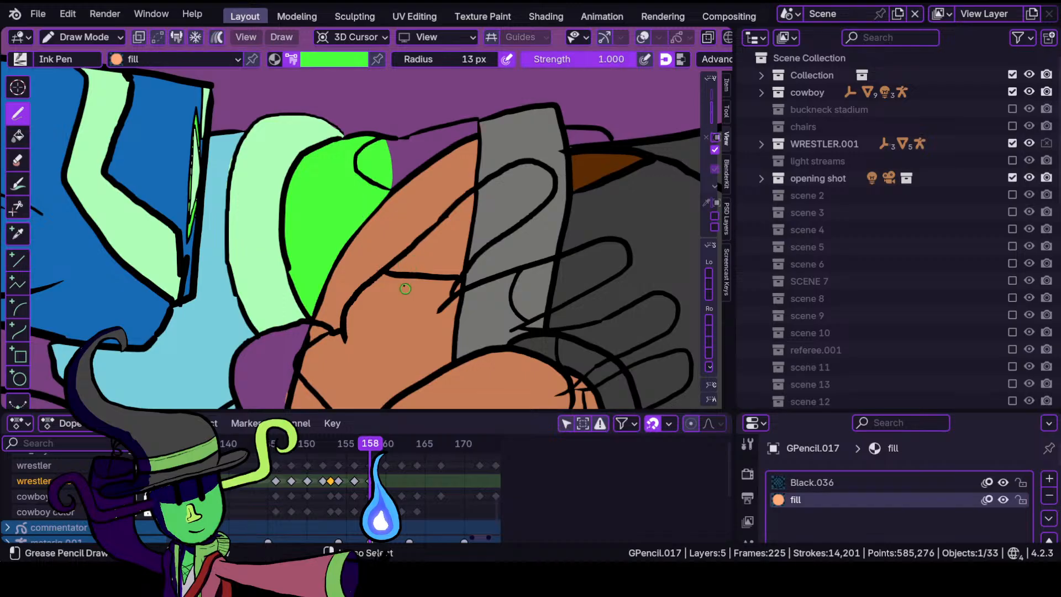
scroll(420, 244, up, 2)
shift+middle_drag(458, 178, 315, 351)
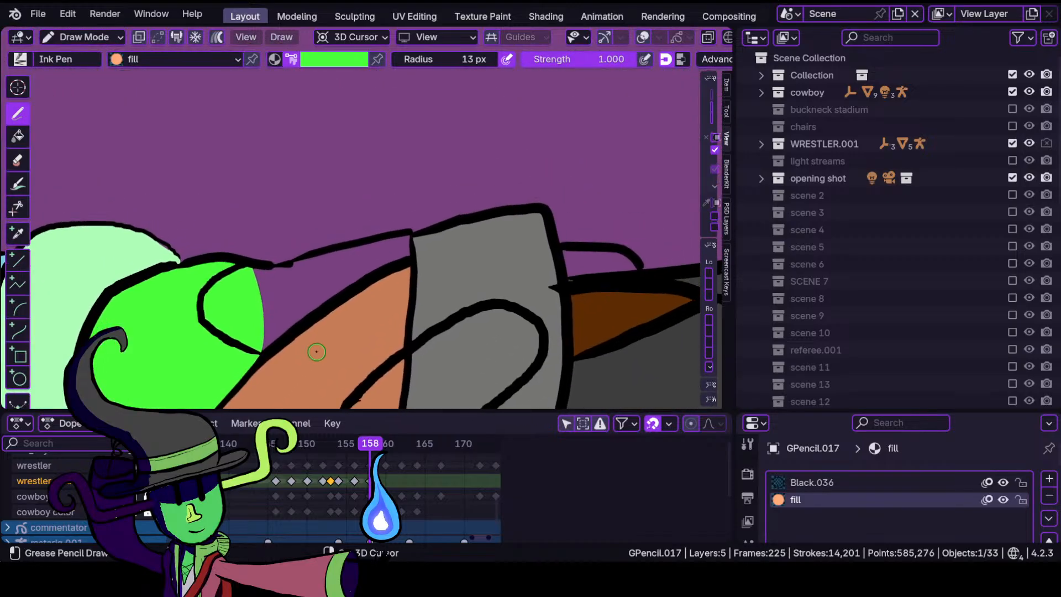
click(334, 61)
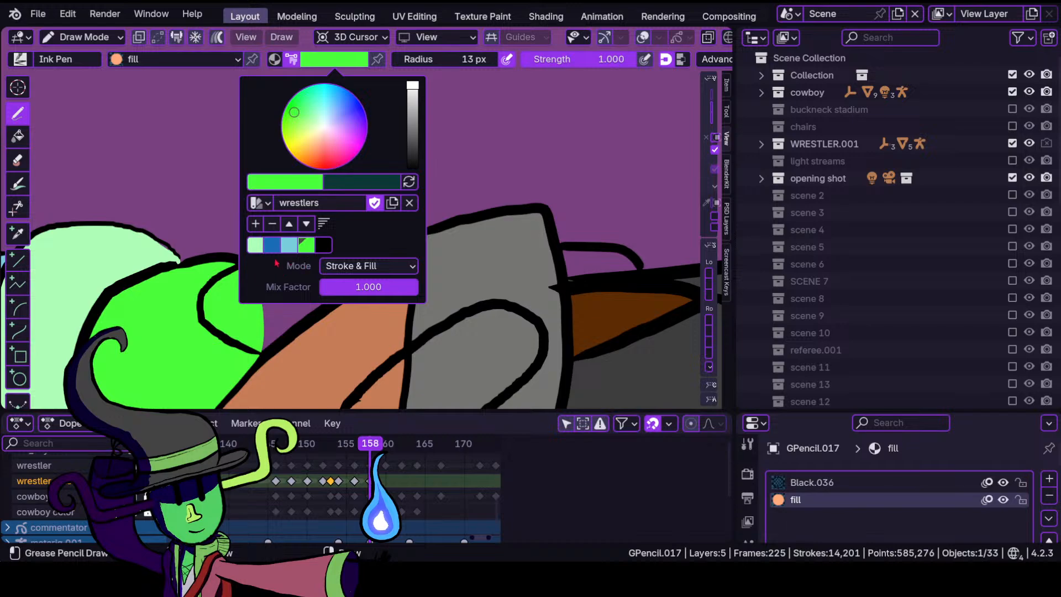
click(289, 246)
scroll(322, 268, up, 2)
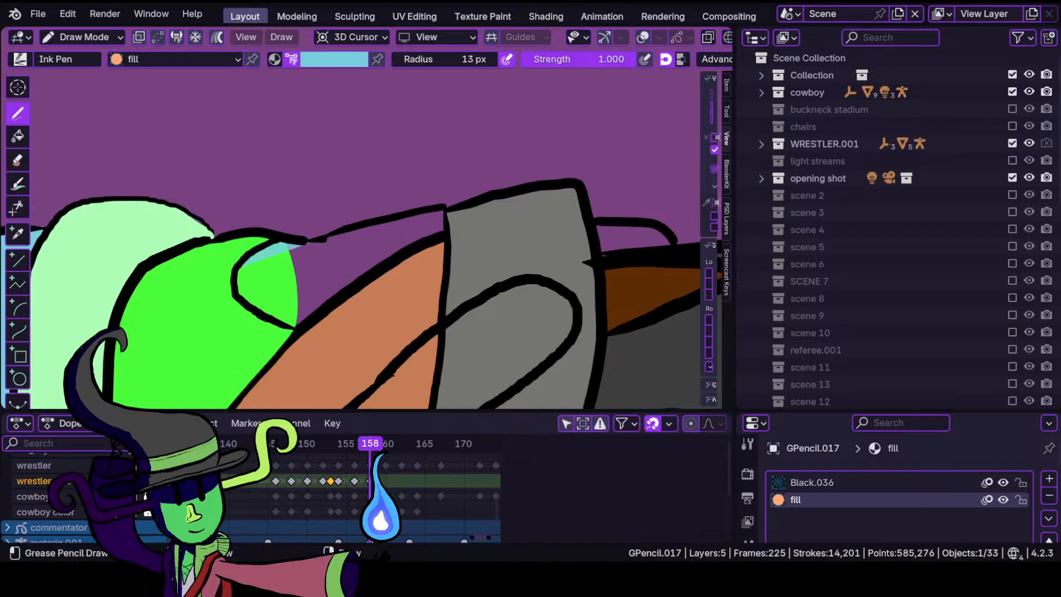
mouse_move(298, 243)
mouse_down()
mouse_move(338, 237)
mouse_move(302, 325)
mouse_move(461, 225)
mouse_move(441, 190)
mouse_up()
drag(375, 223, 359, 232)
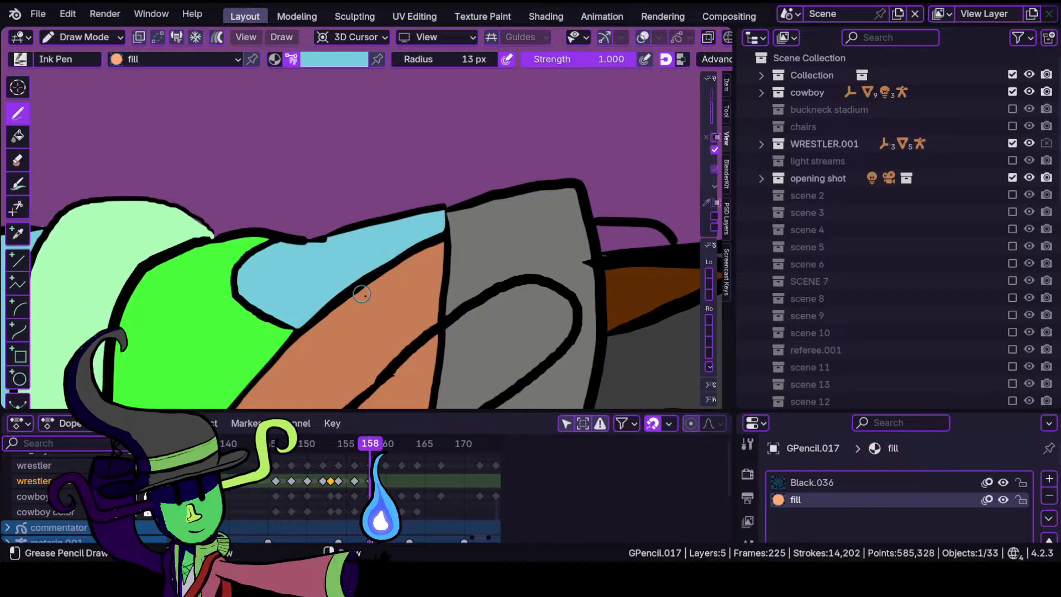
Fill the small rounded tip sticking out on the far side of the grey band with light blue.
scroll(381, 304, down, 3)
ctrl+middle_drag(484, 177, 493, 159)
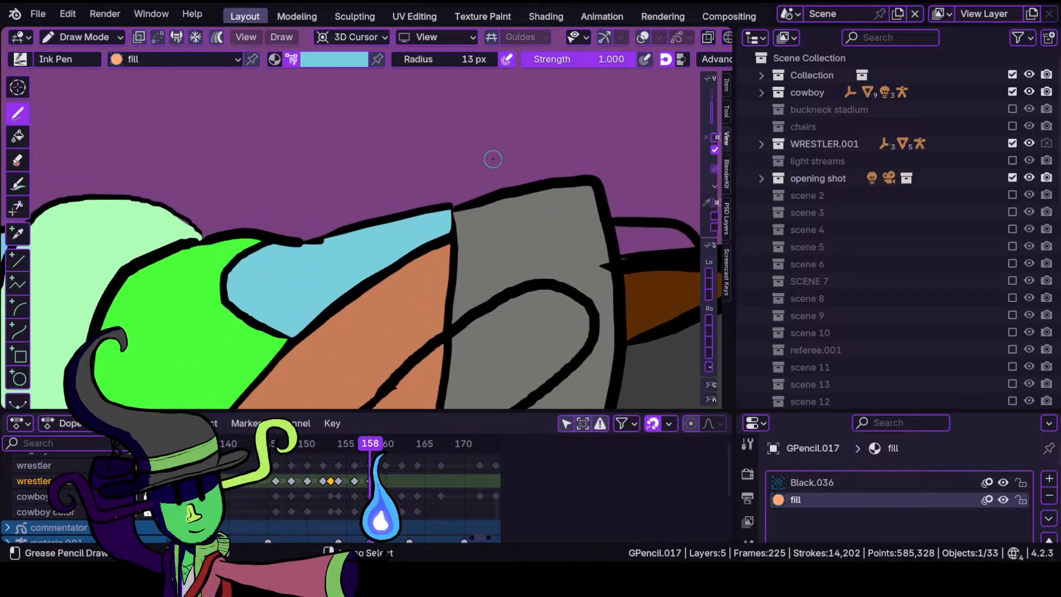
mouse_move(501, 224)
shift+middle_down()
mouse_move(473, 201)
mouse_move(321, 189)
shift+middle_up()
ctrl+middle_drag(441, 223, 386, 368)
scroll(386, 369, up, 3)
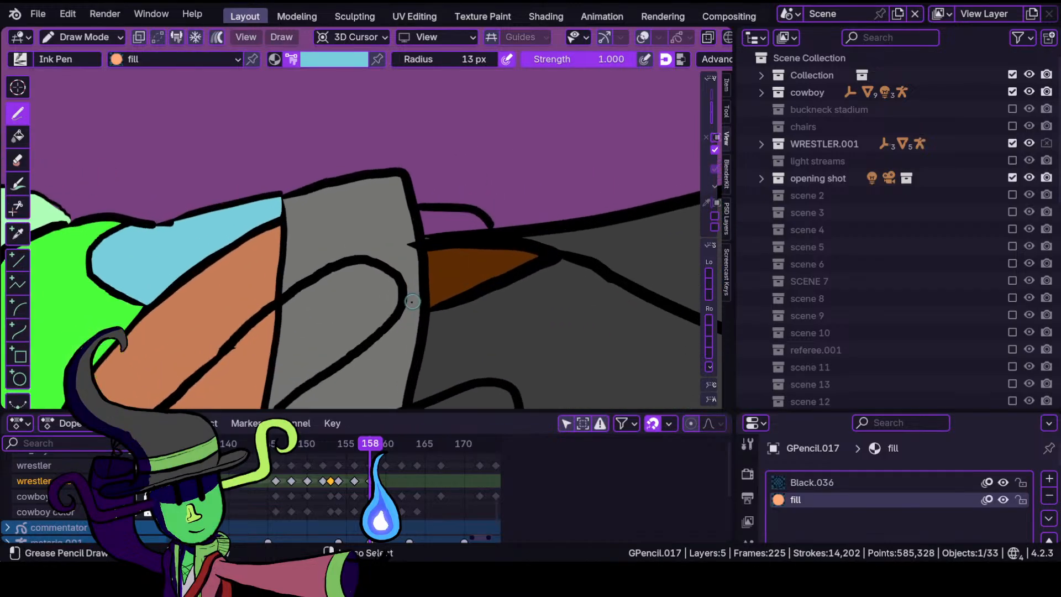
scroll(481, 232, up, 3)
mouse_move(366, 278)
ctrl+middle_down()
mouse_move(343, 372)
mouse_move(403, 271)
ctrl+middle_up()
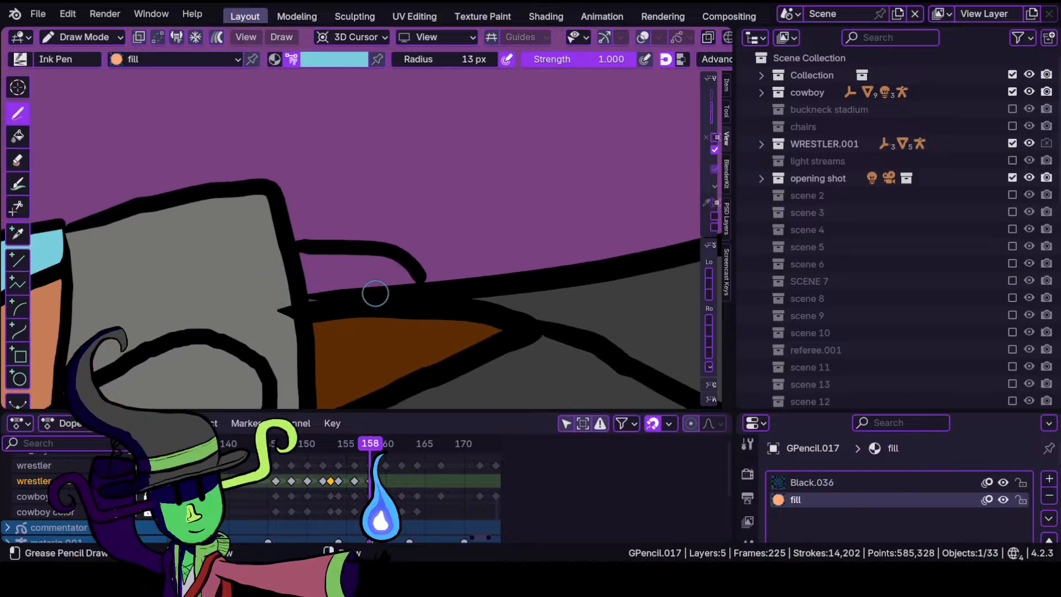
mouse_move(418, 283)
mouse_down()
mouse_move(368, 257)
mouse_move(323, 255)
mouse_move(299, 271)
mouse_move(309, 293)
mouse_move(415, 285)
mouse_up()
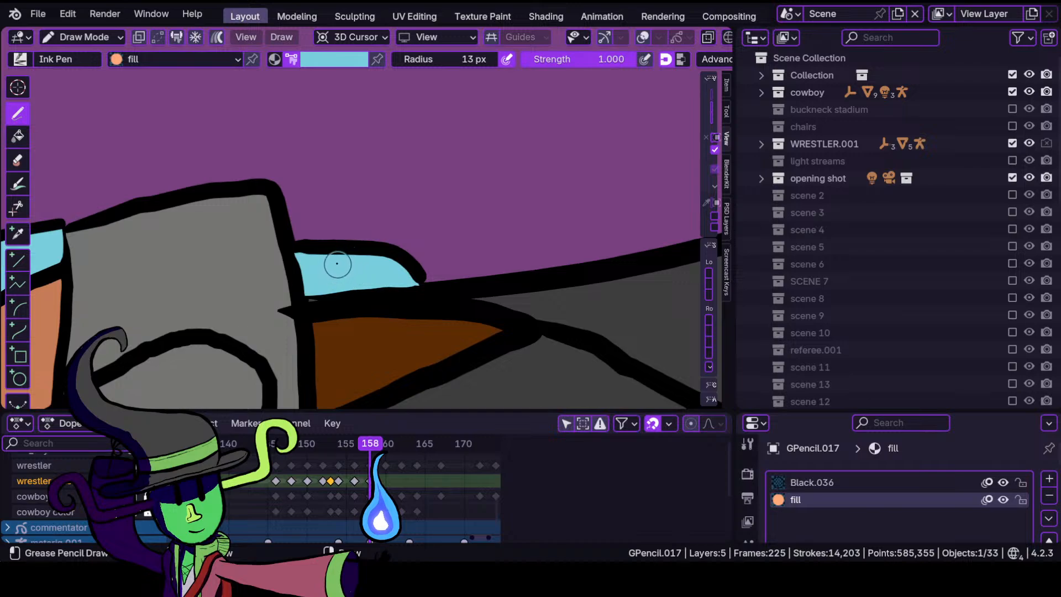
Fill the long finger that crosses the orange arm and the grey band with light blue.
mouse_move(320, 247)
middle_down()
mouse_move(348, 258)
mouse_move(318, 286)
mouse_move(317, 371)
mouse_move(346, 281)
middle_up()
mouse_move(231, 377)
shift+middle_down()
mouse_move(368, 256)
mouse_move(407, 205)
mouse_move(402, 185)
shift+middle_up()
shift+middle_drag(378, 222, 365, 282)
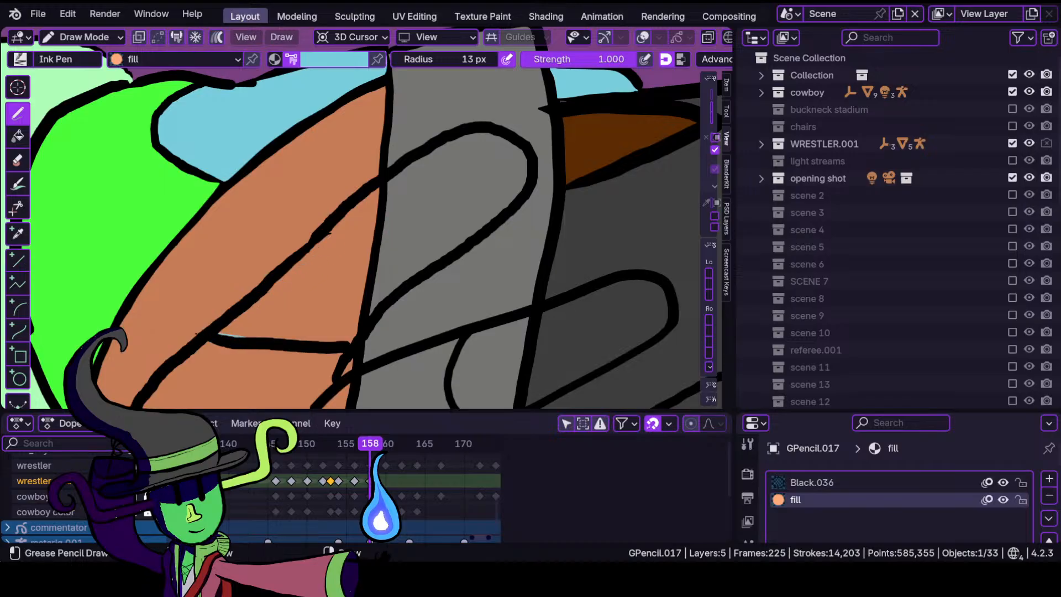
mouse_move(224, 335)
mouse_down()
mouse_move(353, 333)
mouse_move(499, 212)
mouse_move(526, 168)
mouse_move(506, 143)
mouse_move(469, 134)
mouse_move(320, 238)
mouse_move(253, 260)
mouse_up()
Fill the next finger down, which overlaps the edge of the grey band, with light blue.
scroll(268, 277, down, 3)
ctrl+middle_drag(387, 306, 439, 203)
shift+middle_drag(440, 308, 276, 219)
mouse_move(372, 291)
ctrl+middle_down()
mouse_move(375, 333)
mouse_move(341, 384)
mouse_move(372, 269)
mouse_move(312, 227)
ctrl+middle_up()
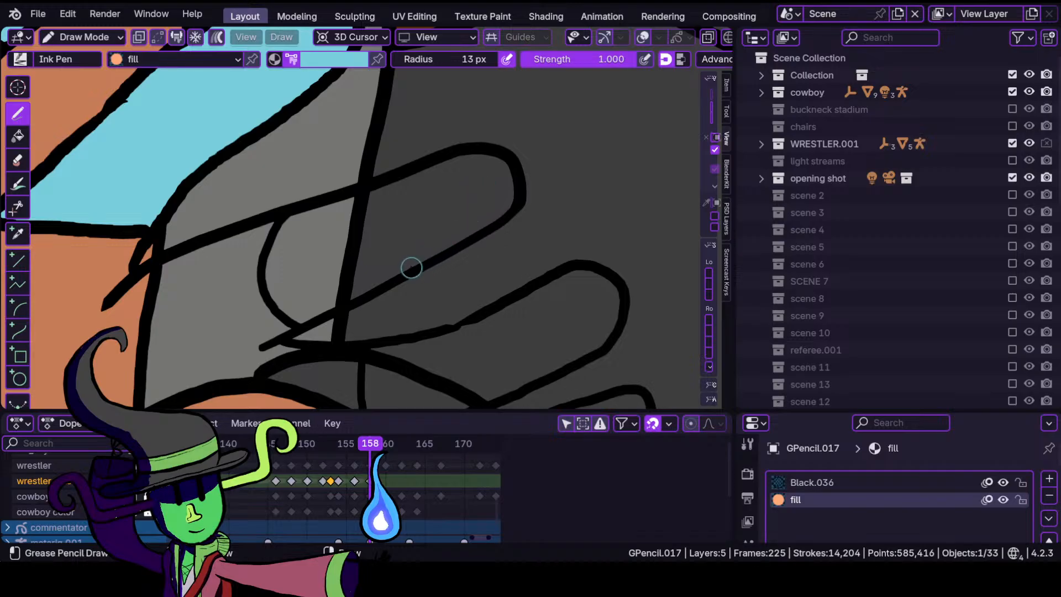
mouse_move(420, 257)
mouse_down()
mouse_move(511, 182)
mouse_move(458, 158)
mouse_move(309, 212)
mouse_move(273, 243)
mouse_move(269, 282)
mouse_move(293, 312)
mouse_move(353, 301)
mouse_up()
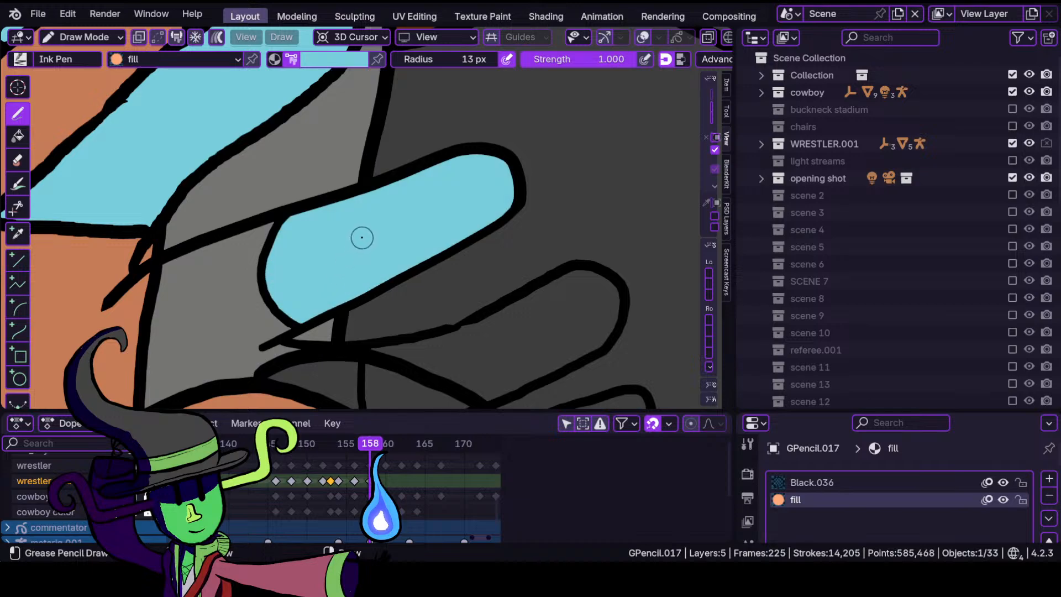
Fill the finger directly above the orange fist's crossing outlines with light blue.
ctrl+middle_drag(404, 217, 357, 337)
mouse_move(412, 315)
ctrl+middle_down()
mouse_move(480, 194)
mouse_move(389, 157)
ctrl+middle_up()
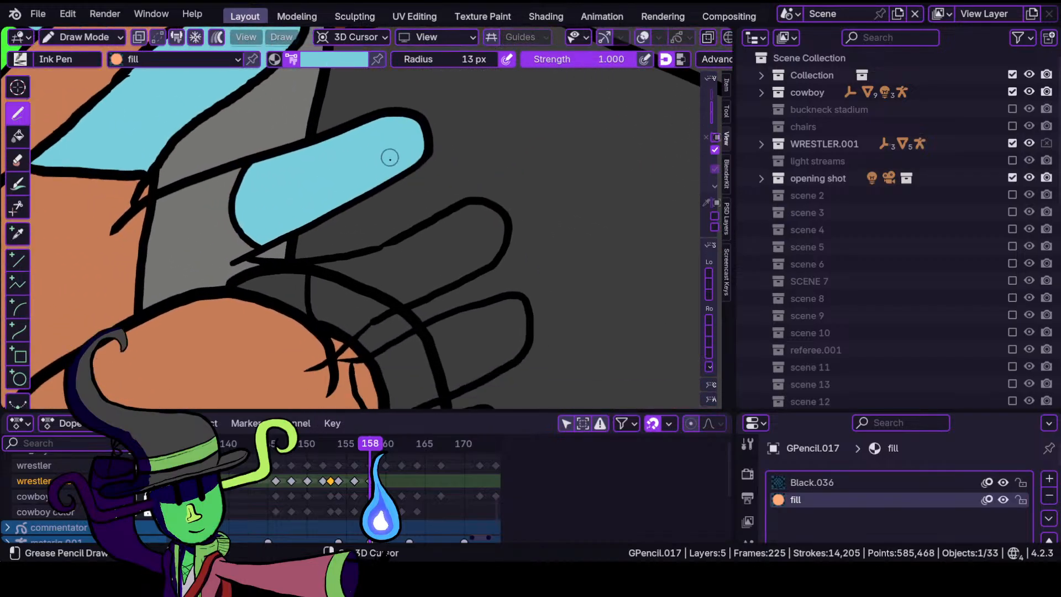
mouse_move(413, 244)
ctrl+middle_down()
mouse_move(426, 216)
mouse_move(390, 201)
ctrl+middle_up()
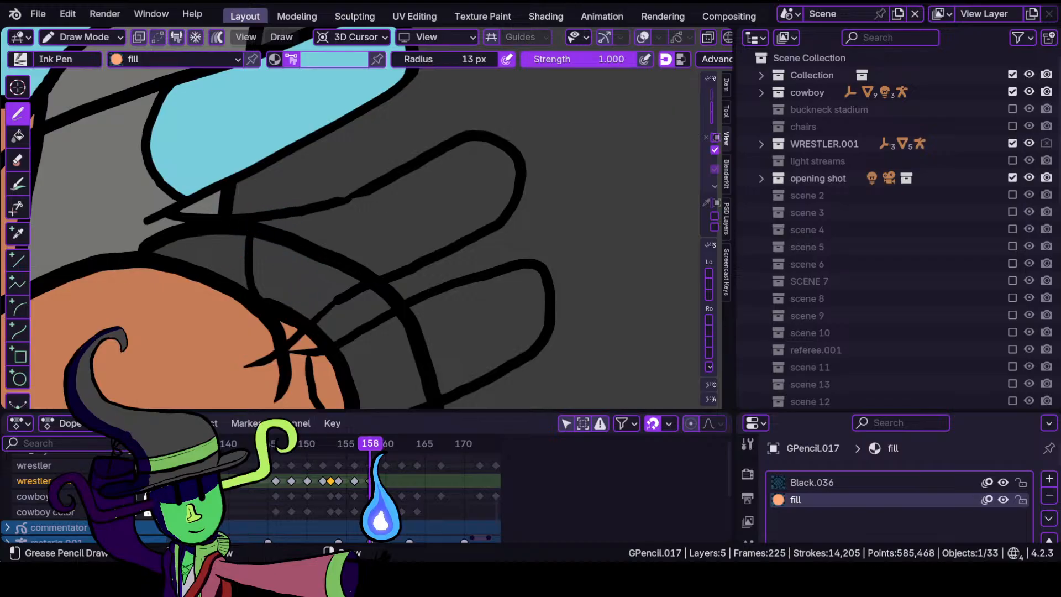
mouse_move(256, 274)
mouse_down()
mouse_move(282, 313)
mouse_move(324, 312)
mouse_move(494, 229)
mouse_move(511, 182)
mouse_move(431, 151)
mouse_move(309, 182)
mouse_move(295, 196)
mouse_move(335, 251)
mouse_up()
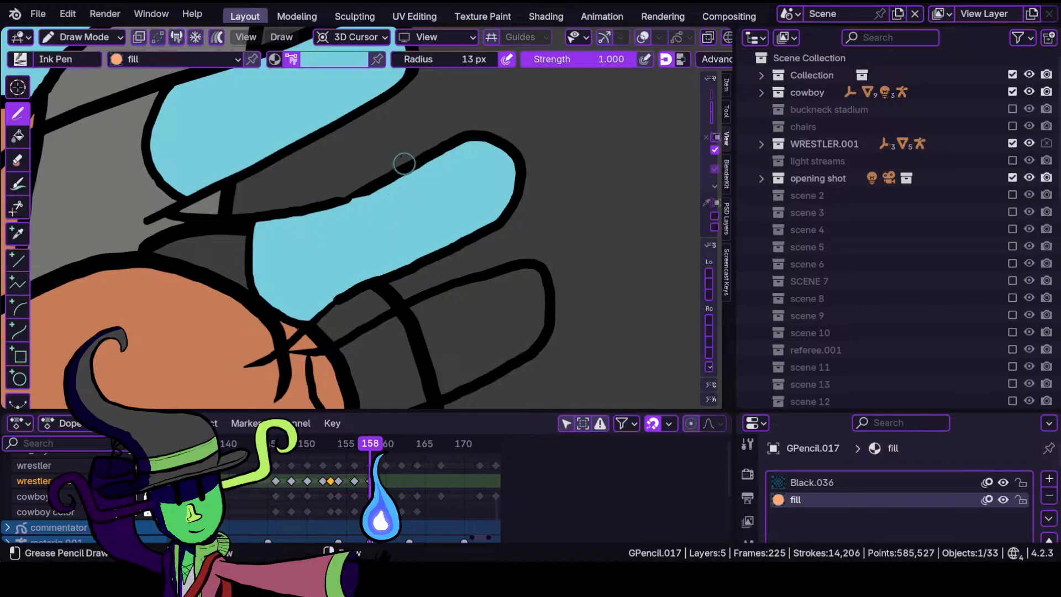
Fill the second-lowest finger, extending from the orange fist's edge over the dark grey area, with light blue.
mouse_move(397, 315)
ctrl+middle_down()
mouse_move(397, 374)
mouse_move(421, 305)
mouse_move(371, 296)
mouse_move(371, 267)
ctrl+middle_up()
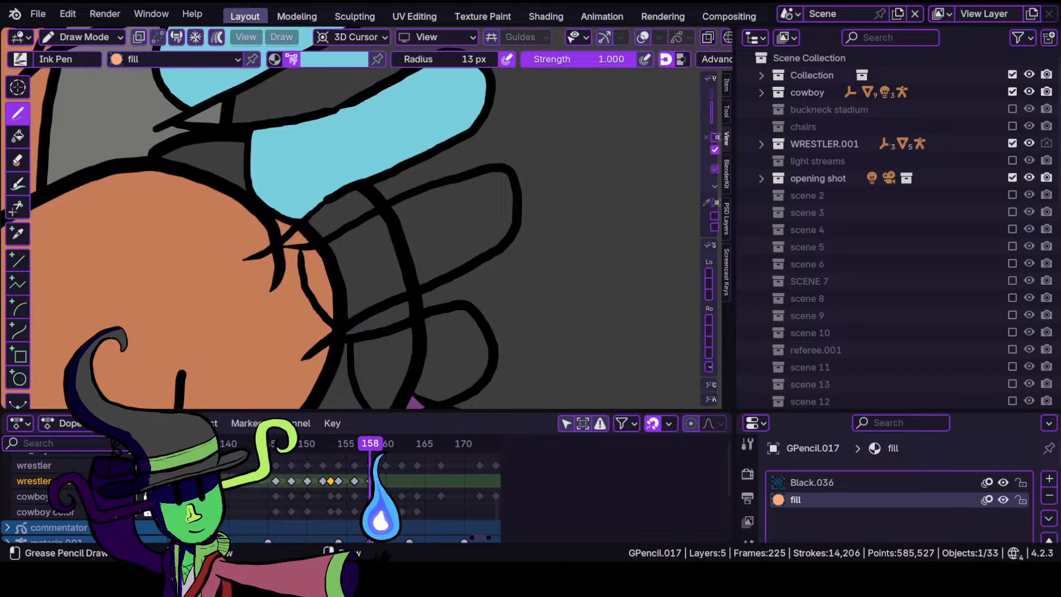
mouse_move(473, 258)
mouse_down()
mouse_move(511, 226)
mouse_move(512, 192)
mouse_move(490, 172)
mouse_move(332, 227)
mouse_move(307, 259)
mouse_move(321, 309)
mouse_up()
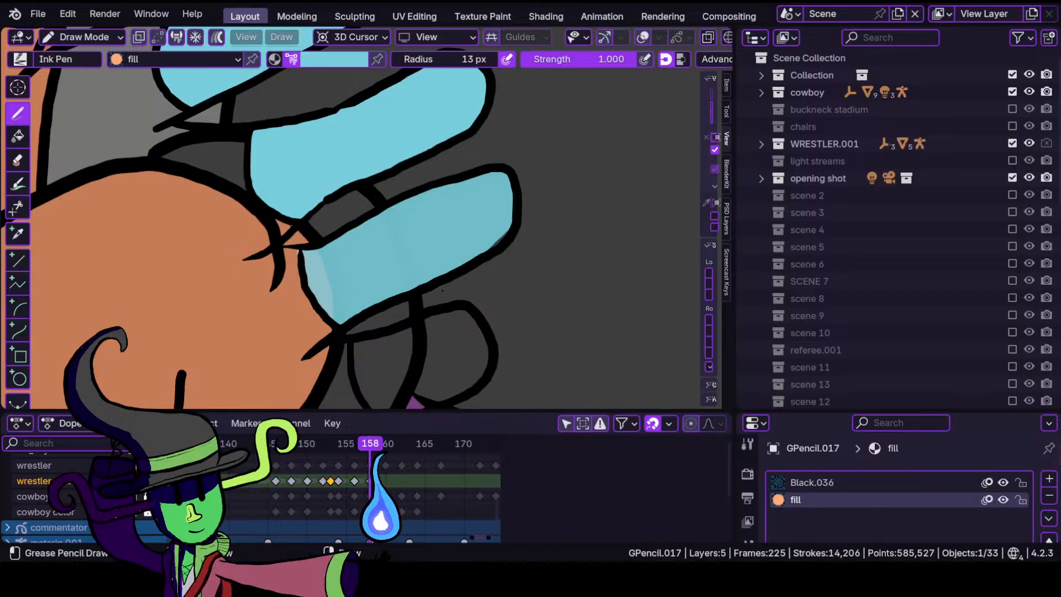
drag(442, 290, 476, 264)
Fill the short lowest finger beside the purple background's corner with light blue.
mouse_move(436, 281)
ctrl+middle_down()
mouse_move(414, 391)
mouse_move(388, 323)
mouse_move(434, 246)
mouse_move(391, 194)
ctrl+middle_up()
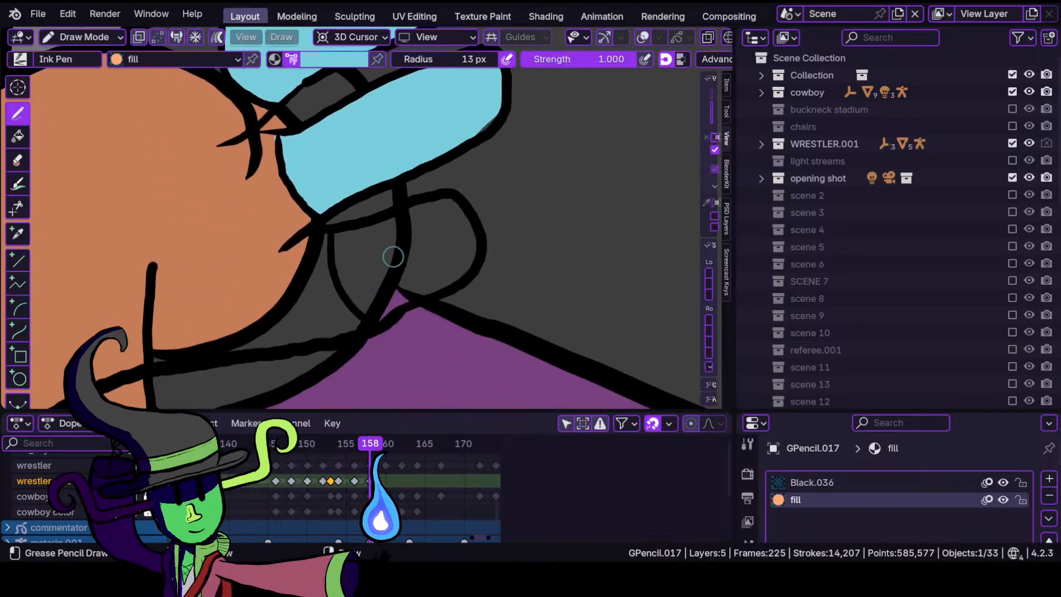
ctrl+middle_drag(391, 279, 368, 355)
ctrl+middle_drag(360, 317, 441, 196)
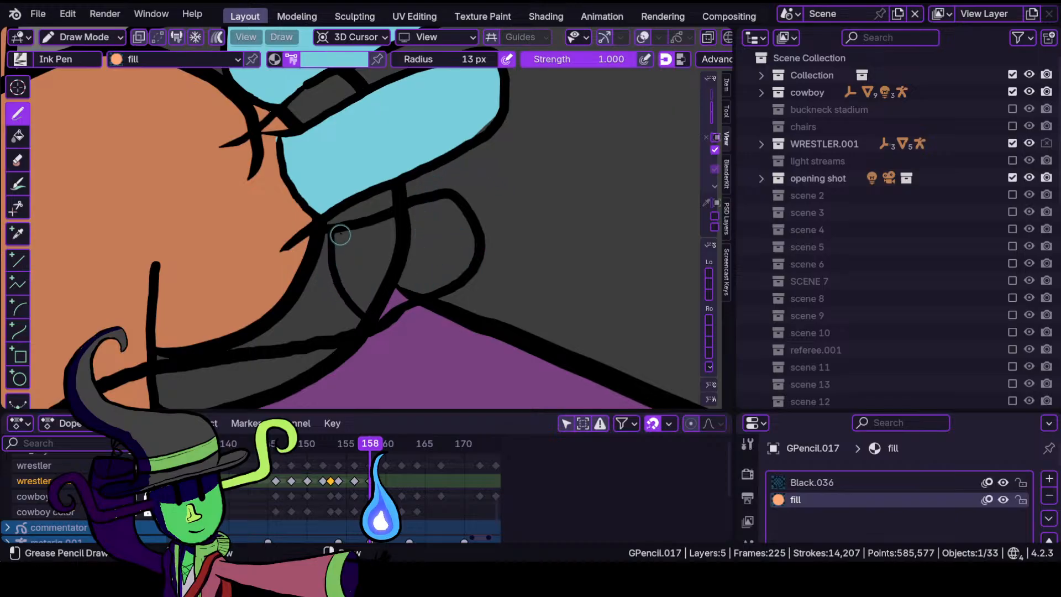
mouse_move(334, 231)
mouse_down()
mouse_move(342, 291)
mouse_move(368, 315)
mouse_move(402, 317)
mouse_move(472, 246)
mouse_move(461, 210)
mouse_move(402, 205)
mouse_up()
drag(354, 265, 372, 240)
scroll(360, 330, down, 3)
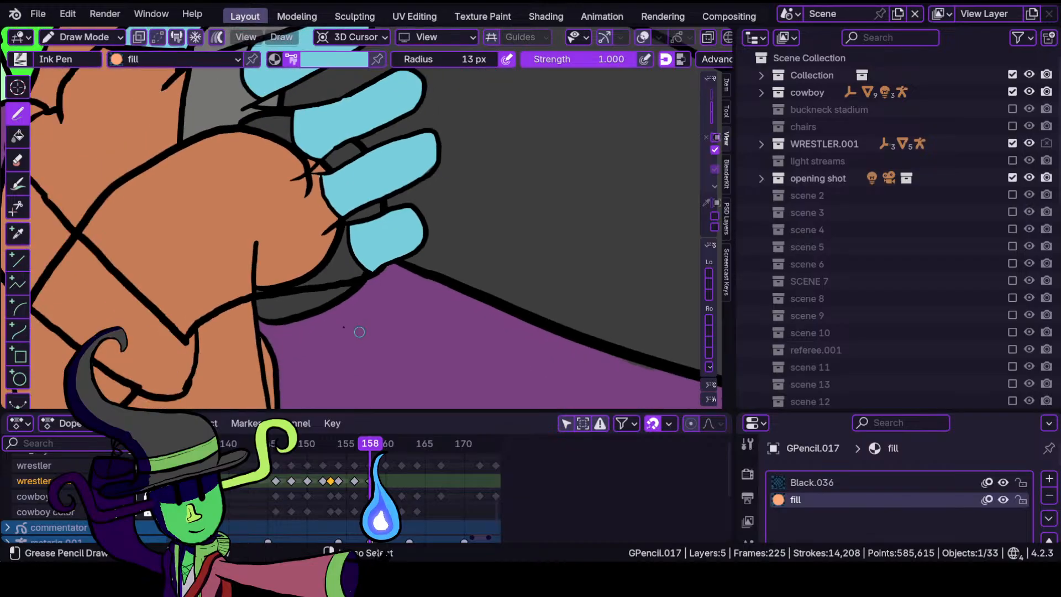
scroll(345, 310, up, 2)
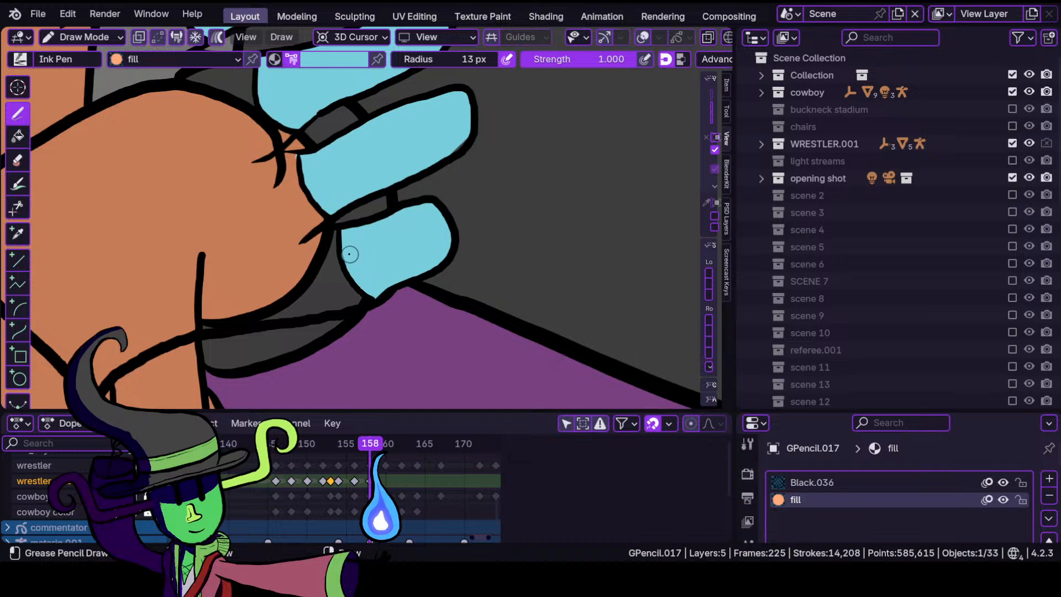
mouse_move(396, 228)
ctrl+middle_down()
mouse_move(386, 295)
mouse_move(377, 218)
ctrl+middle_up()
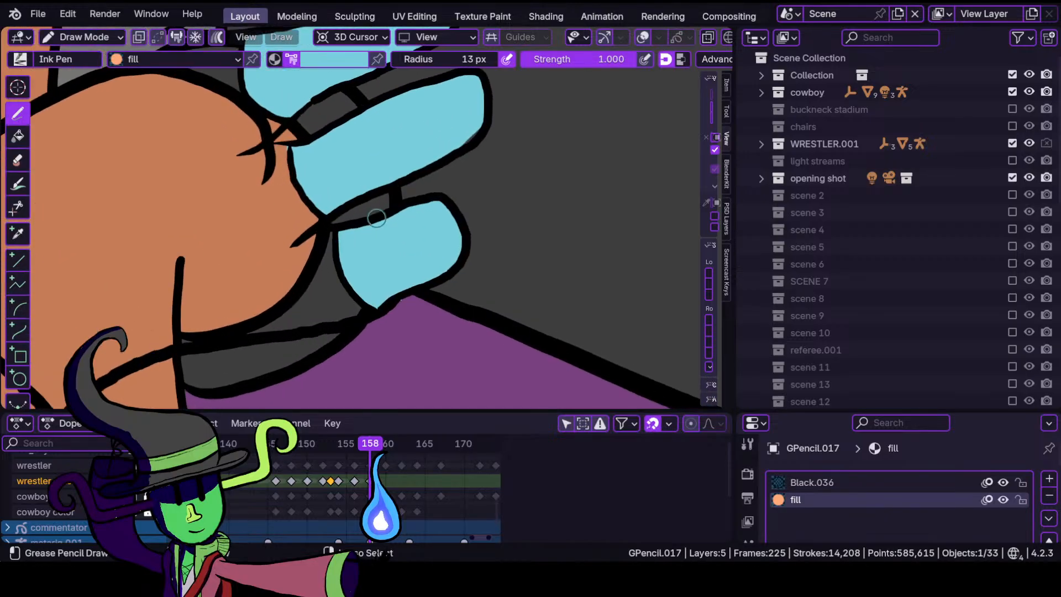
shift+middle_drag(311, 266, 476, 237)
ctrl+middle_drag(434, 267, 378, 327)
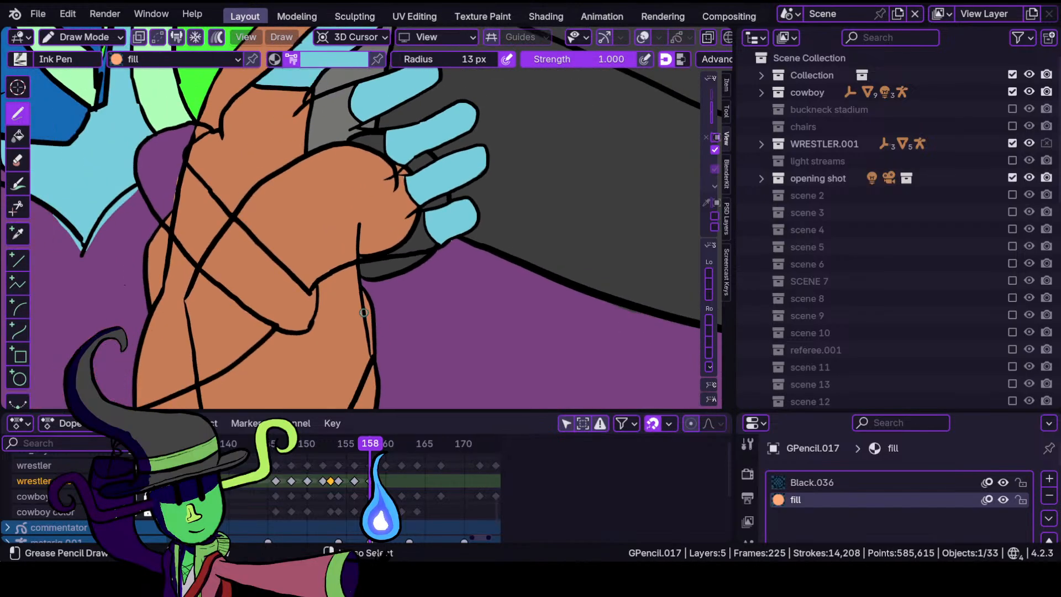
ctrl+middle_drag(360, 288, 393, 194)
shift+middle_drag(356, 257, 407, 235)
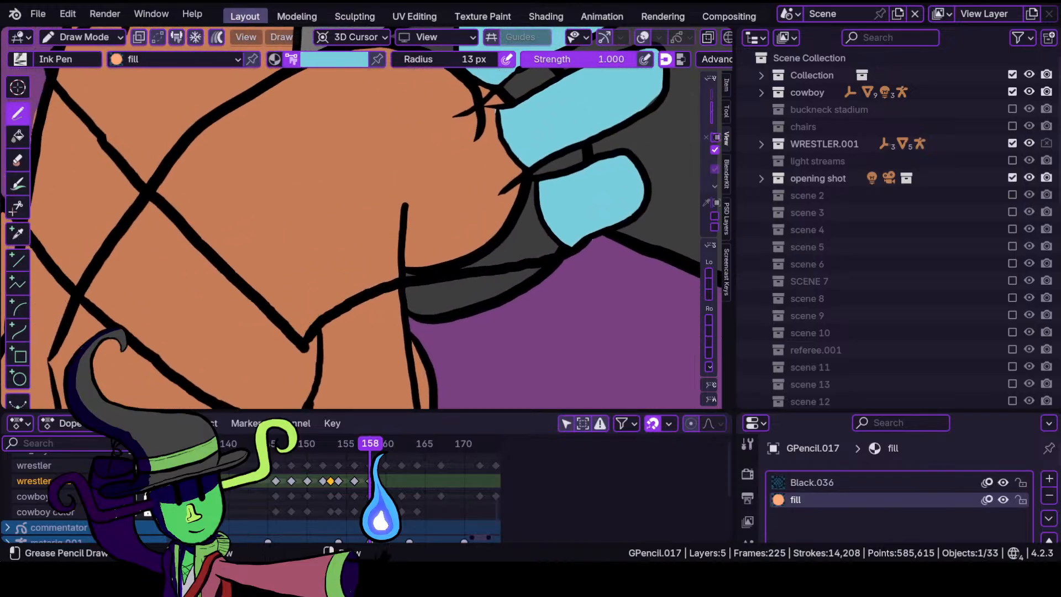
drag(296, 325, 475, 276)
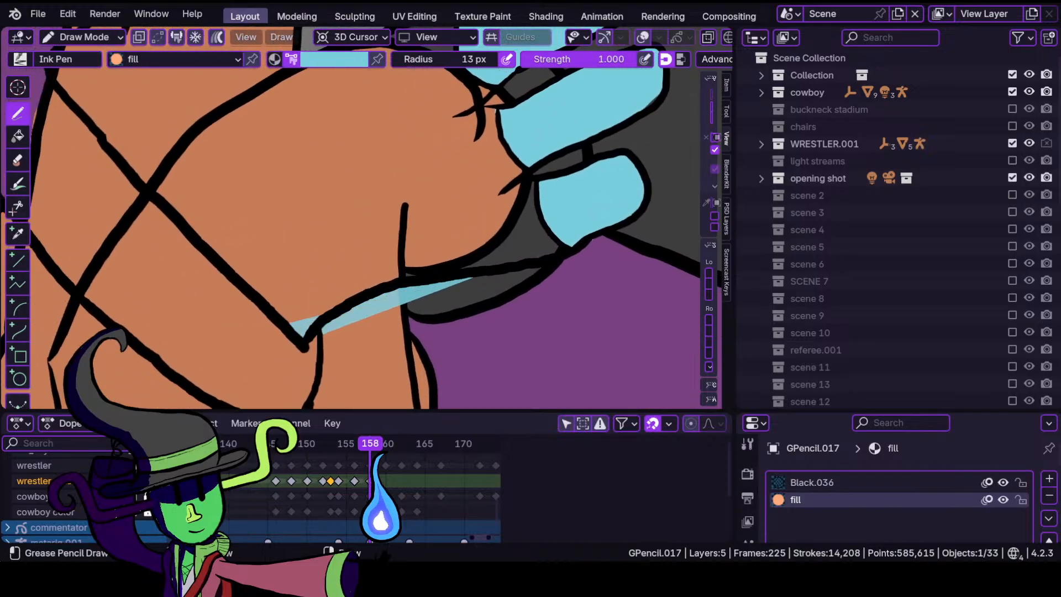
key(ctrl+z)
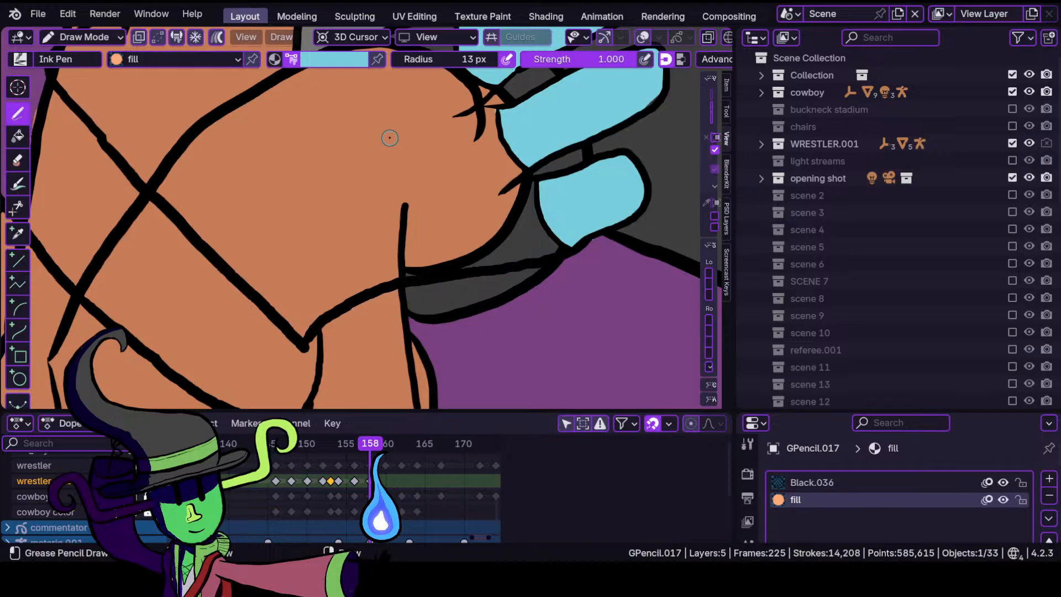
Switch the brush colour to bright green from the wrestlers palette for colouring around the fist.
click(337, 61)
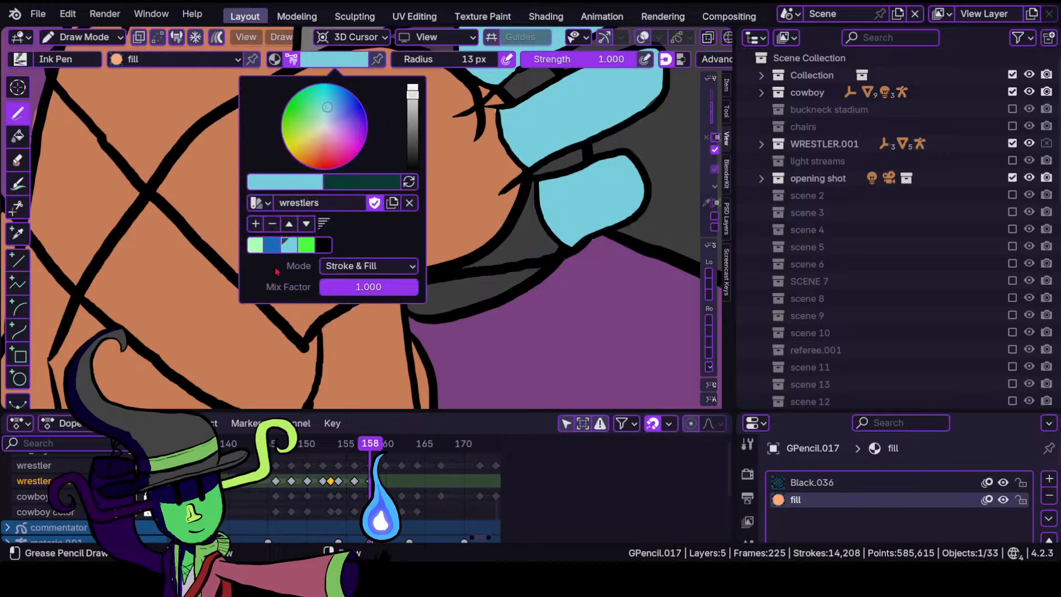
click(306, 248)
mouse_move(355, 232)
ctrl+middle_down()
mouse_move(374, 164)
mouse_move(346, 193)
mouse_move(339, 268)
mouse_move(319, 267)
ctrl+middle_up()
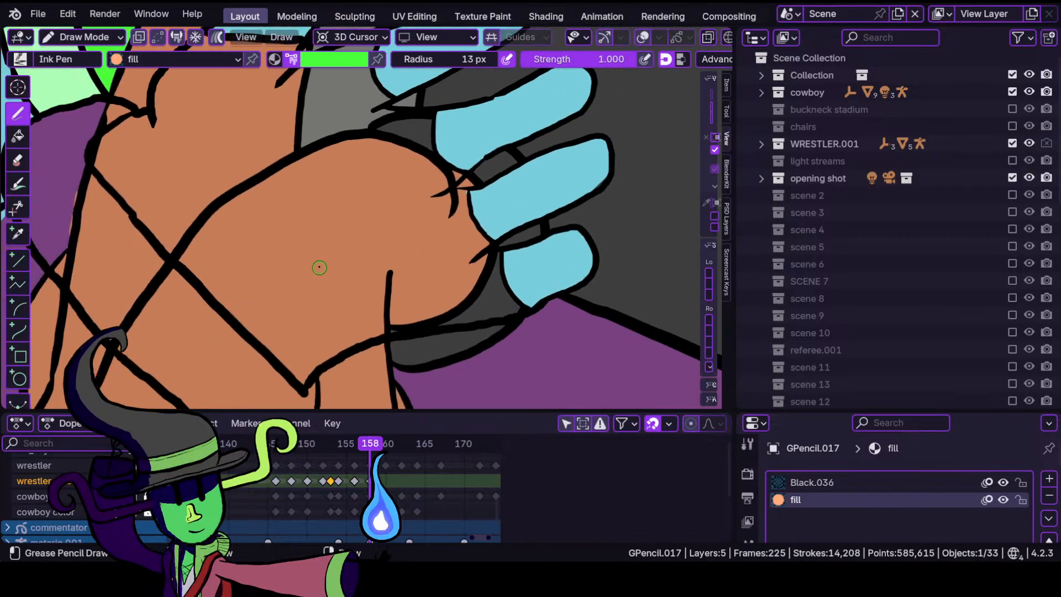
Fill the whole glove, from the wrist outline to the base of the light blue fingers, with bright green.
mouse_move(221, 164)
ctrl+middle_down()
mouse_move(231, 213)
mouse_move(235, 188)
mouse_move(284, 217)
mouse_move(293, 186)
ctrl+middle_up()
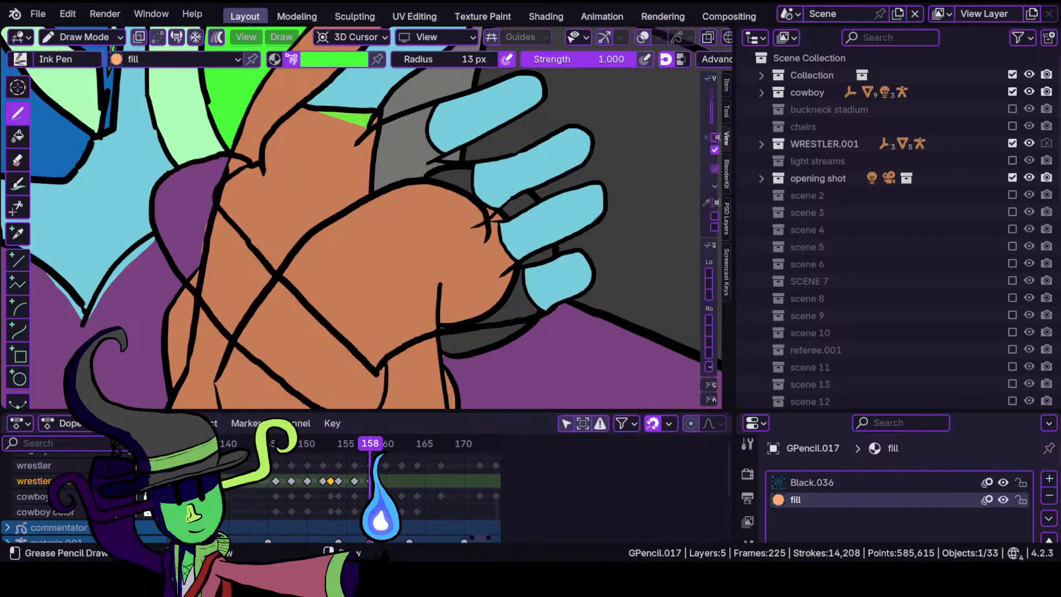
mouse_move(312, 109)
mouse_down()
mouse_move(219, 194)
mouse_move(367, 362)
mouse_move(542, 311)
mouse_move(492, 235)
mouse_move(516, 268)
mouse_move(492, 209)
mouse_move(428, 162)
mouse_up()
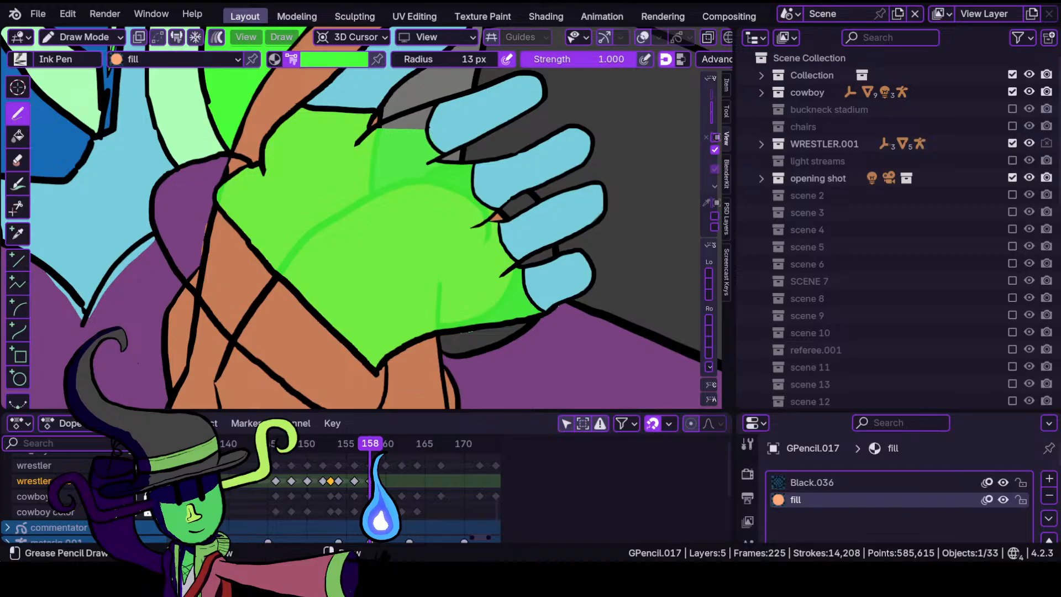
mouse_move(431, 128)
mouse_down()
mouse_move(386, 110)
mouse_move(397, 115)
mouse_up()
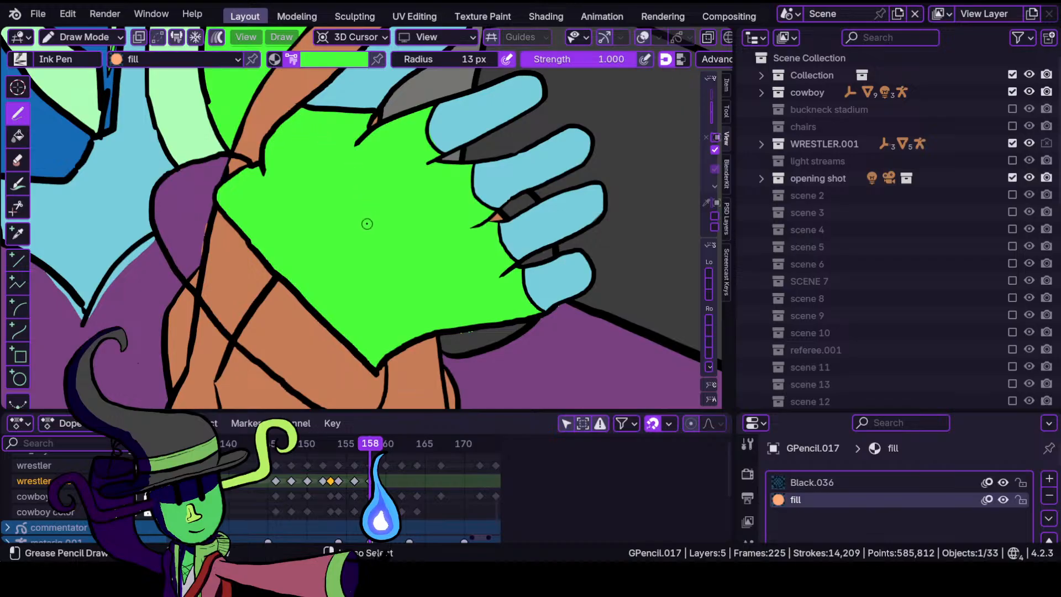
In Sculpt Mode, push the glove's bright green fill edges under the outlines beside the upper light blue finger.
scroll(366, 223, up, 3)
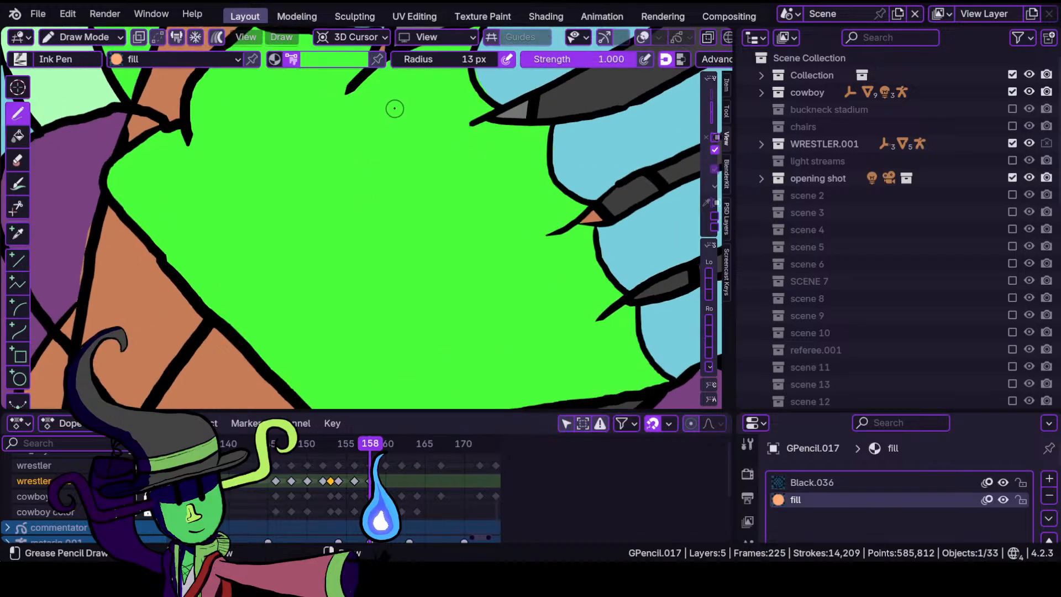
ctrl+middle_drag(461, 203, 352, 383)
scroll(403, 237, up, 2)
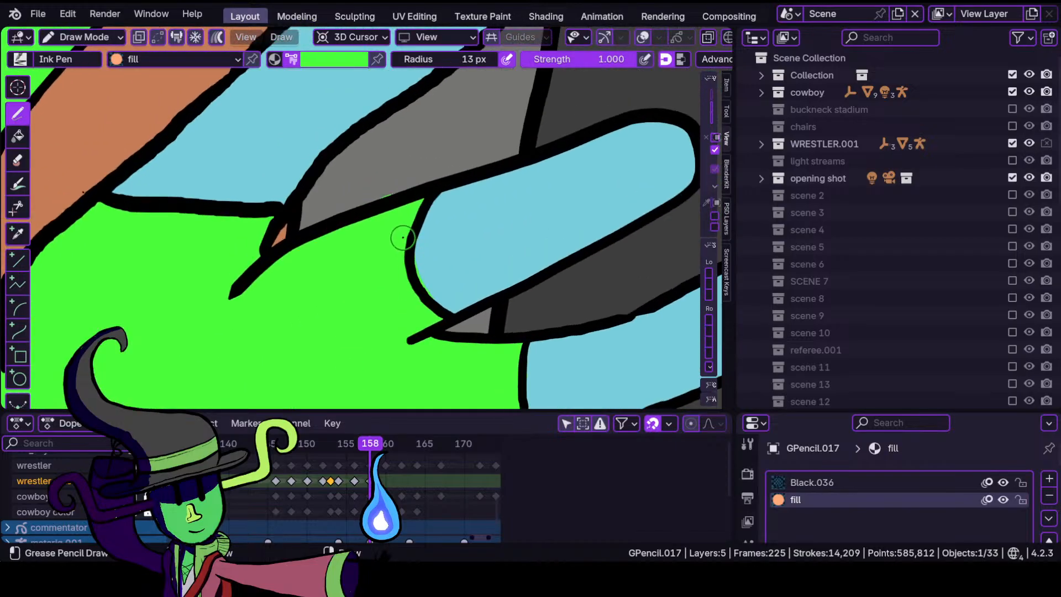
click(83, 37)
click(83, 92)
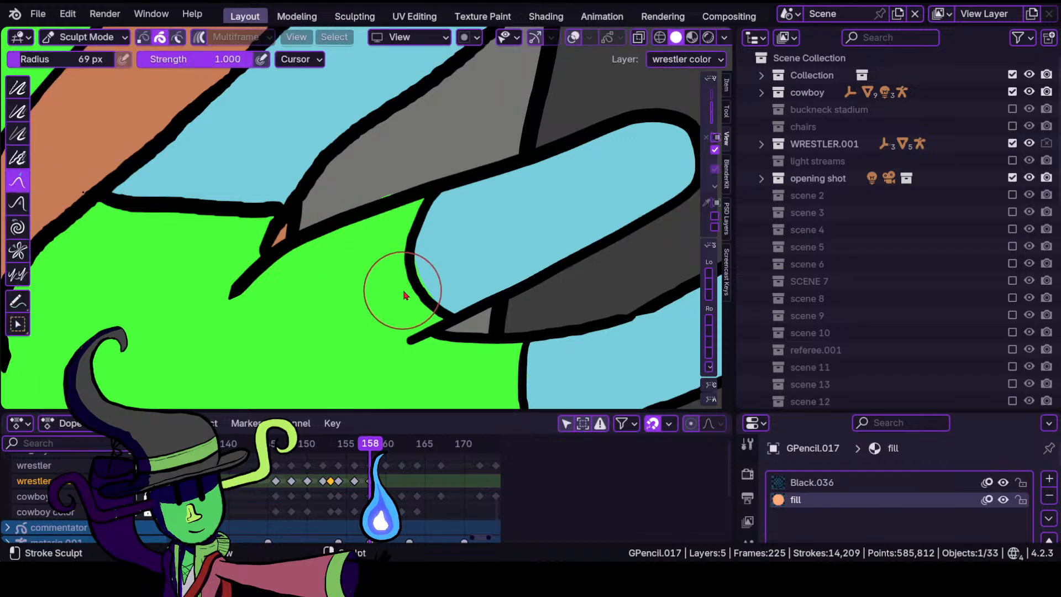
drag(435, 285, 427, 287)
drag(377, 191, 383, 194)
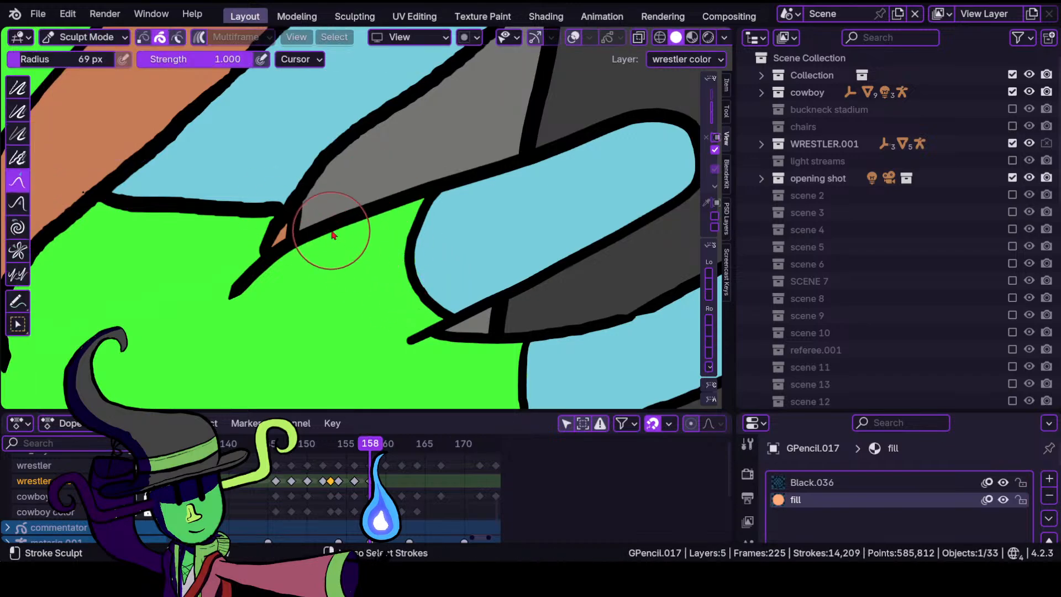
In Draw Mode, fill the upper part of the glove's cuff with pale green from the wrestlers palette.
mouse_move(331, 233)
ctrl+middle_down()
mouse_move(331, 327)
mouse_move(332, 297)
ctrl+middle_up()
shift+middle_drag(282, 331, 486, 236)
ctrl+middle_drag(372, 229, 387, 165)
shift+middle_drag(350, 228, 399, 257)
click(83, 37)
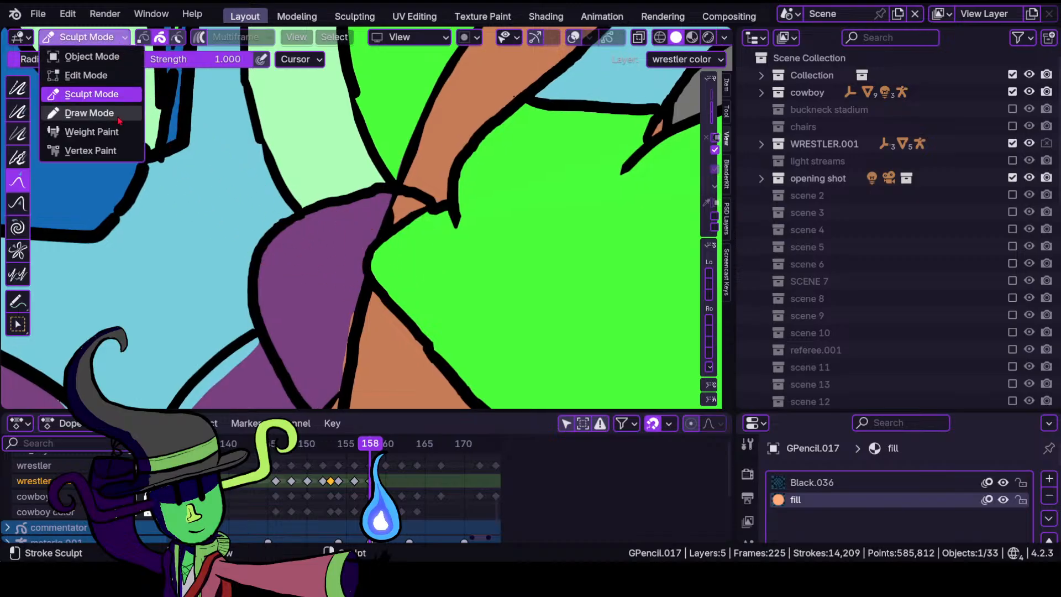
click(89, 113)
click(334, 60)
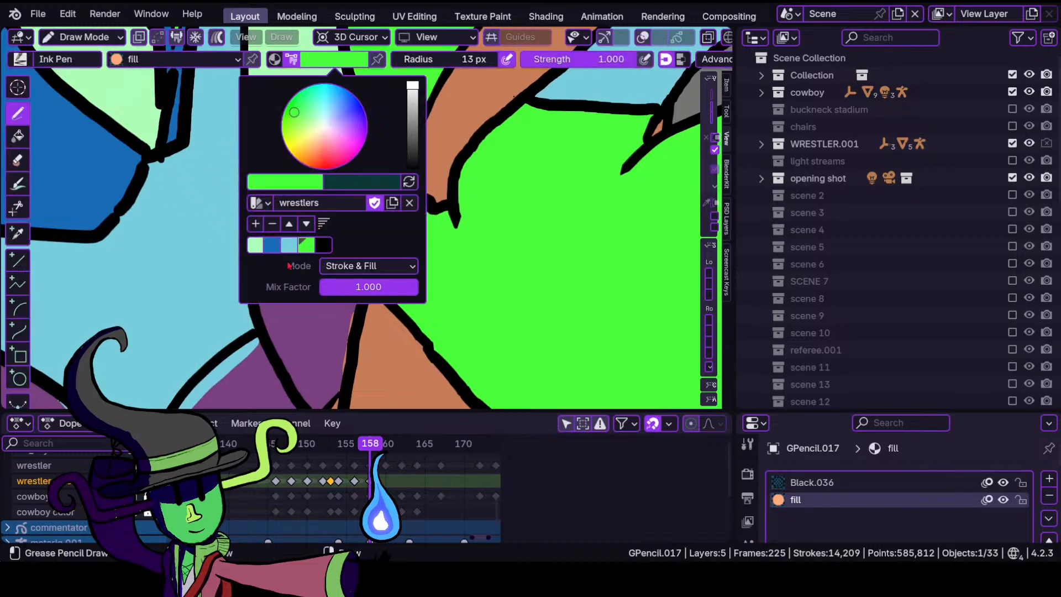
click(257, 247)
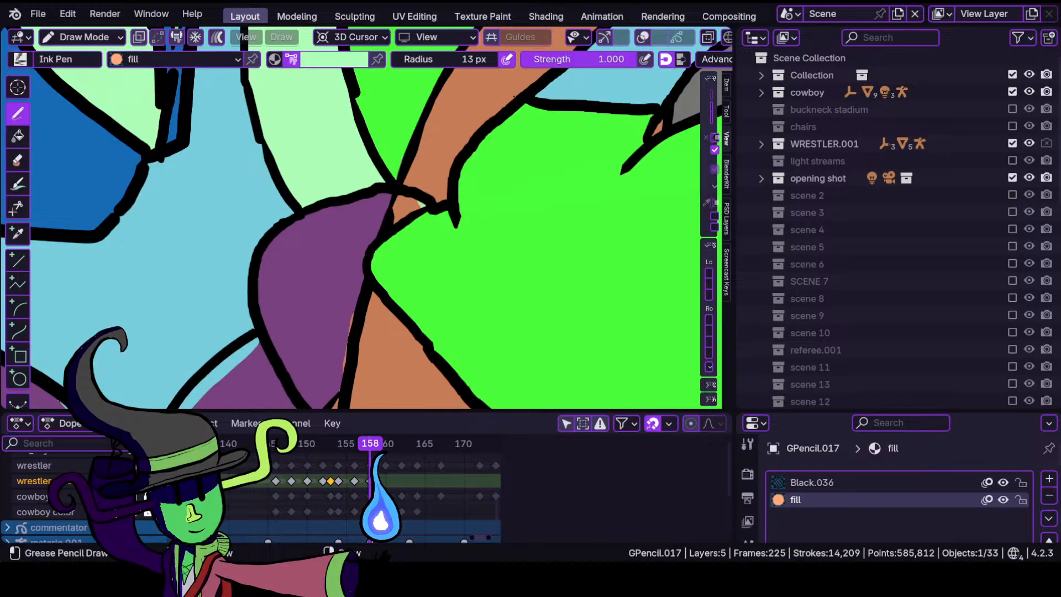
mouse_move(422, 204)
mouse_down()
mouse_move(354, 197)
mouse_move(271, 232)
mouse_move(260, 331)
mouse_move(325, 406)
mouse_move(482, 406)
mouse_move(408, 328)
mouse_move(363, 255)
mouse_move(374, 235)
mouse_move(431, 203)
mouse_up()
scroll(393, 246, down, 4)
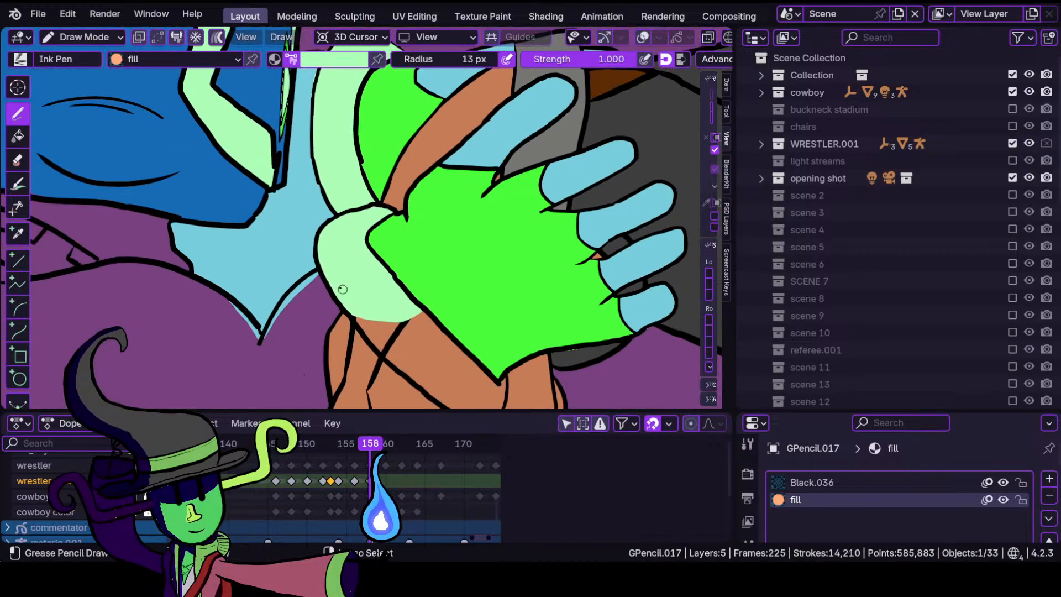
Extend the pale green fill along the cuff's lower part to its rounded end below the glove's point.
scroll(353, 288, up, 6)
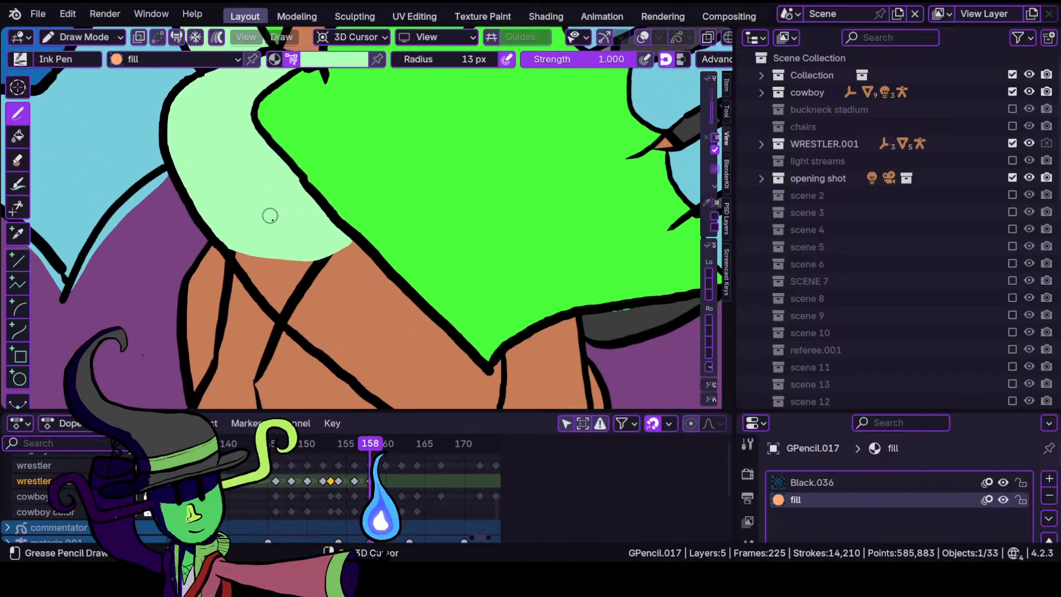
scroll(267, 215, down, 6)
scroll(345, 378, up, 5)
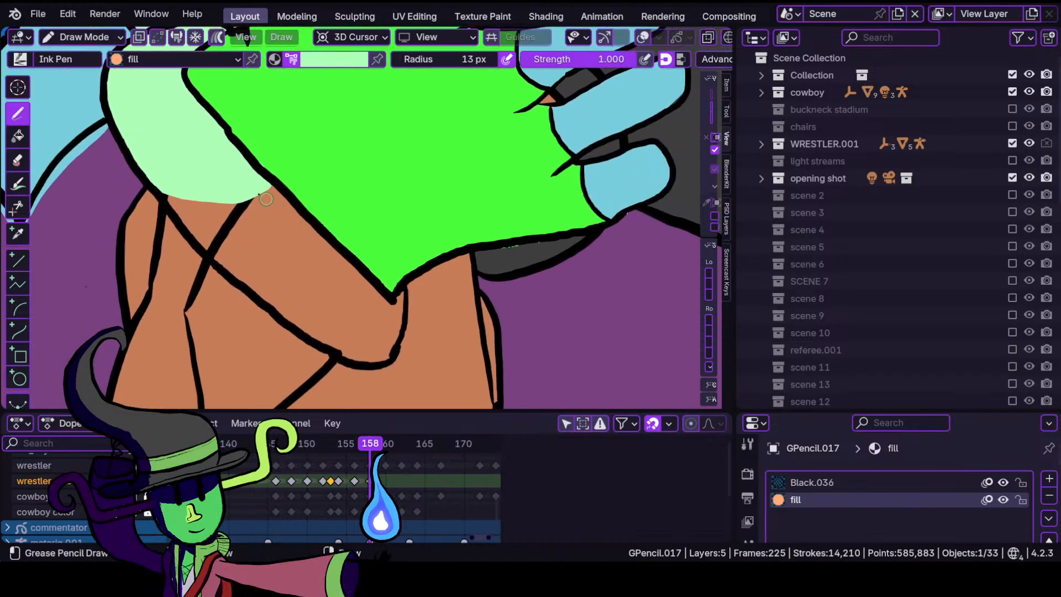
mouse_move(161, 193)
mouse_down()
mouse_move(279, 227)
mouse_move(283, 282)
mouse_move(303, 331)
mouse_move(337, 349)
mouse_move(384, 345)
mouse_move(401, 318)
mouse_move(388, 272)
mouse_move(388, 294)
mouse_move(287, 202)
mouse_up()
mouse_move(332, 210)
ctrl+middle_down()
mouse_move(353, 352)
mouse_move(412, 196)
ctrl+middle_up()
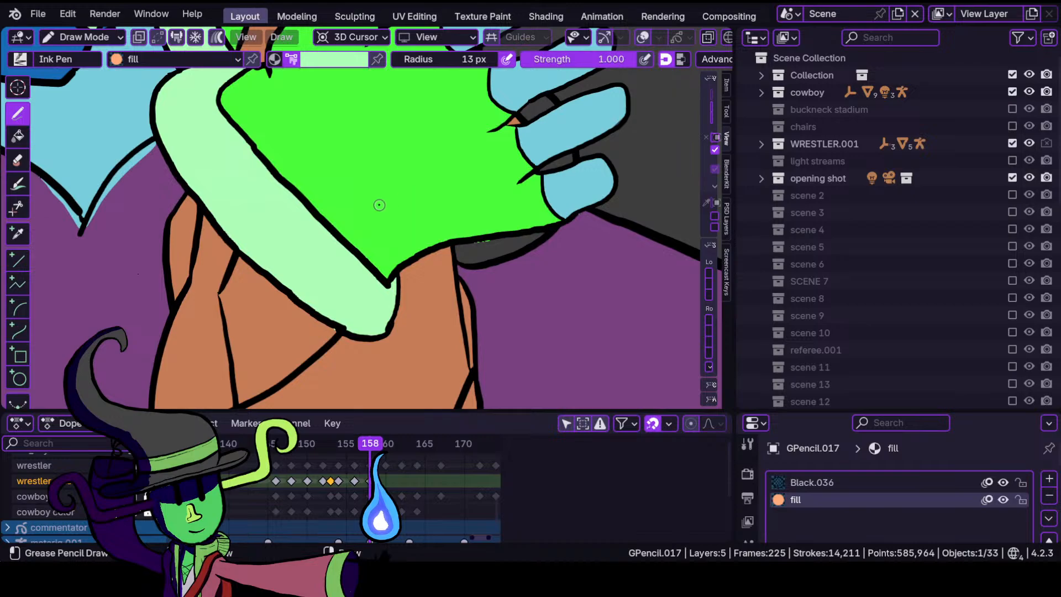
Fill the large rounded body shape below the blue mask with light blue from the wrestlers palette.
ctrl+middle_drag(341, 127, 485, 223)
ctrl+middle_drag(485, 233, 488, 169)
mouse_move(458, 211)
shift+middle_down()
mouse_move(386, 217)
mouse_move(415, 189)
mouse_move(438, 214)
shift+middle_up()
click(317, 62)
click(288, 247)
shift+middle_drag(322, 191, 442, 178)
ctrl+middle_drag(359, 173, 369, 183)
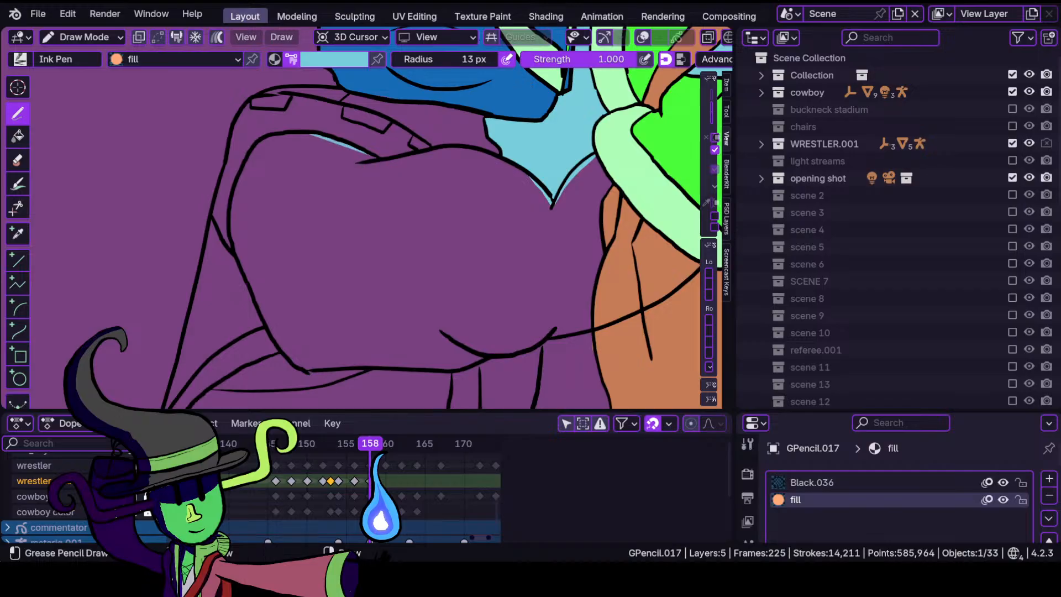
mouse_move(282, 135)
mouse_down()
mouse_move(258, 140)
mouse_move(231, 210)
mouse_move(263, 318)
mouse_move(298, 366)
mouse_move(459, 369)
mouse_move(655, 307)
mouse_move(700, 268)
mouse_move(635, 212)
mouse_move(594, 157)
mouse_move(553, 175)
mouse_move(403, 150)
mouse_up()
ctrl+middle_drag(409, 317, 459, 273)
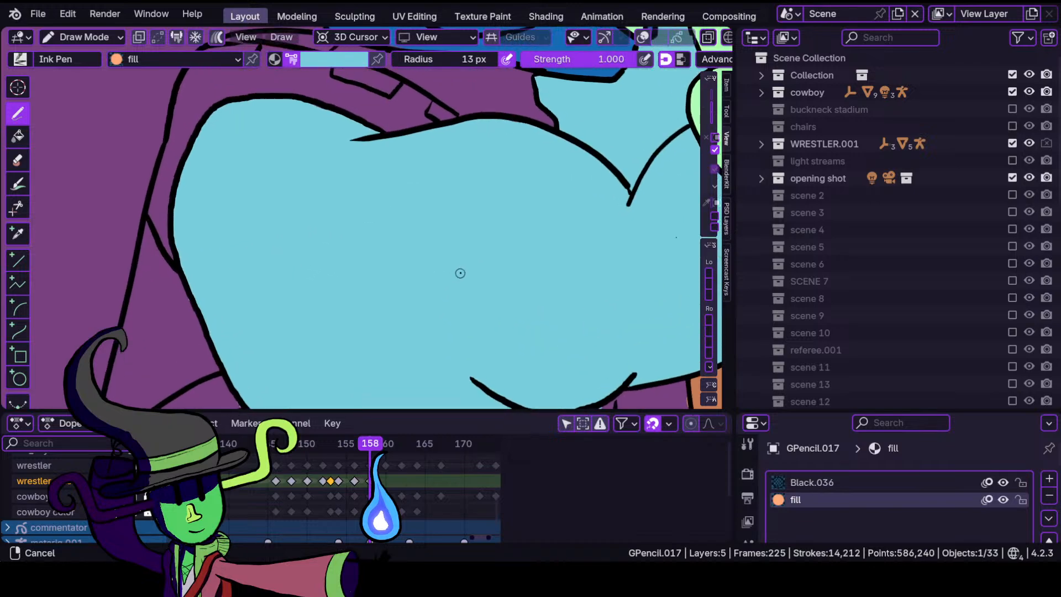
shift+middle_drag(492, 340, 296, 226)
In Sculpt Mode, pull the light blue body fill's lower edges into line with the black outline.
click(110, 37)
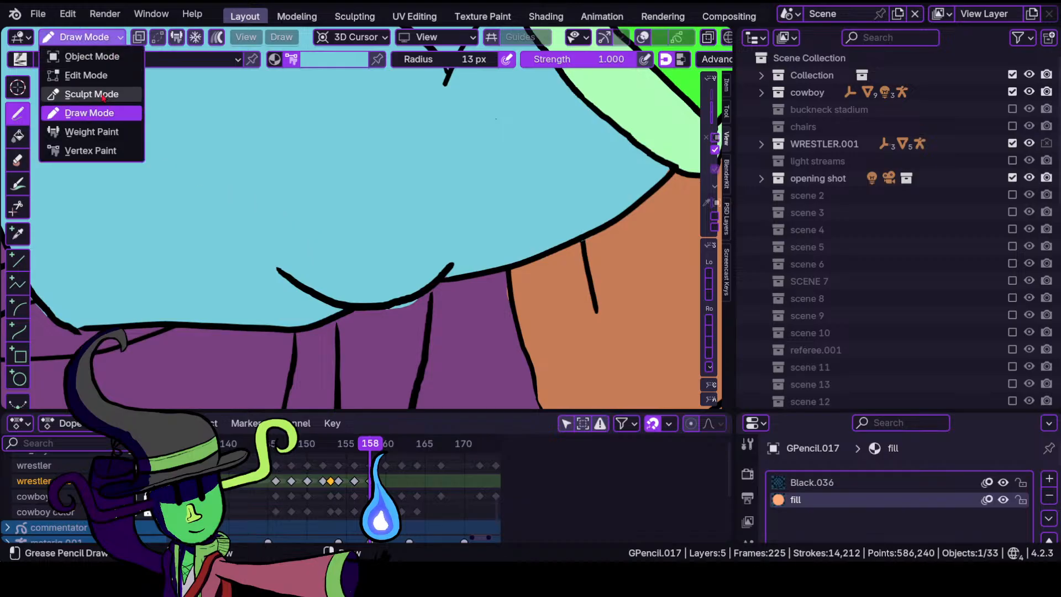
click(94, 74)
drag(402, 307, 407, 312)
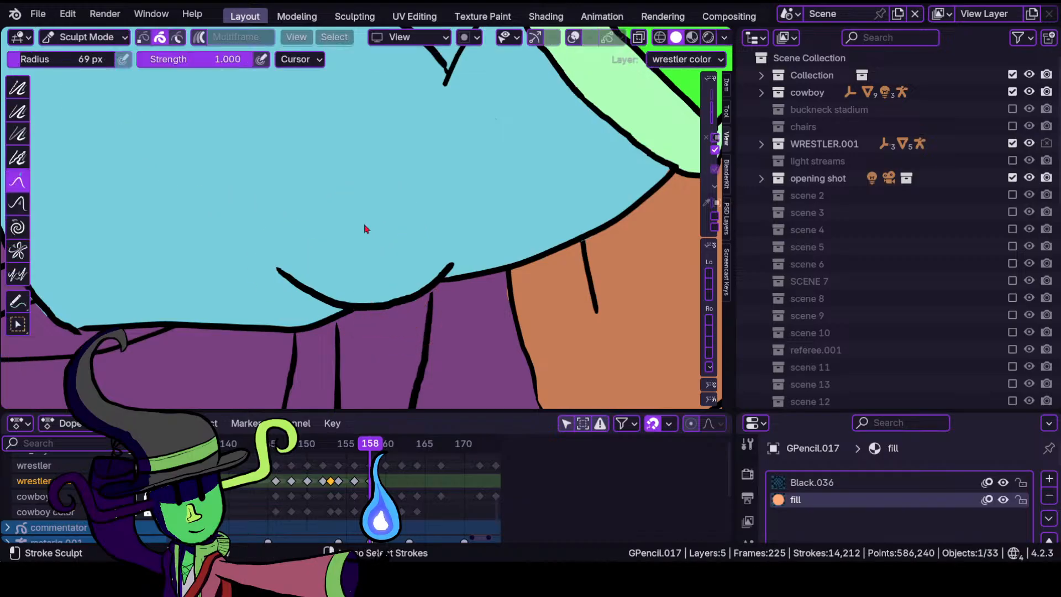
ctrl+middle_drag(363, 222, 337, 299)
mouse_move(323, 245)
shift+middle_down()
mouse_move(322, 322)
mouse_move(311, 271)
shift+middle_up()
shift+middle_drag(273, 352, 380, 219)
ctrl+middle_drag(377, 276, 371, 230)
drag(372, 230, 339, 242)
drag(229, 289, 238, 286)
ctrl+middle_drag(341, 212, 362, 398)
mouse_move(395, 218)
shift+middle_down()
mouse_move(350, 283)
mouse_move(359, 207)
shift+middle_up()
ctrl+middle_drag(362, 246, 388, 203)
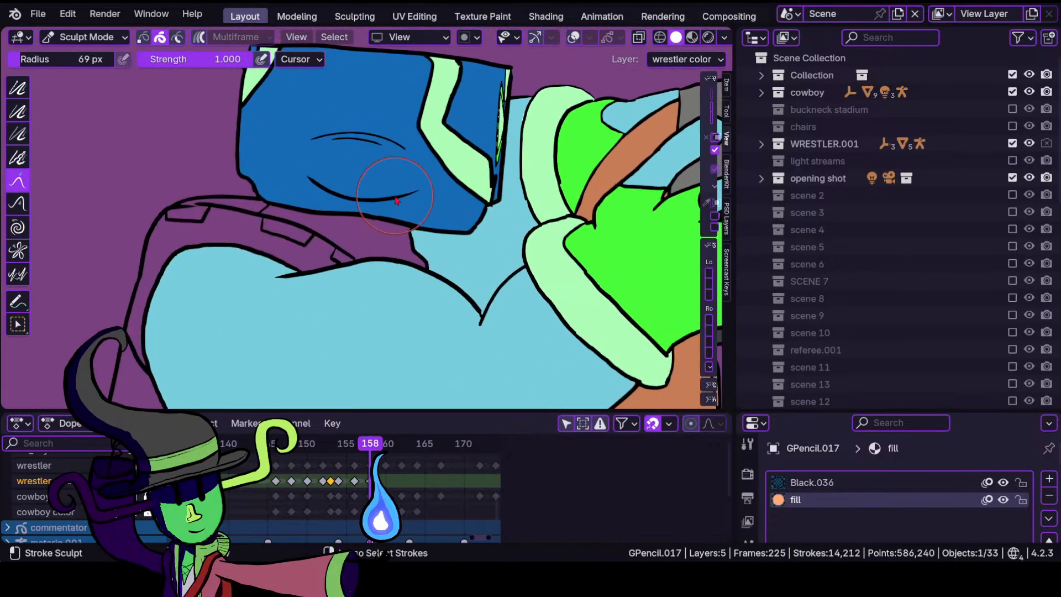
In Draw Mode, fill the curved strap bordering the light blue body with bright green from the wrestlers palette.
shift+middle_drag(271, 294, 377, 268)
ctrl+middle_drag(367, 308, 360, 256)
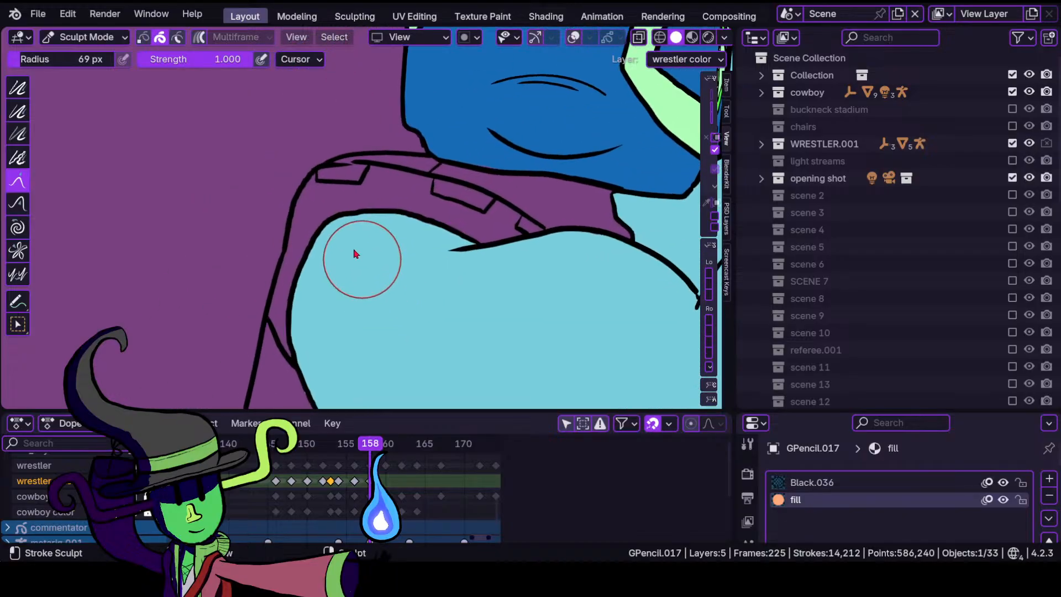
click(86, 37)
click(105, 113)
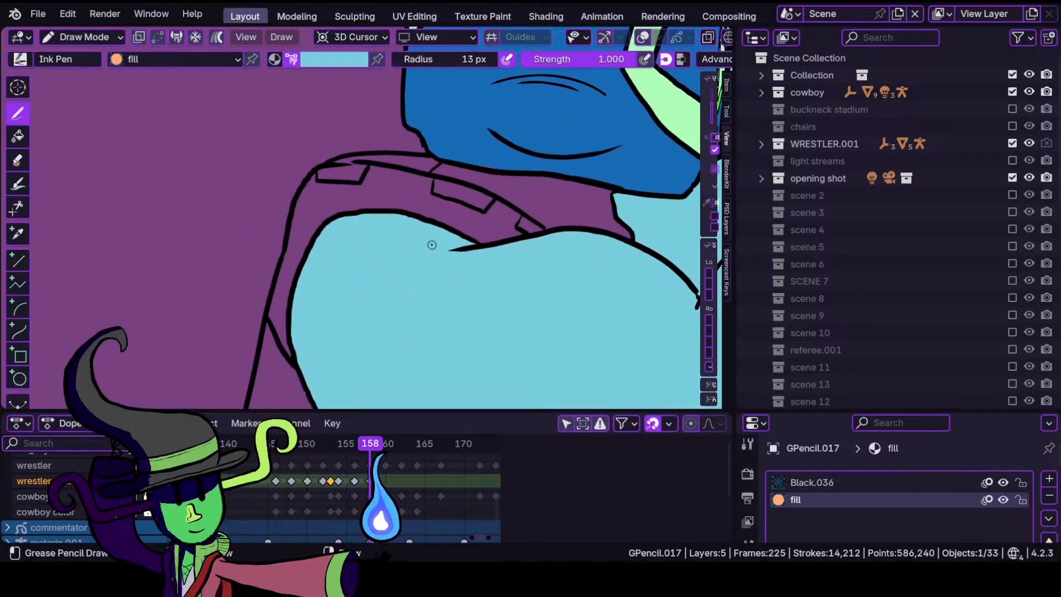
click(336, 63)
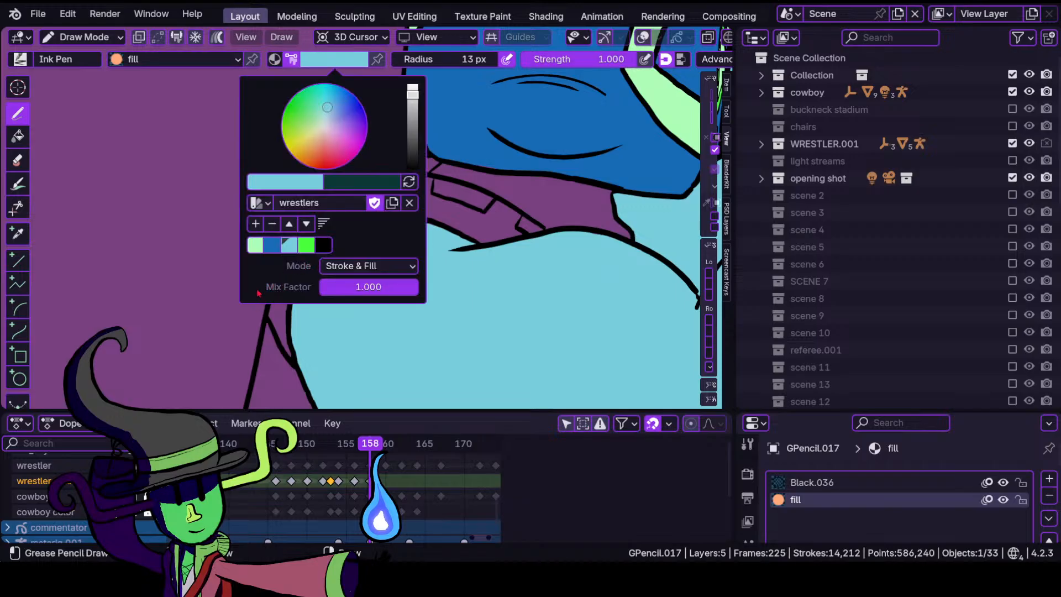
click(311, 249)
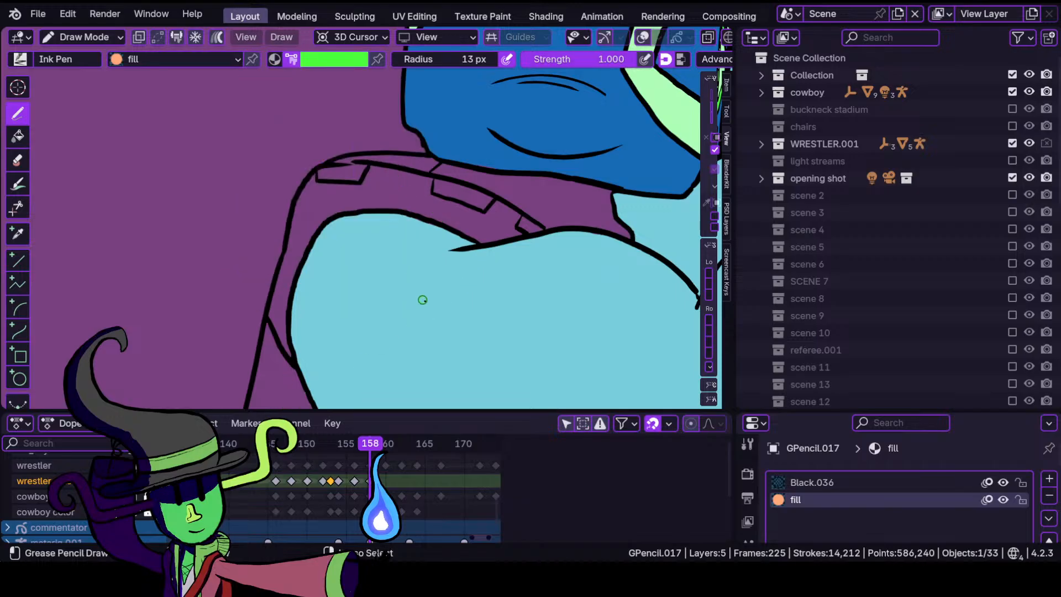
scroll(422, 300, up, 2)
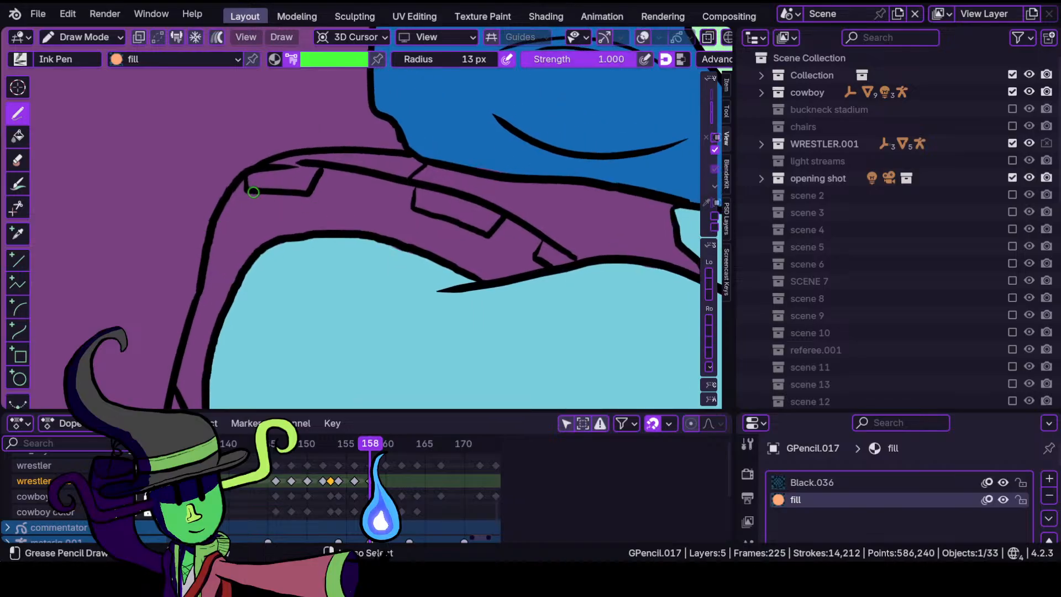
mouse_move(254, 190)
ctrl+middle_down()
mouse_move(268, 244)
mouse_move(359, 180)
ctrl+middle_up()
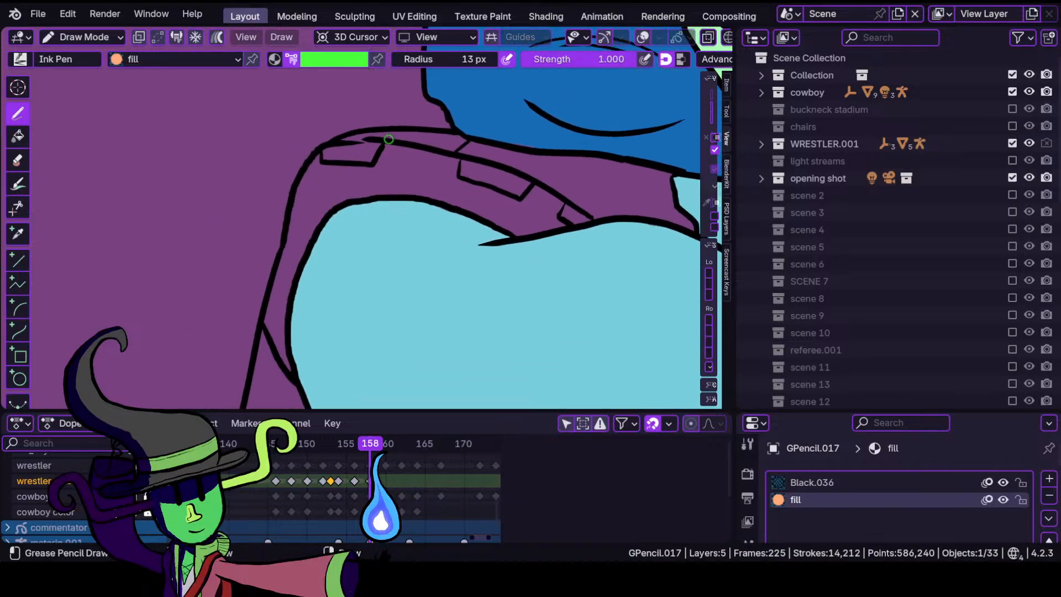
mouse_move(347, 141)
mouse_down()
mouse_move(302, 185)
mouse_move(272, 290)
mouse_move(265, 326)
mouse_move(290, 367)
mouse_up()
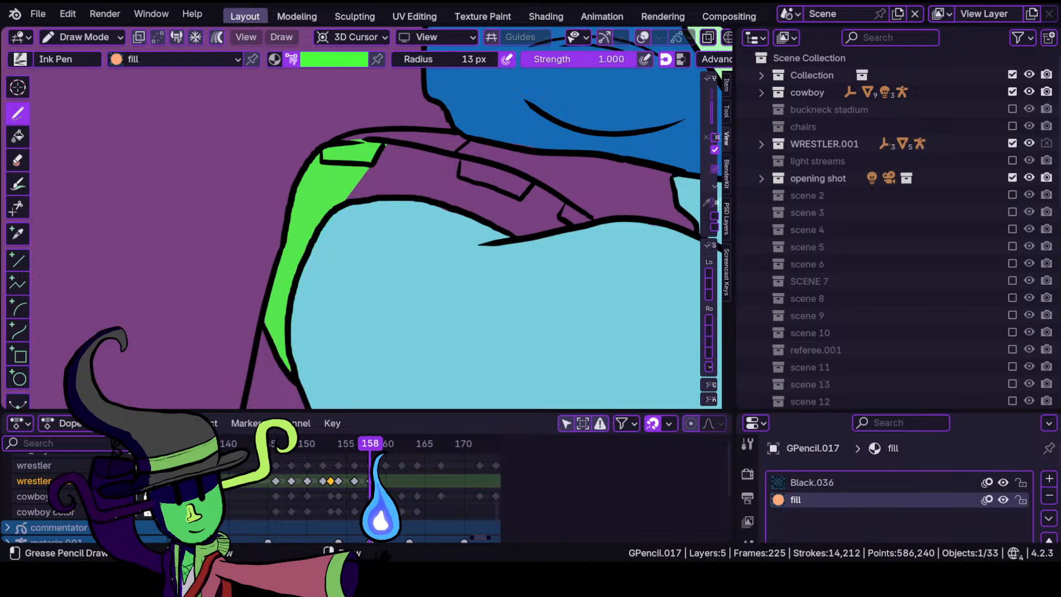
mouse_move(347, 196)
mouse_down()
mouse_move(439, 202)
mouse_move(503, 227)
mouse_move(585, 216)
mouse_move(475, 159)
mouse_up()
drag(443, 154, 447, 156)
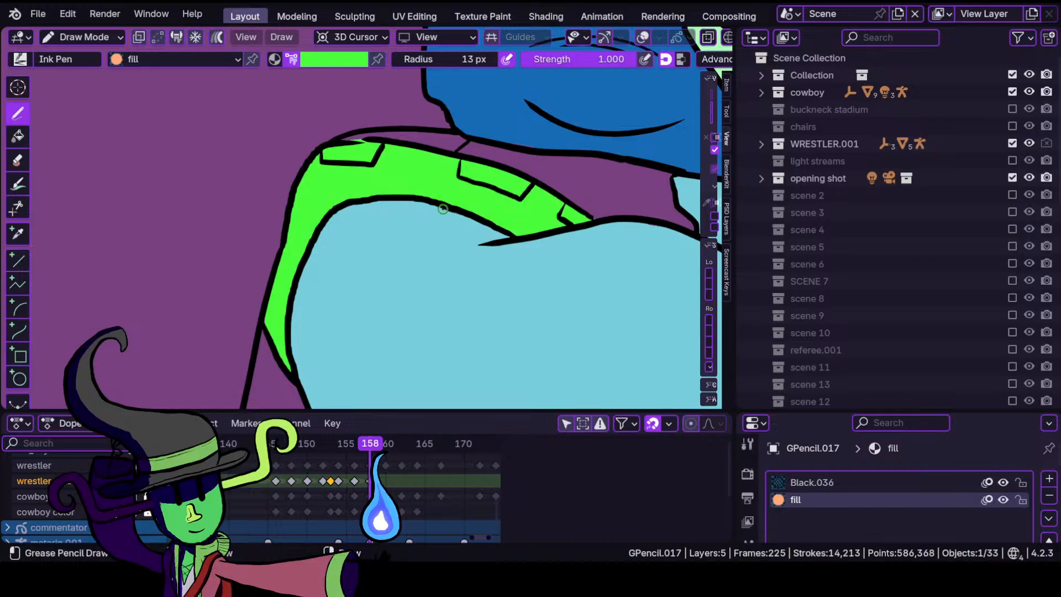
Fill the rectangular patch at the bend of the green strap with pale green from the wrestlers palette.
mouse_move(412, 275)
ctrl+middle_down()
mouse_move(405, 372)
mouse_move(404, 257)
ctrl+middle_up()
shift+middle_drag(422, 221, 385, 326)
ctrl+middle_drag(384, 325, 349, 237)
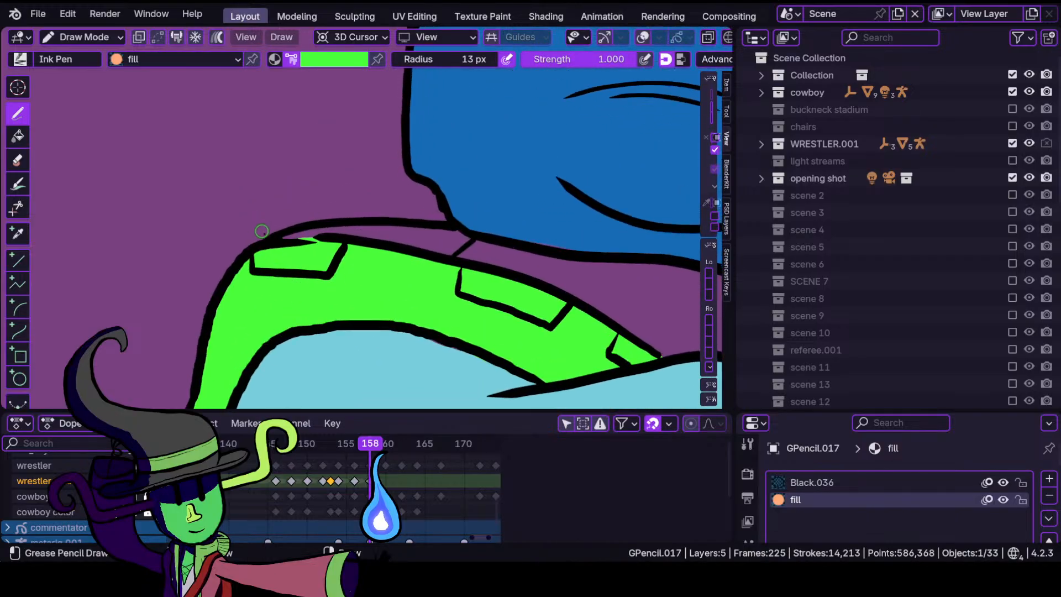
click(347, 55)
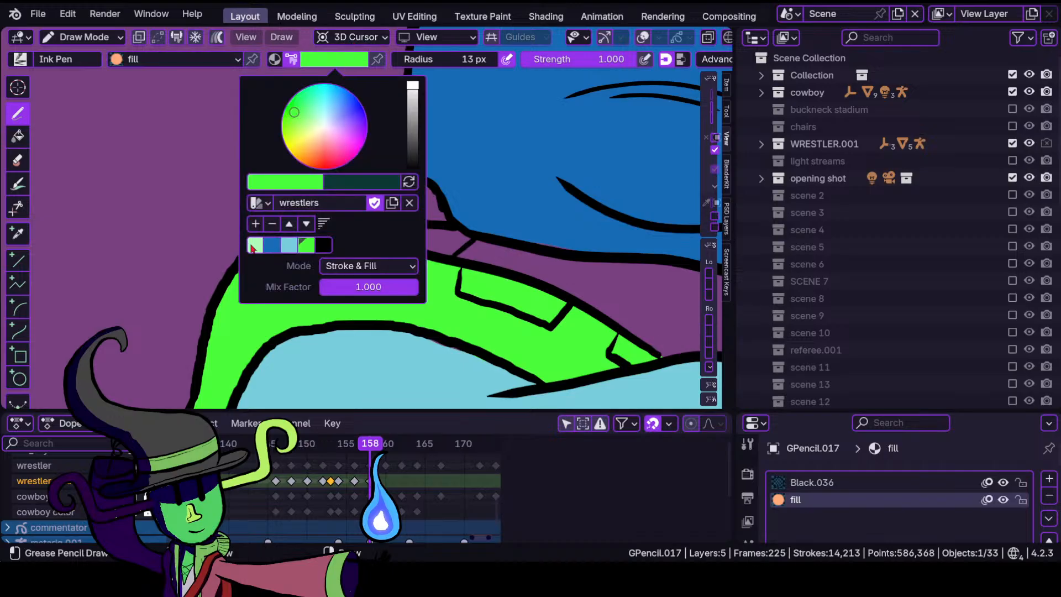
click(253, 245)
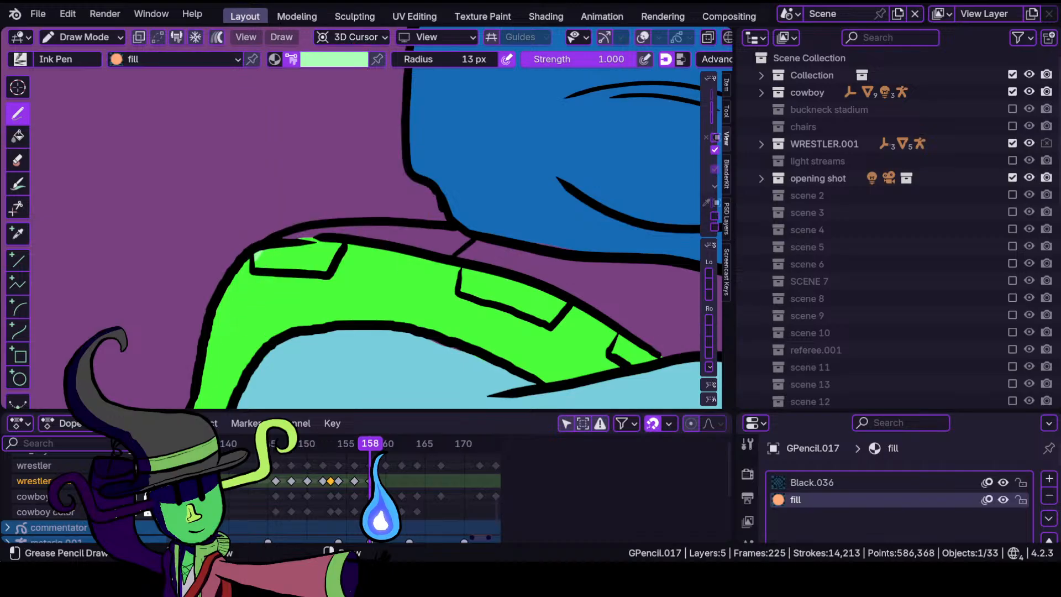
drag(307, 272, 340, 253)
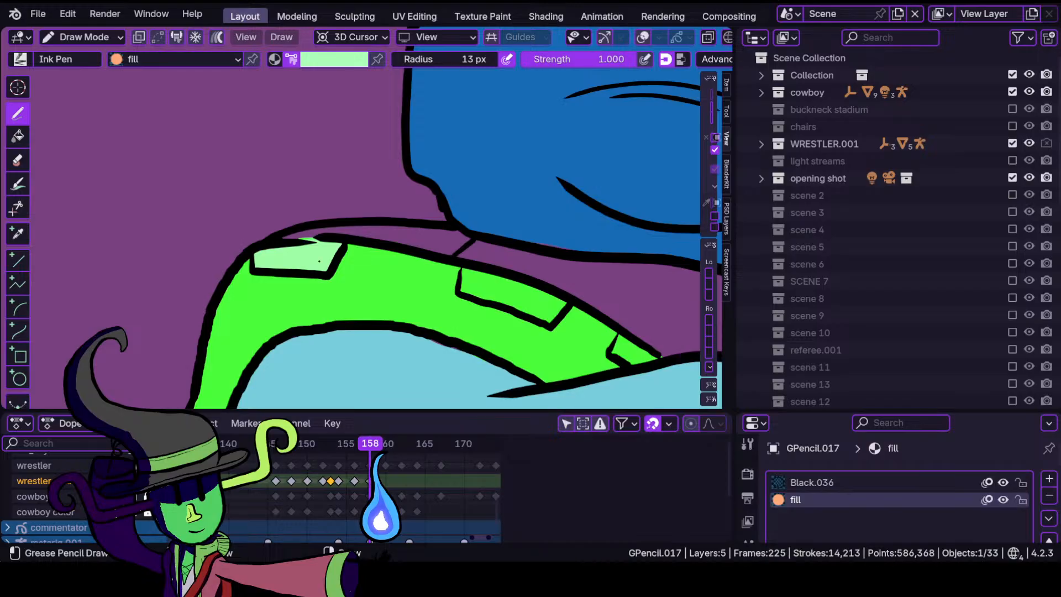
Fill the middle patch and the small end patch on the green strap with pale green.
shift+middle_drag(593, 315, 383, 260)
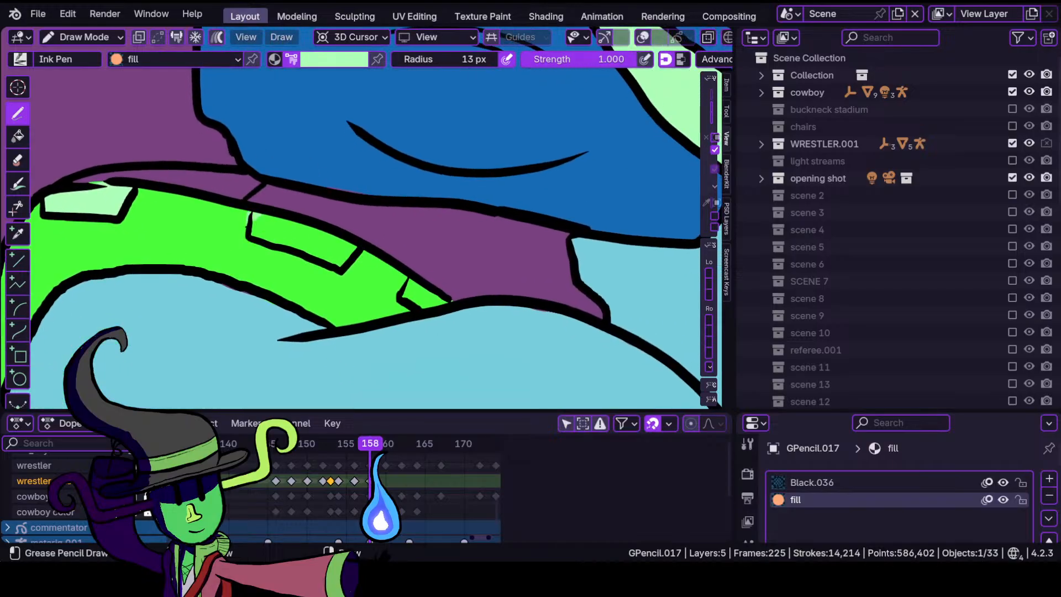
drag(253, 221, 351, 251)
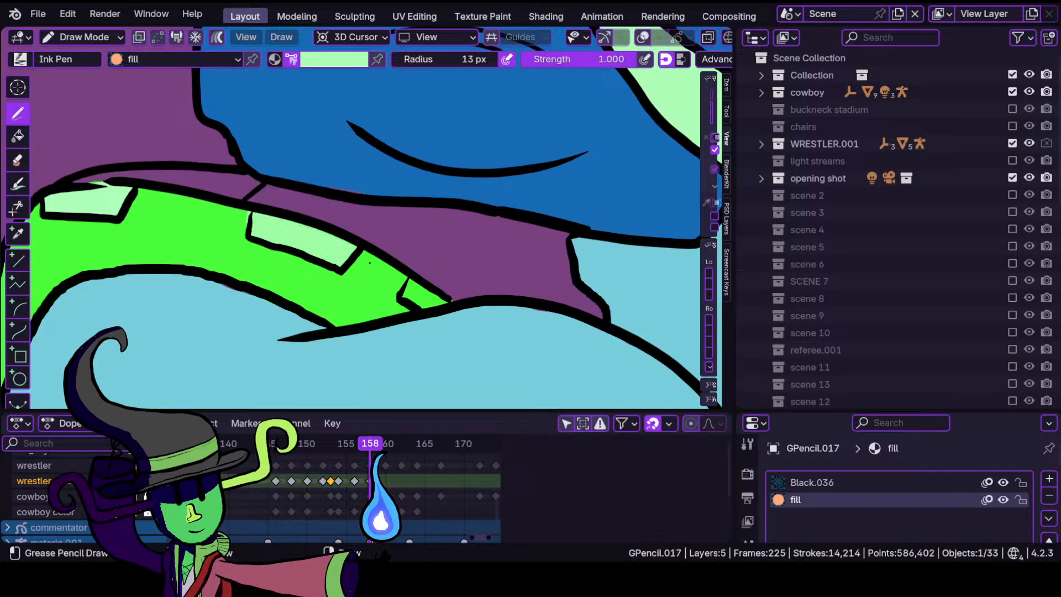
scroll(421, 303, up, 3)
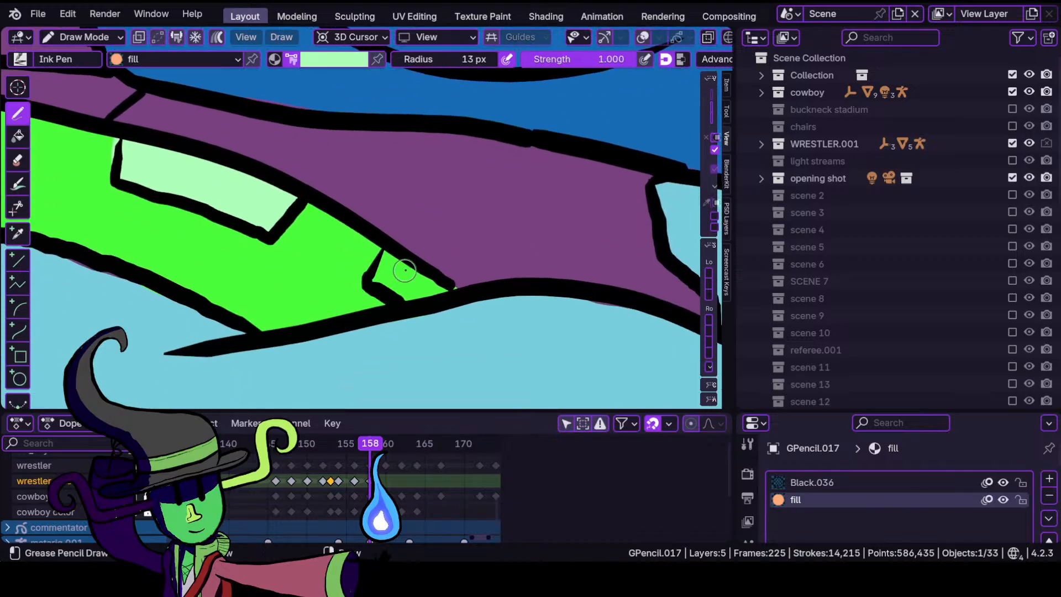
drag(387, 258, 400, 282)
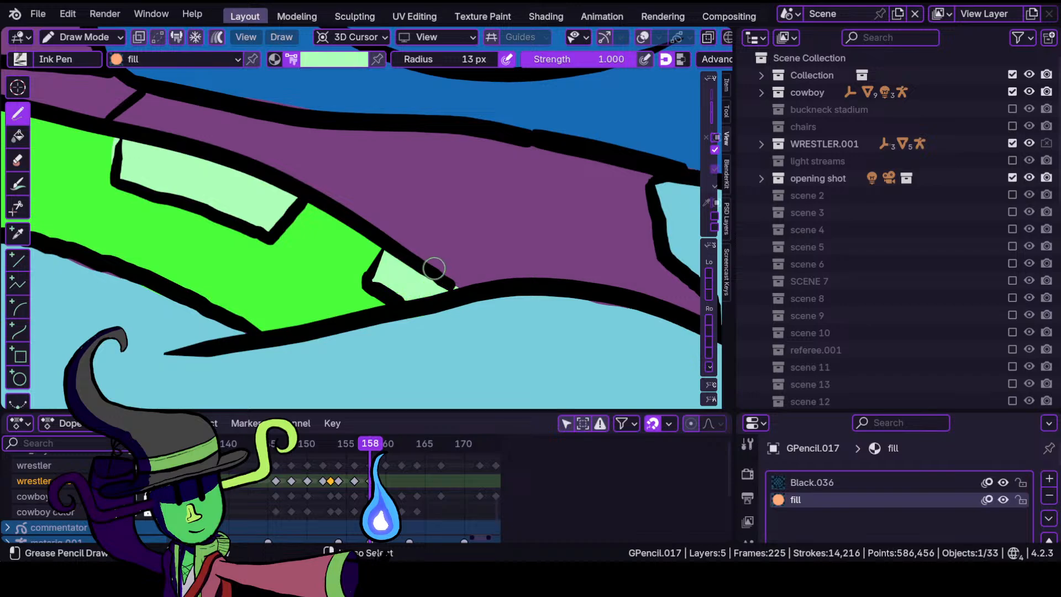
Fill the strip between the green strap and the dark blue shape with light blue from the wrestlers palette.
ctrl+middle_drag(434, 268, 431, 354)
mouse_move(432, 249)
ctrl+middle_down()
mouse_move(435, 296)
mouse_move(436, 242)
ctrl+middle_up()
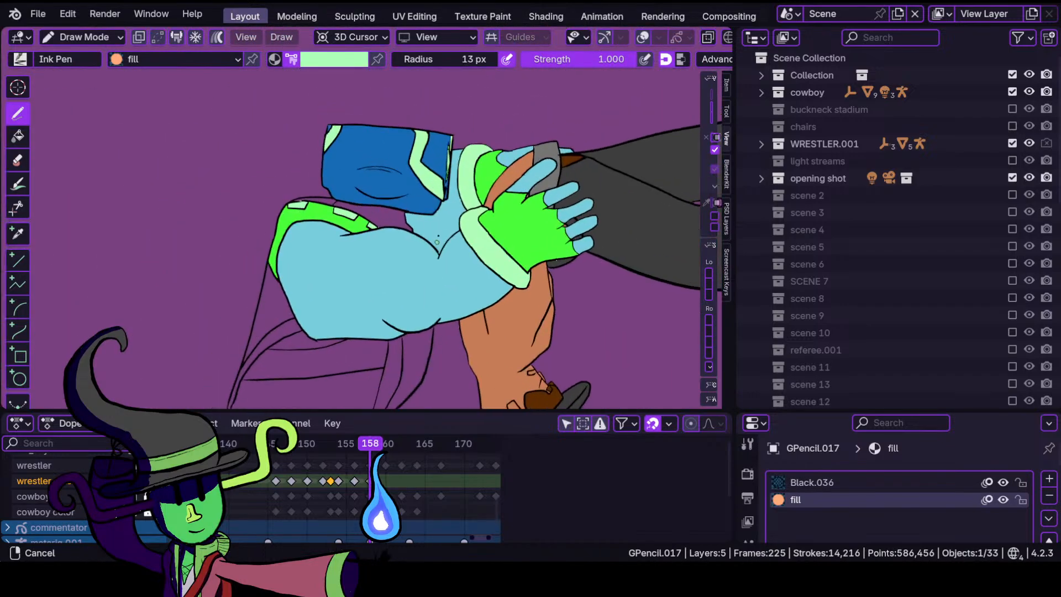
ctrl+drag(436, 242, 437, 185)
ctrl+middle_drag(357, 295, 393, 236)
shift+middle_drag(290, 251, 399, 359)
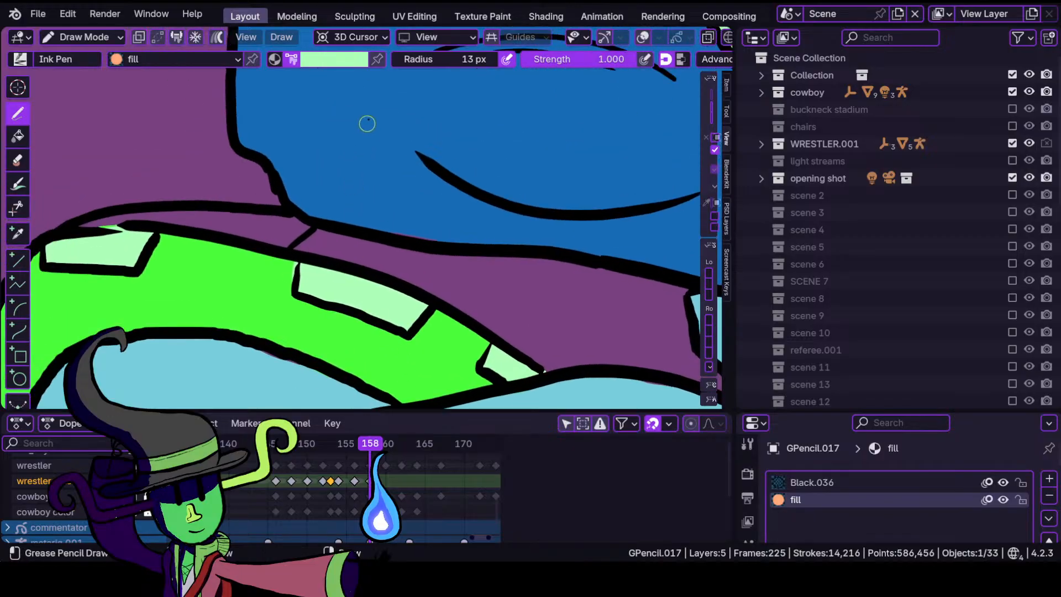
click(349, 70)
click(287, 249)
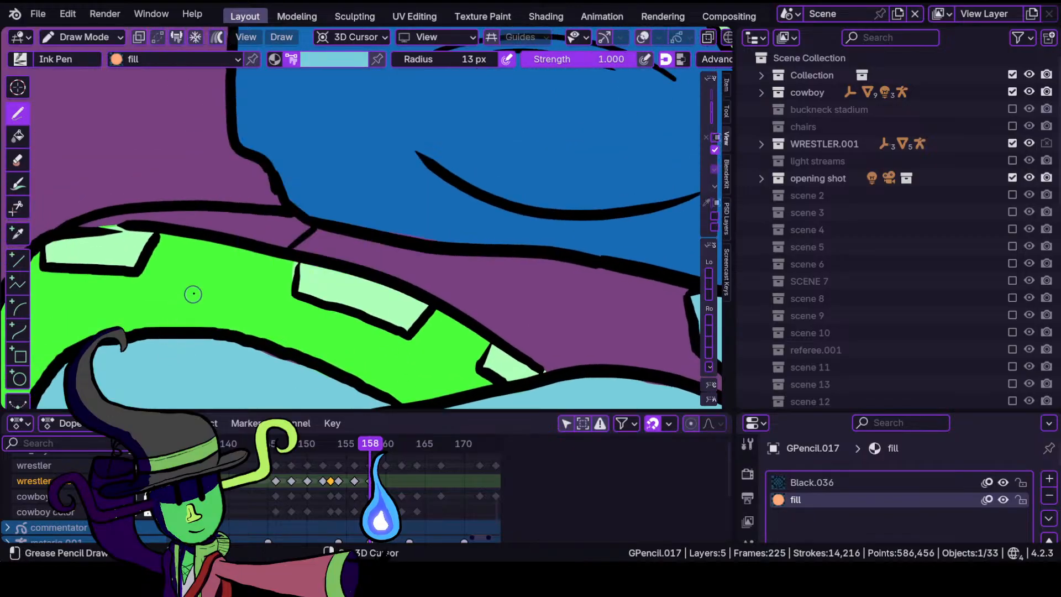
shift+middle_drag(190, 291, 315, 302)
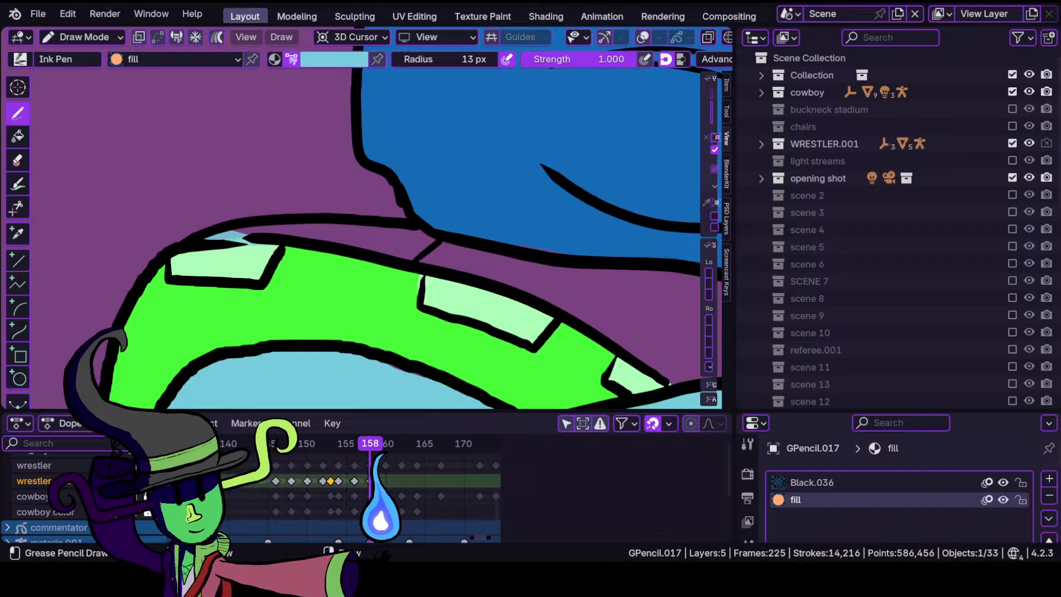
mouse_move(215, 249)
mouse_down()
mouse_move(547, 312)
mouse_move(666, 384)
mouse_move(697, 380)
mouse_up()
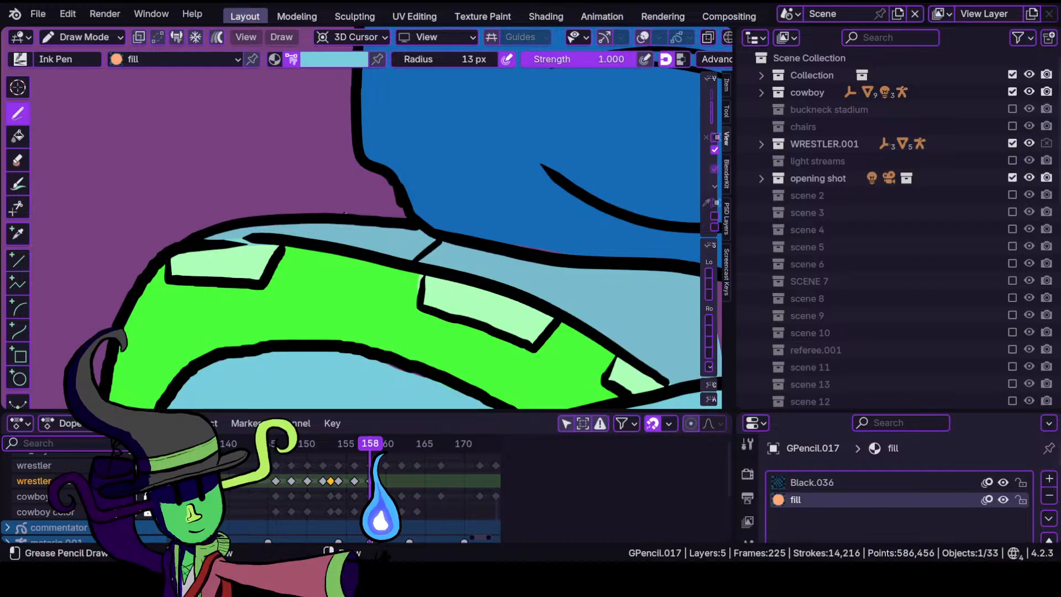
In Sculpt Mode, pull the new light blue fill's upper edge into line with the outline beneath the dark blue shape.
mouse_move(524, 265)
shift+middle_down()
mouse_move(380, 264)
mouse_move(363, 278)
shift+middle_up()
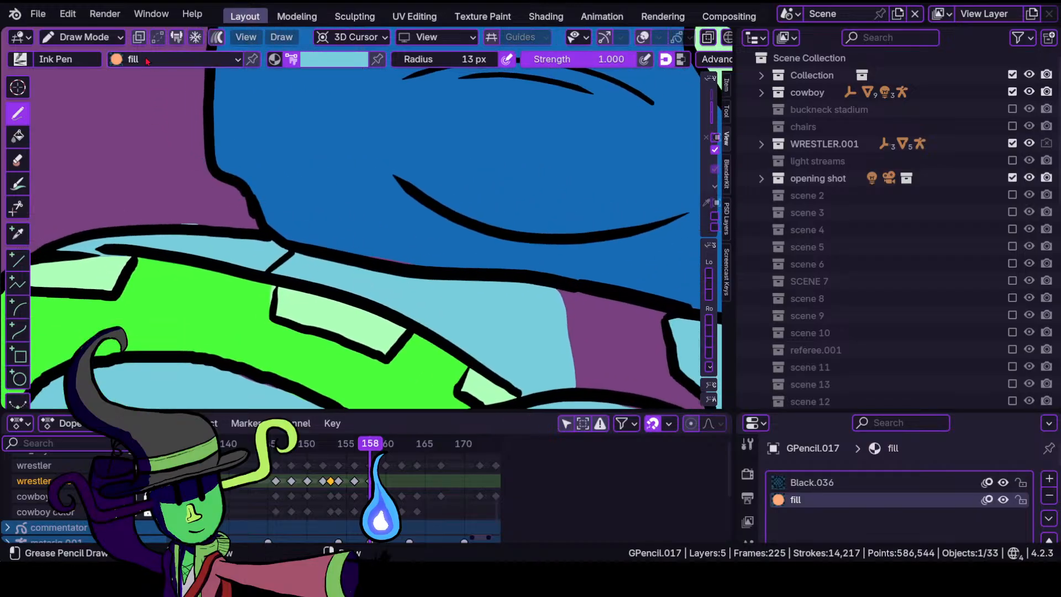
click(105, 37)
click(112, 94)
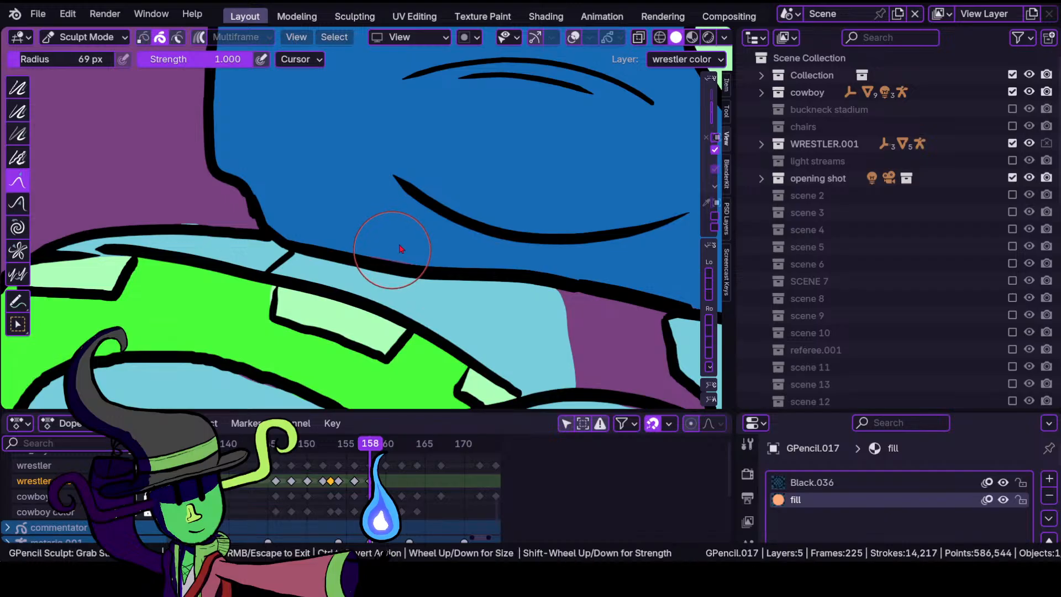
drag(401, 249, 426, 254)
In Draw Mode, fill the remaining unpainted gap between the light blue strip and the light blue arm with light blue.
mouse_move(426, 254)
shift+middle_down()
mouse_move(332, 194)
mouse_move(204, 87)
shift+middle_up()
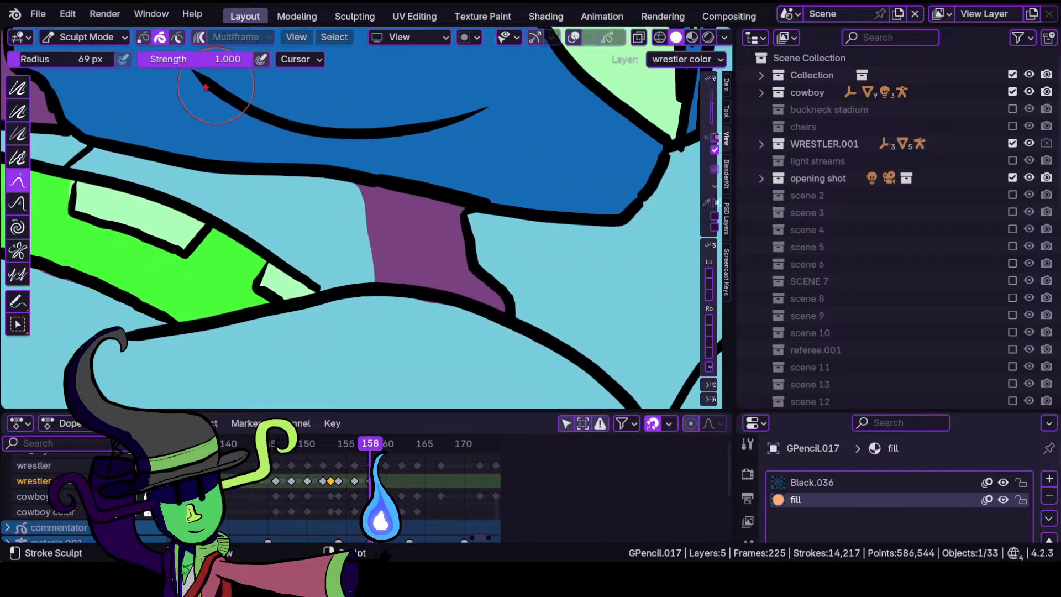
click(85, 37)
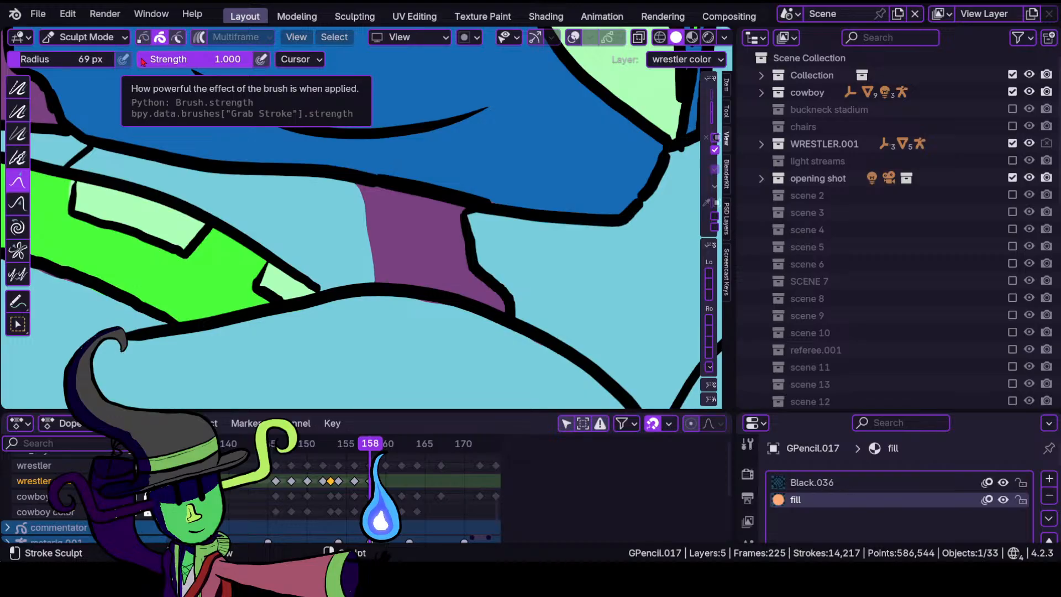
click(86, 37)
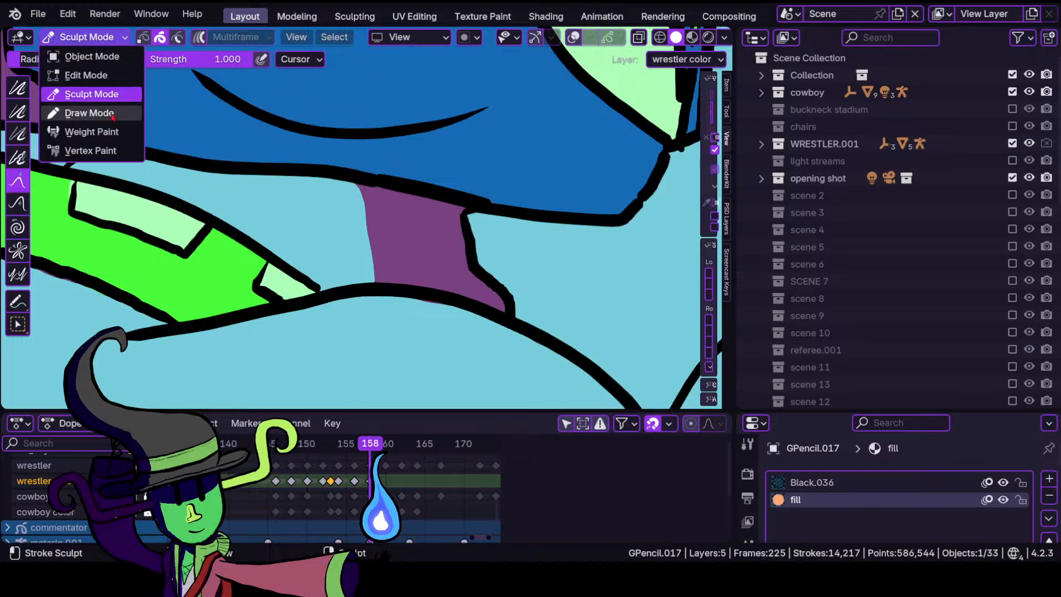
click(88, 113)
mouse_move(362, 191)
mouse_down()
mouse_move(397, 248)
mouse_move(486, 288)
mouse_move(442, 210)
mouse_move(472, 231)
mouse_up()
Fill the upper torso section beneath the strap and light blue body with dark blue from the wrestlers palette.
scroll(473, 230, down, 10)
shift+middle_drag(472, 231, 460, 212)
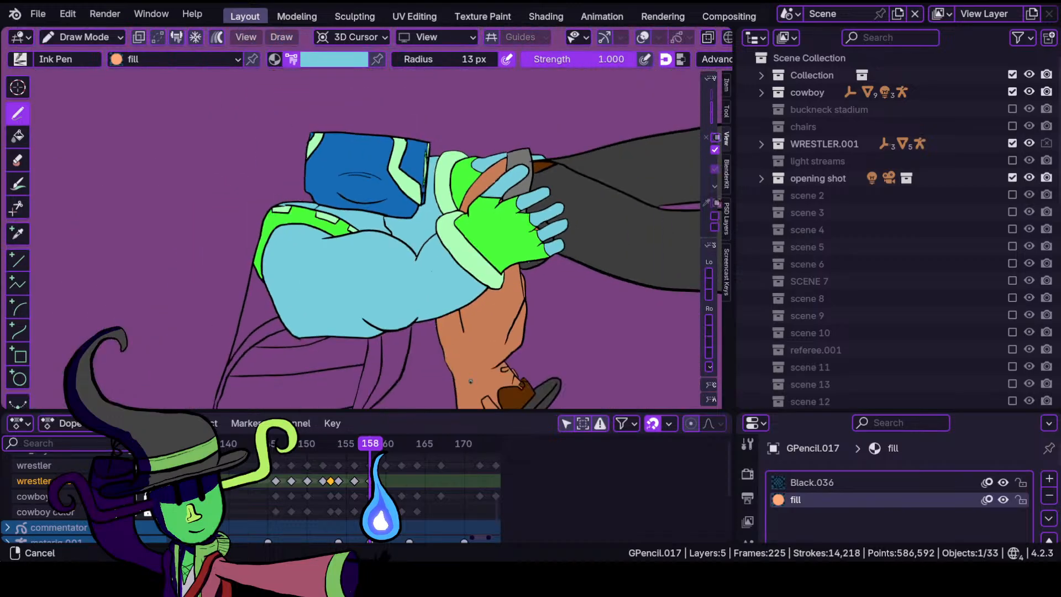
scroll(360, 343, up, 3)
shift+middle_drag(276, 369, 424, 308)
scroll(424, 308, up, 2)
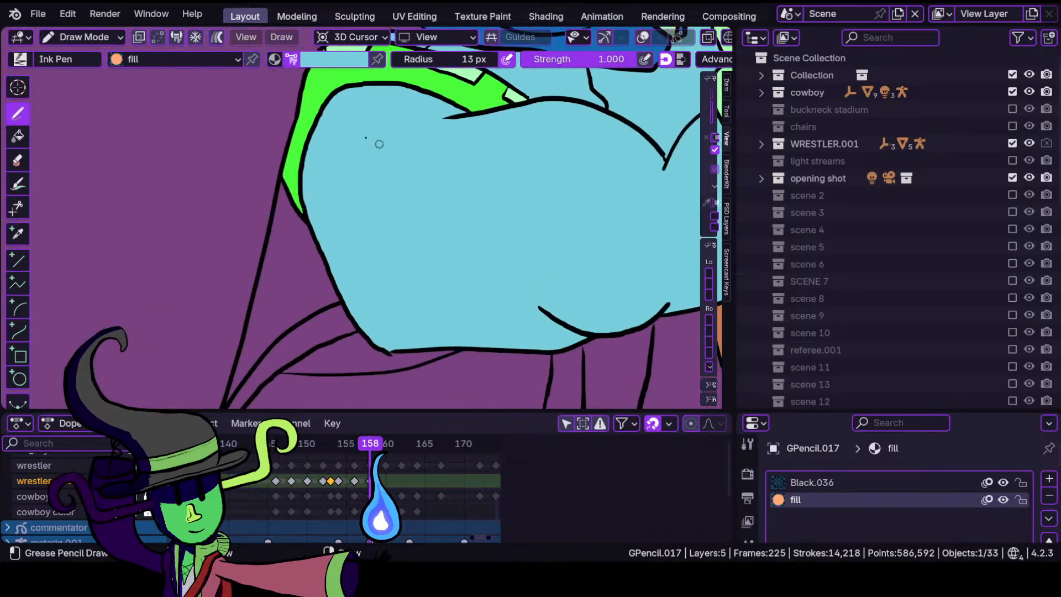
click(342, 62)
click(271, 245)
shift+middle_drag(267, 322, 353, 261)
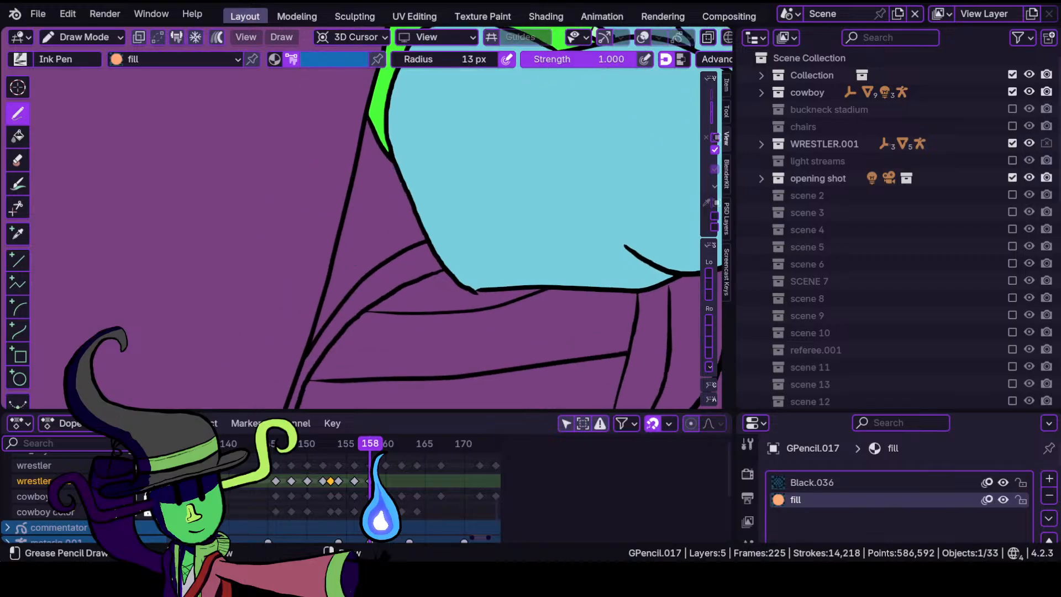
drag(364, 156, 348, 210)
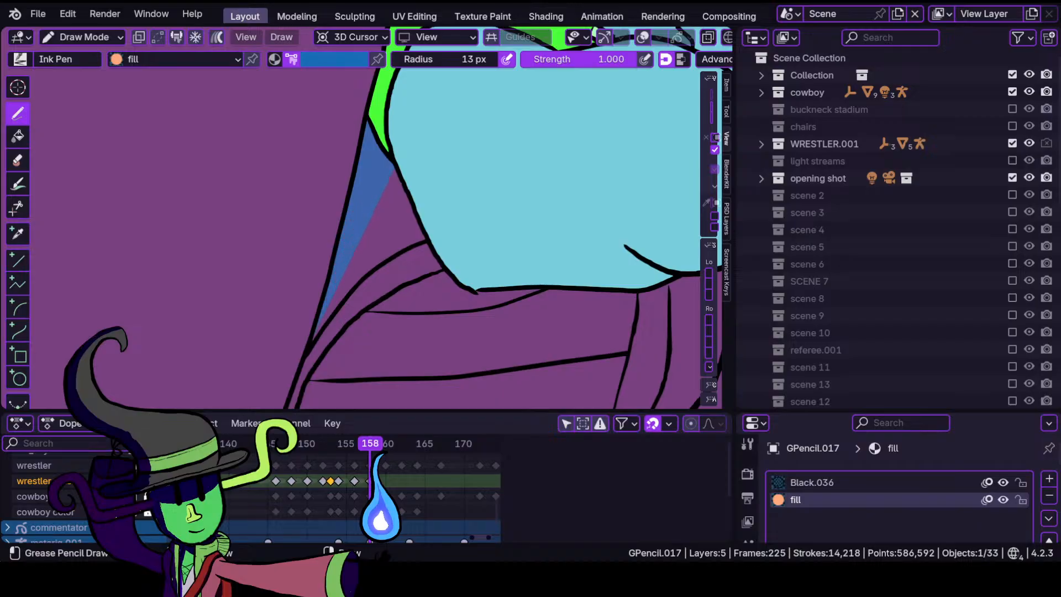
mouse_move(301, 408)
mouse_down()
mouse_move(544, 410)
mouse_move(553, 381)
mouse_move(612, 338)
mouse_move(612, 287)
mouse_move(460, 294)
mouse_move(448, 284)
mouse_up()
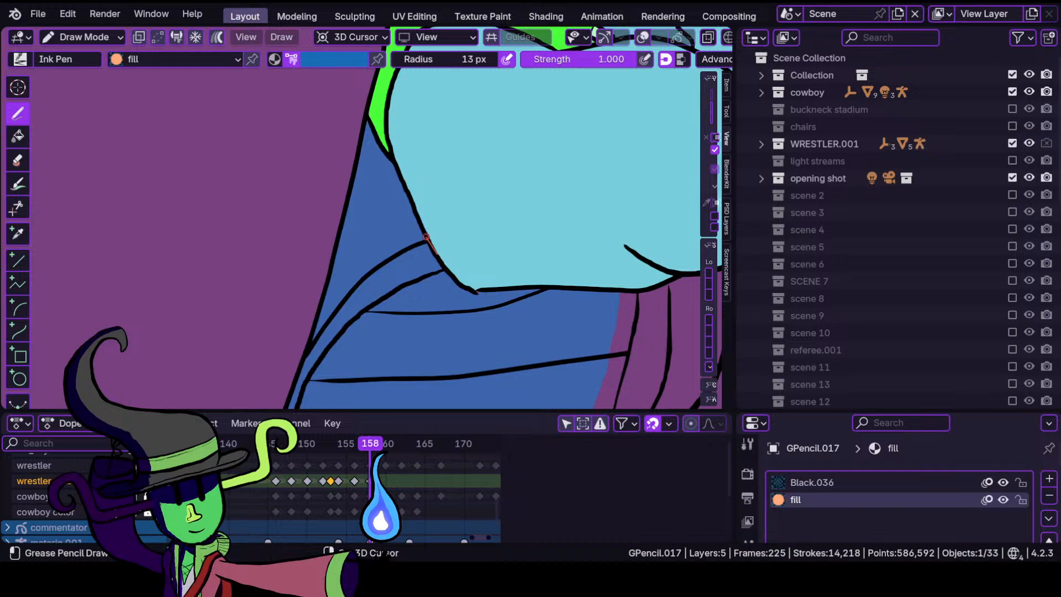
drag(412, 204, 411, 201)
Extend the dark blue torso fill across the curved side folds to the torso's outer outline facing the orange leg.
mouse_move(549, 280)
ctrl+middle_down()
mouse_move(557, 351)
mouse_move(558, 307)
mouse_move(604, 260)
ctrl+middle_up()
shift+middle_drag(577, 295, 419, 148)
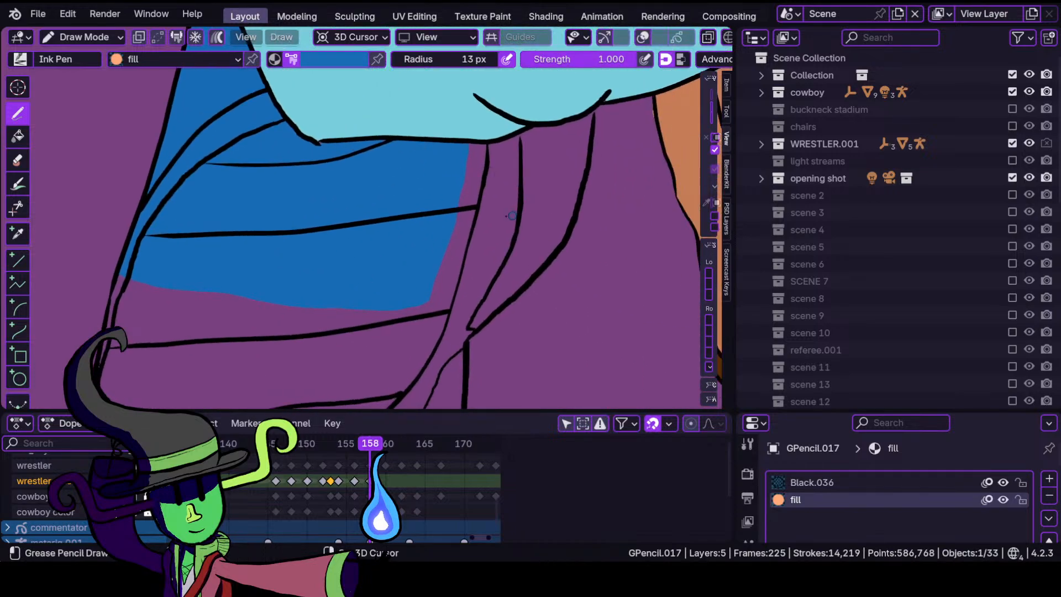
shift+middle_drag(511, 215, 464, 269)
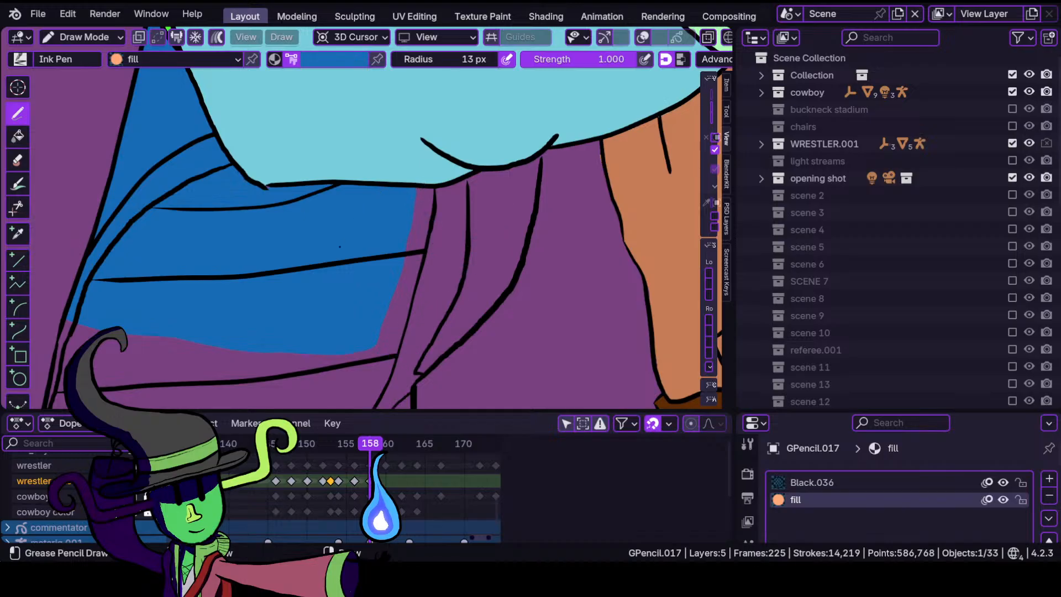
mouse_move(343, 386)
mouse_down()
mouse_move(411, 260)
mouse_move(422, 199)
mouse_move(452, 348)
mouse_move(518, 255)
mouse_move(541, 157)
mouse_up()
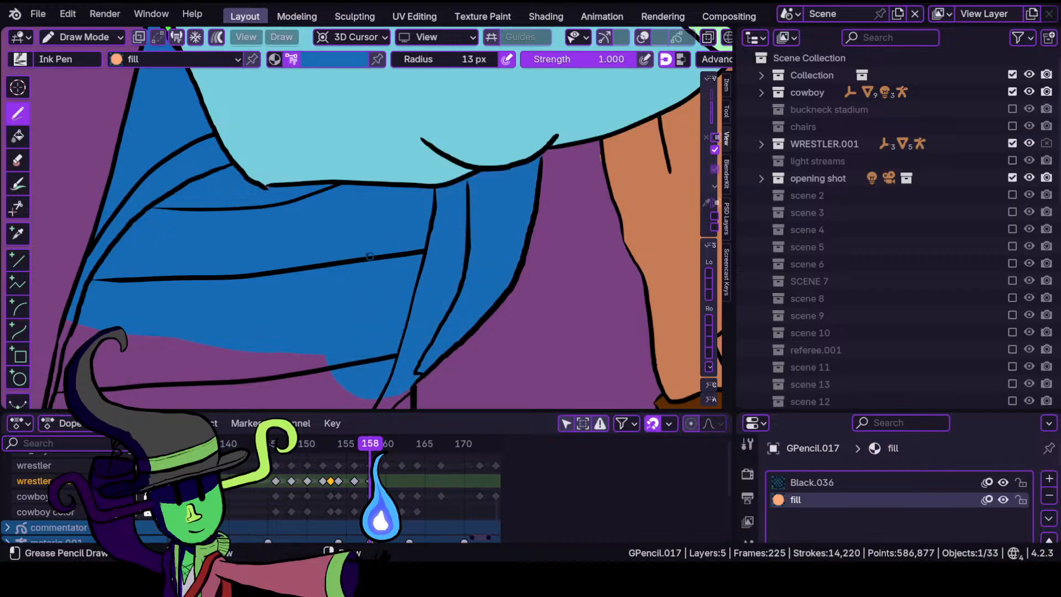
Fill the striped belly panel over the dark blue torso with bright green from the wrestlers palette.
click(334, 59)
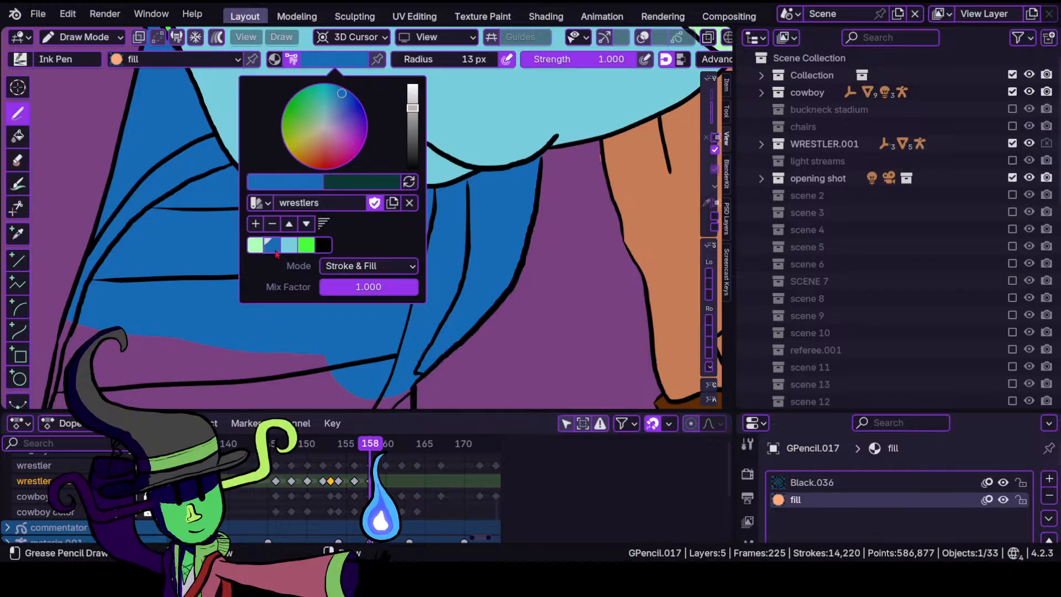
click(309, 250)
mouse_move(381, 256)
ctrl+middle_down()
mouse_move(348, 370)
mouse_move(312, 319)
mouse_move(439, 231)
mouse_move(429, 194)
mouse_move(406, 243)
mouse_move(374, 264)
mouse_move(324, 219)
ctrl+middle_up()
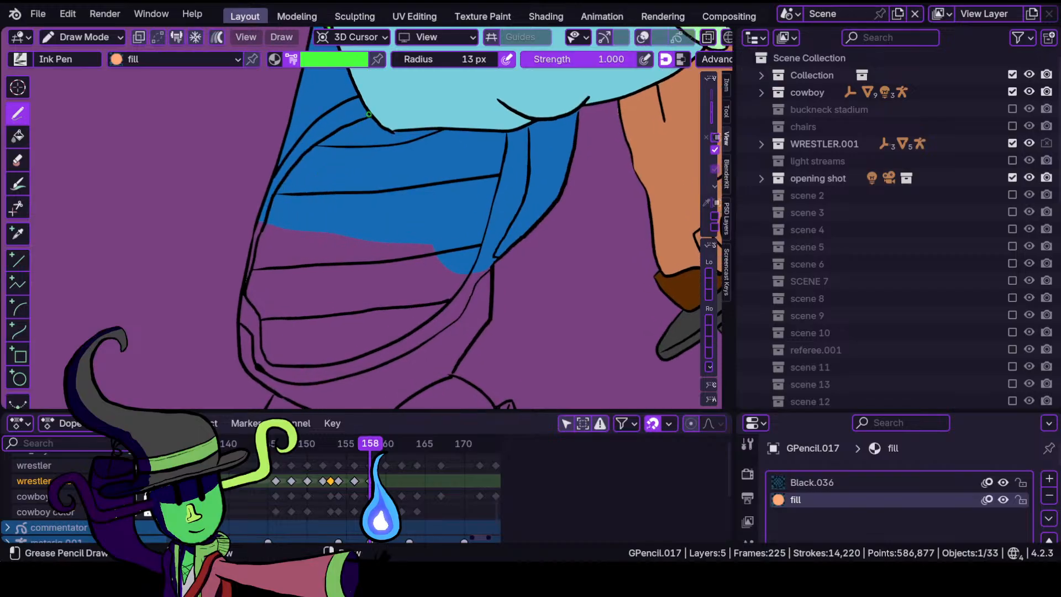
mouse_move(338, 129)
mouse_down()
mouse_move(284, 175)
mouse_move(252, 257)
mouse_move(247, 287)
mouse_move(265, 331)
mouse_move(298, 359)
mouse_move(331, 198)
mouse_move(362, 356)
mouse_move(475, 281)
mouse_move(508, 138)
mouse_move(445, 134)
mouse_up()
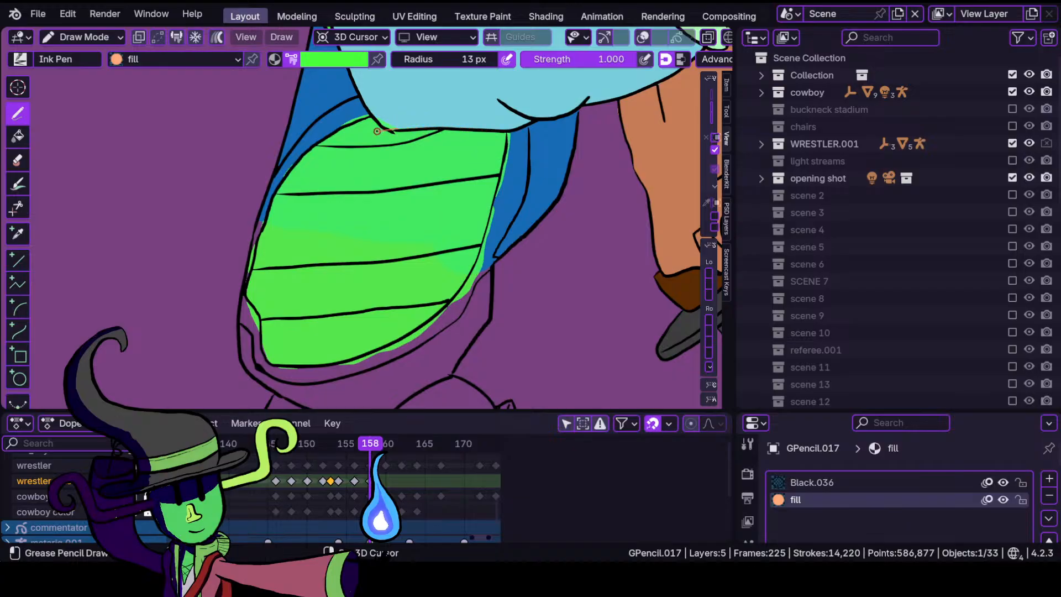
drag(368, 127, 368, 128)
In Sculpt Mode, pull the bright green belly fill's upper edge back to the outline beside the light blue body.
scroll(411, 268, up, 4)
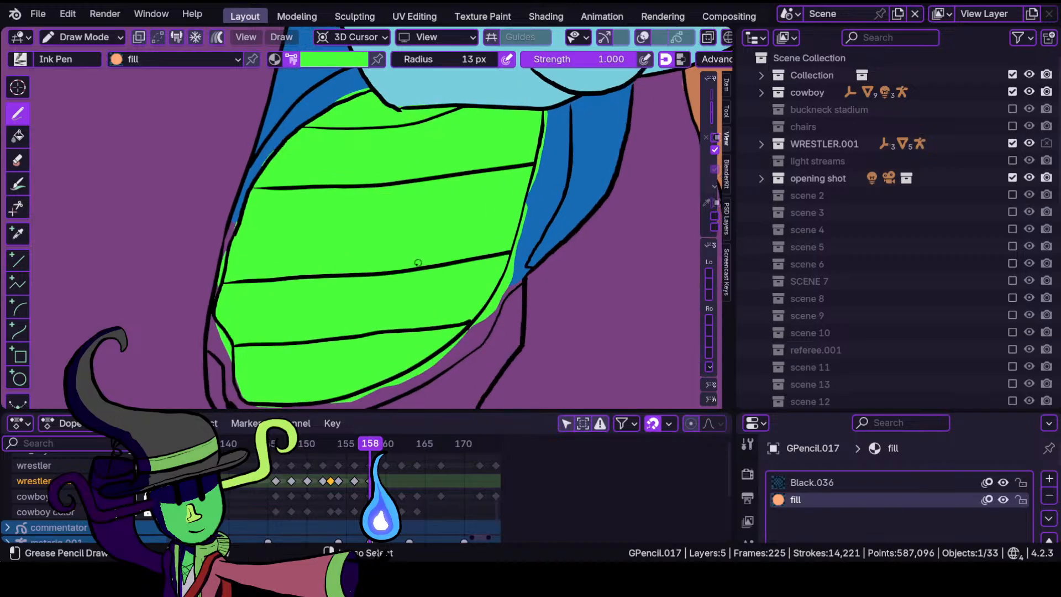
mouse_move(387, 309)
ctrl+middle_down()
mouse_move(414, 227)
mouse_move(388, 227)
ctrl+middle_up()
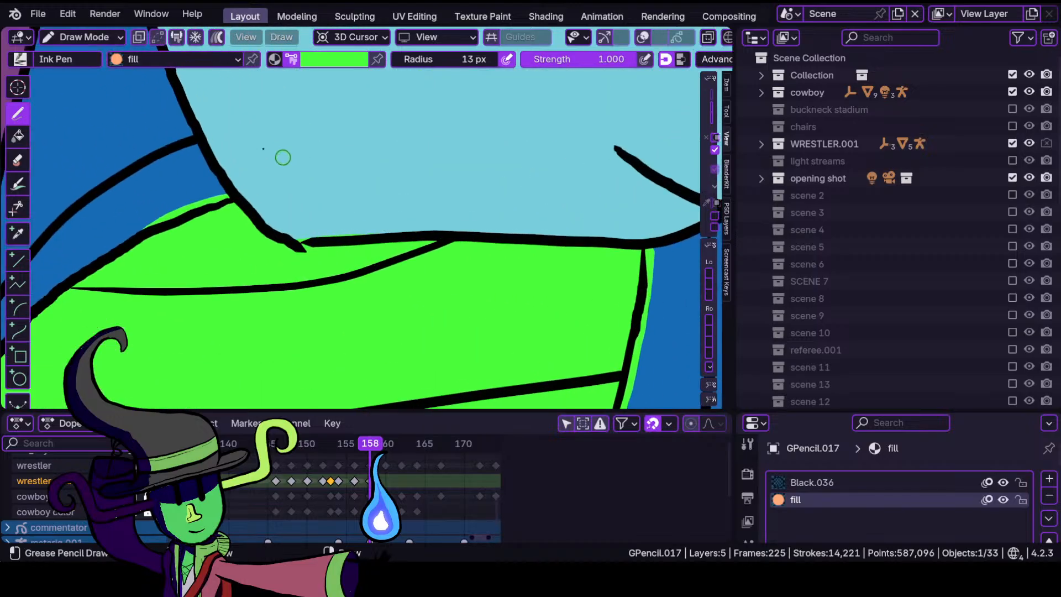
ctrl+middle_drag(227, 179, 237, 226)
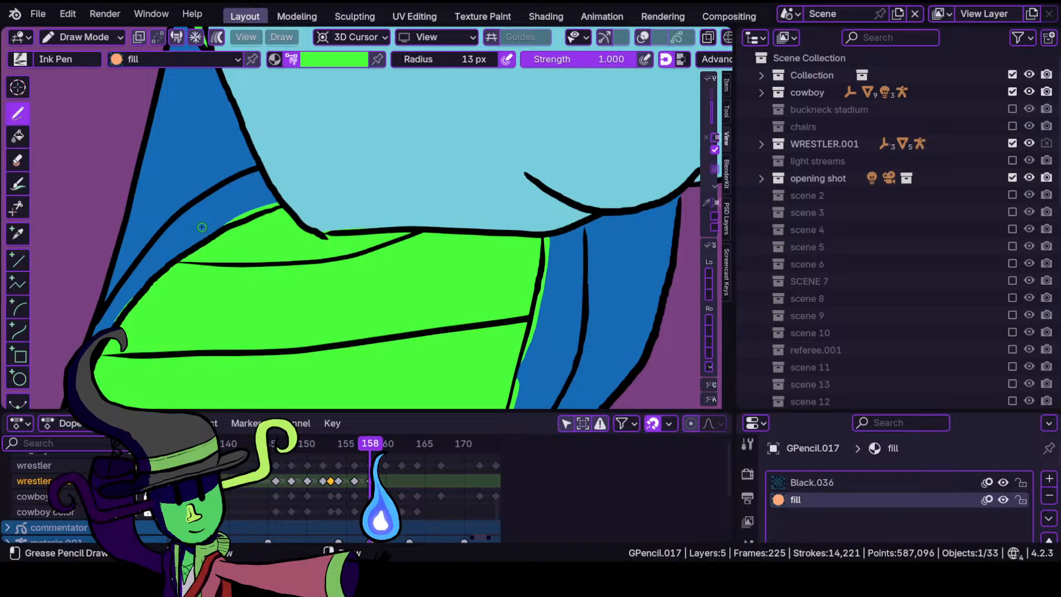
click(83, 37)
click(83, 92)
mouse_move(342, 237)
mouse_down()
mouse_move(249, 228)
mouse_move(270, 207)
mouse_move(277, 216)
mouse_up()
In Draw Mode, fill the narrow side band between the green belly and dark blue fold with pale green from the wrestlers palette.
mouse_move(438, 239)
ctrl+middle_down()
mouse_move(459, 361)
mouse_move(408, 335)
ctrl+middle_up()
mouse_move(449, 290)
ctrl+middle_down()
mouse_move(482, 244)
mouse_move(355, 162)
ctrl+middle_up()
click(85, 37)
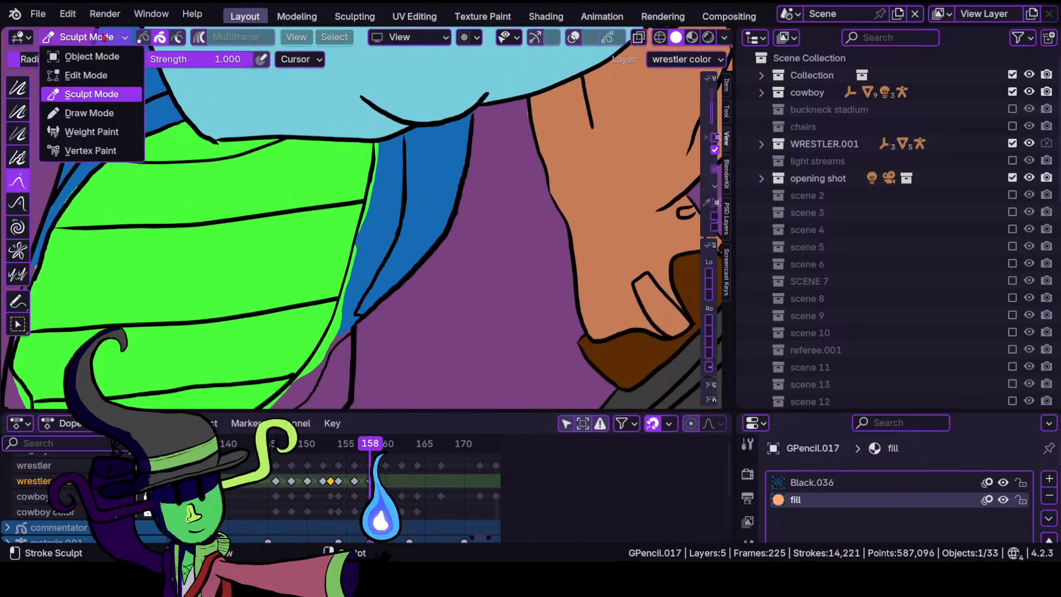
click(94, 111)
click(345, 61)
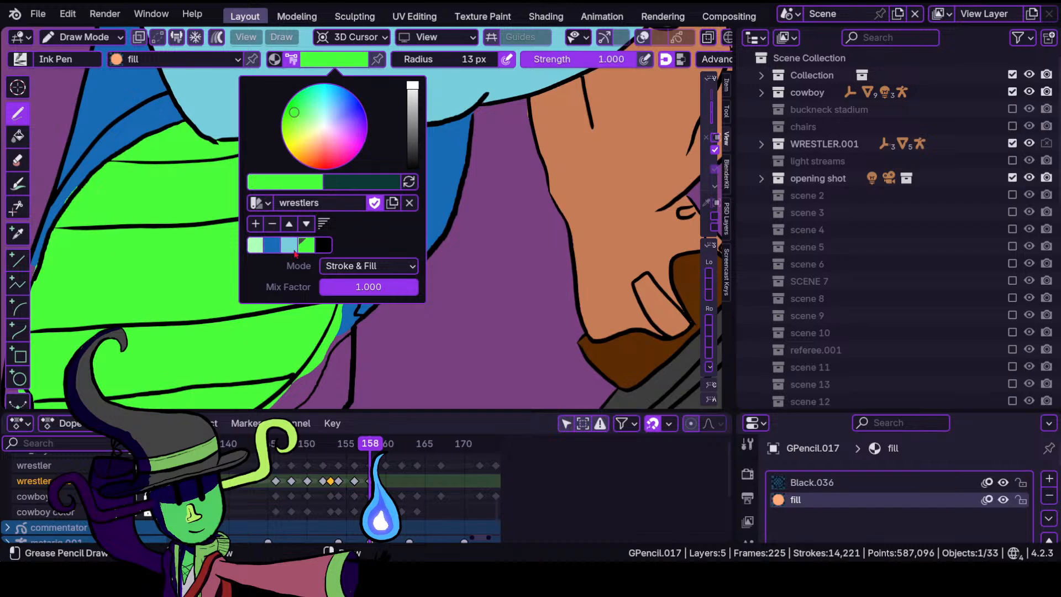
click(255, 246)
ctrl+middle_drag(337, 280, 416, 218)
shift+middle_drag(418, 136, 455, 188)
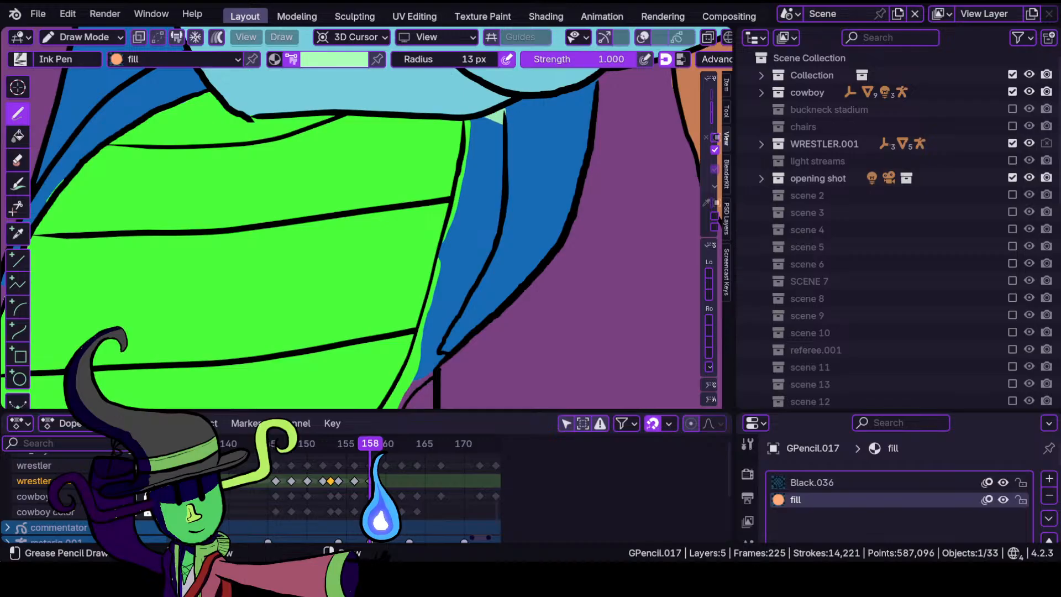
mouse_move(468, 166)
mouse_down()
mouse_move(386, 408)
mouse_move(404, 407)
mouse_move(439, 366)
mouse_move(498, 229)
mouse_up()
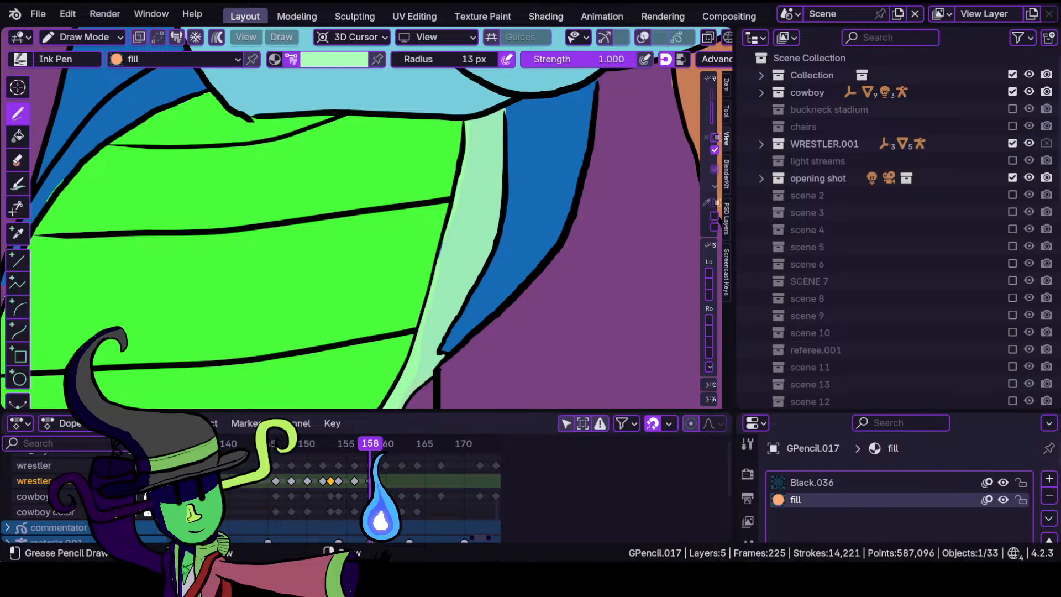
drag(504, 116, 504, 109)
In Sculpt Mode, pull the pale green band's inner edge onto the black outline beside the green belly panel.
ctrl+middle_drag(368, 267, 389, 203)
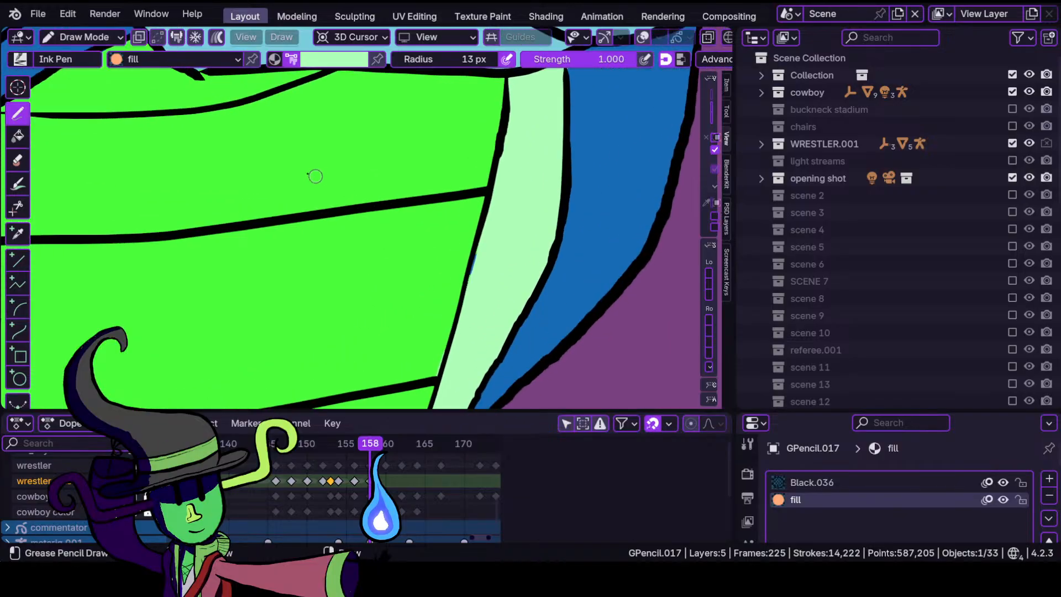
click(84, 37)
click(91, 92)
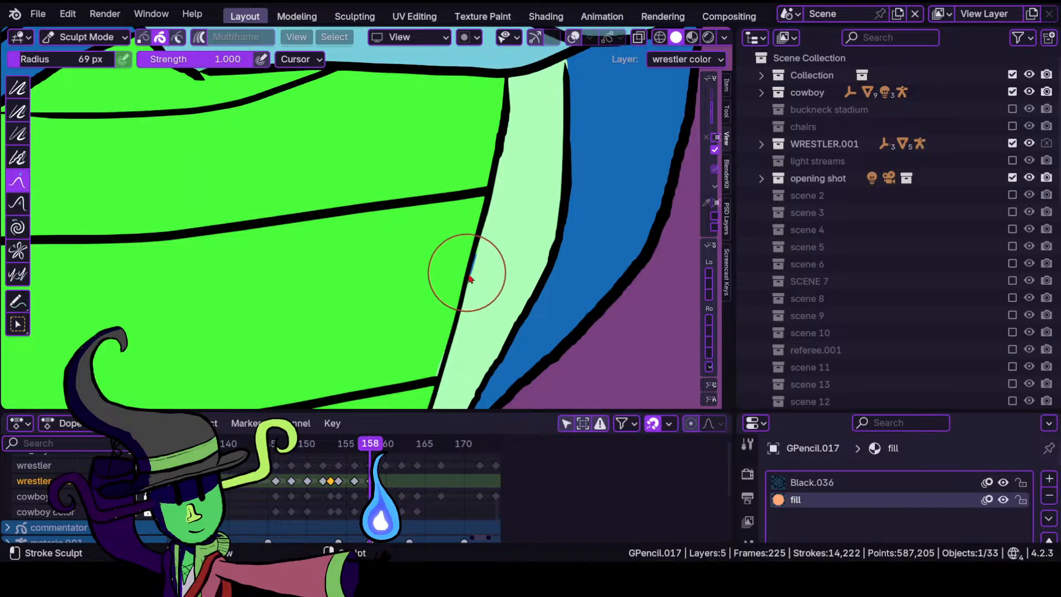
drag(485, 263, 478, 264)
In Draw Mode, fill the rest of the curved band wrapping around the bottom of the green belly with pale green.
ctrl+middle_drag(472, 276, 434, 401)
shift+middle_drag(386, 326, 439, 218)
mouse_move(437, 276)
ctrl+middle_down()
mouse_move(450, 214)
mouse_move(409, 256)
mouse_move(402, 237)
ctrl+middle_up()
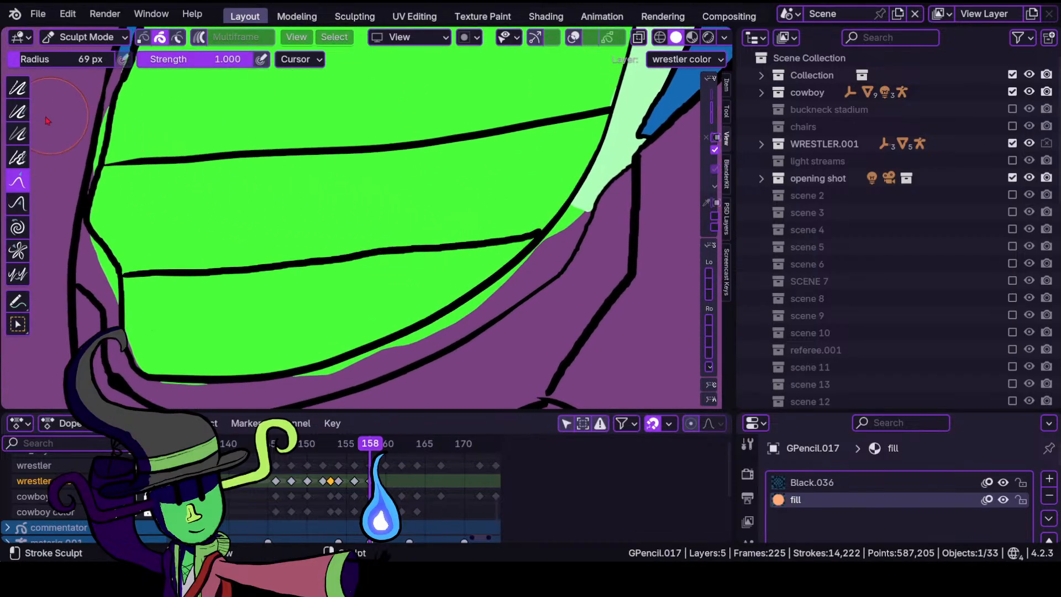
click(92, 38)
click(94, 113)
shift+middle_drag(166, 256, 260, 194)
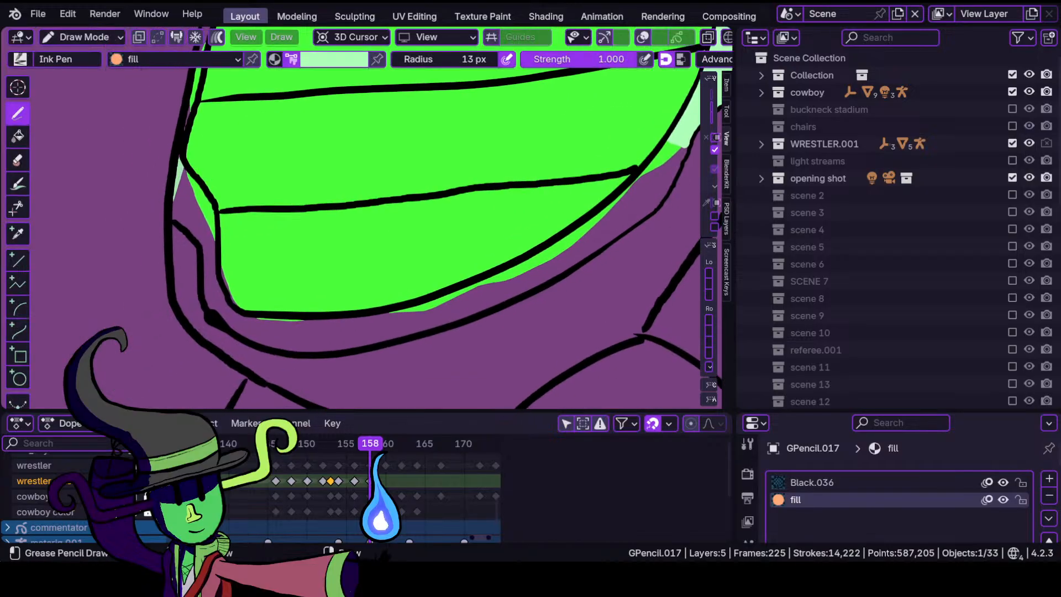
mouse_move(196, 237)
mouse_down()
mouse_move(210, 309)
mouse_move(249, 340)
mouse_move(320, 351)
mouse_move(417, 333)
mouse_move(553, 270)
mouse_move(635, 179)
mouse_move(688, 148)
mouse_move(675, 133)
mouse_move(604, 204)
mouse_move(542, 243)
mouse_move(359, 309)
mouse_move(232, 309)
mouse_move(198, 188)
mouse_up()
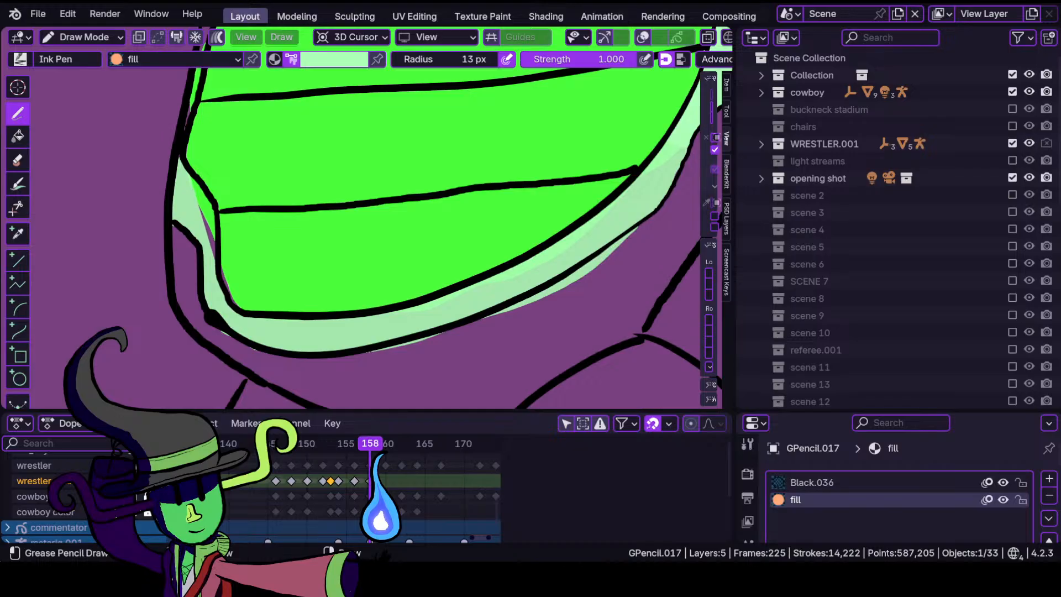
drag(232, 203, 235, 204)
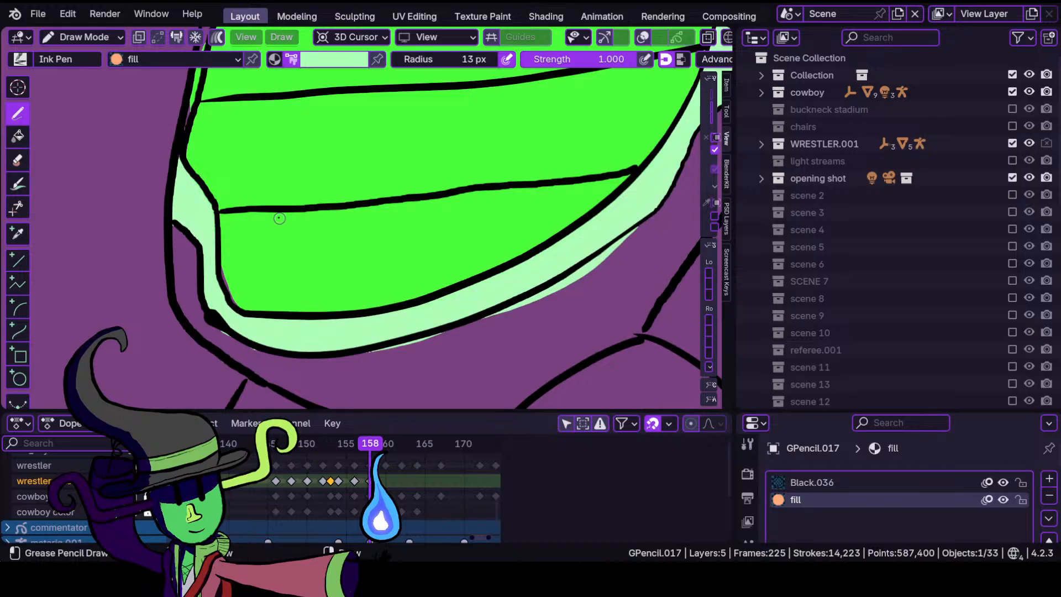
ctrl+middle_drag(273, 252, 308, 220)
shift+middle_drag(270, 281, 400, 233)
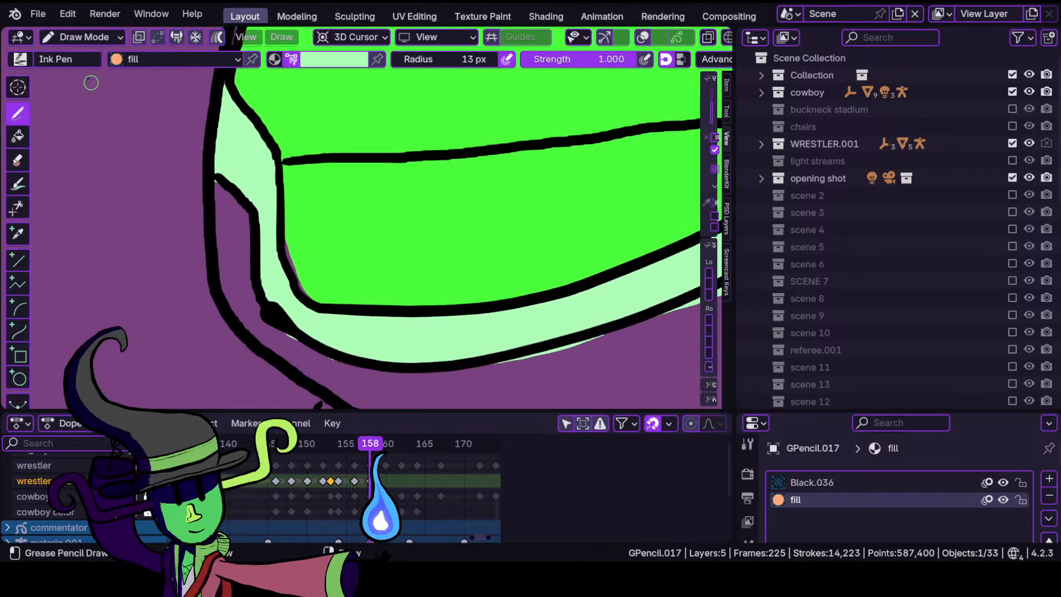
In Sculpt Mode, pull the green and pale green fill edges onto the outline around the belly's lower left corner.
click(84, 37)
click(88, 92)
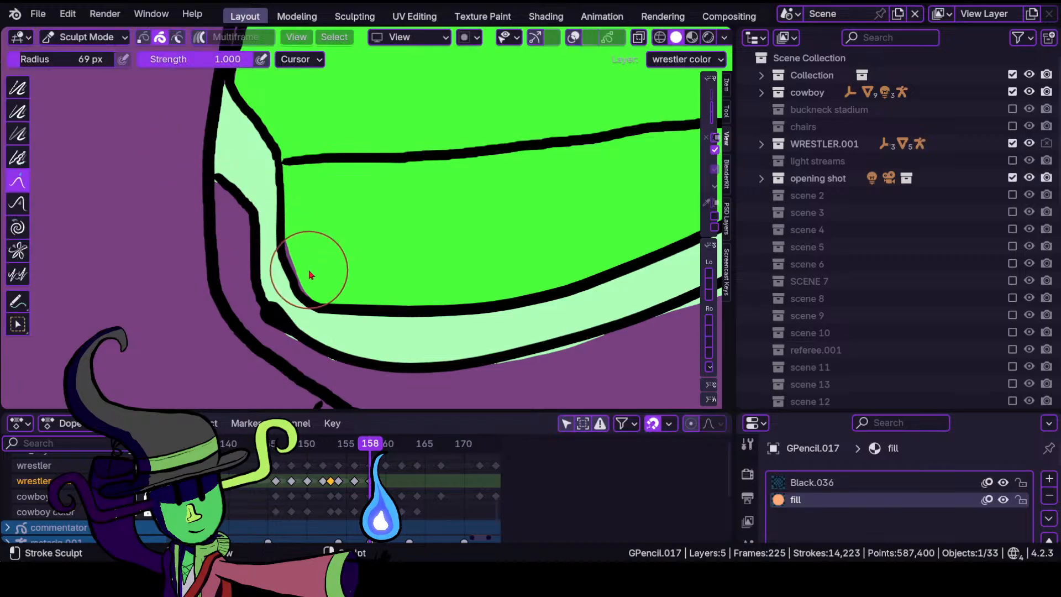
mouse_move(308, 273)
mouse_down()
mouse_move(291, 251)
mouse_move(285, 329)
mouse_up()
drag(287, 353, 293, 335)
mouse_move(529, 380)
mouse_down()
mouse_move(530, 362)
mouse_move(578, 350)
mouse_move(557, 356)
mouse_up()
mouse_move(599, 298)
shift+middle_down()
mouse_move(536, 290)
mouse_move(401, 310)
shift+middle_up()
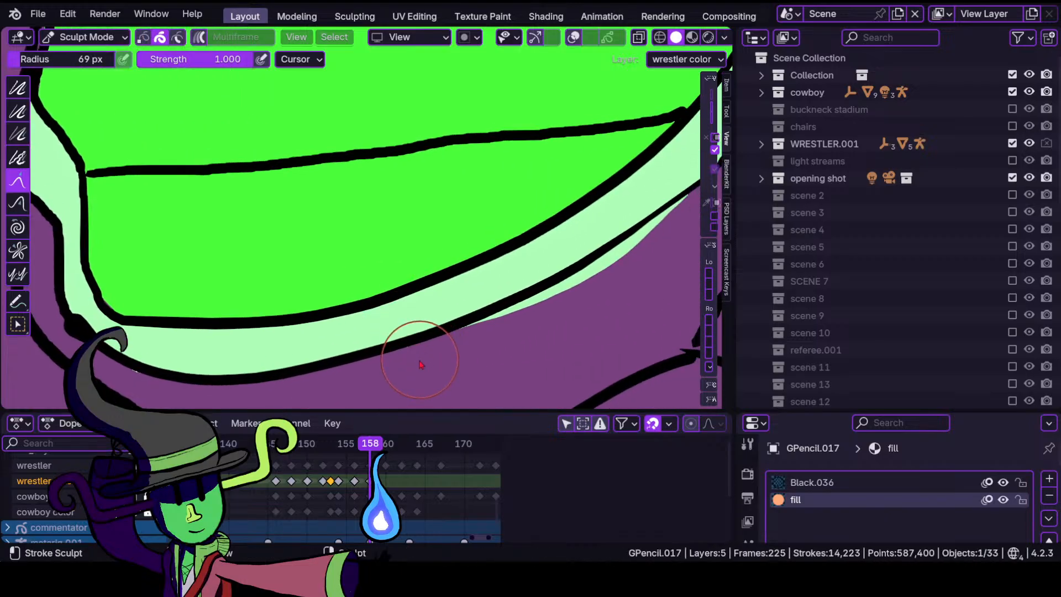
Pull the pale green band's overshooting lower right edge back onto the black outline beneath the belly.
drag(420, 360, 417, 354)
mouse_move(549, 323)
mouse_down()
mouse_move(547, 314)
mouse_move(498, 321)
mouse_up()
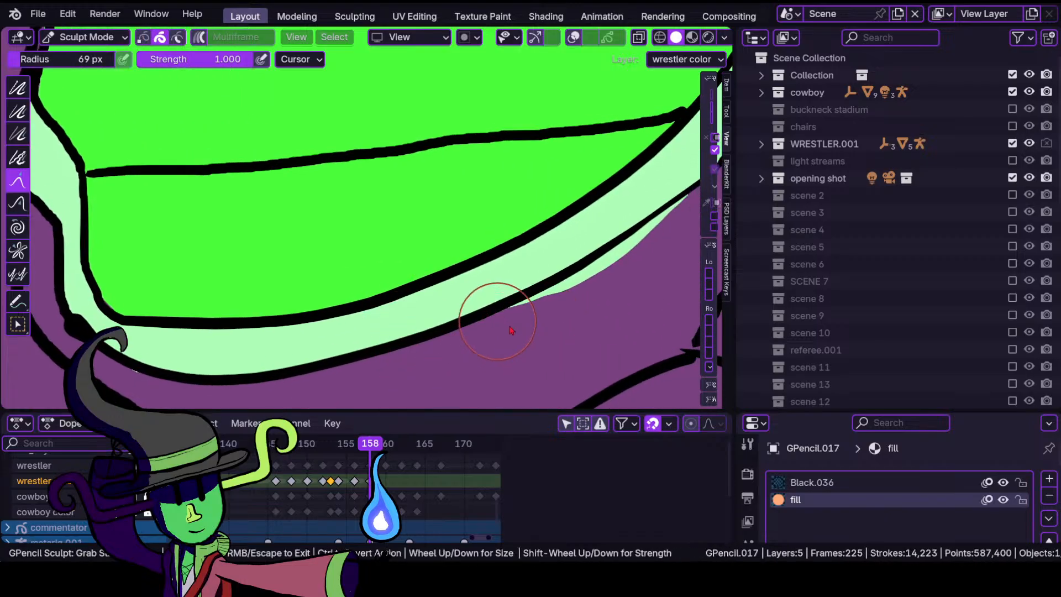
shift+middle_drag(577, 297, 481, 339)
mouse_move(479, 343)
mouse_down()
mouse_move(473, 323)
mouse_move(439, 340)
mouse_up()
mouse_move(523, 324)
mouse_down()
mouse_move(511, 307)
mouse_move(493, 320)
mouse_up()
mouse_move(539, 307)
mouse_down()
mouse_move(538, 287)
mouse_move(565, 279)
mouse_move(576, 257)
mouse_up()
drag(596, 264, 577, 244)
drag(549, 292, 529, 259)
Pull the fill edges along the belly's narrow left side onto the outline, enlarging the sculpt brush radius to 140 px.
mouse_move(523, 221)
ctrl+middle_down()
mouse_move(468, 347)
mouse_move(465, 383)
ctrl+middle_up()
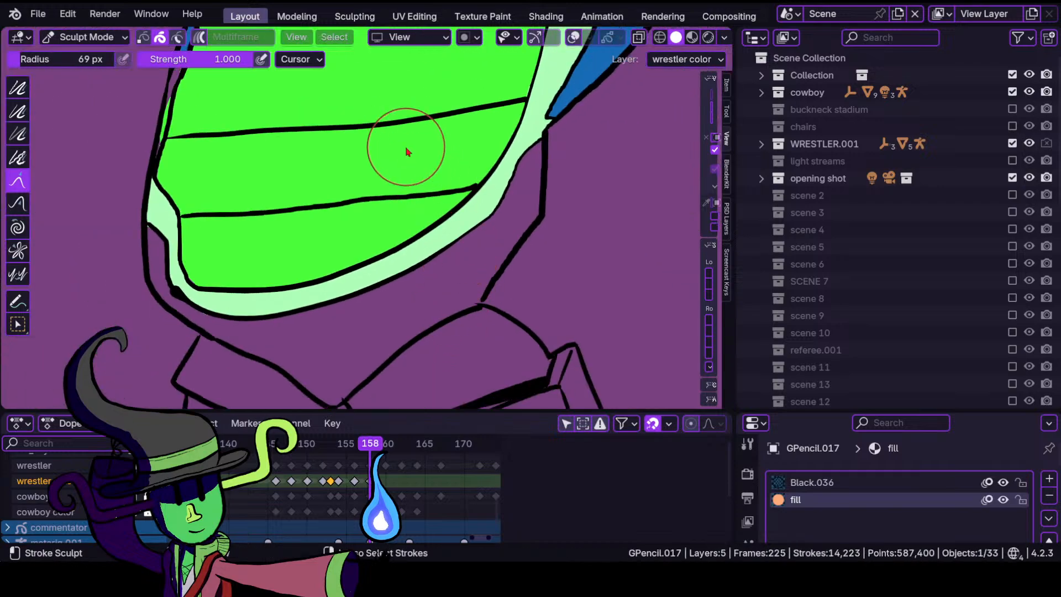
shift+middle_drag(188, 199, 442, 261)
scroll(388, 288, up, 6)
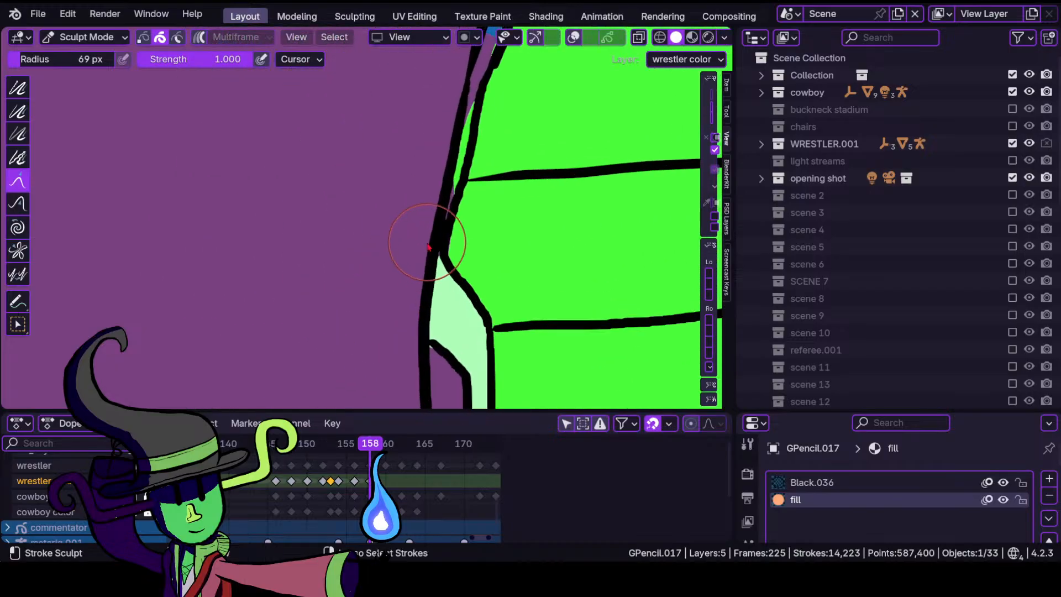
drag(381, 313, 376, 311)
shift+middle_drag(452, 126, 397, 328)
mouse_move(380, 254)
mouse_down()
mouse_move(356, 250)
mouse_move(371, 228)
mouse_up()
key(f)
click(463, 315)
drag(371, 162, 381, 159)
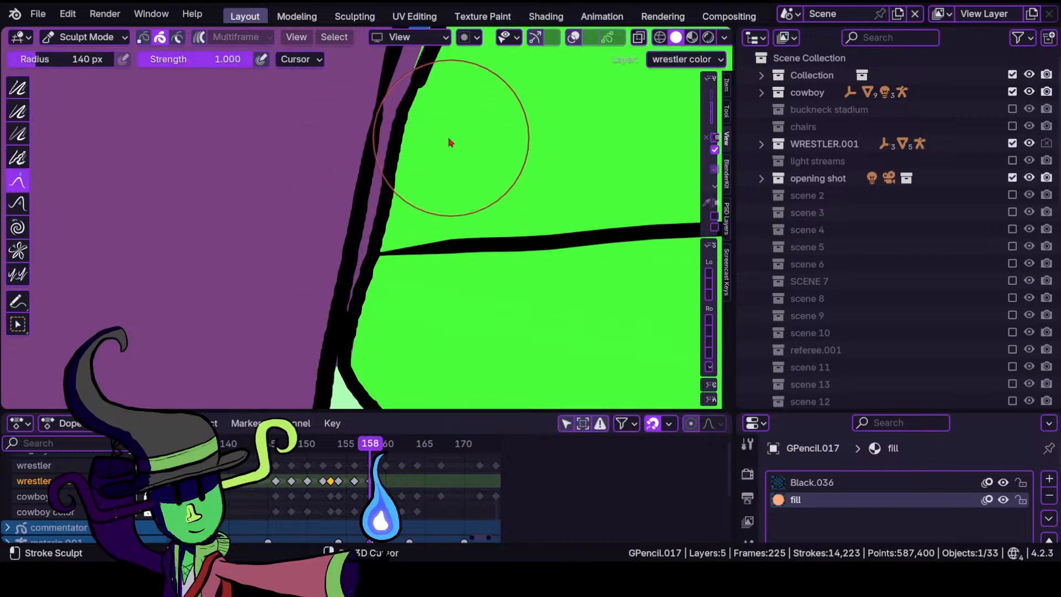
shift+middle_drag(451, 138, 417, 330)
drag(370, 261, 377, 253)
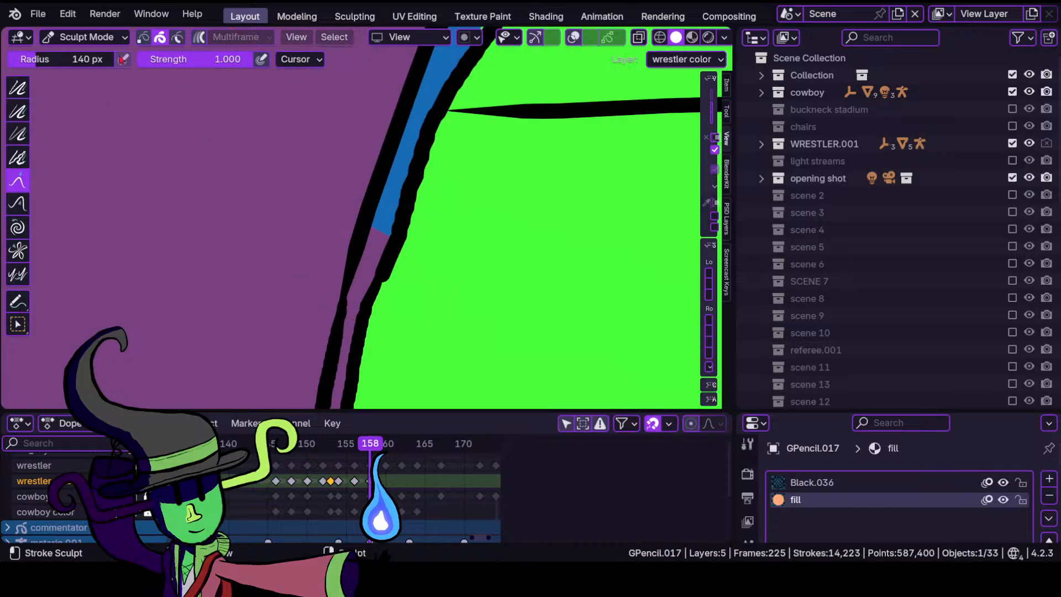
In Draw Mode, fill the thin gap between the belly's left outline and the body outline with dark blue from the wrestlers palette.
click(110, 37)
click(114, 108)
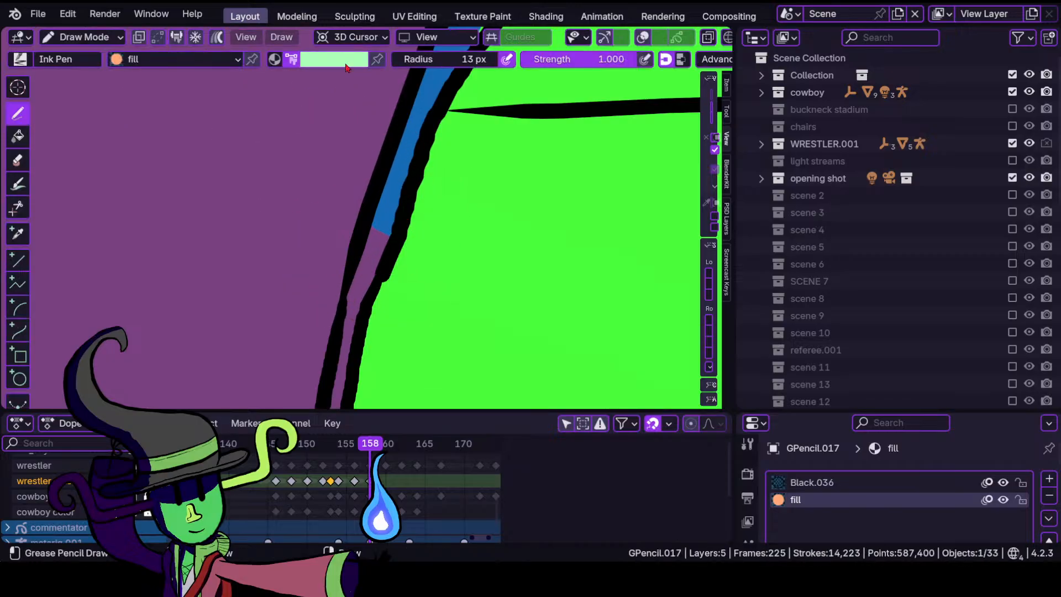
click(347, 61)
click(271, 245)
scroll(350, 270, down, 5)
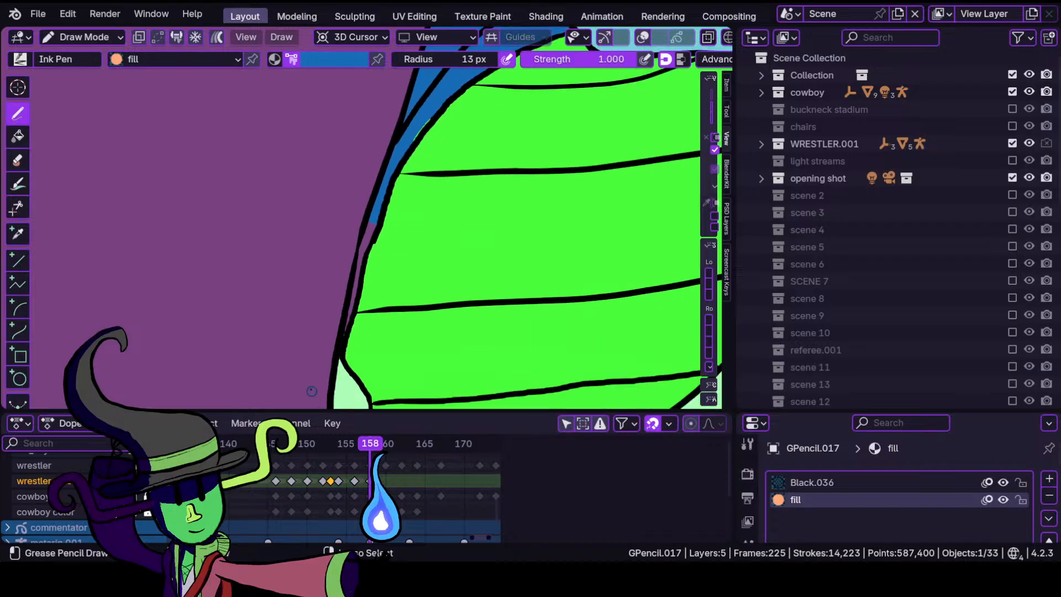
scroll(336, 288, up, 4)
shift+middle_drag(335, 284, 391, 189)
scroll(363, 261, down, 3)
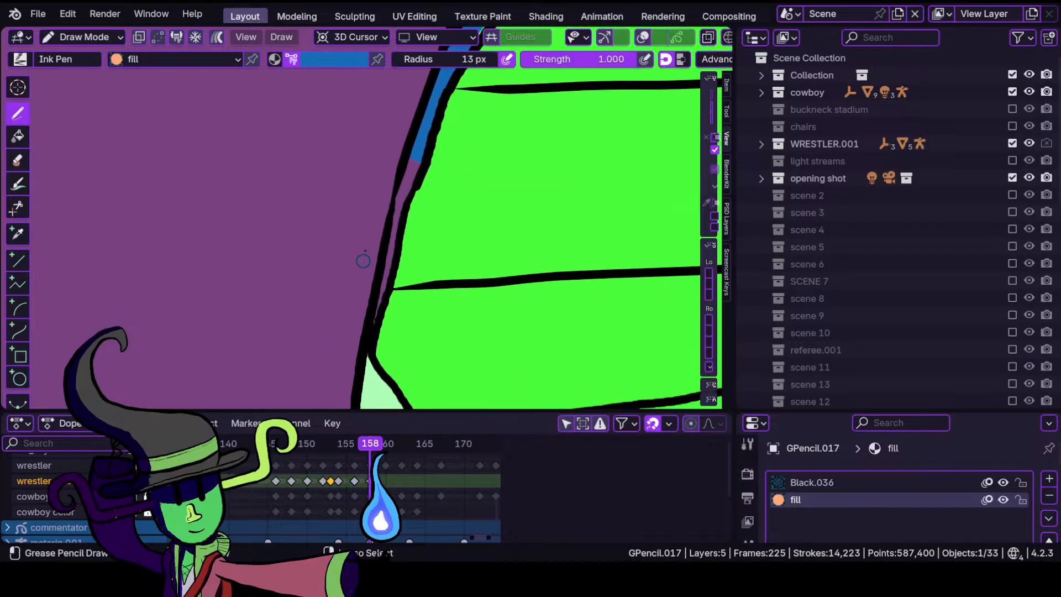
scroll(363, 260, up, 3)
shift+middle_drag(365, 257, 426, 207)
scroll(416, 217, down, 2)
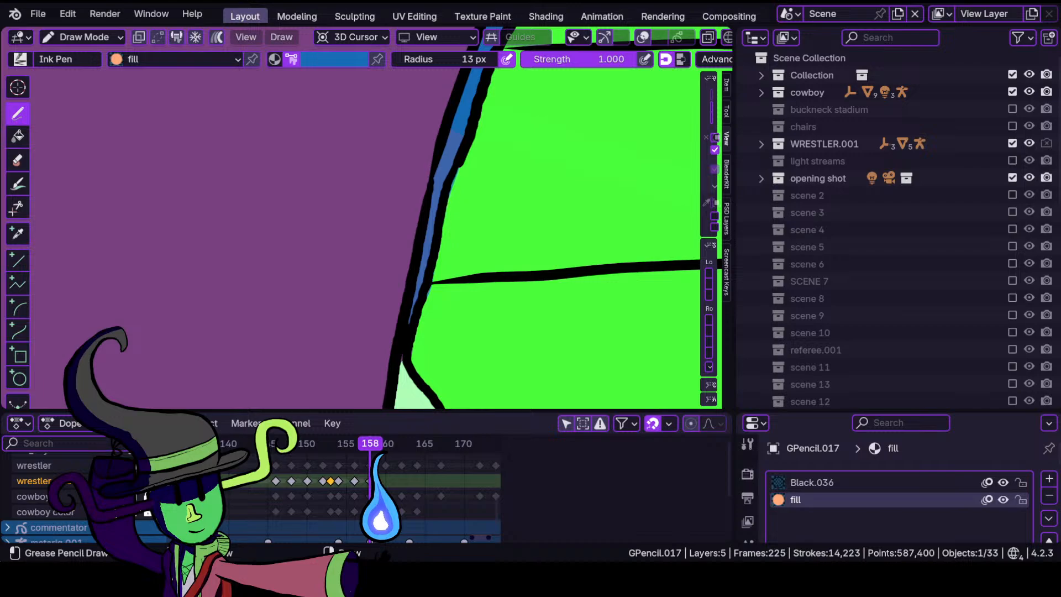
drag(440, 166, 450, 134)
mouse_move(391, 260)
ctrl+middle_down()
mouse_move(398, 246)
mouse_move(377, 249)
mouse_move(334, 160)
ctrl+middle_up()
In Sculpt Mode with a 74 px radius, tuck the pale green tip and dark blue sliver under the outline left of the belly.
click(83, 37)
click(83, 91)
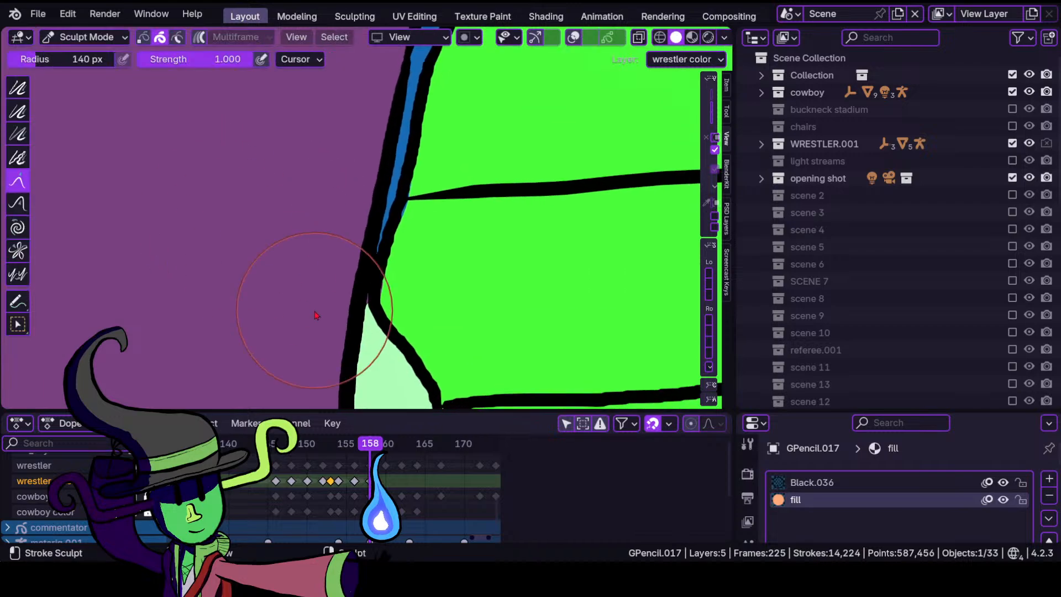
key(f)
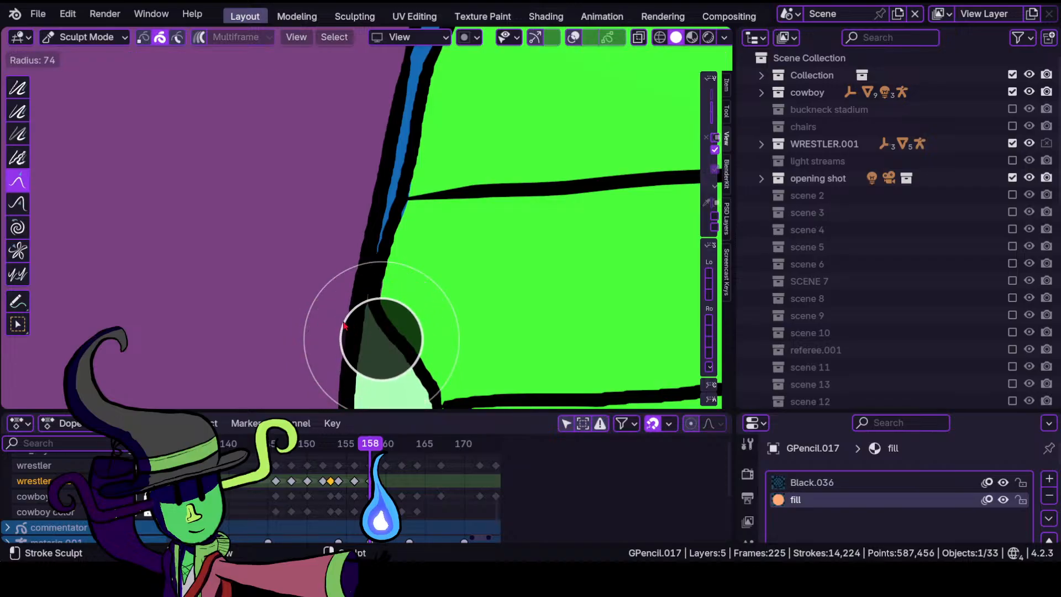
click(367, 323)
mouse_move(367, 323)
mouse_down()
mouse_move(369, 305)
mouse_move(390, 291)
mouse_up()
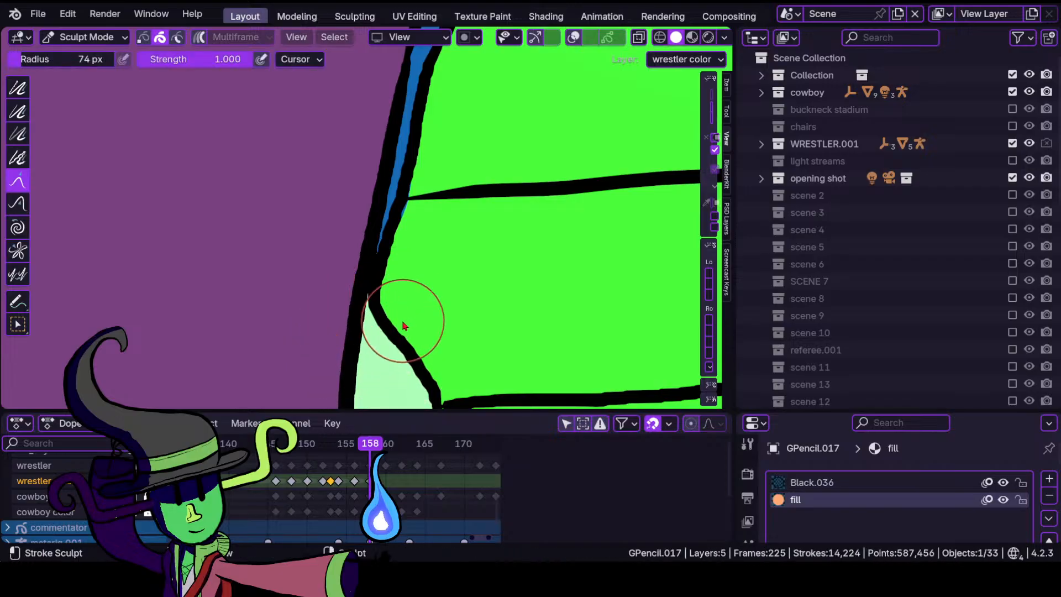
drag(409, 214, 403, 215)
ctrl+middle_drag(475, 223, 467, 390)
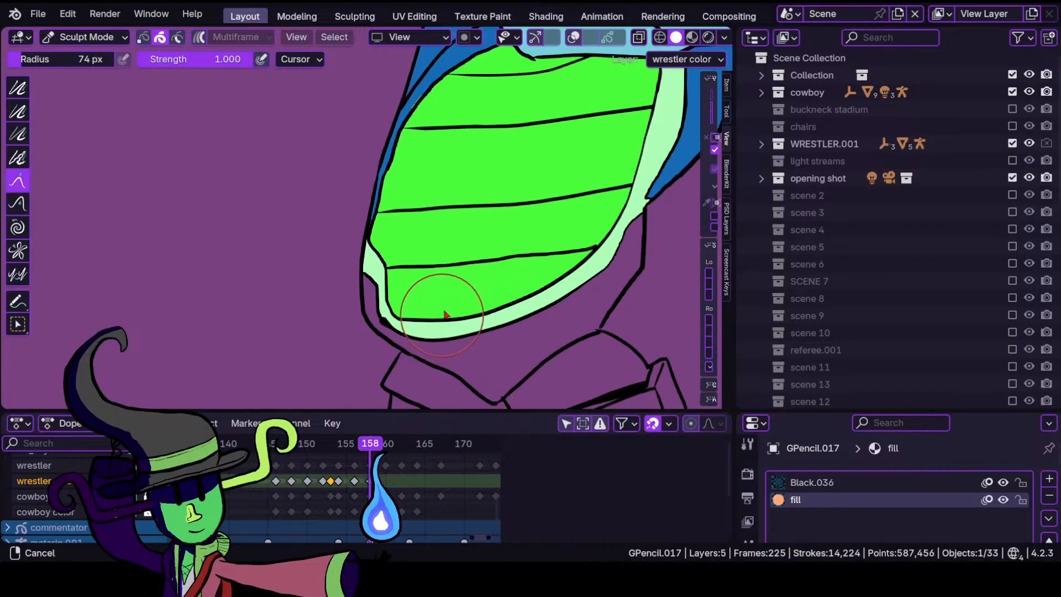
In Draw Mode, fill the border band along the belly's upper left side with pale green from the wrestlers palette.
mouse_move(444, 315)
ctrl+middle_down()
mouse_move(476, 207)
mouse_move(419, 296)
mouse_move(402, 348)
mouse_move(400, 256)
mouse_move(374, 306)
mouse_move(367, 301)
mouse_move(389, 249)
ctrl+middle_up()
click(115, 38)
click(97, 116)
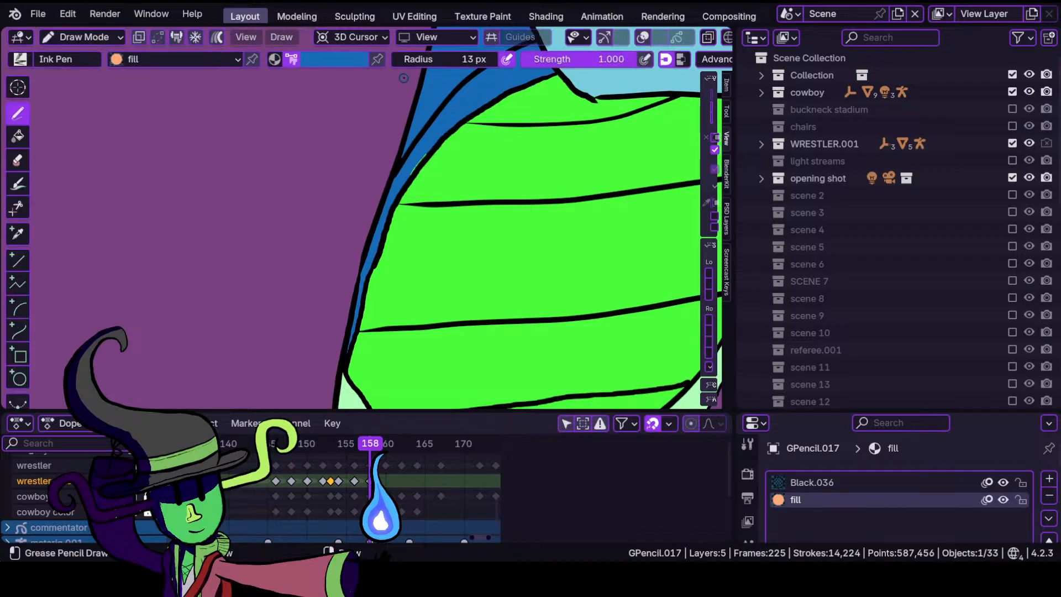
mouse_move(376, 158)
shift+middle_down()
mouse_move(344, 186)
mouse_move(355, 256)
mouse_move(371, 192)
mouse_move(346, 194)
shift+middle_up()
click(321, 65)
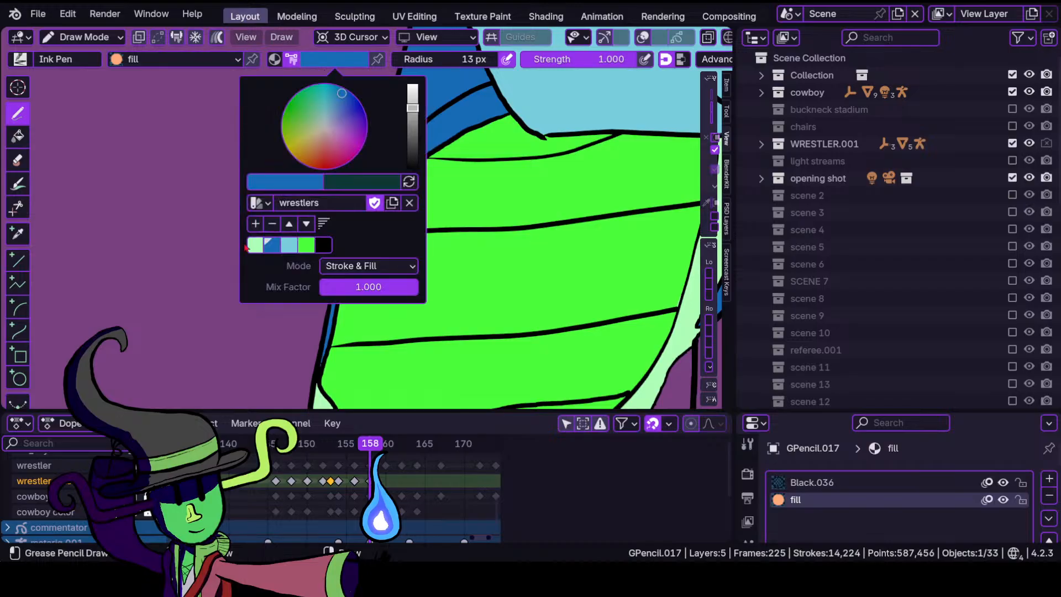
click(255, 245)
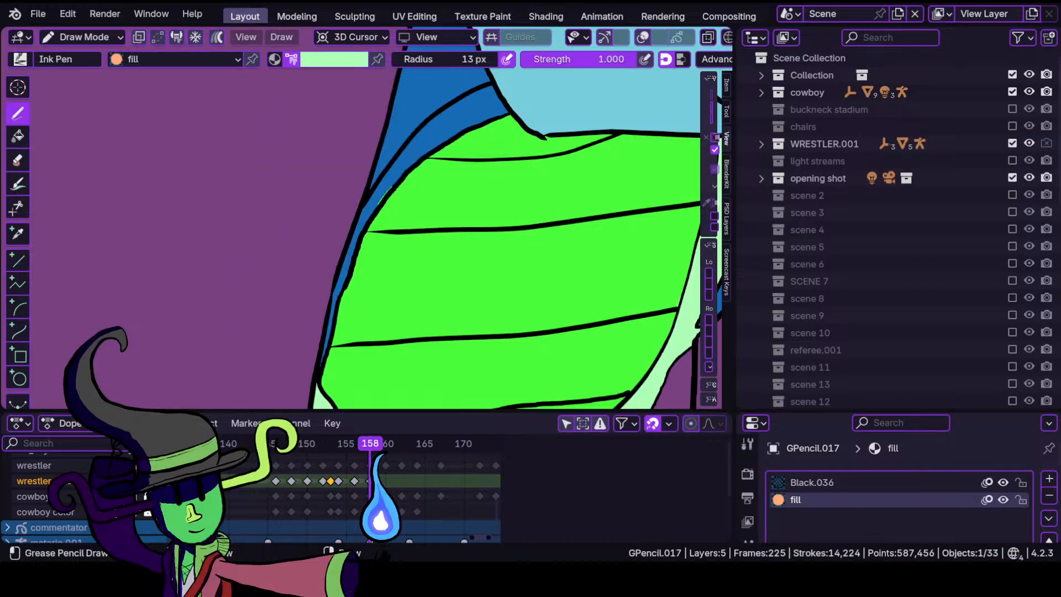
mouse_move(508, 109)
mouse_down()
mouse_move(493, 86)
mouse_move(450, 111)
mouse_move(399, 148)
mouse_move(373, 187)
mouse_up()
mouse_move(353, 223)
mouse_down()
mouse_move(315, 376)
mouse_move(360, 238)
mouse_up()
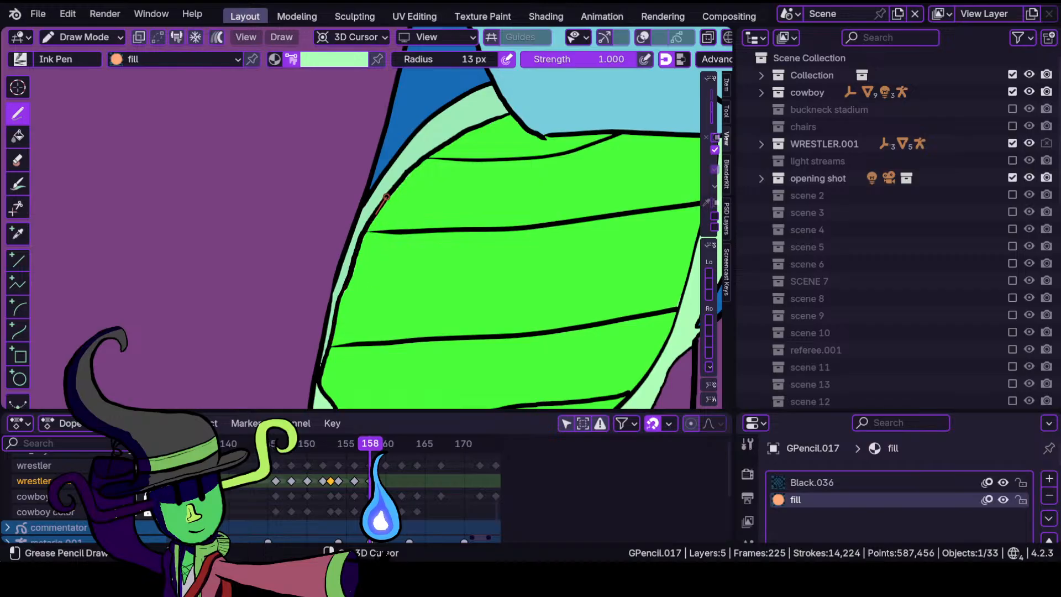
drag(445, 144, 442, 144)
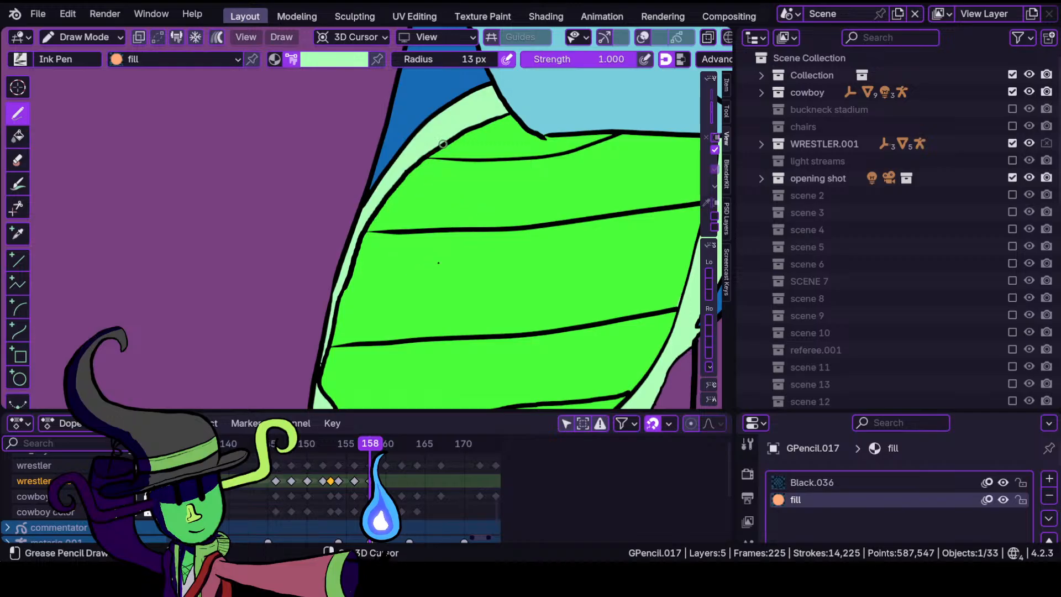
Fill the left part of the lower body beneath the pale green band with dark blue from the wrestlers palette.
ctrl+middle_drag(542, 242, 519, 290)
shift+middle_drag(477, 339, 508, 186)
ctrl+middle_drag(518, 251, 408, 180)
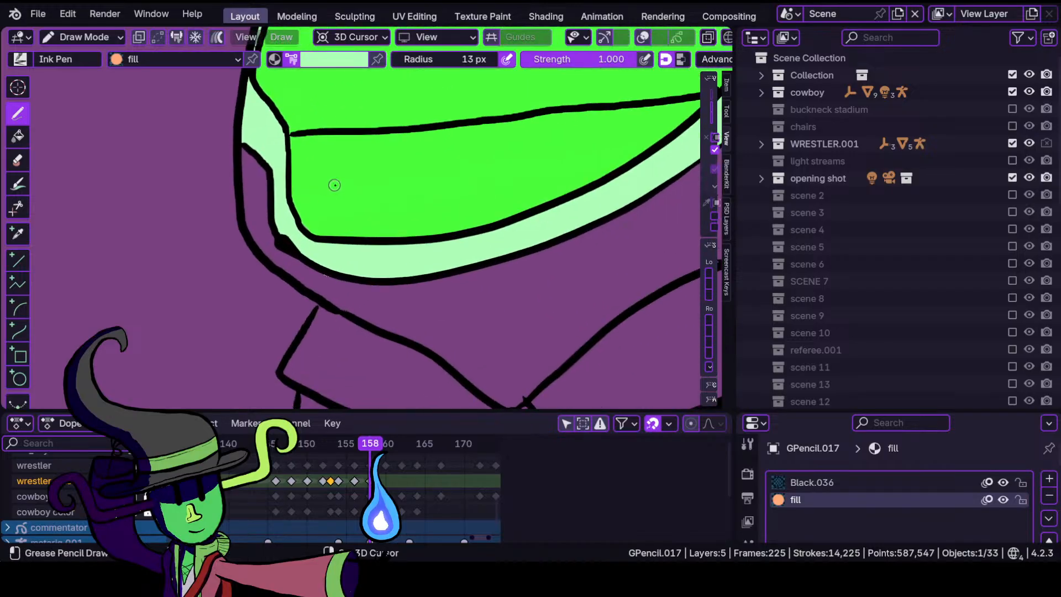
shift+middle_drag(333, 185, 365, 234)
click(327, 63)
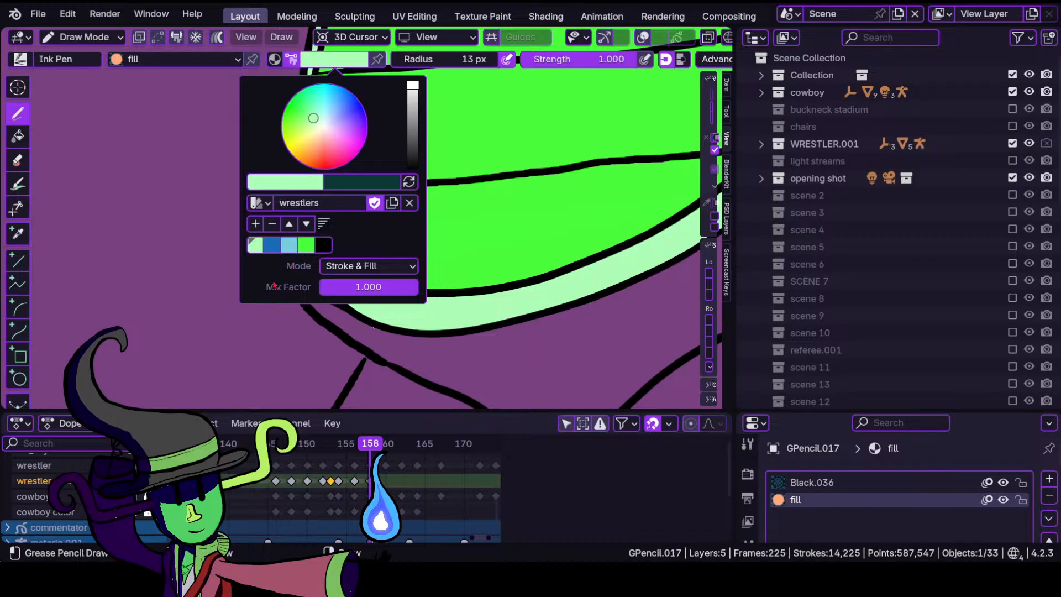
click(271, 246)
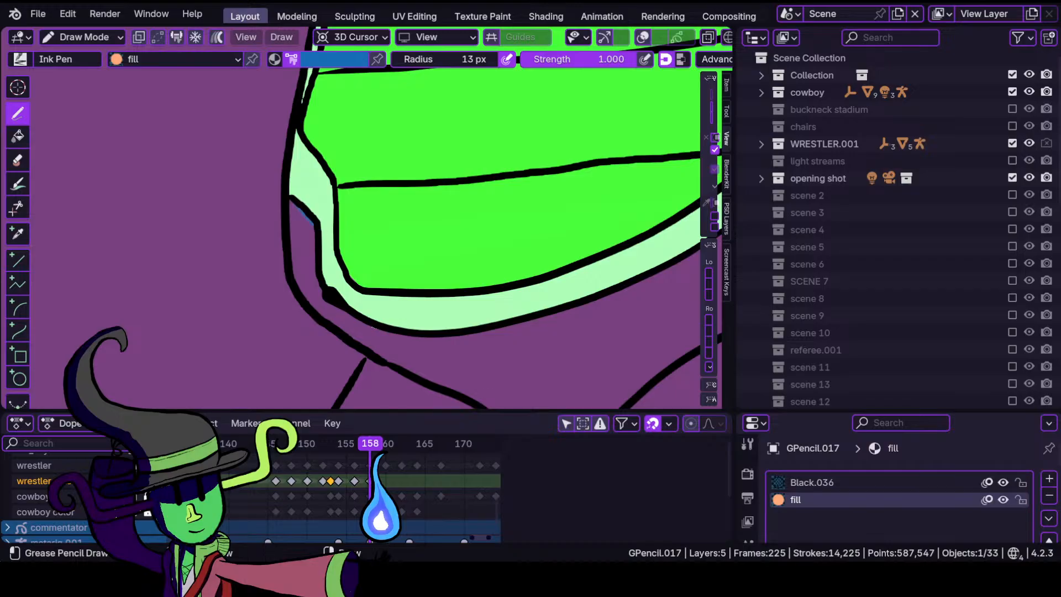
mouse_move(313, 224)
mouse_down()
mouse_move(299, 268)
mouse_move(315, 309)
mouse_move(472, 398)
mouse_move(581, 304)
mouse_move(401, 331)
mouse_move(344, 295)
mouse_move(312, 263)
mouse_move(314, 248)
mouse_up()
mouse_move(544, 232)
ctrl+middle_down()
mouse_move(521, 289)
mouse_move(599, 189)
mouse_move(422, 186)
ctrl+middle_up()
ctrl+middle_drag(501, 184, 501, 260)
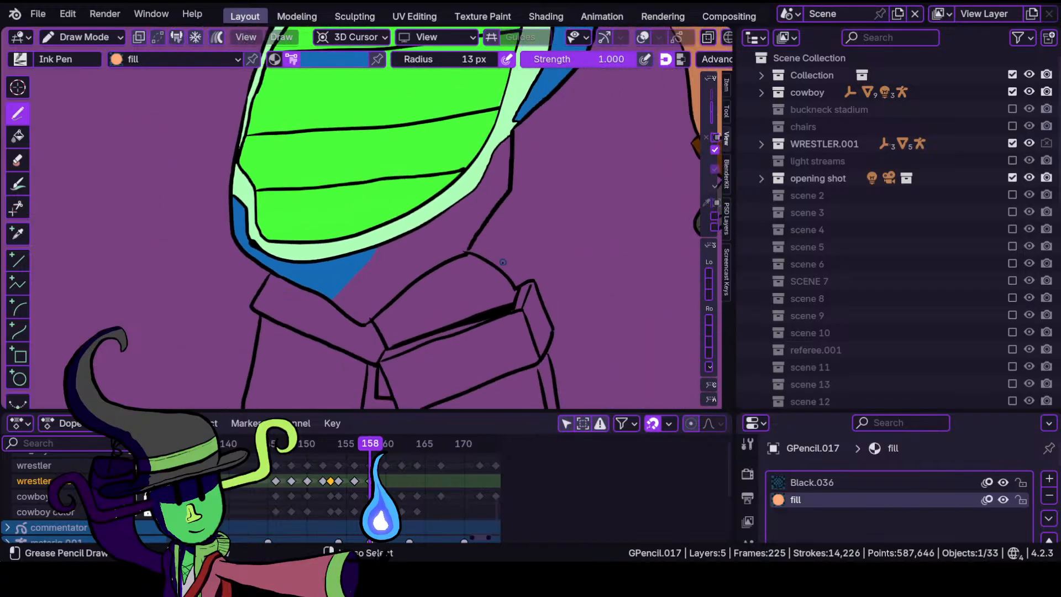
Fill the rest of the lower body between the pale green band and the leg outlines with dark blue.
ctrl+middle_drag(468, 366, 501, 287)
shift+middle_drag(559, 163, 490, 190)
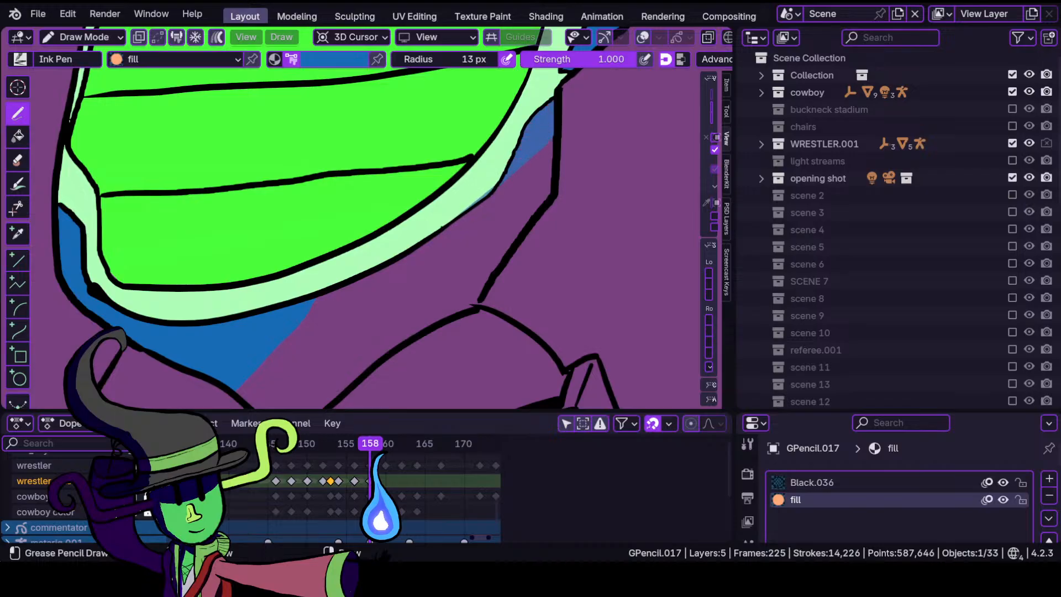
mouse_move(442, 227)
mouse_down()
mouse_move(330, 286)
mouse_move(259, 368)
mouse_move(268, 406)
mouse_move(330, 406)
mouse_up()
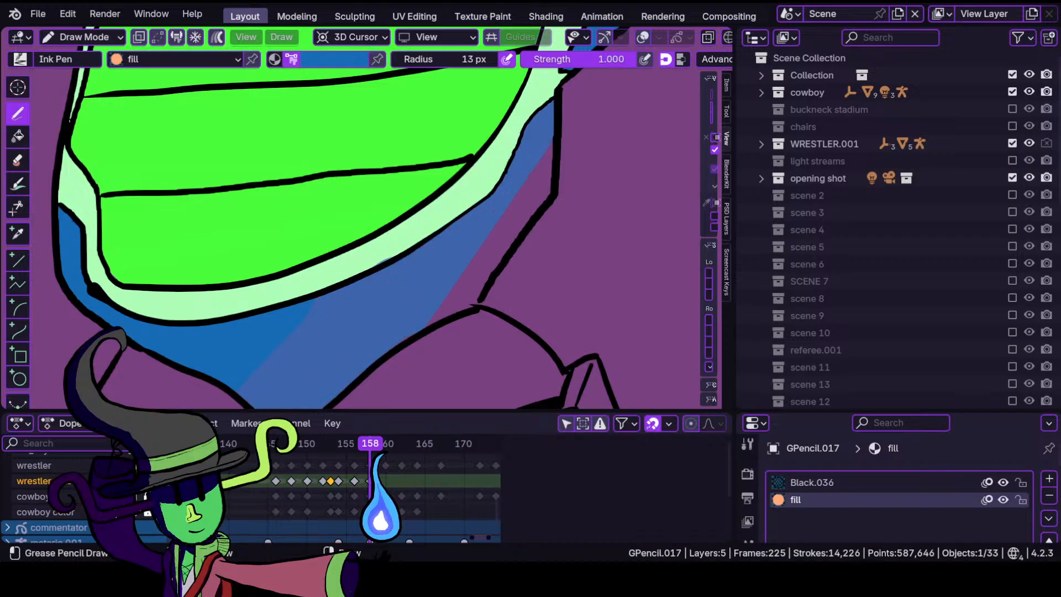
mouse_move(425, 329)
mouse_down()
mouse_move(480, 300)
mouse_move(550, 152)
mouse_up()
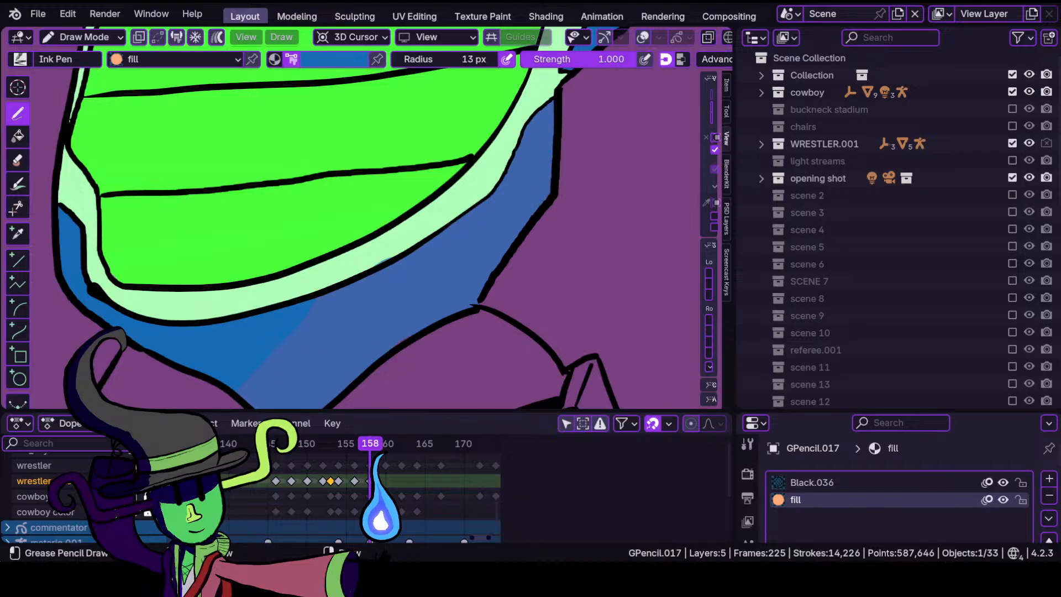
ctrl+middle_drag(415, 269, 384, 262)
In Sculpt Mode, pull the dark blue fill's lowest point down onto the outline where the two legs meet.
shift+middle_drag(294, 285, 363, 176)
shift+middle_drag(347, 310, 385, 262)
ctrl+middle_drag(360, 341, 348, 284)
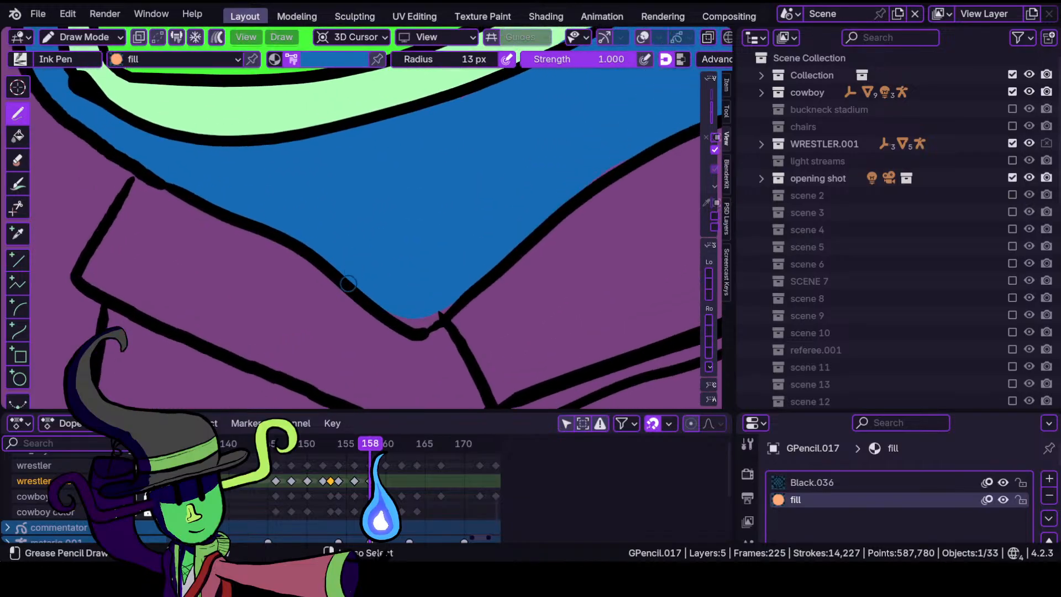
click(95, 44)
click(88, 98)
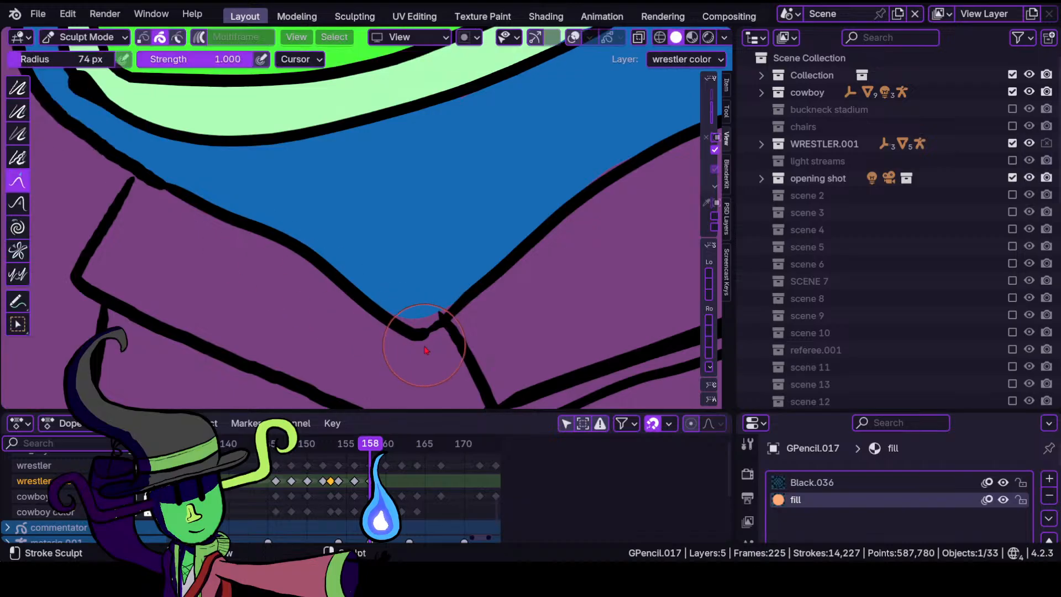
drag(424, 315, 427, 331)
mouse_move(458, 277)
ctrl+middle_down()
mouse_move(426, 331)
mouse_move(439, 301)
ctrl+middle_up()
mouse_move(441, 340)
shift+middle_down()
mouse_move(390, 316)
mouse_move(393, 301)
shift+middle_up()
drag(371, 304, 363, 313)
ctrl+middle_drag(528, 236, 491, 305)
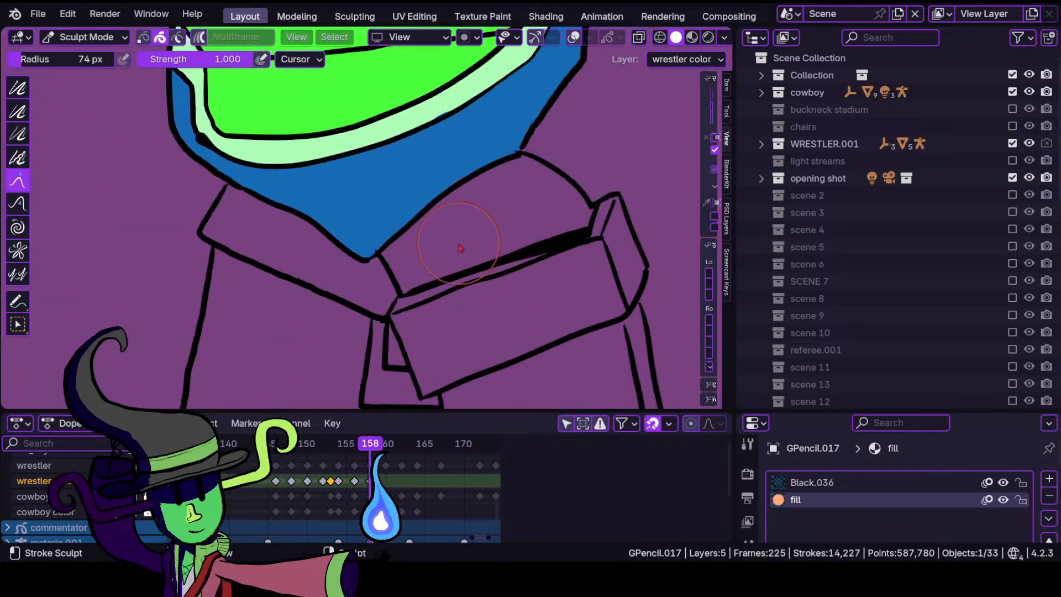
In Draw Mode, fill the thigh between the dark blue lower body and the right boot cuff with light blue from the wrestlers palette.
click(84, 37)
click(82, 115)
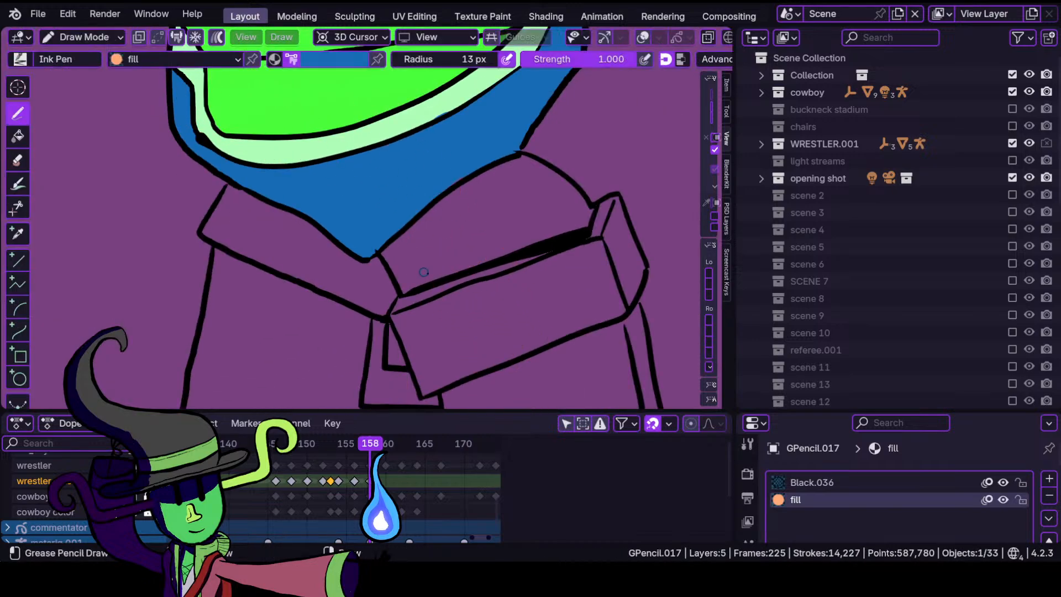
mouse_move(424, 280)
ctrl+middle_down()
mouse_move(490, 247)
mouse_move(356, 310)
ctrl+middle_up()
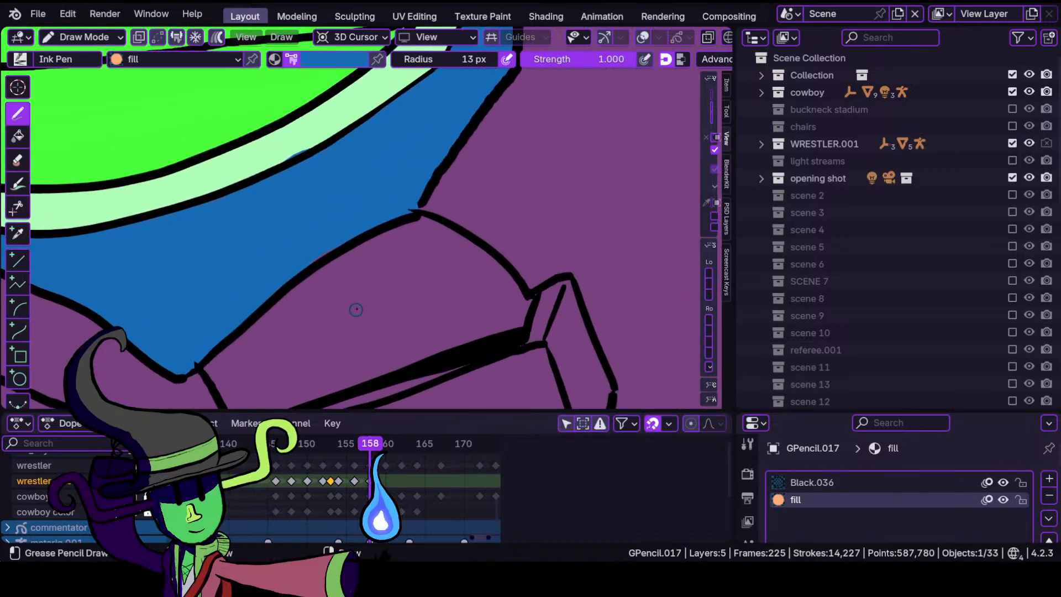
mouse_move(413, 262)
ctrl+middle_down()
mouse_move(392, 365)
mouse_move(400, 281)
ctrl+middle_up()
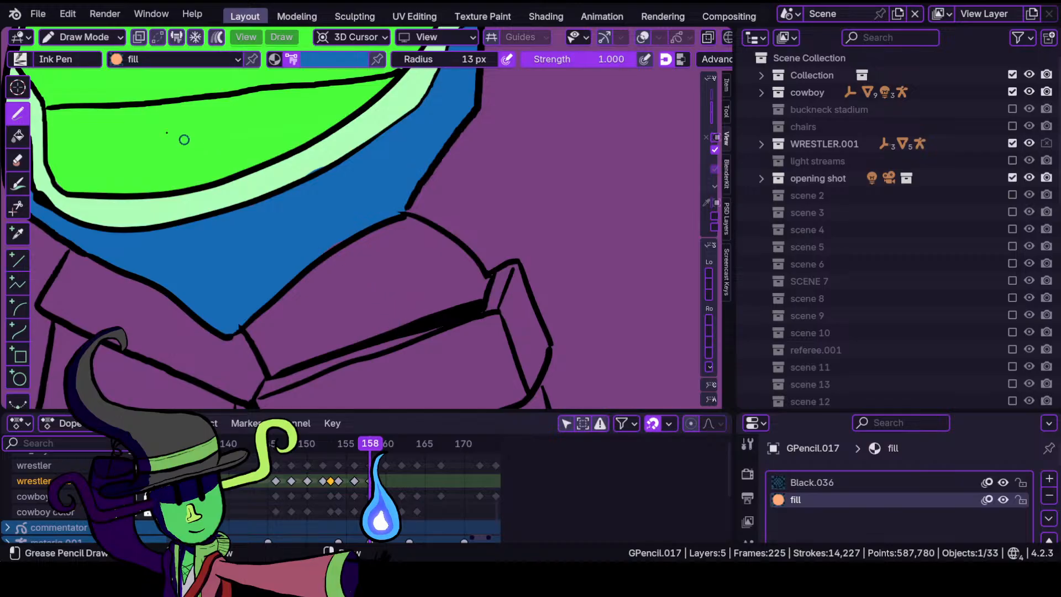
click(89, 37)
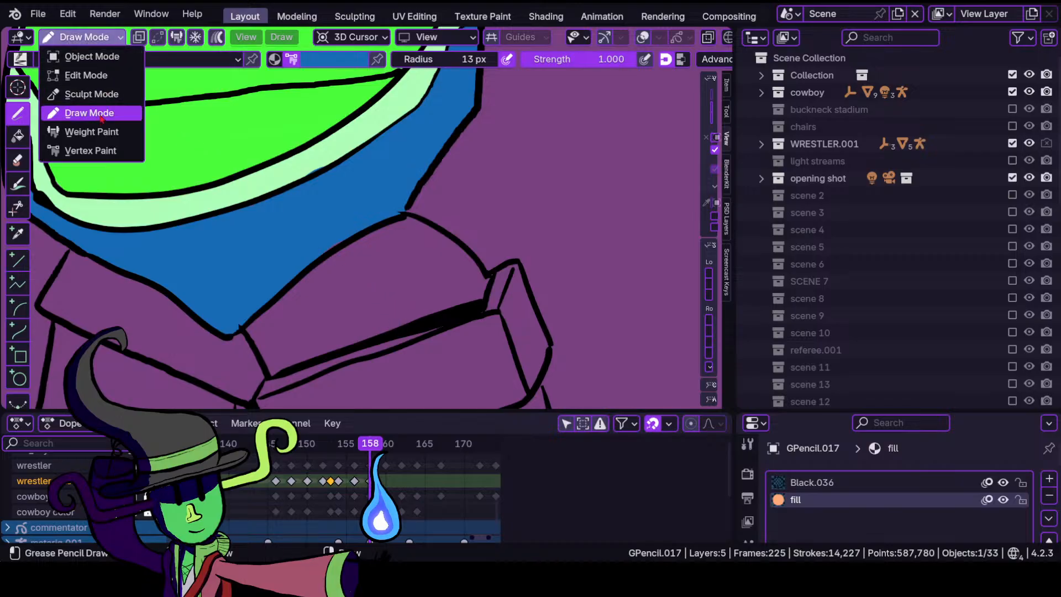
click(101, 114)
click(335, 64)
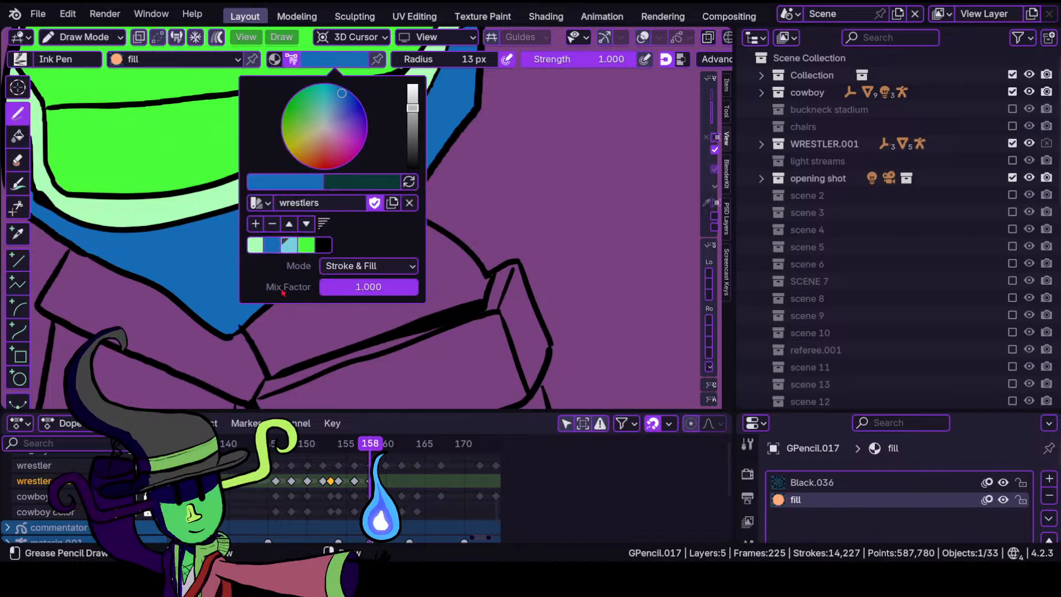
mouse_move(362, 327)
ctrl+middle_down()
mouse_move(374, 285)
mouse_move(379, 331)
mouse_move(377, 289)
mouse_move(415, 246)
mouse_move(491, 223)
mouse_move(437, 267)
mouse_move(450, 308)
ctrl+middle_up()
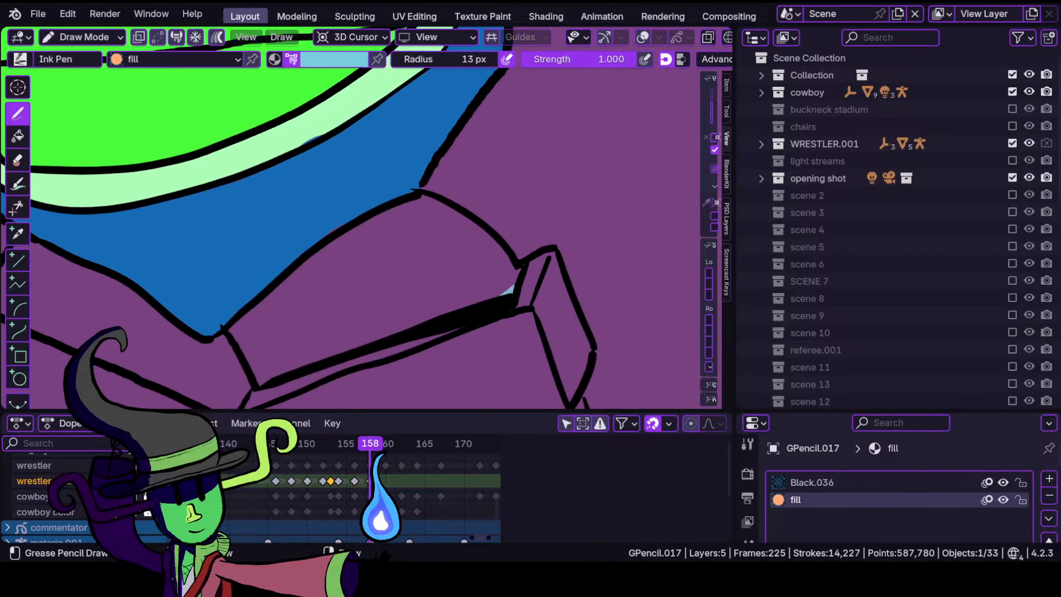
mouse_move(517, 268)
mouse_down()
mouse_move(478, 219)
mouse_move(416, 195)
mouse_move(329, 224)
mouse_move(274, 264)
mouse_move(237, 320)
mouse_move(260, 384)
mouse_up()
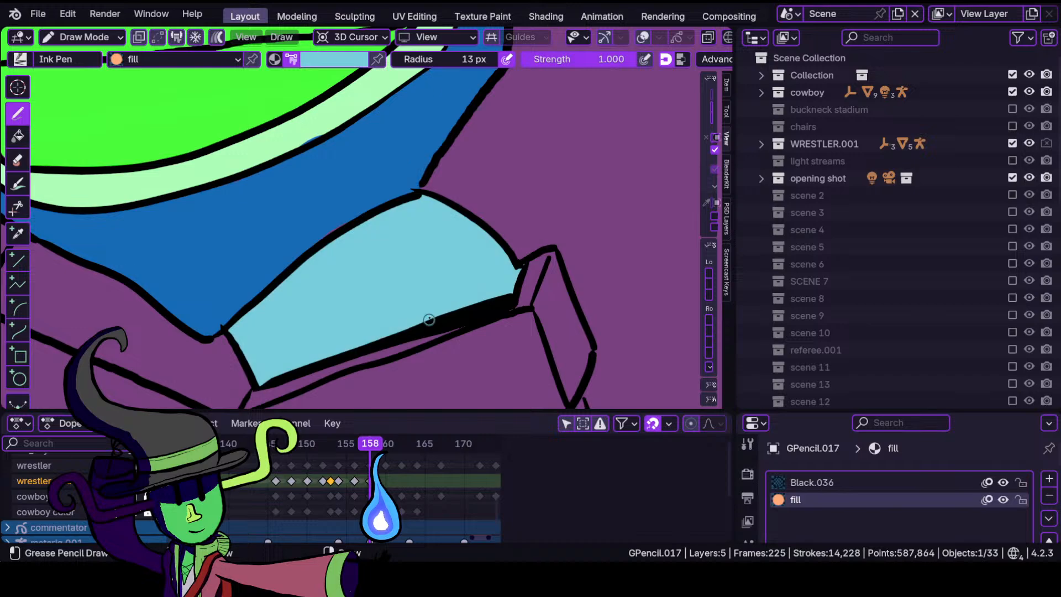
scroll(387, 386, down, 4)
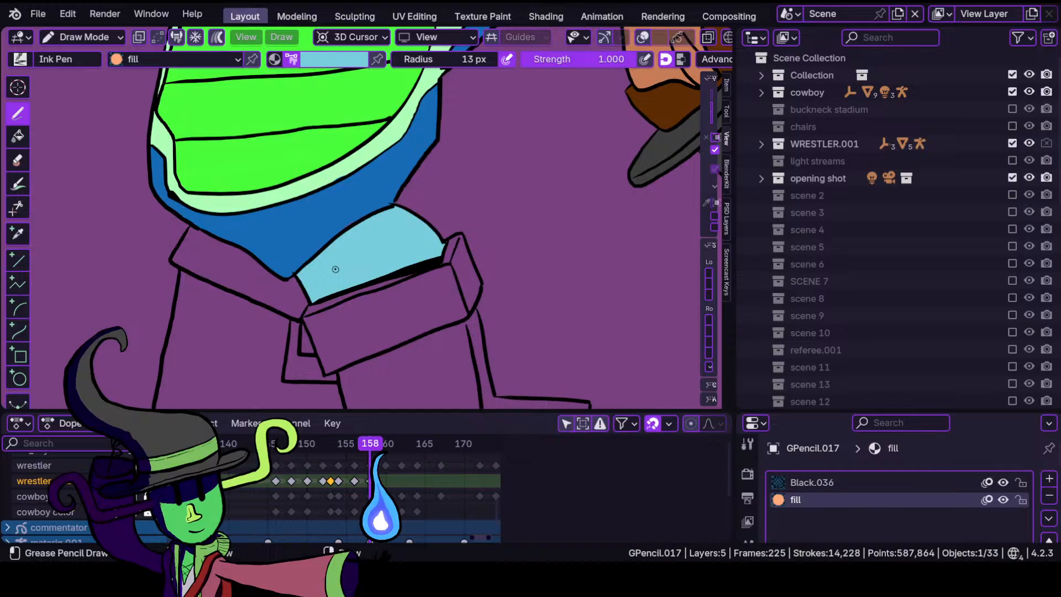
Fill the left boot's cuff below the dark blue lower body with pale green from the wrestlers palette.
scroll(359, 346, up, 3)
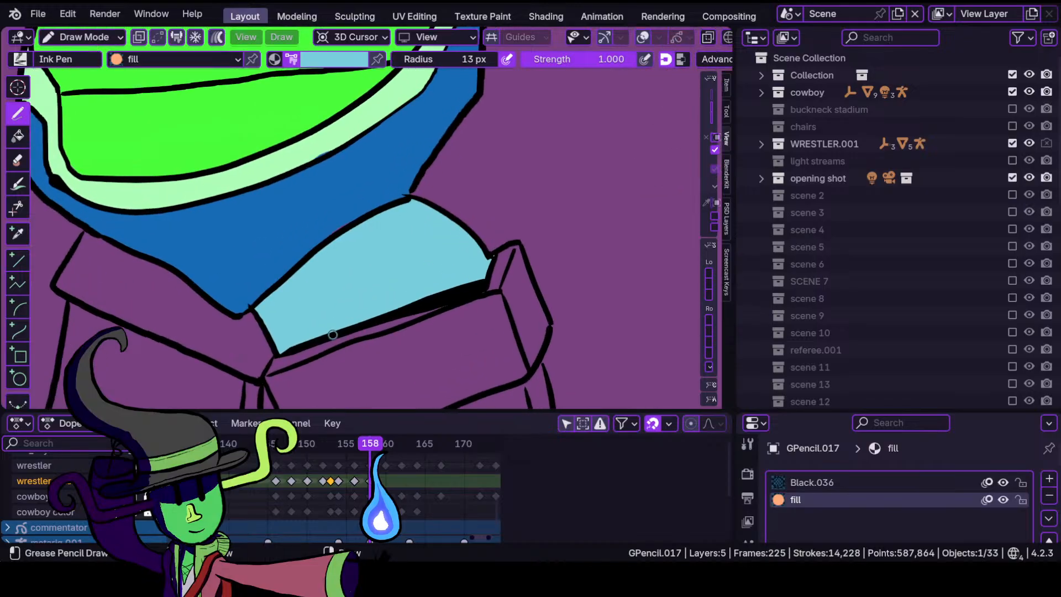
shift+middle_drag(304, 344, 532, 280)
scroll(444, 290, up, 2)
mouse_move(476, 208)
shift+middle_down()
mouse_move(407, 199)
mouse_move(406, 236)
shift+middle_up()
click(344, 59)
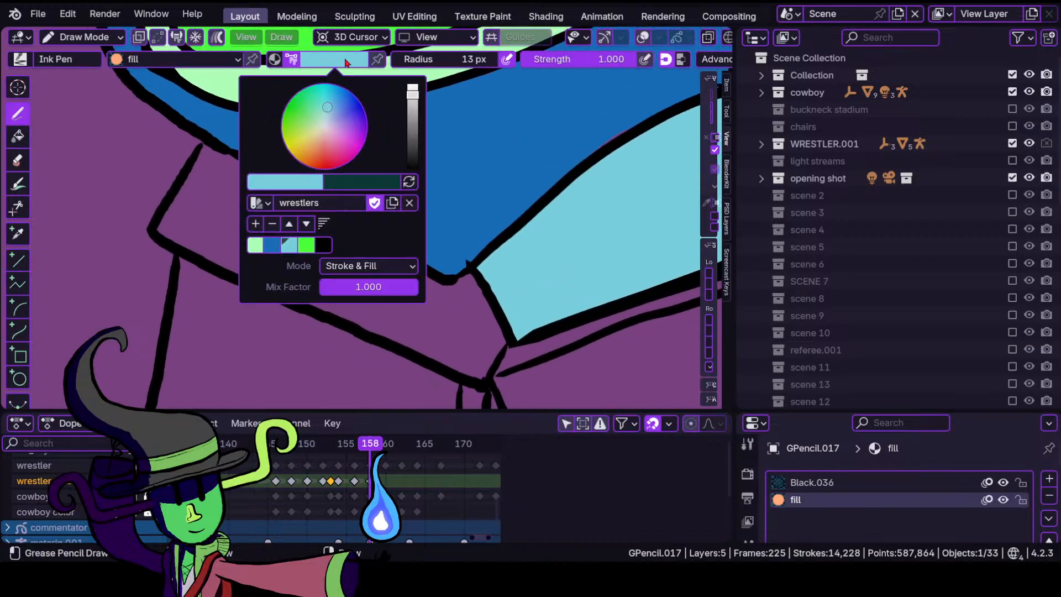
click(255, 250)
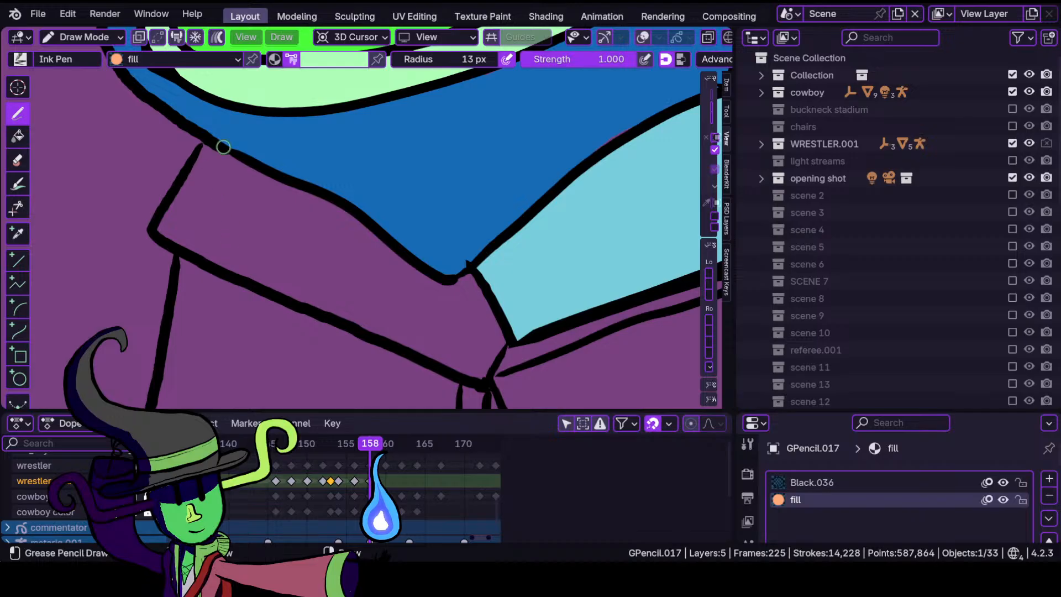
mouse_move(226, 156)
mouse_down()
mouse_move(160, 221)
mouse_move(293, 298)
mouse_move(470, 376)
mouse_move(506, 342)
mouse_move(482, 289)
mouse_move(457, 266)
mouse_move(304, 195)
mouse_up()
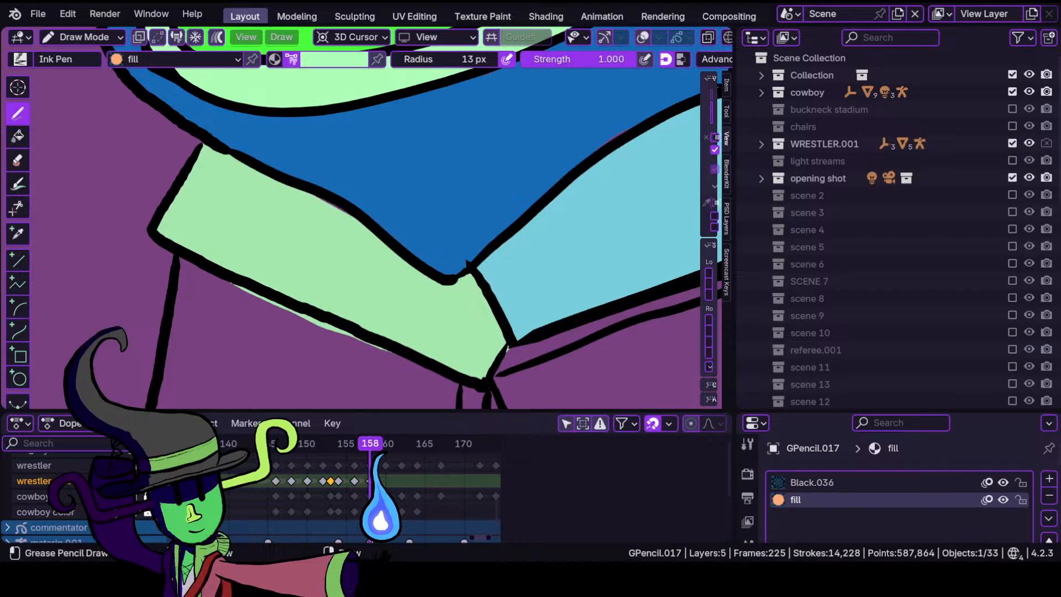
drag(243, 163, 227, 156)
Fill the right boot's cuff, including its narrow rim and side fold, with pale green.
mouse_move(426, 322)
ctrl+middle_down()
mouse_move(436, 353)
mouse_move(454, 308)
mouse_move(322, 245)
ctrl+middle_up()
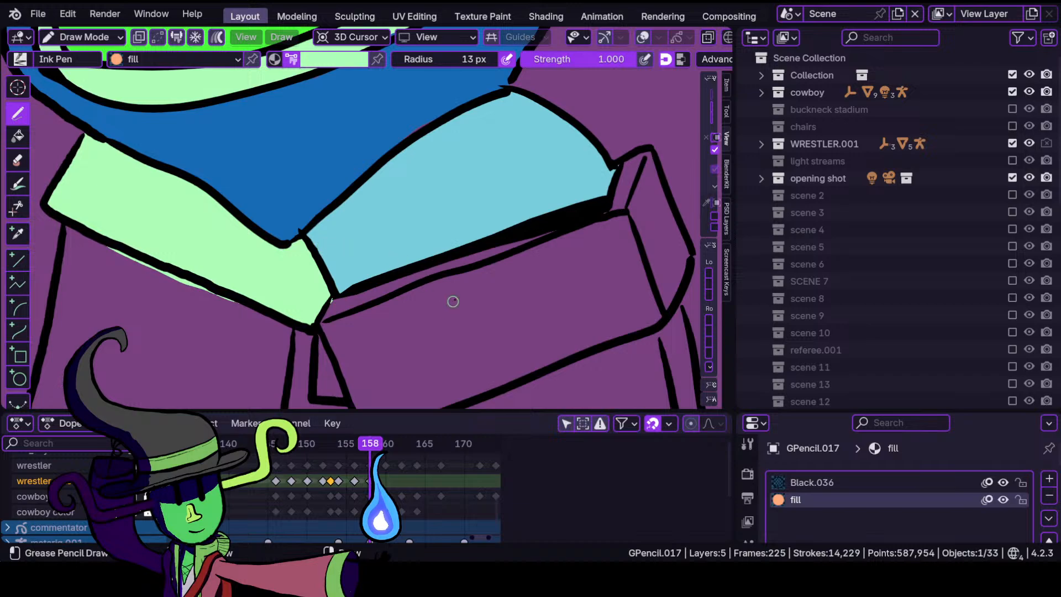
shift+middle_drag(448, 295, 396, 263)
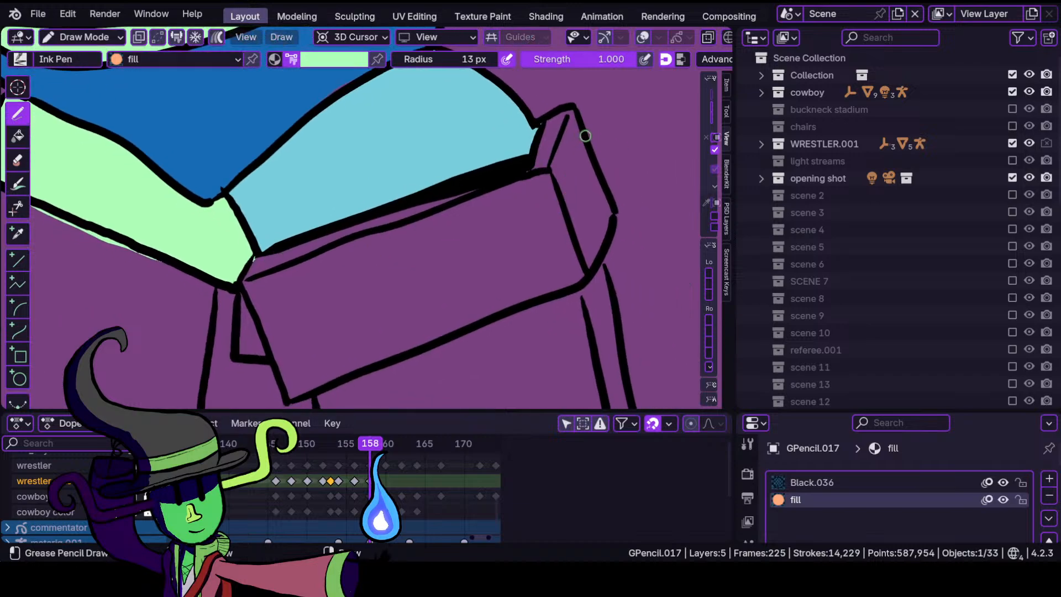
drag(543, 121, 534, 158)
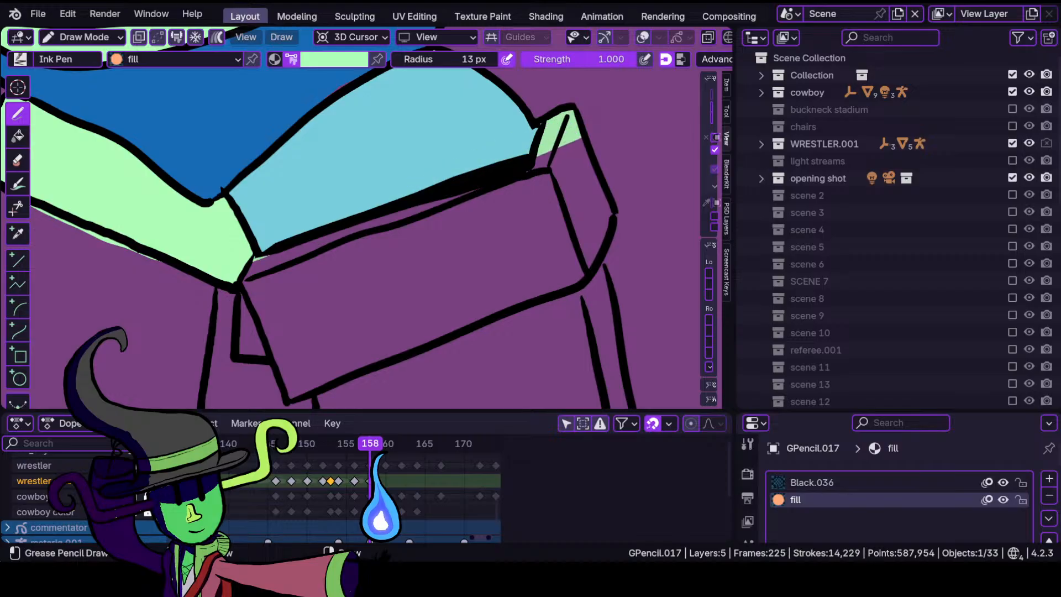
mouse_move(246, 265)
mouse_down()
mouse_move(293, 397)
mouse_move(586, 270)
mouse_move(612, 221)
mouse_move(608, 203)
mouse_up()
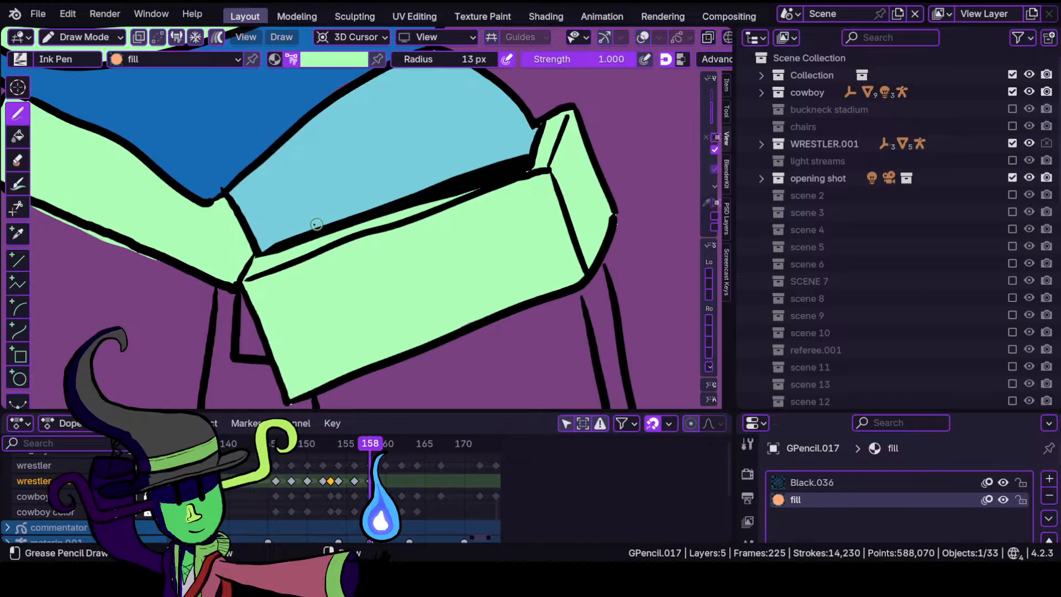
Fill the left boot below its cuff with bright green from the wrestlers palette, down to just above the sole line.
ctrl+middle_drag(323, 244, 317, 331)
ctrl+middle_drag(297, 270, 386, 300)
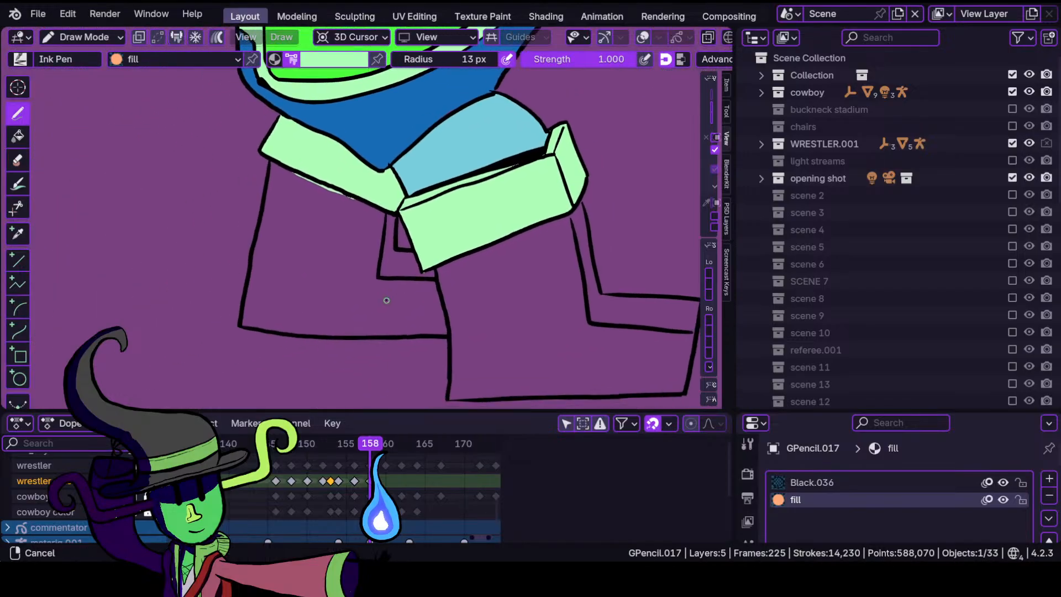
mouse_move(354, 343)
ctrl+middle_down()
mouse_move(343, 298)
mouse_move(374, 255)
ctrl+middle_up()
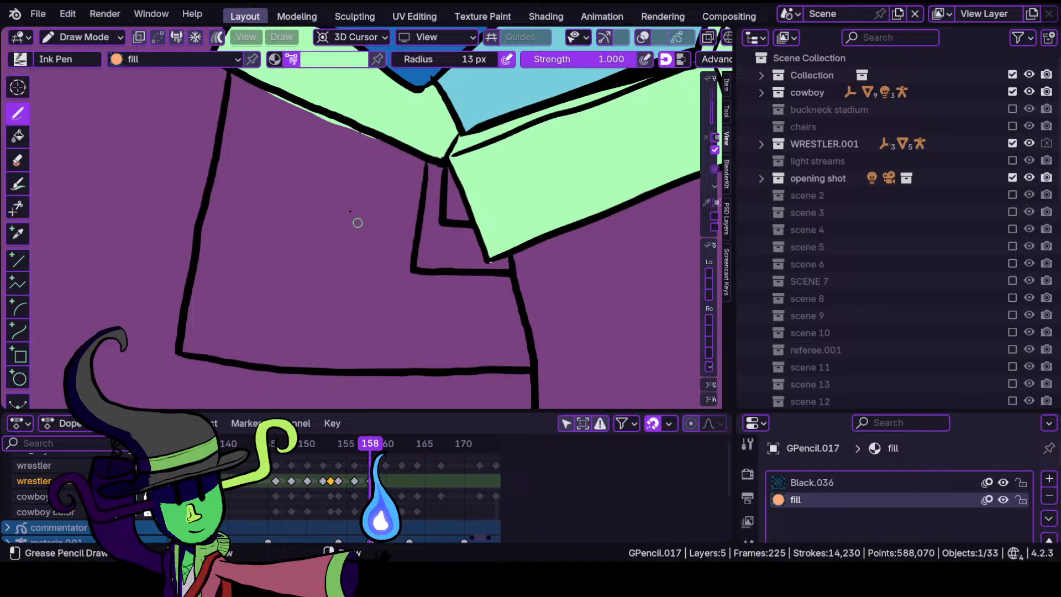
click(335, 59)
click(272, 245)
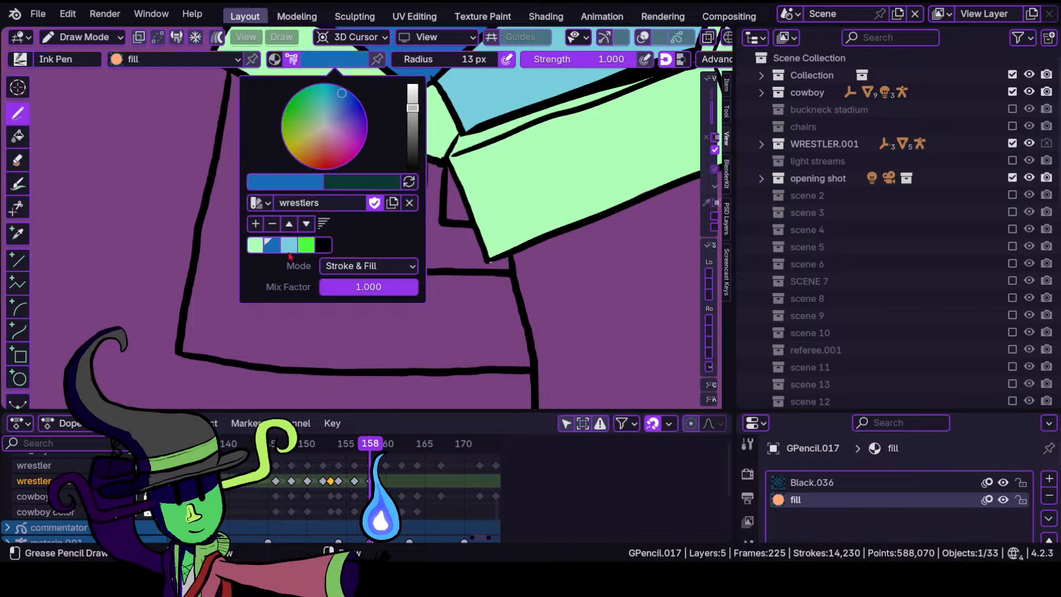
click(305, 246)
click(255, 244)
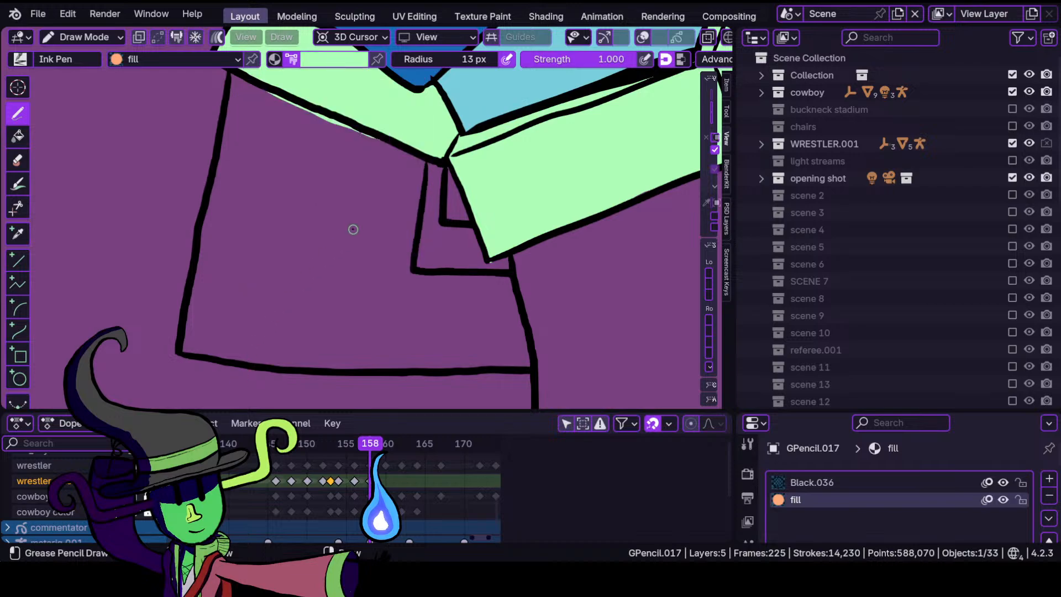
click(318, 60)
click(313, 246)
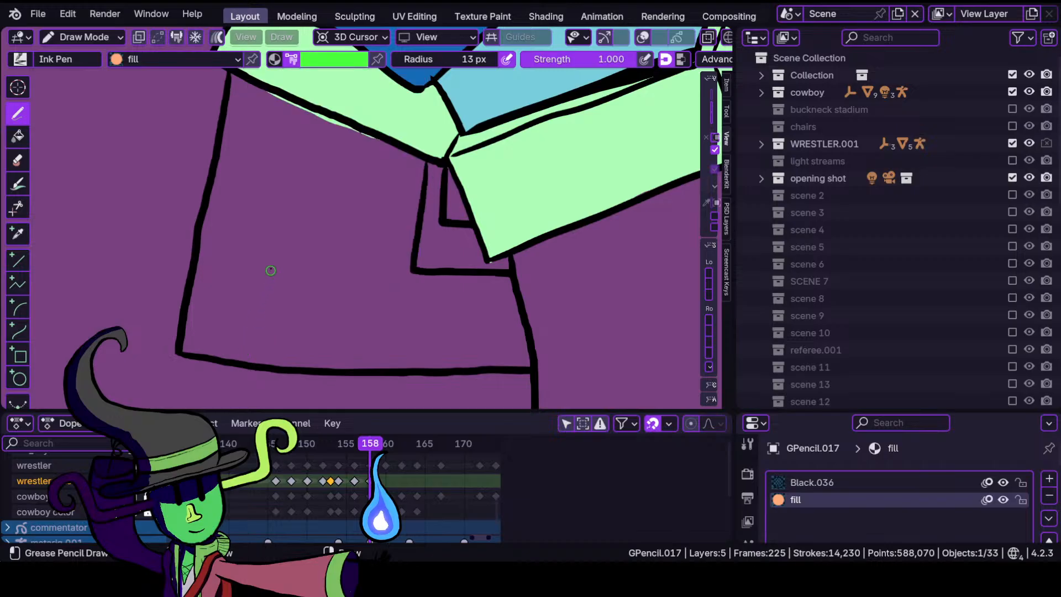
shift+middle_drag(296, 240, 301, 292)
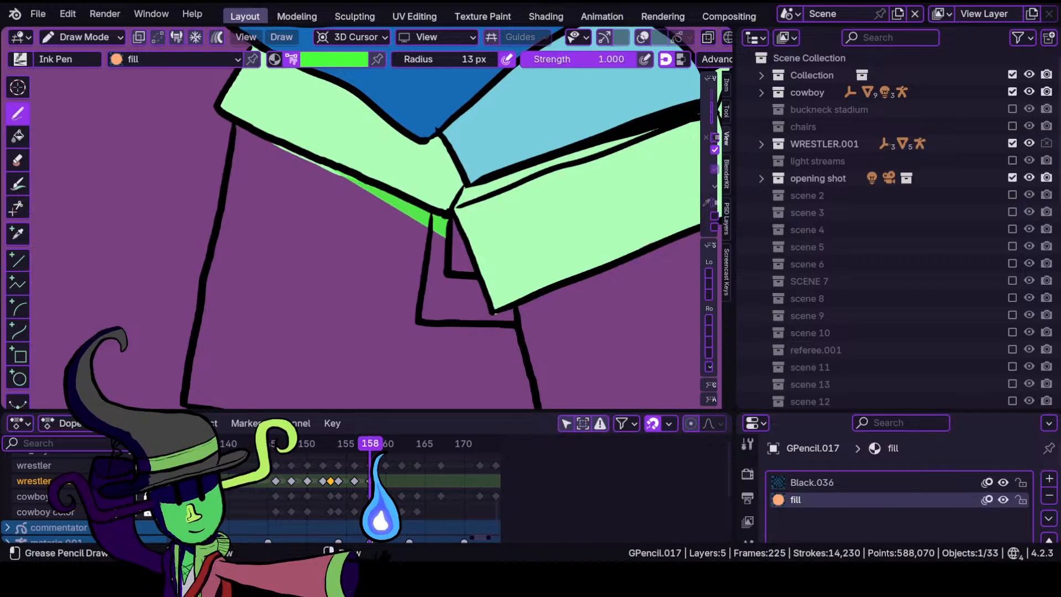
mouse_move(236, 129)
mouse_down()
mouse_move(194, 402)
mouse_move(522, 397)
mouse_move(526, 357)
mouse_up()
mouse_move(516, 317)
mouse_down()
mouse_move(515, 285)
mouse_move(493, 310)
mouse_up()
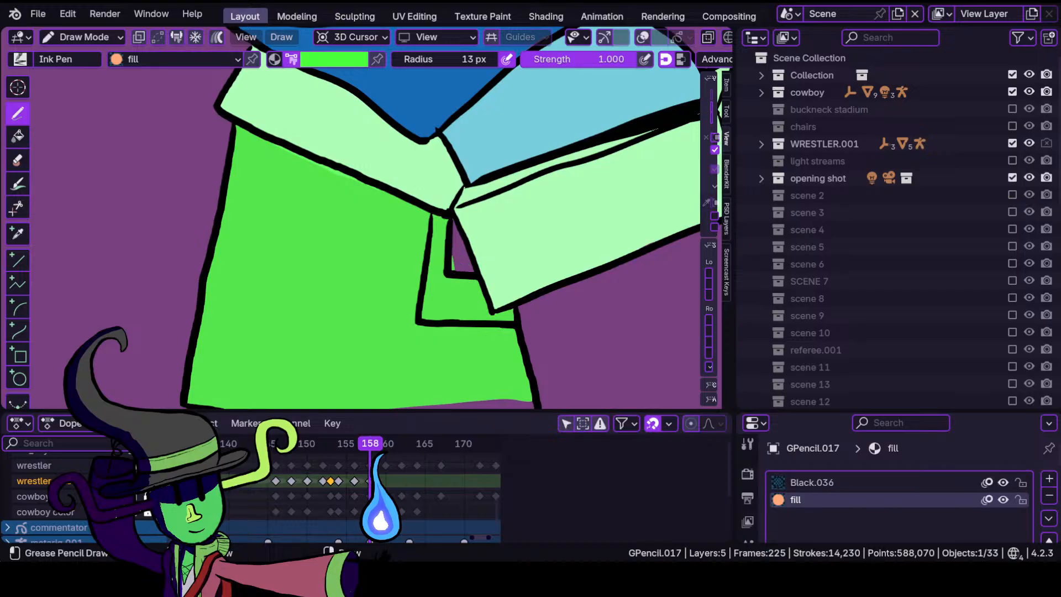
Fill the remaining gap along the left boot's sole line with bright green.
ctrl+middle_drag(509, 263, 528, 245)
shift+middle_drag(514, 306, 448, 134)
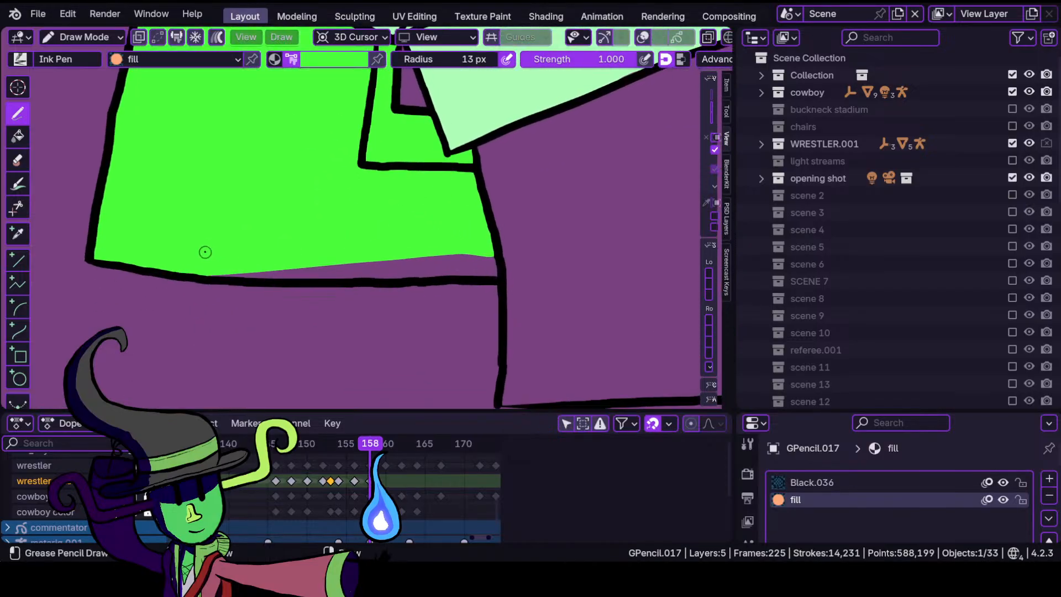
drag(352, 280, 494, 270)
Fill the whole right boot below its cuff, including the foot and side strip, with bright green.
ctrl+middle_drag(537, 244, 541, 306)
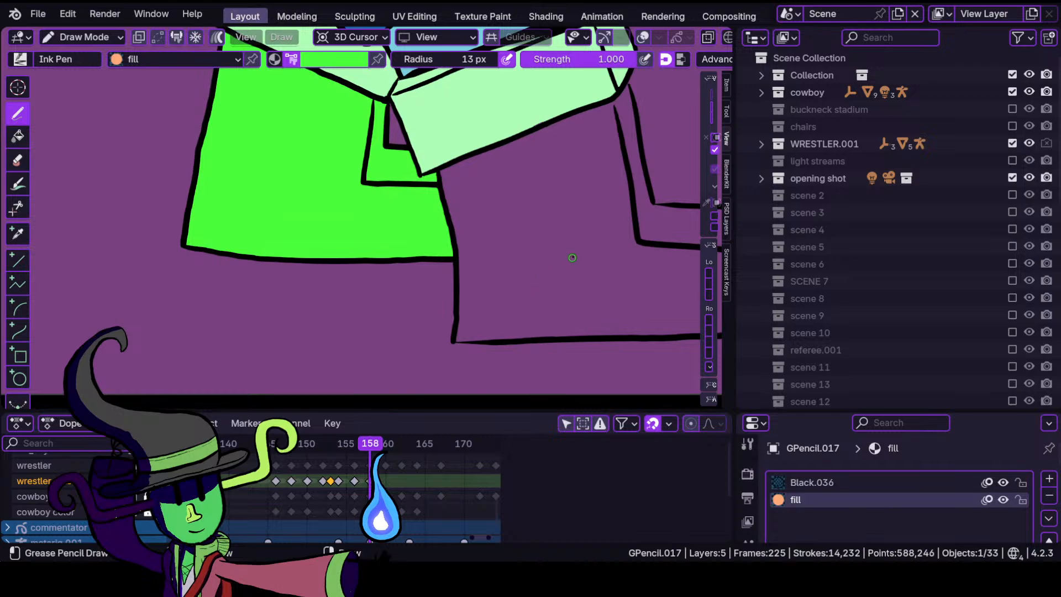
shift+middle_drag(572, 258, 407, 298)
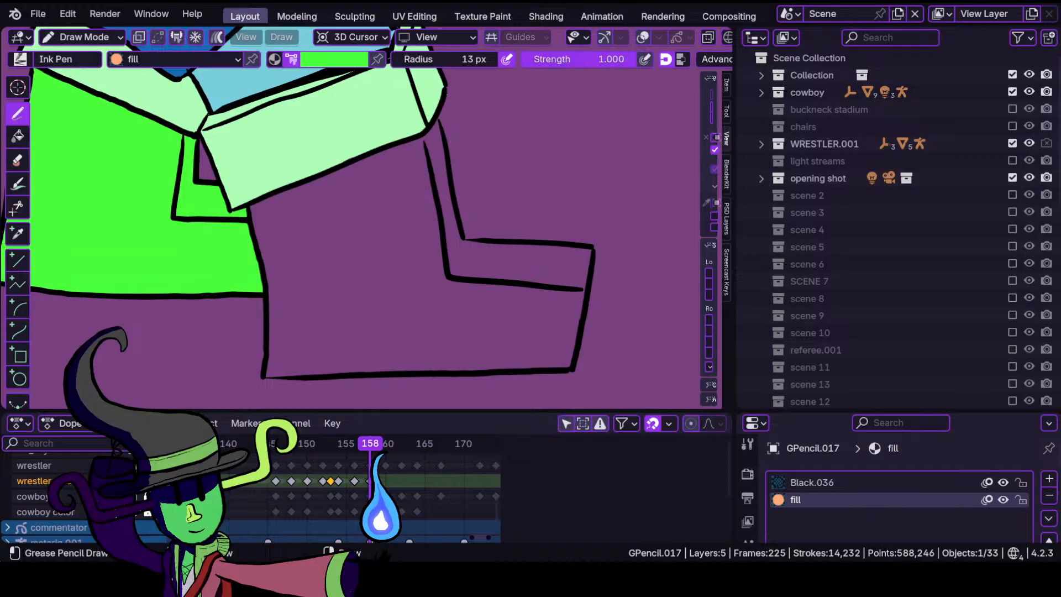
mouse_move(444, 169)
mouse_down()
mouse_move(395, 187)
mouse_move(275, 196)
mouse_move(253, 210)
mouse_move(266, 378)
mouse_move(577, 369)
mouse_move(590, 251)
mouse_move(465, 238)
mouse_up()
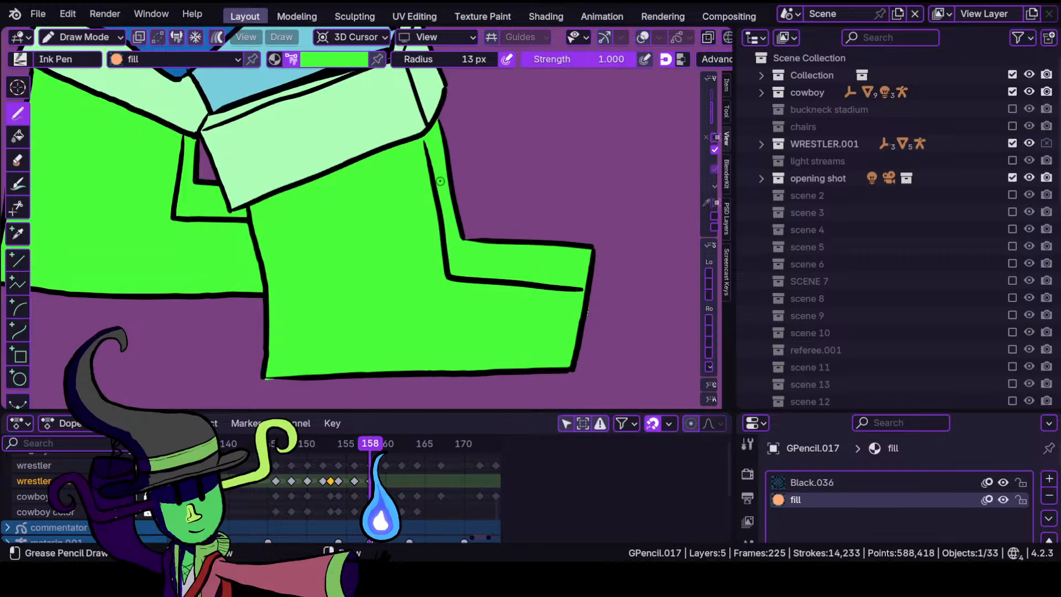
scroll(423, 225, down, 4)
scroll(456, 239, up, 4)
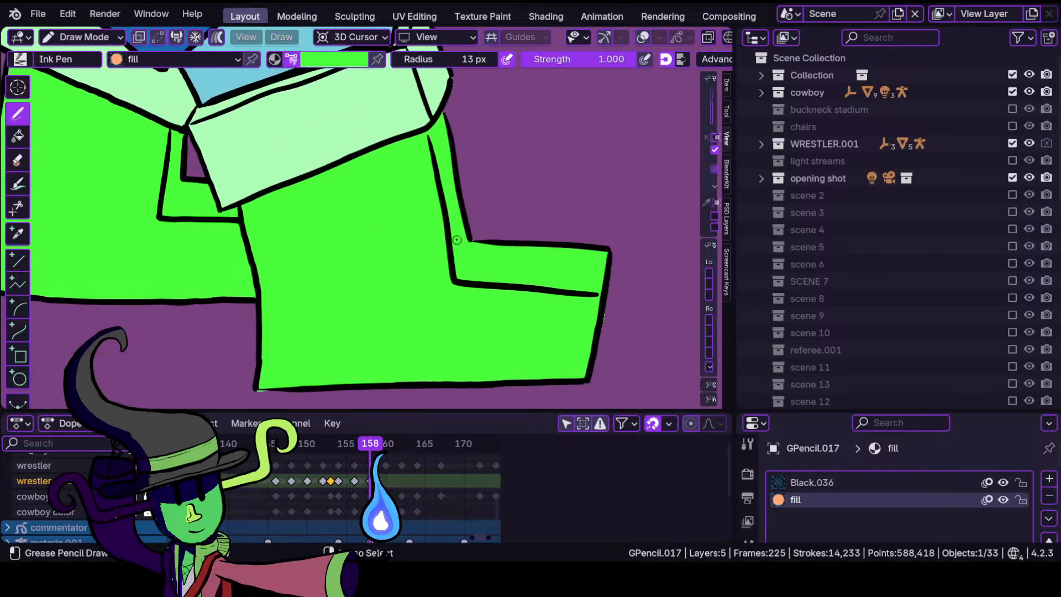
In Sculpt Mode, nudge the right boot's green fill at the heel corner and toe edge to follow the outline.
shift+middle_drag(331, 282, 361, 222)
click(83, 37)
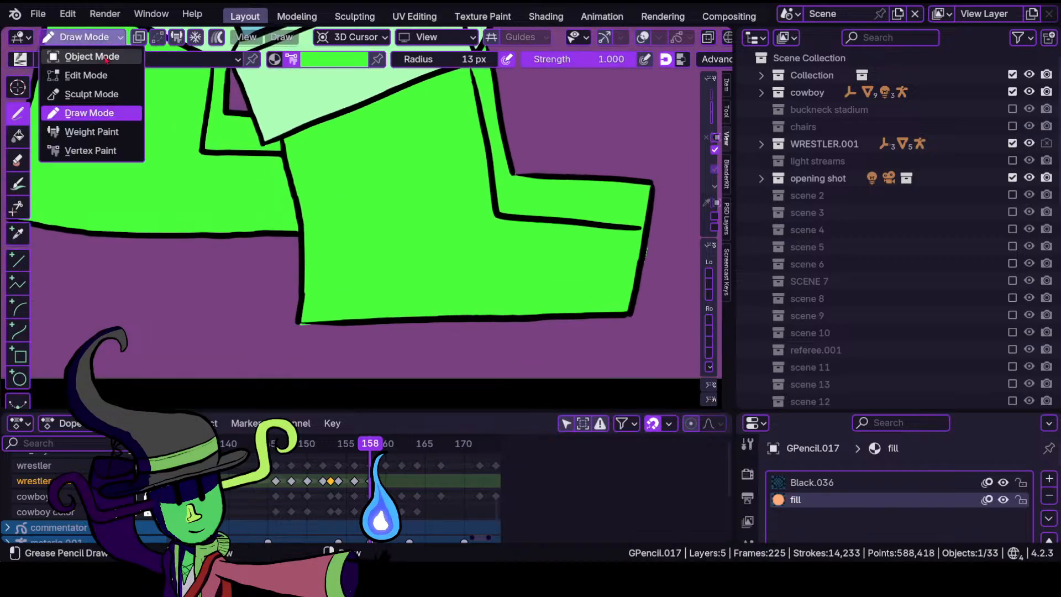
click(83, 90)
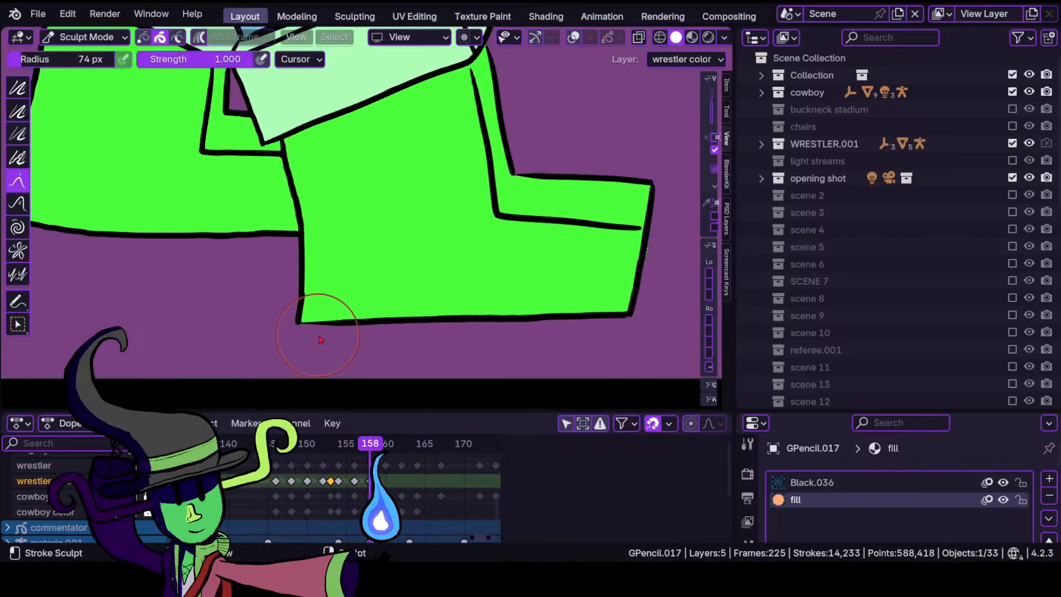
shift+middle_drag(475, 277, 346, 296)
drag(532, 283, 530, 281)
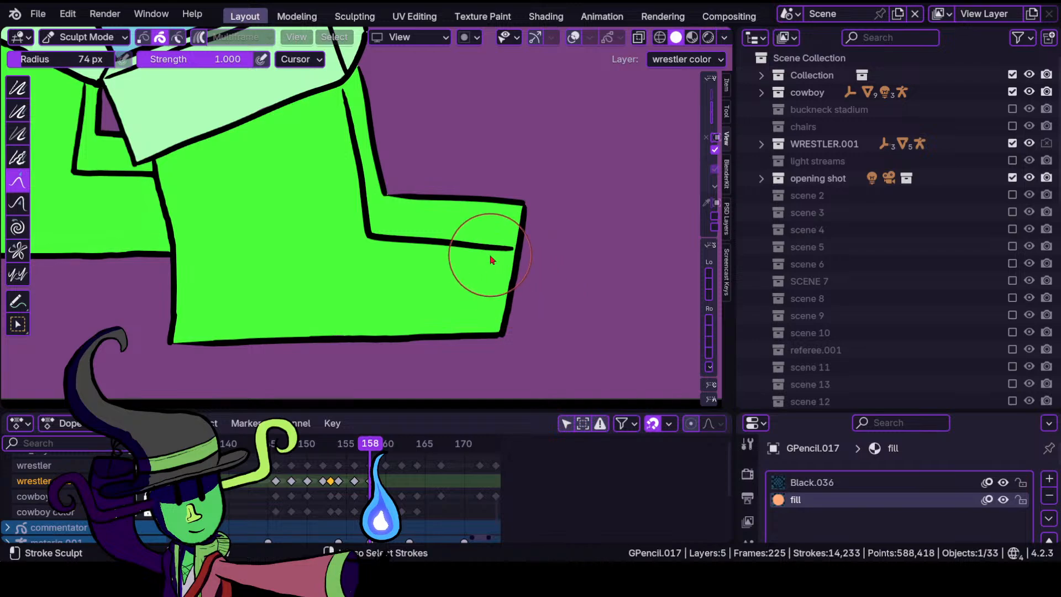
Move to frame 160 and insert a blank keyframe on the active wrestler color layer.
ctrl+middle_drag(490, 254, 505, 348)
mouse_move(363, 177)
shift+middle_down()
mouse_move(418, 310)
mouse_move(343, 365)
mouse_move(355, 307)
mouse_move(348, 324)
shift+middle_up()
shift+middle_drag(359, 176, 338, 329)
shift+middle_drag(413, 237, 299, 162)
mouse_move(338, 445)
mouse_down()
mouse_move(369, 449)
mouse_move(331, 450)
mouse_move(368, 460)
mouse_move(326, 462)
mouse_move(400, 466)
mouse_move(385, 459)
mouse_up()
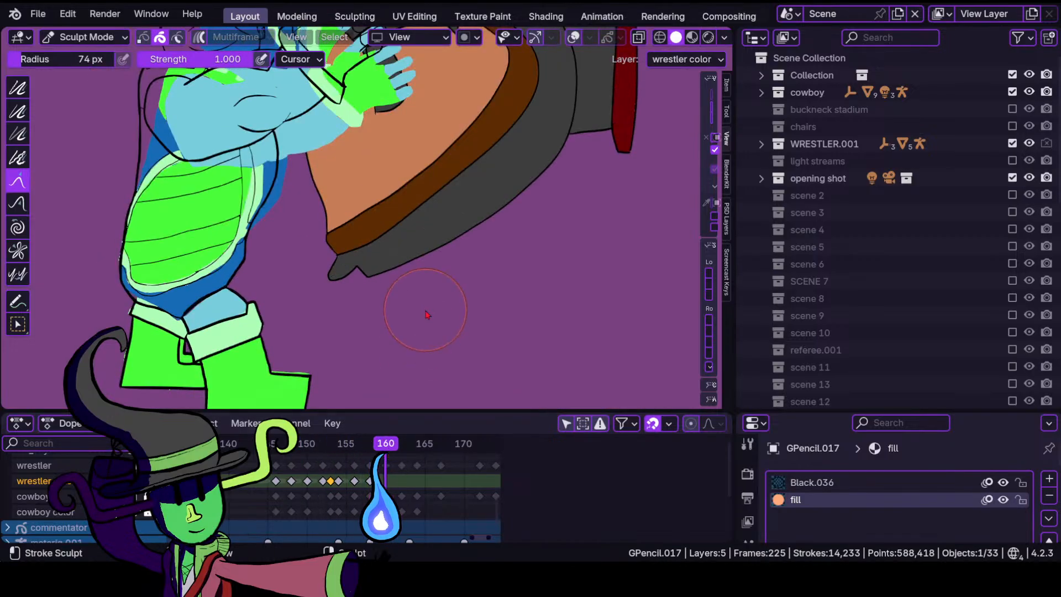
scroll(355, 296, down, 2)
shift+middle_drag(318, 270, 355, 295)
key(i)
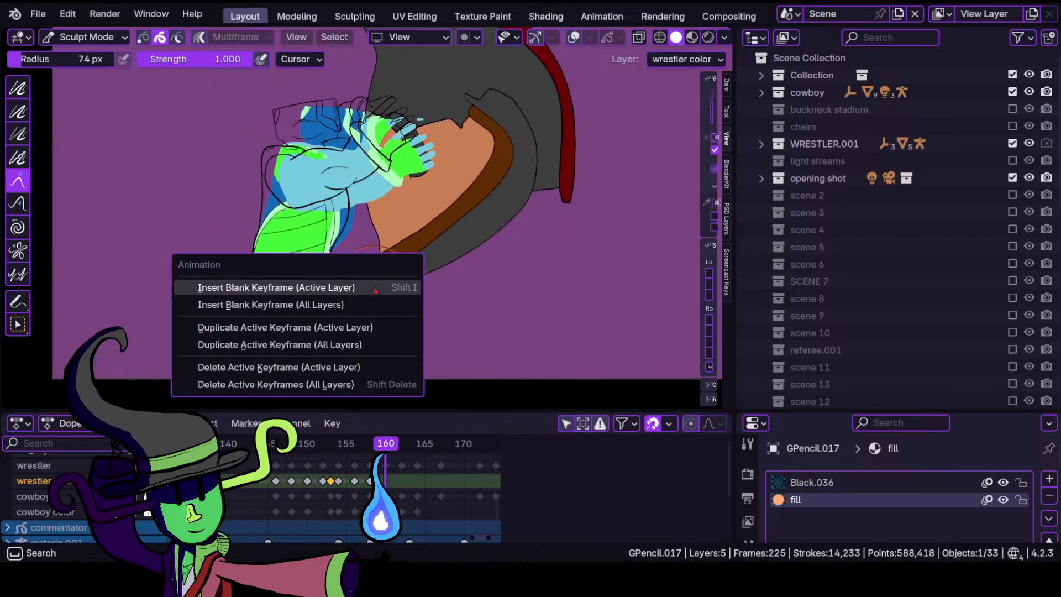
click(375, 289)
Examine the drawing's depth from the side with overlays shown, and return to the camera view near the wrestler's body.
key(shift+alt+z)
middle_drag(513, 261, 398, 317)
key(shift+alt+z)
mouse_move(457, 239)
middle_down()
mouse_move(421, 237)
mouse_move(415, 256)
mouse_move(432, 282)
mouse_move(367, 296)
mouse_move(397, 303)
mouse_move(351, 320)
mouse_move(370, 279)
mouse_move(436, 291)
mouse_move(387, 289)
mouse_move(373, 321)
middle_up()
key(KP_0)
key(shift+alt+z)
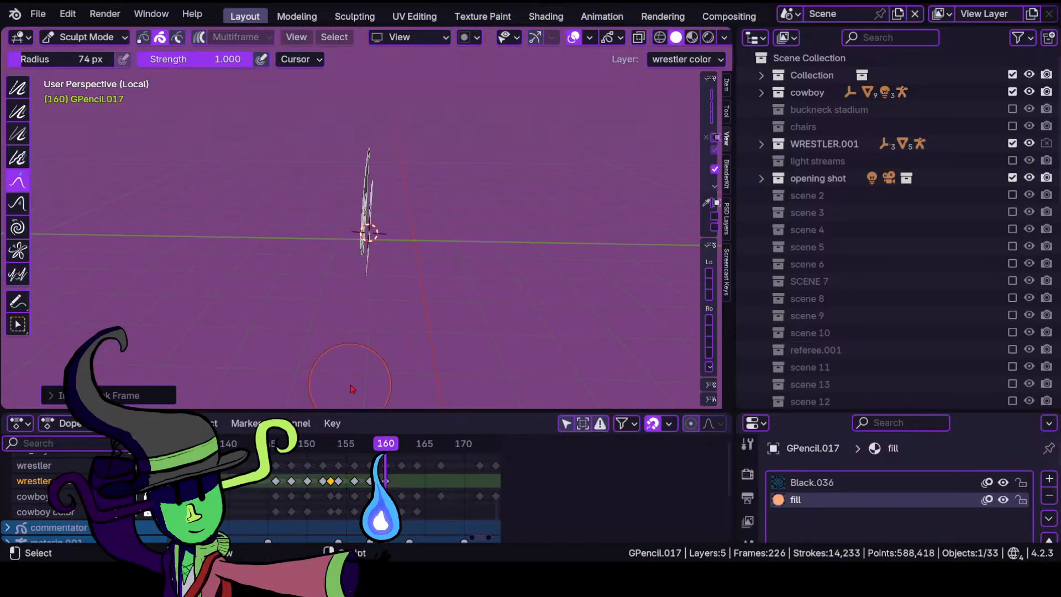
key(KP_0)
scroll(437, 227, up, 2)
scroll(435, 248, up, 2)
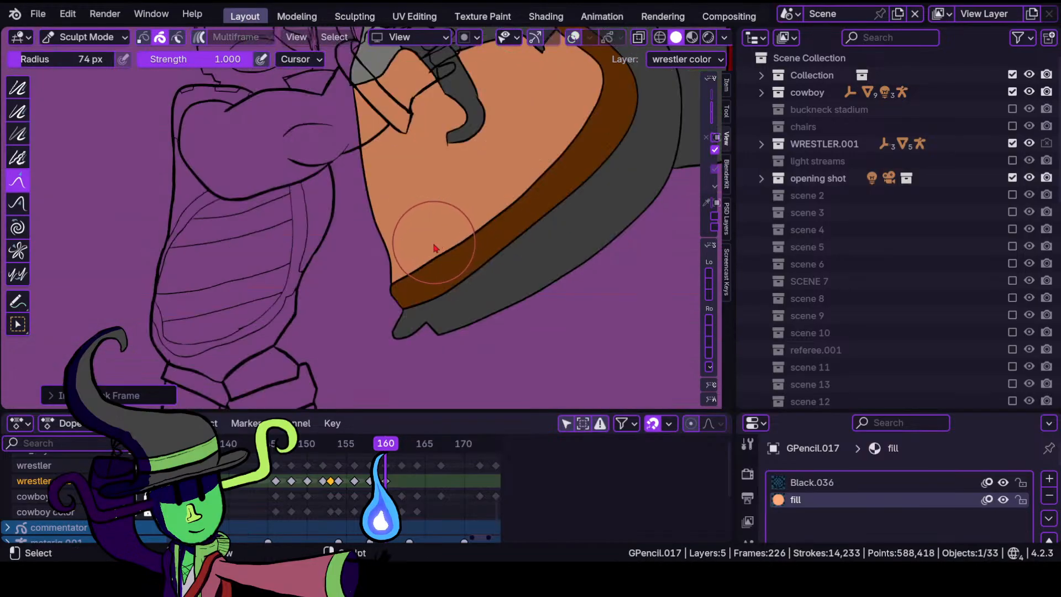
On the wrestler layer, draw a black Black.036 line closing the lower edge of the large boxy body section above the arm.
ctrl+middle_drag(415, 261, 397, 220)
shift+middle_drag(218, 91, 371, 165)
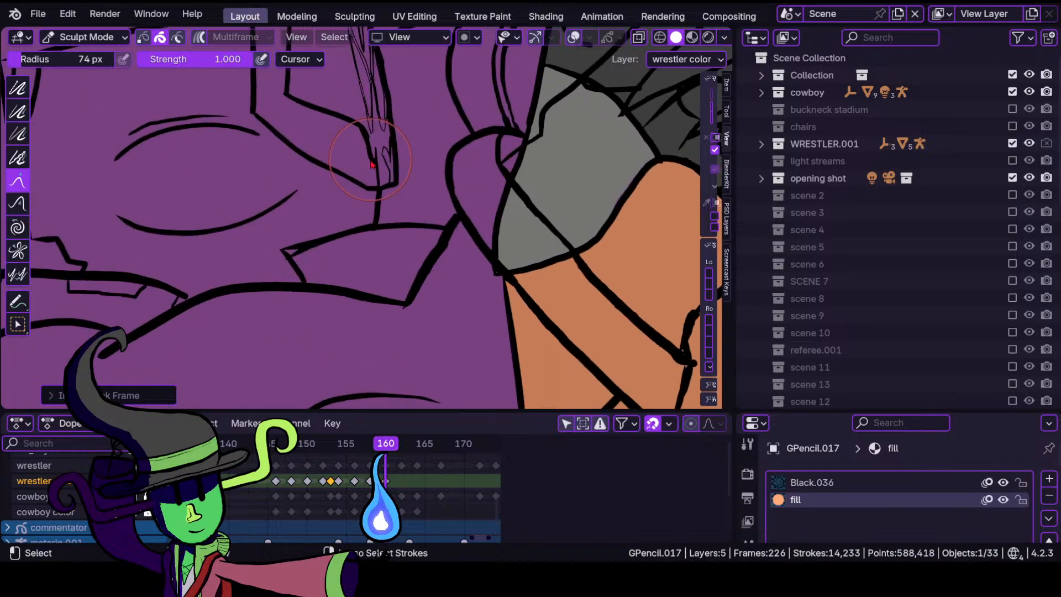
click(52, 465)
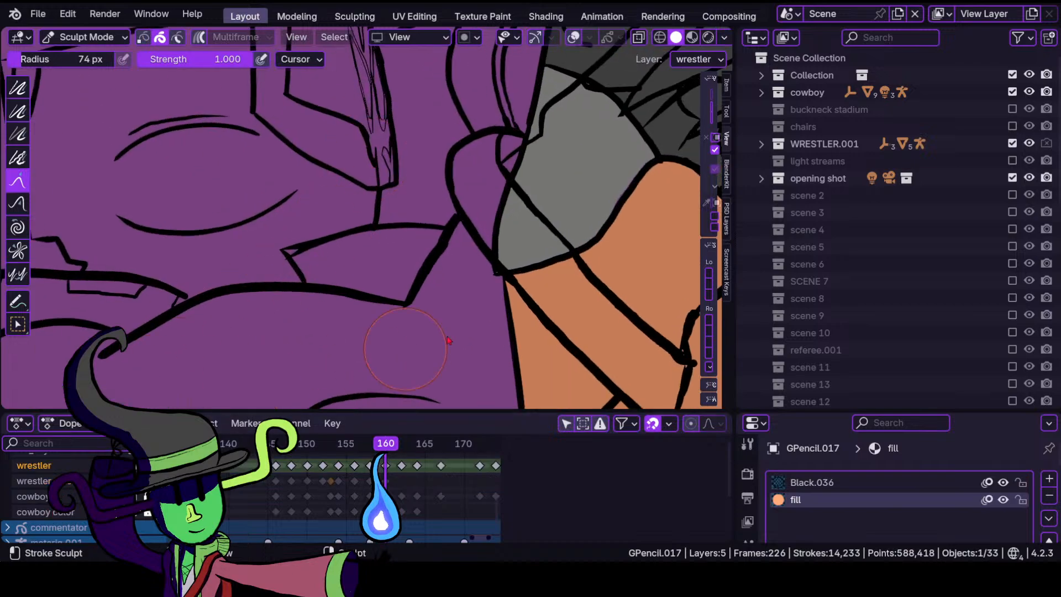
click(812, 482)
shift+middle_drag(352, 236, 473, 283)
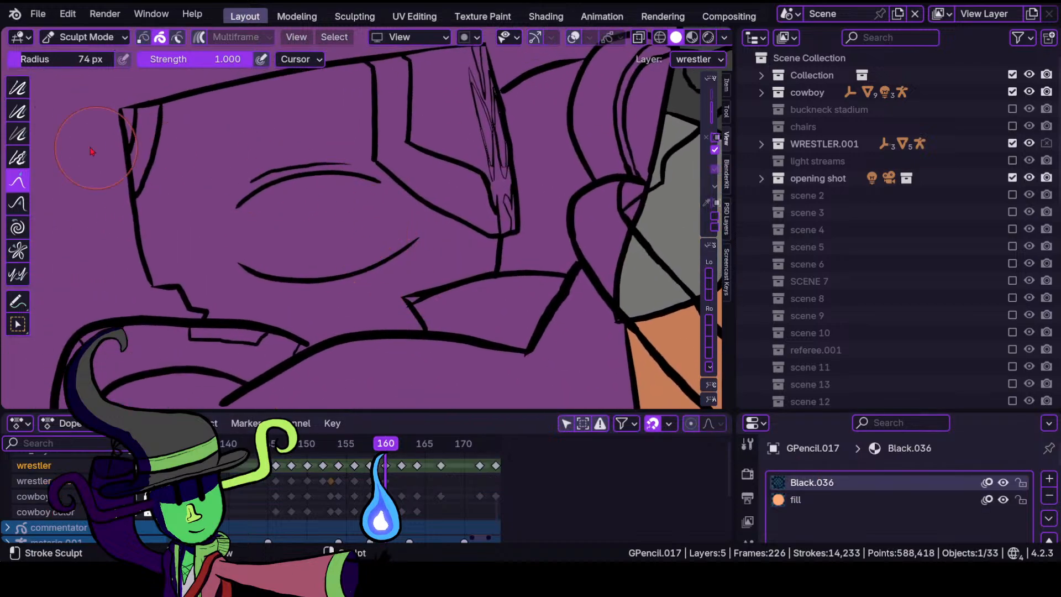
click(80, 38)
click(78, 114)
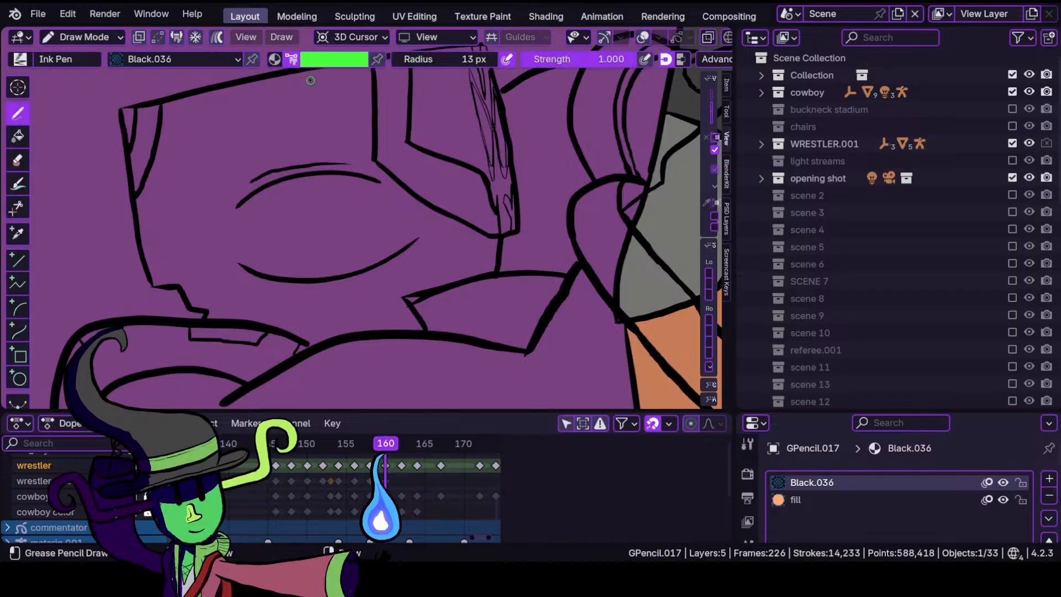
click(333, 59)
click(323, 246)
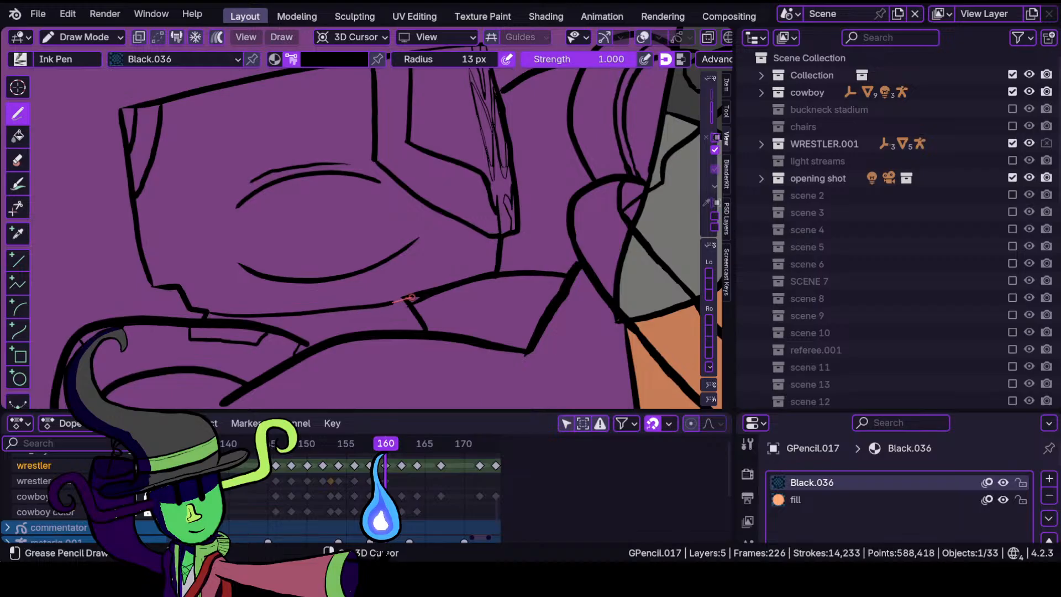
shift+drag(420, 292, 440, 285)
ctrl+middle_drag(353, 337, 332, 404)
ctrl+middle_drag(381, 376, 395, 249)
On the wrestler color layer, fill the whole boxy body section with blue using the fill material.
click(83, 37)
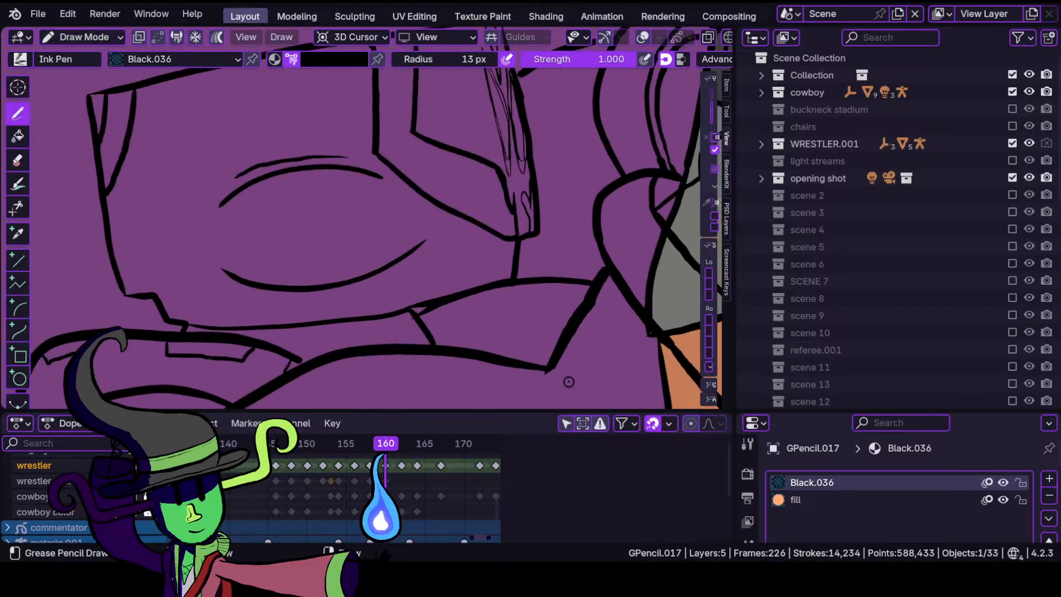
click(814, 503)
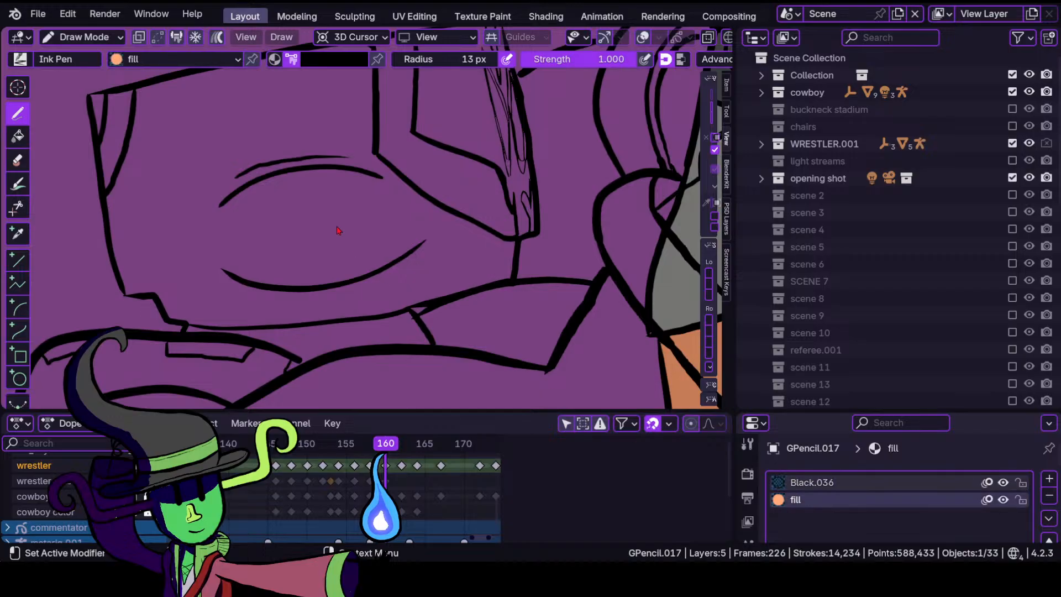
click(335, 59)
click(279, 245)
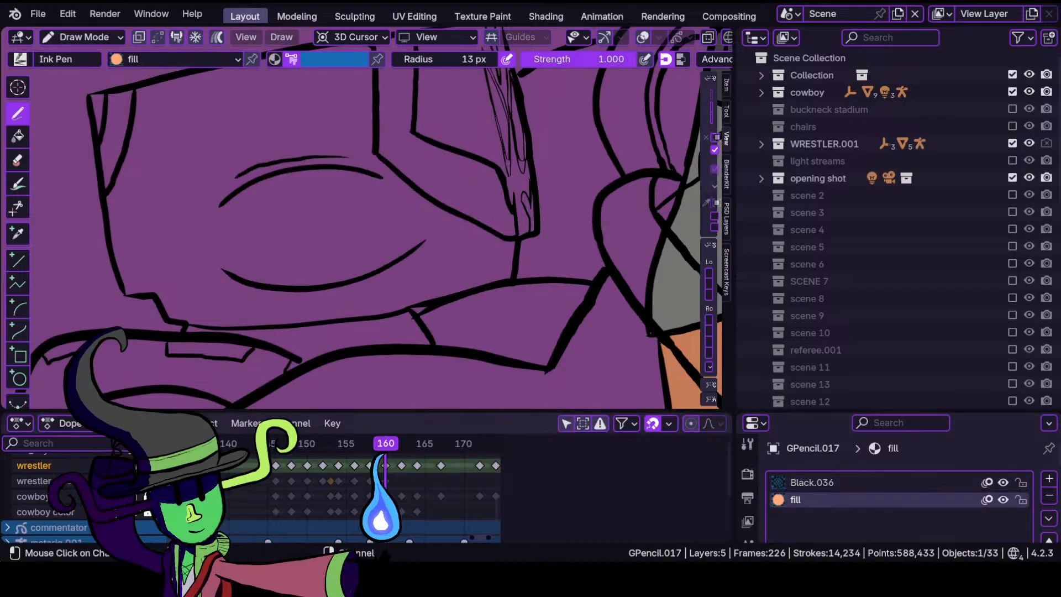
click(34, 481)
ctrl+middle_drag(281, 197, 372, 282)
ctrl+middle_drag(371, 217, 347, 209)
mouse_move(342, 248)
shift+middle_down()
mouse_move(309, 227)
mouse_move(323, 234)
shift+middle_up()
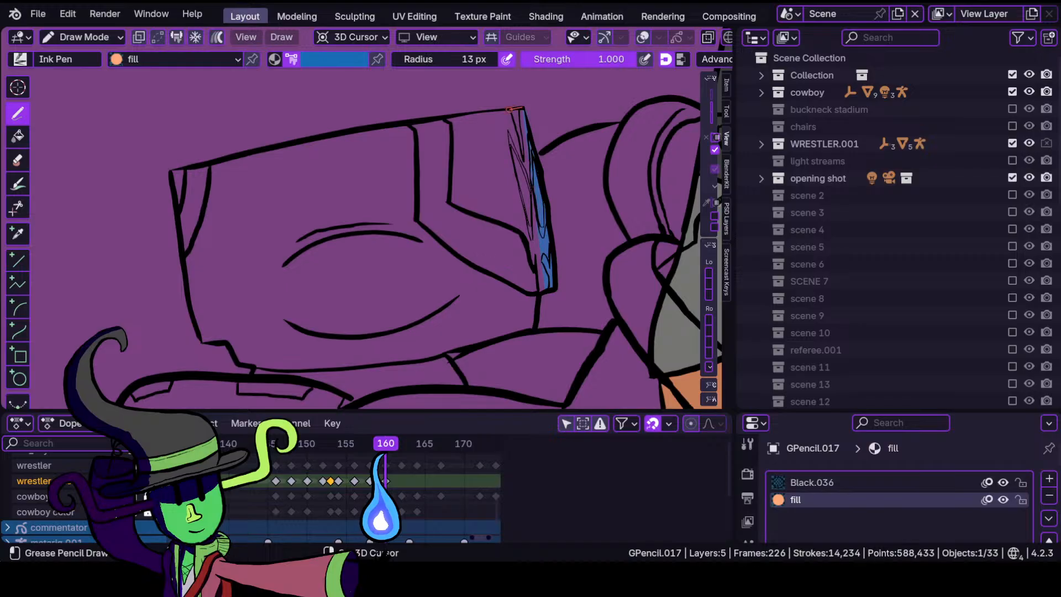
mouse_move(509, 109)
mouse_down()
mouse_move(180, 169)
mouse_move(197, 331)
mouse_move(236, 352)
mouse_move(340, 353)
mouse_move(522, 299)
mouse_move(436, 355)
mouse_up()
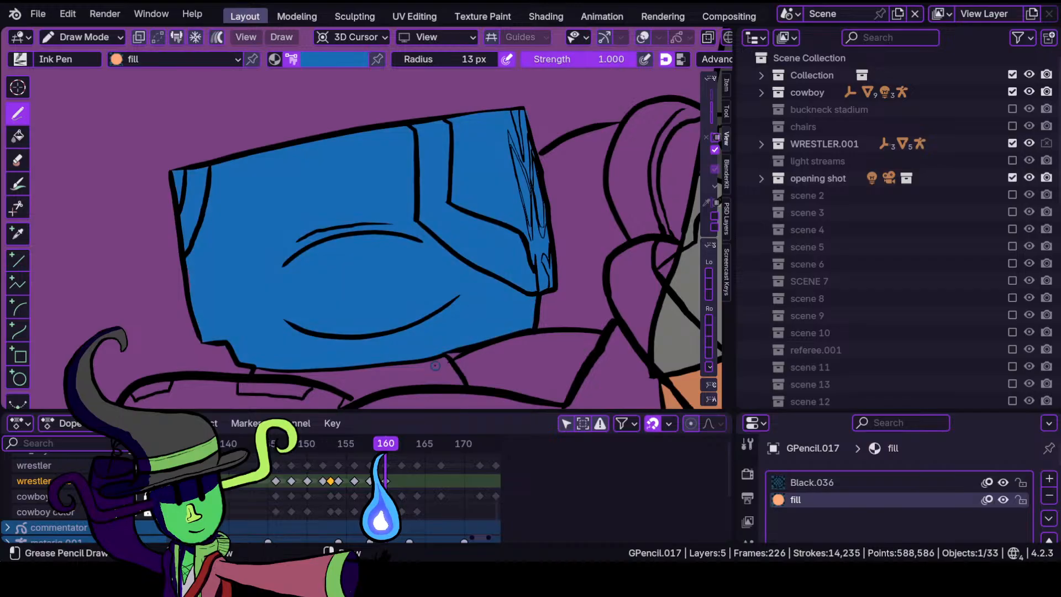
In Sculpt Mode, nudge the blue fill along the boxy section's left edge to meet the outline.
mouse_move(396, 301)
ctrl+middle_down()
mouse_move(374, 305)
mouse_move(396, 273)
mouse_move(241, 298)
ctrl+middle_up()
shift+middle_drag(145, 280, 298, 262)
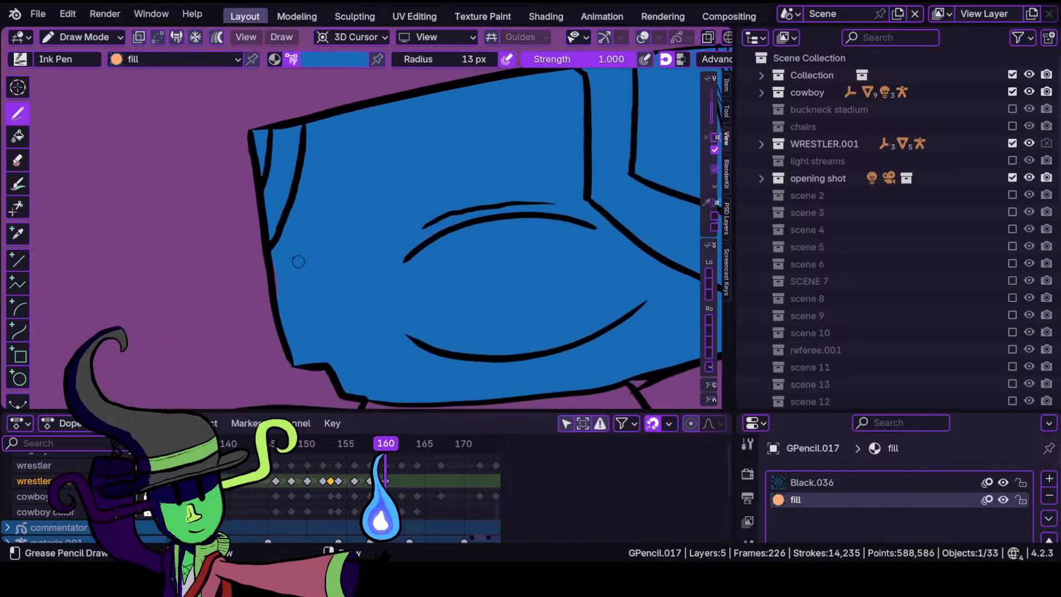
click(83, 37)
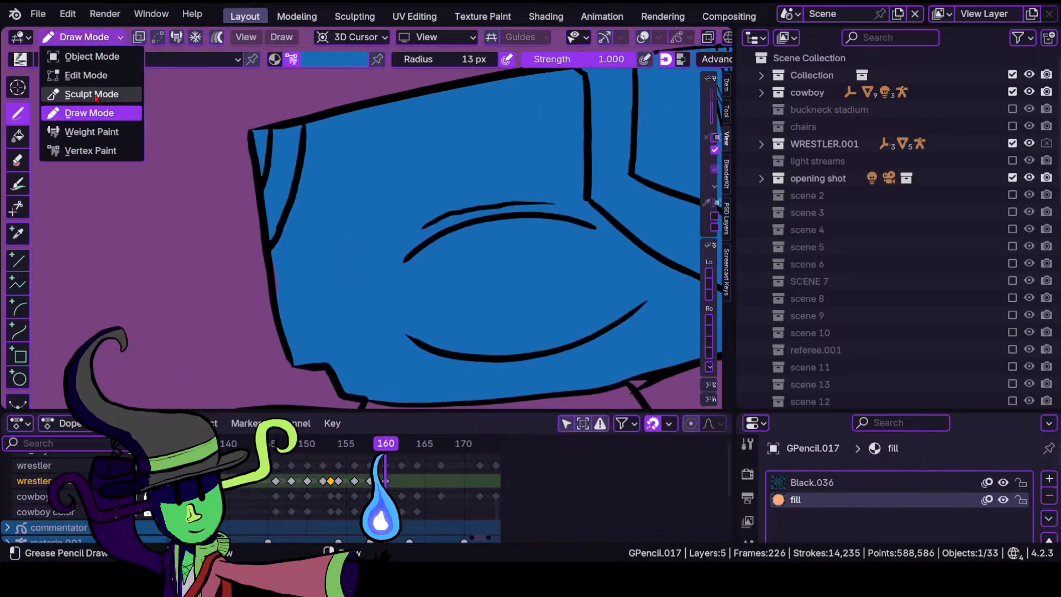
click(77, 95)
drag(290, 280, 292, 279)
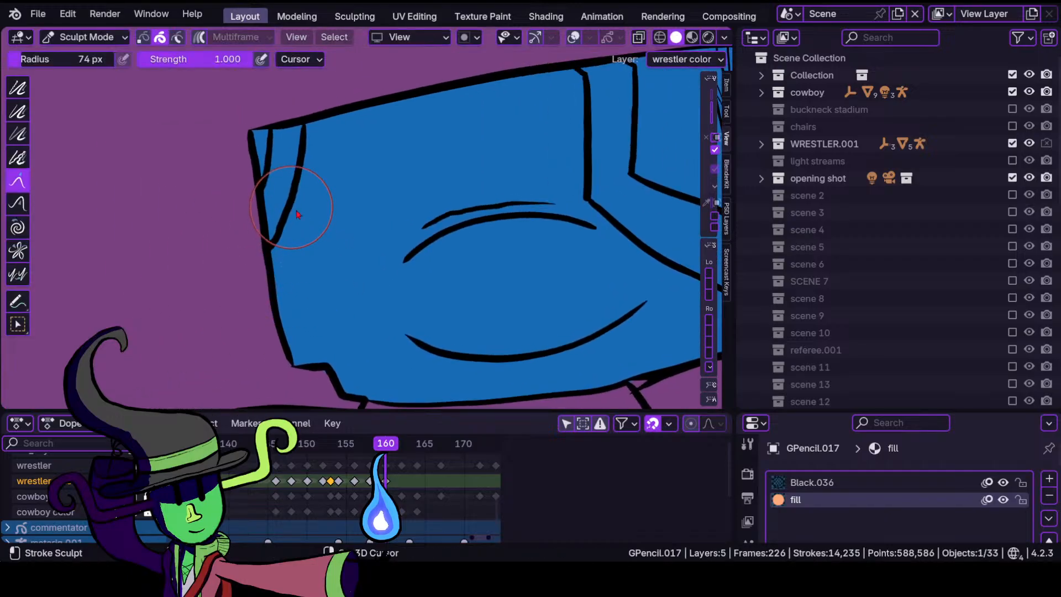
mouse_move(296, 210)
shift+middle_down()
mouse_move(324, 291)
mouse_move(284, 311)
mouse_move(261, 254)
shift+middle_up()
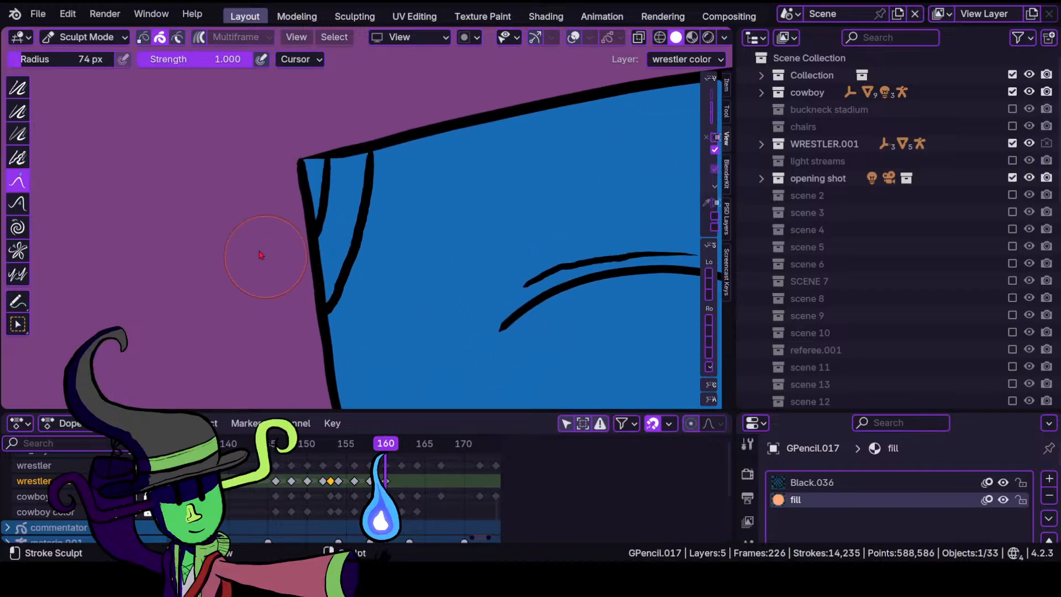
In Draw Mode, fill the curved band at the boxy section's upper-left corner with light green.
click(111, 37)
click(77, 113)
click(349, 61)
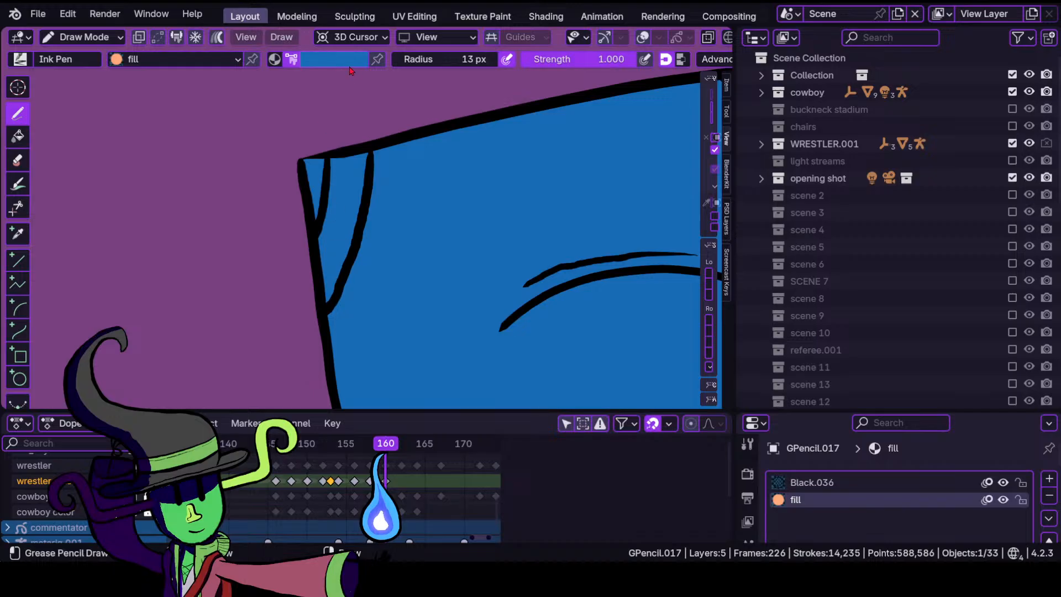
click(350, 66)
click(290, 248)
click(260, 246)
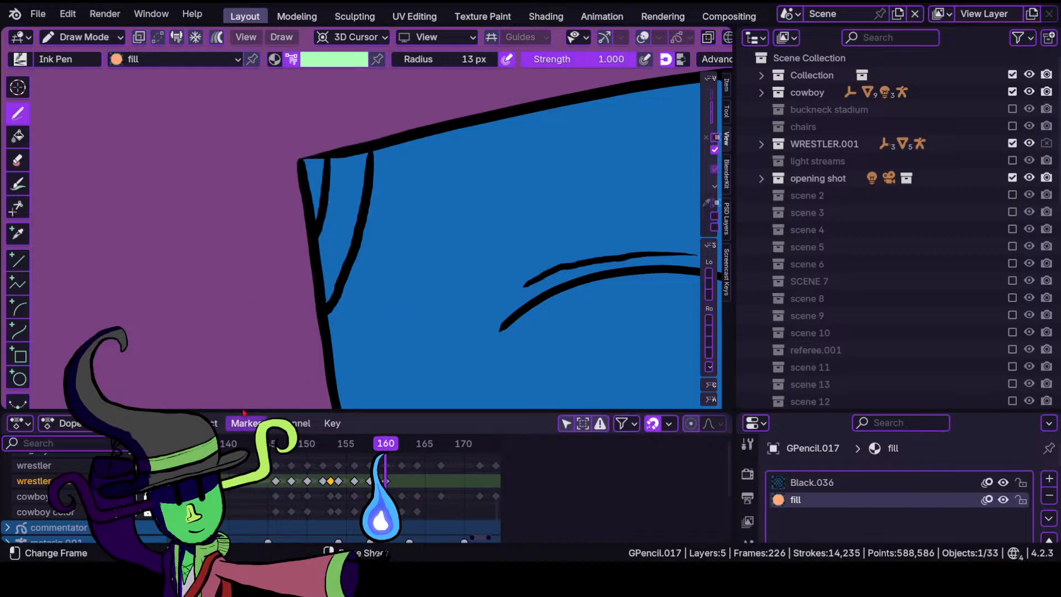
mouse_move(339, 241)
ctrl+middle_down()
mouse_move(305, 328)
mouse_move(304, 248)
ctrl+middle_up()
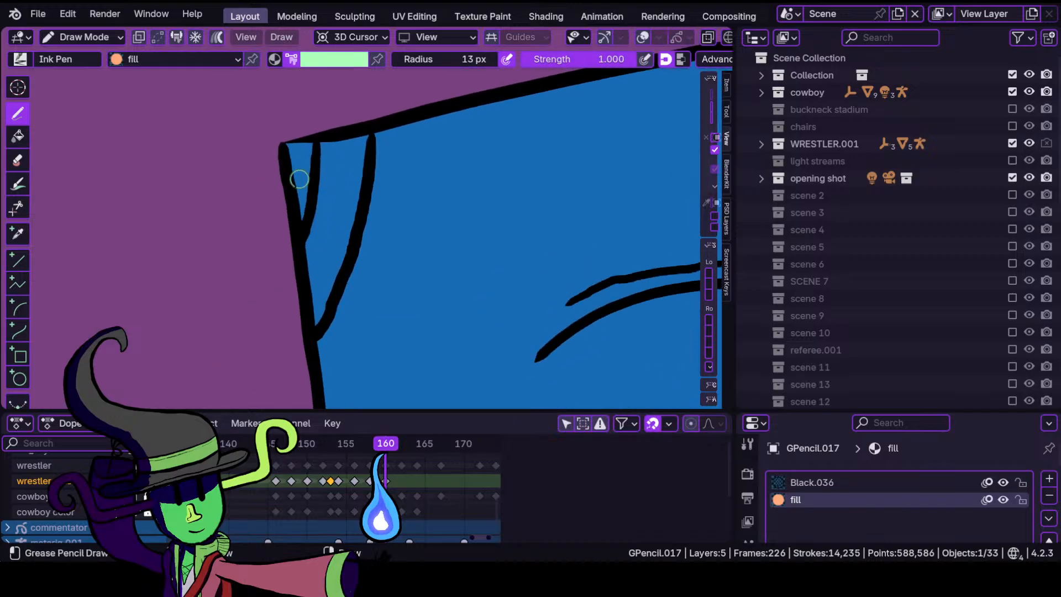
mouse_move(320, 172)
mouse_down()
mouse_move(307, 259)
mouse_move(316, 323)
mouse_move(342, 277)
mouse_move(362, 185)
mouse_up()
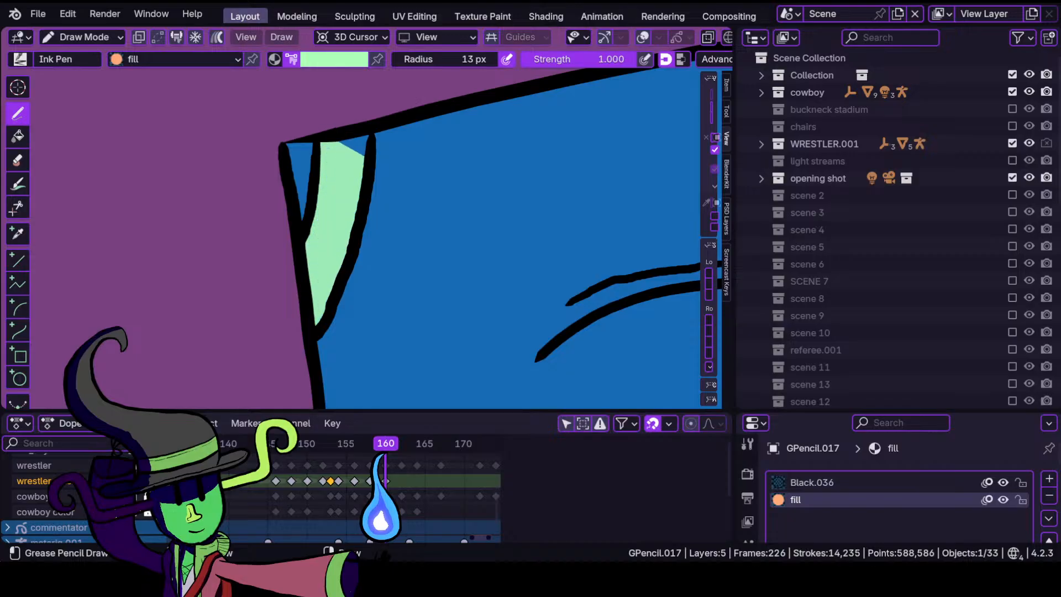
drag(332, 144, 328, 148)
ctrl+middle_drag(506, 209, 495, 330)
ctrl+middle_drag(485, 291, 491, 243)
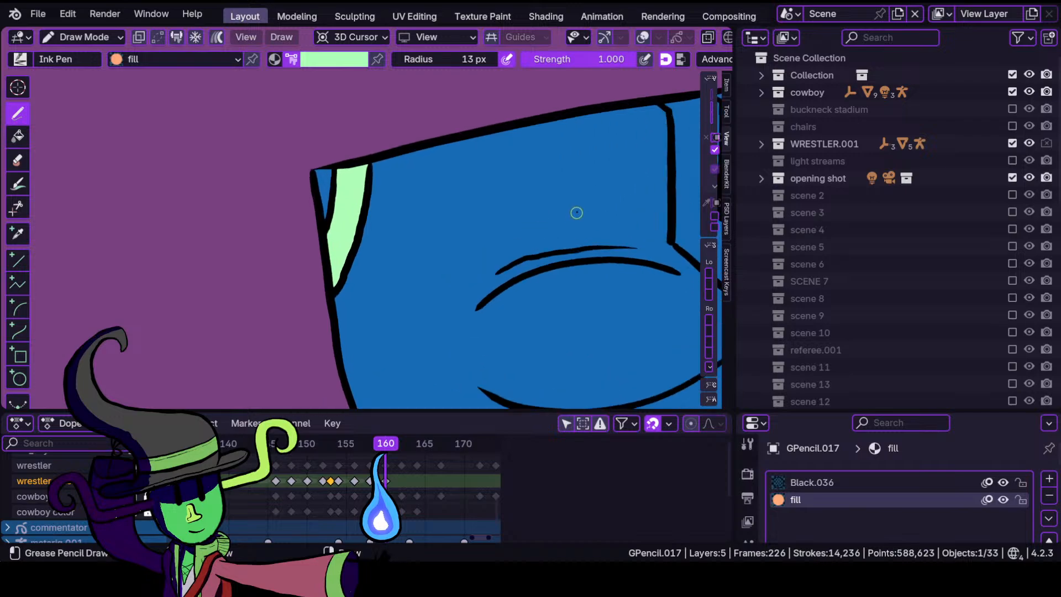
Fill the bent stripe running down and across the right part of the blue section with light green.
shift+middle_drag(575, 200, 309, 223)
ctrl+middle_drag(430, 247, 480, 269)
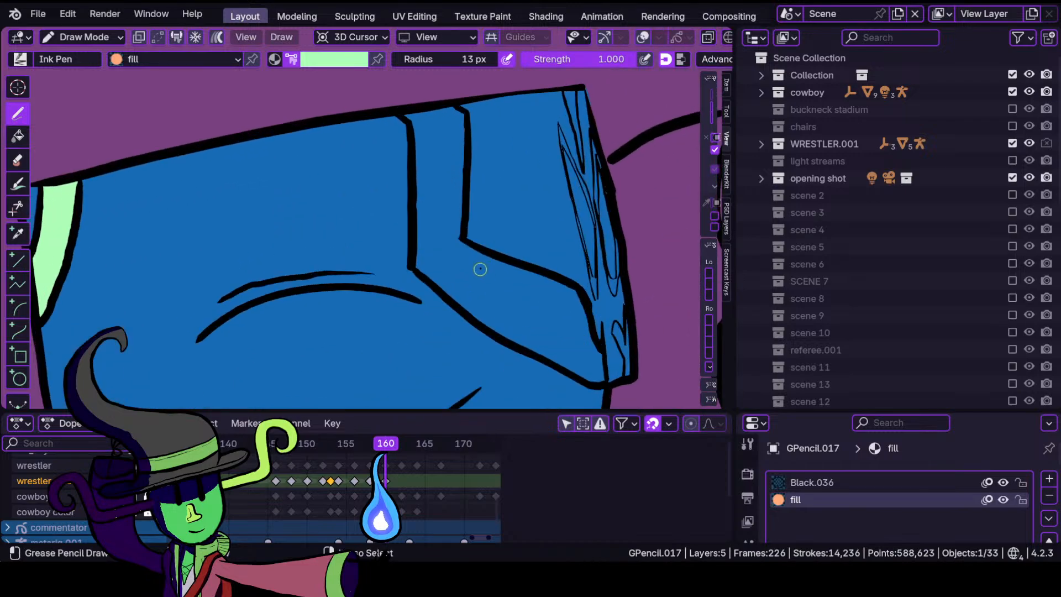
shift+middle_drag(500, 234, 409, 260)
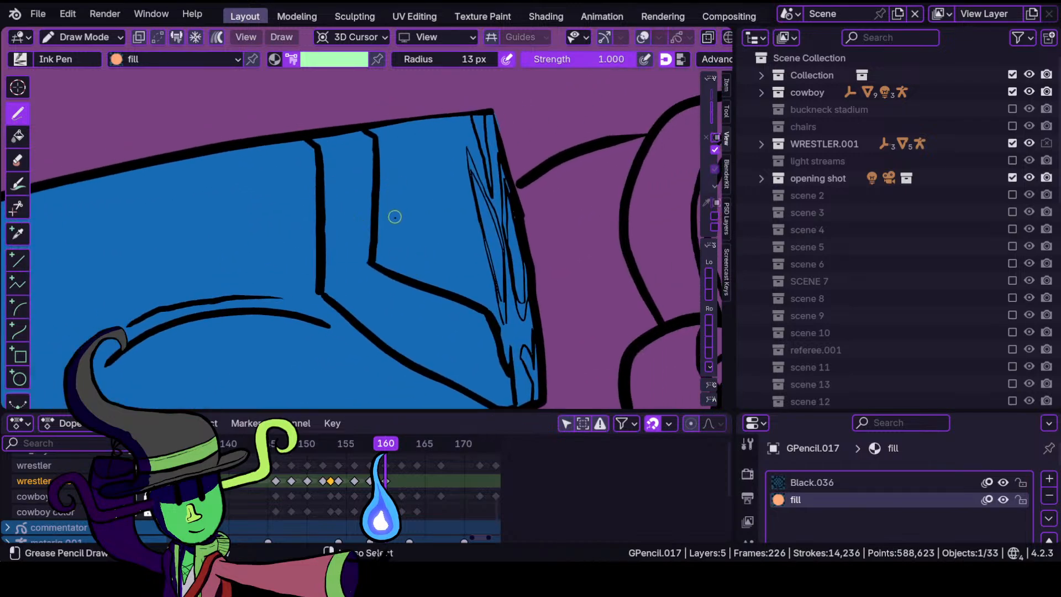
mouse_move(394, 217)
ctrl+middle_down()
mouse_move(393, 331)
mouse_move(397, 228)
mouse_move(343, 244)
mouse_move(311, 200)
ctrl+middle_up()
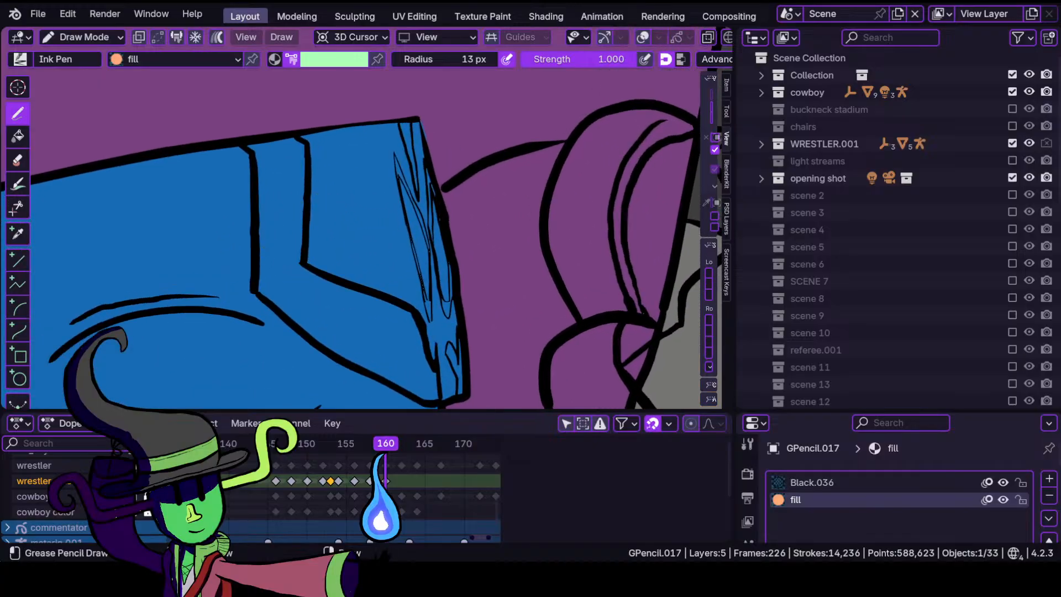
mouse_move(308, 182)
mouse_down()
mouse_move(287, 138)
mouse_move(252, 146)
mouse_move(259, 290)
mouse_move(354, 370)
mouse_move(430, 401)
mouse_move(434, 353)
mouse_move(419, 326)
mouse_move(301, 279)
mouse_up()
In Sculpt Mode, pull the bent stripe's overflowing light green edges back inside its upper and lower outlines.
scroll(331, 218, up, 4)
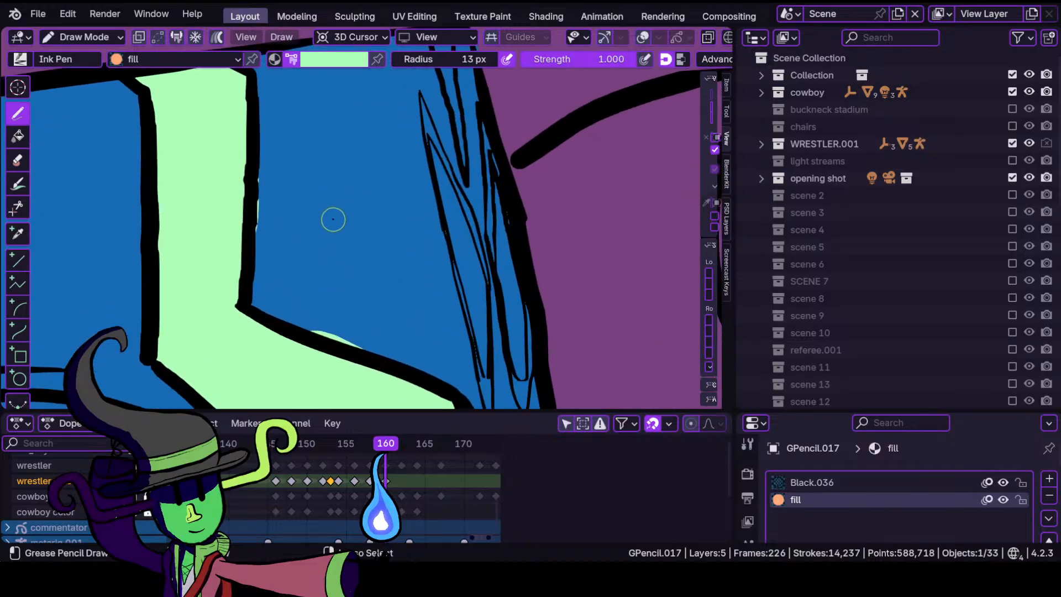
click(83, 37)
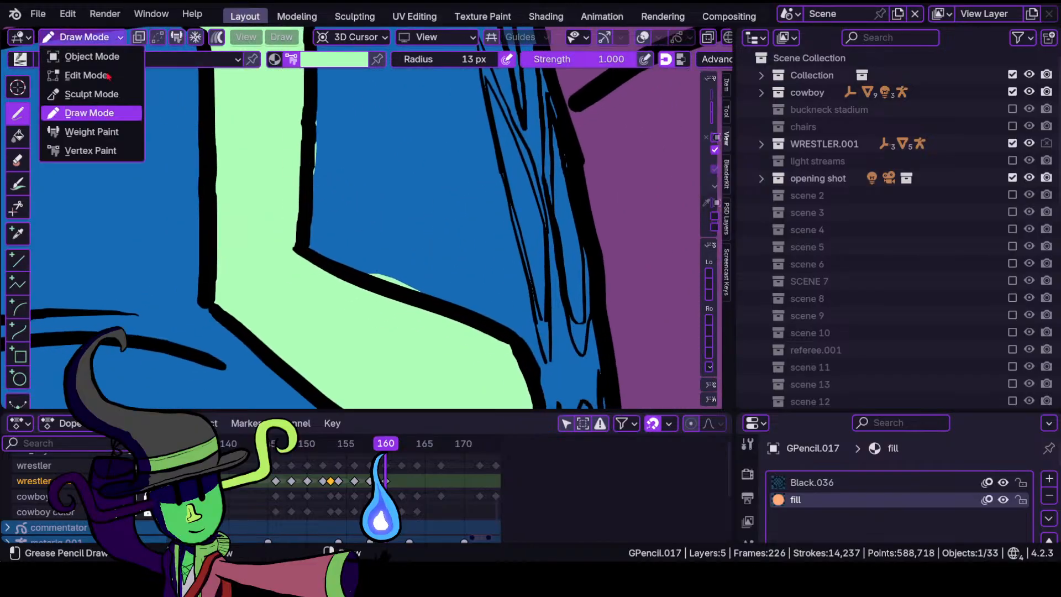
click(105, 94)
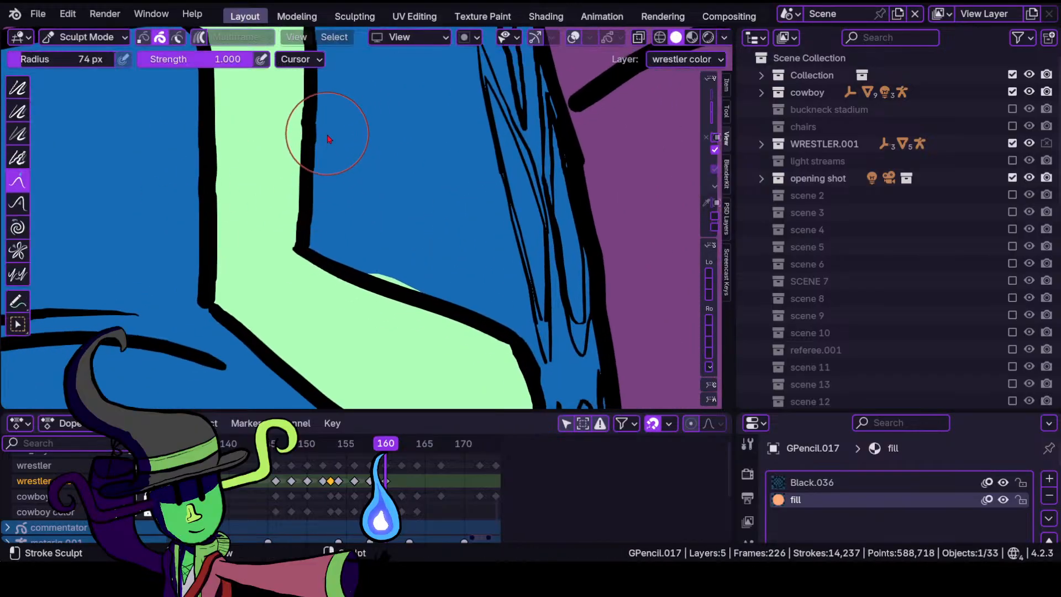
drag(393, 283, 389, 330)
shift+middle_drag(377, 364, 332, 253)
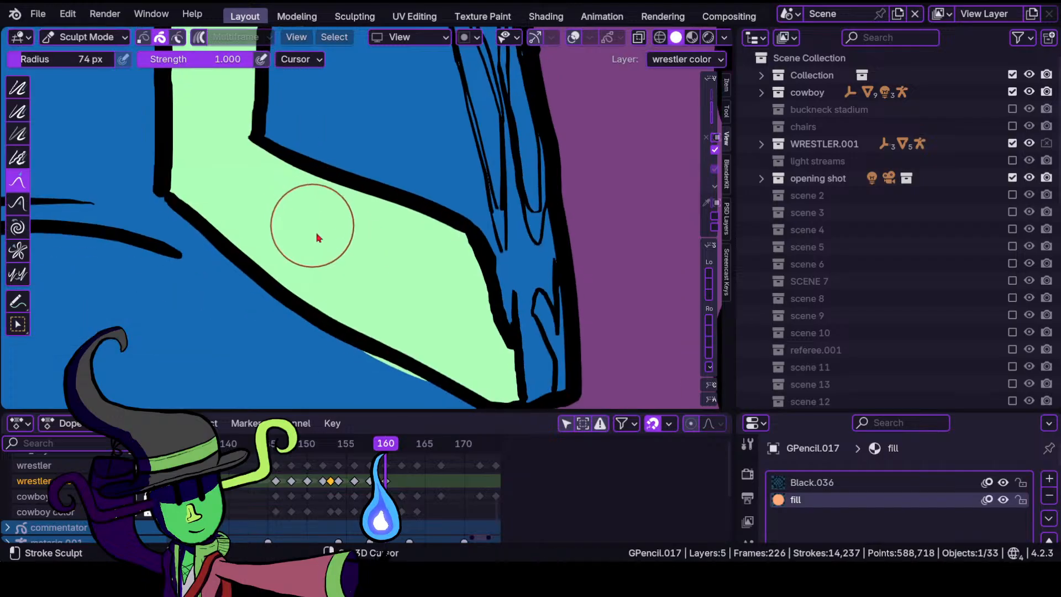
drag(390, 380, 364, 369)
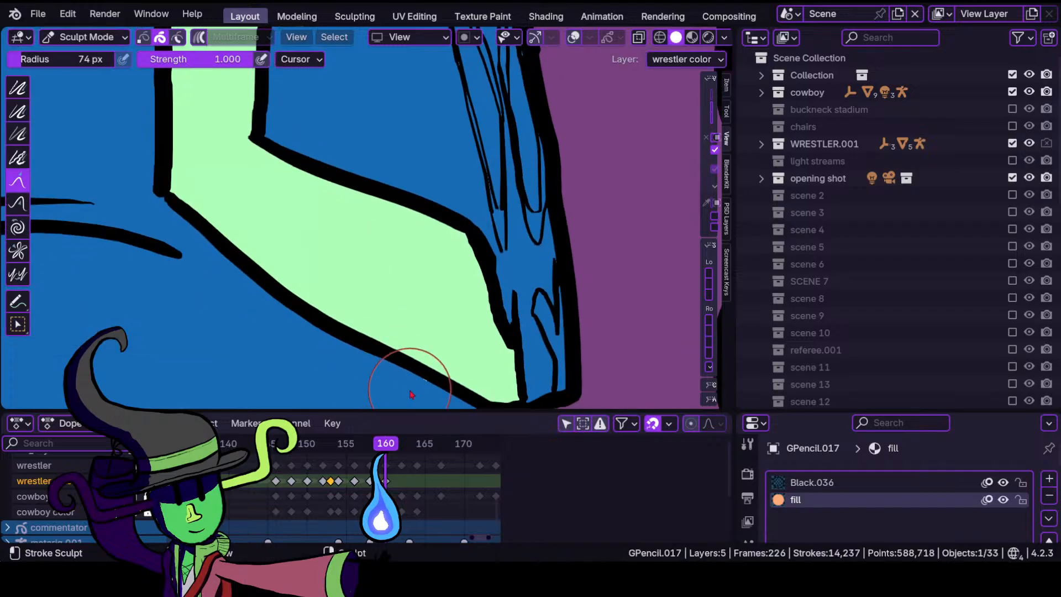
drag(421, 395, 426, 389)
shift+middle_drag(484, 307, 365, 242)
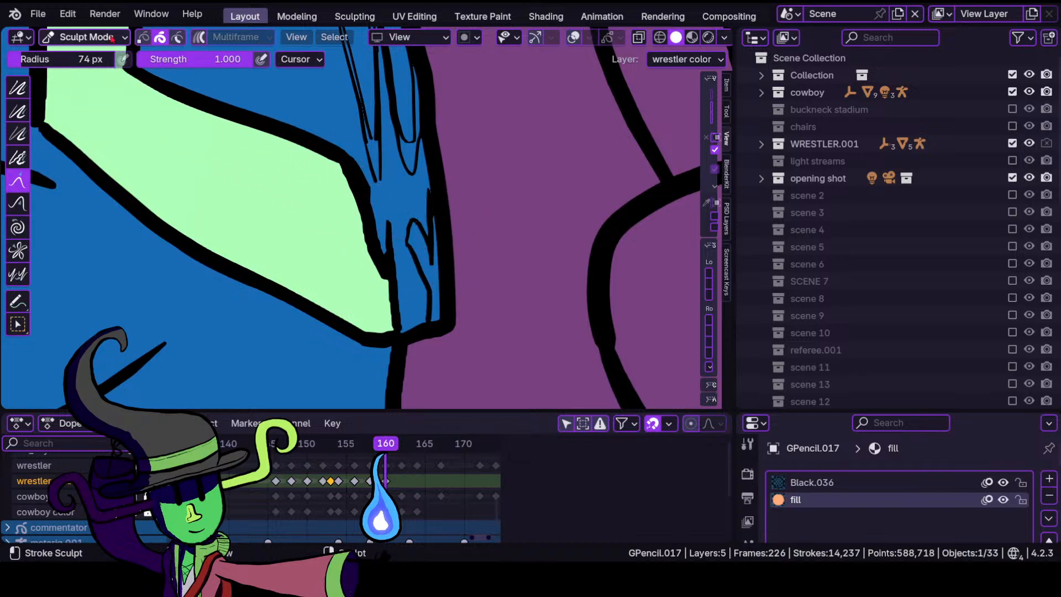
In Draw Mode, fill the small jagged sliver at the blue section's lower-right corner with light green.
click(85, 37)
click(86, 113)
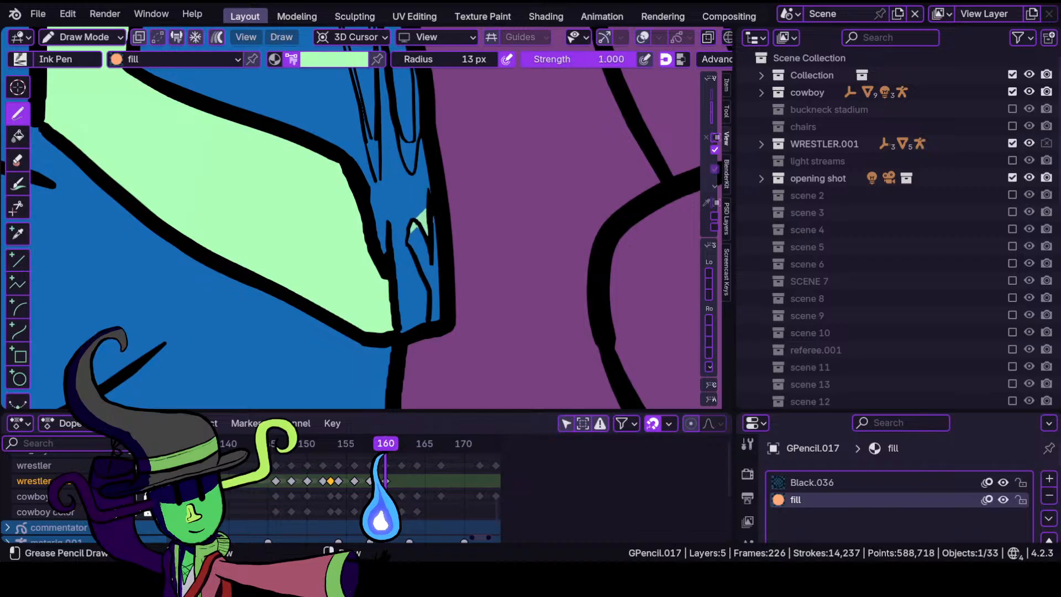
drag(433, 229, 438, 317)
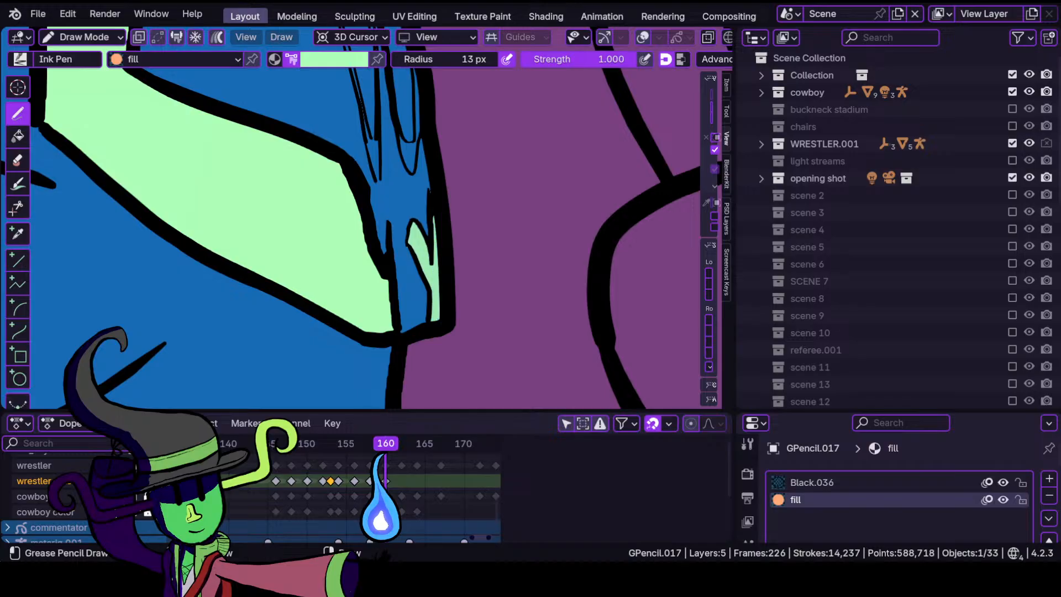
scroll(386, 327, down, 4)
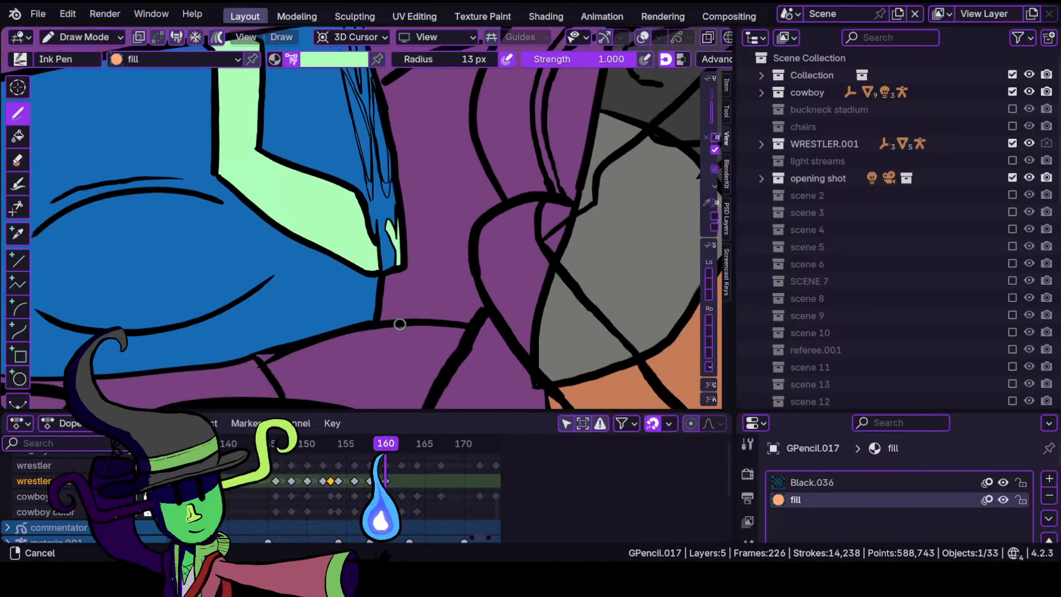
In Sculpt Mode, nudge the blue fill inward at the section's upper-right corner to follow the outline.
scroll(365, 324, up, 3)
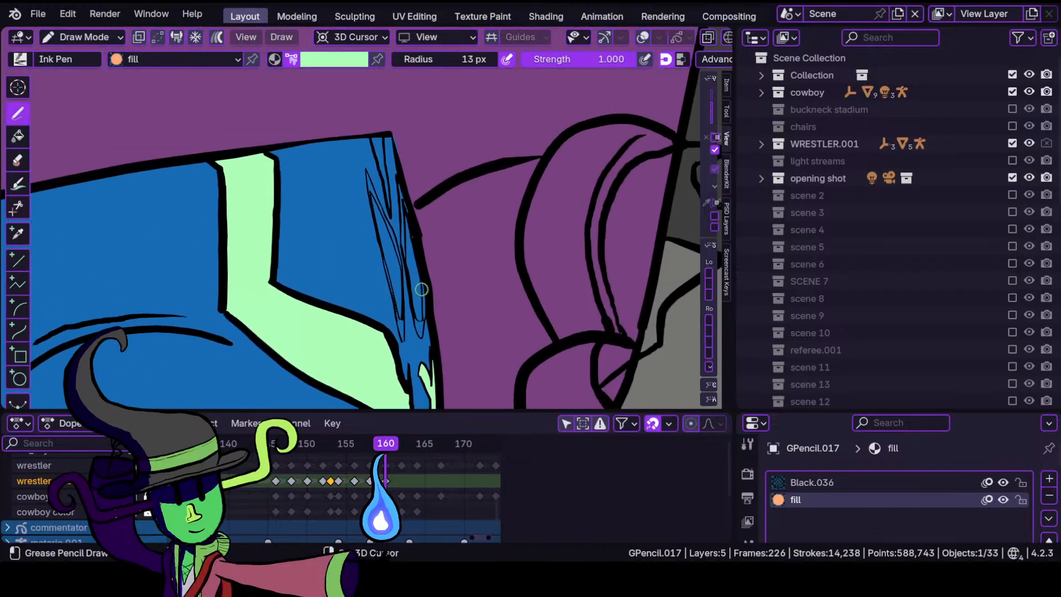
scroll(477, 177, up, 3)
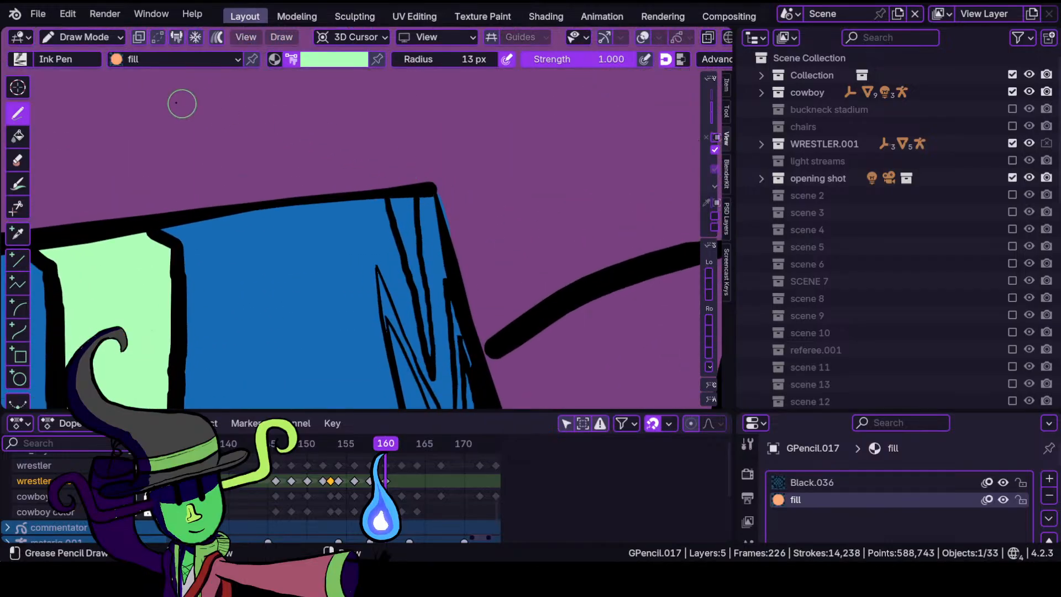
click(80, 37)
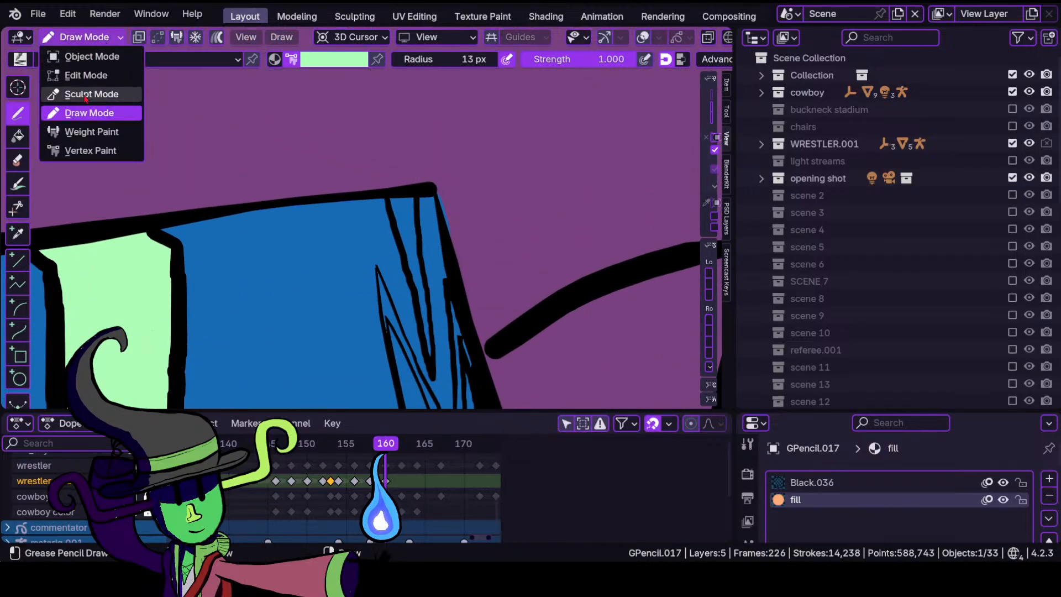
click(86, 95)
drag(462, 220, 450, 221)
ctrl+middle_drag(451, 222, 381, 366)
scroll(381, 370, up, 4)
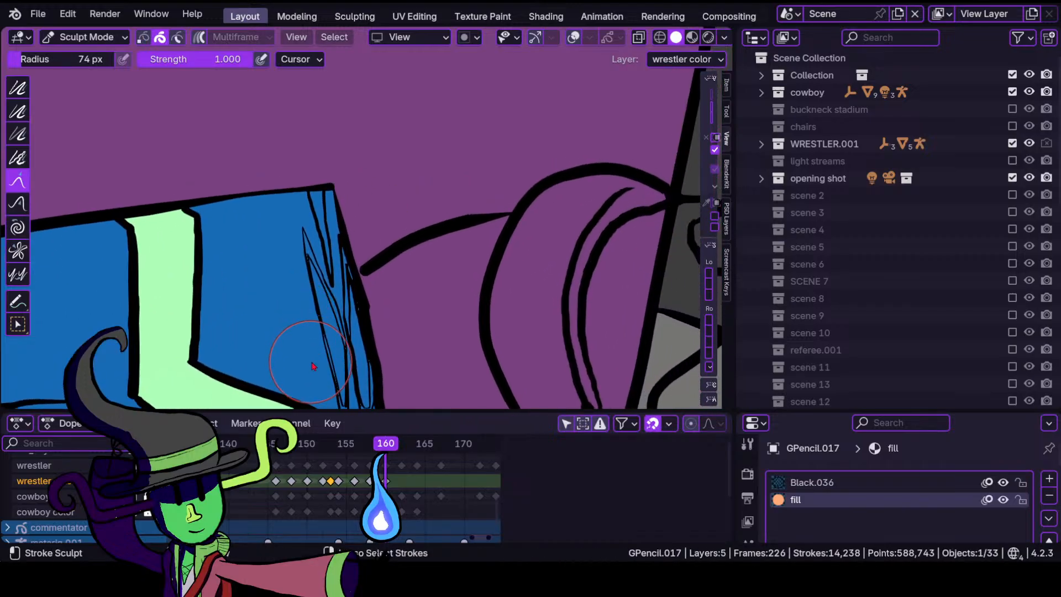
Finish sculpting the blue fill at the section's upper-right corner, and fill the narrow pointed wedge there with light green in Draw Mode.
mouse_move(316, 343)
mouse_down()
mouse_move(301, 331)
mouse_move(348, 206)
mouse_up()
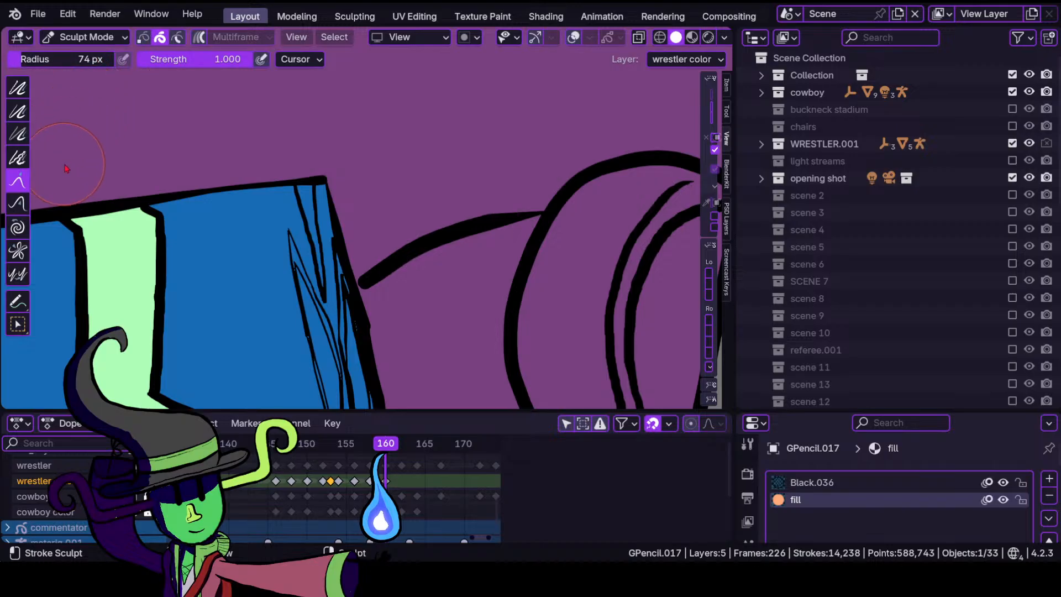
click(102, 37)
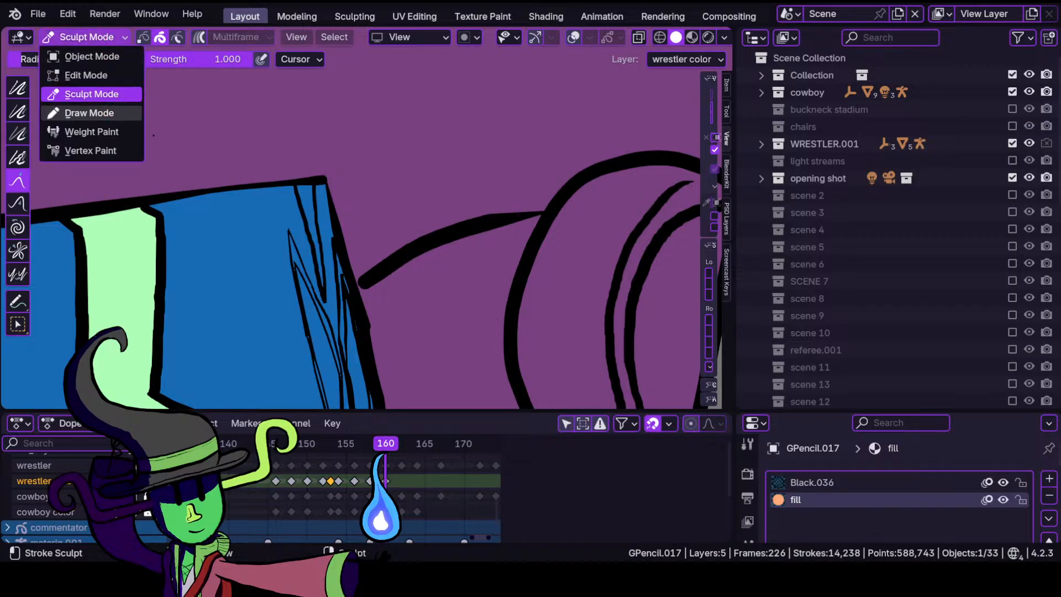
click(105, 115)
ctrl+middle_drag(343, 173, 339, 144)
mouse_move(291, 190)
shift+middle_down()
mouse_move(409, 118)
mouse_move(392, 184)
shift+middle_up()
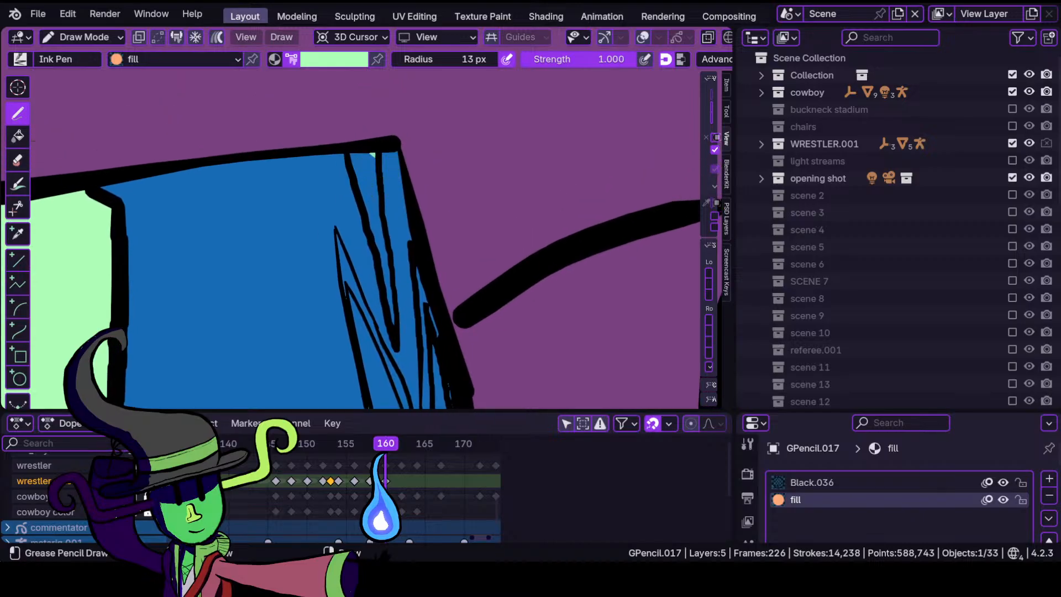
drag(362, 163, 375, 243)
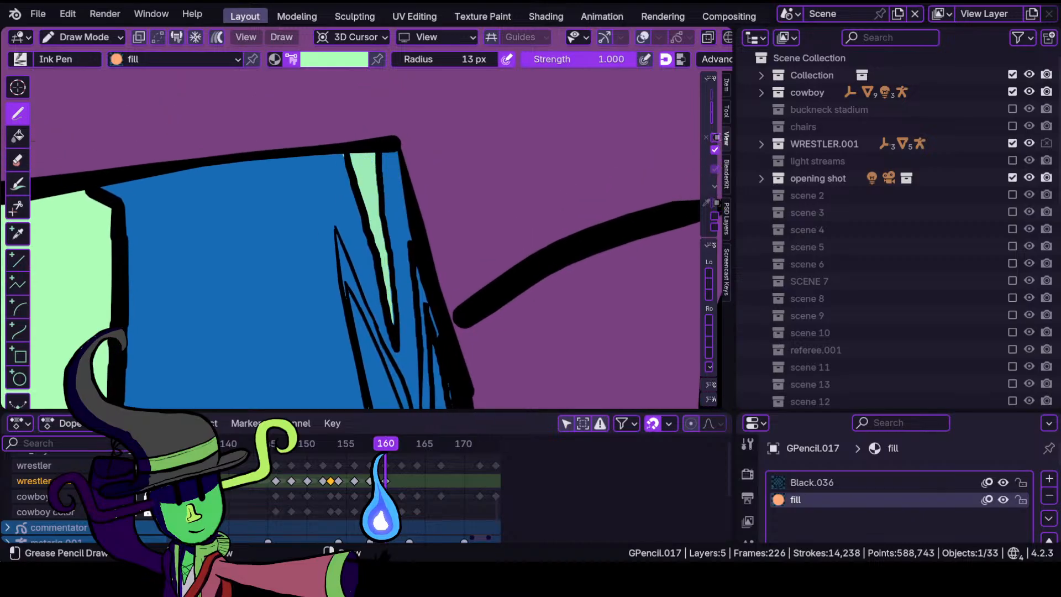
drag(384, 182, 387, 194)
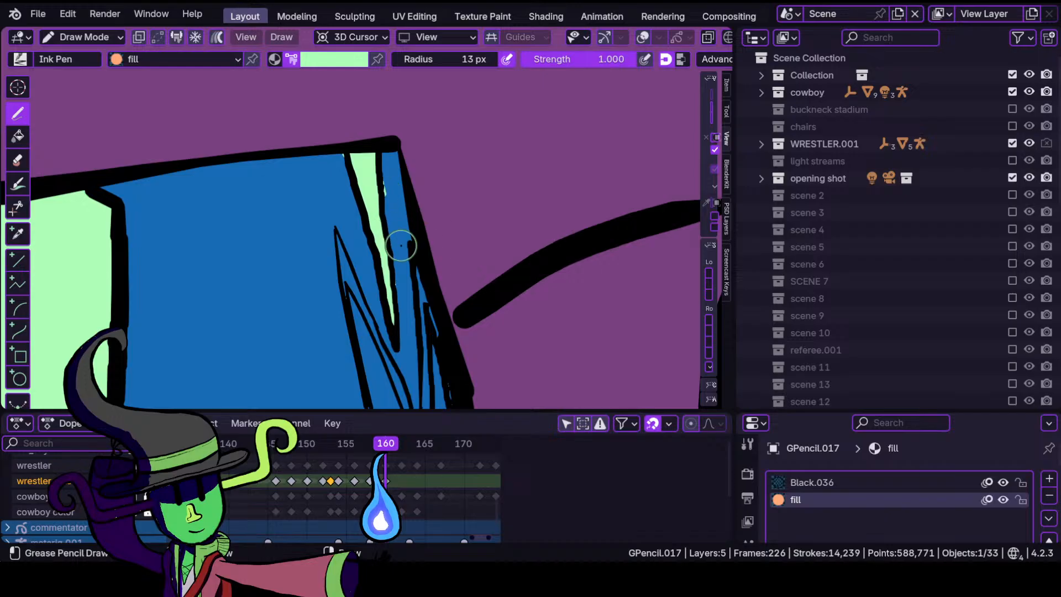
Choose bright green from the wrestlers palette and fill the long thin jagged slivers along the blue section's right edge.
mouse_move(429, 231)
ctrl+middle_down()
mouse_move(433, 323)
mouse_move(398, 217)
ctrl+middle_up()
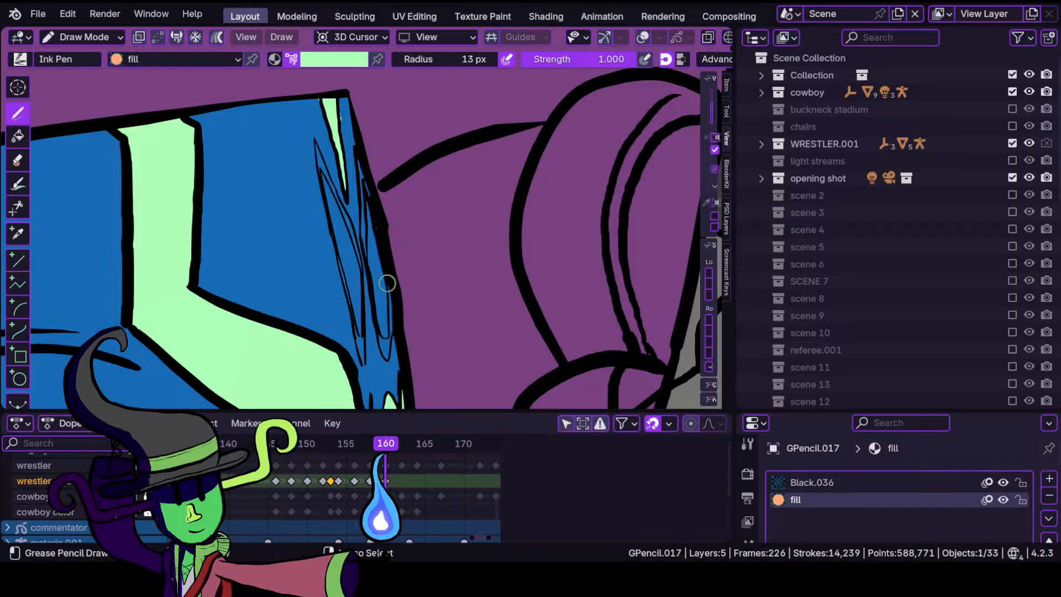
ctrl+middle_drag(392, 284, 407, 315)
mouse_move(407, 314)
shift+middle_down()
mouse_move(382, 268)
mouse_move(391, 244)
mouse_move(371, 268)
shift+middle_up()
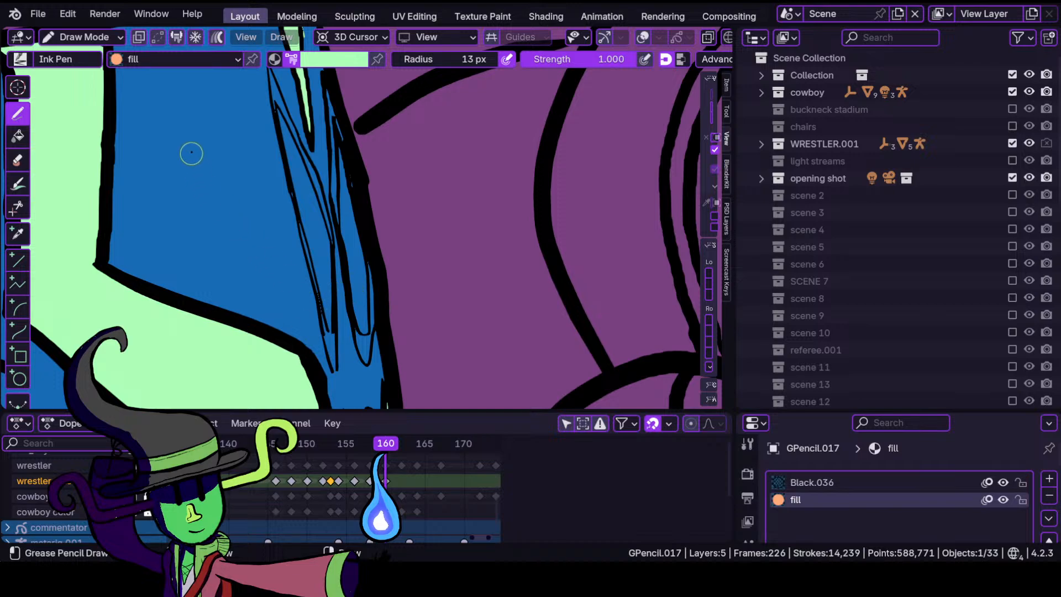
click(342, 65)
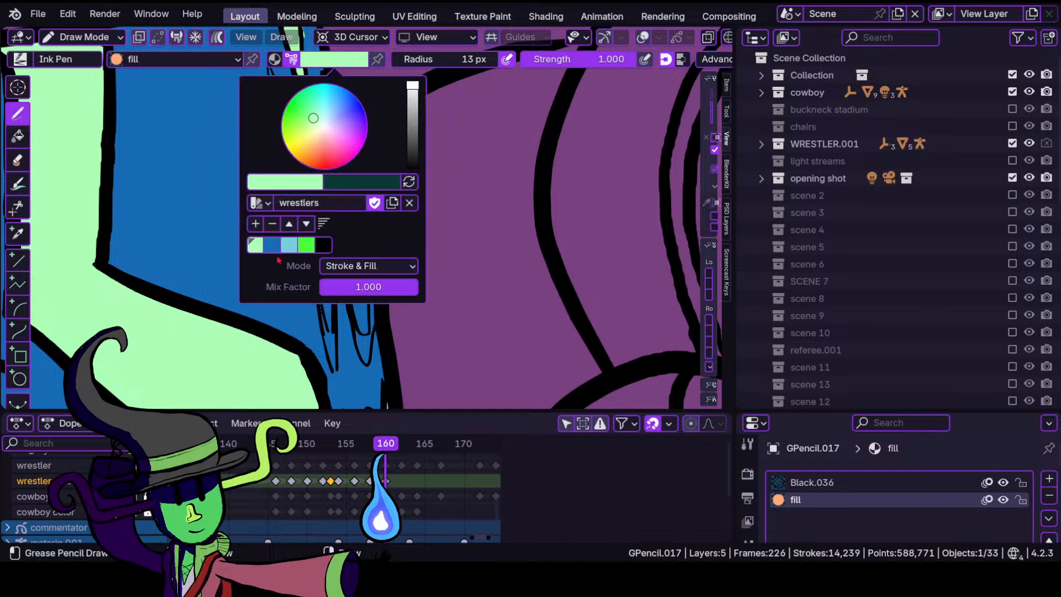
click(306, 246)
mouse_move(359, 110)
shift+middle_down()
mouse_move(367, 135)
mouse_move(398, 140)
mouse_move(390, 192)
mouse_move(398, 141)
mouse_move(404, 156)
mouse_move(386, 155)
mouse_move(354, 121)
shift+middle_up()
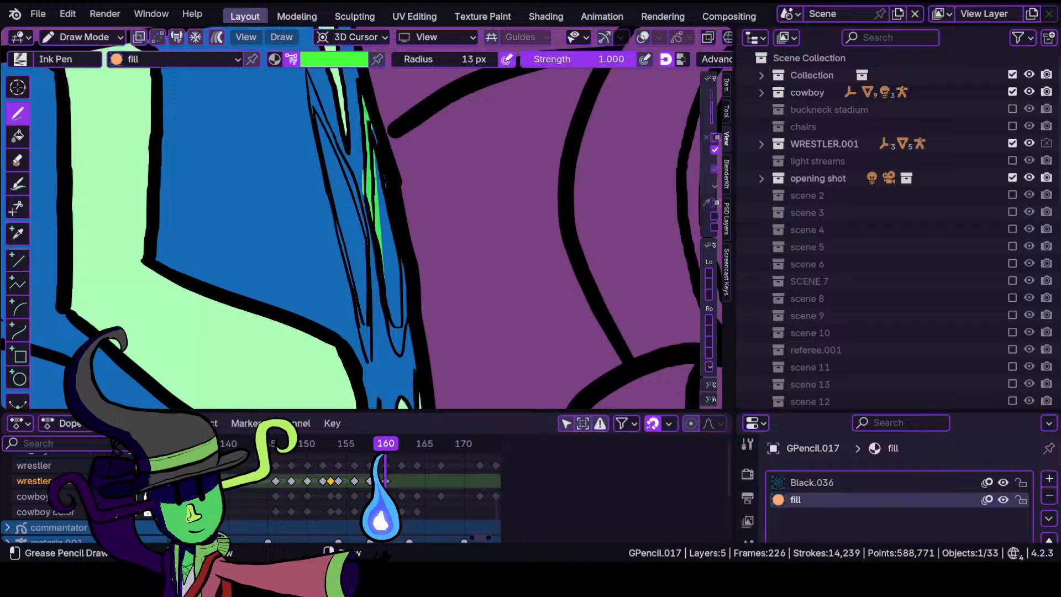
mouse_move(384, 278)
mouse_down()
mouse_move(401, 354)
mouse_move(407, 324)
mouse_up()
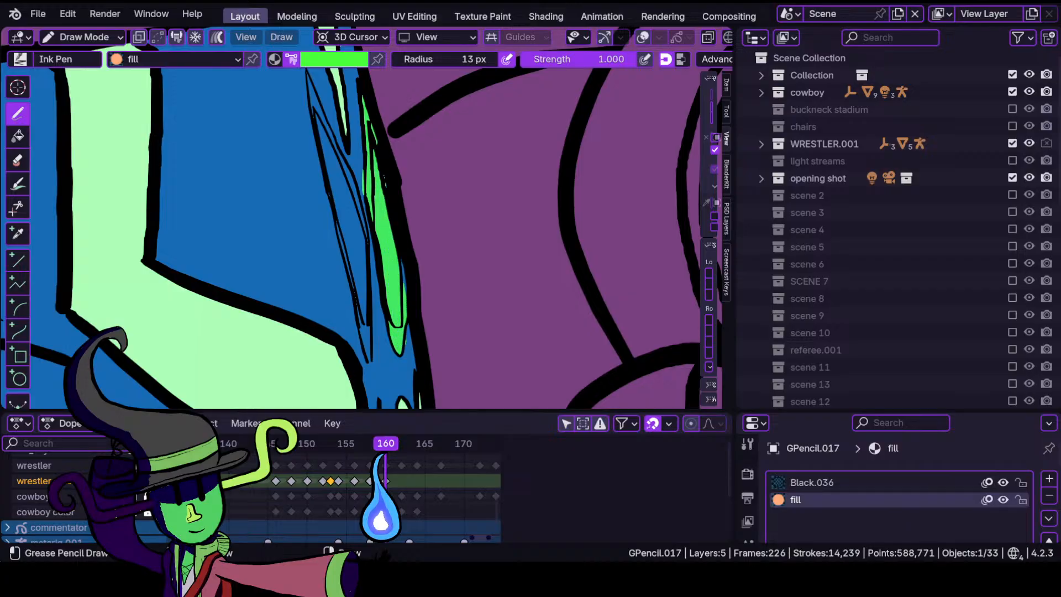
Finish the bright green fill of the narrow pointed shape beside the purple area and pull its lower fill edge into the outline by sculpting.
drag(387, 231, 385, 227)
mouse_move(324, 224)
ctrl+middle_down()
mouse_move(403, 171)
mouse_move(405, 145)
mouse_move(319, 194)
ctrl+middle_up()
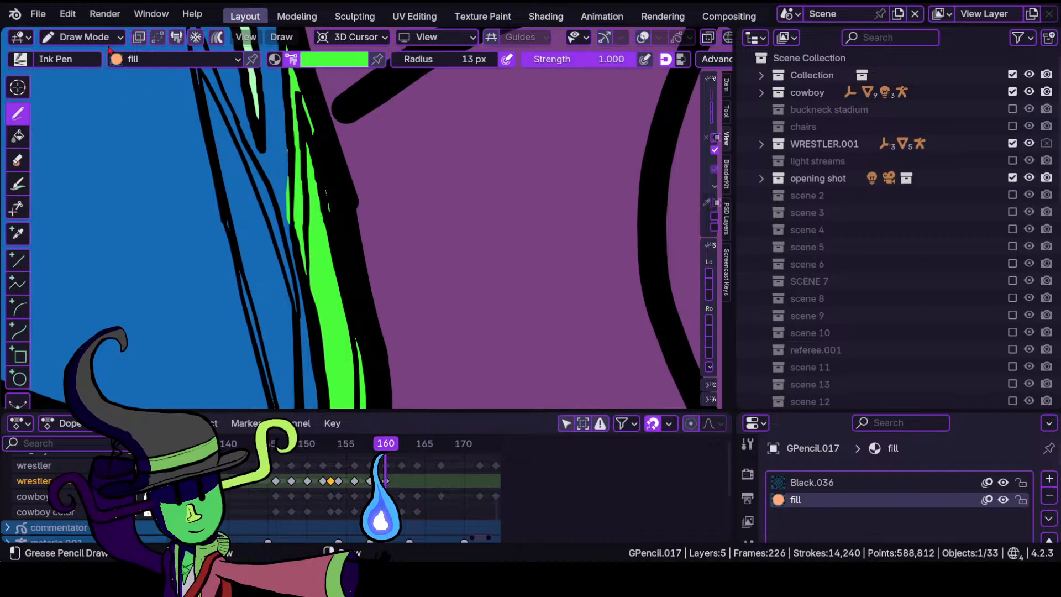
click(83, 37)
click(91, 95)
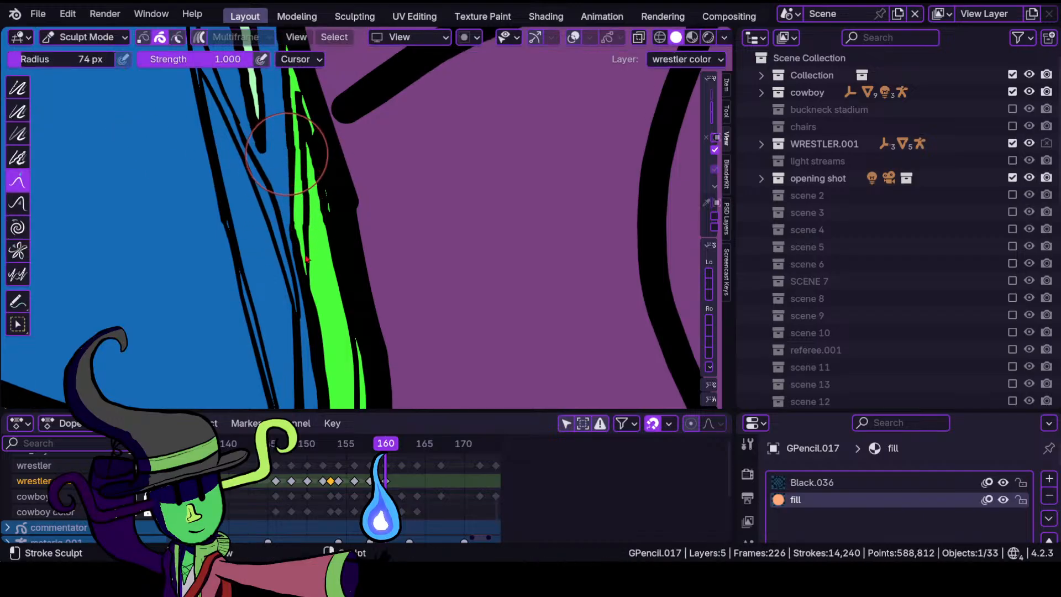
shift+middle_drag(332, 323, 313, 197)
shift+middle_drag(326, 341, 319, 271)
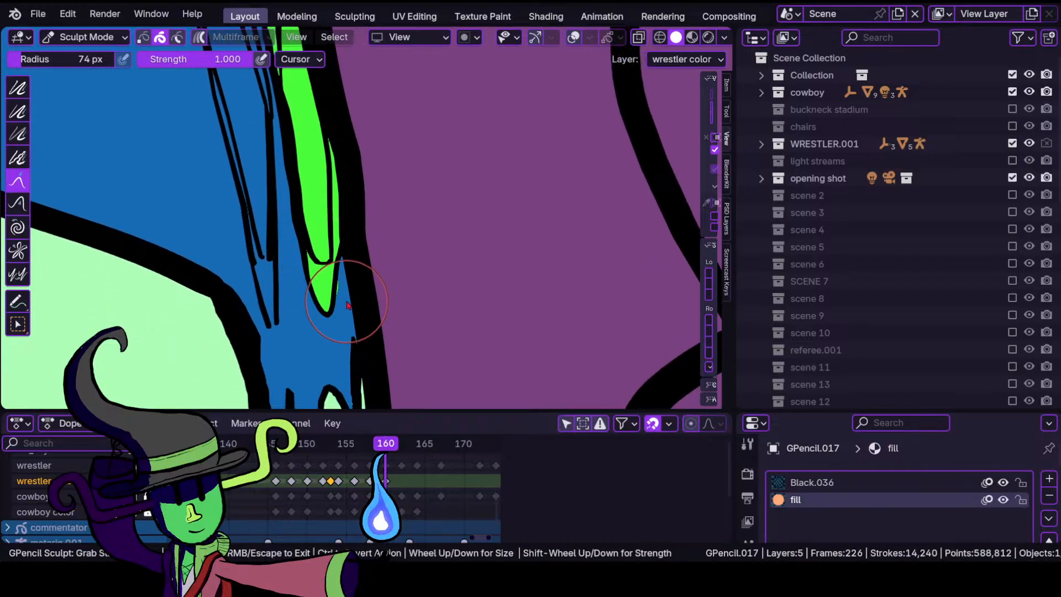
drag(344, 287, 327, 310)
Return to Draw Mode and choose the light green swatch from the wrestlers palette as the drawing colour.
click(101, 47)
click(97, 114)
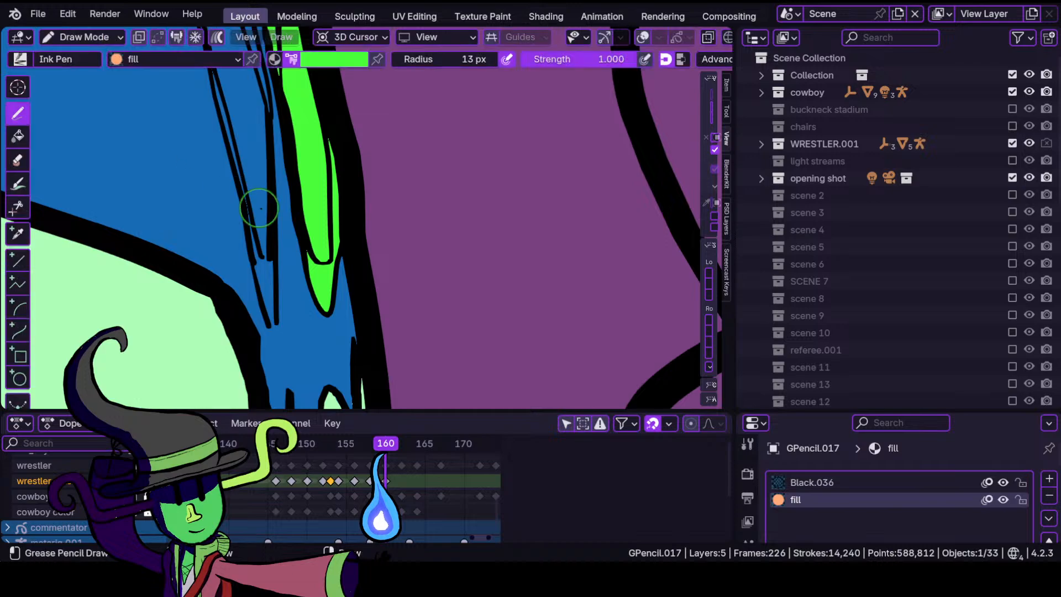
scroll(331, 171, up, 3)
shift+middle_drag(307, 201, 341, 204)
click(336, 60)
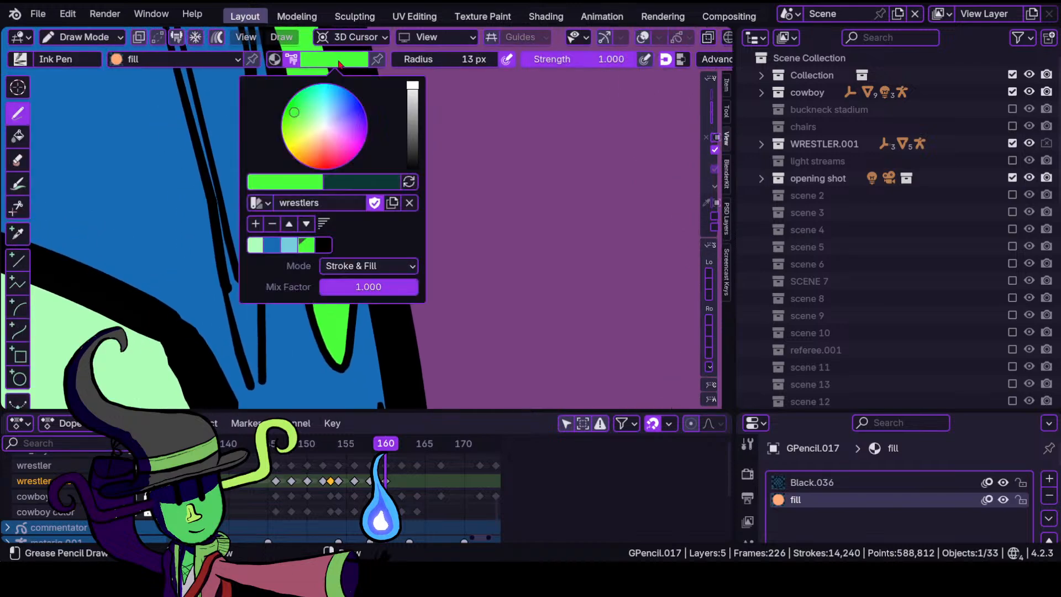
click(259, 249)
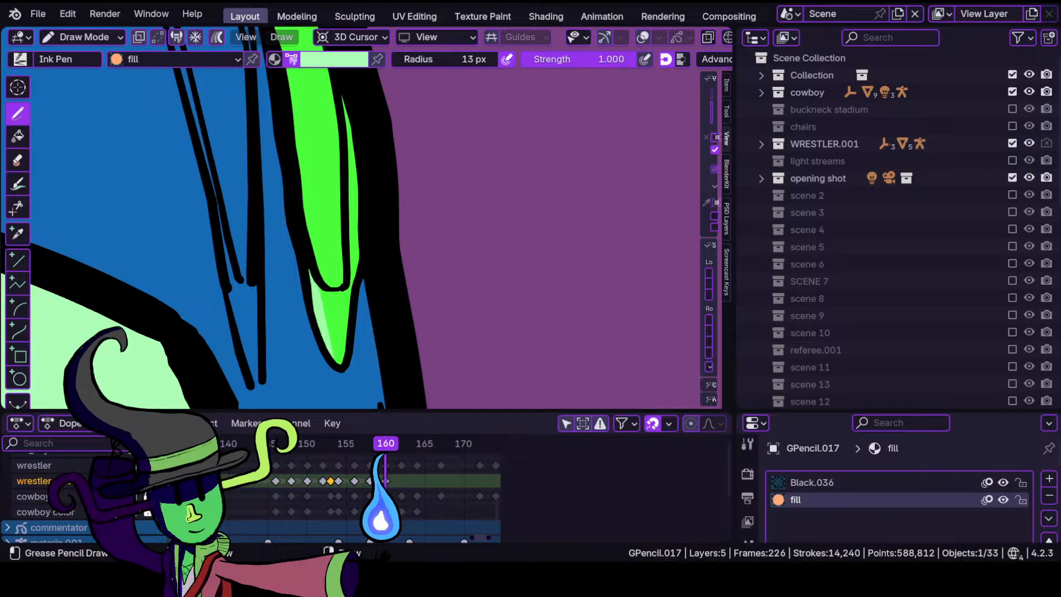
Try to fill the lower tip and outer edge of the narrow pointed shape with light green.
mouse_move(330, 348)
mouse_down()
mouse_move(328, 282)
mouse_move(352, 182)
mouse_move(342, 103)
mouse_up()
drag(340, 146, 340, 284)
ctrl+middle_drag(336, 195, 344, 280)
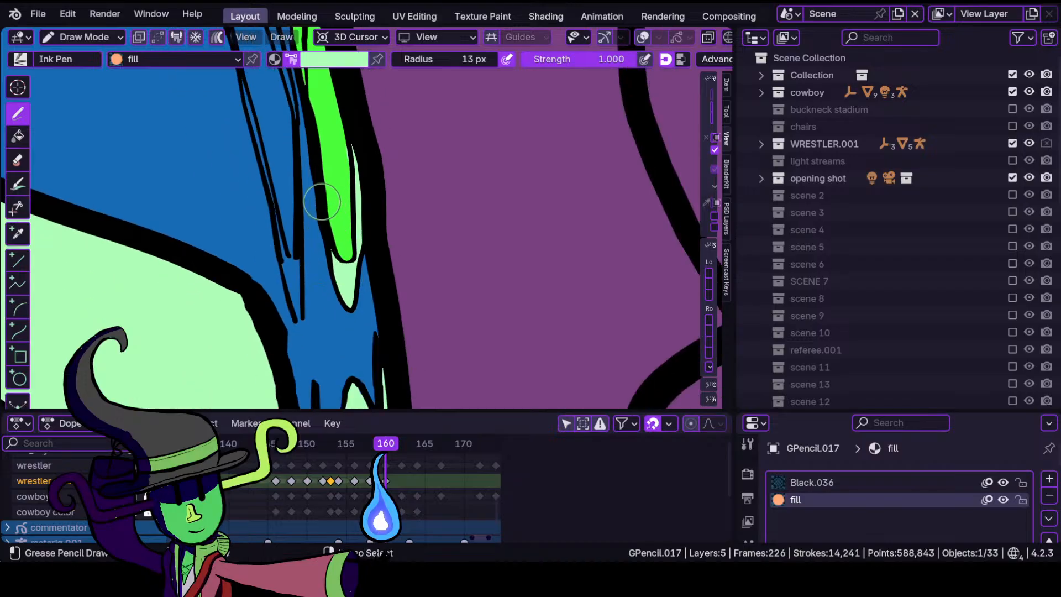
key(ctrl+z)
Fill the inner section of the narrow pointed shape beside the purple area with light green, leaving its edges bright green.
shift+middle_drag(330, 192, 336, 282)
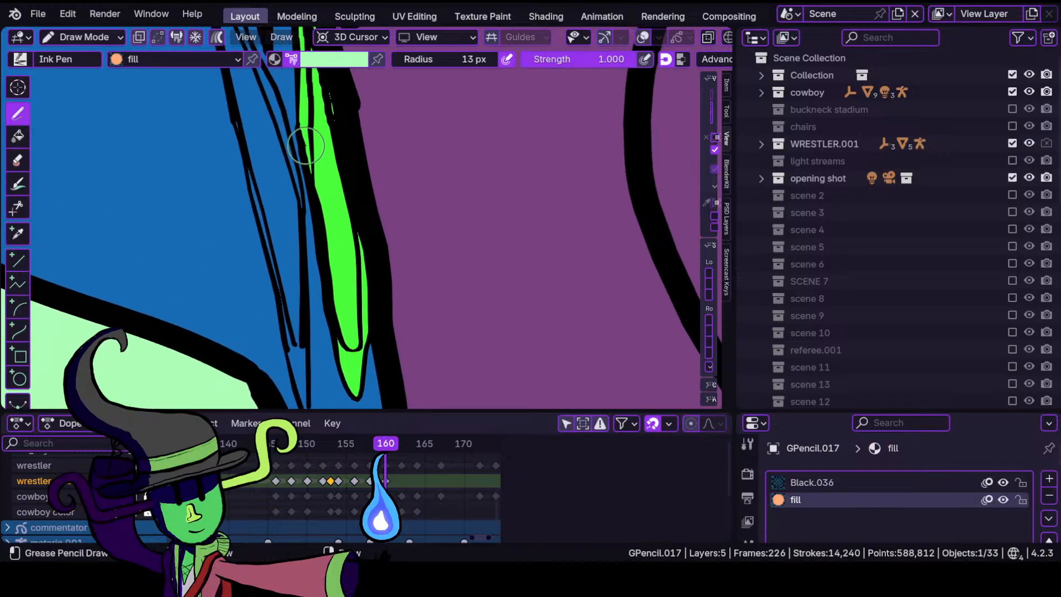
mouse_move(305, 146)
shift+middle_down()
mouse_move(345, 212)
mouse_move(325, 227)
mouse_move(280, 215)
shift+middle_up()
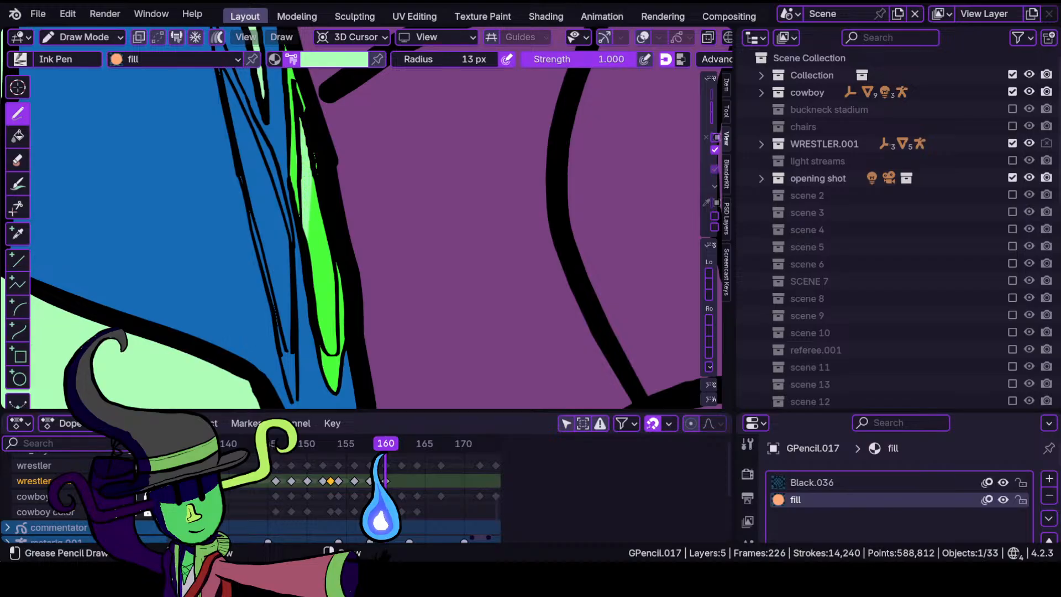
drag(324, 205, 329, 350)
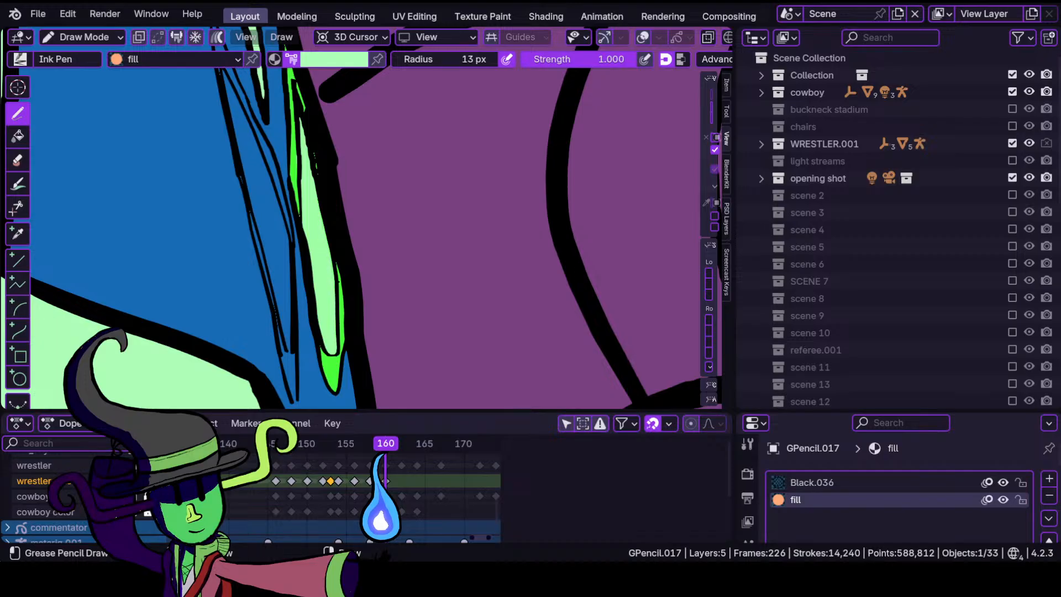
drag(302, 234, 302, 241)
mouse_move(291, 230)
ctrl+middle_down()
mouse_move(289, 303)
mouse_move(301, 234)
ctrl+middle_up()
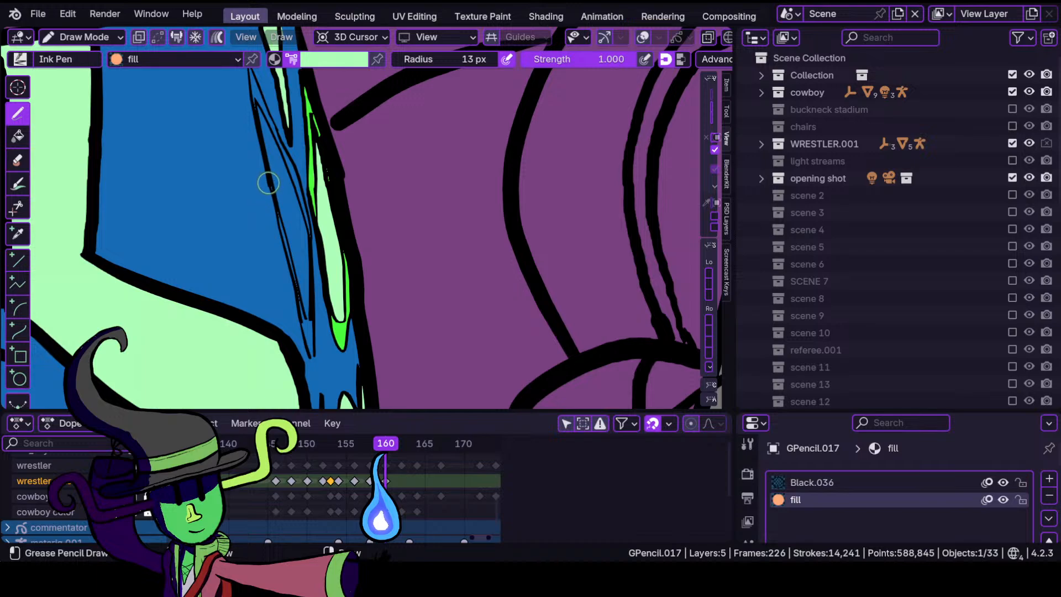
Choose bright green from the wrestlers palette and fill the second narrow pointed shape, nearer the wide light green band.
shift+middle_drag(268, 247, 398, 281)
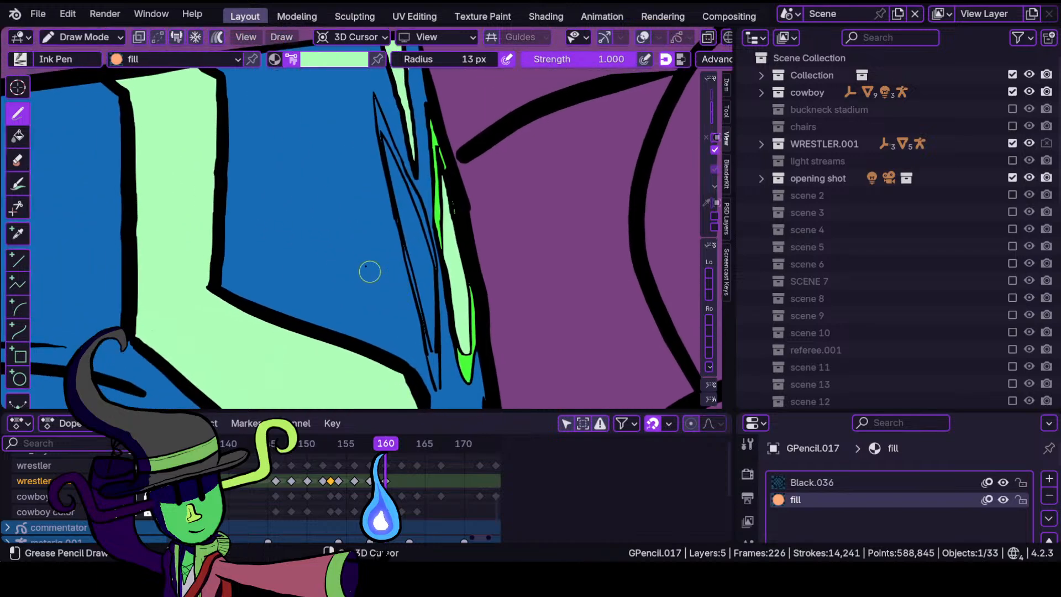
shift+middle_drag(340, 252, 262, 236)
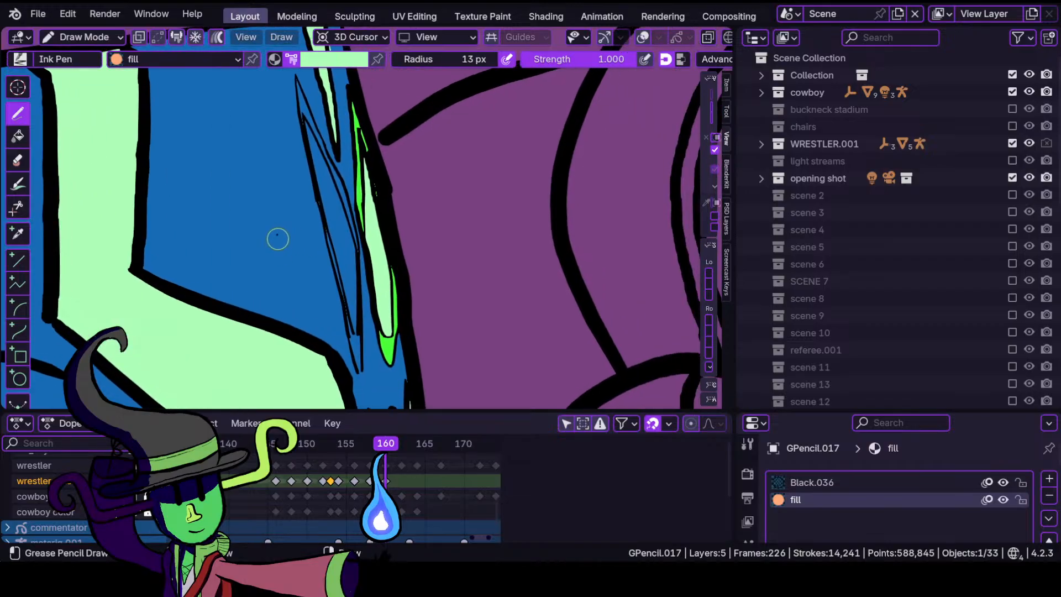
click(350, 64)
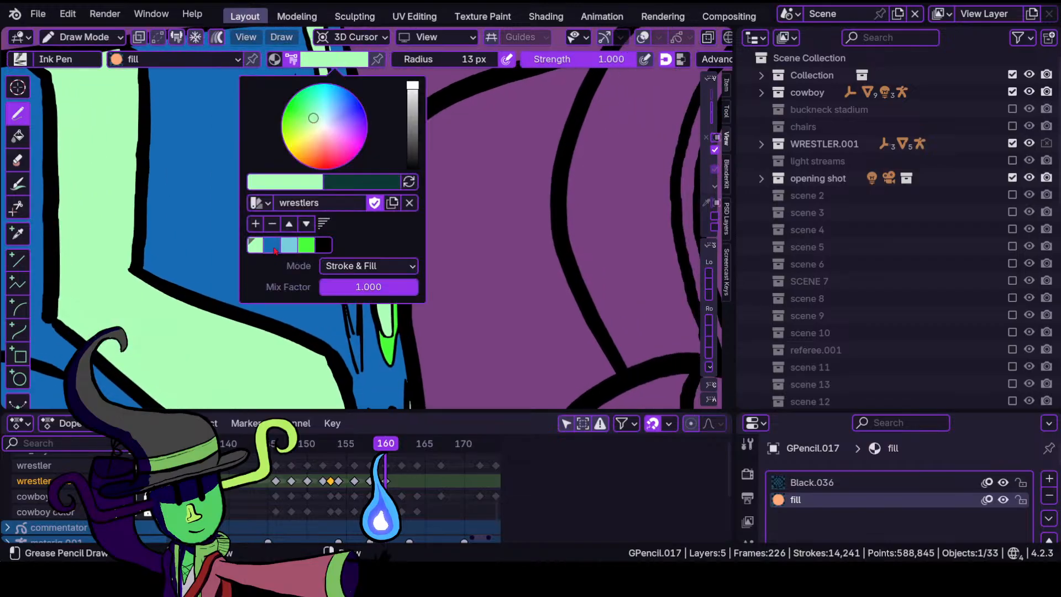
click(311, 246)
shift+middle_drag(301, 199, 352, 196)
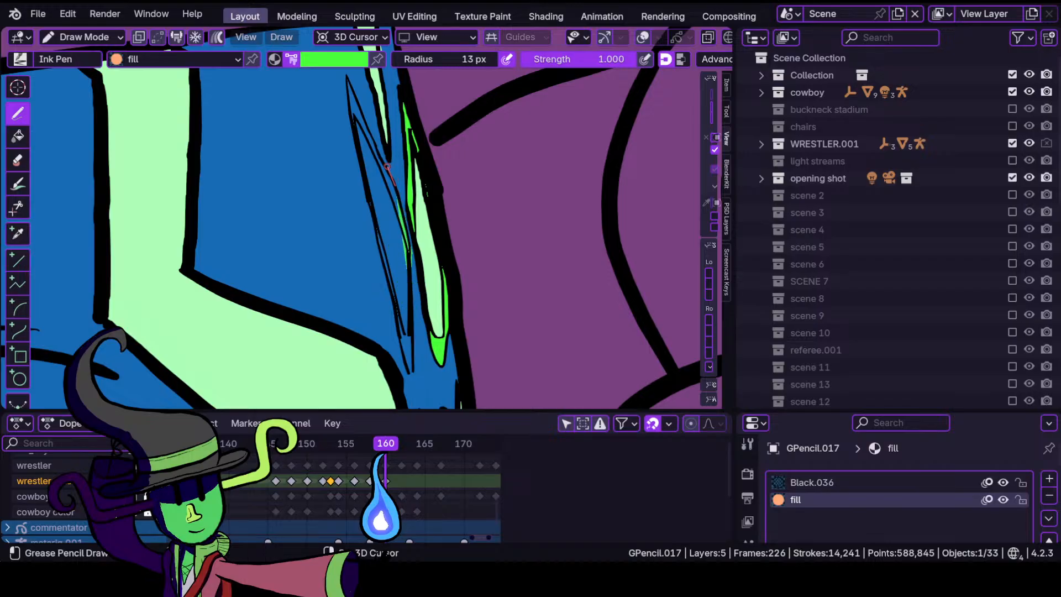
mouse_move(388, 166)
mouse_down()
mouse_move(345, 78)
mouse_move(374, 220)
mouse_up()
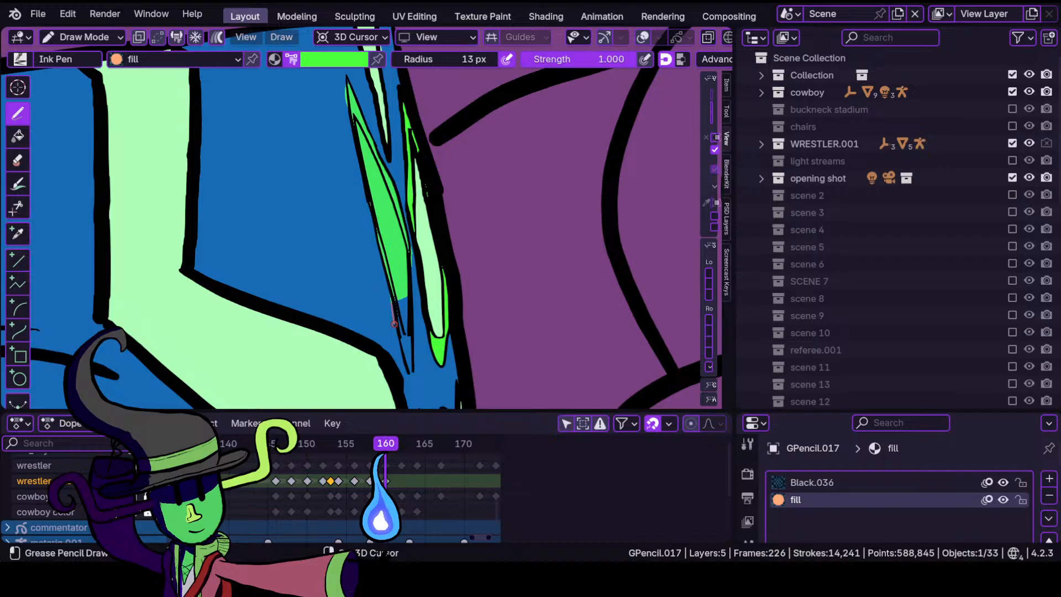
drag(406, 367, 406, 369)
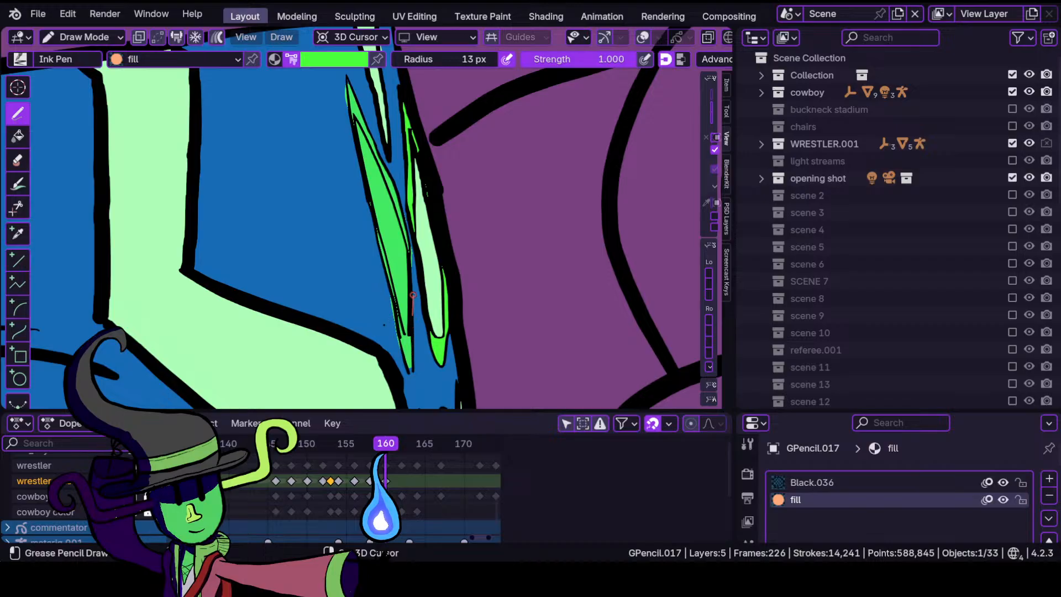
drag(413, 295, 412, 292)
Switch to Sculpt Mode and pull the lower and middle edges of the second shape's bright green fill into its outline.
mouse_move(319, 327)
ctrl+middle_down()
mouse_move(397, 232)
mouse_move(402, 210)
ctrl+middle_up()
shift+middle_drag(375, 298, 294, 213)
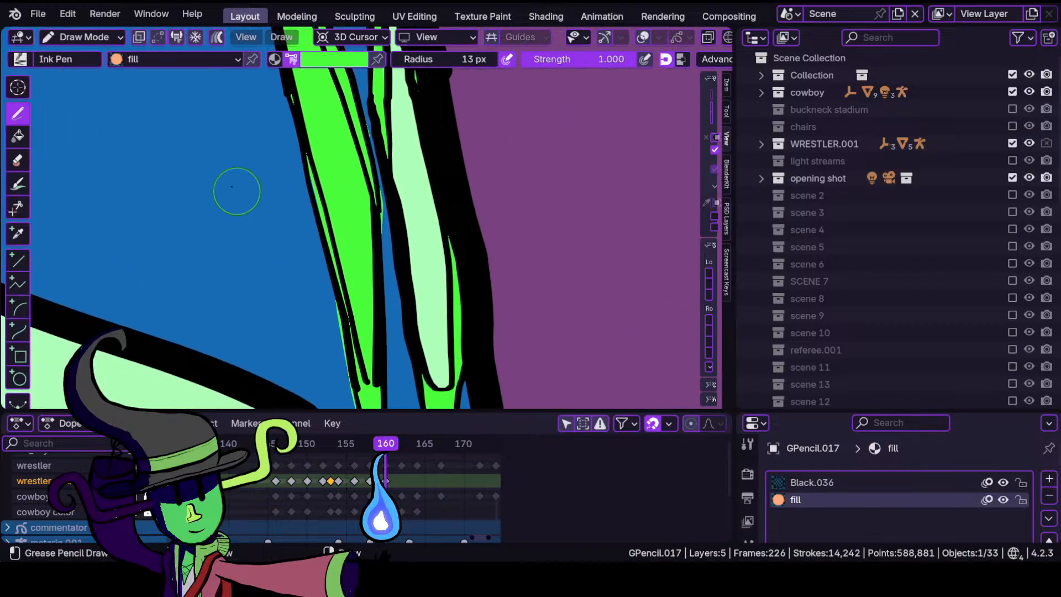
click(82, 37)
click(77, 94)
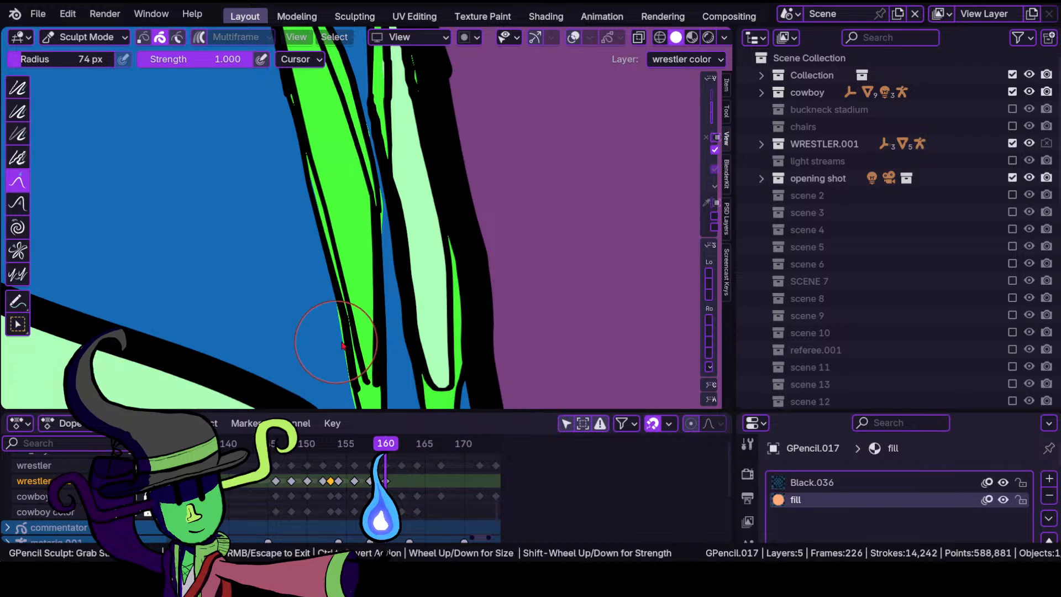
drag(342, 344, 344, 346)
shift+middle_drag(333, 358, 286, 279)
click(319, 327)
shift+middle_drag(328, 222, 353, 361)
drag(359, 272, 332, 288)
shift+middle_drag(350, 249, 361, 341)
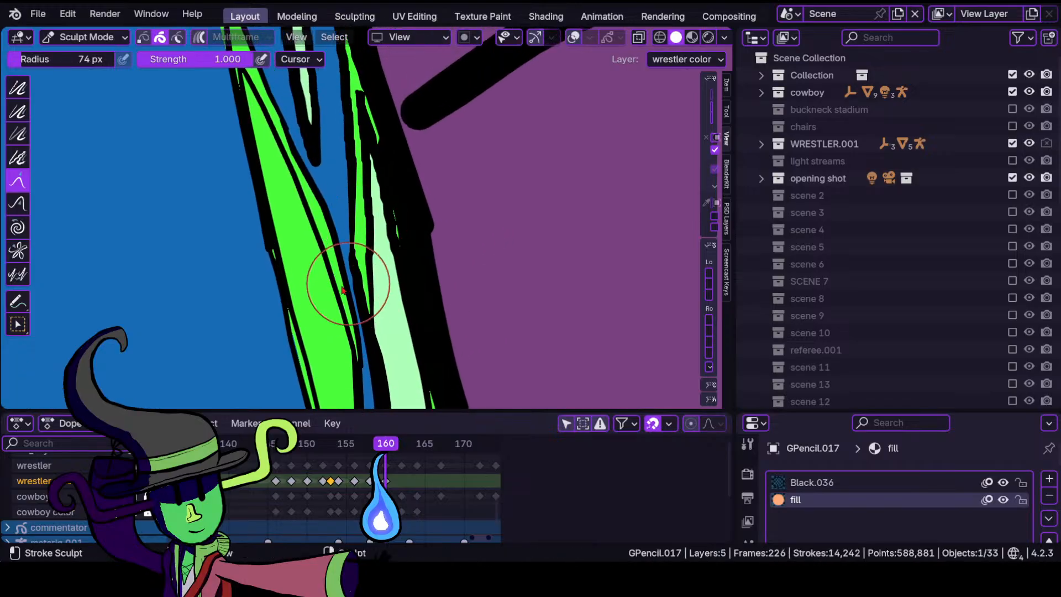
Reshape the upper tip of the second shape's bright green fill so it fits inside the black outline.
scroll(301, 268, down, 3)
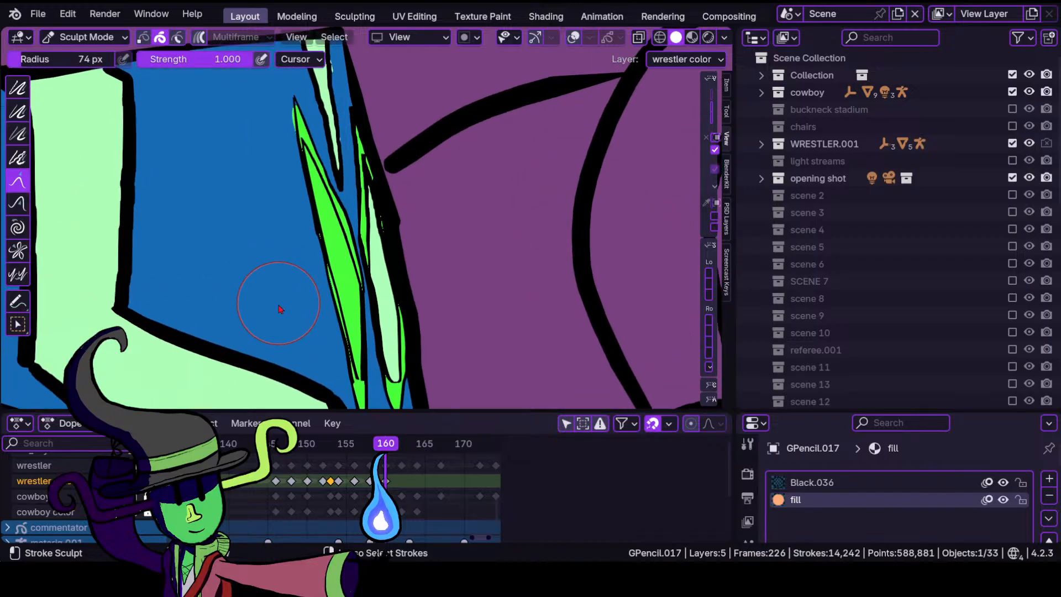
scroll(280, 301, up, 1)
shift+middle_drag(282, 187, 311, 325)
scroll(311, 315, up, 4)
mouse_move(312, 270)
shift+middle_down()
mouse_move(339, 207)
mouse_move(330, 208)
shift+middle_up()
scroll(331, 208, up, 1)
mouse_move(306, 207)
mouse_down()
mouse_move(325, 203)
mouse_move(326, 166)
mouse_up()
drag(336, 194, 331, 199)
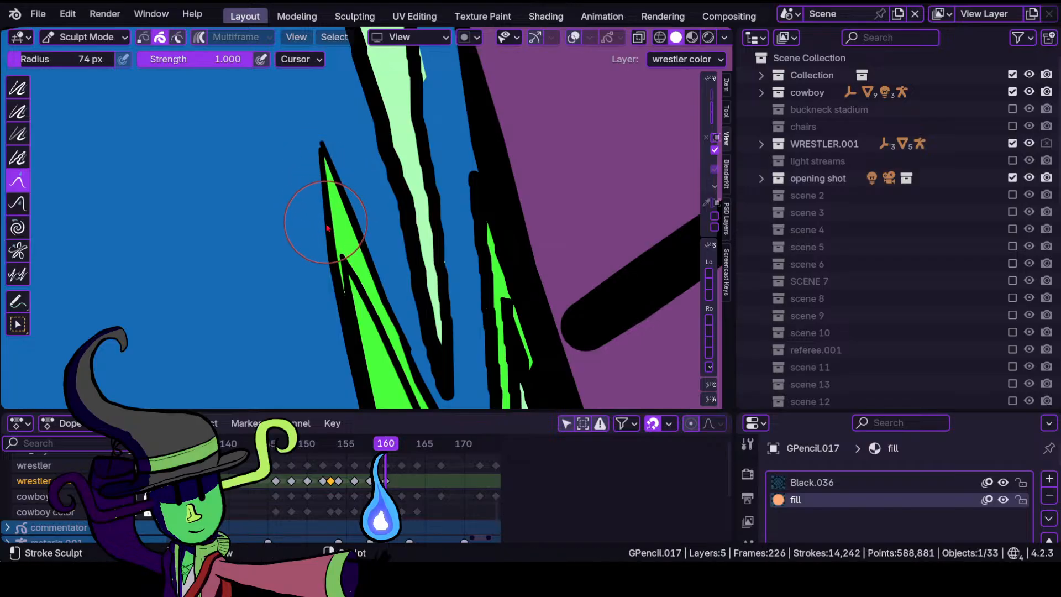
Back in Draw Mode, choose light green from the wrestlers palette and fill the upper inner section of the second pointed shape.
ctrl+middle_drag(335, 227, 332, 350)
shift+middle_drag(320, 292, 257, 203)
shift+middle_drag(306, 274, 337, 203)
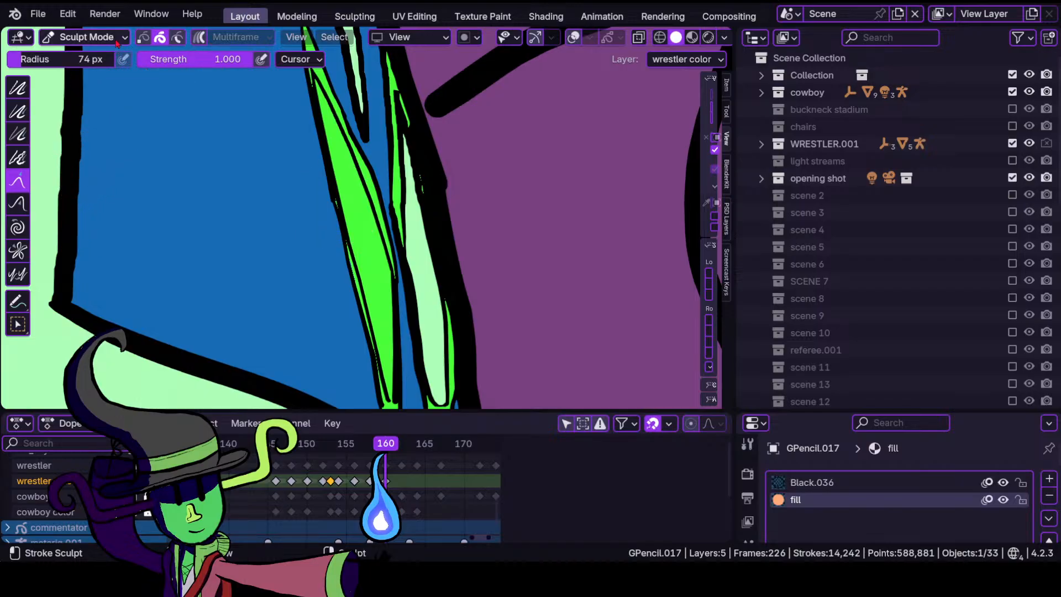
click(86, 37)
click(88, 113)
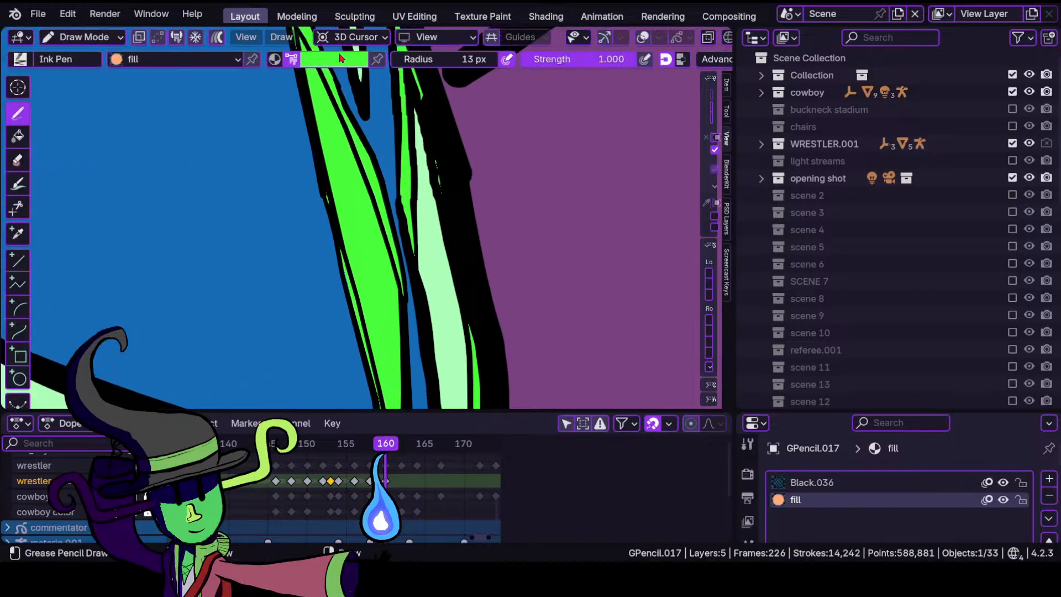
click(334, 59)
click(288, 246)
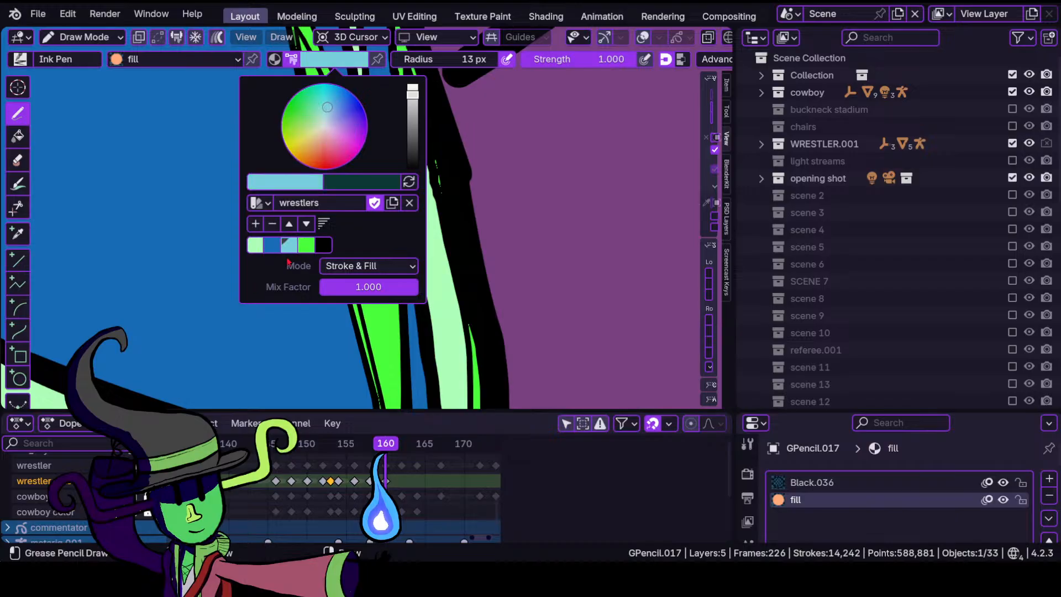
click(257, 246)
scroll(309, 287, up, 3)
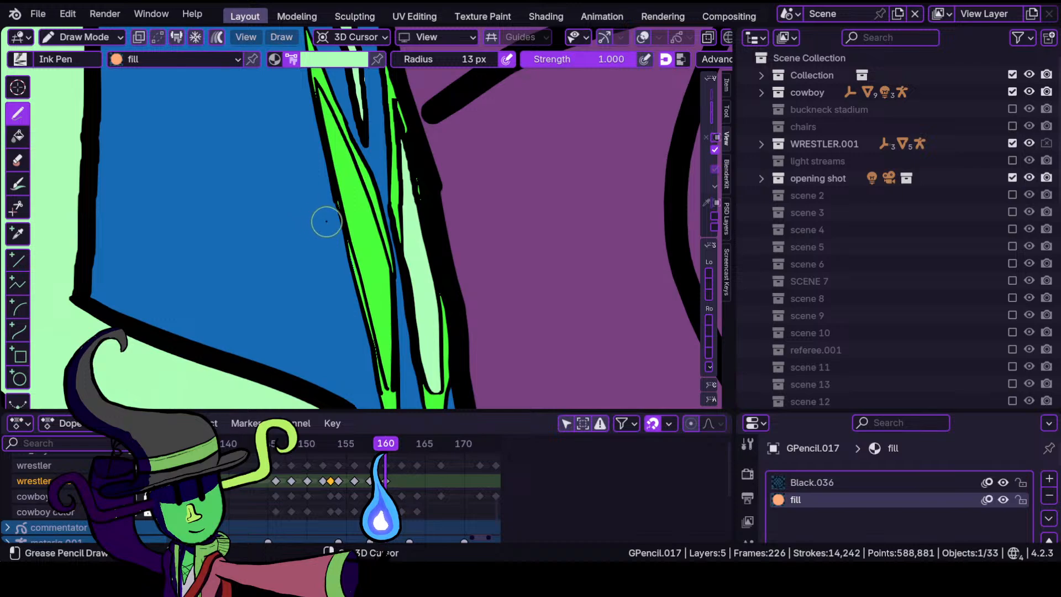
mouse_move(331, 220)
shift+middle_down()
mouse_move(312, 317)
mouse_move(332, 265)
shift+middle_up()
shift+middle_drag(320, 302, 324, 227)
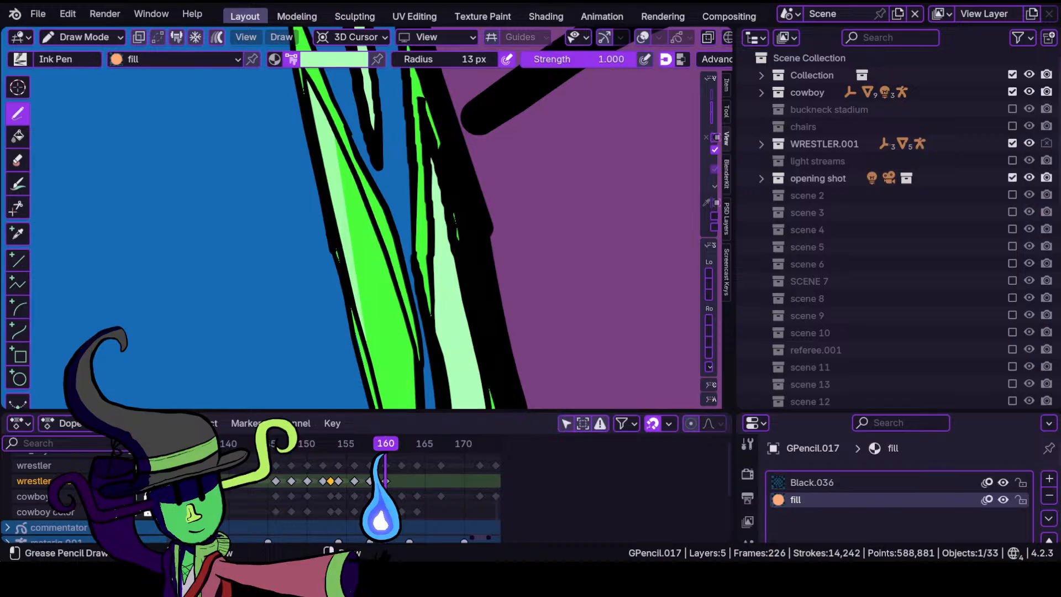
mouse_move(380, 406)
mouse_down()
mouse_move(399, 408)
mouse_move(416, 387)
mouse_move(407, 315)
mouse_up()
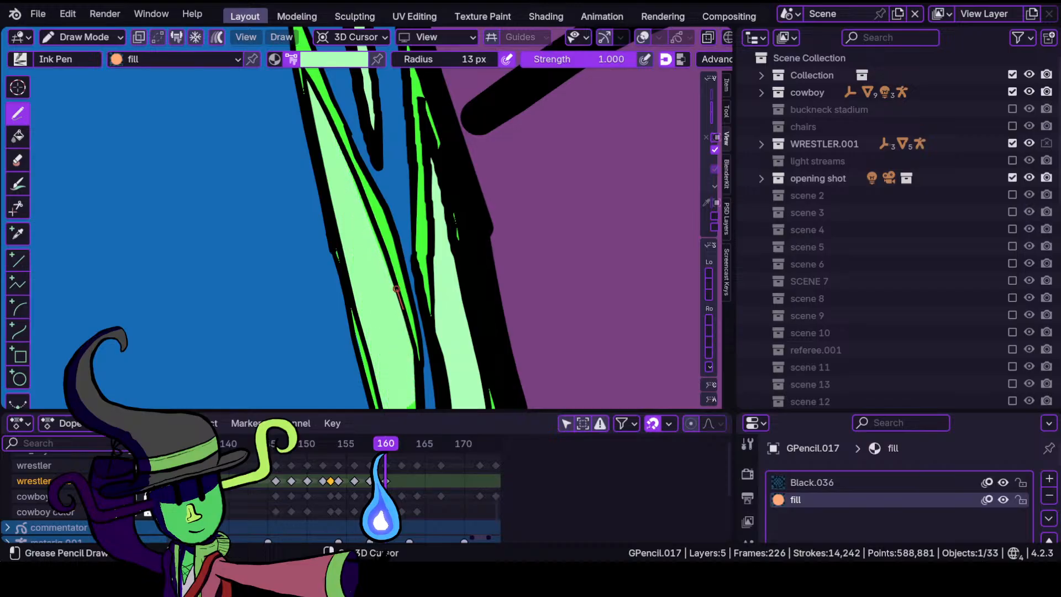
drag(362, 192, 362, 190)
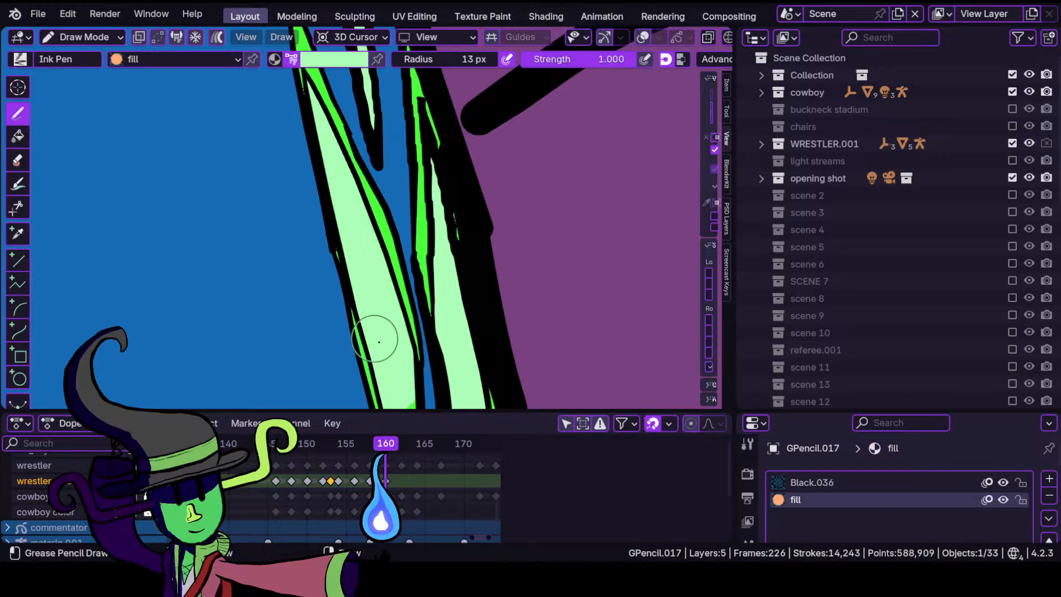
Extend the light green fill down to the bottom of the second shape's inner section, leaving the tip bright green.
mouse_move(381, 347)
shift+middle_down()
mouse_move(372, 275)
mouse_move(343, 202)
shift+middle_up()
ctrl+middle_drag(354, 284, 354, 247)
shift+middle_drag(354, 247, 342, 154)
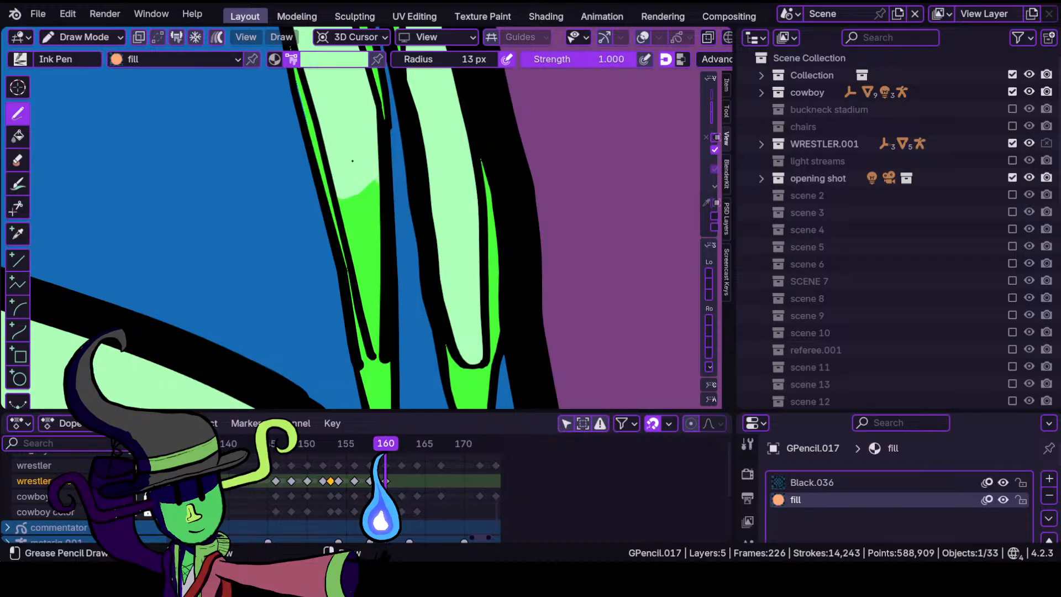
mouse_move(360, 194)
mouse_down()
mouse_move(376, 353)
mouse_move(369, 306)
mouse_up()
ctrl+middle_drag(365, 224, 330, 332)
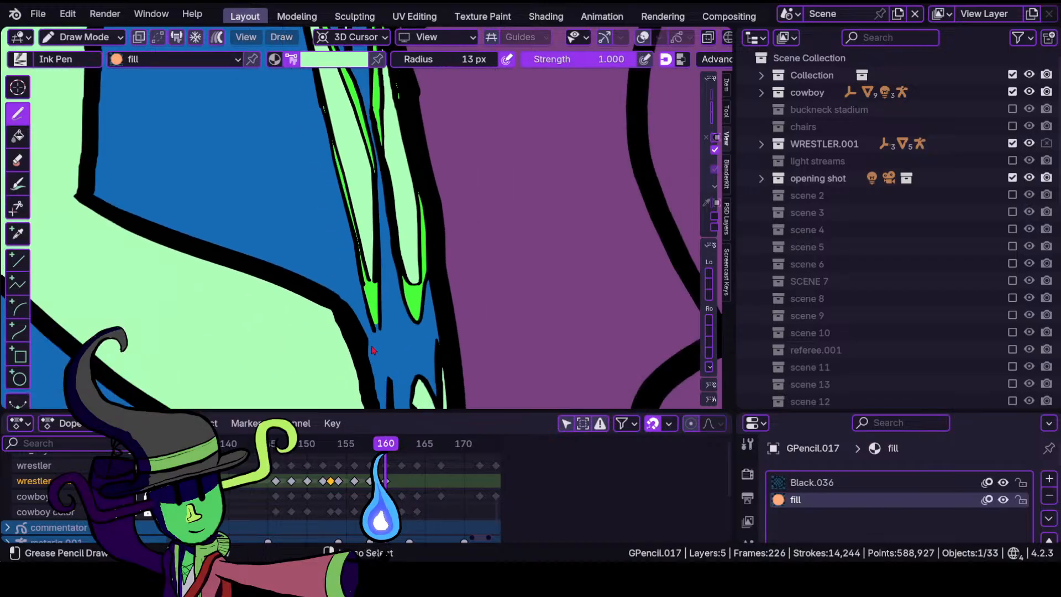
Choose light blue from the wrestlers palette and fill the outlined strip directly beneath the lower edge of the blue body.
mouse_move(319, 255)
ctrl+middle_down()
mouse_move(323, 270)
mouse_move(272, 244)
ctrl+middle_up()
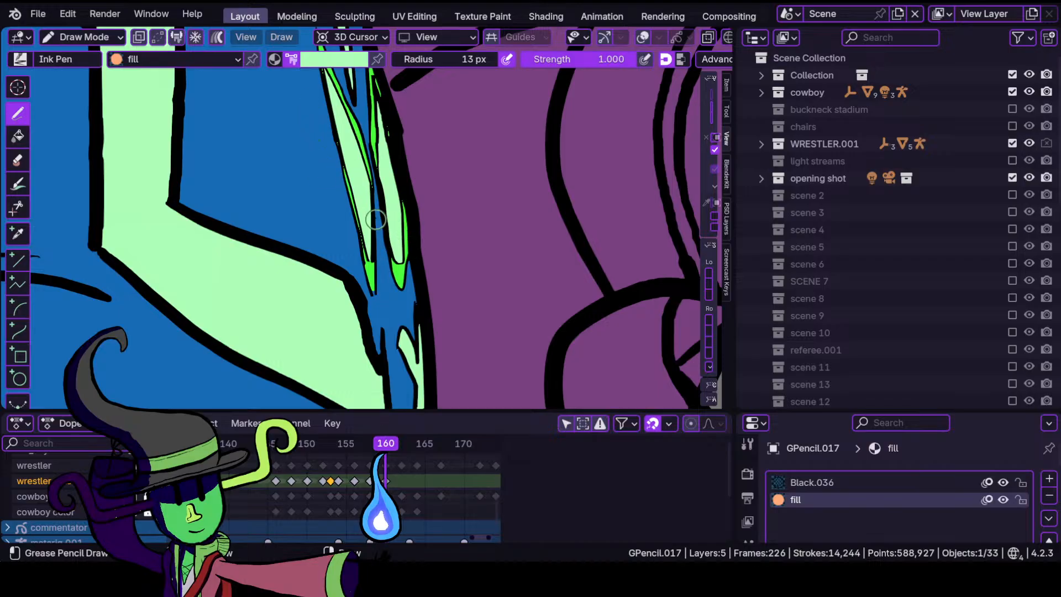
mouse_move(357, 285)
ctrl+middle_down()
mouse_move(359, 242)
mouse_move(374, 348)
mouse_move(359, 408)
ctrl+middle_up()
mouse_move(260, 321)
shift+middle_down()
mouse_move(461, 146)
mouse_move(305, 200)
shift+middle_up()
ctrl+middle_drag(332, 206, 401, 268)
mouse_move(402, 254)
ctrl+middle_down()
mouse_move(405, 210)
mouse_move(385, 261)
mouse_move(353, 265)
mouse_move(364, 270)
ctrl+middle_up()
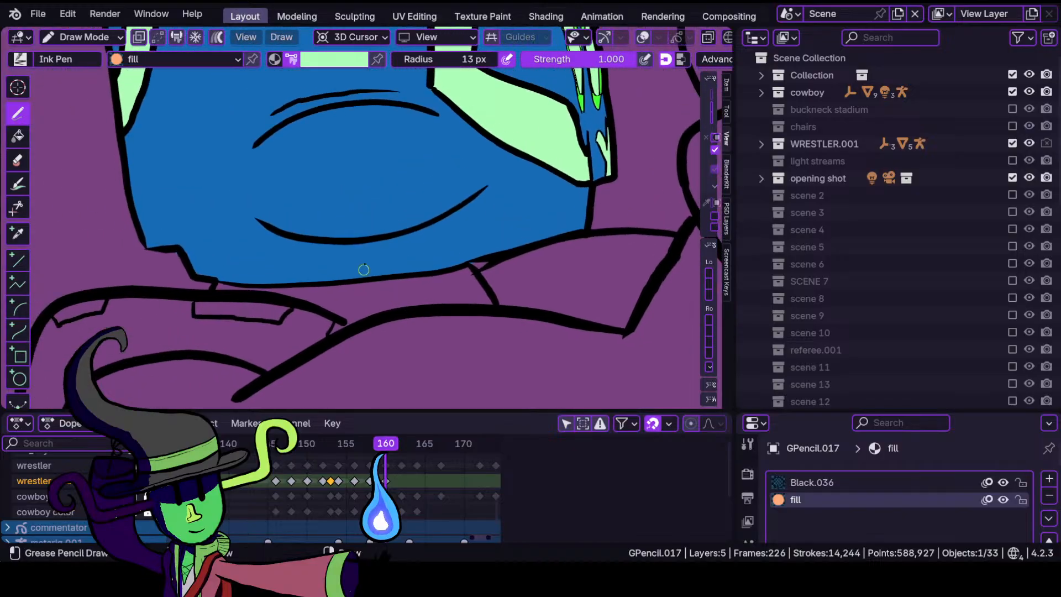
click(359, 61)
click(287, 245)
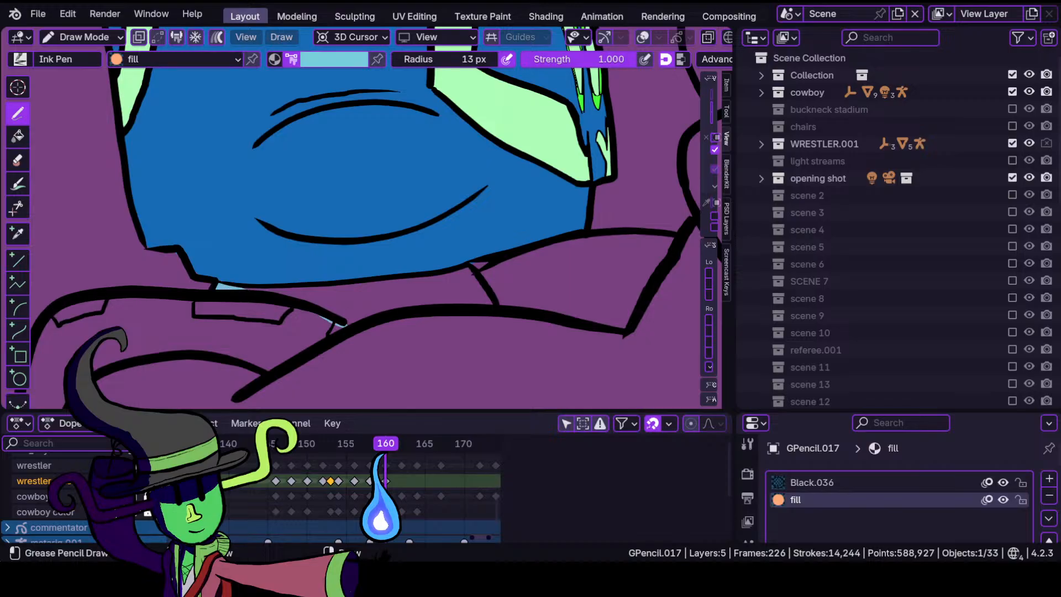
mouse_move(342, 323)
mouse_down()
mouse_move(493, 302)
mouse_move(471, 267)
mouse_move(373, 278)
mouse_up()
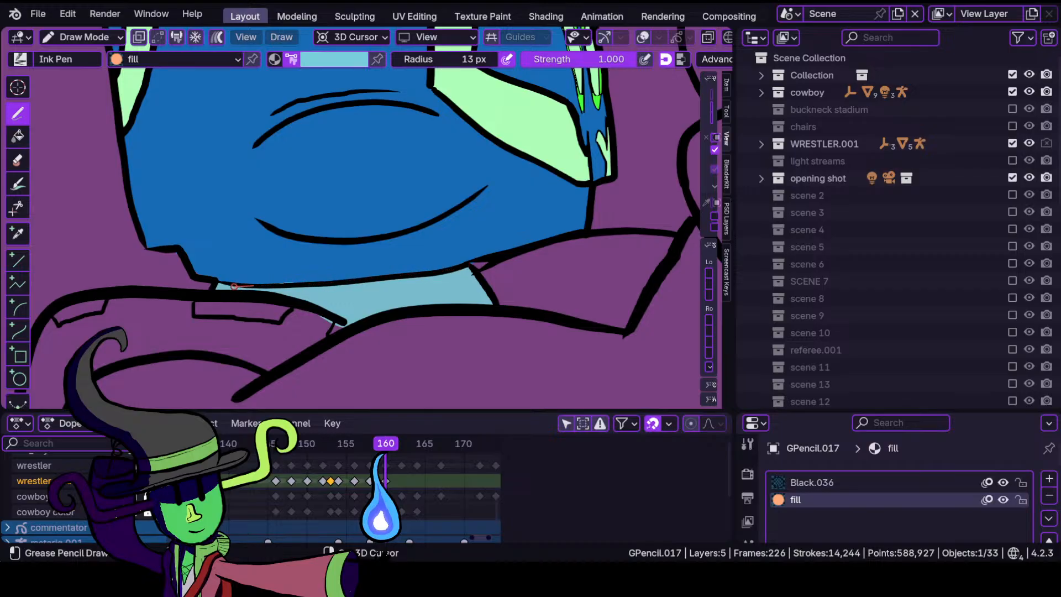
Finish the light blue strip and, in Sculpt Mode, pull its upper edge and lower corner in to fit the black outline.
drag(234, 286, 234, 286)
scroll(331, 272, up, 5)
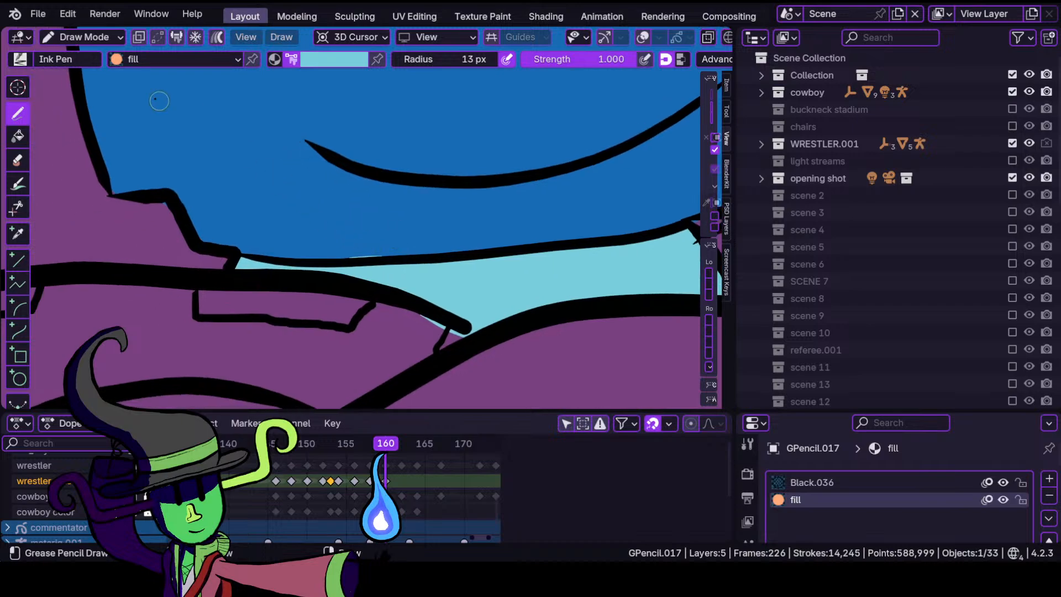
click(84, 36)
click(85, 90)
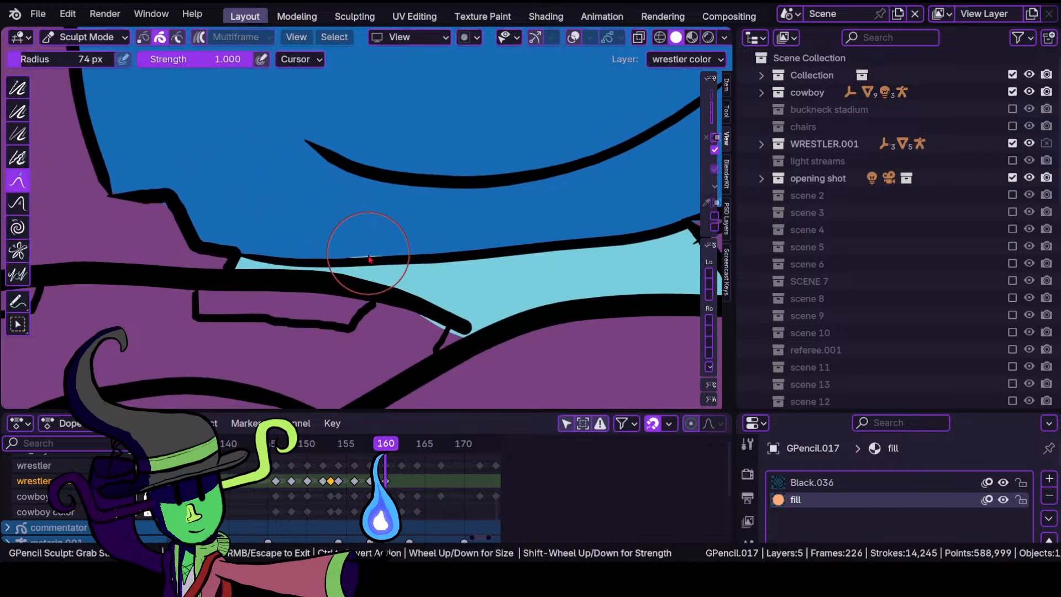
drag(369, 256, 367, 262)
drag(433, 336, 505, 290)
Back in Draw Mode, fill the outlined section beside the strip, below the blue body's right corner, with light blue.
scroll(505, 290, down, 4)
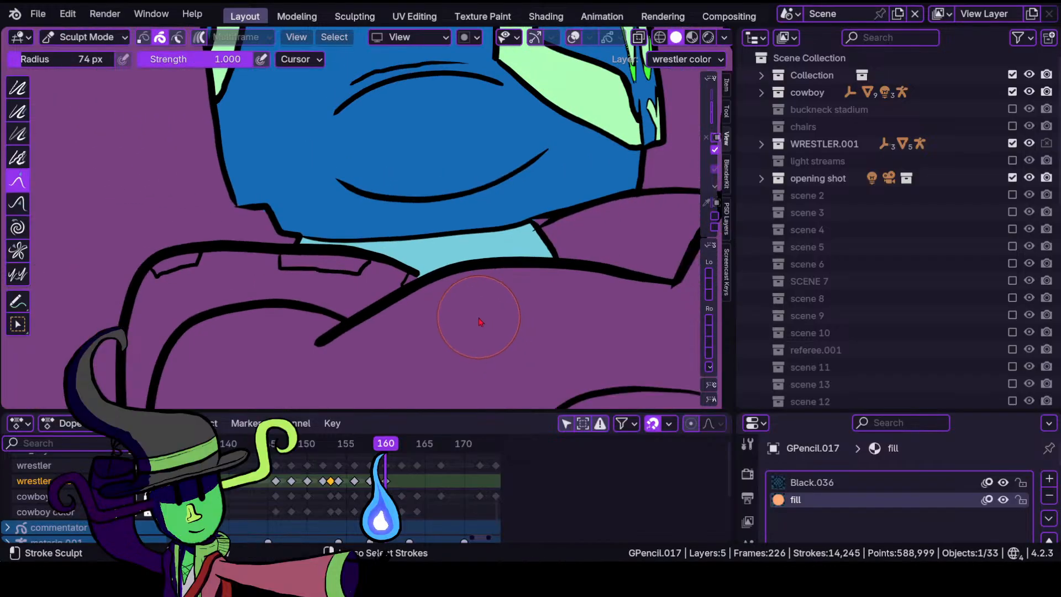
scroll(479, 322, down, 5)
scroll(483, 304, up, 3)
mouse_move(482, 303)
shift+middle_down()
mouse_move(317, 351)
mouse_move(456, 300)
shift+middle_up()
scroll(369, 334, up, 2)
scroll(380, 292, up, 3)
scroll(446, 310, down, 1)
drag(447, 355, 449, 332)
scroll(448, 310, down, 1)
scroll(448, 304, up, 1)
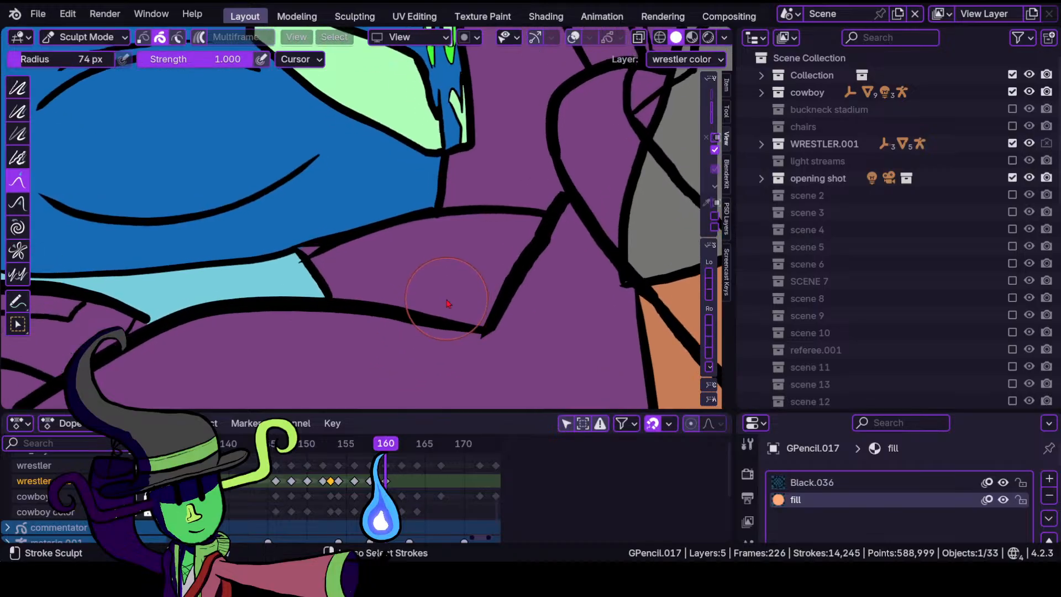
scroll(448, 304, down, 1)
click(86, 37)
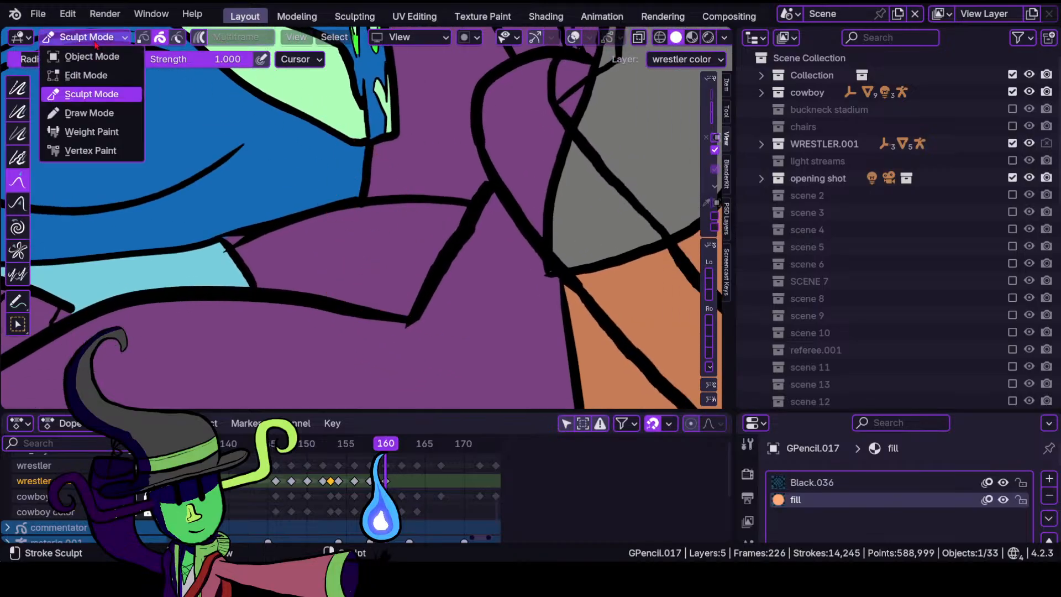
click(96, 112)
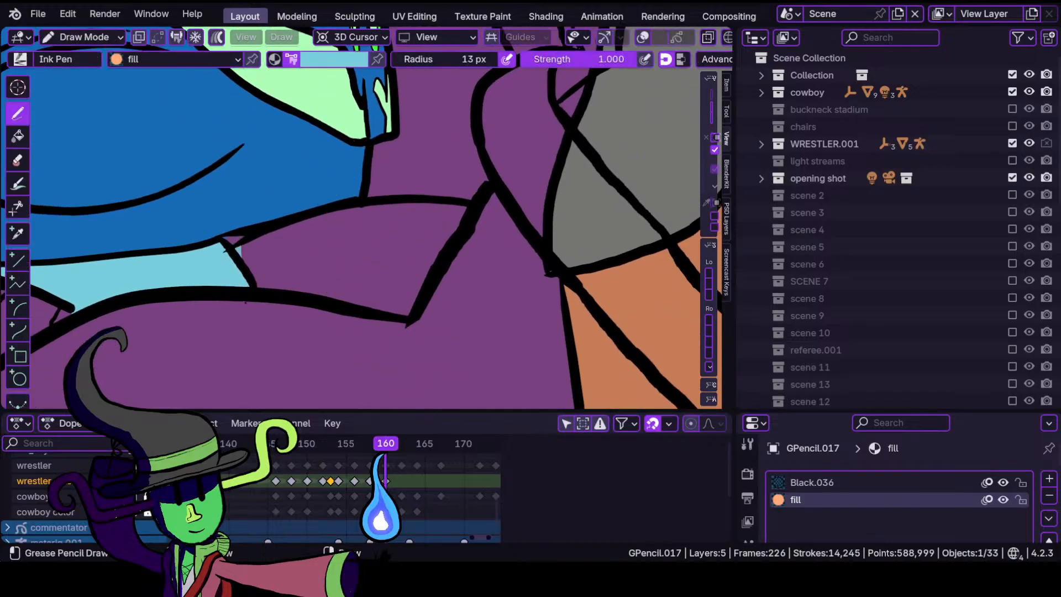
mouse_move(243, 246)
mouse_down()
mouse_move(422, 348)
mouse_move(467, 207)
mouse_move(428, 211)
mouse_up()
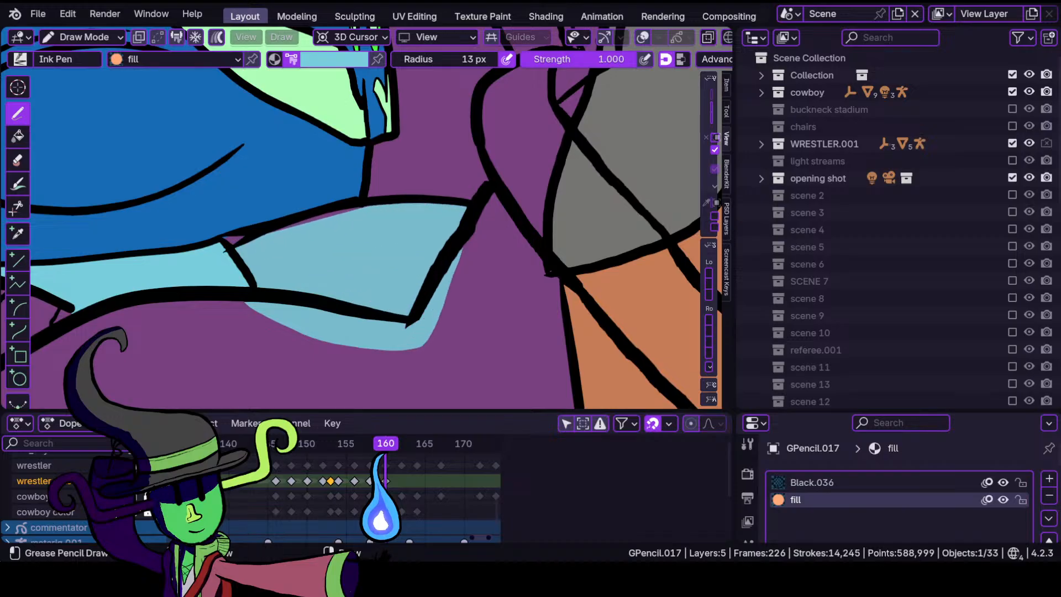
drag(362, 206, 265, 233)
Fill the right part of the large muscle shape beneath the strip with light blue, following its outline to the orange area.
mouse_move(293, 259)
ctrl+middle_down()
mouse_move(306, 353)
mouse_move(281, 392)
ctrl+middle_up()
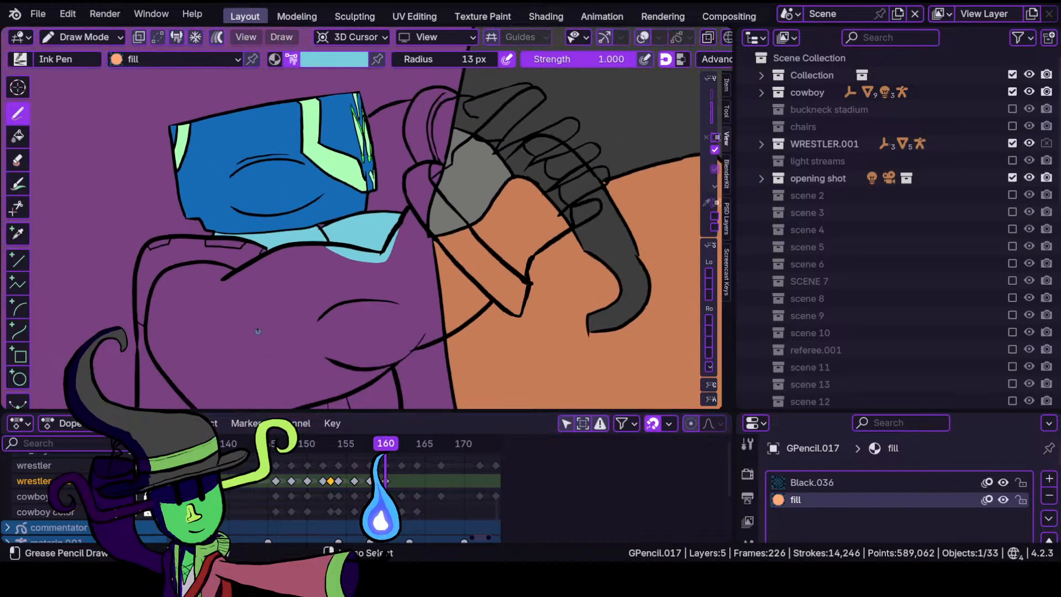
mouse_move(257, 331)
ctrl+middle_down()
mouse_move(328, 270)
mouse_move(354, 331)
mouse_move(351, 232)
ctrl+middle_up()
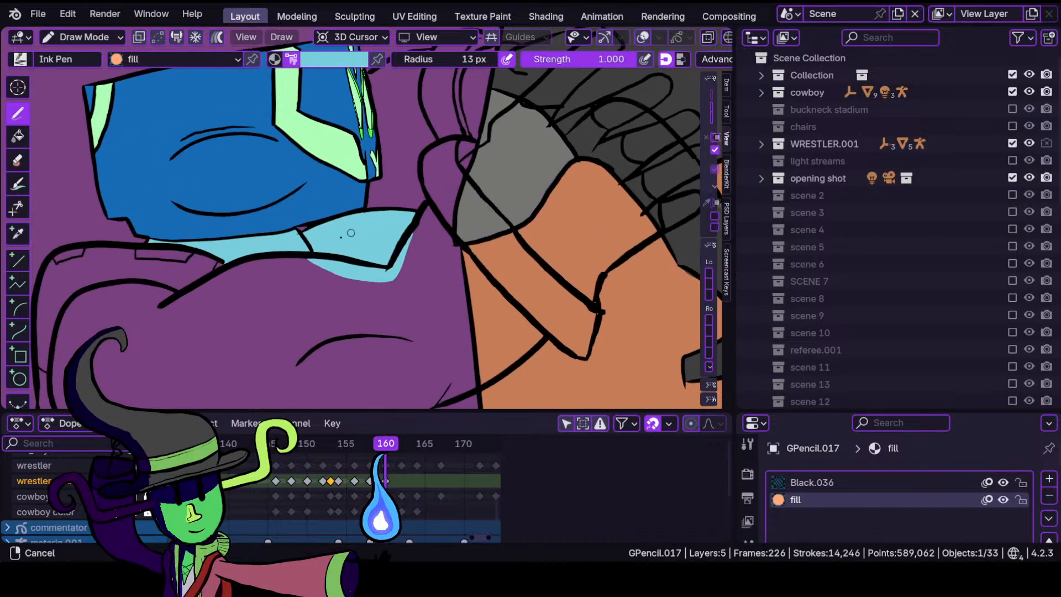
mouse_move(319, 325)
shift+middle_down()
mouse_move(374, 251)
mouse_move(262, 218)
shift+middle_up()
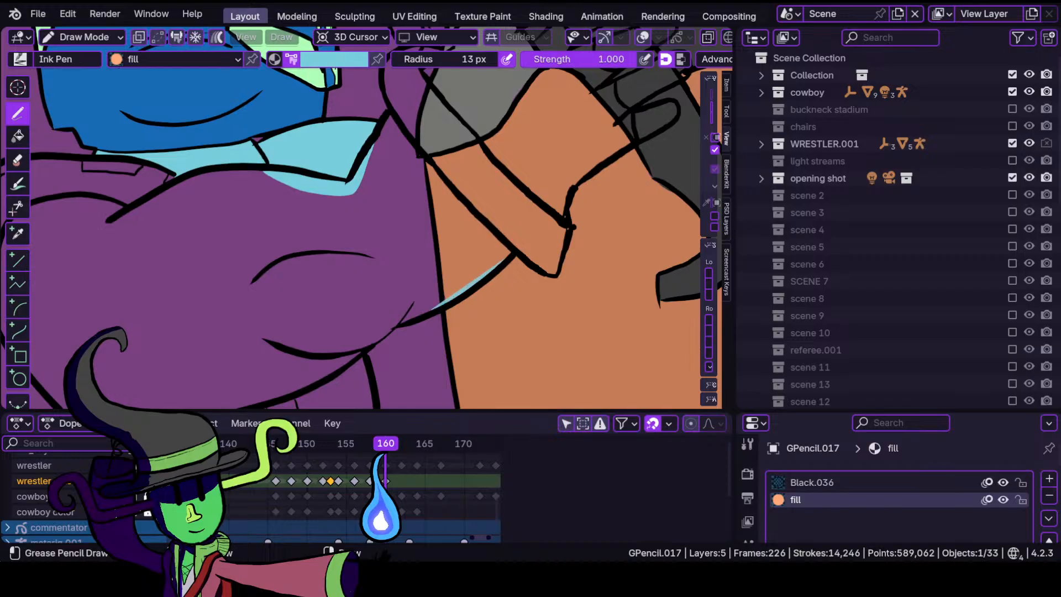
mouse_move(510, 253)
mouse_down()
mouse_move(390, 110)
mouse_move(336, 187)
mouse_move(253, 170)
mouse_move(207, 175)
mouse_move(120, 209)
mouse_move(409, 319)
mouse_move(237, 393)
mouse_move(314, 384)
mouse_up()
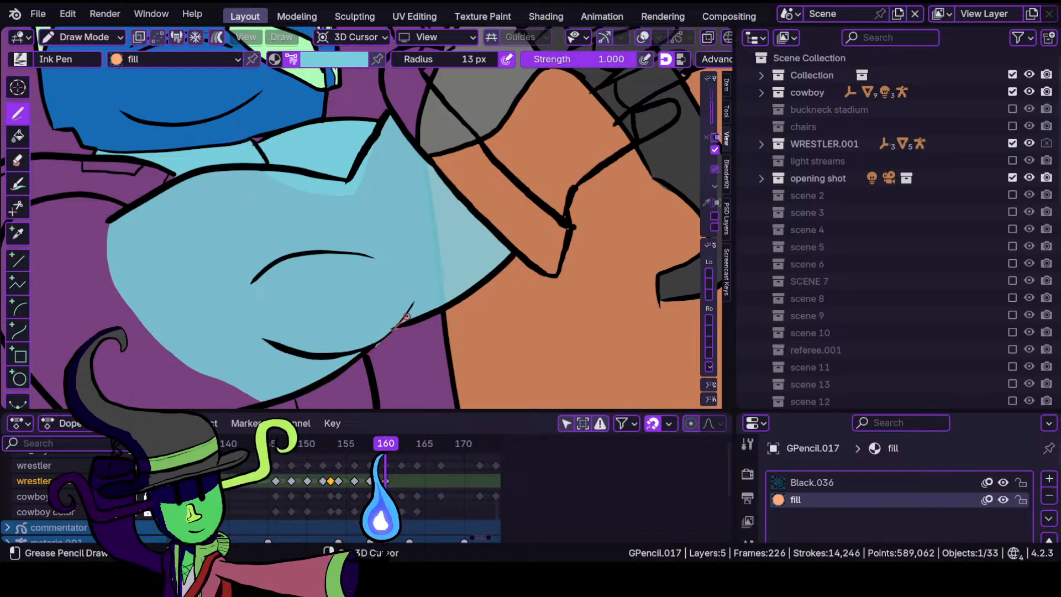
drag(413, 316, 402, 324)
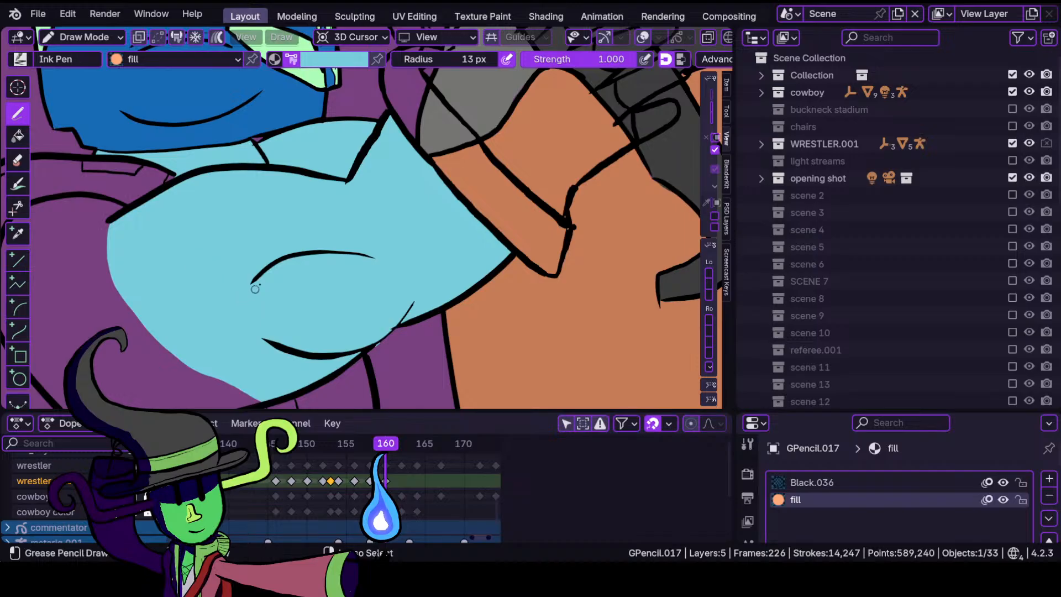
In Sculpt Mode, tidy the lower edge of the large light blue fill where the crease line meets the outline.
scroll(254, 289, up, 3)
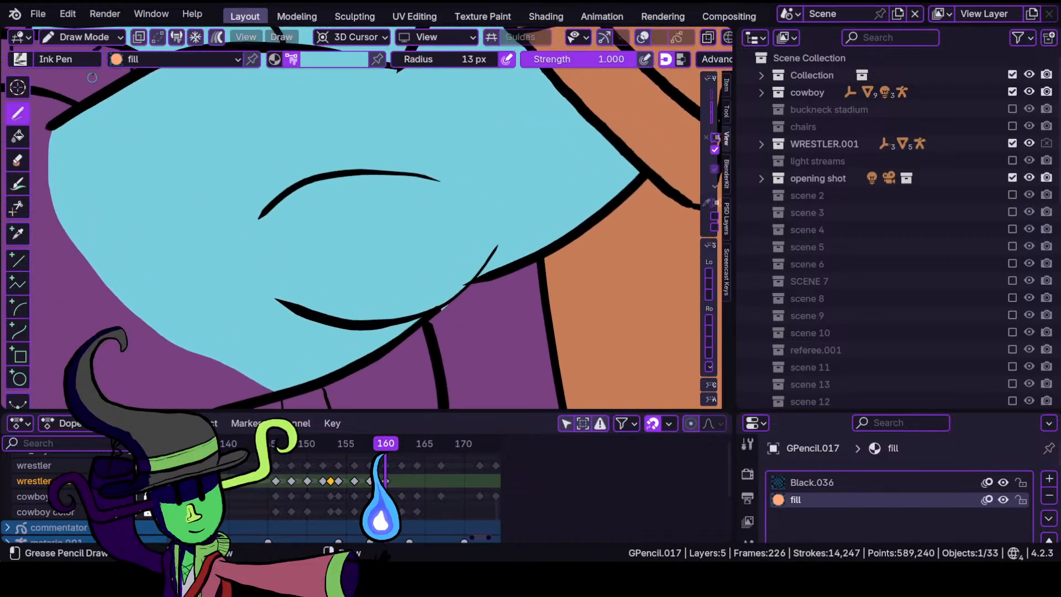
click(84, 37)
click(89, 95)
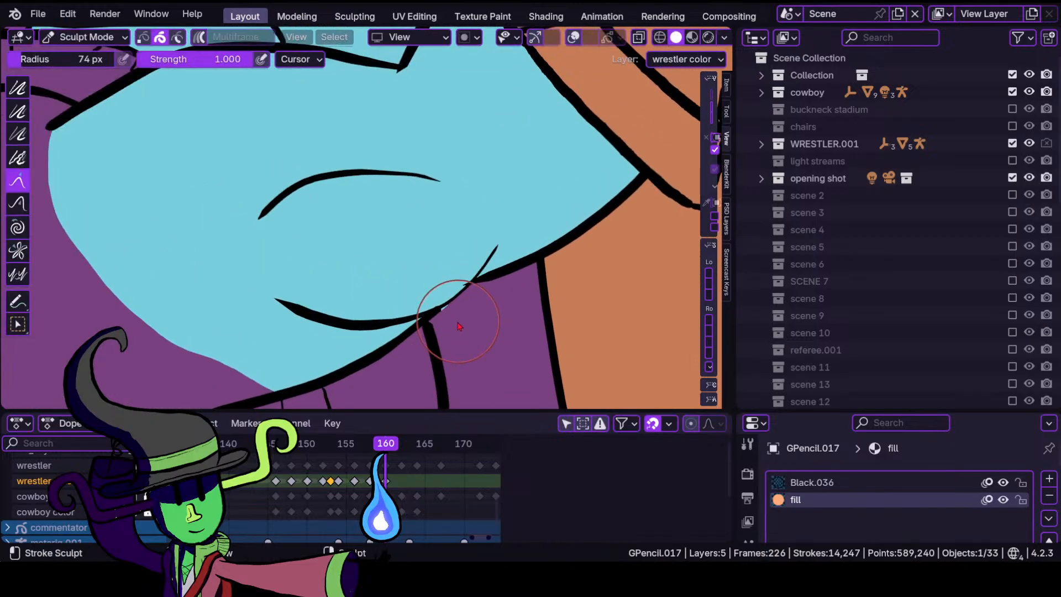
scroll(386, 307, down, 2)
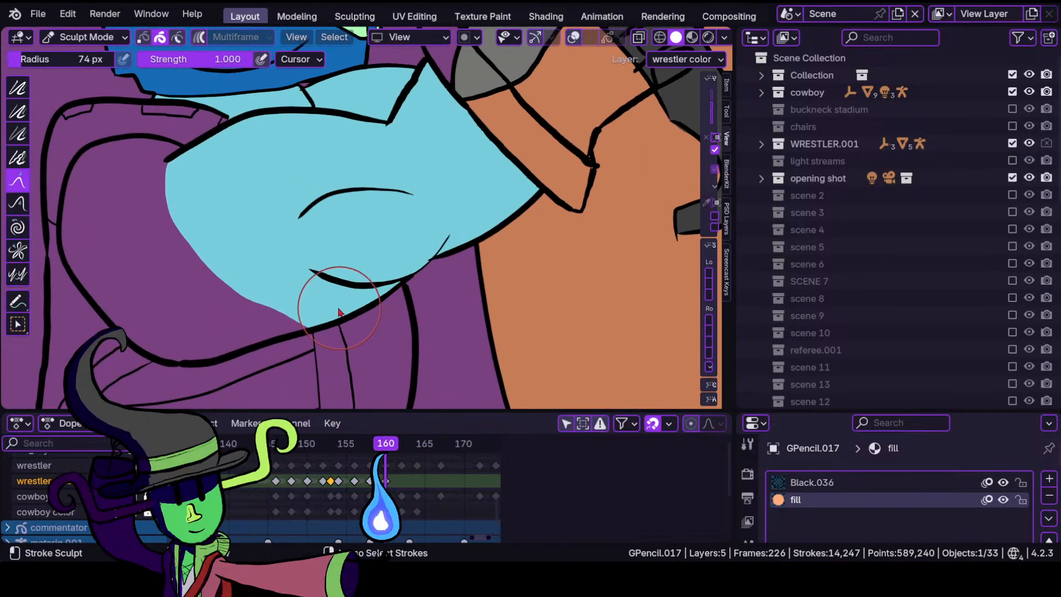
shift+middle_drag(254, 271, 417, 252)
scroll(372, 268, up, 2)
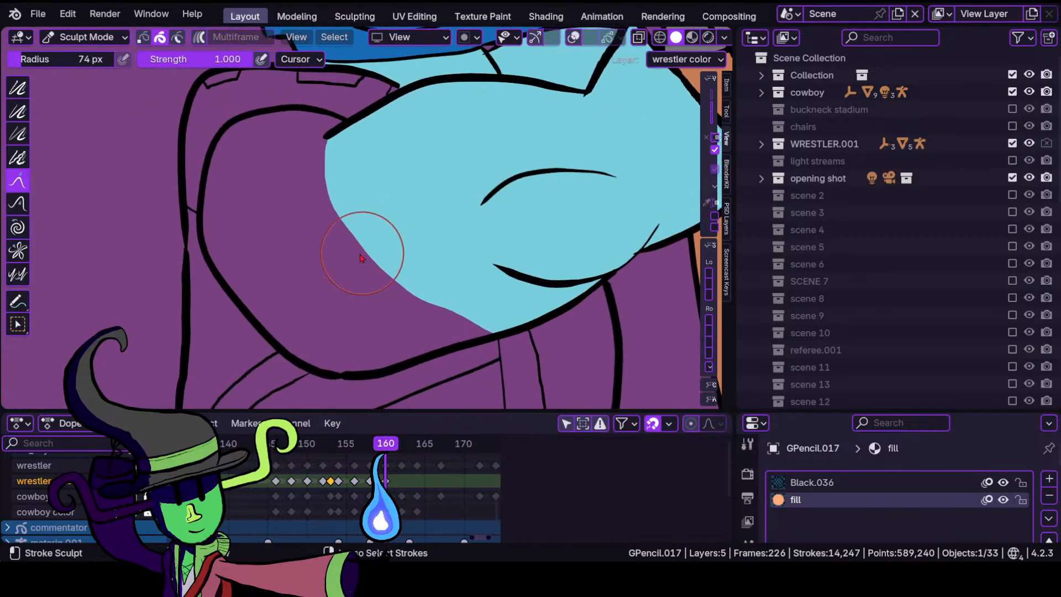
shift+middle_drag(326, 252, 379, 284)
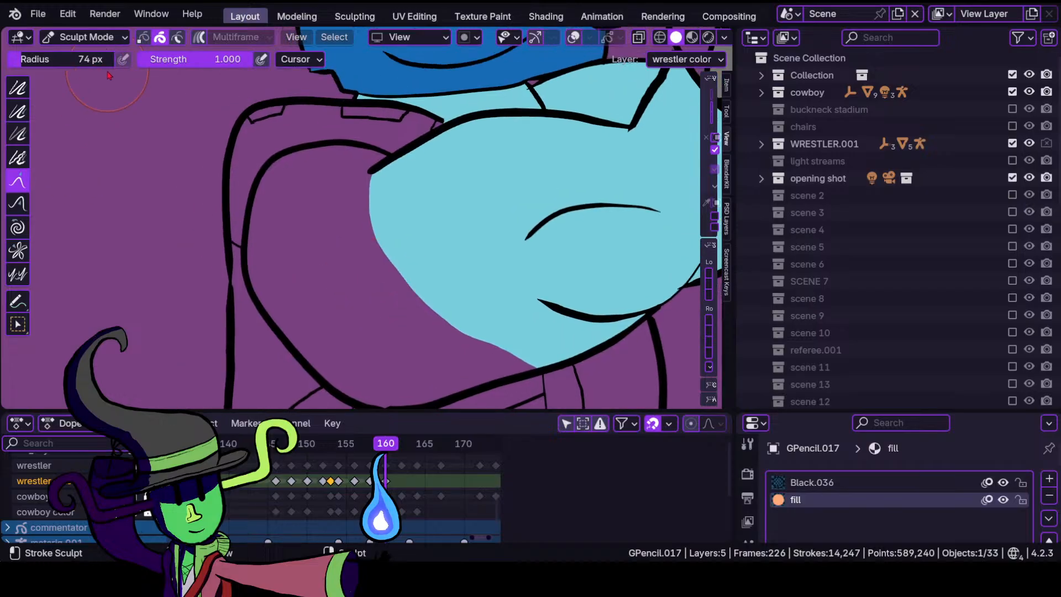
Return to Draw Mode and extend the light blue fill across the remaining rounded left end of the large muscle shape.
click(83, 37)
click(89, 113)
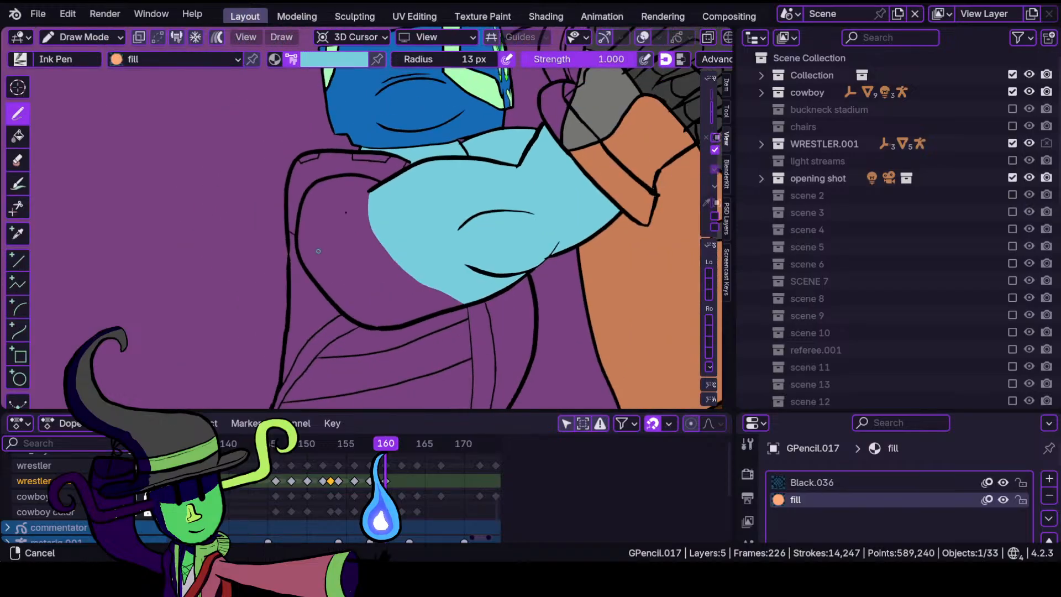
ctrl+middle_drag(350, 157, 365, 179)
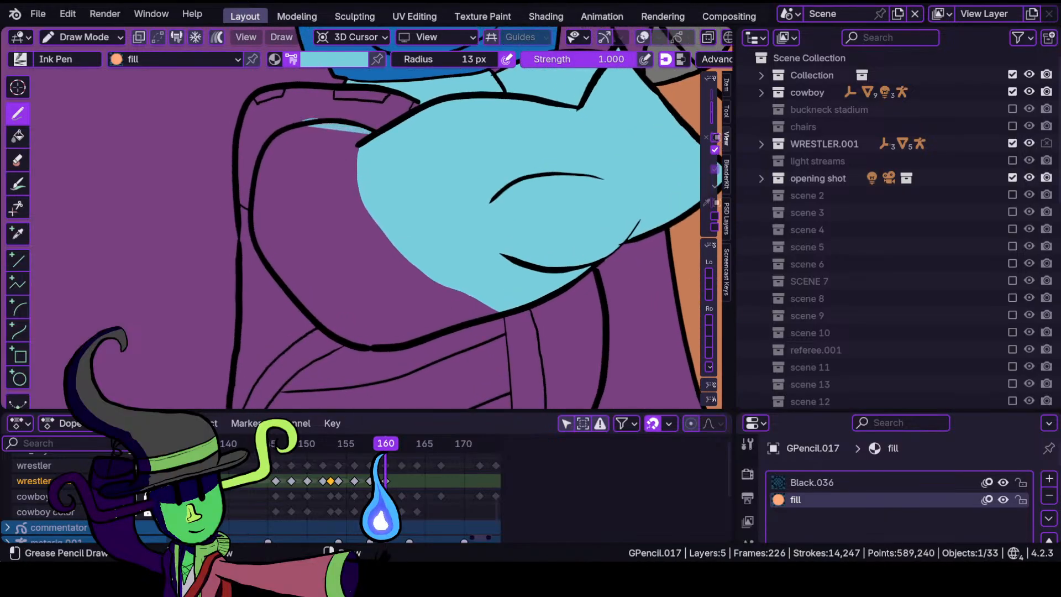
mouse_move(362, 133)
mouse_down()
mouse_move(264, 146)
mouse_move(258, 258)
mouse_move(314, 314)
mouse_move(370, 342)
mouse_move(497, 309)
mouse_up()
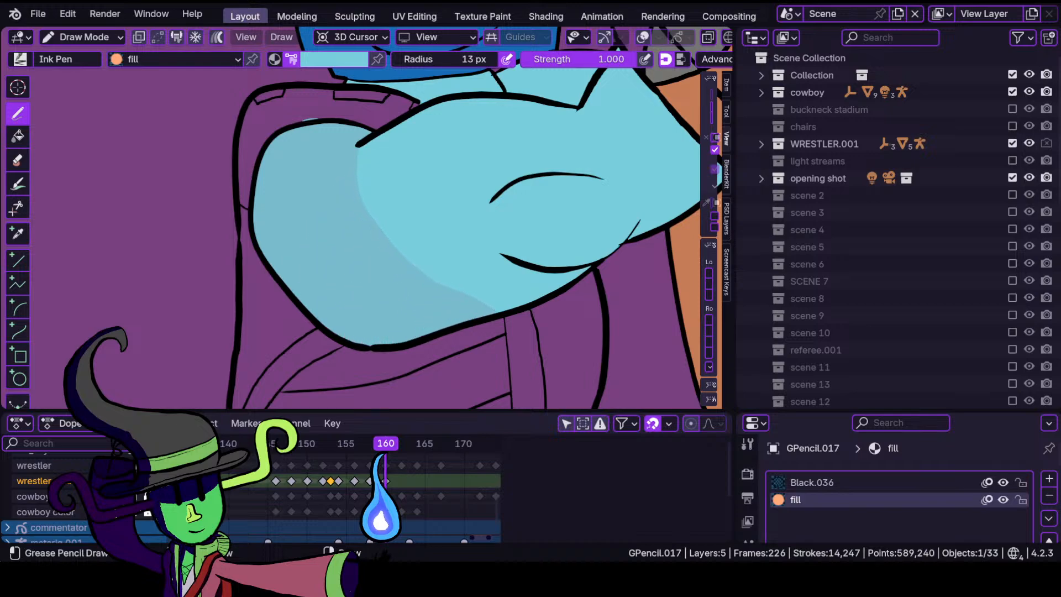
drag(495, 265, 470, 248)
Choose bright green from the wrestlers palette and fill the curved band along the upper left of the light blue shape.
mouse_move(338, 165)
ctrl+middle_down()
mouse_move(355, 142)
mouse_move(336, 301)
ctrl+middle_up()
ctrl+middle_drag(333, 260, 289, 165)
click(326, 67)
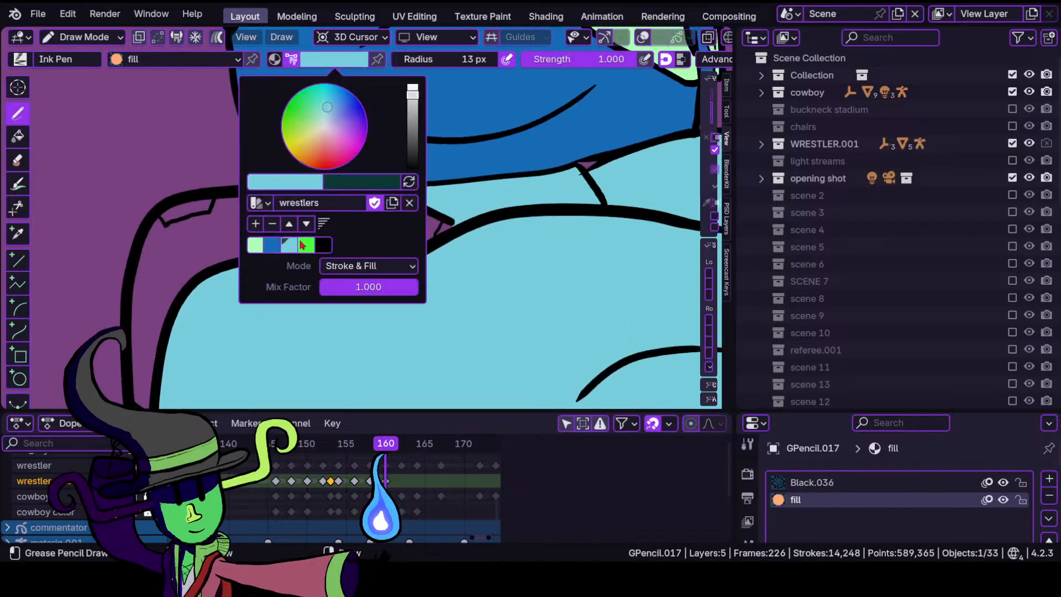
click(309, 250)
ctrl+middle_drag(188, 335, 315, 237)
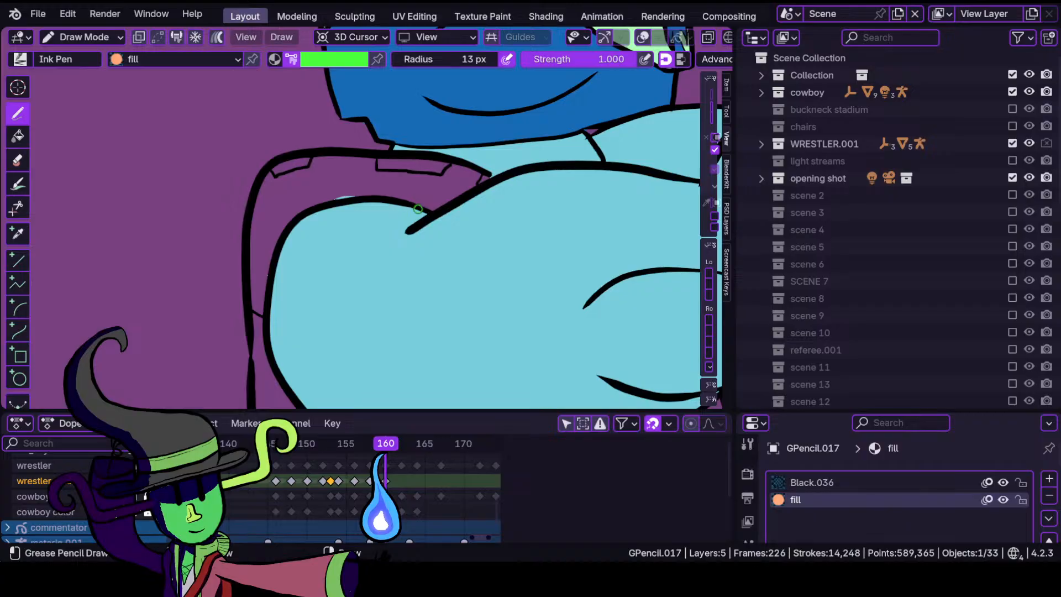
mouse_move(454, 197)
mouse_down()
mouse_move(486, 172)
mouse_move(301, 158)
mouse_move(264, 181)
mouse_move(253, 295)
mouse_up()
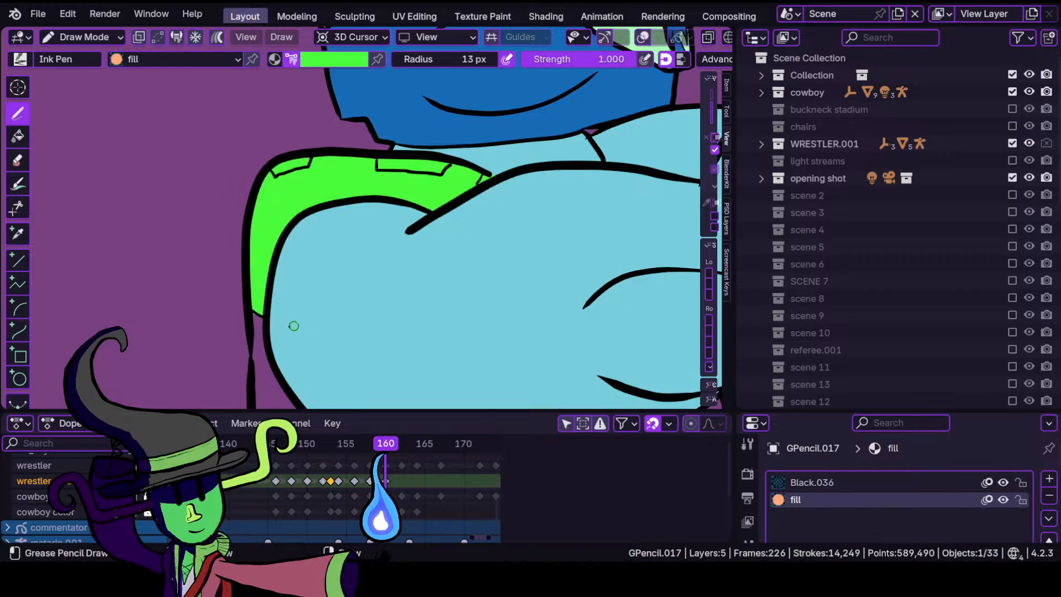
Choose light green from the wrestlers palette and fill the band's pointed right tip and its middle outlined patch.
mouse_move(327, 245)
ctrl+middle_down()
mouse_move(384, 188)
mouse_move(343, 158)
mouse_move(298, 326)
mouse_move(351, 271)
mouse_move(293, 228)
ctrl+middle_up()
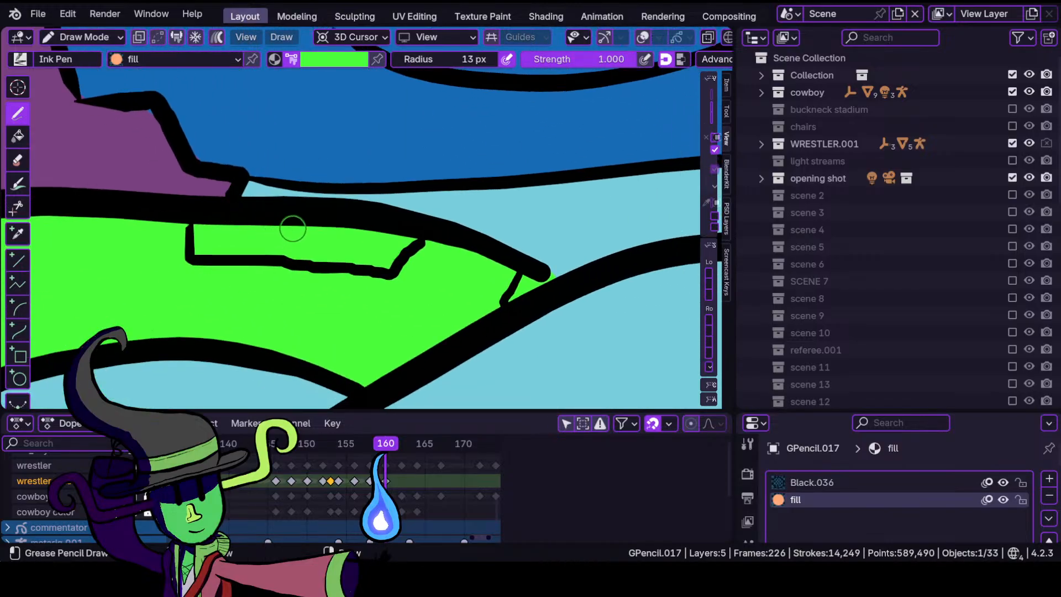
click(344, 63)
click(255, 246)
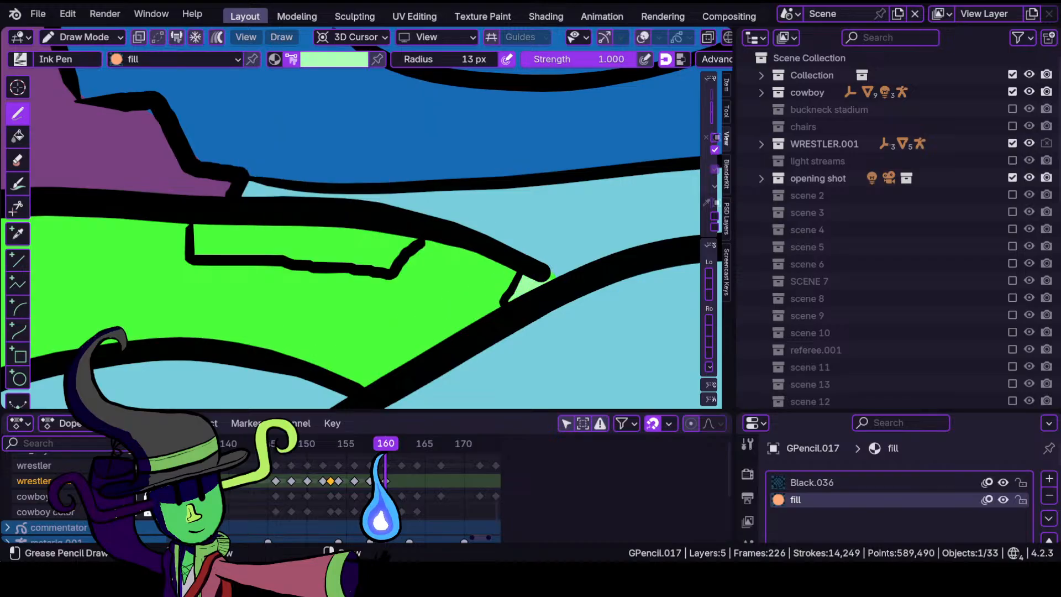
shift+middle_drag(296, 248, 359, 275)
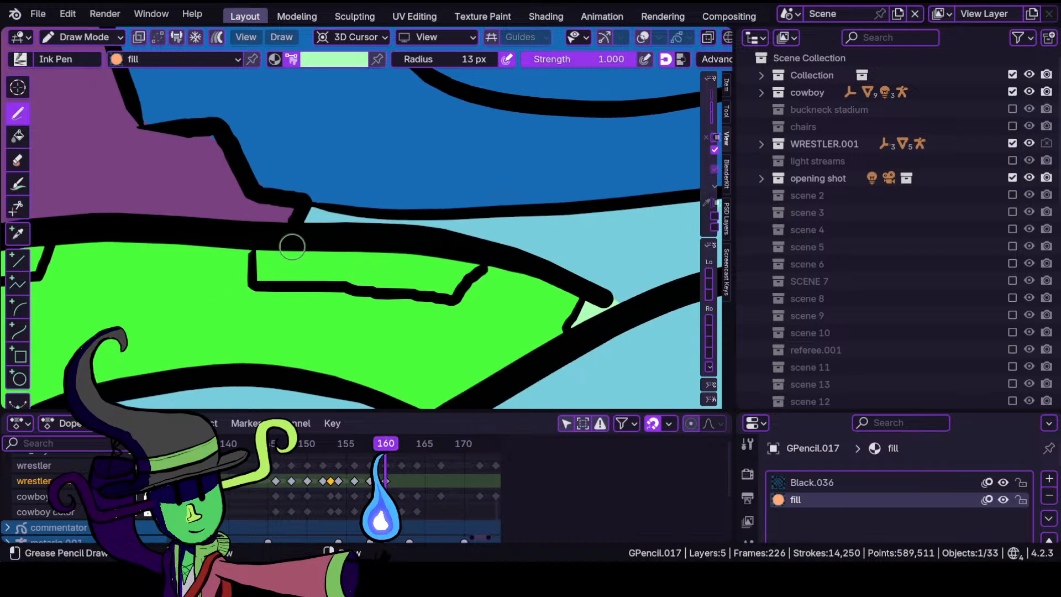
drag(258, 271, 464, 276)
scroll(315, 353, down, 4)
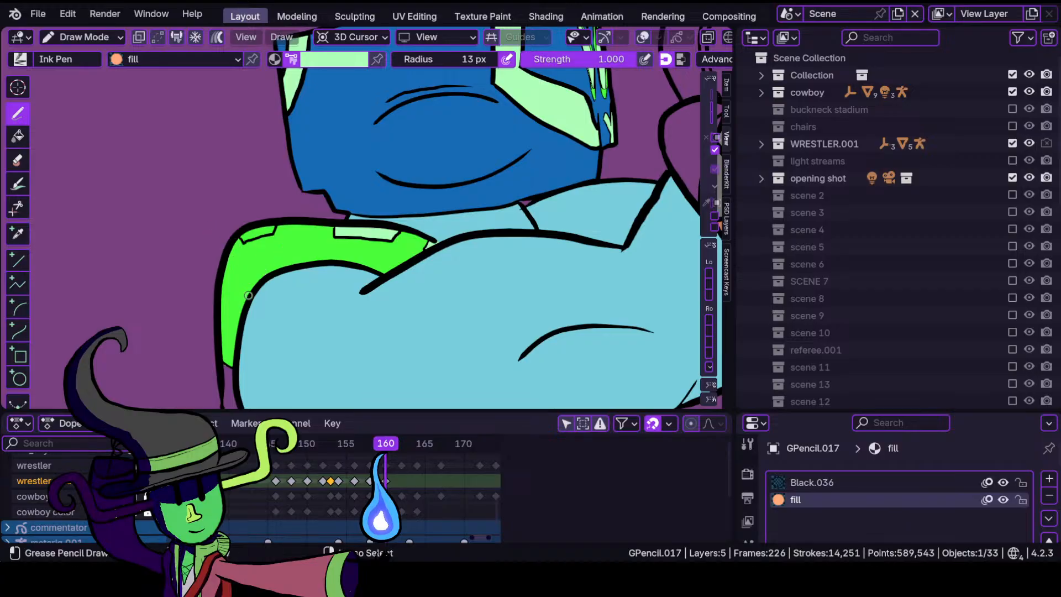
Fill the band's left outlined patch with light green and sculpt its lower edge to meet the black outline.
scroll(248, 295, up, 5)
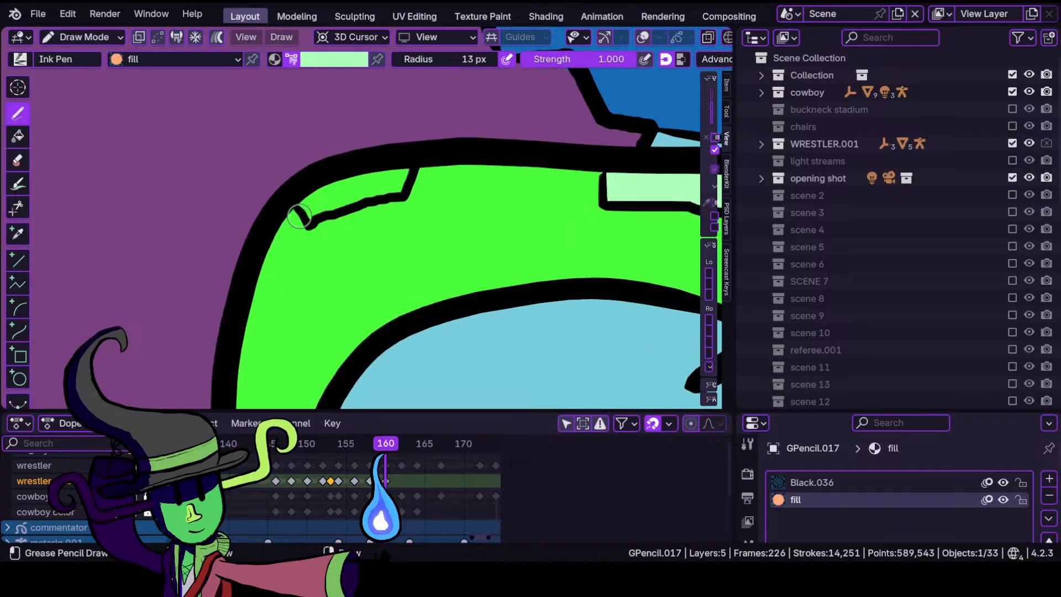
drag(302, 205, 406, 176)
click(86, 37)
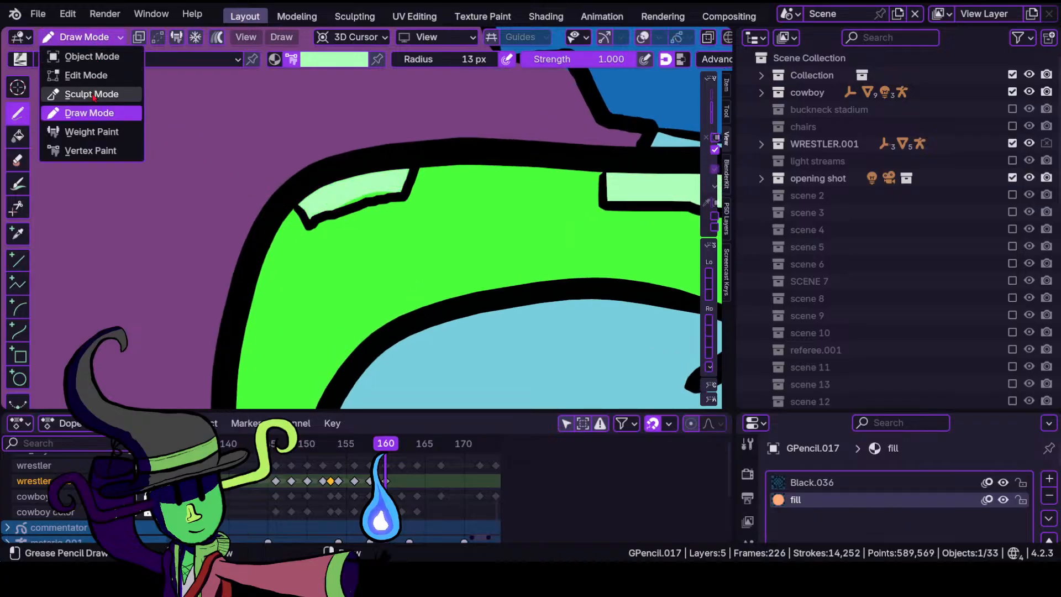
click(82, 94)
drag(362, 207, 361, 216)
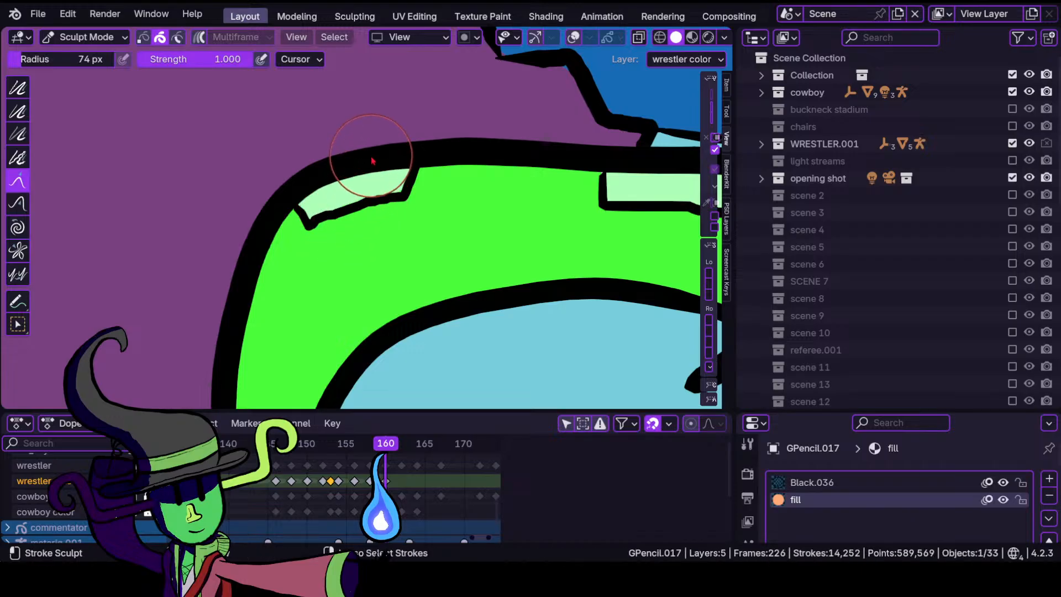
Return to Draw Mode, choose dark blue from the wrestlers palette and fill the upper torso area beneath the green band and light blue muscle.
mouse_move(372, 160)
ctrl+middle_down()
mouse_move(326, 314)
mouse_move(359, 393)
mouse_move(367, 287)
mouse_move(356, 329)
ctrl+middle_up()
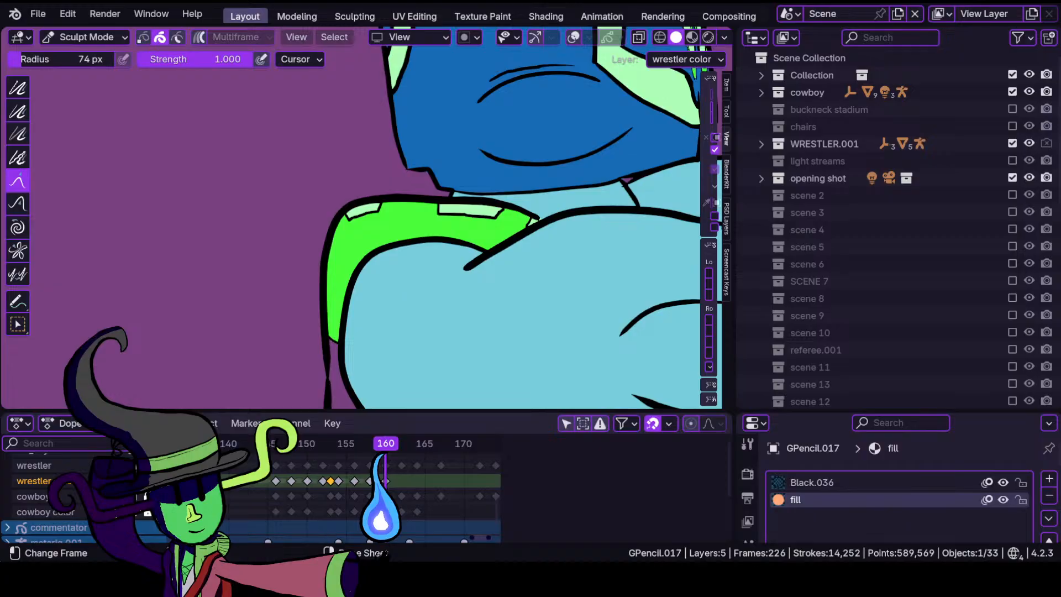
shift+middle_drag(351, 331, 372, 229)
click(115, 37)
click(88, 112)
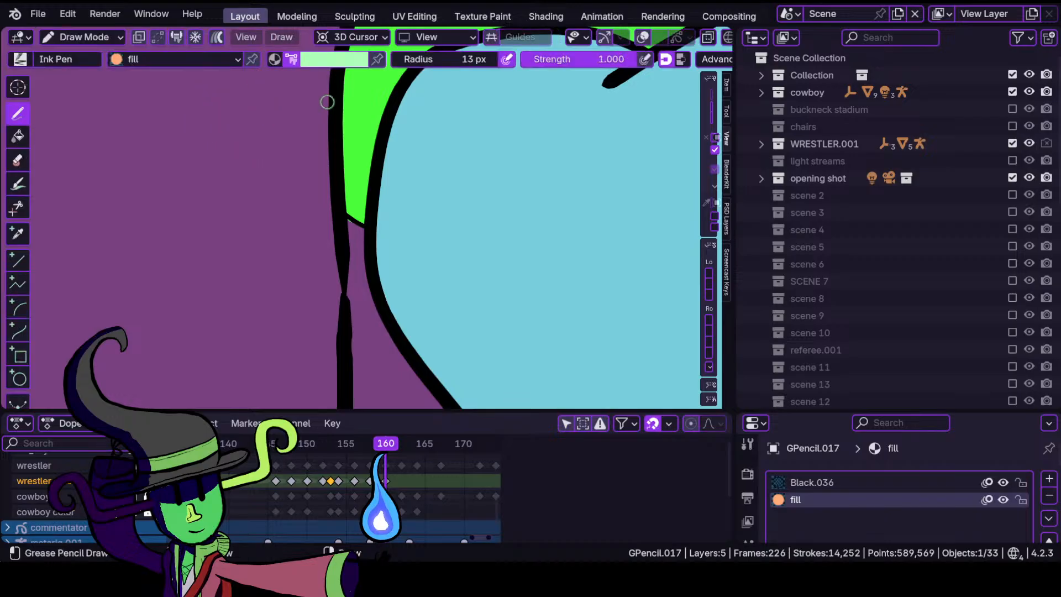
click(335, 59)
click(288, 248)
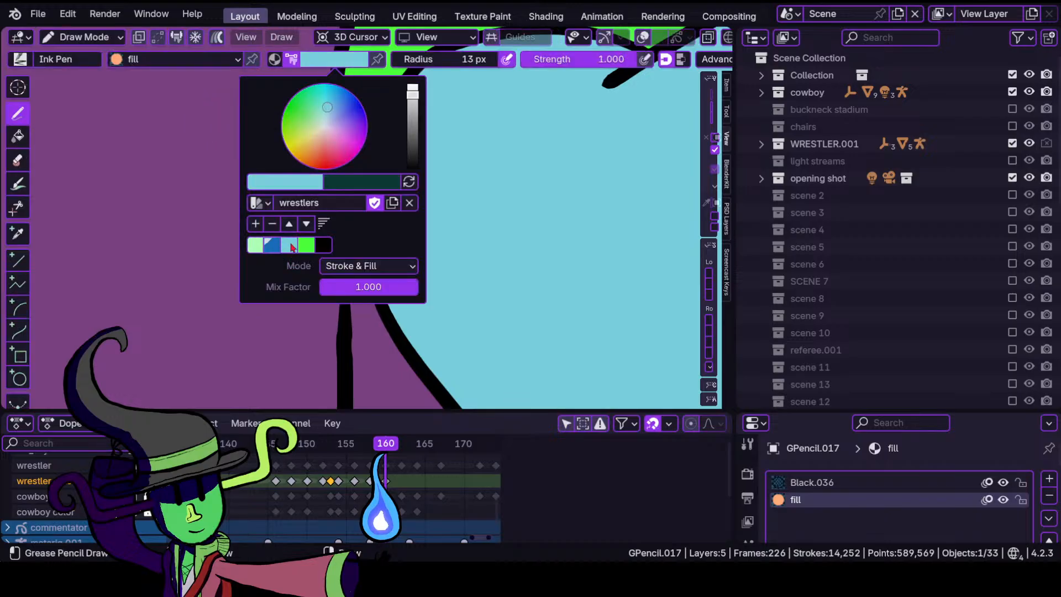
click(272, 245)
mouse_move(324, 248)
ctrl+middle_down()
mouse_move(319, 348)
mouse_move(369, 257)
mouse_move(324, 292)
mouse_move(264, 202)
mouse_move(303, 232)
mouse_move(318, 188)
ctrl+middle_up()
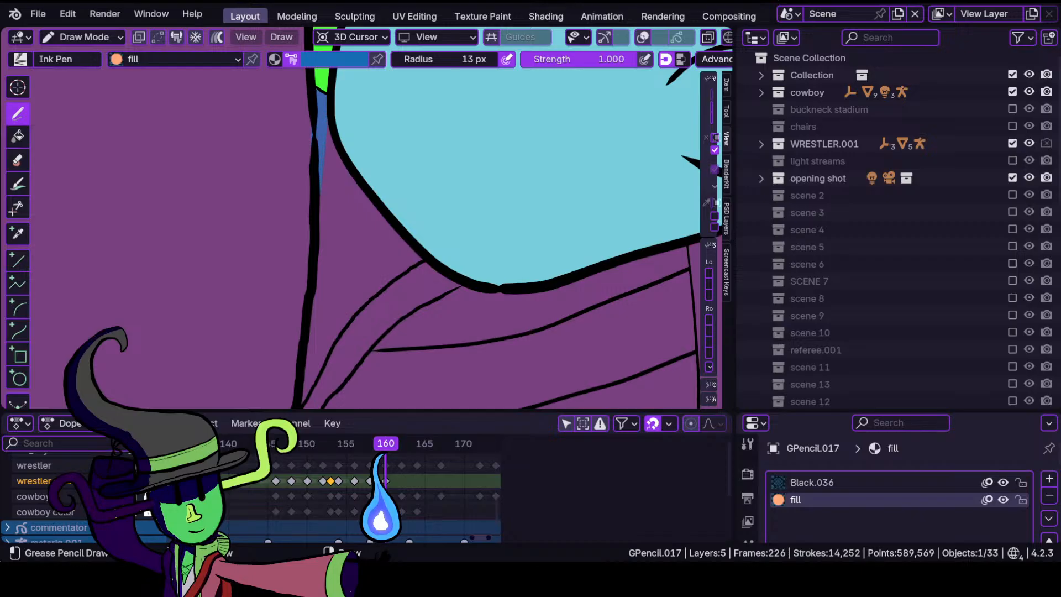
mouse_move(304, 409)
mouse_down()
mouse_move(668, 412)
mouse_move(690, 243)
mouse_move(497, 287)
mouse_move(430, 260)
mouse_move(366, 182)
mouse_up()
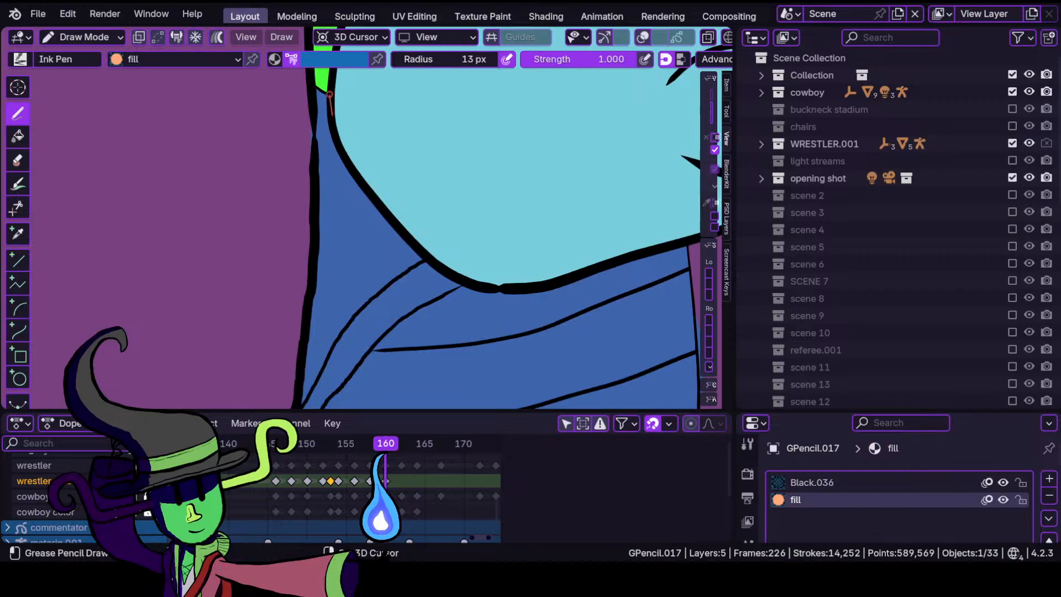
drag(330, 95, 330, 104)
Sculpt the dark blue fill's left edge to meet the black outline just below the bright green band.
mouse_move(287, 213)
ctrl+middle_down()
mouse_move(323, 165)
mouse_move(284, 296)
ctrl+middle_up()
click(92, 37)
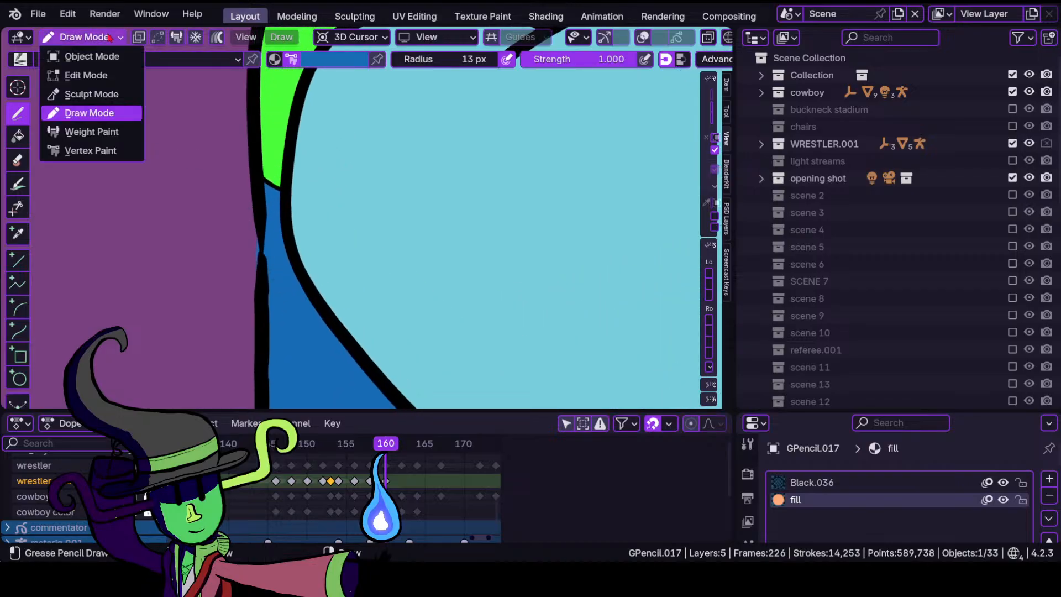
click(91, 93)
mouse_move(238, 262)
mouse_down()
mouse_move(248, 258)
mouse_move(251, 270)
mouse_up()
mouse_move(273, 254)
ctrl+middle_down()
mouse_move(293, 382)
mouse_move(326, 407)
ctrl+middle_up()
Return to Draw Mode and extend the dark blue fill across the torso's right side up to its curved outer outline.
ctrl+middle_drag(422, 342, 486, 255)
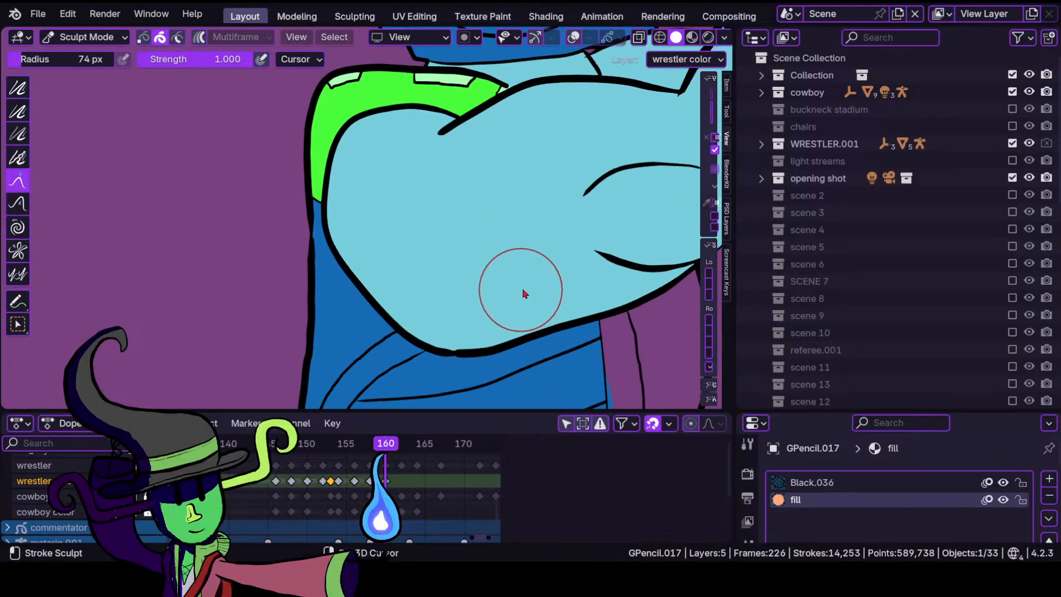
shift+middle_drag(532, 302, 352, 188)
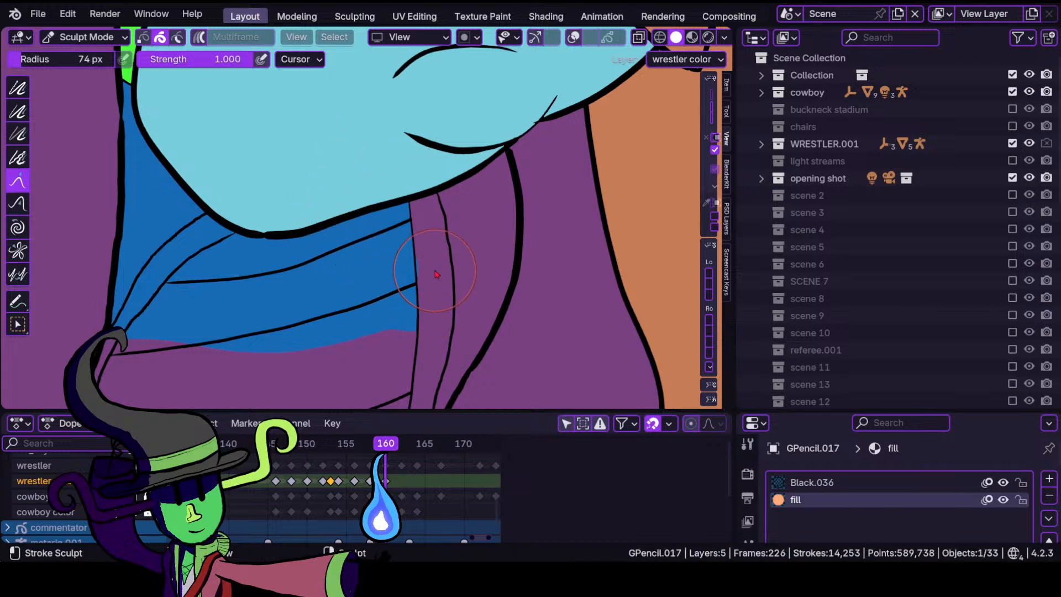
mouse_move(435, 298)
ctrl+middle_down()
mouse_move(442, 275)
mouse_move(367, 254)
ctrl+middle_up()
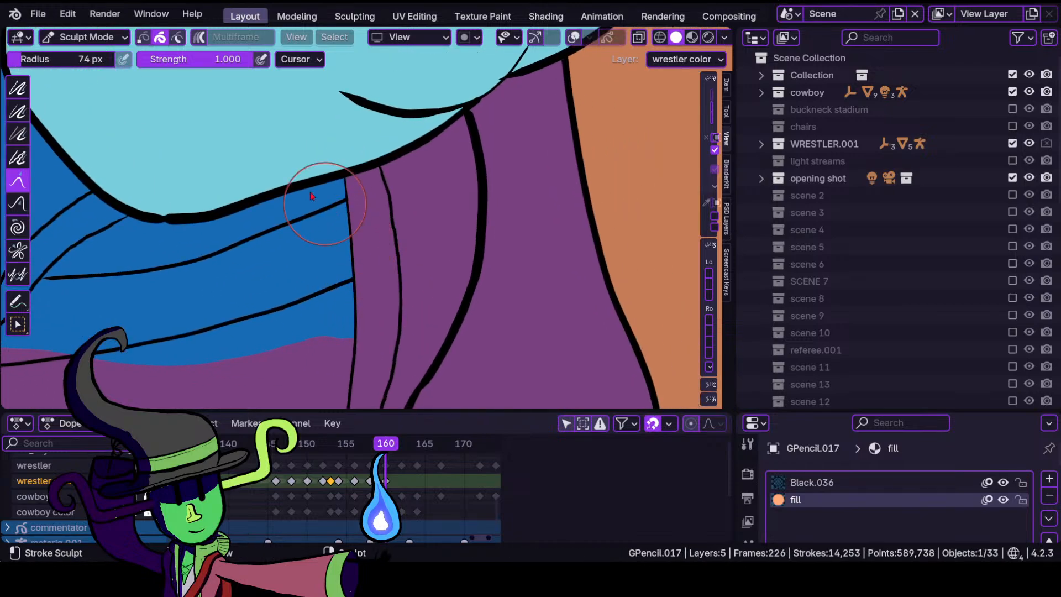
click(90, 38)
click(90, 113)
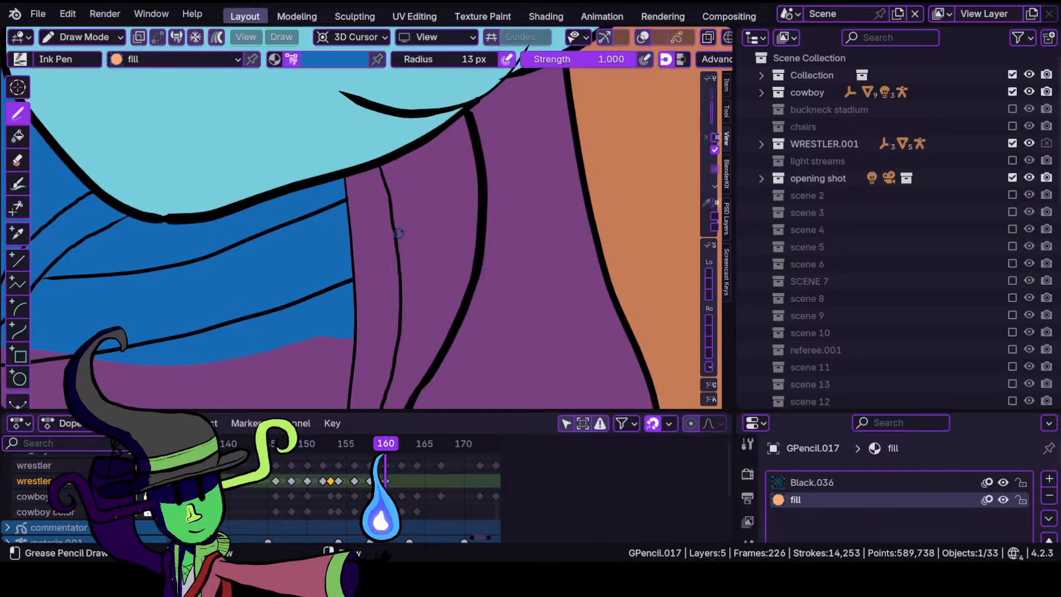
mouse_move(399, 233)
ctrl+middle_down()
mouse_move(379, 304)
mouse_move(410, 233)
ctrl+middle_up()
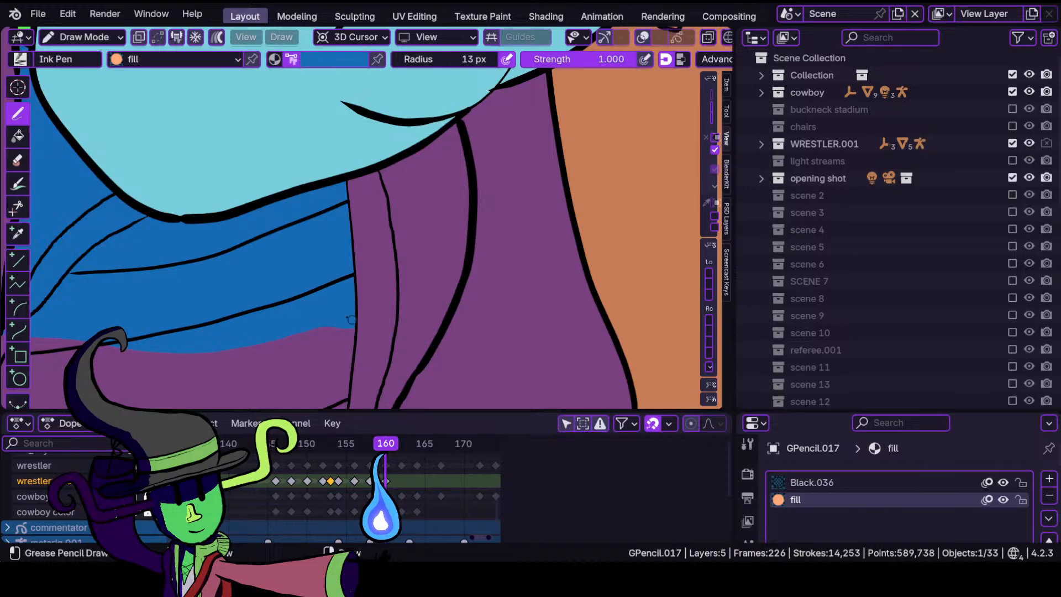
shift+middle_drag(351, 320, 536, 274)
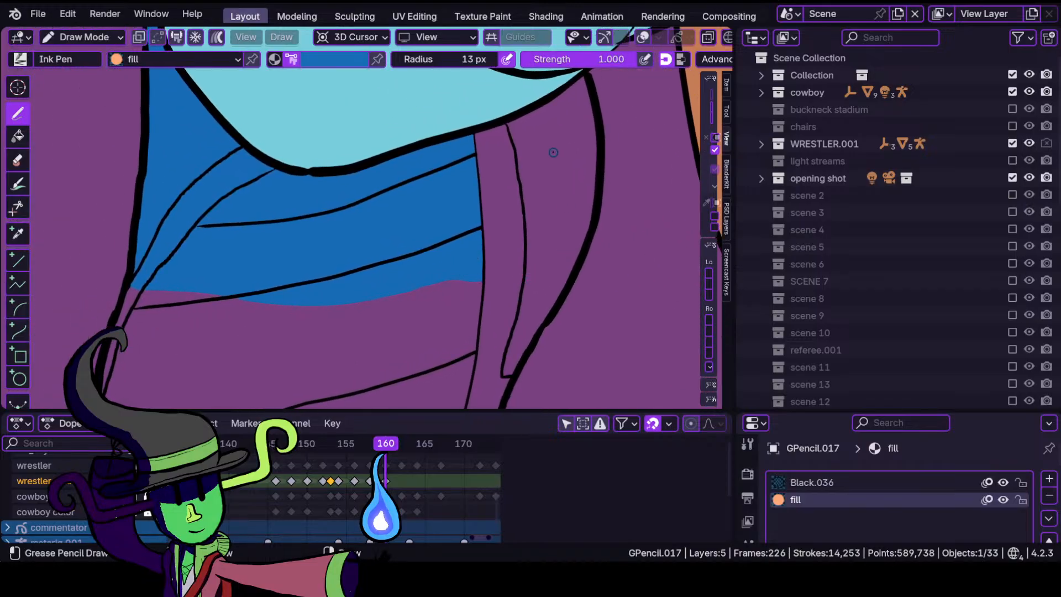
shift+middle_drag(505, 159, 523, 176)
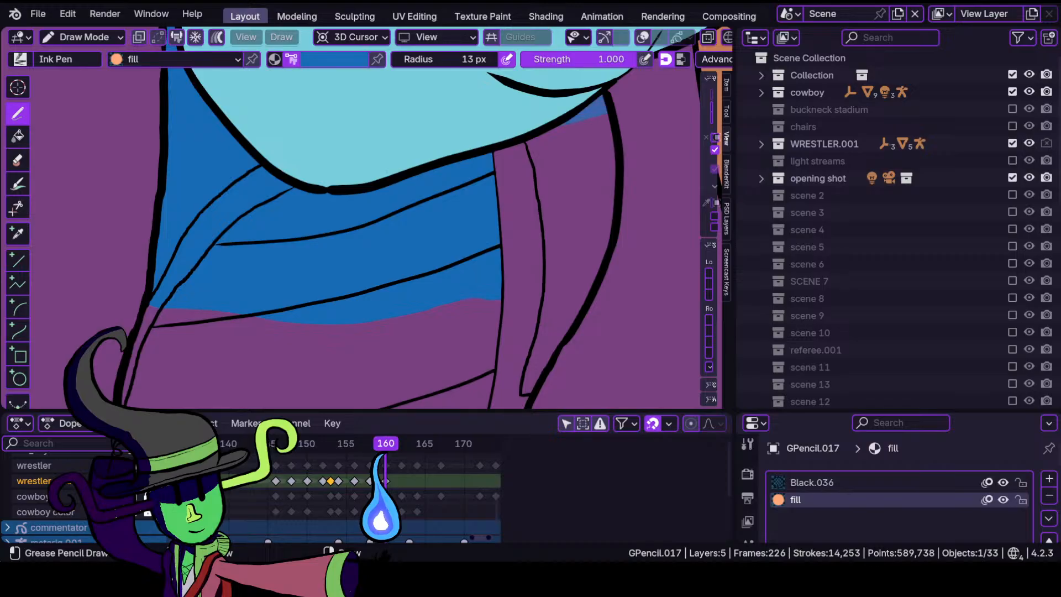
mouse_move(366, 183)
mouse_down()
mouse_move(327, 287)
mouse_move(401, 418)
mouse_move(488, 444)
mouse_up()
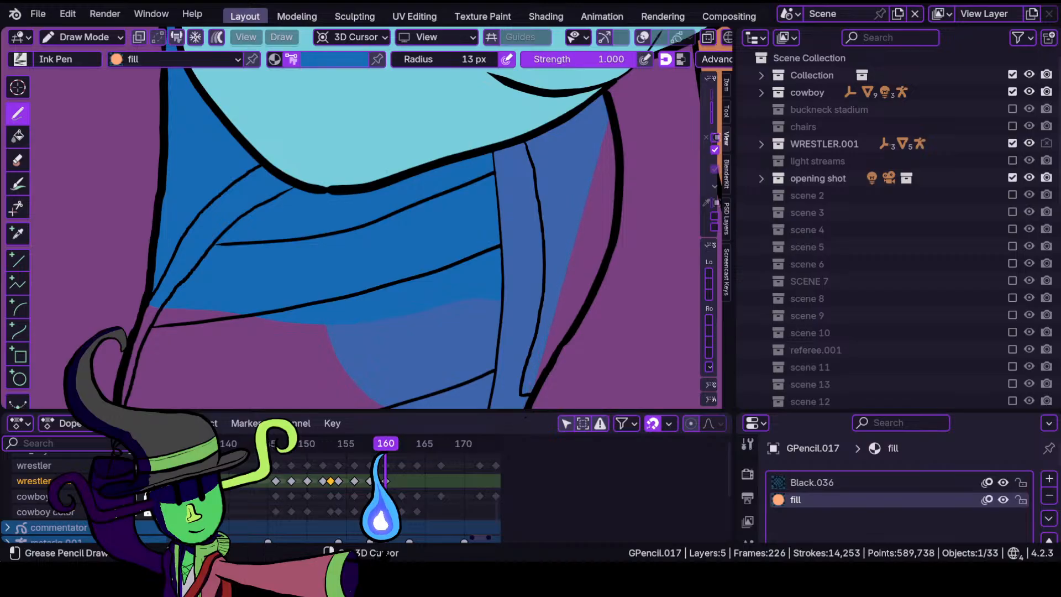
mouse_move(554, 349)
mouse_down()
mouse_move(578, 260)
mouse_move(607, 210)
mouse_move(615, 219)
mouse_up()
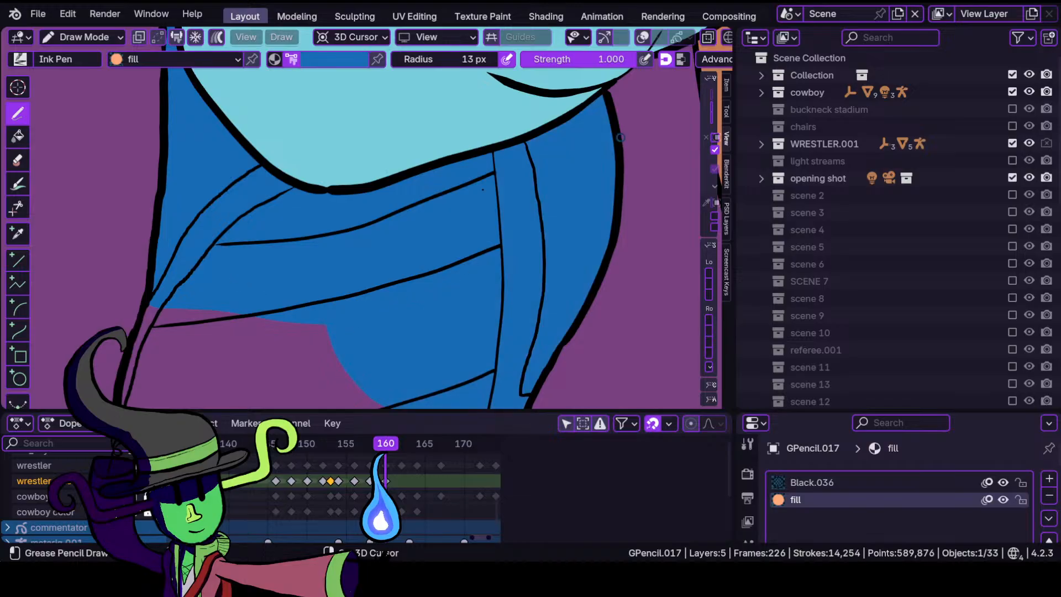
Fill the remaining lower part of the torso with dark blue, following the outer outlines on both sides.
mouse_move(304, 393)
shift+middle_down()
mouse_move(391, 296)
mouse_move(414, 306)
mouse_move(425, 275)
mouse_move(346, 192)
shift+middle_up()
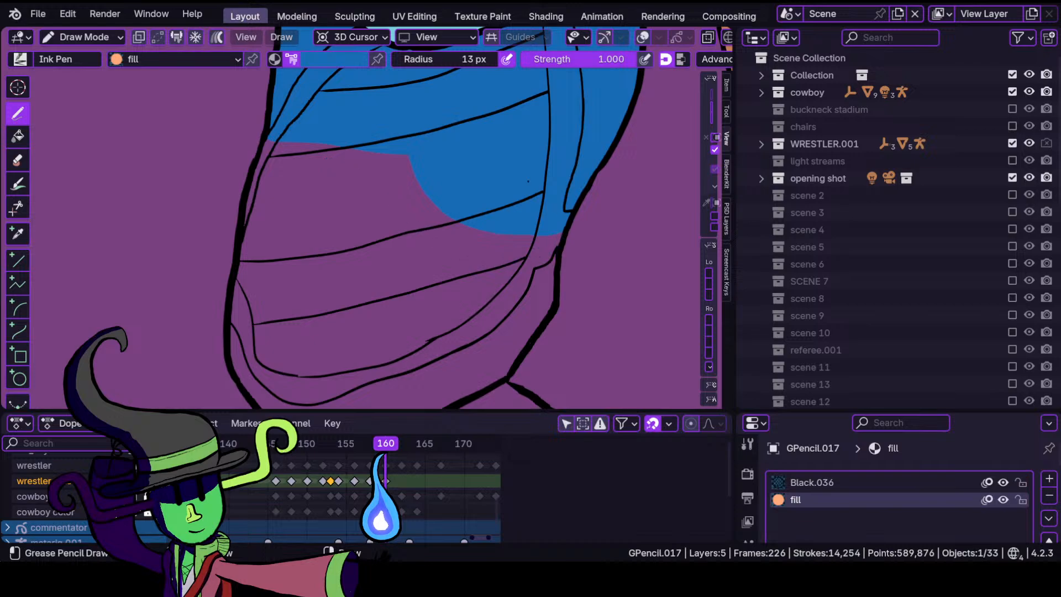
mouse_move(385, 125)
mouse_down()
mouse_move(289, 140)
mouse_move(262, 159)
mouse_move(232, 369)
mouse_move(276, 389)
mouse_move(387, 408)
mouse_move(470, 406)
mouse_move(556, 304)
mouse_up()
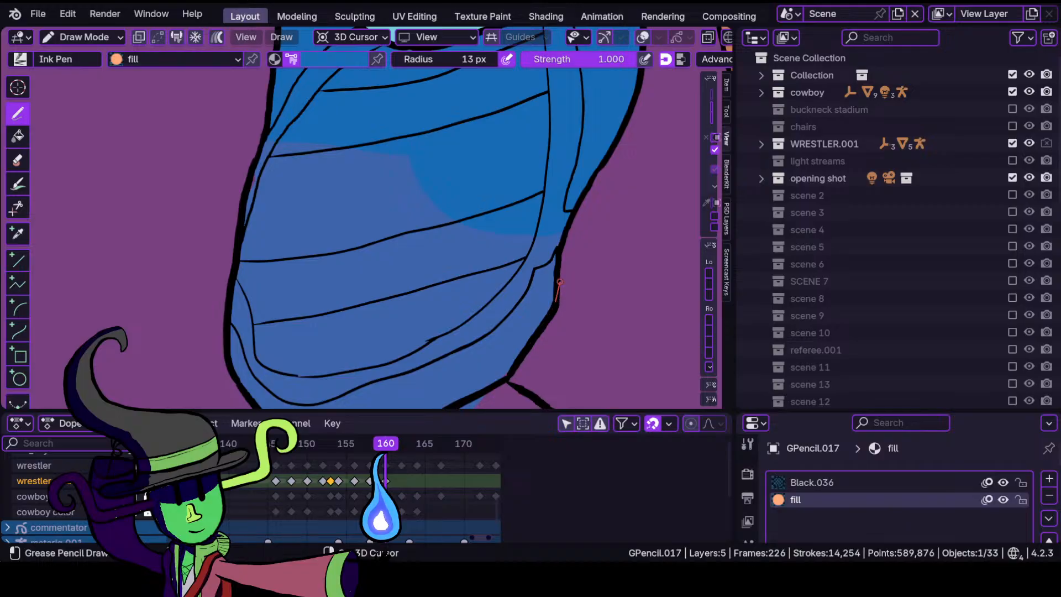
drag(556, 268, 555, 257)
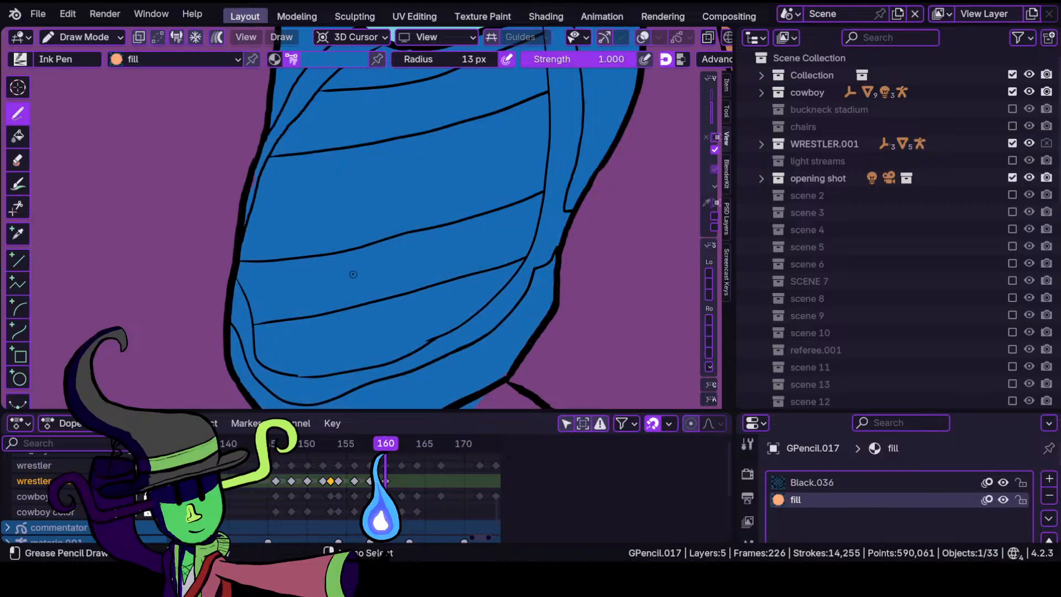
Sculpt the dark blue fill along the torso's left outline to close the gap beside the narrow strip.
ctrl+middle_drag(354, 268, 263, 194)
mouse_move(193, 176)
shift+middle_down()
mouse_move(303, 290)
mouse_move(273, 207)
shift+middle_up()
click(83, 36)
click(91, 94)
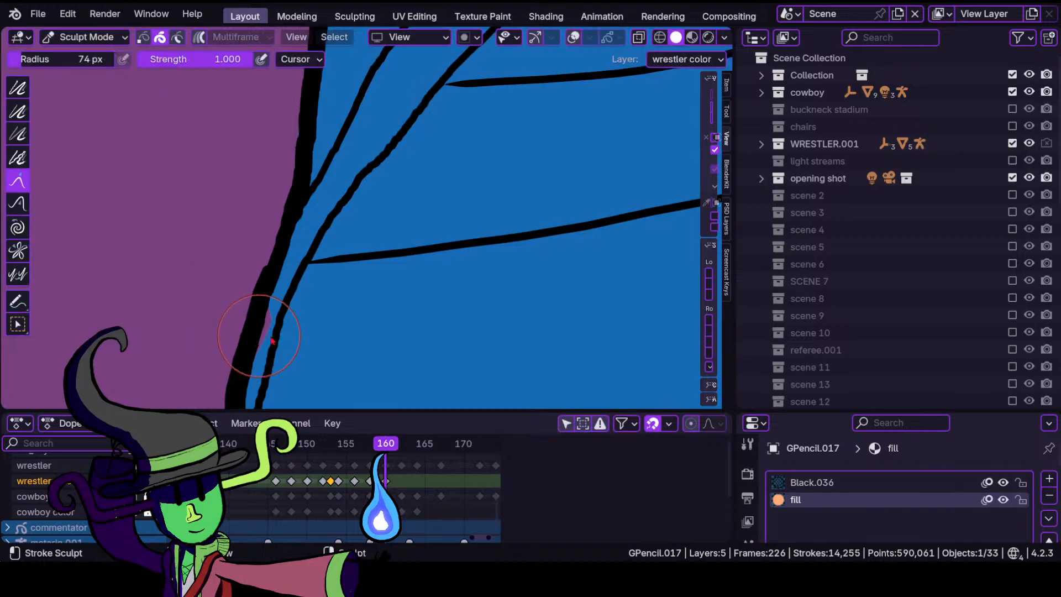
drag(272, 326, 280, 309)
scroll(343, 332, down, 5)
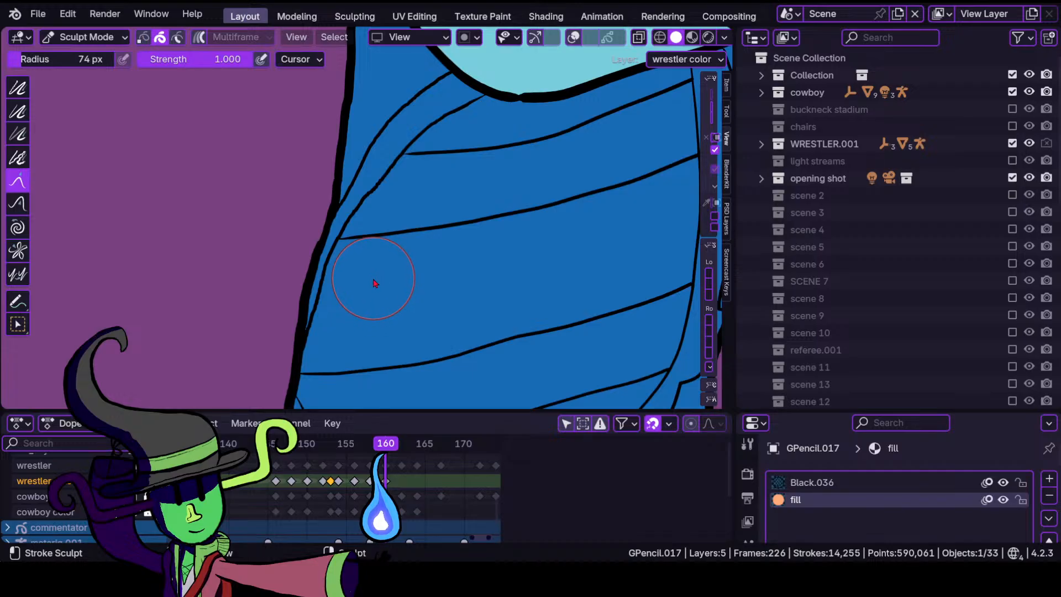
drag(369, 278, 375, 239)
scroll(567, 188, down, 2)
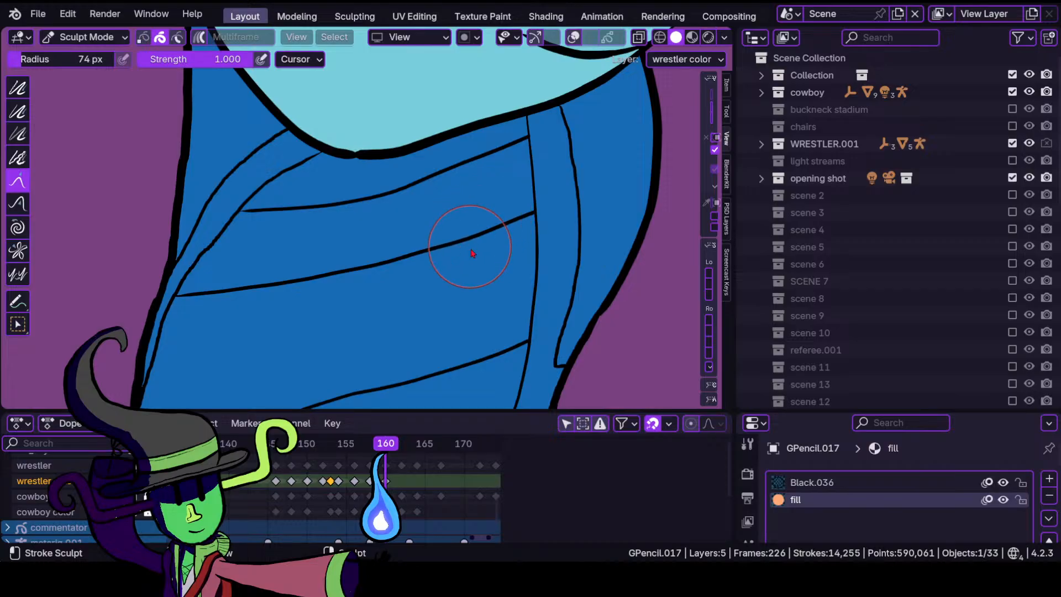
Return to Draw Mode, choose light green from the wrestlers palette and fill the curved strip at the torso's upper left, overlapping the adjacent stripes.
ctrl+middle_drag(468, 297, 473, 258)
shift+middle_drag(289, 137, 510, 206)
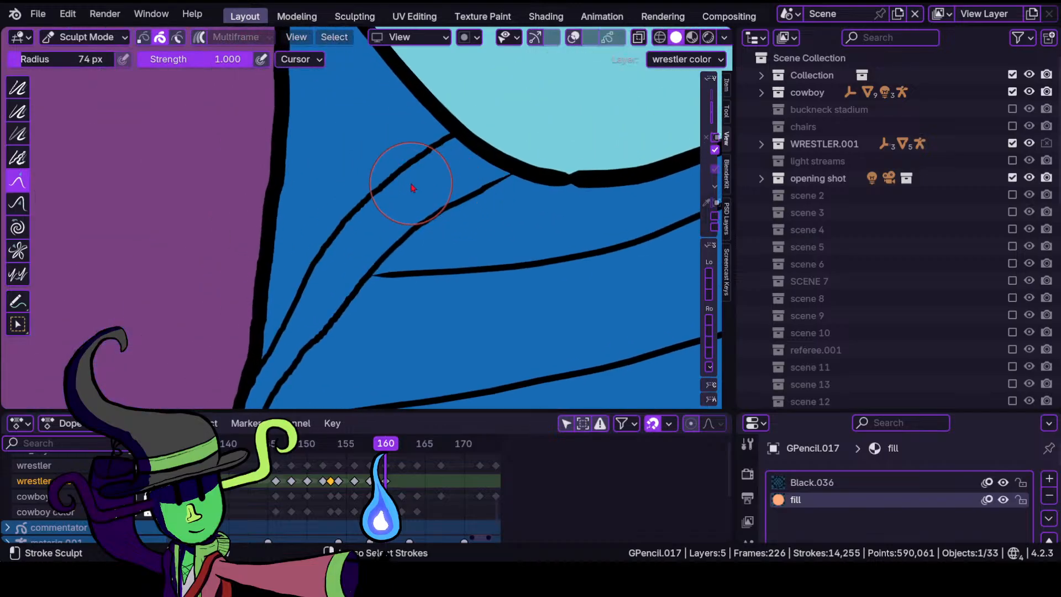
ctrl+middle_drag(413, 189, 420, 206)
click(86, 37)
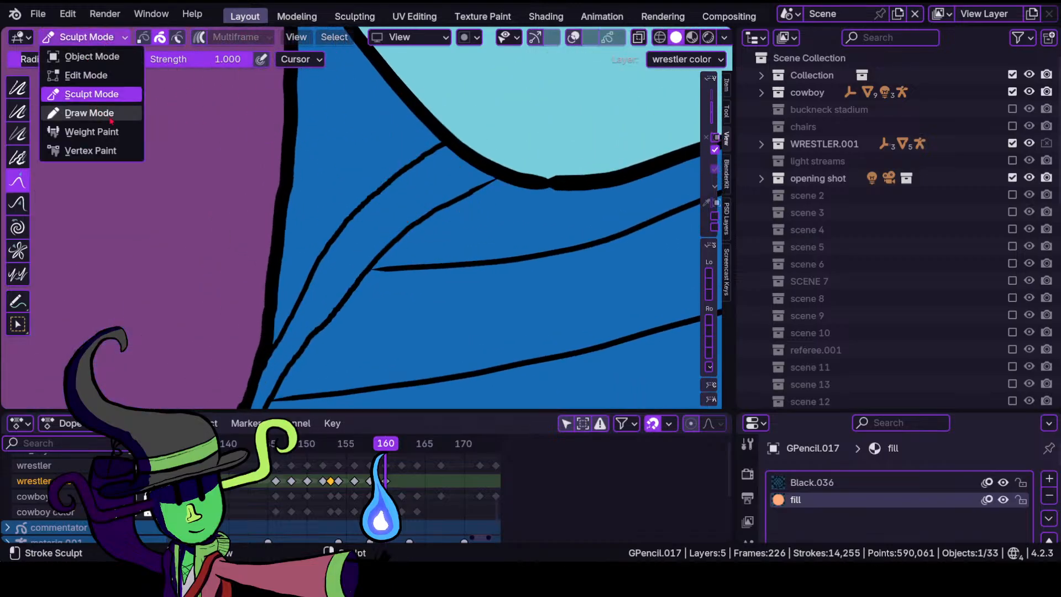
click(83, 112)
click(334, 59)
click(255, 246)
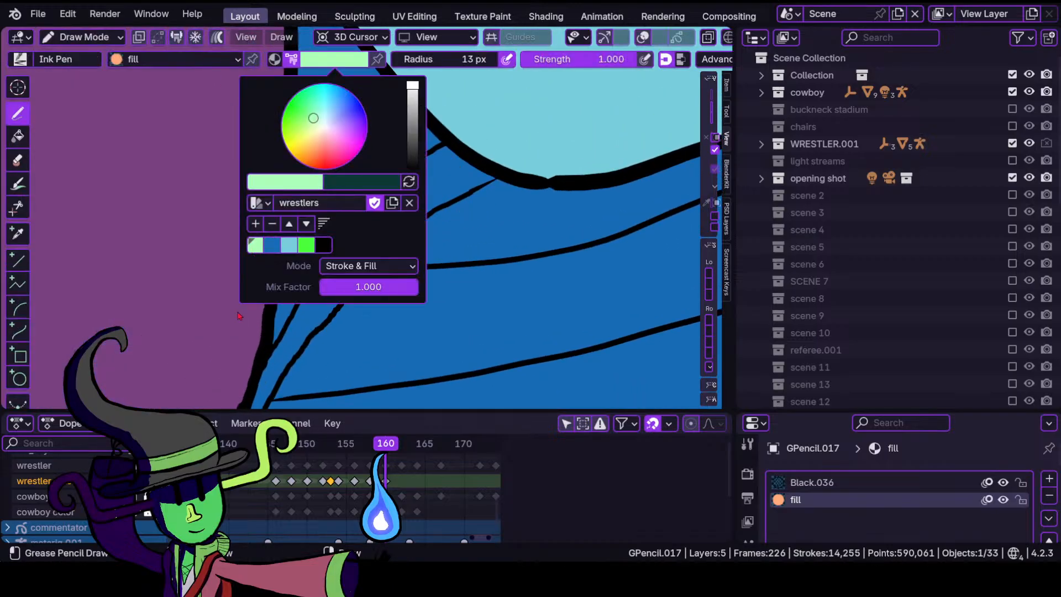
mouse_move(359, 225)
shift+middle_down()
mouse_move(445, 164)
mouse_move(428, 225)
shift+middle_up()
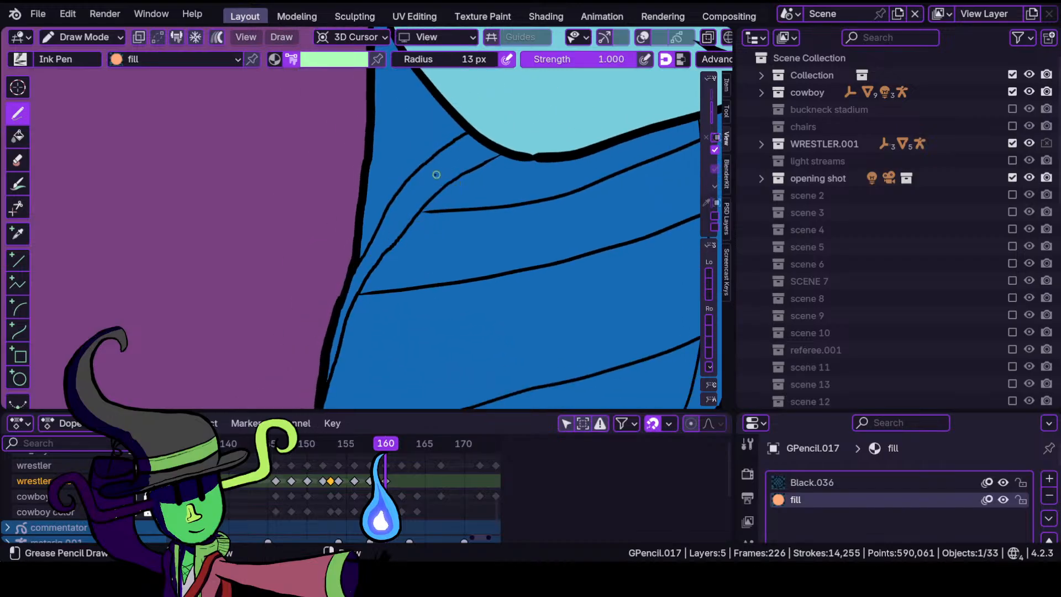
mouse_move(389, 235)
shift+middle_down()
mouse_move(410, 203)
mouse_move(368, 218)
mouse_move(416, 197)
mouse_move(398, 206)
shift+middle_up()
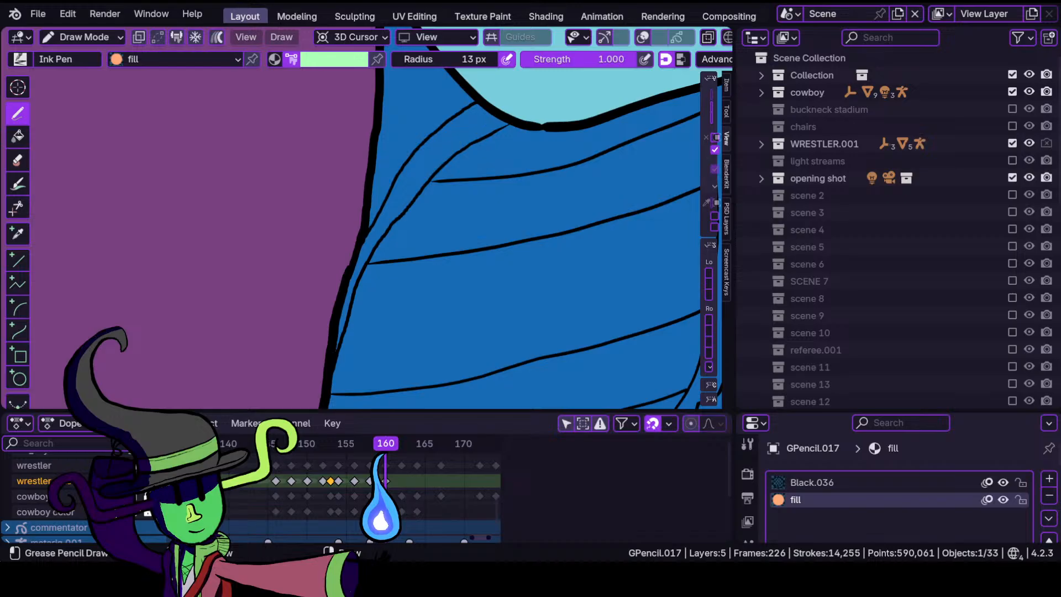
mouse_move(475, 111)
mouse_down()
mouse_move(406, 172)
mouse_move(376, 222)
mouse_move(341, 312)
mouse_move(353, 387)
mouse_move(442, 331)
mouse_move(500, 249)
mouse_move(518, 133)
mouse_move(479, 106)
mouse_up()
Sculpt the light green fill's upper left edge to meet the strip's black line, enlarging the brush radius to 151 px.
mouse_move(445, 213)
ctrl+middle_down()
mouse_move(446, 157)
mouse_move(355, 260)
mouse_move(339, 297)
ctrl+middle_up()
mouse_move(378, 207)
ctrl+middle_down()
mouse_move(382, 185)
mouse_move(303, 177)
ctrl+middle_up()
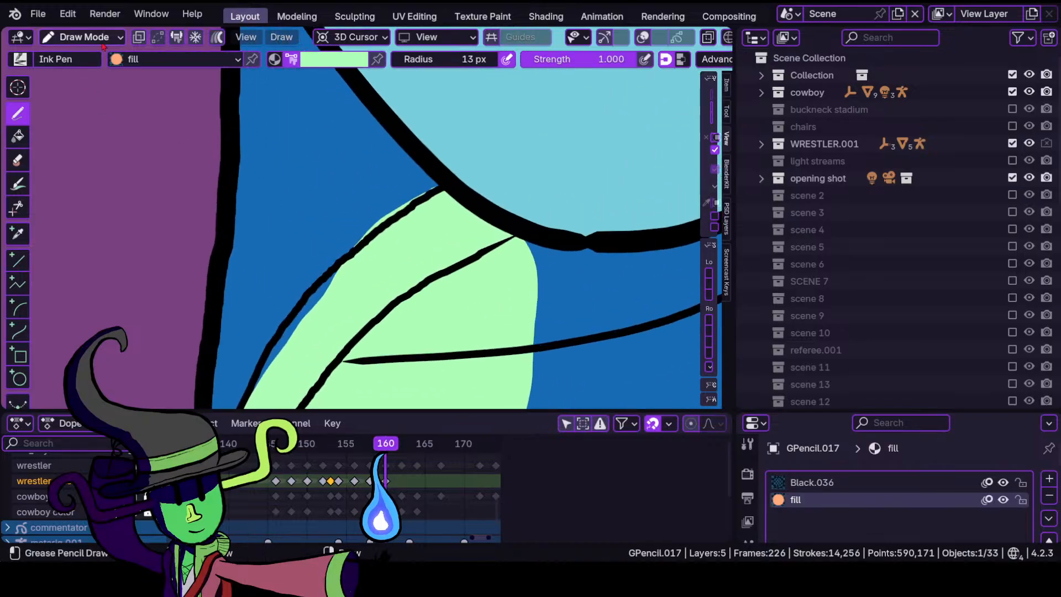
click(83, 37)
click(83, 94)
drag(373, 225, 383, 235)
drag(403, 186, 412, 198)
shift+middle_drag(331, 311, 391, 237)
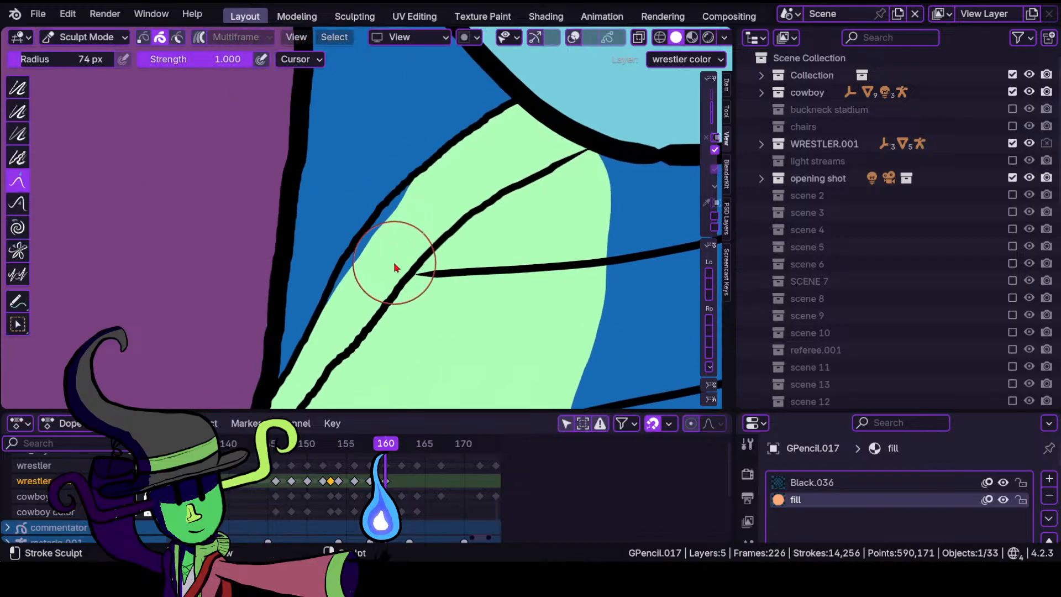
key(f)
click(451, 303)
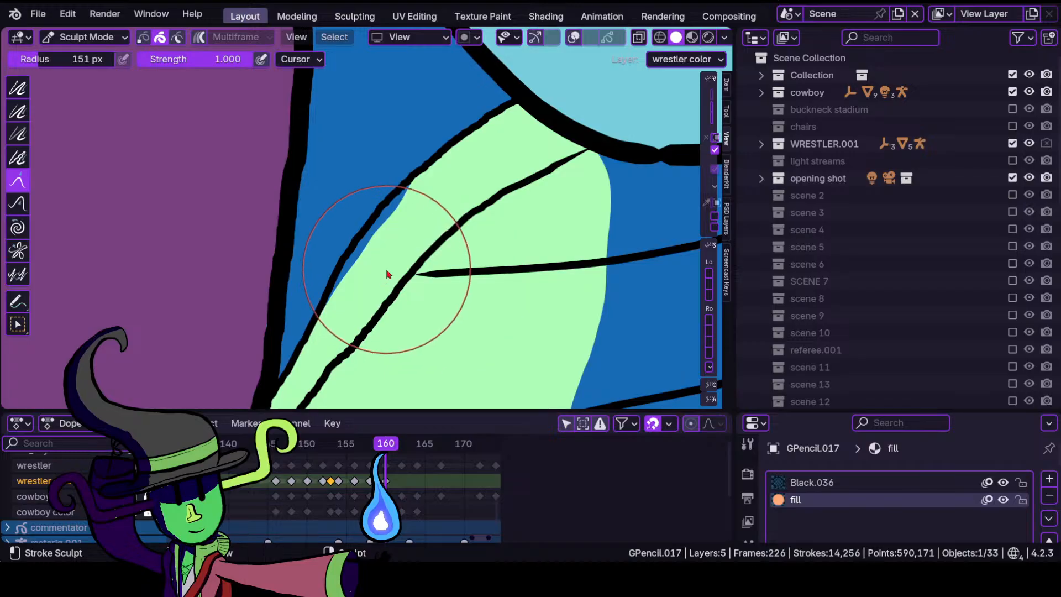
mouse_move(385, 268)
mouse_down()
mouse_move(376, 258)
mouse_move(412, 227)
mouse_move(430, 171)
mouse_up()
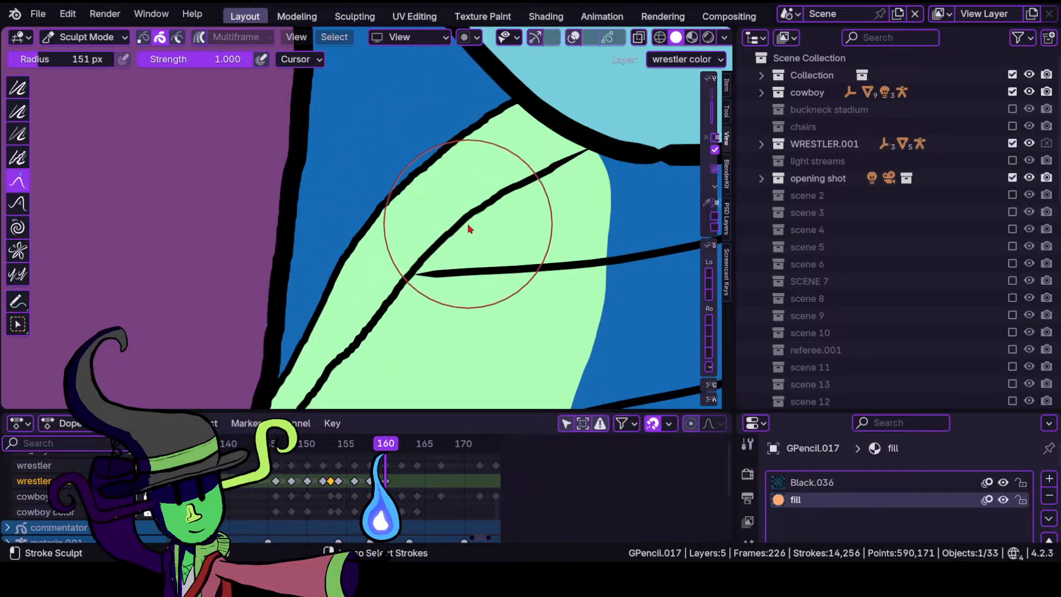
Switch to the Push sculpt brush and set its radius to 70 px.
mouse_move(468, 223)
ctrl+middle_down()
mouse_move(417, 322)
mouse_move(460, 172)
ctrl+middle_up()
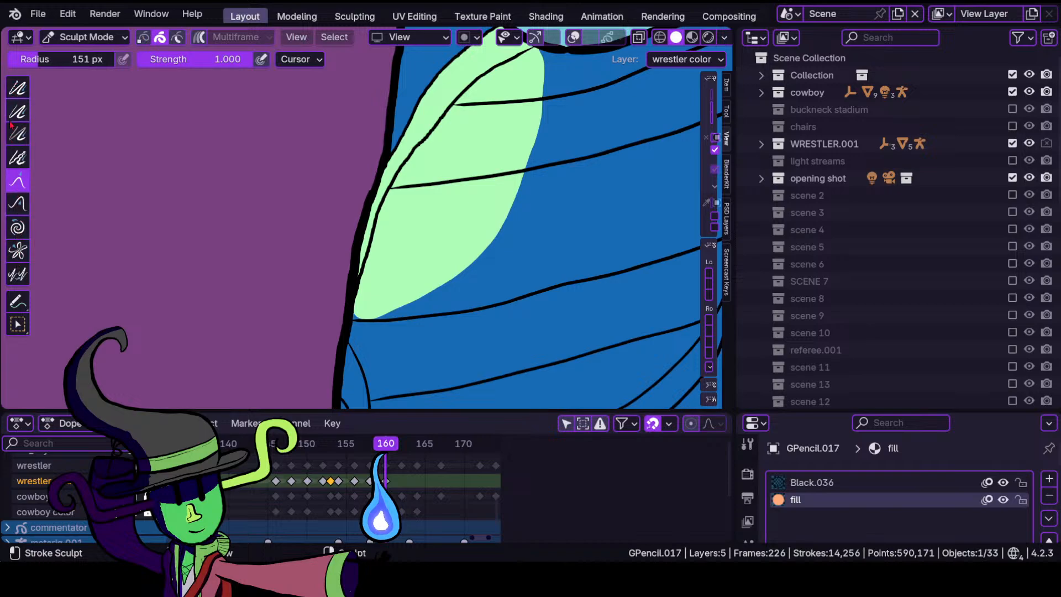
click(18, 205)
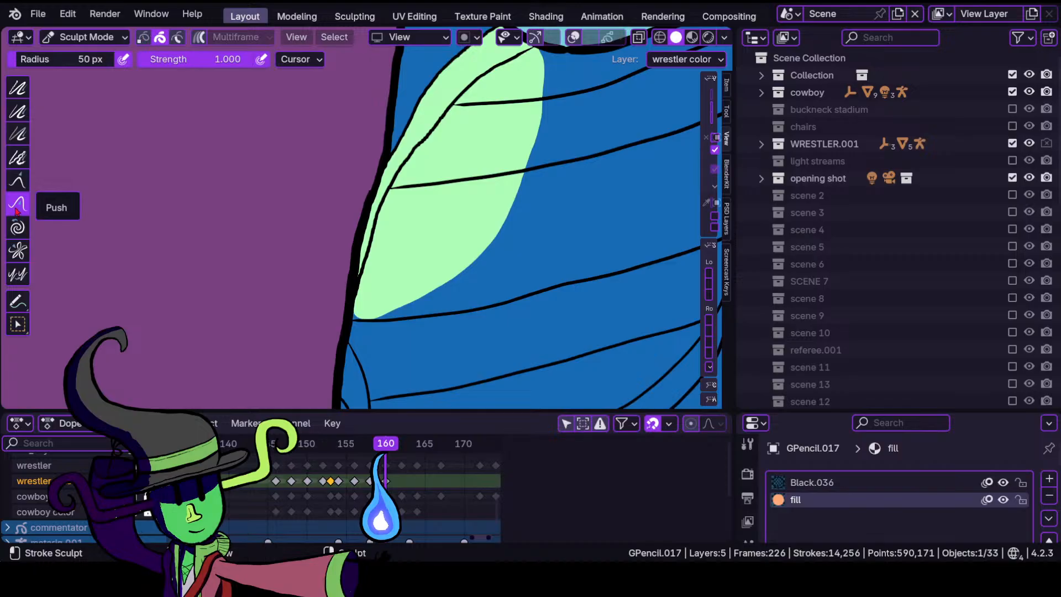
click(22, 206)
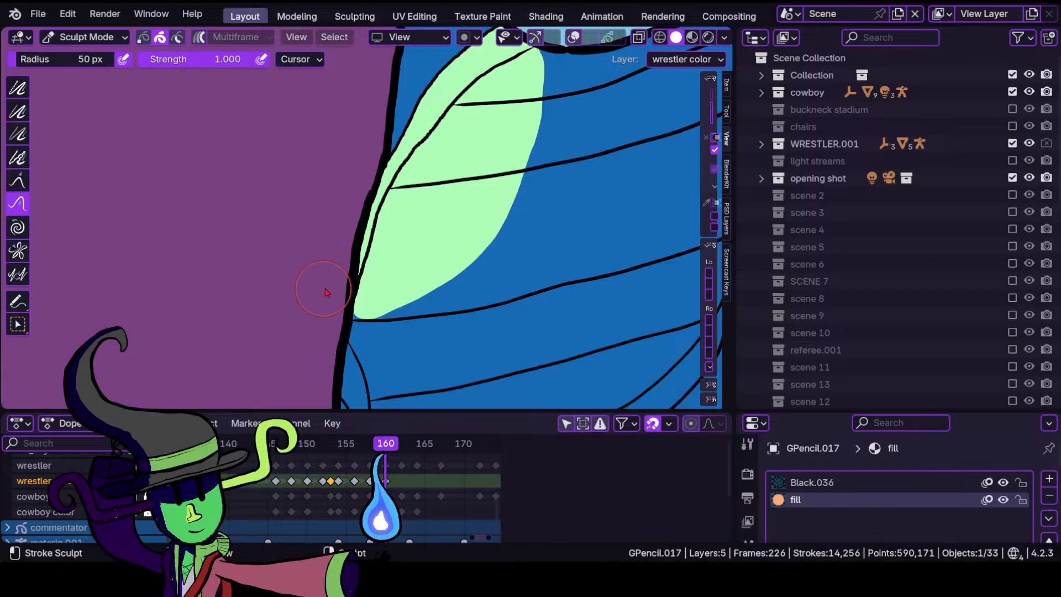
key(f)
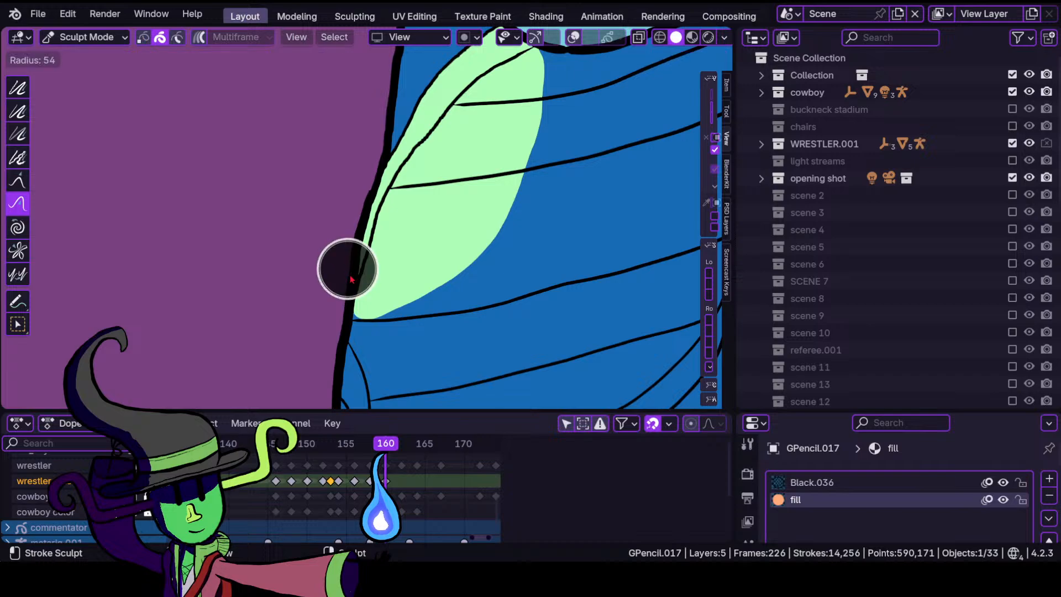
click(352, 272)
mouse_move(355, 273)
mouse_down()
mouse_move(396, 280)
mouse_move(351, 307)
mouse_move(374, 266)
mouse_up()
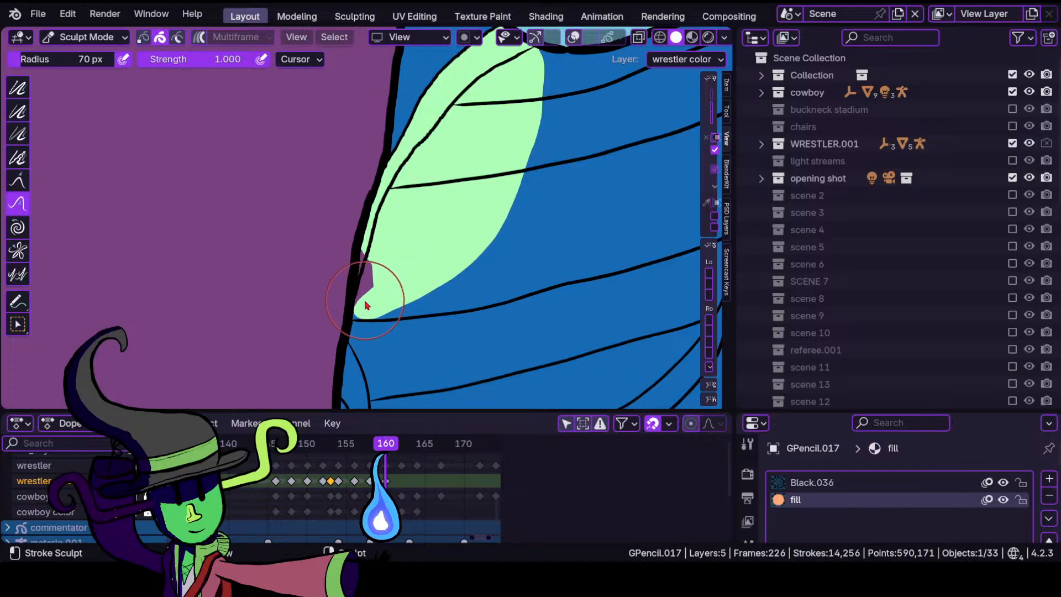
key(ctrl+z)
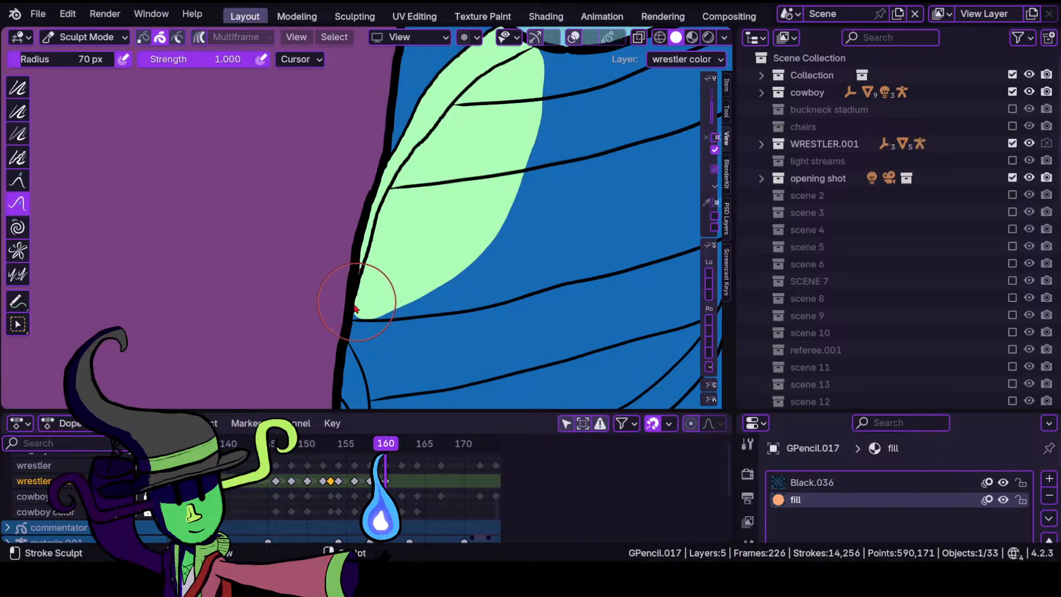
click(81, 497)
click(80, 465)
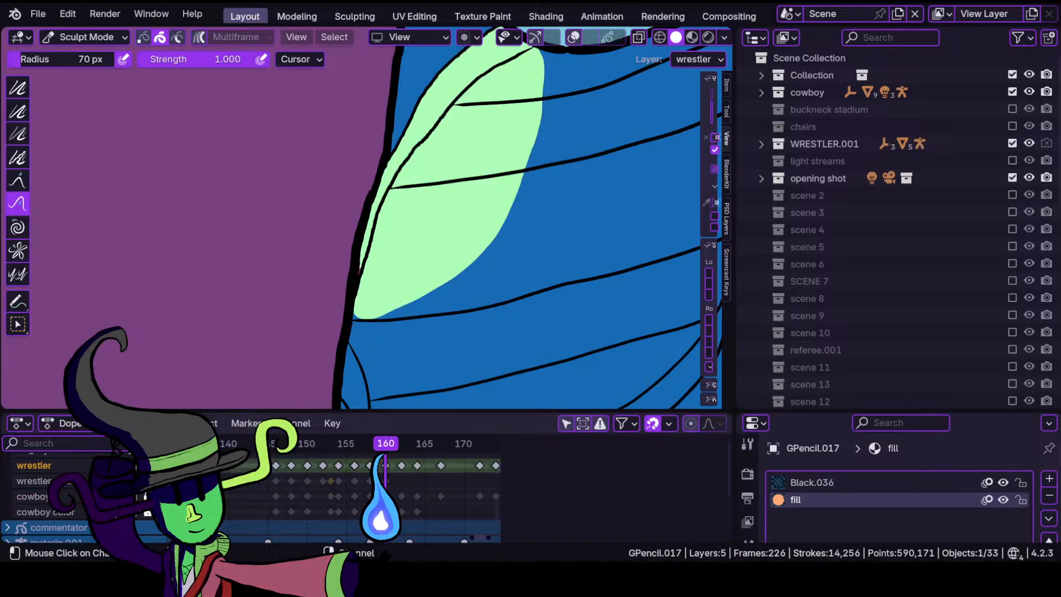
mouse_move(335, 281)
mouse_down()
mouse_move(379, 276)
mouse_move(381, 254)
mouse_move(394, 287)
mouse_move(380, 230)
mouse_move(384, 262)
mouse_up()
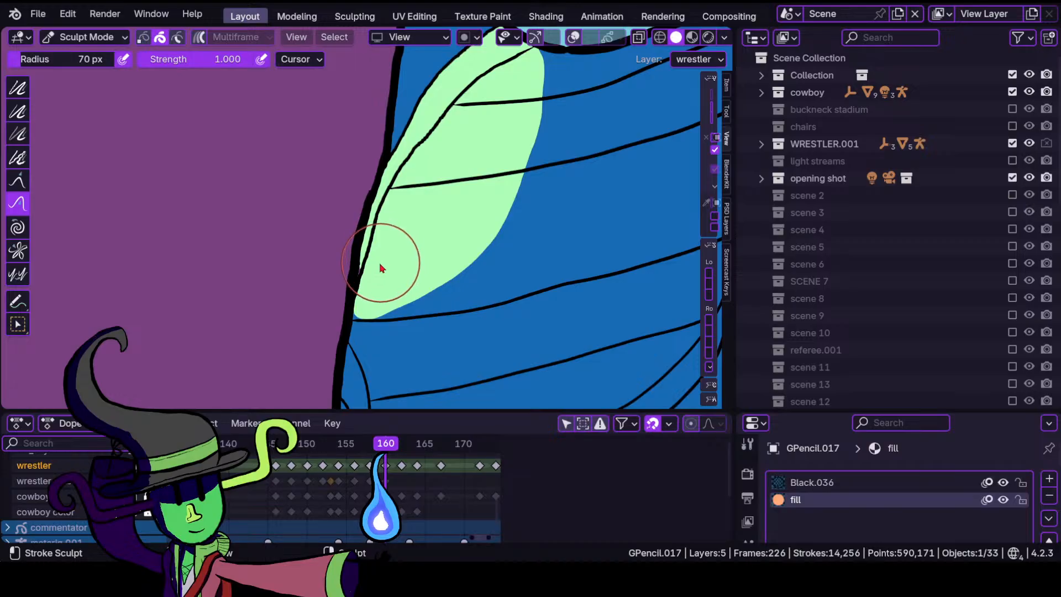
click(18, 212)
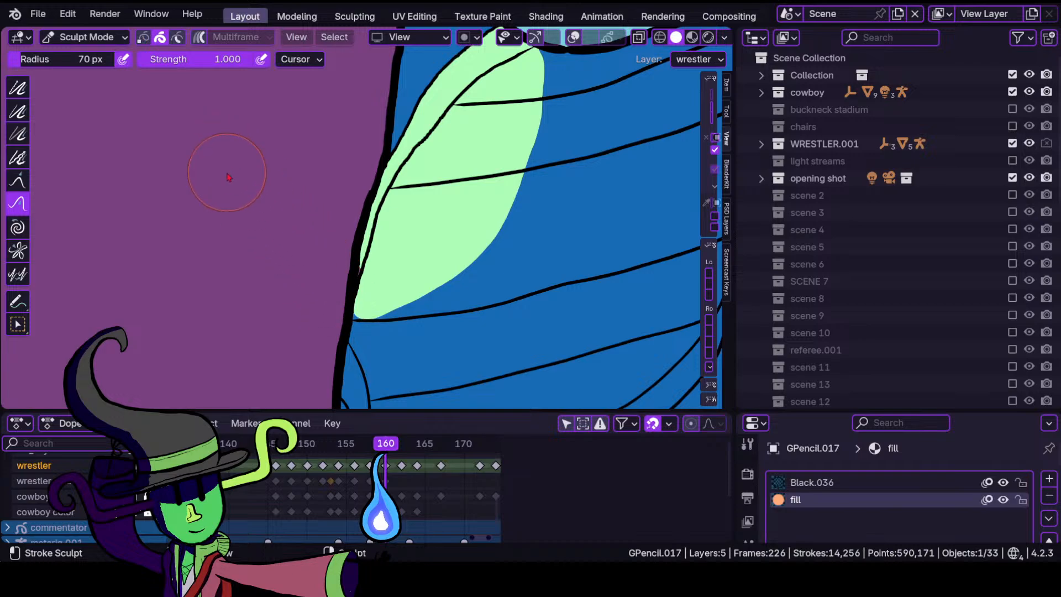
Return to Draw Mode, undo the stroke made on the wrestler layer, and patch the strip's lower tip with light green on wrestler color.
scroll(380, 232, up, 2)
mouse_move(380, 233)
ctrl+middle_down()
mouse_move(366, 317)
mouse_move(389, 225)
ctrl+middle_up()
click(89, 38)
click(83, 113)
shift+middle_drag(328, 285, 279, 173)
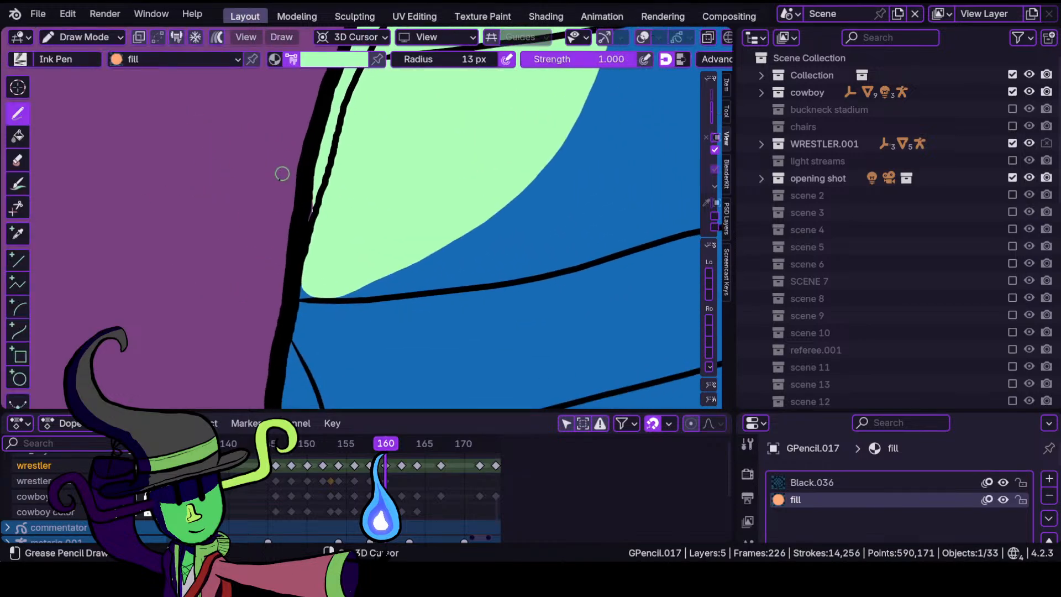
drag(324, 182, 301, 267)
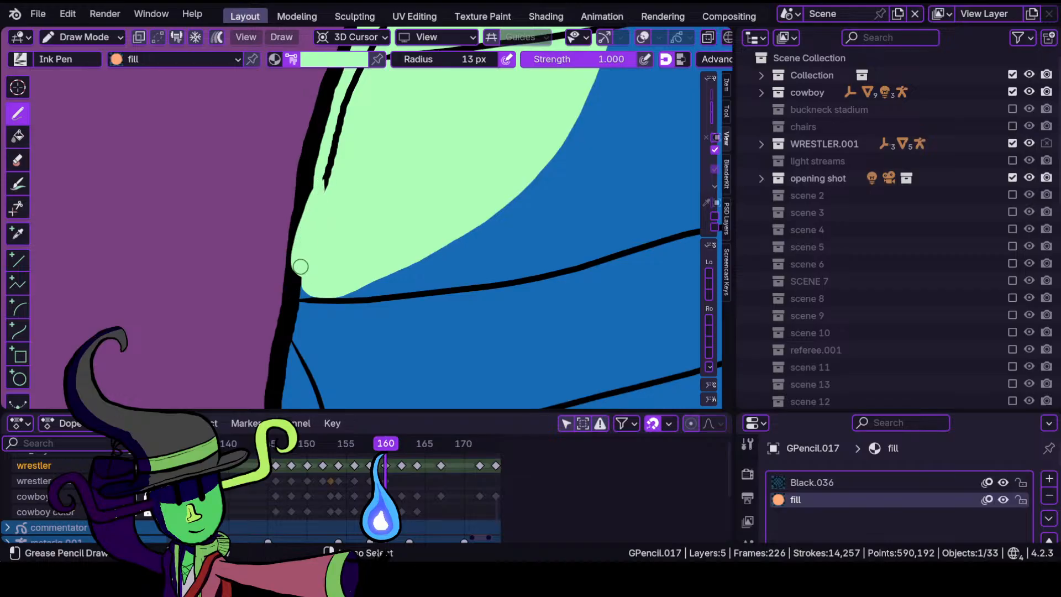
key(ctrl+z)
key(ctrl+z)
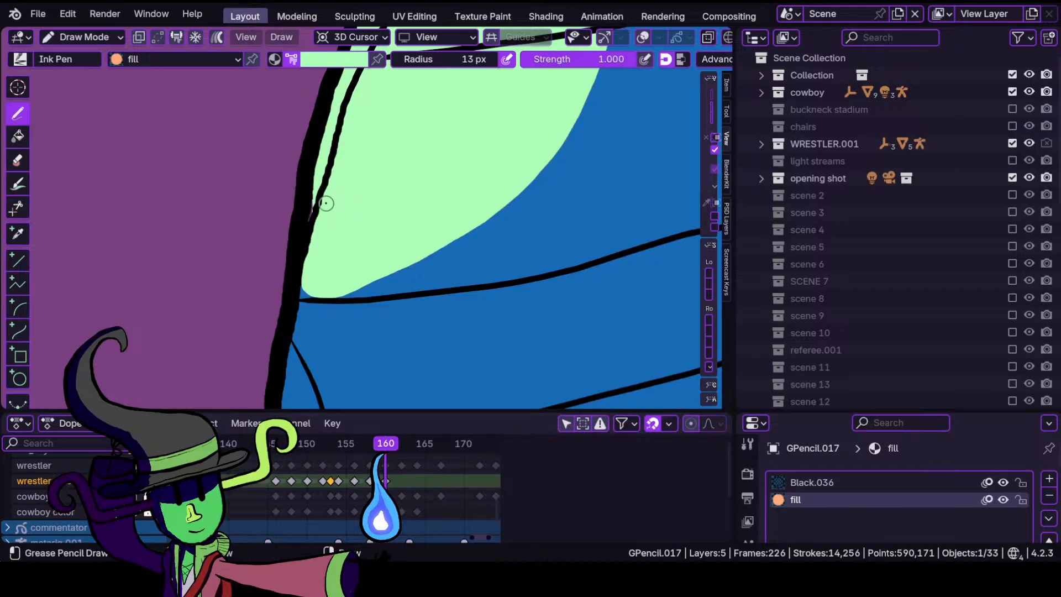
drag(361, 278, 438, 184)
ctrl+middle_drag(439, 184, 418, 231)
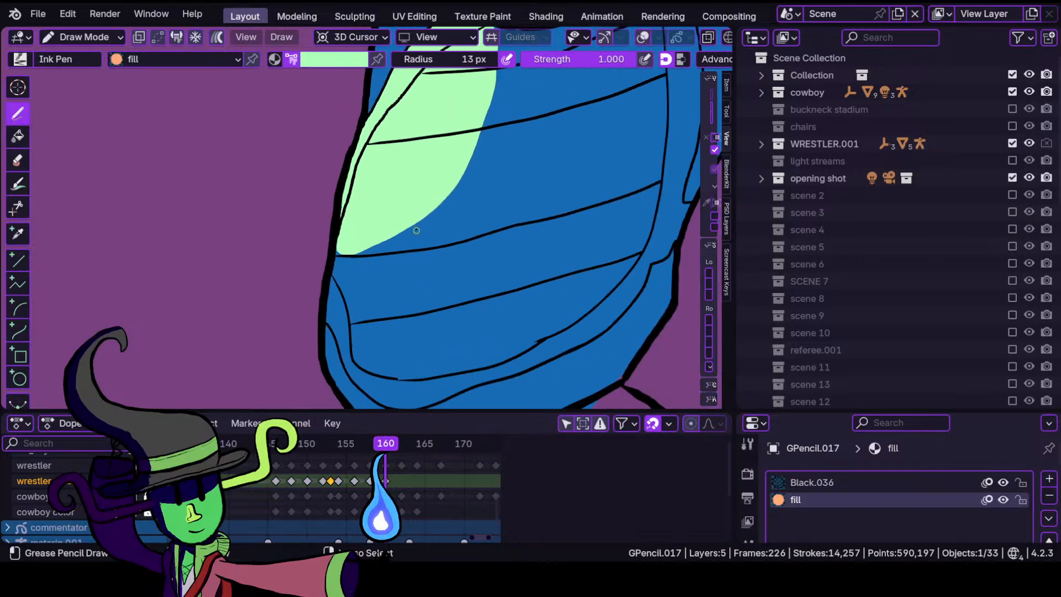
Fill the left part of the lower torso stripes with light green, following the left outline down to the lower curved band.
ctrl+middle_drag(441, 303, 412, 203)
shift+middle_drag(390, 254, 450, 124)
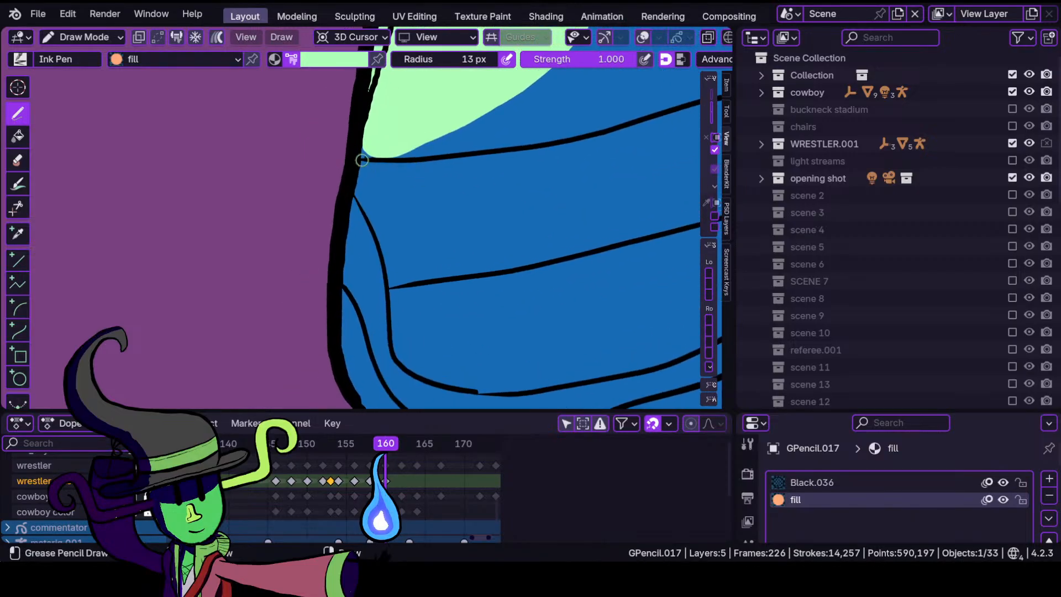
mouse_move(331, 225)
mouse_down()
mouse_move(375, 162)
mouse_move(379, 369)
mouse_move(397, 395)
mouse_move(450, 406)
mouse_move(596, 354)
mouse_move(438, 138)
mouse_up()
mouse_move(649, 149)
mouse_down()
mouse_move(625, 44)
mouse_move(608, 41)
mouse_up()
In Sculpt Mode, push the light green overflow at the torso's left outline back inside the black line.
click(82, 37)
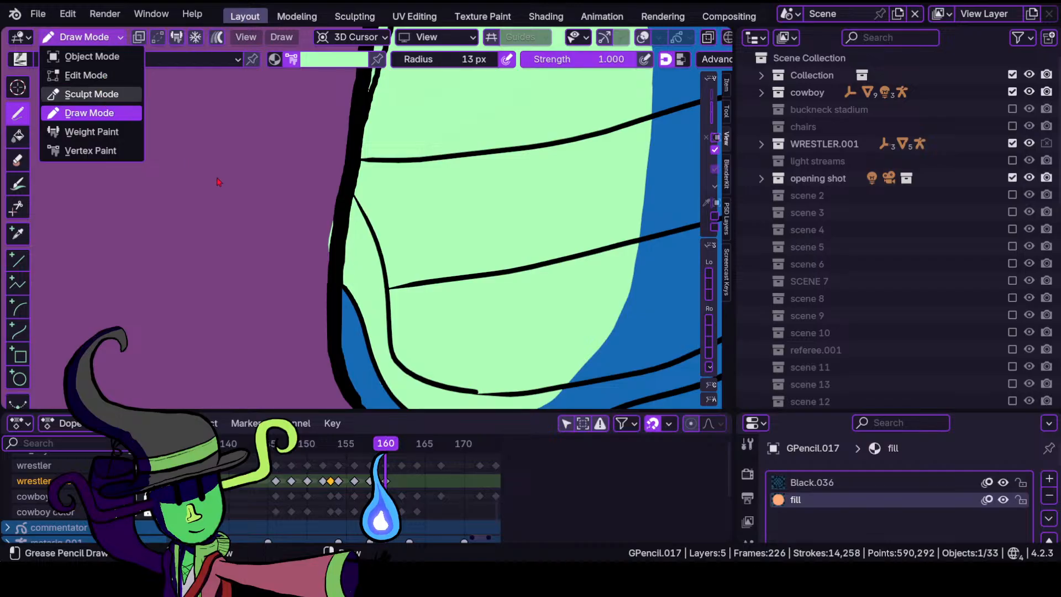
click(78, 94)
drag(334, 248, 336, 236)
shift+middle_drag(477, 265, 279, 168)
mouse_move(415, 210)
ctrl+middle_down()
mouse_move(445, 180)
mouse_move(419, 221)
mouse_move(345, 250)
ctrl+middle_up()
Return to Draw Mode and fill the rest of the lower torso stripes with light green, following the lowest curved line up to the right.
click(83, 37)
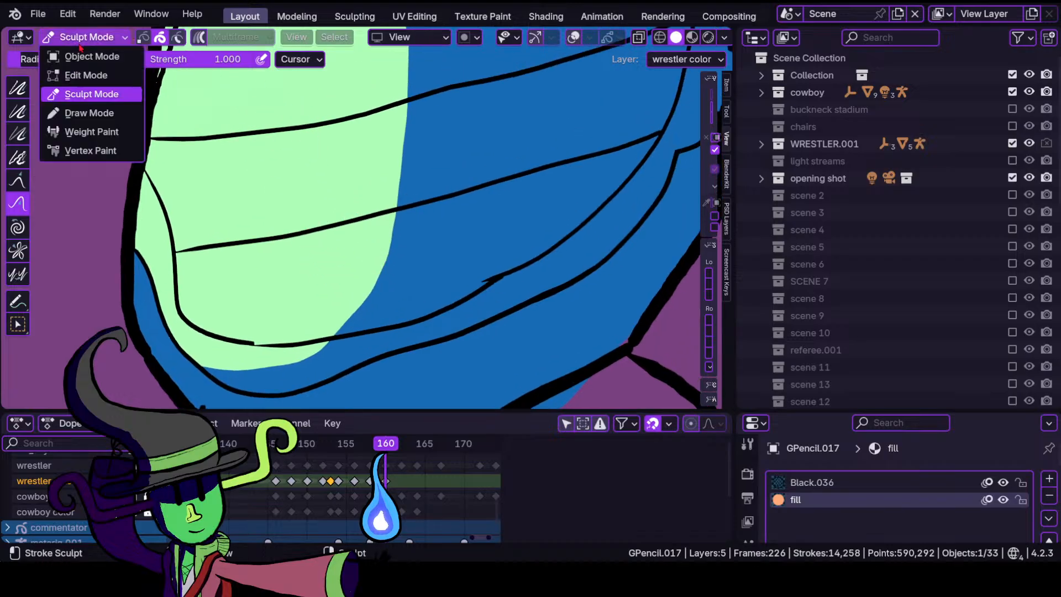
click(87, 111)
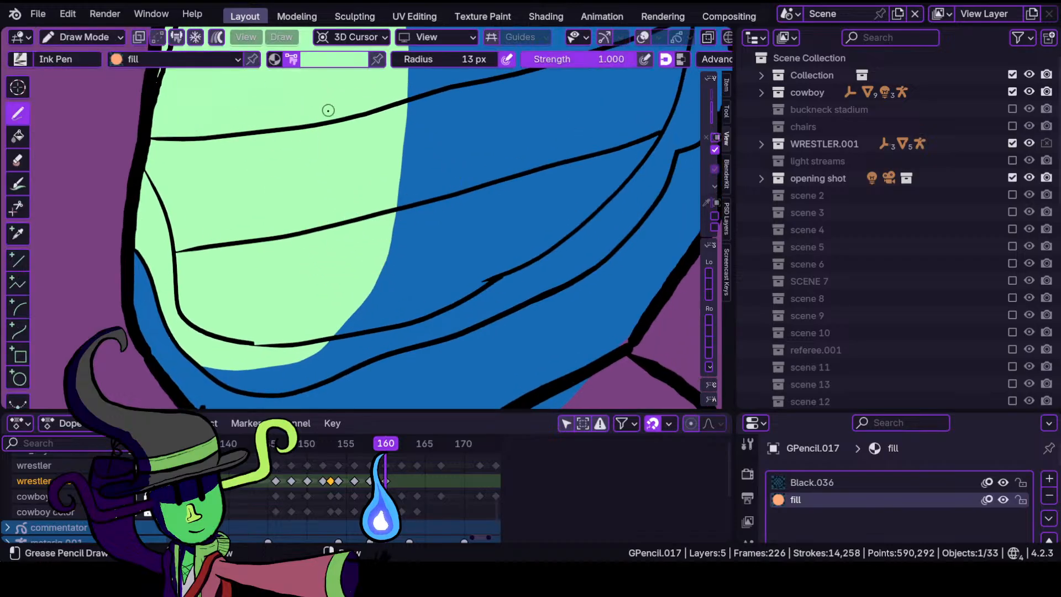
click(348, 70)
mouse_move(495, 203)
shift+middle_down()
mouse_move(421, 224)
mouse_move(422, 279)
mouse_move(428, 267)
shift+middle_up()
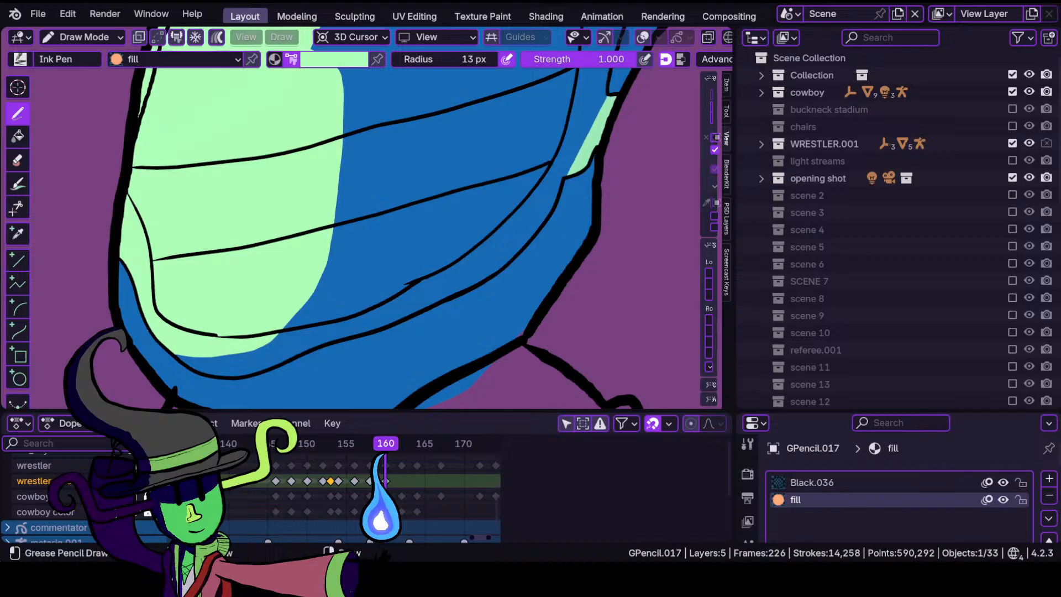
mouse_move(569, 175)
mouse_down()
mouse_move(602, 69)
mouse_move(381, 38)
mouse_move(166, 264)
mouse_move(183, 357)
mouse_move(258, 376)
mouse_move(422, 311)
mouse_move(530, 249)
mouse_up()
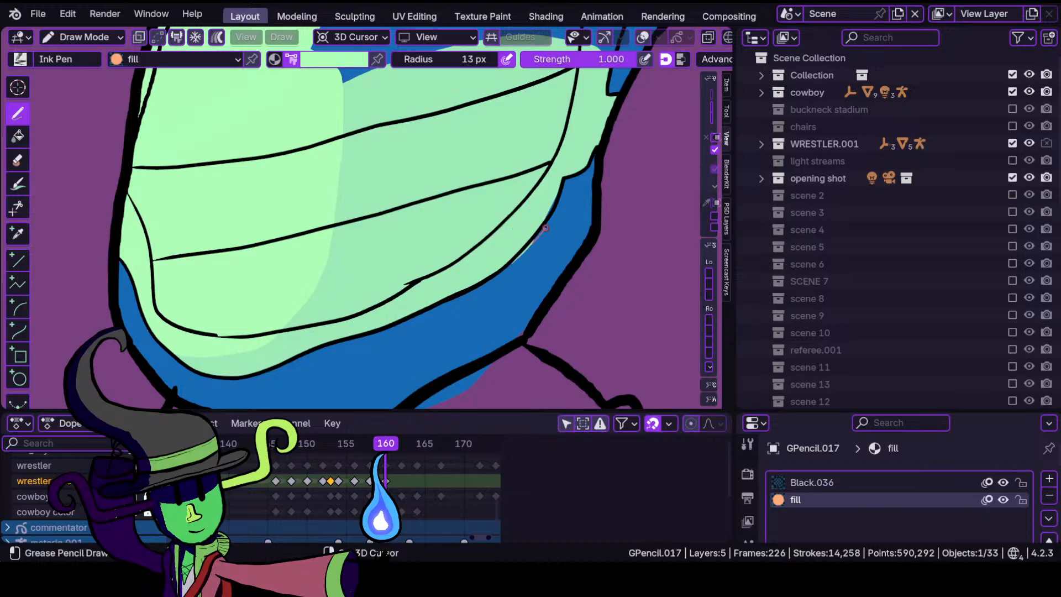
drag(568, 182, 579, 174)
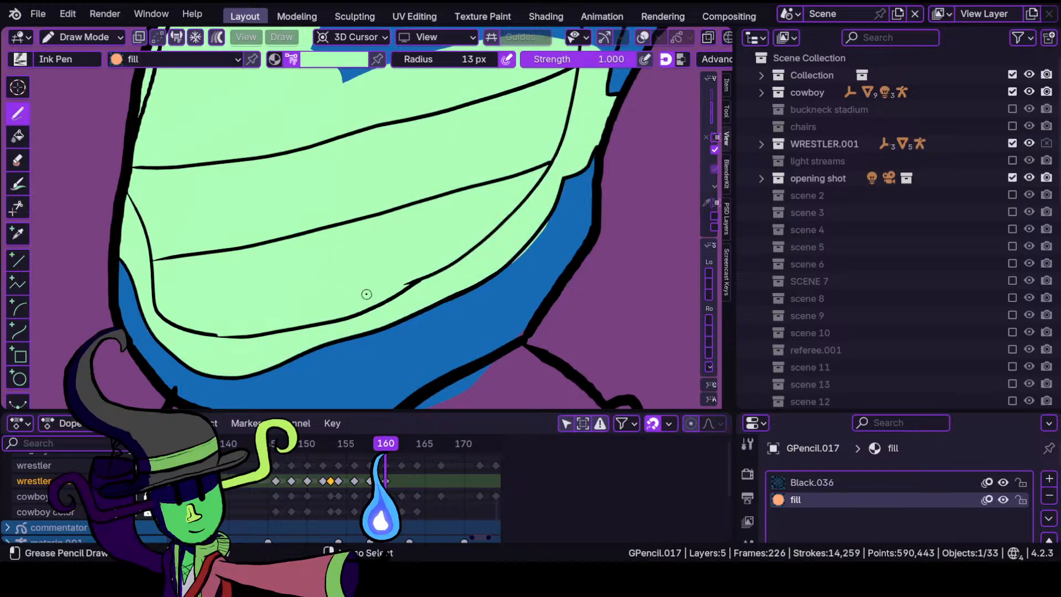
In Sculpt Mode, push the light green fill's lower right edge to align with the black curved line above the dark blue band.
mouse_move(366, 296)
ctrl+middle_down()
mouse_move(407, 225)
mouse_move(379, 209)
mouse_move(272, 211)
ctrl+middle_up()
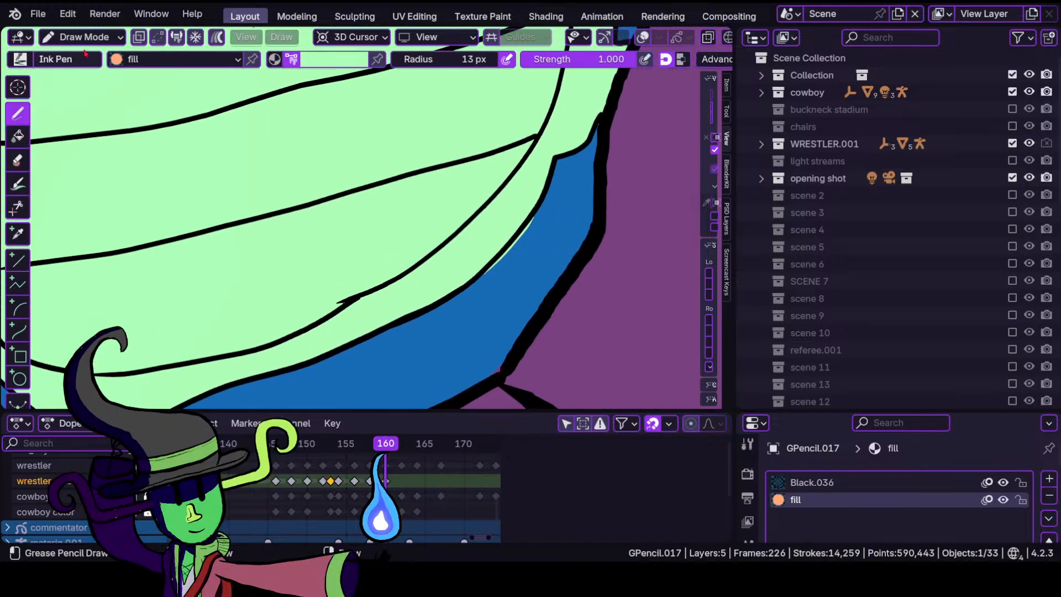
click(106, 37)
click(83, 93)
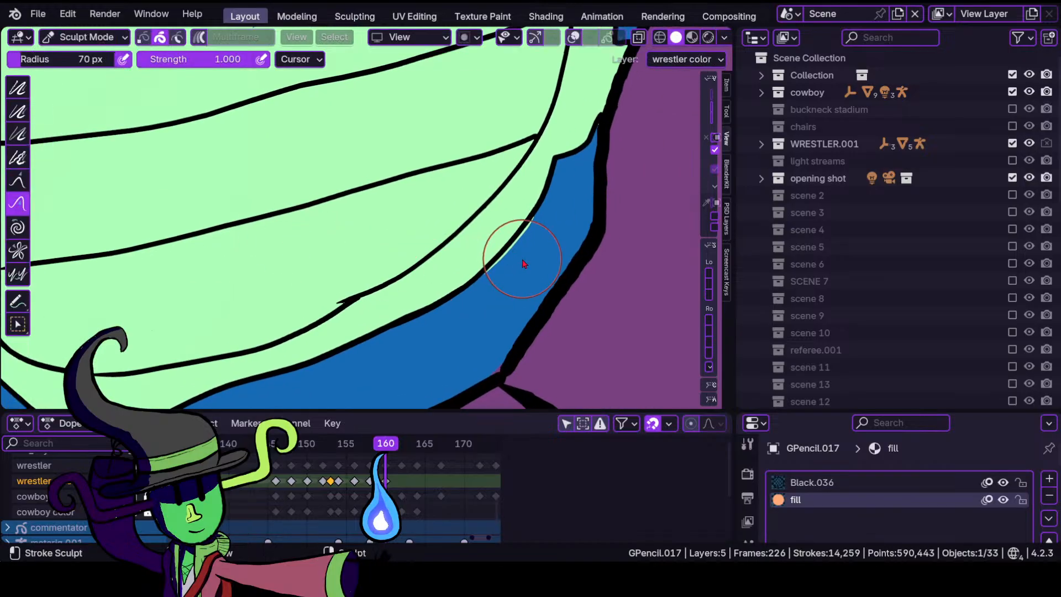
drag(504, 251, 522, 264)
drag(490, 270, 501, 282)
drag(518, 232, 523, 268)
Set the Push brush radius to 141 px and push the dark blue overflow back inside the torso's lower right outline.
shift+middle_drag(438, 300, 492, 147)
ctrl+middle_drag(453, 199, 412, 277)
key(f)
click(456, 301)
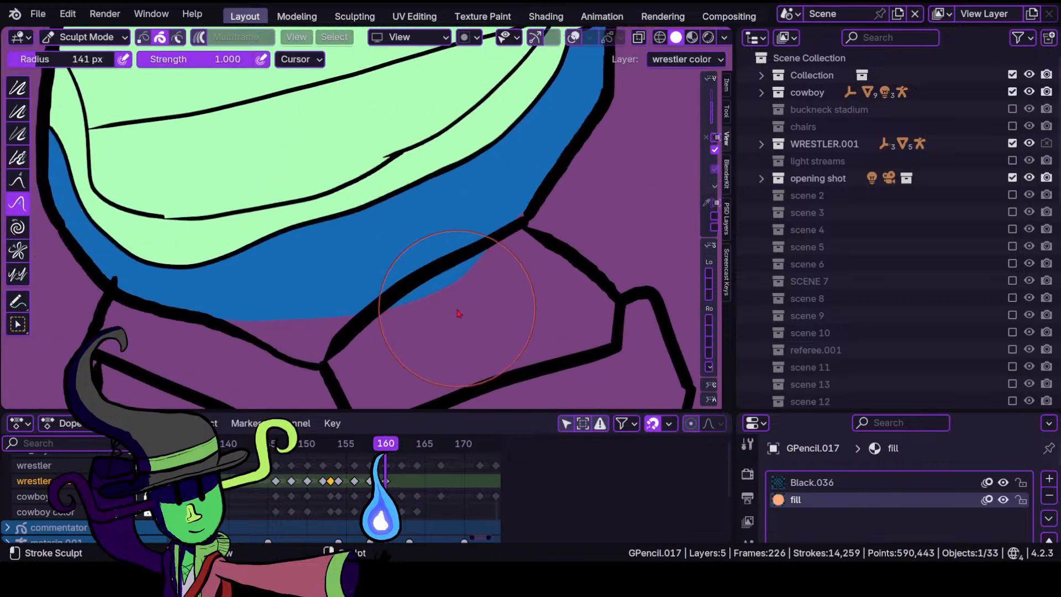
drag(454, 299, 410, 247)
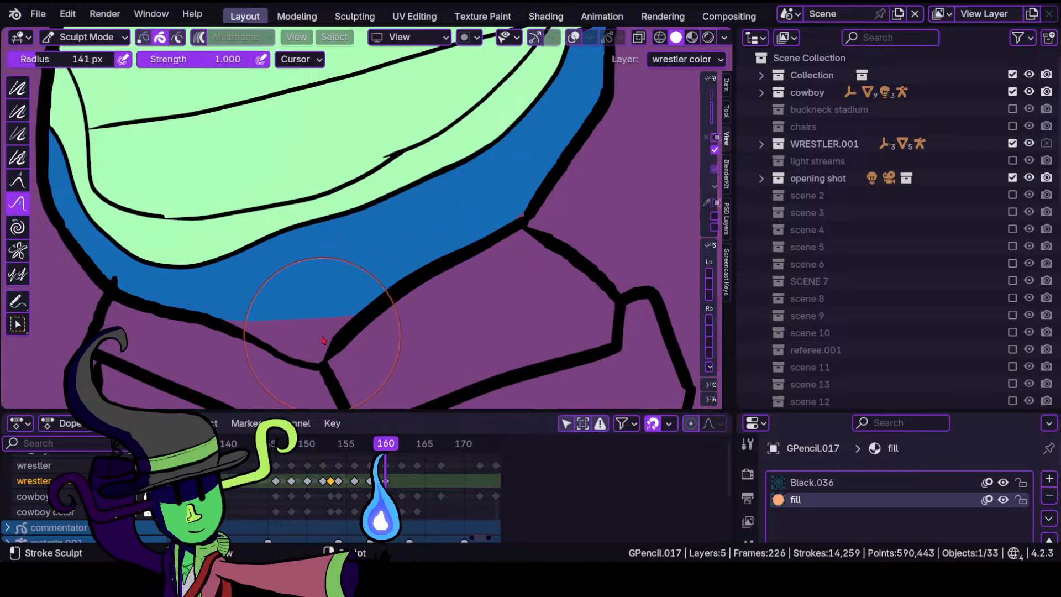
Push the dark blue fill's bottom edge down into the pointed corner where the torso's lower outlines meet.
mouse_move(316, 310)
mouse_down()
mouse_move(299, 430)
mouse_move(277, 350)
mouse_move(275, 362)
mouse_up()
drag(309, 304, 302, 354)
shift+middle_drag(298, 337, 361, 247)
drag(361, 235, 367, 268)
drag(312, 231, 388, 277)
drag(362, 253, 406, 284)
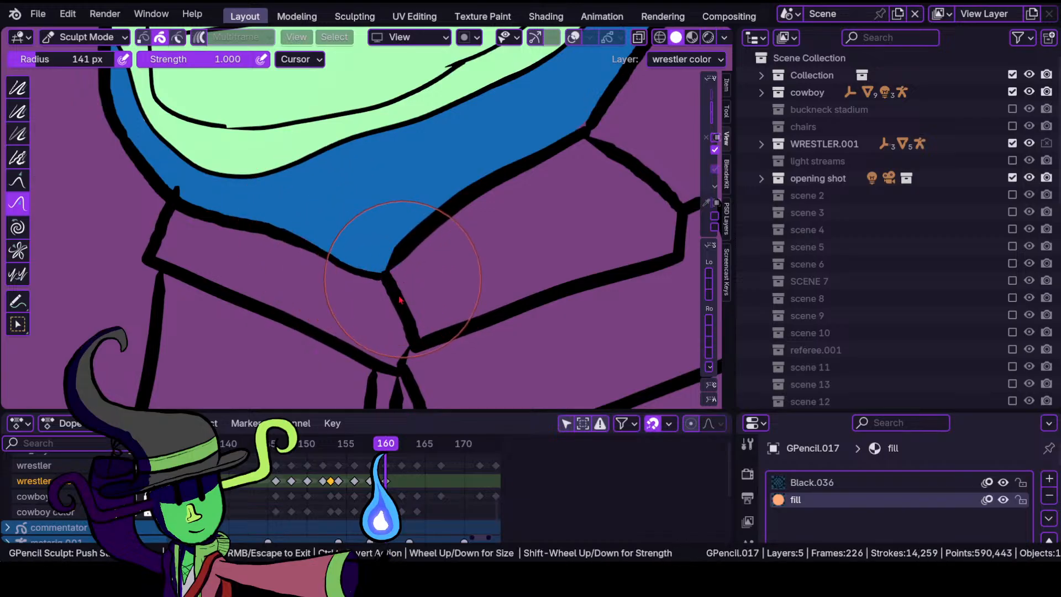
Return to Draw Mode and fill the outlined band below the dark blue, left of the torso's lower point, with light green.
ctrl+middle_drag(401, 304, 389, 243)
mouse_move(363, 296)
ctrl+middle_down()
mouse_move(338, 357)
mouse_move(413, 242)
mouse_move(345, 341)
mouse_move(366, 282)
ctrl+middle_up()
shift+middle_drag(367, 282, 451, 208)
click(86, 37)
click(83, 112)
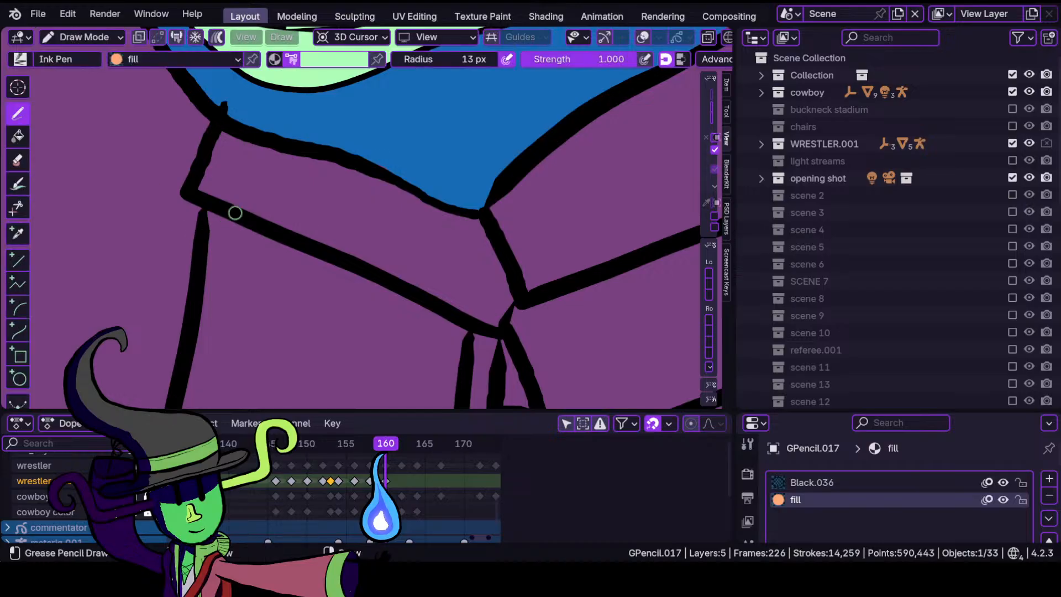
shift+middle_drag(379, 189, 328, 242)
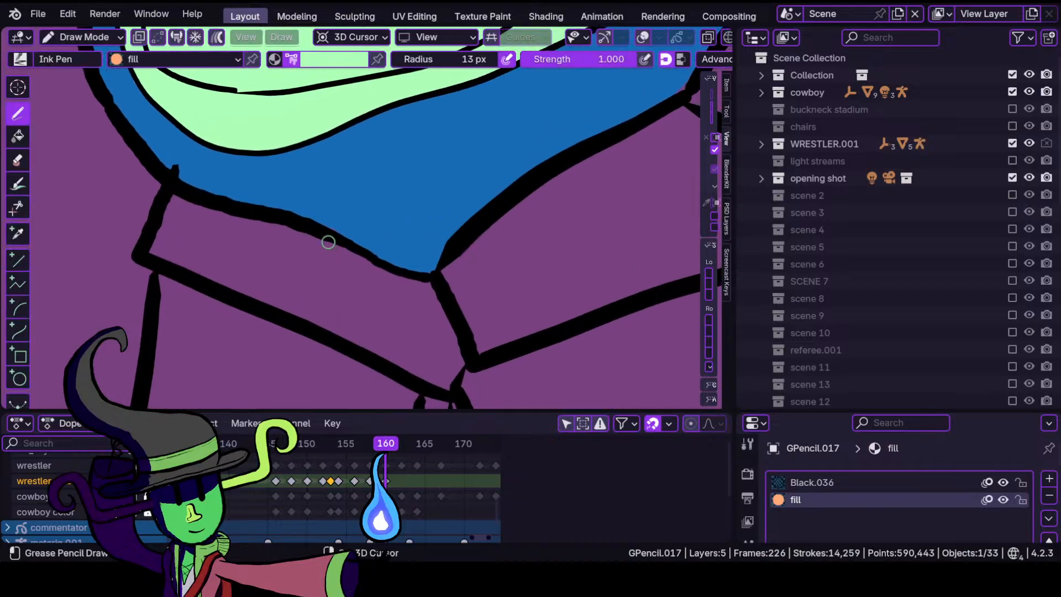
click(327, 61)
click(293, 249)
mouse_move(240, 253)
ctrl+middle_down()
mouse_move(232, 341)
mouse_move(275, 235)
ctrl+middle_up()
mouse_move(276, 252)
shift+middle_down()
mouse_move(267, 239)
mouse_move(228, 239)
shift+middle_up()
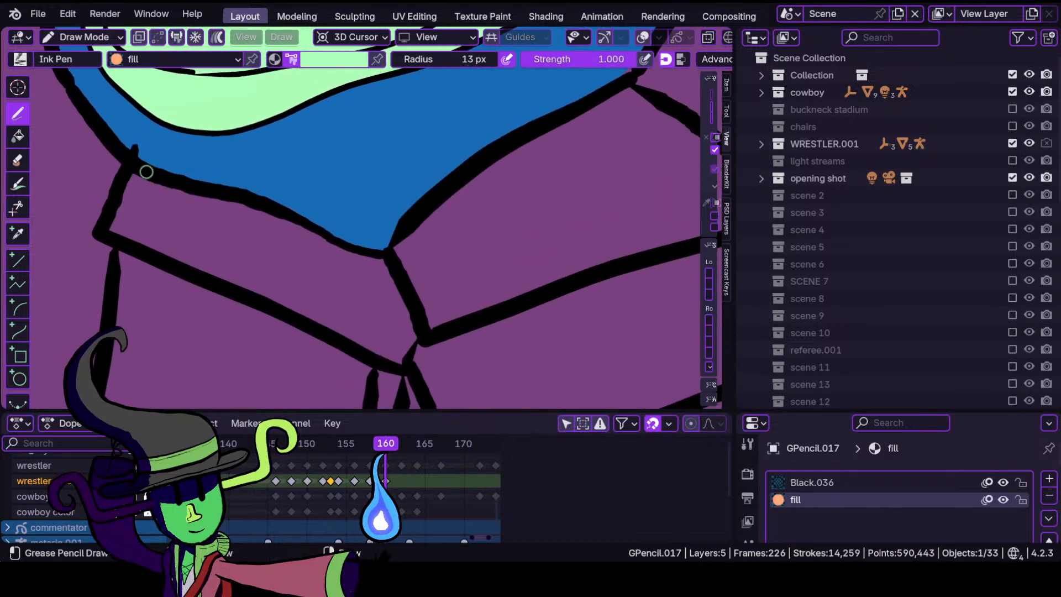
mouse_move(123, 200)
mouse_down()
mouse_move(111, 231)
mouse_move(402, 363)
mouse_move(392, 255)
mouse_move(210, 199)
mouse_up()
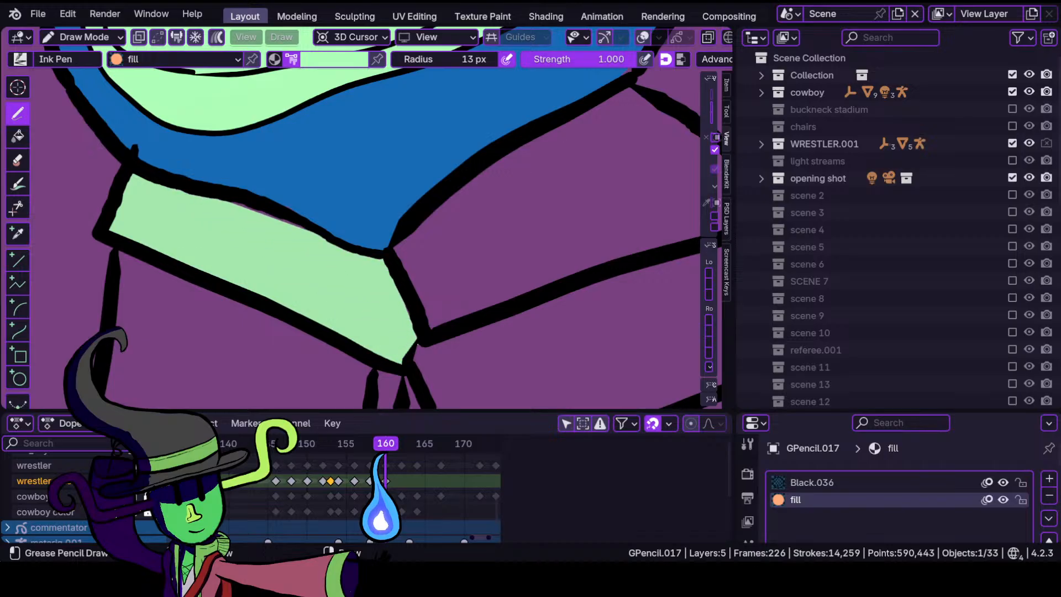
drag(132, 179, 126, 194)
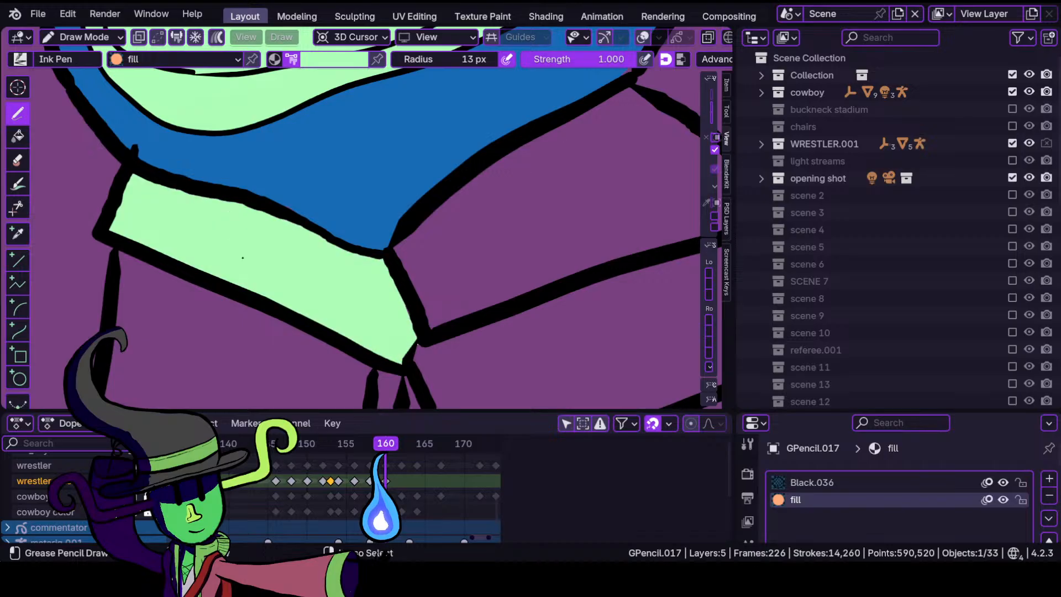
Switch to Sculpt Mode at the light green lower band's upper edge and set the Push brush radius to 79 px.
mouse_move(242, 255)
ctrl+middle_down()
mouse_move(244, 301)
mouse_move(265, 239)
ctrl+middle_up()
shift+middle_drag(248, 202, 357, 258)
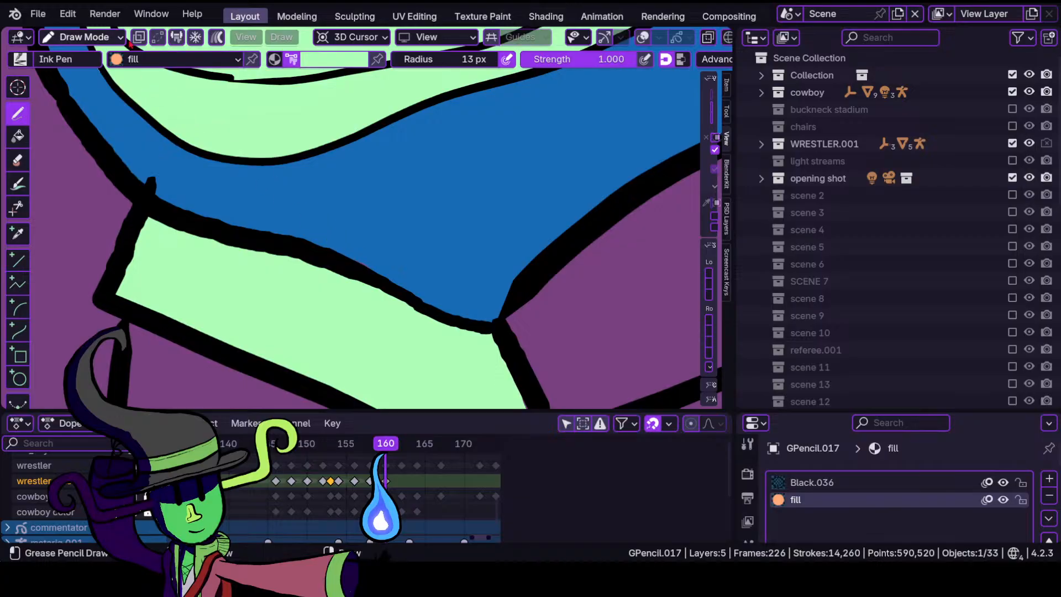
click(83, 37)
click(91, 94)
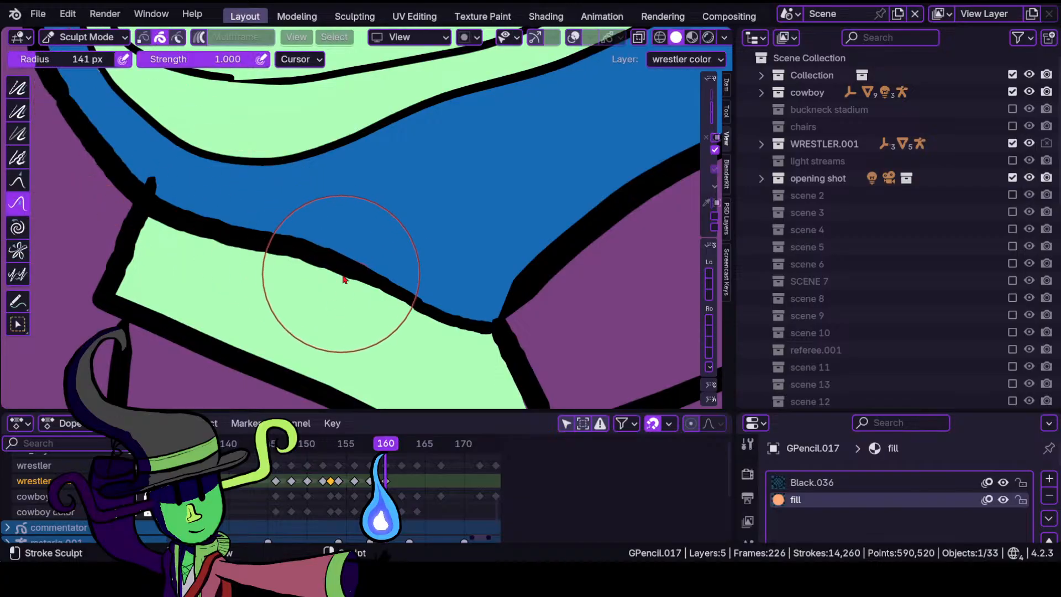
key(f)
click(323, 304)
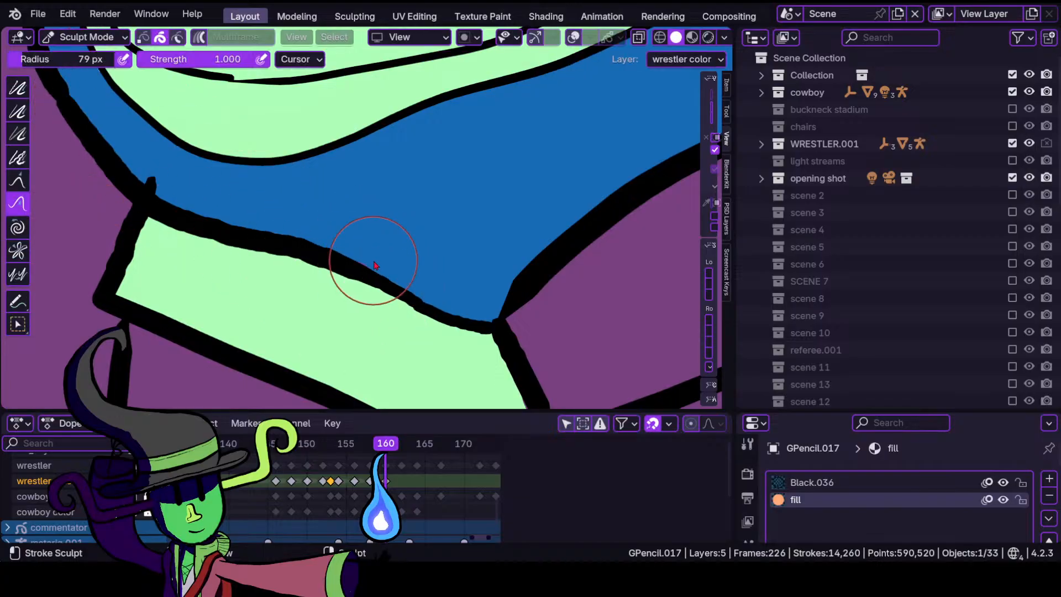
Return to Draw Mode and fill the outlined area right of the torso's lower point with light blue.
mouse_move(372, 259)
ctrl+middle_down()
mouse_move(422, 338)
mouse_move(441, 270)
ctrl+middle_up()
shift+middle_drag(457, 262, 326, 239)
mouse_move(359, 268)
ctrl+middle_down()
mouse_move(369, 301)
mouse_move(387, 227)
mouse_move(312, 275)
ctrl+middle_up()
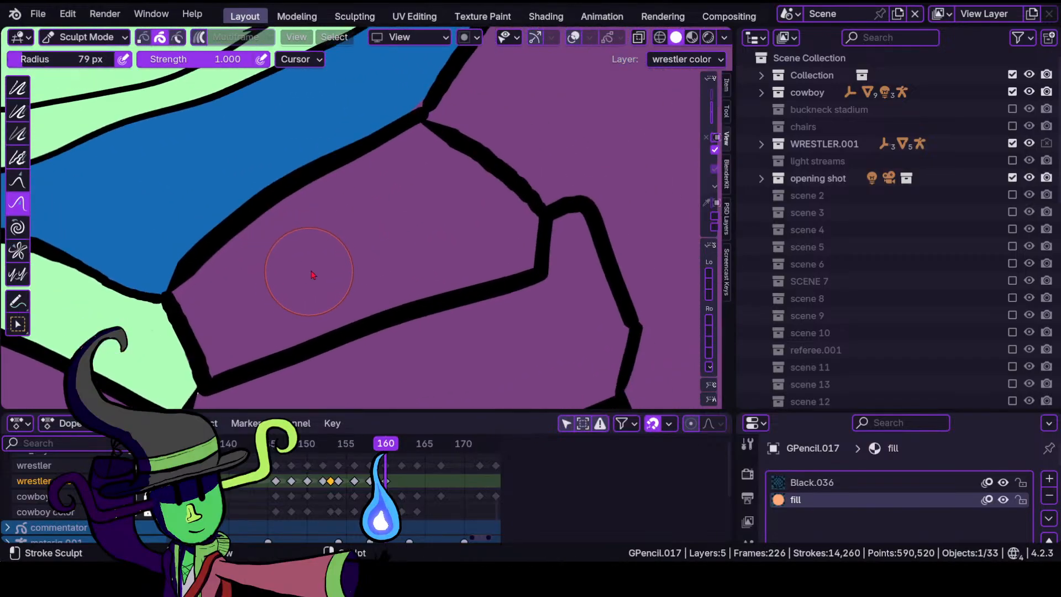
click(93, 37)
click(103, 114)
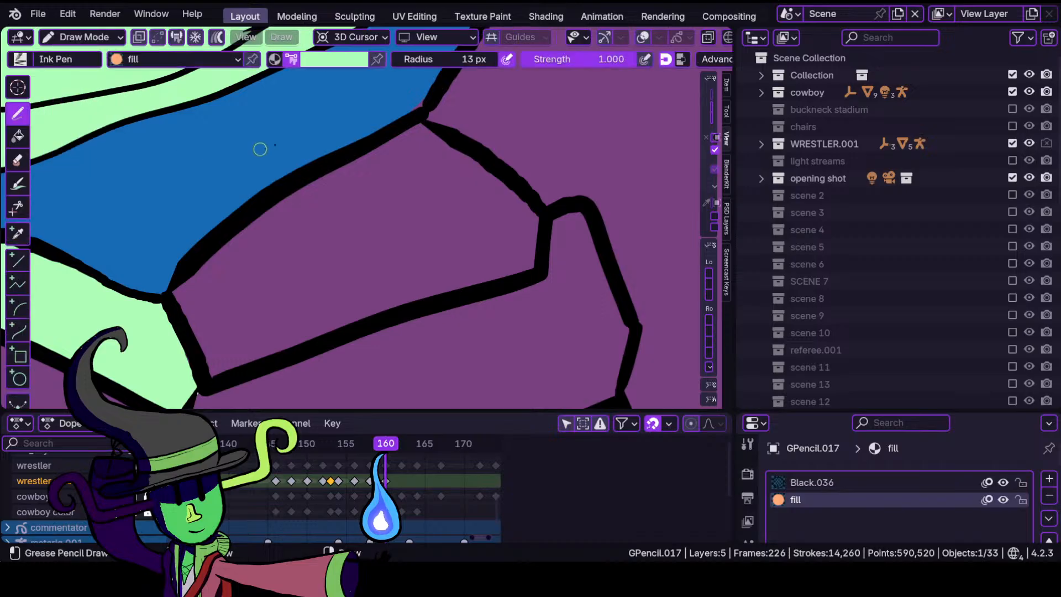
click(342, 64)
click(288, 244)
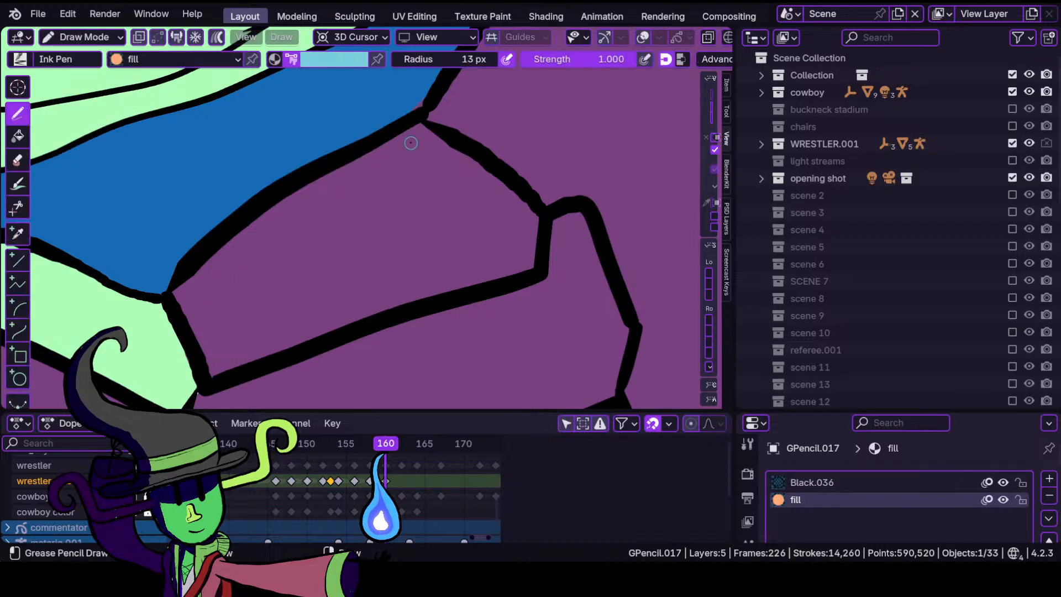
mouse_move(449, 135)
mouse_down()
mouse_move(364, 152)
mouse_move(238, 229)
mouse_move(188, 275)
mouse_move(196, 355)
mouse_move(245, 356)
mouse_move(528, 269)
mouse_move(536, 215)
mouse_move(463, 149)
mouse_up()
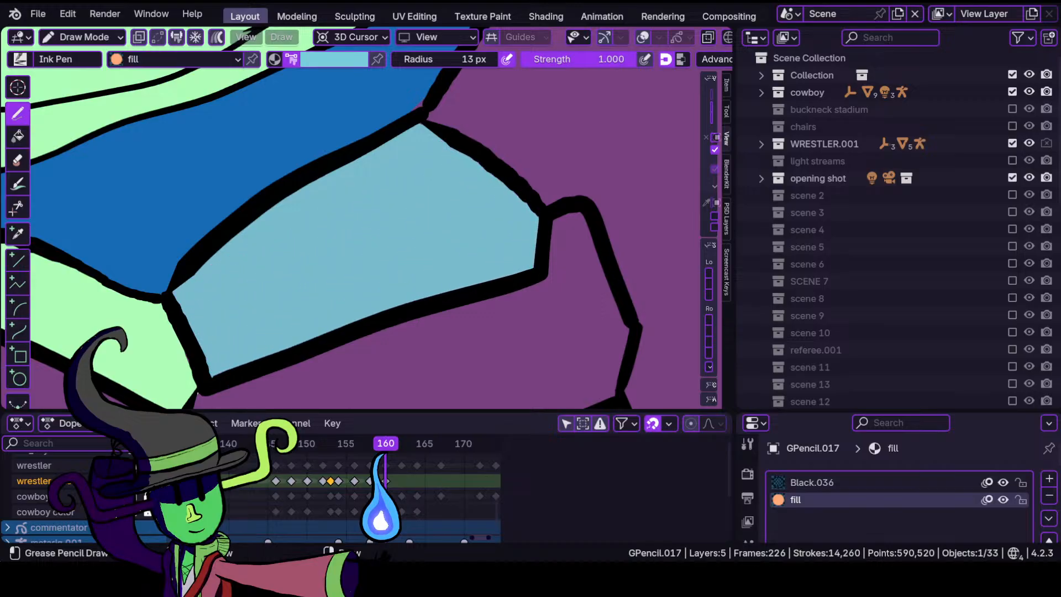
drag(500, 200, 493, 194)
Switch to Sculpt Mode and push the dark blue fill's edge into the corner above the light blue area's upper tip.
mouse_move(397, 151)
ctrl+middle_down()
mouse_move(339, 280)
mouse_move(415, 165)
mouse_move(372, 209)
mouse_move(341, 283)
ctrl+middle_up()
mouse_move(354, 271)
ctrl+middle_down()
mouse_move(388, 175)
mouse_move(360, 268)
mouse_move(379, 191)
ctrl+middle_up()
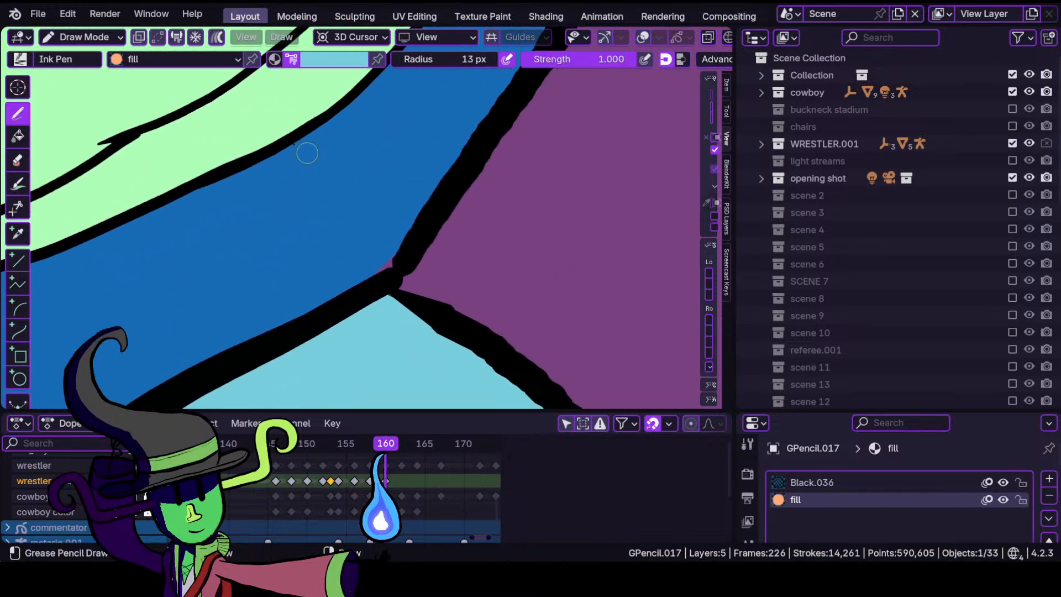
click(103, 49)
click(88, 94)
mouse_move(387, 255)
mouse_down()
mouse_move(393, 278)
mouse_move(379, 231)
mouse_up()
scroll(343, 390, down, 10)
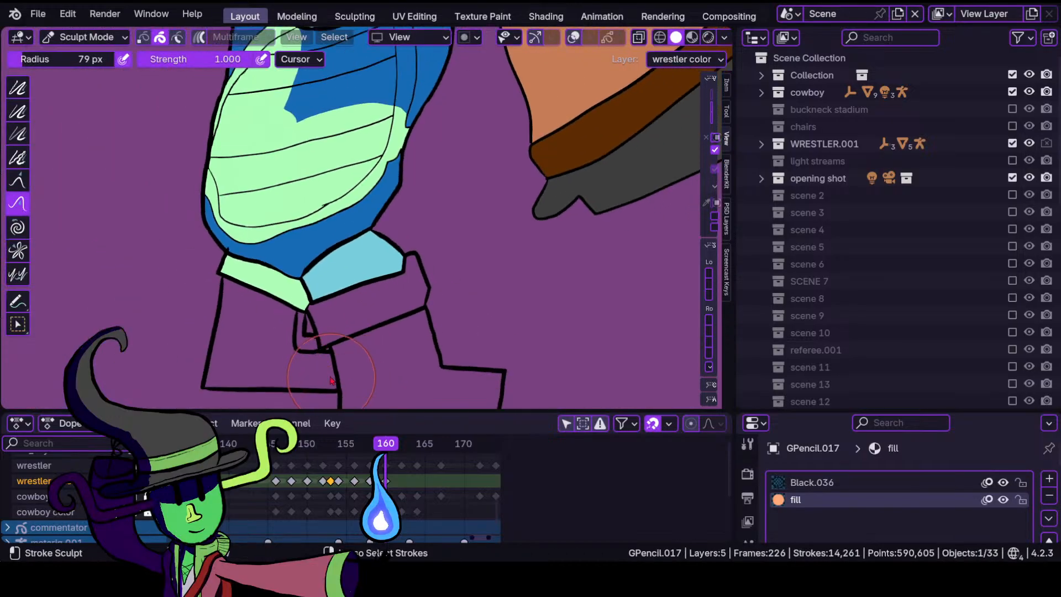
Return to Draw Mode and fill the outlined band directly below the light blue area with light green.
mouse_move(331, 380)
ctrl+middle_down()
mouse_move(350, 309)
mouse_move(332, 267)
mouse_move(359, 238)
ctrl+middle_up()
click(86, 37)
click(83, 110)
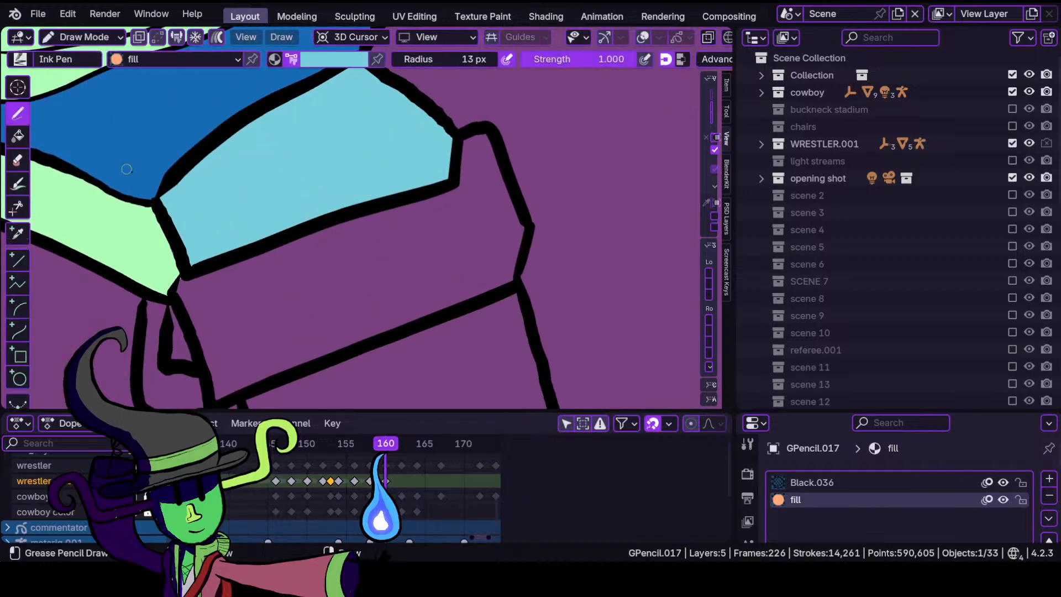
click(333, 61)
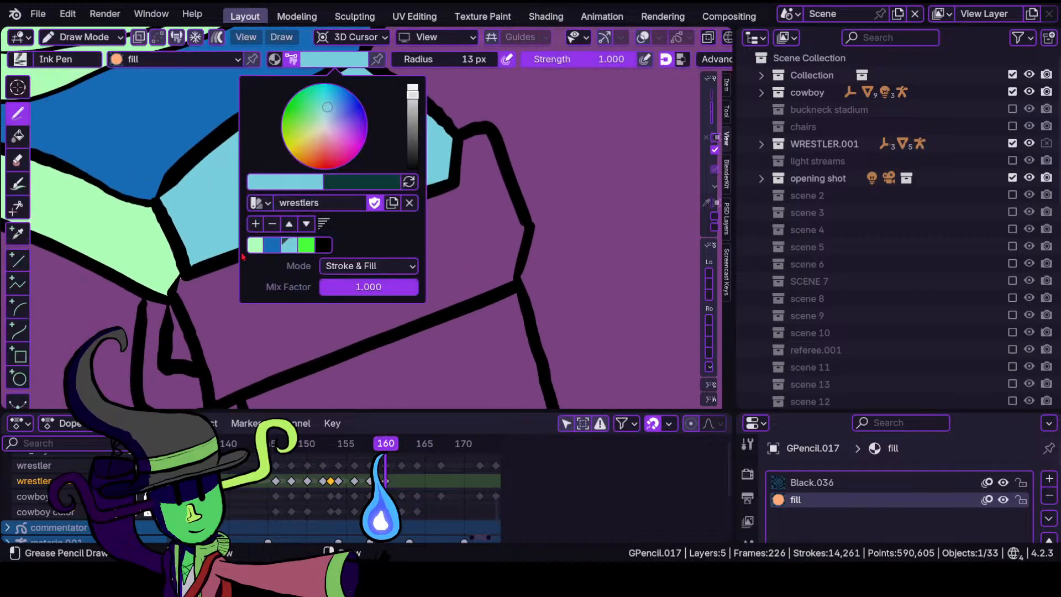
click(254, 244)
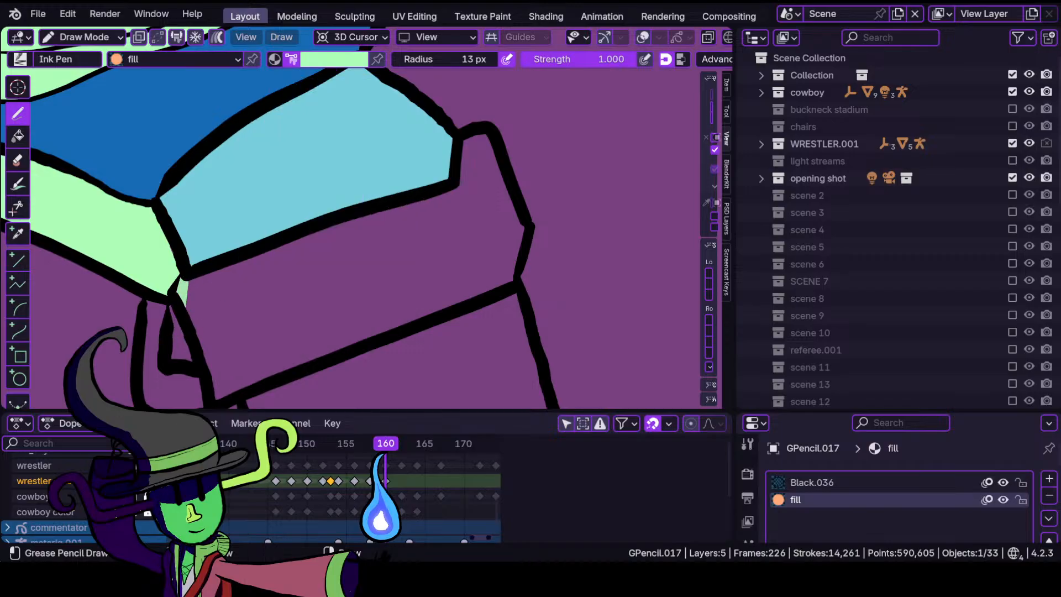
mouse_move(193, 279)
mouse_down()
mouse_move(331, 354)
mouse_move(497, 288)
mouse_move(528, 229)
mouse_move(483, 132)
mouse_move(191, 265)
mouse_up()
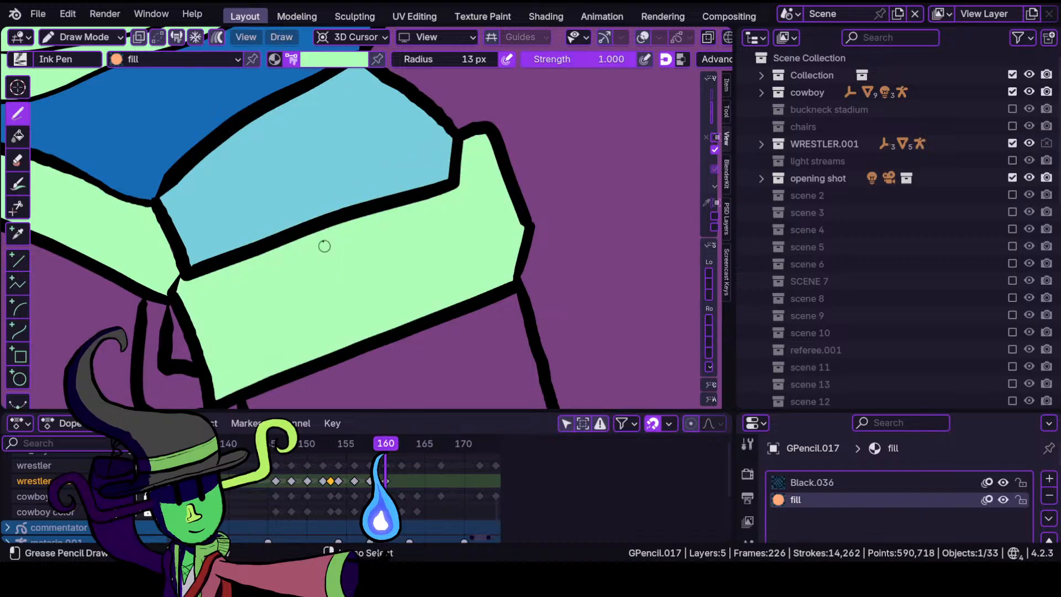
Save the project file.
scroll(314, 269, down, 2)
mouse_move(414, 169)
ctrl+middle_down()
mouse_move(404, 248)
mouse_move(373, 220)
mouse_move(344, 307)
mouse_move(331, 288)
ctrl+middle_up()
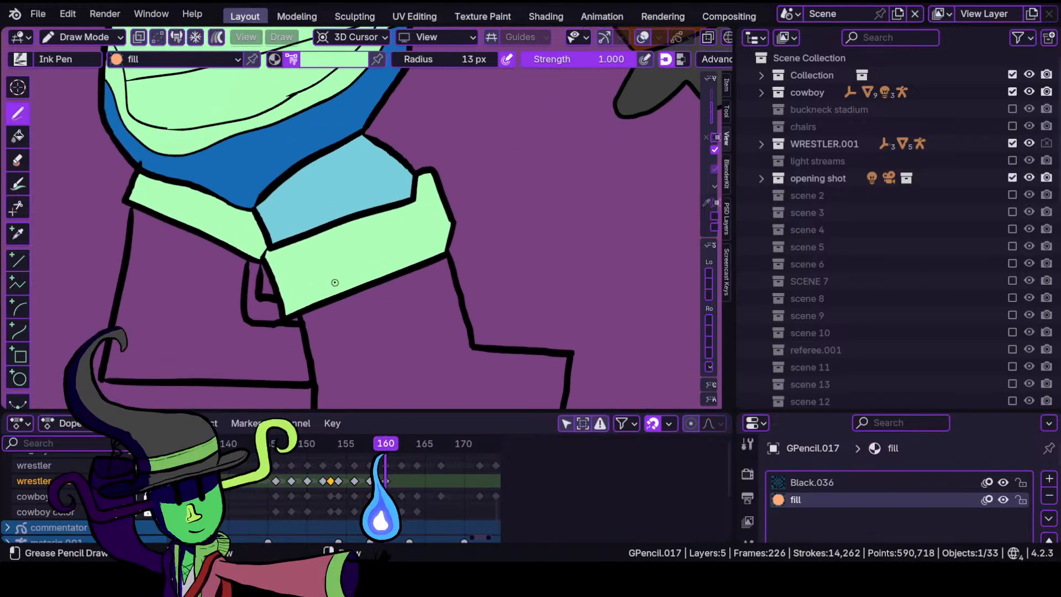
shift+middle_drag(378, 288, 305, 219)
ctrl+middle_drag(322, 270, 330, 245)
mouse_move(338, 310)
shift+middle_down()
mouse_move(368, 264)
mouse_move(355, 329)
mouse_move(351, 310)
shift+middle_up()
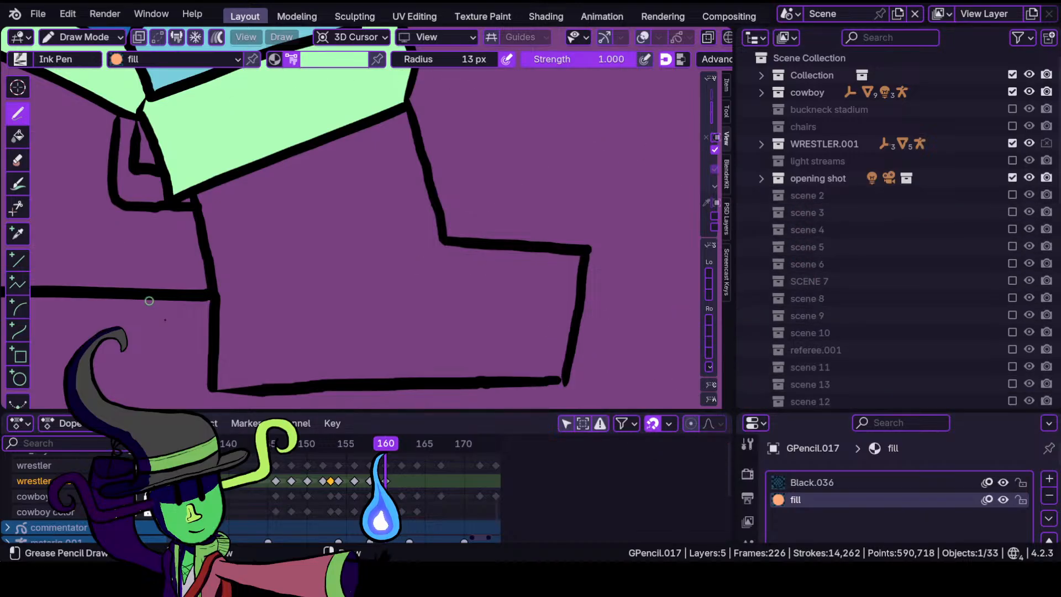
mouse_move(527, 291)
ctrl+middle_down()
mouse_move(526, 302)
mouse_move(599, 182)
mouse_move(564, 314)
ctrl+middle_up()
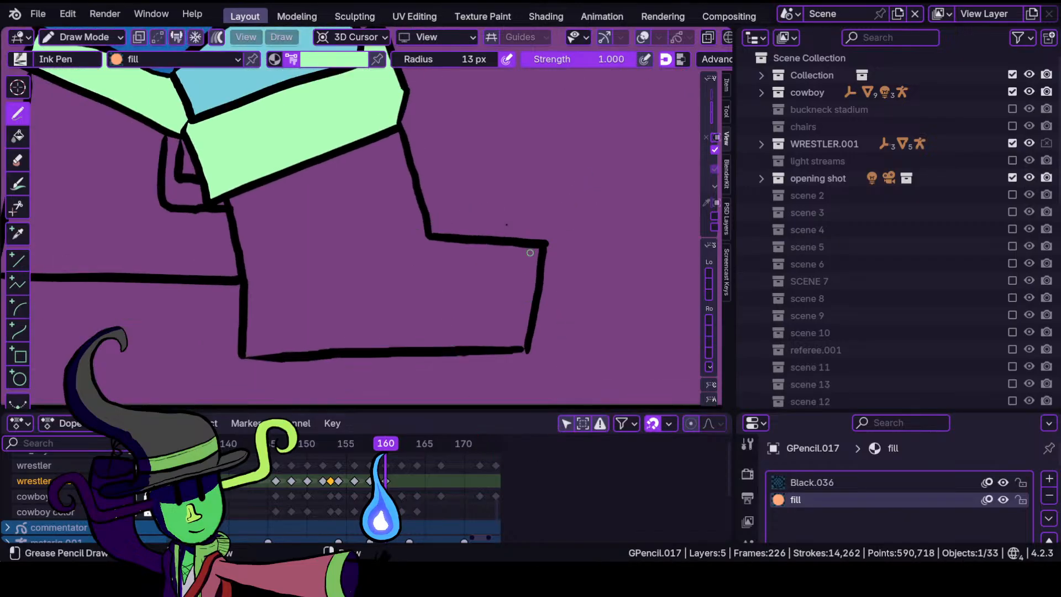
click(39, 15)
mouse_move(50, 40)
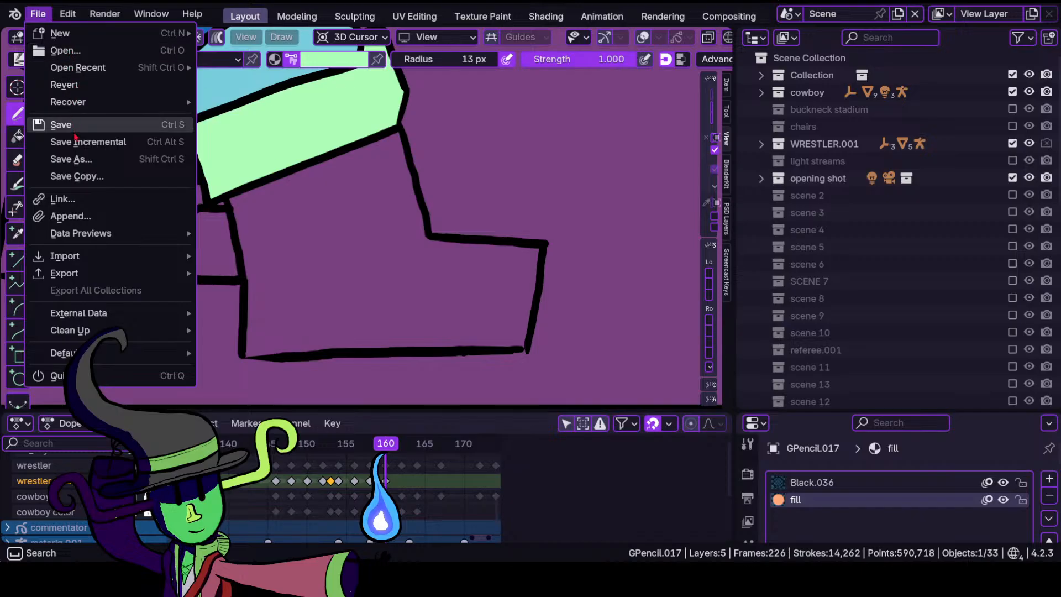
drag(315, 169, 350, 164)
shift+middle_drag(315, 169, 363, 170)
click(359, 62)
click(276, 246)
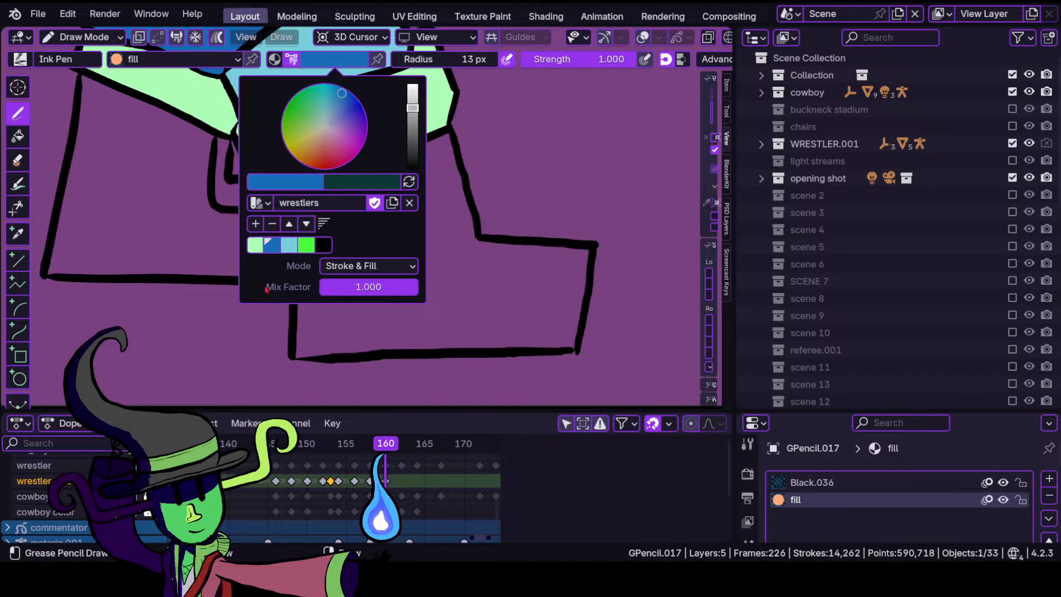
scroll(360, 198, up, 2)
click(348, 66)
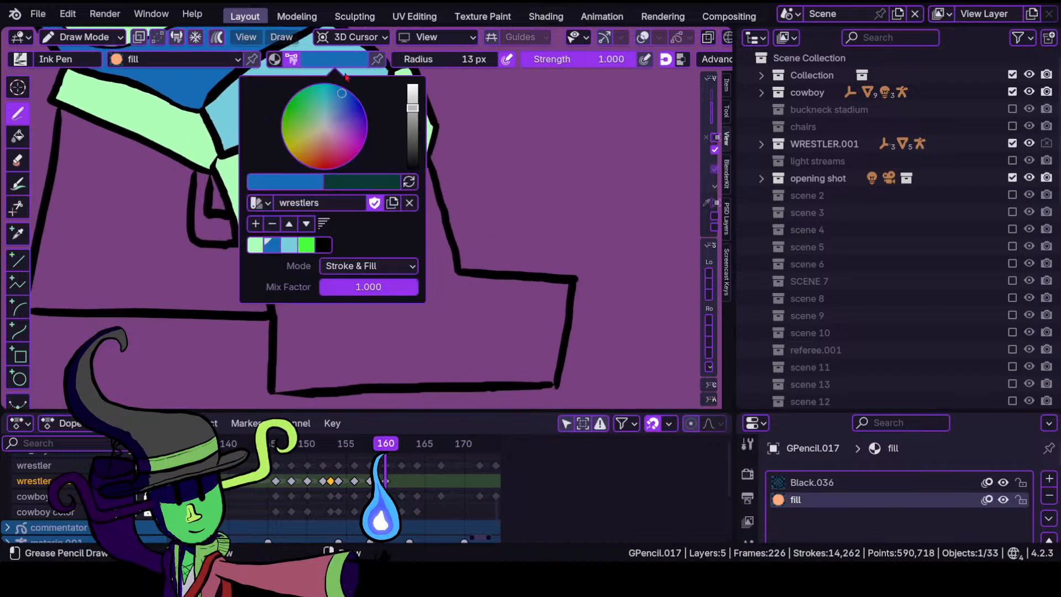
click(38, 13)
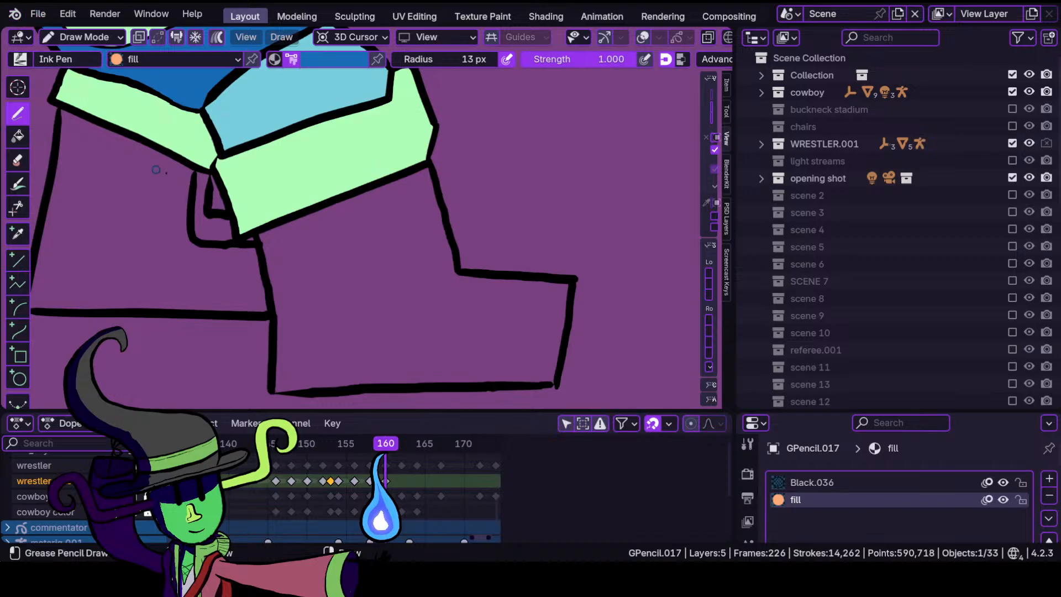
Choose bright green from the wrestlers palette and fill the front boot outline below the right light green band.
click(348, 55)
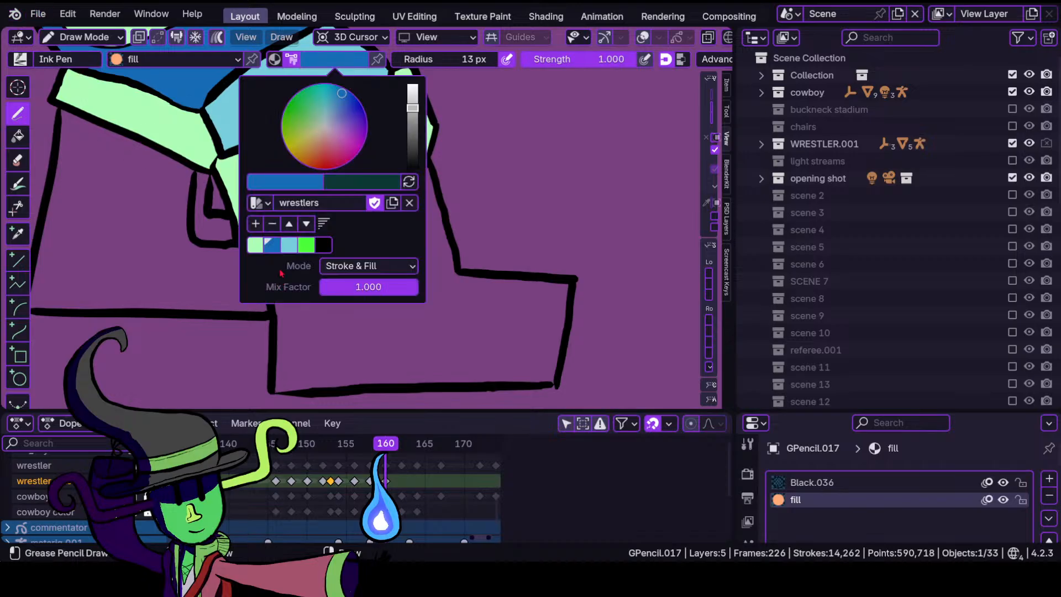
click(311, 252)
shift+middle_drag(402, 219, 348, 205)
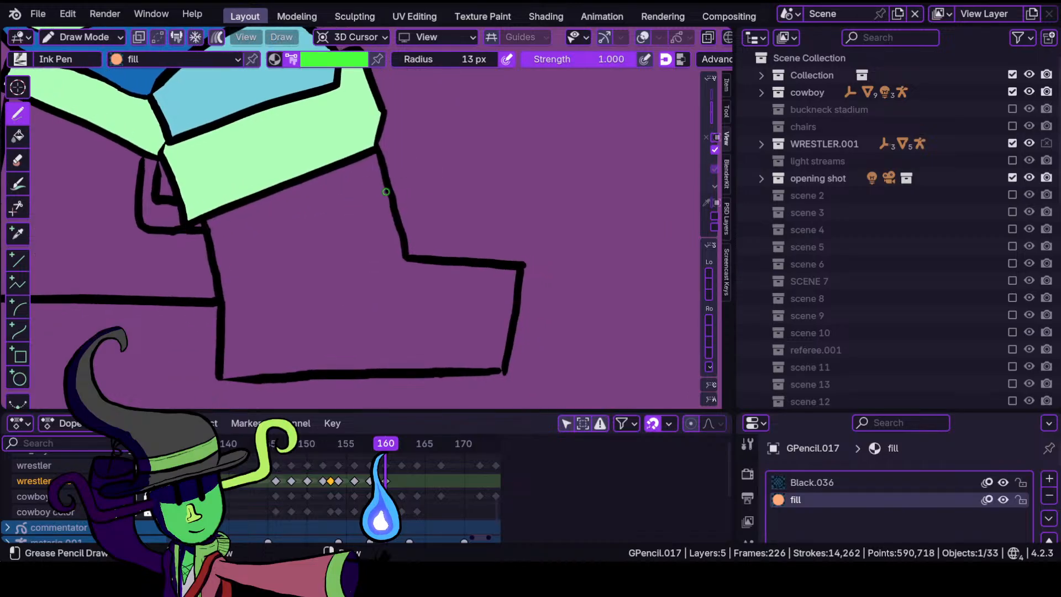
mouse_move(378, 153)
mouse_down()
mouse_move(335, 213)
mouse_move(212, 218)
mouse_move(223, 377)
mouse_move(496, 371)
mouse_move(519, 271)
mouse_move(407, 232)
mouse_move(401, 219)
mouse_up()
drag(511, 263, 454, 259)
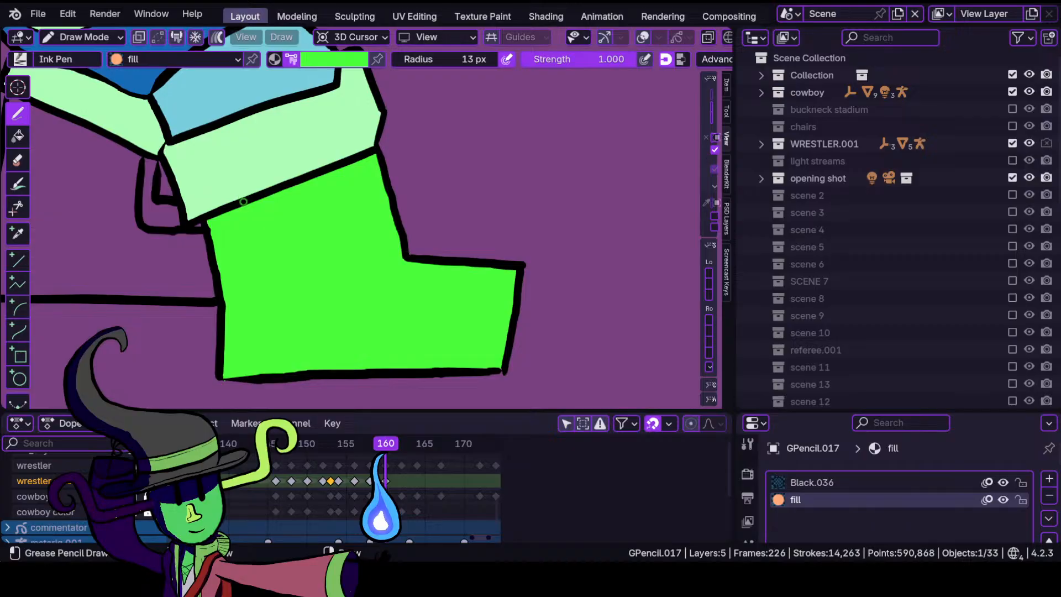
Fill the rear boot outline below the left light green band with the same bright green.
scroll(312, 194, down, 4)
scroll(230, 194, up, 2)
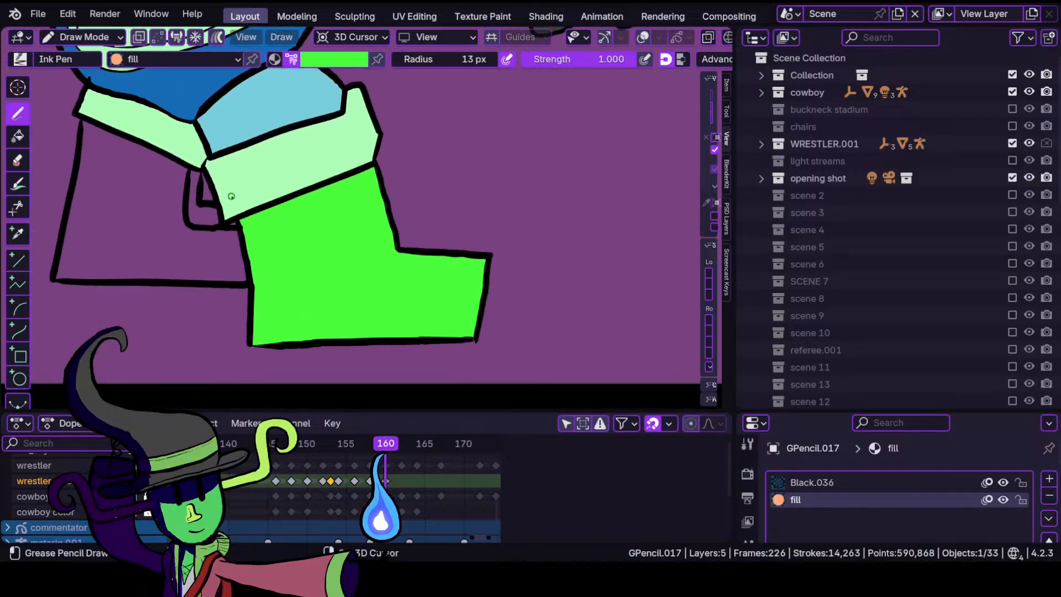
mouse_move(230, 194)
shift+middle_down()
mouse_move(425, 200)
mouse_move(352, 236)
shift+middle_up()
scroll(430, 180, up, 2)
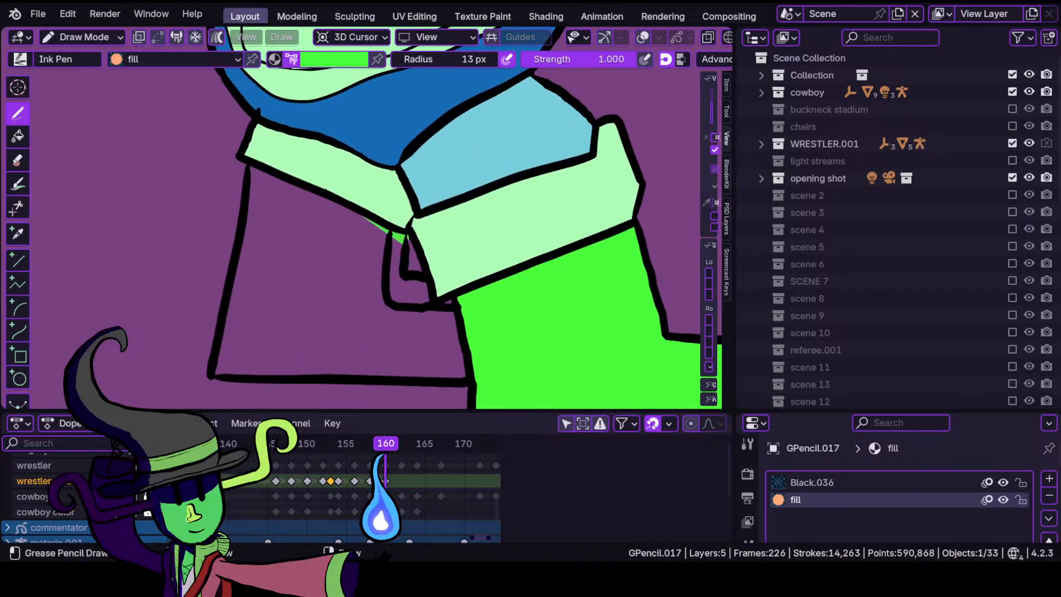
mouse_move(396, 237)
mouse_down()
mouse_move(216, 370)
mouse_move(466, 378)
mouse_up()
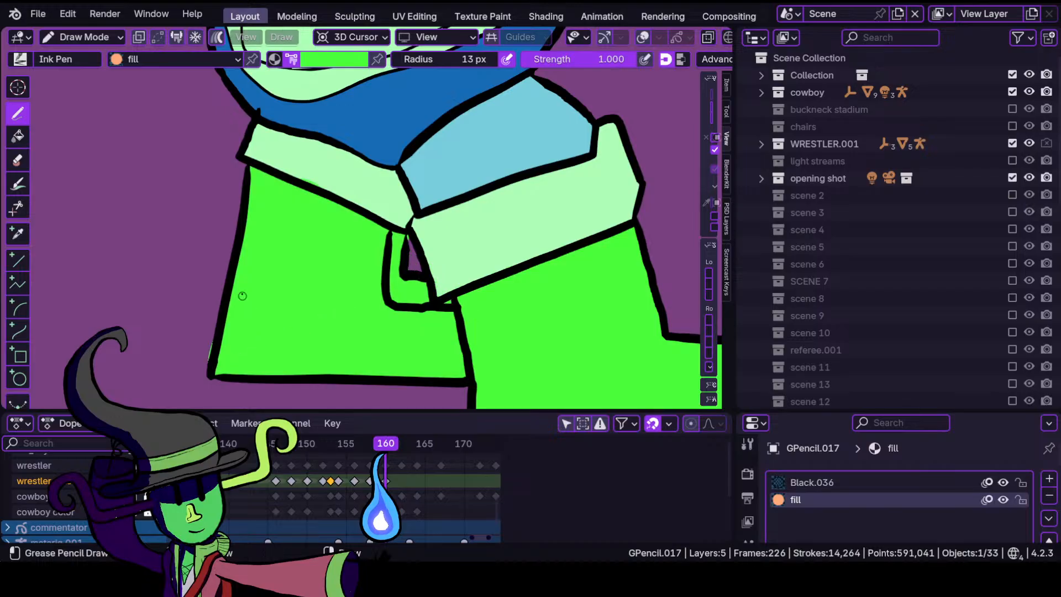
Switch to Sculpt Mode and push the bright green overflow inside the outline at the rear boot's lower left corner.
mouse_move(239, 305)
ctrl+middle_down()
mouse_move(315, 220)
mouse_move(352, 197)
ctrl+middle_up()
ctrl+middle_drag(326, 248, 274, 215)
click(83, 37)
click(74, 94)
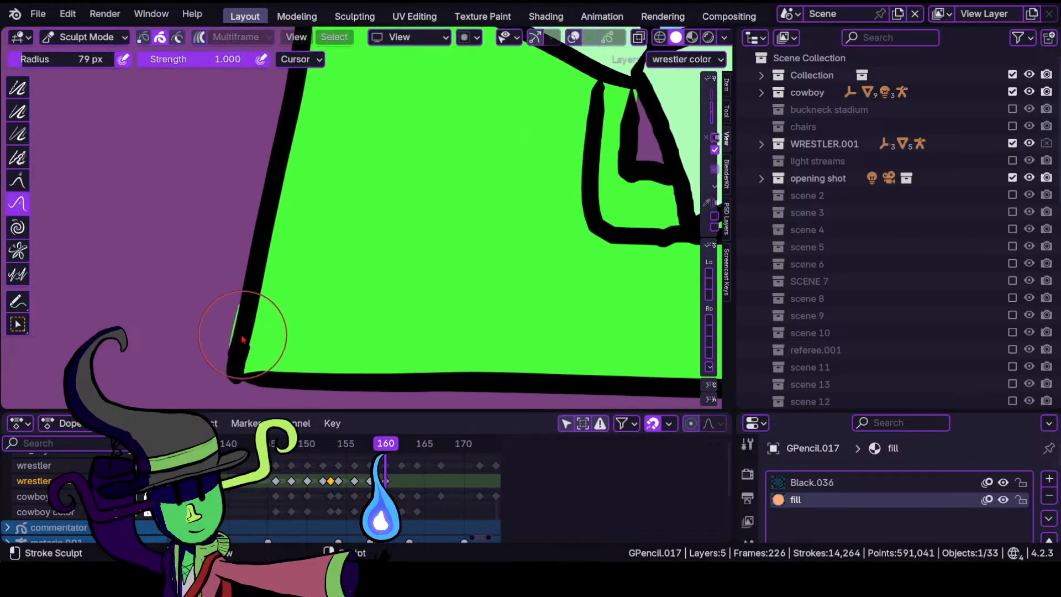
drag(243, 345, 236, 324)
drag(208, 332, 259, 327)
Push the bright green edge out of the narrow gap between the legs and tidy the fill edges around it.
mouse_move(521, 164)
shift+middle_down()
mouse_move(265, 303)
mouse_move(347, 219)
shift+middle_up()
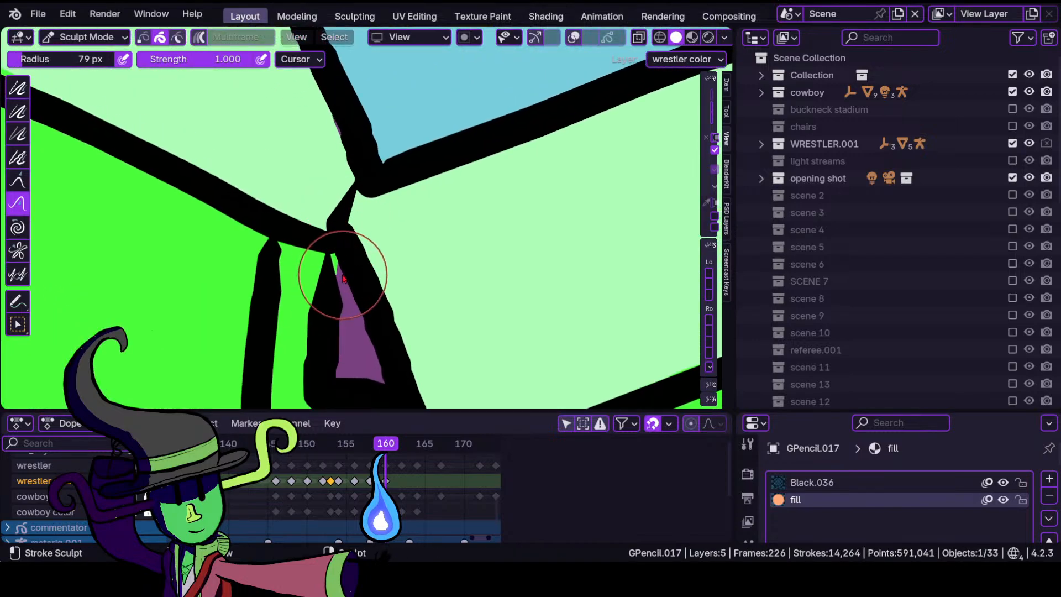
mouse_move(341, 260)
mouse_down()
mouse_move(309, 254)
mouse_move(322, 224)
mouse_move(326, 265)
mouse_up()
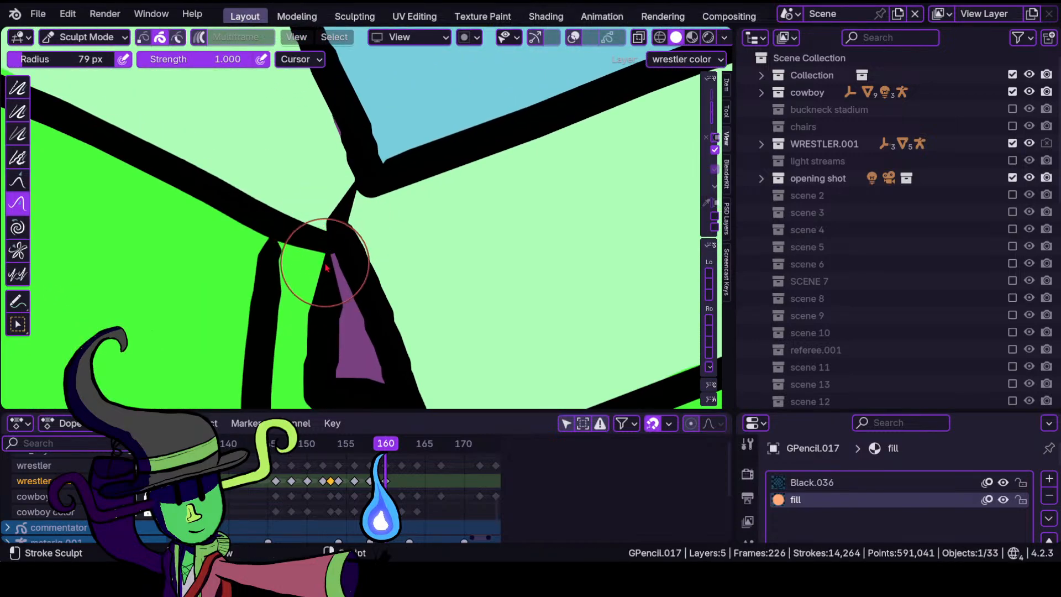
ctrl+middle_drag(329, 206, 317, 363)
mouse_move(317, 270)
ctrl+middle_down()
mouse_move(369, 182)
mouse_move(346, 315)
mouse_move(361, 246)
ctrl+middle_up()
mouse_move(331, 312)
mouse_down()
mouse_move(348, 311)
mouse_move(338, 323)
mouse_up()
mouse_move(338, 263)
ctrl+middle_down()
mouse_move(352, 250)
mouse_move(312, 307)
ctrl+middle_up()
drag(312, 306, 309, 295)
mouse_move(316, 282)
ctrl+middle_down()
mouse_move(375, 193)
mouse_move(406, 298)
mouse_move(348, 284)
ctrl+middle_up()
mouse_move(348, 284)
mouse_down()
mouse_move(333, 304)
mouse_move(328, 296)
mouse_move(330, 322)
mouse_up()
mouse_move(362, 298)
ctrl+middle_down()
mouse_move(367, 324)
mouse_move(334, 378)
mouse_move(335, 399)
ctrl+middle_up()
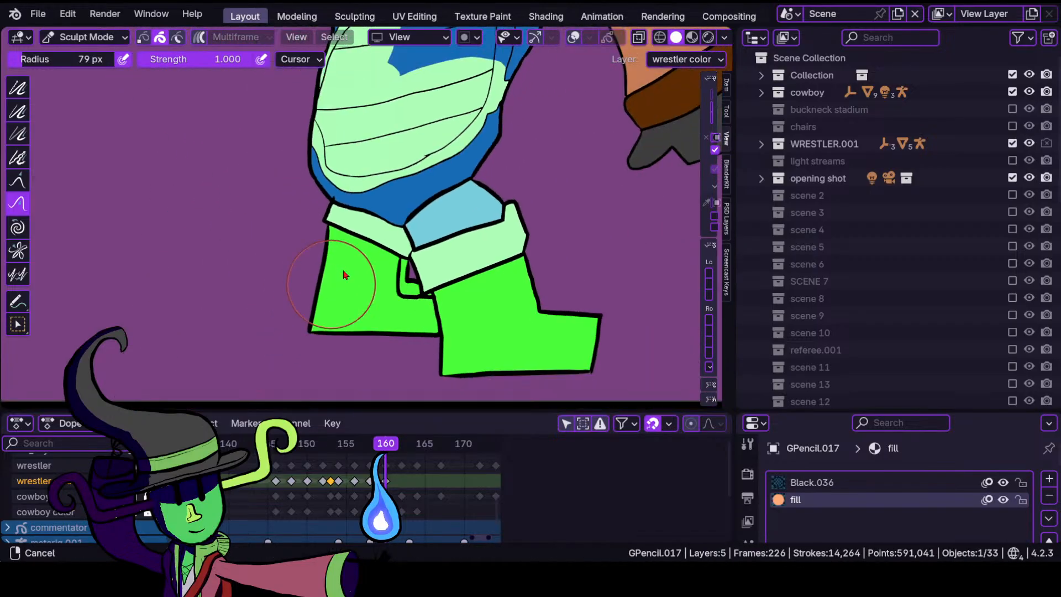
Return to Draw Mode and fill the dark blue part of the striped belly with light green.
ctrl+middle_drag(342, 279, 350, 243)
shift+middle_drag(374, 122, 312, 352)
ctrl+middle_drag(409, 234, 353, 234)
click(86, 37)
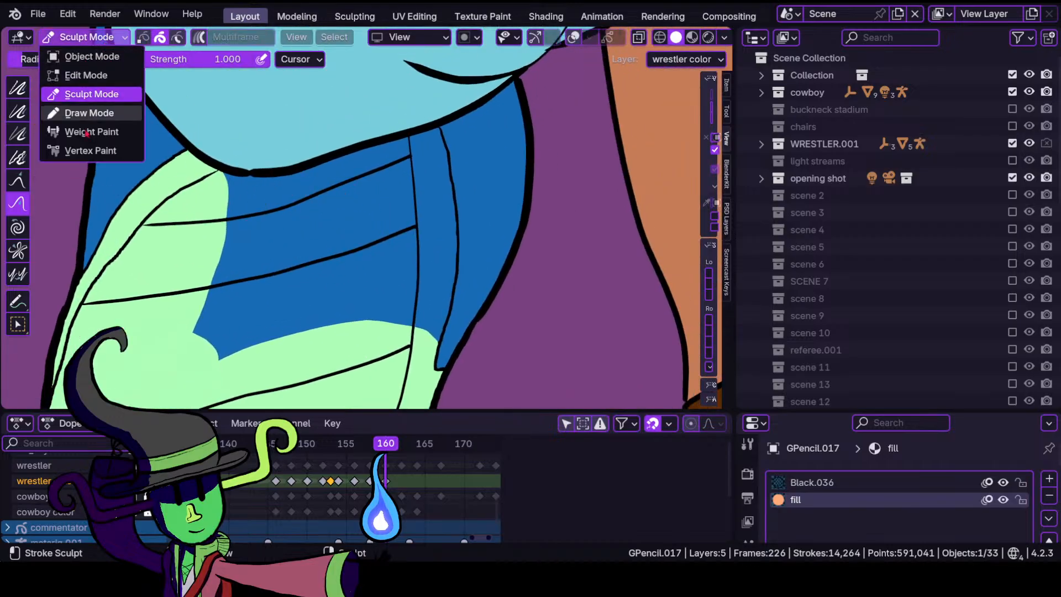
click(83, 112)
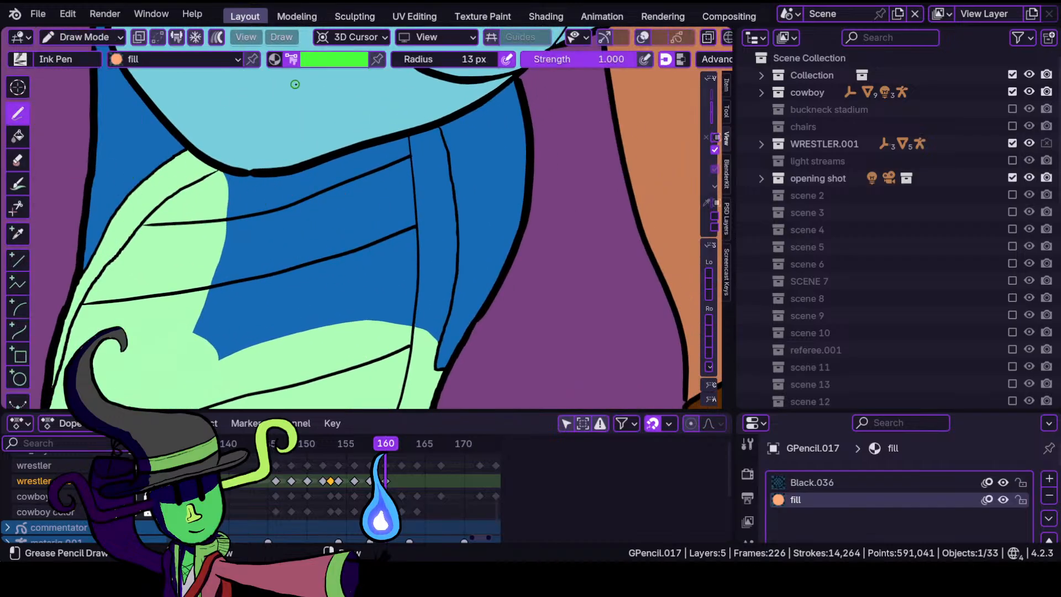
click(362, 61)
click(255, 244)
scroll(440, 317, up, 2)
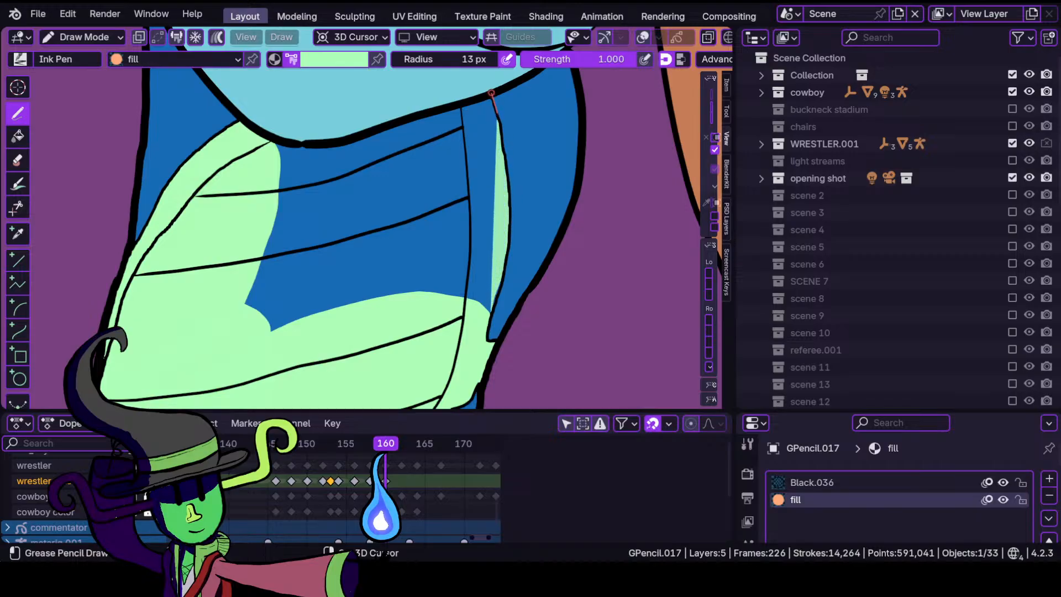
mouse_move(485, 80)
mouse_down()
mouse_move(456, 106)
mouse_move(326, 142)
mouse_move(276, 140)
mouse_move(204, 227)
mouse_move(277, 382)
mouse_up()
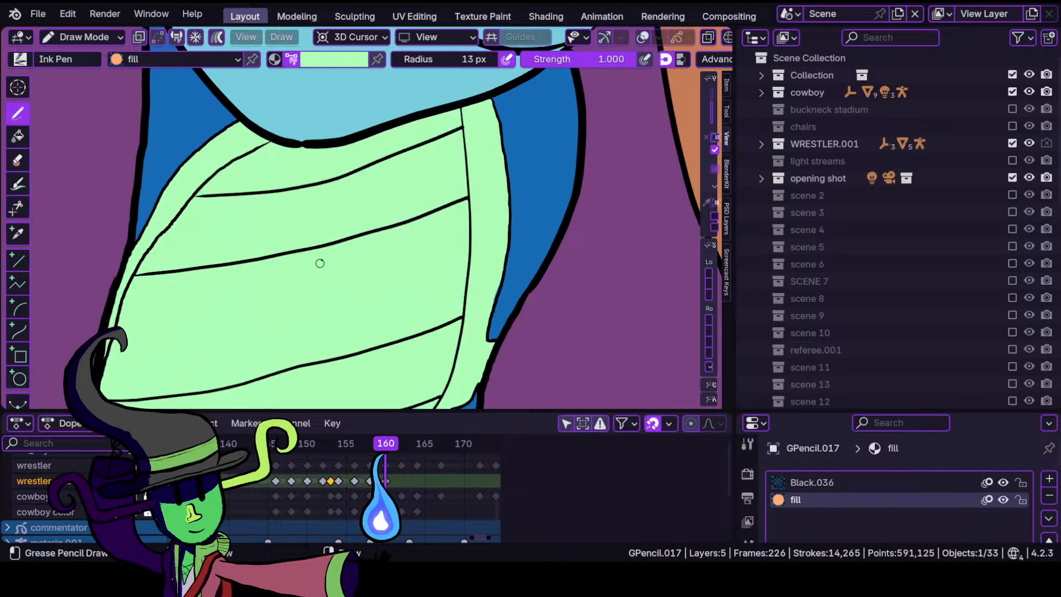
Fill the inner striped panel of the belly with bright green, leaving the light green border around it.
scroll(320, 260, down, 5)
scroll(335, 340, up, 6)
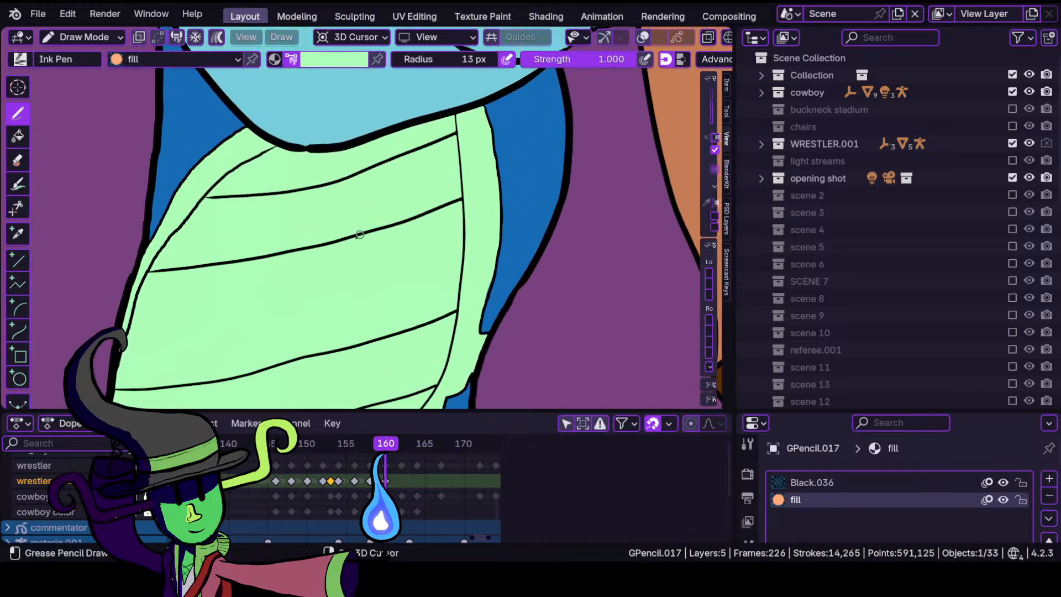
click(343, 61)
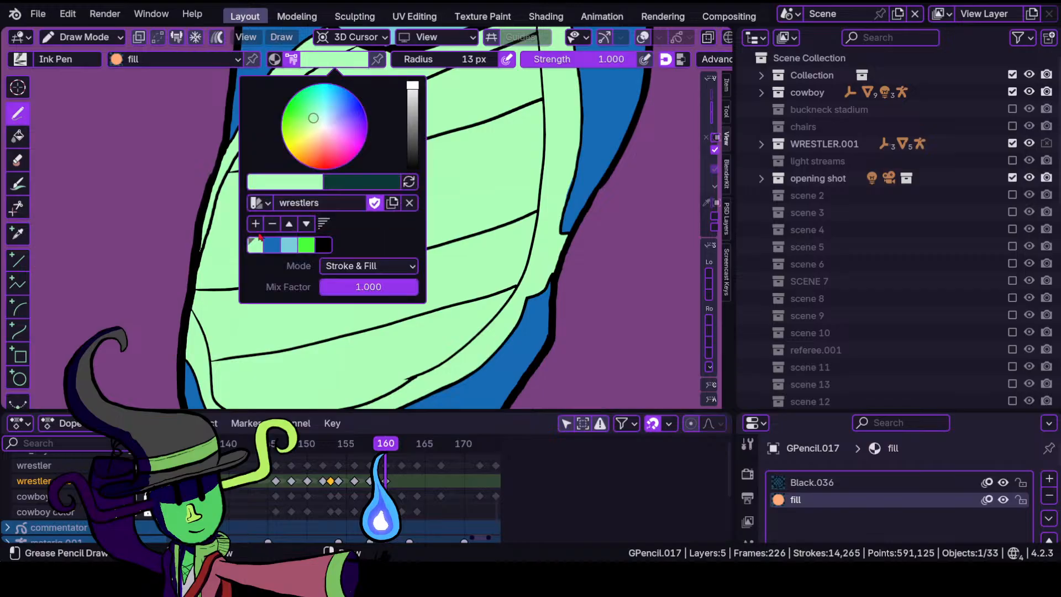
click(307, 244)
scroll(276, 260, down, 3)
scroll(236, 272, up, 2)
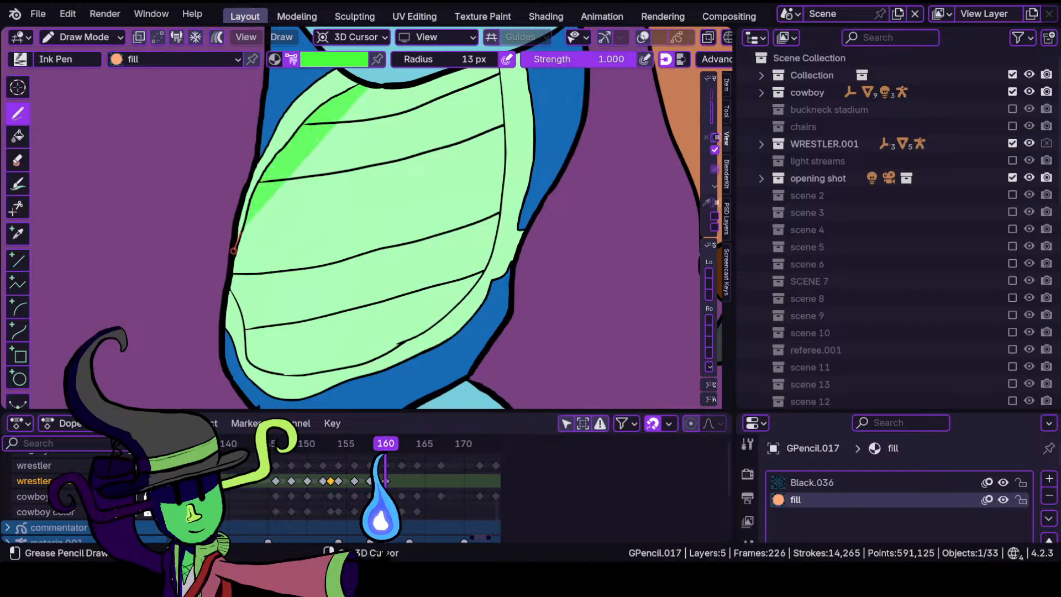
drag(231, 260, 229, 262)
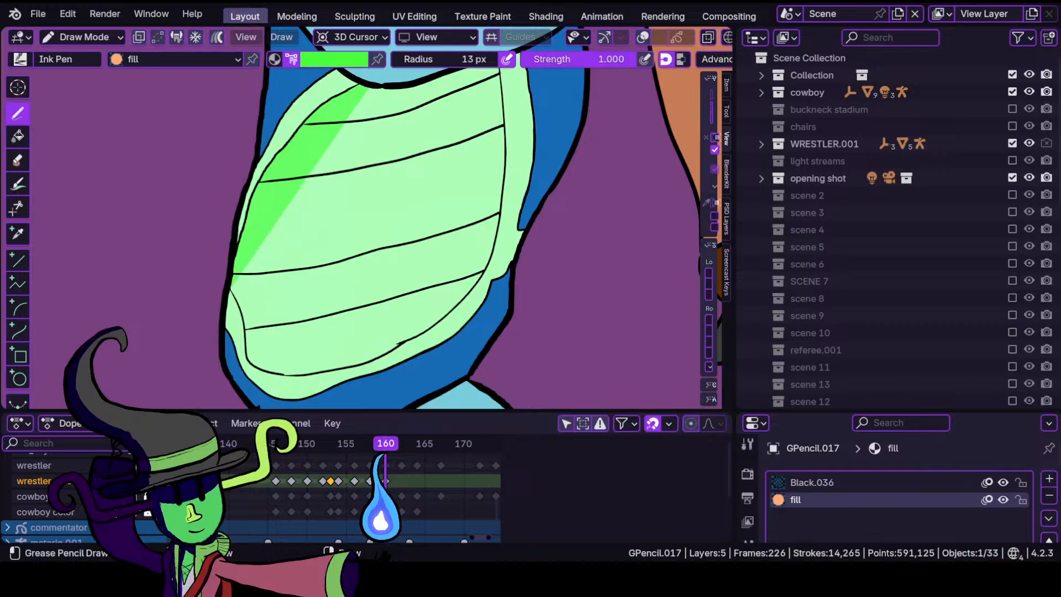
mouse_move(242, 309)
mouse_down()
mouse_move(247, 360)
mouse_move(264, 375)
mouse_move(363, 363)
mouse_move(439, 321)
mouse_move(493, 259)
mouse_move(507, 157)
mouse_move(502, 89)
mouse_up()
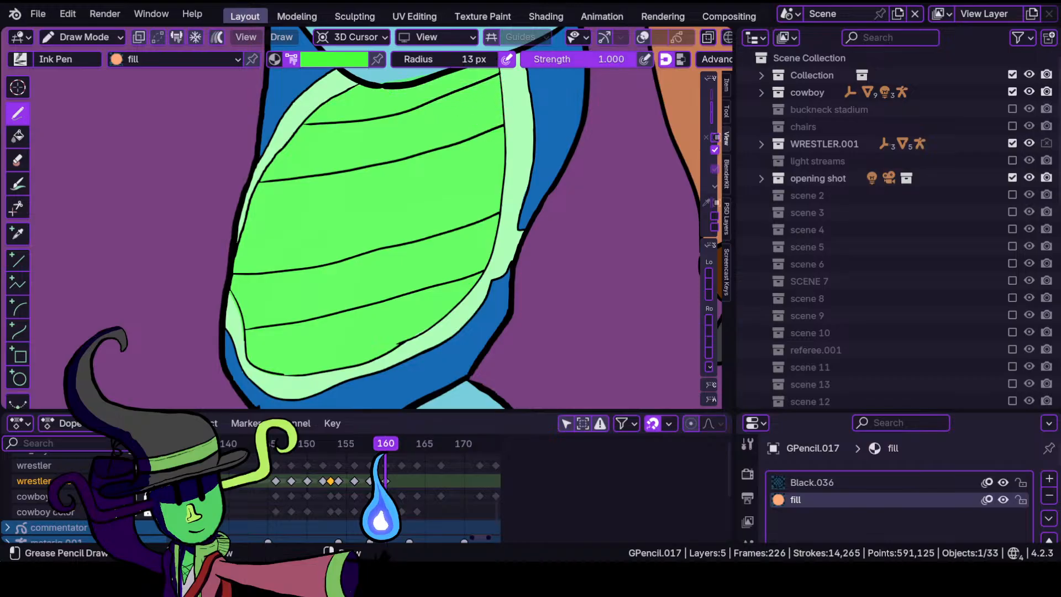
drag(331, 80, 287, 89)
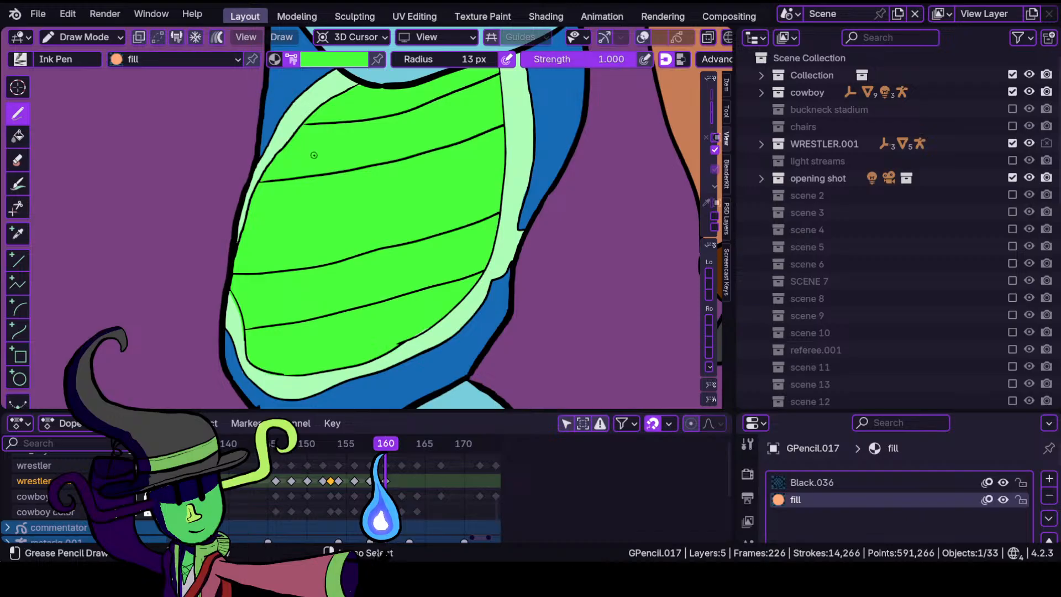
scroll(313, 156, down, 5)
scroll(332, 177, up, 5)
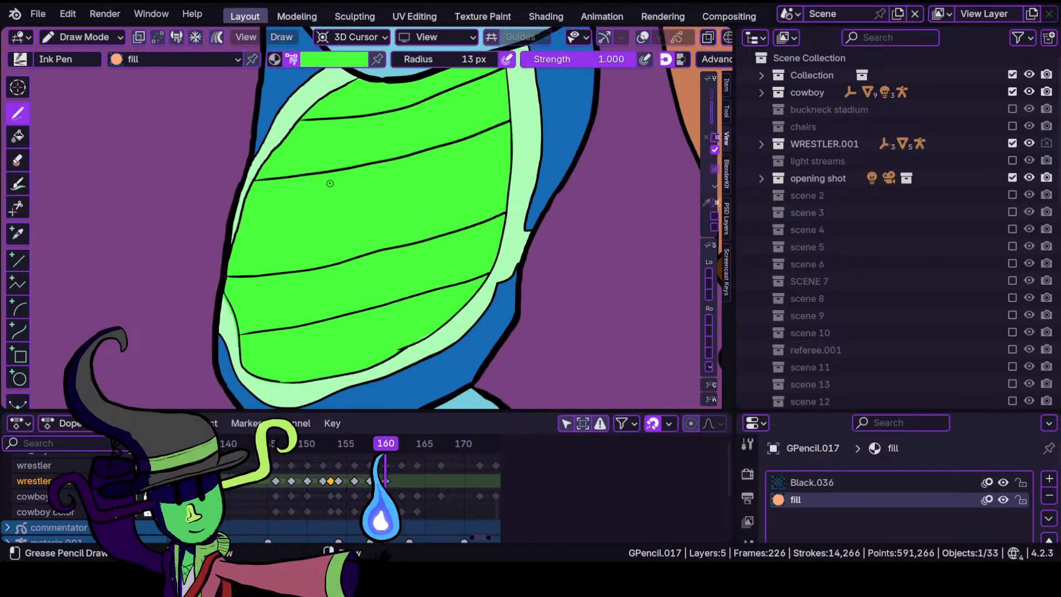
Switch to Sculpt Mode and push the bright green edge back to the line at the belly panel's lower left corner.
scroll(332, 179, up, 2)
mouse_move(145, 357)
shift+middle_down()
mouse_move(267, 265)
mouse_move(346, 144)
shift+middle_up()
shift+middle_drag(215, 260, 300, 118)
mouse_move(274, 165)
ctrl+middle_down()
mouse_move(278, 278)
mouse_move(283, 169)
mouse_move(231, 208)
ctrl+middle_up()
click(83, 36)
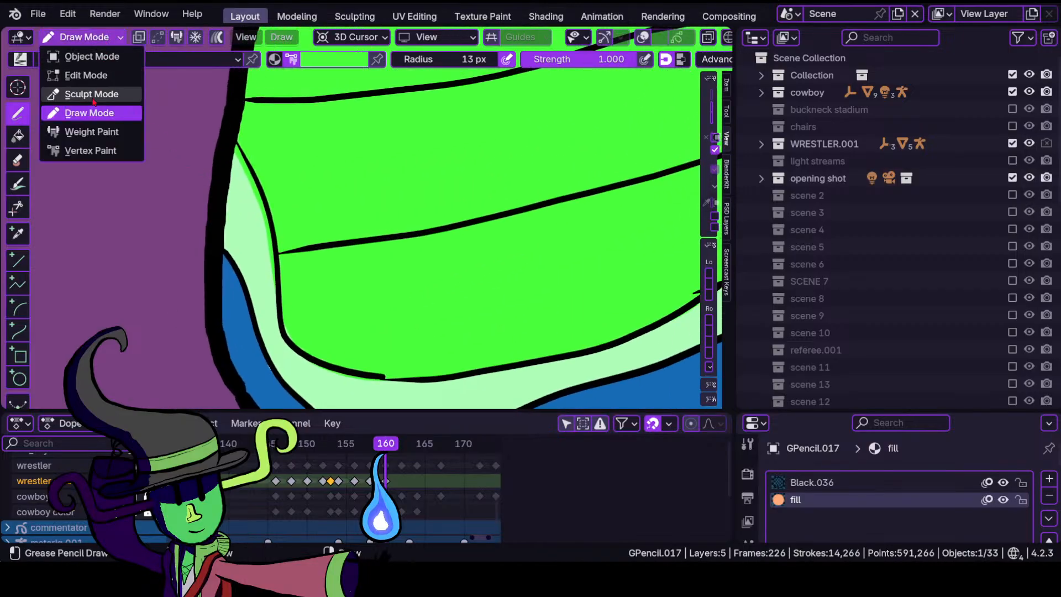
click(89, 94)
drag(237, 172, 245, 160)
drag(257, 238, 273, 237)
mouse_move(269, 274)
mouse_down()
mouse_move(280, 273)
mouse_move(265, 189)
mouse_move(256, 224)
mouse_up()
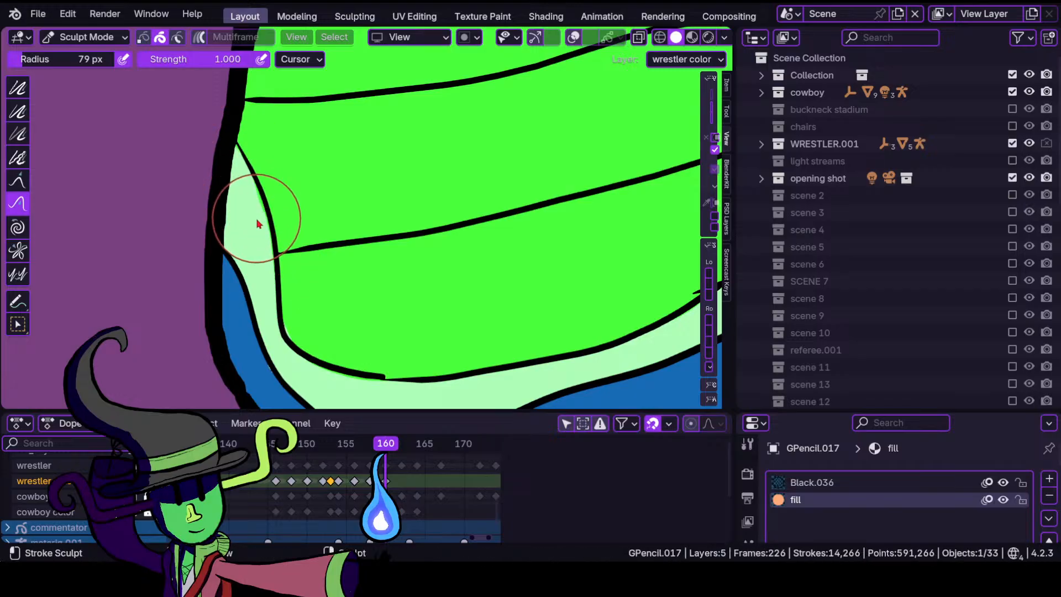
Sculpt the bright green edge flush with the outline along the belly panel's lower right curve and bottom.
mouse_move(505, 237)
shift+middle_down()
mouse_move(421, 236)
mouse_move(243, 269)
shift+middle_up()
shift+middle_drag(476, 282, 412, 268)
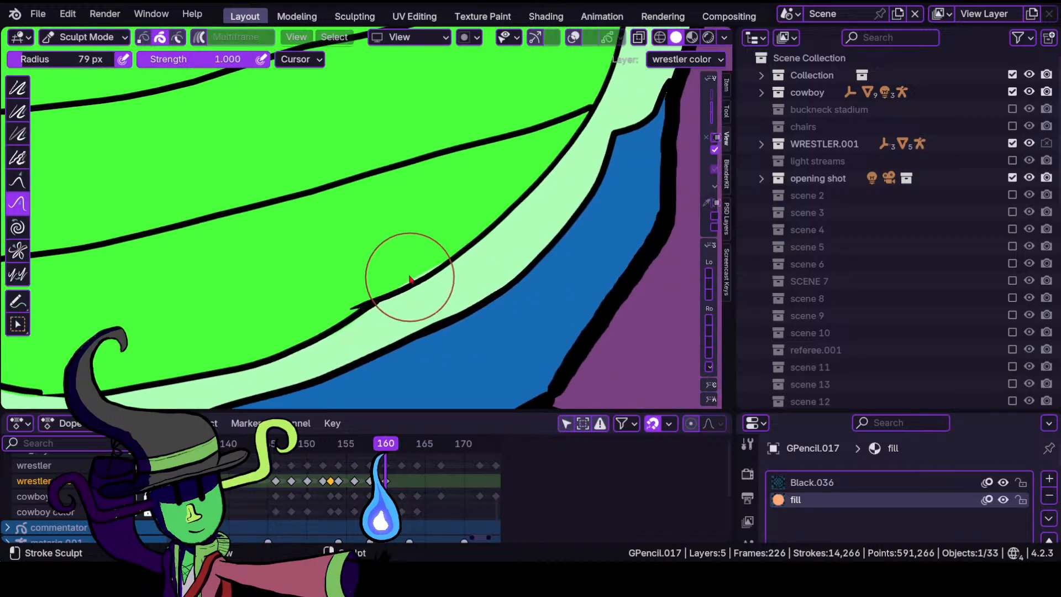
drag(410, 279, 411, 286)
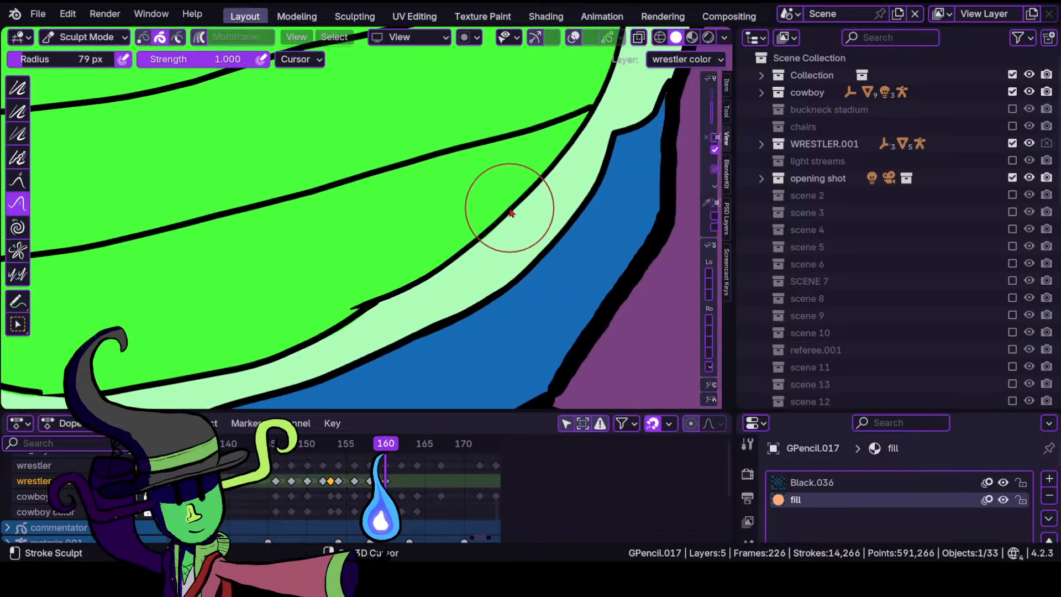
mouse_move(496, 159)
shift+middle_down()
mouse_move(478, 276)
mouse_move(423, 363)
mouse_move(448, 282)
shift+middle_up()
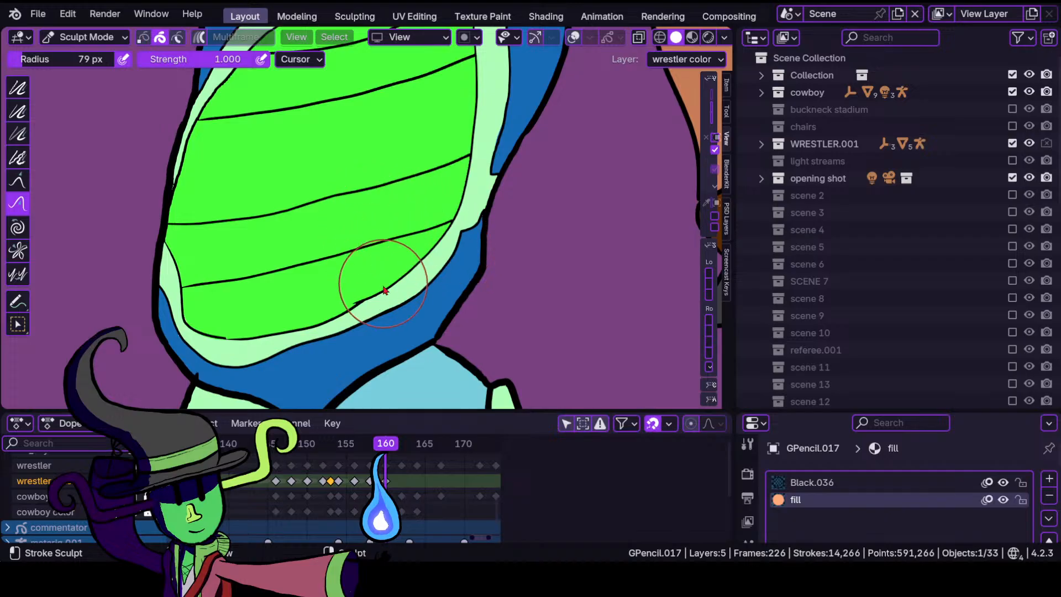
scroll(245, 334, up, 5)
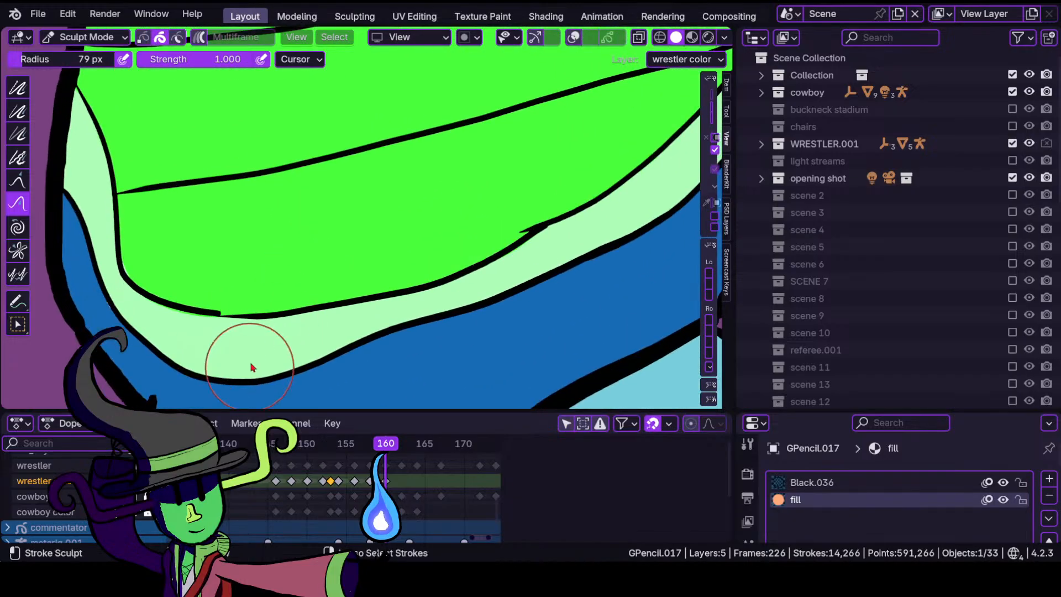
mouse_move(183, 315)
mouse_down()
mouse_move(146, 274)
mouse_move(161, 307)
mouse_move(223, 317)
mouse_up()
scroll(413, 218, down, 4)
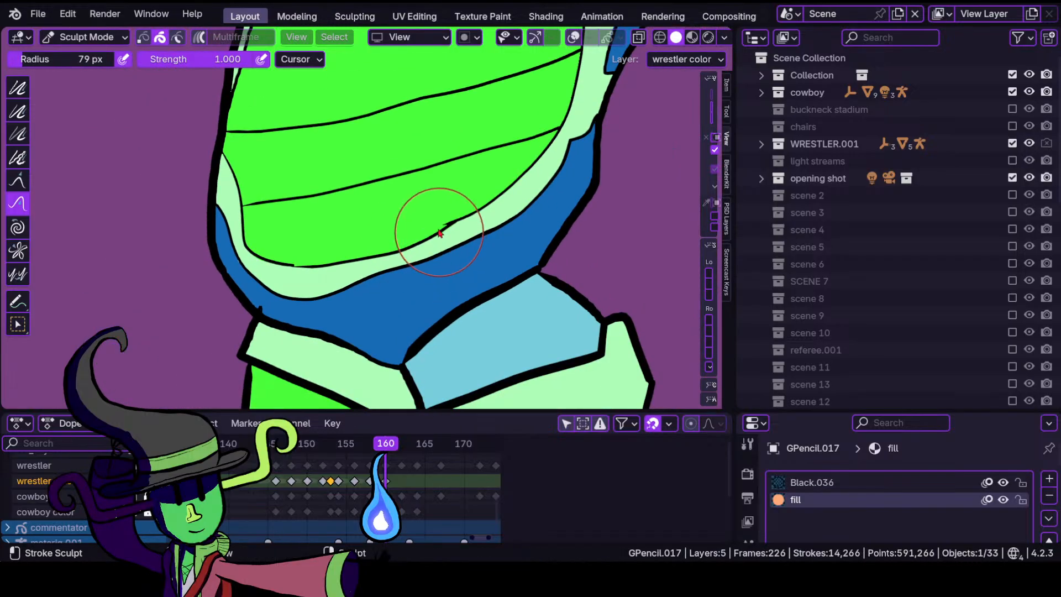
Push the dark blue overflow out of the light green border on the belly's right side.
shift+middle_drag(456, 115, 375, 292)
mouse_move(430, 201)
ctrl+middle_down()
mouse_move(387, 299)
mouse_move(476, 197)
mouse_move(287, 264)
ctrl+middle_up()
ctrl+middle_drag(309, 277, 373, 197)
ctrl+middle_drag(367, 284, 422, 243)
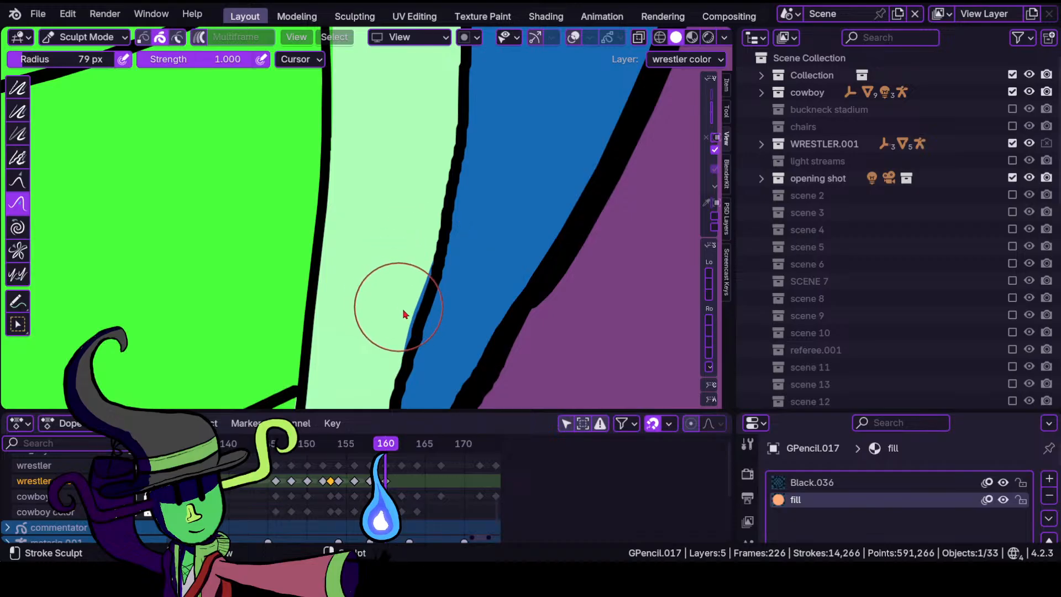
mouse_move(407, 308)
mouse_down()
mouse_move(419, 335)
mouse_move(402, 349)
mouse_move(416, 279)
mouse_up()
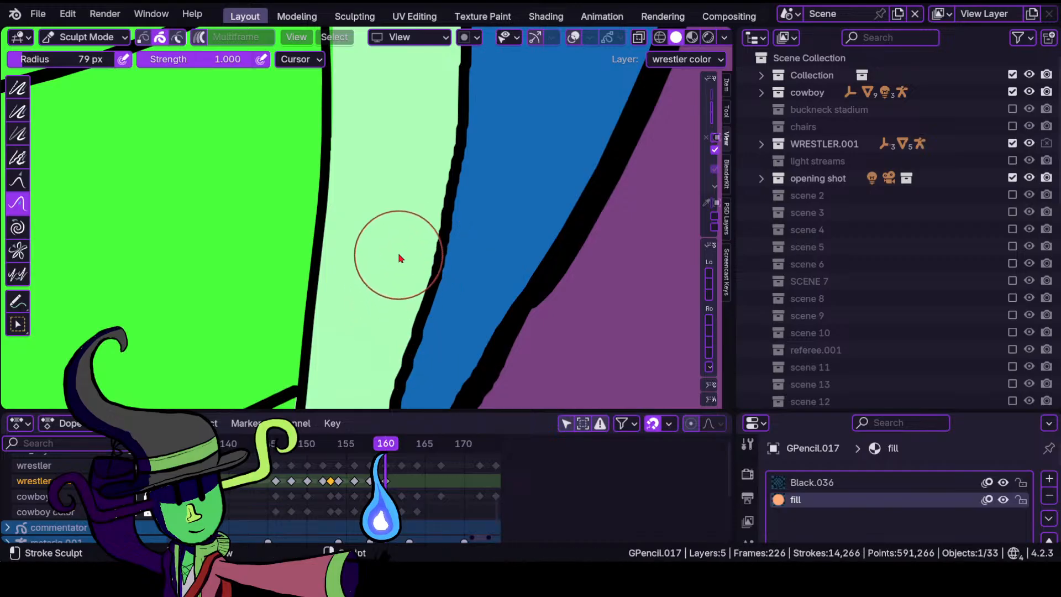
ctrl+middle_drag(403, 256, 371, 336)
ctrl+middle_drag(355, 265, 367, 353)
ctrl+middle_drag(400, 280, 404, 238)
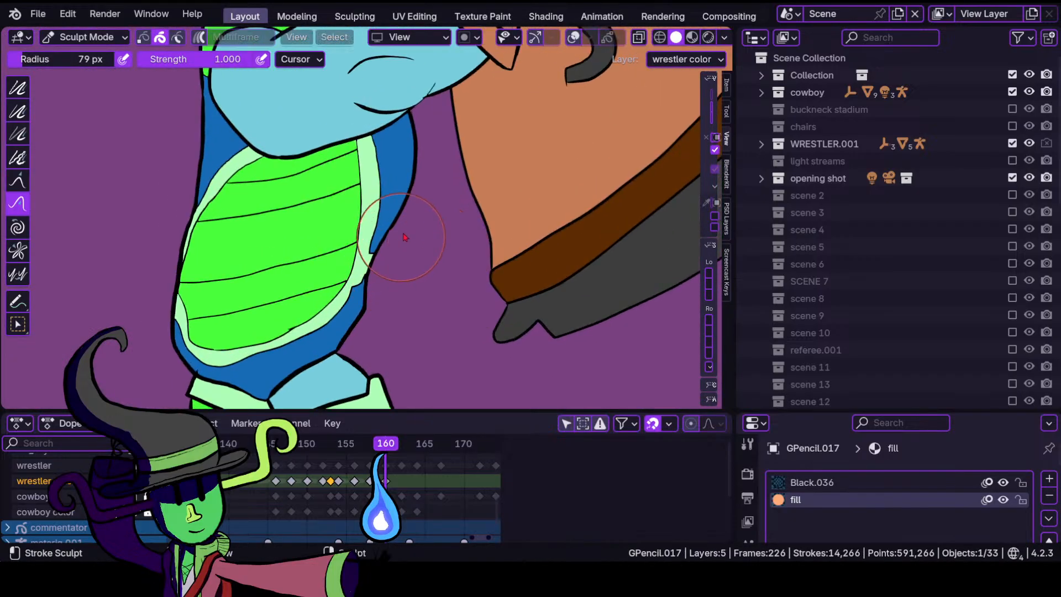
Return to Draw Mode and fill the long glove cuff, including its small upper fold, with light green.
shift+middle_drag(407, 149, 354, 374)
mouse_move(392, 303)
ctrl+middle_down()
mouse_move(488, 198)
mouse_move(335, 181)
mouse_move(437, 159)
ctrl+middle_up()
click(85, 37)
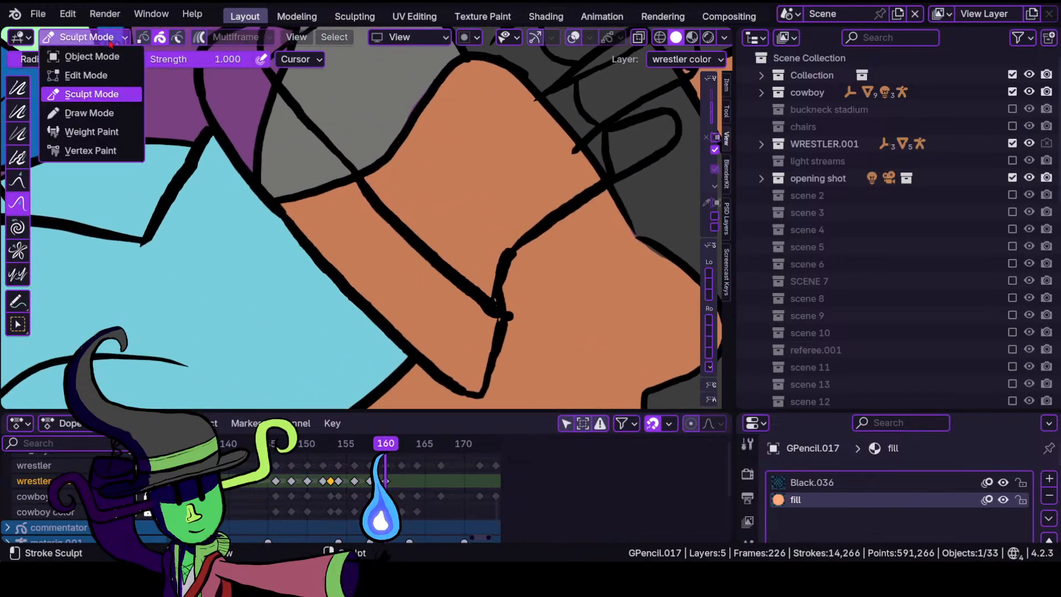
click(83, 113)
click(348, 60)
click(255, 245)
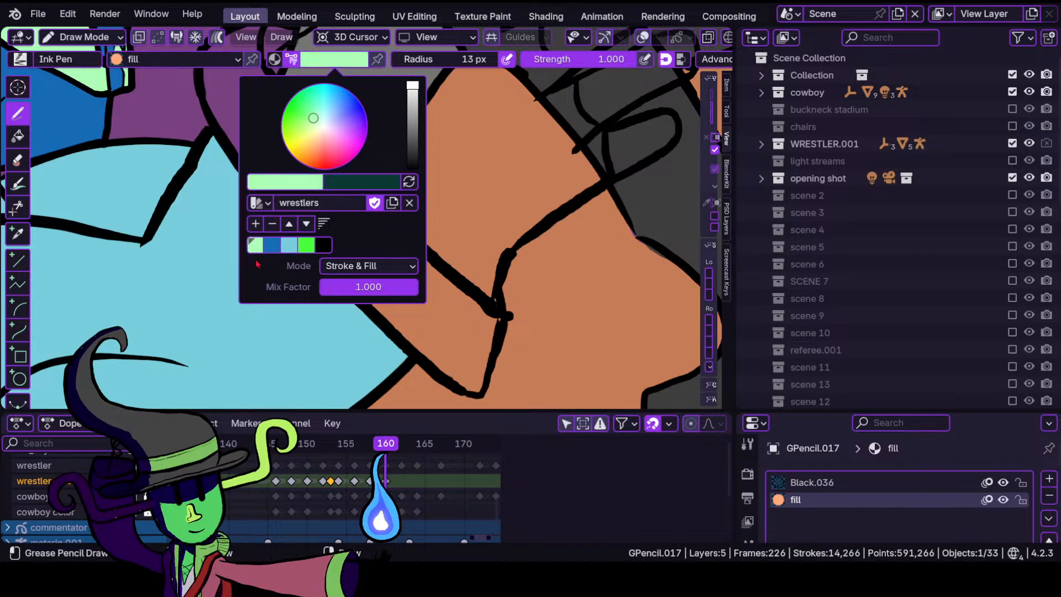
mouse_move(268, 233)
shift+middle_down()
mouse_move(303, 333)
mouse_move(299, 353)
shift+middle_up()
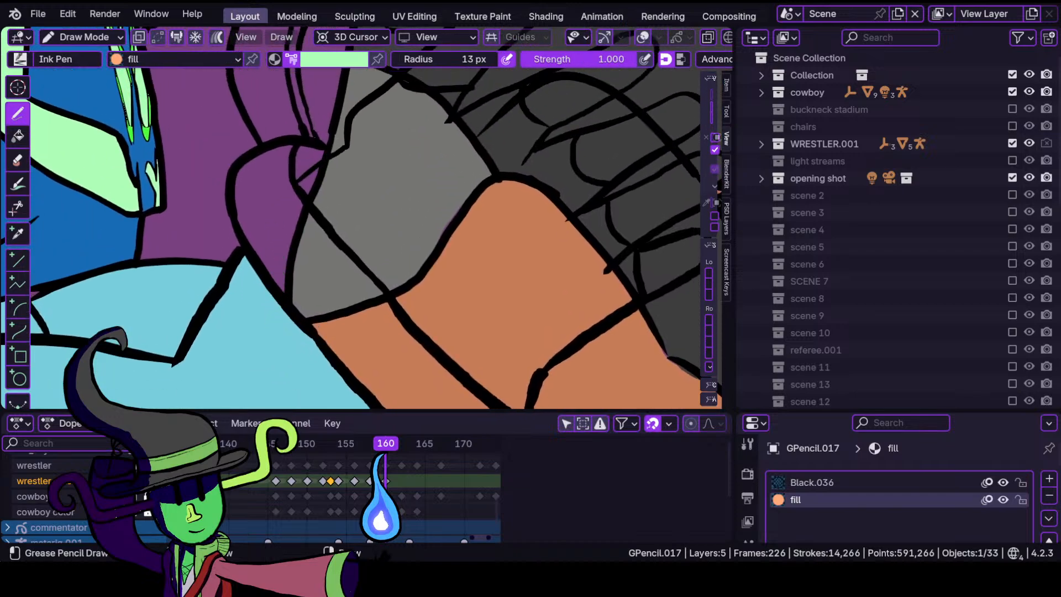
mouse_move(259, 156)
mouse_down()
mouse_move(239, 188)
mouse_move(256, 254)
mouse_move(337, 355)
mouse_move(402, 407)
mouse_move(485, 407)
mouse_move(389, 296)
mouse_move(323, 240)
mouse_up()
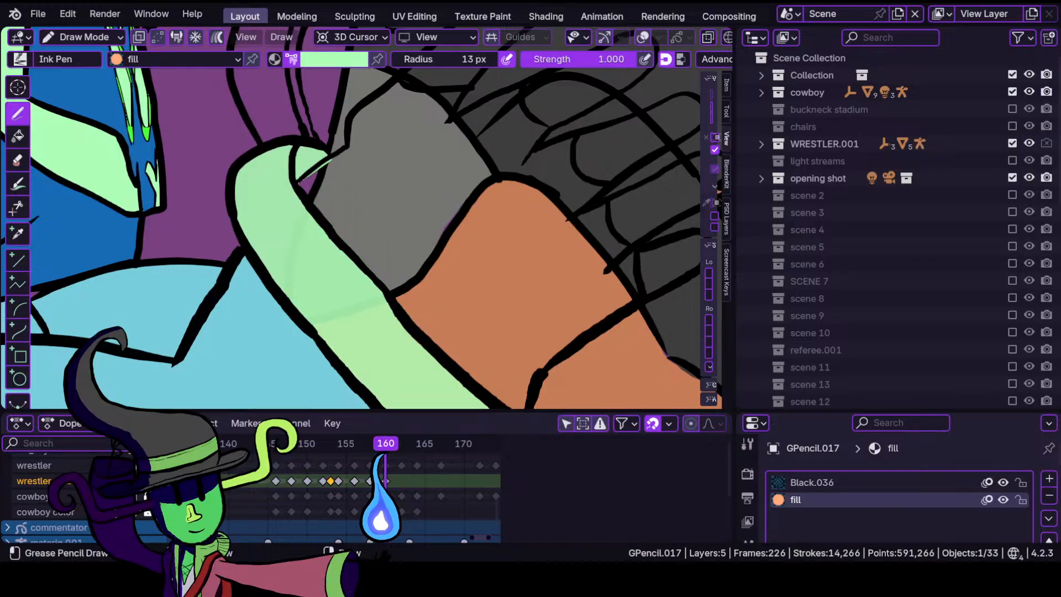
drag(299, 180, 327, 157)
mouse_move(423, 350)
shift+middle_down()
mouse_move(310, 232)
mouse_move(360, 300)
mouse_move(327, 229)
mouse_move(367, 265)
shift+middle_up()
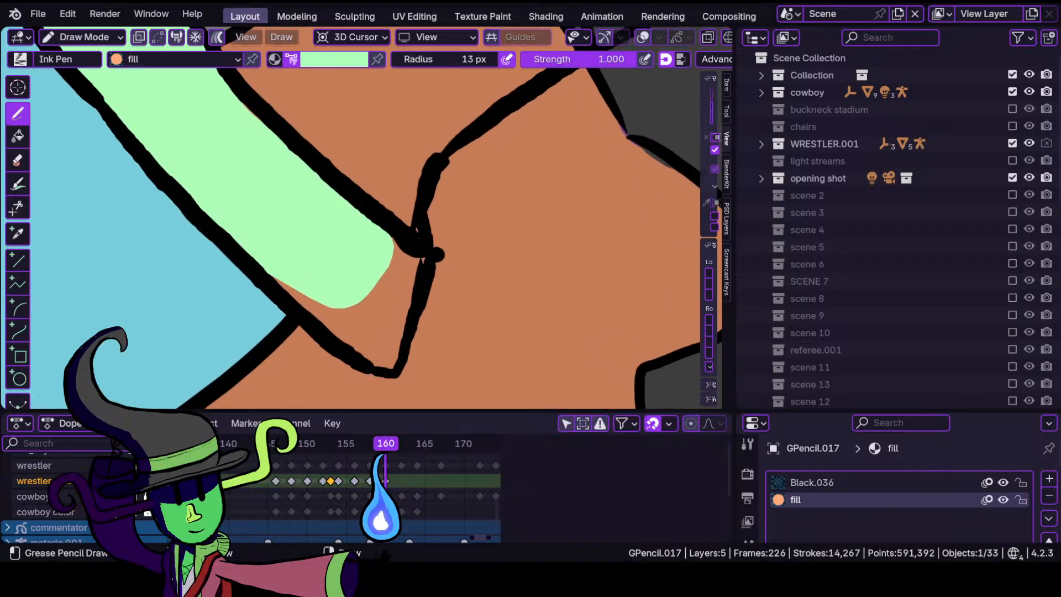
Fill the cuff's unpainted lower end up to its outline with the same light green.
drag(357, 357, 396, 369)
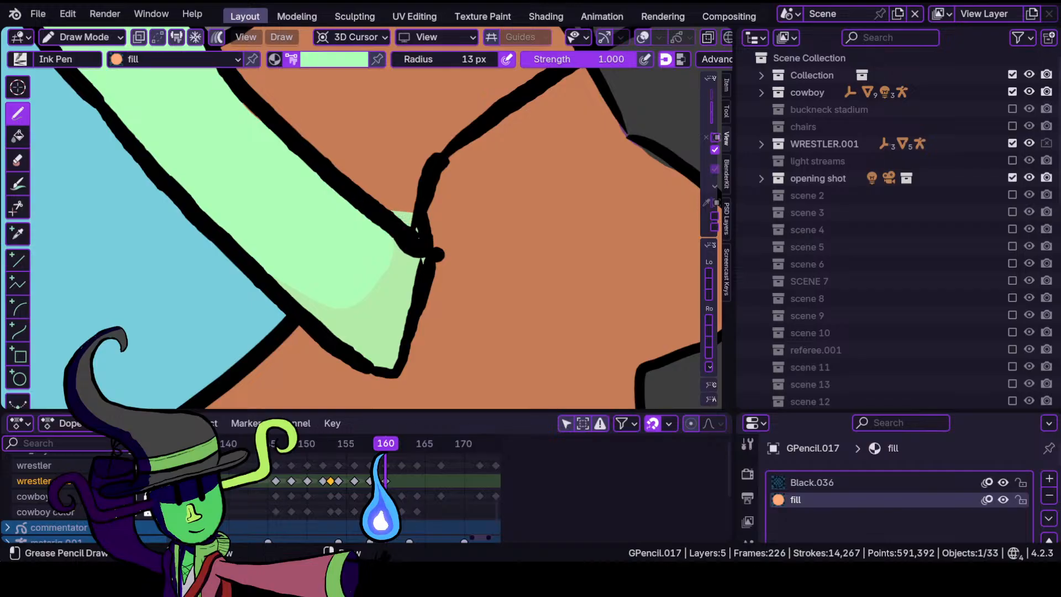
drag(373, 213, 366, 210)
mouse_move(388, 217)
ctrl+middle_down()
mouse_move(312, 317)
mouse_move(348, 251)
mouse_move(326, 240)
ctrl+middle_up()
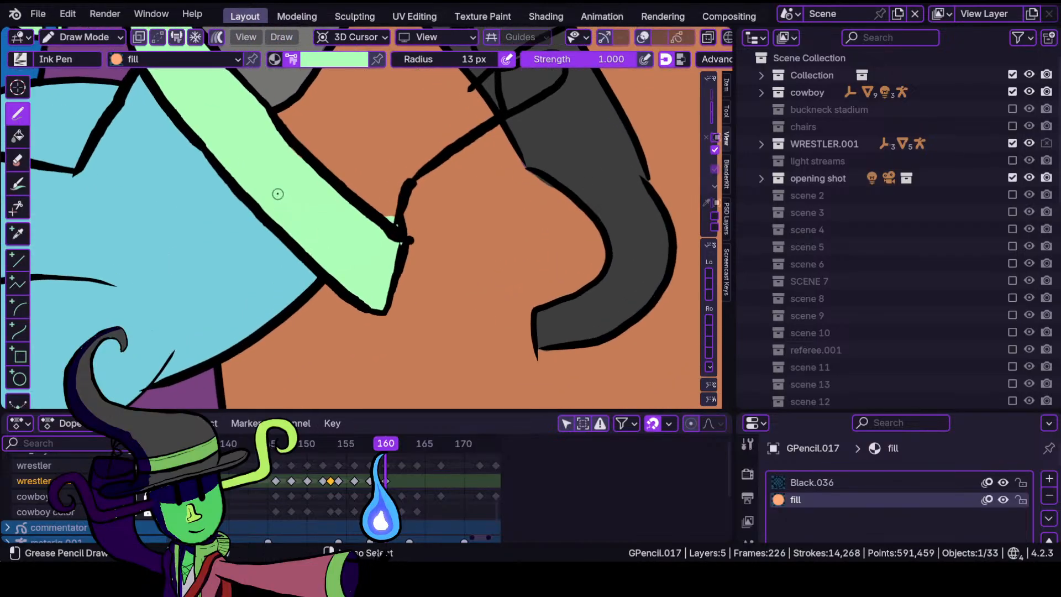
Fill the main part of the hand above the cuff with bright green from the wrestlers palette.
mouse_move(288, 207)
ctrl+middle_down()
mouse_move(329, 203)
mouse_move(324, 169)
mouse_move(321, 269)
mouse_move(366, 160)
mouse_move(385, 281)
ctrl+middle_up()
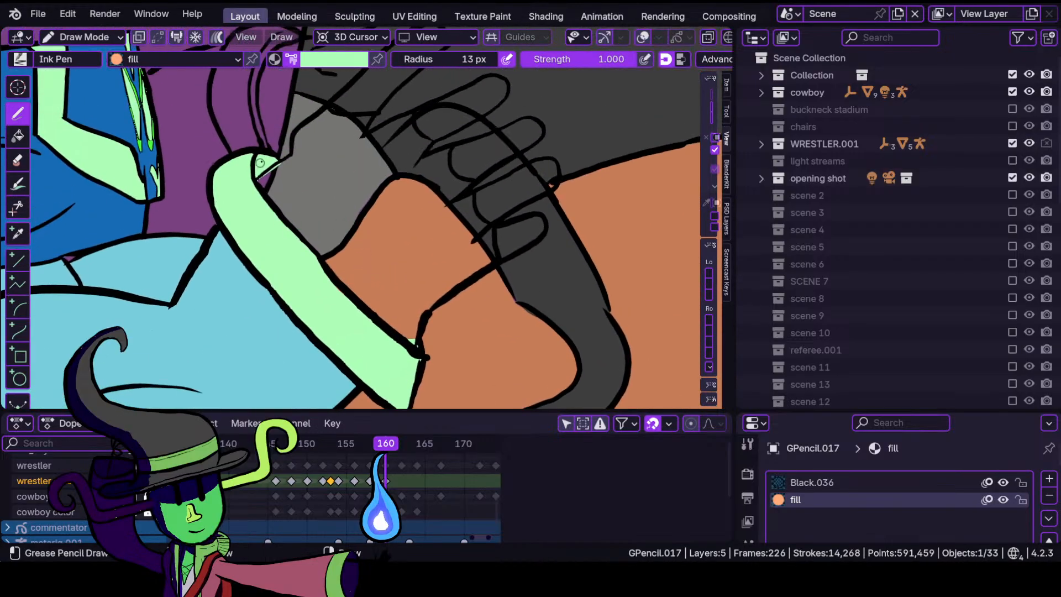
click(348, 57)
click(272, 245)
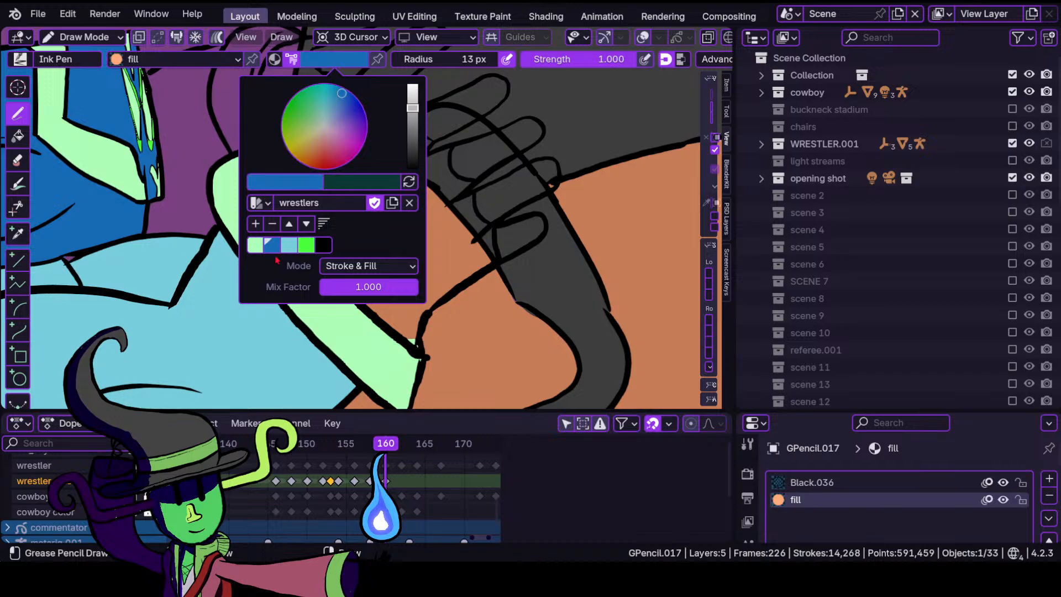
click(306, 245)
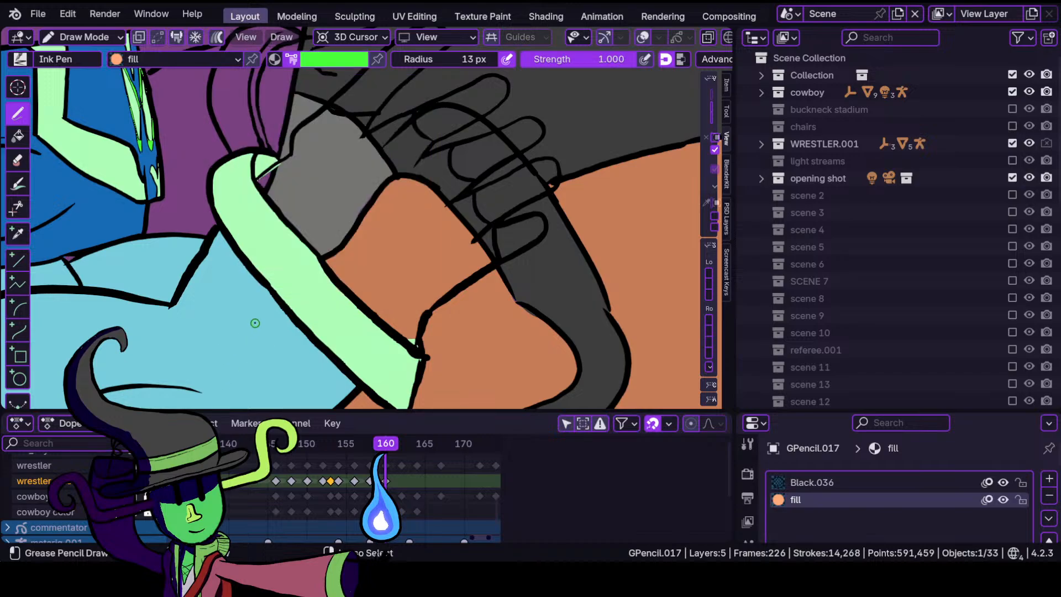
scroll(325, 221, up, 5)
mouse_move(314, 231)
shift+middle_down()
mouse_move(364, 223)
mouse_move(362, 242)
shift+middle_up()
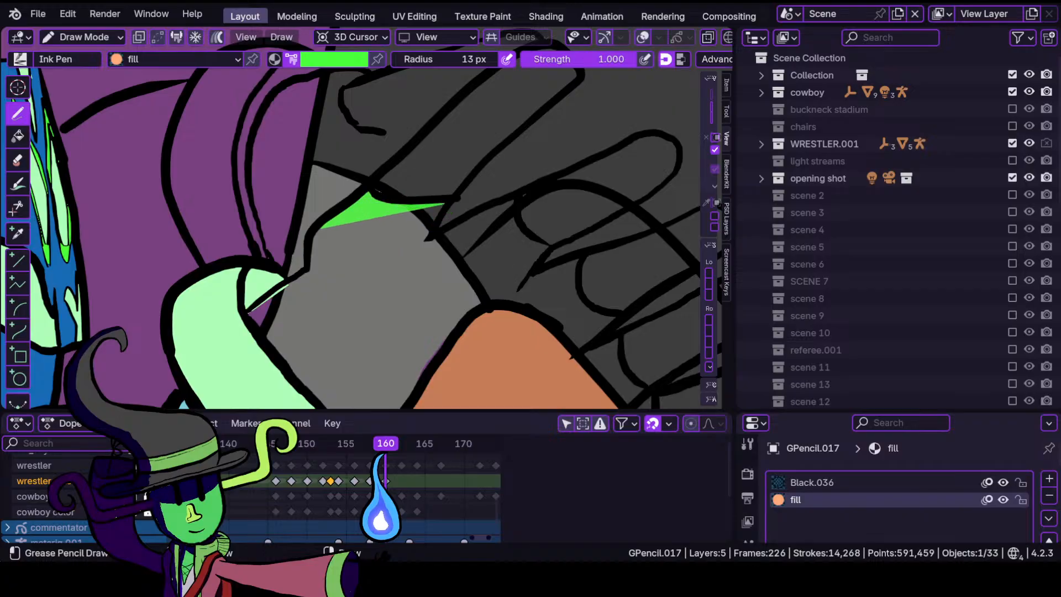
drag(323, 226, 312, 257)
mouse_move(249, 312)
mouse_down()
mouse_move(312, 390)
mouse_move(359, 409)
mouse_move(440, 224)
mouse_up()
mouse_move(399, 433)
mouse_down()
mouse_move(512, 427)
mouse_move(575, 380)
mouse_move(536, 300)
mouse_move(441, 321)
mouse_up()
ctrl+middle_drag(450, 269, 449, 380)
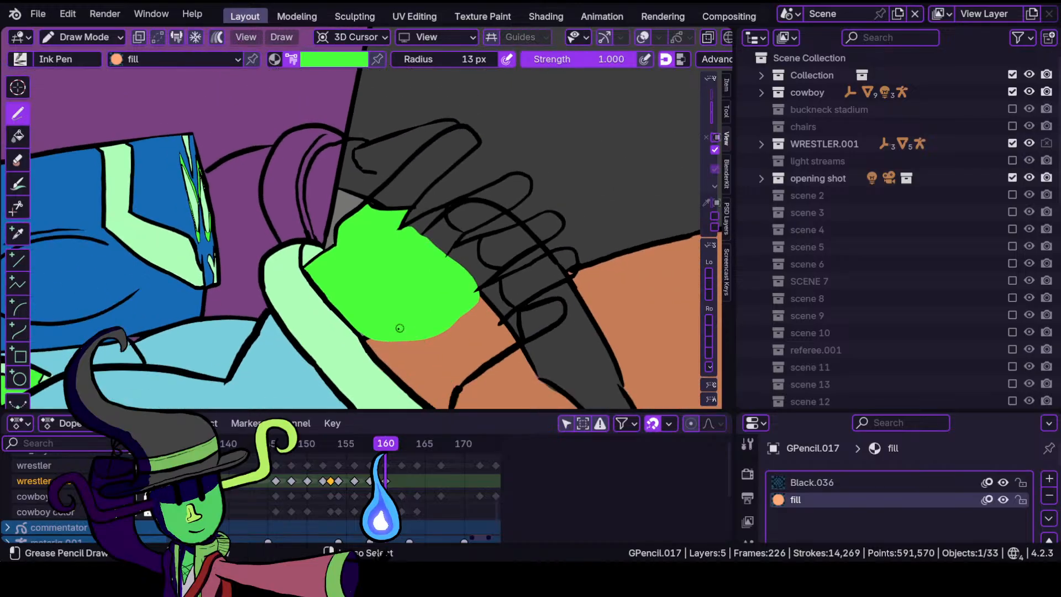
Extend the bright green hand fill into the gap between the upper finger outlines.
mouse_move(399, 328)
ctrl+middle_down()
mouse_move(455, 270)
mouse_move(457, 246)
ctrl+middle_up()
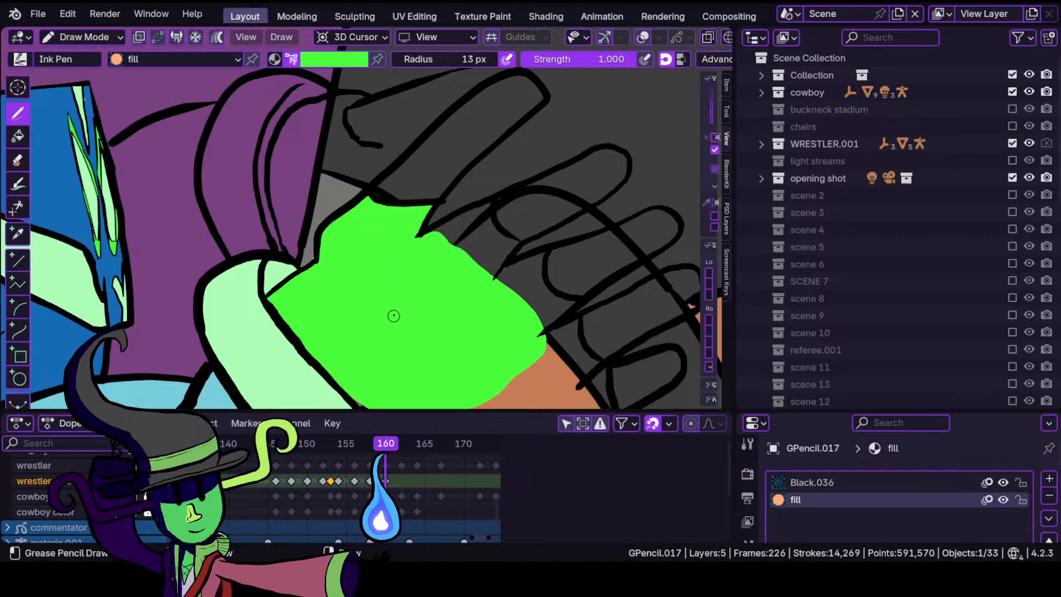
mouse_move(394, 315)
ctrl+middle_down()
mouse_move(480, 251)
mouse_move(350, 268)
mouse_move(334, 210)
mouse_move(308, 256)
mouse_move(370, 221)
ctrl+middle_up()
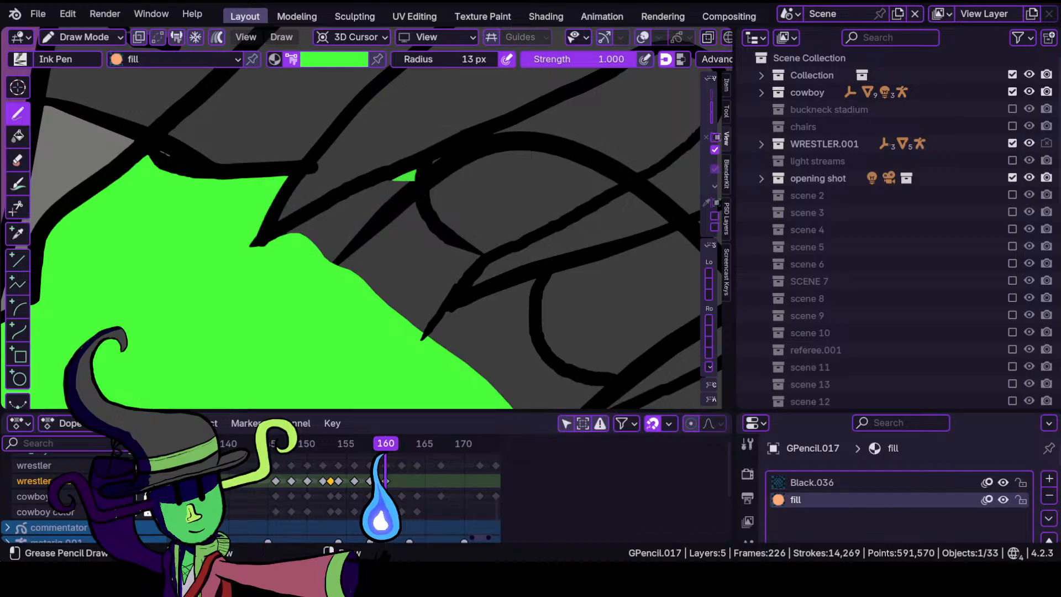
mouse_move(381, 179)
mouse_down()
mouse_move(283, 235)
mouse_move(436, 341)
mouse_move(463, 281)
mouse_up()
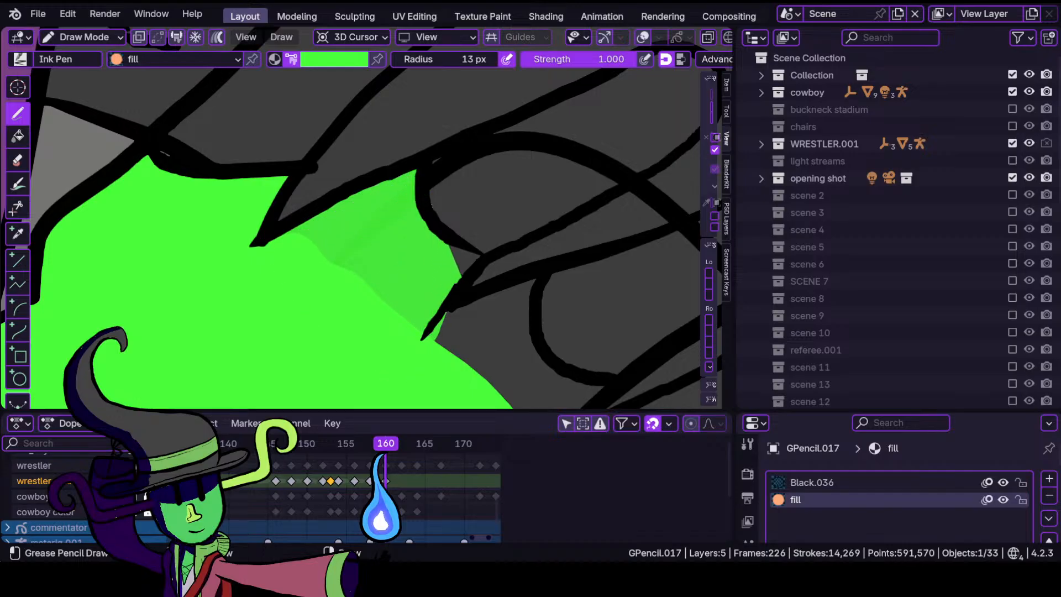
drag(414, 221, 408, 188)
Fill the next gap down between the finger outlines with bright green, up to the curved finger base.
mouse_move(408, 221)
ctrl+middle_down()
mouse_move(406, 333)
mouse_move(431, 229)
ctrl+middle_up()
shift+middle_drag(426, 271, 319, 242)
ctrl+middle_drag(325, 287, 350, 268)
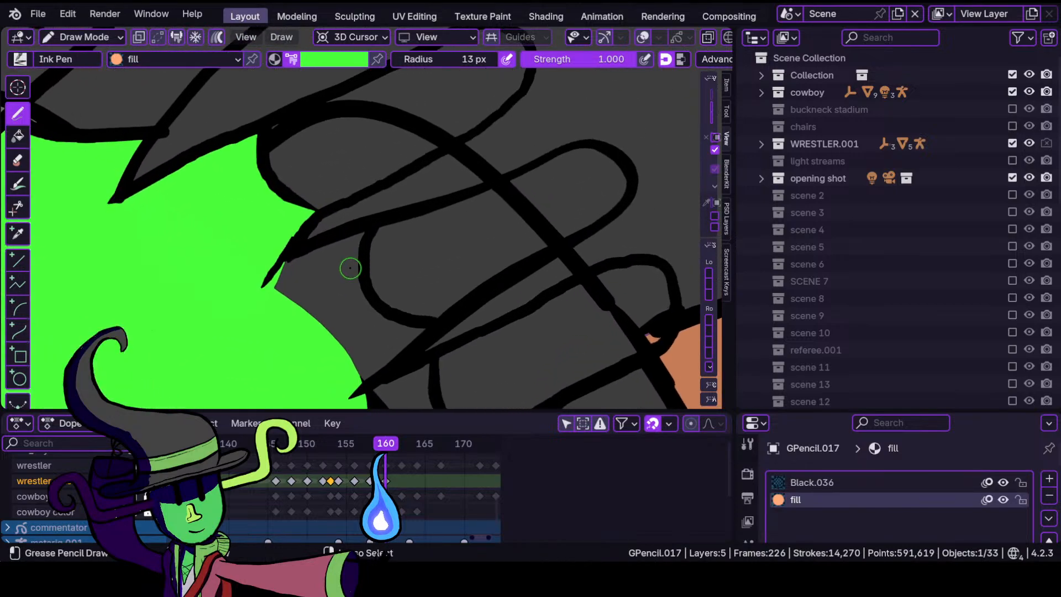
shift+middle_drag(318, 329, 355, 274)
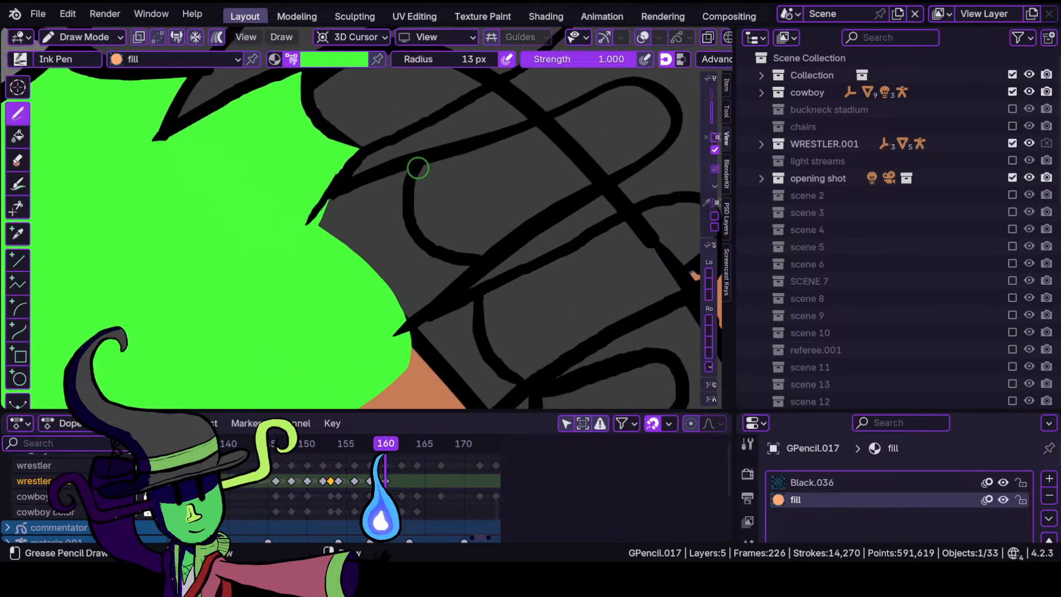
mouse_move(411, 171)
mouse_down()
mouse_move(319, 237)
mouse_move(387, 298)
mouse_move(451, 250)
mouse_move(474, 253)
mouse_up()
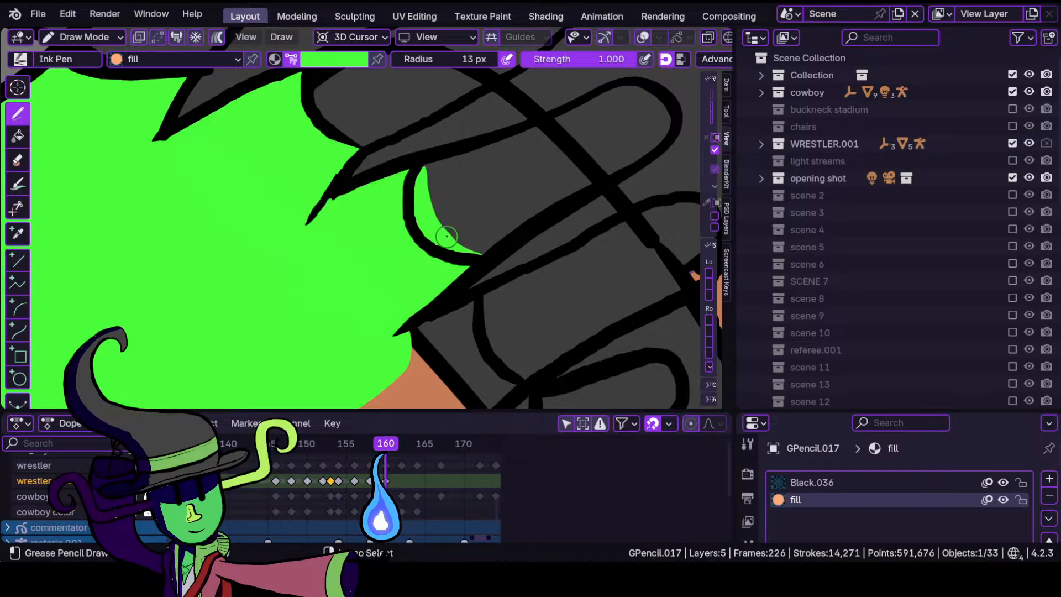
Extend the bright green hand fill over the unpainted lower palm, down to the cuff and the hand's lower outline.
mouse_move(446, 236)
ctrl+middle_down()
mouse_move(427, 354)
mouse_move(457, 282)
mouse_move(411, 204)
mouse_move(430, 327)
mouse_move(422, 300)
mouse_move(409, 299)
mouse_move(429, 272)
ctrl+middle_up()
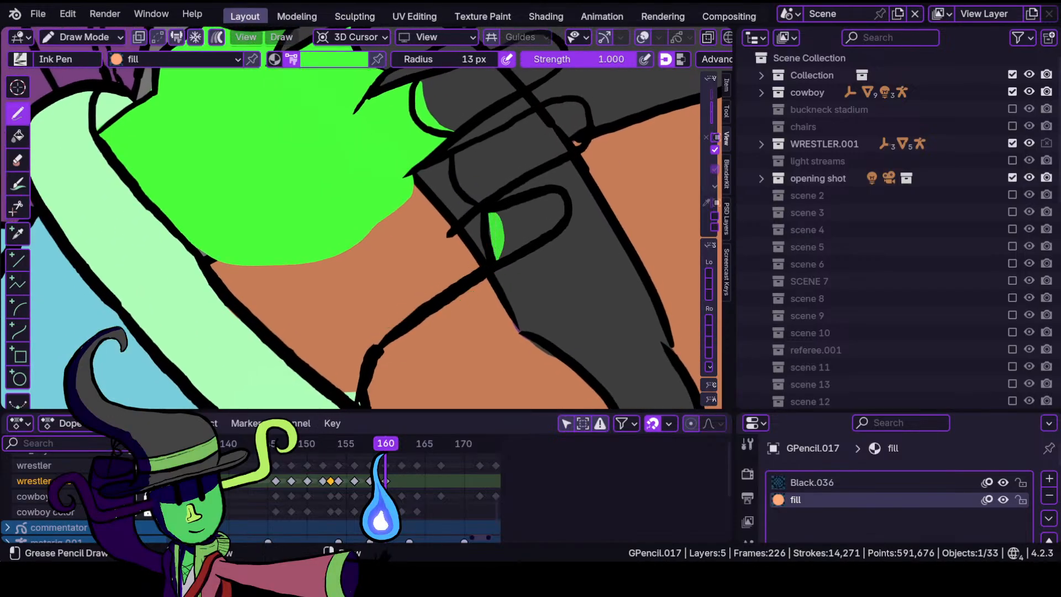
mouse_move(406, 80)
mouse_down()
mouse_move(166, 93)
mouse_move(176, 234)
mouse_move(264, 337)
mouse_move(360, 396)
mouse_up()
mouse_move(365, 400)
mouse_down()
mouse_move(371, 370)
mouse_move(422, 319)
mouse_up()
drag(423, 169, 381, 185)
mouse_move(363, 301)
ctrl+middle_down()
mouse_move(324, 386)
mouse_move(398, 267)
mouse_move(379, 249)
ctrl+middle_up()
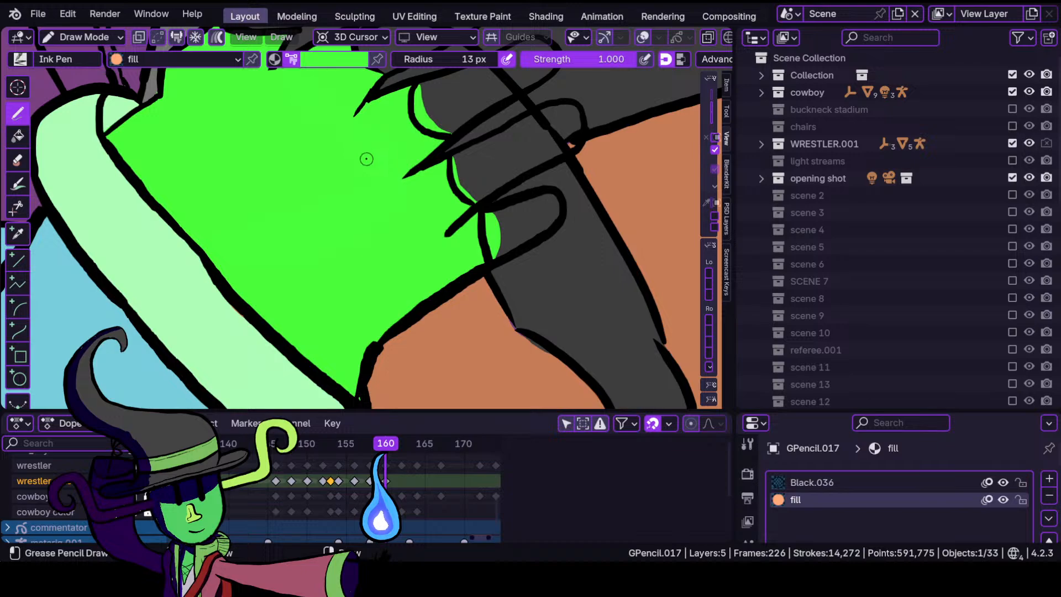
Fill the lowest fingertip with light blue from the wrestlers palette, up to its outline.
click(327, 60)
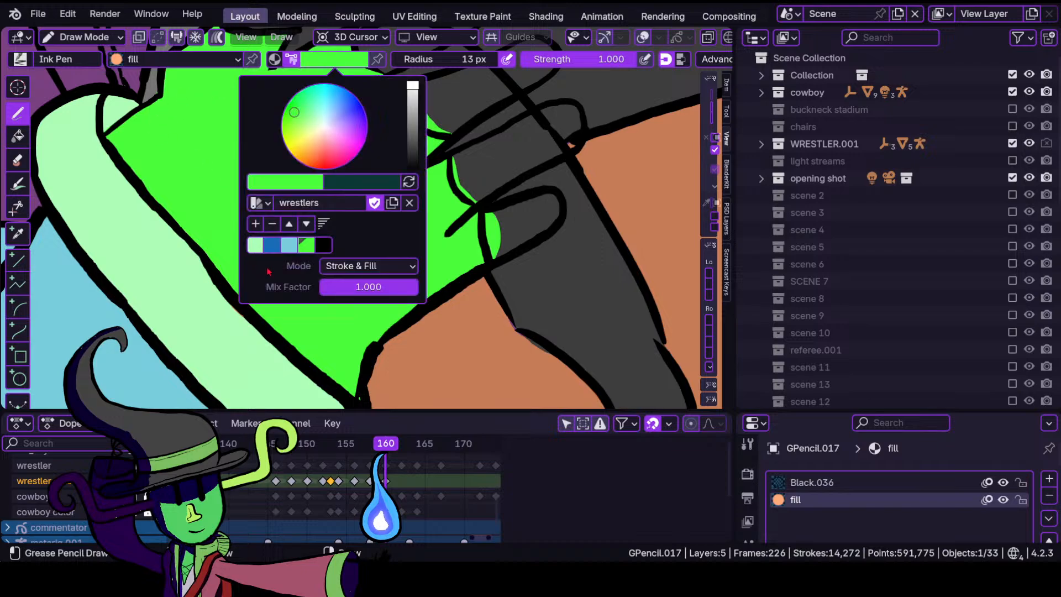
click(284, 248)
ctrl+middle_drag(543, 287, 574, 221)
mouse_move(574, 221)
shift+middle_down()
mouse_move(388, 298)
mouse_move(445, 296)
shift+middle_up()
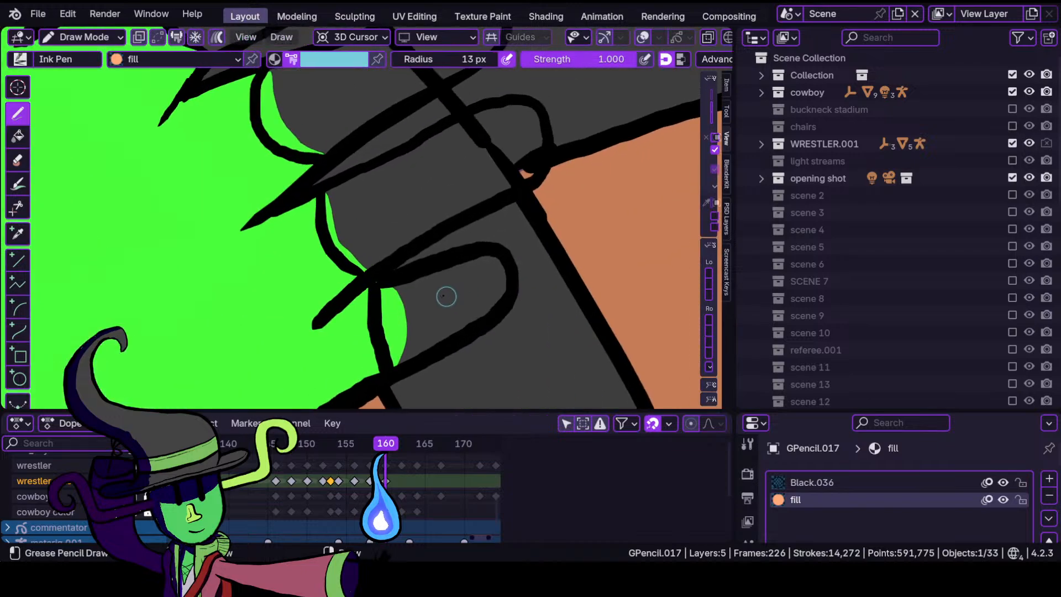
mouse_move(388, 292)
mouse_down()
mouse_move(395, 356)
mouse_move(475, 309)
mouse_move(504, 274)
mouse_move(436, 260)
mouse_move(449, 258)
mouse_up()
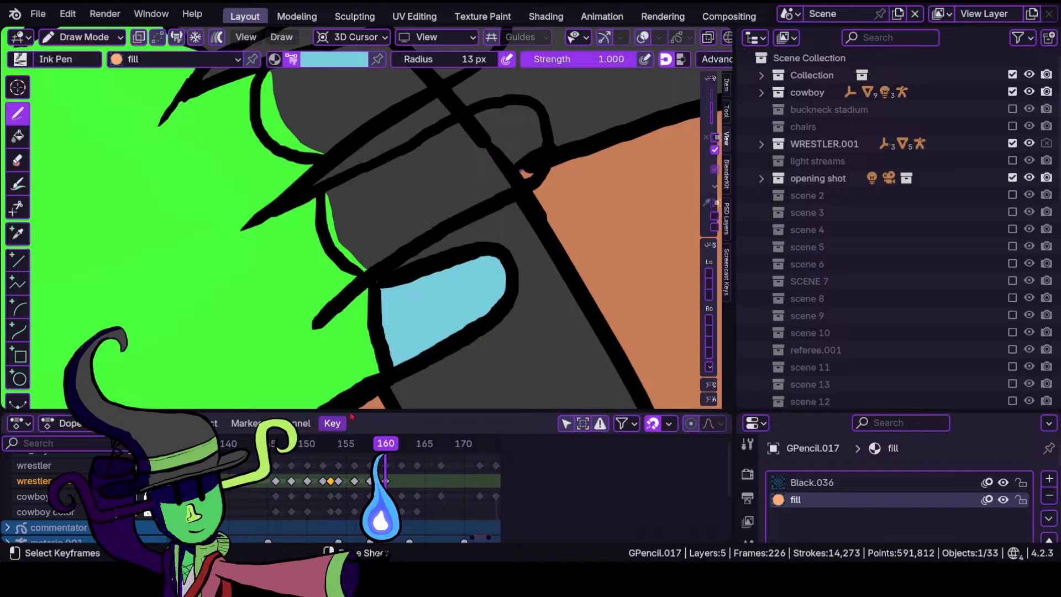
Fill the second finger from the bottom with the same light blue and nudge its fill edge in Sculpt Mode.
mouse_move(403, 220)
ctrl+middle_down()
mouse_move(469, 153)
mouse_move(415, 230)
ctrl+middle_up()
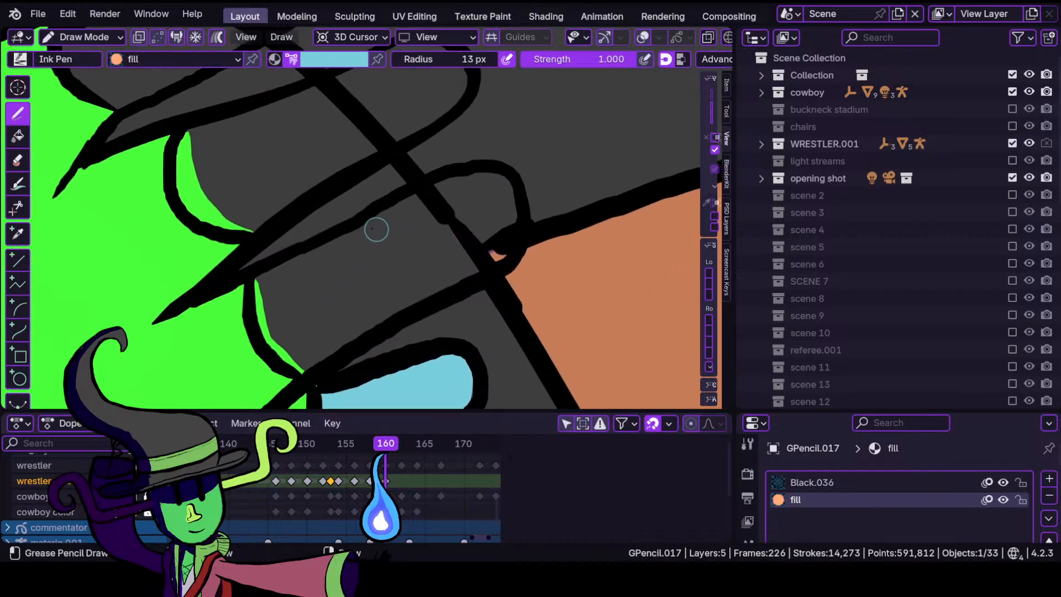
mouse_move(301, 254)
mouse_down()
mouse_move(261, 312)
mouse_move(309, 364)
mouse_move(376, 240)
mouse_move(479, 270)
mouse_move(517, 218)
mouse_move(368, 177)
mouse_move(381, 183)
mouse_up()
click(83, 37)
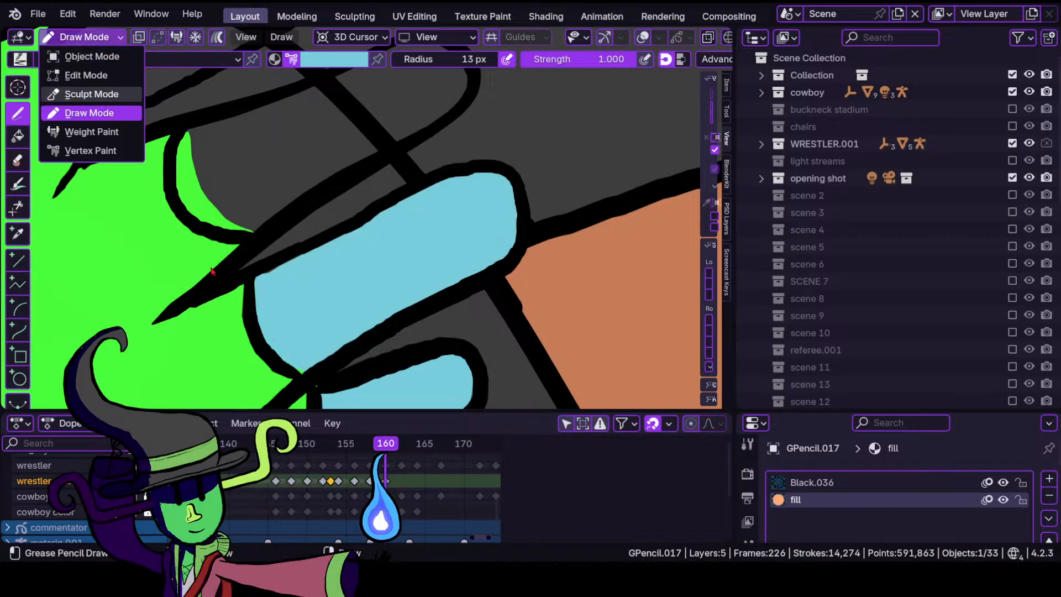
click(83, 94)
drag(306, 370, 307, 373)
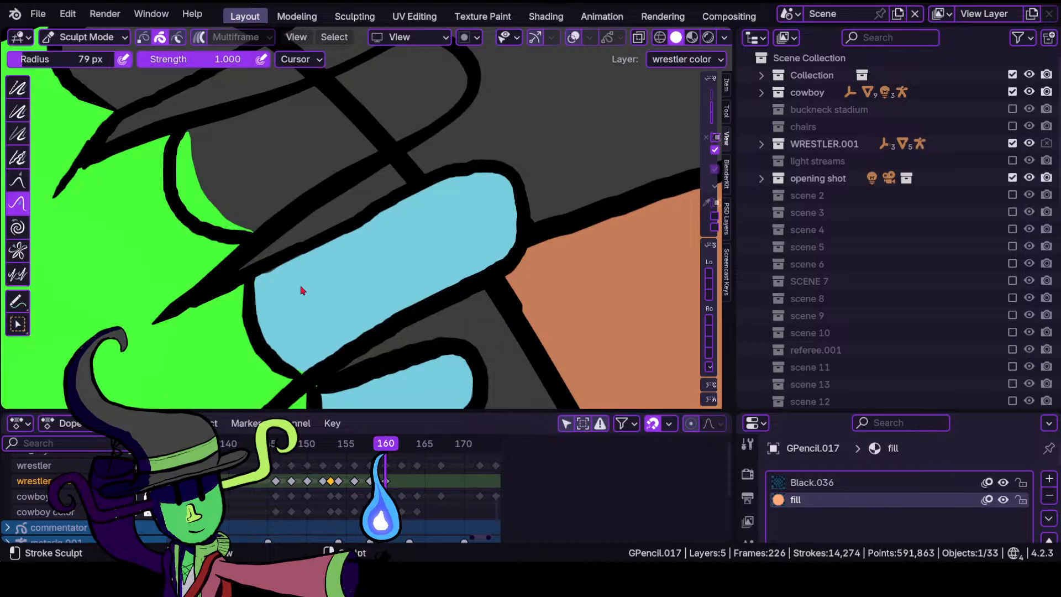
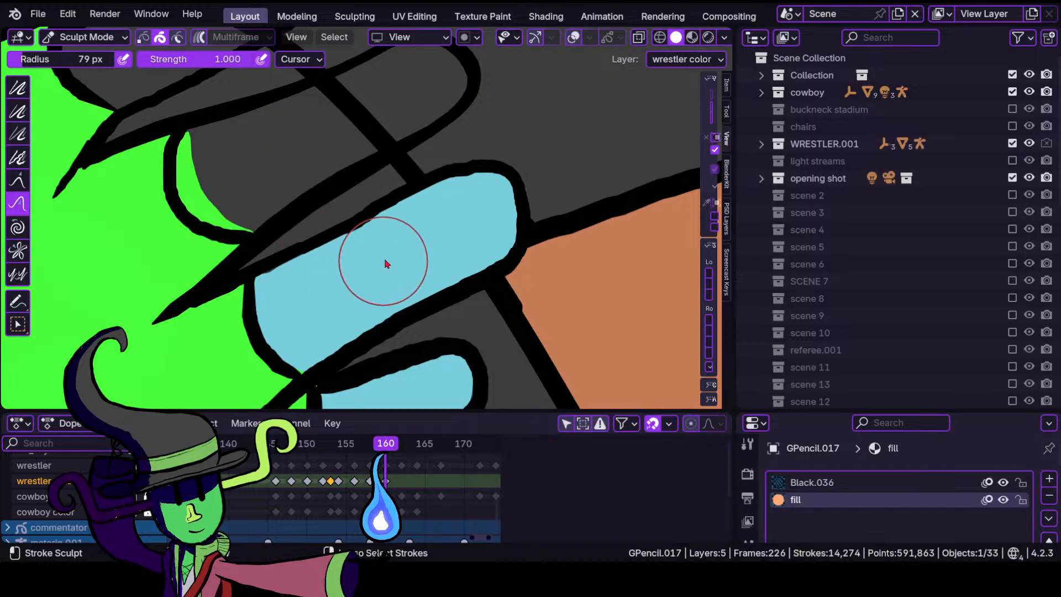
Fill the third finger from the bottom with light blue and sculpt its protruding upper edge back under the outline.
scroll(353, 308, down, 4)
scroll(354, 308, up, 5)
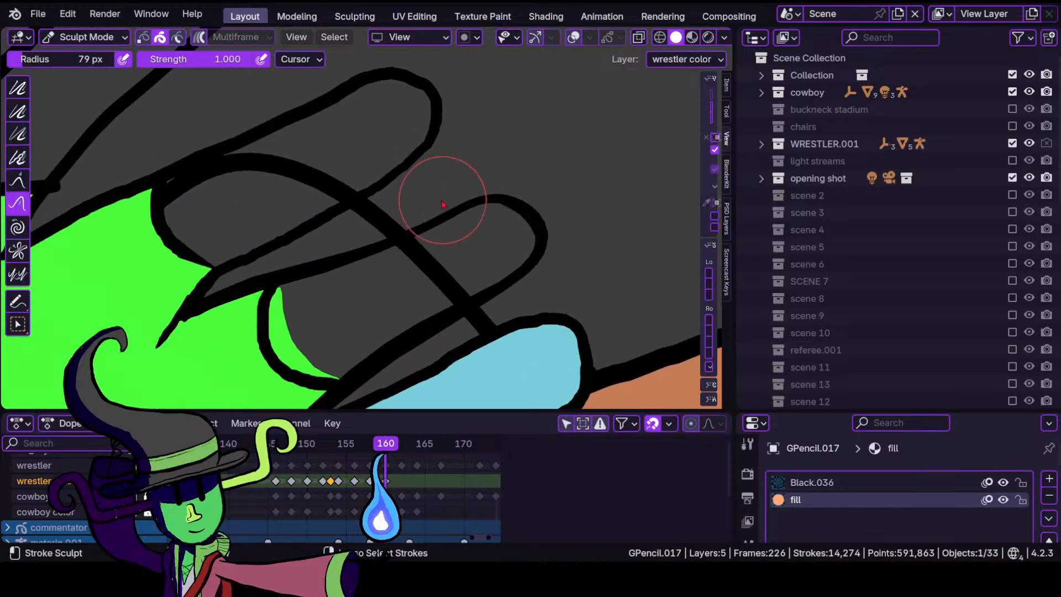
click(85, 37)
click(123, 113)
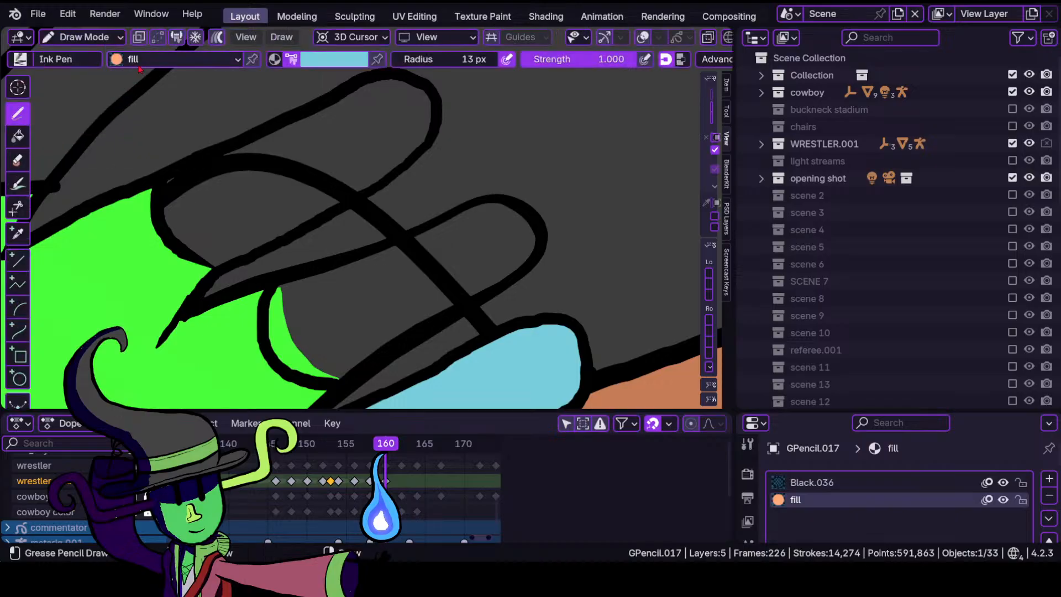
shift+middle_drag(386, 270, 446, 219)
scroll(475, 220, up, 1)
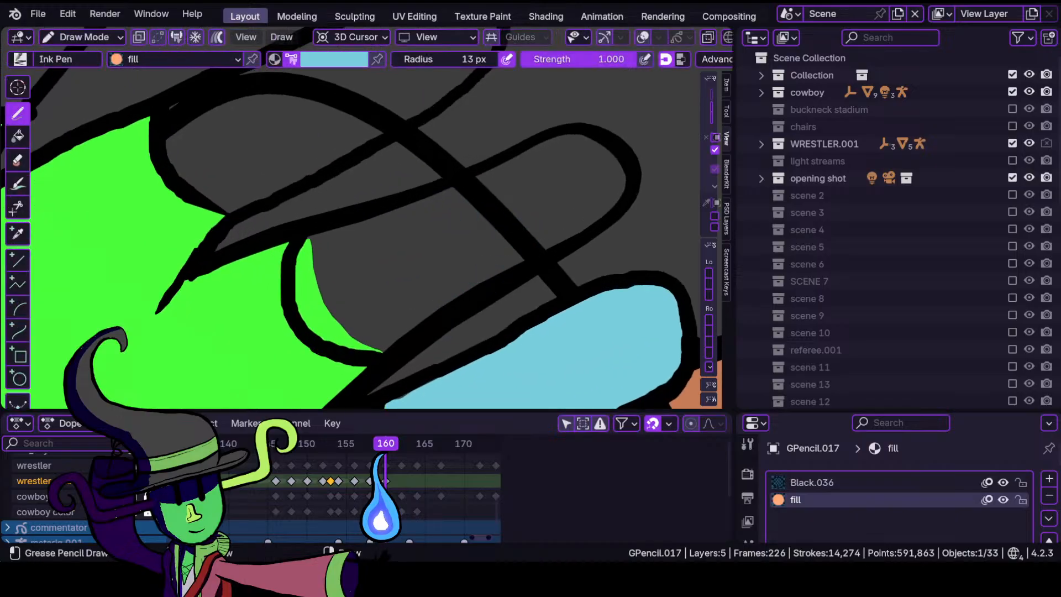
mouse_move(618, 199)
mouse_down()
mouse_move(491, 259)
mouse_move(461, 287)
mouse_move(442, 160)
mouse_move(312, 254)
mouse_move(303, 314)
mouse_move(387, 347)
mouse_move(356, 328)
mouse_up()
click(83, 37)
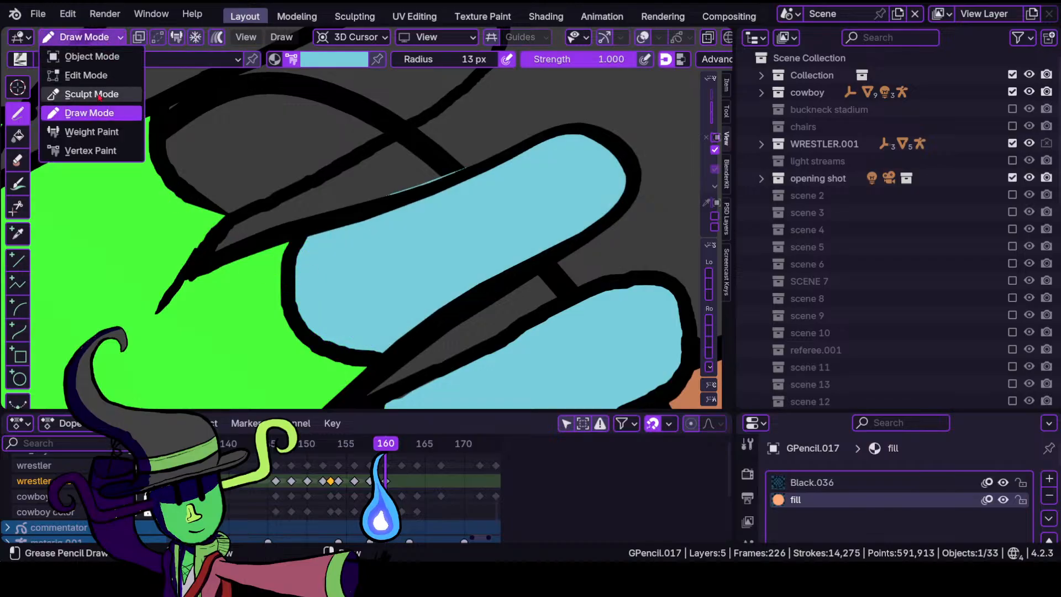
click(67, 94)
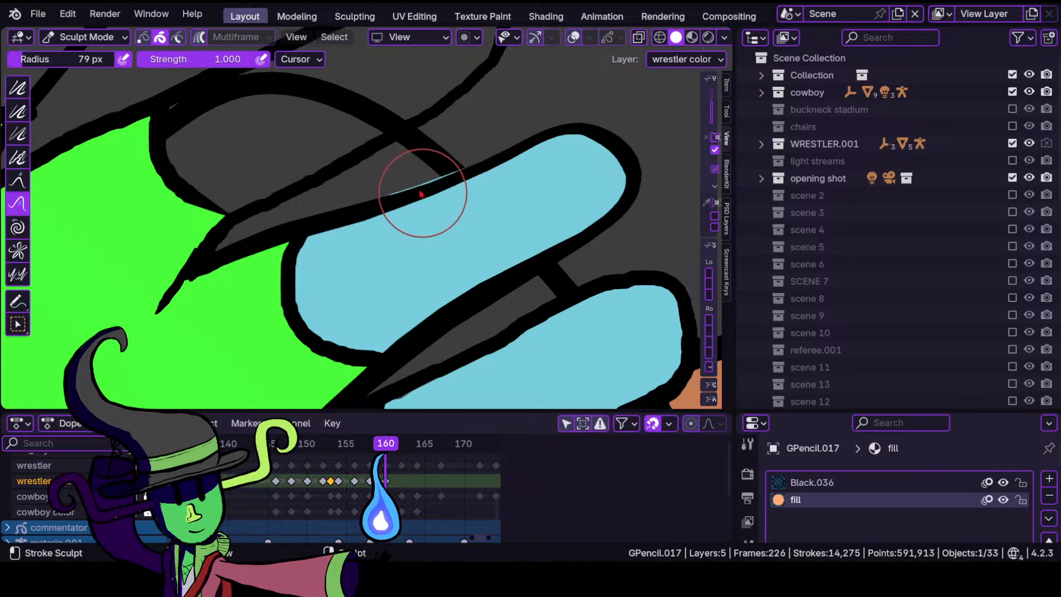
mouse_move(422, 190)
mouse_down()
mouse_move(390, 204)
mouse_move(393, 191)
mouse_up()
Fill the fourth finger from the bottom with light blue in Draw Mode, up to its outline.
mouse_move(395, 187)
ctrl+middle_down()
mouse_move(362, 303)
mouse_move(386, 242)
mouse_move(369, 333)
ctrl+middle_up()
scroll(342, 309, up, 1)
scroll(343, 273, up, 1)
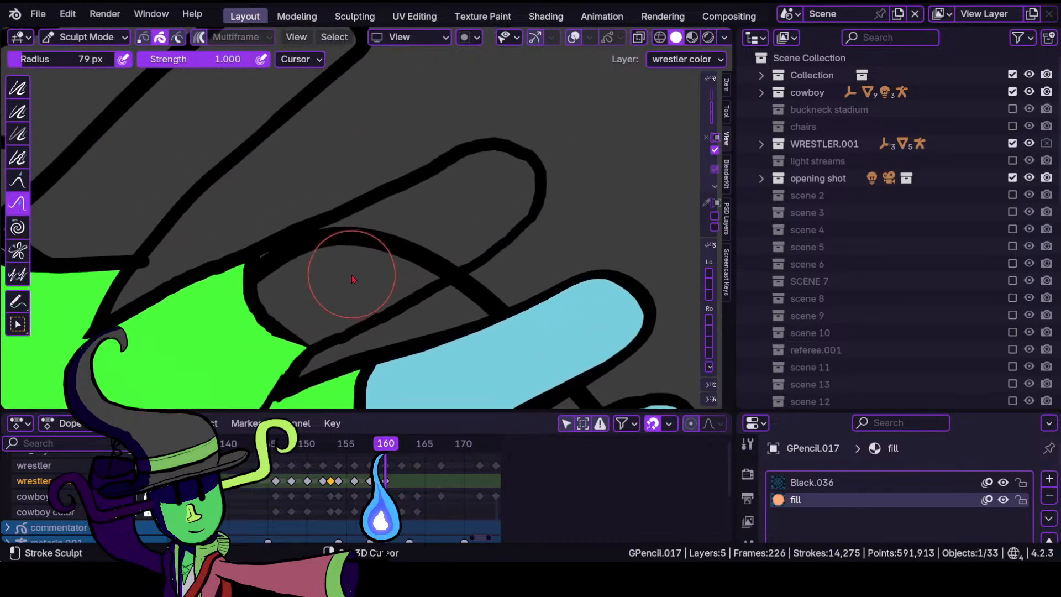
click(104, 41)
click(83, 113)
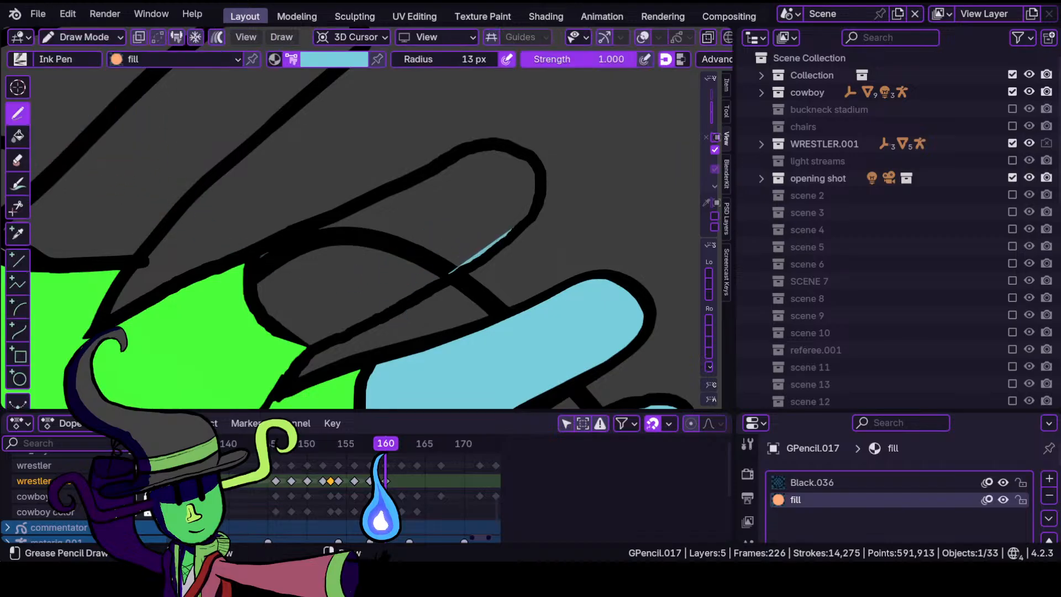
mouse_move(510, 229)
mouse_down()
mouse_move(533, 176)
mouse_move(486, 149)
mouse_move(271, 245)
mouse_move(259, 292)
mouse_move(285, 331)
mouse_move(309, 343)
mouse_move(335, 294)
mouse_up()
mouse_move(330, 229)
ctrl+middle_down()
mouse_move(277, 355)
mouse_move(249, 386)
ctrl+middle_up()
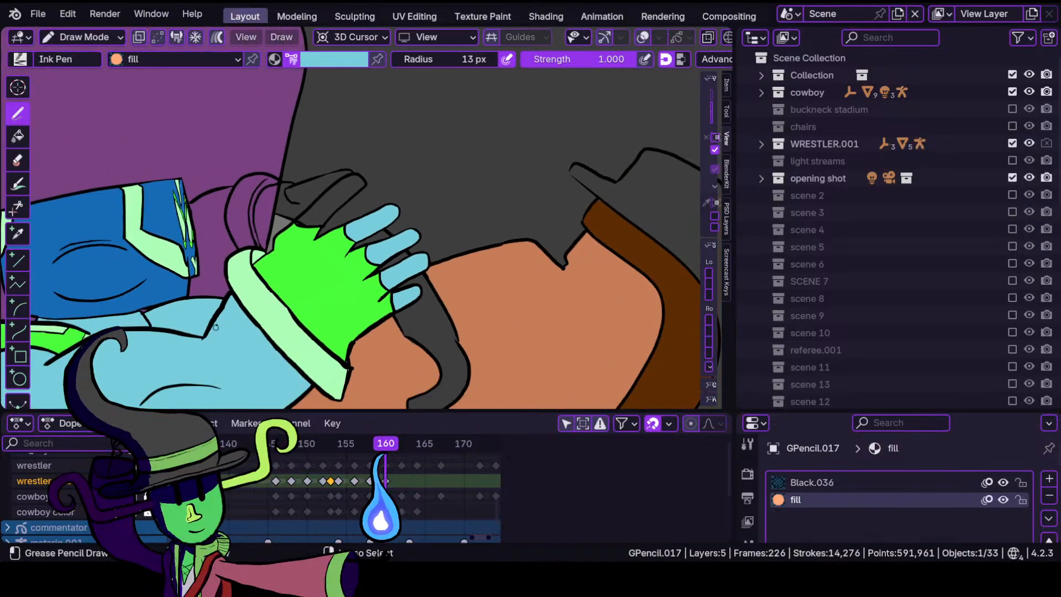
Fill the topmost finger with light blue from its base on the green hand to the tip.
ctrl+middle_drag(194, 294, 371, 185)
shift+middle_drag(210, 215, 413, 298)
ctrl+middle_drag(371, 232, 321, 381)
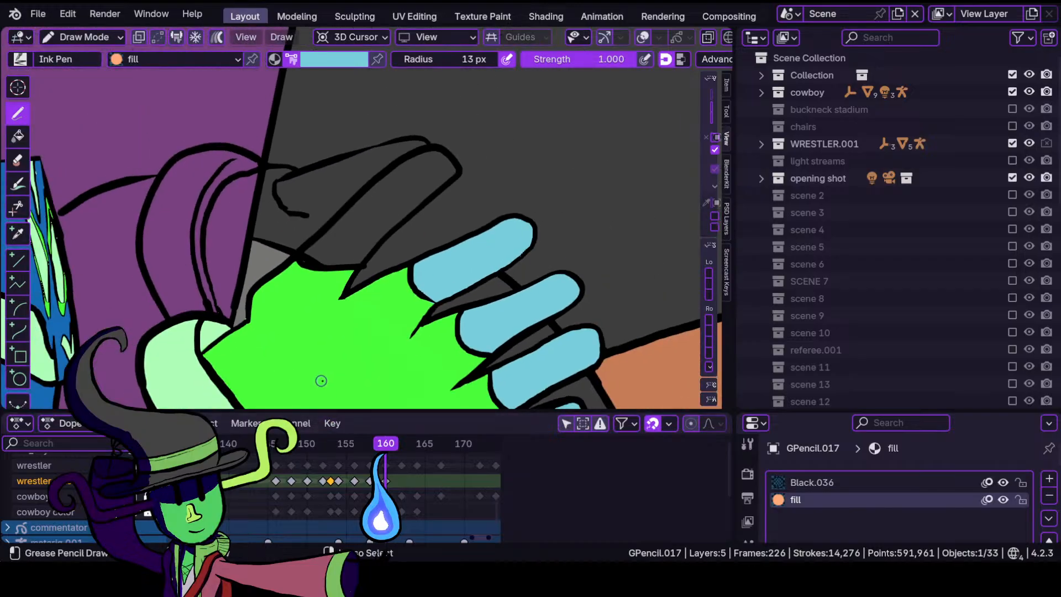
mouse_move(346, 281)
ctrl+middle_down()
mouse_move(349, 383)
mouse_move(423, 228)
mouse_move(351, 348)
ctrl+middle_up()
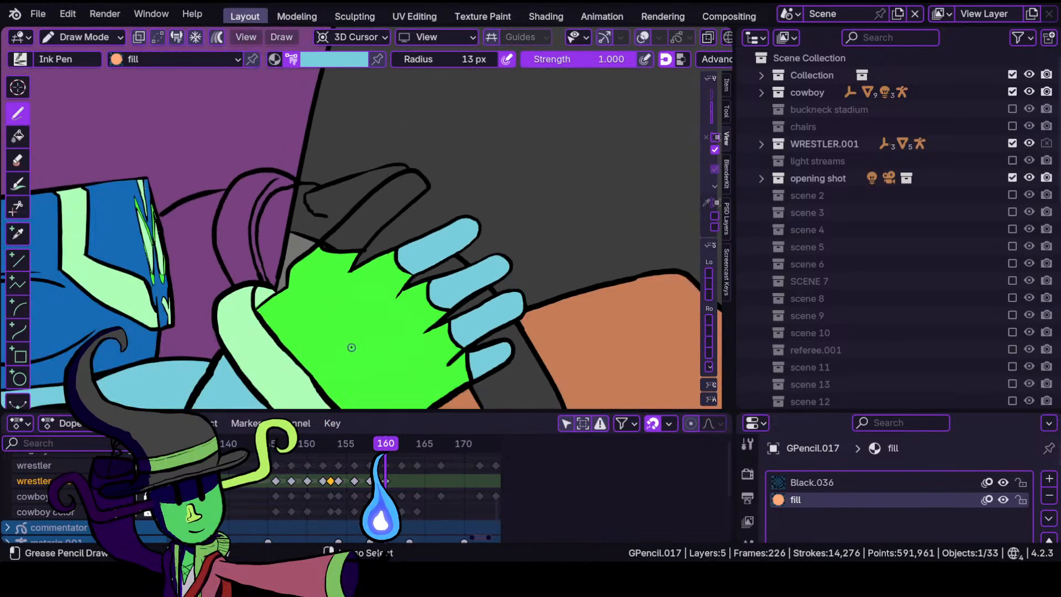
ctrl+middle_drag(339, 305, 323, 394)
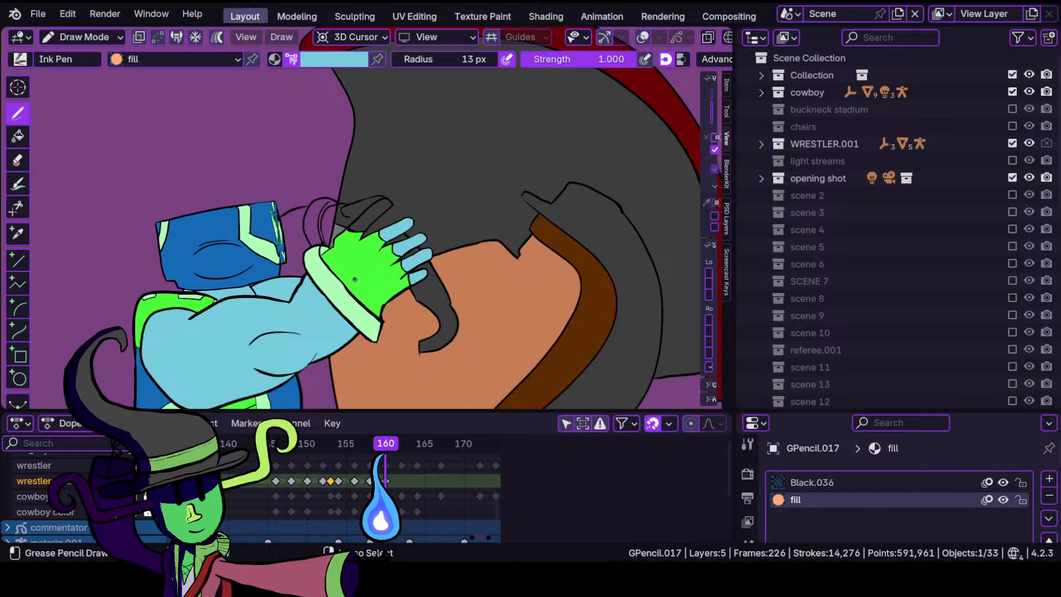
ctrl+middle_drag(357, 284, 353, 349)
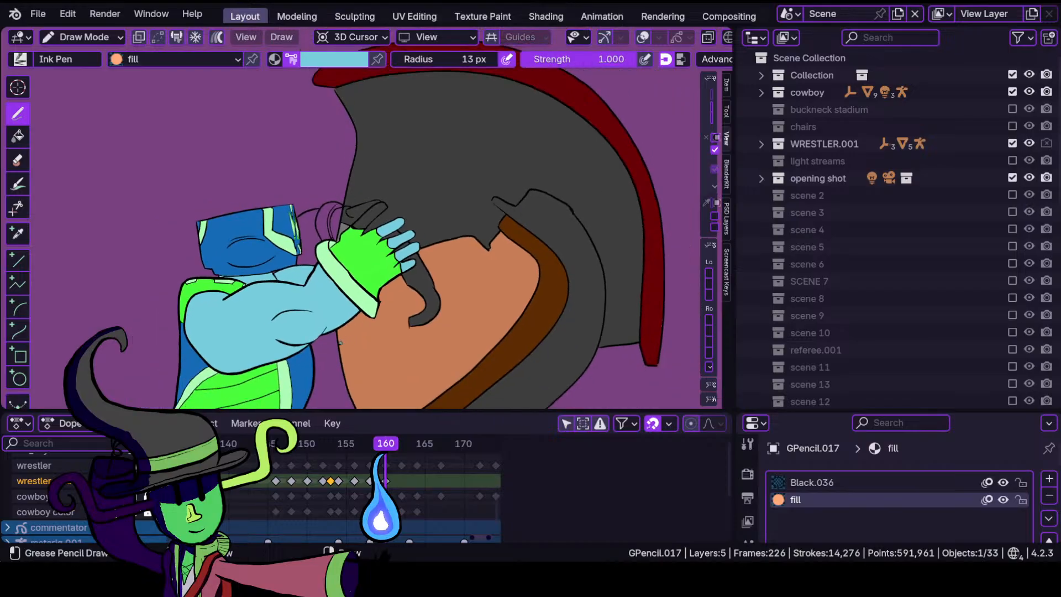
mouse_move(382, 447)
mouse_down()
mouse_move(346, 449)
mouse_move(393, 449)
mouse_up()
scroll(449, 168, up, 7)
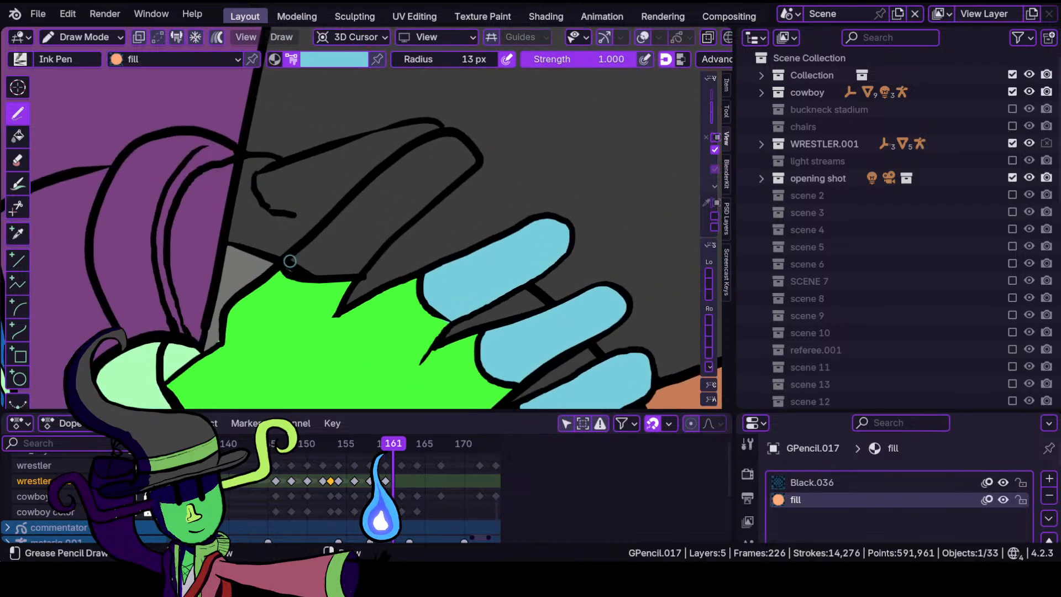
mouse_move(289, 268)
mouse_down()
mouse_move(387, 239)
mouse_move(463, 174)
mouse_move(474, 148)
mouse_move(436, 138)
mouse_move(336, 217)
mouse_up()
drag(317, 270, 298, 271)
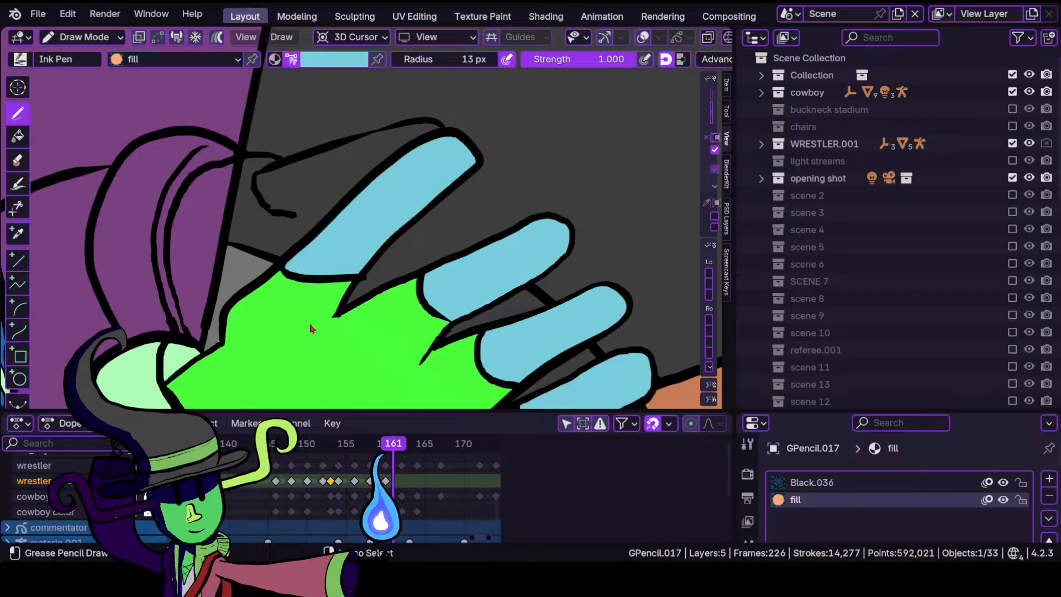
mouse_move(310, 328)
ctrl+middle_down()
mouse_move(288, 398)
mouse_move(370, 185)
ctrl+middle_up()
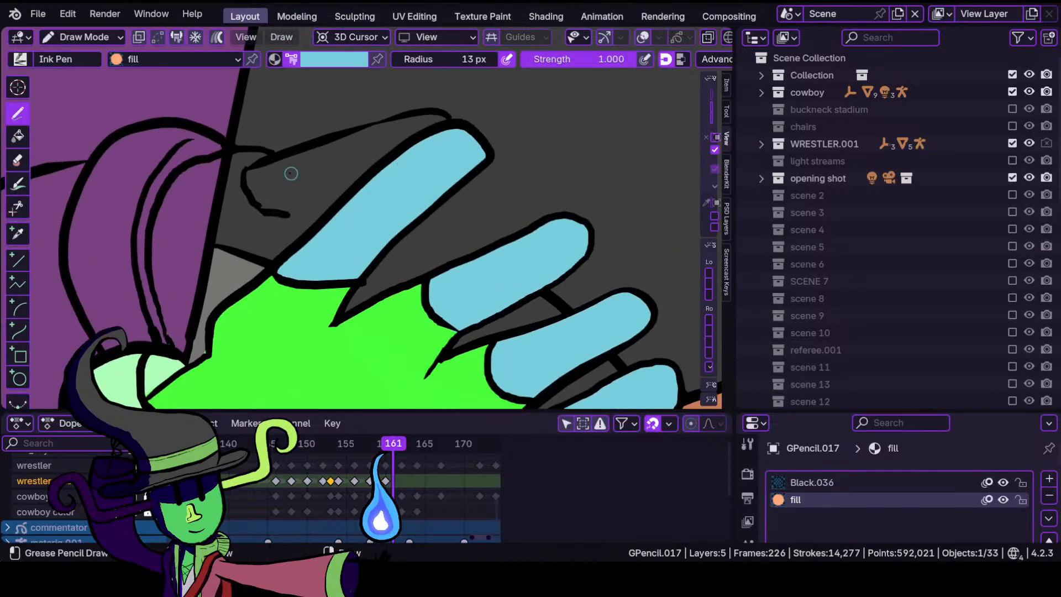
Erase the stray outlines above the topmost finger on the wrestler layer at frame 160, using a 49 px eraser.
key(e)
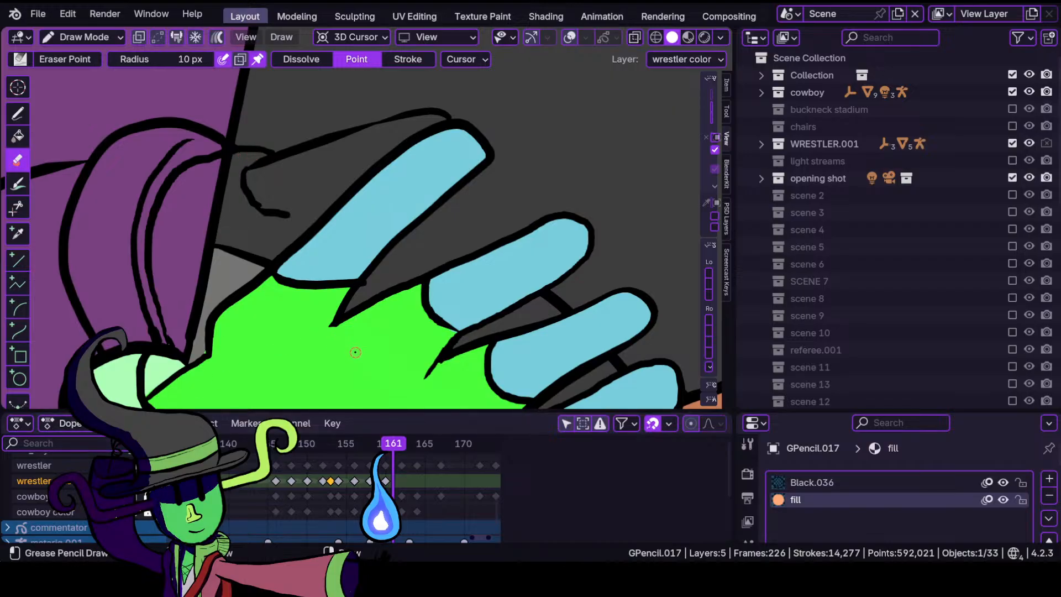
click(389, 449)
key(f)
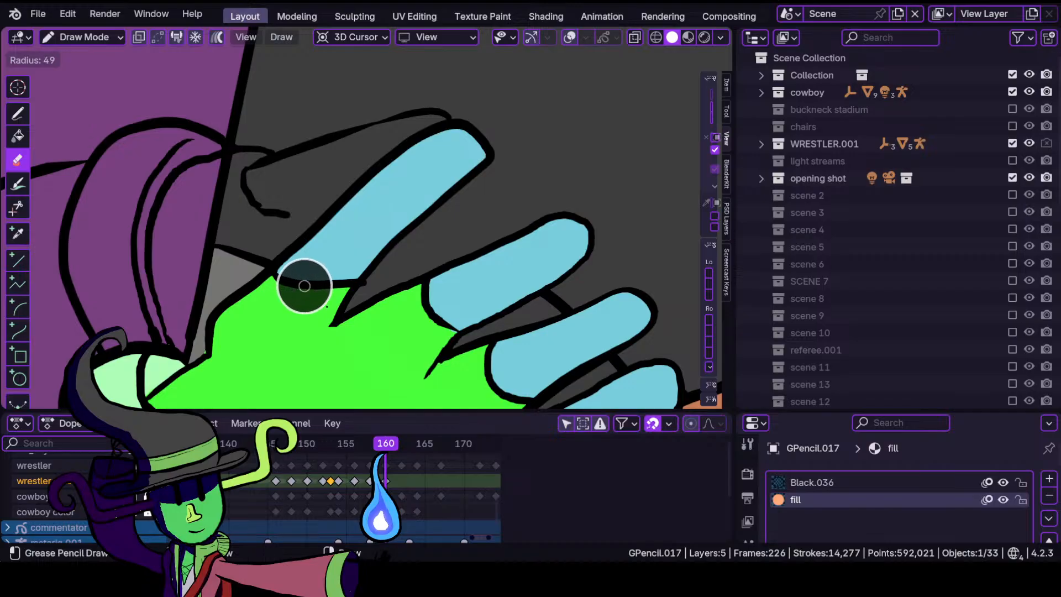
click(321, 283)
click(57, 466)
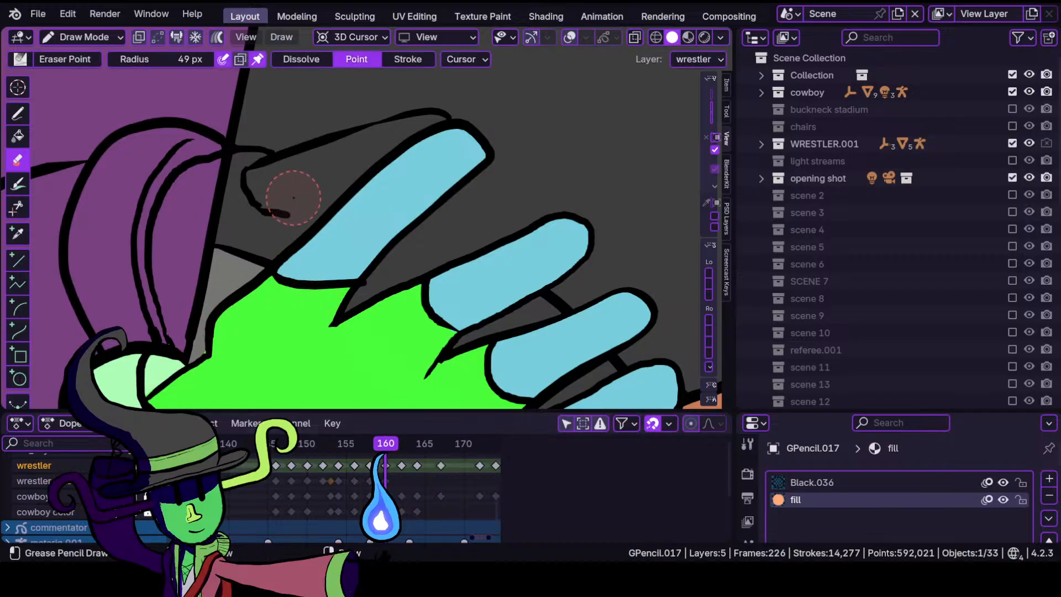
mouse_move(293, 194)
mouse_down()
mouse_move(268, 206)
mouse_move(231, 141)
mouse_move(308, 146)
mouse_move(441, 115)
mouse_up()
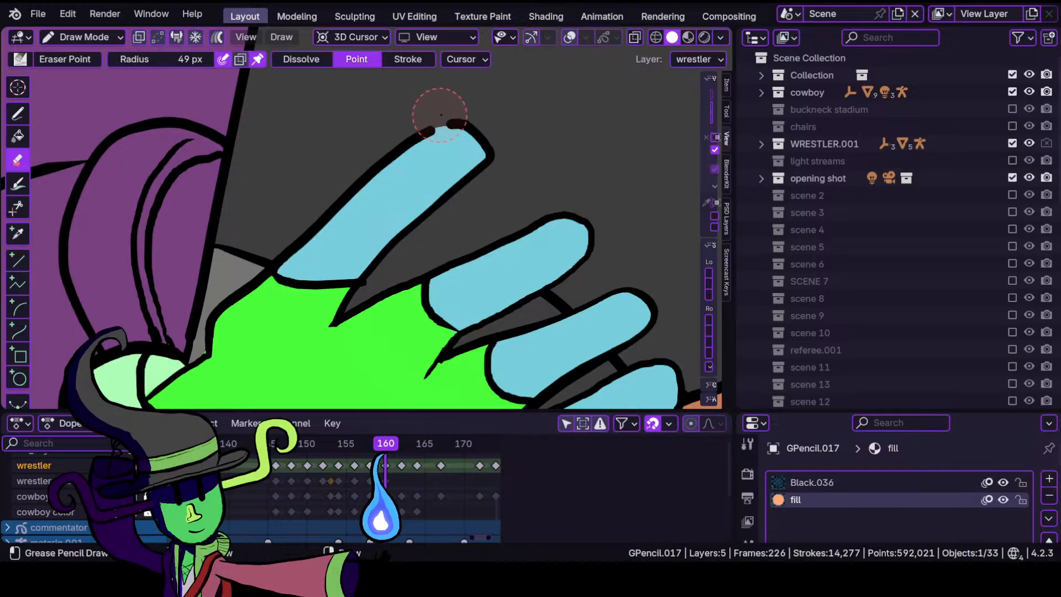
Redraw the erased gap in the topmost fingertip's outline with the Black.036 material and black from the wrestlers palette.
scroll(441, 115, up, 3)
click(83, 37)
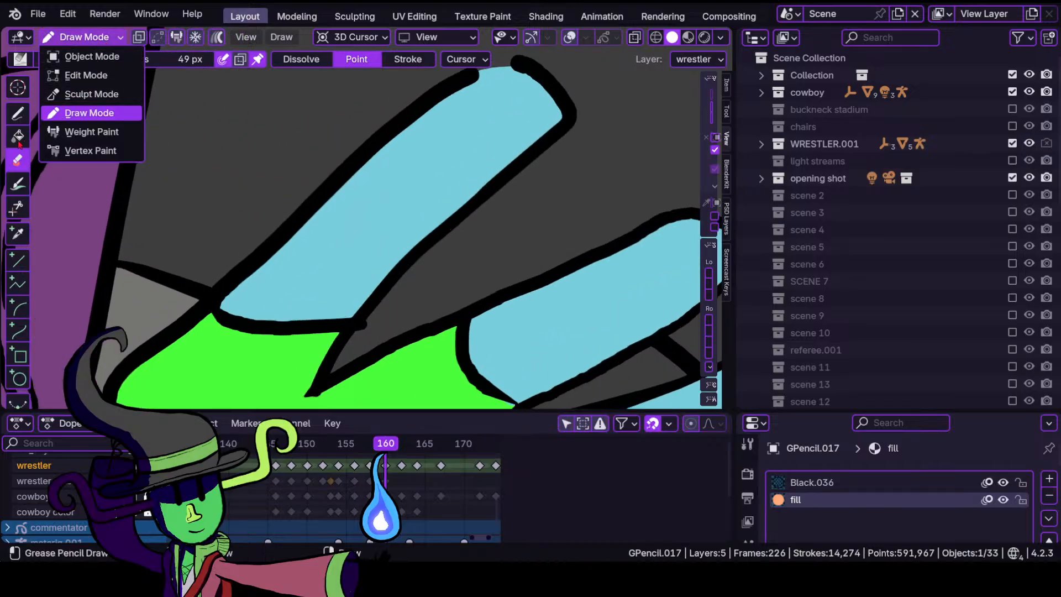
click(17, 119)
scroll(320, 303, up, 4)
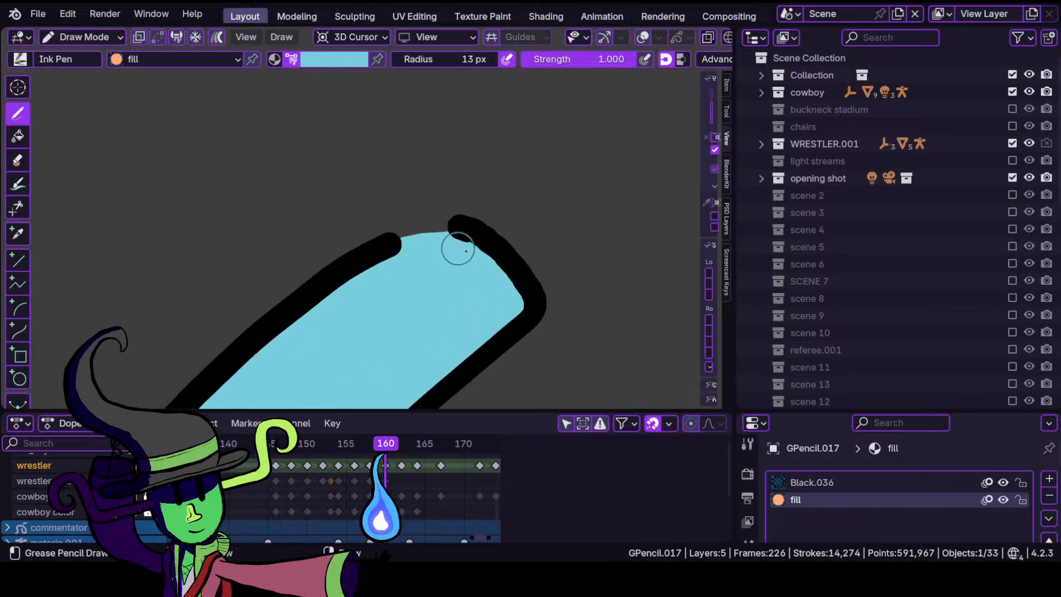
click(776, 485)
click(338, 60)
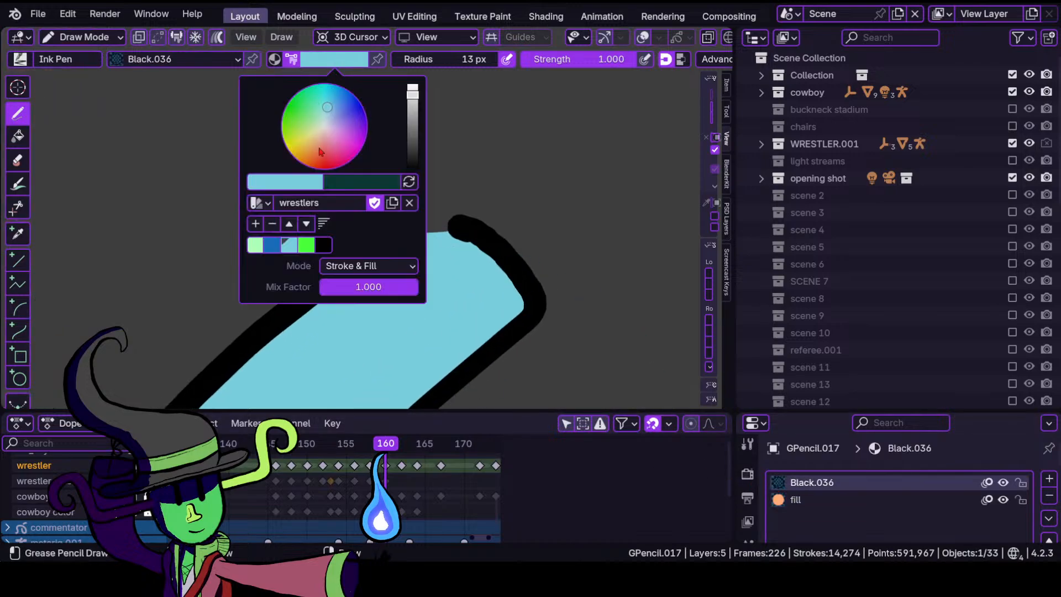
click(324, 245)
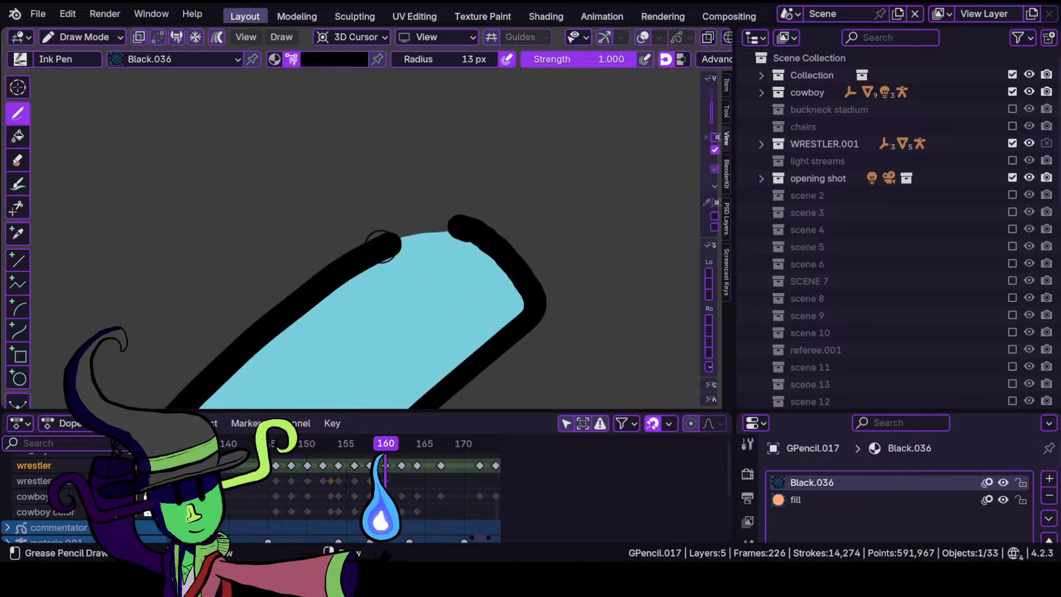
drag(388, 241, 450, 226)
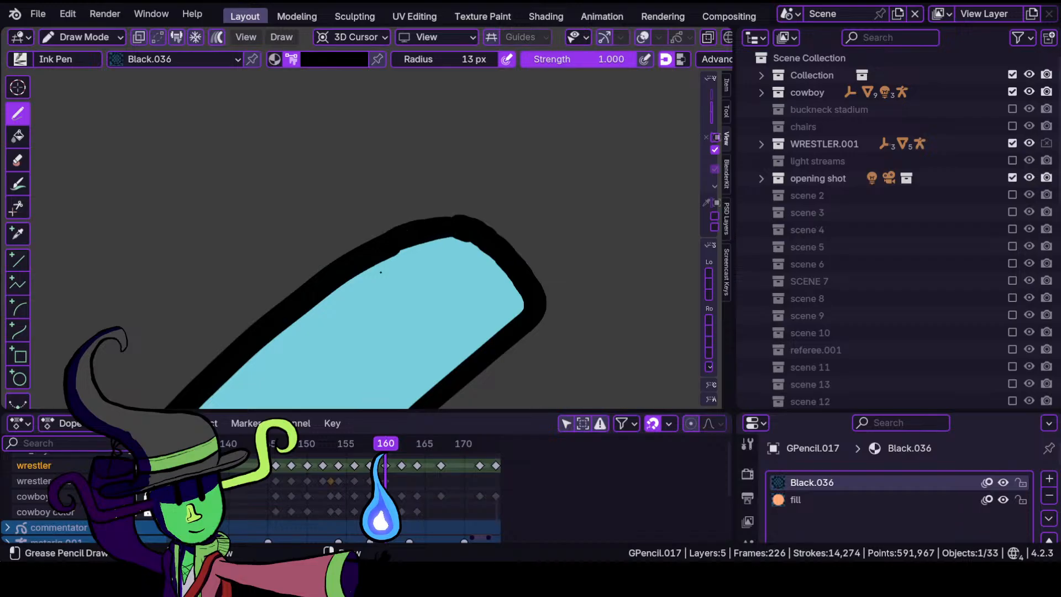
scroll(341, 270, down, 8)
scroll(319, 298, up, 2)
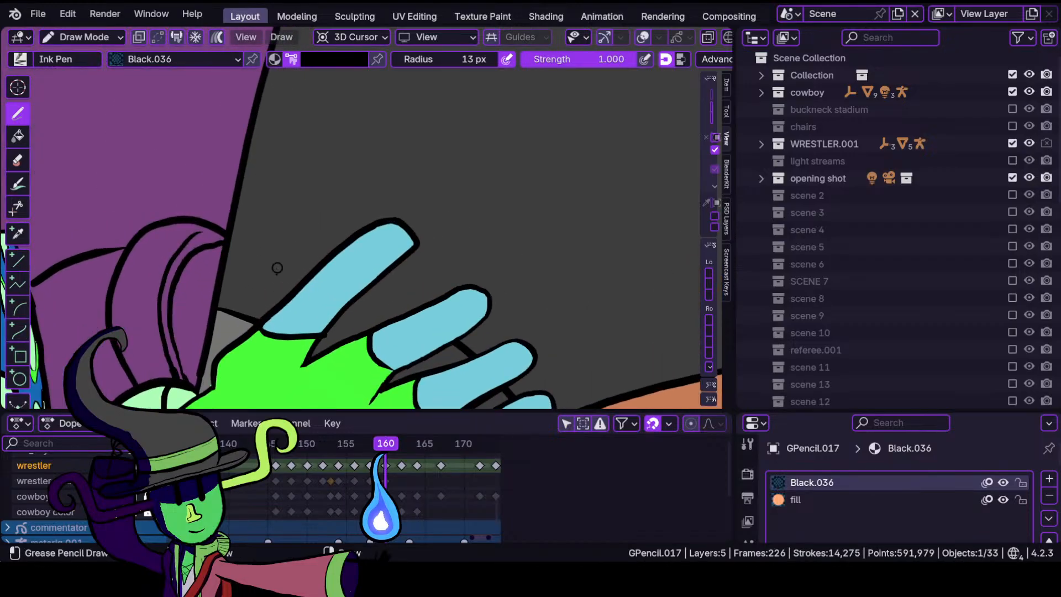
shift+middle_drag(277, 268, 386, 254)
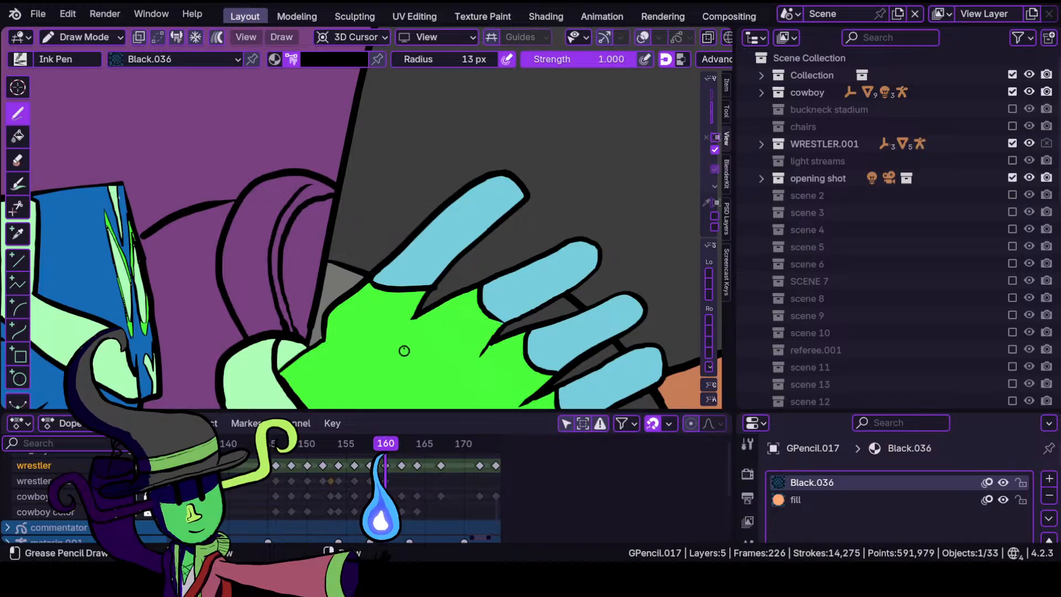
Fill the rear glove area behind the green hand with bright green from the wrestlers palette, using the fill material on the wrestler color layer.
click(113, 481)
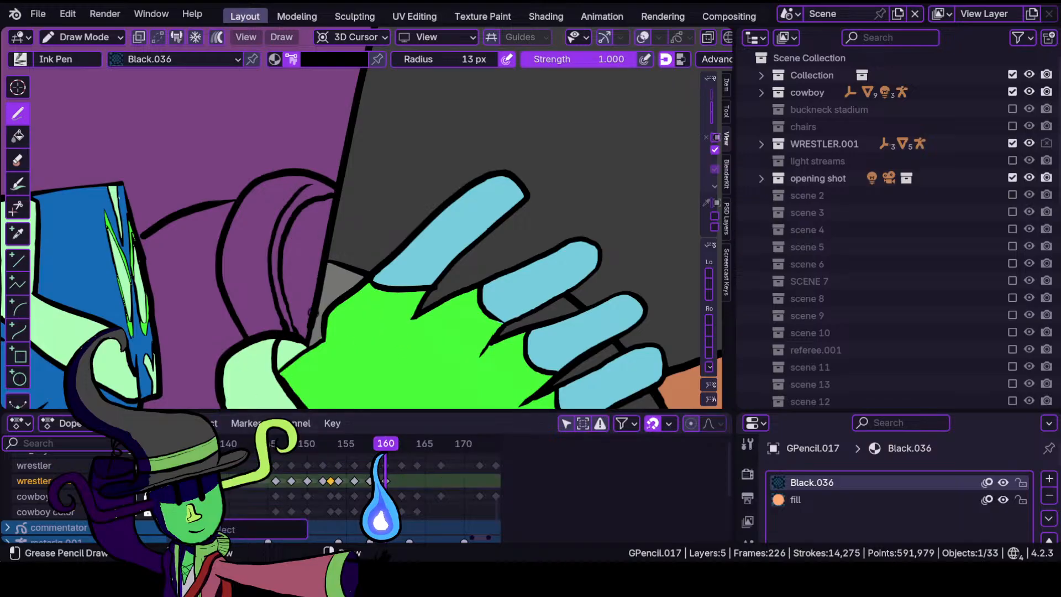
ctrl+middle_drag(326, 284, 429, 159)
shift+middle_drag(348, 232, 493, 131)
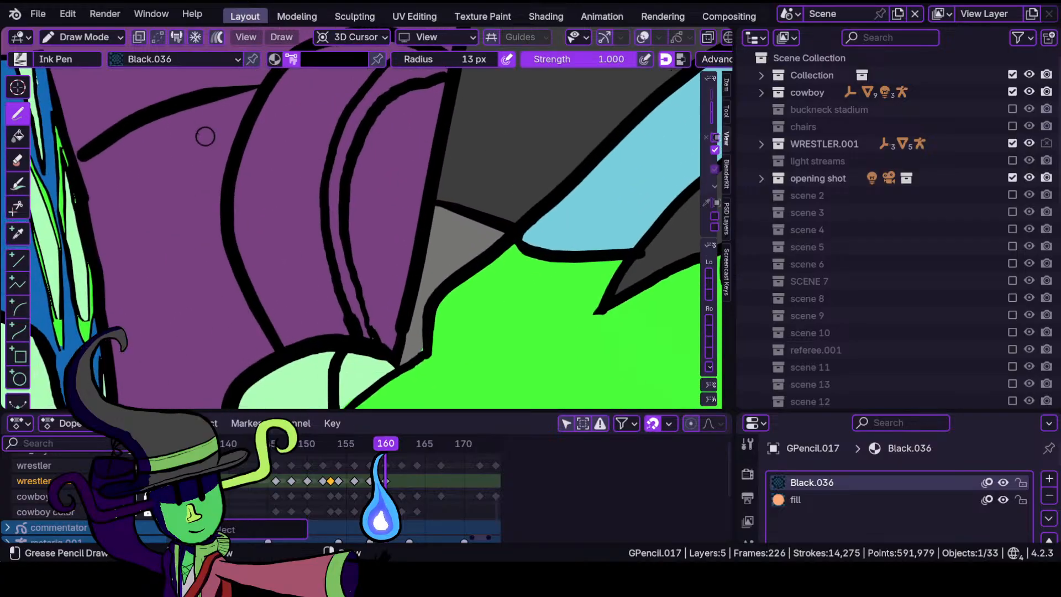
click(345, 61)
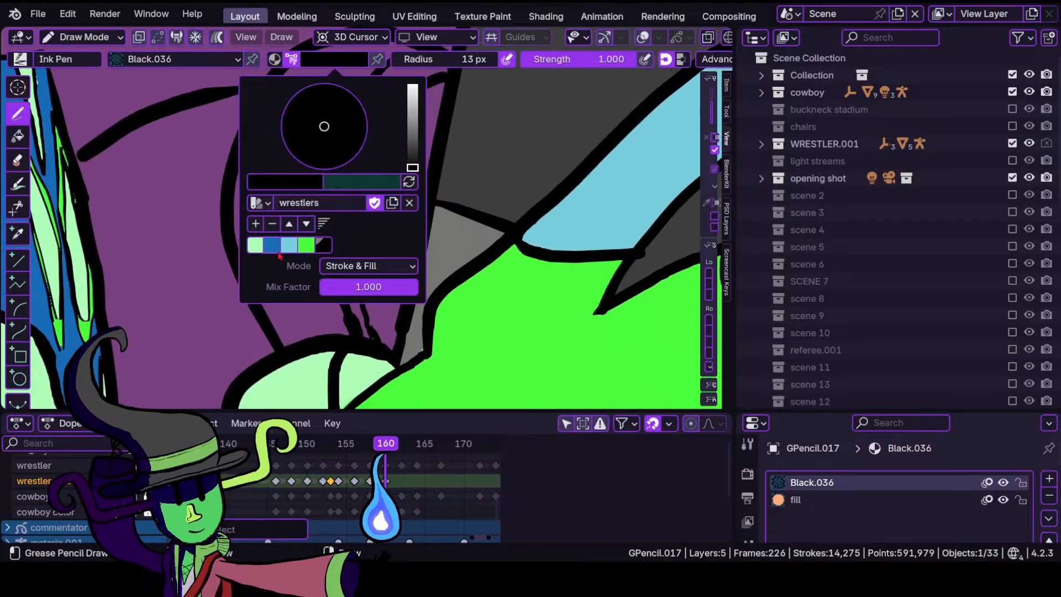
mouse_move(436, 172)
ctrl+middle_down()
mouse_move(390, 280)
mouse_move(397, 173)
mouse_move(337, 272)
ctrl+middle_up()
ctrl+middle_drag(378, 198, 381, 215)
shift+middle_drag(362, 251, 405, 182)
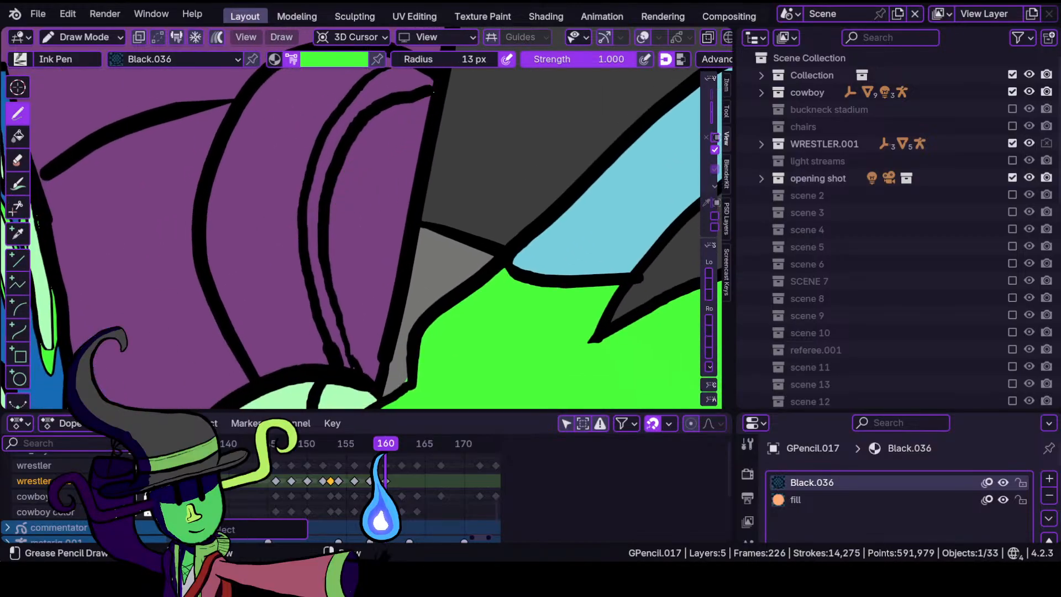
drag(324, 220, 330, 220)
key(ctrl+z)
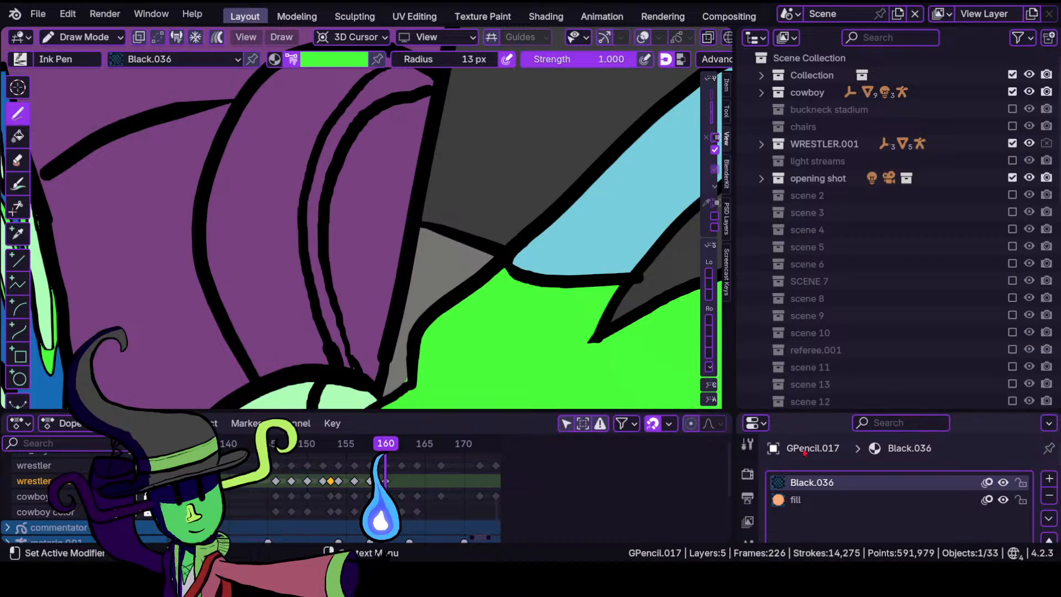
click(810, 501)
mouse_move(400, 191)
ctrl+middle_down()
mouse_move(402, 213)
mouse_move(403, 123)
mouse_move(372, 219)
mouse_move(337, 181)
mouse_move(357, 164)
ctrl+middle_up()
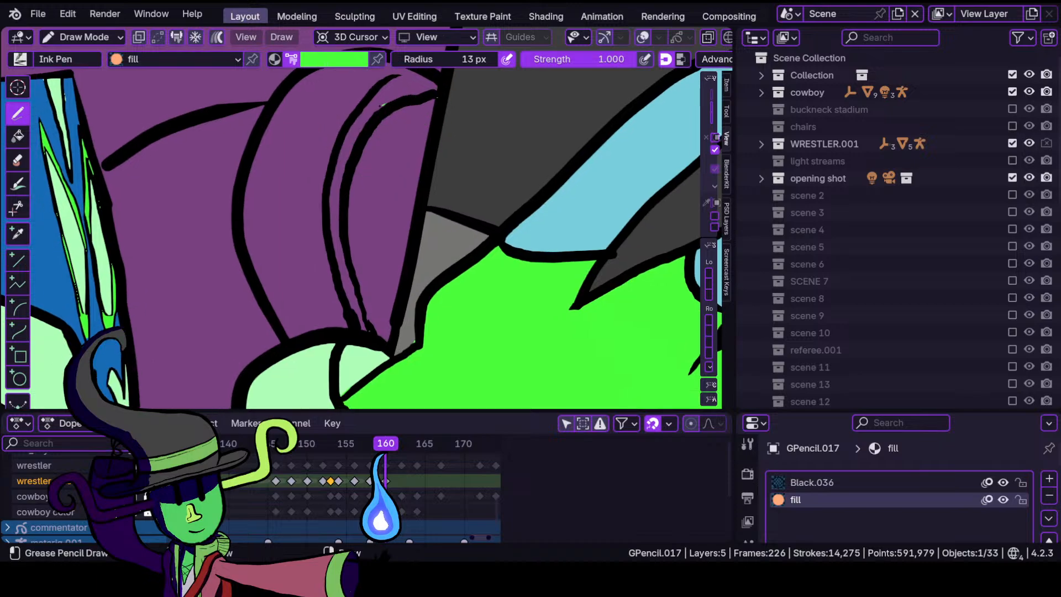
mouse_move(381, 105)
mouse_down()
mouse_move(350, 238)
mouse_move(370, 319)
mouse_move(409, 337)
mouse_move(437, 111)
mouse_move(405, 276)
mouse_move(431, 125)
mouse_move(421, 218)
mouse_move(430, 143)
mouse_up()
mouse_move(366, 190)
ctrl+middle_down()
mouse_move(356, 302)
mouse_move(350, 138)
ctrl+middle_up()
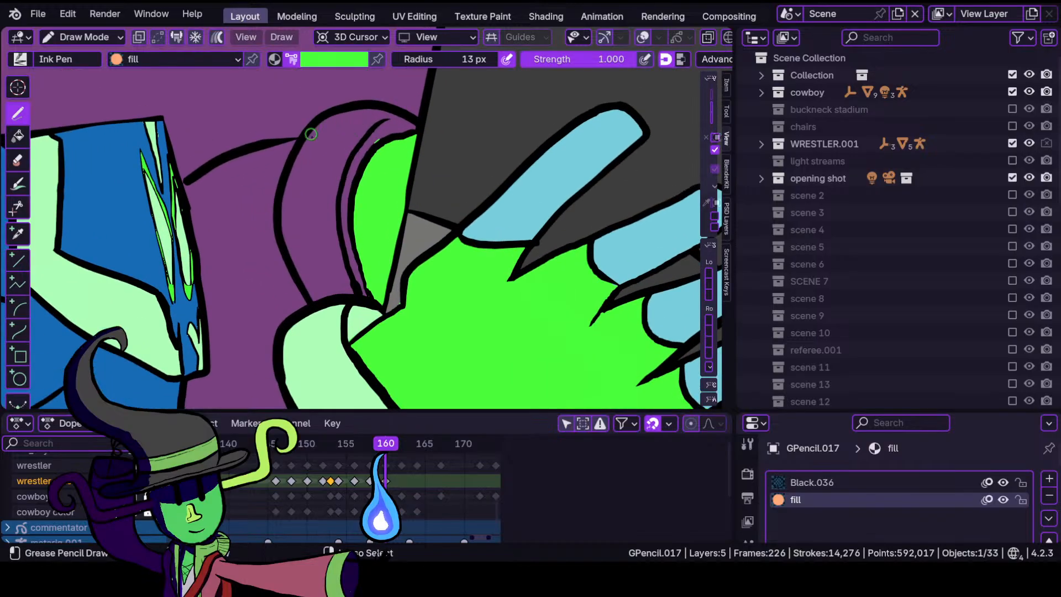
Fill the upper part of the rear cuff with light green from the wrestlers palette, up to its curved outline.
scroll(380, 214, up, 3)
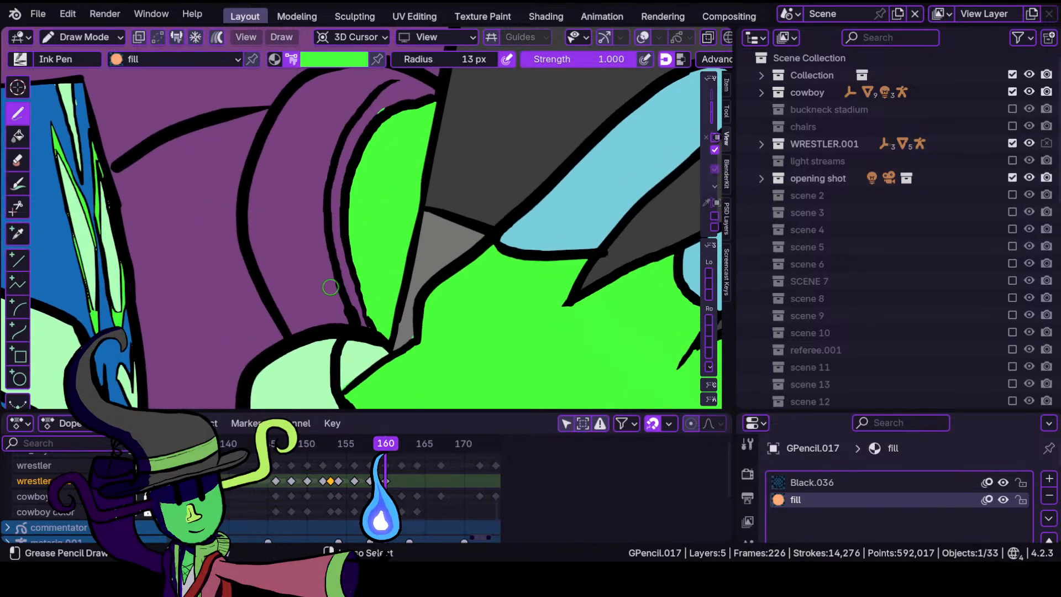
mouse_move(265, 272)
ctrl+middle_down()
mouse_move(296, 284)
mouse_move(316, 211)
ctrl+middle_up()
mouse_move(304, 147)
shift+middle_down()
mouse_move(326, 215)
mouse_move(332, 170)
shift+middle_up()
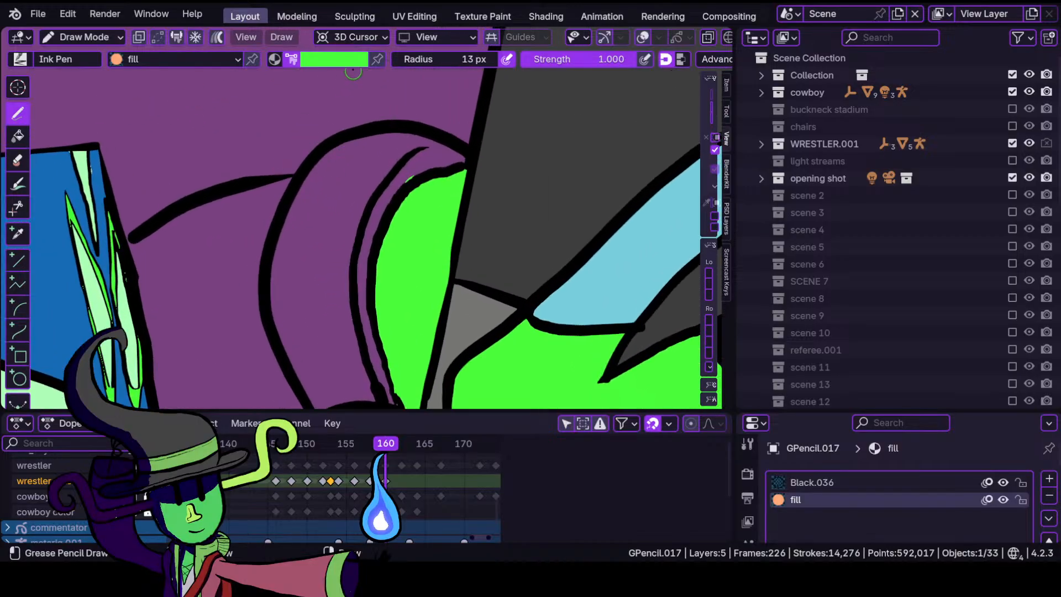
click(333, 60)
click(251, 241)
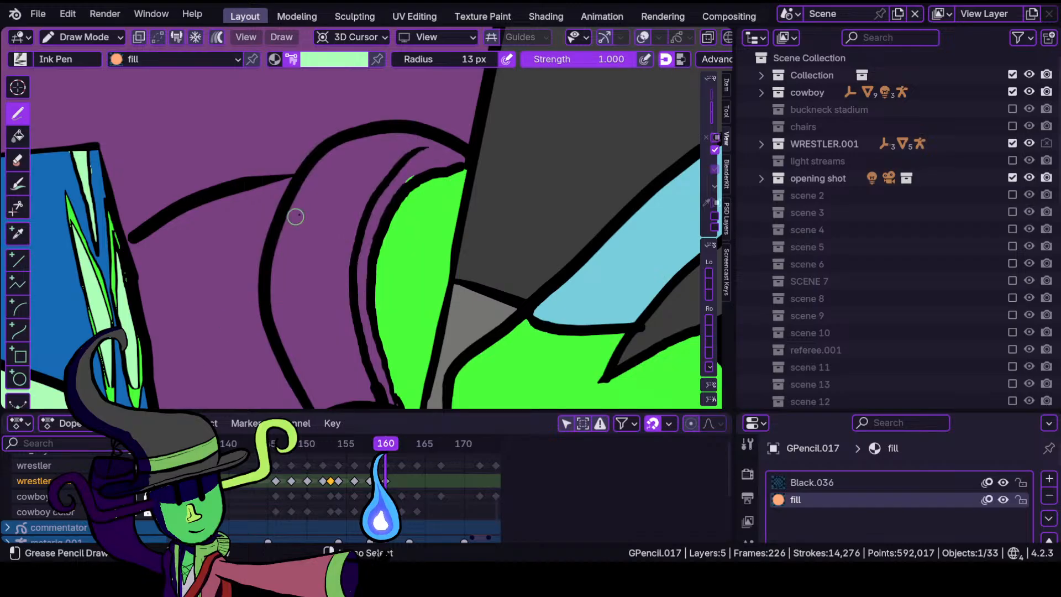
mouse_move(296, 217)
ctrl+middle_down()
mouse_move(359, 237)
mouse_move(397, 174)
mouse_move(349, 229)
ctrl+middle_up()
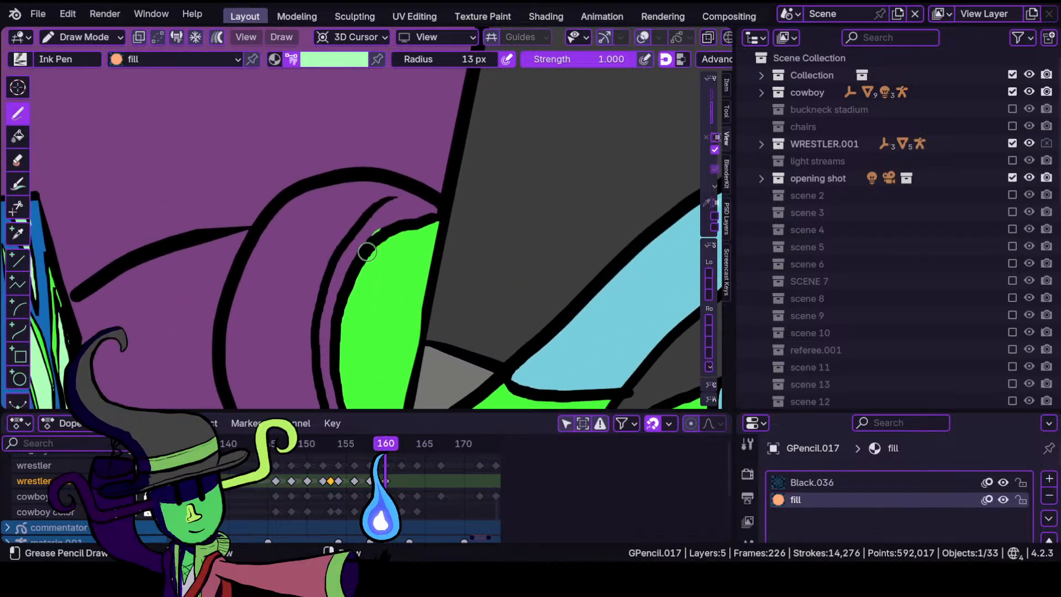
mouse_move(439, 211)
mouse_down()
mouse_move(345, 184)
mouse_move(276, 209)
mouse_move(232, 307)
mouse_move(228, 397)
mouse_move(276, 415)
mouse_move(345, 408)
mouse_move(349, 287)
mouse_up()
drag(369, 248, 380, 231)
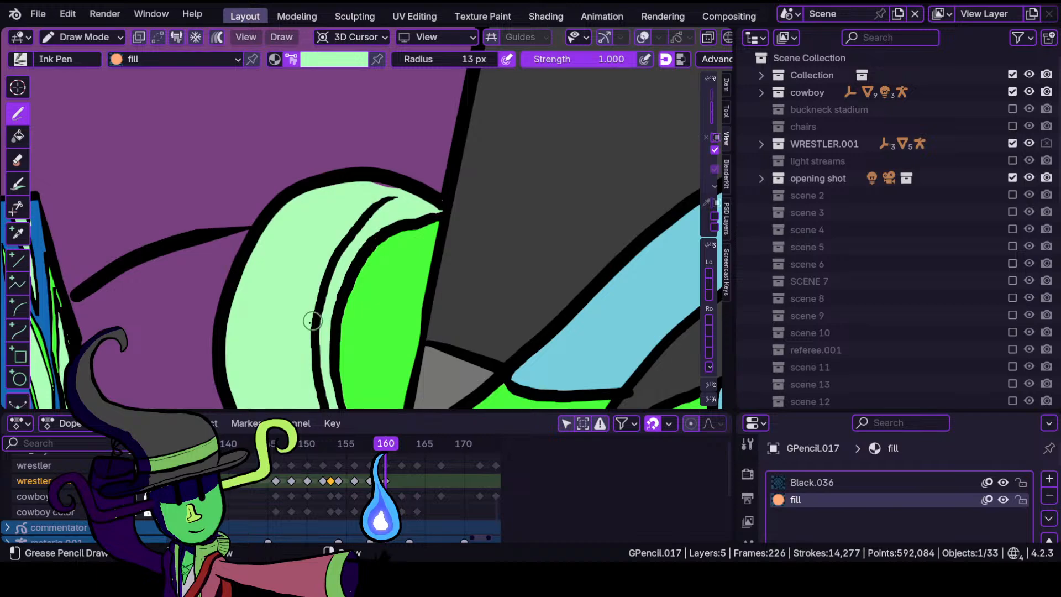
In Sculpt Mode, pull the light green fill up to close the gap under the rear cuff's top outline.
scroll(309, 310, up, 3)
scroll(248, 199, down, 1)
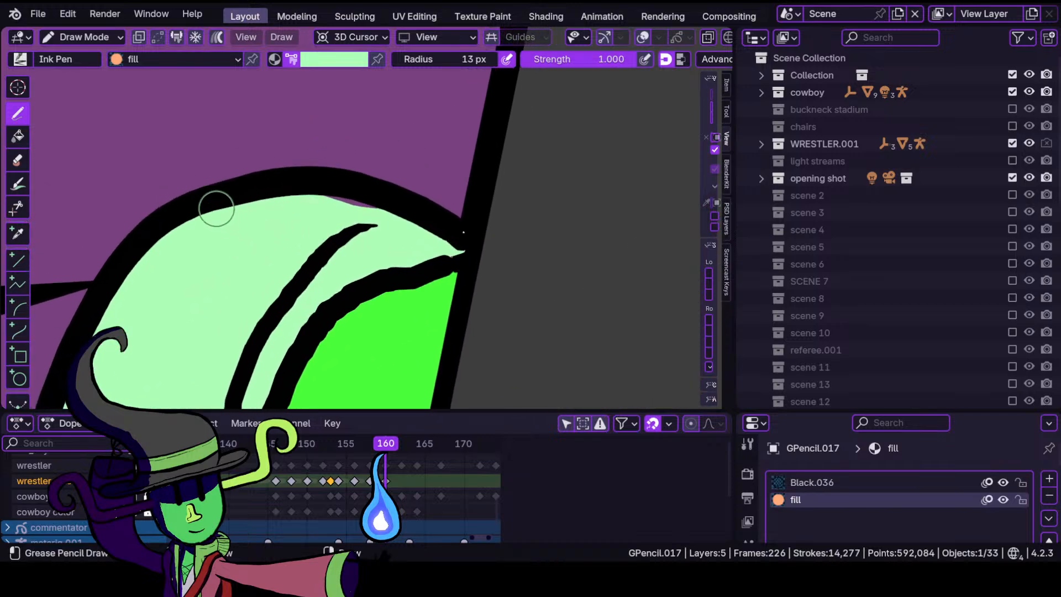
click(83, 37)
click(91, 92)
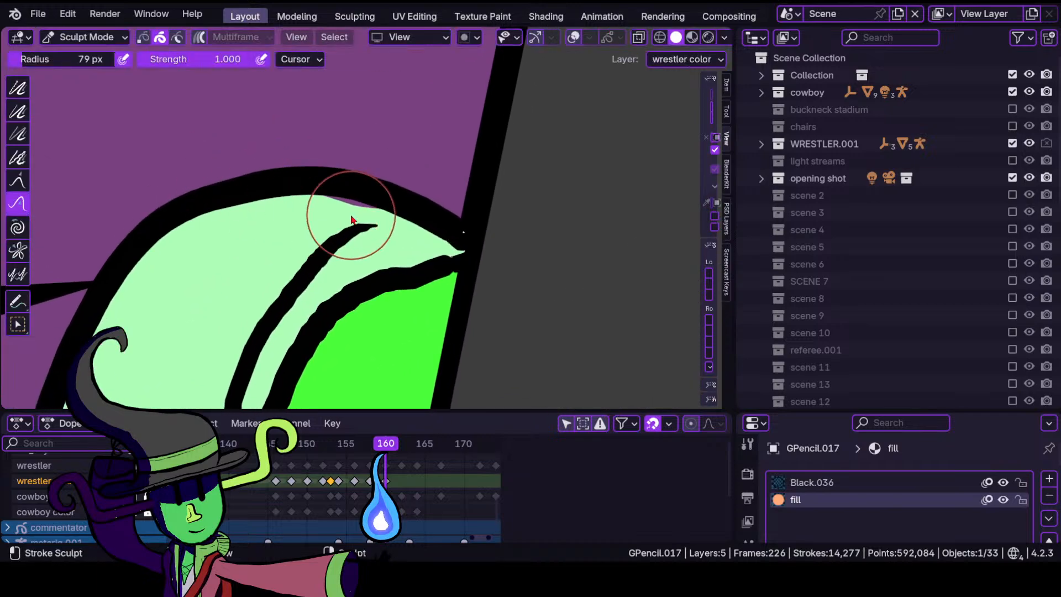
drag(351, 218, 358, 209)
Fill the unpainted lower part of the rear cuff with light green in Draw Mode, down to the front cuff.
ctrl+middle_drag(329, 215, 298, 355)
scroll(298, 359, up, 5)
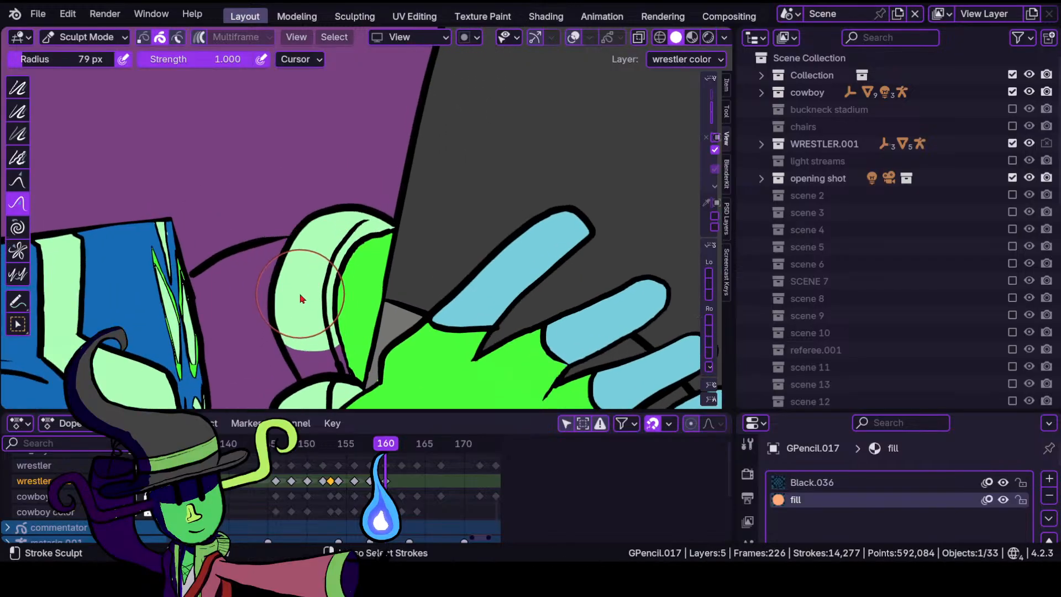
scroll(298, 247, up, 3)
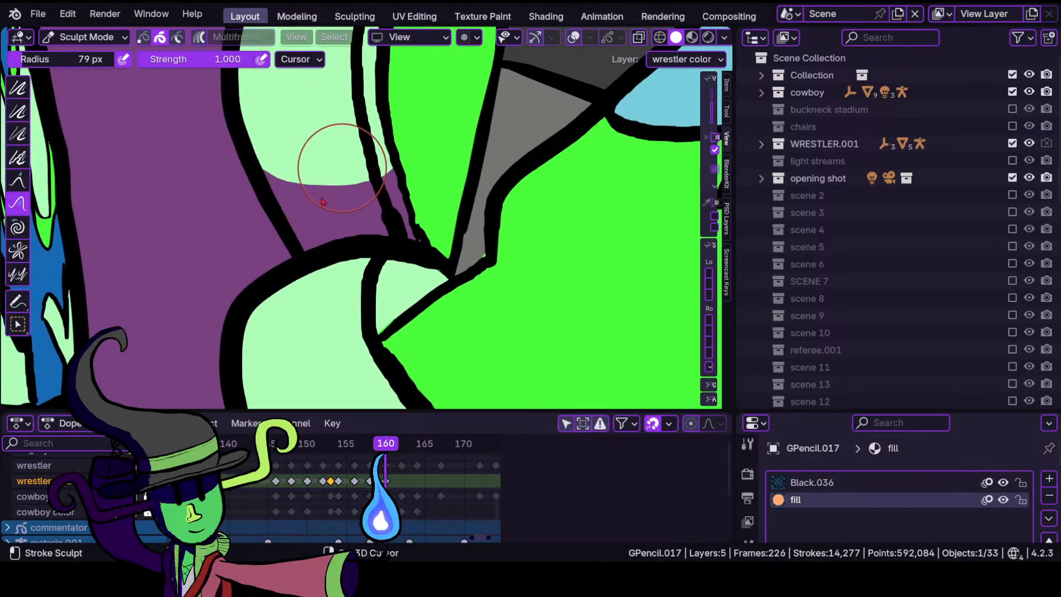
click(83, 37)
click(83, 114)
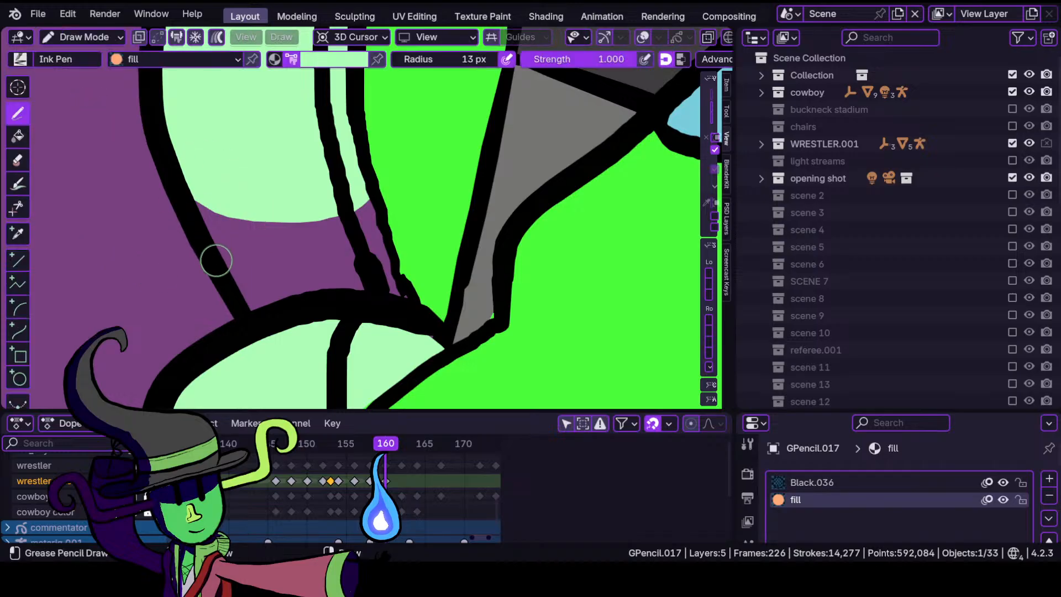
mouse_move(203, 194)
mouse_down()
mouse_move(200, 217)
mouse_move(224, 260)
mouse_move(323, 296)
mouse_move(402, 273)
mouse_move(381, 243)
mouse_move(361, 166)
mouse_up()
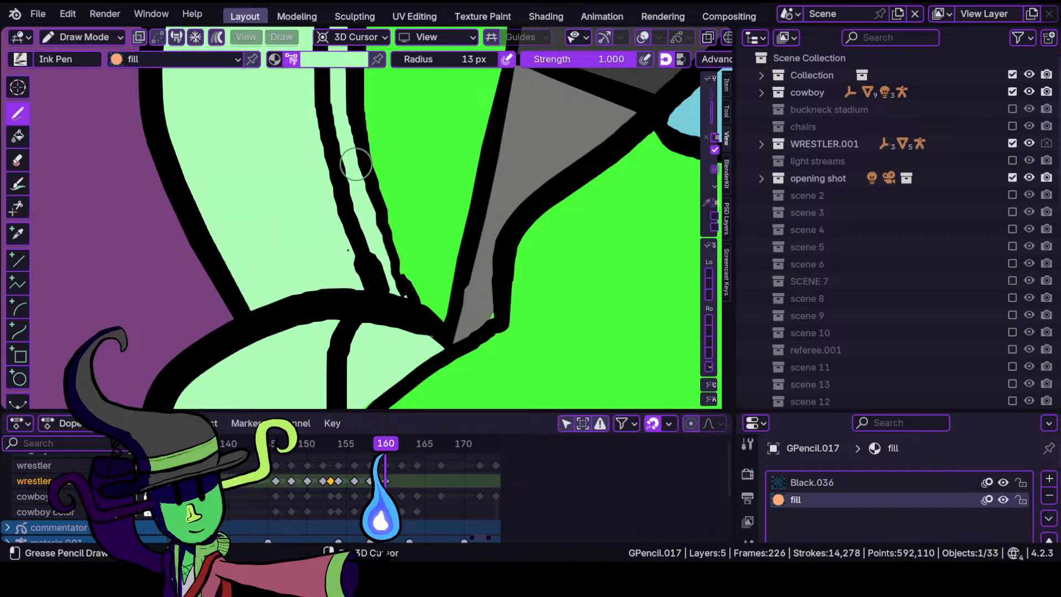
Fill the rear arm between the dark blue shape and the rear cuff with light blue from the wrestlers palette.
mouse_move(334, 222)
ctrl+middle_down()
mouse_move(325, 351)
mouse_move(358, 236)
ctrl+middle_up()
mouse_move(278, 182)
ctrl+middle_down()
mouse_move(343, 304)
mouse_move(321, 144)
mouse_move(308, 217)
mouse_move(266, 255)
mouse_move(317, 189)
mouse_move(303, 240)
mouse_move(276, 127)
ctrl+middle_up()
click(327, 63)
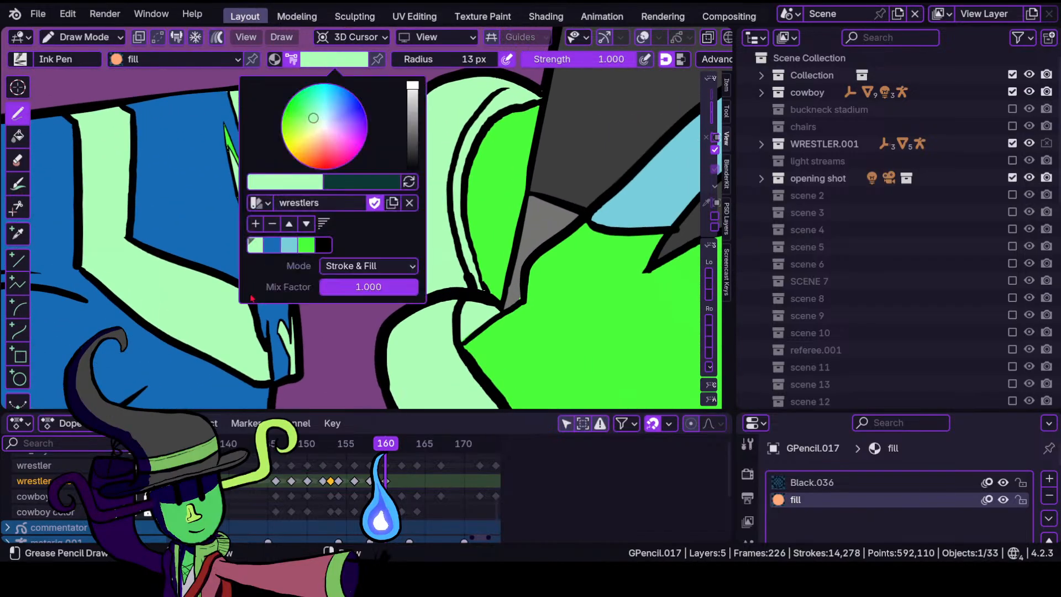
click(291, 252)
ctrl+middle_drag(318, 198, 333, 180)
mouse_move(385, 121)
shift+middle_down()
mouse_move(393, 111)
mouse_move(450, 140)
shift+middle_up()
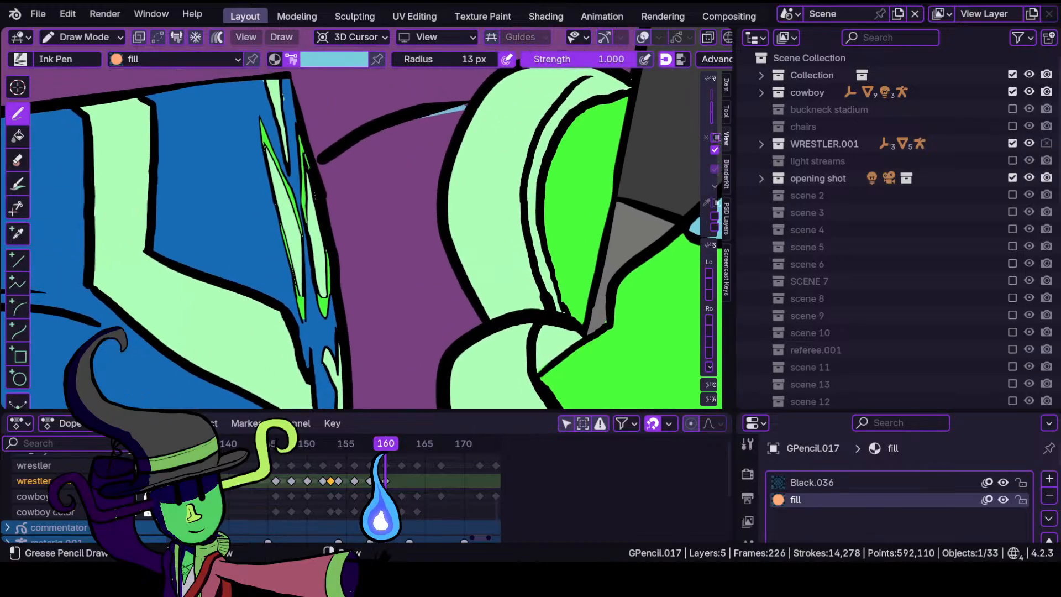
mouse_move(418, 116)
mouse_down()
mouse_move(320, 171)
mouse_move(352, 397)
mouse_move(445, 387)
mouse_move(467, 133)
mouse_move(484, 317)
mouse_move(475, 310)
mouse_up()
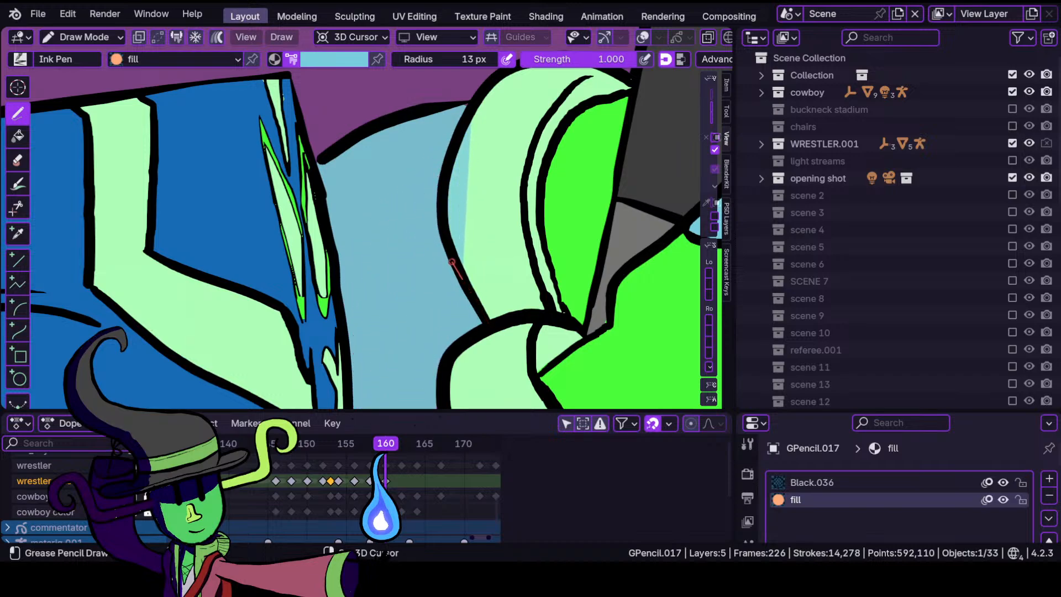
mouse_move(452, 262)
mouse_down()
mouse_move(441, 210)
mouse_move(446, 156)
mouse_up()
drag(473, 102, 476, 95)
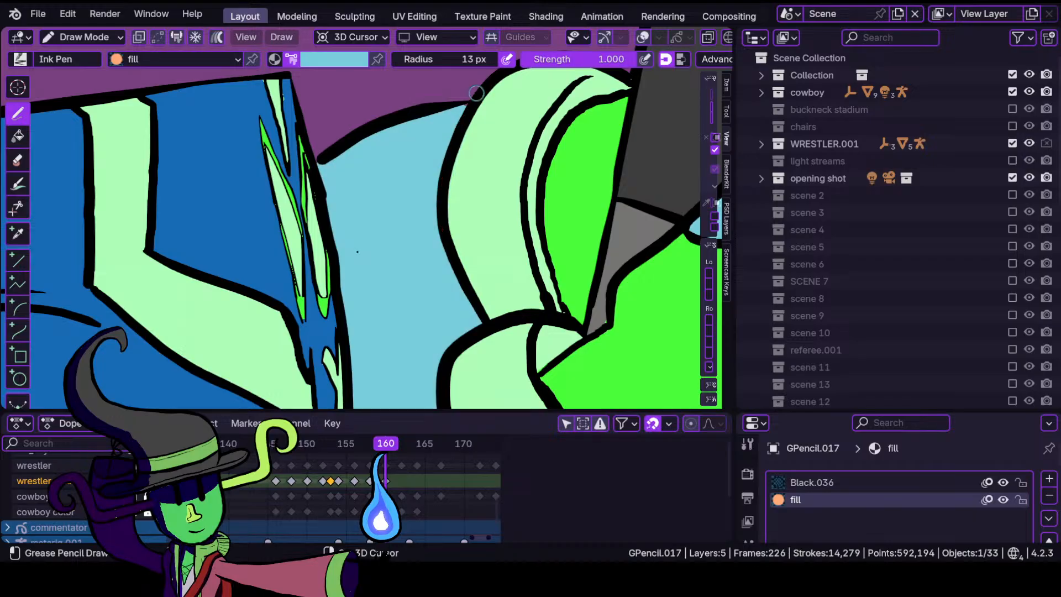
In Sculpt Mode, pull the light blue fill into the corner where the rear arm's outline meets the cuff.
mouse_move(435, 192)
ctrl+middle_down()
mouse_move(433, 168)
mouse_move(307, 363)
ctrl+middle_up()
mouse_move(357, 276)
ctrl+middle_down()
mouse_move(370, 232)
mouse_move(336, 182)
ctrl+middle_up()
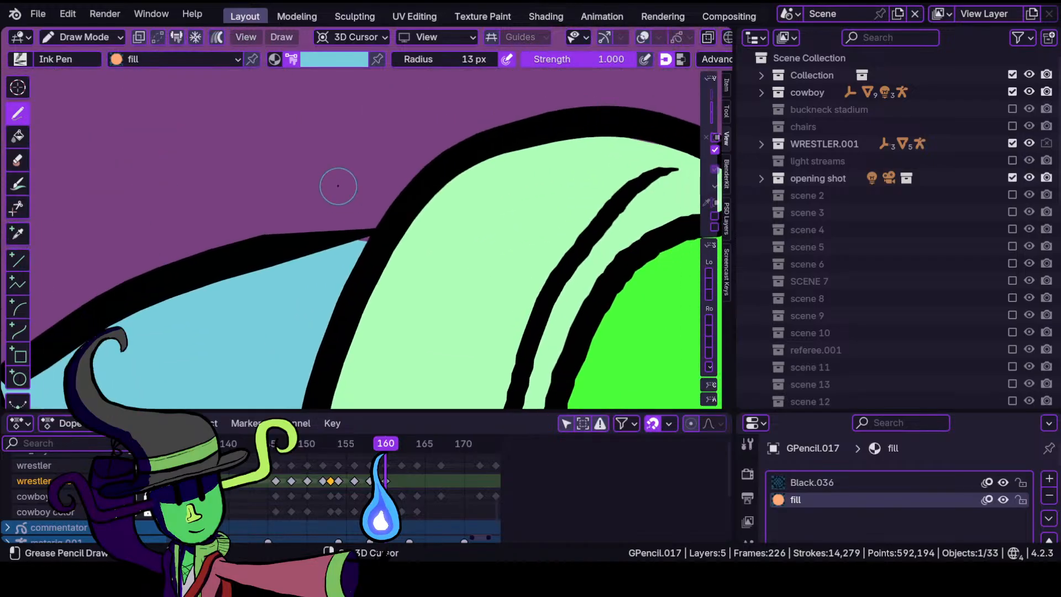
click(83, 37)
click(102, 102)
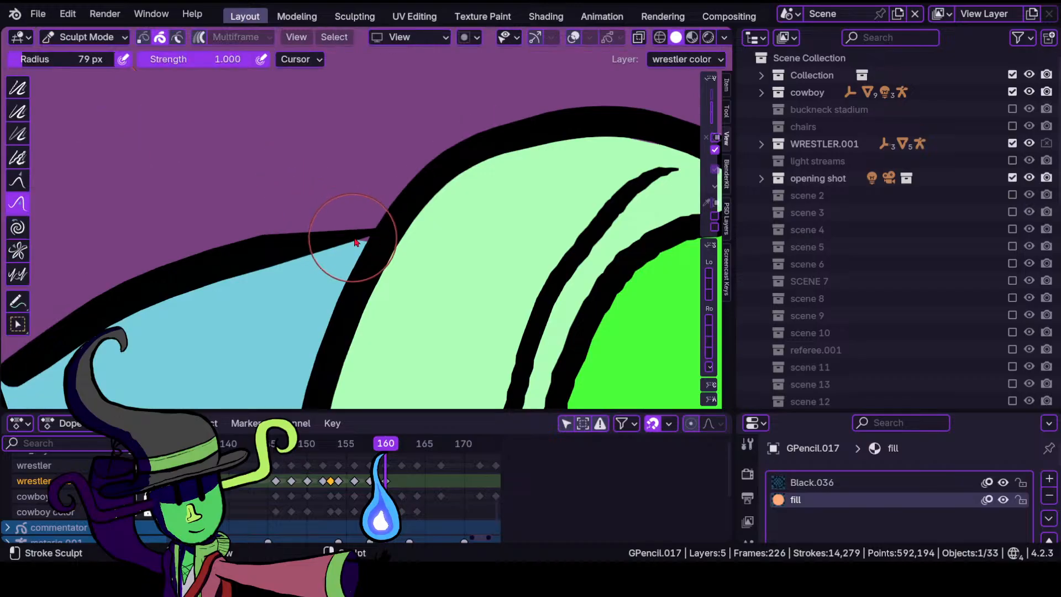
drag(362, 259, 380, 232)
Fill the remaining gap at the lower end of the rear arm with light blue in Draw Mode.
ctrl+middle_drag(335, 257, 271, 406)
shift+middle_drag(230, 327, 290, 133)
mouse_move(293, 138)
ctrl+middle_down()
mouse_move(312, 355)
mouse_move(338, 199)
ctrl+middle_up()
mouse_move(298, 263)
shift+middle_down()
mouse_move(273, 177)
mouse_move(287, 179)
mouse_move(286, 170)
shift+middle_up()
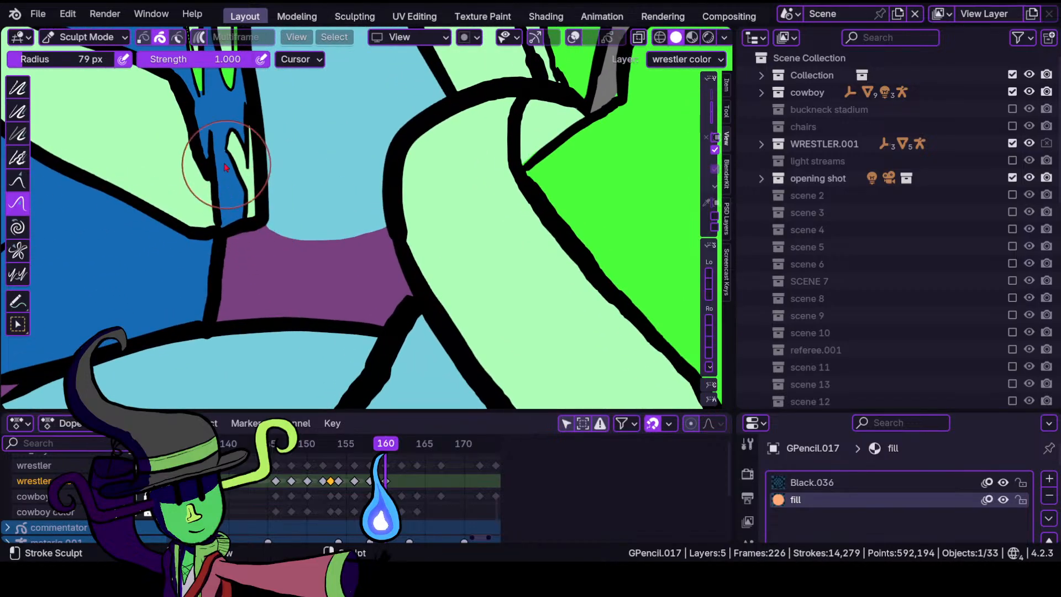
click(114, 38)
click(115, 117)
click(111, 37)
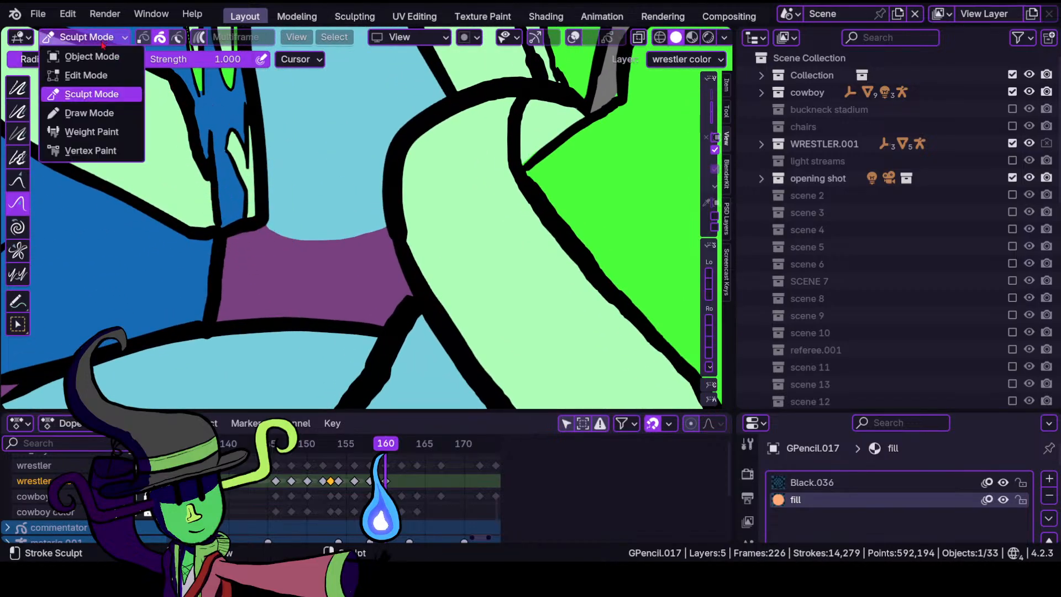
click(98, 113)
mouse_move(323, 269)
shift+middle_down()
mouse_move(393, 243)
mouse_move(392, 252)
shift+middle_up()
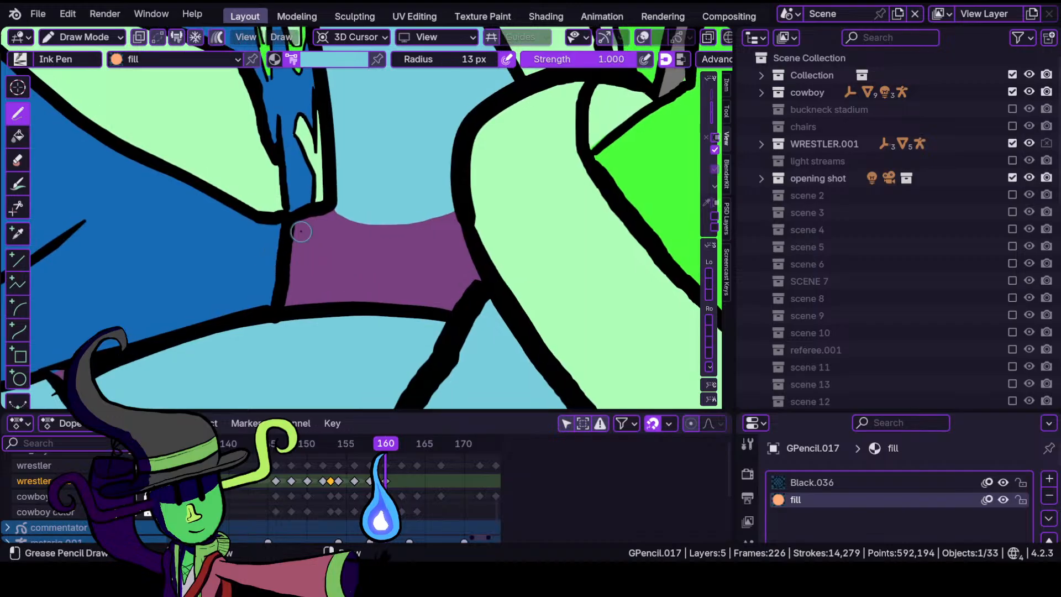
mouse_move(354, 219)
mouse_down()
mouse_move(298, 301)
mouse_move(434, 306)
mouse_move(467, 296)
mouse_move(482, 275)
mouse_move(461, 213)
mouse_move(445, 237)
mouse_up()
Fill the small triangular gap between the dark blue shape and the front arm's outlines with light blue.
scroll(278, 323, down, 1)
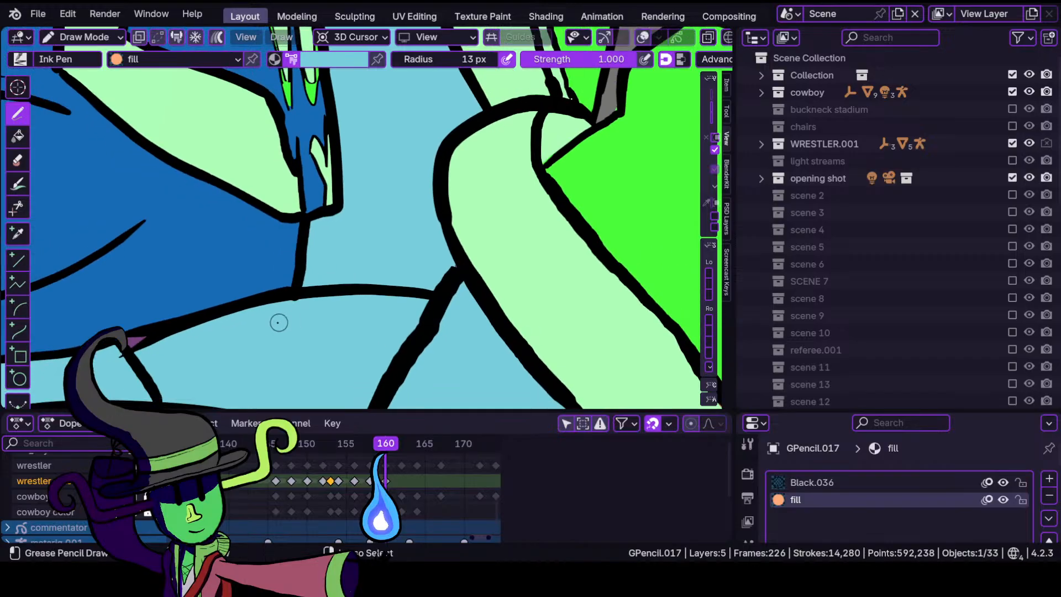
scroll(291, 381, down, 2)
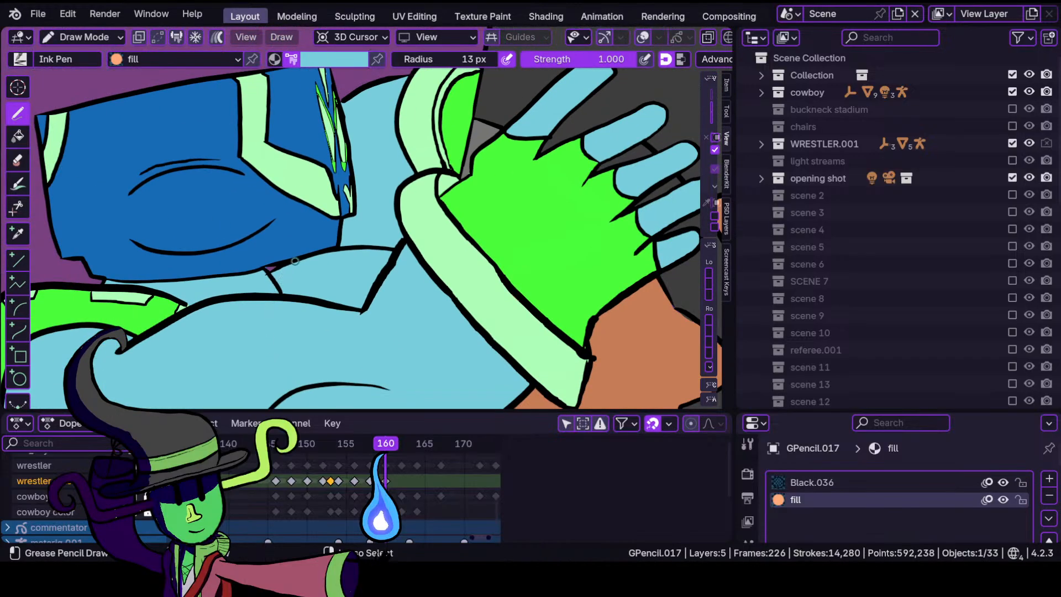
scroll(295, 260, down, 3)
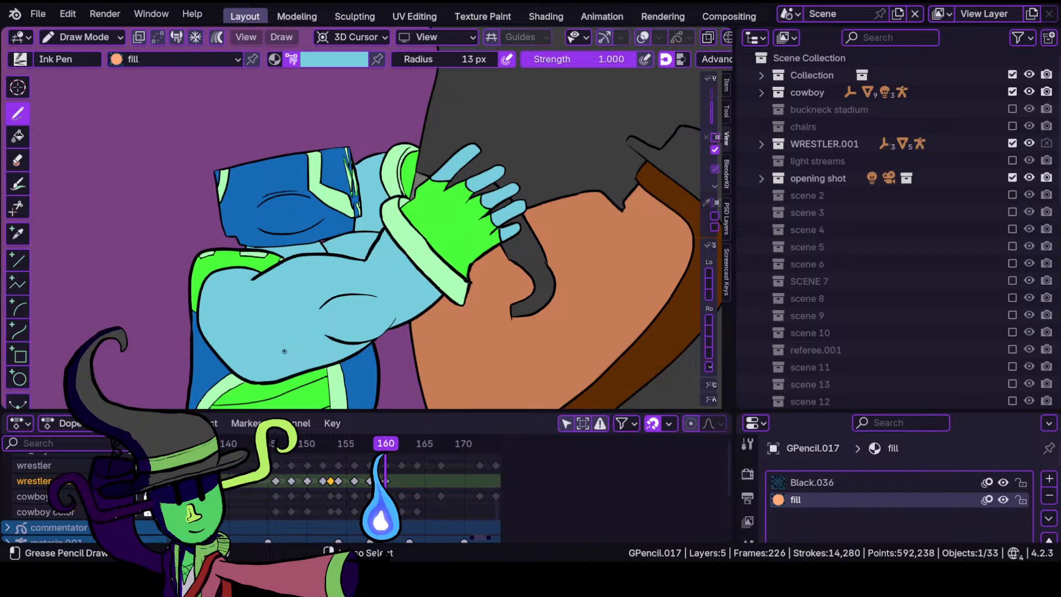
scroll(288, 349, up, 6)
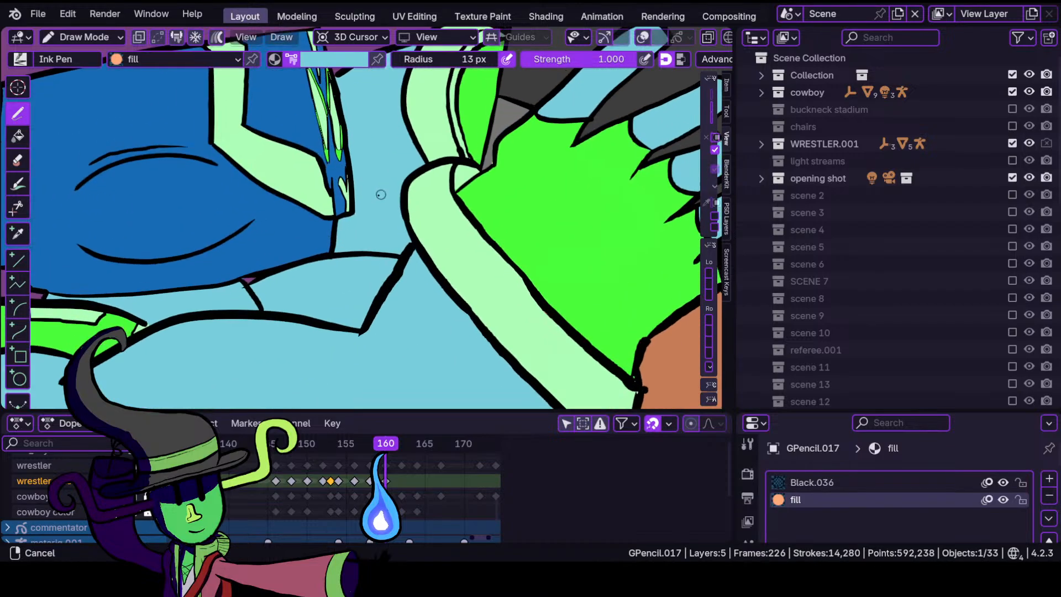
scroll(362, 213, down, 5)
scroll(382, 248, up, 7)
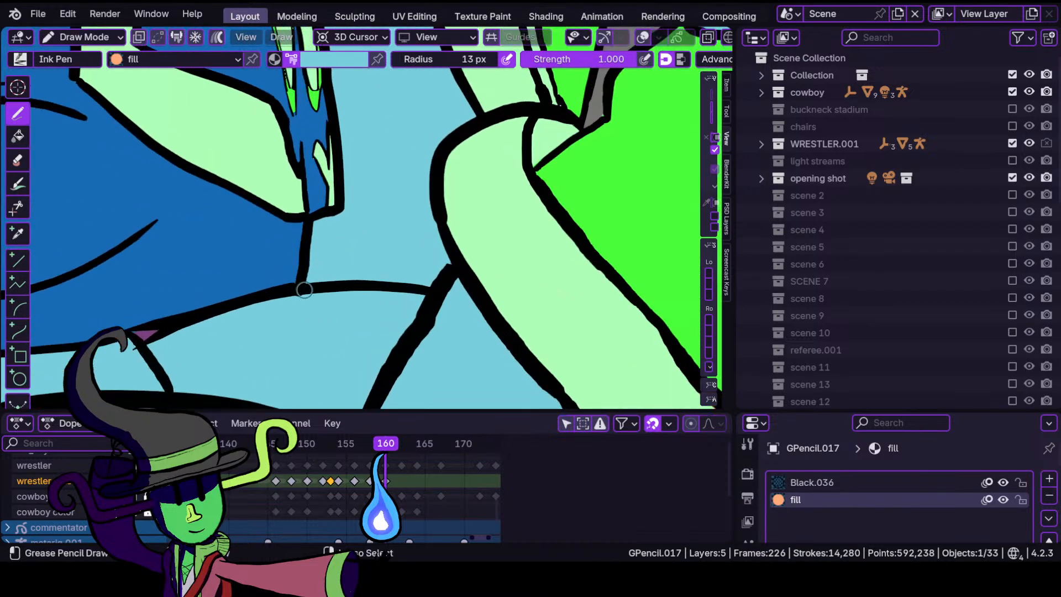
shift+middle_drag(303, 289, 457, 228)
scroll(381, 223, up, 2)
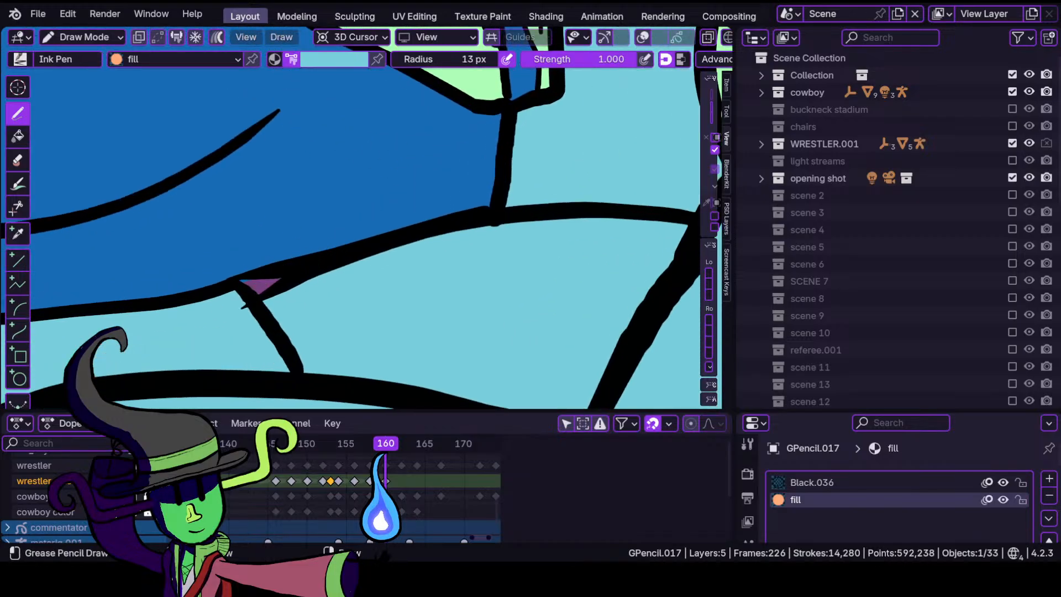
drag(364, 270, 350, 255)
Delete the extra outline stroke crossing the light blue arm beside the dark blue shape on the wrestler layer, and return to Draw Mode.
mouse_move(350, 256)
ctrl+middle_down()
mouse_move(326, 331)
mouse_move(353, 241)
mouse_move(506, 206)
mouse_move(367, 256)
mouse_move(361, 375)
ctrl+middle_up()
key(Tab)
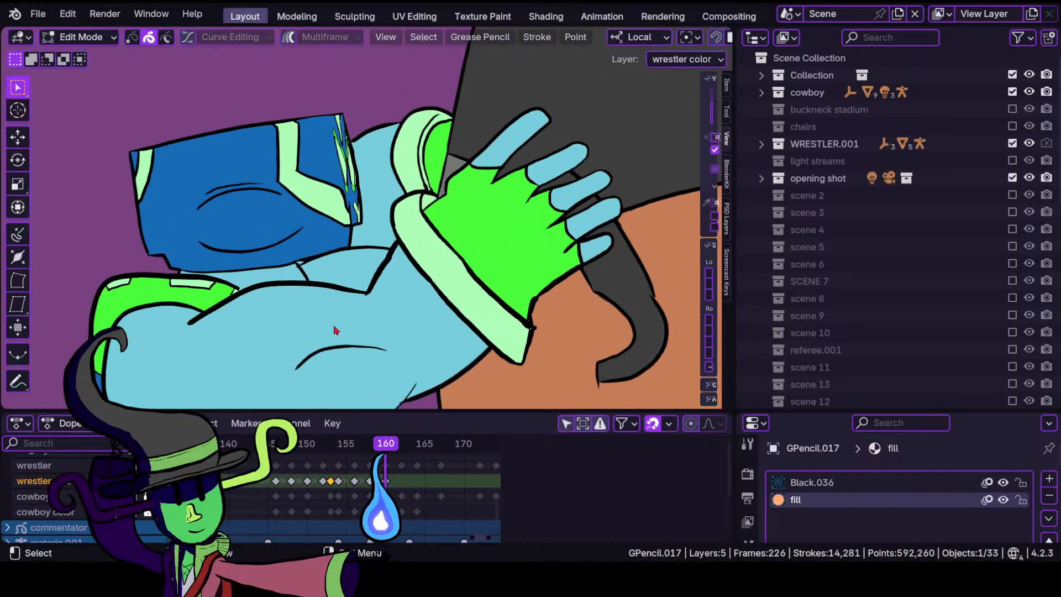
mouse_move(337, 287)
ctrl+middle_down()
mouse_move(394, 213)
mouse_move(373, 263)
ctrl+middle_up()
key(shift+alt+z)
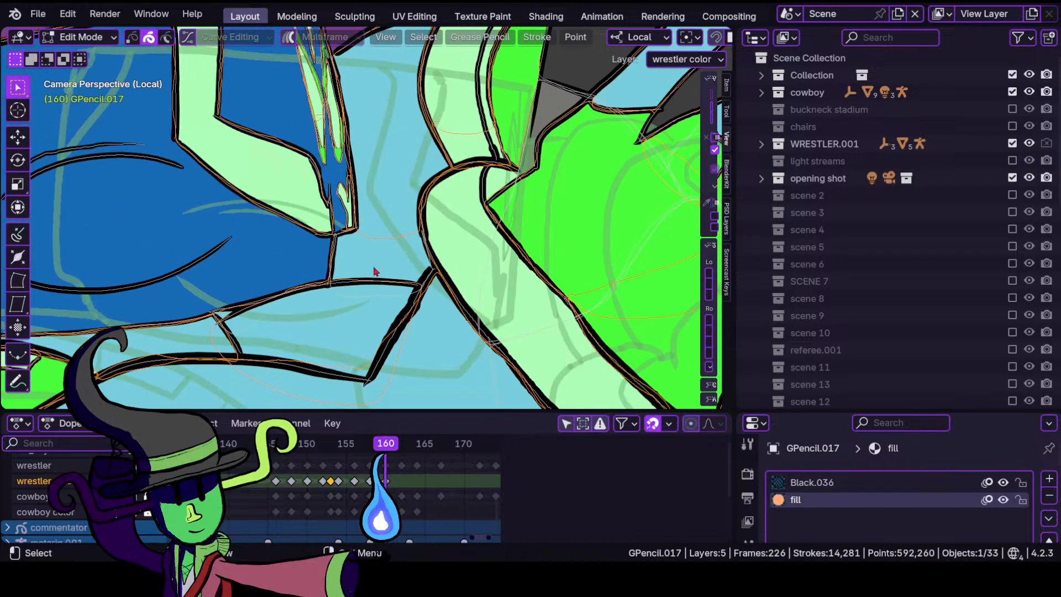
click(38, 466)
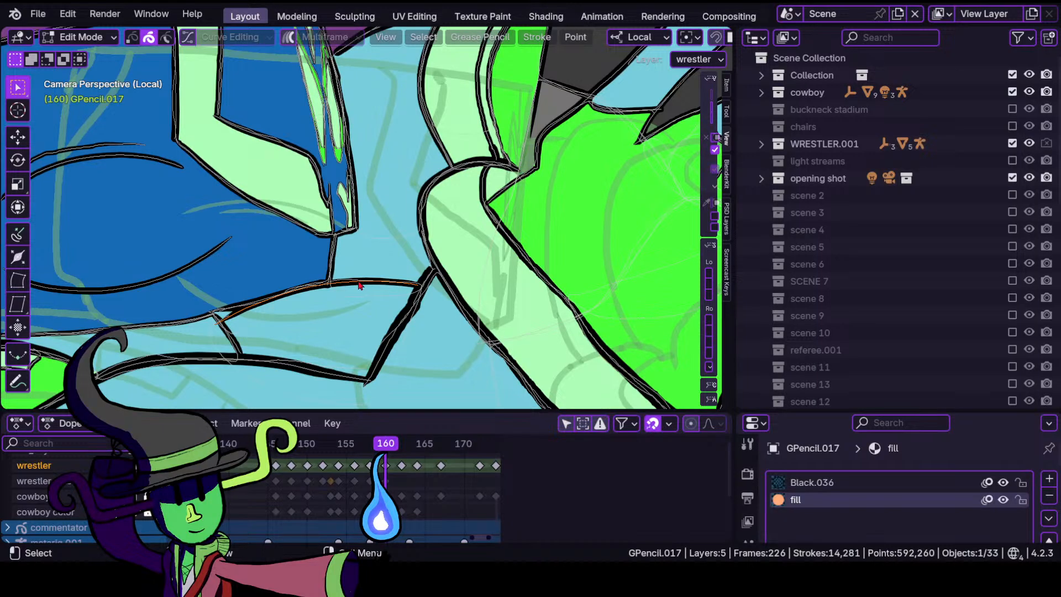
key(x)
click(363, 282)
ctrl+middle_drag(365, 314, 329, 368)
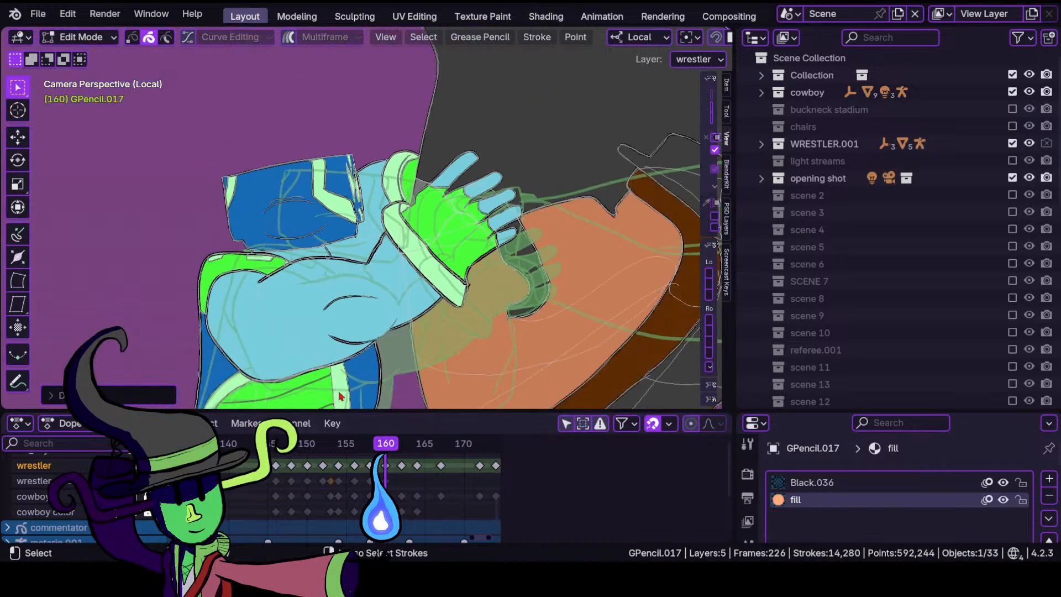
key(shift+alt+z)
ctrl+middle_drag(318, 285, 358, 235)
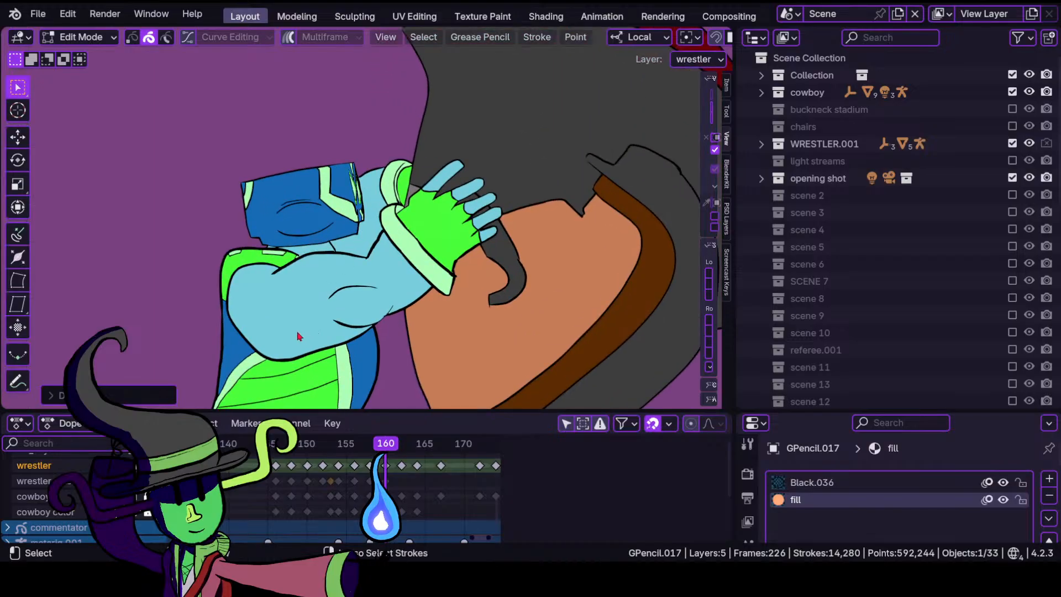
ctrl+middle_drag(298, 336, 359, 194)
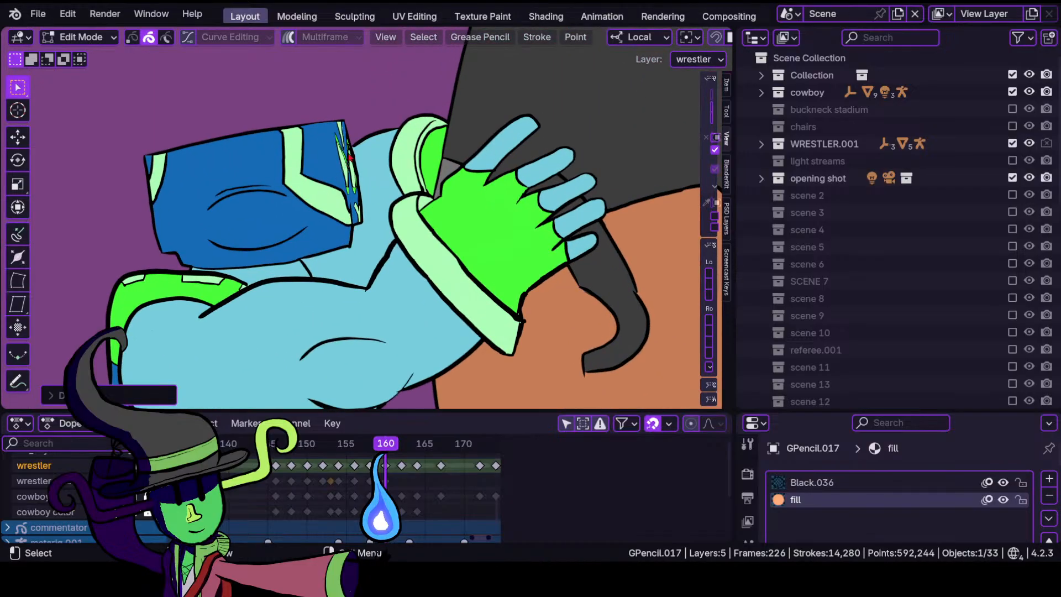
click(80, 37)
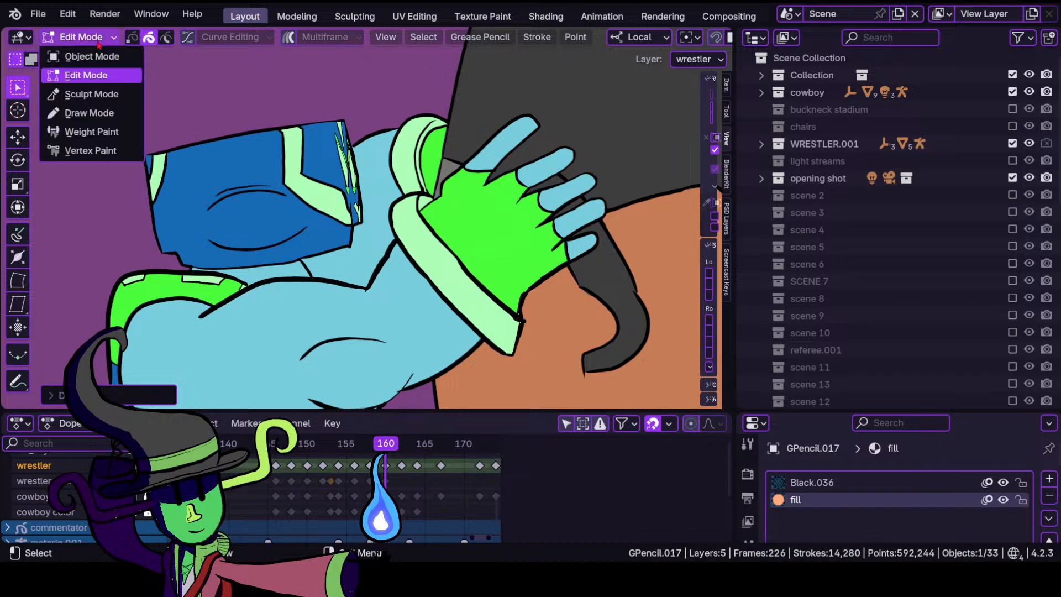
click(83, 108)
Examine the wrestler's arm, torso and legs across frames 160 and 161, and move on to frame 162.
mouse_move(381, 298)
ctrl+middle_down()
mouse_move(399, 249)
mouse_move(411, 328)
ctrl+middle_up()
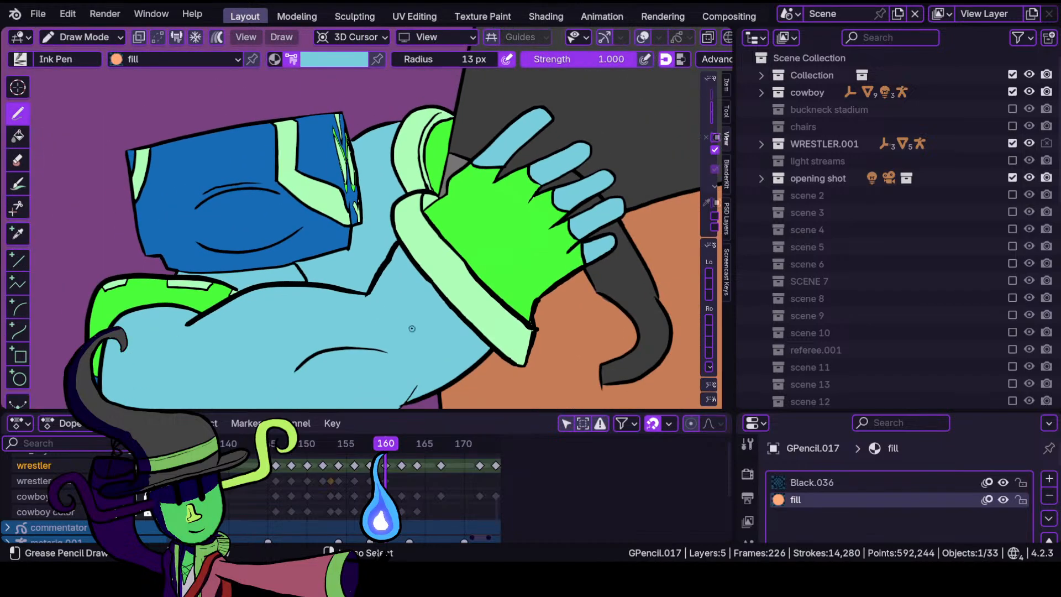
shift+middle_drag(345, 350, 416, 189)
mouse_move(377, 269)
ctrl+middle_down()
mouse_move(339, 341)
mouse_move(363, 310)
mouse_move(342, 214)
ctrl+middle_up()
mouse_move(385, 443)
mouse_down()
mouse_move(273, 443)
mouse_move(399, 449)
mouse_move(385, 458)
mouse_up()
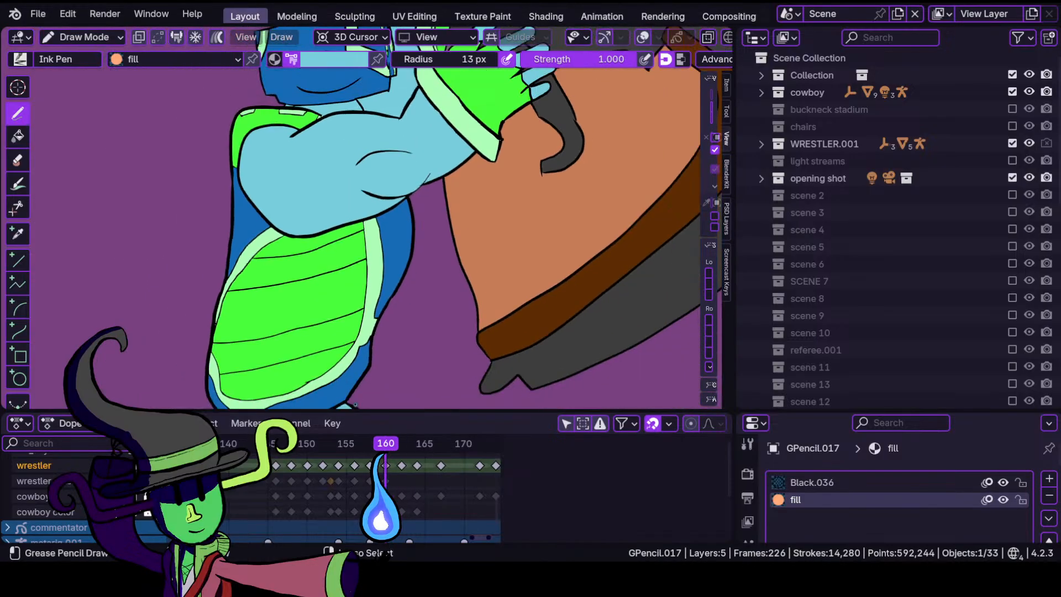
scroll(347, 322, up, 3)
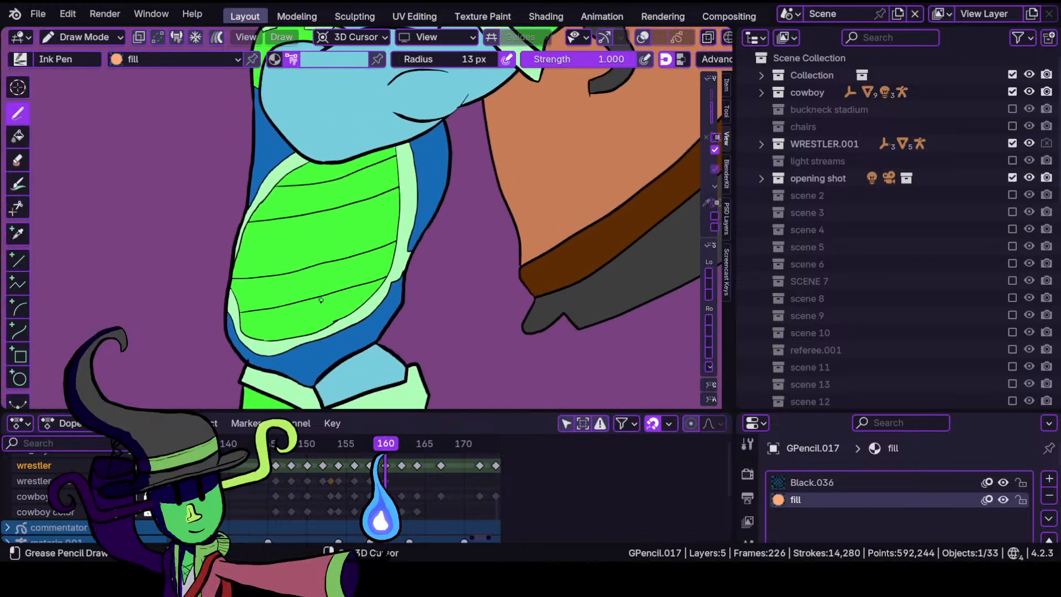
scroll(335, 336, up, 3)
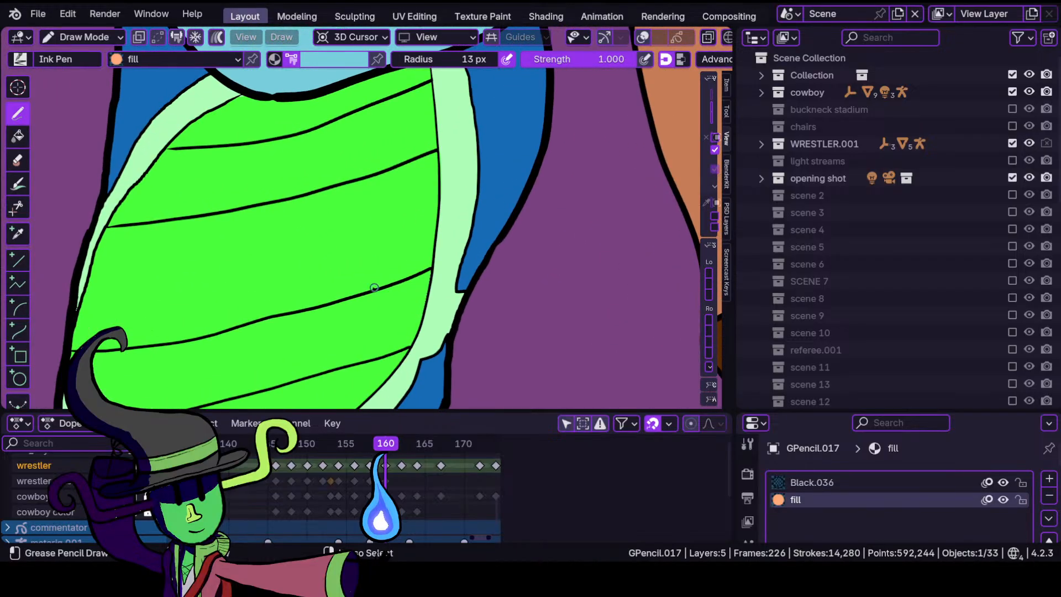
scroll(388, 258, down, 3)
scroll(388, 287, up, 3)
shift+middle_drag(402, 282, 441, 216)
mouse_move(387, 447)
mouse_down()
mouse_move(409, 449)
mouse_move(393, 449)
mouse_up()
ctrl+middle_drag(386, 298, 331, 264)
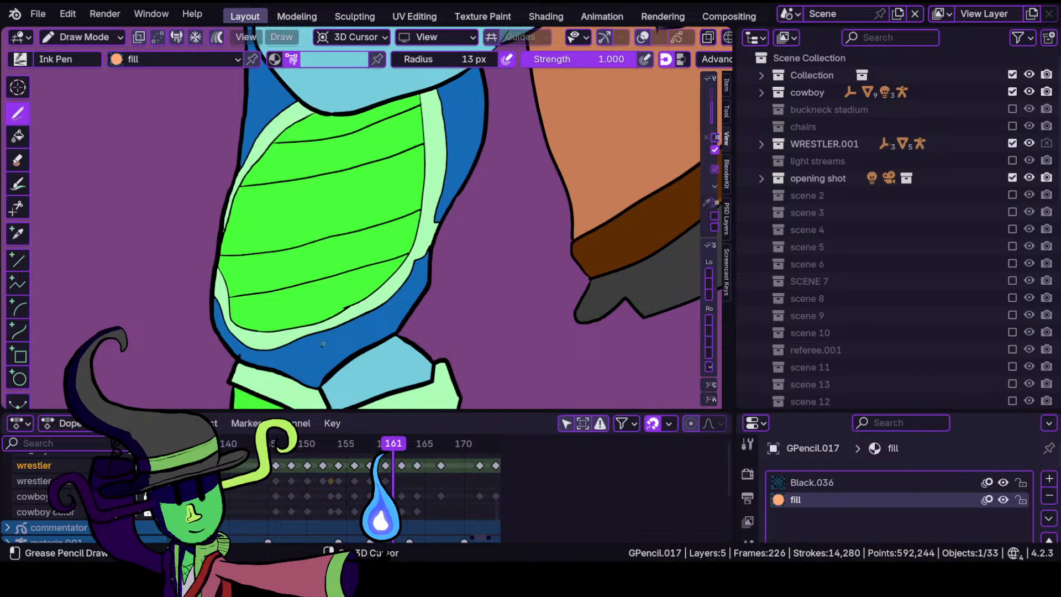
shift+middle_drag(323, 343, 343, 323)
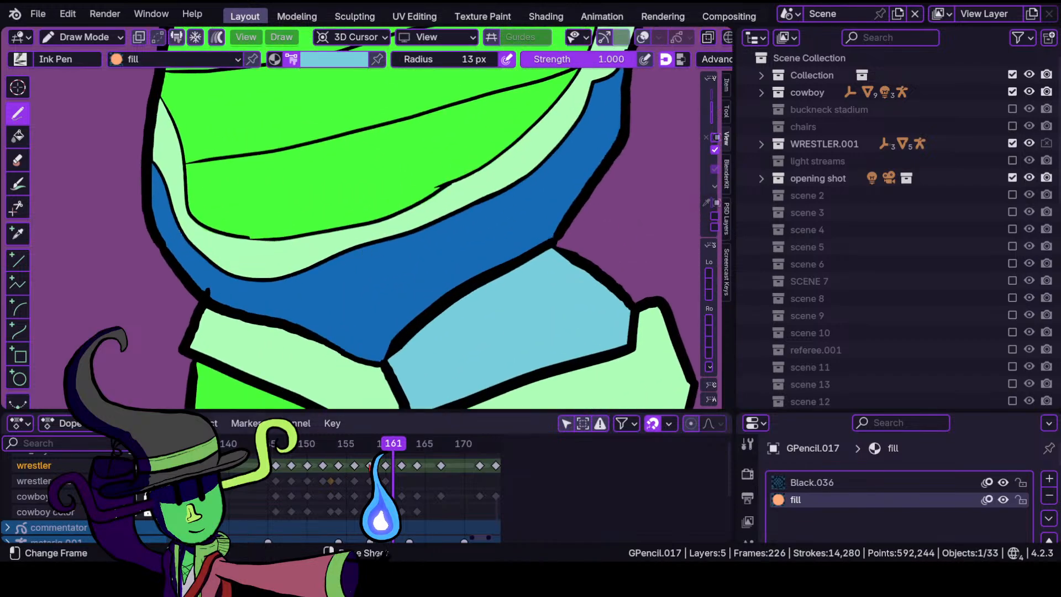
mouse_move(390, 451)
mouse_down()
mouse_move(407, 454)
mouse_move(387, 451)
mouse_up()
mouse_move(428, 247)
ctrl+middle_down()
mouse_move(402, 286)
mouse_move(374, 404)
mouse_move(391, 302)
ctrl+middle_up()
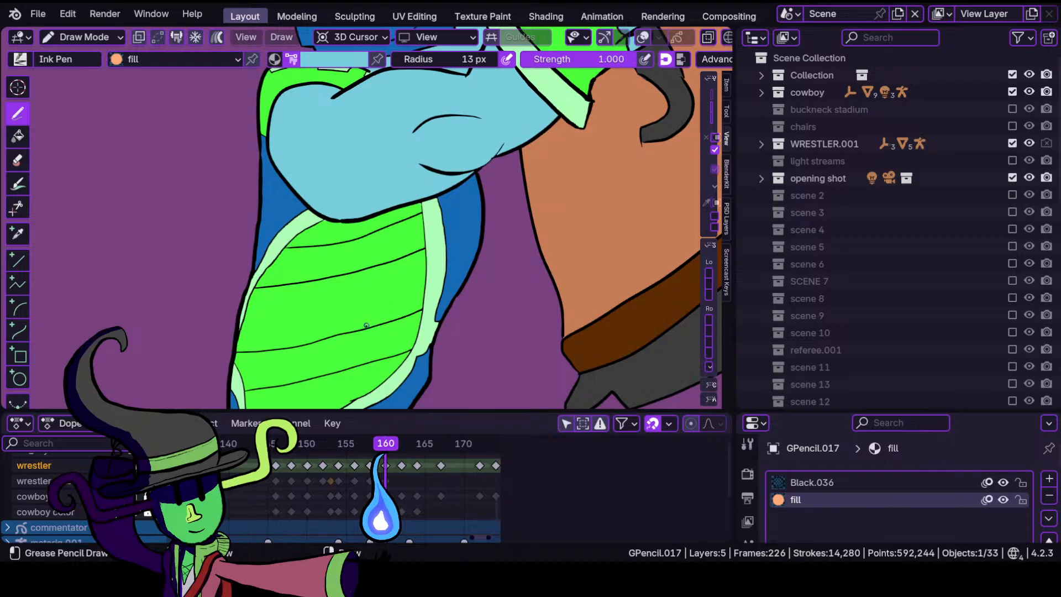
ctrl+middle_drag(366, 325, 400, 269)
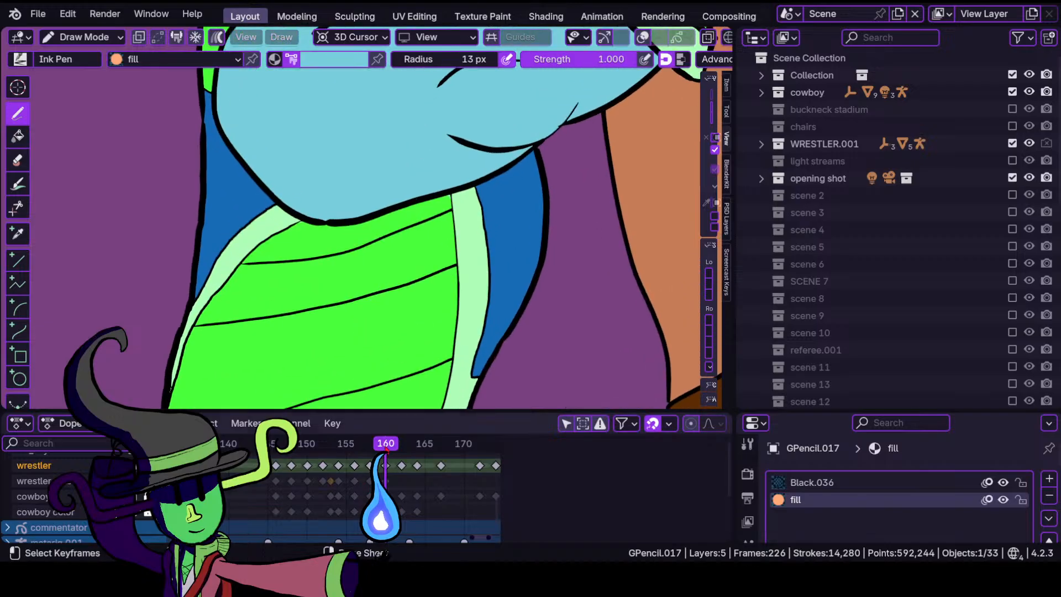
mouse_move(385, 450)
mouse_down()
mouse_move(409, 449)
mouse_move(392, 450)
mouse_up()
scroll(444, 316, down, 3)
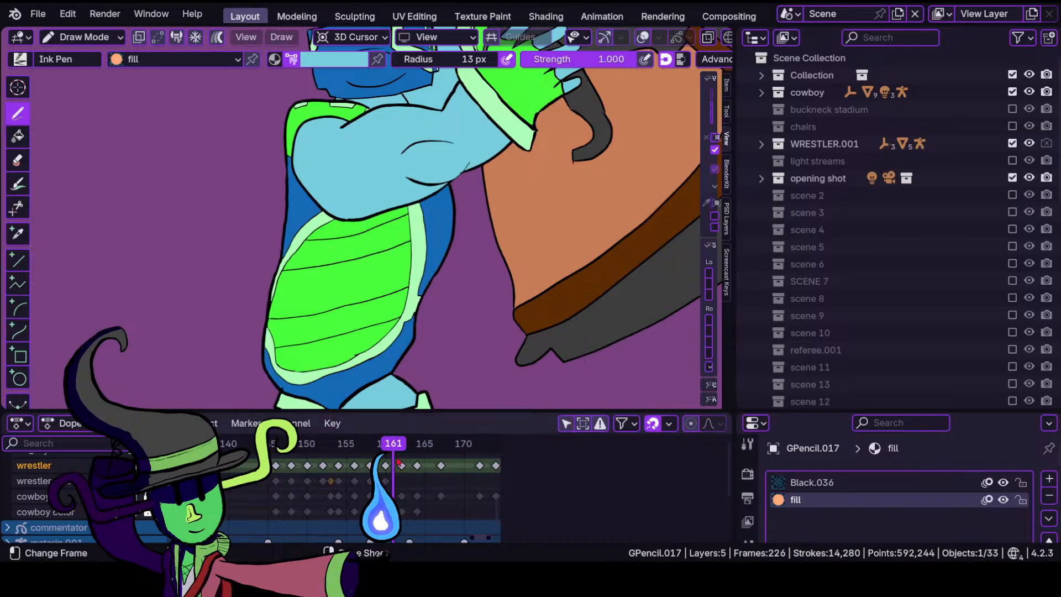
mouse_move(393, 449)
mouse_down()
mouse_move(417, 455)
mouse_move(402, 452)
mouse_up()
key(i)
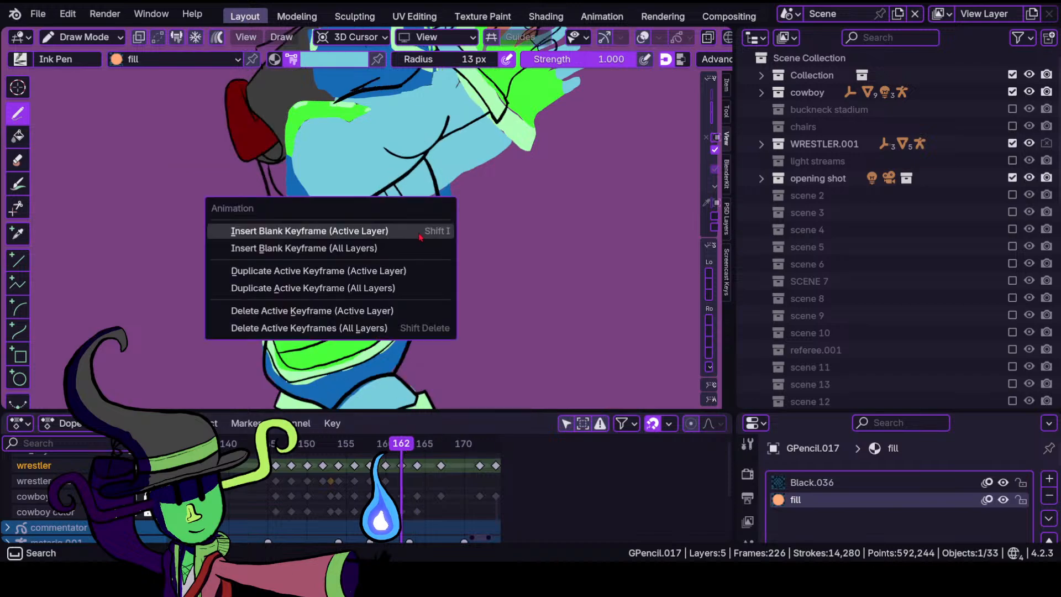
key(Return)
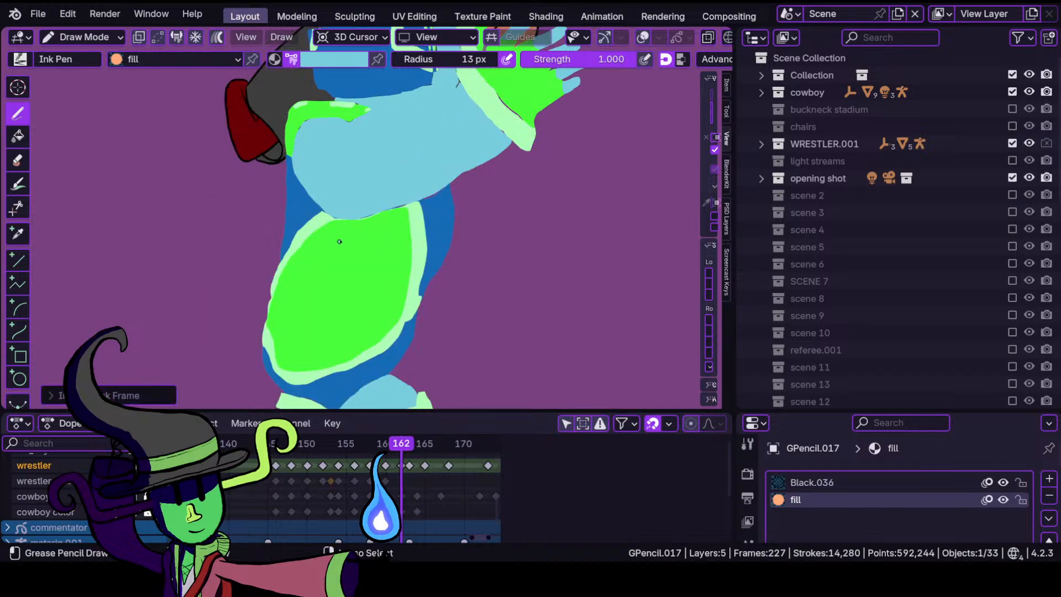
key(ctrl+z)
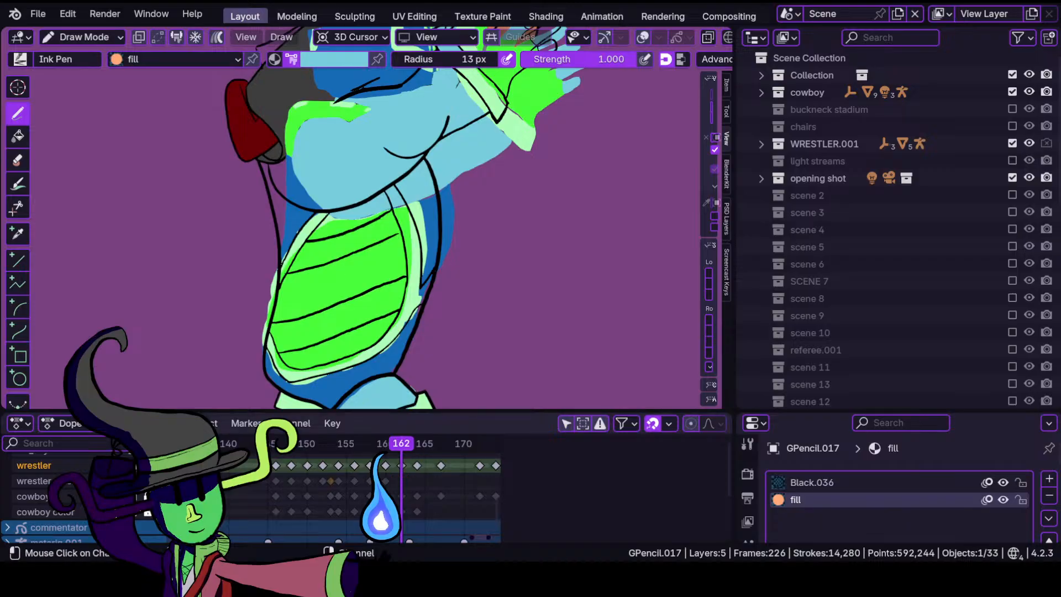
Insert a blank keyframe on the wrestler color layer at frame 162.
click(94, 480)
key(i)
key(Return)
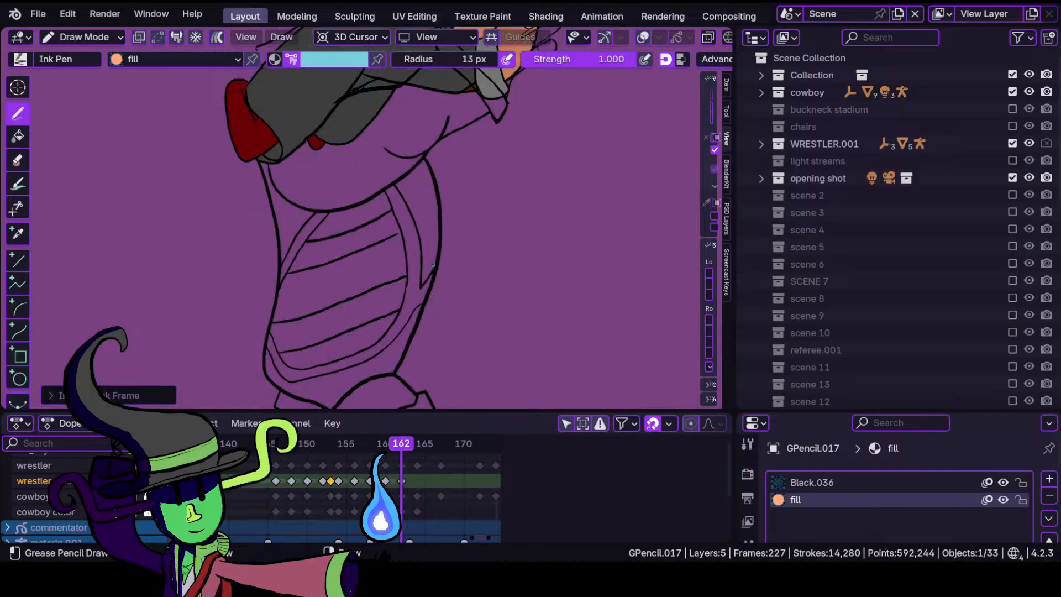
click(83, 37)
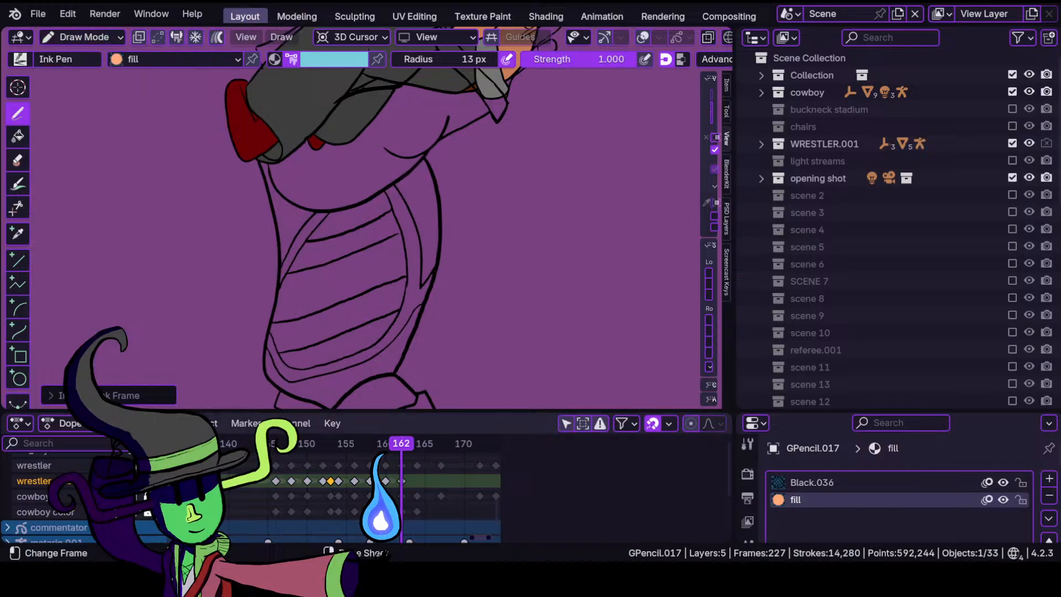
mouse_move(388, 448)
mouse_down()
mouse_move(367, 449)
mouse_move(401, 451)
mouse_move(379, 450)
mouse_move(397, 450)
mouse_move(379, 450)
mouse_move(409, 474)
mouse_move(420, 507)
mouse_up()
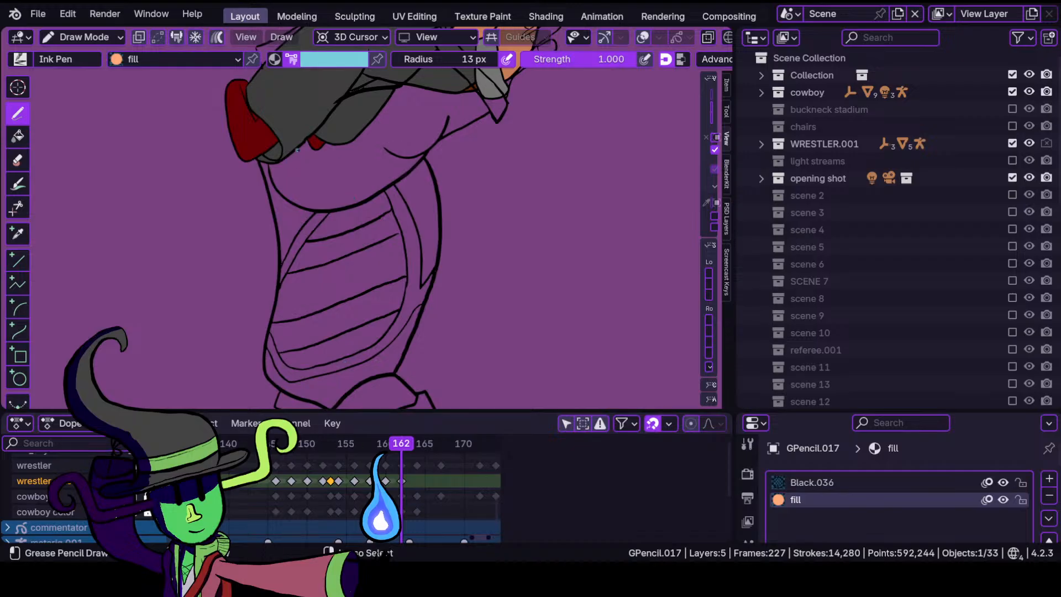
ctrl+middle_drag(380, 200, 381, 149)
shift+middle_drag(335, 120, 294, 310)
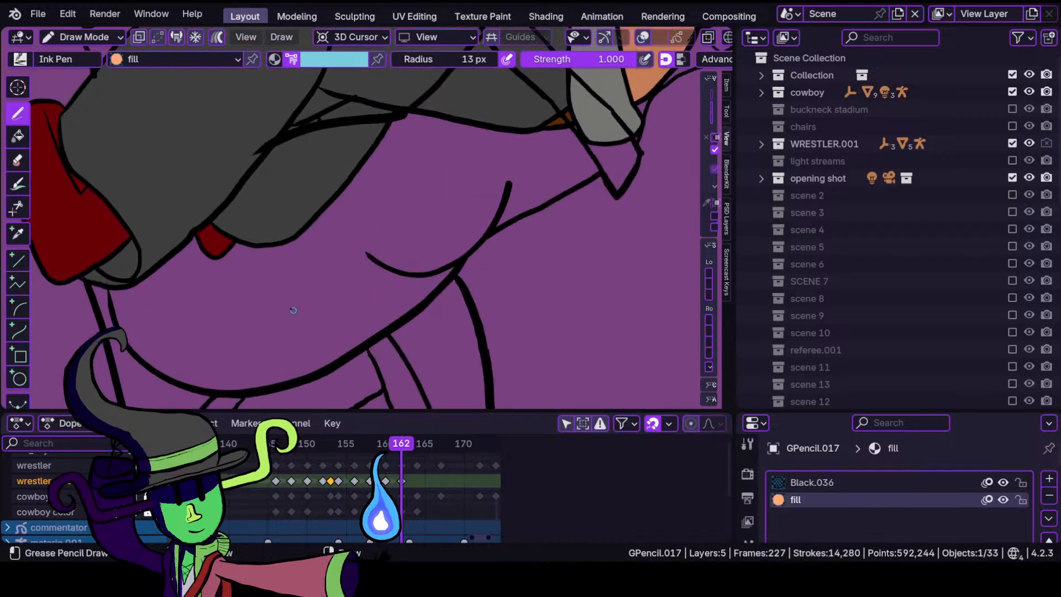
ctrl+middle_drag(298, 243, 369, 201)
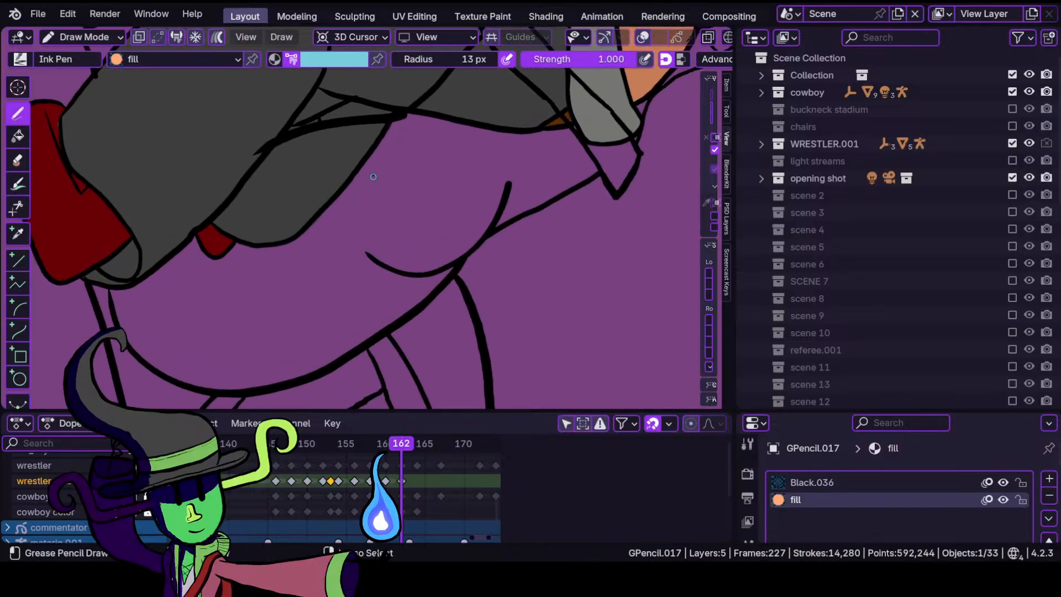
mouse_move(384, 156)
shift+middle_down()
mouse_move(445, 151)
mouse_move(438, 165)
shift+middle_up()
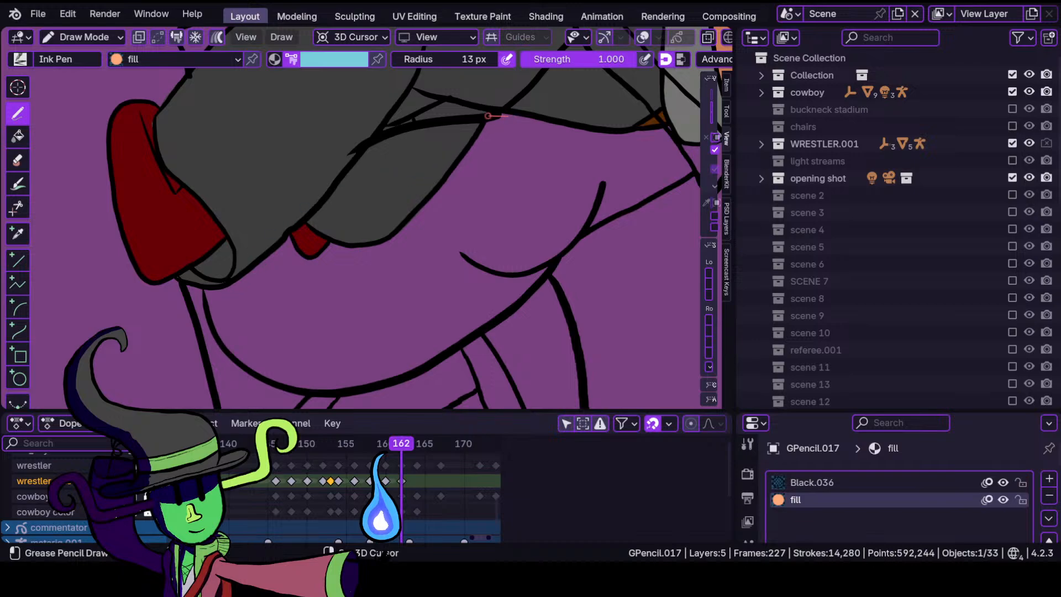
drag(363, 143, 277, 259)
key(ctrl+z)
scroll(356, 189, up, 2)
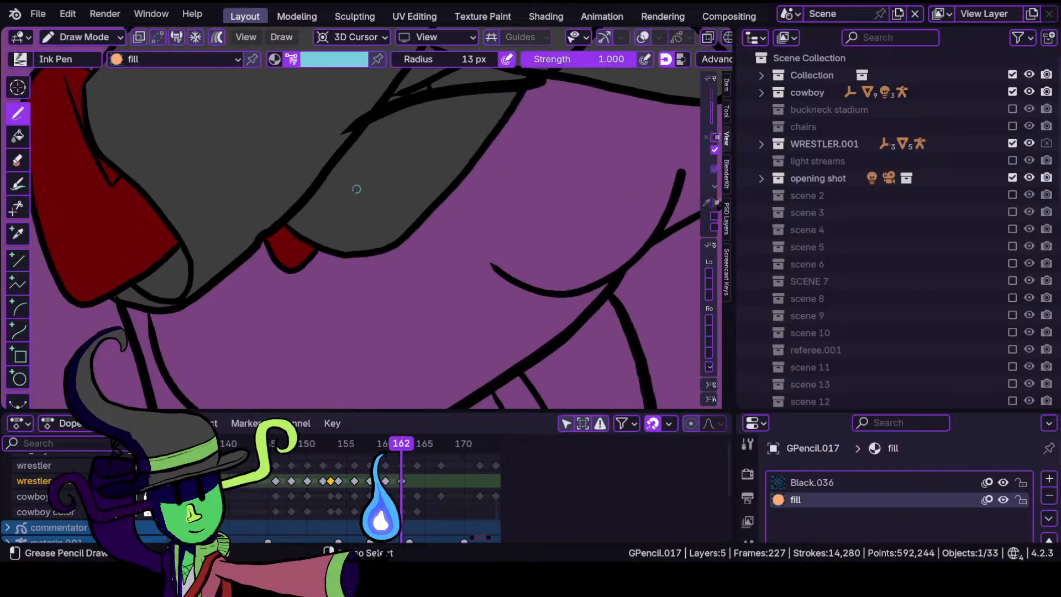
shift+middle_drag(478, 110, 354, 207)
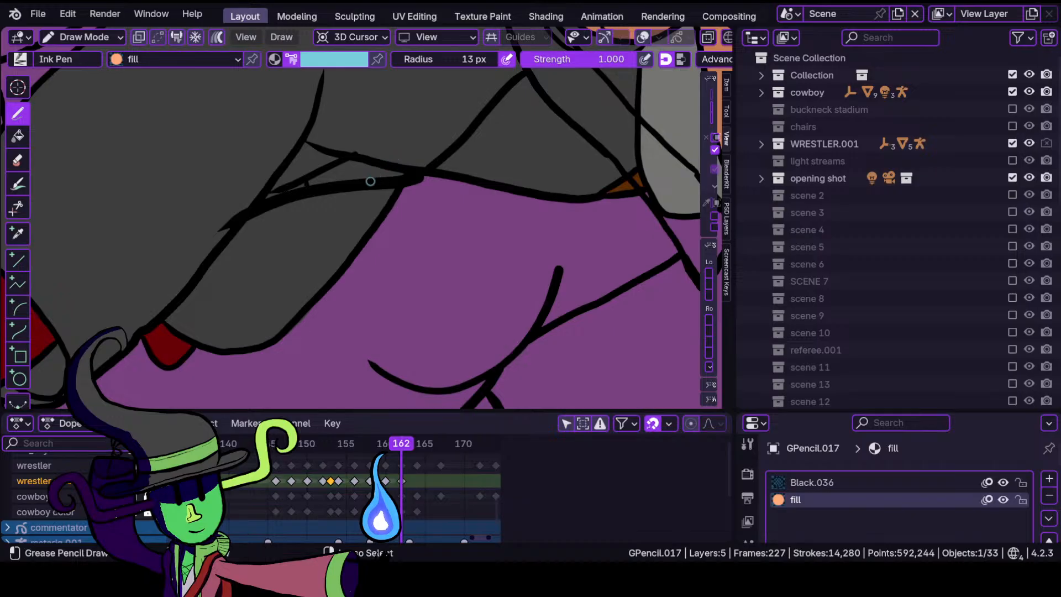
scroll(363, 224, down, 1)
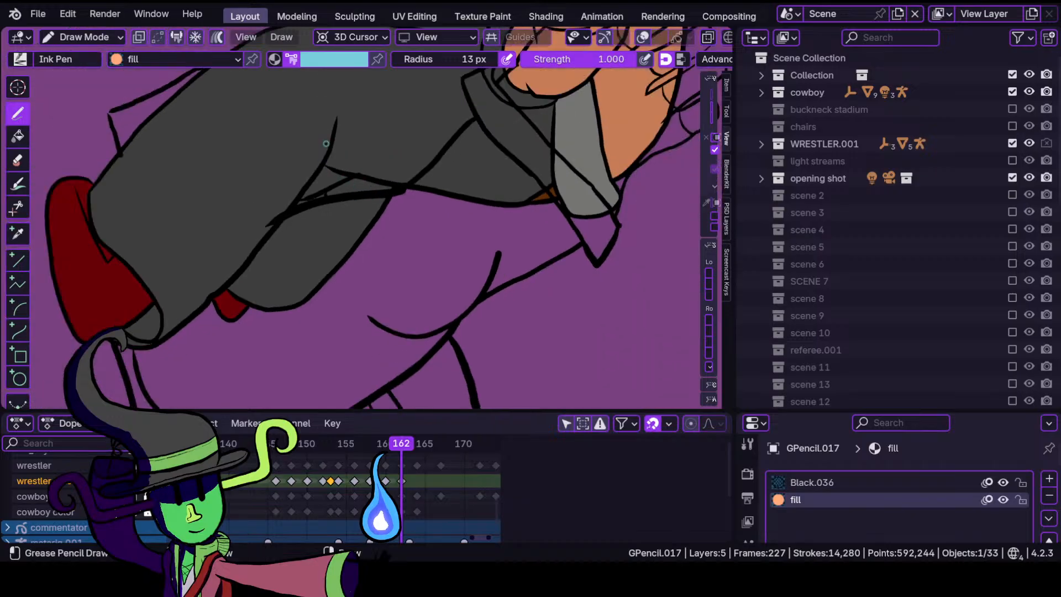
shift+middle_drag(362, 191, 438, 142)
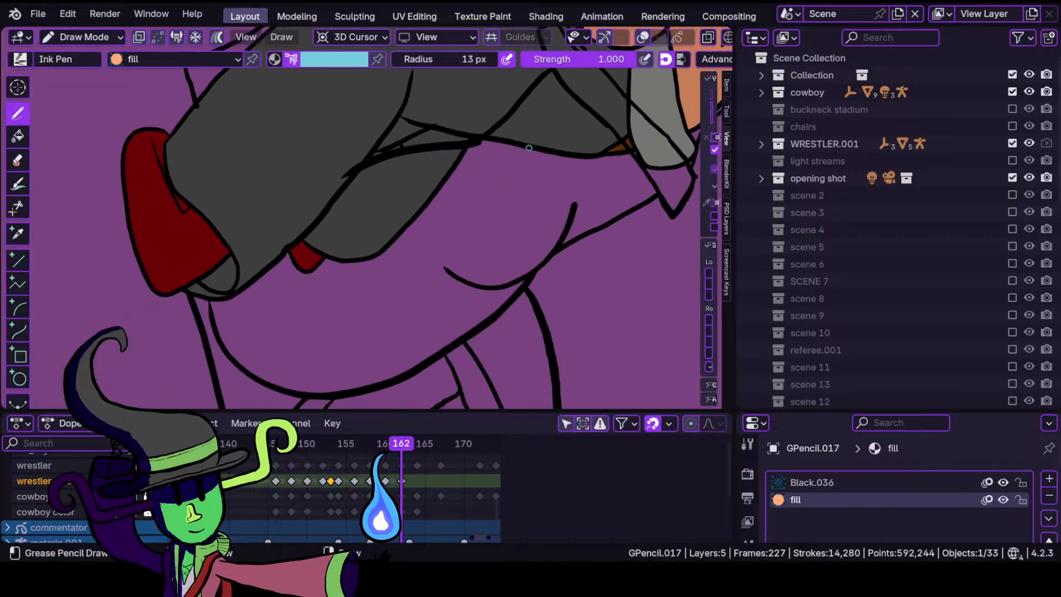
drag(529, 148, 466, 146)
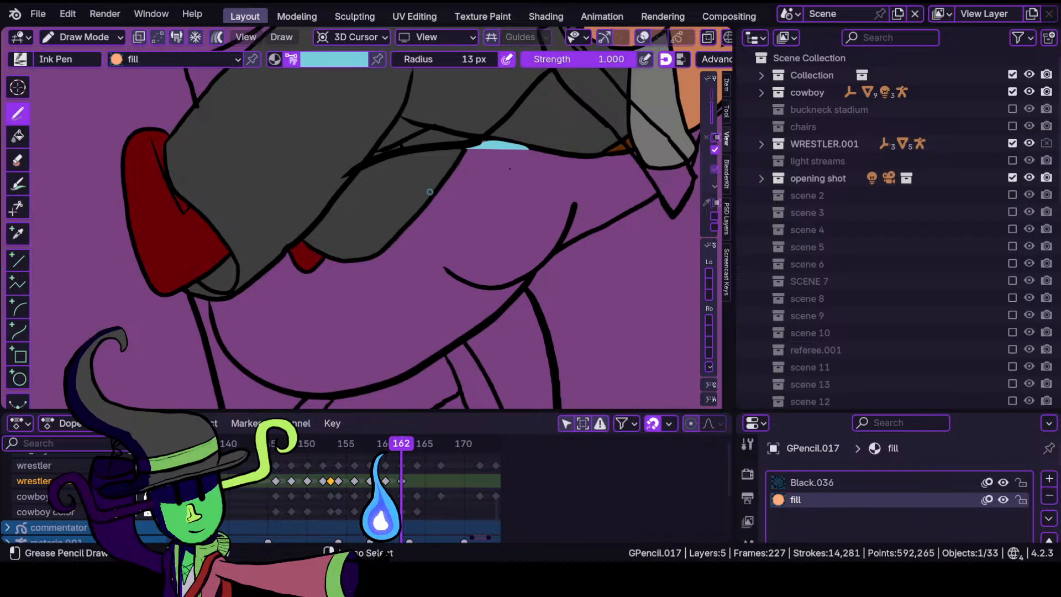
key(ctrl+z)
Fill the wrestler's front arm with light blue at frame 162, stopping short of the cuff.
scroll(455, 257, down, 3)
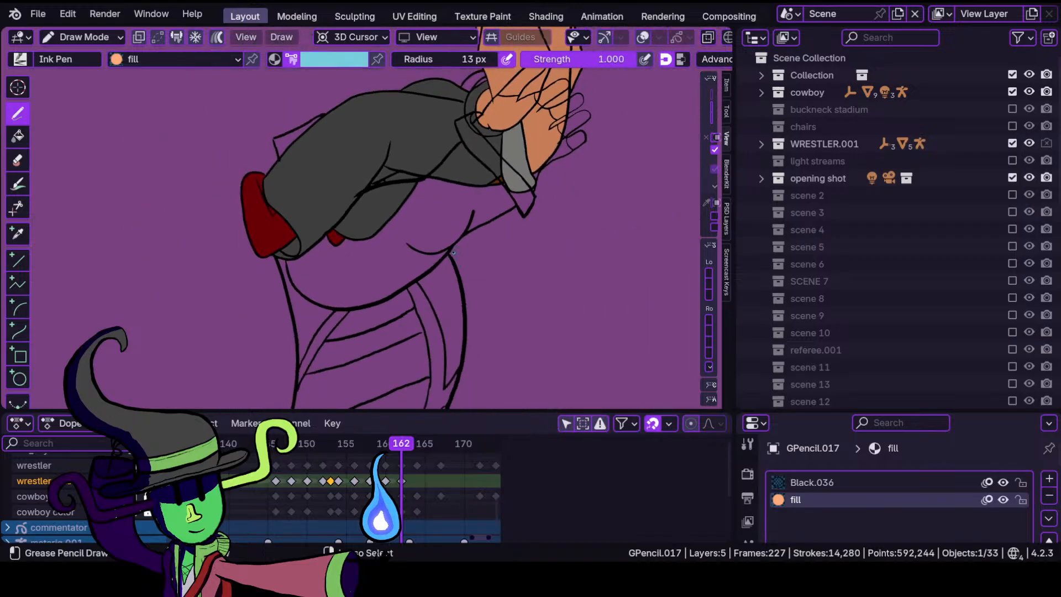
scroll(451, 253, up, 5)
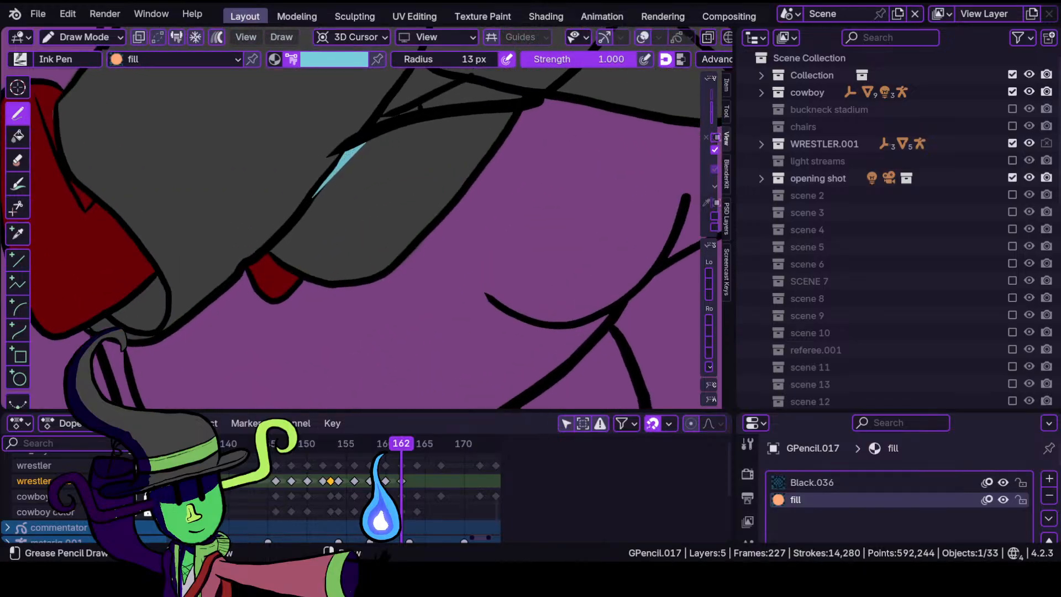
drag(281, 232, 248, 264)
mouse_move(211, 302)
mouse_down()
mouse_move(160, 339)
mouse_move(129, 345)
mouse_move(136, 381)
mouse_move(166, 409)
mouse_move(527, 403)
mouse_move(640, 279)
mouse_move(696, 239)
mouse_move(713, 171)
mouse_move(694, 132)
mouse_move(586, 117)
mouse_move(390, 130)
mouse_move(405, 172)
mouse_up()
ctrl+middle_drag(428, 340, 430, 475)
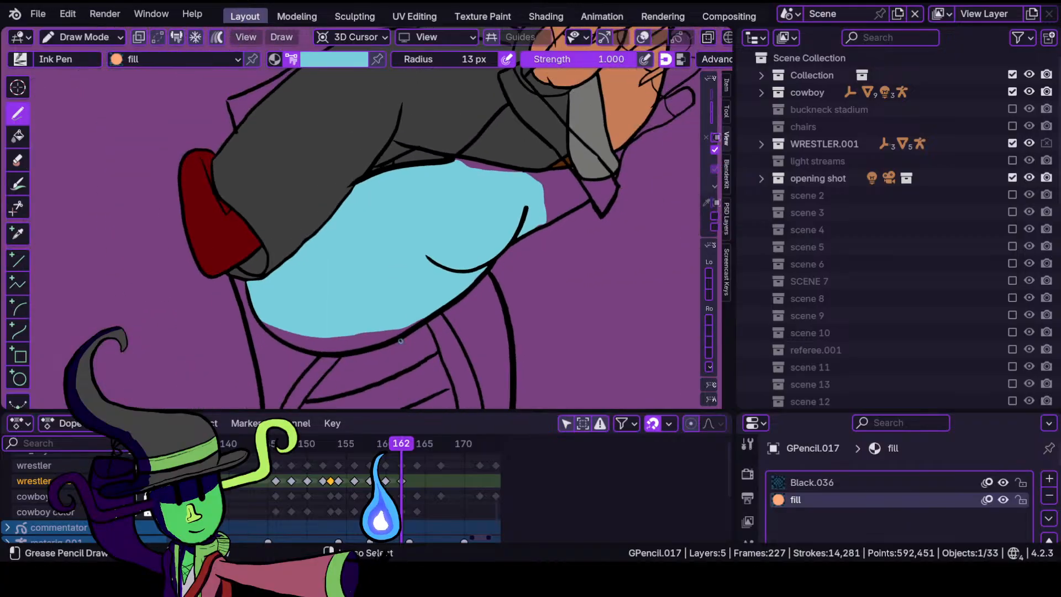
Sculpt the lower edge of the arm's light blue fill out to the outline with a 174 px brush radius.
ctrl+middle_drag(433, 265, 436, 213)
shift+middle_drag(444, 238, 497, 150)
ctrl+middle_drag(488, 180, 489, 145)
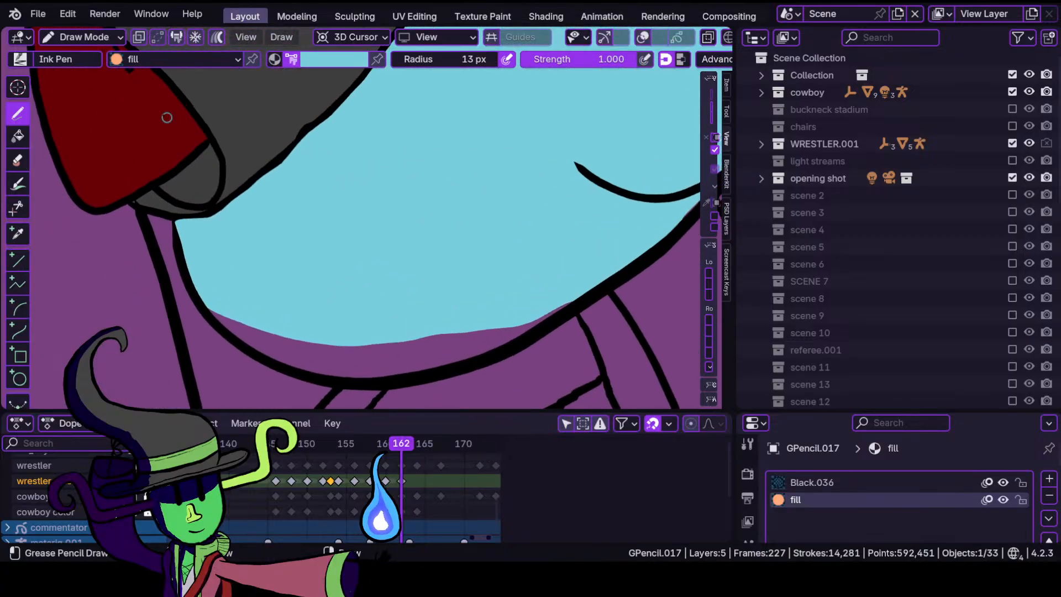
click(105, 38)
click(105, 90)
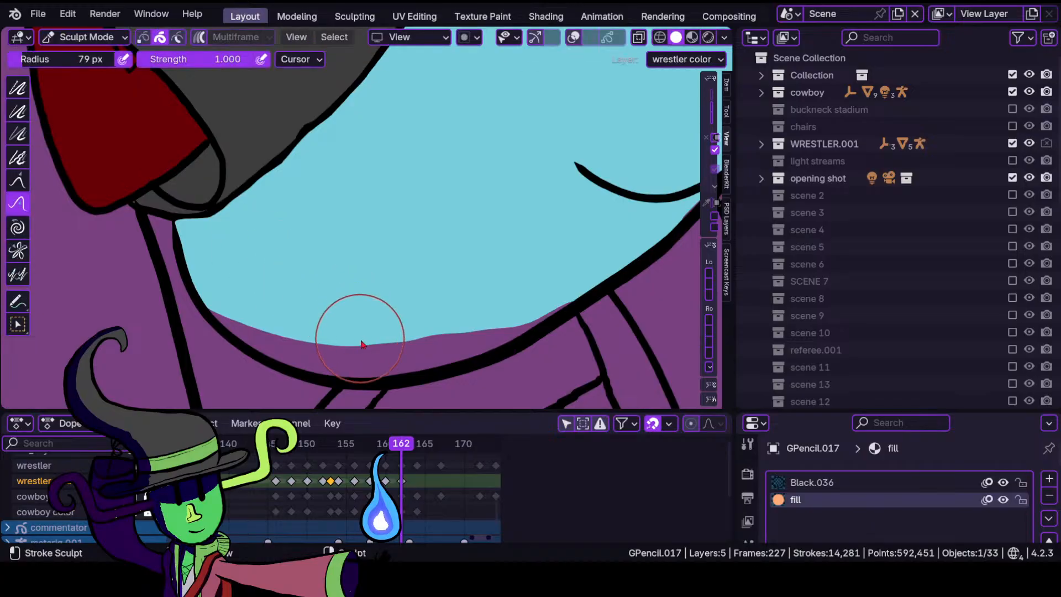
key(f)
click(505, 374)
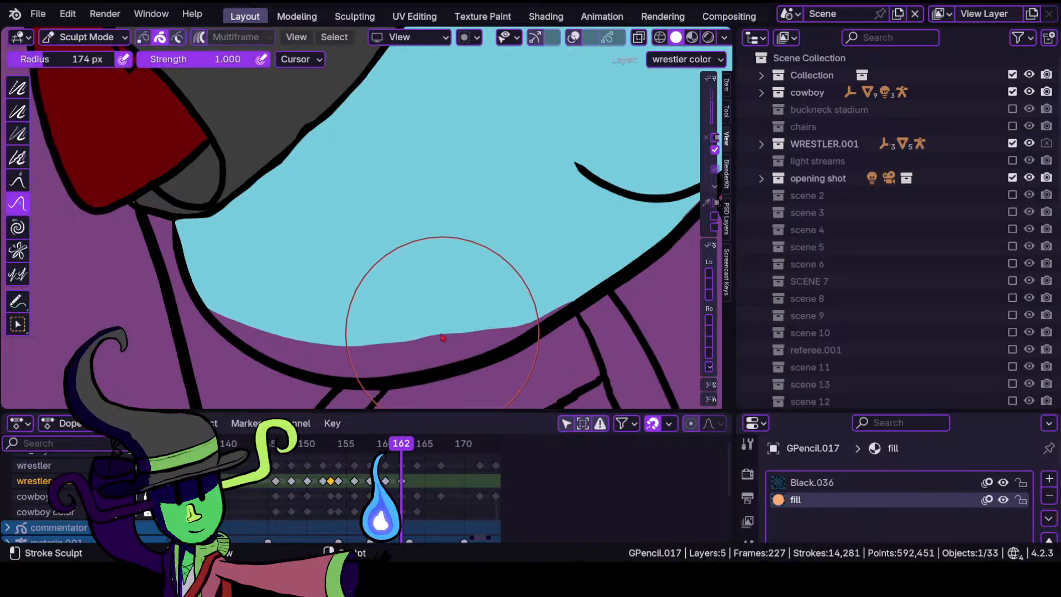
mouse_move(436, 331)
mouse_down()
mouse_move(428, 345)
mouse_move(519, 345)
mouse_up()
mouse_move(542, 312)
mouse_down()
mouse_move(550, 324)
mouse_move(530, 345)
mouse_up()
drag(335, 342, 336, 384)
drag(274, 328, 276, 358)
mouse_move(320, 343)
mouse_down()
mouse_move(321, 378)
mouse_move(358, 383)
mouse_up()
mouse_move(413, 349)
mouse_down()
mouse_move(419, 379)
mouse_move(445, 388)
mouse_up()
drag(491, 347, 490, 369)
mouse_move(330, 356)
mouse_down()
mouse_move(324, 389)
mouse_move(367, 382)
mouse_up()
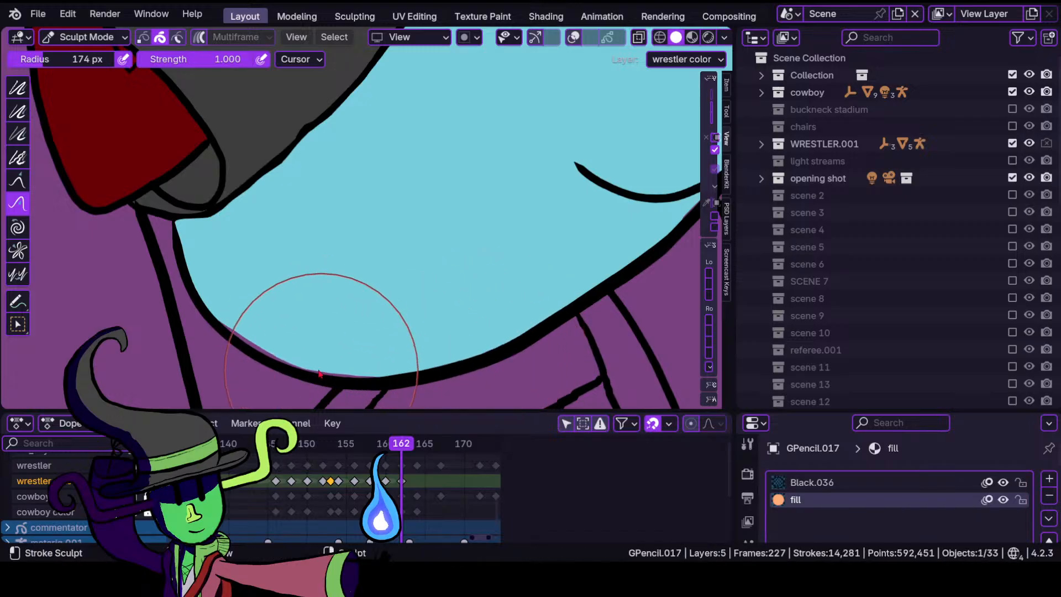
mouse_move(279, 338)
mouse_down()
mouse_move(287, 361)
mouse_move(359, 395)
mouse_up()
Return to Draw Mode and extend the light blue arm fill across the remaining gap up to the glove cuff.
scroll(434, 267, down, 2)
mouse_move(433, 268)
shift+middle_down()
mouse_move(504, 202)
mouse_move(411, 247)
mouse_move(366, 286)
mouse_move(351, 284)
mouse_move(362, 236)
shift+middle_up()
click(86, 37)
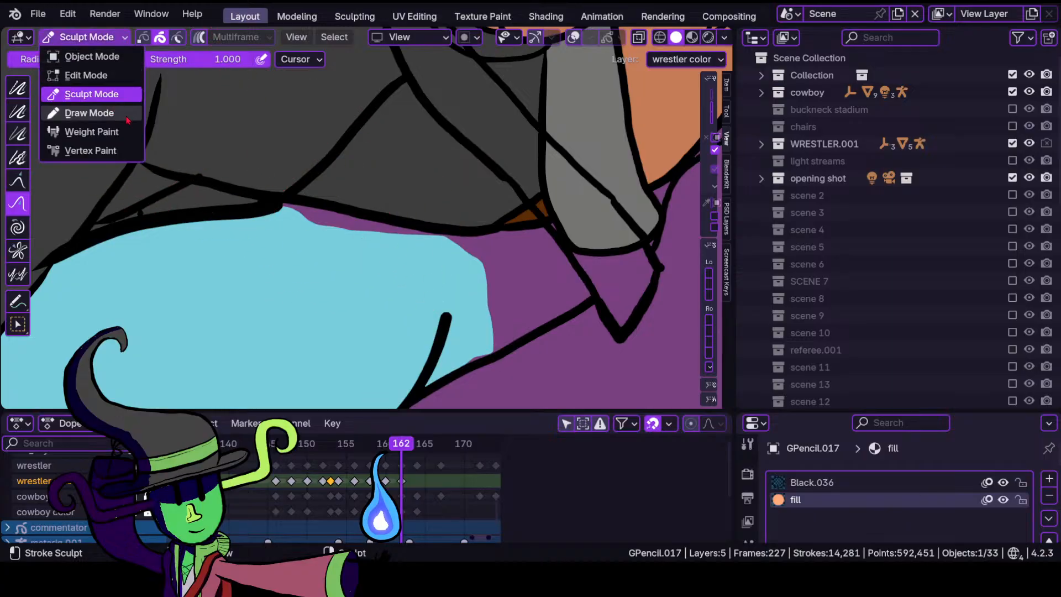
click(88, 113)
ctrl+middle_drag(373, 287, 369, 297)
mouse_move(358, 237)
ctrl+middle_down()
mouse_move(398, 189)
mouse_move(343, 208)
mouse_move(335, 297)
mouse_move(334, 228)
ctrl+middle_up()
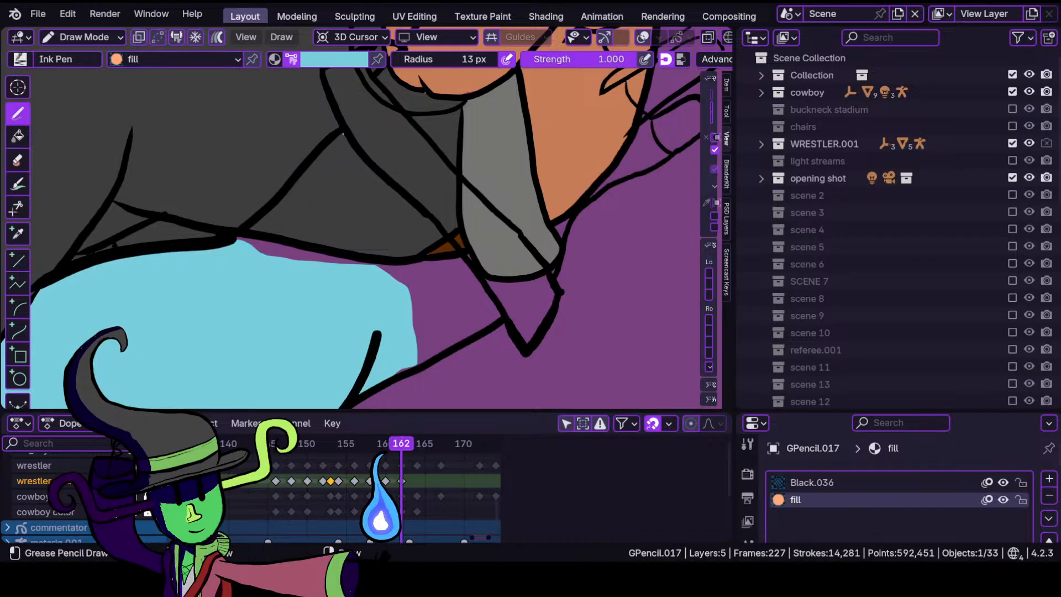
mouse_move(237, 238)
mouse_down()
mouse_move(345, 143)
mouse_move(320, 263)
mouse_move(380, 267)
mouse_move(422, 359)
mouse_move(500, 318)
mouse_move(467, 259)
mouse_up()
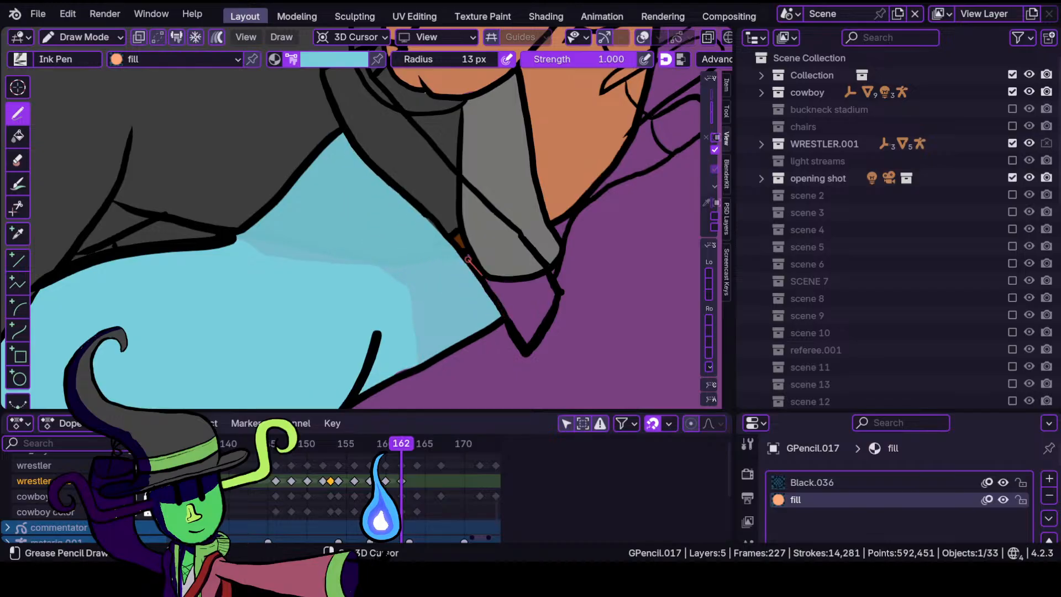
shift+drag(405, 194, 404, 193)
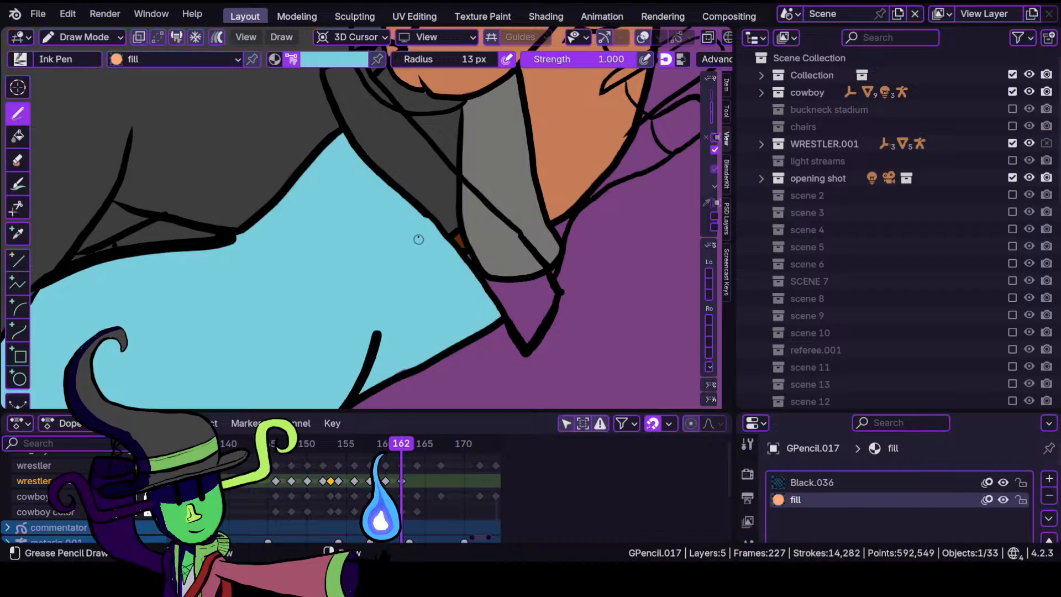
Choose light green from the wrestlers palette and fill the upper part of the glove cuff, including its folded end.
mouse_move(418, 266)
ctrl+middle_down()
mouse_move(403, 244)
mouse_move(432, 178)
ctrl+middle_up()
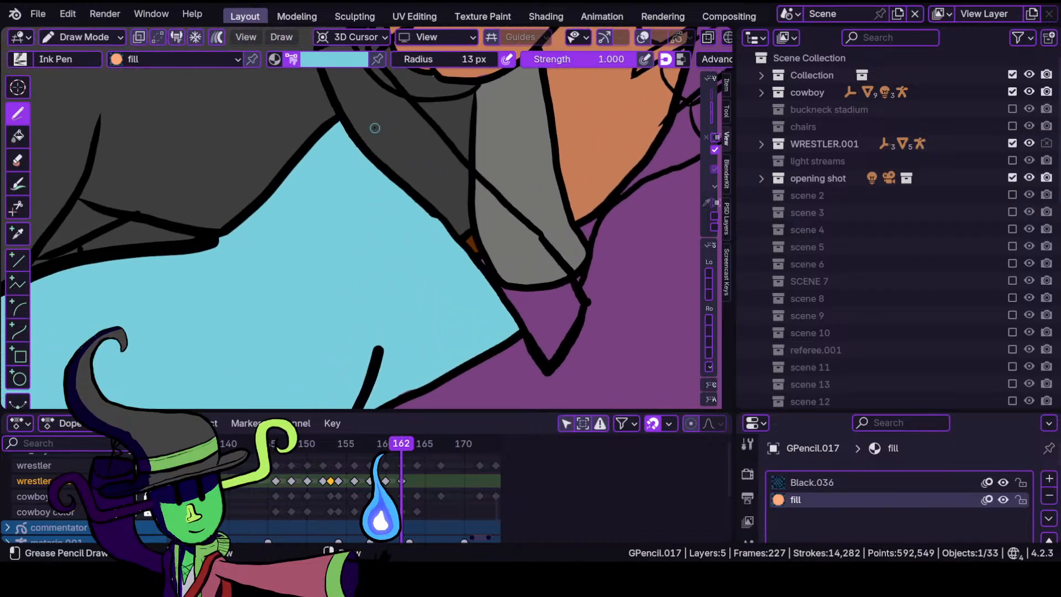
mouse_move(341, 205)
ctrl+middle_down()
mouse_move(346, 279)
mouse_move(337, 234)
mouse_move(362, 283)
mouse_move(350, 251)
mouse_move(391, 207)
mouse_move(301, 280)
mouse_move(322, 310)
mouse_move(317, 268)
mouse_move(389, 209)
ctrl+middle_up()
click(338, 62)
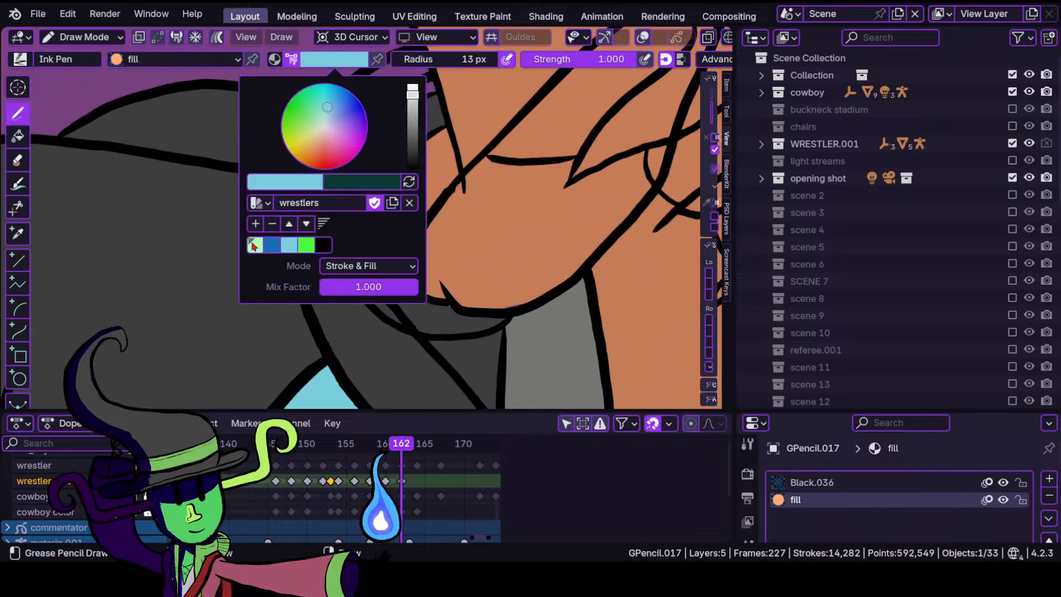
click(255, 245)
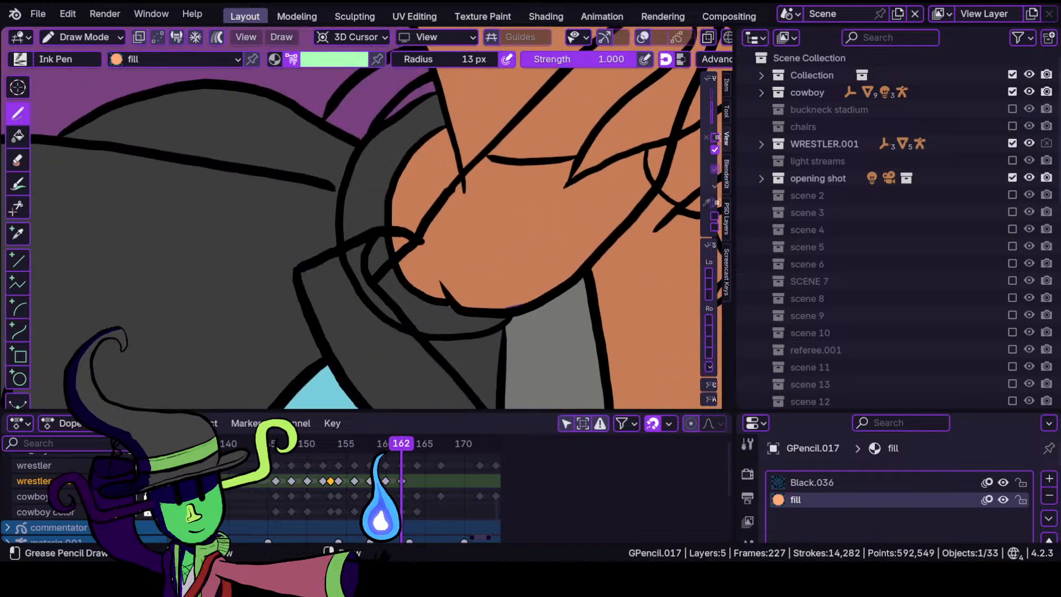
mouse_move(332, 256)
mouse_down()
mouse_move(309, 326)
mouse_move(337, 370)
mouse_move(387, 407)
mouse_move(461, 408)
mouse_move(425, 319)
mouse_up()
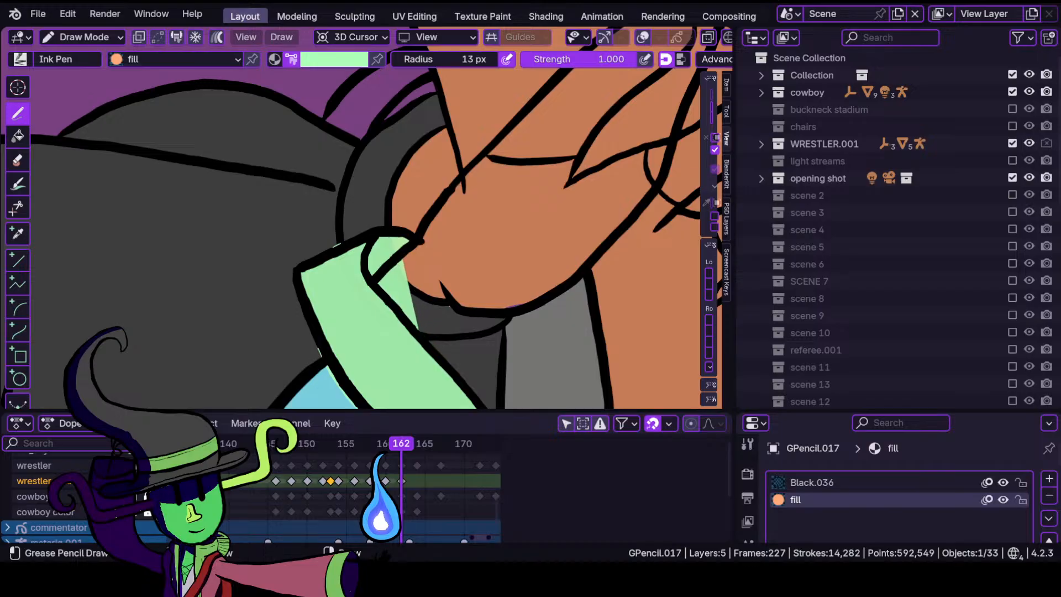
drag(409, 240, 387, 265)
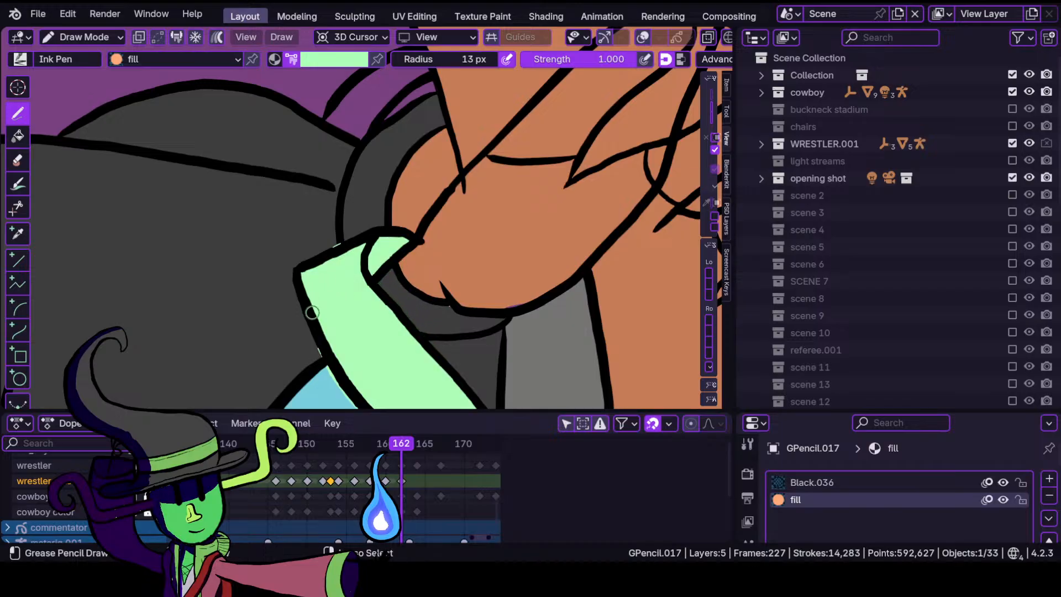
Sculpt the light green fill's spilled edges back inside the outline at the cuff's upper end.
scroll(359, 263, up, 3)
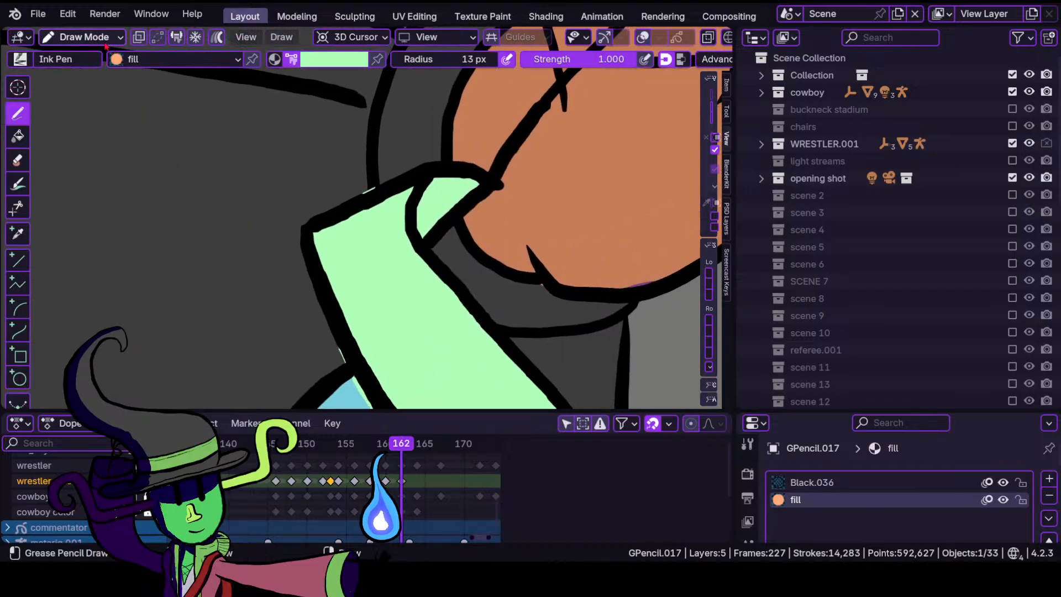
click(83, 37)
click(77, 92)
drag(373, 202, 374, 213)
shift+middle_drag(376, 334, 353, 221)
mouse_move(335, 302)
mouse_down()
mouse_move(346, 299)
mouse_move(341, 264)
mouse_move(359, 308)
mouse_up()
Return to Draw Mode and fill the rest of the cuff with light green down to its pointed lower end.
ctrl+middle_drag(456, 240, 459, 302)
mouse_move(486, 340)
shift+middle_down()
mouse_move(334, 180)
mouse_move(326, 313)
mouse_move(379, 225)
mouse_move(343, 177)
shift+middle_up()
click(118, 40)
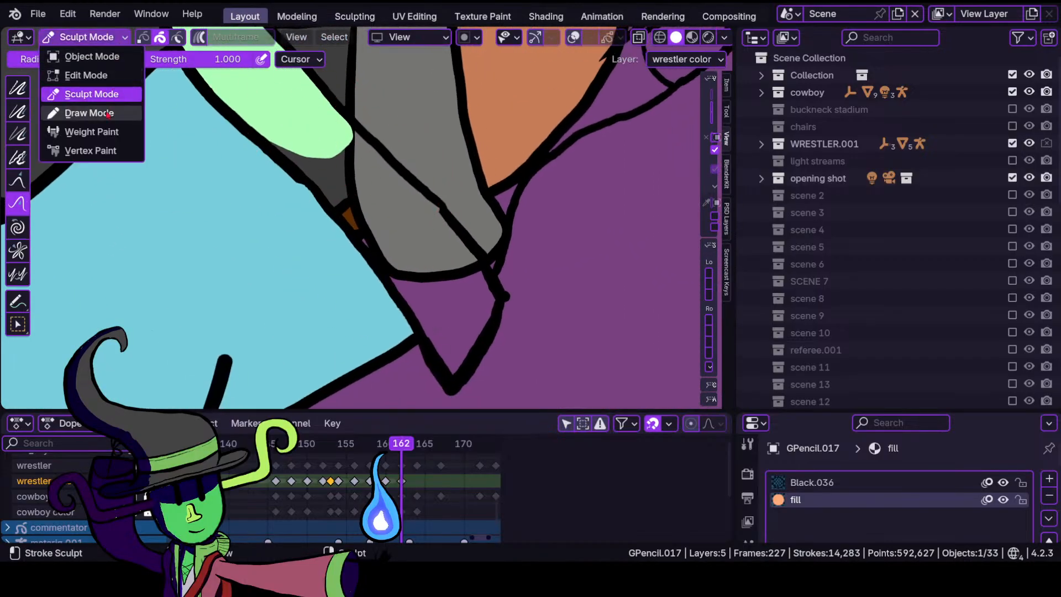
click(89, 113)
shift+middle_drag(382, 164, 330, 212)
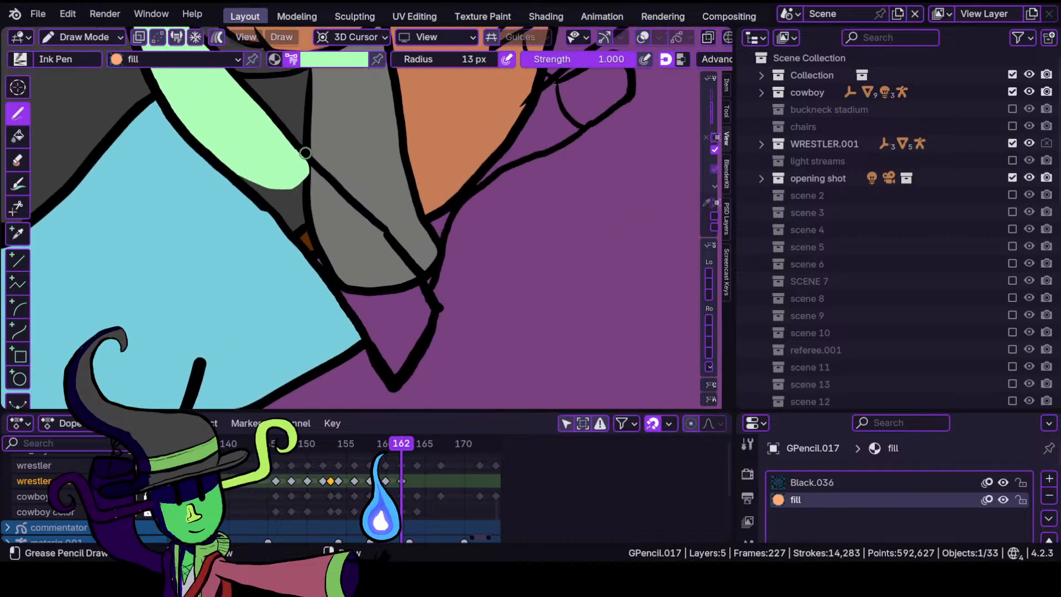
mouse_move(282, 235)
mouse_down()
mouse_move(378, 351)
mouse_move(402, 365)
mouse_move(430, 316)
mouse_move(327, 181)
mouse_move(308, 249)
mouse_up()
Sculpt the lower cuff's light green edge back under the outline bordering the light blue arm.
mouse_move(310, 271)
ctrl+middle_down()
mouse_move(289, 243)
mouse_move(312, 229)
mouse_move(336, 239)
ctrl+middle_up()
click(83, 37)
click(77, 92)
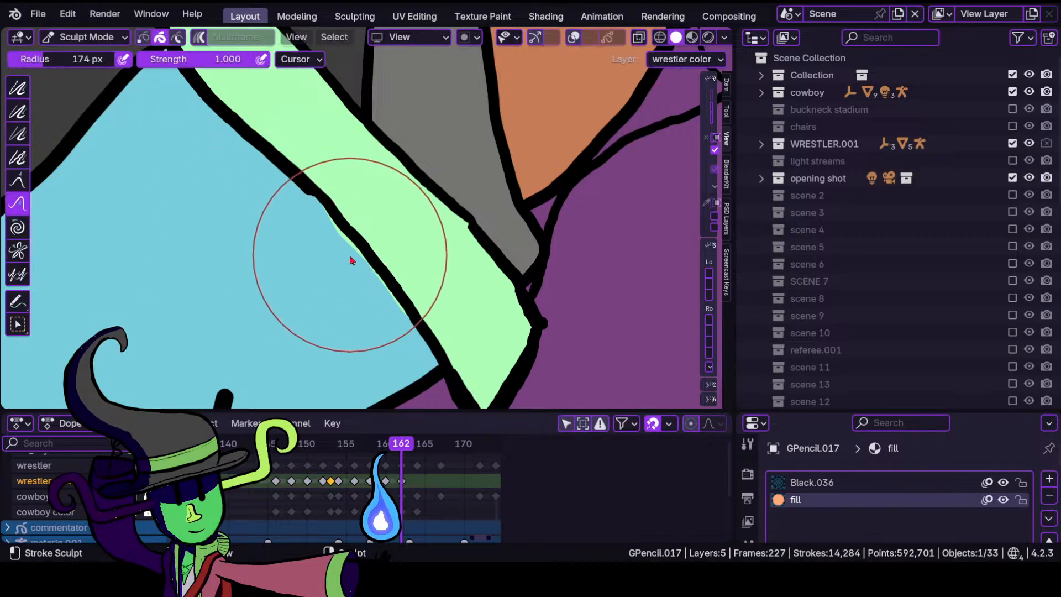
mouse_move(342, 271)
mouse_down()
mouse_move(357, 263)
mouse_move(343, 255)
mouse_move(367, 242)
mouse_up()
mouse_move(379, 329)
mouse_down()
mouse_move(395, 333)
mouse_move(411, 310)
mouse_up()
In Draw Mode, fill the upper part of the glove's hand with bright green from the wrestlers palette.
mouse_move(440, 254)
ctrl+middle_down()
mouse_move(365, 347)
mouse_move(412, 215)
mouse_move(370, 298)
mouse_move(408, 238)
ctrl+middle_up()
shift+middle_drag(455, 206, 384, 315)
ctrl+middle_drag(372, 353, 381, 293)
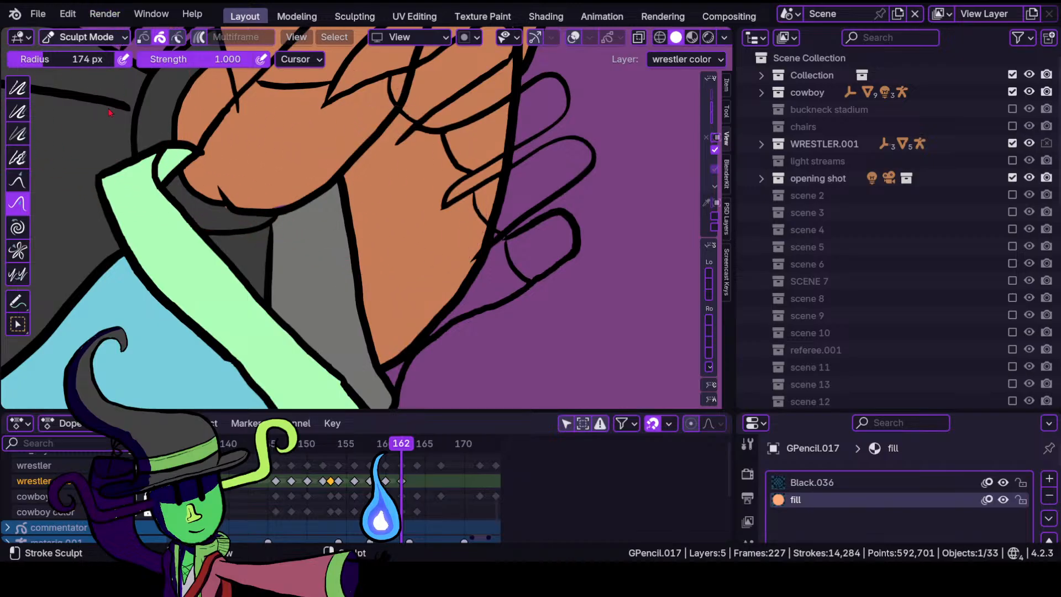
click(84, 37)
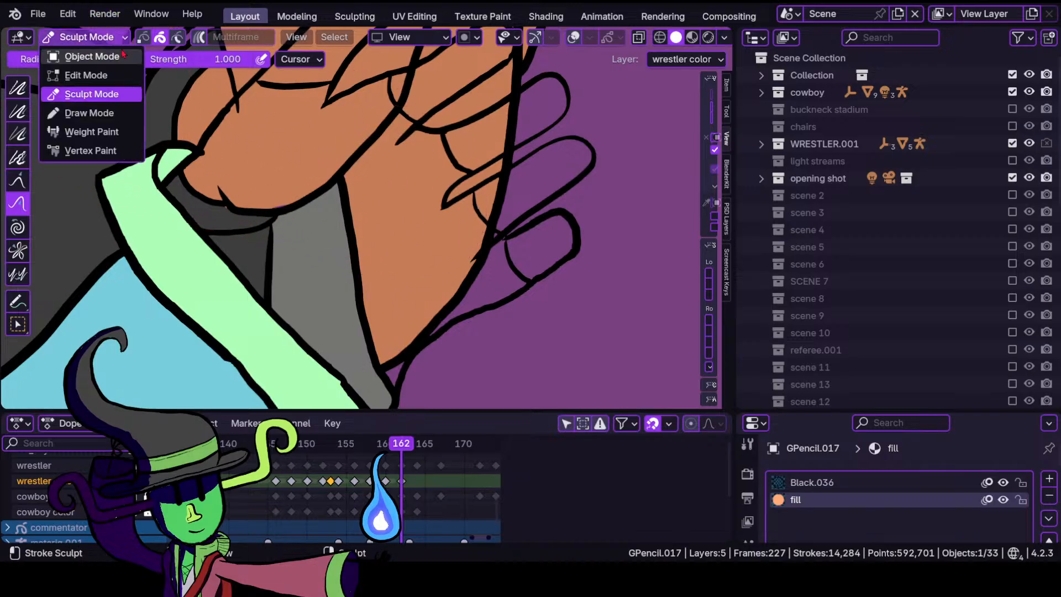
click(88, 113)
mouse_move(256, 185)
ctrl+middle_down()
mouse_move(349, 255)
mouse_move(323, 133)
mouse_move(390, 218)
mouse_move(357, 105)
ctrl+middle_up()
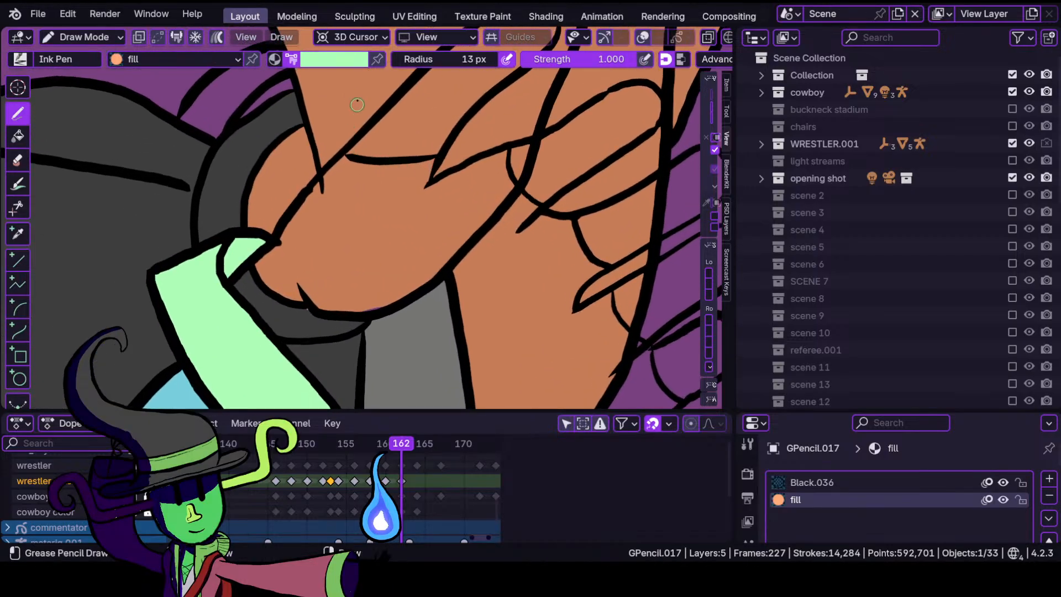
click(349, 61)
click(310, 250)
shift+middle_drag(371, 190, 374, 235)
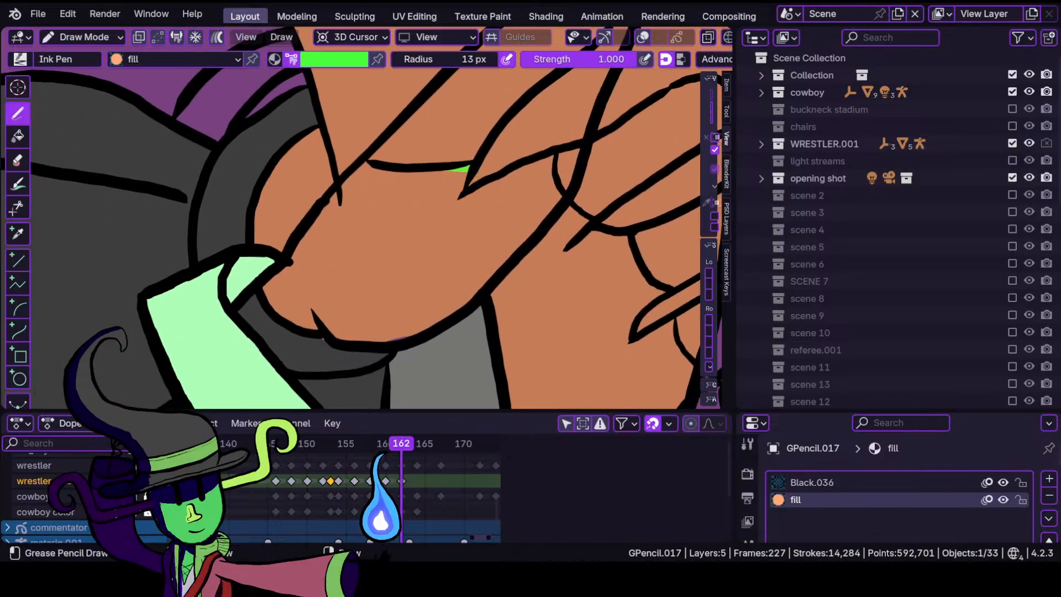
mouse_move(451, 169)
mouse_down()
mouse_move(335, 191)
mouse_move(239, 321)
mouse_move(298, 419)
mouse_move(387, 436)
mouse_move(525, 436)
mouse_move(615, 365)
mouse_move(660, 293)
mouse_move(633, 231)
mouse_up()
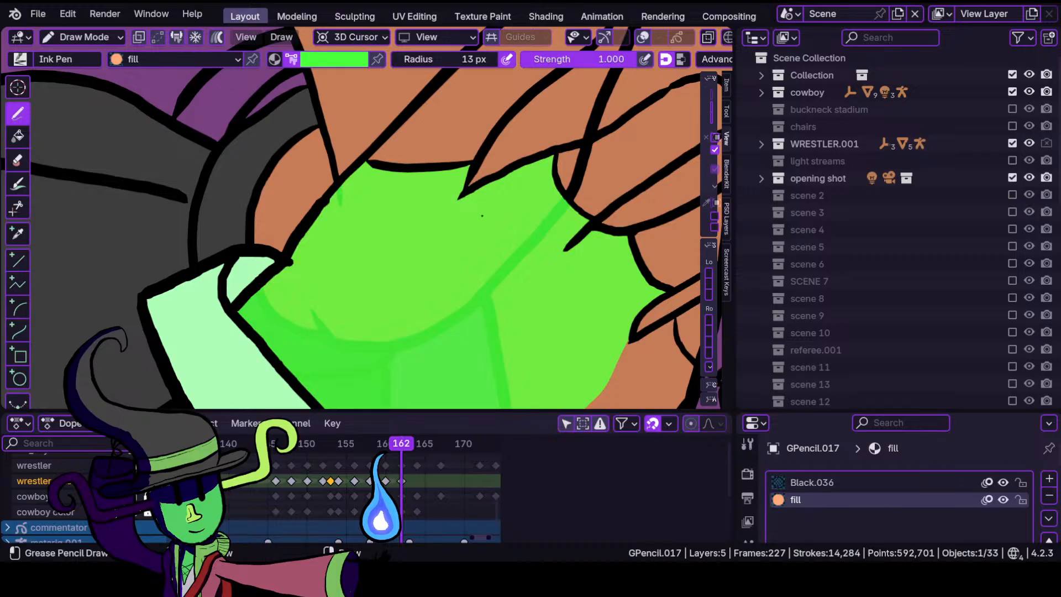
Fill the rest of the glove with bright green down to the cuff and out to the lowest finger.
mouse_move(481, 215)
ctrl+middle_down()
mouse_move(396, 342)
mouse_move(423, 387)
mouse_move(428, 303)
mouse_move(367, 235)
mouse_move(462, 220)
mouse_move(440, 255)
mouse_move(367, 227)
mouse_move(352, 333)
mouse_move(359, 316)
ctrl+middle_up()
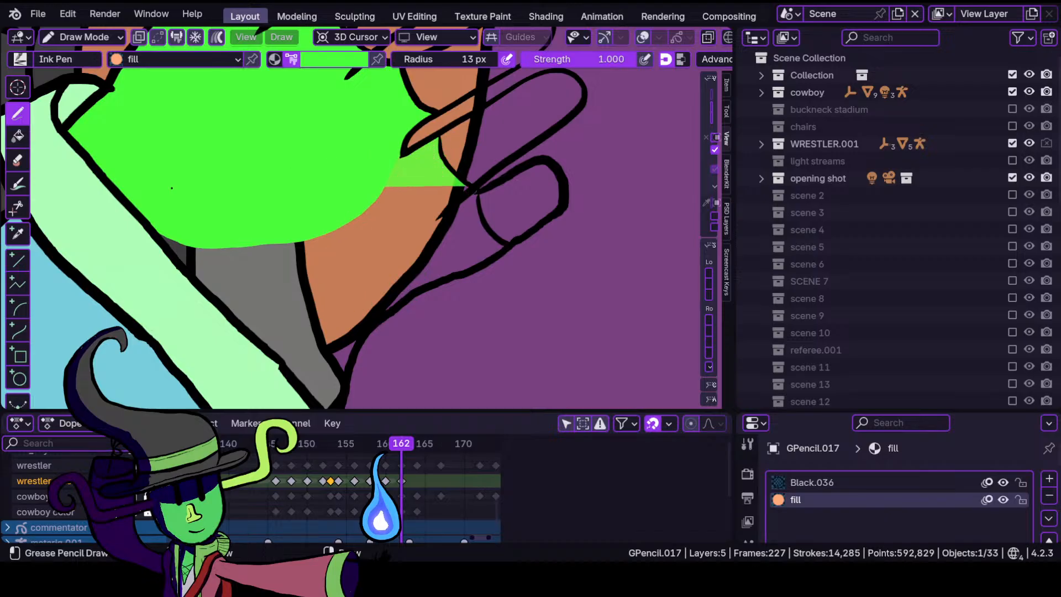
mouse_move(166, 242)
mouse_down()
mouse_move(331, 407)
mouse_move(385, 311)
mouse_up()
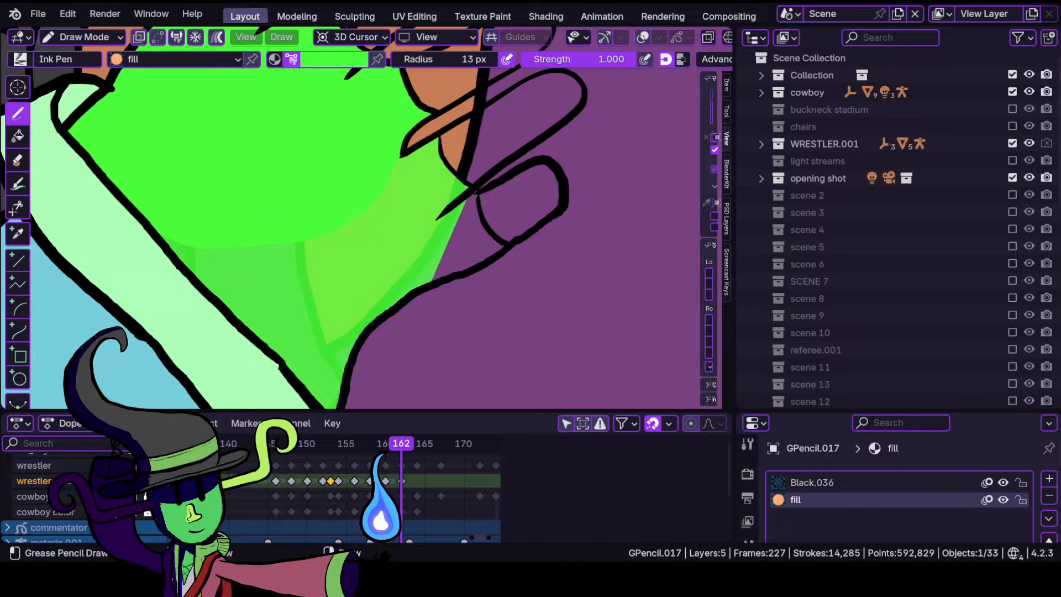
drag(433, 277, 491, 251)
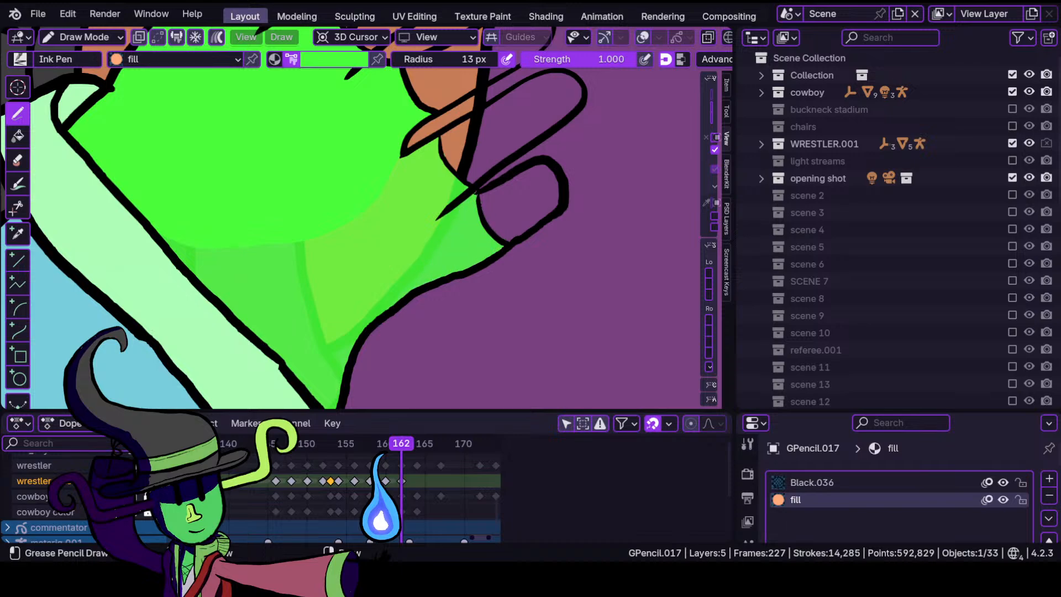
drag(477, 192, 382, 224)
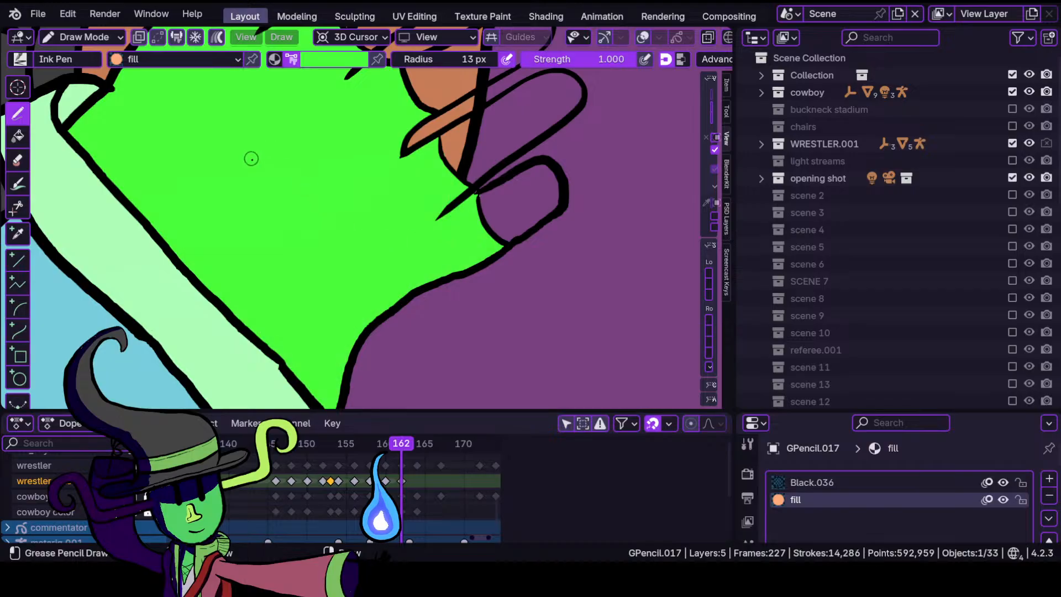
Patch the small gap at the glove's lower corner beside the cuff with bright green.
mouse_move(403, 225)
ctrl+middle_down()
mouse_move(383, 298)
mouse_move(400, 250)
ctrl+middle_up()
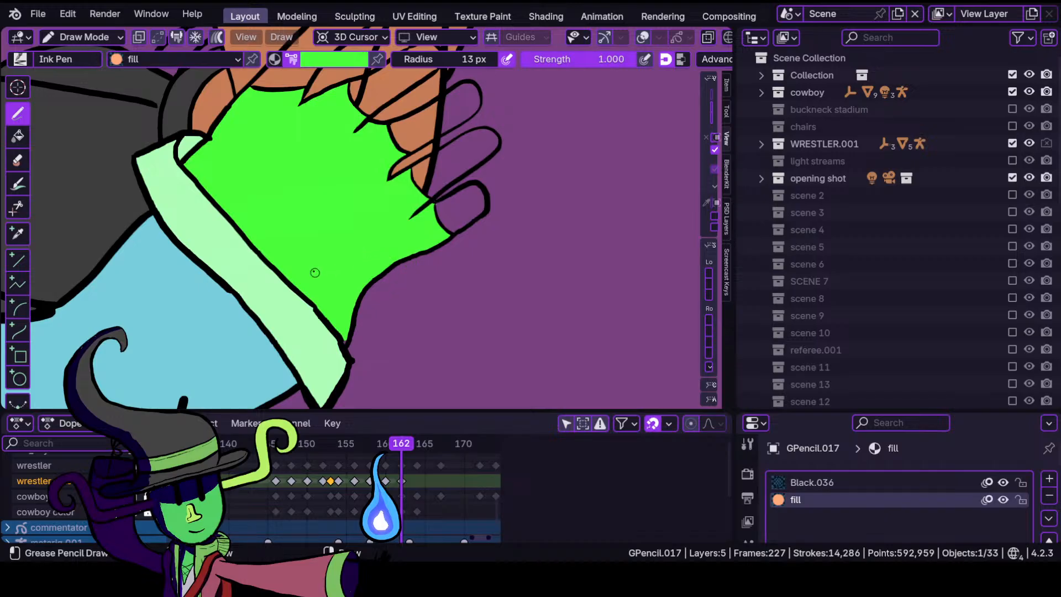
ctrl+middle_drag(358, 302, 379, 221)
shift+middle_drag(343, 330, 365, 229)
ctrl+middle_drag(348, 296, 412, 151)
shift+middle_drag(359, 294, 381, 174)
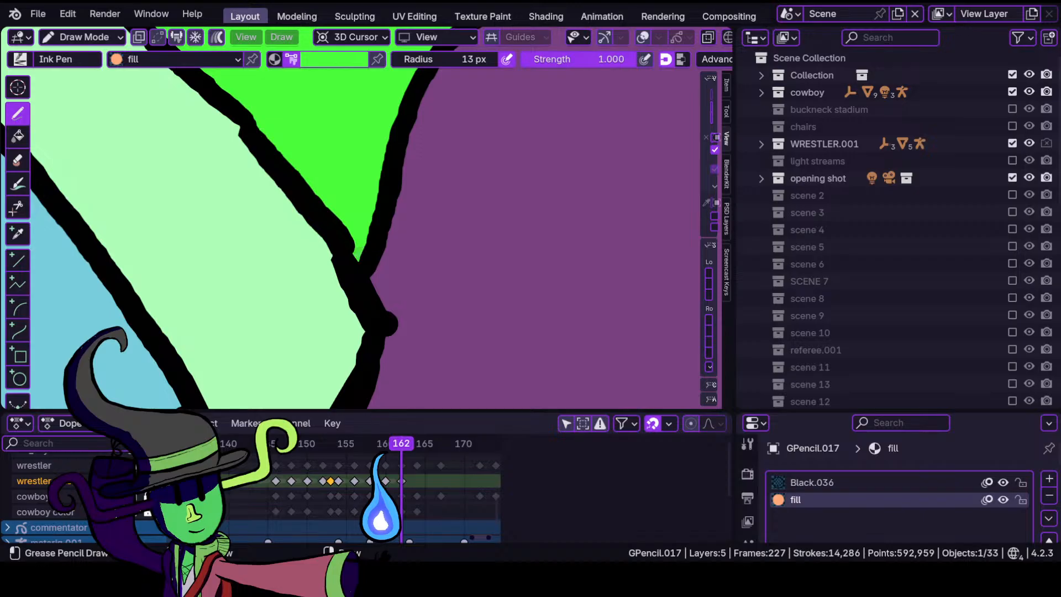
ctrl+middle_drag(343, 227, 318, 309)
ctrl+middle_drag(370, 210, 381, 276)
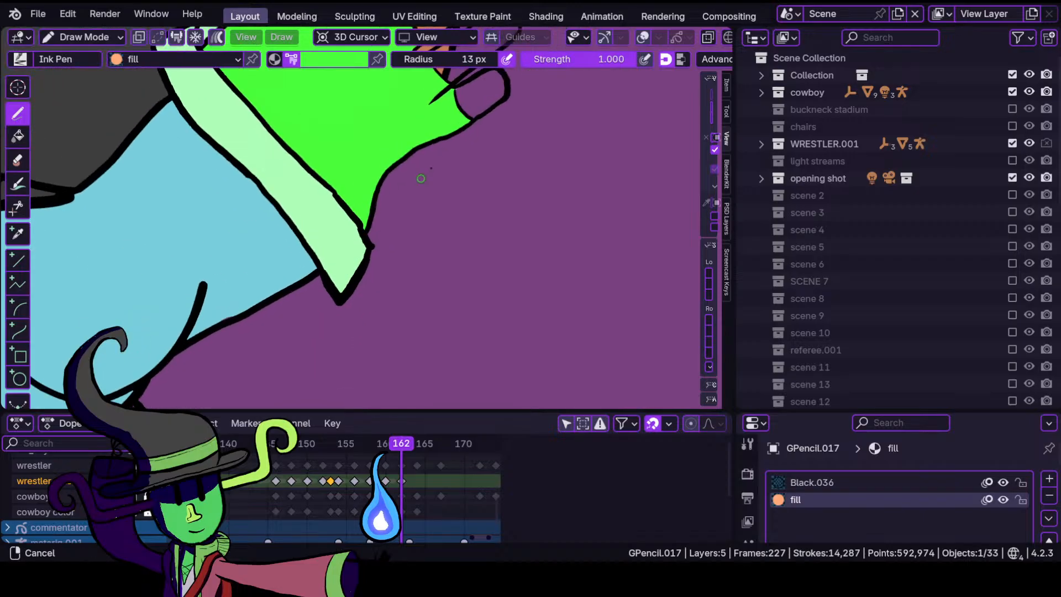
Choose light blue from the wrestlers palette and fill the lowest finger protruding from the glove.
shift+middle_drag(421, 177, 328, 310)
ctrl+middle_drag(326, 376, 345, 293)
shift+middle_drag(362, 144, 364, 224)
ctrl+middle_drag(343, 287, 345, 237)
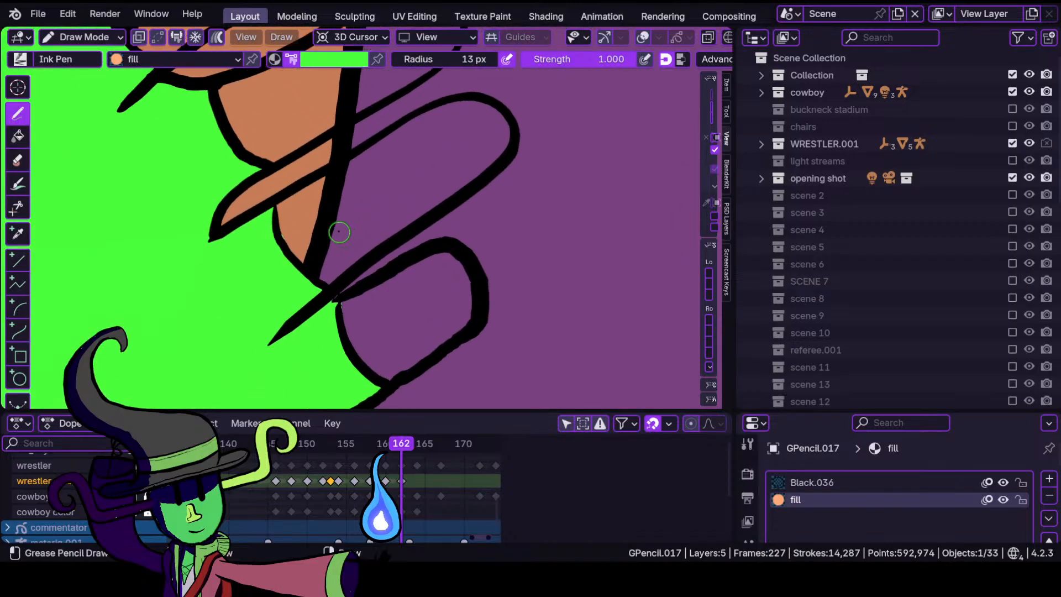
click(337, 64)
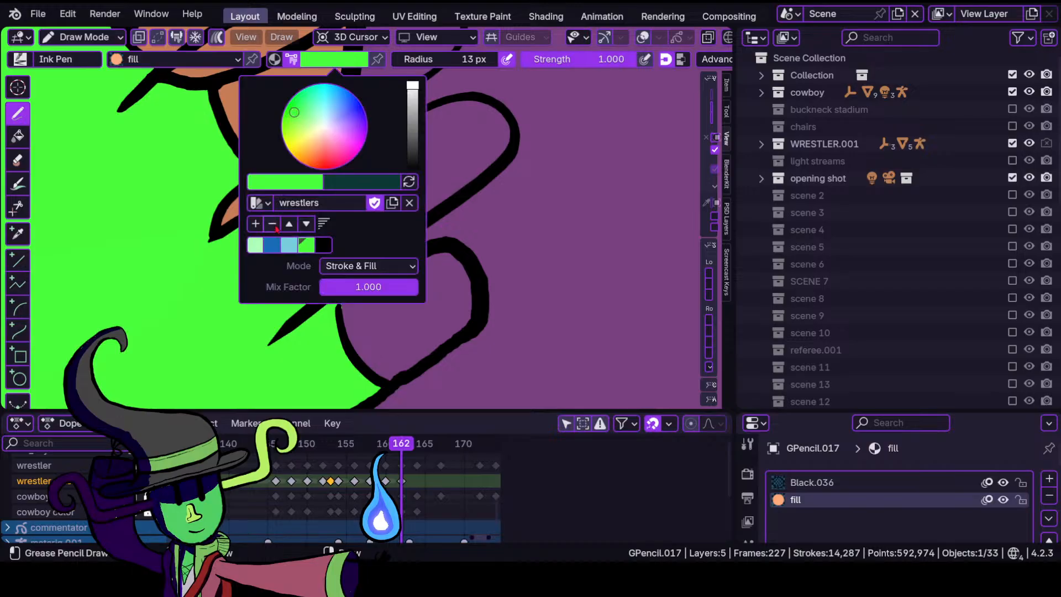
click(290, 245)
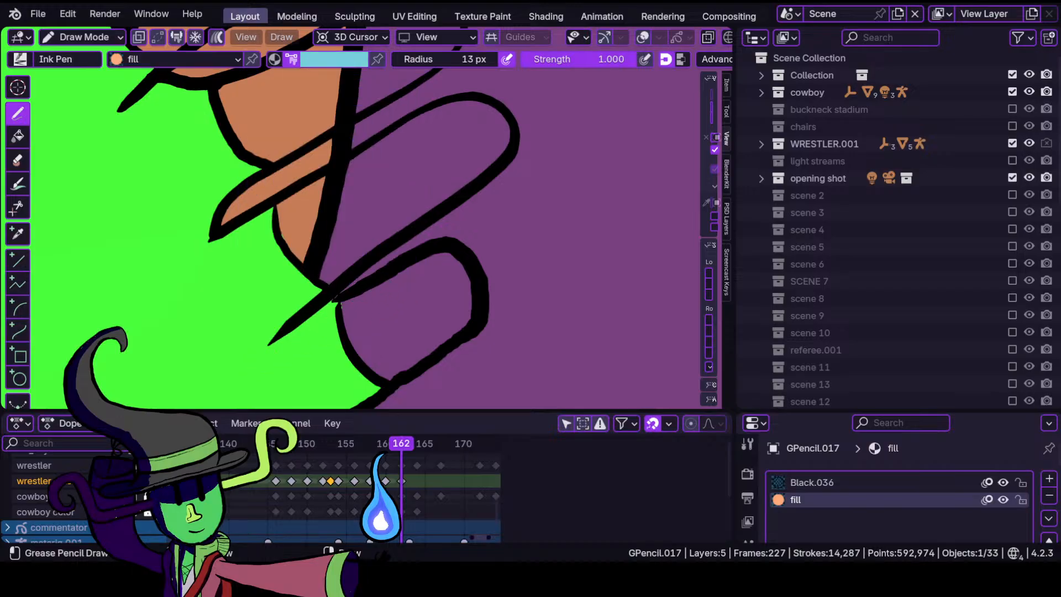
mouse_move(379, 373)
mouse_down()
mouse_move(469, 307)
mouse_move(450, 257)
mouse_up()
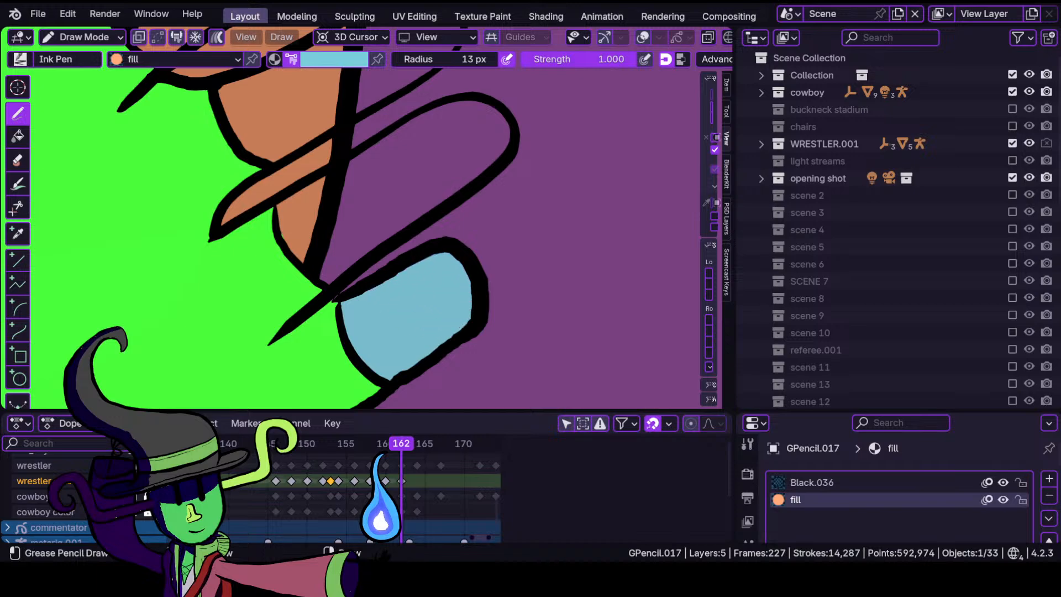
drag(361, 356, 377, 370)
Fill the second-lowest finger with light blue, from its rounded tip to the glove's edge, including the part overlapping the orange skin.
mouse_move(349, 278)
ctrl+middle_down()
mouse_move(351, 334)
mouse_move(404, 237)
mouse_move(352, 334)
ctrl+middle_up()
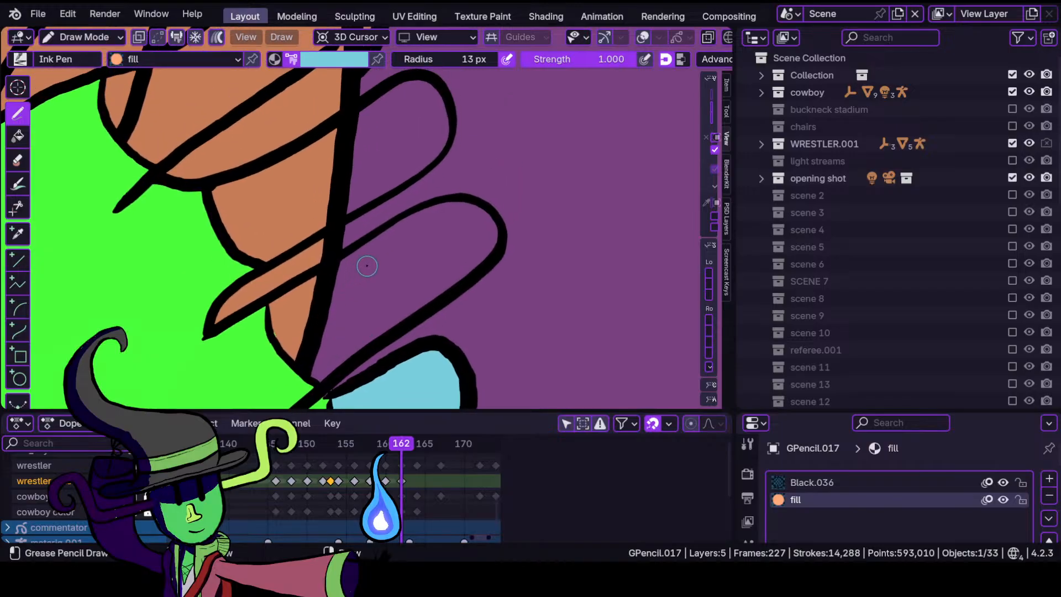
mouse_move(388, 236)
ctrl+middle_down()
mouse_move(363, 308)
mouse_move(356, 284)
mouse_move(436, 190)
mouse_move(414, 246)
mouse_move(483, 180)
mouse_move(442, 225)
mouse_move(362, 213)
mouse_move(387, 193)
ctrl+middle_up()
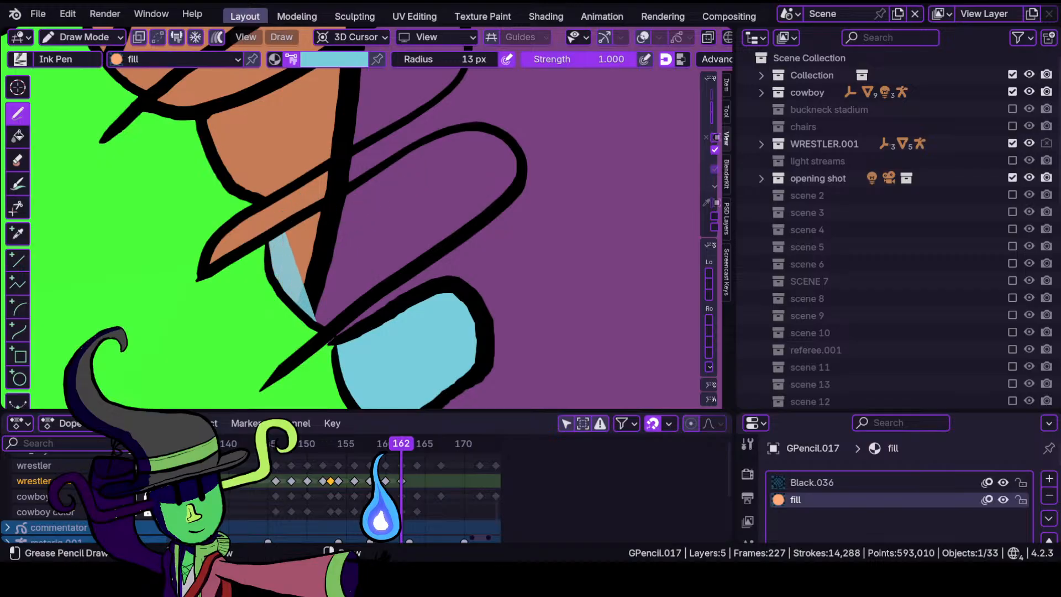
drag(287, 231, 467, 223)
mouse_move(511, 185)
mouse_down()
mouse_move(515, 150)
mouse_move(489, 132)
mouse_move(450, 134)
mouse_up()
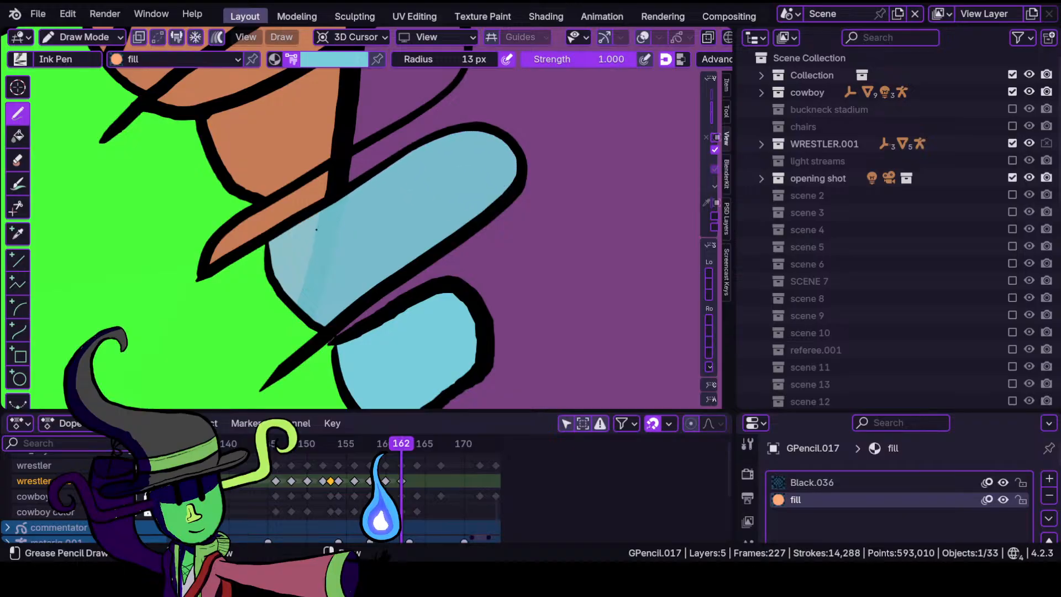
drag(316, 230, 296, 269)
mouse_move(273, 243)
ctrl+middle_down()
mouse_move(251, 325)
mouse_move(244, 254)
mouse_move(273, 196)
ctrl+middle_up()
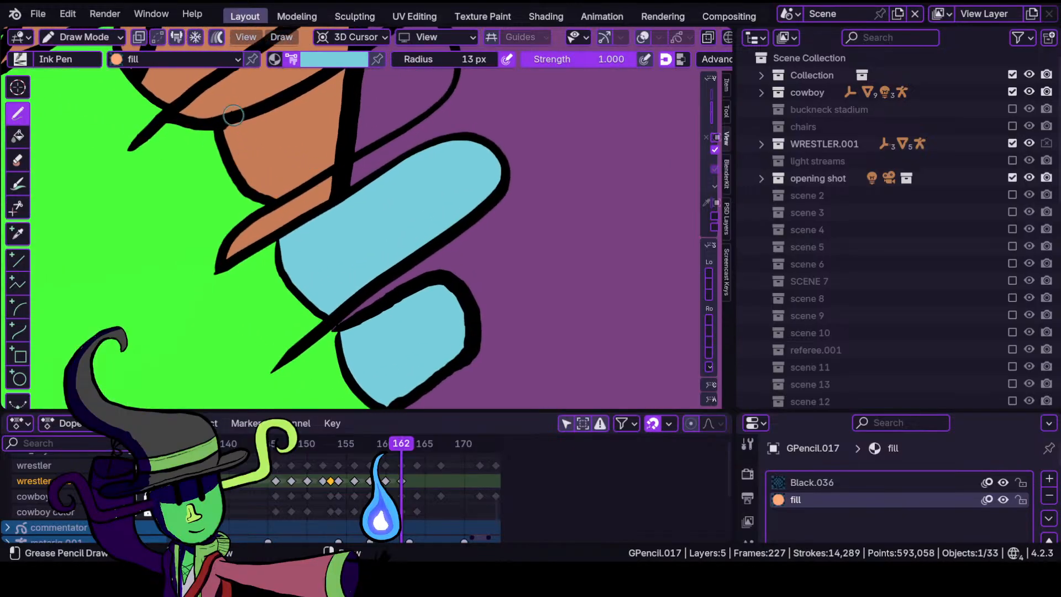
Fill the third finger from the bottom with light blue, following its outline from the glove's edge to the rounded tip.
mouse_move(278, 130)
shift+middle_down()
mouse_move(289, 268)
mouse_move(278, 242)
shift+middle_up()
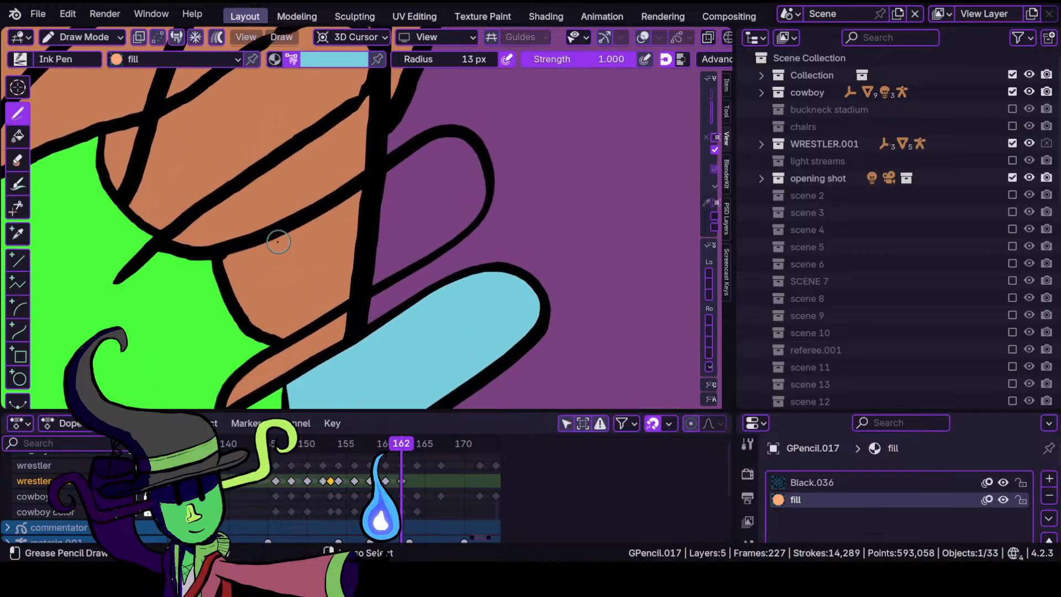
mouse_move(391, 249)
shift+middle_down()
mouse_move(521, 253)
mouse_move(446, 317)
shift+middle_up()
mouse_move(429, 272)
ctrl+middle_down()
mouse_move(357, 324)
mouse_move(426, 250)
mouse_move(472, 165)
mouse_move(418, 268)
ctrl+middle_up()
scroll(417, 269, up, 2)
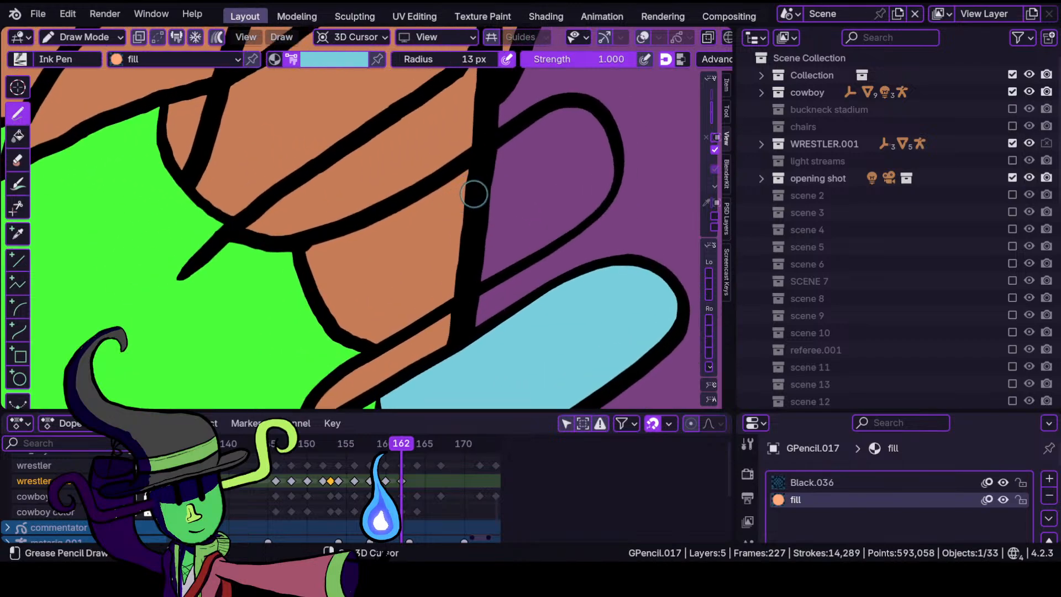
scroll(473, 196, up, 1)
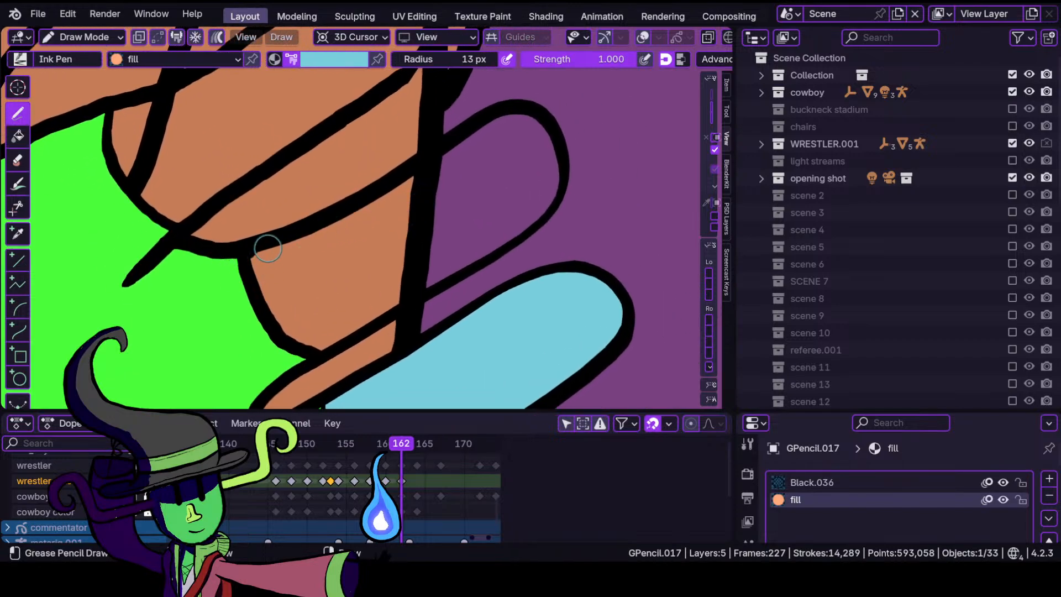
mouse_move(254, 251)
mouse_down()
mouse_move(274, 315)
mouse_move(304, 344)
mouse_move(345, 348)
mouse_move(401, 314)
mouse_move(540, 220)
mouse_move(559, 191)
mouse_move(567, 160)
mouse_move(555, 119)
mouse_move(520, 101)
mouse_move(474, 113)
mouse_up()
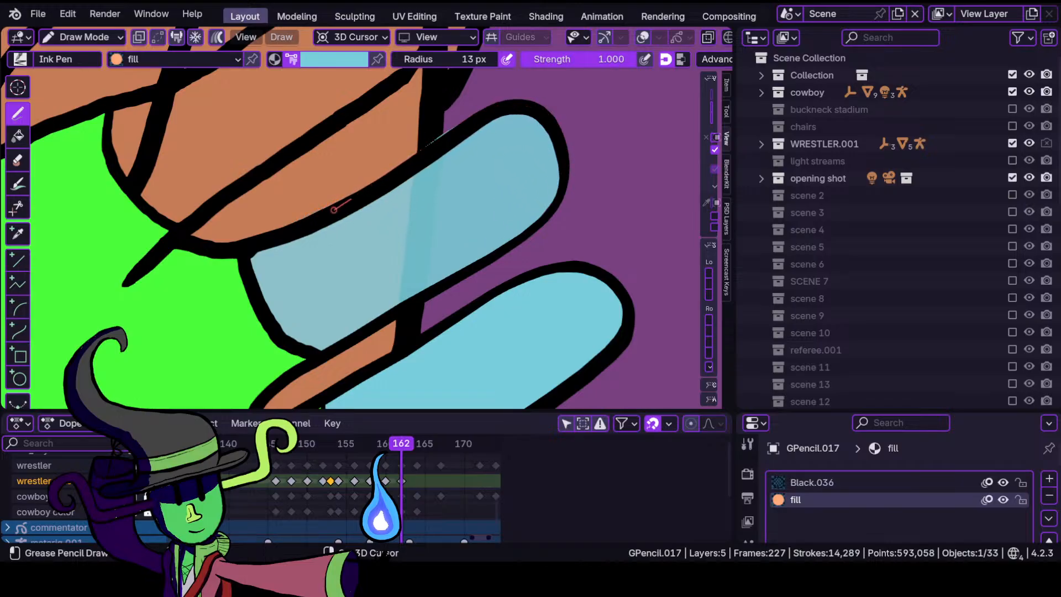
Fill the uppermost of the four gripping fingers with light blue, covering the orange skin inside its outline.
scroll(321, 262, down, 4)
mouse_move(321, 261)
ctrl+middle_down()
mouse_move(303, 286)
mouse_move(286, 196)
ctrl+middle_up()
mouse_move(251, 228)
shift+middle_down()
mouse_move(338, 298)
mouse_move(370, 254)
mouse_move(351, 248)
shift+middle_up()
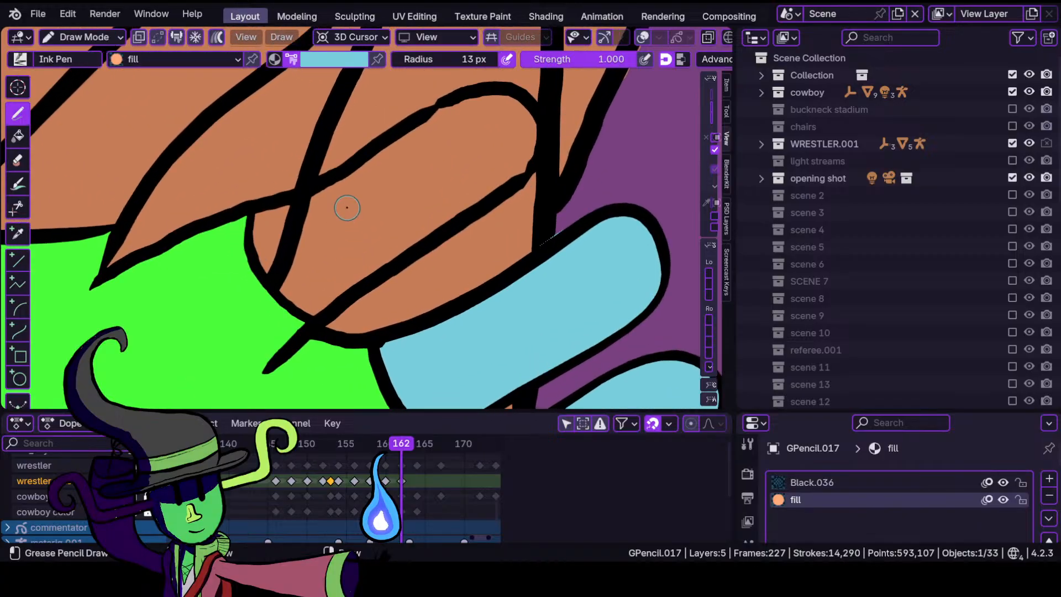
mouse_move(347, 208)
ctrl+middle_down()
mouse_move(340, 297)
mouse_move(382, 247)
mouse_move(365, 254)
ctrl+middle_up()
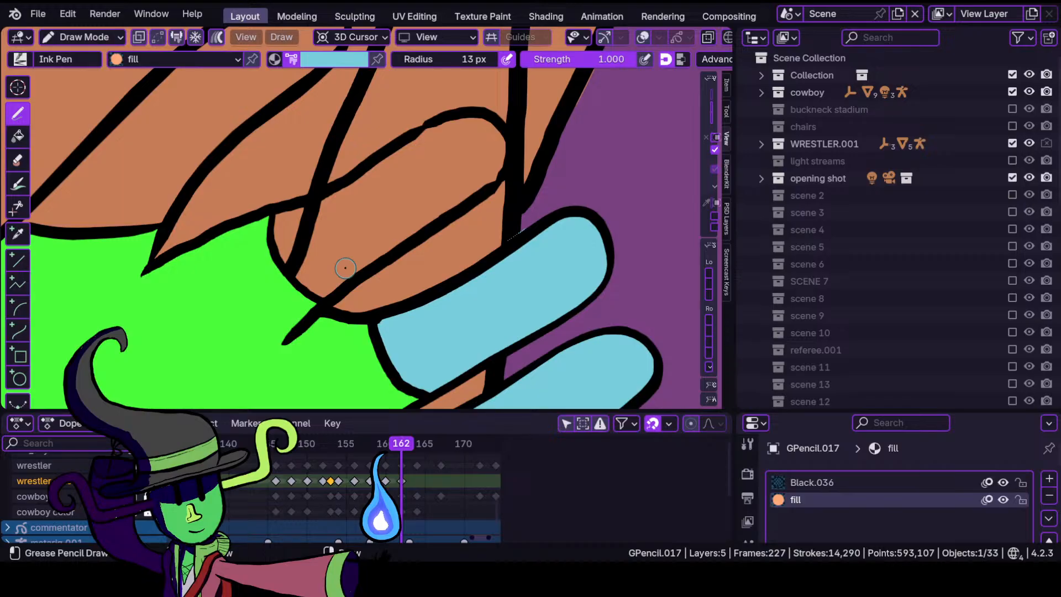
mouse_move(362, 214)
ctrl+middle_down()
mouse_move(396, 192)
mouse_move(402, 204)
ctrl+middle_up()
scroll(402, 205, down, 3)
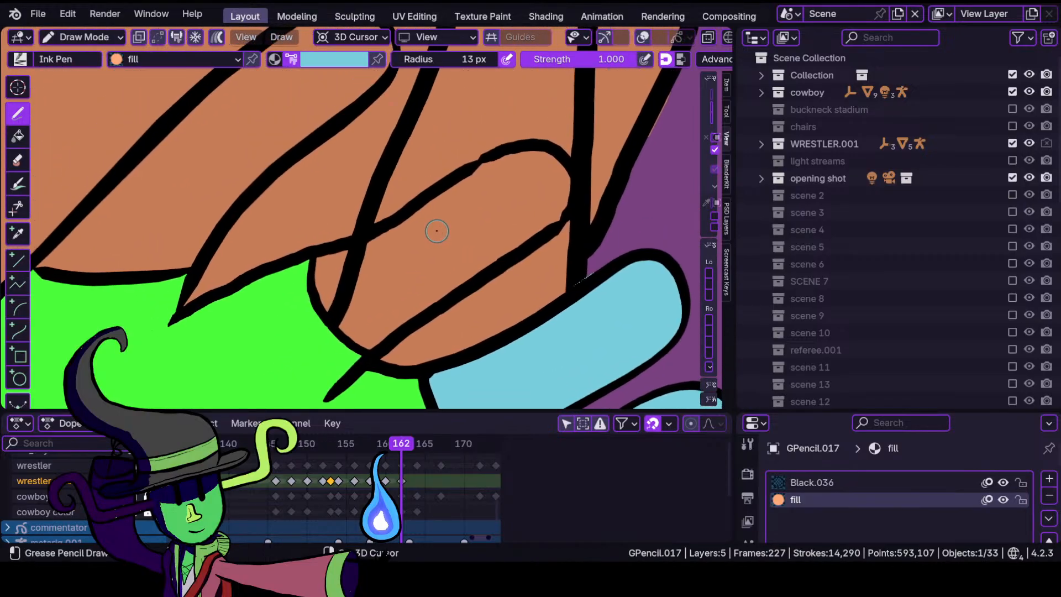
scroll(431, 199, up, 1)
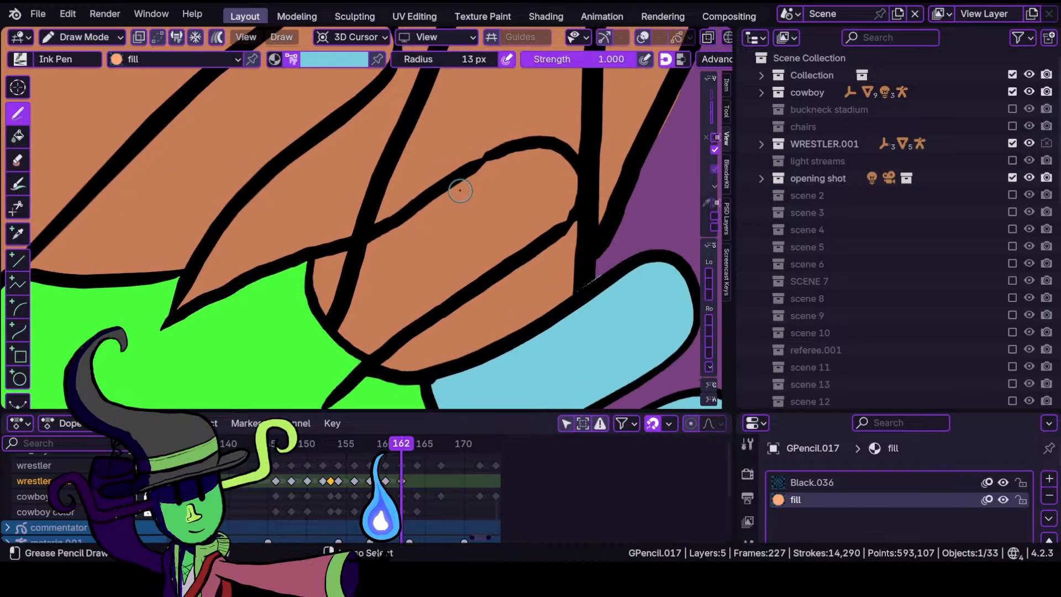
scroll(469, 185, up, 1)
shift+middle_drag(526, 157, 446, 149)
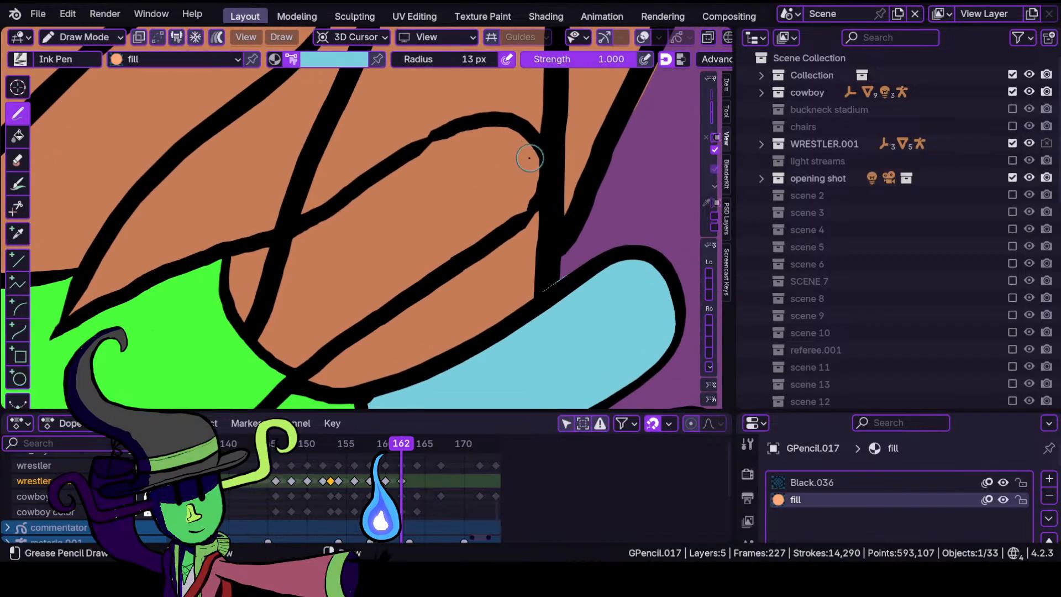
mouse_move(532, 148)
mouse_down()
mouse_move(456, 136)
mouse_move(393, 167)
mouse_move(331, 216)
mouse_move(234, 260)
mouse_move(241, 318)
mouse_move(279, 356)
mouse_move(384, 307)
mouse_move(506, 227)
mouse_move(537, 166)
mouse_move(469, 185)
mouse_up()
Fill the thumb lying across the orange arm with light blue, from its tip down to the green glove's upper edge.
ctrl+middle_drag(452, 232, 437, 331)
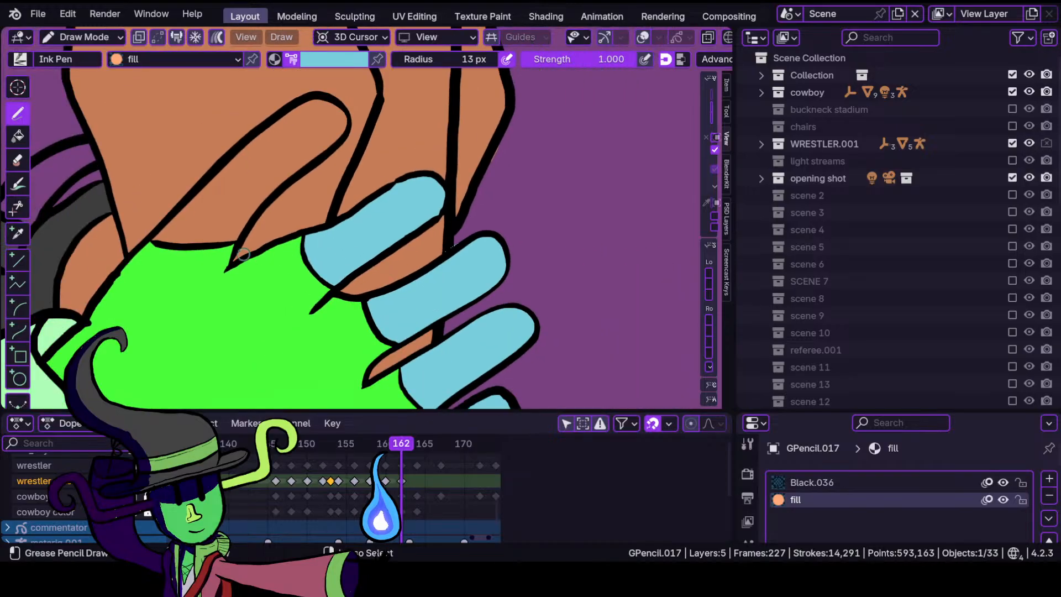
mouse_move(268, 225)
shift+middle_down()
mouse_move(427, 302)
mouse_move(402, 282)
mouse_move(379, 218)
mouse_move(443, 232)
mouse_move(376, 308)
mouse_move(400, 239)
mouse_move(421, 287)
mouse_move(435, 225)
mouse_move(419, 243)
shift+middle_up()
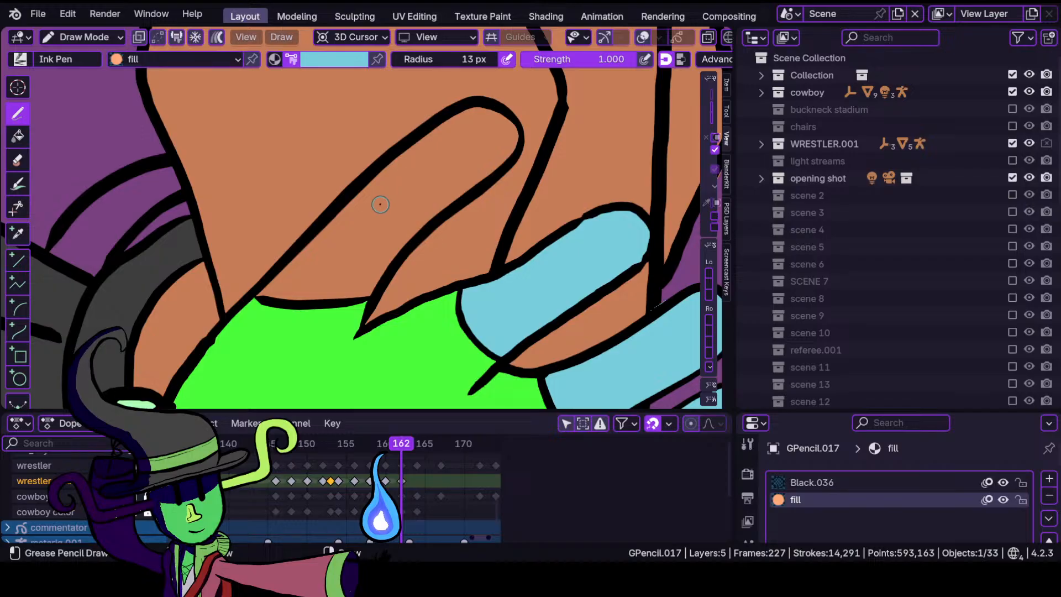
mouse_move(373, 287)
ctrl+middle_down()
mouse_move(433, 226)
mouse_move(396, 269)
ctrl+middle_up()
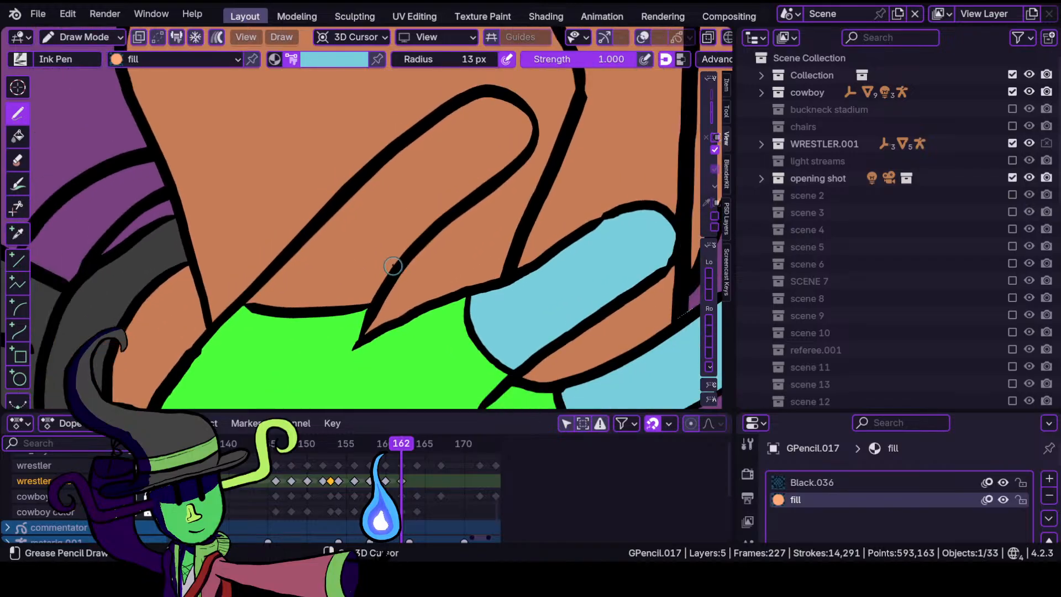
mouse_move(392, 222)
shift+middle_down()
mouse_move(421, 307)
mouse_move(462, 244)
mouse_move(429, 263)
mouse_move(399, 211)
shift+middle_up()
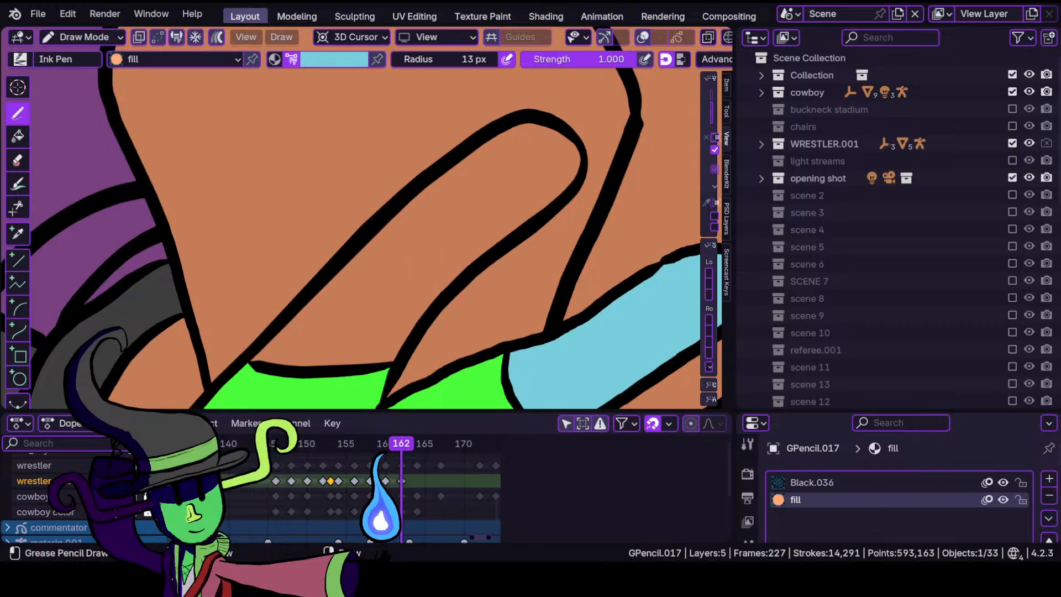
mouse_move(558, 191)
mouse_down()
mouse_move(531, 141)
mouse_move(502, 130)
mouse_move(480, 144)
mouse_move(486, 248)
mouse_move(356, 261)
mouse_move(262, 350)
mouse_move(307, 363)
mouse_move(425, 306)
mouse_move(389, 356)
mouse_up()
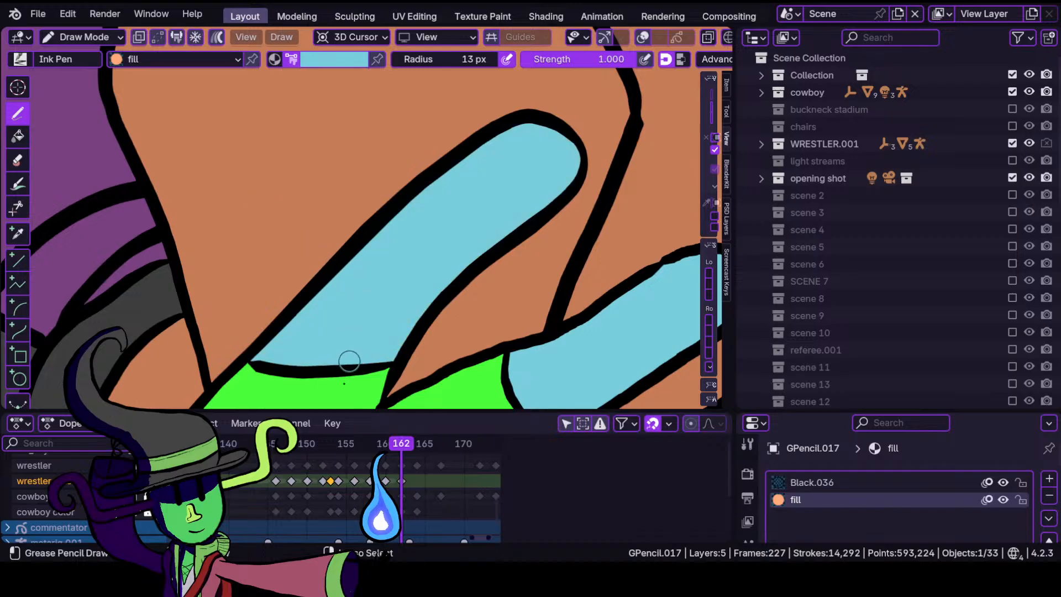
scroll(347, 360, down, 4)
shift+middle_drag(338, 362, 354, 277)
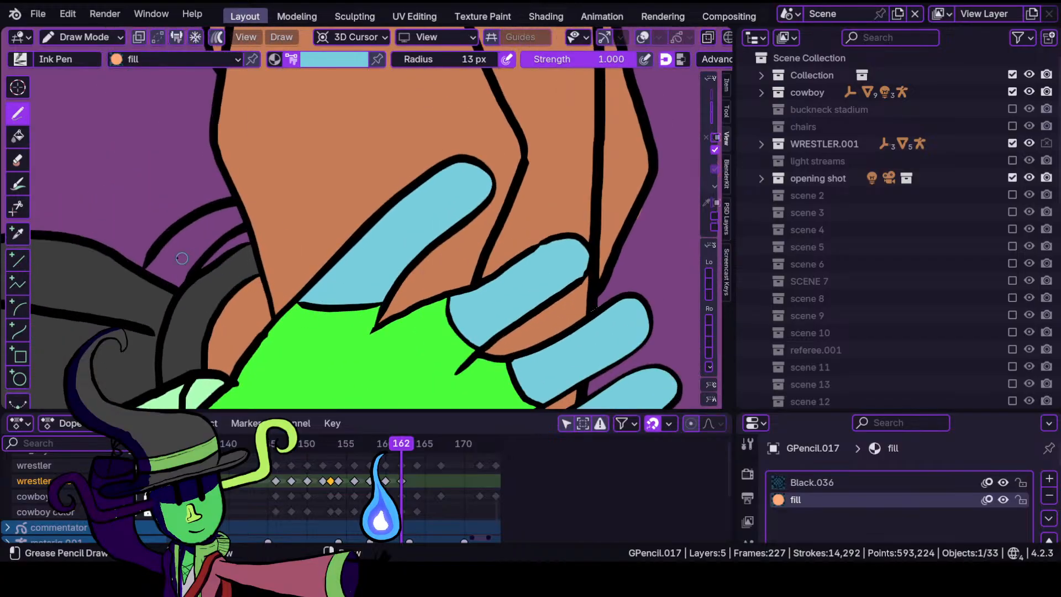
Fill the two gaps in the curved band between the grey limb and the orange torso with the palette's pale green.
scroll(330, 205, up, 5)
mouse_move(310, 225)
ctrl+middle_down()
mouse_move(343, 175)
mouse_move(324, 144)
ctrl+middle_up()
click(335, 61)
click(255, 244)
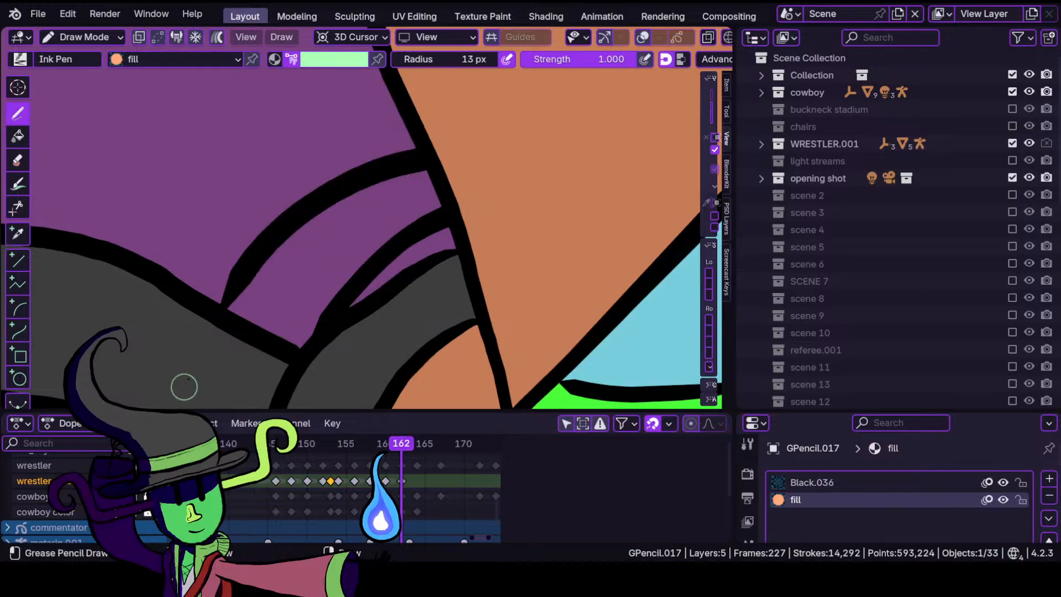
mouse_move(224, 314)
mouse_down()
mouse_move(273, 257)
mouse_move(292, 345)
mouse_move(456, 246)
mouse_move(426, 179)
mouse_move(337, 199)
mouse_move(331, 230)
mouse_up()
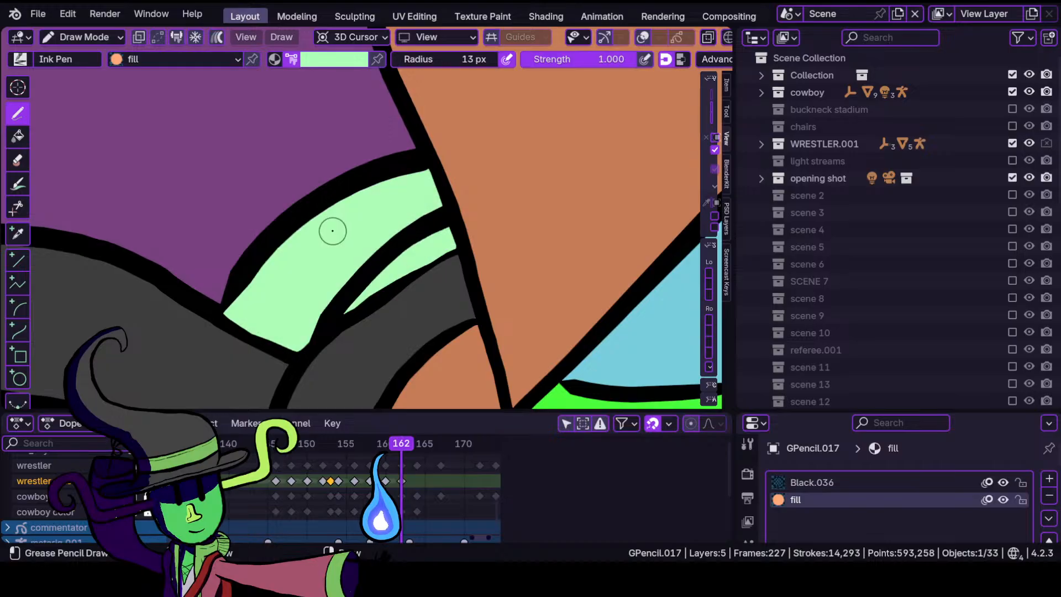
Fill the pointed triangular outline along the upper edge of the grey limb with the wrestlers palette's dark blue.
scroll(331, 264, down, 3)
ctrl+middle_drag(331, 264, 321, 342)
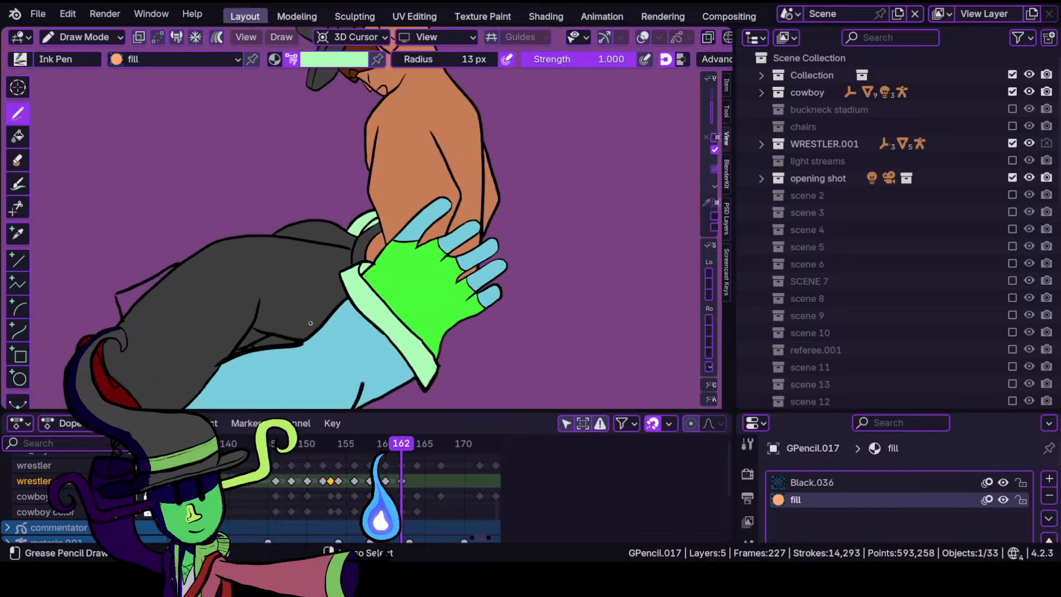
mouse_move(304, 295)
ctrl+middle_down()
mouse_move(318, 348)
mouse_move(337, 293)
ctrl+middle_up()
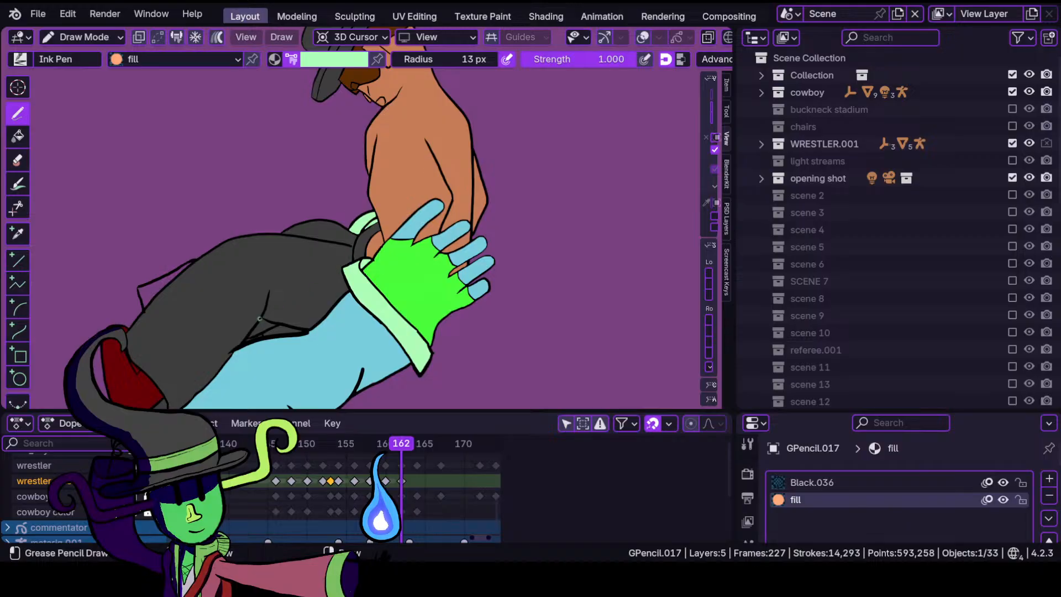
scroll(315, 282, up, 5)
mouse_move(194, 353)
shift+middle_down()
mouse_move(421, 142)
mouse_move(411, 158)
shift+middle_up()
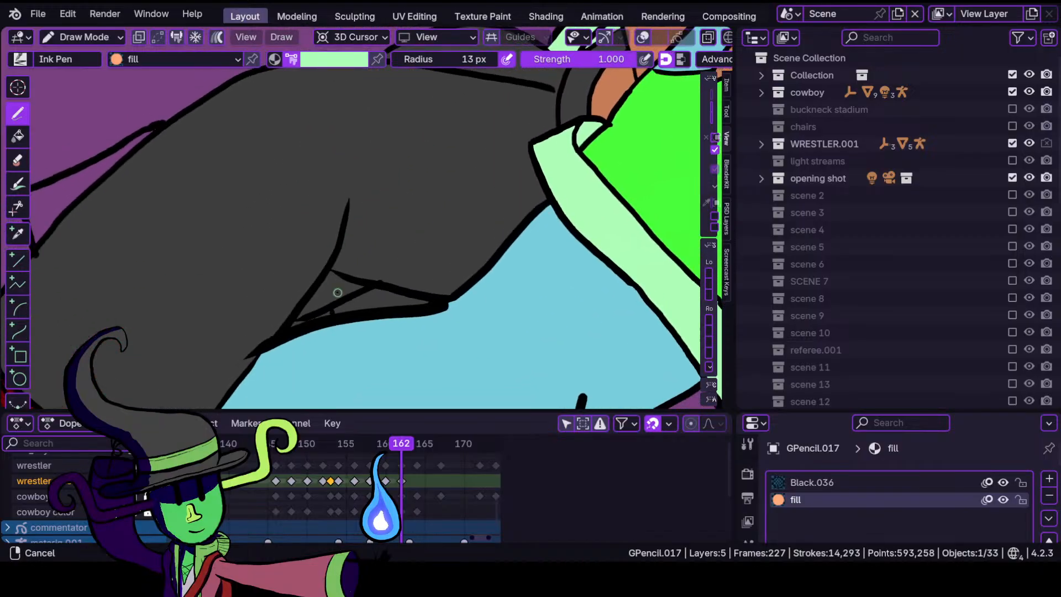
scroll(337, 292, down, 6)
scroll(293, 358, up, 4)
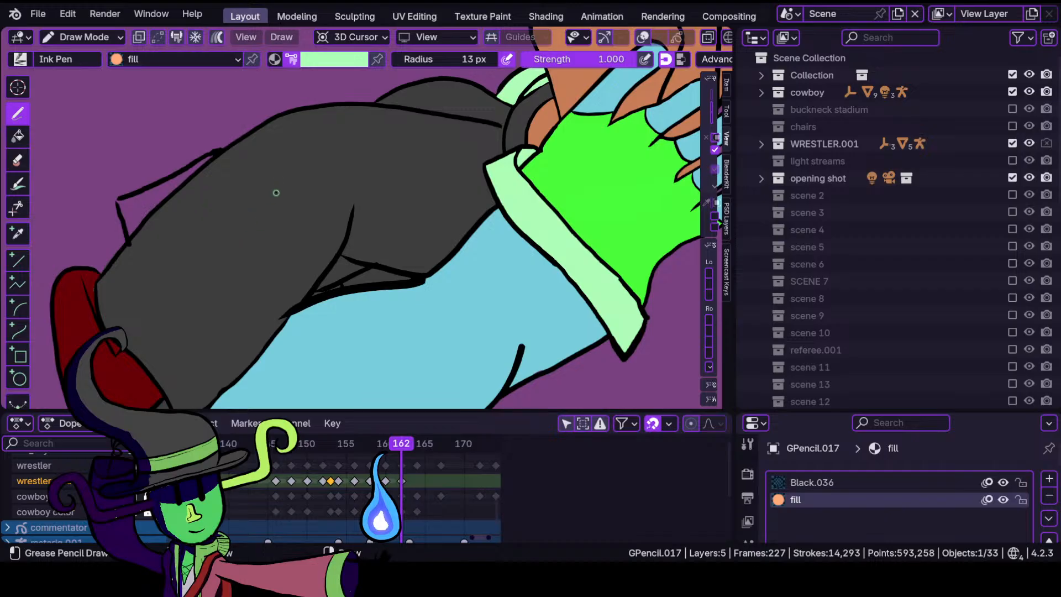
mouse_move(202, 185)
shift+middle_down()
mouse_move(400, 164)
mouse_move(387, 176)
shift+middle_up()
ctrl+middle_drag(386, 186, 386, 172)
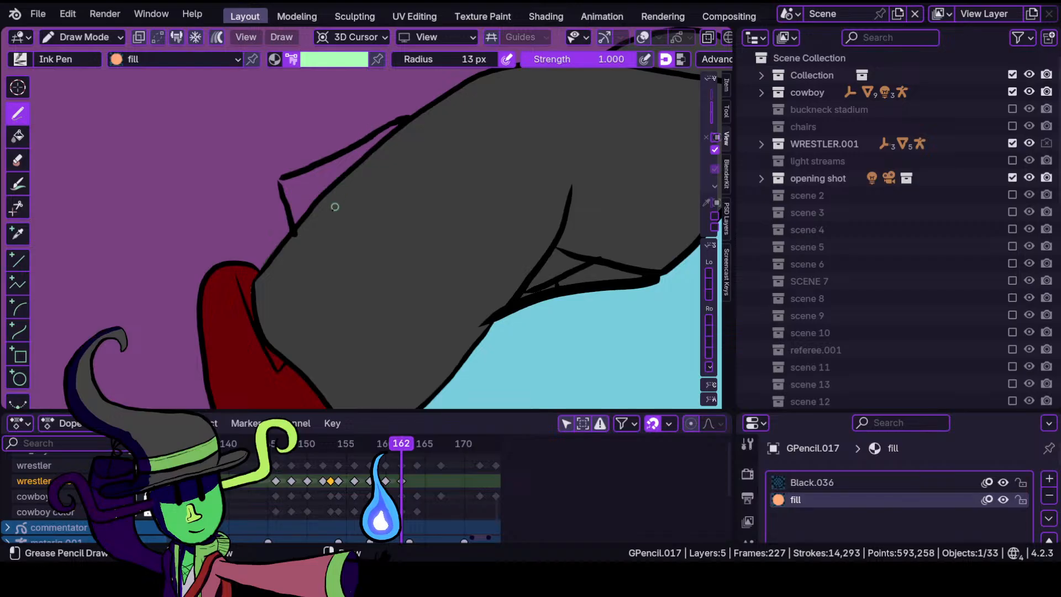
mouse_move(299, 269)
ctrl+middle_down()
mouse_move(324, 215)
mouse_move(316, 179)
mouse_move(339, 287)
mouse_move(293, 246)
ctrl+middle_up()
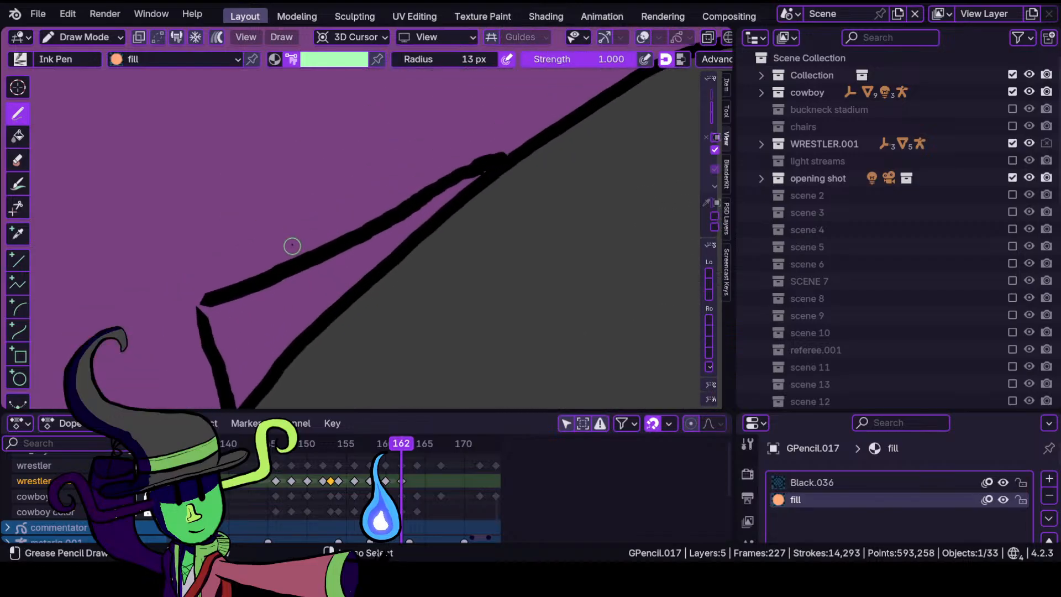
click(349, 60)
click(271, 246)
shift+middle_drag(245, 310, 306, 234)
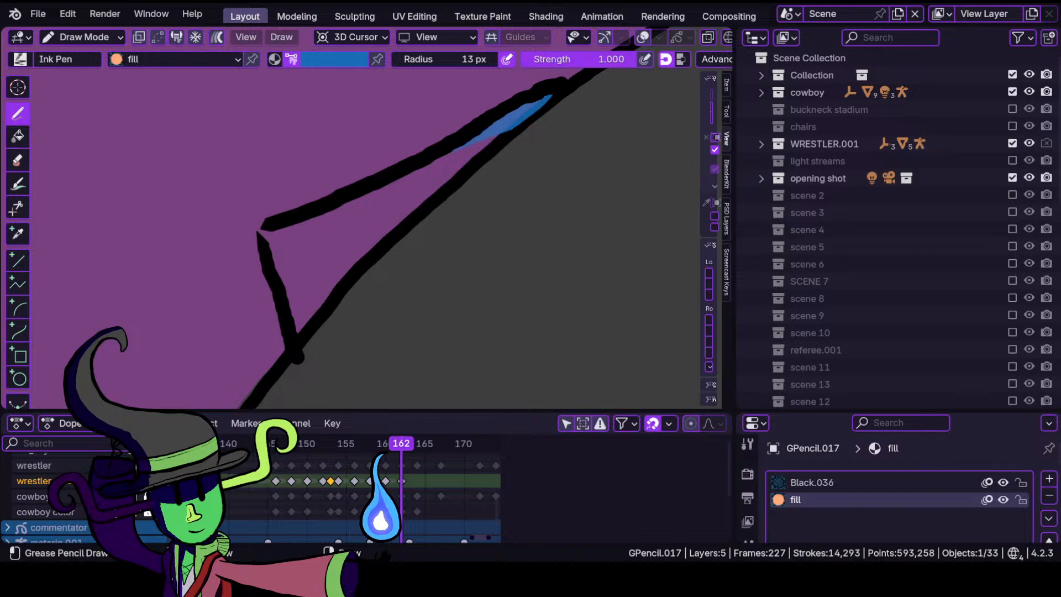
mouse_move(448, 152)
mouse_down()
mouse_move(279, 306)
mouse_move(298, 338)
mouse_move(423, 209)
mouse_up()
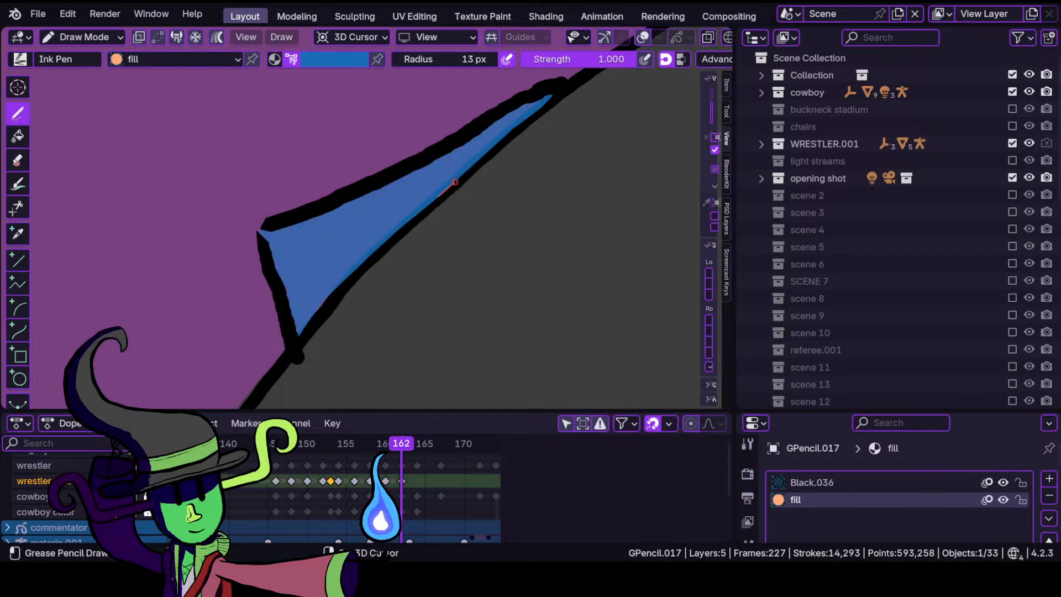
drag(467, 172, 472, 165)
Sculpt the lower edge of the pointed blue fill where it meets the grey limb's outline.
mouse_move(386, 160)
ctrl+middle_down()
mouse_move(325, 260)
mouse_move(309, 204)
ctrl+middle_up()
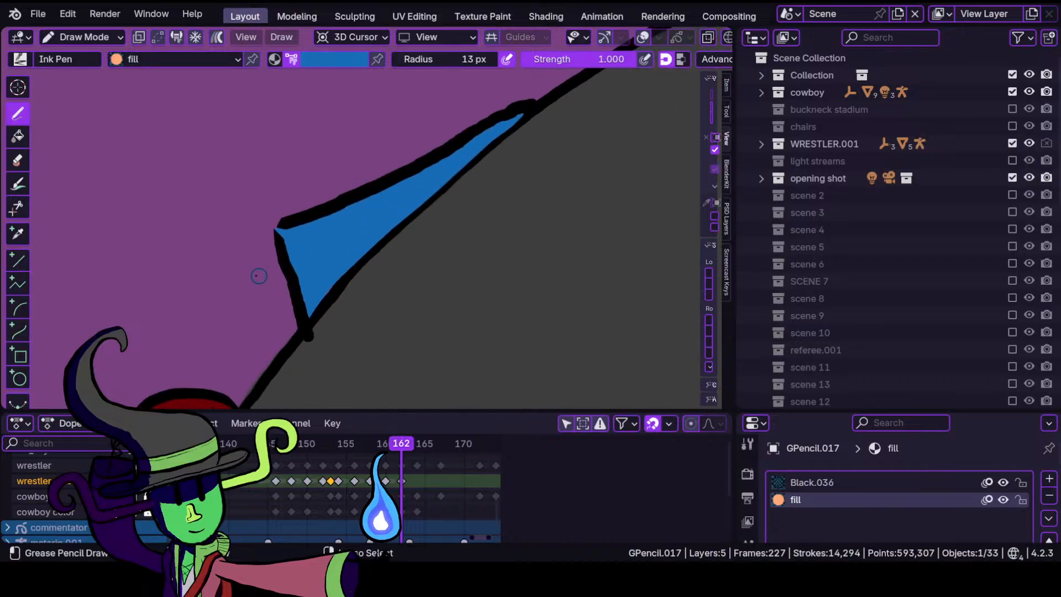
ctrl+middle_drag(260, 275, 303, 207)
click(83, 37)
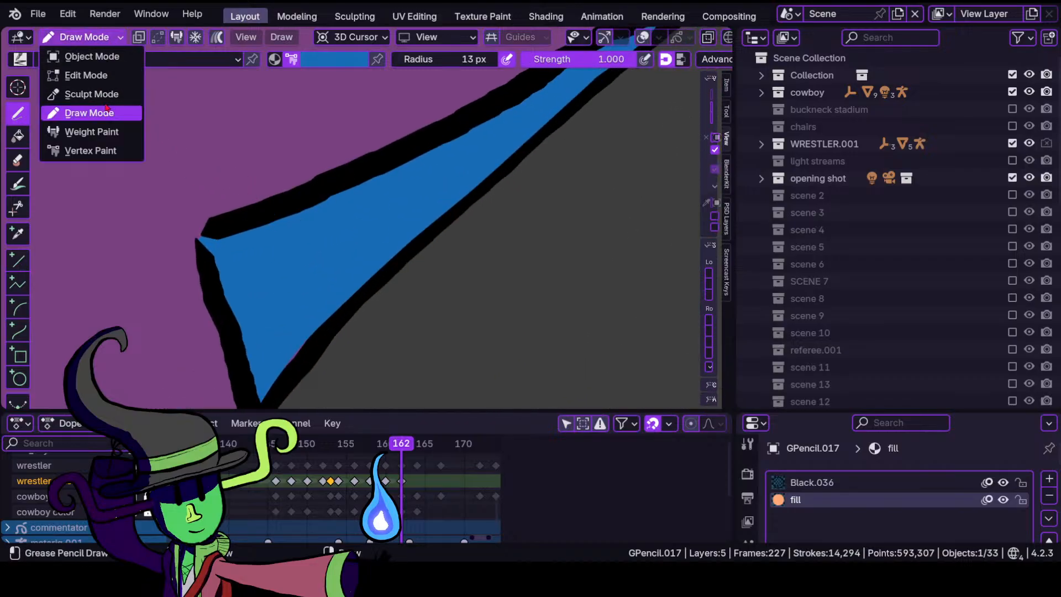
click(109, 96)
mouse_move(296, 379)
mouse_down()
mouse_move(294, 364)
mouse_move(294, 374)
mouse_move(319, 337)
mouse_up()
Return to Draw Mode and fill the small triangle in the fold under the grey limb with dark blue.
ctrl+middle_drag(488, 174, 426, 265)
mouse_move(453, 231)
ctrl+middle_down()
mouse_move(513, 159)
mouse_move(447, 289)
mouse_move(457, 379)
ctrl+middle_up()
shift+middle_drag(460, 321, 324, 276)
mouse_move(381, 290)
ctrl+middle_down()
mouse_move(424, 221)
mouse_move(402, 177)
ctrl+middle_up()
click(83, 37)
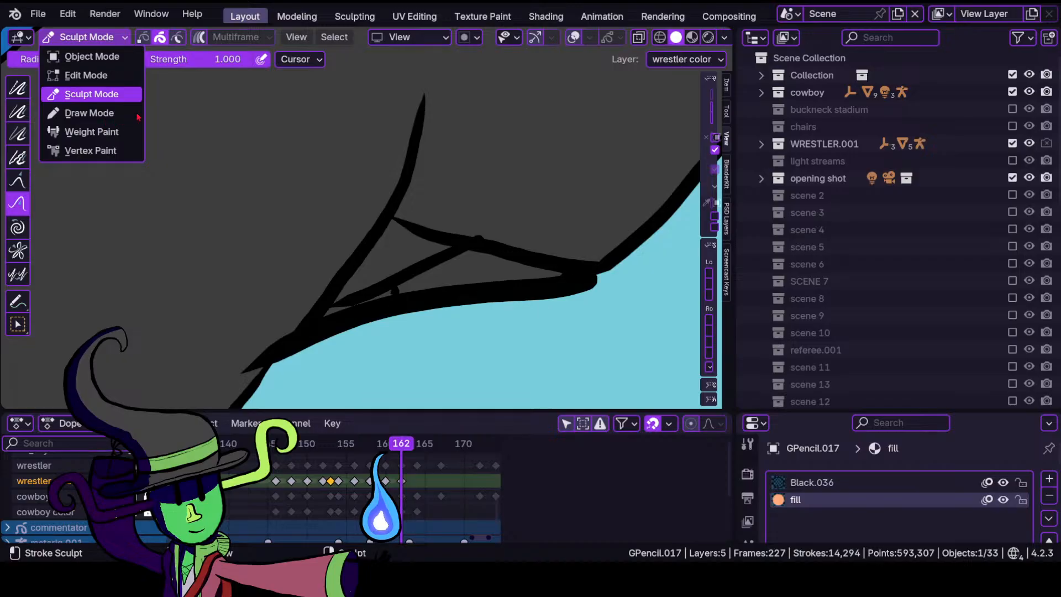
click(89, 113)
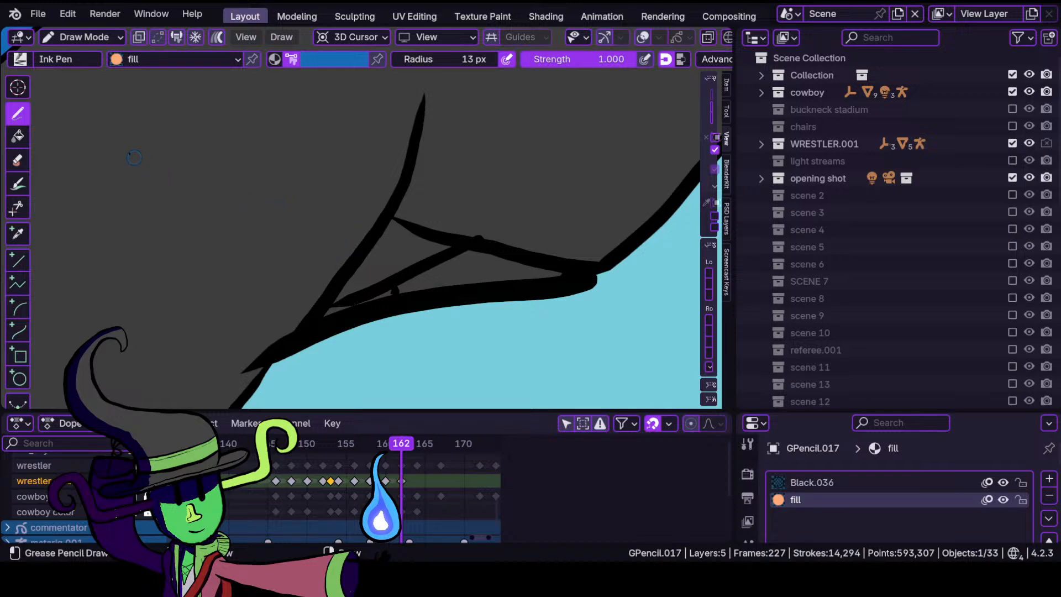
click(111, 37)
click(108, 118)
mouse_move(412, 279)
ctrl+middle_down()
mouse_move(436, 237)
mouse_move(429, 341)
mouse_move(425, 282)
mouse_move(442, 261)
mouse_move(434, 387)
mouse_move(433, 274)
mouse_move(394, 246)
ctrl+middle_up()
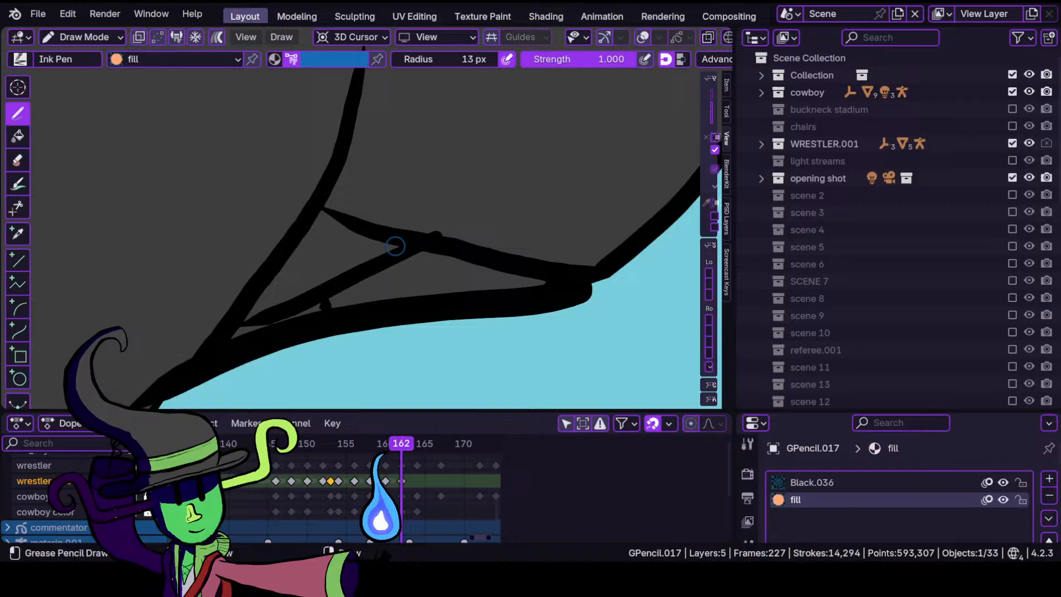
click(358, 60)
mouse_move(341, 221)
mouse_down()
mouse_move(279, 264)
mouse_move(243, 309)
mouse_move(331, 234)
mouse_move(326, 279)
mouse_move(381, 243)
mouse_move(410, 240)
mouse_up()
Fill the thin sliver below the blue triangle with the palette's light blue.
mouse_move(316, 256)
ctrl+middle_down()
mouse_move(270, 337)
mouse_move(333, 224)
mouse_move(421, 198)
mouse_move(462, 144)
ctrl+middle_up()
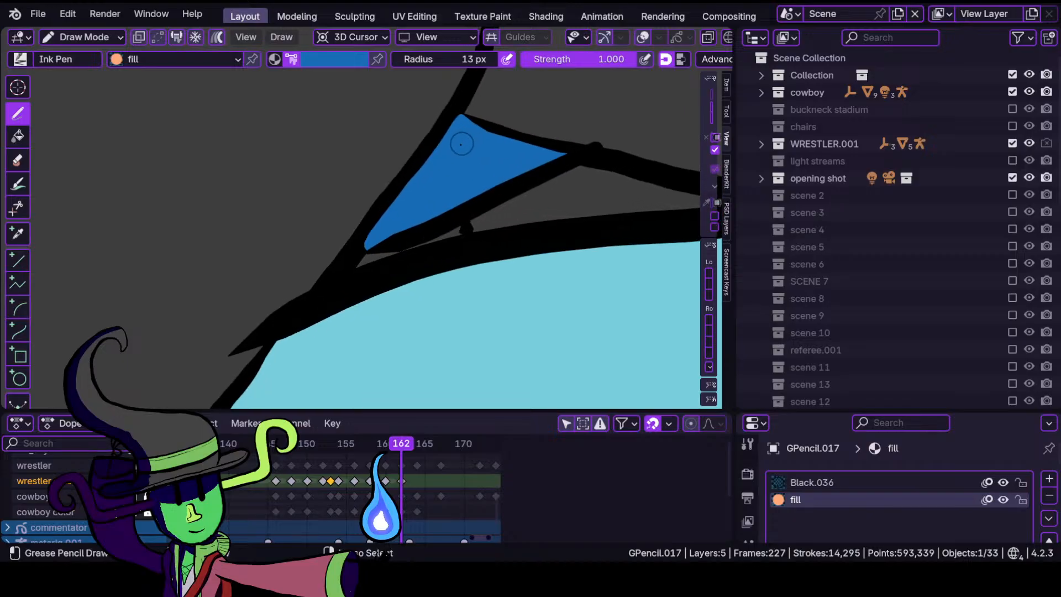
click(338, 60)
click(289, 245)
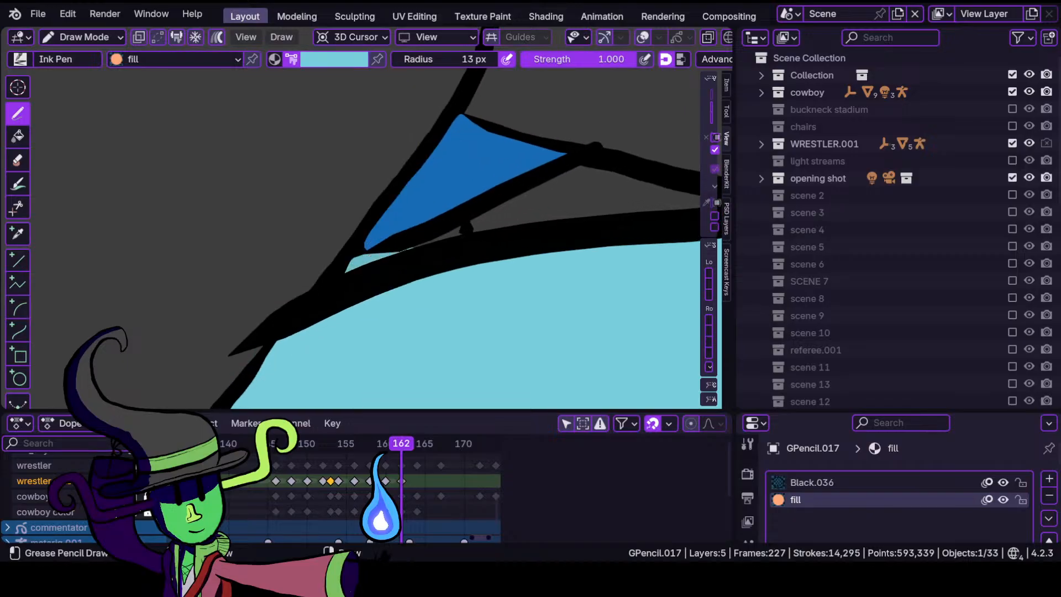
click(362, 239)
Fill the upper part of the wrestler's torso below the large light-blue shape with dark blue, starting along its left outline.
scroll(299, 299, down, 4)
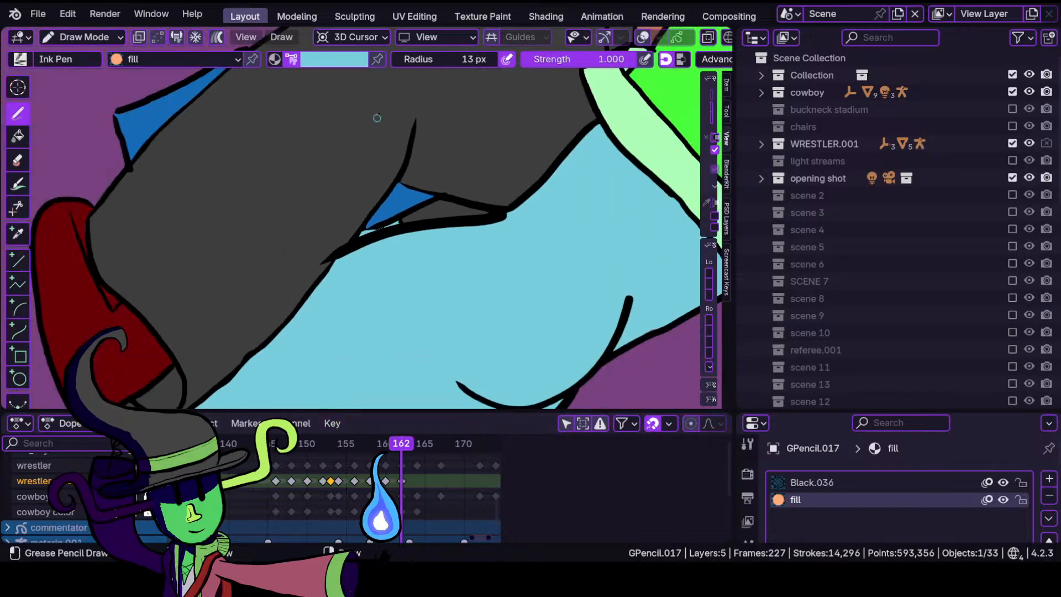
scroll(378, 331, down, 2)
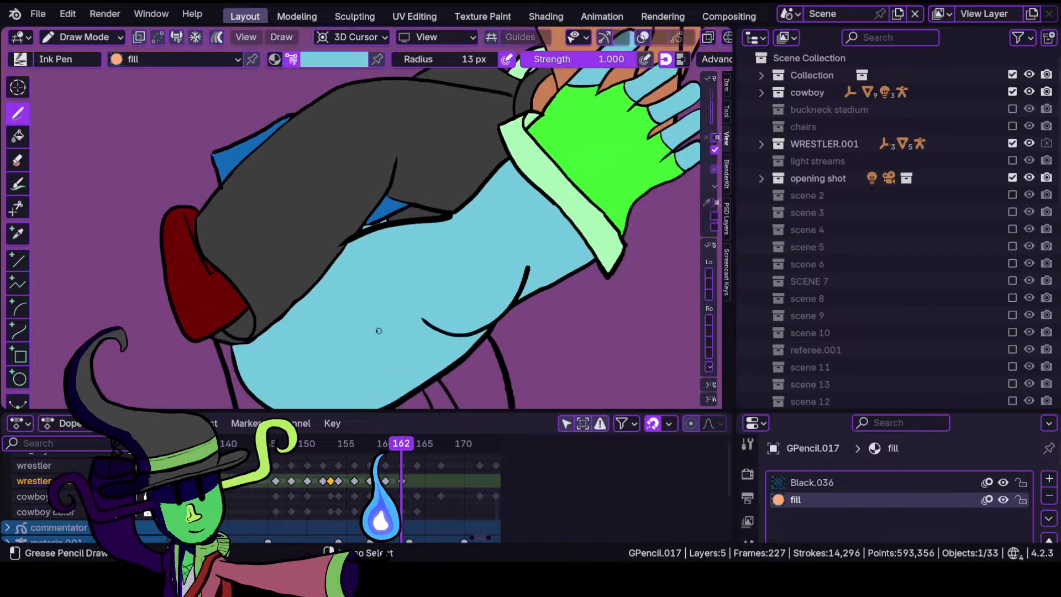
scroll(364, 310, down, 6)
mouse_move(362, 343)
ctrl+middle_down()
mouse_move(357, 296)
mouse_move(334, 293)
ctrl+middle_up()
shift+middle_drag(297, 344, 409, 203)
ctrl+middle_drag(409, 268, 403, 218)
click(318, 62)
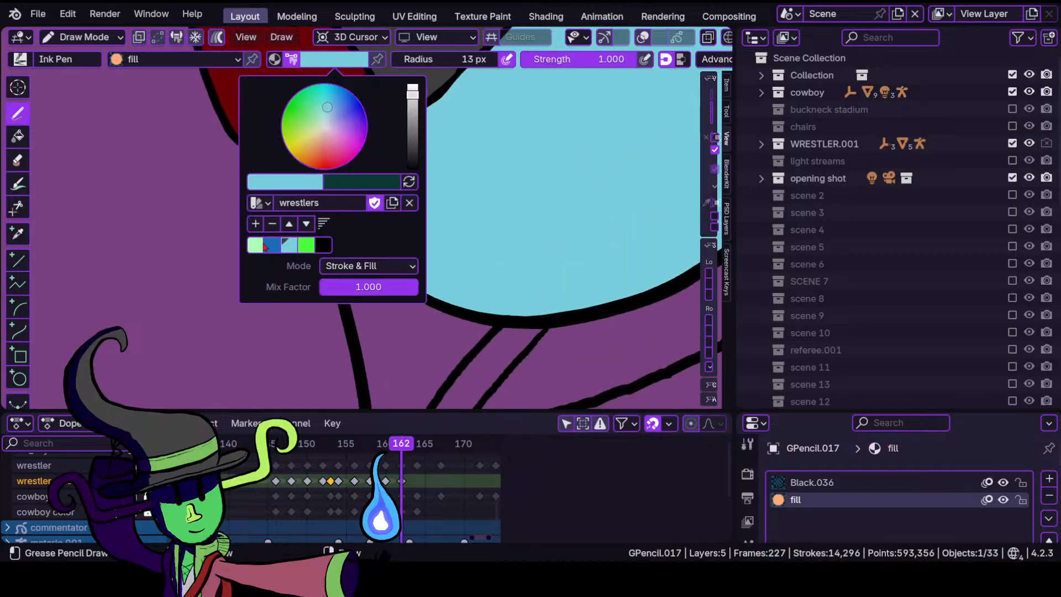
click(277, 252)
mouse_move(295, 271)
ctrl+middle_down()
mouse_move(305, 308)
mouse_move(336, 227)
ctrl+middle_up()
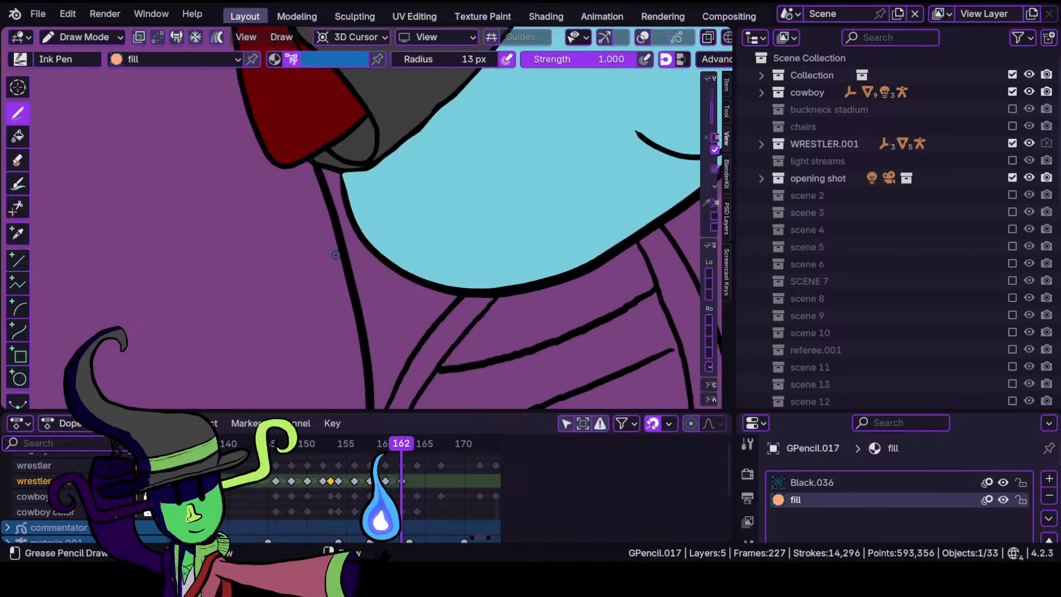
shift+middle_drag(342, 290, 281, 258)
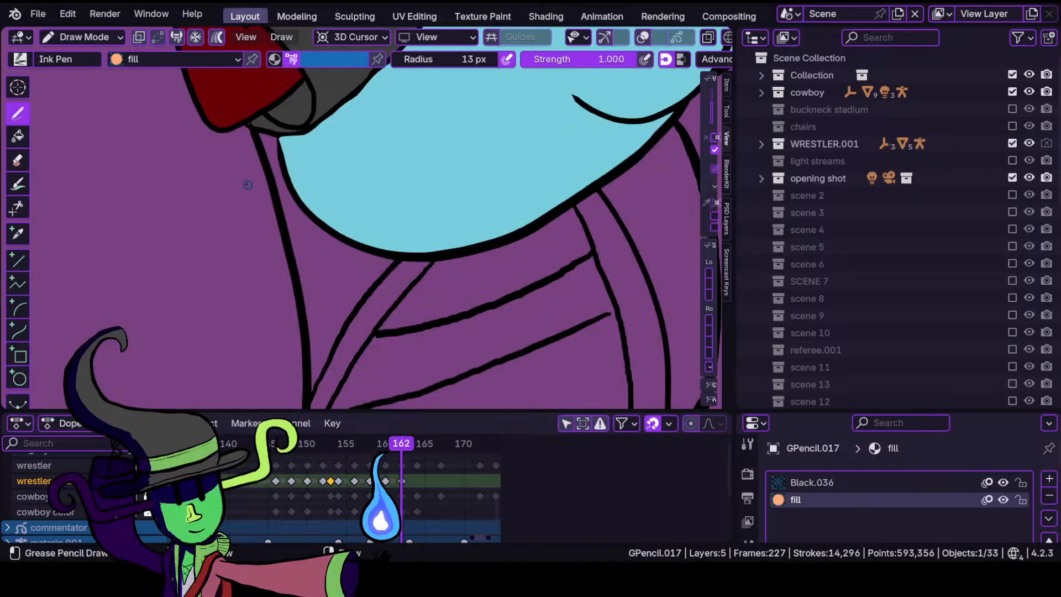
scroll(269, 169, up, 1)
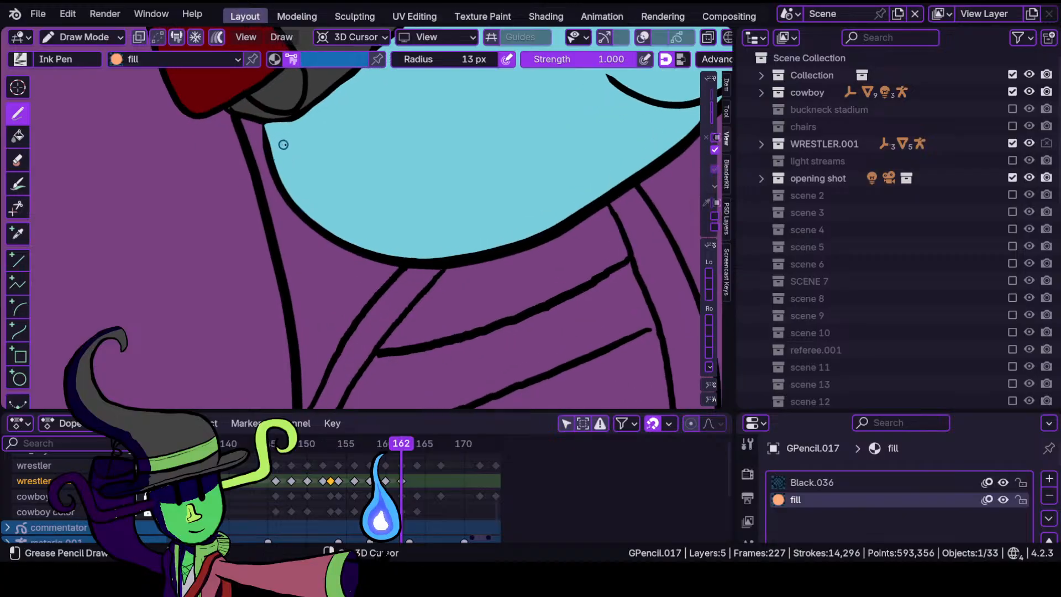
shift+middle_drag(284, 145, 370, 141)
scroll(332, 241, down, 3)
scroll(337, 226, up, 3)
shift+middle_drag(350, 177, 292, 157)
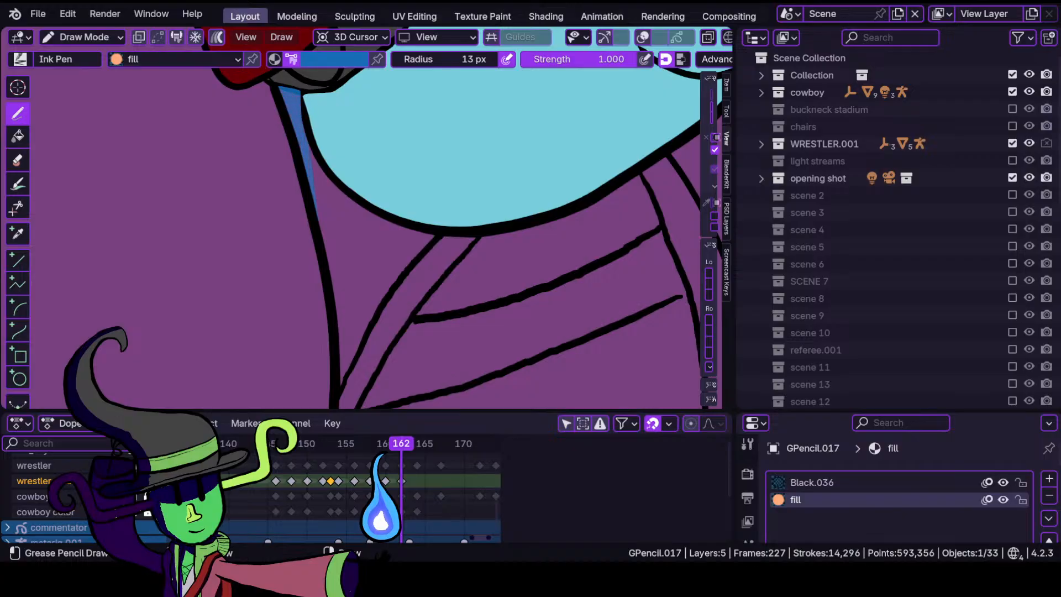
mouse_move(315, 199)
mouse_down()
mouse_move(364, 408)
mouse_move(667, 409)
mouse_move(693, 343)
mouse_move(677, 232)
mouse_move(685, 188)
mouse_move(647, 150)
mouse_move(616, 183)
mouse_move(505, 227)
mouse_move(398, 221)
mouse_move(323, 168)
mouse_up()
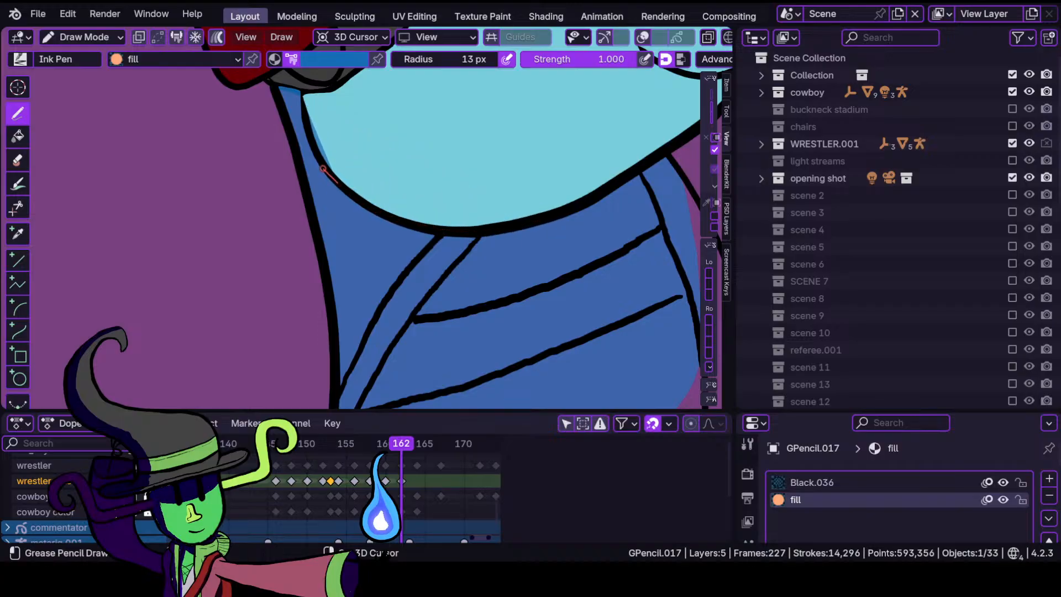
drag(305, 128, 303, 120)
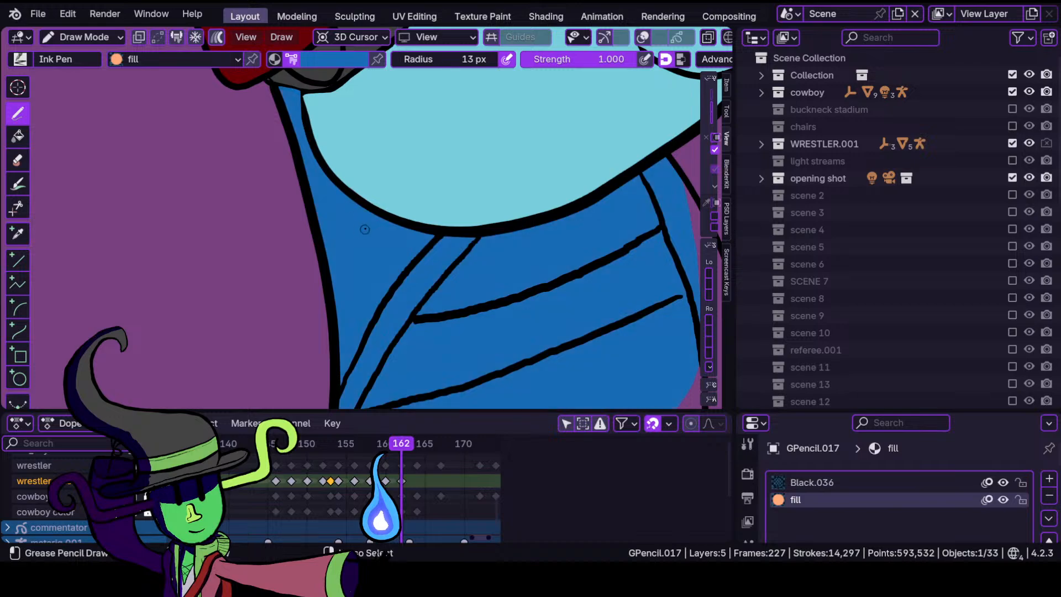
Extend the dark blue torso fill across the second strap to the torso's right outline.
mouse_move(382, 243)
ctrl+middle_down()
mouse_move(391, 287)
mouse_move(420, 257)
ctrl+middle_up()
mouse_move(520, 190)
shift+middle_down()
mouse_move(426, 195)
mouse_move(304, 182)
shift+middle_up()
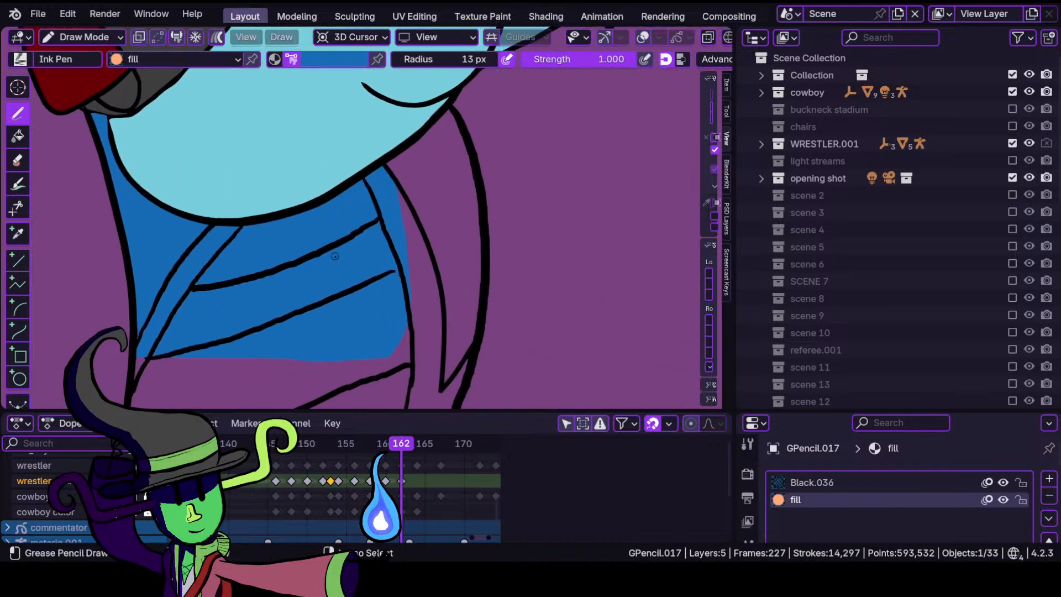
mouse_move(378, 268)
ctrl+middle_down()
mouse_move(412, 227)
mouse_move(391, 275)
ctrl+middle_up()
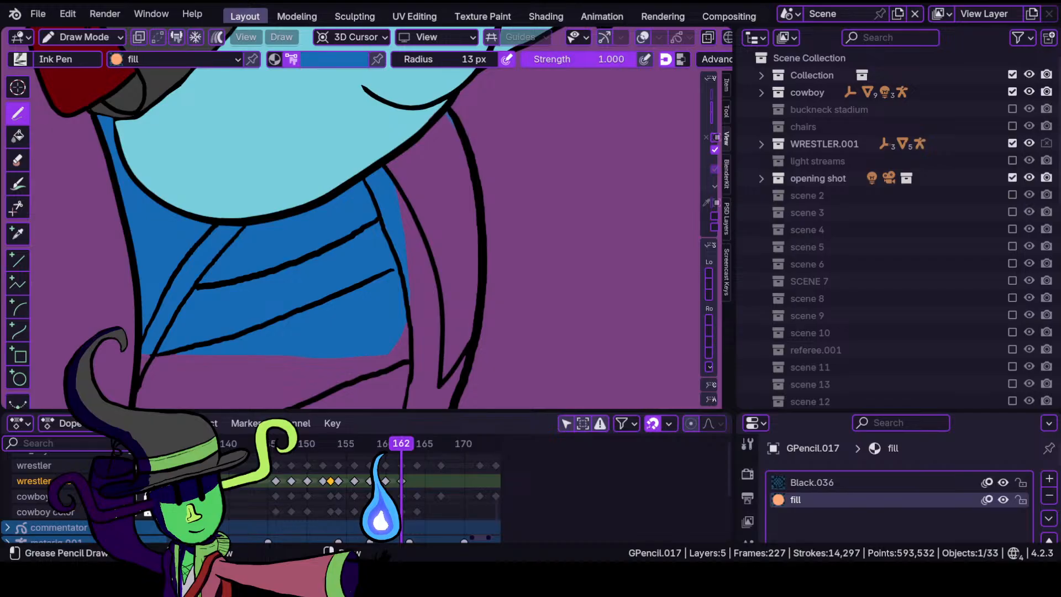
mouse_move(453, 117)
mouse_down()
mouse_move(425, 132)
mouse_move(403, 213)
mouse_move(423, 326)
mouse_move(458, 331)
mouse_move(478, 218)
mouse_up()
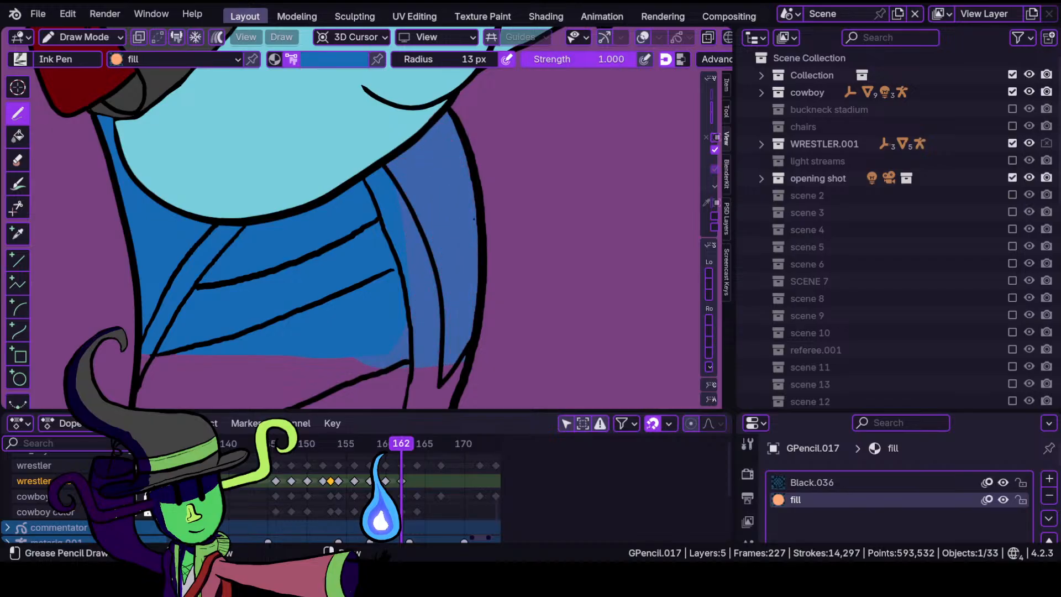
Fill the narrow curved strap along the left side of the blue torso with the palette's pale green.
ctrl+middle_drag(378, 141, 372, 280)
ctrl+middle_drag(373, 331, 383, 232)
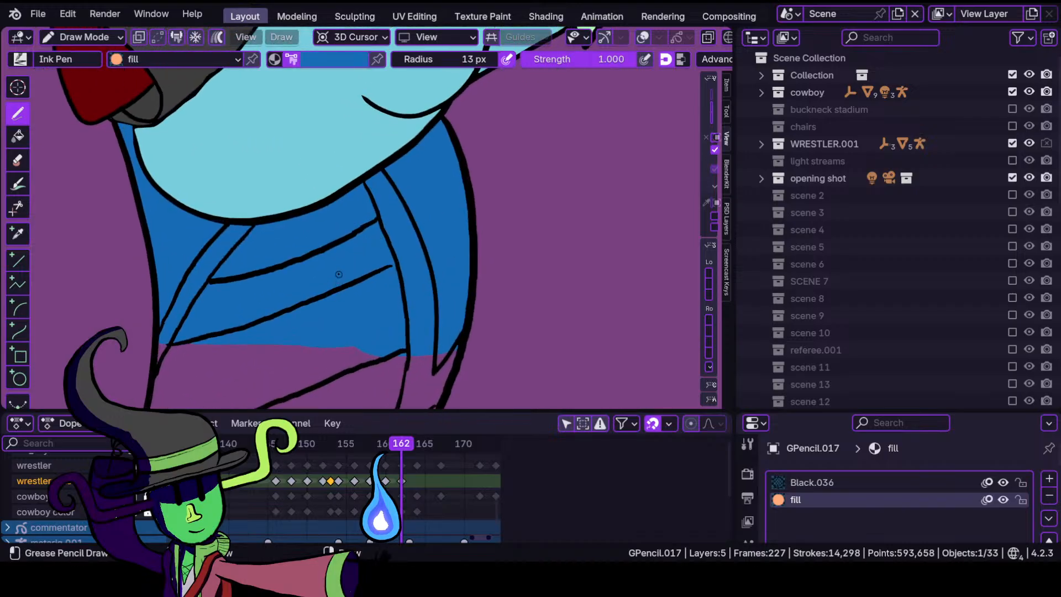
mouse_move(337, 279)
ctrl+middle_down()
mouse_move(348, 343)
mouse_move(335, 242)
ctrl+middle_up()
mouse_move(270, 335)
shift+middle_down()
mouse_move(408, 232)
mouse_move(402, 204)
mouse_move(374, 294)
shift+middle_up()
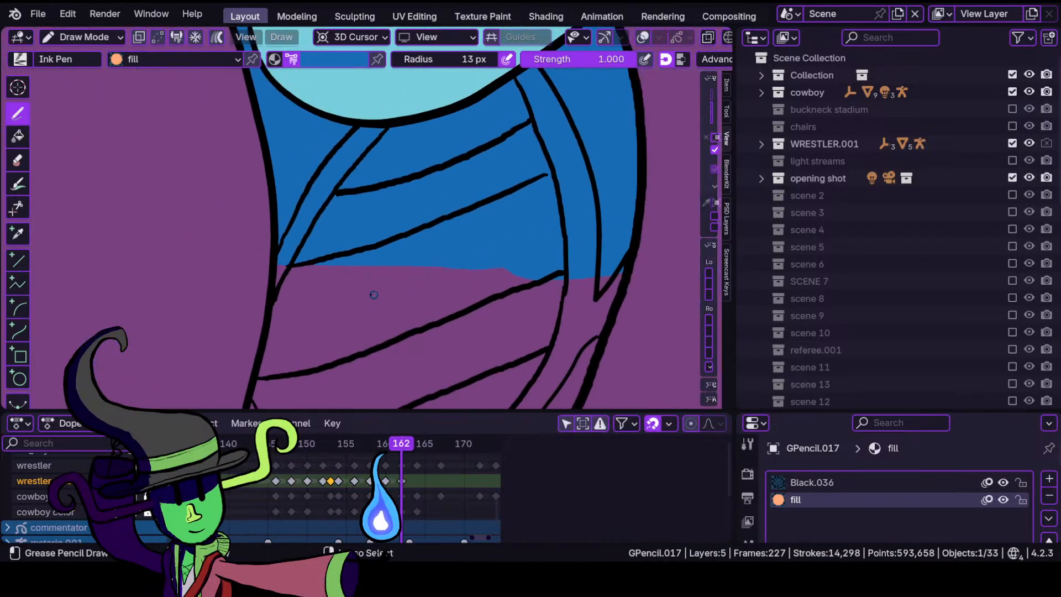
ctrl+middle_drag(374, 233, 348, 165)
click(341, 62)
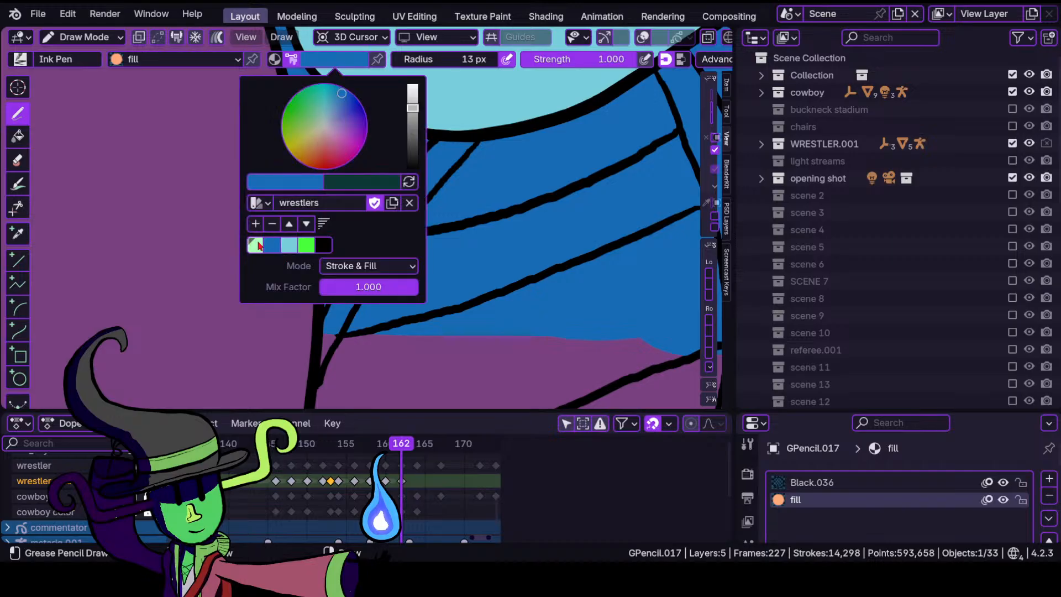
click(257, 245)
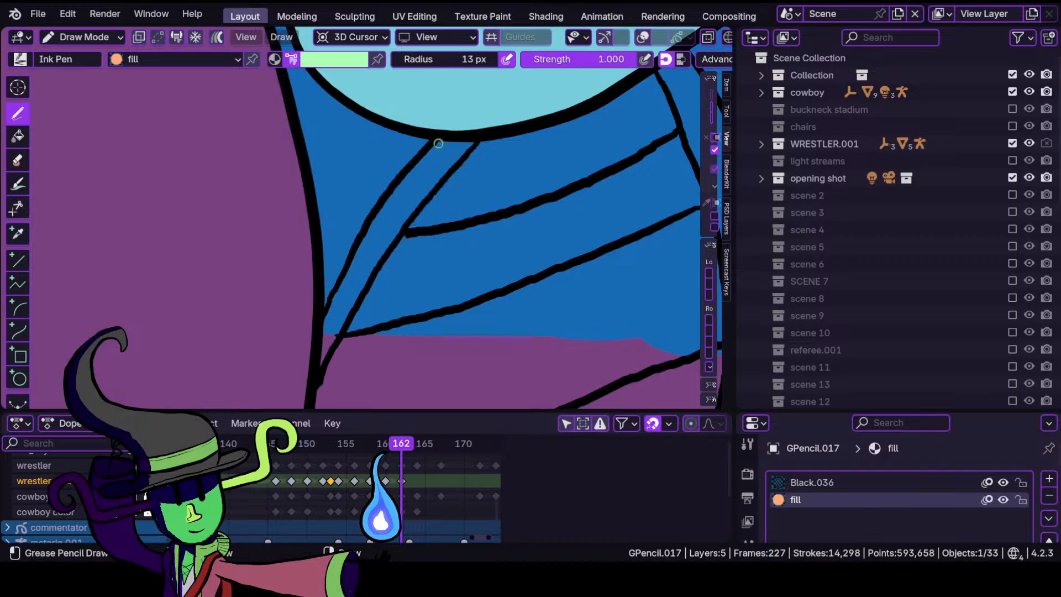
mouse_move(440, 145)
mouse_down()
mouse_move(375, 215)
mouse_move(322, 363)
mouse_move(490, 117)
mouse_up()
mouse_move(523, 159)
ctrl+middle_down()
mouse_move(461, 271)
mouse_move(560, 216)
mouse_move(425, 225)
ctrl+middle_up()
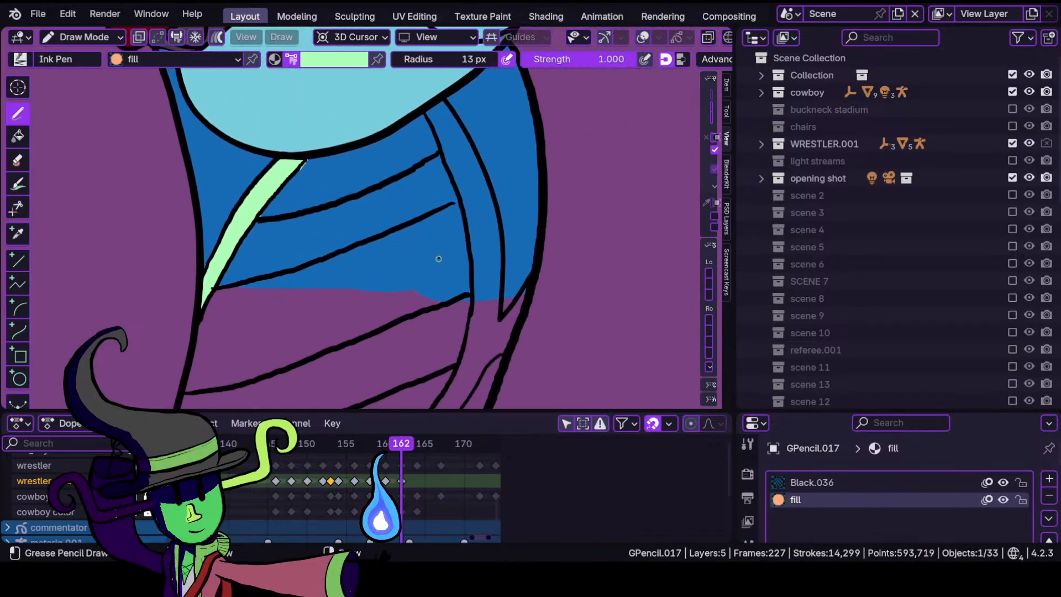
ctrl+middle_drag(453, 281, 463, 247)
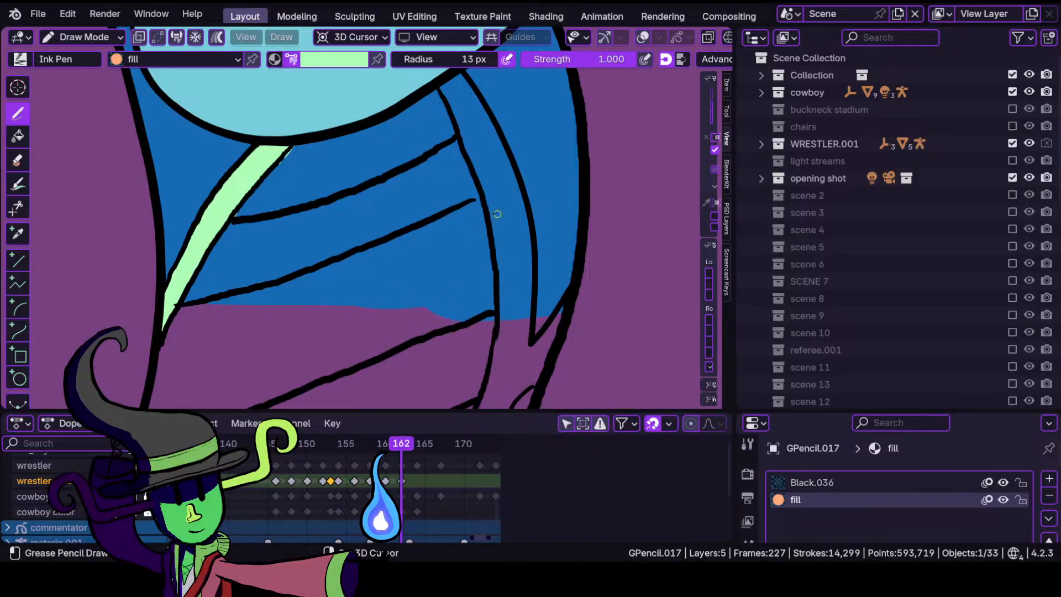
Fill the strap along the right side of the torso with pale green, down past the pointed notch.
mouse_move(508, 222)
shift+middle_down()
mouse_move(445, 236)
mouse_move(430, 301)
mouse_move(420, 261)
shift+middle_up()
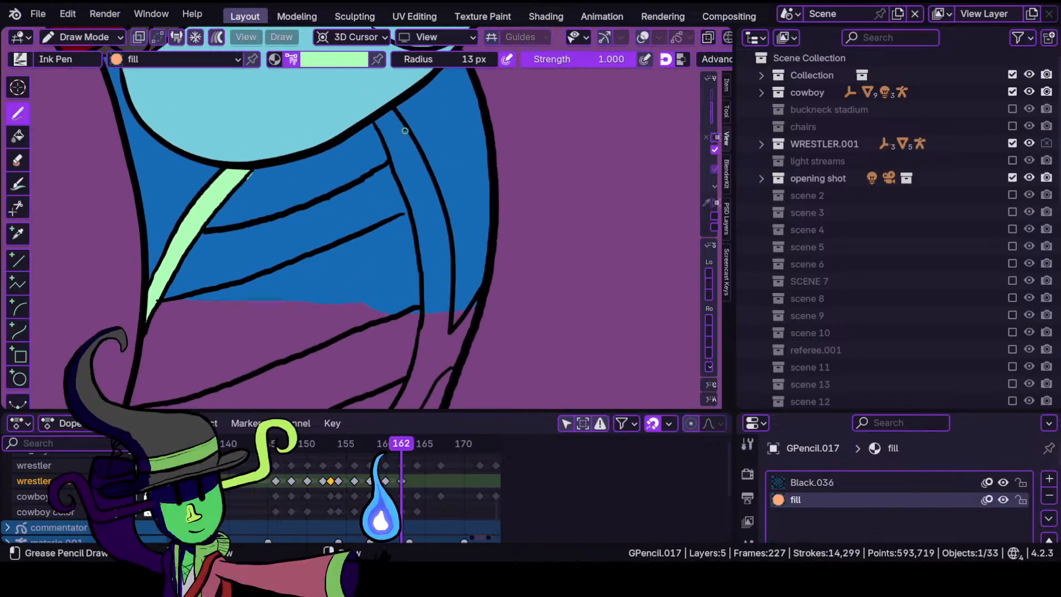
mouse_move(380, 119)
mouse_down()
mouse_move(385, 219)
mouse_move(426, 381)
mouse_move(401, 121)
mouse_up()
mouse_move(447, 368)
mouse_down()
mouse_move(476, 288)
mouse_move(422, 161)
mouse_up()
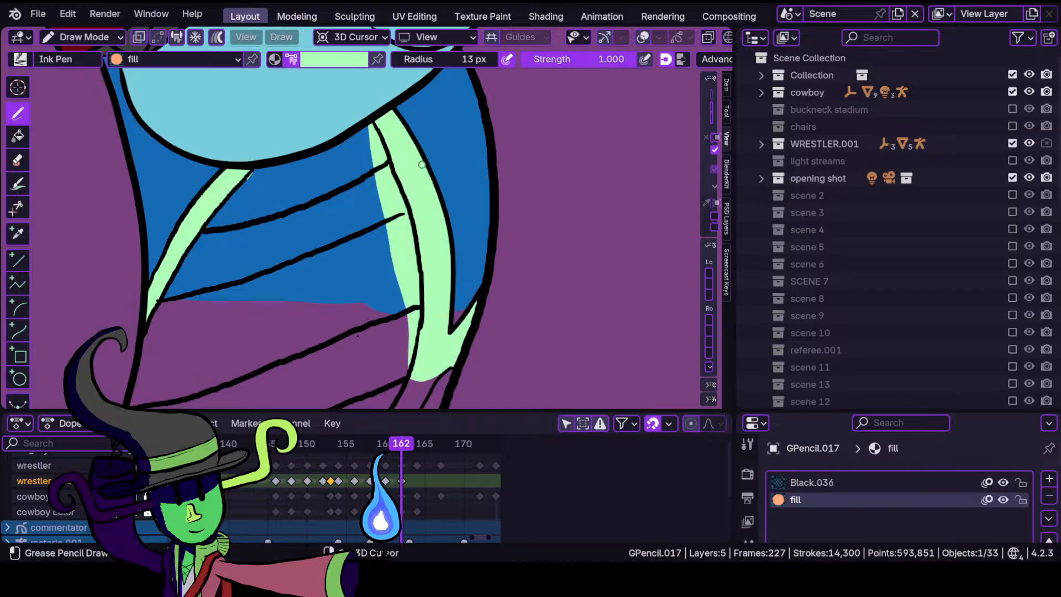
Fill the uncoloured tip of the pointed wedge beside the right strap with the palette's dark blue.
scroll(421, 164, up, 8)
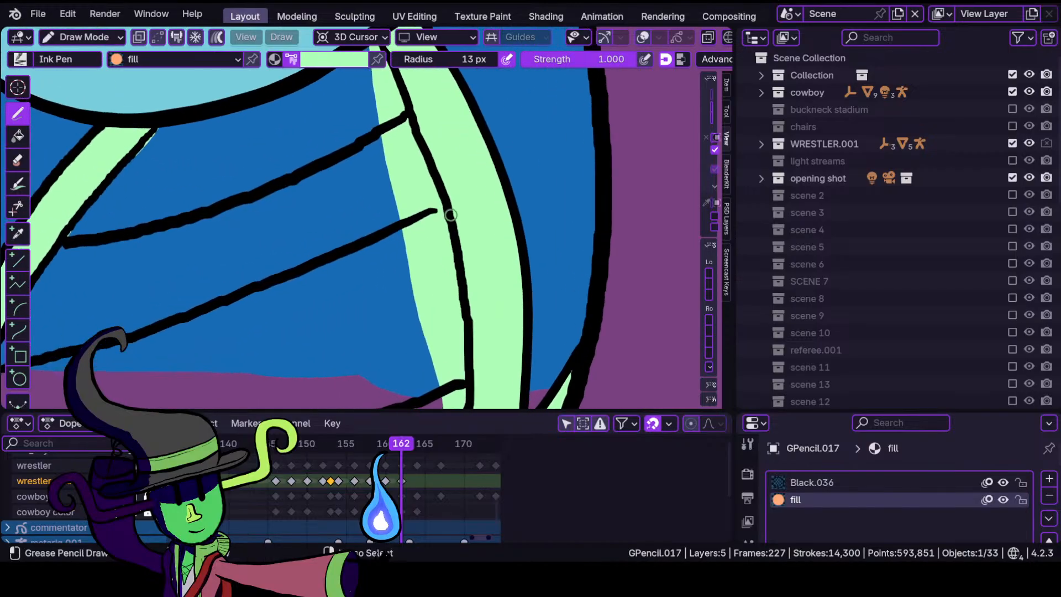
shift+middle_drag(406, 241, 402, 104)
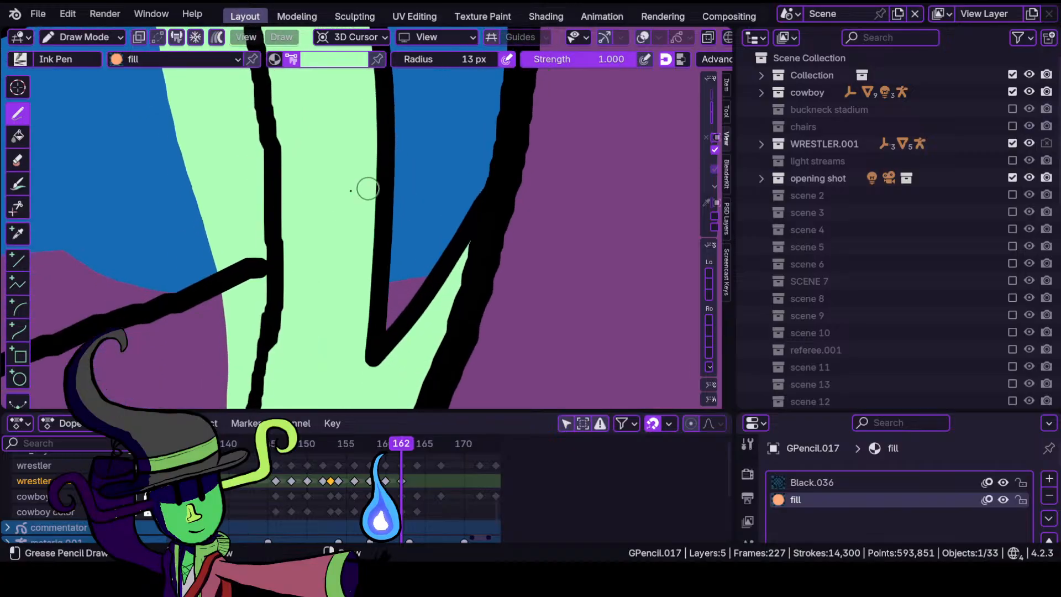
click(333, 61)
click(274, 245)
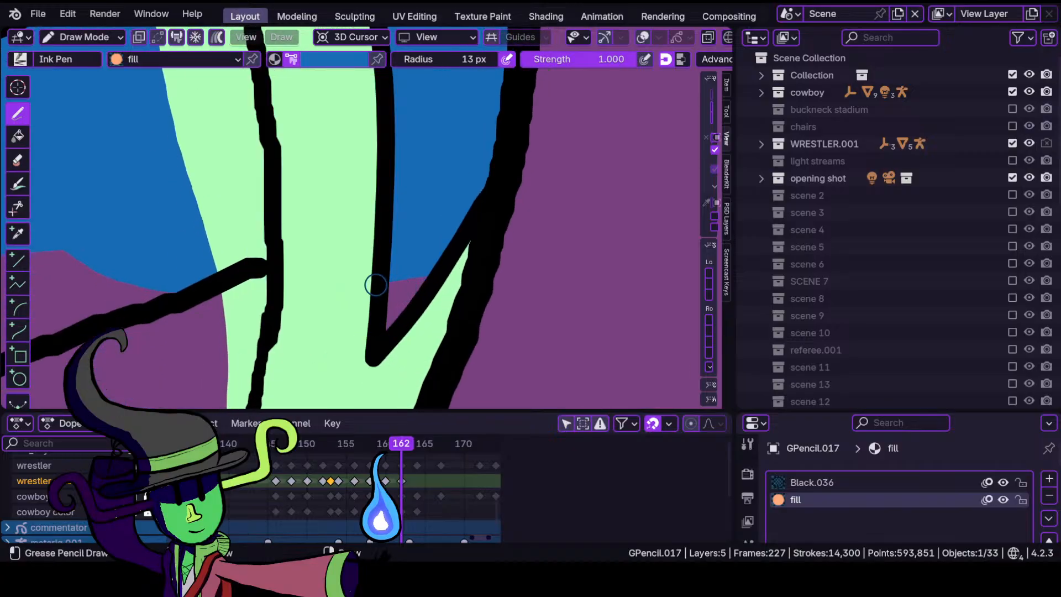
drag(388, 255, 424, 295)
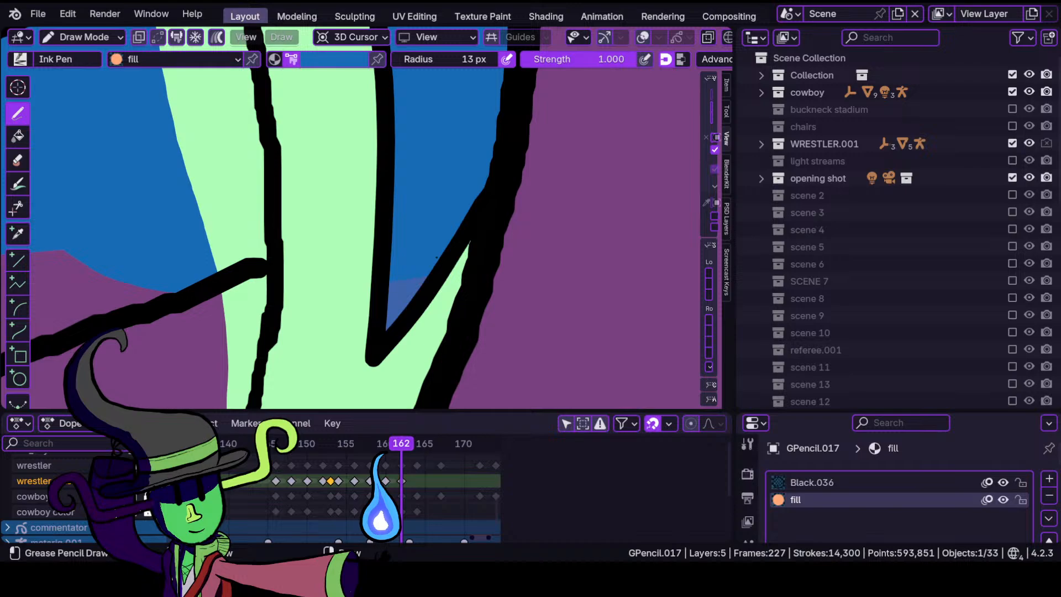
drag(436, 257, 402, 250)
Fill the lower belly and the curved strap beneath it with the palette's pale green, joining the right strap.
ctrl+middle_drag(402, 250, 326, 389)
ctrl+middle_drag(321, 318, 311, 382)
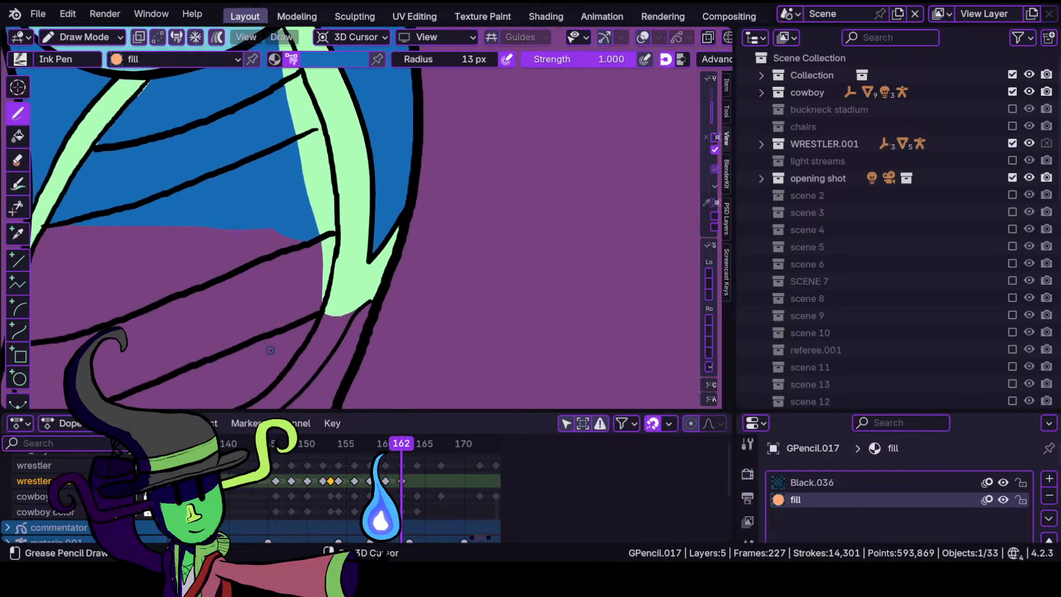
mouse_move(269, 349)
shift+middle_down()
mouse_move(384, 230)
mouse_move(490, 204)
mouse_move(446, 270)
mouse_move(440, 231)
shift+middle_up()
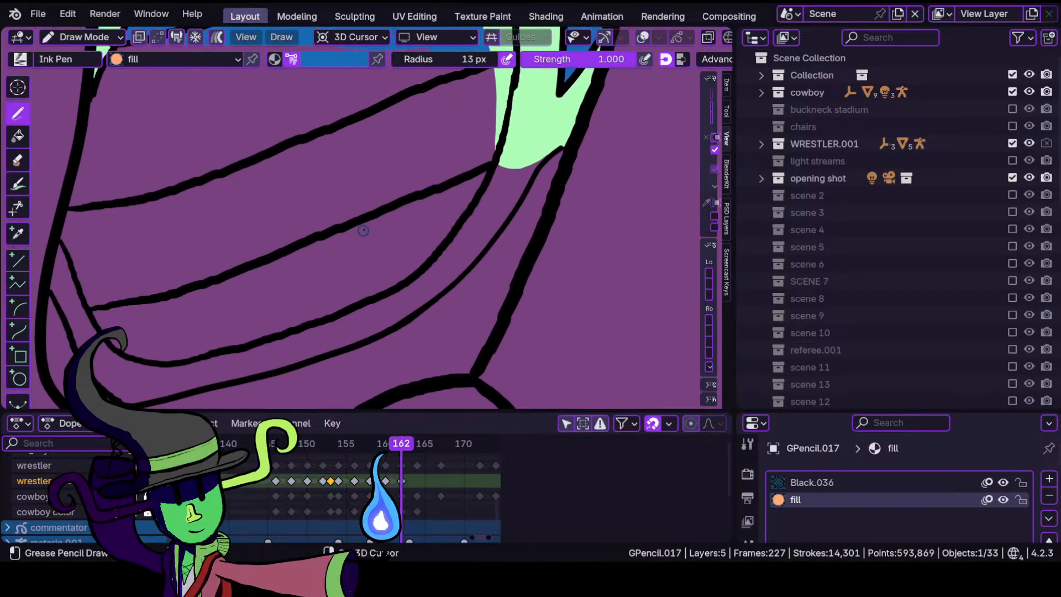
mouse_move(366, 225)
shift+middle_down()
mouse_move(494, 233)
mouse_move(473, 228)
shift+middle_up()
click(355, 61)
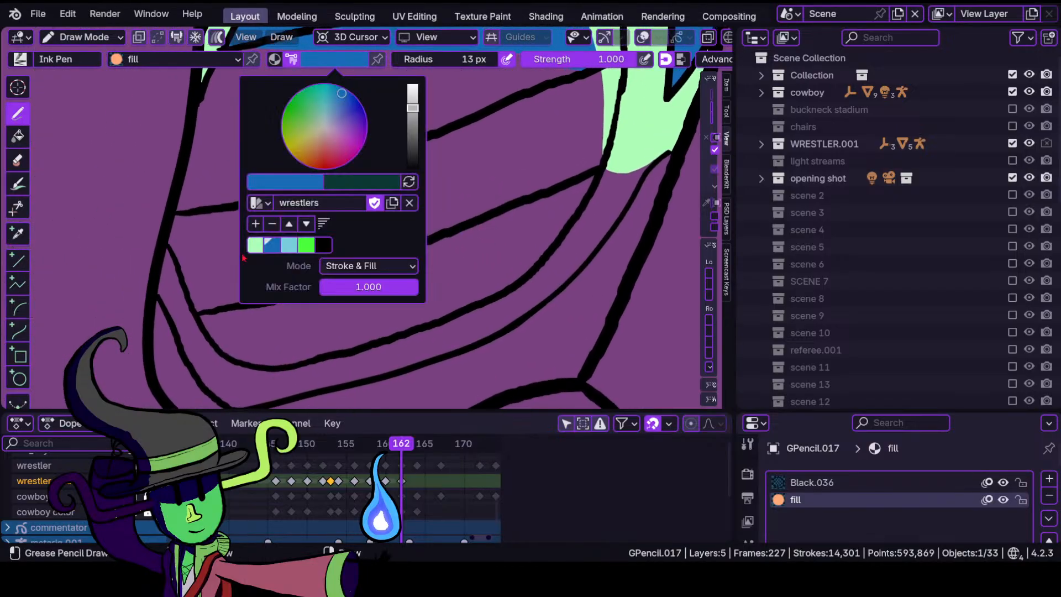
ctrl+middle_drag(490, 167, 496, 189)
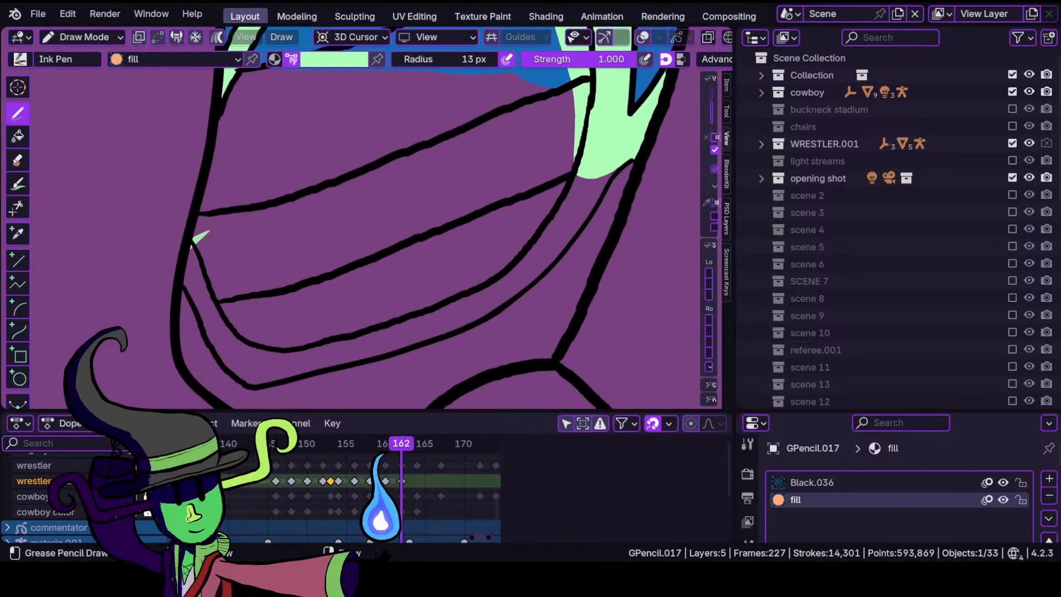
mouse_move(188, 273)
mouse_down()
mouse_move(219, 367)
mouse_move(276, 393)
mouse_move(439, 339)
mouse_move(511, 301)
mouse_move(574, 240)
mouse_move(636, 144)
mouse_move(609, 116)
mouse_move(540, 109)
mouse_move(221, 222)
mouse_up()
ctrl+middle_drag(330, 225, 388, 201)
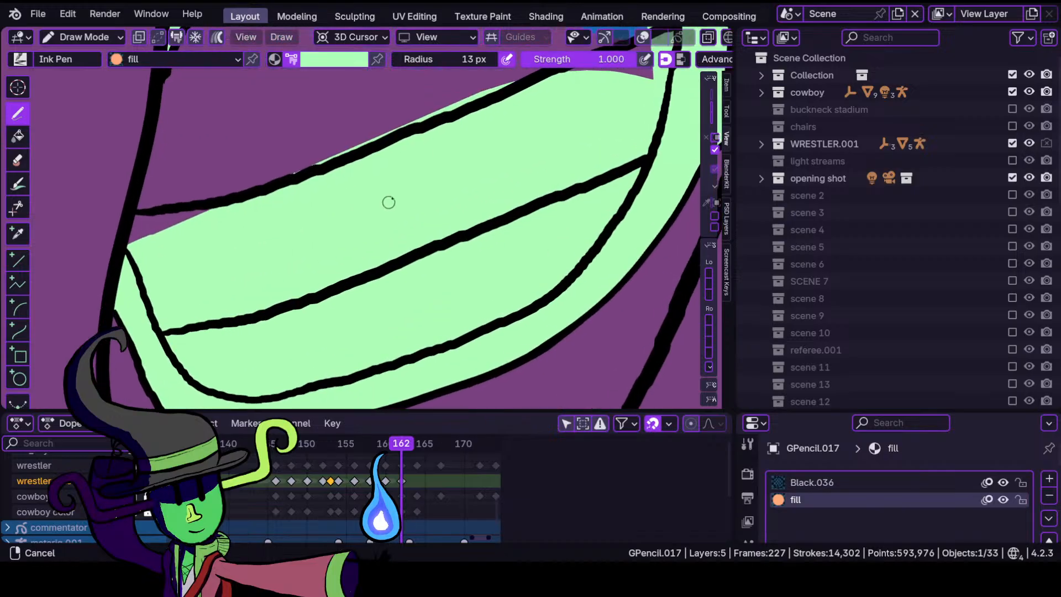
In Sculpt Mode, push the pale green fill's overhanging lower edge back under the strap's black outline.
shift+middle_drag(350, 270, 422, 163)
scroll(422, 163, up, 2)
click(82, 37)
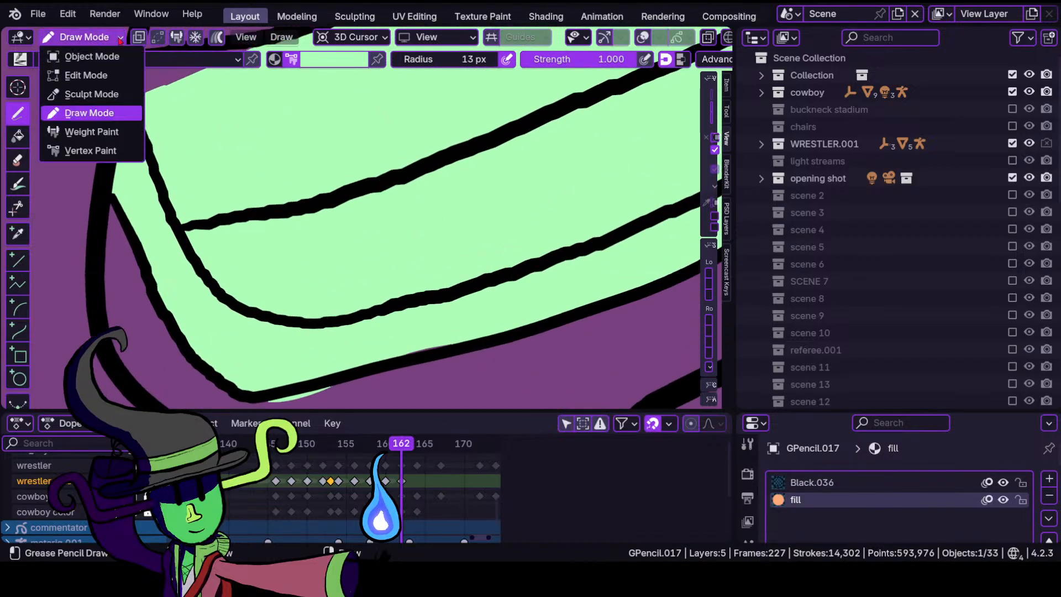
click(88, 94)
shift+middle_drag(261, 362, 305, 290)
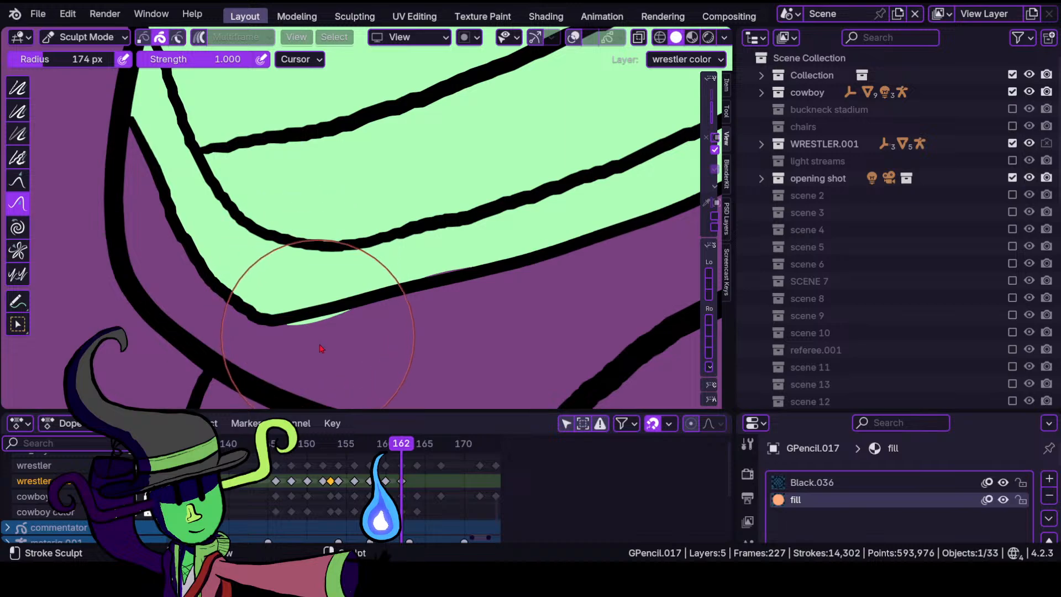
mouse_move(316, 347)
mouse_down()
mouse_move(320, 333)
mouse_move(488, 247)
mouse_move(407, 293)
mouse_move(465, 273)
mouse_up()
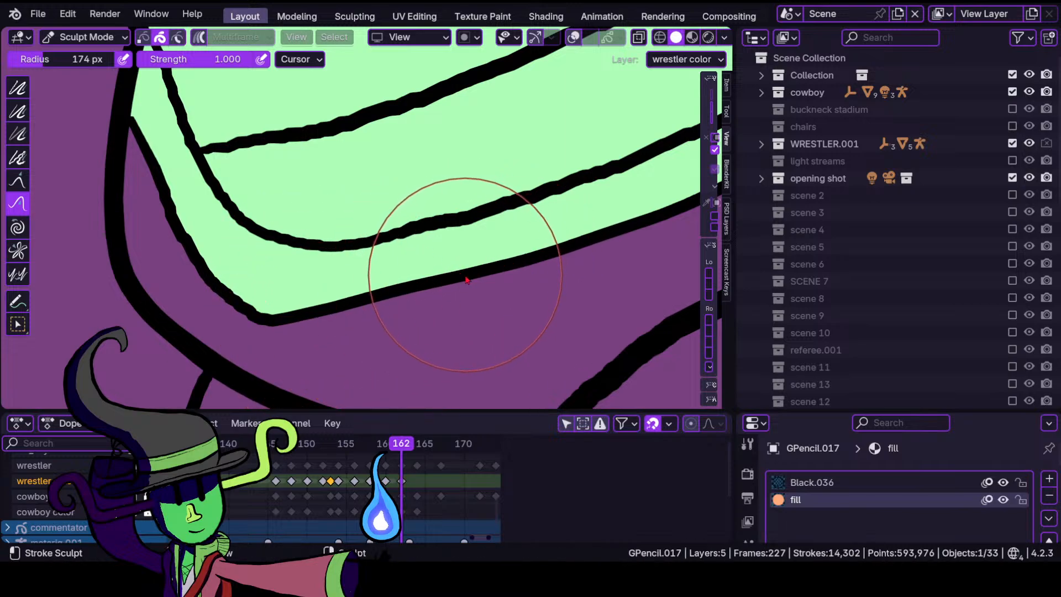
mouse_move(466, 272)
ctrl+middle_down()
mouse_move(450, 308)
mouse_move(491, 213)
mouse_move(356, 376)
ctrl+middle_up()
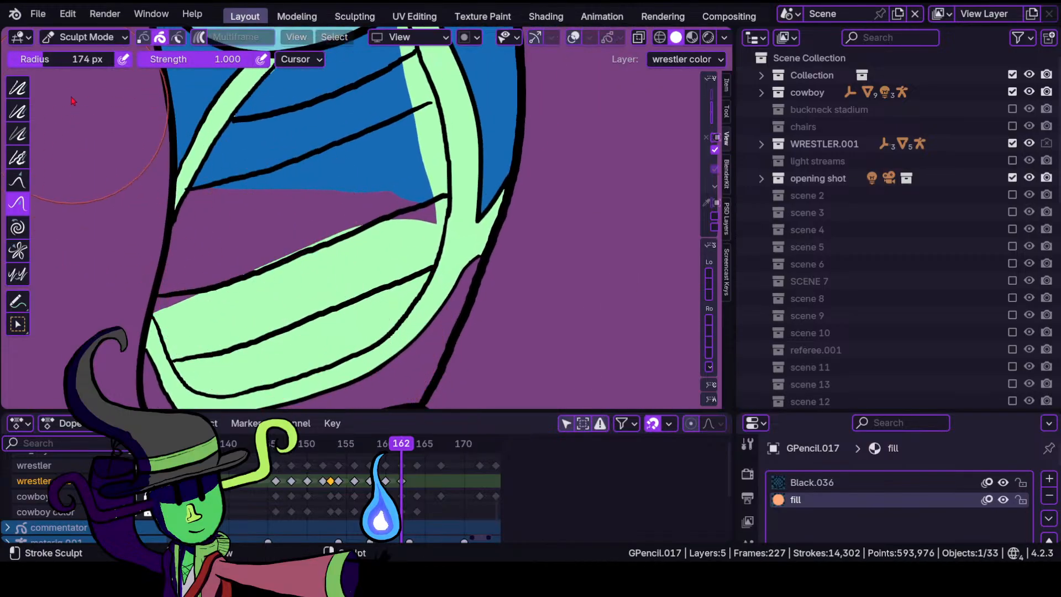
Return to Draw Mode and fill the striped belly's upper bands between the two straps with the palette's bright green.
click(83, 37)
click(100, 113)
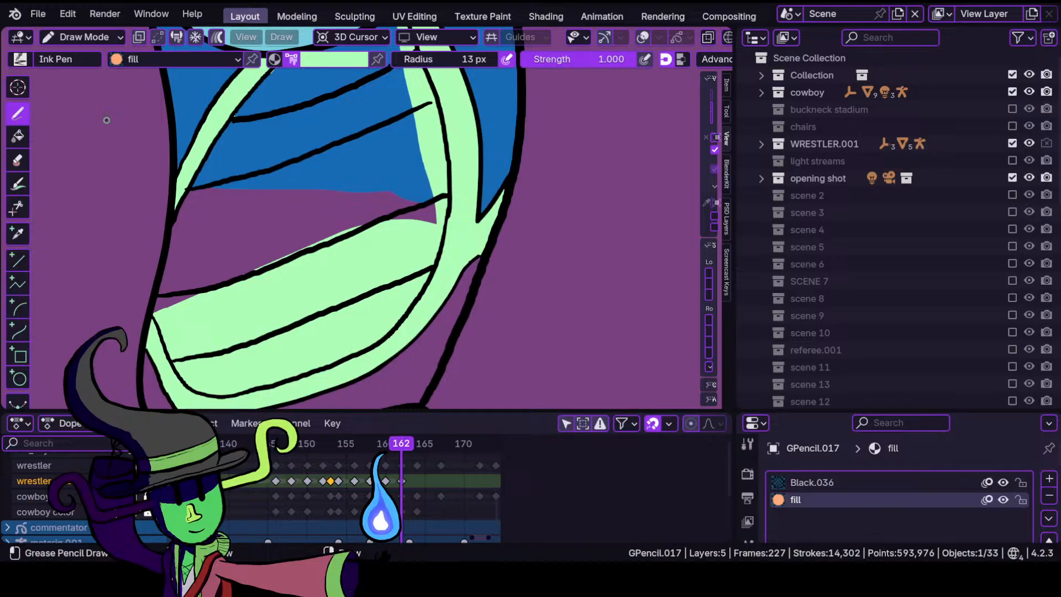
click(312, 62)
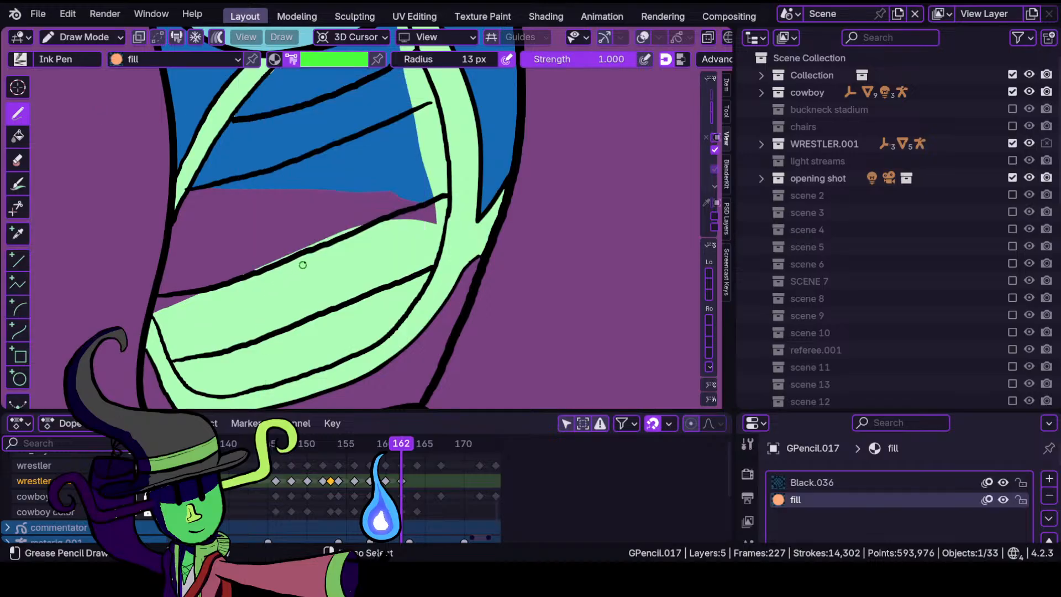
mouse_move(302, 265)
ctrl+middle_down()
mouse_move(372, 184)
mouse_move(368, 301)
mouse_move(364, 227)
mouse_move(329, 333)
mouse_move(303, 277)
mouse_move(352, 217)
ctrl+middle_up()
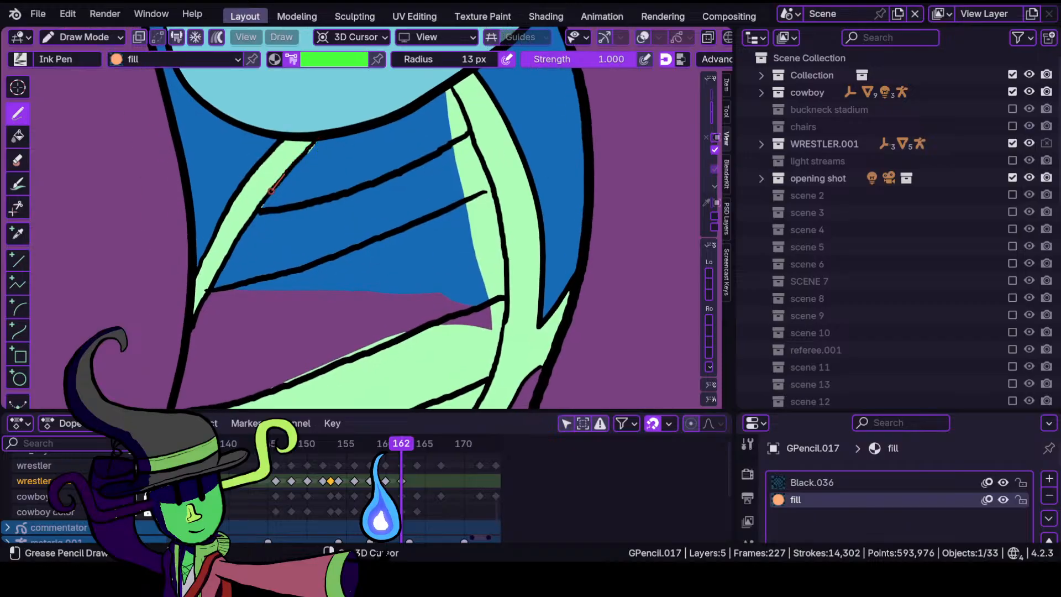
mouse_move(235, 242)
mouse_down()
mouse_move(184, 340)
mouse_move(194, 390)
mouse_move(343, 385)
mouse_move(473, 338)
mouse_move(513, 302)
mouse_move(484, 166)
mouse_move(442, 72)
mouse_up()
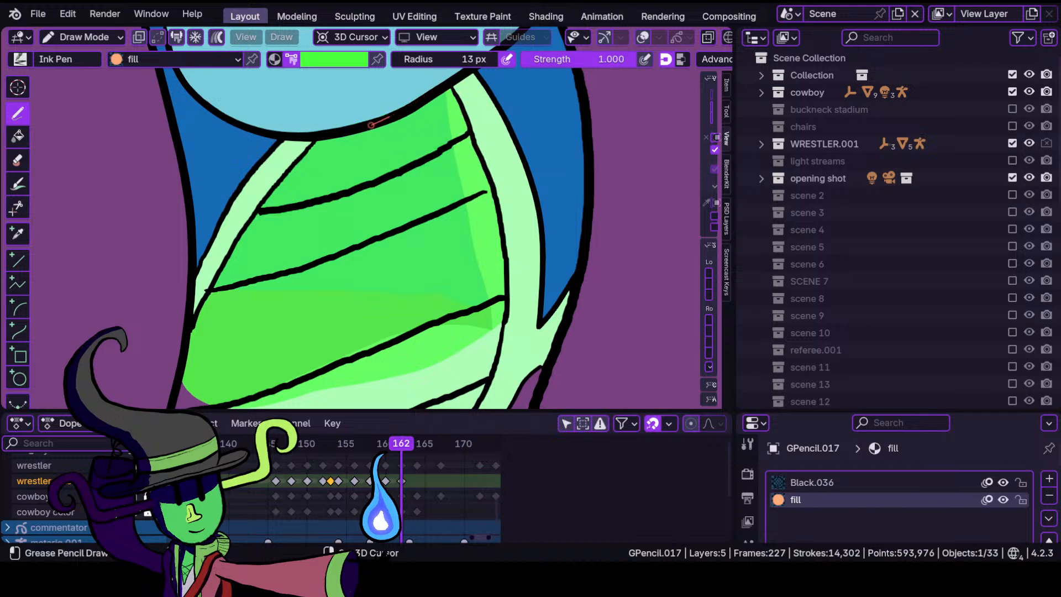
drag(371, 125, 313, 172)
mouse_move(352, 248)
ctrl+middle_down()
mouse_move(343, 364)
mouse_move(339, 310)
mouse_move(384, 197)
ctrl+middle_up()
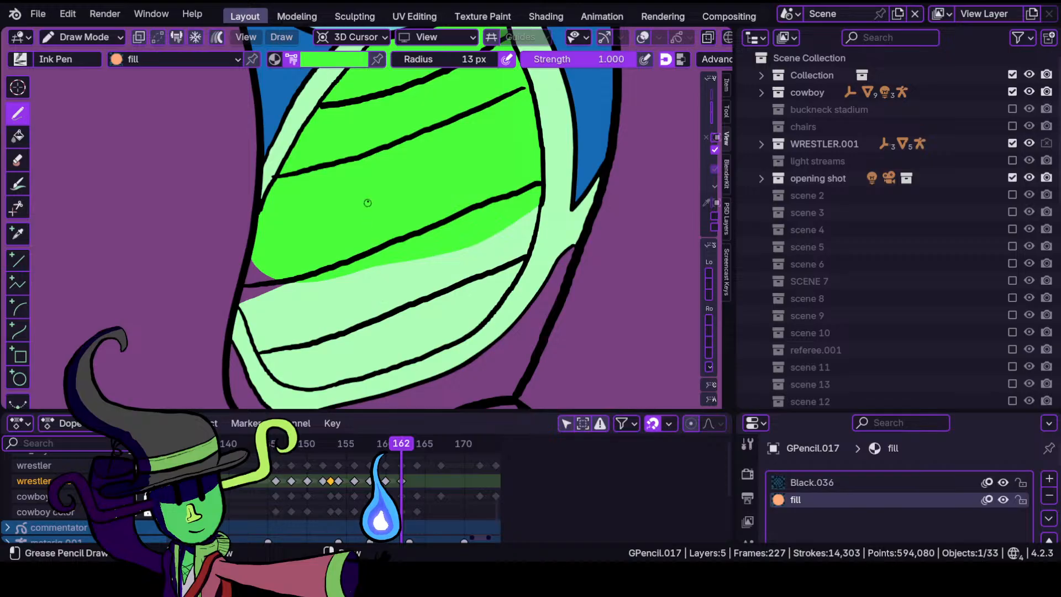
Extend the bright green fill over the belly's lower bands down to the inner line of the curved strap.
ctrl+drag(387, 278, 415, 237)
mouse_move(398, 257)
ctrl+middle_down()
mouse_move(419, 324)
mouse_move(421, 258)
mouse_move(396, 263)
ctrl+middle_up()
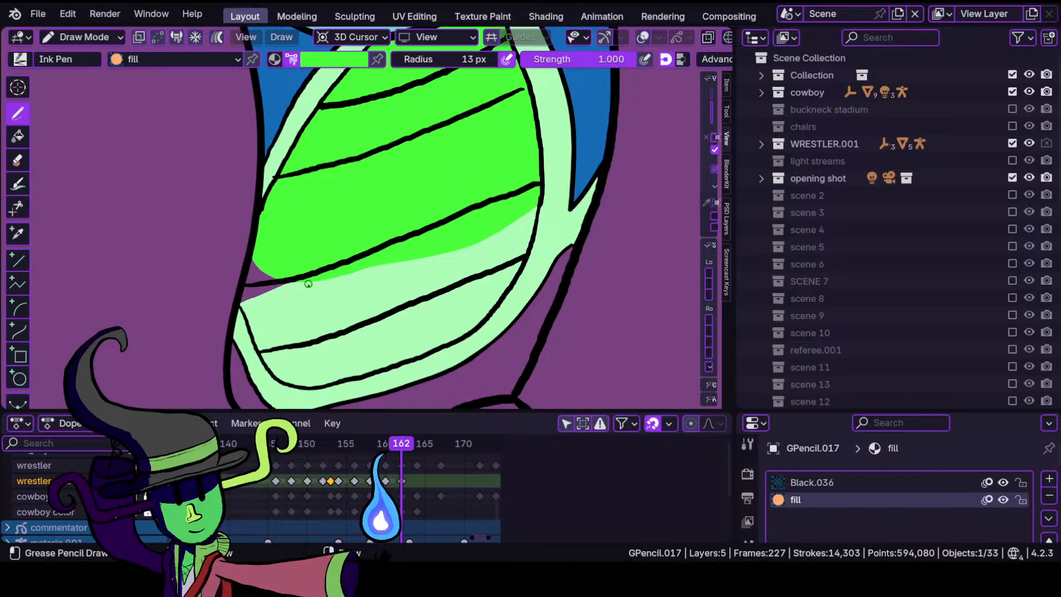
mouse_move(319, 291)
ctrl+middle_down()
mouse_move(381, 194)
mouse_move(363, 256)
ctrl+middle_up()
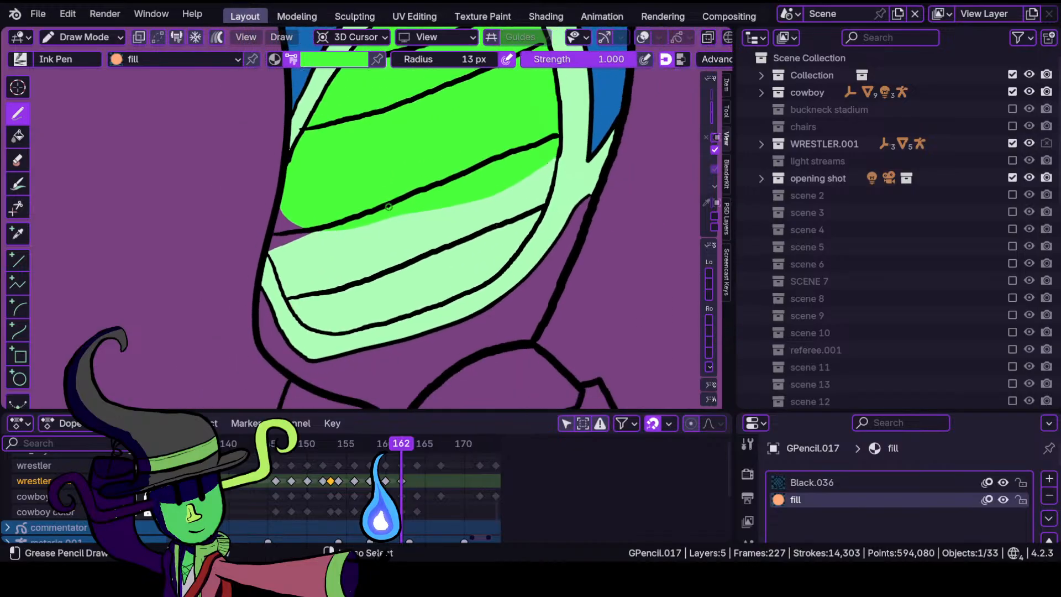
ctrl+middle_drag(403, 223, 403, 224)
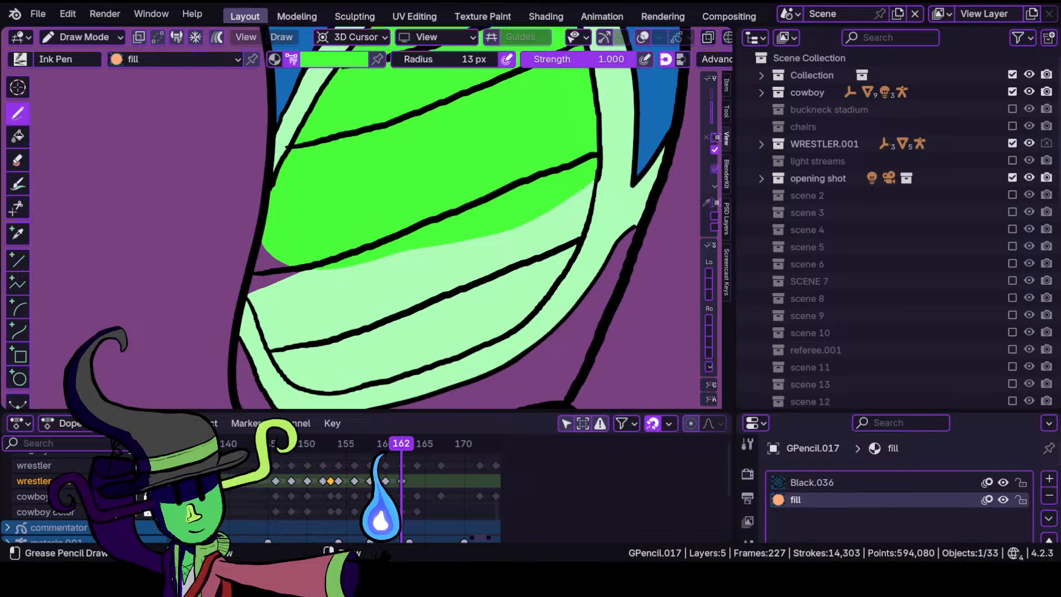
mouse_move(255, 243)
mouse_down()
mouse_move(263, 327)
mouse_move(301, 386)
mouse_move(386, 379)
mouse_move(475, 351)
mouse_move(542, 305)
mouse_move(582, 248)
mouse_move(598, 148)
mouse_up()
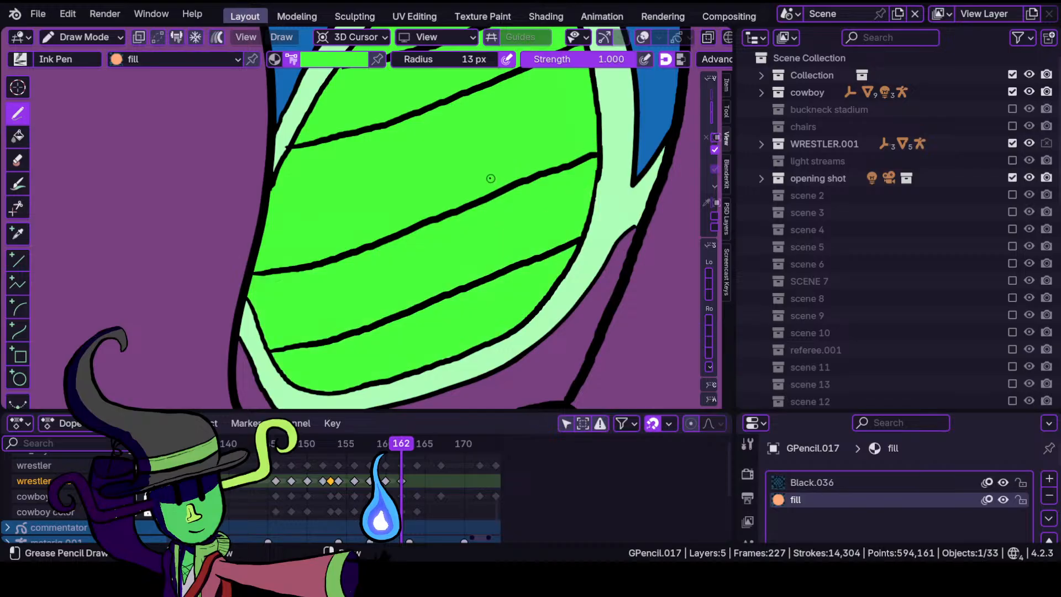
scroll(467, 189, down, 4)
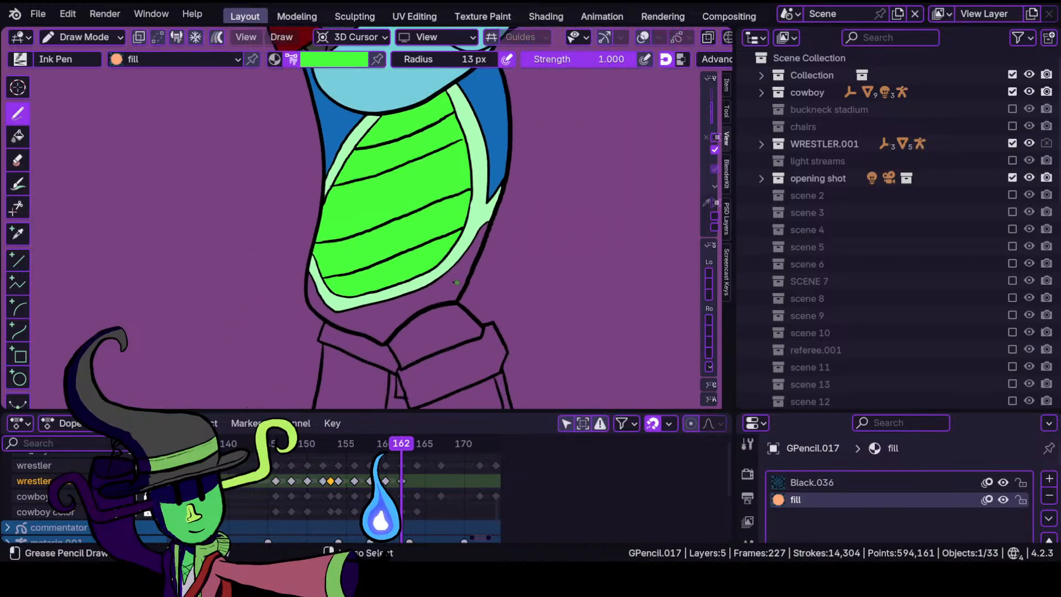
Fill the right part of the area between the pale green strap and the hip line with the palette's dark blue.
scroll(470, 221, up, 3)
shift+middle_drag(468, 272, 413, 224)
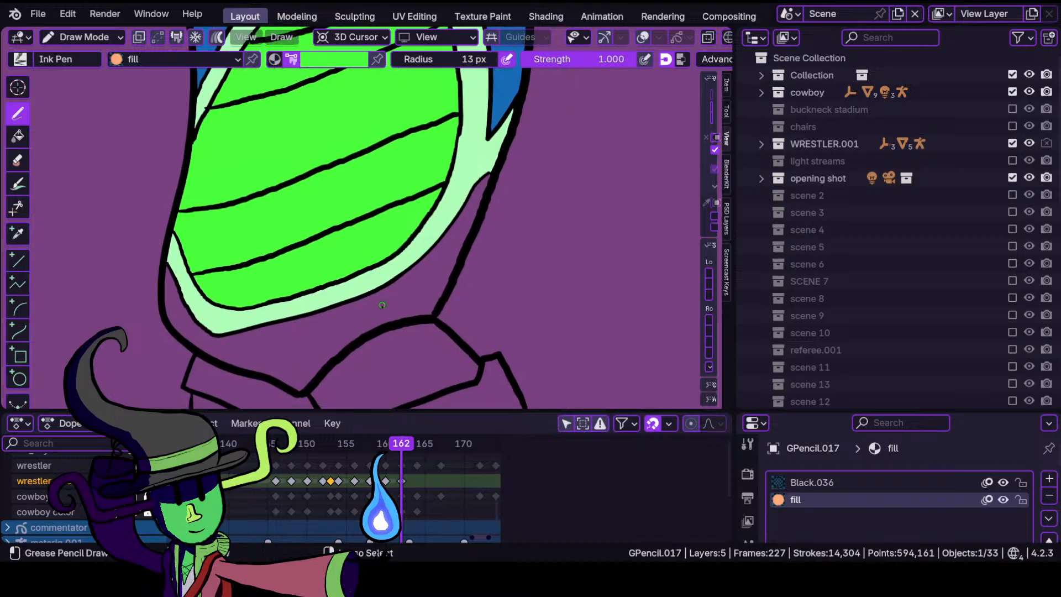
scroll(402, 224, up, 3)
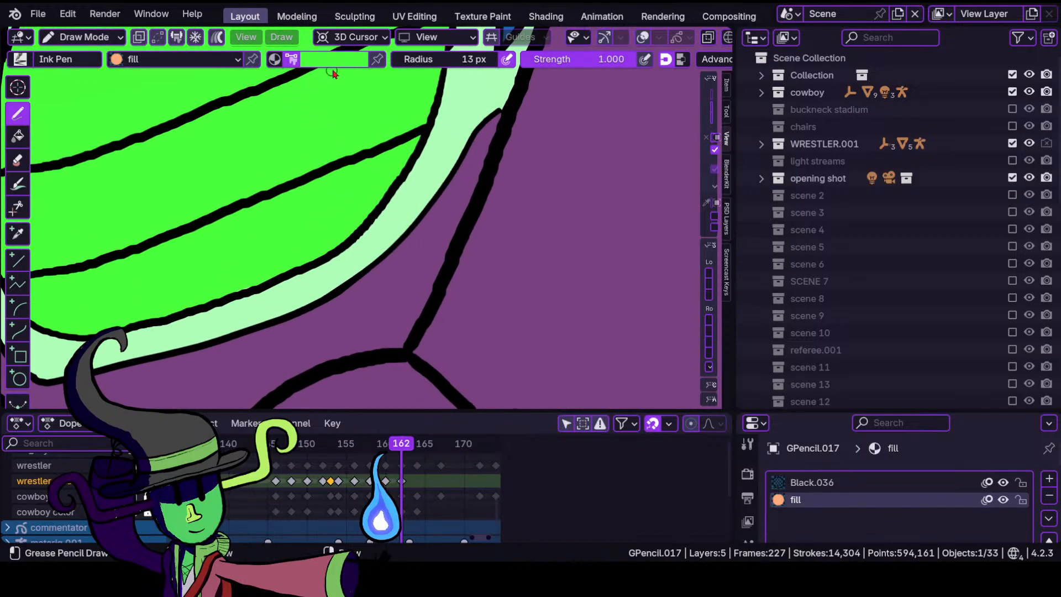
click(334, 61)
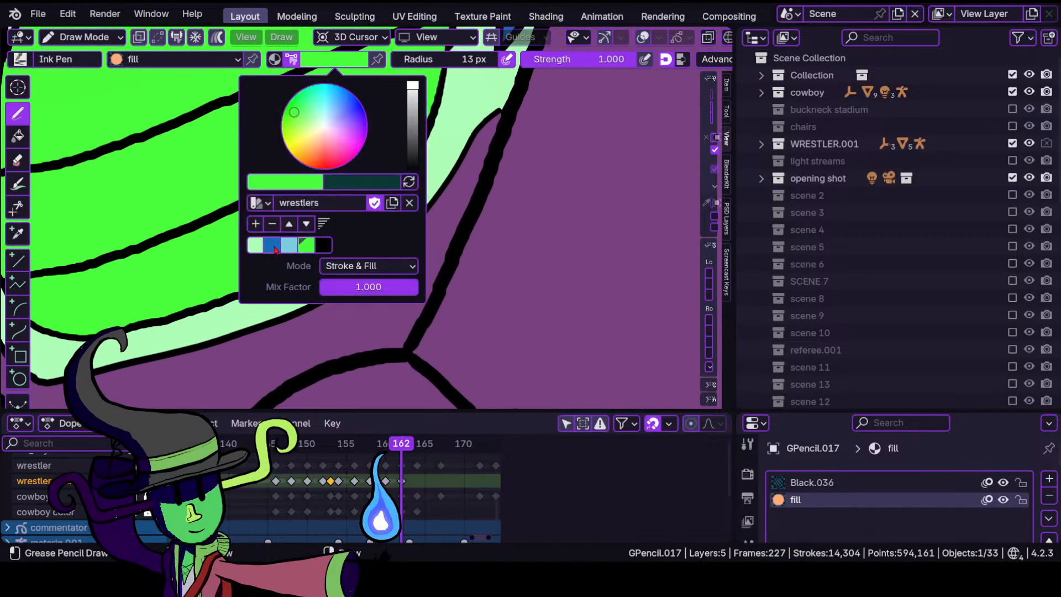
click(255, 262)
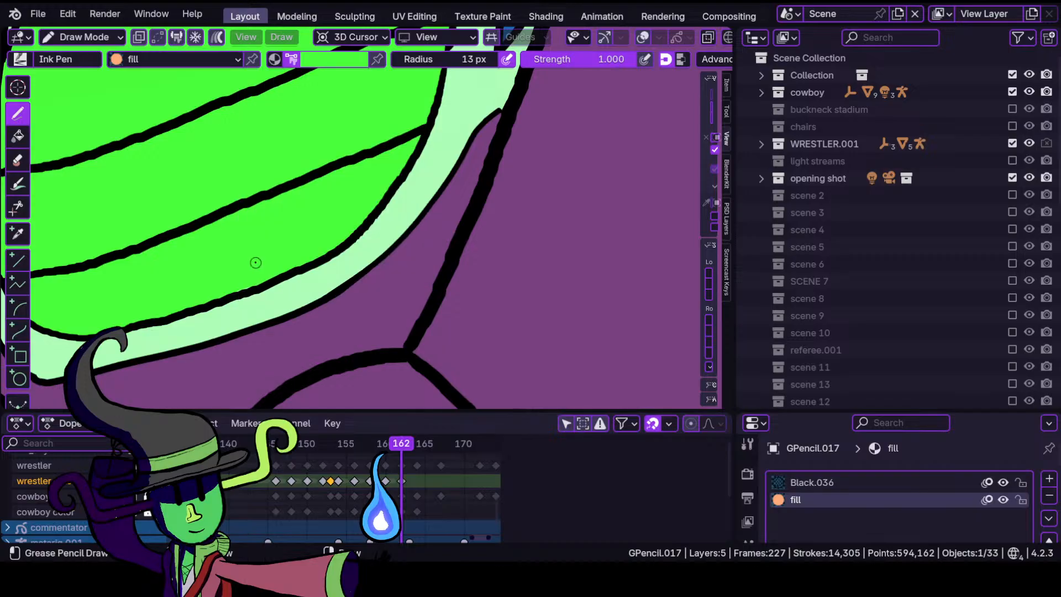
click(355, 61)
scroll(360, 317, down, 5)
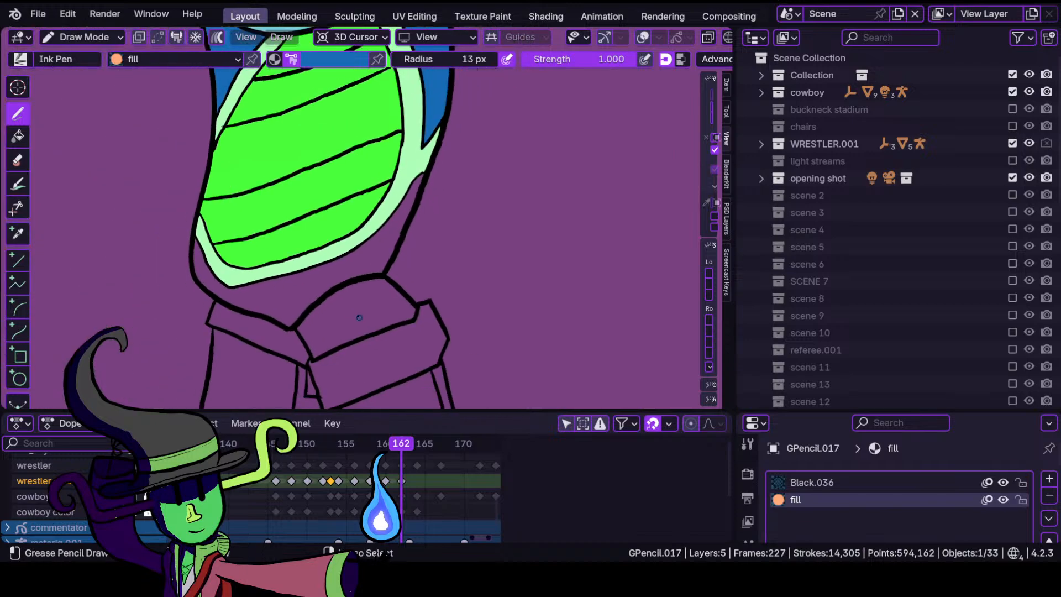
scroll(411, 222, up, 2)
shift+middle_drag(369, 264, 429, 290)
scroll(383, 265, up, 2)
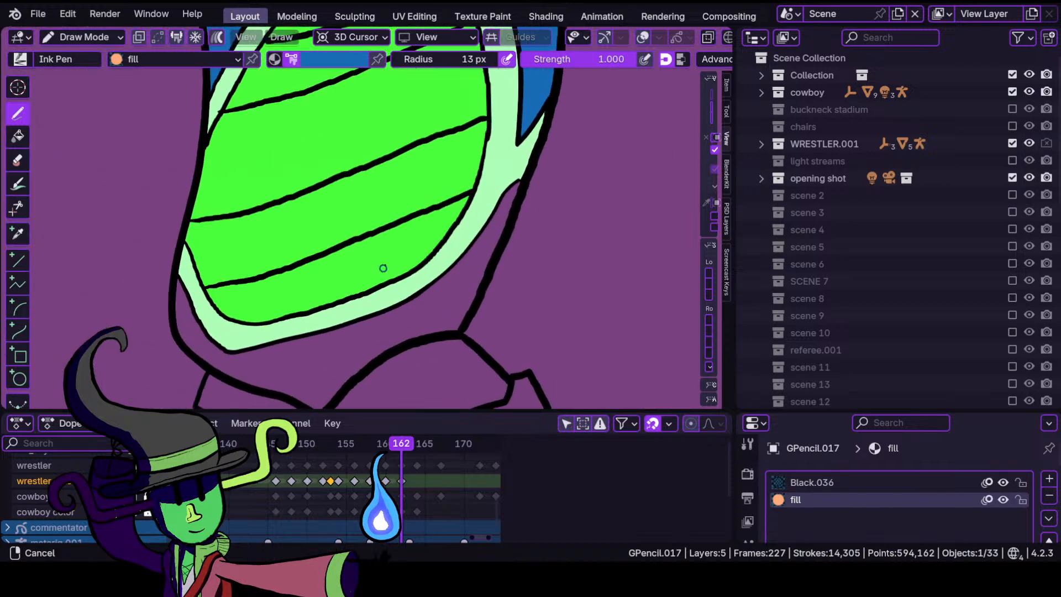
scroll(449, 320, up, 1)
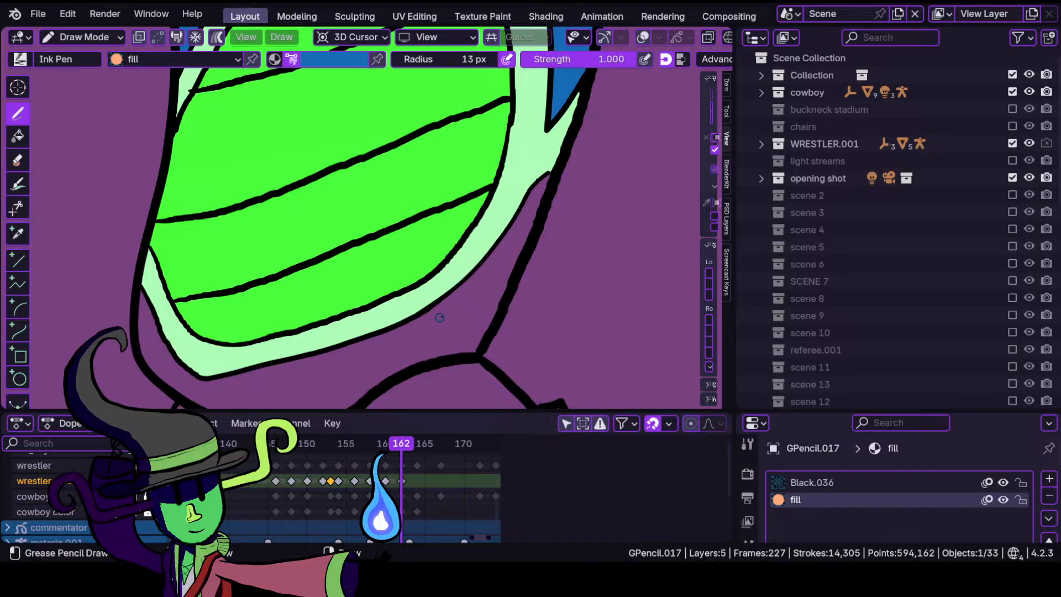
mouse_move(465, 296)
ctrl+middle_down()
mouse_move(495, 254)
mouse_move(511, 273)
mouse_move(456, 194)
ctrl+middle_up()
mouse_move(467, 227)
ctrl+middle_down()
mouse_move(476, 270)
mouse_move(461, 280)
mouse_move(443, 246)
ctrl+middle_up()
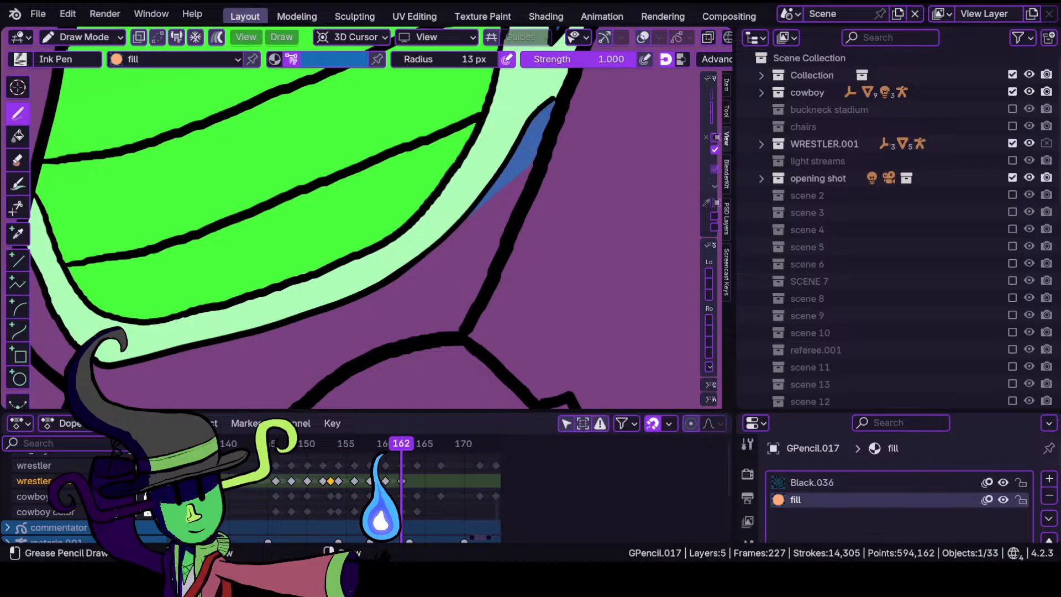
mouse_move(399, 269)
mouse_down()
mouse_move(248, 331)
mouse_move(285, 397)
mouse_move(348, 384)
mouse_move(453, 338)
mouse_move(470, 316)
mouse_up()
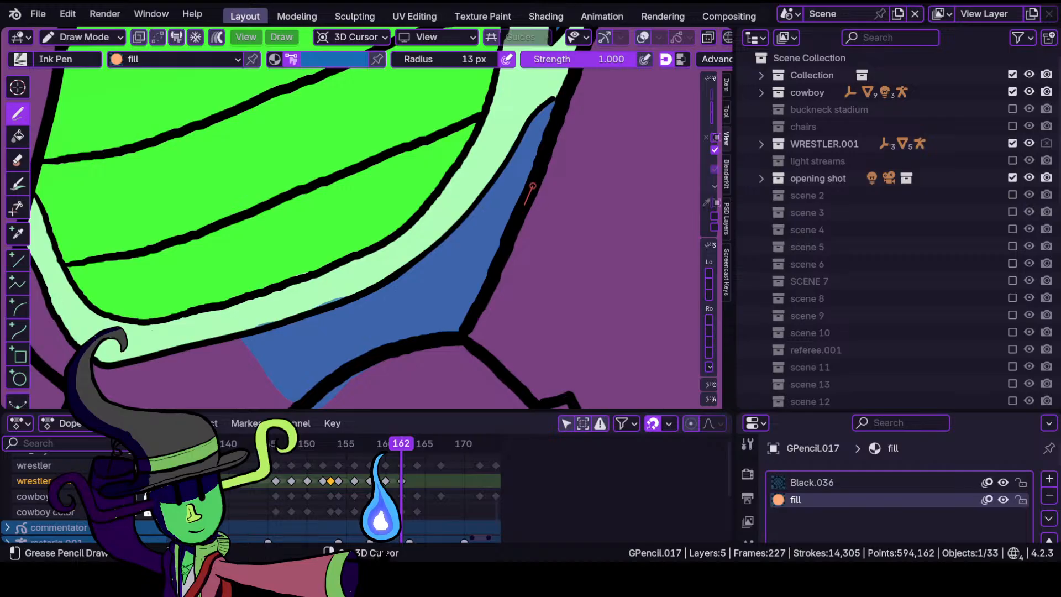
shift+drag(532, 186, 546, 149)
ctrl+middle_drag(363, 327, 393, 249)
shift+middle_drag(326, 307, 450, 196)
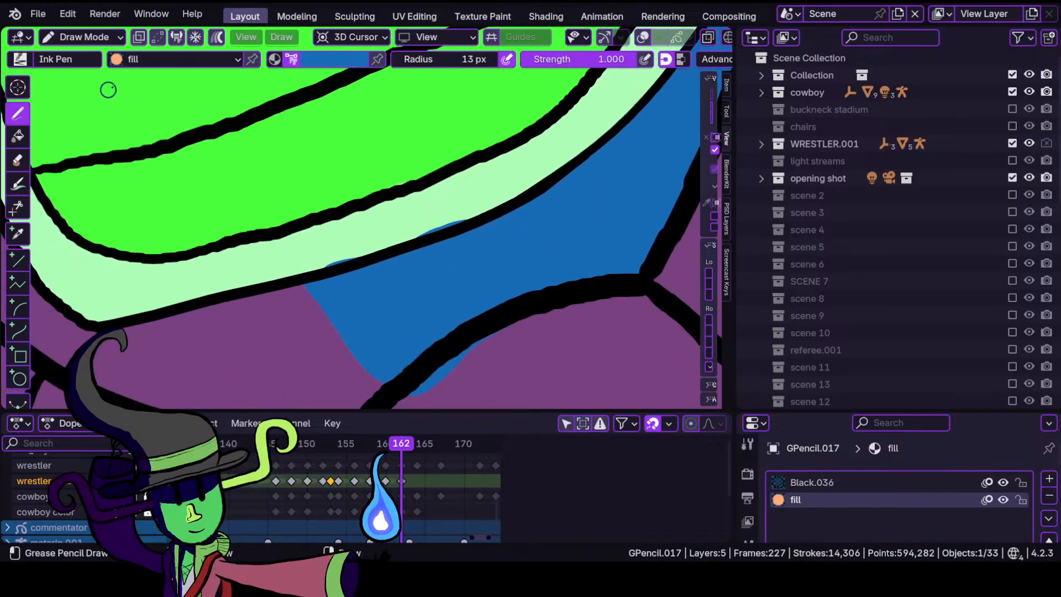
In Sculpt Mode with an 88 px brush, push the dark blue fill's overhanging edges back under the strap and hip outlines.
click(118, 38)
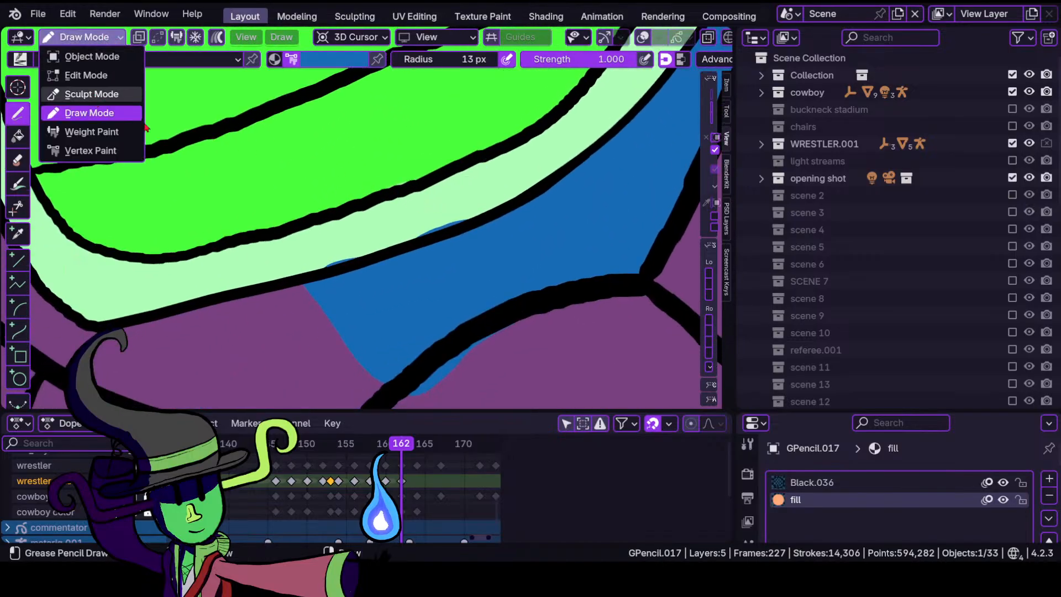
click(92, 94)
key(f)
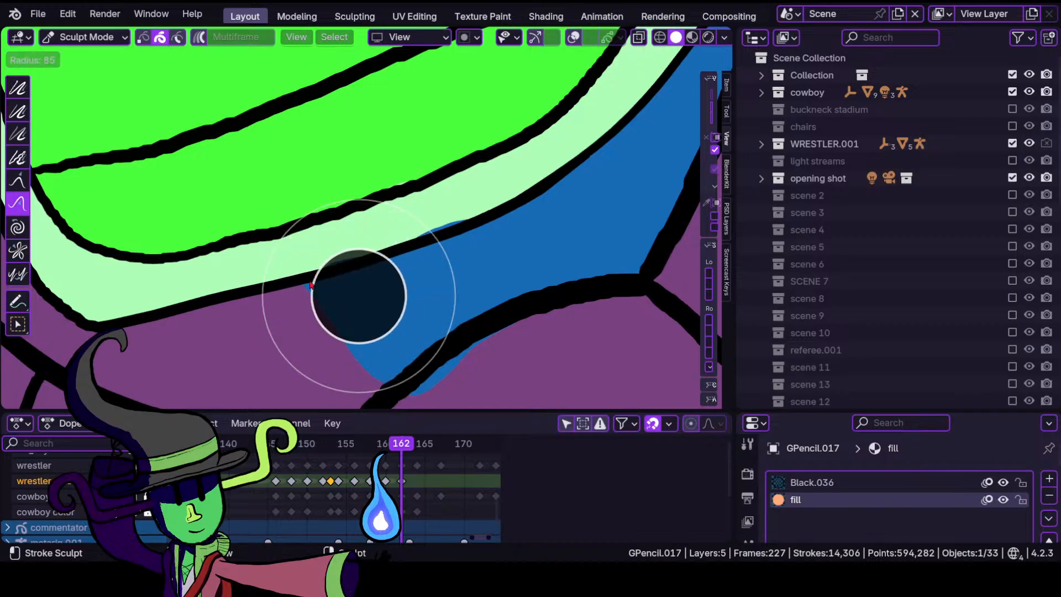
click(310, 283)
drag(347, 272, 344, 284)
drag(447, 234, 446, 255)
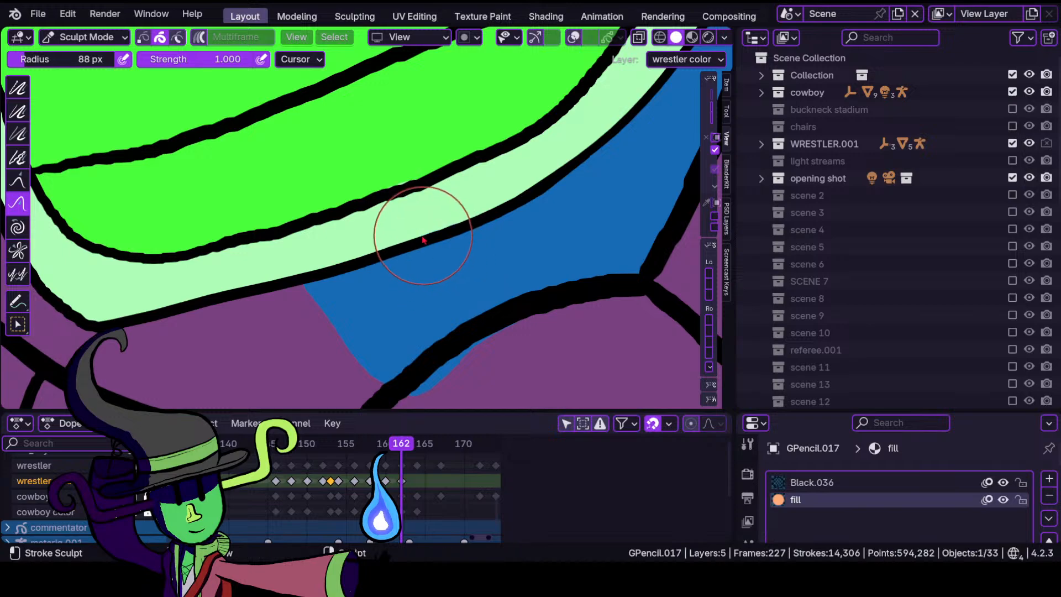
drag(396, 185, 400, 196)
ctrl+middle_drag(399, 198, 300, 334)
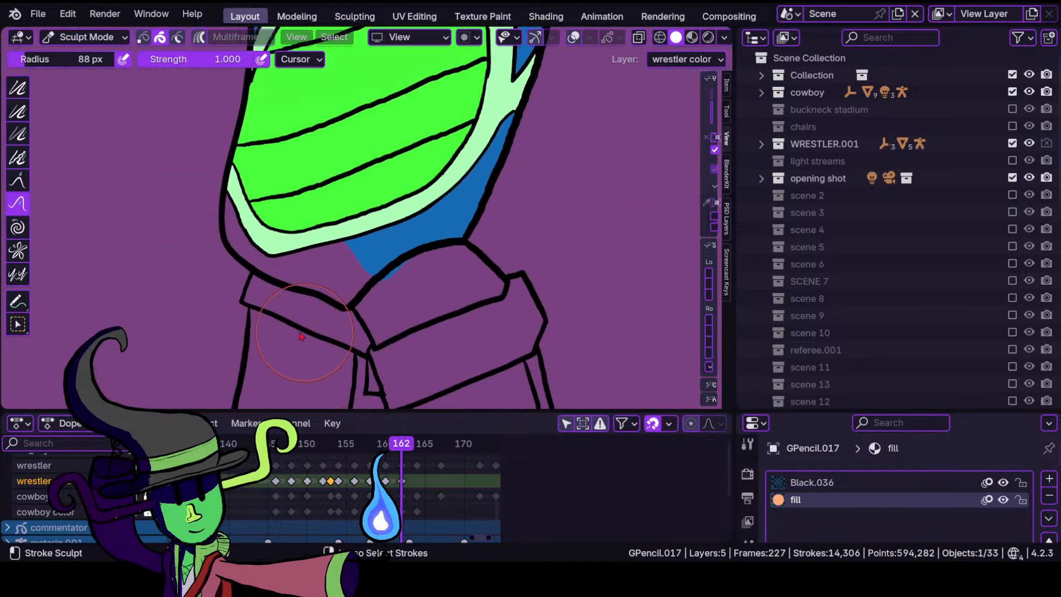
scroll(300, 336, up, 3)
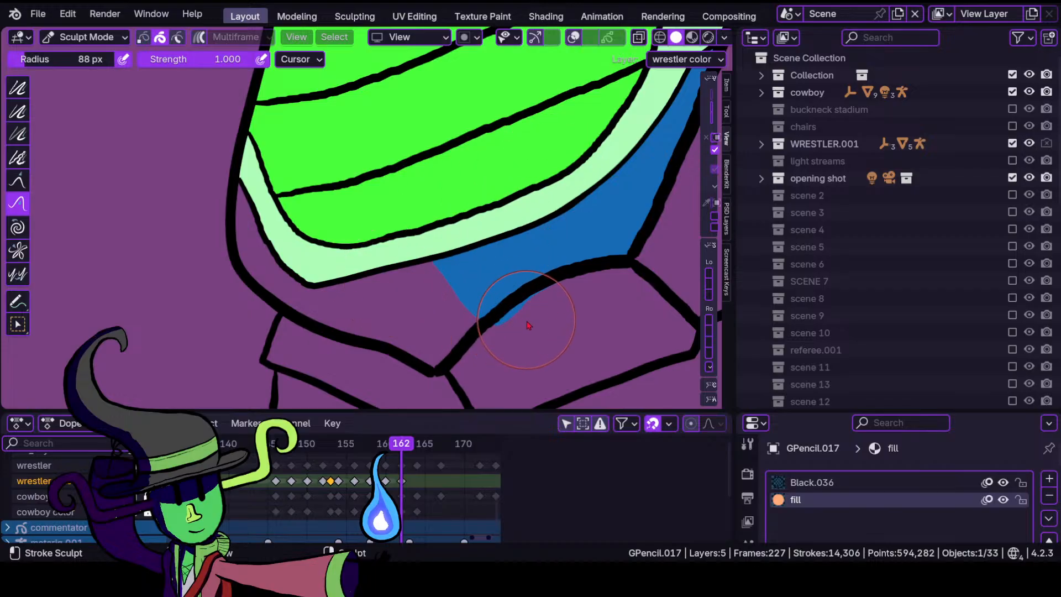
drag(527, 321, 505, 308)
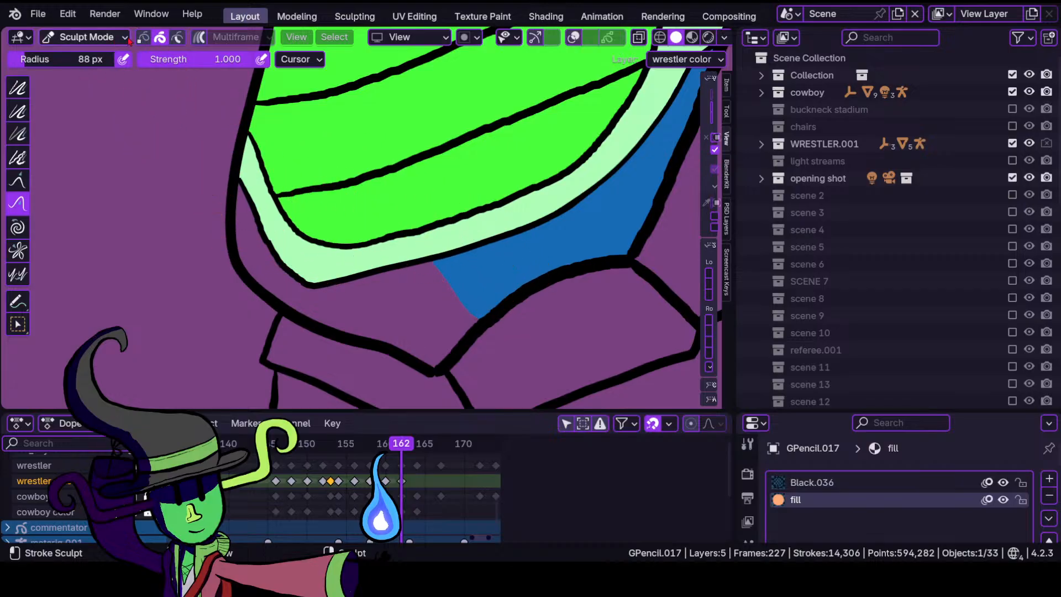
Return to Draw Mode and fill the remaining left part of the area below the pale green strap with dark blue.
click(85, 37)
click(83, 114)
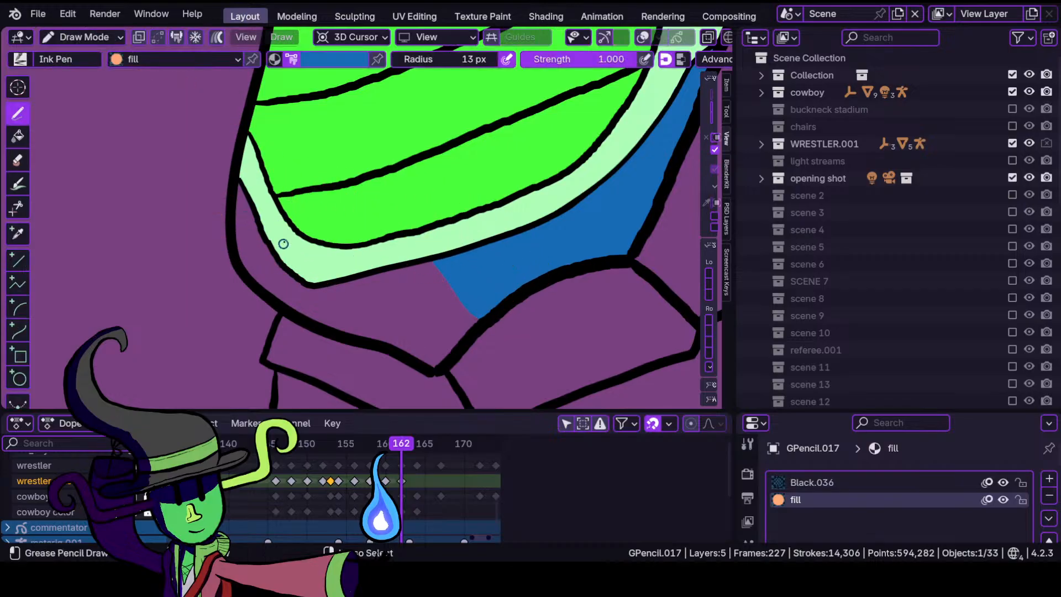
scroll(293, 220, up, 2)
scroll(212, 191, up, 1)
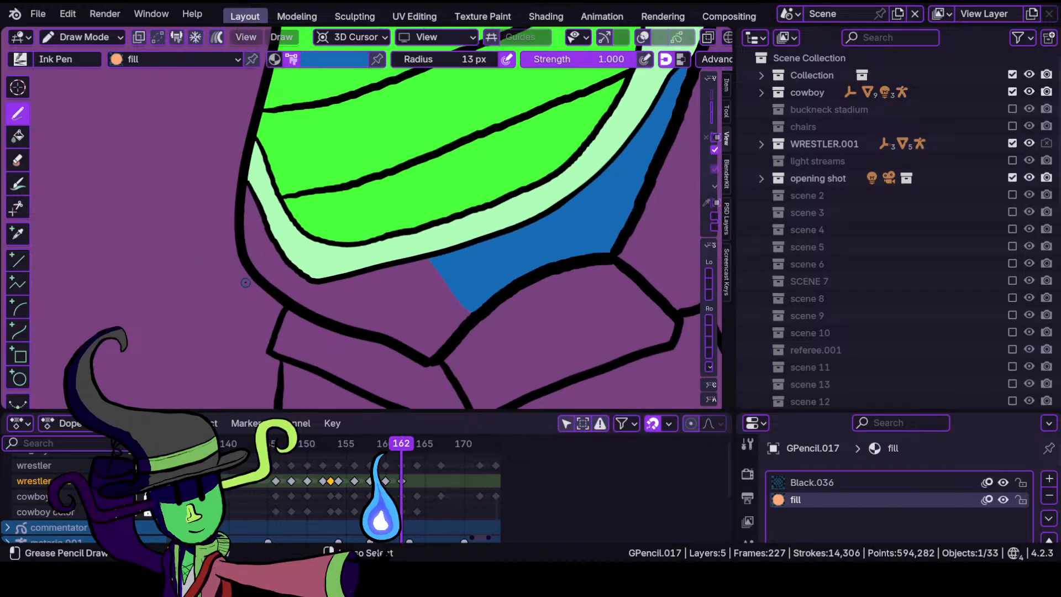
scroll(245, 283, down, 1)
scroll(230, 270, down, 1)
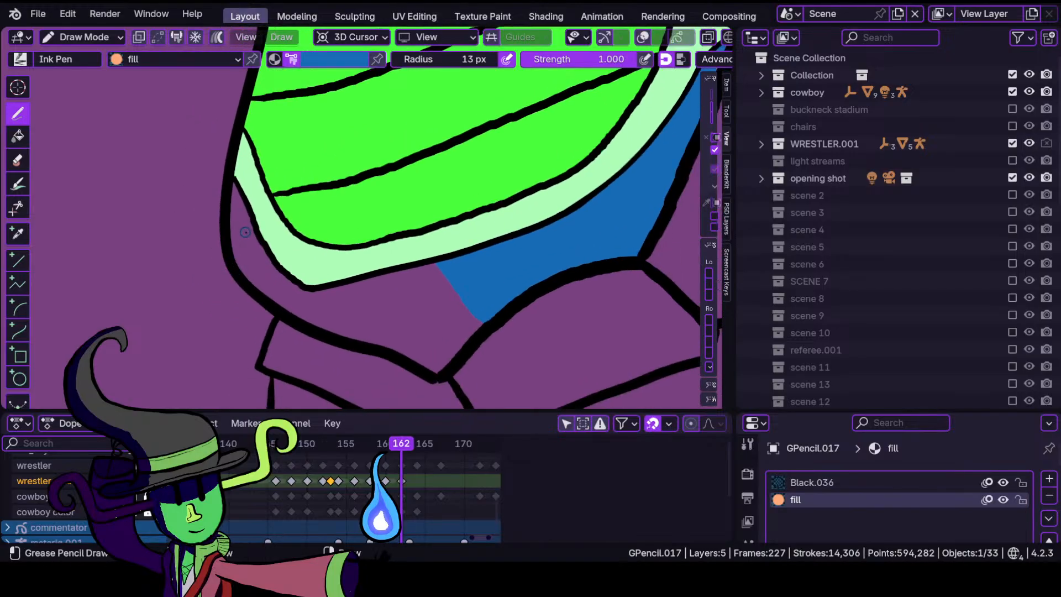
scroll(245, 232, down, 1)
scroll(217, 216, up, 1)
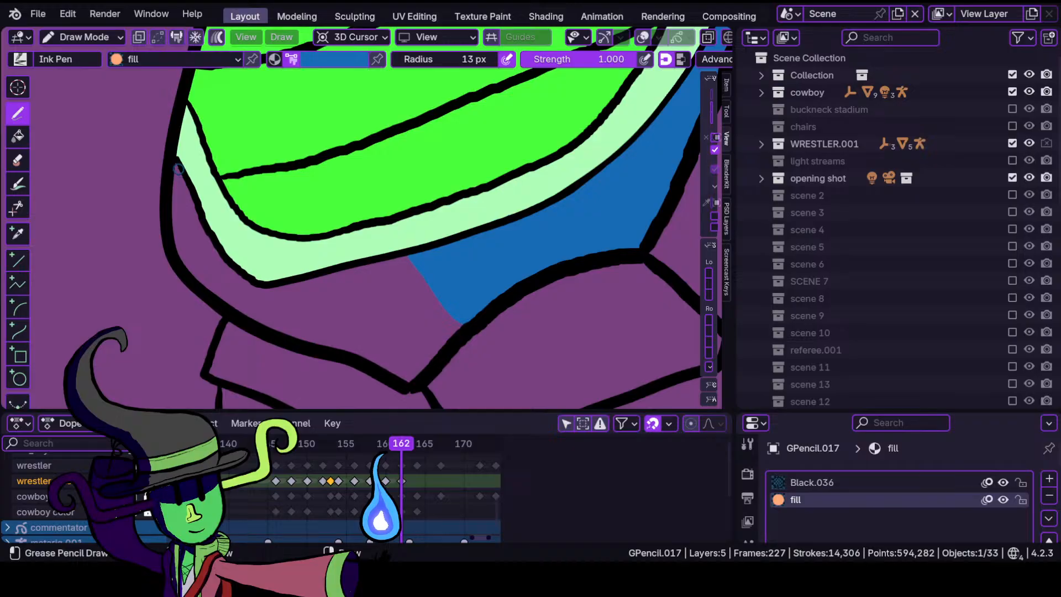
mouse_move(175, 176)
mouse_down()
mouse_move(191, 273)
mouse_move(306, 340)
mouse_move(409, 379)
mouse_move(458, 287)
mouse_move(427, 250)
mouse_move(277, 282)
mouse_move(216, 243)
mouse_up()
drag(198, 193, 197, 192)
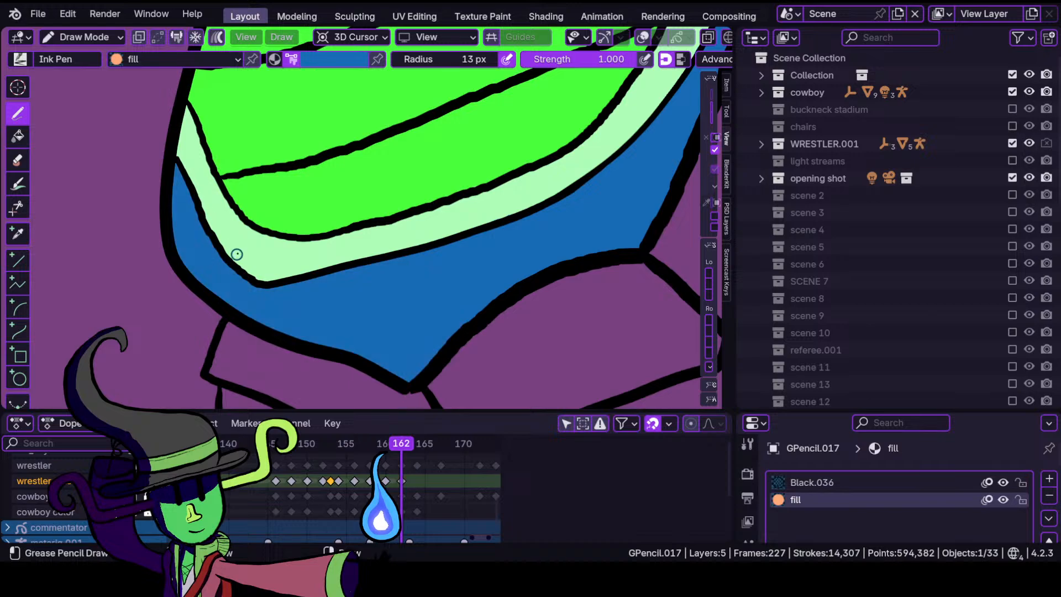
Fill the curved upper thigh section right of the dark blue hip with the palette's light blue.
mouse_move(237, 254)
ctrl+middle_down()
mouse_move(257, 356)
mouse_move(296, 252)
ctrl+middle_up()
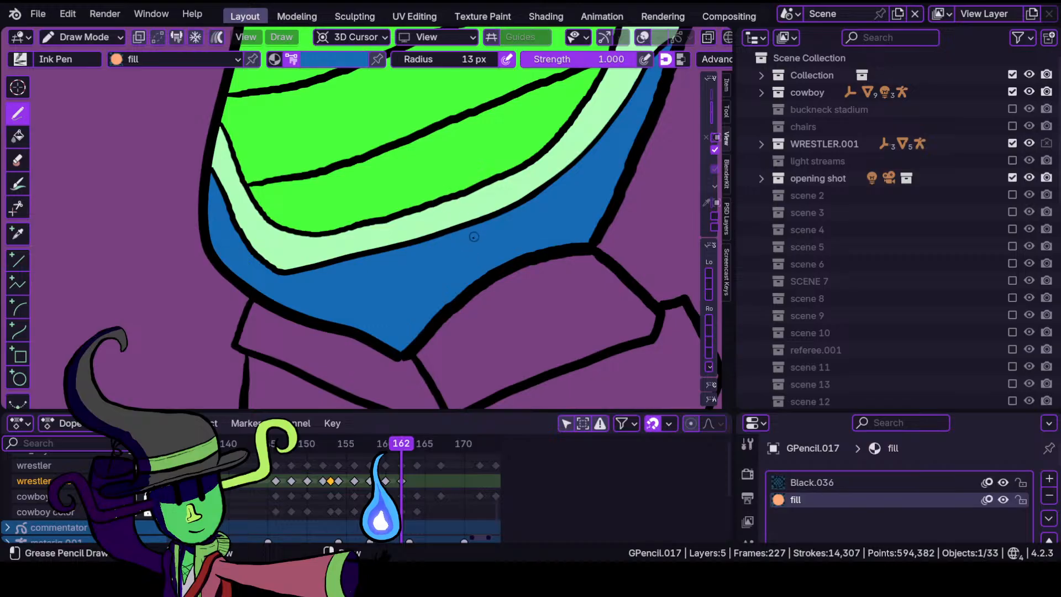
mouse_move(483, 239)
ctrl+middle_down()
mouse_move(457, 268)
mouse_move(502, 276)
mouse_move(392, 252)
mouse_move(489, 200)
mouse_move(454, 306)
mouse_move(501, 219)
mouse_move(494, 210)
mouse_move(407, 260)
mouse_move(433, 303)
mouse_move(457, 246)
mouse_move(446, 274)
ctrl+middle_up()
click(353, 66)
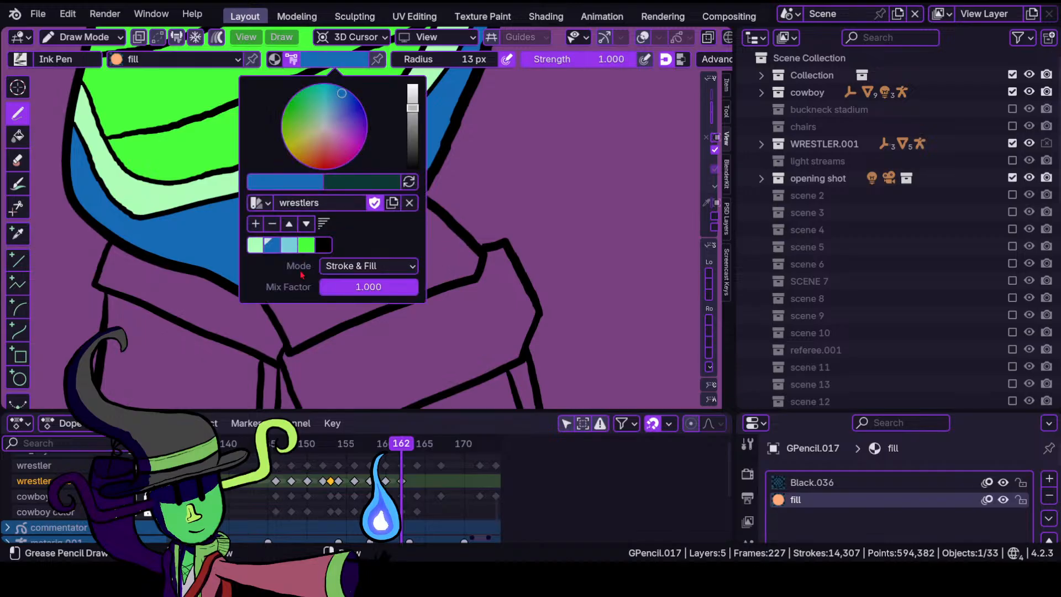
click(288, 247)
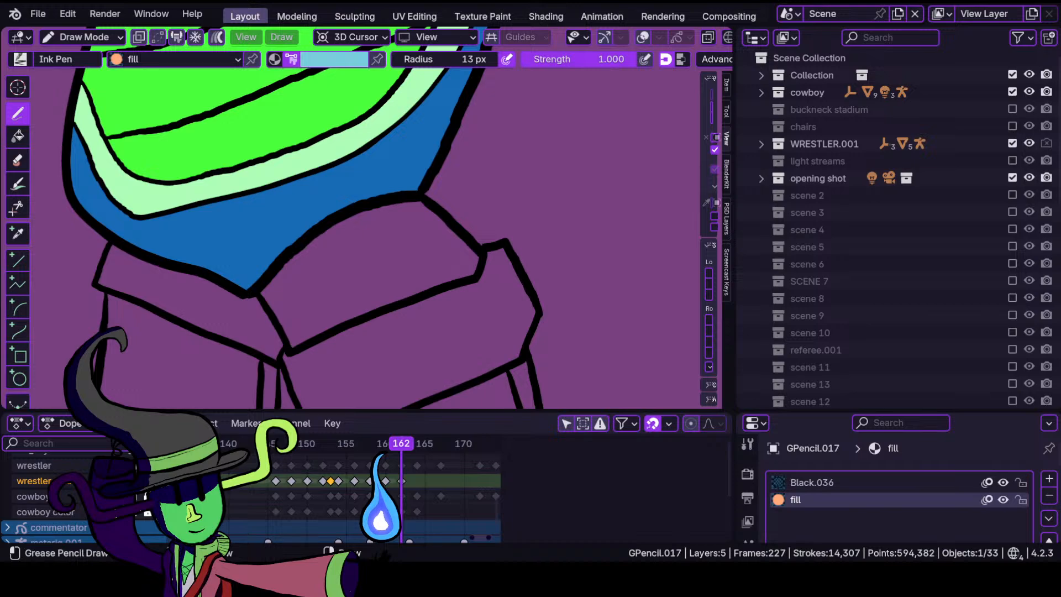
mouse_move(422, 204)
mouse_down()
mouse_move(349, 262)
mouse_move(260, 298)
mouse_move(288, 346)
mouse_move(372, 309)
mouse_move(448, 229)
mouse_move(470, 269)
mouse_move(467, 259)
mouse_up()
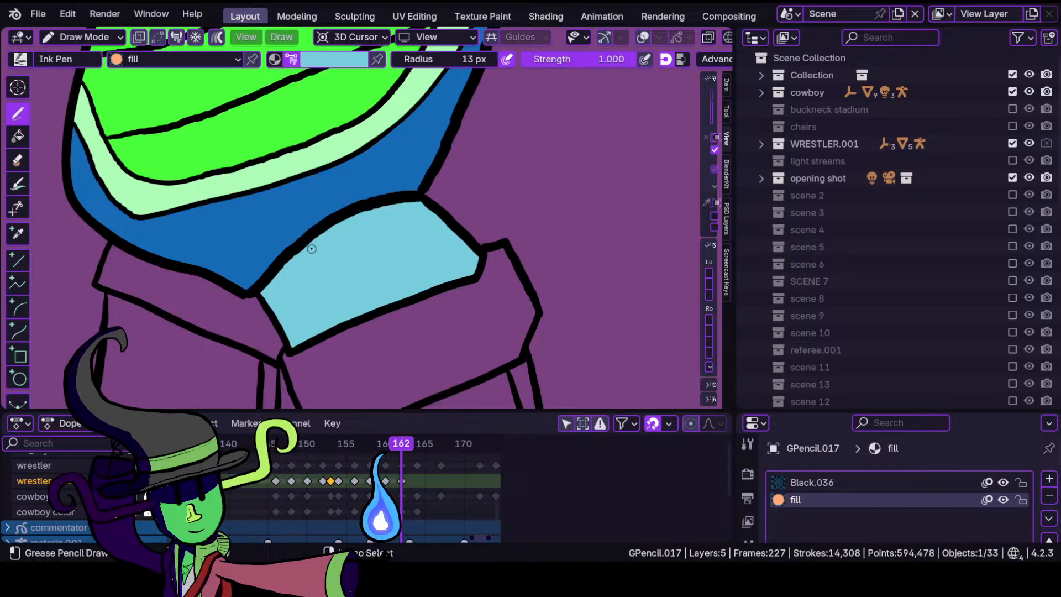
Fill the narrow band below the left side of the dark blue hip with the palette's pale green.
mouse_move(322, 272)
ctrl+middle_down()
mouse_move(338, 348)
mouse_move(348, 270)
mouse_move(343, 286)
mouse_move(369, 276)
ctrl+middle_up()
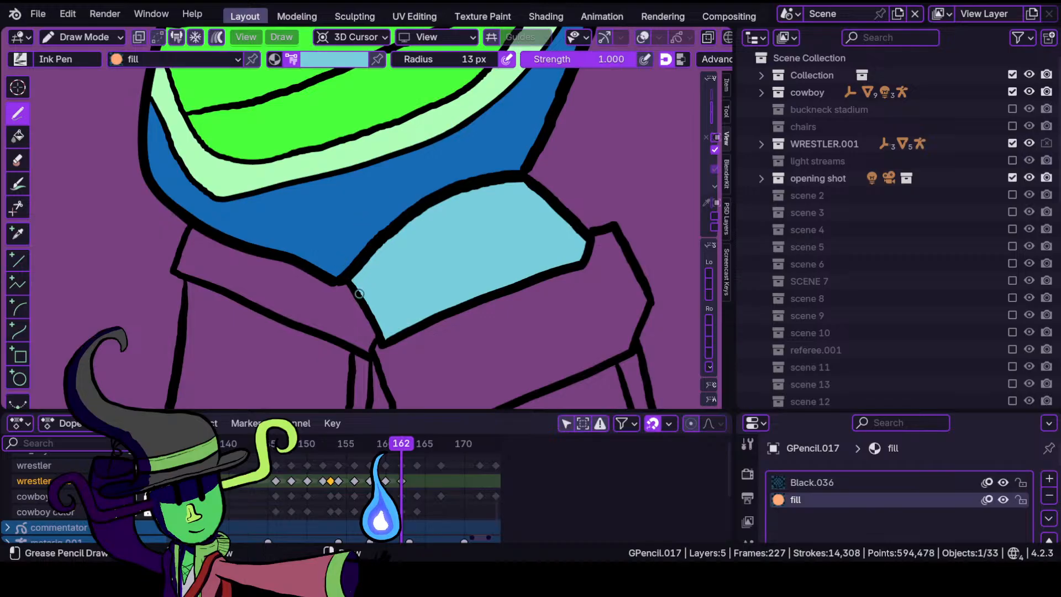
shift+middle_drag(300, 282, 343, 192)
click(352, 59)
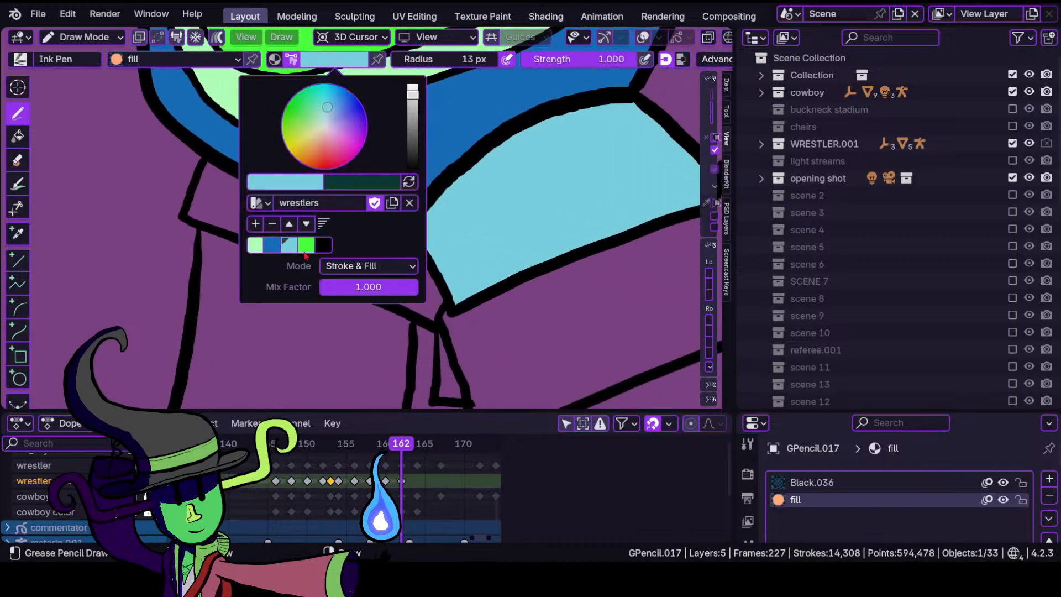
click(257, 247)
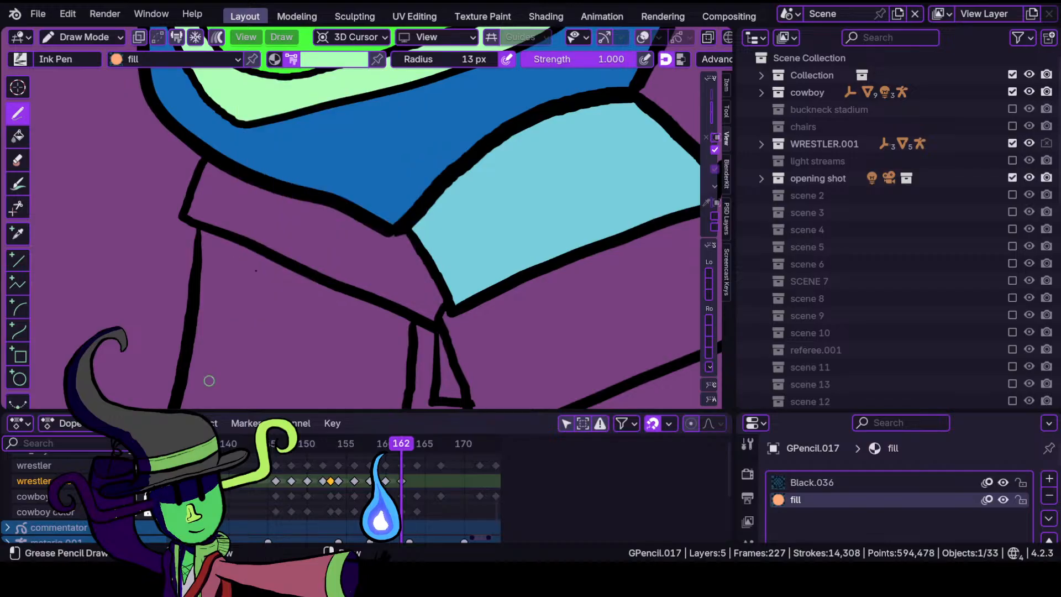
shift+middle_drag(169, 207, 213, 256)
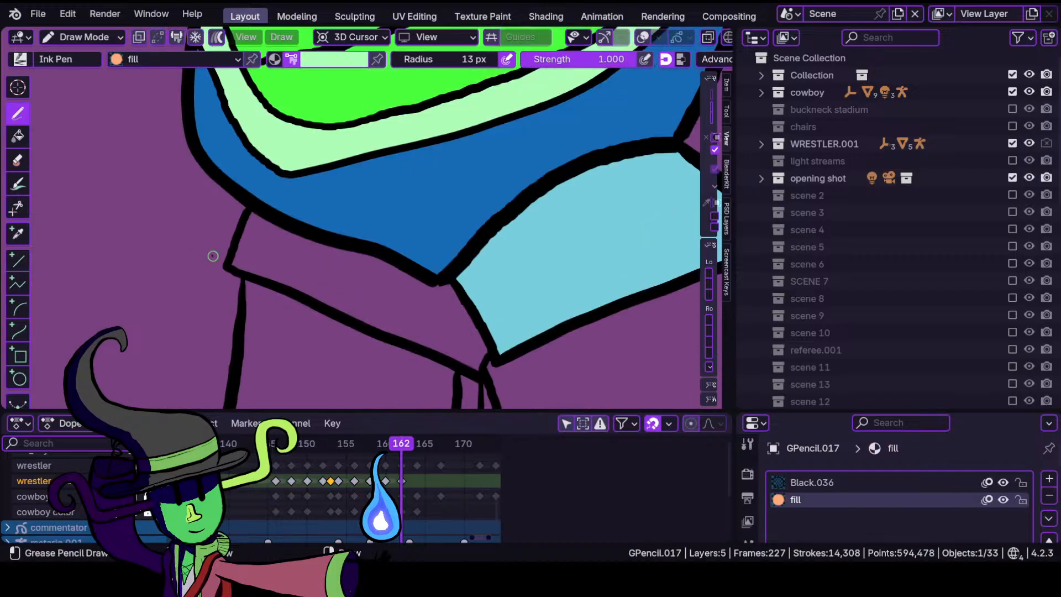
mouse_move(264, 288)
shift+middle_down()
mouse_move(276, 229)
mouse_move(189, 237)
shift+middle_up()
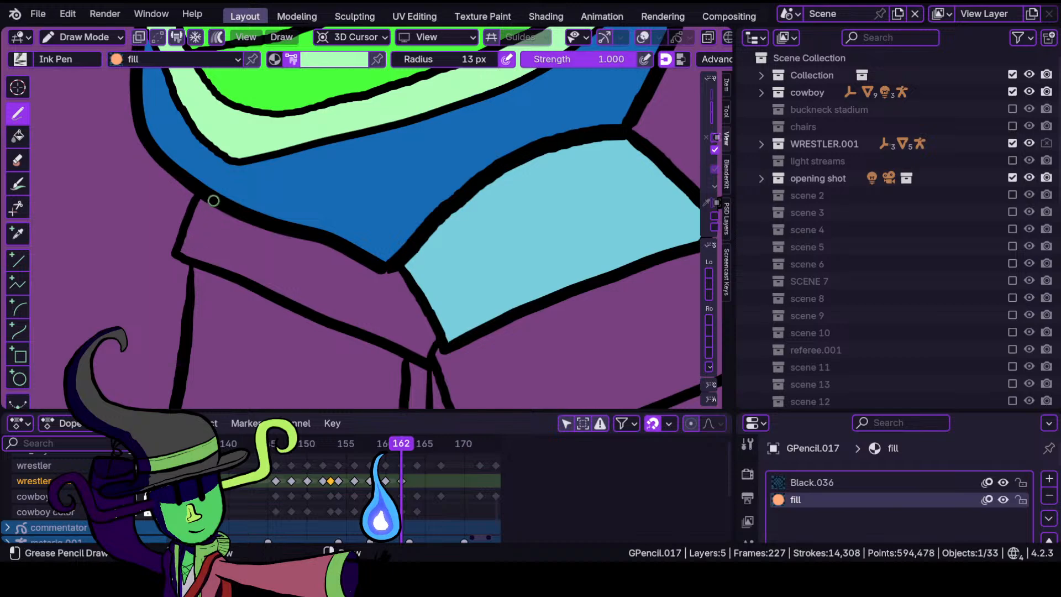
mouse_move(191, 235)
mouse_down()
mouse_move(240, 278)
mouse_move(426, 357)
mouse_move(420, 301)
mouse_move(359, 257)
mouse_move(298, 241)
mouse_up()
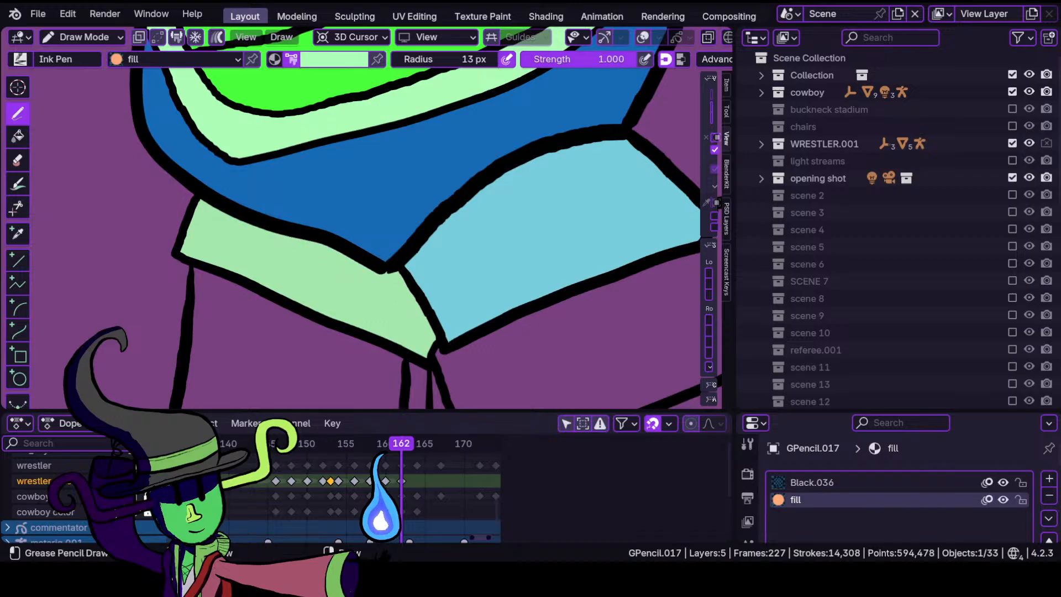
drag(346, 266, 353, 272)
Fill the wide band below the light blue thigh section with the same pale green.
mouse_move(418, 316)
ctrl+middle_down()
mouse_move(442, 387)
mouse_move(472, 330)
ctrl+middle_up()
mouse_move(481, 294)
shift+middle_down()
mouse_move(409, 253)
mouse_move(291, 218)
shift+middle_up()
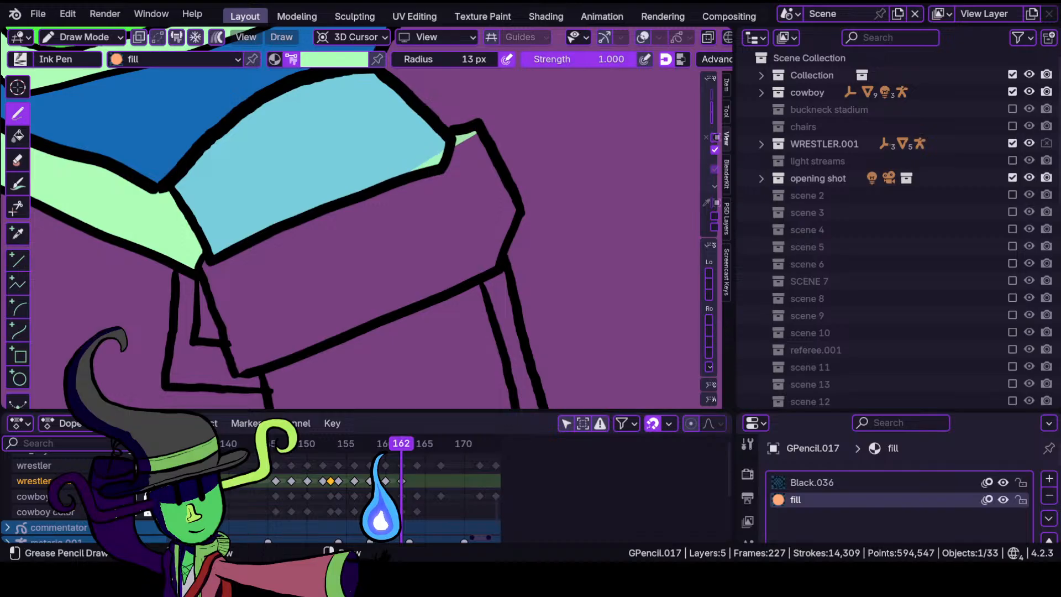
mouse_move(442, 143)
mouse_down()
mouse_move(210, 255)
mouse_move(238, 374)
mouse_move(502, 270)
mouse_move(526, 193)
mouse_move(500, 167)
mouse_up()
In Sculpt Mode, pull the wide pale green band's lower edge down to close the gaps along its black outline.
scroll(389, 237, up, 4)
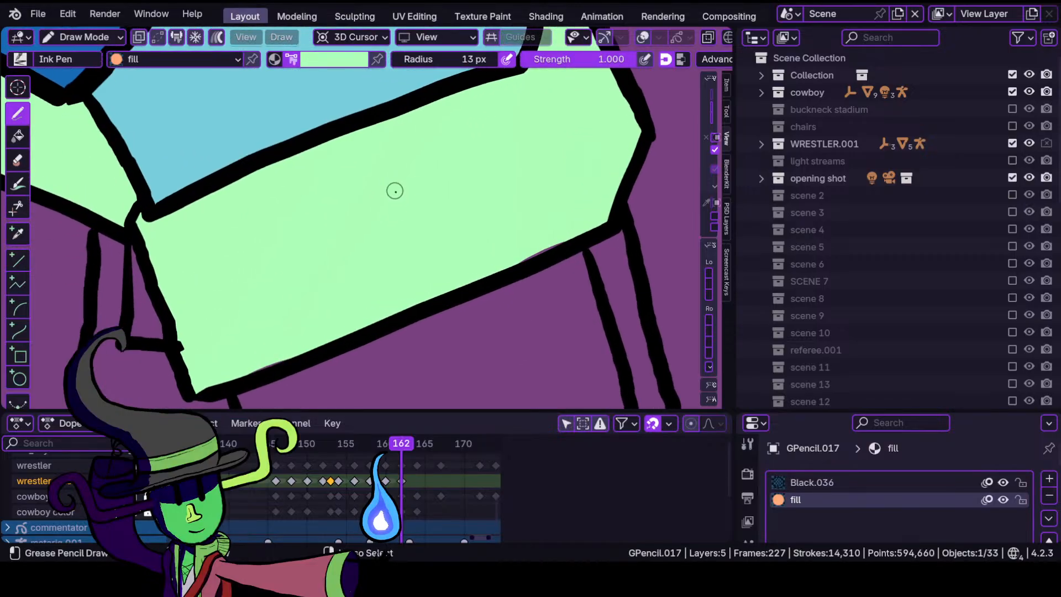
click(83, 37)
click(91, 94)
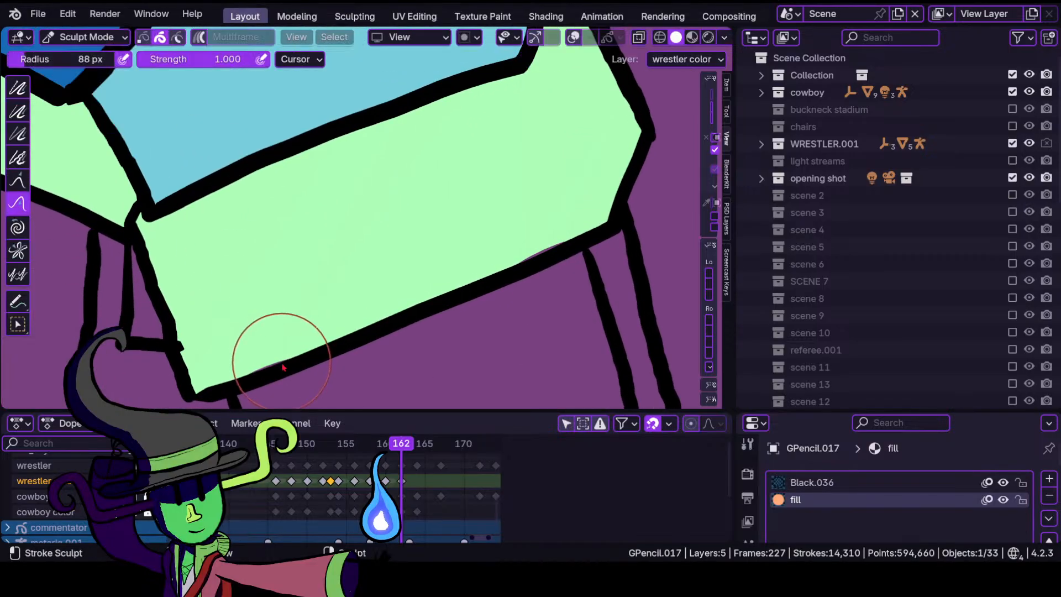
drag(282, 368, 276, 369)
drag(540, 237, 504, 285)
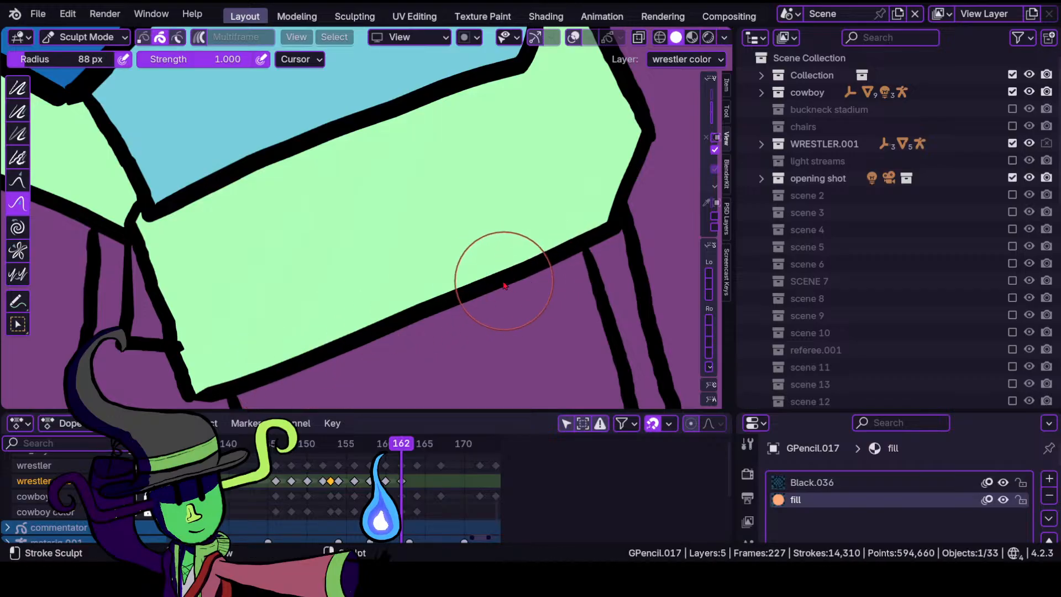
Return to Draw Mode and fill the left leg below the pale green band, including the L-shaped strip, with the palette's bright green.
scroll(525, 260, down, 3)
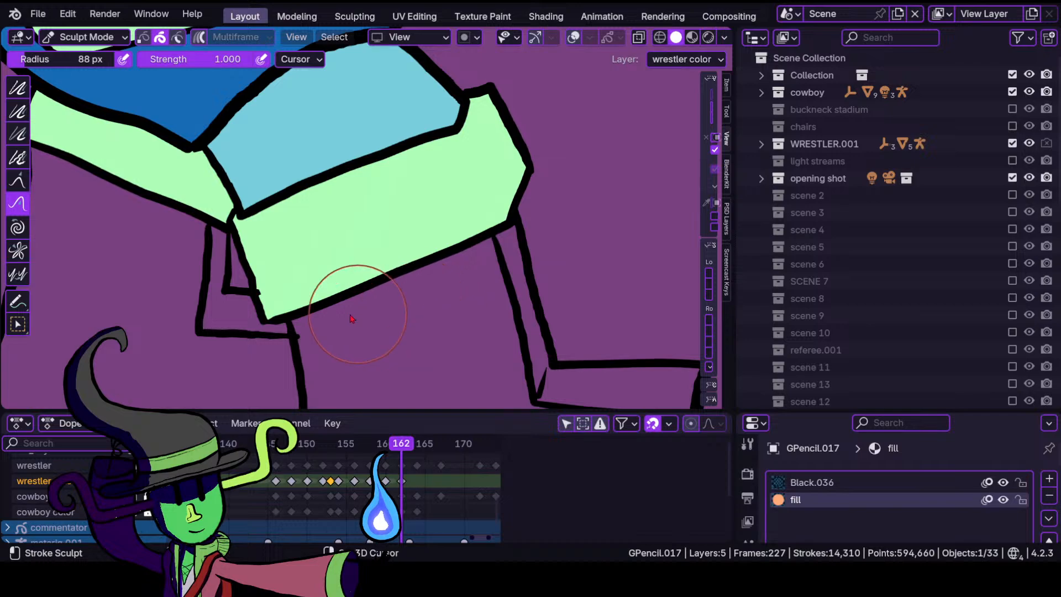
mouse_move(269, 278)
shift+middle_down()
mouse_move(482, 240)
mouse_move(370, 315)
mouse_move(370, 238)
shift+middle_up()
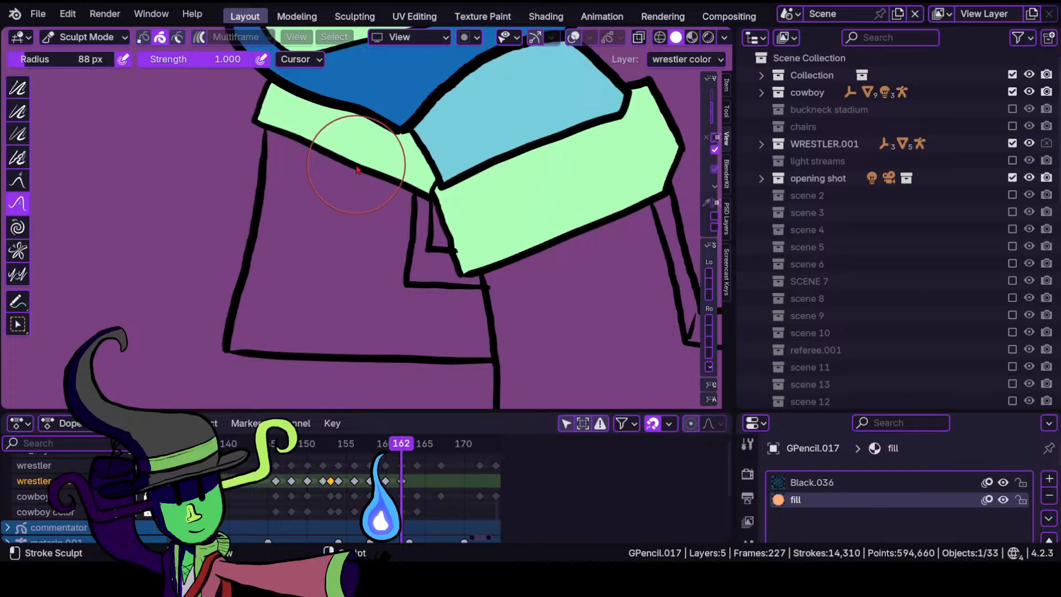
click(126, 41)
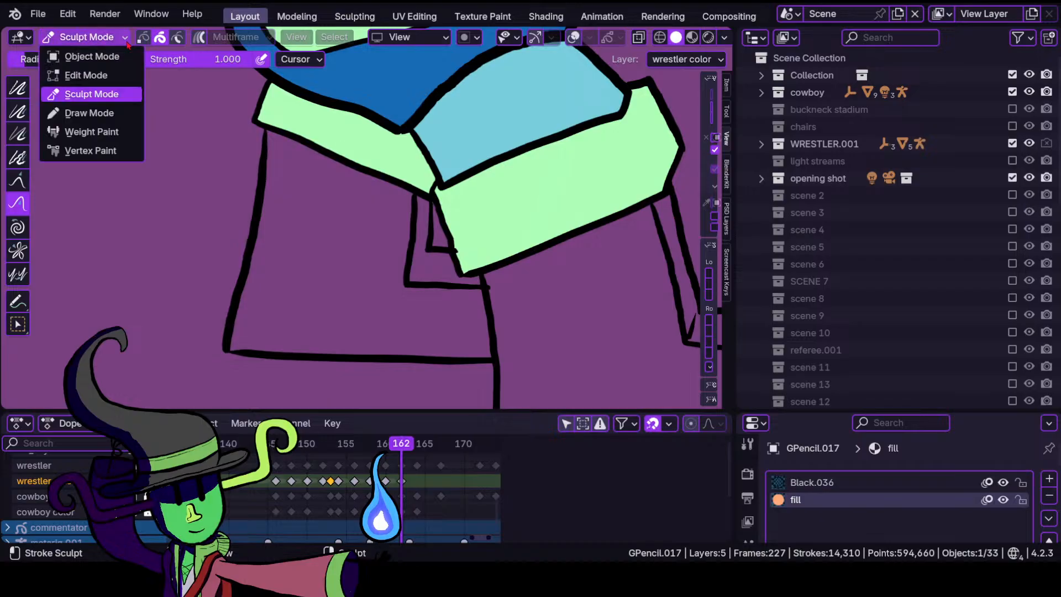
click(89, 112)
scroll(328, 229, up, 1)
click(343, 58)
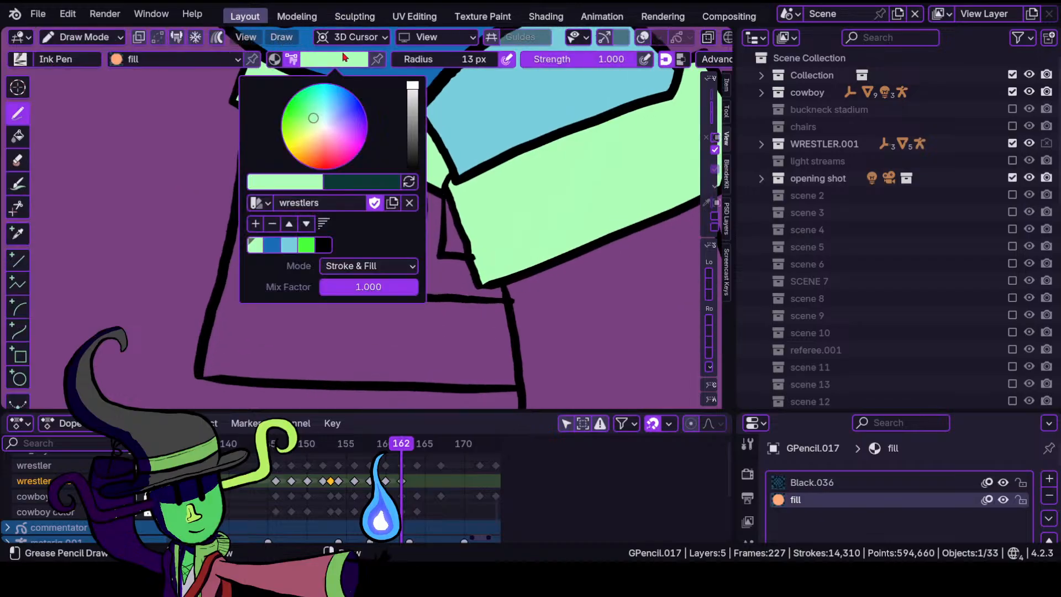
click(306, 244)
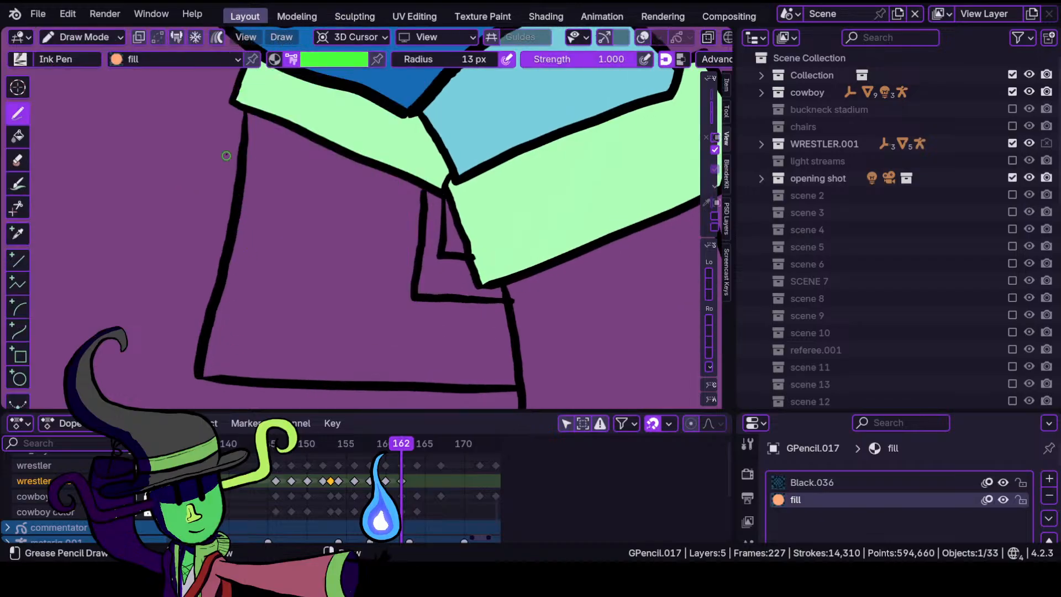
drag(250, 128, 247, 171)
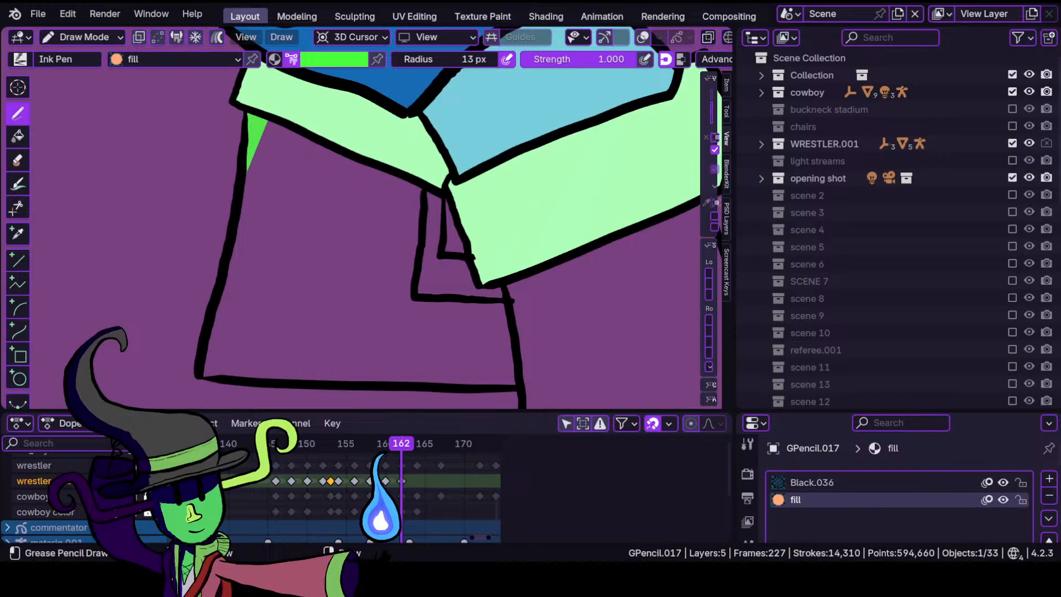
mouse_move(221, 287)
mouse_down()
mouse_move(211, 315)
mouse_move(238, 382)
mouse_move(518, 388)
mouse_move(442, 298)
mouse_move(464, 265)
mouse_move(484, 273)
mouse_move(432, 243)
mouse_move(443, 199)
mouse_move(399, 174)
mouse_up()
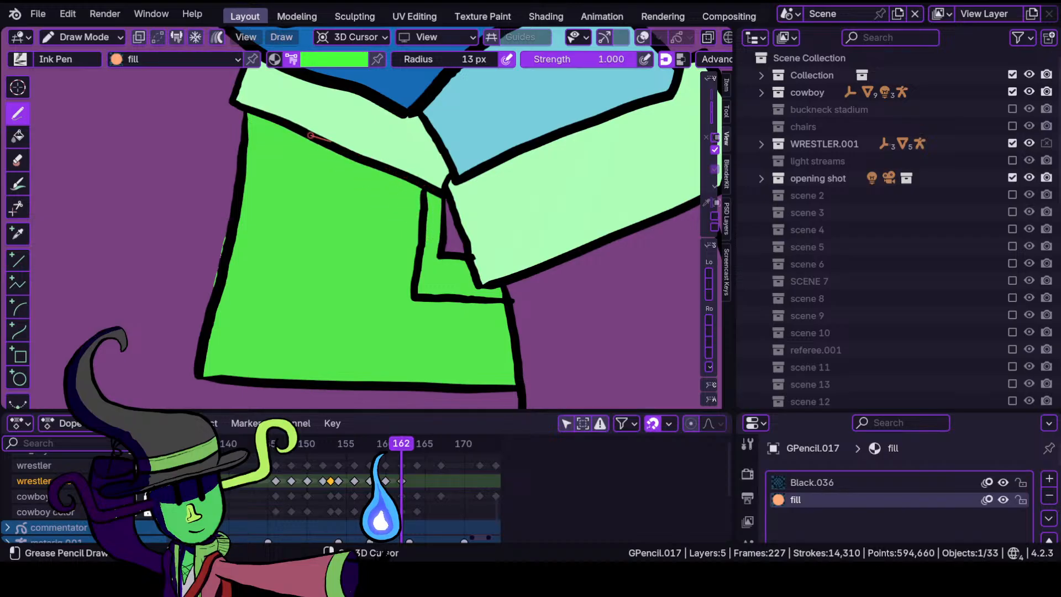
shift+drag(293, 131, 312, 137)
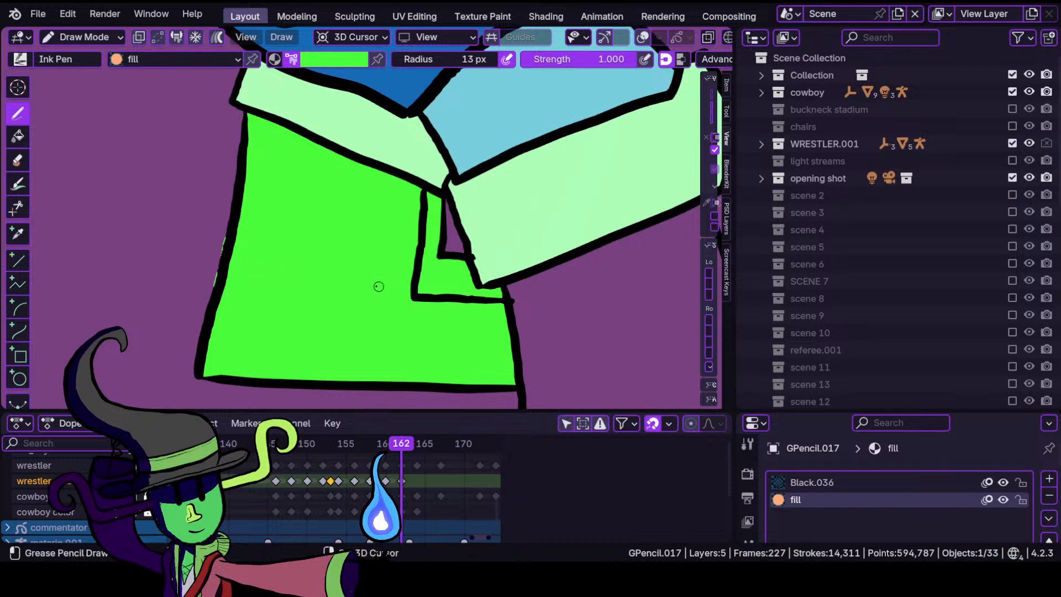
In Sculpt Mode, push the bright green leg fill's outer left edge inward so it stays behind the black outline.
scroll(331, 282, up, 5)
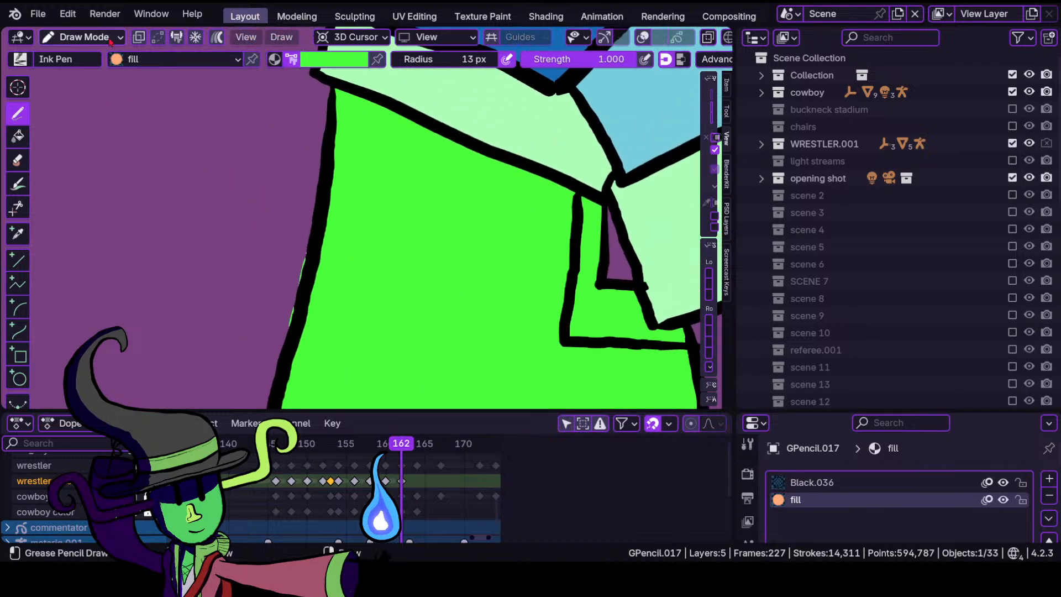
click(110, 37)
click(82, 92)
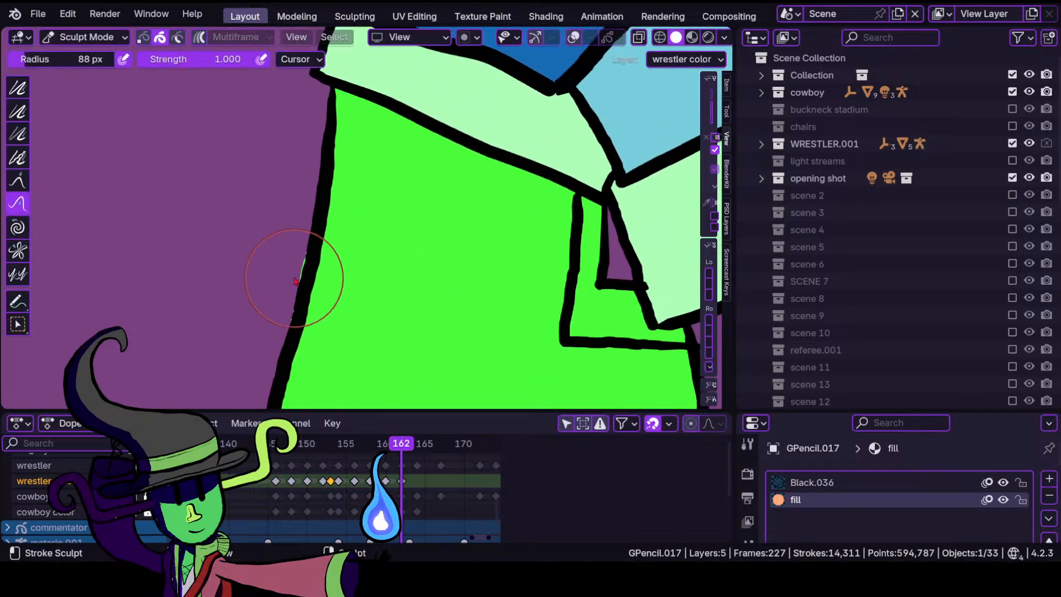
drag(294, 278, 305, 277)
Return to Draw Mode and fill the right leg and foot below the wide pale green band with bright green.
mouse_move(453, 221)
ctrl+middle_down()
mouse_move(434, 354)
mouse_move(424, 307)
mouse_move(468, 251)
mouse_move(274, 247)
mouse_move(413, 247)
ctrl+middle_up()
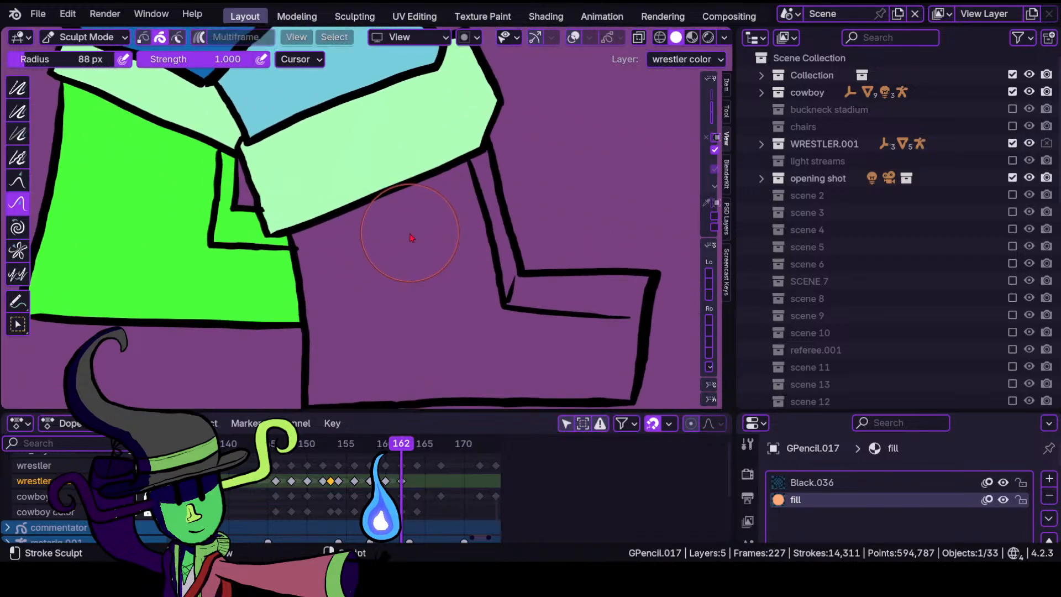
click(118, 39)
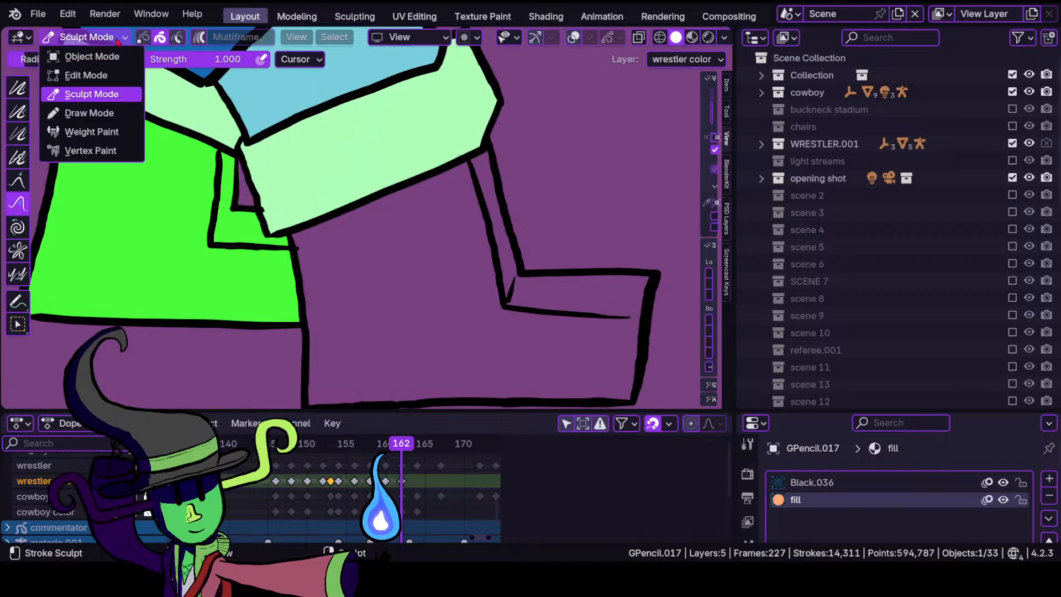
click(85, 112)
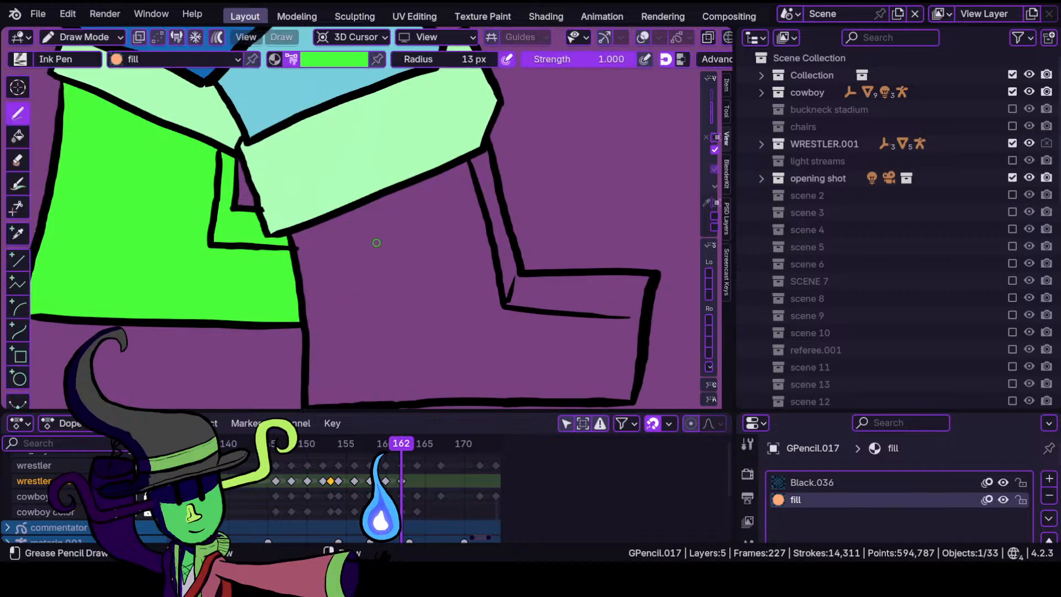
mouse_move(402, 229)
ctrl+middle_down()
mouse_move(358, 312)
mouse_move(384, 251)
mouse_move(327, 209)
ctrl+middle_up()
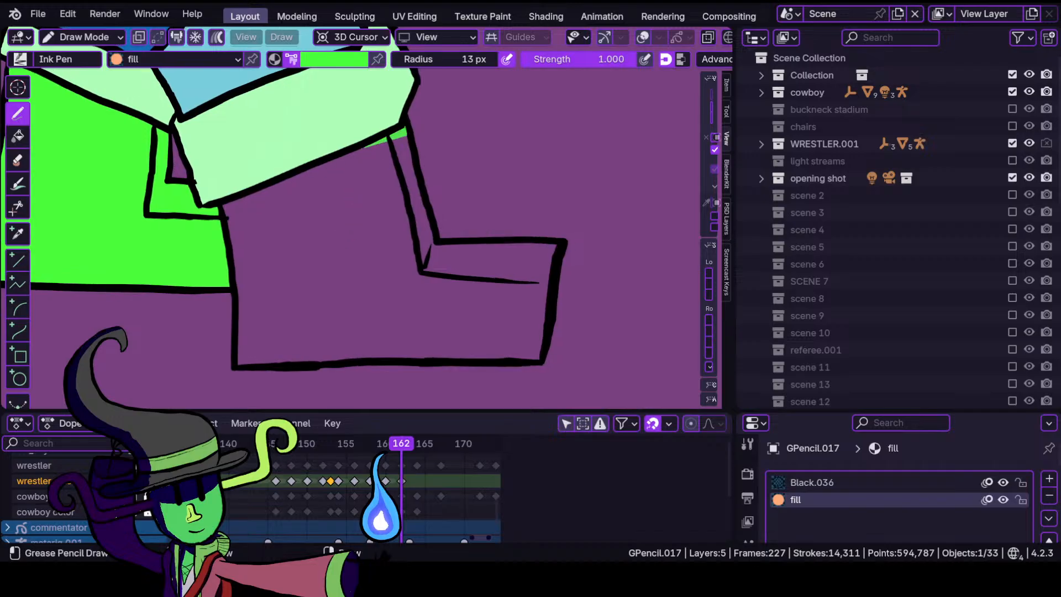
mouse_move(224, 213)
mouse_down()
mouse_move(238, 362)
mouse_move(542, 359)
mouse_move(558, 241)
mouse_move(419, 239)
mouse_move(430, 218)
mouse_move(414, 161)
mouse_move(414, 233)
mouse_up()
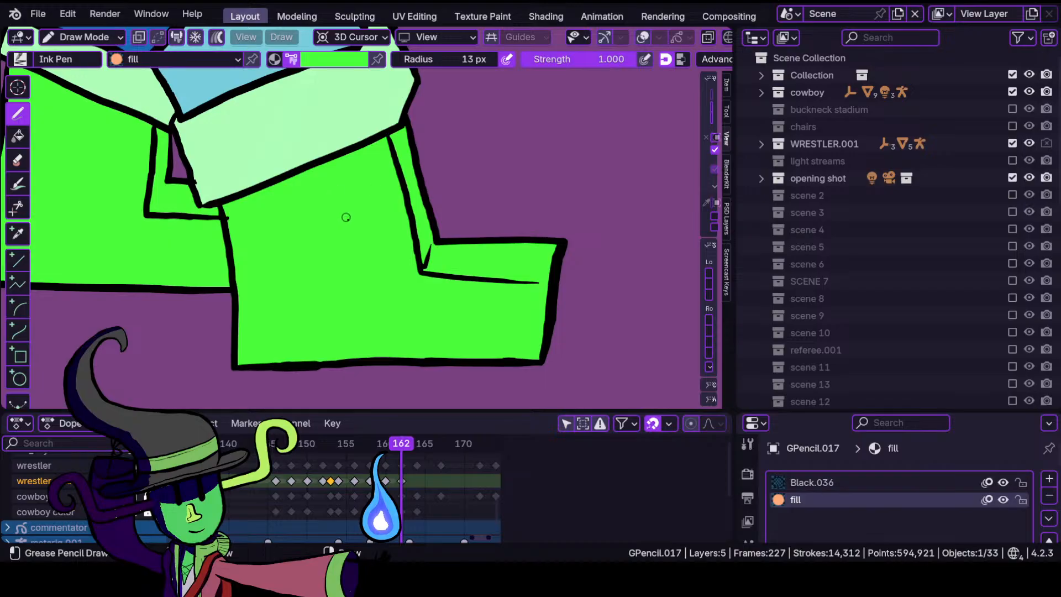
Look over the coloured figure at frame 162 and move the playhead to frame 164.
ctrl+middle_drag(403, 232, 371, 150)
shift+middle_drag(372, 150, 360, 404)
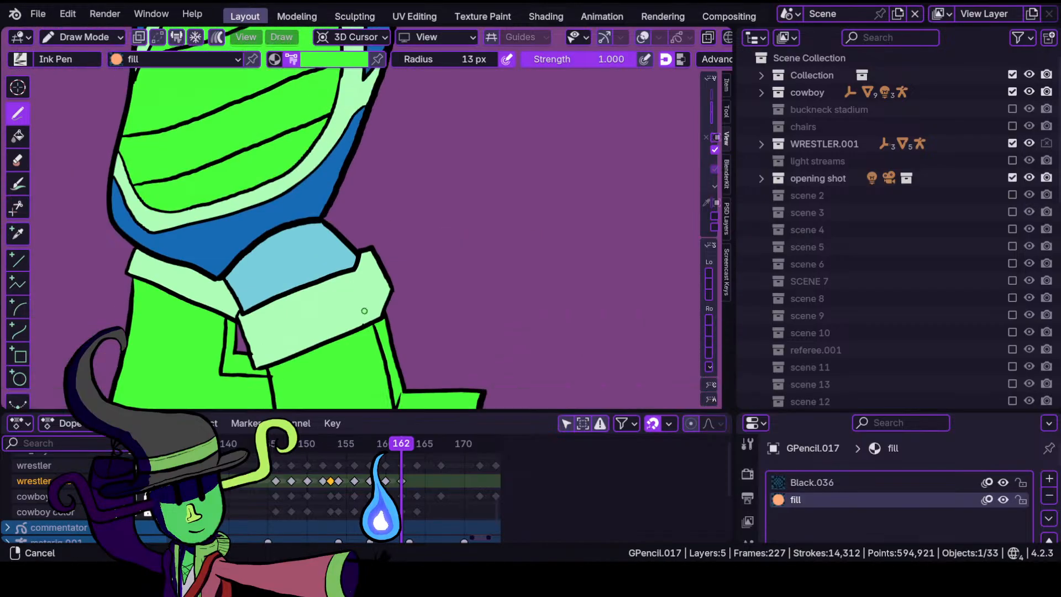
ctrl+middle_drag(358, 248, 367, 346)
ctrl+middle_drag(364, 276, 316, 228)
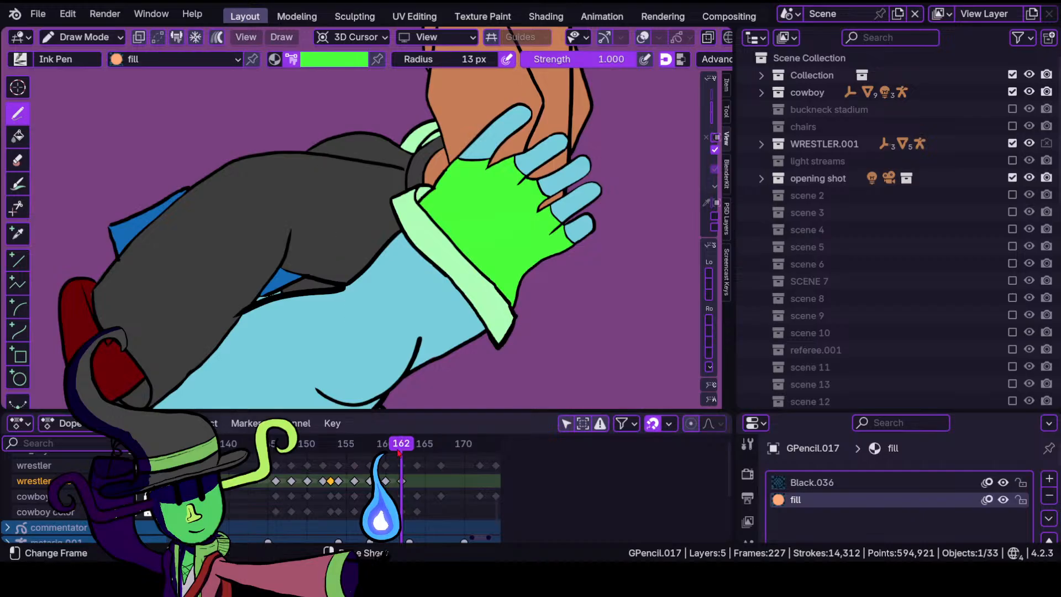
mouse_move(399, 453)
mouse_down()
mouse_move(387, 454)
mouse_move(402, 456)
mouse_up()
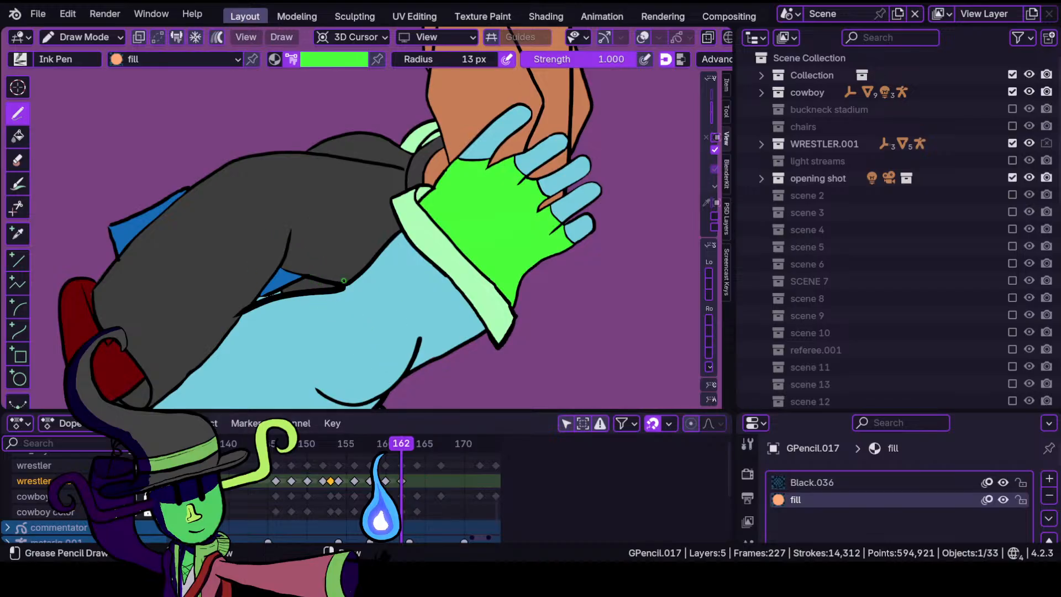
ctrl+middle_drag(279, 317, 466, 231)
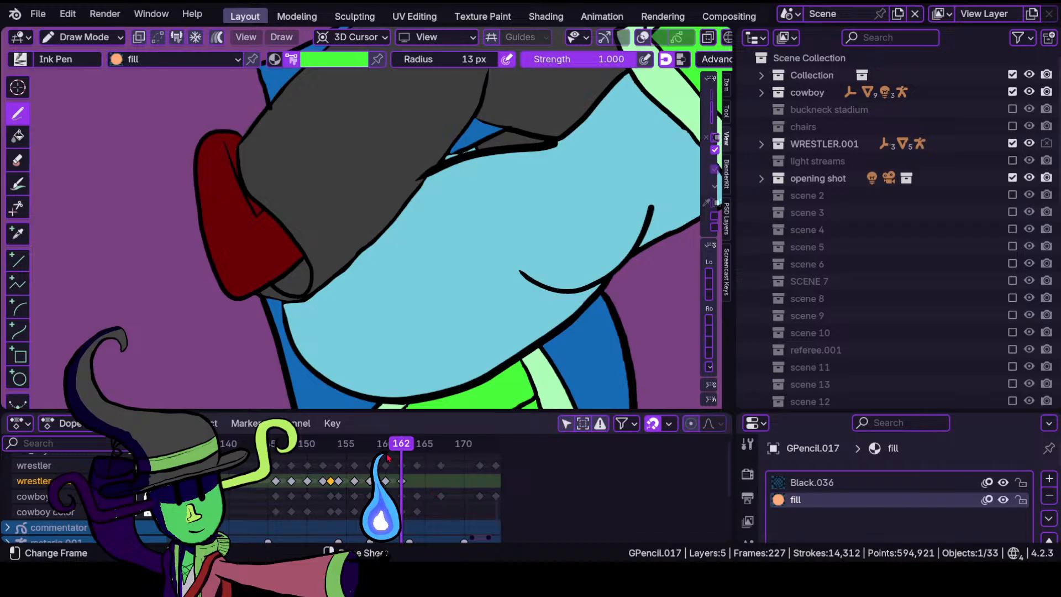
mouse_move(406, 446)
mouse_down()
mouse_move(339, 448)
mouse_move(420, 460)
mouse_up()
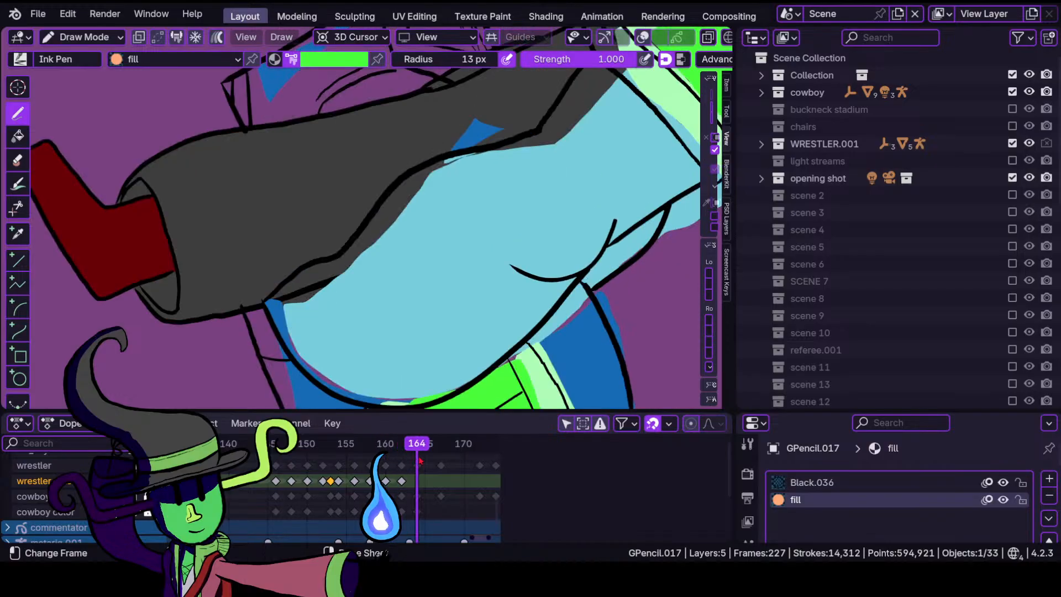
scroll(395, 265, down, 6)
scroll(396, 265, up, 3)
shift+middle_drag(453, 406, 359, 294)
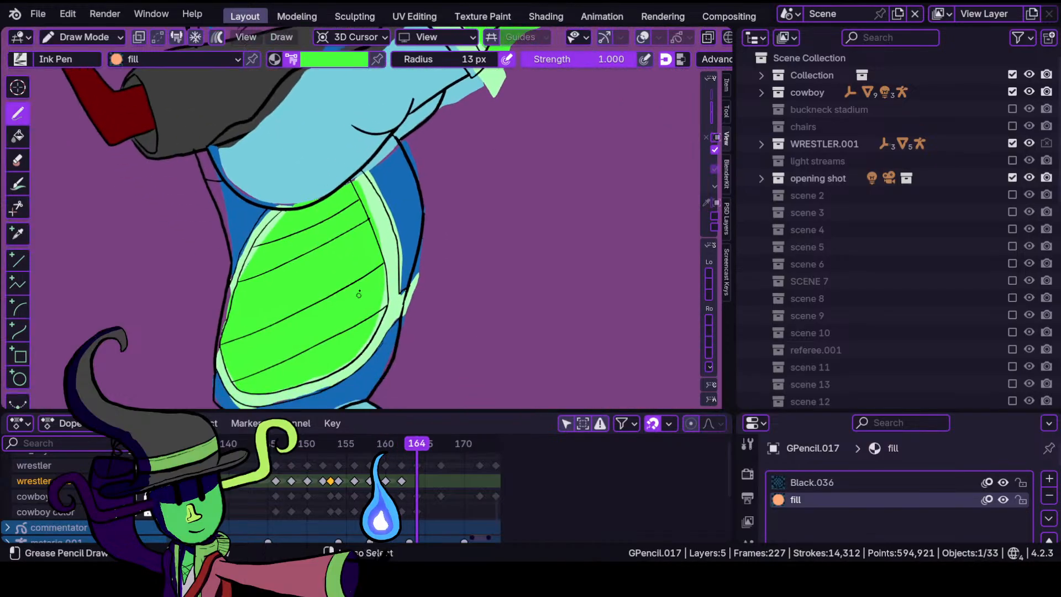
scroll(376, 270, up, 2)
scroll(387, 253, down, 4)
scroll(393, 277, up, 3)
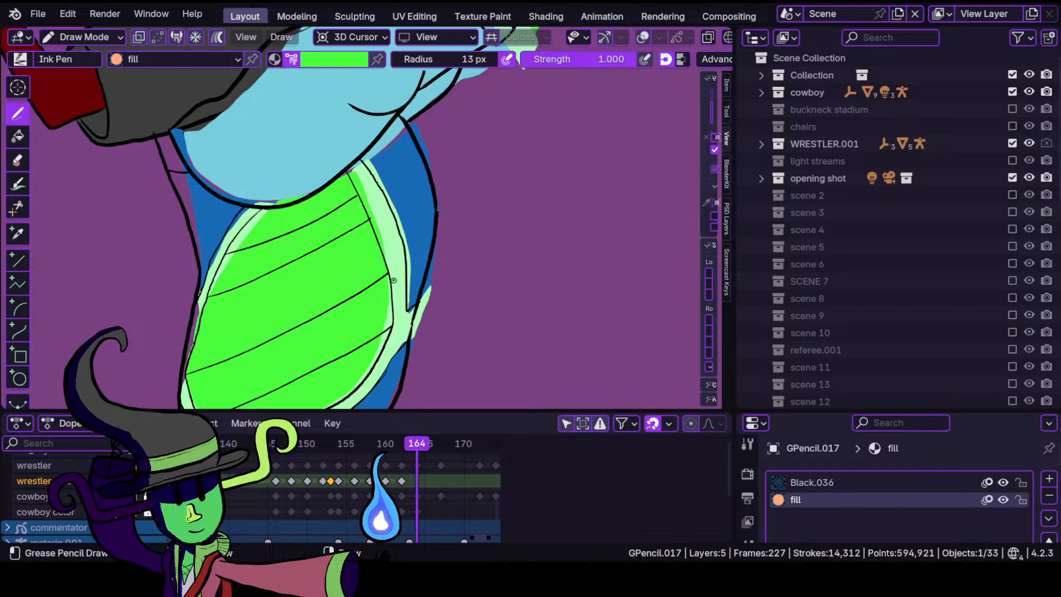
key(u)
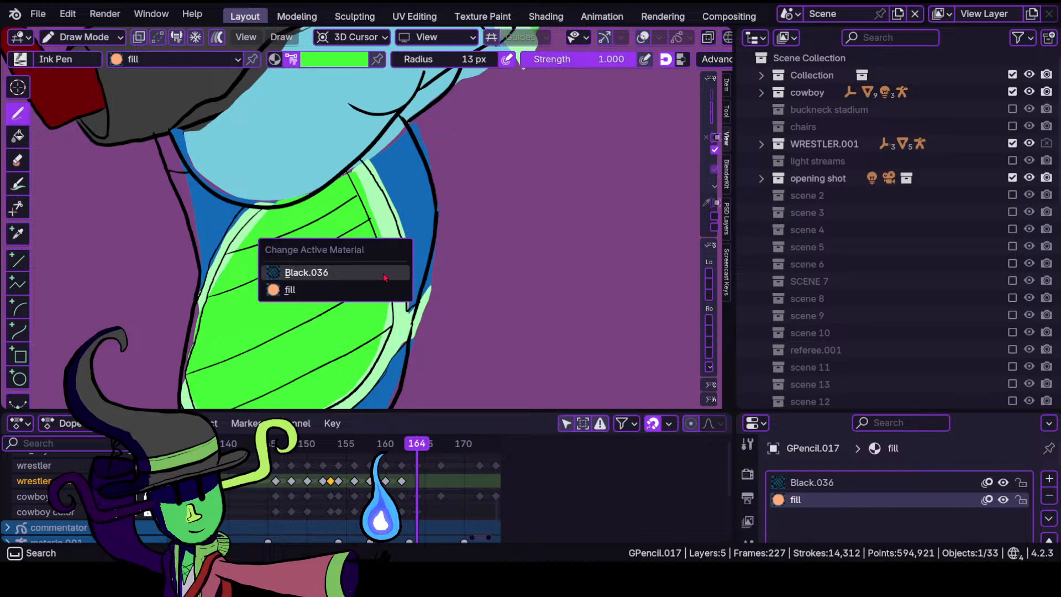
click(392, 276)
key(ctrl+z)
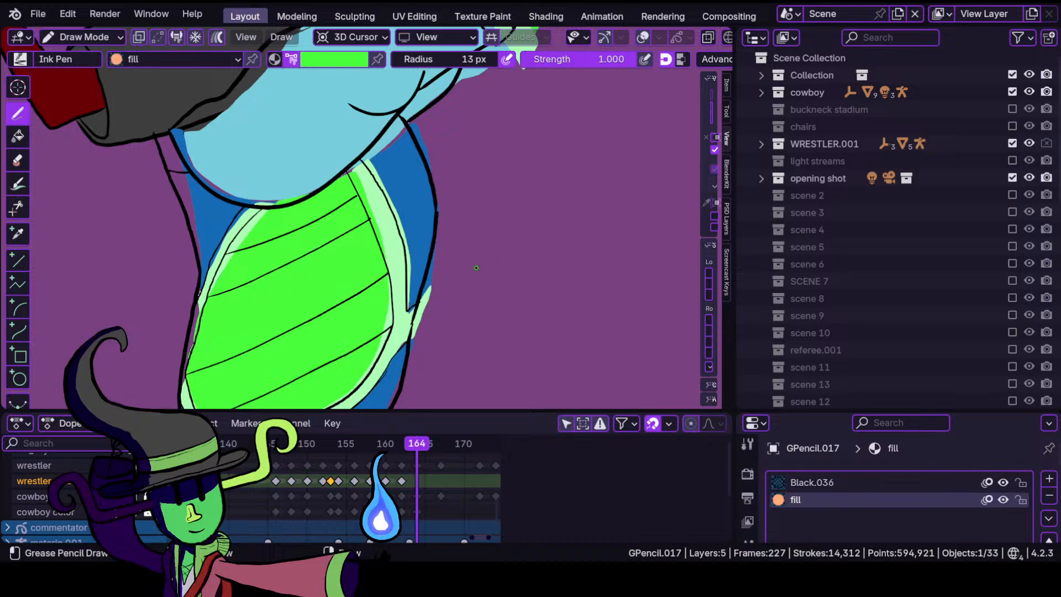
Insert a blank keyframe on the active wrestler color layer at frame 164.
key(i)
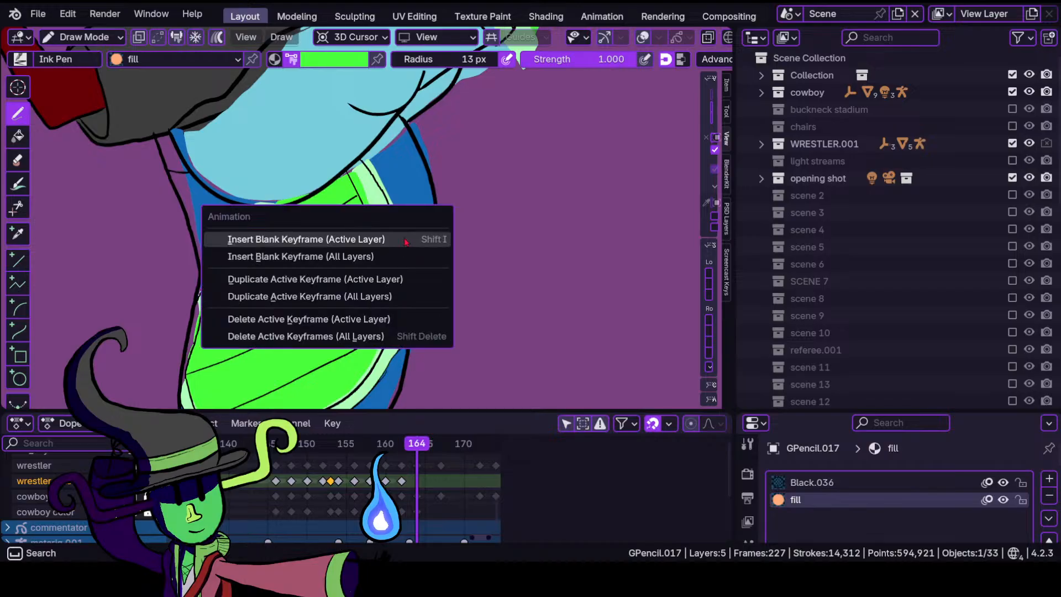
click(409, 240)
Choose the wrestlers palette's light blue and fill the wrestler's arm area near the wristband, including the small section below the crease.
scroll(384, 178, down, 3)
scroll(384, 179, up, 4)
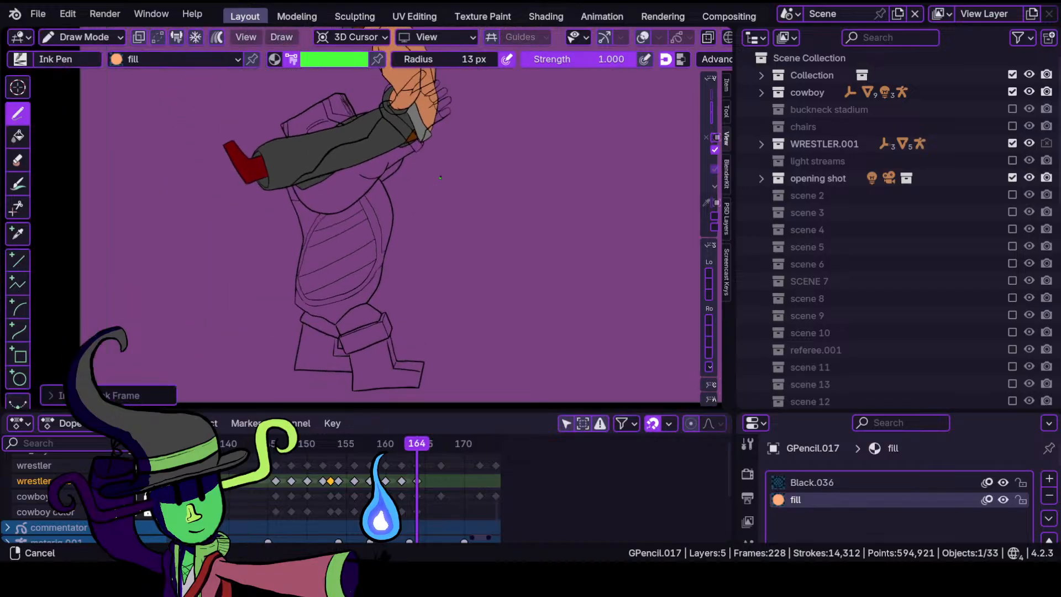
scroll(384, 178, up, 5)
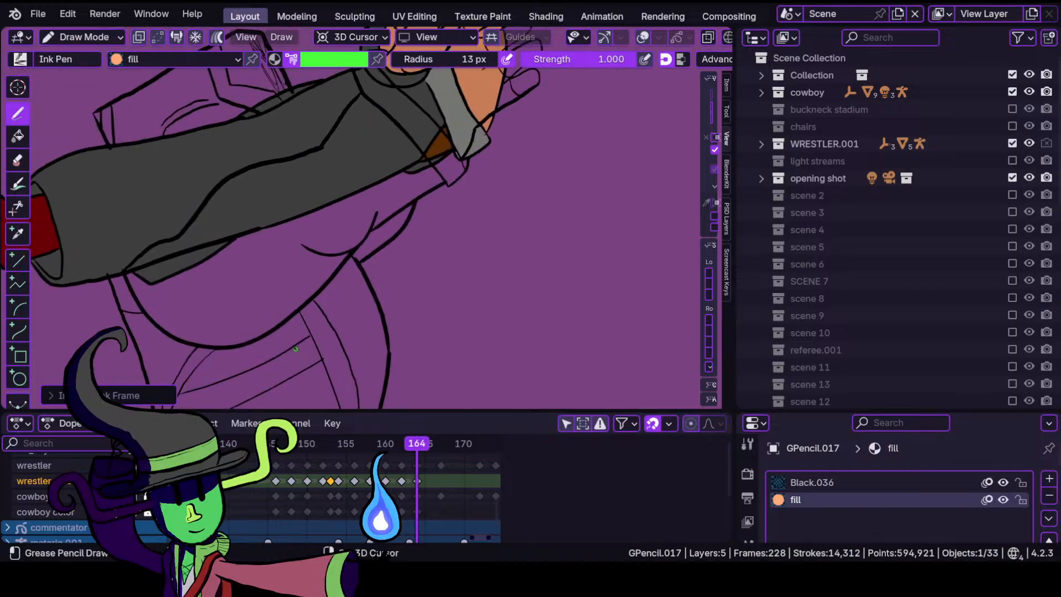
scroll(362, 240, down, 2)
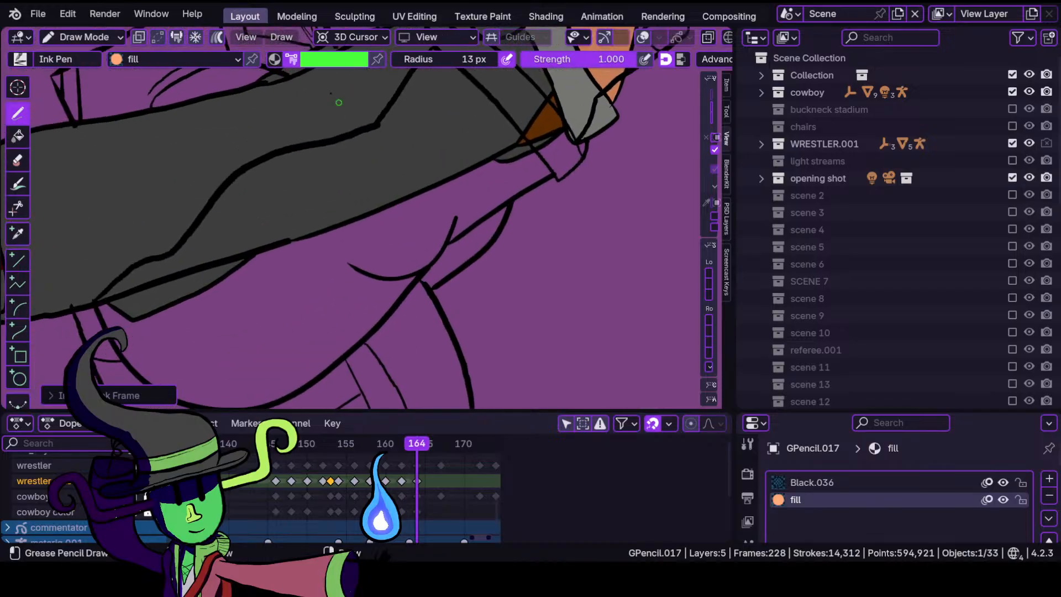
click(331, 61)
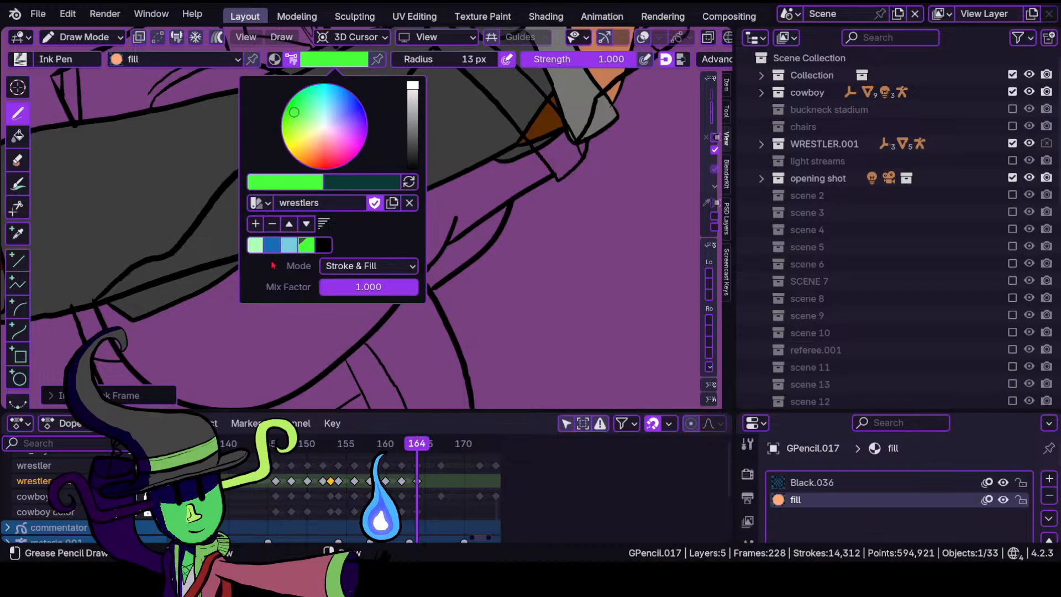
click(289, 245)
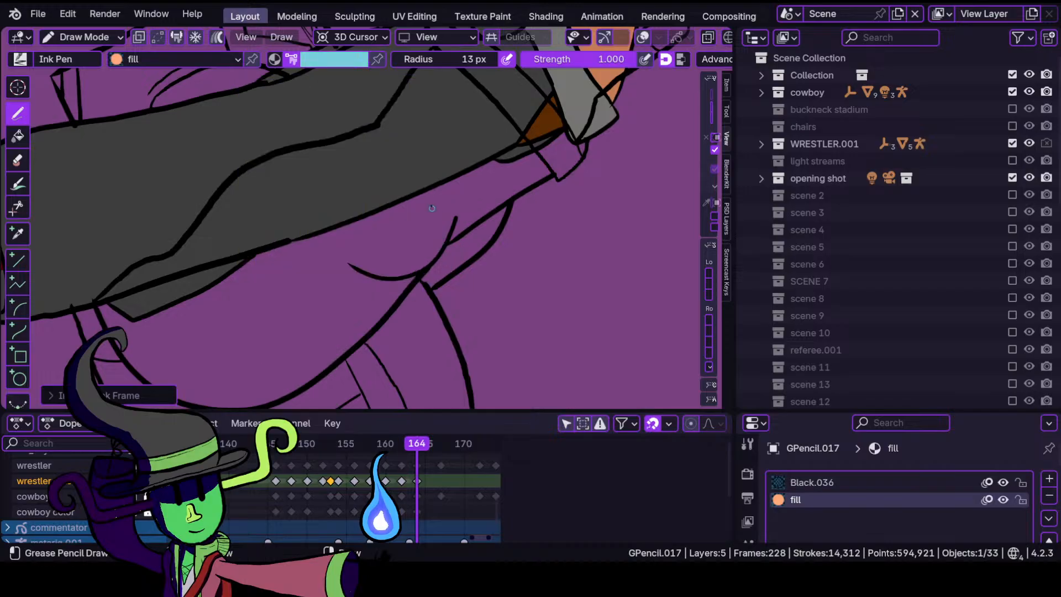
mouse_move(429, 131)
shift+middle_down()
mouse_move(398, 182)
mouse_move(435, 182)
mouse_move(411, 181)
shift+middle_up()
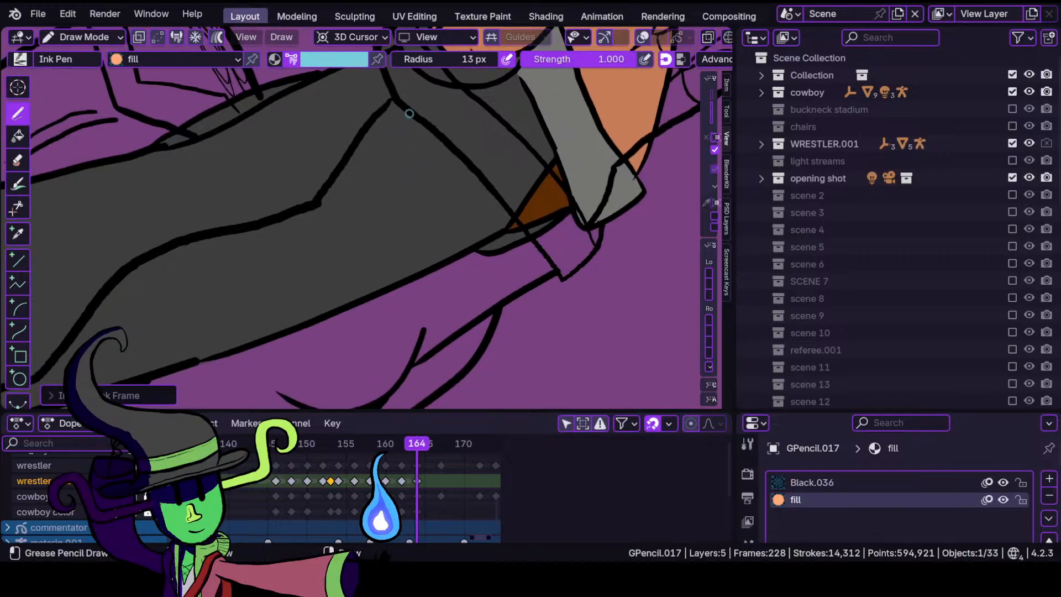
mouse_move(400, 105)
mouse_down()
mouse_move(335, 179)
mouse_move(317, 263)
mouse_move(362, 387)
mouse_move(444, 354)
mouse_move(552, 270)
mouse_move(432, 128)
mouse_move(395, 104)
mouse_up()
Fill the remaining rounded shoulder part of the wrestler's arm beneath the cowboy's grey leg with the same light blue.
mouse_move(349, 216)
ctrl+middle_down()
mouse_move(355, 348)
mouse_move(358, 255)
ctrl+middle_up()
mouse_move(315, 322)
shift+middle_down()
mouse_move(410, 235)
mouse_move(390, 229)
shift+middle_up()
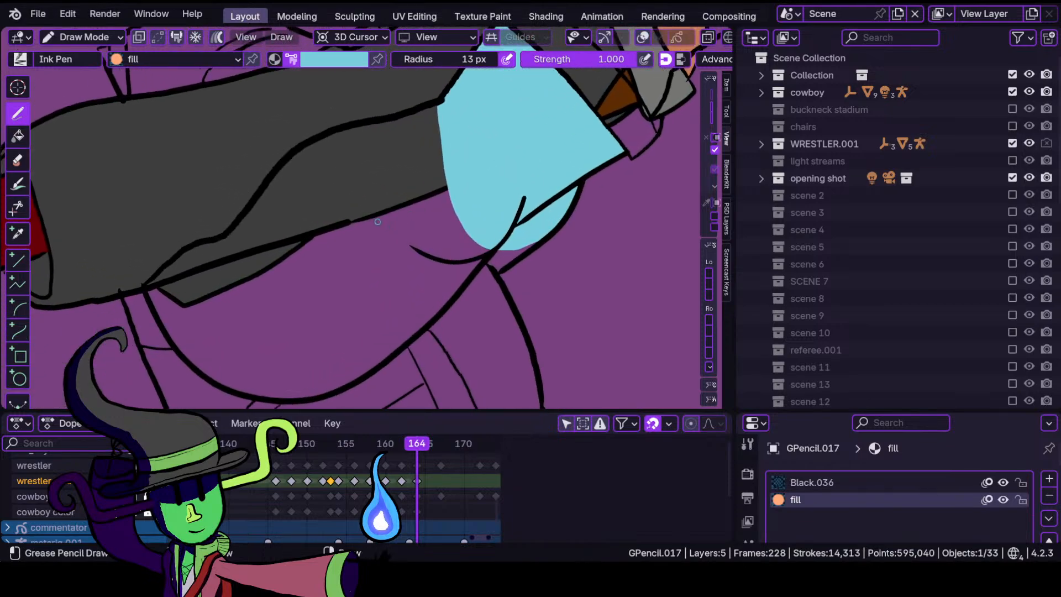
shift+middle_drag(321, 225, 402, 202)
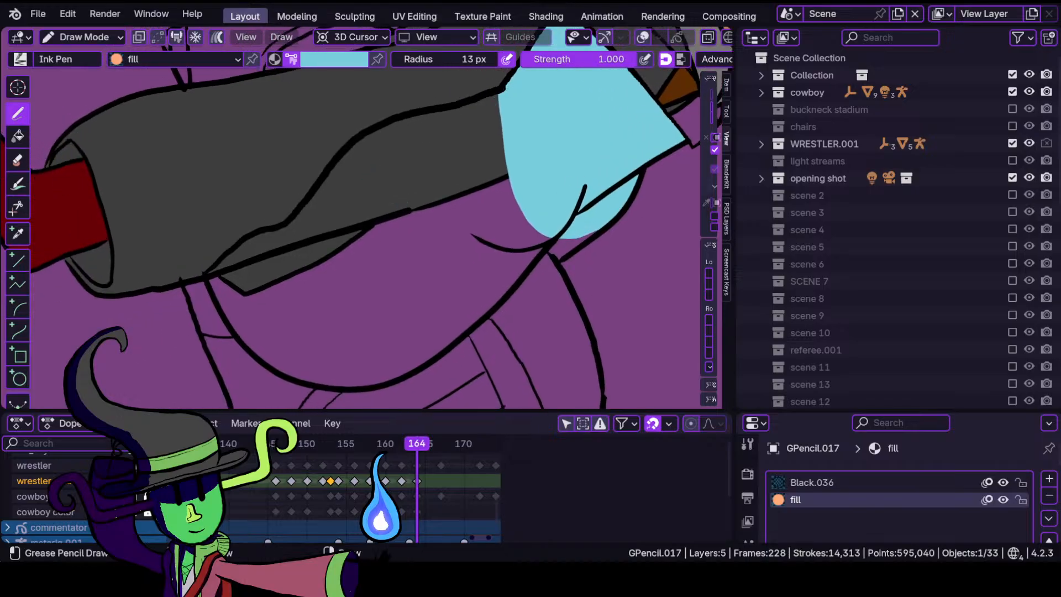
mouse_move(409, 120)
mouse_down()
mouse_move(489, 99)
mouse_move(271, 224)
mouse_move(217, 268)
mouse_move(232, 314)
mouse_move(286, 378)
mouse_move(340, 390)
mouse_move(407, 375)
mouse_move(450, 348)
mouse_move(557, 240)
mouse_move(556, 266)
mouse_move(557, 250)
mouse_move(612, 222)
mouse_move(547, 163)
mouse_up()
In Sculpt Mode, pull the light blue fill's lower-left edge outward to close the gap along its black outline.
scroll(386, 289, down, 4)
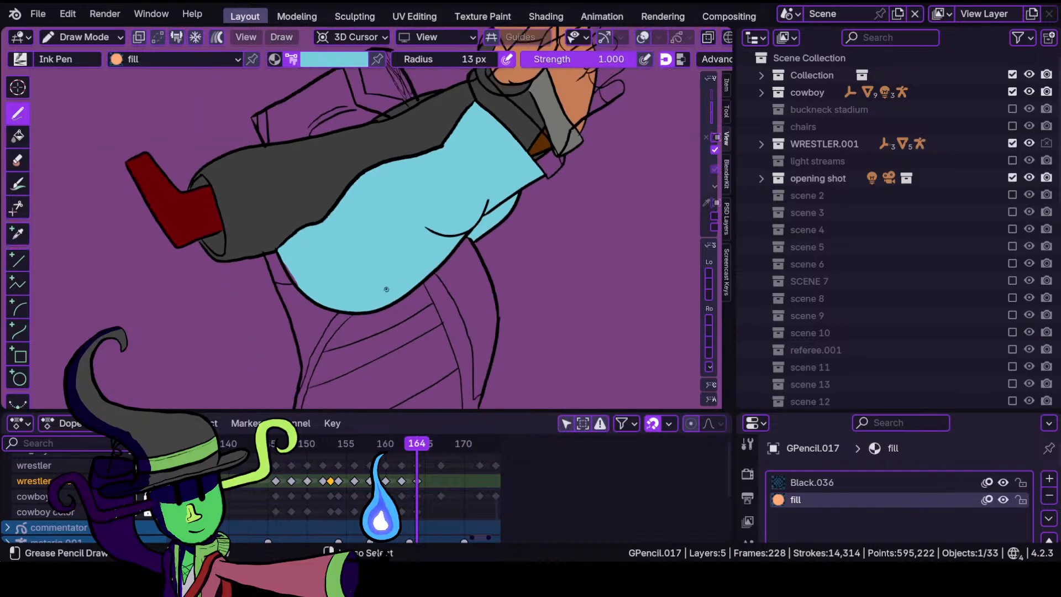
scroll(387, 289, up, 5)
scroll(399, 293, up, 1)
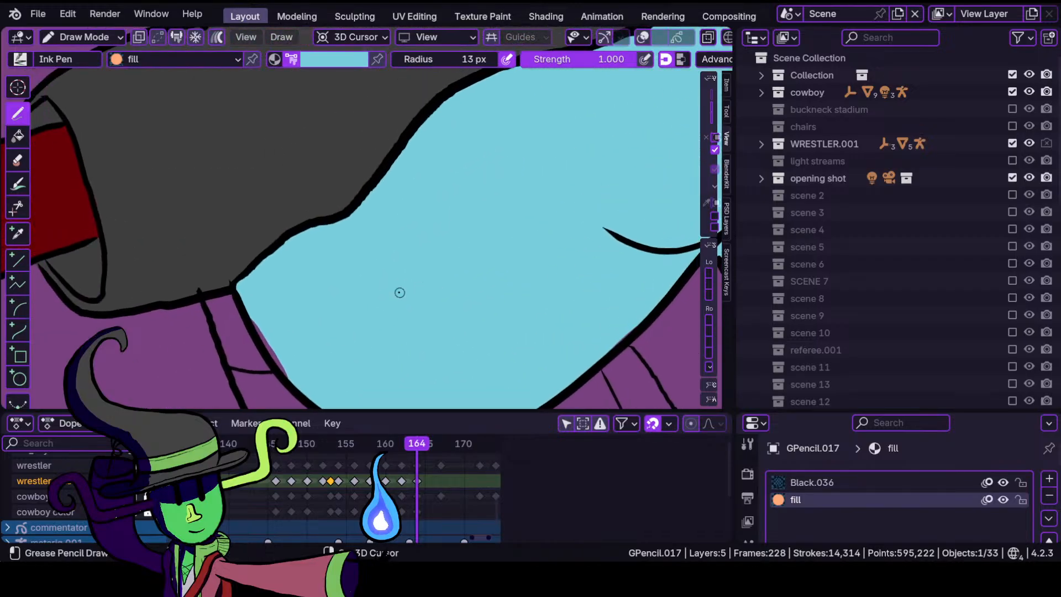
scroll(355, 300, down, 1)
scroll(330, 336, up, 1)
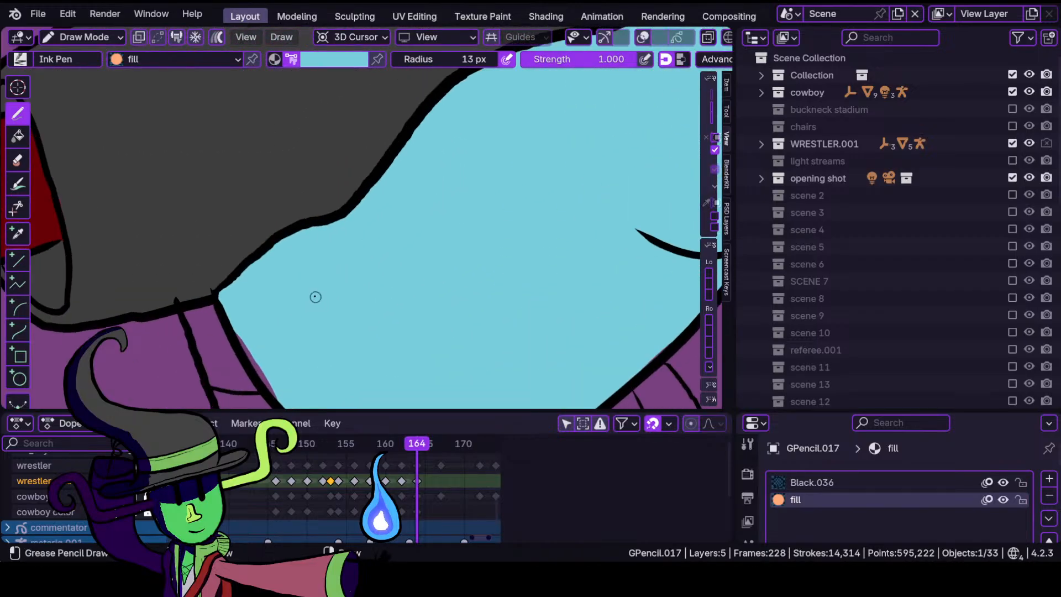
scroll(309, 279, down, 1)
scroll(332, 289, up, 1)
scroll(387, 230, up, 1)
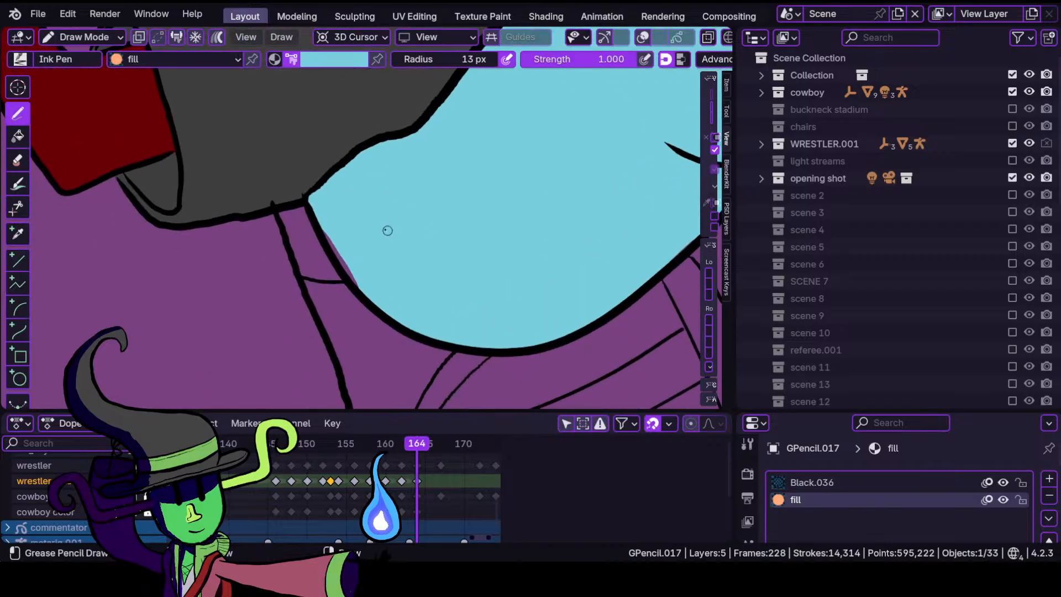
click(83, 38)
click(77, 95)
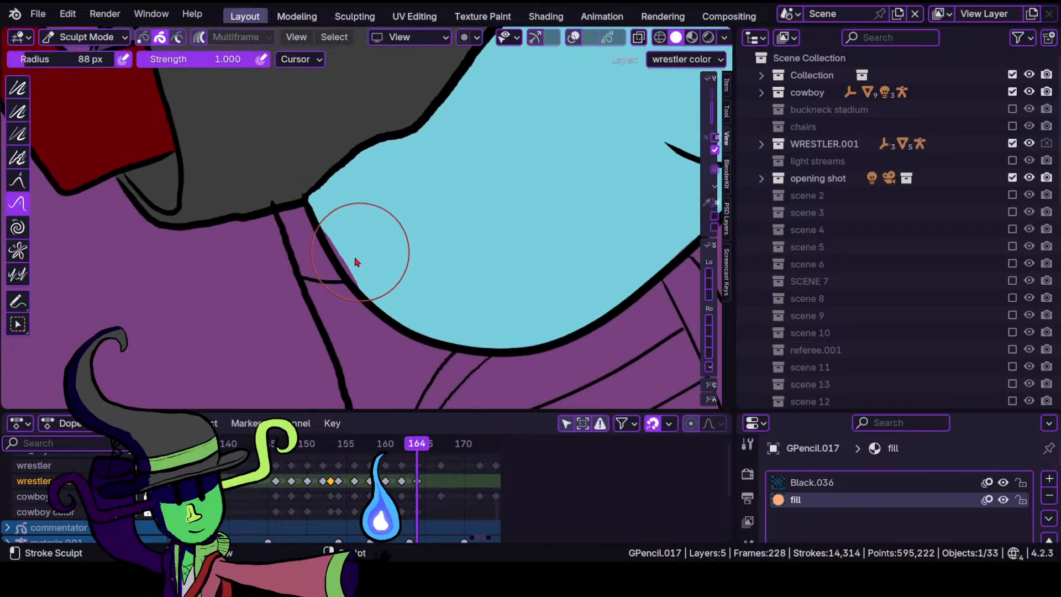
mouse_move(355, 262)
mouse_down()
mouse_move(363, 273)
mouse_move(332, 238)
mouse_up()
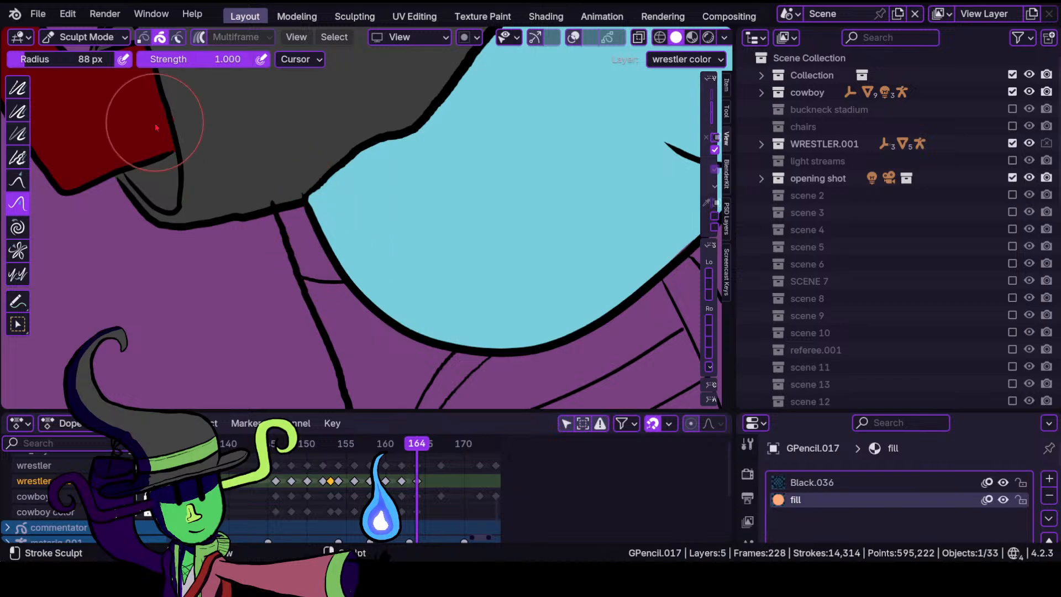
In Draw Mode, choose the wrestlers palette's bright green and fill the small strap section between the cowboy's grey leg and the light blue arm.
click(82, 37)
click(122, 116)
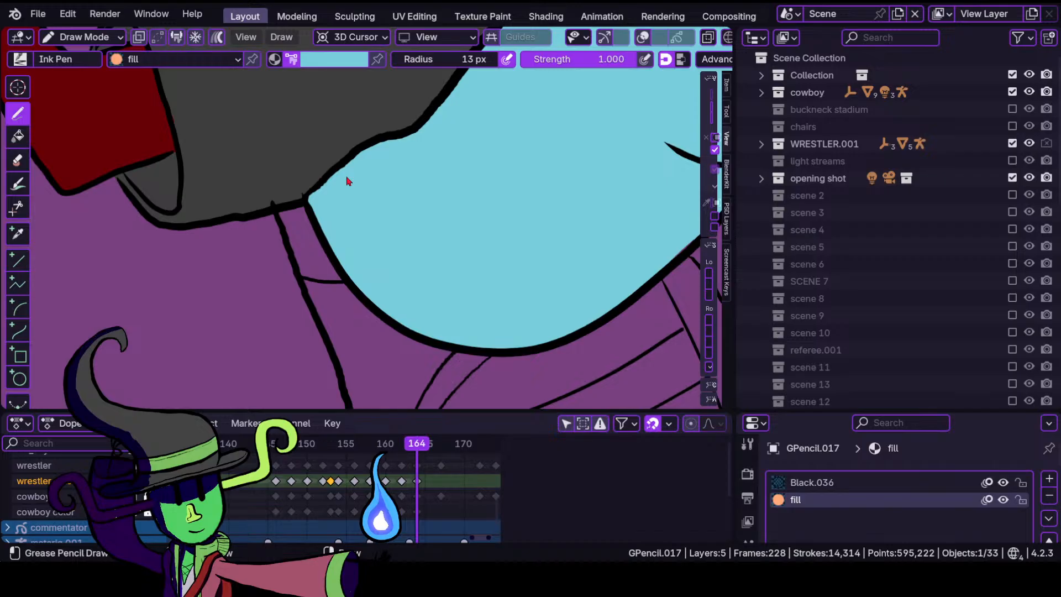
click(343, 57)
click(331, 59)
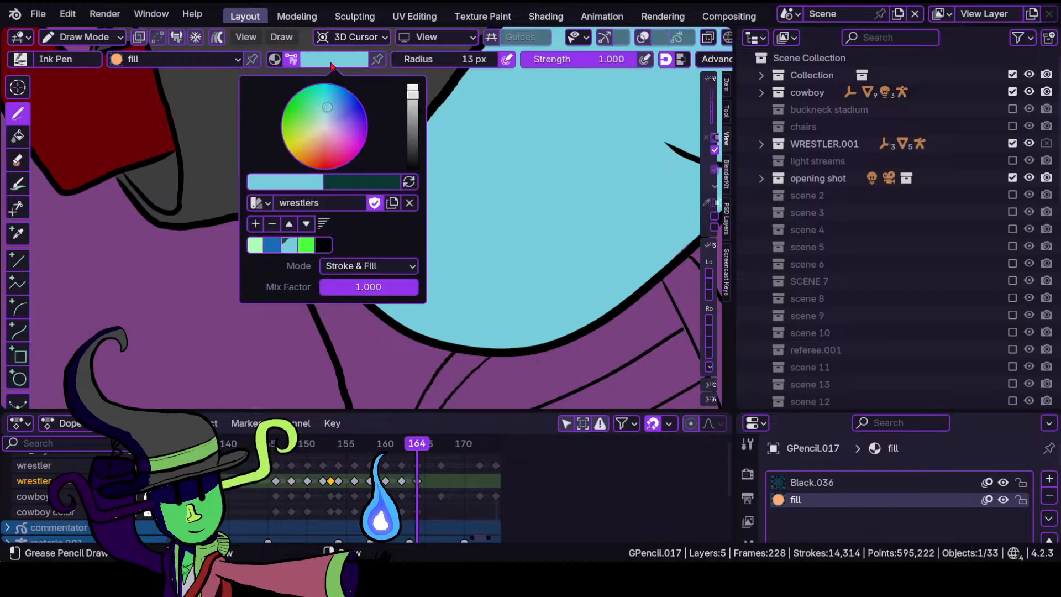
click(305, 245)
scroll(301, 246, up, 3)
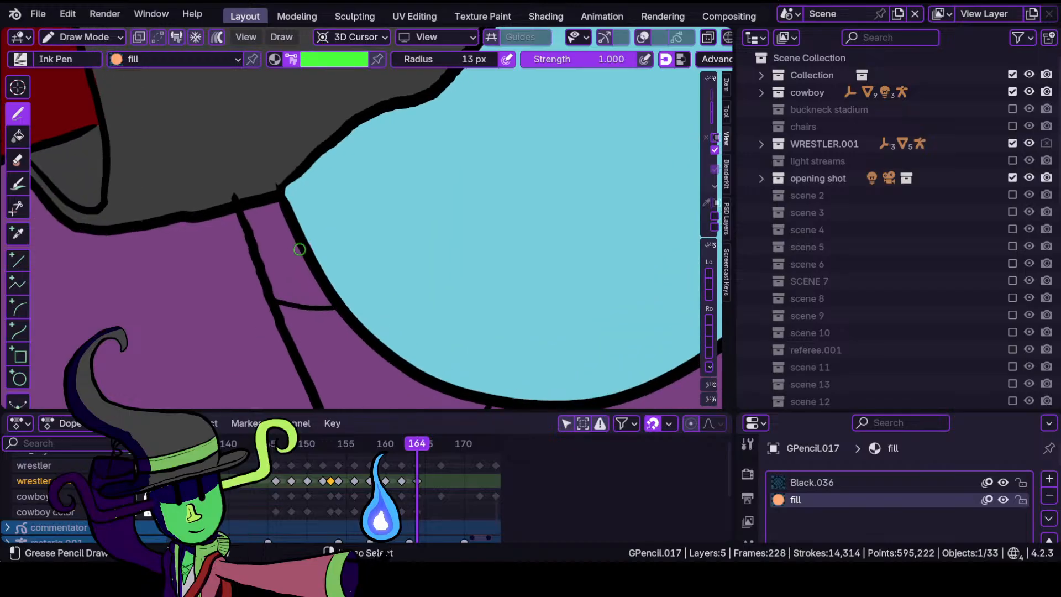
click(348, 59)
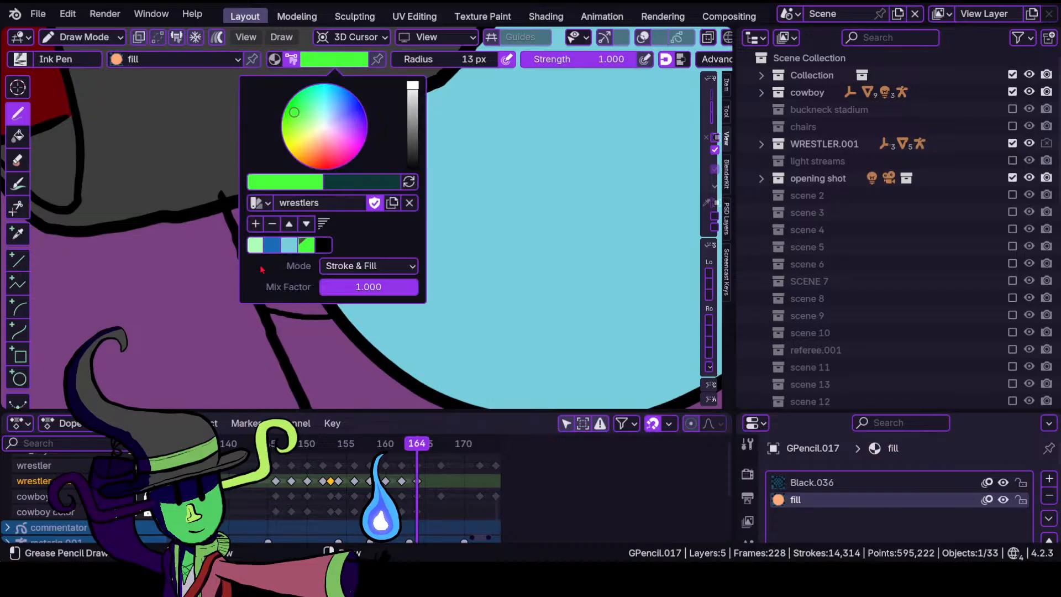
click(257, 248)
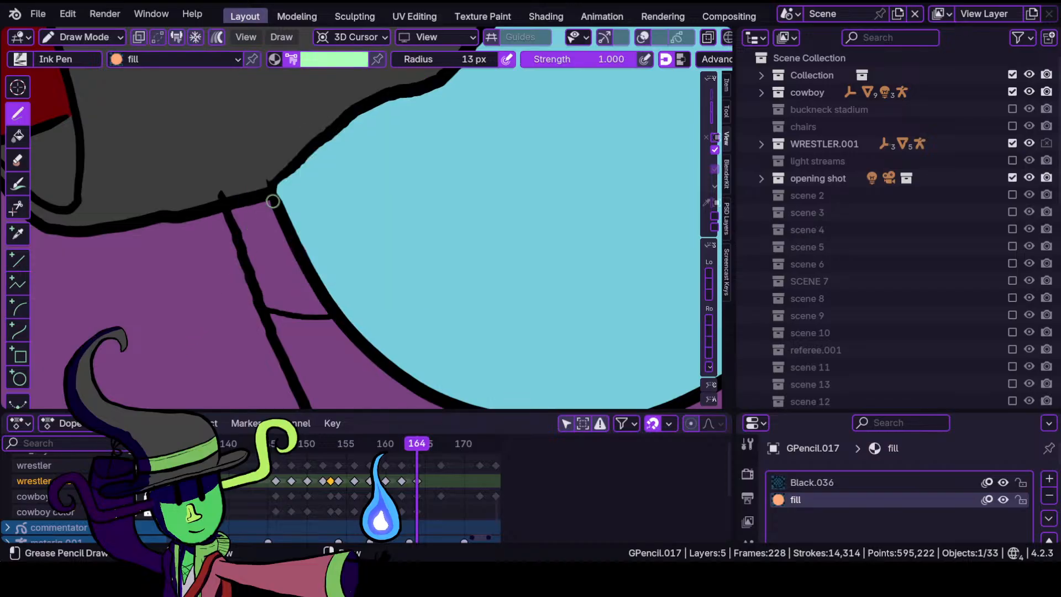
click(340, 59)
click(307, 246)
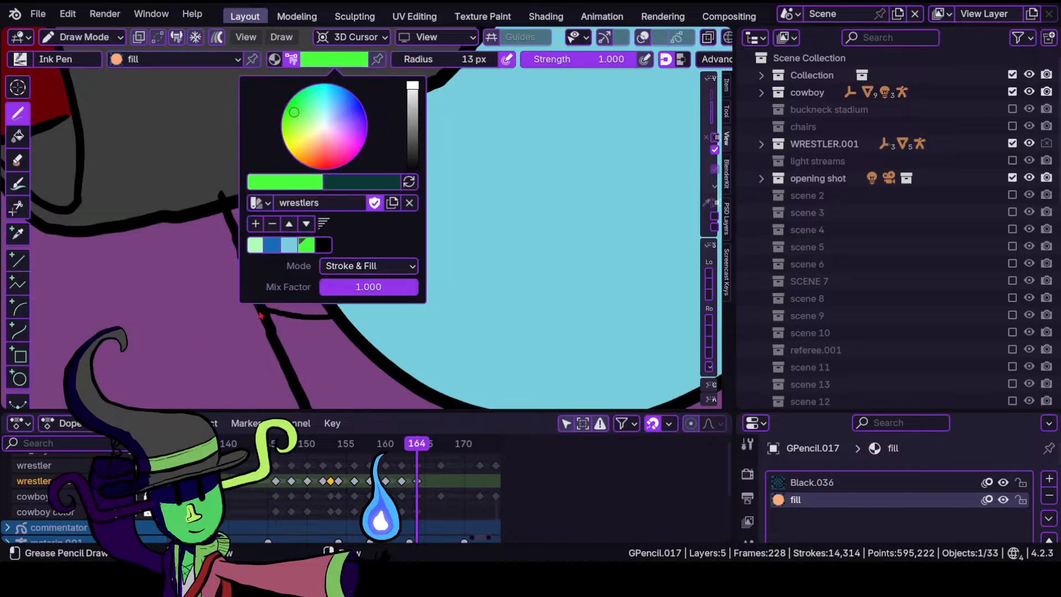
mouse_move(274, 202)
mouse_down()
mouse_move(244, 200)
mouse_move(238, 220)
mouse_move(258, 285)
mouse_move(277, 311)
mouse_move(326, 314)
mouse_up()
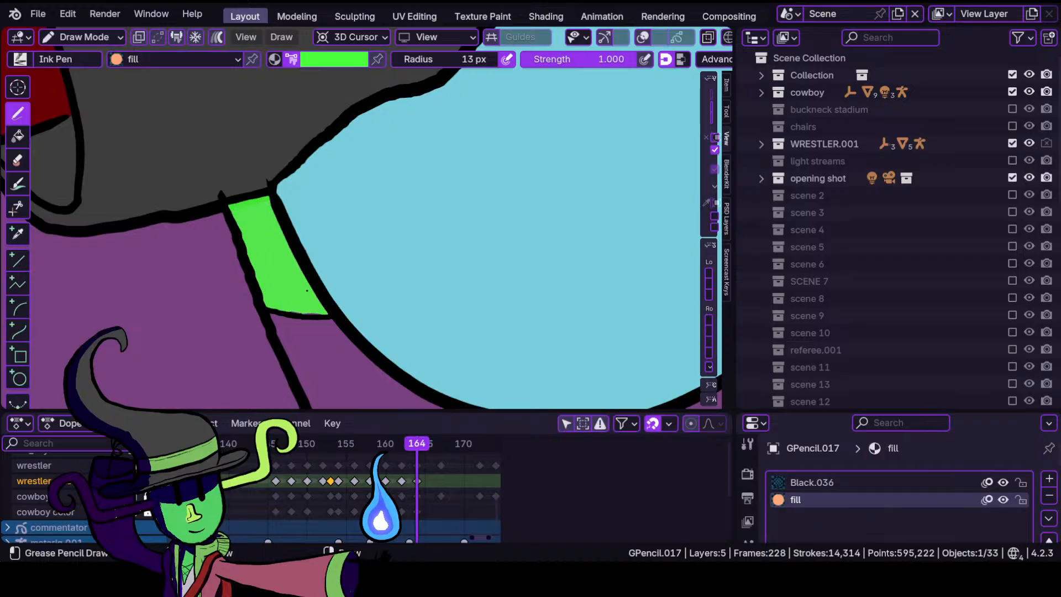
In Sculpt Mode, push the bright green fill's lower edge to meet its black outline.
scroll(207, 211, up, 1)
click(83, 37)
click(113, 105)
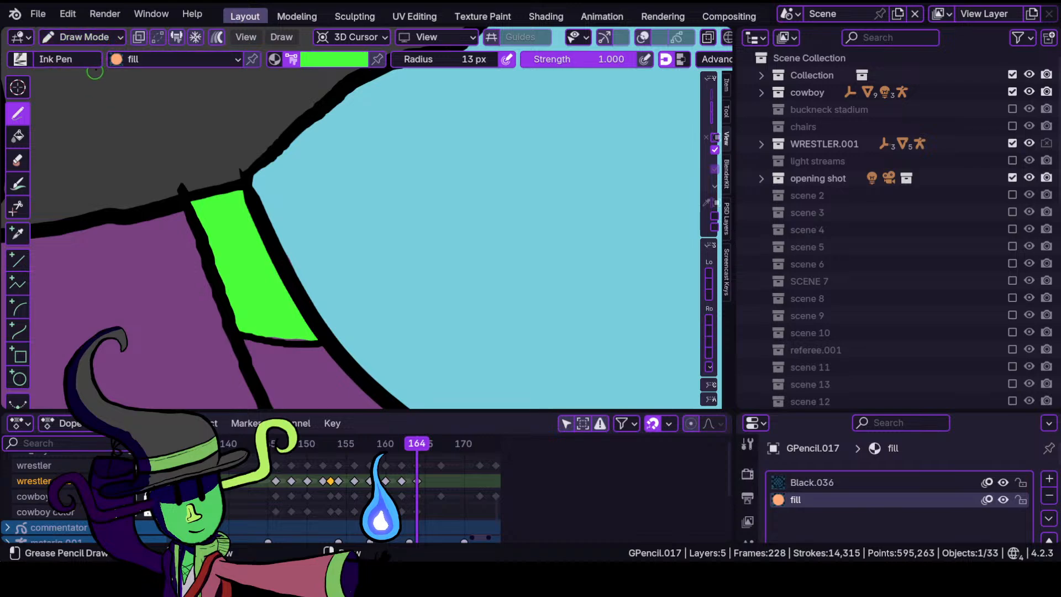
click(83, 37)
click(93, 93)
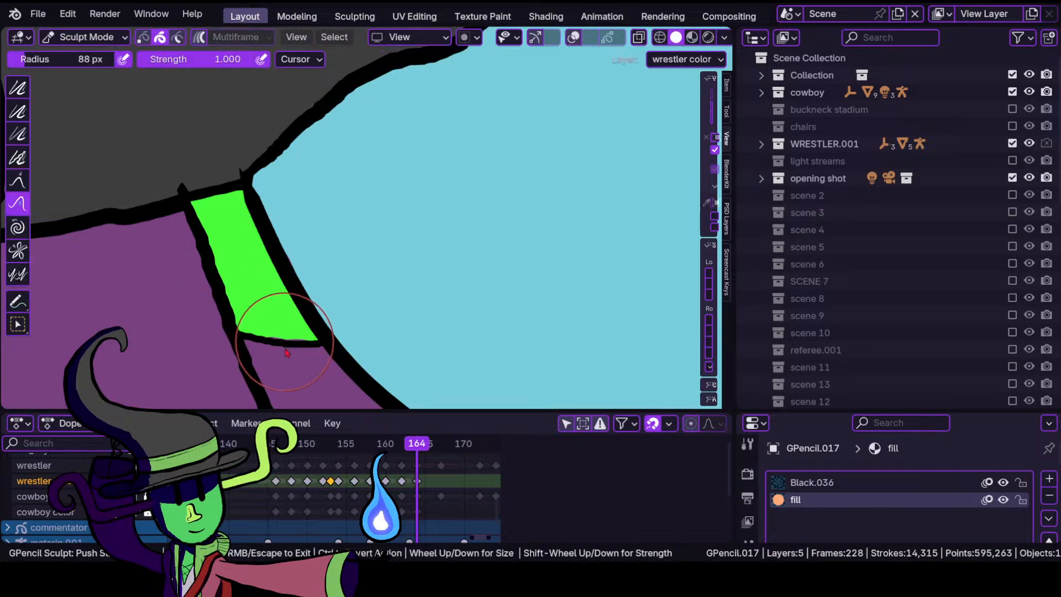
In Draw Mode, choose the wrestlers palette's dark blue and fill the upper right side of the wrestler's torso below the arm crease.
click(91, 37)
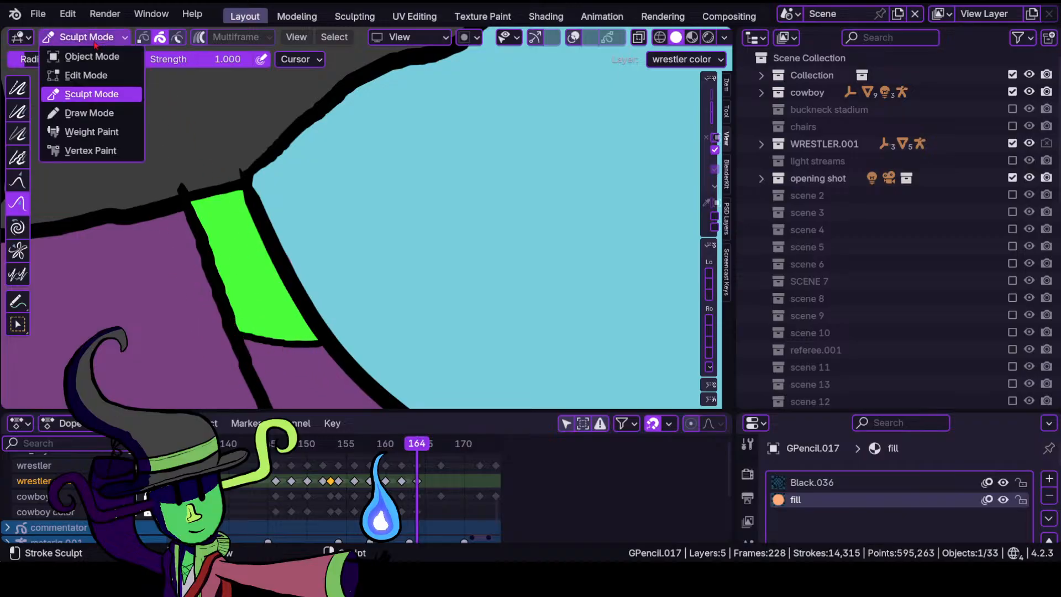
click(91, 113)
click(334, 59)
click(269, 243)
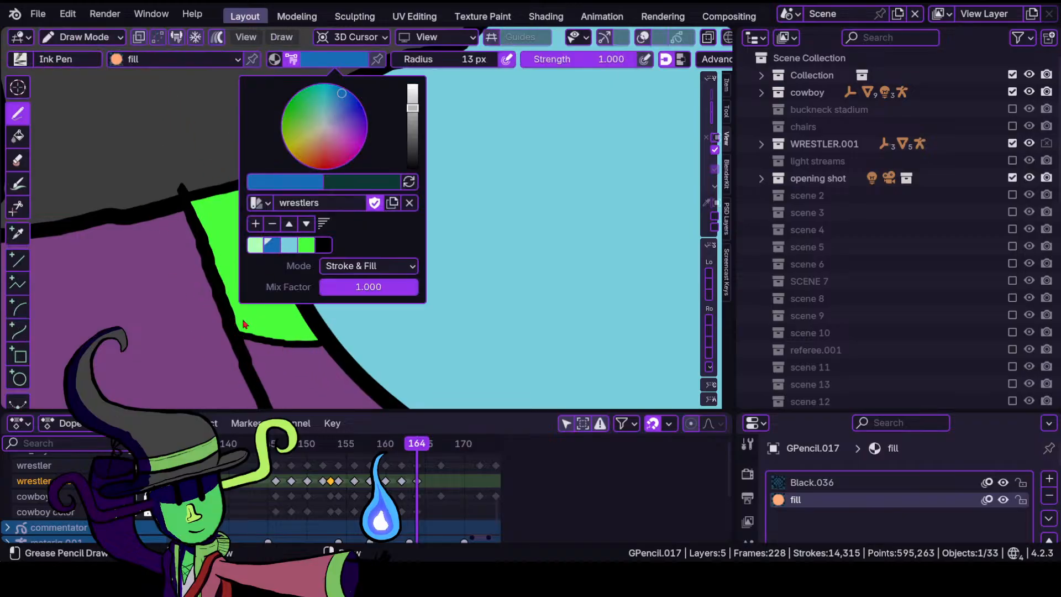
mouse_move(249, 316)
ctrl+middle_down()
mouse_move(265, 362)
mouse_move(281, 350)
ctrl+middle_up()
ctrl+middle_drag(306, 292, 341, 224)
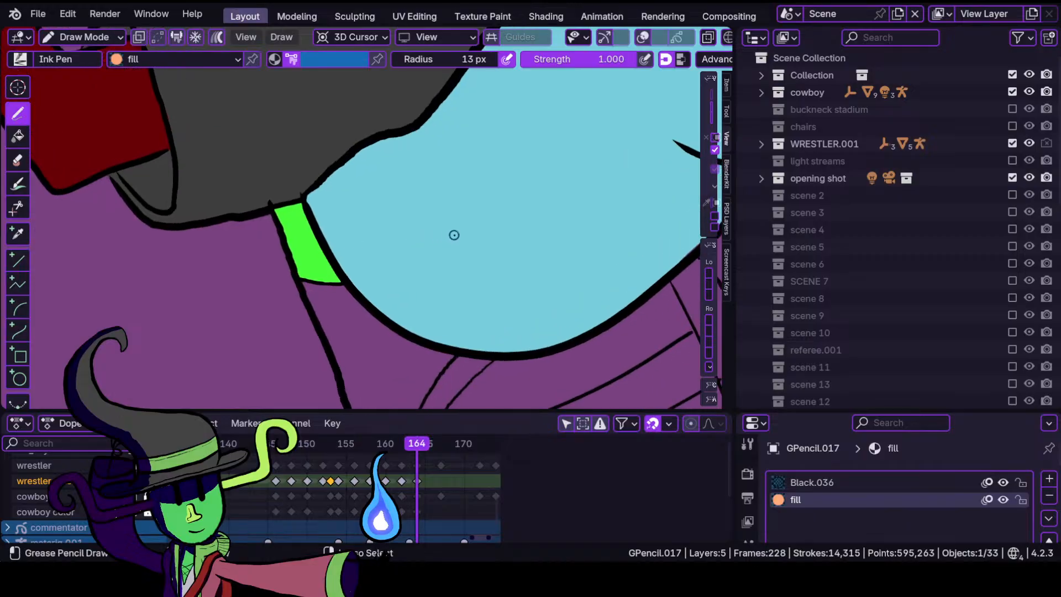
ctrl+middle_drag(459, 238, 482, 303)
mouse_move(552, 317)
shift+middle_down()
mouse_move(376, 312)
mouse_move(368, 194)
shift+middle_up()
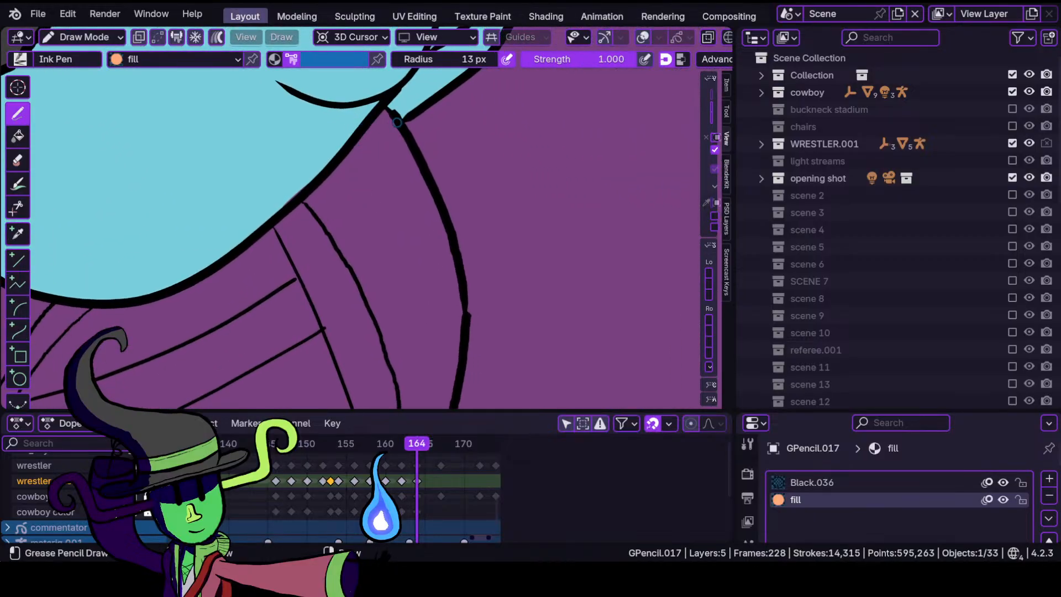
mouse_move(393, 110)
mouse_down()
mouse_move(331, 174)
mouse_move(394, 119)
mouse_up()
mouse_move(340, 335)
mouse_down()
mouse_move(387, 408)
mouse_move(440, 408)
mouse_move(467, 331)
mouse_move(456, 251)
mouse_move(422, 165)
mouse_up()
scroll(386, 194, down, 4)
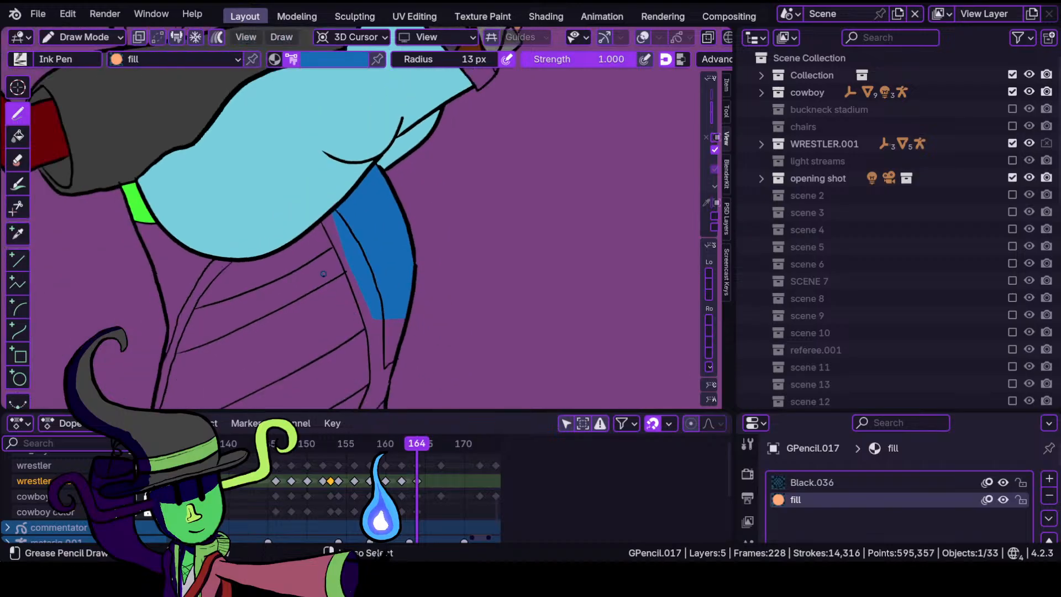
Extend the dark blue fill down the torso's right side, past the pointed end of the front panel's outline.
scroll(339, 276, up, 2)
scroll(339, 276, down, 2)
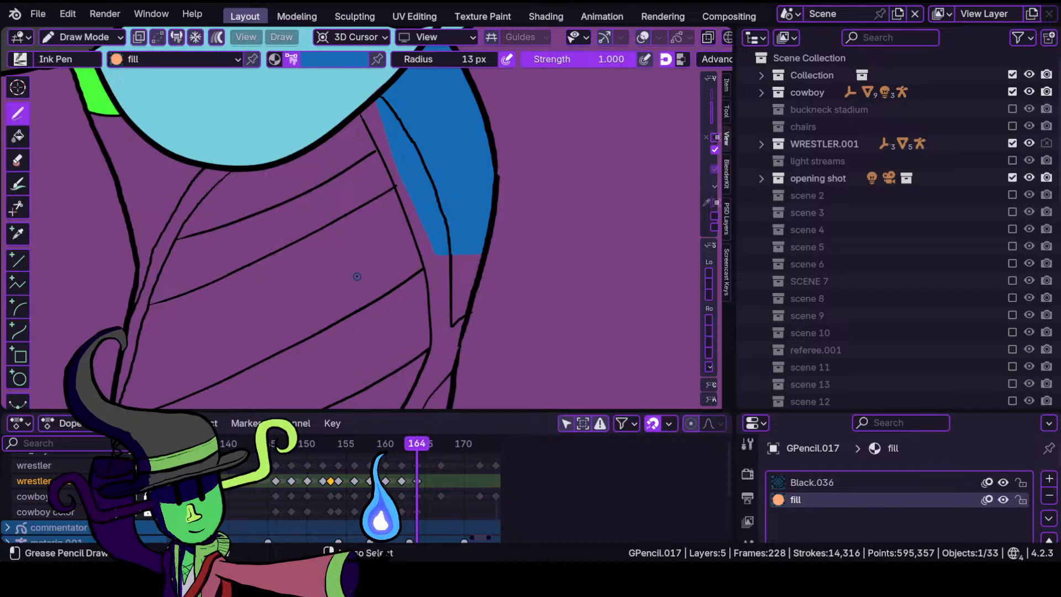
mouse_move(357, 277)
ctrl+middle_down()
mouse_move(405, 277)
mouse_move(438, 348)
mouse_move(459, 206)
mouse_move(439, 287)
mouse_move(442, 152)
ctrl+middle_up()
shift+middle_drag(488, 154, 387, 209)
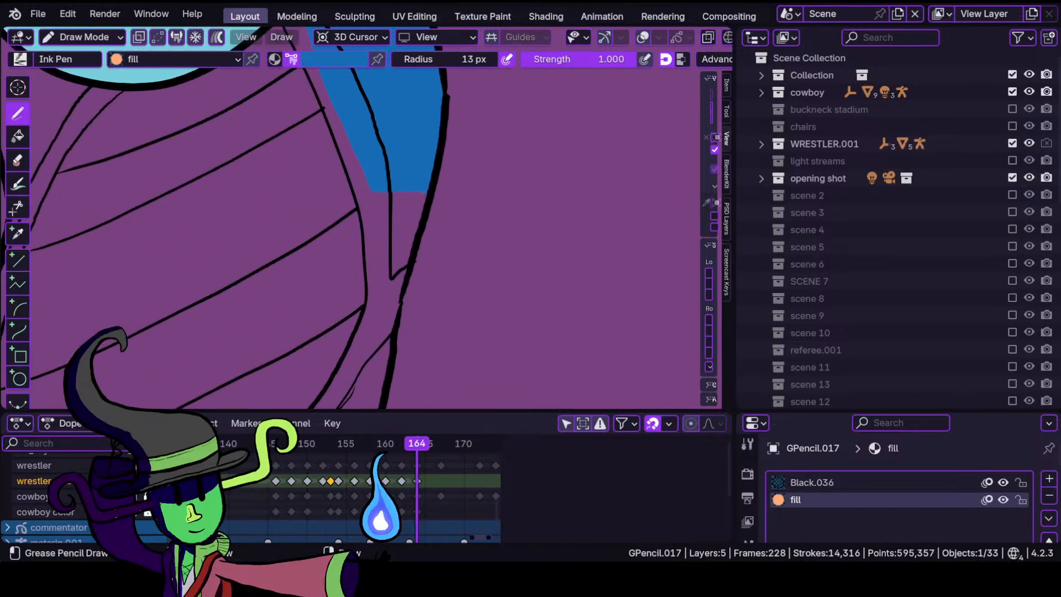
mouse_move(398, 195)
mouse_down()
mouse_move(311, 290)
mouse_move(301, 393)
mouse_move(387, 271)
mouse_move(411, 255)
mouse_up()
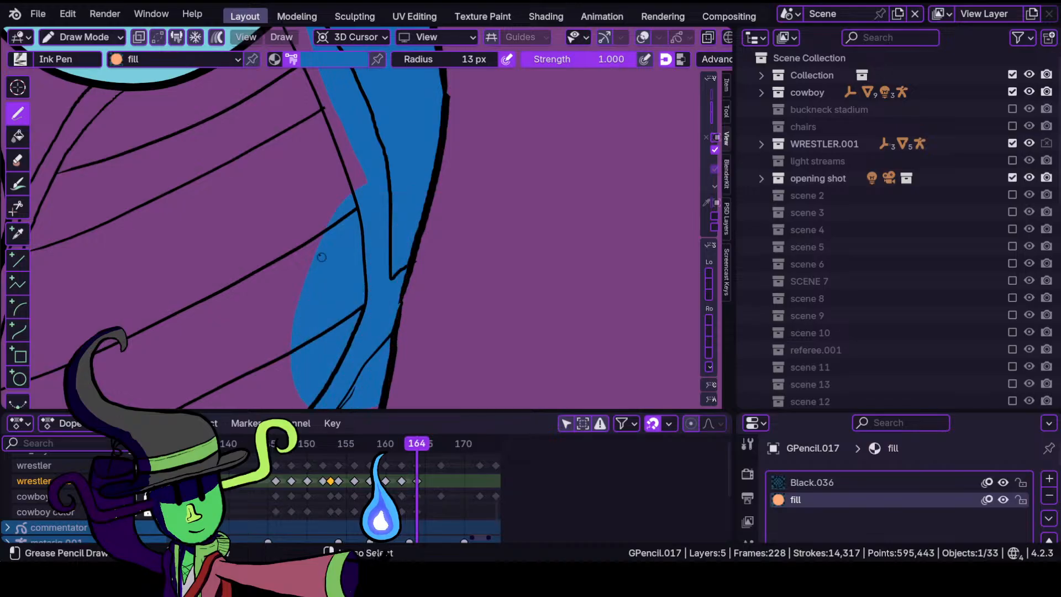
Fill the upper torso beneath the light blue arm with dark blue, from below the green strap across to the right-side fill.
mouse_move(320, 254)
ctrl+middle_down()
mouse_move(310, 323)
mouse_move(315, 266)
mouse_move(432, 356)
mouse_move(476, 466)
ctrl+middle_up()
mouse_move(376, 227)
ctrl+middle_down()
mouse_move(331, 303)
mouse_move(293, 240)
mouse_move(355, 287)
ctrl+middle_up()
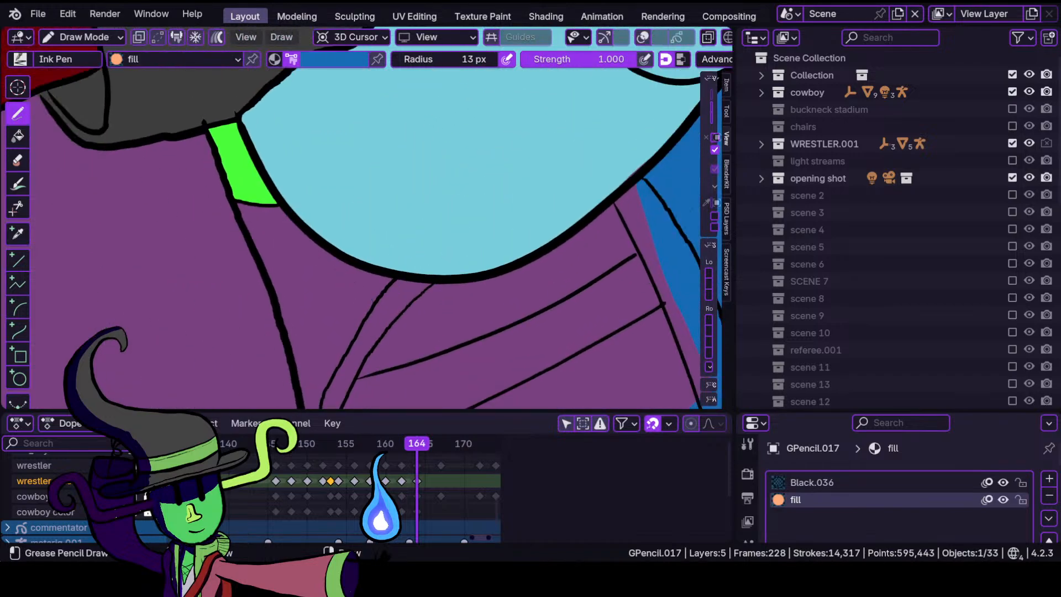
drag(279, 207, 292, 346)
mouse_move(298, 406)
mouse_down()
mouse_move(473, 386)
mouse_move(661, 301)
mouse_move(630, 179)
mouse_move(555, 237)
mouse_move(480, 268)
mouse_move(402, 275)
mouse_move(353, 265)
mouse_up()
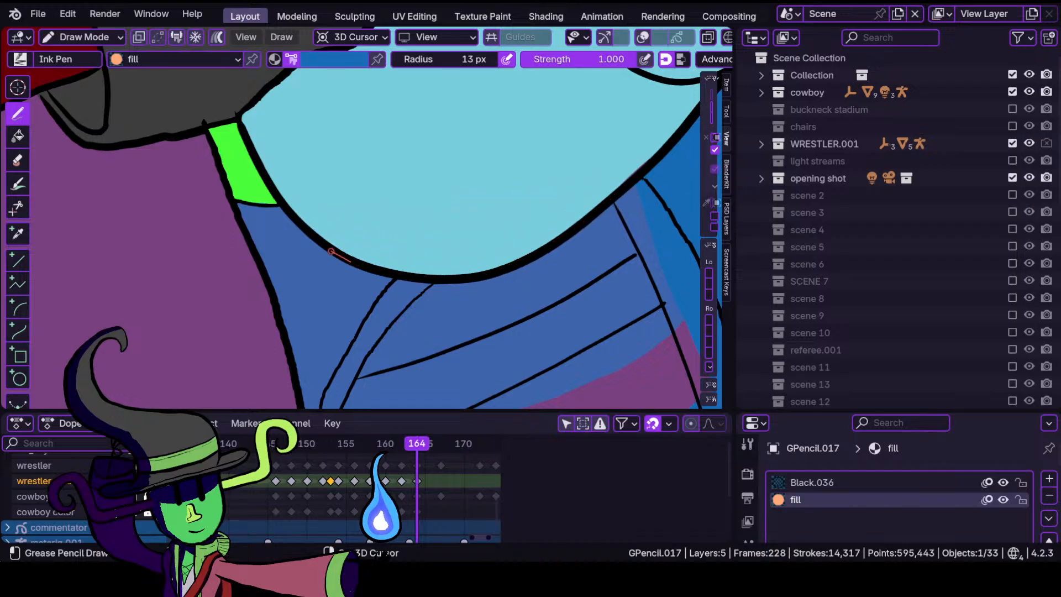
drag(308, 227, 310, 229)
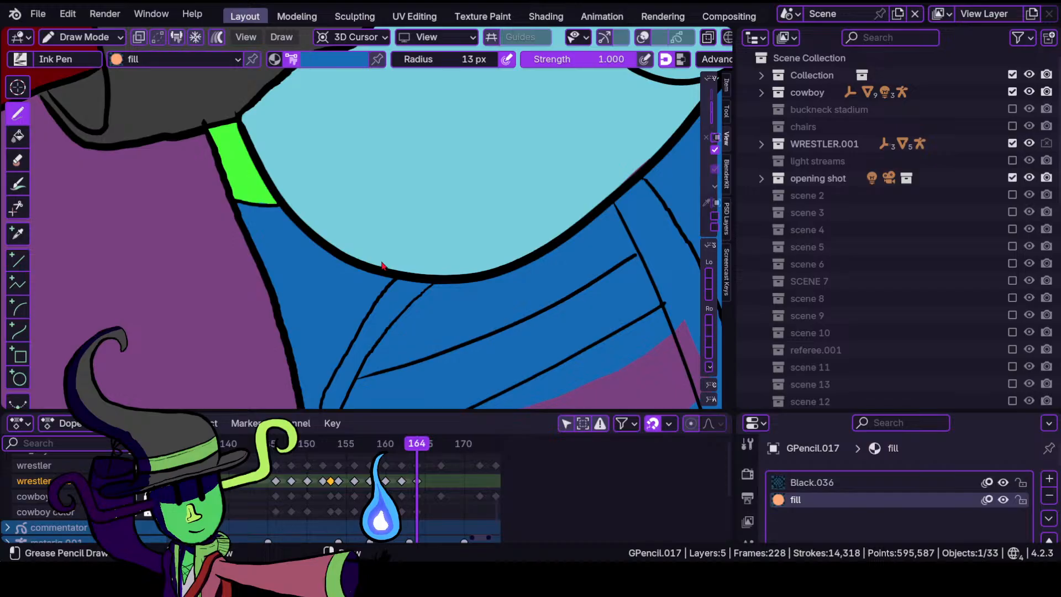
Fill the middle of the wrestler's torso with dark blue, joining the upper and right-side fills.
scroll(376, 229, down, 3)
scroll(420, 235, up, 2)
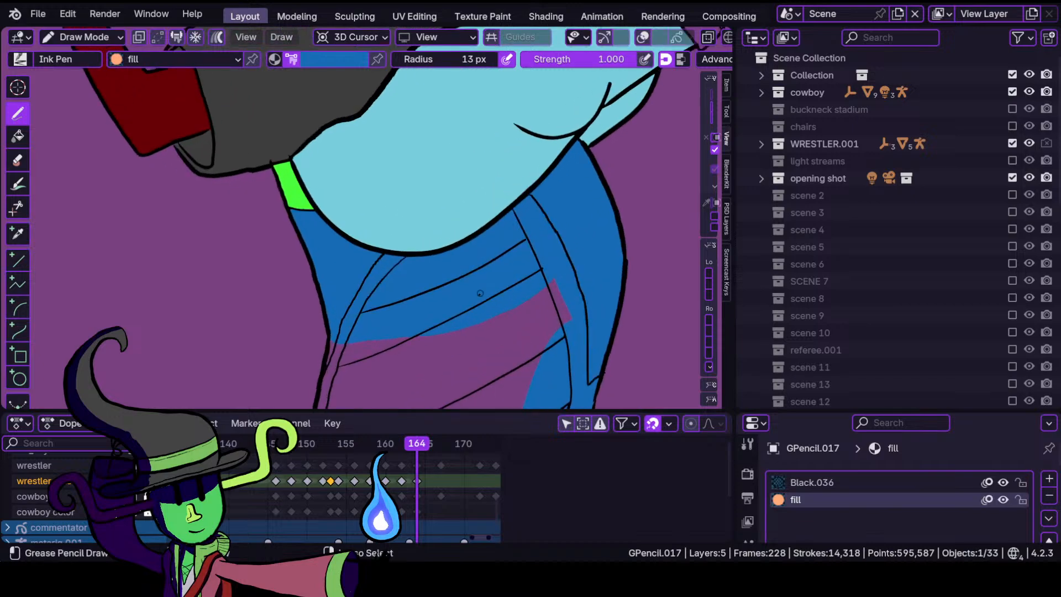
scroll(435, 237, up, 4)
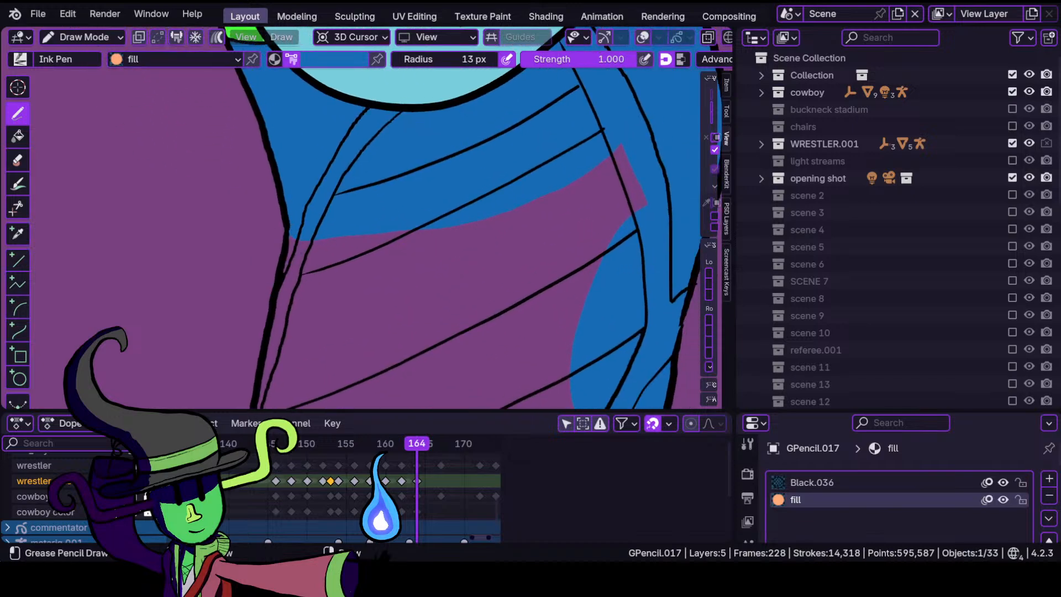
mouse_move(273, 406)
mouse_down()
mouse_move(542, 373)
mouse_move(643, 149)
mouse_up()
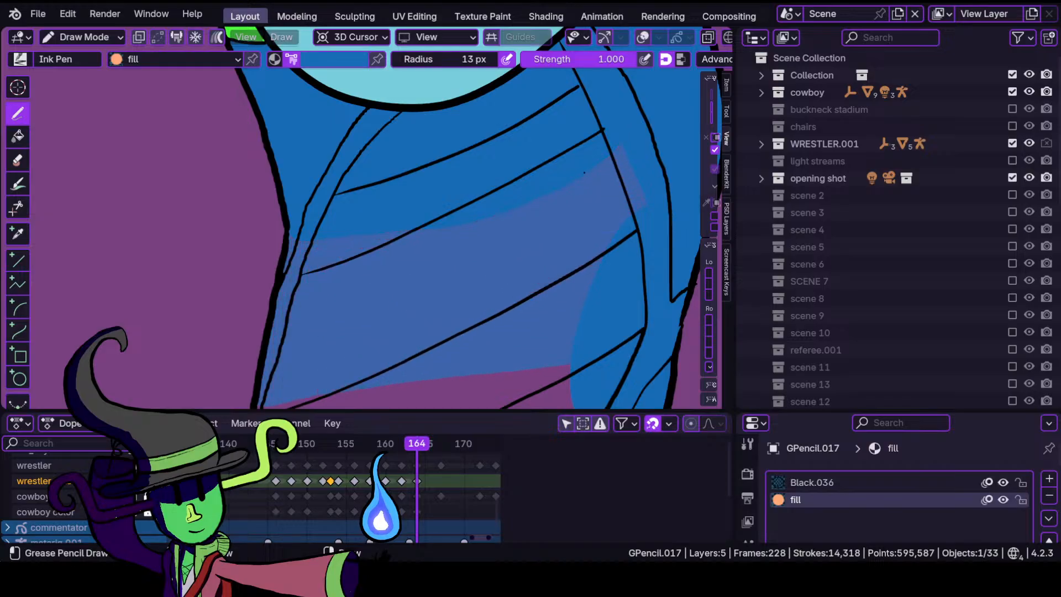
drag(584, 173, 584, 173)
Fill the remaining lower torso with dark blue down to the pointed waist outline.
scroll(478, 270, down, 3)
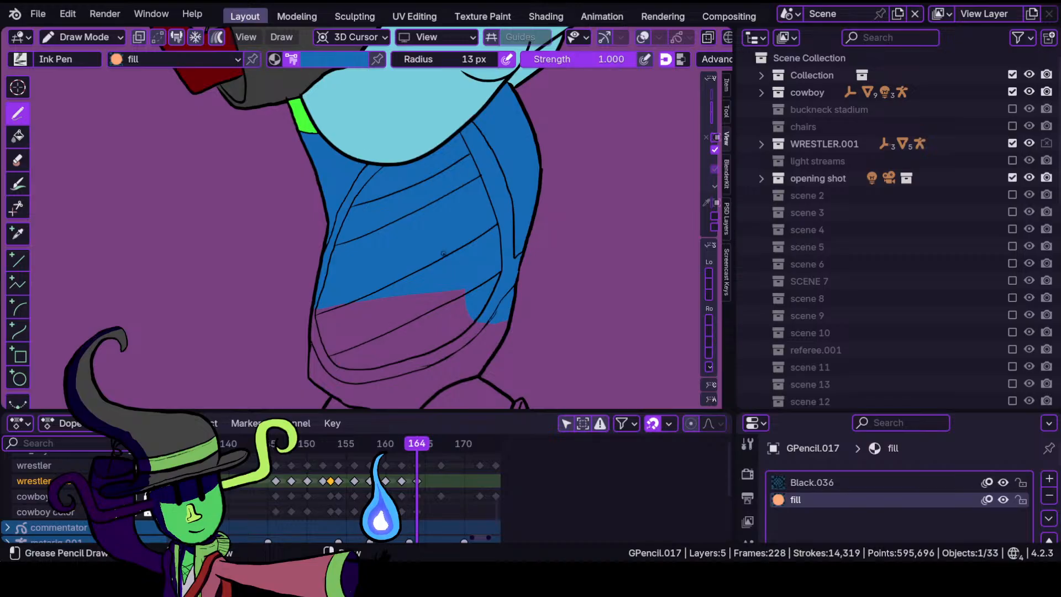
scroll(364, 318, up, 3)
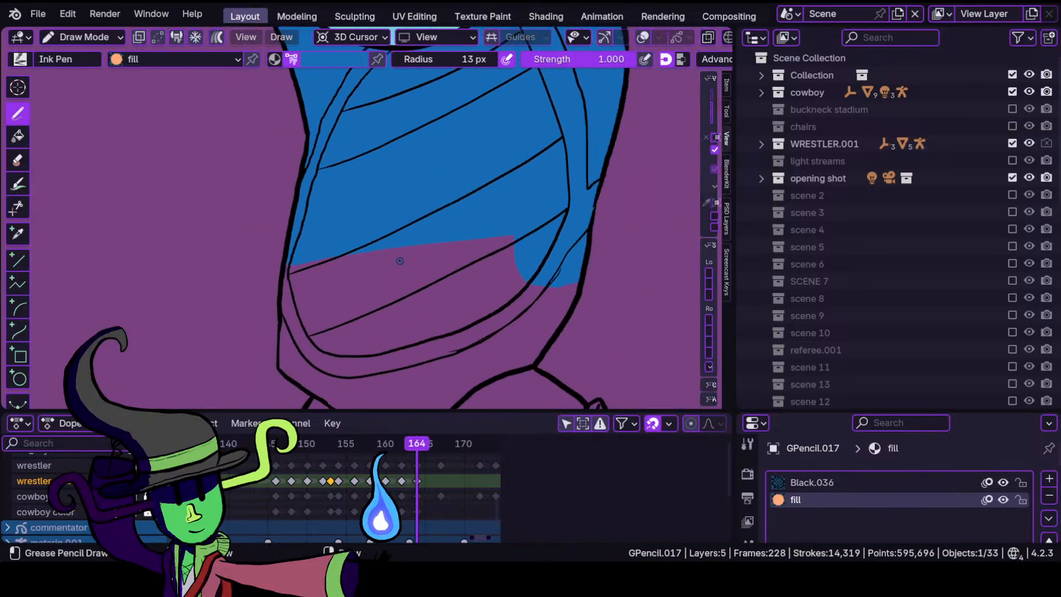
scroll(403, 249, up, 3)
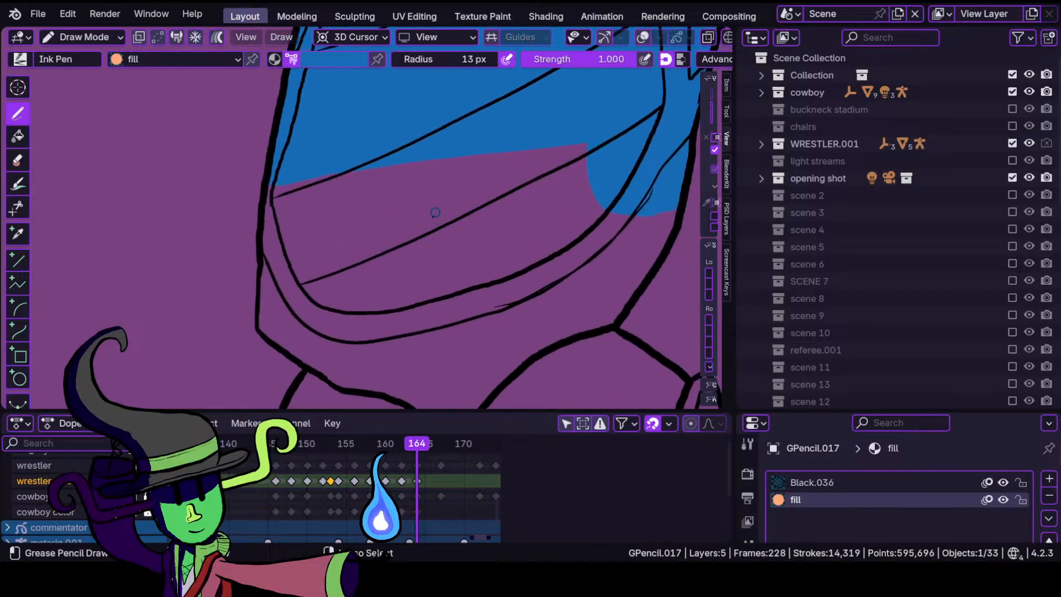
scroll(435, 212, down, 1)
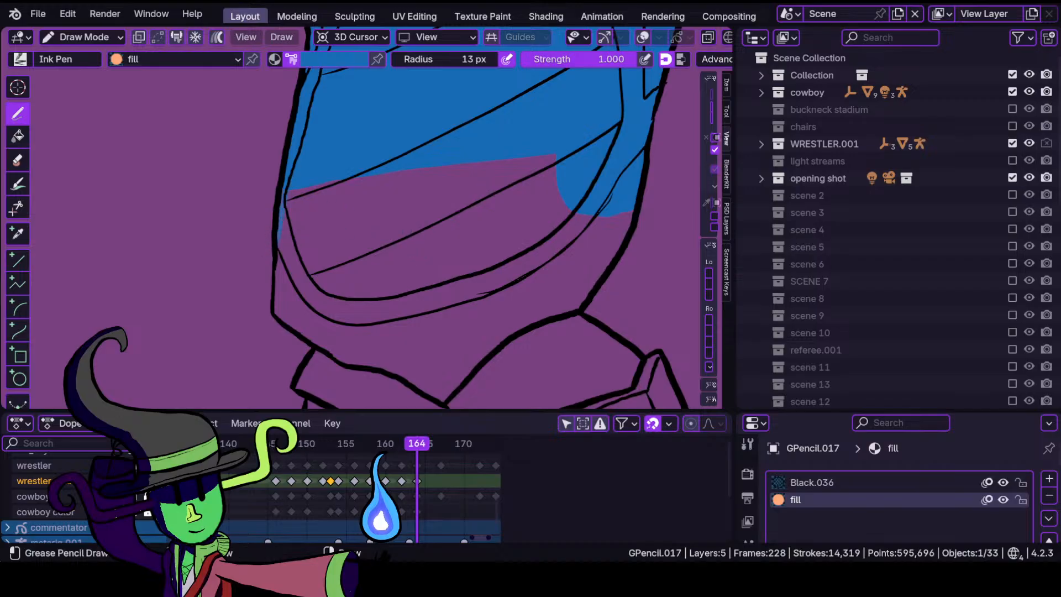
mouse_move(275, 290)
mouse_down()
mouse_move(278, 313)
mouse_move(303, 335)
mouse_move(436, 402)
mouse_move(585, 293)
mouse_move(635, 200)
mouse_move(625, 147)
mouse_up()
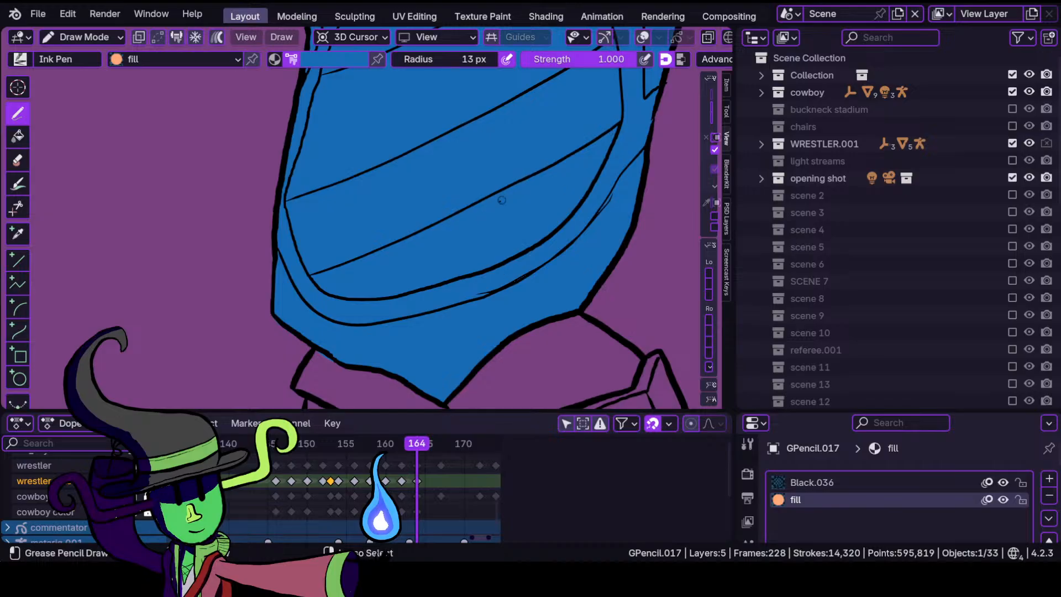
Choose the wrestlers palette's pale green and fill the upper and middle part of the torso's striped front panel.
ctrl+middle_drag(502, 190, 500, 265)
mouse_move(498, 171)
ctrl+middle_down()
mouse_move(497, 151)
mouse_move(377, 306)
mouse_move(393, 222)
mouse_move(394, 260)
mouse_move(395, 240)
ctrl+middle_up()
mouse_move(397, 198)
shift+middle_down()
mouse_move(331, 175)
mouse_move(345, 300)
mouse_move(365, 228)
shift+middle_up()
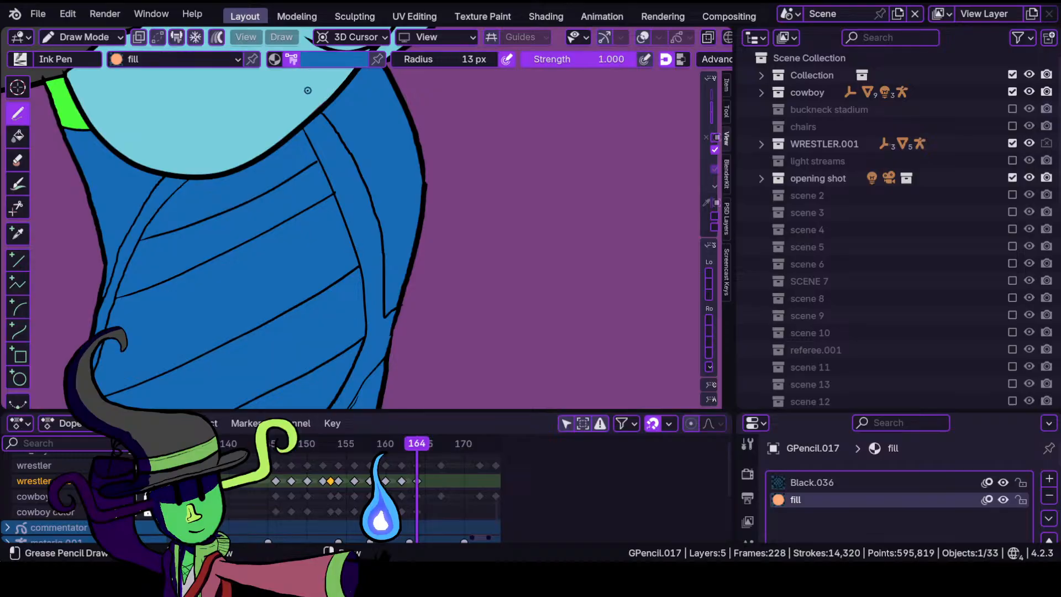
click(316, 63)
click(261, 246)
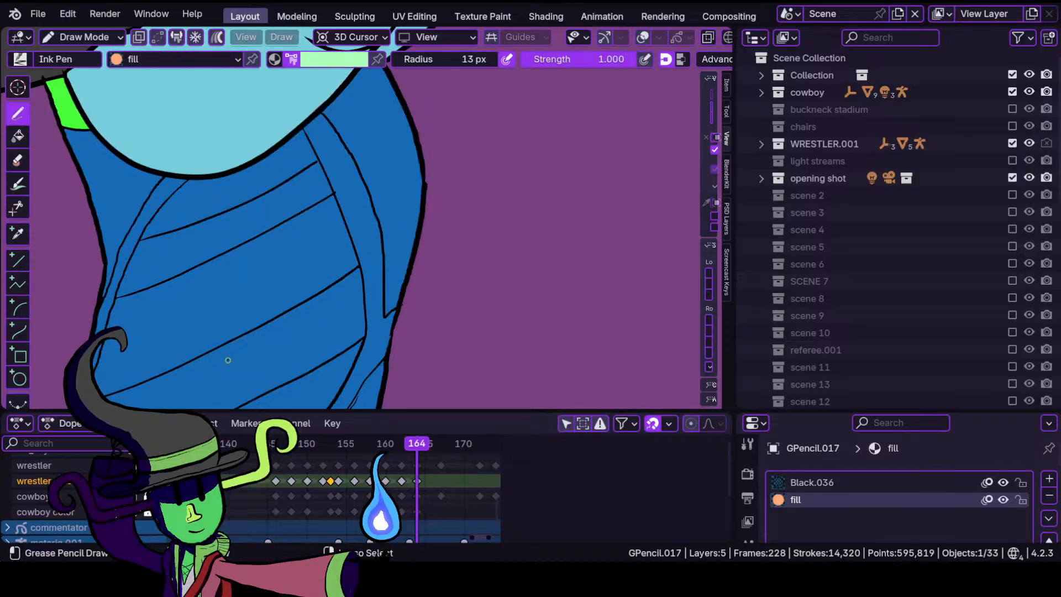
ctrl+middle_drag(297, 258, 368, 166)
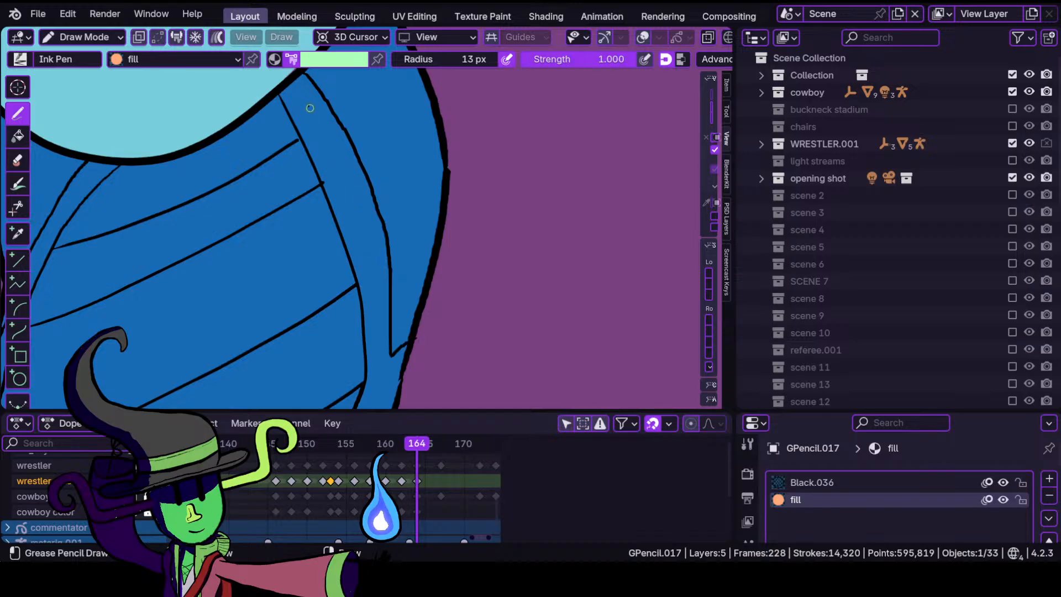
mouse_move(310, 108)
shift+middle_down()
mouse_move(405, 139)
mouse_move(407, 160)
shift+middle_up()
mouse_move(407, 160)
ctrl+middle_down()
mouse_move(407, 213)
mouse_move(416, 182)
mouse_move(362, 124)
ctrl+middle_up()
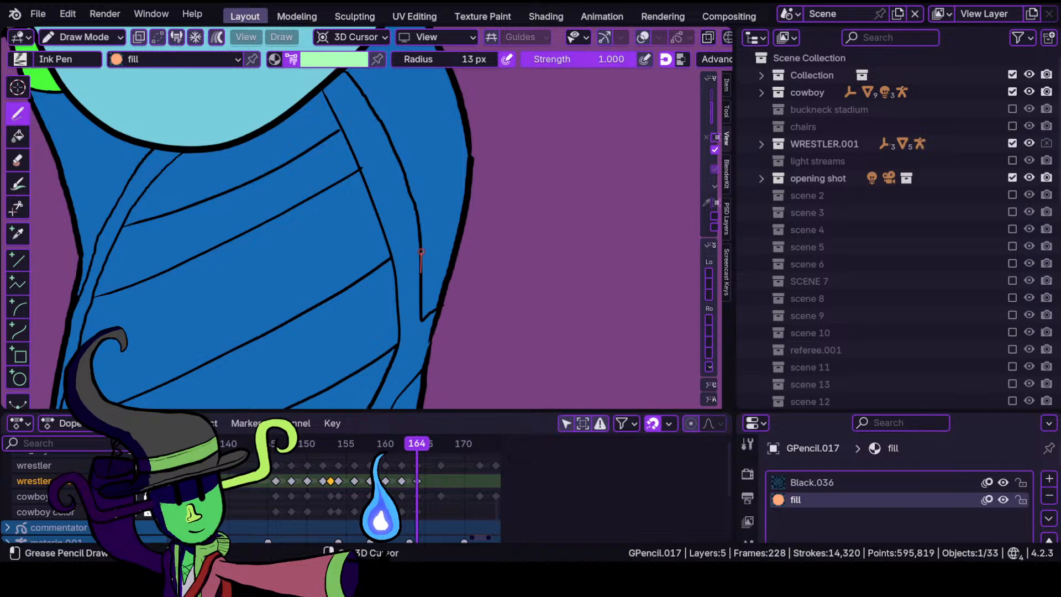
mouse_move(408, 182)
mouse_down()
mouse_move(346, 71)
mouse_move(353, 143)
mouse_move(417, 301)
mouse_move(232, 144)
mouse_move(157, 161)
mouse_move(126, 188)
mouse_move(99, 243)
mouse_move(60, 370)
mouse_move(210, 401)
mouse_move(389, 382)
mouse_move(428, 360)
mouse_up()
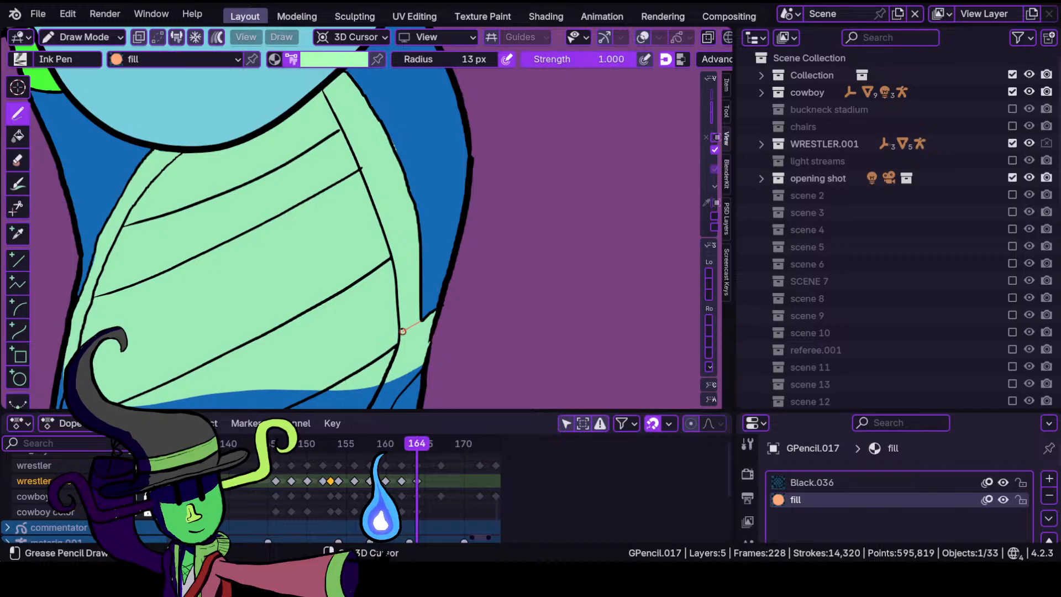
drag(403, 331, 395, 331)
Fill the lower part of the torso's striped front panel with pale green, down to the curved outer outline.
shift+middle_drag(260, 311, 360, 218)
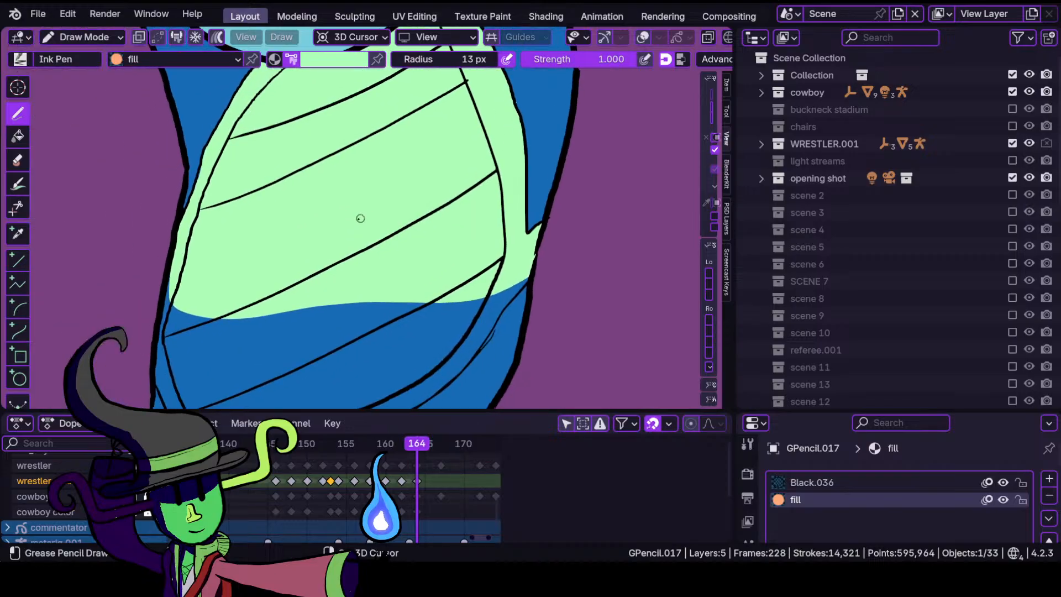
mouse_move(337, 265)
ctrl+middle_down()
mouse_move(307, 301)
mouse_move(353, 228)
mouse_move(308, 294)
mouse_move(324, 235)
mouse_move(331, 254)
ctrl+middle_up()
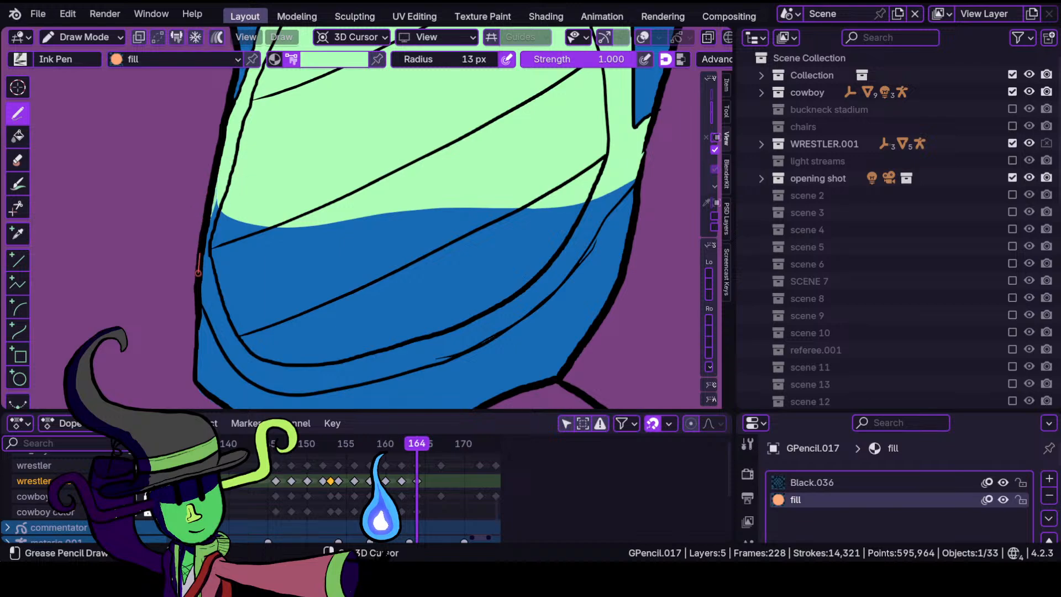
mouse_move(198, 272)
mouse_down()
mouse_move(207, 327)
mouse_move(243, 381)
mouse_move(302, 400)
mouse_move(535, 311)
mouse_move(643, 174)
mouse_up()
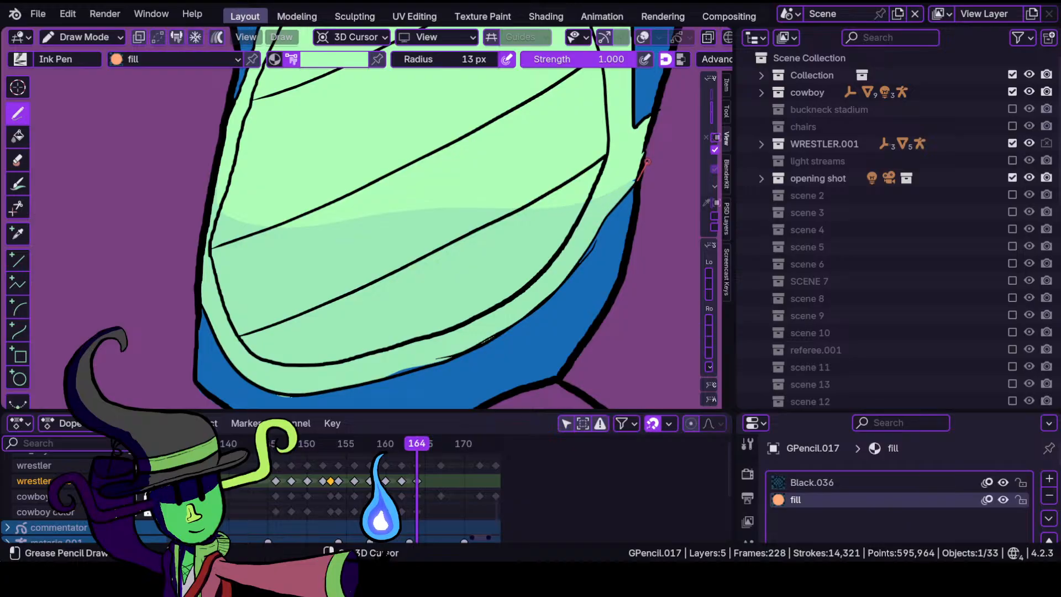
drag(626, 139, 616, 140)
Sculpt the pale green fill's lower edge to cover the blue gap along the panel's bottom outline.
mouse_move(421, 141)
ctrl+middle_down()
mouse_move(408, 269)
mouse_move(442, 157)
mouse_move(396, 301)
mouse_move(384, 206)
ctrl+middle_up()
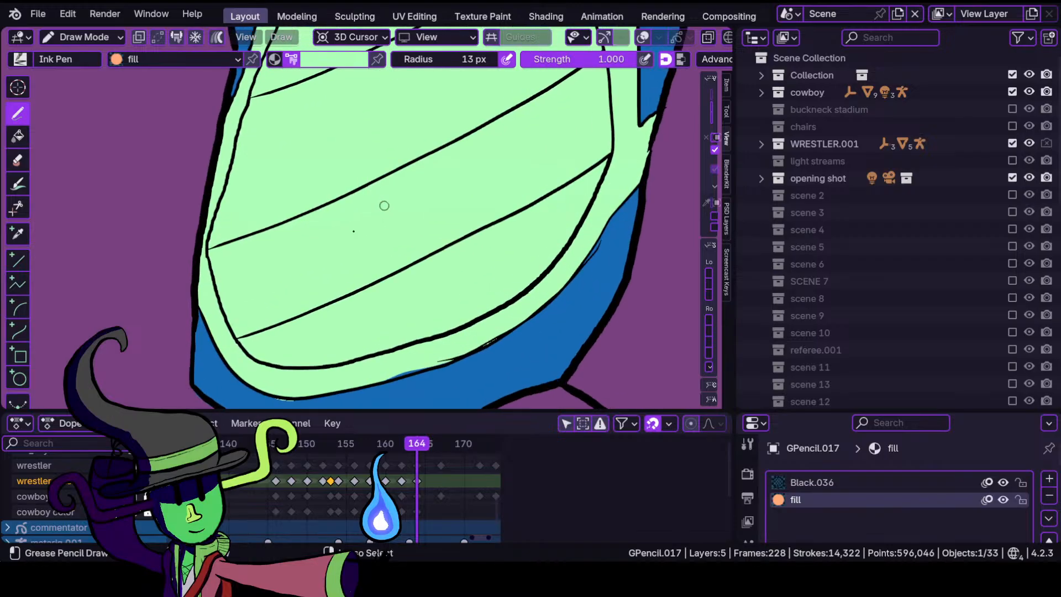
shift+middle_drag(349, 277, 320, 192)
mouse_move(310, 337)
ctrl+middle_down()
mouse_move(287, 265)
mouse_move(332, 143)
ctrl+middle_up()
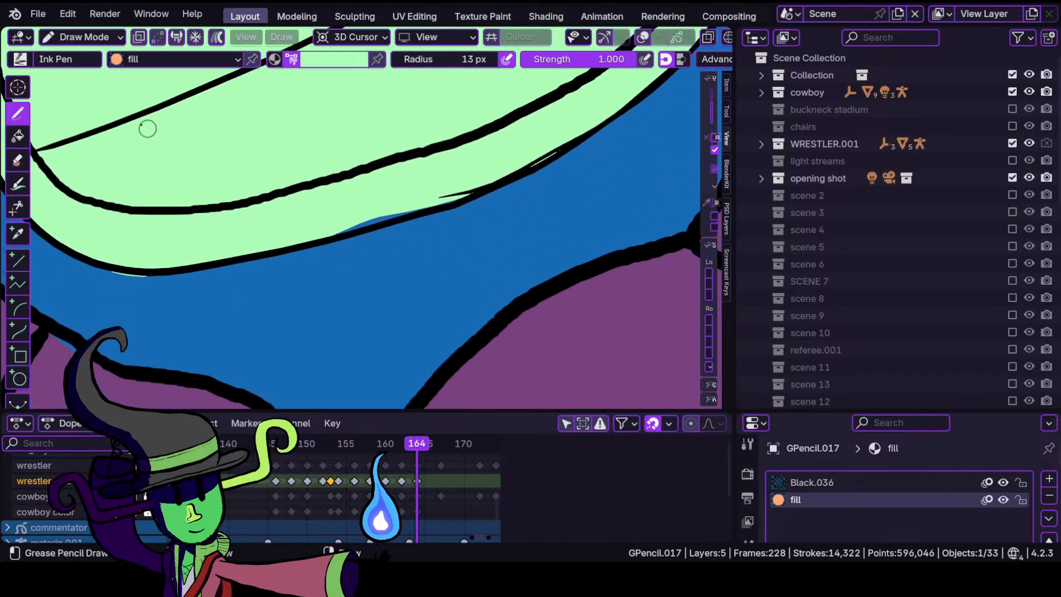
click(83, 37)
click(83, 90)
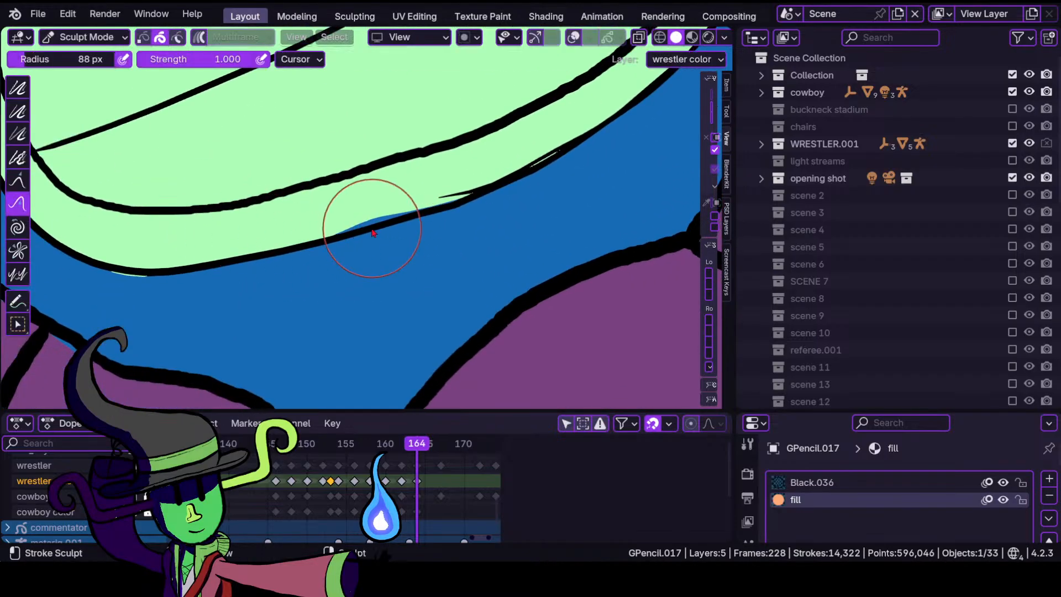
drag(375, 228, 376, 252)
mouse_move(389, 220)
mouse_down()
mouse_move(398, 241)
mouse_move(420, 243)
mouse_up()
drag(458, 205, 458, 225)
Sculpt the pale green fill's upper corner to meet the outline beneath the light blue arm.
ctrl+middle_drag(453, 152, 381, 305)
shift+middle_drag(427, 171, 406, 238)
shift+middle_drag(386, 282, 341, 381)
ctrl+middle_drag(337, 303, 389, 191)
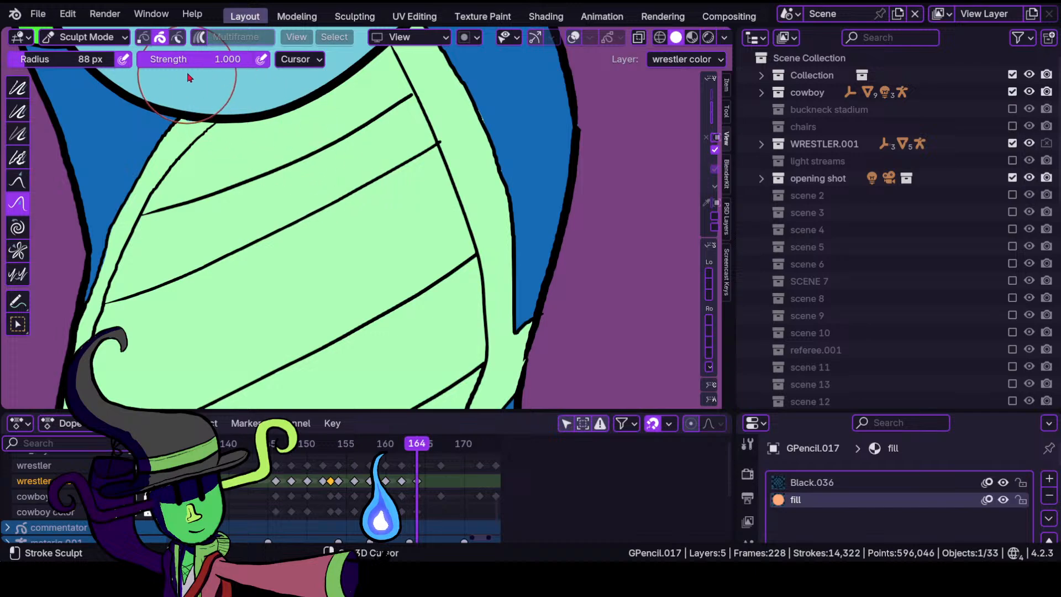
shift+middle_drag(191, 69, 350, 209)
ctrl+middle_drag(321, 295, 326, 244)
mouse_move(320, 280)
mouse_down()
mouse_move(335, 265)
mouse_move(309, 243)
mouse_up()
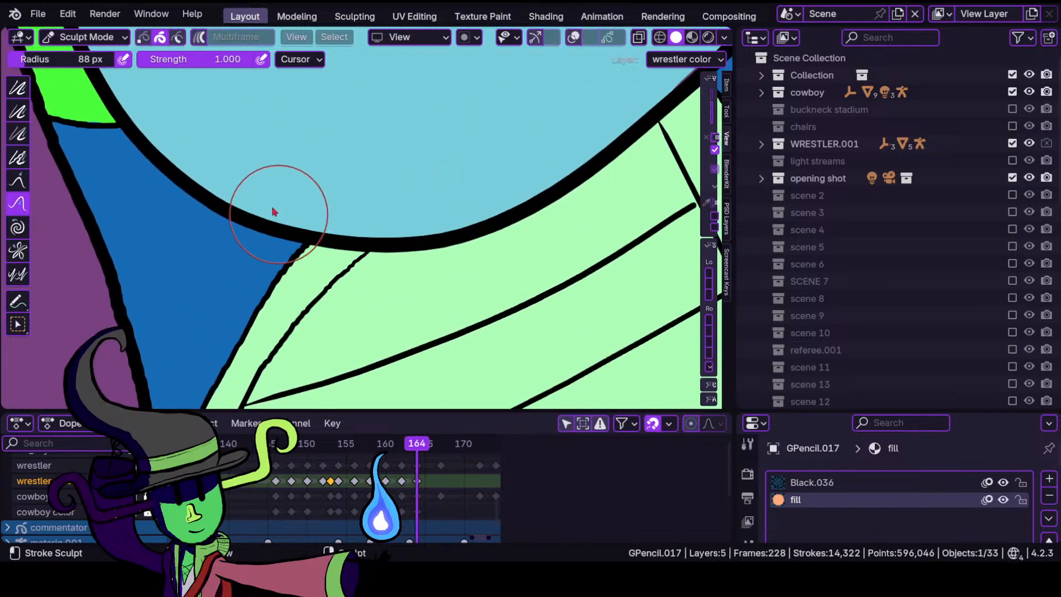
Draw with the wrestlers palette's bright green and fill the upper and middle part of the inner striped panel.
click(85, 37)
click(93, 113)
click(325, 61)
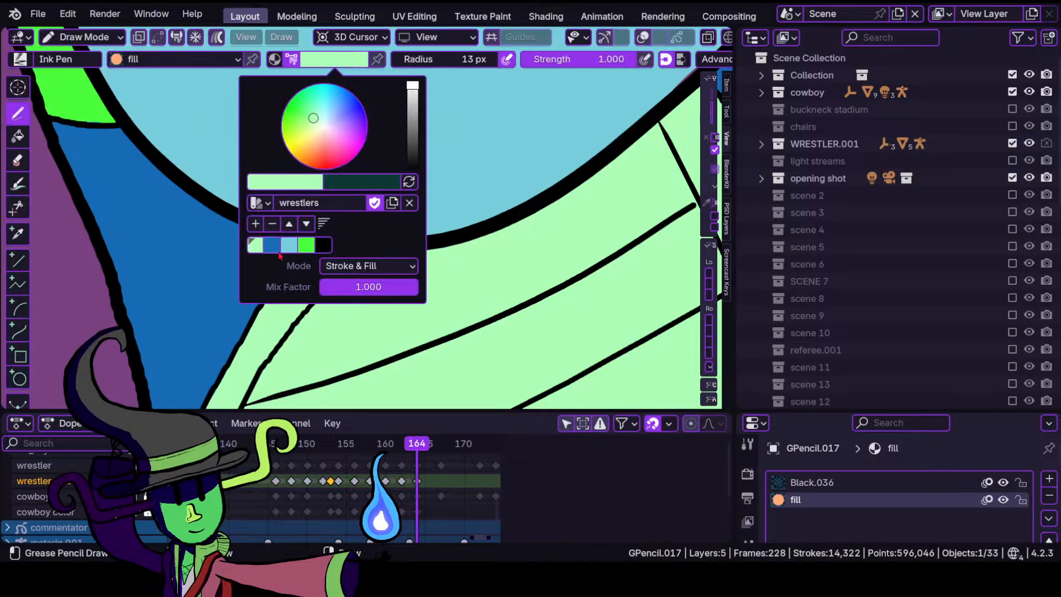
click(307, 246)
ctrl+middle_drag(354, 221, 320, 386)
ctrl+middle_drag(326, 312, 397, 200)
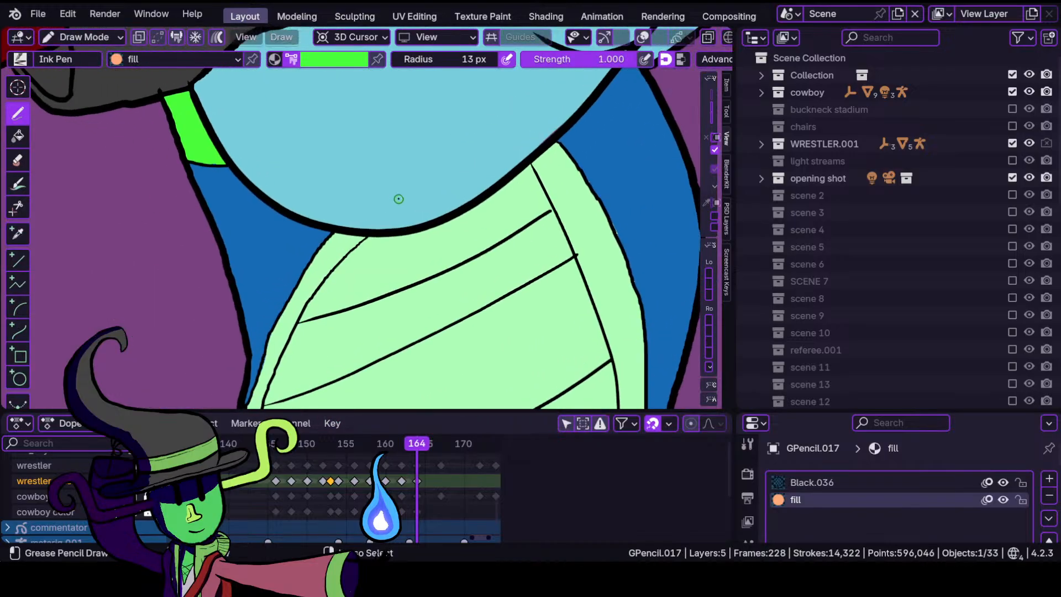
mouse_move(377, 260)
ctrl+middle_down()
mouse_move(352, 334)
mouse_move(367, 260)
mouse_move(339, 206)
mouse_move(355, 213)
mouse_move(310, 325)
mouse_move(302, 246)
ctrl+middle_up()
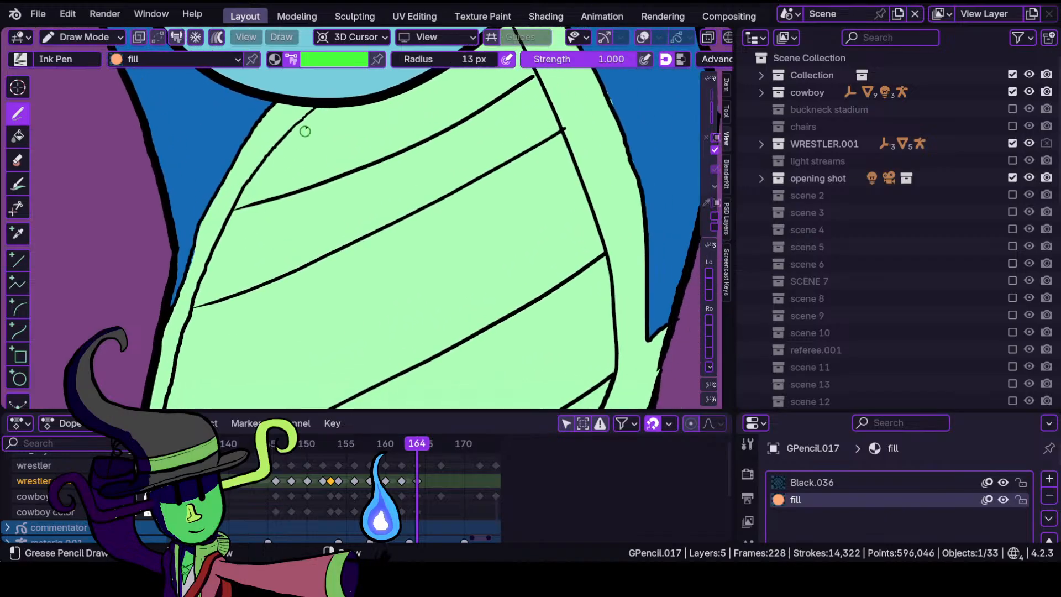
shift+drag(314, 106, 321, 104)
mouse_move(248, 184)
shift+mouse_down()
mouse_move(200, 279)
mouse_move(169, 406)
mouse_move(485, 362)
mouse_move(599, 327)
mouse_move(623, 300)
mouse_move(612, 262)
mouse_move(561, 123)
mouse_move(501, 16)
shift+mouse_up()
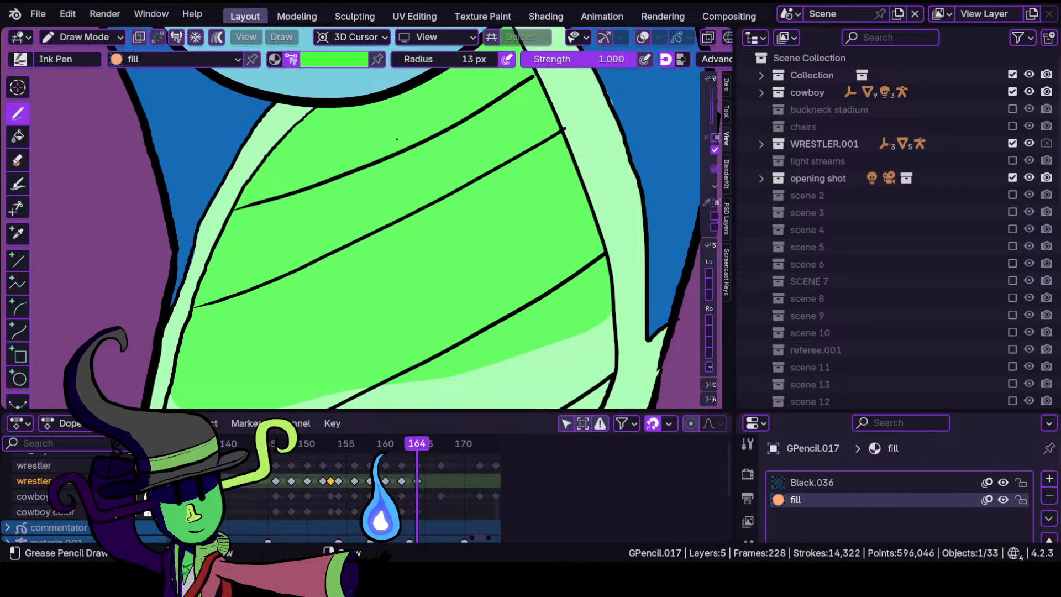
drag(397, 140, 395, 143)
Fill the remaining lower part of the inner striped panel with bright green, leaving the pale green border around it.
mouse_move(395, 157)
ctrl+middle_down()
mouse_move(407, 206)
mouse_move(438, 173)
mouse_move(343, 315)
mouse_move(302, 218)
mouse_move(397, 371)
mouse_move(408, 175)
mouse_move(404, 237)
ctrl+middle_up()
click(83, 37)
click(83, 94)
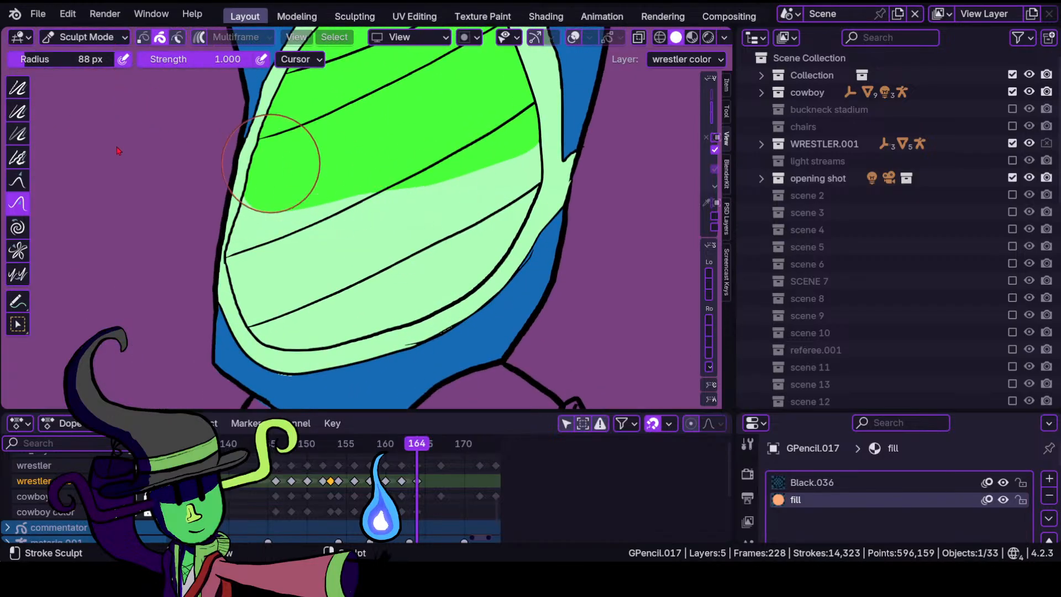
click(82, 37)
click(83, 111)
scroll(439, 218, up, 2)
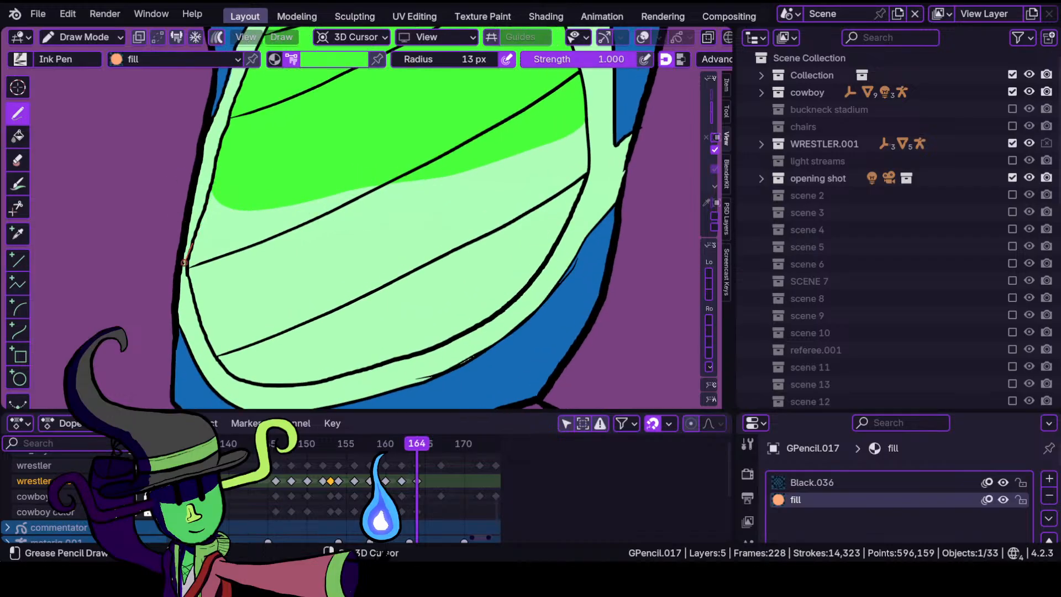
mouse_move(192, 291)
mouse_down()
mouse_move(224, 373)
mouse_move(251, 381)
mouse_move(314, 382)
mouse_move(417, 354)
mouse_move(541, 276)
mouse_move(588, 181)
mouse_move(587, 126)
mouse_up()
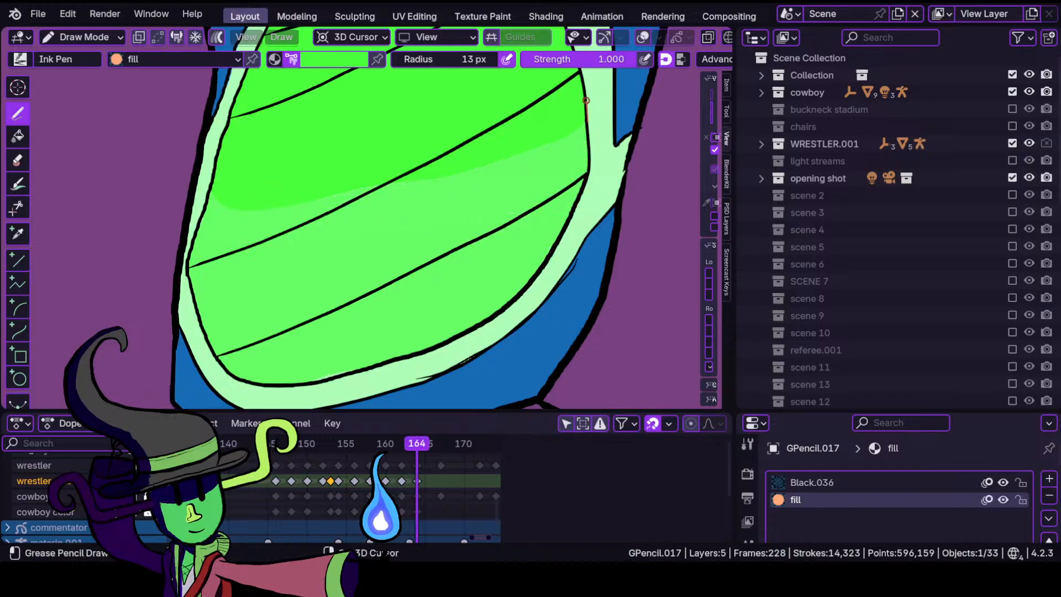
drag(579, 79, 575, 78)
Sculpt the bright green fill's lower edge to close the gap along the inner panel outline.
scroll(365, 219, up, 5)
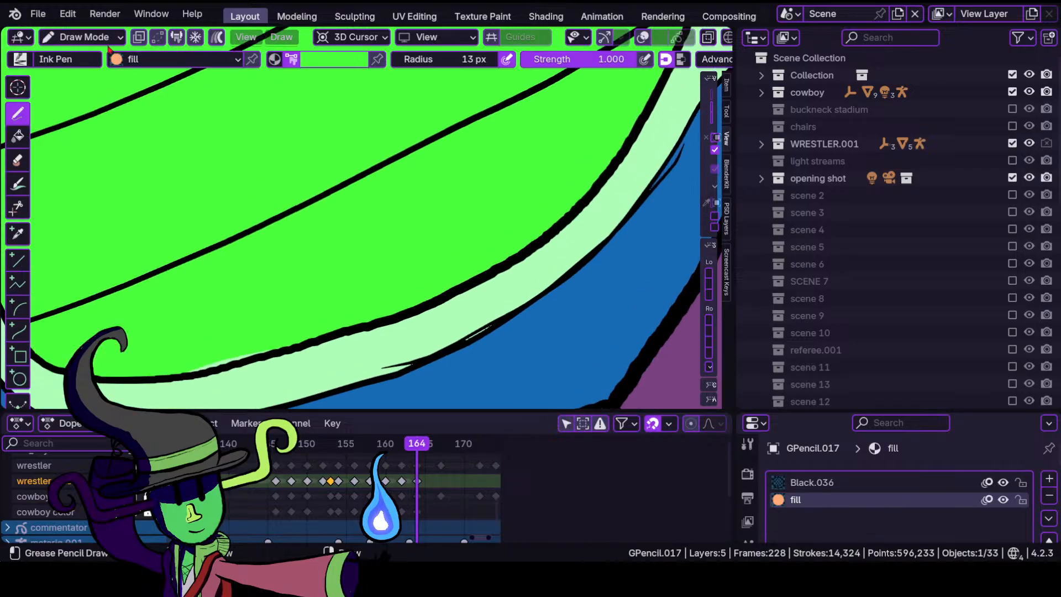
click(88, 37)
click(83, 90)
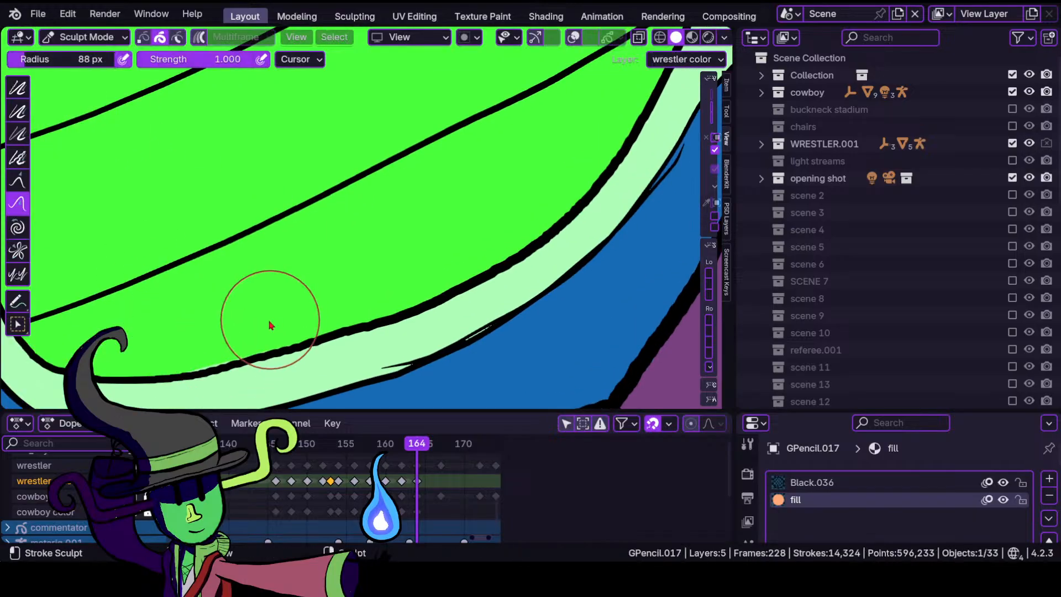
drag(190, 362, 207, 366)
mouse_move(433, 199)
ctrl+middle_down()
mouse_move(408, 236)
mouse_move(432, 254)
ctrl+middle_up()
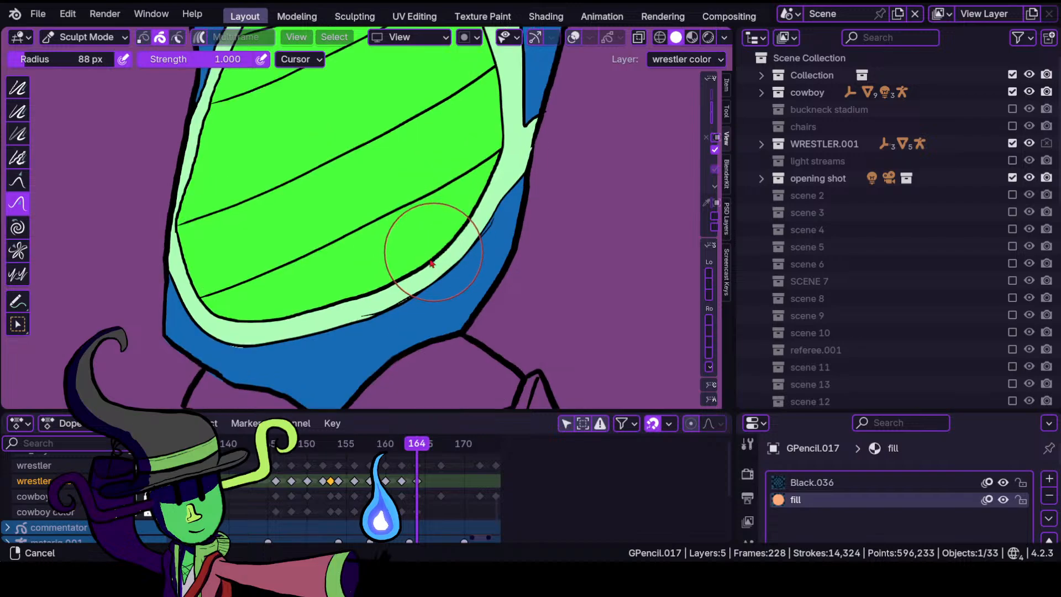
Choose the wrestlers palette's pale green and fill the upper part of the wrist cuff at the light blue arm's end.
scroll(432, 263, down, 6)
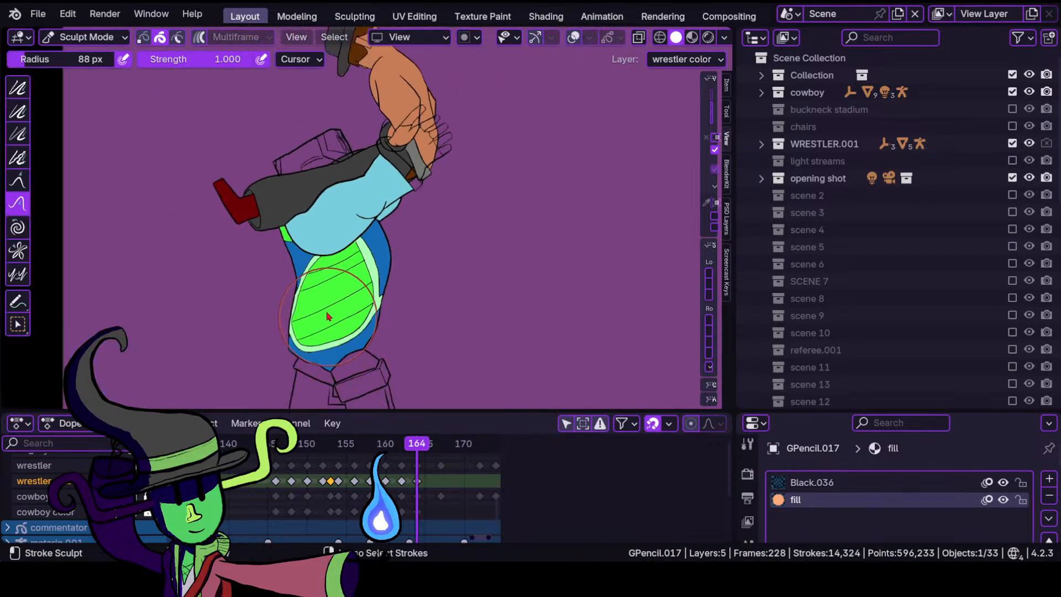
ctrl+middle_drag(329, 313, 302, 315)
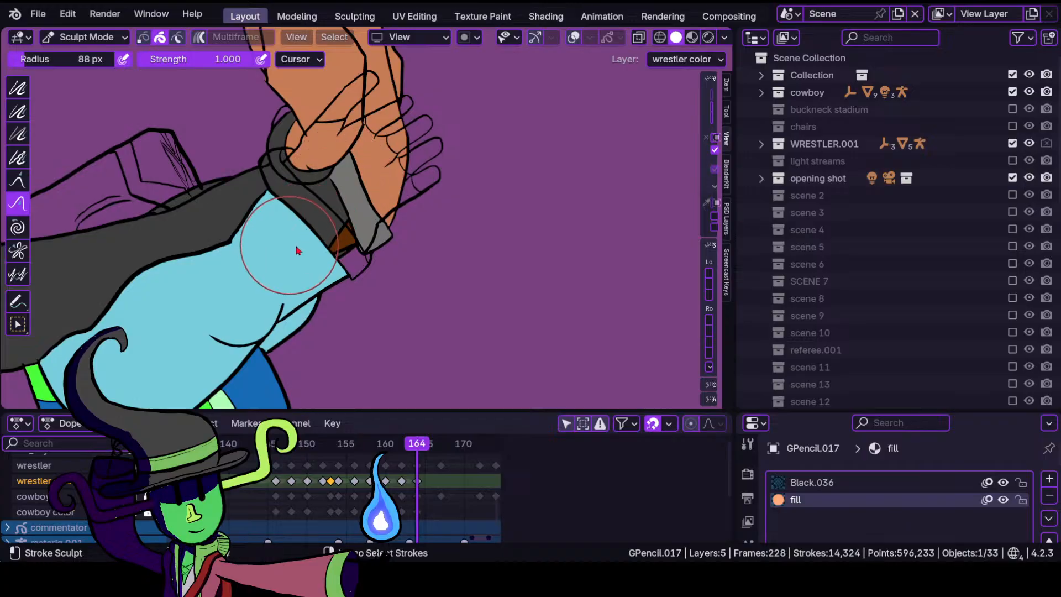
mouse_move(296, 249)
ctrl+middle_down()
mouse_move(392, 135)
mouse_move(514, 163)
ctrl+middle_up()
mouse_move(449, 157)
ctrl+middle_down()
mouse_move(422, 209)
mouse_move(381, 186)
ctrl+middle_up()
click(96, 38)
click(89, 113)
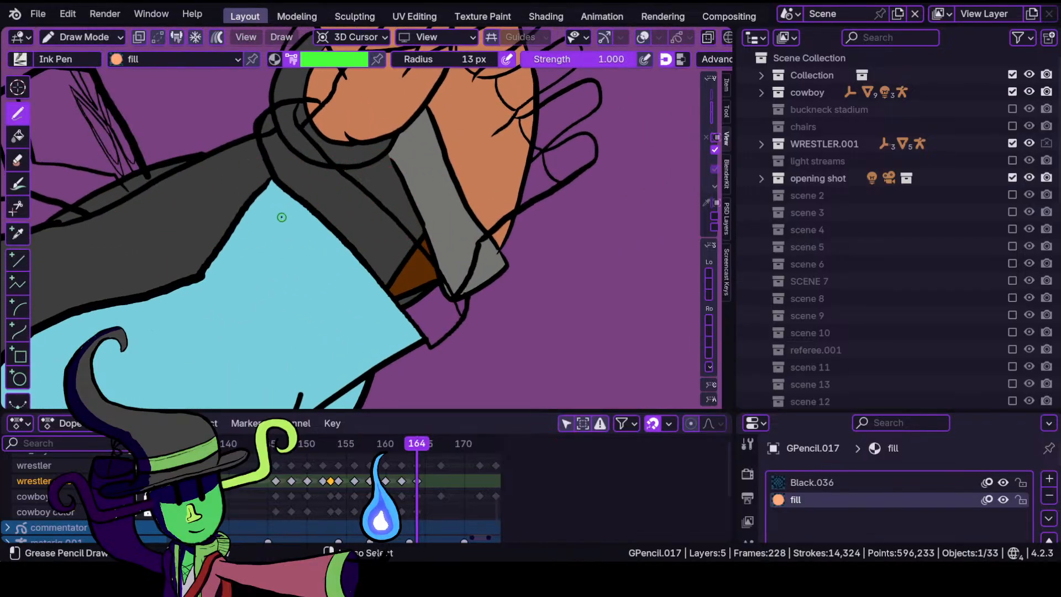
ctrl+middle_drag(281, 218, 331, 178)
click(345, 61)
click(348, 62)
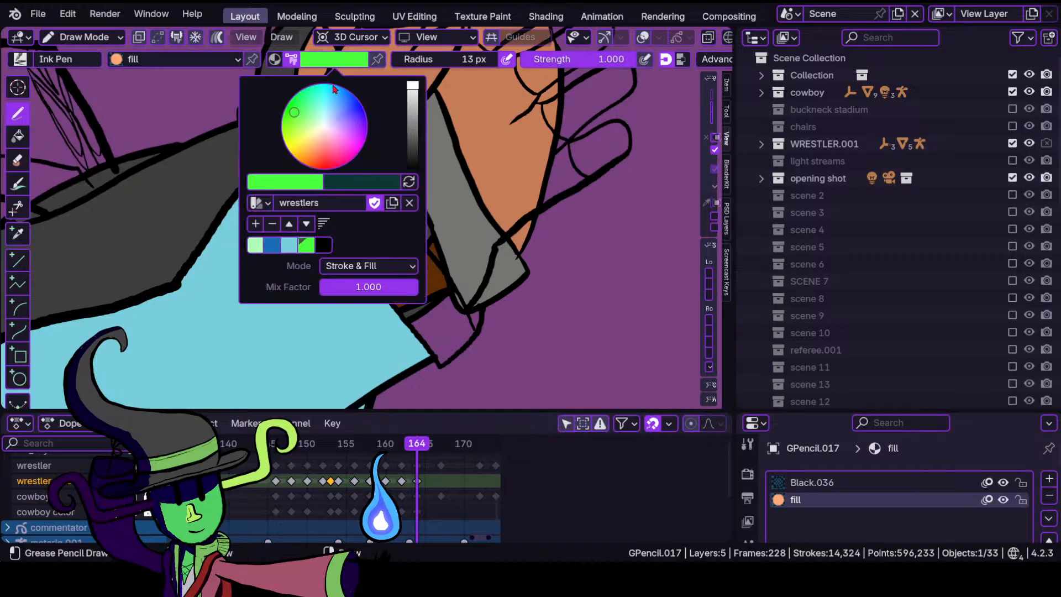
click(254, 245)
scroll(360, 204, up, 8)
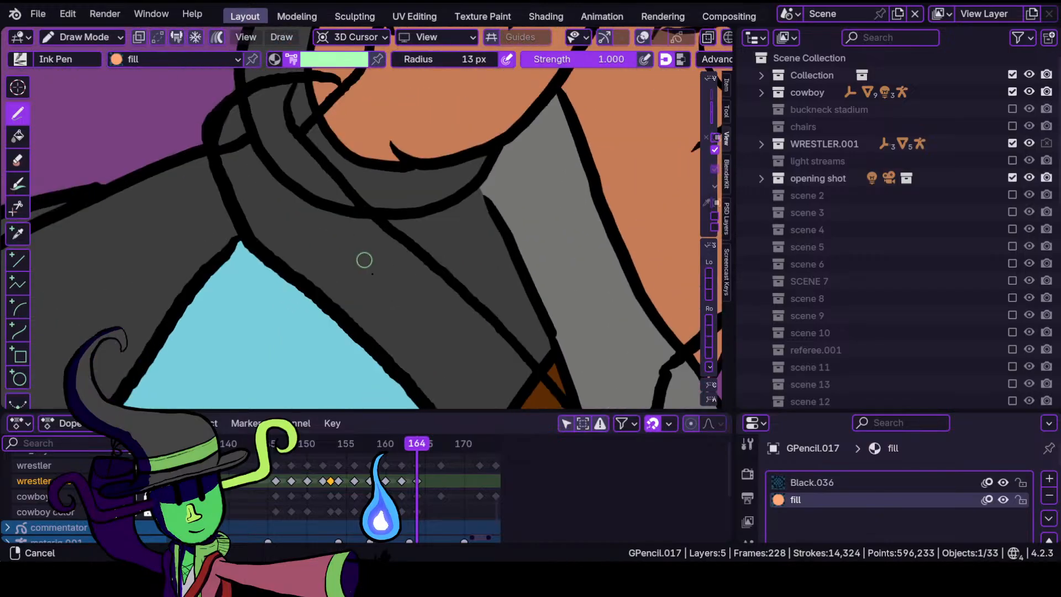
scroll(323, 181, down, 5)
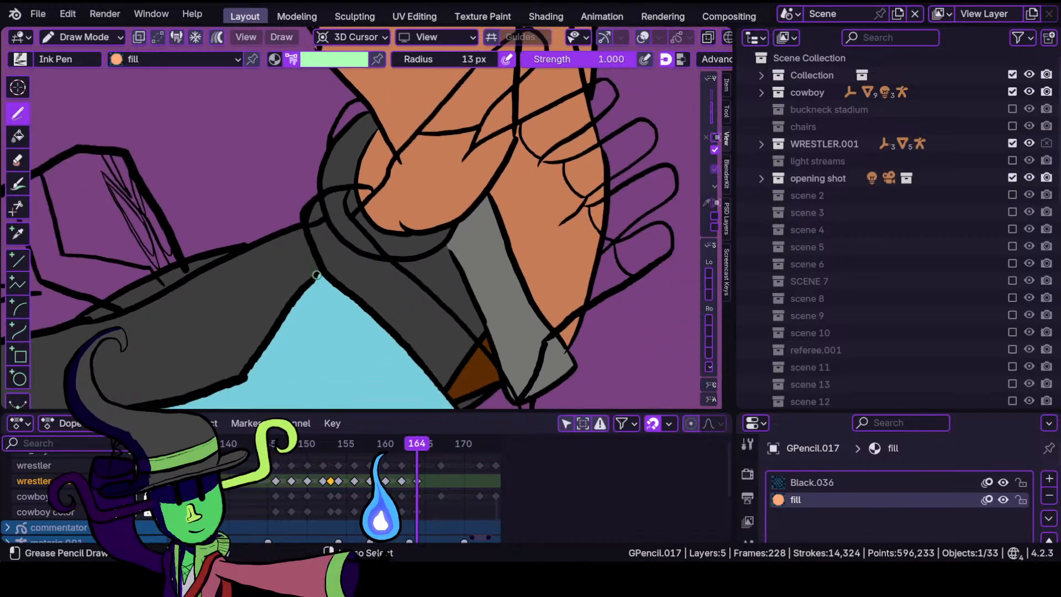
scroll(310, 241, up, 5)
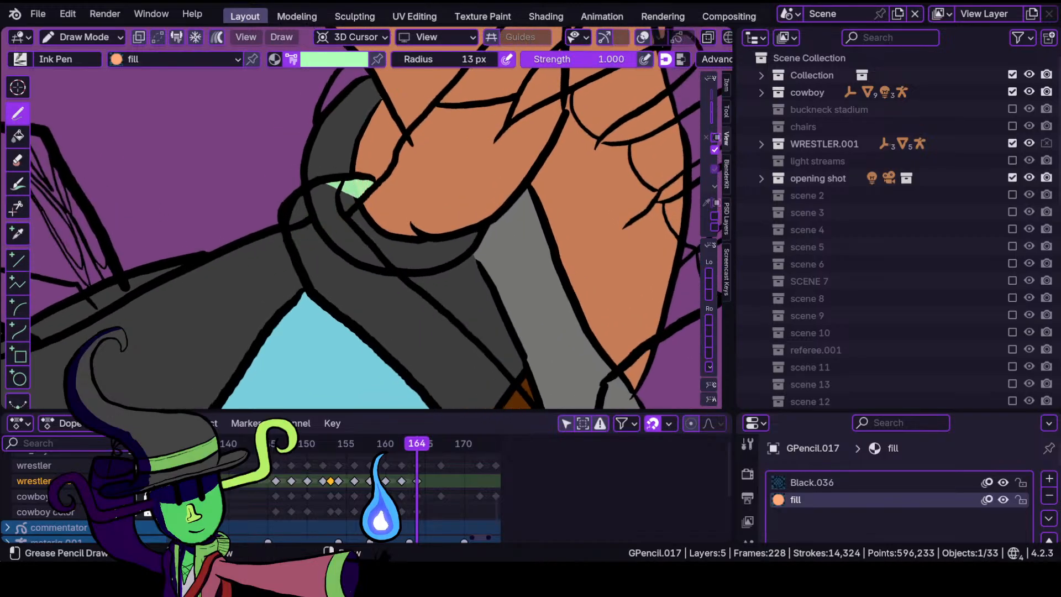
mouse_move(299, 200)
mouse_down()
mouse_move(320, 273)
mouse_move(373, 338)
mouse_move(410, 371)
mouse_move(500, 387)
mouse_up()
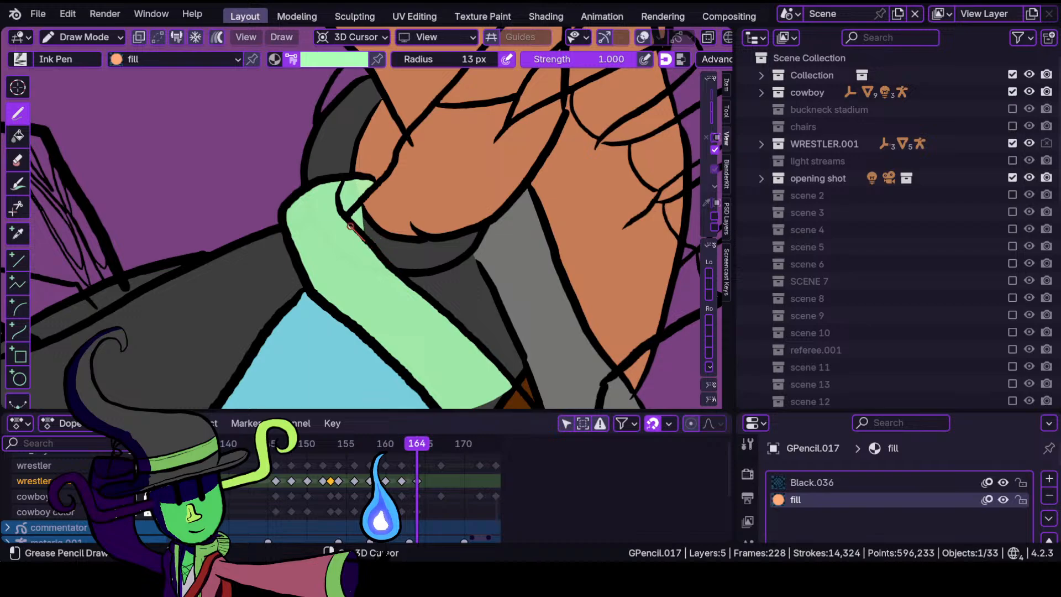
drag(339, 197, 341, 189)
Fill the remaining lower end of the wrist cuff with pale green, covering the brown and purple areas inside its outline.
mouse_move(458, 309)
ctrl+middle_down()
mouse_move(483, 398)
mouse_move(495, 343)
mouse_move(365, 204)
ctrl+middle_up()
scroll(394, 303, up, 4)
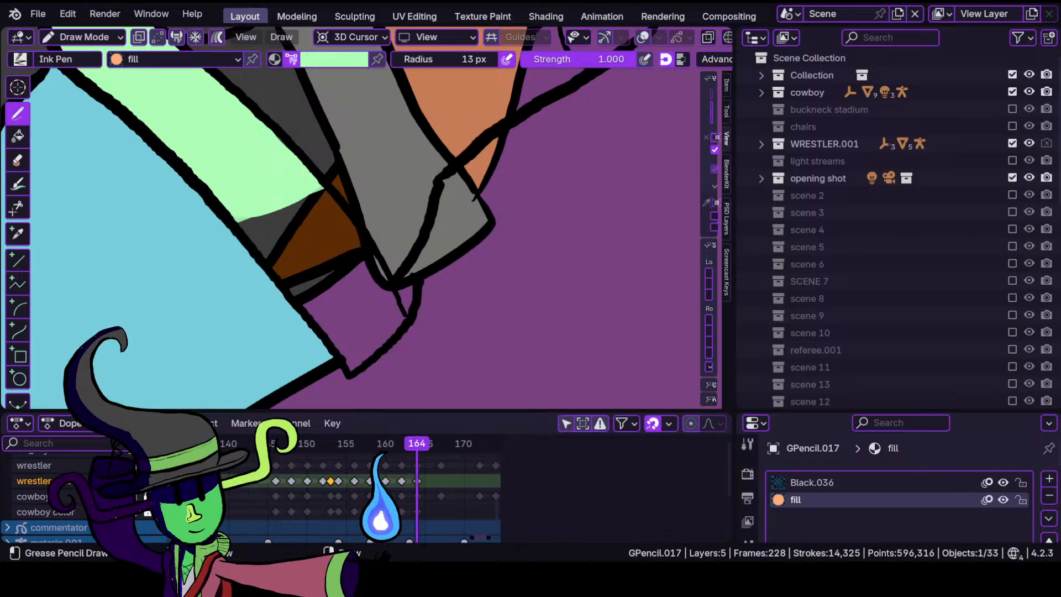
mouse_move(327, 191)
mouse_down()
mouse_move(291, 287)
mouse_move(346, 360)
mouse_move(369, 355)
mouse_move(407, 307)
mouse_move(388, 267)
mouse_move(355, 272)
mouse_up()
mouse_move(332, 343)
ctrl+middle_down()
mouse_move(320, 199)
mouse_move(325, 286)
ctrl+middle_up()
Choose the wrestlers palette's bright green and fill the palm of the hand from the cuff up to the finger bases.
shift+middle_drag(308, 133, 360, 284)
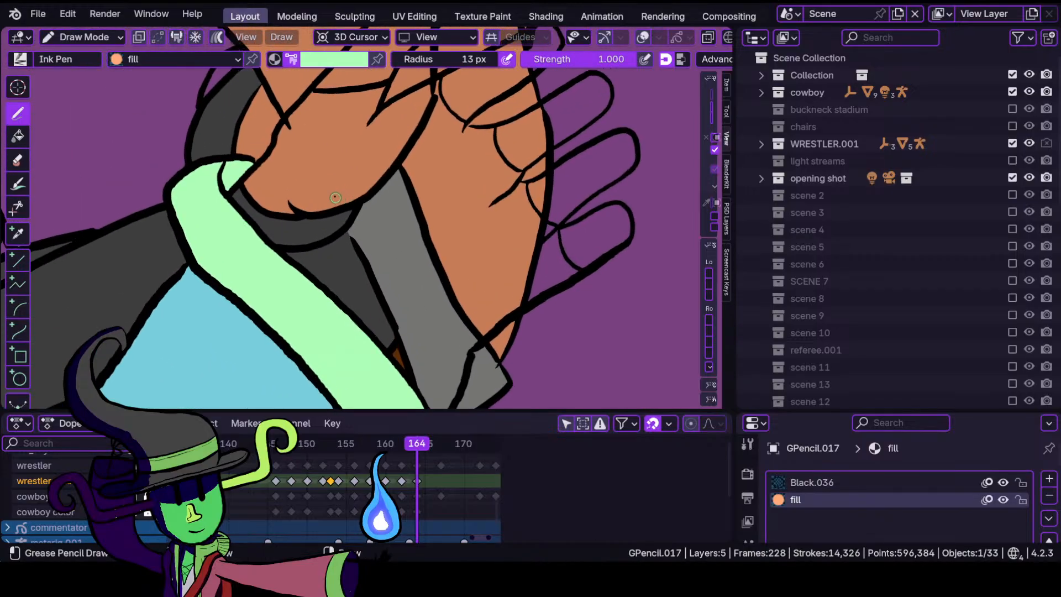
click(337, 66)
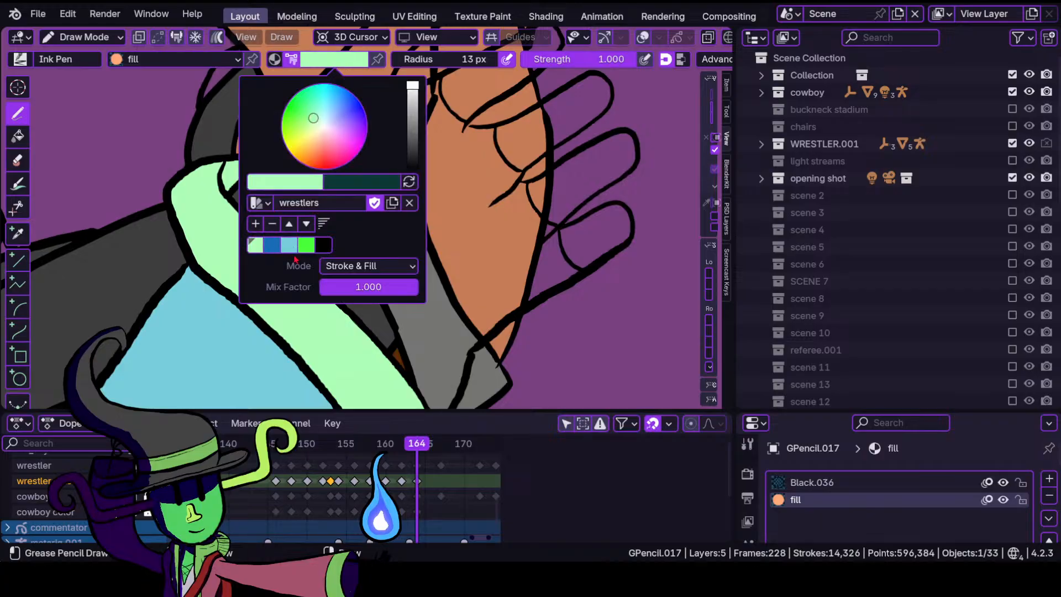
click(272, 248)
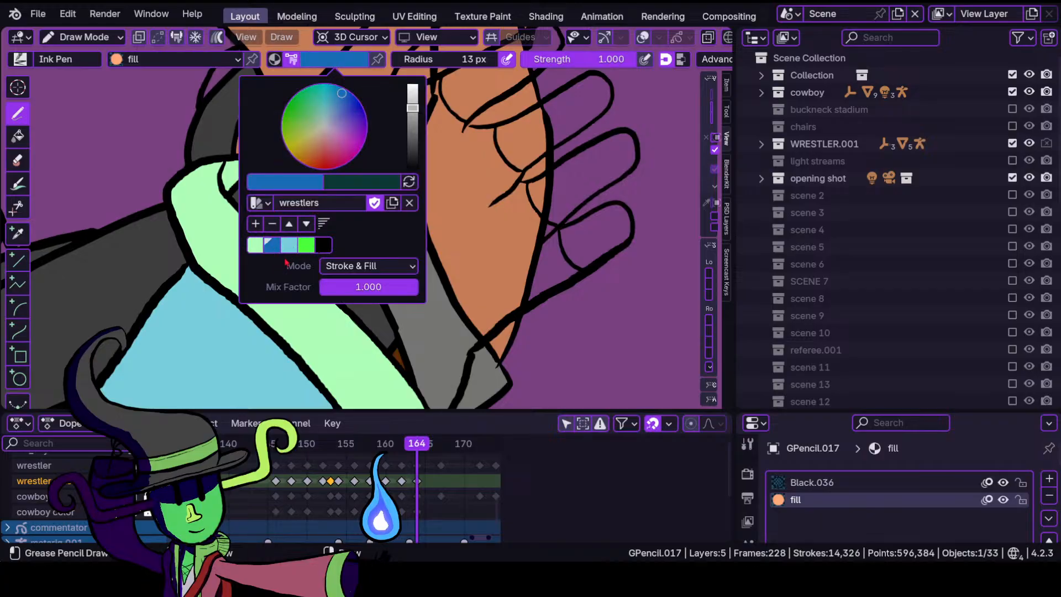
click(306, 248)
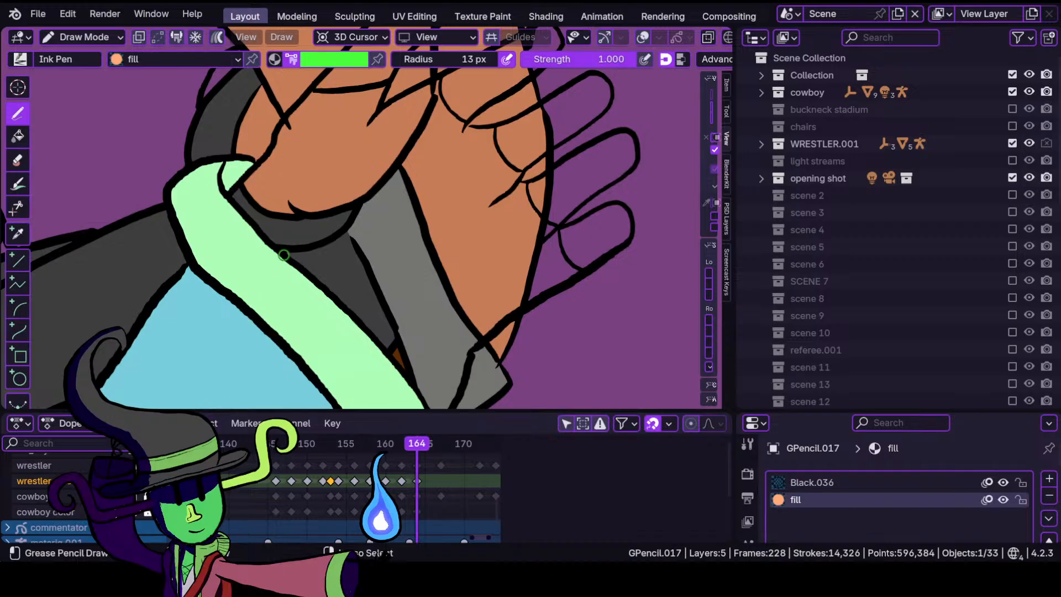
click(353, 266)
mouse_move(345, 191)
shift+middle_down()
mouse_move(353, 267)
mouse_move(402, 198)
shift+middle_up()
mouse_move(402, 198)
shift+middle_down()
mouse_move(459, 205)
mouse_move(477, 180)
shift+middle_up()
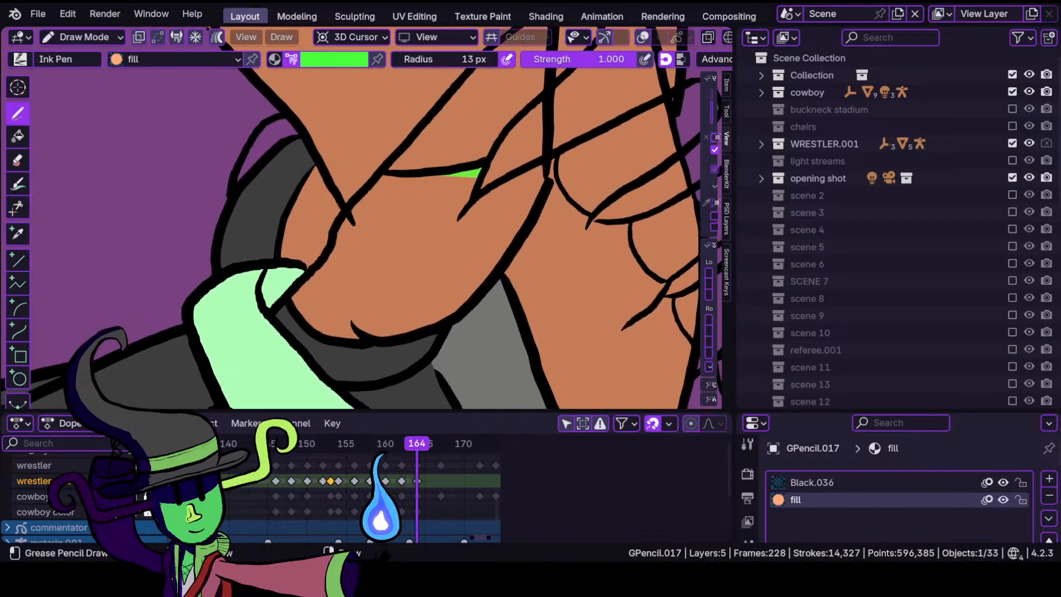
mouse_move(442, 176)
mouse_down()
mouse_move(356, 204)
mouse_move(276, 322)
mouse_move(334, 387)
mouse_move(442, 408)
mouse_move(530, 408)
mouse_move(579, 393)
mouse_move(657, 290)
mouse_up()
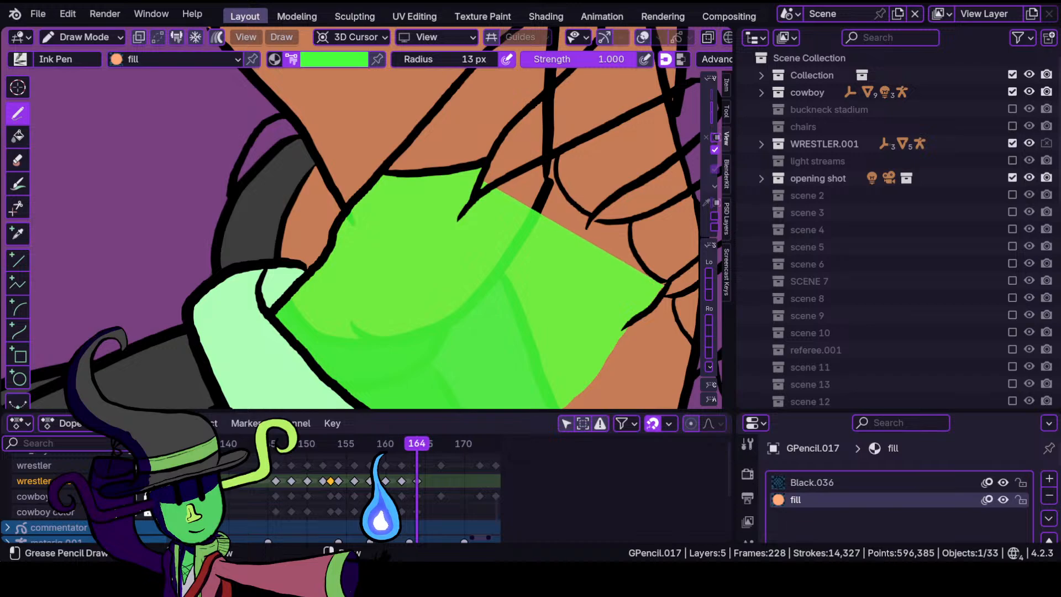
drag(630, 245, 530, 193)
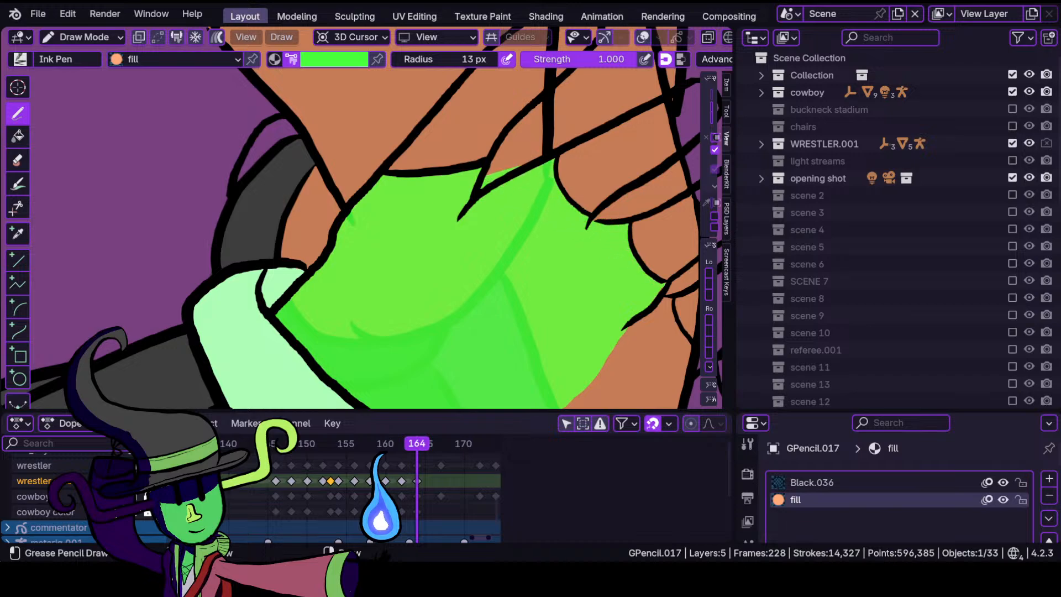
drag(406, 201, 436, 214)
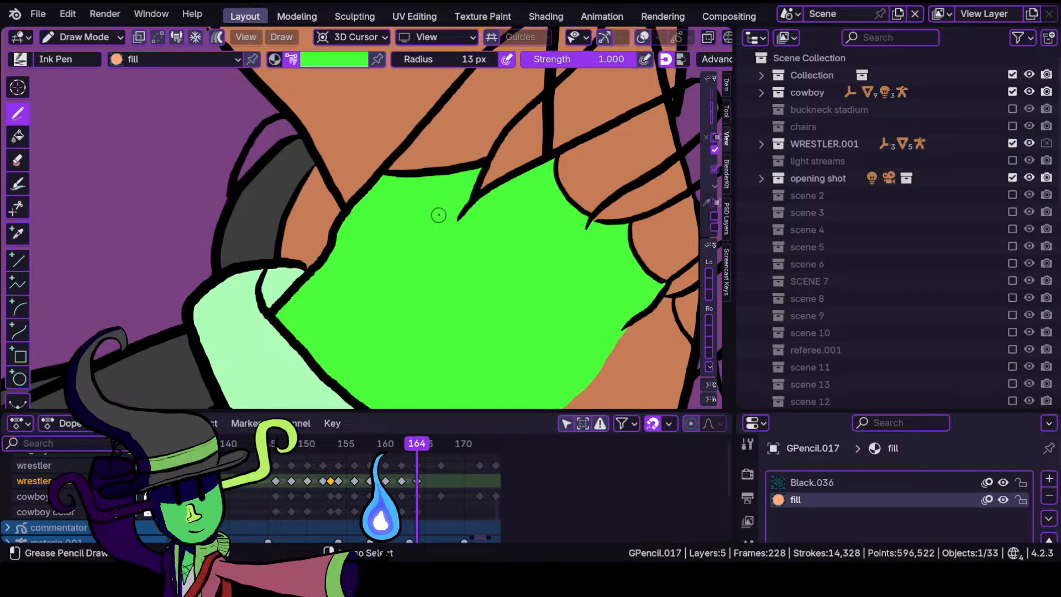
Fill the rest of the palm with bright green, from the cuff edge across to the base of the lowest finger.
scroll(436, 226, down, 6)
scroll(426, 280, up, 3)
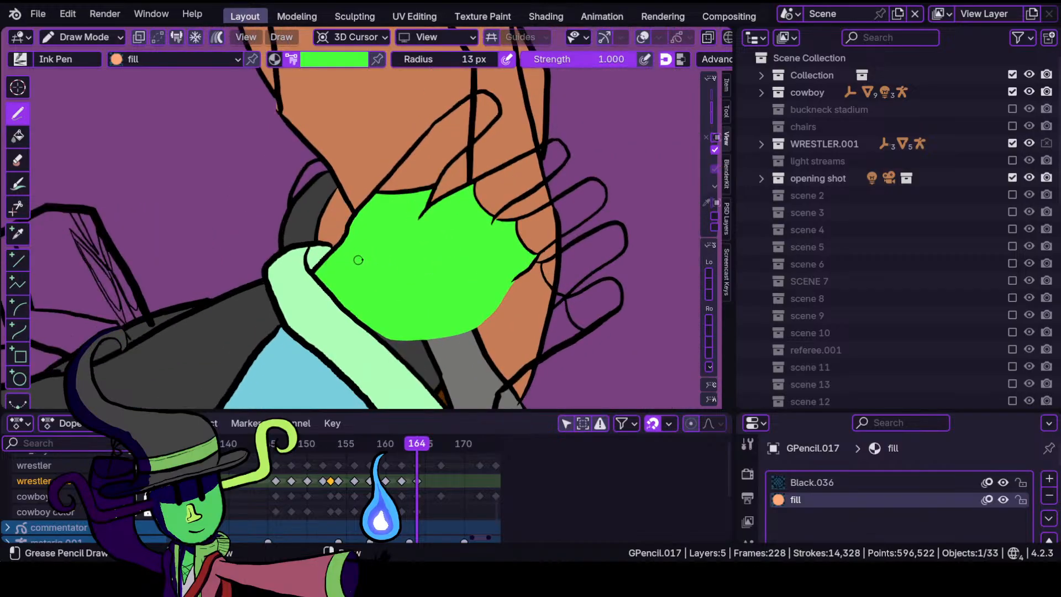
scroll(403, 262, down, 3)
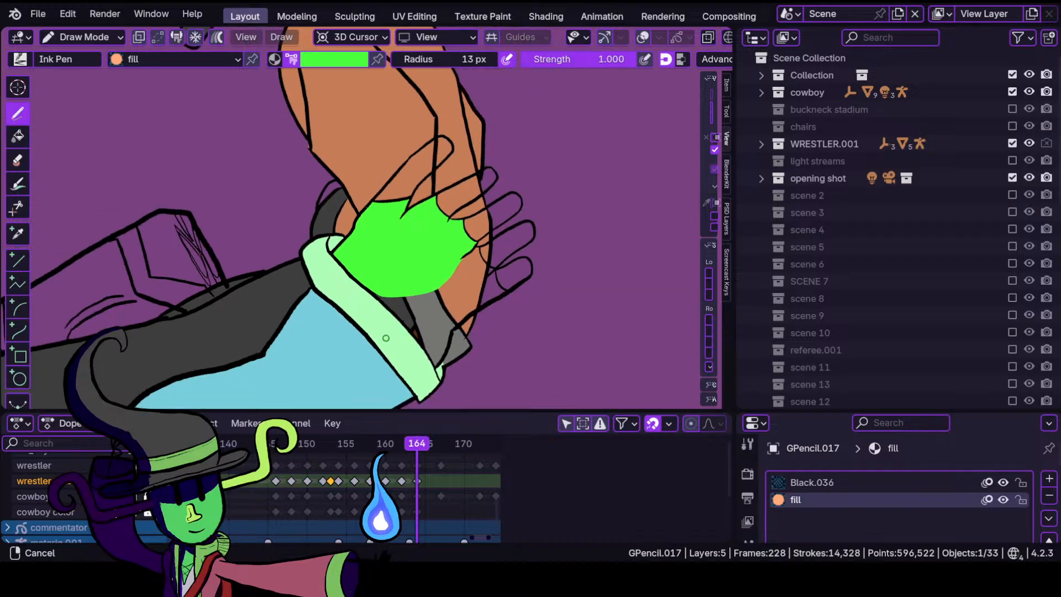
scroll(431, 254, up, 4)
mouse_move(433, 232)
ctrl+middle_down()
mouse_move(426, 310)
mouse_move(387, 385)
ctrl+middle_up()
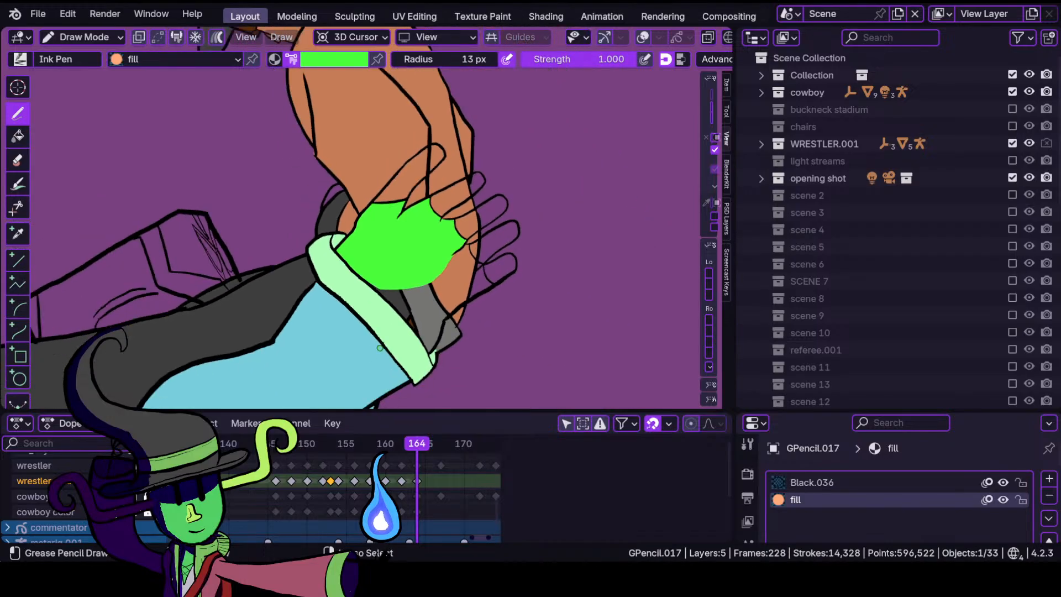
ctrl+middle_drag(380, 348, 381, 318)
shift+middle_drag(494, 337, 387, 262)
mouse_move(387, 262)
ctrl+middle_down()
mouse_move(399, 202)
mouse_move(431, 234)
ctrl+middle_up()
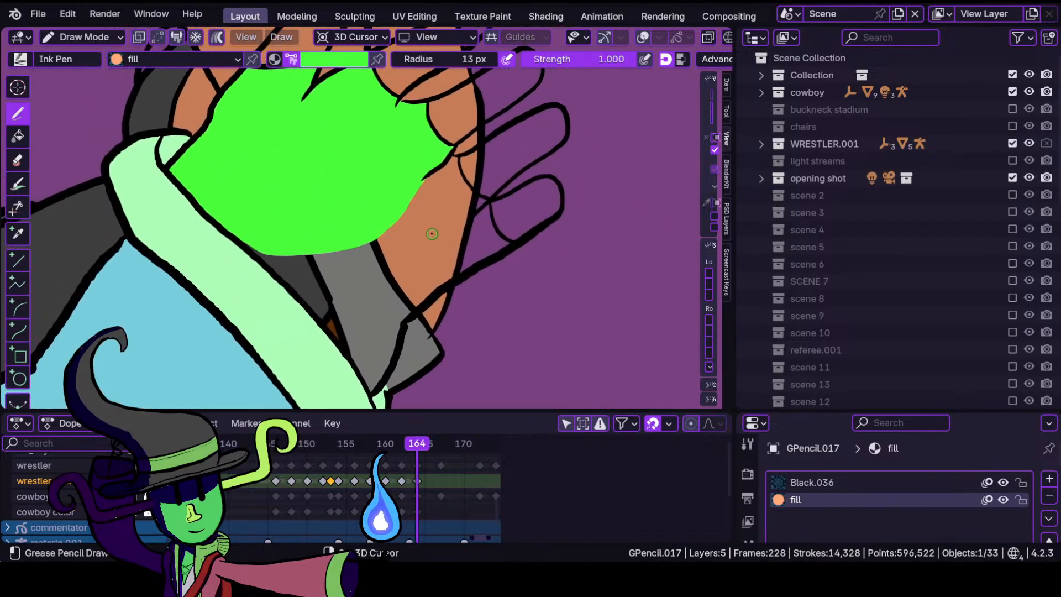
ctrl+middle_drag(416, 270, 437, 243)
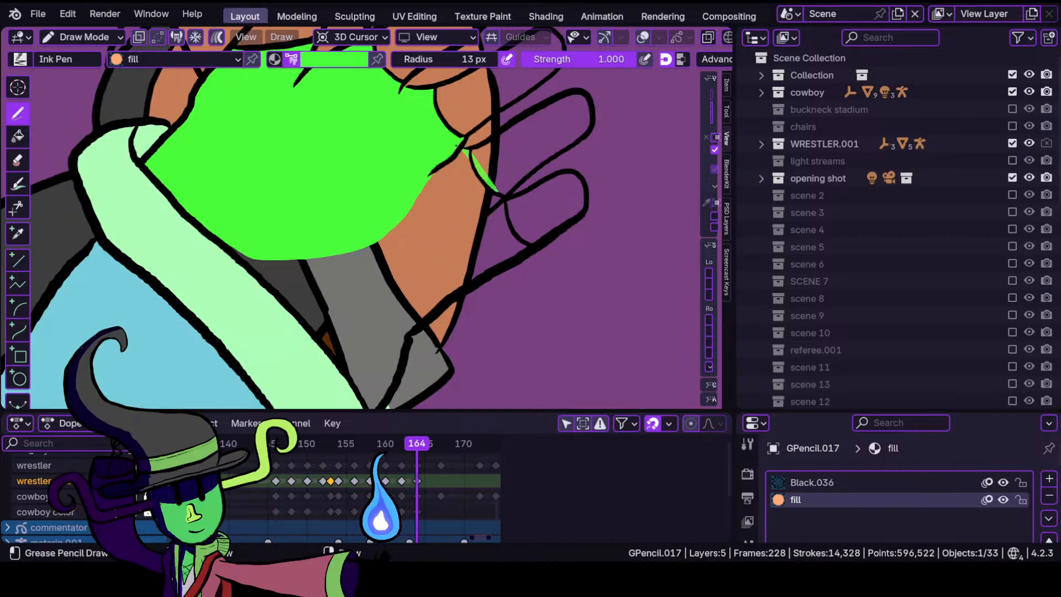
drag(456, 144, 350, 148)
drag(228, 245, 372, 407)
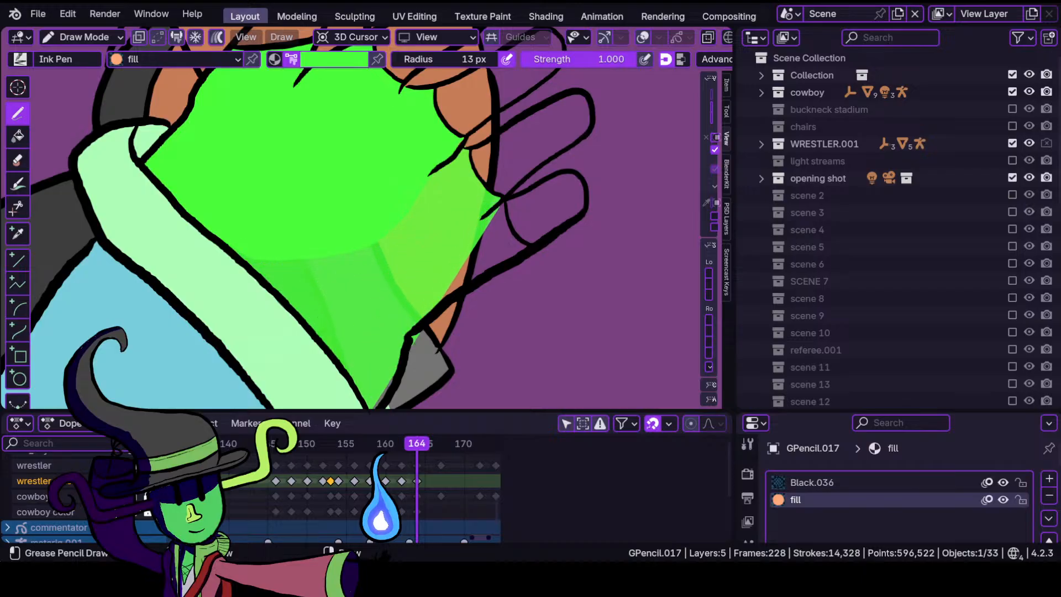
drag(440, 305, 490, 272)
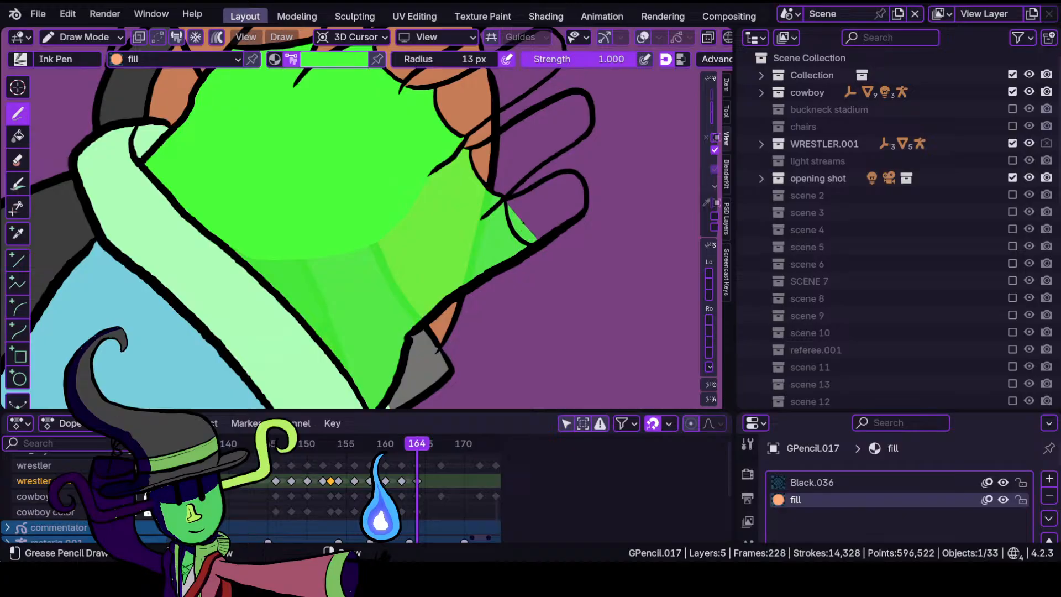
drag(478, 248, 469, 238)
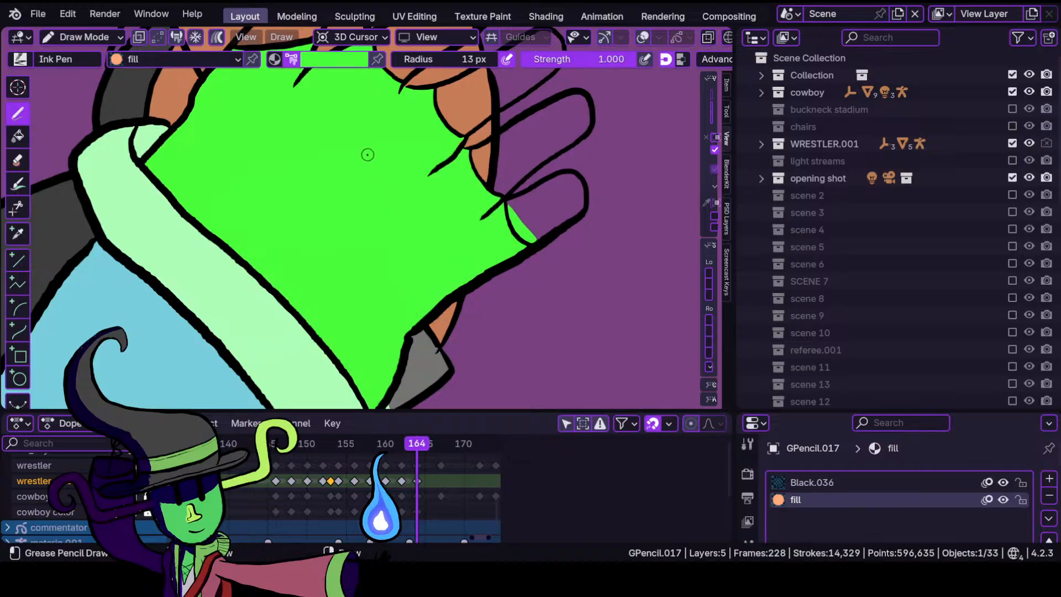
scroll(377, 314, down, 2)
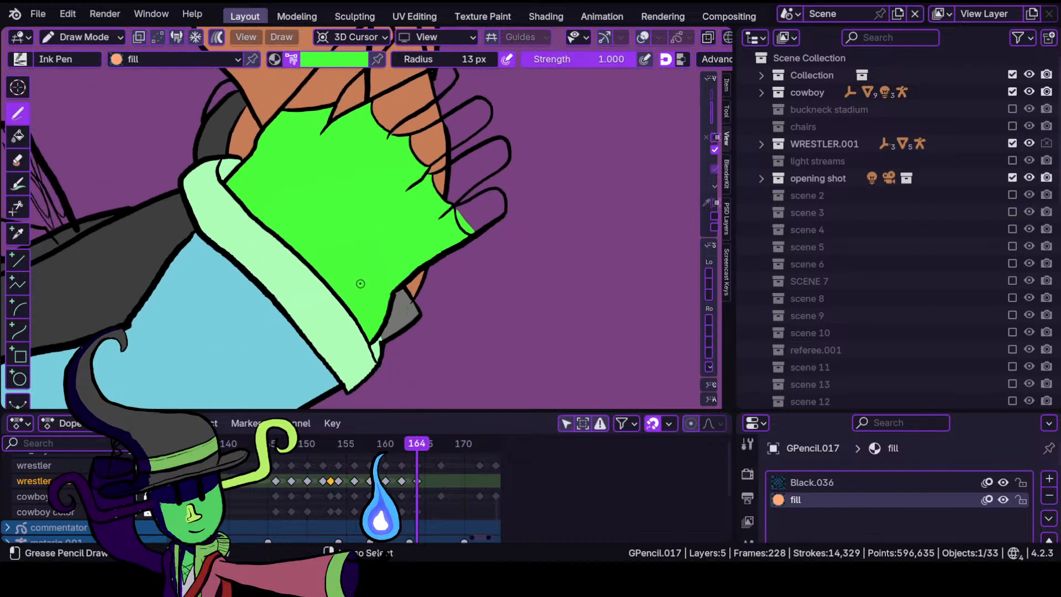
Choose the palette's light blue and fill the topmost finger inside its outline.
scroll(361, 283, up, 5)
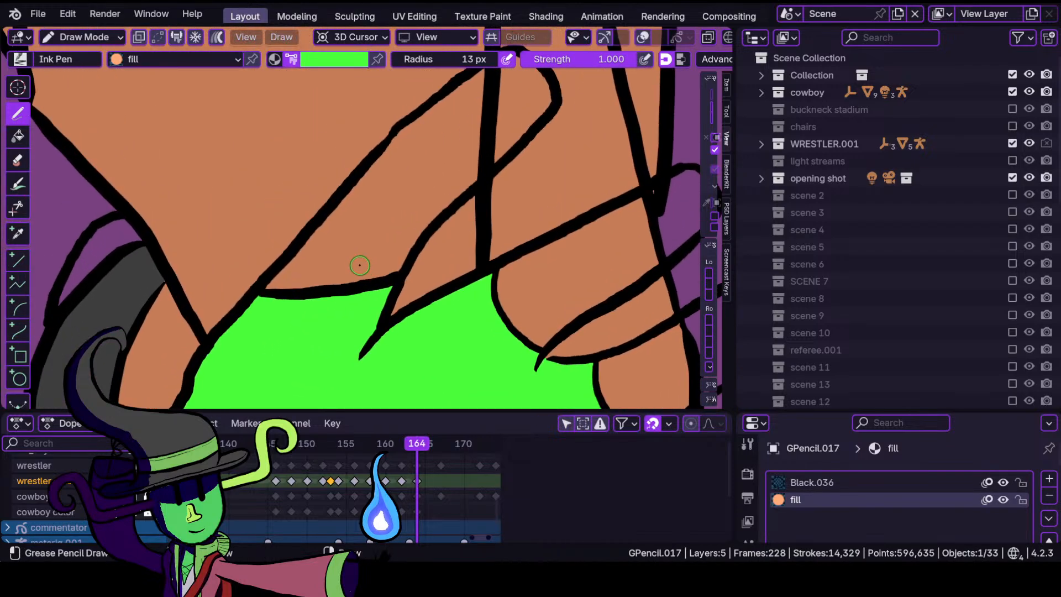
click(333, 59)
click(285, 248)
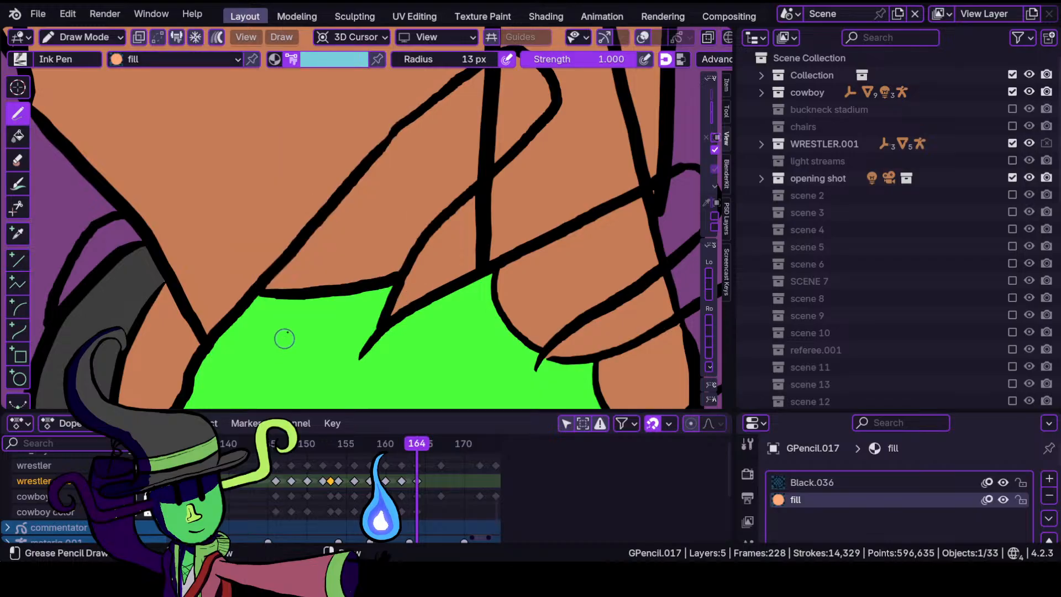
scroll(355, 258, down, 2)
scroll(416, 180, up, 2)
shift+middle_drag(404, 197, 355, 253)
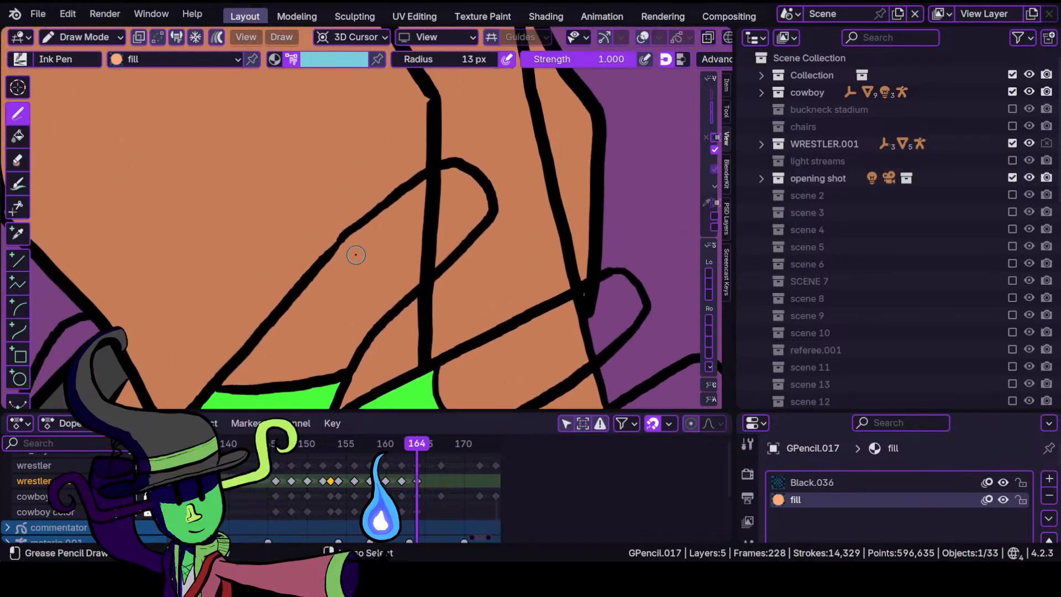
scroll(355, 254, down, 2)
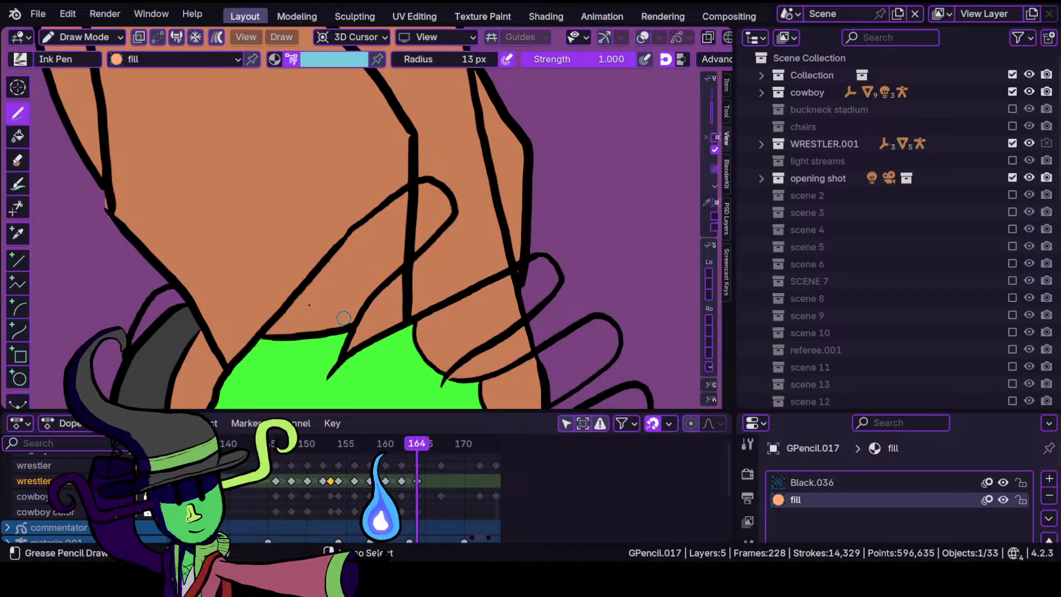
mouse_move(303, 302)
ctrl+middle_down()
mouse_move(340, 257)
mouse_move(322, 301)
mouse_move(396, 207)
ctrl+middle_up()
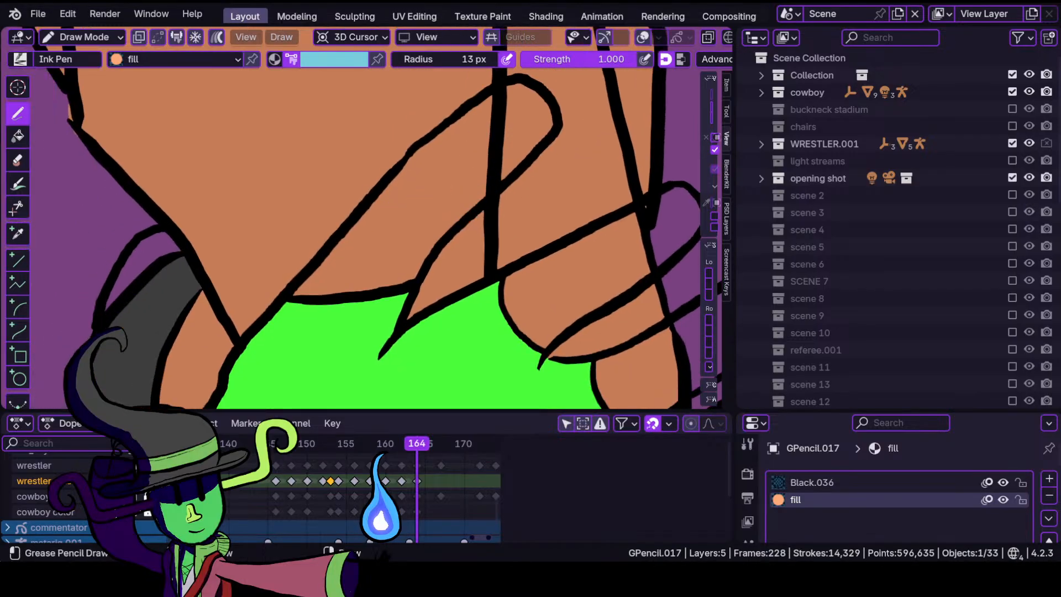
mouse_move(518, 163)
mouse_down()
mouse_move(514, 110)
mouse_move(486, 166)
mouse_move(458, 143)
mouse_move(304, 285)
mouse_move(442, 232)
mouse_move(401, 268)
mouse_up()
Fill the second finger from the top with light blue, from the palm edge to its rounded tip.
mouse_move(387, 260)
ctrl+middle_down()
mouse_move(381, 334)
mouse_move(431, 243)
ctrl+middle_up()
shift+middle_drag(495, 214, 312, 160)
mouse_move(397, 276)
ctrl+middle_down()
mouse_move(412, 238)
mouse_move(437, 247)
ctrl+middle_up()
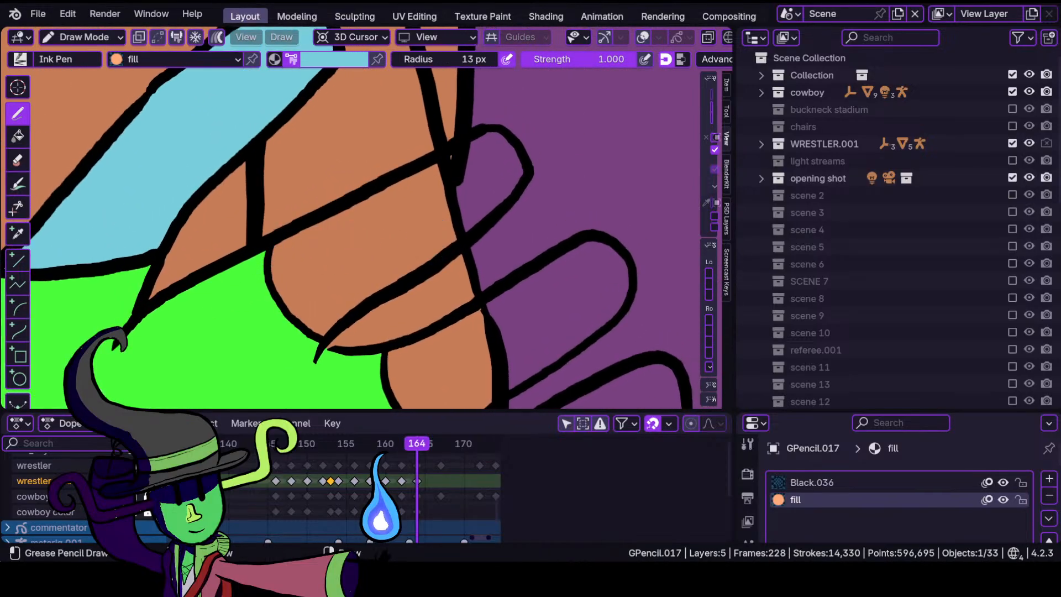
mouse_move(312, 329)
mouse_down()
mouse_move(354, 320)
mouse_move(436, 259)
mouse_move(502, 205)
mouse_move(524, 169)
mouse_move(442, 162)
mouse_up()
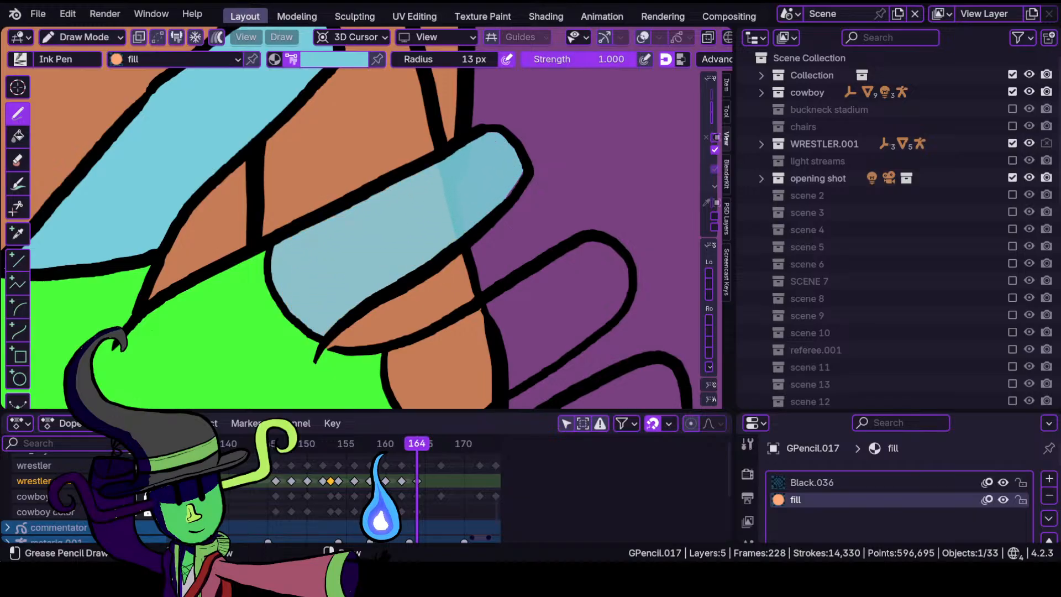
drag(389, 188, 402, 272)
Sculpt the upper edge of the second finger's light blue fill to close the gap along its outline.
click(116, 39)
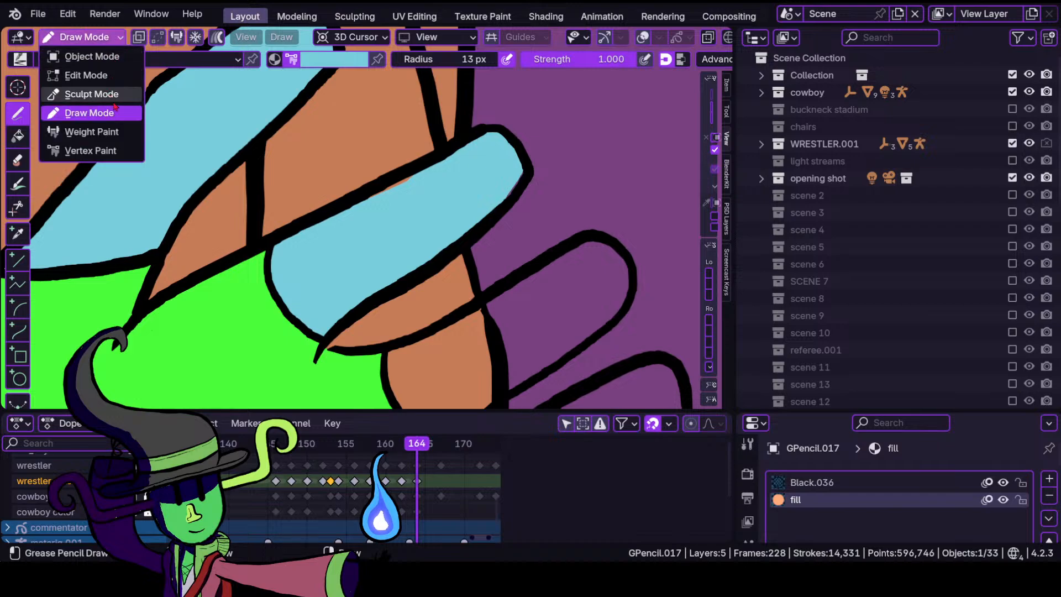
click(83, 92)
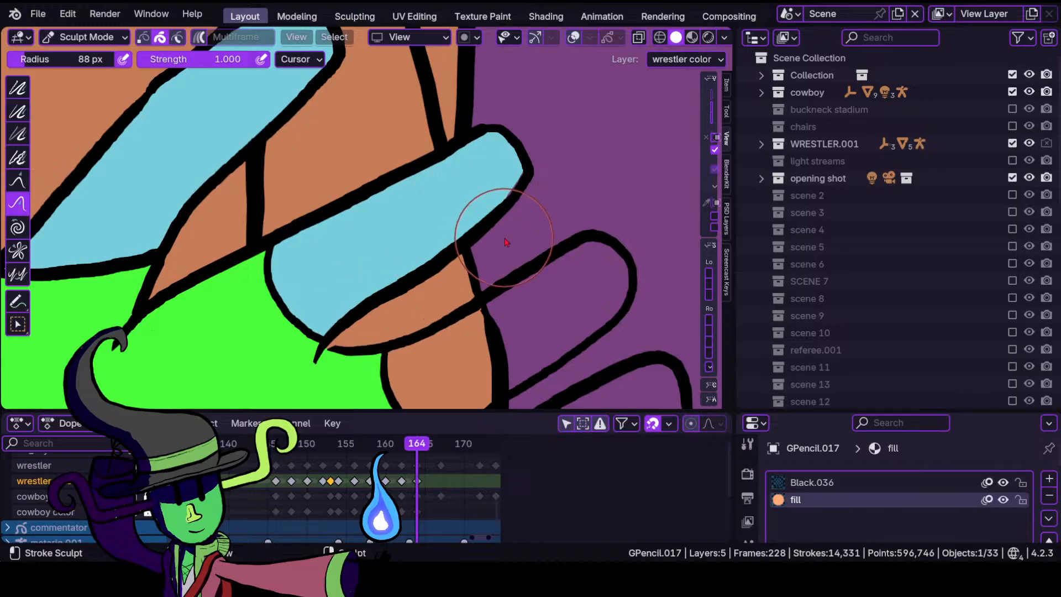
click(86, 37)
click(90, 113)
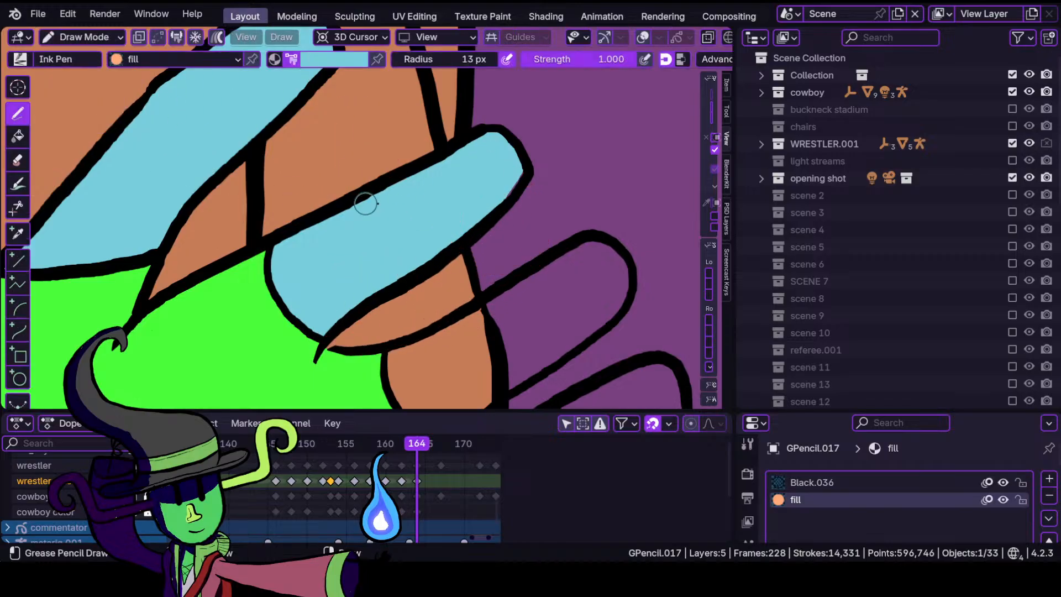
Fill the third finger from the top with light blue, covering the brown and purple areas inside its outline.
scroll(364, 206, down, 3)
shift+middle_drag(500, 262, 455, 174)
scroll(455, 175, up, 3)
shift+middle_drag(383, 160, 395, 203)
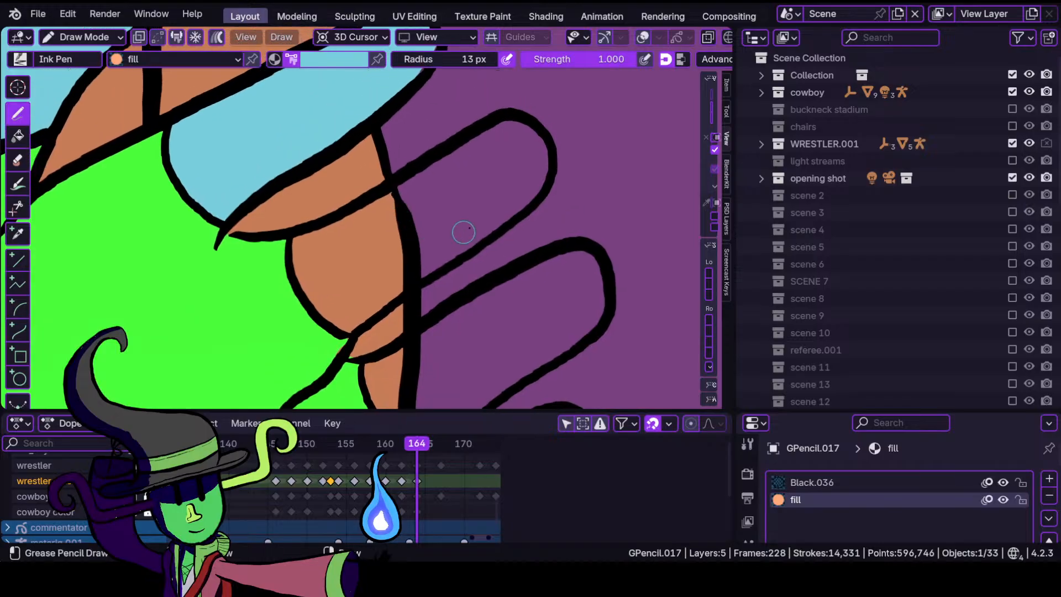
drag(525, 150, 312, 259)
mouse_move(298, 300)
mouse_down()
mouse_move(343, 332)
mouse_move(436, 269)
mouse_move(421, 265)
mouse_up()
Sculpt the light blue fill at the third finger's base so its edge sits within the outline beside the palm.
scroll(349, 214, up, 1)
click(83, 37)
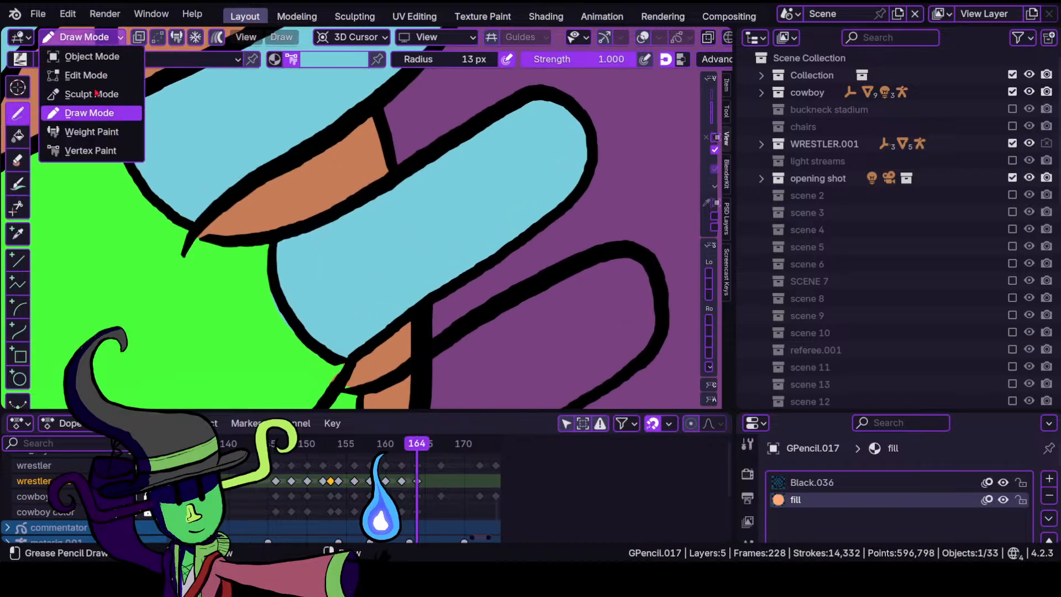
click(83, 92)
shift+middle_drag(298, 357, 311, 237)
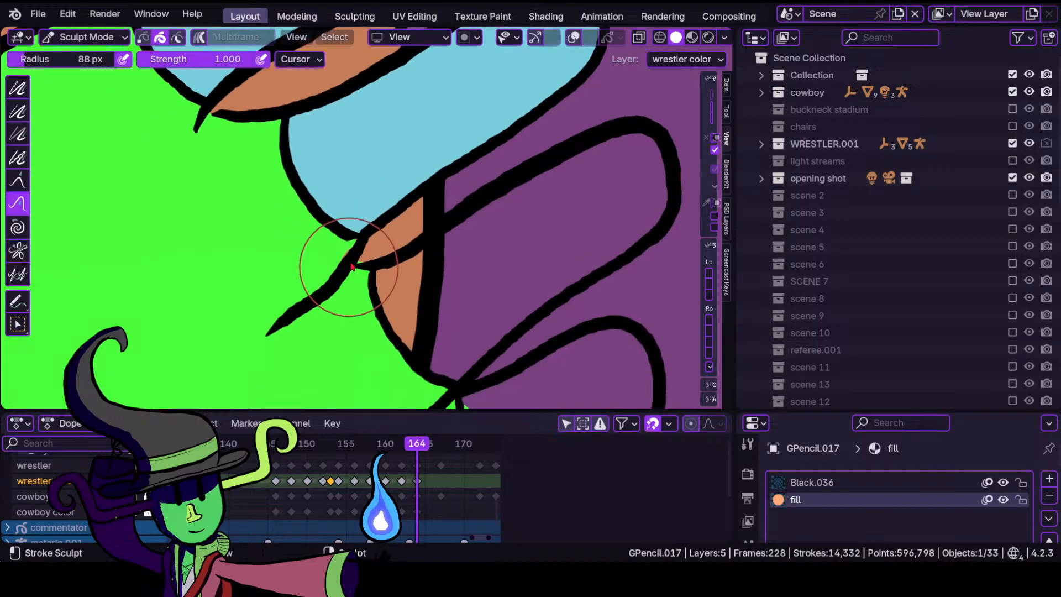
mouse_move(332, 253)
mouse_down()
mouse_move(365, 271)
mouse_move(367, 259)
mouse_move(357, 283)
mouse_up()
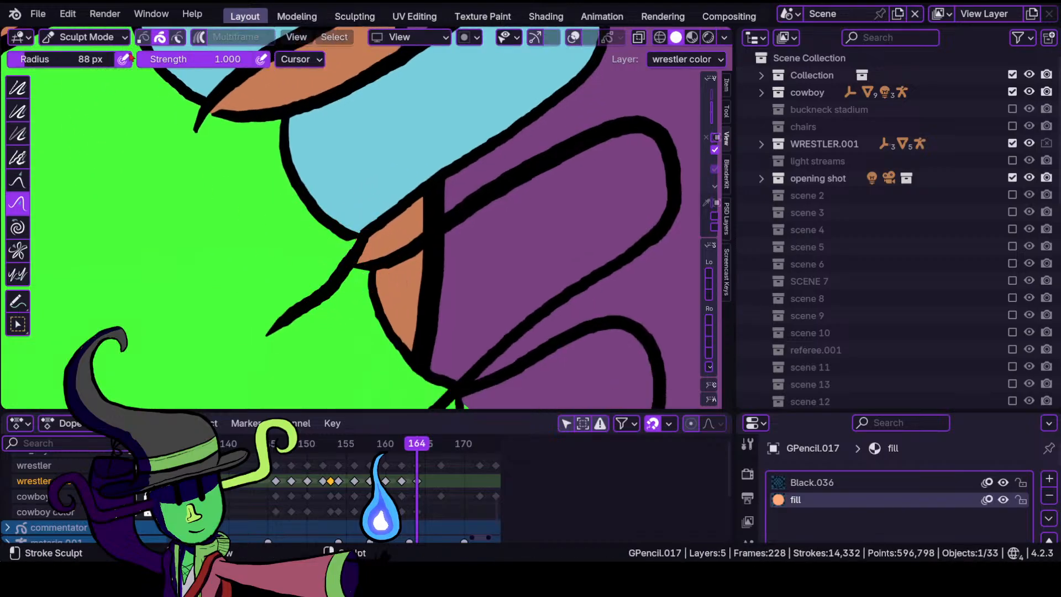
click(83, 37)
click(83, 112)
Fill the fourth finger from the top with light blue, from its base at the palm to its tip.
scroll(365, 223, down, 2)
shift+middle_drag(361, 224, 328, 230)
scroll(380, 232, up, 1)
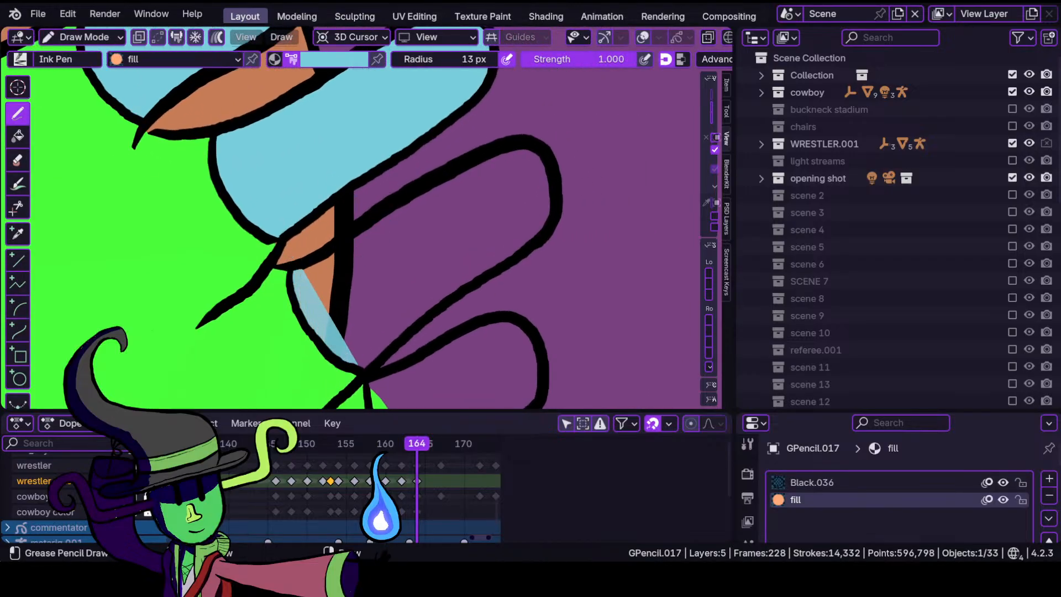
mouse_move(362, 367)
mouse_down()
mouse_move(536, 229)
mouse_move(547, 165)
mouse_move(361, 218)
mouse_move(387, 229)
mouse_up()
Sculpt the lower edge and tip of the fourth finger's light blue fill to close the gaps against its outline.
click(82, 37)
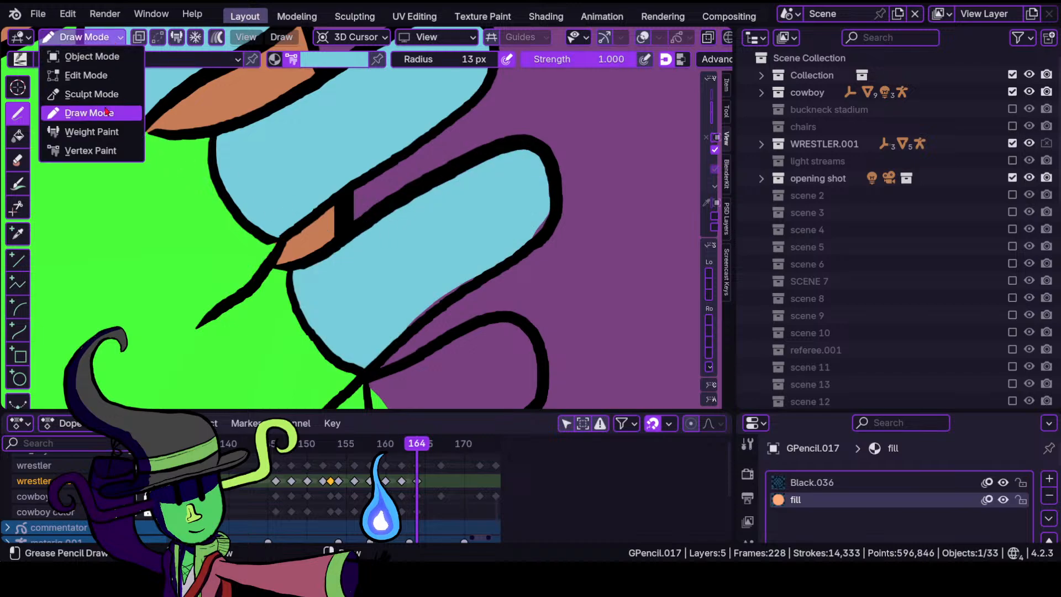
click(107, 112)
click(83, 37)
click(88, 93)
mouse_move(374, 264)
mouse_down()
mouse_move(417, 308)
mouse_move(429, 293)
mouse_move(476, 286)
mouse_up()
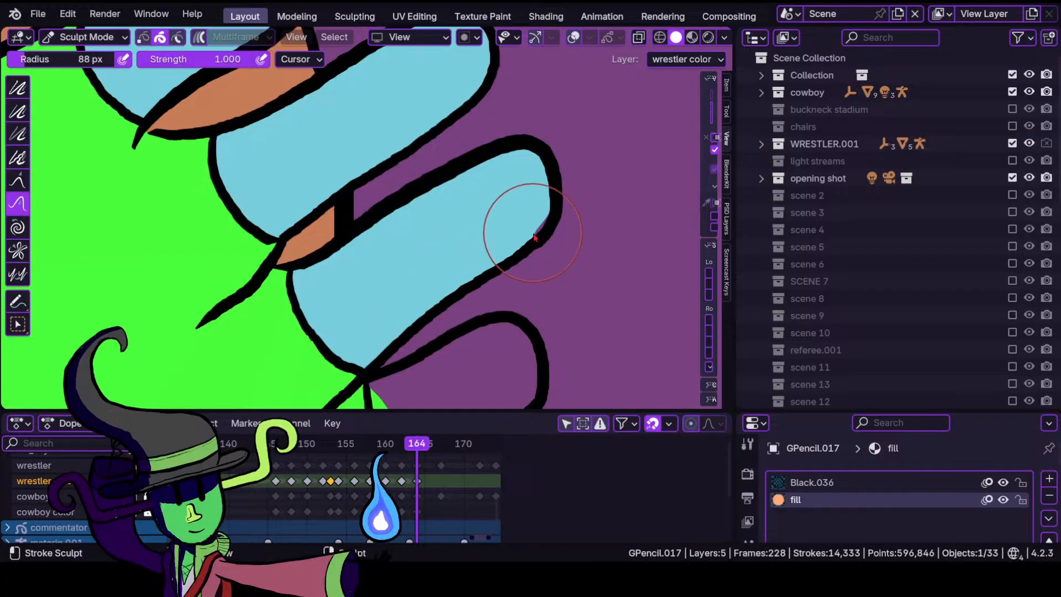
drag(529, 233, 542, 241)
Fill the lowest finger with light blue, covering the purple area and the green spill at its base.
mouse_move(442, 381)
shift+middle_down()
mouse_move(383, 241)
mouse_move(411, 187)
shift+middle_up()
click(83, 37)
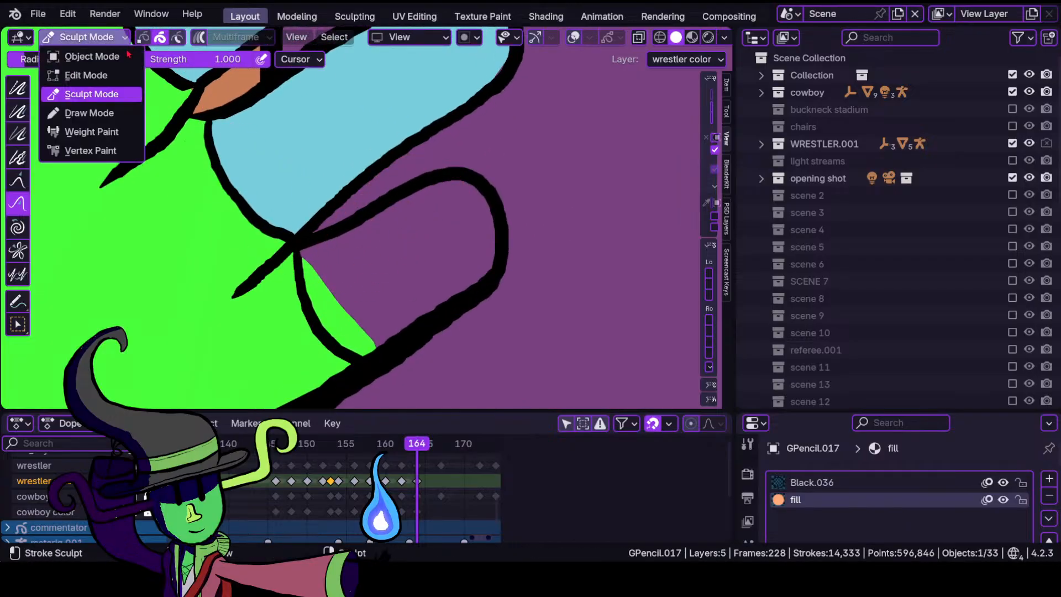
click(89, 111)
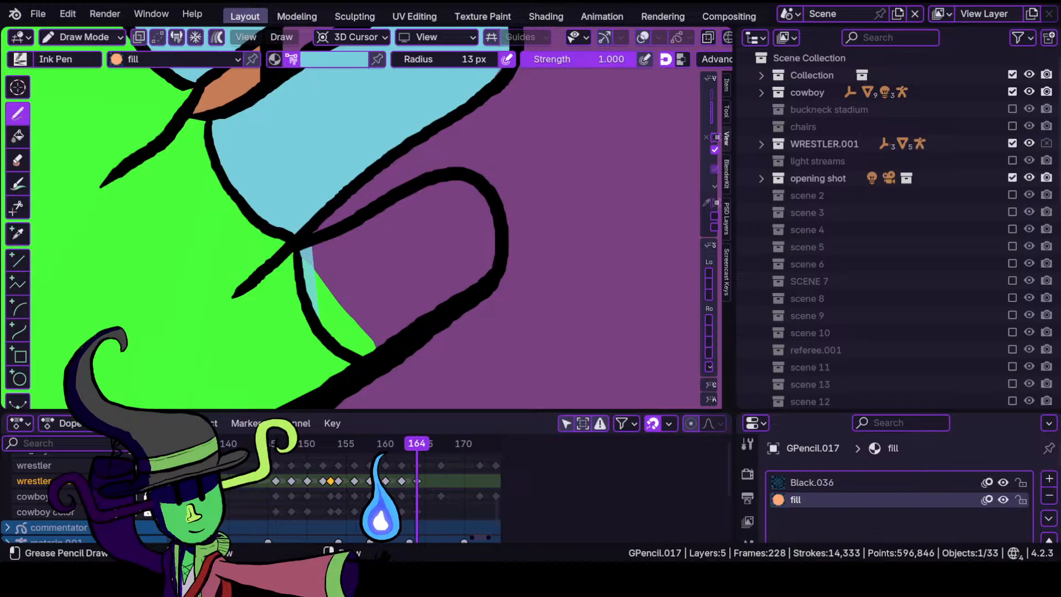
mouse_move(313, 247)
mouse_down()
mouse_move(368, 352)
mouse_move(453, 319)
mouse_move(494, 260)
mouse_move(474, 188)
mouse_up()
Go to frame 163 and inspect the coloured wrestler through the camera, toggling the viewport overlays on and off again.
scroll(334, 239, down, 5)
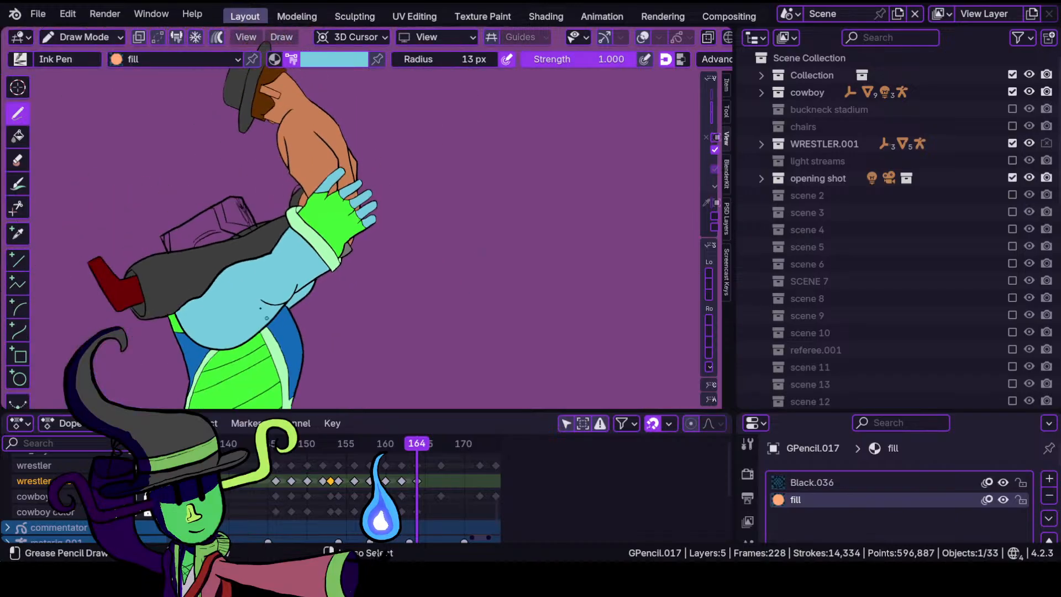
shift+middle_drag(334, 239, 466, 167)
mouse_move(418, 447)
mouse_down()
mouse_move(362, 446)
mouse_move(409, 446)
mouse_up()
scroll(461, 255, down, 5)
mouse_move(462, 256)
middle_down()
mouse_move(388, 294)
mouse_move(354, 296)
middle_up()
key(alt+shift+z)
middle_drag(366, 300, 514, 305)
key(KP_0)
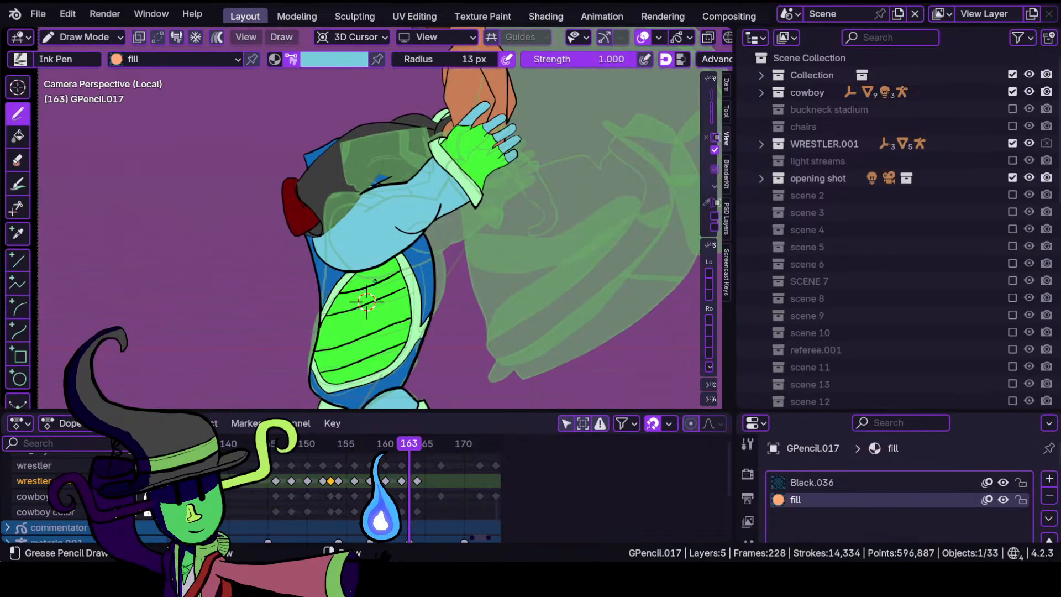
ctrl+middle_drag(396, 301, 404, 248)
key(shift+alt+z)
Compare the wrestler's fills at frames 162 and 164, returning to frame 164 to find the areas still uncoloured.
click(416, 443)
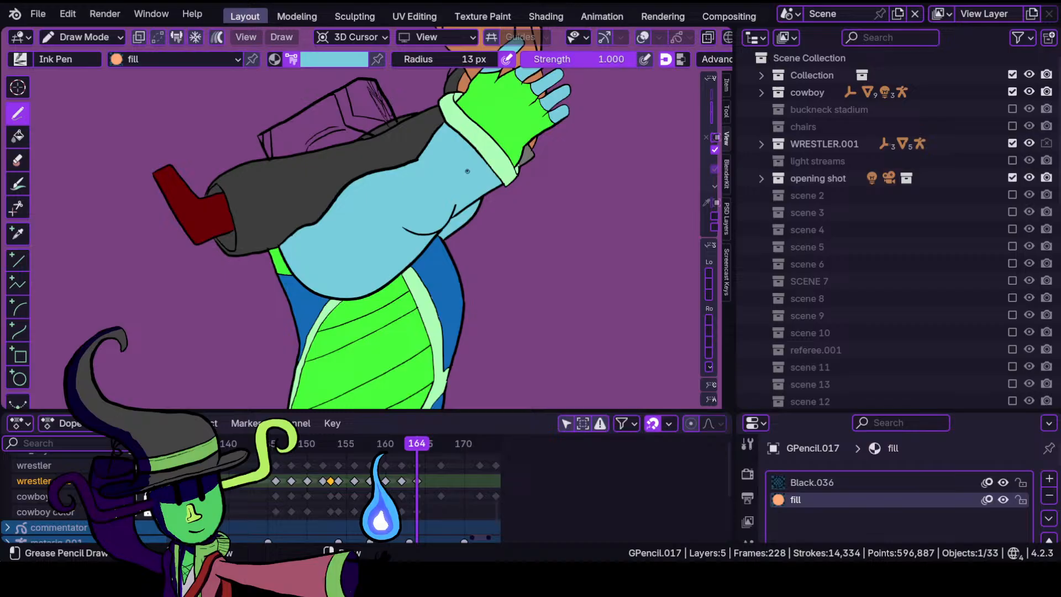
mouse_move(467, 172)
ctrl+middle_down()
mouse_move(427, 328)
mouse_move(467, 149)
mouse_move(456, 260)
ctrl+middle_up()
click(401, 443)
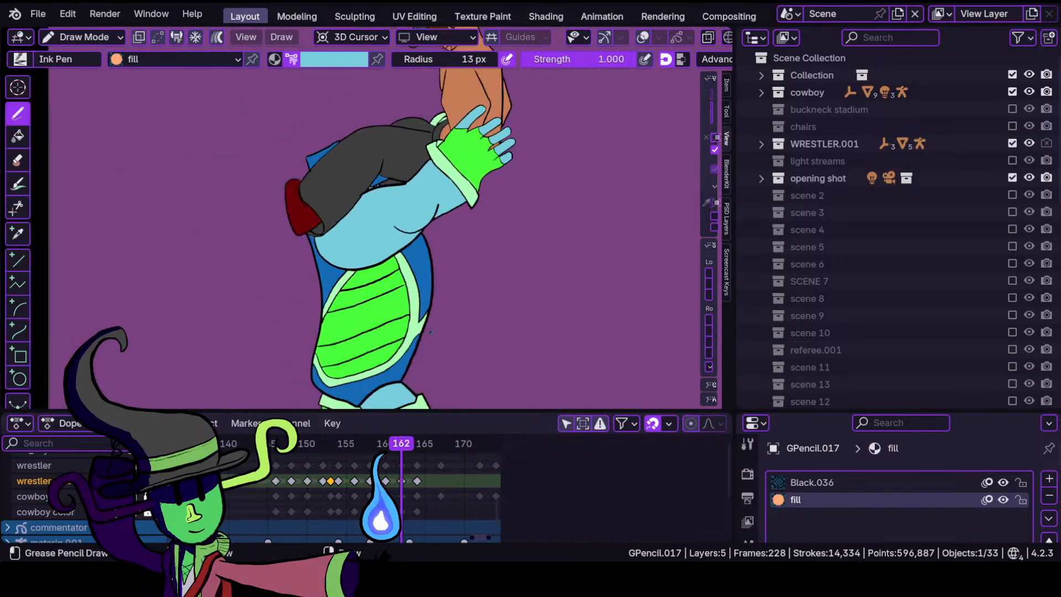
mouse_move(431, 332)
shift+middle_down()
mouse_move(482, 186)
mouse_move(465, 339)
mouse_move(431, 332)
shift+middle_up()
click(431, 332)
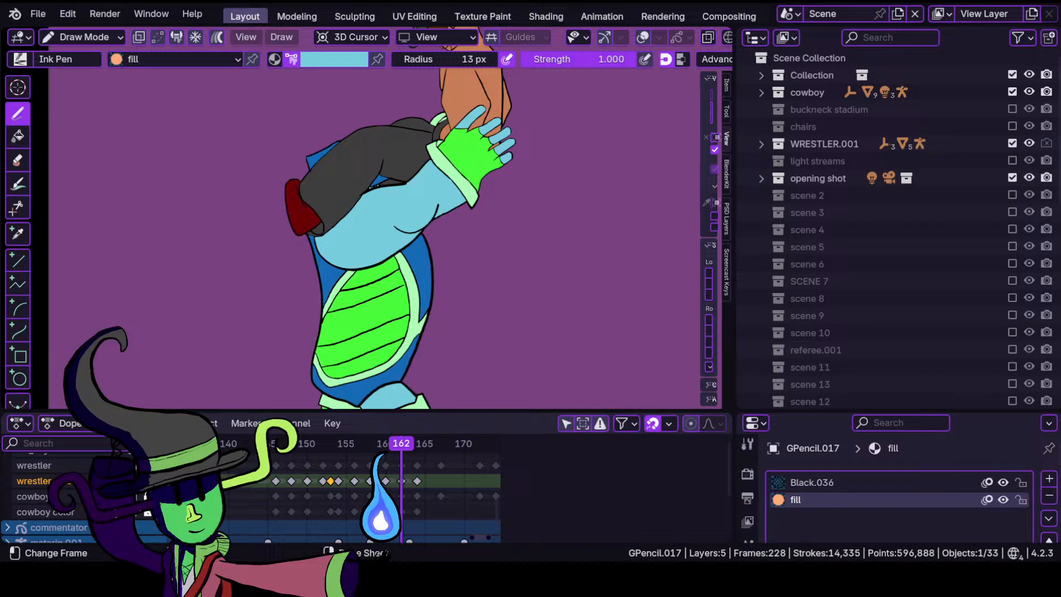
mouse_move(426, 445)
mouse_down()
mouse_move(378, 456)
mouse_move(424, 458)
mouse_move(320, 466)
mouse_move(464, 456)
mouse_move(418, 454)
mouse_up()
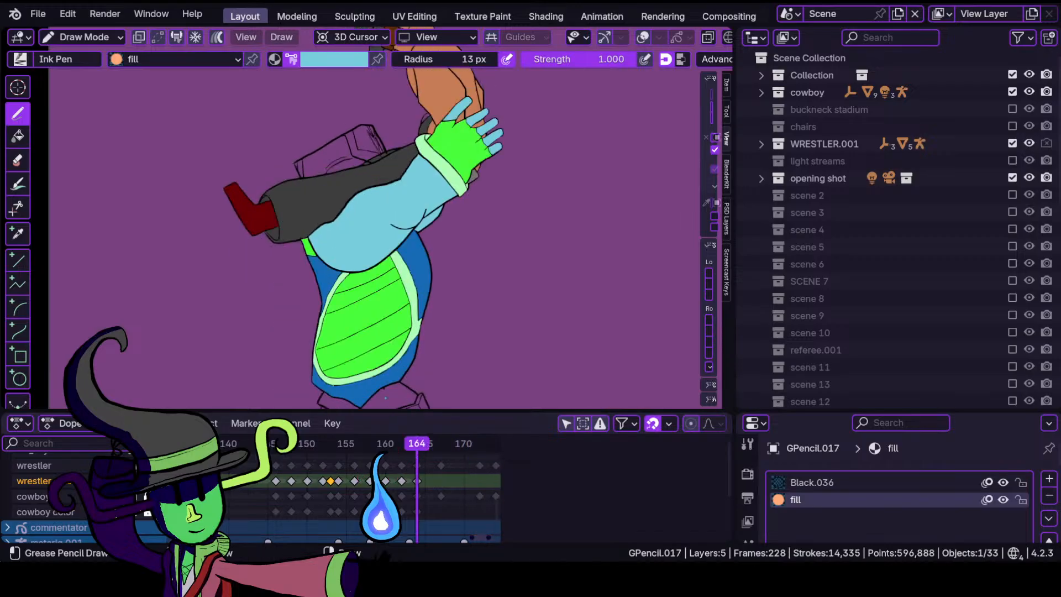
scroll(395, 315, up, 8)
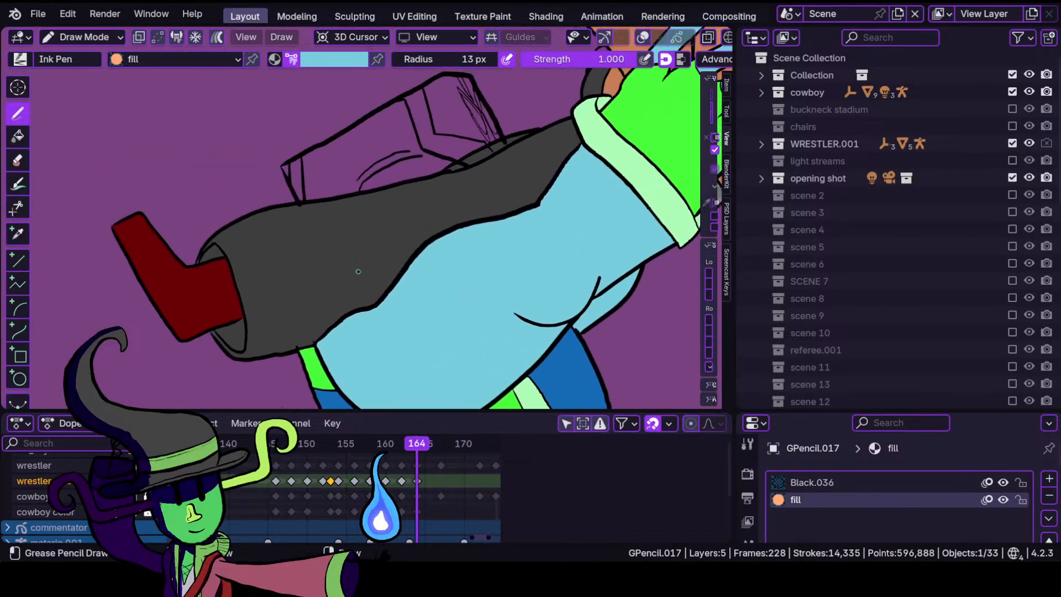
Fill the whole uncoloured limb above the grey sleeve with dark blue from the wrestlers palette, including its narrow end.
scroll(374, 243, up, 1)
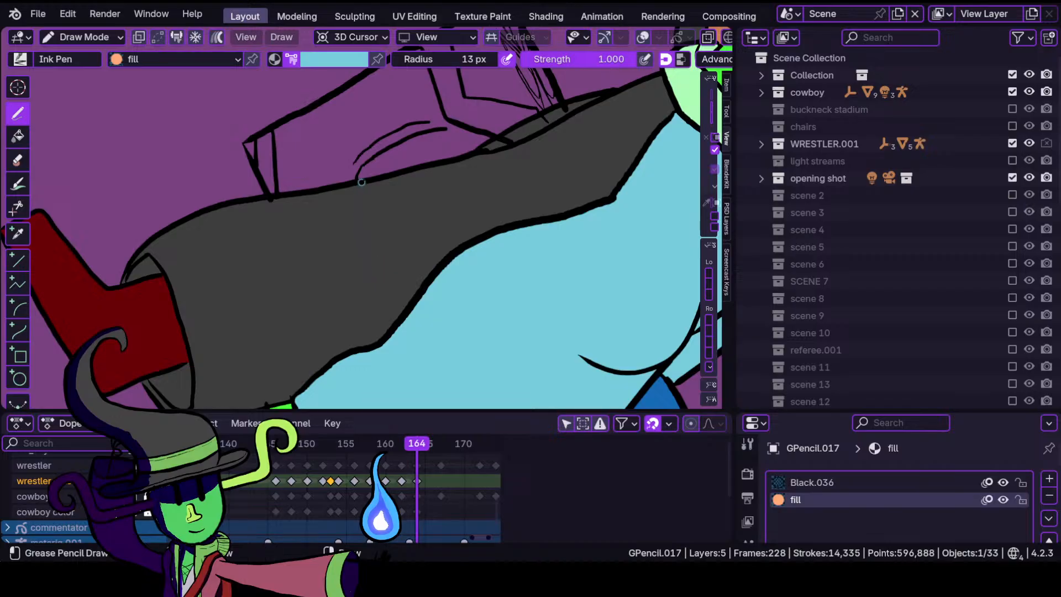
mouse_move(428, 165)
shift+middle_down()
mouse_move(240, 152)
mouse_move(296, 296)
mouse_move(378, 181)
shift+middle_up()
click(83, 37)
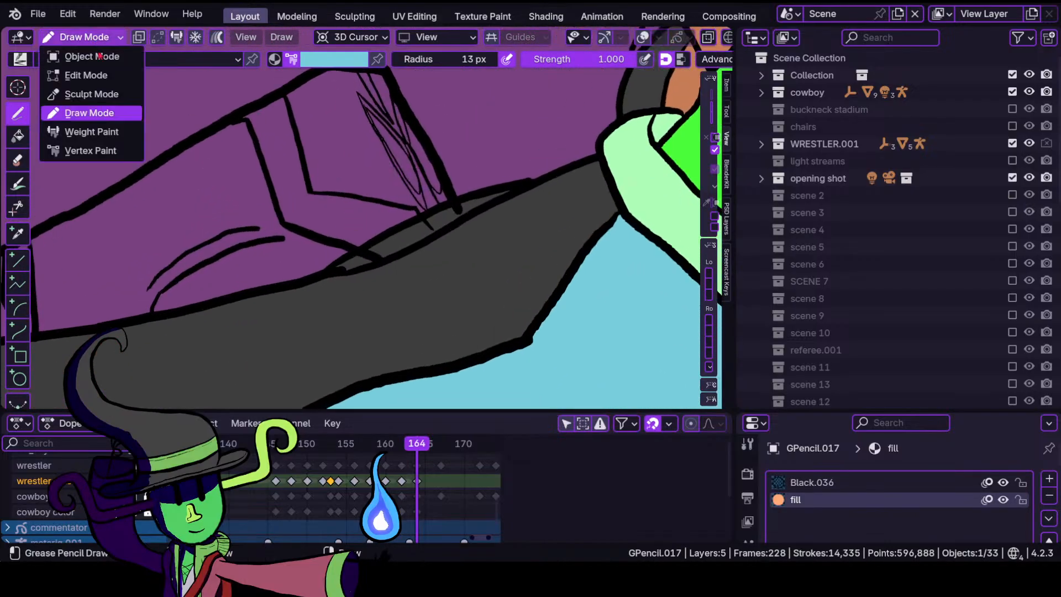
click(334, 59)
click(272, 245)
ctrl+middle_drag(232, 243, 344, 249)
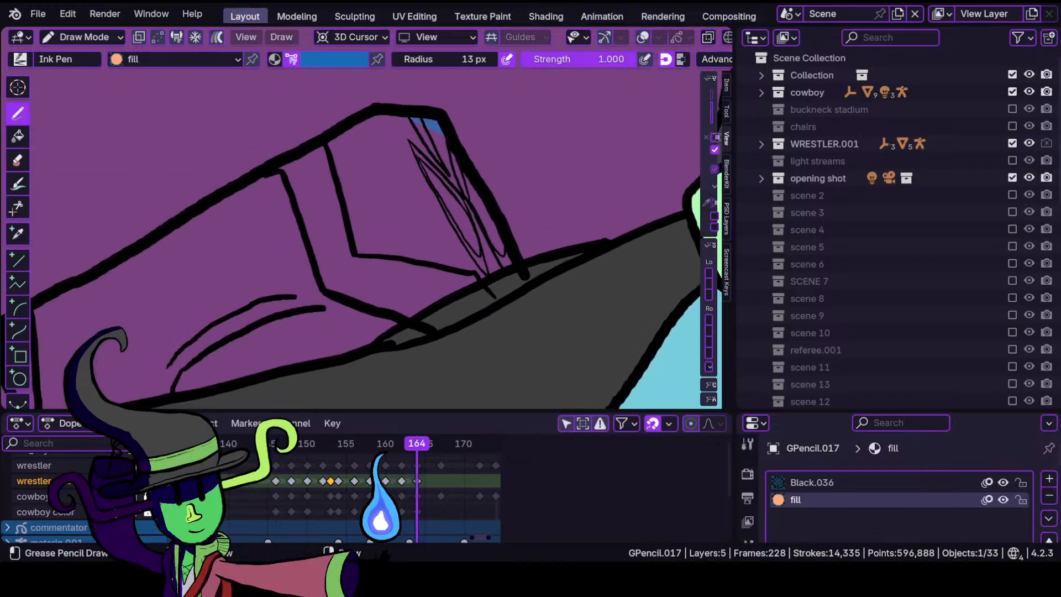
mouse_move(420, 116)
mouse_down()
mouse_move(353, 119)
mouse_move(125, 259)
mouse_move(166, 359)
mouse_move(190, 386)
mouse_move(243, 387)
mouse_move(484, 311)
mouse_move(538, 280)
mouse_up()
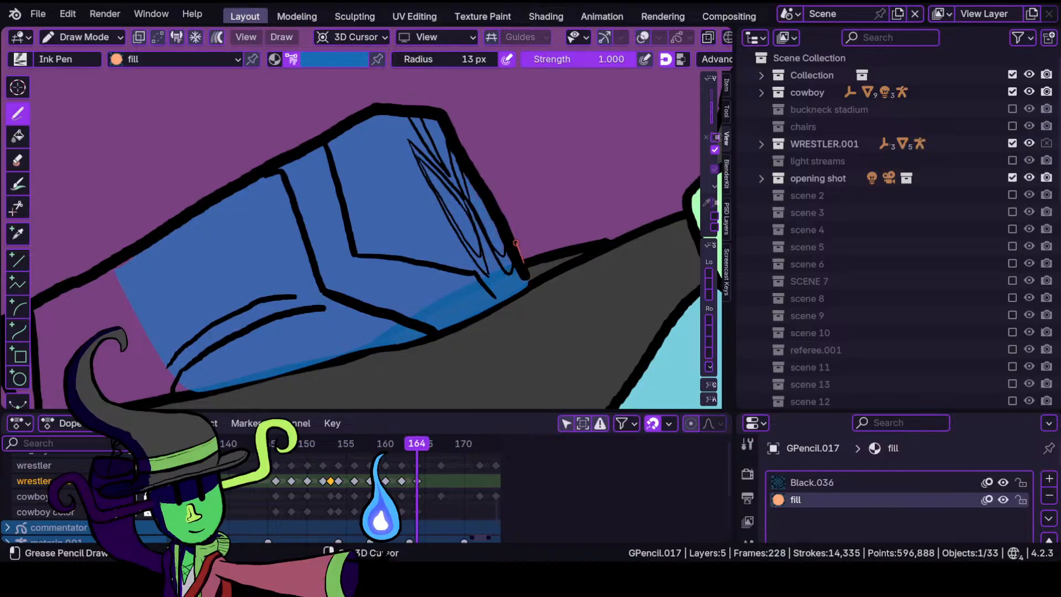
drag(480, 192, 463, 160)
shift+middle_drag(105, 306, 299, 200)
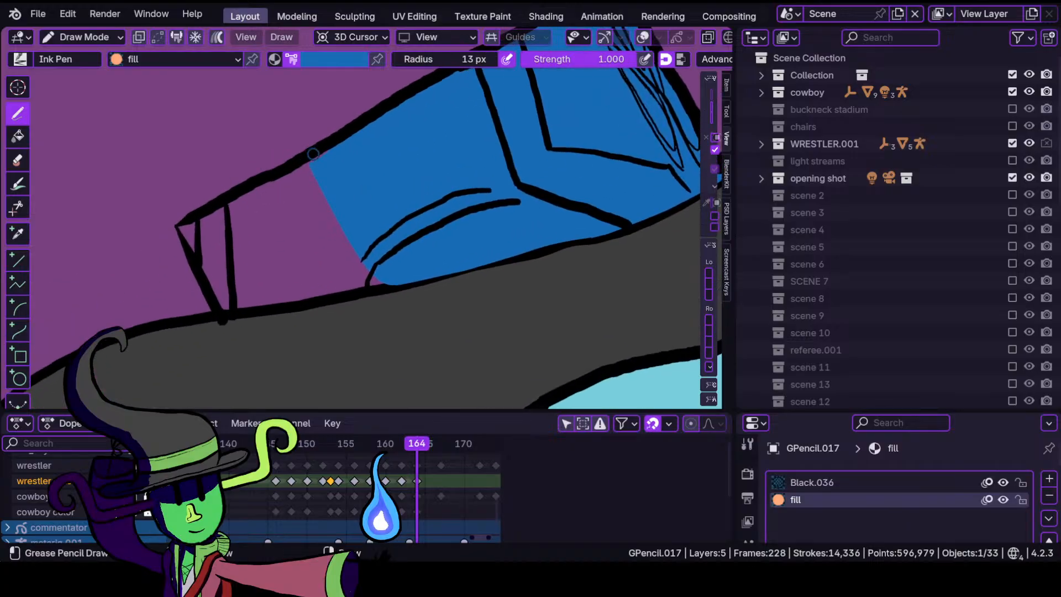
mouse_move(308, 163)
mouse_down()
mouse_move(218, 251)
mouse_move(225, 301)
mouse_move(260, 307)
mouse_move(393, 282)
mouse_up()
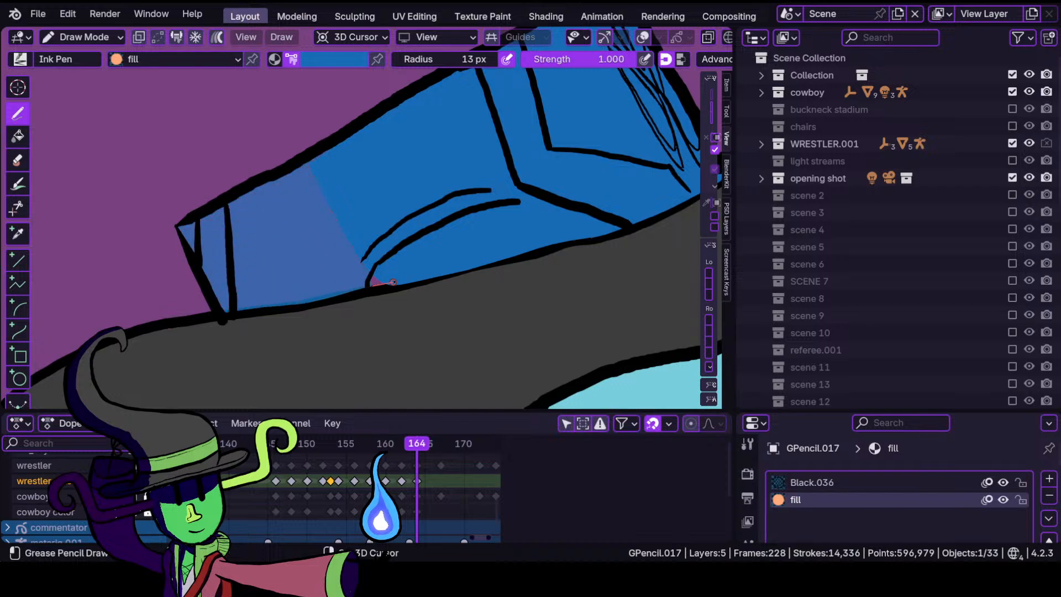
Switch to the palette's pale green and fill the small triangular area at the dark blue limb's narrow end.
ctrl+middle_drag(180, 248, 275, 178)
shift+middle_drag(275, 178, 437, 177)
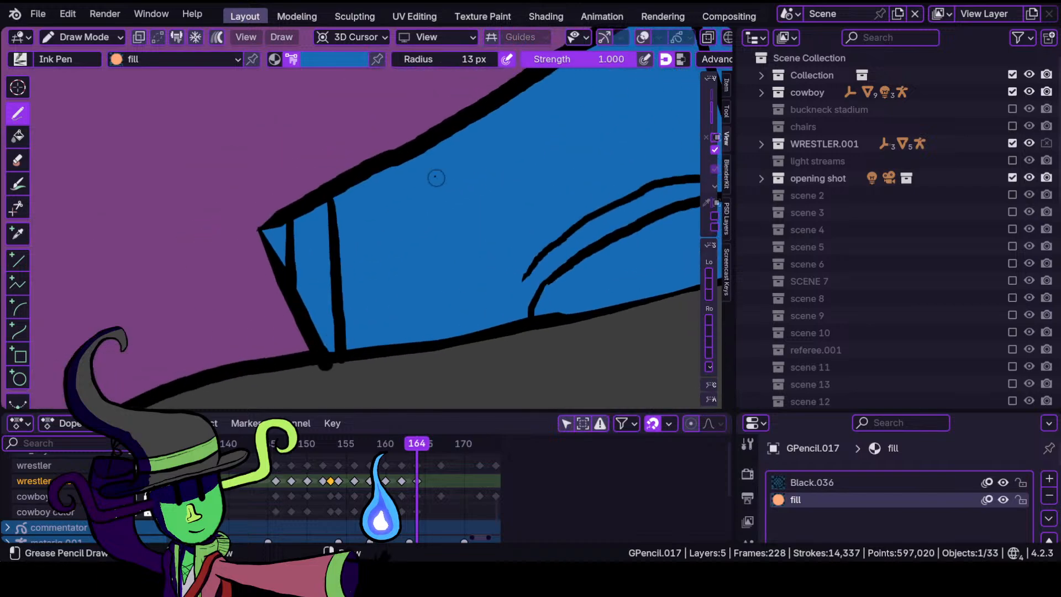
click(360, 61)
click(255, 244)
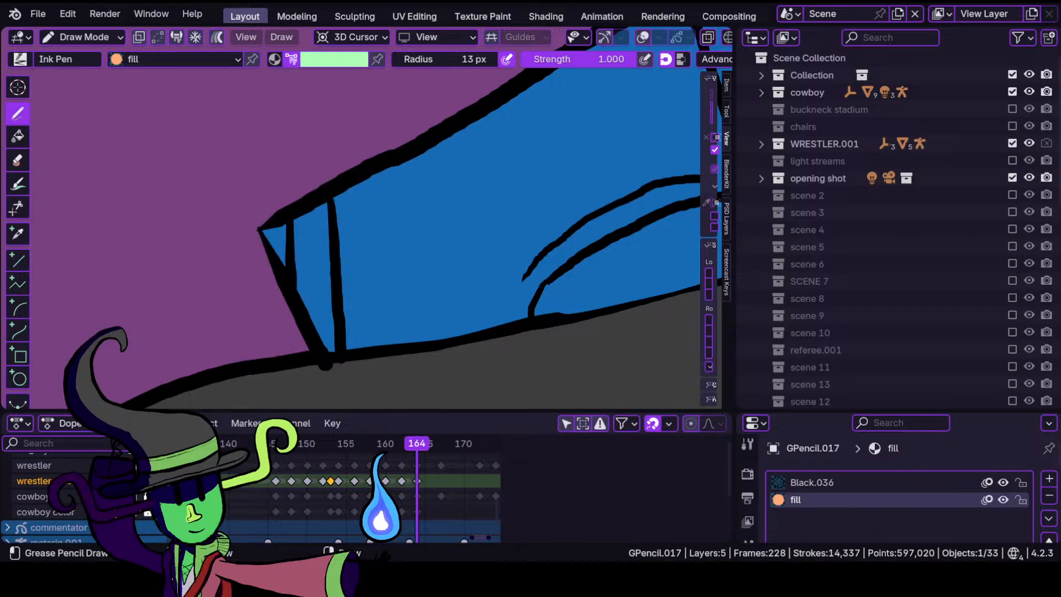
mouse_move(288, 266)
mouse_down()
mouse_move(325, 355)
mouse_move(339, 350)
mouse_move(333, 245)
mouse_move(285, 265)
mouse_up()
Fill the bent band across the dark blue limb with pale green and sculpt its edges against the outline.
shift+middle_drag(504, 179, 174, 294)
shift+middle_drag(414, 164, 353, 203)
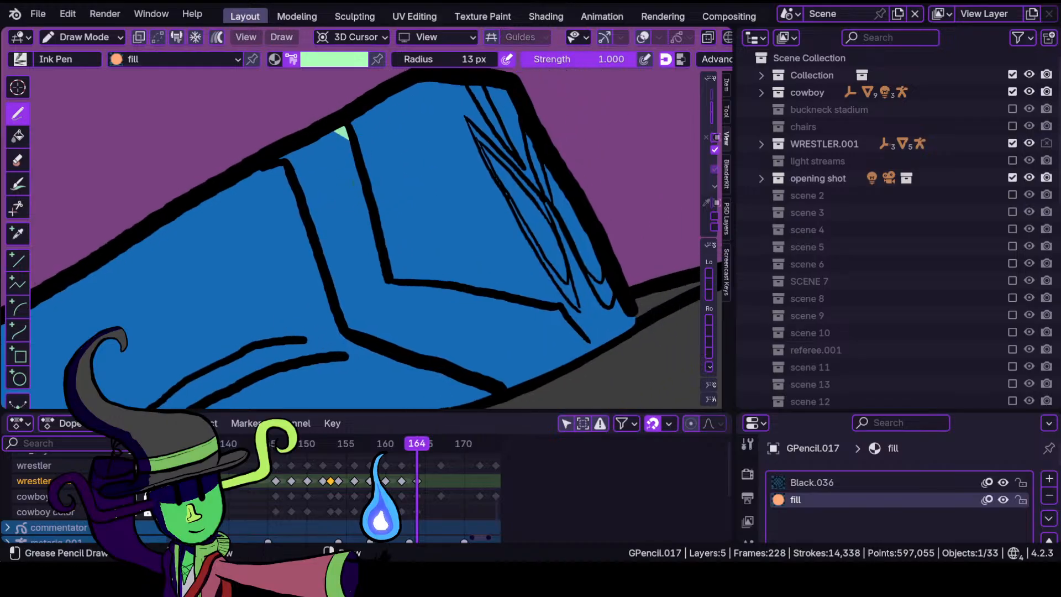
mouse_move(284, 161)
mouse_down()
mouse_move(340, 324)
mouse_move(489, 378)
mouse_move(549, 372)
mouse_move(594, 350)
mouse_move(555, 304)
mouse_move(420, 282)
mouse_move(379, 221)
mouse_up()
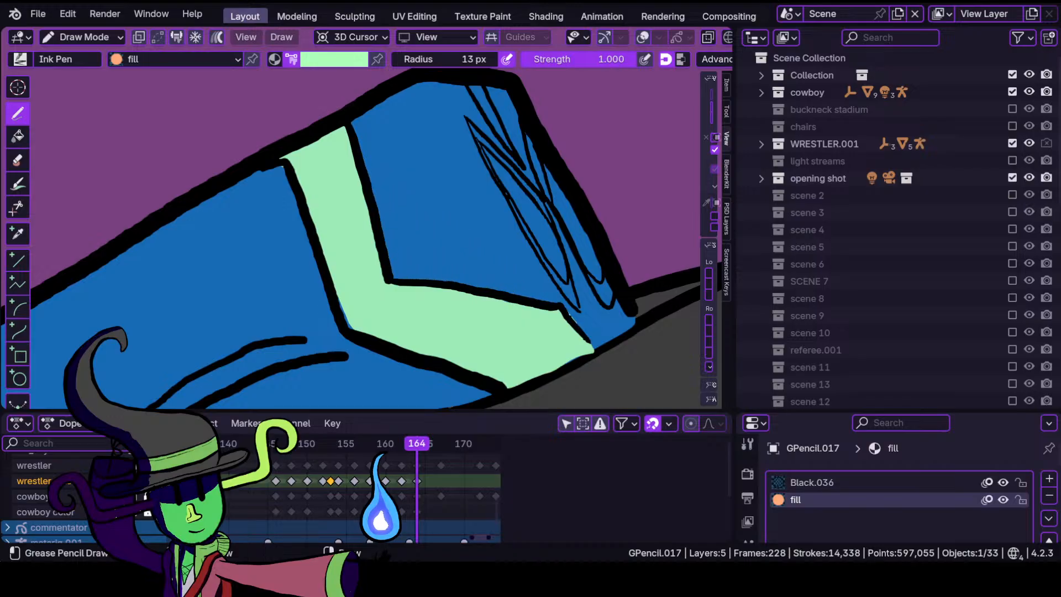
drag(346, 128, 287, 161)
scroll(362, 281, up, 3)
click(84, 36)
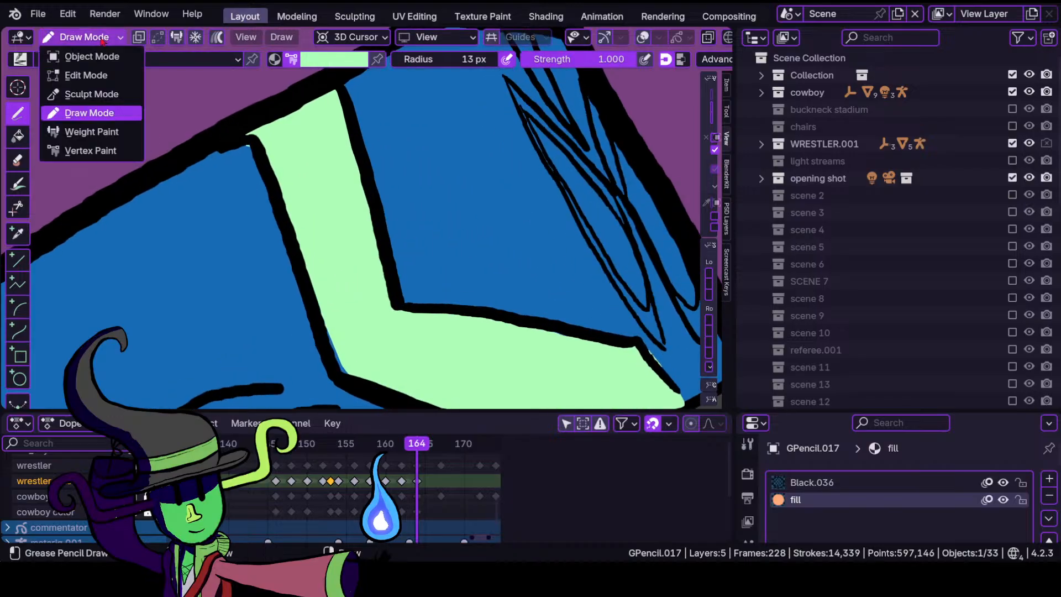
click(91, 94)
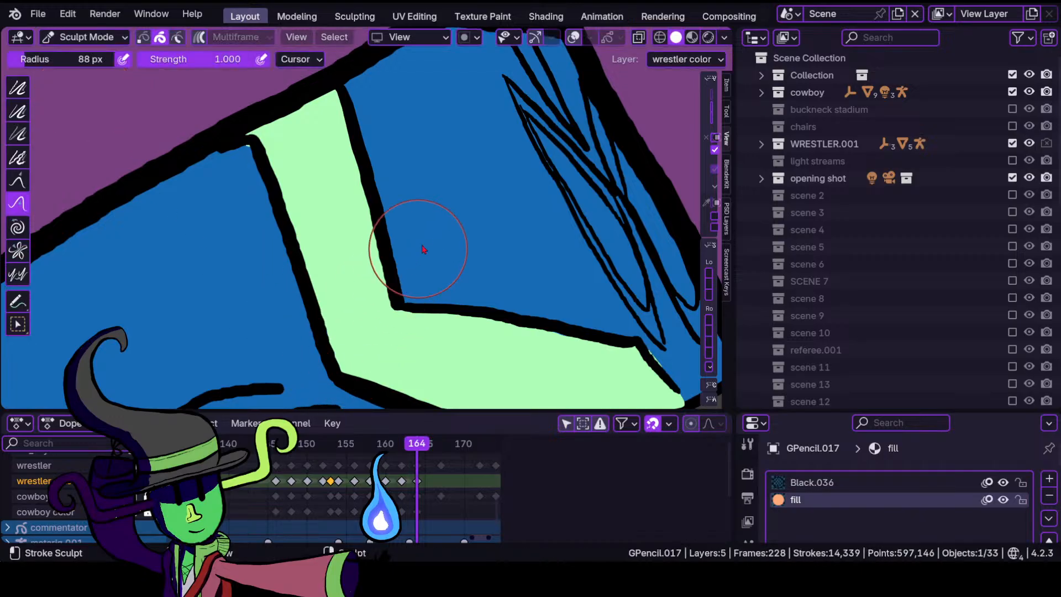
Fill the uppermost thin stripe beside the limb's wide end with pale green and sculpt its edge to close the gap.
scroll(442, 232, down, 3)
scroll(442, 232, up, 4)
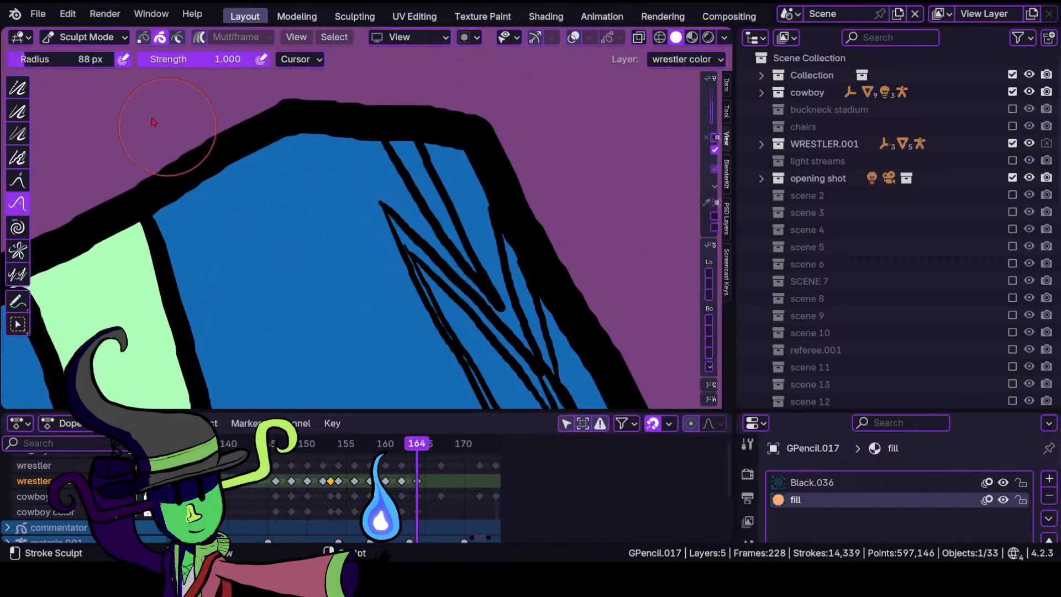
click(84, 36)
click(91, 113)
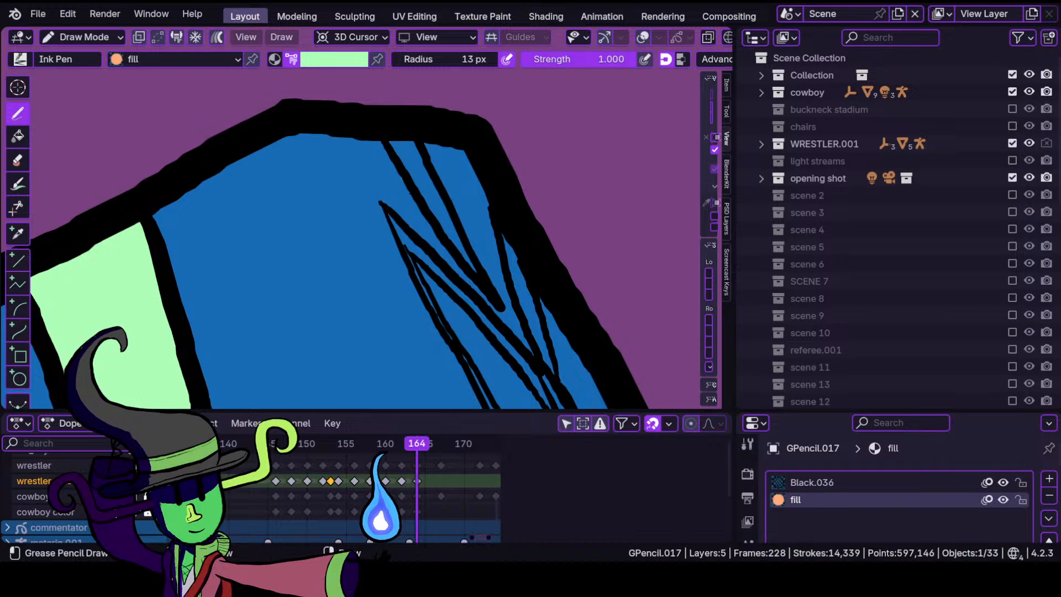
drag(449, 238, 390, 143)
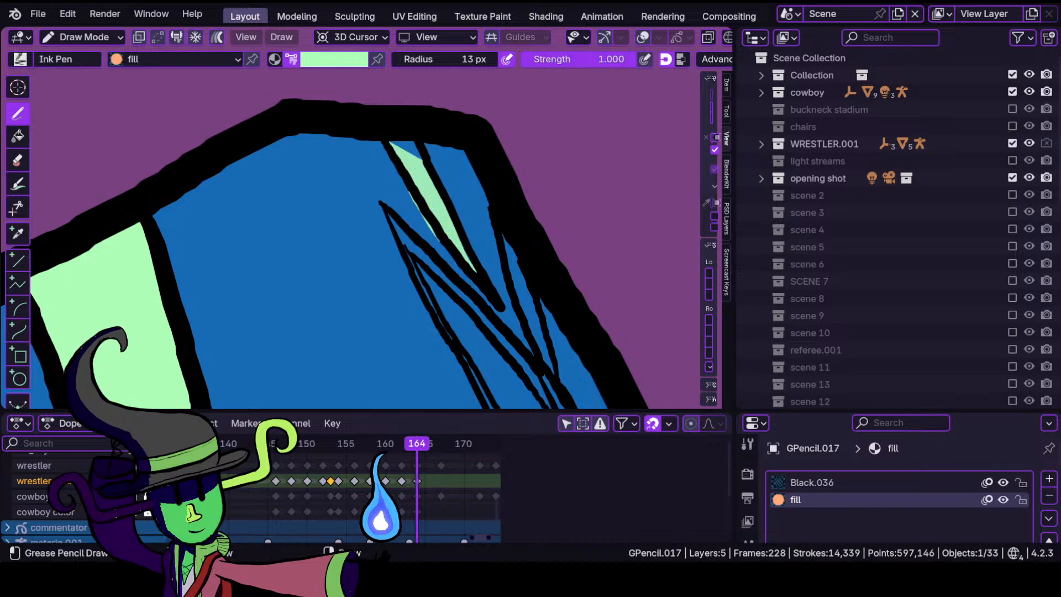
click(84, 36)
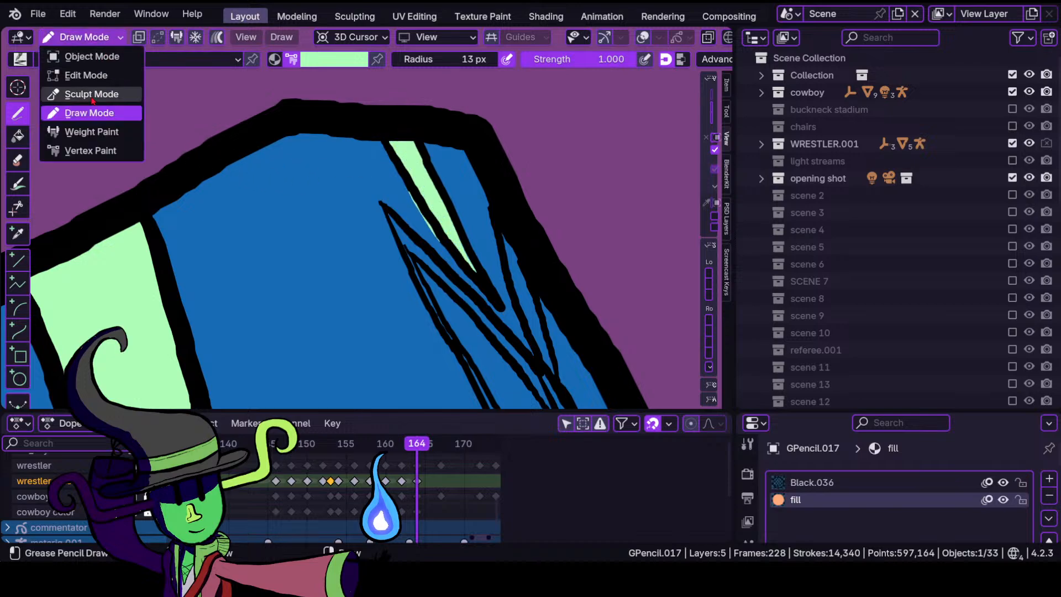
click(83, 97)
drag(430, 221, 483, 281)
Fill the long stripe along the limb's outer edge with pale green, down to its rounded lower tips.
mouse_move(483, 280)
ctrl+middle_down()
mouse_move(439, 262)
mouse_move(423, 279)
ctrl+middle_up()
mouse_move(390, 320)
shift+middle_down()
mouse_move(315, 214)
mouse_move(391, 234)
shift+middle_up()
click(84, 37)
click(82, 113)
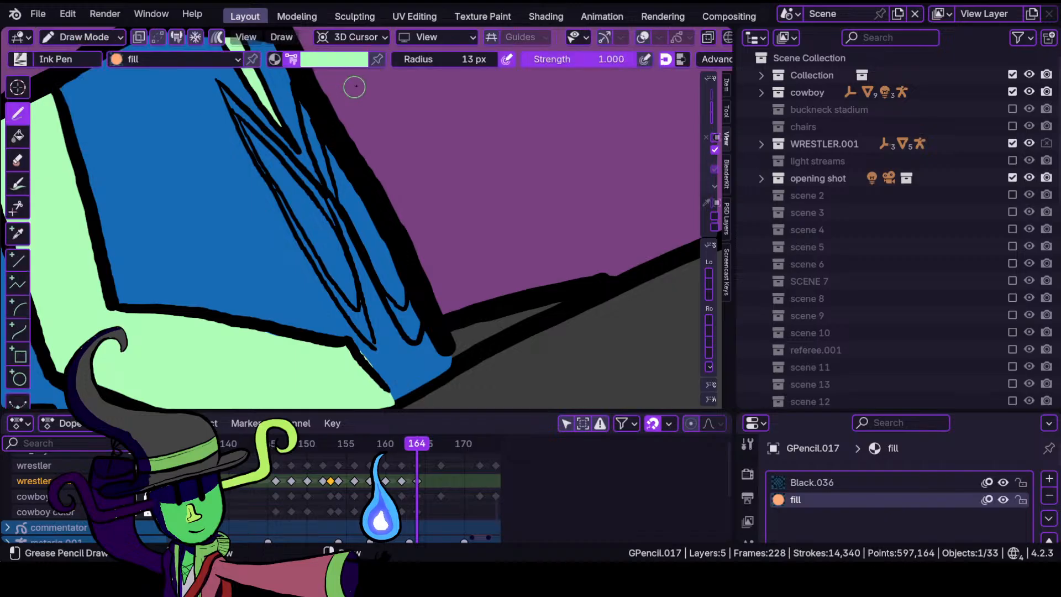
scroll(271, 229, up, 1)
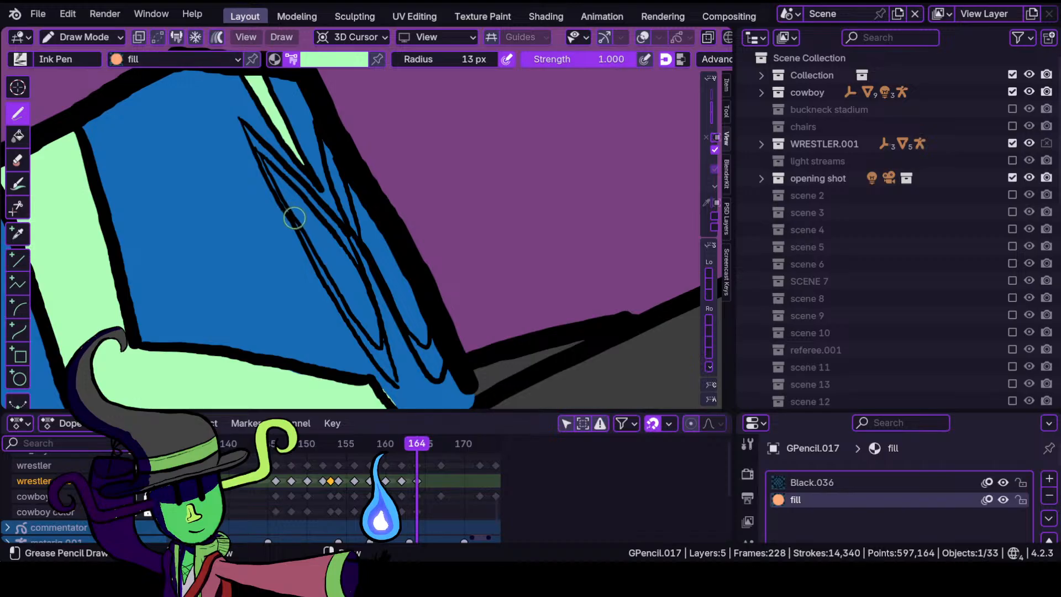
scroll(328, 217, down, 2)
scroll(381, 128, up, 2)
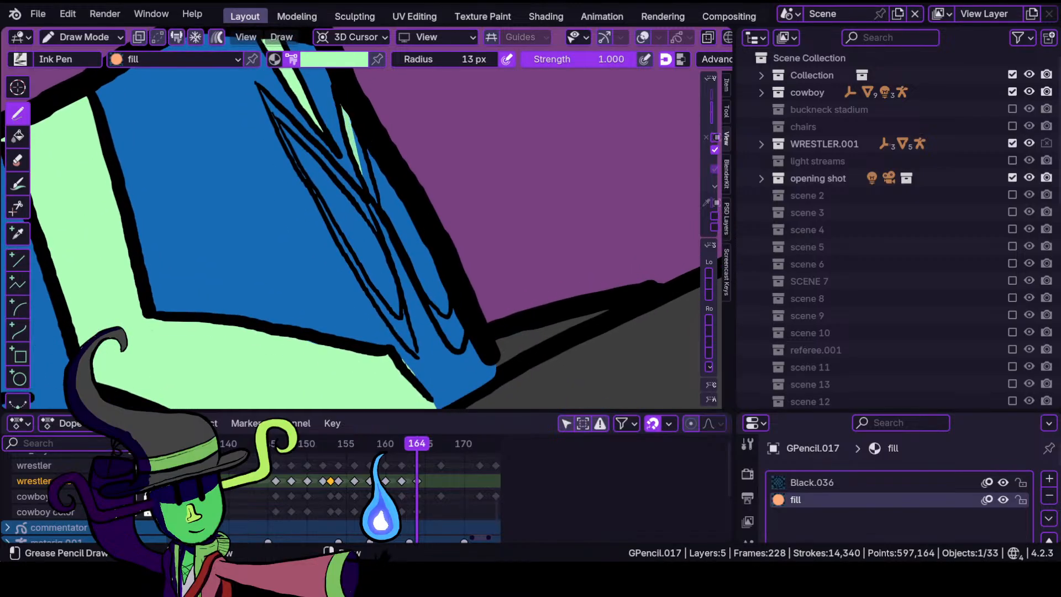
mouse_move(435, 316)
mouse_down()
mouse_move(463, 345)
mouse_move(467, 316)
mouse_up()
drag(358, 118, 421, 263)
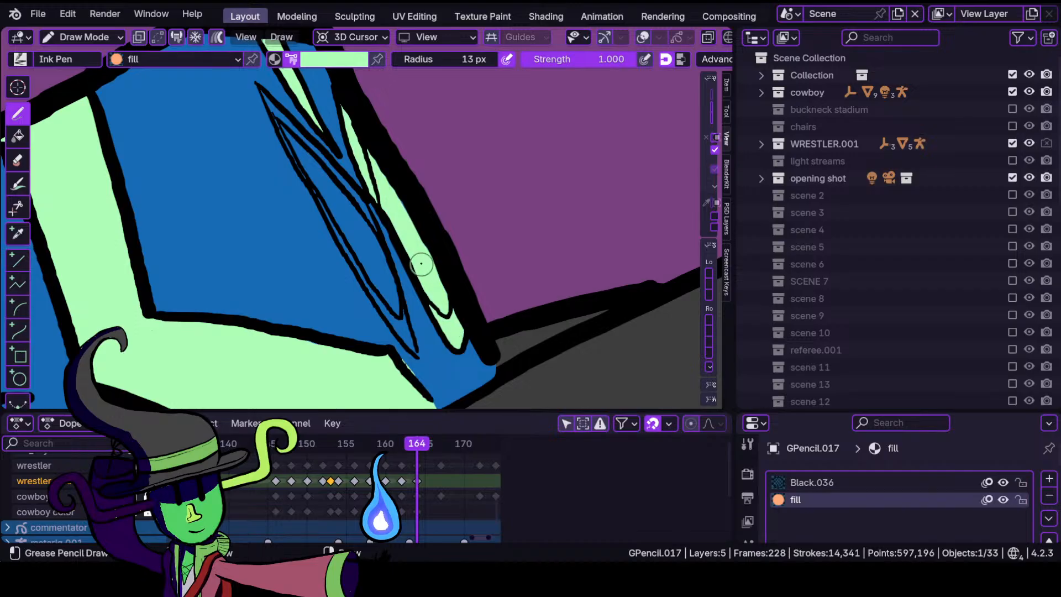
scroll(363, 167, up, 2)
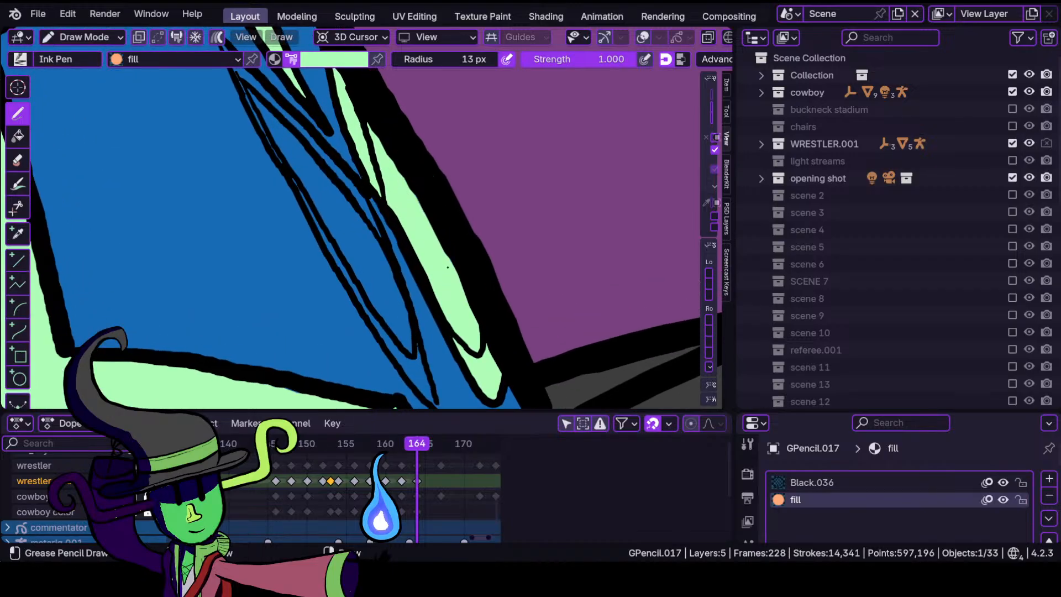
scroll(276, 167, down, 1)
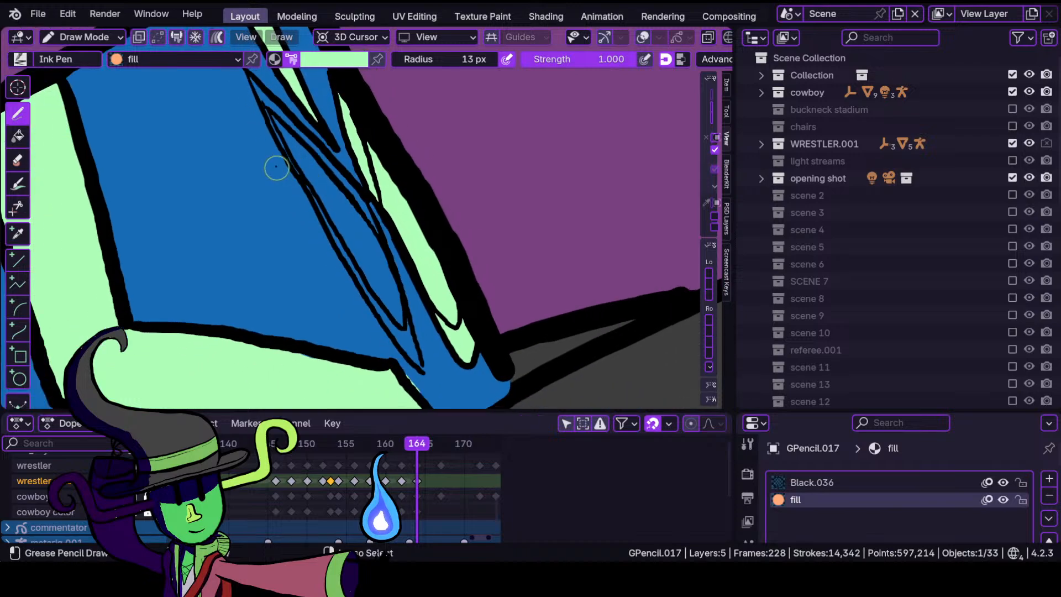
Fill the inner leaf-shaped stripe with pale green from its pointed top to its lower tip.
scroll(275, 127, down, 1)
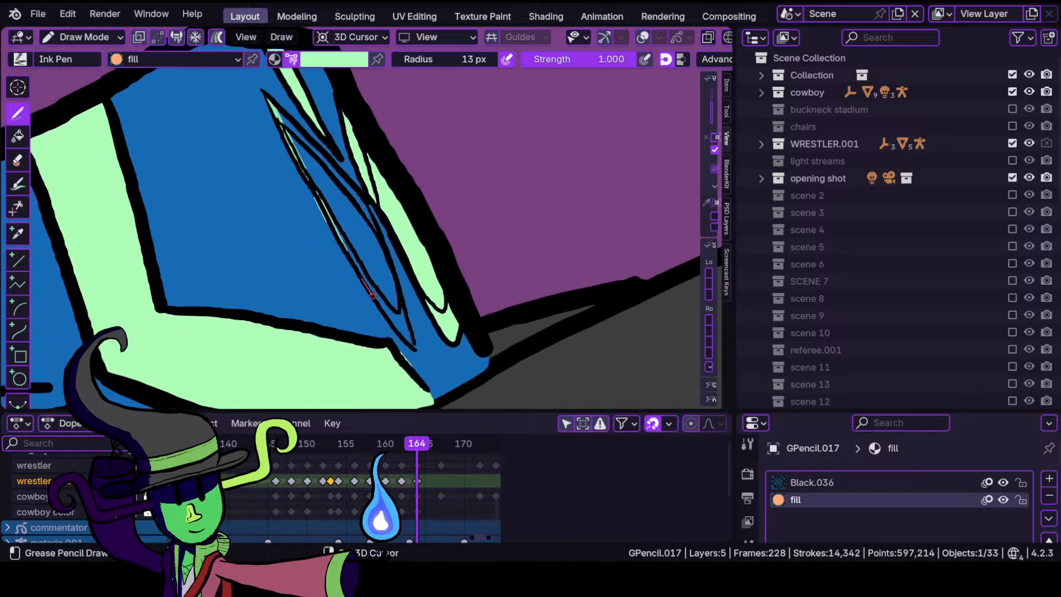
mouse_move(406, 343)
mouse_down()
mouse_move(402, 303)
mouse_move(353, 180)
mouse_up()
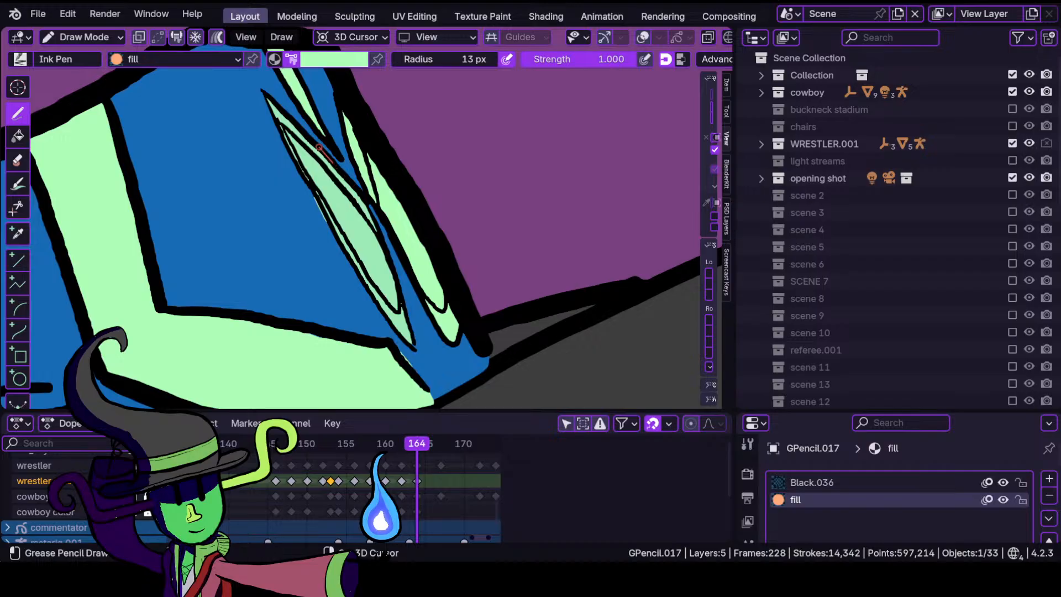
drag(311, 136, 309, 138)
Sculpt the outer edge of the inner leaf-shaped stripe's fill to follow the black outline.
scroll(305, 221, up, 3)
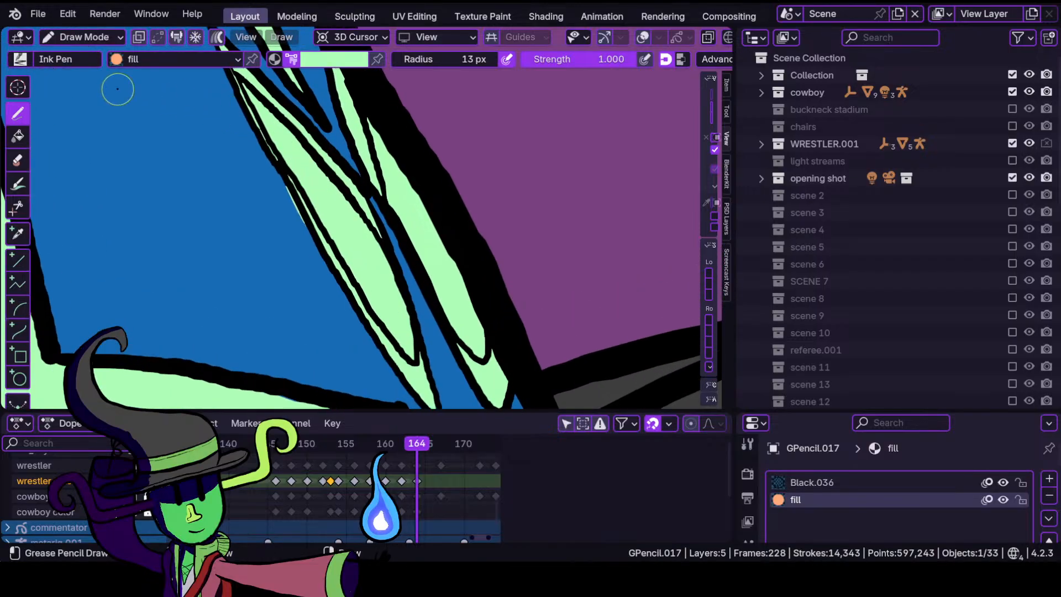
click(80, 37)
click(83, 95)
drag(285, 207, 307, 202)
mouse_move(340, 217)
ctrl+middle_down()
mouse_move(334, 276)
mouse_move(351, 213)
ctrl+middle_up()
Fill the narrow inner sliver of the outer-edge stripe with the palette's bright green.
scroll(354, 194, up, 1)
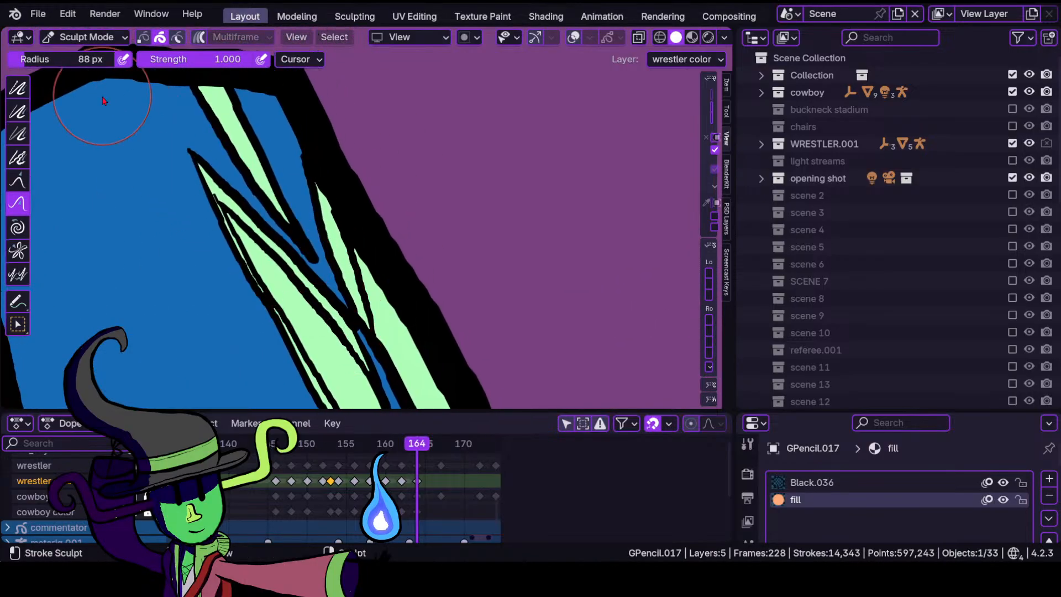
click(113, 38)
click(89, 113)
click(334, 59)
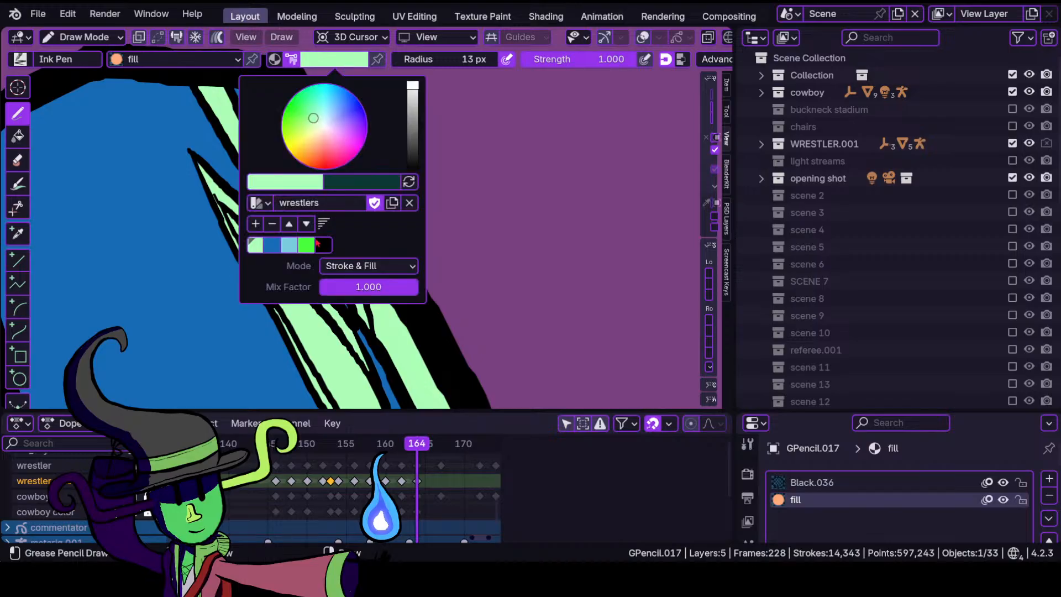
click(307, 249)
ctrl+middle_drag(243, 298, 277, 252)
shift+middle_drag(288, 240, 312, 170)
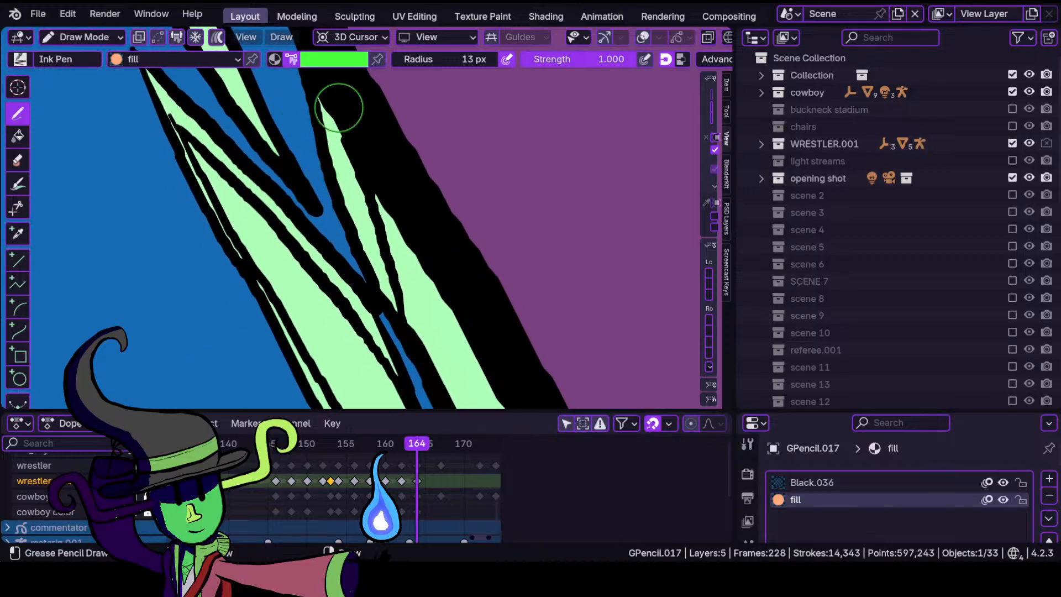
drag(332, 146, 393, 305)
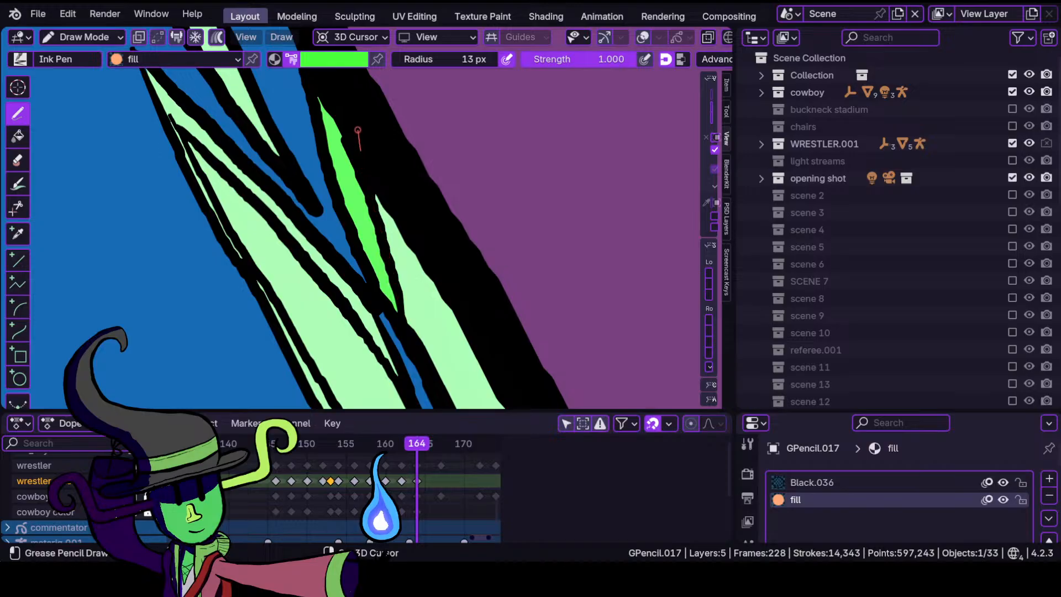
drag(357, 130, 356, 128)
Fill the upper fold of the inner leaf-shaped stripe with bright green, from its pointed top to its lower tip.
mouse_move(180, 165)
ctrl+middle_down()
mouse_move(208, 187)
mouse_move(200, 146)
ctrl+middle_up()
shift+middle_drag(200, 146, 248, 195)
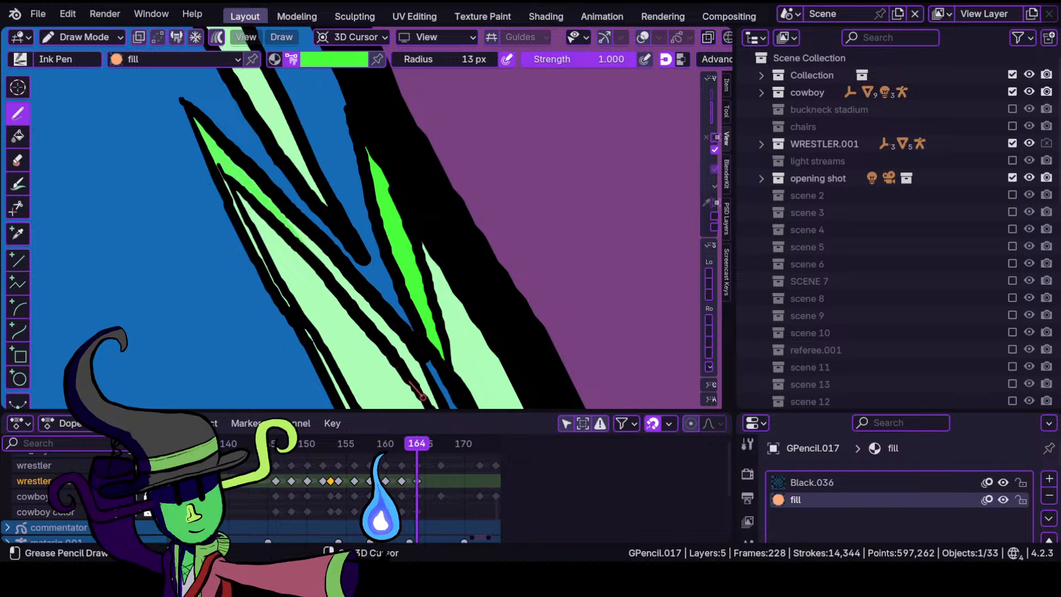
drag(301, 243, 437, 401)
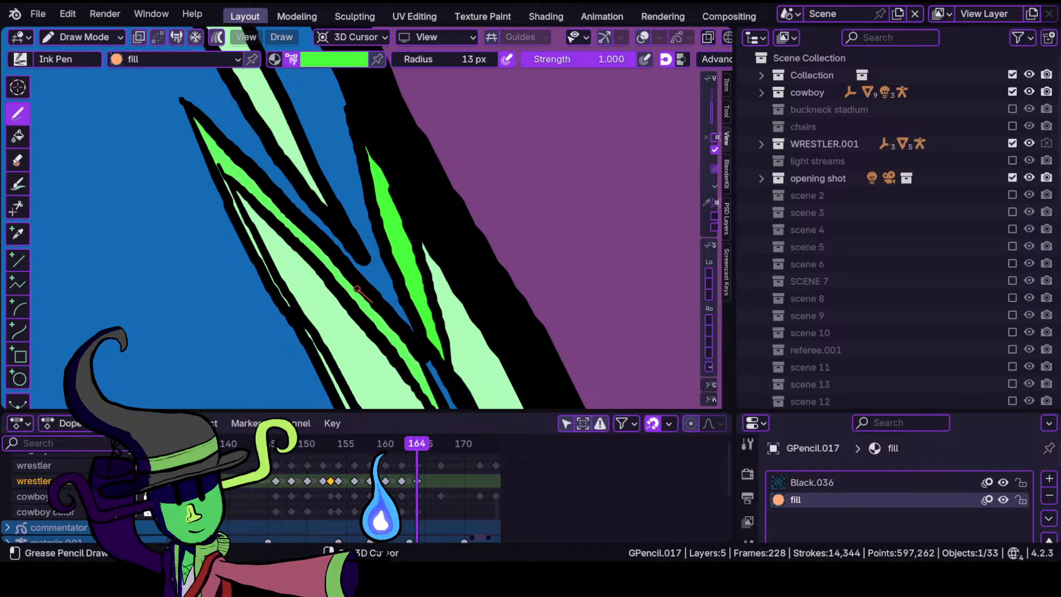
drag(347, 274, 304, 255)
mouse_move(335, 245)
ctrl+middle_down()
mouse_move(318, 333)
mouse_move(336, 293)
mouse_move(253, 192)
ctrl+middle_up()
ctrl+middle_drag(279, 246, 304, 227)
shift+middle_drag(311, 273, 347, 169)
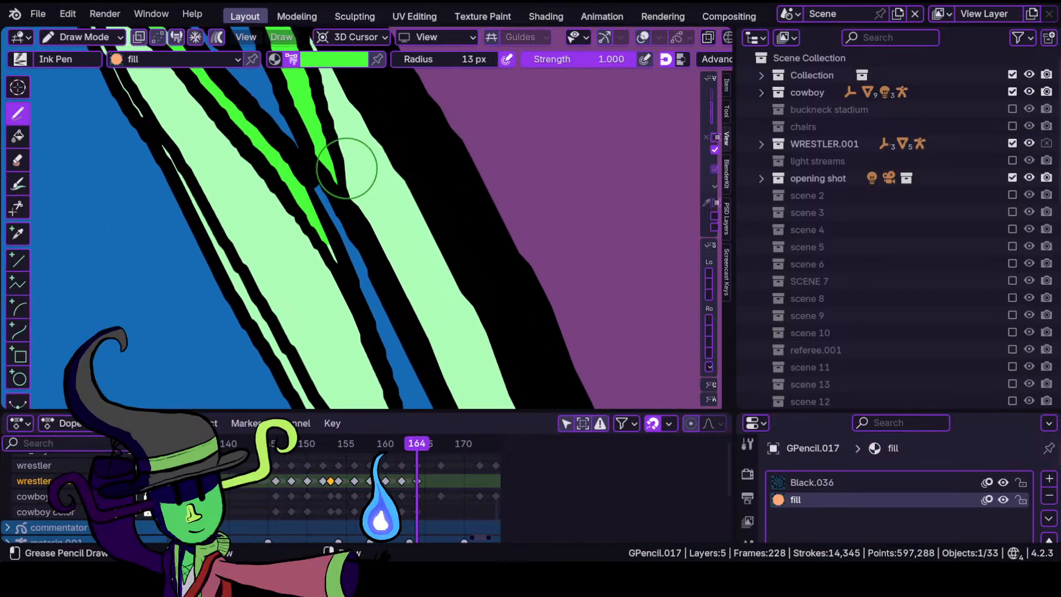
drag(334, 261, 325, 252)
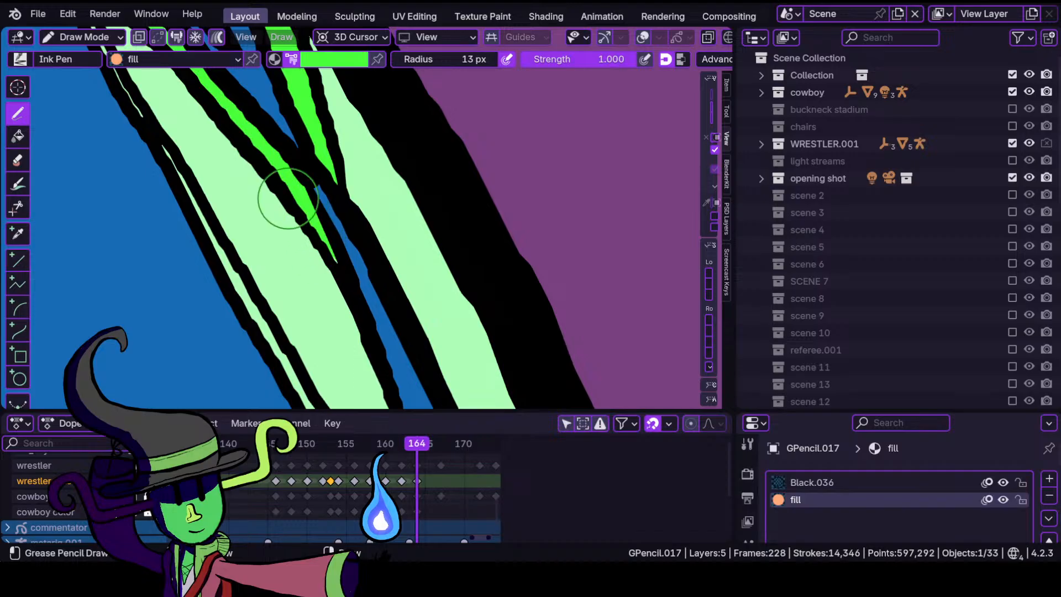
Fill the upper thin sliver along the inner leaf-shaped stripe's outer edge with bright green.
mouse_move(206, 155)
ctrl+middle_down()
mouse_move(204, 188)
mouse_move(251, 224)
mouse_move(191, 175)
ctrl+middle_up()
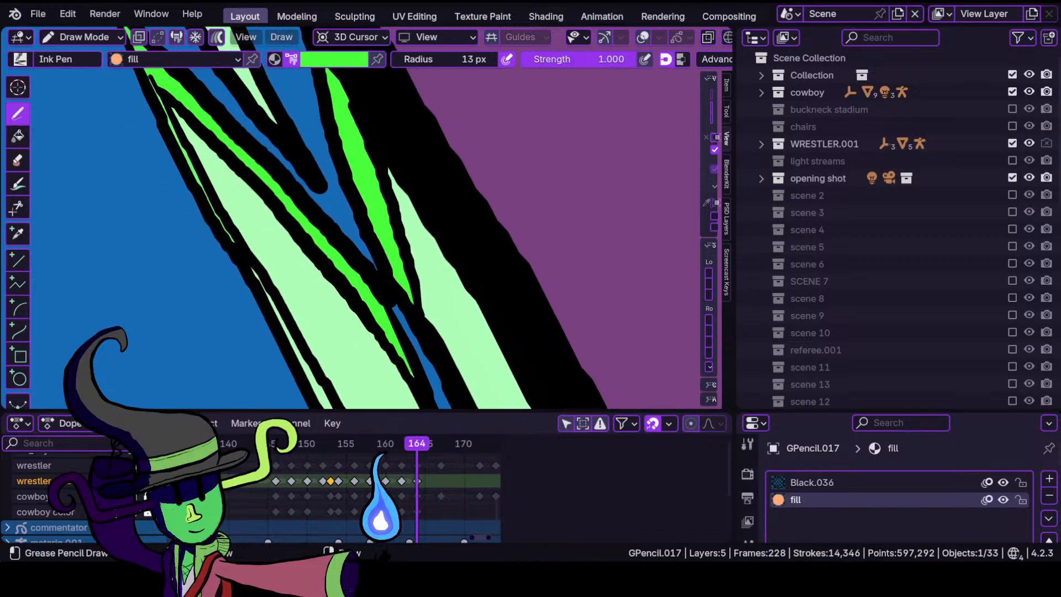
shift+drag(175, 126, 172, 118)
shift+middle_drag(283, 276, 270, 201)
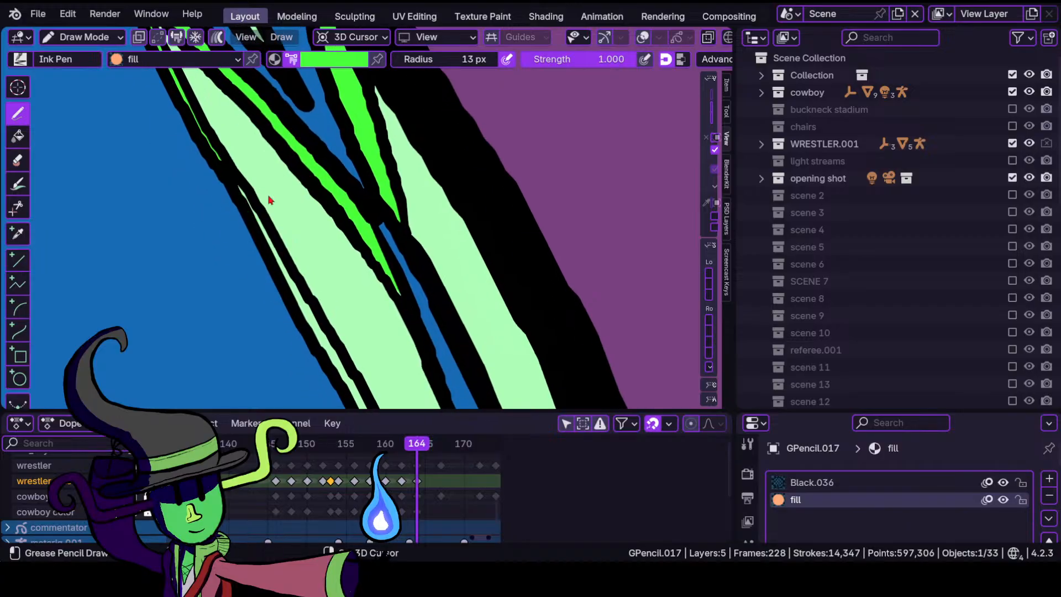
Fill the lower thin sliver along the inner leaf-shaped stripe's outer edge with bright green.
ctrl+middle_drag(261, 240, 266, 194)
shift+middle_drag(214, 247, 215, 188)
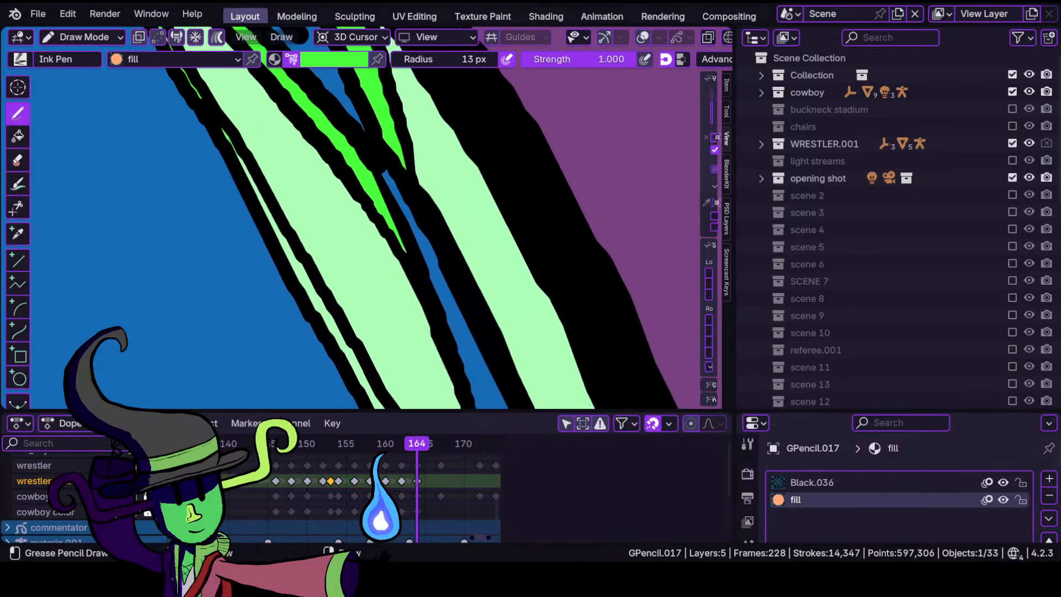
drag(318, 309, 340, 322)
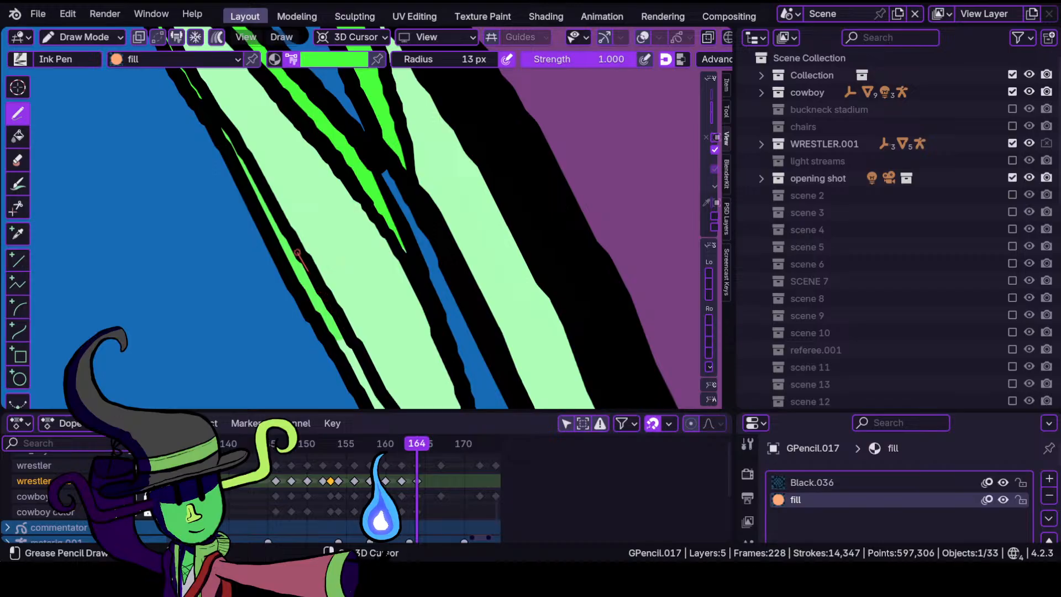
drag(274, 217, 344, 350)
Fill the inner stripe's border around the leaf's lower tip with bright green, down to its pointed end.
shift+middle_drag(343, 350, 253, 236)
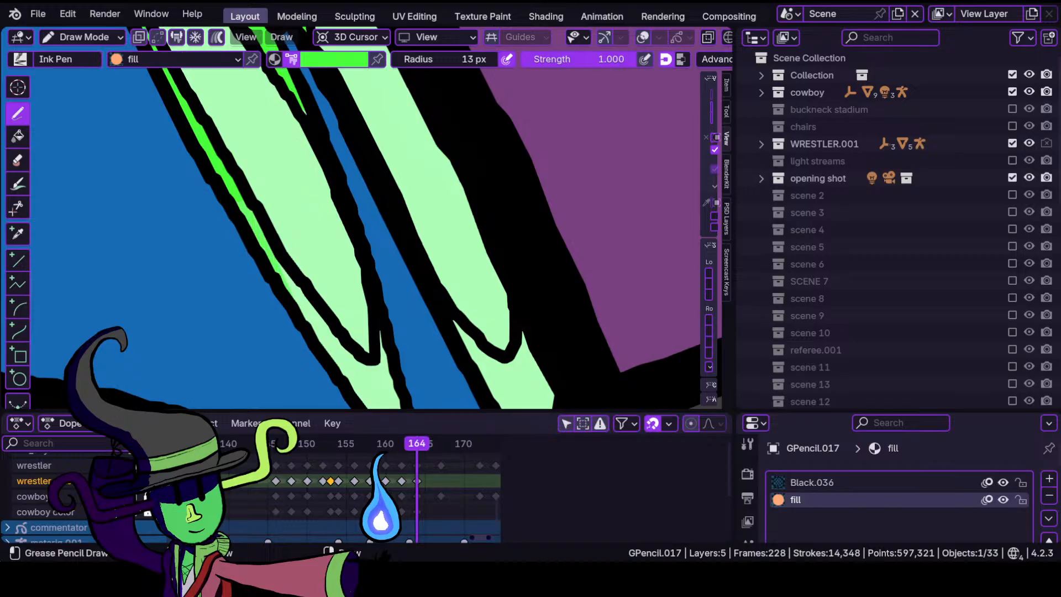
mouse_move(343, 367)
mouse_down()
mouse_move(394, 415)
mouse_move(382, 318)
mouse_move(376, 346)
mouse_move(353, 347)
mouse_move(330, 296)
mouse_up()
mouse_move(383, 248)
ctrl+middle_down()
mouse_move(410, 368)
mouse_move(363, 299)
ctrl+middle_up()
shift+middle_drag(358, 405, 316, 281)
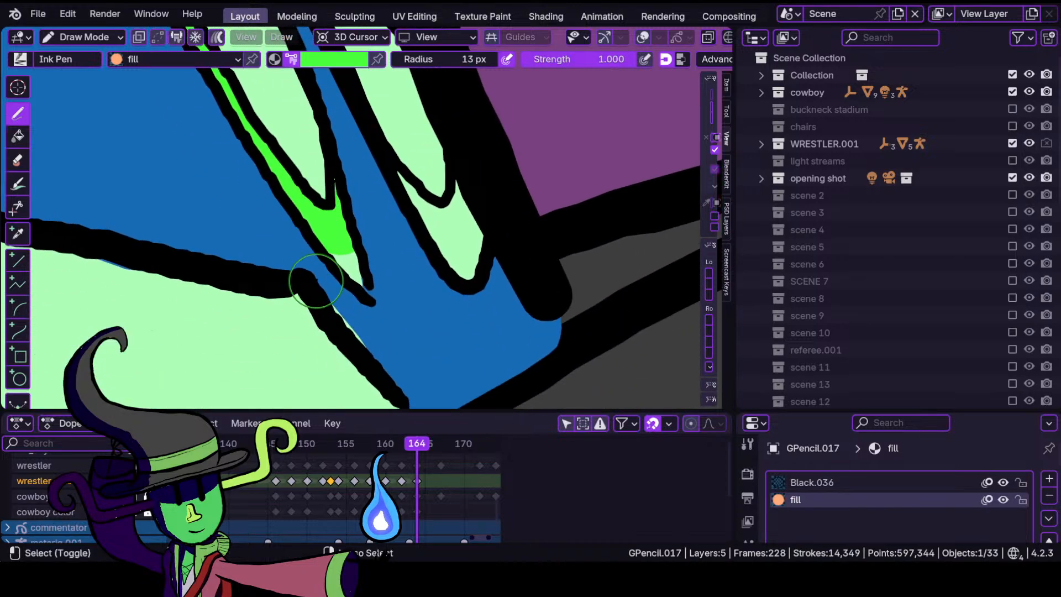
scroll(315, 281, up, 1)
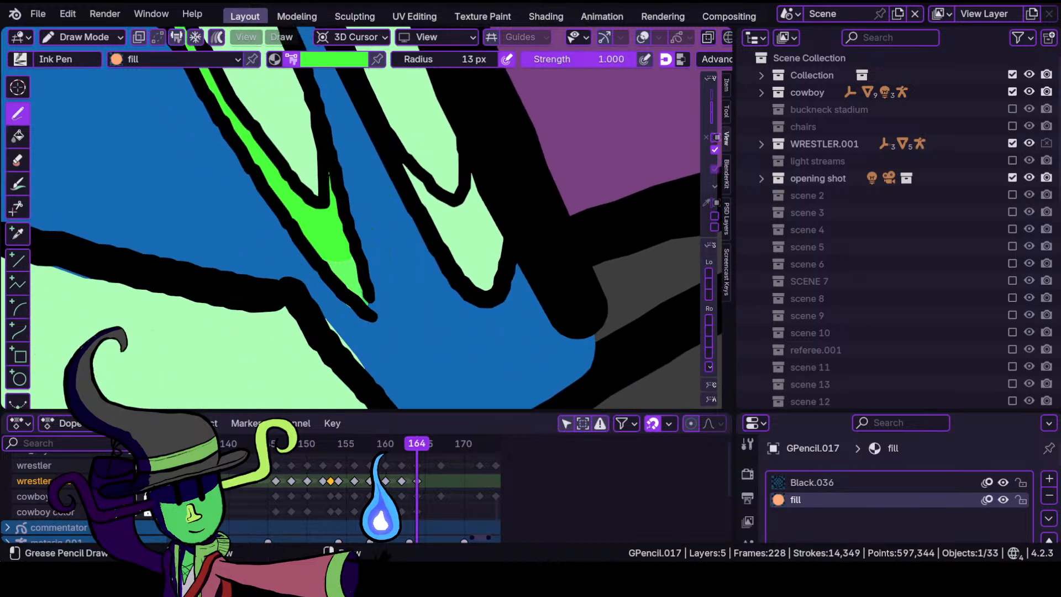
drag(366, 303, 351, 260)
Fill the lower end of the outer-edge stripe, below its inner leaf shape, with bright green.
mouse_move(448, 213)
ctrl+middle_down()
mouse_move(410, 300)
mouse_move(400, 366)
mouse_move(380, 285)
mouse_move(414, 202)
ctrl+middle_up()
mouse_move(416, 201)
shift+middle_down()
mouse_move(332, 284)
mouse_move(353, 222)
shift+middle_up()
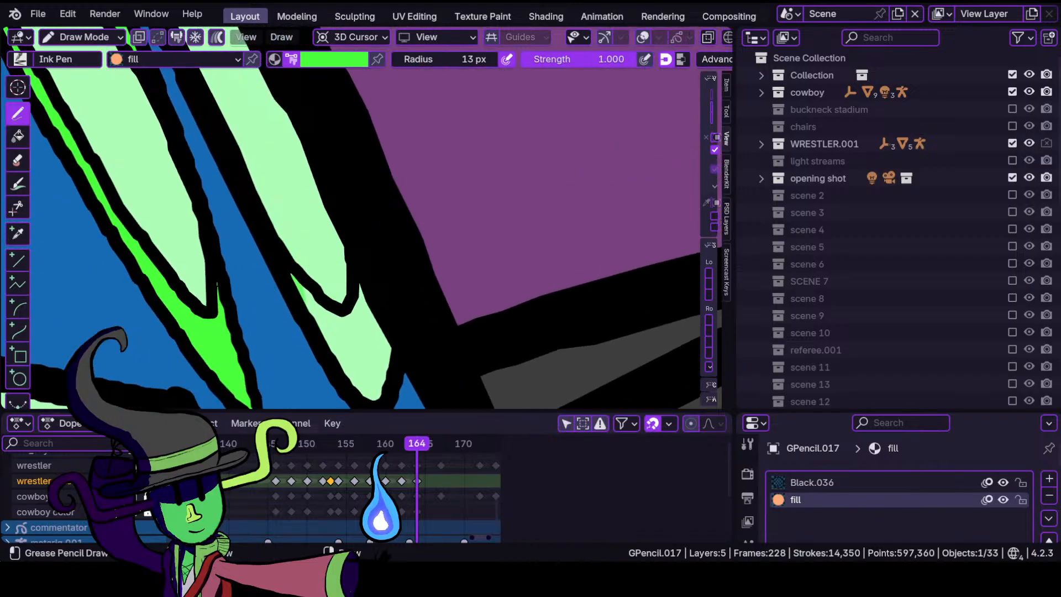
mouse_move(332, 301)
mouse_down()
mouse_move(381, 381)
mouse_move(329, 277)
mouse_move(348, 305)
mouse_move(341, 230)
mouse_up()
mouse_move(341, 230)
ctrl+middle_down()
mouse_move(331, 298)
mouse_move(345, 365)
ctrl+middle_up()
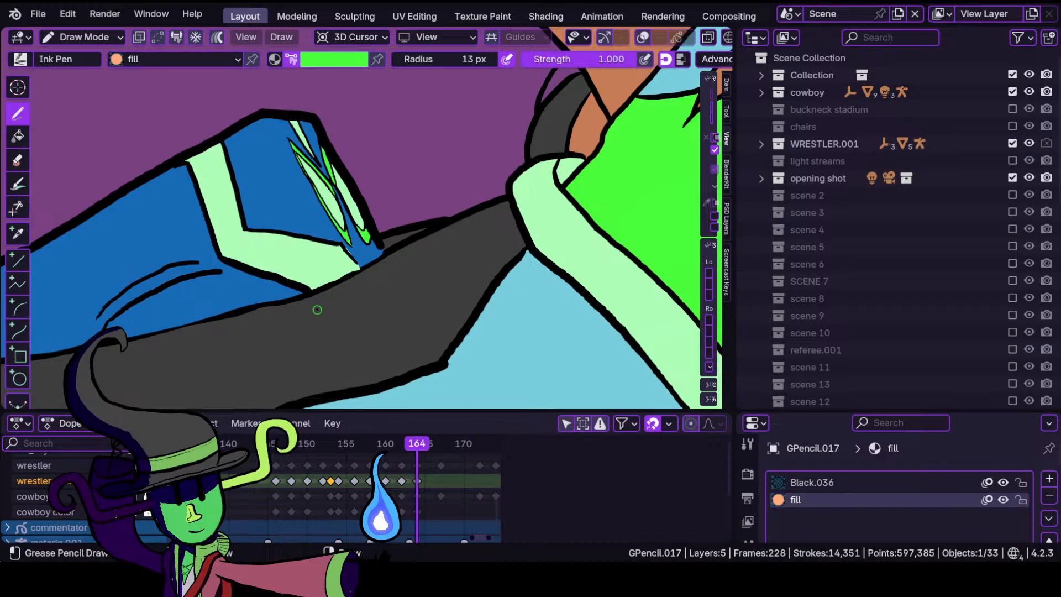
Fill the bare front thigh between the blue trunks and the knee band with the wrestlers palette's light blue.
ctrl+middle_drag(317, 243, 346, 332)
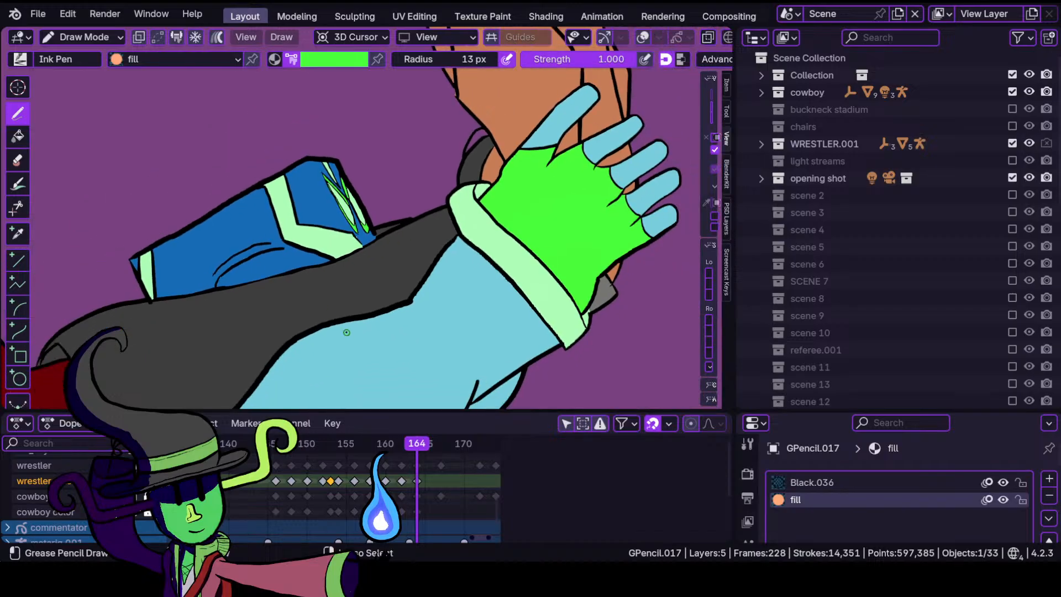
ctrl+middle_drag(321, 279, 329, 197)
mouse_move(342, 344)
shift+middle_down()
mouse_move(326, 215)
mouse_move(403, 126)
mouse_move(357, 236)
mouse_move(355, 177)
shift+middle_up()
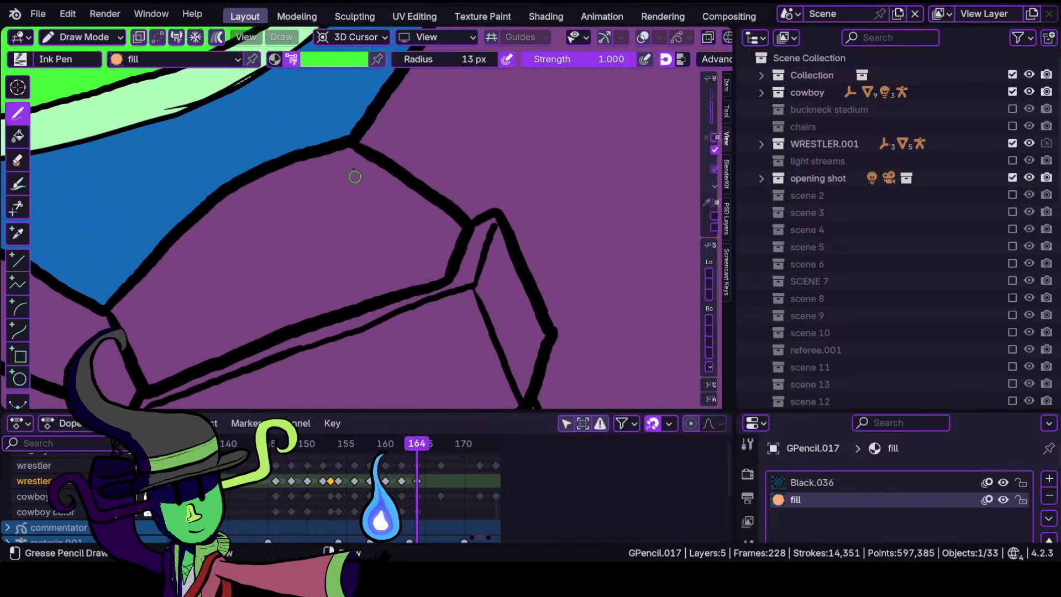
click(324, 69)
click(287, 247)
ctrl+middle_drag(189, 327, 315, 281)
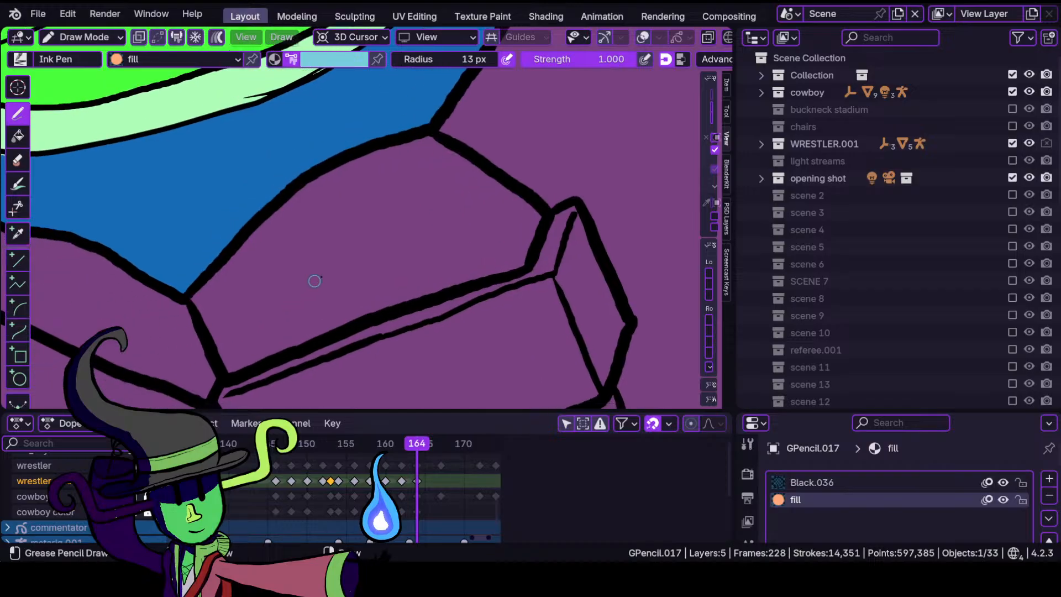
mouse_move(475, 167)
mouse_down()
mouse_move(366, 153)
mouse_move(297, 179)
mouse_move(199, 290)
mouse_move(220, 359)
mouse_move(260, 364)
mouse_move(343, 340)
mouse_move(459, 282)
mouse_move(513, 272)
mouse_move(538, 230)
mouse_move(471, 208)
mouse_up()
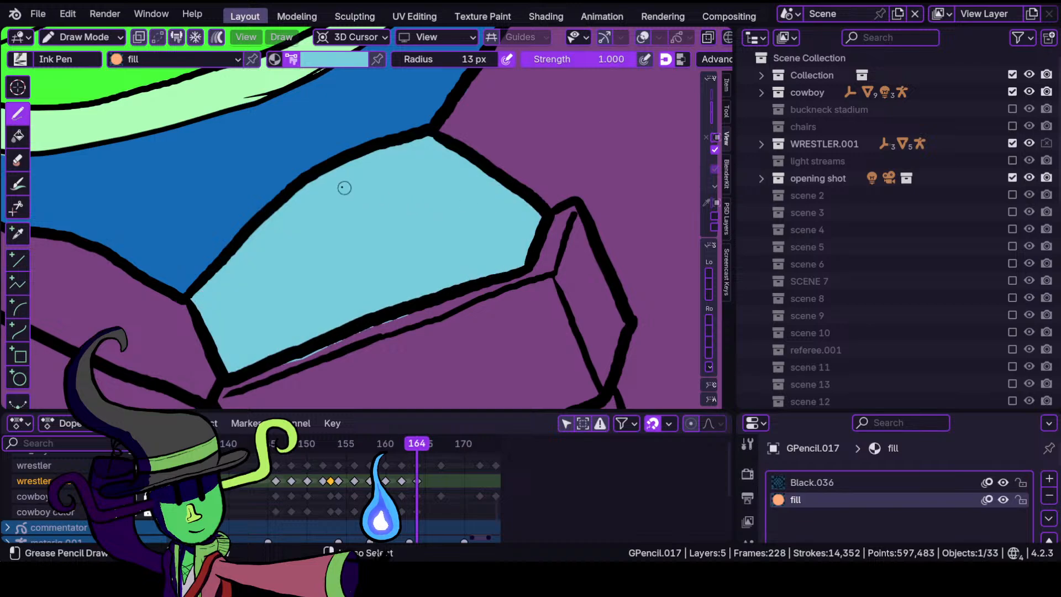
Sculpt the lower edge of the light blue thigh fill to sit under the black outline.
click(84, 37)
click(77, 94)
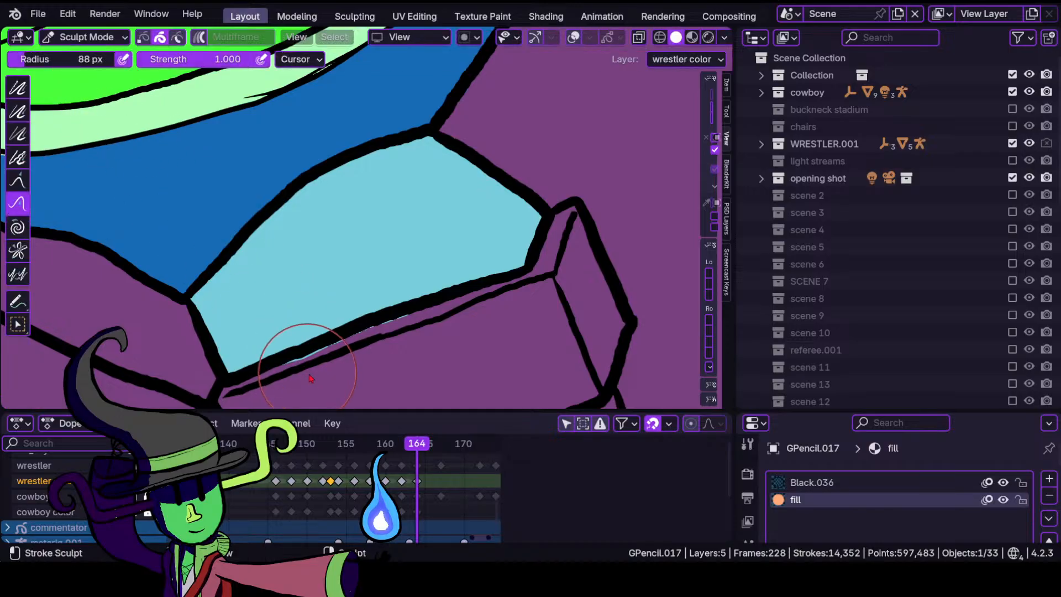
mouse_move(309, 371)
mouse_down()
mouse_move(316, 356)
mouse_move(295, 359)
mouse_move(401, 330)
mouse_up()
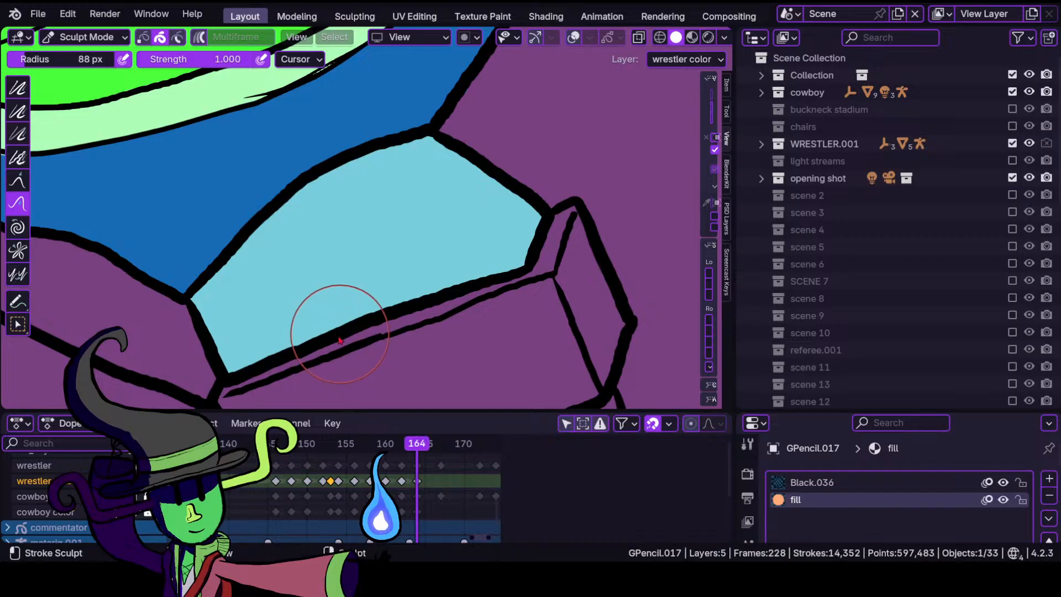
Fill the front leg's knee band, including its folded rim and side face, with the wrestlers palette's pale green.
mouse_move(339, 332)
ctrl+middle_down()
mouse_move(307, 384)
mouse_move(351, 287)
mouse_move(316, 264)
mouse_move(320, 315)
ctrl+middle_up()
shift+middle_drag(319, 315, 319, 259)
click(91, 38)
click(90, 113)
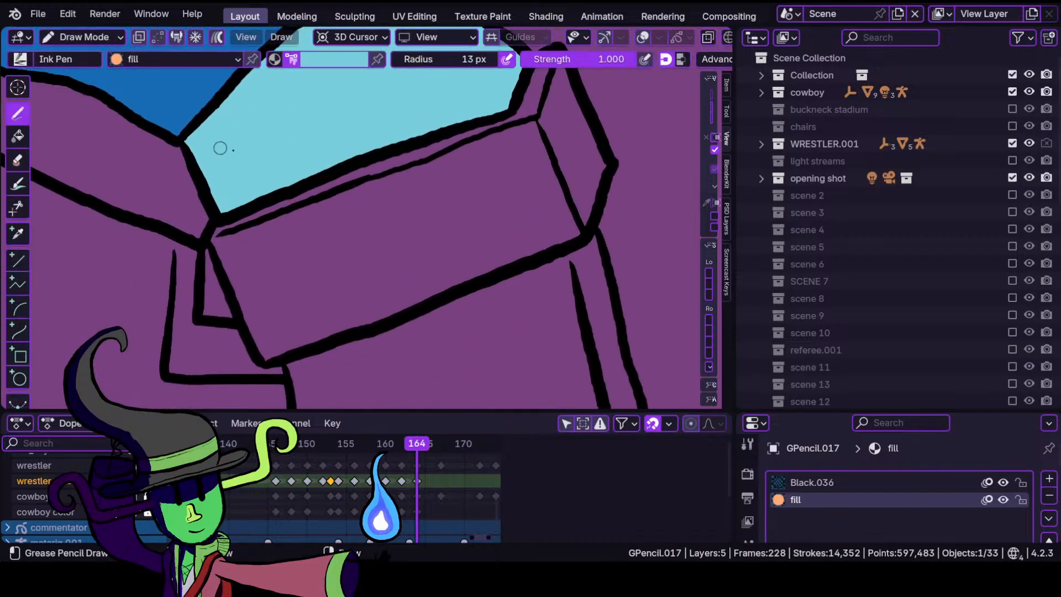
mouse_move(405, 179)
ctrl+middle_down()
mouse_move(336, 265)
mouse_move(325, 303)
ctrl+middle_up()
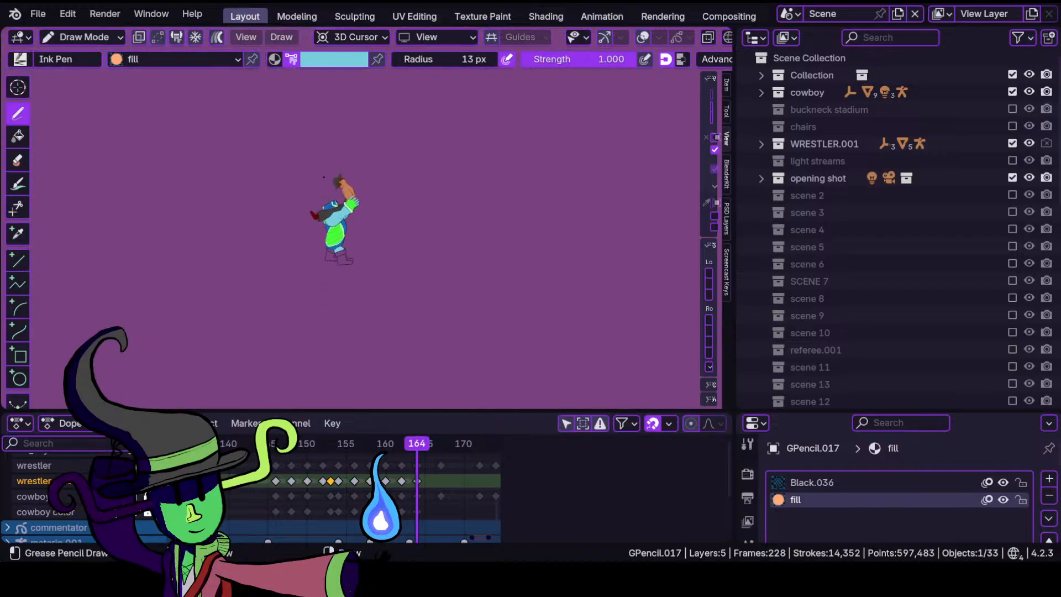
ctrl+middle_drag(339, 252, 323, 177)
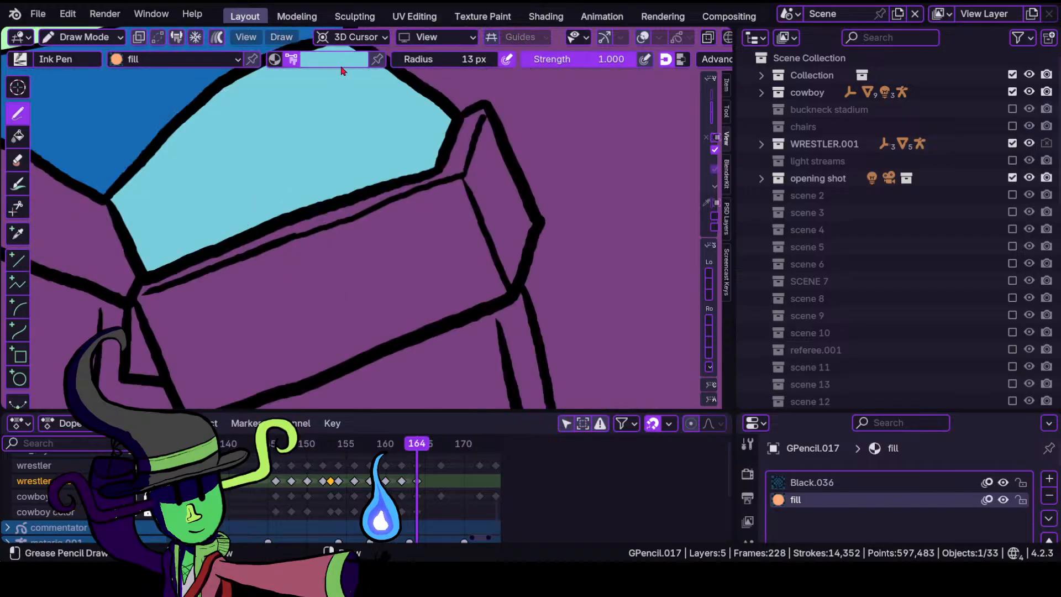
click(354, 59)
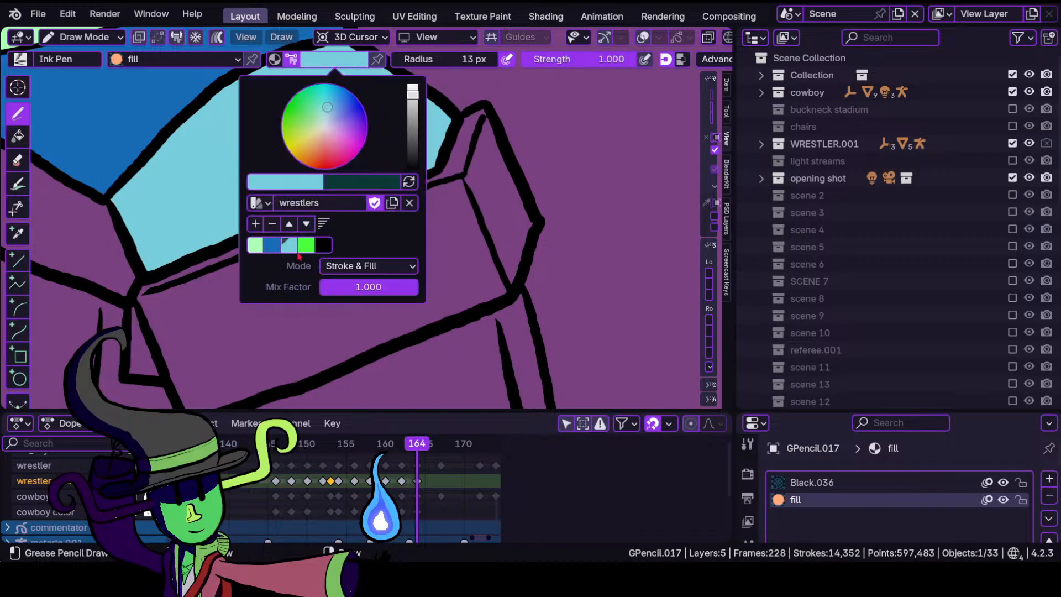
click(254, 247)
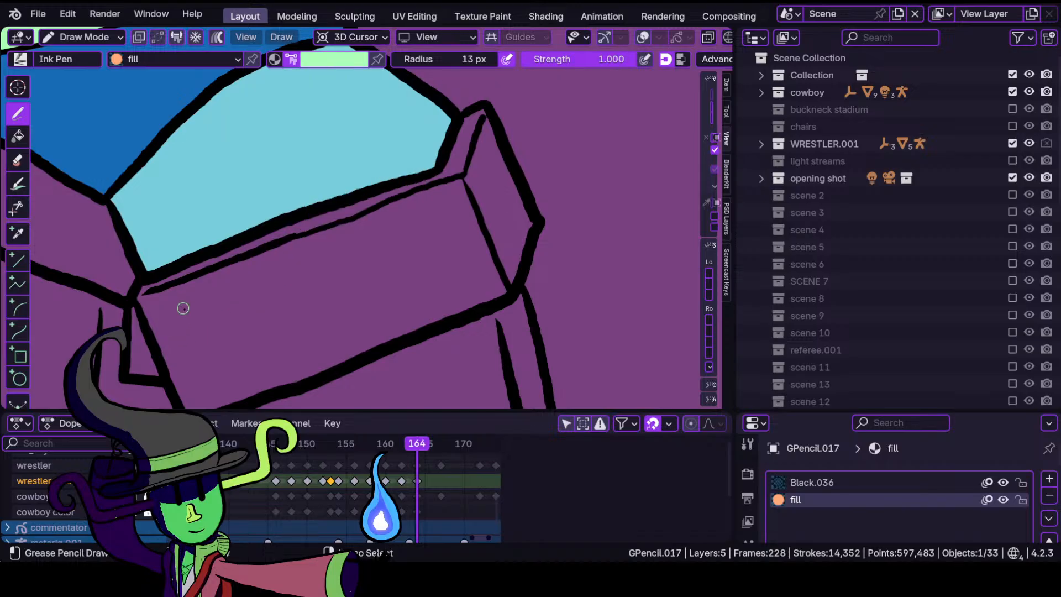
ctrl+middle_drag(182, 308, 224, 299)
mouse_move(267, 252)
shift+middle_down()
mouse_move(305, 237)
mouse_move(297, 245)
shift+middle_up()
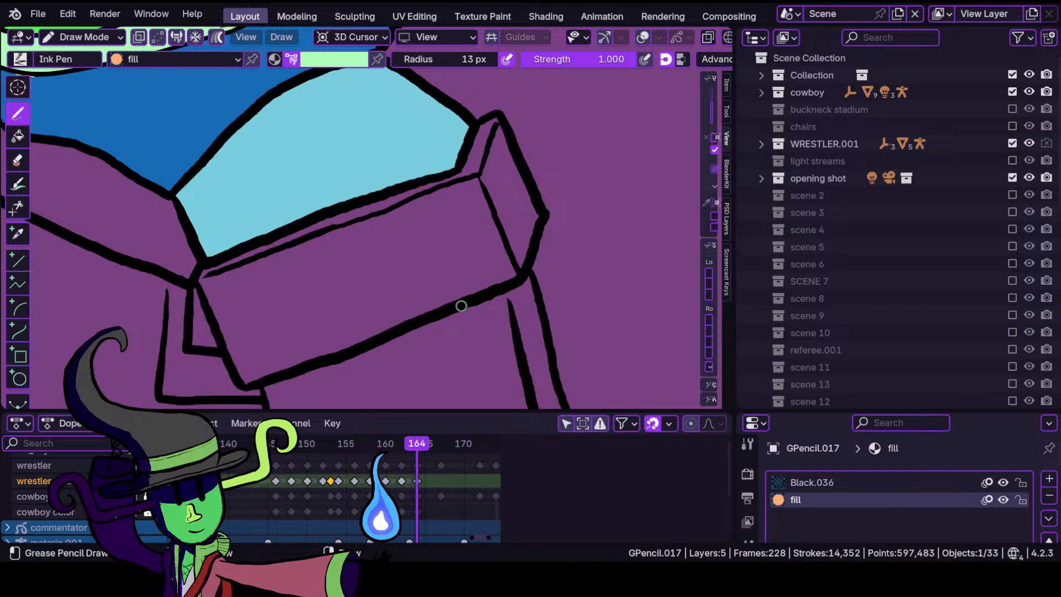
mouse_move(470, 294)
mouse_down()
mouse_move(528, 255)
mouse_move(537, 216)
mouse_move(496, 120)
mouse_move(474, 133)
mouse_move(457, 166)
mouse_move(209, 268)
mouse_move(210, 313)
mouse_move(237, 366)
mouse_move(398, 326)
mouse_up()
drag(303, 361, 332, 353)
Fill the rear leg's knee band below the blue trunks with pale green.
mouse_move(313, 270)
ctrl+middle_down()
mouse_move(312, 258)
mouse_move(286, 314)
mouse_move(337, 154)
ctrl+middle_up()
mouse_move(163, 172)
shift+middle_down()
mouse_move(439, 233)
mouse_move(412, 358)
shift+middle_up()
mouse_move(362, 331)
ctrl+middle_down()
mouse_move(365, 282)
mouse_move(397, 227)
mouse_move(400, 355)
mouse_move(422, 197)
mouse_move(341, 189)
ctrl+middle_up()
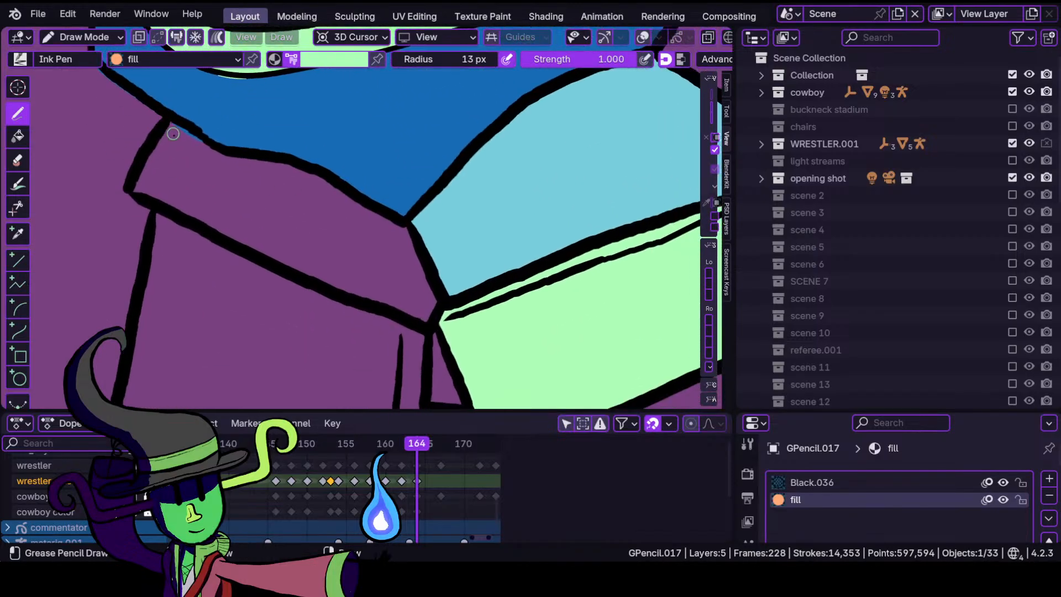
mouse_move(231, 157)
mouse_down()
mouse_move(140, 175)
mouse_move(408, 327)
mouse_move(423, 265)
mouse_move(387, 216)
mouse_move(265, 164)
mouse_move(293, 171)
mouse_up()
mouse_move(268, 206)
ctrl+middle_down()
mouse_move(263, 309)
mouse_move(324, 159)
mouse_move(268, 308)
mouse_move(303, 126)
ctrl+middle_up()
Sculpt the upper and lower edges of the rear knee band's fill to follow the black outline.
click(83, 37)
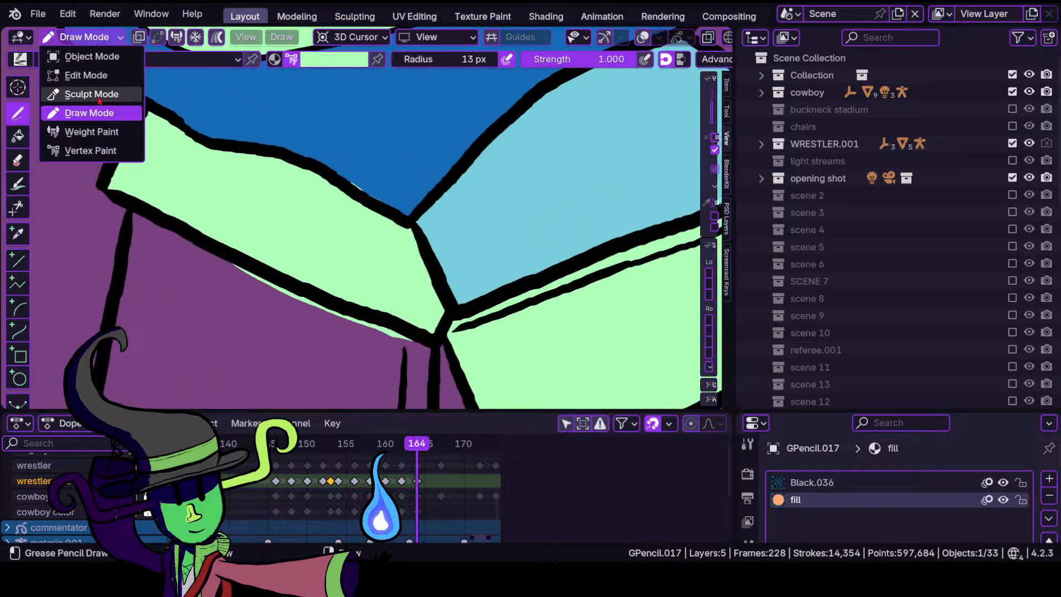
click(83, 94)
drag(362, 194, 356, 207)
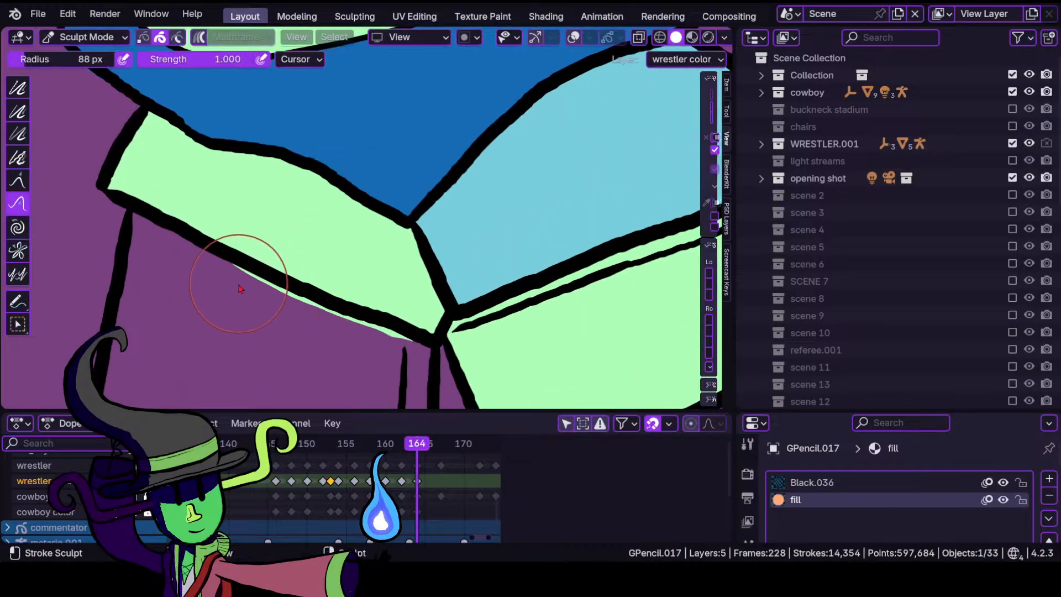
drag(241, 288, 254, 279)
mouse_move(293, 316)
mouse_down()
mouse_move(285, 300)
mouse_move(355, 331)
mouse_move(387, 312)
mouse_move(371, 336)
mouse_move(339, 319)
mouse_up()
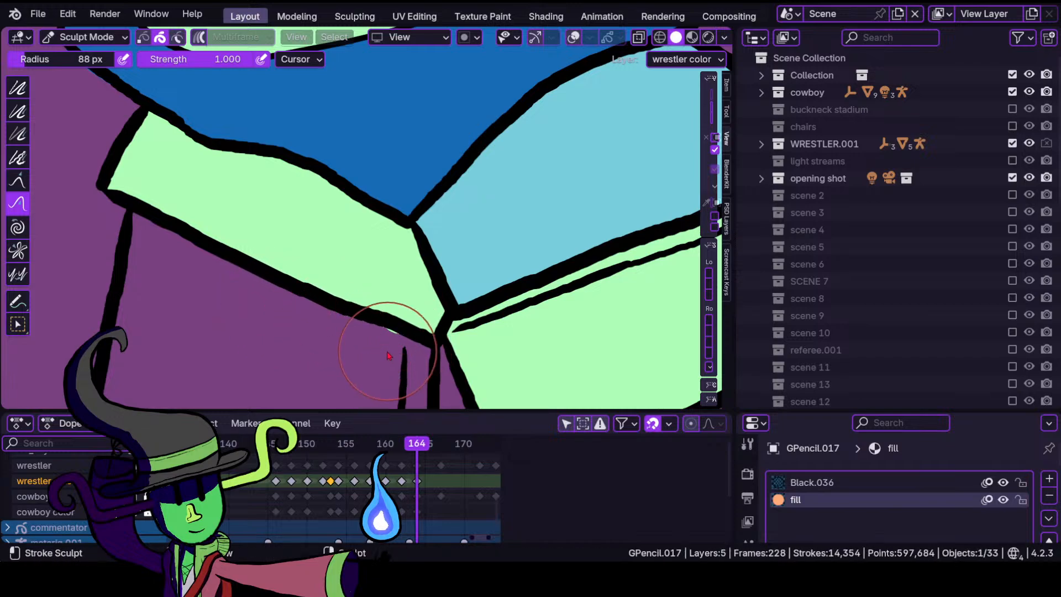
drag(394, 349, 385, 331)
Fill the rear boot below its knee band with the wrestlers palette's bright green.
mouse_move(343, 286)
ctrl+middle_down()
mouse_move(345, 318)
mouse_move(268, 311)
ctrl+middle_up()
ctrl+middle_drag(299, 347, 292, 340)
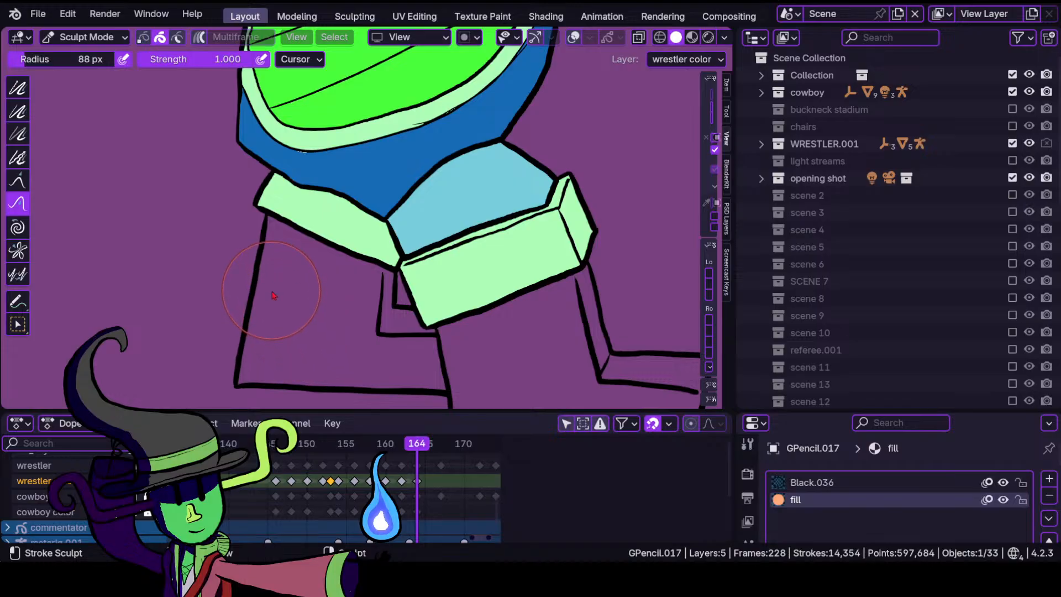
mouse_move(485, 288)
shift+middle_down()
mouse_move(332, 114)
mouse_move(286, 156)
mouse_move(390, 191)
shift+middle_up()
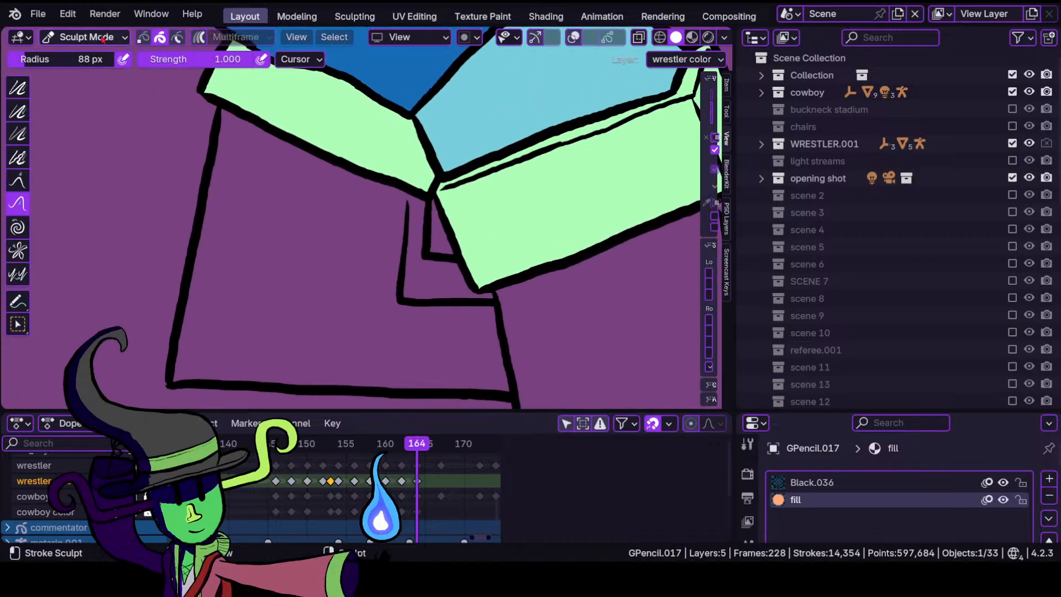
click(85, 37)
click(90, 113)
ctrl+middle_drag(292, 225, 290, 312)
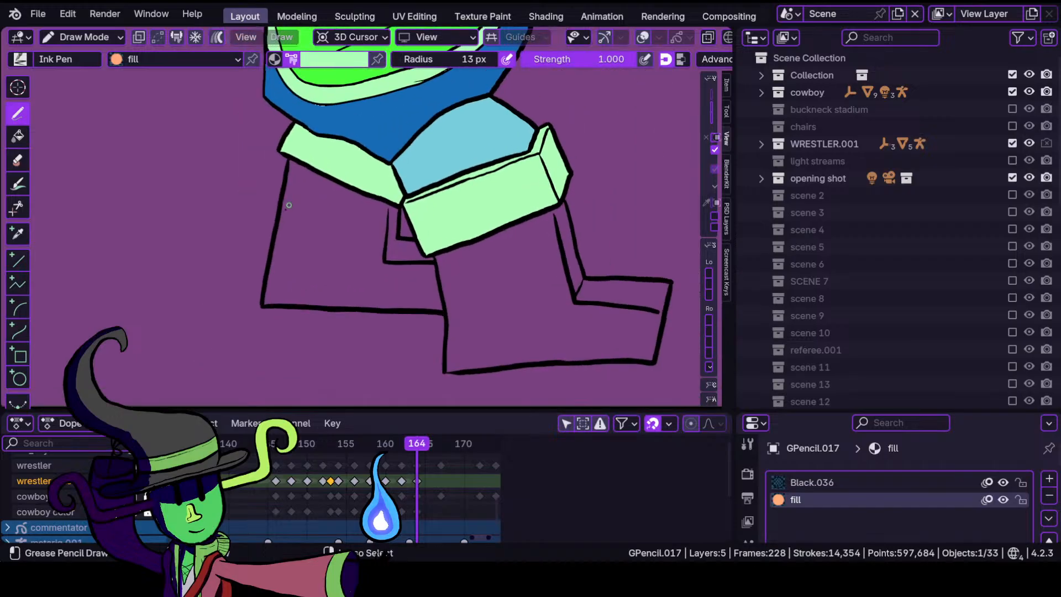
ctrl+middle_drag(299, 190, 326, 154)
click(352, 60)
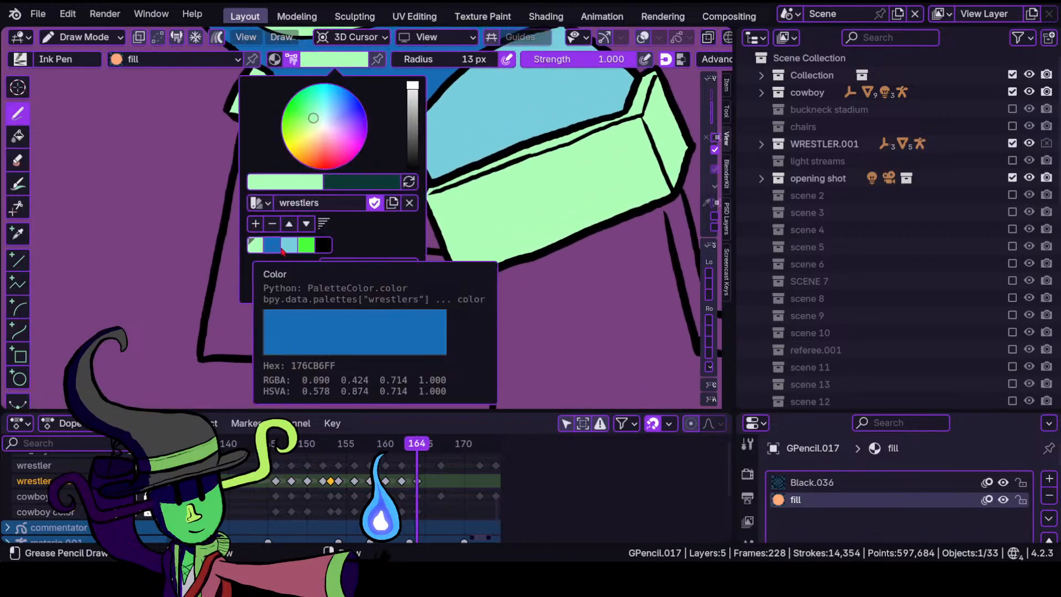
click(306, 246)
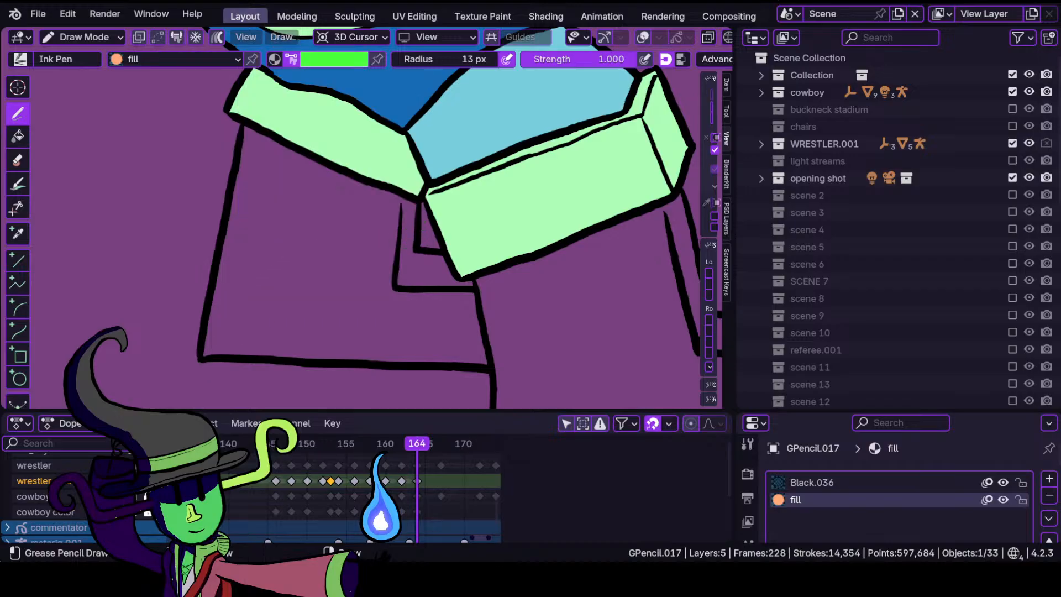
mouse_move(396, 204)
mouse_down()
mouse_move(243, 130)
mouse_move(203, 351)
mouse_move(489, 365)
mouse_move(486, 290)
mouse_move(463, 263)
mouse_move(450, 276)
mouse_move(444, 255)
mouse_move(398, 238)
mouse_up()
scroll(289, 263, up, 2)
scroll(330, 406, down, 4)
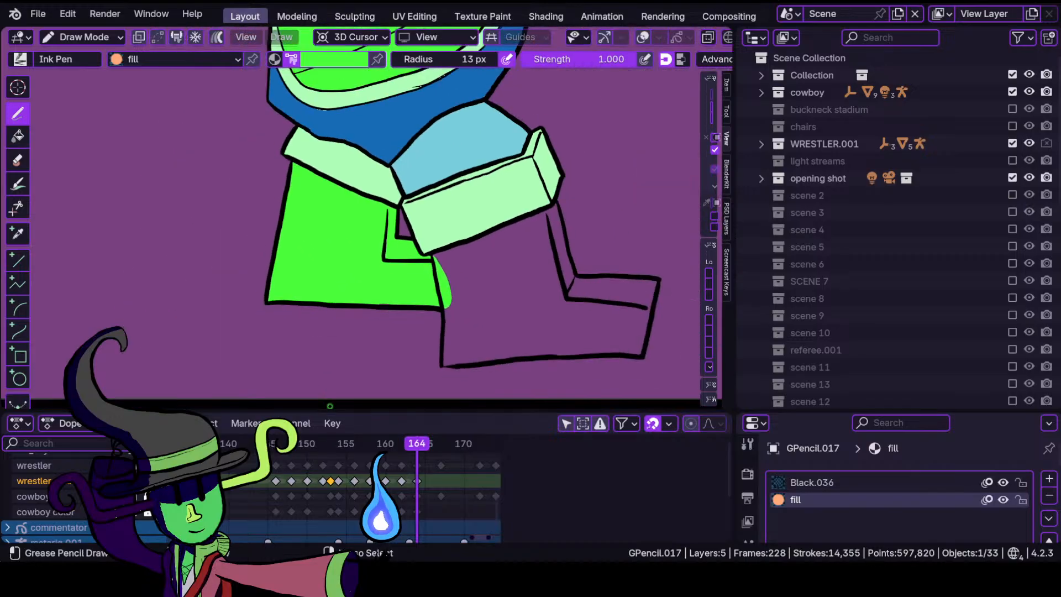
Fill the front boot, from the knee band down to the sole and toe, with bright green.
ctrl+middle_drag(336, 334, 252, 266)
ctrl+middle_drag(325, 303, 394, 258)
mouse_move(432, 274)
shift+middle_down()
mouse_move(366, 250)
mouse_move(301, 254)
mouse_move(315, 319)
mouse_move(326, 268)
mouse_move(348, 330)
mouse_move(359, 299)
mouse_move(345, 359)
mouse_move(334, 317)
mouse_move(297, 265)
mouse_move(332, 223)
mouse_move(415, 201)
shift+middle_up()
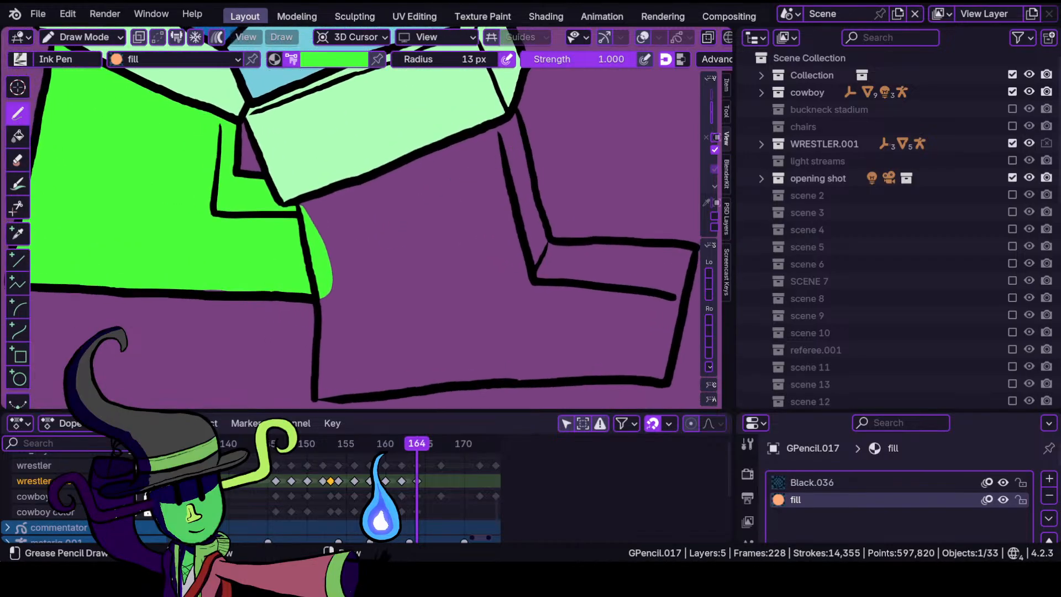
mouse_move(518, 115)
mouse_down()
mouse_move(307, 224)
mouse_move(317, 381)
mouse_move(337, 393)
mouse_move(656, 380)
mouse_move(695, 247)
mouse_move(532, 239)
mouse_up()
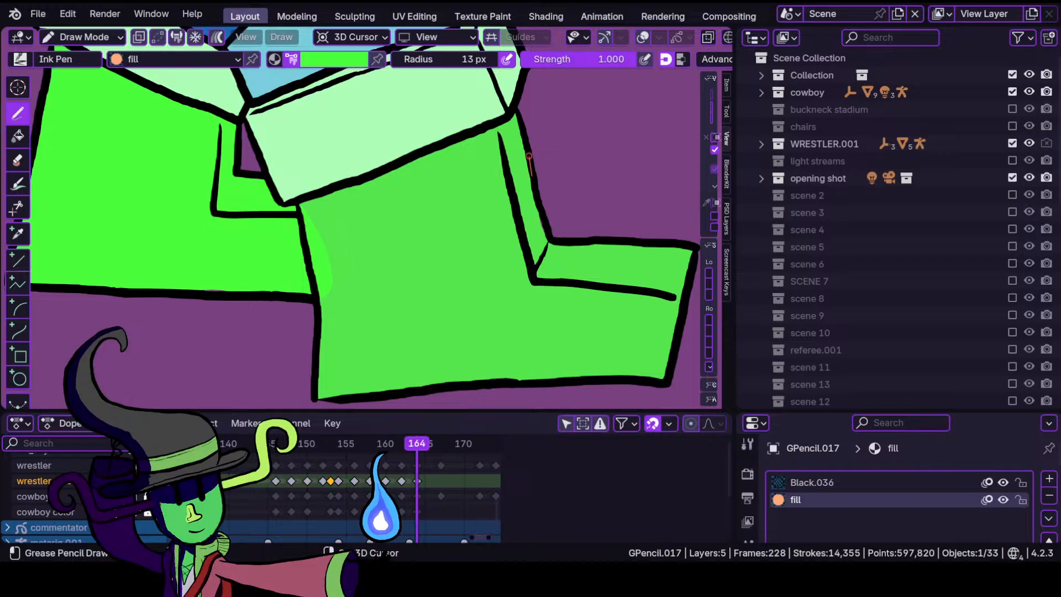
drag(527, 142, 526, 143)
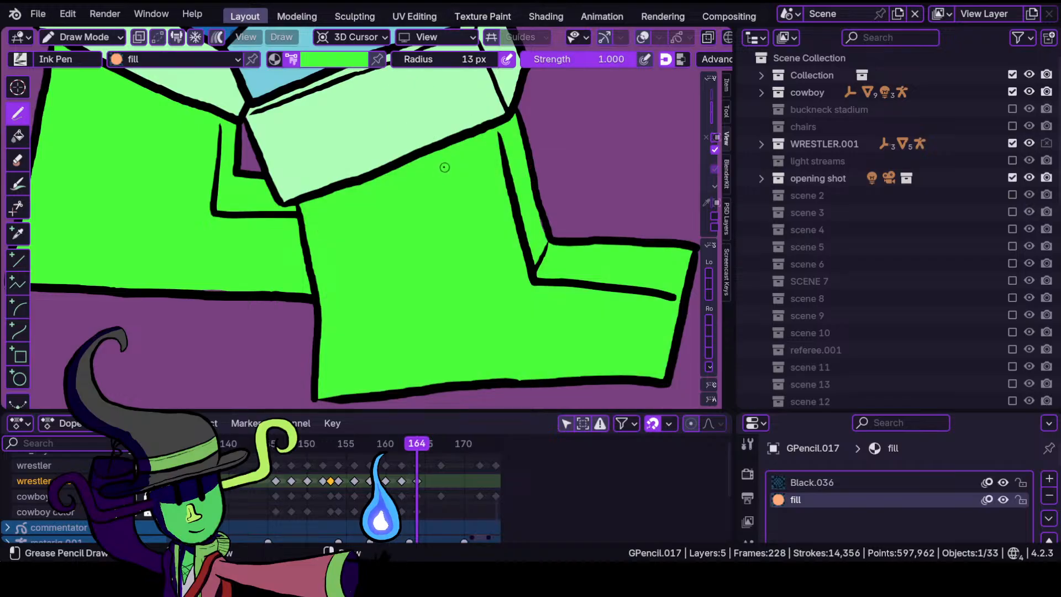
scroll(478, 201, down, 5)
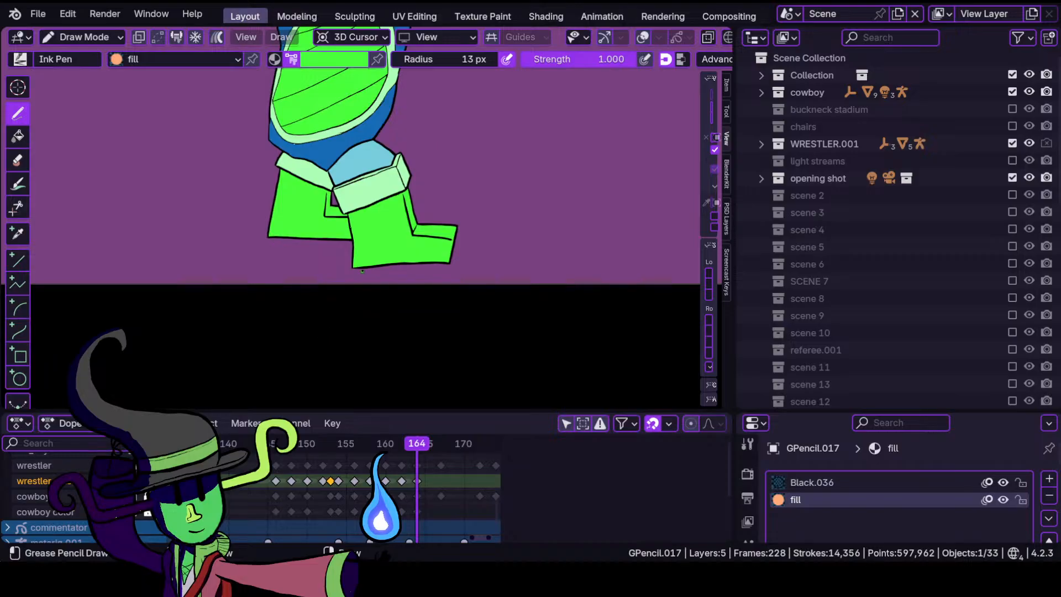
scroll(362, 270, up, 5)
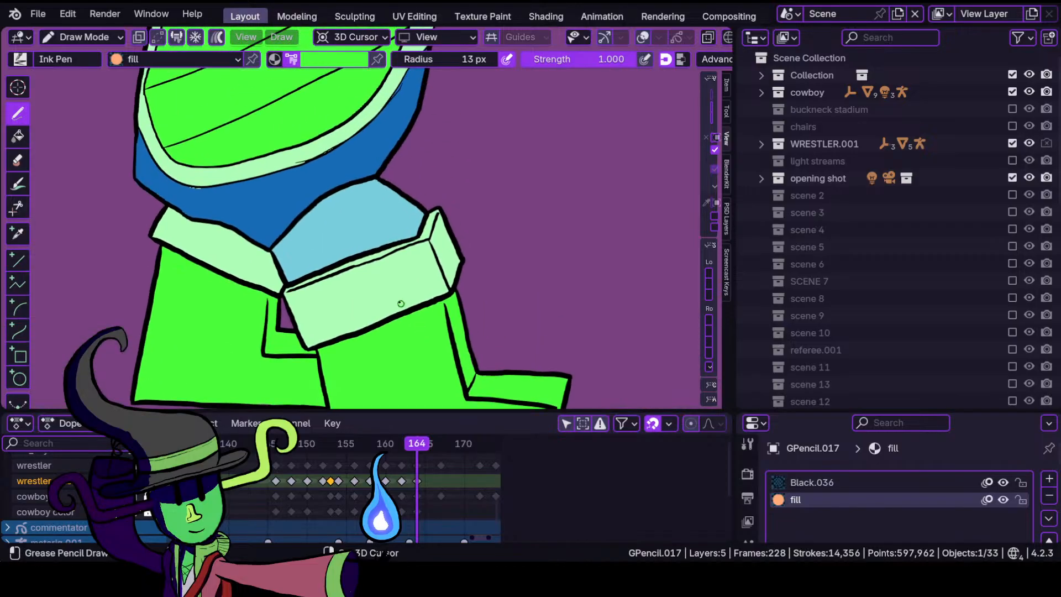
ctrl+middle_drag(400, 304, 395, 256)
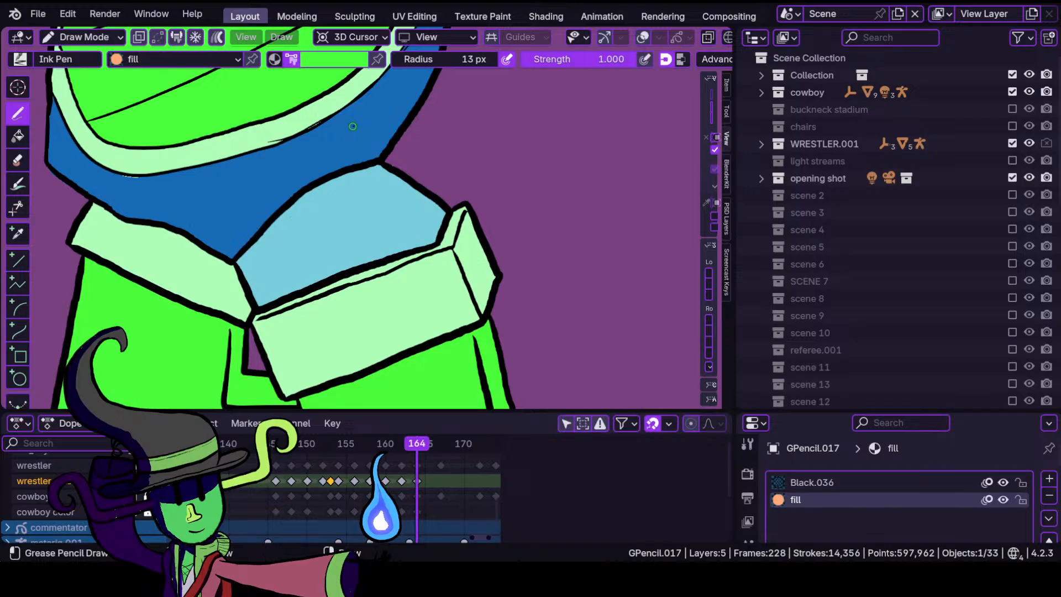
Check the wrestler's finished colouring on frame 164, from the boots and knee bands up to the trunks, torso and gloves.
mouse_move(458, 208)
ctrl+middle_down()
mouse_move(448, 299)
mouse_move(432, 208)
mouse_move(417, 313)
ctrl+middle_up()
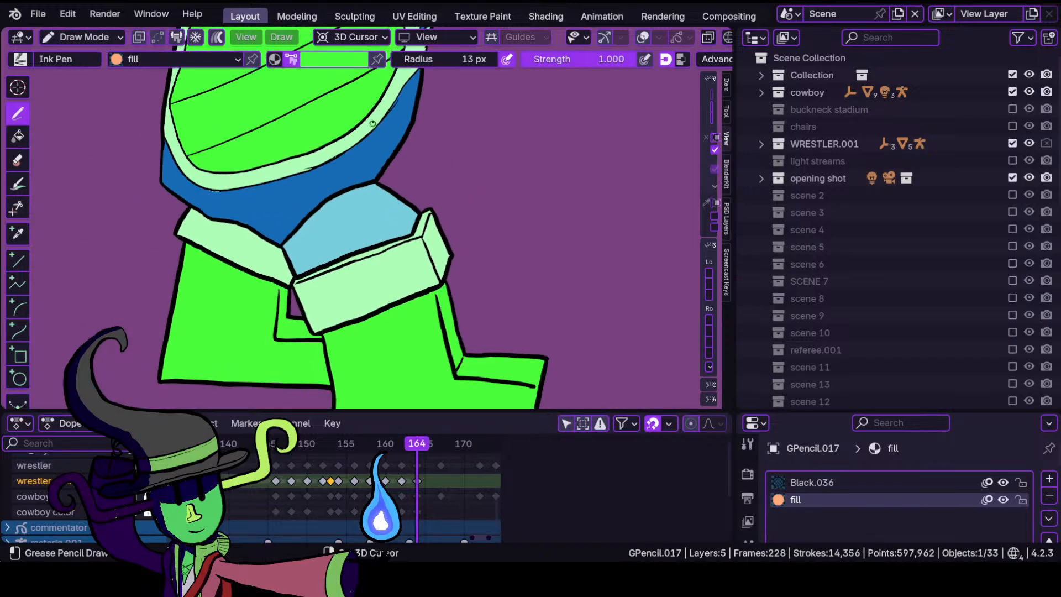
shift+middle_drag(345, 115, 366, 317)
shift+middle_drag(351, 148, 372, 285)
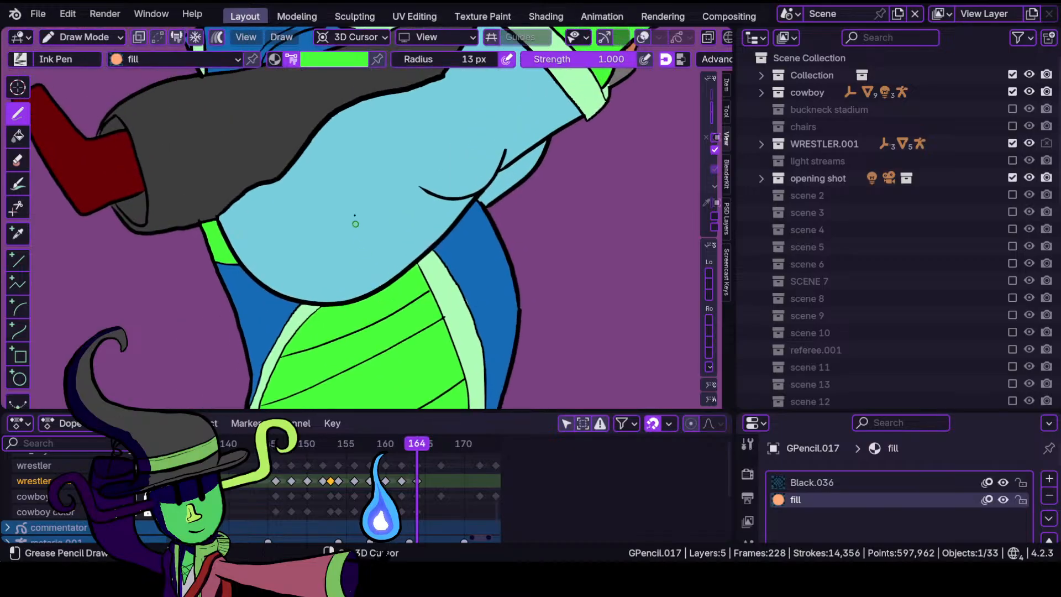
shift+middle_drag(355, 224, 387, 327)
shift+middle_drag(435, 263, 398, 243)
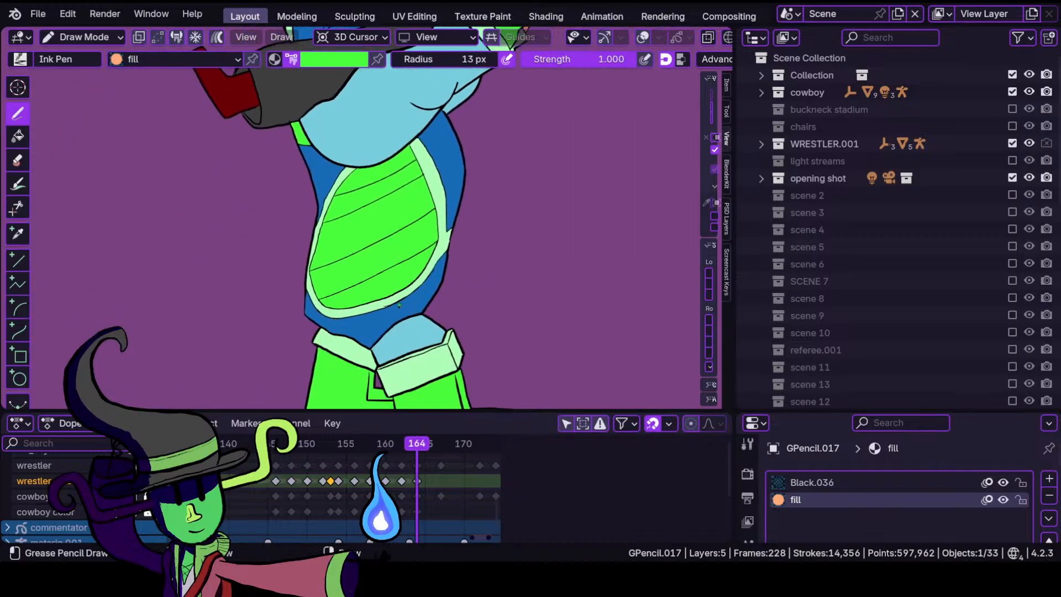
ctrl+middle_drag(402, 318, 404, 268)
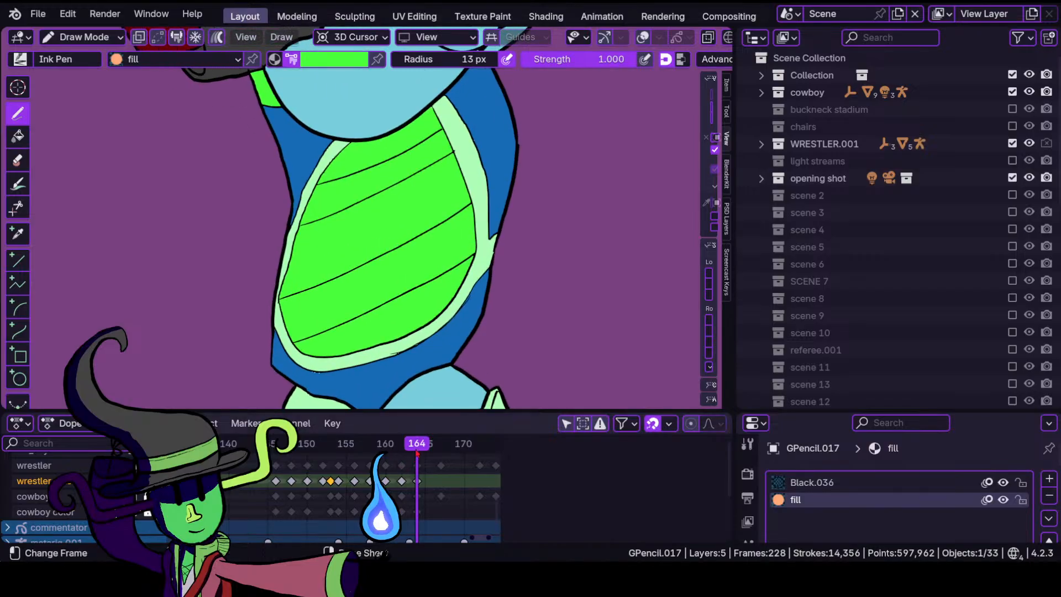
mouse_move(417, 453)
mouse_down()
mouse_move(304, 453)
mouse_move(418, 453)
mouse_up()
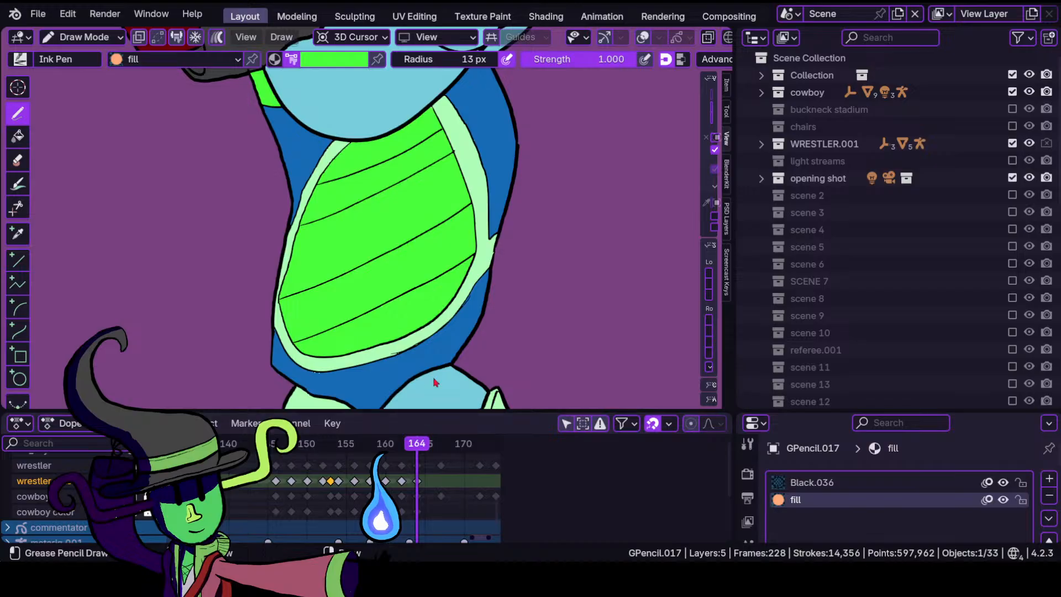
scroll(470, 266, down, 3)
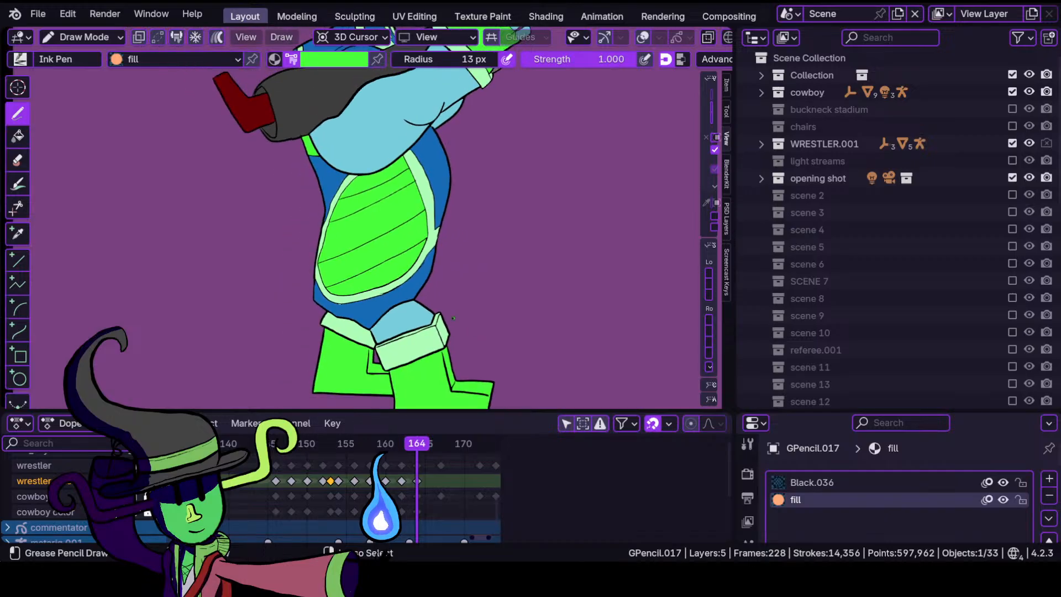
scroll(470, 265, up, 3)
scroll(472, 324, down, 3)
scroll(486, 273, up, 2)
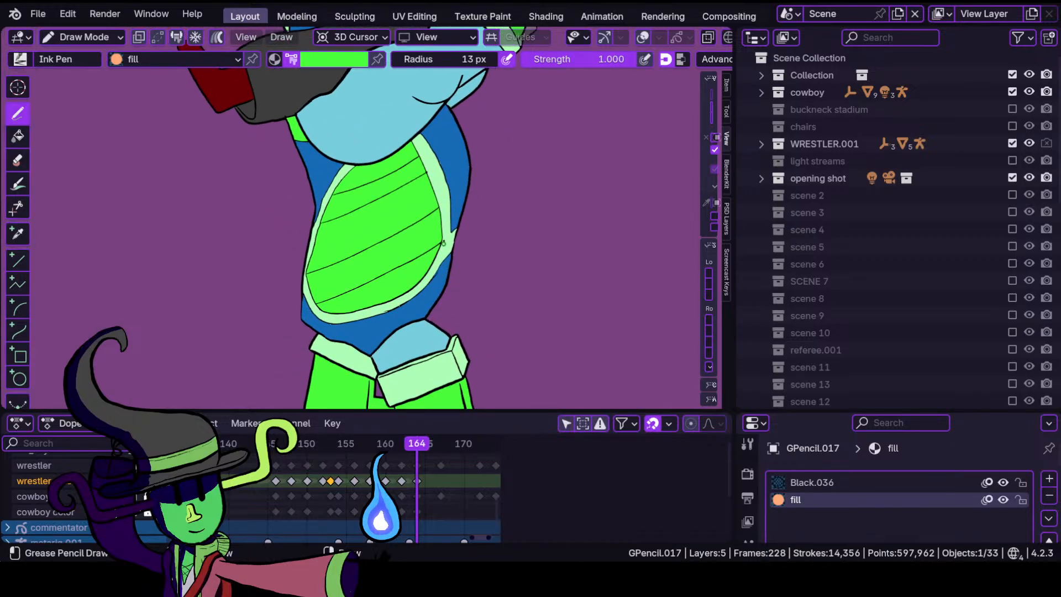
shift+middle_drag(436, 186, 463, 299)
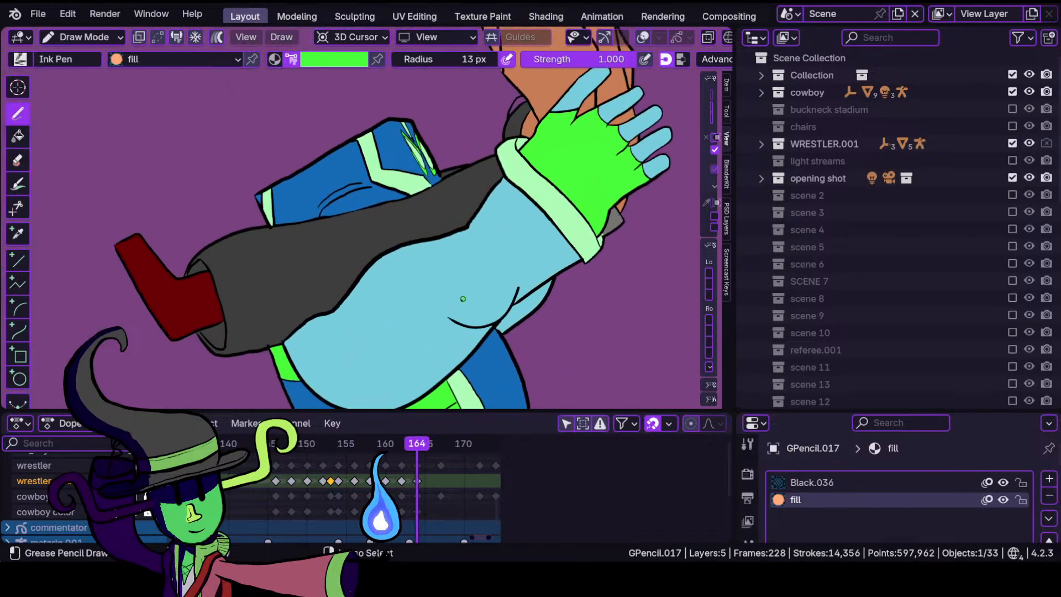
scroll(463, 299, up, 1)
Insert a blank keyframe at frame 167 on the wrestler's colour layer.
click(426, 448)
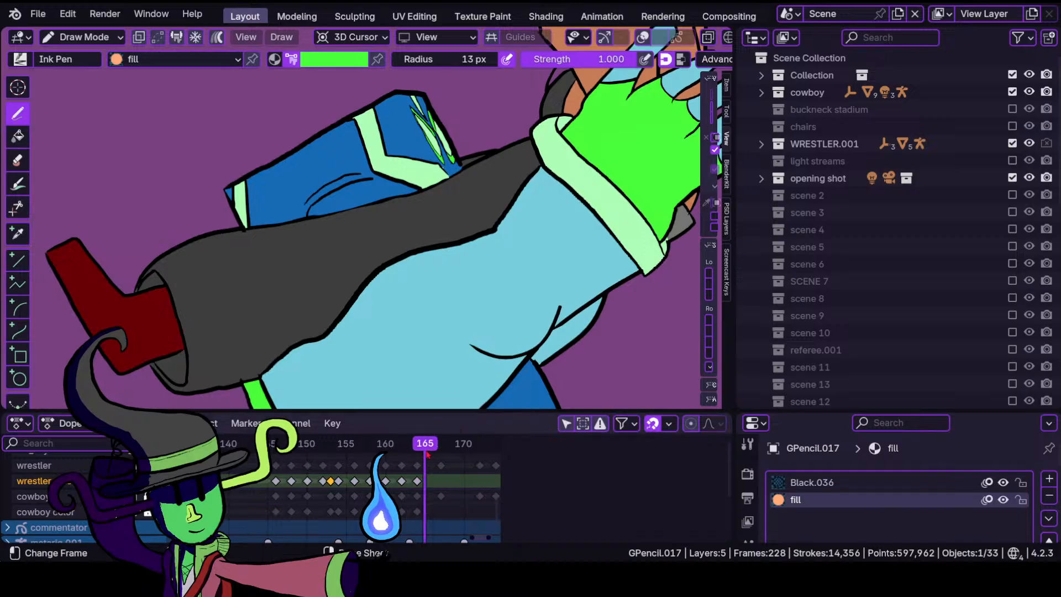
mouse_move(427, 453)
mouse_down()
mouse_move(441, 453)
mouse_move(418, 453)
mouse_move(452, 463)
mouse_up()
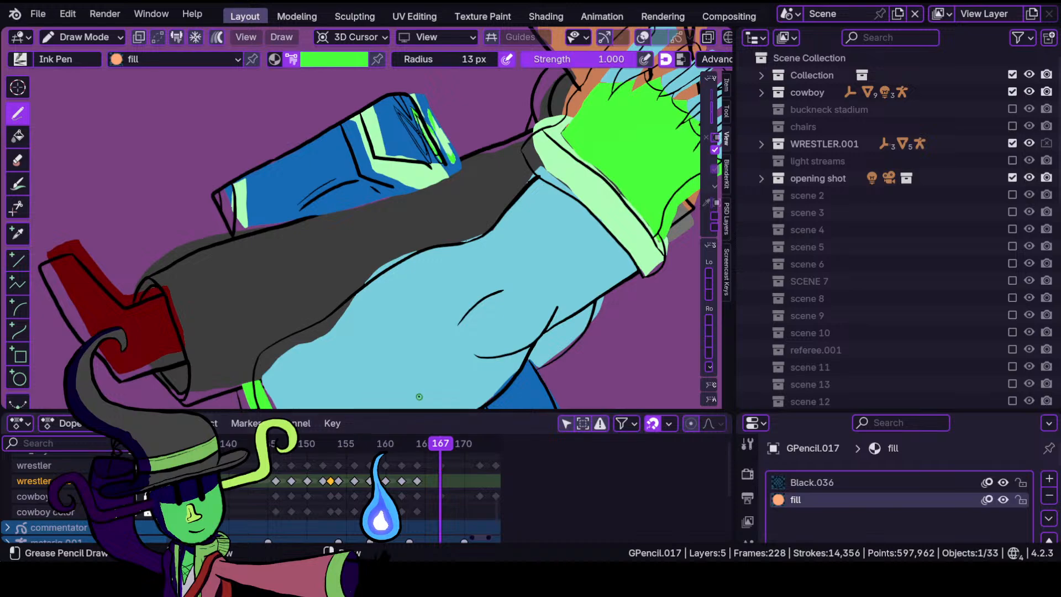
scroll(409, 242, down, 6)
scroll(410, 266, up, 2)
ctrl+middle_drag(409, 266, 434, 228)
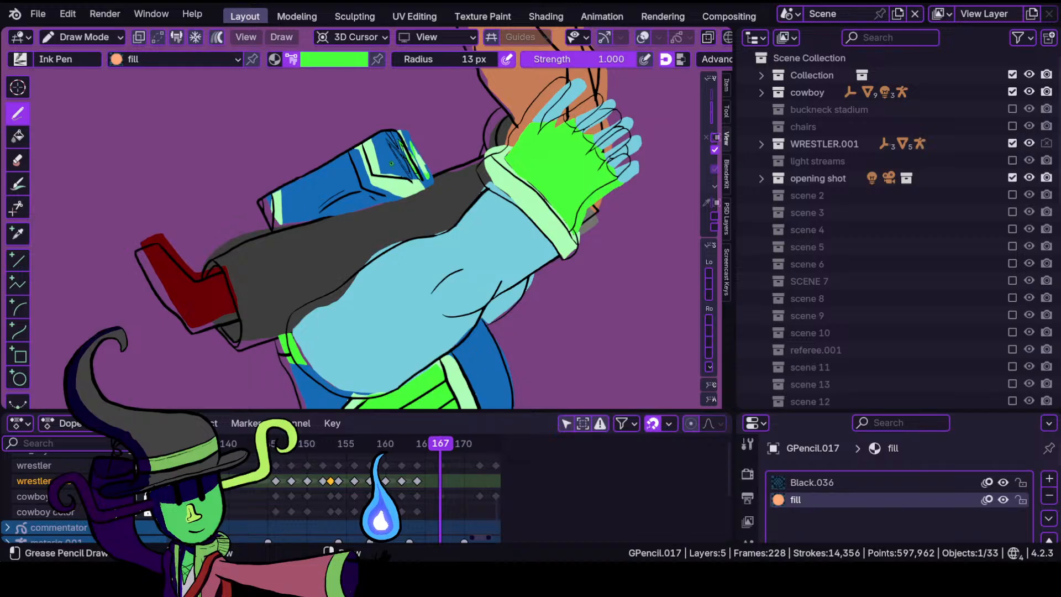
key(i)
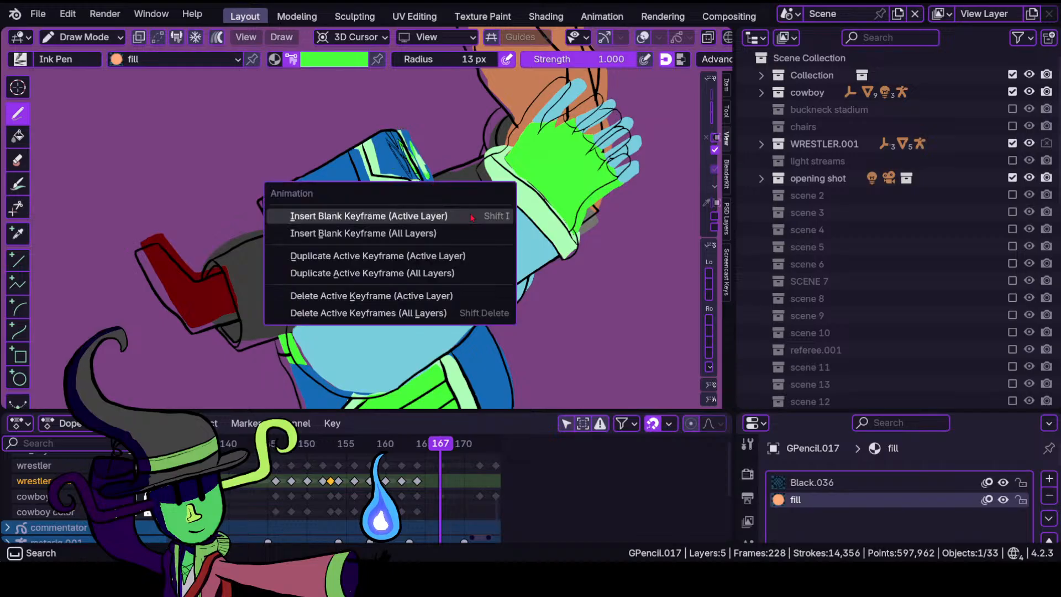
click(469, 232)
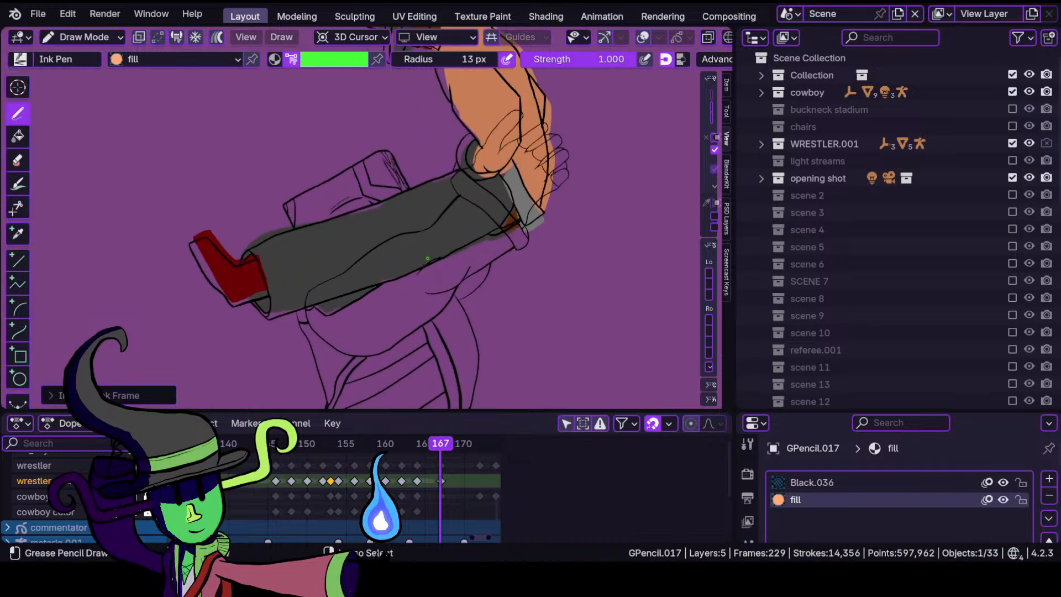
Compare frame 163 with frame 167, and insert a blank keyframe at frame 167 on the cowboy color layer.
click(412, 449)
scroll(460, 349, down, 4)
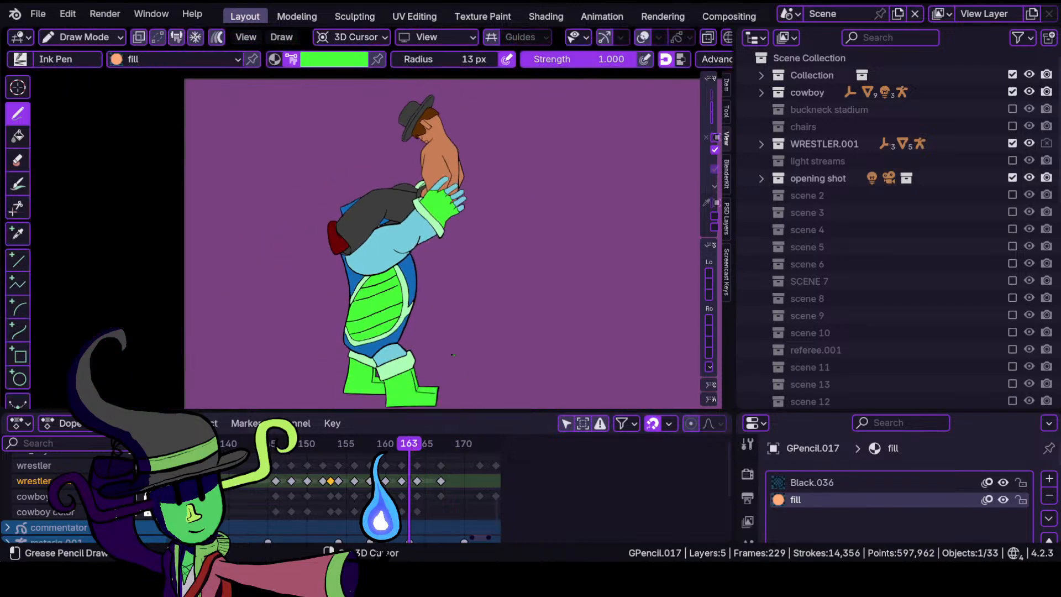
shift+middle_drag(458, 355, 453, 271)
scroll(452, 272, up, 4)
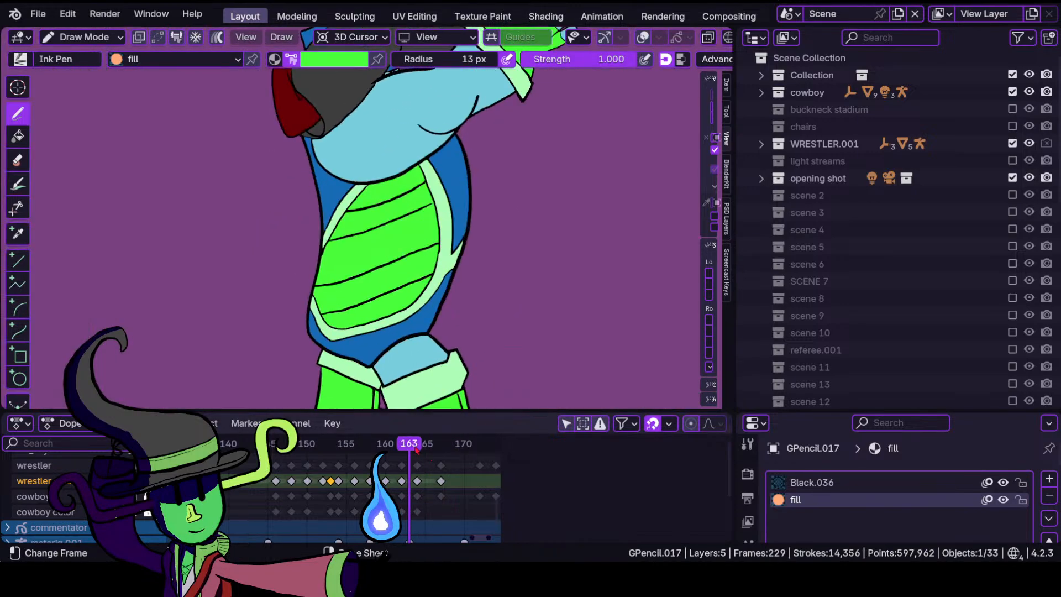
drag(416, 450, 443, 453)
scroll(404, 342, down, 4)
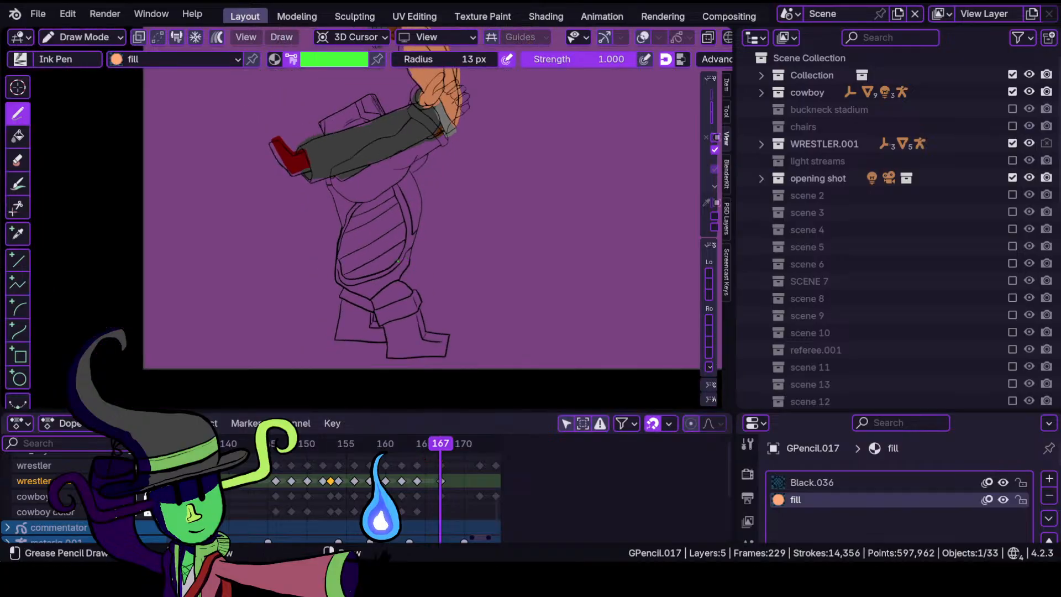
click(44, 511)
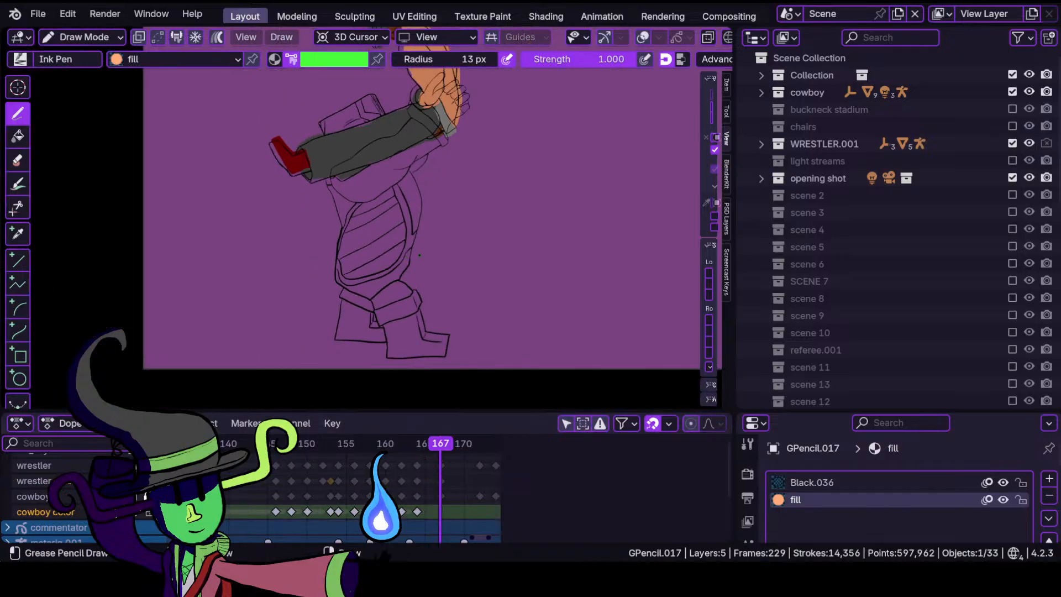
key(i)
click(428, 253)
Select the cowboy line-art layer in Edit Mode, snap the 3D cursor to its selected strokes and return to the camera view.
scroll(445, 174, up, 5)
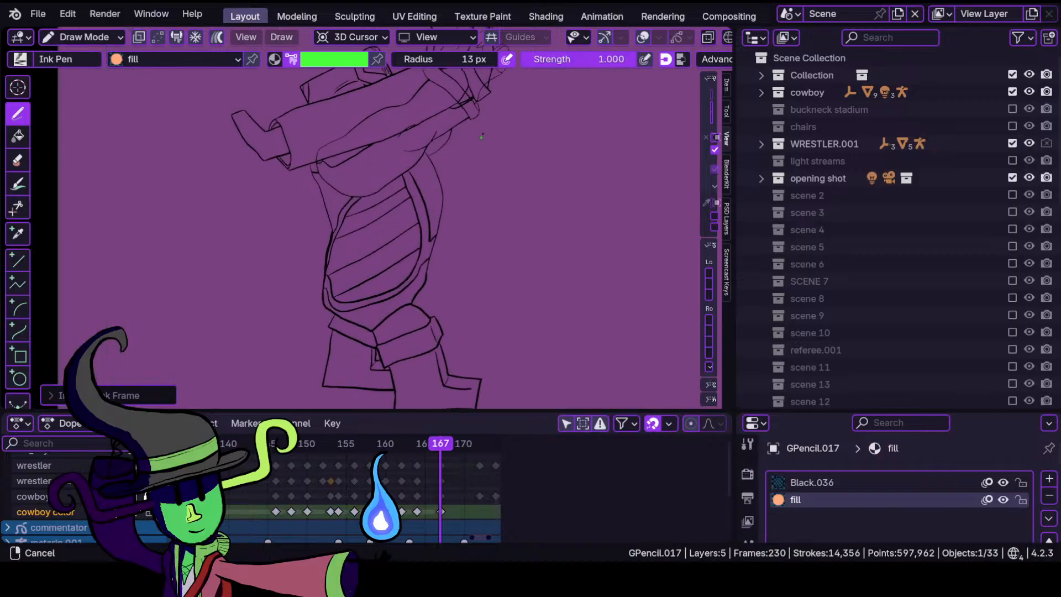
shift+middle_drag(446, 175, 402, 314)
scroll(386, 248, up, 3)
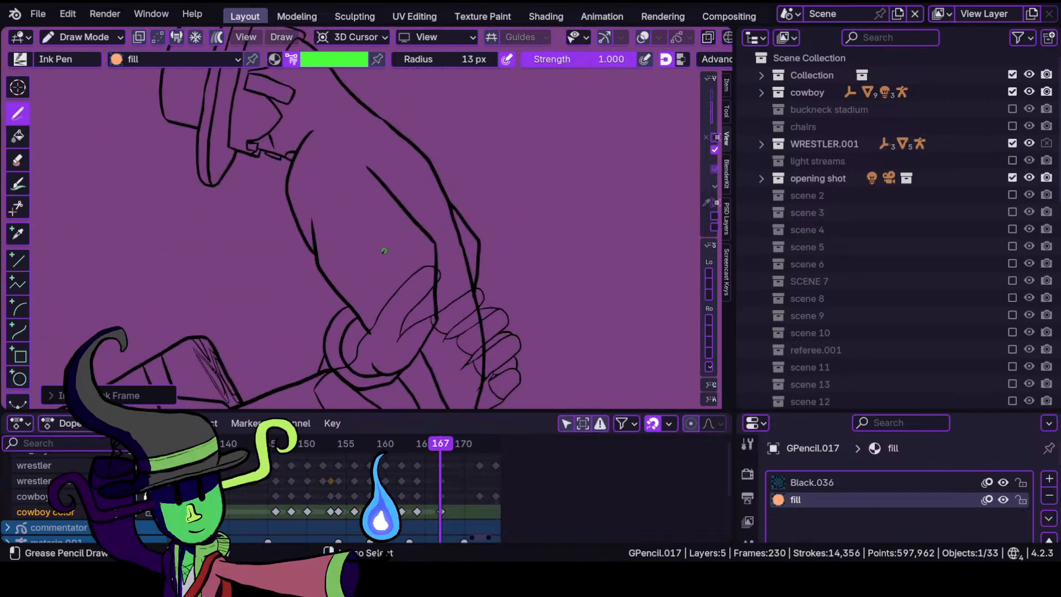
mouse_move(401, 212)
middle_down()
mouse_move(320, 258)
mouse_move(424, 266)
mouse_move(382, 282)
middle_up()
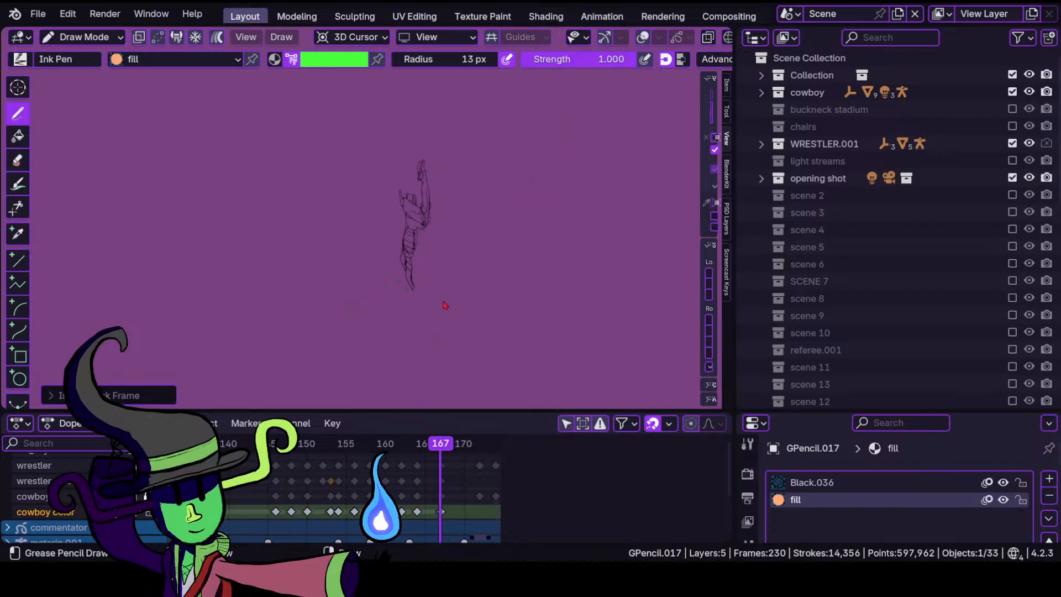
key(Tab)
click(33, 496)
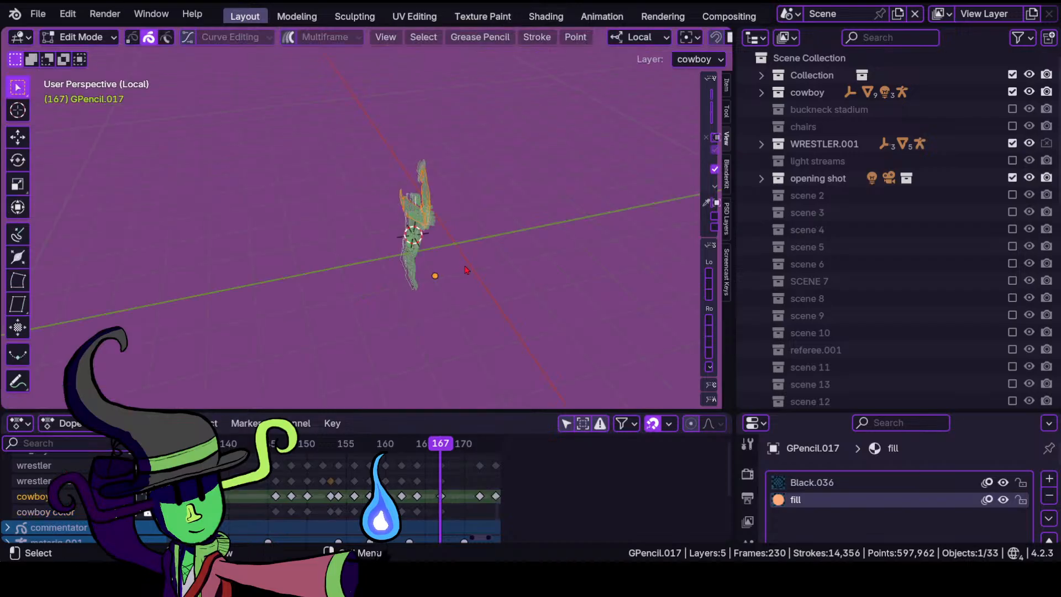
ctrl+middle_drag(467, 275, 493, 212)
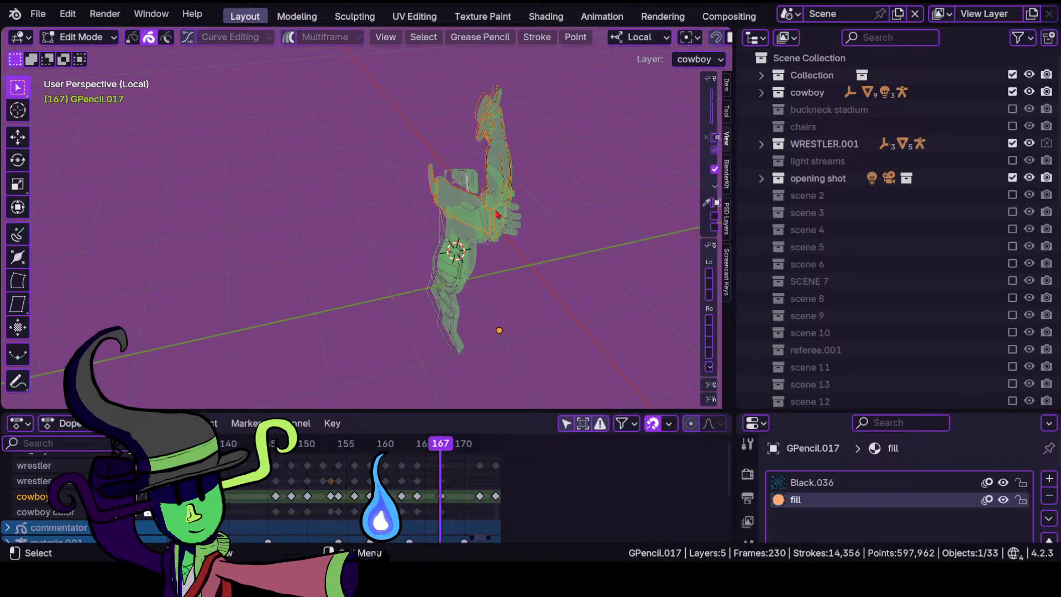
key(shift+s)
click(492, 305)
mouse_move(498, 301)
middle_down()
mouse_move(416, 244)
mouse_move(472, 280)
mouse_move(403, 256)
mouse_move(420, 309)
mouse_move(393, 294)
mouse_move(436, 313)
middle_up()
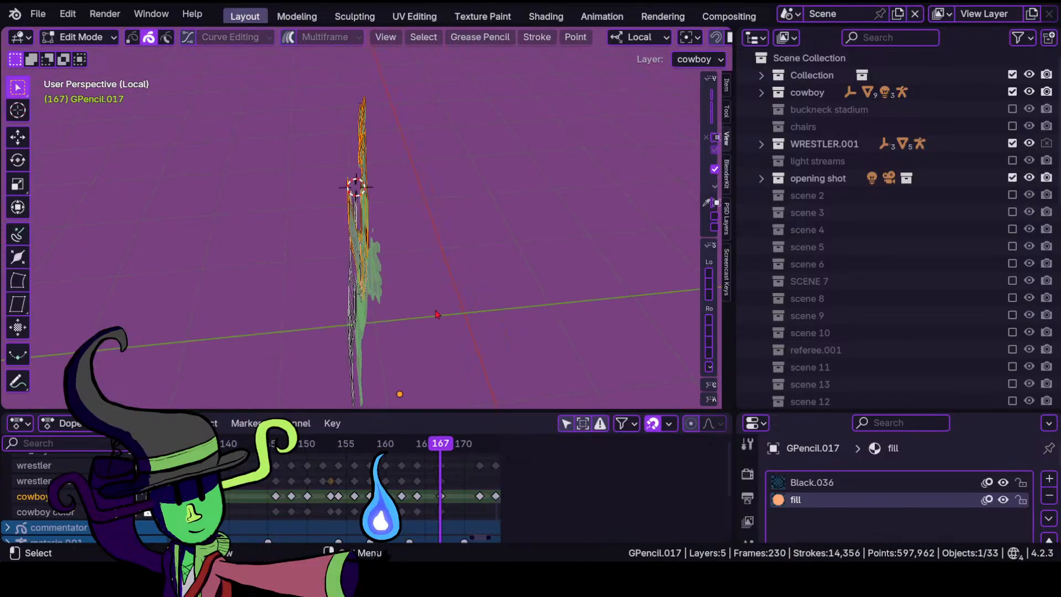
key(KP_0)
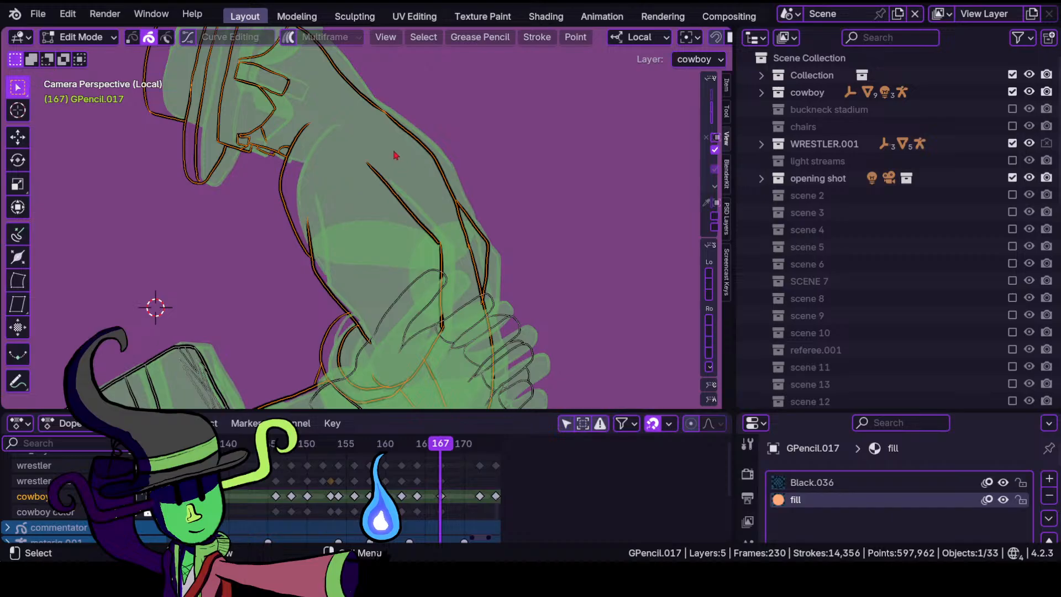
Return to Draw Mode with the view framed closely on the cowboy's hat at frame 167.
ctrl+middle_drag(406, 155, 423, 312)
ctrl+middle_drag(400, 194, 390, 229)
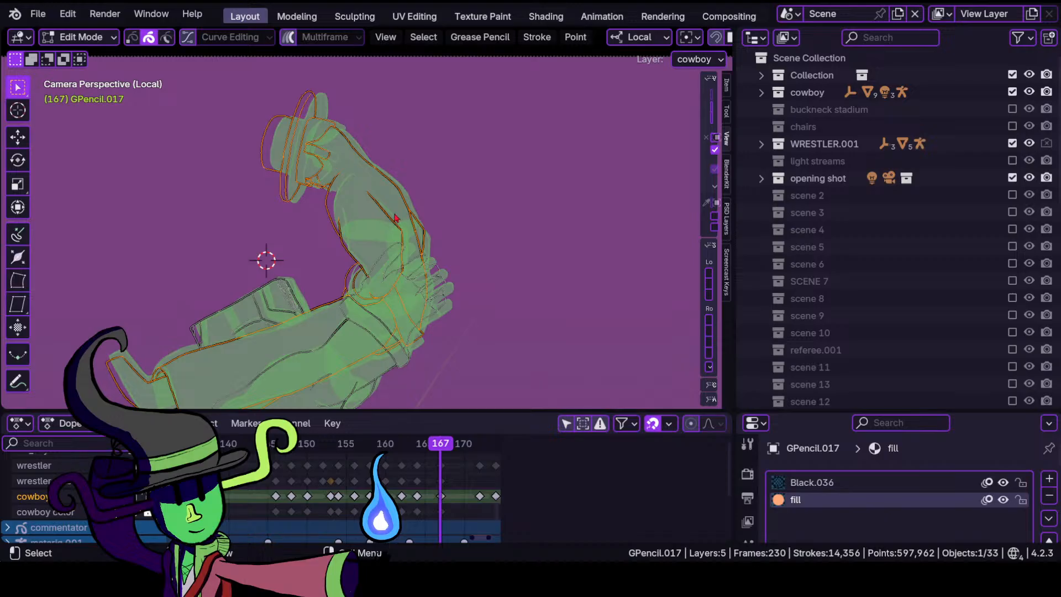
mouse_move(396, 216)
shift+middle_down()
mouse_move(494, 302)
mouse_move(392, 349)
mouse_move(425, 225)
shift+middle_up()
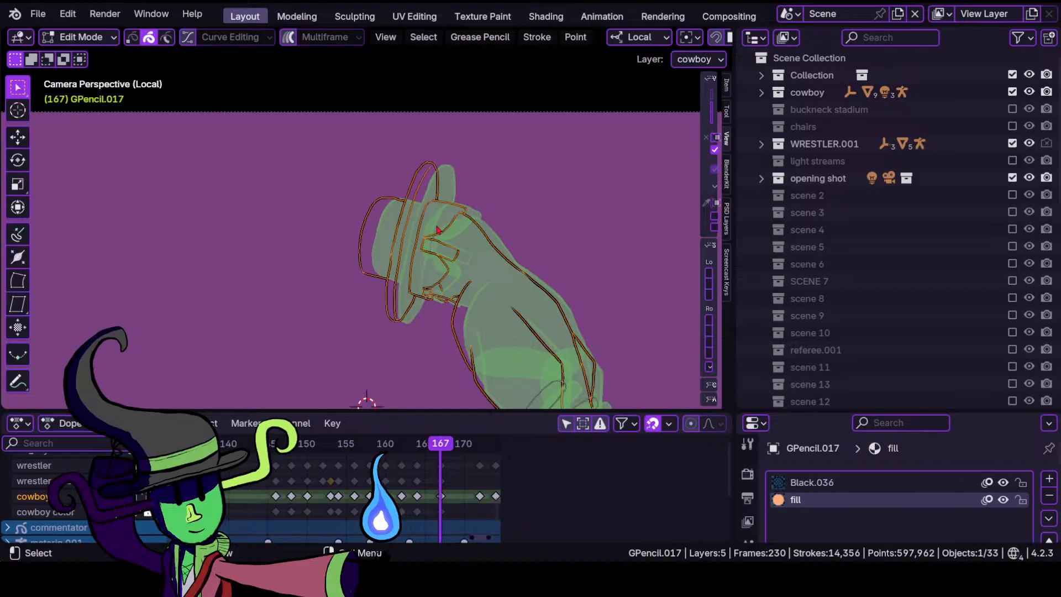
scroll(431, 182, up, 4)
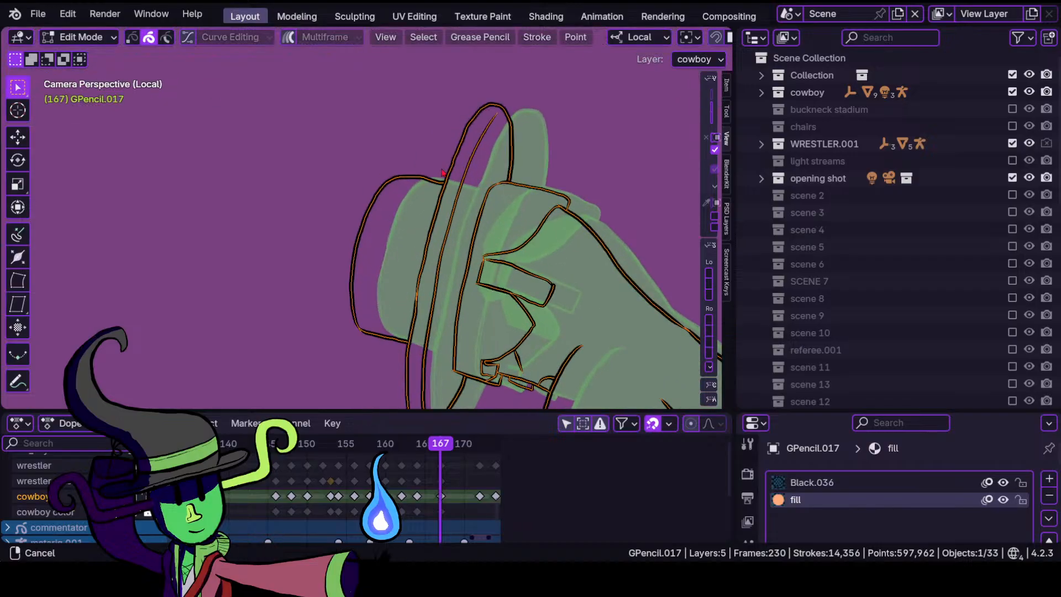
scroll(443, 173, up, 2)
click(81, 37)
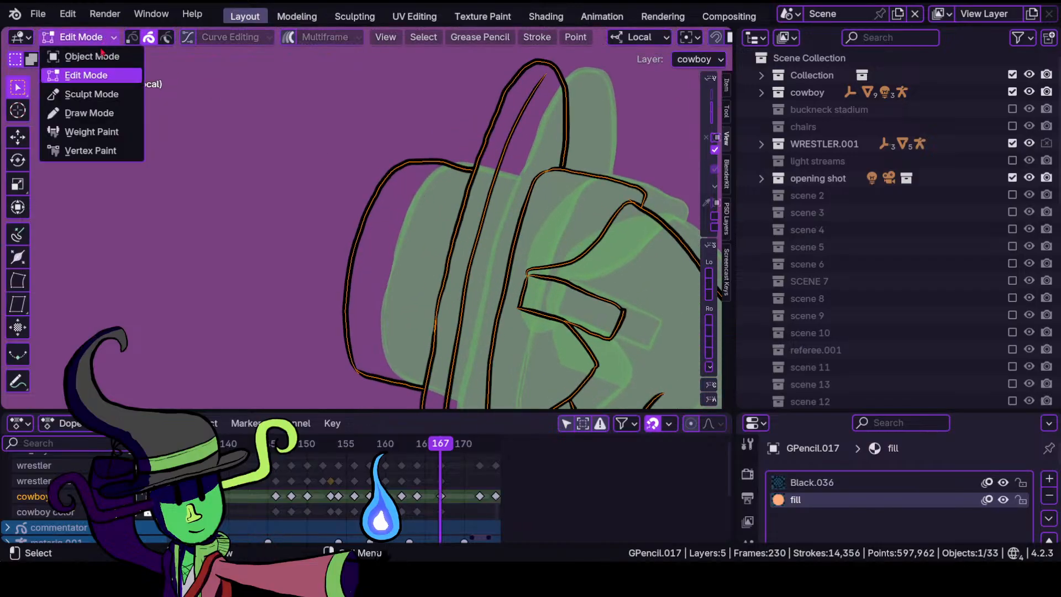
click(88, 113)
scroll(390, 322, down, 6)
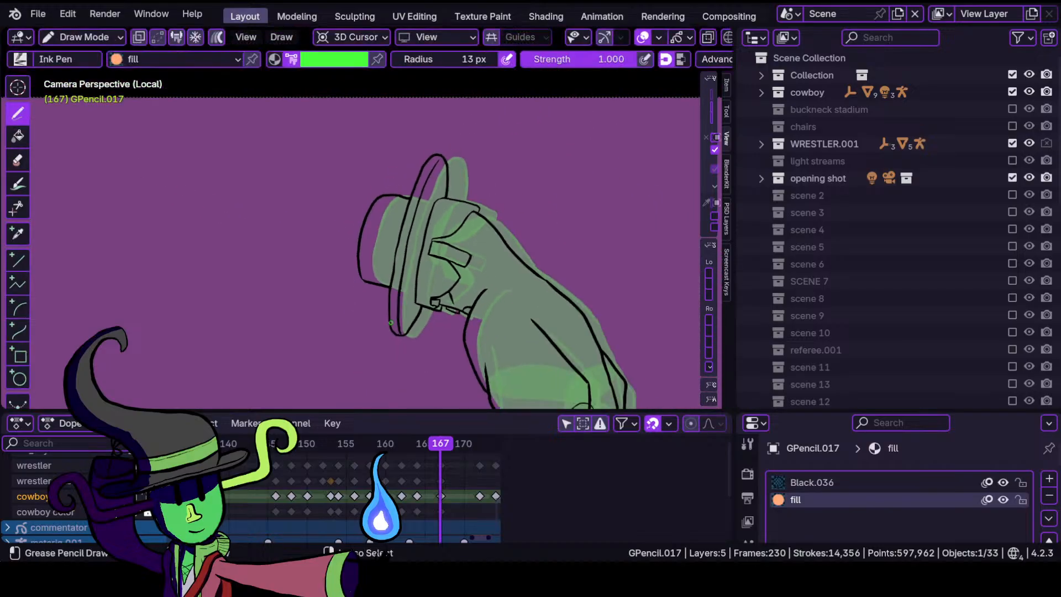
scroll(390, 322, up, 2)
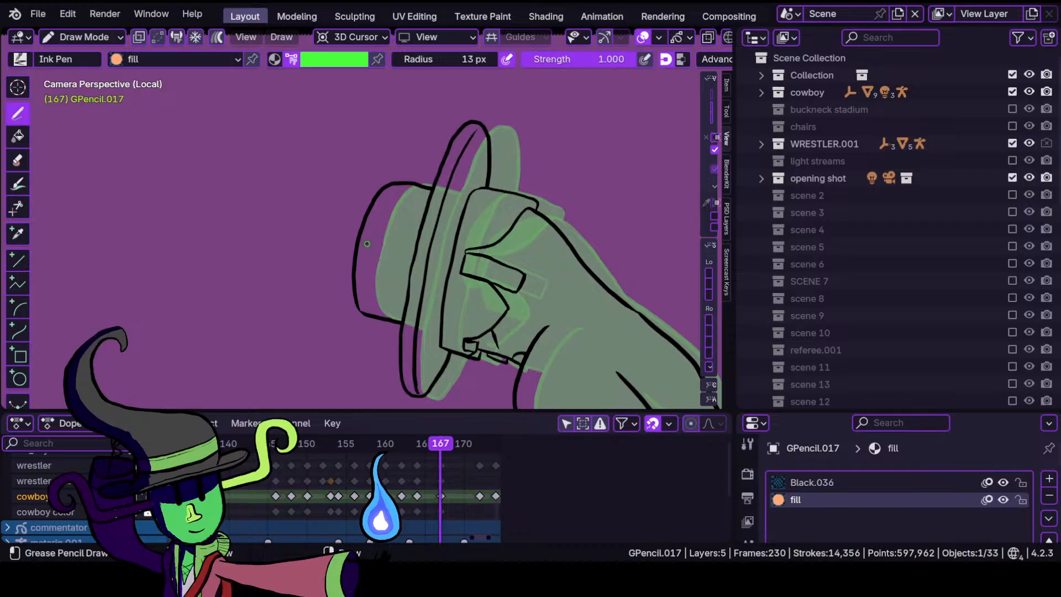
scroll(326, 265, up, 4)
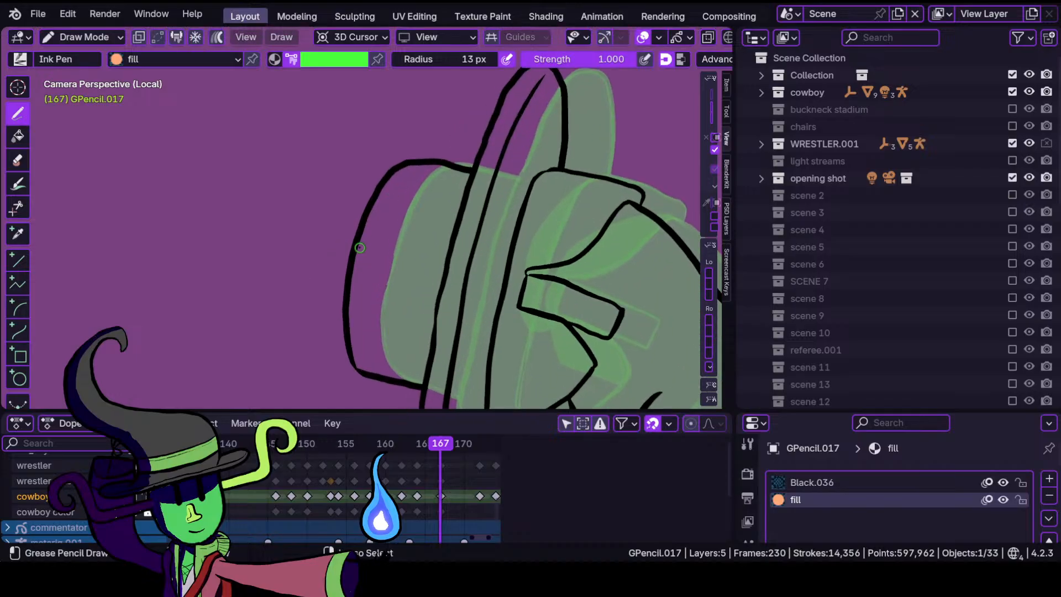
click(338, 61)
click(288, 246)
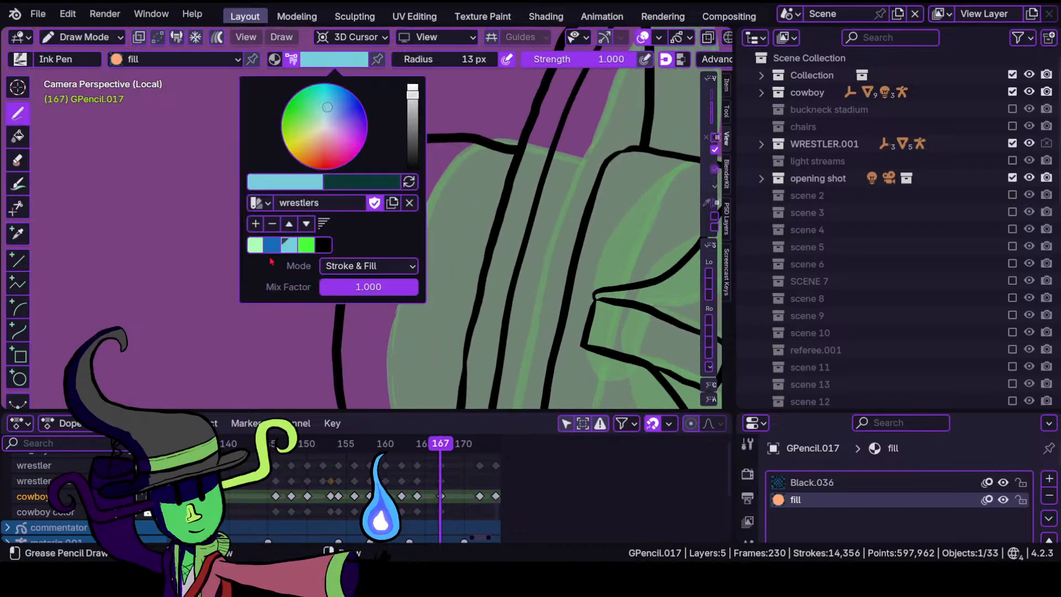
click(306, 245)
click(255, 245)
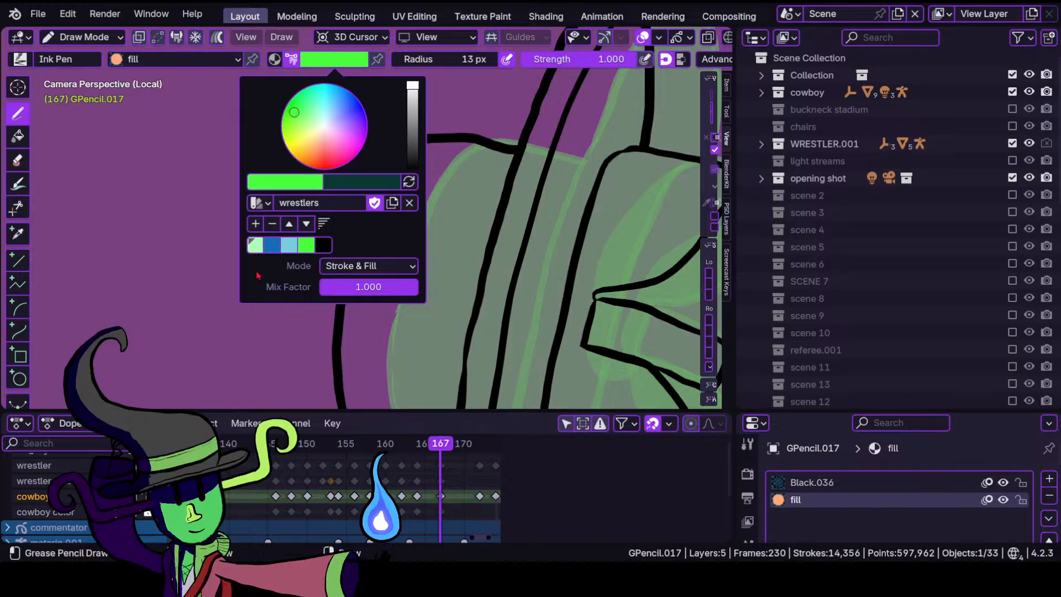
mouse_move(407, 228)
ctrl+middle_down()
mouse_move(370, 316)
mouse_move(431, 229)
ctrl+middle_up()
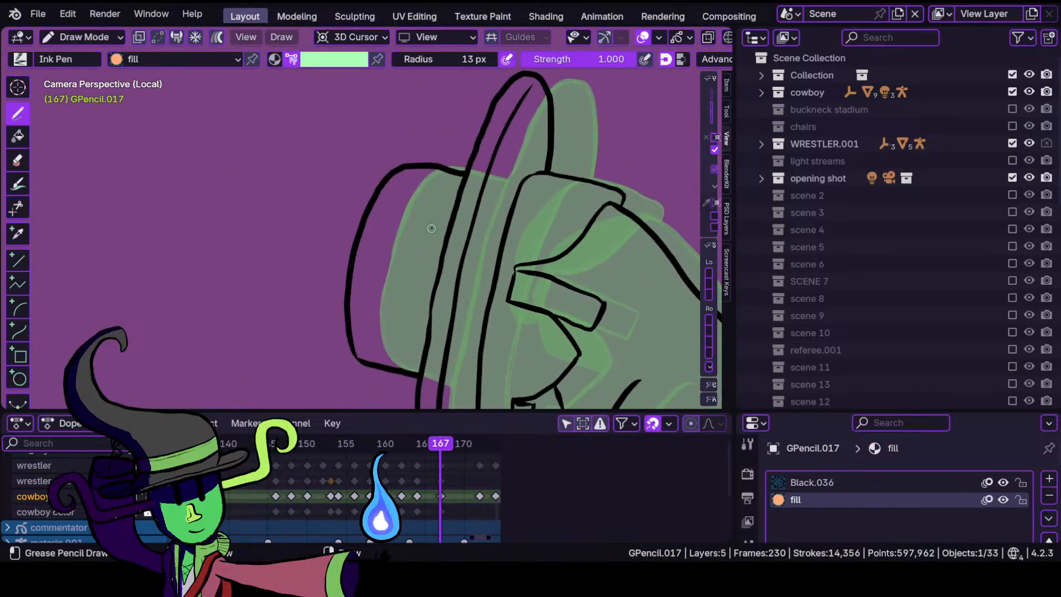
click(359, 60)
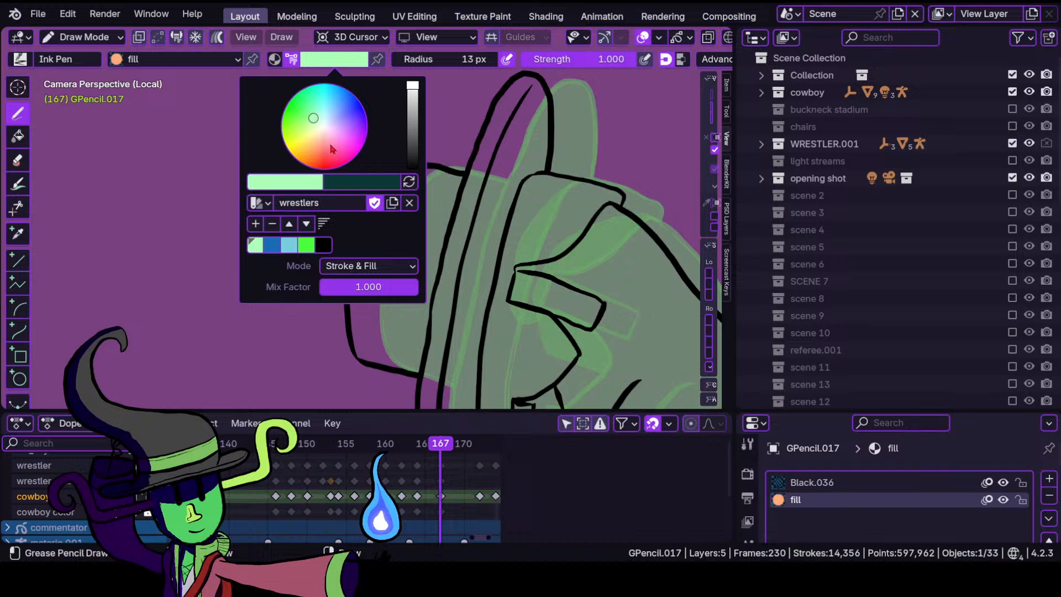
click(305, 244)
shift+middle_drag(461, 237, 391, 204)
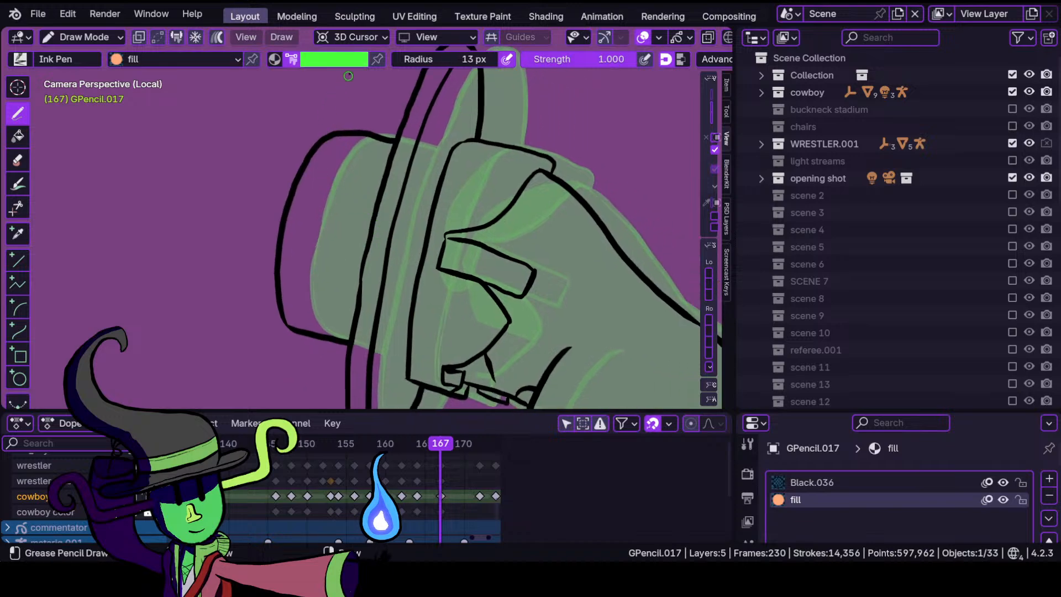
Switch the Ink Pen's colour palette to cowboy and open its colour swatches.
click(330, 60)
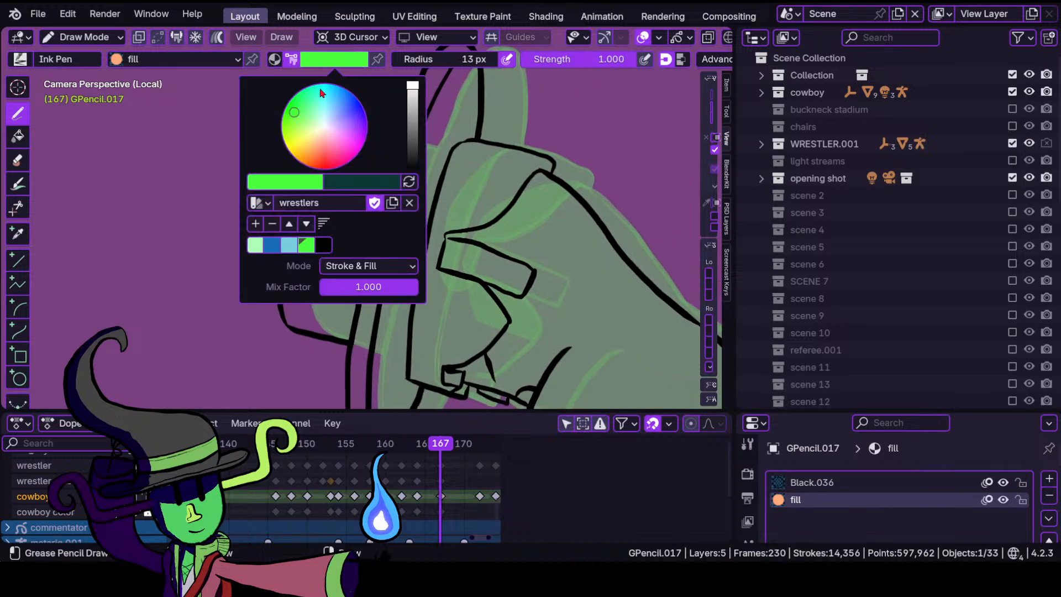
click(259, 203)
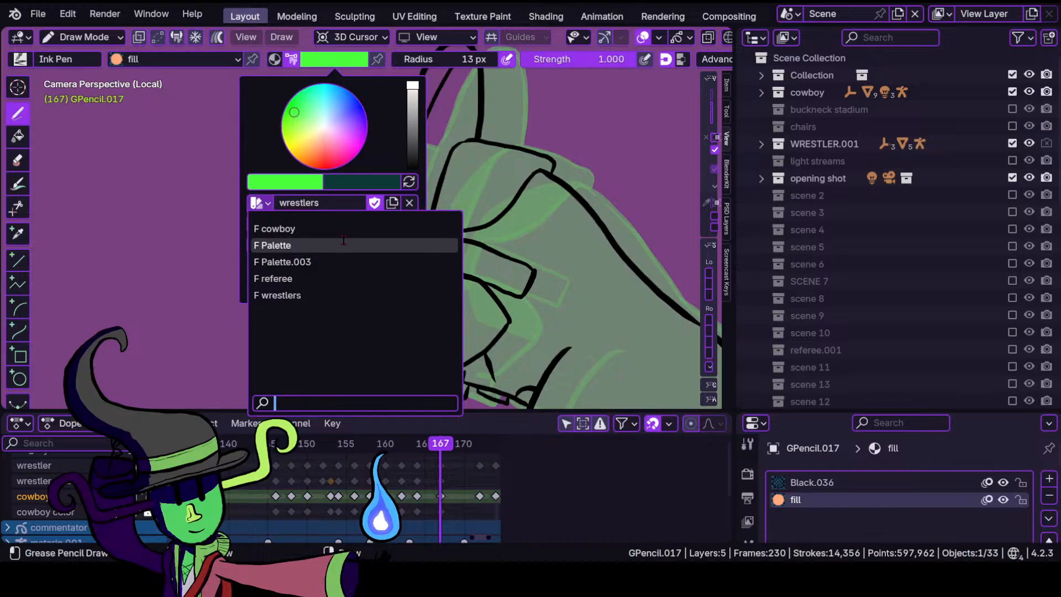
click(346, 229)
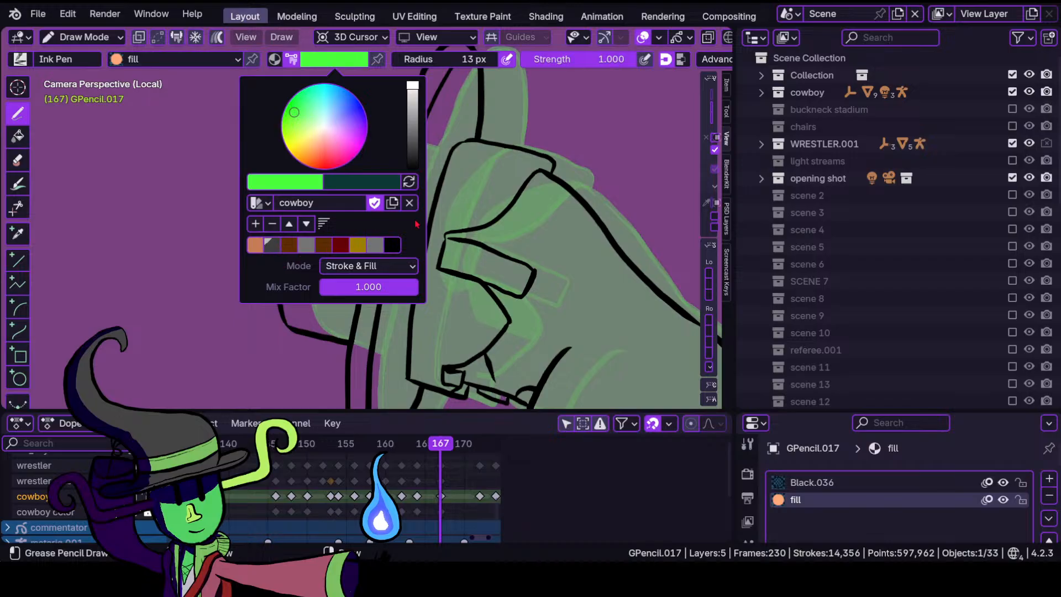
click(334, 61)
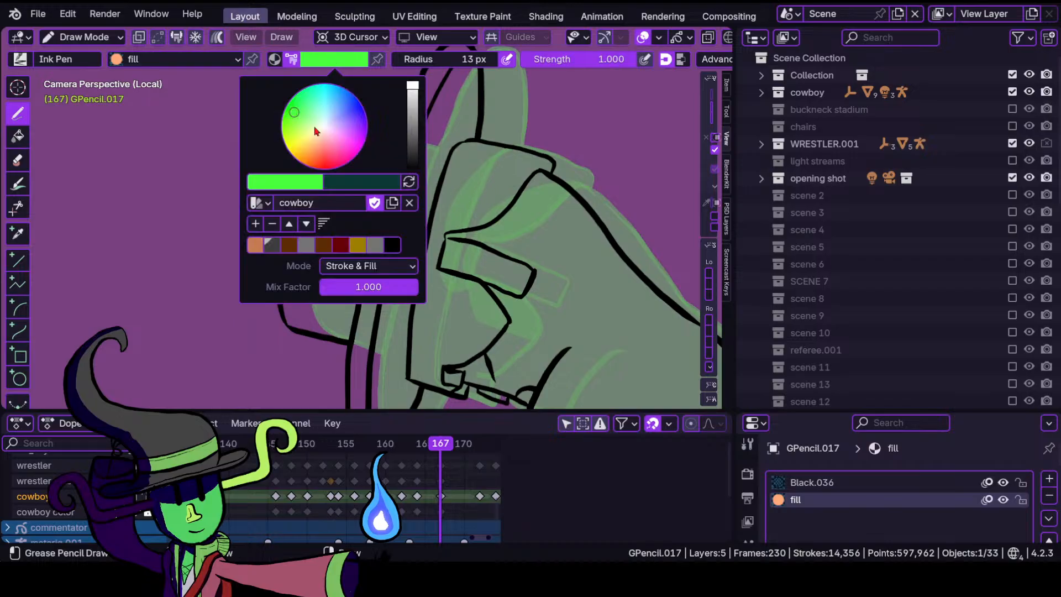
Set the drawing colour to the dark grey swatch of the cowboy palette.
click(276, 247)
click(254, 248)
click(271, 248)
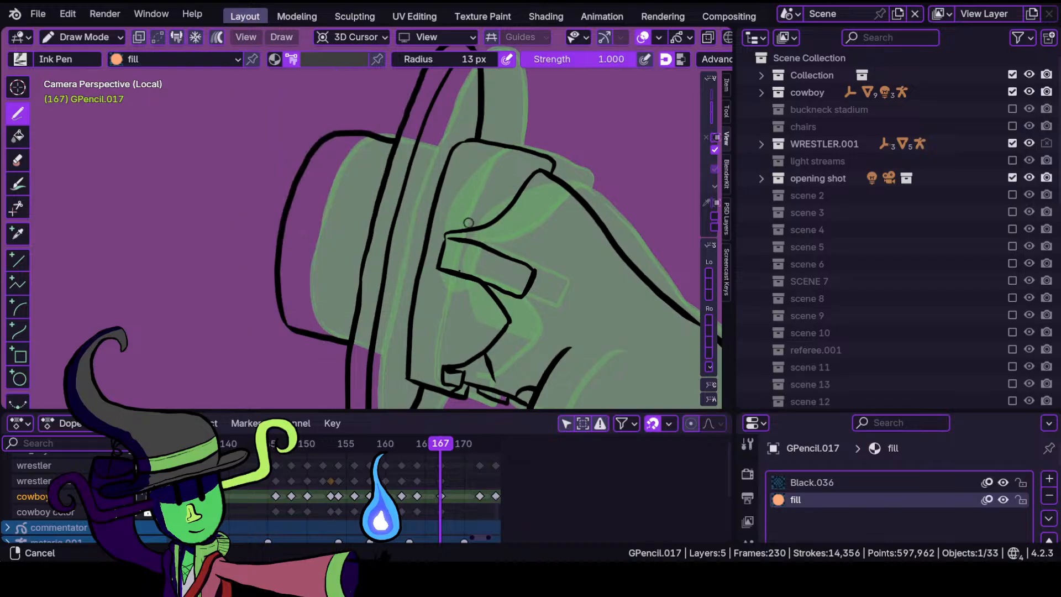
mouse_move(469, 223)
ctrl+middle_down()
mouse_move(495, 249)
mouse_move(529, 186)
ctrl+middle_up()
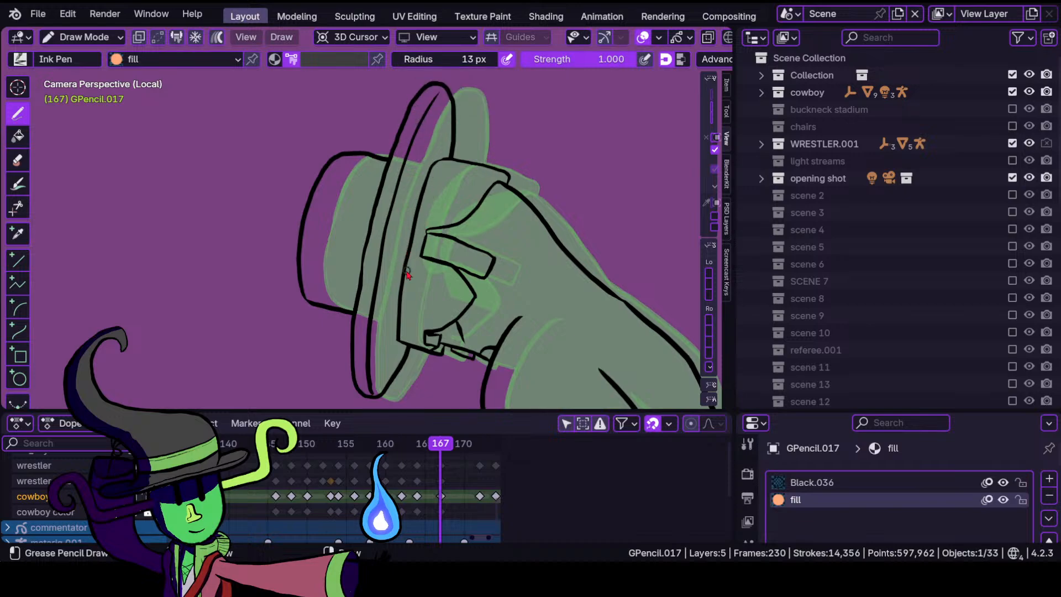
ctrl+middle_drag(406, 272, 440, 211)
shift+middle_drag(459, 159, 413, 313)
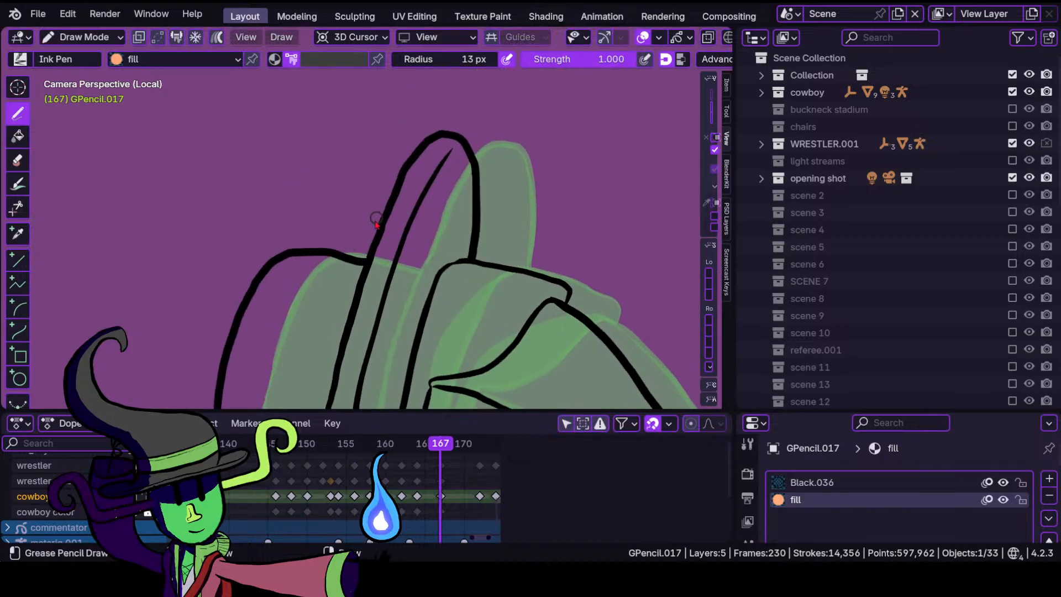
shift+middle_drag(375, 221, 414, 193)
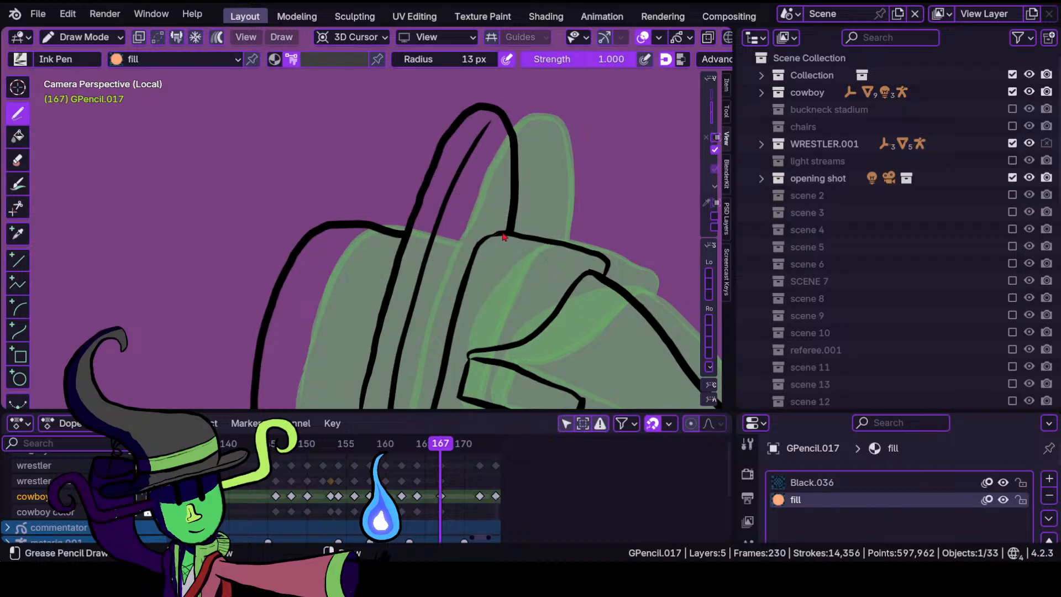
Undo the stray fill stroke, make the cowboy color layer active and fill the upper crown and brim of the hat in dark grey.
mouse_move(503, 237)
mouse_down()
mouse_move(512, 172)
mouse_move(485, 235)
mouse_up()
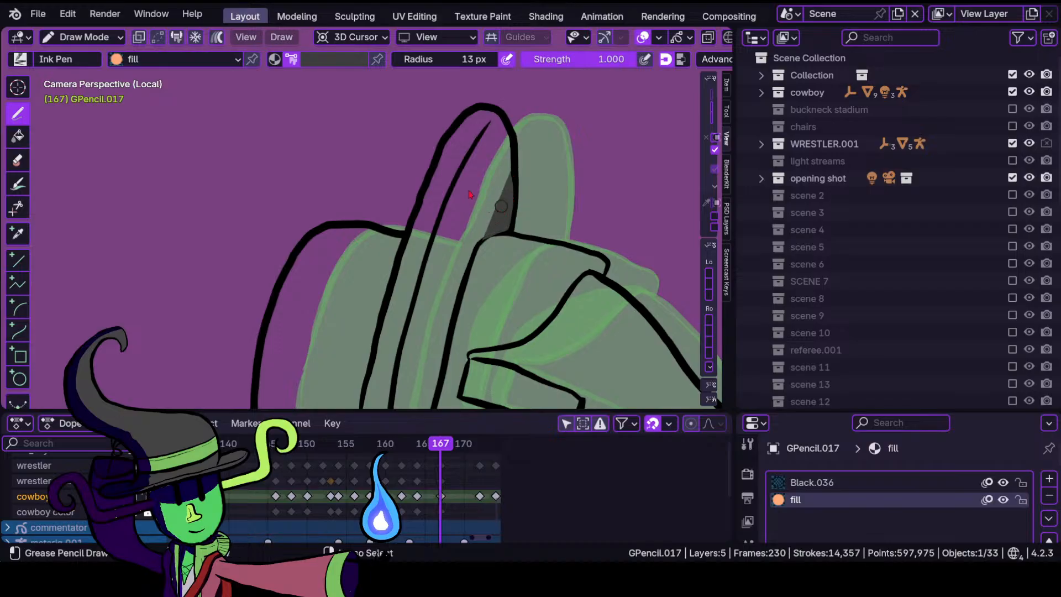
key(ctrl+z)
click(39, 511)
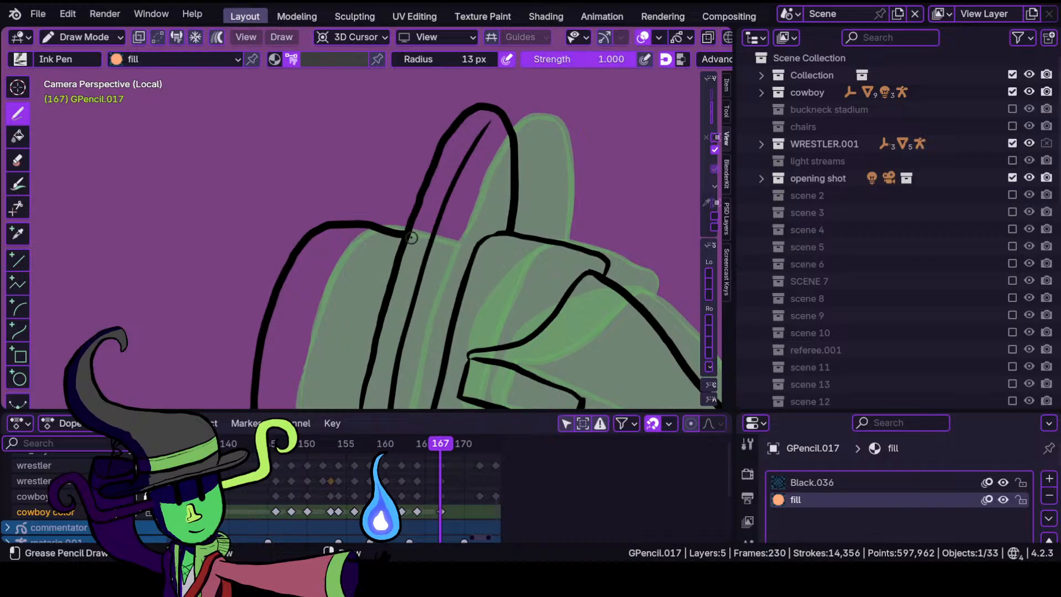
mouse_move(399, 235)
mouse_down()
mouse_move(323, 230)
mouse_move(296, 256)
mouse_move(259, 386)
mouse_move(408, 408)
mouse_move(441, 383)
mouse_move(445, 292)
mouse_move(464, 252)
mouse_move(507, 224)
mouse_move(508, 147)
mouse_move(486, 116)
mouse_move(454, 141)
mouse_move(428, 205)
mouse_move(402, 222)
mouse_up()
scroll(362, 226, down, 4)
scroll(362, 227, up, 4)
mouse_move(311, 302)
shift+middle_down()
mouse_move(347, 147)
mouse_move(373, 331)
mouse_move(379, 249)
mouse_move(420, 343)
mouse_move(435, 215)
shift+middle_up()
shift+middle_drag(414, 258, 340, 204)
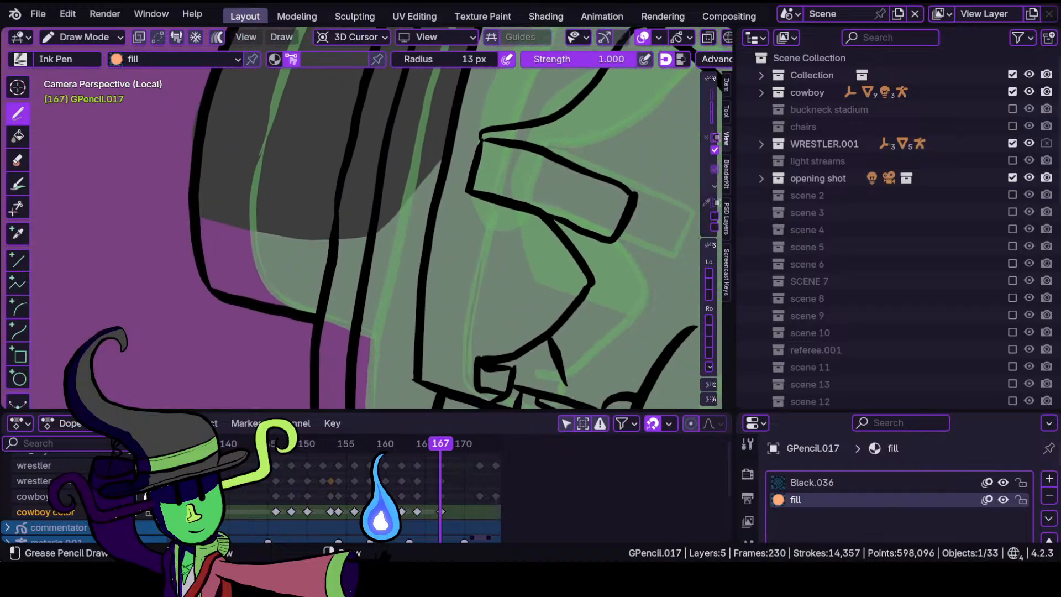
Extend the dark grey fill over the lower part of the hat's crown and the middle of the brim.
mouse_move(202, 219)
mouse_down()
mouse_move(229, 293)
mouse_move(377, 323)
mouse_move(409, 293)
mouse_move(443, 155)
mouse_up()
scroll(324, 368, down, 2)
shift+middle_drag(344, 301, 330, 217)
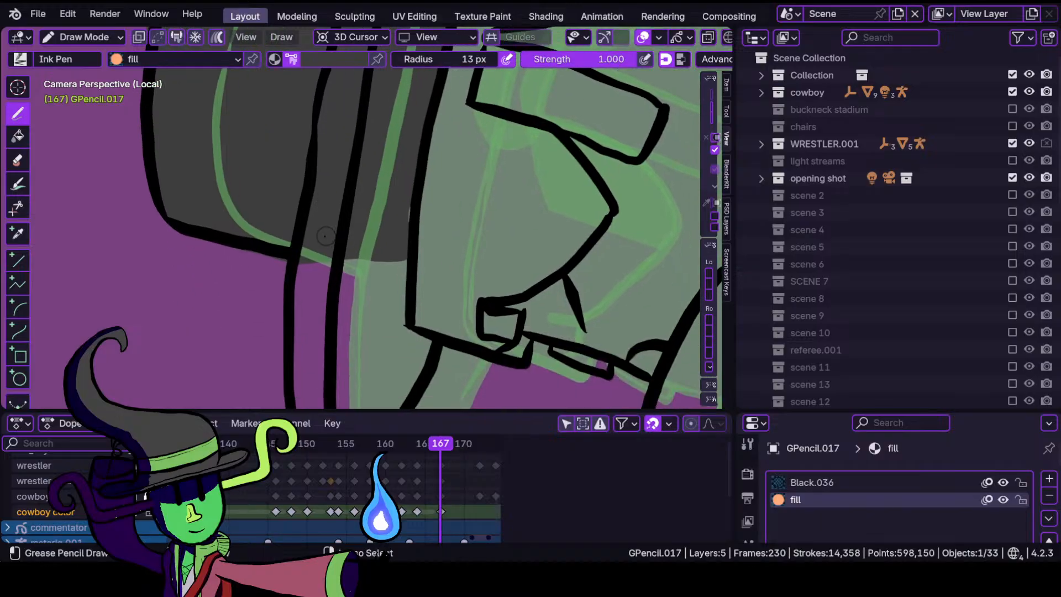
Fill the remaining lower end of the hat brim with dark grey down to its rounded tip.
scroll(334, 226, down, 4)
scroll(340, 249, up, 3)
shift+middle_drag(344, 292, 342, 226)
scroll(337, 226, up, 1)
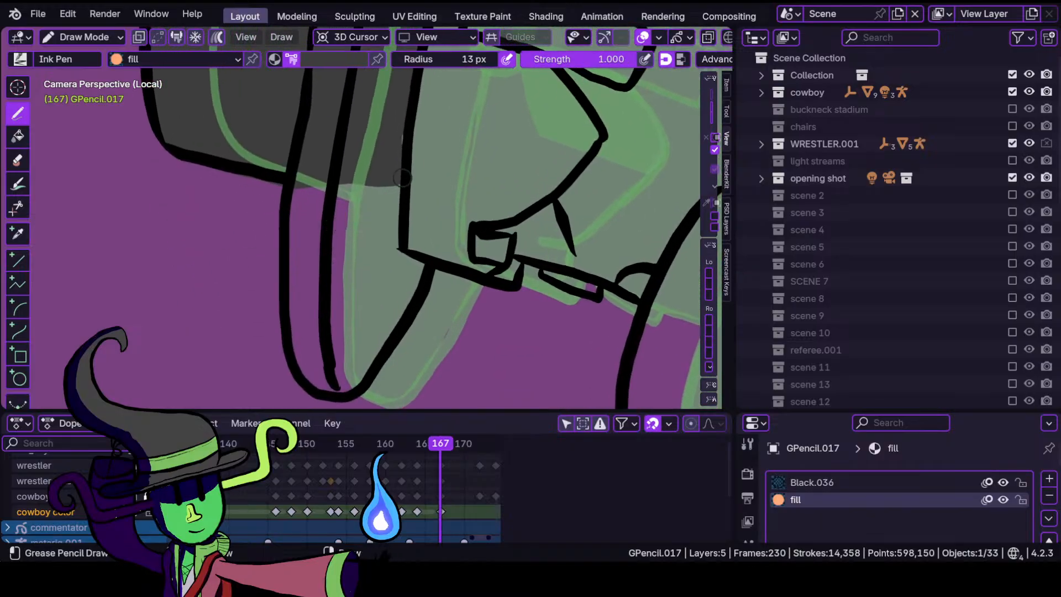
mouse_move(306, 187)
mouse_down()
mouse_move(310, 381)
mouse_move(345, 389)
mouse_move(417, 169)
mouse_move(381, 157)
mouse_move(326, 180)
mouse_up()
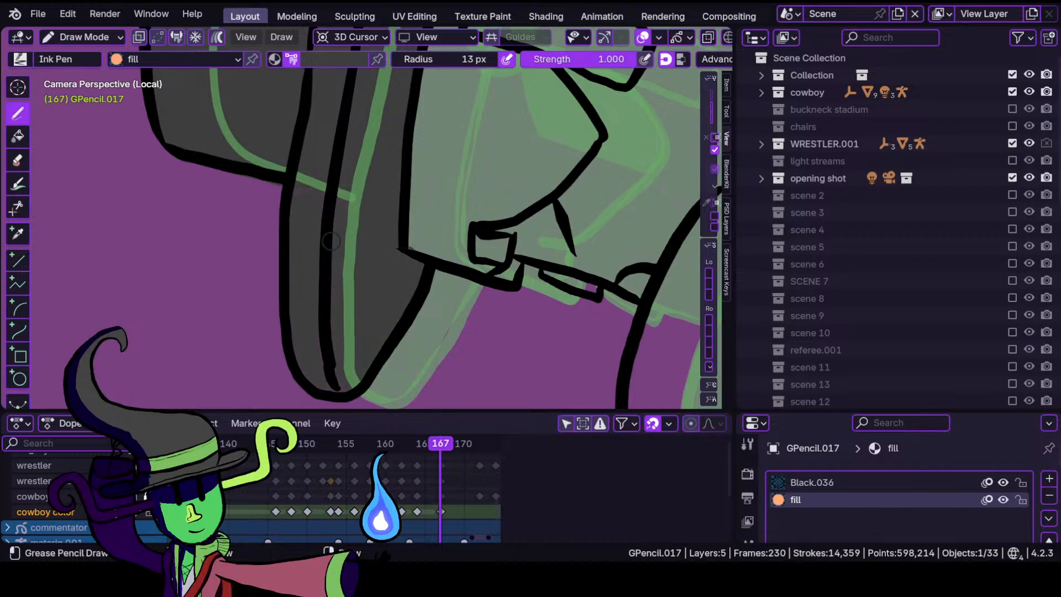
ctrl+middle_drag(331, 202, 330, 308)
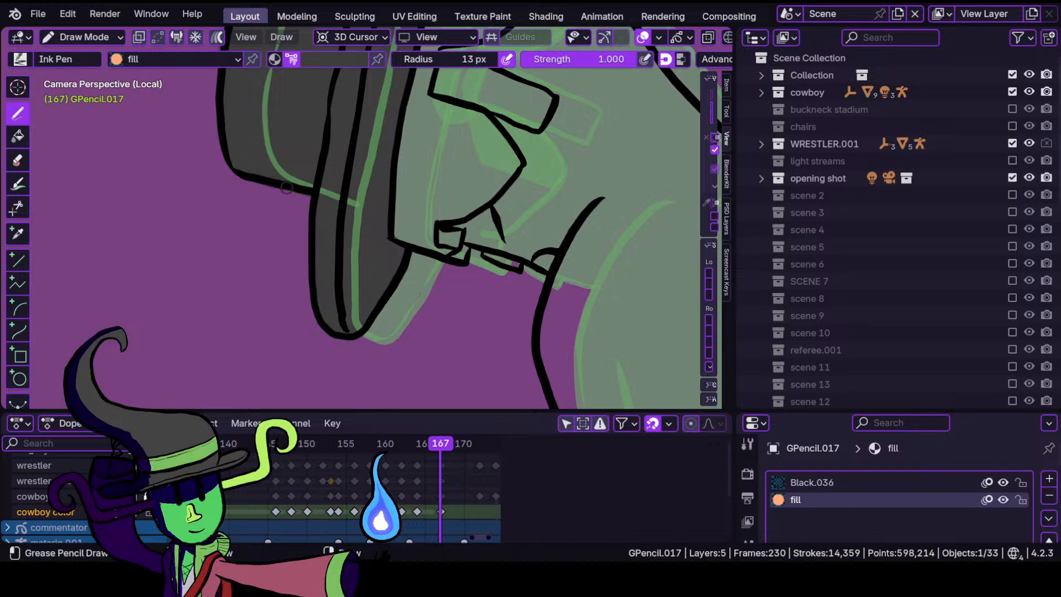
scroll(345, 248, up, 4)
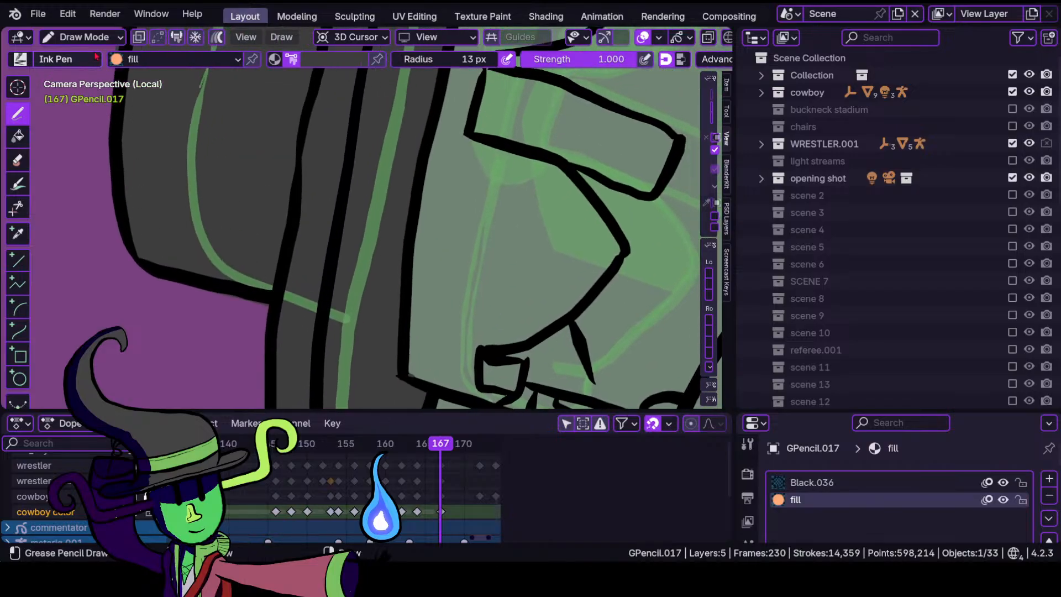
Sculpt the grey fill's edge to match the outline where the crown's lower edge meets the brim, and return to Draw Mode.
click(83, 37)
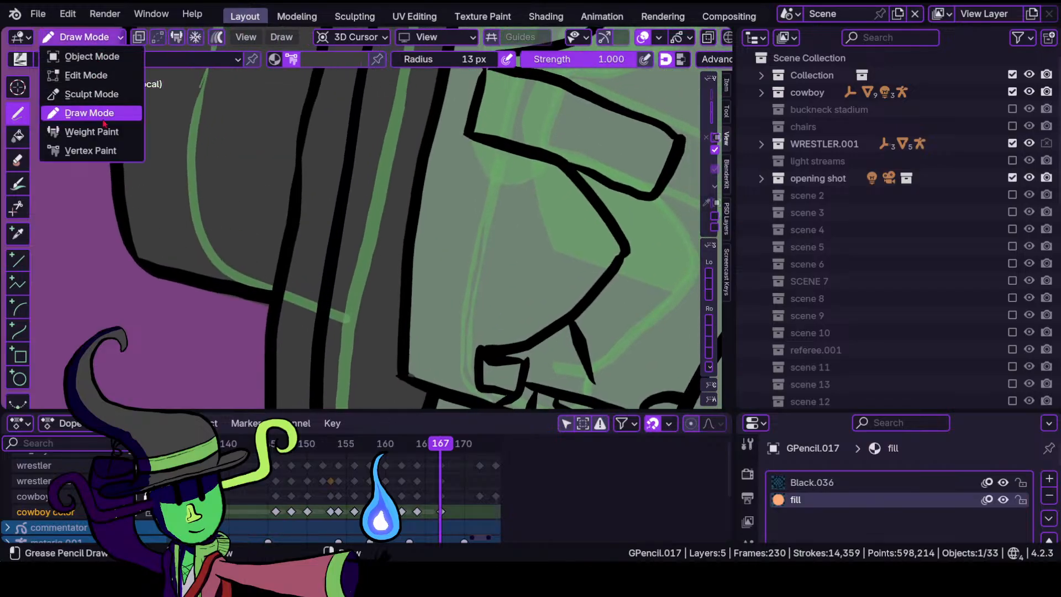
click(66, 83)
mouse_move(239, 313)
mouse_down()
mouse_move(252, 302)
mouse_move(264, 311)
mouse_move(250, 317)
mouse_up()
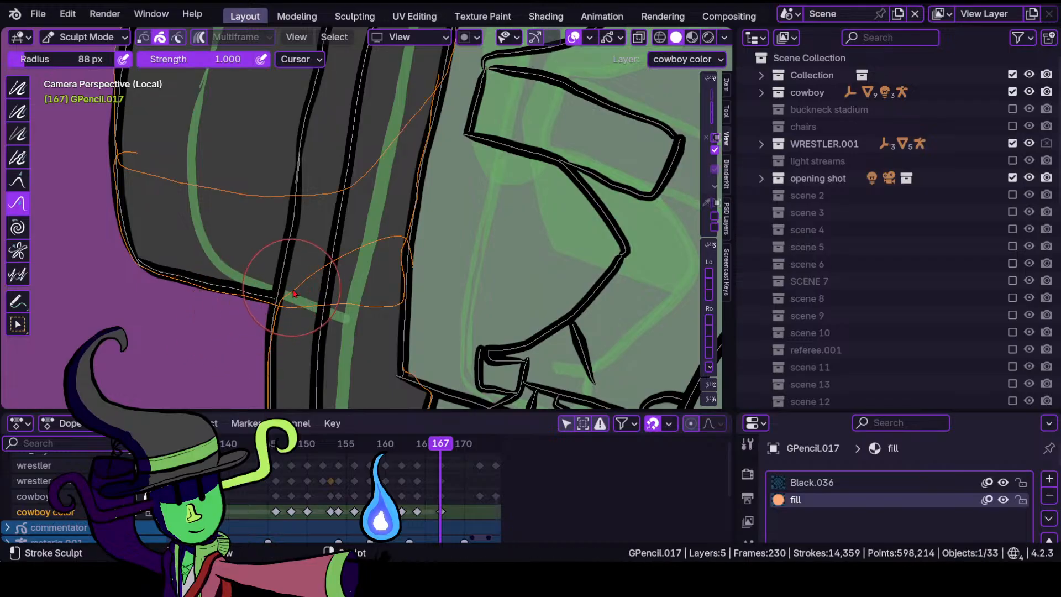
scroll(320, 272, down, 3)
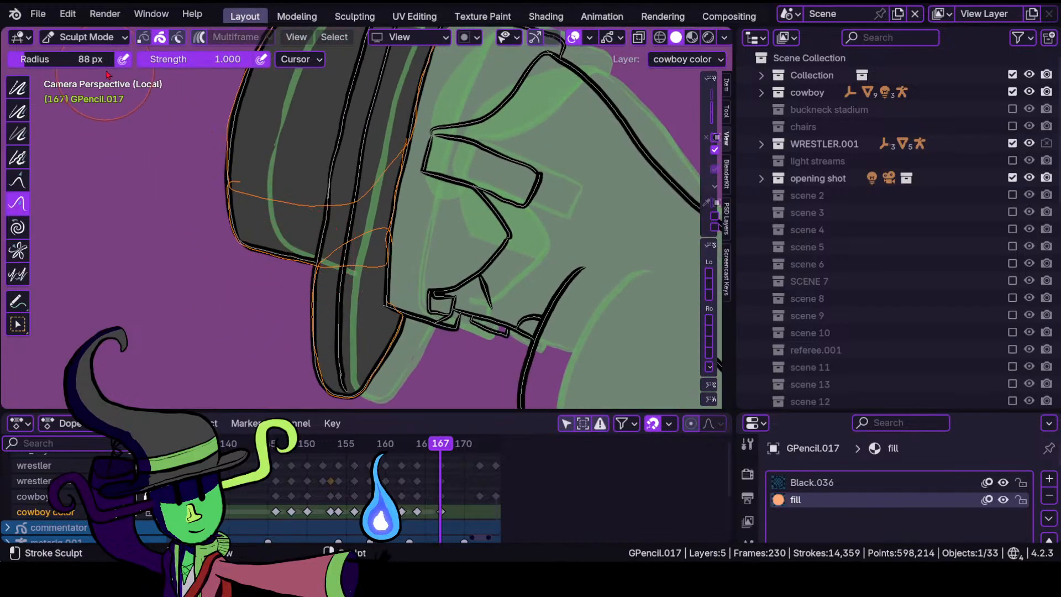
click(83, 37)
click(100, 113)
Choose the first brown swatch of the cowboy palette and fill the upper head section beside the hat brim.
scroll(454, 226, up, 1)
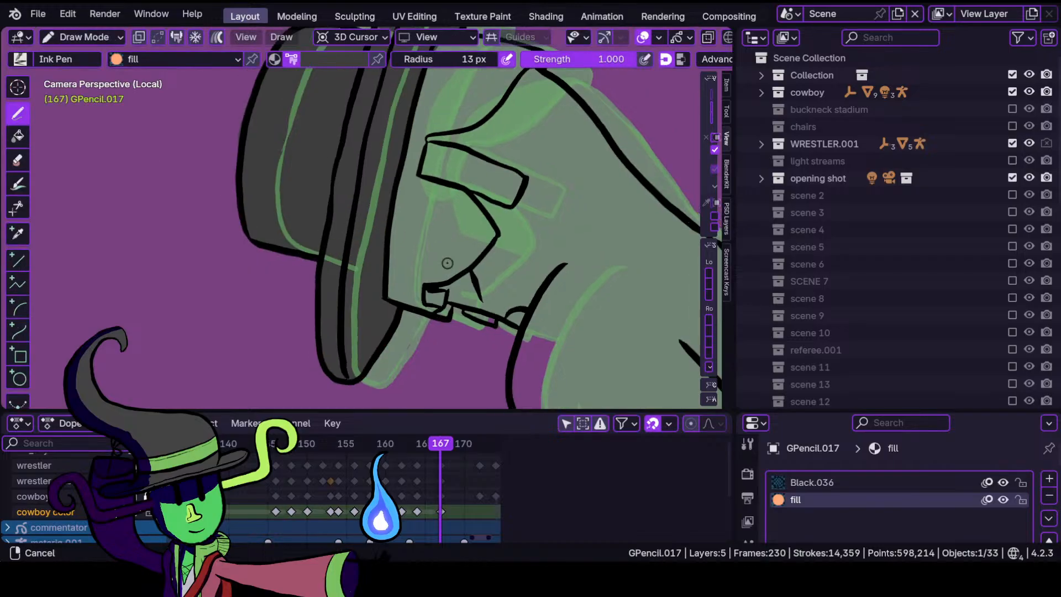
scroll(454, 227, down, 2)
scroll(459, 221, up, 1)
scroll(380, 376, up, 3)
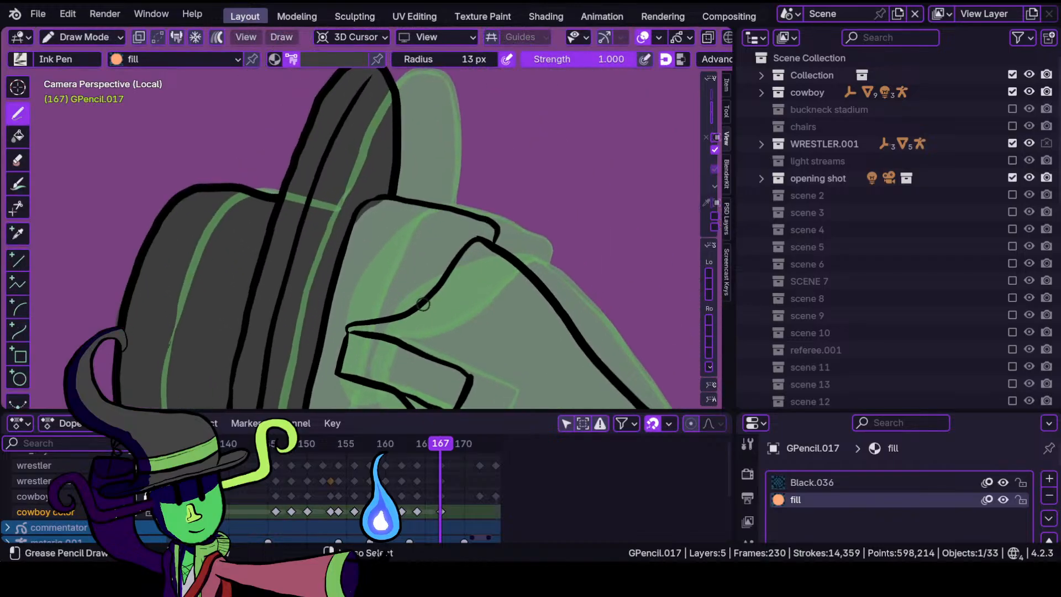
ctrl+middle_drag(465, 268, 389, 261)
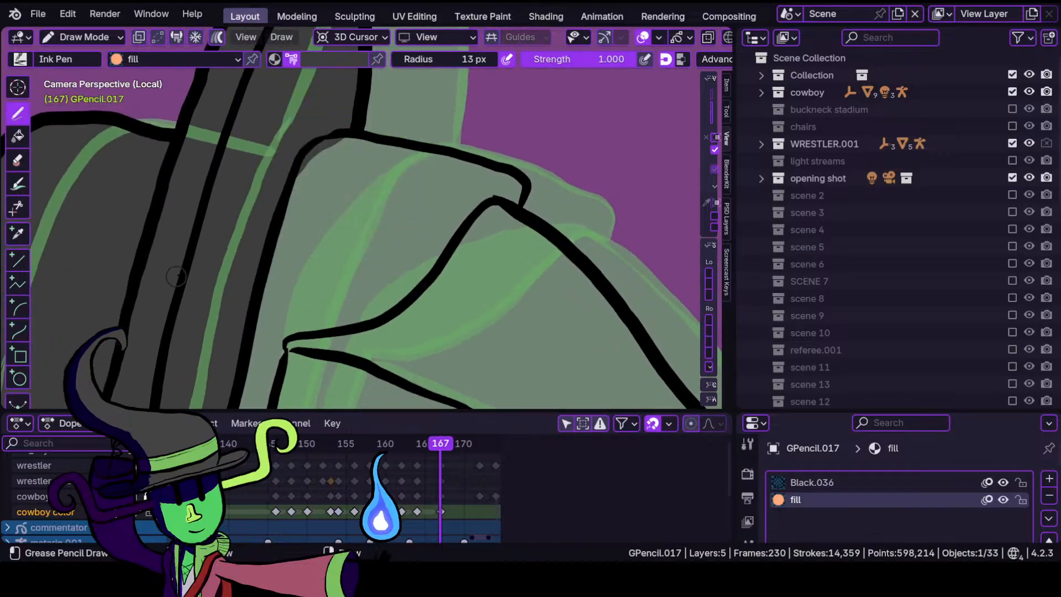
click(334, 59)
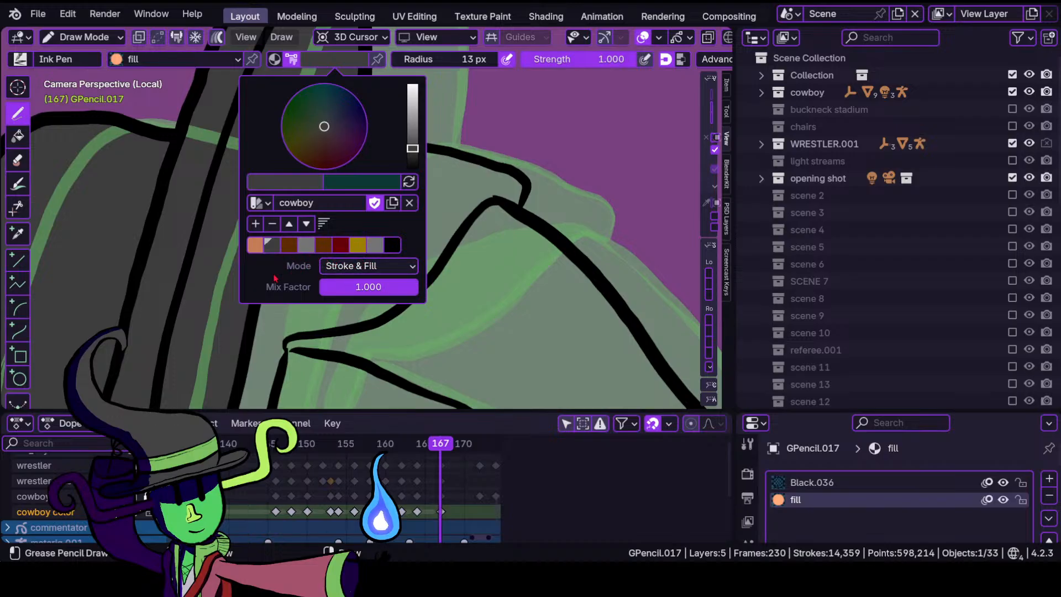
click(289, 245)
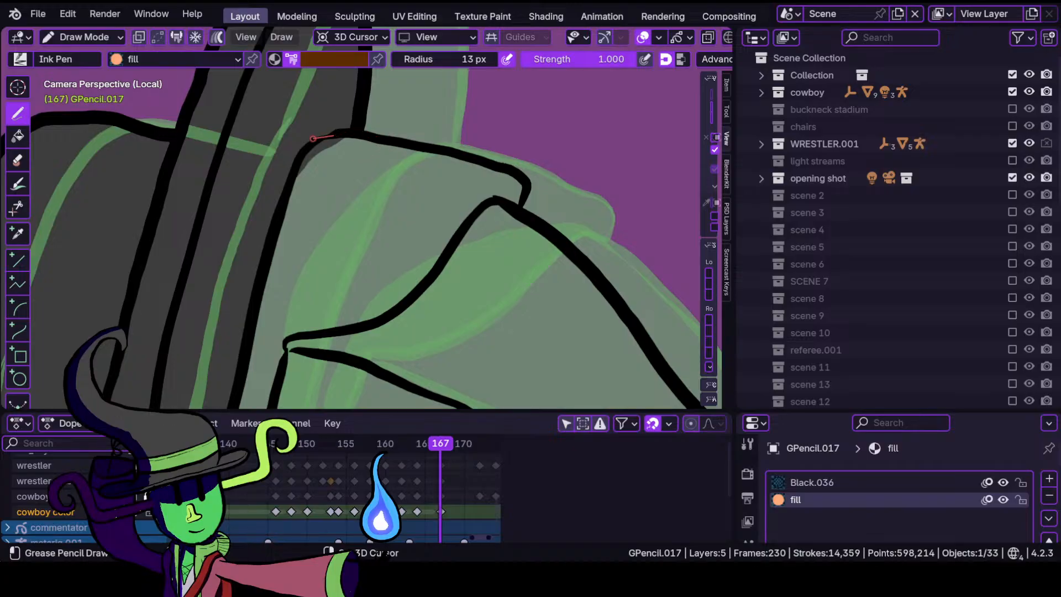
mouse_move(313, 138)
mouse_down()
mouse_move(371, 142)
mouse_move(282, 218)
mouse_move(244, 351)
mouse_move(243, 373)
mouse_move(260, 384)
mouse_move(289, 342)
mouse_move(373, 319)
mouse_move(418, 287)
mouse_move(480, 208)
mouse_move(523, 189)
mouse_move(492, 164)
mouse_up()
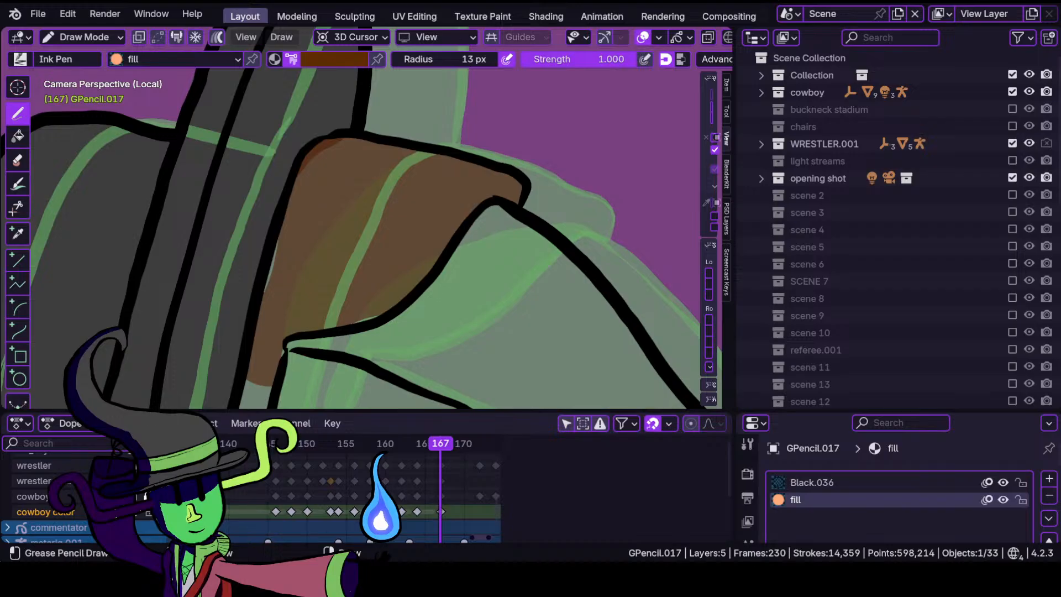
drag(321, 148, 341, 223)
mouse_move(327, 183)
ctrl+middle_down()
mouse_move(315, 298)
mouse_move(403, 140)
ctrl+middle_up()
mouse_move(304, 237)
shift+middle_down()
mouse_move(359, 208)
mouse_move(427, 199)
mouse_move(398, 326)
mouse_move(371, 243)
shift+middle_up()
Sculpt the upper brown fill's edges to fit the black outlines along the brim and lower curve, and return to Draw Mode.
click(84, 37)
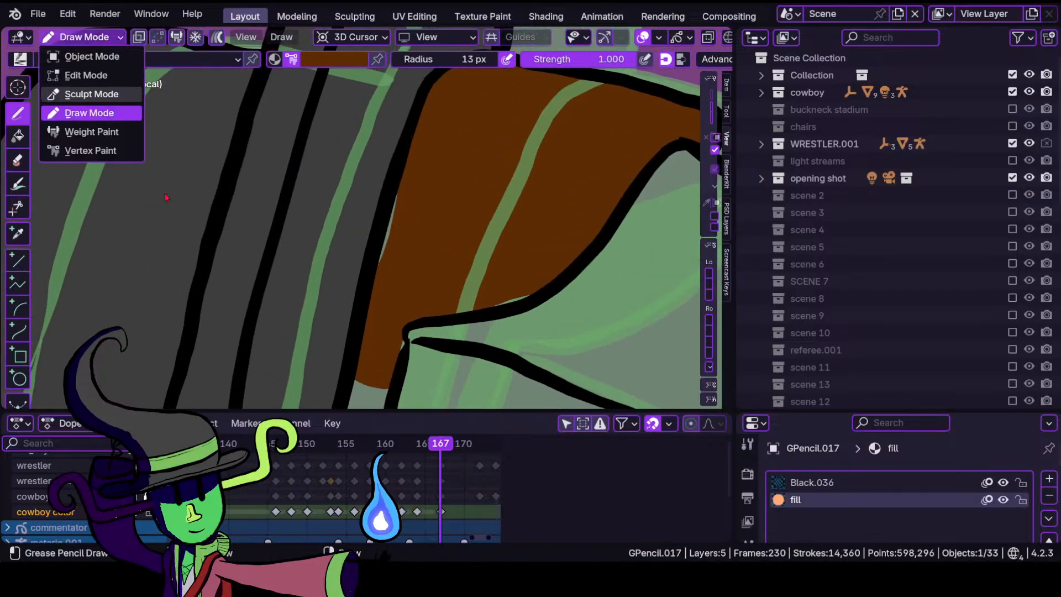
click(65, 88)
drag(413, 245, 394, 236)
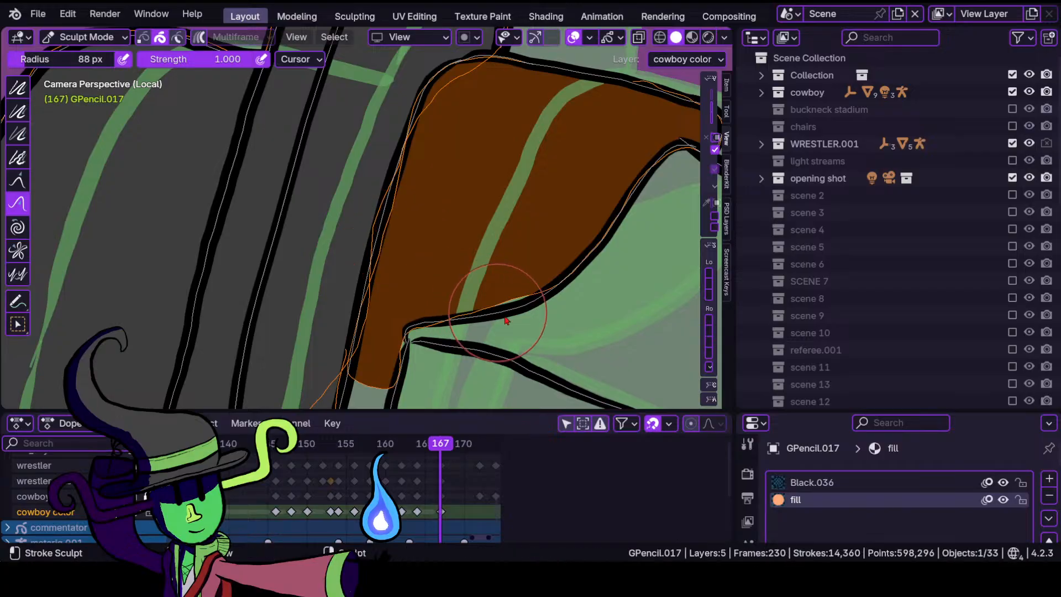
drag(504, 305, 495, 306)
shift+middle_drag(473, 328, 496, 183)
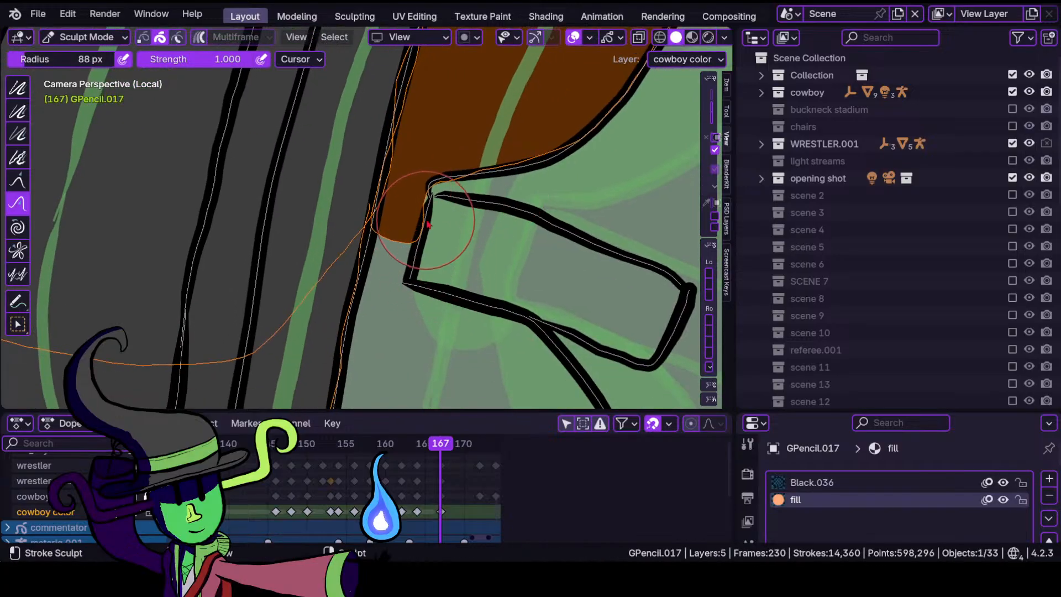
drag(427, 202, 422, 206)
click(84, 37)
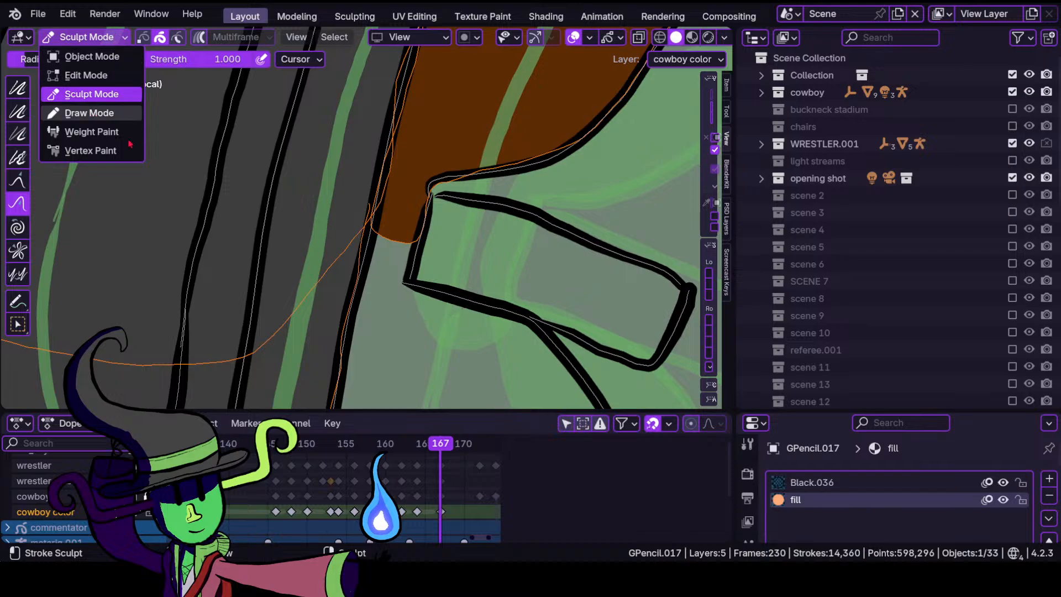
click(88, 111)
Fill the lower head section beside the brim with brown, from the upper fill down to the small square shape.
scroll(425, 255, down, 3)
scroll(426, 255, up, 3)
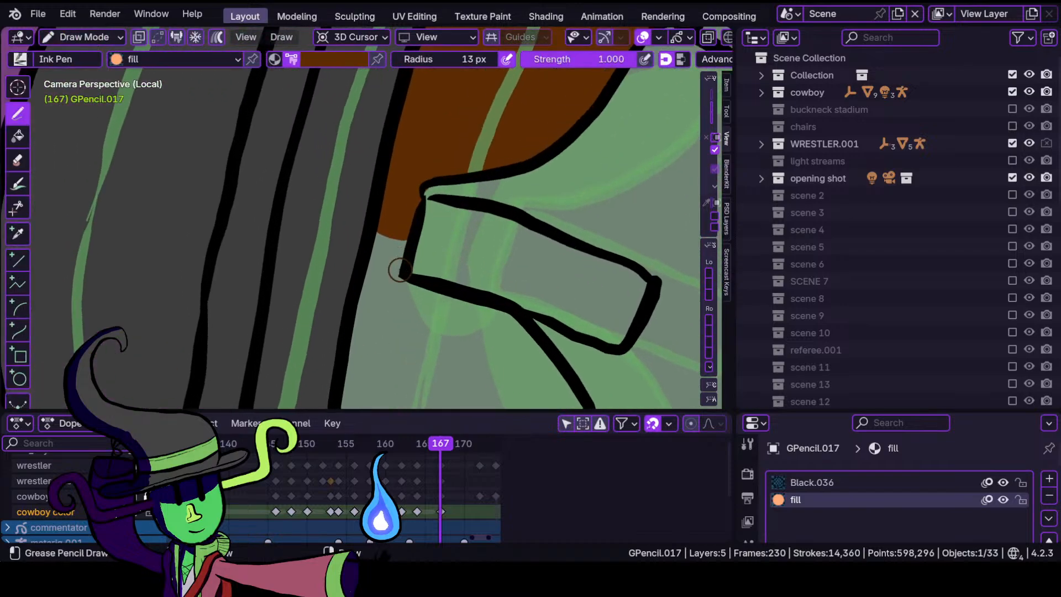
mouse_move(392, 238)
ctrl+middle_down()
mouse_move(393, 333)
mouse_move(412, 284)
mouse_move(390, 280)
mouse_move(379, 242)
ctrl+middle_up()
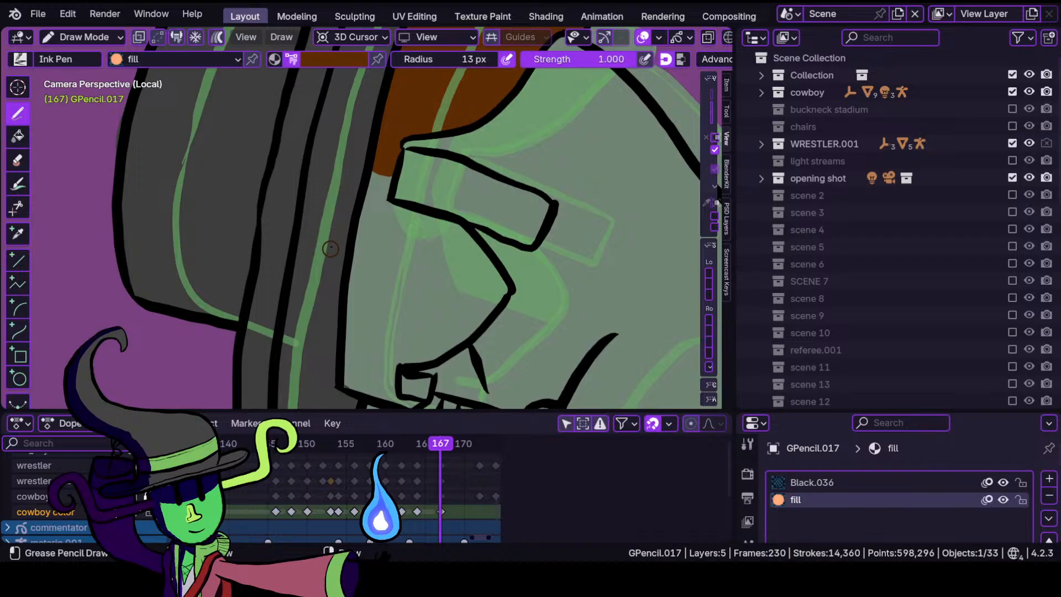
shift+middle_drag(385, 192, 413, 147)
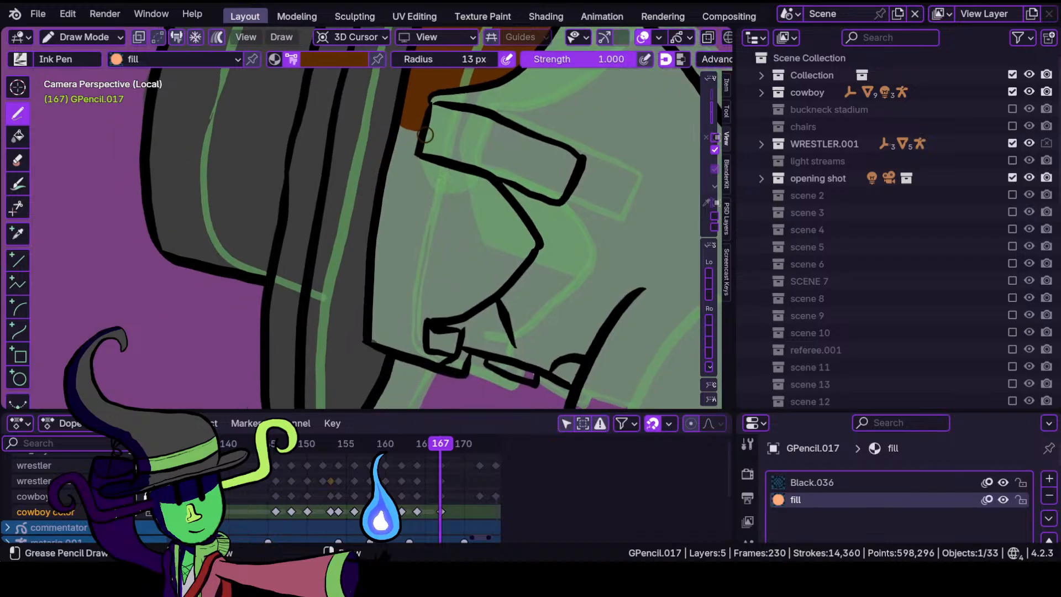
mouse_move(400, 141)
mouse_down()
mouse_move(380, 337)
mouse_move(409, 354)
mouse_move(468, 332)
mouse_move(470, 315)
mouse_move(536, 246)
mouse_move(414, 133)
mouse_up()
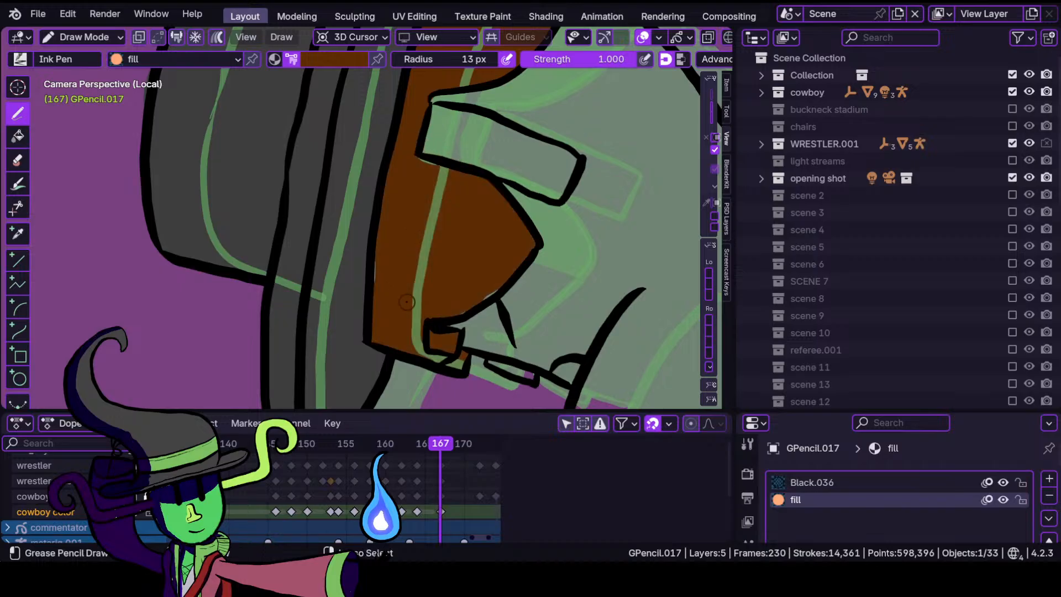
scroll(483, 230, up, 3)
shift+middle_drag(417, 276, 325, 212)
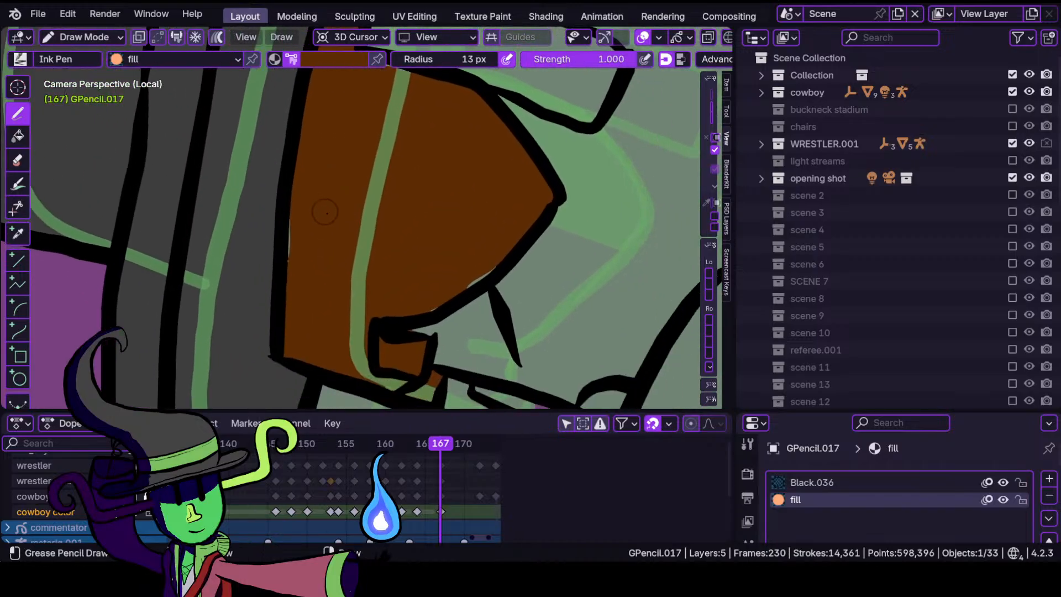
mouse_move(358, 281)
ctrl+middle_down()
mouse_move(435, 194)
mouse_move(445, 160)
ctrl+middle_up()
mouse_move(450, 237)
ctrl+middle_down()
mouse_move(449, 348)
mouse_move(449, 260)
mouse_move(367, 277)
ctrl+middle_up()
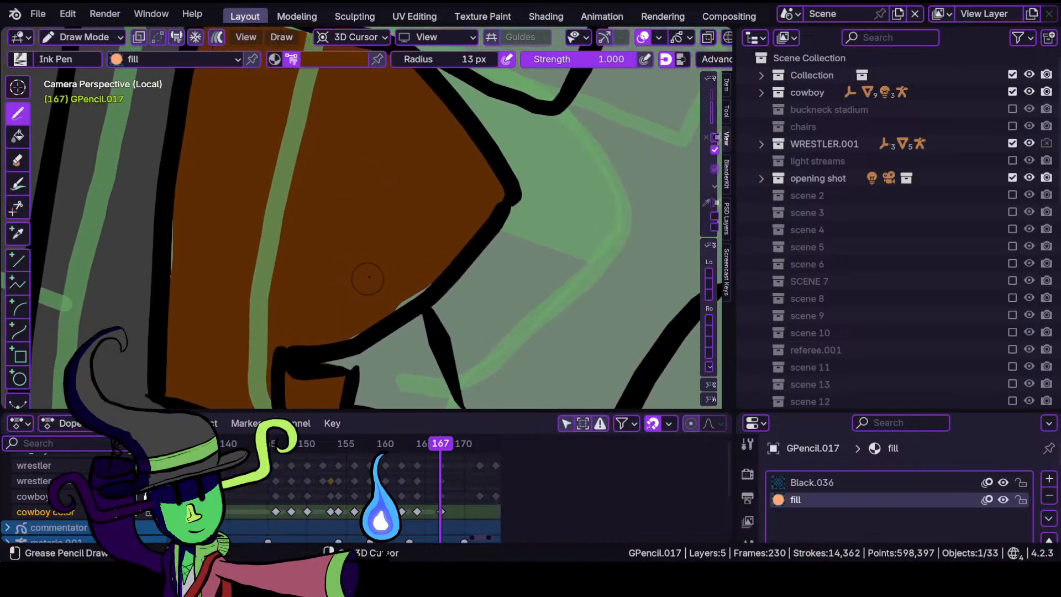
In Sculpt Mode, push the lower brown fill's edges to meet the black outlines along its lower curve and the hat brim.
click(84, 37)
click(104, 101)
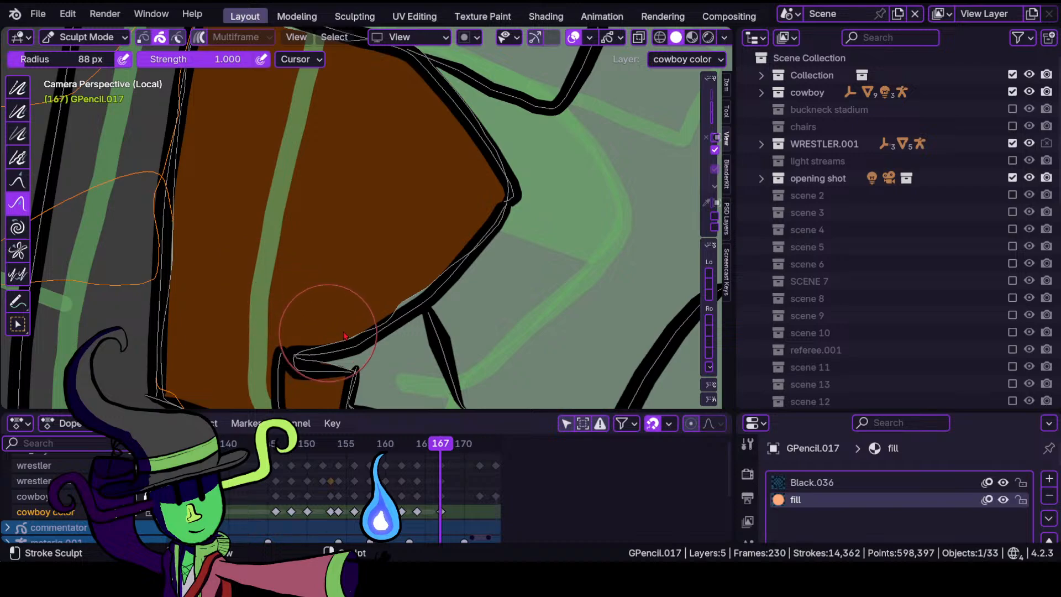
mouse_move(325, 326)
mouse_down()
mouse_move(407, 314)
mouse_move(390, 286)
mouse_up()
shift+middle_drag(195, 182, 289, 275)
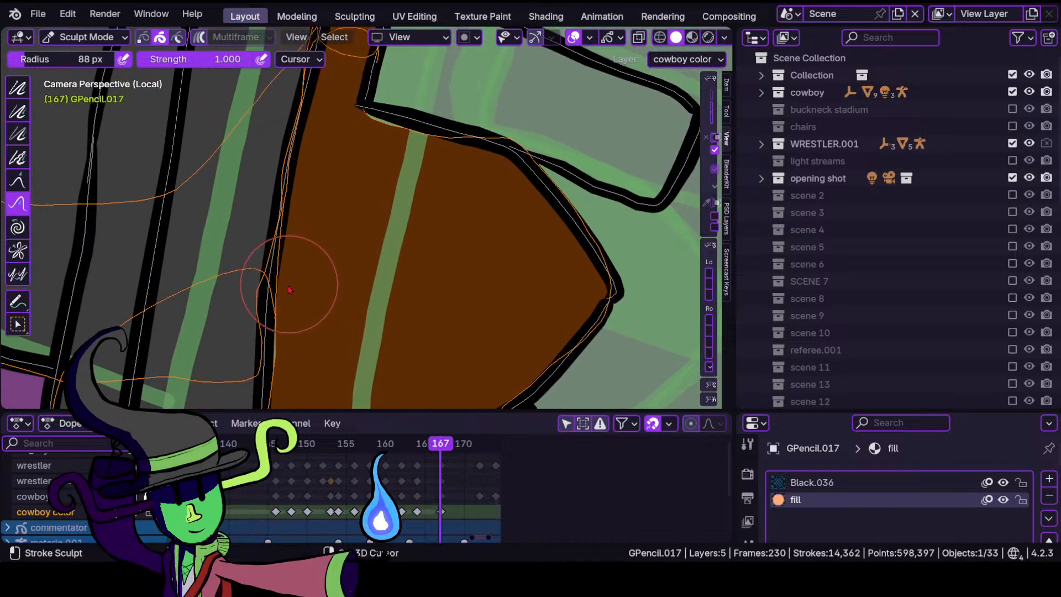
drag(279, 341, 284, 352)
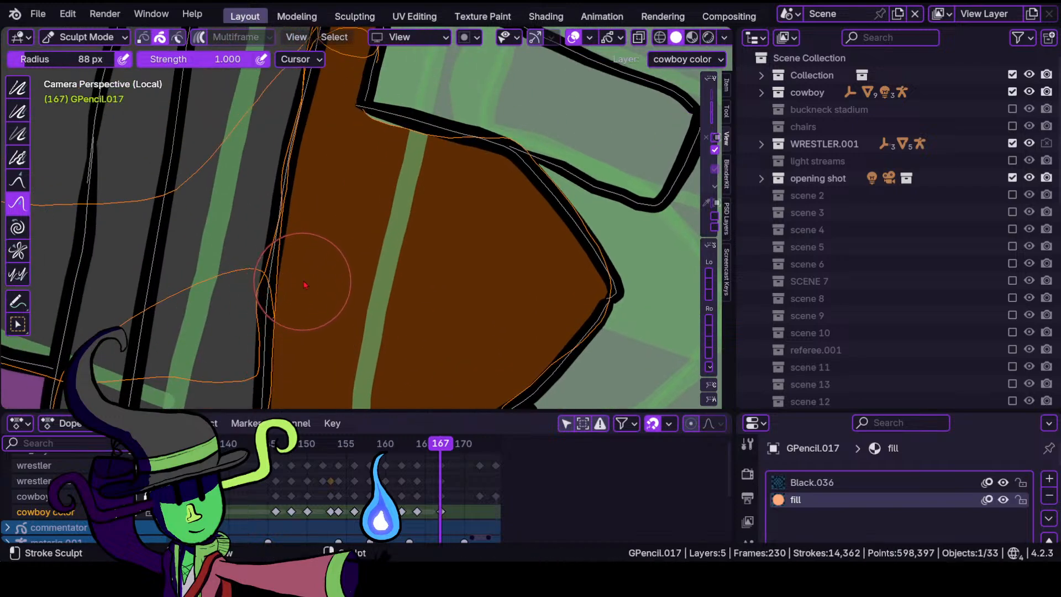
Sculpt the lower brown fill's upper edge to fit the outline beneath the rectangular ear shape, and return to Draw Mode.
mouse_move(327, 199)
ctrl+middle_down()
mouse_move(314, 330)
mouse_move(386, 189)
ctrl+middle_up()
mouse_move(384, 150)
shift+middle_down()
mouse_move(314, 297)
mouse_move(319, 237)
shift+middle_up()
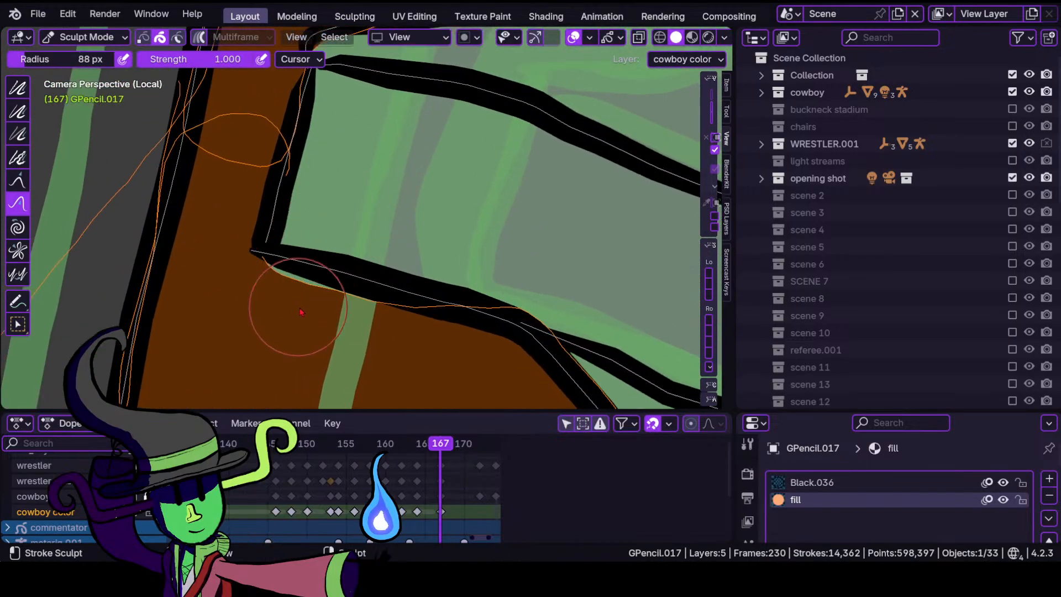
drag(303, 295, 309, 266)
drag(270, 284, 277, 274)
ctrl+middle_drag(386, 267, 387, 359)
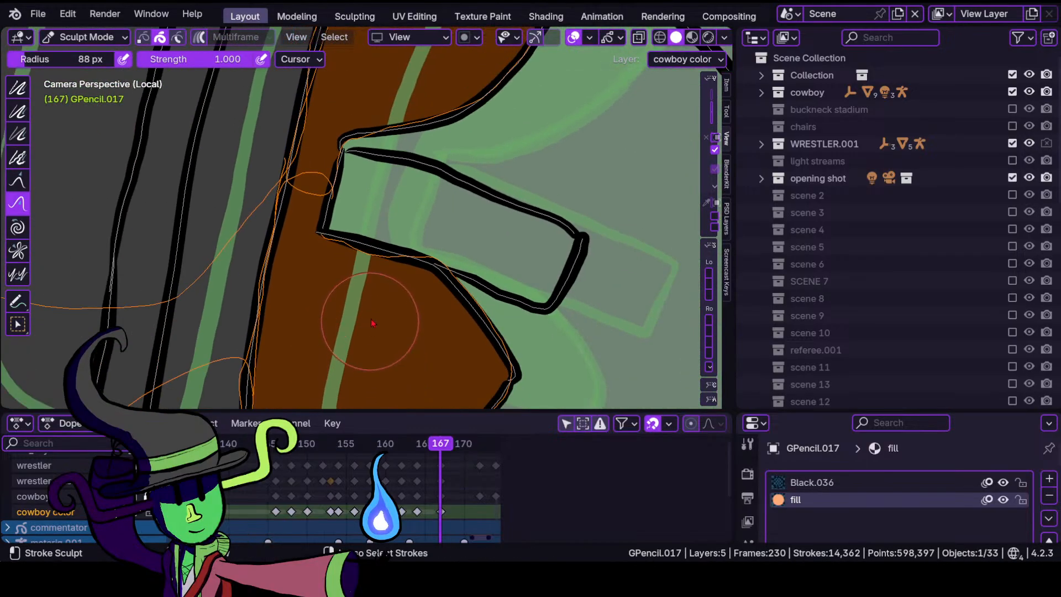
ctrl+middle_drag(442, 279, 475, 208)
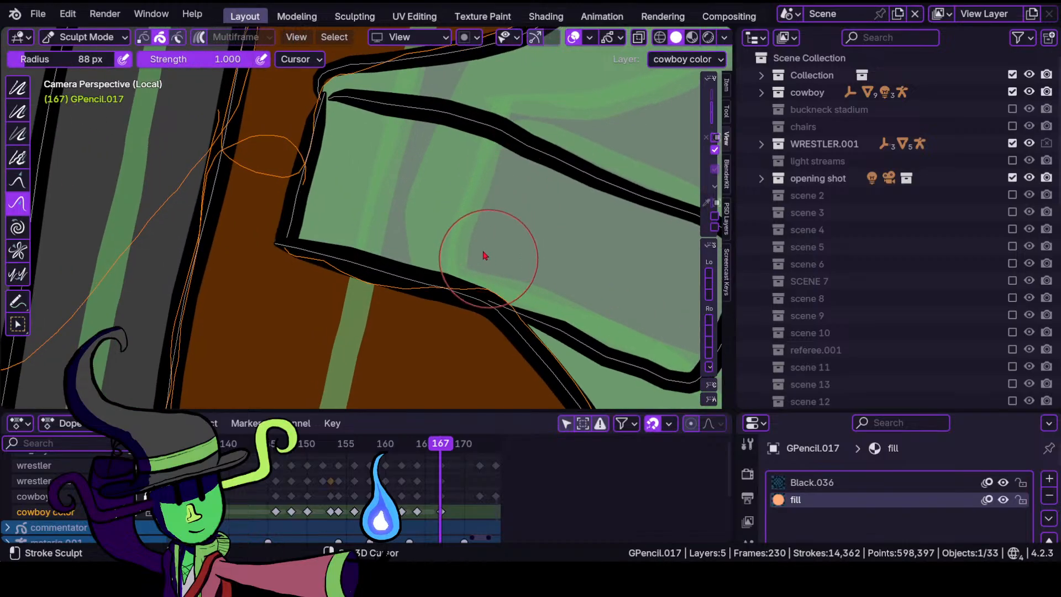
shift+middle_drag(487, 257, 377, 210)
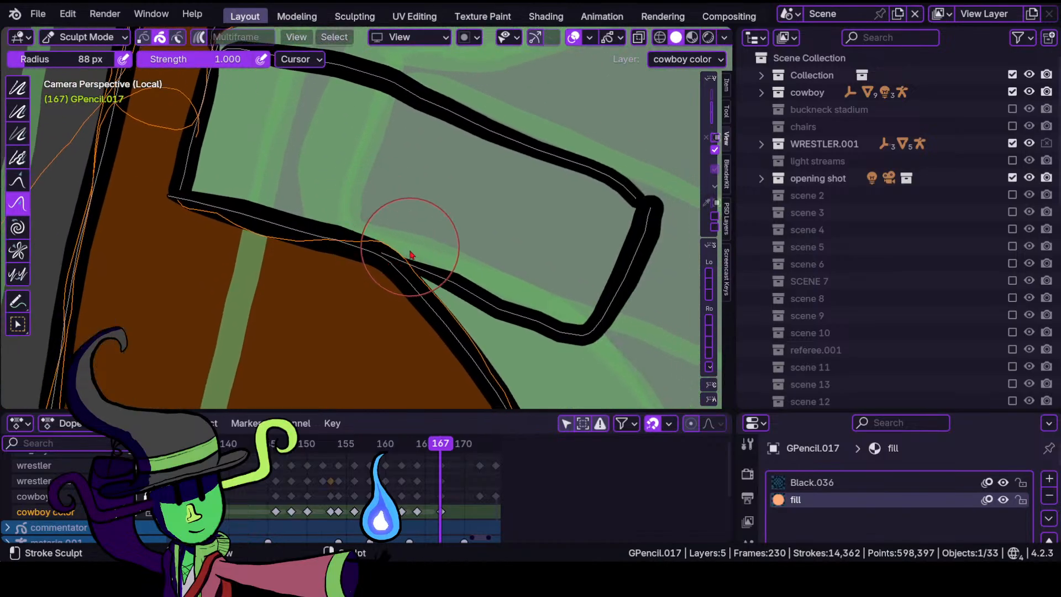
mouse_move(410, 249)
mouse_down()
mouse_move(401, 266)
mouse_move(410, 244)
mouse_move(400, 254)
mouse_up()
click(83, 37)
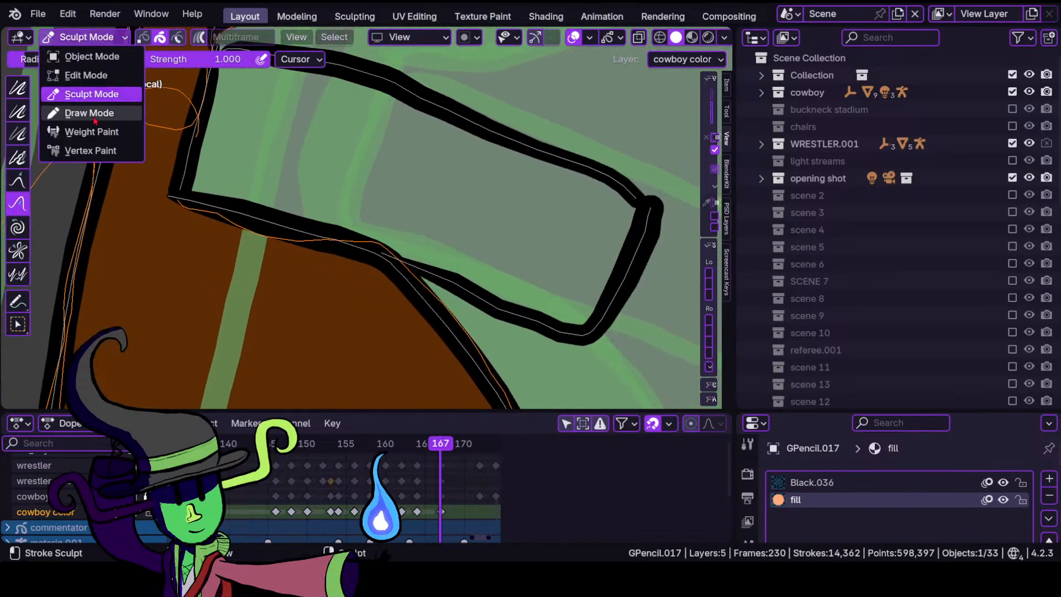
click(74, 112)
Choose the orange skin-tone swatch and fill the rectangular ear shape along its black outline.
ctrl+middle_drag(284, 208, 304, 351)
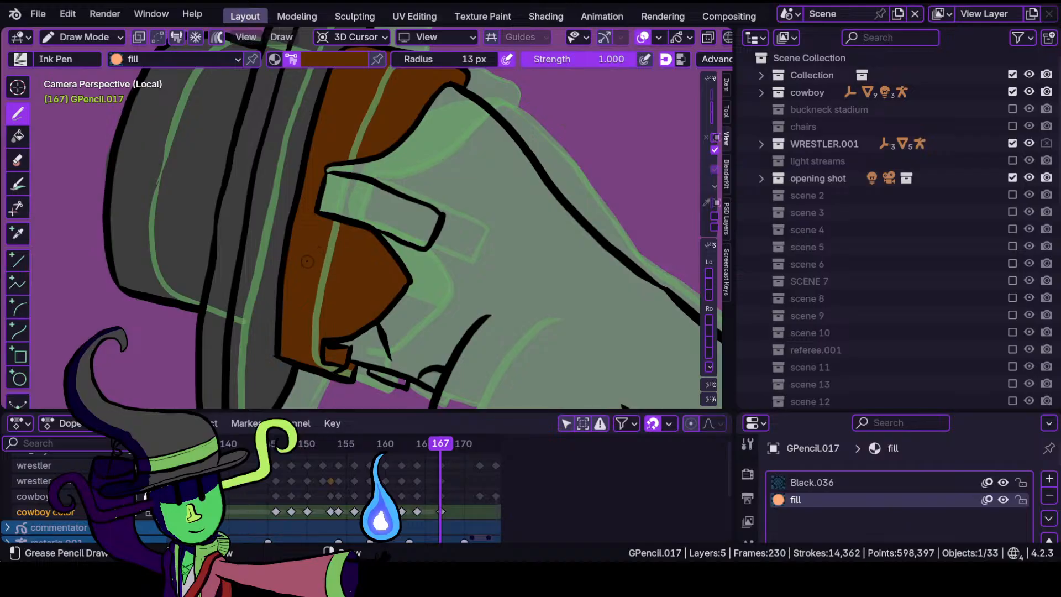
mouse_move(305, 277)
ctrl+middle_down()
mouse_move(355, 197)
mouse_move(346, 173)
mouse_move(323, 221)
ctrl+middle_up()
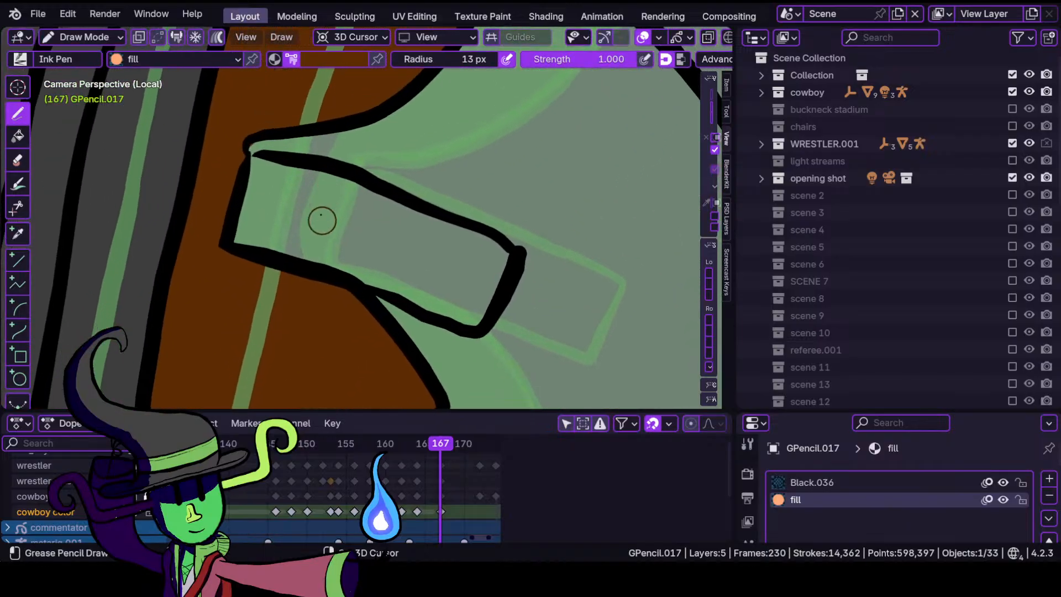
click(334, 60)
click(254, 246)
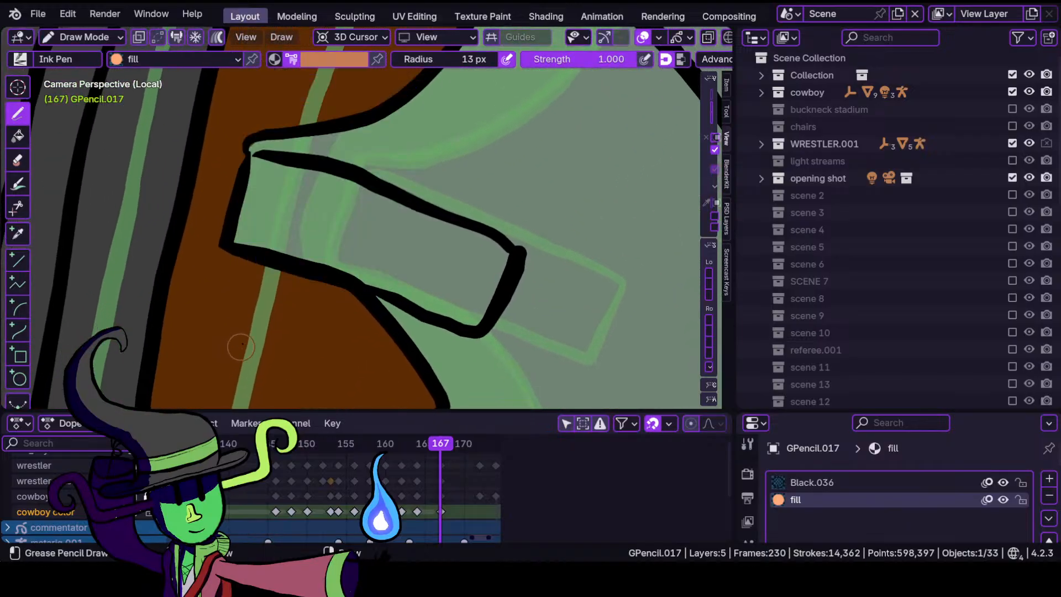
ctrl+middle_drag(289, 189, 175, 182)
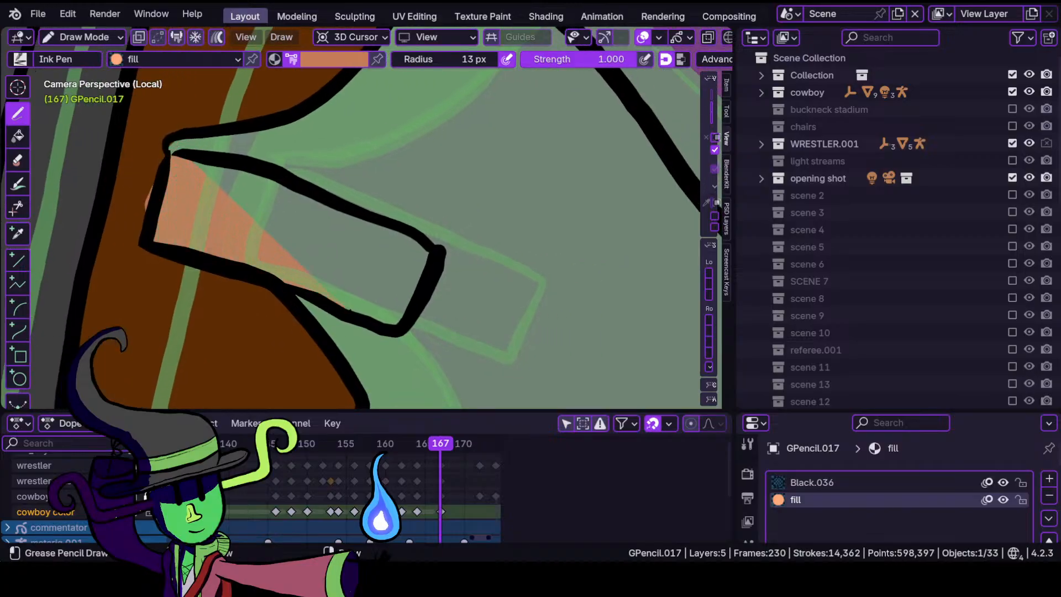
mouse_move(350, 309)
mouse_down()
mouse_move(377, 322)
mouse_move(429, 275)
mouse_move(434, 254)
mouse_up()
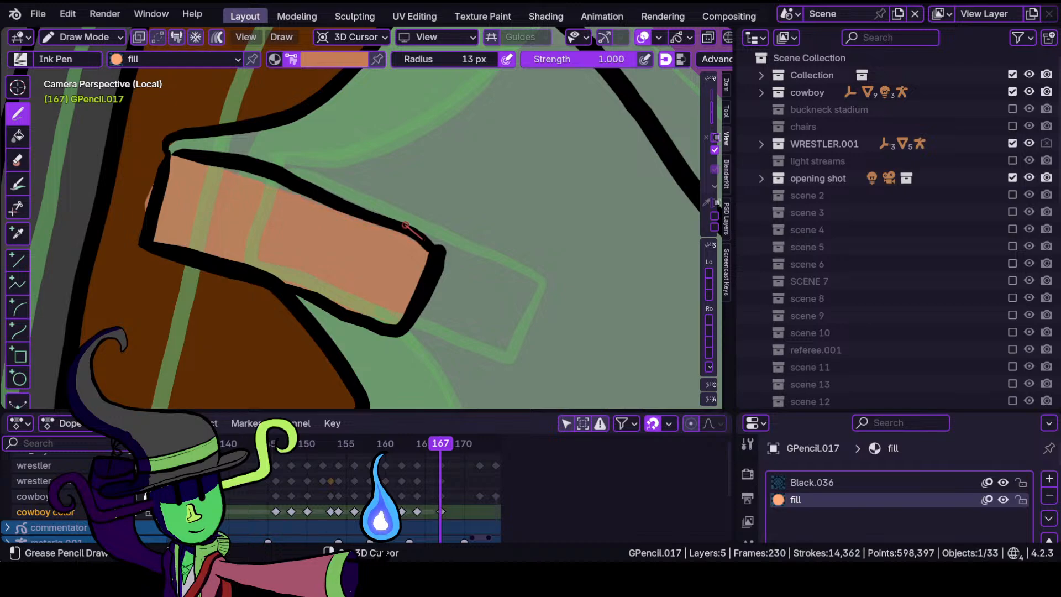
drag(245, 165, 224, 159)
Sculpt the ear fill's edge nearest the hat brim back inside the black outline, and return to Draw Mode.
mouse_move(202, 263)
ctrl+middle_down()
mouse_move(307, 238)
mouse_move(242, 218)
mouse_move(342, 254)
mouse_move(350, 170)
ctrl+middle_up()
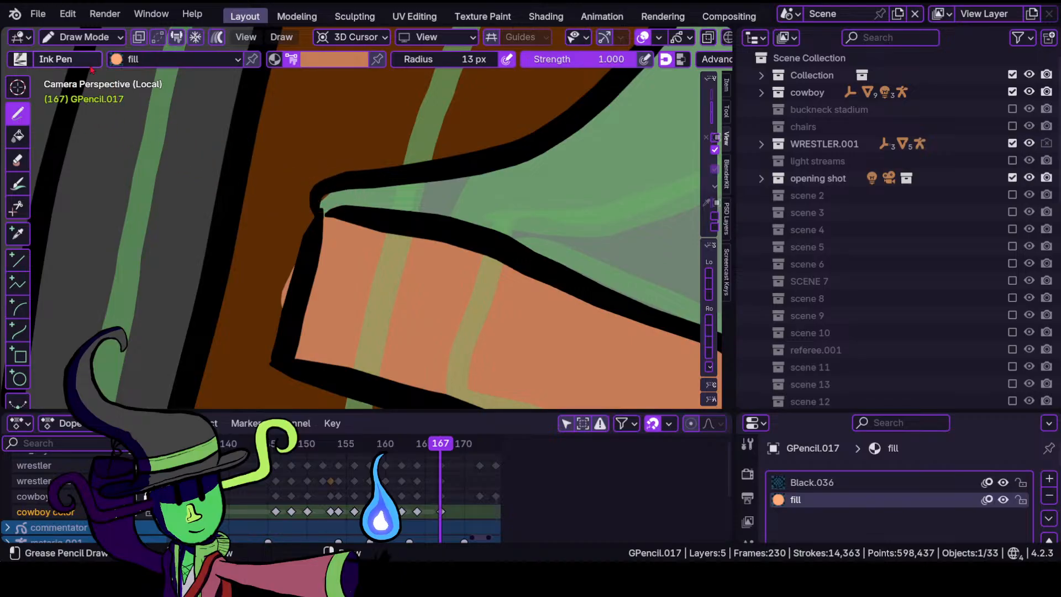
click(84, 37)
click(60, 95)
drag(299, 298, 285, 295)
click(85, 37)
click(105, 114)
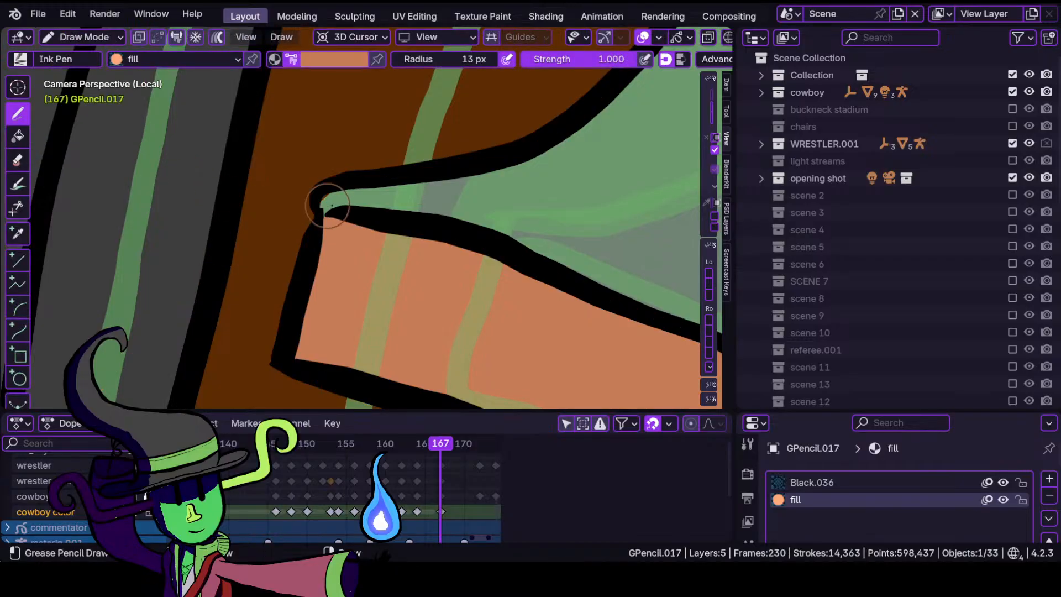
Fill the head and neck area around the ear with skin tone, from the upper hairline down along the back outline.
mouse_move(438, 197)
ctrl+middle_down()
mouse_move(383, 333)
mouse_move(497, 194)
mouse_move(365, 251)
mouse_move(366, 308)
mouse_move(381, 254)
mouse_move(358, 315)
mouse_move(368, 271)
mouse_move(355, 265)
ctrl+middle_up()
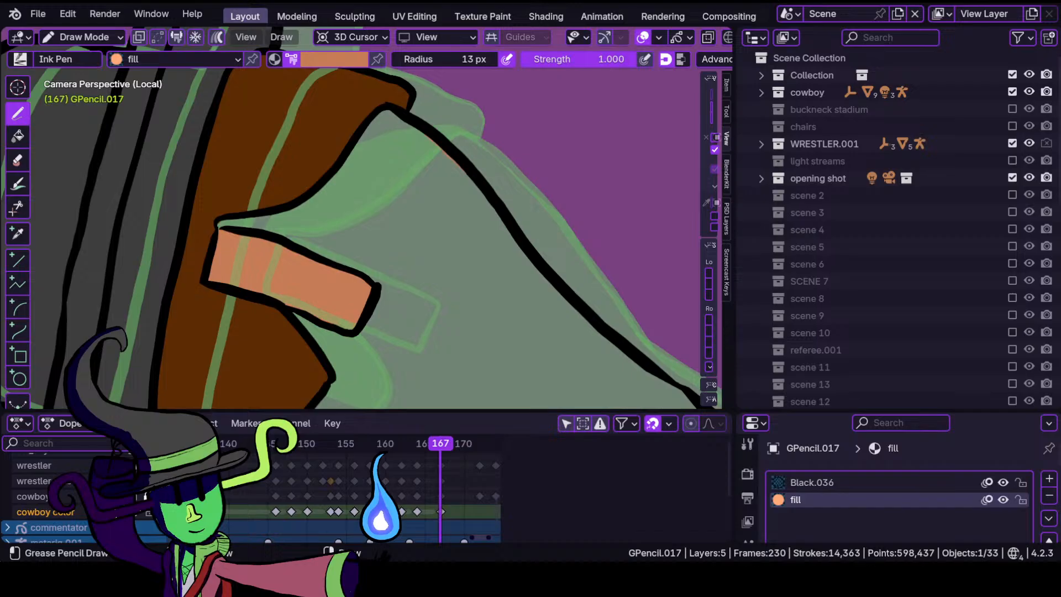
drag(371, 117, 341, 162)
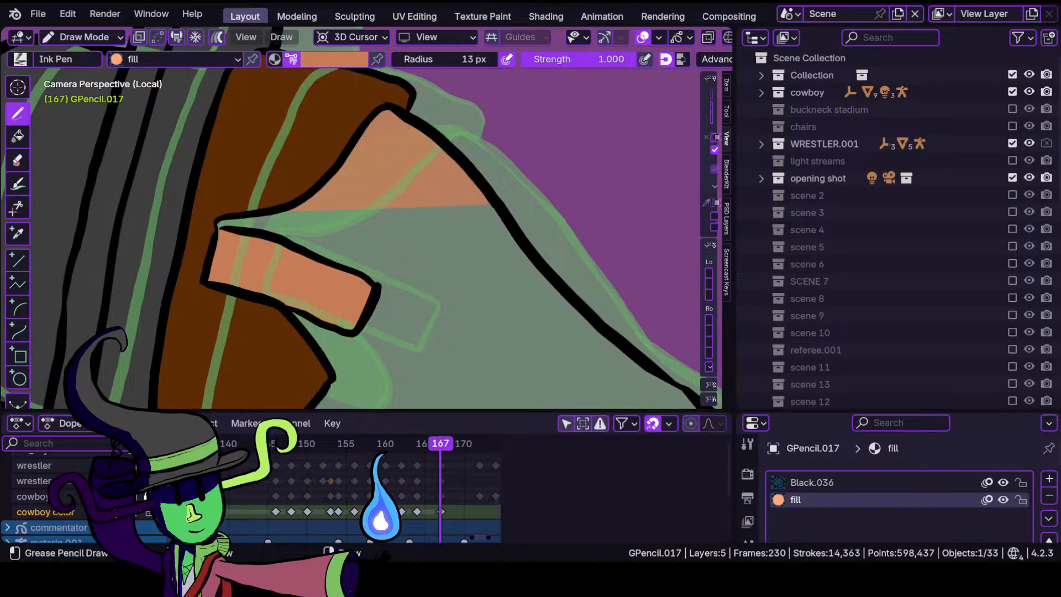
mouse_move(227, 252)
mouse_down()
mouse_move(333, 372)
mouse_move(497, 408)
mouse_move(572, 401)
mouse_move(599, 343)
mouse_up()
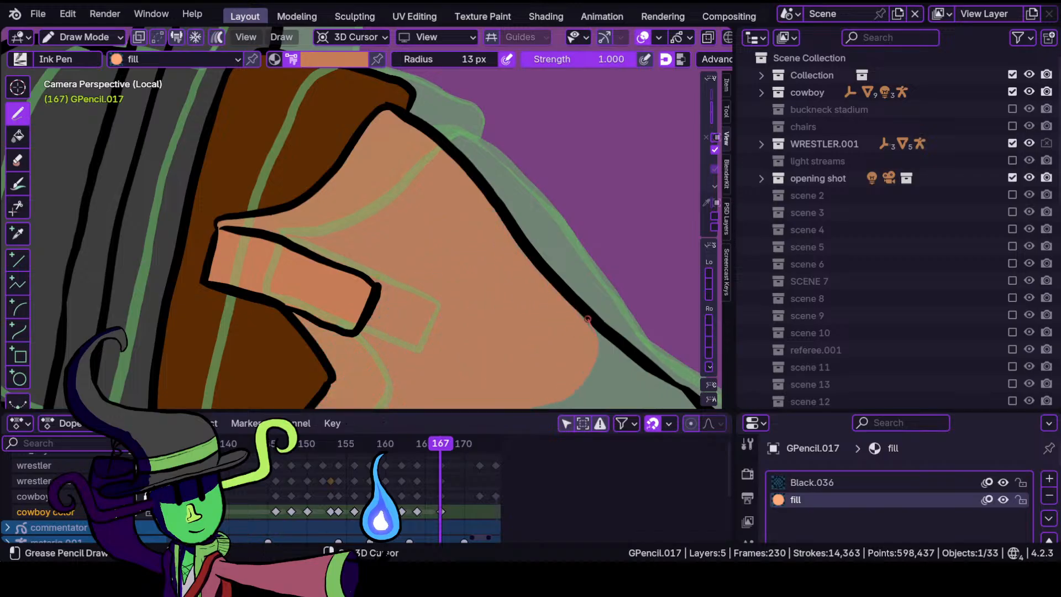
drag(554, 286, 554, 284)
Fill the lower face with skin tone, from the brown hair's lower curve to the mouth and jaw outline.
mouse_move(382, 271)
ctrl+middle_down()
mouse_move(370, 376)
mouse_move(396, 228)
mouse_move(371, 265)
mouse_move(394, 230)
mouse_move(324, 252)
ctrl+middle_up()
scroll(396, 228, up, 6)
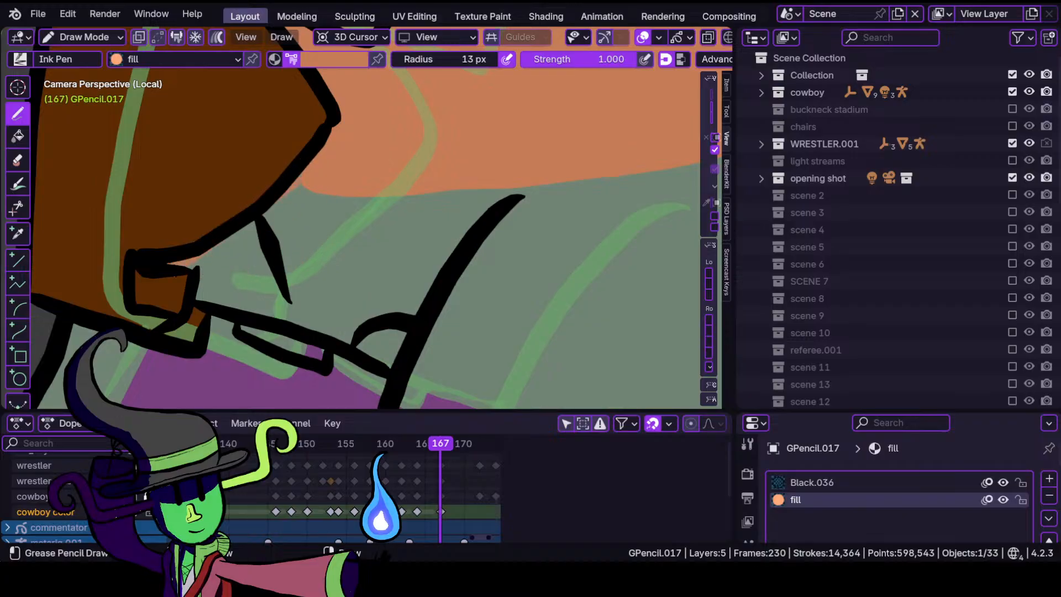
mouse_move(196, 298)
mouse_down()
mouse_move(398, 359)
mouse_move(497, 221)
mouse_move(575, 188)
mouse_up()
Fill the shoulder and upper body with skin tone, continuing from the neck fill between the front and back outlines.
scroll(347, 195, down, 5)
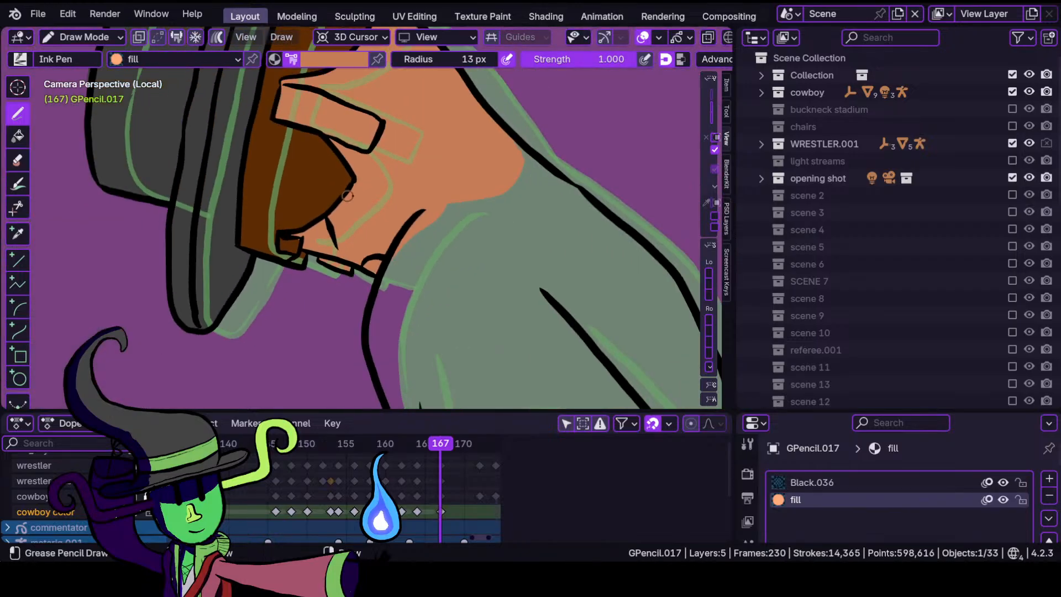
scroll(261, 372, down, 4)
scroll(337, 230, up, 6)
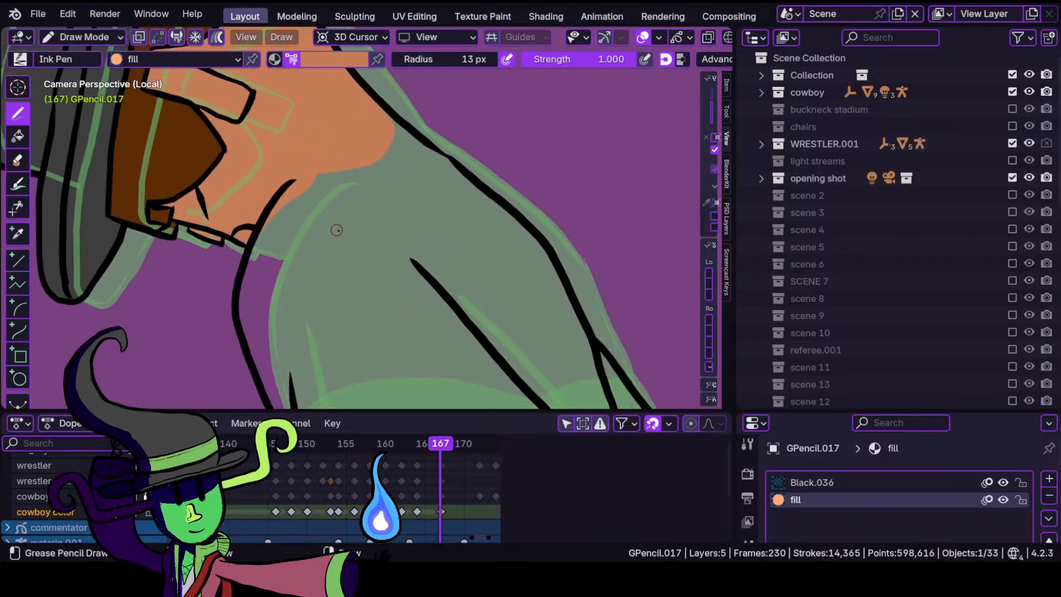
scroll(337, 229, down, 4)
scroll(369, 247, up, 3)
scroll(403, 215, up, 2)
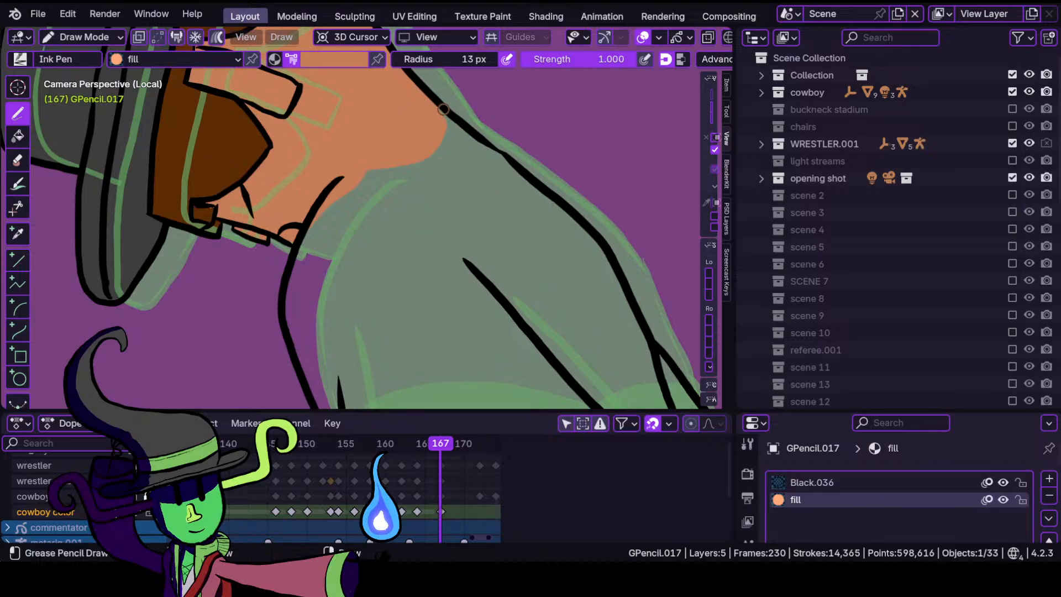
mouse_move(443, 108)
mouse_down()
mouse_move(298, 365)
mouse_move(318, 403)
mouse_move(466, 390)
mouse_move(553, 343)
mouse_move(608, 249)
mouse_move(627, 309)
mouse_move(619, 259)
mouse_move(594, 232)
mouse_up()
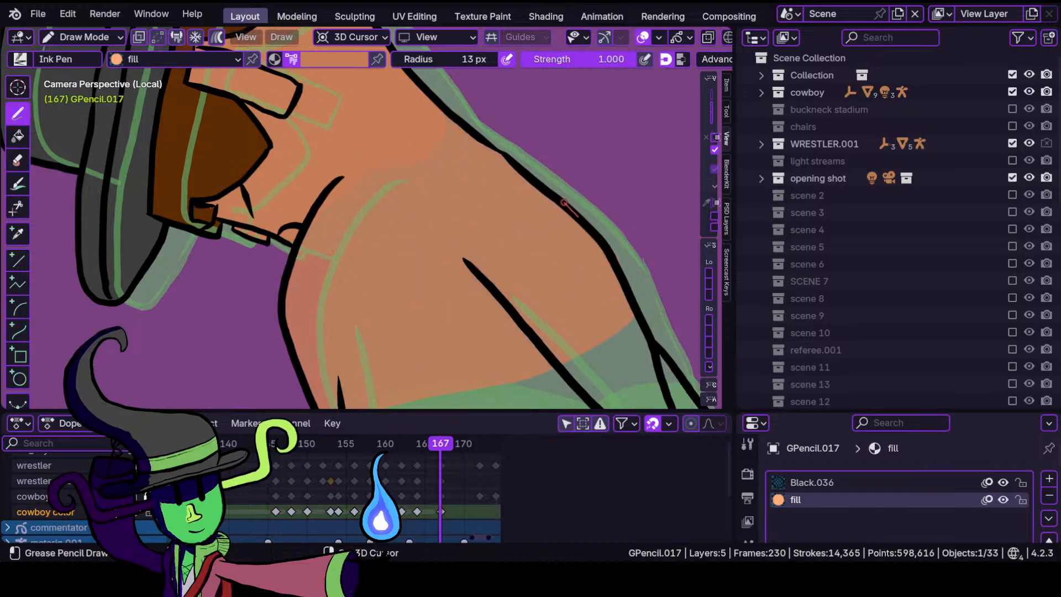
drag(519, 170, 513, 165)
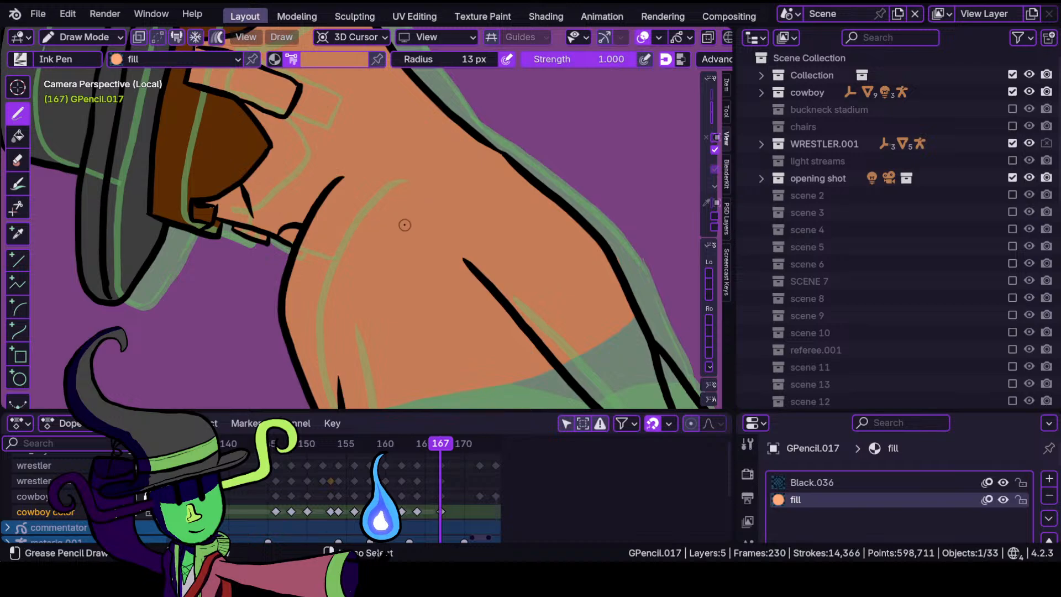
Extend the skin-tone fill down the body, from the shoulder fill to the upper finger outline.
mouse_move(467, 302)
ctrl+middle_down()
mouse_move(478, 289)
mouse_move(474, 266)
mouse_move(438, 315)
mouse_move(447, 166)
ctrl+middle_up()
ctrl+middle_drag(470, 238, 477, 199)
shift+middle_drag(508, 221, 341, 155)
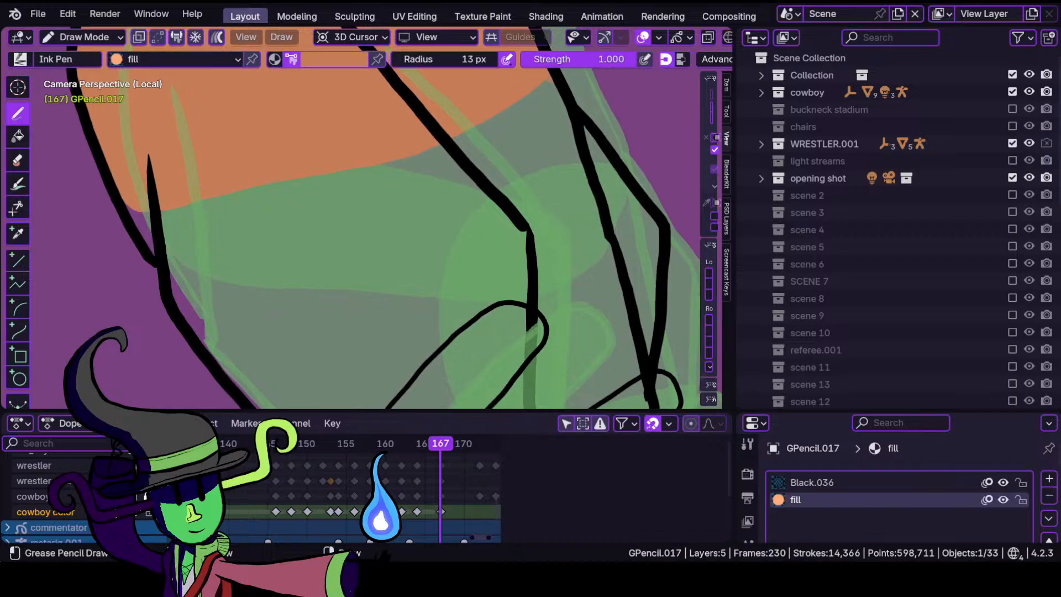
mouse_move(147, 229)
mouse_down()
mouse_move(193, 309)
mouse_move(356, 389)
mouse_move(439, 406)
mouse_move(605, 286)
mouse_up()
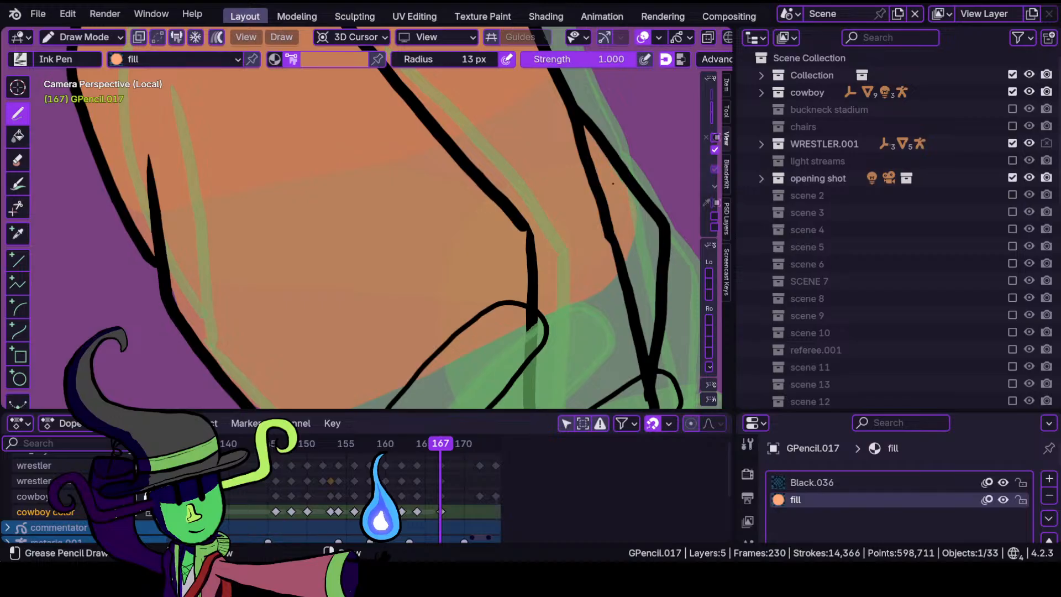
Hide the viewport overlays and fill the outer corner beside the back outline with skin tone, down to the fingers.
middle_drag(415, 173, 376, 159)
middle_drag(333, 295, 306, 323)
key(KP_0)
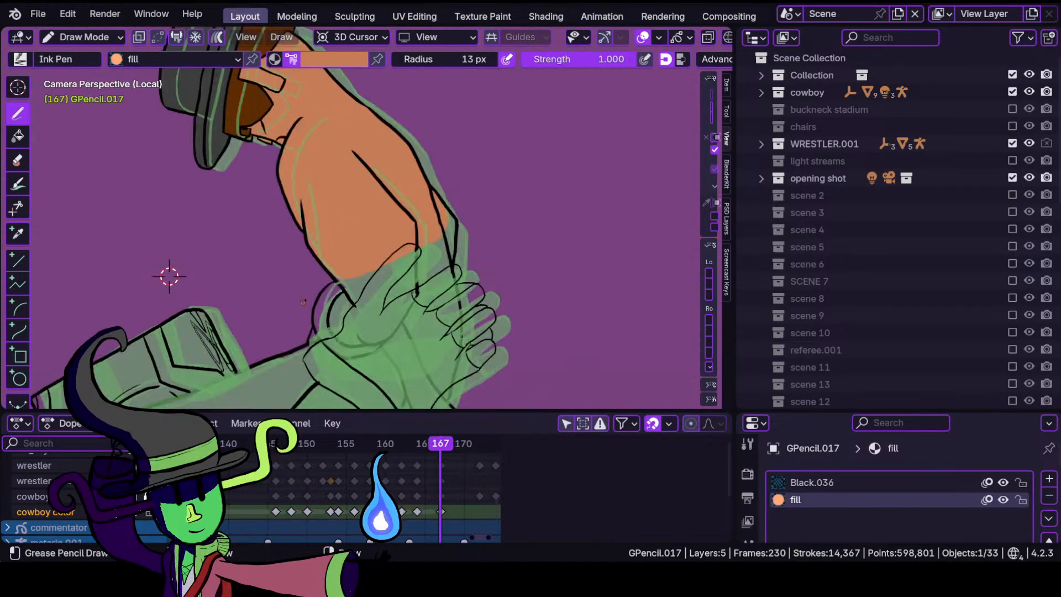
scroll(343, 303, up, 8)
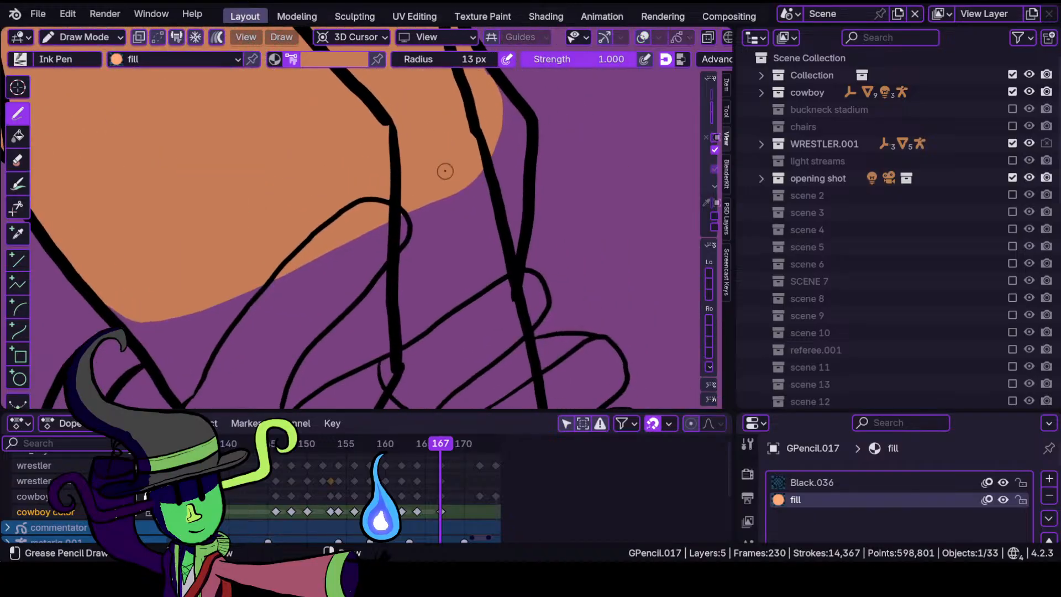
scroll(451, 185, up, 2)
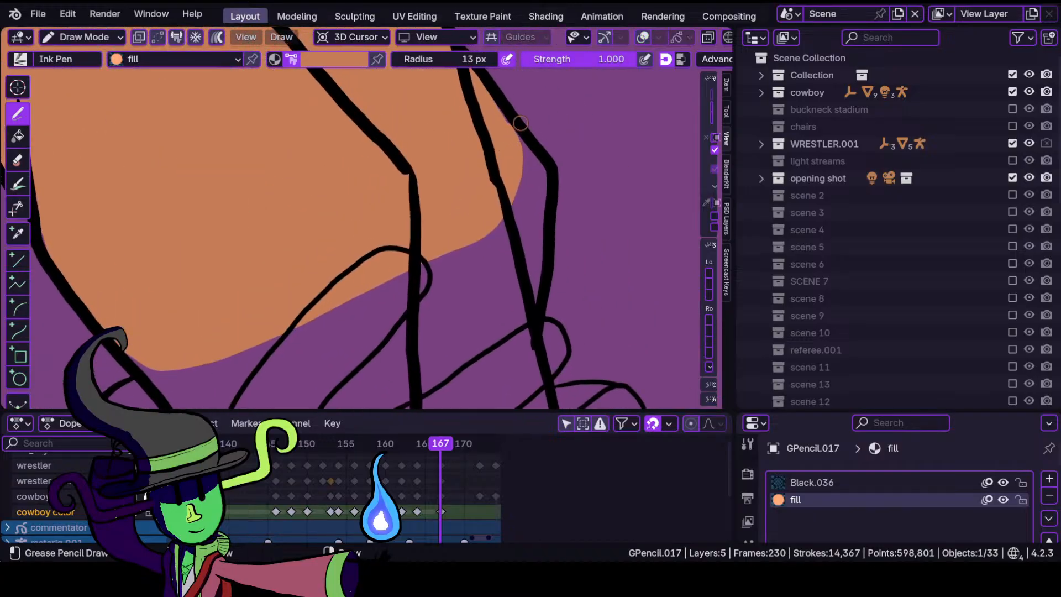
mouse_move(364, 250)
mouse_down()
mouse_move(387, 381)
mouse_move(469, 386)
mouse_move(522, 191)
mouse_move(535, 295)
mouse_move(530, 138)
mouse_move(422, 251)
mouse_up()
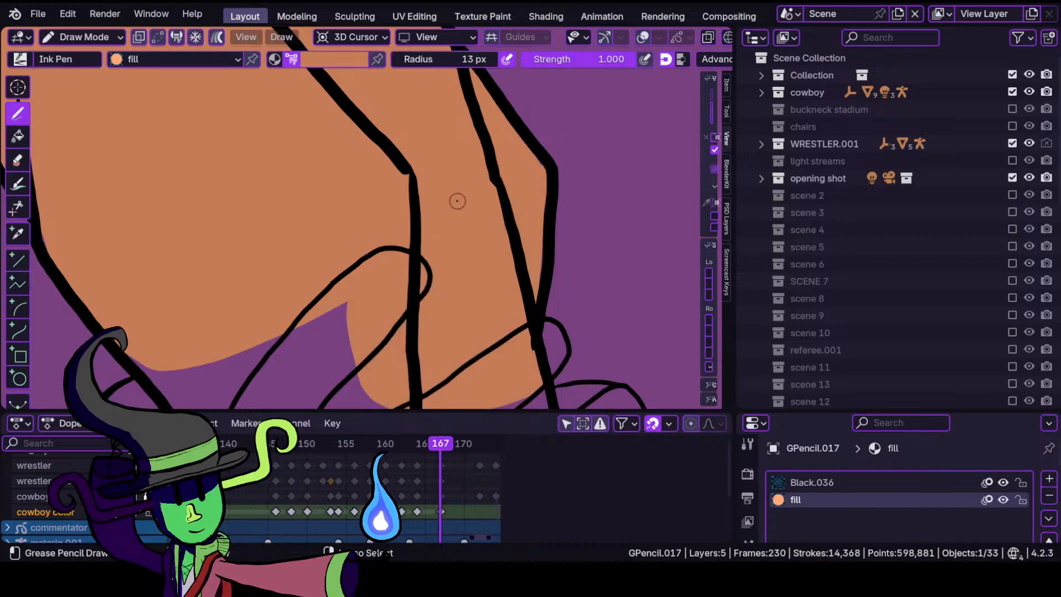
Sculpt the new skin fill's edge into the outer corner of the black outline, and return to Draw Mode.
scroll(480, 168, up, 4)
click(83, 37)
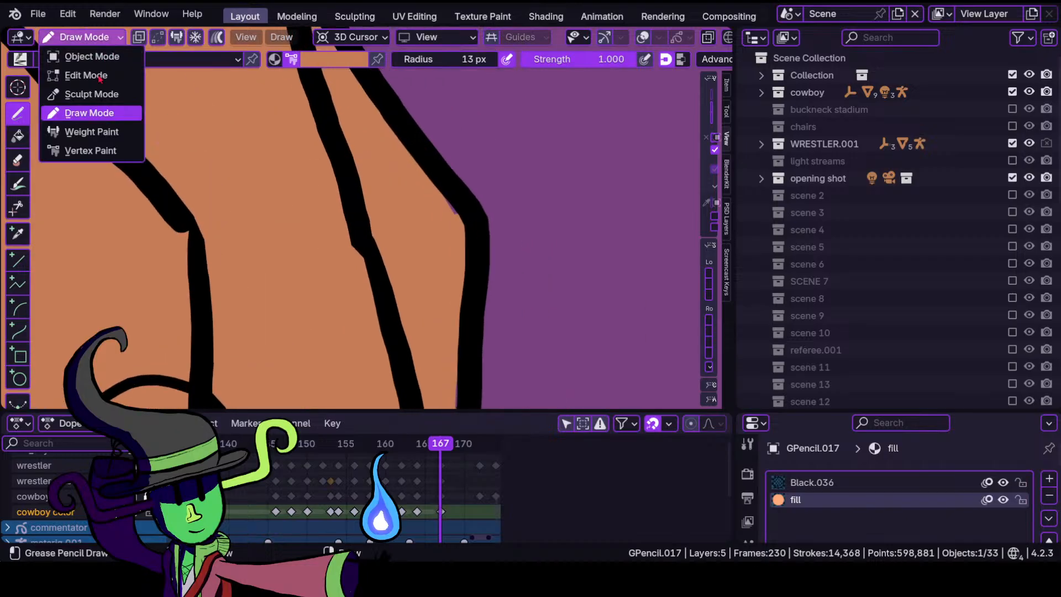
click(102, 110)
click(112, 39)
click(113, 95)
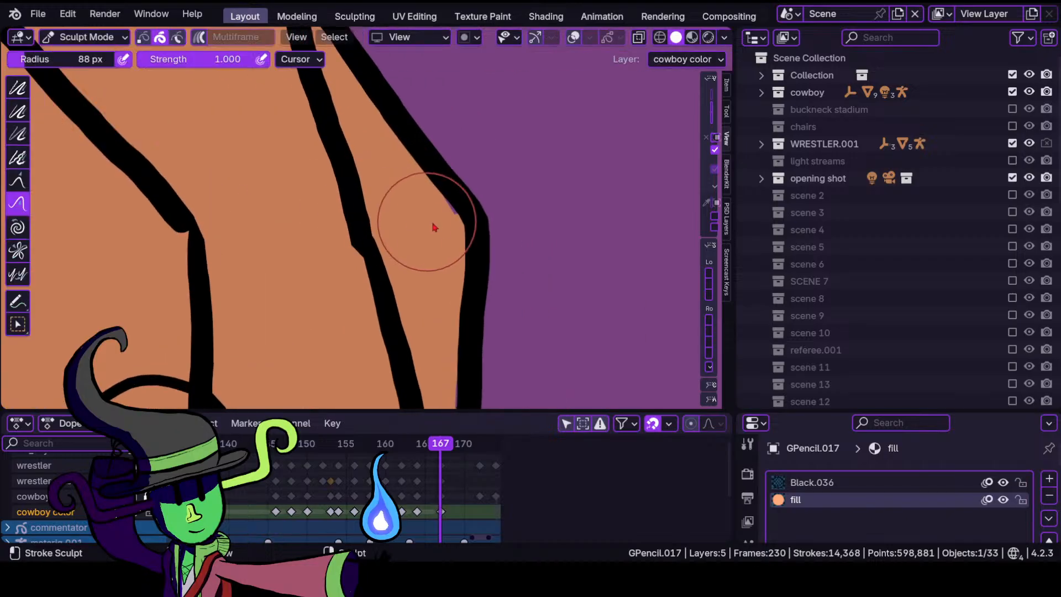
drag(435, 227, 460, 214)
scroll(417, 229, down, 6)
shift+middle_drag(276, 325, 410, 189)
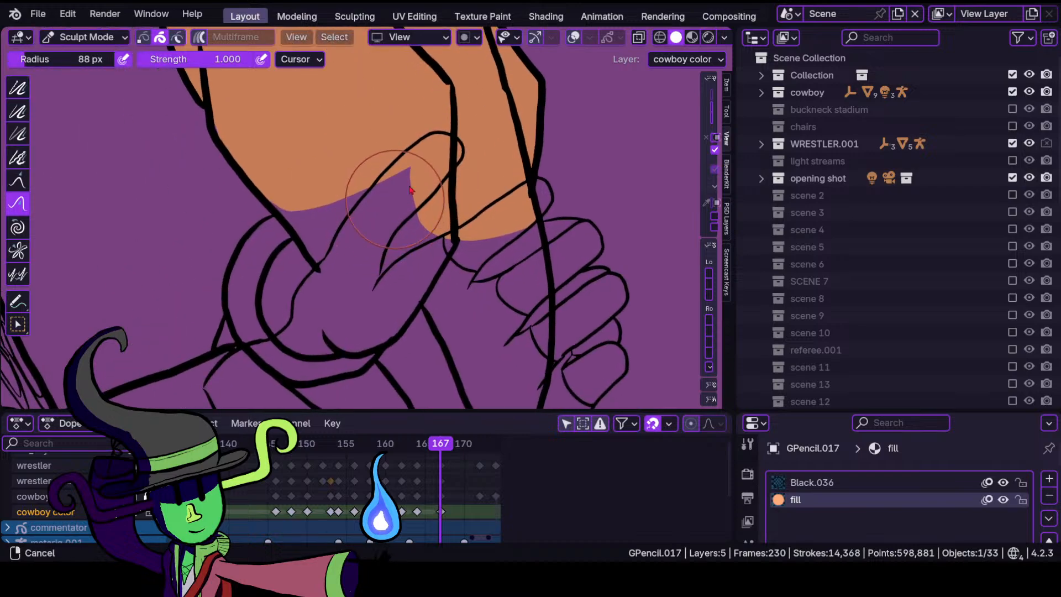
scroll(410, 189, up, 1)
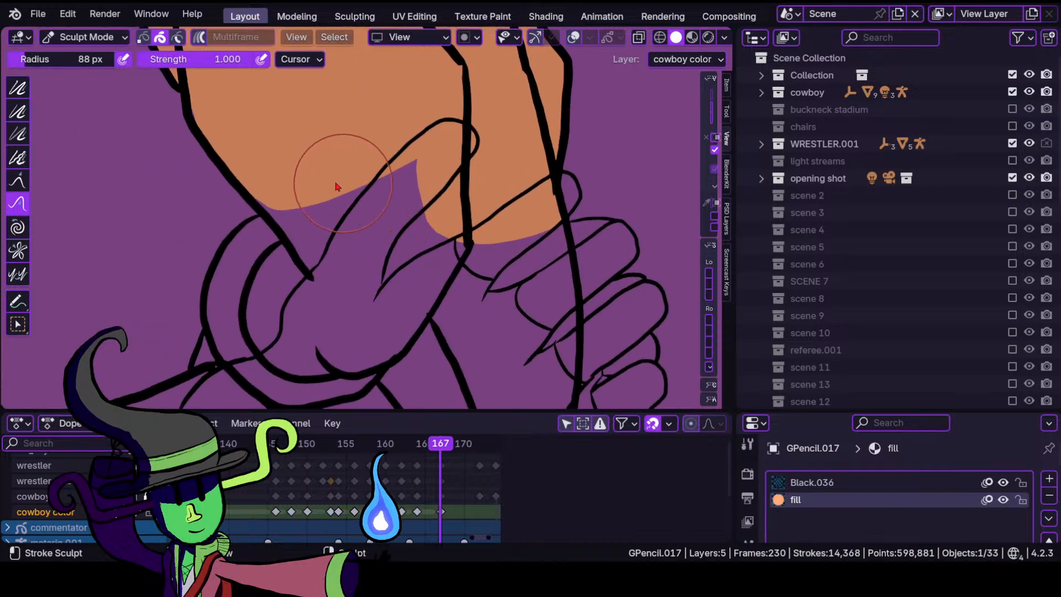
click(91, 37)
click(89, 113)
scroll(297, 204, up, 2)
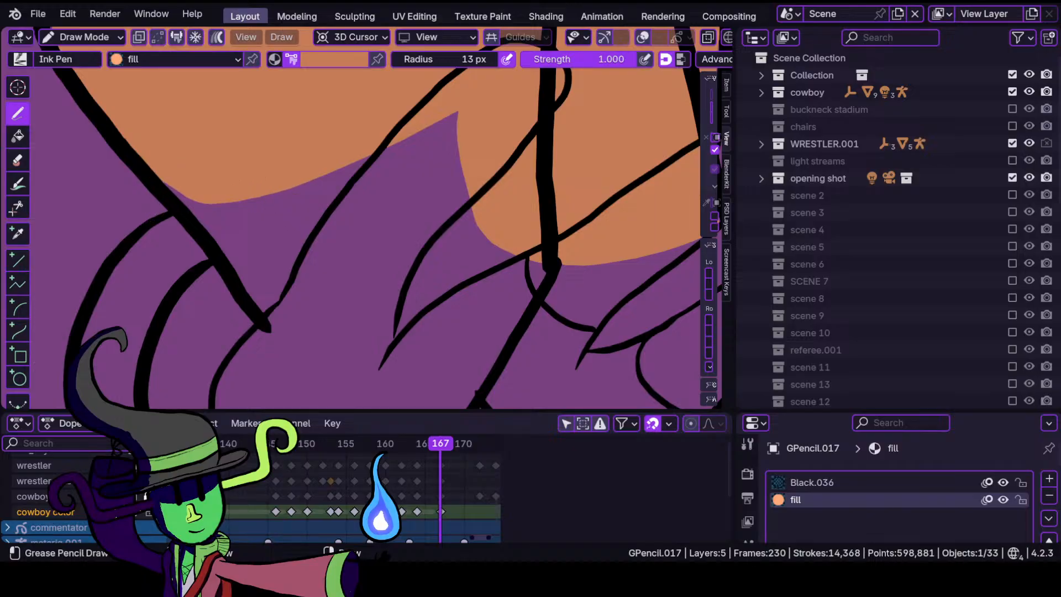
Extend the skin-tone fill down through the rounded lower part of the body to its curved bottom outline.
mouse_move(160, 202)
mouse_down()
mouse_move(152, 326)
mouse_move(227, 406)
mouse_move(497, 332)
mouse_move(605, 155)
mouse_move(472, 108)
mouse_up()
mouse_move(485, 149)
ctrl+middle_down()
mouse_move(409, 337)
mouse_move(349, 234)
mouse_move(257, 259)
ctrl+middle_up()
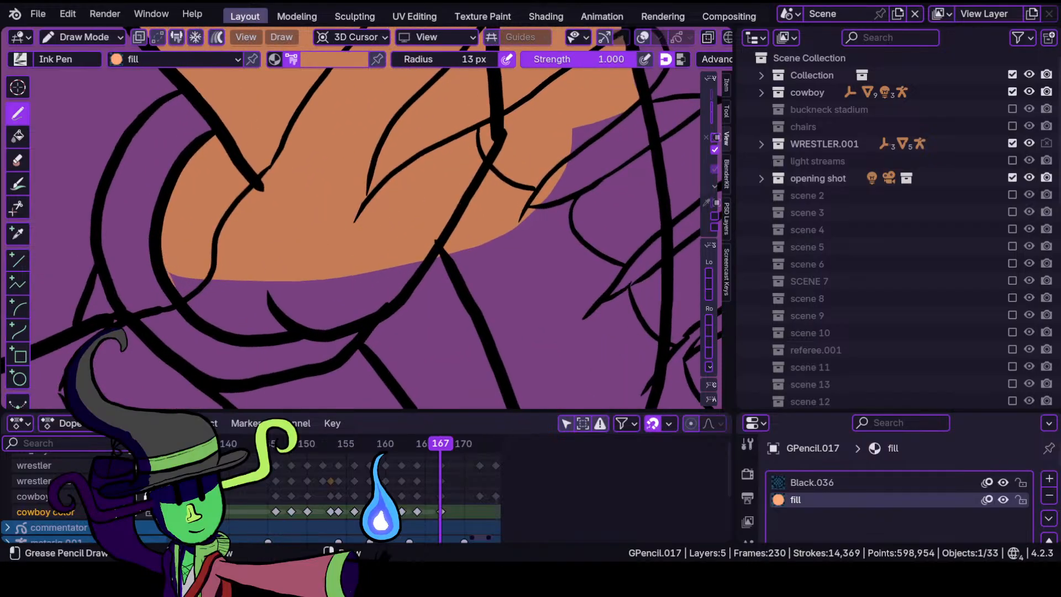
mouse_move(169, 273)
mouse_down()
mouse_move(249, 335)
mouse_move(379, 309)
mouse_move(423, 260)
mouse_up()
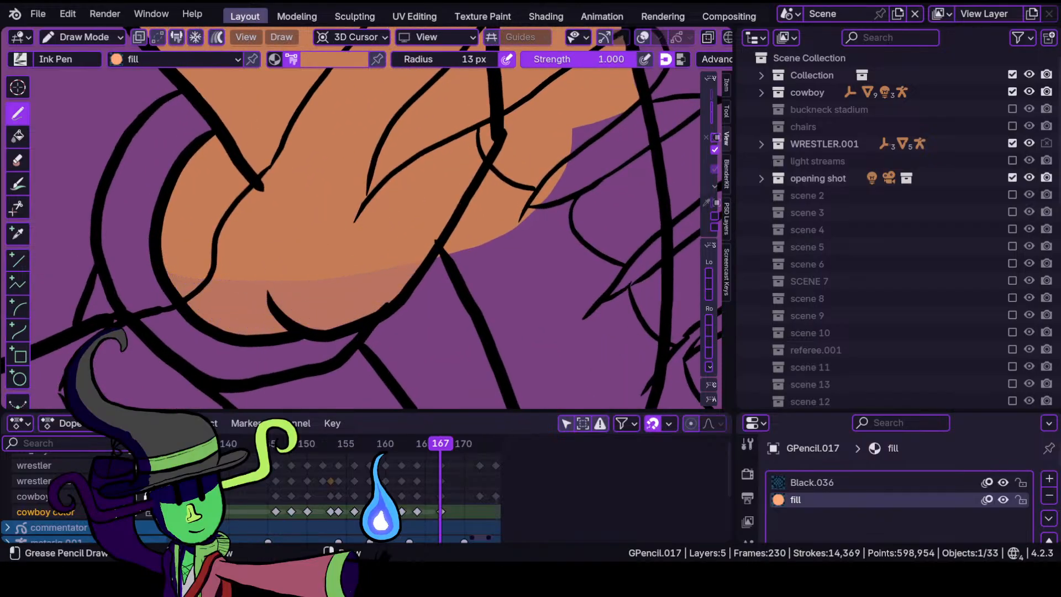
drag(496, 212, 493, 188)
mouse_move(492, 184)
ctrl+middle_down()
mouse_move(475, 271)
mouse_move(479, 216)
mouse_move(316, 179)
mouse_move(394, 166)
ctrl+middle_up()
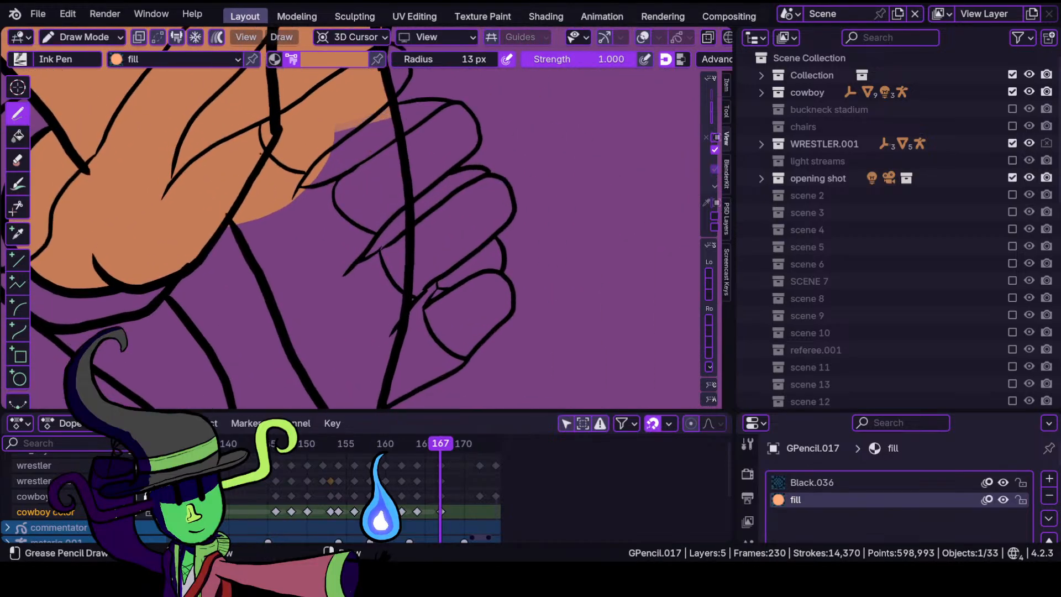
Fill the tapering section beside the fingers with skin tone, down to its pointed lower tip.
mouse_move(261, 154)
mouse_down()
mouse_move(233, 224)
mouse_move(314, 389)
mouse_move(351, 424)
mouse_move(395, 166)
mouse_move(397, 310)
mouse_up()
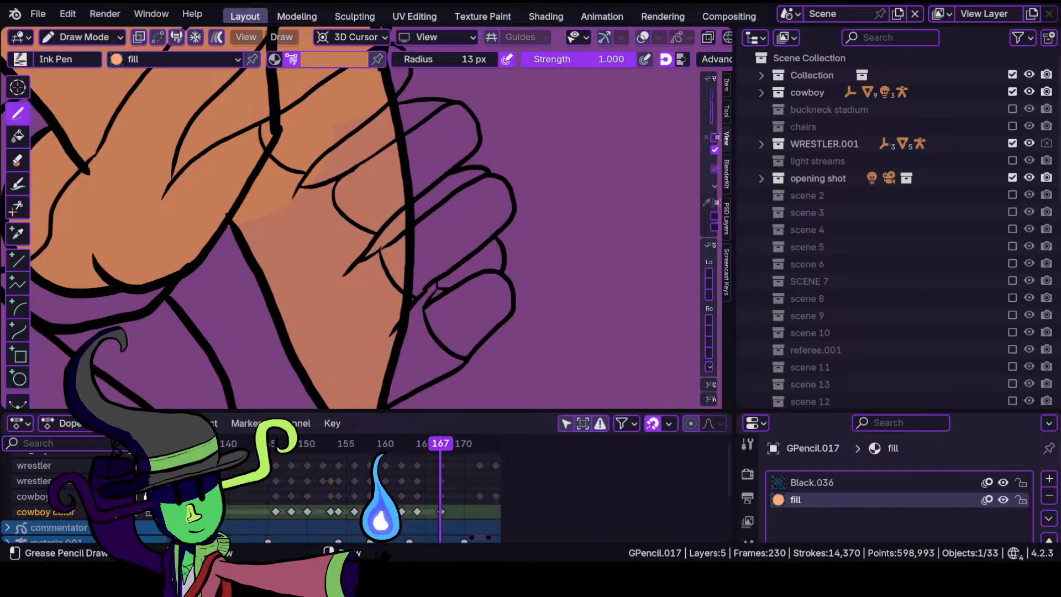
drag(395, 143, 332, 165)
mouse_move(326, 203)
ctrl+middle_down()
mouse_move(327, 276)
mouse_move(337, 84)
ctrl+middle_up()
ctrl+middle_drag(303, 338, 301, 282)
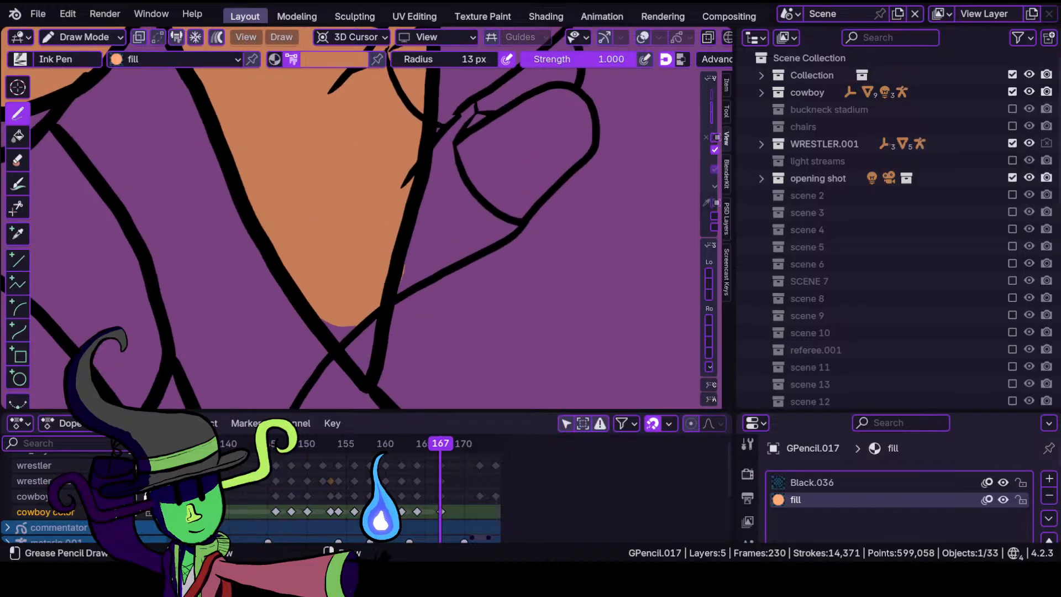
drag(329, 323, 367, 367)
Sculpt the skin fill's outer edge into the black outline near the pointed tip.
click(83, 36)
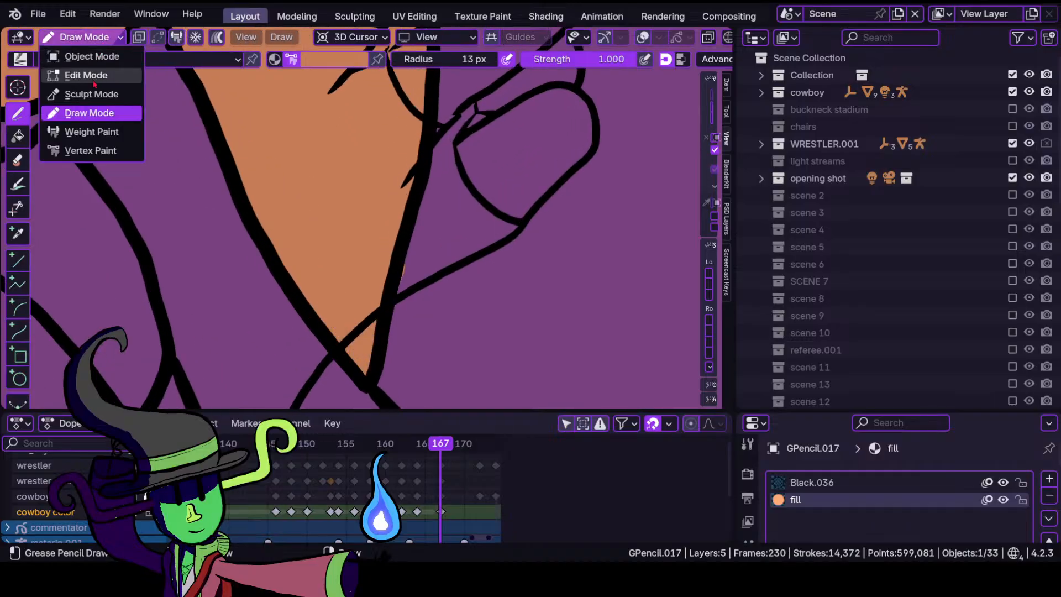
click(77, 92)
drag(391, 249, 409, 265)
Hide the wrestler line art overlapping the cowboy, and make the cowboy color layer active again.
mouse_move(436, 119)
shift+middle_down()
mouse_move(395, 305)
mouse_move(387, 414)
shift+middle_up()
click(33, 465)
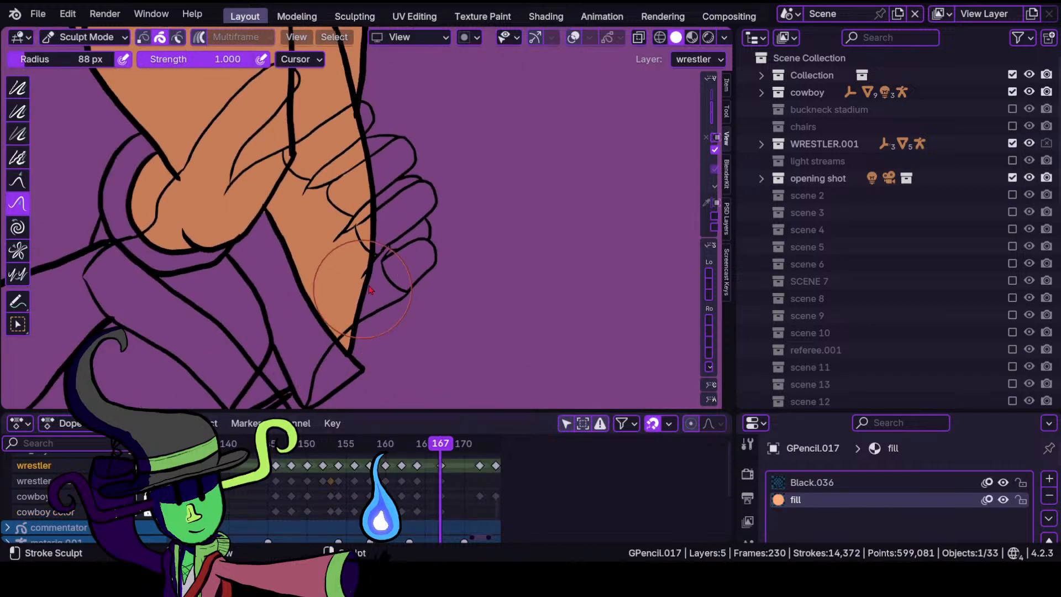
mouse_move(299, 244)
ctrl+middle_down()
mouse_move(245, 287)
mouse_move(266, 367)
mouse_move(287, 227)
ctrl+middle_up()
shift+middle_drag(267, 314, 289, 308)
scroll(291, 313, up, 3)
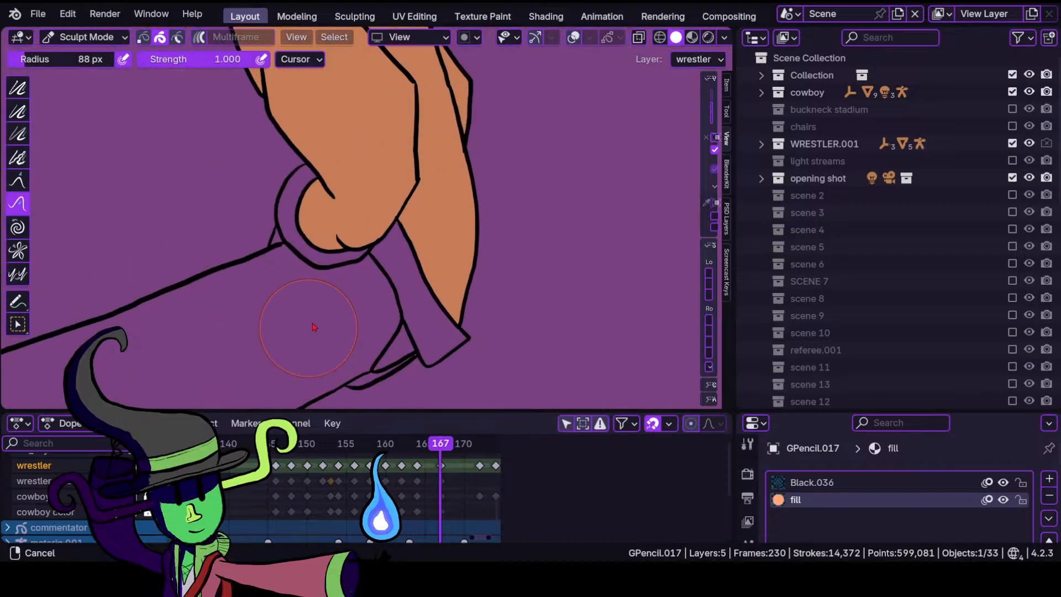
click(33, 481)
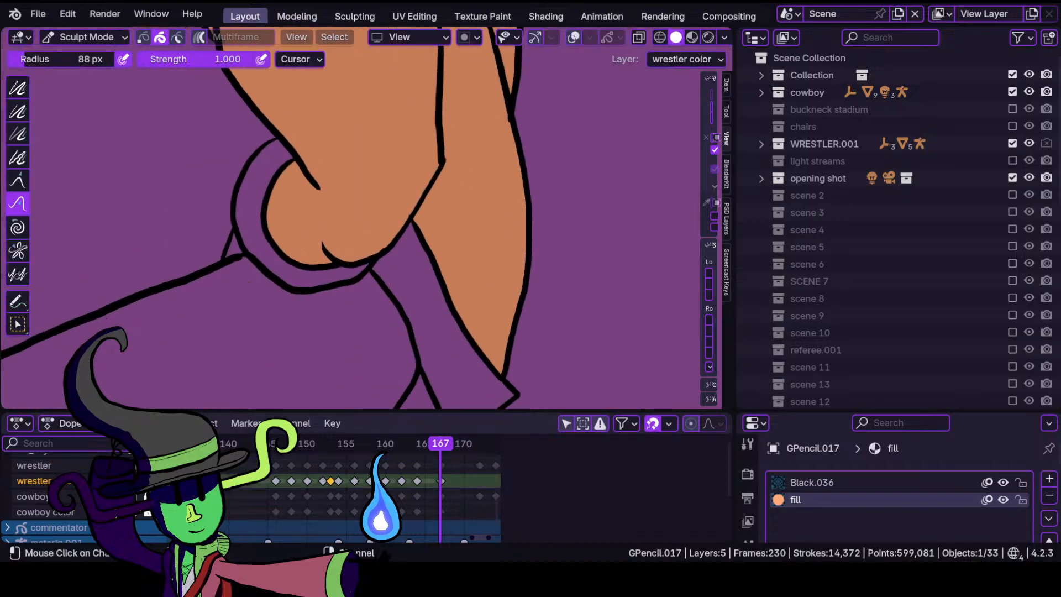
mouse_move(394, 190)
ctrl+middle_down()
mouse_move(347, 402)
mouse_move(397, 204)
mouse_move(346, 204)
ctrl+middle_up()
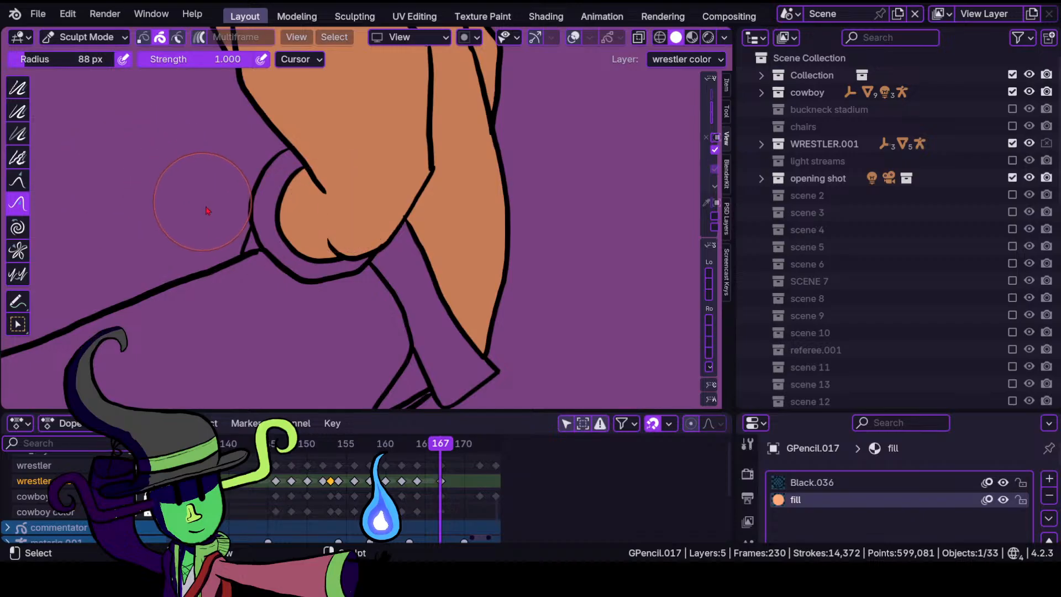
click(80, 513)
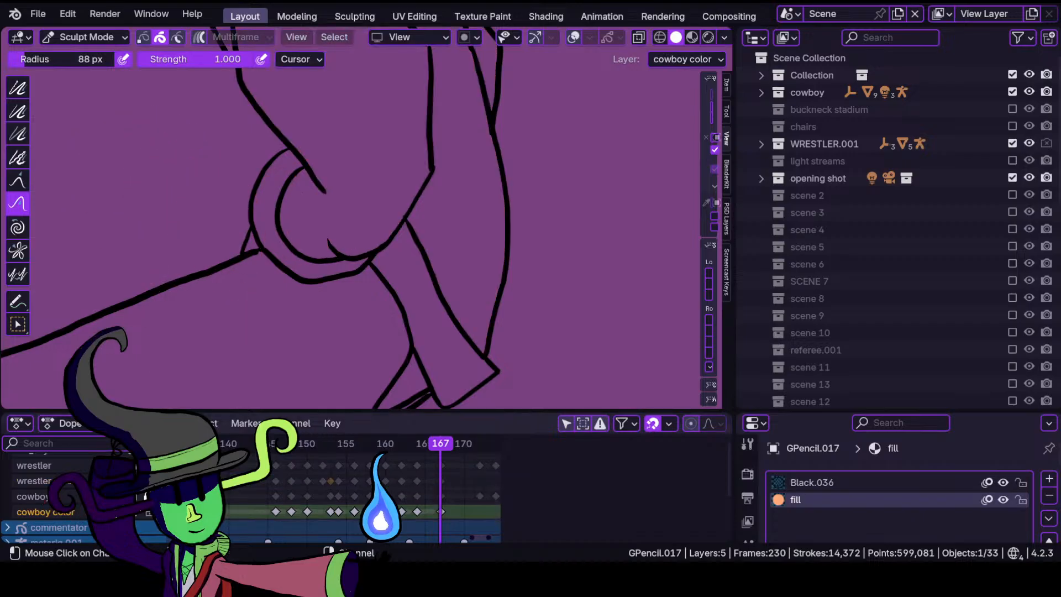
Return to Draw Mode and fill the curved band around the rounded skin area with the palette's dark grey.
click(118, 39)
click(77, 112)
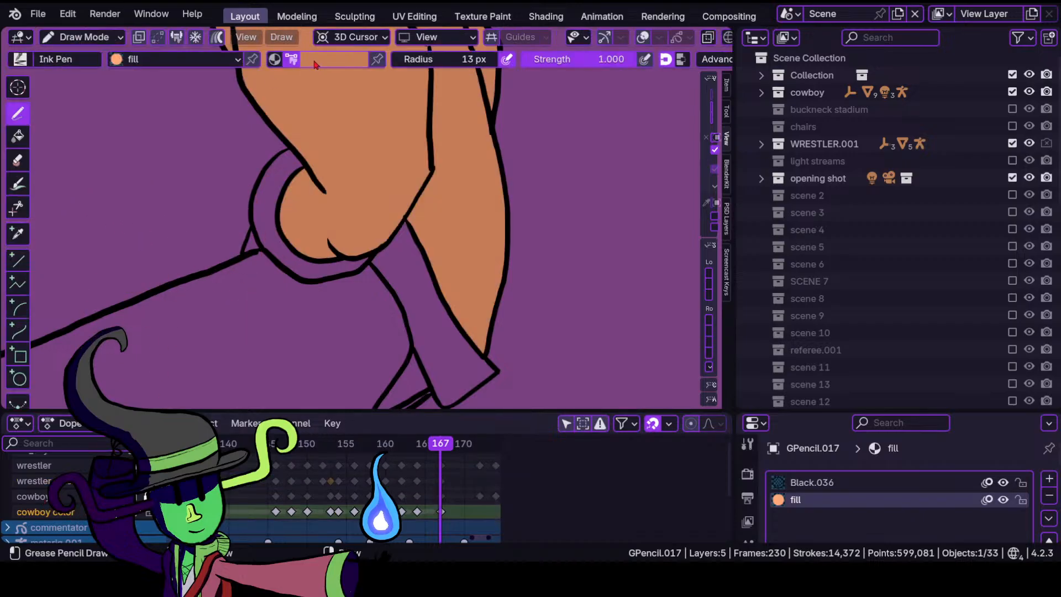
click(334, 60)
scroll(244, 216, up, 6)
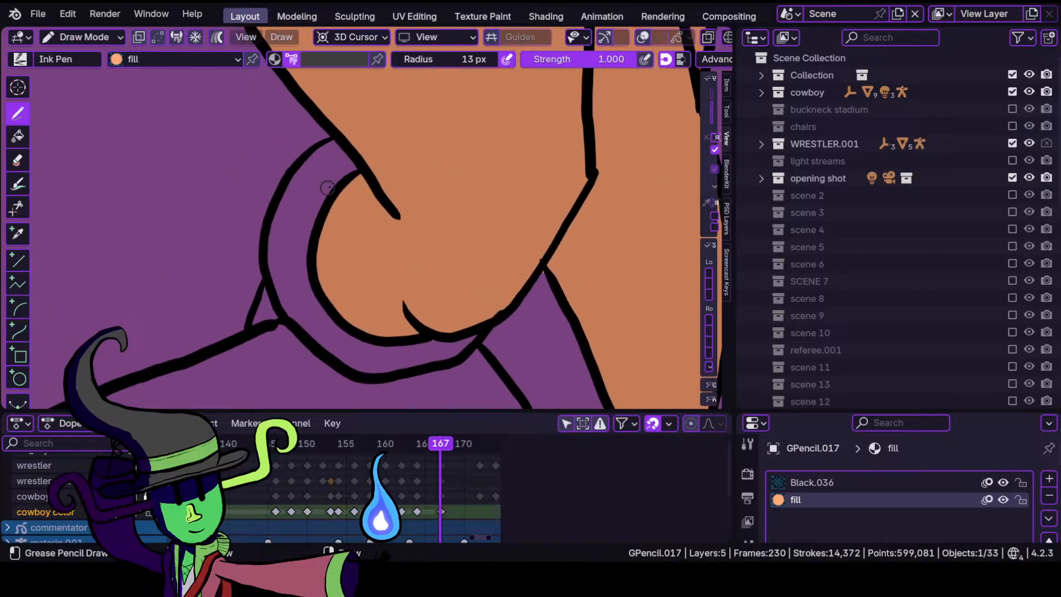
mouse_move(333, 176)
mouse_down()
mouse_move(284, 198)
mouse_move(267, 252)
mouse_up()
mouse_move(265, 315)
mouse_down()
mouse_move(348, 365)
mouse_move(439, 362)
mouse_move(479, 329)
mouse_move(370, 335)
mouse_move(305, 271)
mouse_up()
click(83, 37)
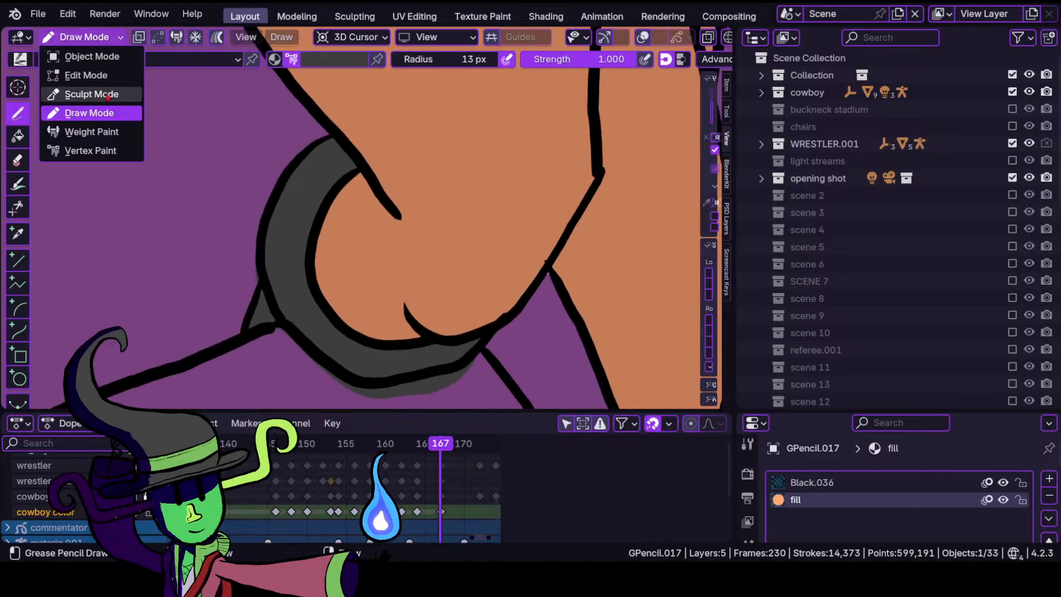
click(66, 92)
scroll(299, 276, down, 3)
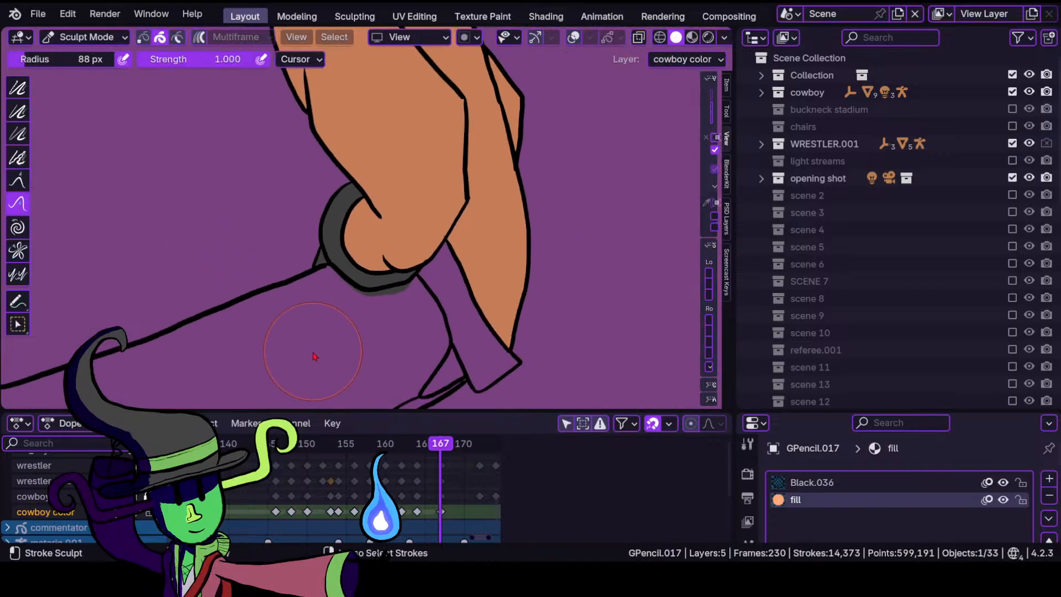
shift+middle_drag(366, 352, 265, 274)
scroll(267, 254, up, 2)
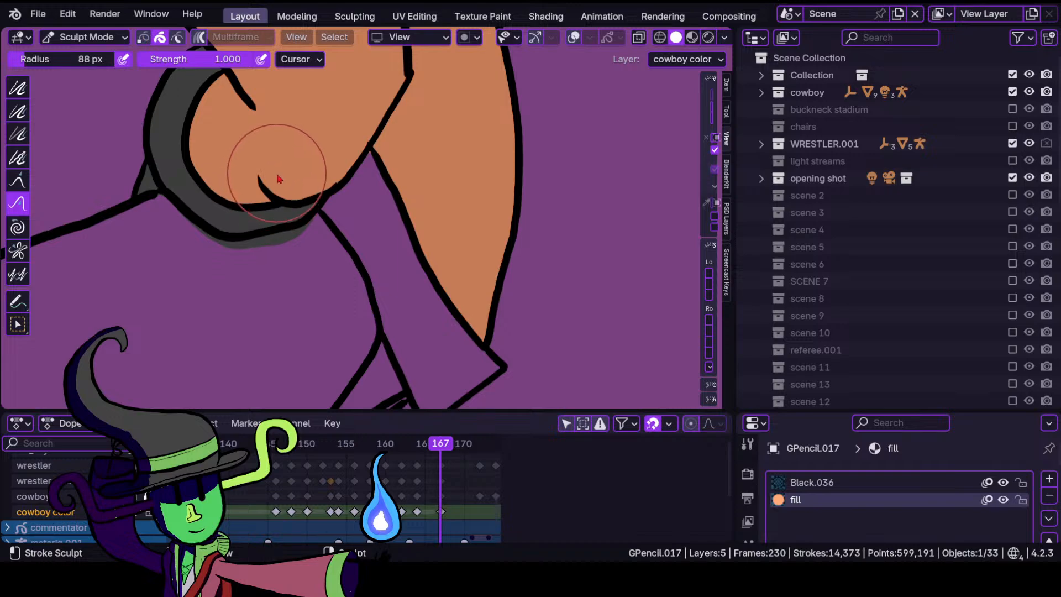
click(110, 37)
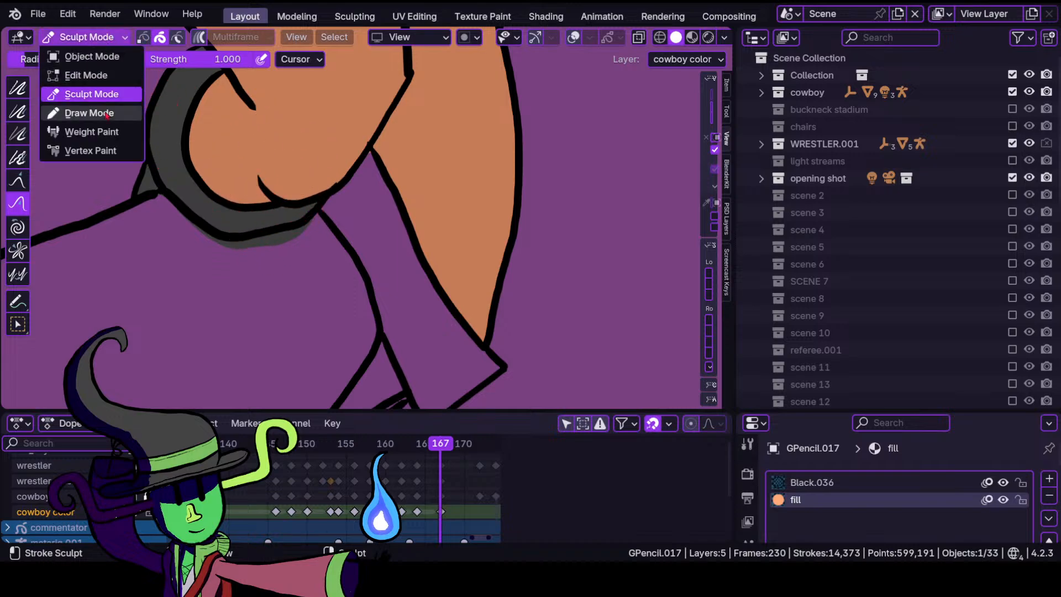
click(128, 113)
Fill the angled panel between the dark band and the tapering skin area with the palette's lighter grey.
click(312, 59)
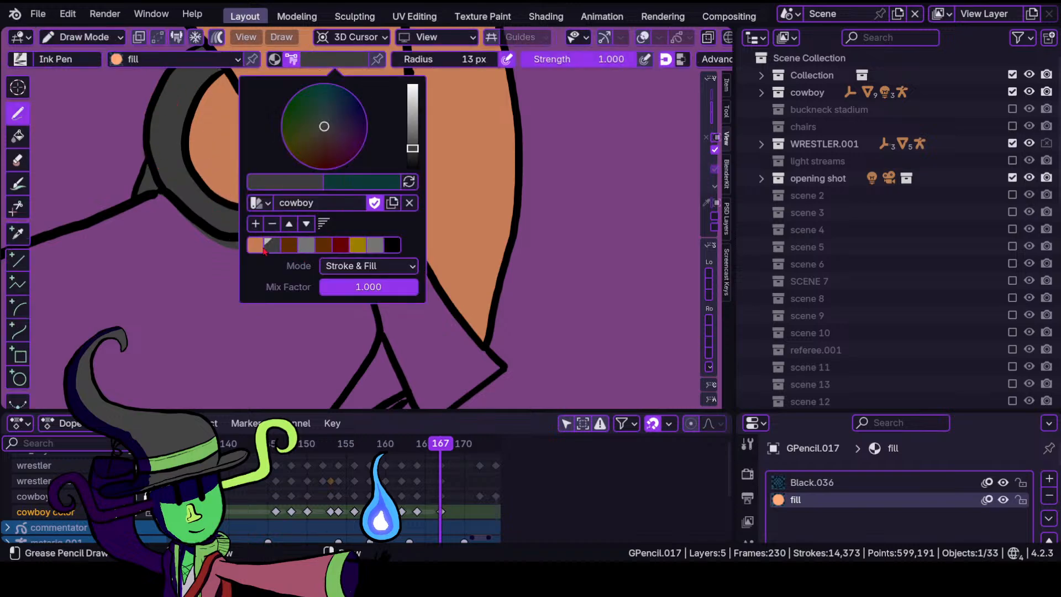
click(376, 247)
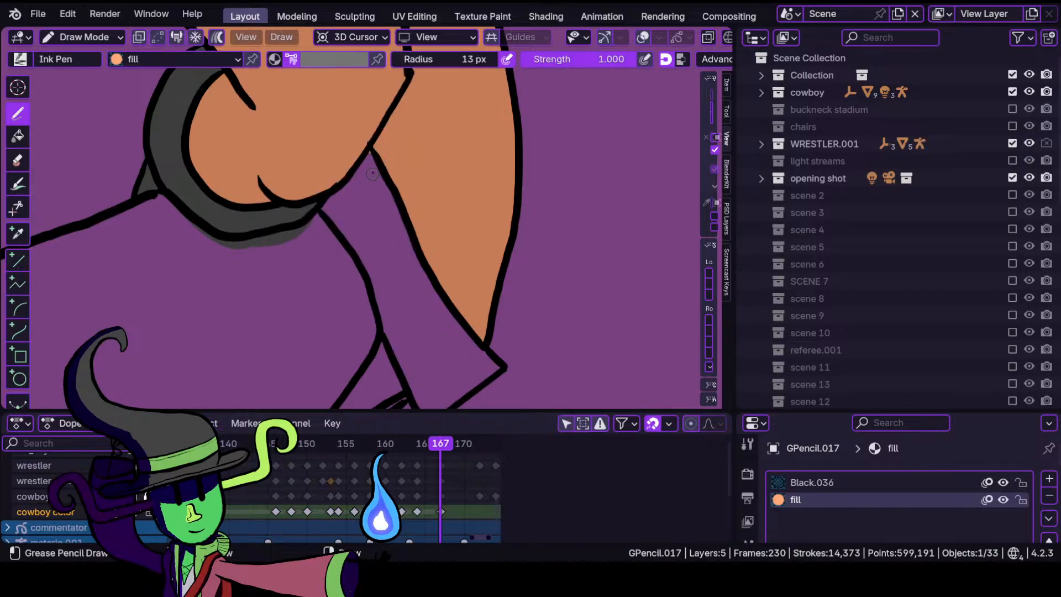
mouse_move(370, 167)
mouse_down()
mouse_move(314, 279)
mouse_move(353, 343)
mouse_move(393, 362)
mouse_move(413, 393)
mouse_move(437, 232)
mouse_move(476, 353)
mouse_move(498, 367)
mouse_up()
Sculpt the light grey fill's edge to close the gap along the outline shared with the skin area.
scroll(133, 118, up, 2)
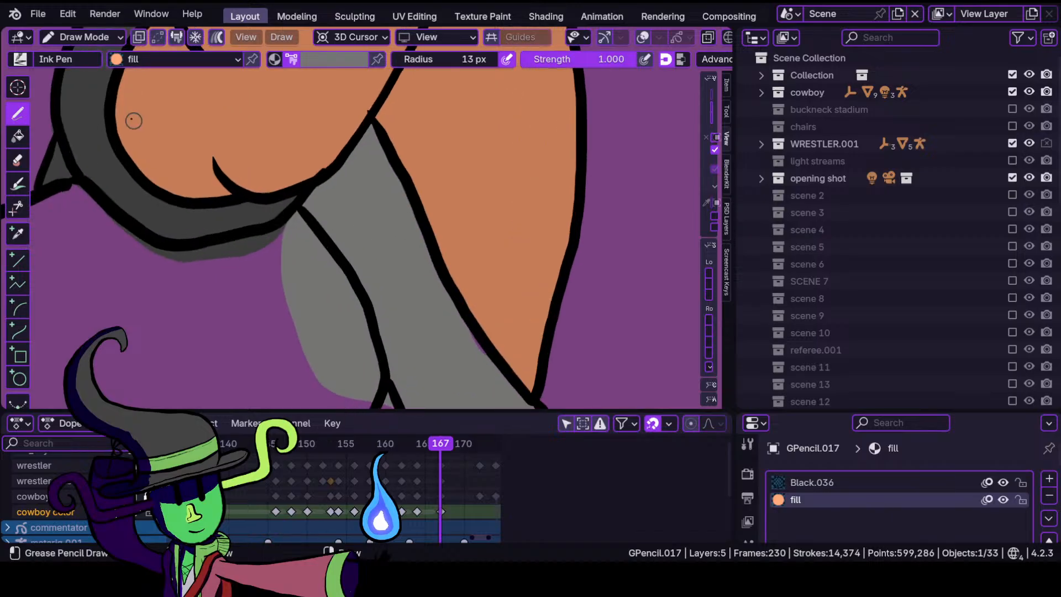
click(82, 36)
click(93, 94)
shift+middle_drag(387, 306, 312, 189)
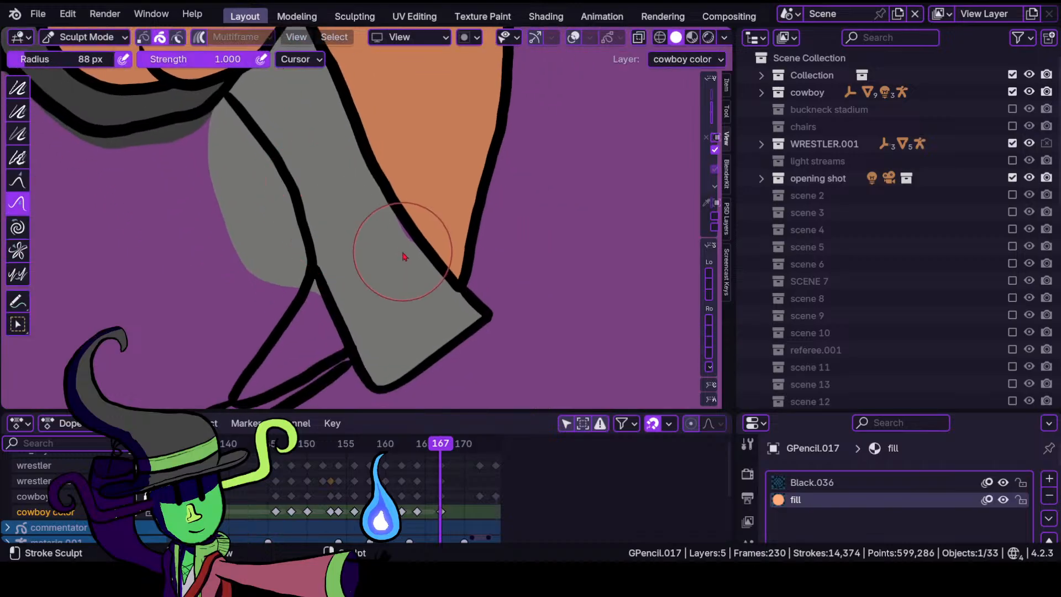
drag(405, 254, 415, 237)
scroll(362, 347, down, 3)
shift+middle_drag(362, 351, 446, 221)
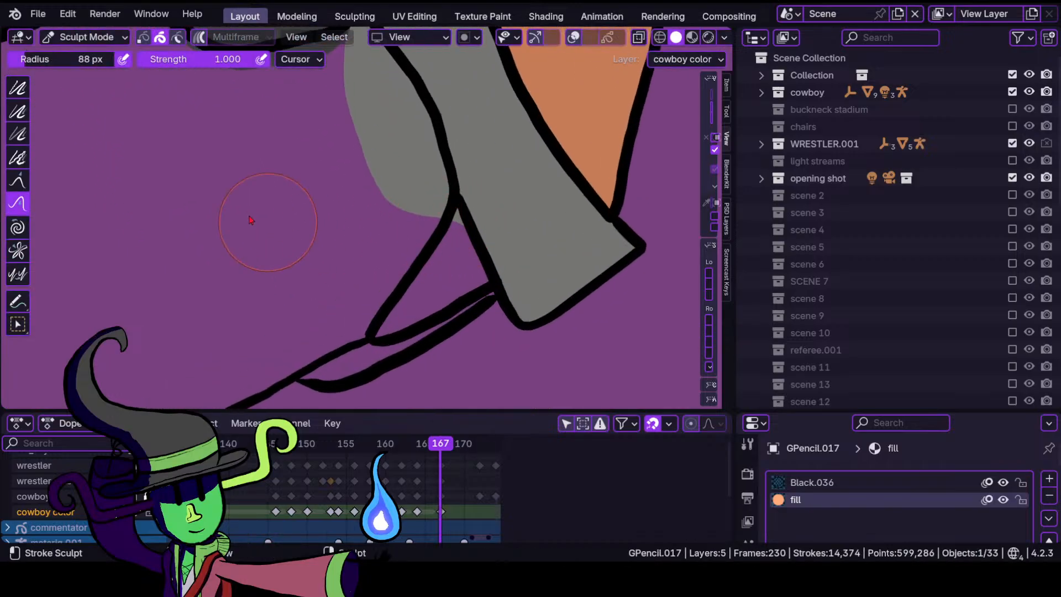
Back in Draw Mode, fill the small triangle beside the light grey panel with brown and the thin strip beneath it with dark grey.
click(85, 36)
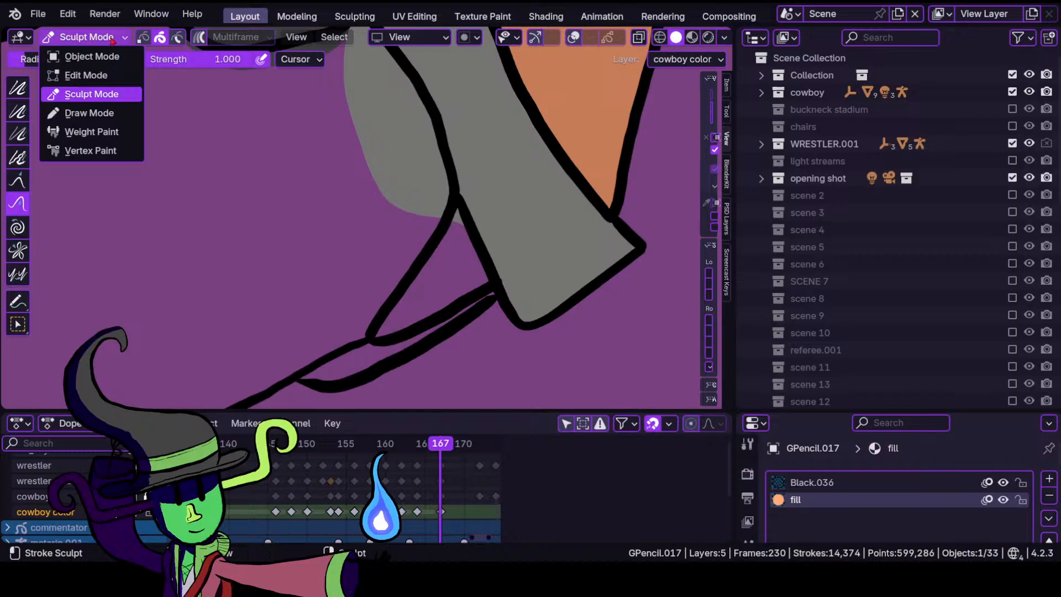
click(77, 112)
click(332, 59)
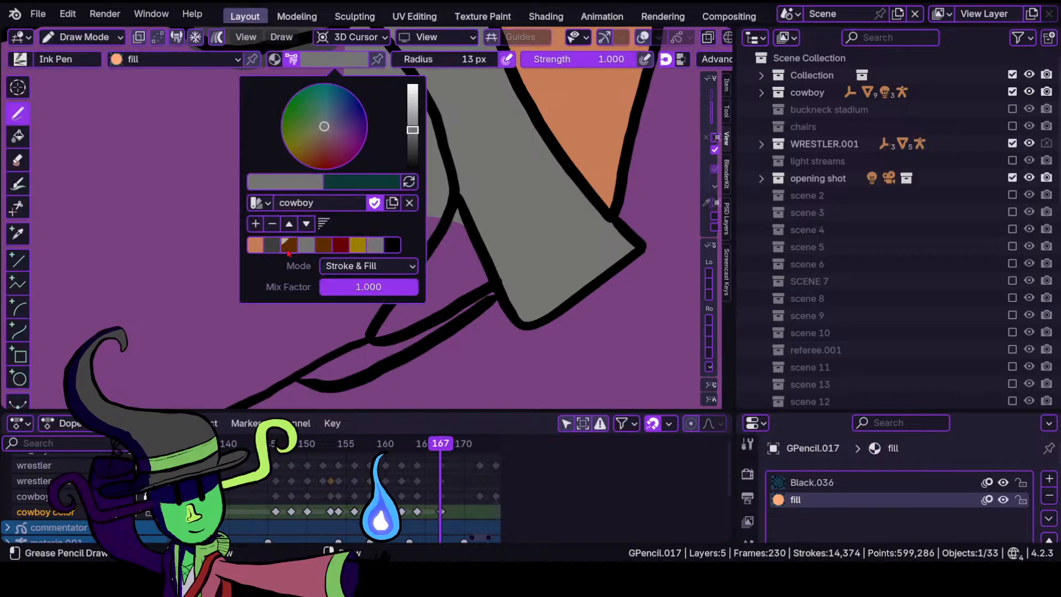
click(288, 250)
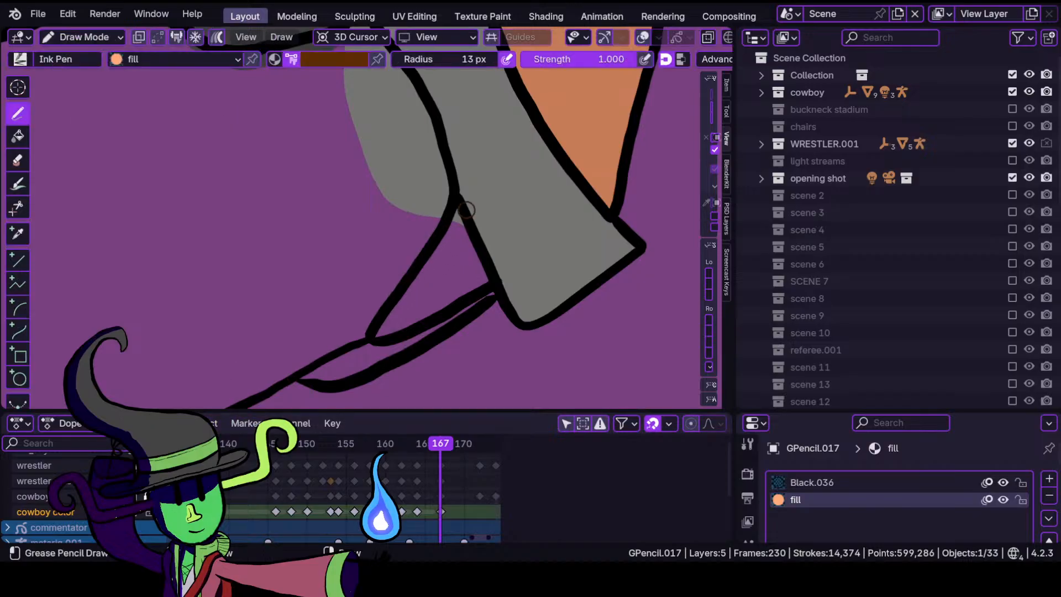
drag(466, 210, 472, 243)
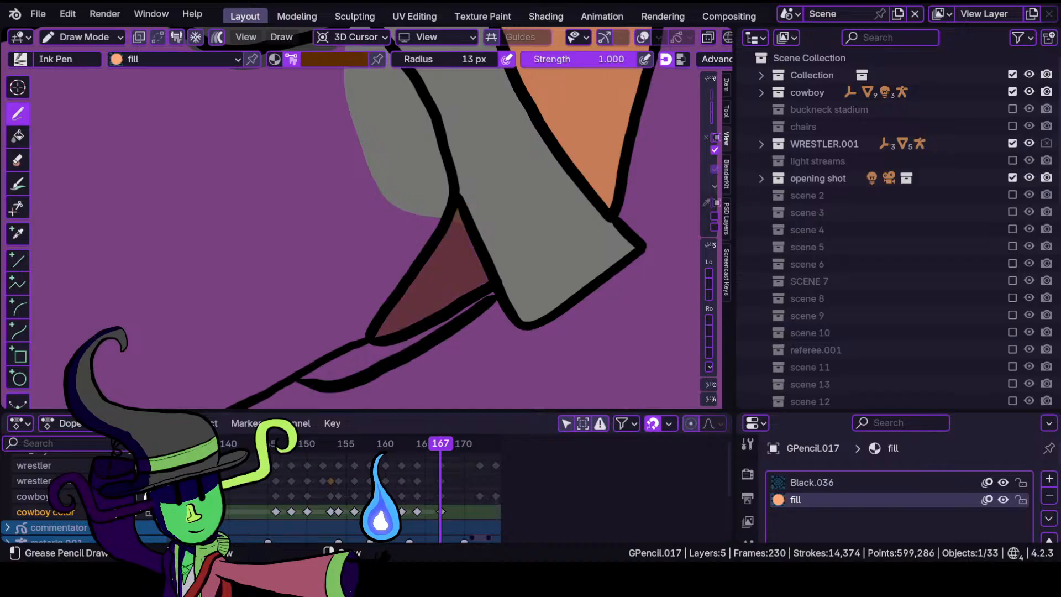
click(350, 62)
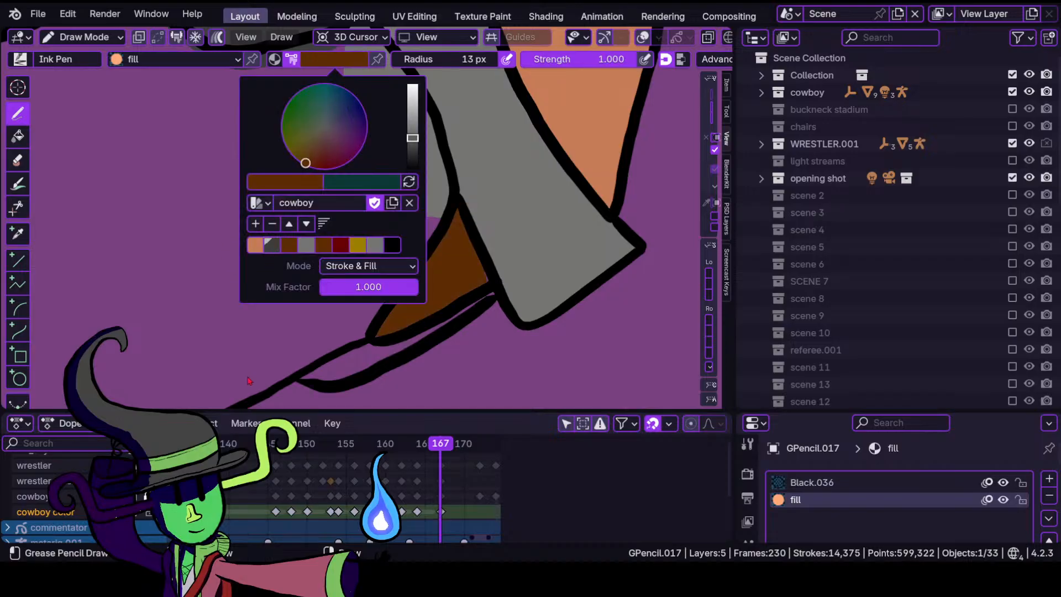
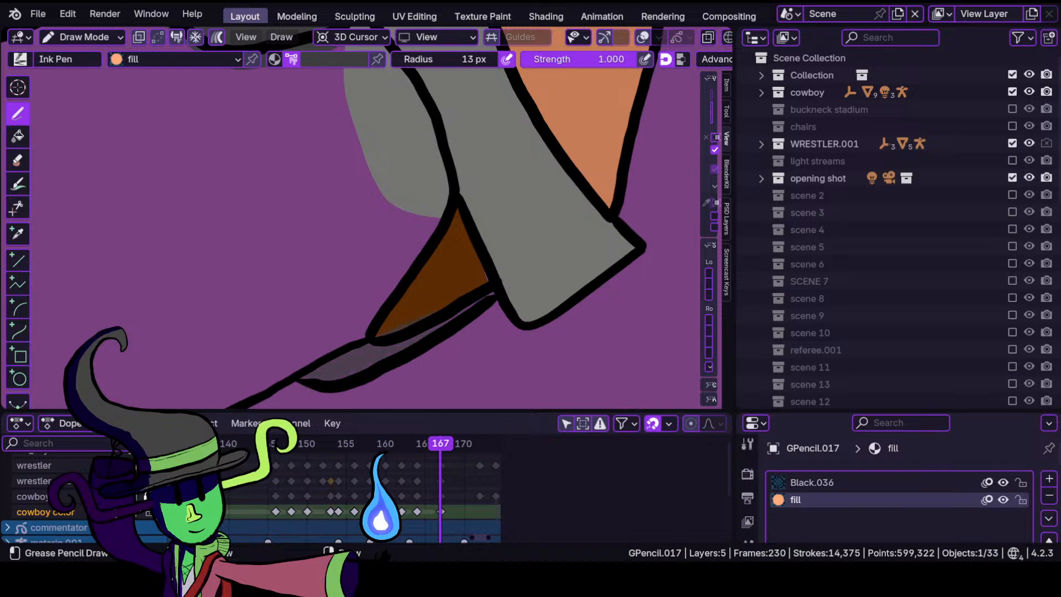
click(315, 61)
click(288, 245)
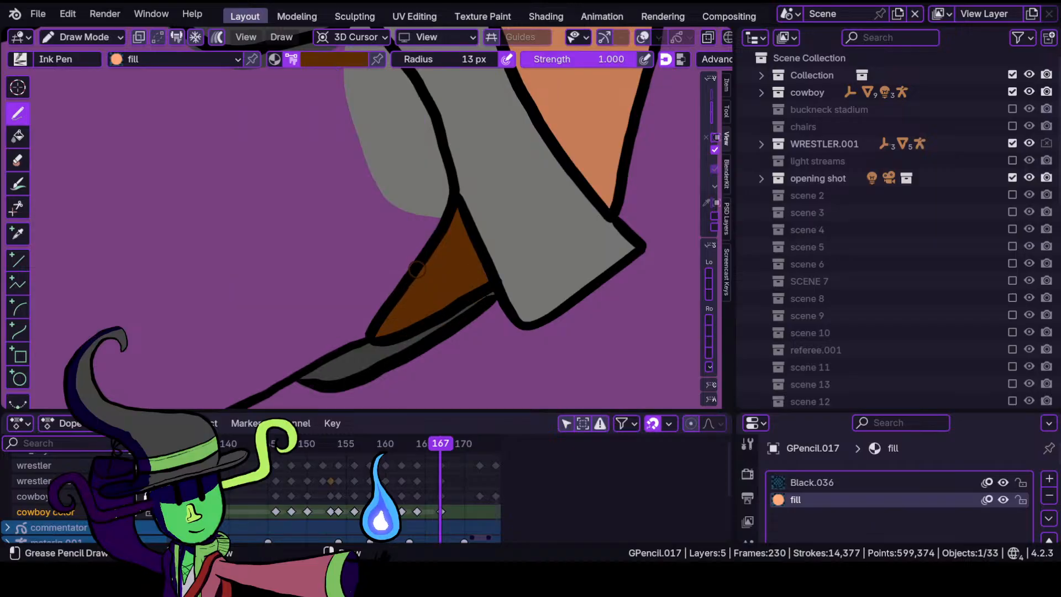
mouse_move(426, 252)
ctrl+middle_down()
mouse_move(436, 203)
mouse_move(361, 320)
mouse_move(430, 246)
mouse_move(375, 261)
ctrl+middle_up()
shift+middle_drag(313, 159, 324, 303)
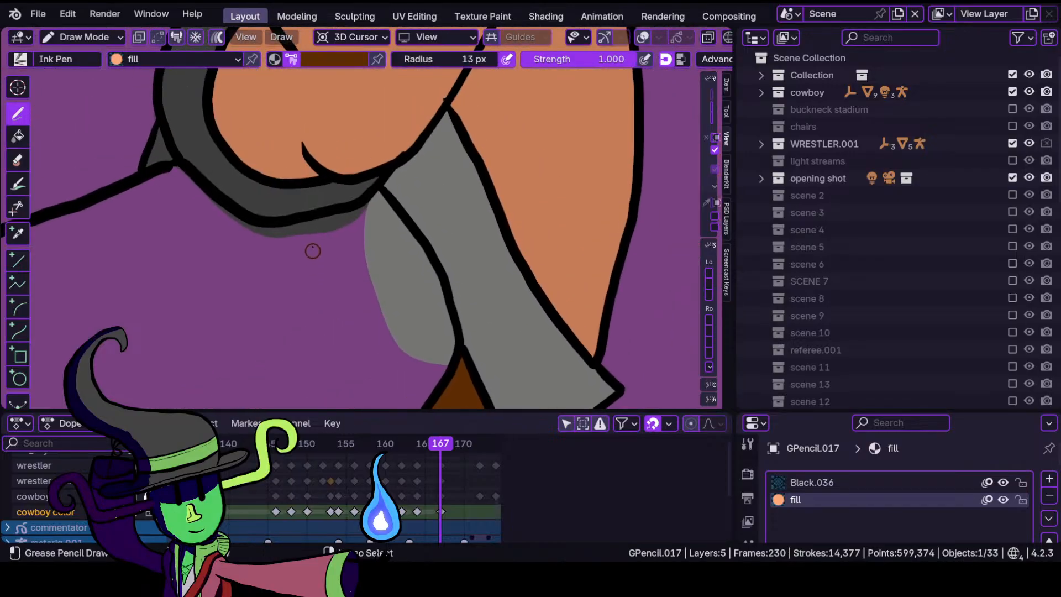
mouse_move(313, 248)
ctrl+middle_down()
mouse_move(280, 282)
mouse_move(351, 182)
ctrl+middle_up()
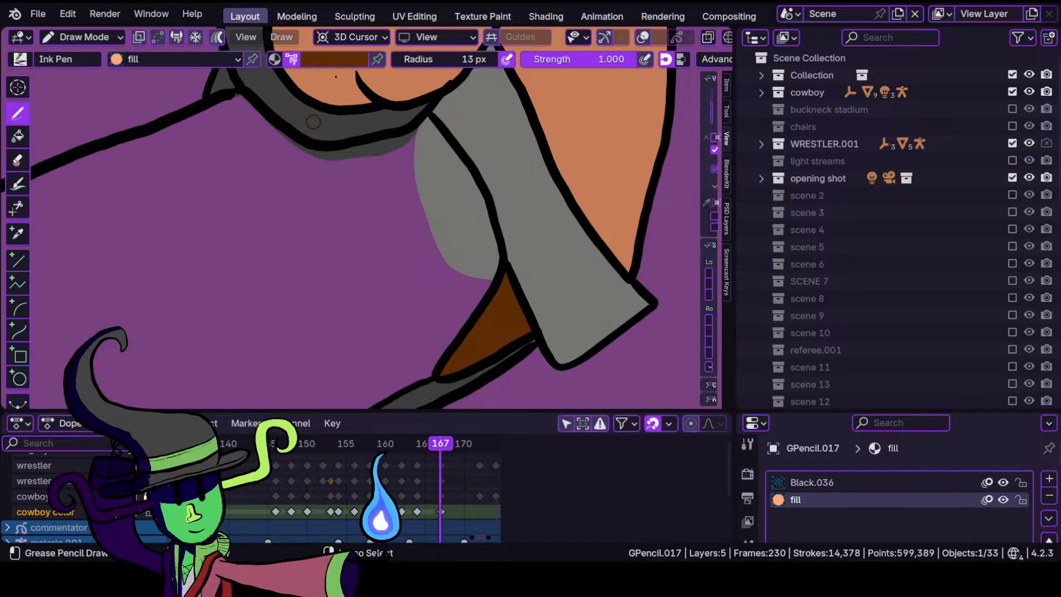
Fill the upper and middle parts of the long trouser leg with the palette's dark grey.
click(337, 64)
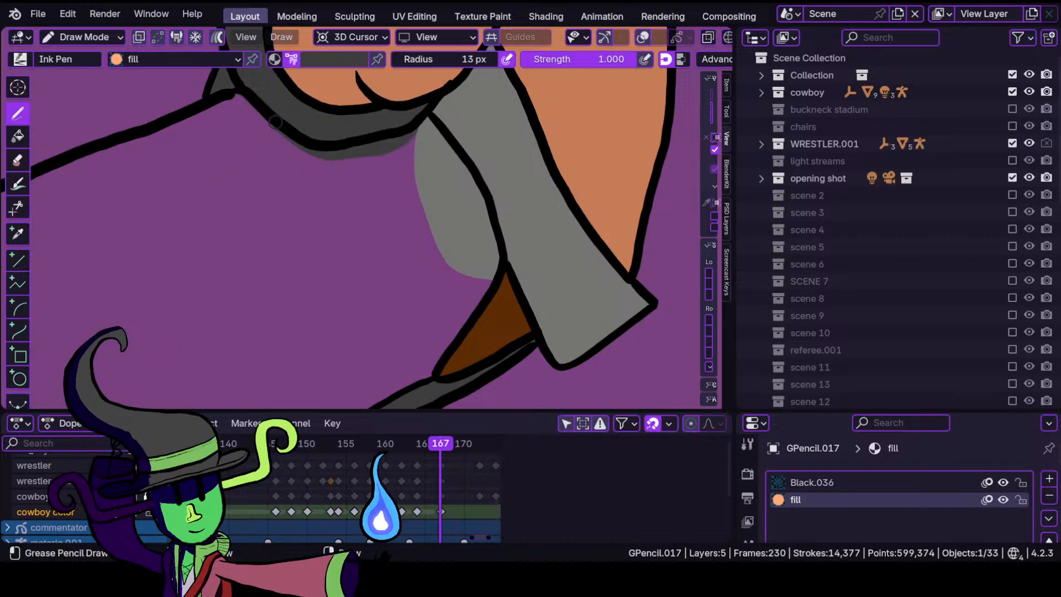
drag(232, 110, 150, 132)
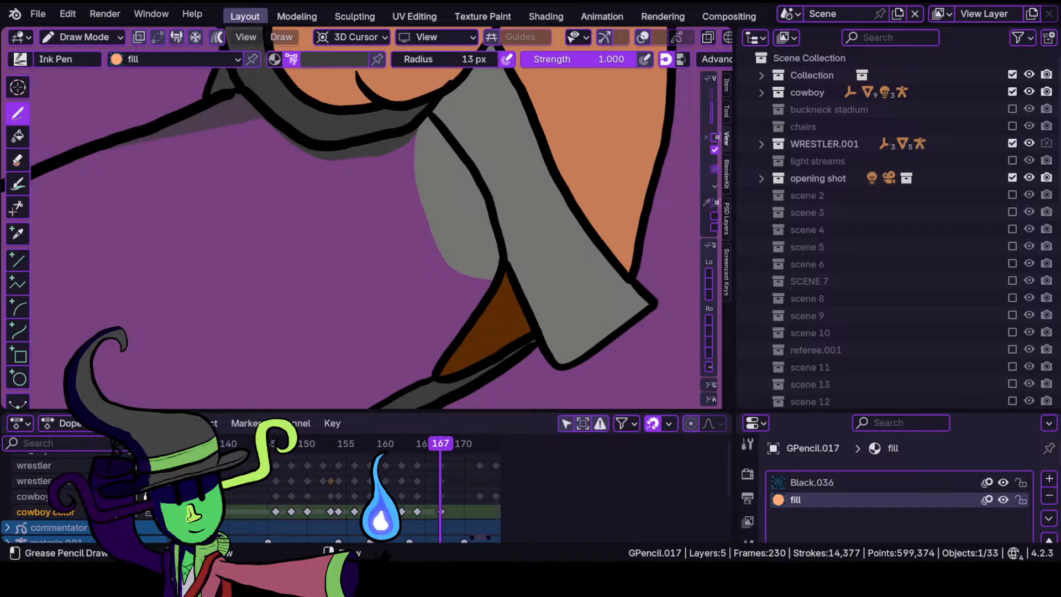
mouse_move(232, 124)
mouse_down()
mouse_move(182, 318)
mouse_move(323, 409)
mouse_move(408, 389)
mouse_move(497, 279)
mouse_move(498, 238)
mouse_move(420, 139)
mouse_move(424, 122)
mouse_up()
mouse_move(229, 206)
ctrl+middle_down()
mouse_move(222, 317)
mouse_move(241, 281)
mouse_move(364, 211)
mouse_move(230, 238)
ctrl+middle_up()
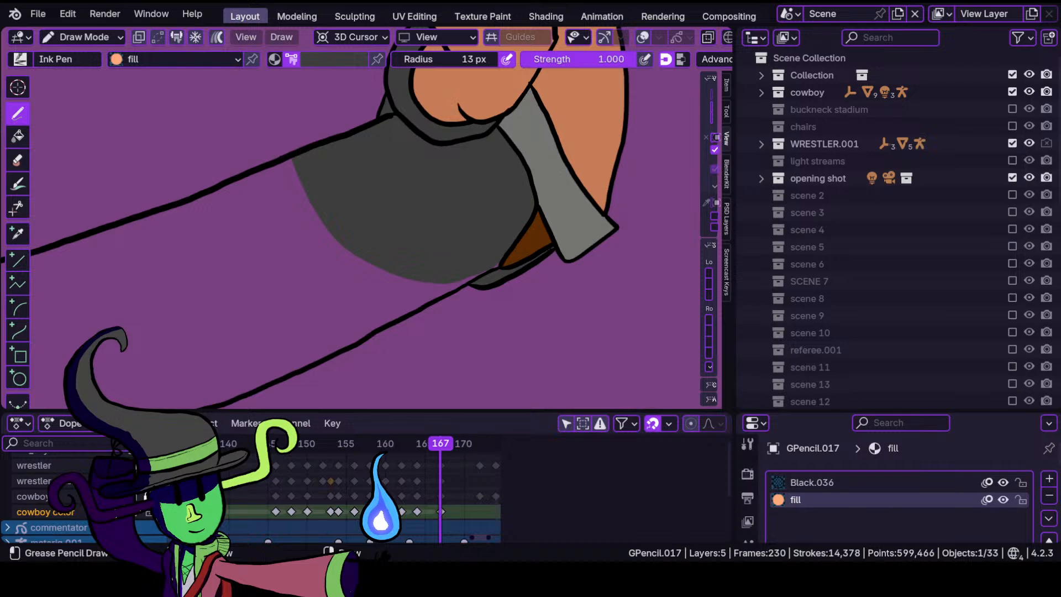
mouse_move(294, 164)
mouse_down()
mouse_move(227, 348)
mouse_move(231, 393)
mouse_move(439, 299)
mouse_up()
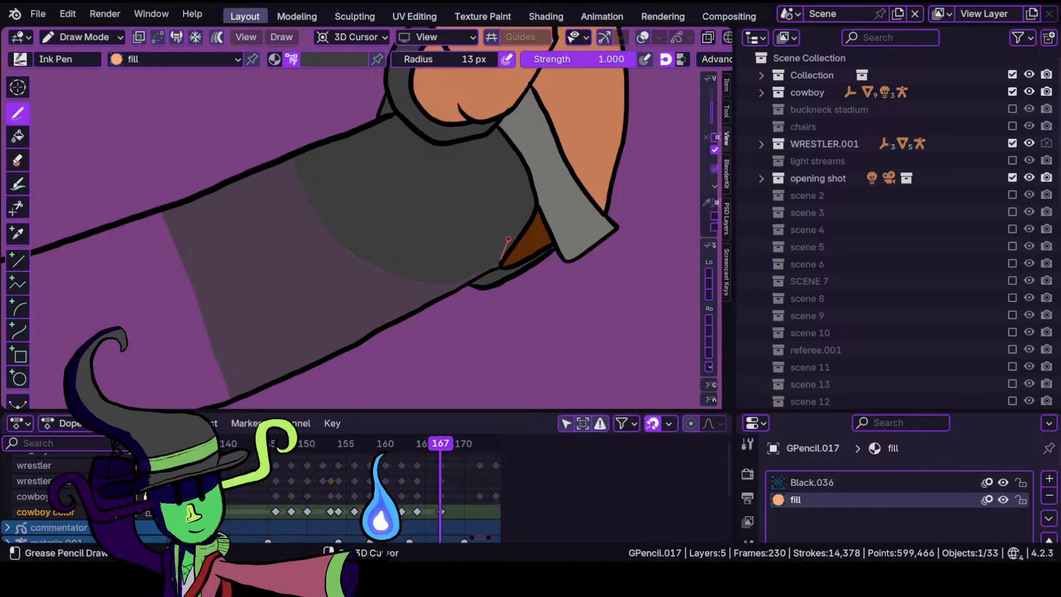
Extend the dark grey fill over the remaining lower trouser leg down to the cuff opening.
mouse_move(174, 290)
ctrl+middle_down()
mouse_move(177, 338)
mouse_move(461, 234)
mouse_move(462, 187)
mouse_move(401, 219)
ctrl+middle_up()
ctrl+middle_drag(401, 220, 417, 200)
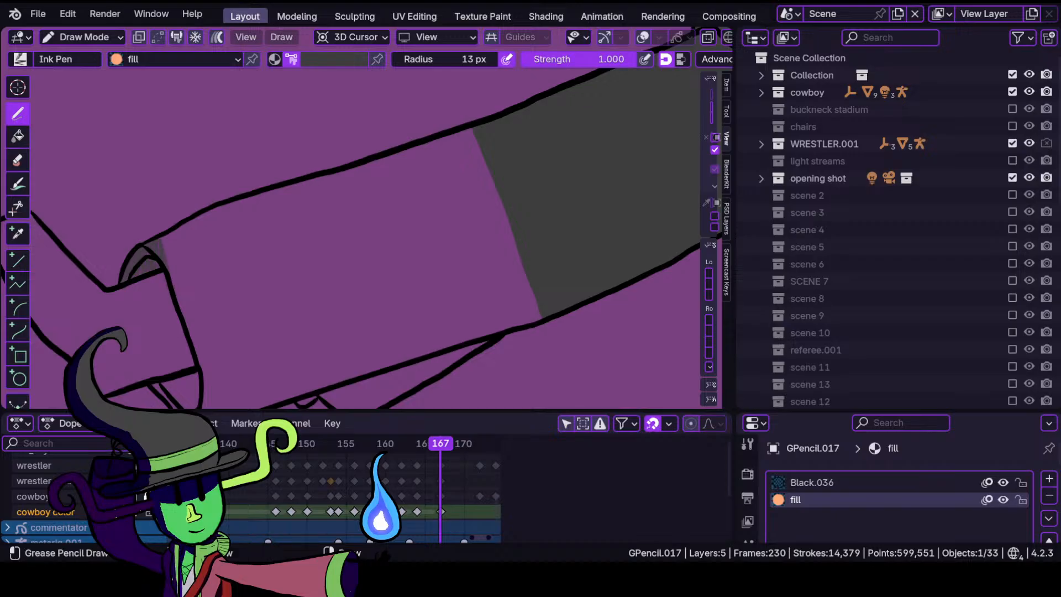
mouse_move(166, 267)
mouse_down()
mouse_move(195, 369)
mouse_move(150, 382)
mouse_move(176, 399)
mouse_move(237, 406)
mouse_move(332, 386)
mouse_move(538, 320)
mouse_move(475, 132)
mouse_move(221, 216)
mouse_up()
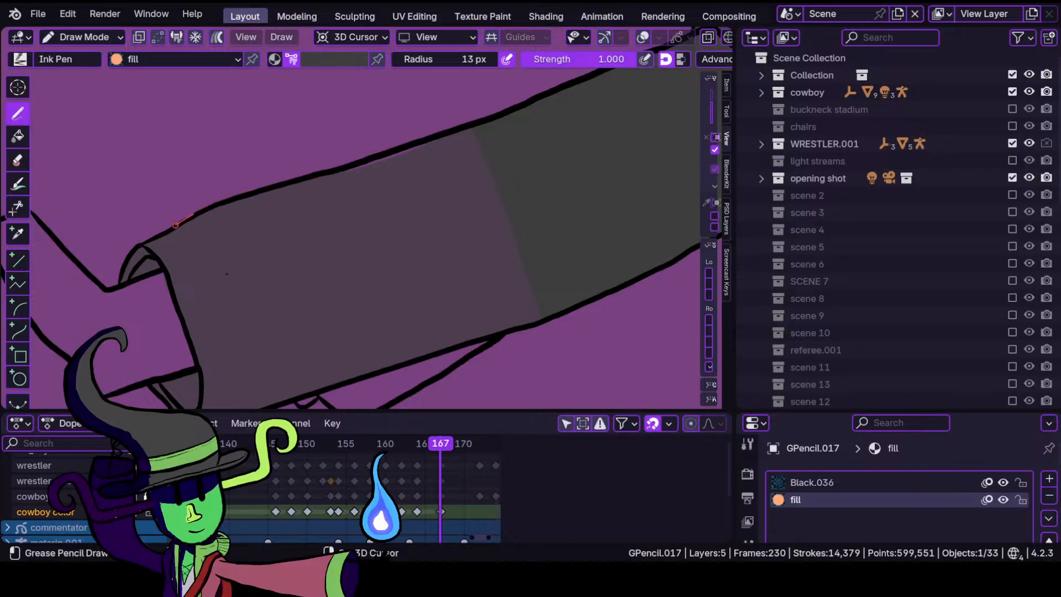
In Sculpt Mode, push the dark grey fill's edge against the leg's upper outline to close the gap.
scroll(264, 310, up, 4)
scroll(332, 260, up, 2)
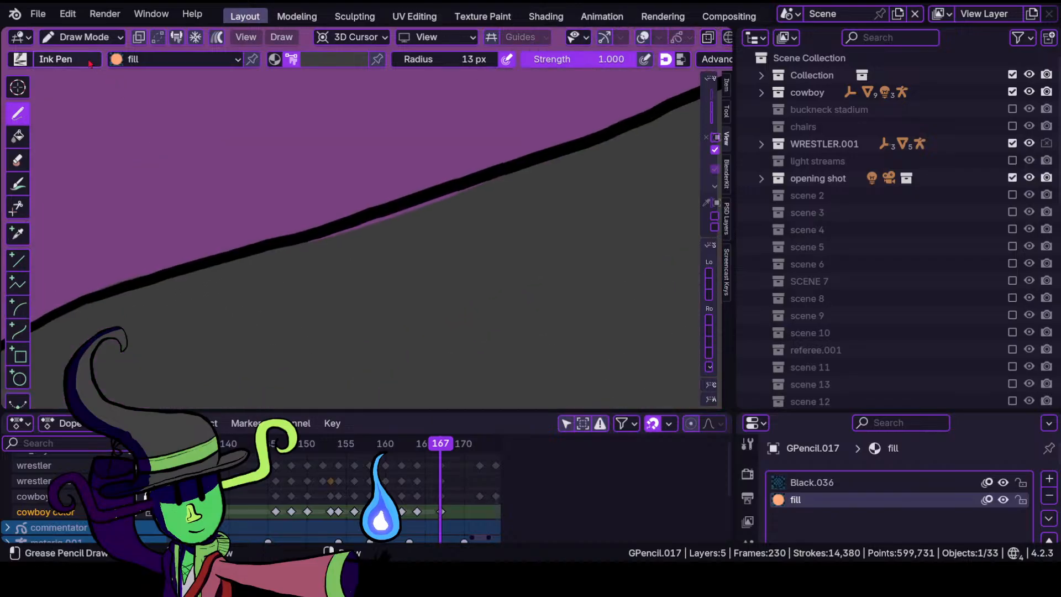
click(83, 37)
click(85, 95)
drag(339, 239, 396, 212)
mouse_move(450, 210)
mouse_down()
mouse_move(452, 201)
mouse_move(386, 233)
mouse_up()
mouse_move(385, 235)
ctrl+middle_down()
mouse_move(368, 443)
mouse_move(332, 320)
mouse_move(396, 265)
mouse_move(362, 239)
mouse_move(268, 246)
mouse_move(352, 217)
ctrl+middle_up()
mouse_move(244, 303)
mouse_down()
mouse_move(244, 328)
mouse_move(257, 290)
mouse_move(283, 301)
mouse_move(226, 334)
mouse_up()
Return to Draw Mode and fill the triangular flap beneath the trouser leg with dark grey.
click(86, 37)
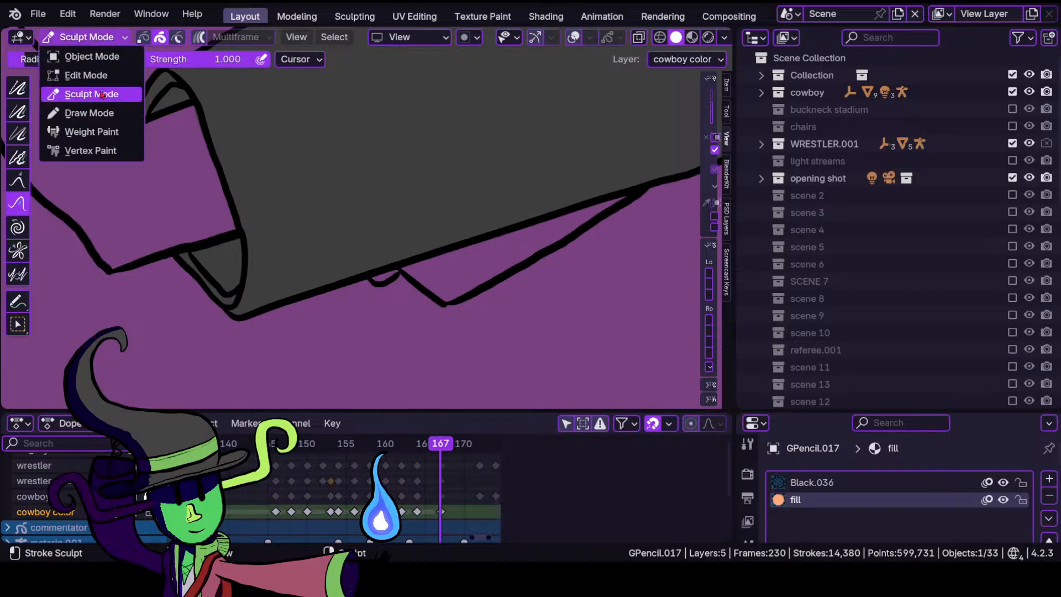
click(83, 111)
scroll(308, 279, up, 3)
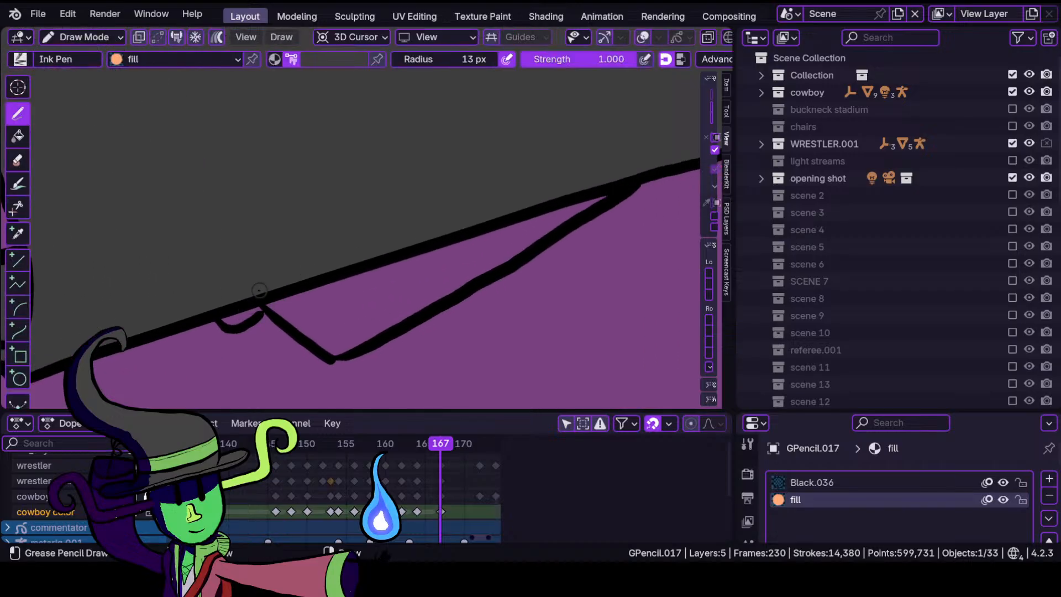
mouse_move(268, 306)
mouse_down()
mouse_move(342, 354)
mouse_move(607, 197)
mouse_move(402, 199)
mouse_up()
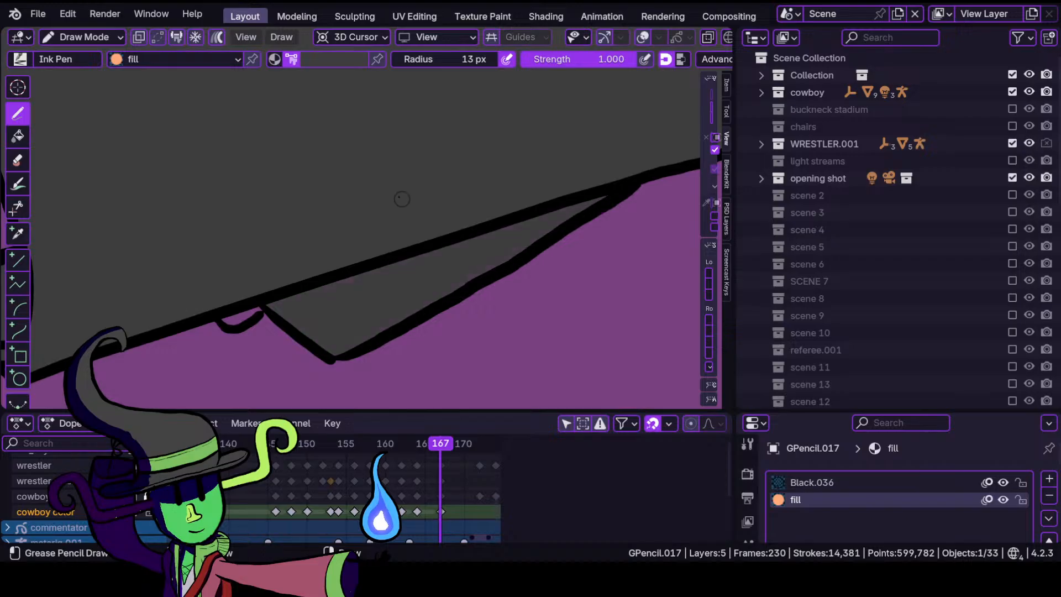
Choose dark red from the palette and fill the small rounded bump beside the triangular flap.
click(324, 57)
click(323, 246)
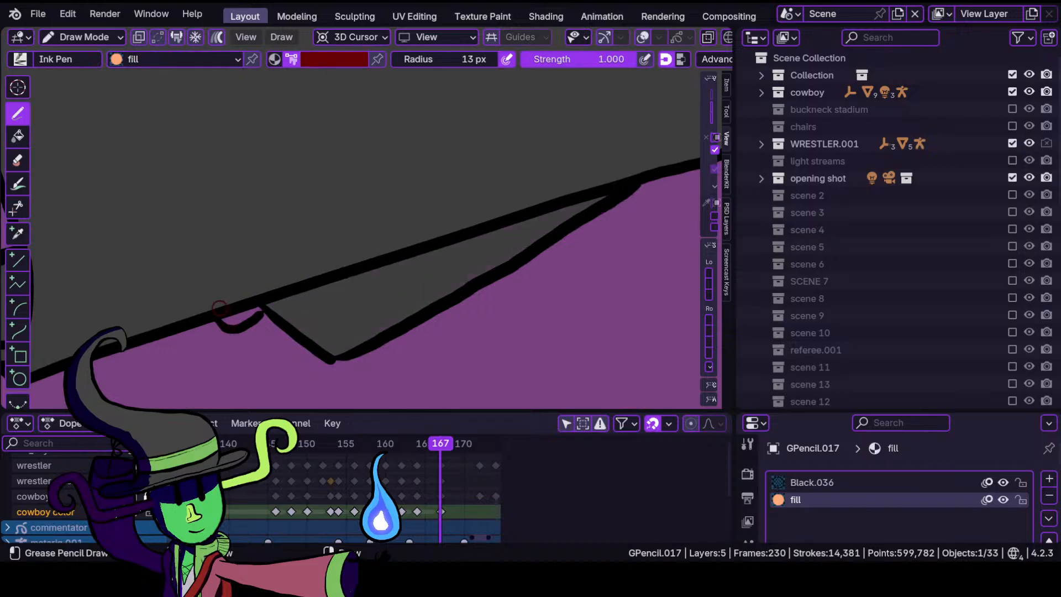
drag(241, 321, 258, 314)
Fill the whole boot sticking out of the trouser cuff with dark red.
ctrl+middle_drag(266, 312, 259, 381)
shift+middle_drag(160, 268, 339, 326)
mouse_move(265, 287)
ctrl+middle_down()
mouse_move(238, 188)
mouse_move(222, 208)
ctrl+middle_up()
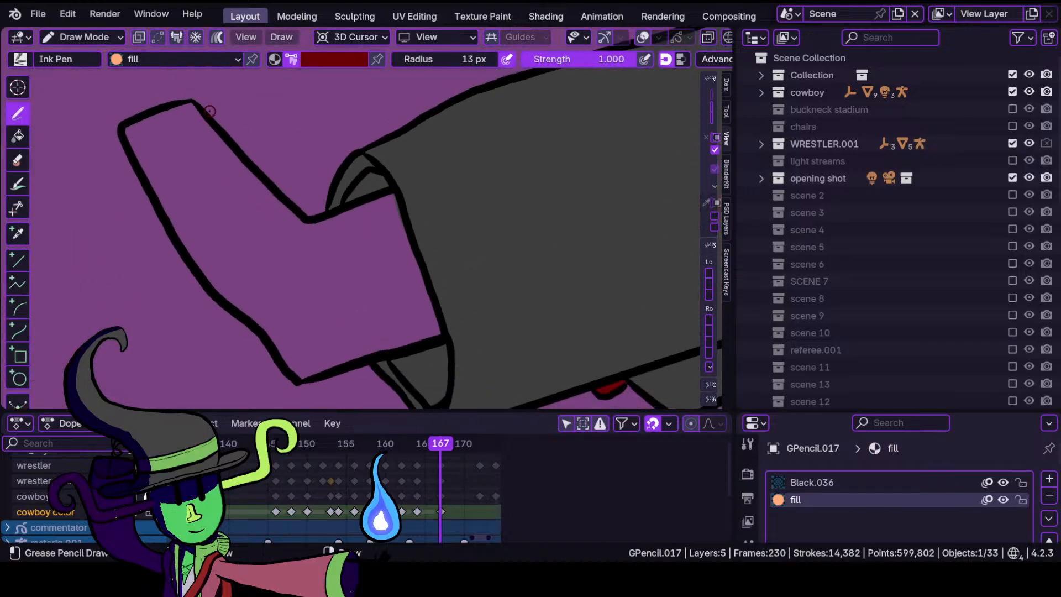
mouse_move(166, 110)
mouse_down()
mouse_move(138, 152)
mouse_move(212, 285)
mouse_move(279, 353)
mouse_move(331, 367)
mouse_move(439, 335)
mouse_move(406, 221)
mouse_up()
drag(393, 191, 311, 217)
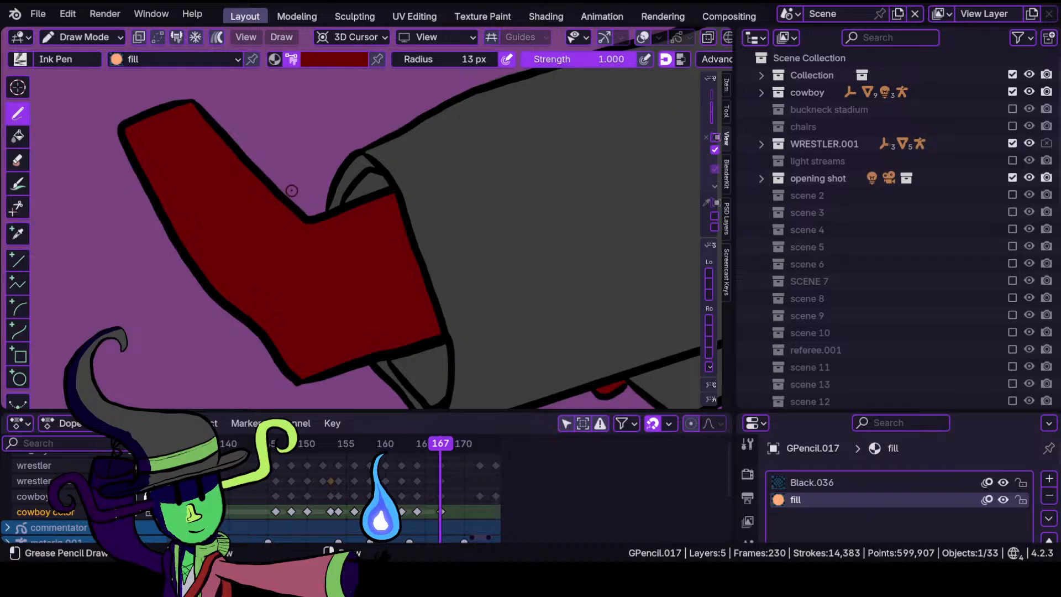
Review the coloured cowboy on frame 167, checking the trousers, boot and torso for missed areas.
ctrl+middle_drag(504, 173, 469, 348)
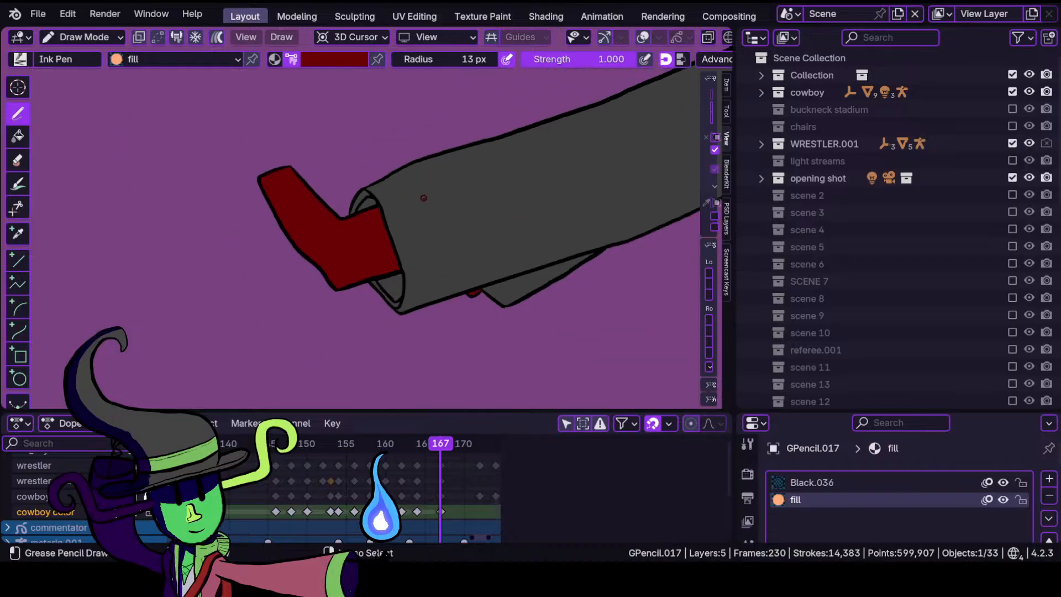
ctrl+middle_drag(423, 198, 372, 248)
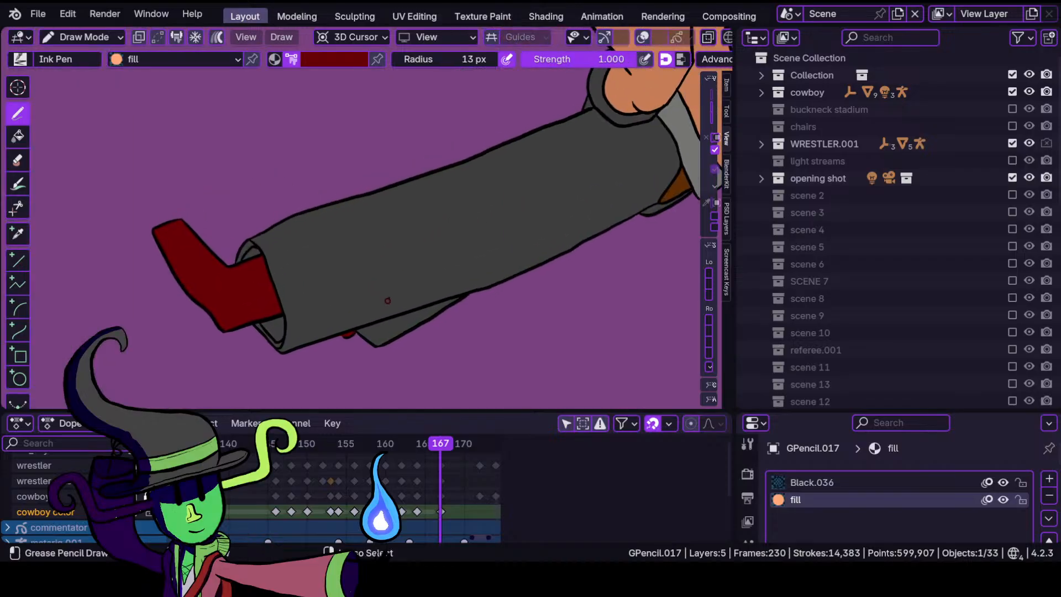
mouse_move(534, 208)
ctrl+middle_down()
mouse_move(469, 302)
mouse_move(473, 231)
ctrl+middle_up()
ctrl+middle_drag(415, 342, 418, 431)
mouse_move(448, 268)
ctrl+middle_down()
mouse_move(445, 191)
mouse_move(429, 336)
mouse_move(471, 240)
mouse_move(355, 284)
mouse_move(486, 230)
mouse_move(424, 286)
ctrl+middle_up()
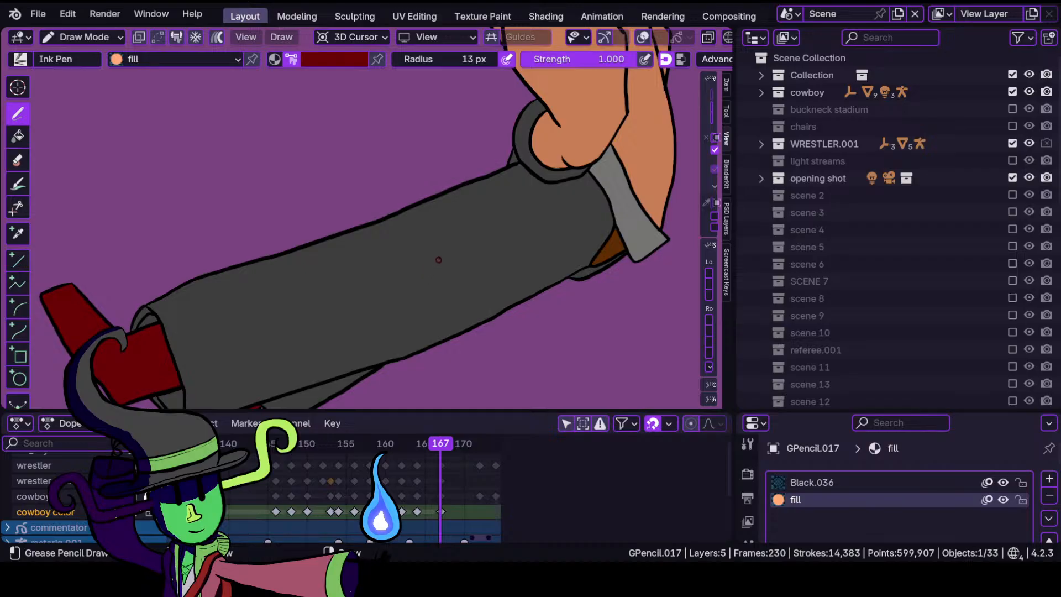
ctrl+middle_drag(452, 245, 438, 263)
ctrl+middle_drag(474, 212, 444, 238)
ctrl+middle_drag(389, 295, 437, 270)
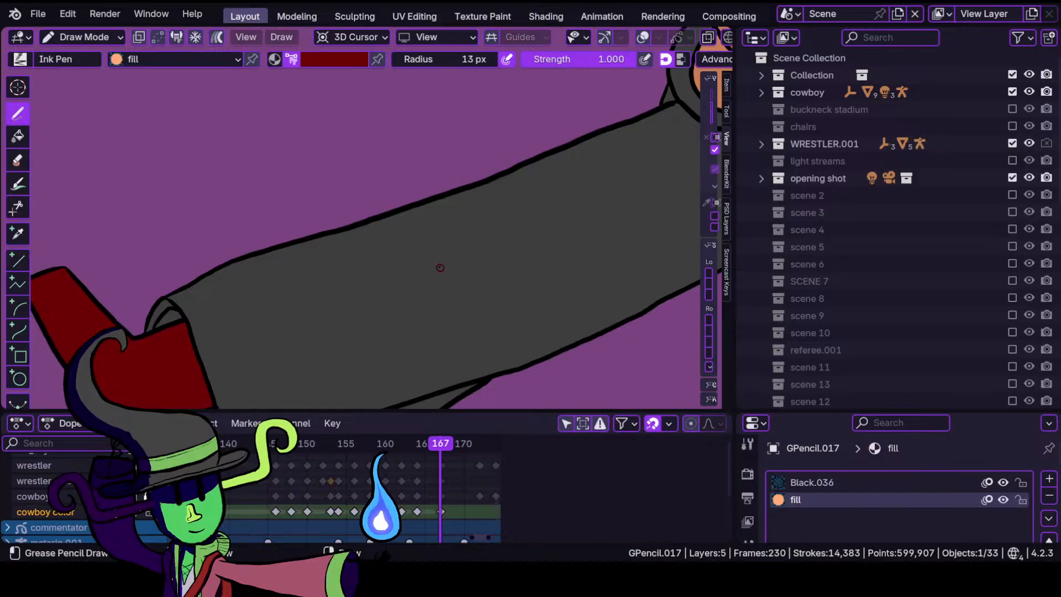
scroll(397, 254, down, 5)
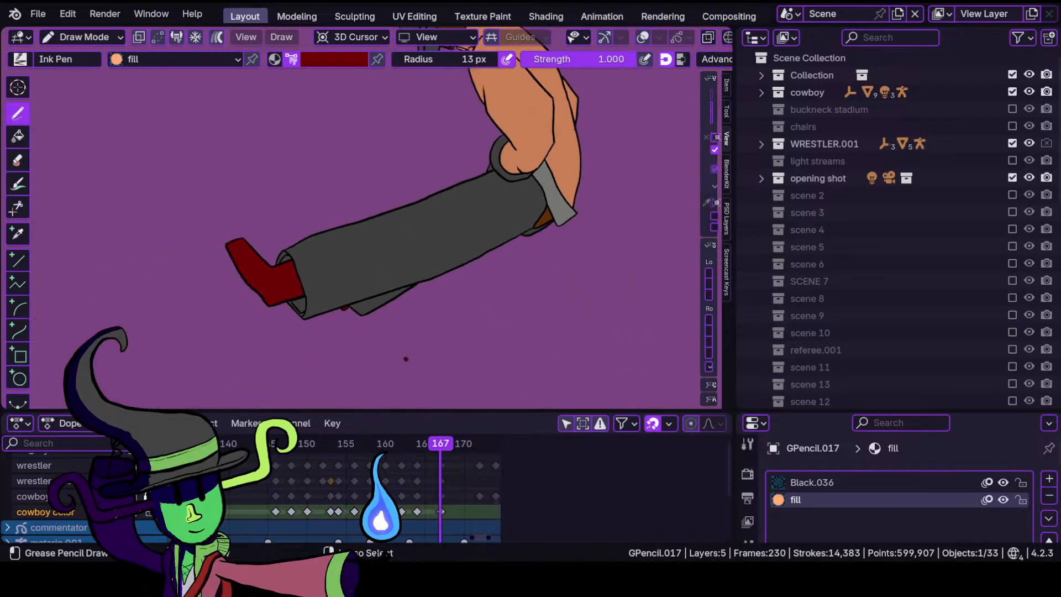
scroll(406, 358, up, 2)
scroll(417, 293, down, 4)
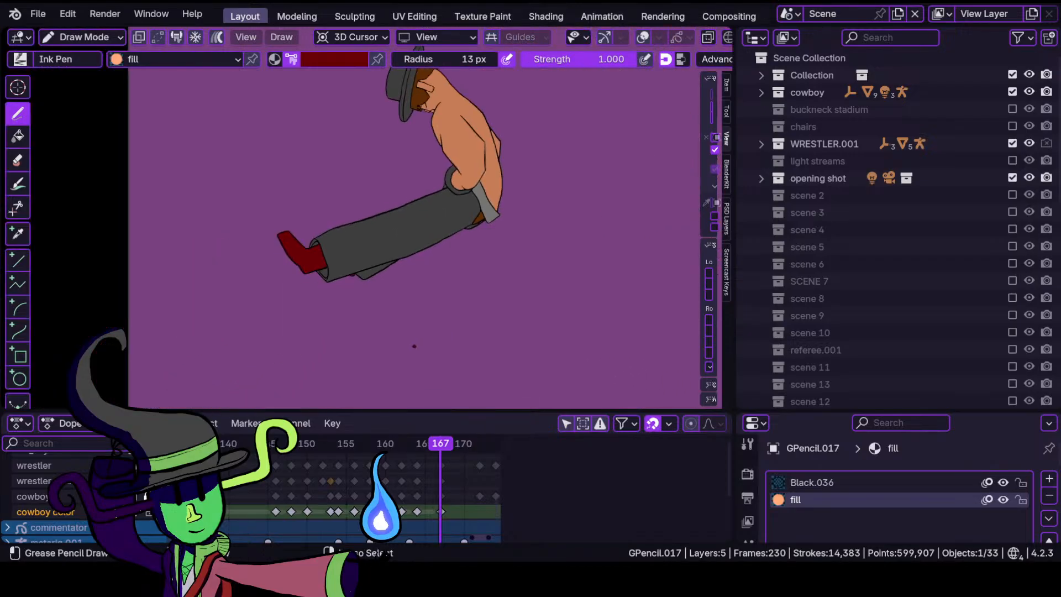
scroll(413, 346, up, 5)
mouse_move(440, 443)
mouse_down()
mouse_move(416, 445)
mouse_move(442, 453)
mouse_up()
mouse_move(474, 243)
ctrl+middle_down()
mouse_move(467, 295)
mouse_move(504, 216)
mouse_move(486, 238)
ctrl+middle_up()
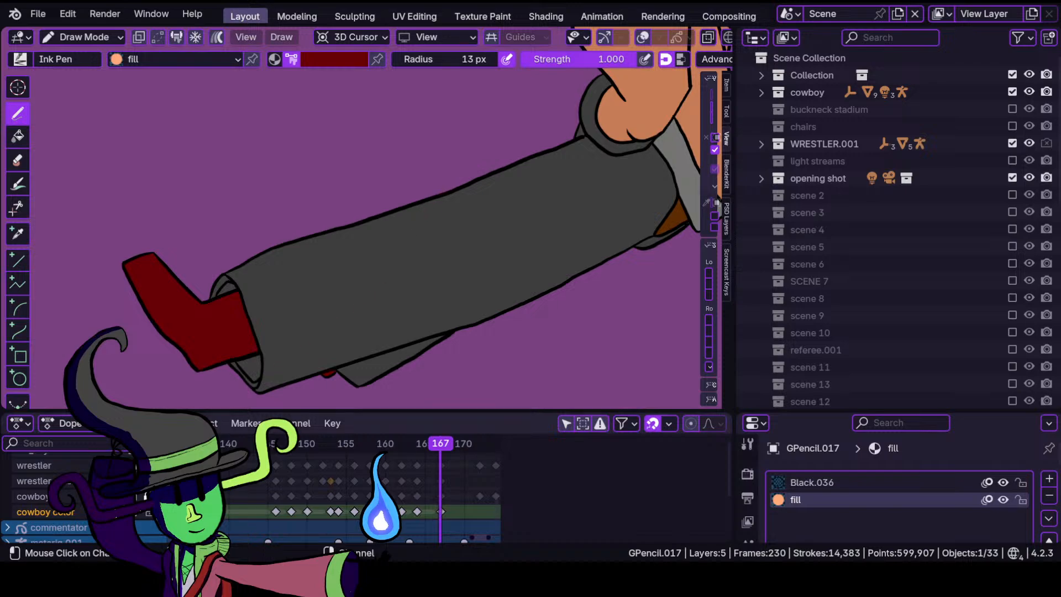
Make the wrestler color layer active with a new keyframe on frame 167, and show the viewport overlays.
click(70, 485)
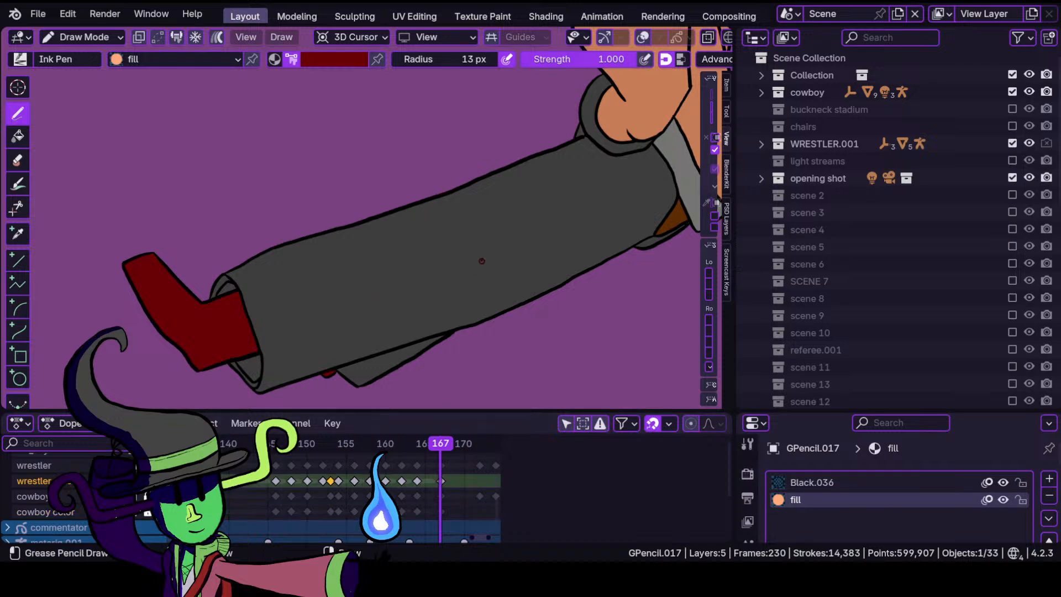
key(KP_0)
key(shift+alt+z)
Examine from the side how the cowboy and wrestler drawings sit in depth, checking the wrestler layer's strokes in Edit Mode.
mouse_move(428, 255)
ctrl+middle_down()
mouse_move(422, 237)
mouse_move(434, 222)
mouse_move(386, 230)
mouse_move(421, 256)
mouse_move(405, 264)
ctrl+middle_up()
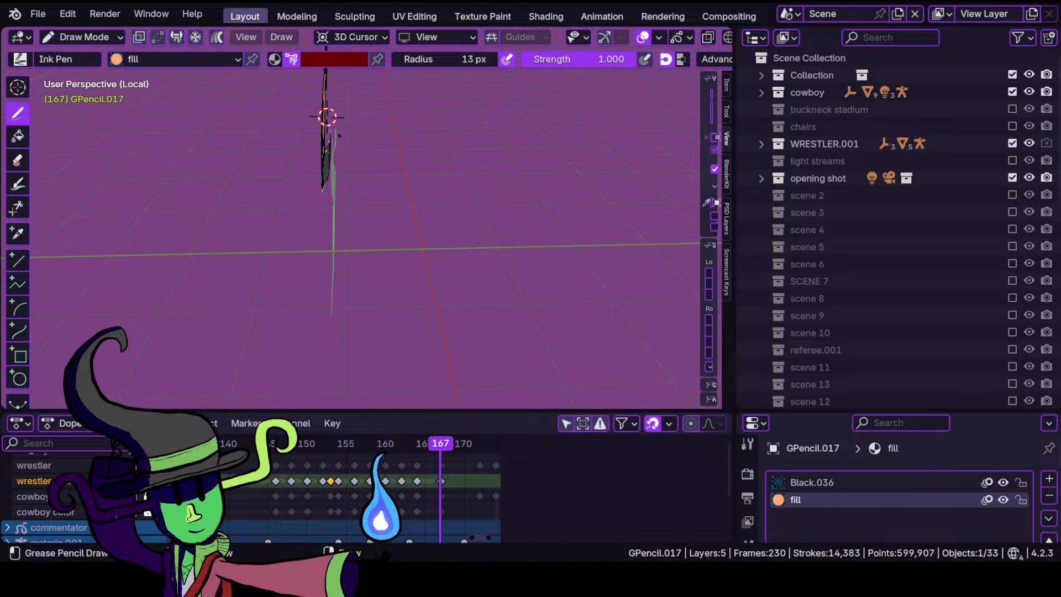
scroll(352, 153, down, 2)
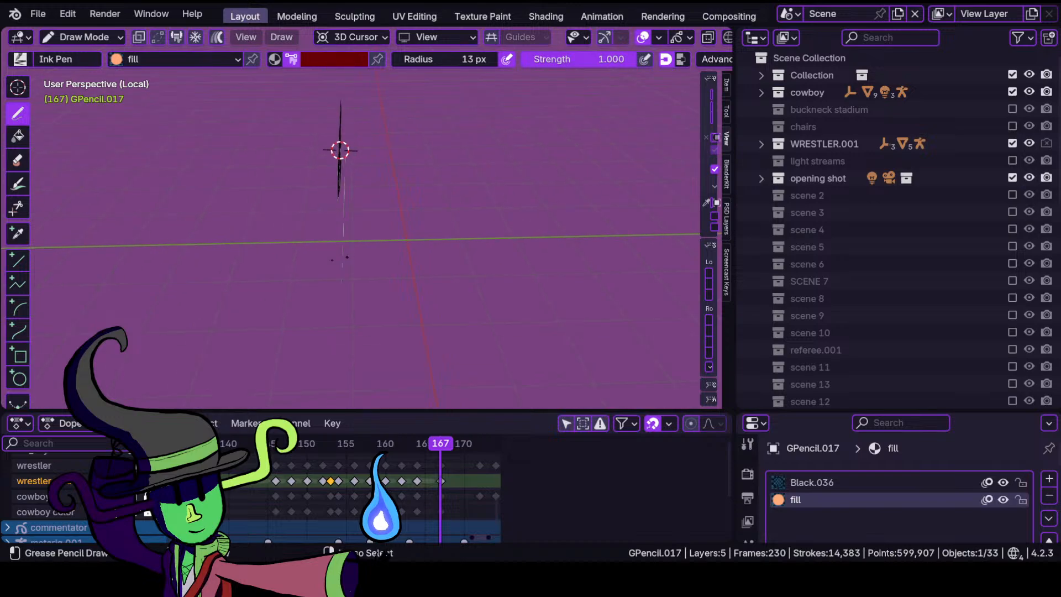
middle_drag(323, 251, 348, 284)
mouse_move(338, 234)
shift+middle_down()
mouse_move(431, 257)
mouse_move(291, 216)
shift+middle_up()
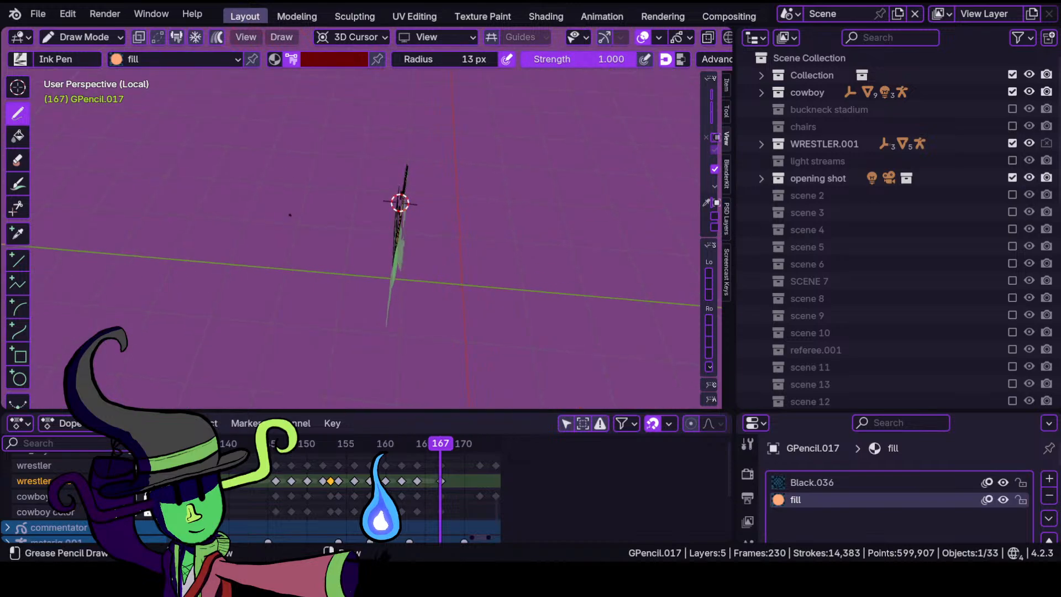
scroll(309, 215, up, 3)
mouse_move(422, 221)
middle_down()
mouse_move(393, 221)
mouse_move(339, 188)
middle_up()
mouse_move(338, 188)
middle_down()
mouse_move(385, 206)
mouse_move(354, 211)
mouse_move(383, 259)
mouse_move(379, 284)
mouse_move(346, 310)
mouse_move(354, 320)
middle_up()
mouse_move(414, 239)
middle_down()
mouse_move(423, 193)
mouse_move(394, 207)
mouse_move(373, 185)
mouse_move(409, 301)
mouse_move(362, 285)
mouse_move(392, 227)
middle_up()
scroll(374, 184, up, 4)
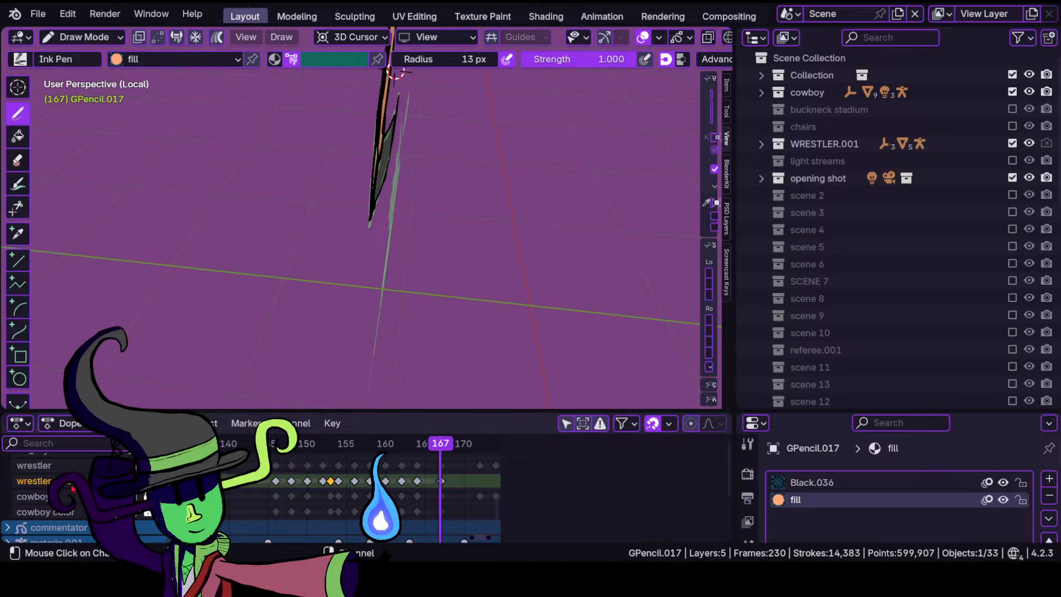
click(67, 467)
mouse_move(409, 193)
middle_down()
mouse_move(418, 207)
mouse_move(406, 232)
mouse_move(303, 297)
middle_up()
key(Tab)
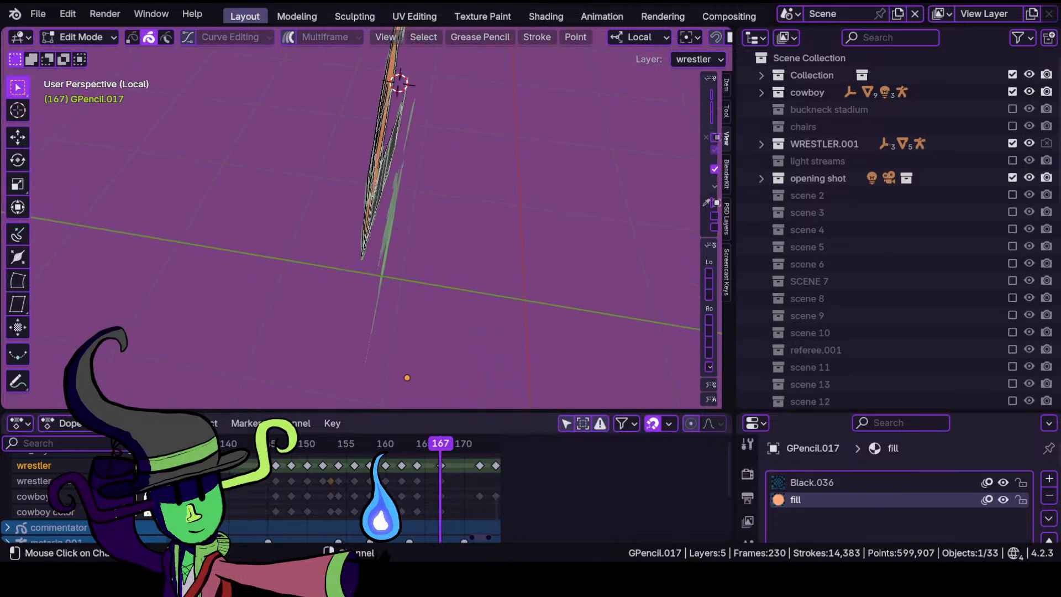
mouse_move(408, 230)
middle_down()
mouse_move(426, 201)
mouse_move(438, 249)
middle_up()
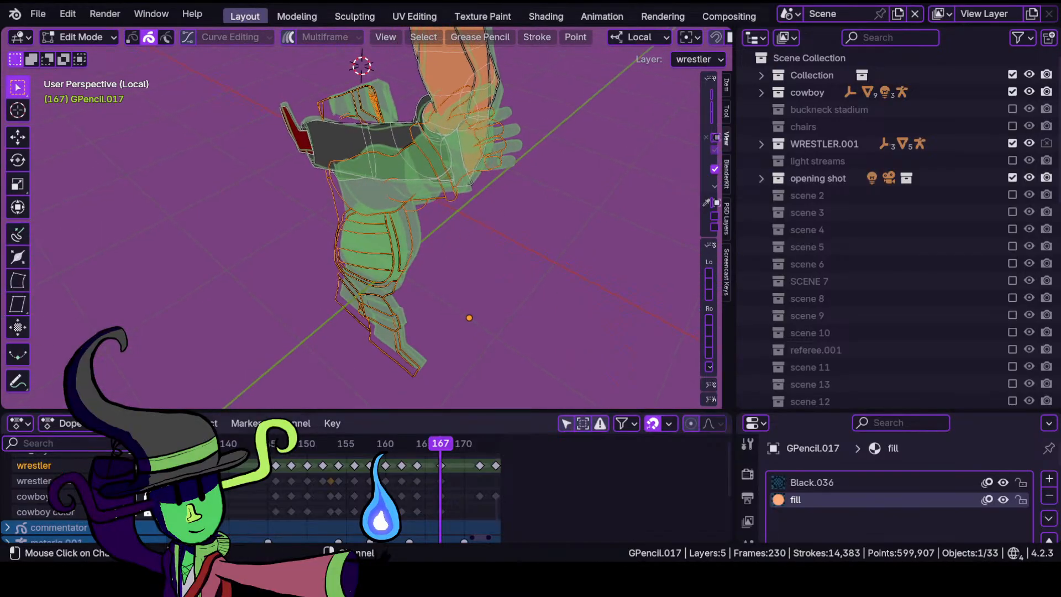
Reactivate the wrestler color layer and return to Draw Mode in the camera view with the overlays hidden.
click(33, 481)
key(KP_0)
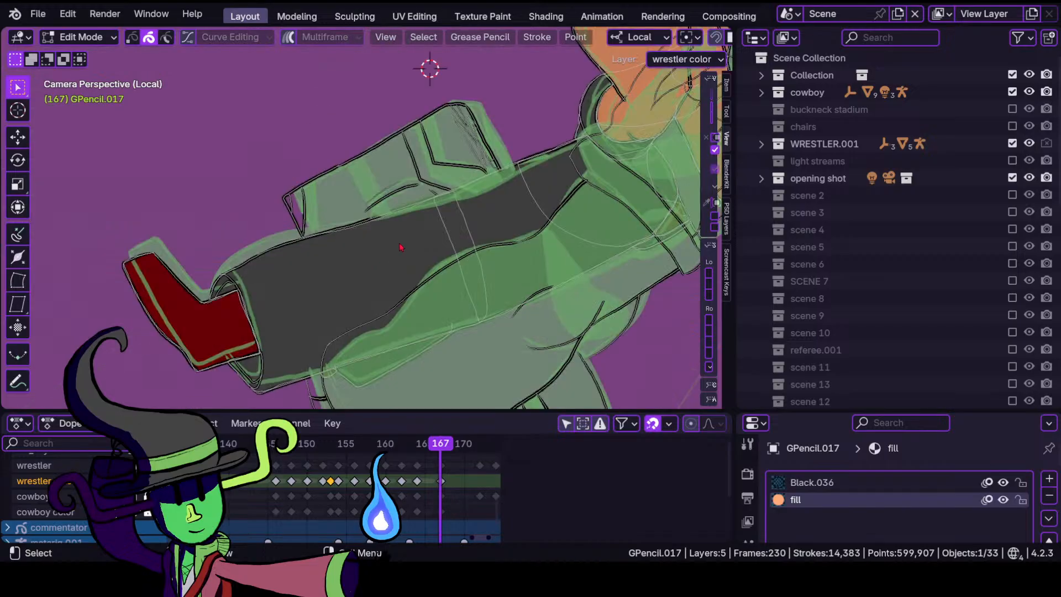
scroll(436, 249, up, 1)
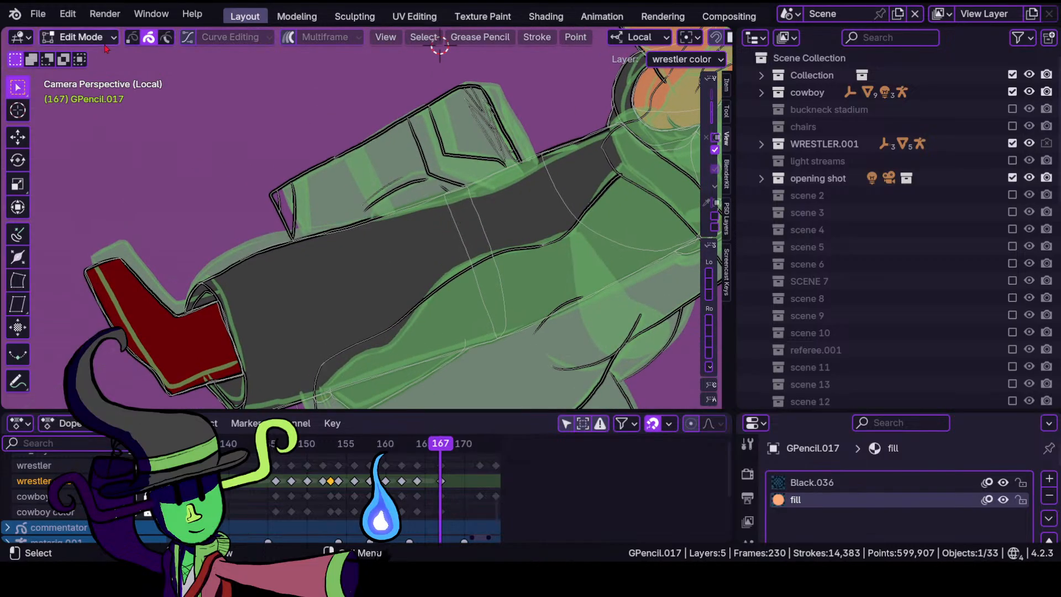
click(81, 37)
click(90, 113)
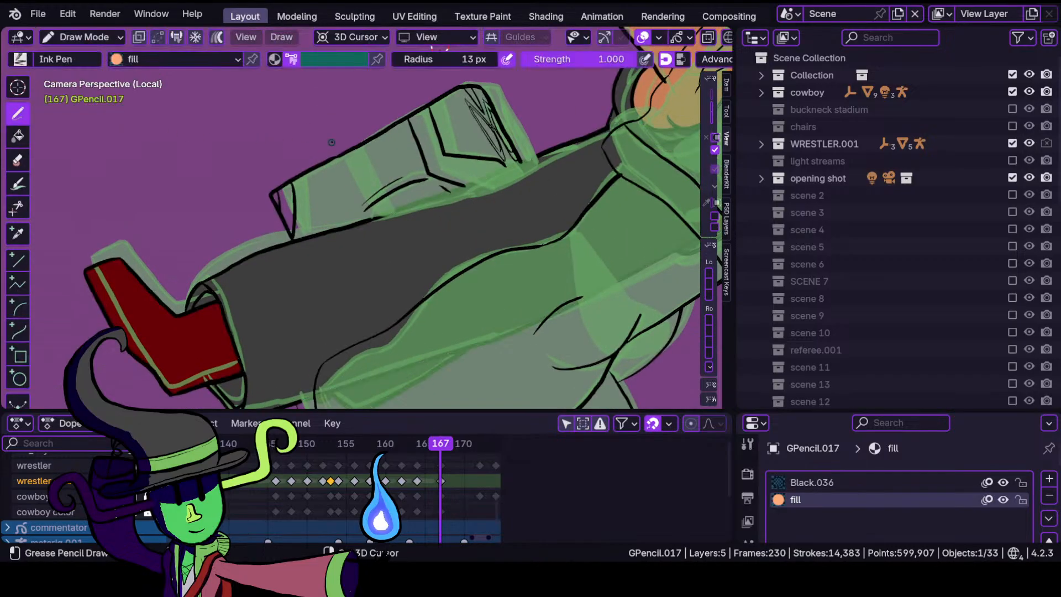
key(shift+alt+z)
Set the drawing colour to brown from the cowboy palette for the uncoloured shape above the trouser leg.
ctrl+middle_drag(380, 146, 380, 256)
scroll(381, 255, down, 3)
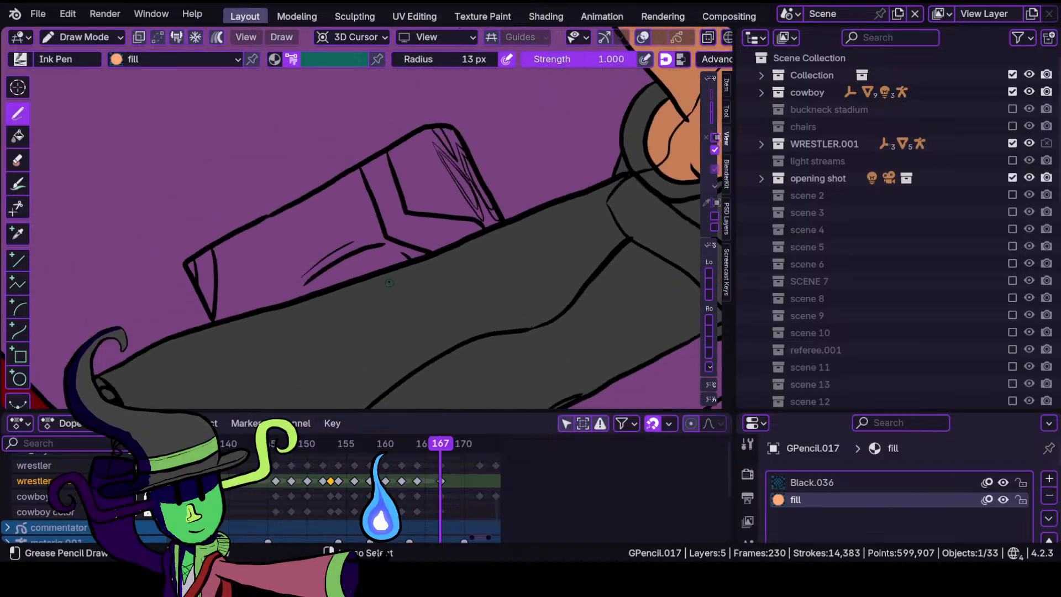
scroll(398, 238, up, 3)
scroll(409, 240, down, 3)
scroll(414, 242, up, 1)
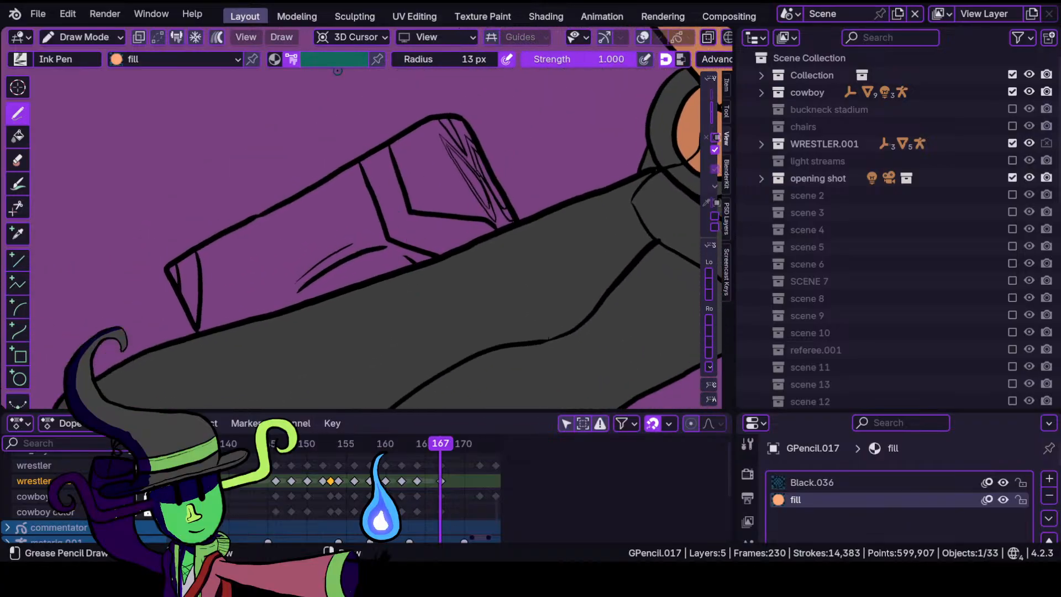
click(334, 59)
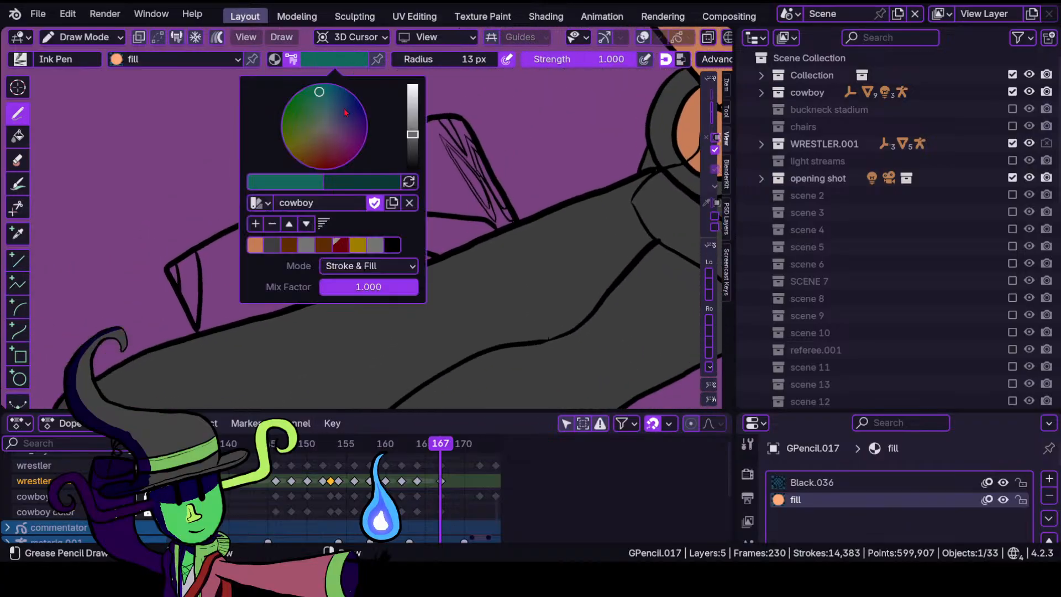
click(324, 249)
click(340, 247)
click(392, 248)
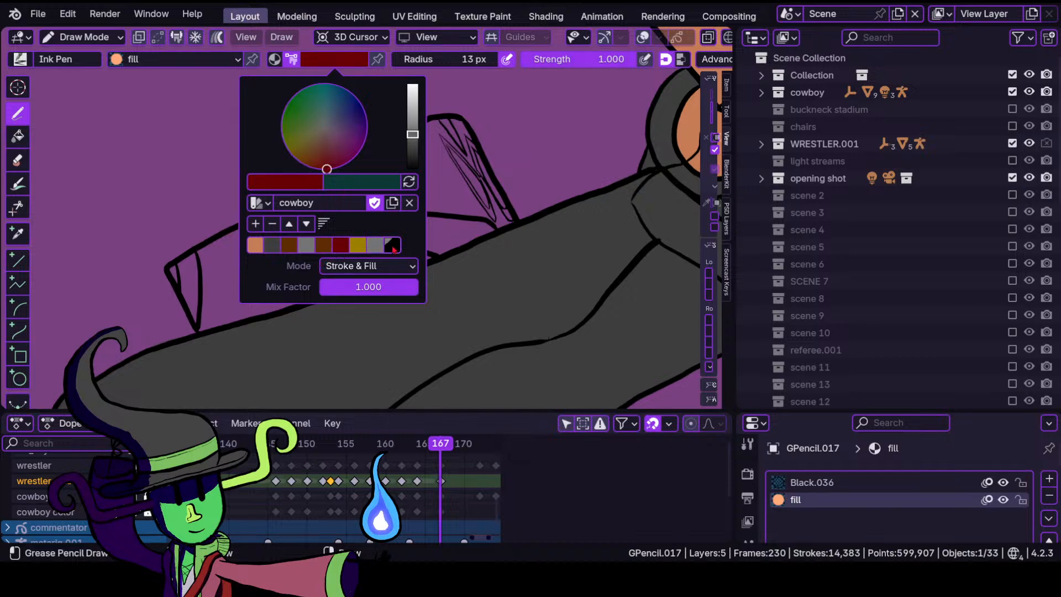
click(338, 246)
click(327, 249)
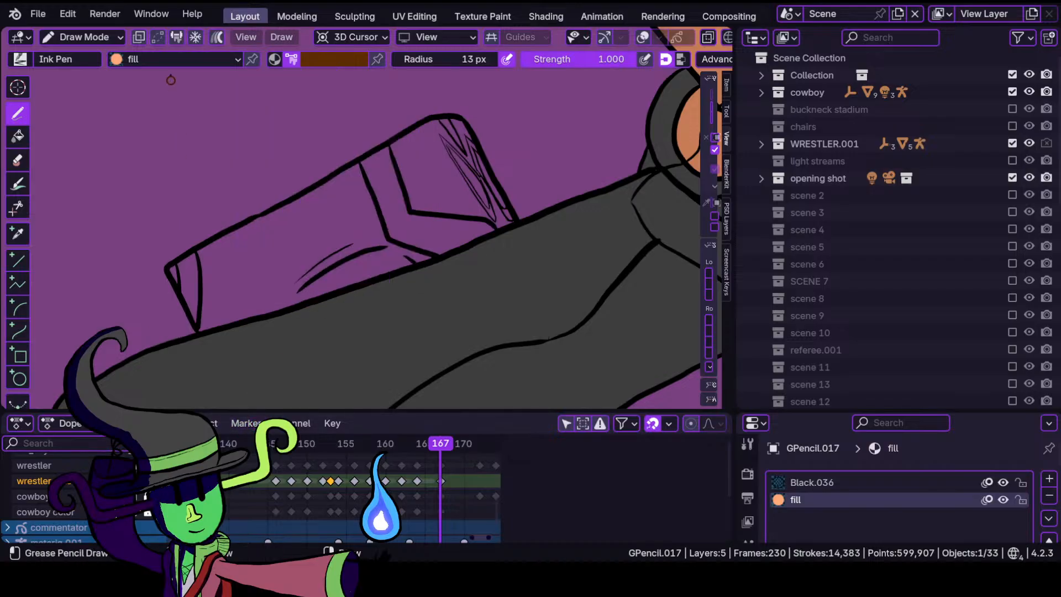
Switch the colour palette to wrestlers and choose its blue as the drawing colour.
click(337, 59)
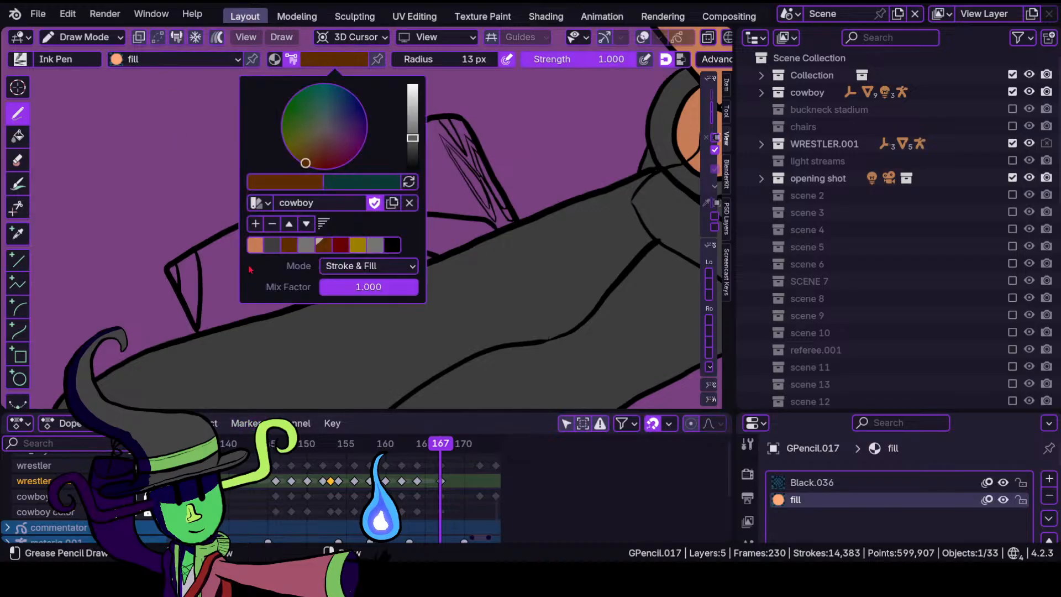
click(260, 203)
click(282, 297)
click(275, 248)
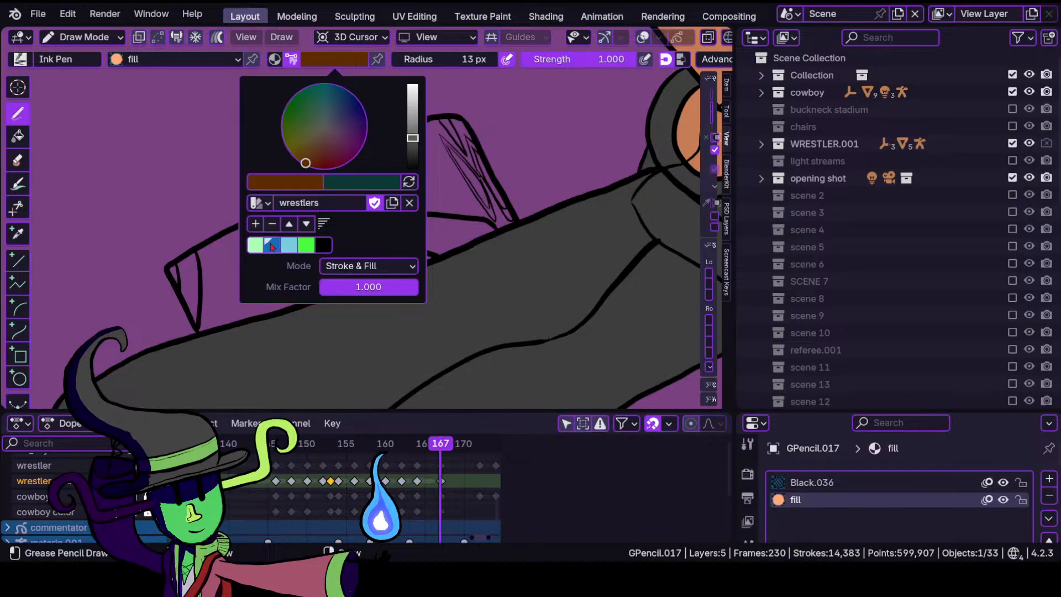
Fill the wrestler's uncoloured limb above the cowboy's trouser leg with blue by tracing along its outline.
ctrl+middle_drag(265, 232, 337, 406)
ctrl+middle_drag(353, 325, 365, 232)
shift+middle_drag(365, 232, 362, 262)
ctrl+middle_drag(362, 262, 358, 247)
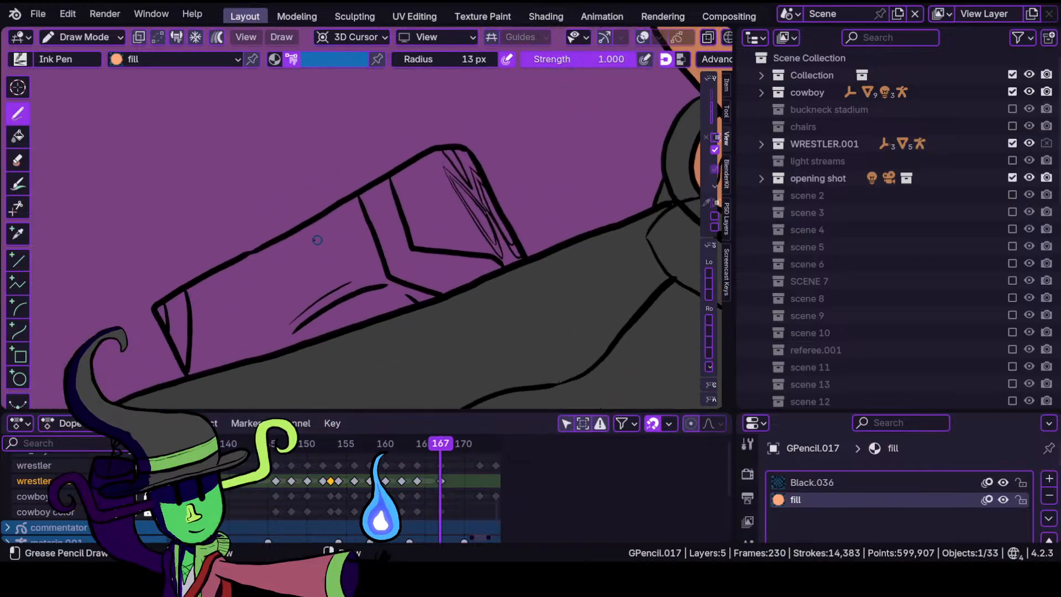
mouse_move(156, 307)
mouse_down()
mouse_move(411, 163)
mouse_move(474, 144)
mouse_move(523, 258)
mouse_move(191, 374)
mouse_move(178, 340)
mouse_move(169, 380)
mouse_move(172, 351)
mouse_up()
In Sculpt Mode, push the blue fill's lower edge onto the outline to close the gap along the trouser leg.
scroll(232, 301, up, 5)
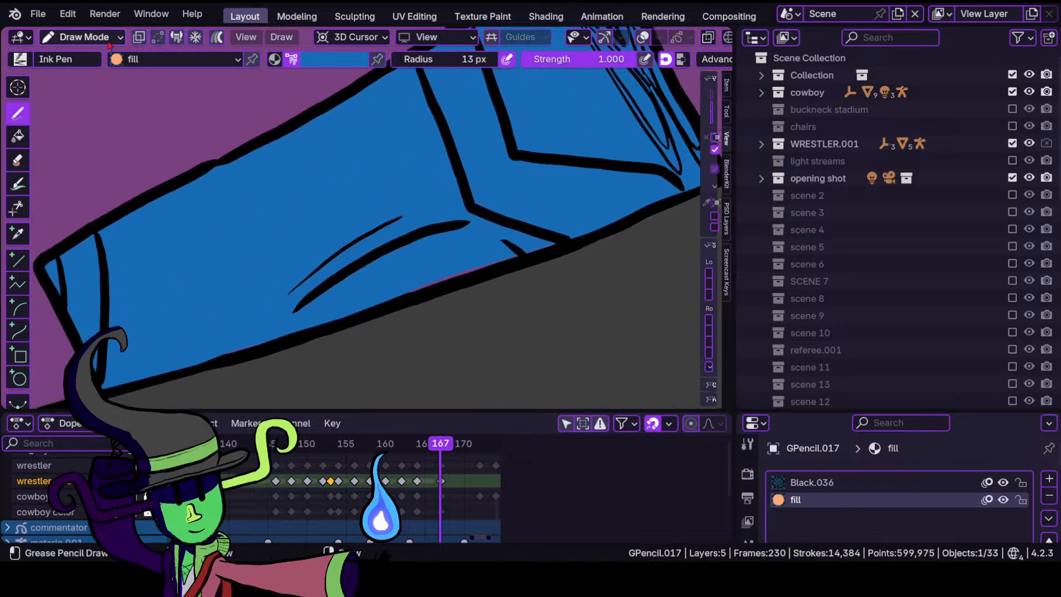
click(83, 37)
click(83, 94)
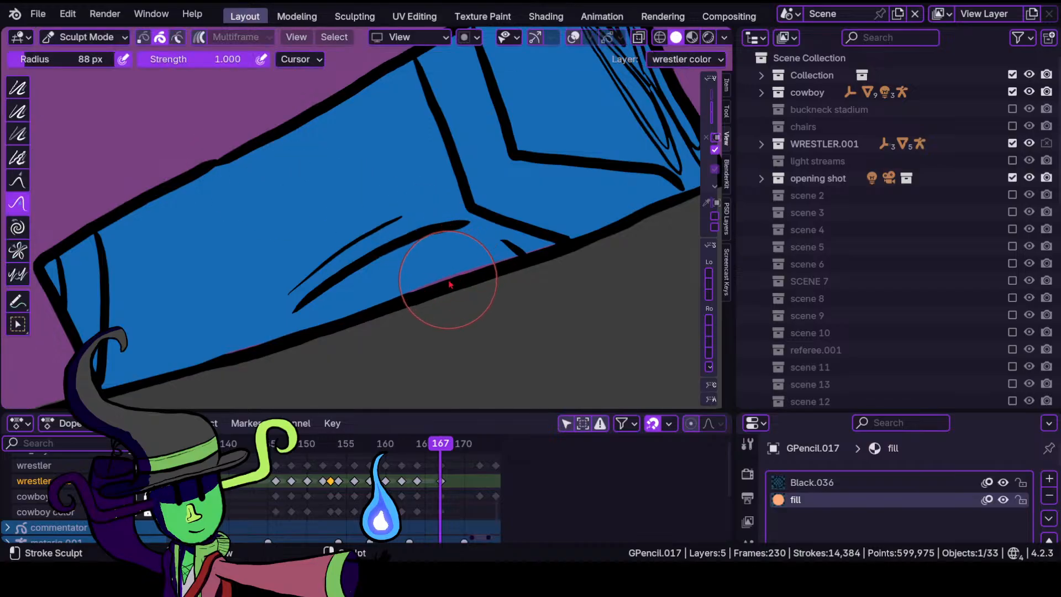
mouse_move(450, 282)
mouse_down()
mouse_move(465, 274)
mouse_move(417, 304)
mouse_up()
ctrl+middle_drag(460, 376, 446, 268)
ctrl+middle_drag(434, 225, 474, 241)
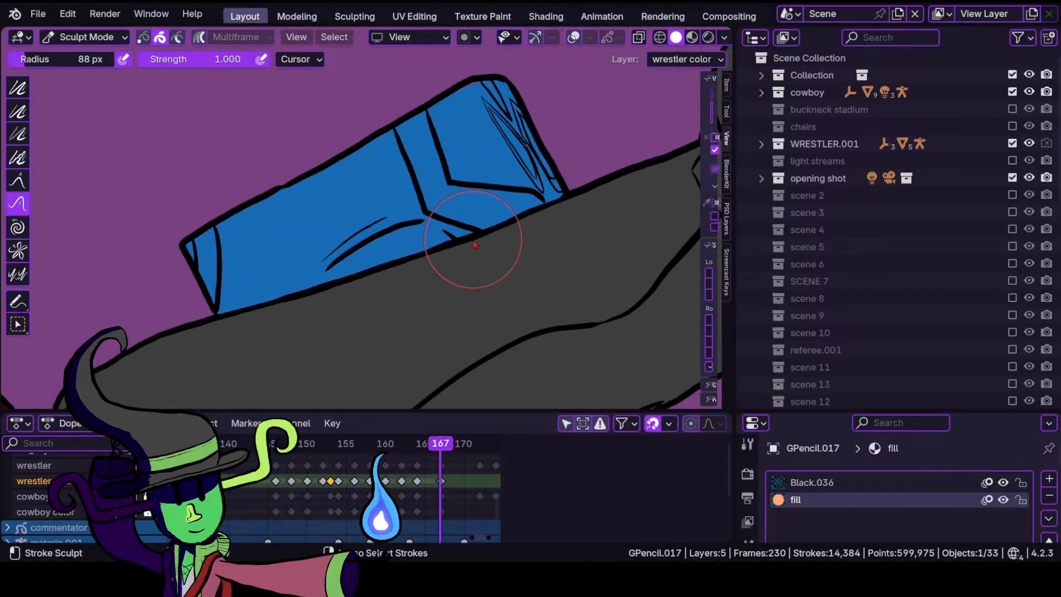
Return to Draw Mode, choose the palette's light green, and fill the narrow end section at the limb's left tip.
ctrl+middle_drag(509, 192, 507, 155)
shift+middle_drag(336, 232, 497, 376)
shift+middle_drag(544, 381, 474, 234)
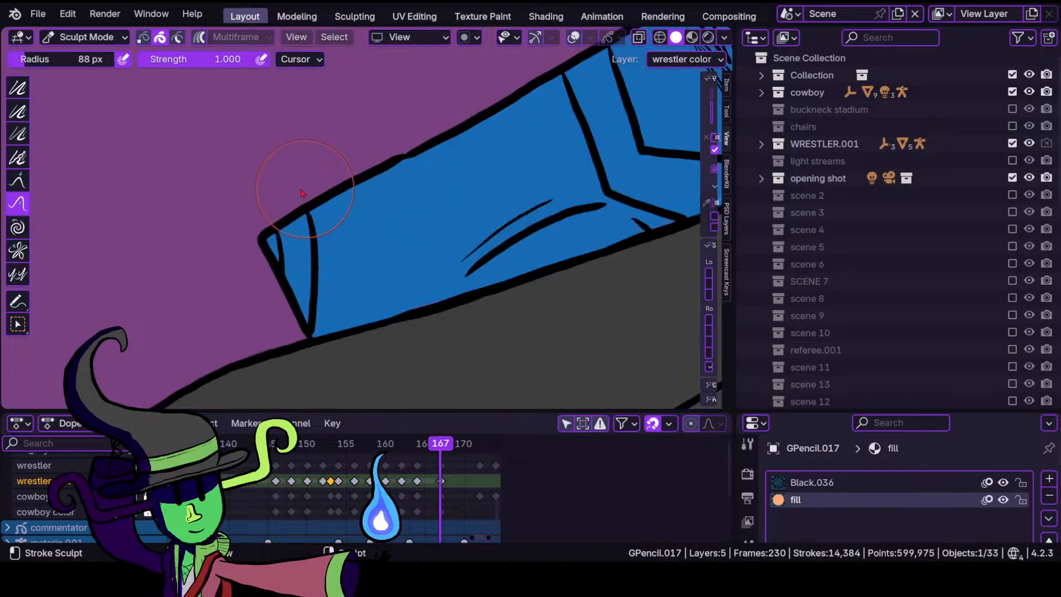
click(85, 37)
click(89, 112)
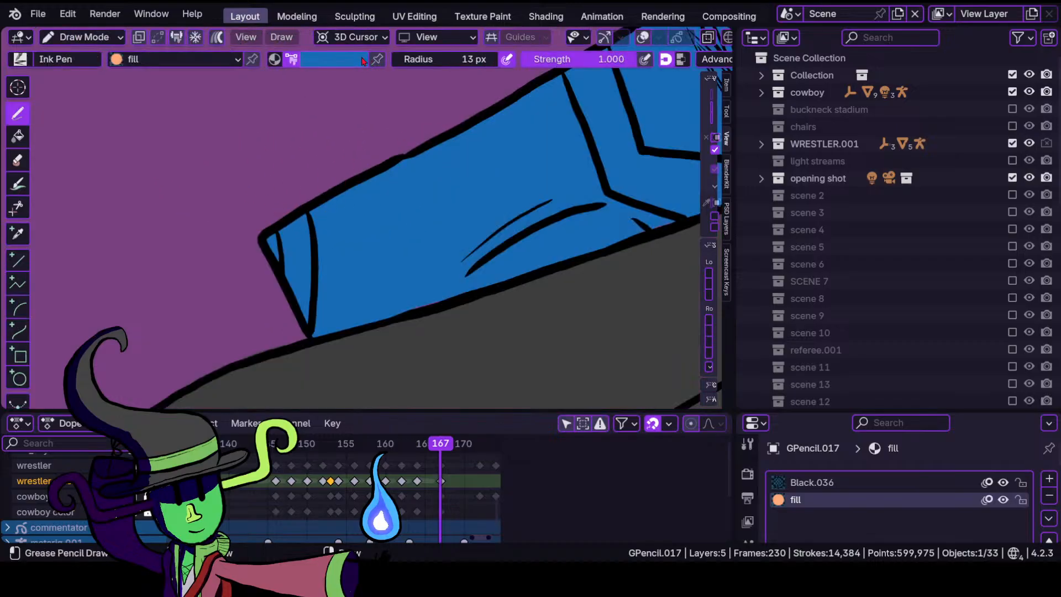
click(334, 59)
scroll(260, 270, up, 3)
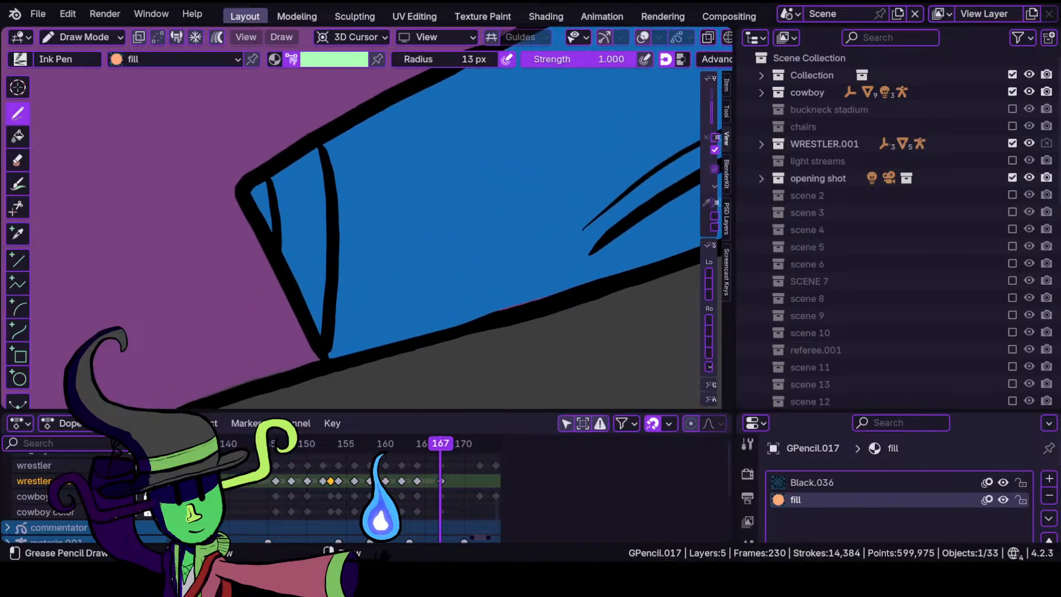
mouse_move(323, 147)
mouse_down()
mouse_move(279, 185)
mouse_move(320, 326)
mouse_up()
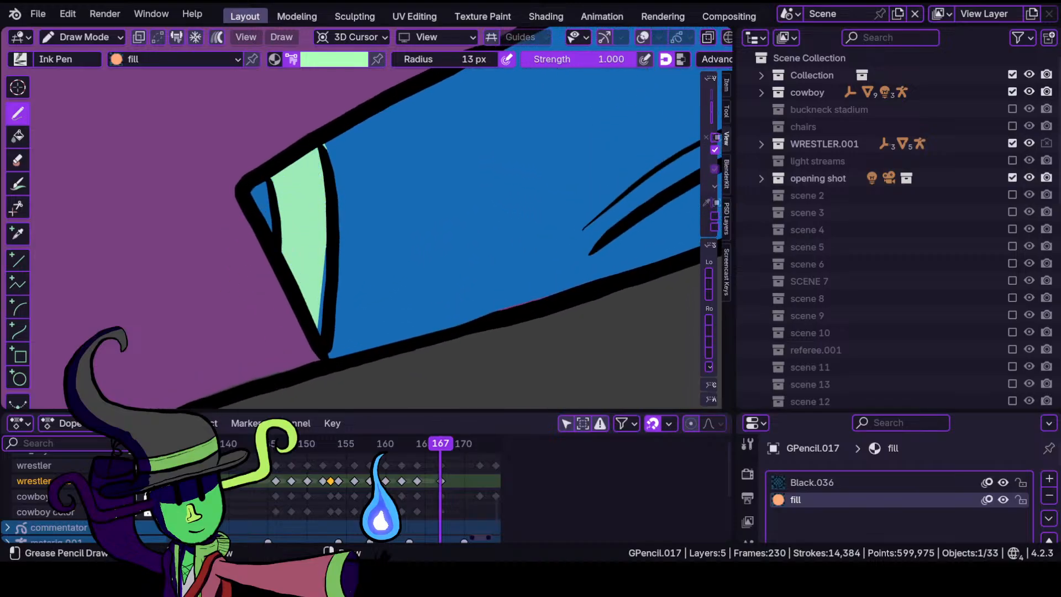
In Sculpt Mode, push the edges of the light green end section onto its curved outline to cover the remaining blue.
click(82, 37)
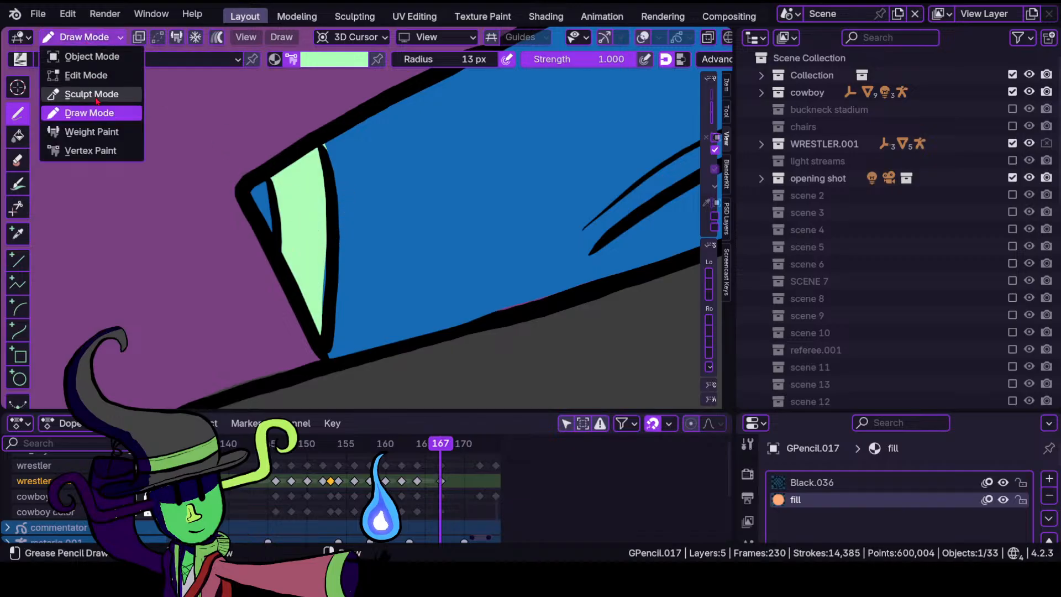
click(83, 92)
drag(318, 291, 335, 264)
mouse_move(362, 217)
ctrl+middle_down()
mouse_move(369, 308)
mouse_move(357, 242)
mouse_move(409, 191)
ctrl+middle_up()
drag(327, 291, 333, 259)
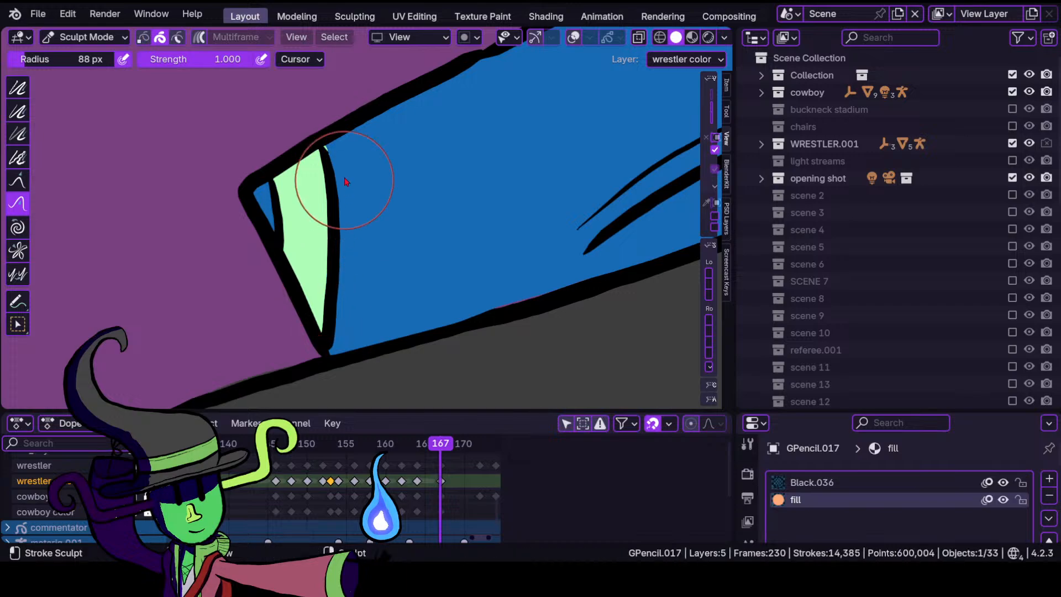
mouse_move(330, 157)
mouse_down()
mouse_move(342, 171)
mouse_move(333, 160)
mouse_up()
Return to Draw Mode and fill the bent band across the wrestler's limb with light green.
ctrl+middle_drag(455, 168, 428, 306)
mouse_move(478, 234)
shift+middle_down()
mouse_move(322, 339)
mouse_move(404, 238)
mouse_move(326, 197)
shift+middle_up()
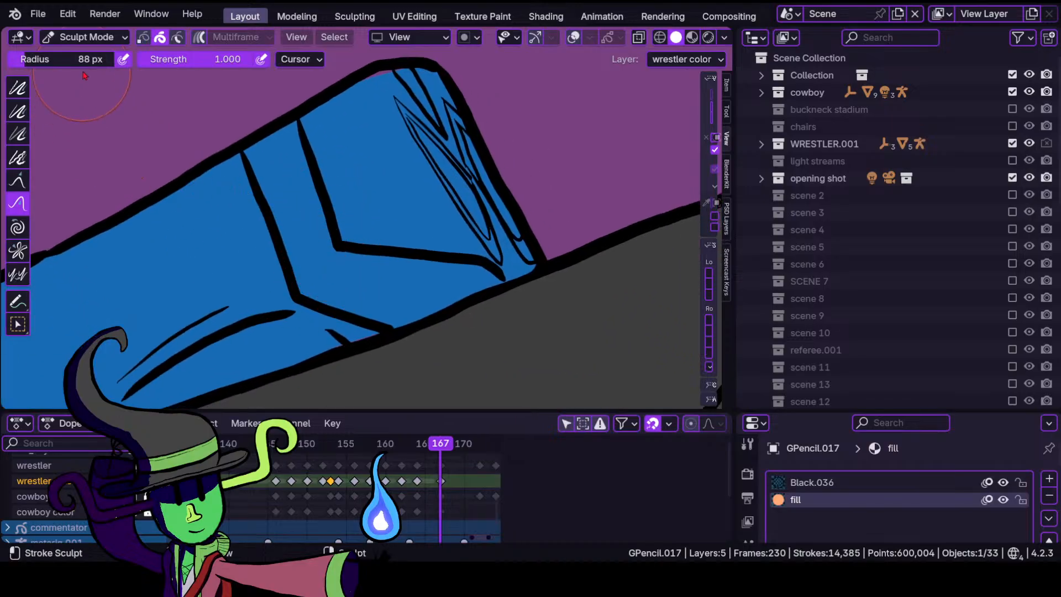
click(85, 37)
click(83, 109)
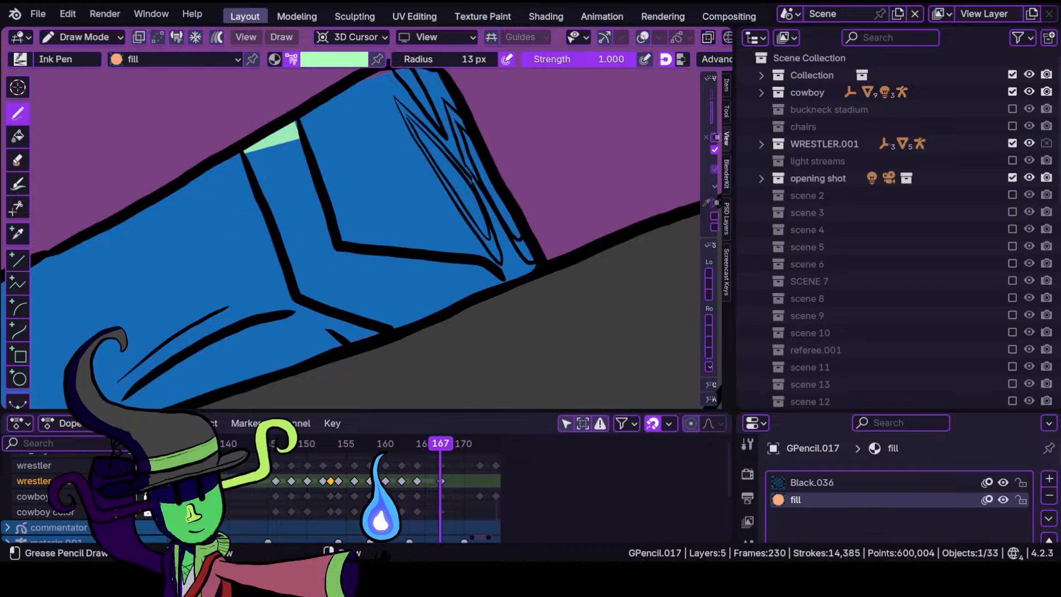
mouse_move(244, 153)
mouse_down()
mouse_move(295, 294)
mouse_move(360, 322)
mouse_move(394, 335)
mouse_move(524, 272)
mouse_move(320, 241)
mouse_move(318, 200)
mouse_up()
In Sculpt Mode, push the upper corner of the light green band out to its outline.
scroll(322, 163, up, 7)
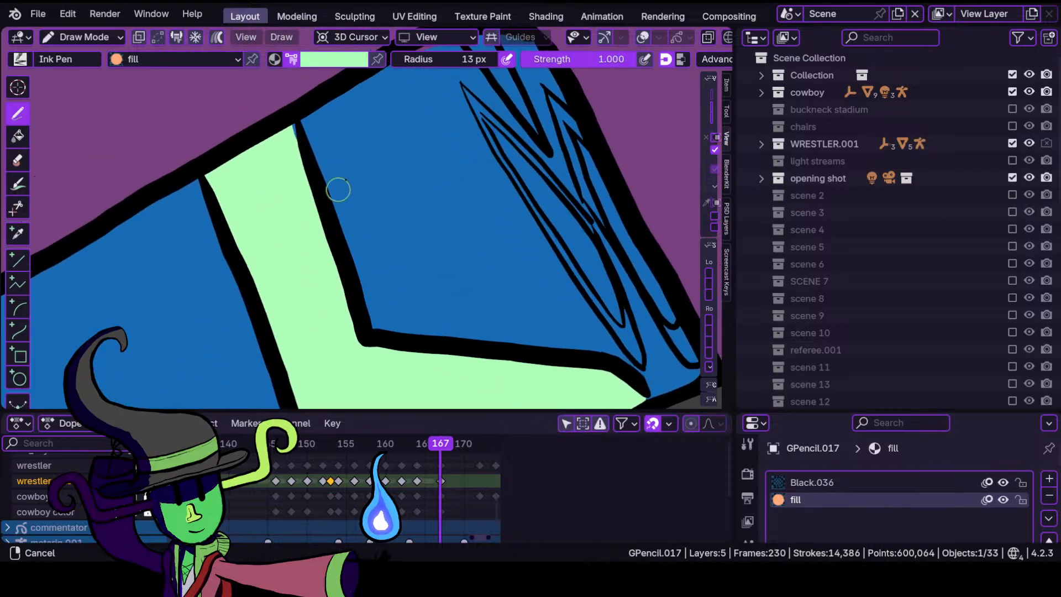
scroll(260, 218, down, 4)
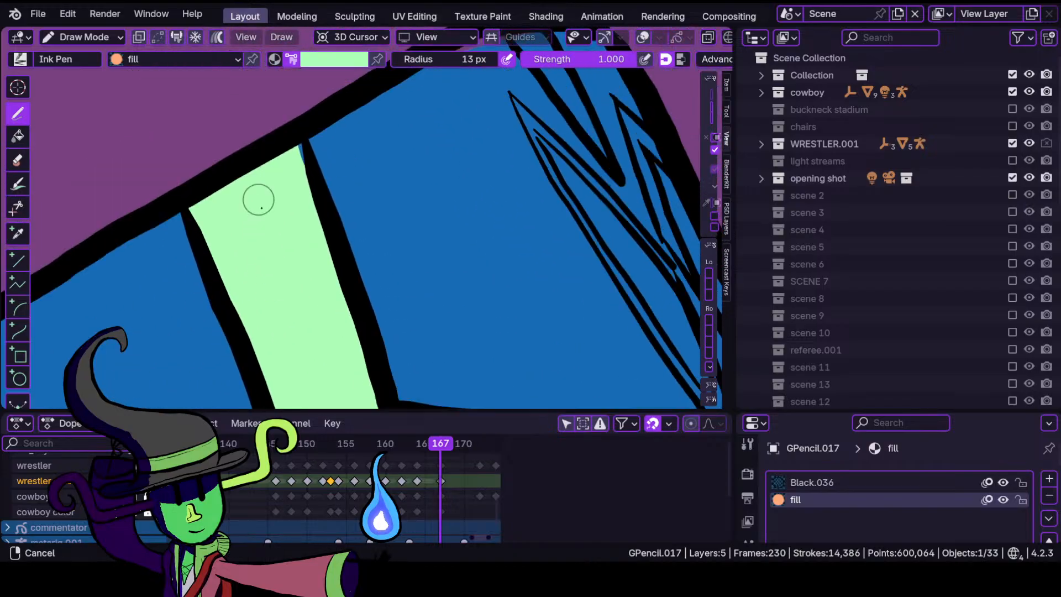
click(88, 37)
click(100, 109)
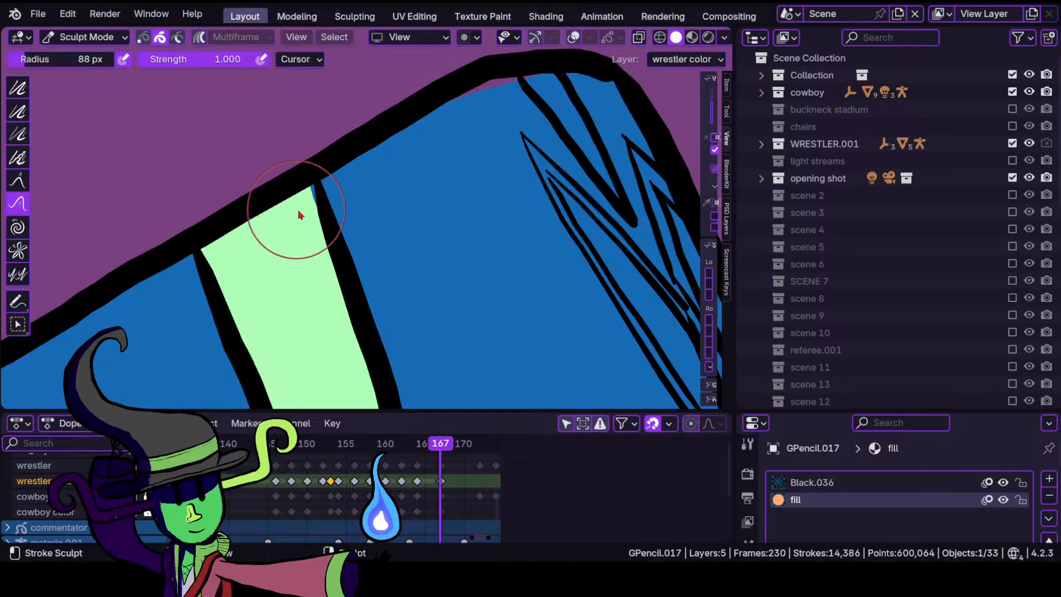
drag(304, 202, 318, 198)
Push the lower edge of the light green band onto the outline beside the cowboy's trouser leg.
mouse_move(312, 200)
ctrl+middle_down()
mouse_move(326, 332)
mouse_move(389, 290)
ctrl+middle_up()
shift+middle_drag(402, 303, 346, 246)
ctrl+middle_drag(353, 324, 365, 268)
shift+middle_drag(363, 355, 325, 292)
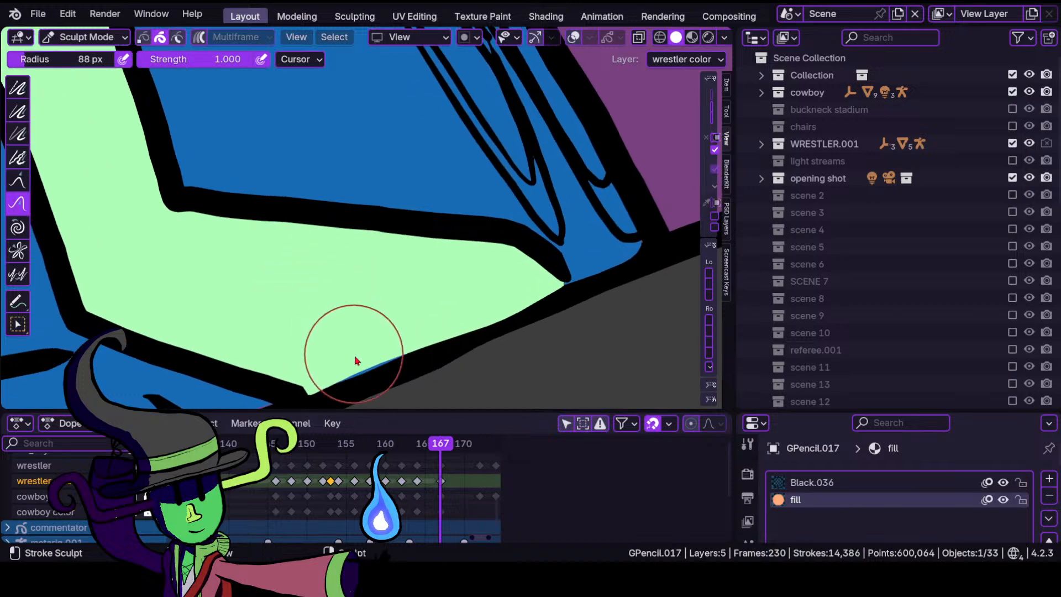
mouse_move(367, 374)
mouse_down()
mouse_move(366, 355)
mouse_move(387, 347)
mouse_up()
ctrl+middle_drag(385, 345, 417, 382)
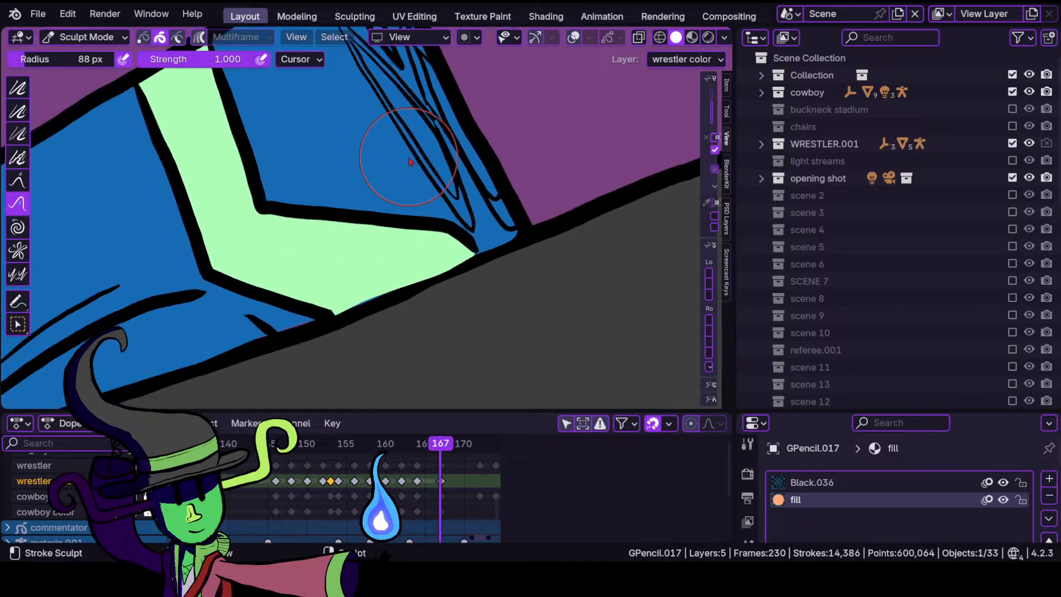
Push the blue fill's top edge up to the outline near the limb's upper corner.
shift+middle_drag(411, 156, 383, 269)
drag(385, 271, 374, 220)
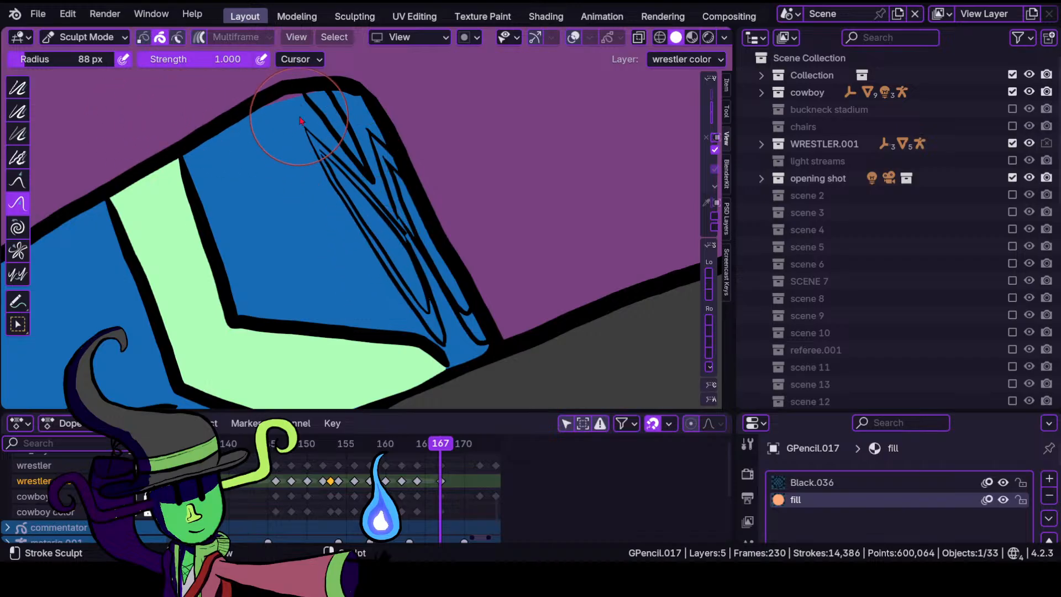
drag(298, 116, 282, 62)
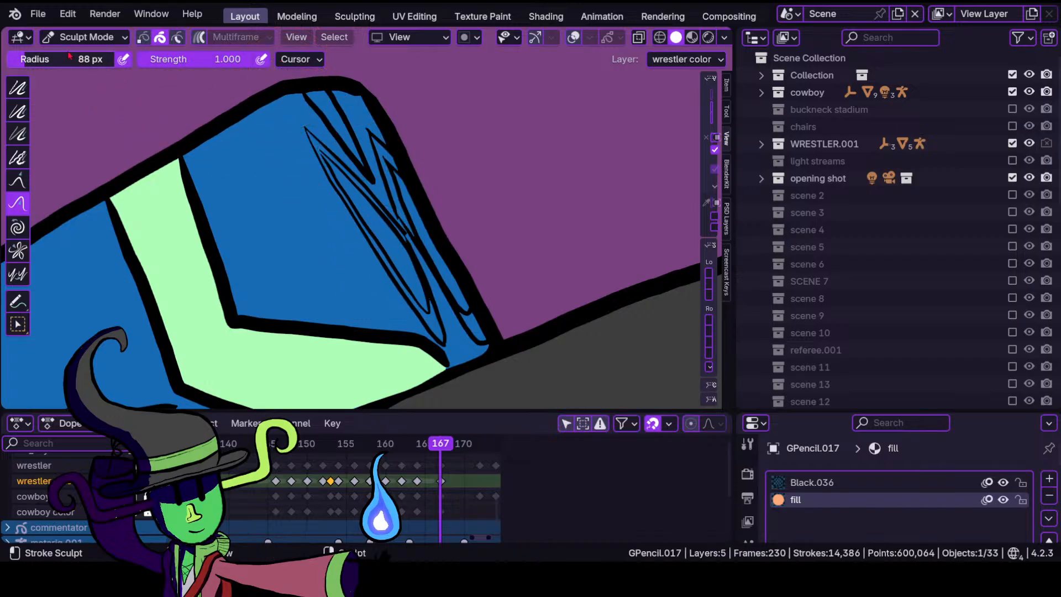
Return to Draw Mode and fill the uppermost narrow spike at the limb's wide end with light green.
click(85, 37)
click(83, 113)
scroll(313, 107, up, 2)
shift+middle_drag(312, 107, 312, 251)
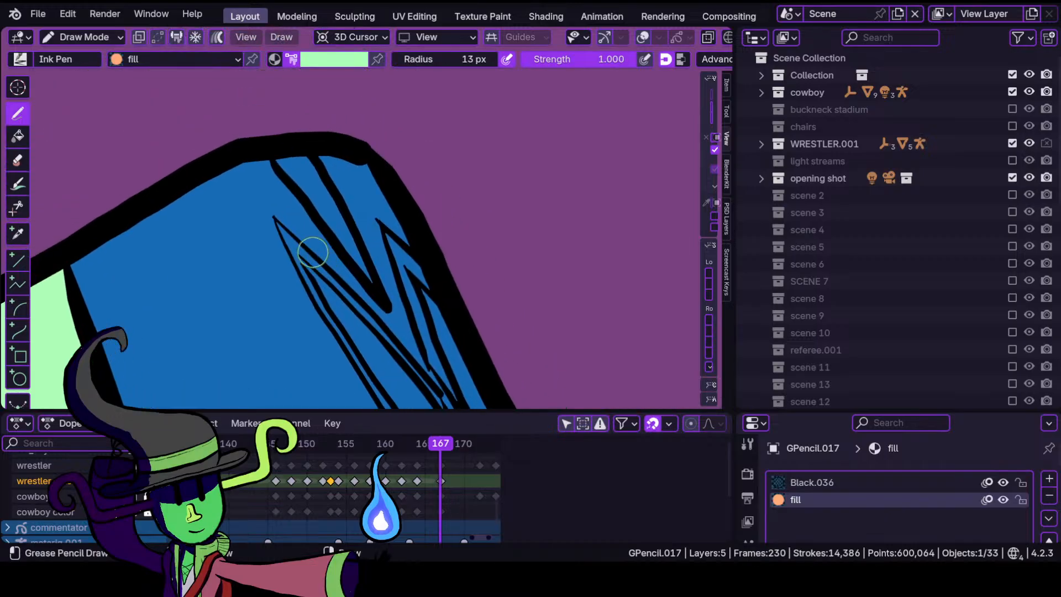
ctrl+middle_drag(320, 135, 295, 184)
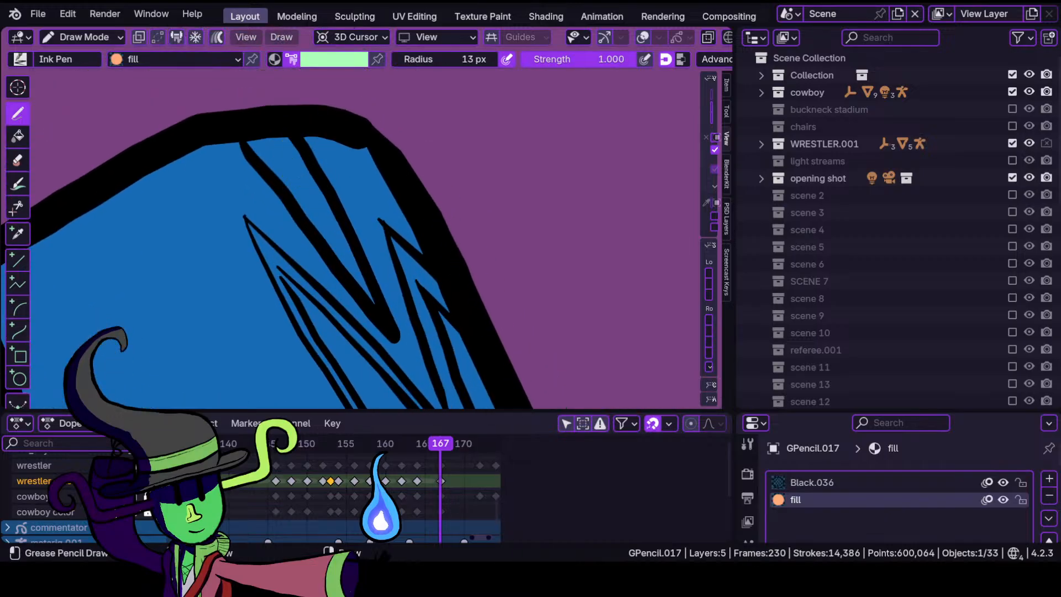
mouse_move(292, 145)
mouse_down()
mouse_move(302, 195)
mouse_move(374, 304)
mouse_up()
Fill the long jagged spikes along the outer edge of the limb's wide end with light green.
scroll(367, 296, down, 5)
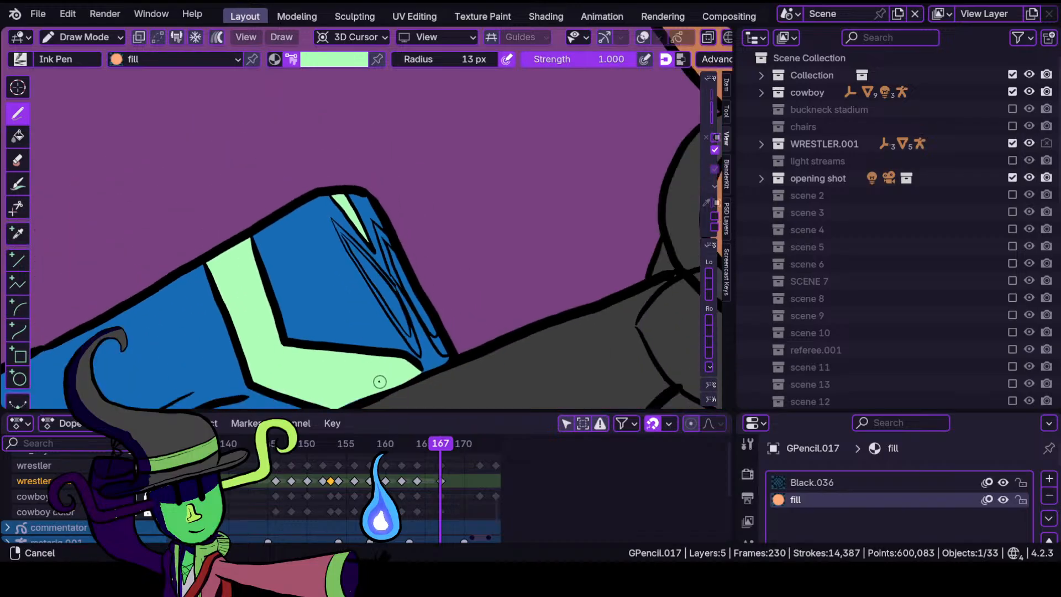
shift+middle_drag(377, 266, 310, 222)
mouse_move(360, 180)
ctrl+middle_down()
mouse_move(357, 216)
mouse_move(374, 192)
mouse_move(362, 212)
mouse_move(375, 158)
ctrl+middle_up()
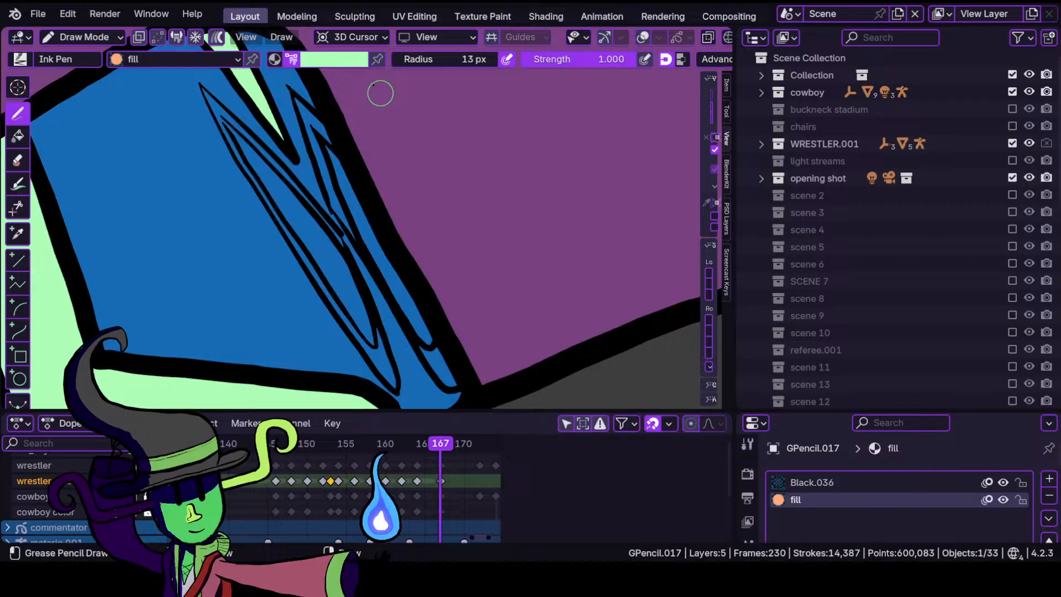
click(335, 64)
mouse_move(327, 125)
ctrl+middle_down()
mouse_move(323, 71)
mouse_move(316, 164)
mouse_move(327, 177)
mouse_move(311, 187)
ctrl+middle_up()
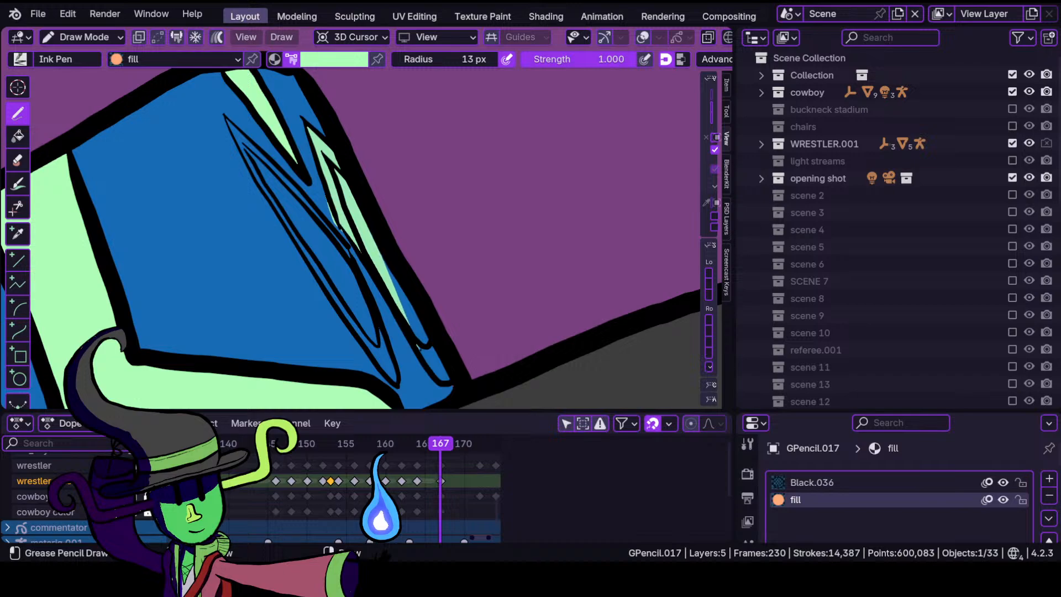
drag(335, 176, 450, 364)
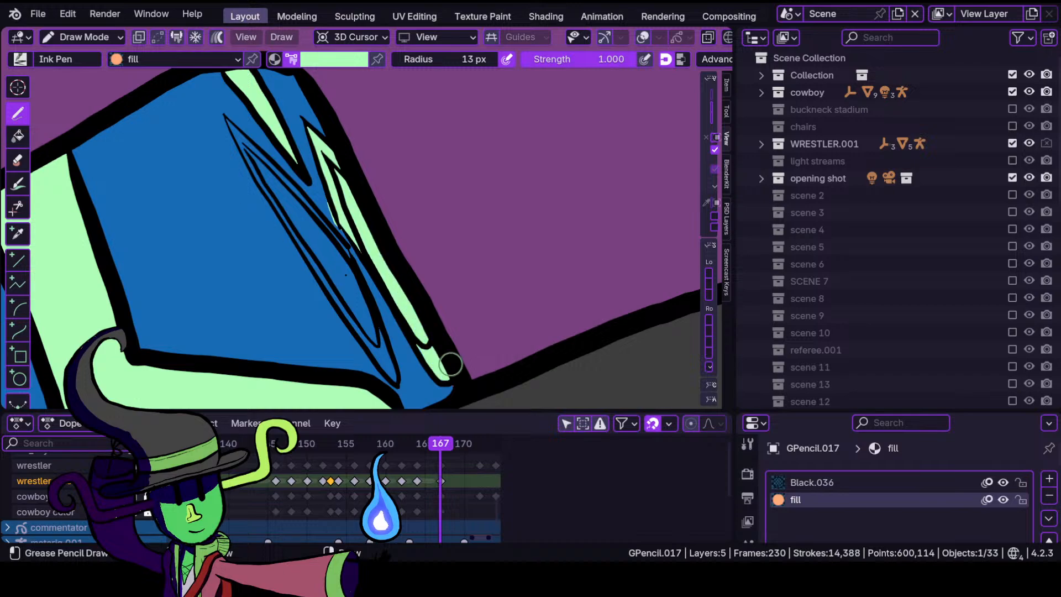
In Sculpt Mode, pull the light green fill's overflowing inner edge back behind the outline of the outer spikes.
scroll(341, 279, up, 5)
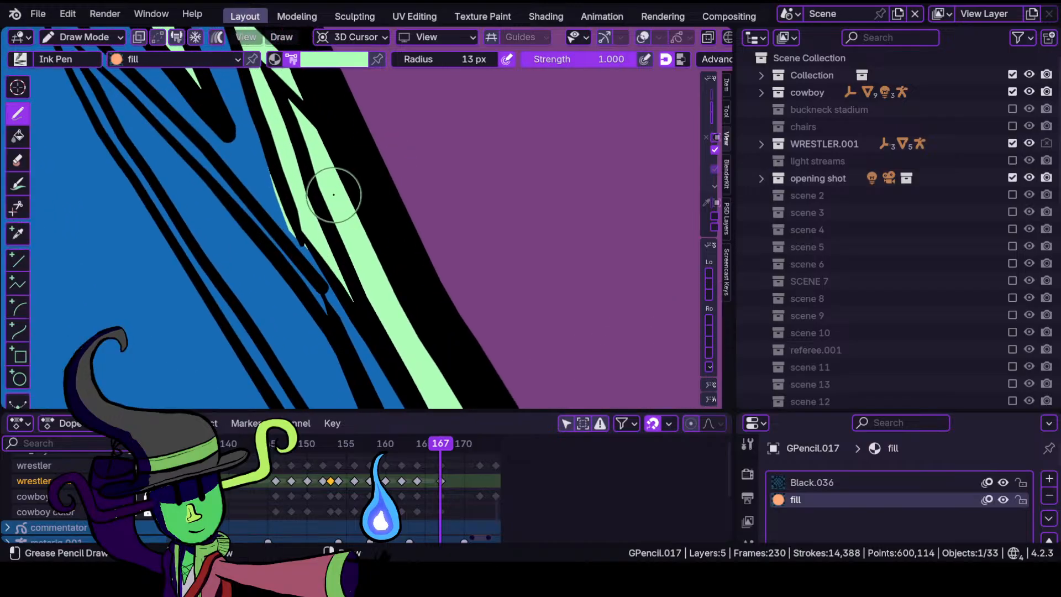
click(82, 36)
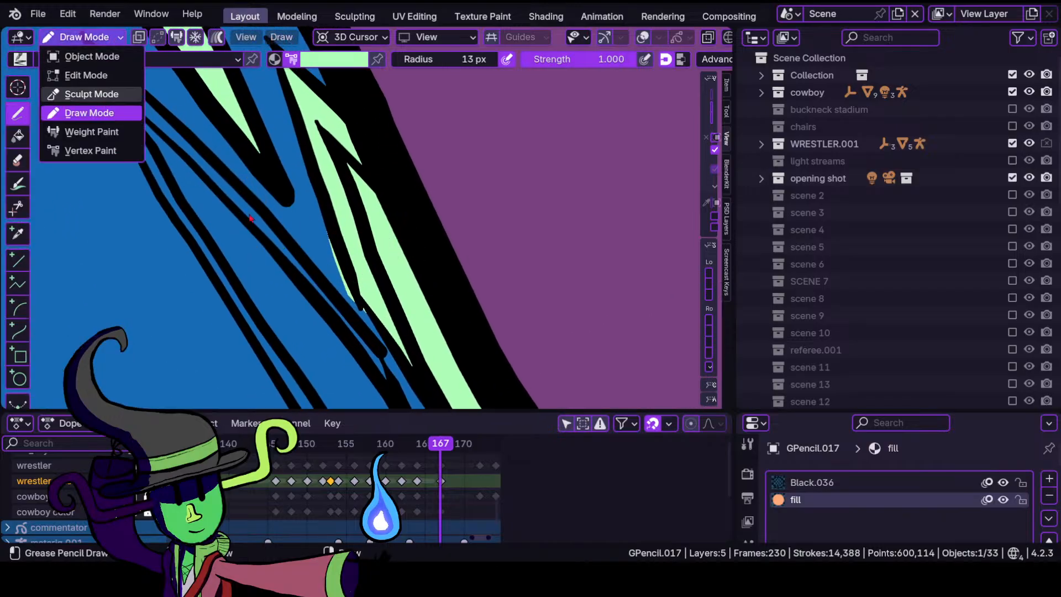
click(72, 96)
drag(336, 279, 360, 313)
mouse_move(333, 265)
mouse_down()
mouse_move(338, 284)
mouse_move(339, 270)
mouse_up()
ctrl+middle_drag(345, 237, 338, 353)
ctrl+middle_drag(329, 293, 338, 351)
mouse_move(355, 256)
ctrl+middle_down()
mouse_move(358, 285)
mouse_move(354, 227)
ctrl+middle_up()
mouse_move(334, 317)
shift+middle_down()
mouse_move(313, 263)
mouse_move(337, 242)
mouse_move(338, 267)
shift+middle_up()
Return to Draw Mode and fill the long inner spike shape at the limb's wide end with light green.
click(85, 37)
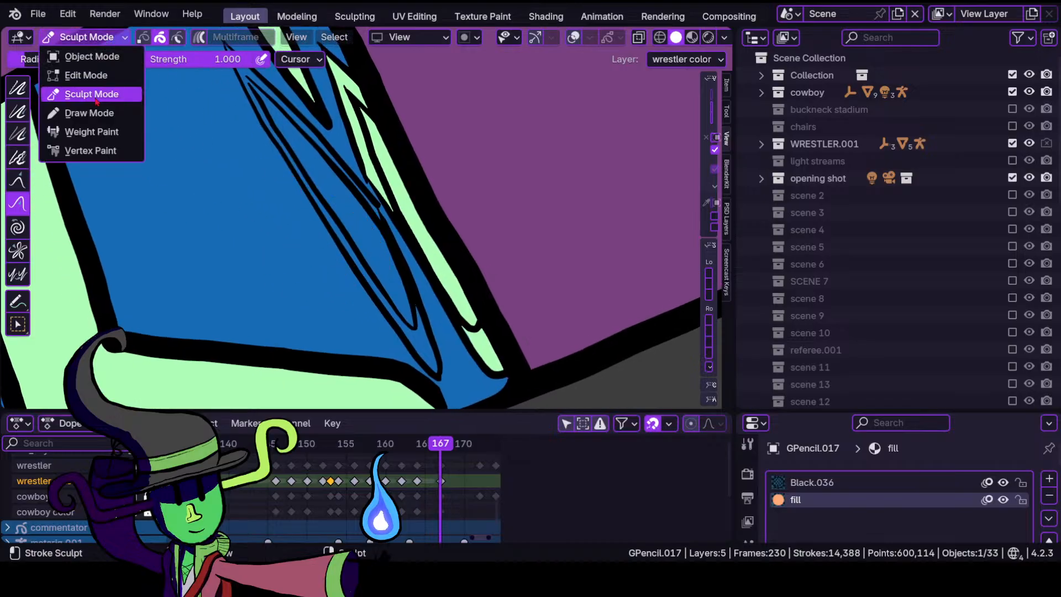
click(94, 114)
mouse_move(324, 154)
ctrl+middle_down()
mouse_move(302, 222)
mouse_move(319, 169)
mouse_move(313, 206)
mouse_move(306, 192)
ctrl+middle_up()
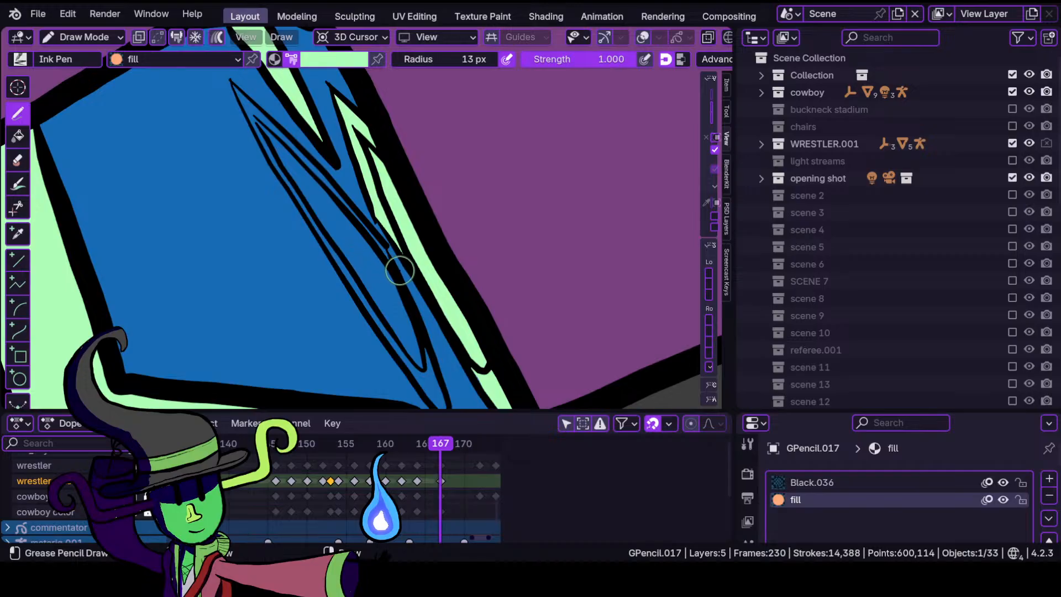
shift+right_click(395, 268)
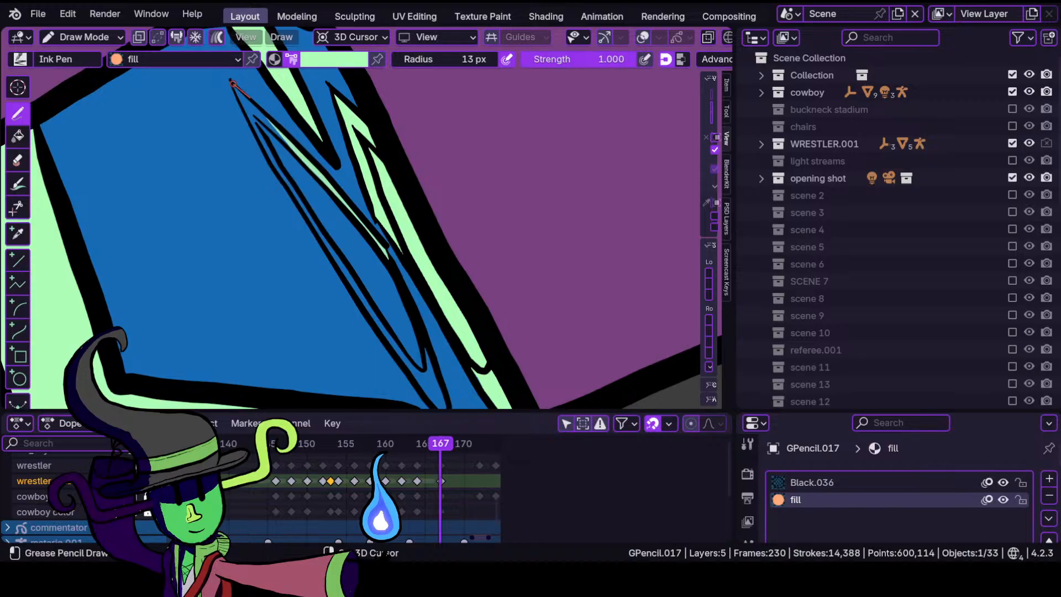
drag(249, 98, 286, 144)
drag(231, 82, 353, 301)
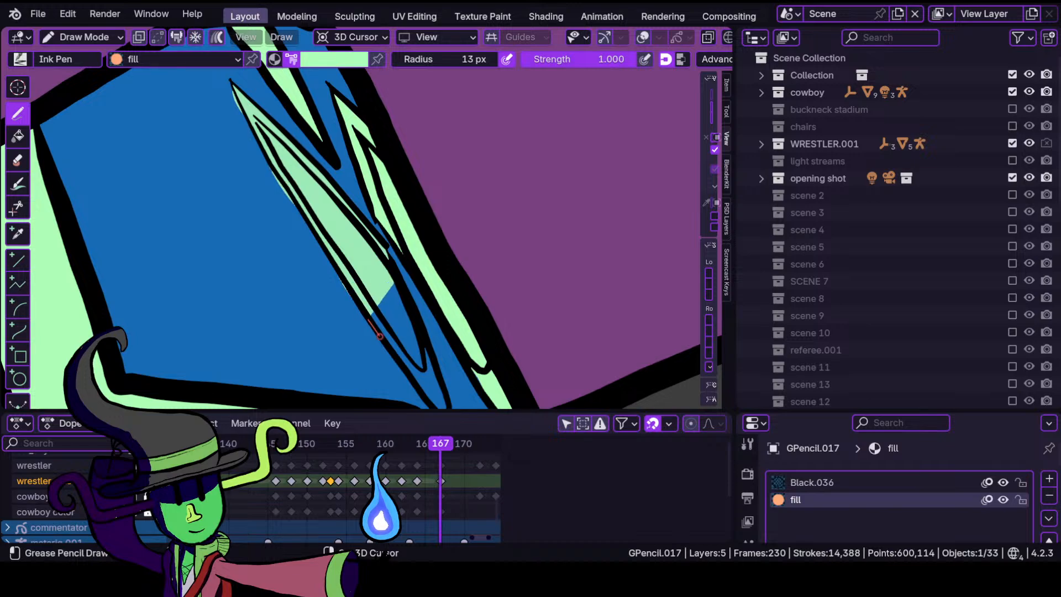
drag(430, 406, 431, 408)
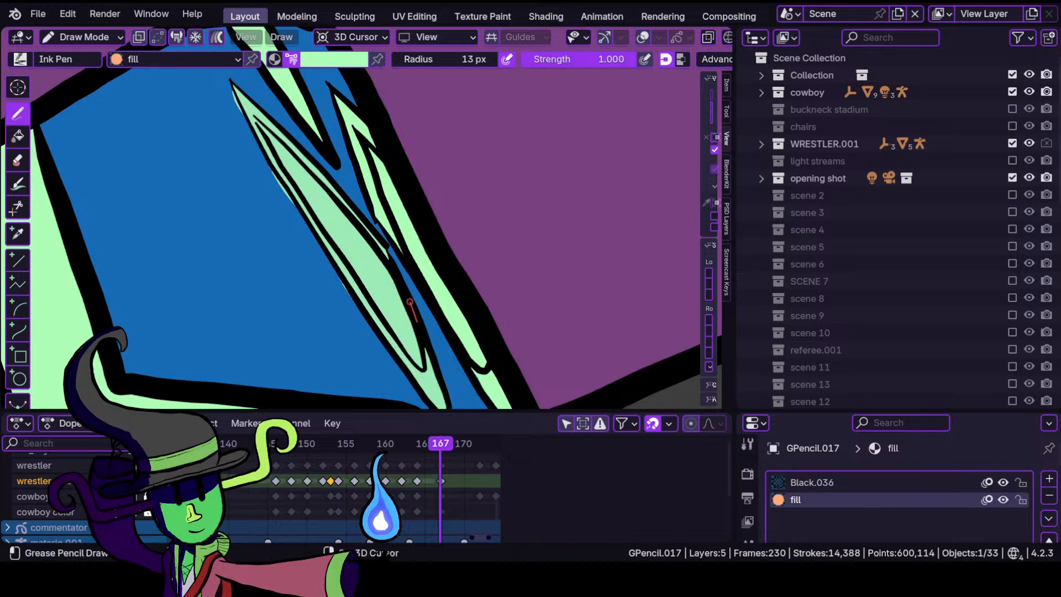
drag(410, 302, 387, 259)
In Sculpt Mode, pull the light green fill's overflowing edge back inside the outline of the long inner spike.
ctrl+middle_drag(360, 237, 320, 277)
click(80, 38)
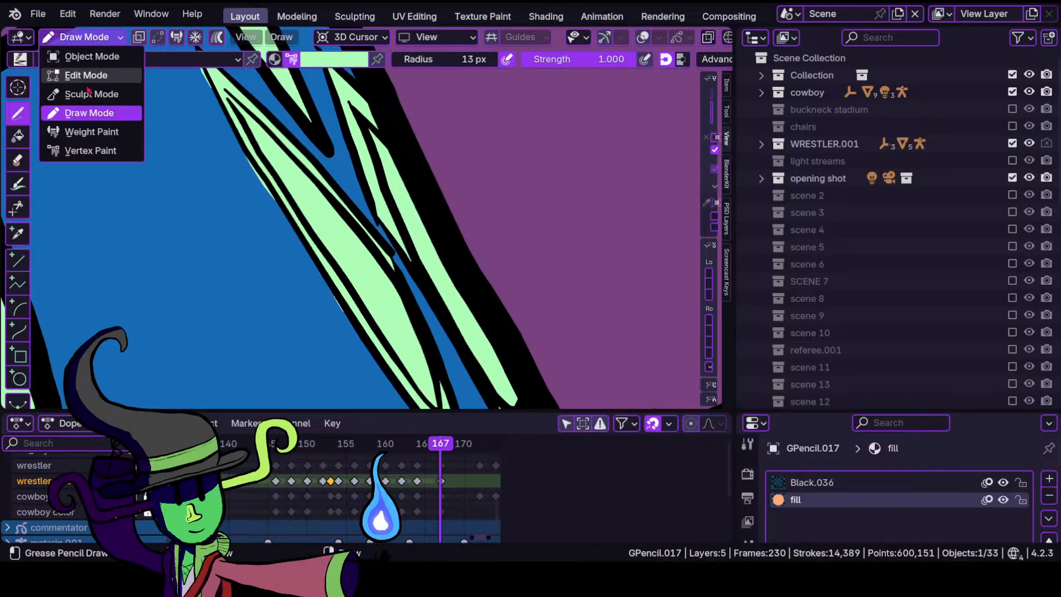
click(83, 95)
drag(324, 323, 321, 310)
shift+middle_drag(272, 164, 314, 268)
drag(283, 292, 307, 292)
drag(288, 294, 307, 290)
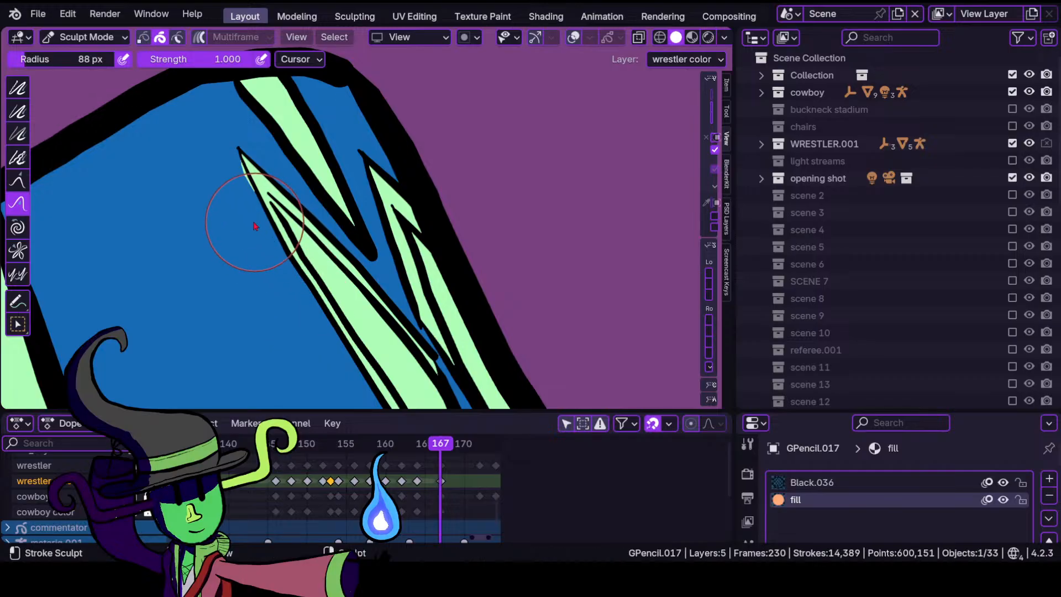
mouse_move(229, 198)
mouse_down()
mouse_move(245, 187)
mouse_move(253, 225)
mouse_up()
ctrl+middle_drag(253, 229, 362, 412)
mouse_move(362, 412)
ctrl+middle_down()
mouse_move(386, 237)
mouse_move(299, 197)
ctrl+middle_up()
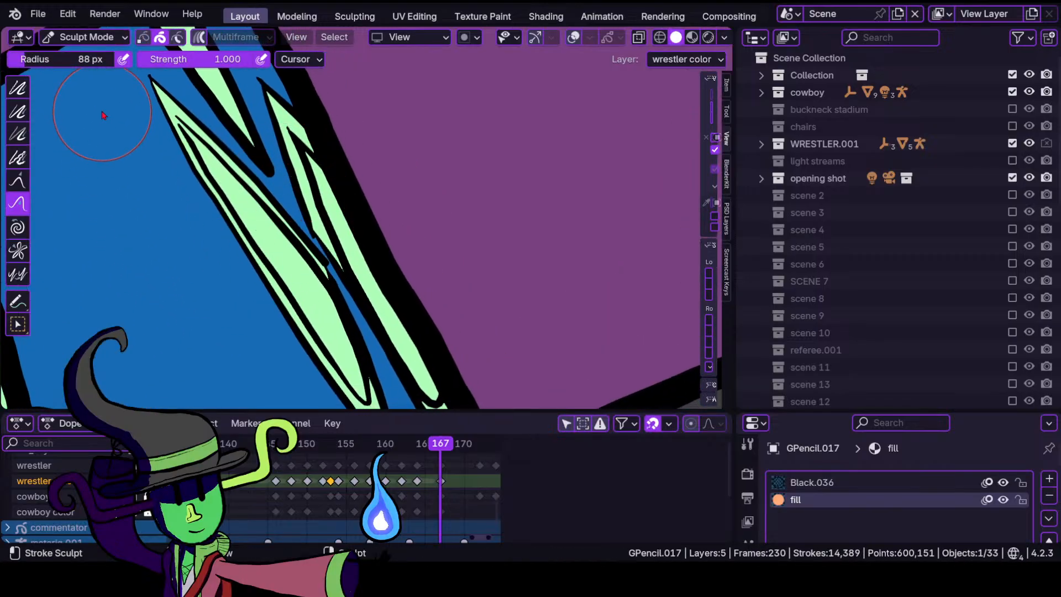
Return to Draw Mode and set the brush colour to the bright green swatch of the wrestlers palette.
click(85, 37)
click(77, 111)
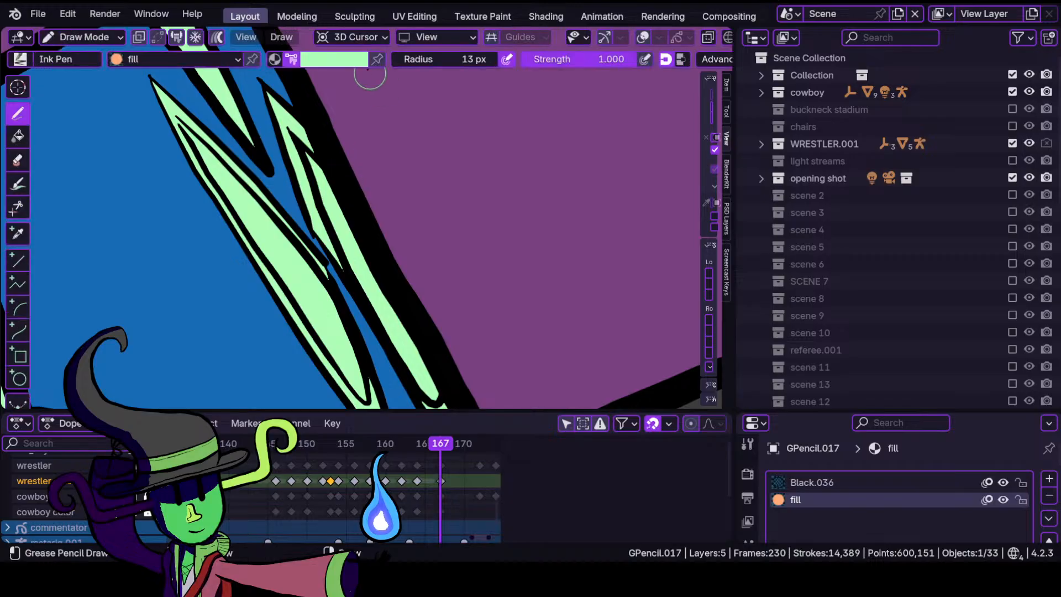
click(345, 60)
click(271, 249)
ctrl+middle_drag(296, 243, 363, 200)
click(344, 59)
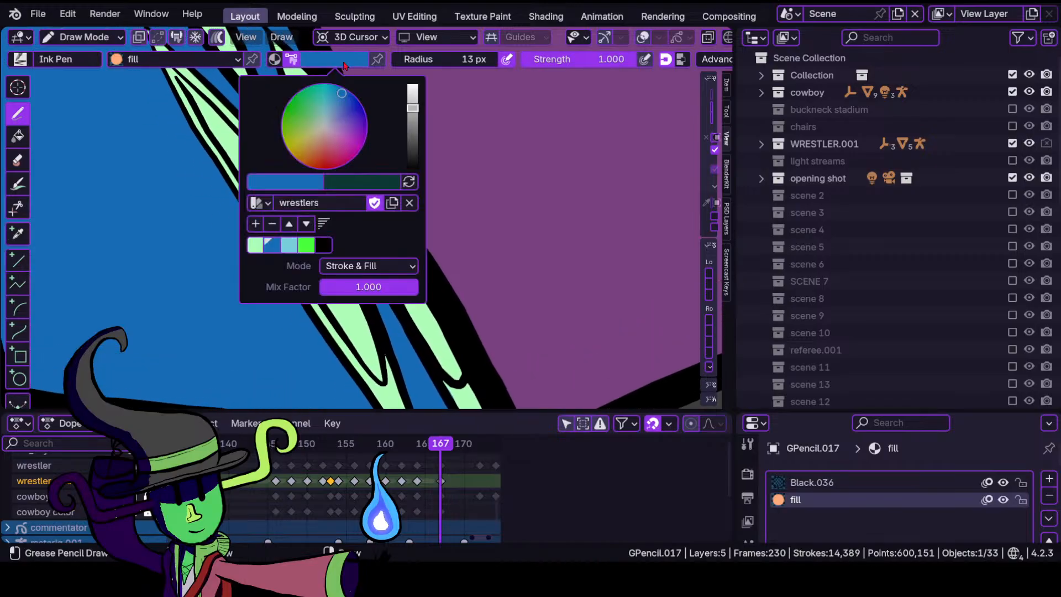
click(307, 246)
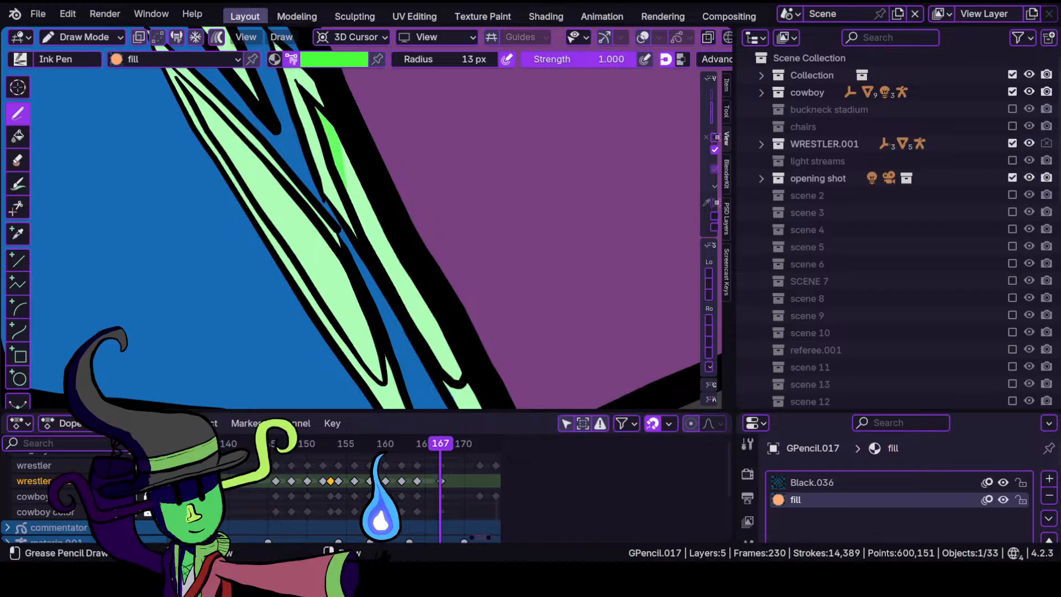
drag(369, 238, 458, 378)
drag(323, 119, 406, 326)
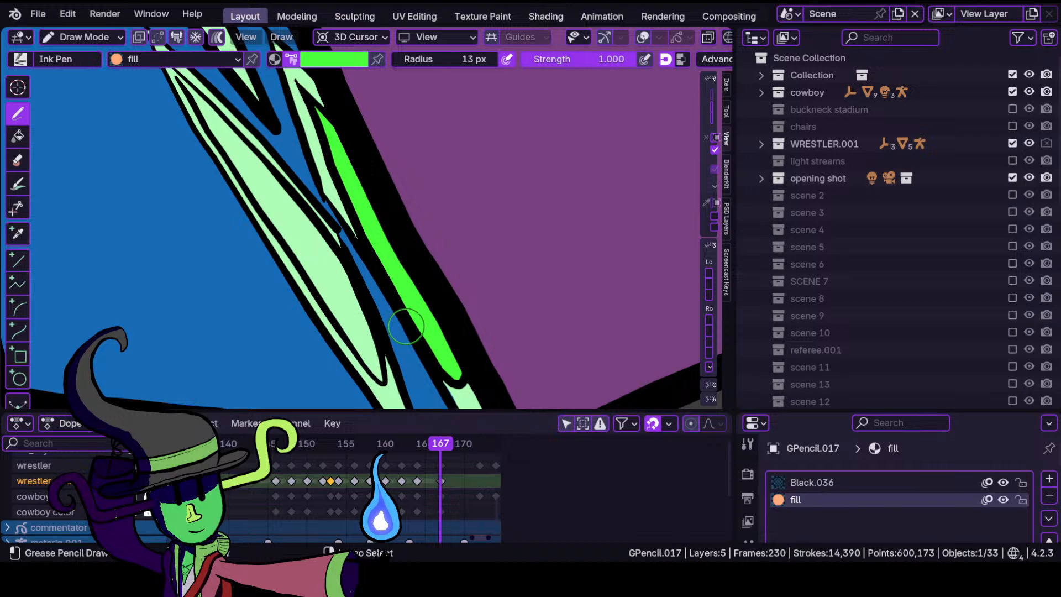
key(ctrl+z)
Fill the pointed upper end and narrow inner side of the outer spike's border with bright green.
scroll(343, 211, down, 2)
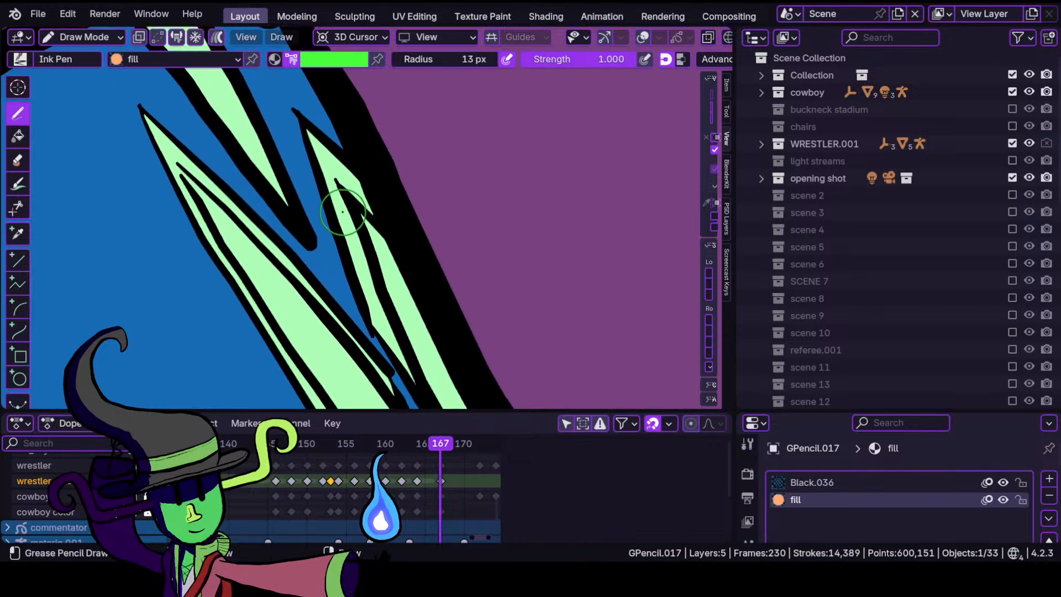
middle_drag(352, 195, 341, 219)
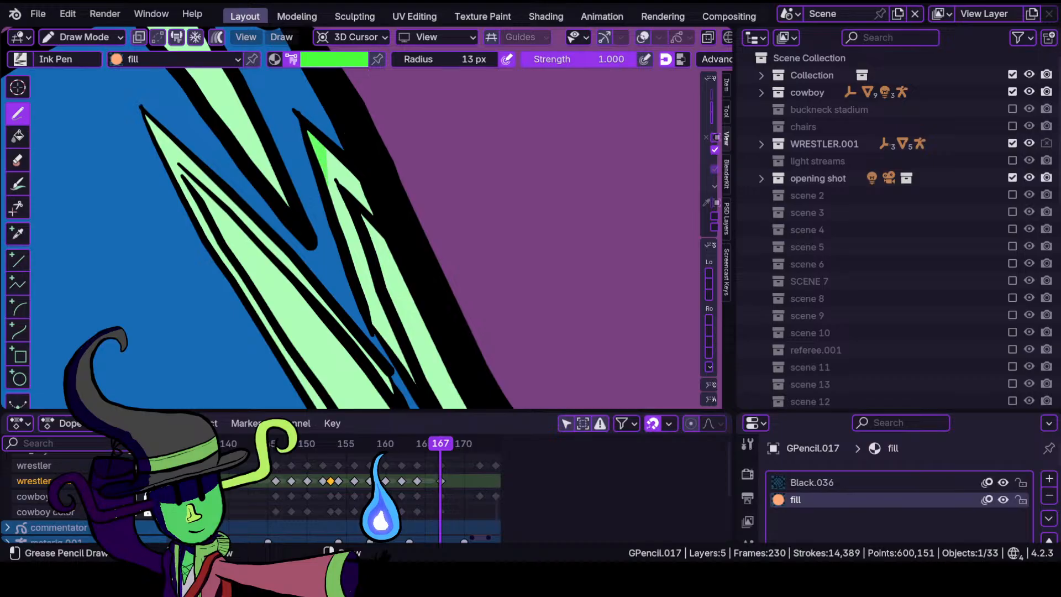
drag(344, 235, 381, 340)
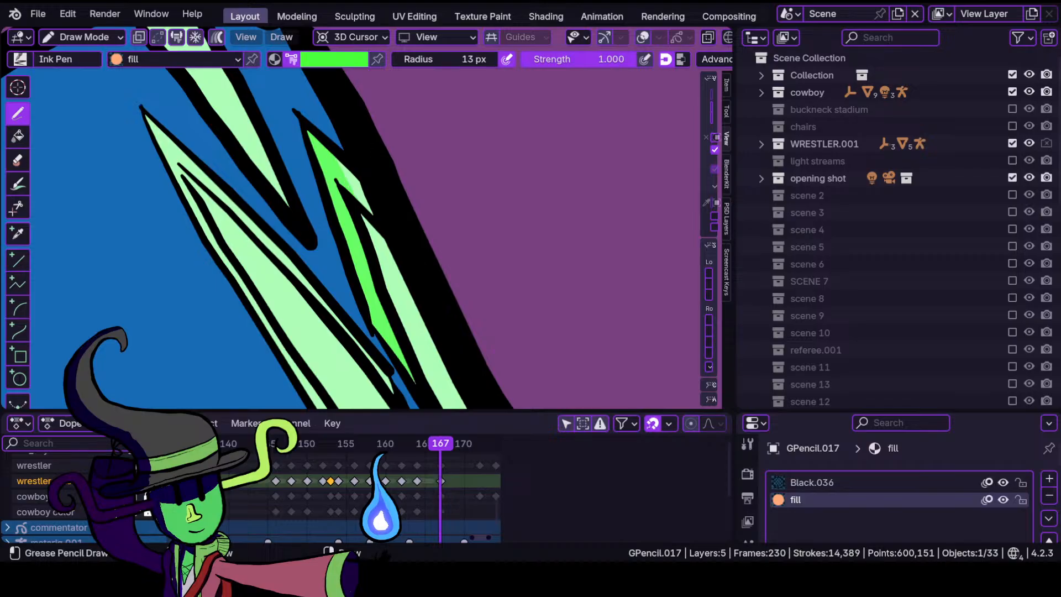
Fill the lower tip of the outer spike with bright green.
ctrl+middle_drag(376, 245, 239, 201)
ctrl+middle_drag(299, 285, 332, 198)
shift+middle_drag(361, 204, 396, 146)
ctrl+middle_drag(347, 243, 324, 227)
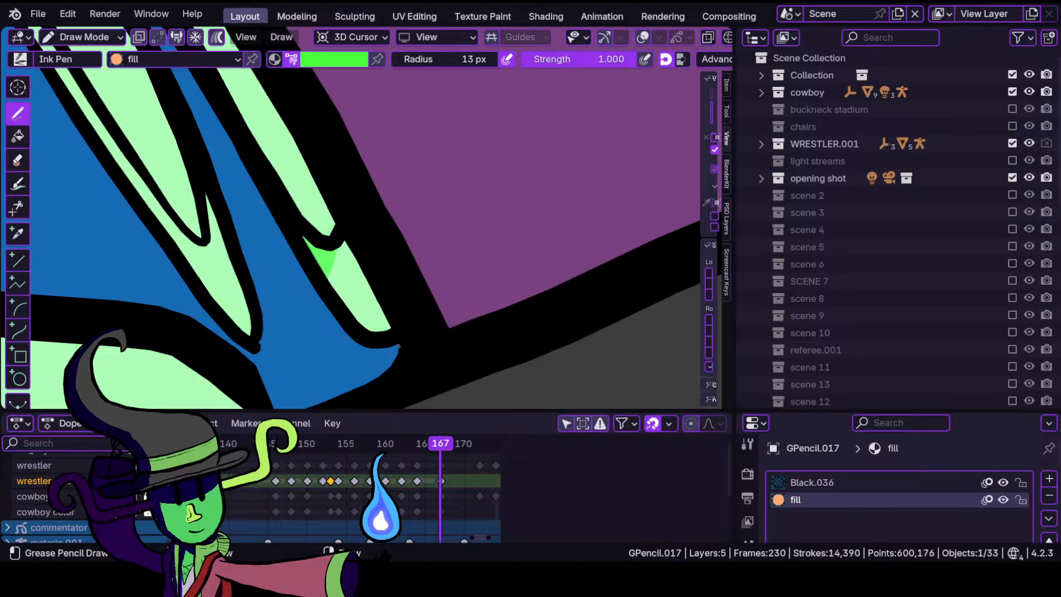
mouse_move(326, 287)
mouse_down()
mouse_move(369, 336)
mouse_move(393, 327)
mouse_up()
Switch the brush colour to blue and fill the small gap beneath the outer spike's lower tip.
mouse_move(380, 288)
ctrl+middle_down()
mouse_move(374, 355)
mouse_move(346, 353)
ctrl+middle_up()
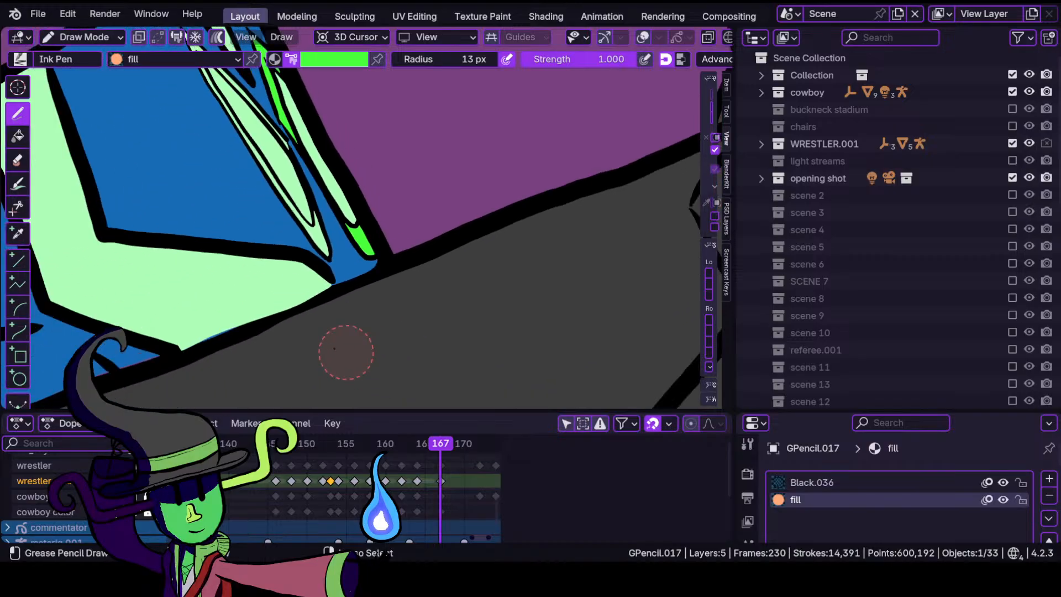
ctrl+middle_drag(359, 271, 369, 179)
ctrl+middle_drag(351, 315, 386, 201)
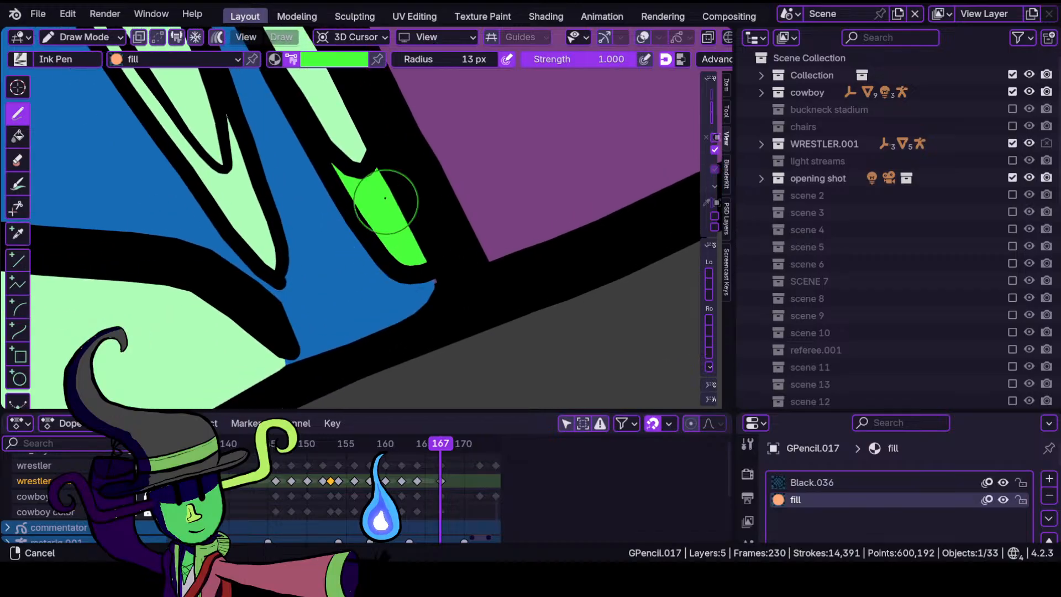
click(338, 57)
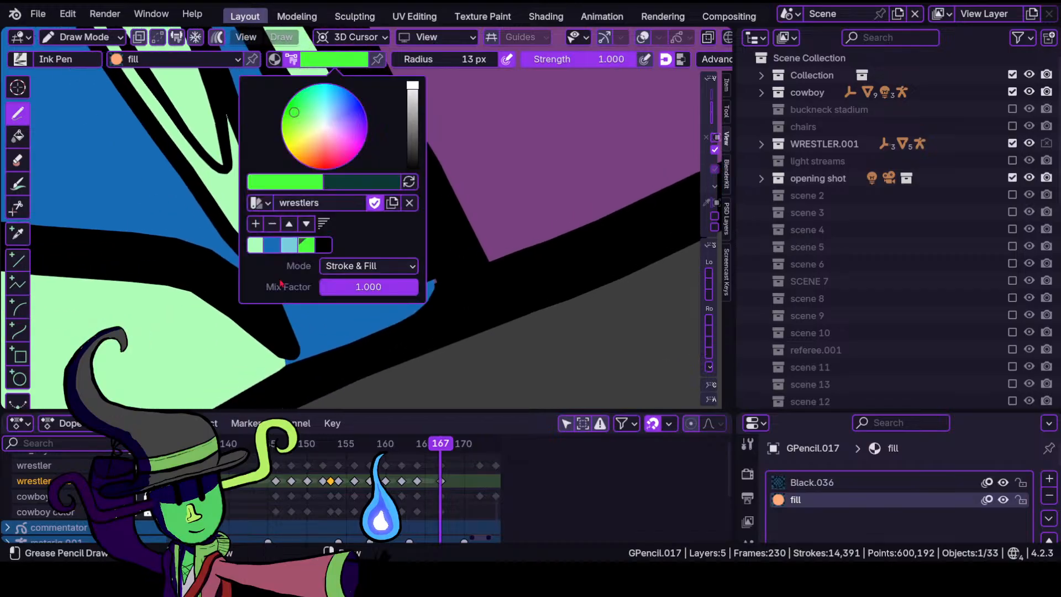
click(272, 242)
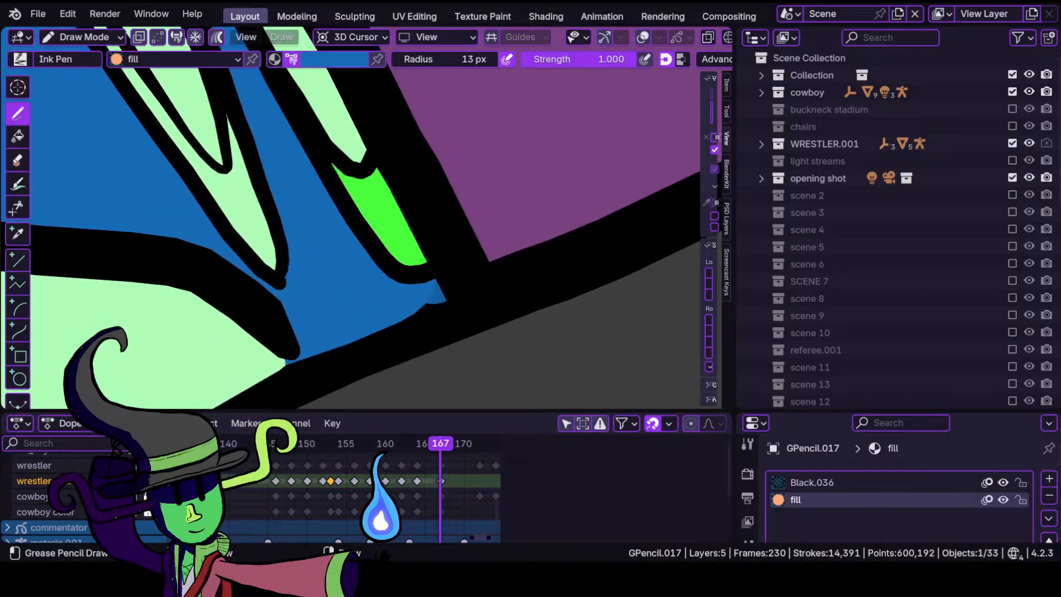
drag(382, 253, 371, 244)
key(ctrl+z)
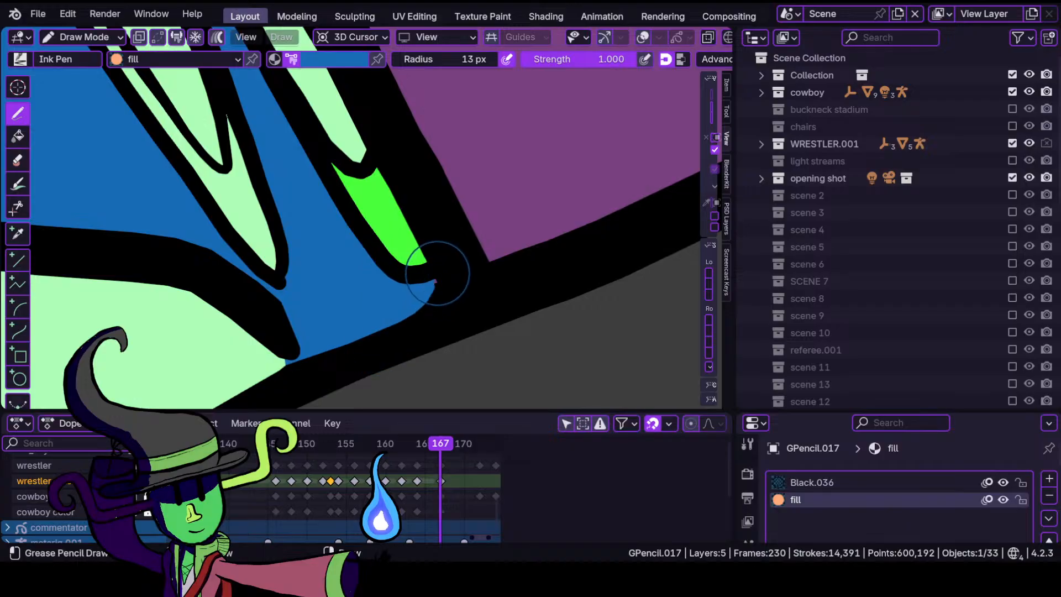
drag(405, 255, 398, 252)
ctrl+middle_drag(386, 265, 334, 347)
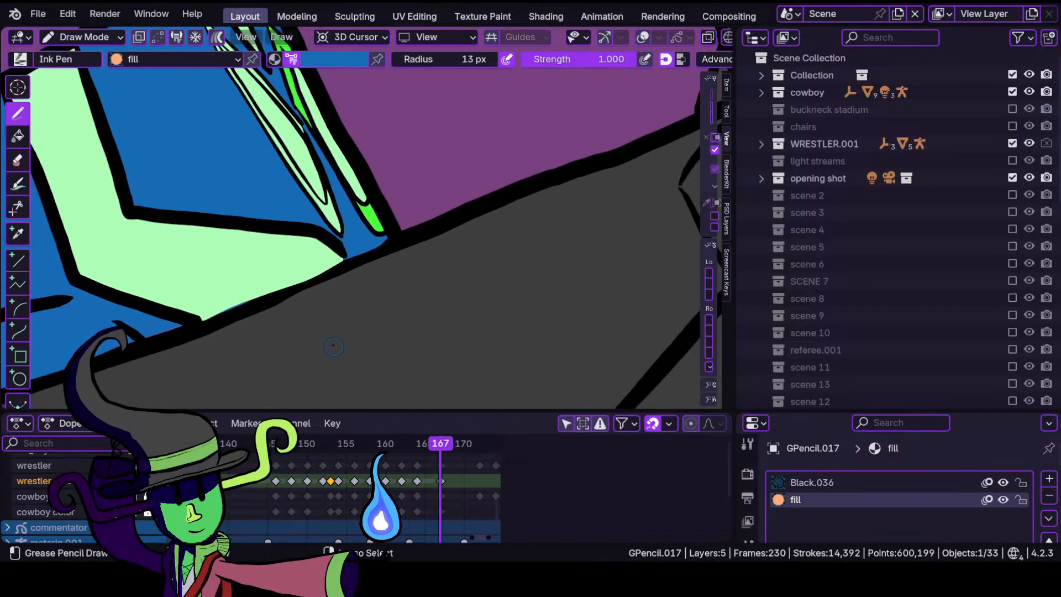
Switch the brush colour to bright green and fill the border around the long inner spike's lower tip.
mouse_move(336, 239)
shift+middle_down()
mouse_move(370, 394)
mouse_move(332, 322)
mouse_move(379, 256)
mouse_move(446, 197)
shift+middle_up()
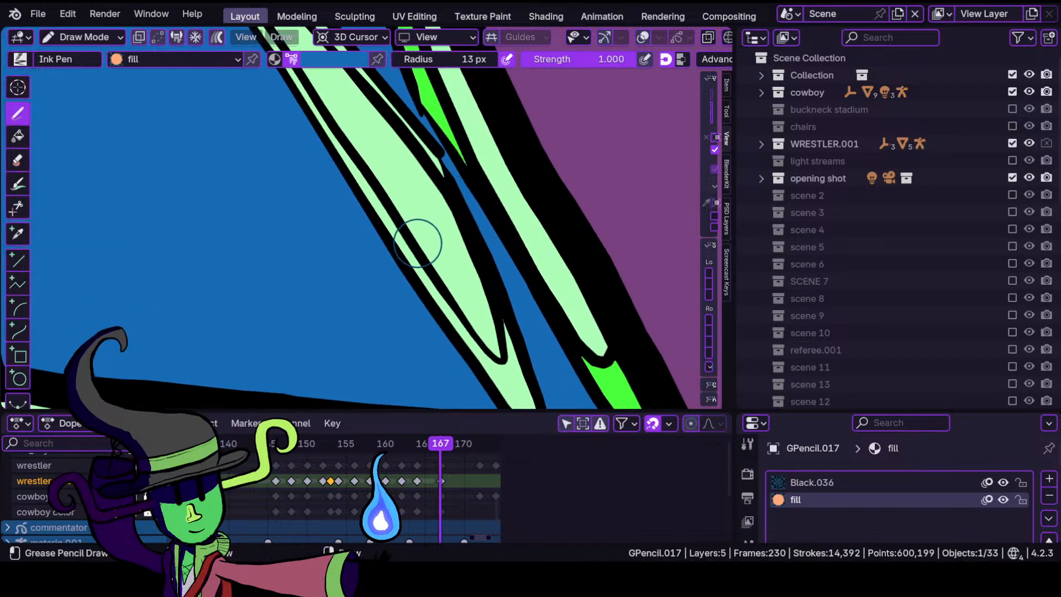
shift+middle_drag(418, 243, 308, 222)
click(357, 62)
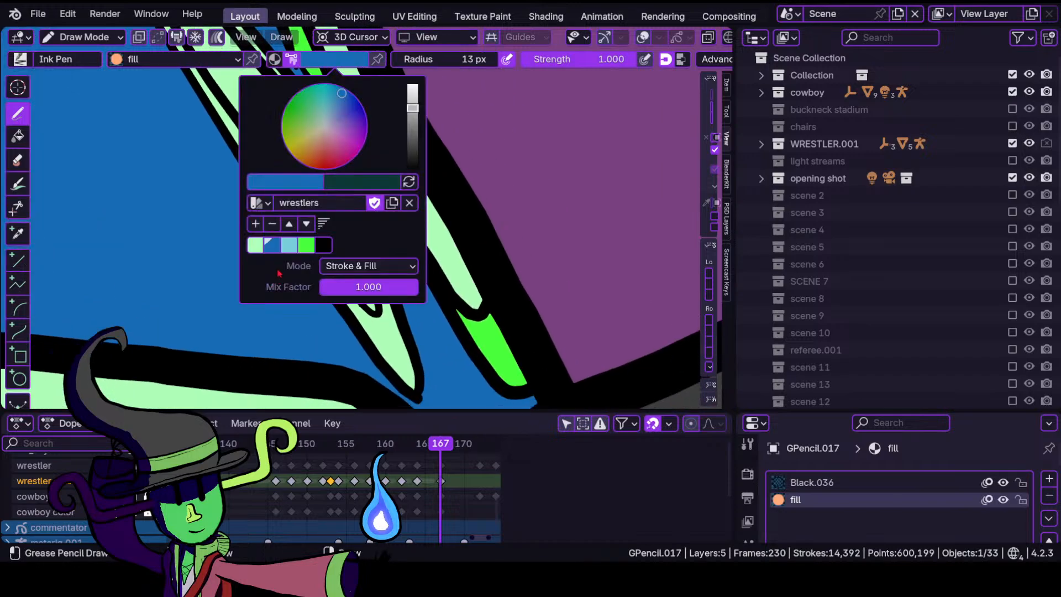
click(306, 248)
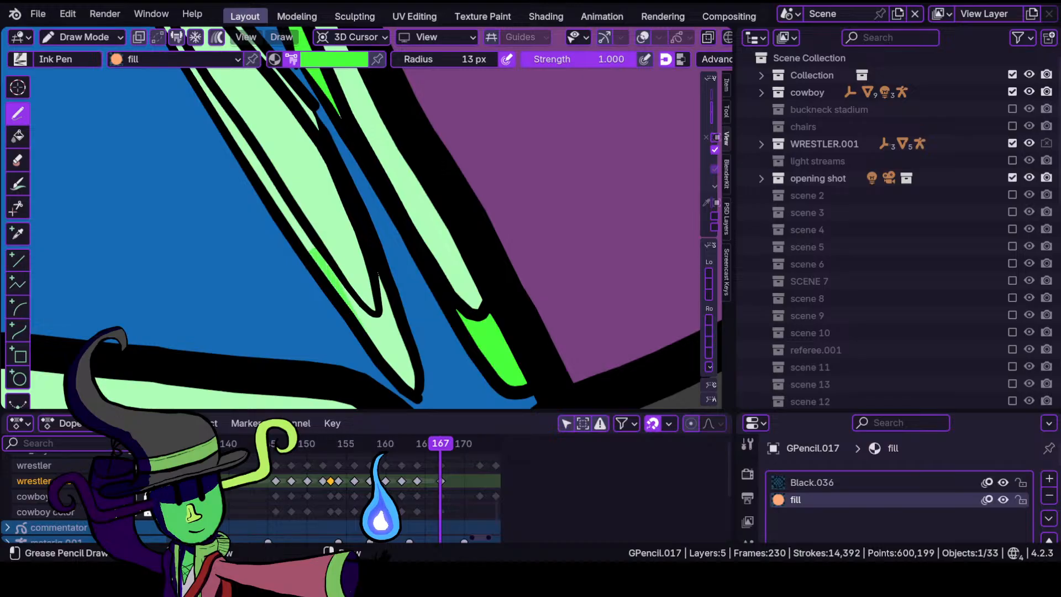
drag(348, 288, 410, 381)
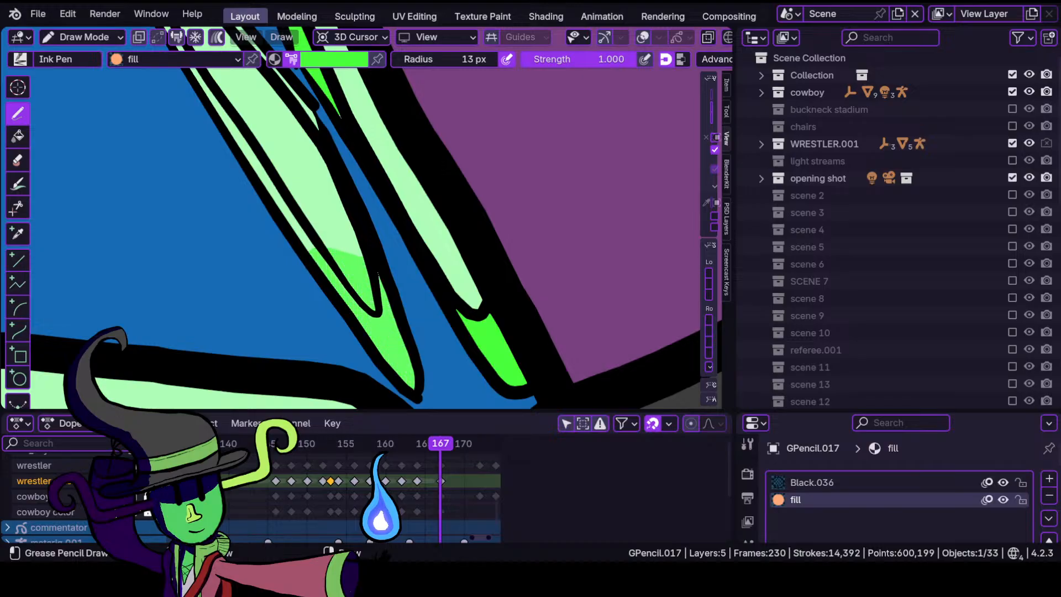
drag(366, 257, 375, 291)
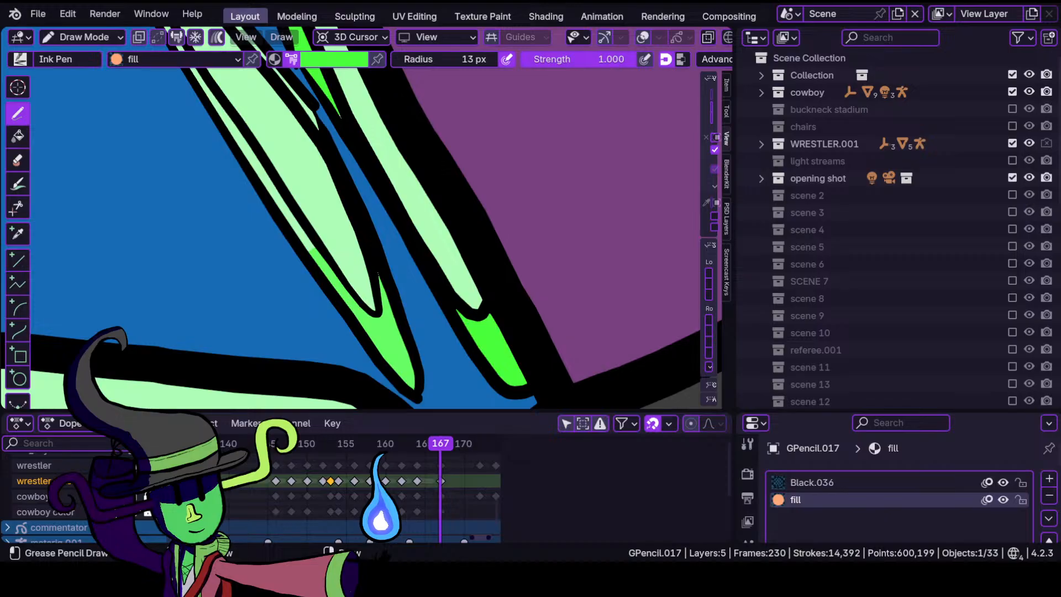
Fill the narrow strip along the long inner spike's left border up to its pointed top with bright green.
mouse_move(268, 173)
shift+middle_down()
mouse_move(310, 217)
mouse_move(316, 282)
shift+middle_up()
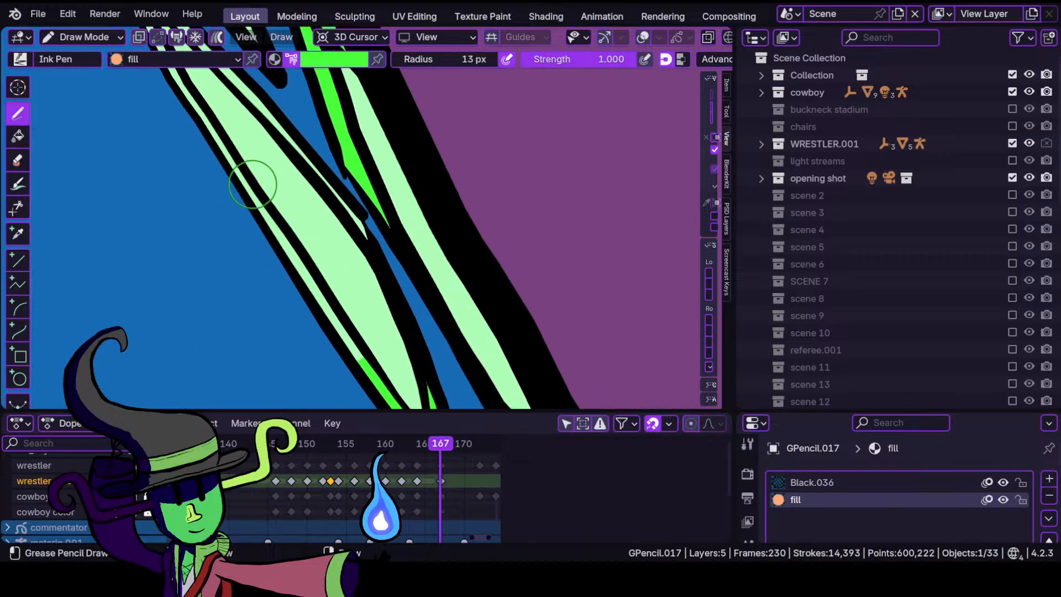
drag(270, 218, 365, 366)
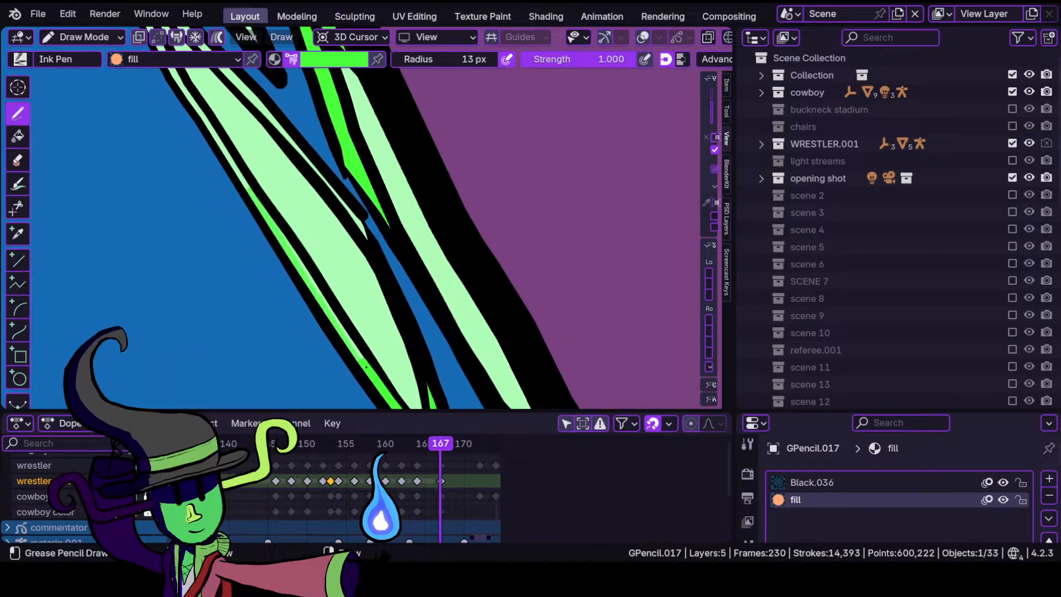
mouse_move(259, 144)
ctrl+middle_down()
mouse_move(253, 201)
mouse_move(289, 287)
mouse_move(269, 227)
mouse_move(311, 248)
ctrl+middle_up()
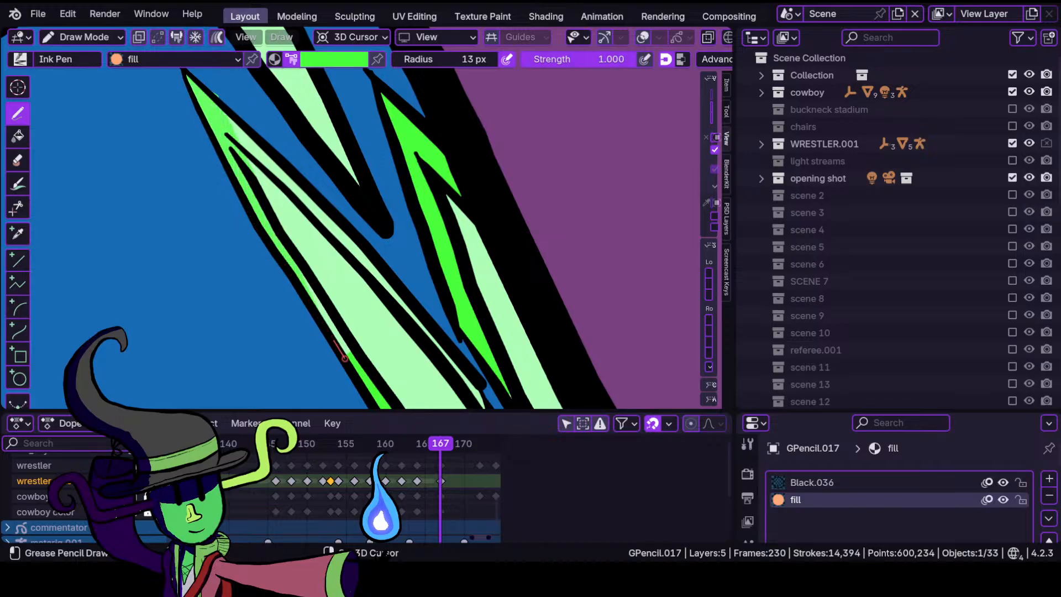
mouse_move(345, 358)
mouse_down()
mouse_move(354, 363)
mouse_move(338, 332)
mouse_up()
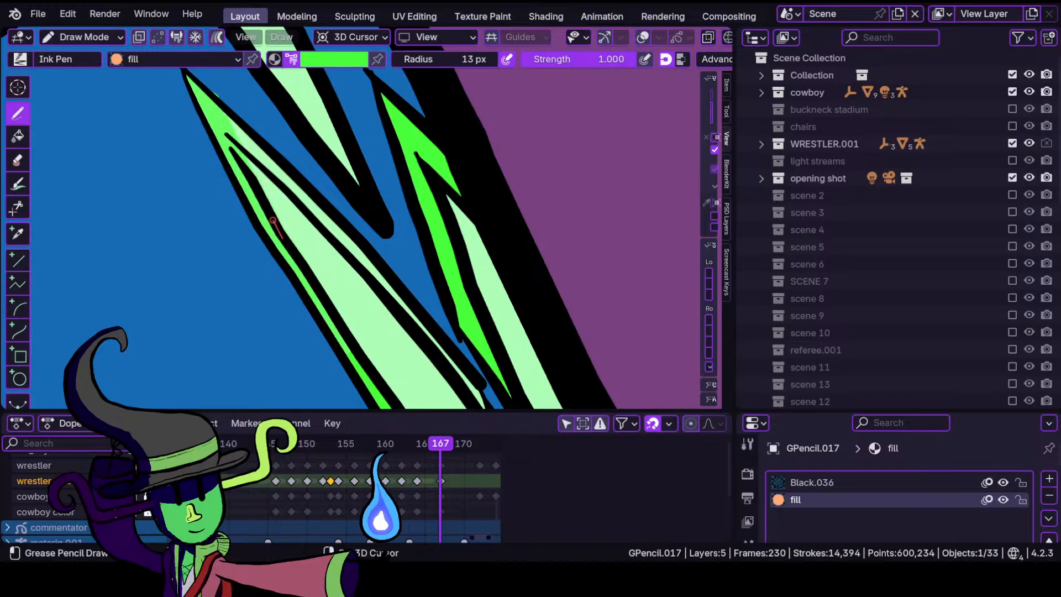
drag(225, 128, 203, 86)
Fill the thin strip along the long inner spike's right border with bright green in Draw Mode.
click(83, 37)
click(95, 95)
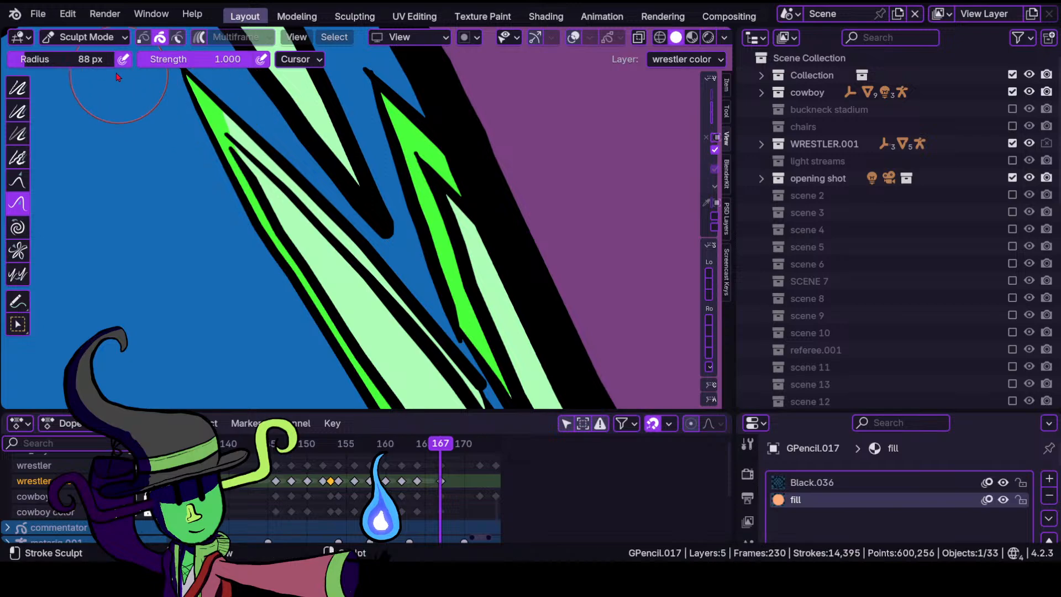
click(83, 37)
click(83, 111)
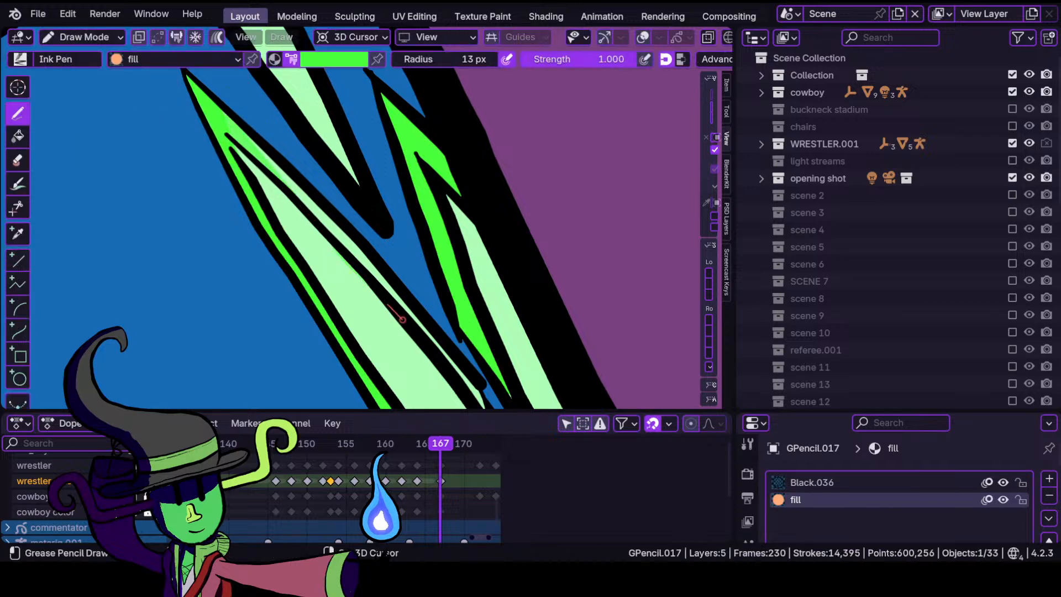
drag(486, 411, 477, 377)
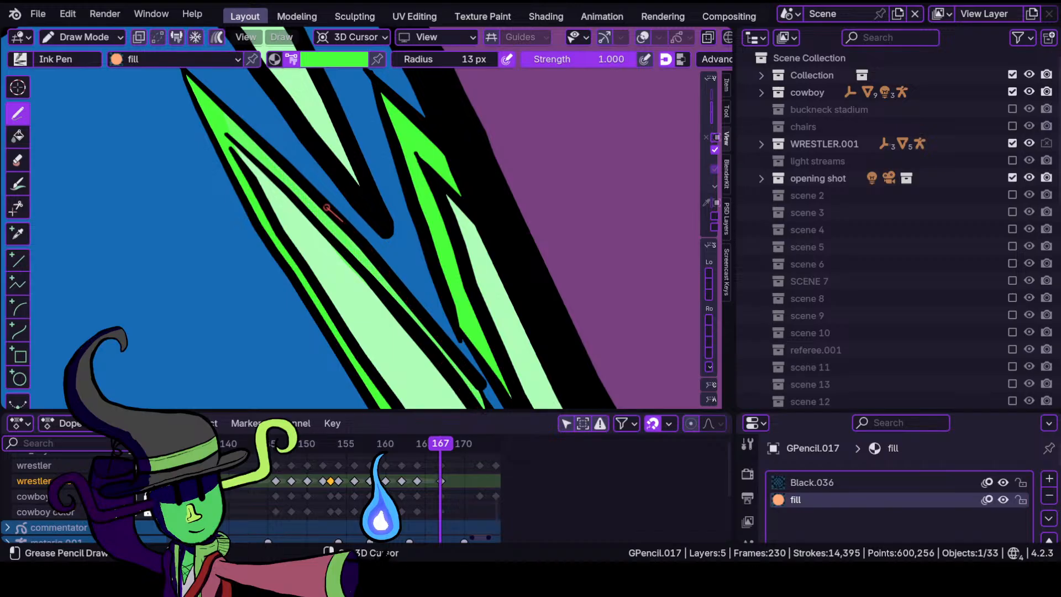
drag(326, 207, 325, 206)
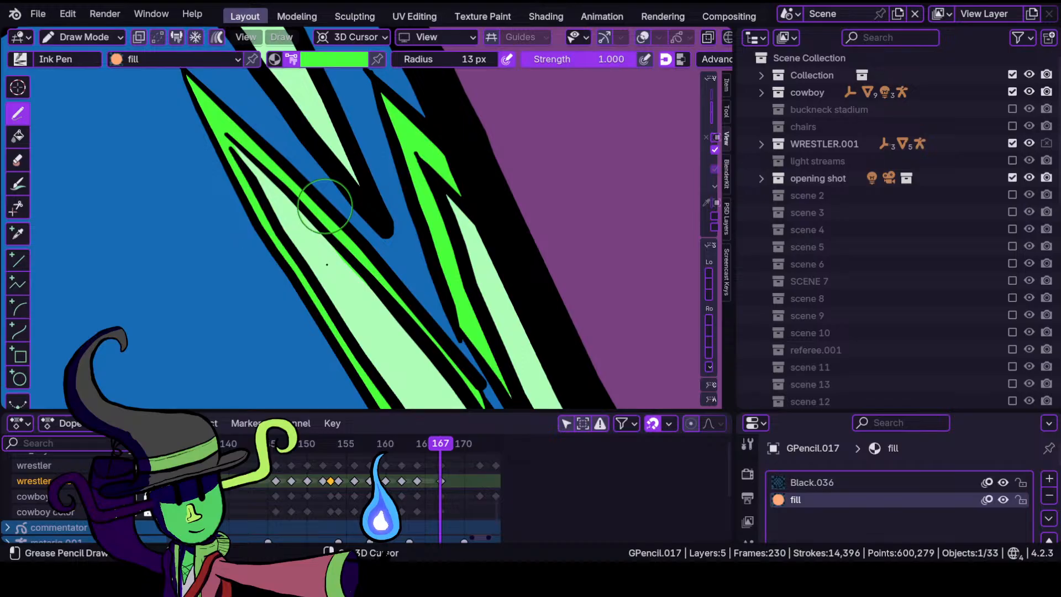
In Sculpt Mode, nudge the edge of the bright green fill behind the long inner spike's outline.
scroll(221, 210, up, 1)
click(83, 36)
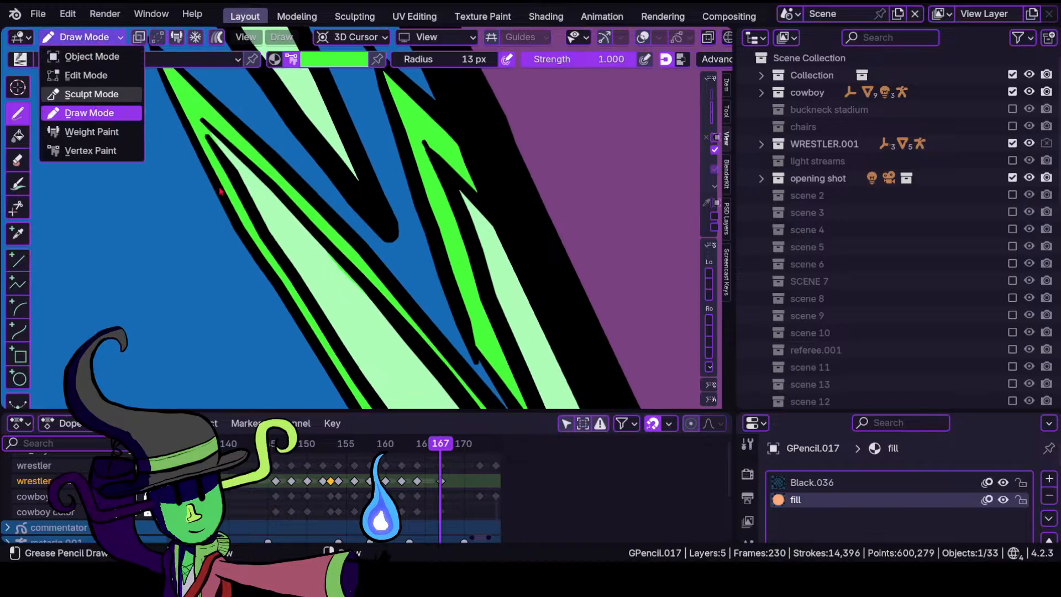
click(92, 95)
drag(347, 287, 350, 280)
drag(355, 289, 350, 279)
mouse_move(365, 176)
ctrl+middle_down()
mouse_move(385, 360)
mouse_move(398, 269)
ctrl+middle_up()
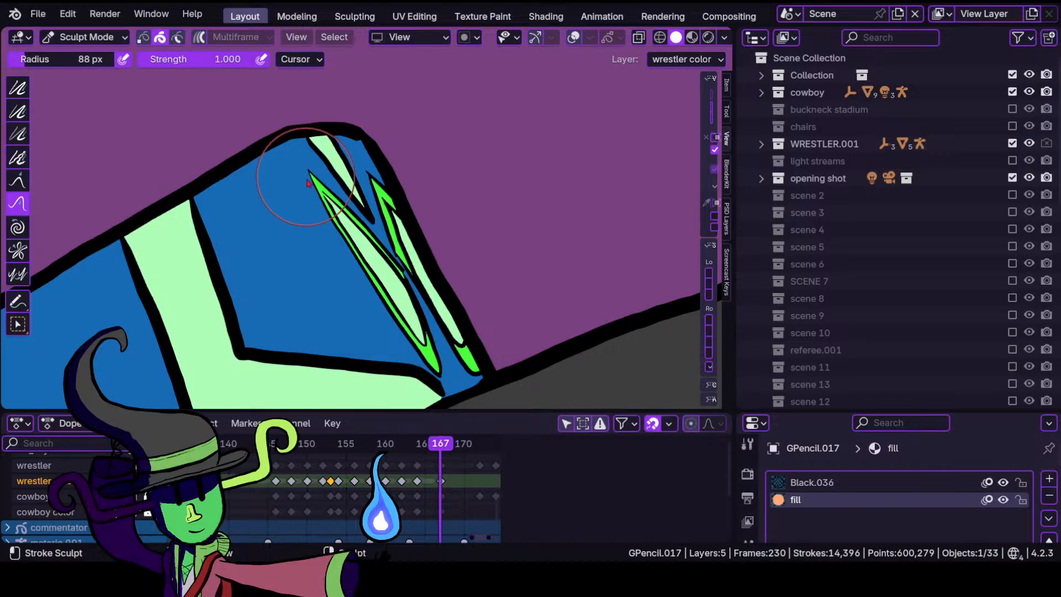
ctrl+middle_drag(400, 267, 403, 394)
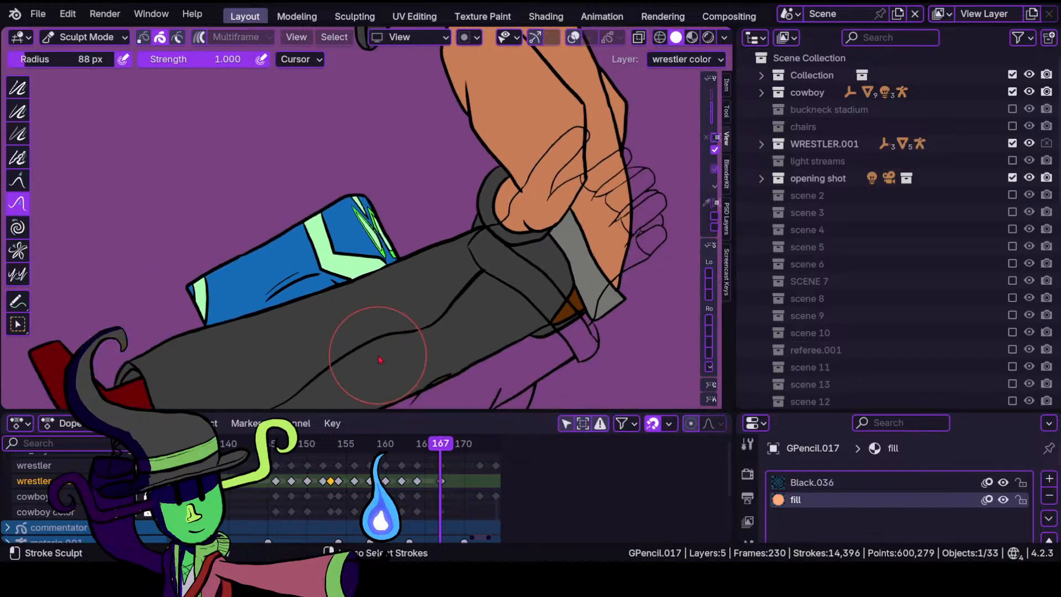
In Draw Mode, switch the brush colour to light blue and fill the limb's broad section beside the brown wedge.
ctrl+middle_drag(379, 356, 367, 185)
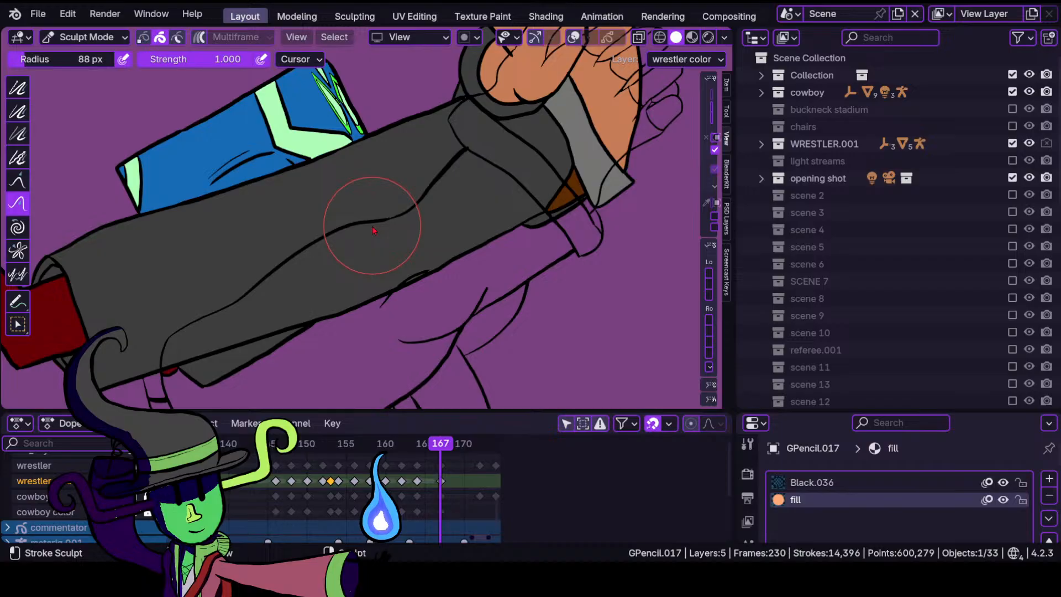
mouse_move(373, 230)
mouse_down()
mouse_move(261, 214)
mouse_move(311, 278)
mouse_up()
click(82, 37)
click(78, 114)
scroll(326, 176, up, 3)
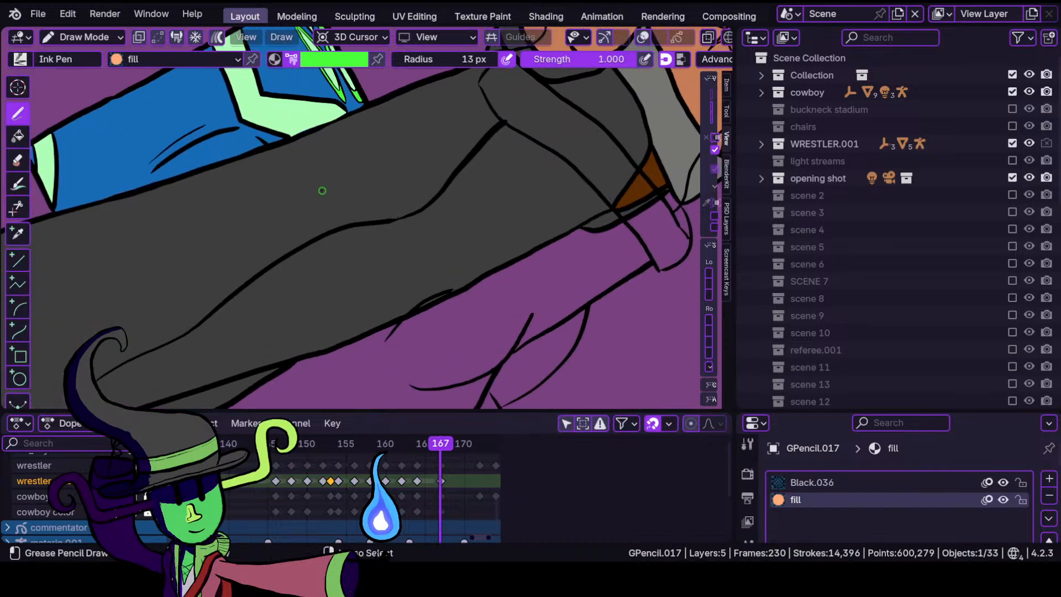
click(334, 59)
click(292, 242)
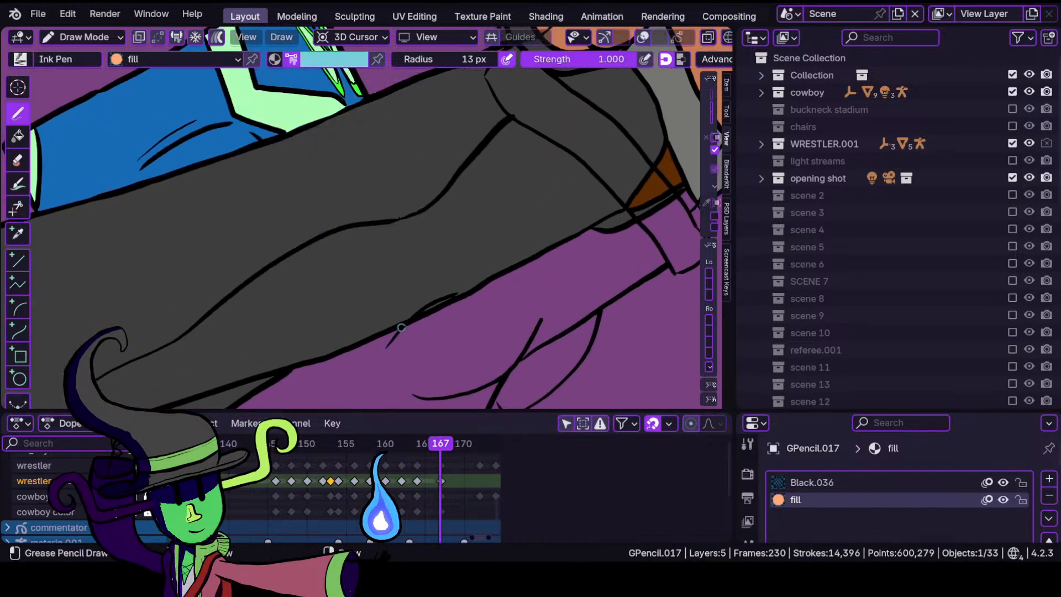
scroll(418, 338, down, 3)
scroll(458, 243, up, 4)
mouse_move(451, 252)
ctrl+middle_down()
mouse_move(429, 289)
mouse_move(474, 206)
mouse_move(383, 187)
mouse_move(417, 168)
ctrl+middle_up()
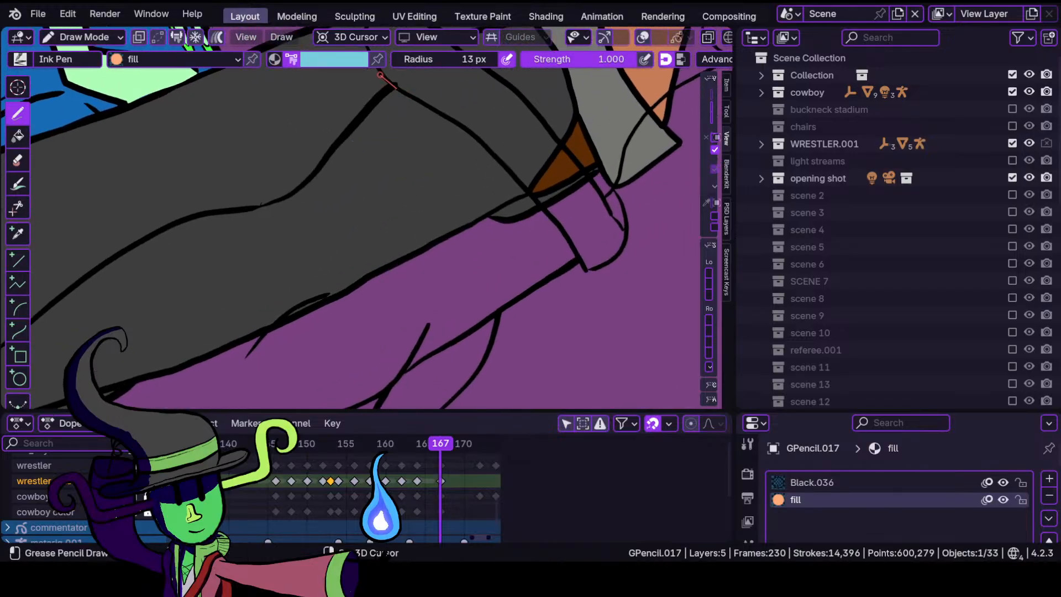
mouse_move(356, 119)
mouse_down()
mouse_move(289, 197)
mouse_move(187, 231)
mouse_move(237, 374)
mouse_move(279, 406)
mouse_move(361, 398)
mouse_move(590, 256)
mouse_move(505, 166)
mouse_move(422, 105)
mouse_up()
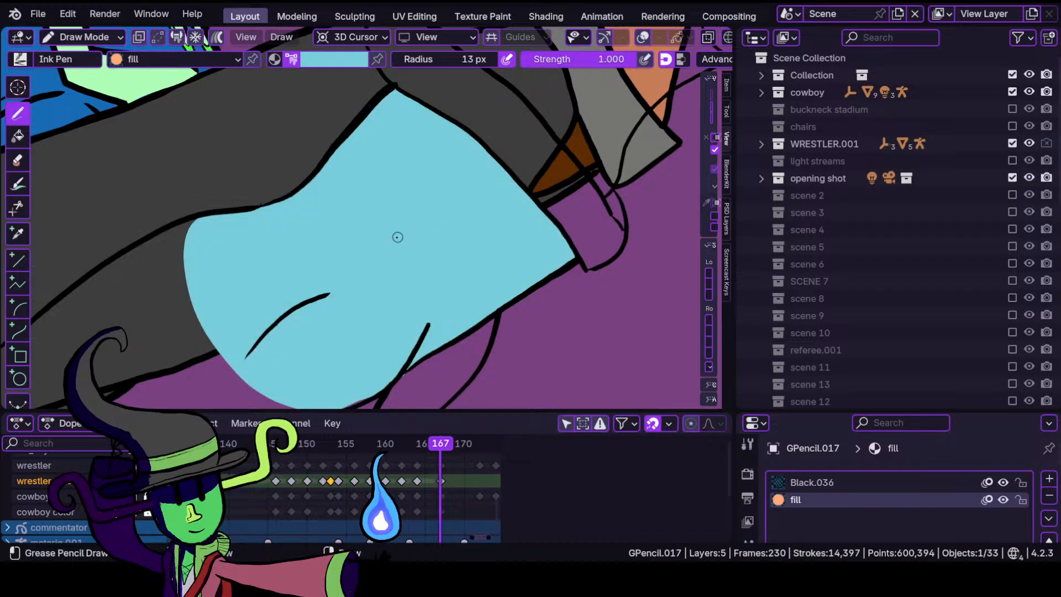
Fill the small curved shape under the limb's lower outline with light blue.
scroll(384, 321, down, 3)
scroll(384, 321, up, 5)
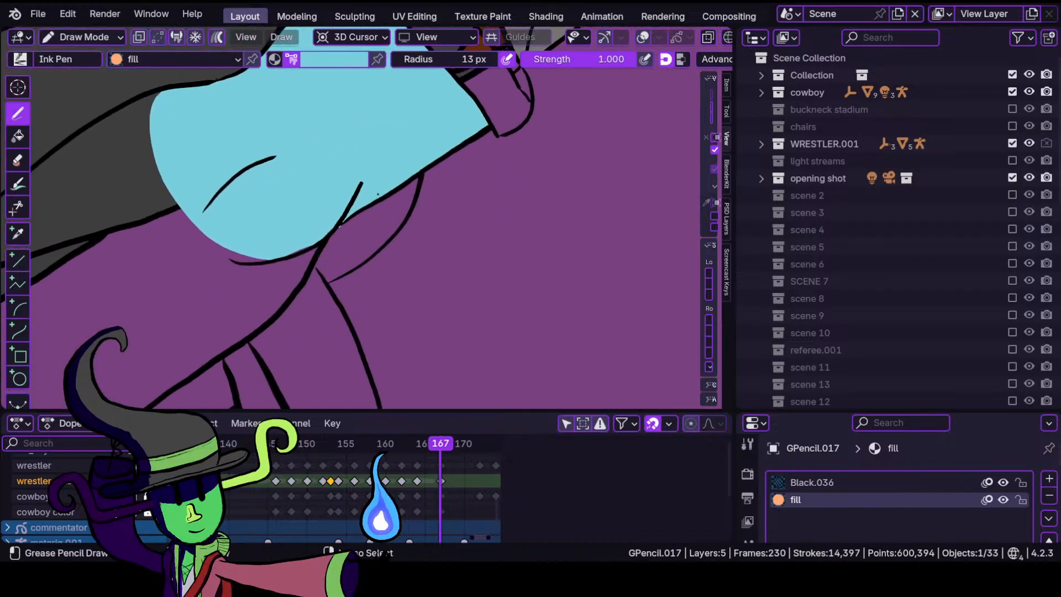
shift+middle_drag(375, 217, 483, 145)
mouse_move(483, 146)
shift+middle_down()
mouse_move(375, 252)
mouse_move(358, 327)
mouse_move(418, 173)
shift+middle_up()
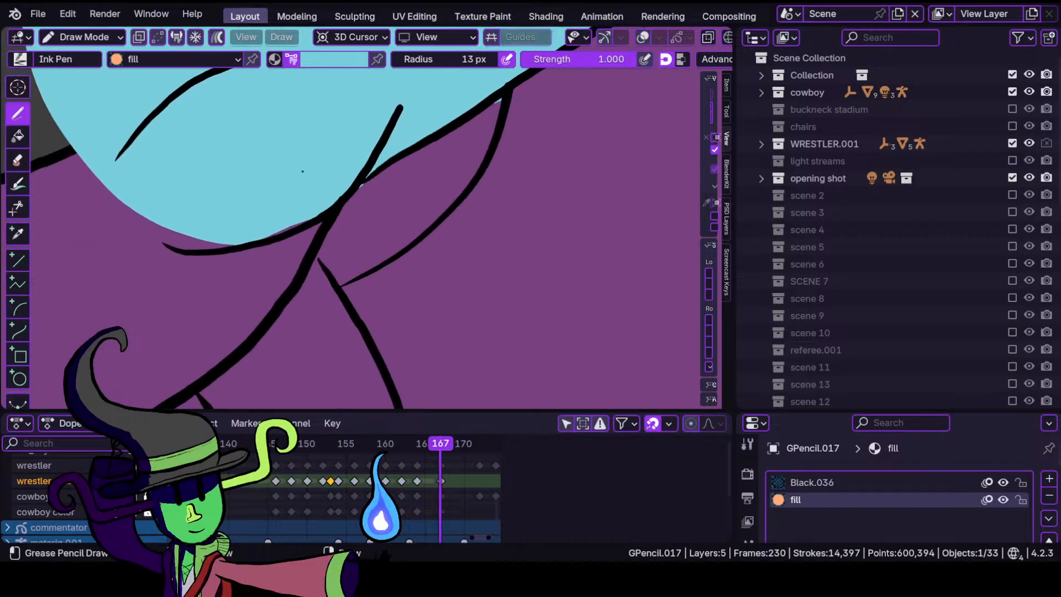
mouse_move(501, 101)
mouse_down()
mouse_move(301, 239)
mouse_move(338, 281)
mouse_move(358, 279)
mouse_move(450, 212)
mouse_move(481, 169)
mouse_up()
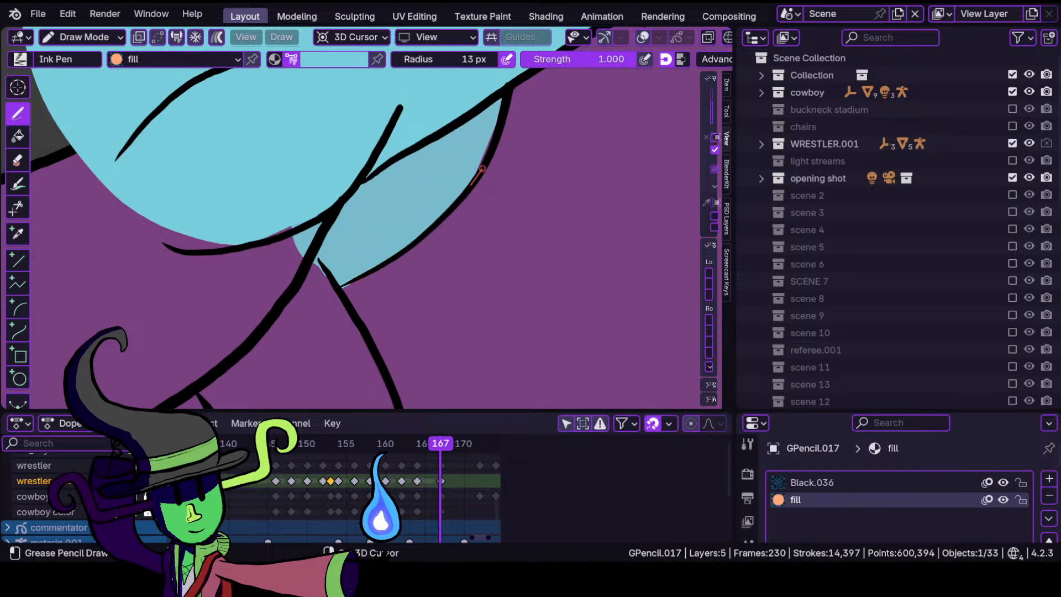
drag(497, 131, 502, 103)
ctrl+middle_drag(403, 149, 315, 190)
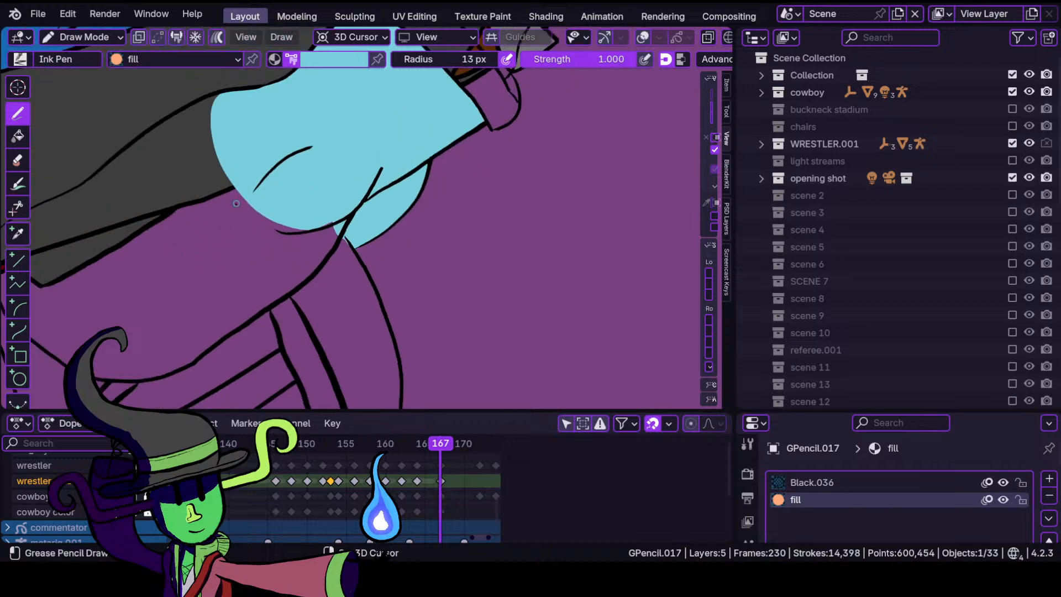
Extend the light blue fill over the rest of the limb, down to its rounded end at the grey sleeve's opening.
mouse_move(225, 211)
shift+middle_down()
mouse_move(388, 214)
mouse_move(348, 223)
mouse_move(317, 209)
mouse_move(306, 263)
mouse_move(388, 253)
shift+middle_up()
ctrl+middle_drag(388, 253, 367, 222)
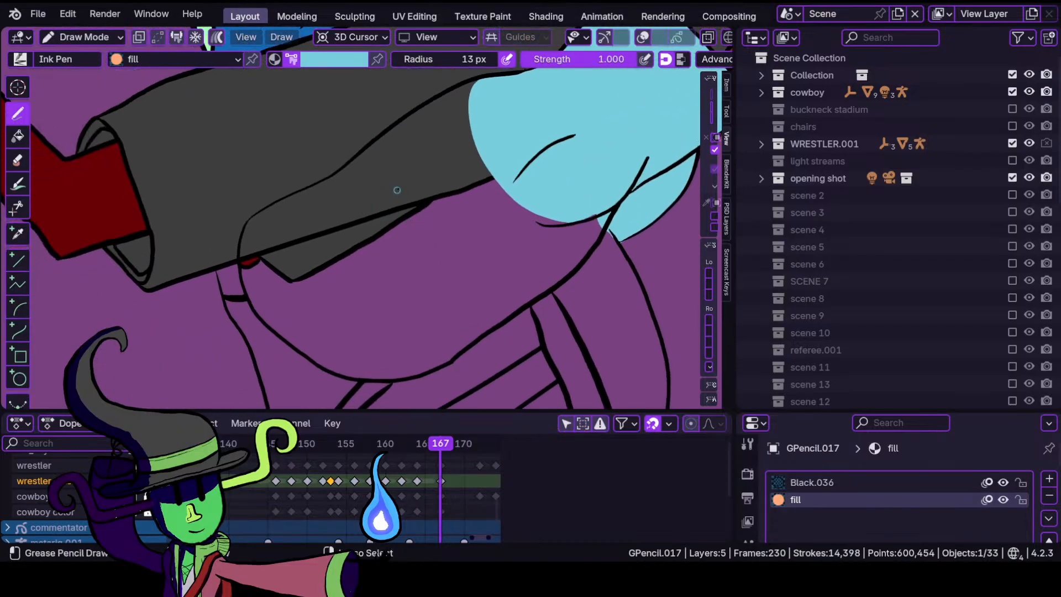
ctrl+middle_drag(397, 190, 387, 173)
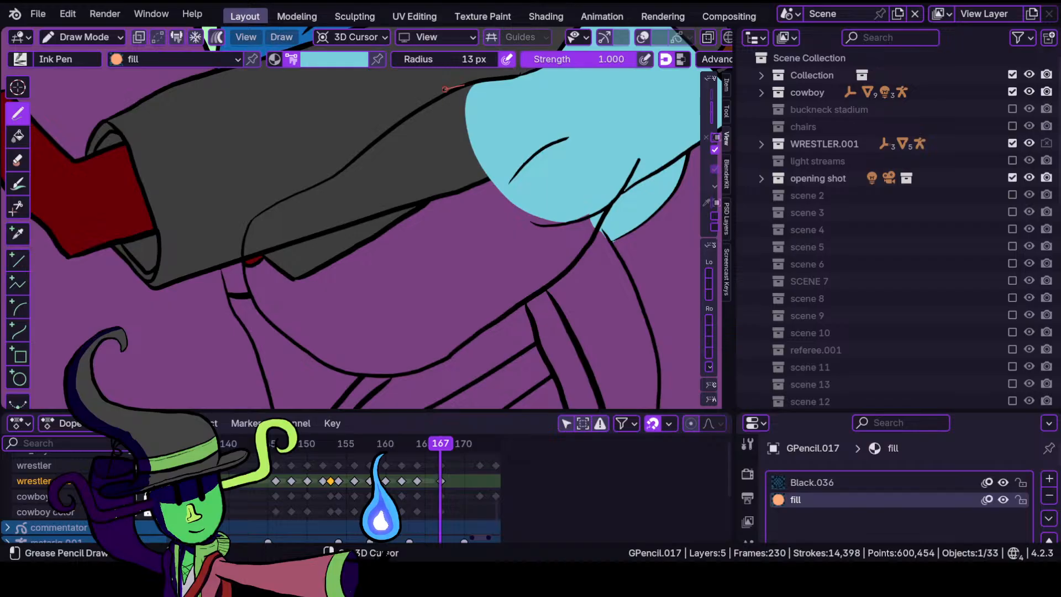
mouse_move(418, 107)
mouse_down()
mouse_move(245, 224)
mouse_move(243, 258)
mouse_move(265, 326)
mouse_move(337, 369)
mouse_move(412, 373)
mouse_move(476, 346)
mouse_move(577, 259)
mouse_move(612, 196)
mouse_up()
mouse_move(460, 177)
ctrl+middle_down()
mouse_move(450, 275)
mouse_move(435, 144)
ctrl+middle_up()
Switch the brush colour to light green and fill the small band between the grey sleeve and the limb's rounded end.
shift+middle_drag(247, 287, 365, 240)
click(332, 59)
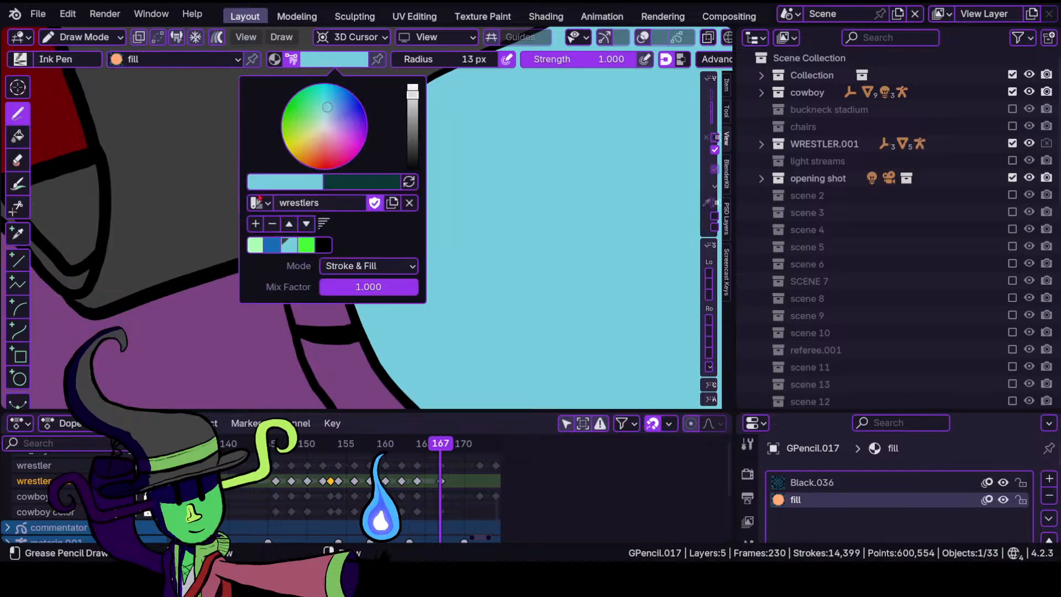
click(254, 245)
mouse_move(278, 254)
mouse_down()
mouse_move(291, 312)
mouse_move(345, 323)
mouse_move(336, 254)
mouse_move(279, 254)
mouse_up()
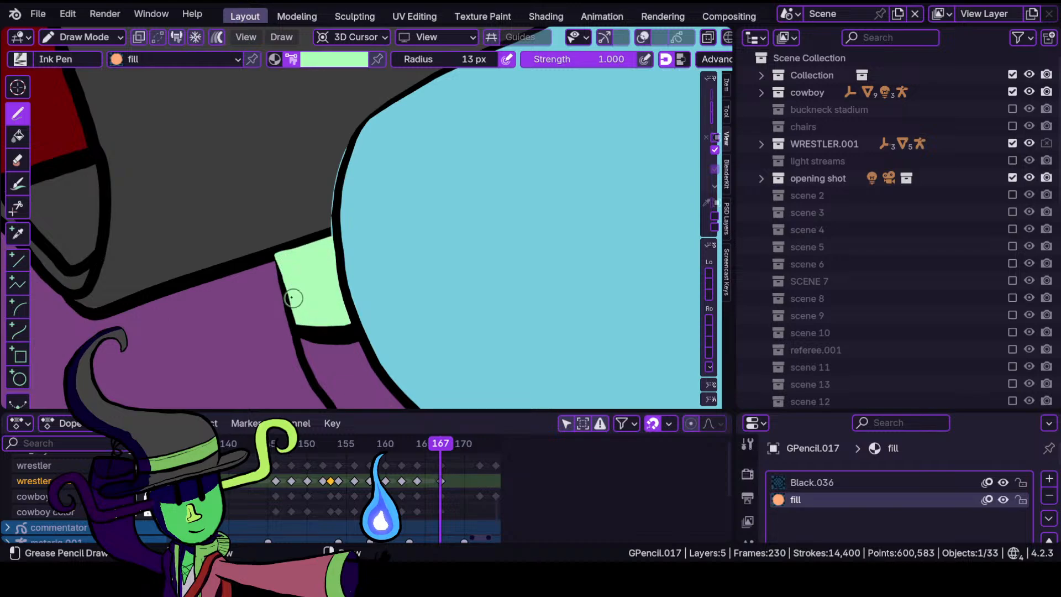
In Sculpt Mode, push the light blue fill's edge behind the outline at the limb's rounded end.
click(83, 37)
click(77, 94)
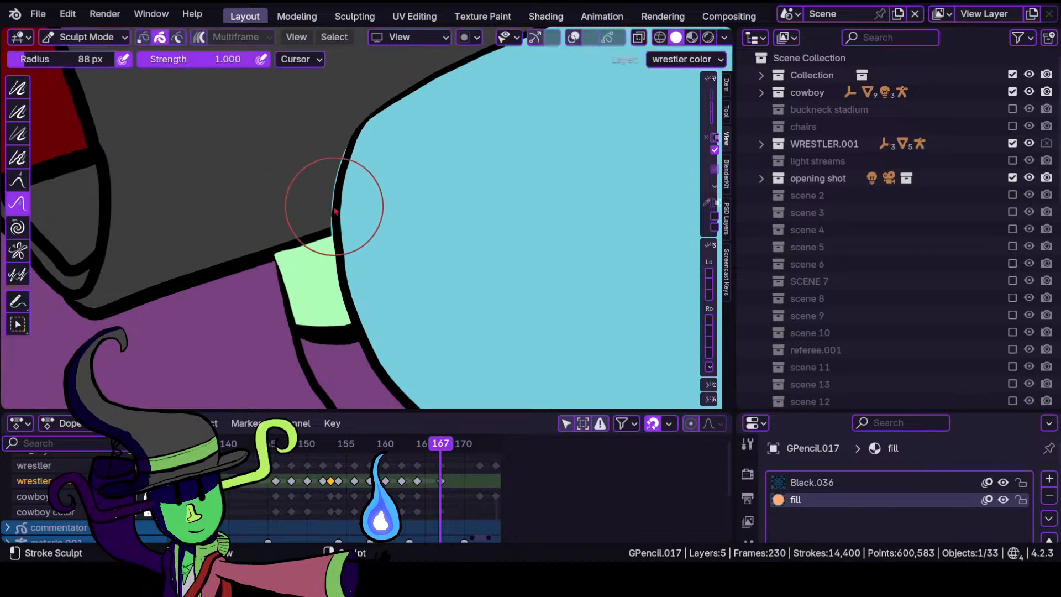
mouse_move(332, 211)
mouse_down()
mouse_move(331, 225)
mouse_move(347, 172)
mouse_move(373, 141)
mouse_up()
scroll(309, 166, down, 5)
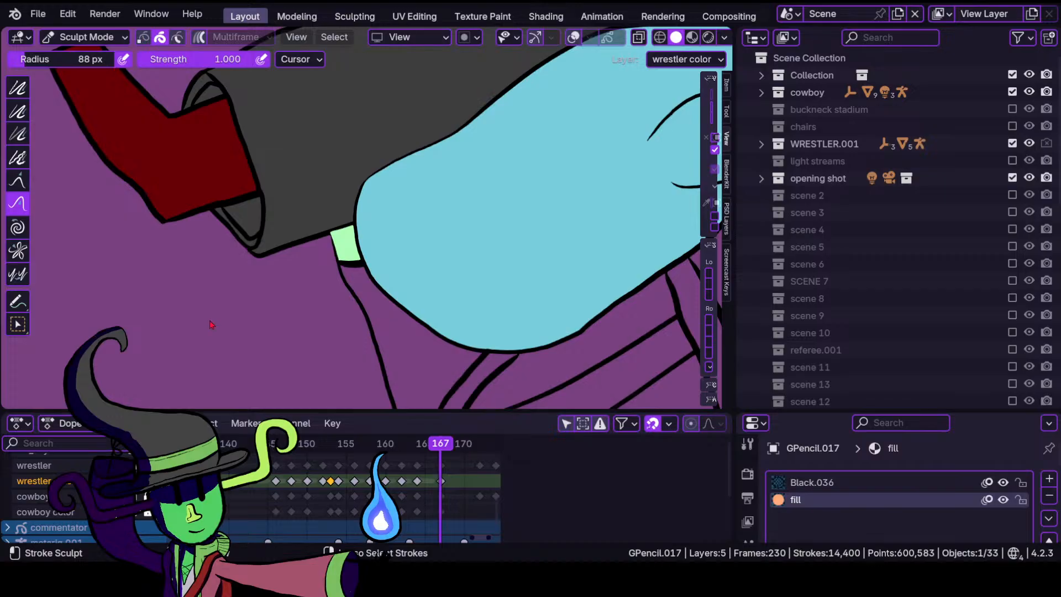
Try to nudge the corner of the light green band's fill in Sculpt Mode, and undo it.
scroll(279, 238, up, 1)
scroll(236, 161, up, 1)
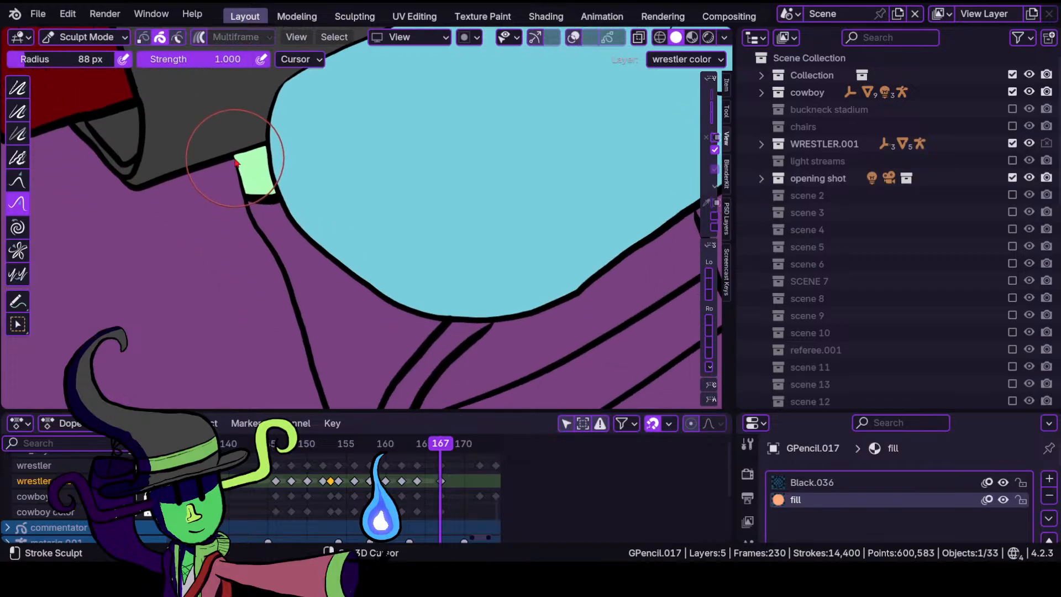
drag(237, 162, 259, 185)
key(ctrl+z)
In Draw Mode, switch the brush colour to blue and fill the tapering panel below the light green band.
shift+middle_drag(318, 179, 321, 89)
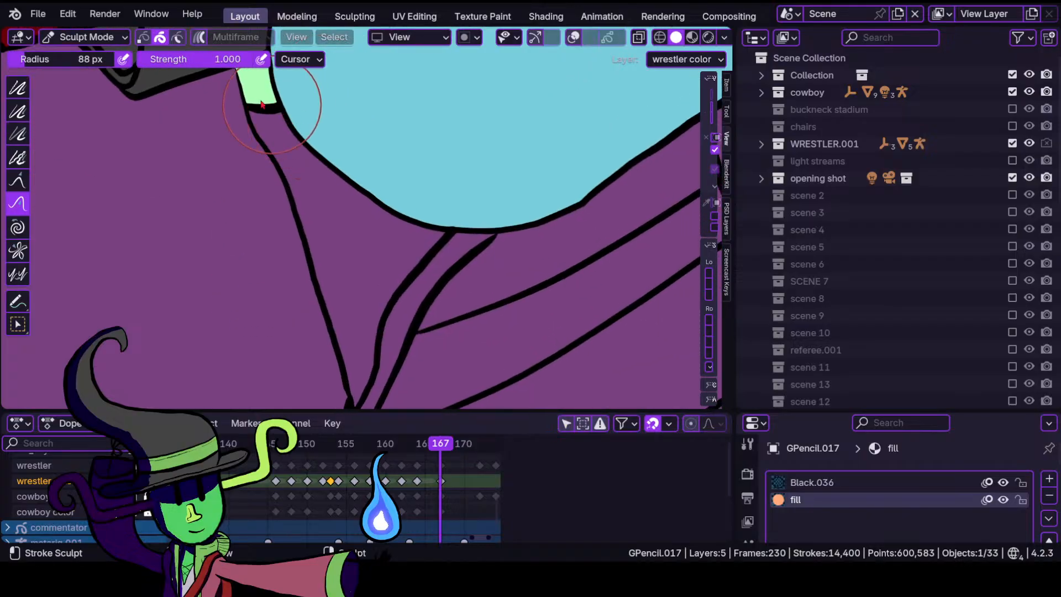
click(86, 37)
click(72, 111)
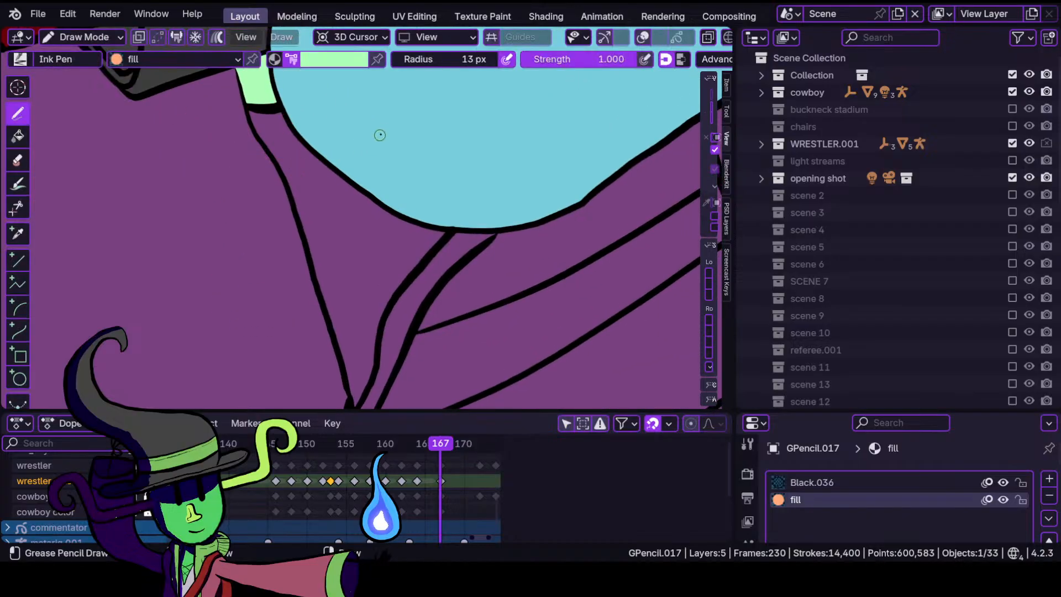
click(334, 59)
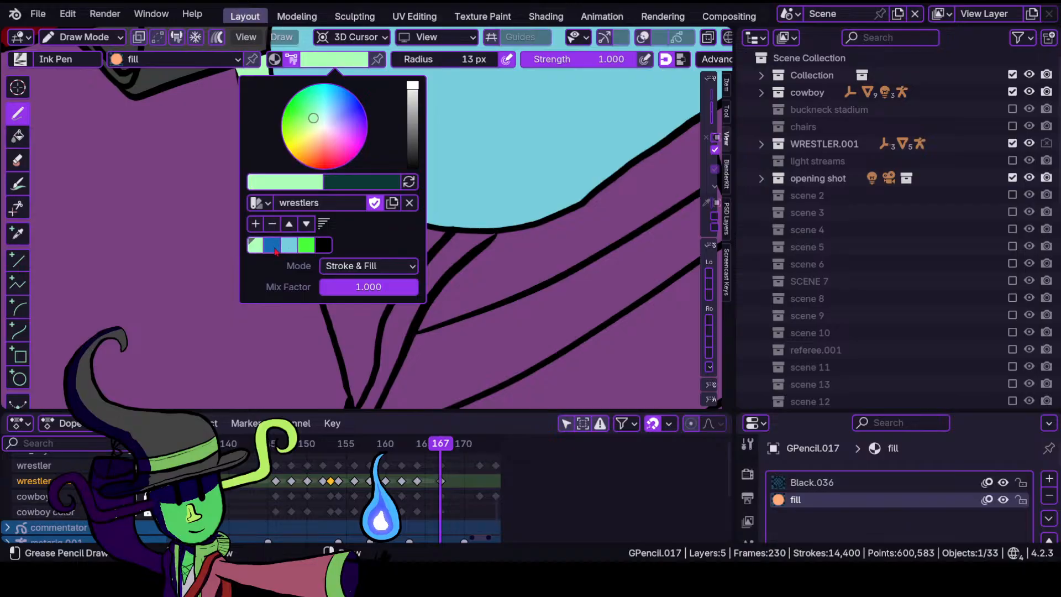
click(270, 245)
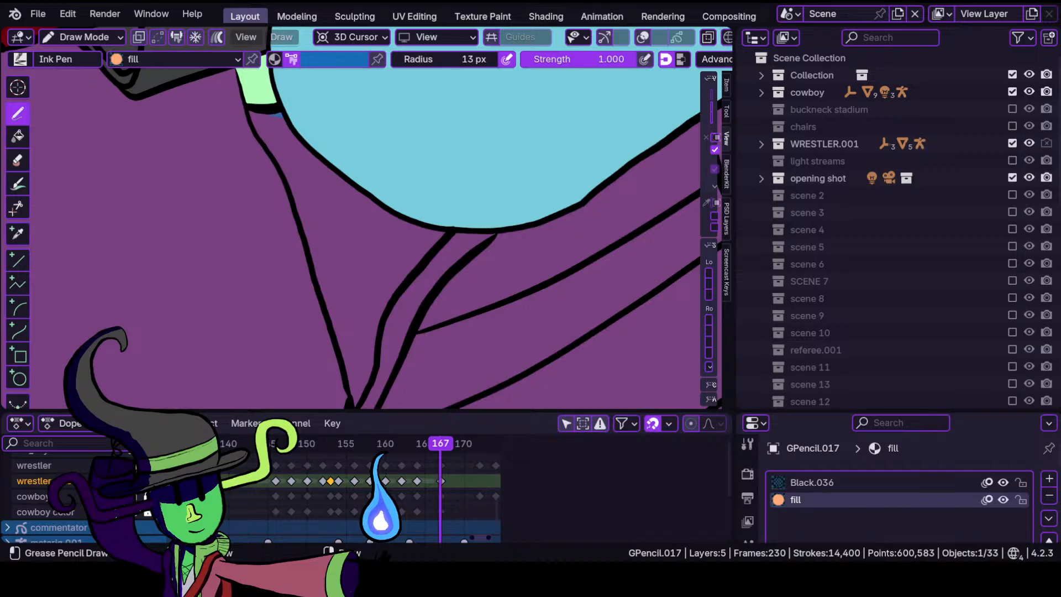
drag(279, 113, 286, 177)
mouse_move(307, 241)
mouse_down()
mouse_move(359, 404)
mouse_move(406, 272)
mouse_move(444, 230)
mouse_move(322, 160)
mouse_up()
shift+drag(287, 125, 284, 122)
In Sculpt Mode, push the blue panel's outer fill edge behind its outline below the light green band.
scroll(254, 182, up, 2)
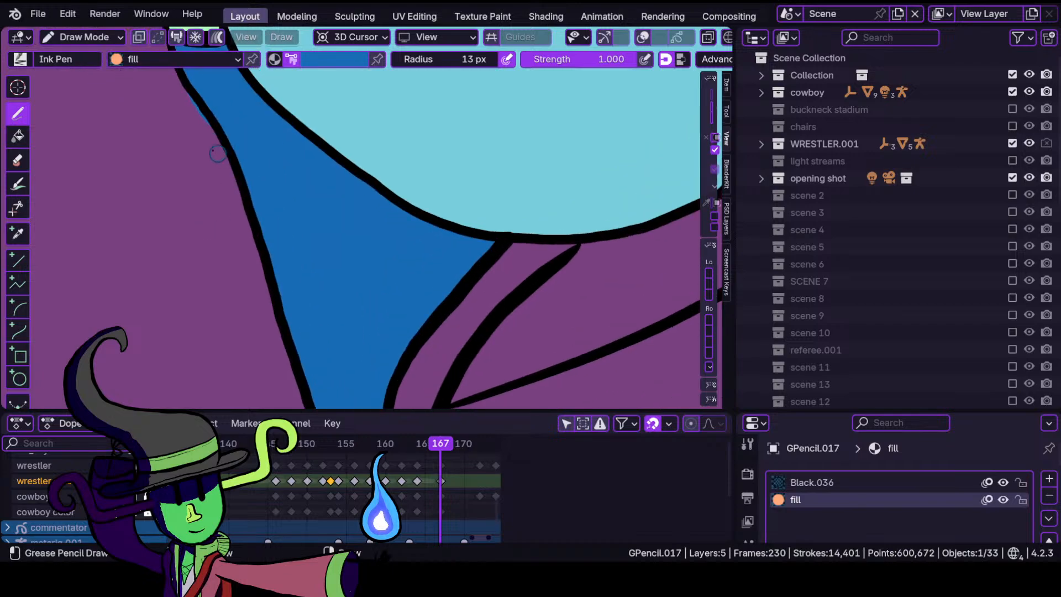
click(83, 36)
click(103, 97)
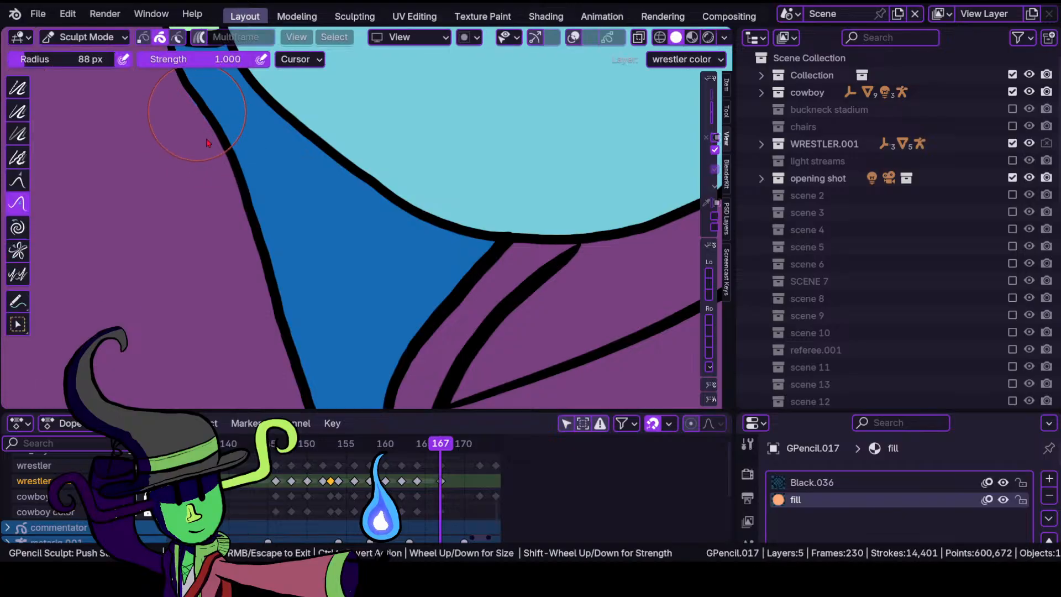
scroll(265, 297, down, 3)
scroll(369, 150, up, 5)
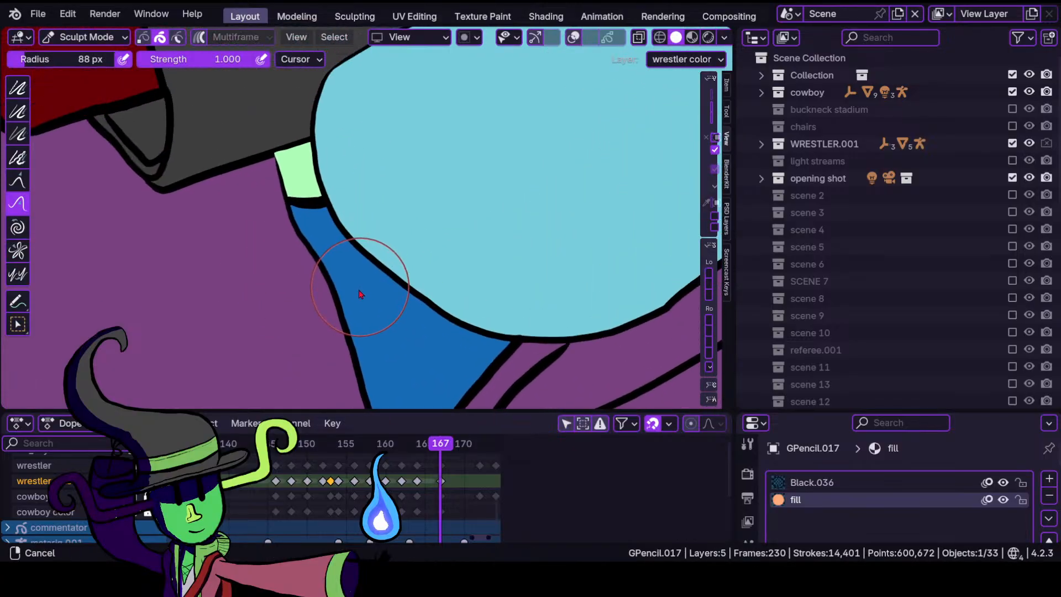
drag(269, 278, 270, 276)
scroll(366, 227, down, 4)
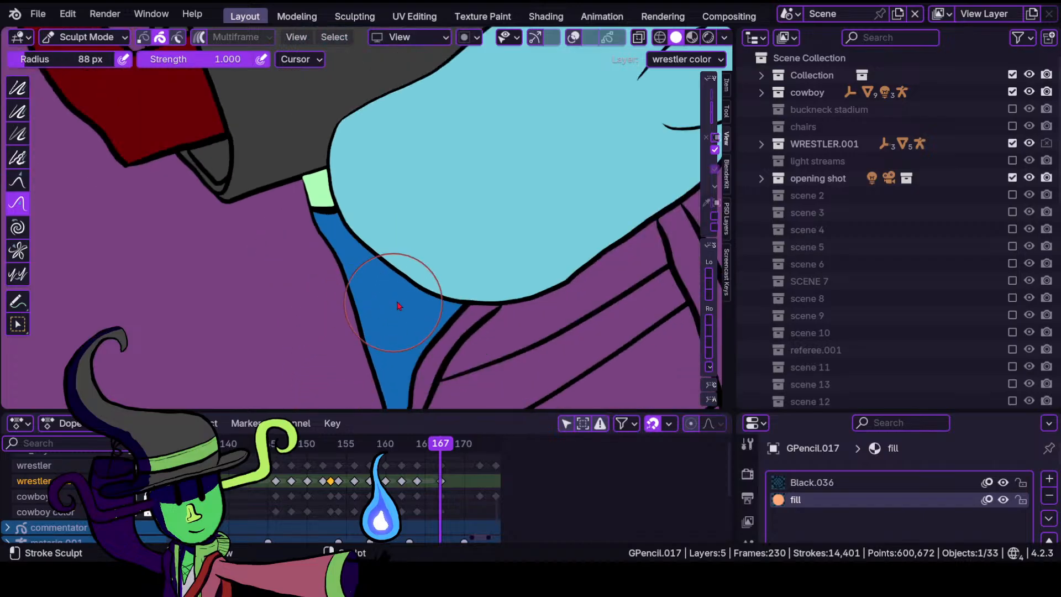
In Draw Mode, fill the curved side panel on the opposite side of the striped torso with blue.
shift+middle_drag(533, 265, 316, 244)
mouse_move(490, 190)
ctrl+middle_down()
mouse_move(464, 353)
mouse_move(445, 202)
mouse_move(312, 210)
ctrl+middle_up()
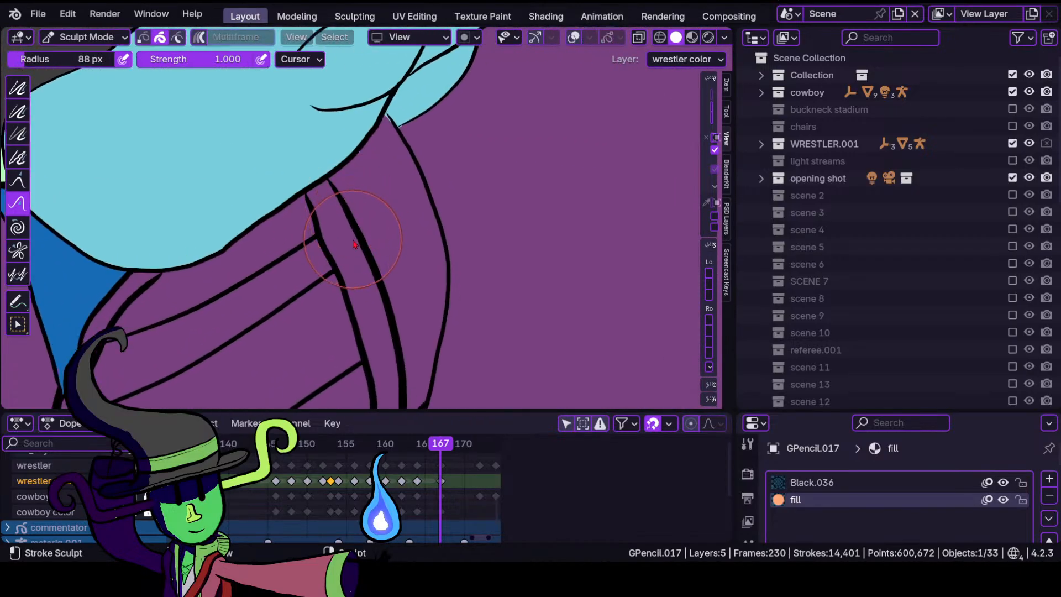
click(84, 37)
click(91, 110)
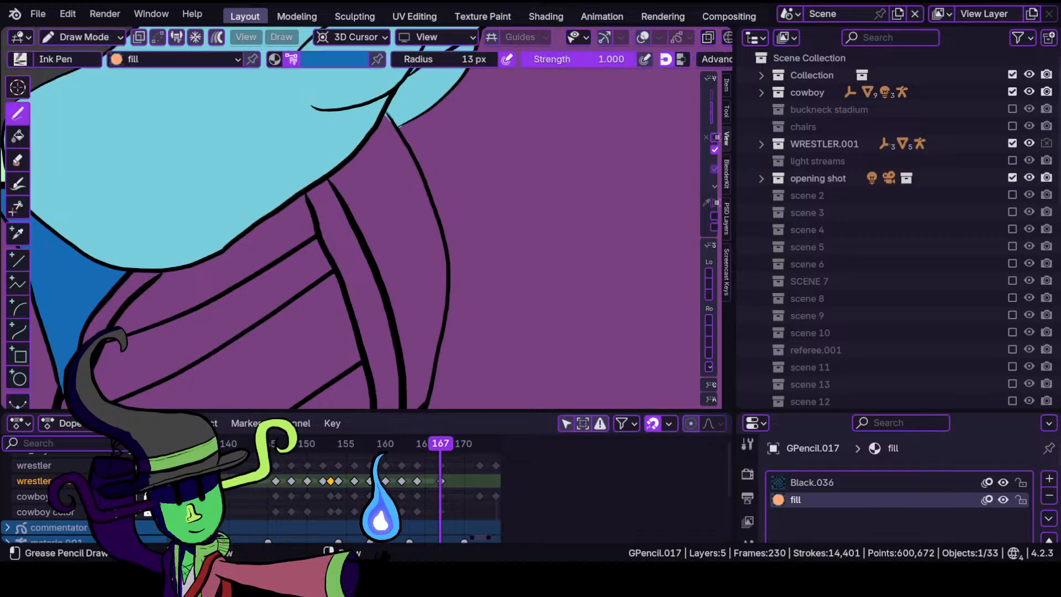
mouse_move(387, 115)
mouse_down()
mouse_move(354, 151)
mouse_move(357, 251)
mouse_move(422, 395)
mouse_move(444, 309)
mouse_move(442, 235)
mouse_up()
drag(413, 154, 404, 140)
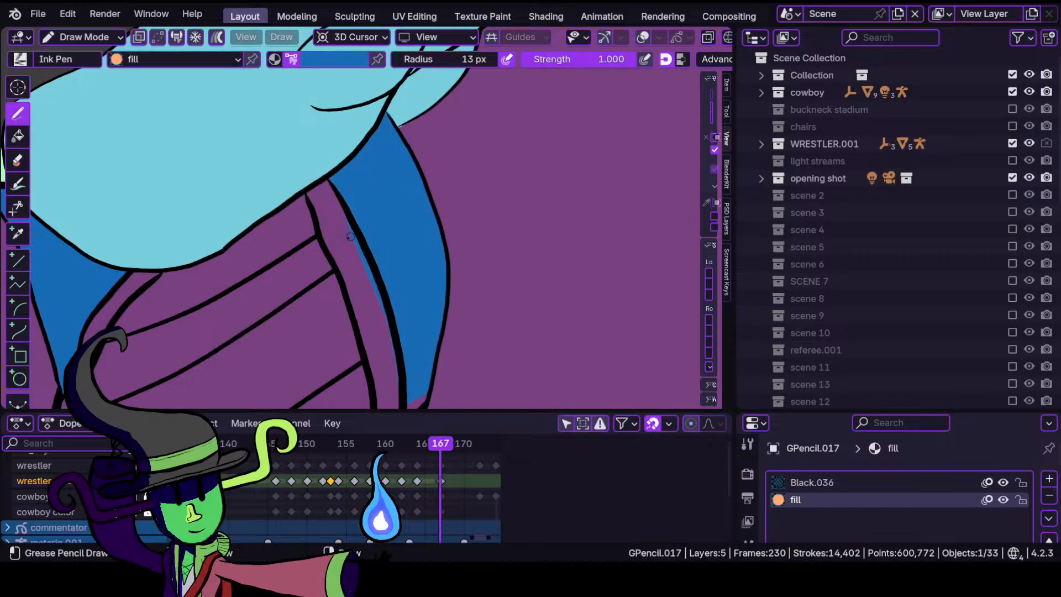
Fill the remaining pointed lower tip of the curved side panel with blue.
scroll(341, 239, up, 5)
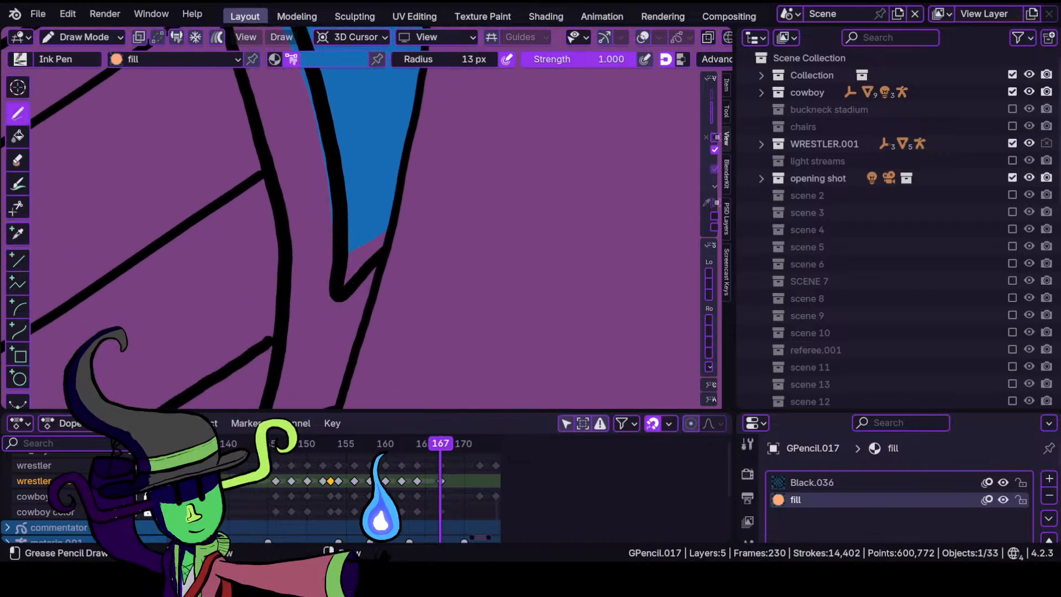
mouse_move(356, 268)
mouse_down()
mouse_move(376, 246)
mouse_move(331, 208)
mouse_up()
scroll(323, 349, down, 3)
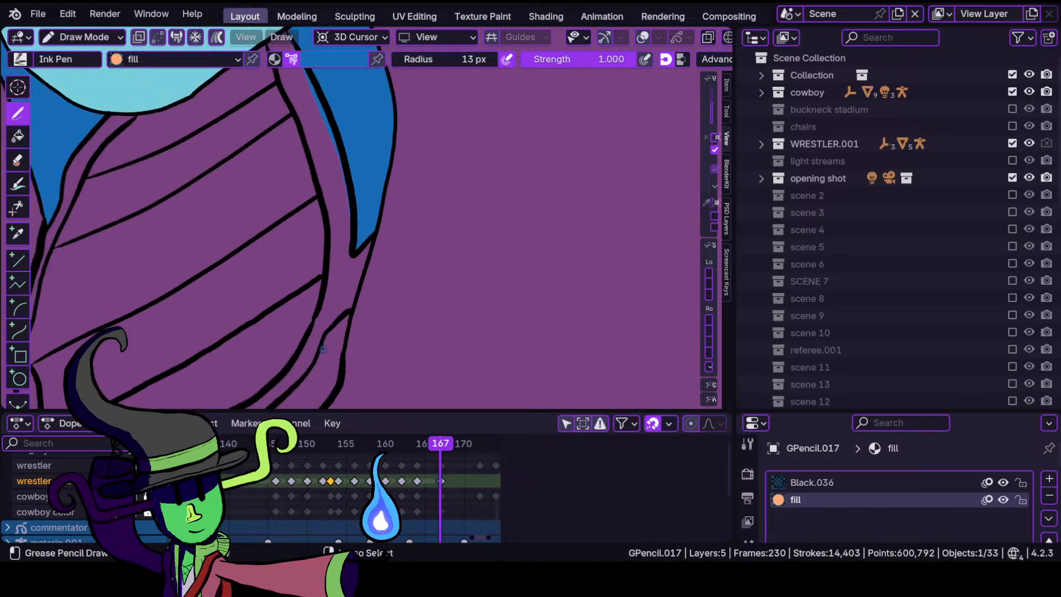
Fill the right part of the wide band beneath the striped torso with blue, up to its pointed top.
mouse_move(310, 326)
shift+middle_down()
mouse_move(423, 166)
mouse_move(412, 221)
mouse_move(455, 184)
shift+middle_up()
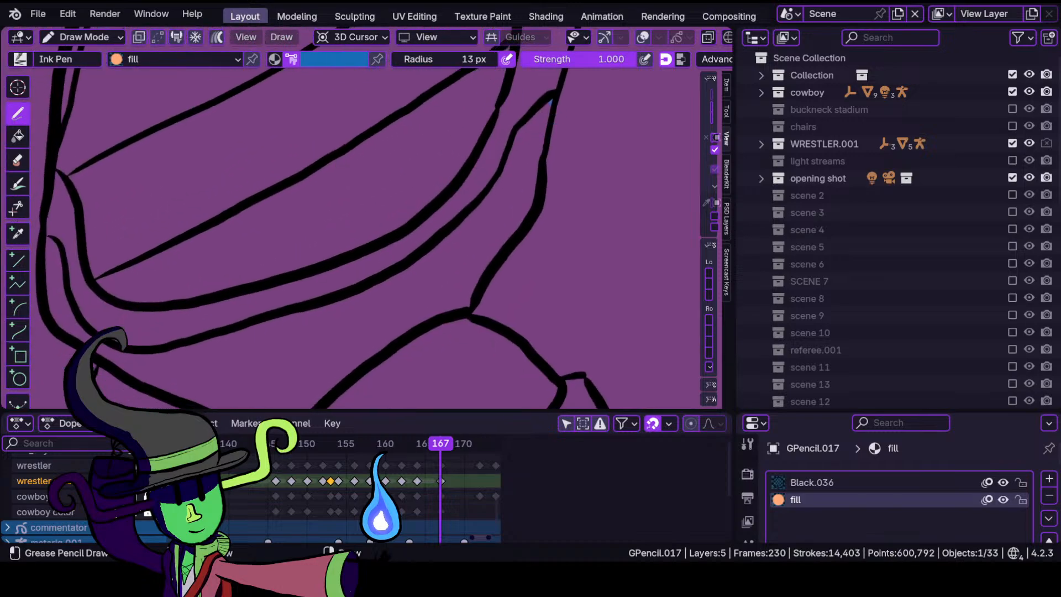
mouse_move(505, 166)
mouse_down()
mouse_move(417, 248)
mouse_move(354, 337)
mouse_move(469, 307)
mouse_move(535, 162)
mouse_up()
mouse_move(490, 264)
mouse_down()
mouse_move(527, 217)
mouse_move(507, 229)
mouse_up()
mouse_move(408, 227)
ctrl+middle_down()
mouse_move(398, 325)
mouse_move(381, 246)
ctrl+middle_up()
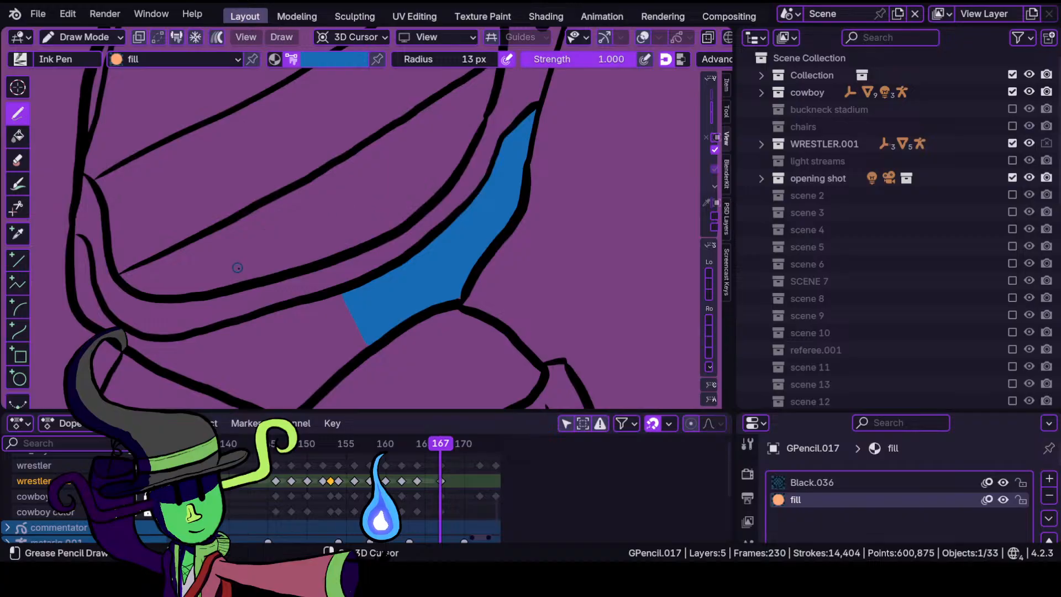
Fill the rest of the wide band beneath the striped torso with blue, across to its narrow left end.
shift+middle_drag(237, 267, 311, 212)
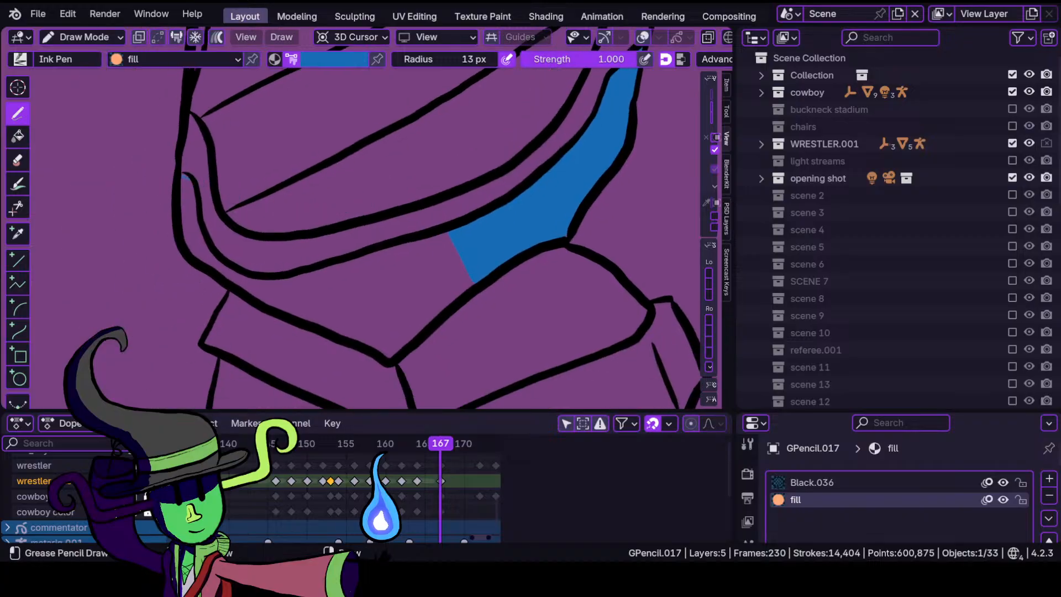
mouse_move(188, 238)
mouse_down()
mouse_move(370, 345)
mouse_move(477, 280)
mouse_move(462, 221)
mouse_up()
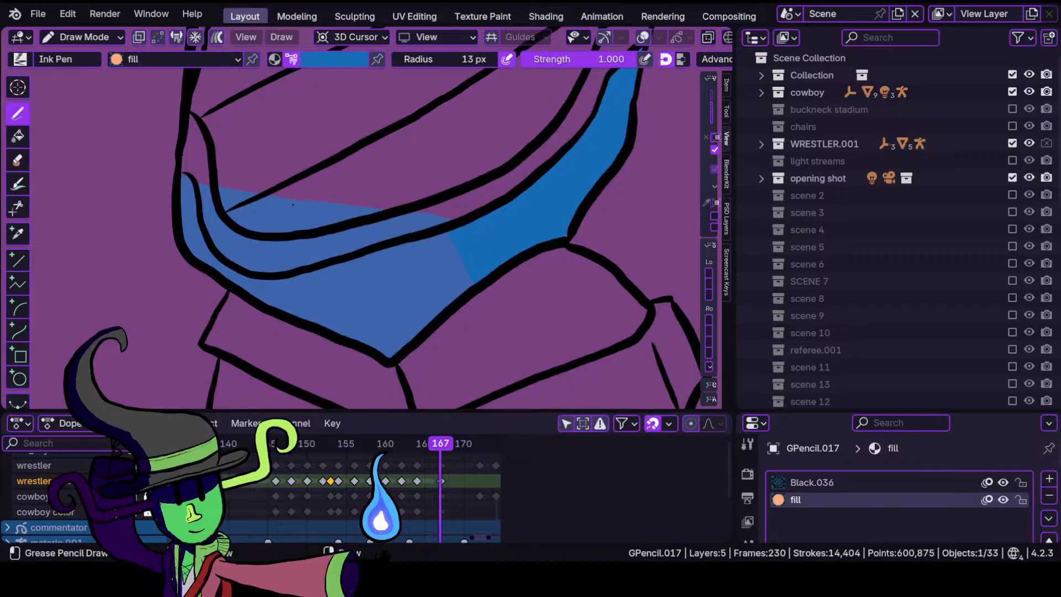
mouse_move(354, 171)
ctrl+middle_down()
mouse_move(332, 325)
mouse_move(332, 194)
ctrl+middle_up()
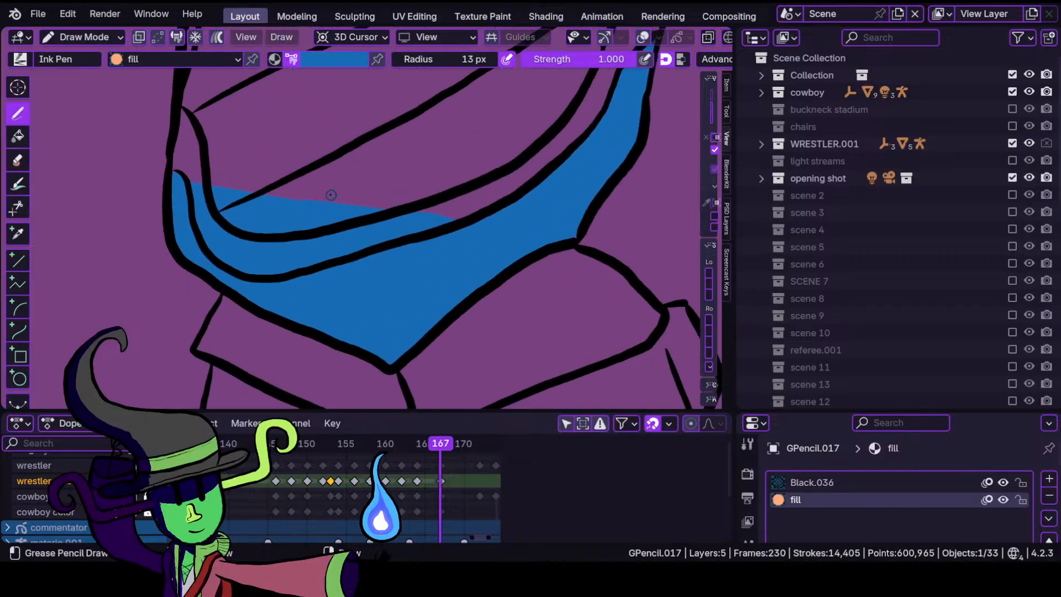
Fill the left end of the trim band around the striped torso with light green, down through its lower bend.
mouse_move(266, 190)
shift+middle_down()
mouse_move(315, 288)
mouse_move(278, 304)
shift+middle_up()
click(334, 59)
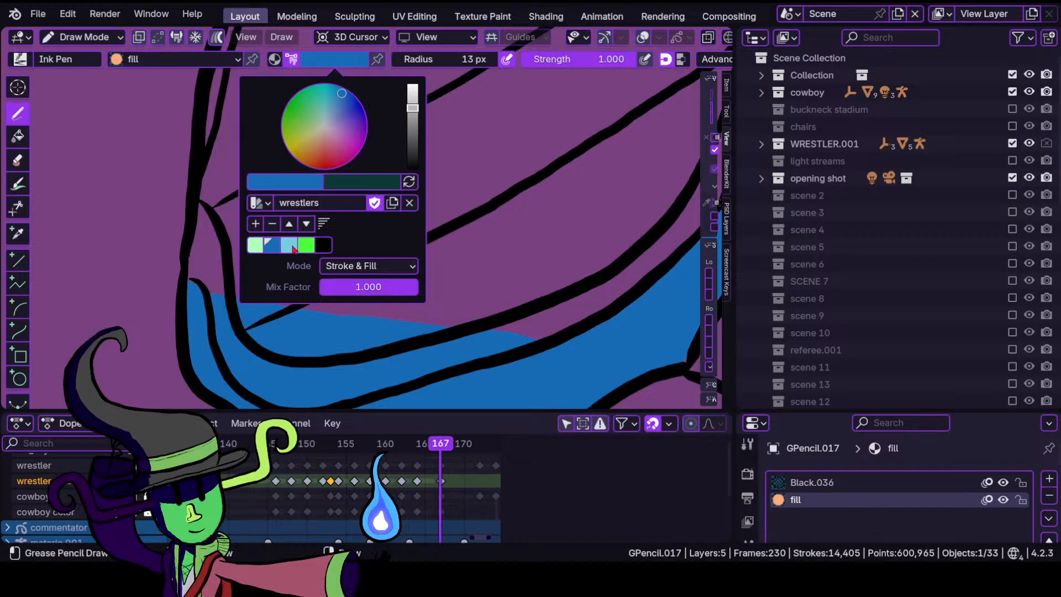
click(289, 245)
click(255, 245)
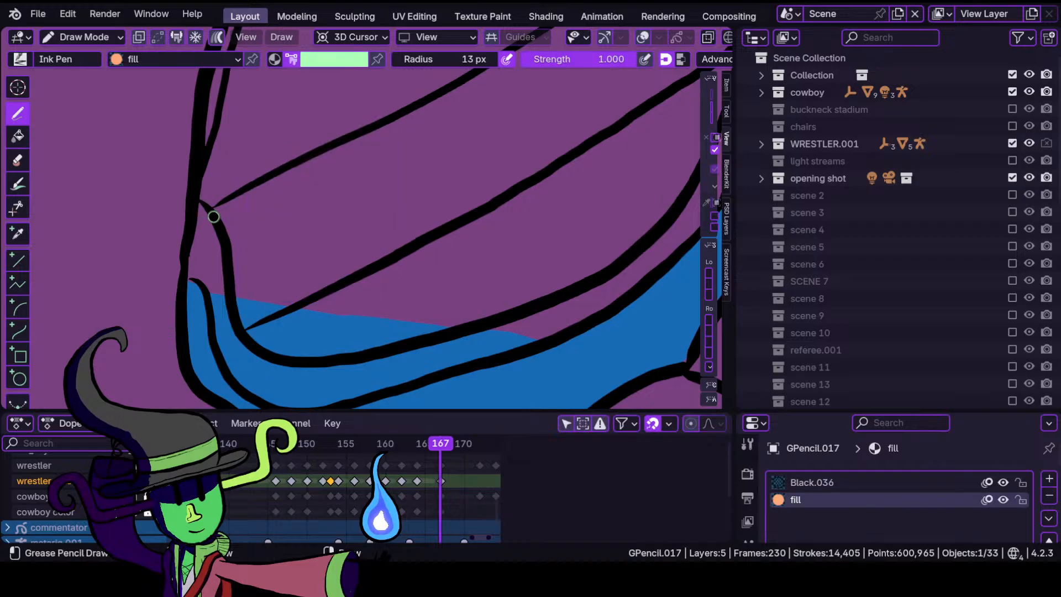
mouse_move(190, 248)
mouse_down()
mouse_move(188, 279)
mouse_move(212, 310)
mouse_move(229, 373)
mouse_move(277, 407)
mouse_move(316, 372)
mouse_move(283, 362)
mouse_move(229, 283)
mouse_up()
drag(192, 235, 189, 249)
Fill the rest of the trim band beneath the striped torso with light green, up to the right-hand junction between the blue panels.
shift+middle_drag(376, 307, 275, 233)
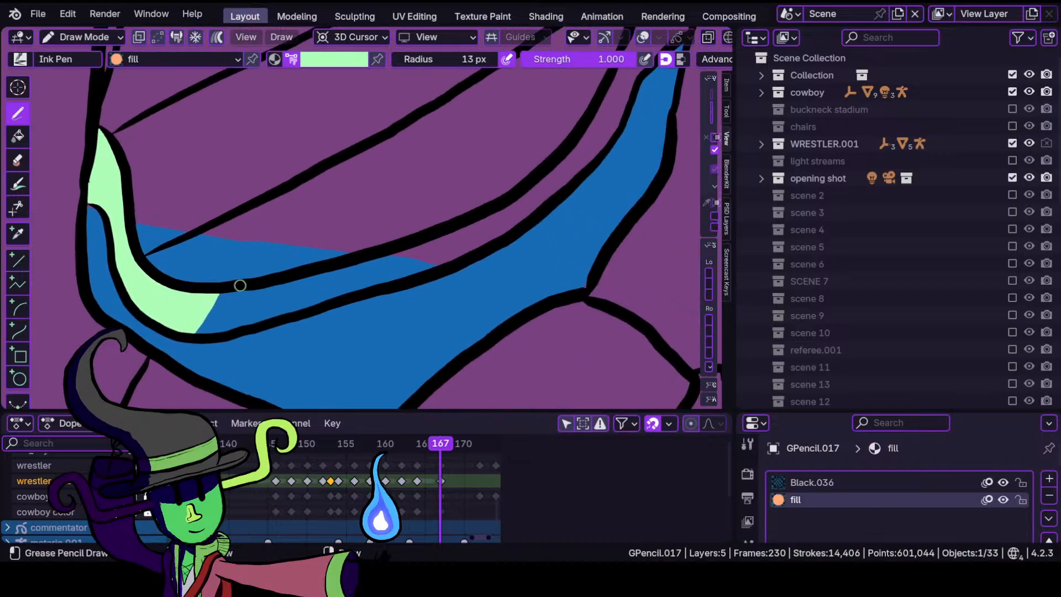
mouse_move(259, 312)
mouse_down()
mouse_move(425, 270)
mouse_move(508, 230)
mouse_move(581, 172)
mouse_move(635, 70)
mouse_up()
mouse_move(578, 125)
mouse_down()
mouse_move(508, 193)
mouse_move(381, 251)
mouse_up()
drag(221, 292, 214, 301)
shift+middle_drag(559, 129, 314, 302)
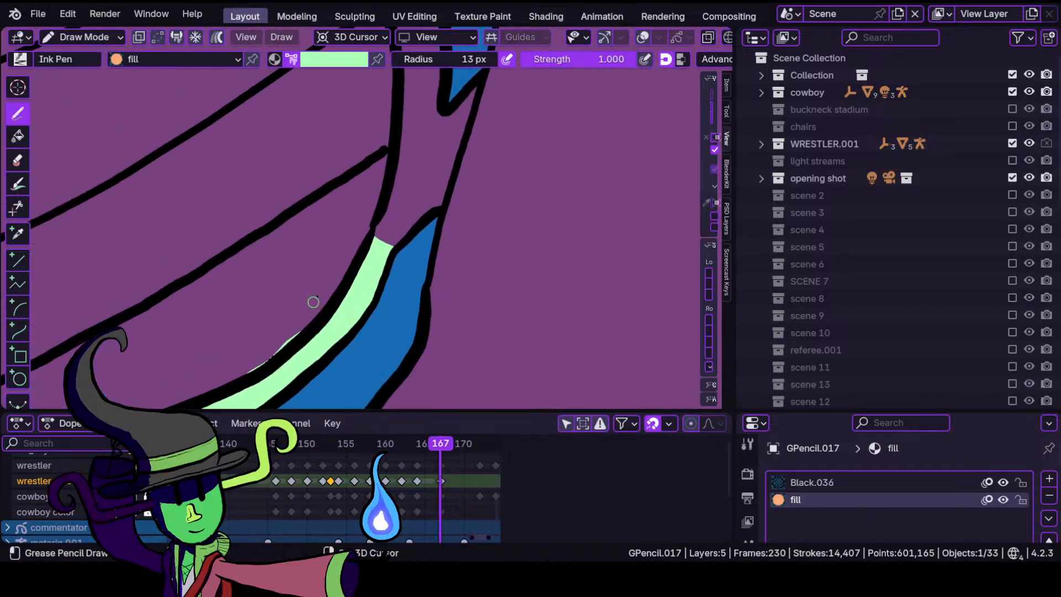
mouse_move(445, 109)
mouse_down()
mouse_move(394, 172)
mouse_move(374, 235)
mouse_move(406, 237)
mouse_move(440, 211)
mouse_move(469, 113)
mouse_move(449, 107)
mouse_up()
Fill the right strap of the torso trim with light green, from the junction up to the light blue chest.
scroll(429, 172, down, 8)
scroll(417, 187, up, 4)
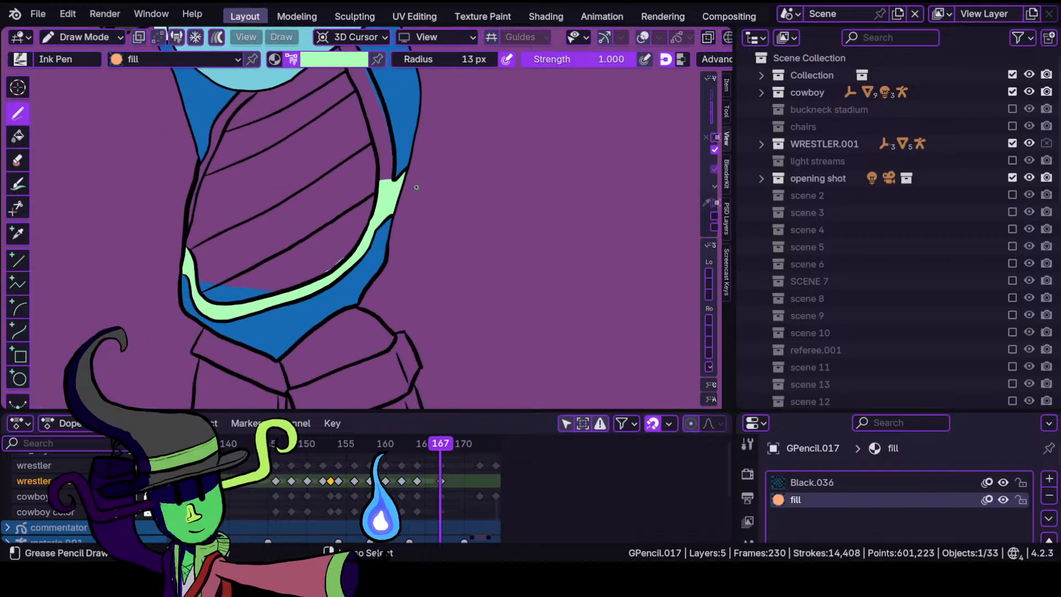
mouse_move(414, 154)
shift+middle_down()
mouse_move(414, 188)
mouse_move(438, 197)
shift+middle_up()
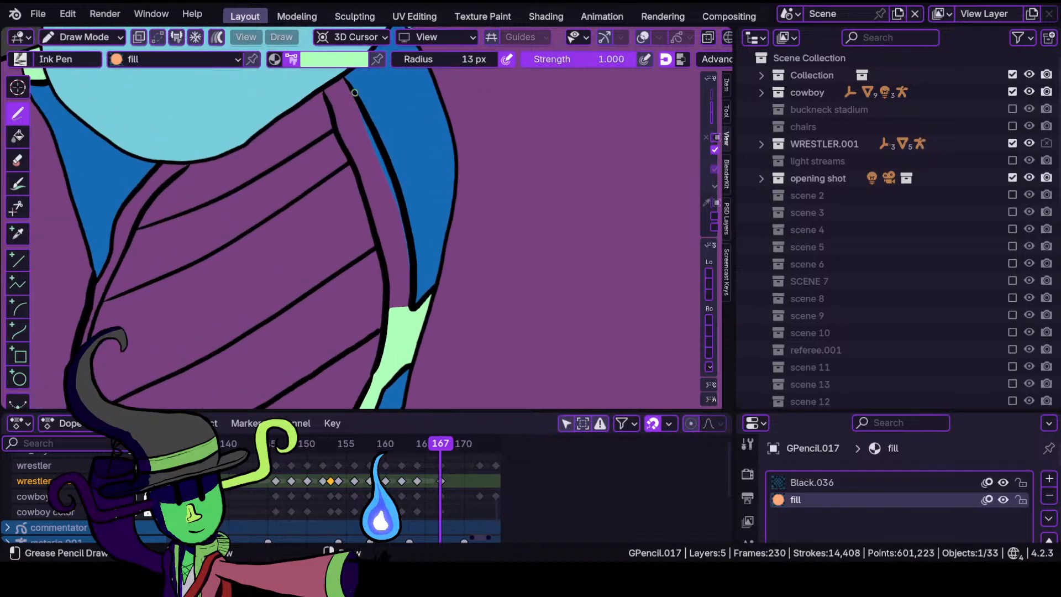
mouse_move(342, 95)
mouse_down()
mouse_move(408, 311)
mouse_move(409, 260)
mouse_move(382, 145)
mouse_up()
drag(357, 96, 352, 88)
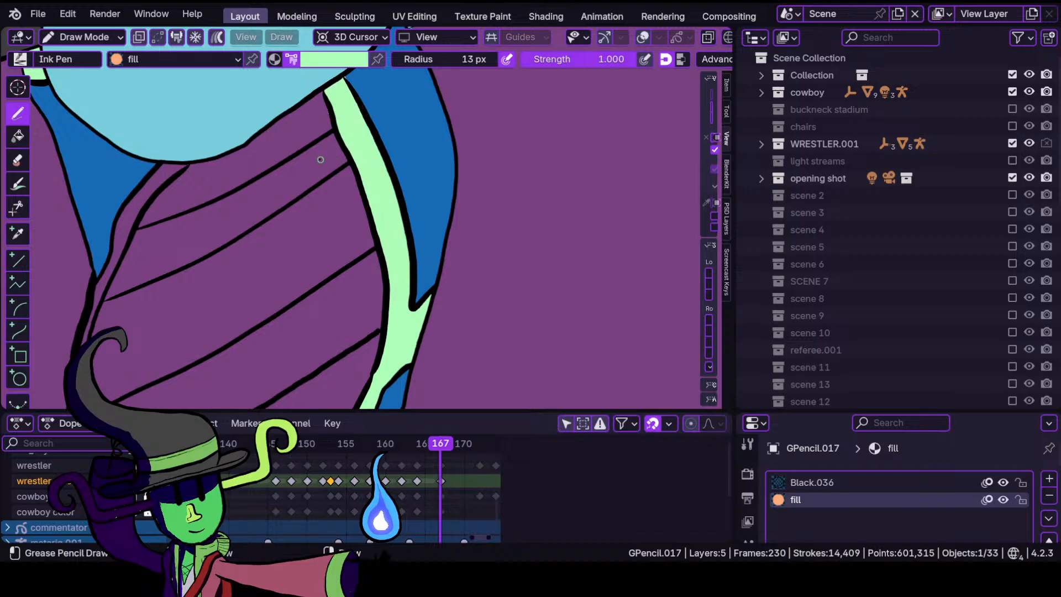
Fill the narrow left strap of the torso trim with light green, from the light blue chest down to its thin lower end.
mouse_move(229, 217)
ctrl+middle_down()
mouse_move(231, 317)
mouse_move(230, 203)
ctrl+middle_up()
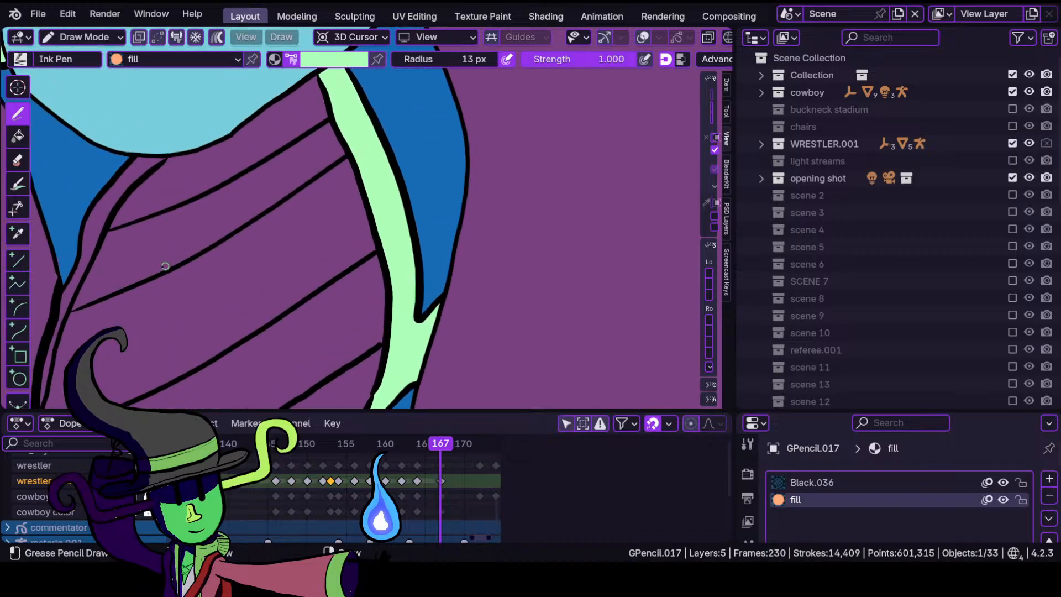
shift+middle_drag(161, 270, 341, 204)
mouse_move(277, 212)
ctrl+middle_down()
mouse_move(282, 166)
mouse_move(303, 215)
ctrl+middle_up()
ctrl+middle_drag(361, 151, 362, 140)
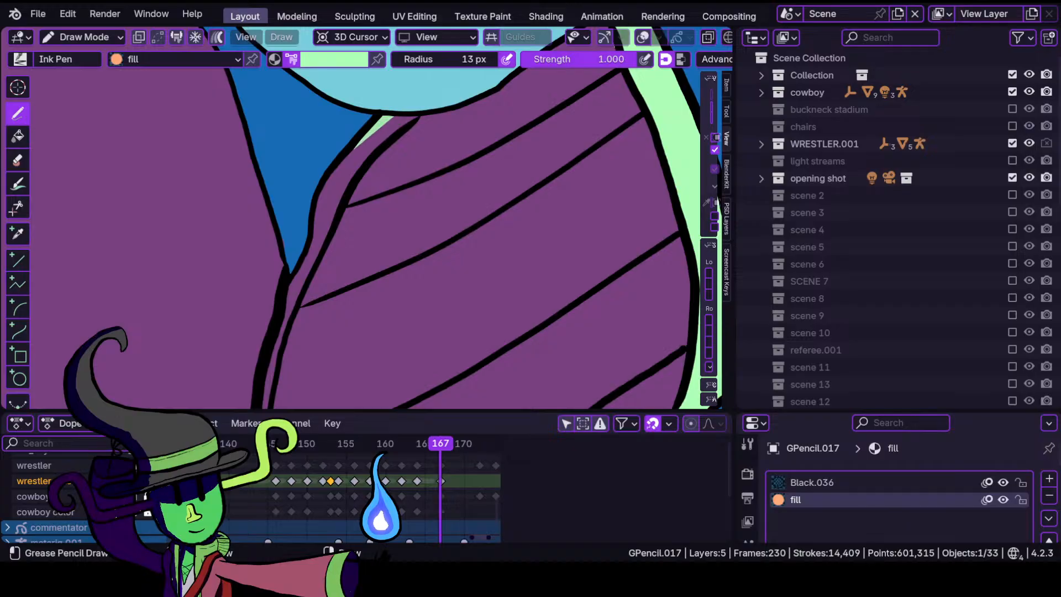
mouse_move(390, 119)
mouse_down()
mouse_move(318, 205)
mouse_move(268, 408)
mouse_move(326, 248)
mouse_up()
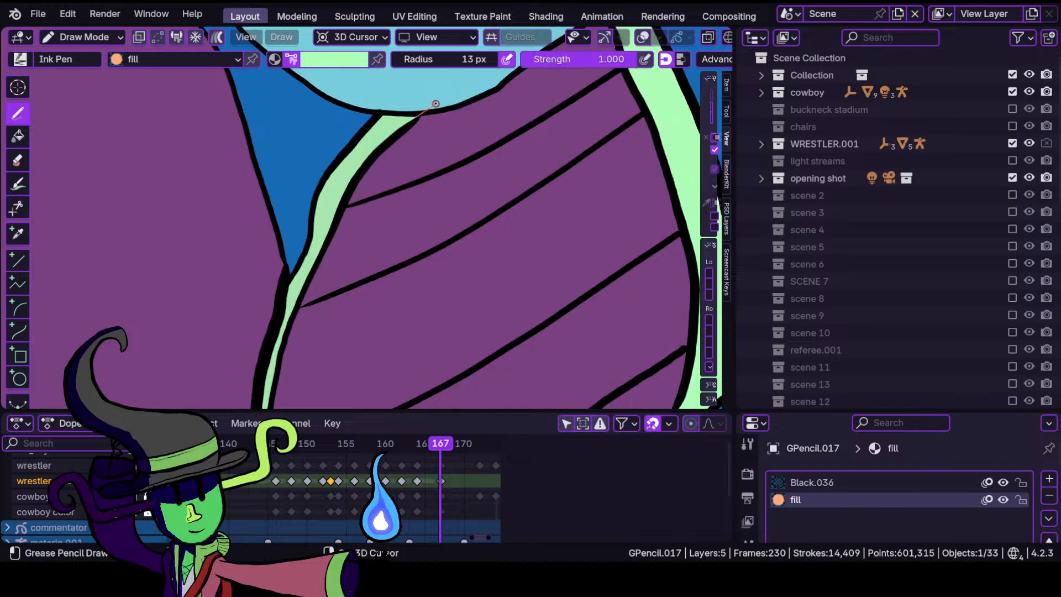
shift+drag(438, 104, 431, 103)
Fill the upper stripes of the torso with bright green, up to the edge of the light blue chest.
mouse_move(398, 182)
ctrl+middle_down()
mouse_move(287, 342)
mouse_move(300, 279)
mouse_move(351, 209)
ctrl+middle_up()
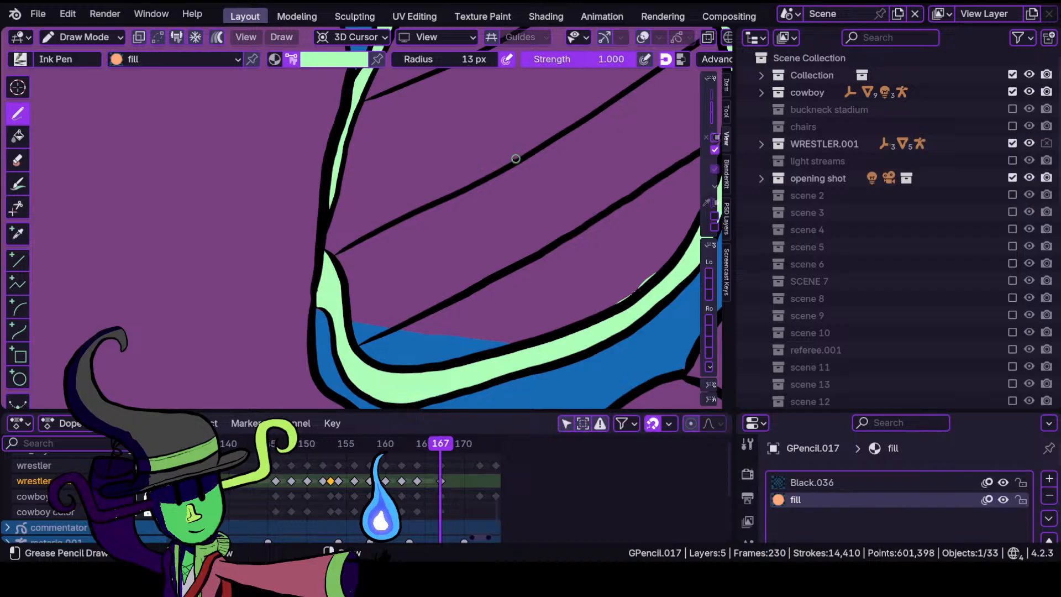
mouse_move(493, 180)
ctrl+middle_down()
mouse_move(508, 209)
mouse_move(493, 299)
mouse_move(475, 227)
mouse_move(482, 199)
ctrl+middle_up()
shift+middle_drag(482, 193, 452, 220)
click(367, 59)
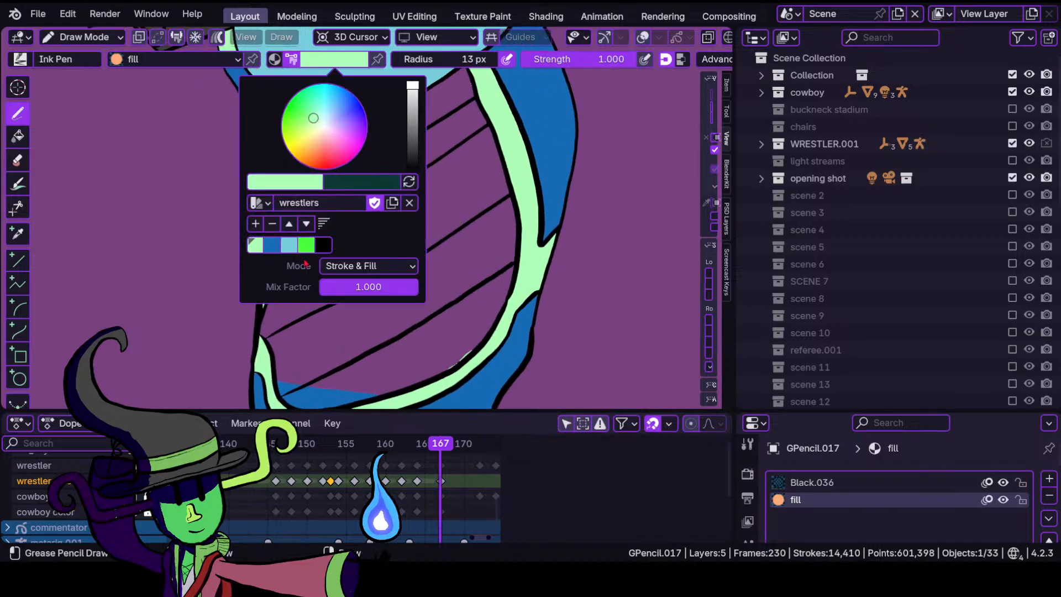
click(307, 245)
scroll(417, 206, up, 4)
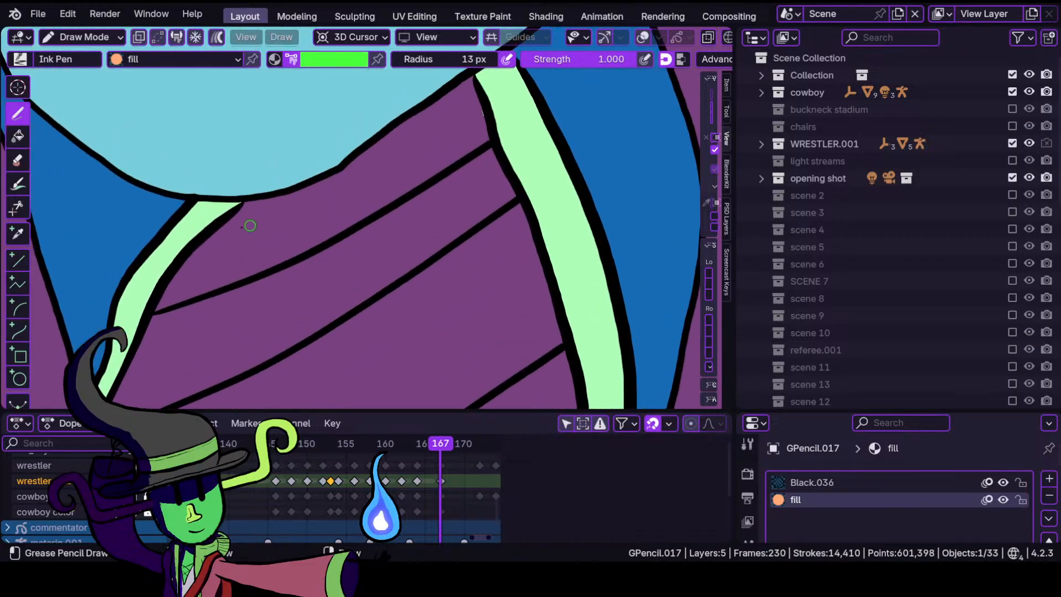
mouse_move(176, 272)
mouse_down()
mouse_move(141, 359)
mouse_move(511, 354)
mouse_move(559, 334)
mouse_move(538, 235)
mouse_move(489, 145)
mouse_move(474, 70)
mouse_up()
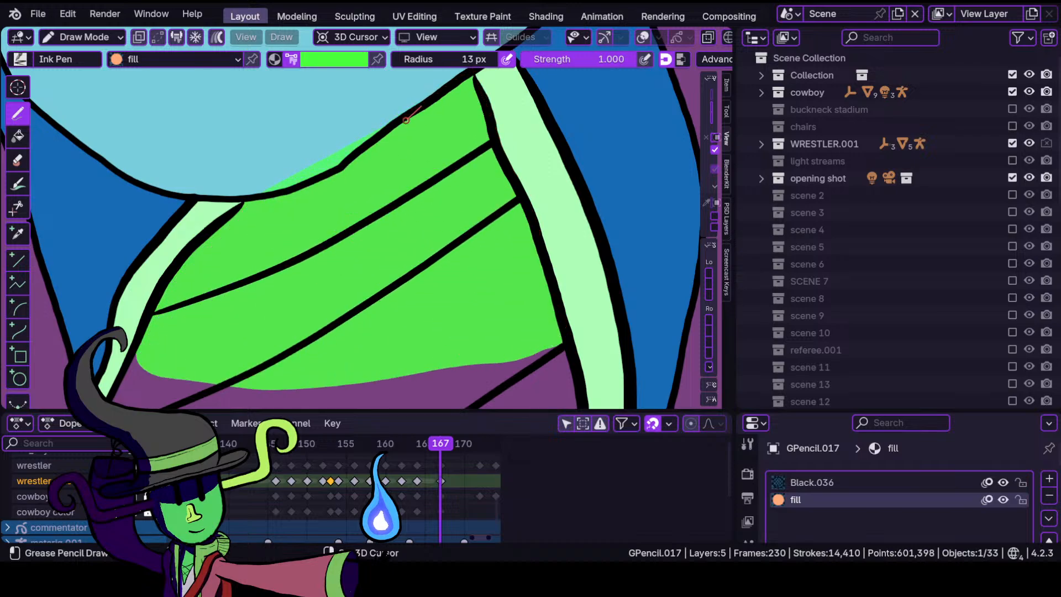
drag(323, 188, 327, 180)
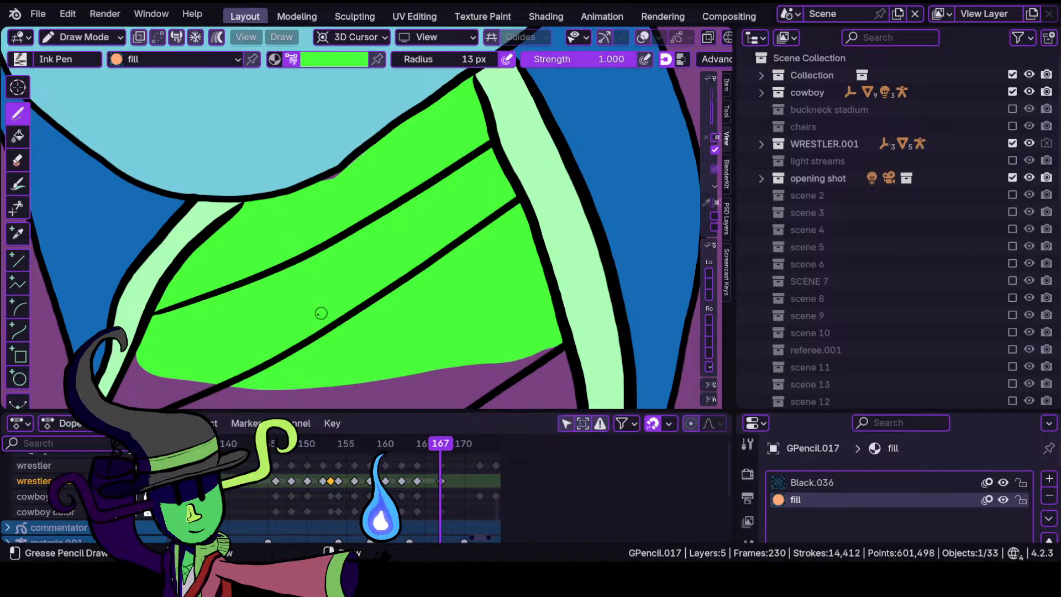
Fill the middle and lower stripes of the torso with bright green, down to the light green trim.
mouse_move(349, 301)
ctrl+middle_down()
mouse_move(308, 380)
mouse_move(310, 406)
ctrl+middle_up()
ctrl+middle_drag(326, 337, 356, 238)
mouse_move(356, 238)
ctrl+middle_down()
mouse_move(360, 183)
mouse_move(339, 190)
ctrl+middle_up()
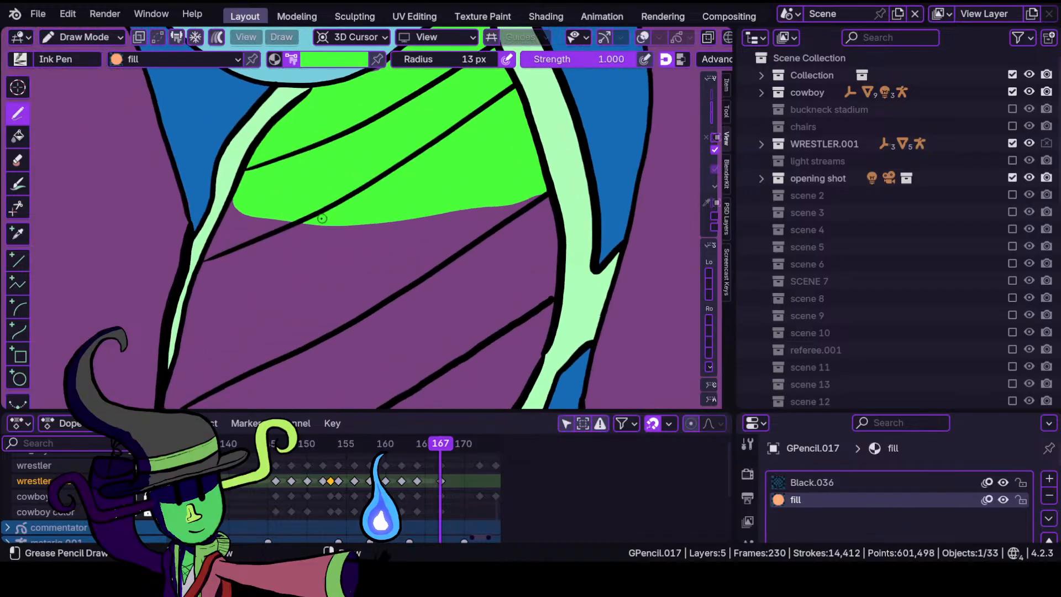
mouse_move(307, 246)
ctrl+middle_down()
mouse_move(334, 211)
mouse_move(314, 238)
mouse_move(376, 194)
ctrl+middle_up()
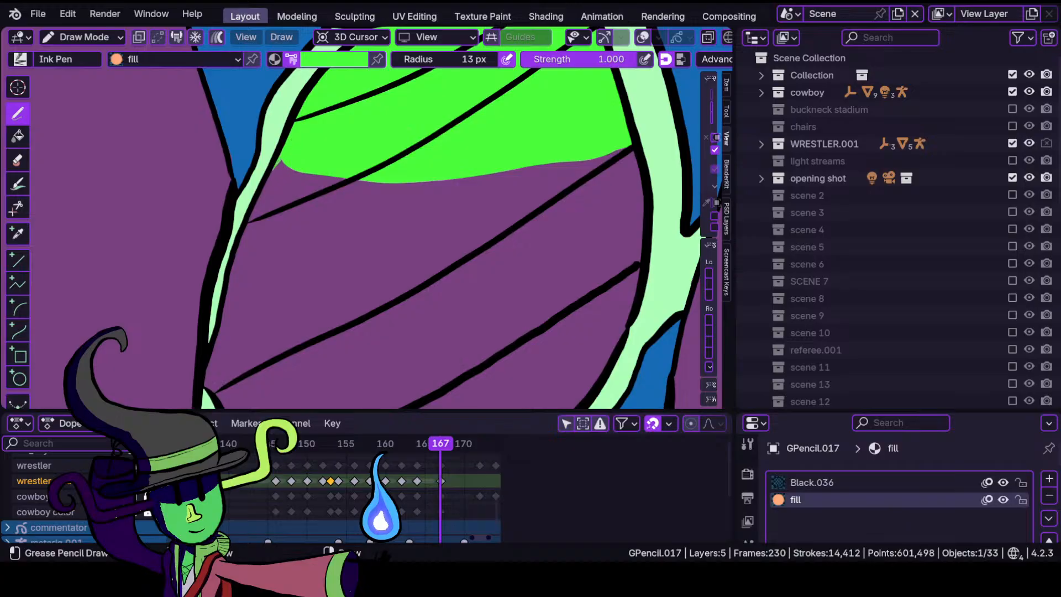
mouse_move(282, 163)
mouse_down()
mouse_move(240, 249)
mouse_move(221, 387)
mouse_move(481, 356)
mouse_move(641, 303)
mouse_move(641, 152)
mouse_move(625, 117)
mouse_up()
mouse_move(481, 207)
ctrl+middle_down()
mouse_move(447, 354)
mouse_move(375, 203)
mouse_move(428, 189)
mouse_move(402, 317)
mouse_move(429, 284)
mouse_move(385, 249)
ctrl+middle_up()
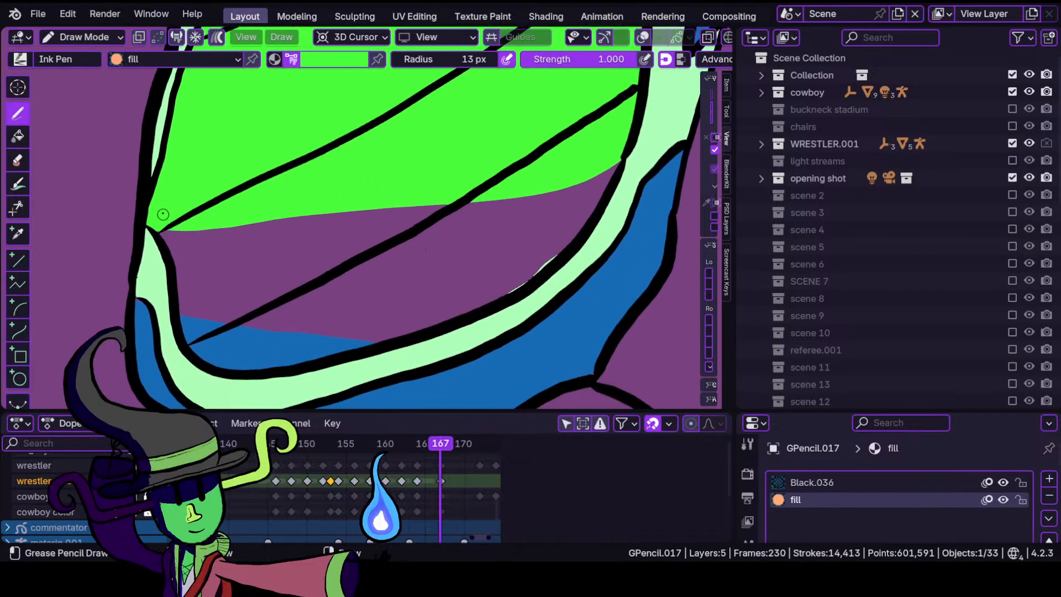
mouse_move(165, 231)
mouse_down()
mouse_move(185, 343)
mouse_move(237, 367)
mouse_move(433, 330)
mouse_move(580, 242)
mouse_move(625, 156)
mouse_move(634, 107)
mouse_up()
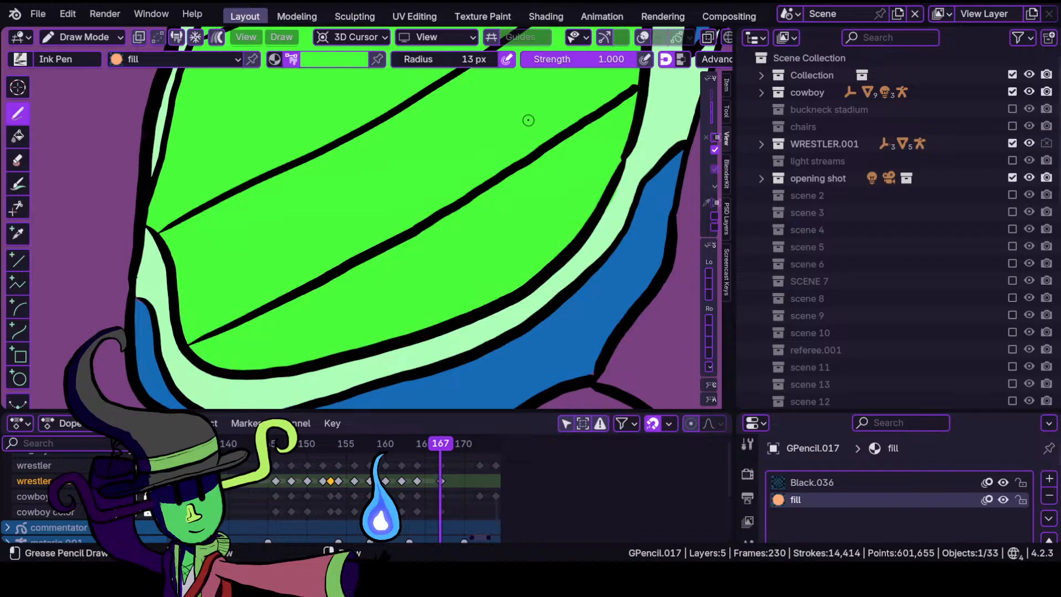
Fill the left cuff below the blue band with light green, across to the band's pointed tip.
mouse_move(525, 118)
ctrl+middle_down()
mouse_move(493, 196)
mouse_move(454, 235)
ctrl+middle_up()
ctrl+middle_drag(485, 200, 462, 193)
ctrl+middle_drag(462, 237, 460, 195)
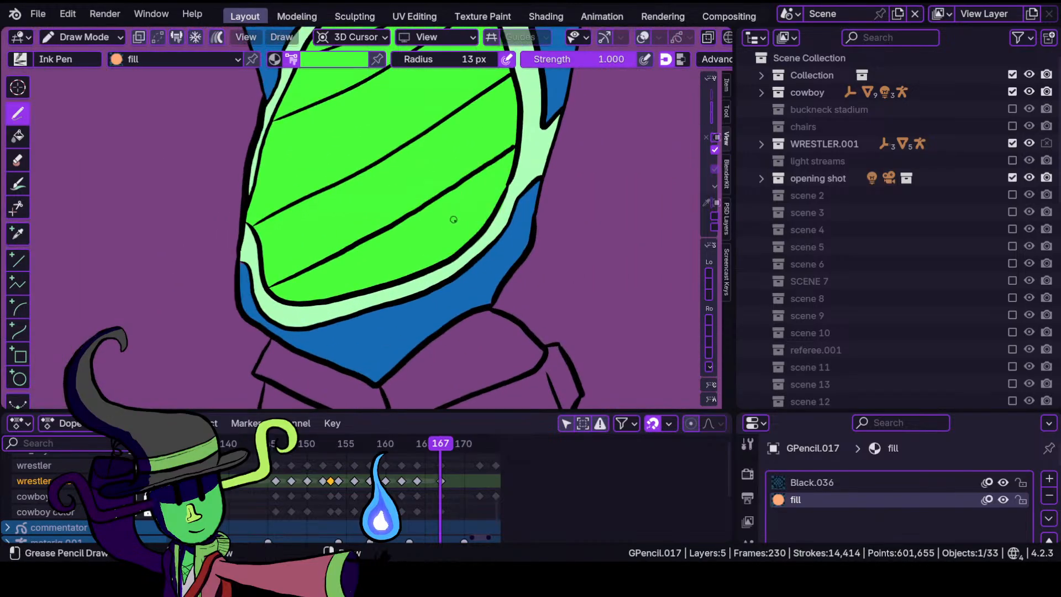
shift+middle_drag(444, 231, 463, 103)
ctrl+middle_drag(476, 215, 472, 171)
click(341, 60)
click(290, 247)
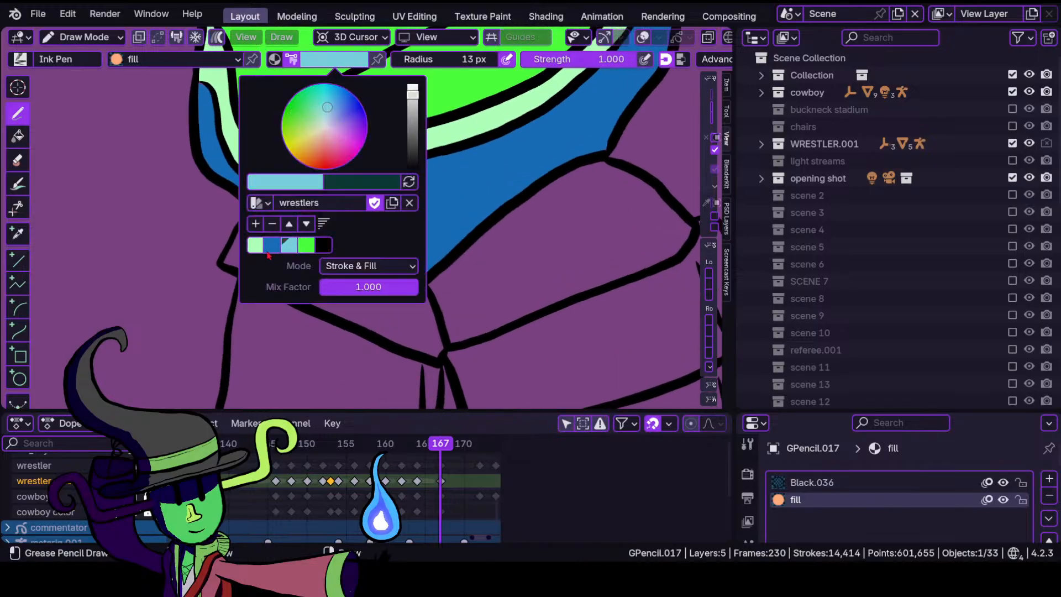
click(257, 246)
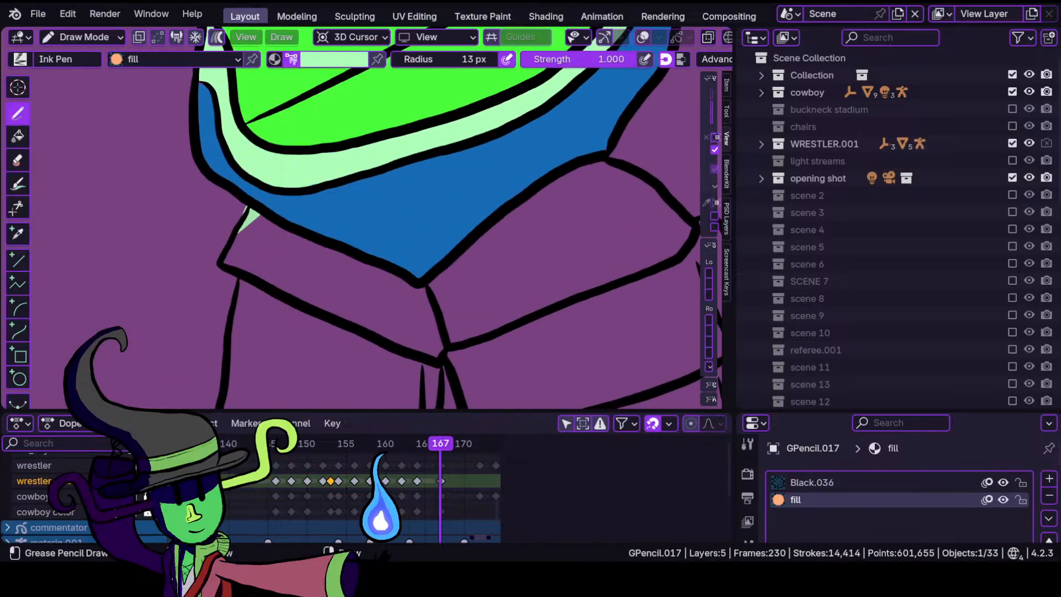
mouse_move(245, 214)
mouse_down()
mouse_move(257, 274)
mouse_move(442, 353)
mouse_move(423, 285)
mouse_up()
Fill the curved panel between the blue band and the right thigh cuff with light blue.
shift+middle_drag(502, 275, 367, 274)
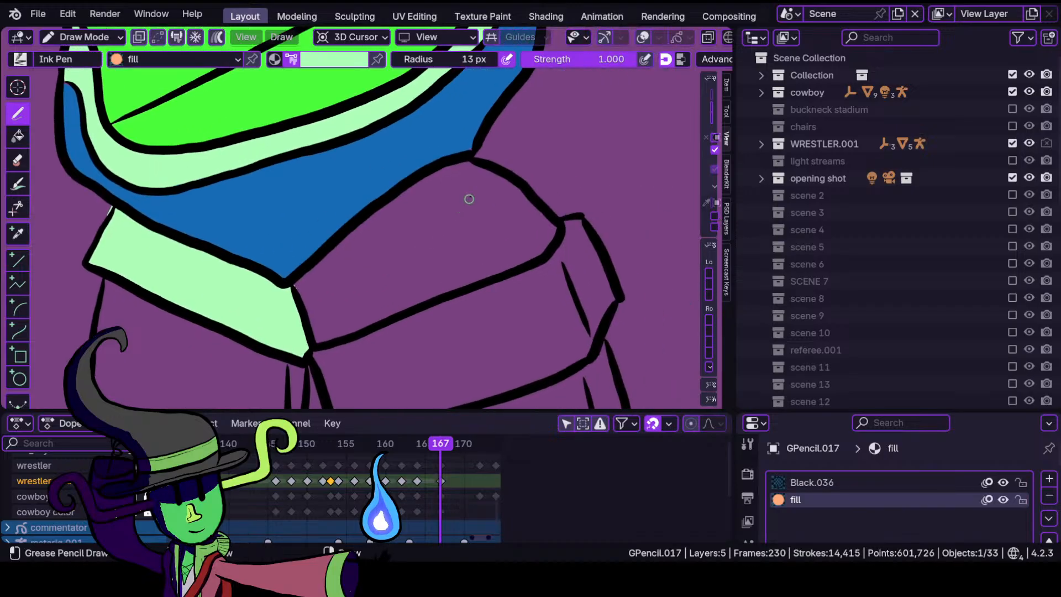
click(334, 60)
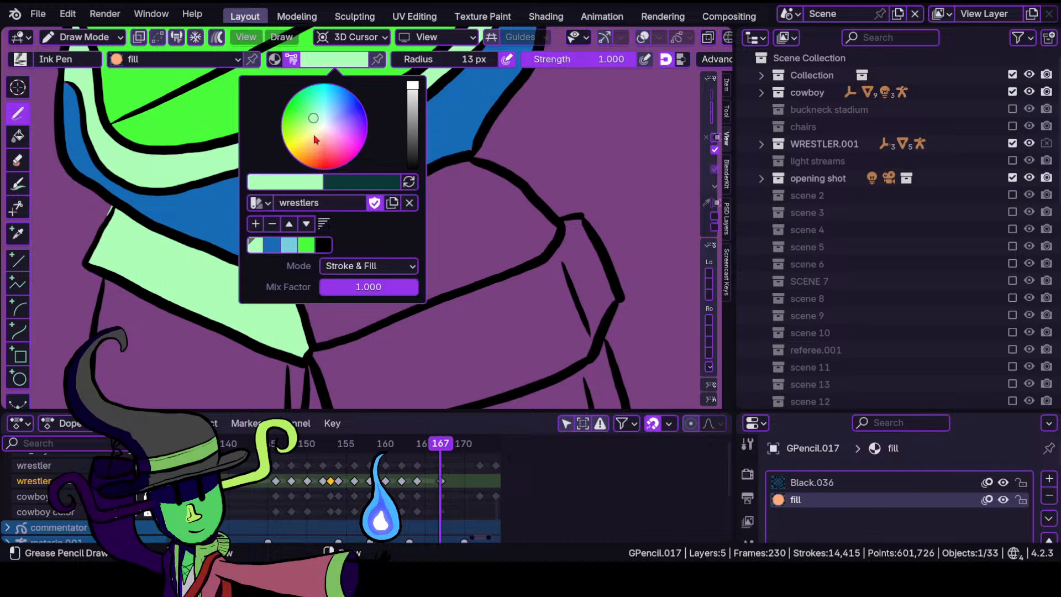
click(283, 247)
mouse_move(304, 276)
mouse_down()
mouse_move(318, 341)
mouse_move(512, 275)
mouse_move(555, 234)
mouse_move(513, 182)
mouse_move(420, 172)
mouse_move(359, 216)
mouse_move(331, 259)
mouse_up()
Fill the wide right thigh cuff beneath the light blue panel with light green, including its folded outer end.
scroll(449, 351, down, 3)
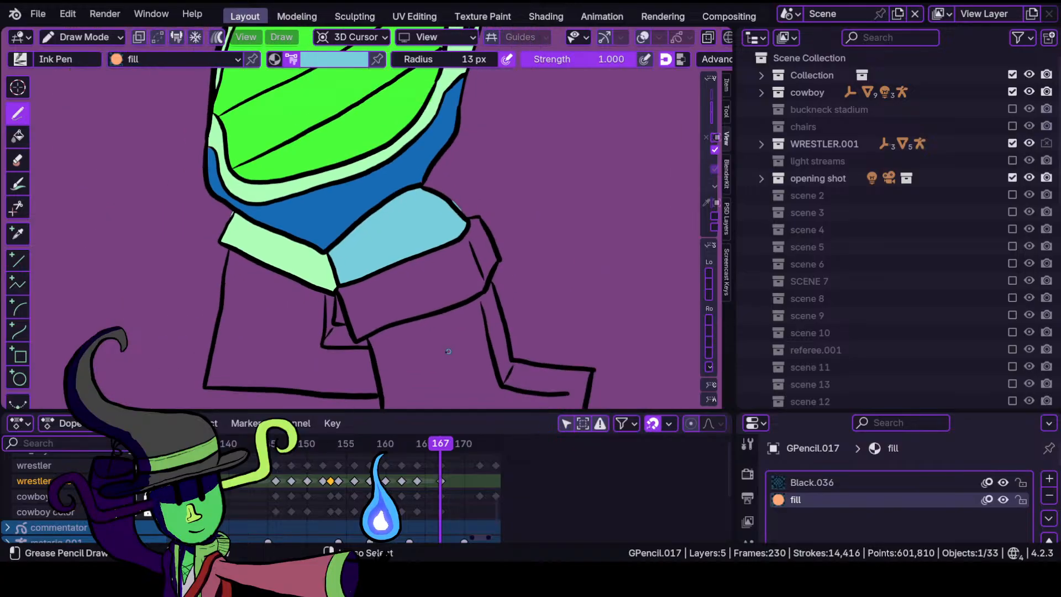
scroll(450, 351, up, 3)
shift+middle_drag(478, 260, 452, 186)
click(355, 59)
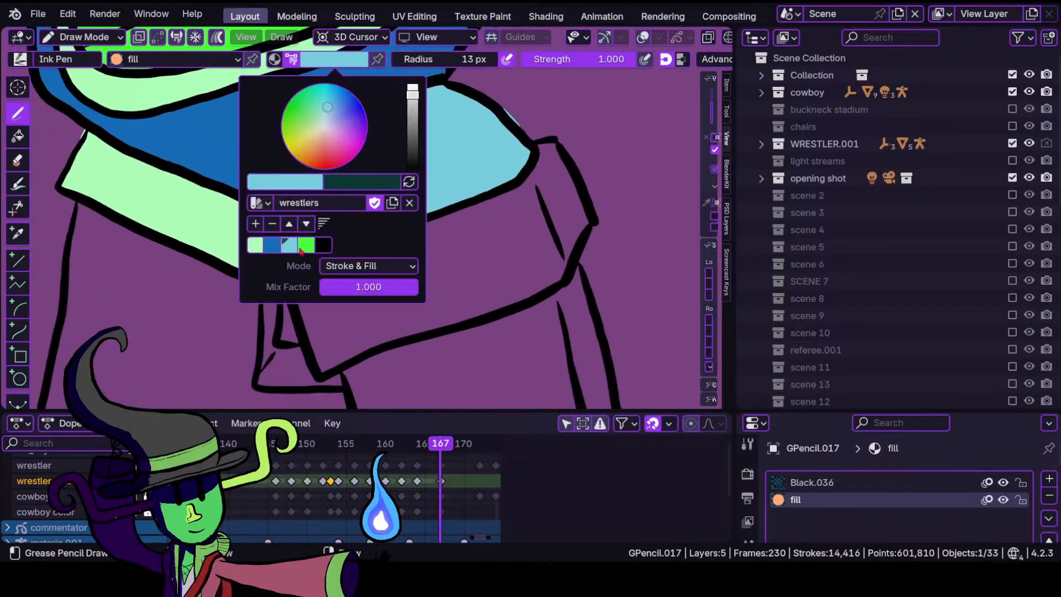
click(257, 247)
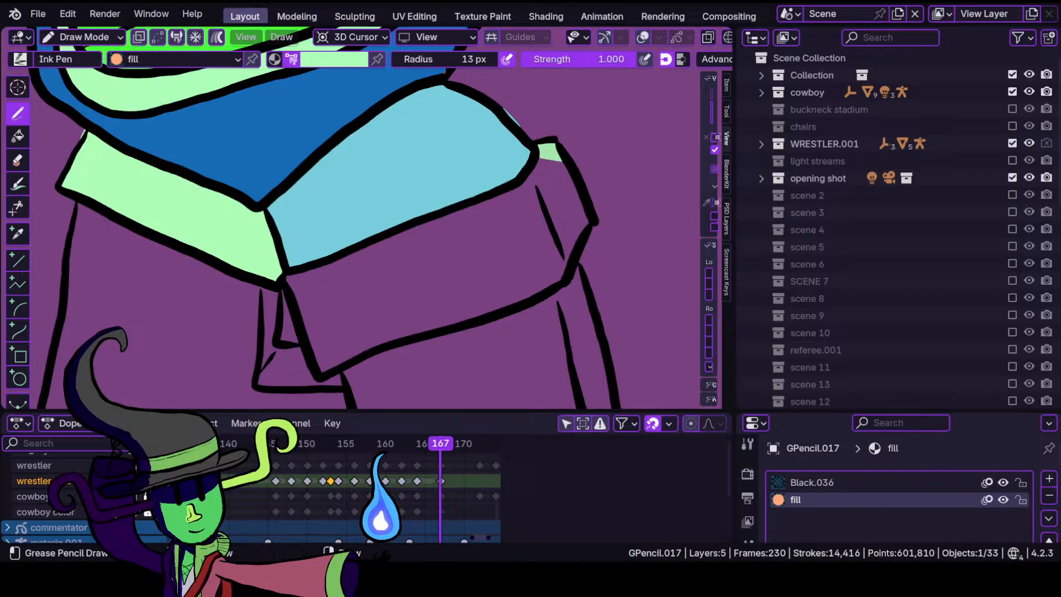
mouse_move(343, 252)
mouse_down()
mouse_move(292, 331)
mouse_move(343, 364)
mouse_move(500, 307)
mouse_move(558, 177)
mouse_move(585, 221)
mouse_move(533, 191)
mouse_up()
In Sculpt Mode, push the light blue panel's overflowing edge back under its black outline near the right cuff.
scroll(528, 171, down, 4)
scroll(525, 161, up, 4)
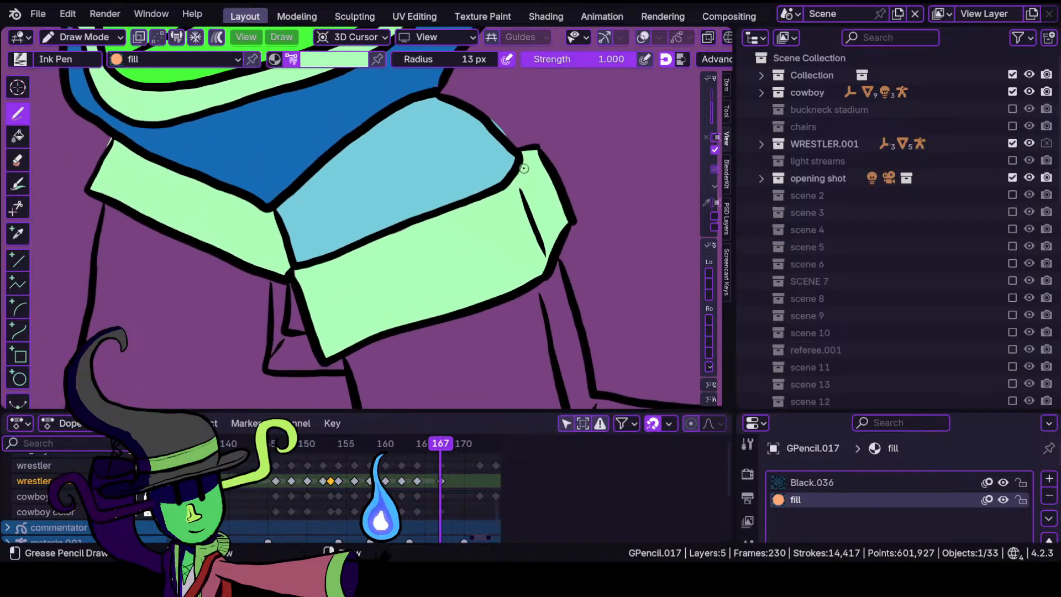
shift+middle_drag(558, 89, 453, 237)
scroll(452, 237, up, 2)
click(84, 37)
click(86, 90)
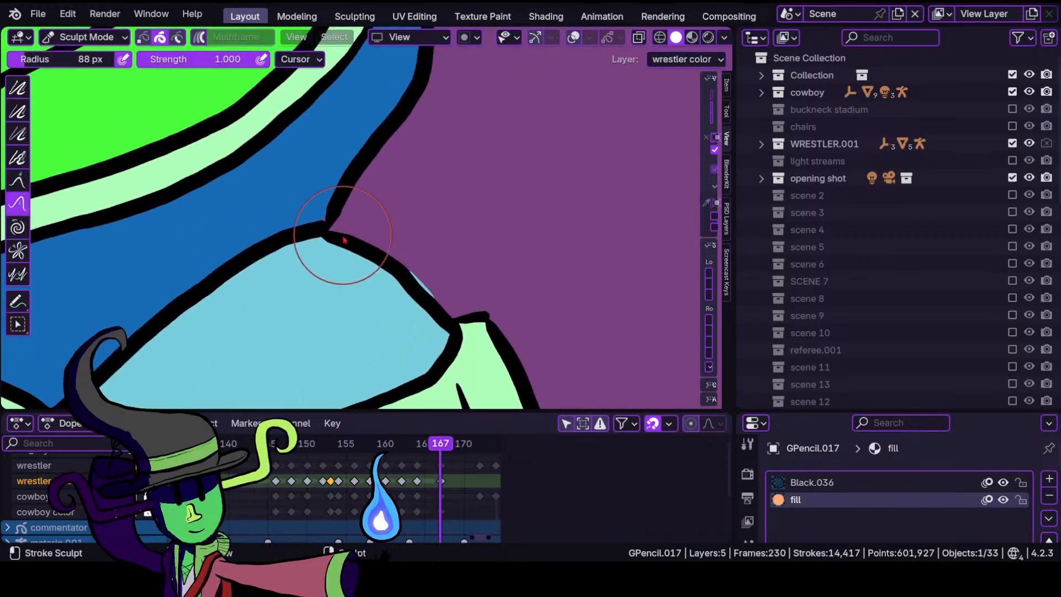
drag(313, 213, 334, 225)
drag(433, 283, 418, 306)
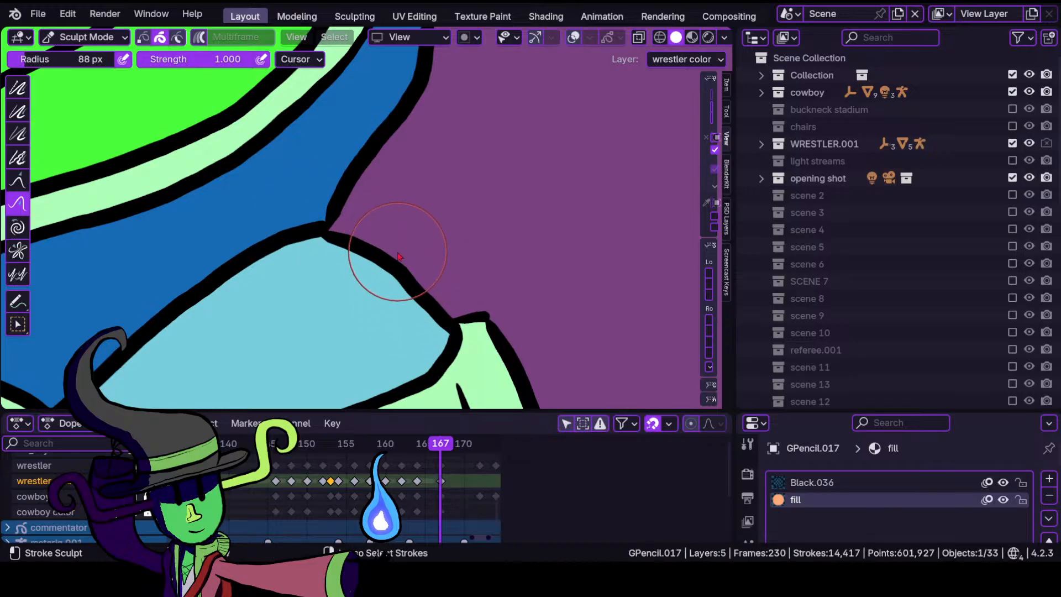
In Draw Mode, fill the large left leg shape beneath the light green cuff with bright green.
scroll(396, 274, down, 6)
scroll(319, 312, up, 2)
scroll(316, 319, up, 4)
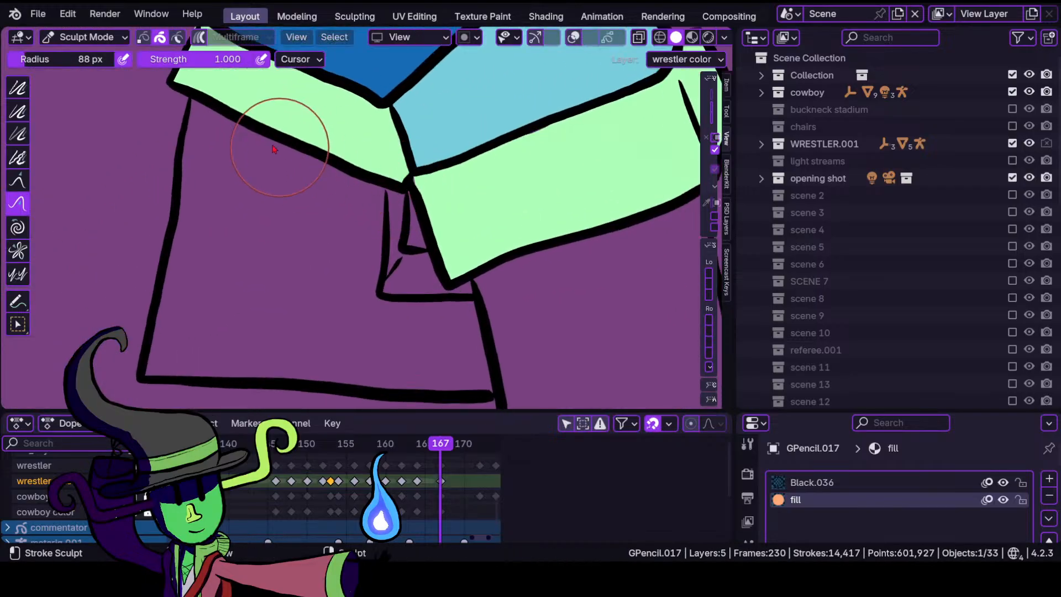
click(84, 37)
click(89, 113)
click(352, 61)
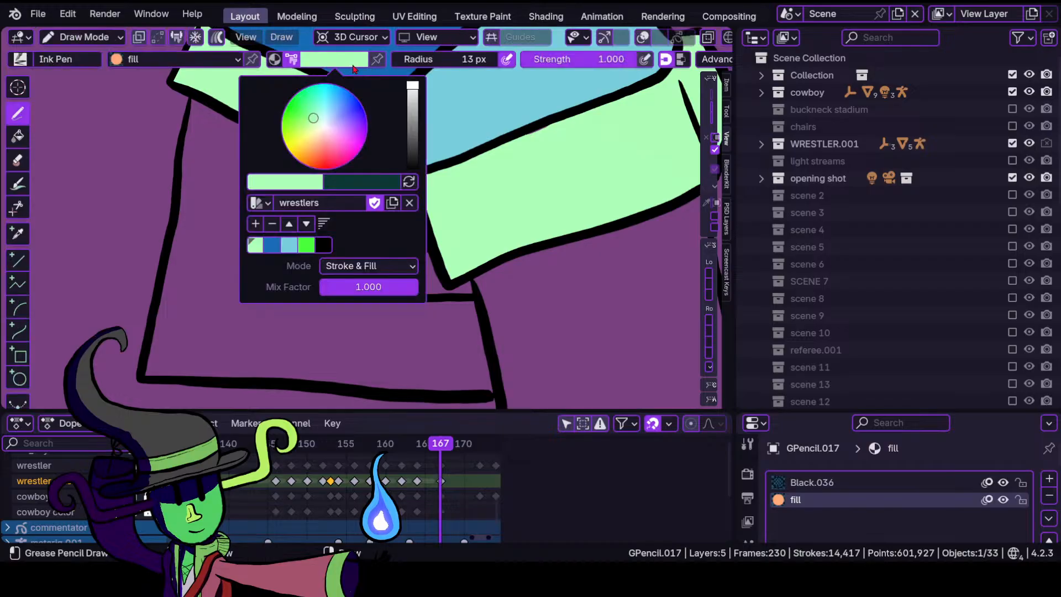
click(303, 249)
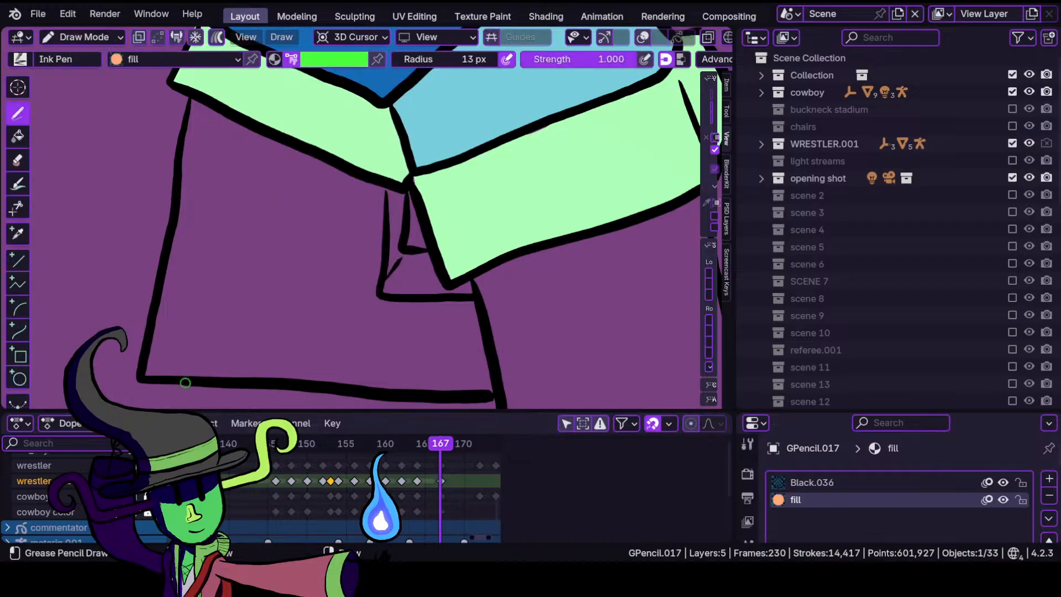
mouse_move(208, 100)
mouse_down()
mouse_move(146, 375)
mouse_move(476, 389)
mouse_move(487, 354)
mouse_move(442, 276)
mouse_move(464, 271)
mouse_move(401, 246)
mouse_move(403, 186)
mouse_up()
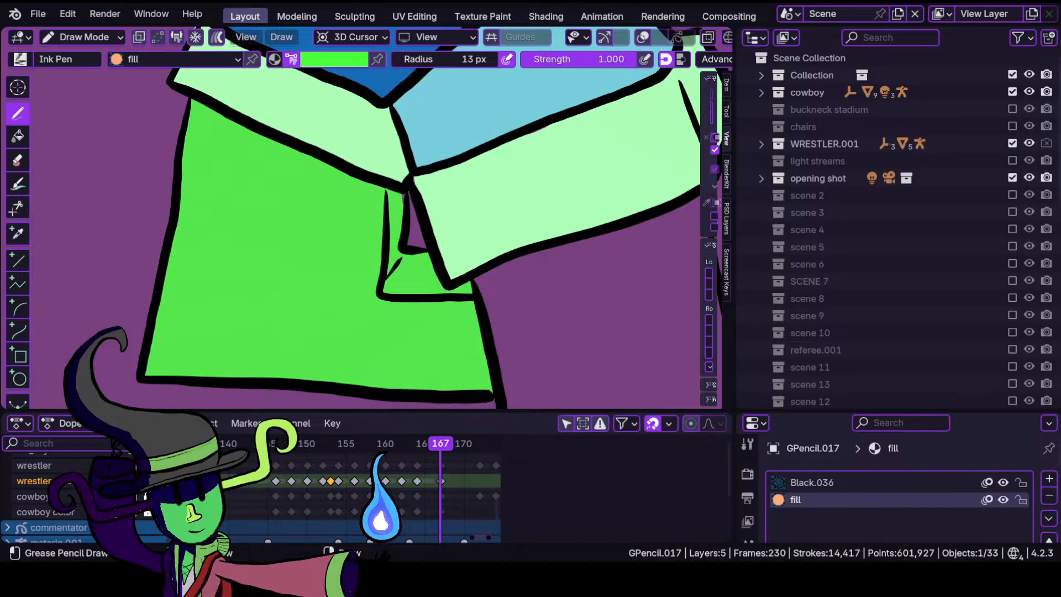
In Sculpt Mode, adjust the bright green left leg fill's edge around the small gap beside the right thigh cuff.
click(83, 37)
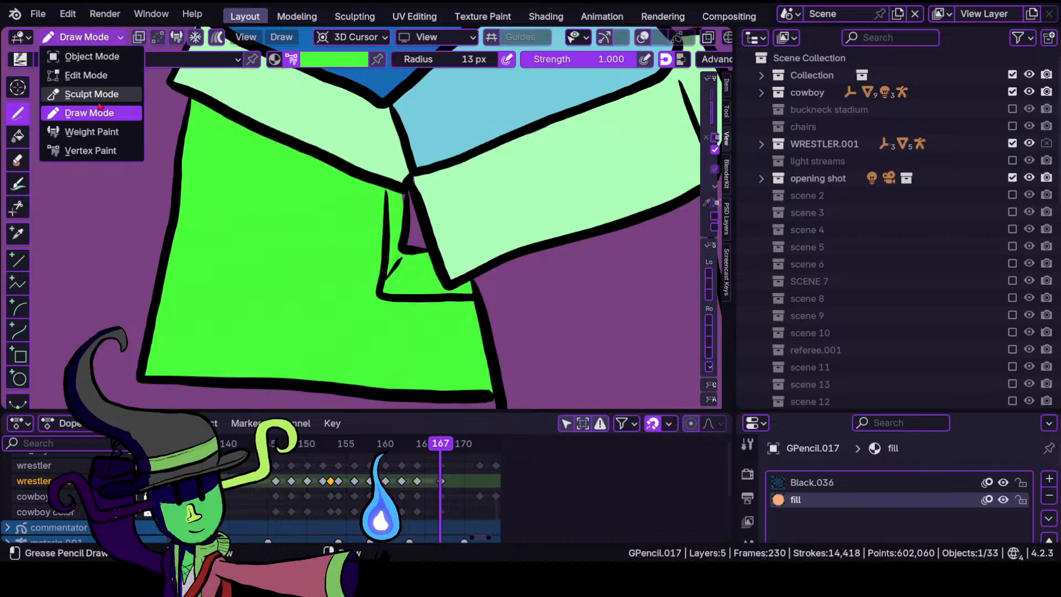
click(83, 93)
drag(394, 194, 405, 192)
drag(432, 185, 407, 203)
In Draw Mode, fill the right leg and boot shape beneath the wide light green cuff with bright green.
mouse_move(459, 257)
ctrl+middle_down()
mouse_move(486, 333)
mouse_move(535, 190)
ctrl+middle_up()
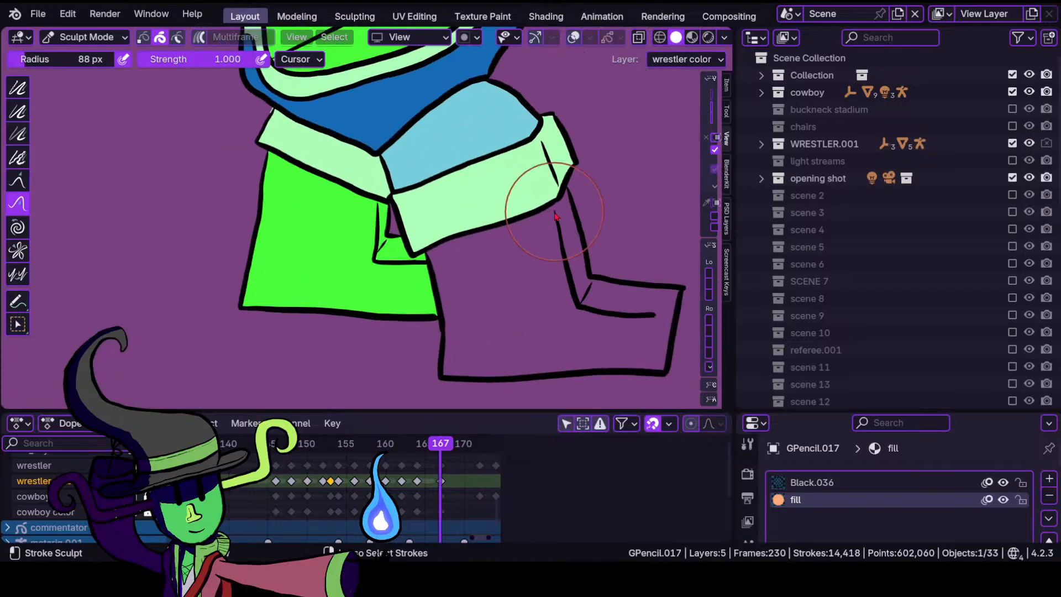
mouse_move(514, 273)
shift+middle_down()
mouse_move(390, 230)
mouse_move(446, 191)
shift+middle_up()
click(83, 36)
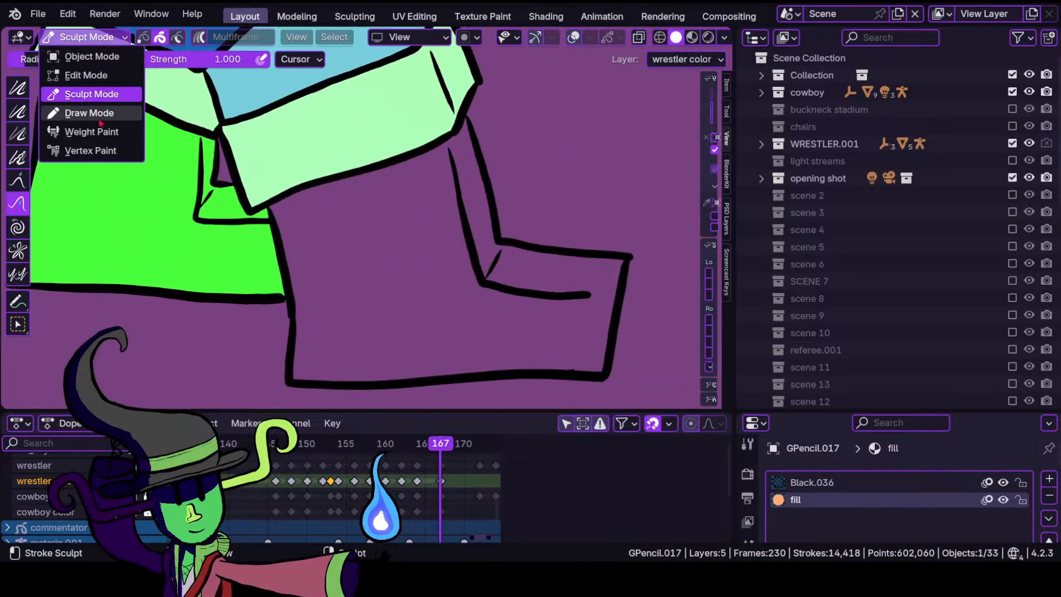
click(83, 112)
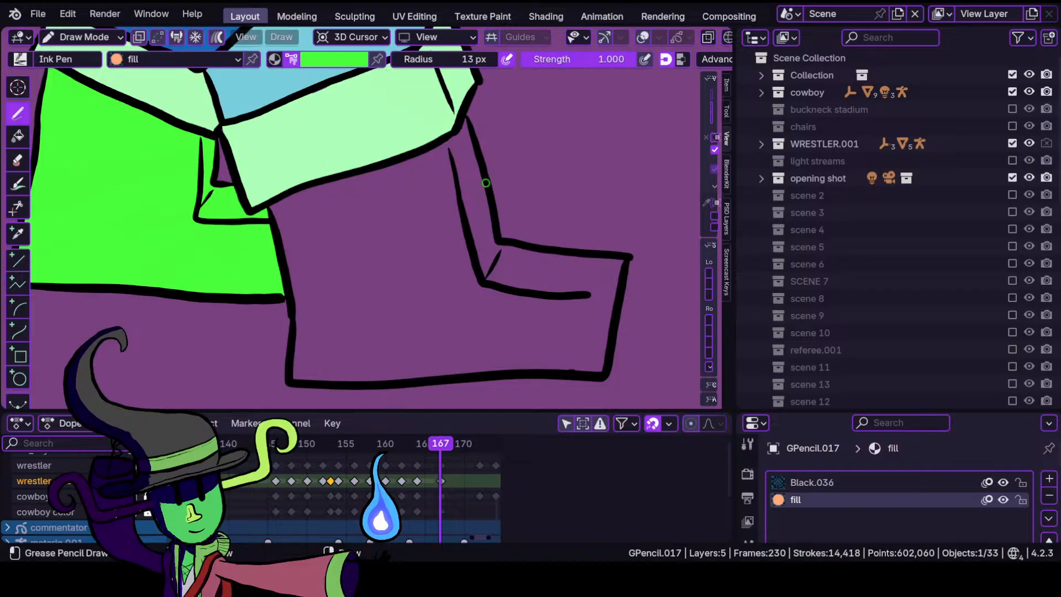
mouse_move(467, 119)
mouse_down()
mouse_move(478, 169)
mouse_move(268, 208)
mouse_move(289, 378)
mouse_move(577, 373)
mouse_move(611, 309)
mouse_move(618, 254)
mouse_move(516, 240)
mouse_up()
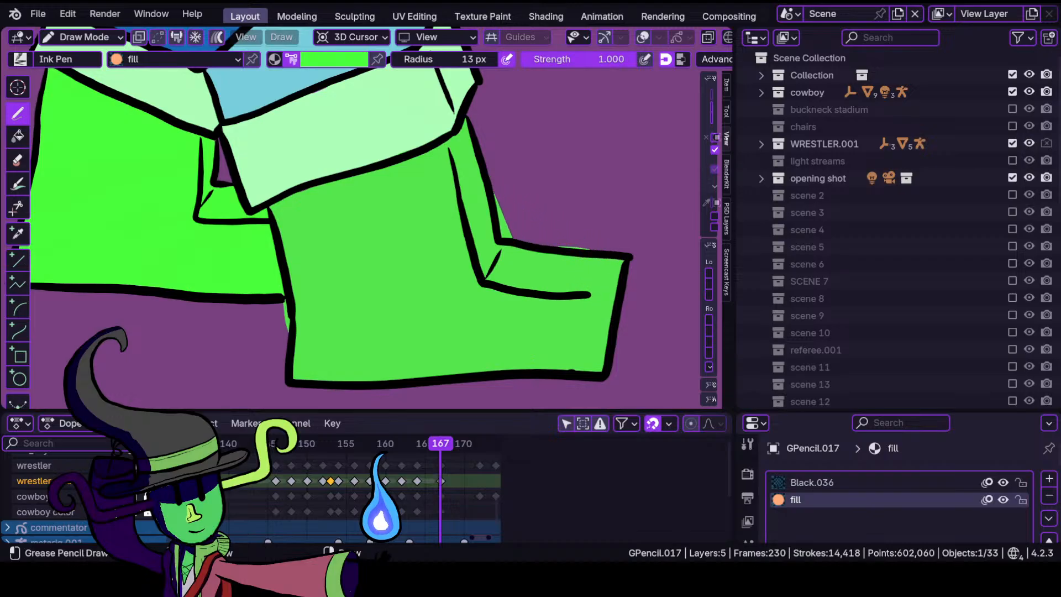
In Sculpt Mode, push the right leg's overflowing bright green edges back under the outline at its rear edge and boot top.
scroll(338, 226, up, 1)
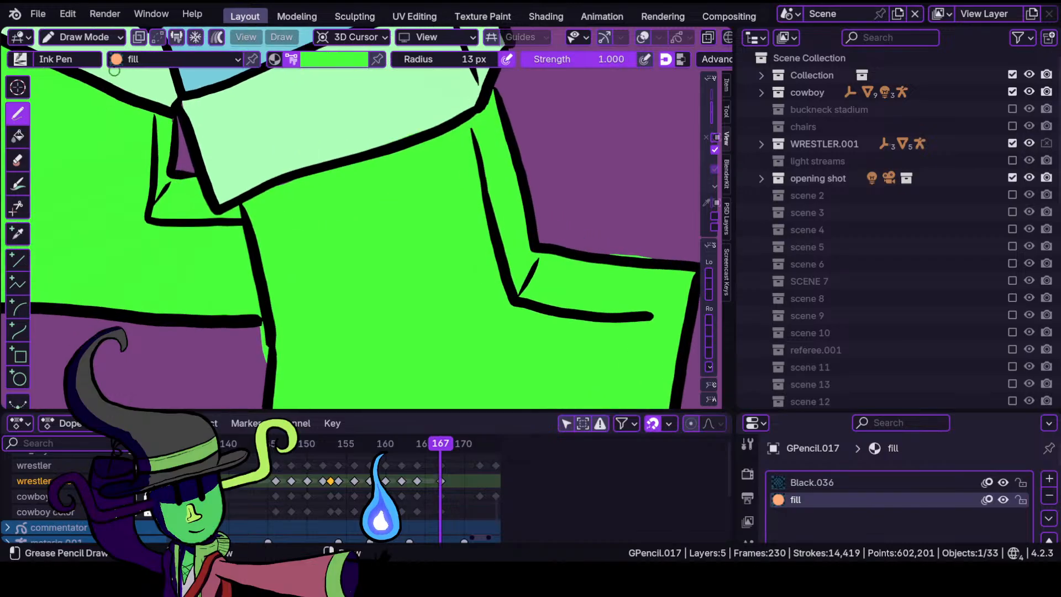
click(83, 37)
click(83, 94)
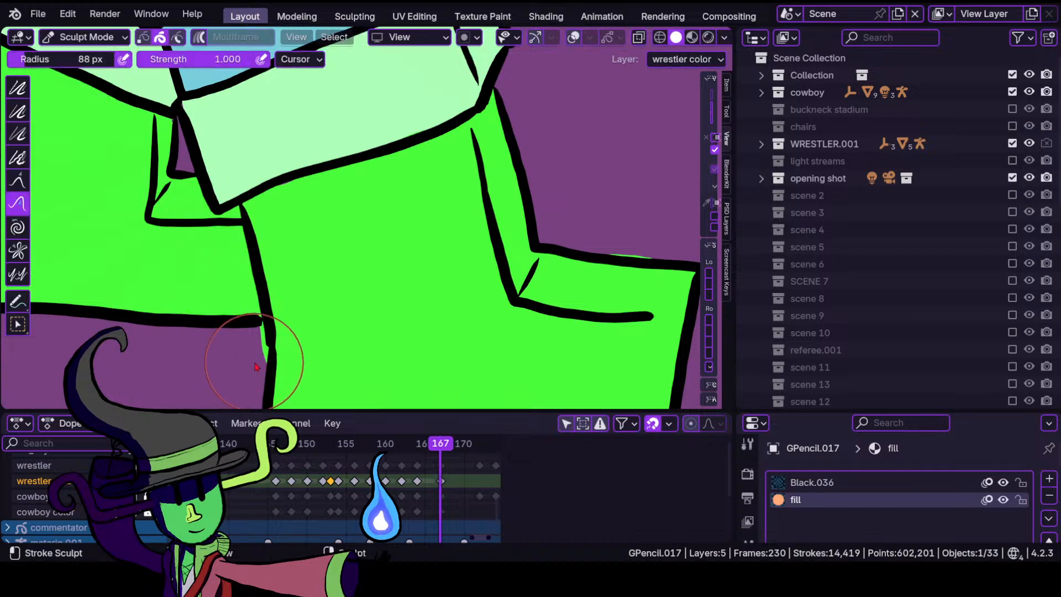
drag(254, 347, 277, 332)
drag(627, 252, 628, 268)
ctrl+middle_drag(599, 208, 568, 363)
mouse_move(497, 319)
ctrl+middle_down()
mouse_move(608, 161)
mouse_move(611, 139)
ctrl+middle_up()
mouse_move(353, 299)
shift+middle_down()
mouse_move(455, 218)
mouse_move(526, 188)
shift+middle_up()
ctrl+middle_drag(500, 293, 510, 182)
drag(518, 249, 538, 235)
In Draw Mode, fill the upper part of the diagonal sleeve cuff above the light blue shape with light green.
ctrl+middle_drag(560, 199, 499, 392)
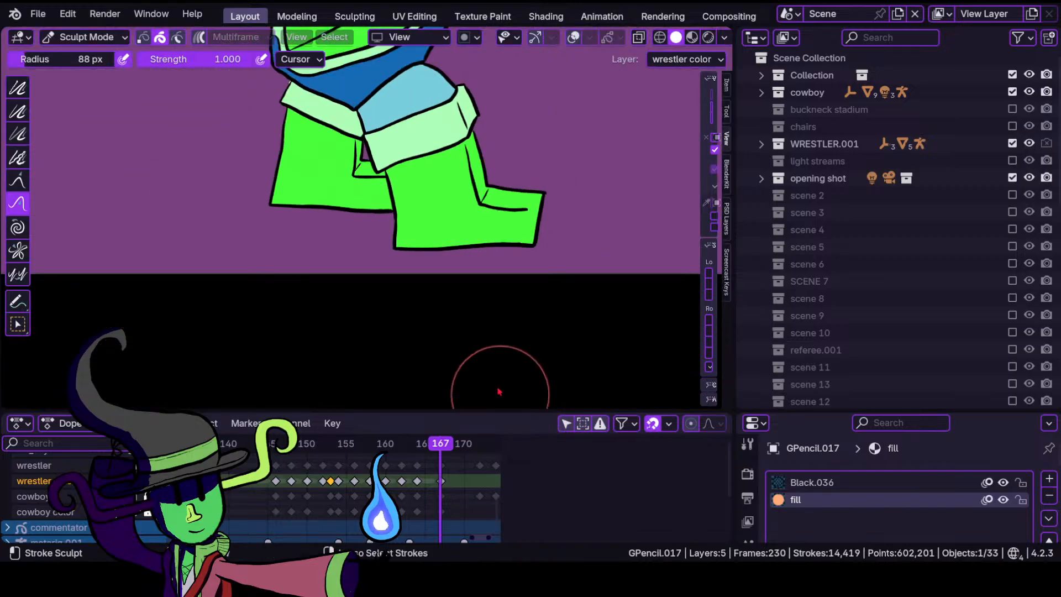
ctrl+middle_drag(488, 261, 438, 357)
shift+middle_drag(492, 149, 442, 407)
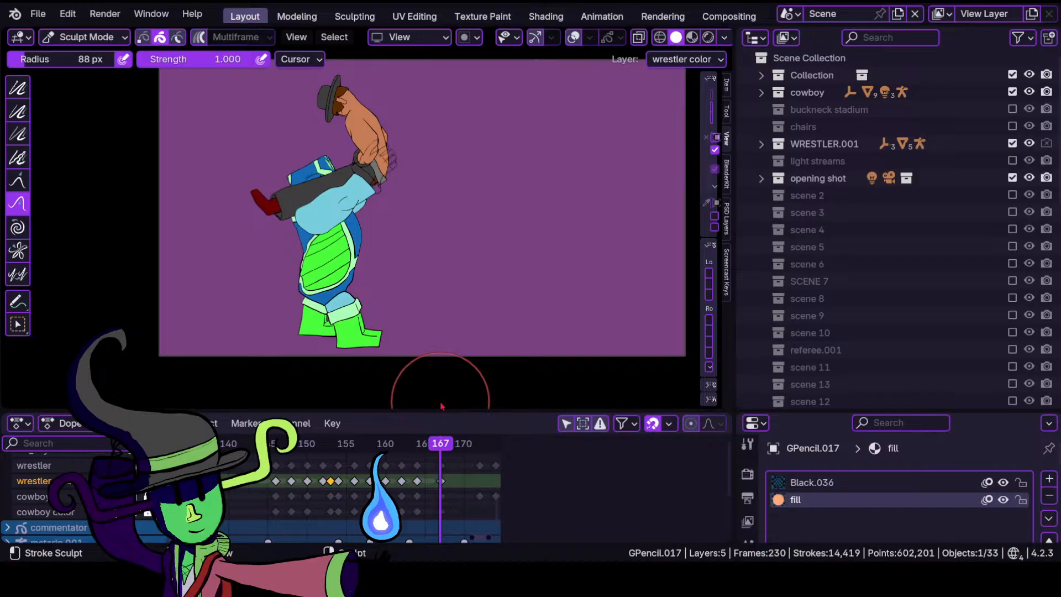
mouse_move(390, 295)
ctrl+middle_down()
mouse_move(479, 160)
mouse_move(419, 326)
mouse_move(421, 241)
mouse_move(402, 220)
mouse_move(408, 237)
mouse_move(384, 260)
ctrl+middle_up()
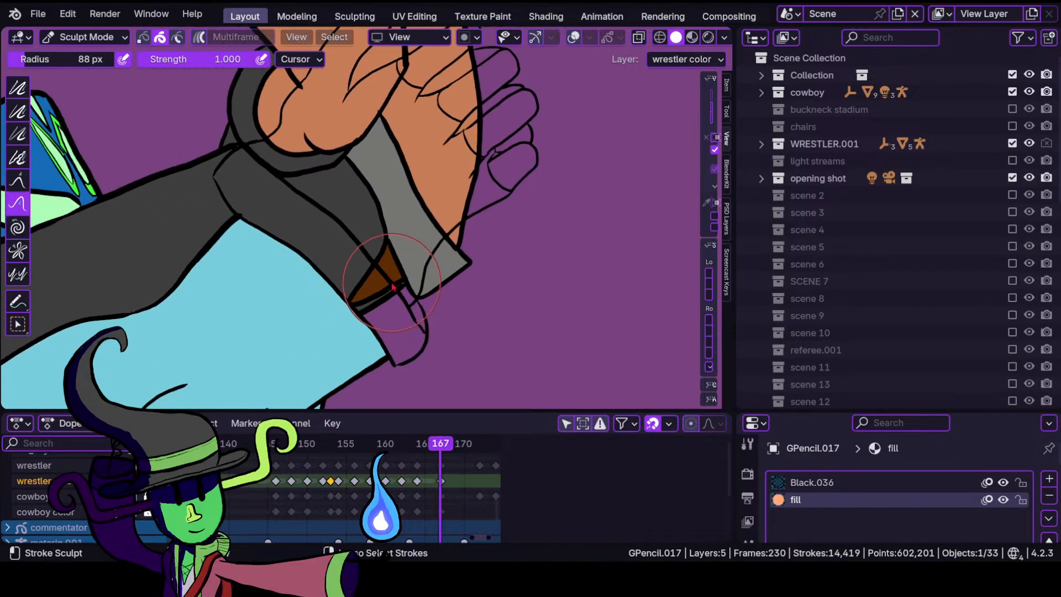
scroll(389, 283, up, 2)
click(112, 38)
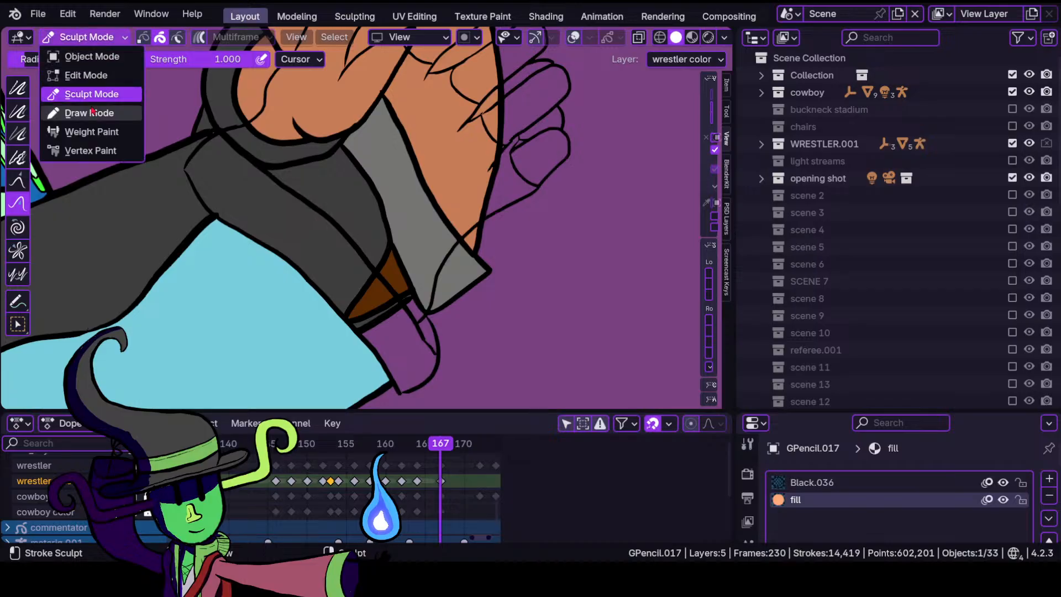
click(77, 113)
click(342, 59)
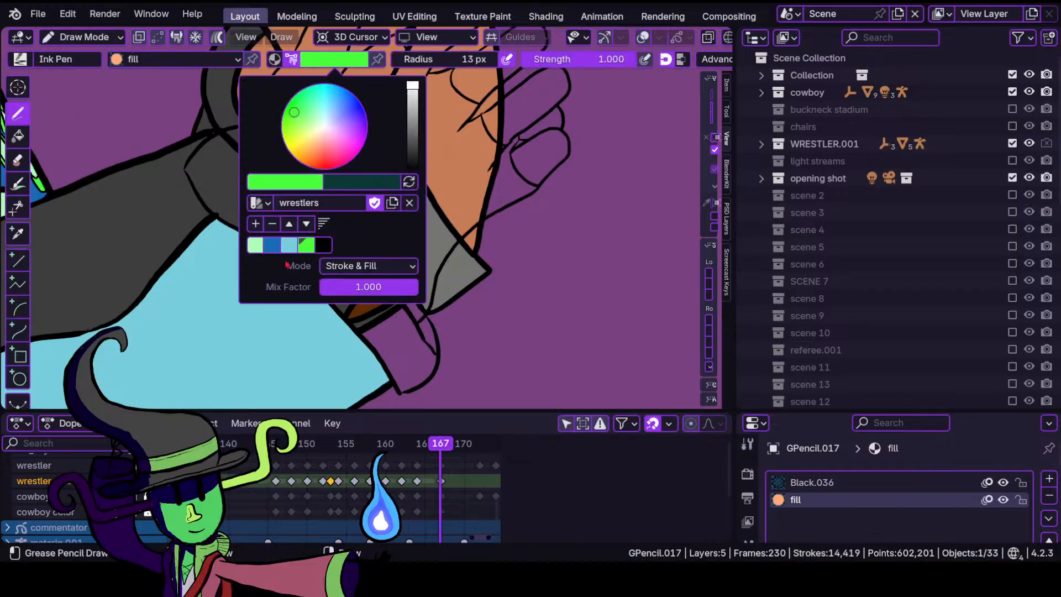
click(259, 246)
ctrl+middle_drag(231, 289, 226, 165)
shift+middle_drag(293, 194, 410, 150)
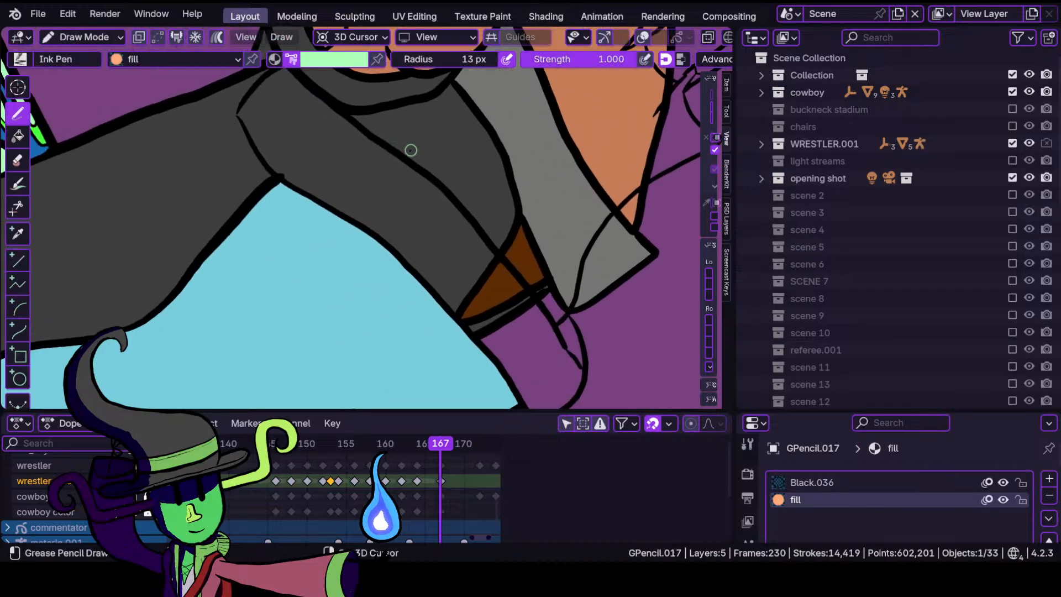
mouse_move(333, 102)
shift+middle_down()
mouse_move(317, 273)
mouse_move(266, 189)
shift+middle_up()
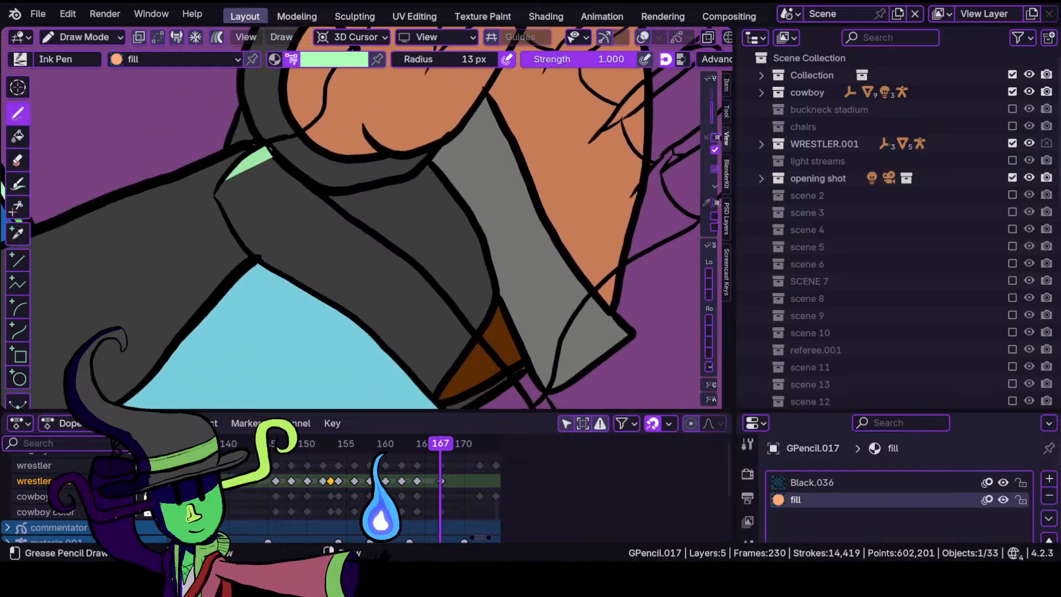
mouse_move(216, 195)
mouse_down()
mouse_move(257, 258)
mouse_move(332, 305)
mouse_move(438, 403)
mouse_move(517, 373)
mouse_move(406, 252)
mouse_up()
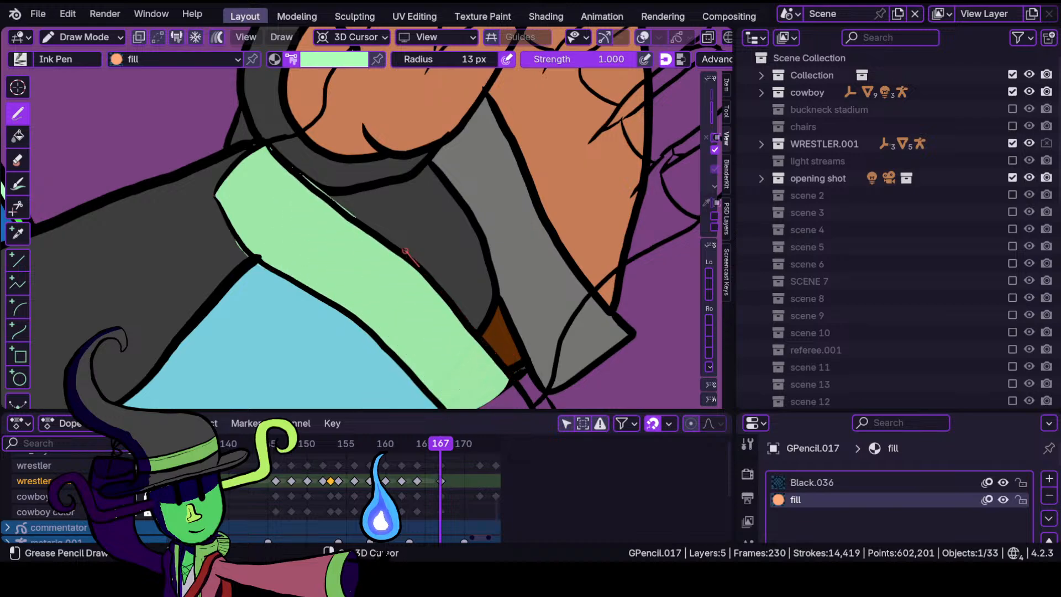
drag(285, 166, 283, 163)
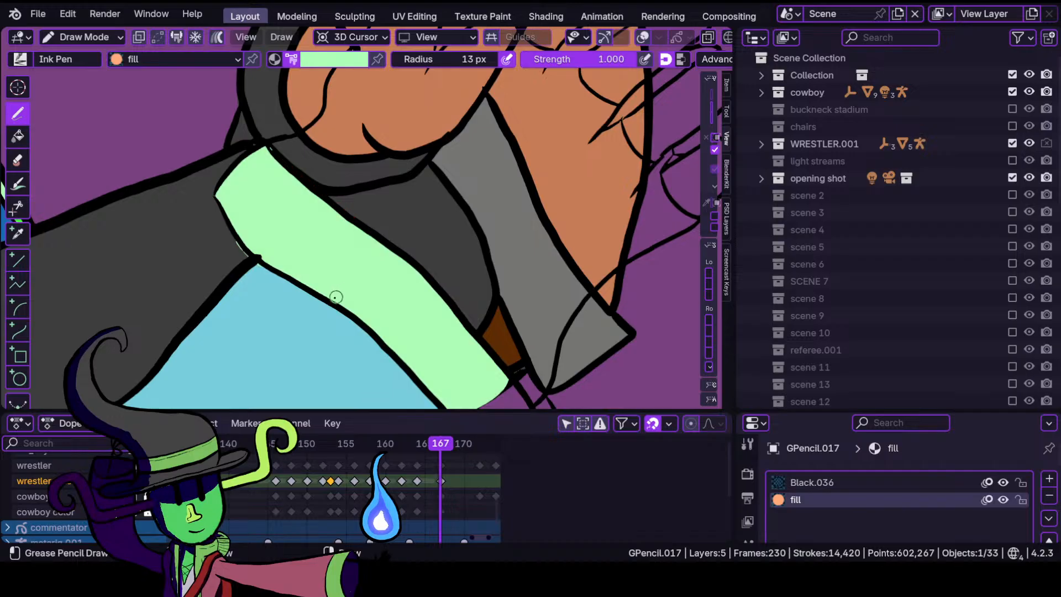
In Sculpt Mode, push the light green sleeve cuff's edge under its black outline near the light blue shape's upper corner.
scroll(335, 276, up, 2)
click(83, 37)
click(77, 93)
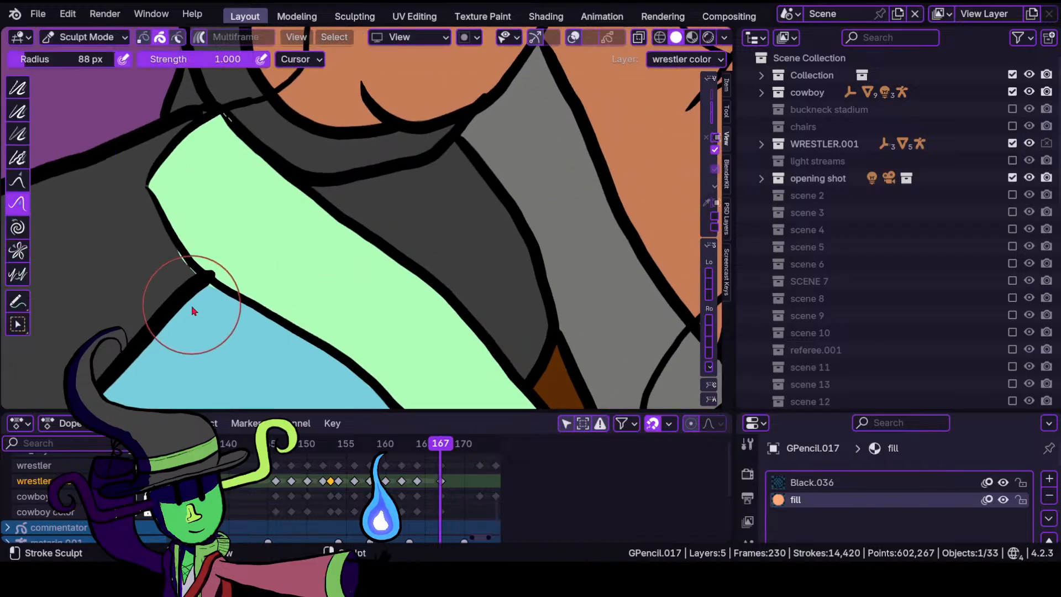
drag(185, 279, 204, 312)
drag(208, 287, 223, 316)
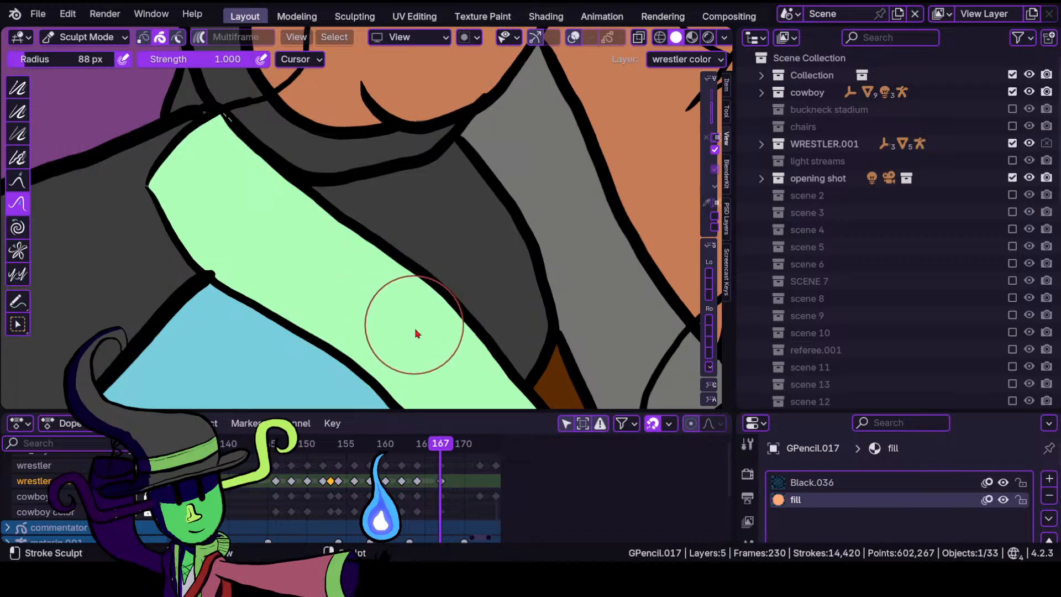
In Draw Mode, fill the sleeve cuff's remaining rounded lower end and small inner fold with light green.
mouse_move(489, 387)
shift+middle_down()
mouse_move(419, 227)
mouse_move(422, 283)
mouse_move(419, 251)
shift+middle_up()
shift+middle_drag(373, 280, 268, 205)
mouse_move(348, 249)
ctrl+middle_down()
mouse_move(358, 276)
mouse_move(368, 252)
ctrl+middle_up()
click(82, 37)
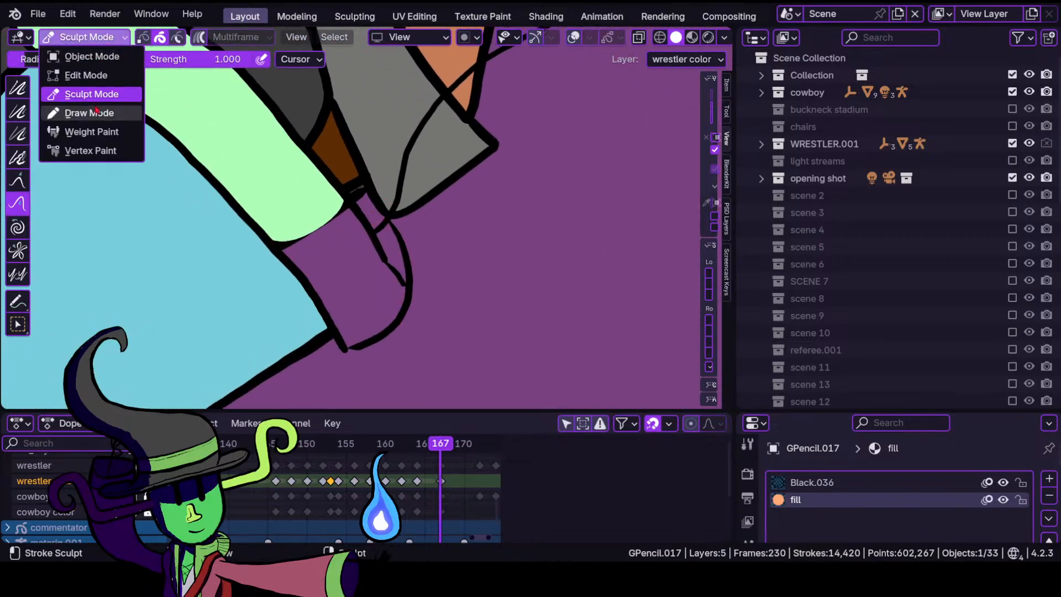
click(77, 111)
scroll(405, 179, up, 1)
scroll(379, 226, down, 2)
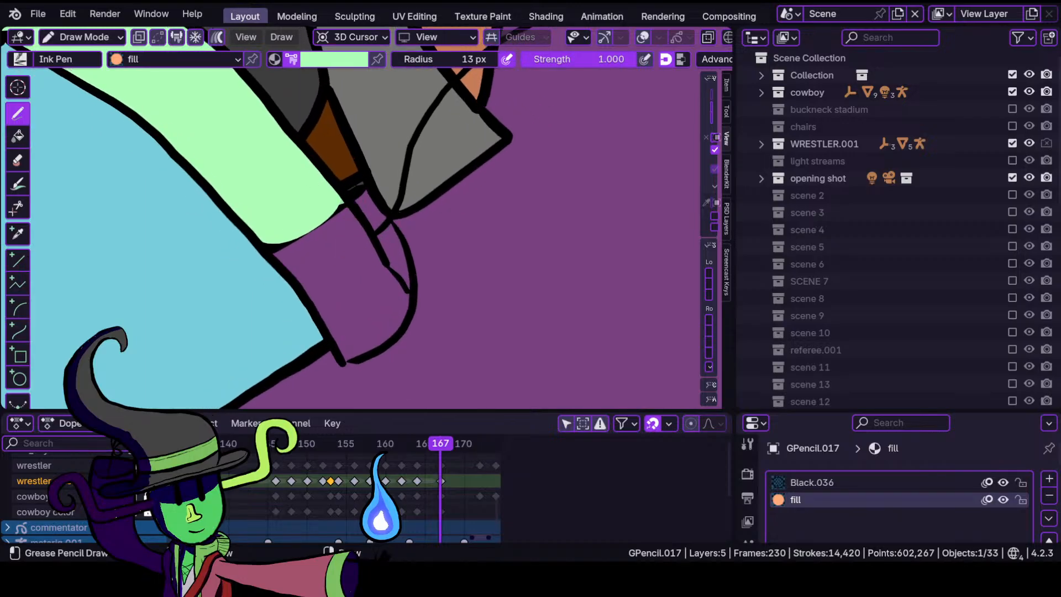
mouse_move(265, 243)
mouse_down()
mouse_move(345, 276)
mouse_move(348, 356)
mouse_move(355, 213)
mouse_move(402, 309)
mouse_up()
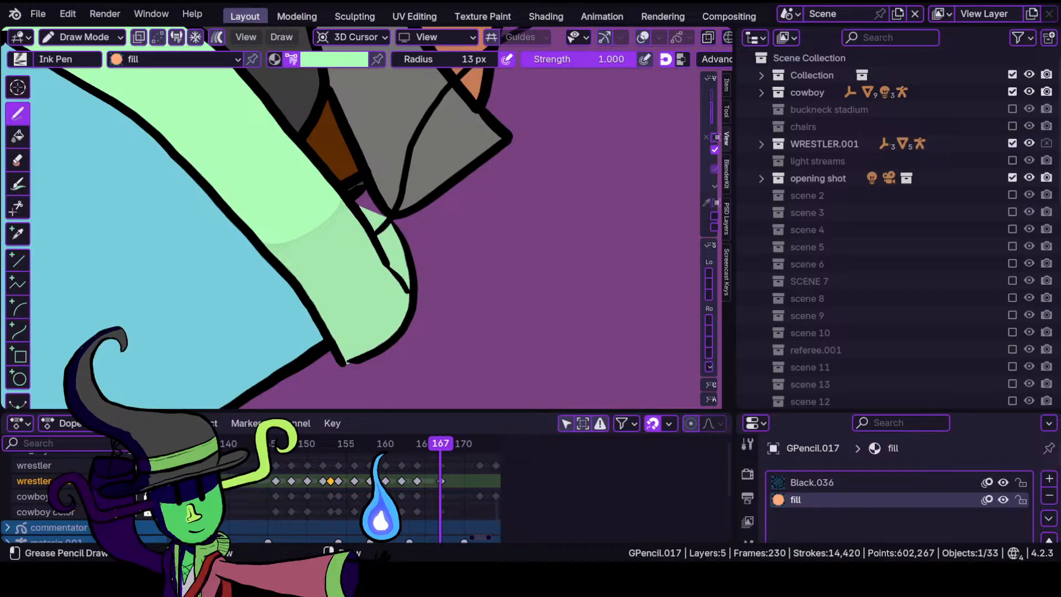
Make the wrestler line layer active and show the viewport overlays in the camera view.
scroll(379, 149, down, 5)
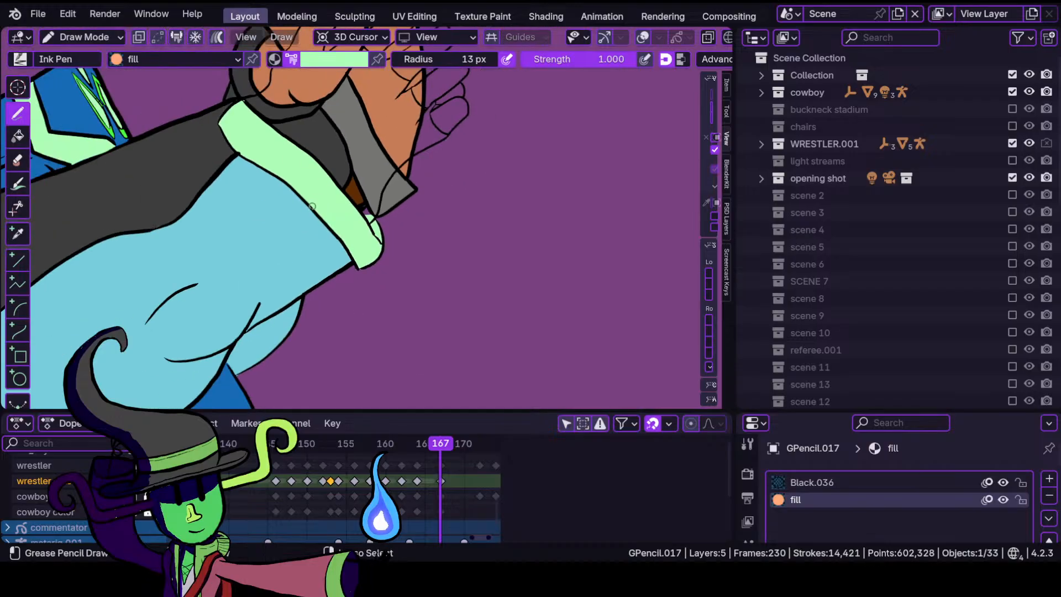
scroll(357, 221, up, 3)
shift+middle_drag(384, 128, 321, 307)
ctrl+middle_drag(307, 262, 279, 342)
ctrl+middle_drag(314, 375, 305, 232)
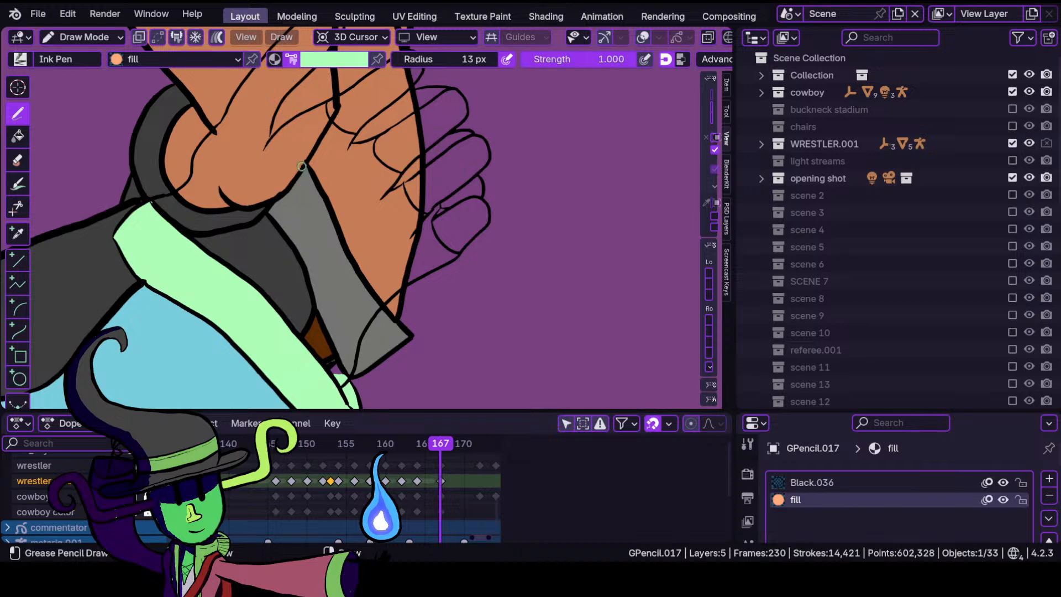
ctrl+middle_drag(393, 214, 404, 187)
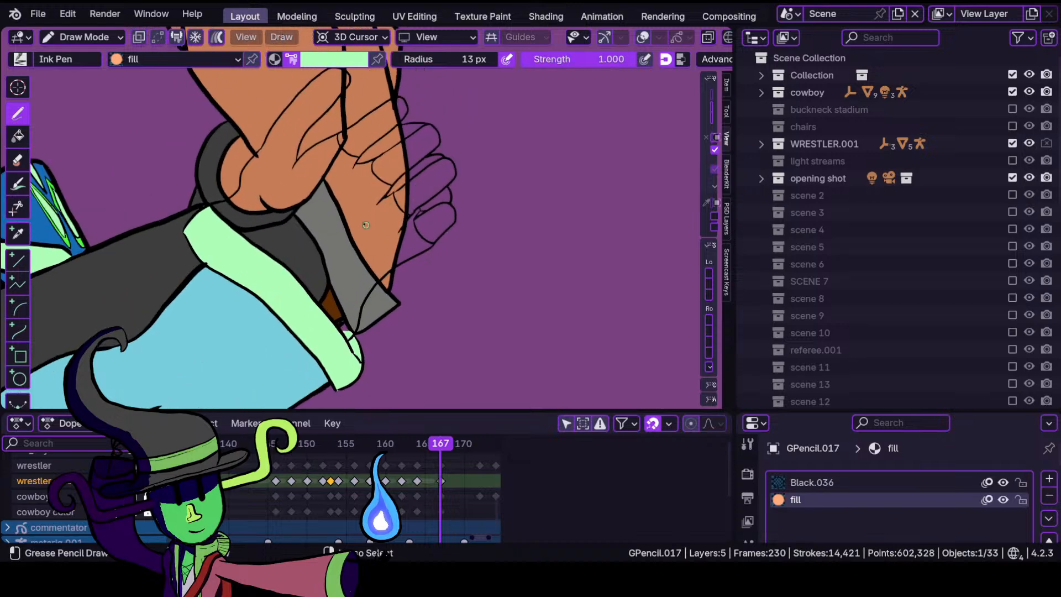
ctrl+middle_drag(365, 260, 356, 207)
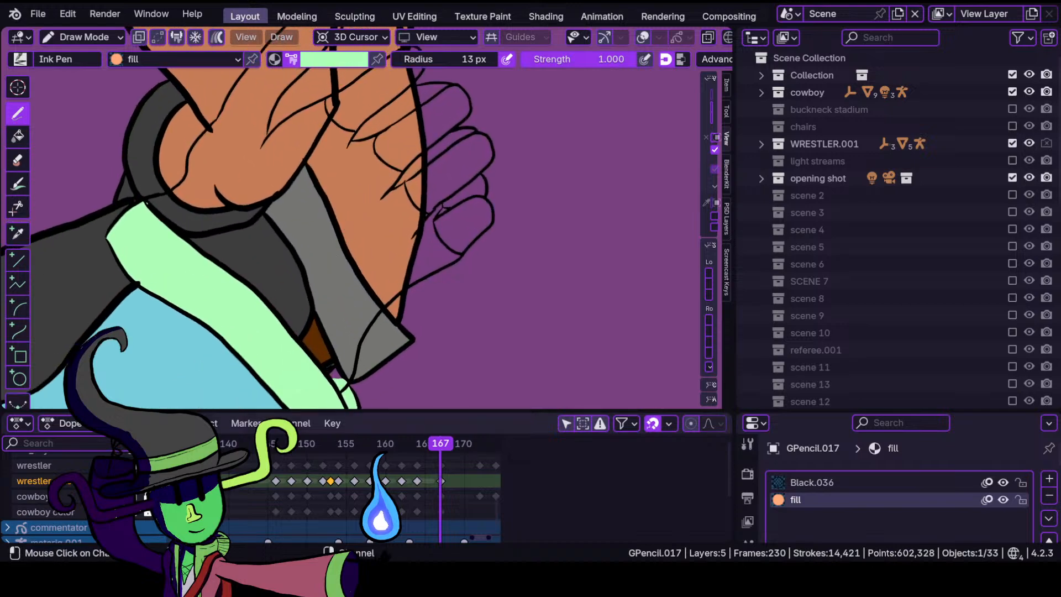
click(74, 468)
key(shift+alt+z)
mouse_move(433, 167)
middle_down()
mouse_move(323, 255)
mouse_move(298, 246)
mouse_move(392, 237)
middle_up()
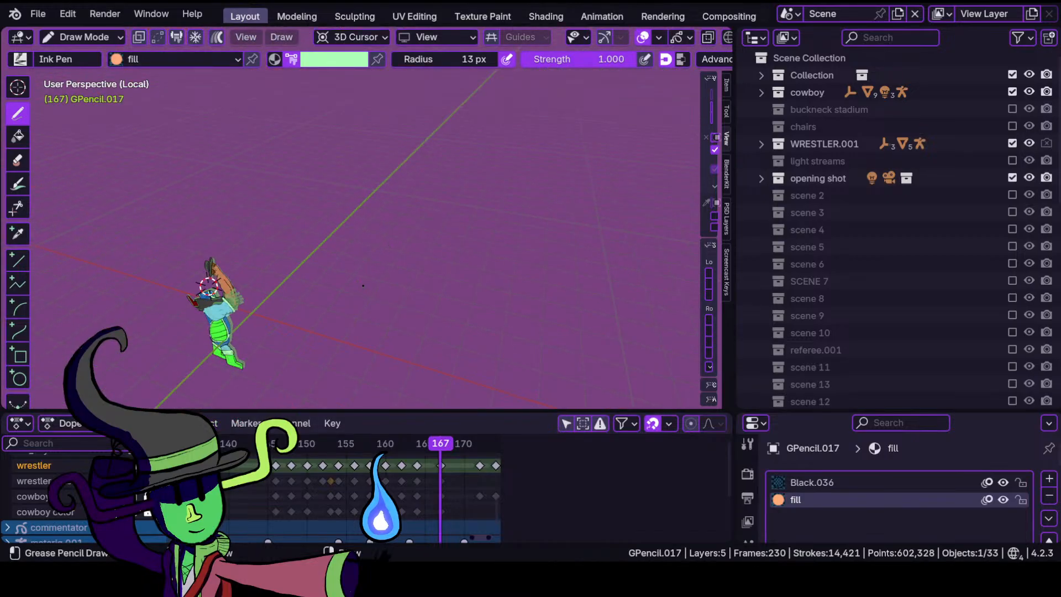
key(KP_0)
Draw a short black line with the Black.036 material, closing the gap between the first two finger outlines at the hand.
click(341, 65)
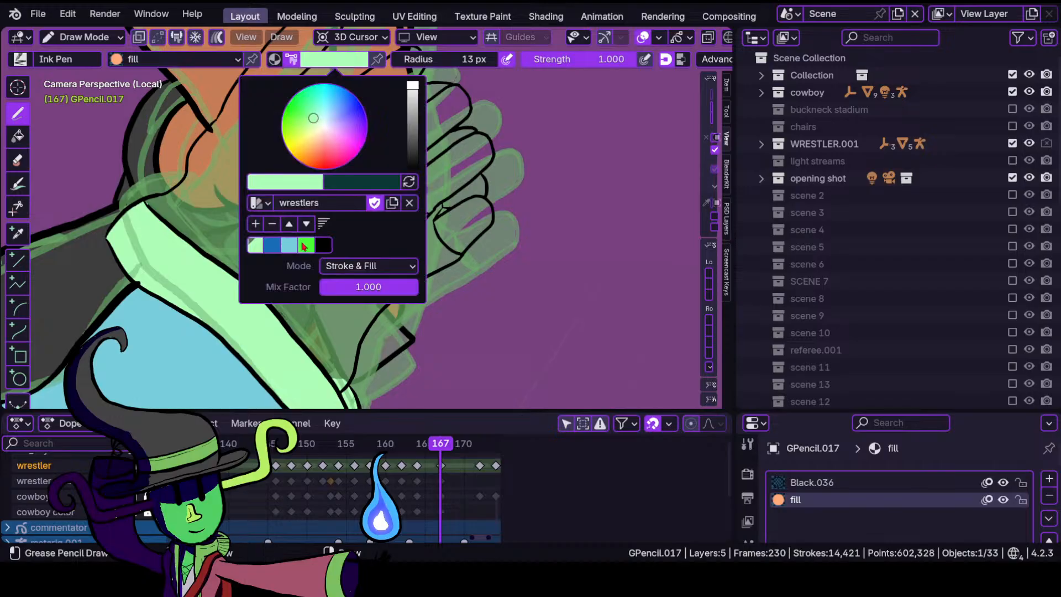
click(320, 244)
scroll(248, 151, up, 8)
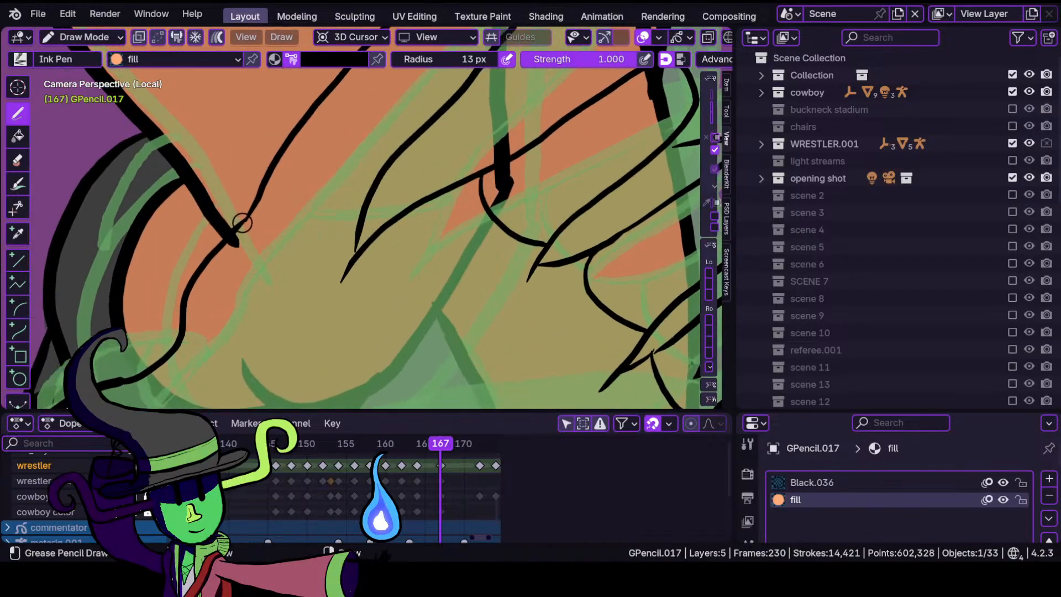
drag(305, 239, 332, 237)
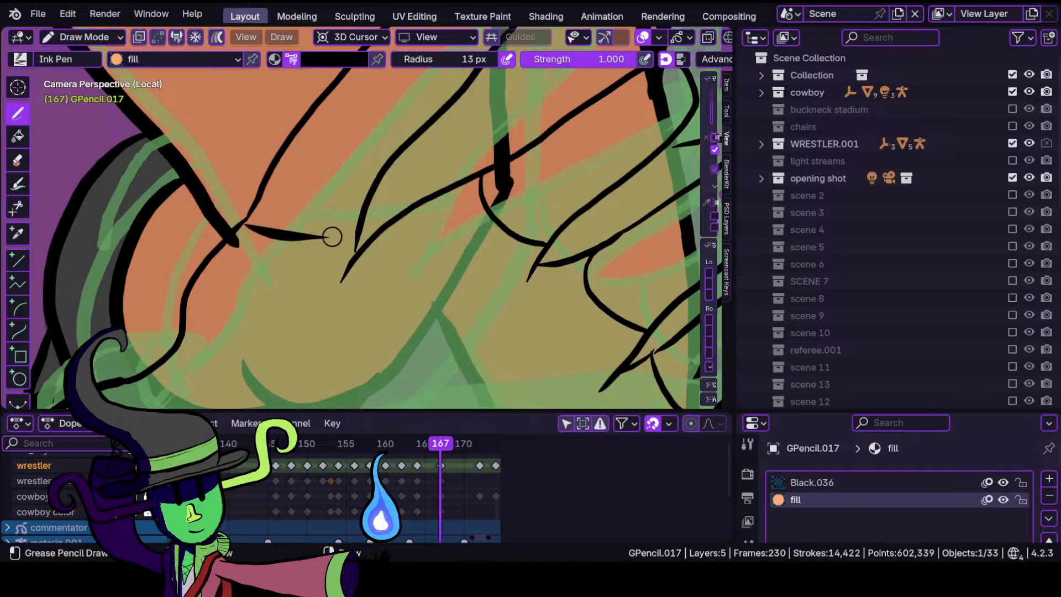
key(ctrl+z)
click(811, 483)
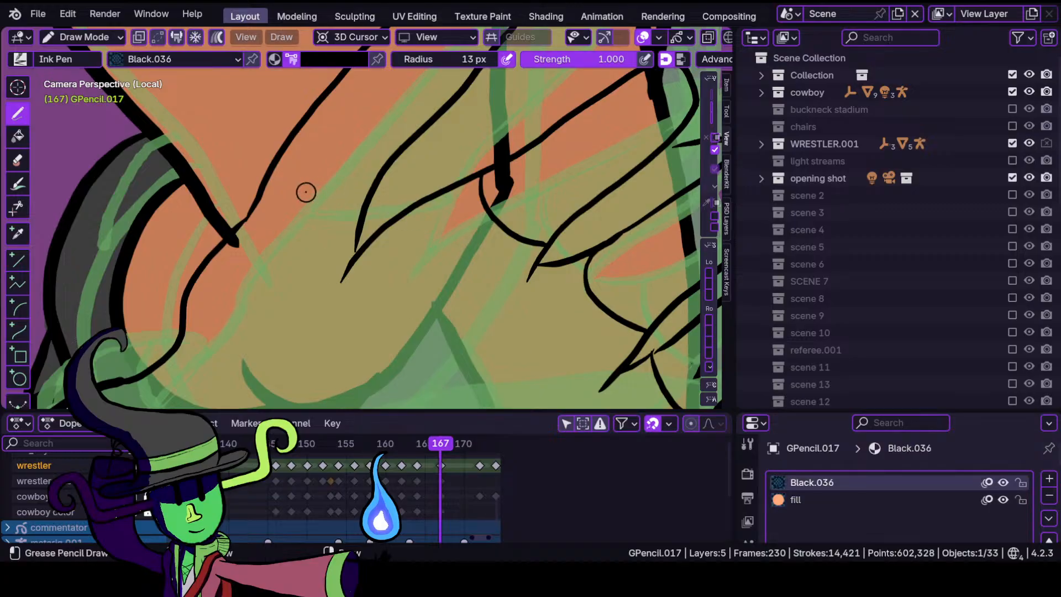
drag(244, 224, 337, 236)
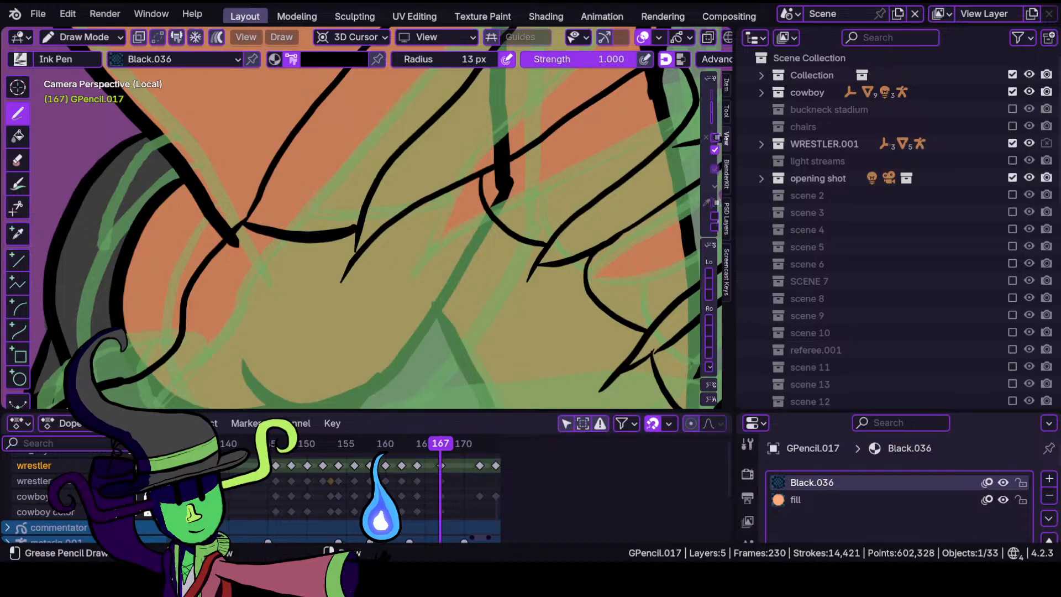
Set the drawing colour to the bright green swatch of the wrestlers palette and hide the viewport overlays.
ctrl+middle_drag(378, 199, 374, 353)
mouse_move(341, 310)
ctrl+middle_down()
mouse_move(359, 392)
mouse_move(423, 210)
ctrl+middle_up()
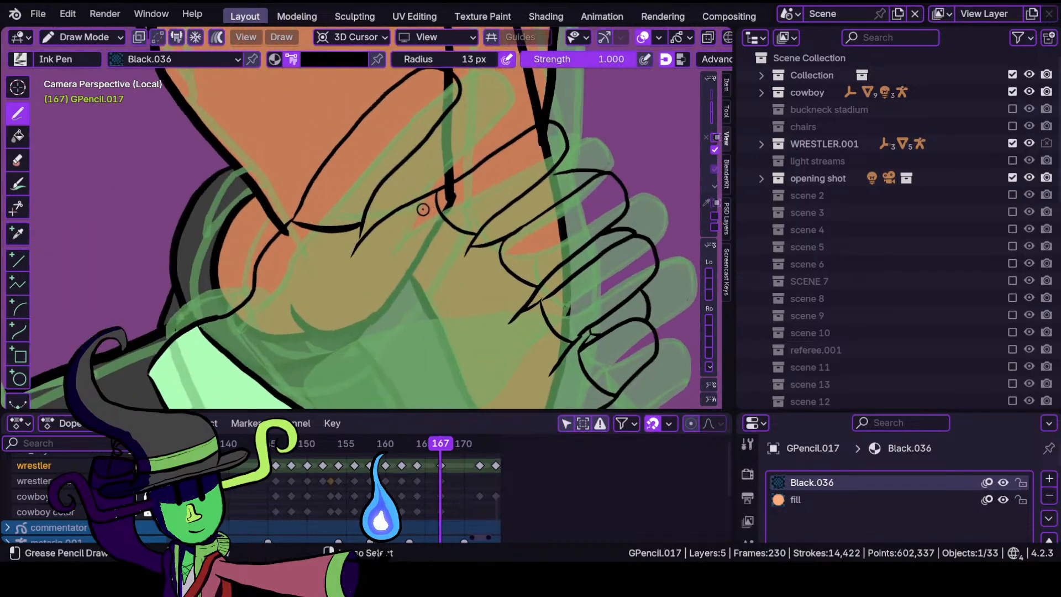
shift+middle_drag(359, 330, 337, 177)
click(99, 38)
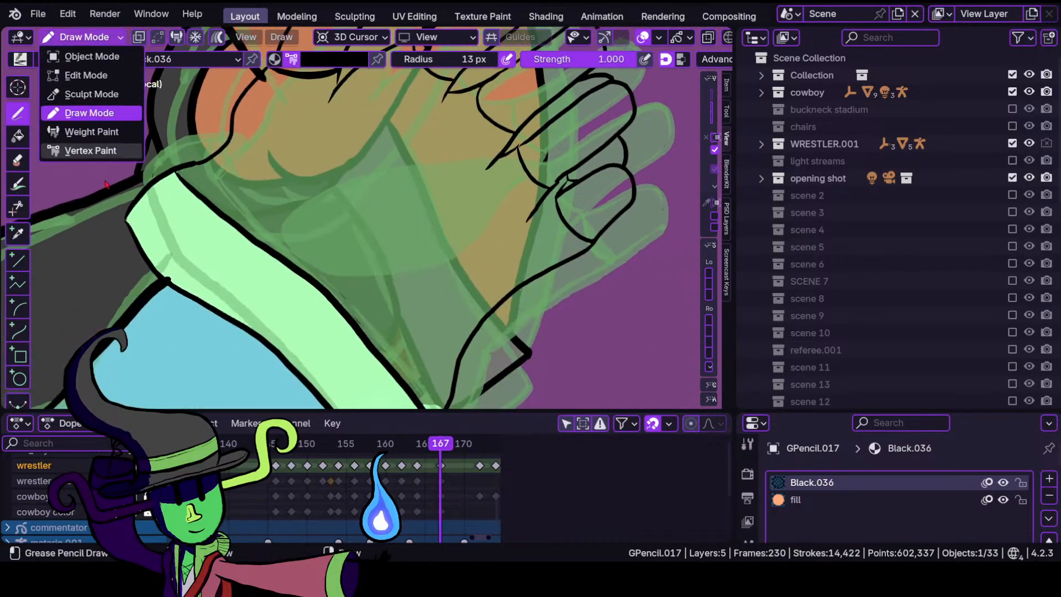
click(349, 59)
click(306, 245)
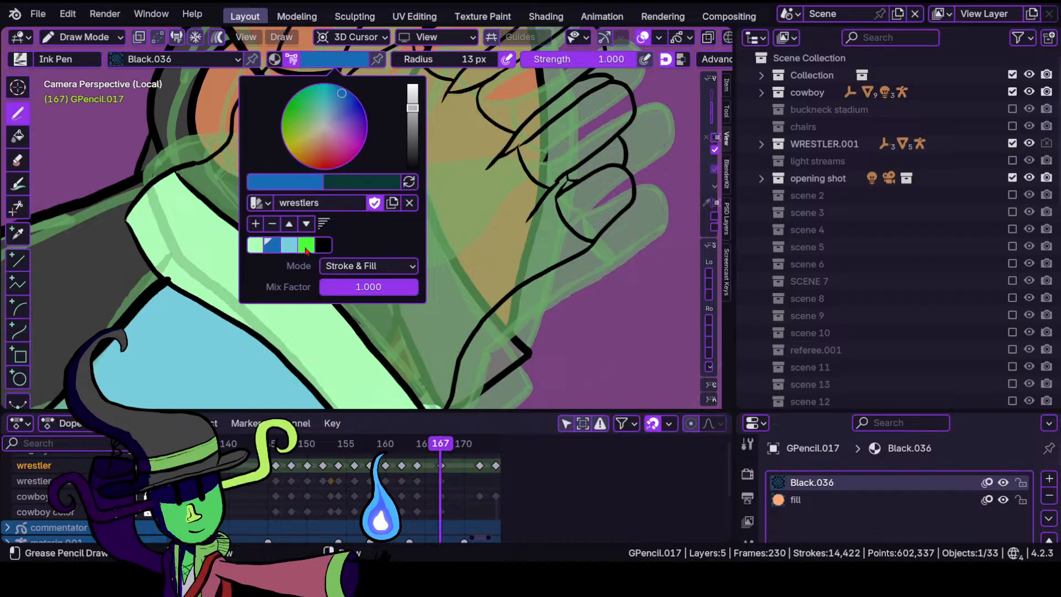
mouse_move(474, 197)
ctrl+middle_down()
mouse_move(436, 282)
mouse_move(443, 347)
mouse_move(465, 206)
ctrl+middle_up()
key(shift+alt+z)
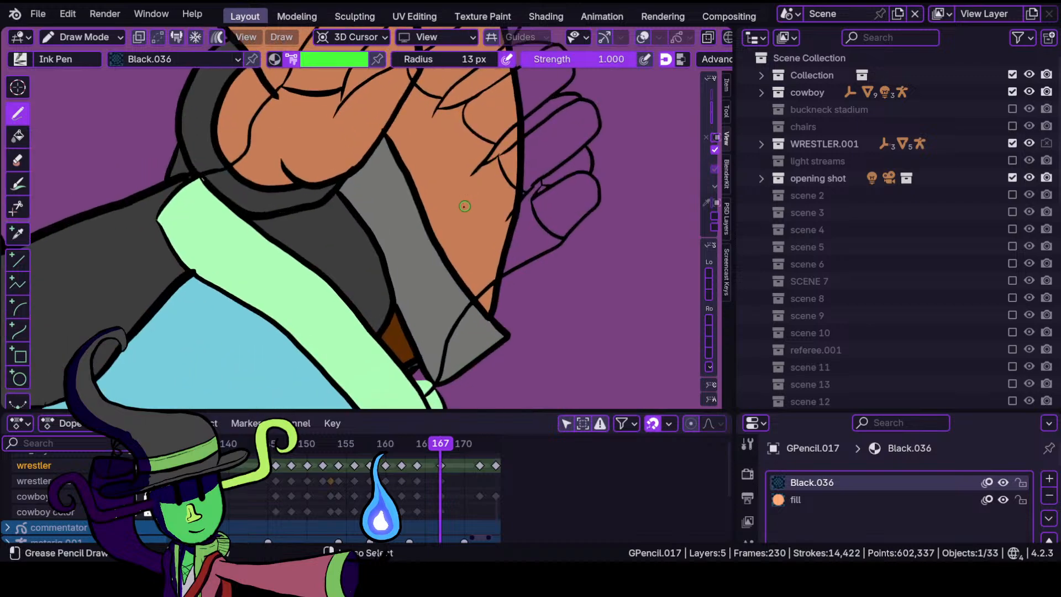
Undo the stray green stroke beside the finger, make the wrestler color layer active and choose the fill material.
shift+middle_drag(293, 183, 398, 295)
ctrl+middle_drag(399, 295, 333, 199)
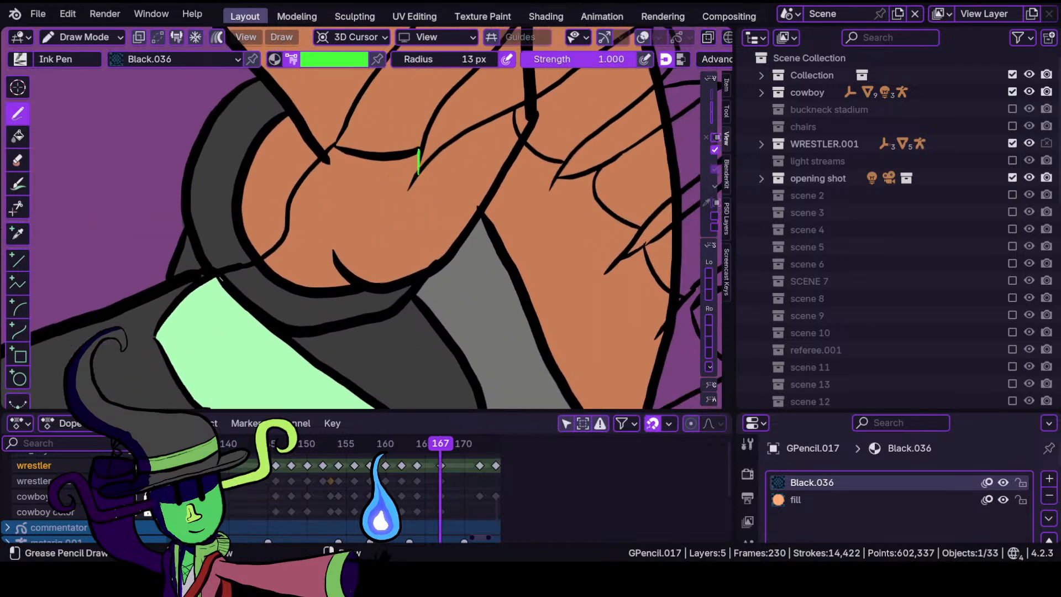
key(ctrl+z)
click(34, 480)
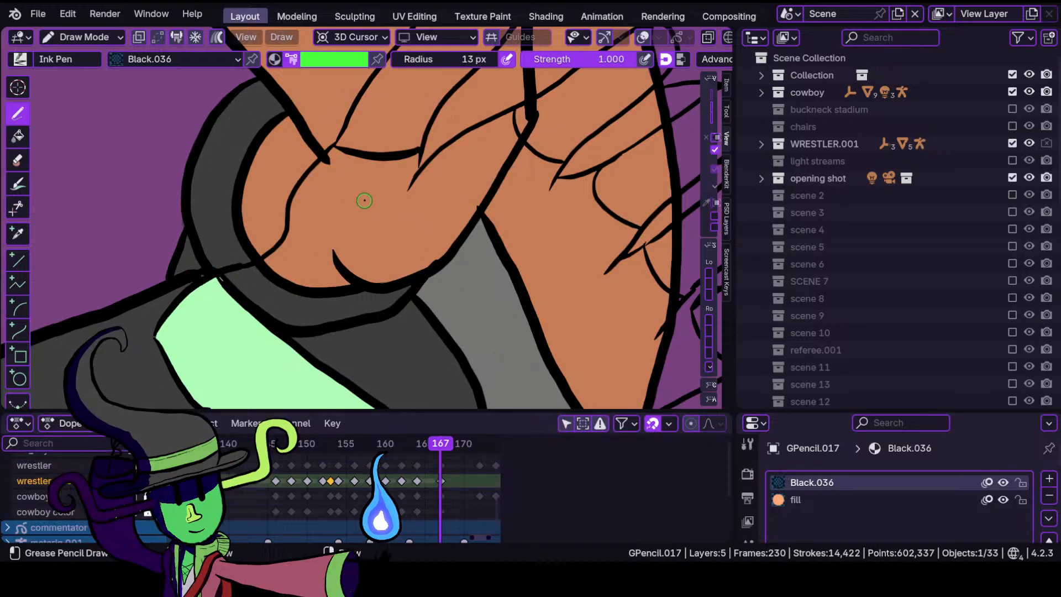
click(795, 499)
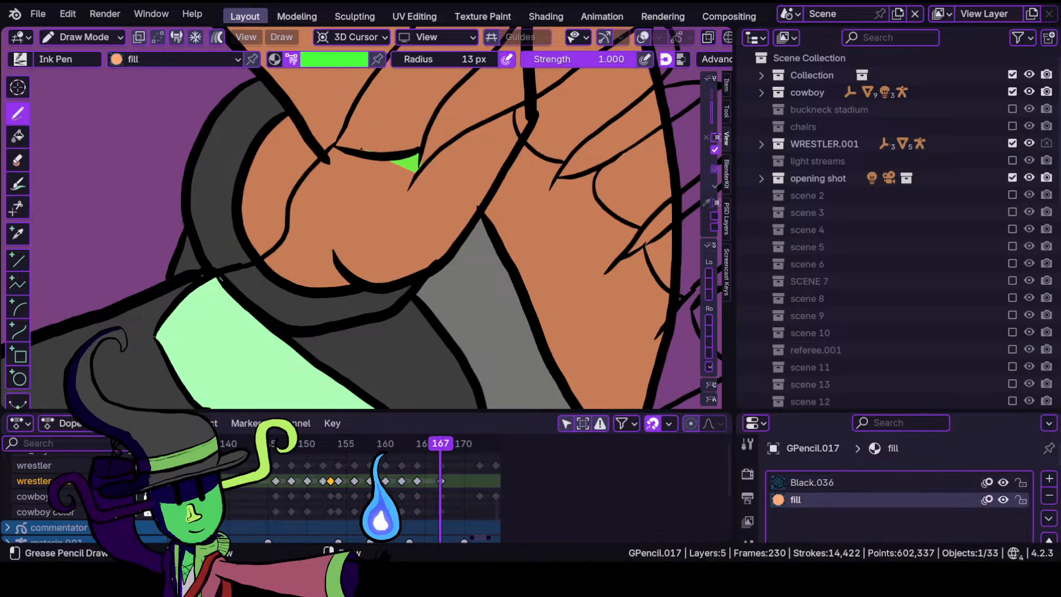
mouse_move(351, 148)
mouse_down()
mouse_move(303, 182)
mouse_move(232, 290)
mouse_move(326, 372)
mouse_move(425, 413)
mouse_move(595, 342)
mouse_move(592, 274)
mouse_move(554, 160)
mouse_move(515, 119)
mouse_up()
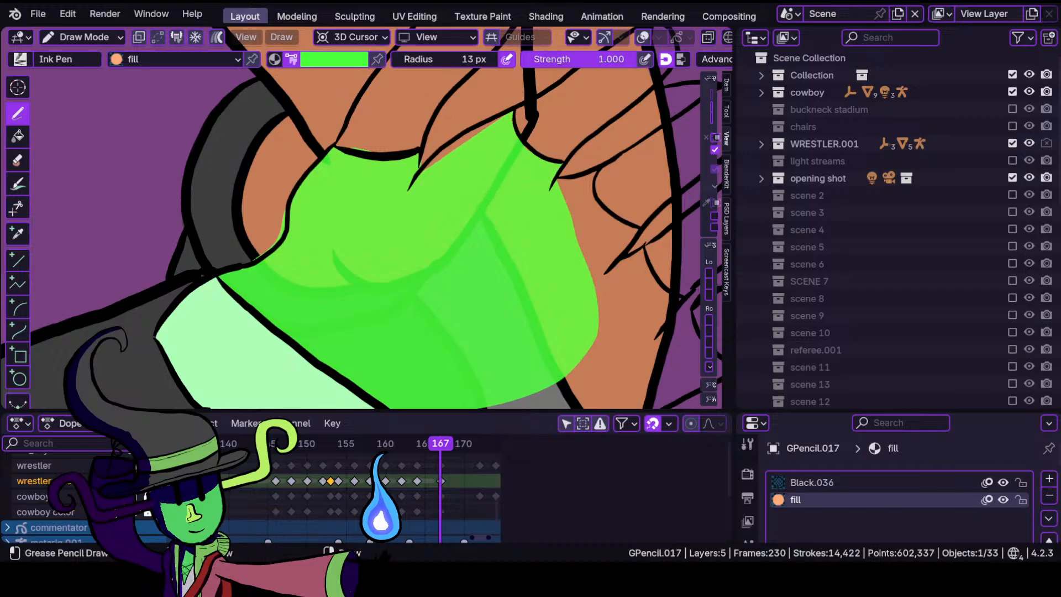
drag(398, 193, 396, 195)
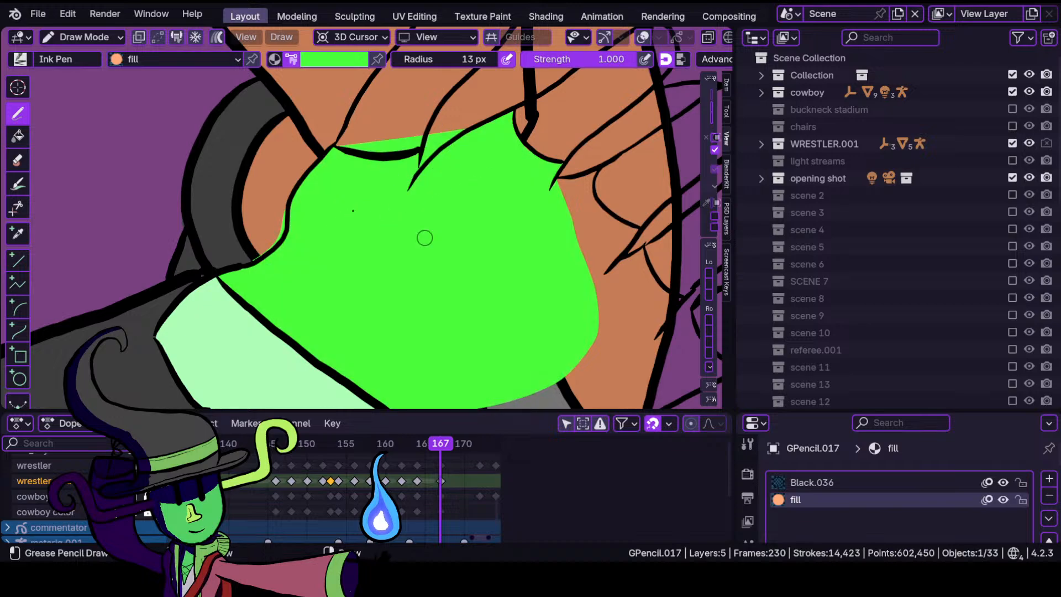
key(ctrl+z)
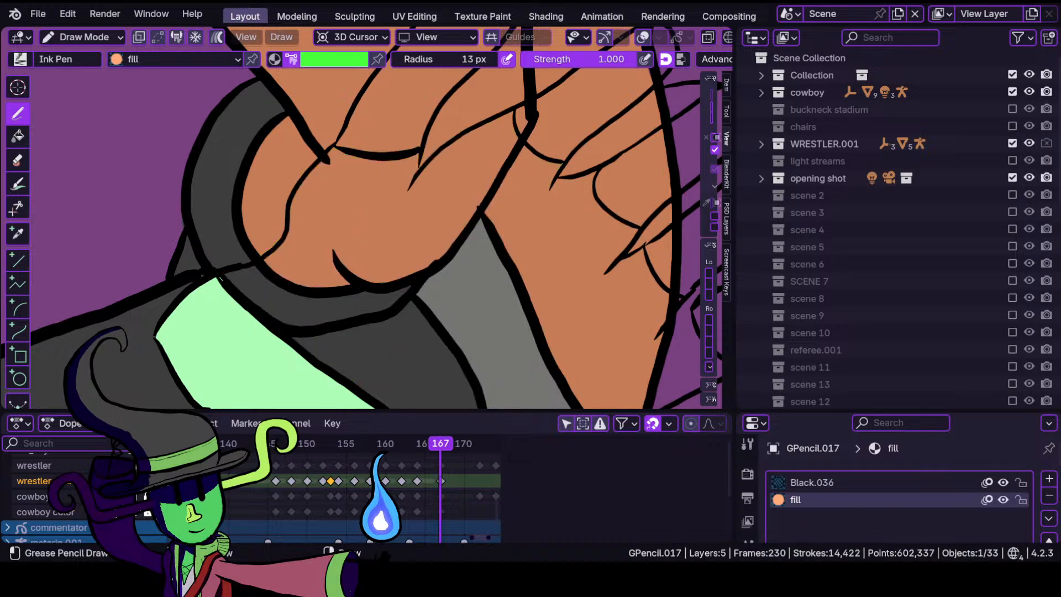
Fill the thumb side of the palm, from the first finger bases down to the sleeve cuff, with bright green.
mouse_move(389, 160)
mouse_down()
mouse_move(331, 148)
mouse_move(299, 188)
mouse_move(278, 250)
mouse_move(223, 279)
mouse_move(370, 406)
mouse_move(417, 407)
mouse_move(504, 331)
mouse_move(561, 164)
mouse_move(514, 117)
mouse_up()
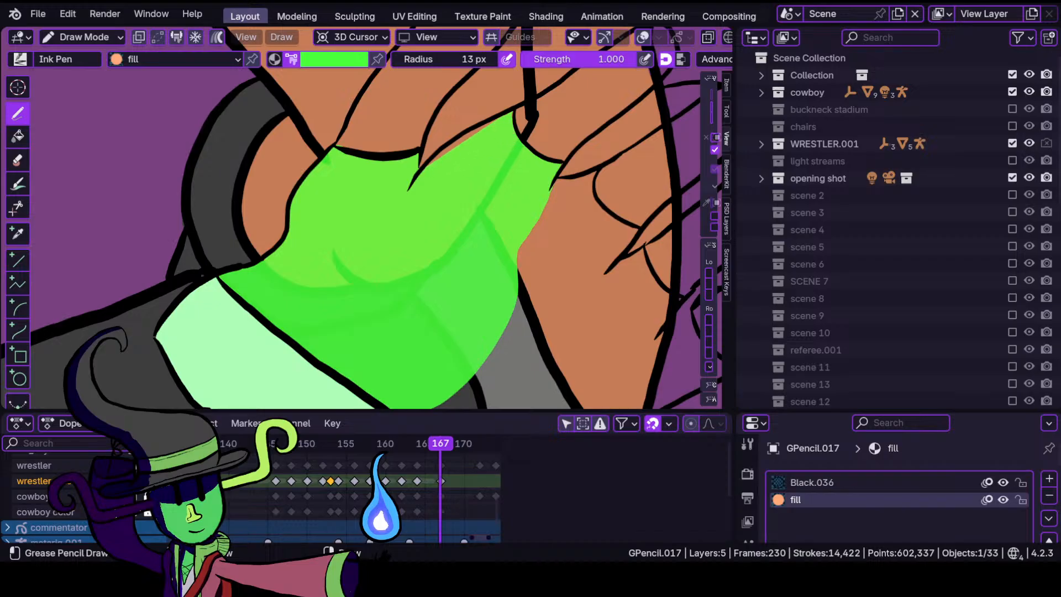
drag(422, 164, 419, 168)
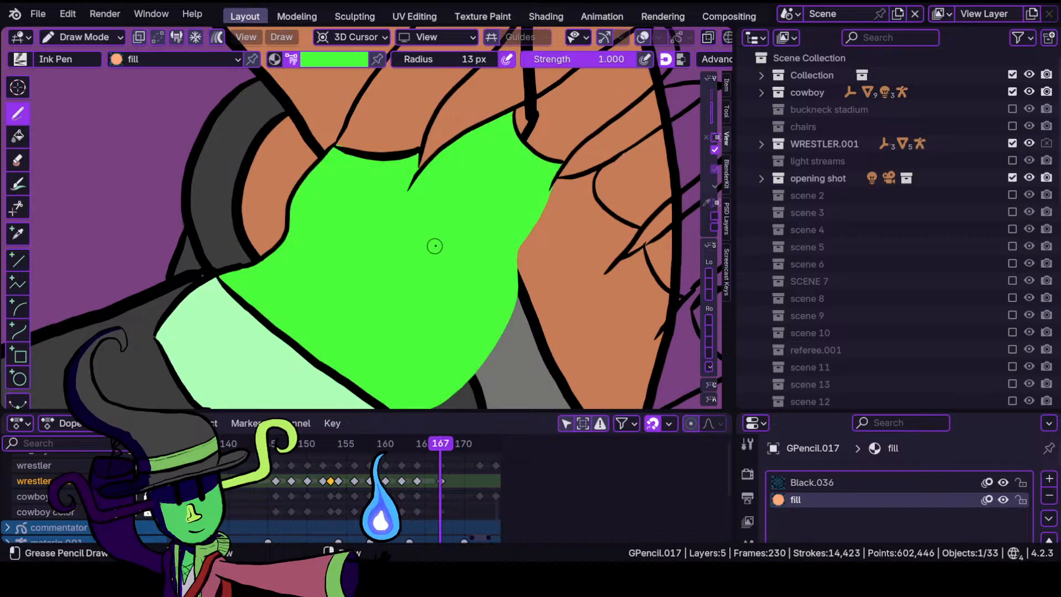
scroll(383, 166, down, 5)
scroll(392, 188, up, 5)
Fill the rest of the palm with bright green, following the remaining finger bases out to the hand's outer edge.
mouse_move(442, 198)
shift+middle_down()
mouse_move(396, 173)
mouse_move(302, 183)
shift+middle_up()
scroll(407, 177, down, 5)
scroll(436, 228, up, 5)
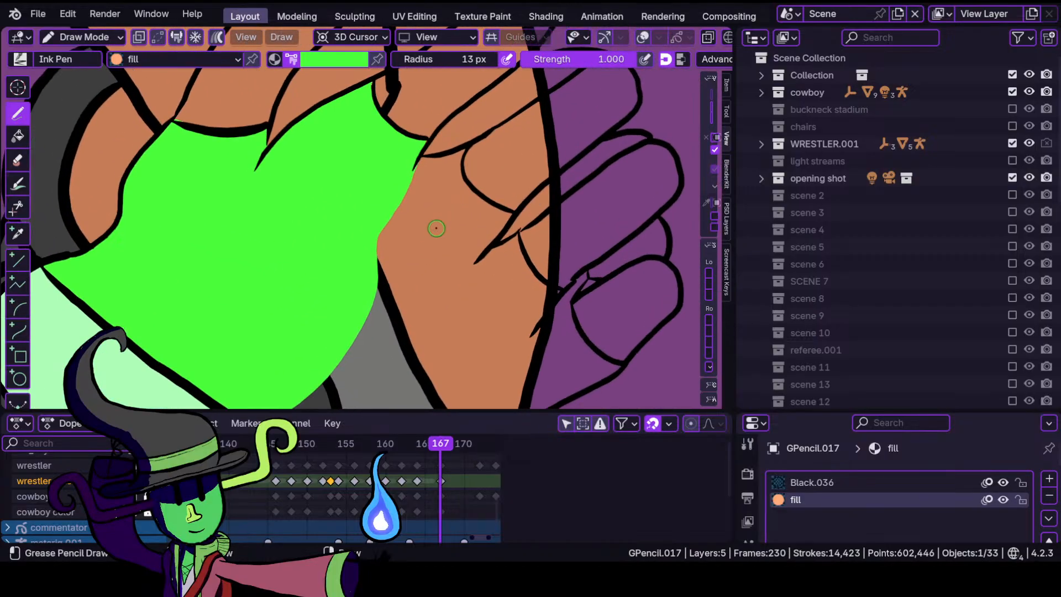
scroll(429, 304, down, 2)
mouse_move(409, 277)
shift+middle_down()
mouse_move(386, 185)
mouse_move(401, 224)
shift+middle_up()
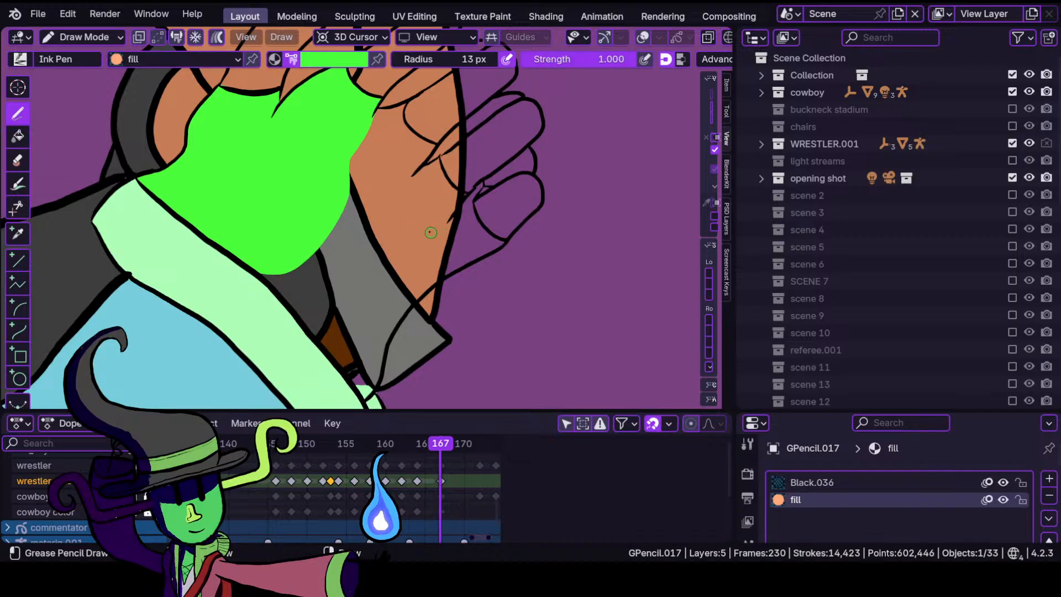
mouse_move(417, 199)
ctrl+middle_down()
mouse_move(450, 174)
mouse_move(443, 201)
mouse_move(475, 184)
mouse_move(459, 204)
ctrl+middle_up()
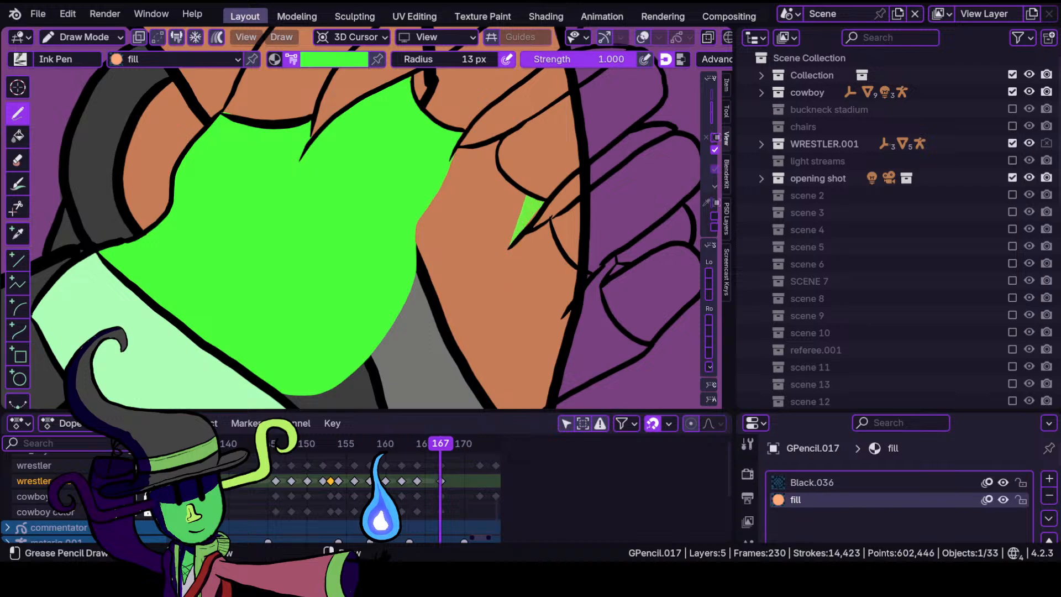
mouse_move(501, 176)
mouse_down()
mouse_move(486, 146)
mouse_move(464, 147)
mouse_move(430, 186)
mouse_move(415, 284)
mouse_move(342, 417)
mouse_move(499, 425)
mouse_move(606, 383)
mouse_move(646, 346)
mouse_up()
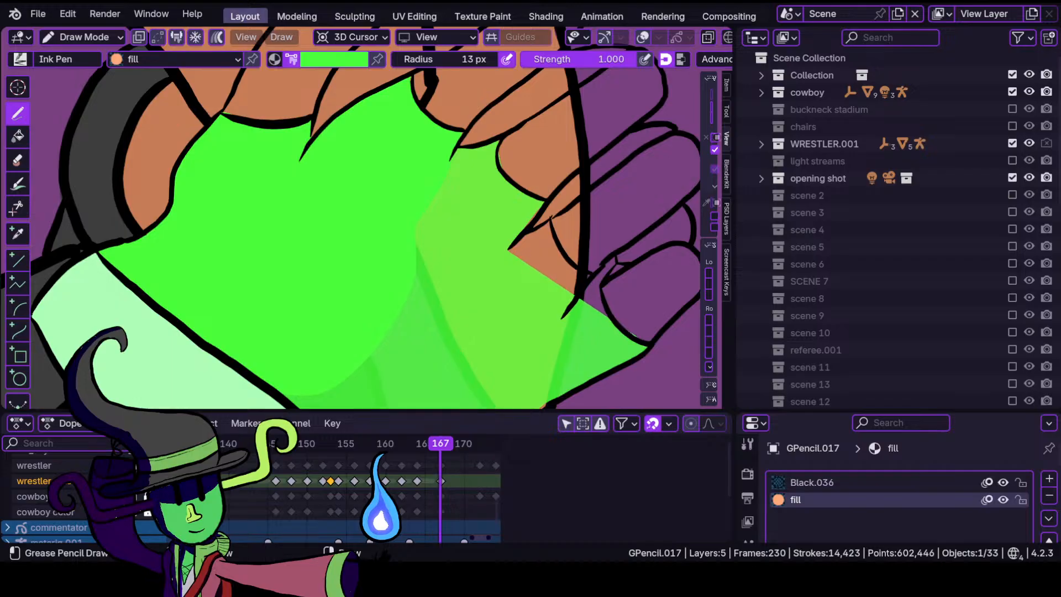
mouse_move(602, 299)
mouse_down()
mouse_move(595, 268)
mouse_move(557, 306)
mouse_move(582, 269)
mouse_up()
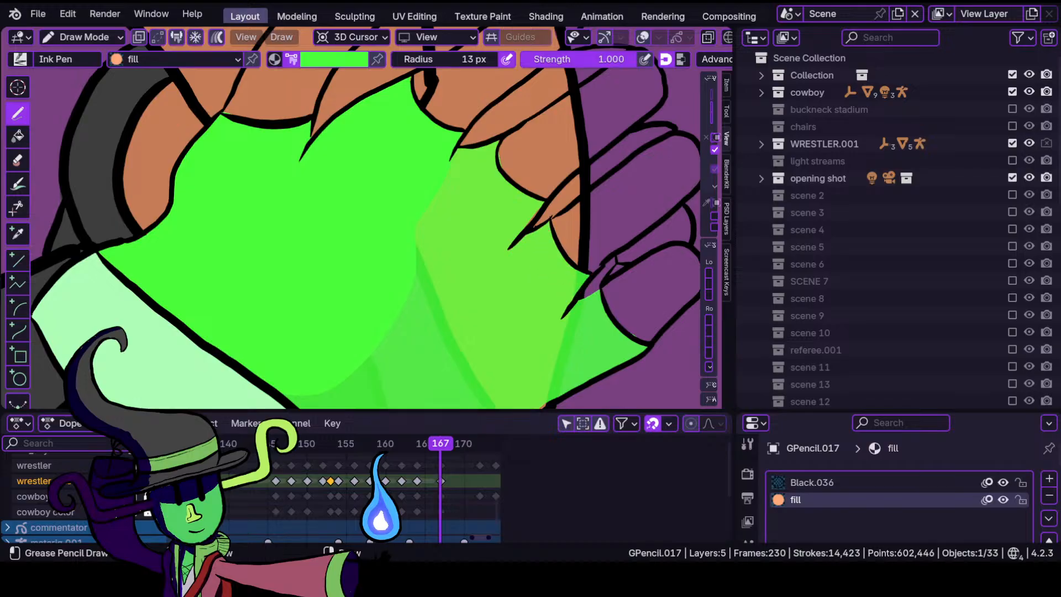
drag(496, 268, 409, 289)
In Sculpt Mode, push the bright green palm fill's edge under the black outlines at the middle finger bases.
scroll(383, 281, down, 3)
scroll(387, 258, up, 4)
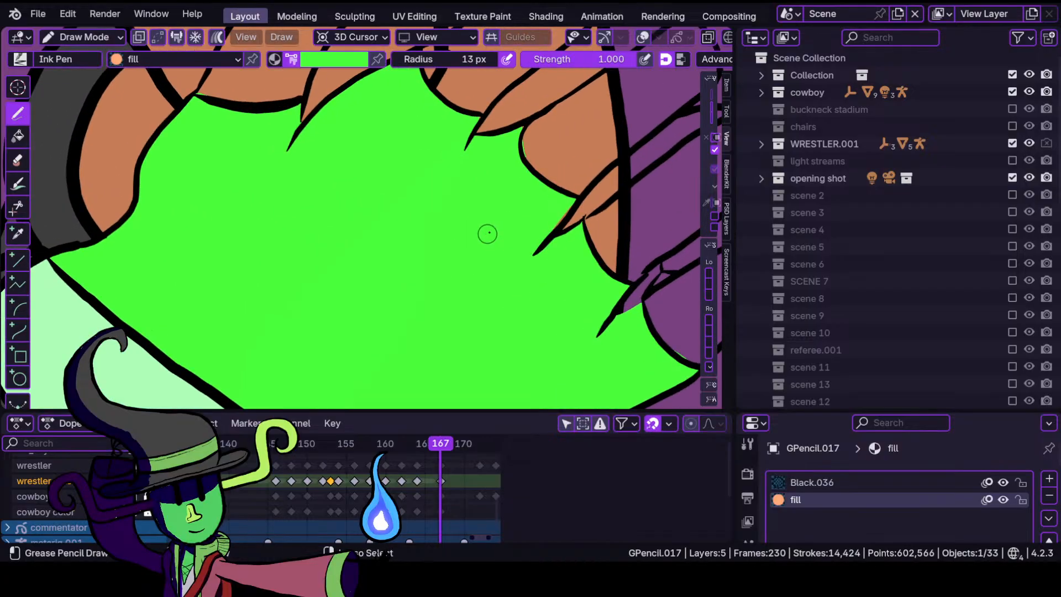
shift+middle_drag(486, 232, 315, 256)
scroll(314, 255, up, 2)
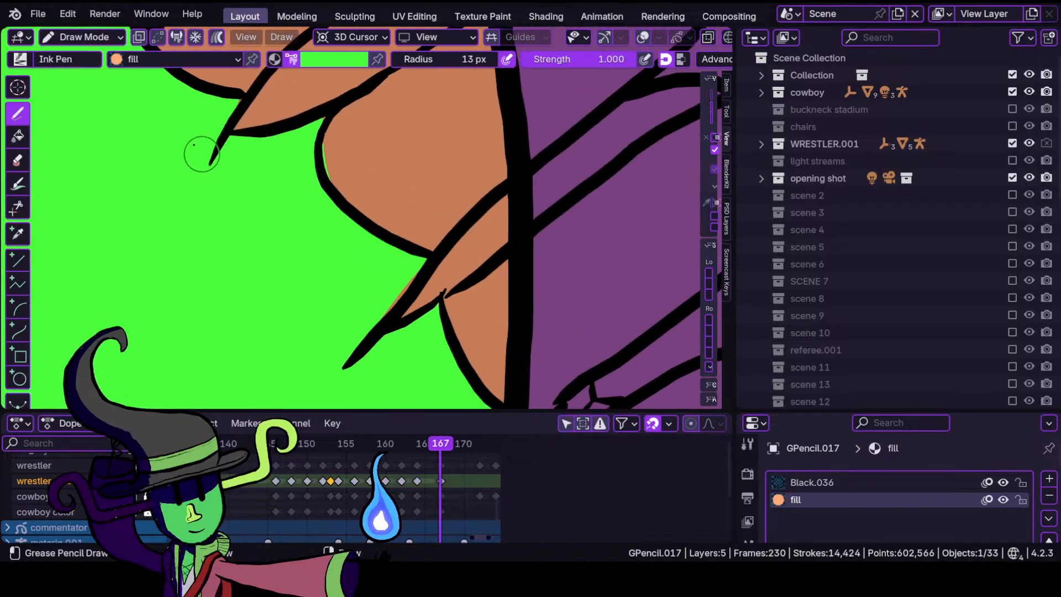
click(83, 37)
click(83, 95)
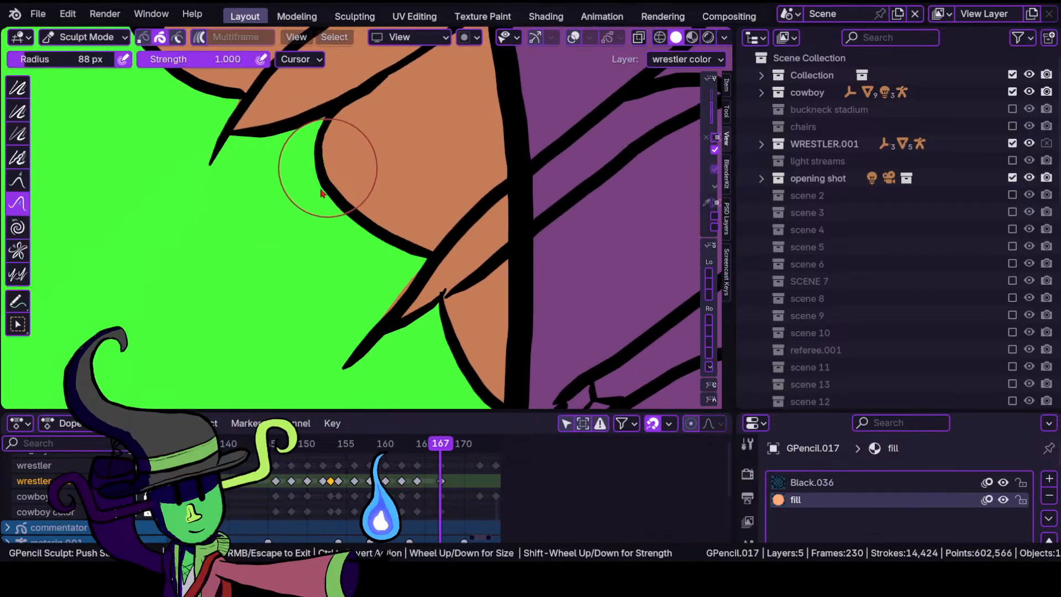
drag(321, 190, 324, 204)
drag(363, 295, 398, 302)
mouse_move(309, 134)
mouse_down()
mouse_move(328, 128)
mouse_move(329, 141)
mouse_move(327, 126)
mouse_up()
Push the bright green fill's edge under the outlines along the lower finger bases and the palm's outer corner.
mouse_move(398, 359)
ctrl+middle_down()
mouse_move(390, 305)
mouse_move(412, 195)
mouse_move(392, 191)
ctrl+middle_up()
mouse_move(321, 182)
shift+middle_down()
mouse_move(410, 264)
mouse_move(393, 241)
shift+middle_up()
drag(387, 250, 392, 255)
mouse_move(393, 254)
ctrl+middle_down()
mouse_move(384, 334)
mouse_move(304, 299)
mouse_move(313, 239)
ctrl+middle_up()
shift+middle_drag(376, 298, 410, 220)
ctrl+middle_drag(409, 220, 418, 185)
drag(426, 237, 412, 253)
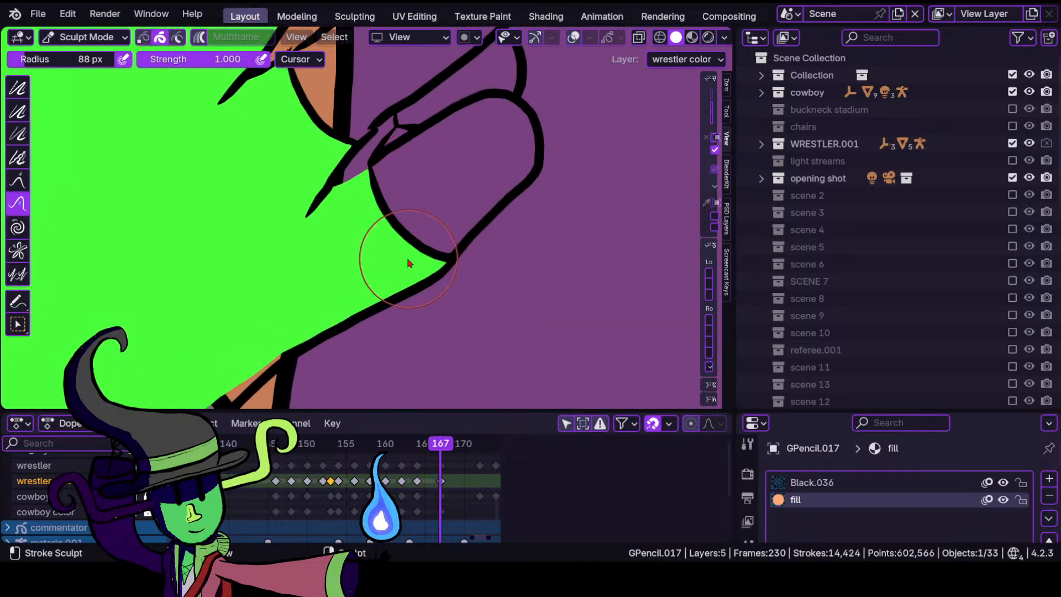
Return to Draw Mode with the Black.036 material and set the drawing colour to black.
shift+middle_drag(390, 230, 387, 321)
ctrl+middle_drag(389, 309, 396, 224)
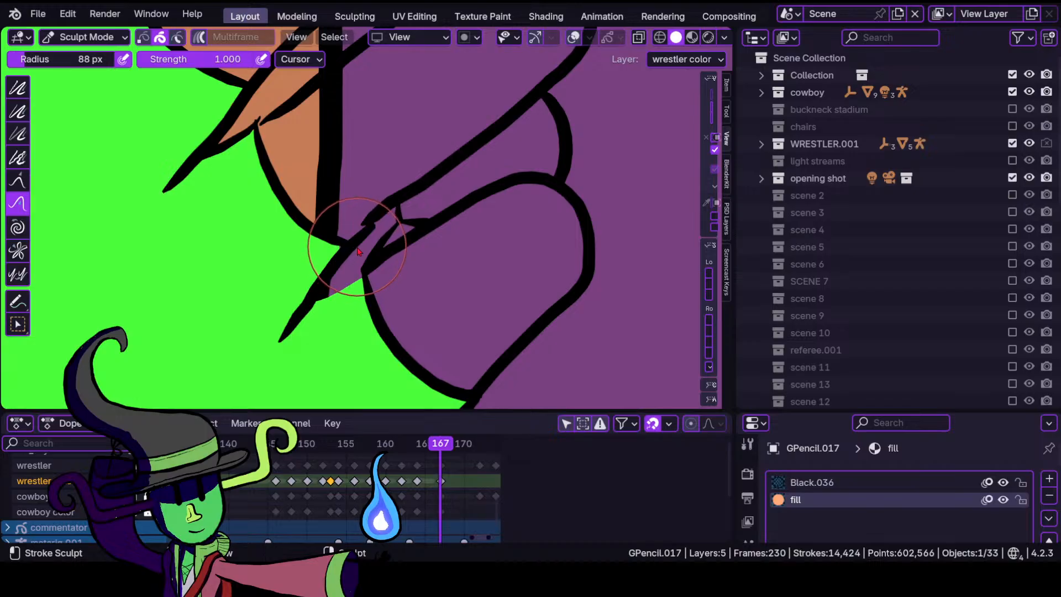
click(818, 482)
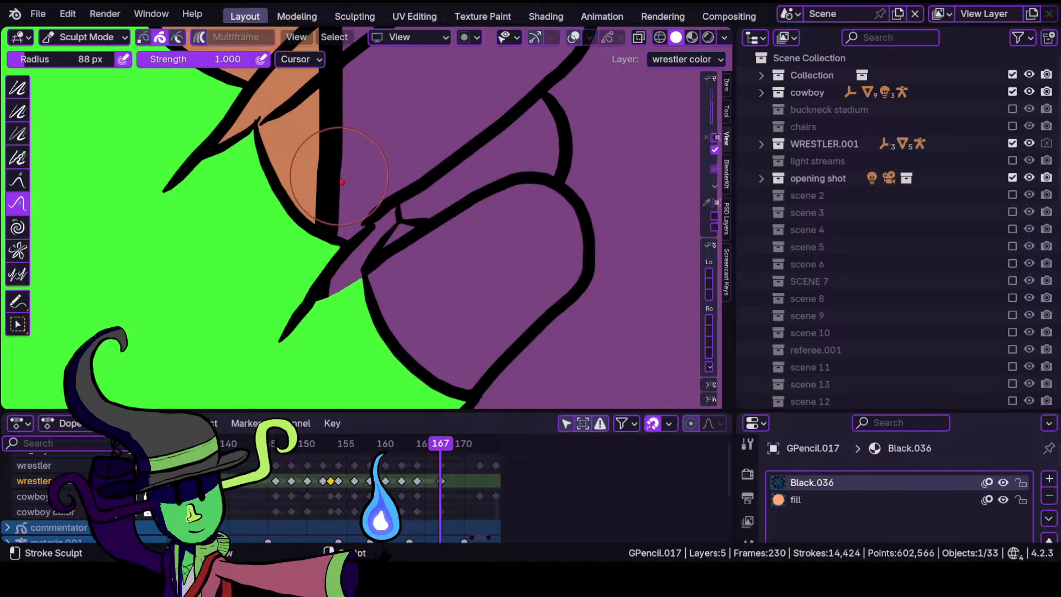
drag(332, 256, 334, 257)
click(86, 37)
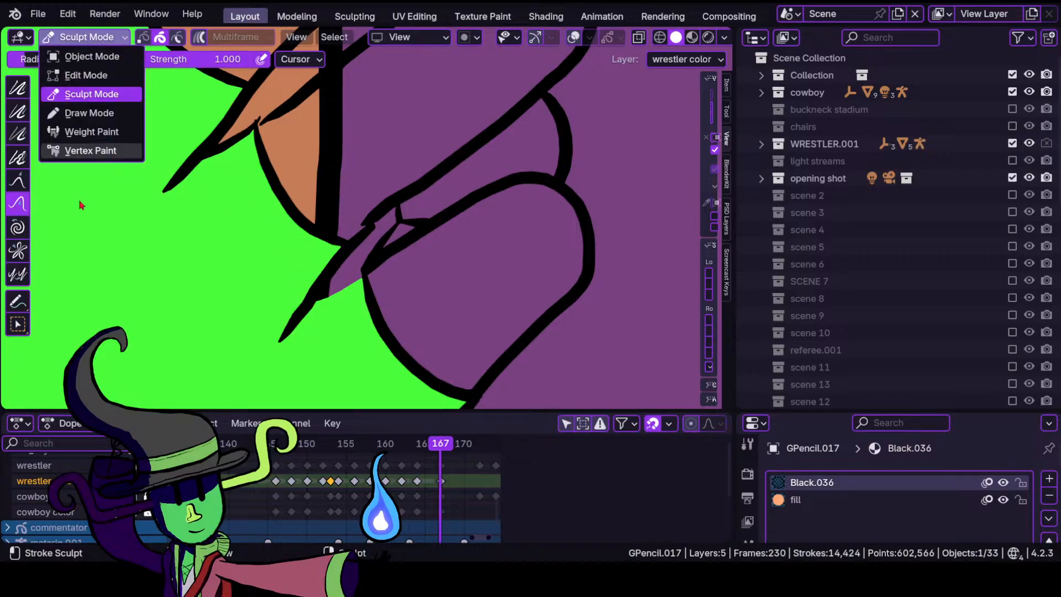
click(88, 112)
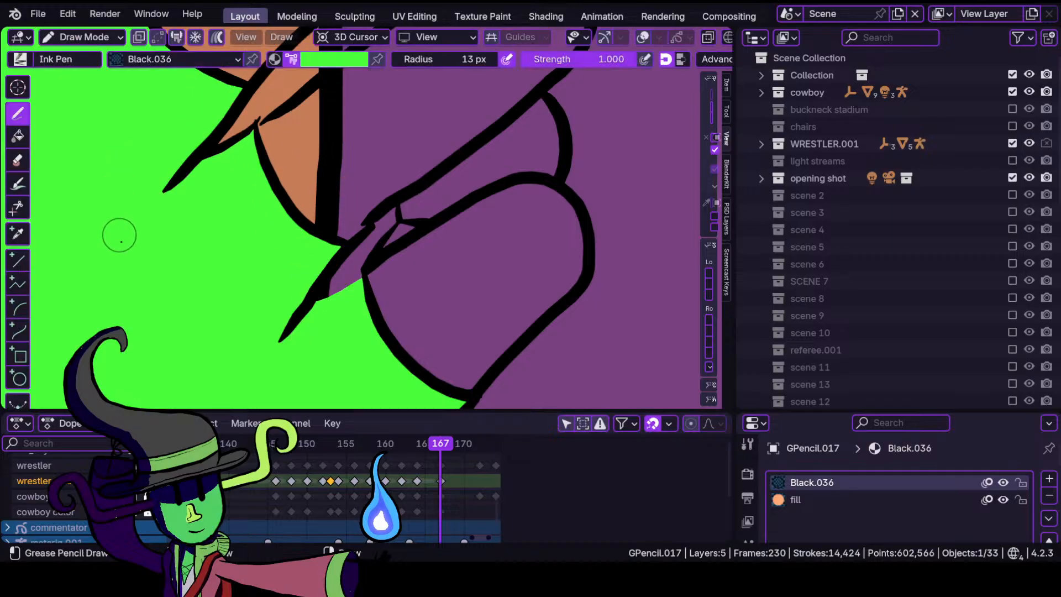
click(340, 62)
click(323, 246)
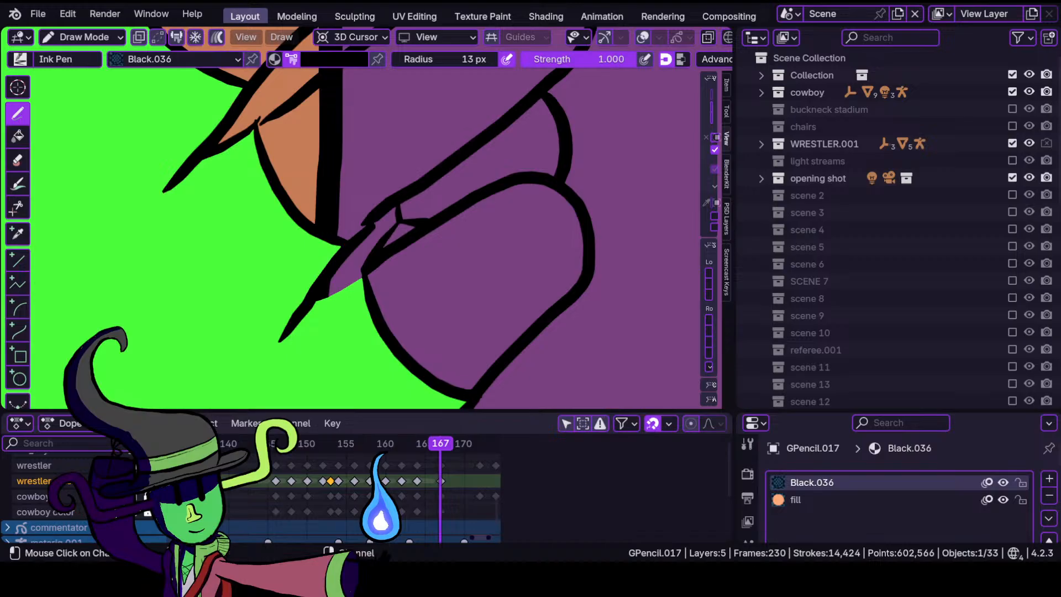
On the wrestler line layer, draw a short black line closing the gap between the last two finger bases.
click(87, 457)
click(300, 301)
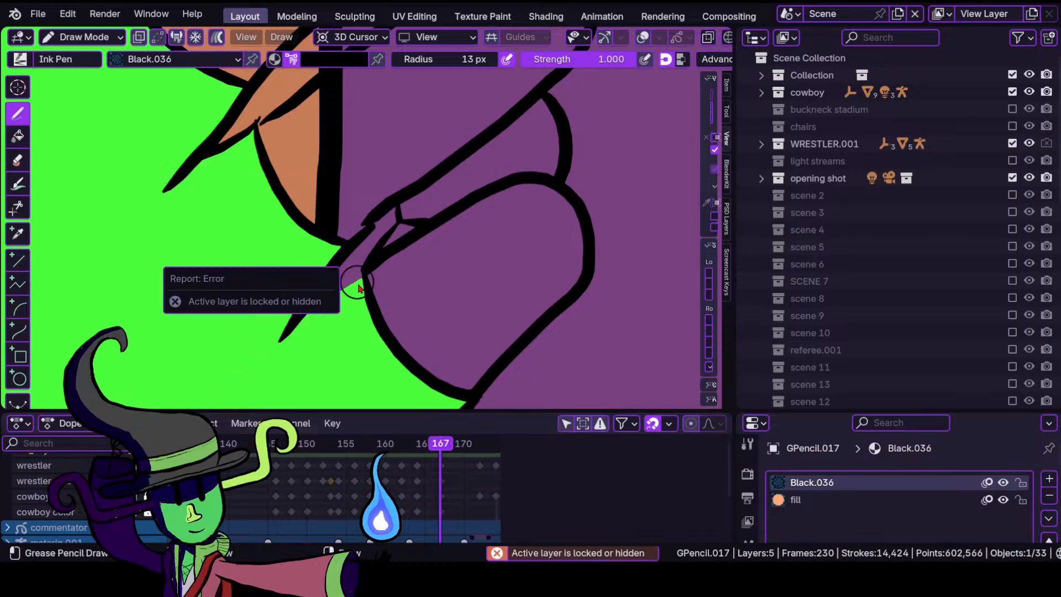
click(33, 465)
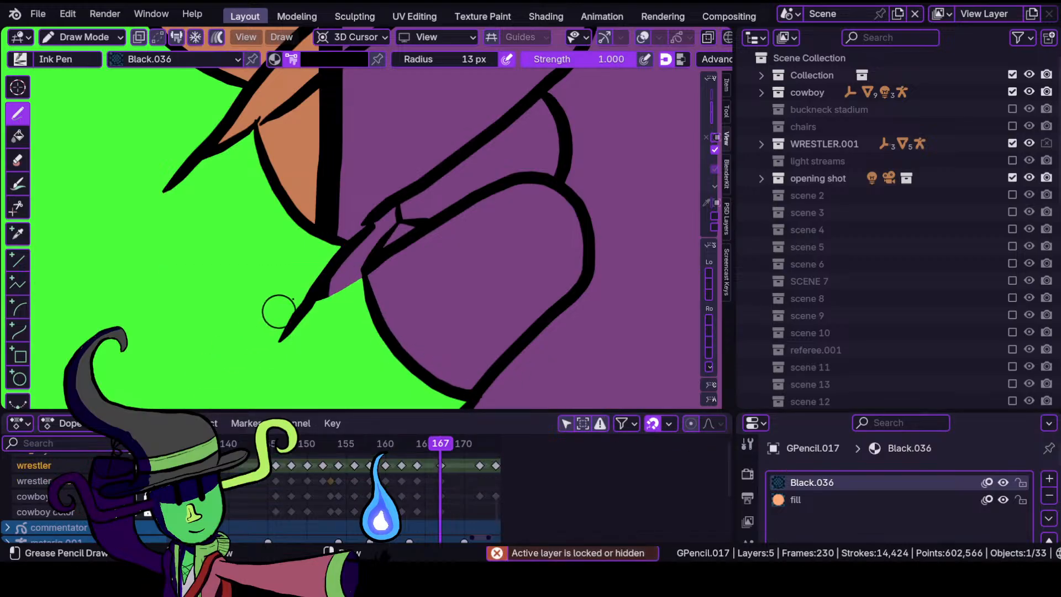
drag(324, 288, 363, 267)
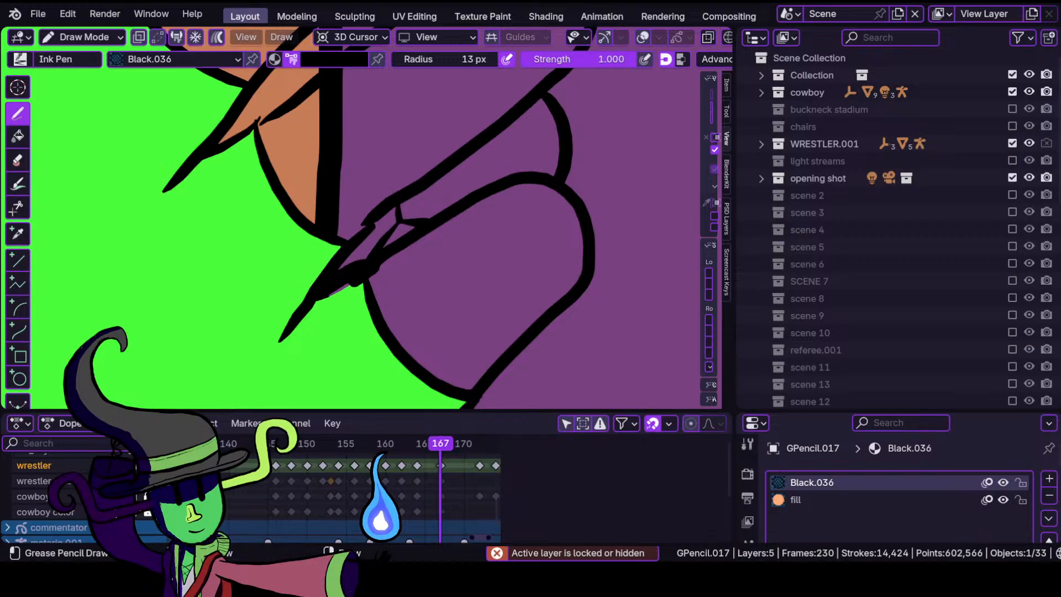
Set the drawing colour to the wrestlers palette's light blue and make fill the active material.
ctrl+middle_drag(337, 290, 284, 353)
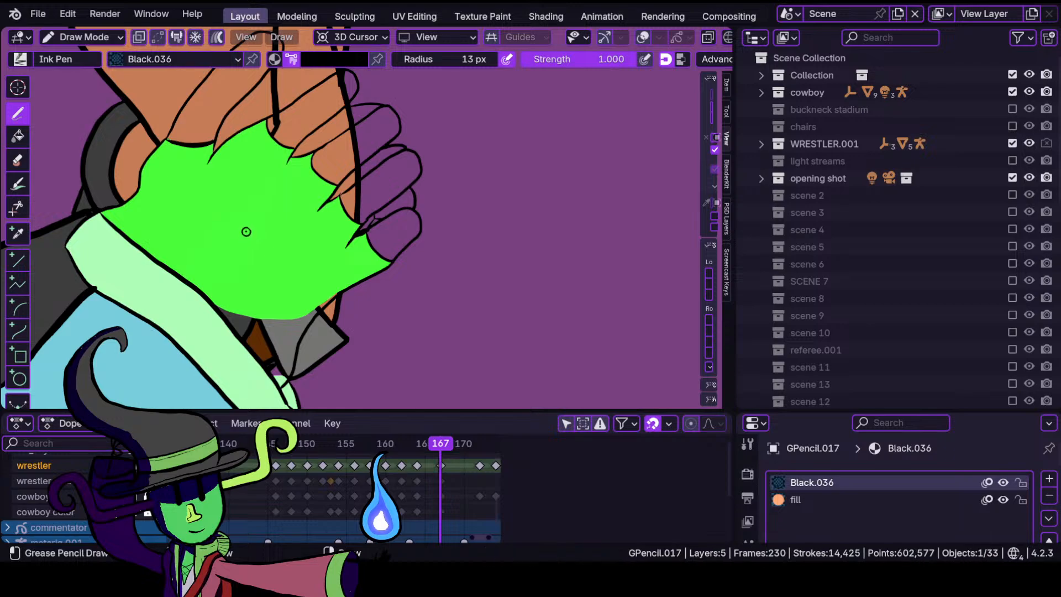
scroll(317, 260, up, 3)
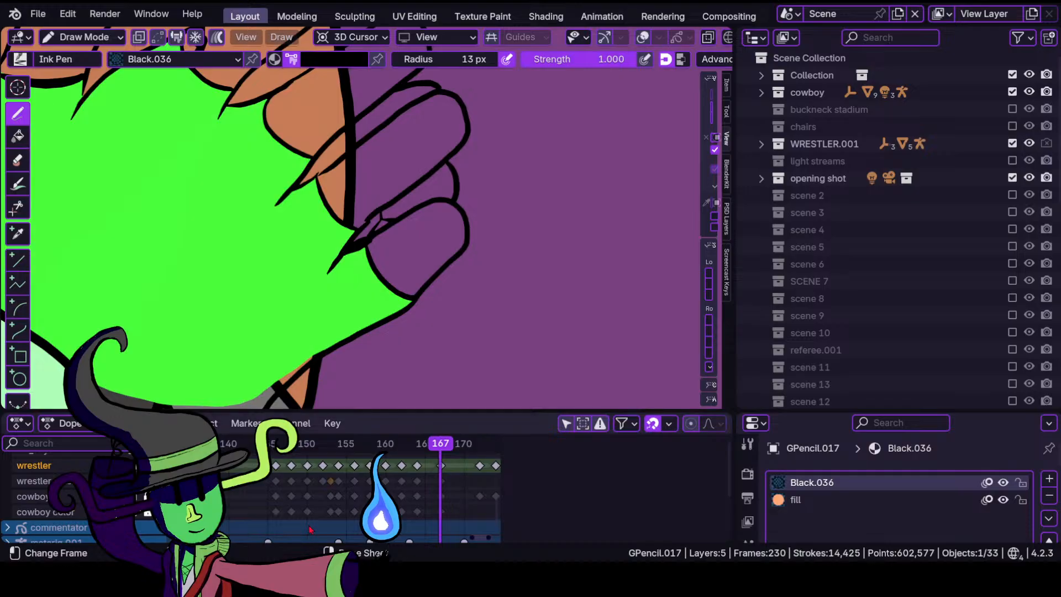
scroll(293, 299, up, 1)
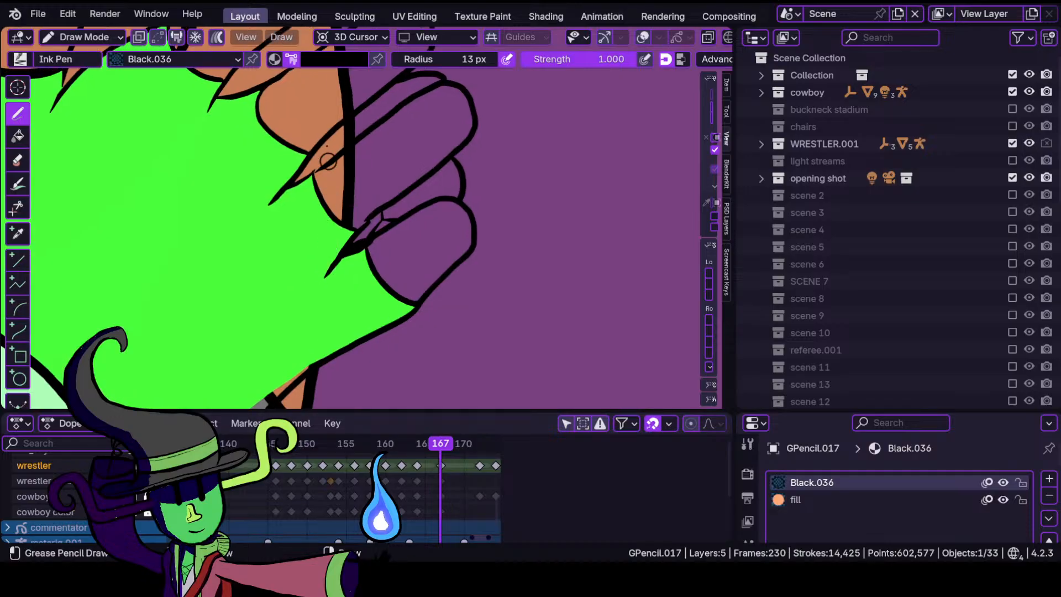
click(347, 59)
click(298, 244)
scroll(387, 248, up, 4)
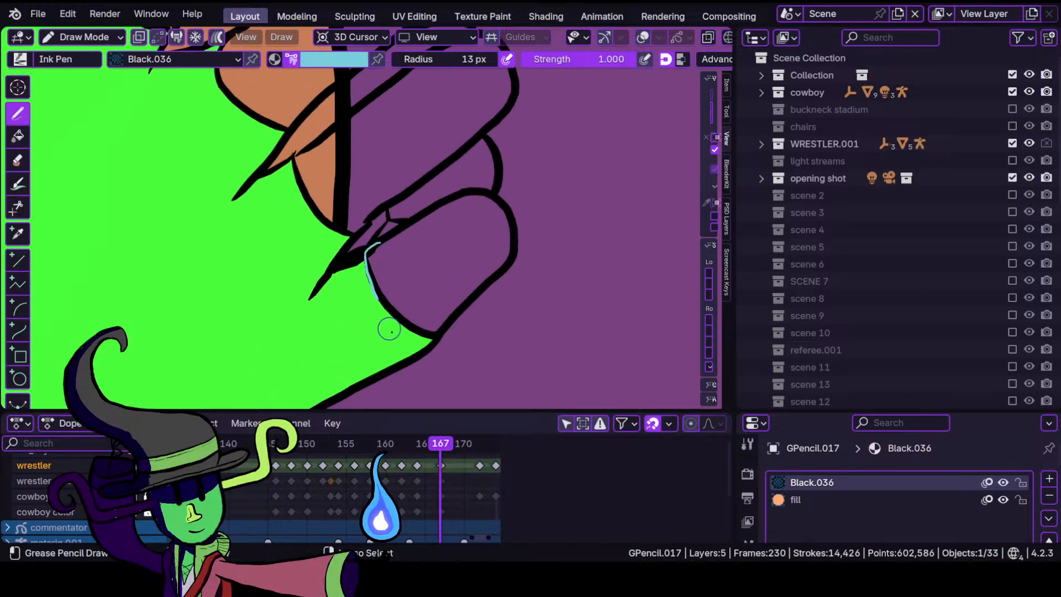
key(ctrl+z)
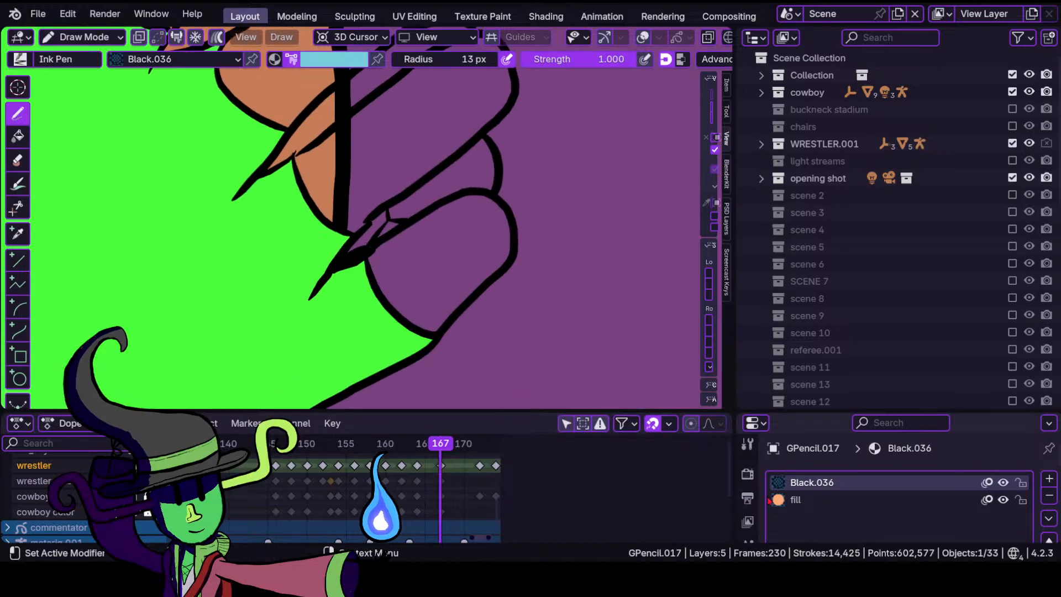
click(796, 499)
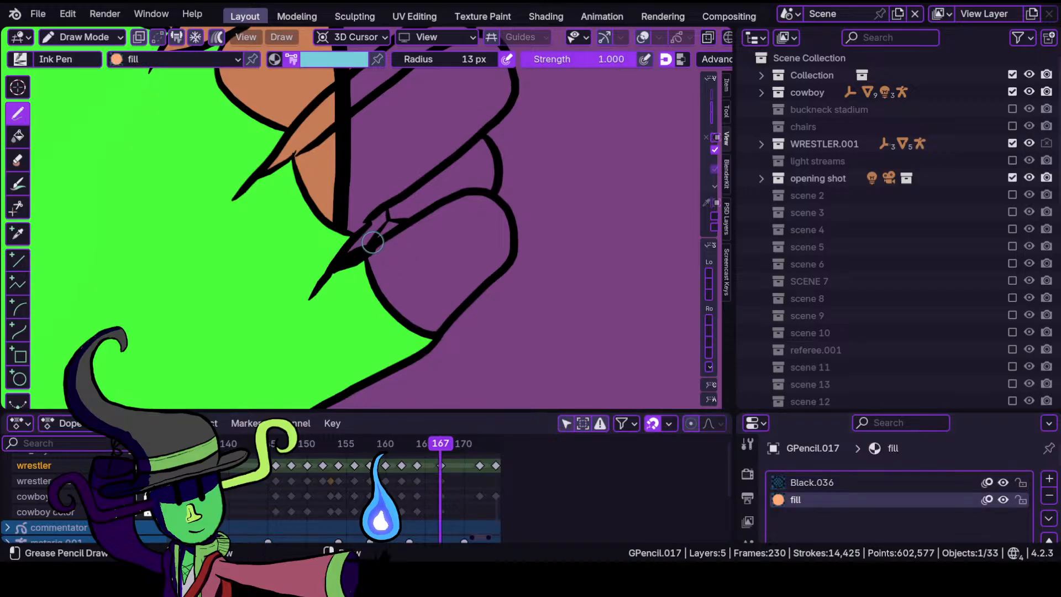
On the wrestler colour layer, fill the hand's lowest finger segment with light blue inside its black outline.
drag(388, 310, 408, 325)
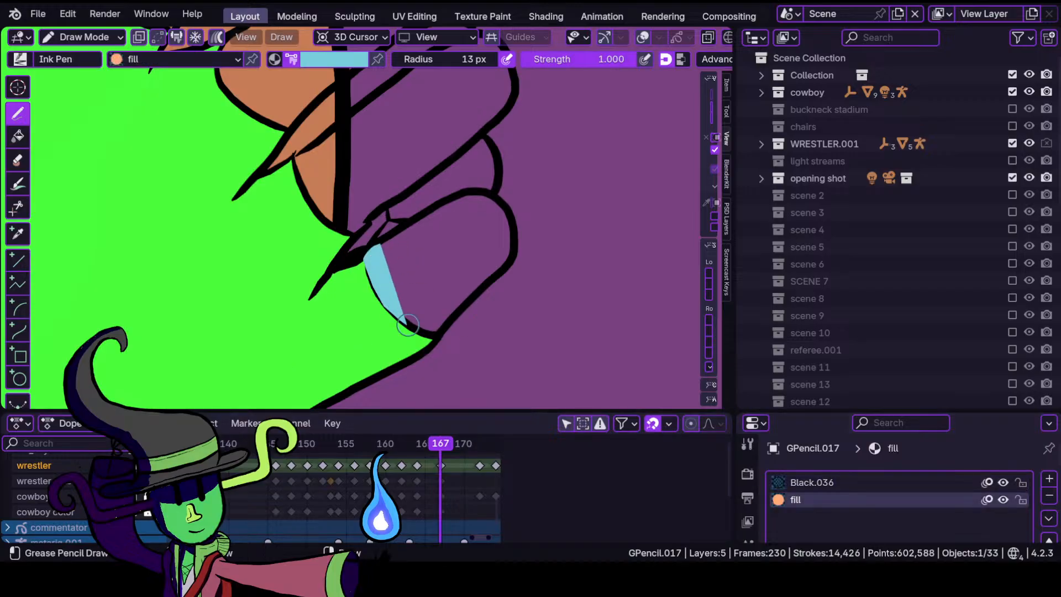
key(ctrl+z)
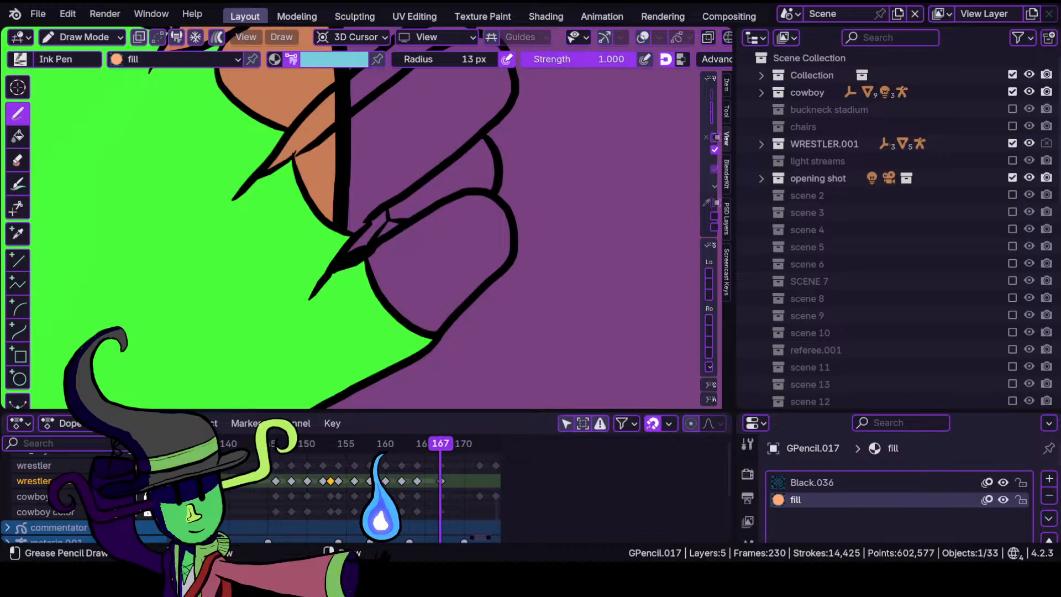
mouse_move(381, 290)
mouse_down()
mouse_move(423, 328)
mouse_move(494, 282)
mouse_move(509, 246)
mouse_move(500, 209)
mouse_move(406, 224)
mouse_move(387, 238)
mouse_up()
scroll(428, 336, down, 3)
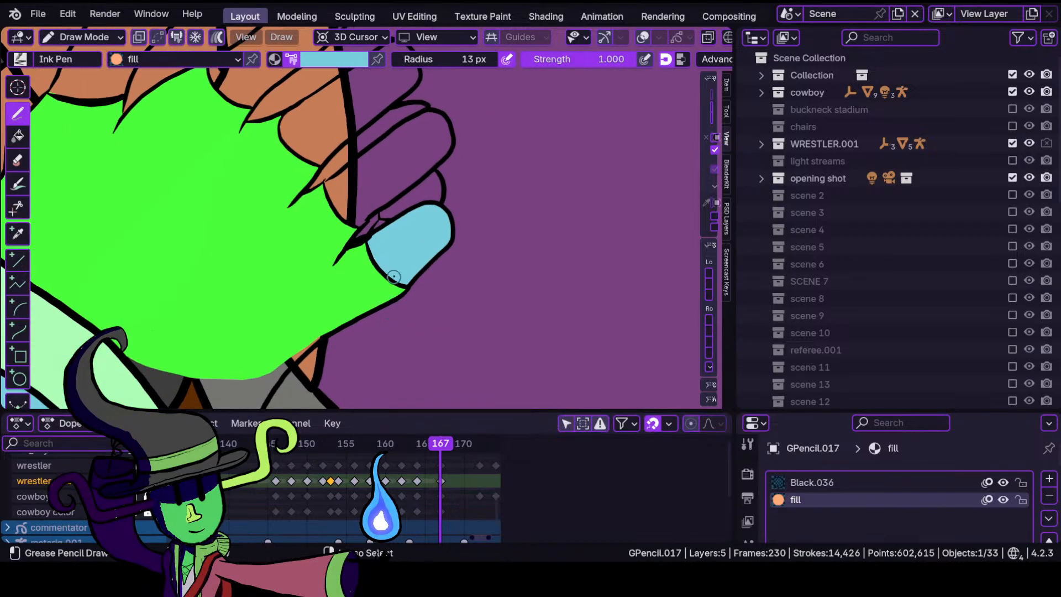
scroll(364, 289, down, 3)
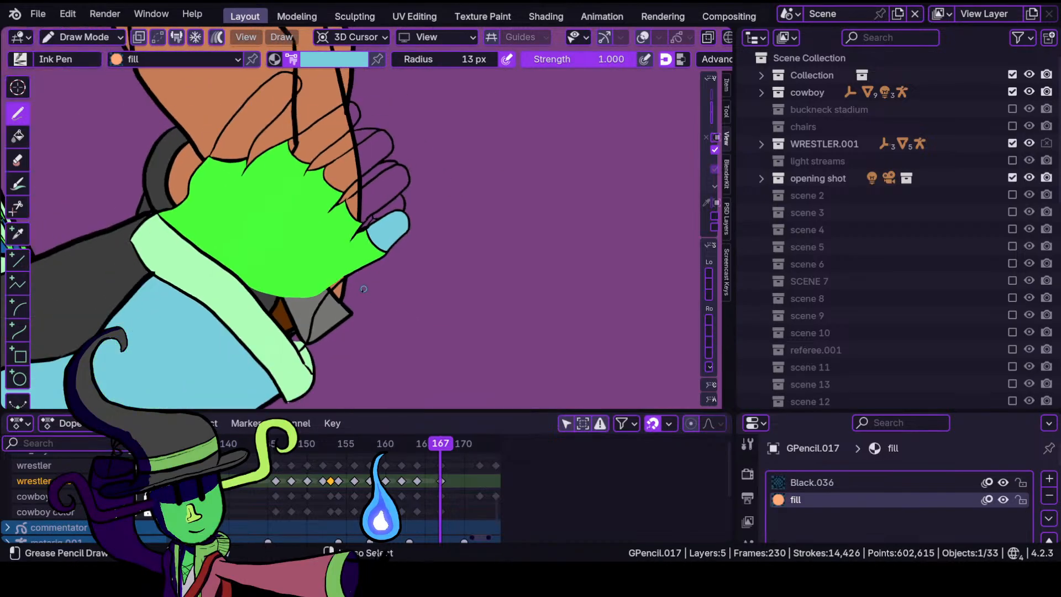
Fill the partly hidden finger segment just above the lowest finger with light blue.
scroll(342, 311, up, 8)
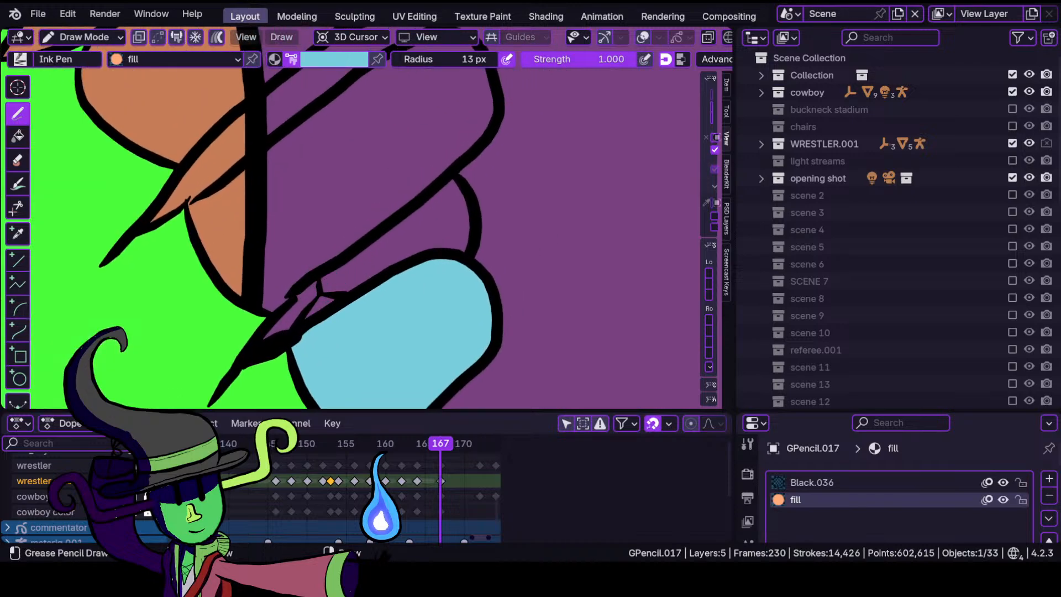
mouse_move(331, 270)
mouse_down()
mouse_move(469, 226)
mouse_move(458, 184)
mouse_move(452, 264)
mouse_up()
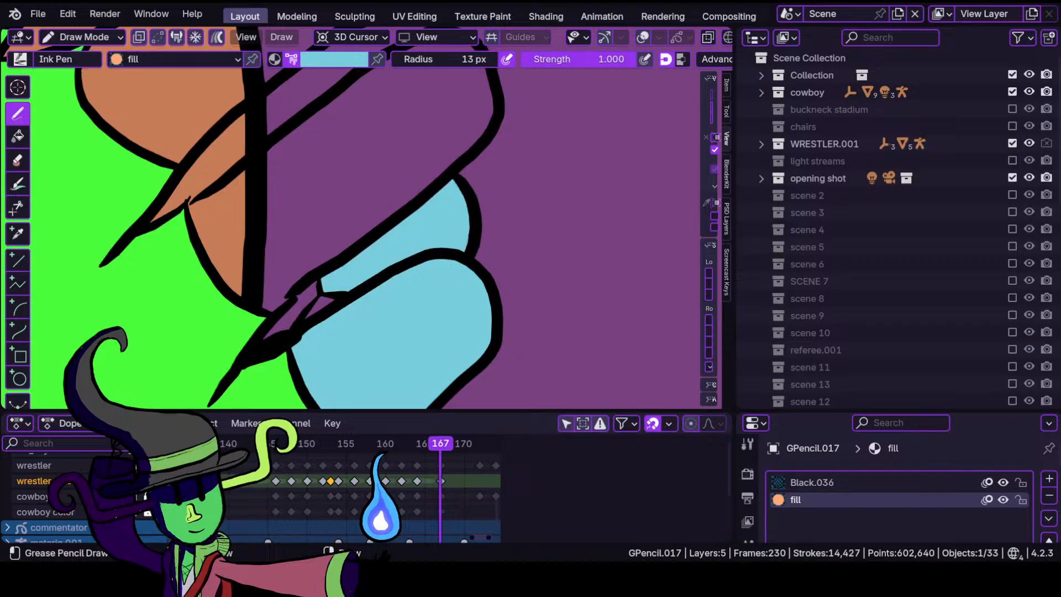
drag(326, 282, 329, 277)
Switch to the palette's bright green and fill the narrow gap at the base between the two lowest fingers.
click(353, 59)
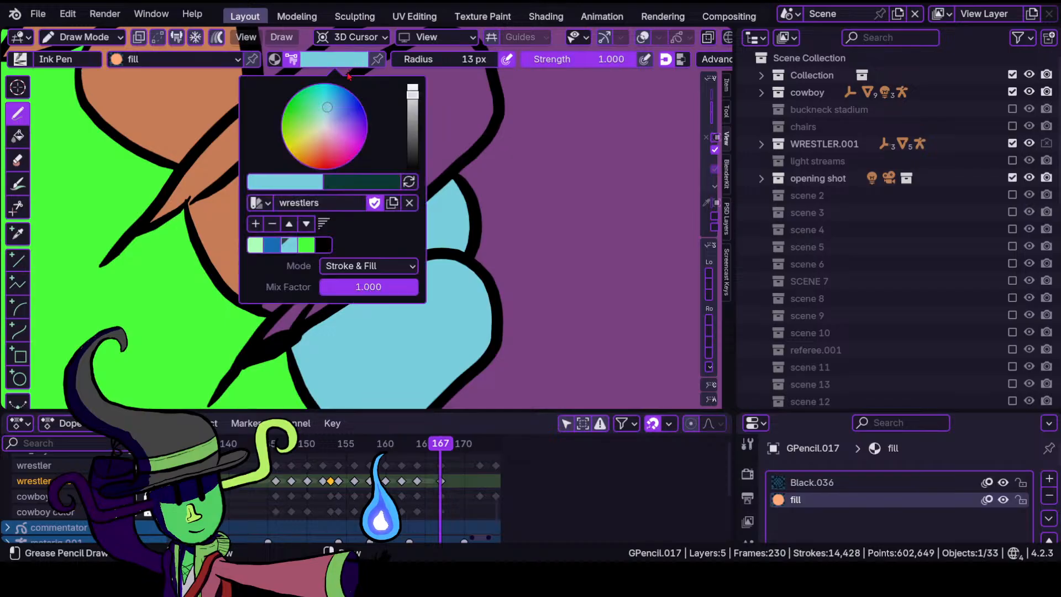
click(303, 246)
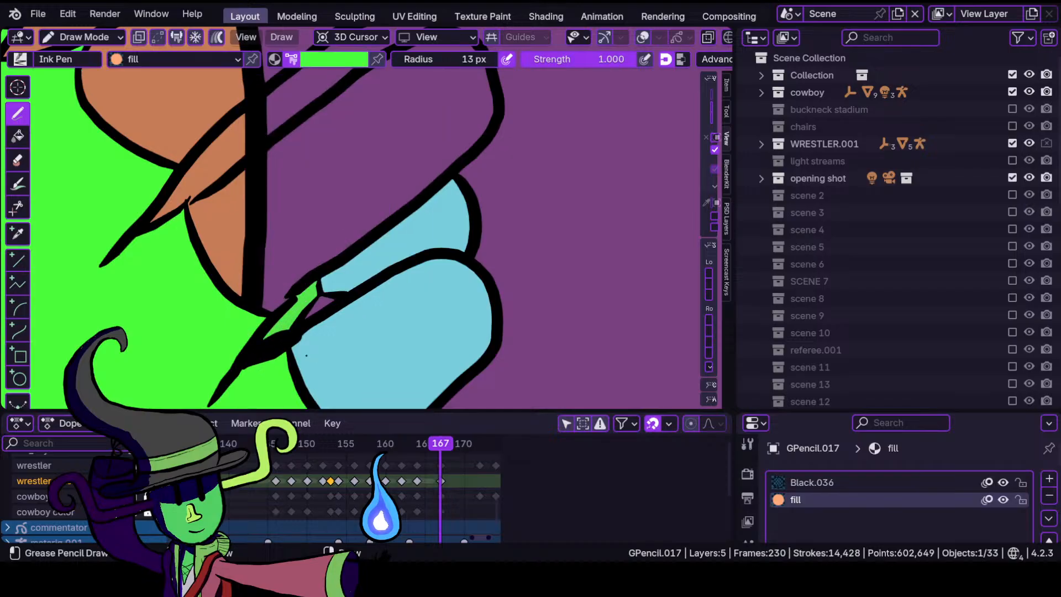
ctrl+middle_drag(366, 209, 342, 381)
Return to the palette's light blue and fill the second full finger from the bottom, from its base to the tip.
mouse_move(331, 243)
ctrl+middle_down()
mouse_move(327, 326)
mouse_move(381, 177)
ctrl+middle_up()
mouse_move(389, 171)
shift+middle_down()
mouse_move(415, 264)
mouse_move(436, 279)
shift+middle_up()
click(335, 60)
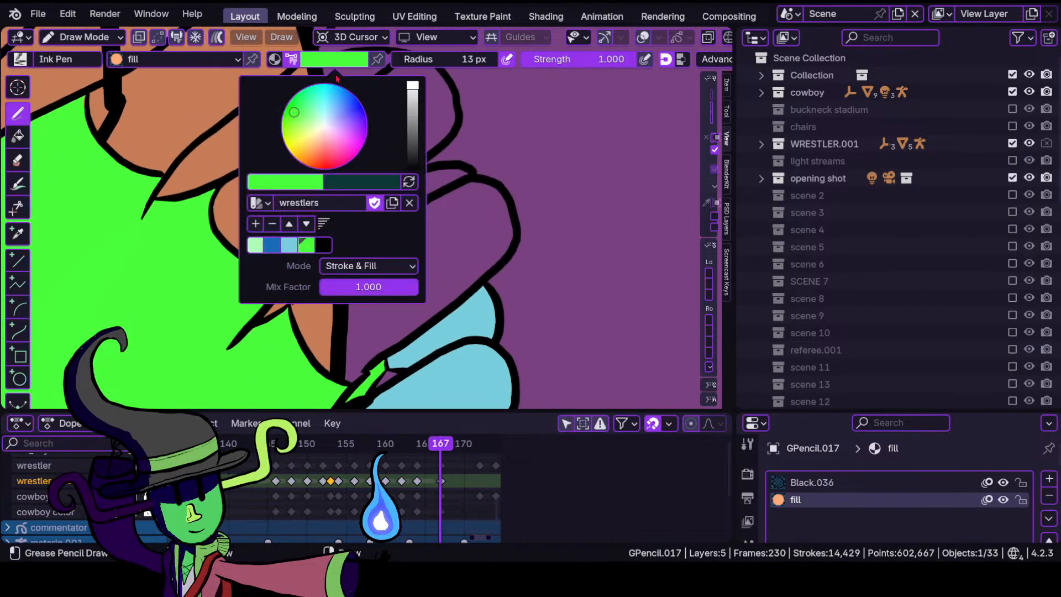
click(288, 247)
scroll(355, 285, down, 1)
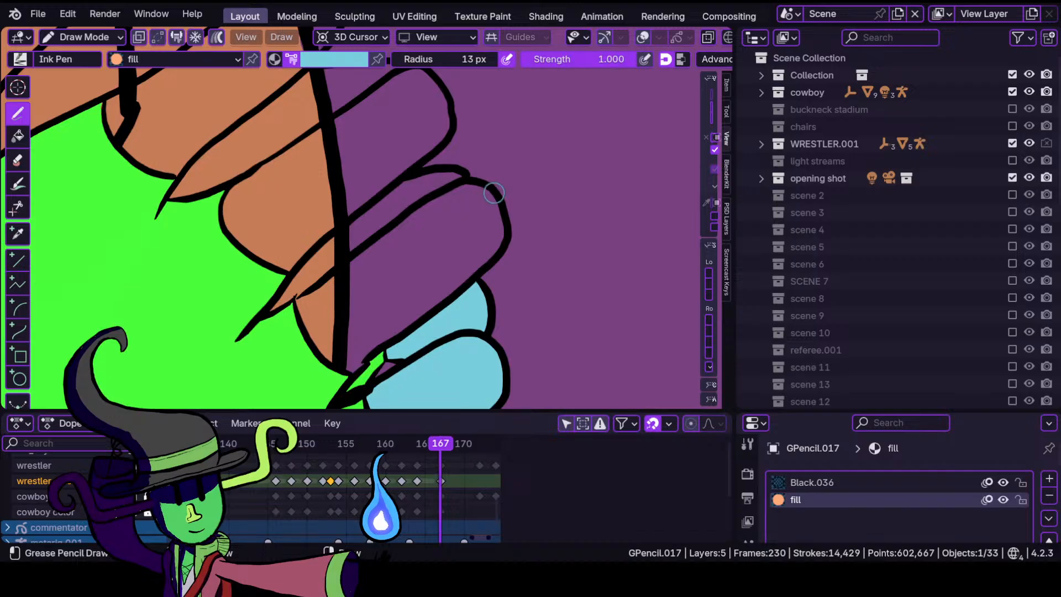
mouse_move(409, 216)
mouse_down()
mouse_move(323, 286)
mouse_move(332, 354)
mouse_move(348, 369)
mouse_move(483, 210)
mouse_move(498, 211)
mouse_up()
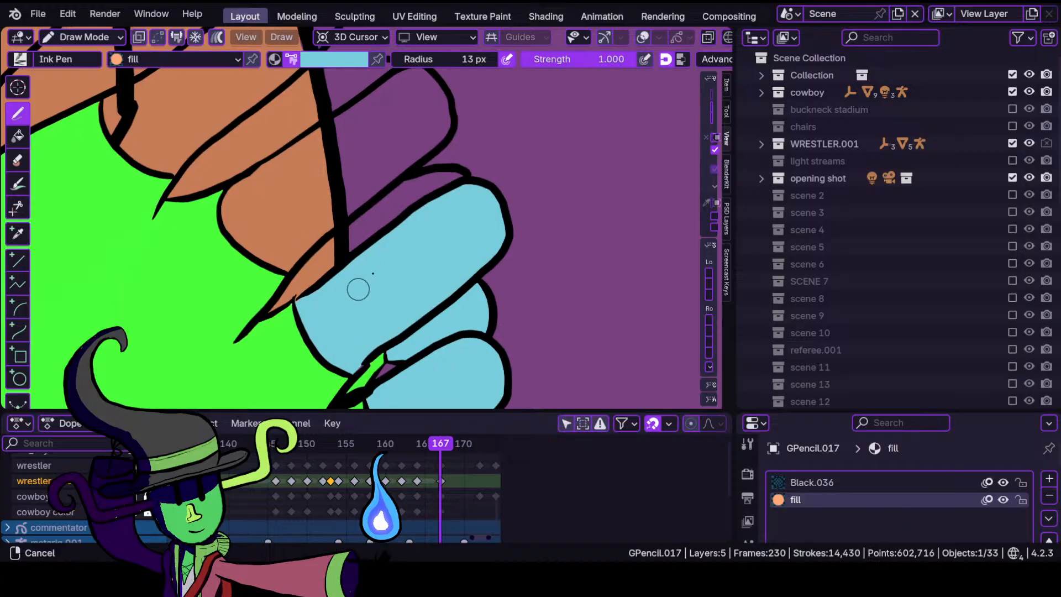
Fill the third full finger from the bottom with light blue, covering the orange arm behind it.
shift+middle_drag(357, 289, 369, 206)
scroll(370, 206, up, 3)
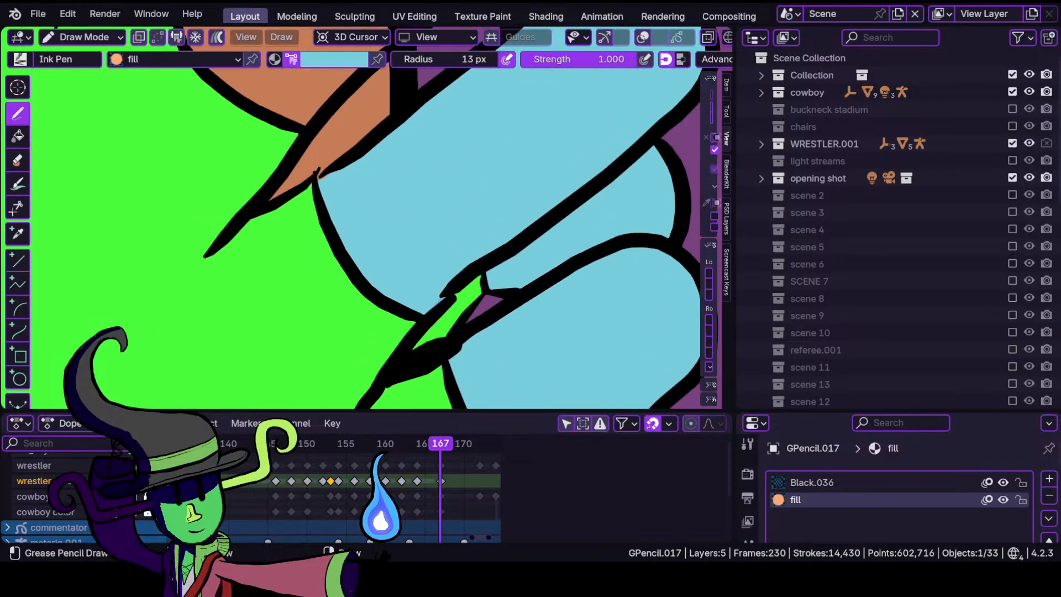
ctrl+middle_drag(404, 331, 398, 382)
mouse_move(358, 221)
shift+middle_down()
mouse_move(378, 379)
mouse_move(363, 279)
mouse_move(386, 310)
mouse_move(364, 292)
shift+middle_up()
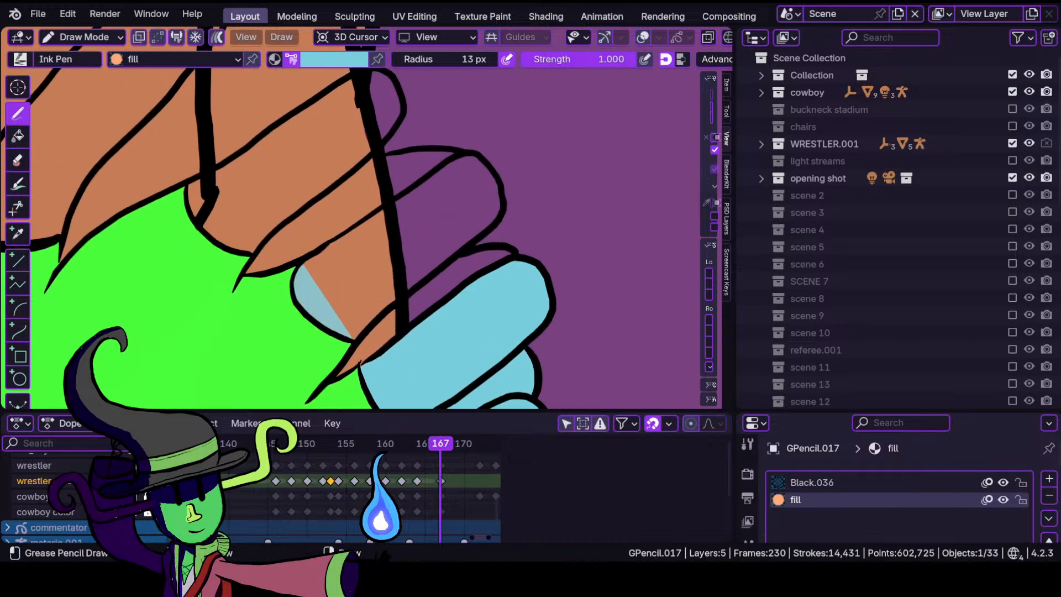
mouse_move(301, 264)
mouse_down()
mouse_move(499, 211)
mouse_move(497, 180)
mouse_move(469, 158)
mouse_move(407, 309)
mouse_up()
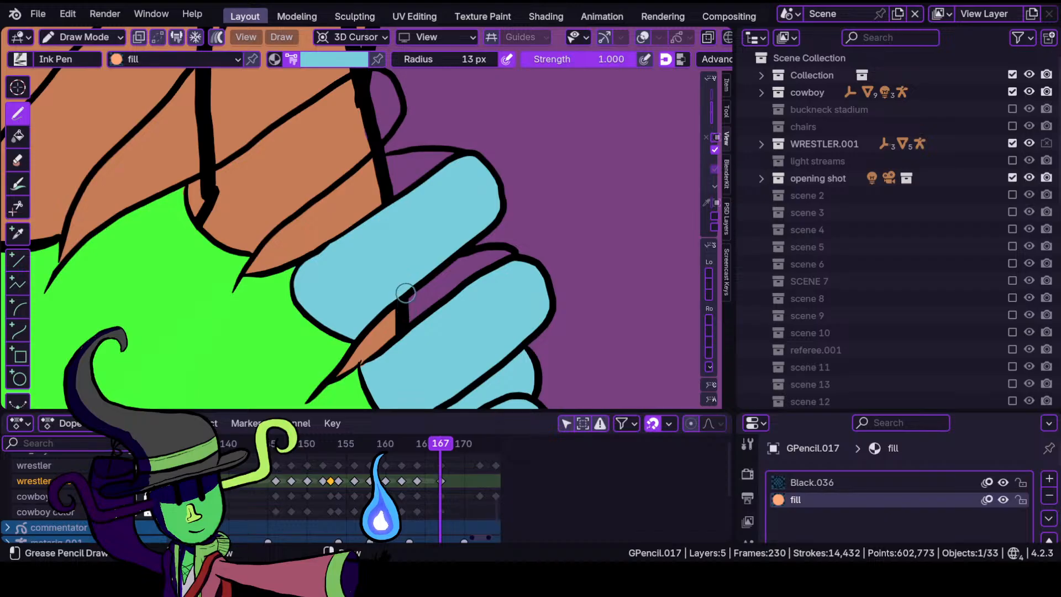
Fill the gaps between the wrestler's lower fingers with light blue on frame 167.
drag(508, 264, 511, 251)
scroll(457, 185, up, 2)
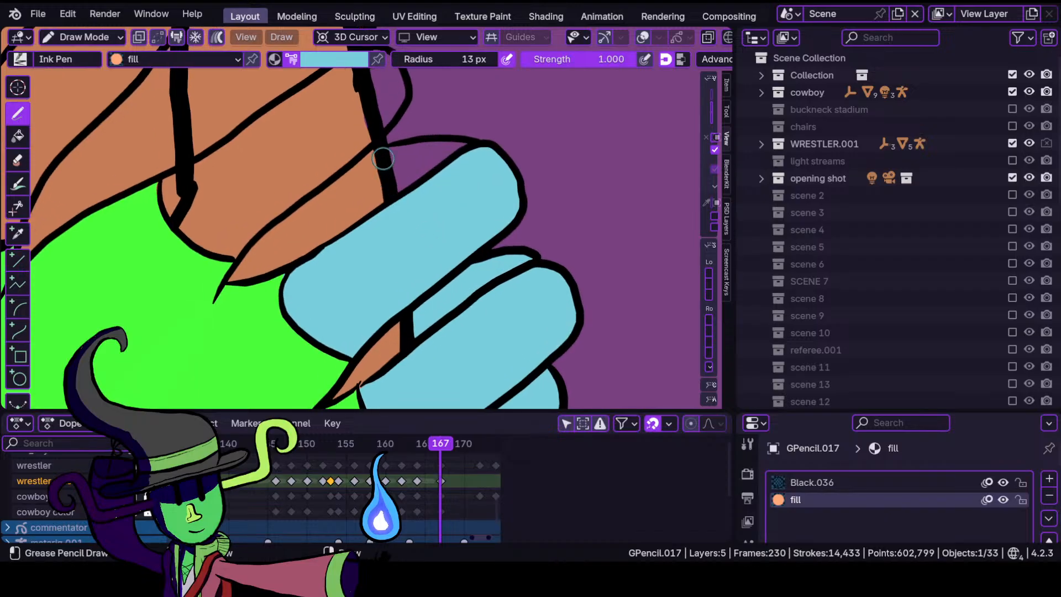
mouse_move(395, 176)
mouse_down()
mouse_move(443, 178)
mouse_move(422, 160)
mouse_up()
scroll(422, 161, up, 2)
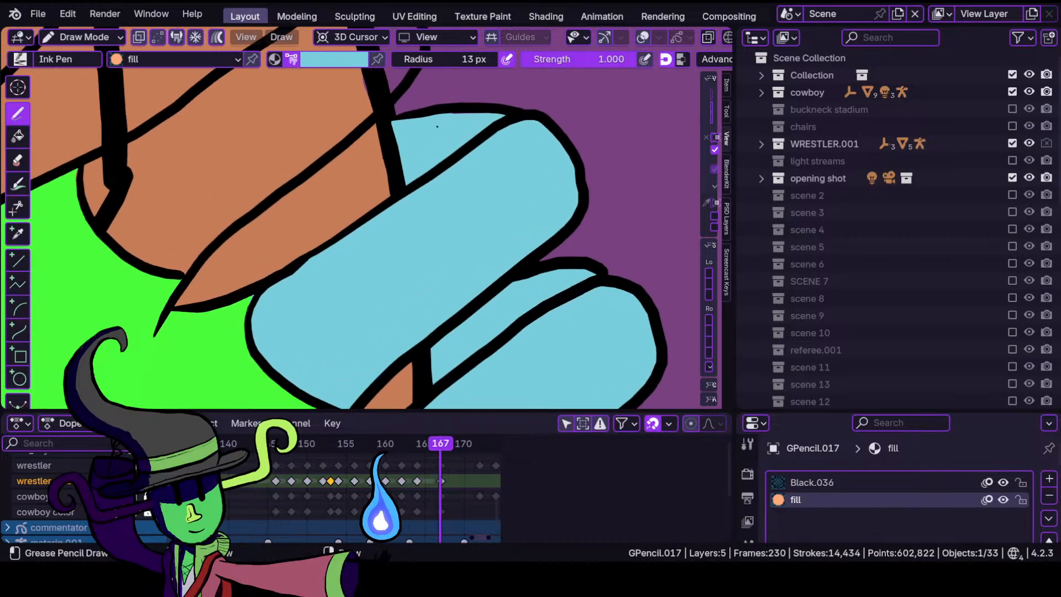
drag(469, 133, 420, 149)
ctrl+middle_drag(366, 198, 420, 353)
shift+middle_drag(376, 149, 391, 237)
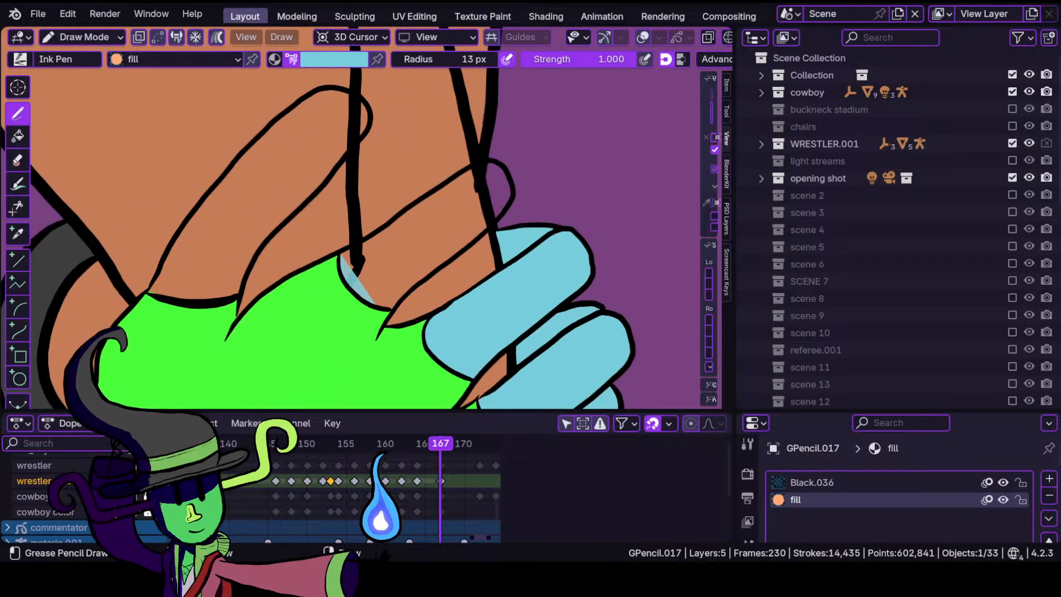
mouse_move(343, 255)
mouse_down()
mouse_move(470, 241)
mouse_move(510, 188)
mouse_move(501, 167)
mouse_move(477, 163)
mouse_up()
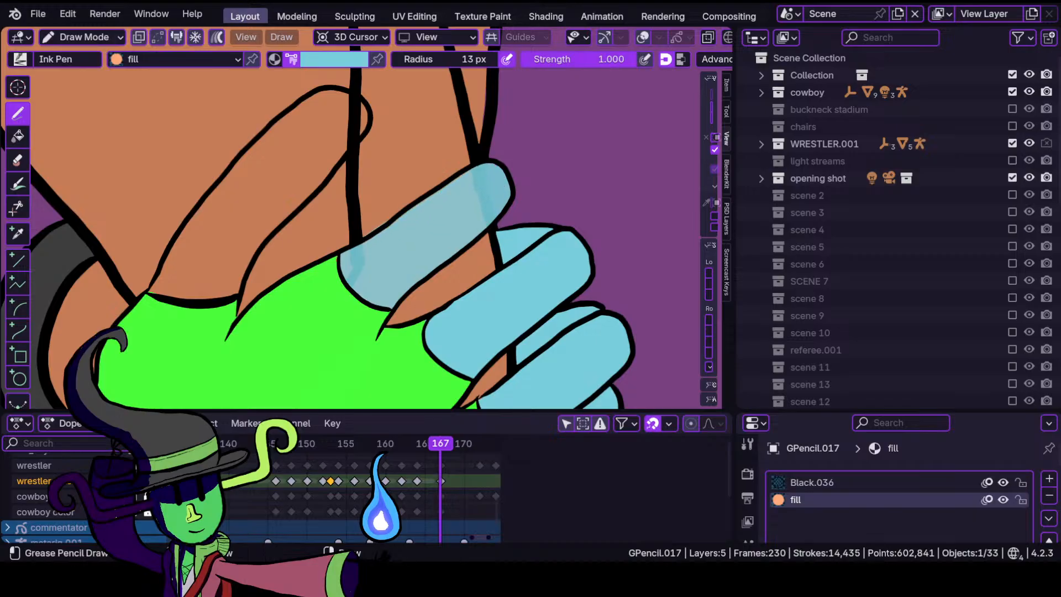
drag(359, 246, 365, 243)
scroll(367, 242, up, 5)
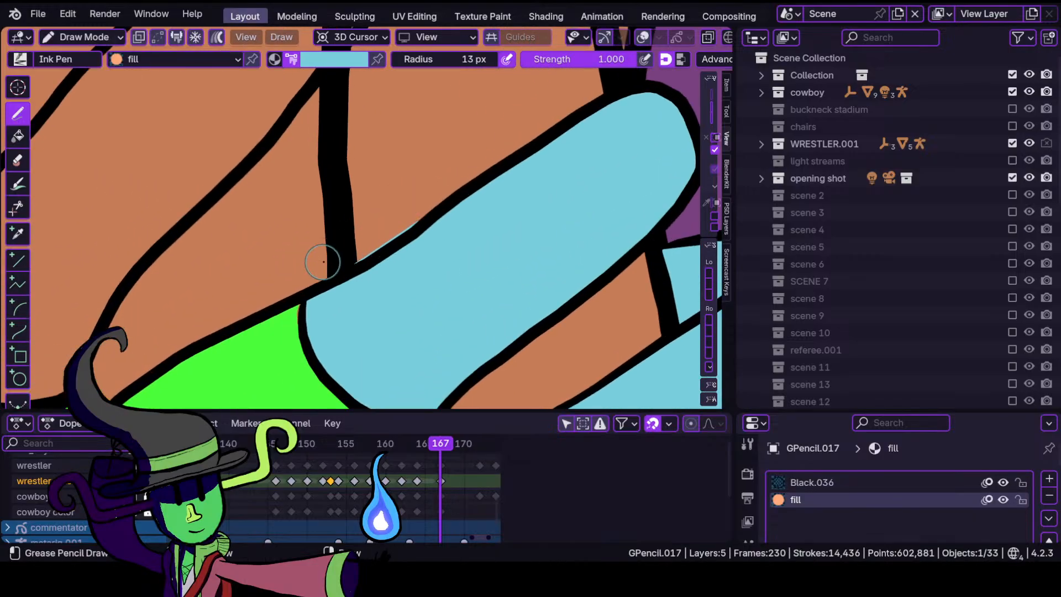
key(ctrl+z)
scroll(427, 275, down, 3)
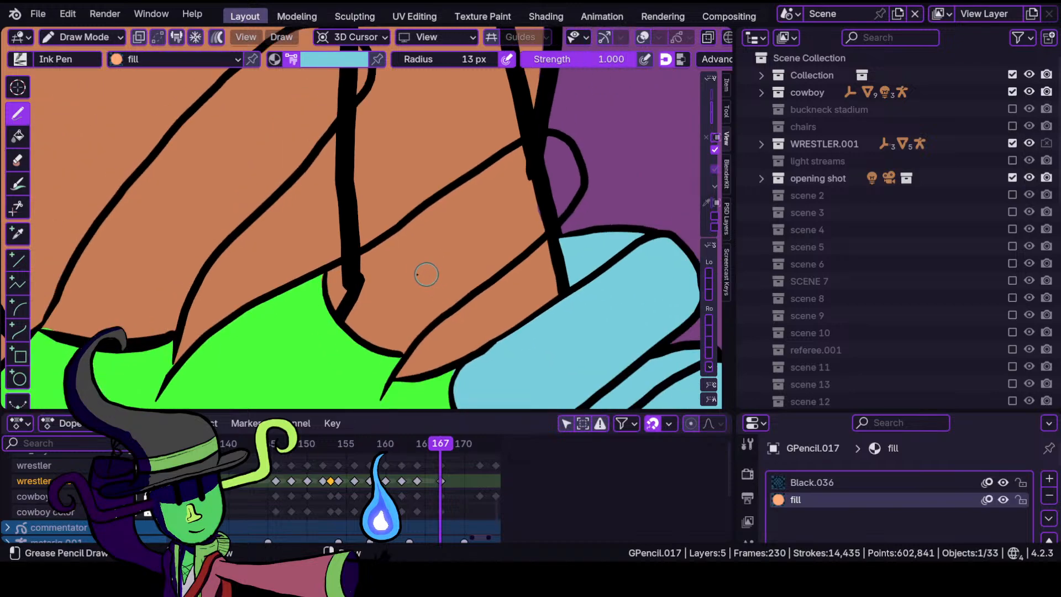
Fill the two upper fingers of the wrestler's gripping hand with light blue, staying within the black outlines.
mouse_move(337, 271)
mouse_down()
mouse_move(381, 347)
mouse_move(414, 349)
mouse_move(577, 193)
mouse_move(572, 152)
mouse_move(417, 216)
mouse_up()
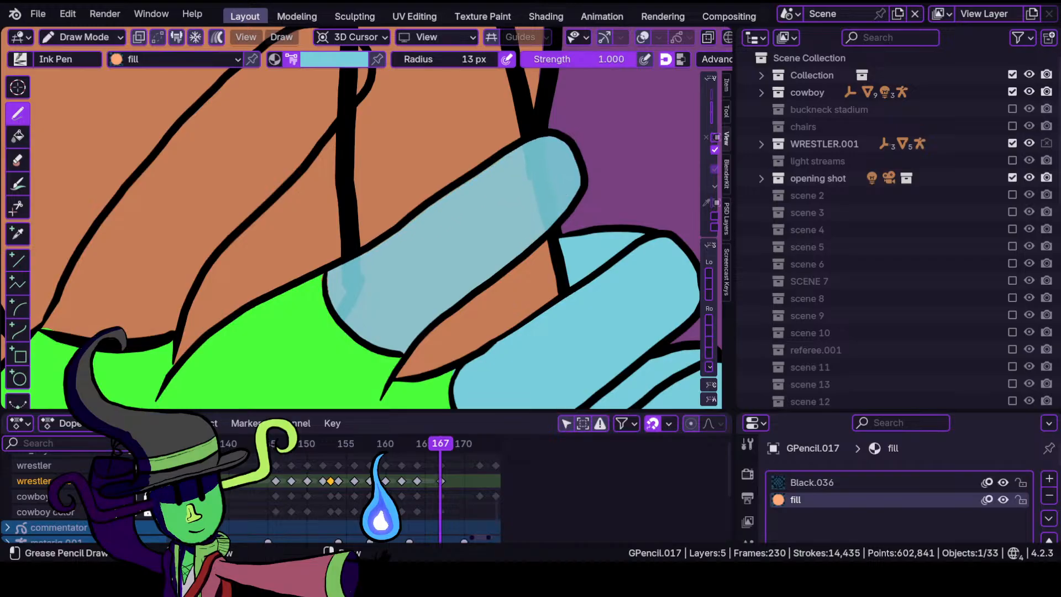
drag(354, 262, 333, 273)
mouse_move(340, 315)
ctrl+middle_down()
mouse_move(338, 403)
mouse_move(359, 279)
mouse_move(426, 317)
mouse_move(425, 336)
ctrl+middle_up()
mouse_move(392, 292)
ctrl+middle_down()
mouse_move(403, 239)
mouse_move(435, 250)
ctrl+middle_up()
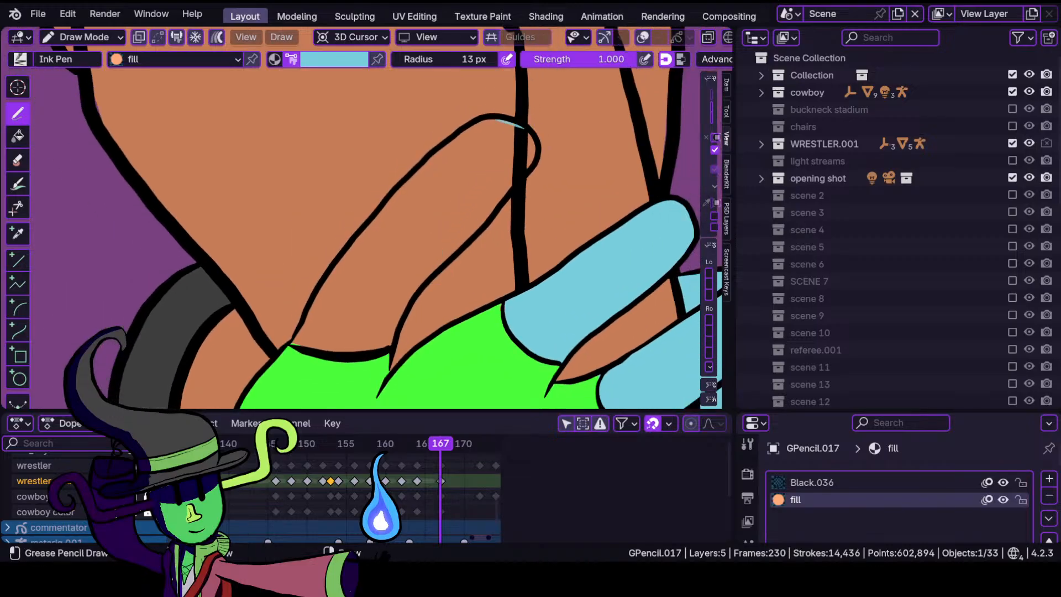
mouse_move(453, 141)
mouse_down()
mouse_move(357, 232)
mouse_move(302, 324)
mouse_move(337, 348)
mouse_move(389, 332)
mouse_move(505, 193)
mouse_up()
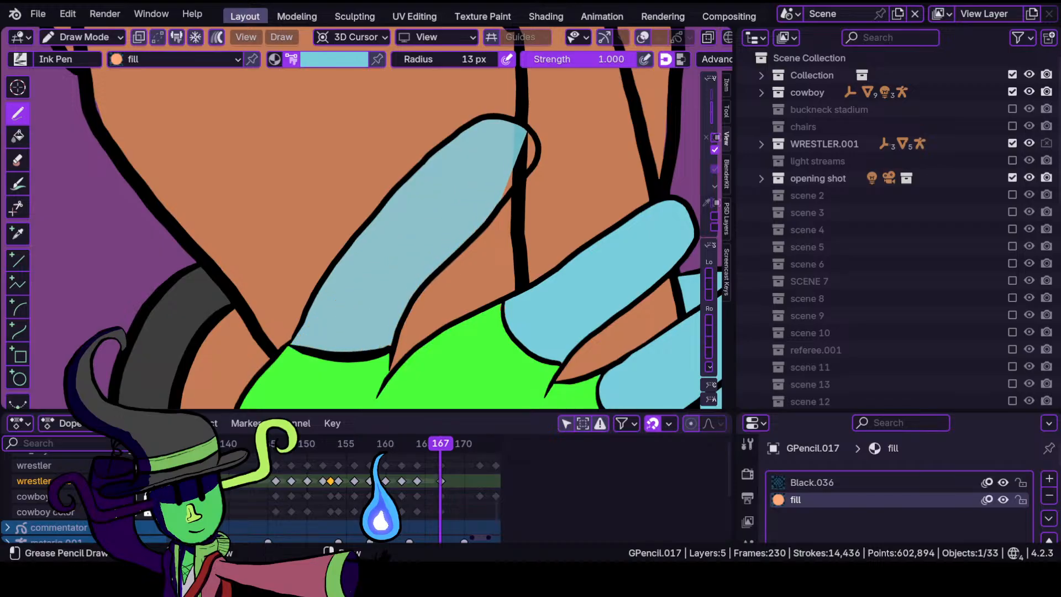
drag(524, 133, 523, 133)
Play the whole animation from frame 1 in camera view to review the coloring of both fighters.
scroll(400, 285, down, 9)
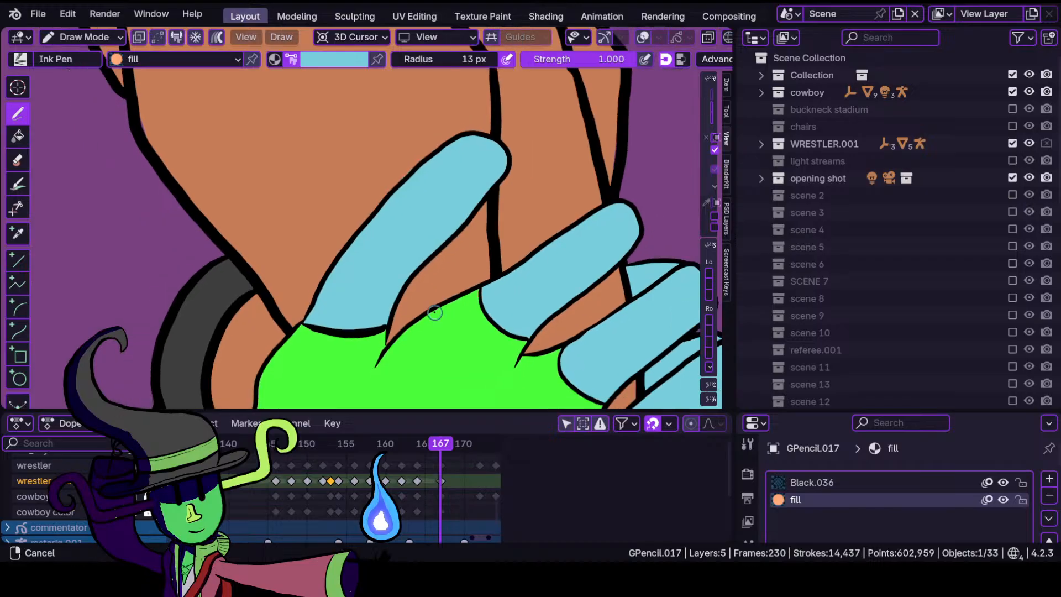
shift+middle_drag(367, 337, 448, 209)
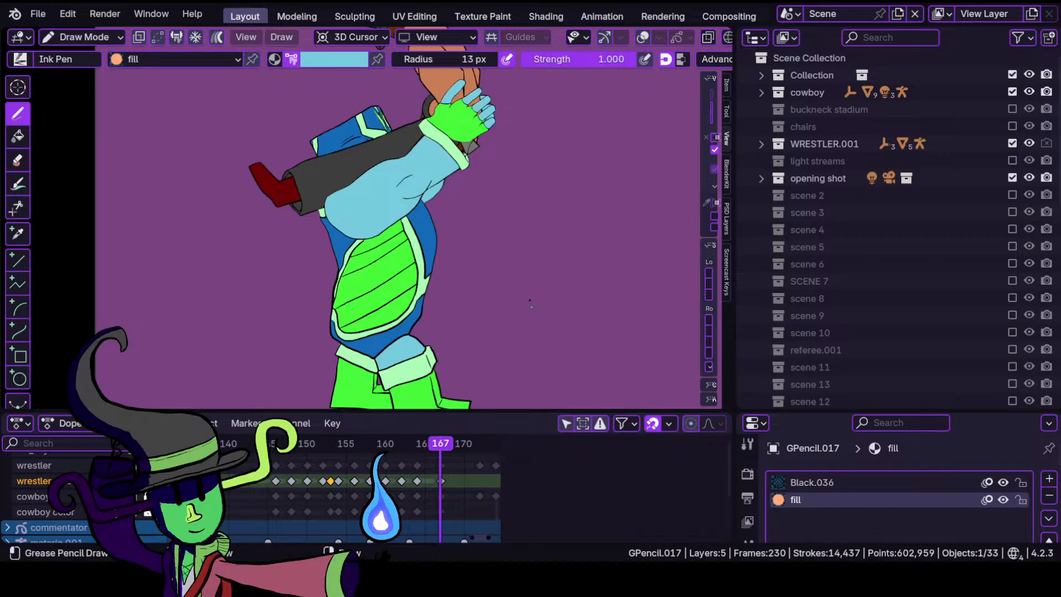
scroll(530, 302, down, 4)
scroll(274, 511, down, 4)
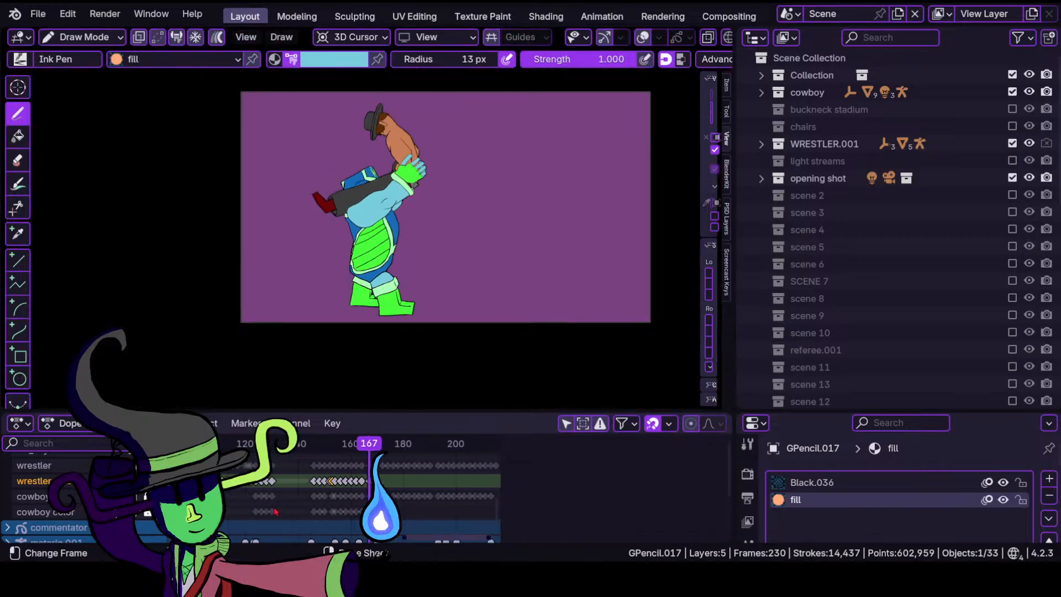
scroll(274, 512, down, 4)
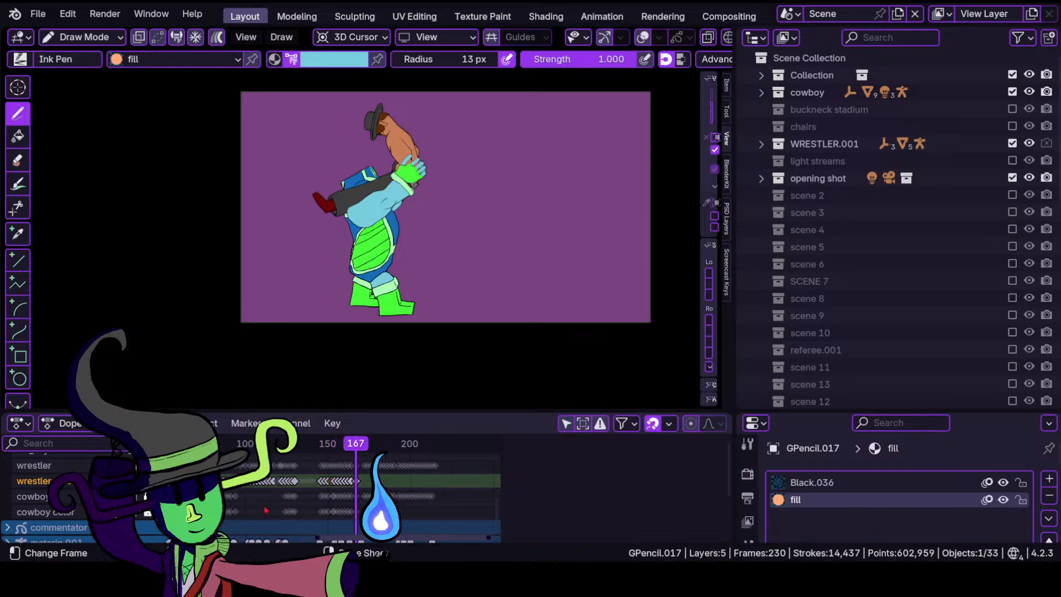
scroll(265, 510, down, 3)
middle_drag(264, 509, 367, 511)
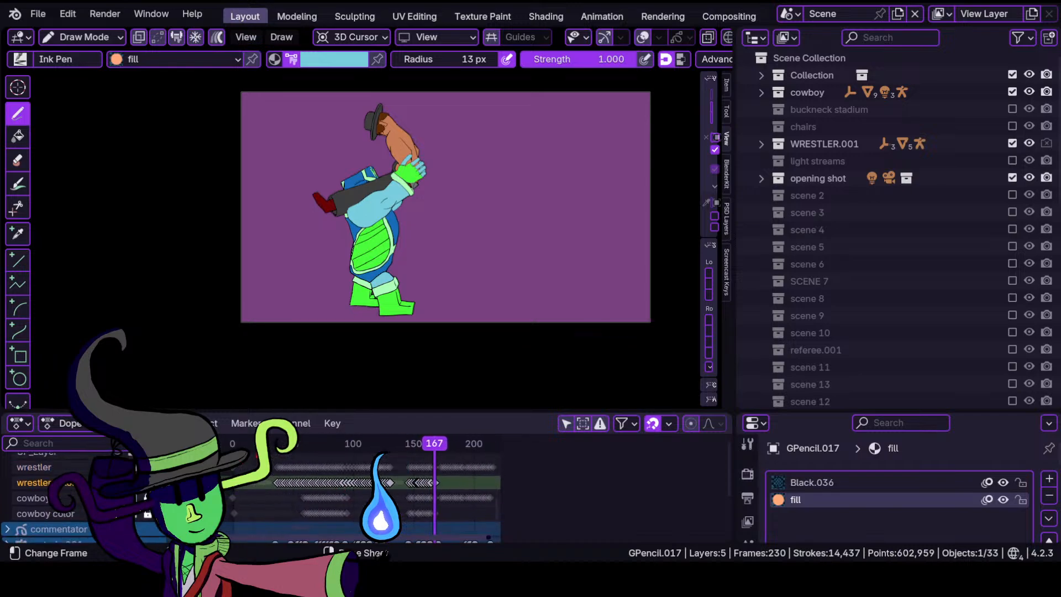
drag(254, 448, 236, 463)
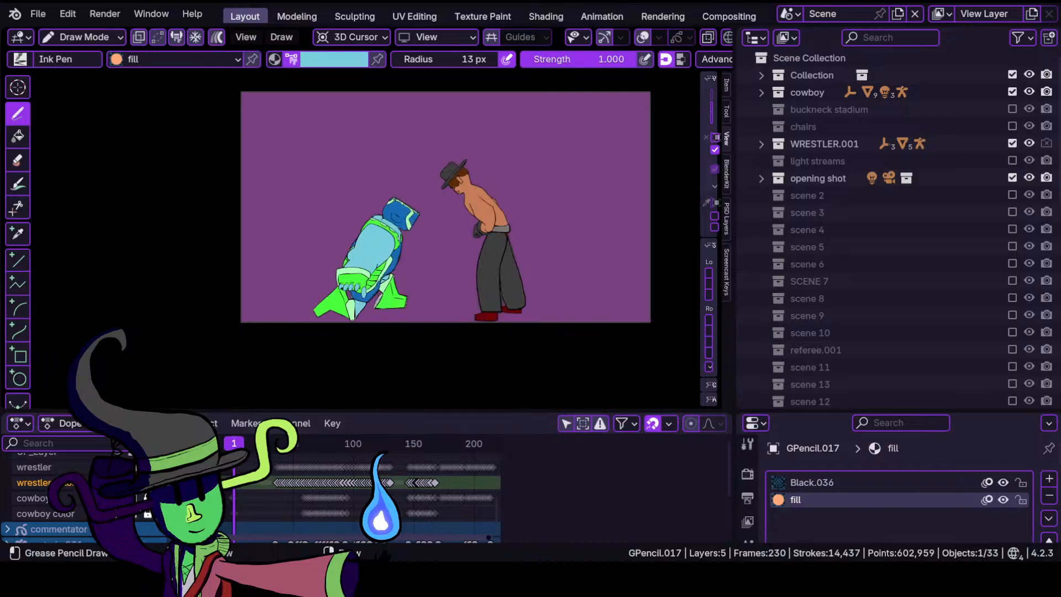
key(space)
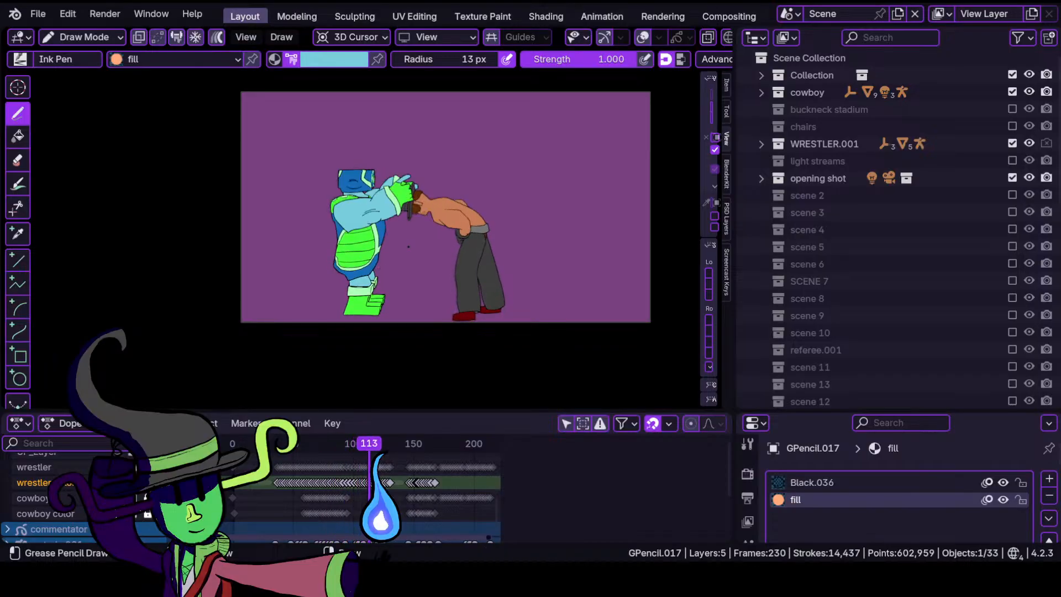
key(KP_0)
key(KP_0)
key(space)
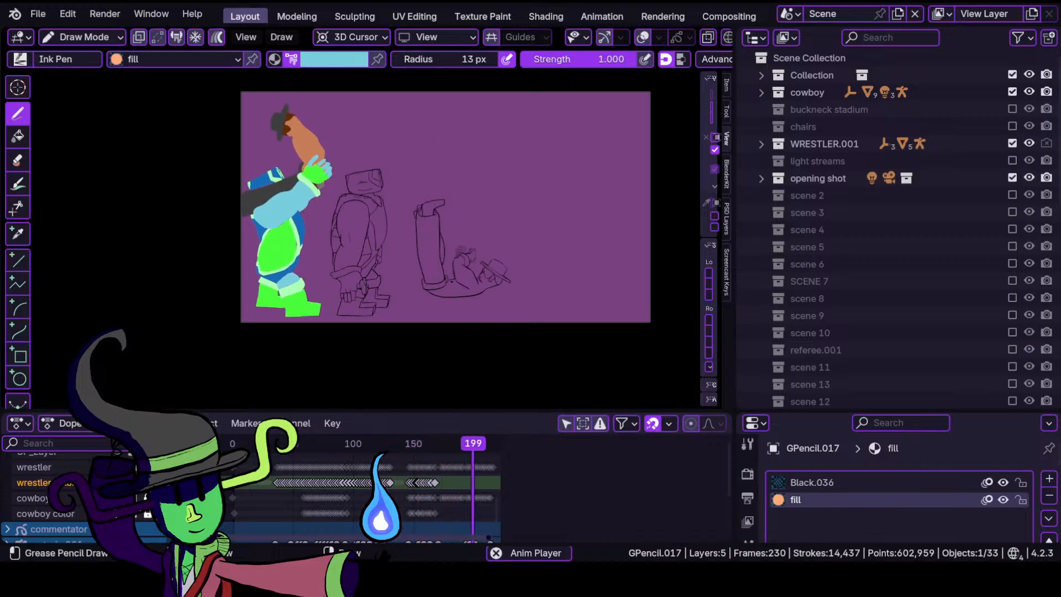
key(space)
key(shift+Left)
key(space)
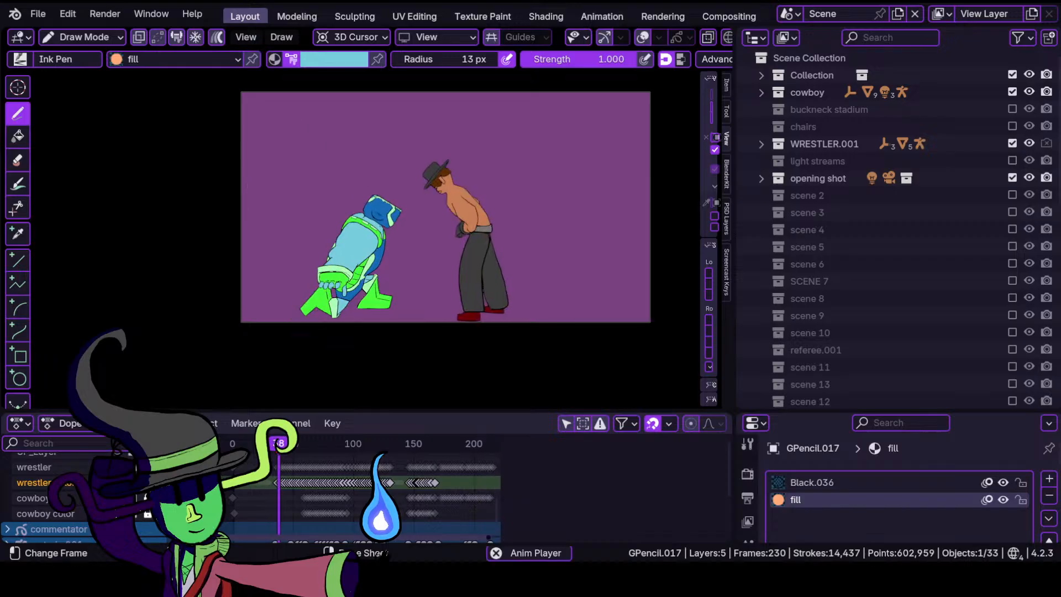
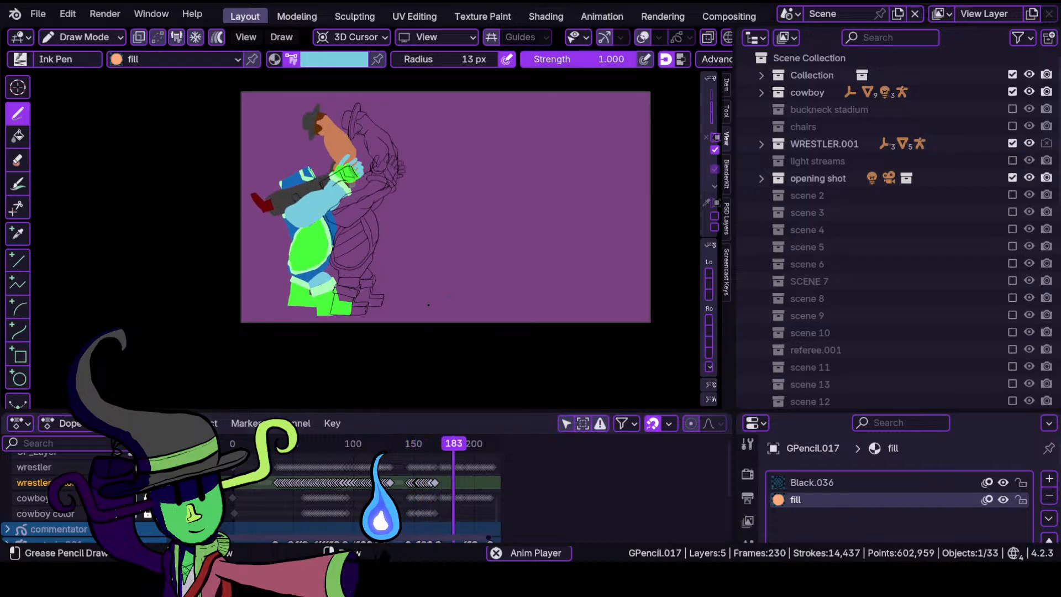
key(space)
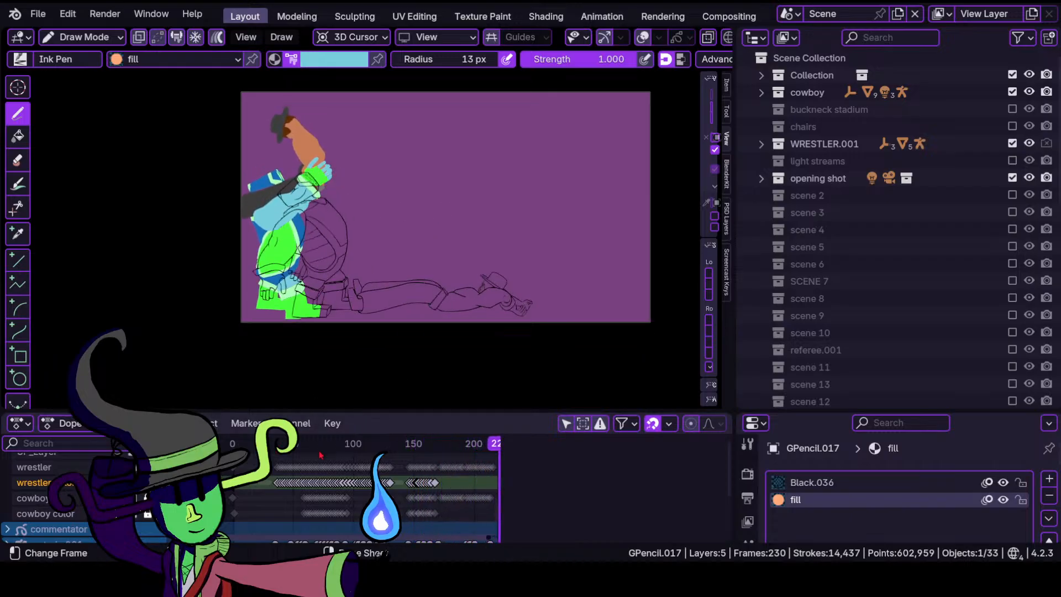
Replay the animation from an early frame to check the grab and lift motion more closely.
drag(319, 449, 282, 449)
key(space)
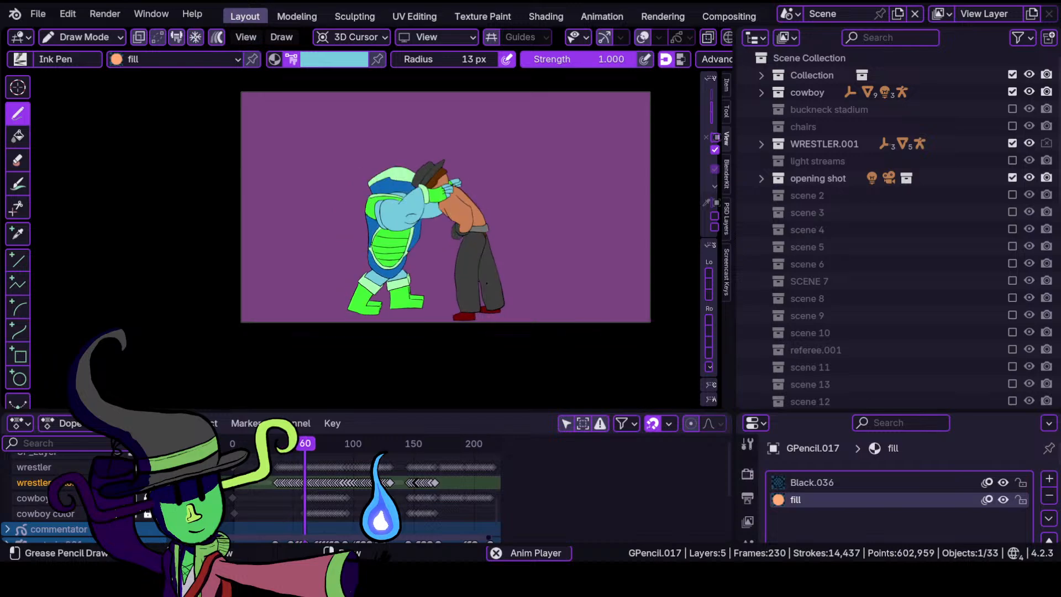
scroll(359, 238, up, 3)
scroll(487, 283, down, 2)
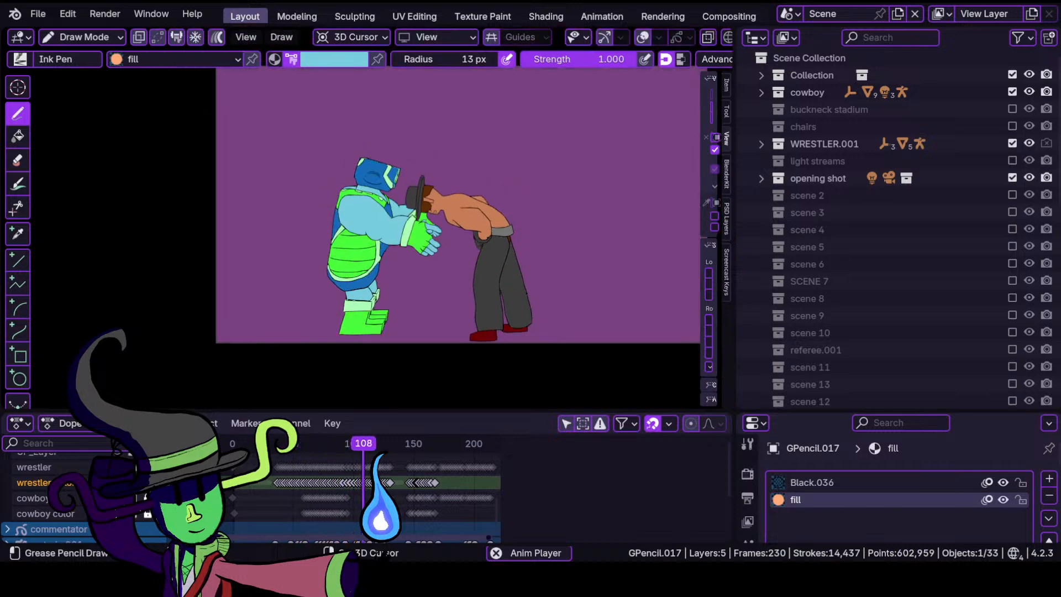
shift+middle_drag(486, 284, 434, 310)
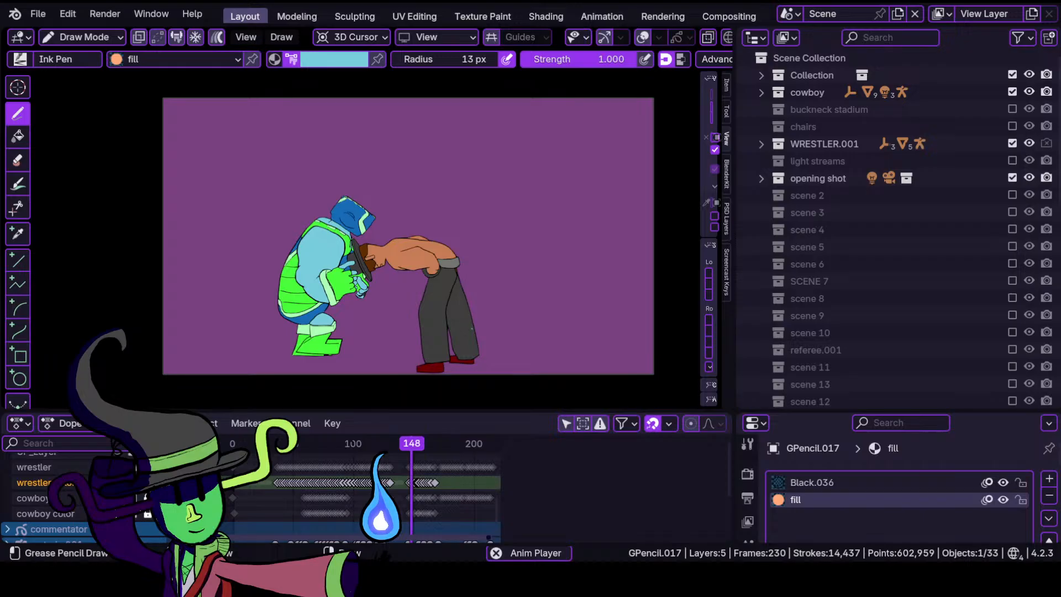
key(space)
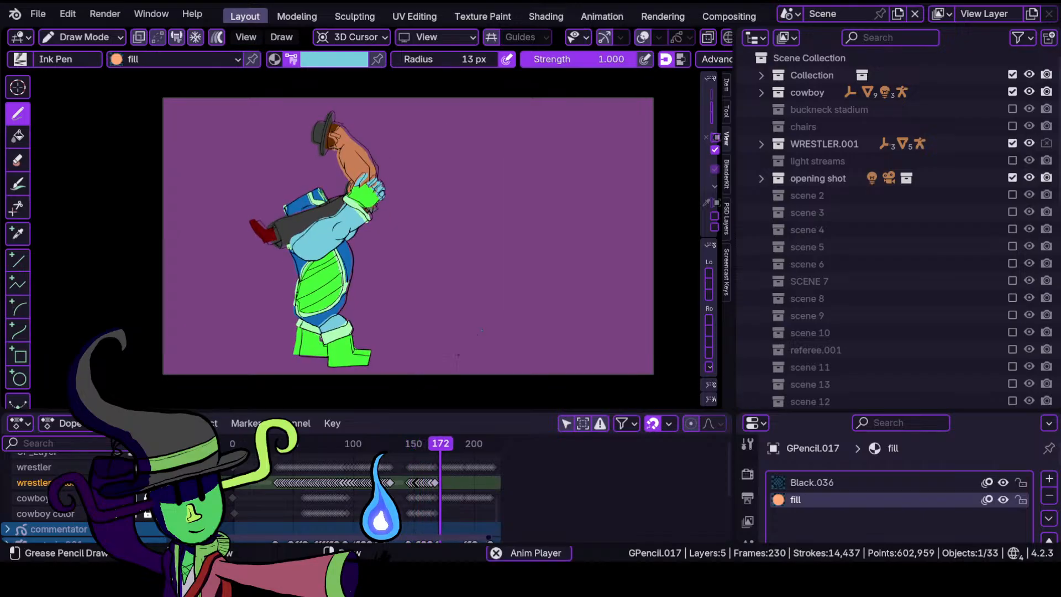
key(space)
click(266, 443)
key(space)
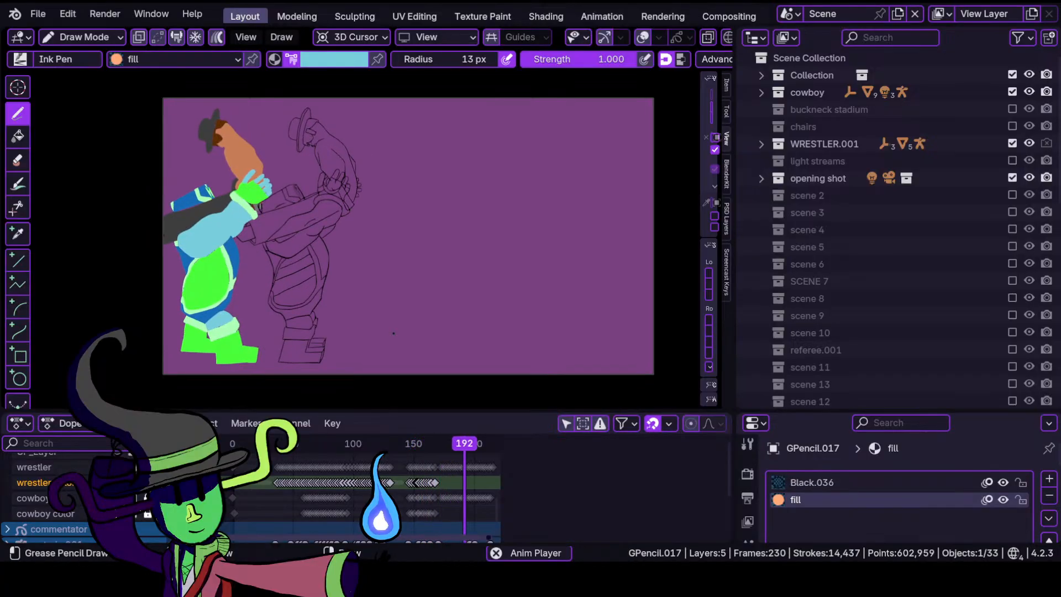
key(space)
Insert a blank keyframe on the wrestler's color layer at frame 172.
scroll(432, 448, up, 8)
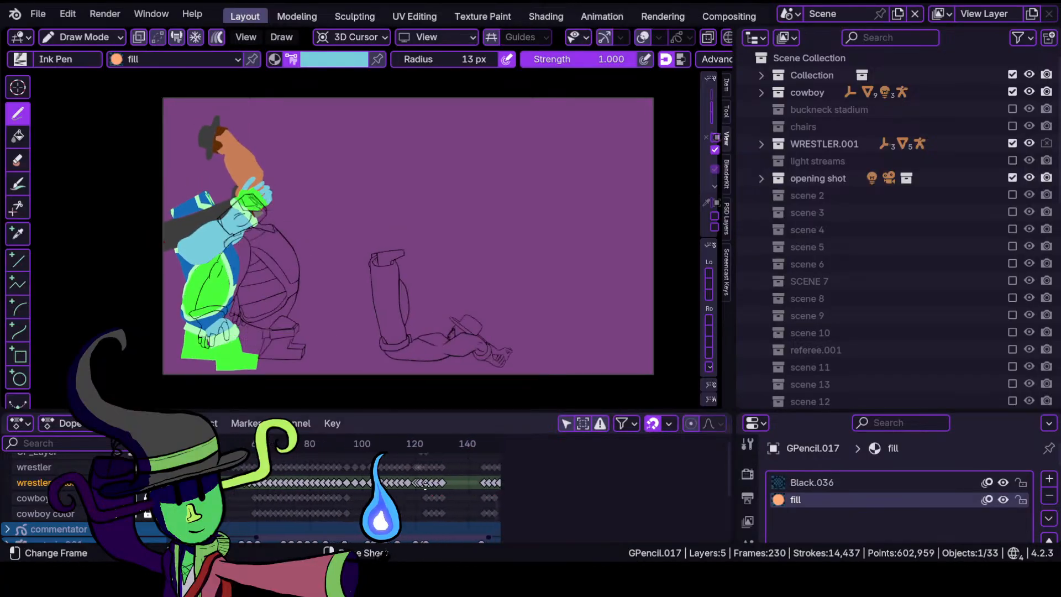
click(406, 450)
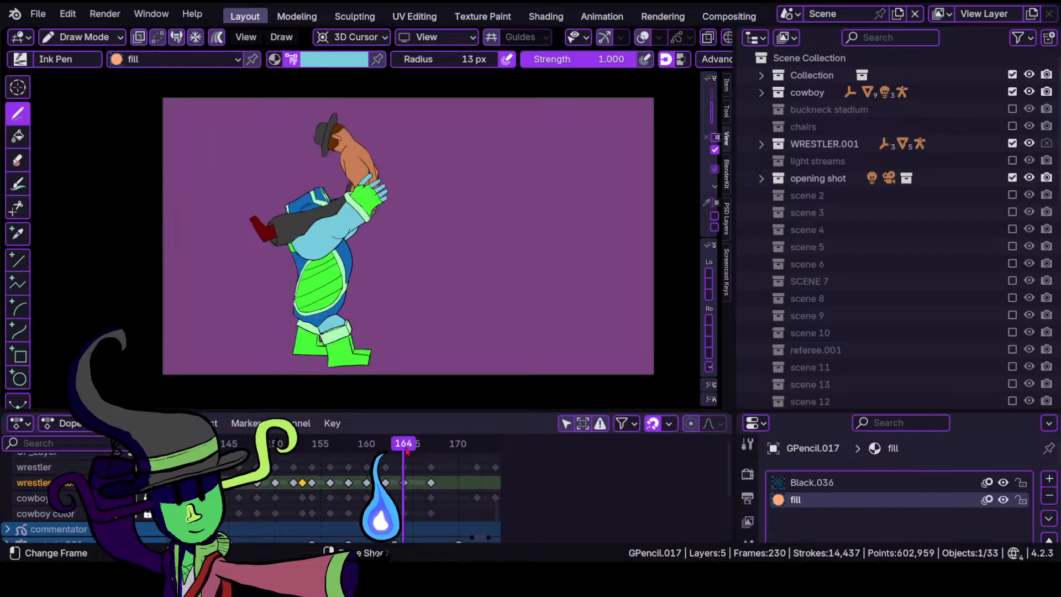
drag(402, 451, 477, 463)
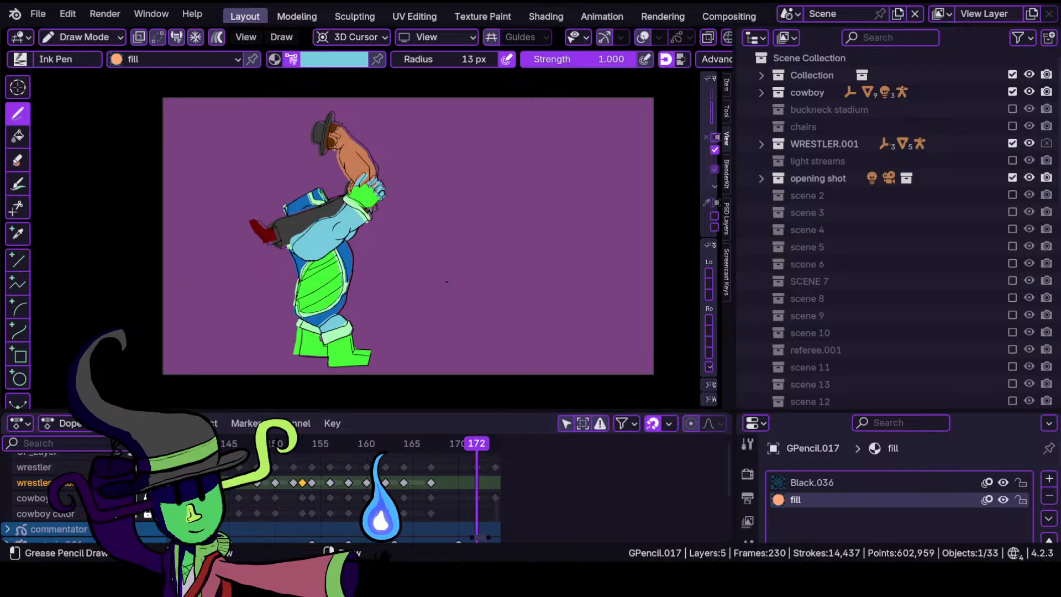
key(i)
click(349, 283)
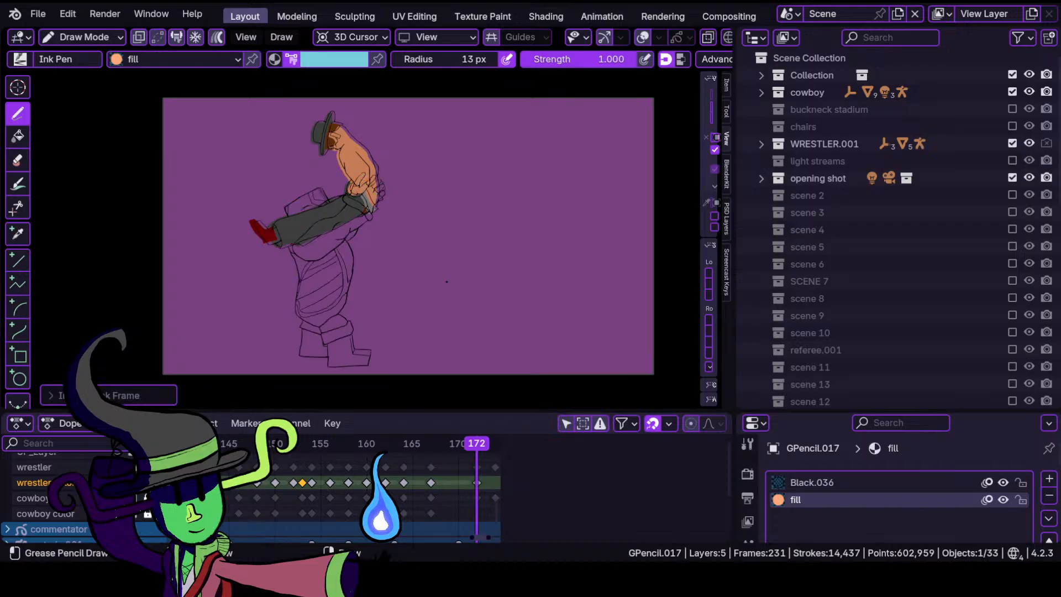
Inspect the drawing in perspective with the overlays shown, returning to the camera view and hiding the overlays.
key(shift+alt+z)
mouse_move(447, 281)
middle_down()
mouse_move(334, 296)
mouse_move(464, 321)
mouse_move(464, 331)
middle_up()
mouse_move(353, 300)
shift+middle_down()
mouse_move(352, 310)
mouse_move(414, 136)
mouse_move(410, 217)
shift+middle_up()
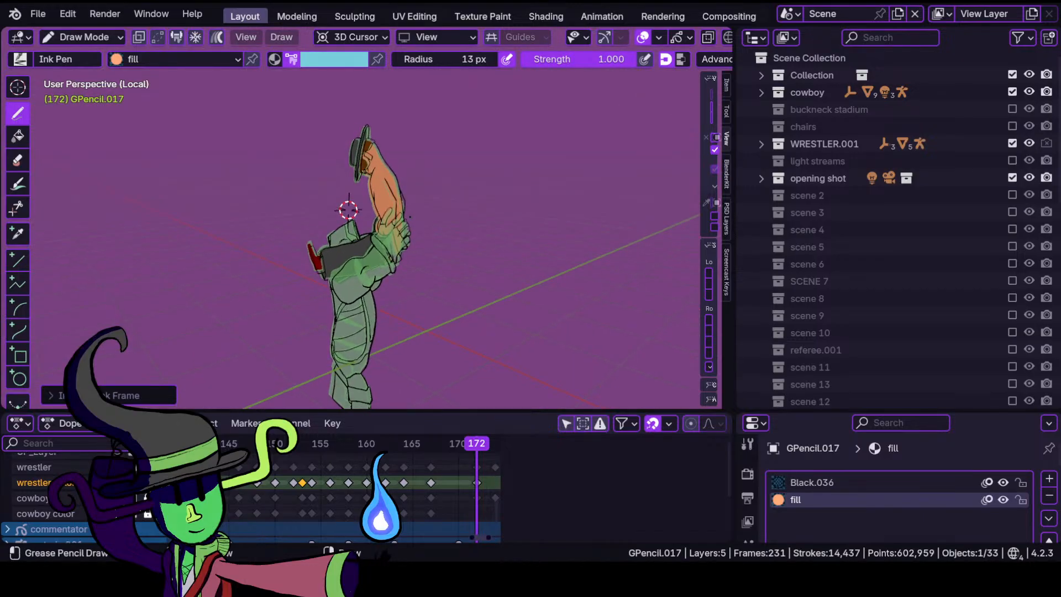
key(KP_0)
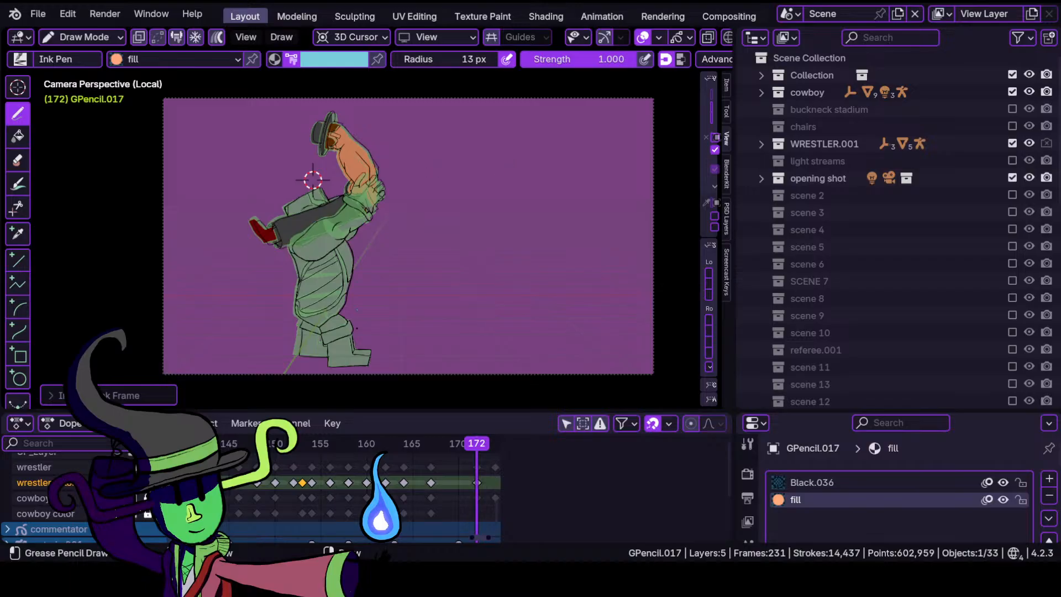
scroll(295, 281, up, 6)
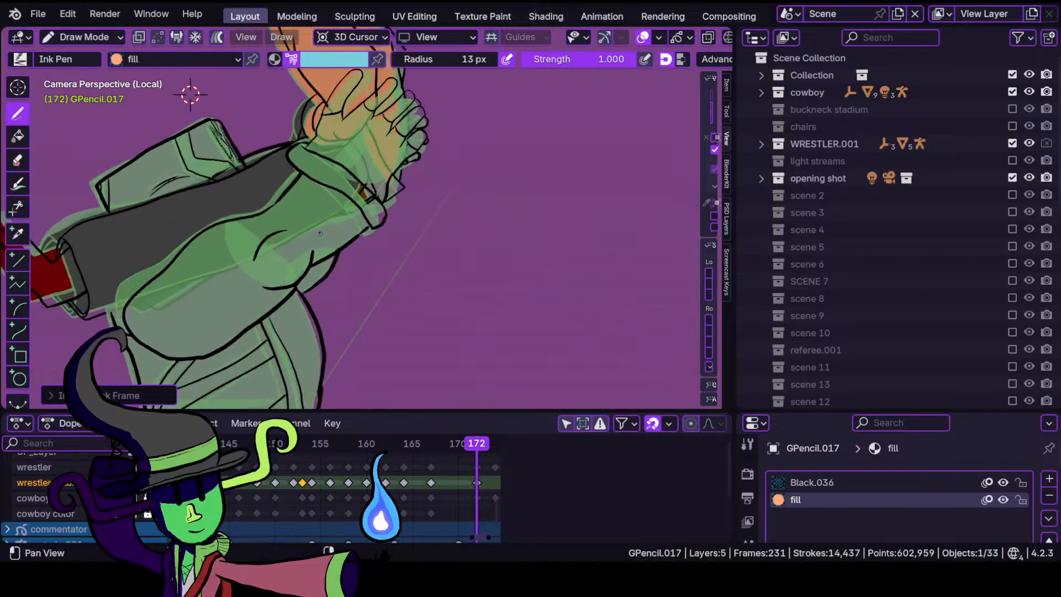
click(643, 37)
Hide the cowboy color layer and make the wrestler's color layer active for filling the raised arm.
scroll(286, 240, up, 2)
shift+middle_drag(287, 239, 405, 225)
scroll(355, 219, up, 1)
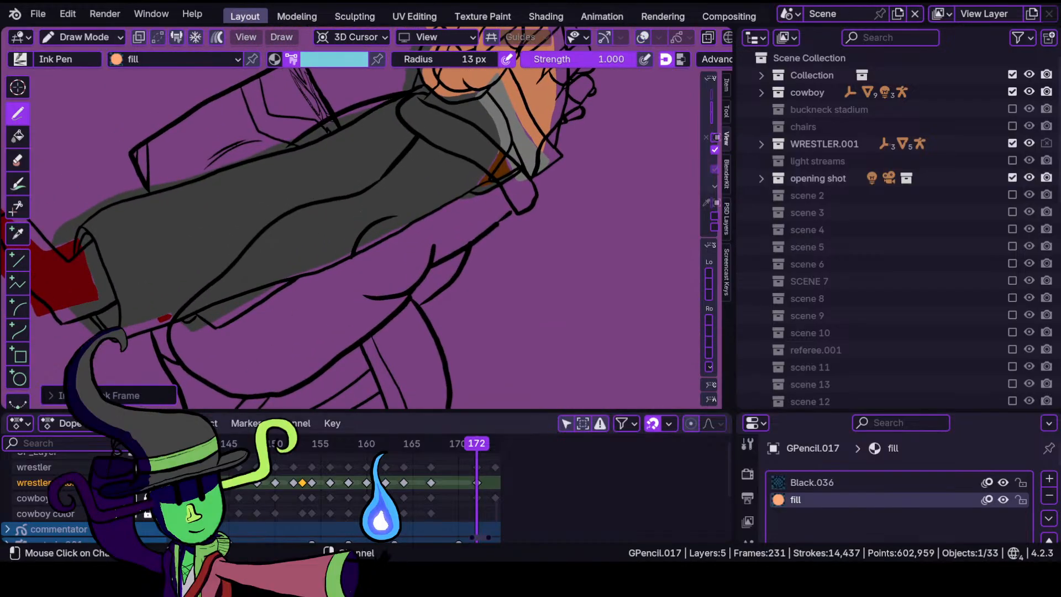
click(45, 513)
click(132, 514)
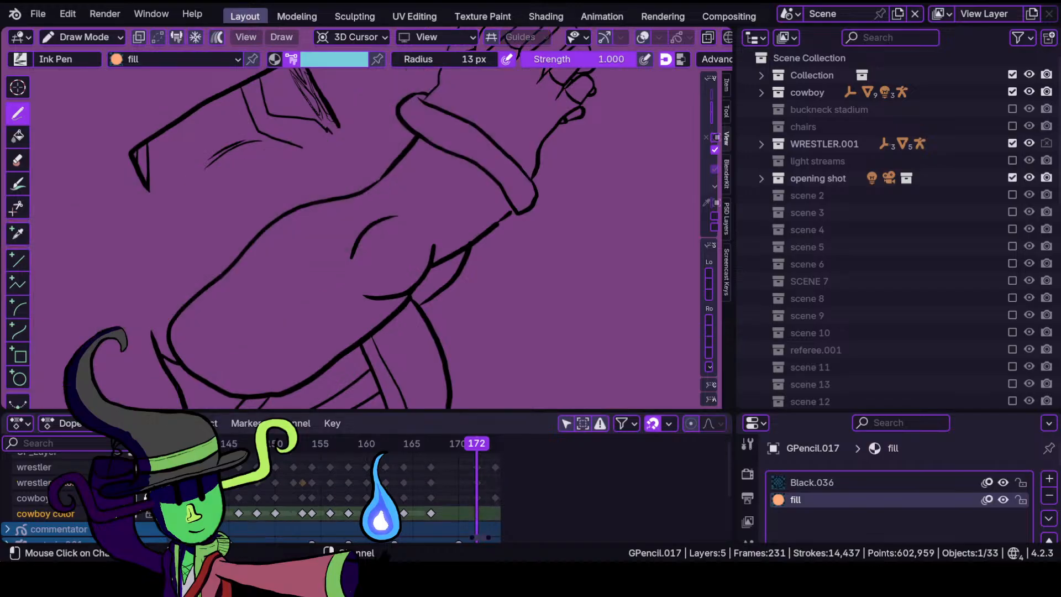
click(45, 483)
mouse_move(376, 253)
ctrl+middle_down()
mouse_move(340, 301)
mouse_move(376, 238)
ctrl+middle_up()
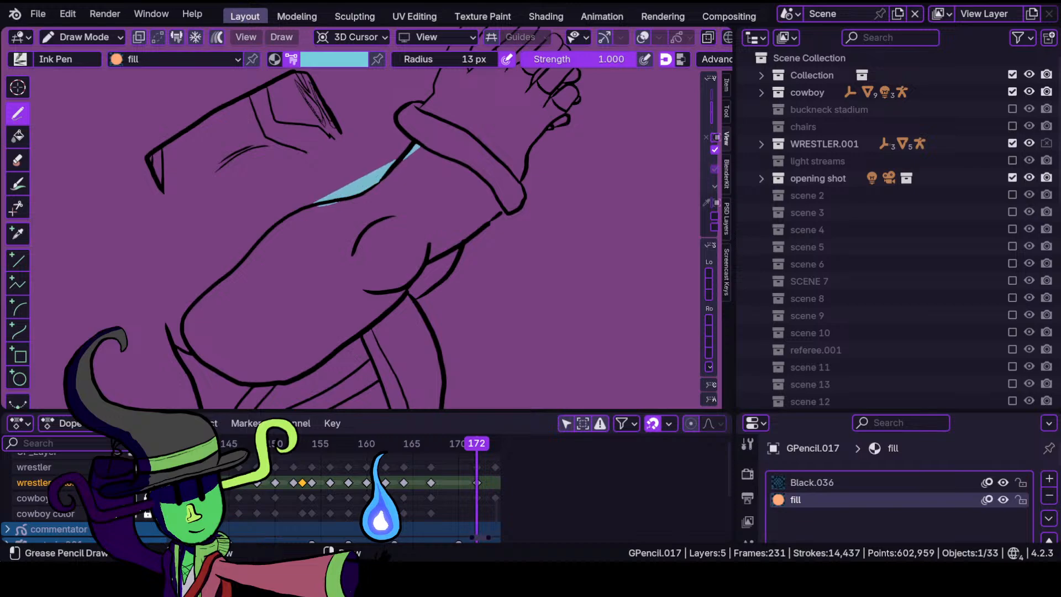
Fill the wrestler's raised arm, from the elbow to the wristband, with light blue on the wrestler's color layer at frame 172.
mouse_move(260, 243)
mouse_down()
mouse_move(192, 310)
mouse_move(184, 335)
mouse_move(260, 388)
mouse_move(315, 379)
mouse_move(492, 222)
mouse_up()
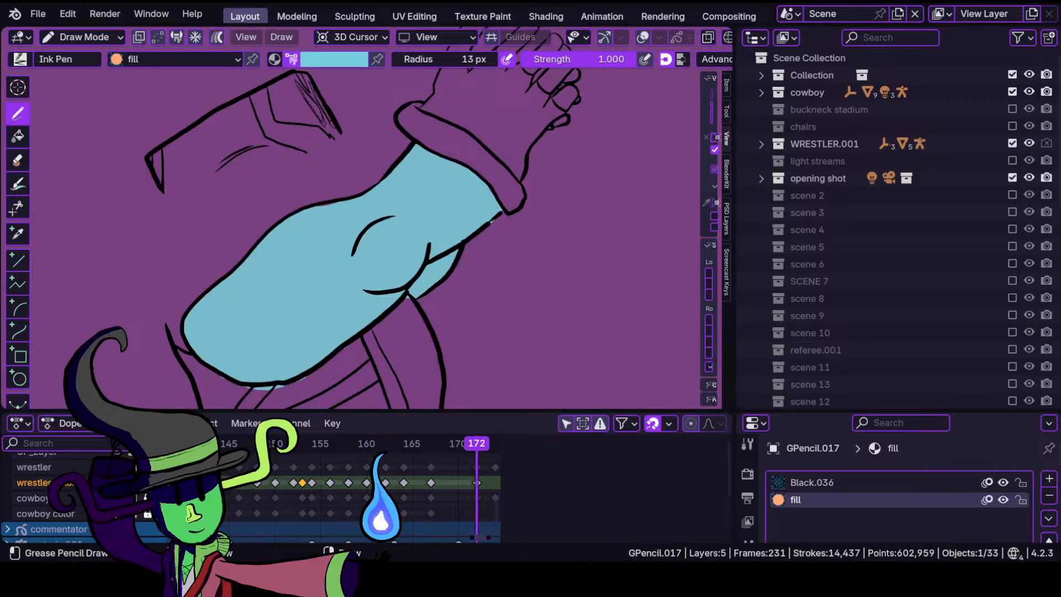
drag(416, 145, 383, 181)
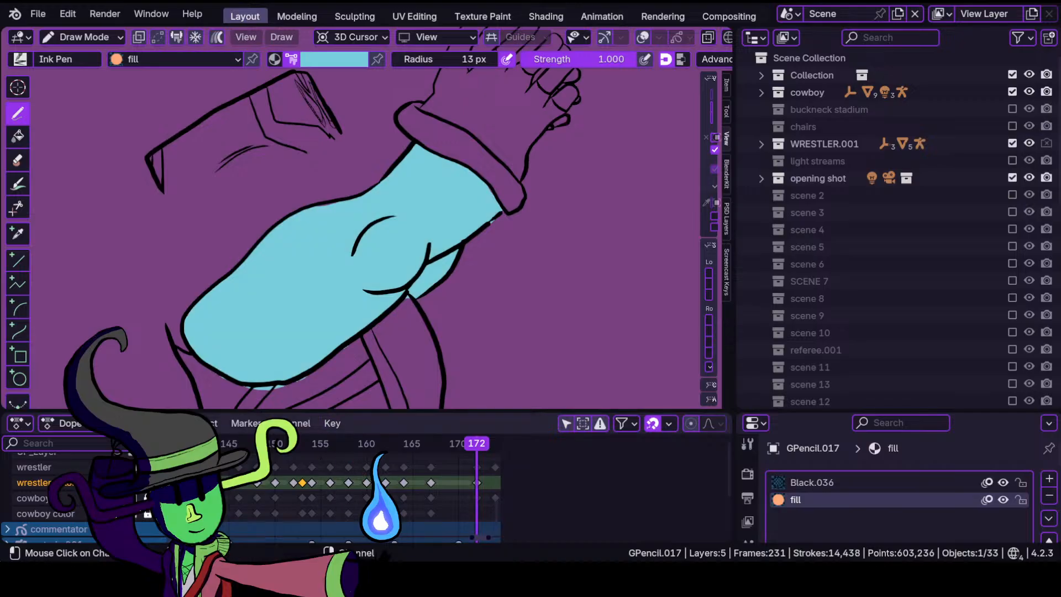
Make the cowboy color layer active and visible, and hide the wrestler's color layer.
click(59, 513)
click(133, 513)
click(133, 482)
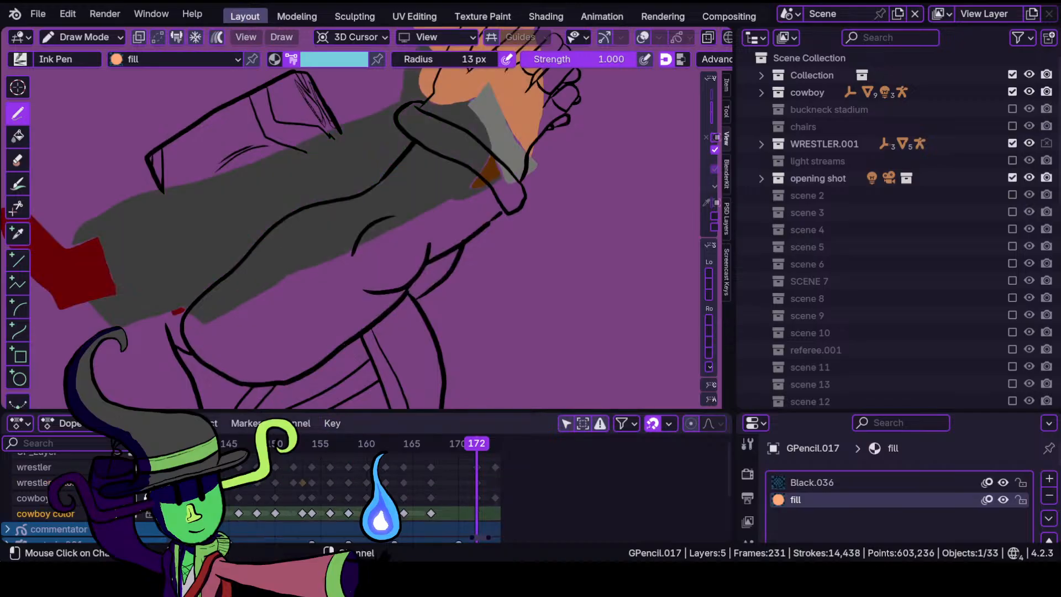
click(133, 498)
Insert a blank keyframe on the cowboy color layer at frame 172.
scroll(433, 234, down, 5)
scroll(434, 233, up, 2)
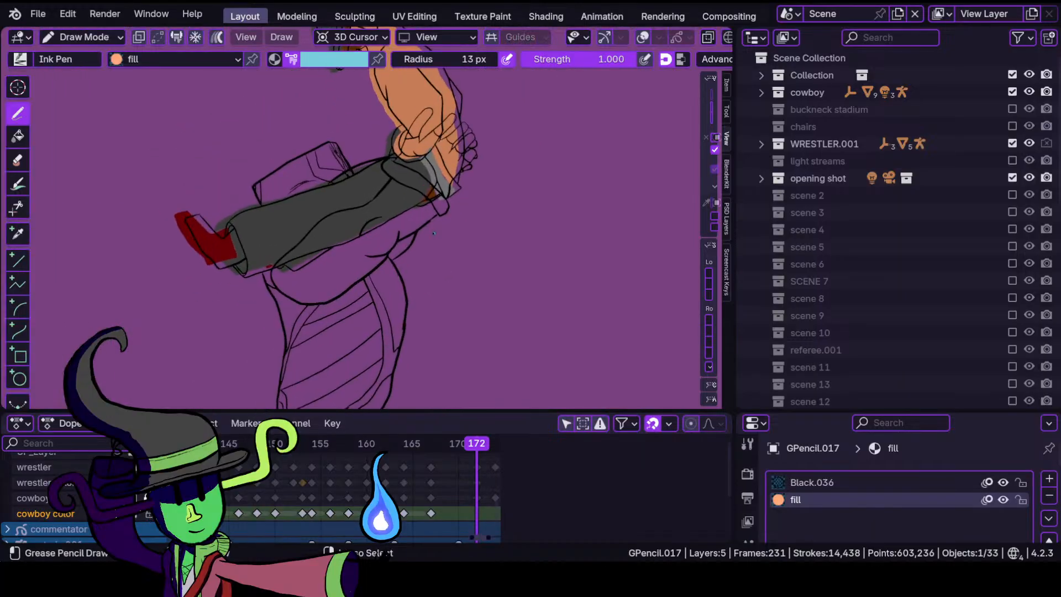
key(i)
click(447, 234)
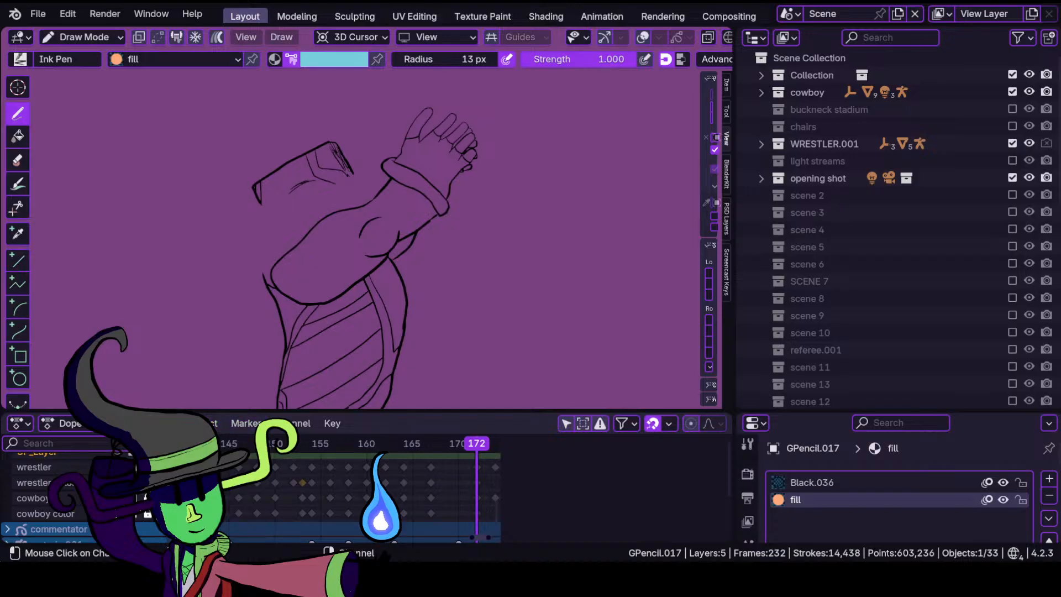
Hide the wrestler's line layer and show the cowboy's line layer so only the cowboy's outlines remain around his head.
click(132, 467)
click(132, 498)
scroll(463, 305, down, 3)
ctrl+middle_drag(463, 305, 498, 390)
mouse_move(480, 232)
ctrl+middle_down()
mouse_move(469, 354)
mouse_move(471, 221)
mouse_move(448, 224)
ctrl+middle_up()
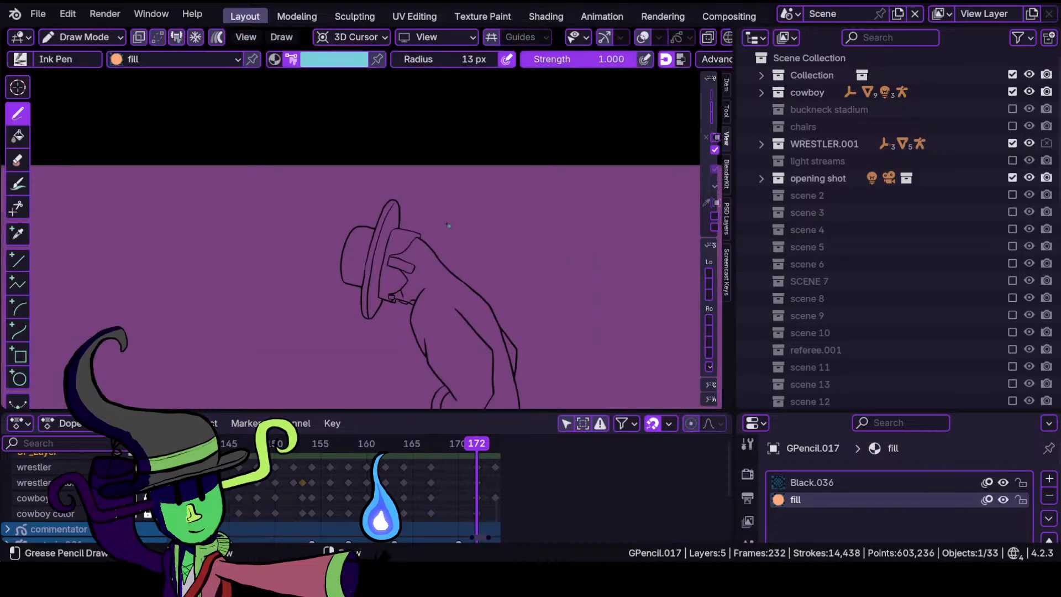
Switch to the cowboy color palette and fill the cowboy's hat crown and brim with dark grey on the cowboy color layer.
click(338, 60)
click(265, 209)
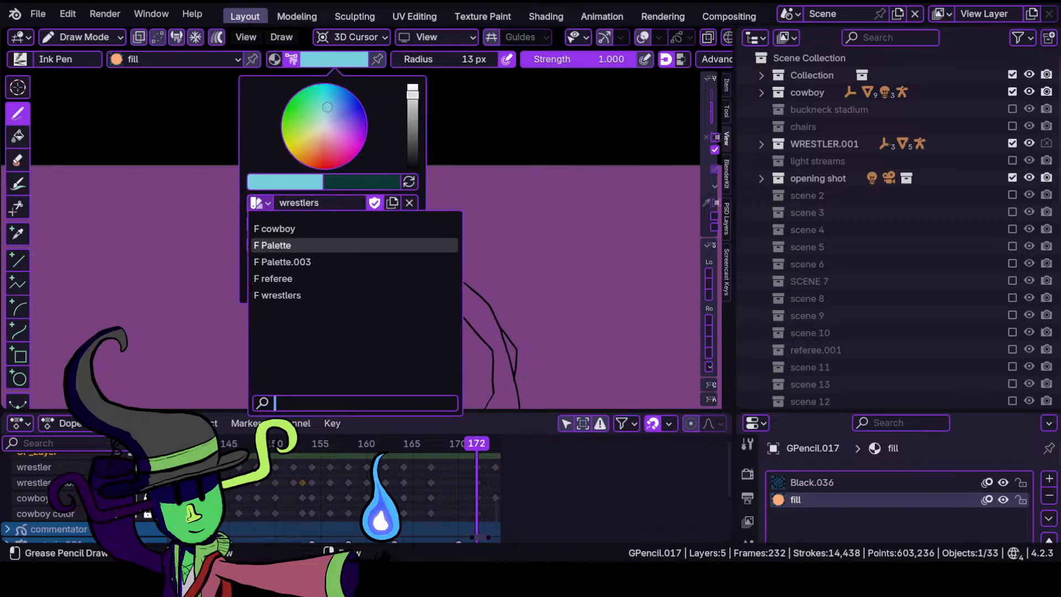
click(271, 227)
click(272, 245)
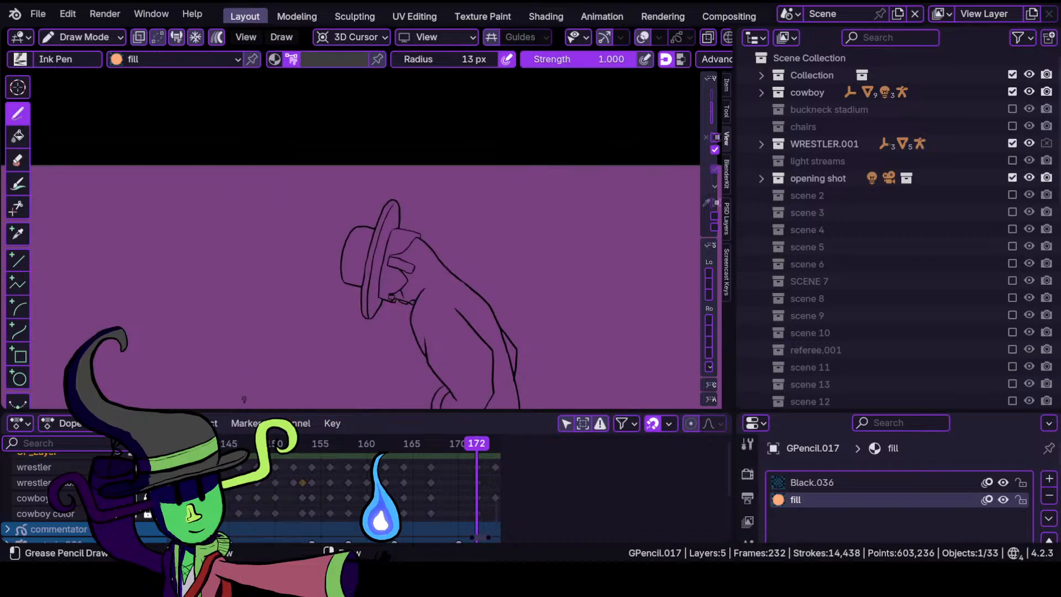
ctrl+middle_drag(381, 254, 392, 242)
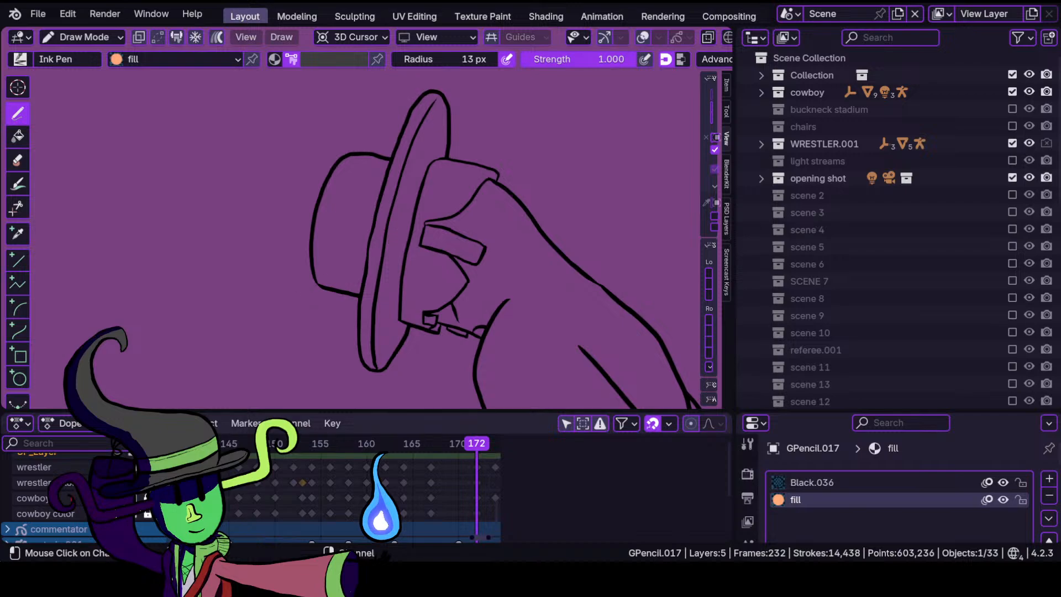
click(55, 512)
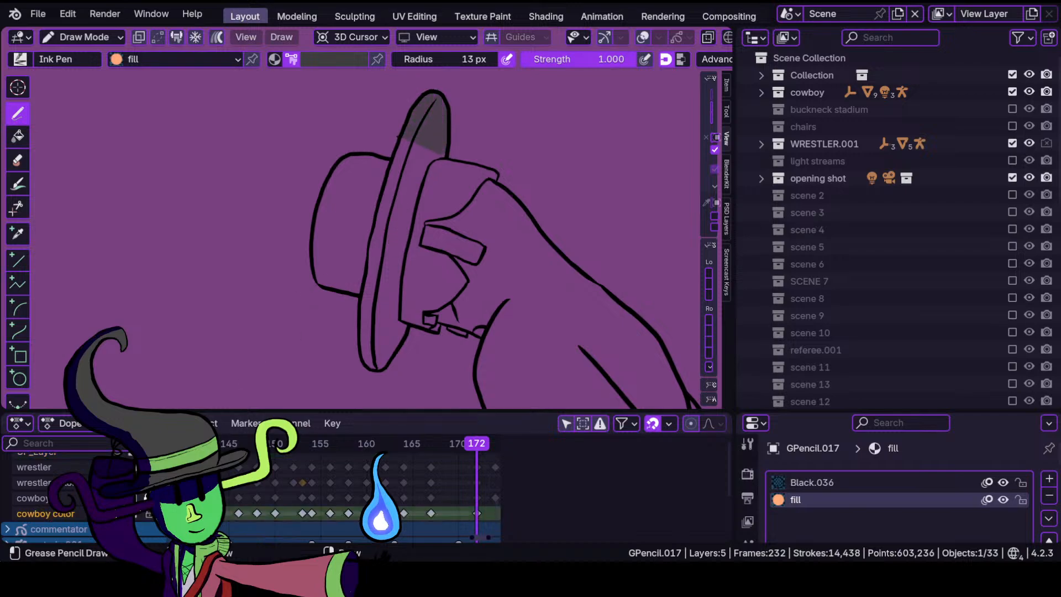
mouse_move(392, 159)
mouse_down()
mouse_move(321, 199)
mouse_move(313, 257)
mouse_move(317, 286)
mouse_move(380, 261)
mouse_move(365, 334)
mouse_move(381, 359)
mouse_move(413, 254)
mouse_up()
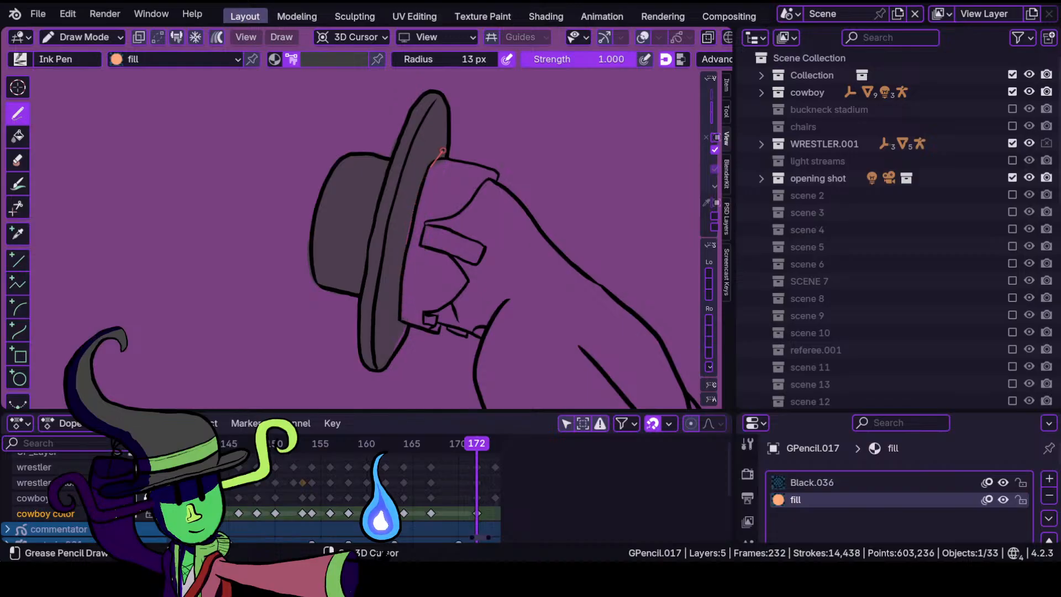
Push the edge of the grey hat fill in Sculpt Mode to match the brim's outline.
scroll(396, 279, up, 5)
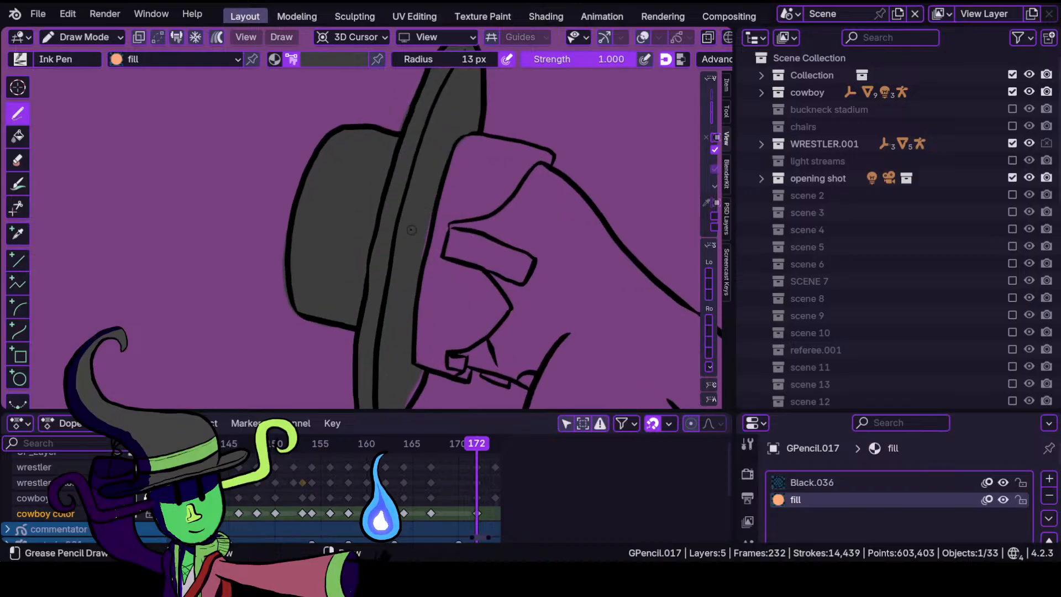
click(113, 37)
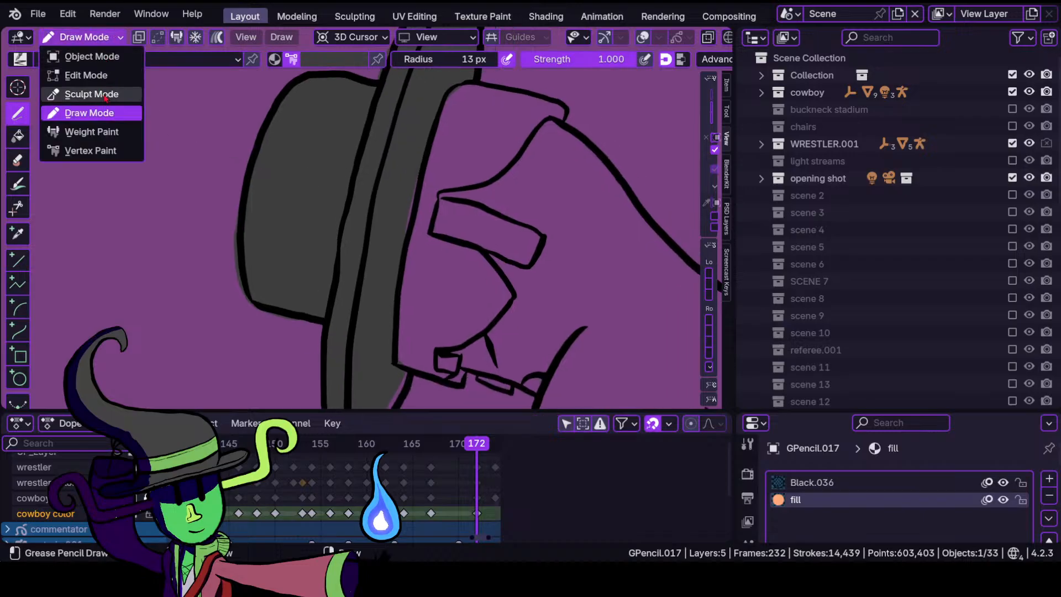
click(94, 111)
scroll(434, 203, down, 2)
drag(434, 202, 438, 224)
scroll(408, 293, up, 2)
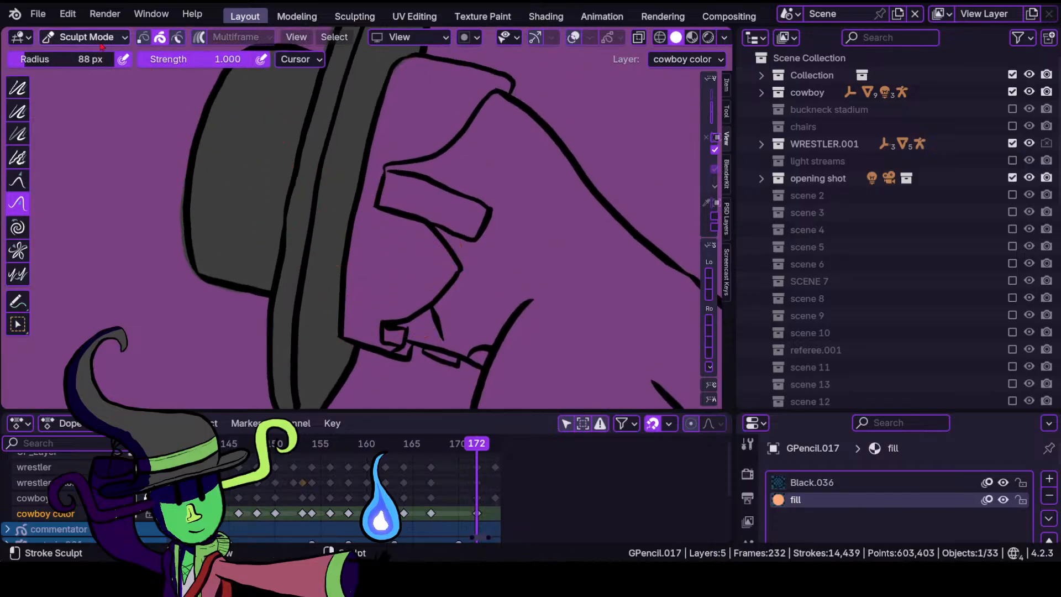
Return to Draw Mode and fill the cowboy's lower hair section beside the hat brim with the palette's dark brown.
click(83, 37)
click(110, 113)
click(349, 62)
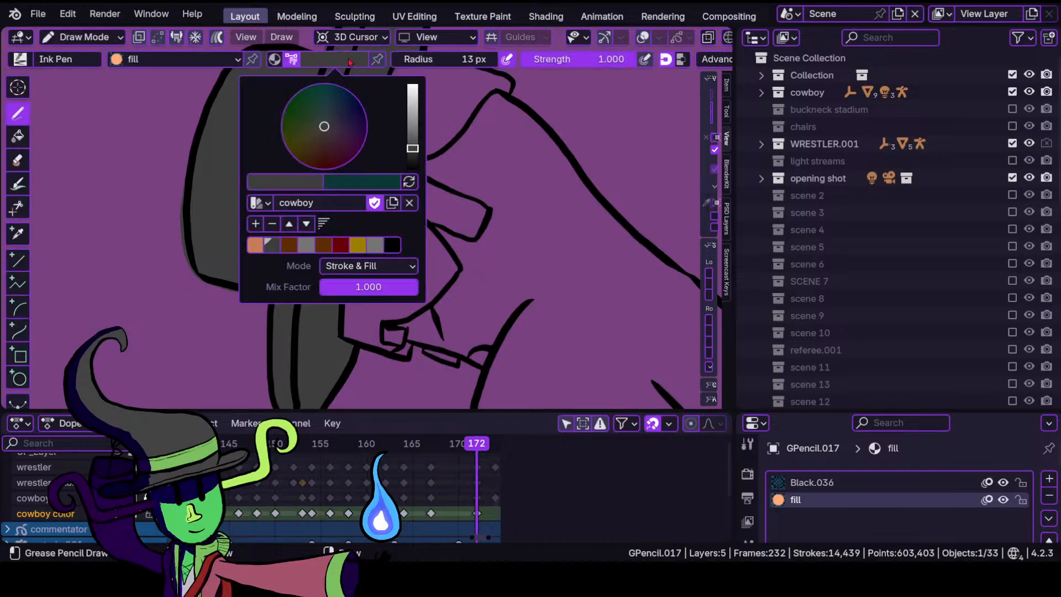
click(288, 245)
scroll(433, 275, up, 1)
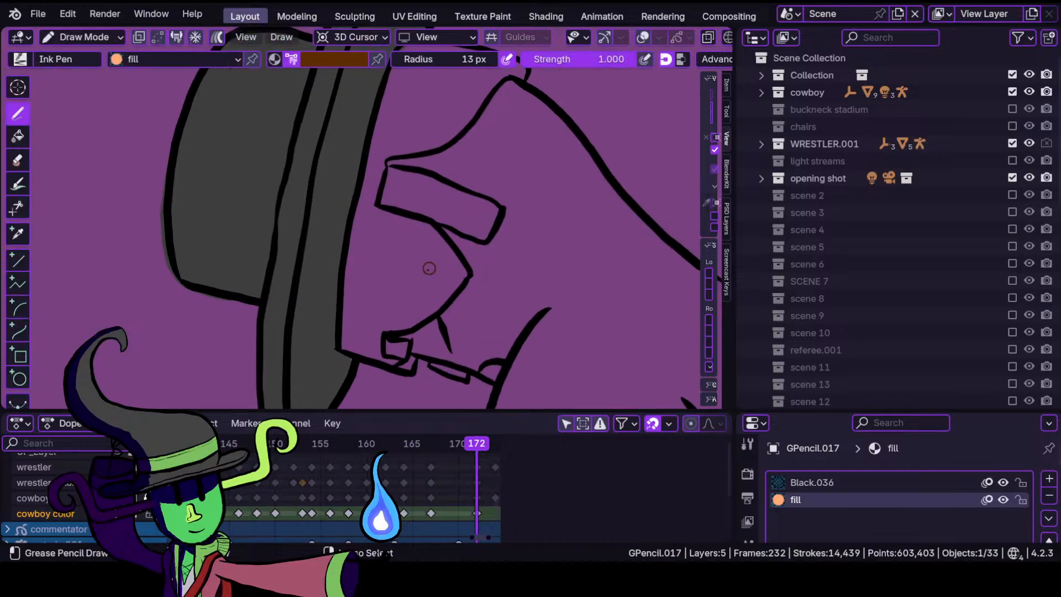
shift+middle_drag(419, 271, 358, 244)
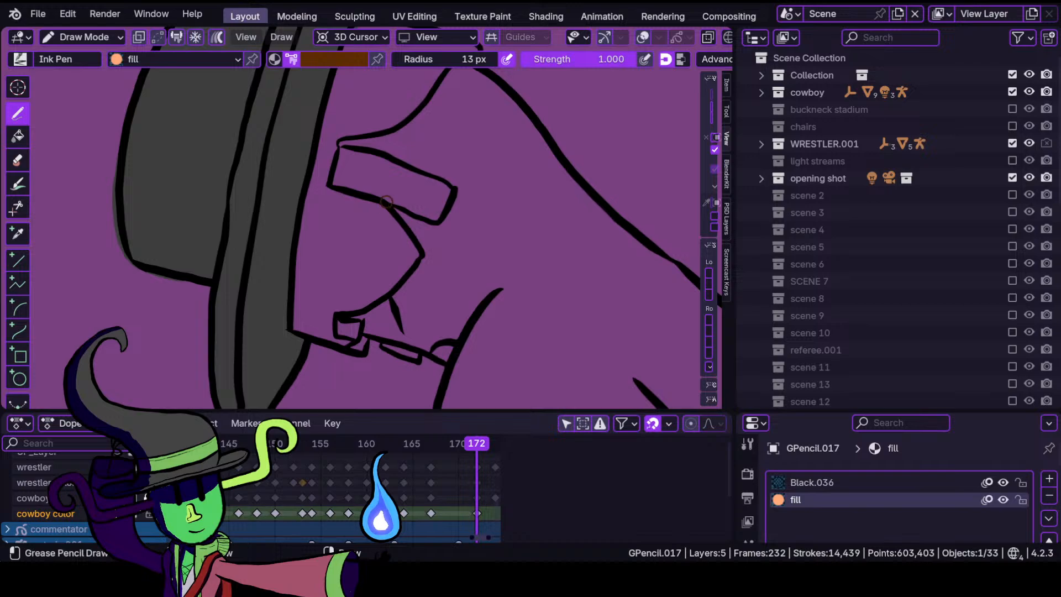
mouse_move(322, 181)
mouse_down()
mouse_move(375, 227)
mouse_move(333, 329)
mouse_move(299, 320)
mouse_move(381, 217)
mouse_up()
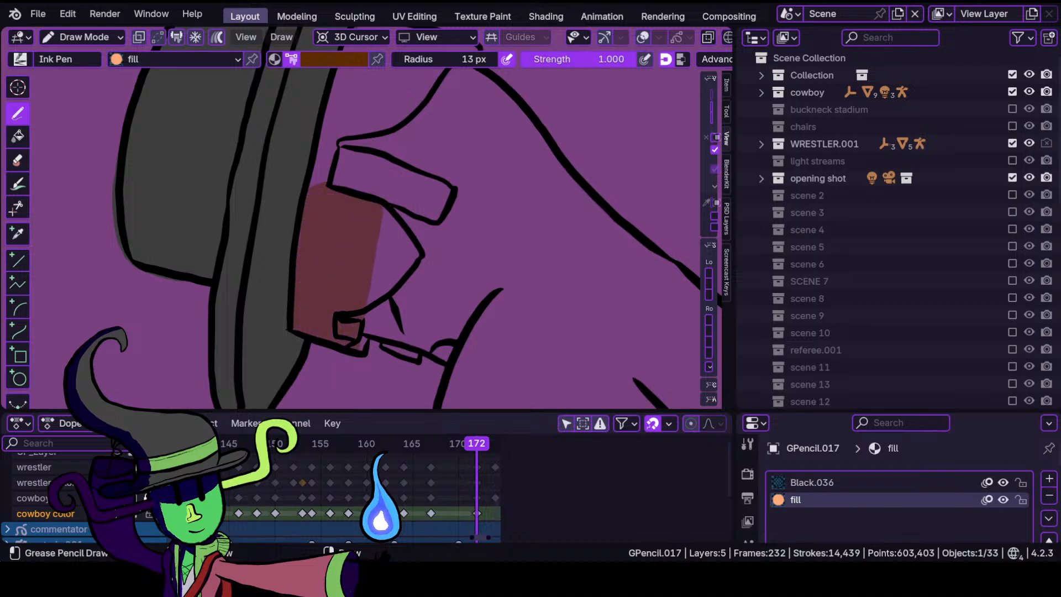
mouse_move(363, 317)
mouse_down()
mouse_move(344, 315)
mouse_move(373, 306)
mouse_move(404, 271)
mouse_move(398, 217)
mouse_up()
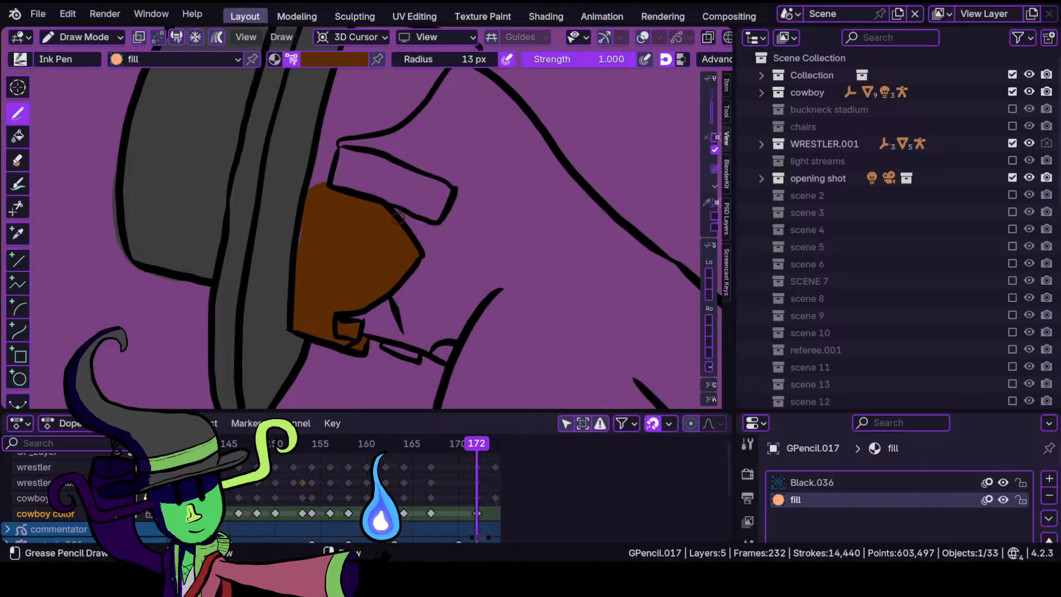
Push the lower brown fill against the hat brim in Sculpt Mode to close the gap along the outline.
scroll(327, 302, up, 2)
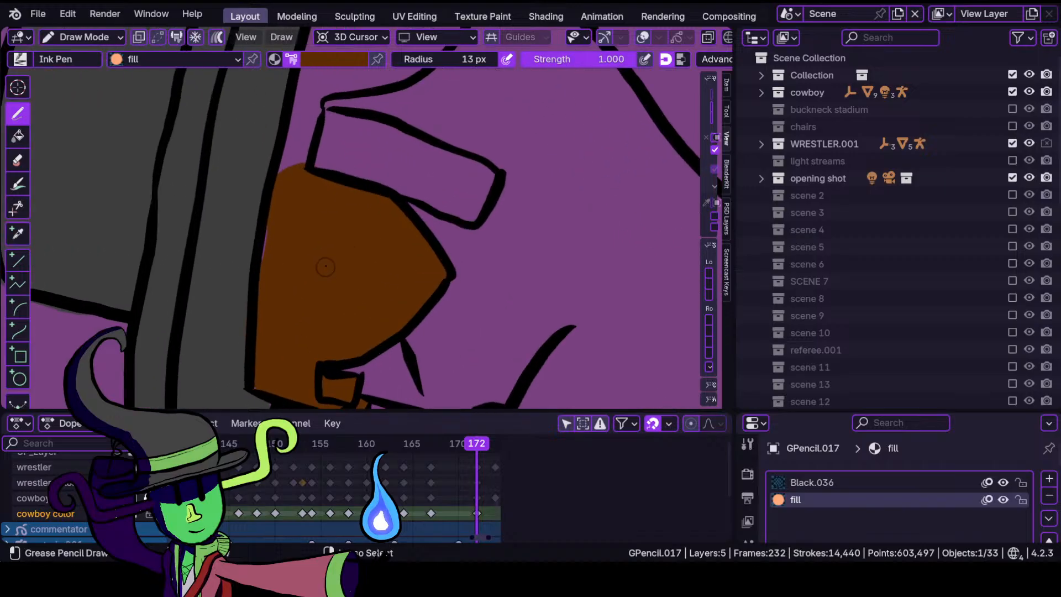
click(120, 38)
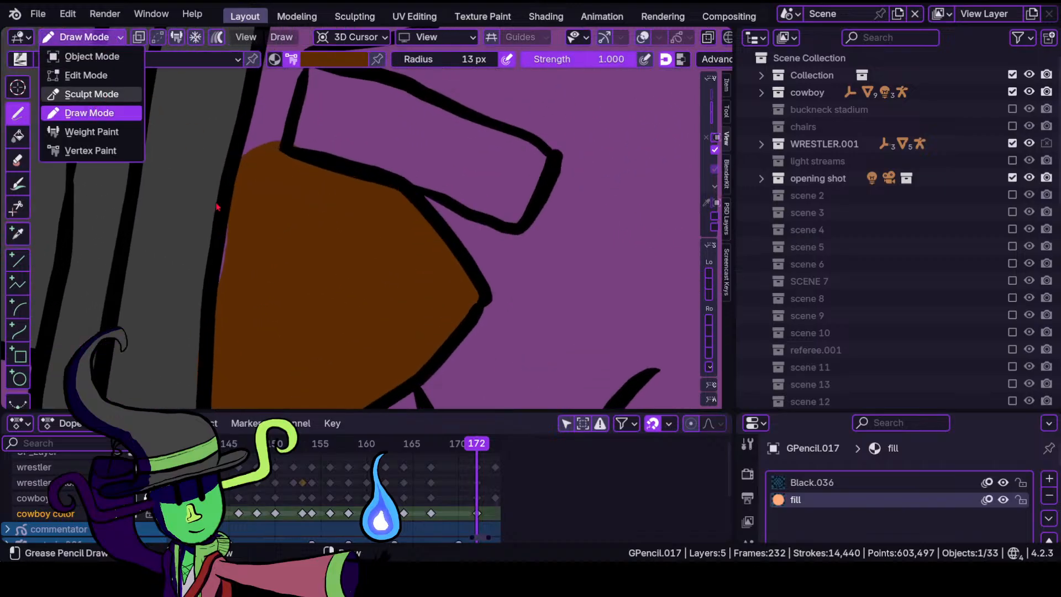
click(88, 92)
drag(234, 250, 249, 242)
scroll(316, 249, down, 4)
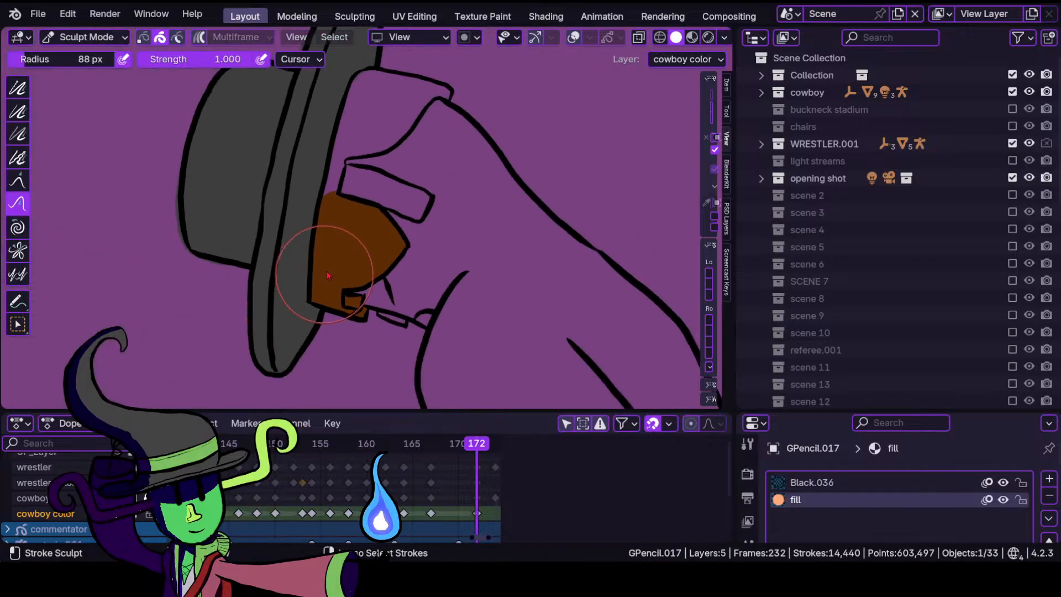
Return to Draw Mode and fill the upper hair section beside the brim with dark brown, joining it to the lower section.
scroll(331, 257, up, 2)
mouse_move(359, 88)
shift+middle_down()
mouse_move(338, 296)
mouse_move(351, 336)
shift+middle_up()
ctrl+middle_drag(344, 320, 332, 262)
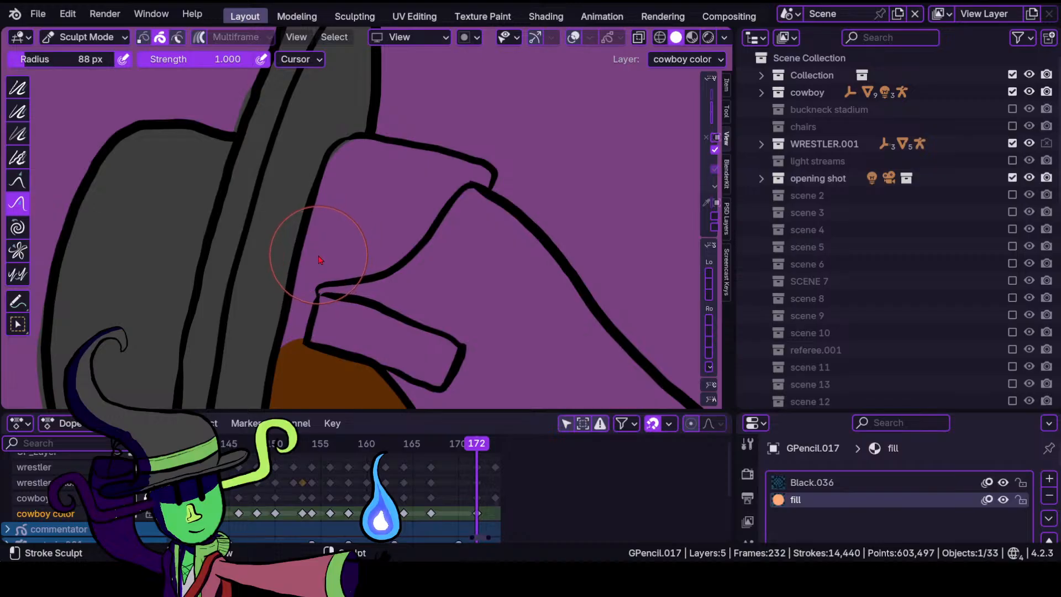
click(102, 37)
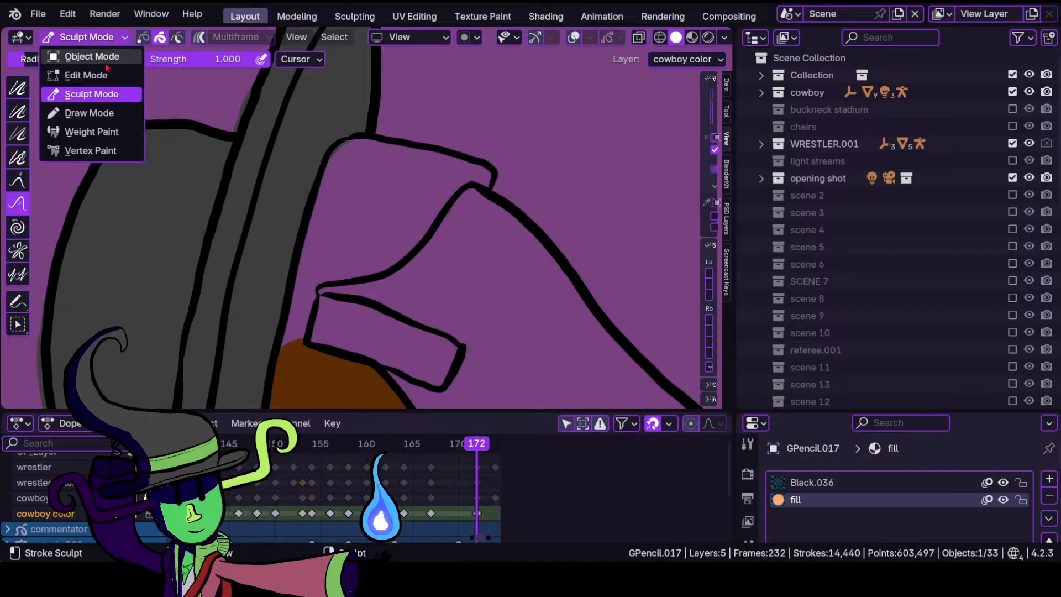
click(88, 113)
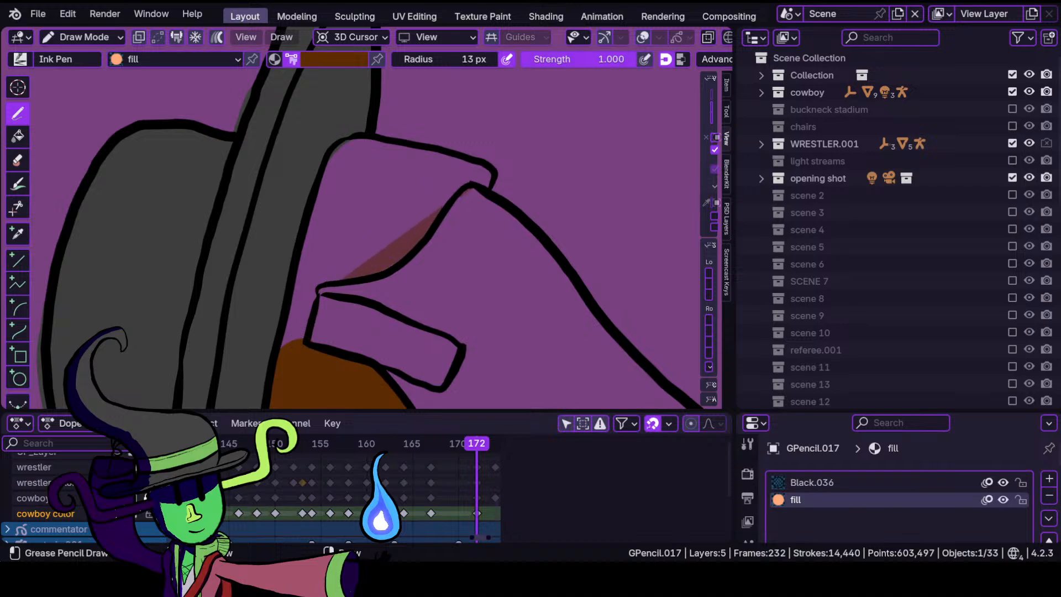
mouse_move(474, 185)
mouse_down()
mouse_move(420, 165)
mouse_move(387, 259)
mouse_move(359, 155)
mouse_move(381, 142)
mouse_move(349, 144)
mouse_move(338, 268)
mouse_move(326, 160)
mouse_move(310, 277)
mouse_up()
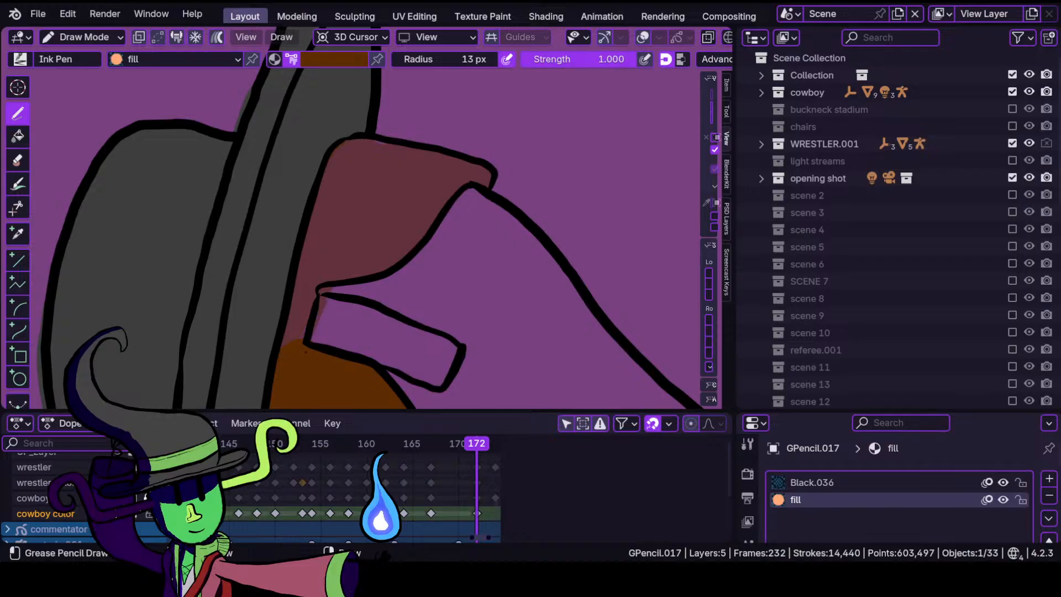
drag(311, 279, 325, 286)
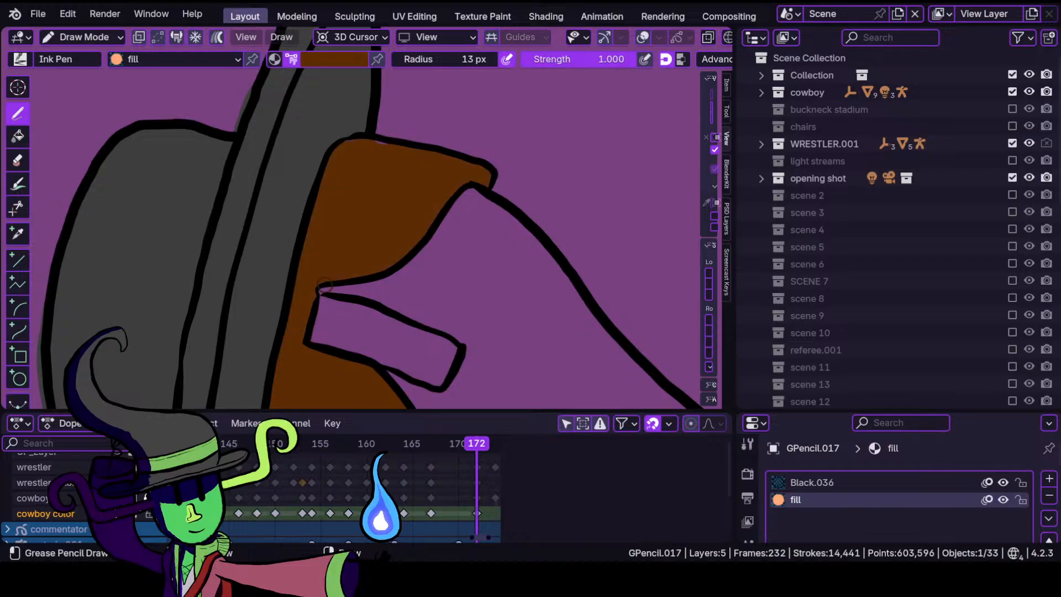
Push the top edge of the upper brown hair fill up to its outline in Sculpt Mode.
ctrl+middle_drag(349, 182, 387, 149)
shift+middle_drag(387, 148, 327, 269)
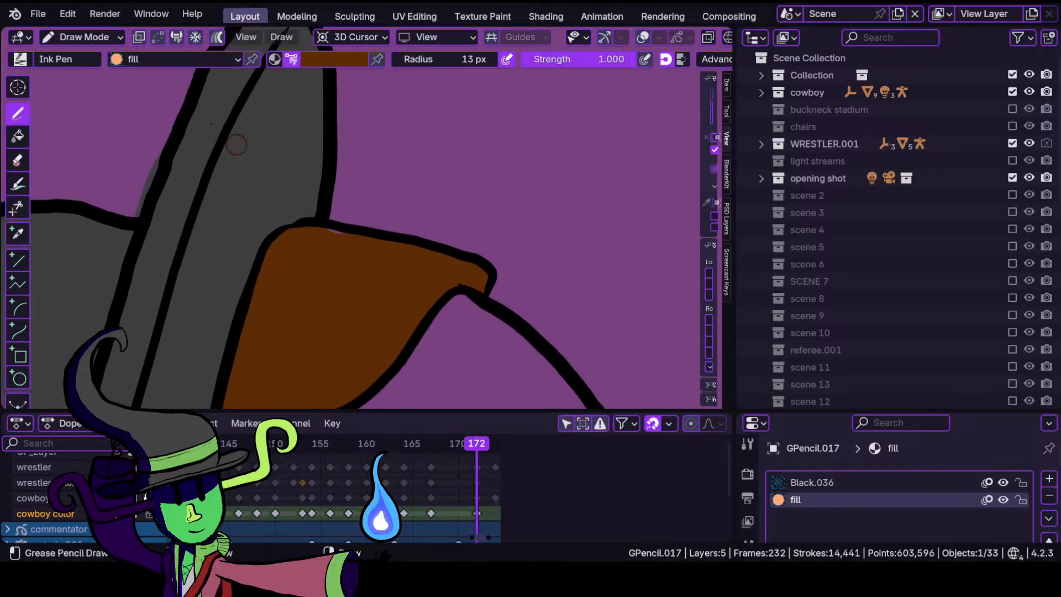
click(108, 39)
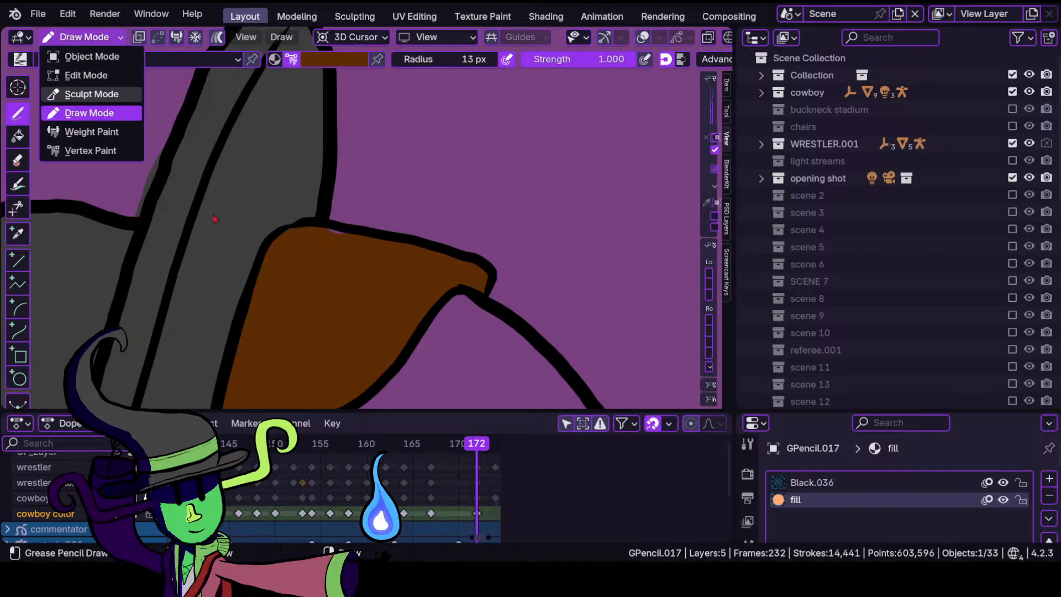
click(93, 95)
drag(333, 265, 339, 250)
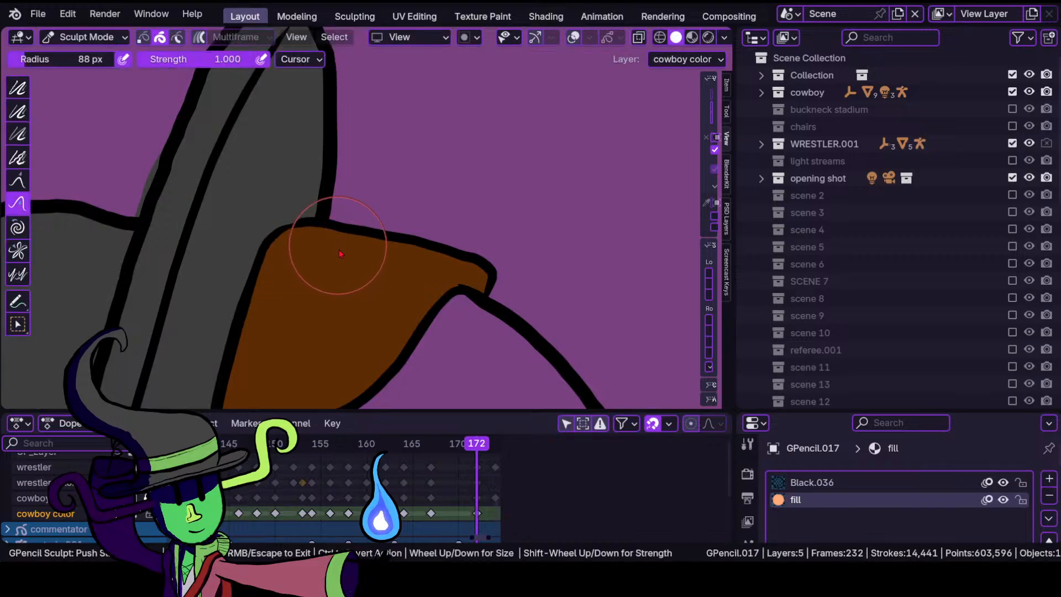
Return to Draw Mode and fill the cowboy's skin area next to the brown hair with the palette's orange-tan skin color.
mouse_move(426, 258)
ctrl+middle_down()
mouse_move(431, 270)
mouse_move(386, 317)
mouse_move(361, 294)
mouse_move(428, 157)
ctrl+middle_up()
ctrl+middle_drag(414, 200, 390, 371)
ctrl+middle_drag(385, 293, 338, 276)
ctrl+middle_drag(357, 314, 363, 285)
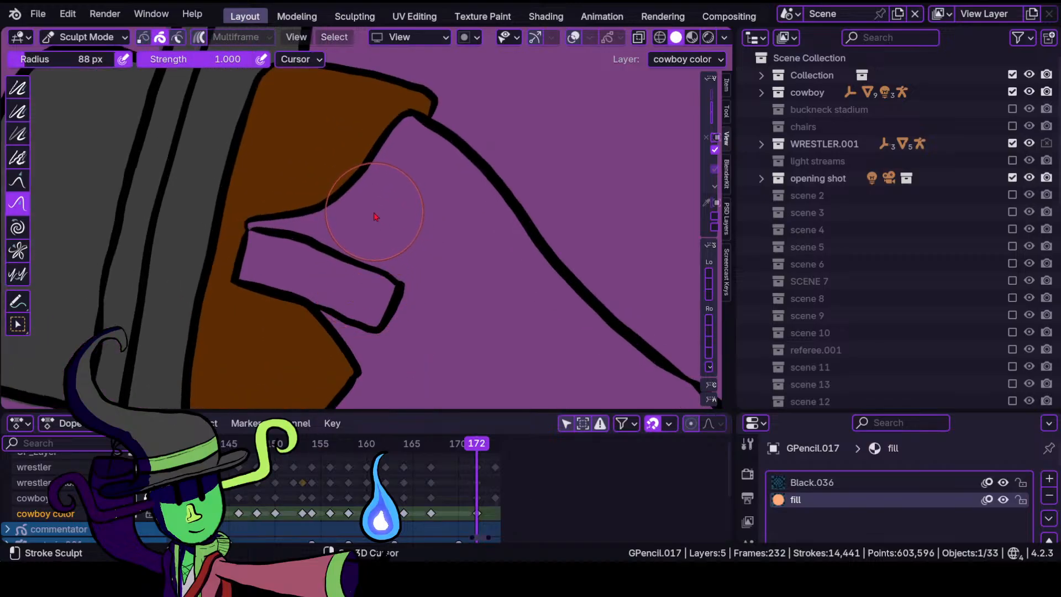
shift+middle_drag(369, 224, 366, 328)
ctrl+middle_drag(371, 292, 391, 230)
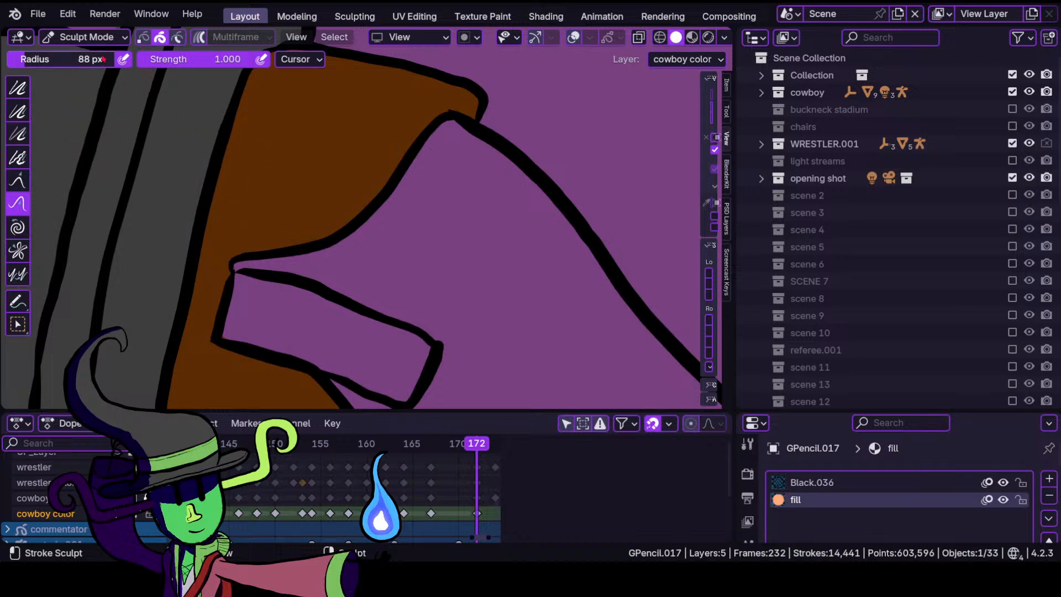
click(83, 37)
click(72, 113)
scroll(365, 187, down, 2)
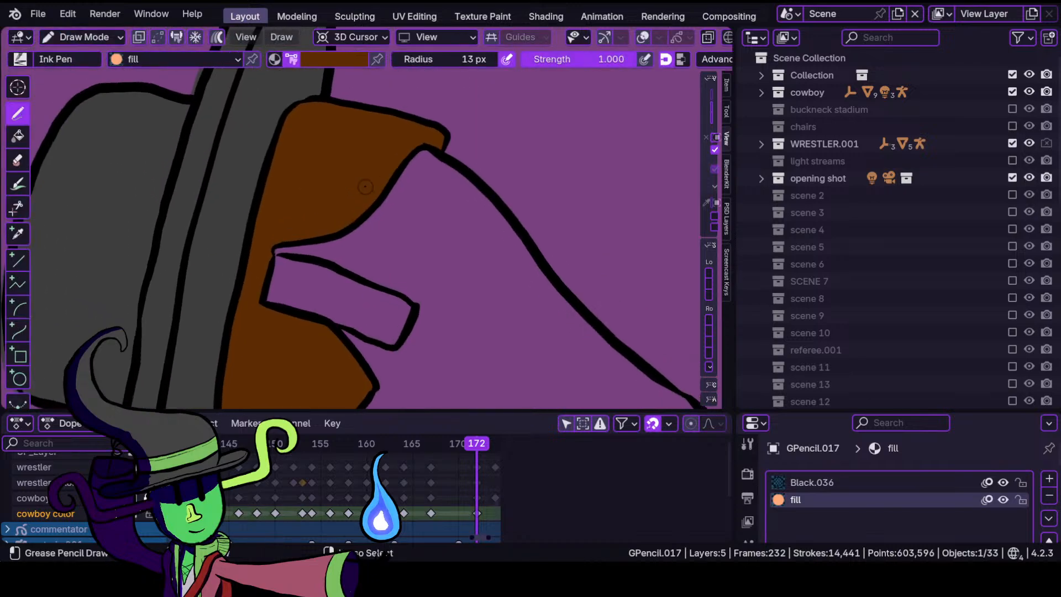
click(335, 60)
click(255, 245)
mouse_move(439, 139)
mouse_down()
mouse_move(380, 206)
mouse_move(262, 247)
mouse_move(247, 307)
mouse_move(400, 382)
mouse_move(497, 406)
mouse_move(607, 350)
mouse_move(619, 327)
mouse_up()
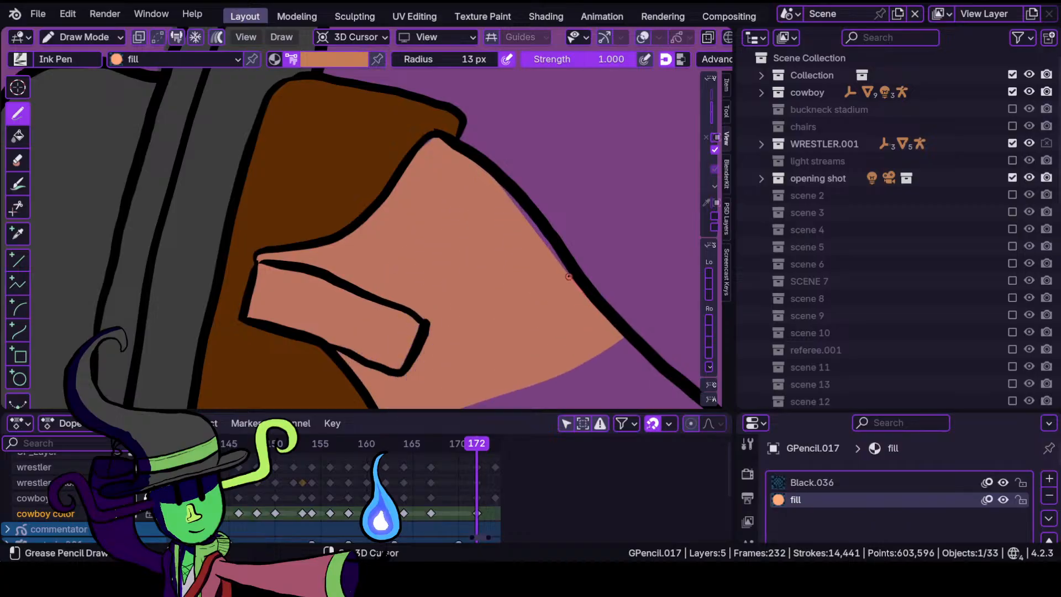
drag(520, 191, 443, 199)
scroll(442, 194, up, 1)
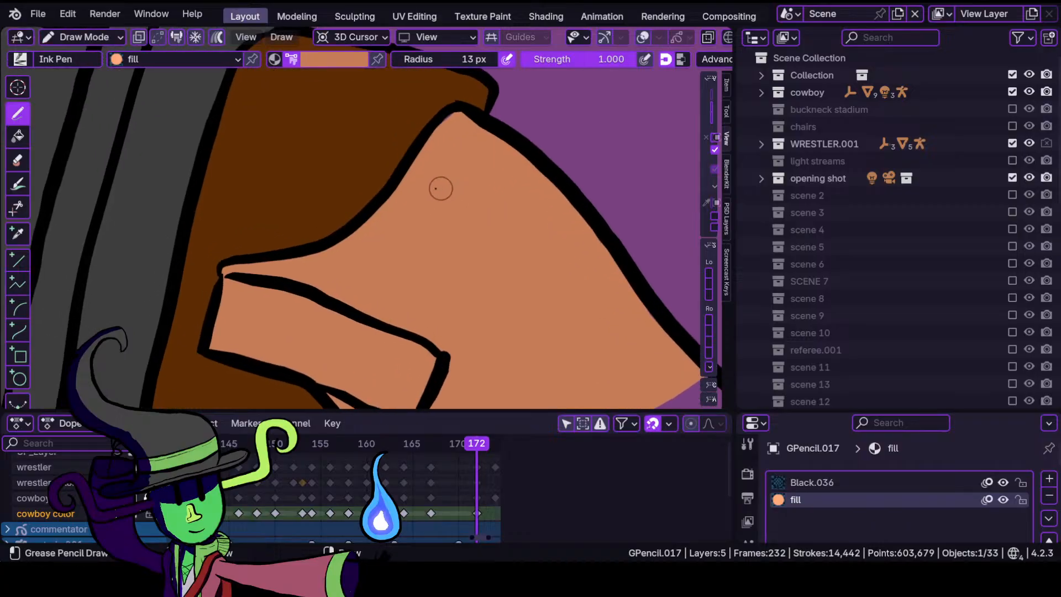
Push the peak of the skin fill beside the upper hair up to its outline in Sculpt Mode.
click(83, 37)
click(95, 93)
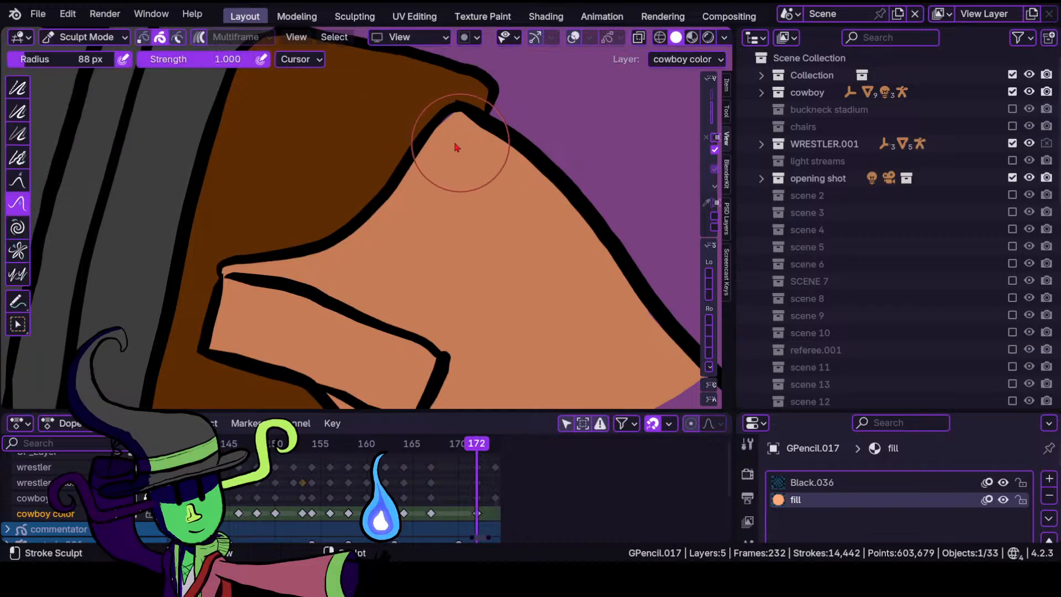
drag(448, 126, 450, 123)
Return to Draw Mode and extend the skin fill over the cowboy's lower face, jaw and the start of the neck.
shift+middle_drag(467, 173, 466, 198)
scroll(466, 221, down, 6)
mouse_move(461, 249)
shift+middle_down()
mouse_move(428, 215)
mouse_move(425, 176)
mouse_move(450, 151)
shift+middle_up()
scroll(426, 175, up, 2)
scroll(425, 183, up, 2)
click(83, 37)
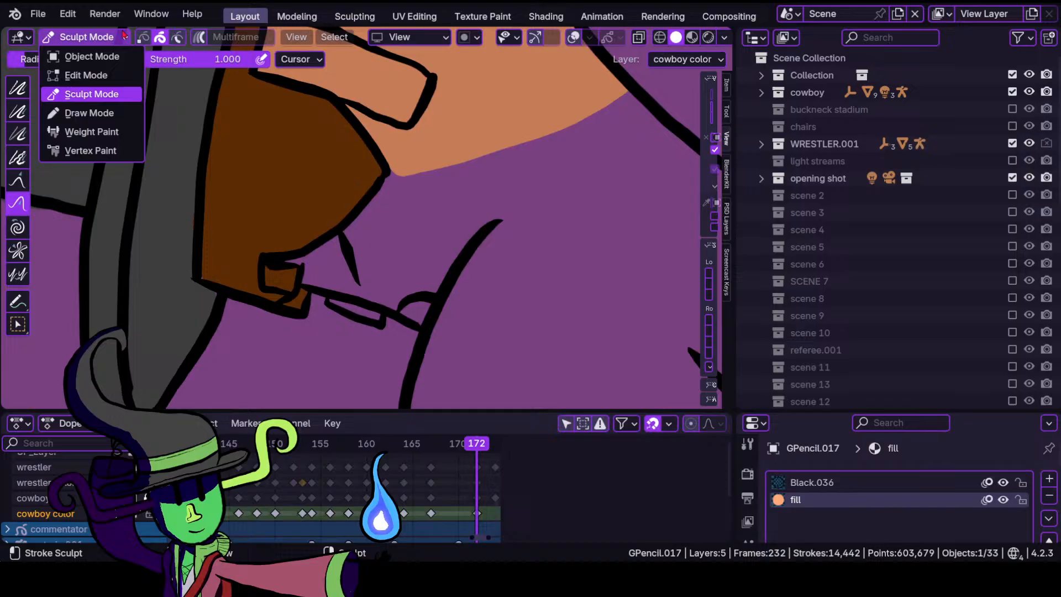
click(83, 111)
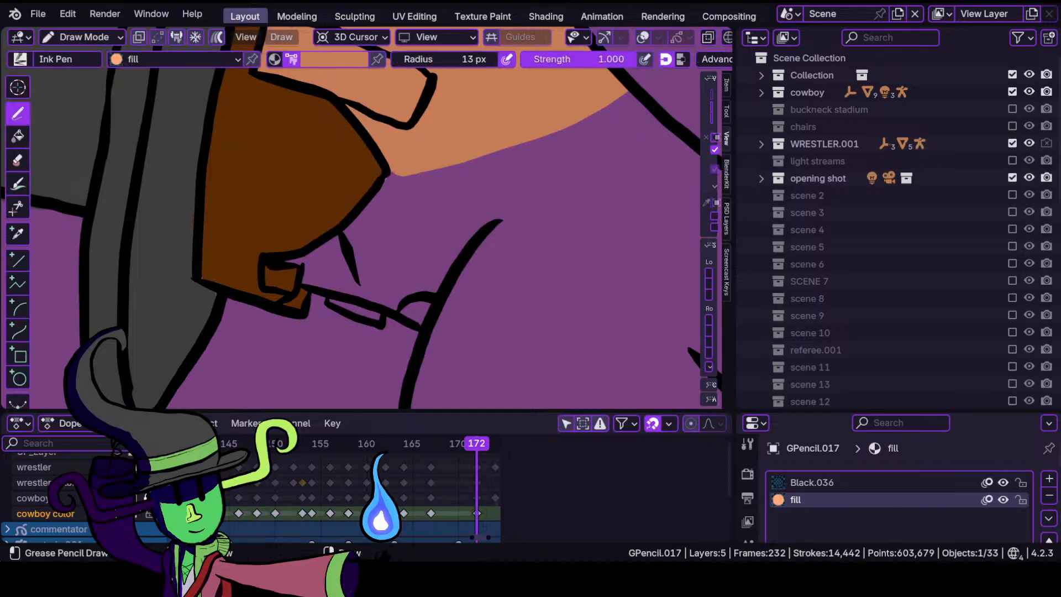
mouse_move(286, 253)
mouse_down()
mouse_move(303, 264)
mouse_move(393, 175)
mouse_move(378, 317)
mouse_move(423, 324)
mouse_move(453, 276)
mouse_move(660, 118)
mouse_move(522, 171)
mouse_up()
Nudge the skin fill's lower edge into the outline around the mouth in Sculpt Mode.
scroll(370, 260, up, 2)
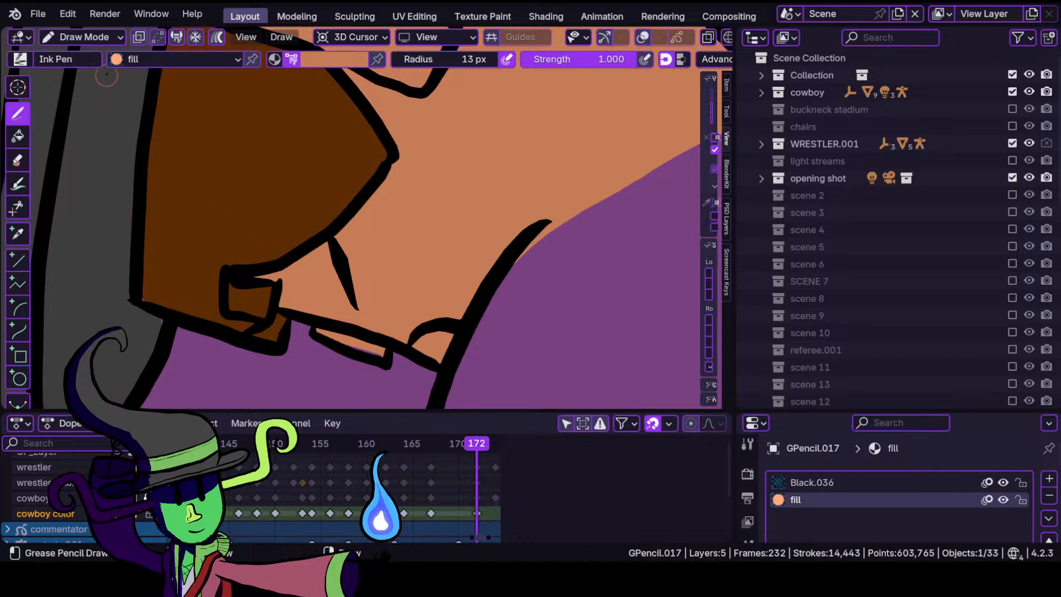
click(83, 36)
click(88, 94)
drag(378, 387, 369, 347)
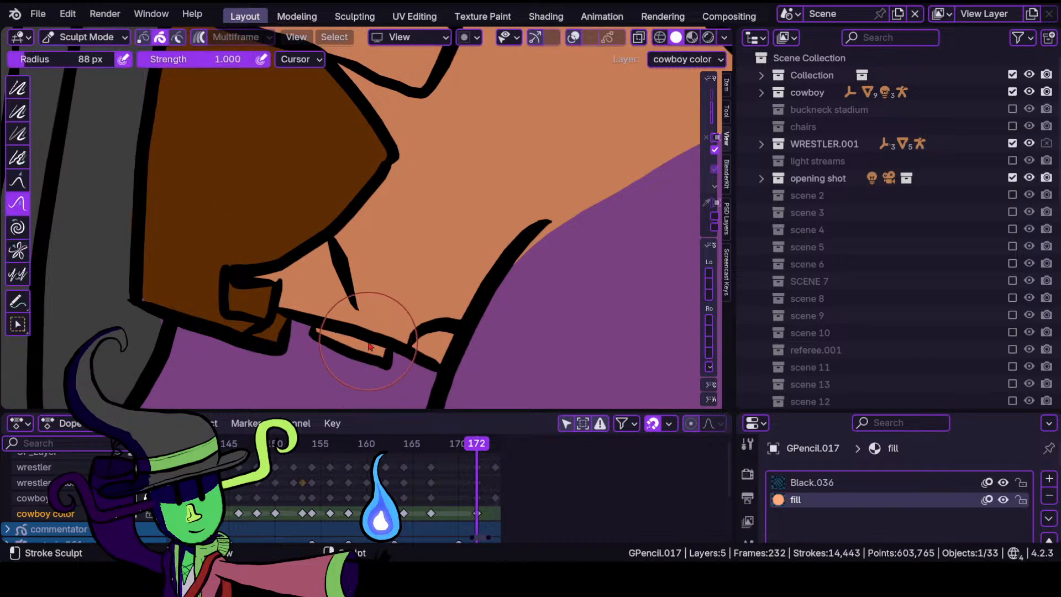
Return to Draw Mode and fill the cowboy's shoulder, upper arm and back with the skin color, overlapping the neck fill.
scroll(462, 374, down, 5)
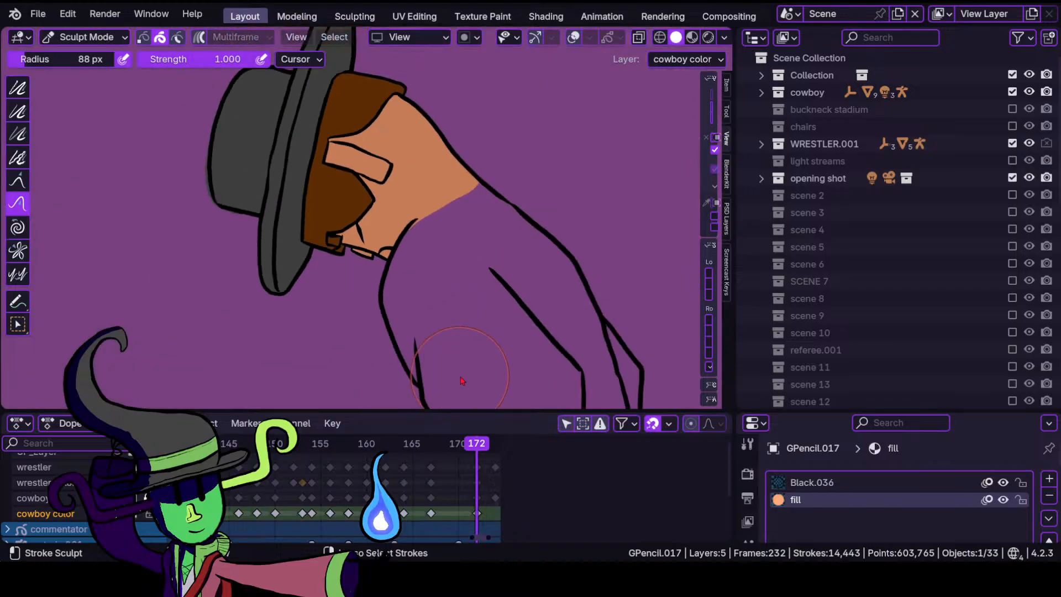
scroll(475, 313, up, 2)
shift+middle_drag(477, 294, 404, 261)
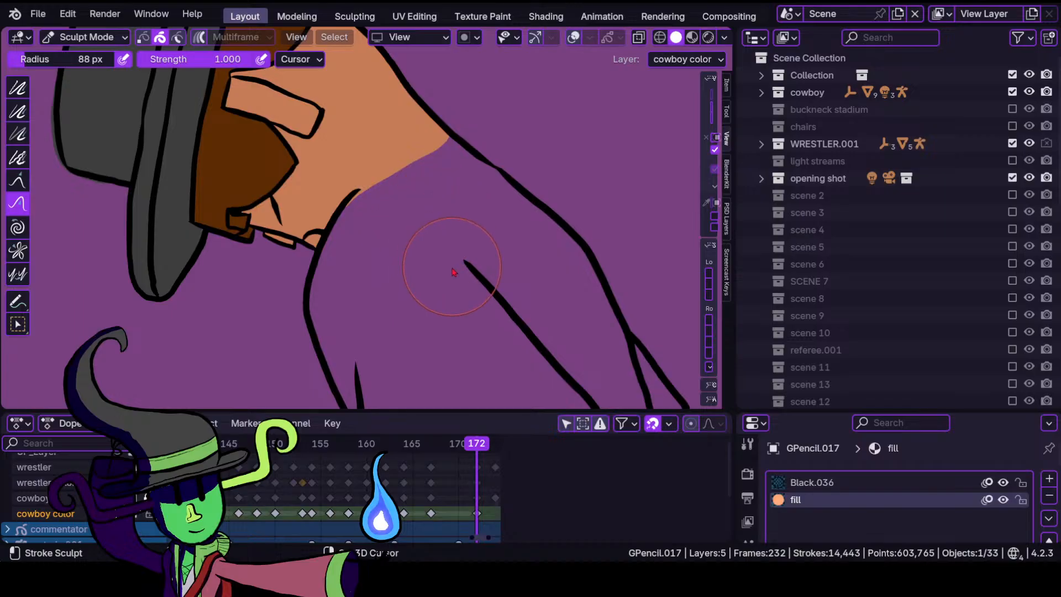
mouse_move(434, 265)
shift+middle_down()
mouse_move(380, 222)
mouse_move(381, 310)
mouse_move(402, 237)
mouse_move(326, 194)
mouse_move(402, 221)
shift+middle_up()
click(86, 37)
click(72, 113)
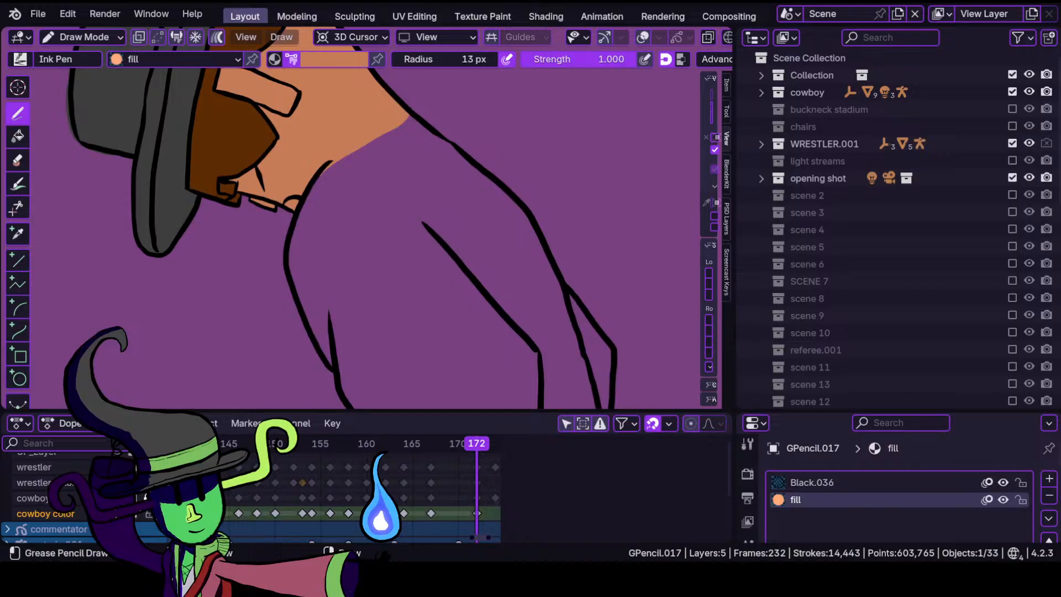
mouse_move(325, 148)
mouse_down()
mouse_move(383, 206)
mouse_move(331, 354)
mouse_move(353, 404)
mouse_move(431, 143)
mouse_move(530, 387)
mouse_move(607, 400)
mouse_move(605, 329)
mouse_up()
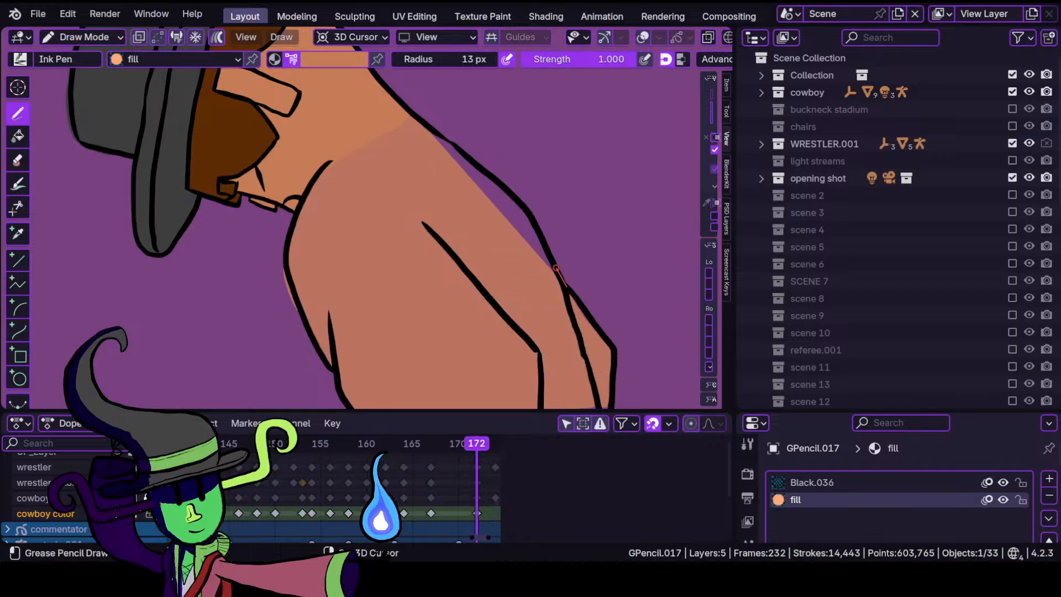
mouse_move(556, 267)
mouse_down()
mouse_move(508, 189)
mouse_move(457, 287)
mouse_up()
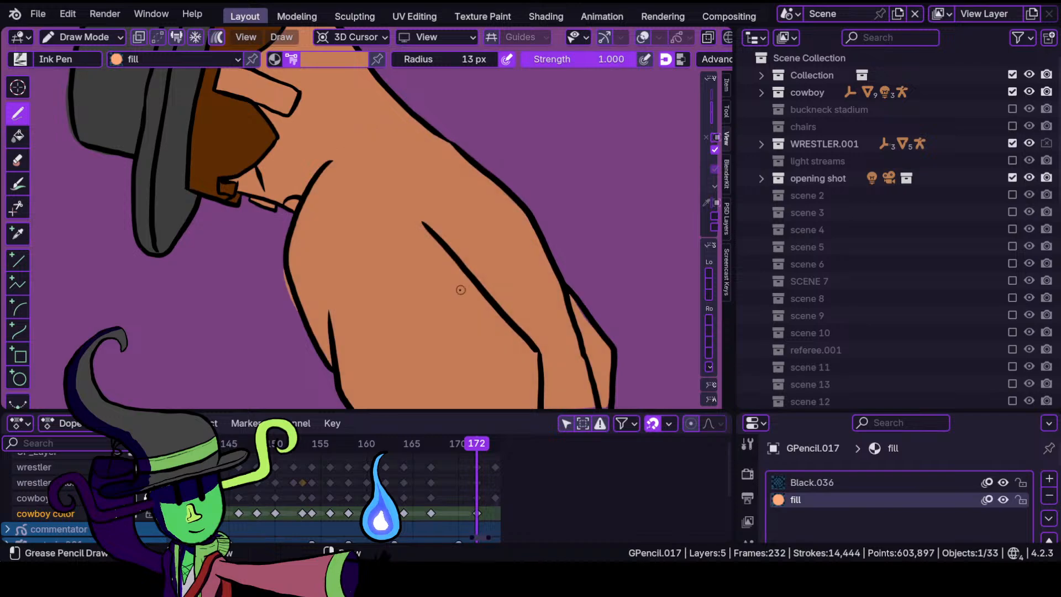
Push the skin fill's overhang along the body's front outline back inside the line in Sculpt Mode.
scroll(446, 260, up, 1)
click(91, 39)
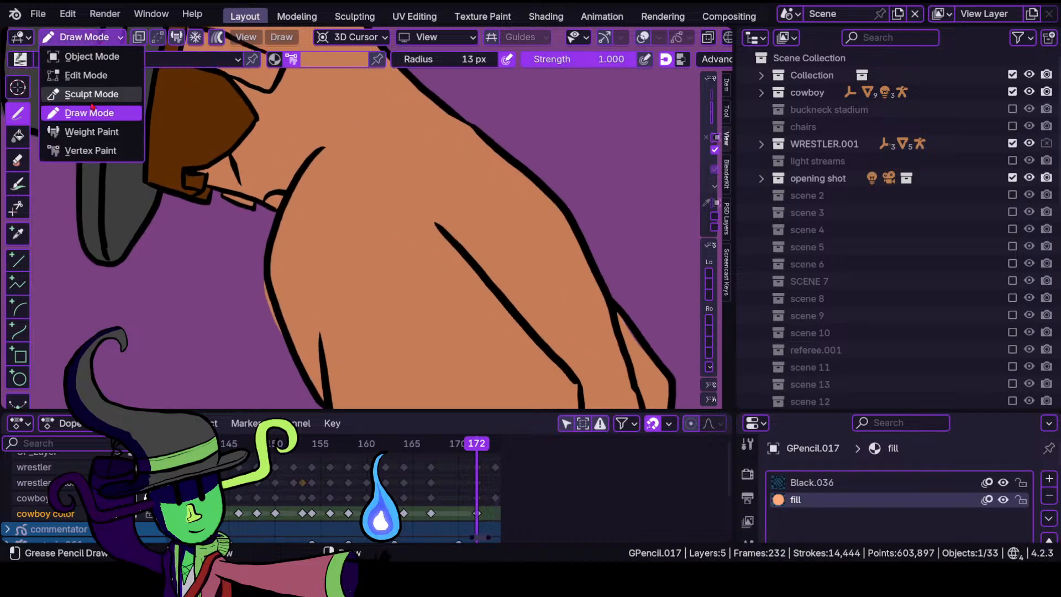
click(91, 99)
shift+middle_drag(340, 368, 343, 253)
drag(257, 202, 276, 193)
Return to Draw Mode and fill the lower body skin down to the rounded end inside the curved band and the tapering rear section.
shift+middle_drag(486, 261, 326, 255)
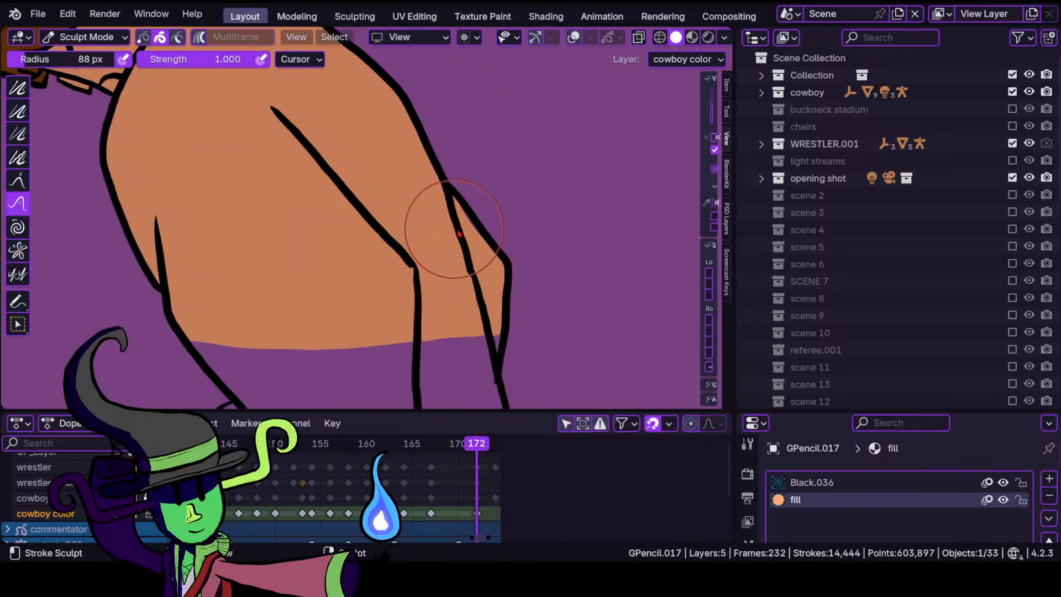
shift+middle_drag(430, 286, 466, 171)
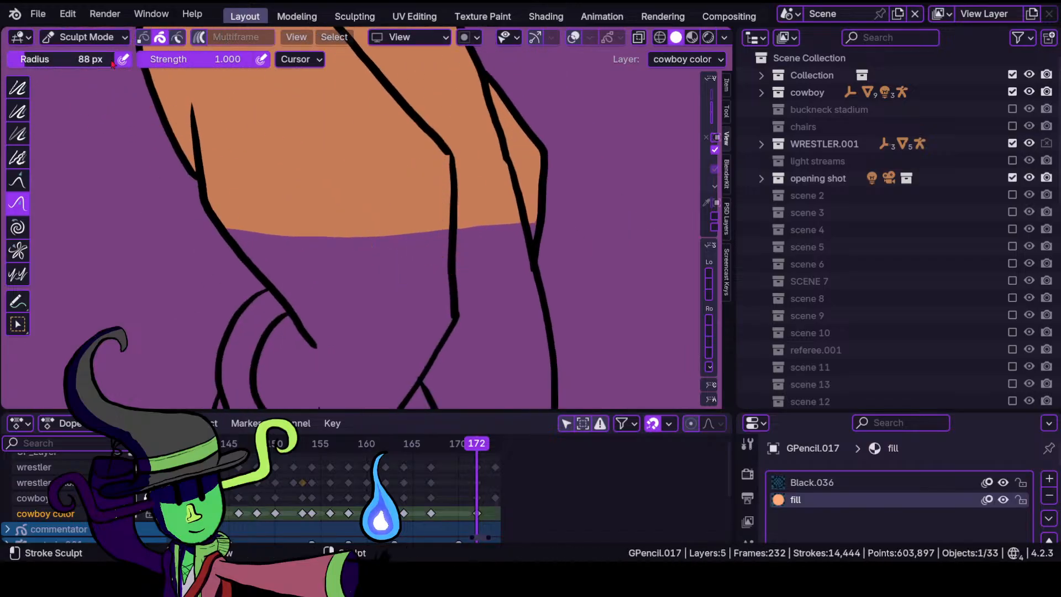
click(88, 37)
click(89, 112)
shift+middle_drag(223, 228, 193, 122)
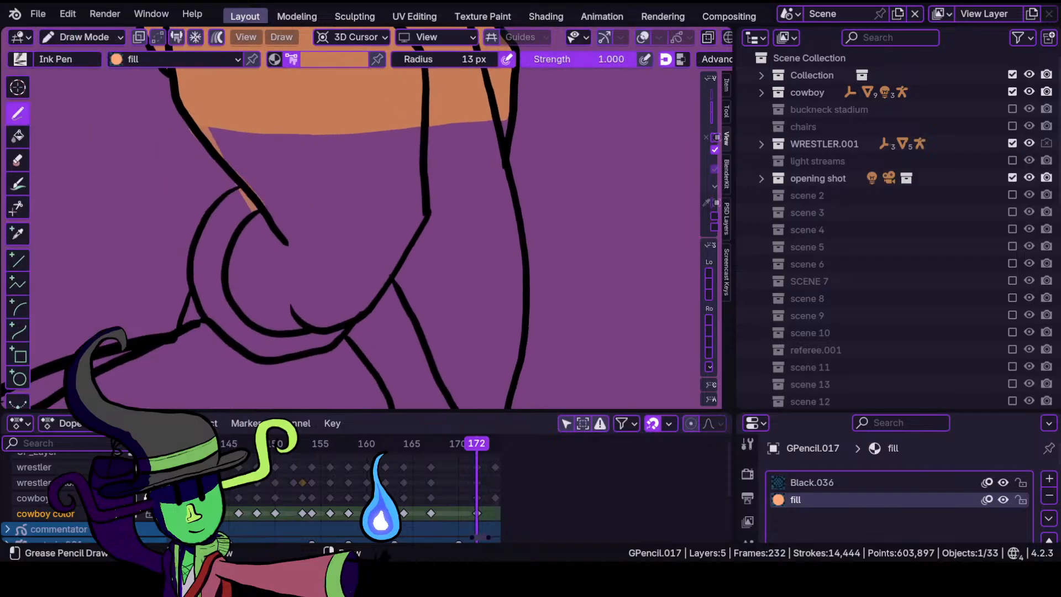
mouse_move(210, 128)
mouse_down()
mouse_move(223, 257)
mouse_move(254, 325)
mouse_move(301, 331)
mouse_move(387, 301)
mouse_move(426, 370)
mouse_move(519, 373)
mouse_move(526, 243)
mouse_move(511, 118)
mouse_move(494, 79)
mouse_move(453, 71)
mouse_up()
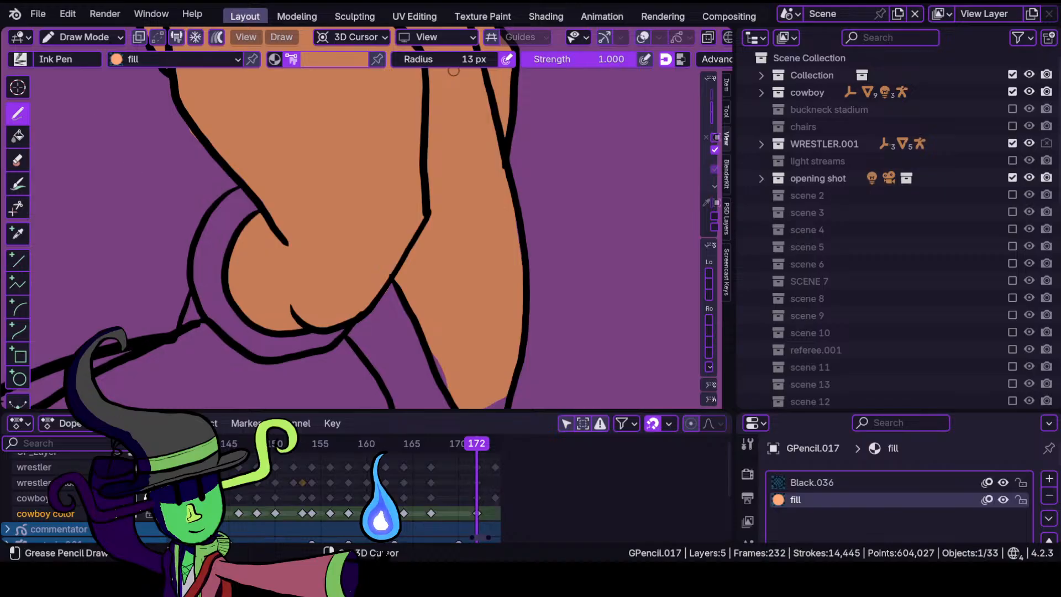
Adjust the lower skin fill's edge above the curved band to match the outline in Sculpt Mode.
click(83, 38)
click(83, 95)
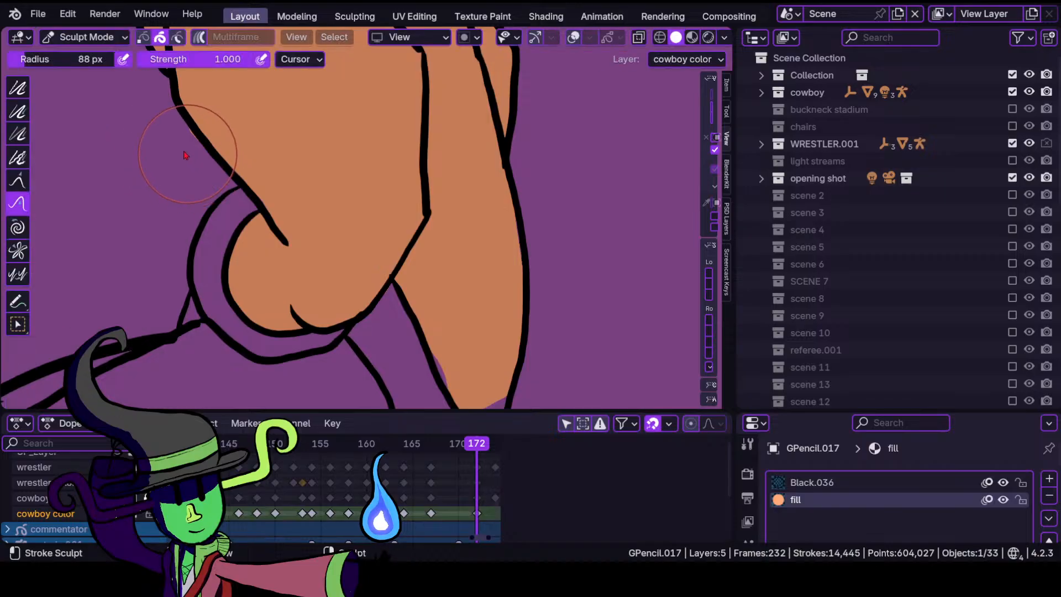
drag(214, 169, 226, 191)
Return to Draw Mode and fill the remaining pointed tip of the tapering rear section with the skin color.
shift+middle_drag(418, 320, 373, 232)
scroll(377, 243, up, 1)
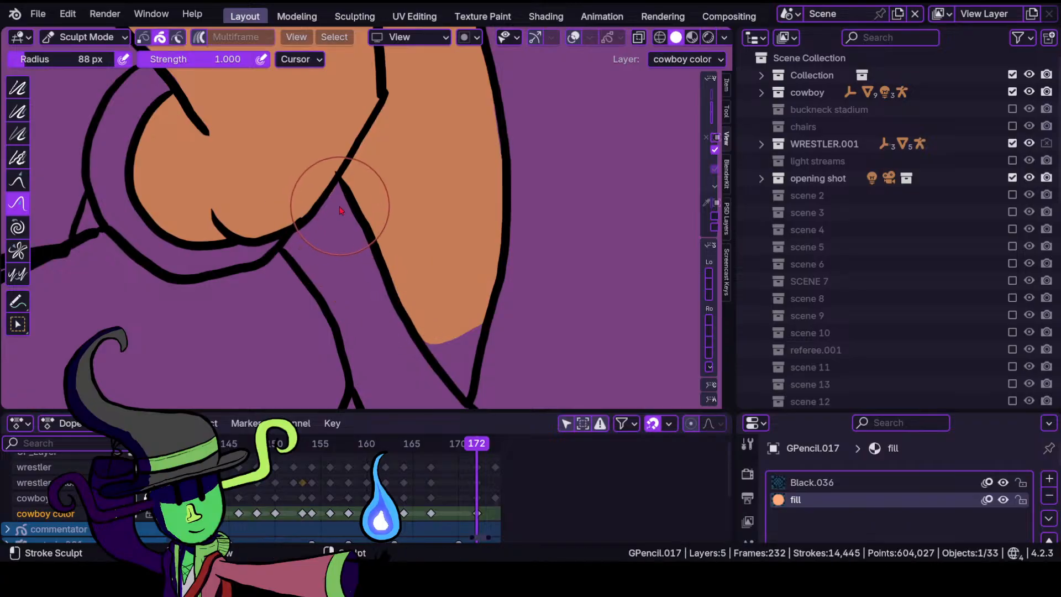
shift+middle_drag(421, 320, 385, 240)
click(83, 37)
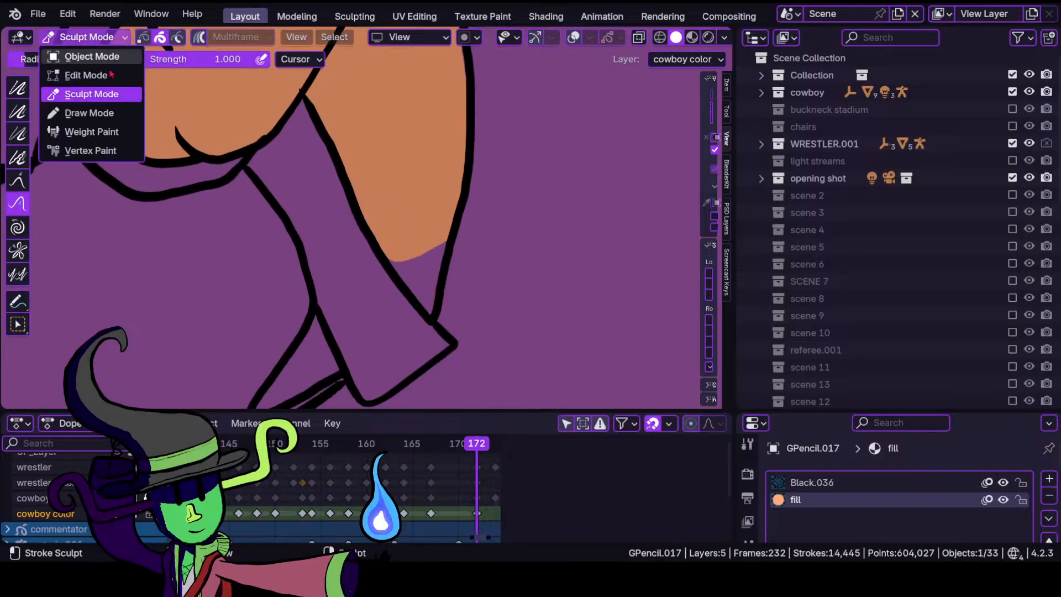
click(89, 113)
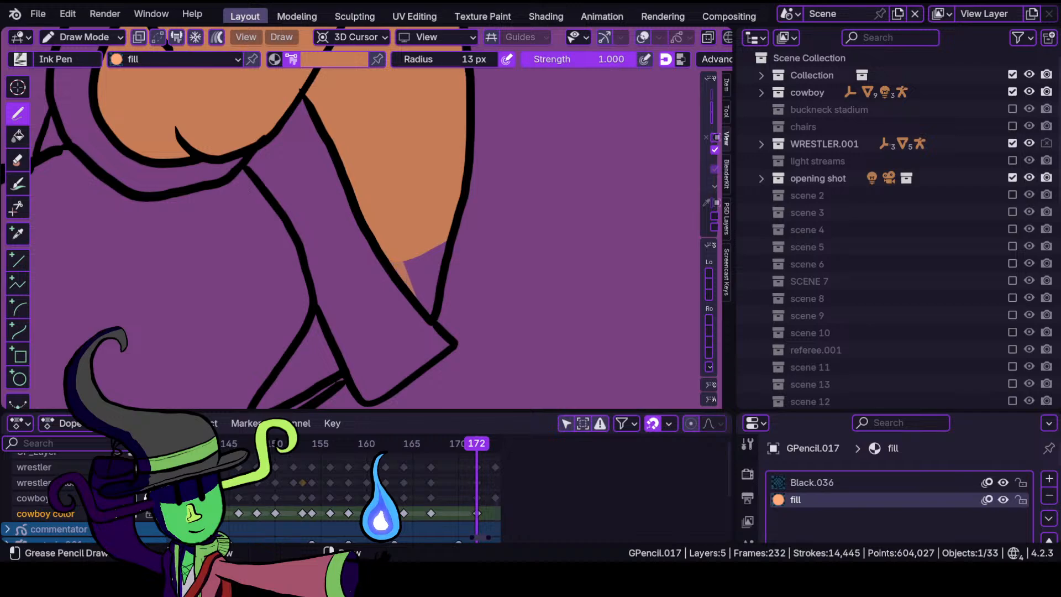
mouse_move(415, 296)
mouse_down()
mouse_move(437, 279)
mouse_move(444, 242)
mouse_up()
Switch the fill color to the palette's dark gray and fill the curved band and the small wedge attached to it.
ctrl+middle_drag(412, 146, 392, 381)
ctrl+middle_drag(387, 220, 386, 166)
ctrl+middle_drag(376, 331, 370, 224)
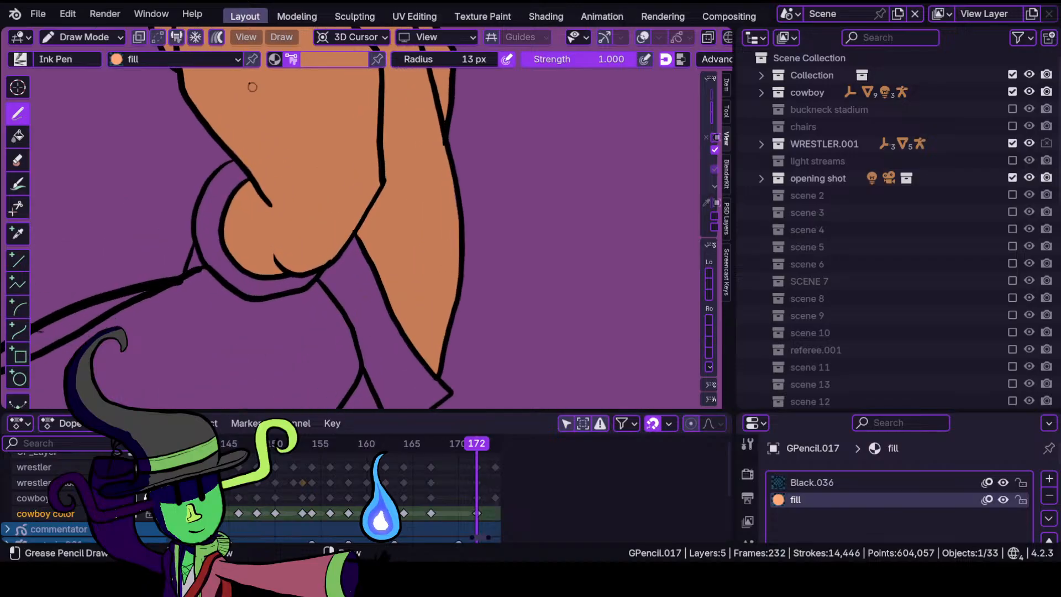
click(337, 62)
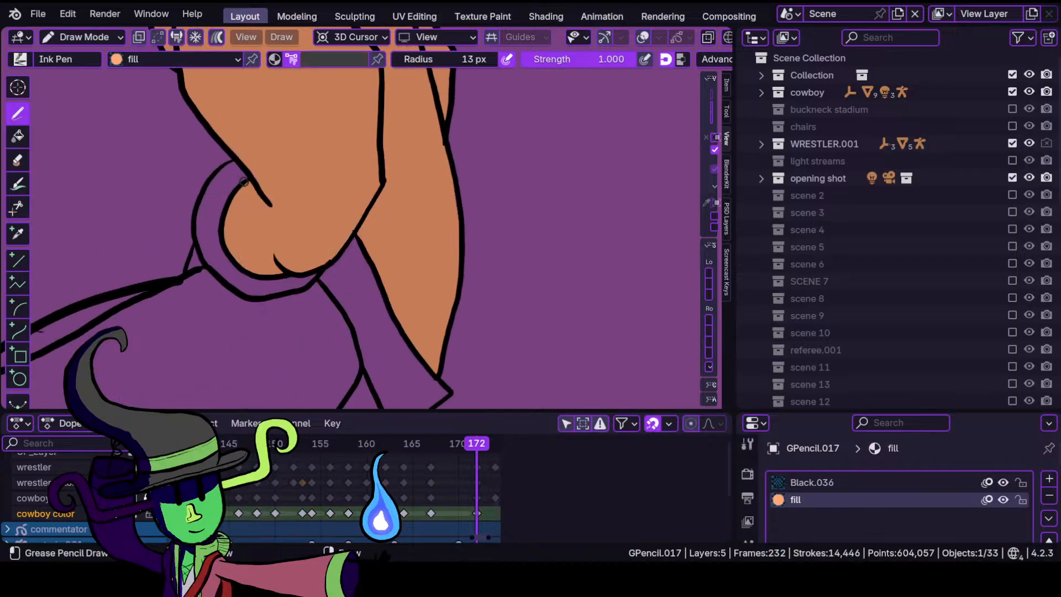
mouse_move(215, 188)
mouse_down()
mouse_move(204, 237)
mouse_move(223, 279)
mouse_move(270, 290)
mouse_move(318, 271)
mouse_move(261, 276)
mouse_move(230, 252)
mouse_move(236, 189)
mouse_up()
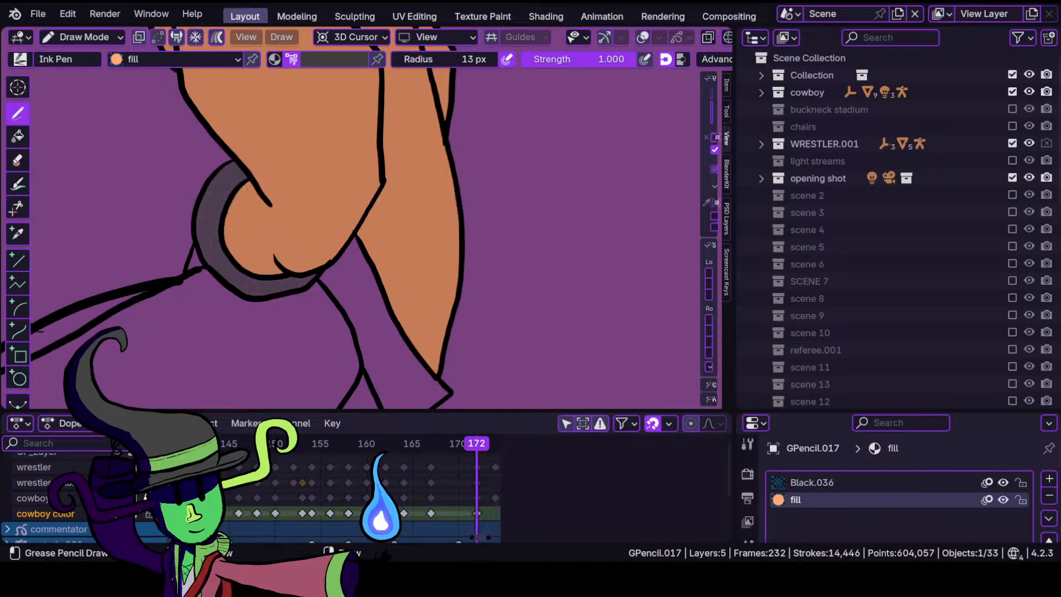
ctrl+middle_drag(184, 277, 187, 251)
mouse_move(187, 251)
shift+middle_down()
mouse_move(259, 229)
mouse_move(241, 223)
mouse_move(206, 300)
mouse_move(210, 321)
shift+middle_up()
Choose the palette's lighter gray and fill the long strip between the curved band and the tapering skin section.
ctrl+middle_drag(343, 291, 381, 261)
shift+middle_drag(396, 261, 274, 251)
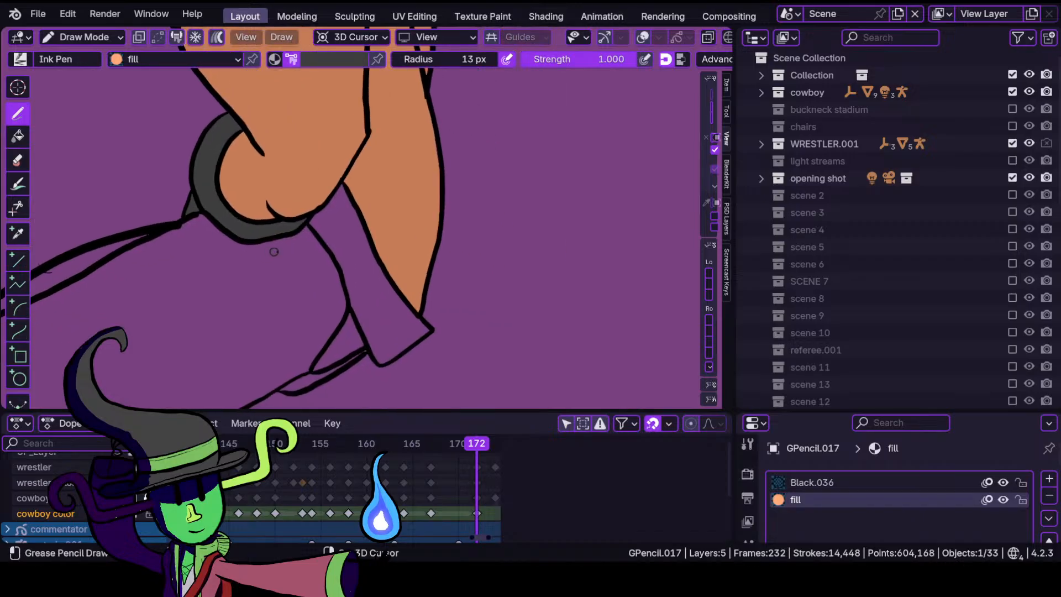
scroll(274, 252, up, 1)
click(335, 59)
click(303, 248)
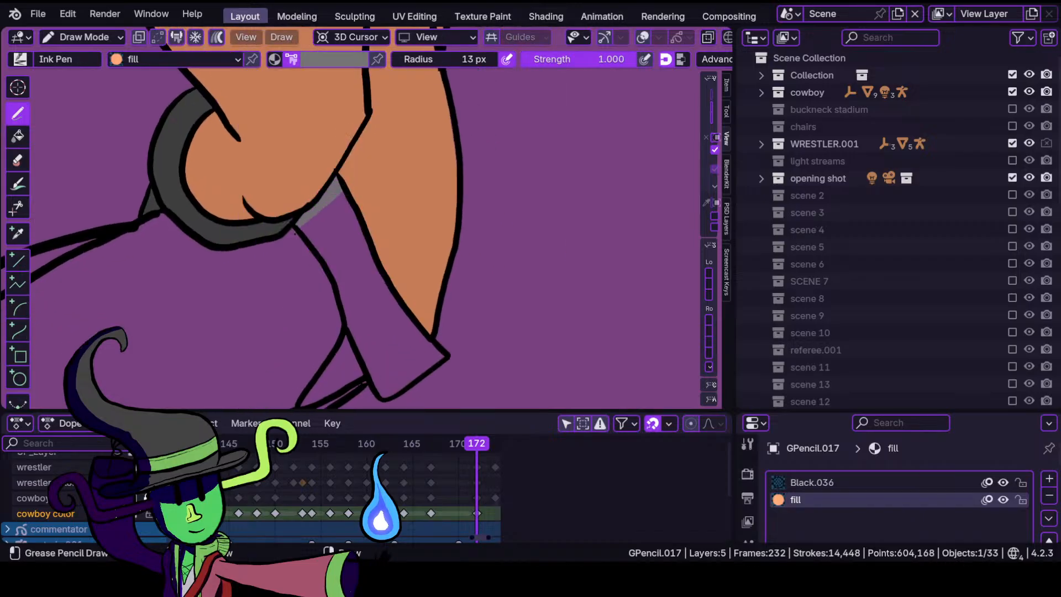
mouse_move(295, 232)
mouse_down()
mouse_move(381, 390)
mouse_move(431, 376)
mouse_move(445, 353)
mouse_move(398, 303)
mouse_up()
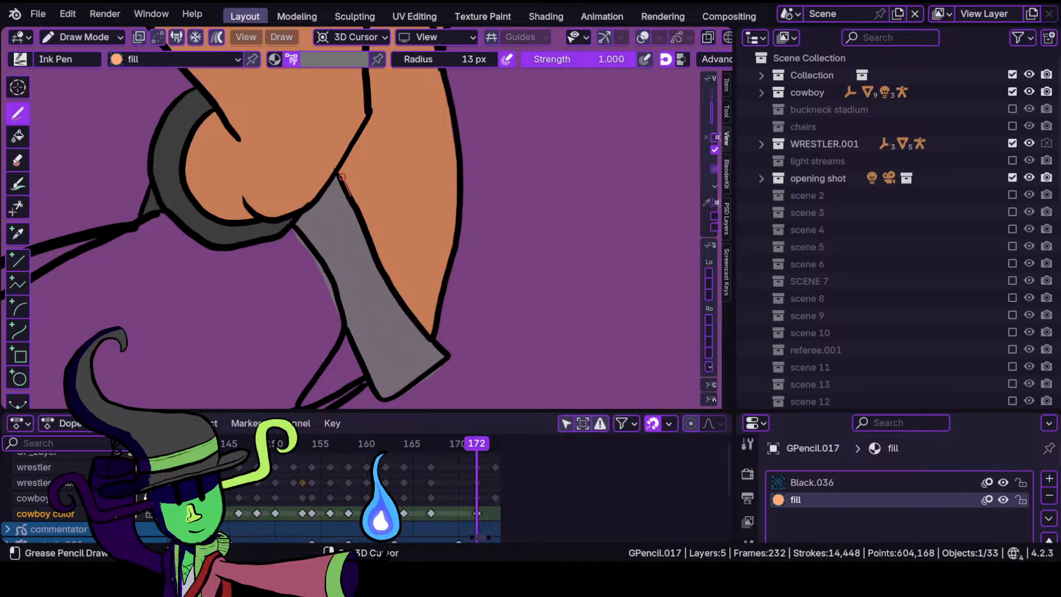
drag(342, 177, 337, 171)
Push the light gray fill's lower edge back inside the strip's outline in Sculpt Mode.
scroll(301, 276, up, 1)
shift+middle_drag(301, 277, 311, 144)
click(111, 40)
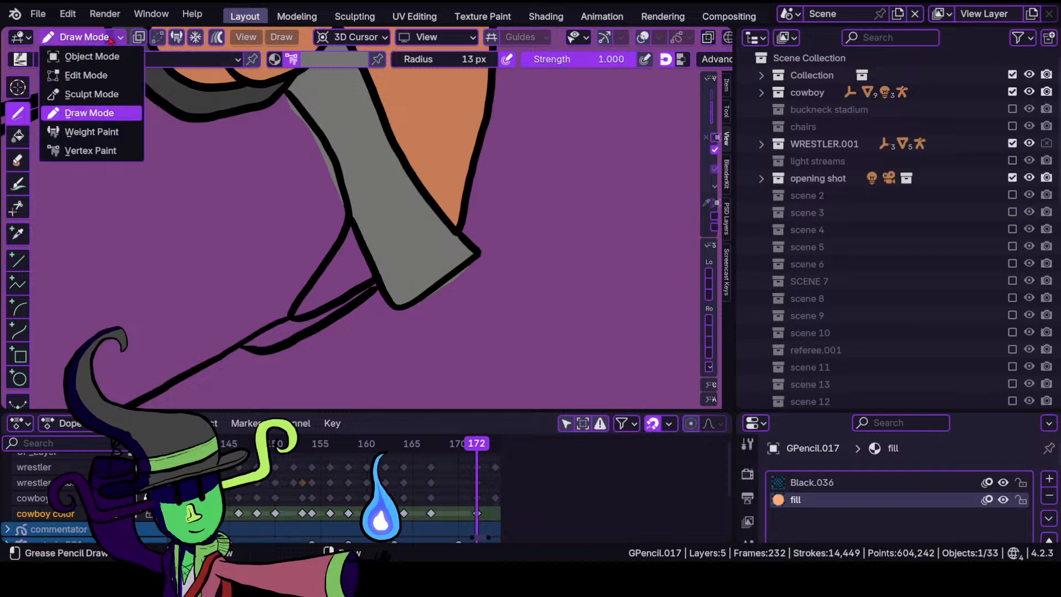
click(91, 94)
drag(449, 296, 443, 311)
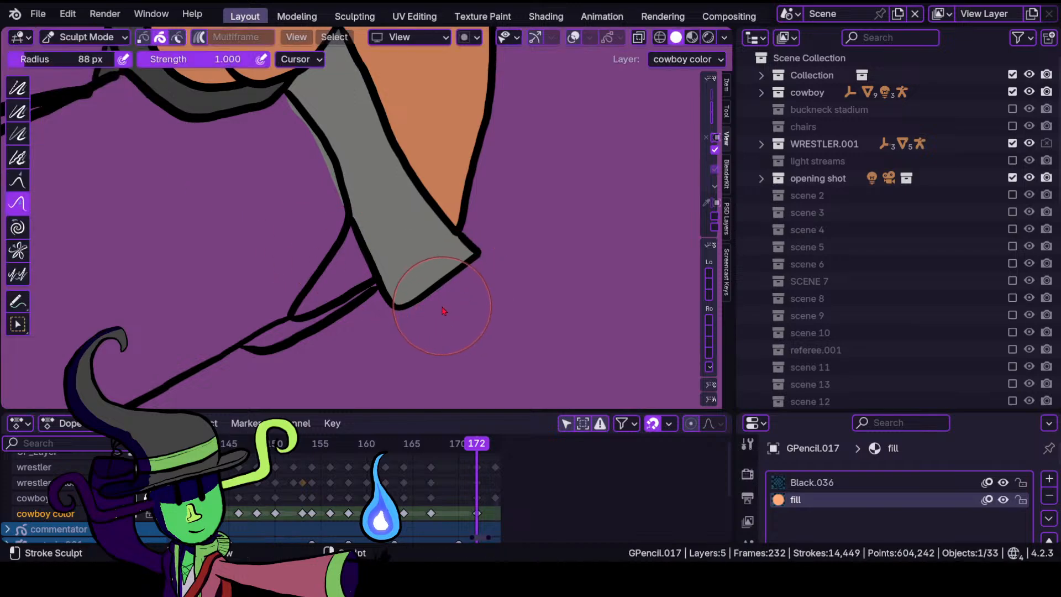
Return to Draw Mode and fill the small triangle beside the light gray strip with the palette's second brown.
click(85, 37)
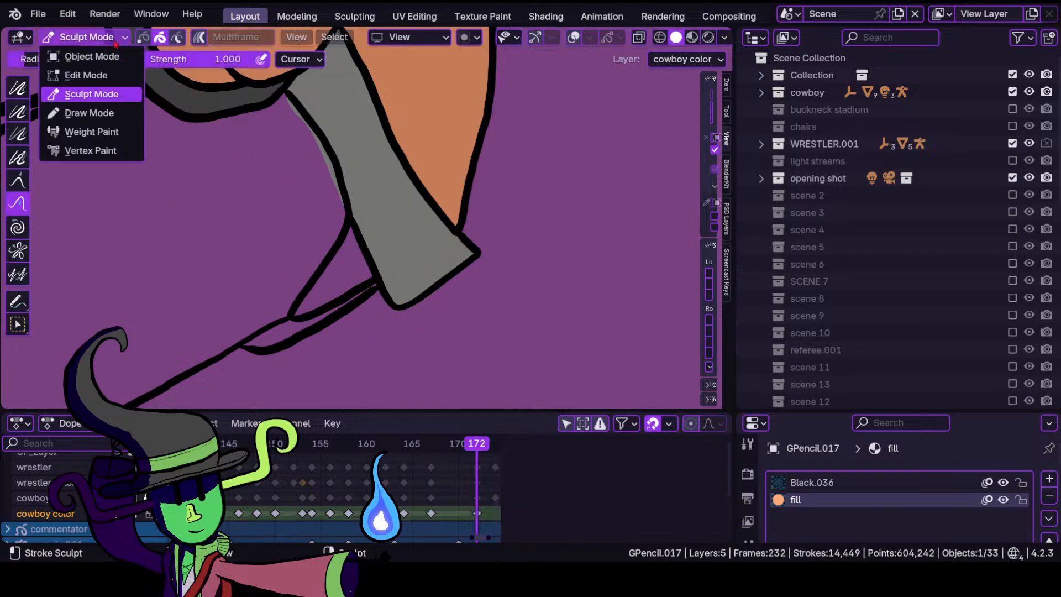
click(125, 115)
click(320, 61)
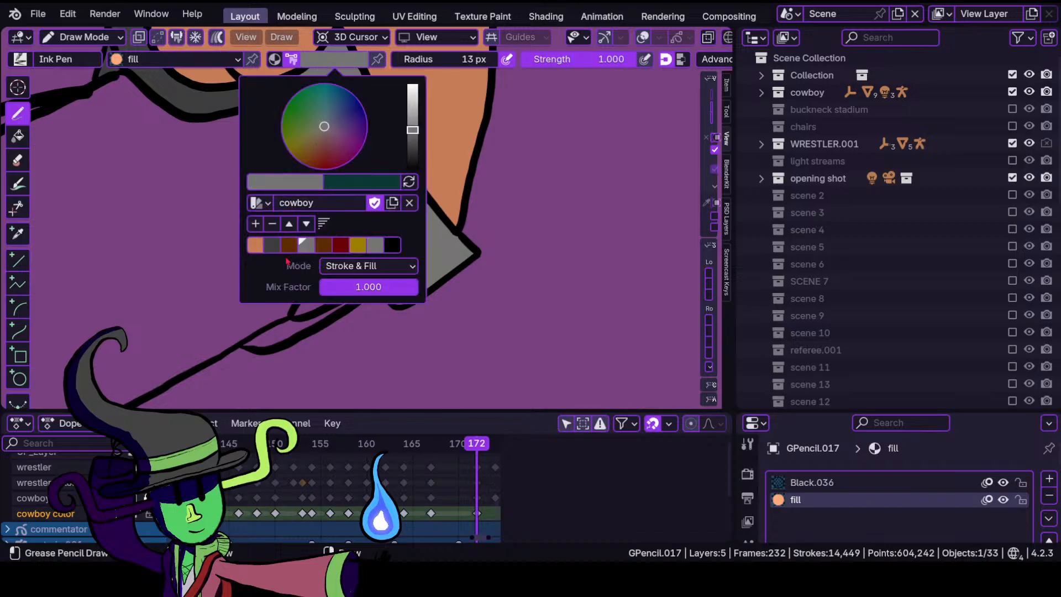
click(324, 245)
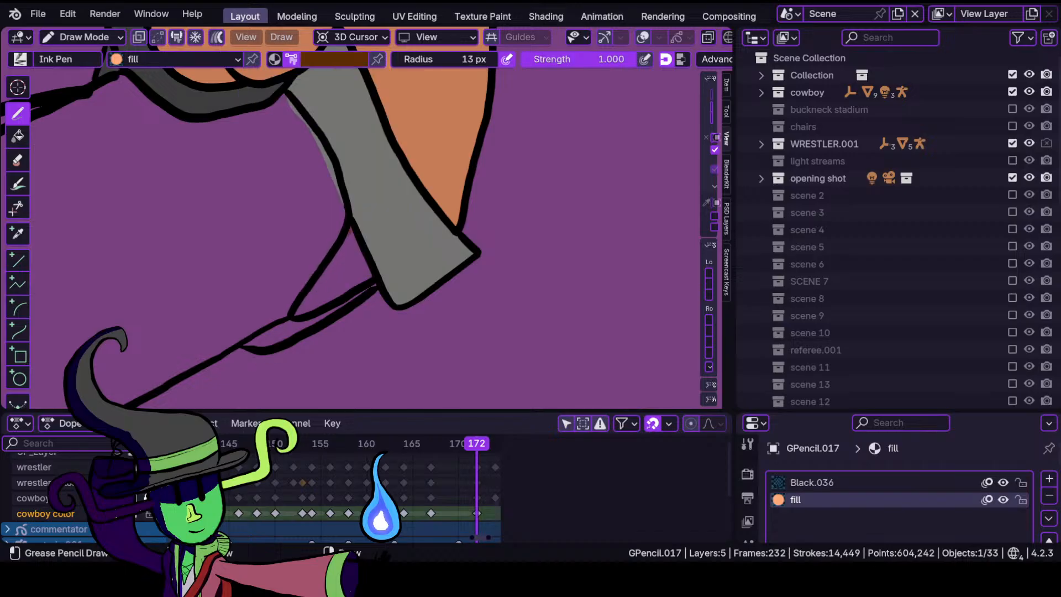
mouse_move(346, 239)
mouse_down()
mouse_move(310, 314)
mouse_move(354, 288)
mouse_up()
Switch to dark gray and fill the thin sliver beneath the brown triangle.
shift+middle_drag(220, 198, 304, 150)
click(330, 62)
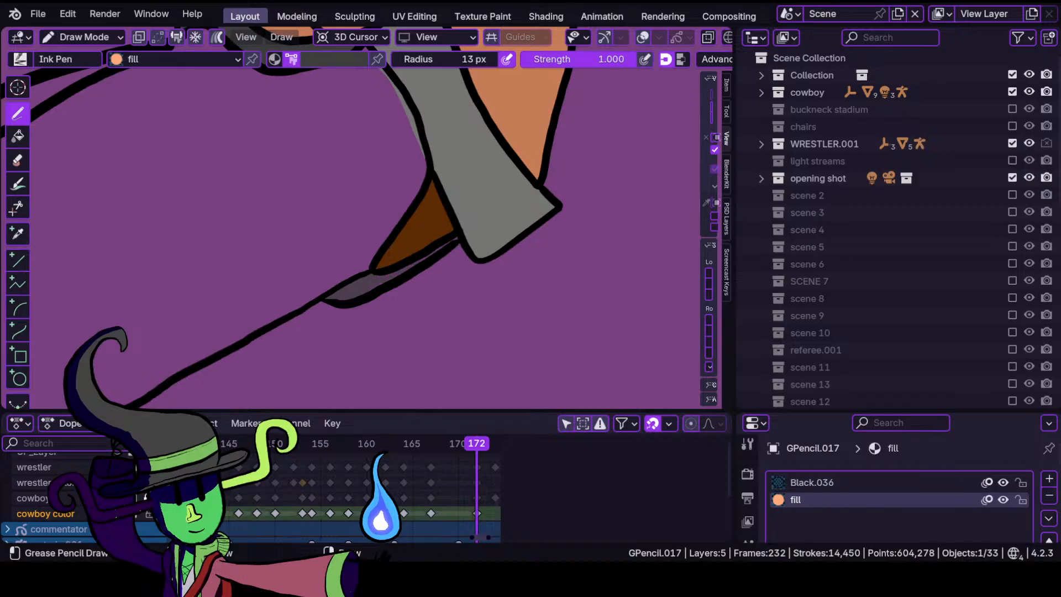
scroll(393, 204, up, 2)
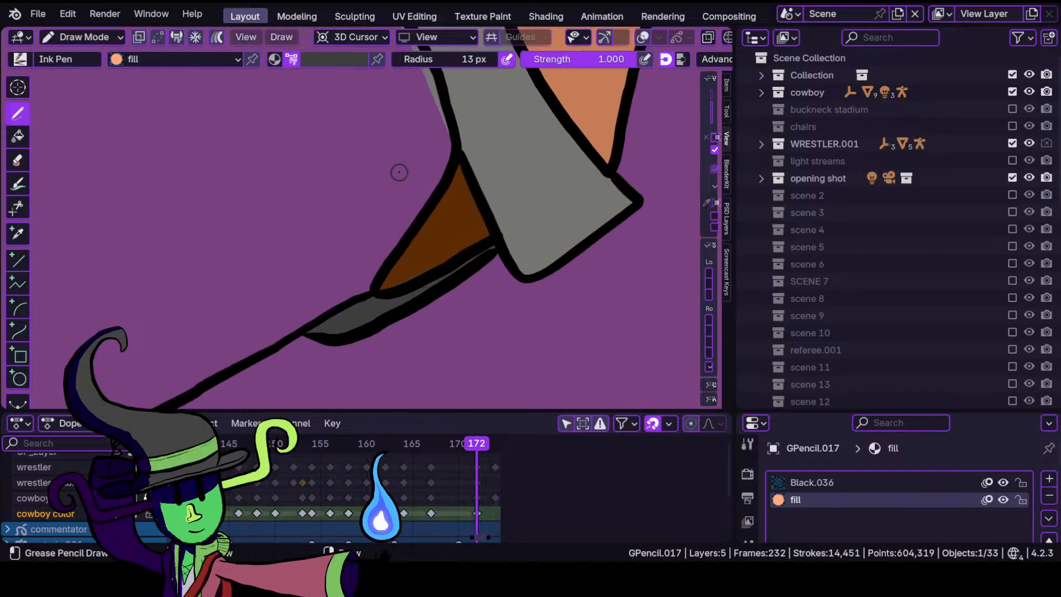
Pick brown from the palette again and add another fill over the small triangle beside the light gray strip.
click(343, 64)
click(268, 243)
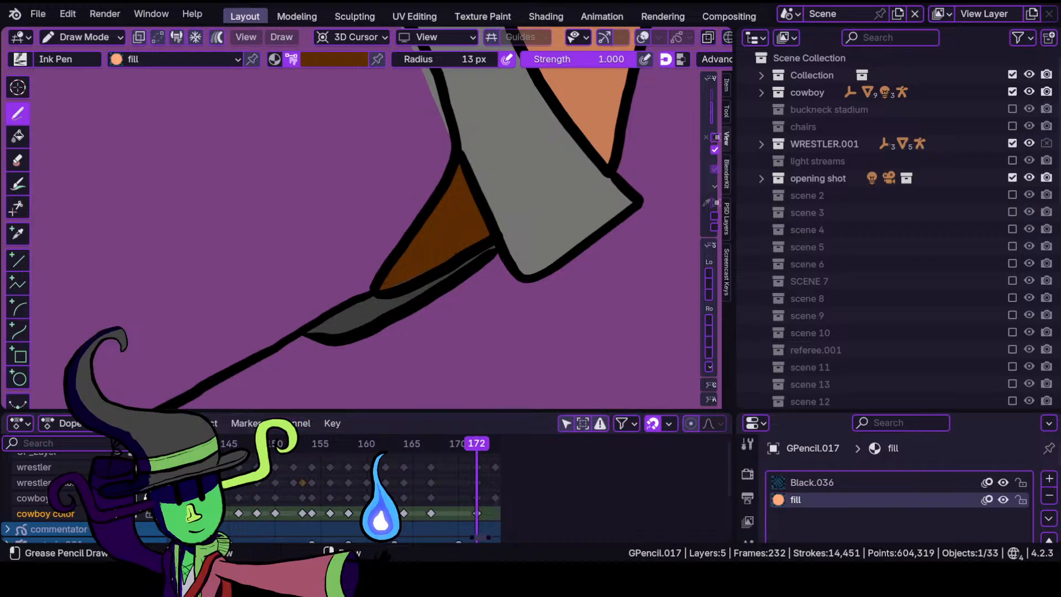
mouse_move(446, 171)
ctrl+middle_down()
mouse_move(403, 291)
mouse_move(362, 338)
ctrl+middle_up()
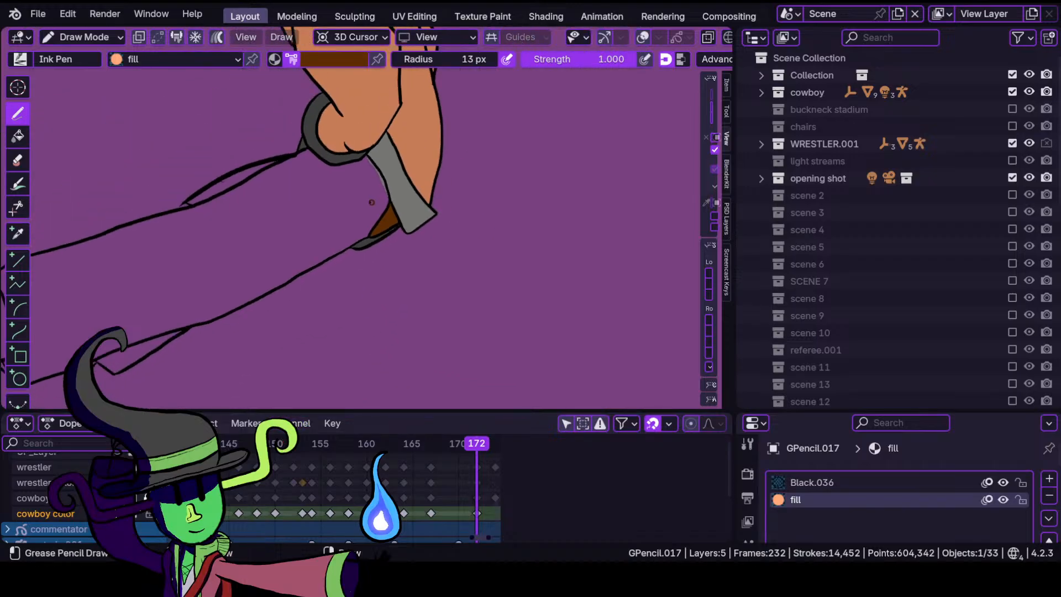
mouse_move(330, 295)
ctrl+middle_down()
mouse_move(370, 221)
mouse_move(386, 153)
ctrl+middle_up()
shift+middle_drag(288, 194, 400, 253)
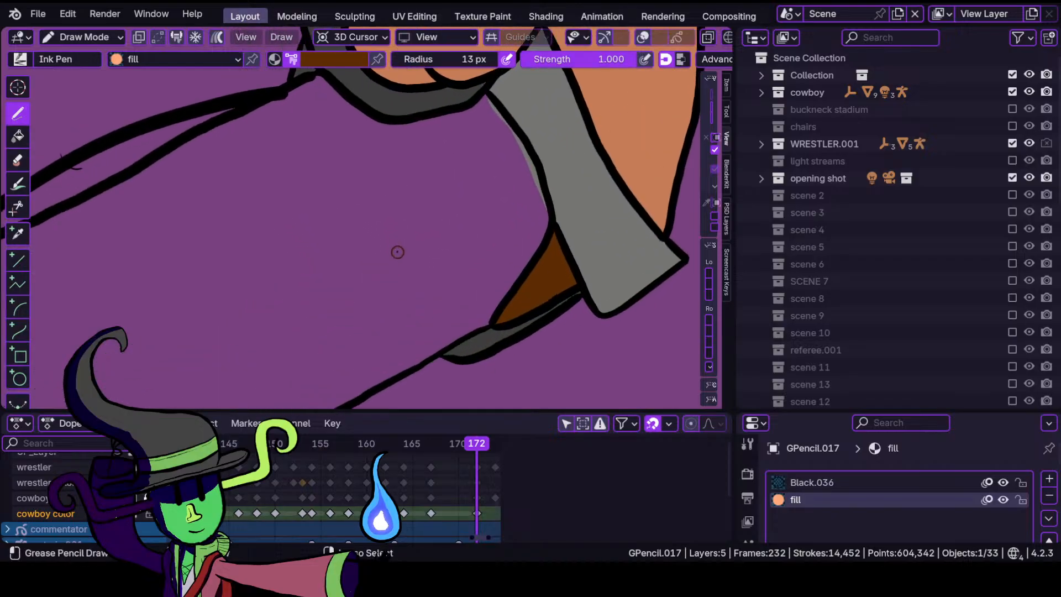
Pick dark gray from the palette and fill the upper part of the cowboy's trouser leg below the waist.
click(350, 64)
click(284, 244)
ctrl+middle_drag(296, 176, 298, 220)
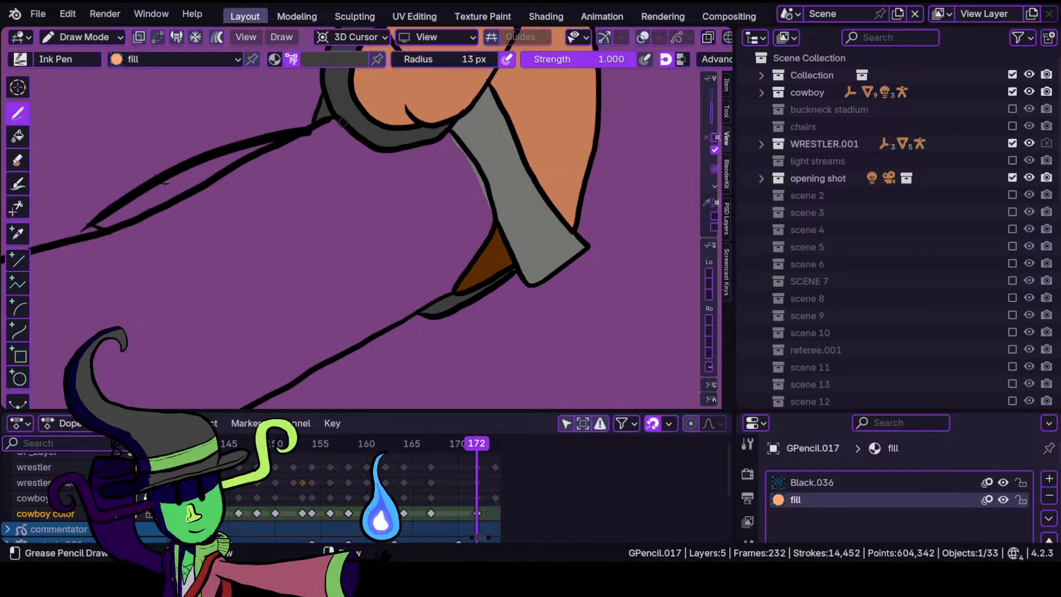
mouse_move(237, 160)
mouse_down()
mouse_move(158, 203)
mouse_move(259, 381)
mouse_move(331, 365)
mouse_move(345, 136)
mouse_move(487, 239)
mouse_move(483, 205)
mouse_move(447, 144)
mouse_up()
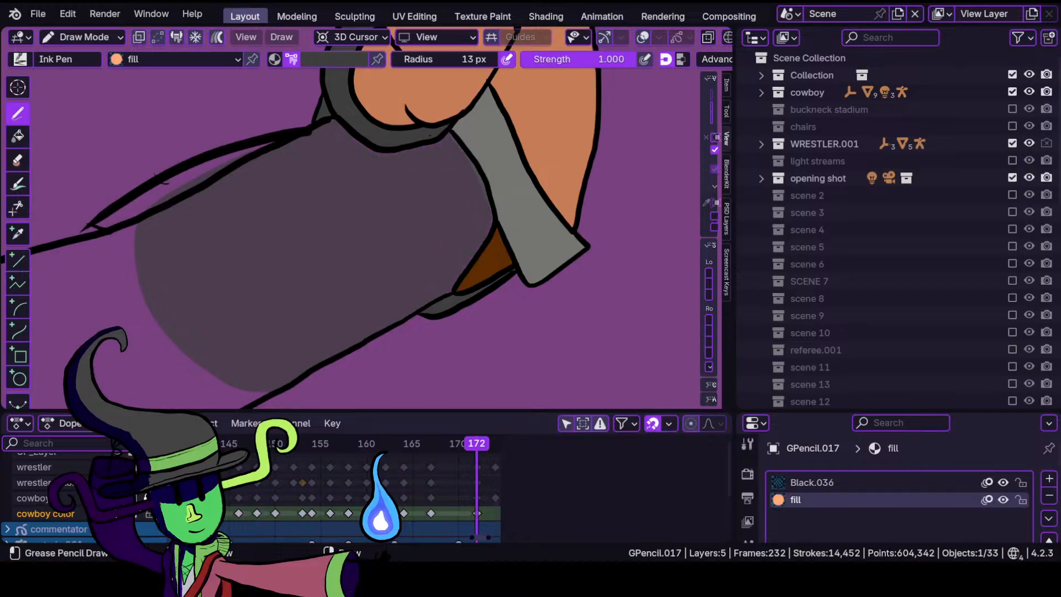
scroll(374, 188, down, 2)
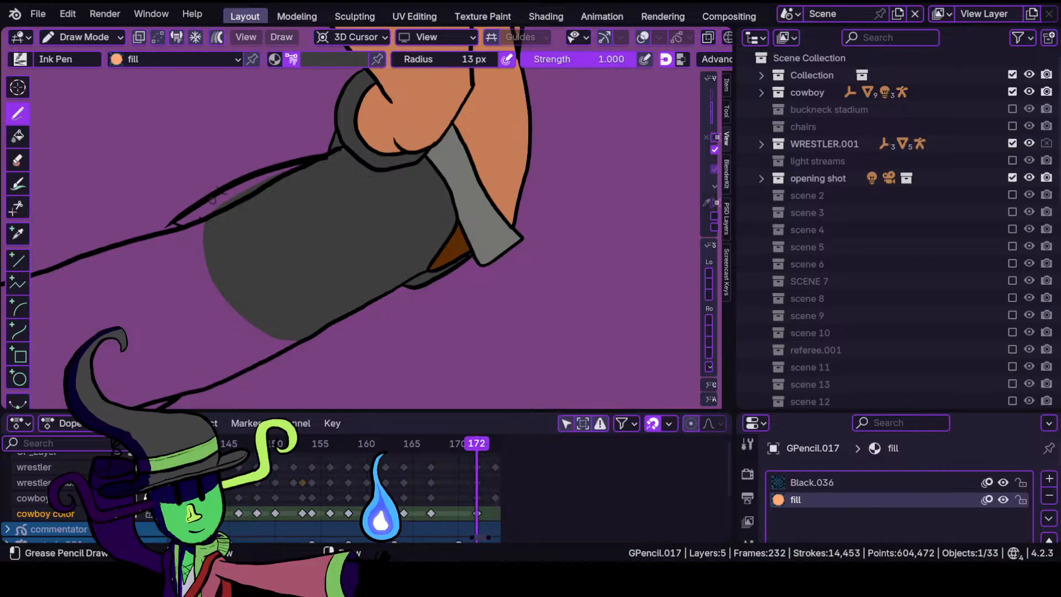
Fill the thin sliver along the trouser leg's upper edge with dark gray, overlapping the existing fill.
ctrl+middle_drag(259, 272, 362, 171)
shift+middle_drag(216, 272, 334, 229)
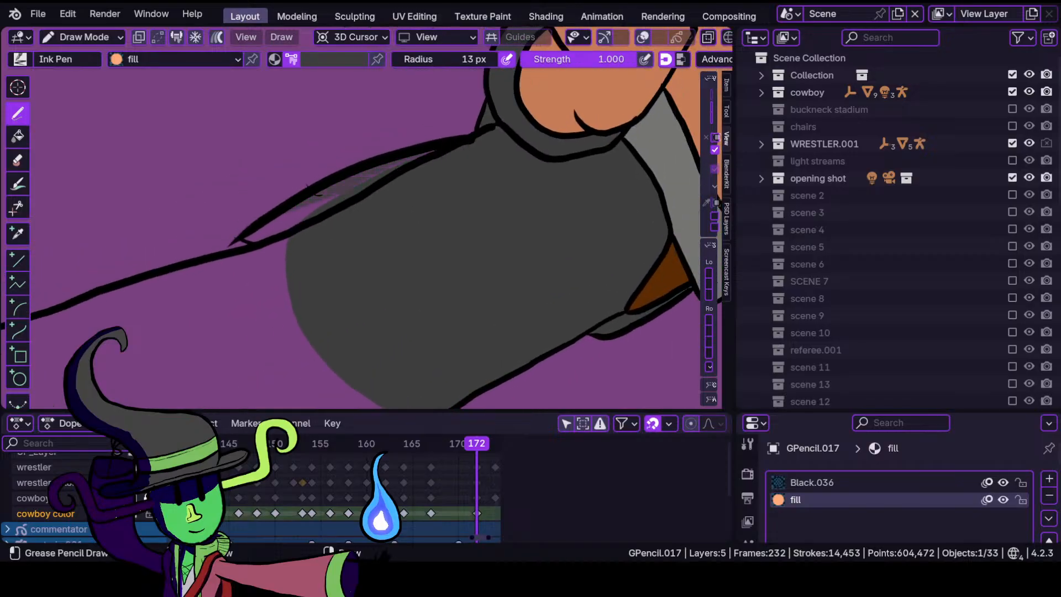
mouse_move(309, 214)
mouse_down()
mouse_move(216, 332)
mouse_move(326, 403)
mouse_move(378, 408)
mouse_up()
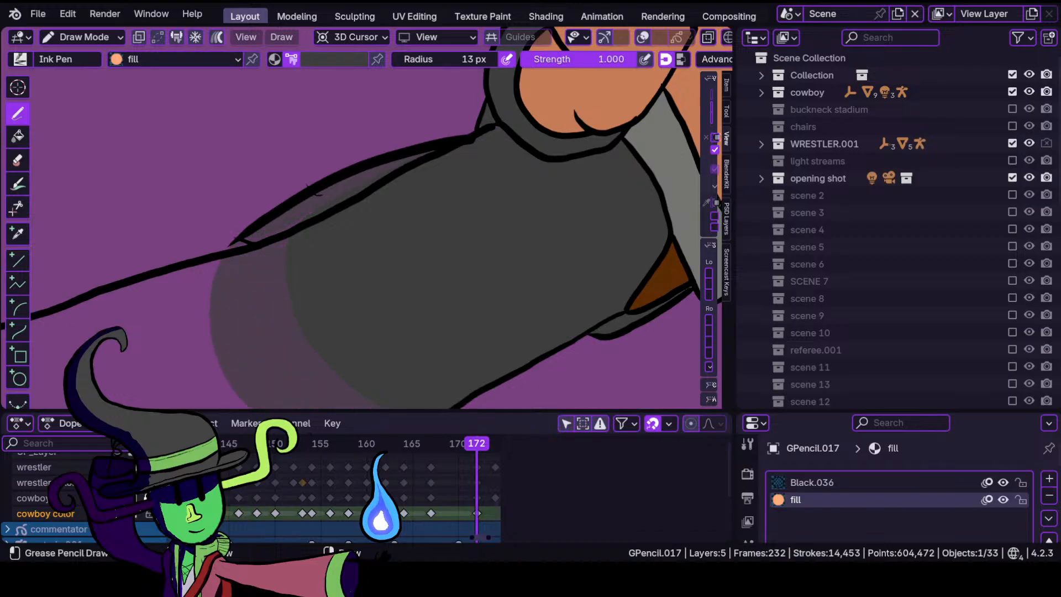
Fill the rest of the trouser leg down to the cuff, including the flap beneath it, with dark gray.
shift+middle_drag(329, 279, 474, 152)
ctrl+middle_drag(415, 218, 429, 179)
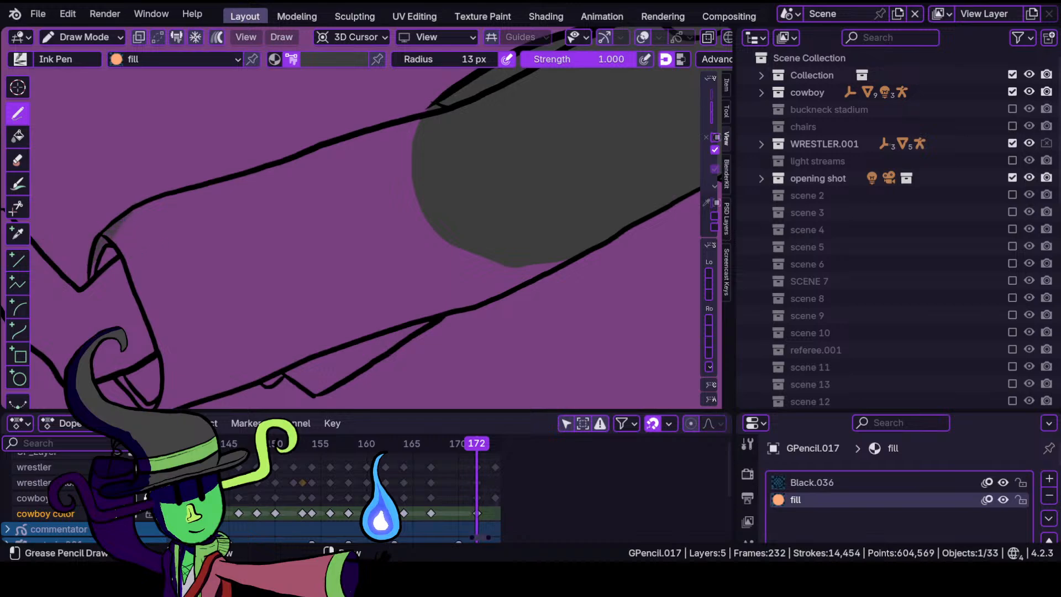
mouse_move(119, 221)
mouse_down()
mouse_move(116, 326)
mouse_move(141, 395)
mouse_move(180, 407)
mouse_move(299, 365)
mouse_up()
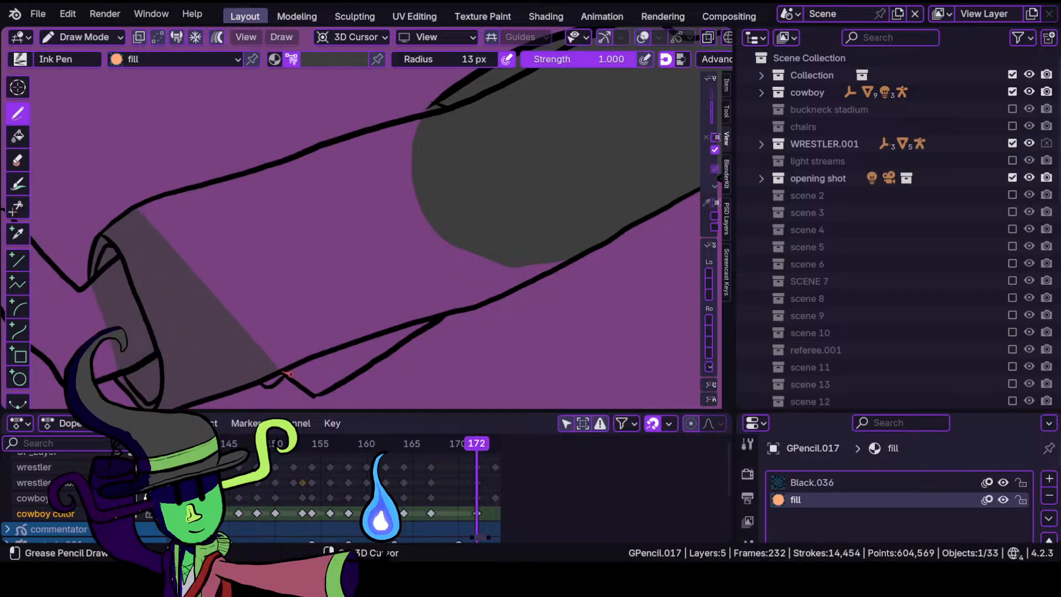
mouse_move(339, 394)
mouse_down()
mouse_move(339, 380)
mouse_move(444, 317)
mouse_move(569, 260)
mouse_move(585, 232)
mouse_move(526, 150)
mouse_move(414, 111)
mouse_up()
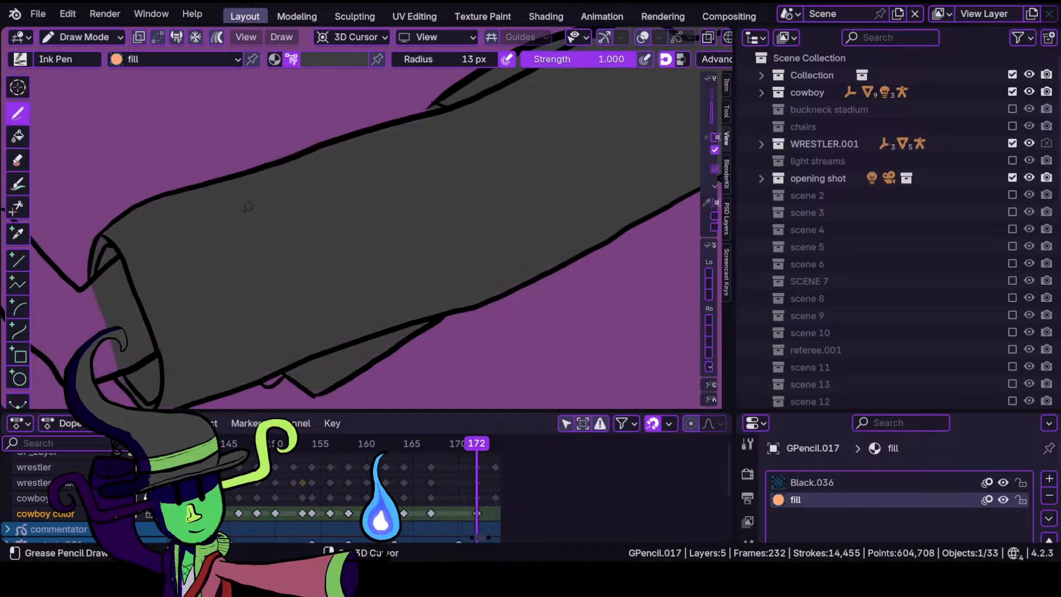
Pick dark red from the cowboy palette and fill the boot extending from the trouser cuff.
mouse_move(185, 241)
ctrl+middle_down()
mouse_move(159, 340)
mouse_move(197, 230)
ctrl+middle_up()
shift+middle_drag(61, 296, 254, 188)
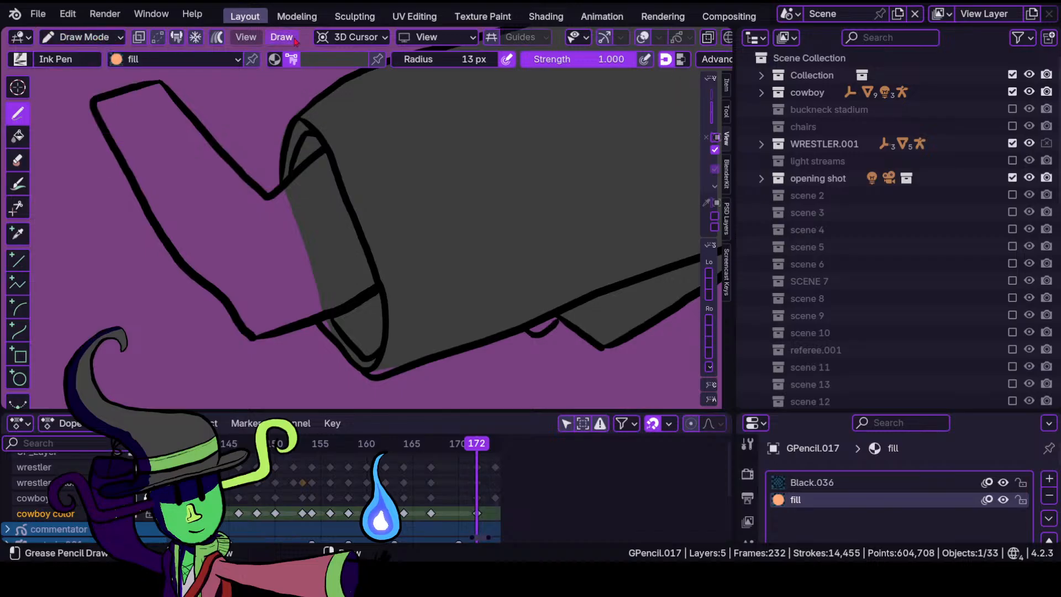
click(334, 59)
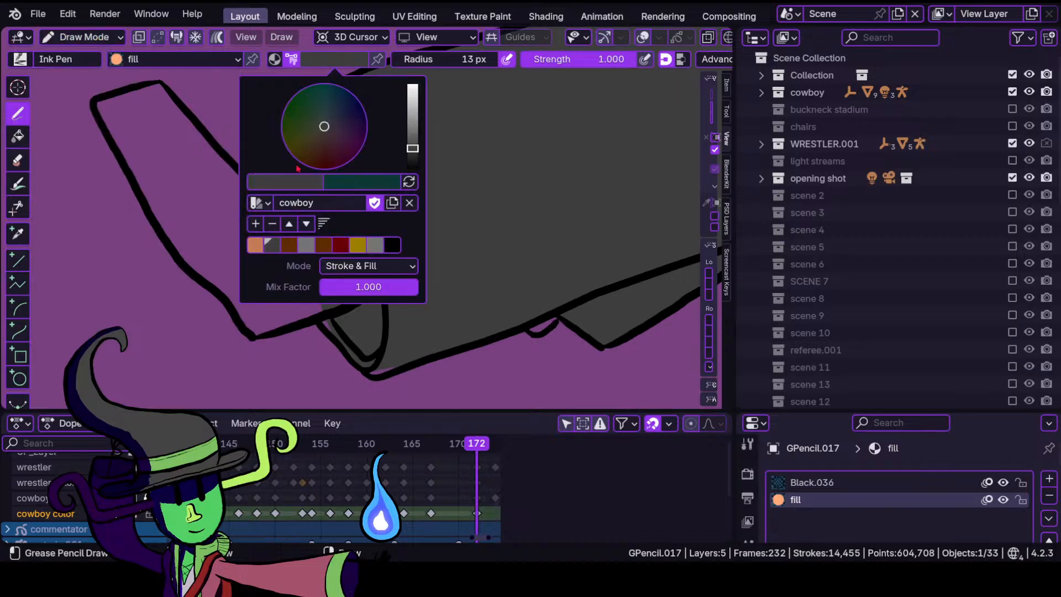
click(341, 245)
mouse_move(178, 106)
mouse_down()
mouse_move(119, 88)
mouse_move(135, 192)
mouse_move(174, 255)
mouse_move(245, 327)
mouse_move(331, 302)
mouse_move(369, 276)
mouse_move(326, 154)
mouse_move(270, 192)
mouse_up()
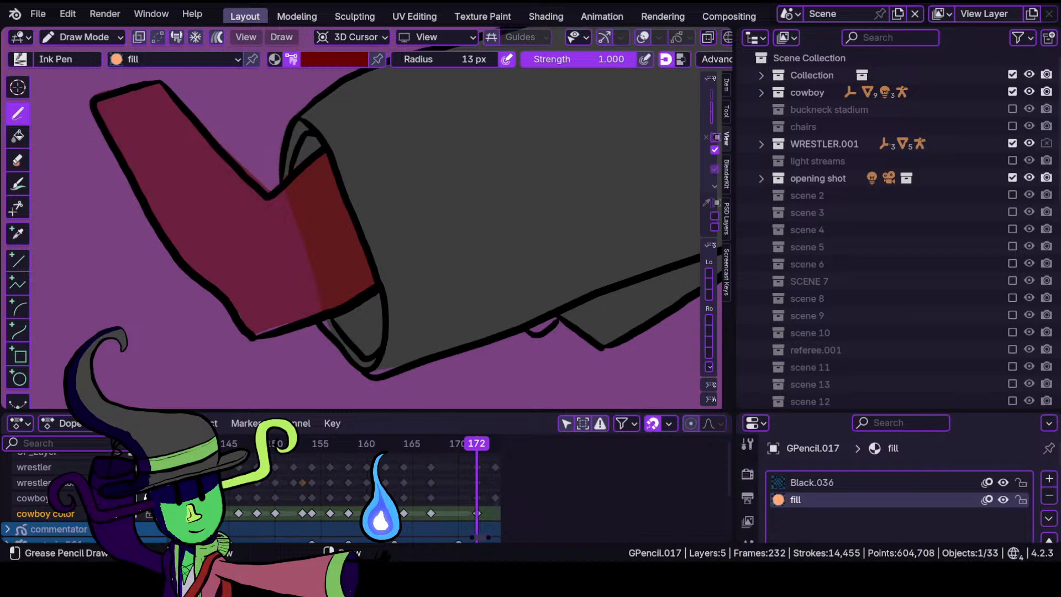
drag(106, 95, 101, 115)
Switch to Sculpt Mode and adjust the fill edges around the boot and cuff to match the outlines.
click(79, 38)
click(76, 94)
drag(261, 322, 277, 336)
drag(250, 315, 252, 330)
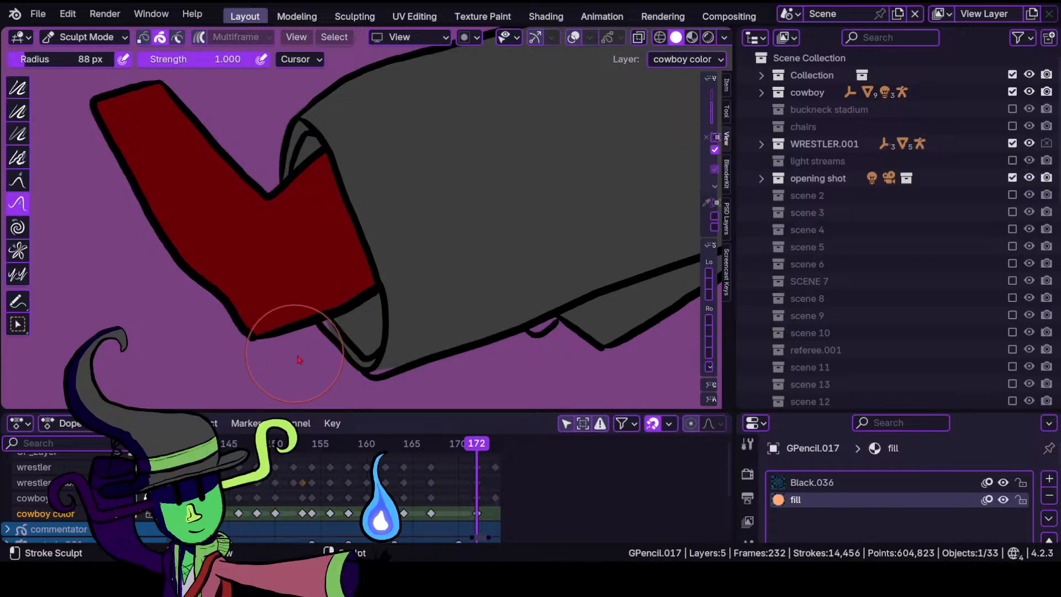
mouse_move(312, 359)
ctrl+middle_down()
mouse_move(346, 323)
mouse_move(314, 198)
ctrl+middle_up()
ctrl+middle_drag(290, 293, 304, 262)
drag(276, 253, 245, 252)
drag(346, 308, 354, 340)
Return to Draw Mode and fill the small rounded tip beneath the trouser leg with dark red.
ctrl+middle_drag(361, 265, 388, 372)
mouse_move(397, 283)
shift+middle_down()
mouse_move(241, 301)
mouse_move(244, 313)
shift+middle_up()
ctrl+middle_drag(246, 313, 306, 229)
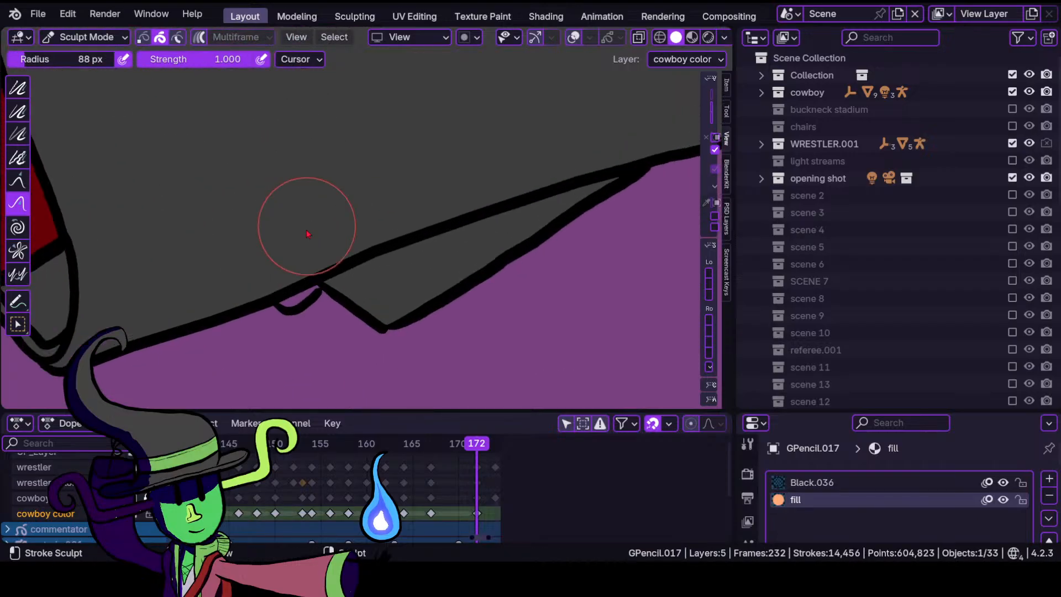
click(87, 39)
click(86, 113)
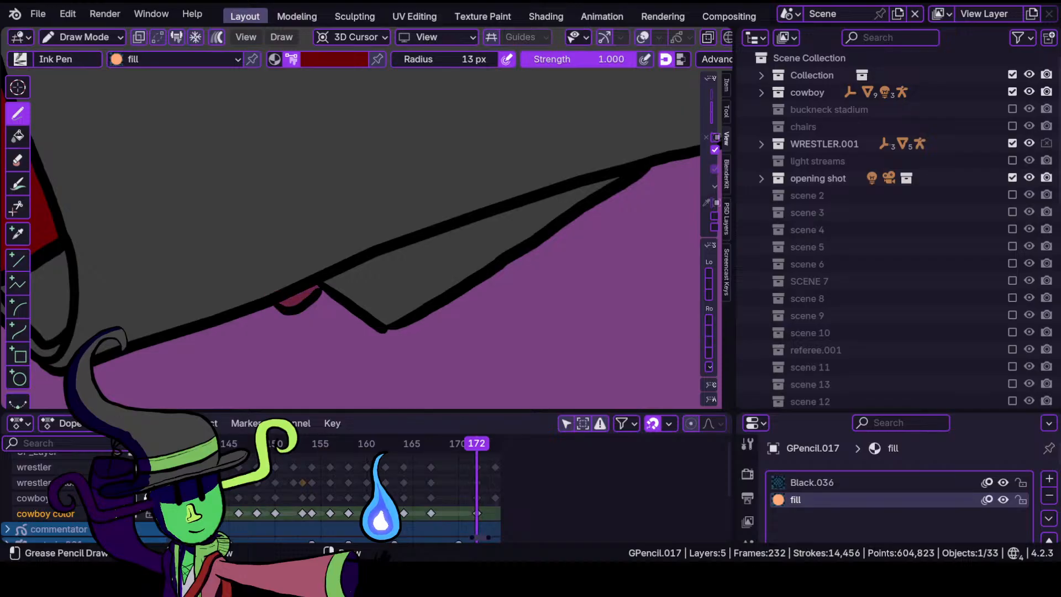
drag(309, 294, 316, 289)
Check the whole cowboy in the shot, compare with frame 174, and go back to frame 172.
ctrl+middle_drag(372, 201, 377, 334)
ctrl+middle_drag(407, 232, 412, 301)
mouse_move(409, 213)
shift+middle_down()
mouse_move(350, 289)
mouse_move(353, 241)
shift+middle_up()
middle_drag(487, 497, 372, 472)
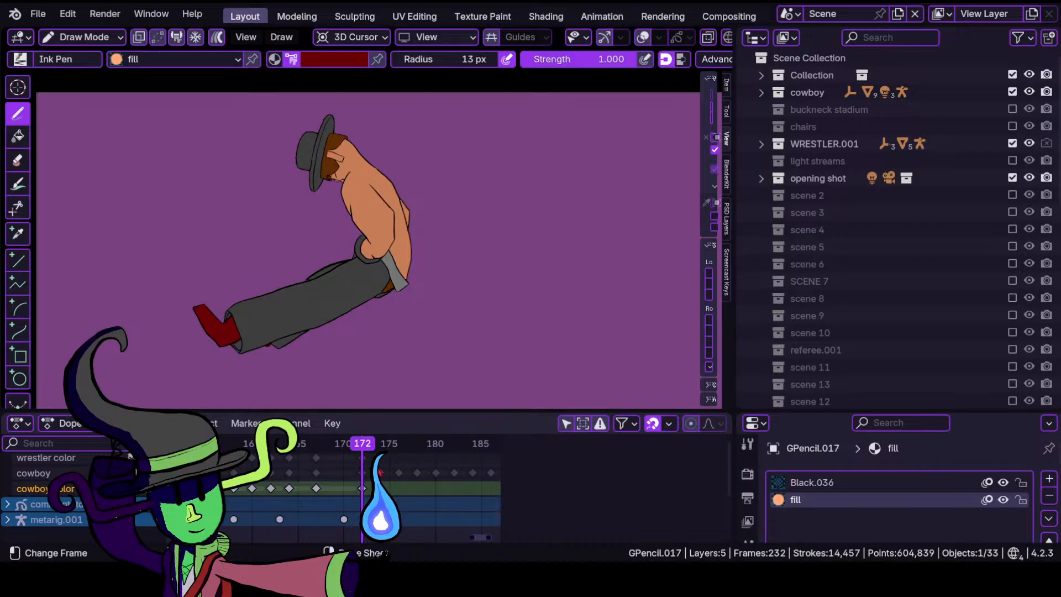
drag(379, 471, 380, 470)
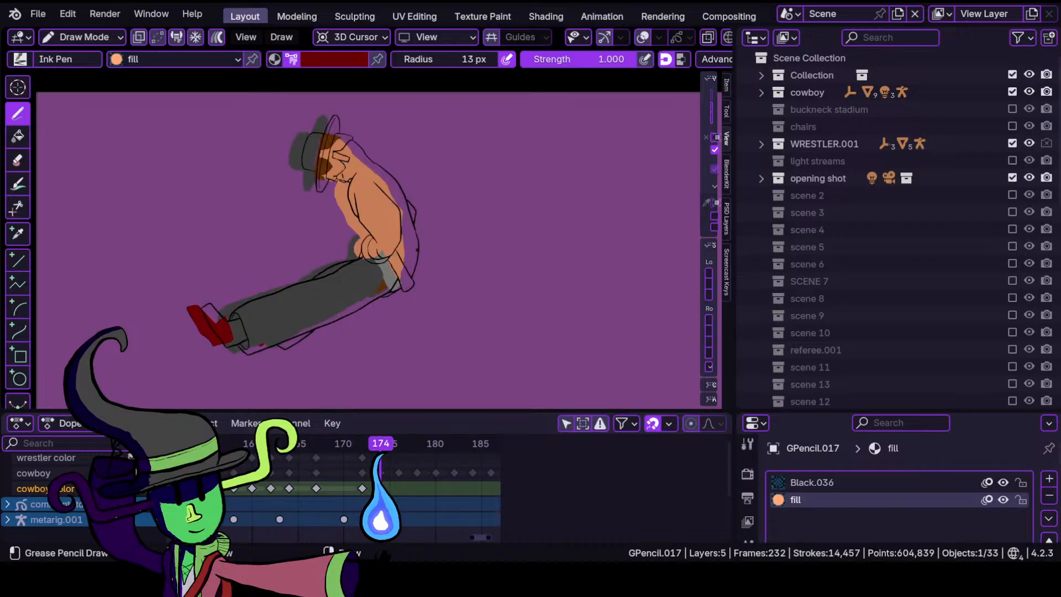
click(362, 448)
Show the wrestler and wrestler color layers again, return to the camera view and hide the overlays.
scroll(67, 497, up, 3)
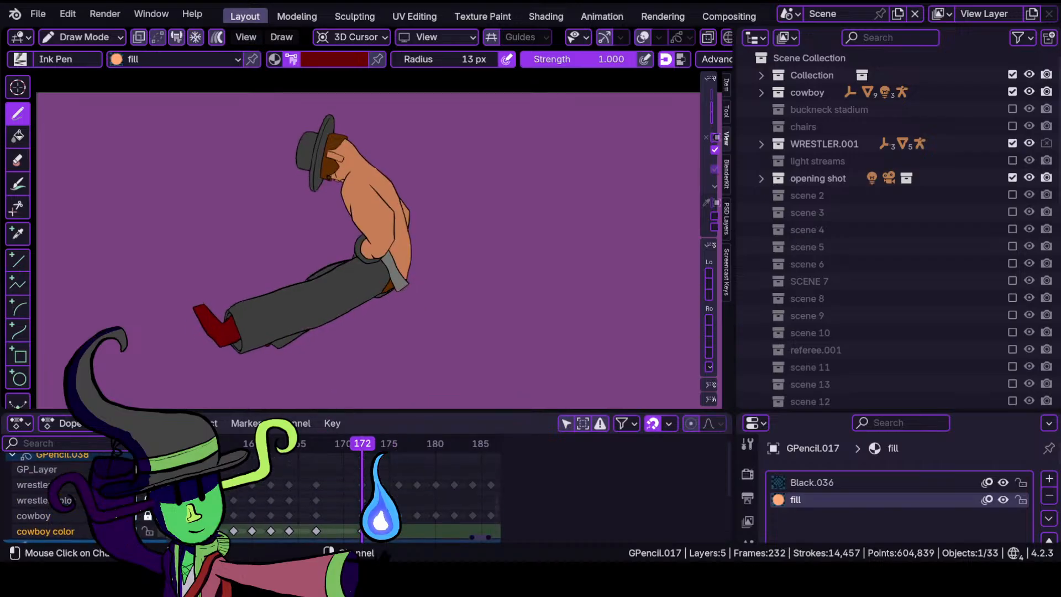
click(133, 500)
click(45, 484)
click(133, 485)
mouse_move(414, 237)
middle_down()
mouse_move(418, 282)
mouse_move(485, 266)
middle_up()
key(KP_0)
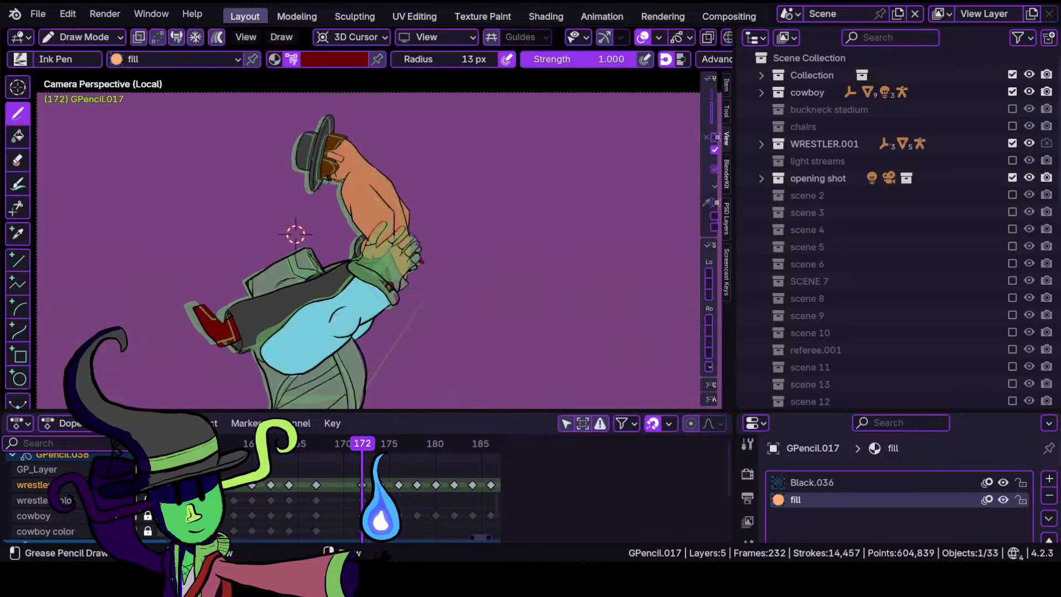
ctrl+middle_drag(466, 166, 460, 183)
click(642, 37)
ctrl+middle_drag(438, 244, 431, 331)
shift+middle_drag(387, 354, 320, 265)
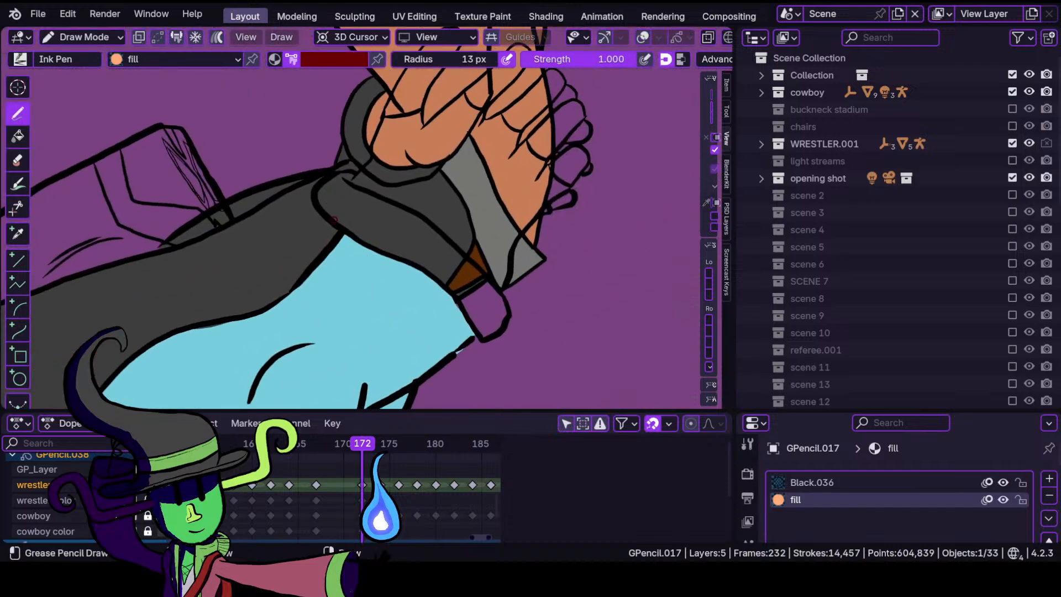
Make the wrestler color layer active, load the wrestlers palette and pick its blue.
click(344, 69)
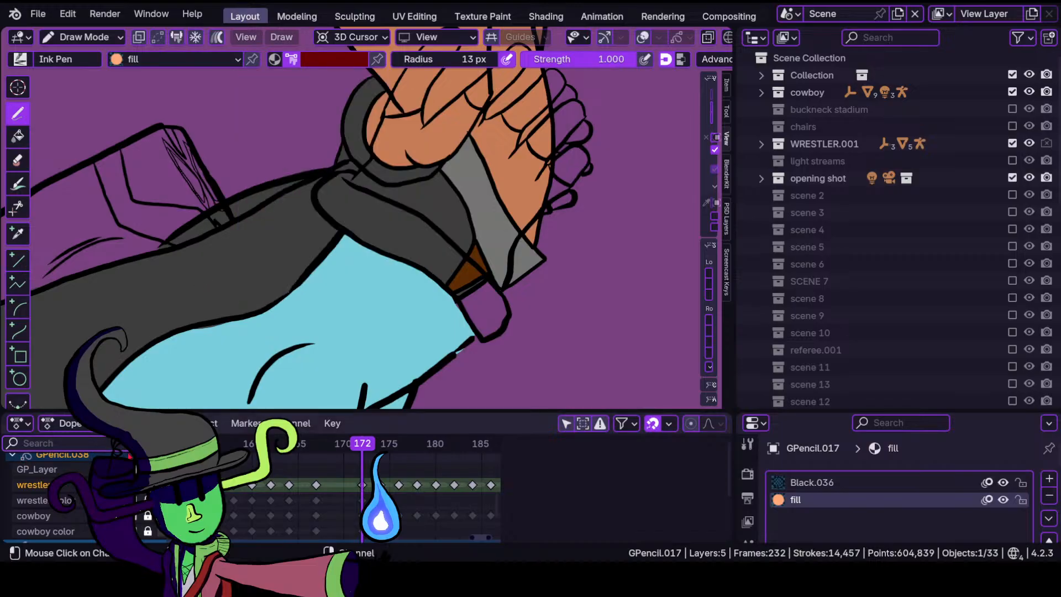
click(38, 500)
click(315, 59)
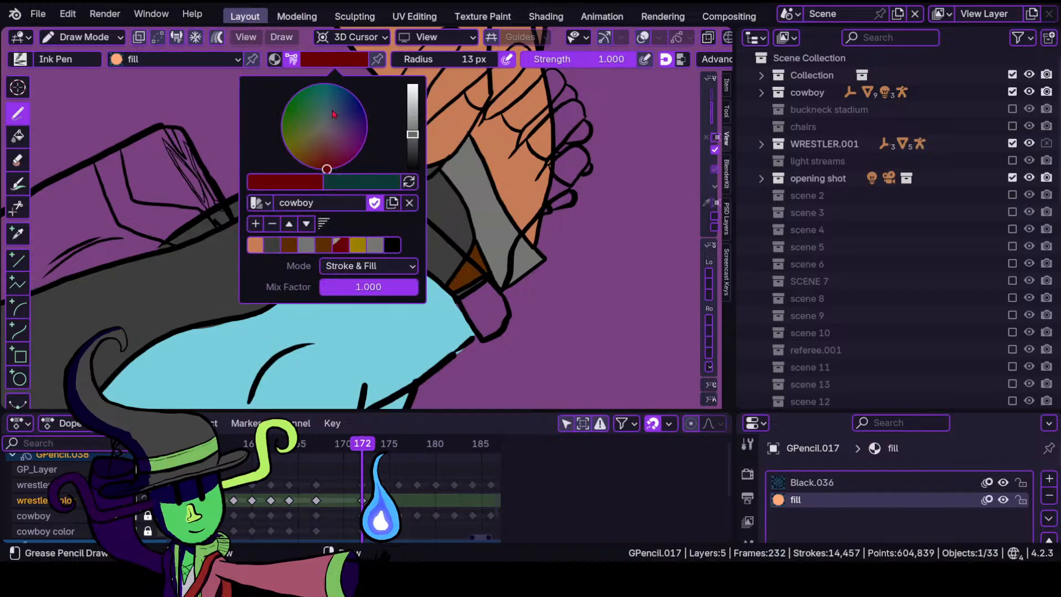
click(354, 59)
click(83, 36)
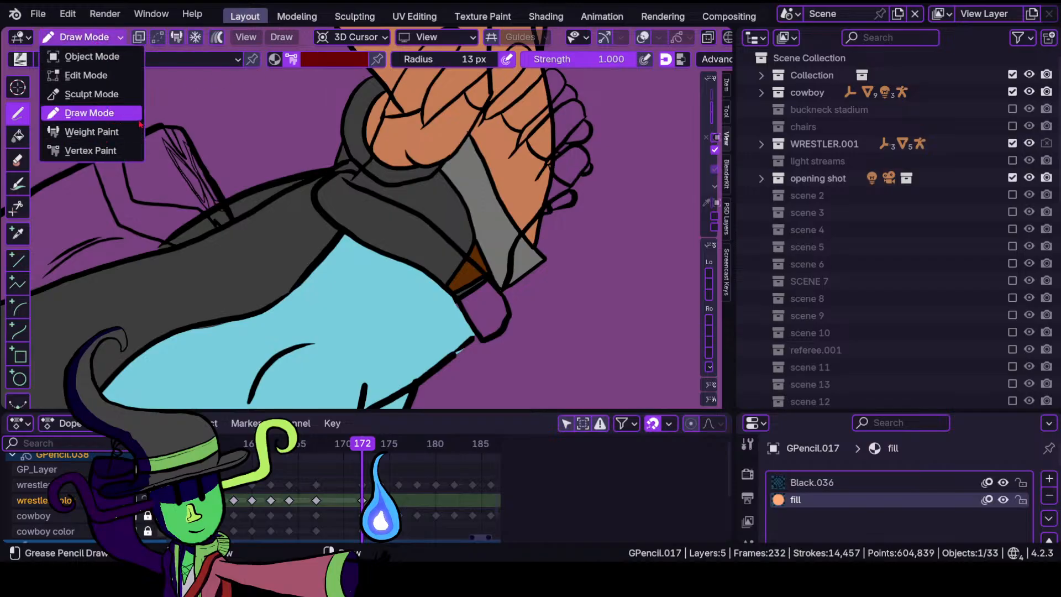
click(348, 60)
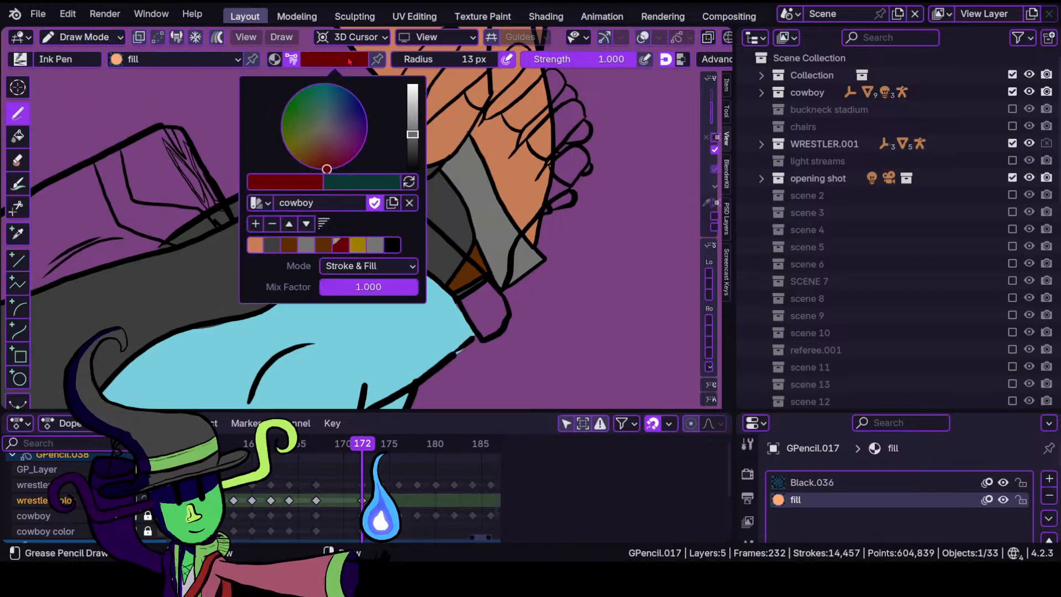
click(262, 207)
click(283, 295)
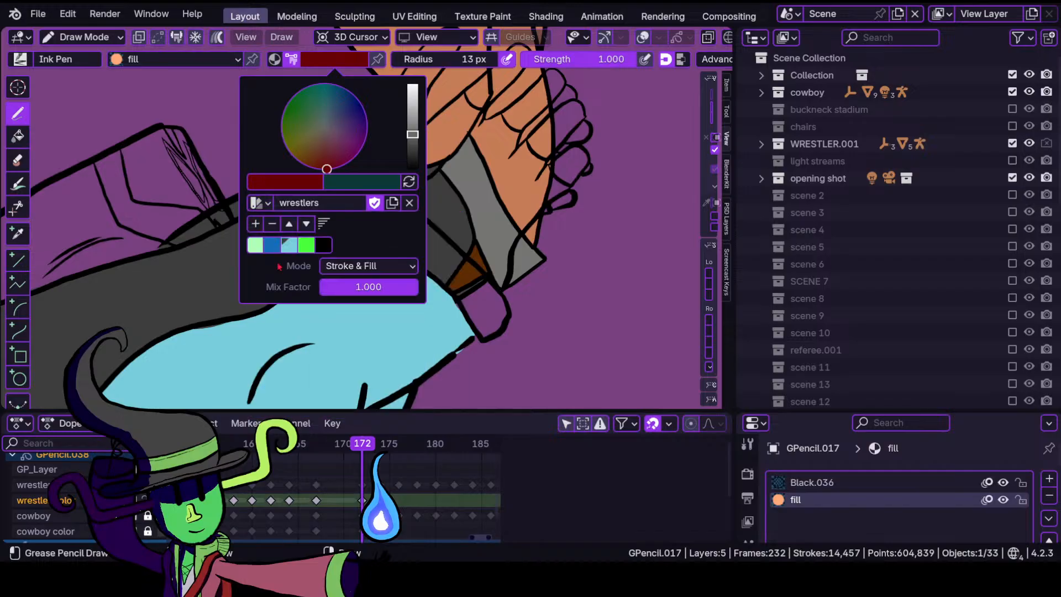
click(271, 245)
key(alt+shift+z)
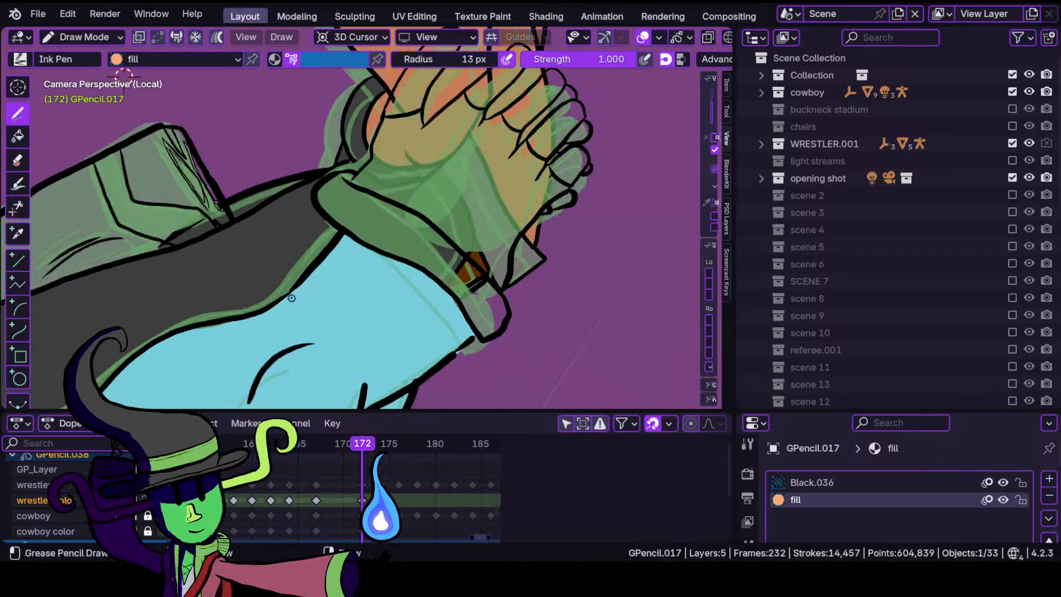
key(alt+shift+z)
Fill the wrestler's outlined shape above the cowboy's trouser leg with blue.
mouse_move(430, 185)
ctrl+middle_down()
mouse_move(387, 287)
mouse_move(353, 210)
ctrl+middle_up()
ctrl+middle_drag(310, 299, 280, 236)
drag(280, 235, 179, 249)
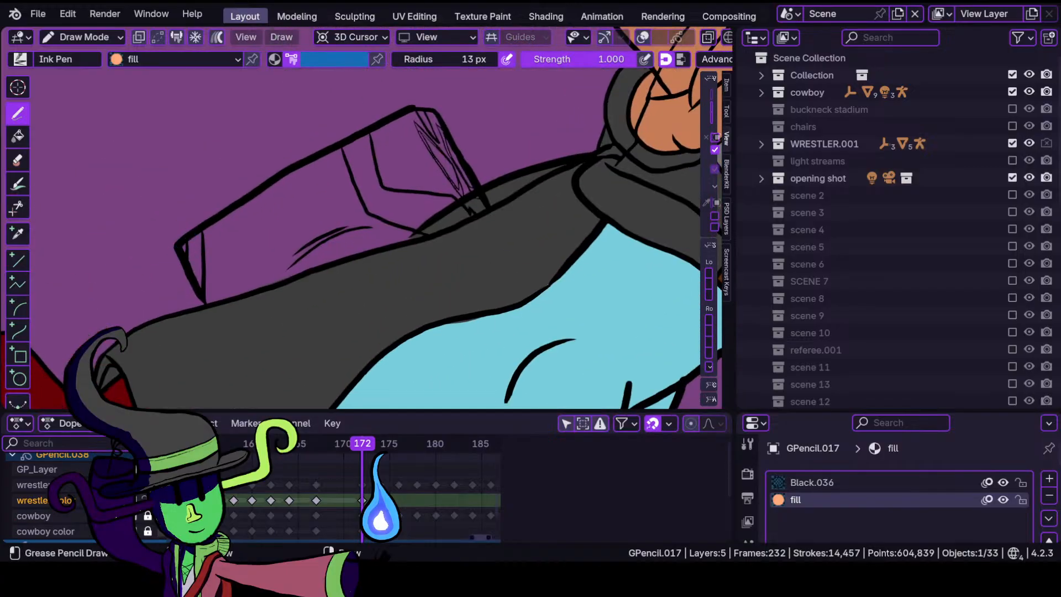
mouse_move(218, 303)
mouse_down()
mouse_move(487, 213)
mouse_move(467, 162)
mouse_move(425, 116)
mouse_move(333, 151)
mouse_up()
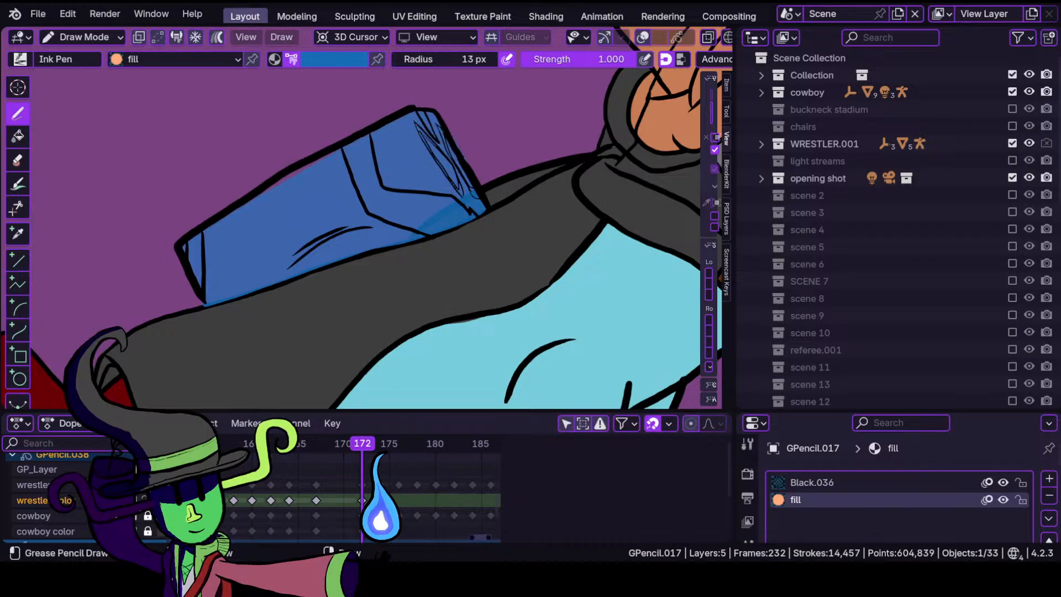
drag(245, 227, 245, 227)
Switch to Sculpt Mode and push the blue fill's edge to the outline beside the jagged details.
scroll(245, 160, up, 5)
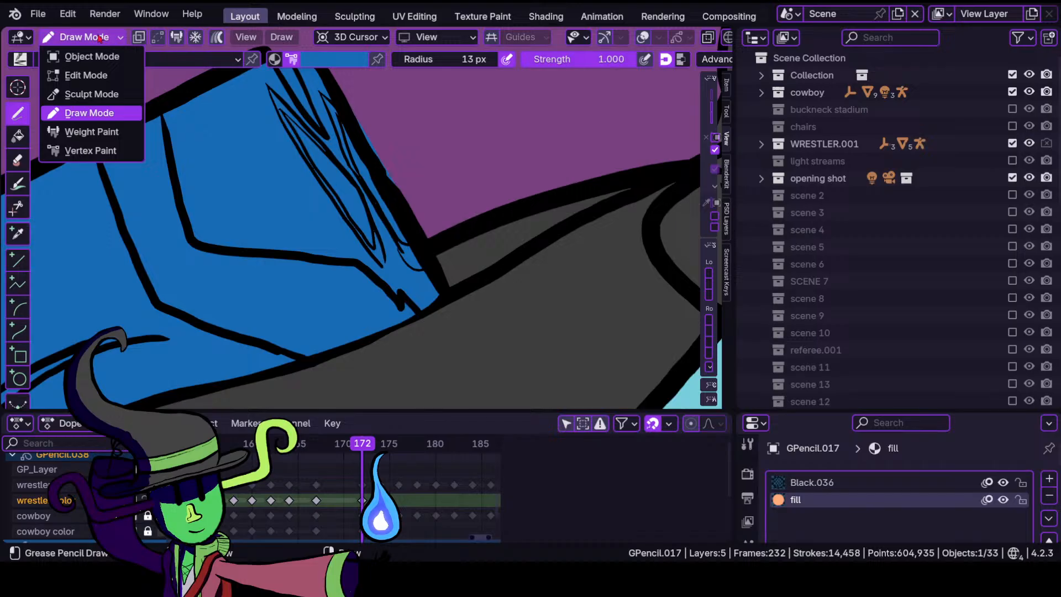
click(91, 94)
drag(394, 184, 393, 184)
drag(367, 135, 363, 130)
shift+middle_drag(365, 110, 352, 195)
scroll(352, 194, up, 1)
Return to Draw Mode, pick light green and fill the narrow wedge at the upper end of the blue shape.
click(91, 39)
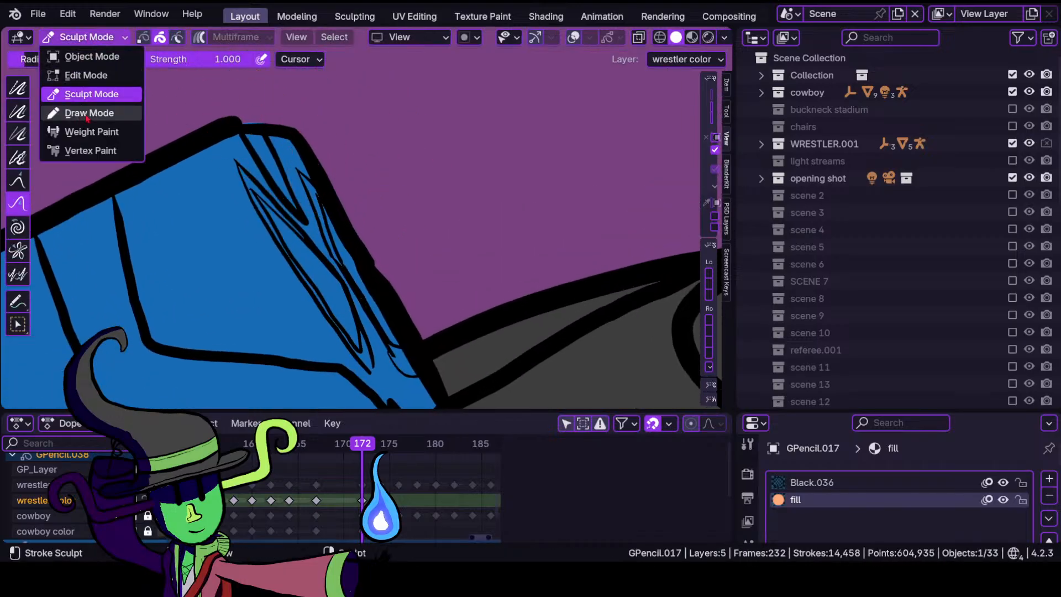
click(94, 111)
click(337, 59)
click(255, 245)
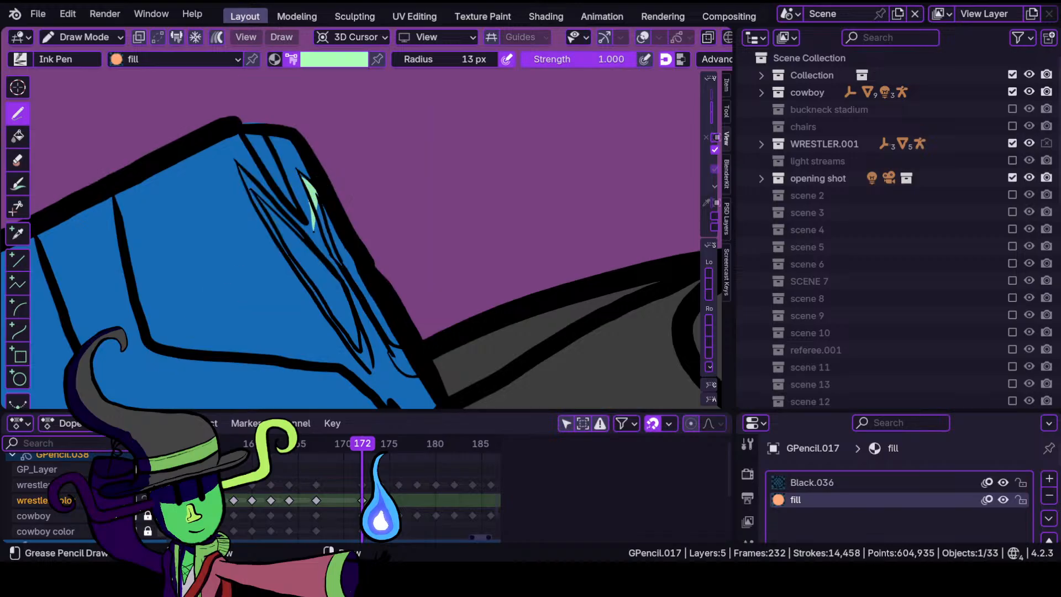
drag(306, 184, 311, 242)
key(ctrl+z)
scroll(312, 242, down, 10)
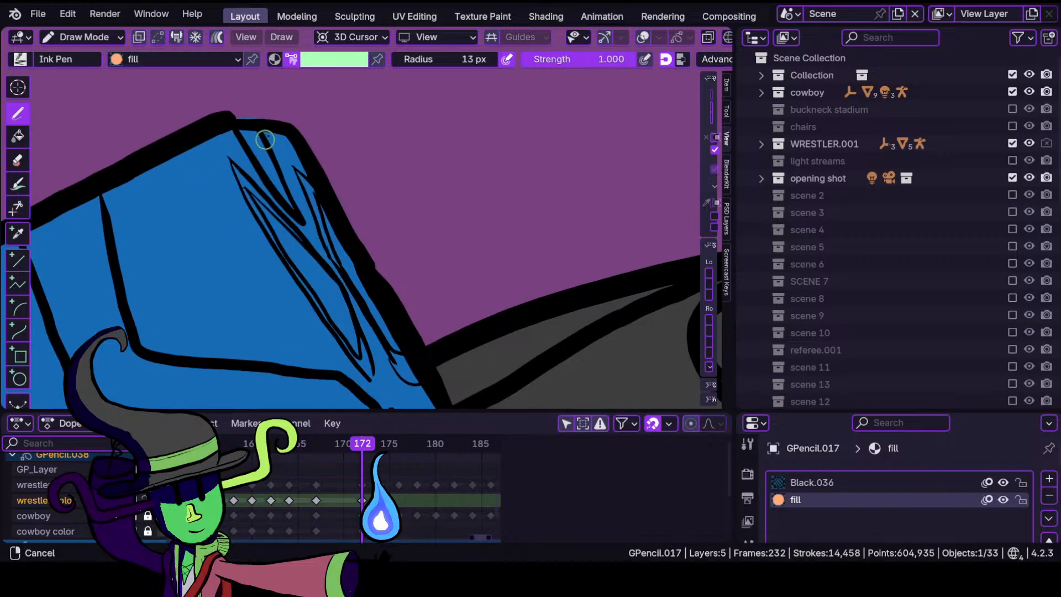
scroll(381, 276, up, 10)
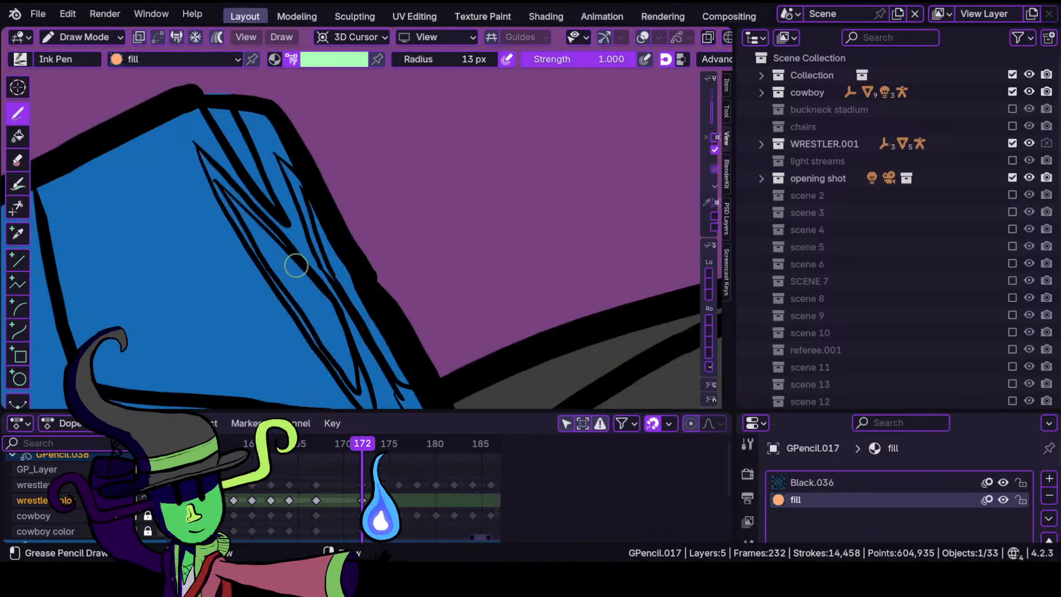
shift+middle_drag(261, 147, 350, 233)
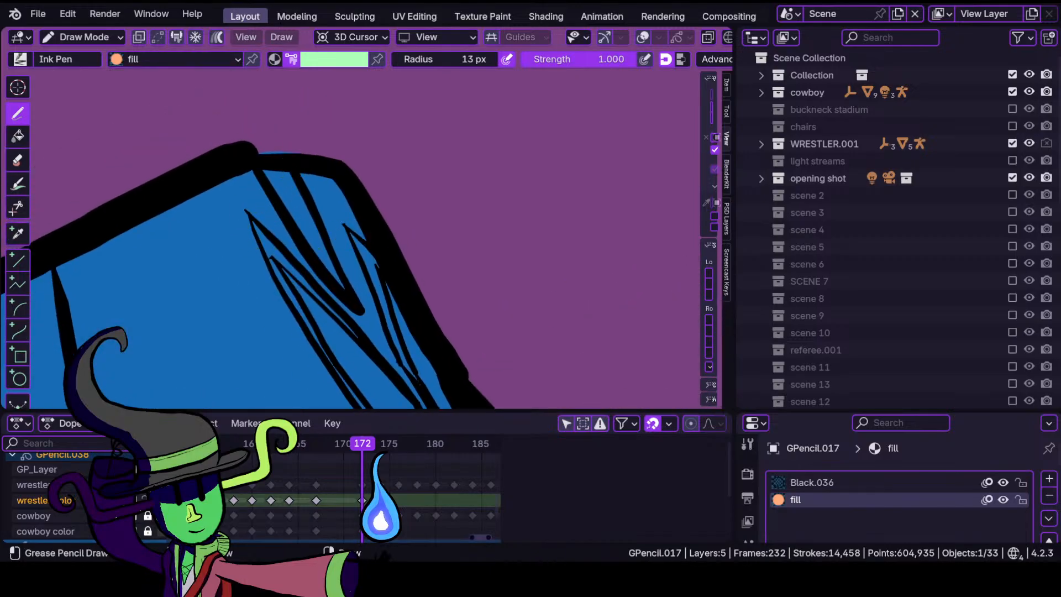
drag(264, 171, 342, 287)
Switch to Sculpt Mode and push the fill's top edge inside the outline above the light green wedge.
click(82, 37)
click(83, 94)
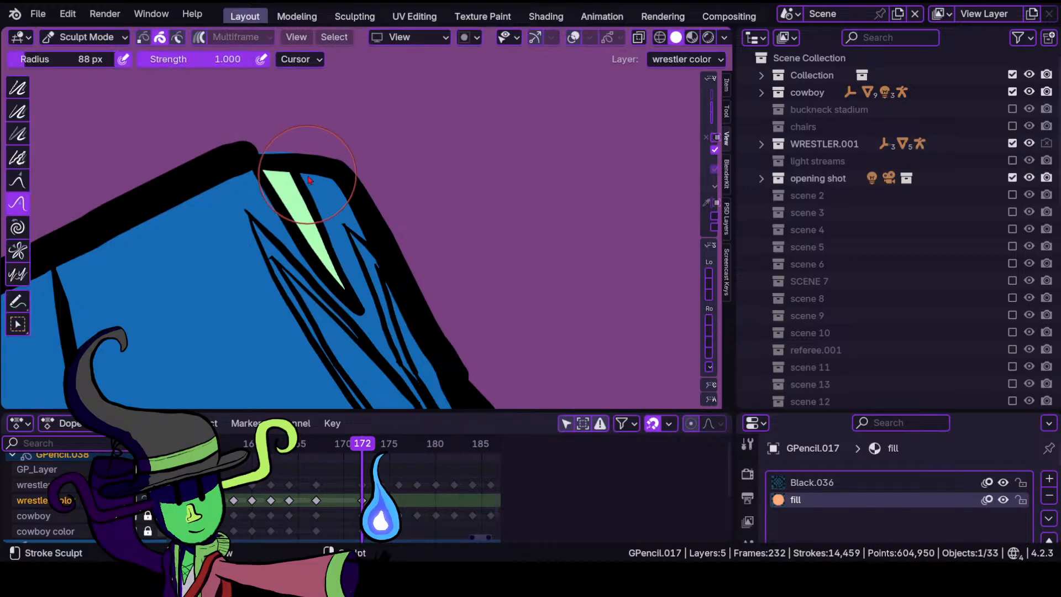
drag(279, 138, 287, 164)
shift+middle_drag(349, 255, 263, 145)
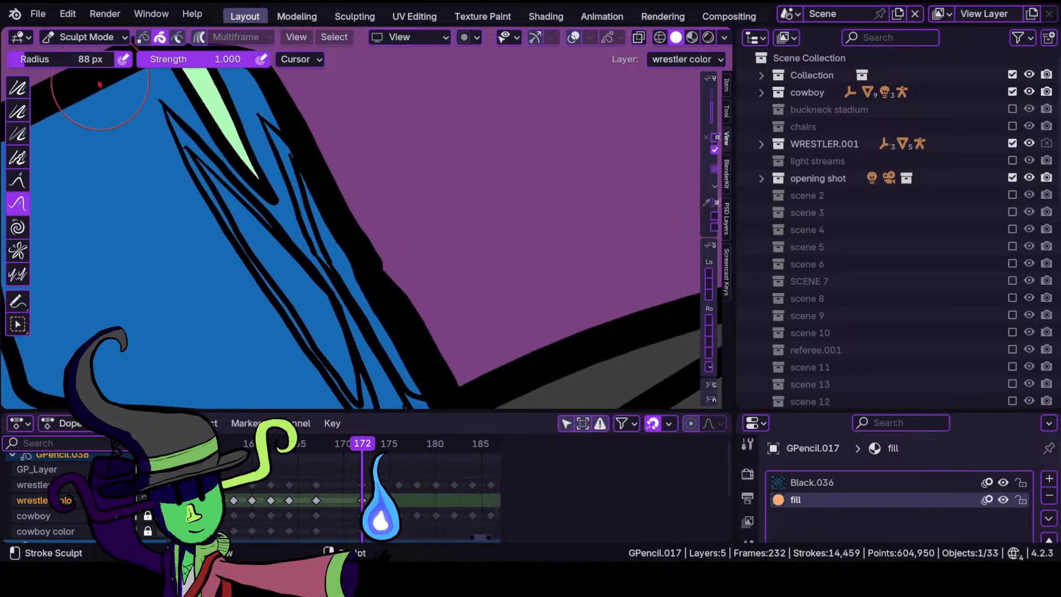
Return to Draw Mode and fill the narrow jagged strip along the outer edge of the blue shape with light green.
click(83, 37)
click(83, 114)
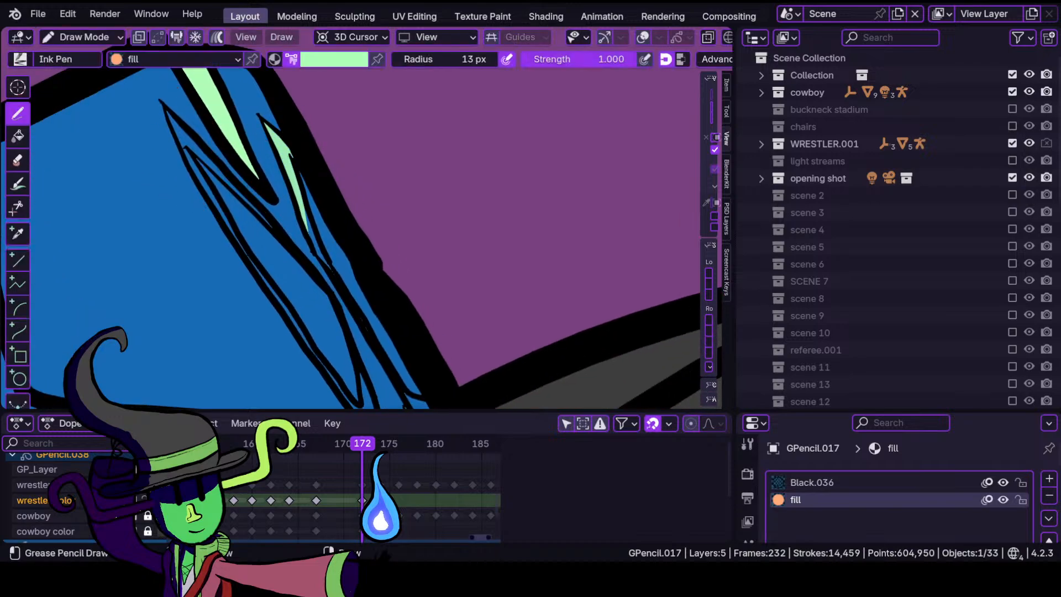
drag(306, 232, 420, 407)
drag(343, 221, 301, 160)
mouse_move(319, 270)
ctrl+middle_down()
mouse_move(322, 296)
mouse_move(350, 270)
mouse_move(244, 251)
mouse_move(286, 213)
ctrl+middle_up()
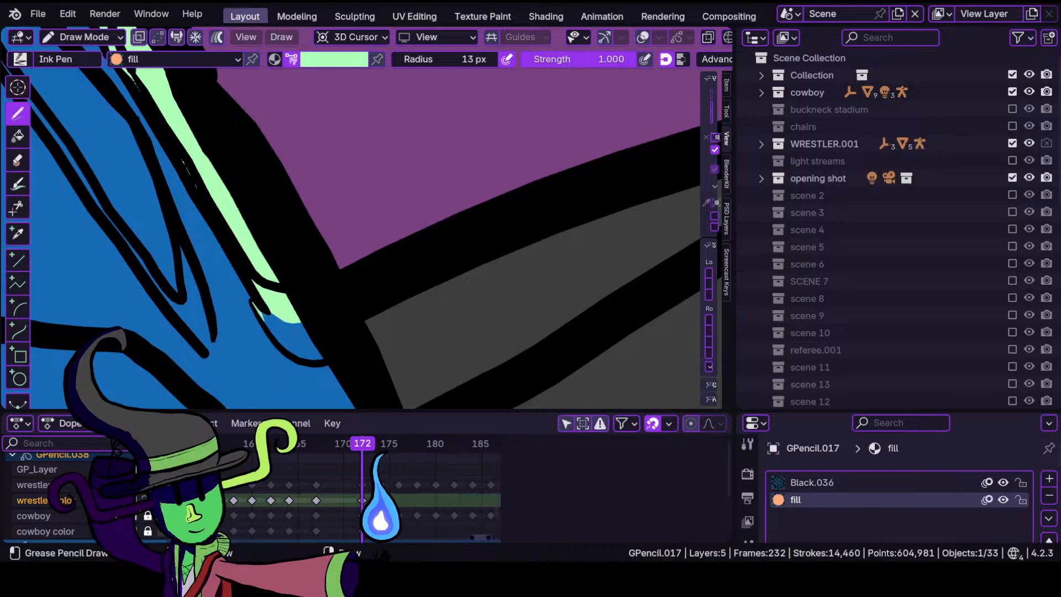
mouse_move(290, 353)
mouse_down()
mouse_move(327, 338)
mouse_move(265, 311)
mouse_up()
ctrl+middle_drag(278, 224, 279, 312)
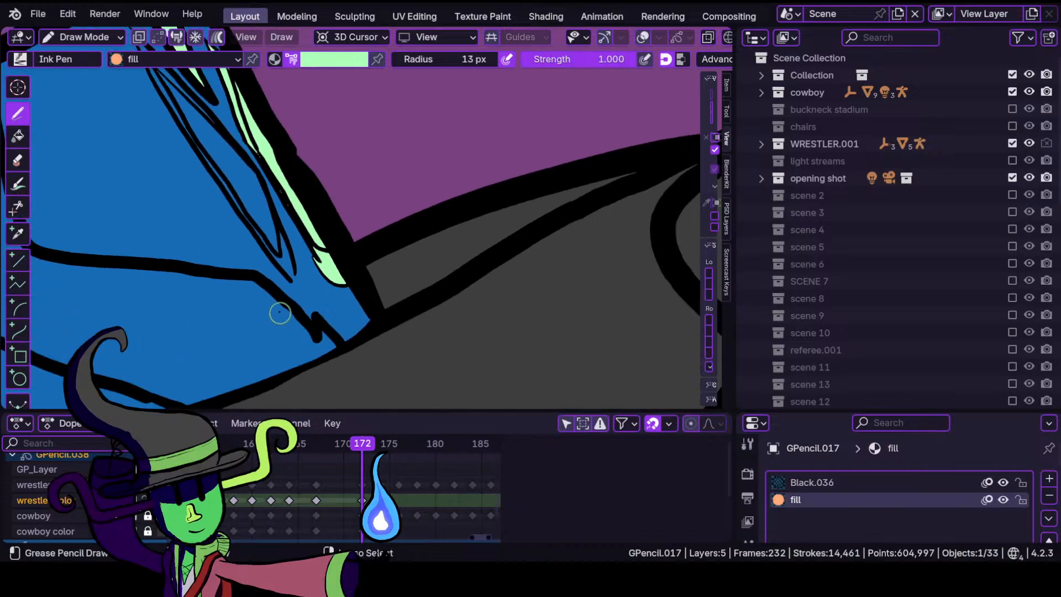
Pick bright green from the wrestlers palette and fill the upper inner sliver of the light green strip.
mouse_move(261, 244)
ctrl+middle_down()
mouse_move(294, 341)
mouse_move(302, 203)
ctrl+middle_up()
click(335, 60)
click(311, 246)
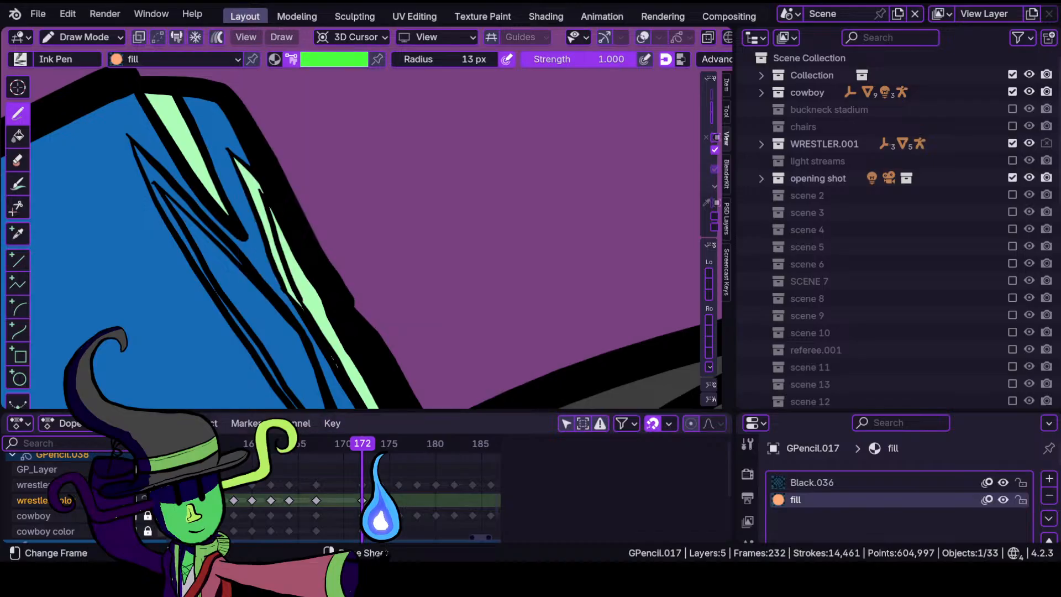
drag(317, 453, 364, 458)
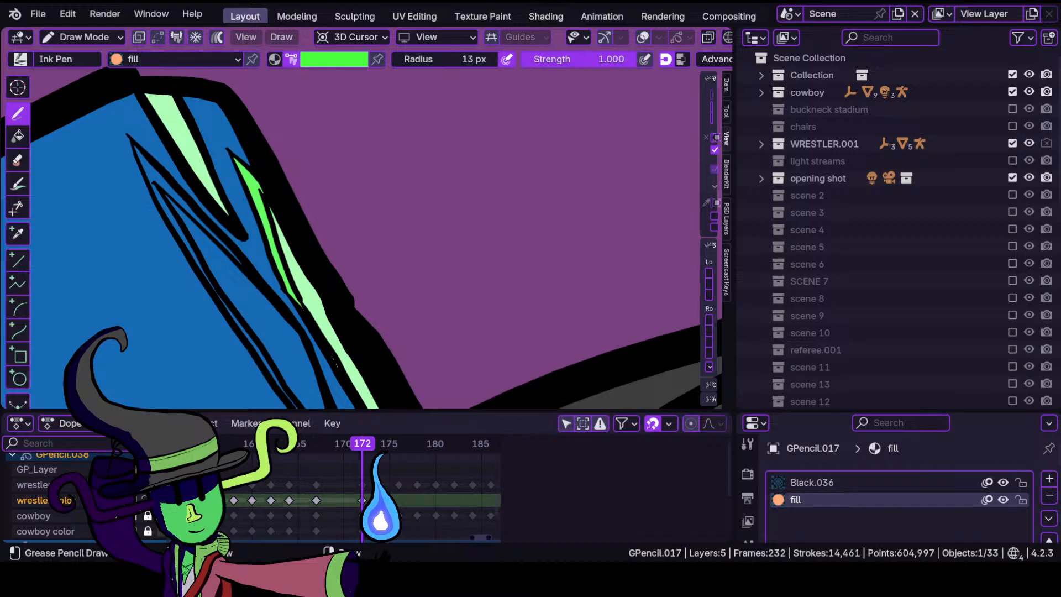
drag(284, 276, 265, 200)
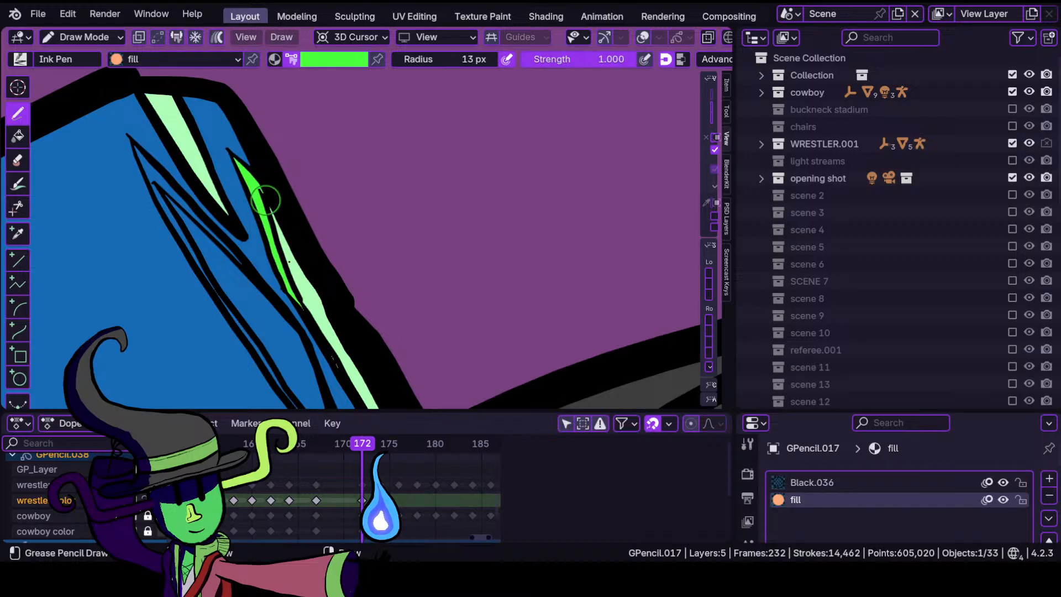
Fill the jagged tip at the lower end of the light green strip with bright green.
mouse_move(318, 343)
shift+middle_down()
mouse_move(317, 299)
mouse_move(269, 234)
mouse_move(265, 194)
mouse_move(241, 174)
shift+middle_up()
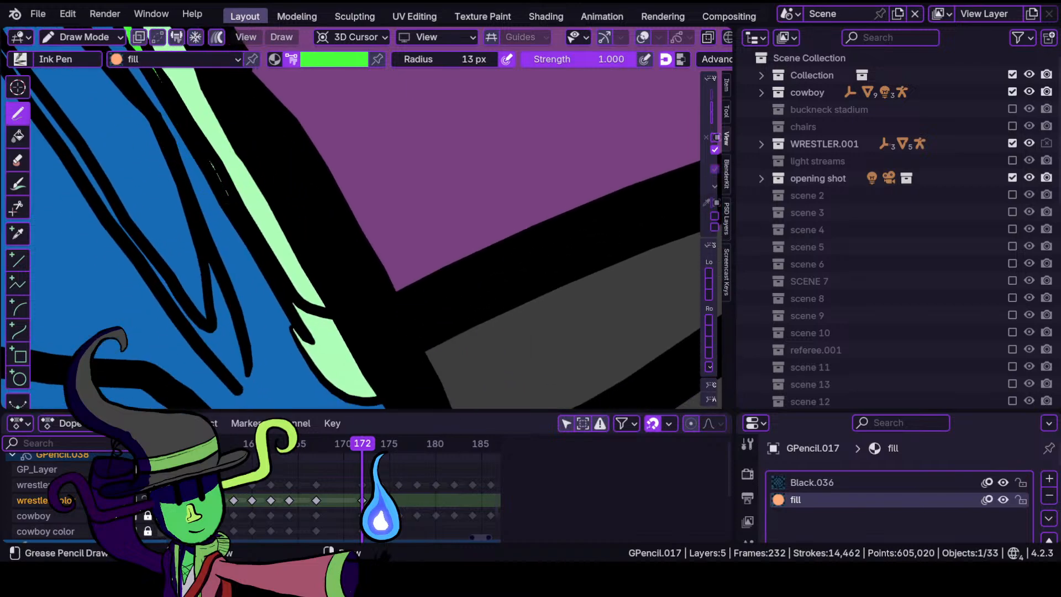
mouse_move(221, 185)
mouse_down()
mouse_move(337, 382)
mouse_move(370, 393)
mouse_up()
drag(334, 325, 310, 314)
ctrl+middle_drag(253, 291, 250, 340)
Fill the long pointed leaf-like detail beside the light green wedge with bright green.
mouse_move(241, 257)
shift+middle_down()
mouse_move(308, 357)
mouse_move(296, 250)
mouse_move(278, 201)
shift+middle_up()
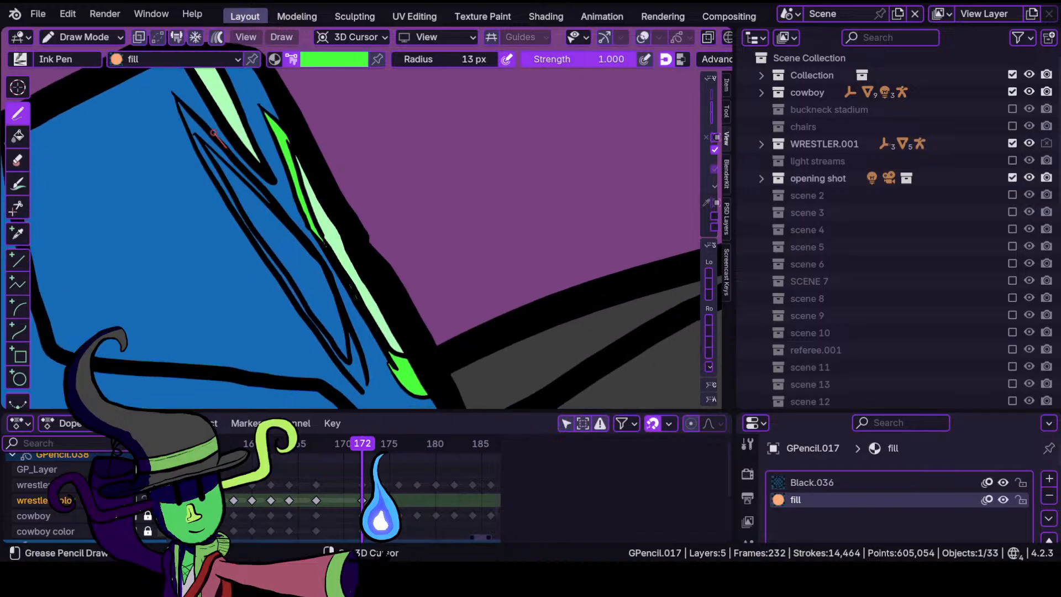
mouse_move(176, 102)
mouse_down()
mouse_move(255, 202)
mouse_move(264, 258)
mouse_move(361, 387)
mouse_move(315, 259)
mouse_move(356, 362)
mouse_move(341, 303)
mouse_up()
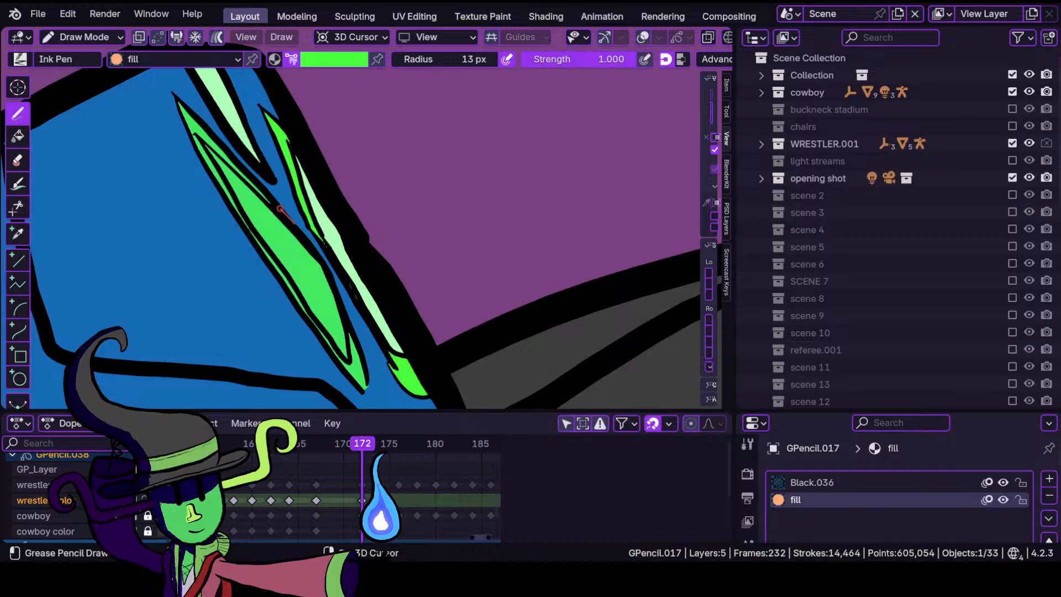
drag(266, 193, 268, 195)
Pick light green from the palette and fill the inner outline of the bright green pointed detail.
click(356, 61)
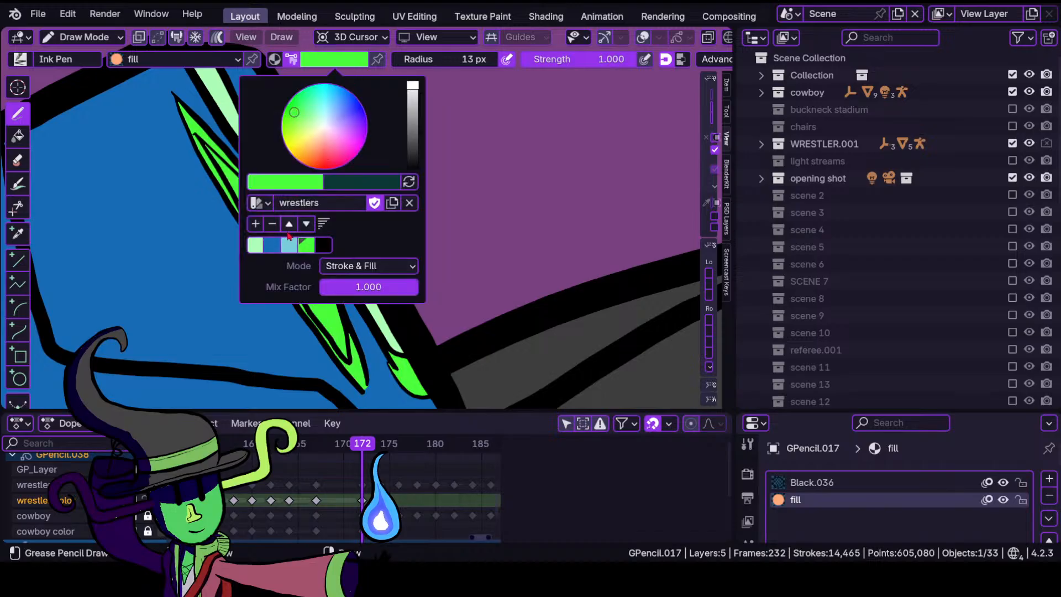
click(255, 245)
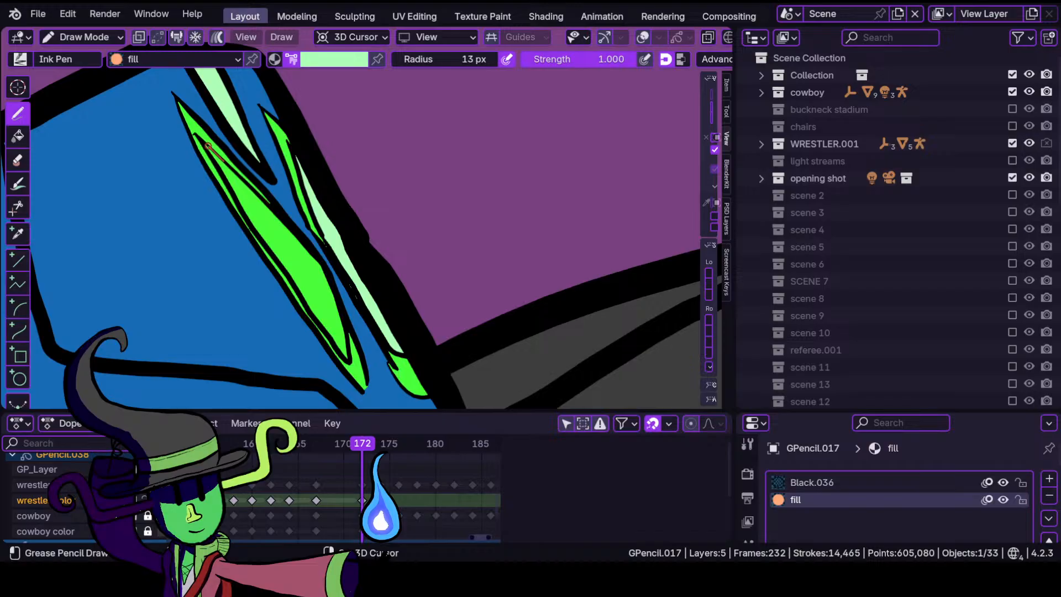
mouse_move(227, 186)
mouse_down()
mouse_move(344, 356)
mouse_move(316, 255)
mouse_move(301, 247)
mouse_up()
ctrl+middle_drag(281, 259, 285, 381)
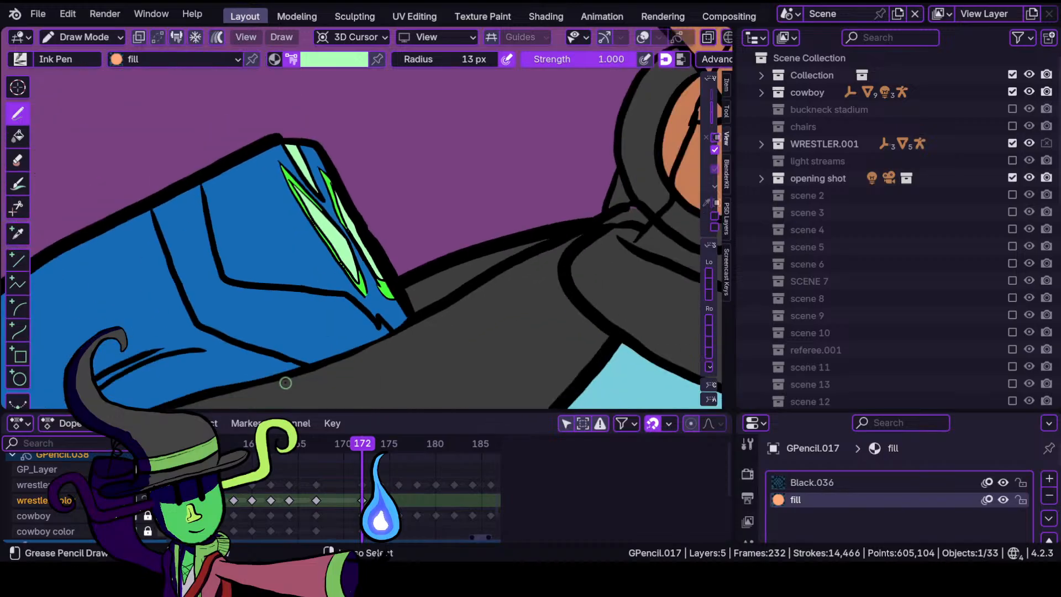
Fill the wide bent band crossing the blue shape beside the pointed details with light green.
mouse_move(264, 302)
ctrl+middle_down()
mouse_move(269, 362)
mouse_move(277, 274)
mouse_move(266, 256)
mouse_move(370, 182)
ctrl+middle_up()
mouse_move(370, 183)
ctrl+middle_down()
mouse_move(322, 246)
mouse_move(248, 192)
ctrl+middle_up()
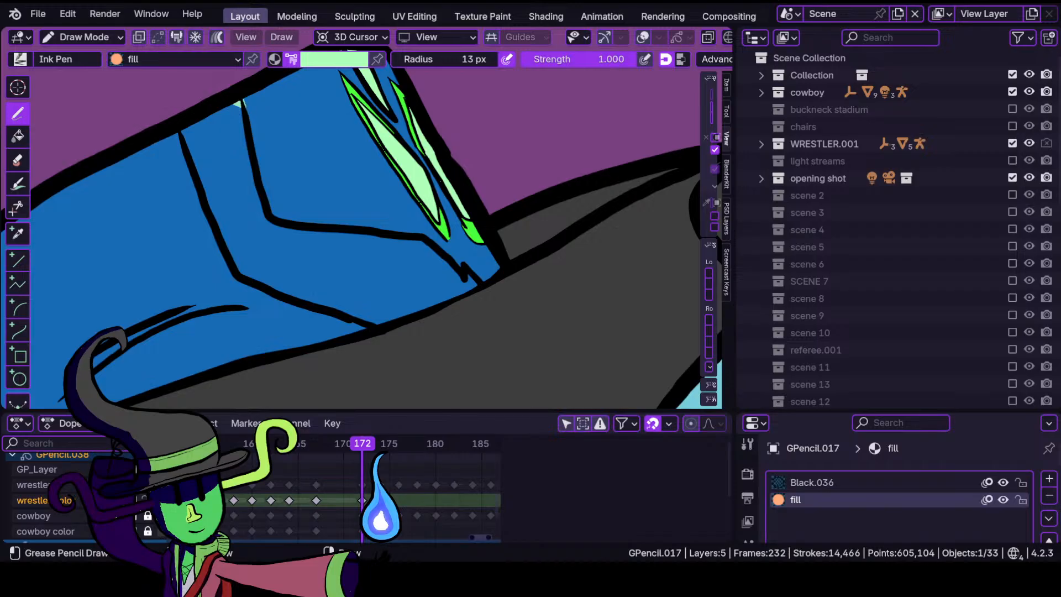
mouse_move(243, 111)
mouse_down()
mouse_move(210, 199)
mouse_move(232, 257)
mouse_move(276, 291)
mouse_move(364, 322)
mouse_move(410, 319)
mouse_move(479, 286)
mouse_up()
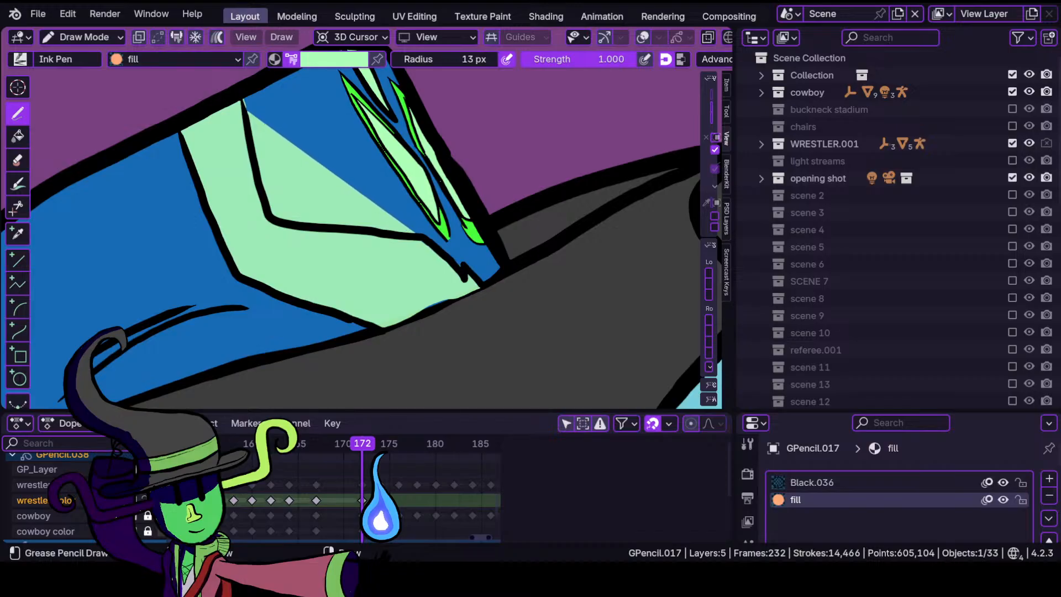
mouse_move(407, 234)
mouse_down()
mouse_move(270, 214)
mouse_move(301, 208)
mouse_up()
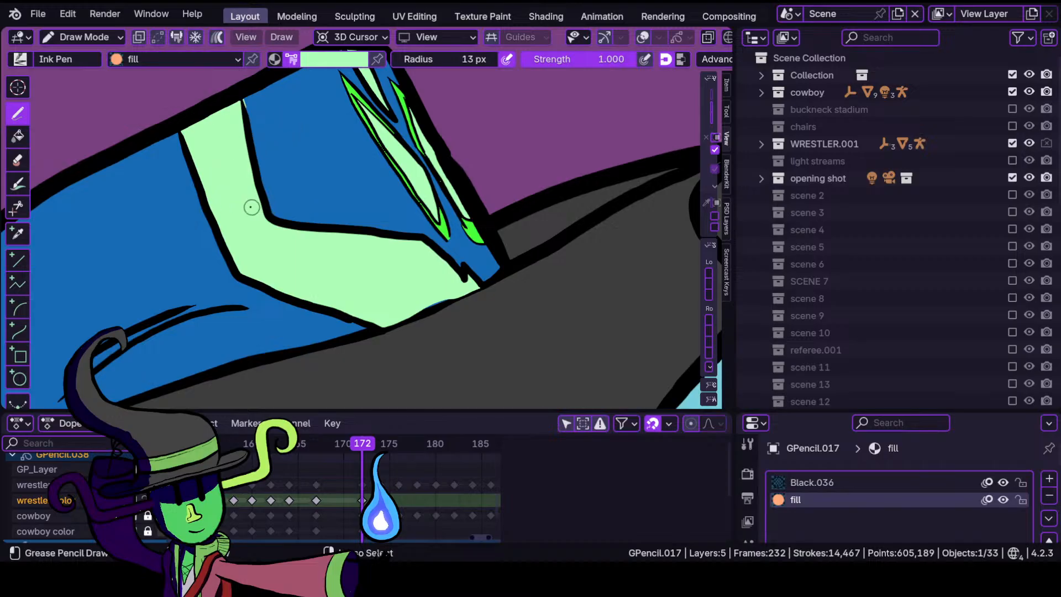
Fill the narrow band at the opposite end of the blue shape with light green.
mouse_move(251, 206)
ctrl+middle_down()
mouse_move(201, 274)
mouse_move(347, 235)
ctrl+middle_up()
mouse_move(347, 235)
ctrl+middle_down()
mouse_move(350, 194)
mouse_move(297, 166)
mouse_move(364, 134)
ctrl+middle_up()
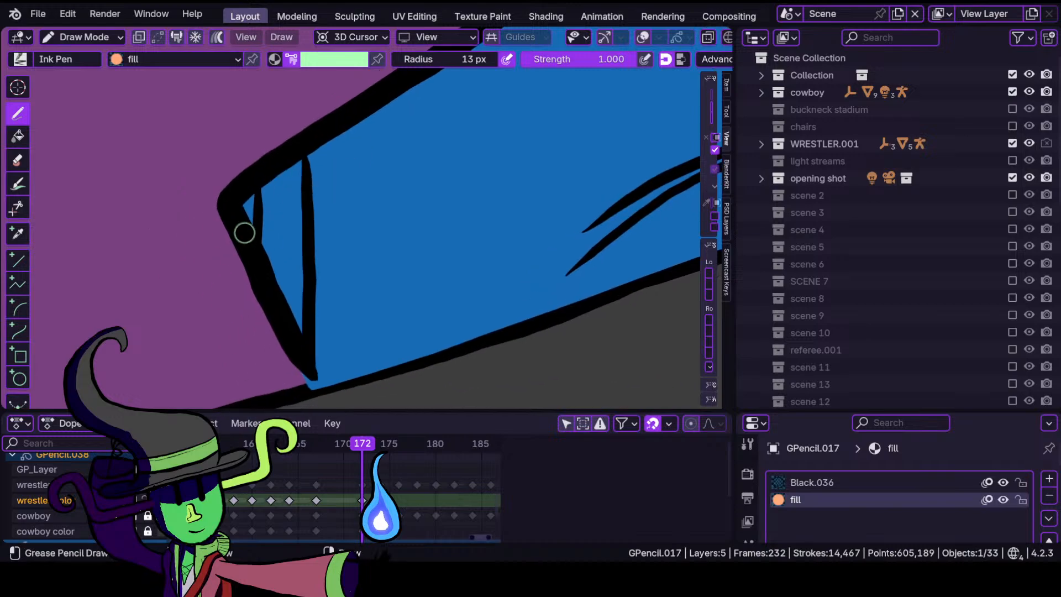
mouse_move(263, 200)
mouse_down()
mouse_move(288, 303)
mouse_move(301, 312)
mouse_move(299, 164)
mouse_move(266, 202)
mouse_up()
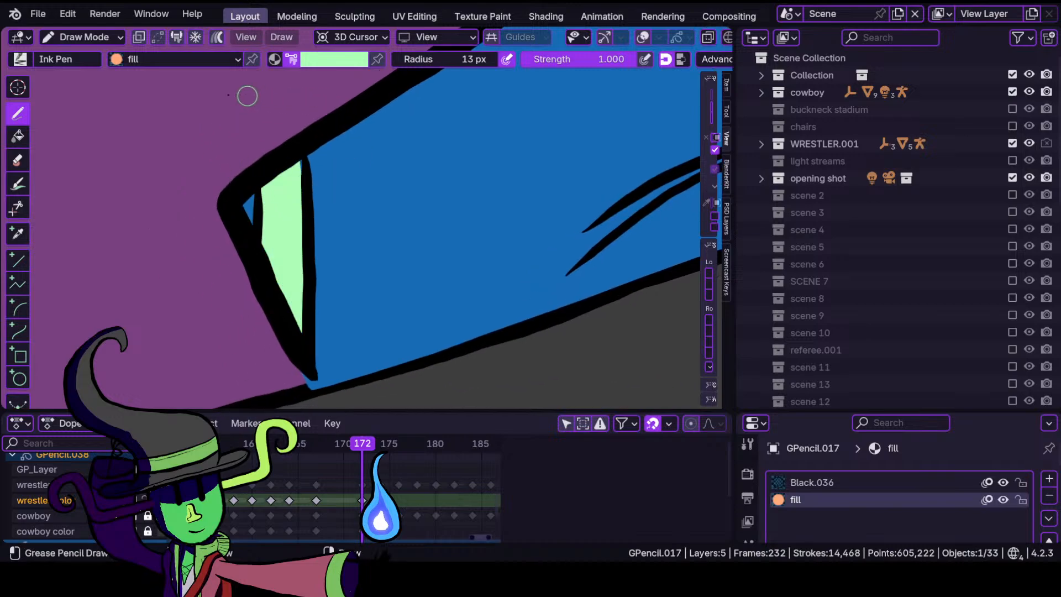
Switch to Sculpt Mode and push the upper corner of the narrow light green band to the outline.
click(83, 37)
click(88, 94)
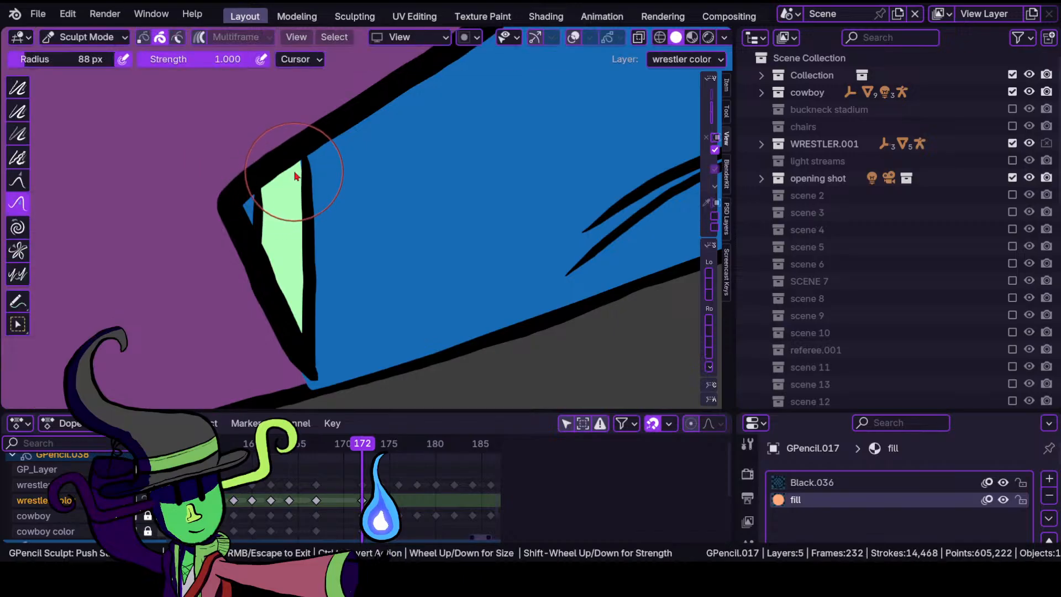
drag(295, 173, 304, 167)
Return to Draw Mode, pick bright green and fill the small gap between the cowboy's gray trouser leg and the light blue shape.
mouse_move(312, 190)
ctrl+middle_down()
mouse_move(355, 379)
mouse_move(359, 356)
ctrl+middle_up()
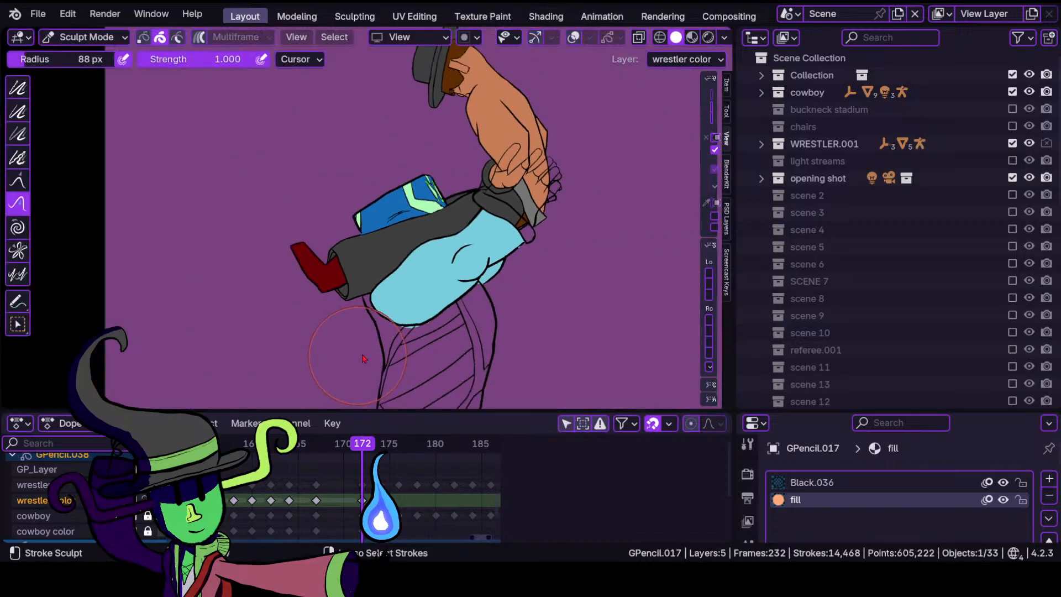
scroll(363, 359, up, 10)
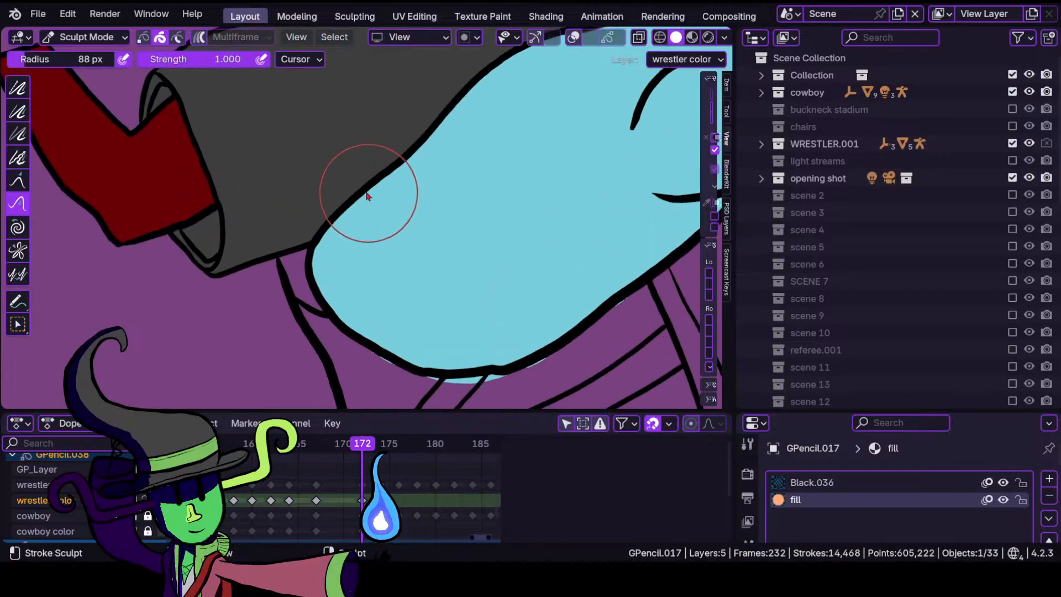
click(82, 37)
click(83, 111)
click(334, 59)
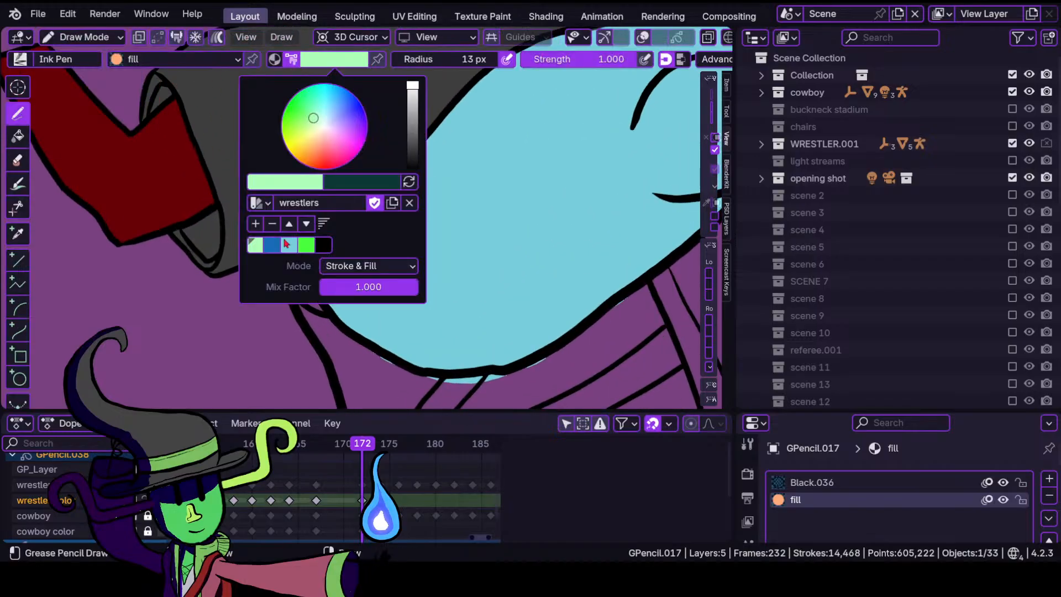
click(311, 248)
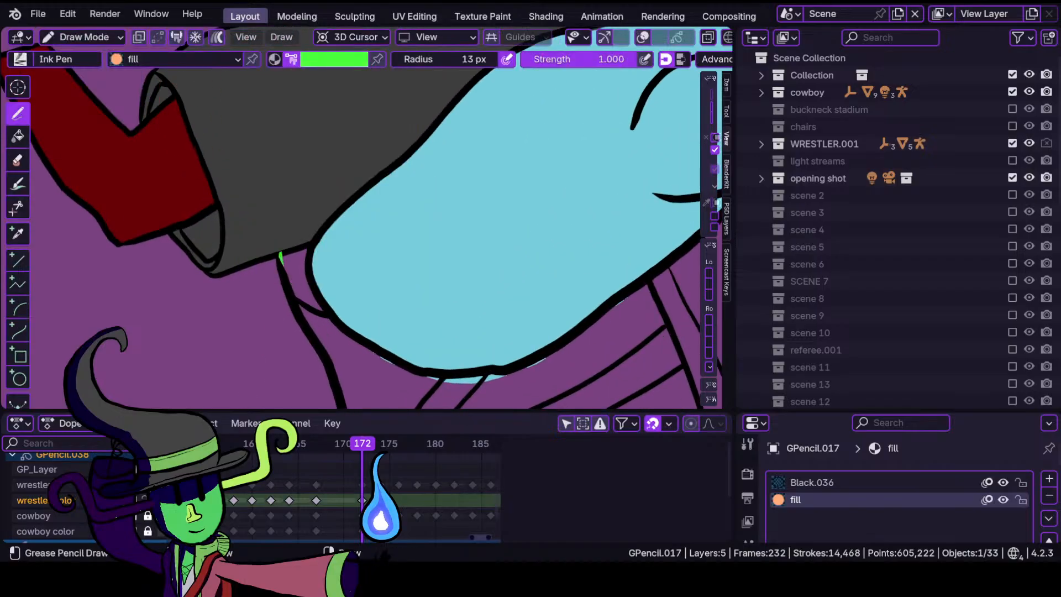
drag(298, 299, 322, 311)
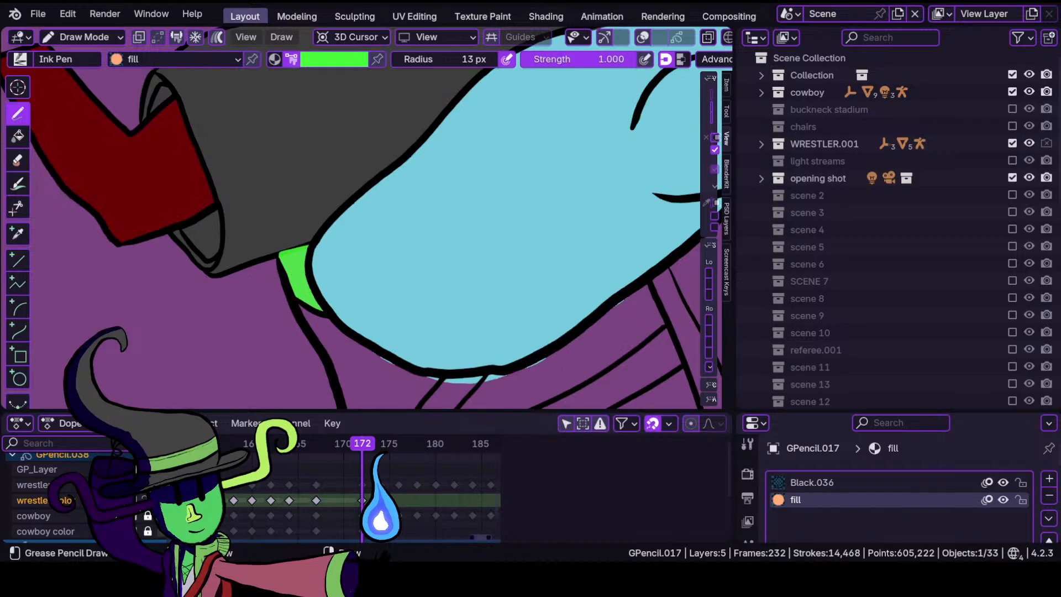
Pick blue and fill the tapering outer panel of the wrestler's body below the light blue shape.
mouse_move(337, 309)
ctrl+middle_down()
mouse_move(362, 371)
mouse_move(426, 272)
mouse_move(255, 254)
ctrl+middle_up()
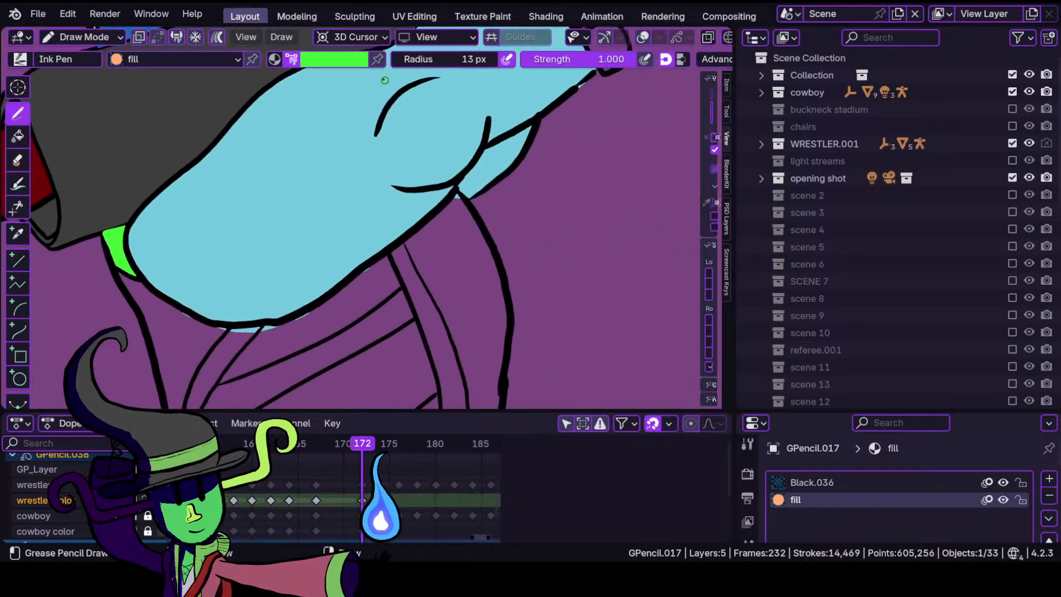
click(333, 59)
click(276, 244)
shift+middle_drag(430, 275, 369, 180)
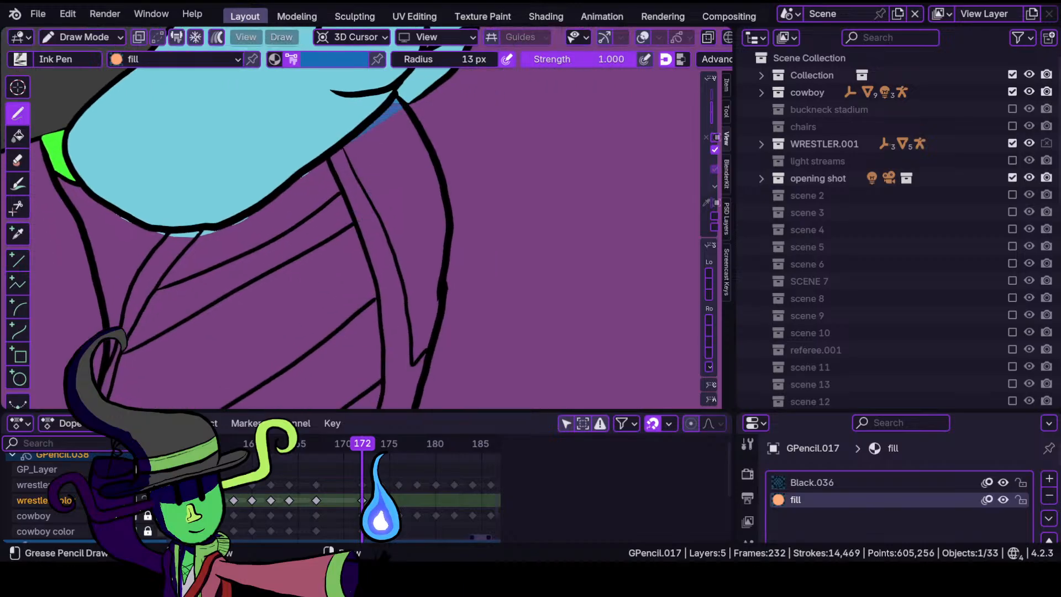
mouse_move(393, 110)
mouse_down()
mouse_move(382, 205)
mouse_move(419, 357)
mouse_move(411, 132)
mouse_up()
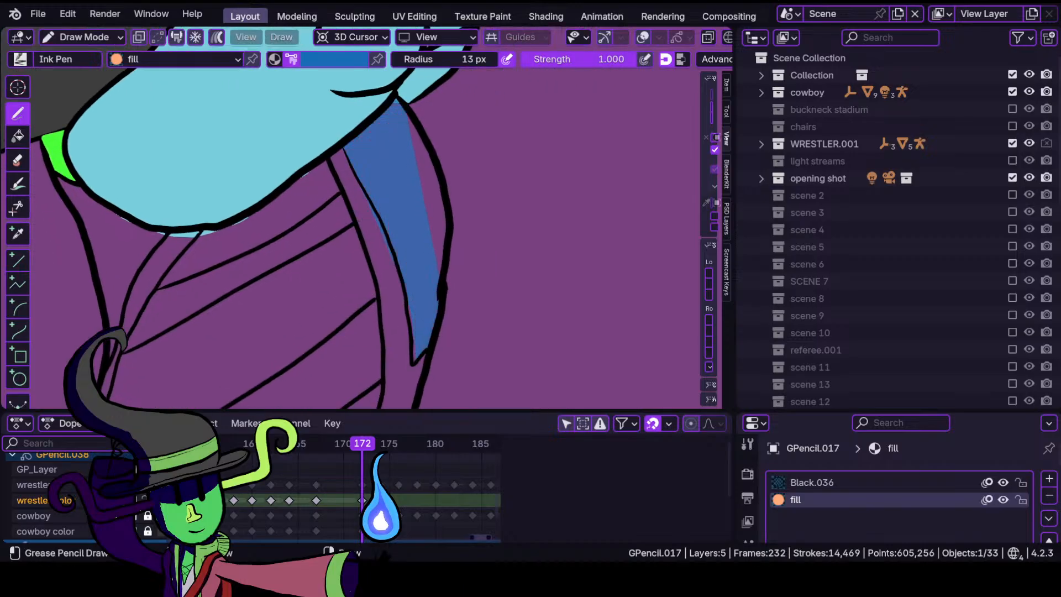
drag(440, 272, 443, 197)
drag(399, 104, 394, 105)
Fill the lower half of the wrestler's striped body with blue down to the pointed bottom outline.
scroll(393, 177, down, 4)
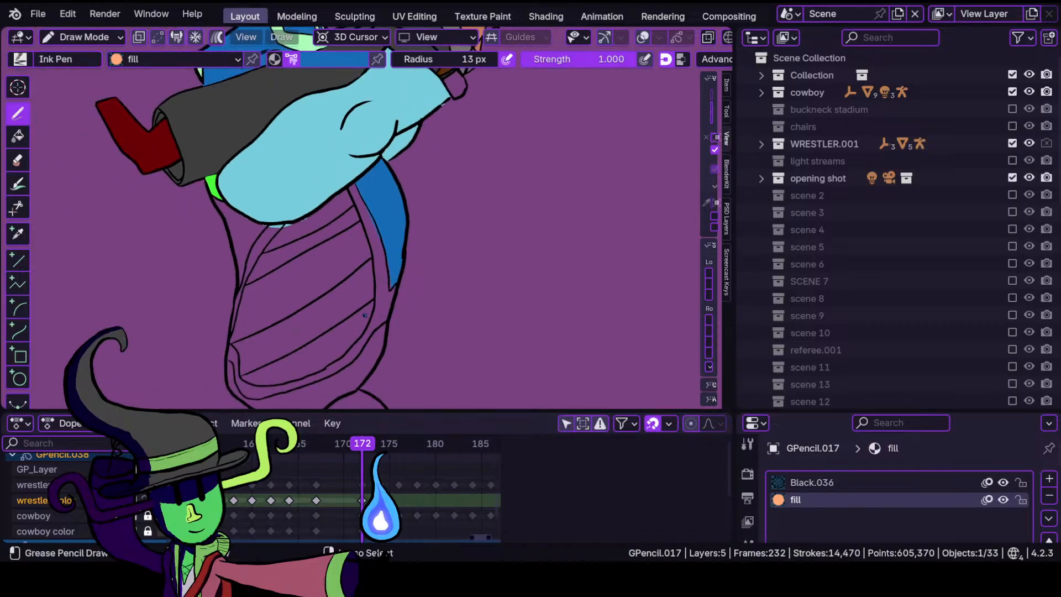
scroll(364, 299, up, 4)
shift+middle_drag(357, 313, 375, 163)
shift+middle_drag(332, 287, 400, 180)
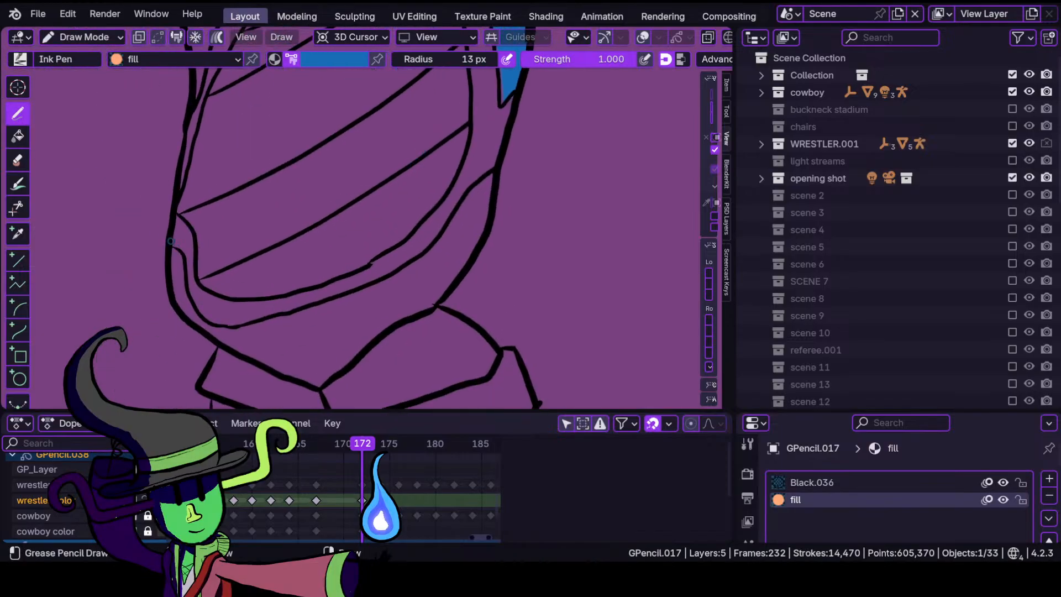
mouse_move(183, 309)
mouse_down()
mouse_move(304, 381)
mouse_move(351, 365)
mouse_move(430, 309)
mouse_move(467, 260)
mouse_move(511, 104)
mouse_move(420, 77)
mouse_move(232, 116)
mouse_move(182, 213)
mouse_up()
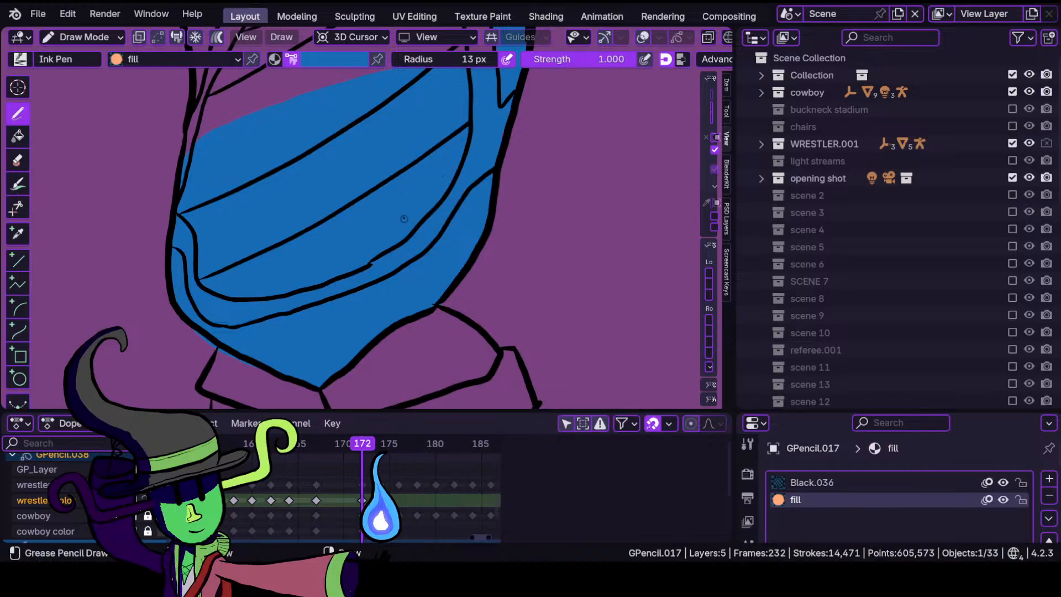
Fill the rest of the wrestler's striped body with blue up to the light blue shape.
scroll(396, 222, down, 3)
shift+middle_drag(376, 109, 397, 225)
scroll(397, 225, up, 2)
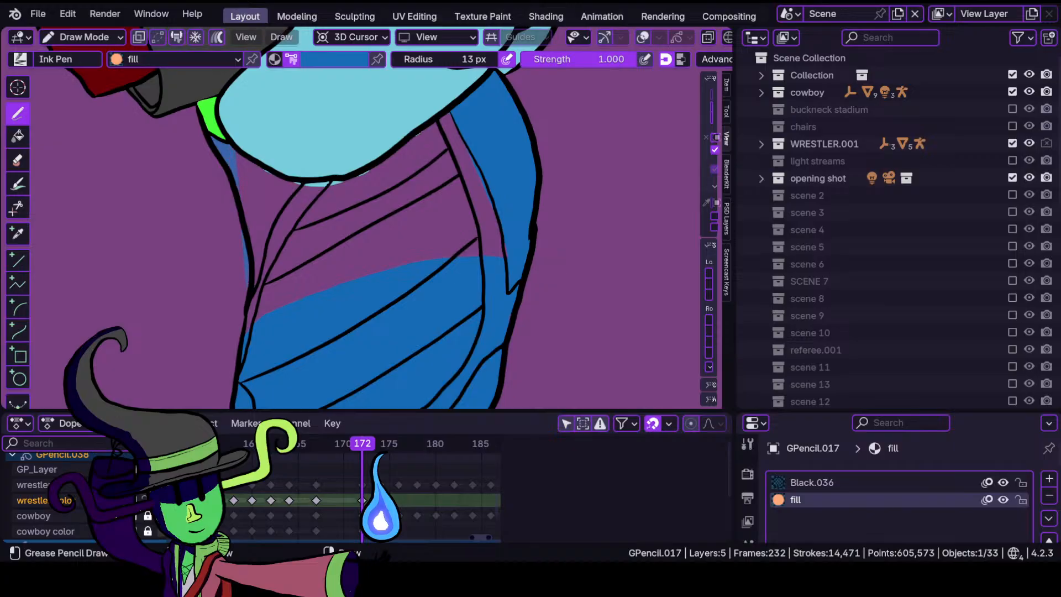
mouse_move(248, 292)
mouse_down()
mouse_move(242, 332)
mouse_move(266, 337)
mouse_move(469, 268)
mouse_move(507, 174)
mouse_move(448, 113)
mouse_move(334, 178)
mouse_move(240, 145)
mouse_up()
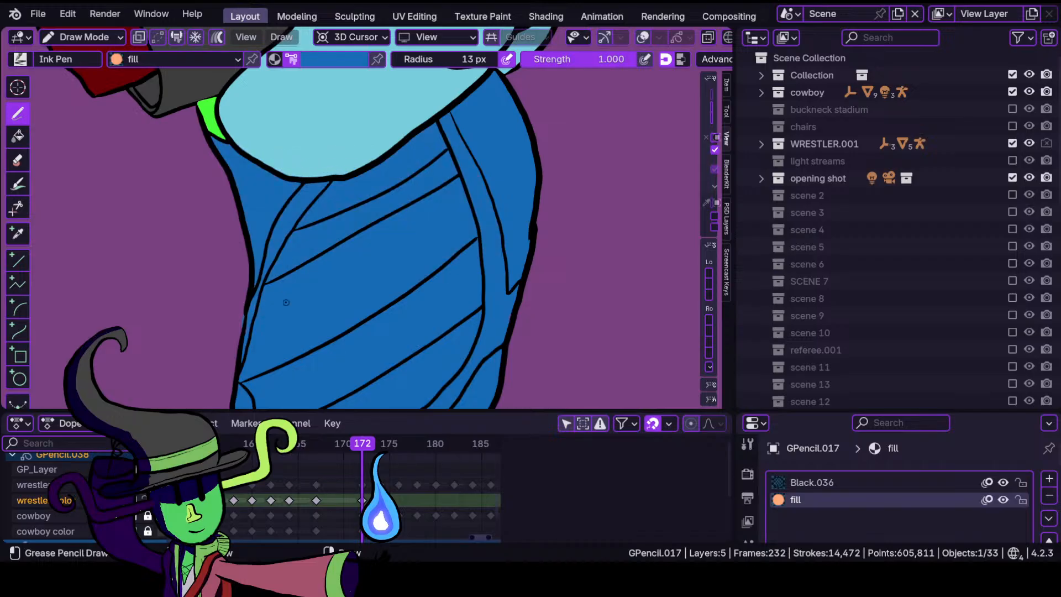
Switch to Sculpt Mode and push the blue fill's edges into line with the outlines on both sides of the wrestler's body.
click(83, 37)
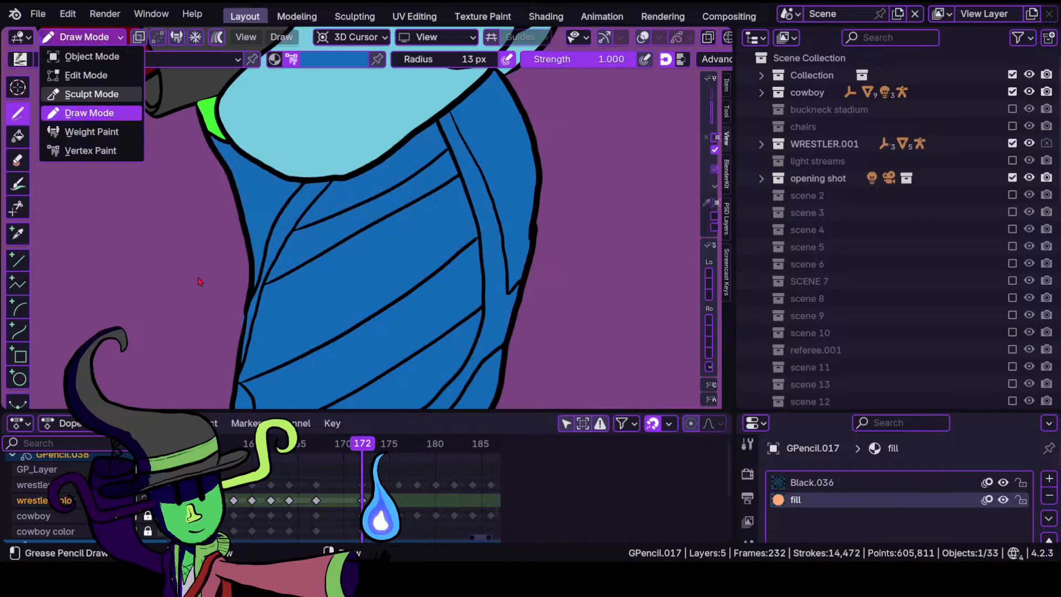
click(83, 95)
drag(238, 332, 238, 341)
mouse_move(425, 259)
ctrl+middle_down()
mouse_move(445, 191)
mouse_move(389, 309)
mouse_move(361, 209)
ctrl+middle_up()
ctrl+middle_drag(361, 209, 467, 159)
shift+middle_drag(478, 202, 323, 252)
ctrl+middle_drag(324, 253, 435, 190)
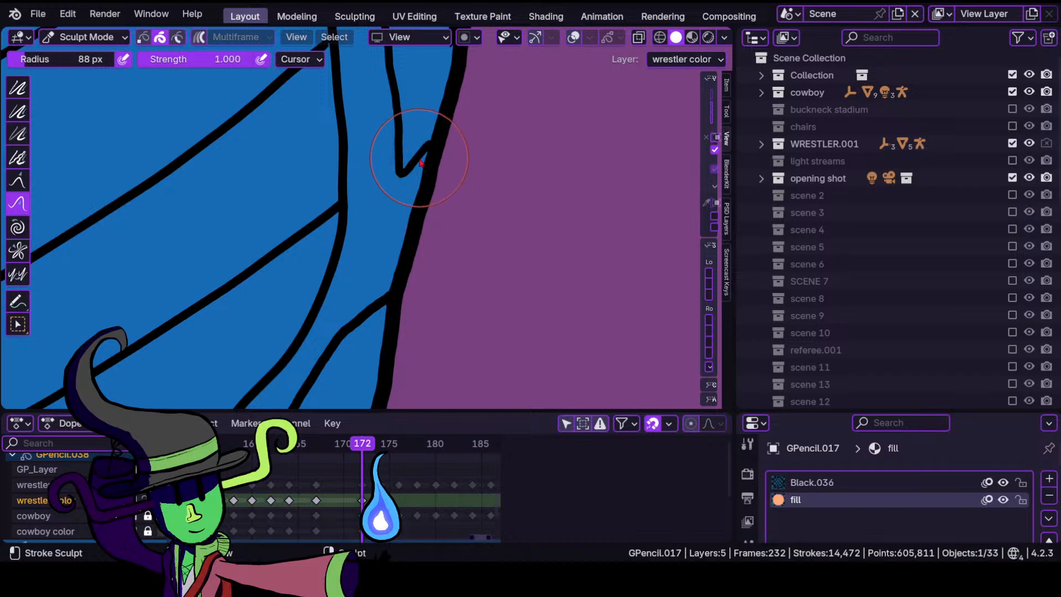
mouse_move(396, 237)
mouse_down()
mouse_move(408, 236)
mouse_move(406, 248)
mouse_up()
mouse_move(437, 232)
ctrl+middle_down()
mouse_move(366, 331)
mouse_move(424, 437)
ctrl+middle_up()
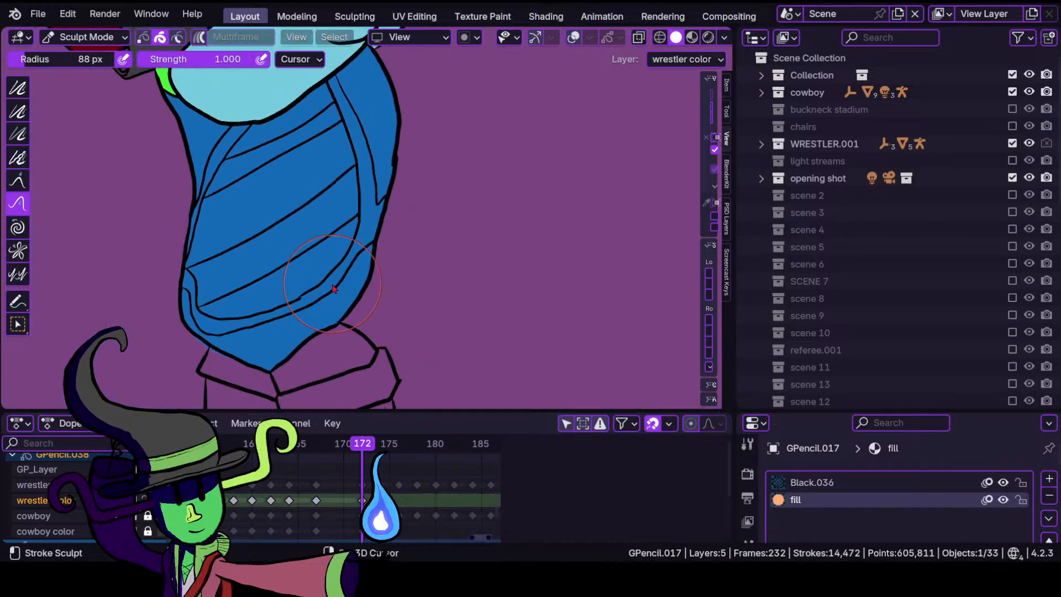
Push the blue fill's lower edge to meet the thick outline at the pointed bottom of the wrestler's body.
shift+middle_drag(293, 332, 409, 238)
ctrl+middle_drag(384, 318, 331, 268)
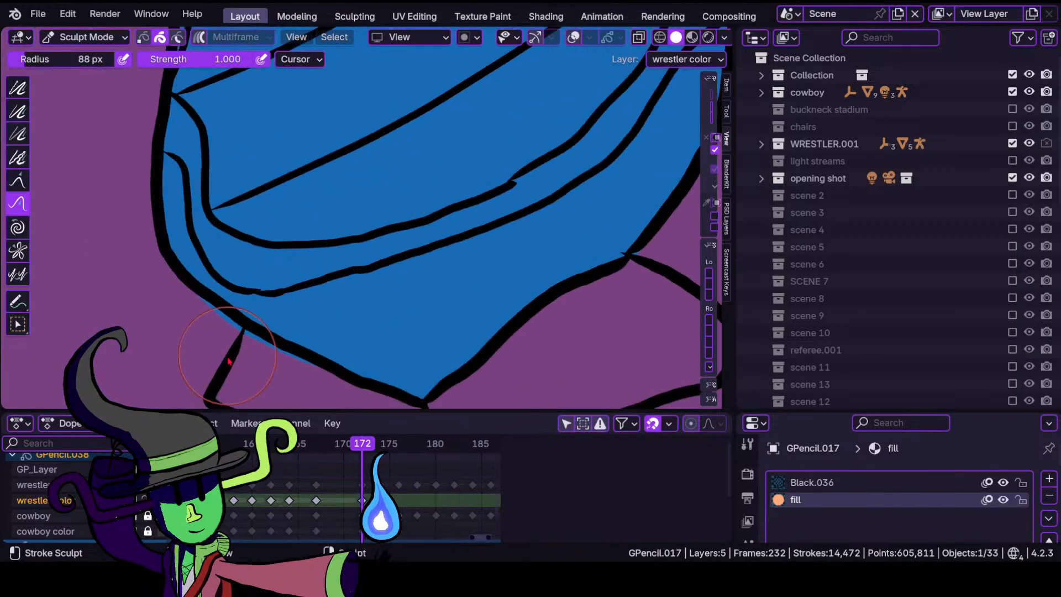
drag(228, 301, 238, 302)
drag(271, 370, 296, 360)
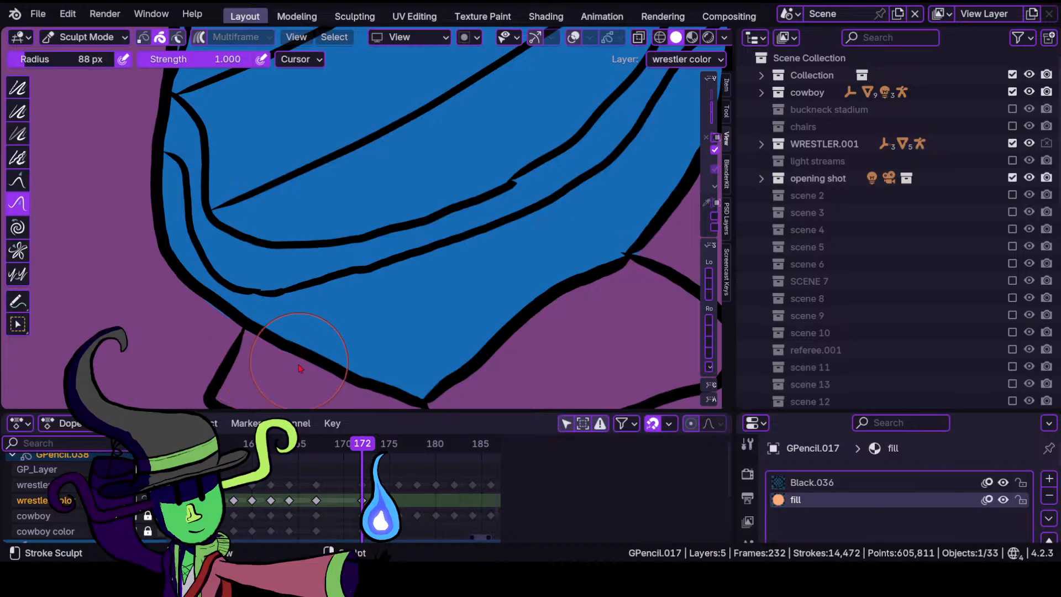
drag(210, 326, 226, 308)
mouse_move(370, 115)
ctrl+middle_down()
mouse_move(391, 193)
mouse_move(343, 343)
mouse_move(351, 274)
mouse_move(331, 250)
ctrl+middle_up()
Return to Draw Mode, pick pale green and fill the upper striped panel and its border strip below the light blue shape.
click(86, 37)
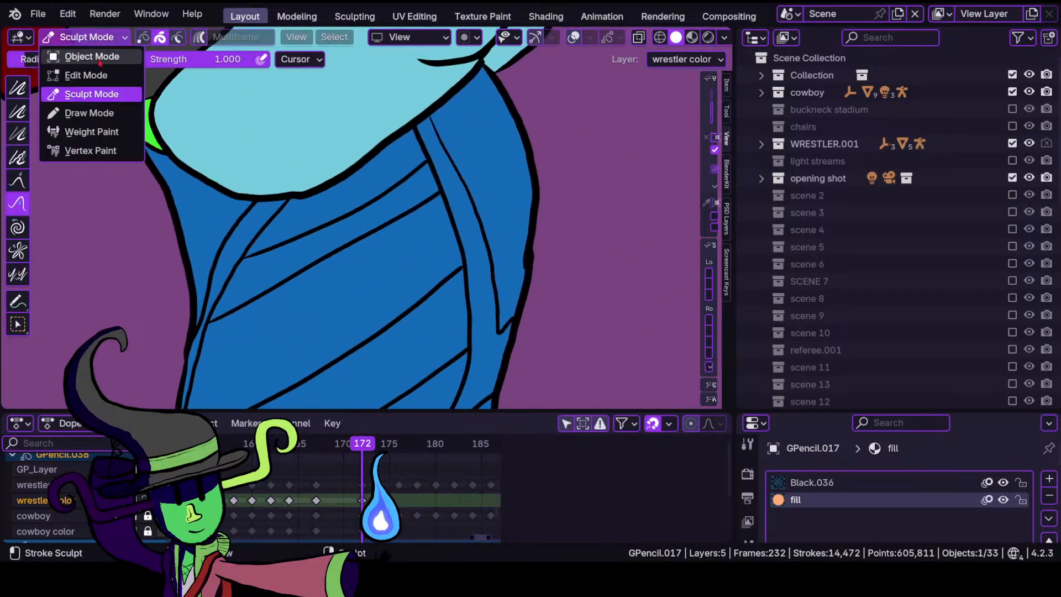
click(89, 114)
click(346, 65)
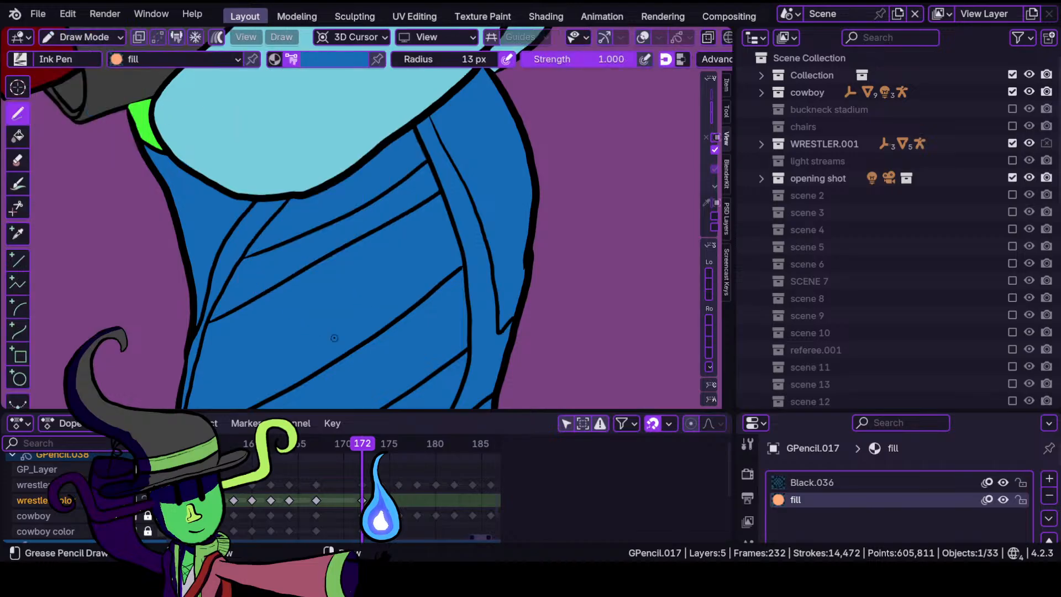
click(331, 61)
click(255, 244)
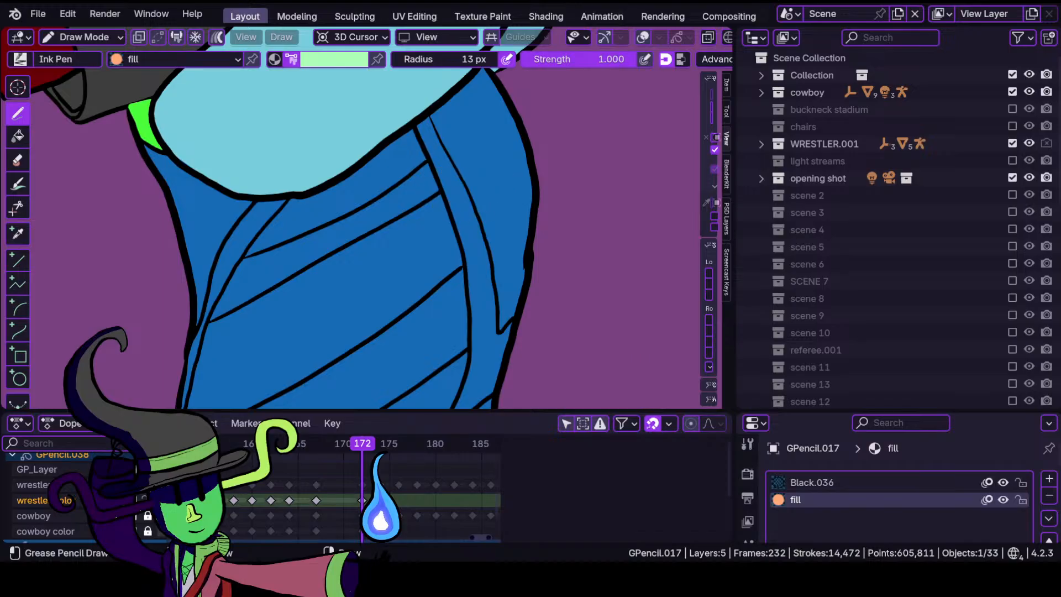
mouse_move(430, 116)
mouse_down()
mouse_move(455, 171)
mouse_move(260, 203)
mouse_move(221, 260)
mouse_move(189, 362)
mouse_move(436, 406)
mouse_move(461, 232)
mouse_move(486, 221)
mouse_move(500, 353)
mouse_move(480, 221)
mouse_up()
drag(505, 329, 477, 219)
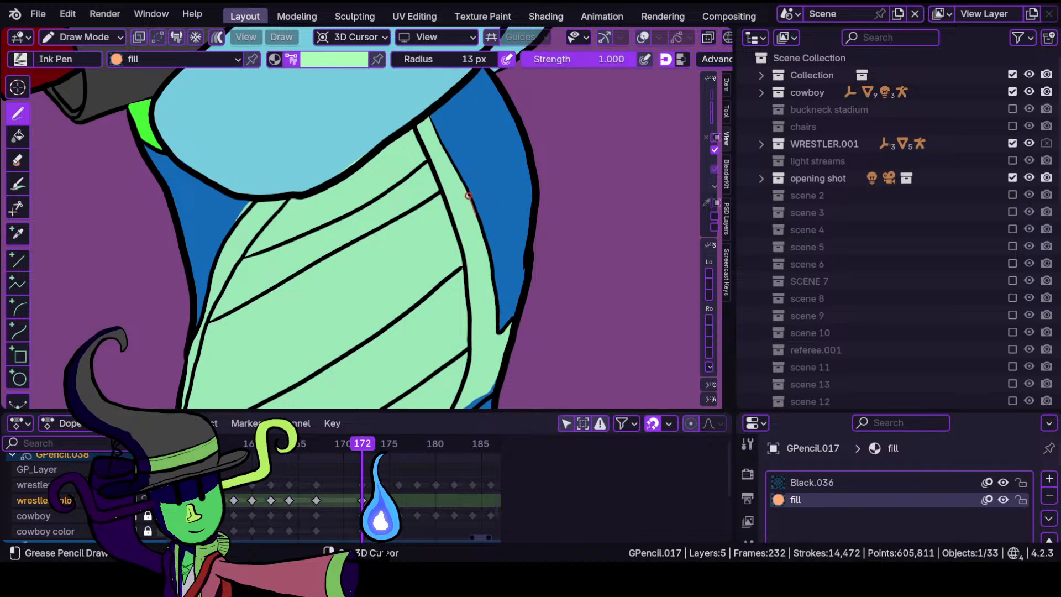
shift+drag(458, 166, 459, 169)
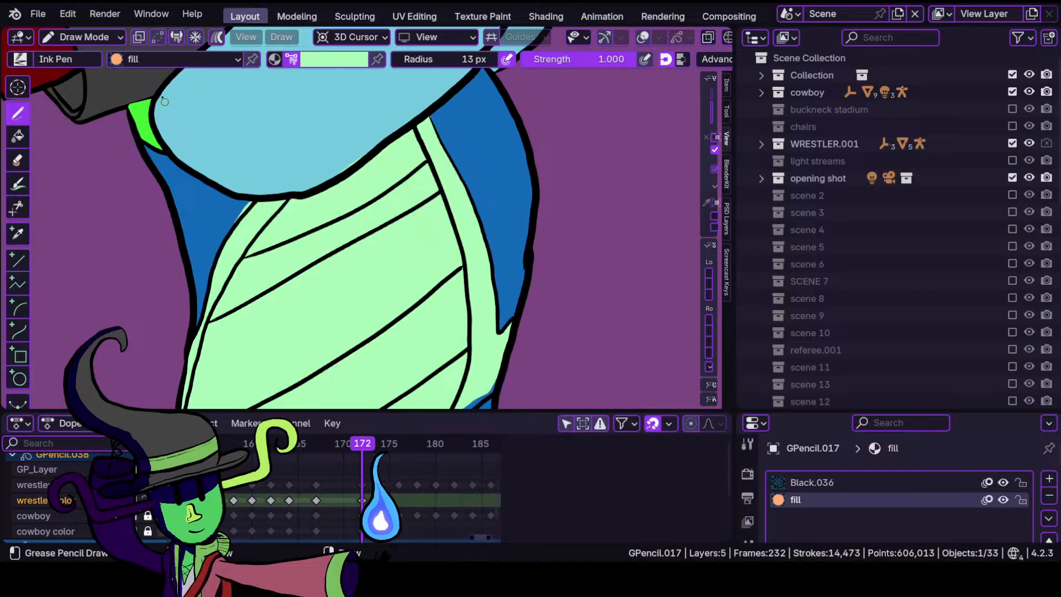
In Sculpt Mode, push the pale green fill's upper corner to the line where the striped panel meets the light blue shape.
click(83, 37)
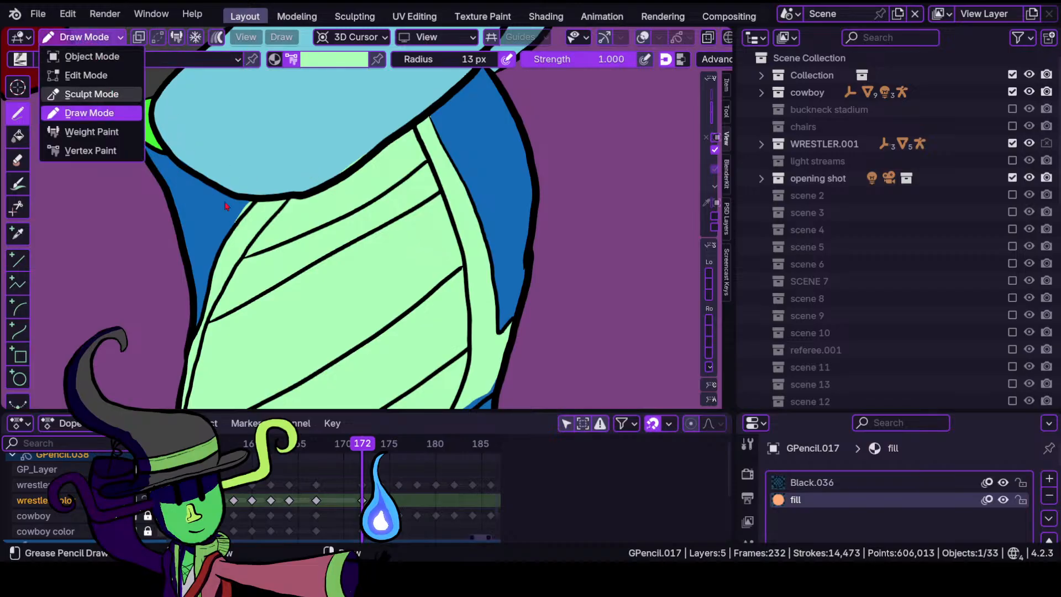
click(92, 94)
scroll(327, 173, up, 2)
drag(334, 145, 356, 151)
shift+middle_drag(224, 228, 331, 189)
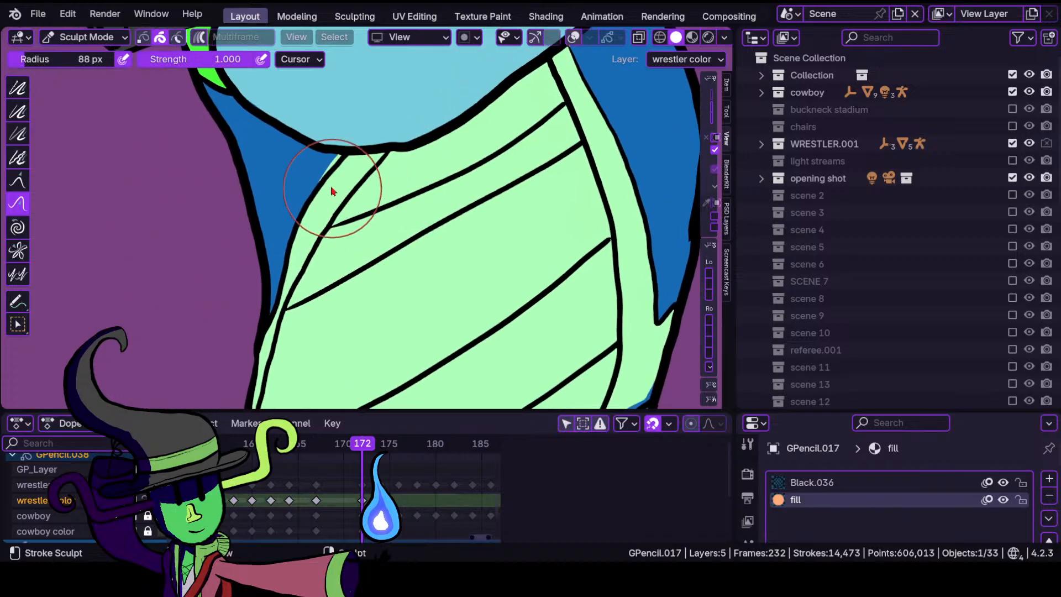
drag(325, 170, 363, 162)
shift+middle_drag(306, 310, 362, 195)
ctrl+middle_drag(423, 267, 434, 375)
mouse_move(431, 323)
ctrl+middle_down()
mouse_move(426, 279)
mouse_move(334, 258)
ctrl+middle_up()
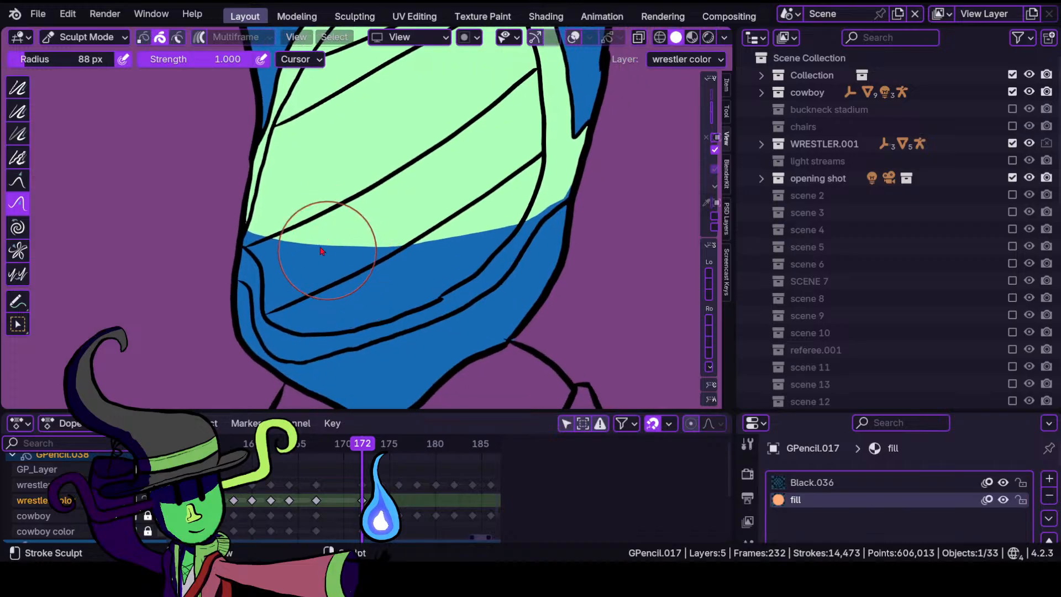
Return to Draw Mode and fill the rest of the striped panel and its curved lower border with pale green.
click(87, 37)
click(82, 111)
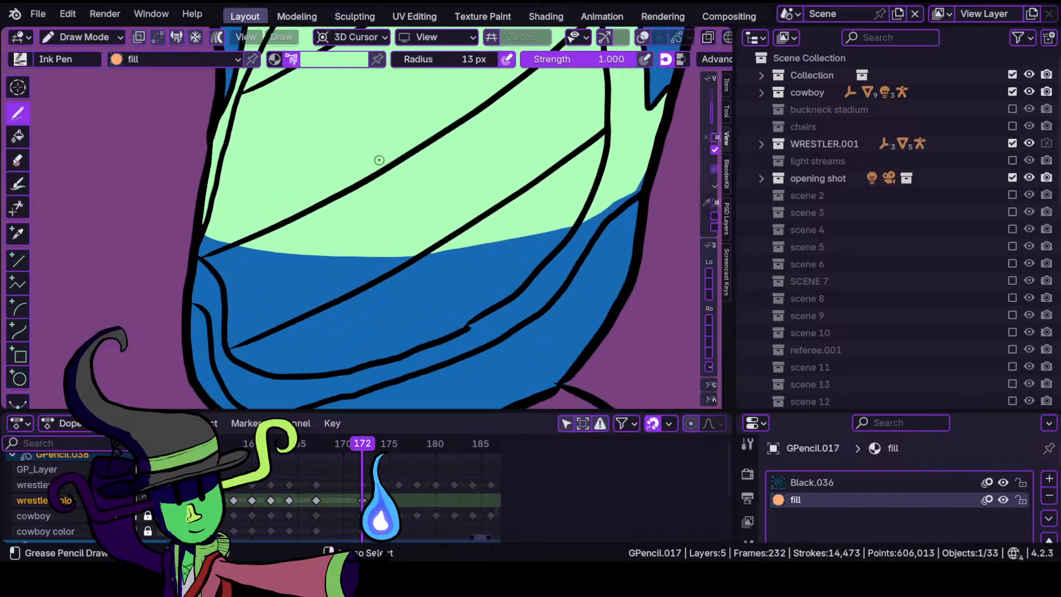
mouse_move(356, 160)
ctrl+middle_down()
mouse_move(356, 238)
mouse_move(306, 168)
mouse_move(286, 174)
ctrl+middle_up()
ctrl+middle_drag(290, 183, 296, 159)
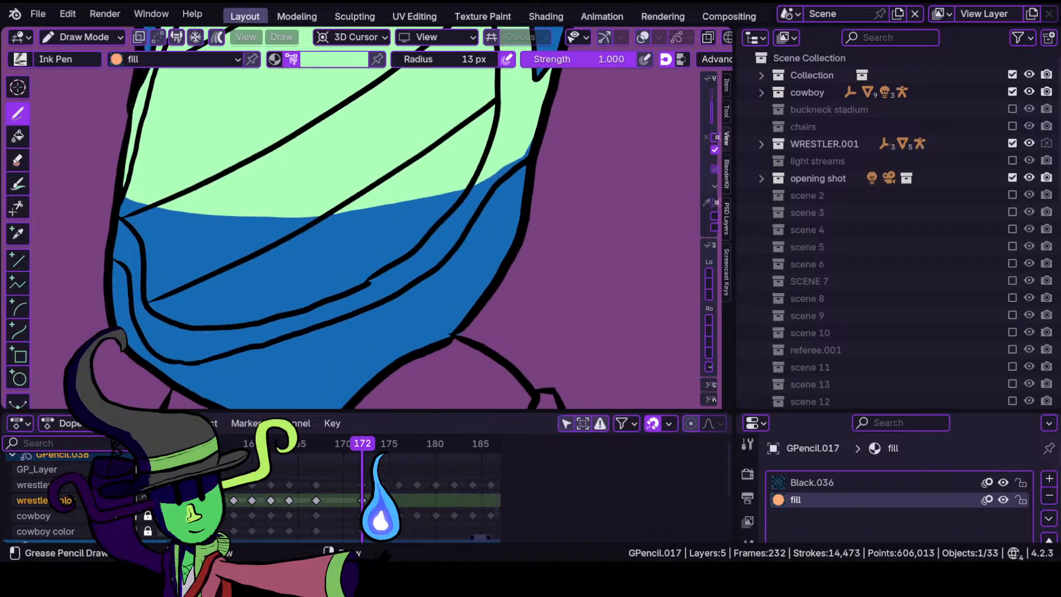
mouse_move(124, 198)
mouse_down()
mouse_move(148, 343)
mouse_move(208, 362)
mouse_move(413, 286)
mouse_move(463, 238)
mouse_move(488, 184)
mouse_move(529, 159)
mouse_up()
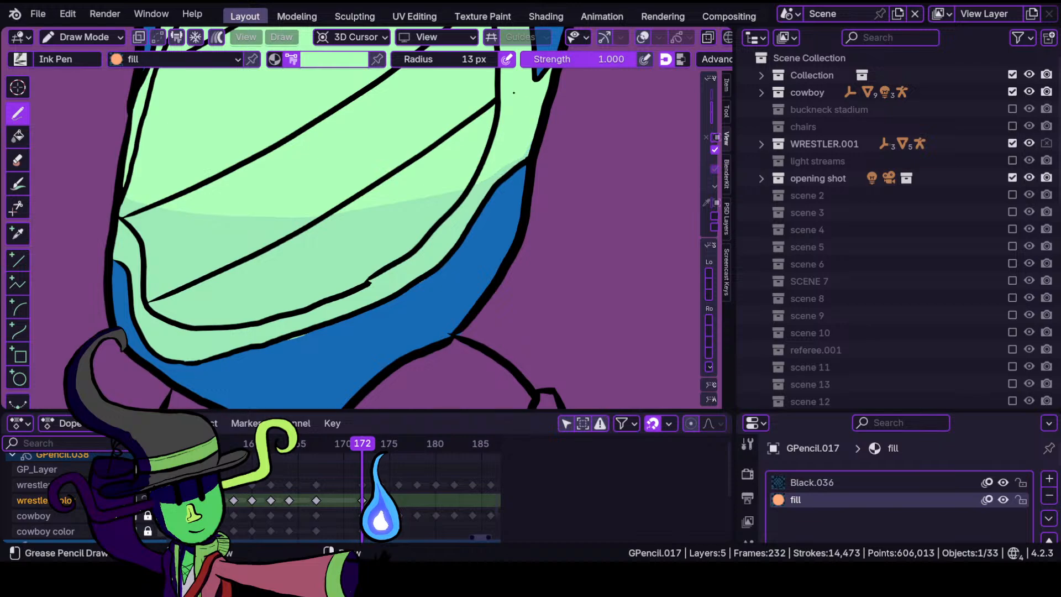
drag(514, 93, 309, 166)
ctrl+middle_drag(289, 206, 292, 230)
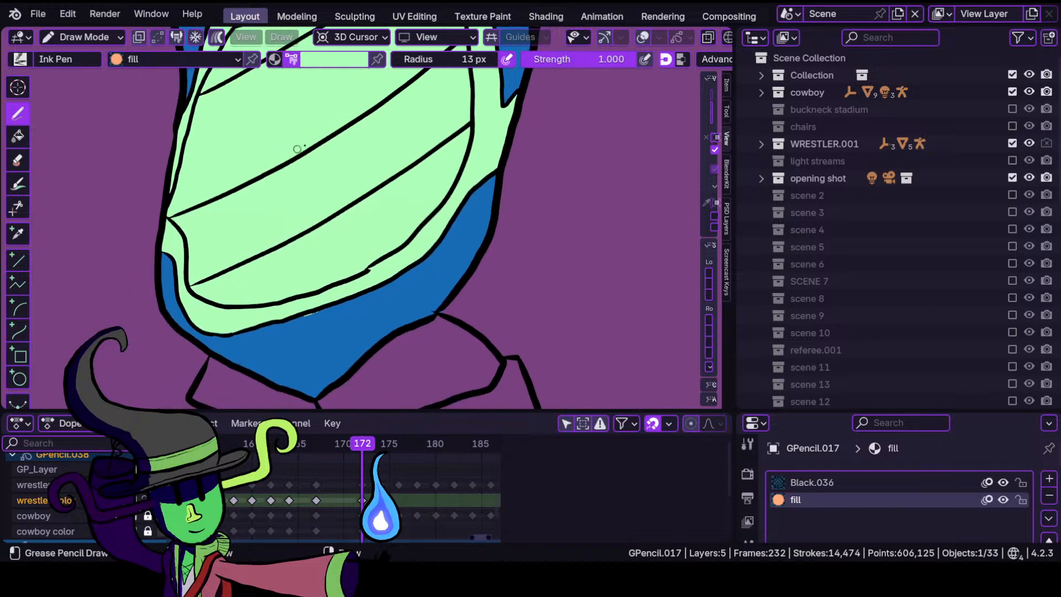
Pick bright green from the wrestlers palette as the drawing color.
ctrl+middle_drag(351, 203, 357, 282)
ctrl+middle_drag(360, 177, 362, 136)
mouse_move(362, 126)
shift+middle_down()
mouse_move(297, 255)
mouse_move(360, 123)
mouse_move(329, 191)
mouse_move(315, 149)
mouse_move(306, 199)
shift+middle_up()
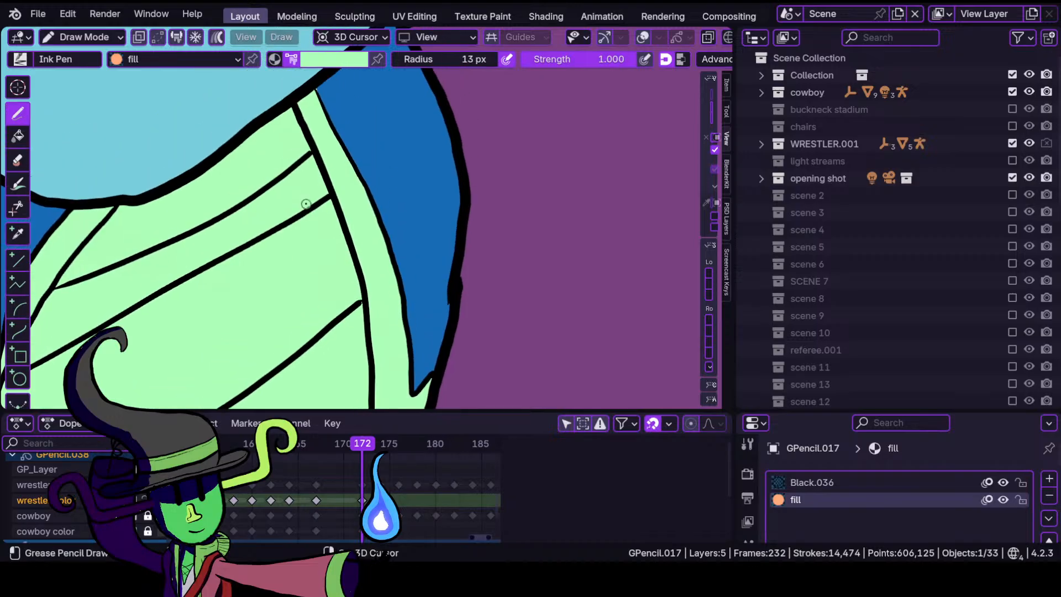
click(334, 59)
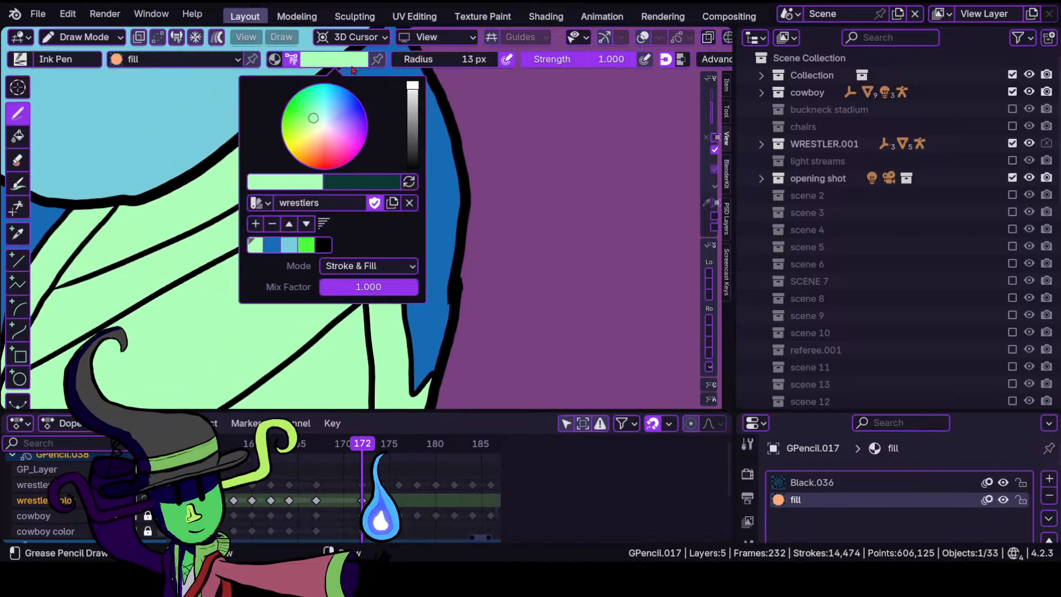
click(306, 244)
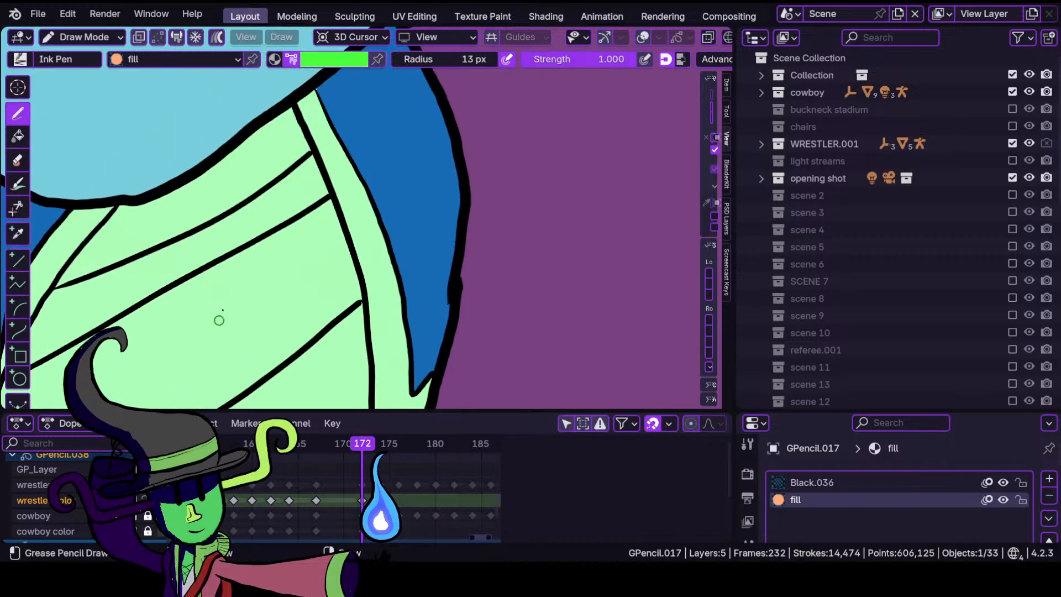
Try to fill the narrow border strip beside the striped panel with bright green, and undo that fill.
mouse_move(291, 142)
ctrl+middle_down()
mouse_move(303, 218)
mouse_move(296, 183)
mouse_move(247, 161)
ctrl+middle_up()
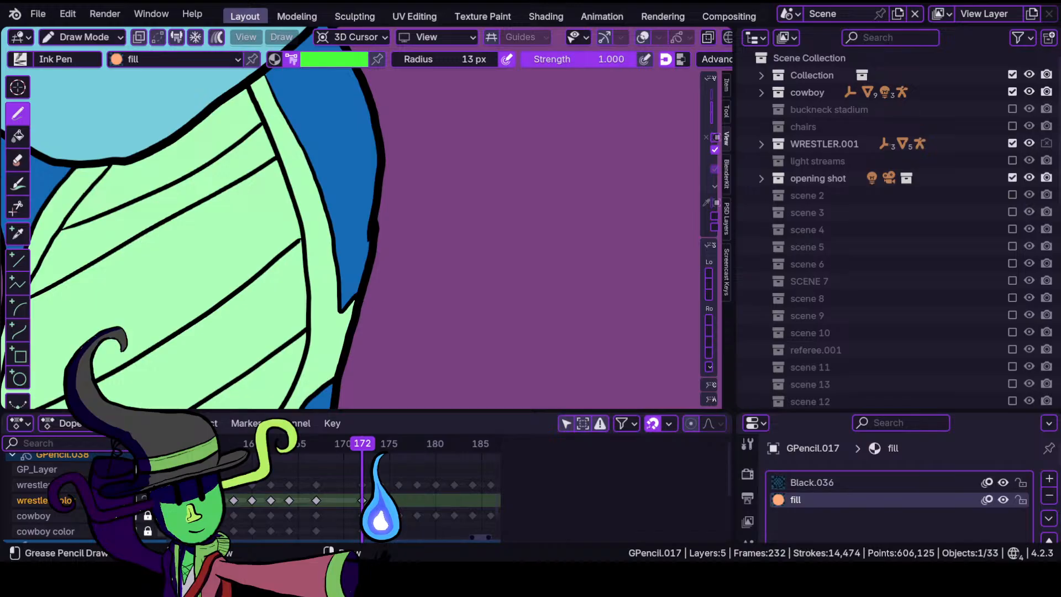
mouse_move(353, 296)
mouse_down()
mouse_move(340, 301)
mouse_move(310, 172)
mouse_up()
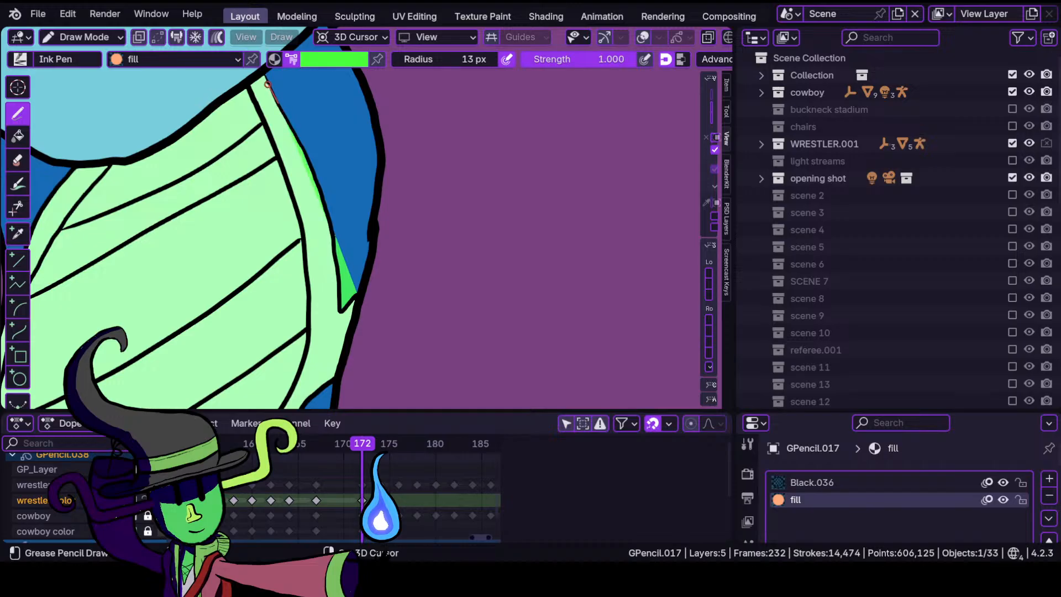
drag(264, 70, 263, 72)
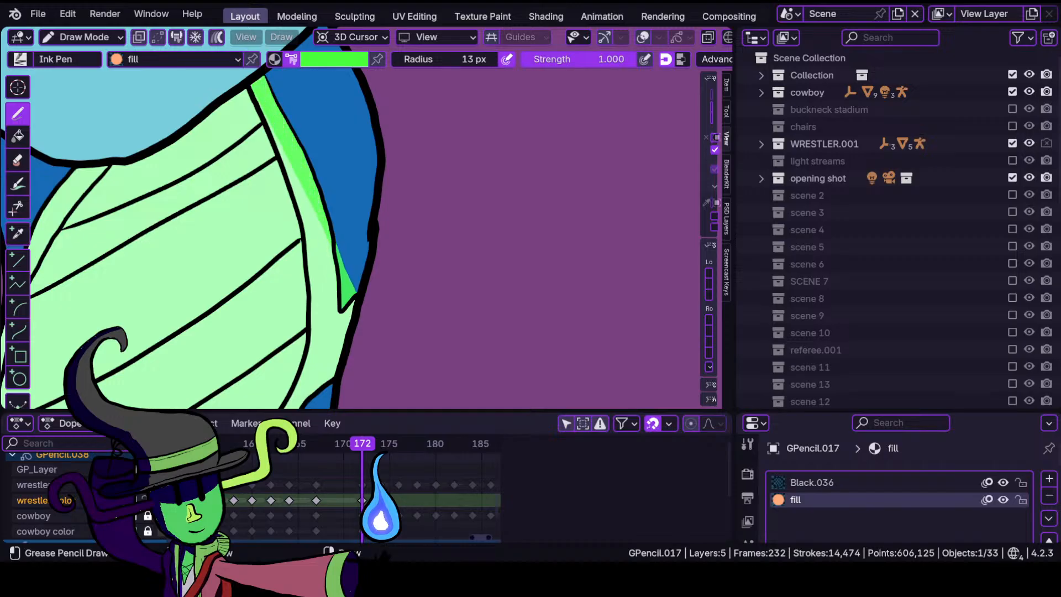
mouse_move(272, 137)
mouse_down()
mouse_move(309, 304)
mouse_move(285, 410)
mouse_move(350, 361)
mouse_up()
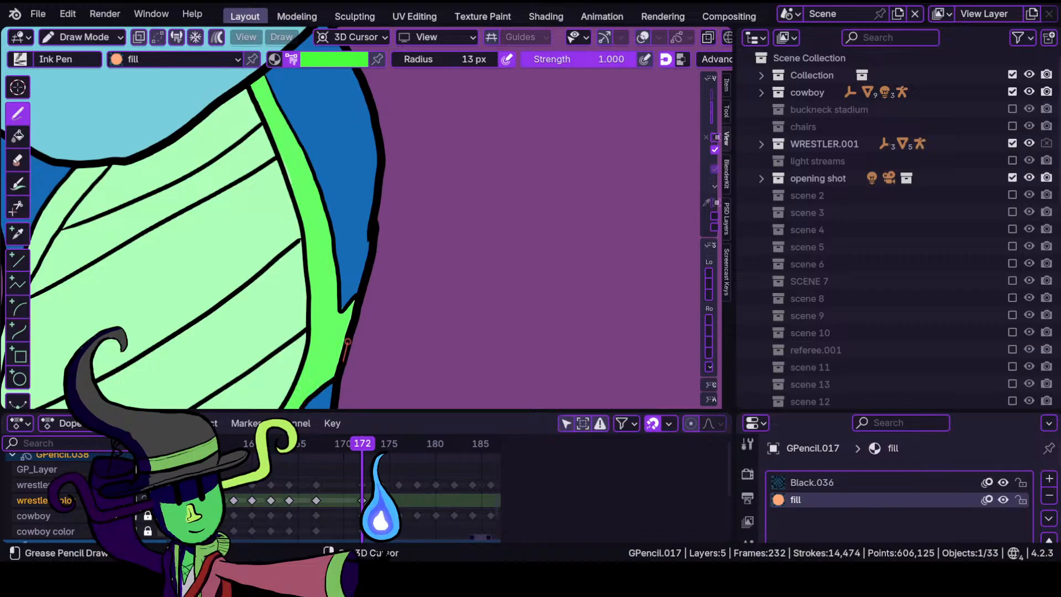
drag(362, 297, 364, 290)
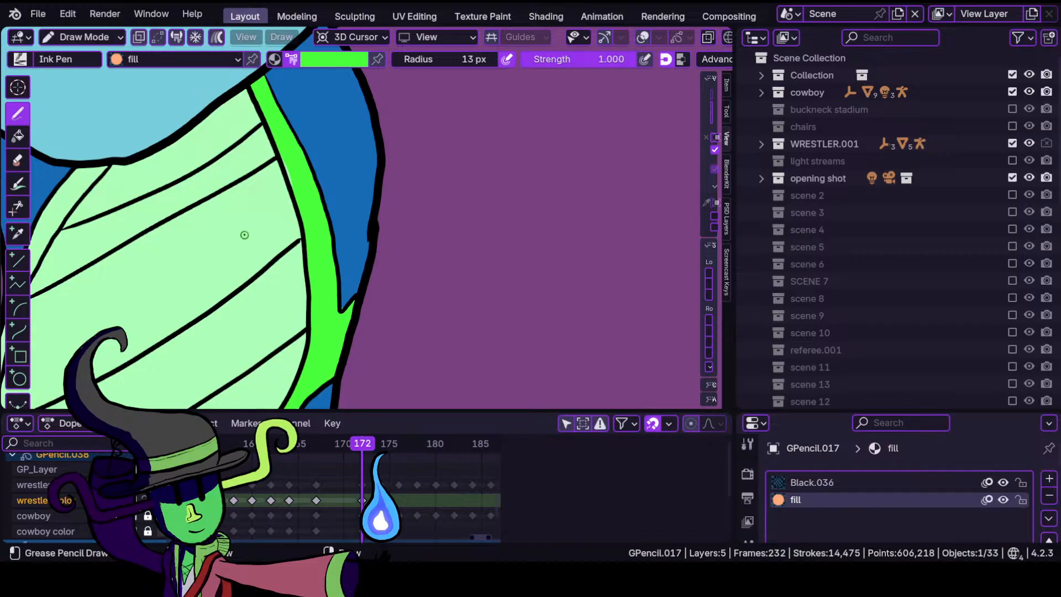
scroll(218, 196, down, 3)
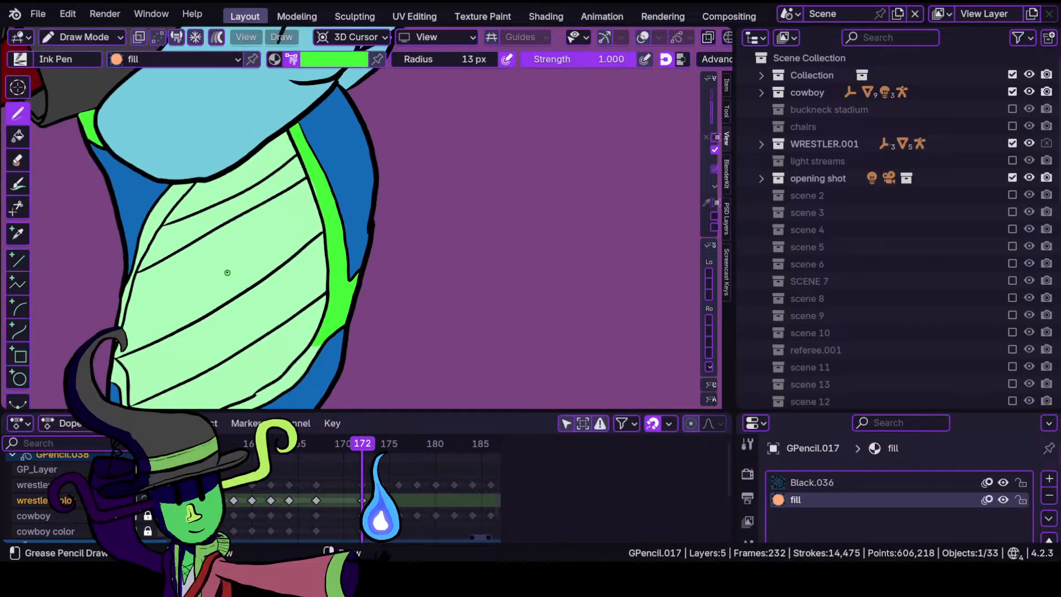
key(ctrl+z)
key(ctrl+z)
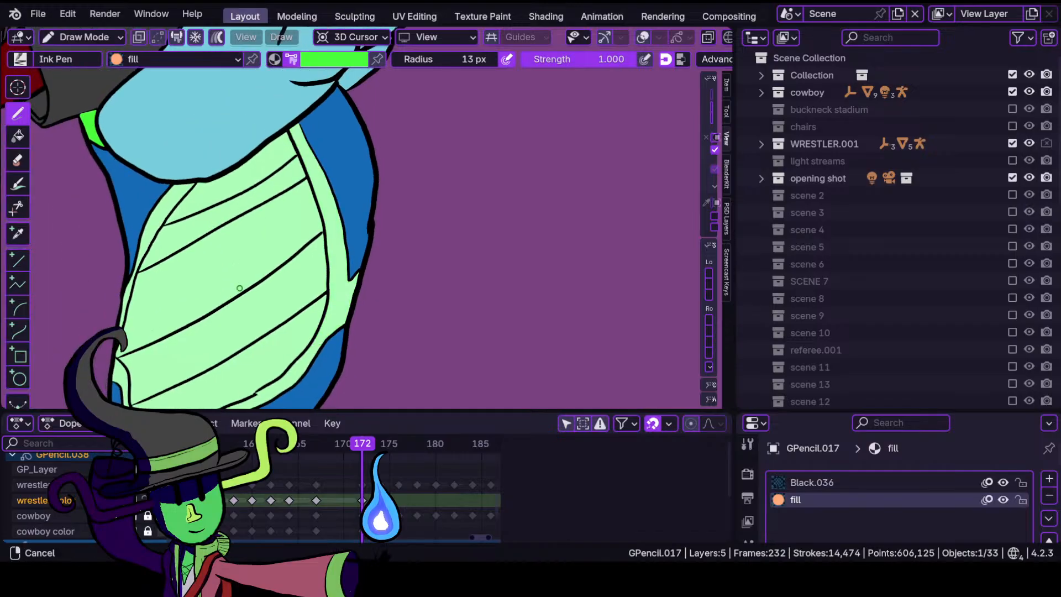
Fill the inner striped panel of the wrestler's body with bright green, leaving the surrounding border strip pale green.
mouse_move(230, 266)
shift+middle_down()
mouse_move(276, 208)
mouse_move(287, 161)
mouse_move(364, 181)
shift+middle_up()
mouse_move(343, 138)
ctrl+middle_down()
mouse_move(352, 171)
mouse_move(342, 206)
mouse_move(283, 172)
ctrl+middle_up()
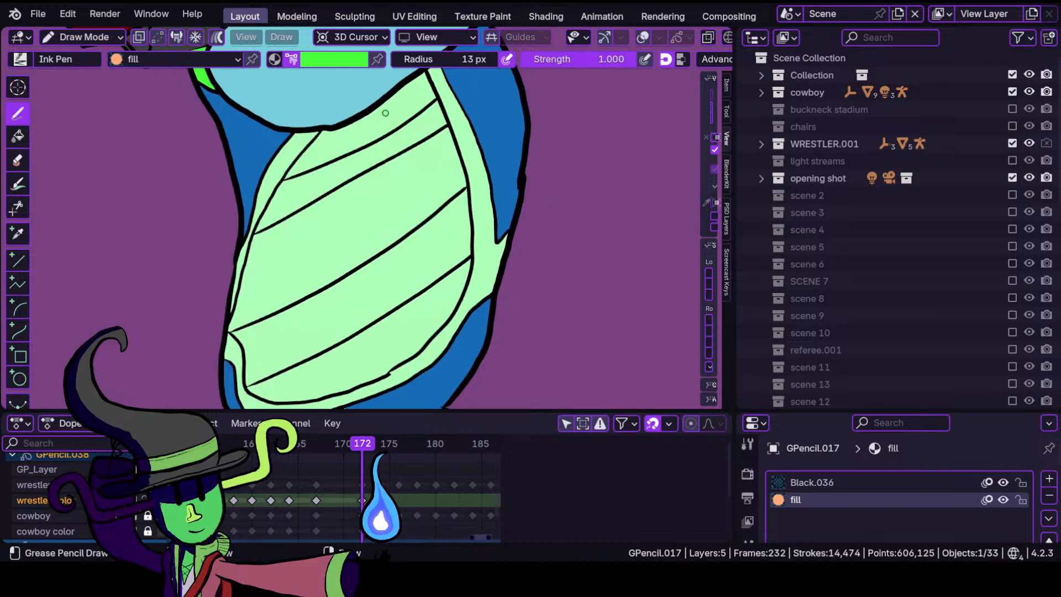
shift+drag(464, 174, 459, 157)
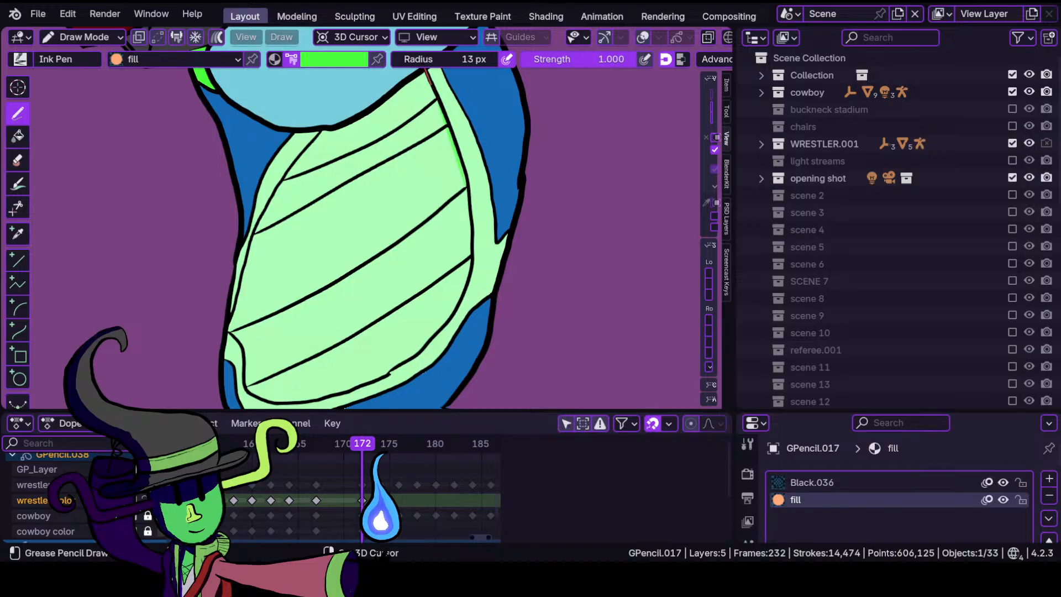
mouse_move(420, 51)
shift+mouse_down()
mouse_move(306, 148)
mouse_move(271, 196)
mouse_move(225, 329)
mouse_move(251, 361)
mouse_move(243, 388)
mouse_move(285, 406)
mouse_move(384, 378)
mouse_move(469, 288)
mouse_move(470, 216)
shift+mouse_up()
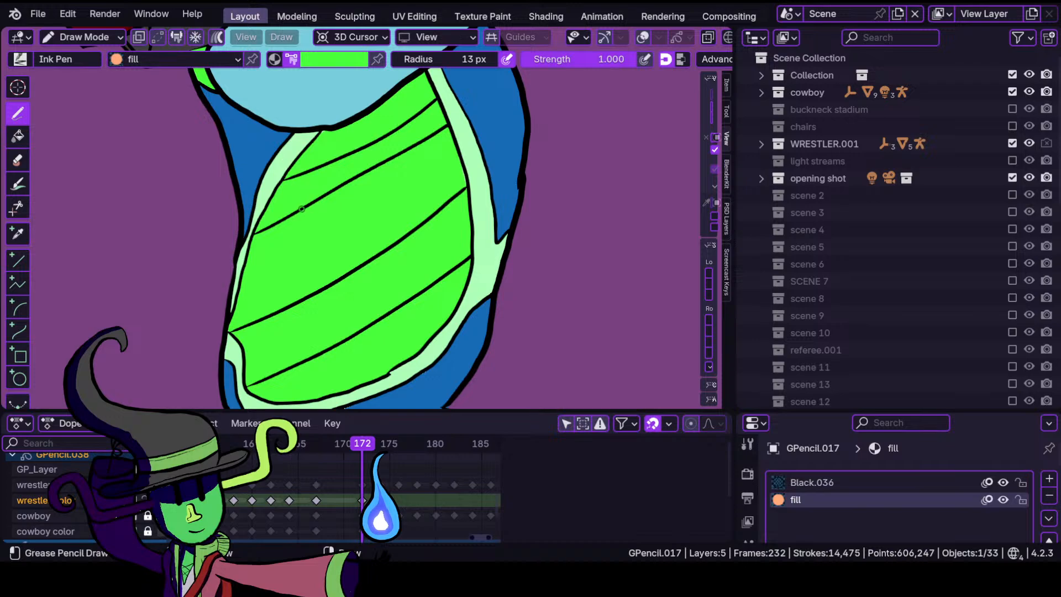
Pick light blue from the wrestlers palette and fill the wrestler's exposed knee area above the front boot at frame 172.
scroll(302, 209, down, 7)
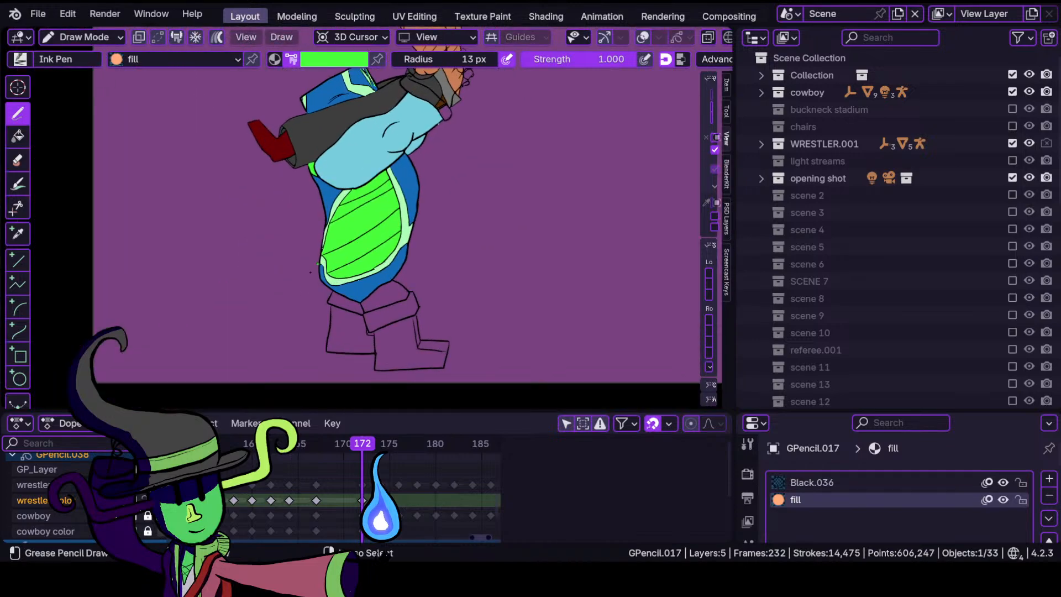
scroll(310, 271, up, 7)
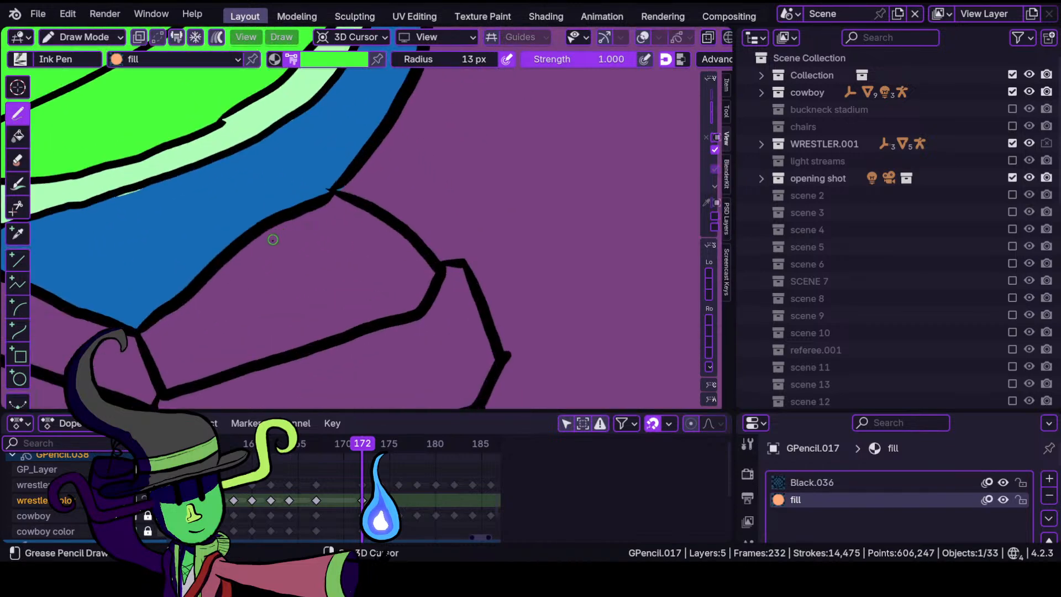
scroll(273, 239, down, 2)
scroll(338, 201, down, 2)
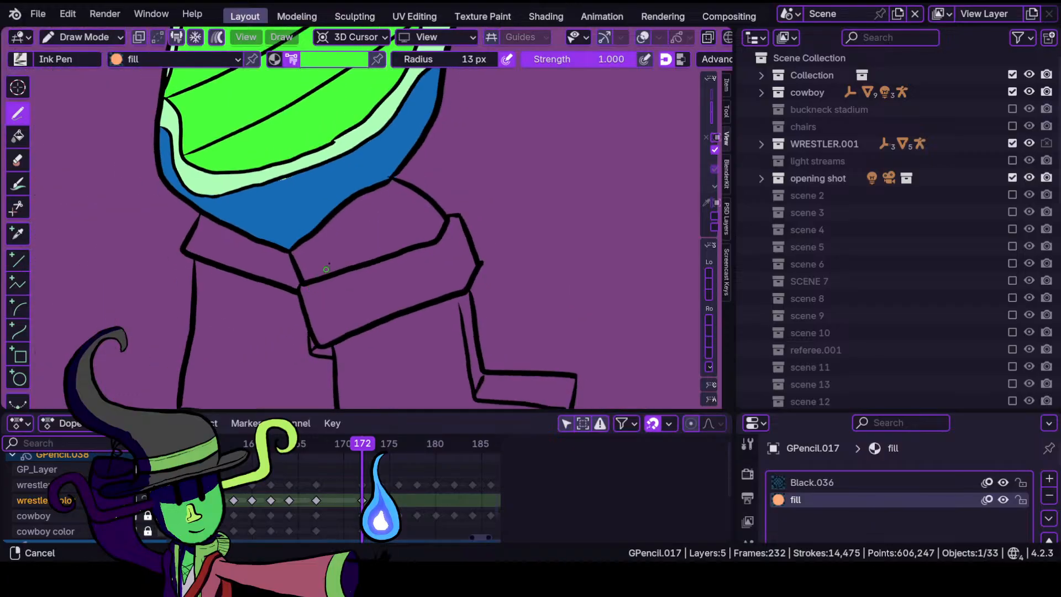
scroll(326, 269, up, 4)
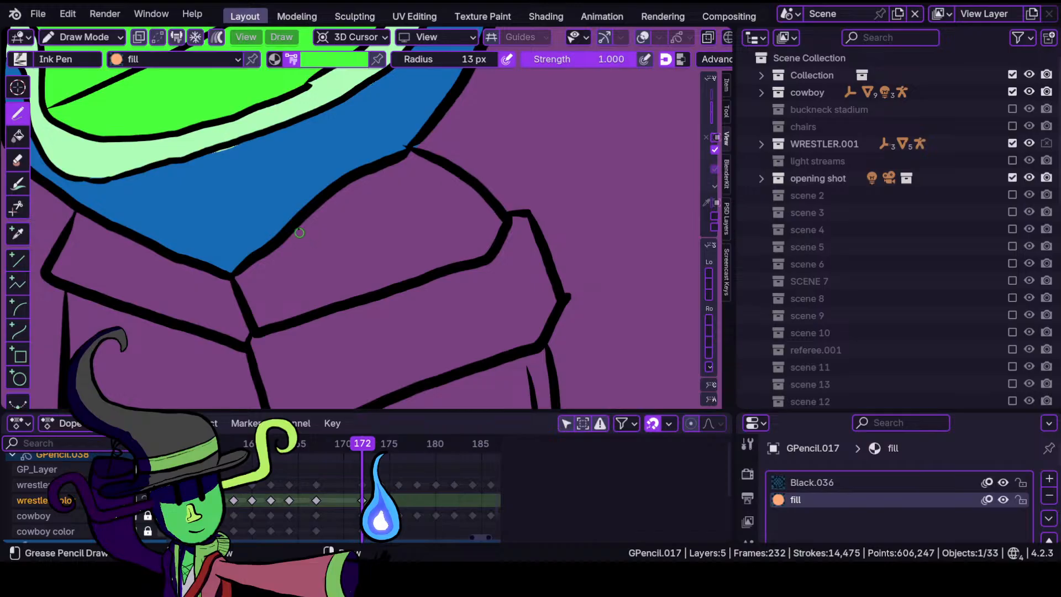
click(328, 59)
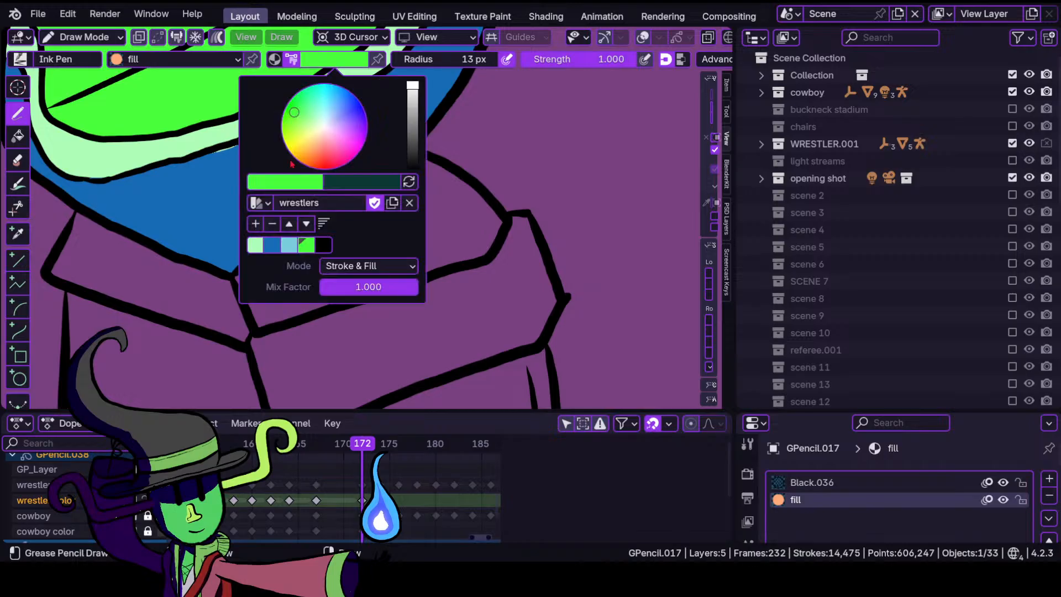
click(295, 244)
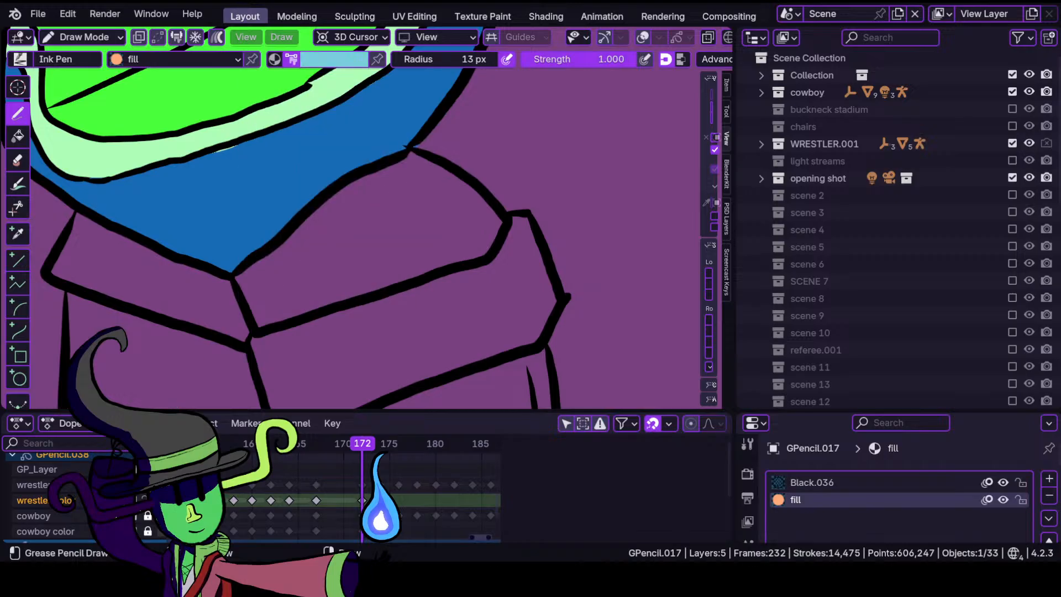
mouse_move(447, 173)
mouse_down()
mouse_move(381, 159)
mouse_move(235, 276)
mouse_move(267, 324)
mouse_move(481, 255)
mouse_move(499, 219)
mouse_move(467, 185)
mouse_move(461, 217)
mouse_up()
scroll(360, 263, down, 8)
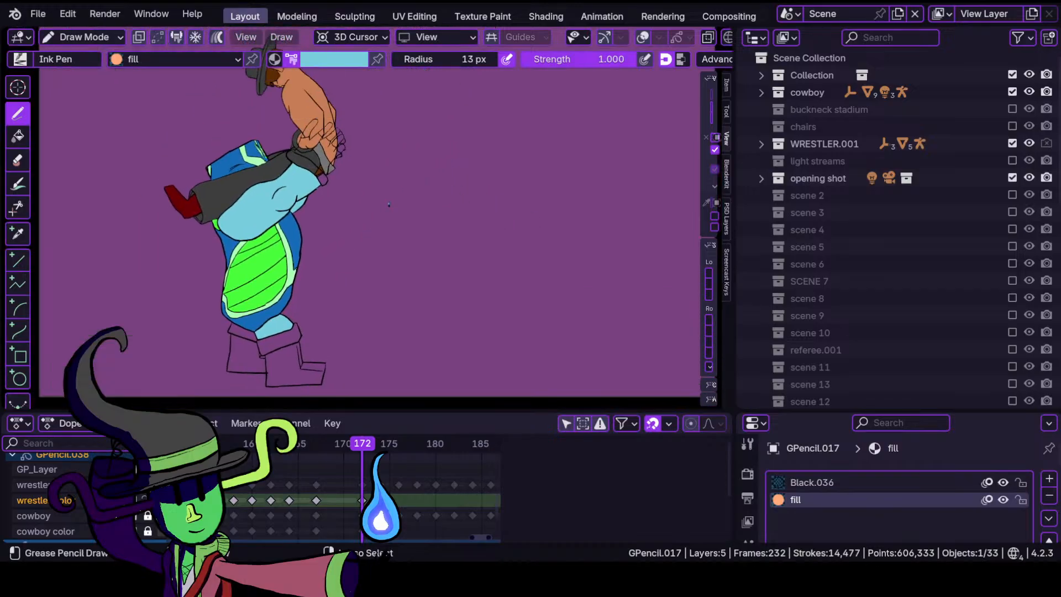
scroll(361, 270, down, 1)
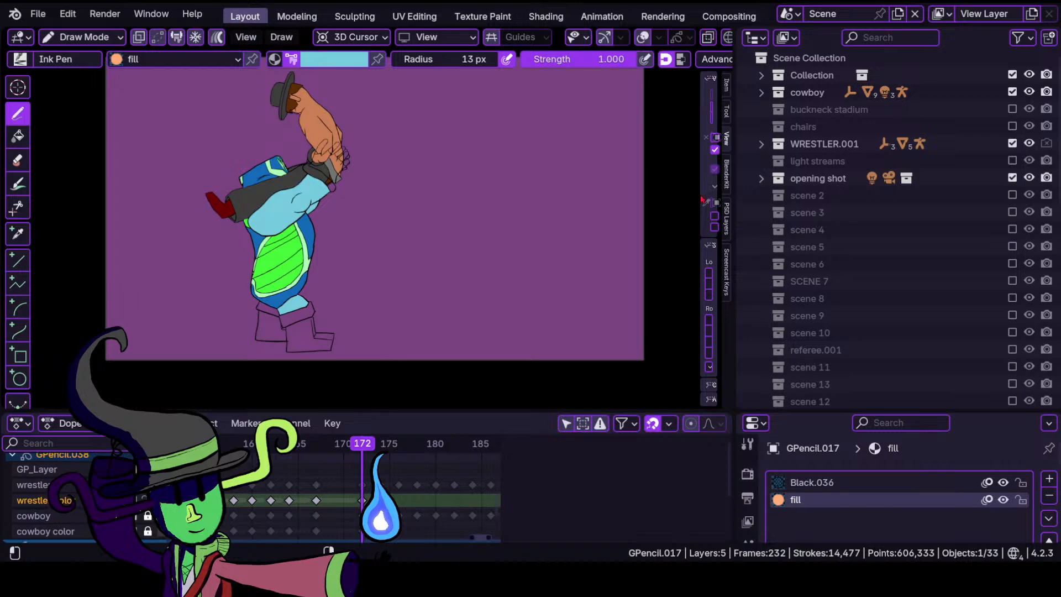
Switch to the Animation workspace, widen the Dope Sheet area and frame all of its keyframes.
click(354, 16)
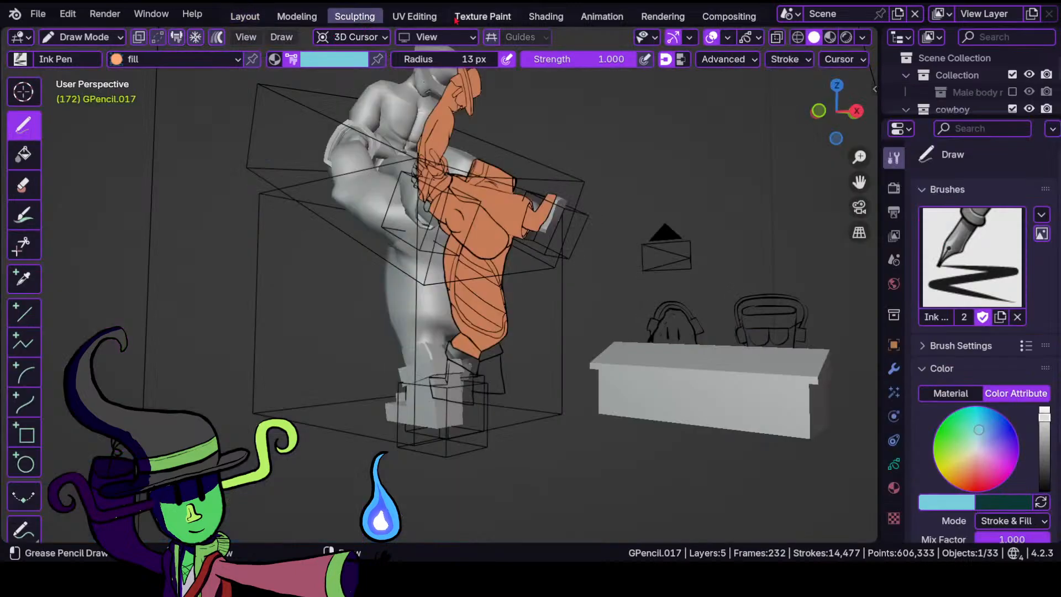
click(503, 17)
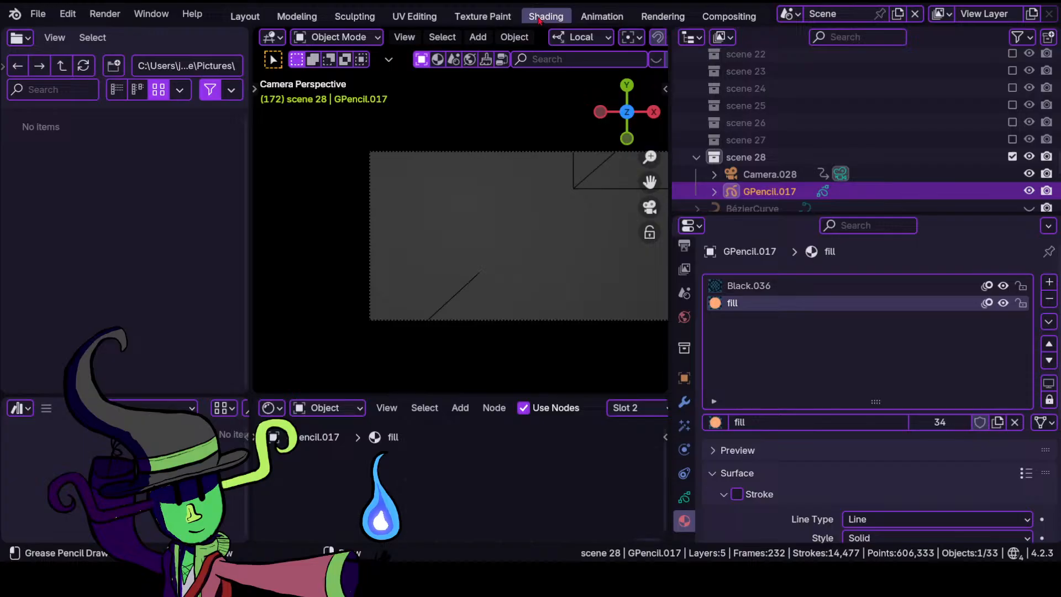
click(544, 16)
click(590, 20)
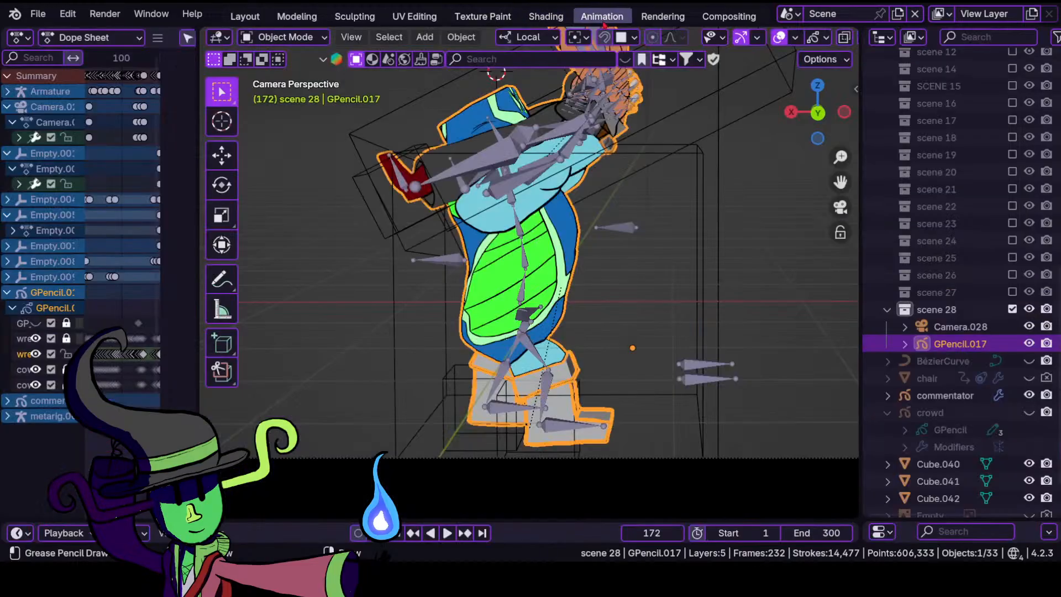
click(546, 18)
scroll(182, 244, down, 5)
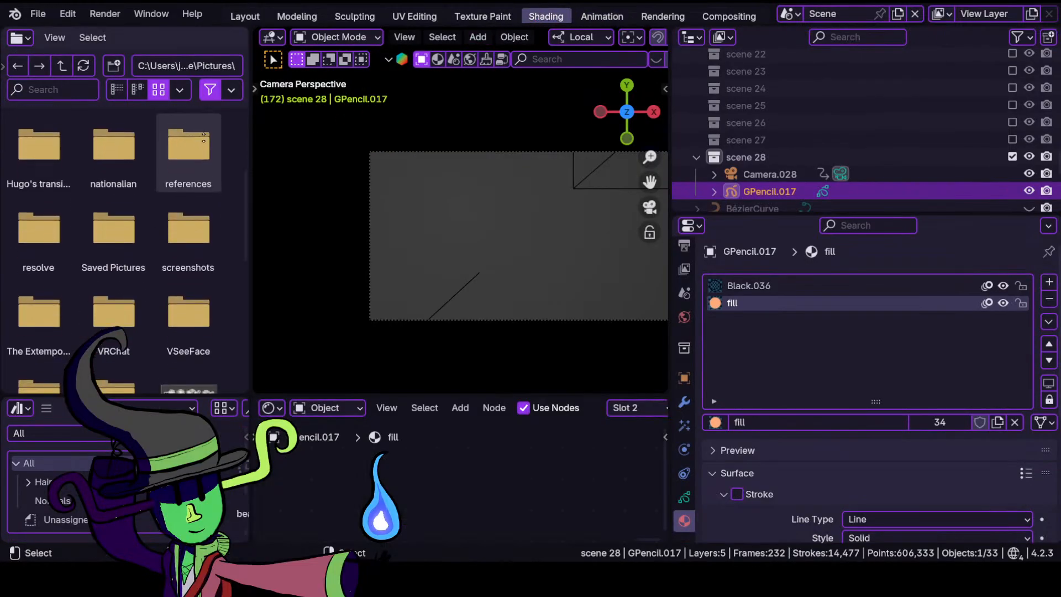
click(619, 18)
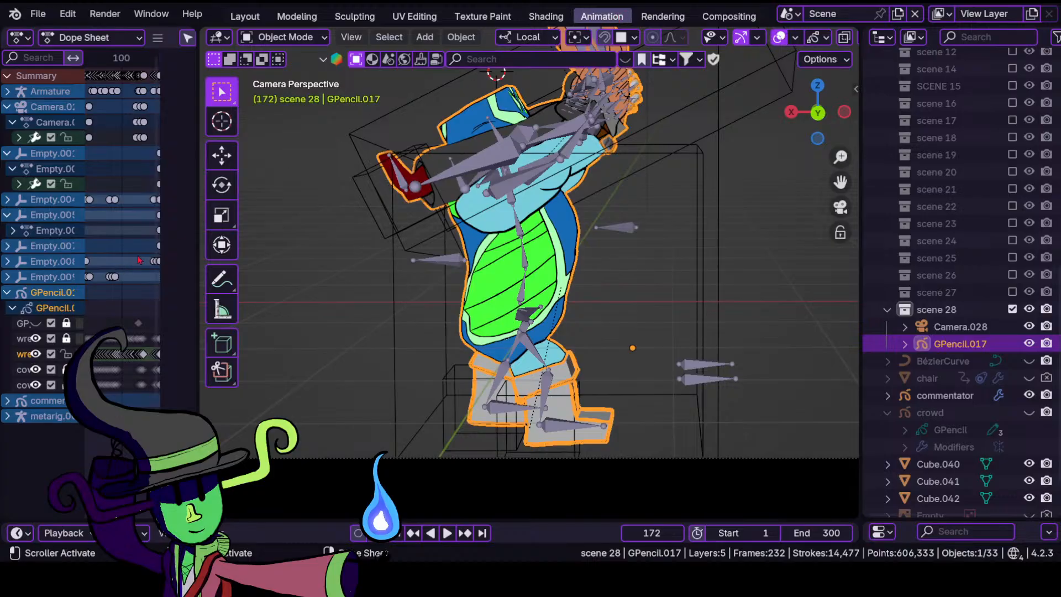
drag(199, 248, 516, 250)
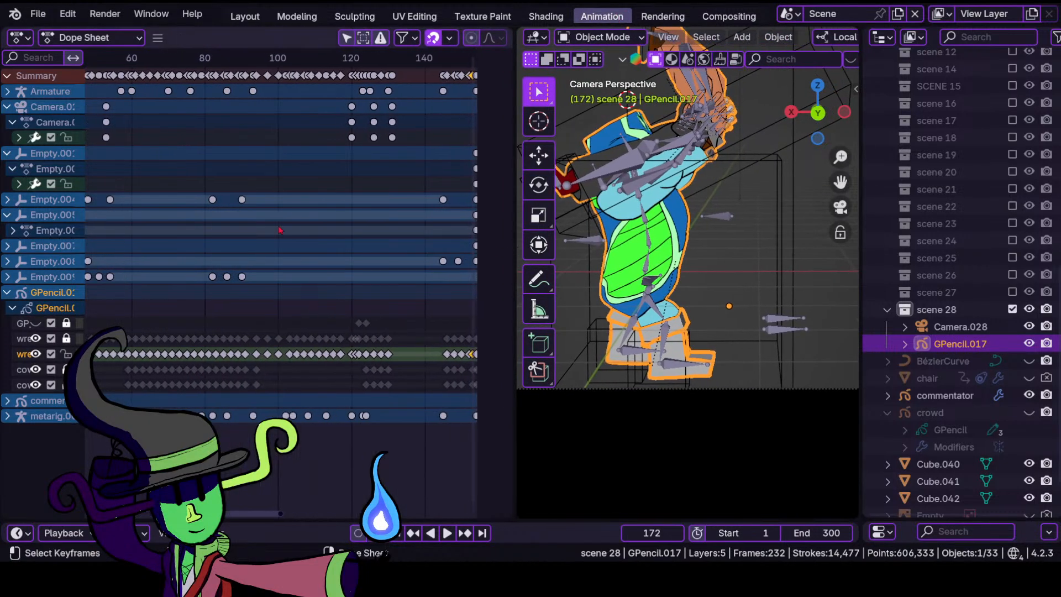
key(Home)
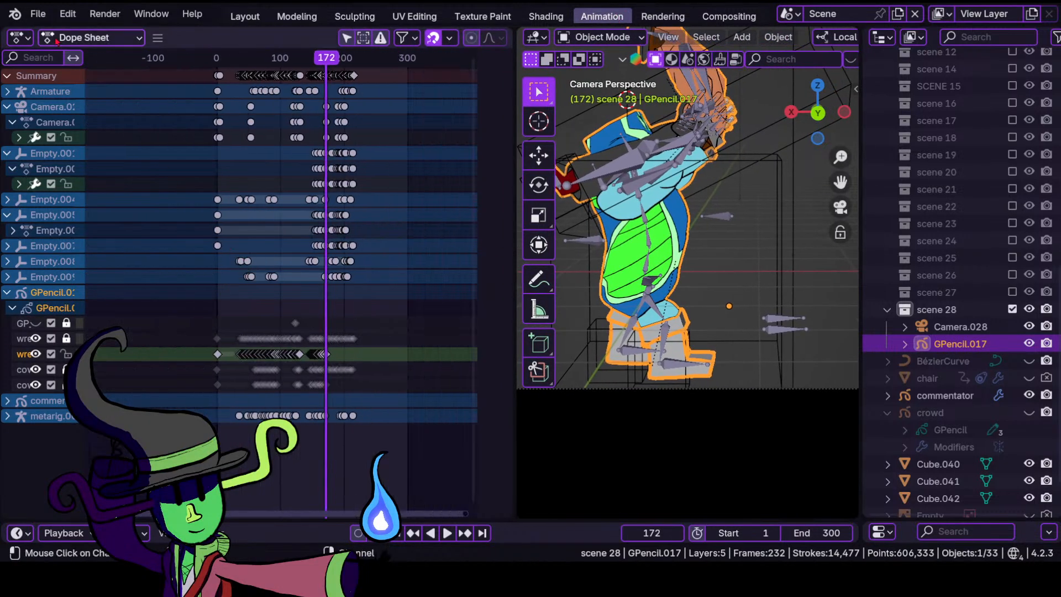
Change the Dope Sheet area to the Graph Editor and widen its curve view.
click(83, 37)
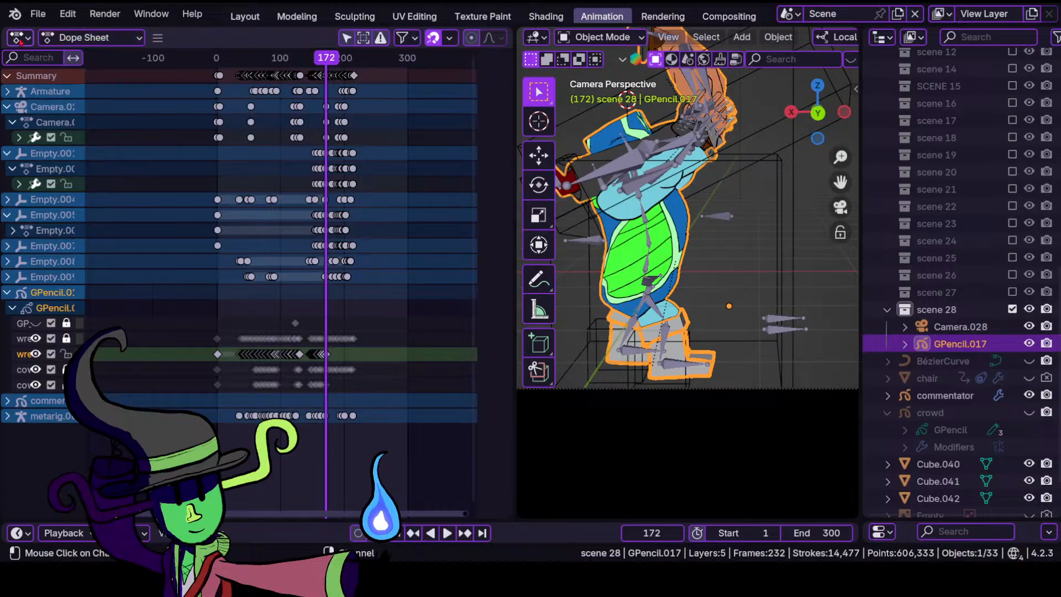
click(18, 37)
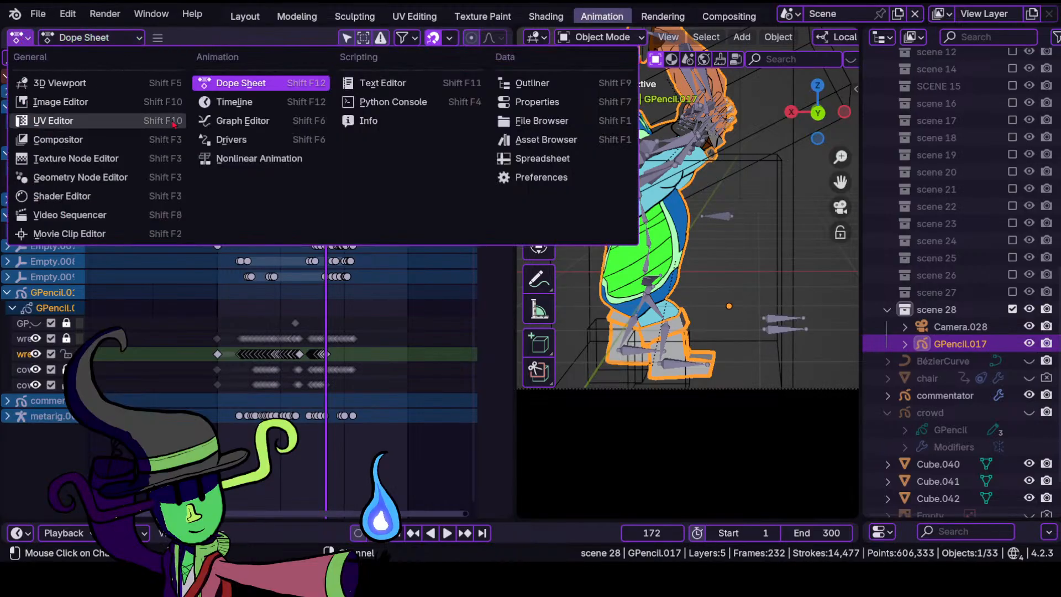
click(246, 121)
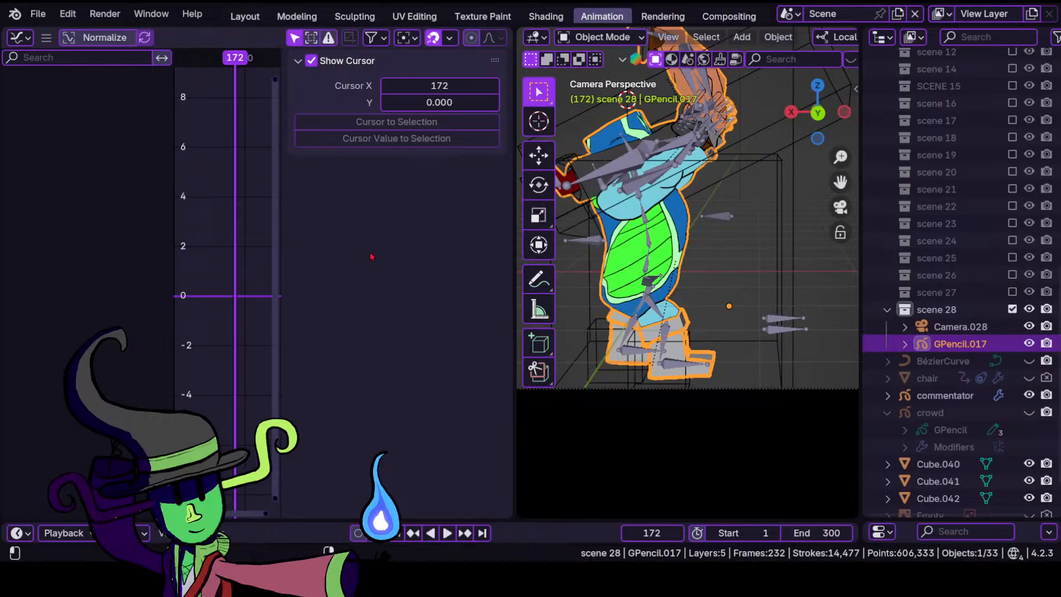
drag(281, 271, 479, 279)
ctrl+middle_drag(337, 238, 194, 426)
Select the metarig.001 armature and examine all of its animation curves in the Graph Editor.
click(669, 340)
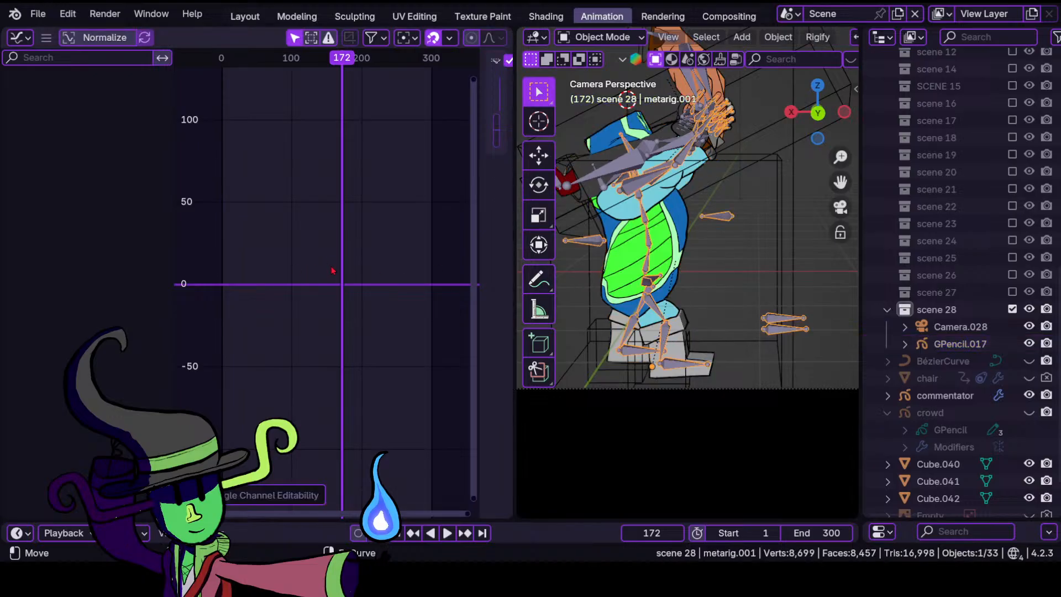
key(Tab)
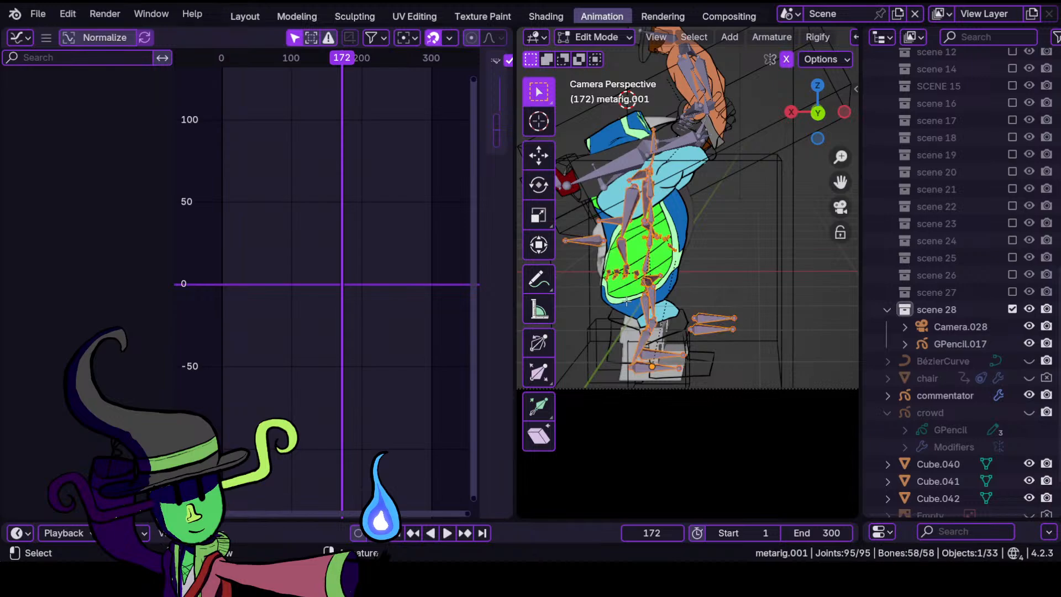
key(Tab)
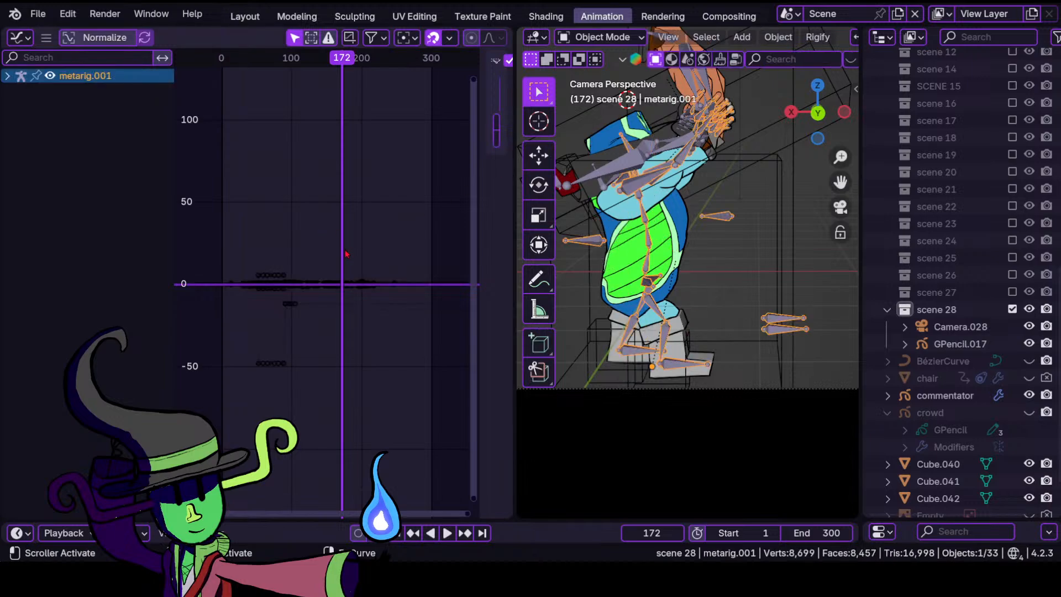
key(a)
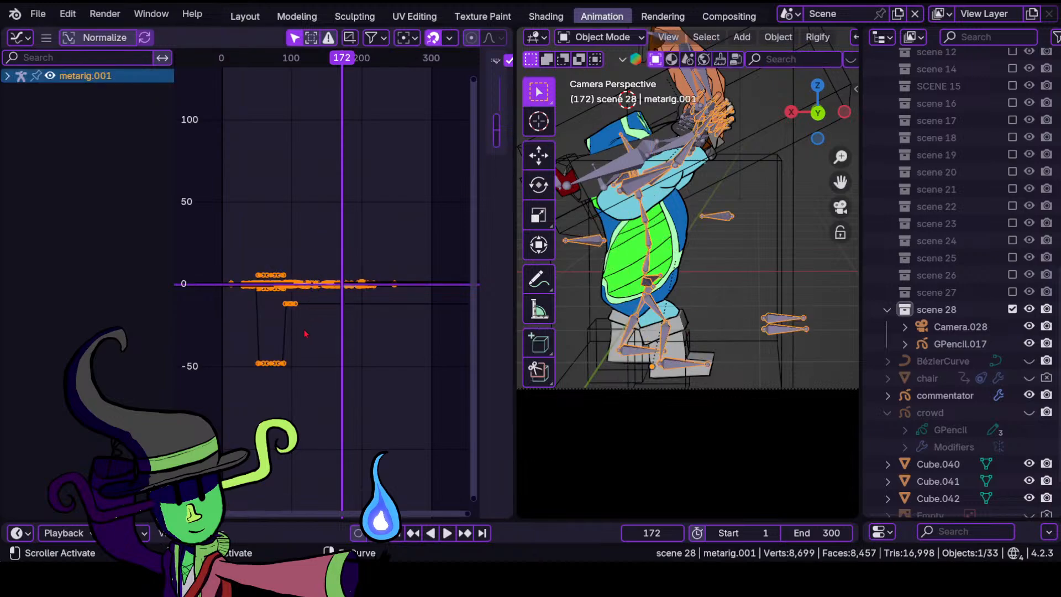
key(Home)
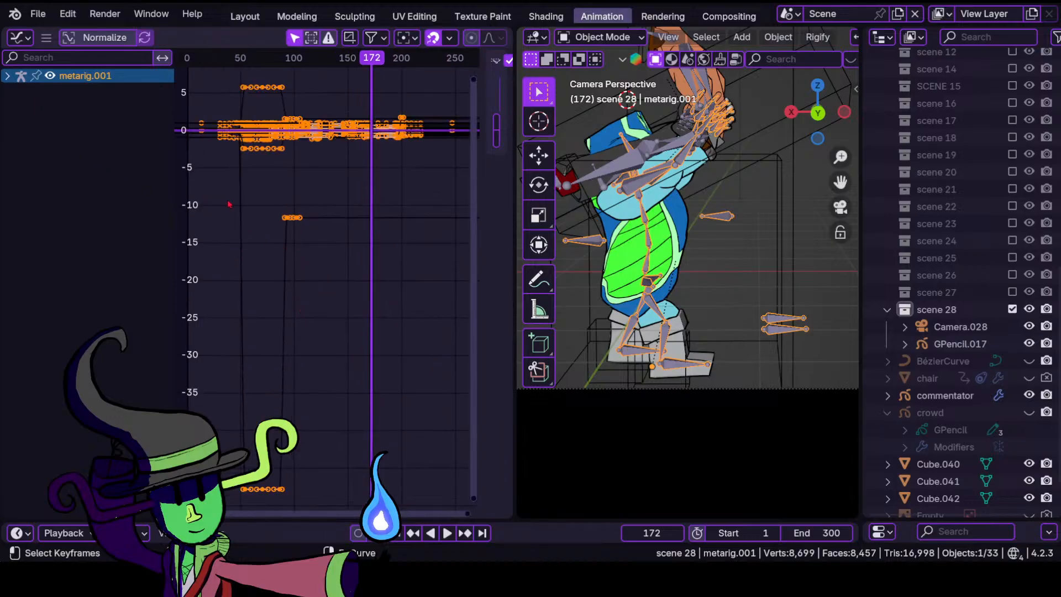
scroll(315, 209, up, 10)
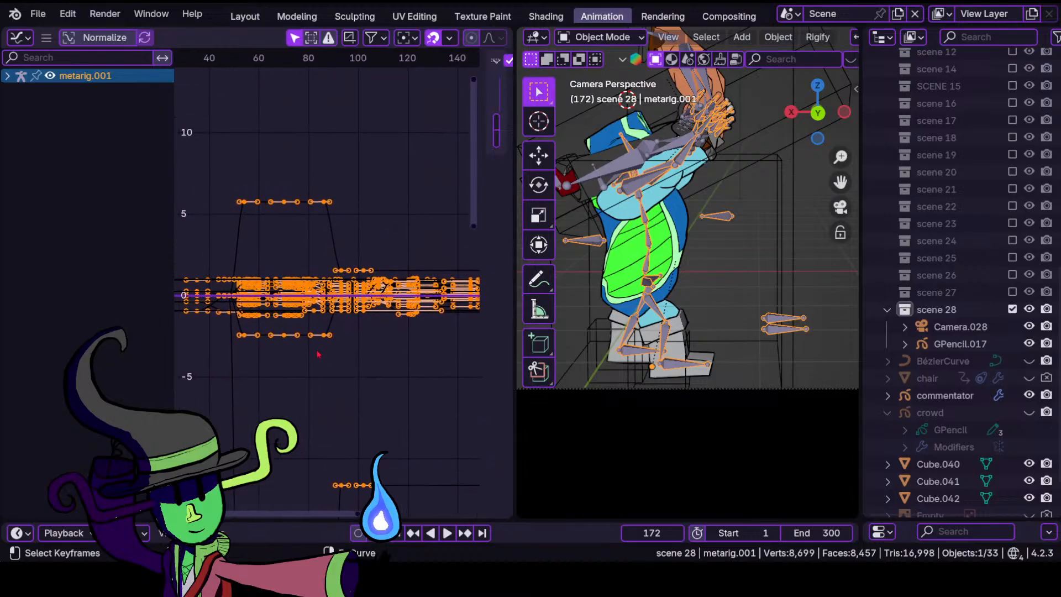
scroll(296, 360, up, 5)
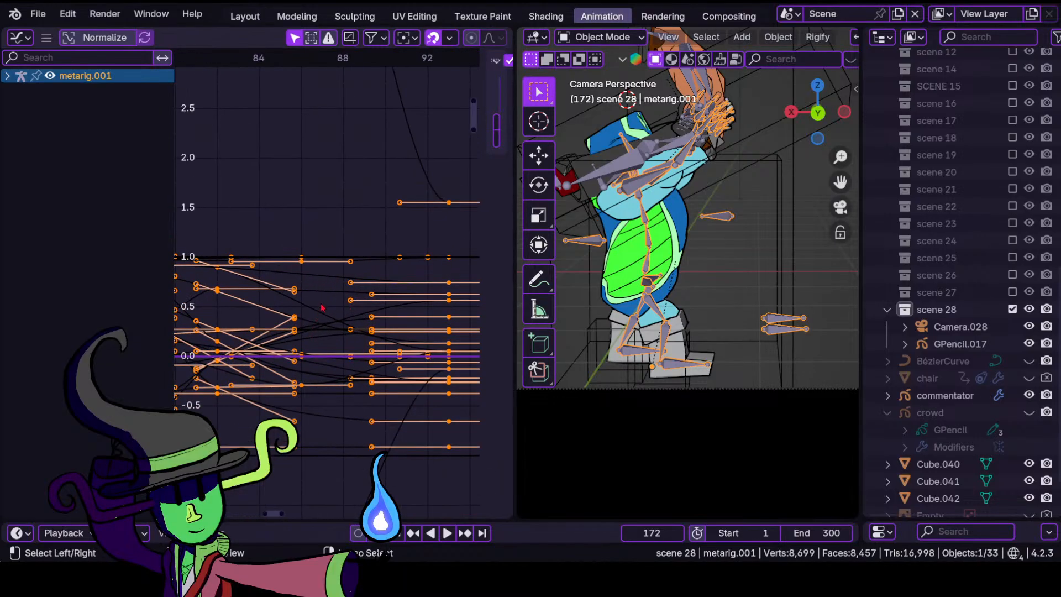
ctrl+middle_drag(322, 308, 187, 384)
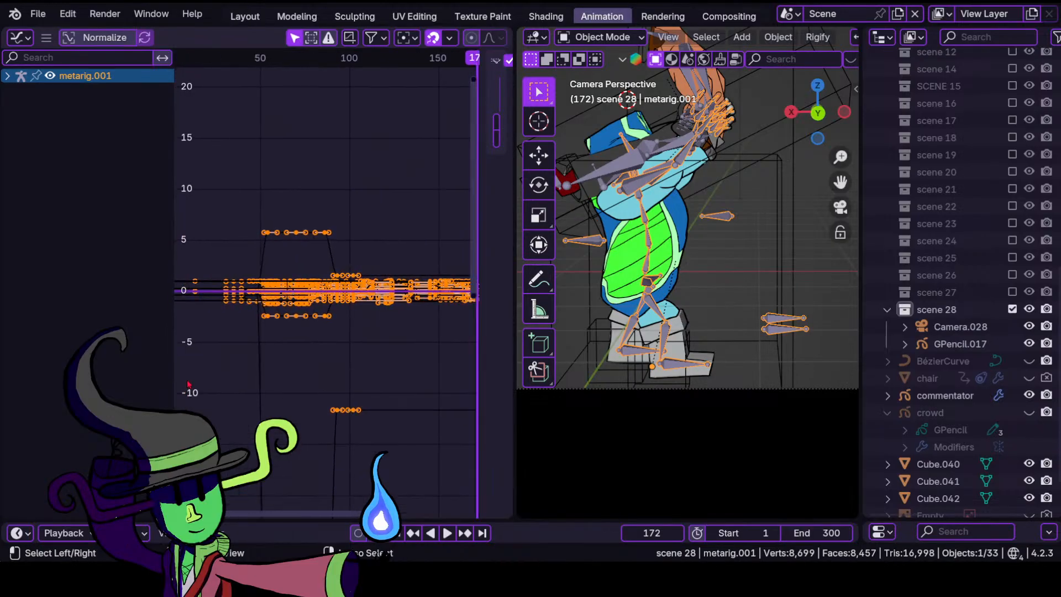
scroll(187, 384, down, 7)
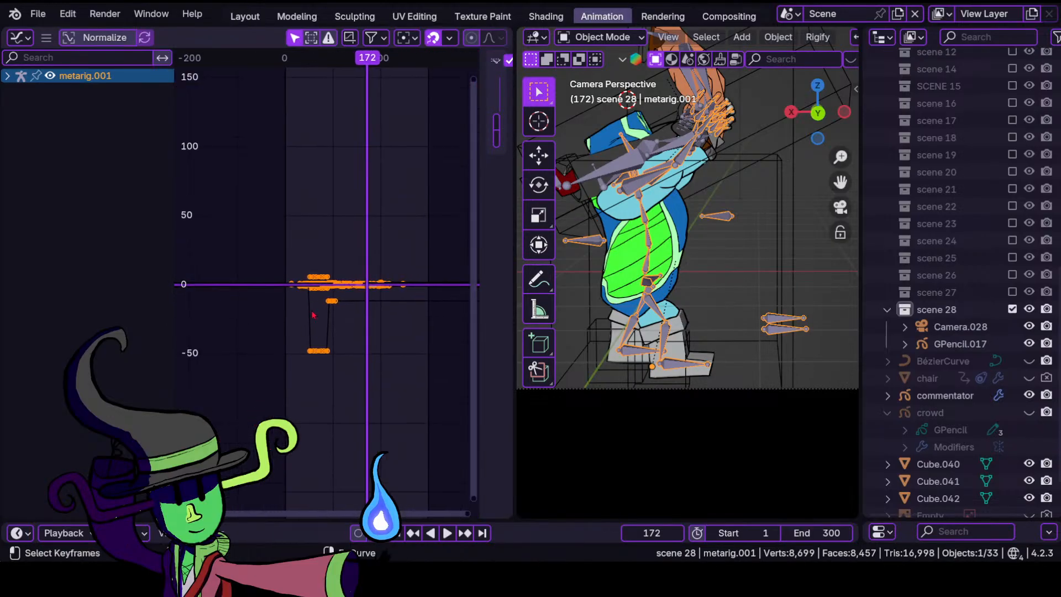
ctrl+middle_drag(348, 238, 383, 147)
Return to the Layout workspace and put the metarig.001 armature into Pose Mode.
shift+middle_drag(310, 253, 331, 213)
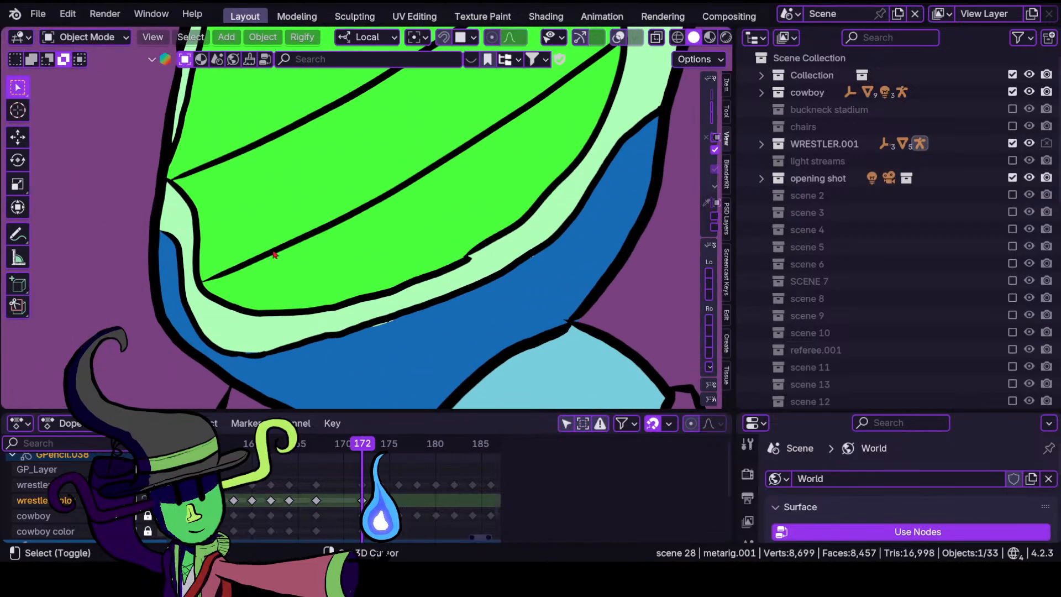
shift+scroll(275, 254, down, 5)
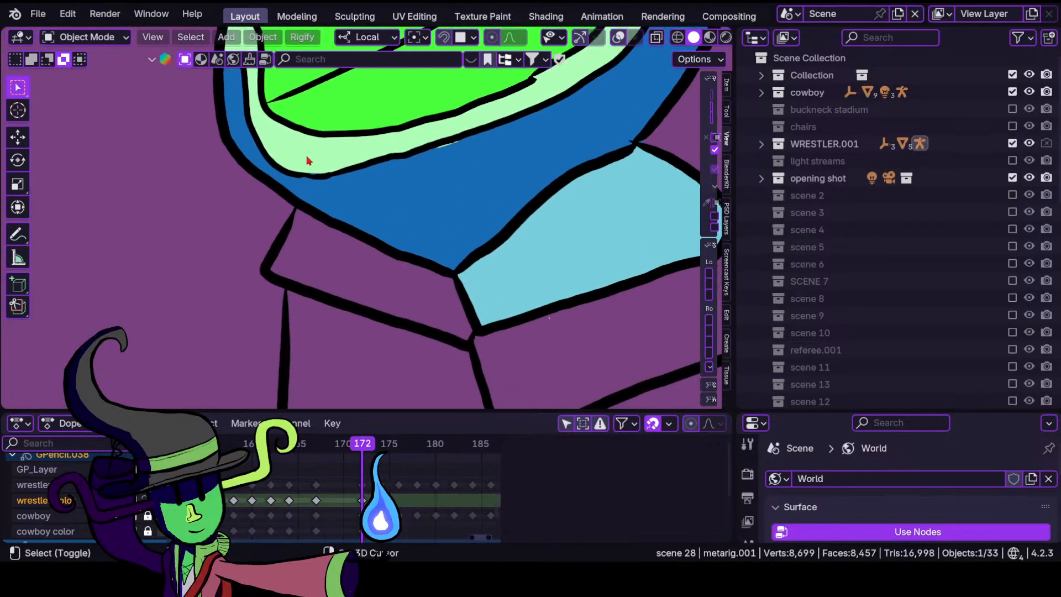
click(89, 37)
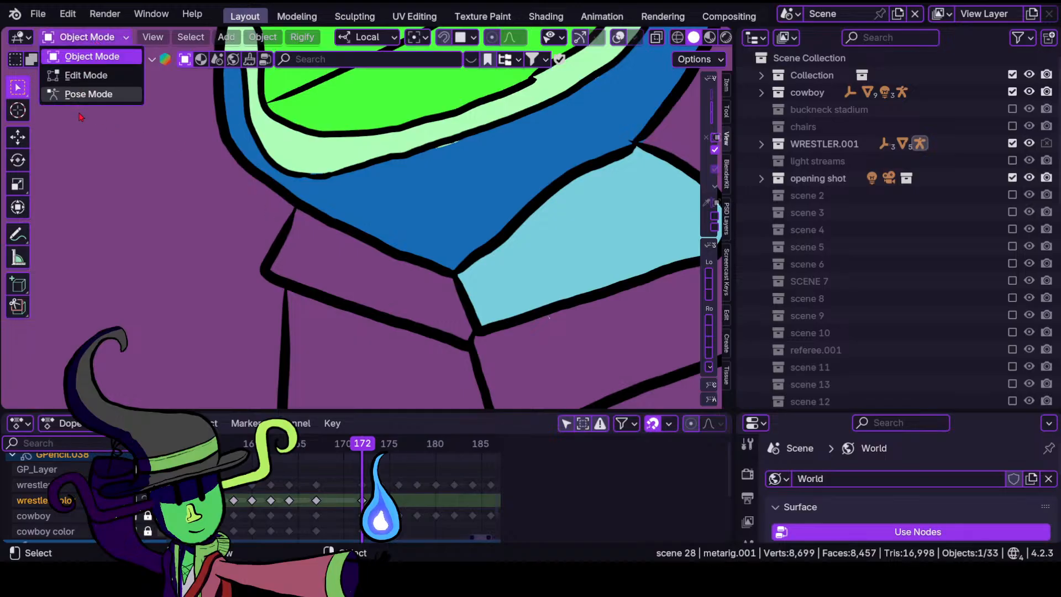
click(89, 94)
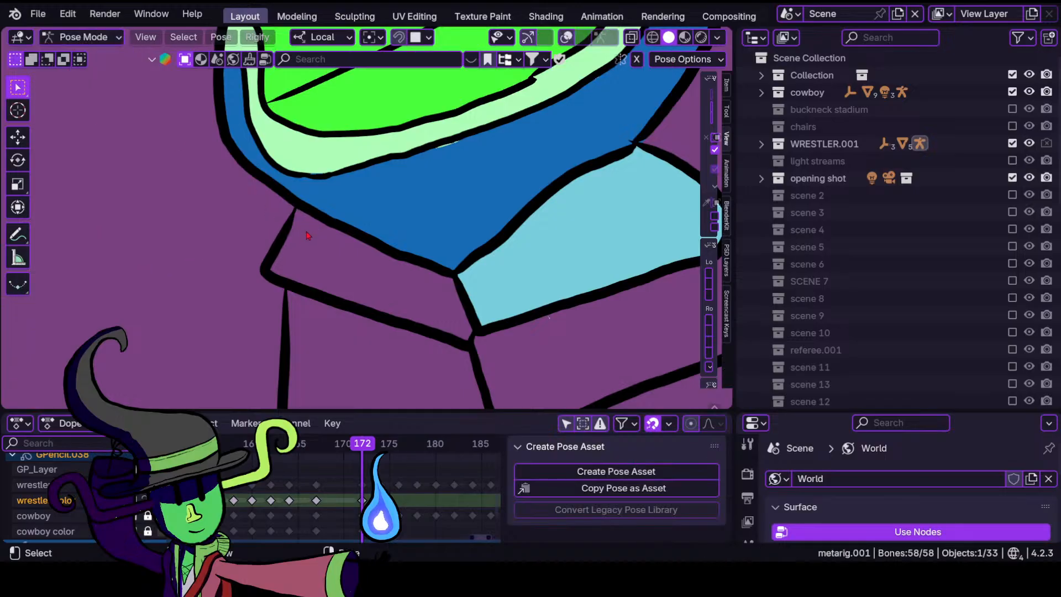
scroll(331, 237, down, 4)
scroll(414, 214, up, 5)
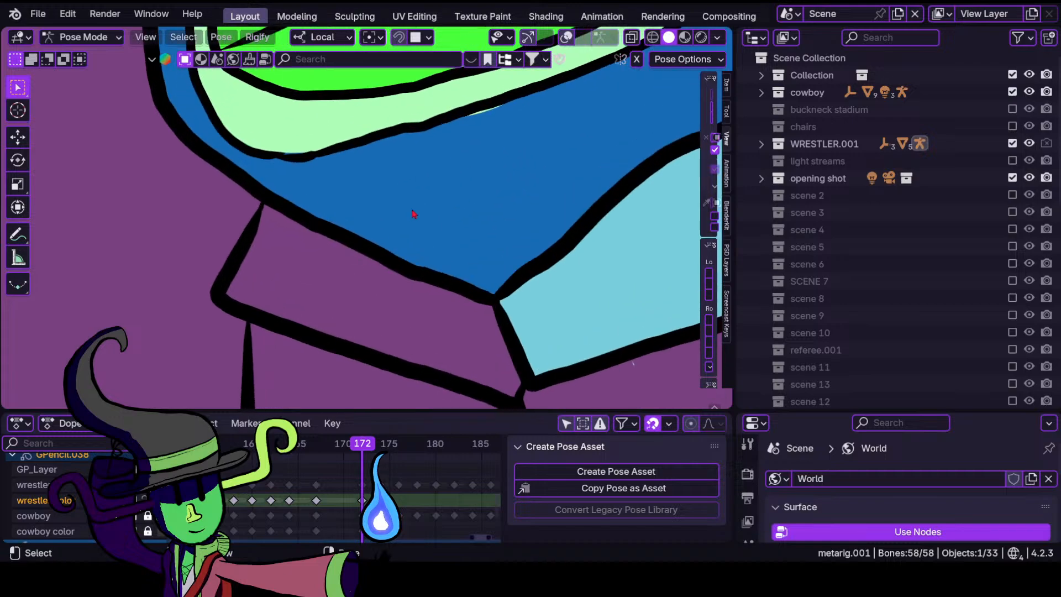
scroll(414, 213, down, 4)
scroll(390, 241, up, 3)
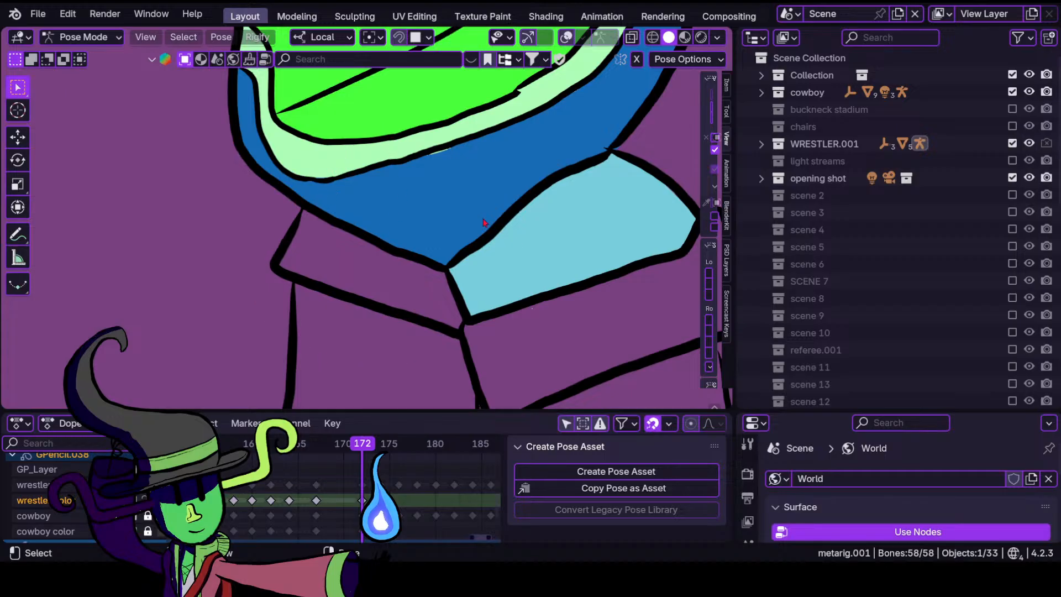
click(83, 37)
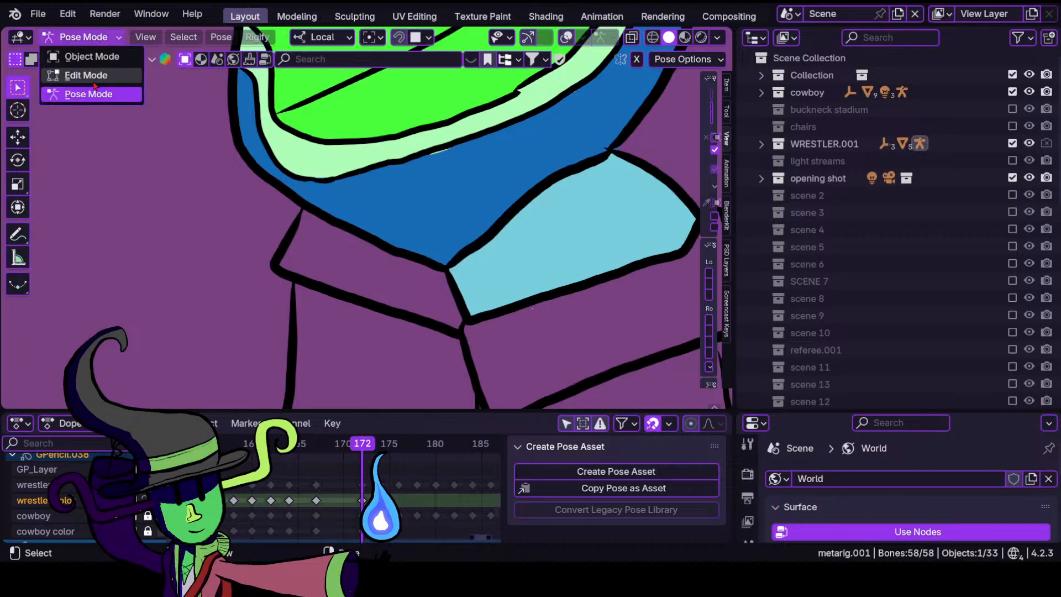
click(116, 39)
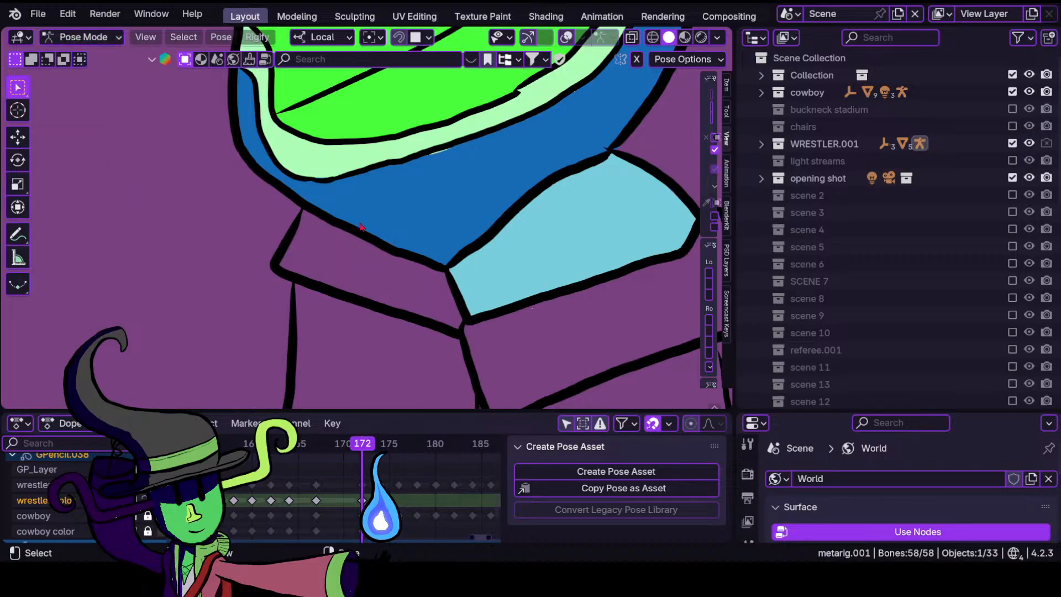
Leave Pose Mode, select the GPencil.017 drawing and put it in Draw Mode with the overlays shown.
scroll(320, 360, down, 5)
scroll(320, 359, up, 6)
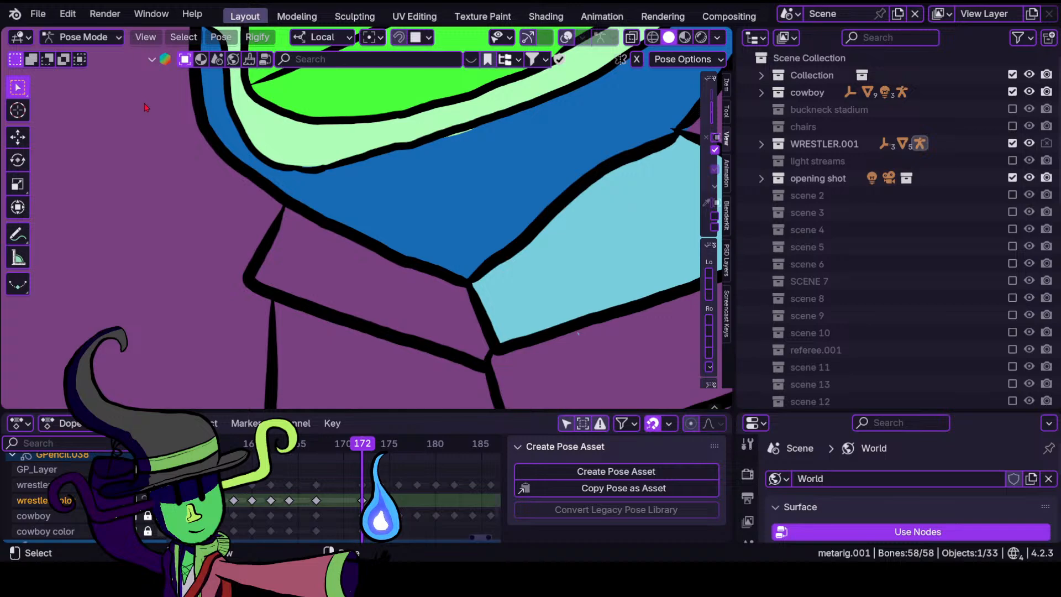
ctrl+middle_drag(154, 213, 159, 192)
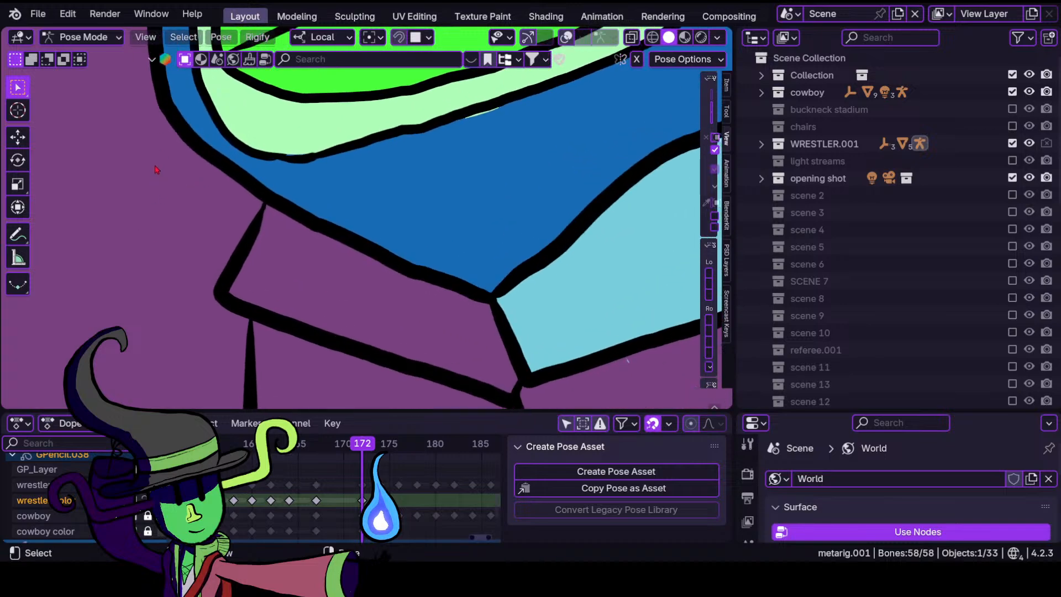
ctrl+middle_drag(155, 160, 101, 89)
click(84, 37)
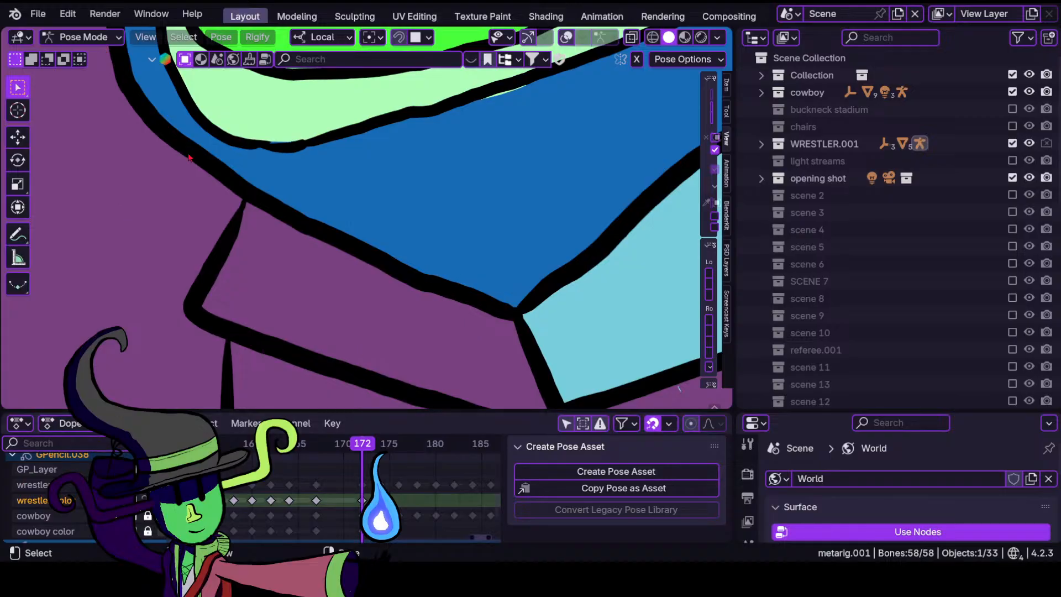
key(shift+alt+z)
click(83, 37)
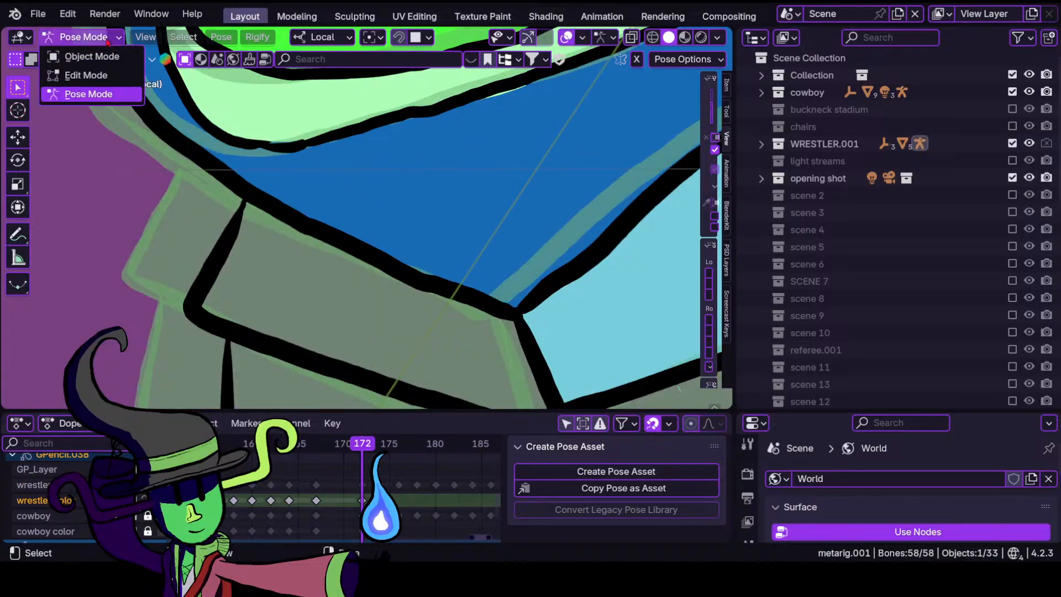
click(83, 55)
click(411, 255)
key(shift+alt+z)
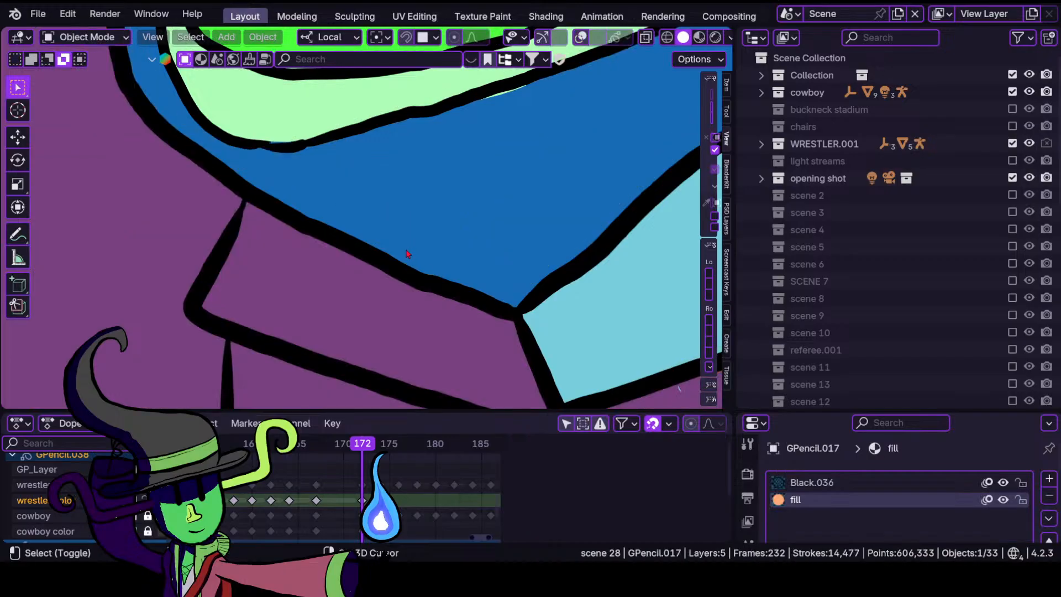
key(shift+alt+z)
click(89, 37)
click(89, 113)
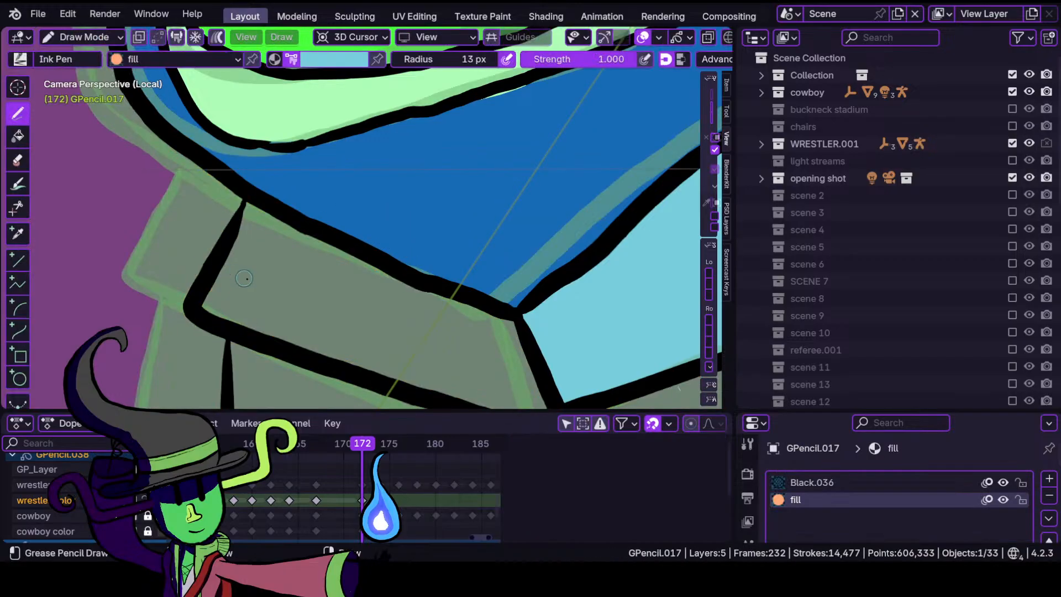
Hide the overlays and color the front boot's cuff light green from the wrestlers palette on frame 172.
scroll(333, 331, down, 4)
scroll(387, 248, up, 5)
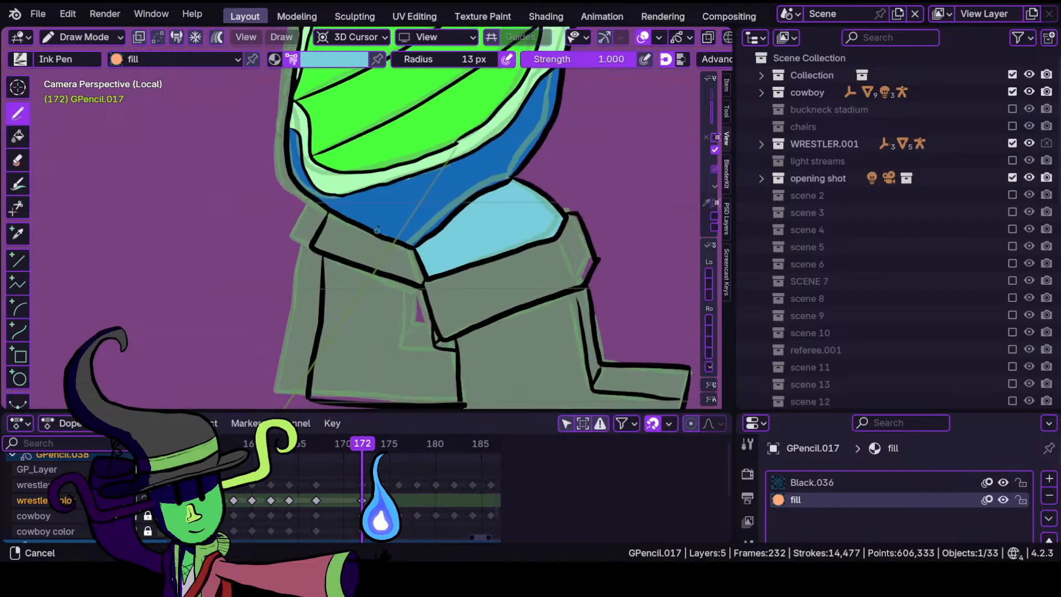
scroll(404, 206, down, 3)
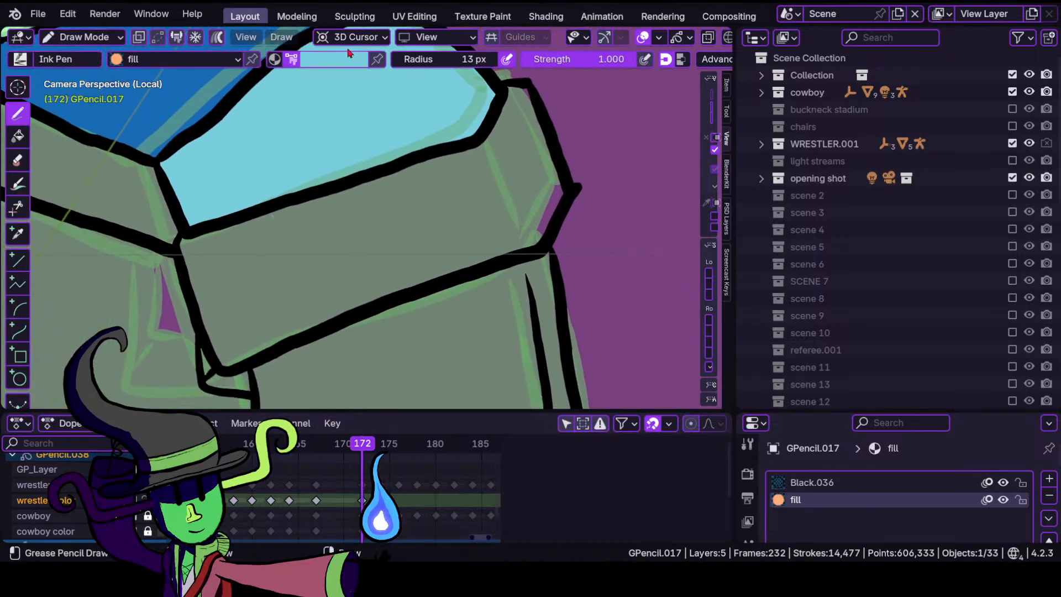
click(354, 59)
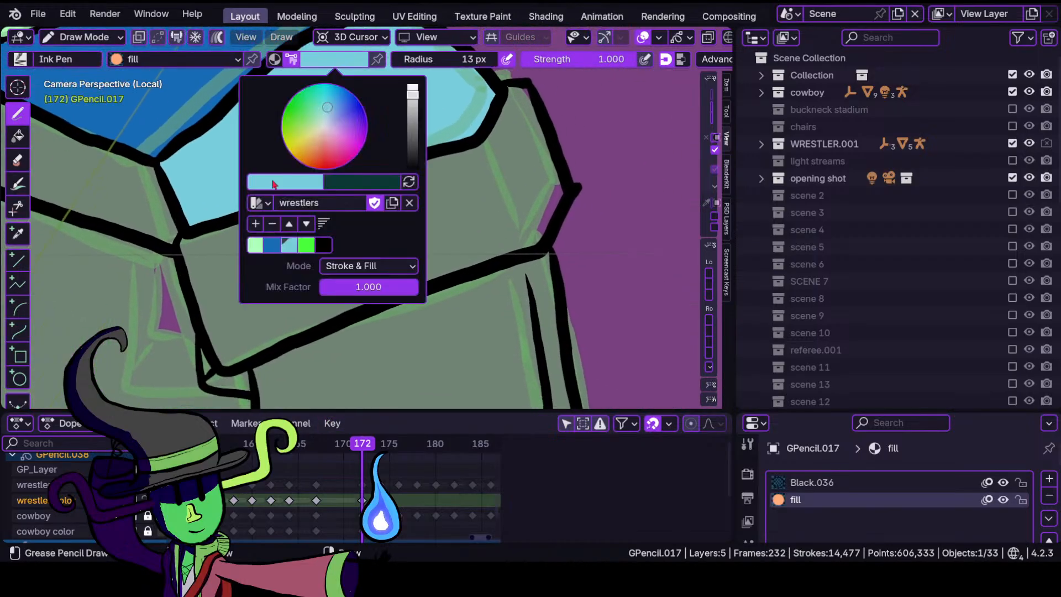
click(255, 245)
key(alt+shift+z)
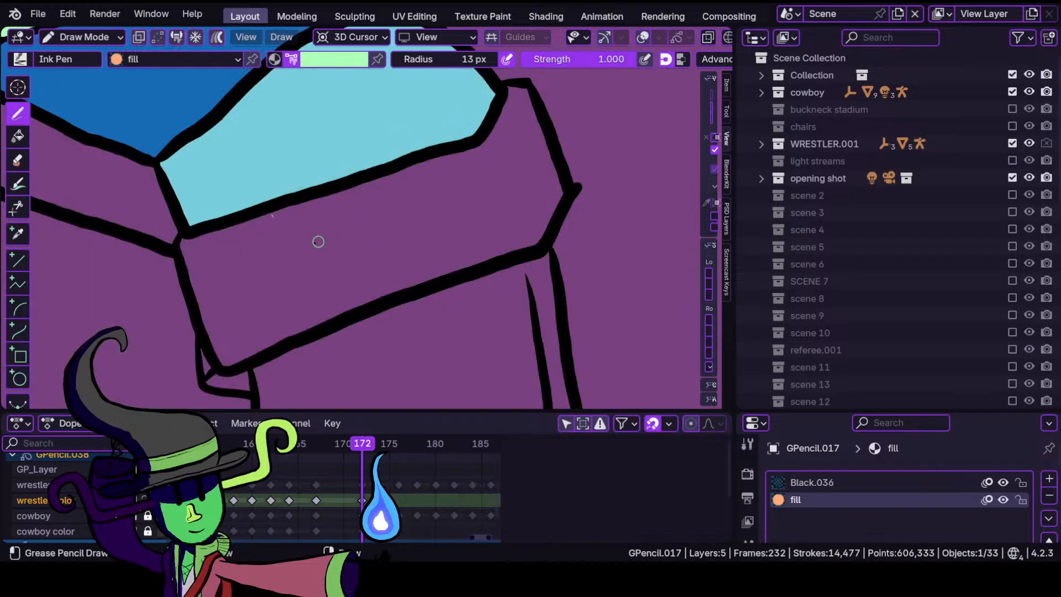
mouse_move(183, 242)
mouse_down()
mouse_move(202, 326)
mouse_move(238, 359)
mouse_move(515, 260)
mouse_move(566, 193)
mouse_move(530, 81)
mouse_move(185, 235)
mouse_move(234, 238)
mouse_up()
scroll(235, 237, down, 10)
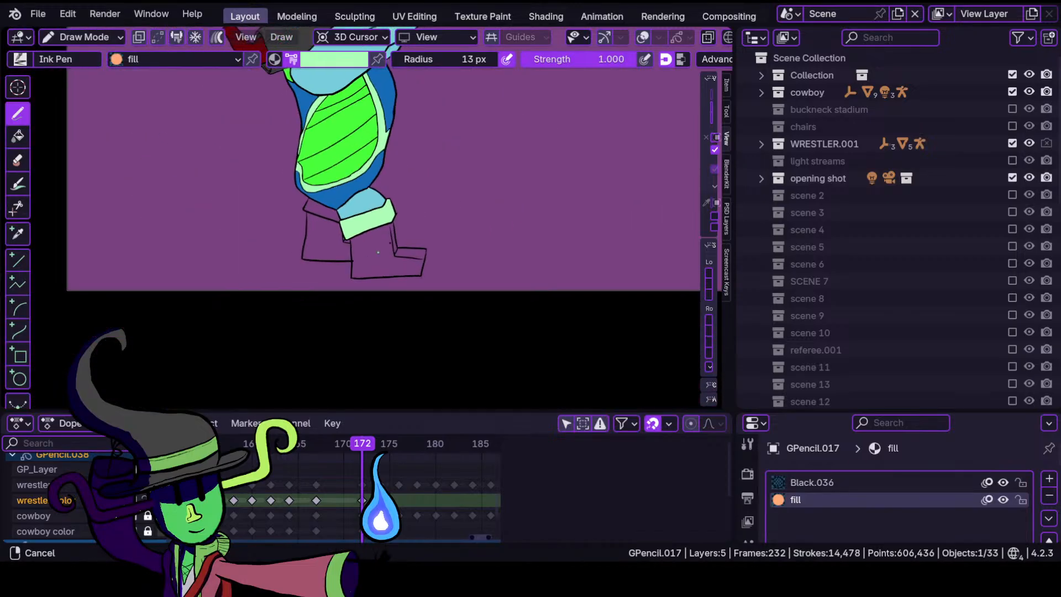
Try out a black freehand stroke with the Black.036 material in the empty space beside the figures.
mouse_move(390, 243)
ctrl+middle_down()
mouse_move(493, 156)
mouse_move(412, 206)
mouse_move(446, 195)
mouse_move(437, 210)
ctrl+middle_up()
mouse_move(307, 268)
middle_down()
mouse_move(410, 241)
mouse_move(292, 259)
middle_up()
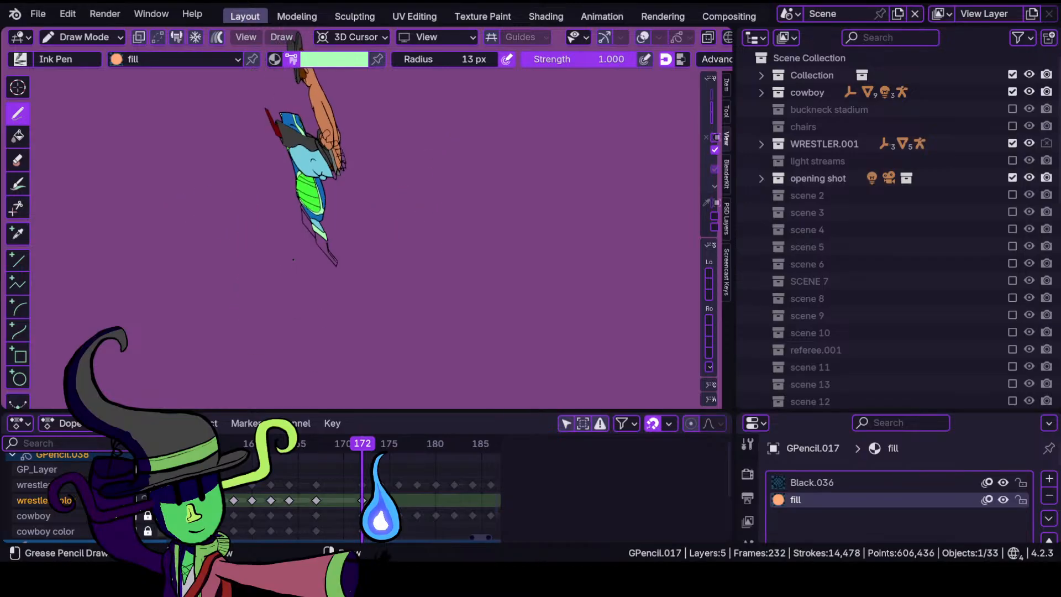
click(335, 64)
click(323, 244)
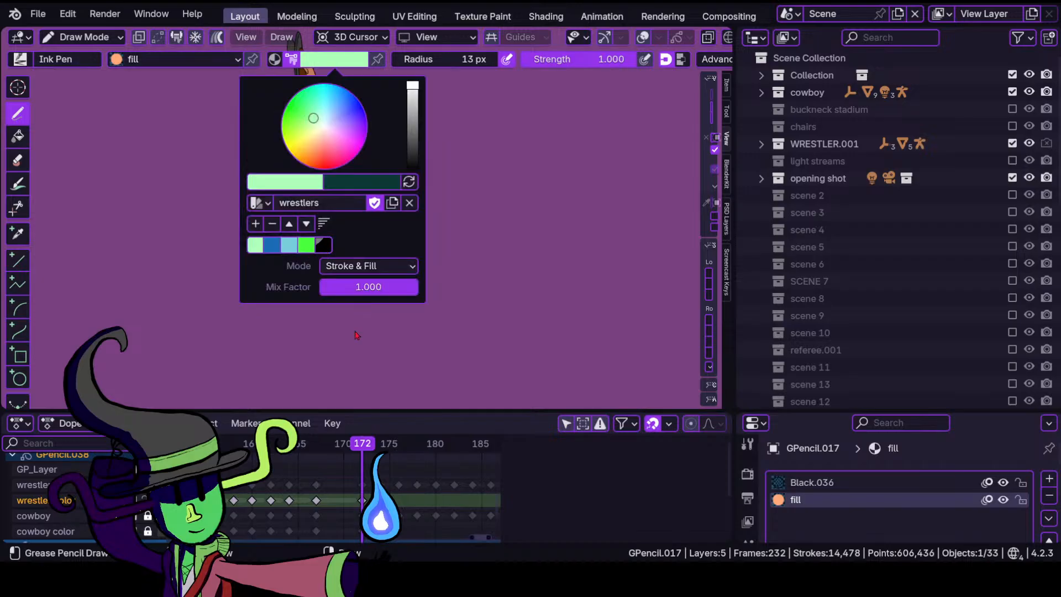
mouse_move(385, 245)
mouse_down()
mouse_move(479, 246)
mouse_move(467, 344)
mouse_move(387, 253)
mouse_move(428, 334)
mouse_up()
key(ctrl+z)
key(ctrl+z)
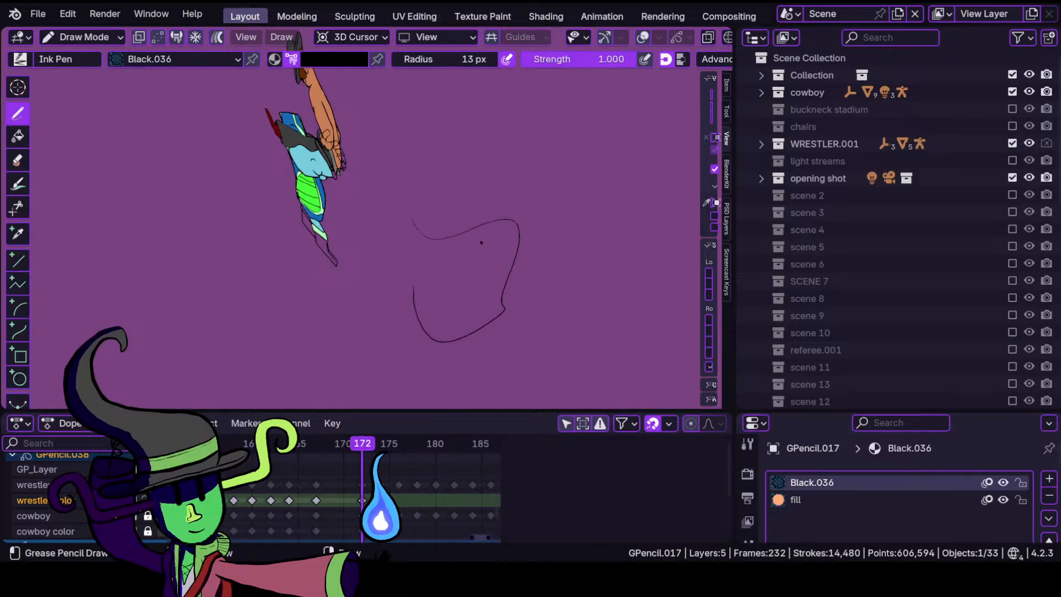
key(ctrl+z)
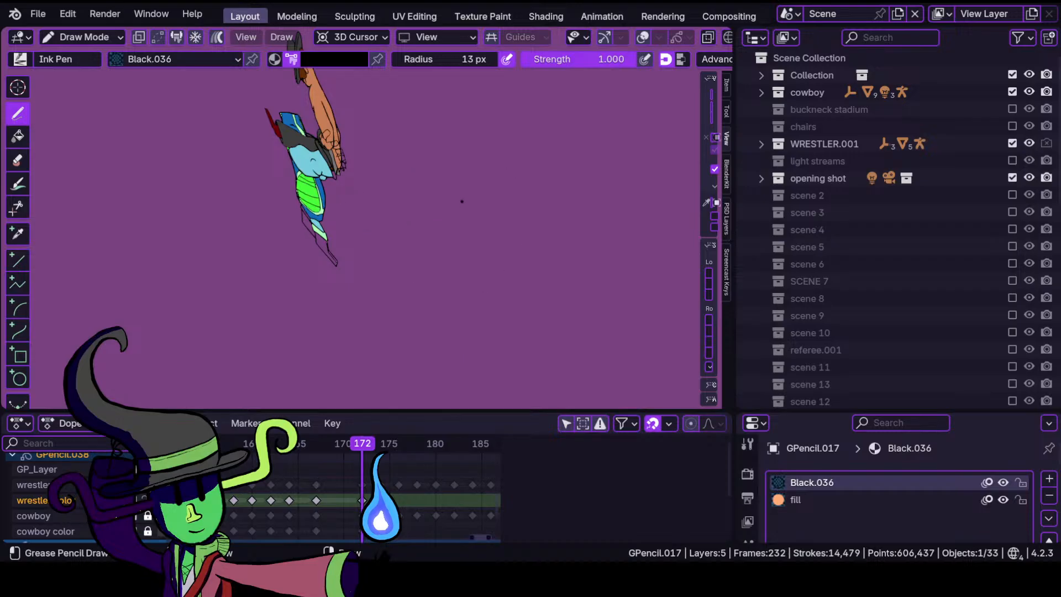
Draw a black test circle beside the figures and delete its points in Edit Mode.
mouse_move(448, 196)
mouse_down()
mouse_move(506, 288)
mouse_move(437, 189)
mouse_up()
mouse_move(379, 333)
middle_down()
mouse_move(466, 249)
mouse_move(476, 194)
mouse_move(419, 284)
mouse_move(456, 246)
mouse_move(467, 229)
mouse_move(447, 233)
mouse_move(416, 284)
mouse_move(504, 237)
middle_up()
scroll(471, 303, down, 4)
mouse_move(471, 302)
middle_down()
mouse_move(470, 260)
mouse_move(407, 256)
mouse_move(494, 188)
mouse_move(471, 227)
middle_up()
scroll(471, 227, up, 2)
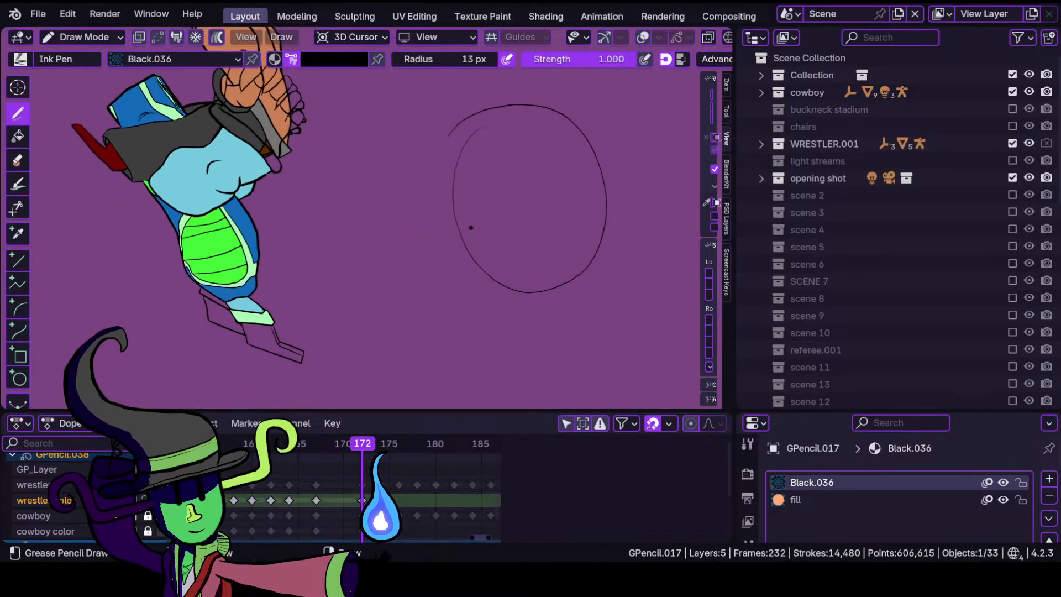
key(shift+alt+z)
key(Tab)
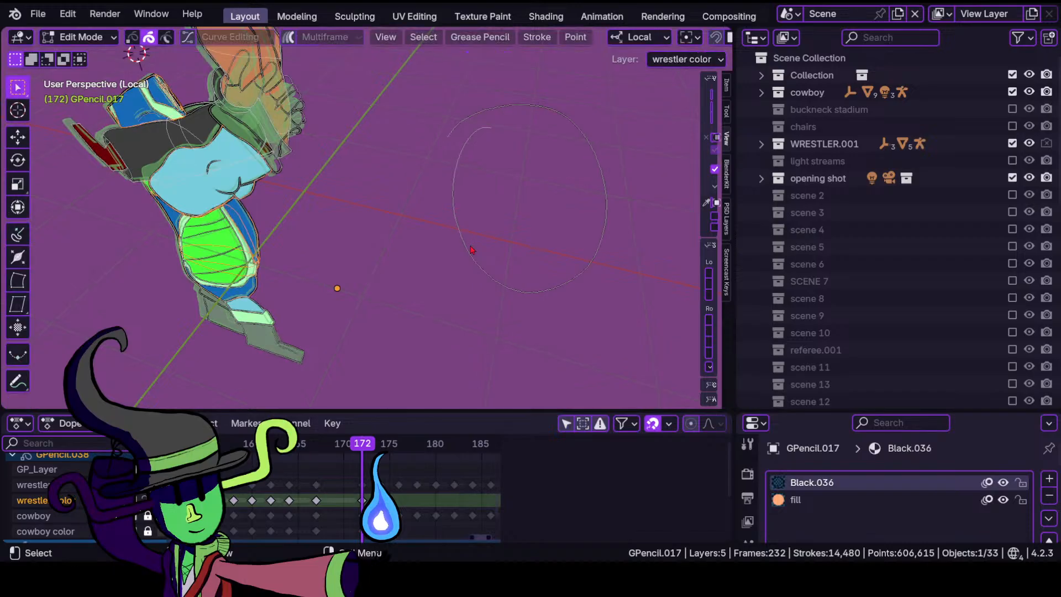
key(x)
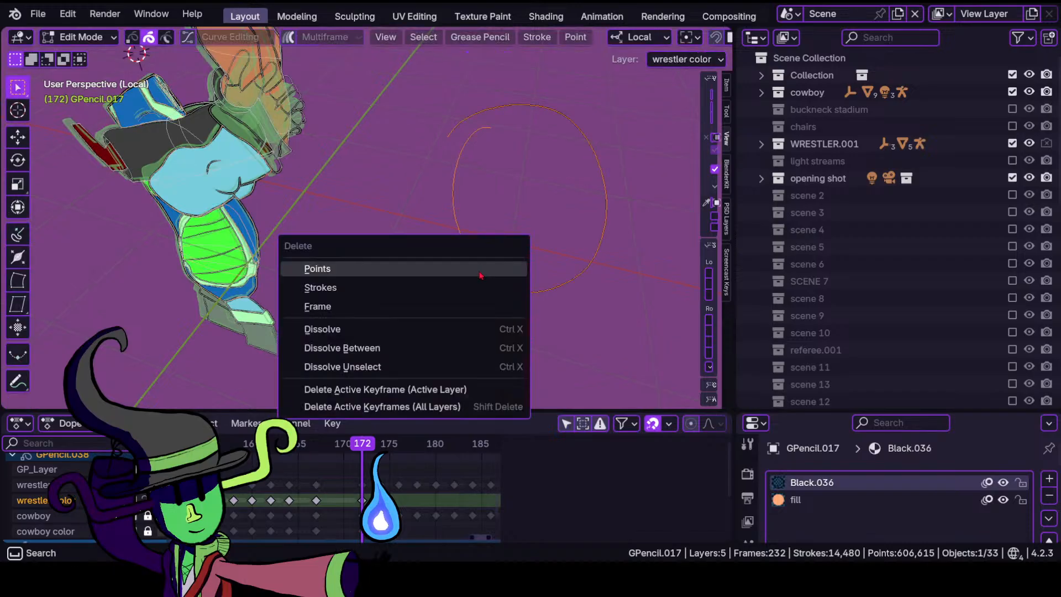
click(481, 269)
Inspect the drawing from other angles, return to the camera view and put GPencil.017 back in Draw Mode.
mouse_move(474, 261)
middle_down()
mouse_move(494, 293)
mouse_move(391, 260)
mouse_move(425, 249)
mouse_move(365, 320)
mouse_move(315, 349)
mouse_move(414, 250)
mouse_move(374, 343)
middle_up()
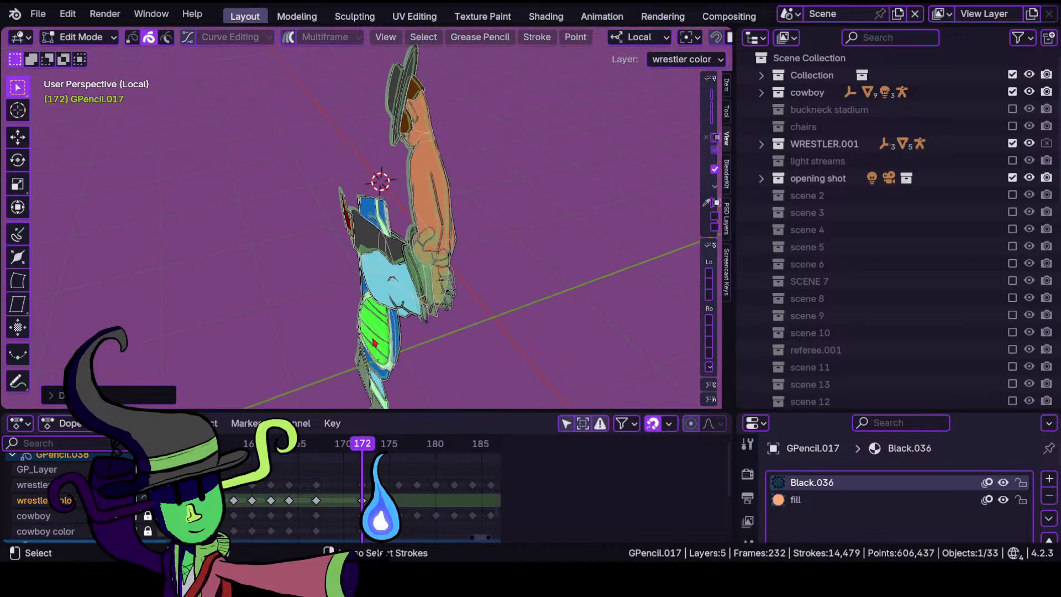
ctrl+middle_drag(387, 277, 418, 140)
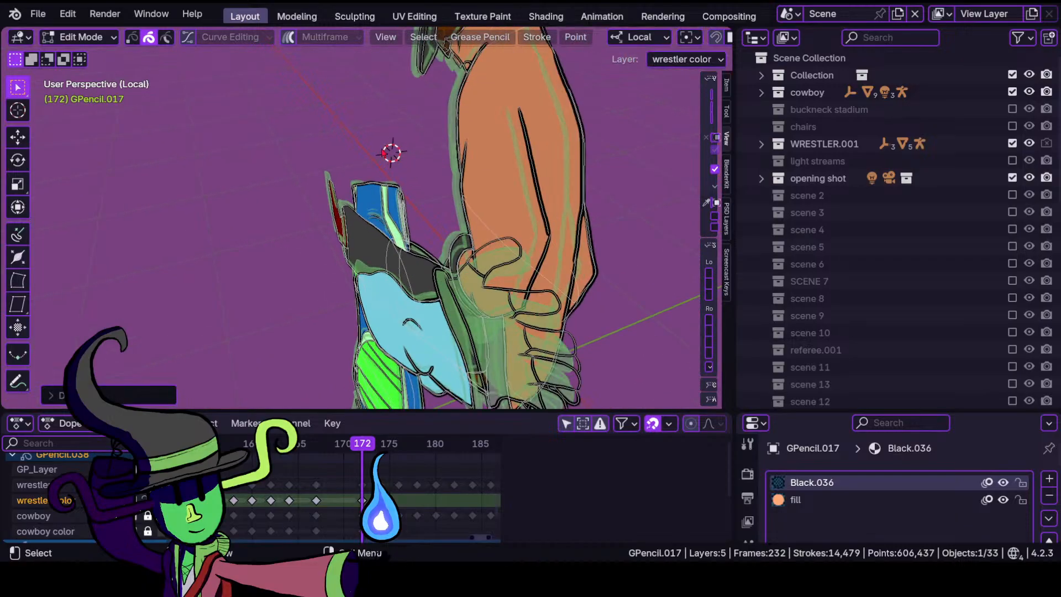
mouse_move(325, 196)
middle_down()
mouse_move(320, 241)
mouse_move(389, 194)
middle_up()
mouse_move(344, 252)
middle_down()
mouse_move(354, 238)
mouse_move(359, 259)
mouse_move(348, 277)
middle_up()
key(KP_0)
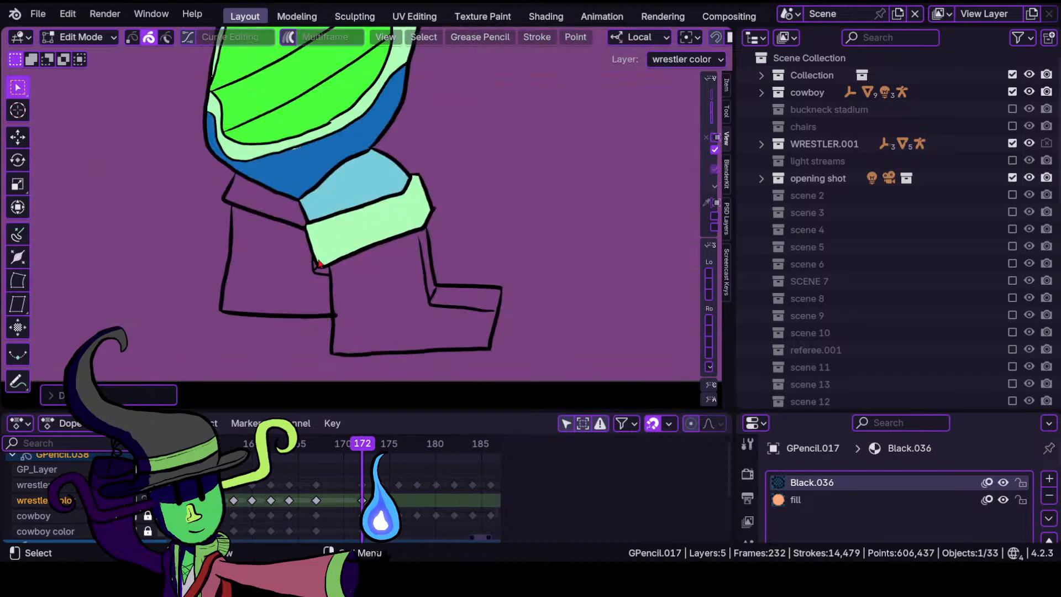
scroll(323, 244, up, 4)
shift+middle_drag(196, 153, 324, 195)
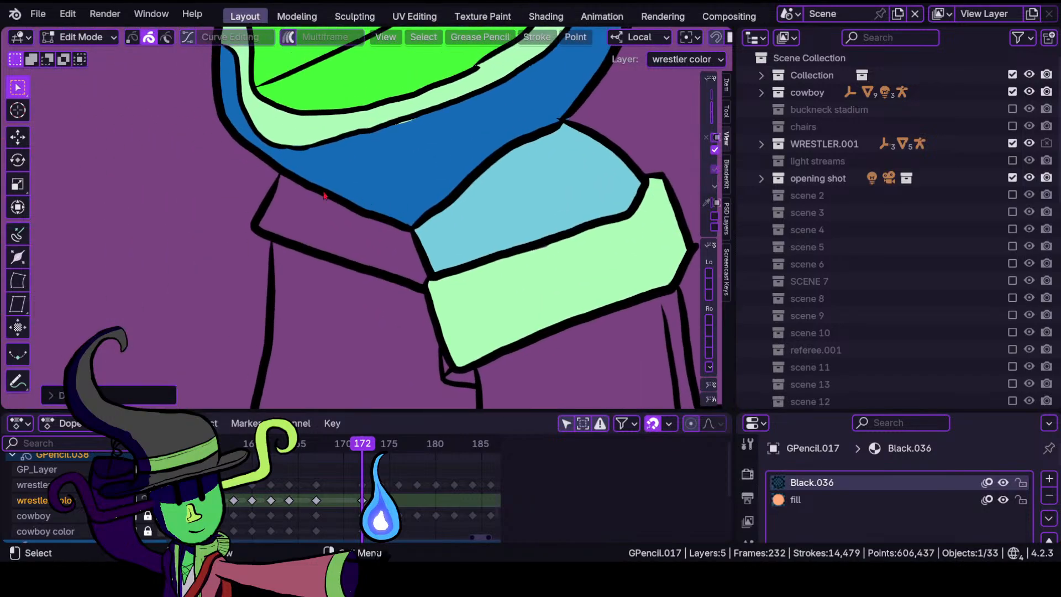
click(112, 37)
click(90, 112)
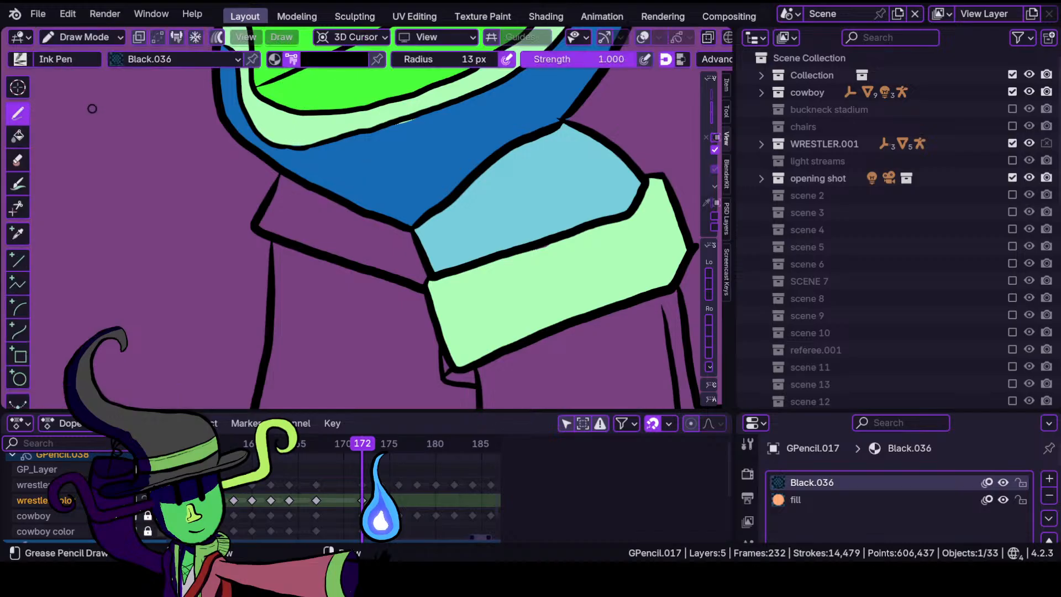
Color the rear boot's cuff light green from the wrestlers palette using the fill material.
click(343, 66)
click(260, 243)
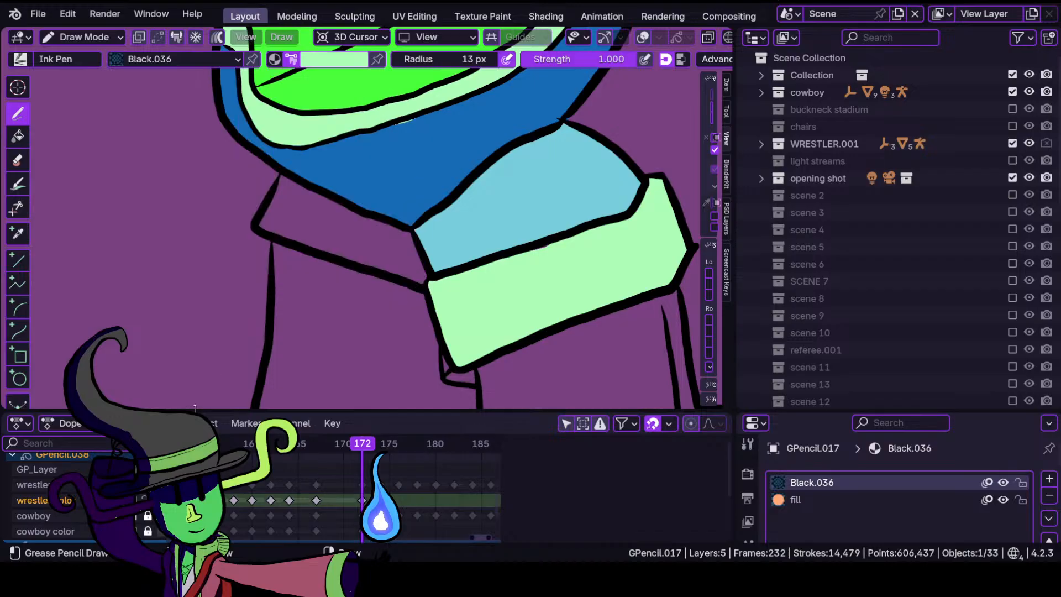
mouse_move(280, 219)
ctrl+middle_down()
mouse_move(310, 187)
mouse_move(285, 249)
ctrl+middle_up()
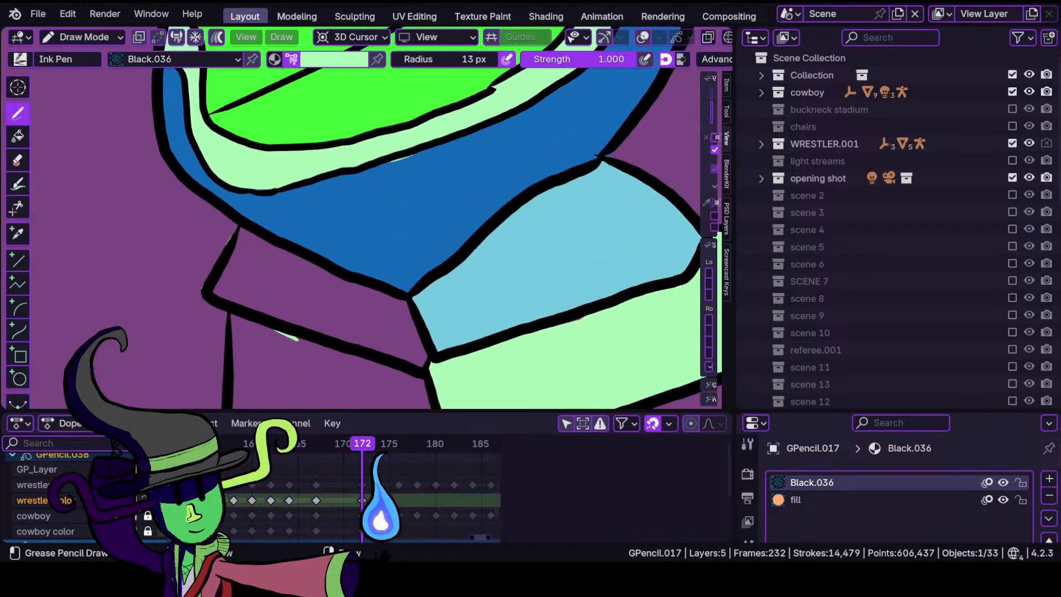
drag(298, 340, 321, 349)
key(ctrl+z)
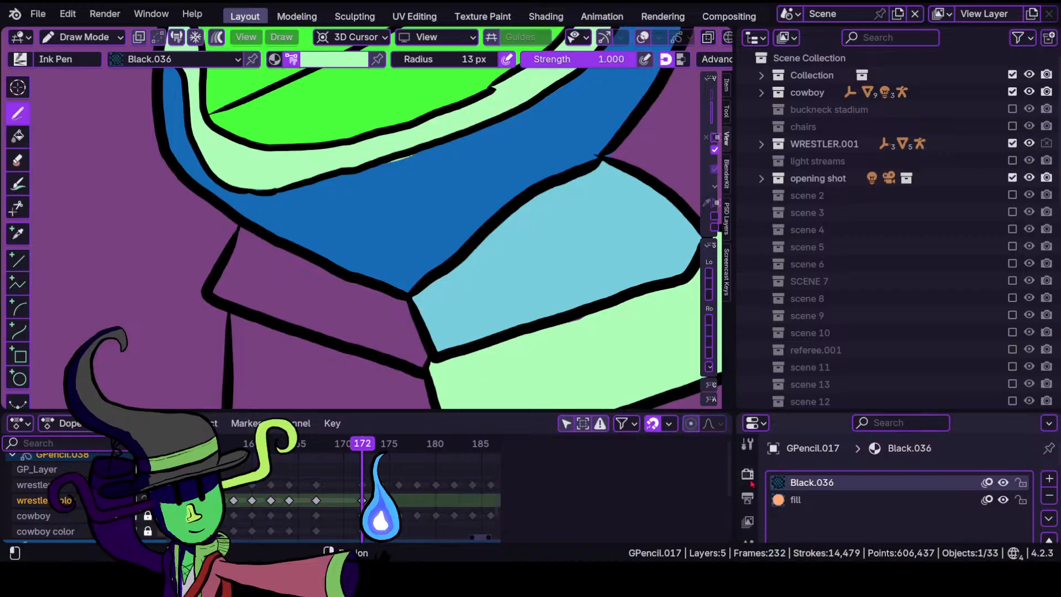
click(795, 500)
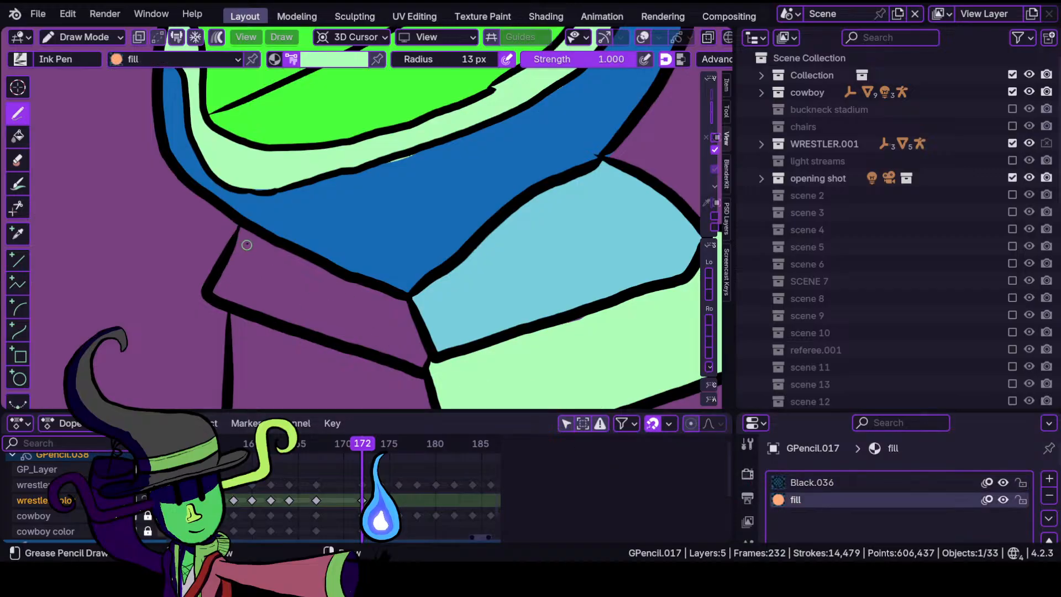
mouse_move(239, 226)
mouse_down()
mouse_move(218, 276)
mouse_move(330, 334)
mouse_move(423, 365)
mouse_move(408, 298)
mouse_move(331, 266)
mouse_up()
scroll(354, 259, down, 10)
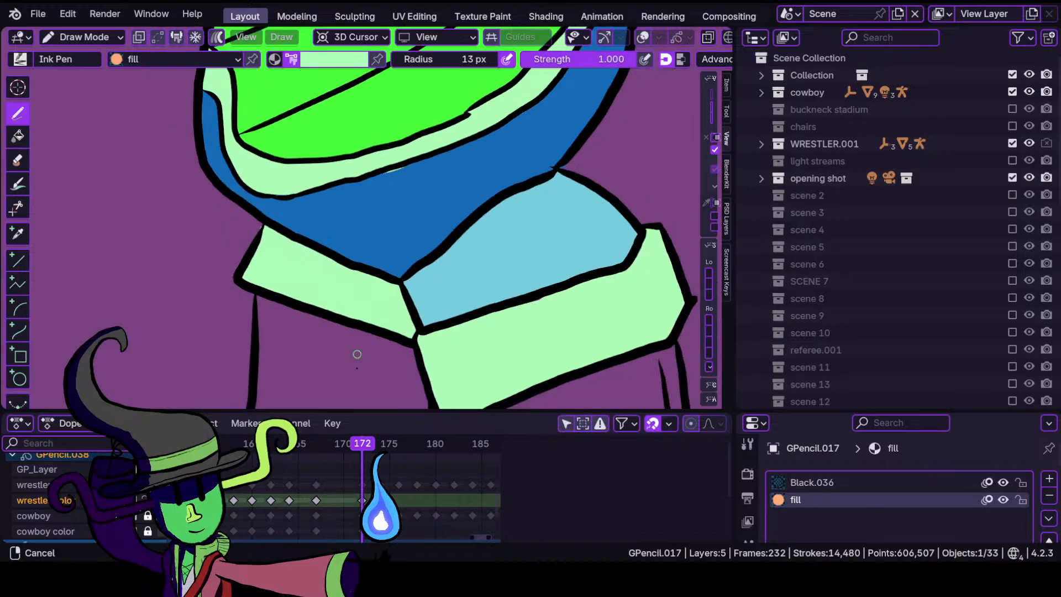
Enlarge the Dope Sheet and Properties areas to give the material list more room.
scroll(353, 252, down, 3)
scroll(348, 246, up, 10)
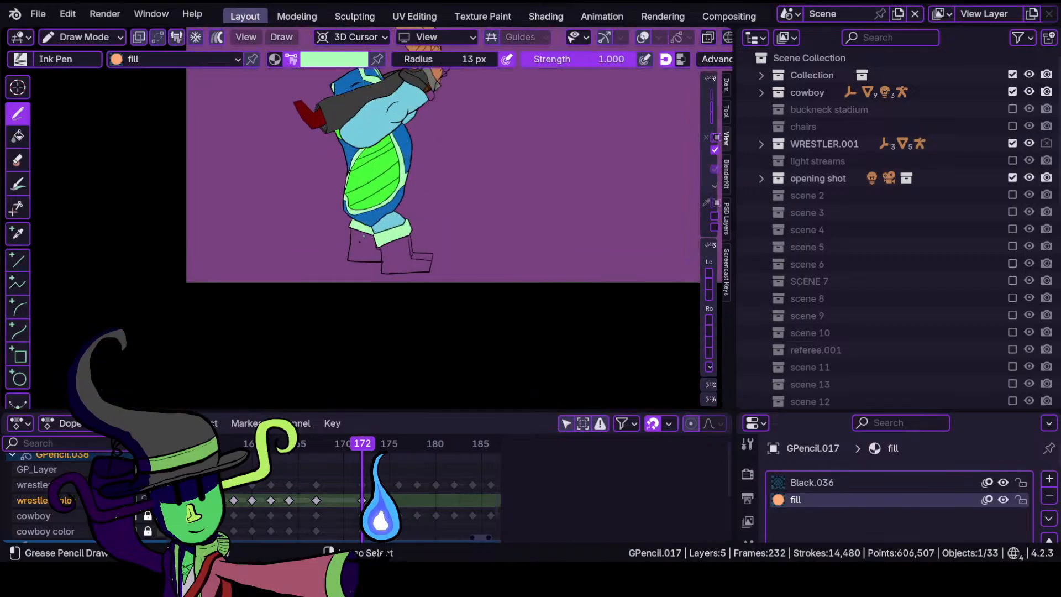
ctrl+middle_drag(346, 241, 344, 227)
shift+middle_drag(368, 299, 326, 207)
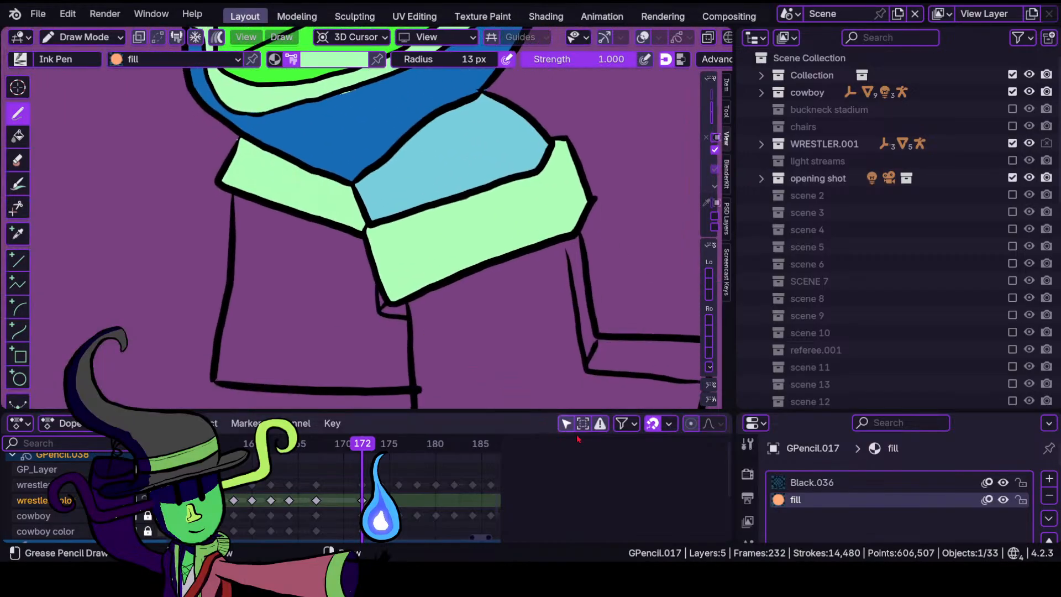
drag(821, 412, 822, 316)
shift+middle_drag(470, 255, 526, 74)
scroll(481, 233, down, 1)
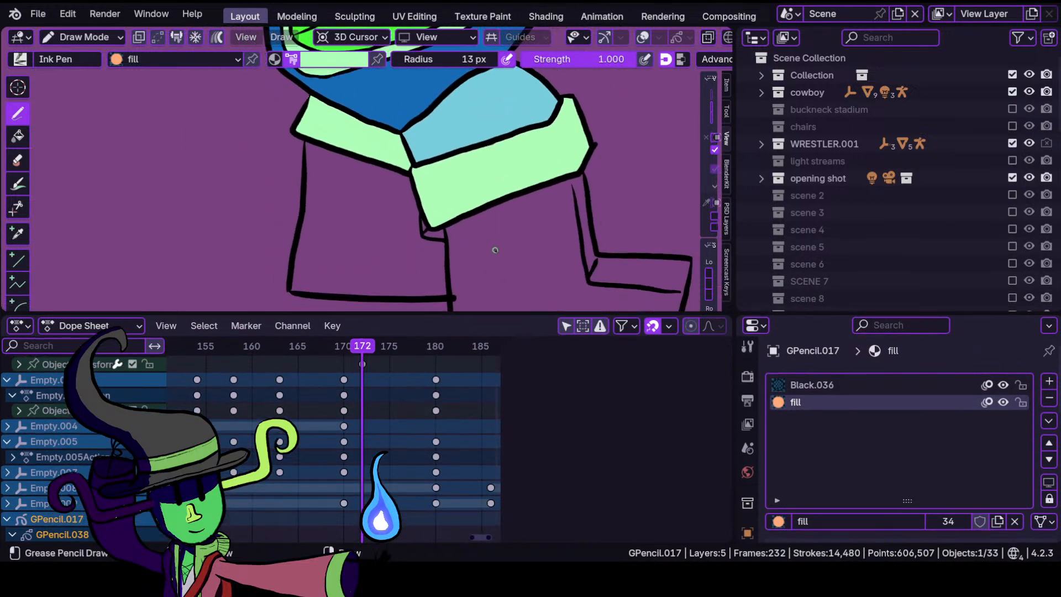
Switch from Black.036 to the fill material and test a light green shape beside the front boot.
click(820, 388)
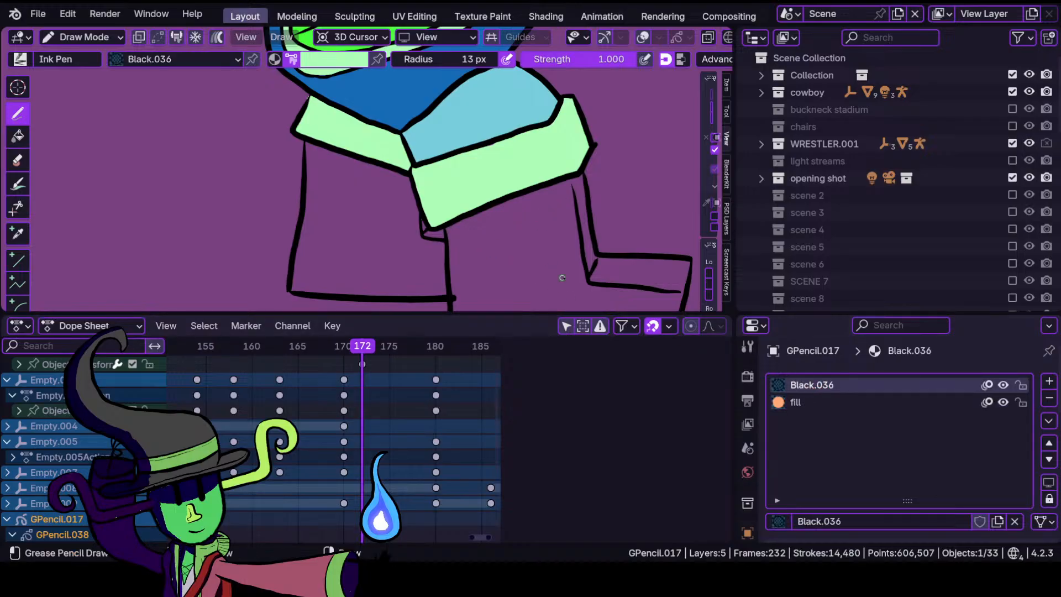
click(837, 409)
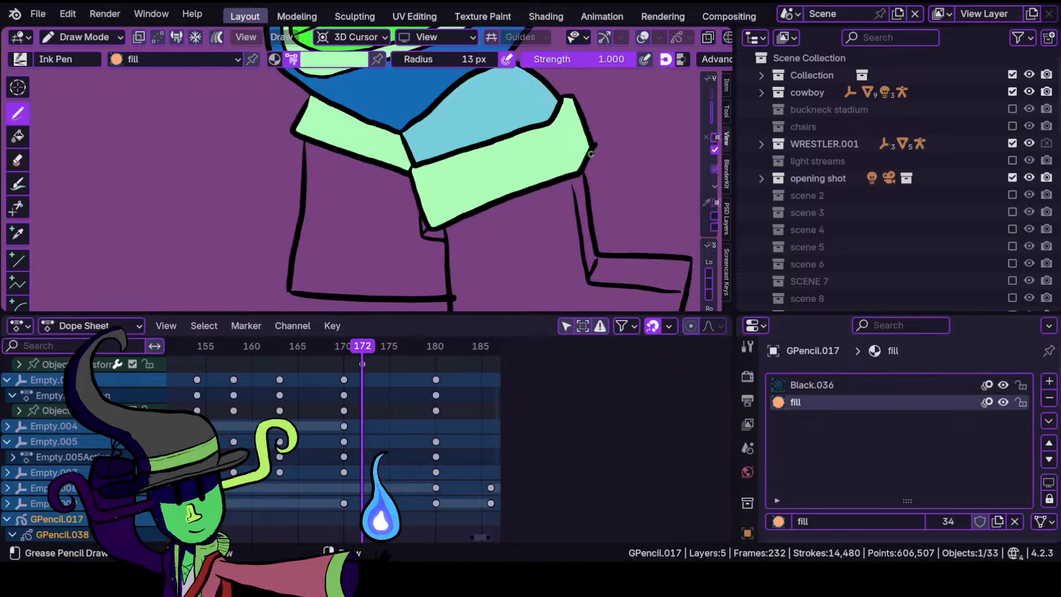
mouse_move(646, 141)
mouse_down()
mouse_move(616, 201)
mouse_move(658, 213)
mouse_move(668, 138)
mouse_up()
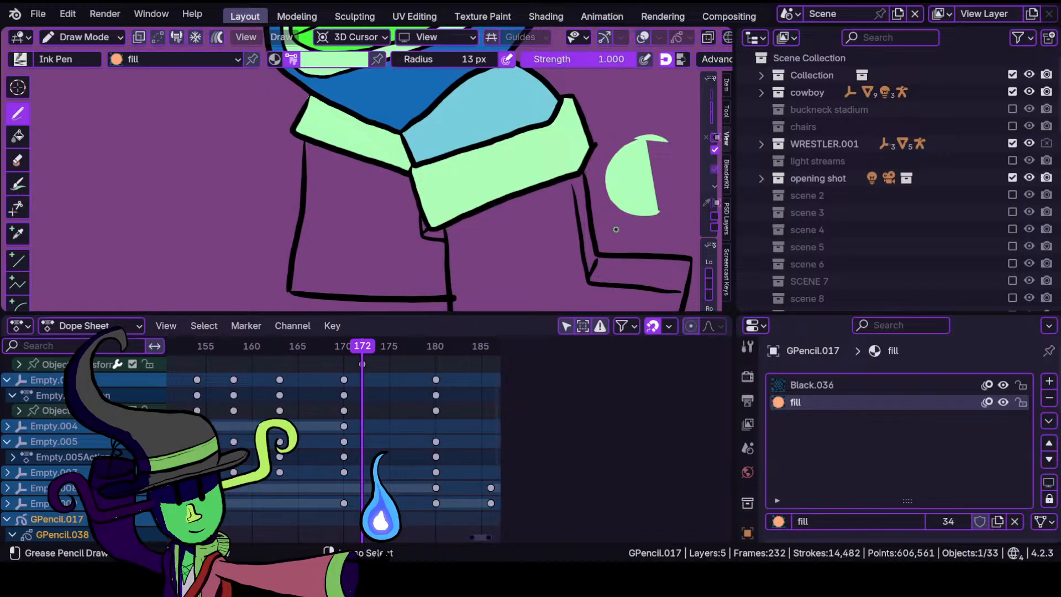
key(ctrl+z)
key(ctrl+z)
mouse_move(306, 221)
ctrl+middle_down()
mouse_move(383, 177)
mouse_move(412, 136)
ctrl+middle_up()
shift+middle_drag(357, 210, 383, 159)
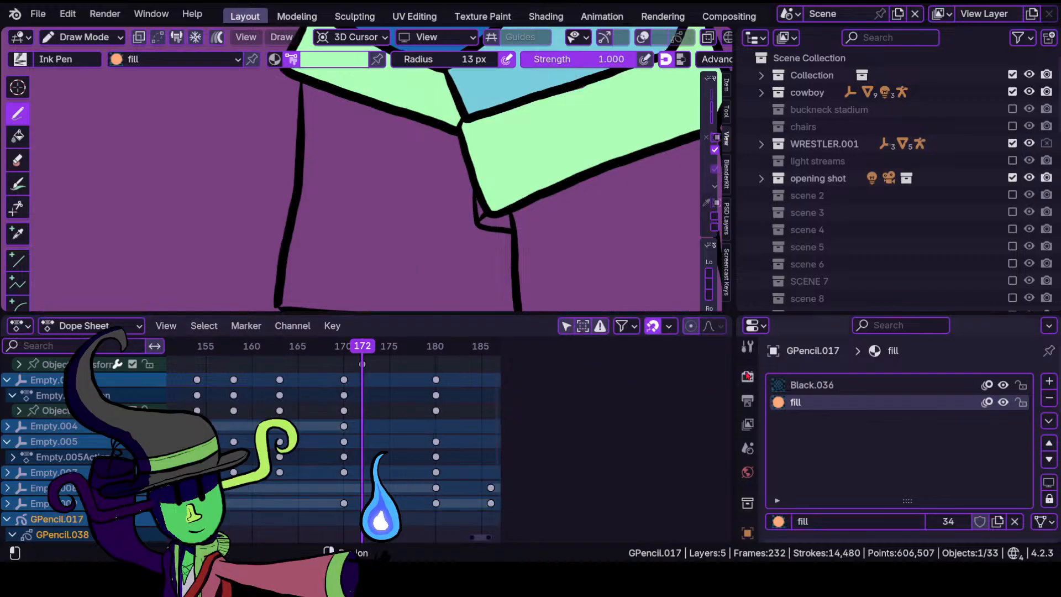
Show the layer list of GPencil.017 to check that wrestler color is the active layer.
click(748, 348)
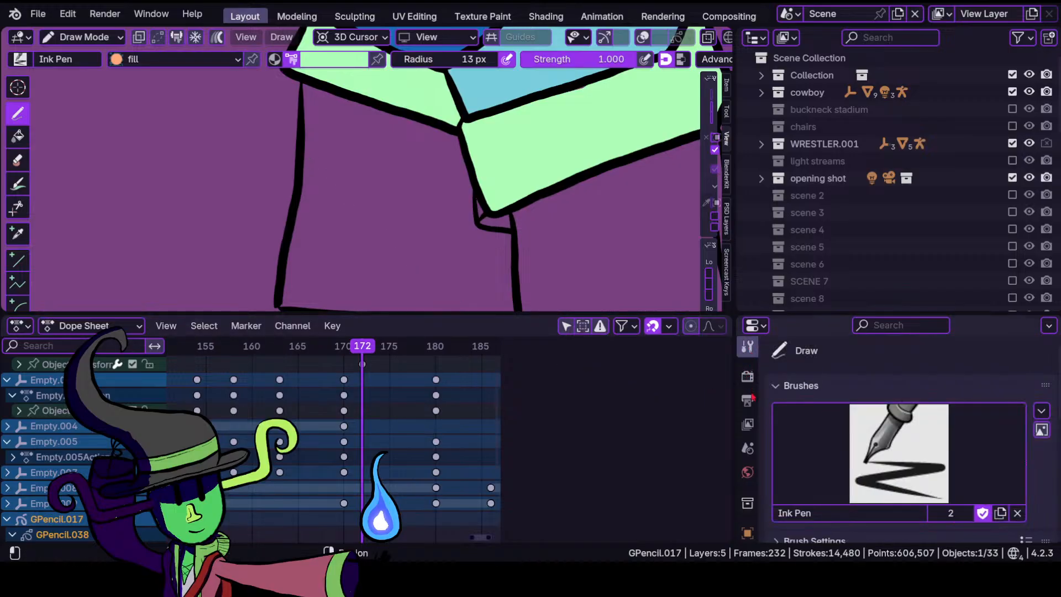
click(884, 458)
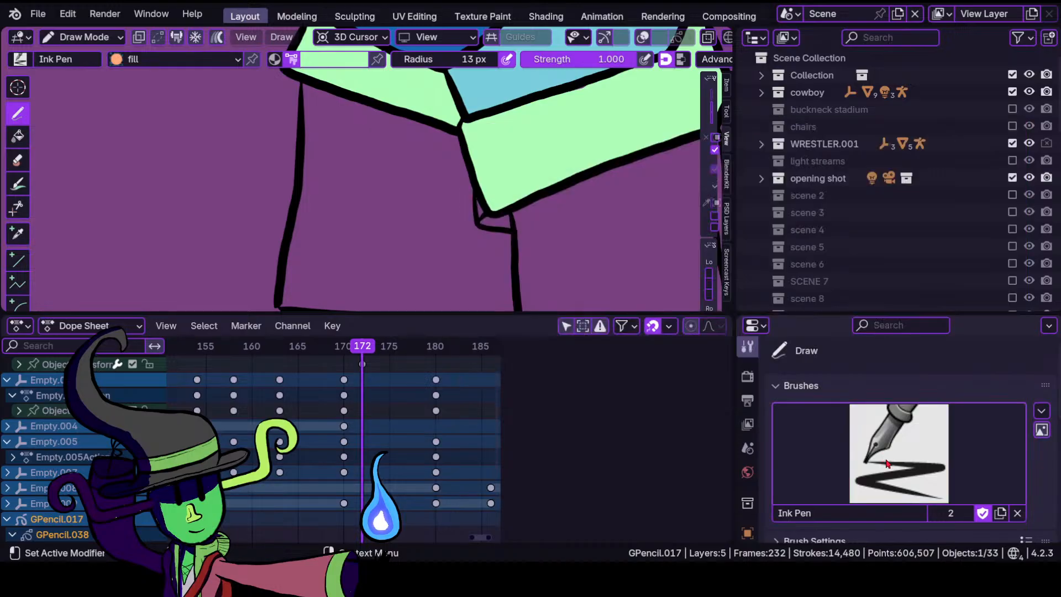
scroll(750, 514, down, 5)
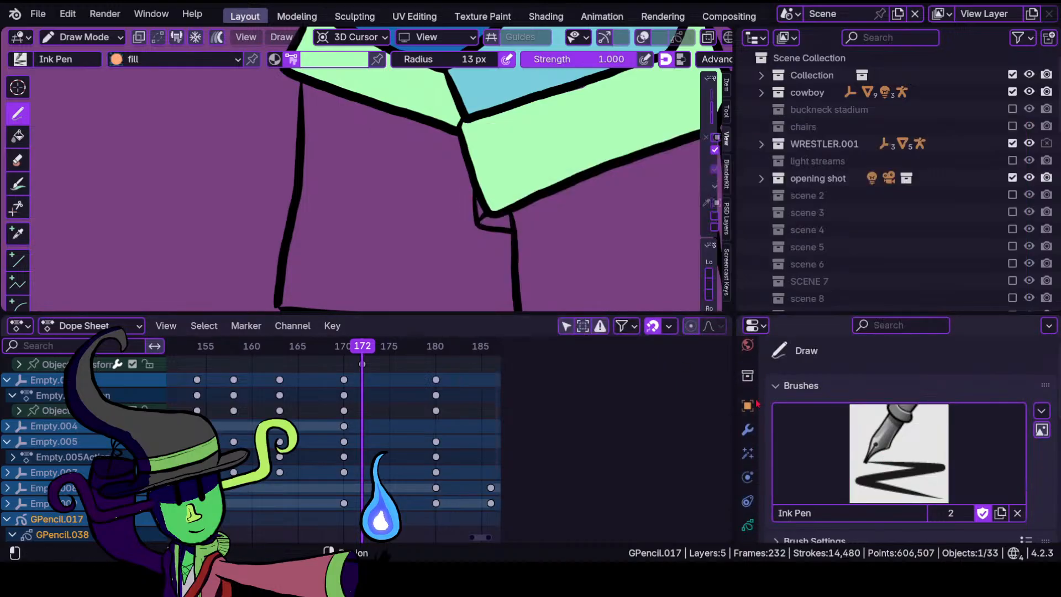
click(747, 524)
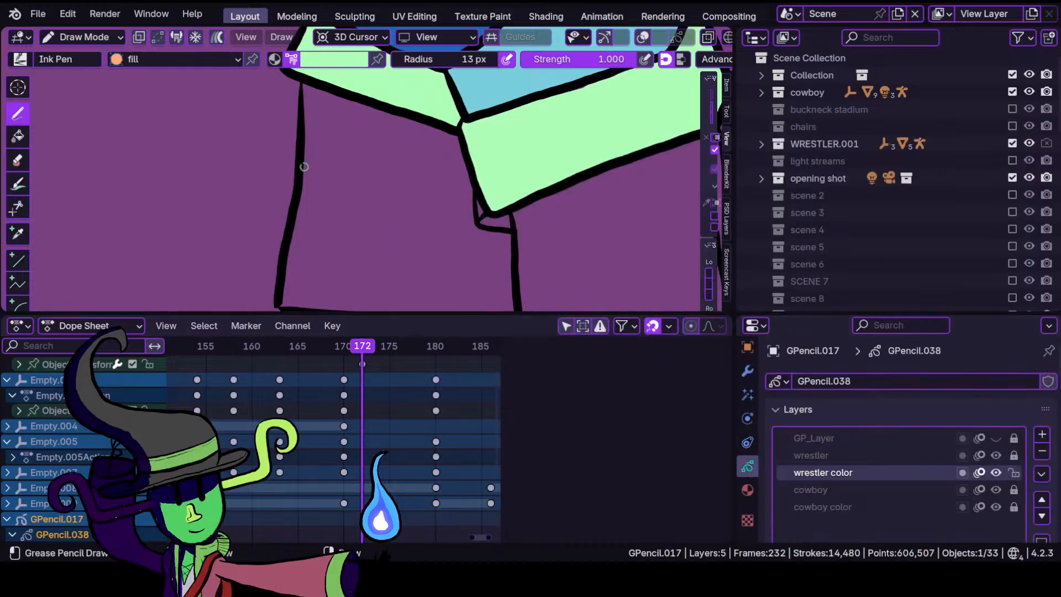
Fill the wrestler's rear boot with bright green from the wrestlers palette.
click(326, 60)
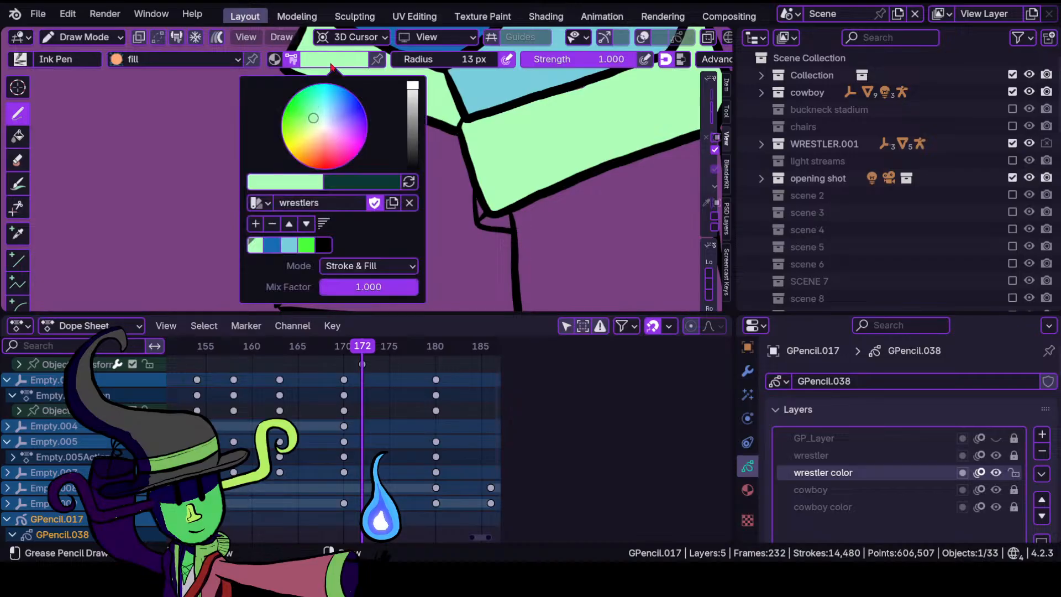
click(309, 246)
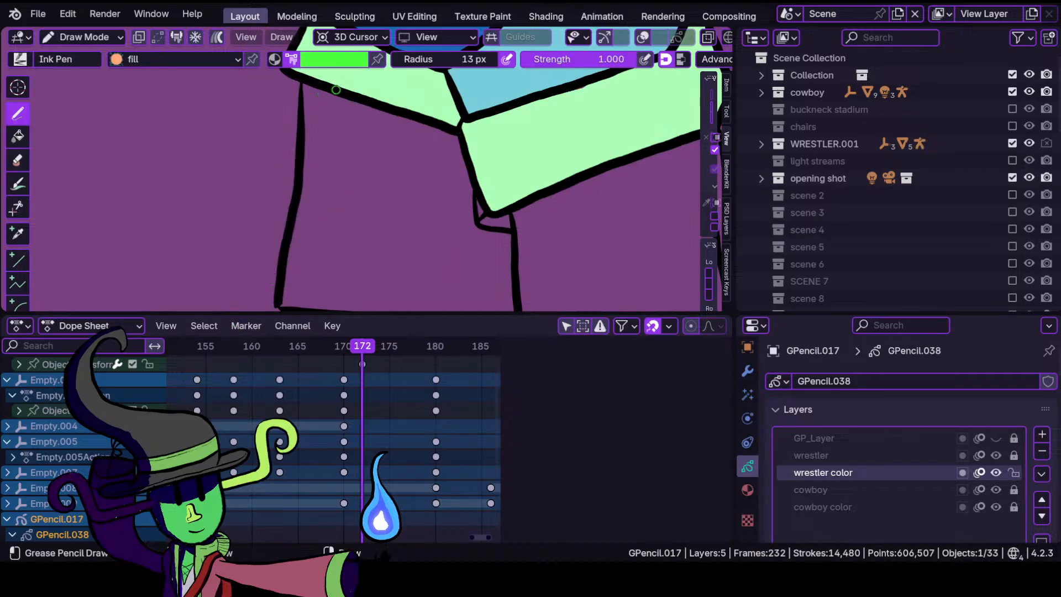
mouse_move(303, 81)
mouse_down()
mouse_move(334, 123)
mouse_move(283, 307)
mouse_move(509, 309)
mouse_move(518, 287)
mouse_move(509, 189)
mouse_move(488, 212)
mouse_move(457, 121)
mouse_move(394, 105)
mouse_up()
In Sculpt Mode, push the rear boot's green fill back inside the outline near the sole's front corner.
ctrl+middle_drag(491, 267, 492, 299)
shift+middle_drag(480, 234, 369, 188)
scroll(375, 182, up, 2)
click(98, 38)
click(109, 97)
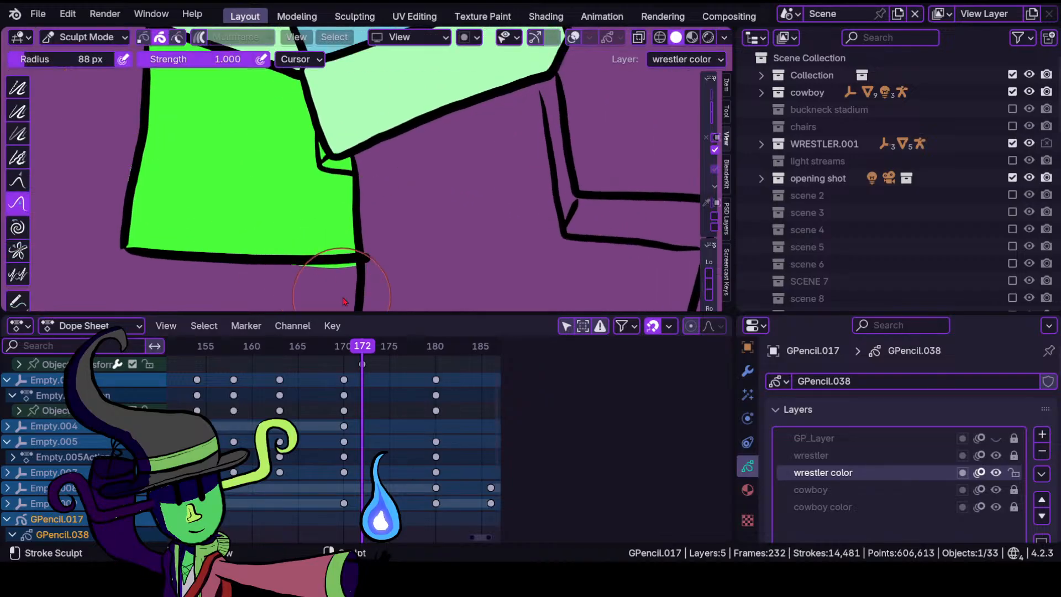
drag(331, 244, 342, 236)
Return to Draw Mode and fill the wrestler's front boot with the same bright green.
click(98, 38)
click(97, 115)
click(98, 37)
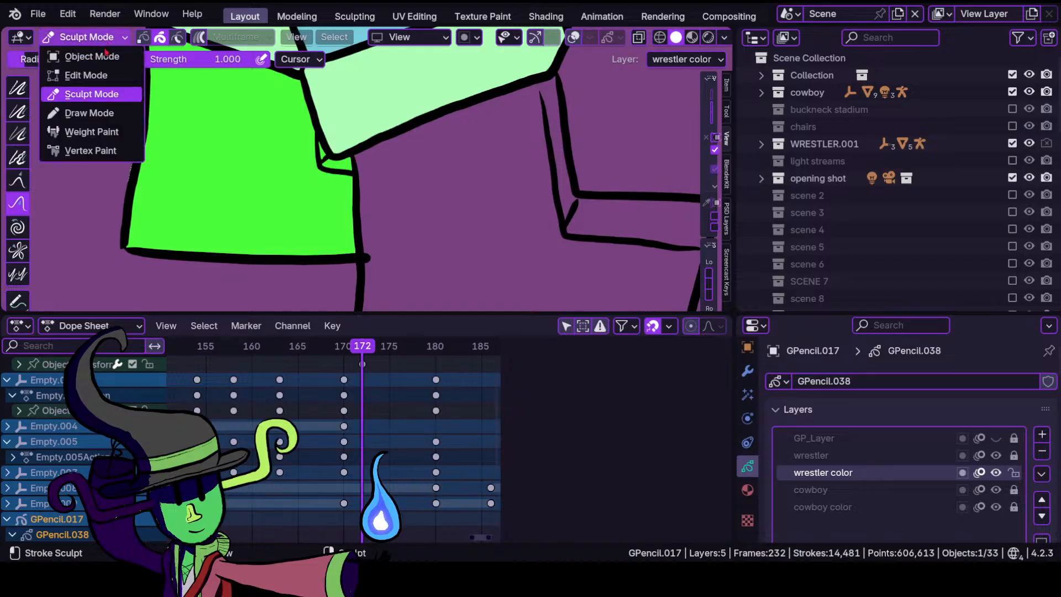
click(96, 115)
scroll(435, 186, down, 2)
shift+middle_drag(436, 186, 367, 177)
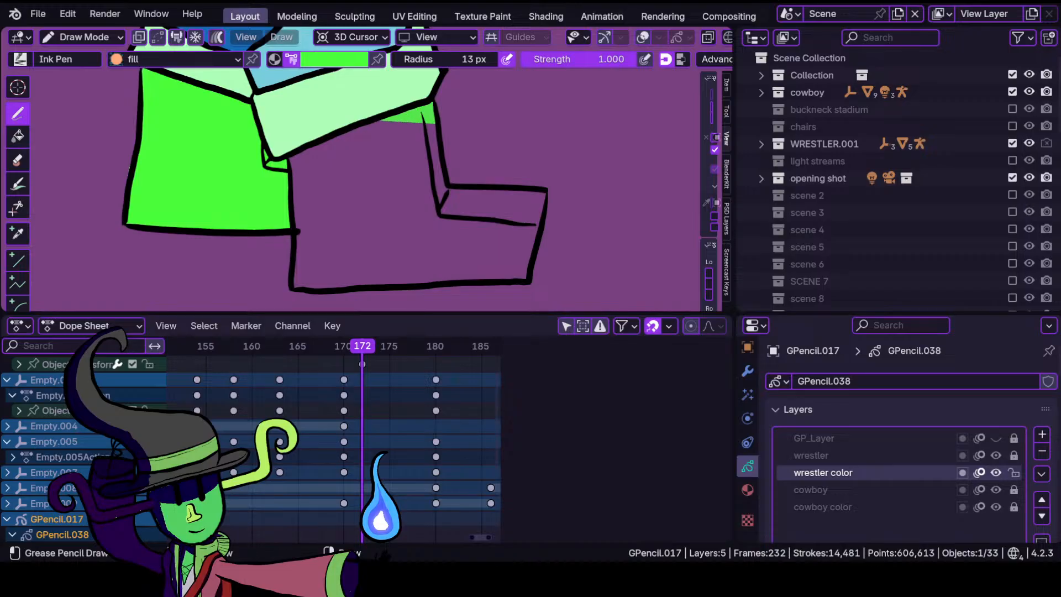
mouse_move(434, 120)
mouse_down()
mouse_move(318, 141)
mouse_move(293, 169)
mouse_move(299, 284)
mouse_move(532, 279)
mouse_move(539, 185)
mouse_move(425, 179)
mouse_up()
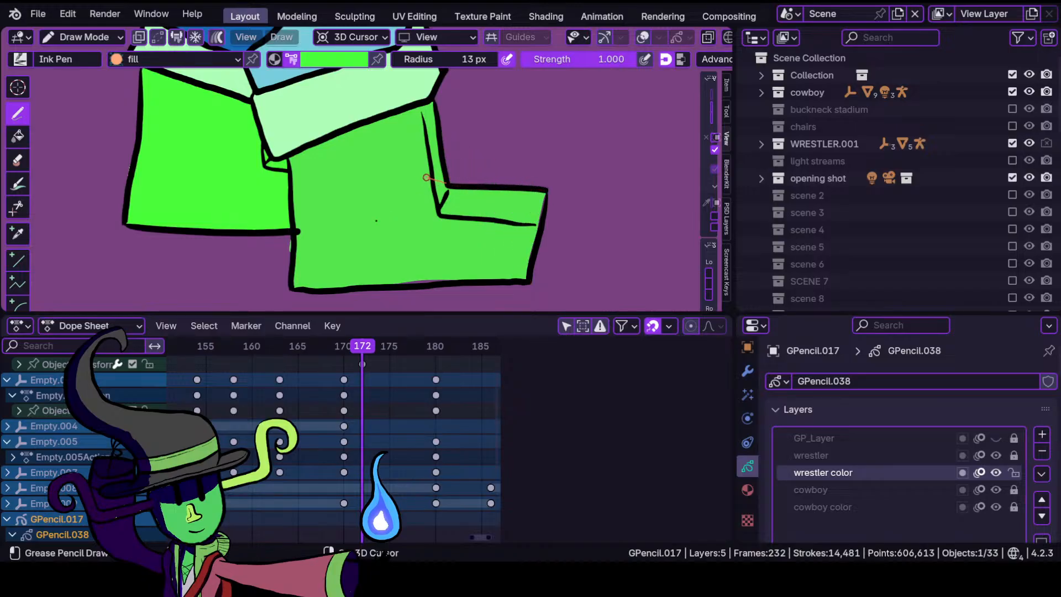
Sculpt the front boot's green fill to meet the outline along the heel, sole and toe.
mouse_move(337, 292)
ctrl+middle_down()
mouse_move(372, 251)
mouse_move(349, 153)
ctrl+middle_up()
ctrl+middle_drag(284, 182, 357, 109)
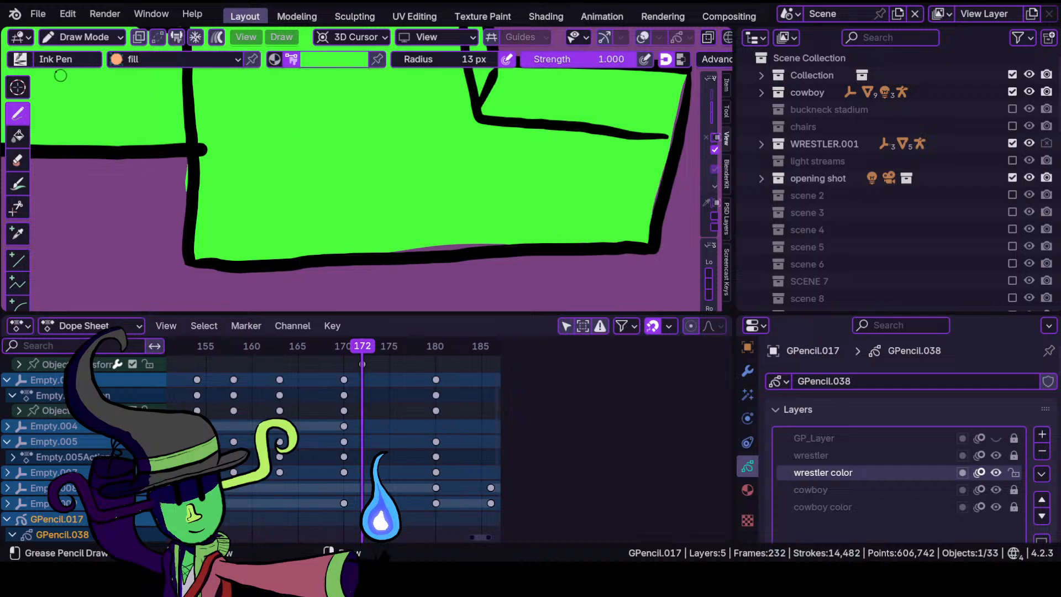
click(83, 37)
click(99, 108)
drag(204, 205, 193, 191)
mouse_move(403, 243)
mouse_down()
mouse_move(433, 246)
mouse_move(467, 230)
mouse_move(433, 255)
mouse_move(444, 262)
mouse_up()
drag(603, 220, 602, 243)
shift+middle_drag(617, 208, 519, 271)
drag(545, 184, 576, 188)
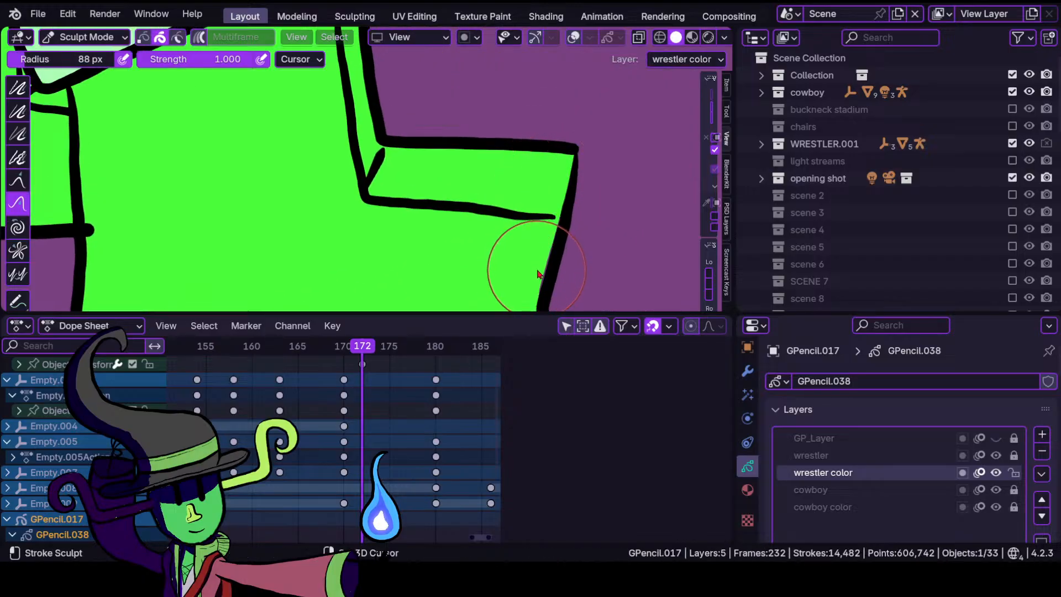
shift+middle_drag(538, 275, 547, 196)
mouse_move(547, 196)
mouse_down()
mouse_move(558, 196)
mouse_move(552, 161)
mouse_move(555, 187)
mouse_up()
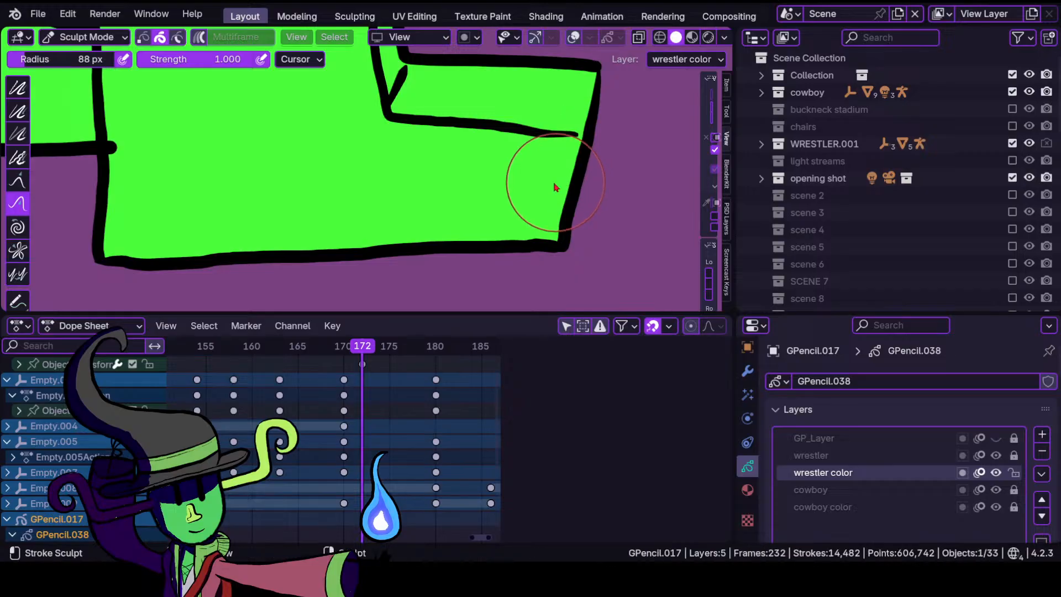
Enlarge the 3D viewport by shrinking the Dope Sheet and Properties areas.
shift+middle_drag(354, 141, 437, 290)
scroll(408, 304, down, 3)
drag(433, 312, 418, 466)
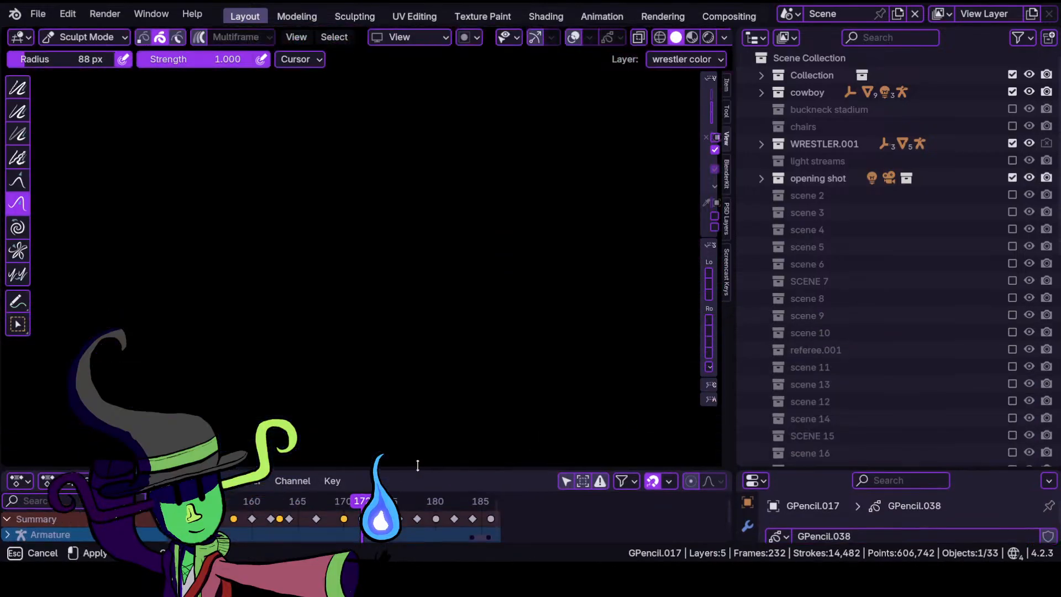
In Draw Mode, fill the cuff of the wrestler's glove with light green from the wrestlers palette.
shift+middle_drag(434, 138, 414, 336)
scroll(400, 309, down, 4)
shift+middle_drag(411, 193, 399, 412)
scroll(353, 381, down, 3)
shift+middle_drag(353, 205, 365, 370)
scroll(398, 342, up, 5)
shift+middle_drag(491, 215, 363, 411)
scroll(486, 206, up, 3)
scroll(386, 320, up, 2)
shift+middle_drag(387, 320, 415, 280)
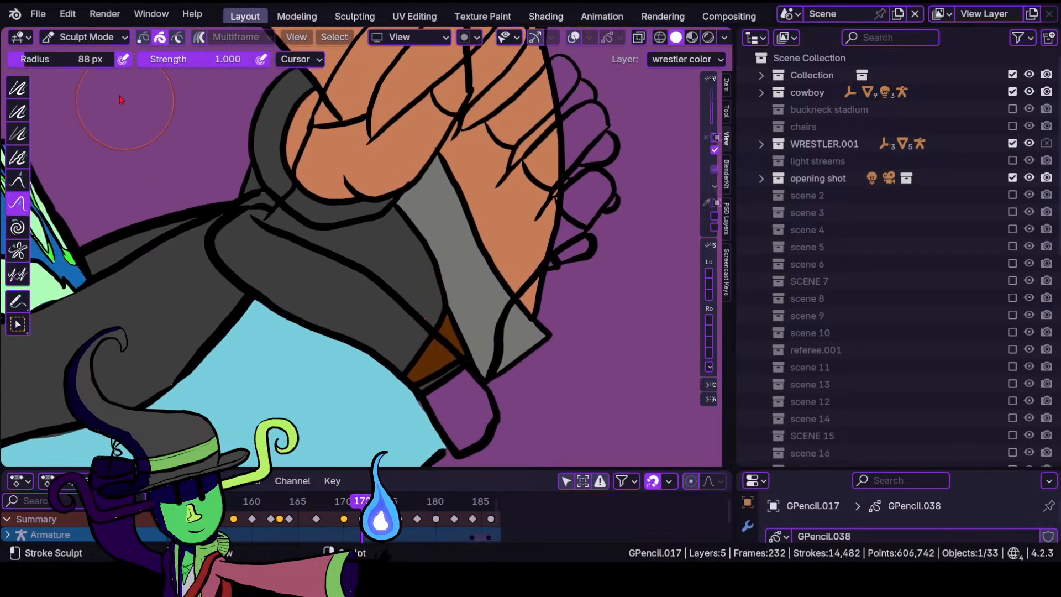
click(86, 37)
click(88, 109)
click(355, 61)
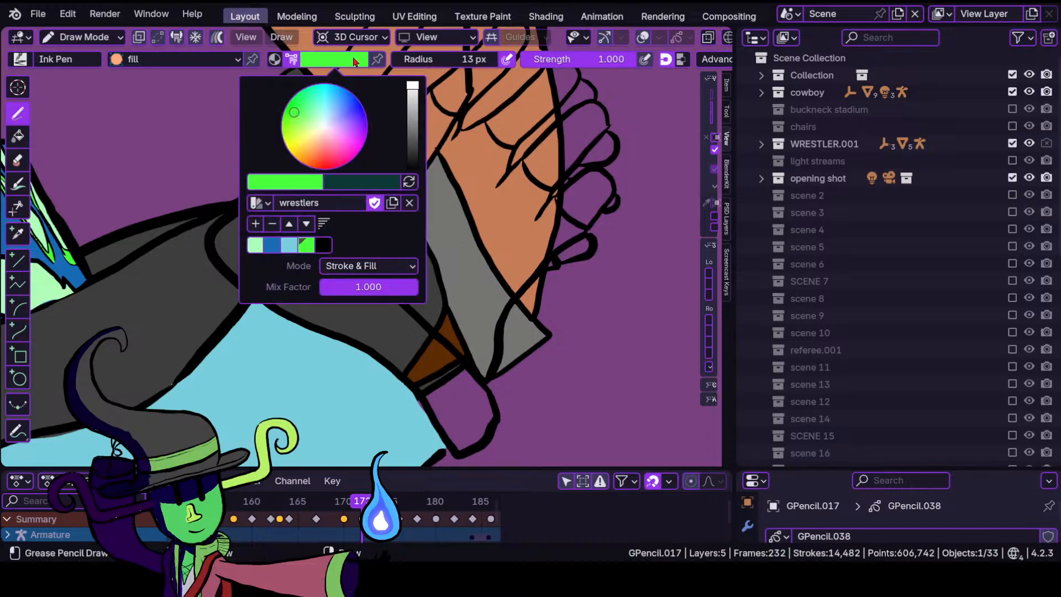
click(256, 247)
shift+middle_drag(288, 333, 231, 265)
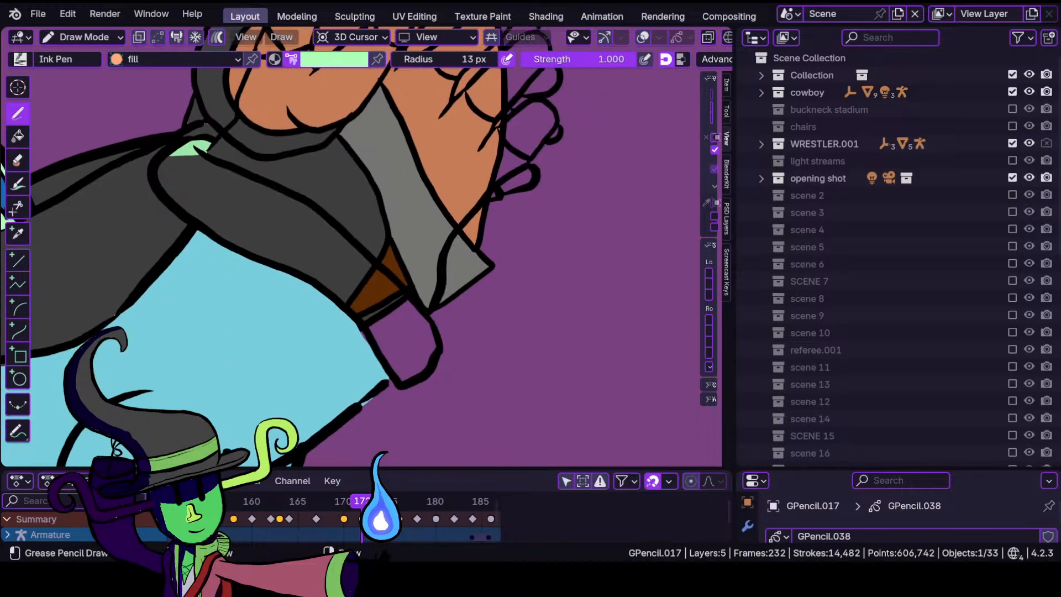
mouse_move(172, 156)
mouse_down()
mouse_move(166, 193)
mouse_move(219, 241)
mouse_move(325, 287)
mouse_move(399, 385)
mouse_move(432, 368)
mouse_move(437, 345)
mouse_move(420, 306)
mouse_move(294, 192)
mouse_up()
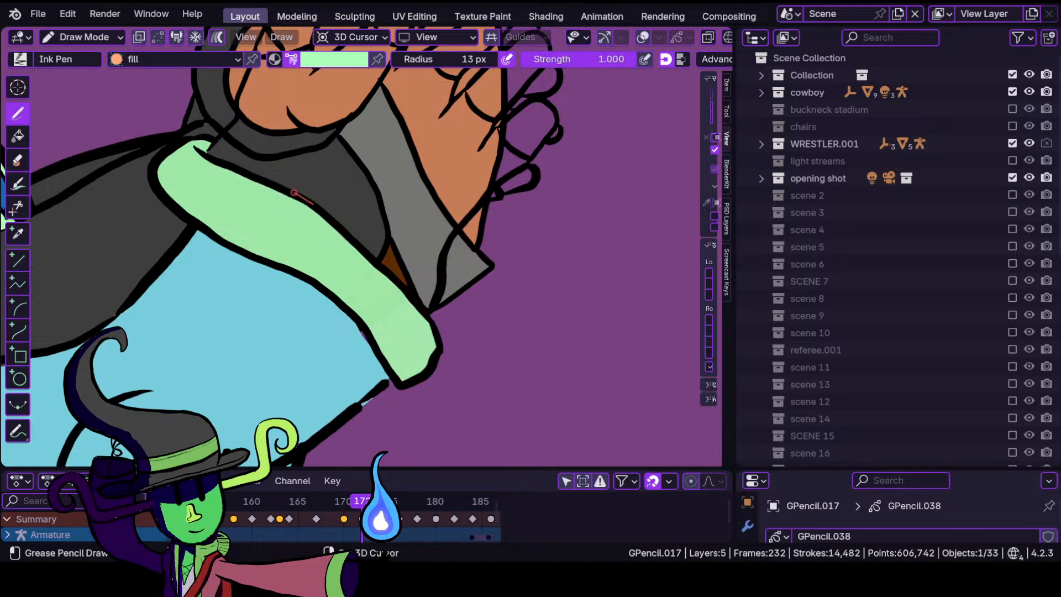
drag(241, 170, 243, 172)
Sculpt the color edges around the glove cuff's lower end so the fills follow the black outlines.
scroll(280, 274, up, 3)
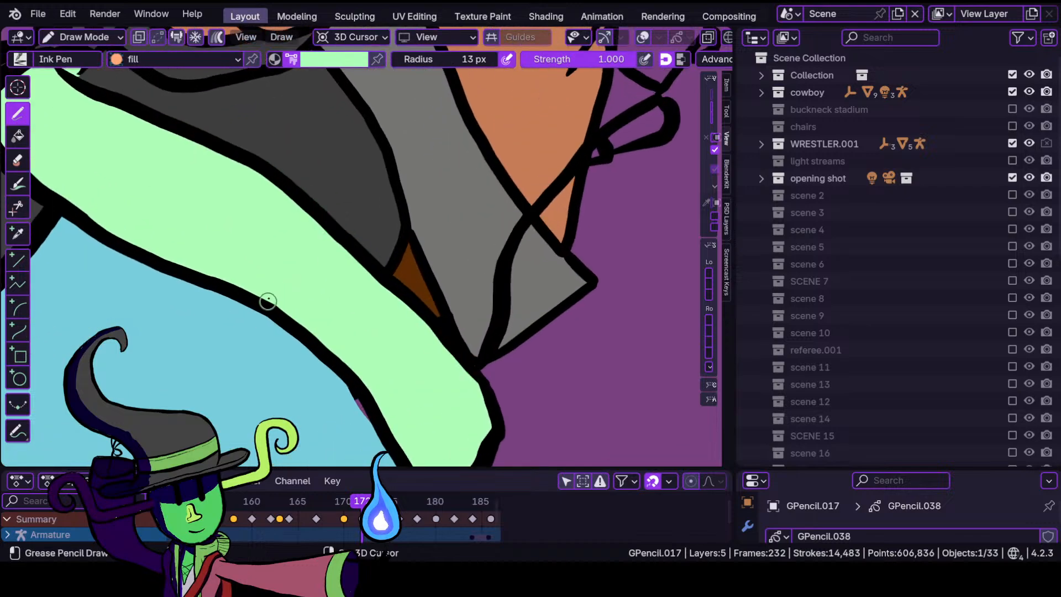
click(82, 37)
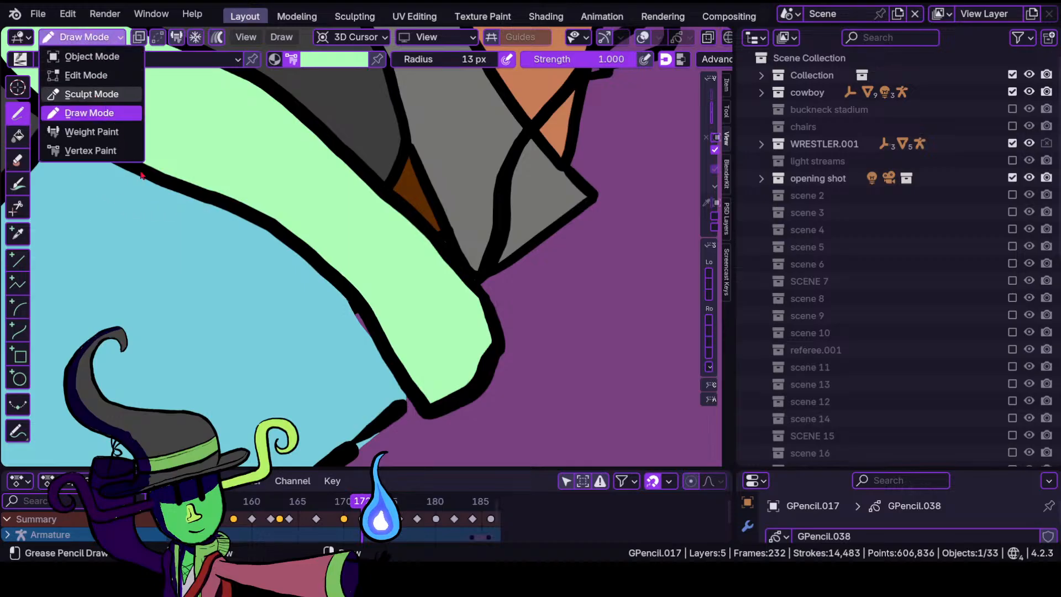
click(89, 92)
drag(349, 338, 365, 320)
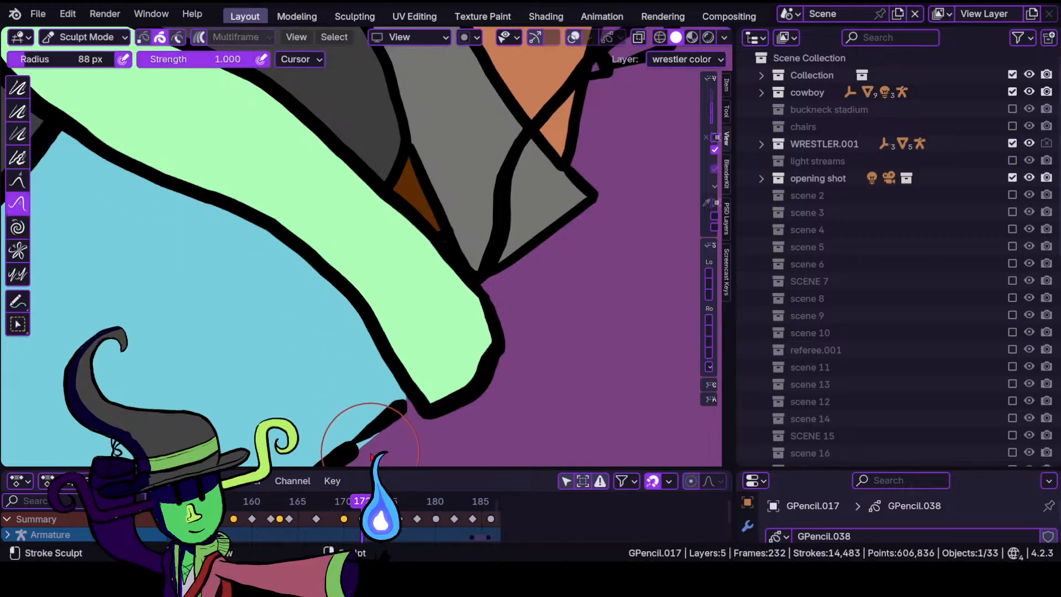
drag(363, 443, 362, 428)
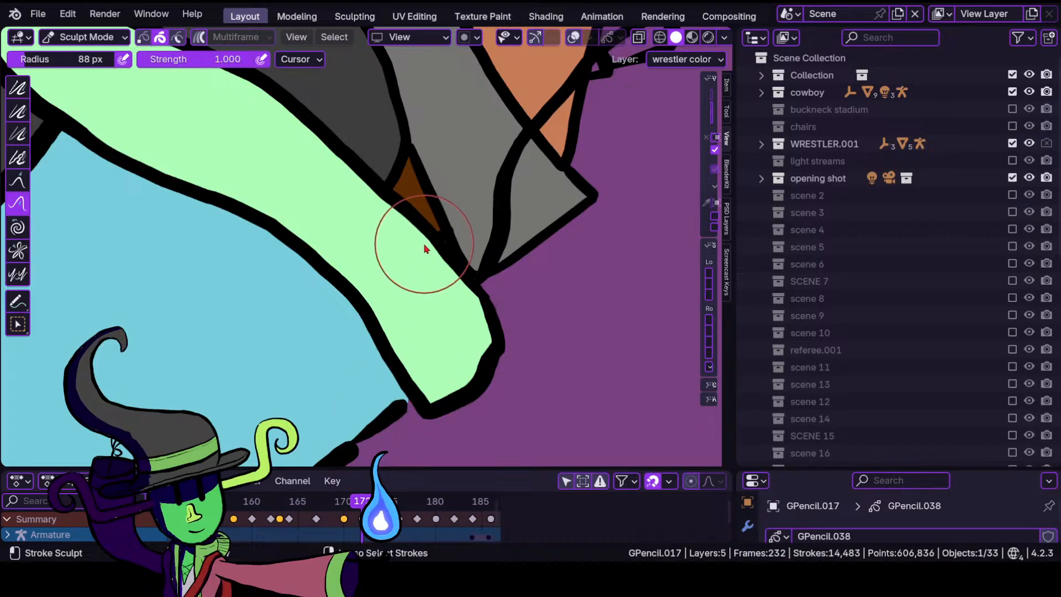
In Draw Mode, fill the main part of the glove below the fingers with bright green from the wrestlers palette.
ctrl+middle_drag(424, 244, 381, 409)
mouse_move(358, 371)
ctrl+middle_down()
mouse_move(368, 281)
mouse_move(390, 243)
mouse_move(425, 319)
mouse_move(423, 355)
mouse_move(439, 356)
mouse_move(426, 289)
mouse_move(408, 286)
ctrl+middle_up()
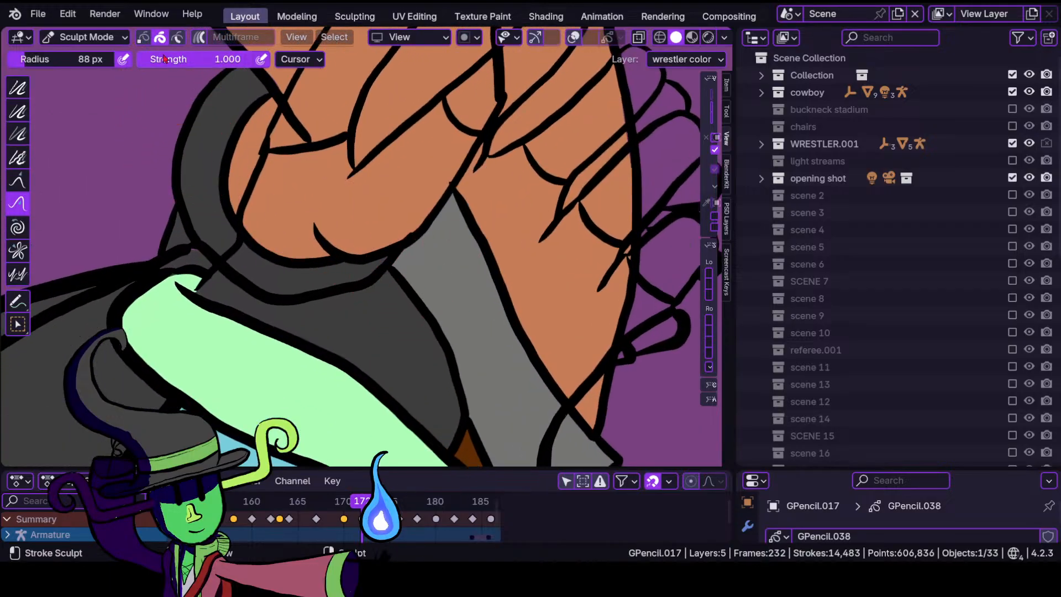
click(110, 40)
click(88, 113)
click(334, 59)
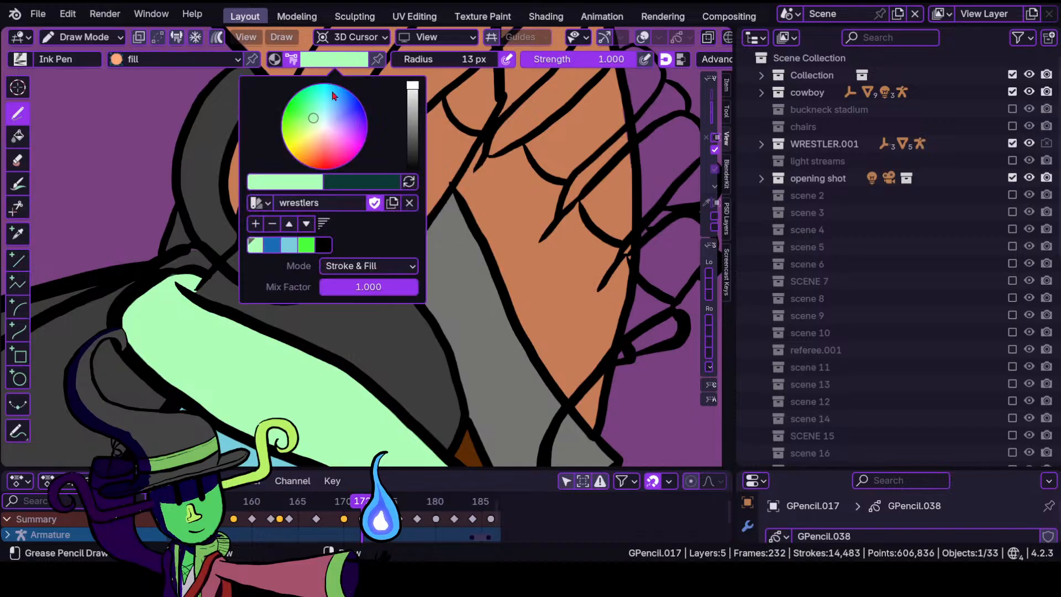
click(308, 247)
mouse_move(229, 370)
ctrl+middle_down()
mouse_move(298, 299)
mouse_move(301, 313)
mouse_move(327, 213)
ctrl+middle_up()
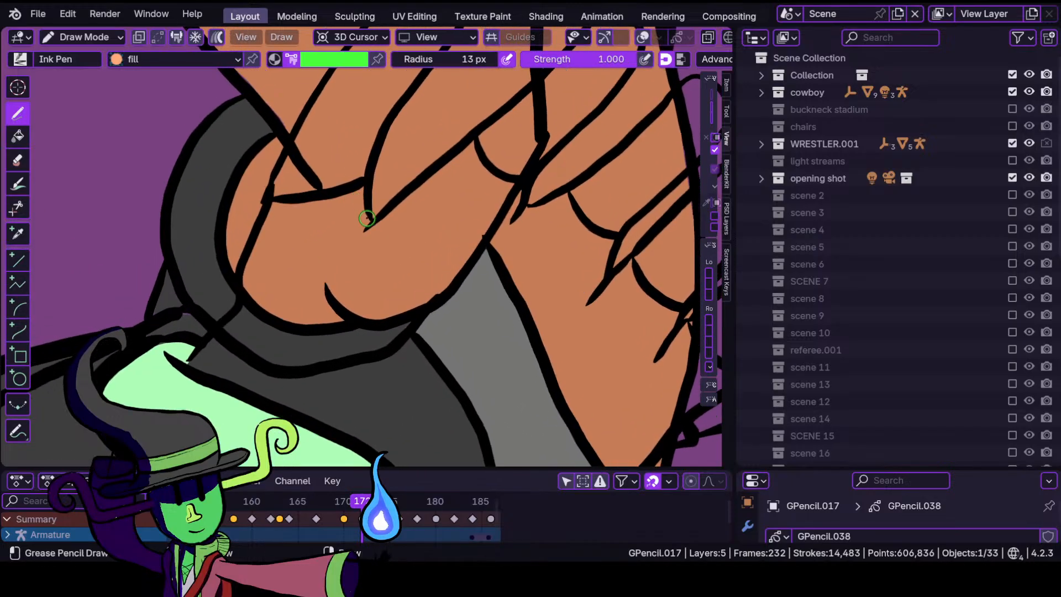
mouse_move(367, 226)
mouse_down()
mouse_move(346, 193)
mouse_move(298, 204)
mouse_move(259, 237)
mouse_move(243, 293)
mouse_move(189, 360)
mouse_move(286, 403)
mouse_move(353, 460)
mouse_move(513, 464)
mouse_move(567, 402)
mouse_move(613, 242)
mouse_move(578, 198)
mouse_move(387, 218)
mouse_move(497, 172)
mouse_move(475, 145)
mouse_up()
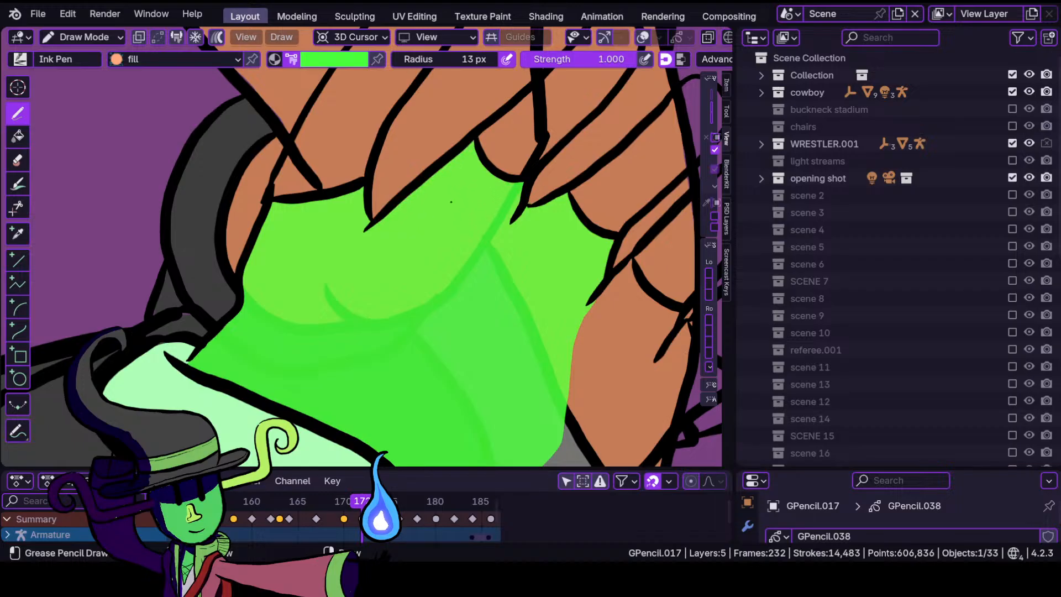
drag(451, 201, 450, 202)
Extend the bright green fill over the rest of the glove, from the cuff's lower end to the outermost fingers.
scroll(418, 337, down, 5)
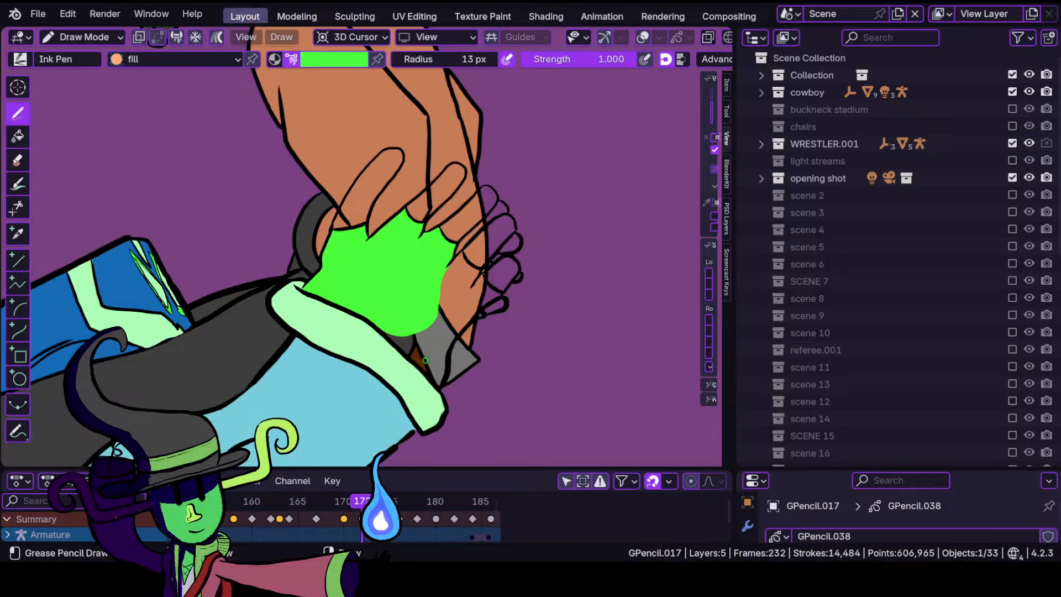
mouse_move(425, 360)
ctrl+middle_down()
mouse_move(485, 325)
mouse_move(426, 312)
ctrl+middle_up()
mouse_move(426, 312)
ctrl+middle_down()
mouse_move(414, 296)
mouse_move(431, 304)
mouse_move(423, 253)
ctrl+middle_up()
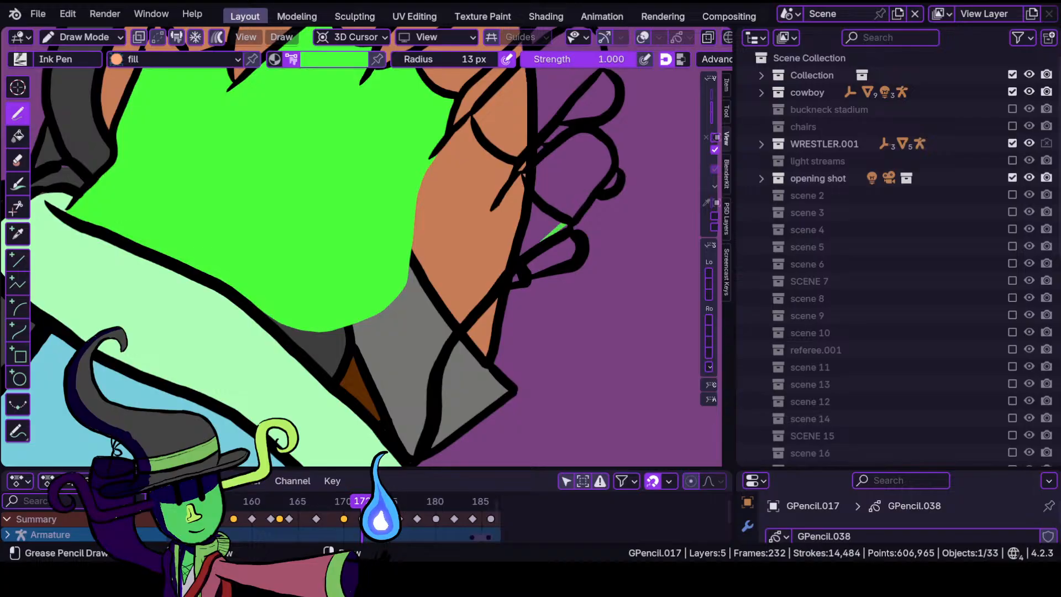
mouse_move(546, 238)
mouse_down()
mouse_move(471, 124)
mouse_move(420, 246)
mouse_move(389, 274)
mouse_move(279, 325)
mouse_move(417, 464)
mouse_move(467, 321)
mouse_up()
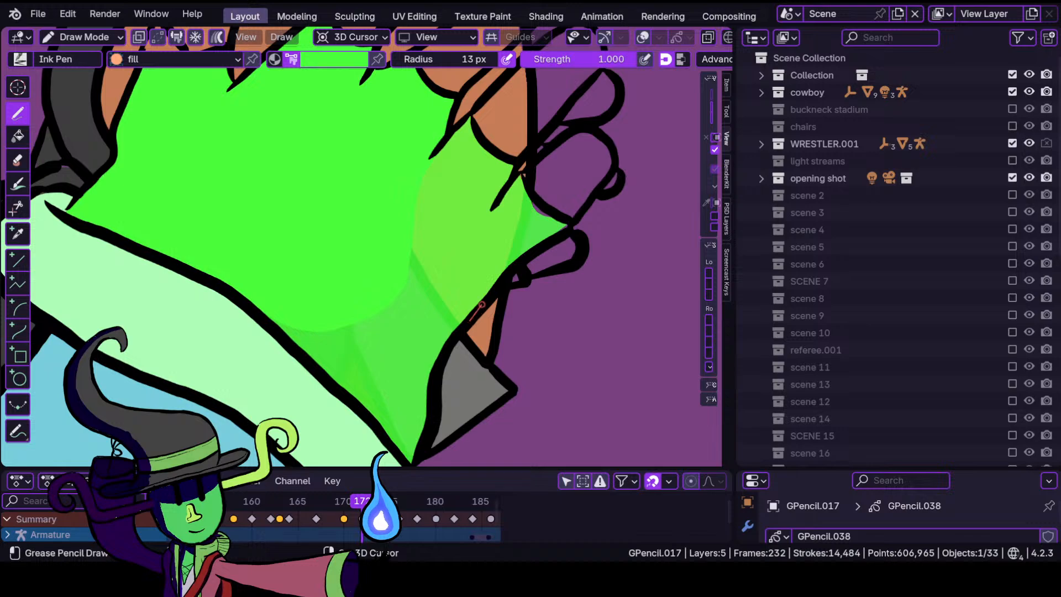
drag(513, 267, 511, 268)
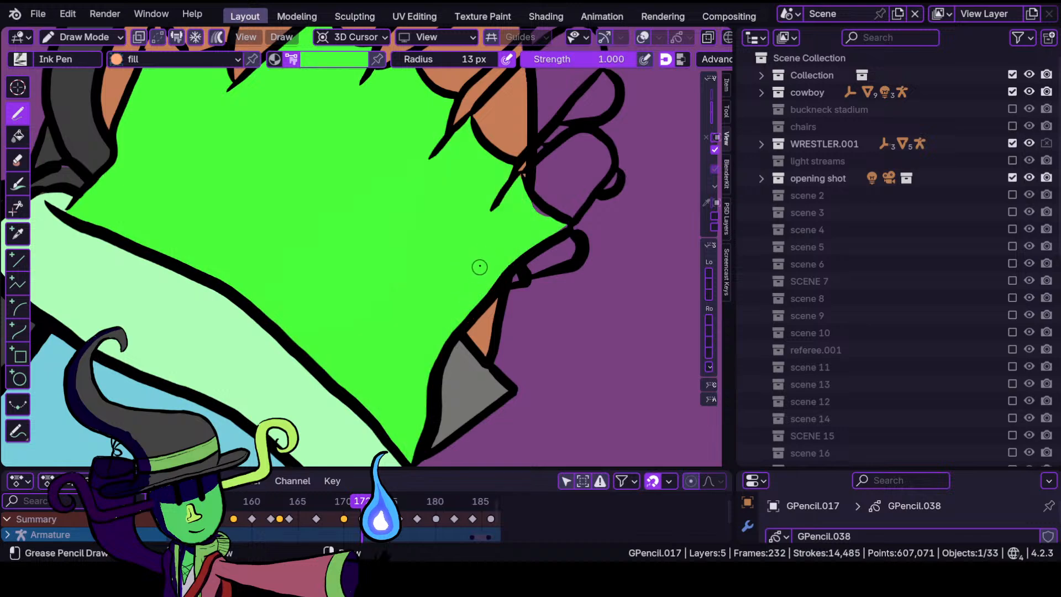
In Sculpt Mode, push the glove's green fill up to the outline below the outer finger.
scroll(523, 204, up, 4)
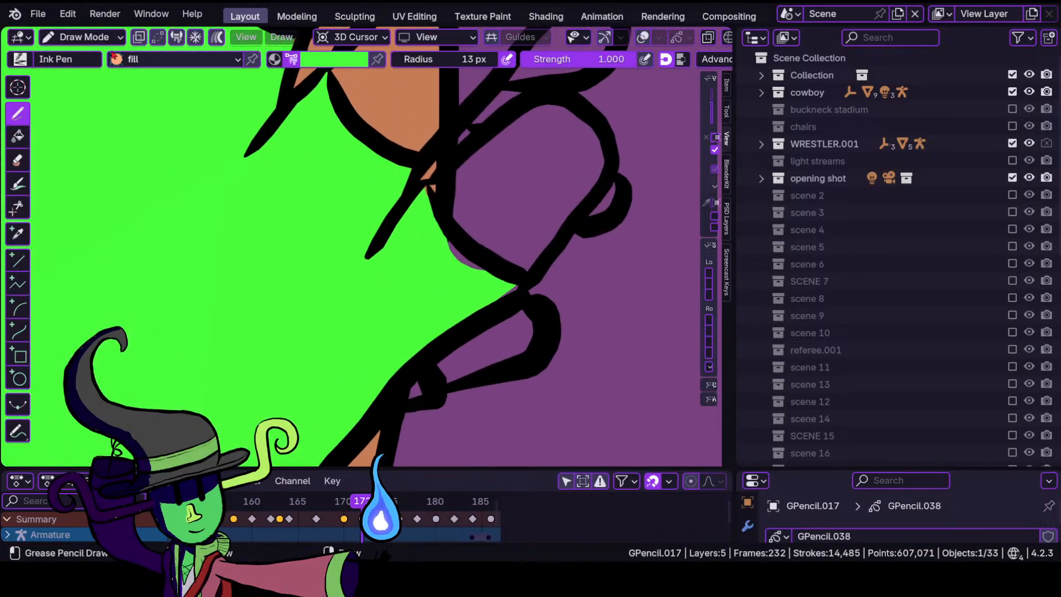
click(89, 37)
click(88, 37)
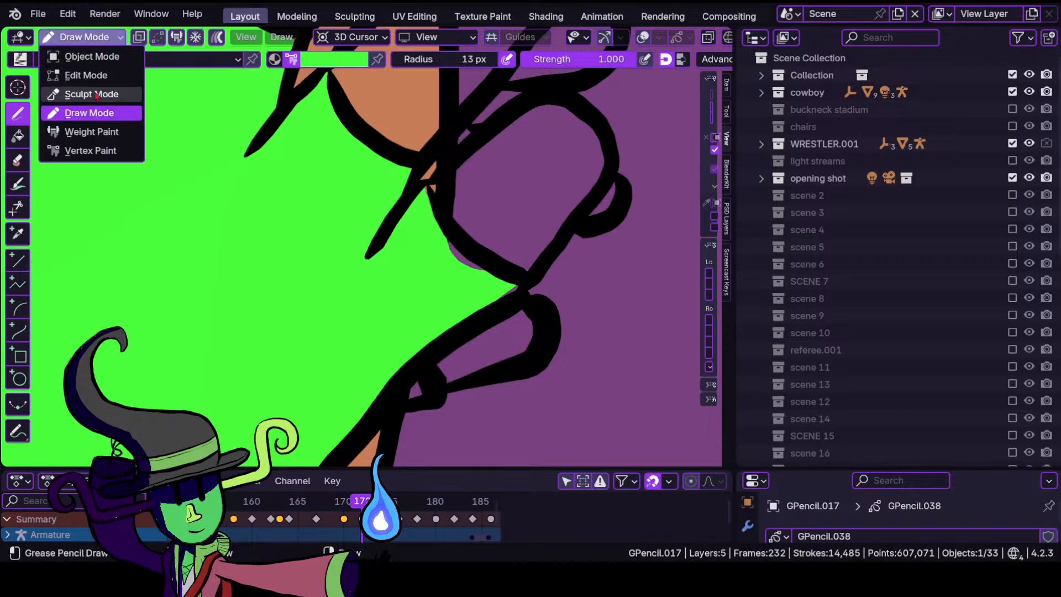
click(85, 93)
mouse_move(448, 277)
mouse_down()
mouse_move(485, 249)
mouse_move(508, 266)
mouse_move(497, 296)
mouse_move(471, 275)
mouse_up()
ctrl+middle_drag(471, 271, 431, 254)
shift+middle_drag(409, 298, 417, 227)
Return to Draw Mode and fill the small gap at the base of the lowest finger with bright green.
click(85, 37)
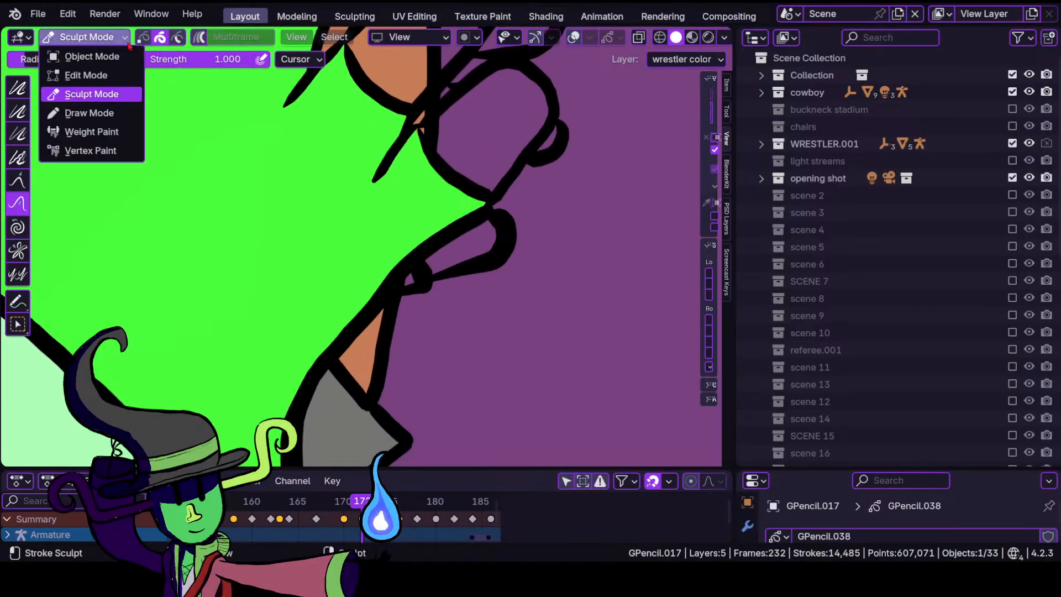
click(83, 112)
scroll(445, 234, up, 3)
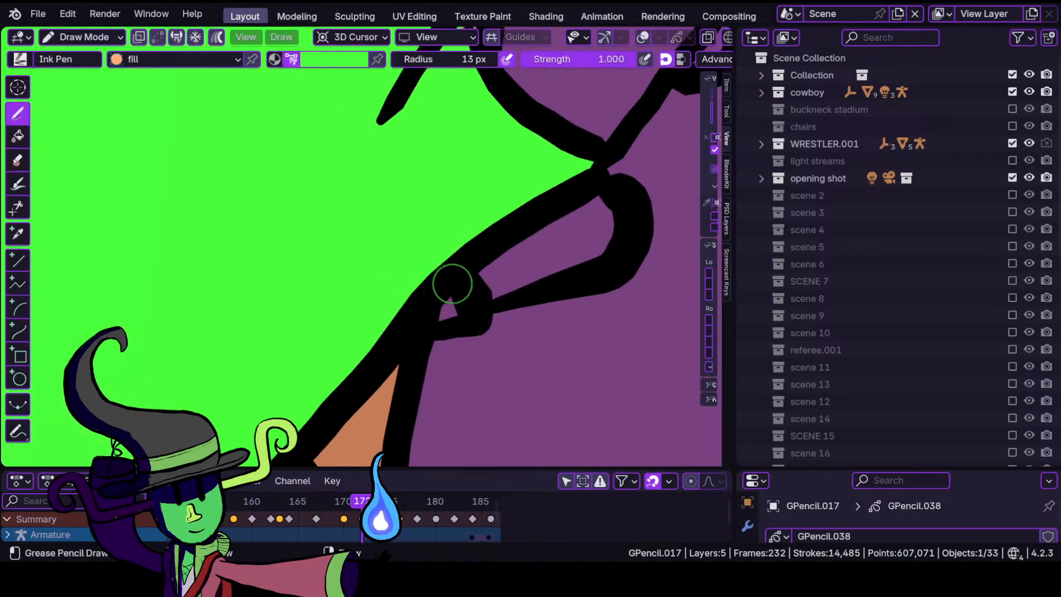
drag(418, 303, 447, 268)
Color the lowest finger light blue from the wrestlers palette.
mouse_move(442, 276)
ctrl+middle_down()
mouse_move(423, 443)
mouse_move(395, 438)
mouse_move(390, 461)
mouse_move(359, 232)
mouse_move(450, 247)
ctrl+middle_up()
click(334, 59)
click(290, 245)
mouse_move(442, 264)
mouse_down()
mouse_move(511, 248)
mouse_move(519, 217)
mouse_up()
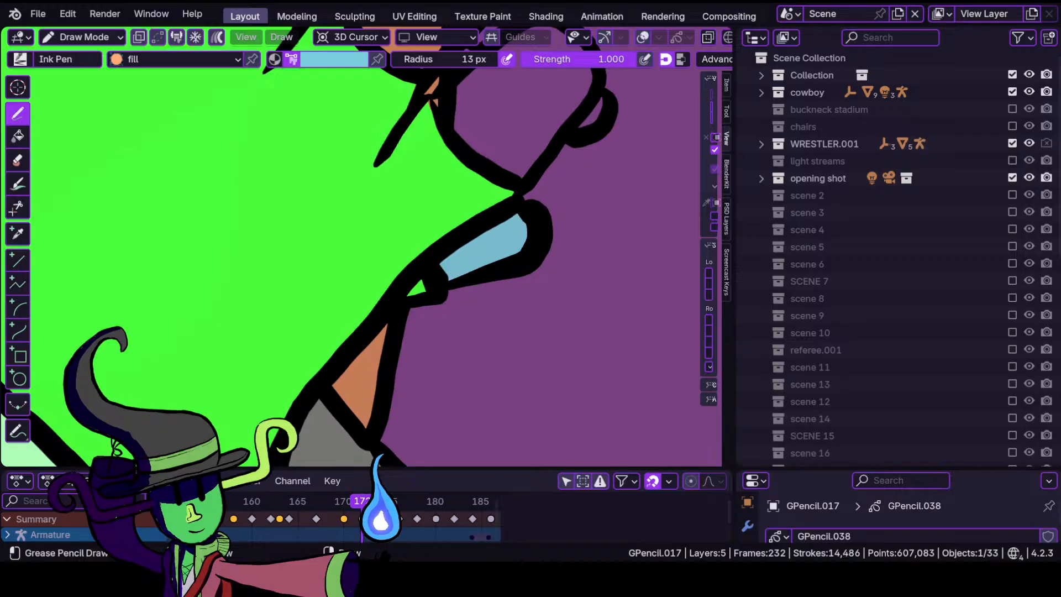
Fill the two fingers above the lowest one and the fingertips showing behind them with light blue.
mouse_move(520, 216)
ctrl+middle_down()
mouse_move(480, 364)
mouse_move(433, 375)
mouse_move(393, 367)
mouse_move(370, 399)
ctrl+middle_up()
ctrl+middle_drag(387, 357, 403, 288)
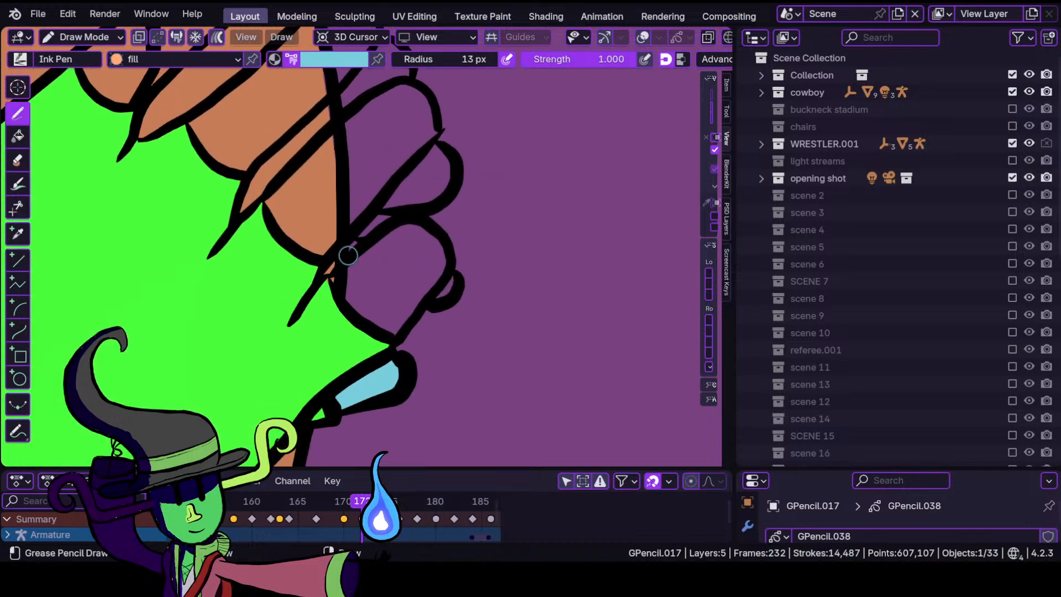
mouse_move(331, 279)
mouse_down()
mouse_move(364, 317)
mouse_move(406, 328)
mouse_move(443, 260)
mouse_move(417, 227)
mouse_move(336, 275)
mouse_up()
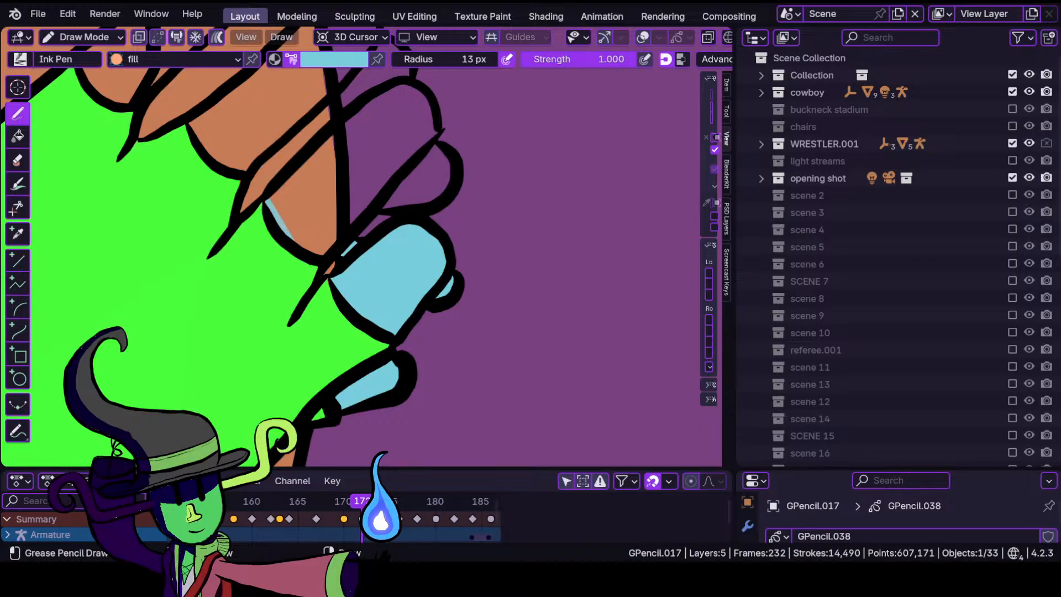
mouse_move(272, 206)
mouse_down()
mouse_move(354, 232)
mouse_move(436, 119)
mouse_move(296, 156)
mouse_up()
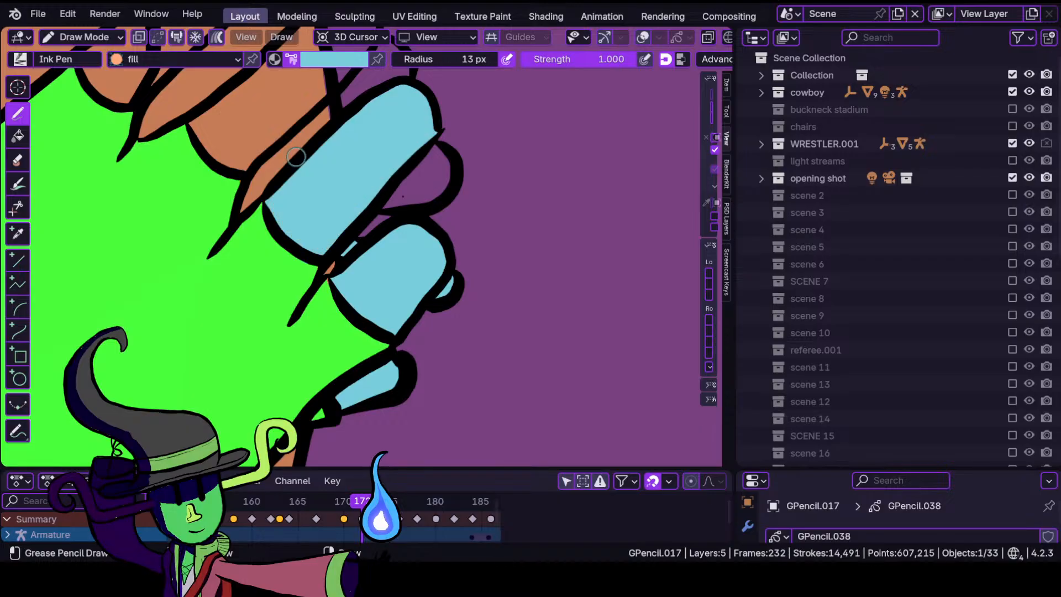
scroll(404, 231, up, 3)
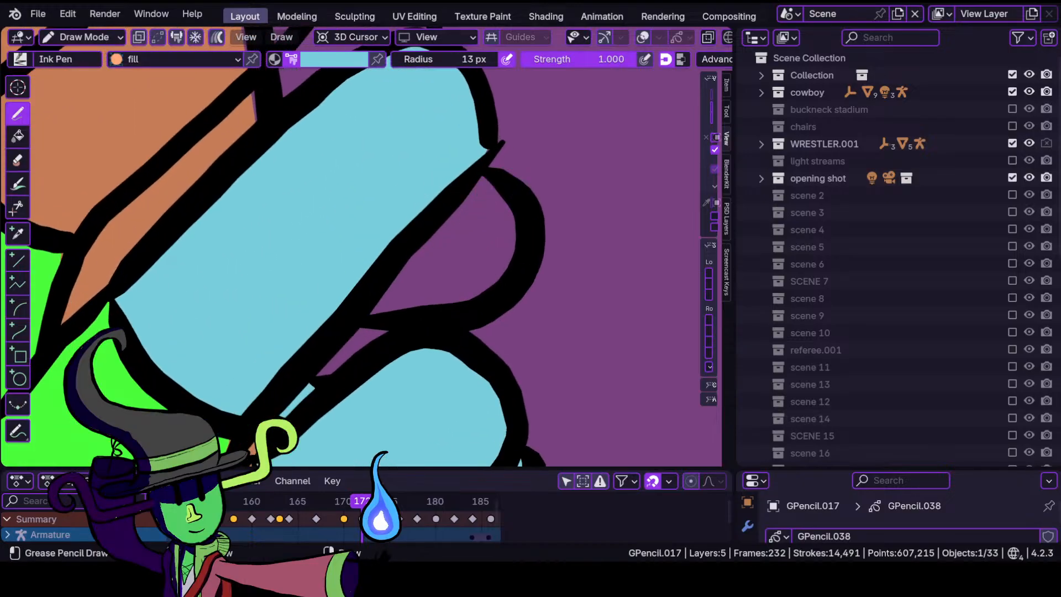
mouse_move(483, 180)
mouse_down()
mouse_move(423, 243)
mouse_move(475, 301)
mouse_move(511, 210)
mouse_move(445, 190)
mouse_up()
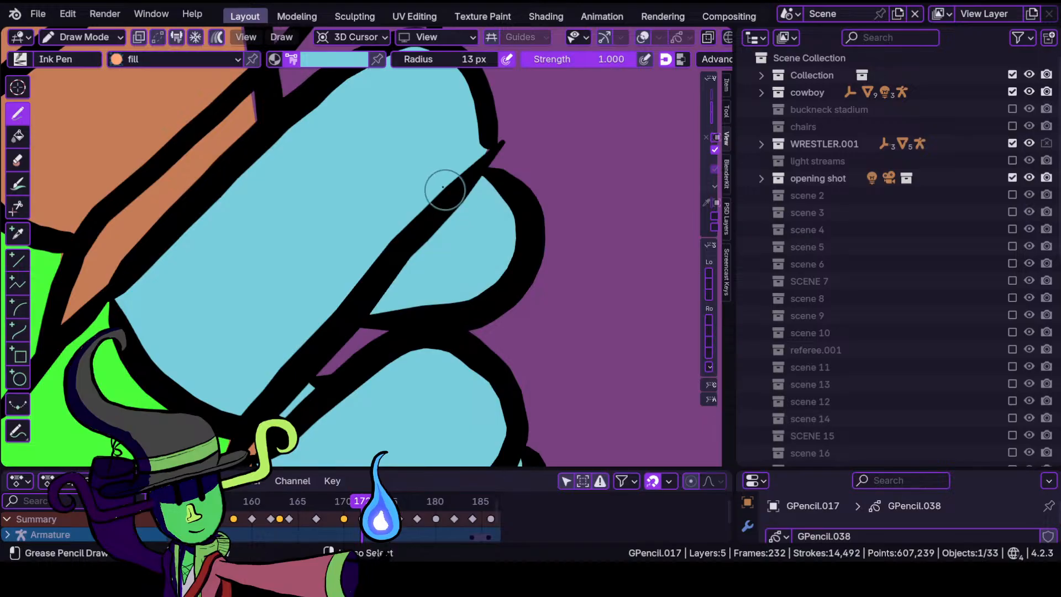
scroll(445, 189, down, 3)
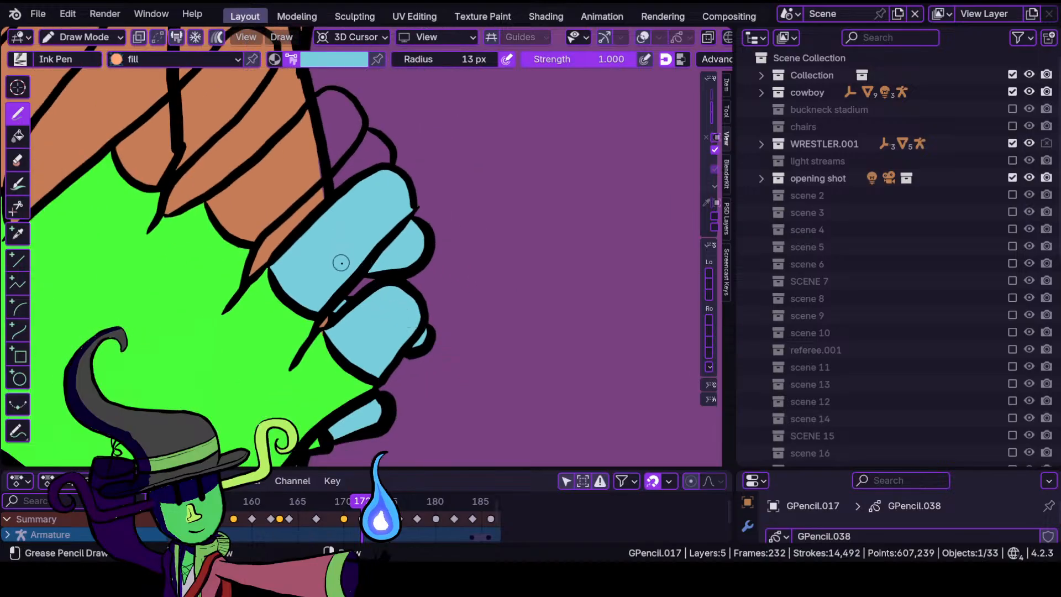
scroll(344, 323, down, 3)
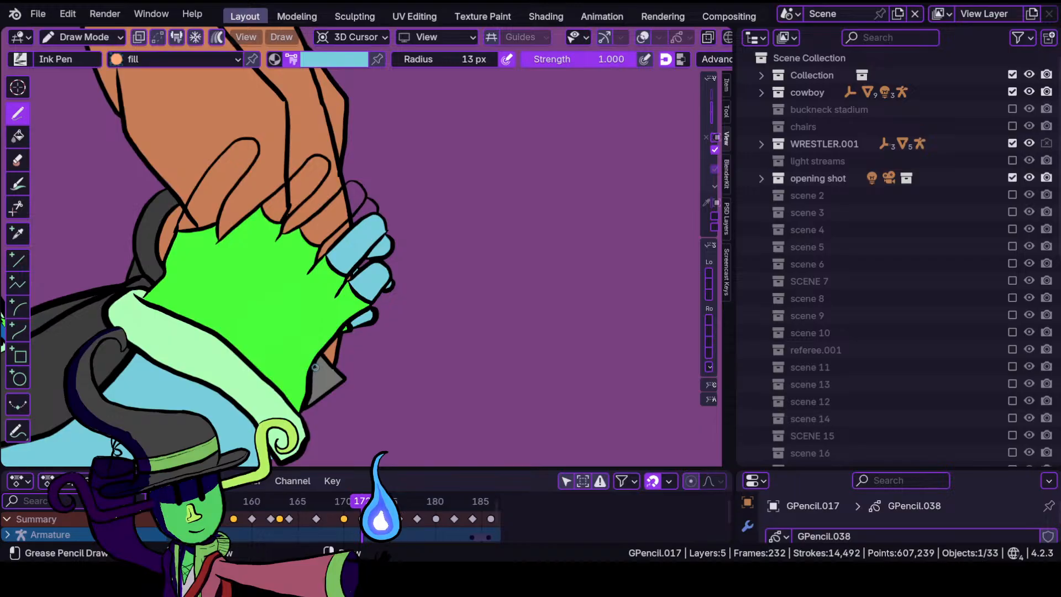
scroll(339, 318, up, 5)
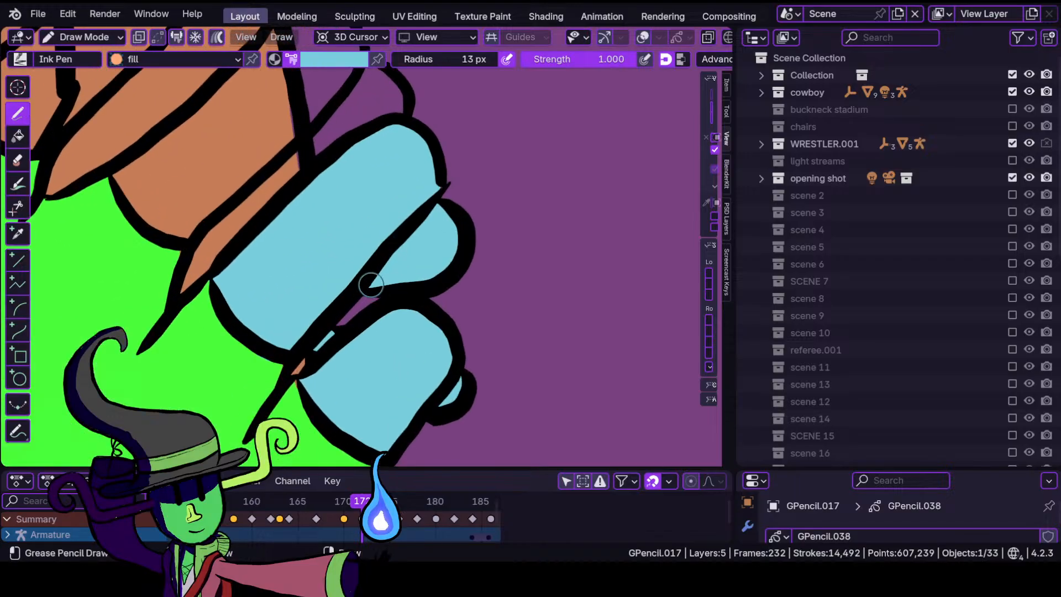
mouse_move(358, 336)
ctrl+middle_down()
mouse_move(352, 417)
mouse_move(362, 409)
ctrl+middle_up()
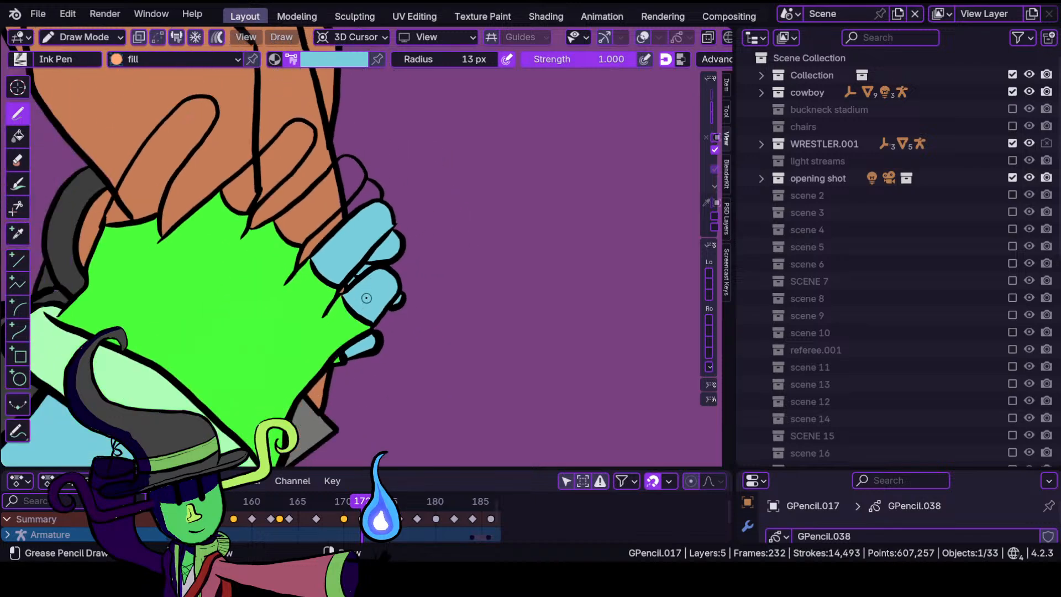
mouse_move(366, 299)
ctrl+middle_down()
mouse_move(355, 342)
mouse_move(415, 258)
ctrl+middle_up()
key(ctrl+z)
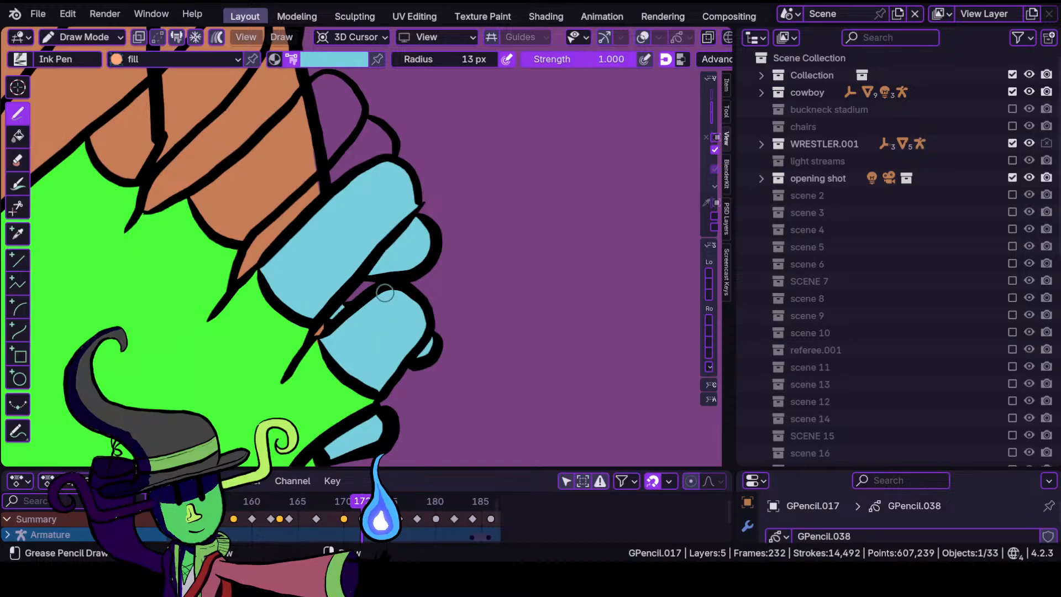
Fill the next finger up and the fingertip behind it with light blue, and enlarge the timeline area.
shift+middle_drag(366, 230, 406, 386)
mouse_move(368, 334)
mouse_down()
mouse_move(432, 304)
mouse_move(386, 290)
mouse_up()
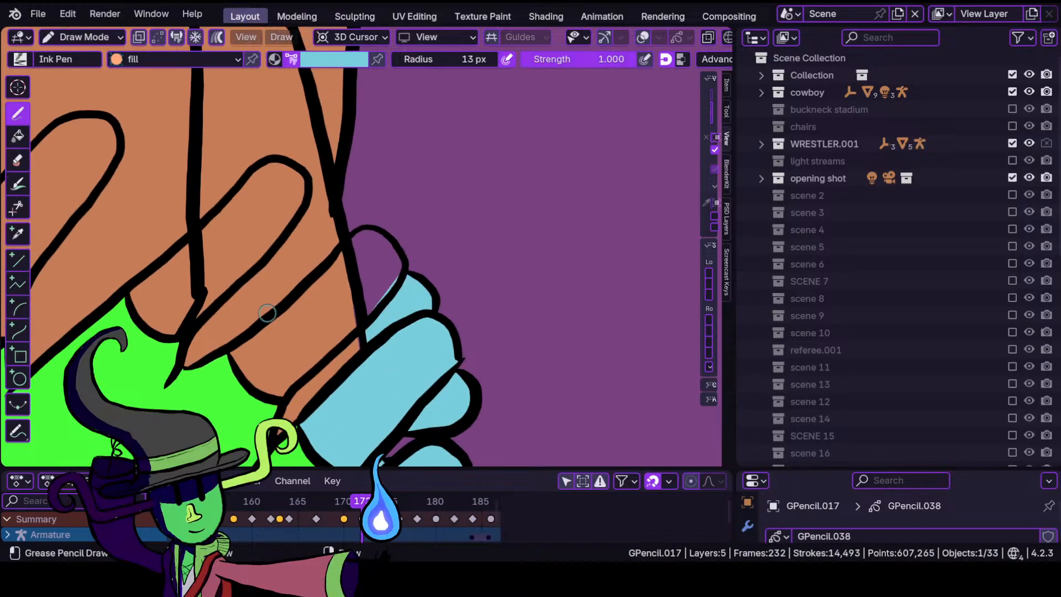
mouse_move(235, 353)
mouse_down()
mouse_move(265, 391)
mouse_move(376, 312)
mouse_move(401, 266)
mouse_move(373, 230)
mouse_move(291, 293)
mouse_move(244, 378)
mouse_up()
scroll(259, 354, up, 4)
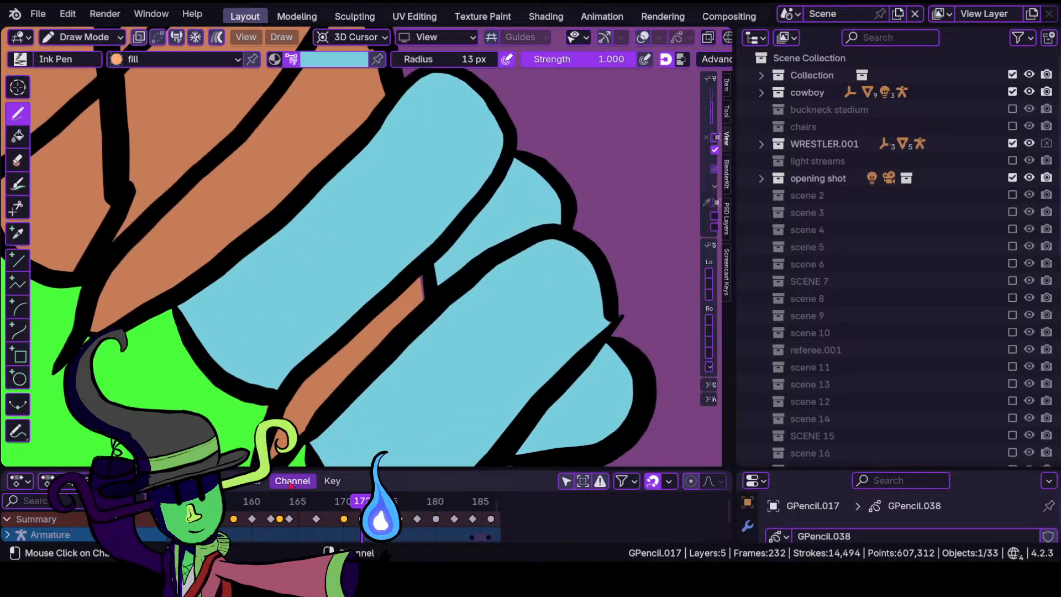
drag(314, 469, 304, 390)
In Sculpt Mode, reduce the brush radius to 62 px and push the wrestler's fill toward the outlines at the base of the second-lowest finger.
mouse_move(281, 499)
ctrl+middle_down()
mouse_move(260, 497)
mouse_move(263, 309)
ctrl+middle_up()
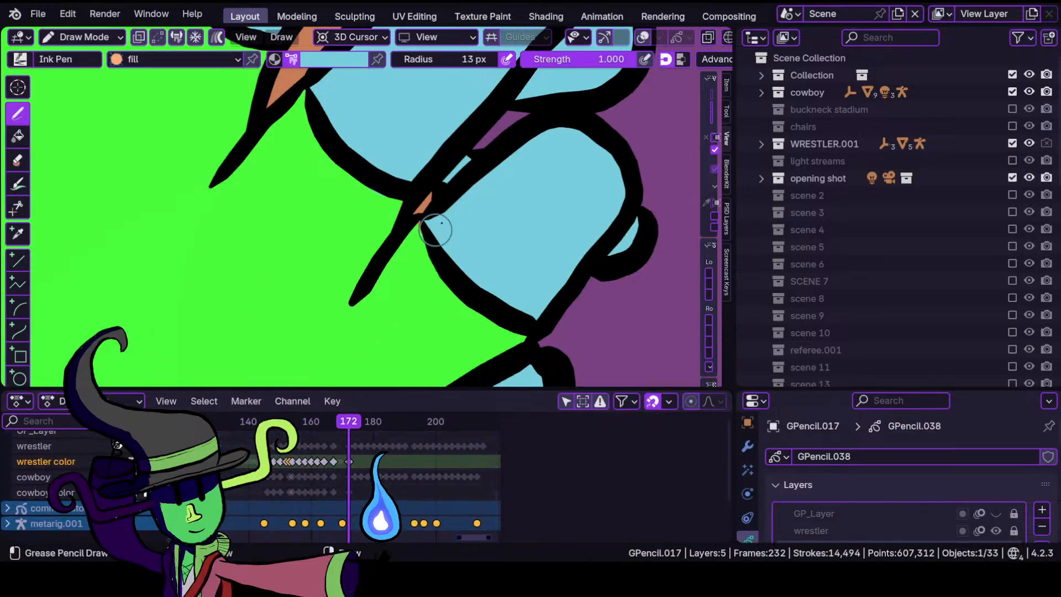
scroll(424, 288, down, 3)
scroll(419, 260, up, 2)
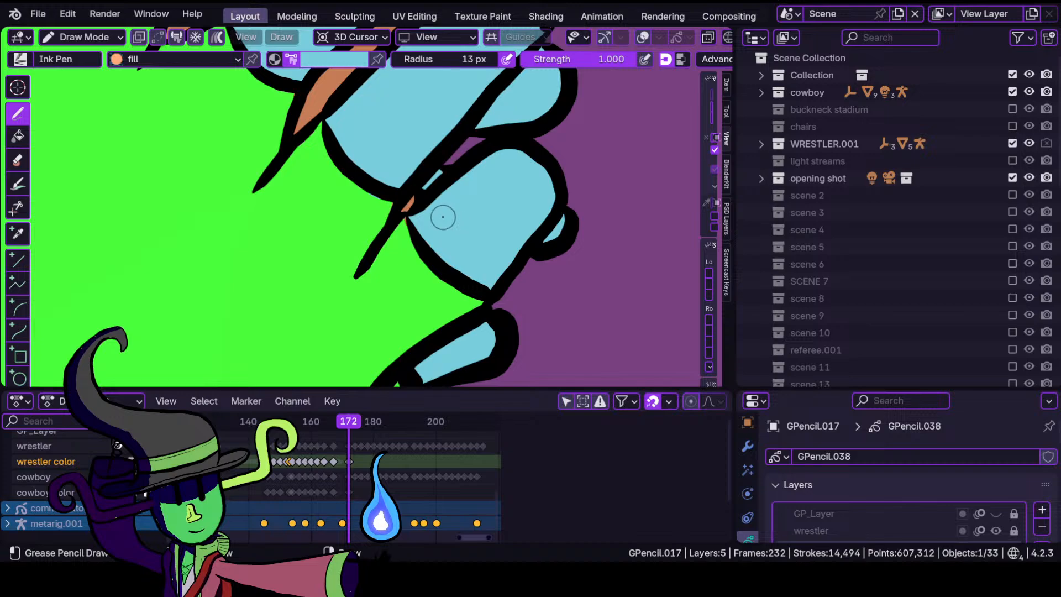
shift+middle_drag(426, 215, 392, 302)
click(118, 40)
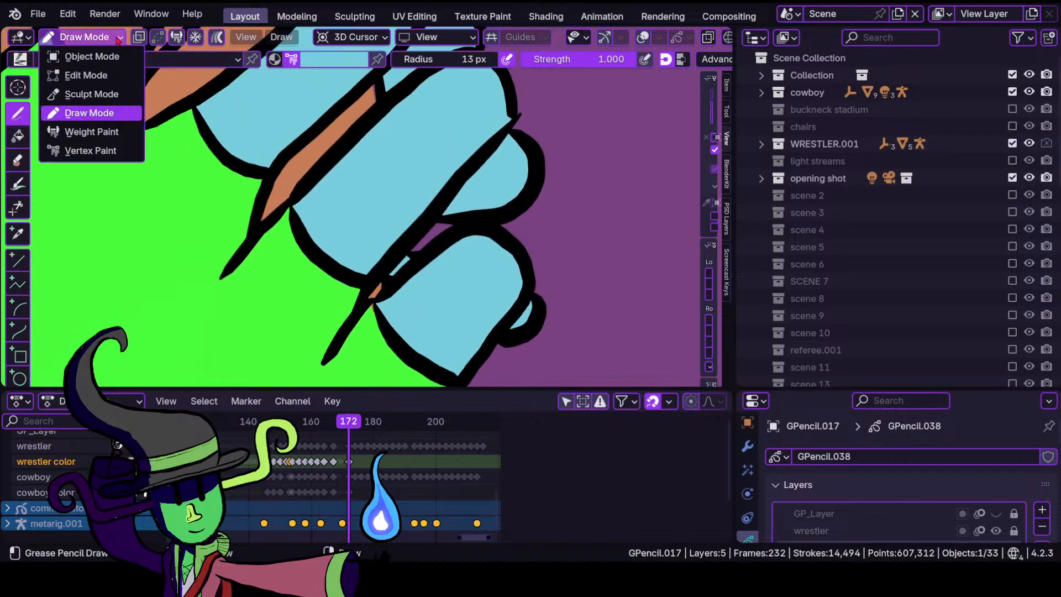
click(102, 112)
click(84, 37)
click(83, 95)
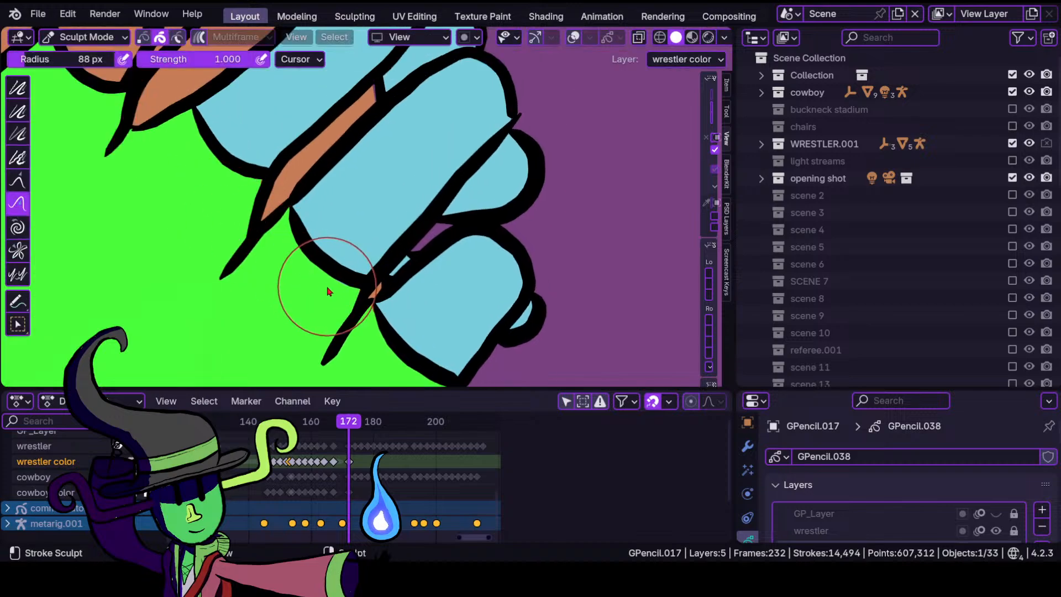
drag(335, 300, 338, 296)
mouse_move(381, 293)
ctrl+middle_down()
mouse_move(402, 247)
mouse_move(347, 227)
mouse_move(348, 191)
ctrl+middle_up()
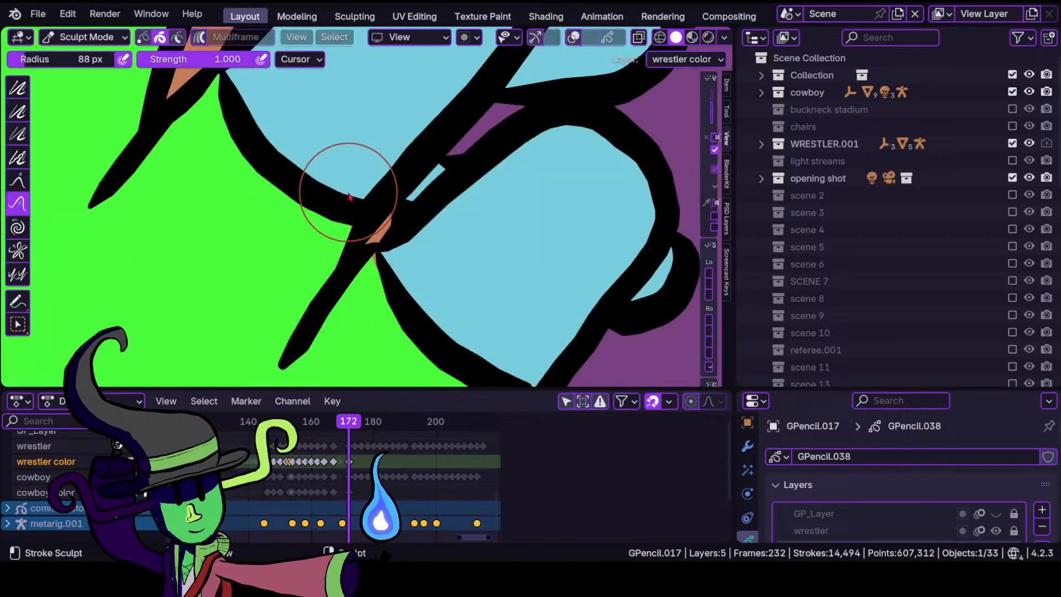
key(f)
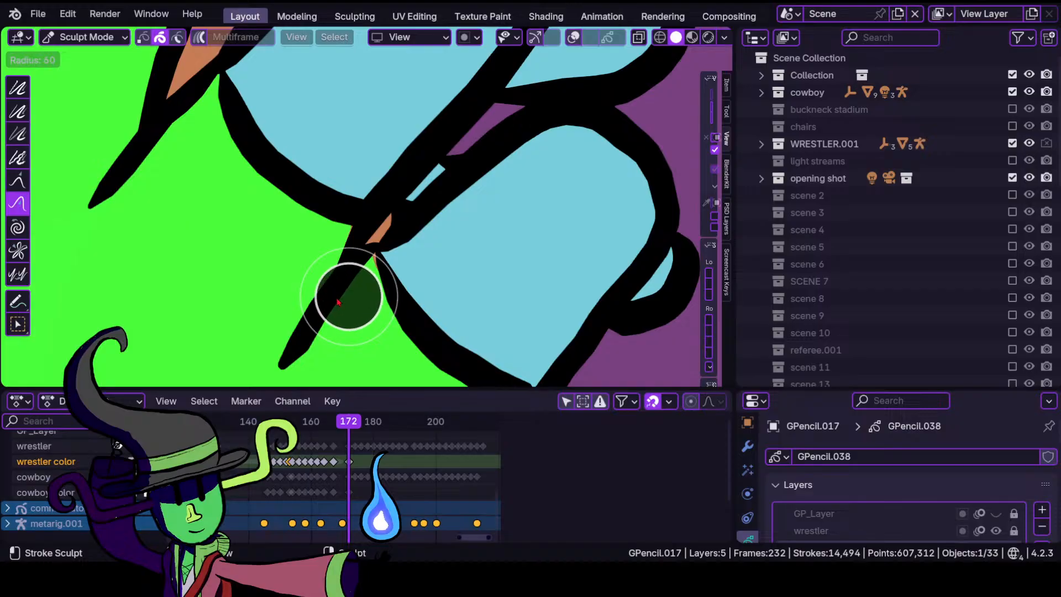
click(370, 273)
drag(369, 268, 390, 250)
mouse_move(379, 256)
mouse_down()
mouse_move(379, 243)
mouse_move(331, 232)
mouse_move(360, 225)
mouse_move(356, 243)
mouse_up()
scroll(360, 271, down, 6)
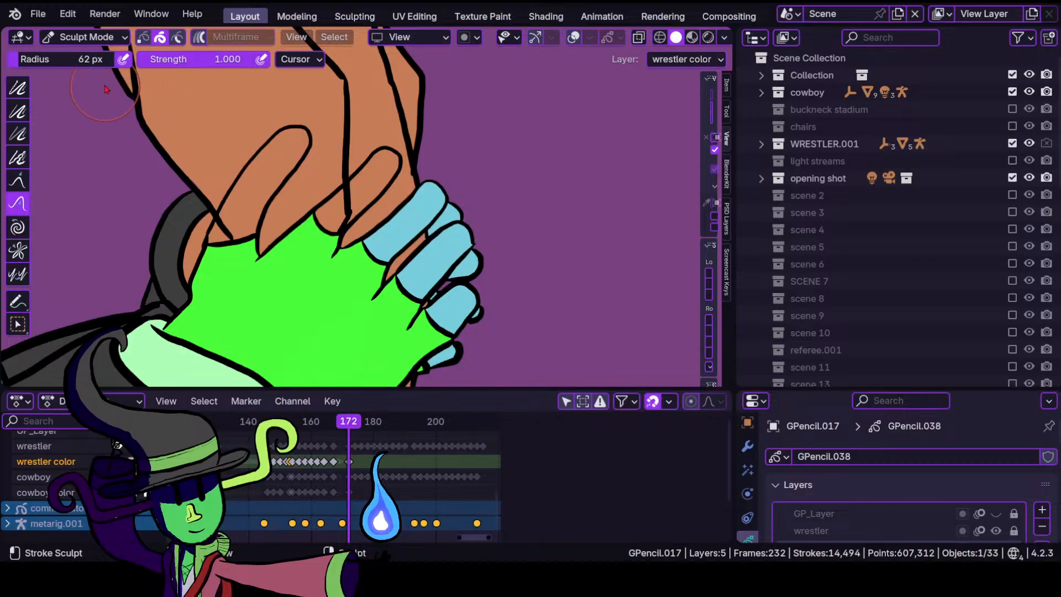
Return to Draw Mode and fill the front finger next to the already colored ones with light blue.
click(87, 37)
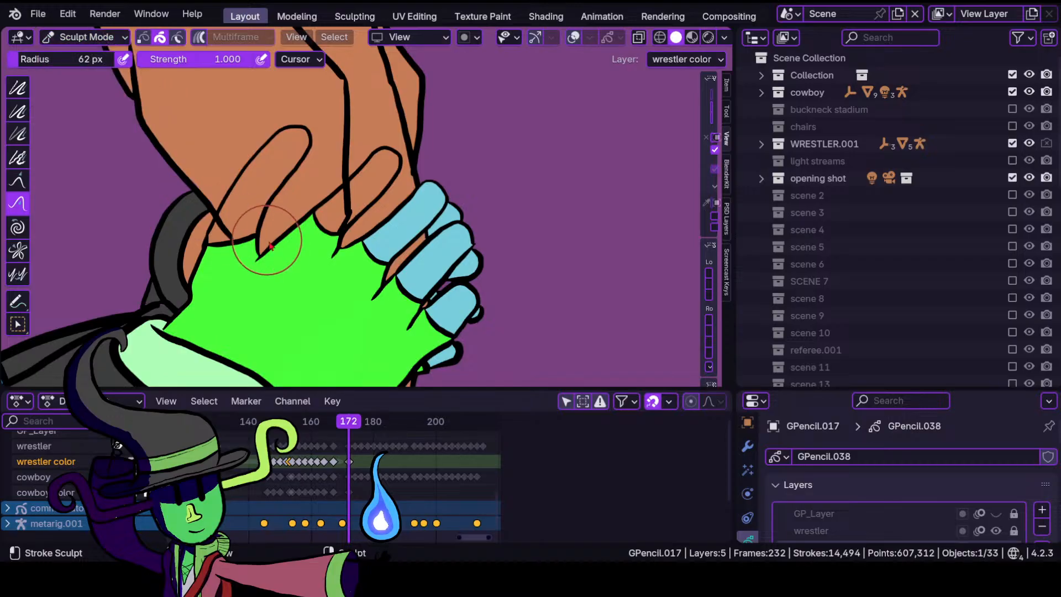
click(86, 37)
click(88, 110)
scroll(282, 169, up, 5)
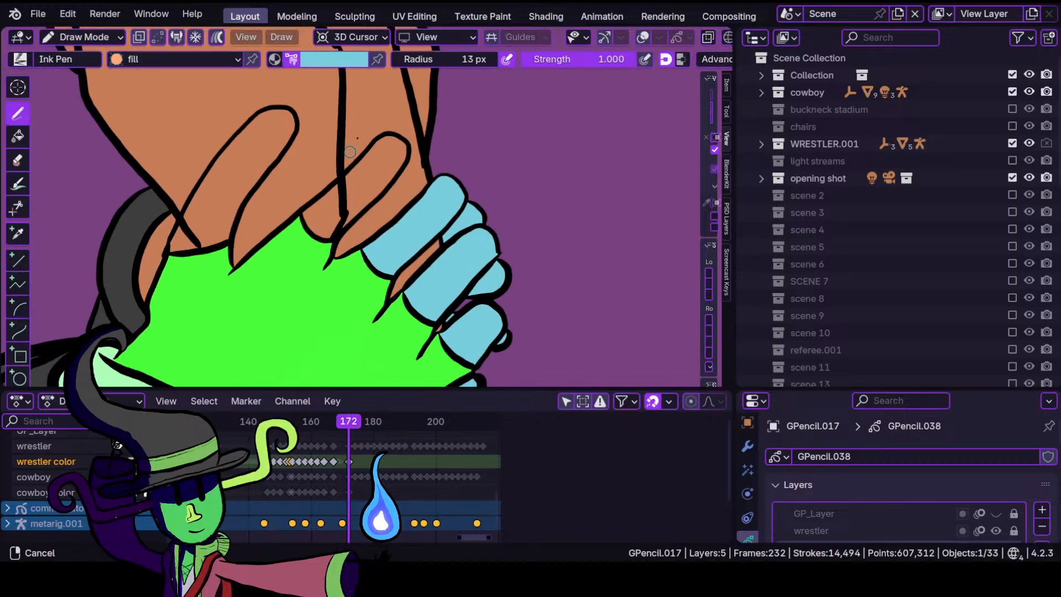
scroll(284, 168, down, 1)
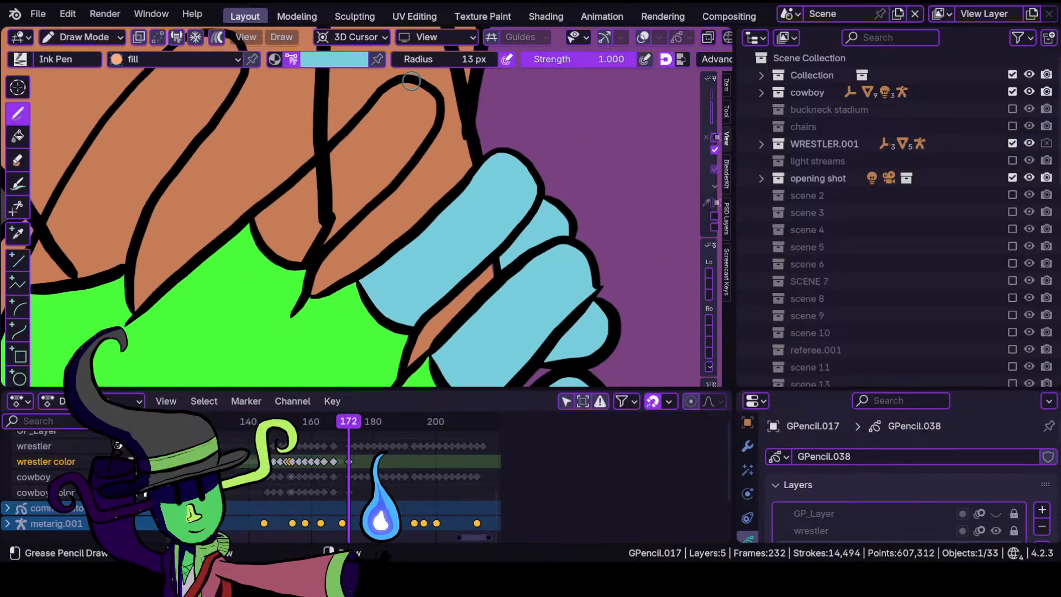
mouse_move(381, 97)
mouse_down()
mouse_move(311, 168)
mouse_move(272, 252)
mouse_move(307, 264)
mouse_move(414, 121)
mouse_move(409, 103)
mouse_up()
Fill the last uncolored finger, the long one lying over the cowboy's arm, with light blue.
scroll(267, 249, down, 4)
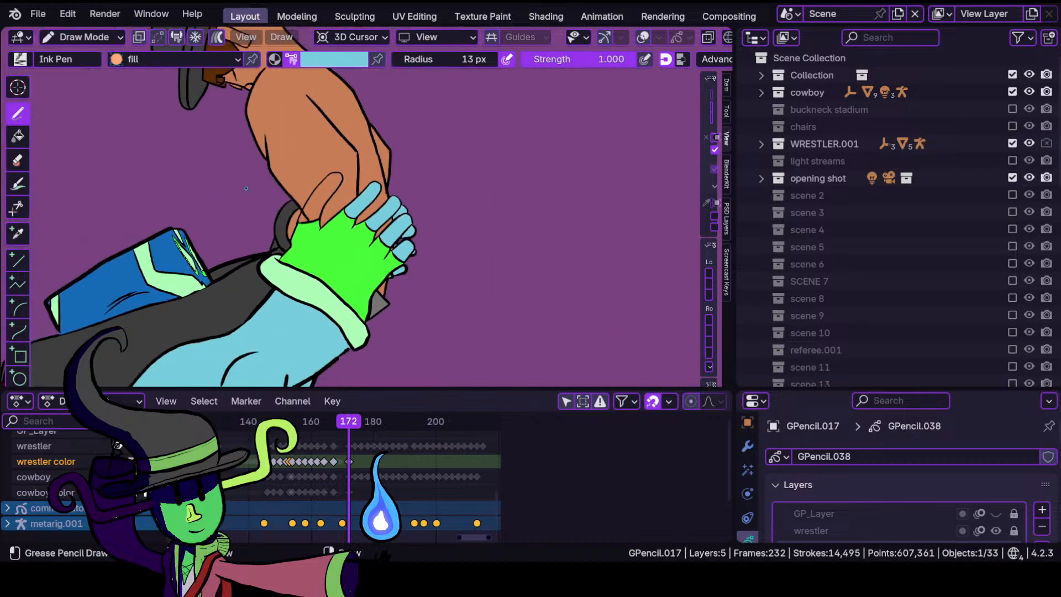
ctrl+middle_drag(267, 259, 364, 168)
shift+middle_drag(238, 281, 429, 333)
ctrl+middle_drag(374, 299, 358, 274)
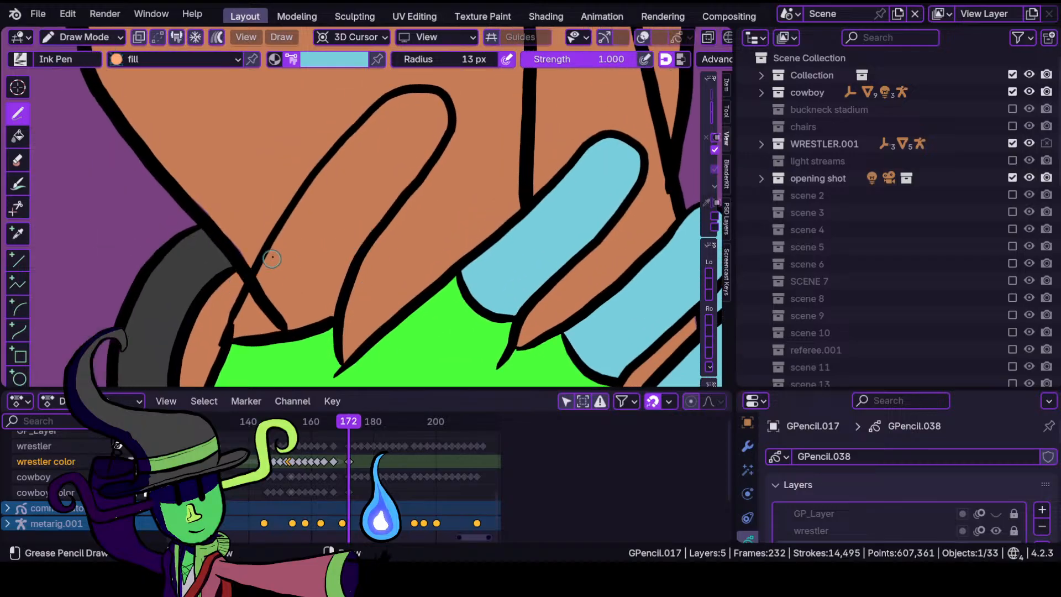
mouse_move(235, 331)
mouse_down()
mouse_move(271, 280)
mouse_move(340, 274)
mouse_move(426, 141)
mouse_move(437, 102)
mouse_move(309, 221)
mouse_up()
drag(385, 102, 251, 271)
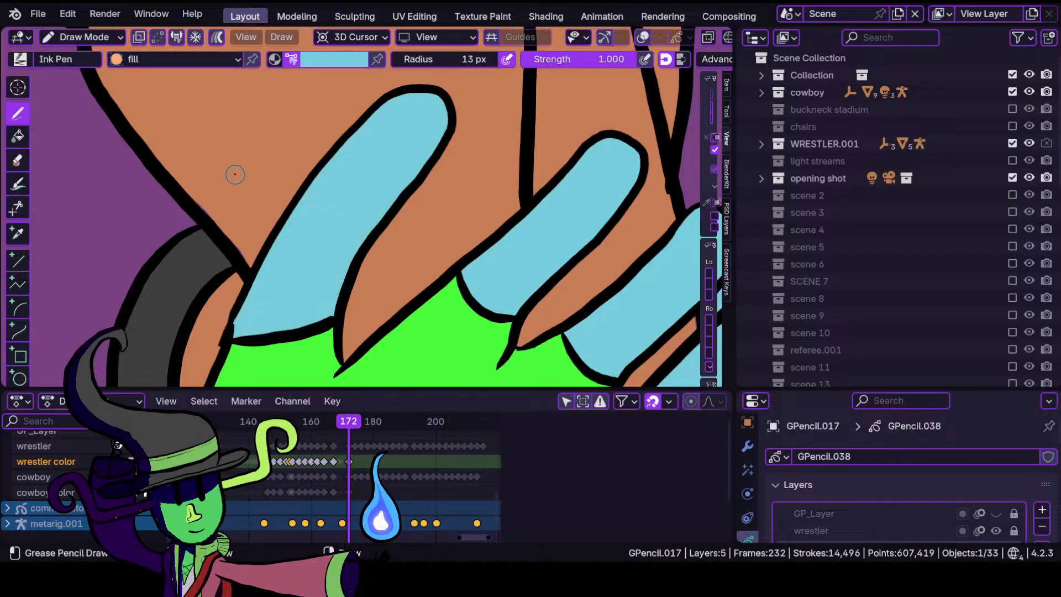
click(336, 57)
click(83, 37)
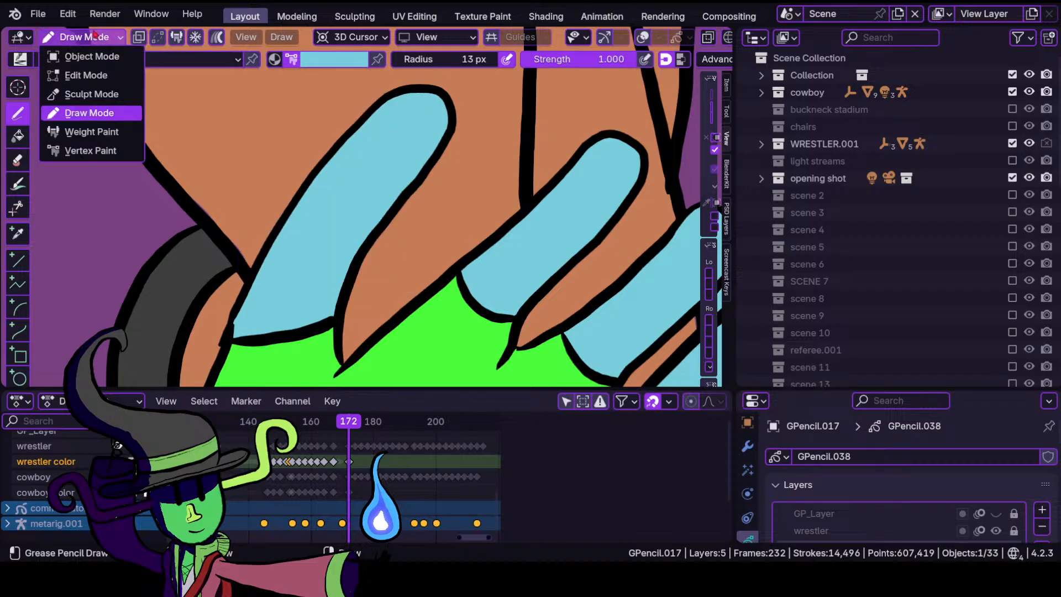
click(312, 64)
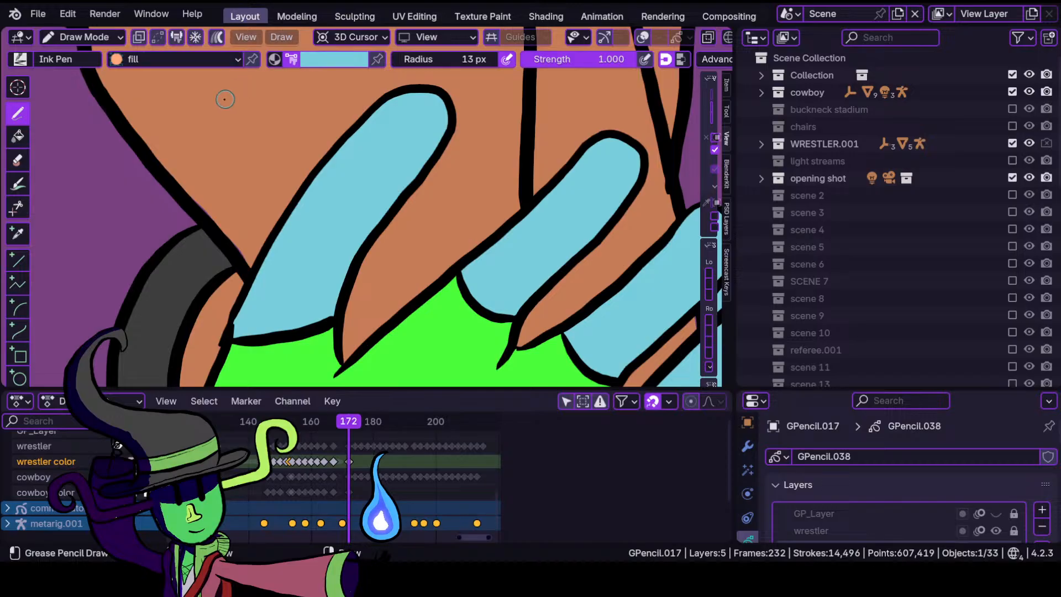
click(342, 63)
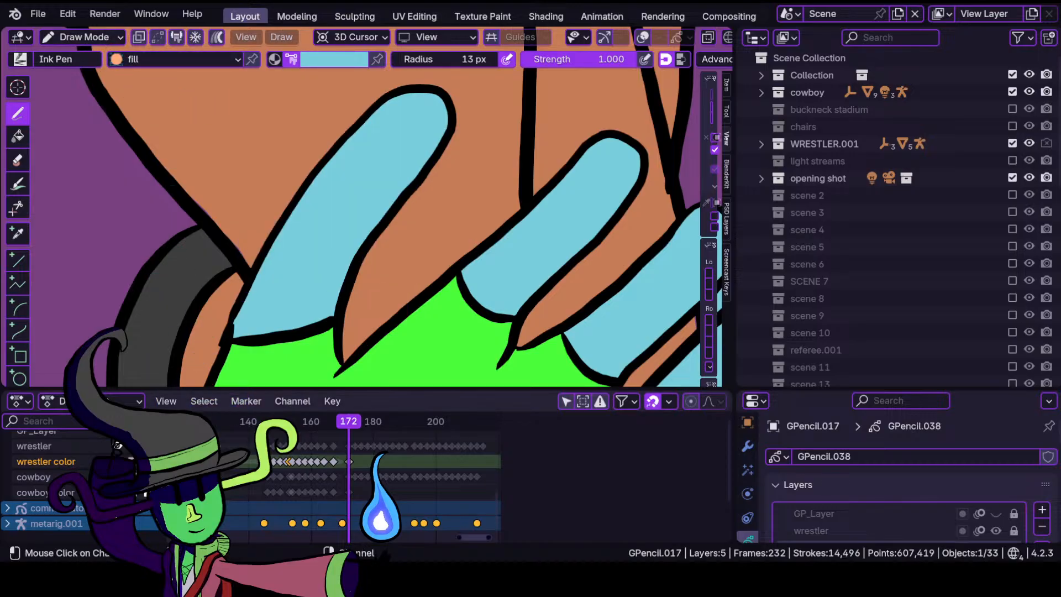
Make the cowboy color layer active and, in Sculpt Mode, nudge the cowboy's fill at the arm outline beside the long finger.
click(79, 492)
click(82, 36)
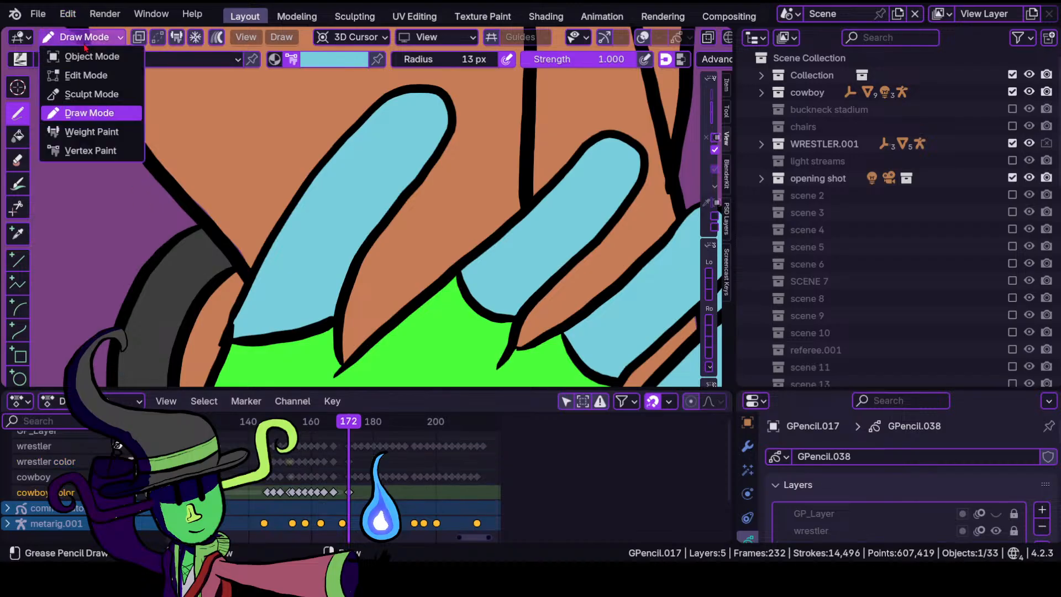
click(91, 94)
mouse_move(219, 224)
mouse_down()
mouse_move(238, 243)
mouse_move(238, 276)
mouse_up()
Examine the whole colored pose on frame 172 and the layer keyframes around it in the timeline.
scroll(238, 276, down, 6)
scroll(259, 258, up, 3)
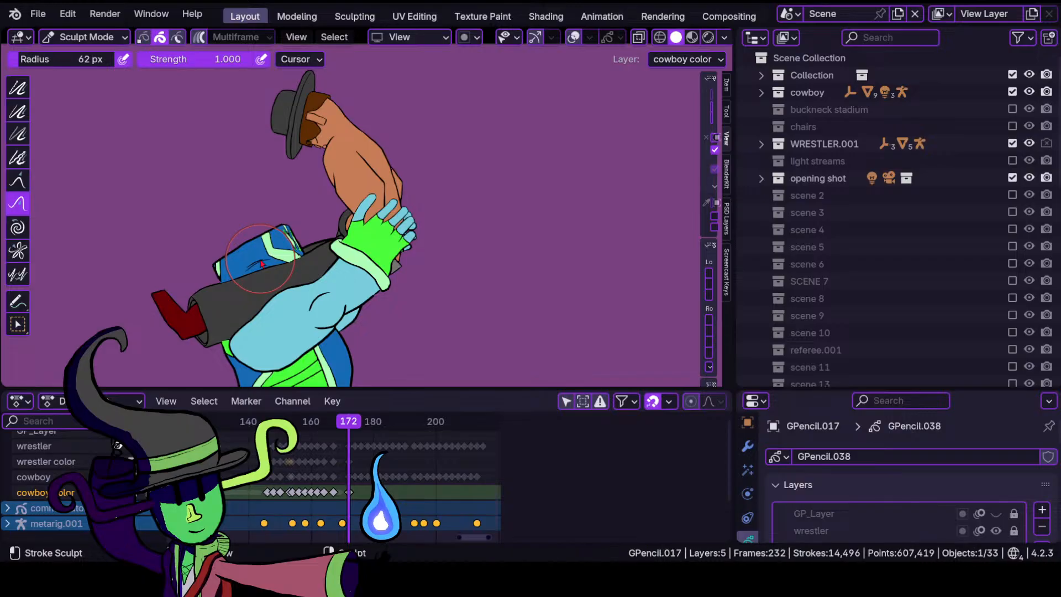
scroll(305, 341, down, 3)
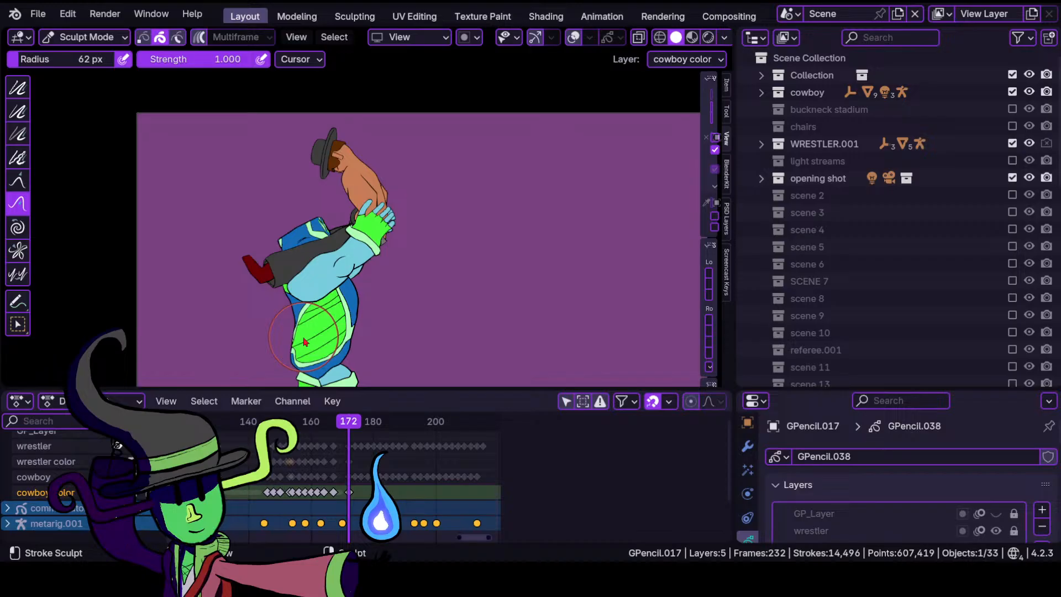
shift+middle_drag(407, 347, 451, 306)
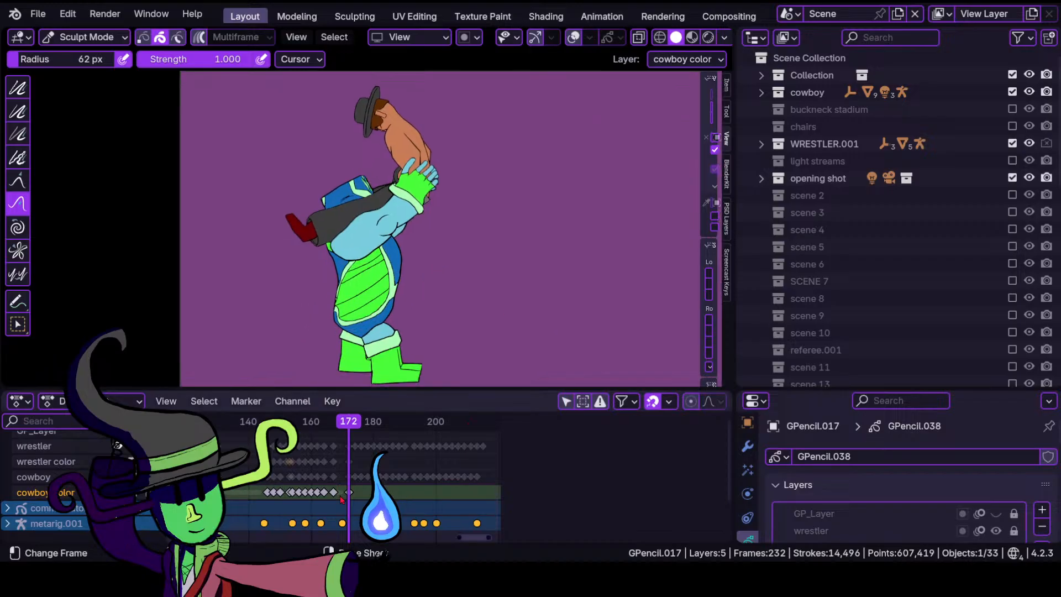
scroll(340, 498, up, 5)
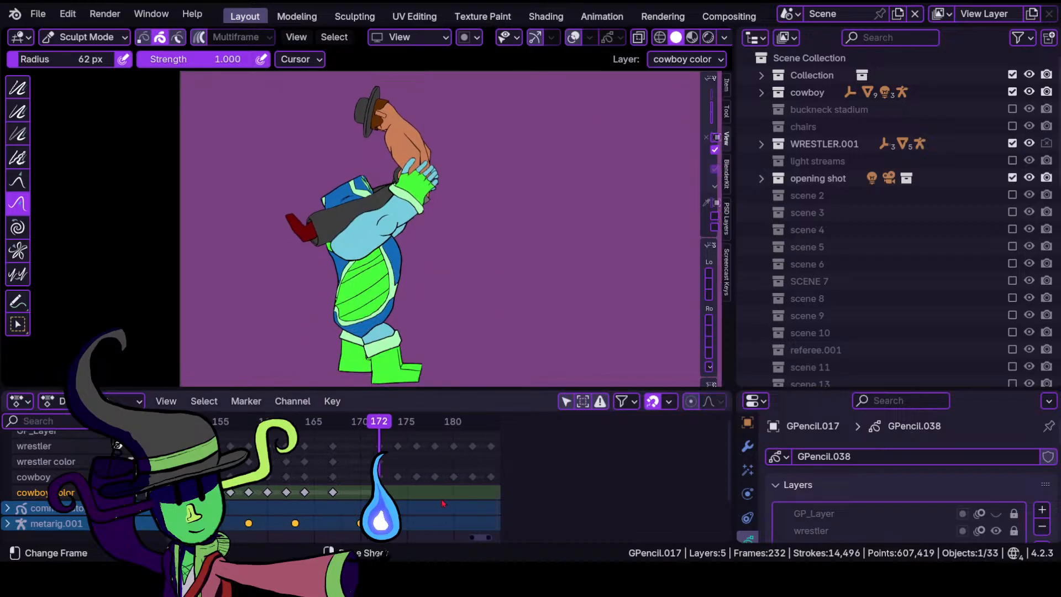
scroll(442, 501, up, 8)
middle_drag(442, 500, 317, 519)
scroll(306, 534, down, 5)
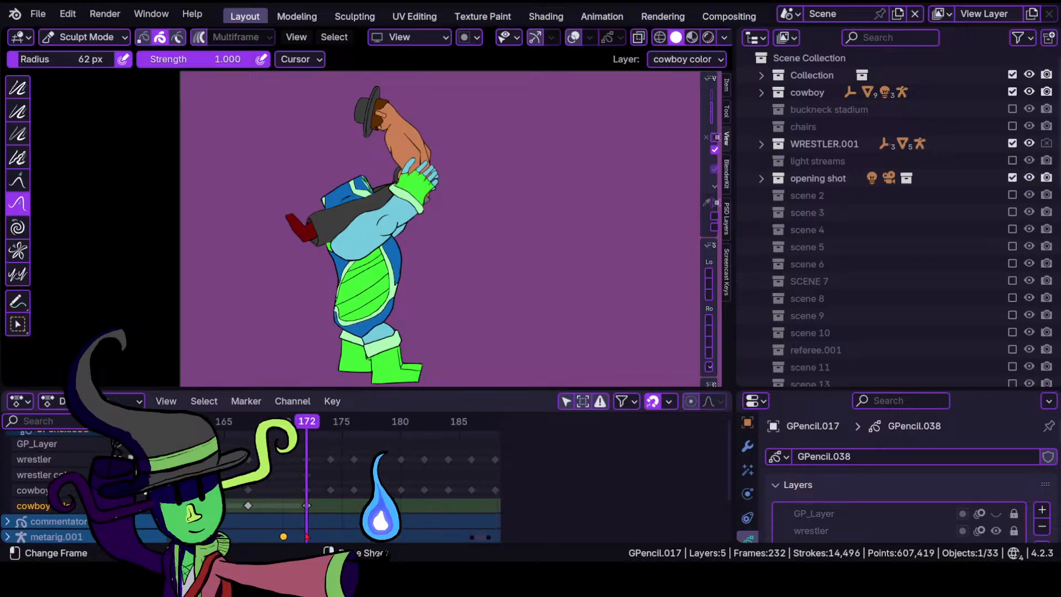
scroll(306, 536, down, 12)
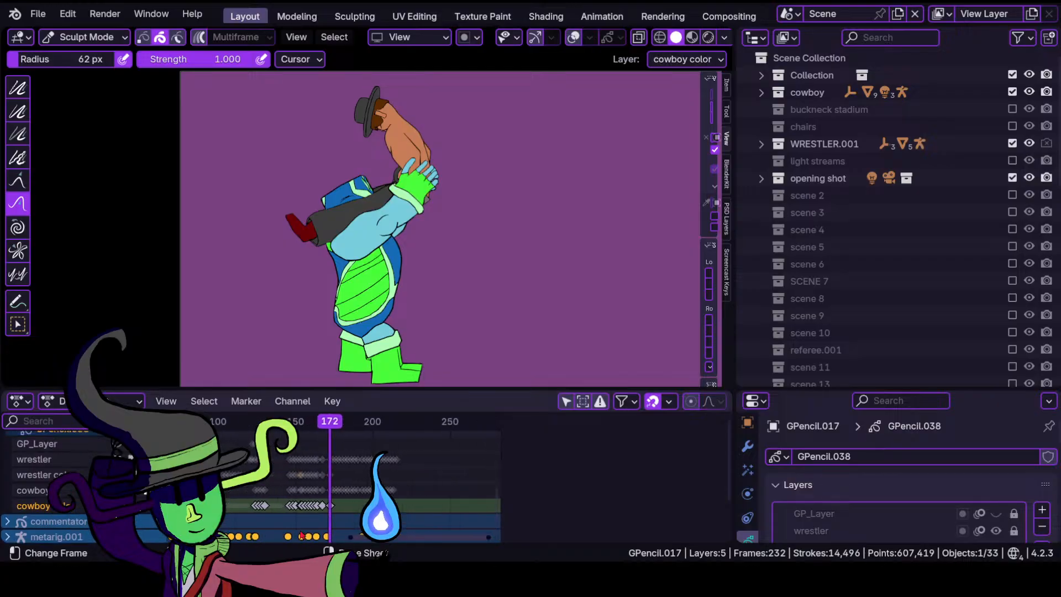
Check the drawing keyframes following frame 172 in the timeline, then inspect the wrestler's torso and lifting arm up close.
scroll(301, 535, up, 8)
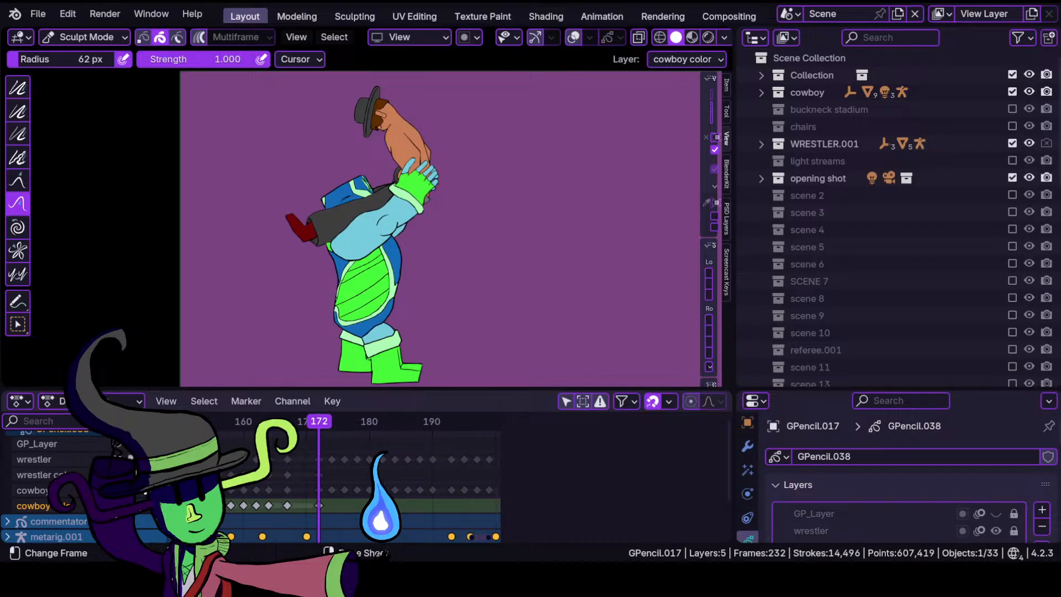
scroll(305, 522, down, 5)
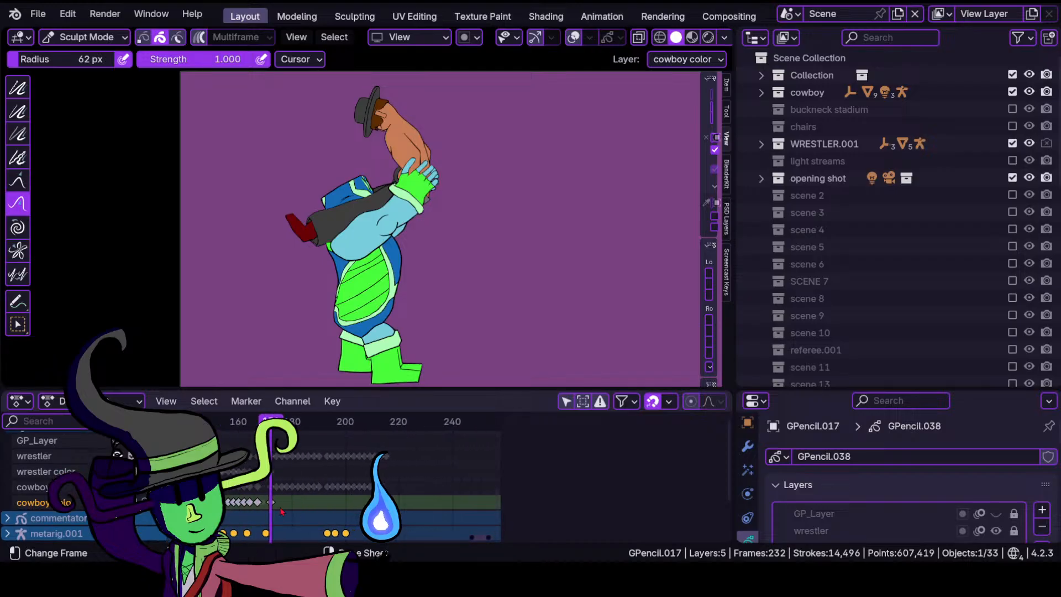
scroll(333, 525, up, 4)
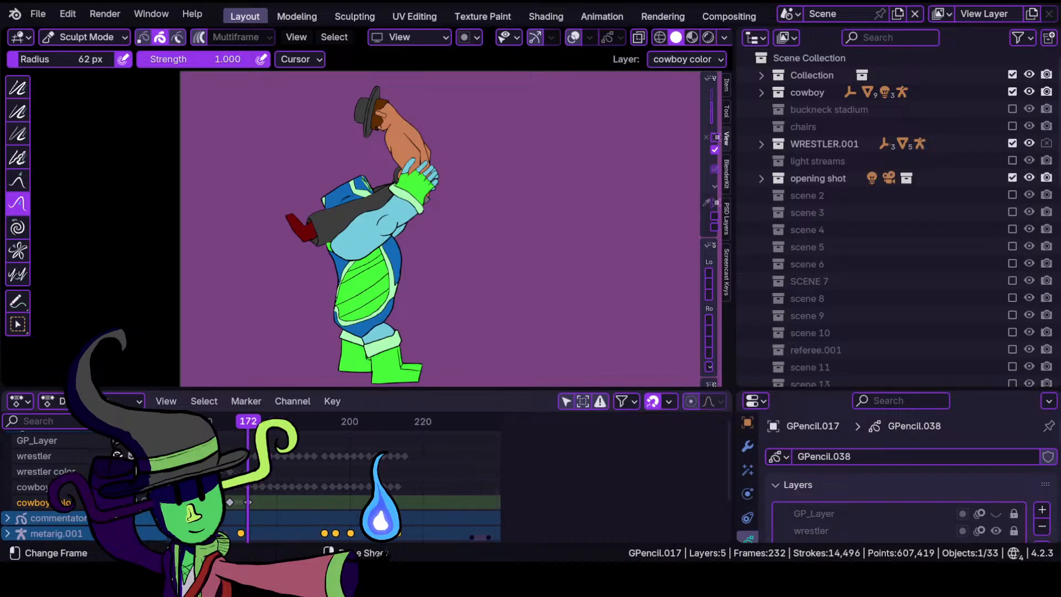
scroll(331, 525, down, 1)
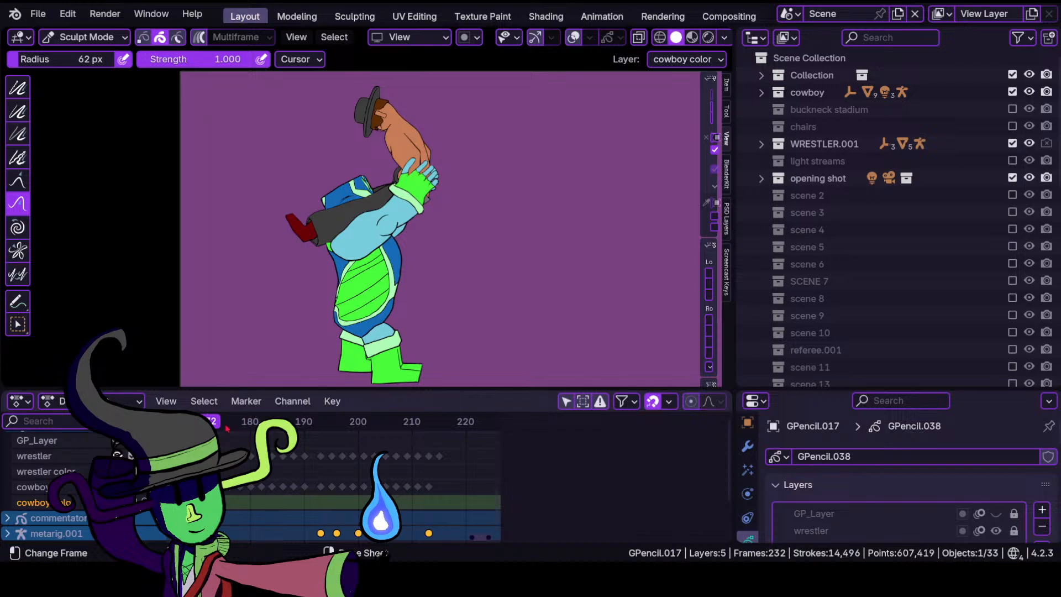
mouse_move(211, 448)
mouse_down()
mouse_move(441, 449)
mouse_move(210, 448)
mouse_up()
scroll(422, 305, up, 2)
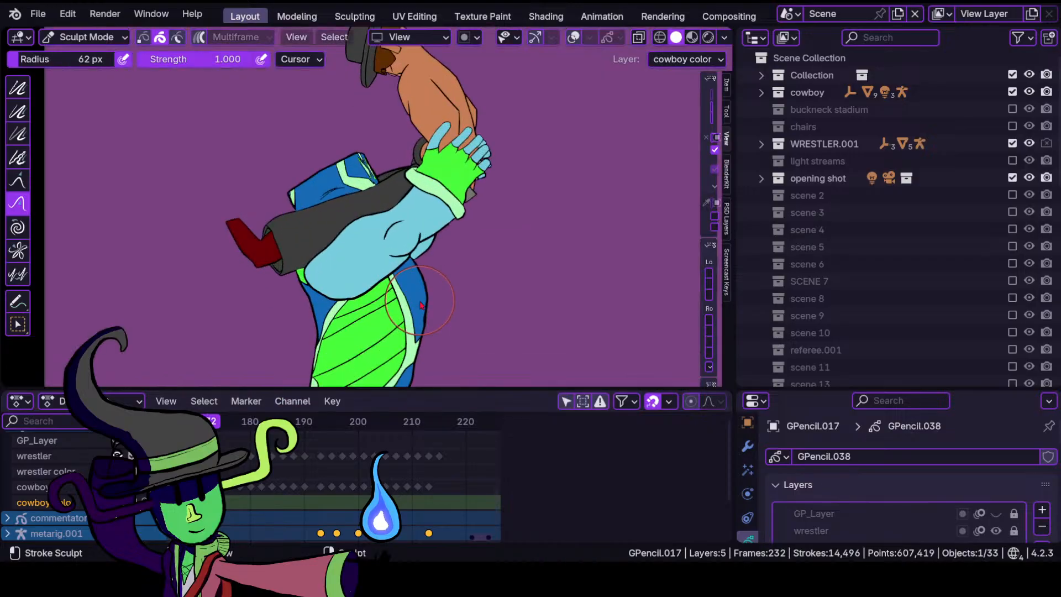
scroll(422, 305, down, 4)
scroll(421, 305, up, 4)
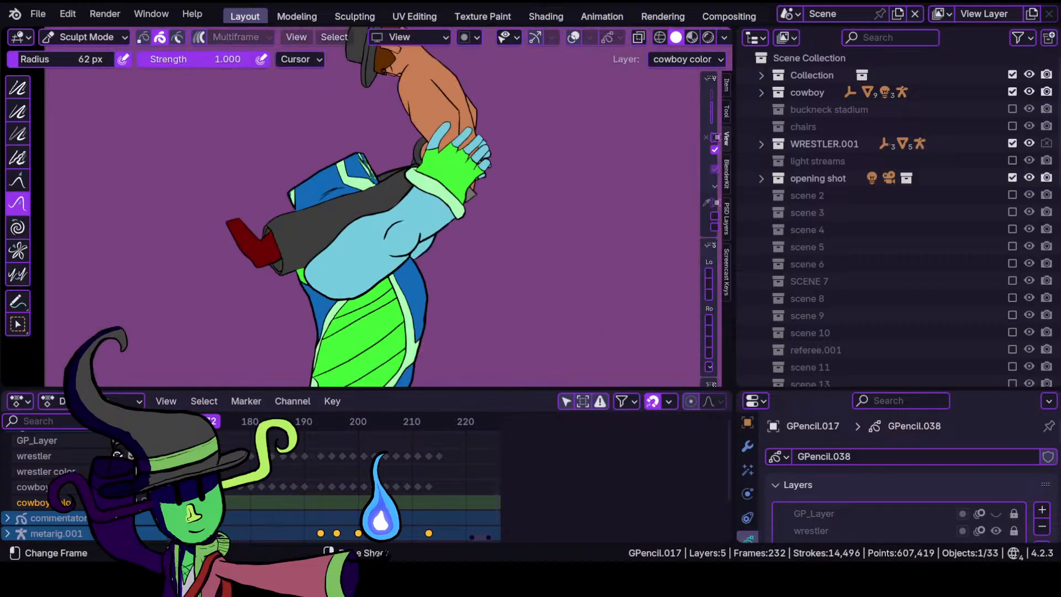